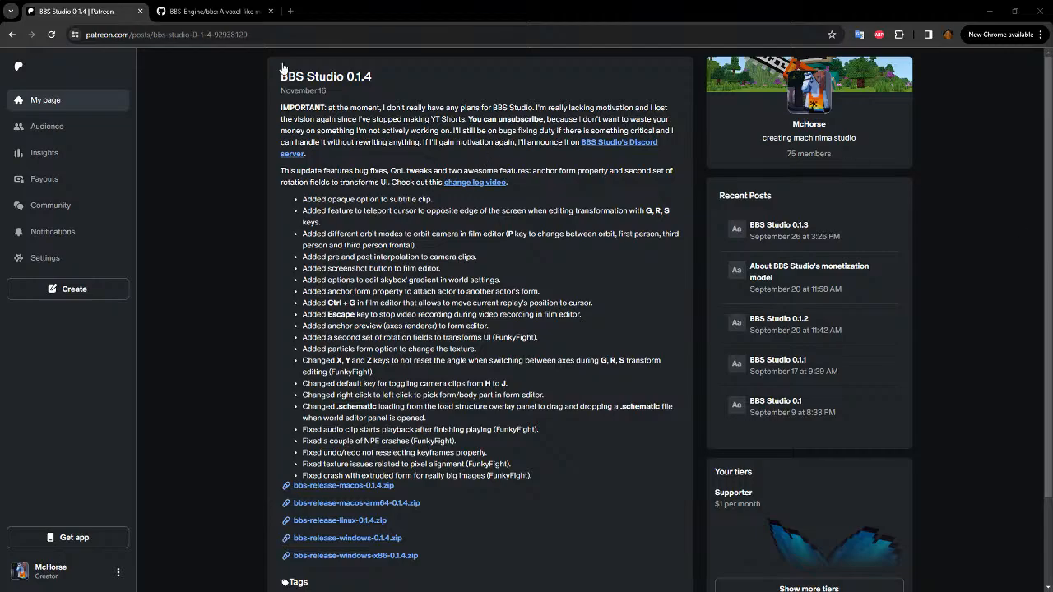
Step: Look over the BBS-Engine/bbs repository's README on GitHub and return to the BBS Studio 0.1.4 Patreon post
{"action": "left_click", "coordinate": [212, 11]}
{"action": "scroll", "coordinate": [502, 222], "scroll_direction": "down", "scroll_amount": 3}
{"action": "scroll", "coordinate": [502, 227], "scroll_direction": "down", "scroll_amount": 3}
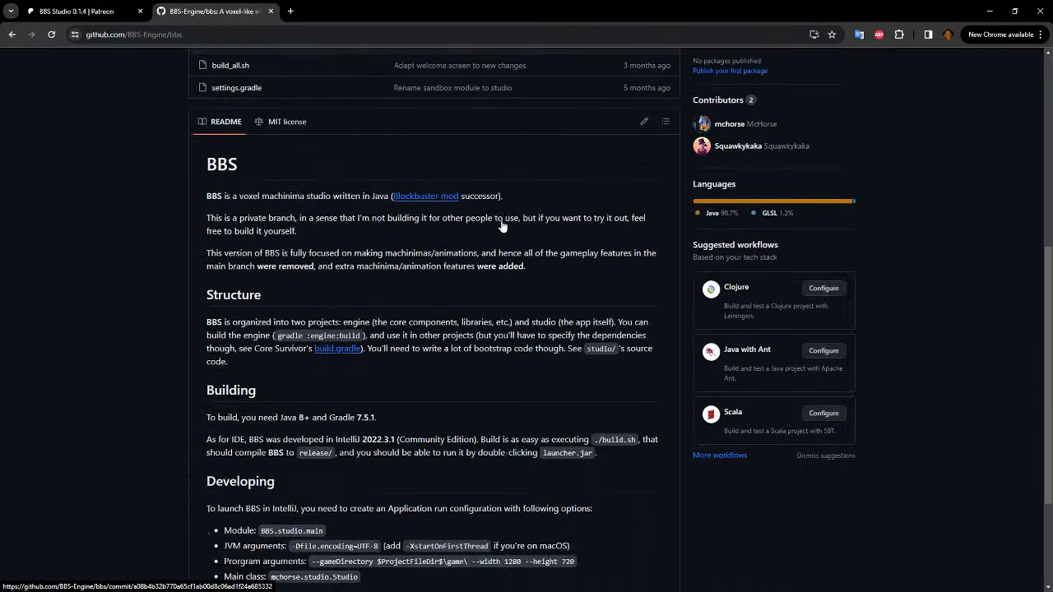
{"action": "scroll", "coordinate": [501, 242], "scroll_direction": "up", "scroll_amount": 6}
{"action": "left_click", "coordinate": [89, 12]}
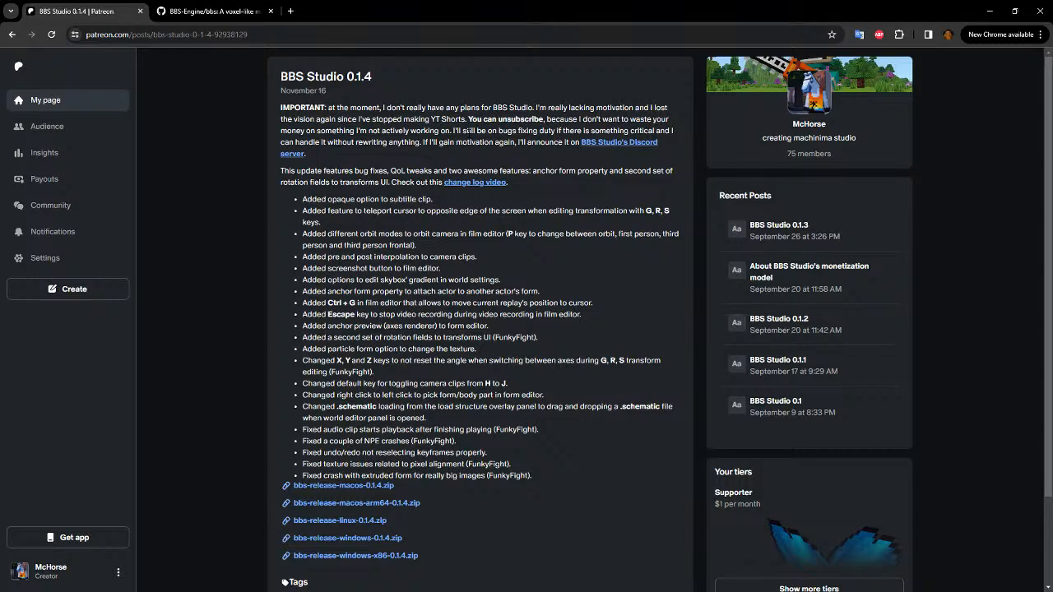
Step: Download the bbs-studio branch of the BBS-Engine/bbs repository as a ZIP and look over the README's building and developing instructions
{"action": "left_click", "coordinate": [206, 12]}
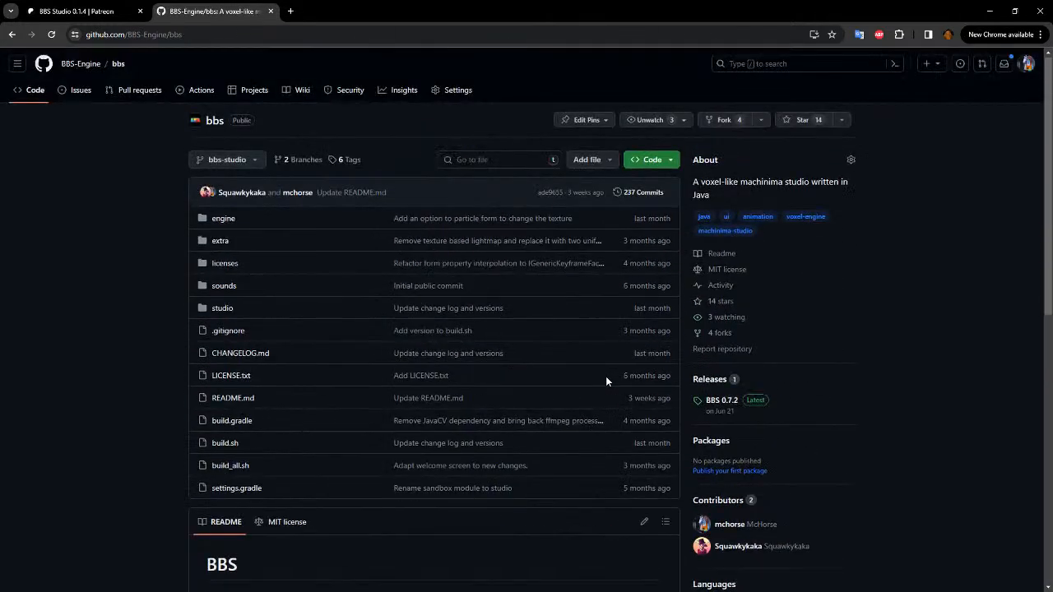
{"action": "left_click", "coordinate": [654, 160]}
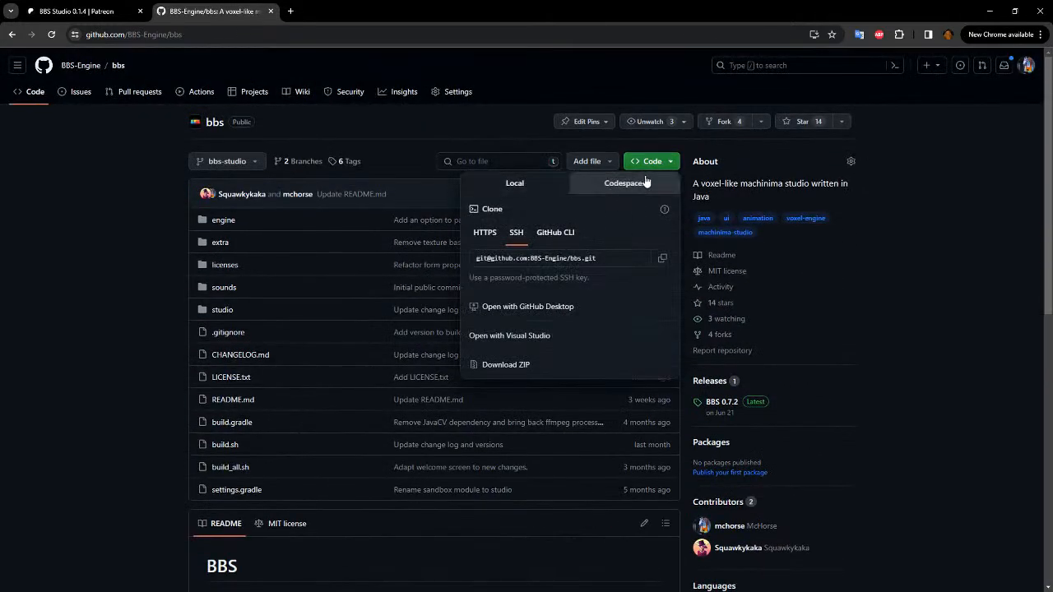
{"action": "left_click", "coordinate": [560, 364]}
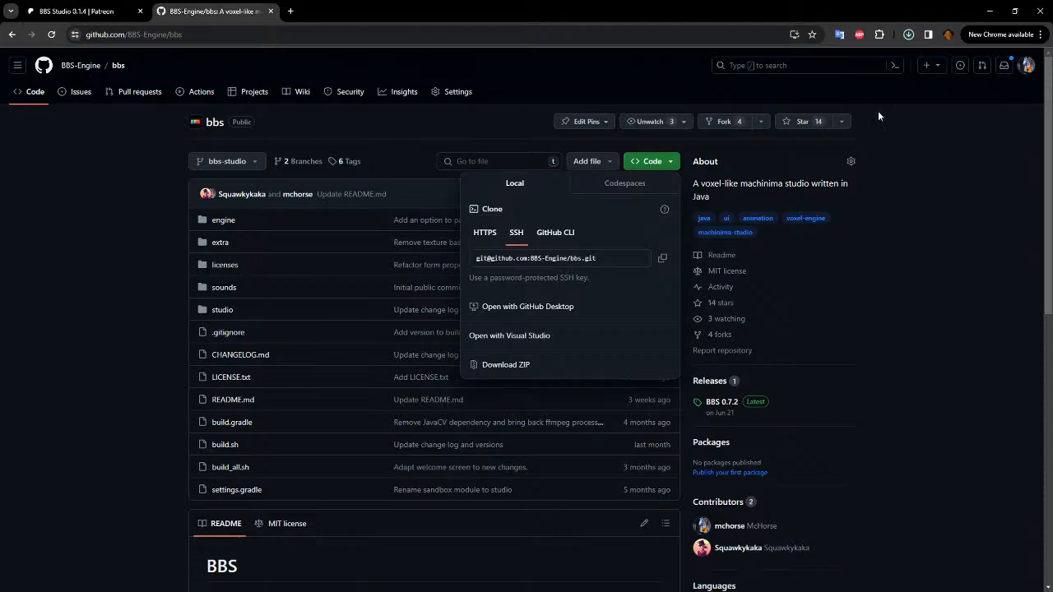
{"action": "left_click", "coordinate": [915, 309]}
{"action": "scroll", "coordinate": [915, 309], "scroll_direction": "down", "scroll_amount": 5}
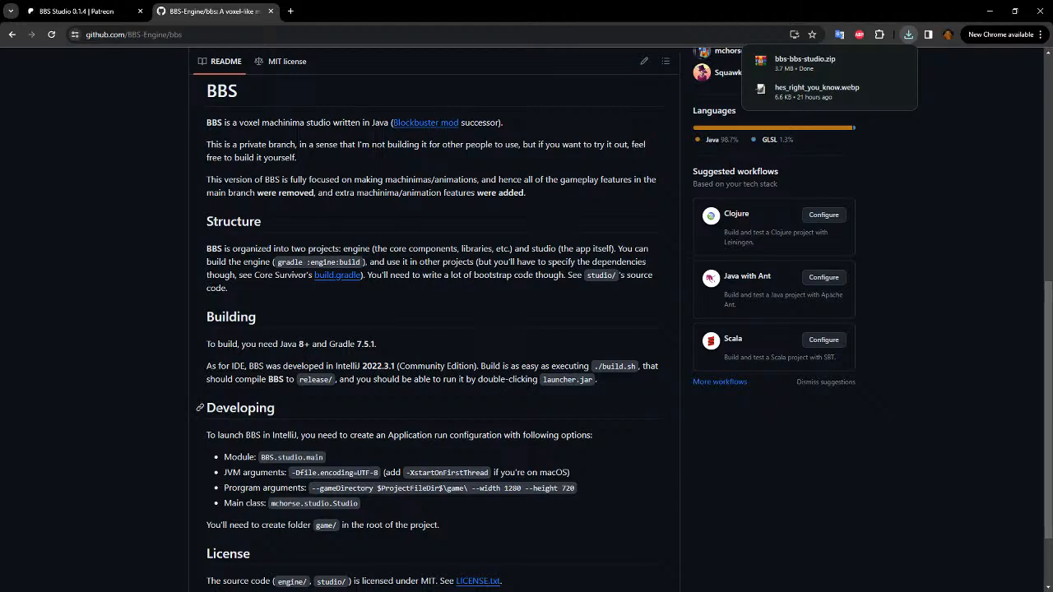
{"action": "scroll", "coordinate": [313, 421], "scroll_direction": "up", "scroll_amount": 5}
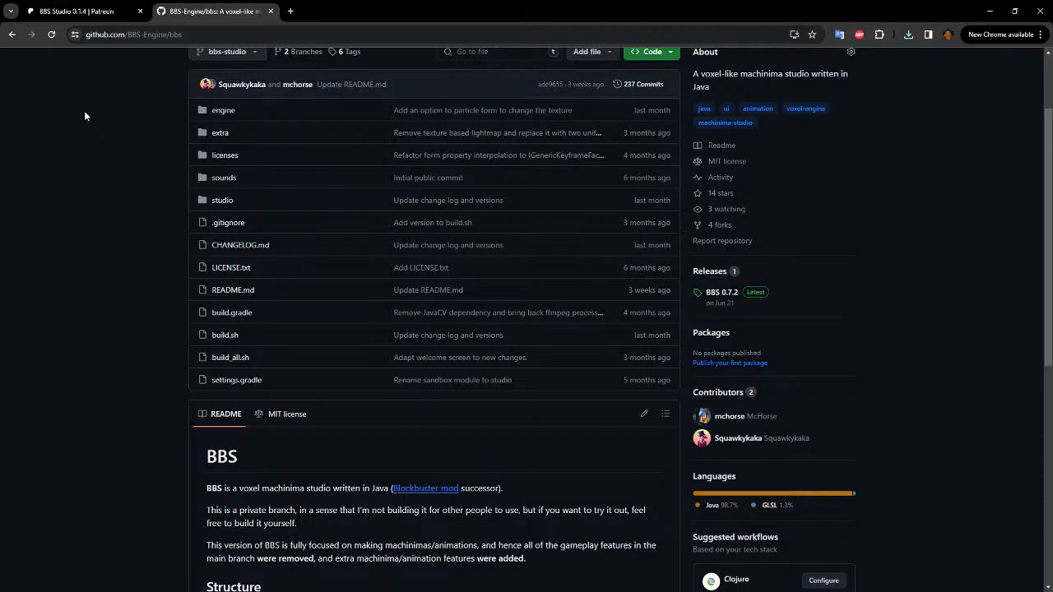
Step: Download bbs-release-windows-0.1.4.zip from the BBS Studio 0.1.4 post on Patreon
{"action": "left_click", "coordinate": [71, 11]}
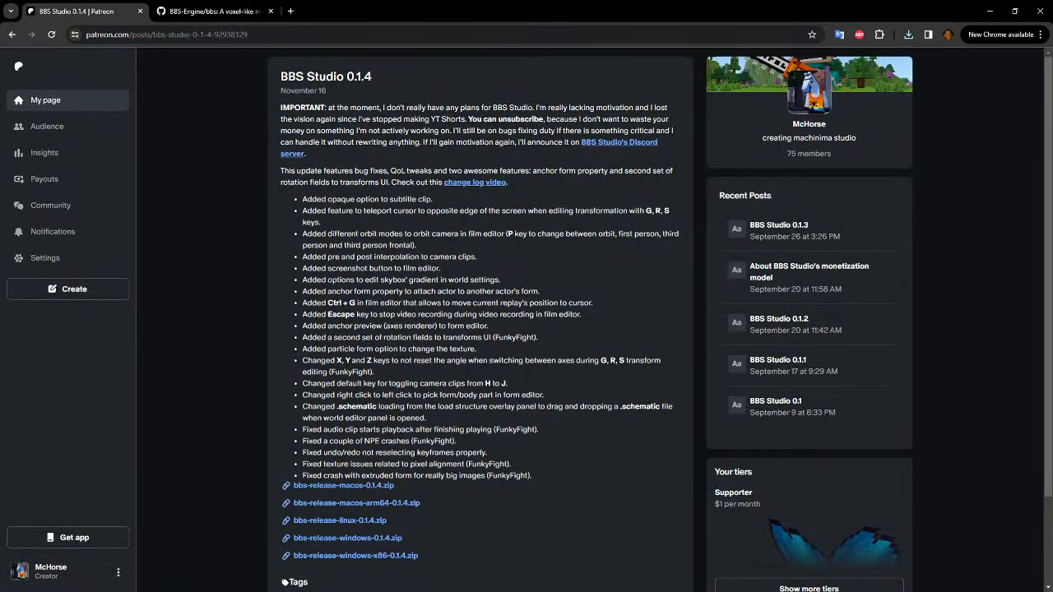
{"action": "scroll", "coordinate": [417, 302], "scroll_direction": "down", "scroll_amount": 2}
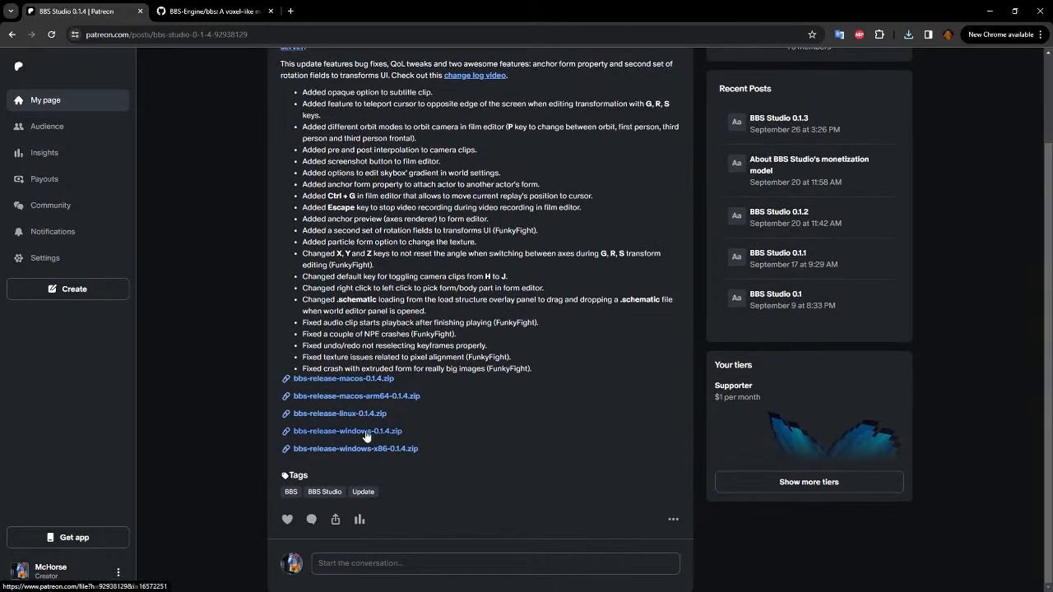
{"action": "scroll", "coordinate": [362, 437], "scroll_direction": "up", "scroll_amount": 1}
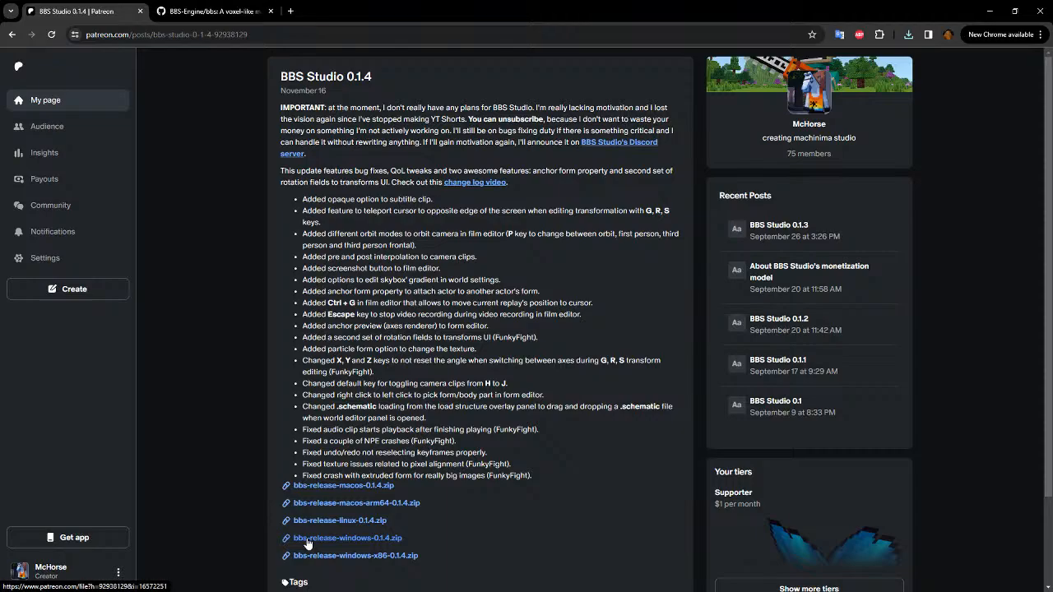
{"action": "scroll", "coordinate": [307, 543], "scroll_direction": "down", "scroll_amount": 1}
{"action": "scroll", "coordinate": [307, 543], "scroll_direction": "up", "scroll_amount": 1}
{"action": "left_click", "coordinate": [367, 539]}
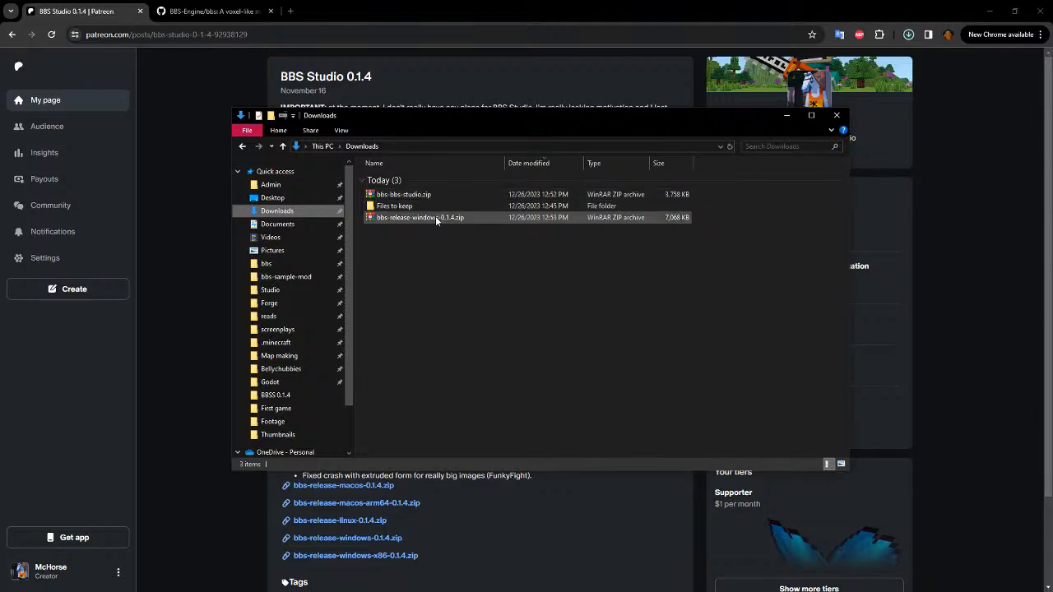
Step: In File Explorer, extract the release-windows folder from bbs-release-windows-0.1.4.zip into Downloads and close the archive window
{"action": "left_click", "coordinate": [435, 217]}
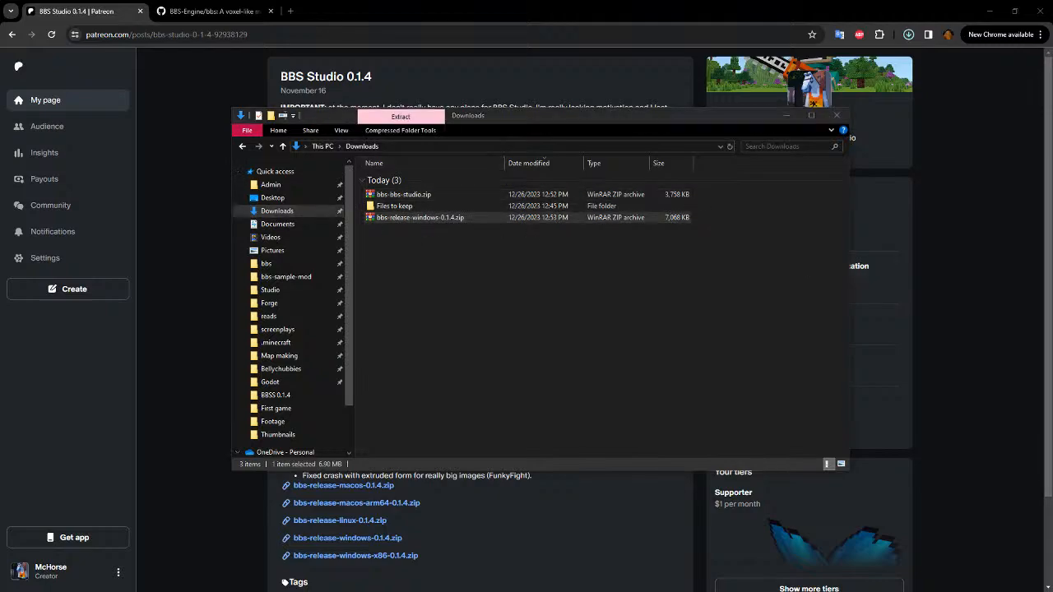
{"action": "double_click", "coordinate": [435, 218]}
{"action": "left_click_drag", "start_coordinate": [337, 180], "coordinate": [570, 321]}
{"action": "key", "text": "alt+Tab"}
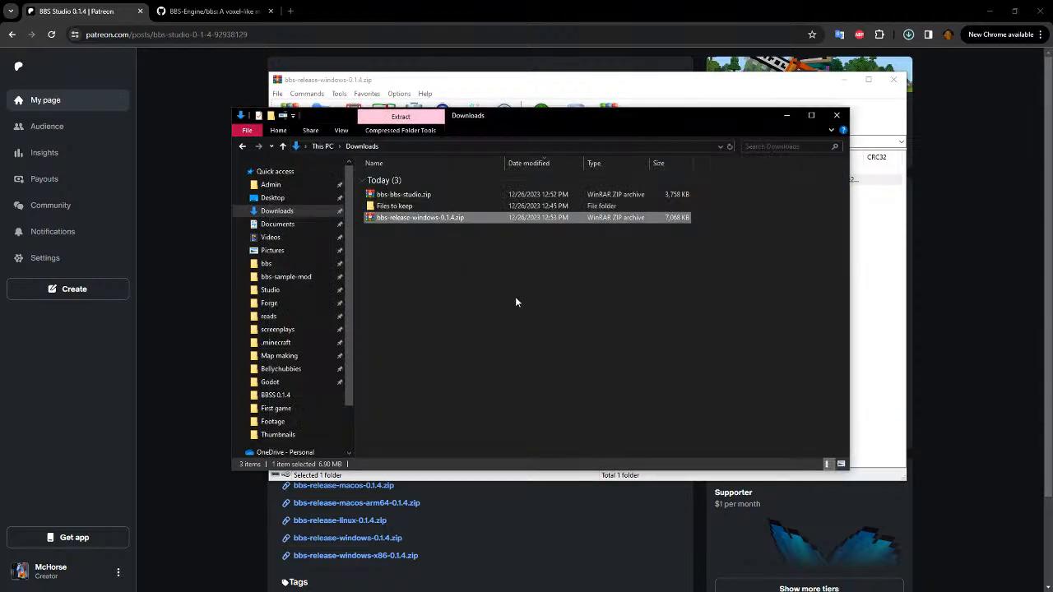
{"action": "left_click_drag", "start_coordinate": [525, 115], "coordinate": [489, 179]}
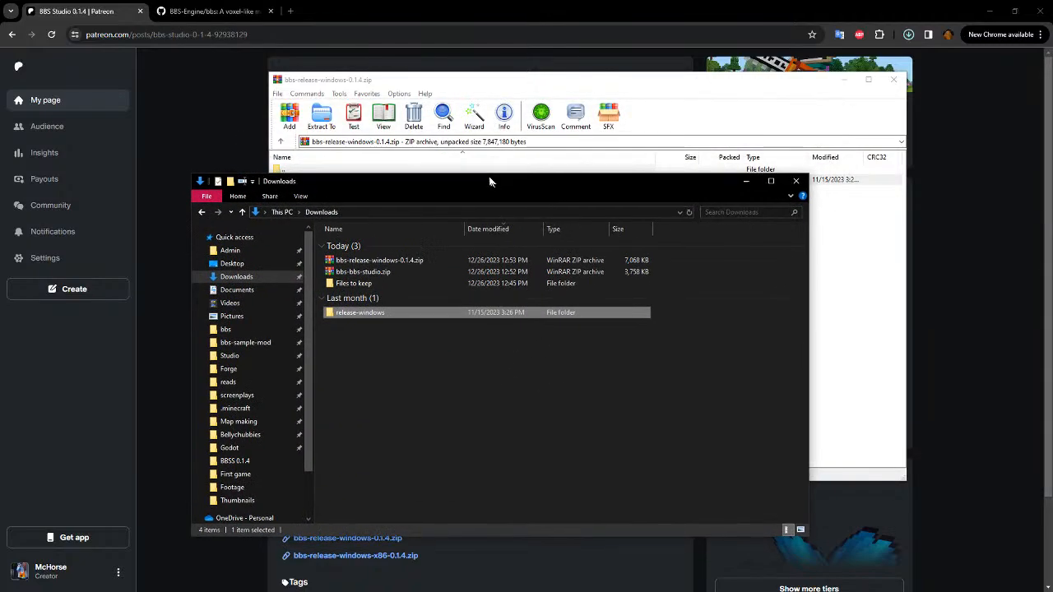
{"action": "left_click", "coordinate": [589, 90]}
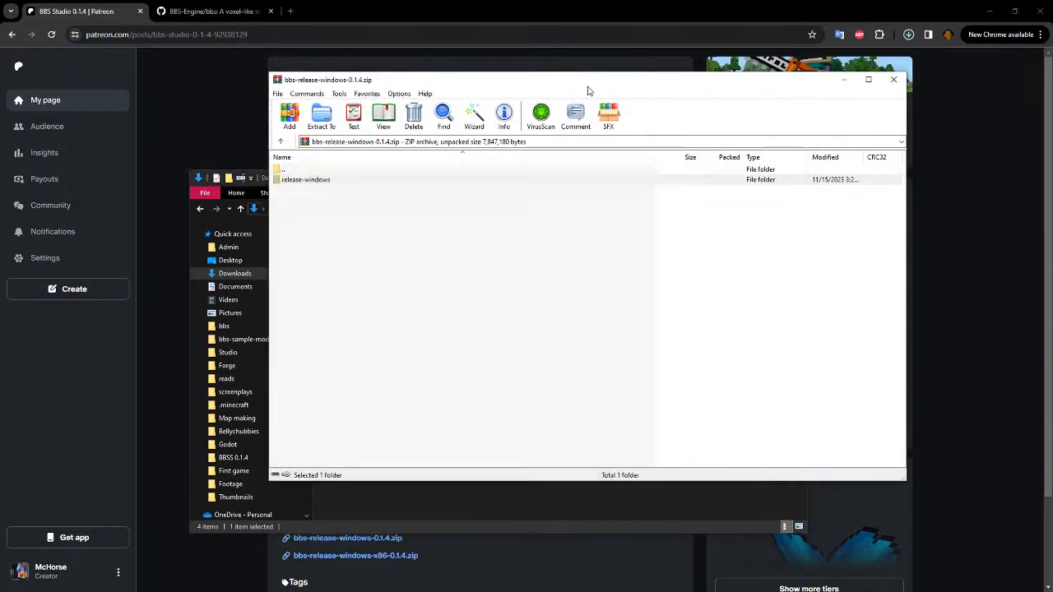
{"action": "left_click", "coordinate": [893, 79]}
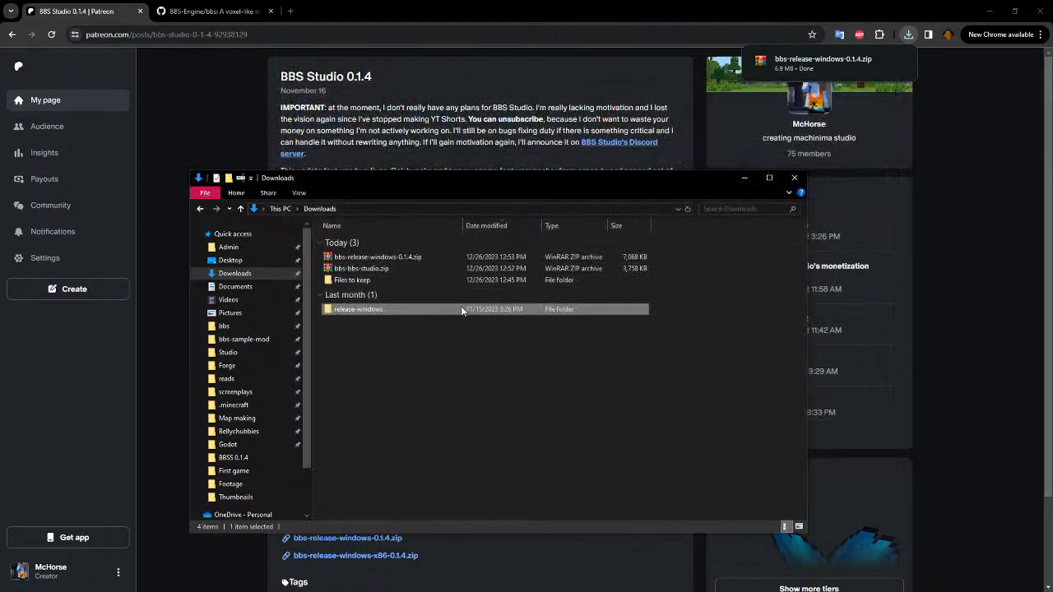
Step: Launch BBS from launcher.jar in the extracted release-windows folder and close its window
{"action": "double_click", "coordinate": [462, 311]}
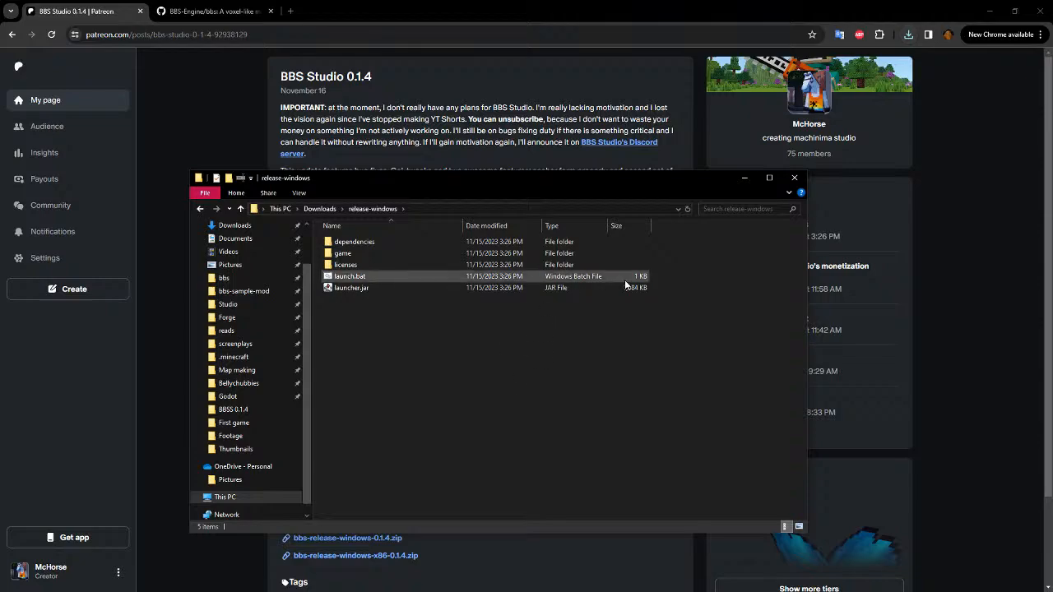
{"action": "scroll", "coordinate": [245, 321], "scroll_direction": "up", "scroll_amount": 2}
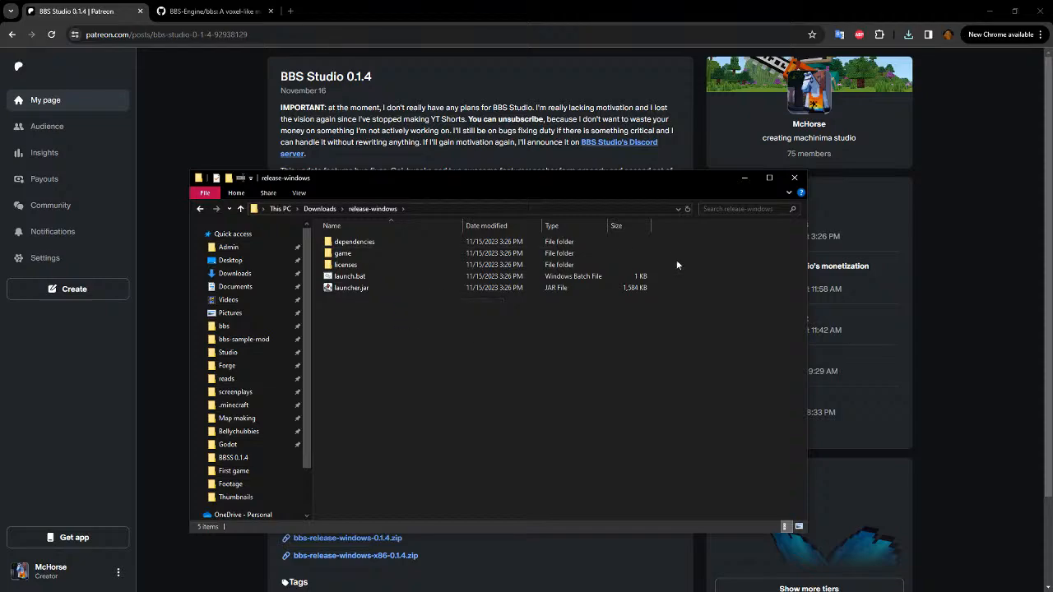
{"action": "left_click", "coordinate": [341, 288]}
{"action": "double_click", "coordinate": [348, 290]}
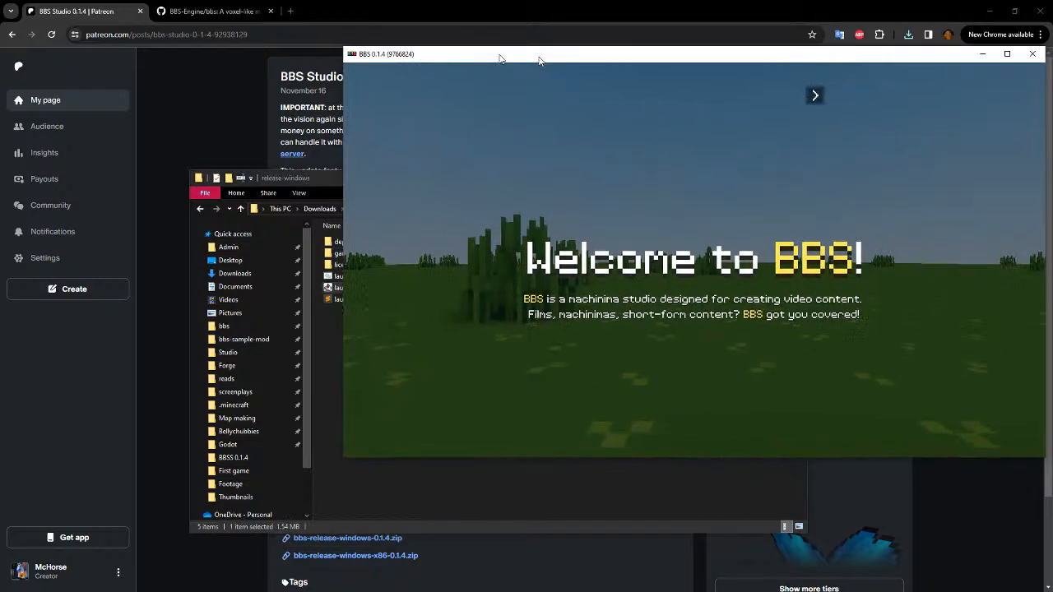
{"action": "left_click_drag", "start_coordinate": [535, 54], "coordinate": [396, 119]}
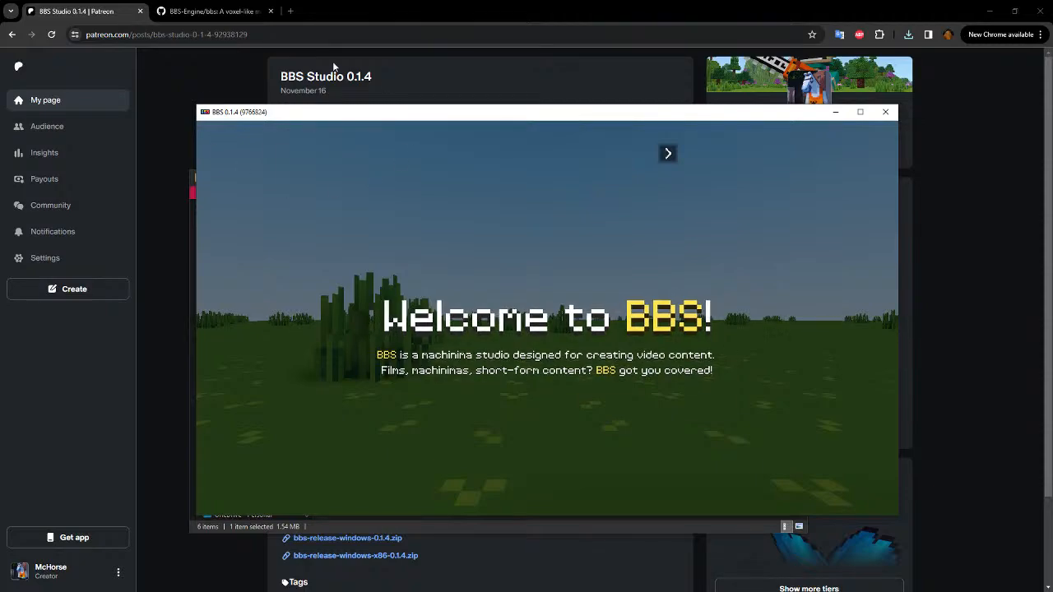
{"action": "left_click", "coordinate": [885, 112]}
Step: Open Git Bash in the release-windows folder and run cd with that folder's full path
{"action": "right_click", "coordinate": [609, 363]}
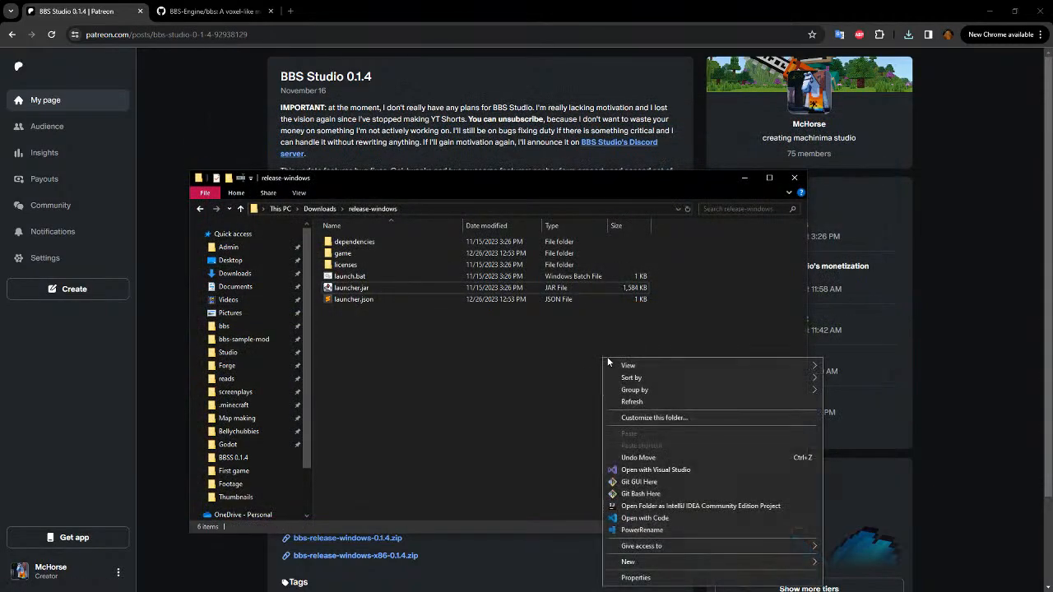
{"action": "left_click", "coordinate": [651, 494]}
{"action": "left_click_drag", "start_coordinate": [1052, 92], "coordinate": [656, 77]}
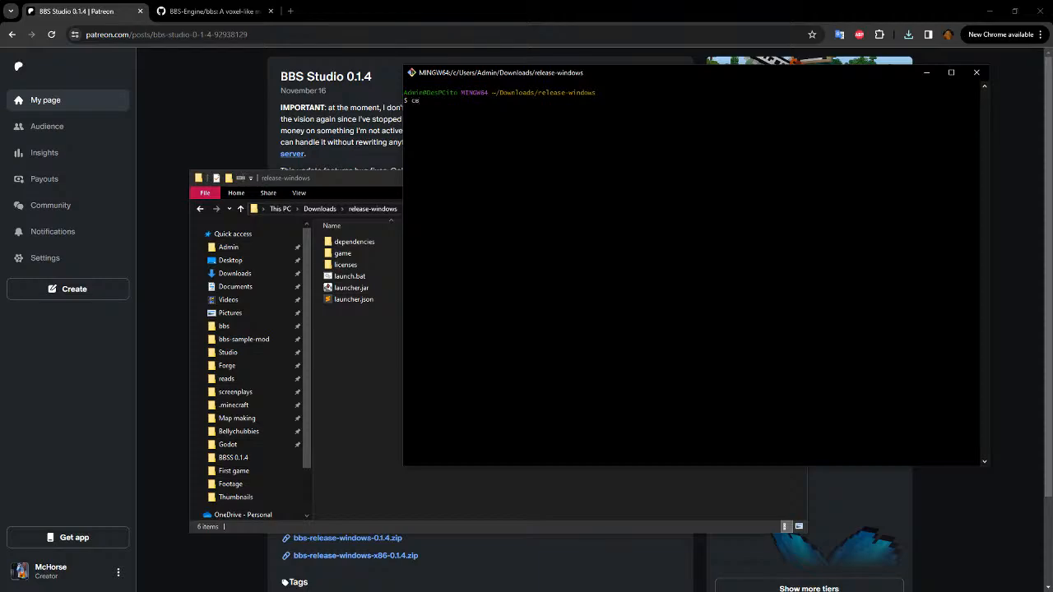
{"action": "type", "text": "d"}
{"action": "left_click_drag", "start_coordinate": [372, 208], "coordinate": [605, 173]}
{"action": "left_click", "coordinate": [425, 99]}
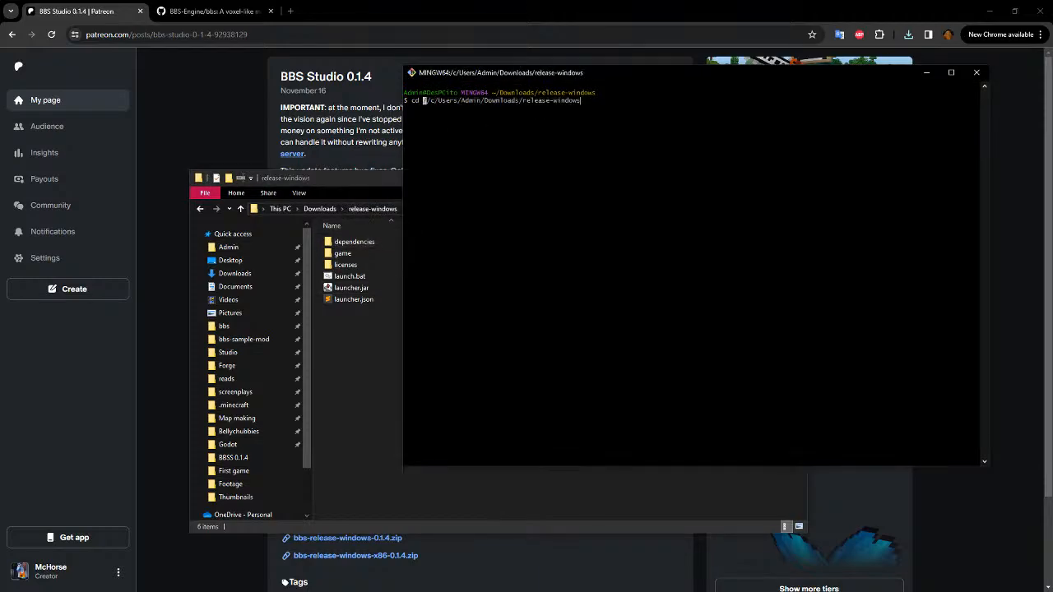
{"action": "key", "text": "Return"}
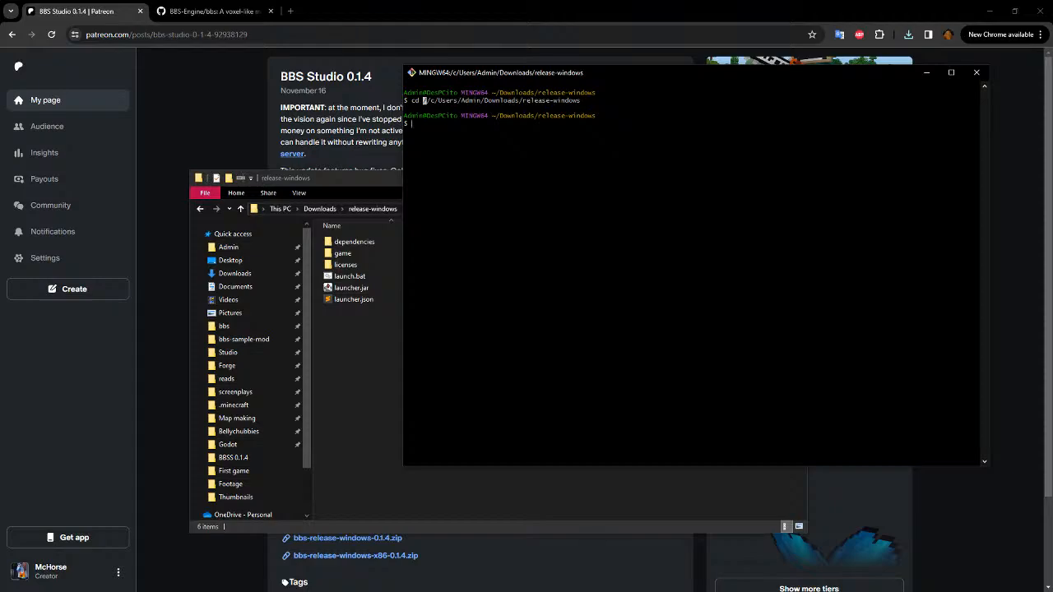
Step: Launch BBS from the terminal with "java -jar launcher.jar" and close its window
{"action": "type", "text": "java -jar launcher.jar"}
{"action": "key", "text": "Return"}
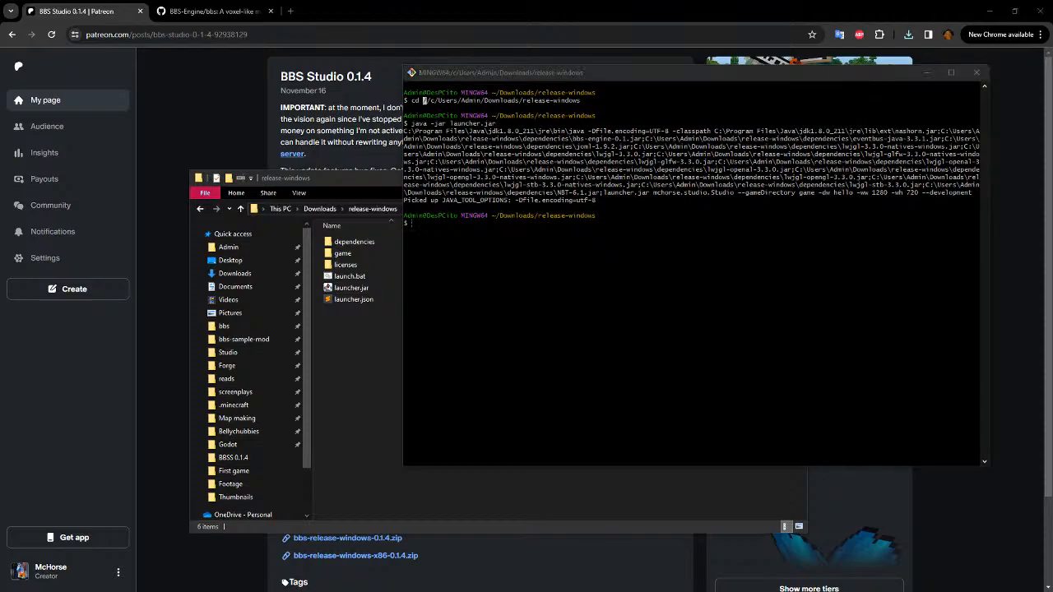
{"action": "left_click_drag", "start_coordinate": [1052, 89], "coordinate": [425, 78]}
{"action": "left_click", "coordinate": [1010, 74]}
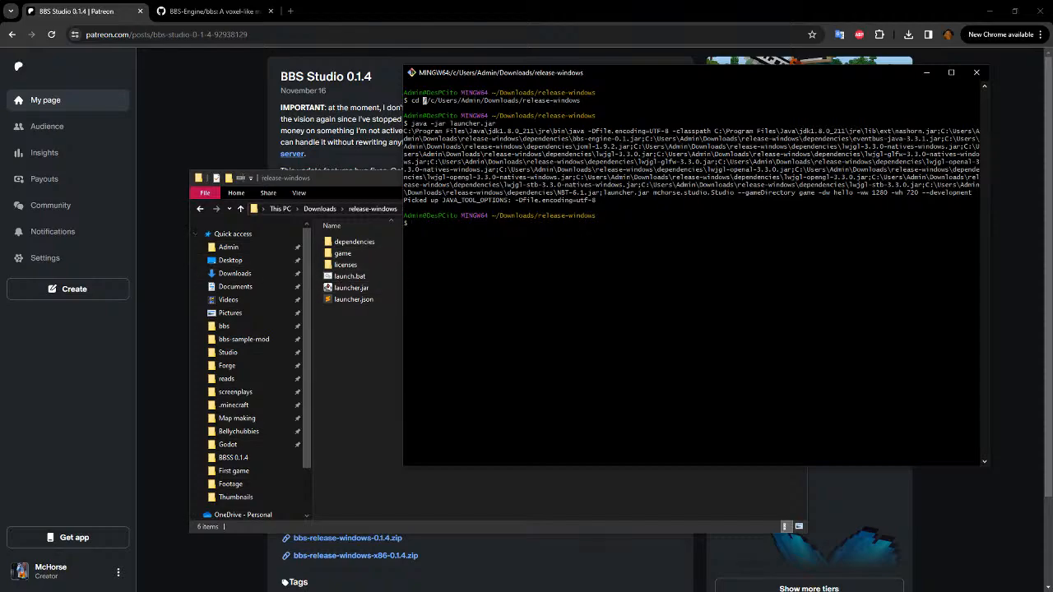
Step: Start a cmd session in the terminal, launch BBS with launch.bat and close its window
{"action": "type", "text": "cmd launch.bat"}
{"action": "key", "text": "Return"}
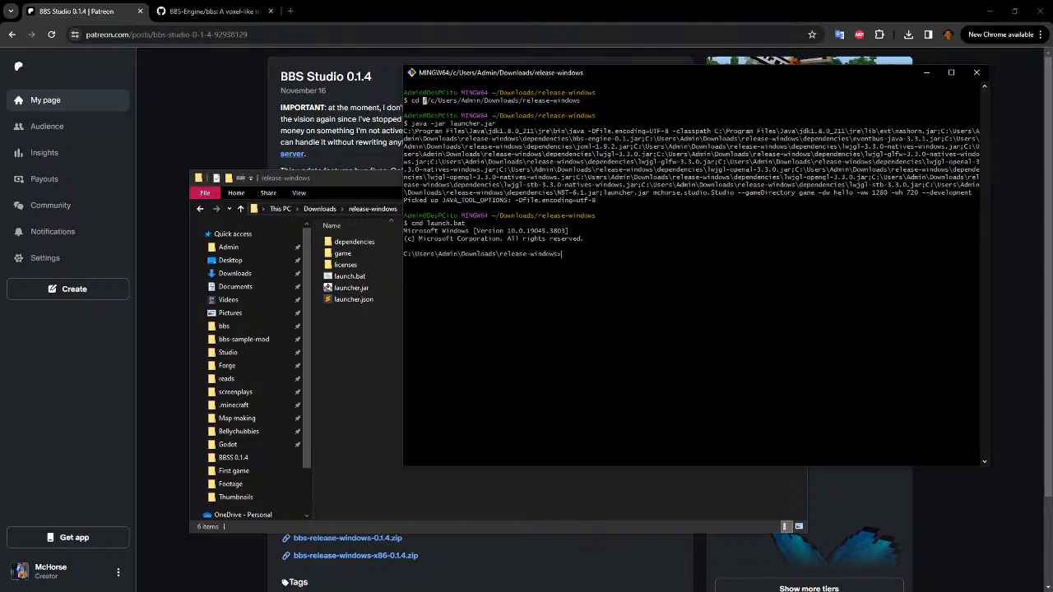
{"action": "type", "text": "launch.bat"}
{"action": "key", "text": "Return"}
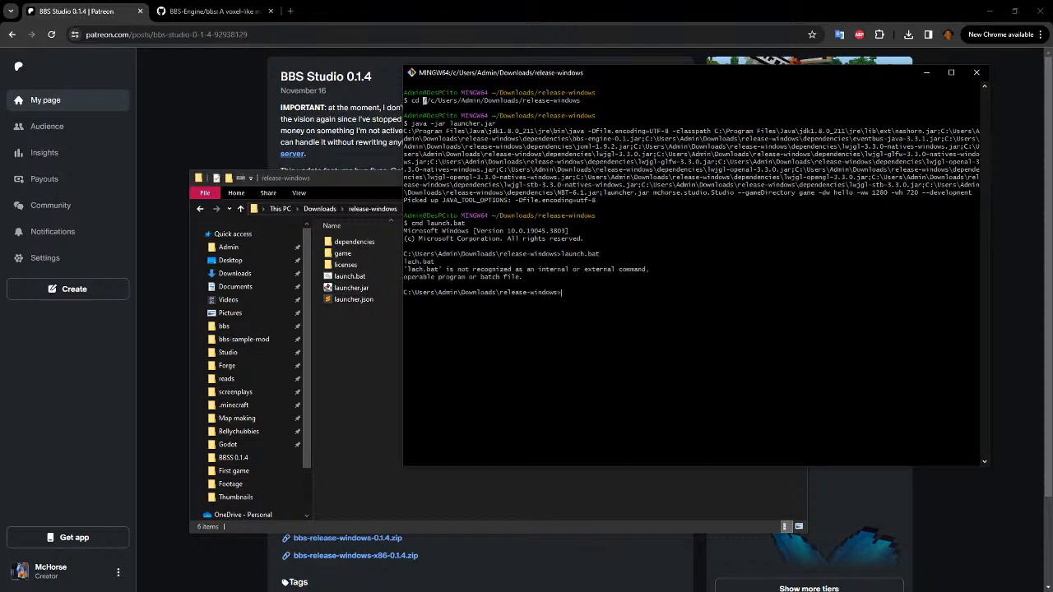
{"action": "type", "text": "launch.bat"}
{"action": "key", "text": "Return"}
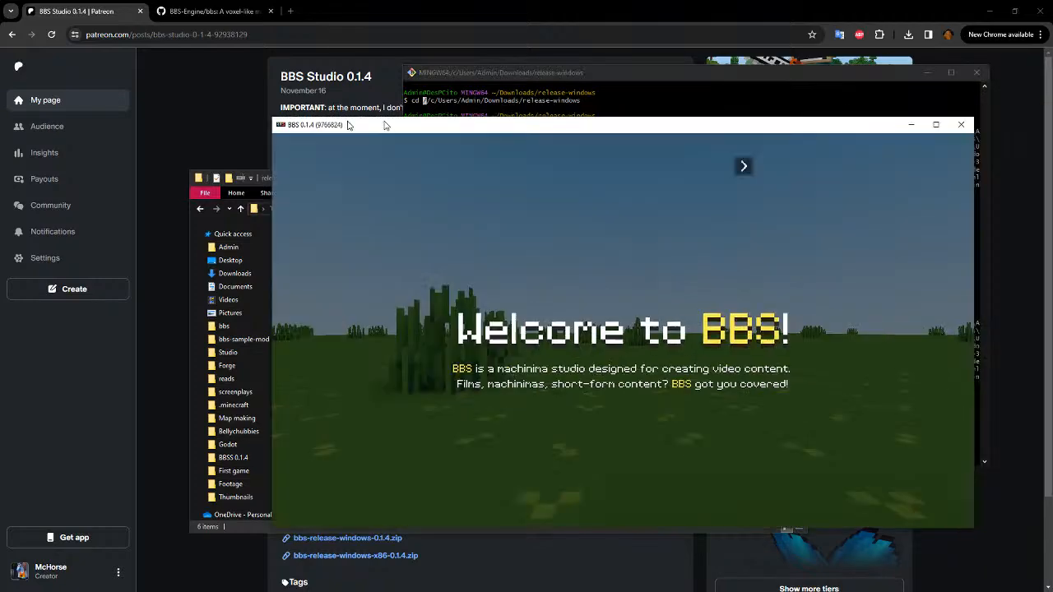
{"action": "left_click_drag", "start_coordinate": [347, 124], "coordinate": [245, 124]}
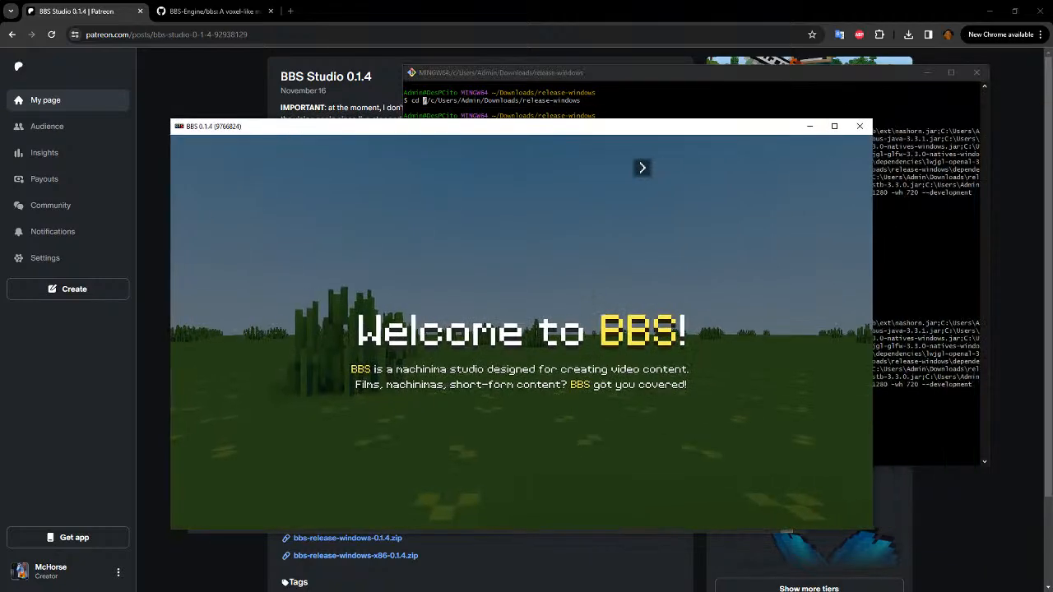
{"action": "left_click", "coordinate": [859, 125]}
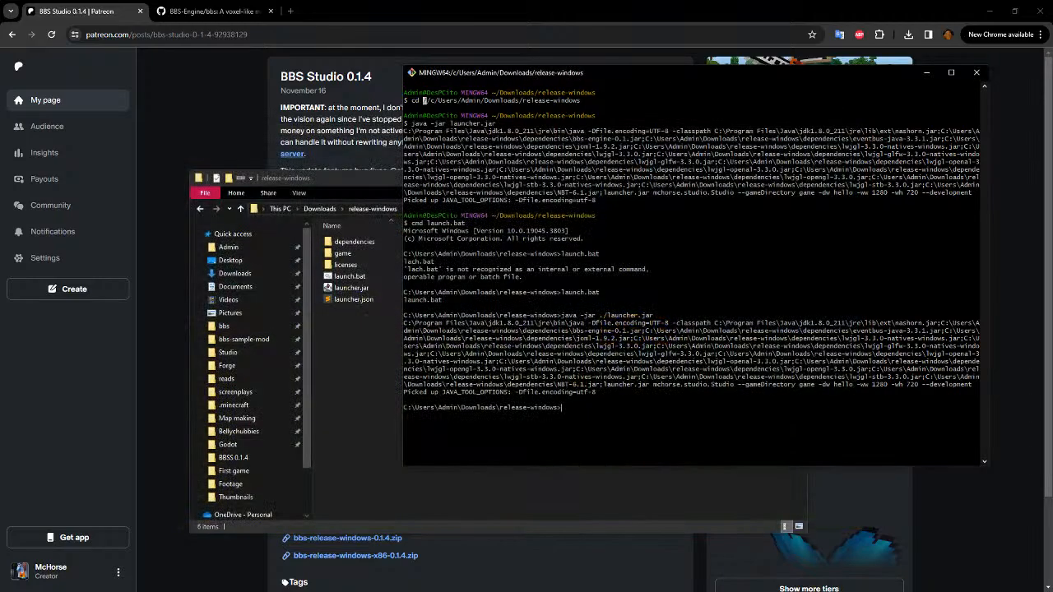
Step: Exit the cmd session and the Git Bash shell to close the terminal
{"action": "type", "text": "exit"}
{"action": "key", "text": "Return"}
{"action": "type", "text": "exit"}
{"action": "key", "text": "Return"}
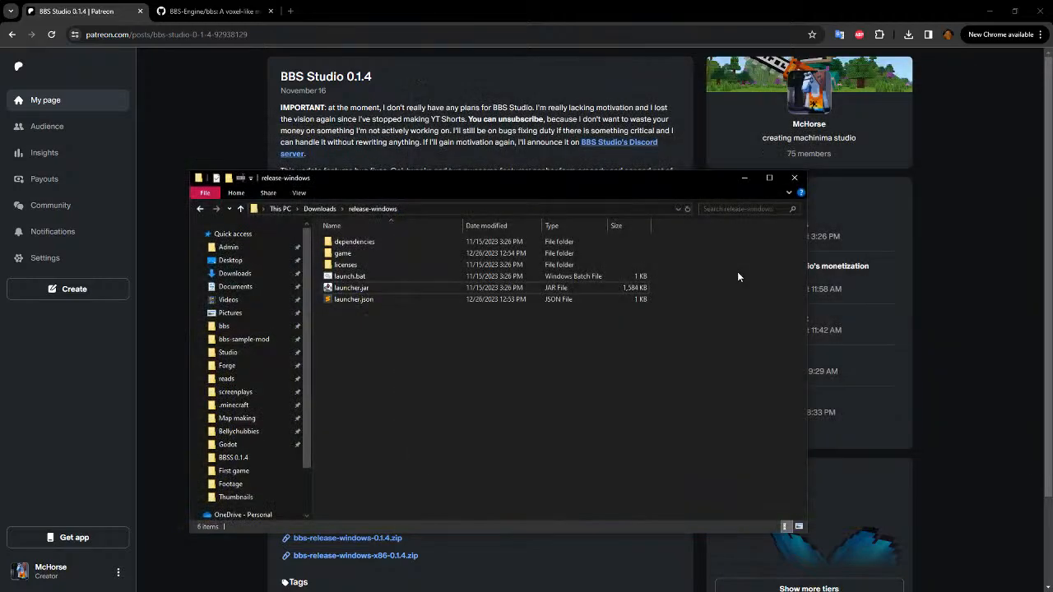
Step: Relaunch BBS from launcher.jar in the release-windows folder and move its window to the middle of the screen
{"action": "left_click", "coordinate": [434, 287]}
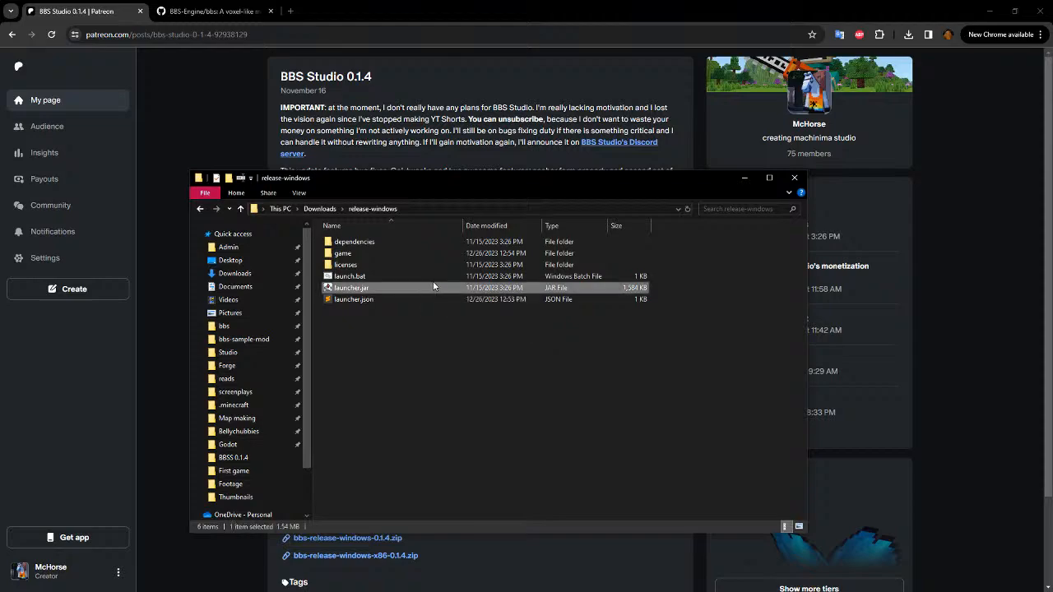
{"action": "double_click", "coordinate": [434, 287]}
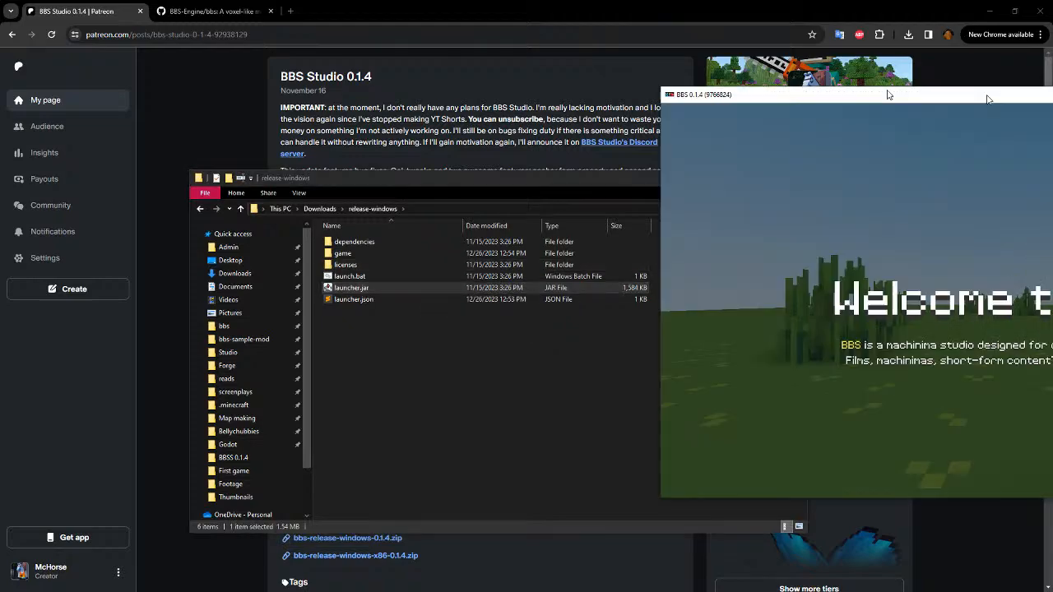
{"action": "left_click_drag", "start_coordinate": [888, 94], "coordinate": [401, 120]}
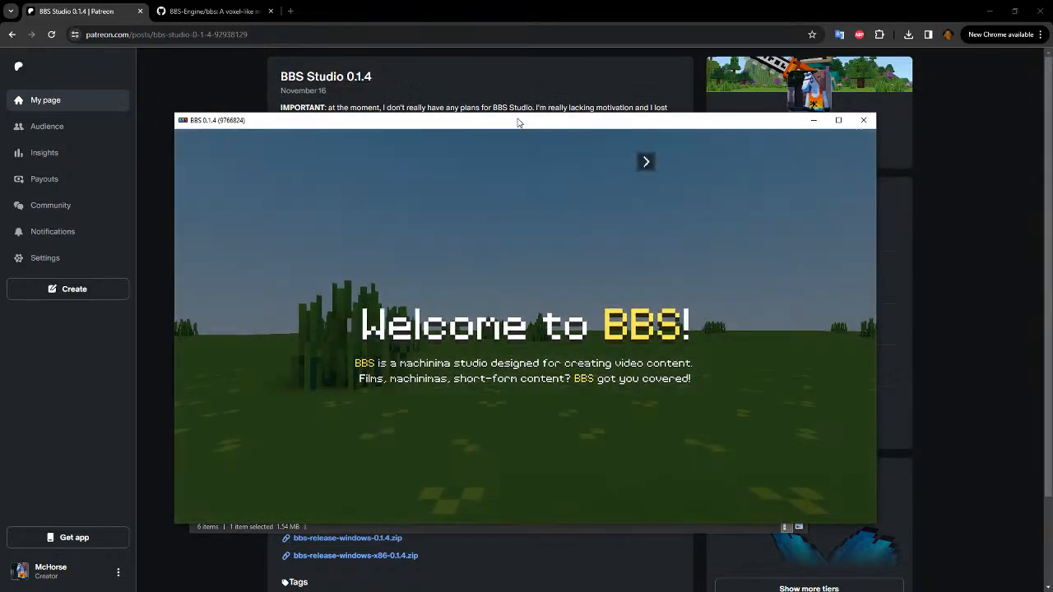
Step: Read the F1 to F3 descriptions on the Main keybinds page and toggle the debug info on and off
{"action": "left_click", "coordinate": [646, 164]}
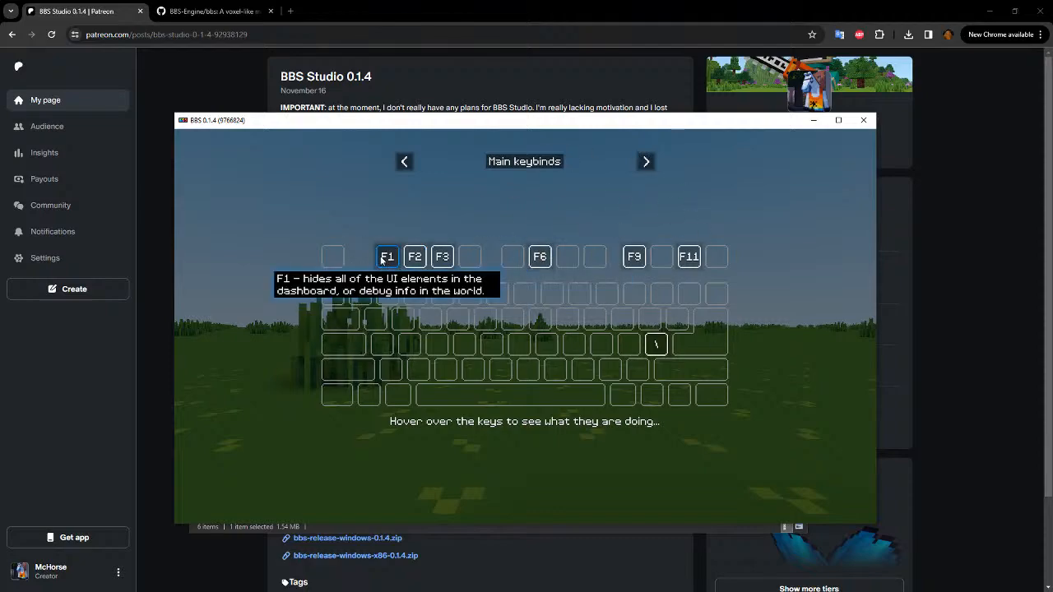
{"action": "mouse_move", "coordinate": [420, 260]}
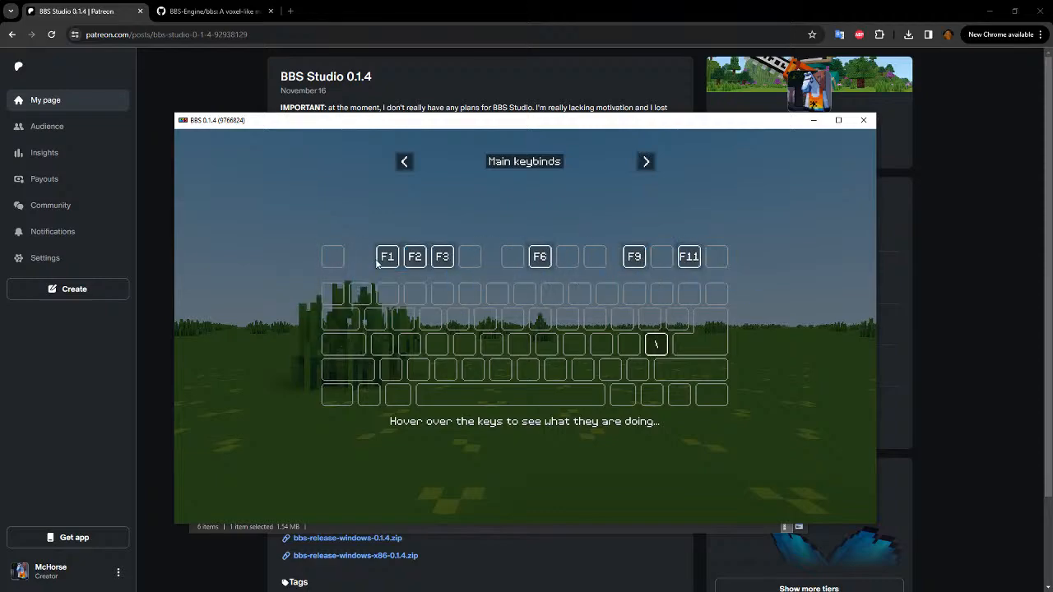
{"action": "mouse_move", "coordinate": [388, 261]}
{"action": "mouse_move", "coordinate": [451, 260]}
{"action": "key", "text": "F3"}
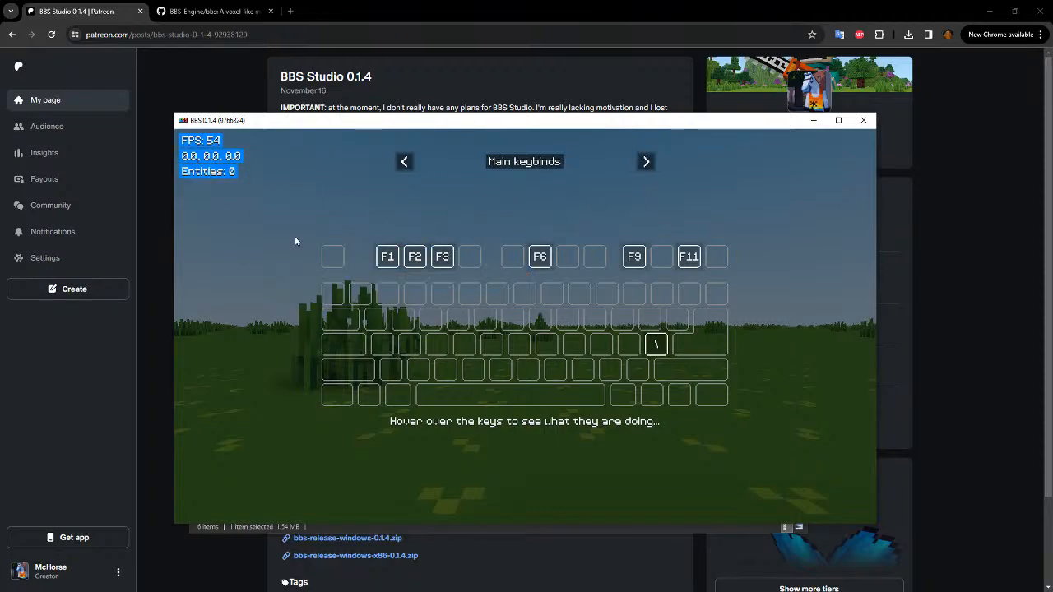
{"action": "key", "text": "F3"}
Step: Open the utility panel with its F6 keybind, look through its options and close it
{"action": "mouse_move", "coordinate": [536, 260]}
{"action": "key", "text": "F6"}
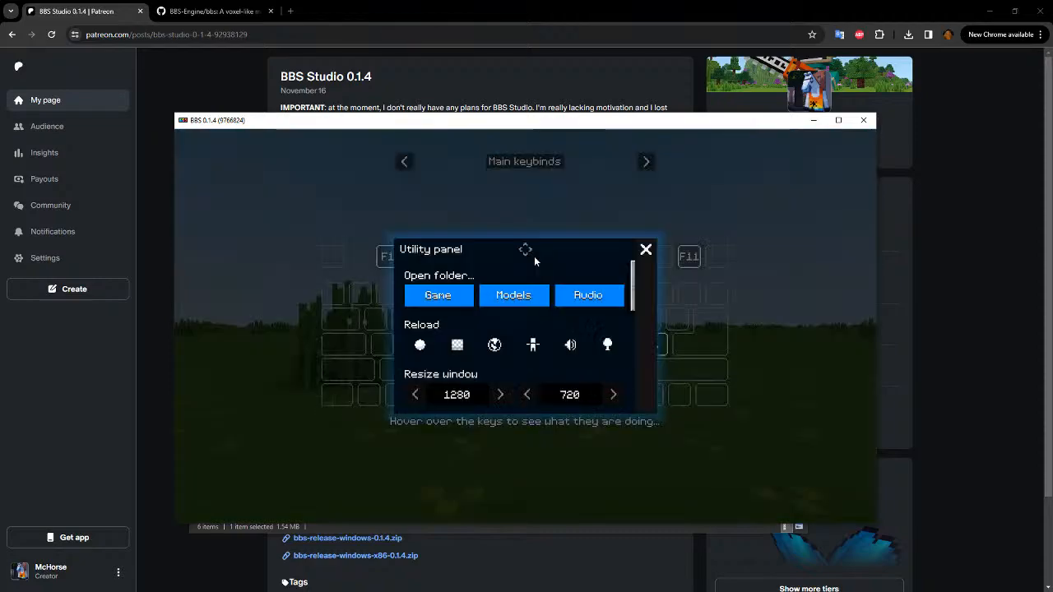
{"action": "scroll", "coordinate": [480, 337], "scroll_direction": "down", "scroll_amount": 3}
{"action": "scroll", "coordinate": [494, 346], "scroll_direction": "up", "scroll_amount": 3}
{"action": "left_click", "coordinate": [646, 249]}
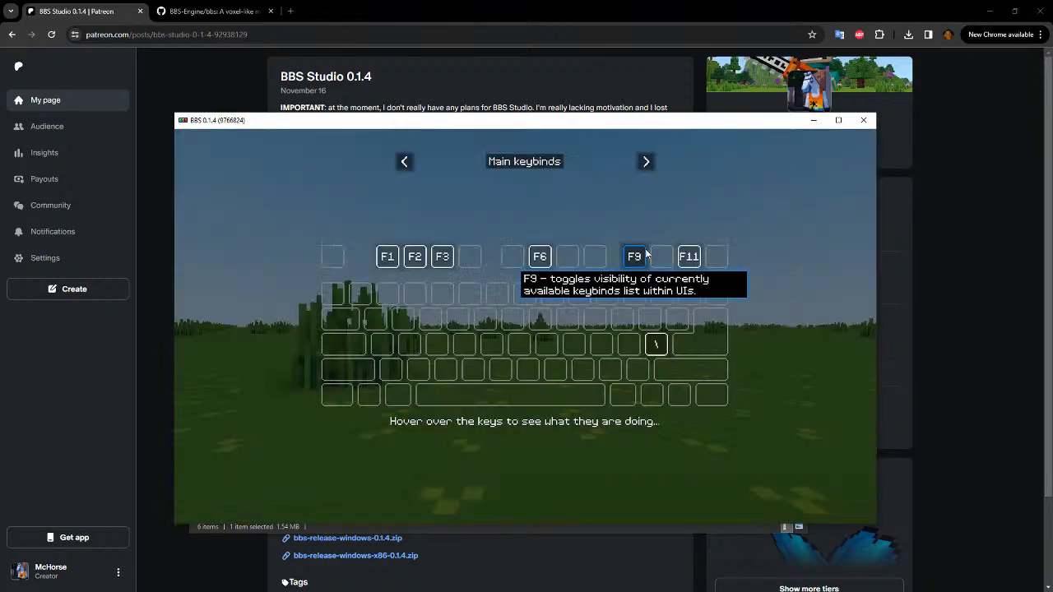
Step: Show and hide the list of available keybinds, and switch the BBS window to fullscreen
{"action": "mouse_move", "coordinate": [633, 259]}
{"action": "key", "text": "F9"}
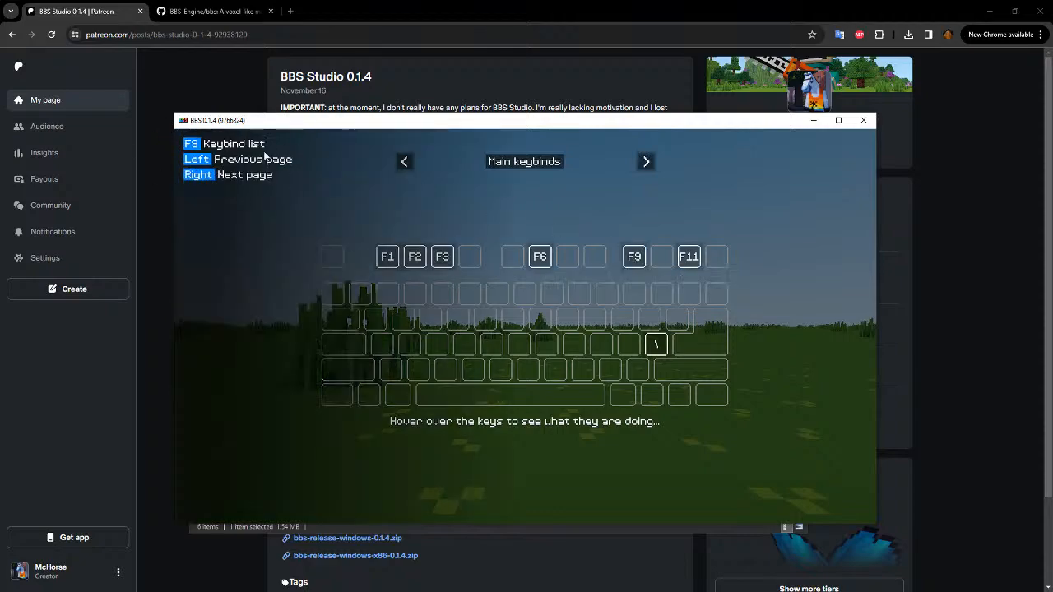
{"action": "key", "text": "Left"}
{"action": "key", "text": "Left"}
{"action": "key", "text": "Left"}
{"action": "key", "text": "F9"}
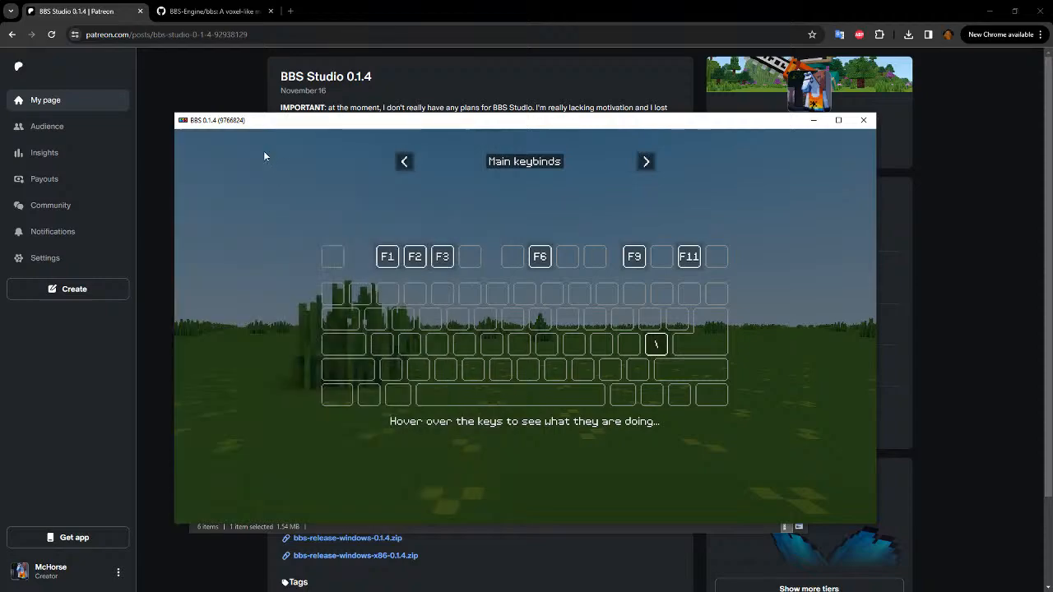
{"action": "mouse_move", "coordinate": [695, 259]}
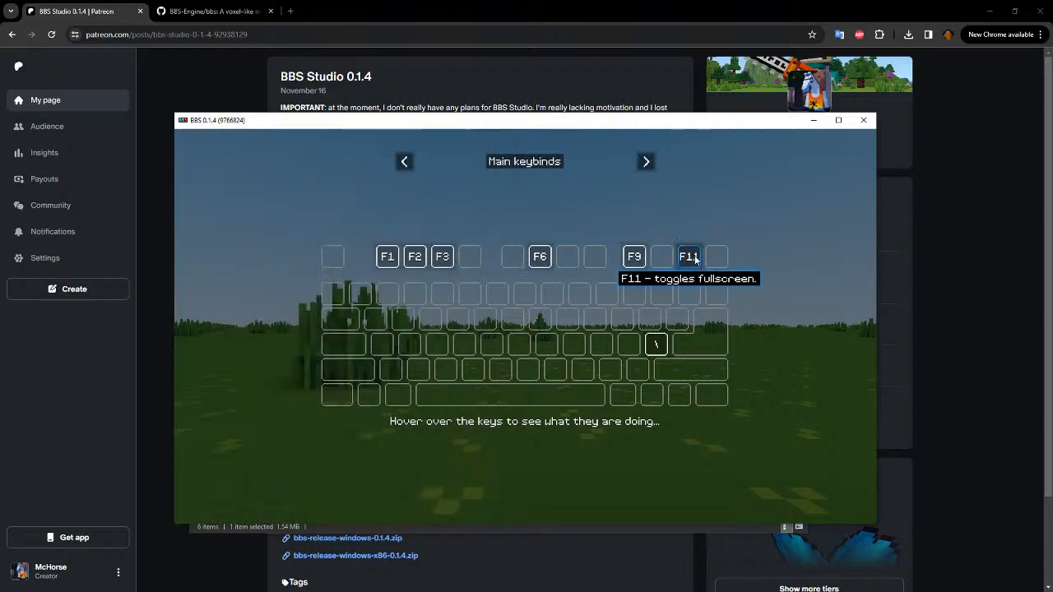
{"action": "key", "text": "F11"}
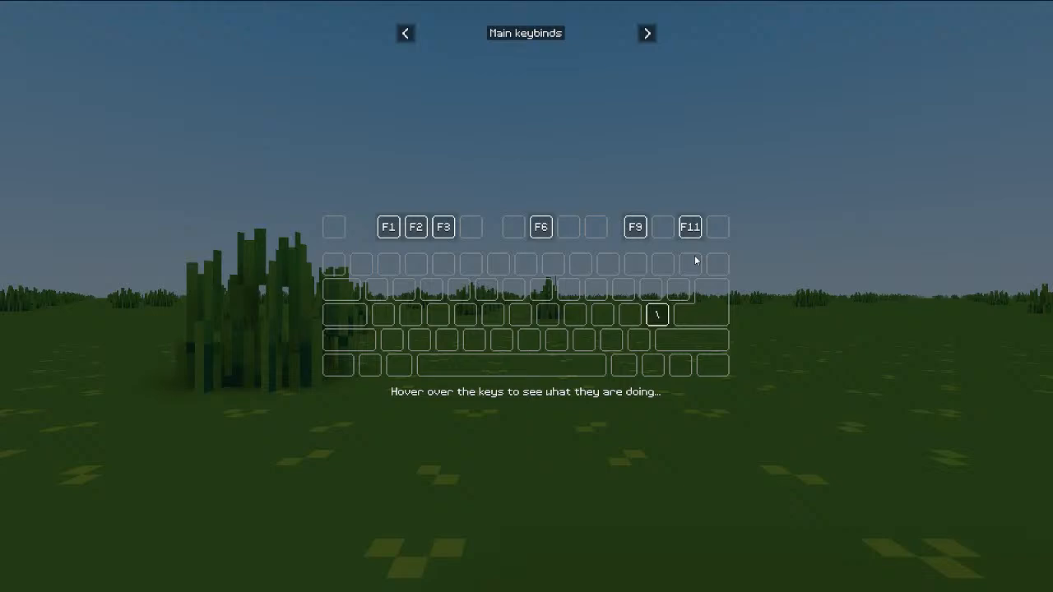
Step: Look through all entries of the Features page, from Blockbench models to And more, and return to Blockbench models
{"action": "left_click", "coordinate": [649, 37]}
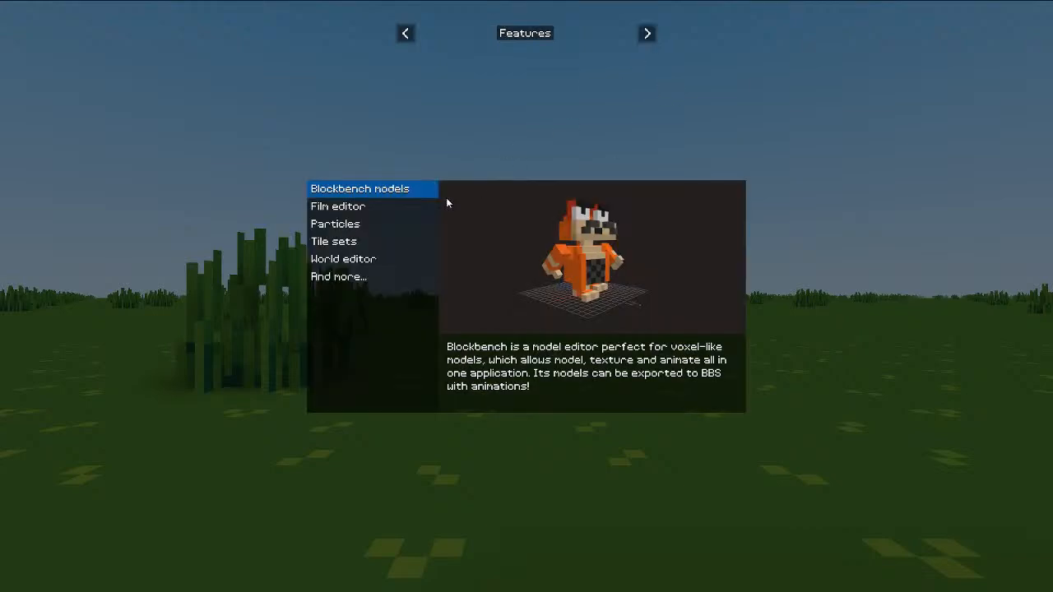
{"action": "left_click", "coordinate": [371, 207]}
{"action": "left_click", "coordinate": [366, 223]}
{"action": "left_click", "coordinate": [365, 242]}
{"action": "left_click", "coordinate": [360, 259]}
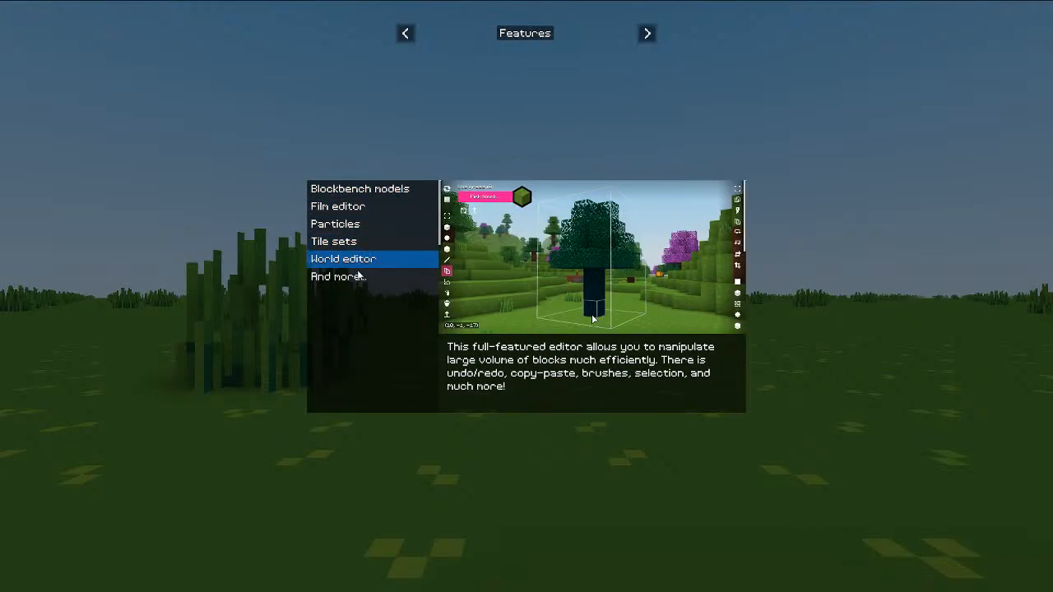
{"action": "left_click", "coordinate": [354, 280]}
{"action": "left_click", "coordinate": [357, 261]}
{"action": "left_click", "coordinate": [359, 242]}
{"action": "left_click", "coordinate": [358, 224]}
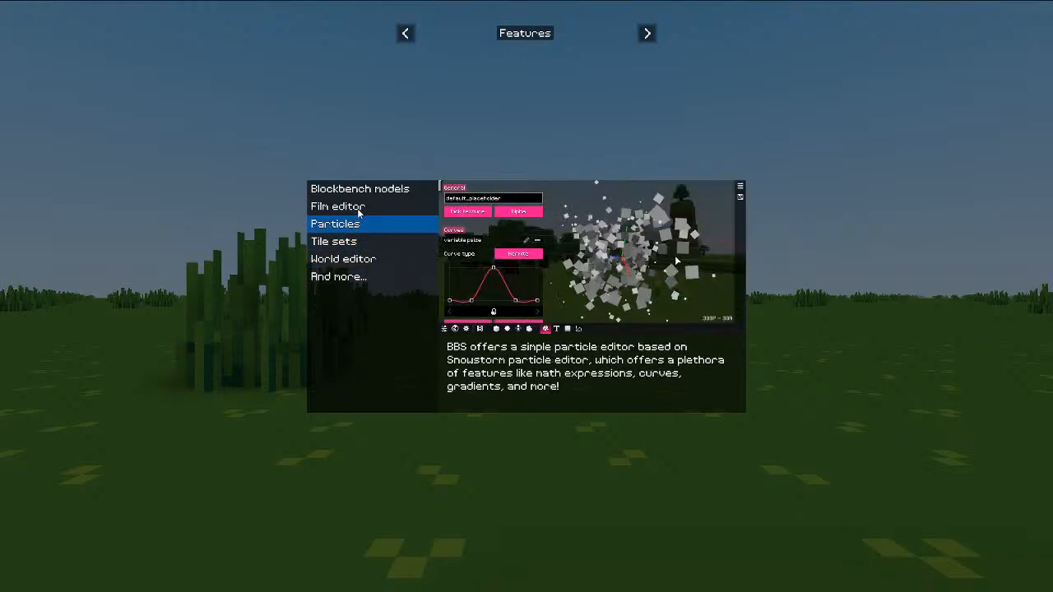
{"action": "left_click", "coordinate": [357, 207]}
{"action": "left_click", "coordinate": [361, 191]}
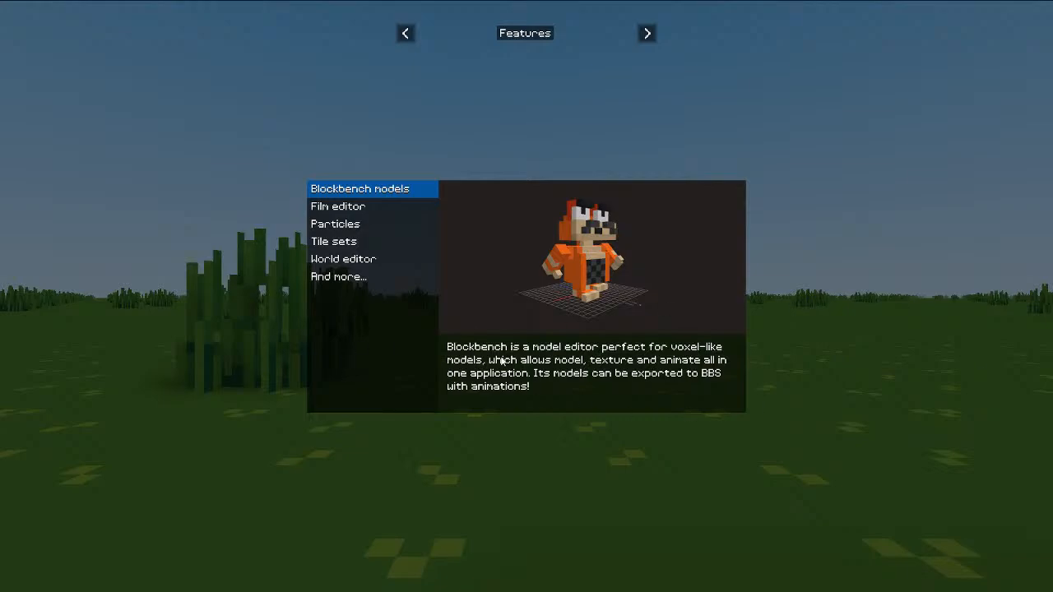
Step: Page through External resources and Patrons and close the welcome screen
{"action": "left_click", "coordinate": [646, 33]}
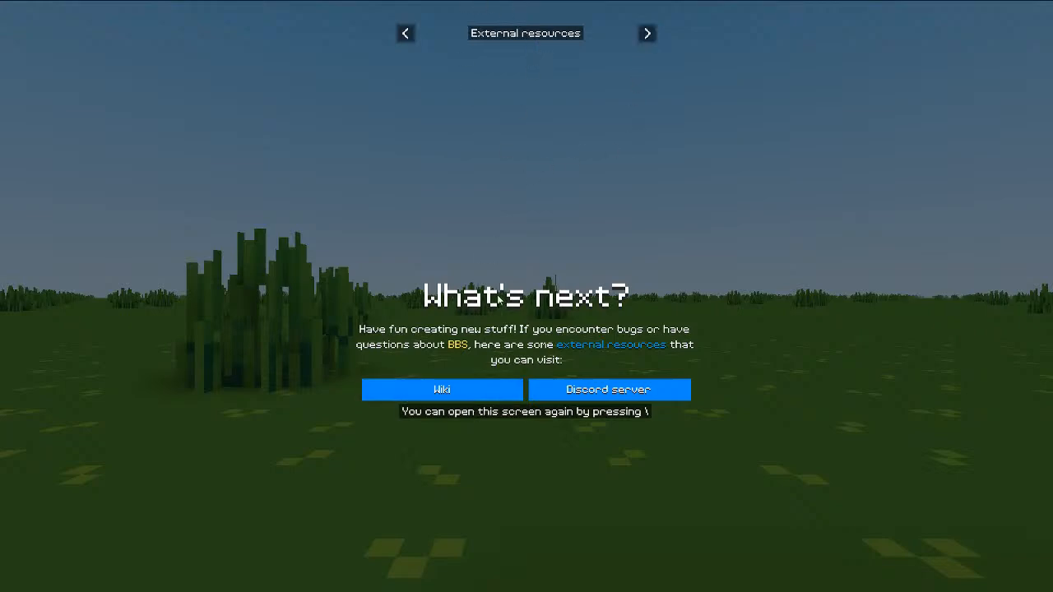
{"action": "left_click", "coordinate": [647, 35]}
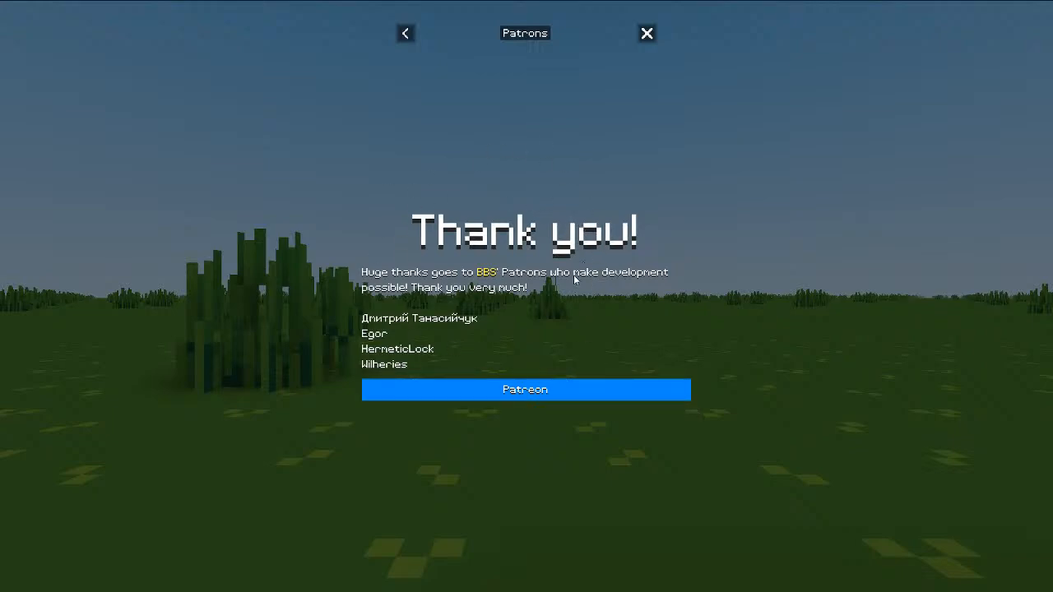
{"action": "left_click", "coordinate": [647, 34]}
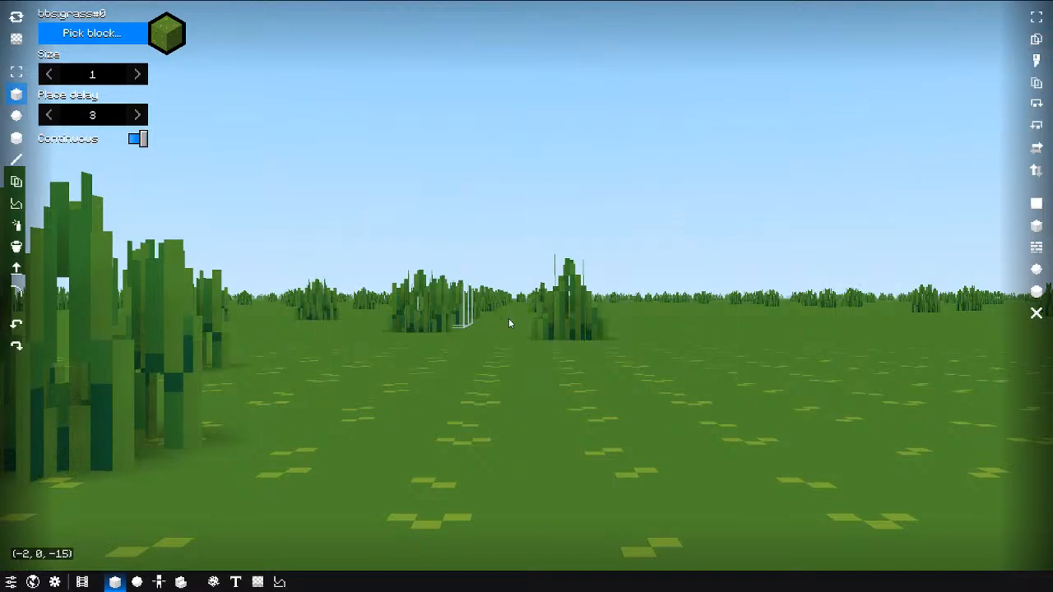
Step: Enable the Mouse buttons and Keystrokes tutorial options in the settings and return to the world view
{"action": "key", "text": "space"}
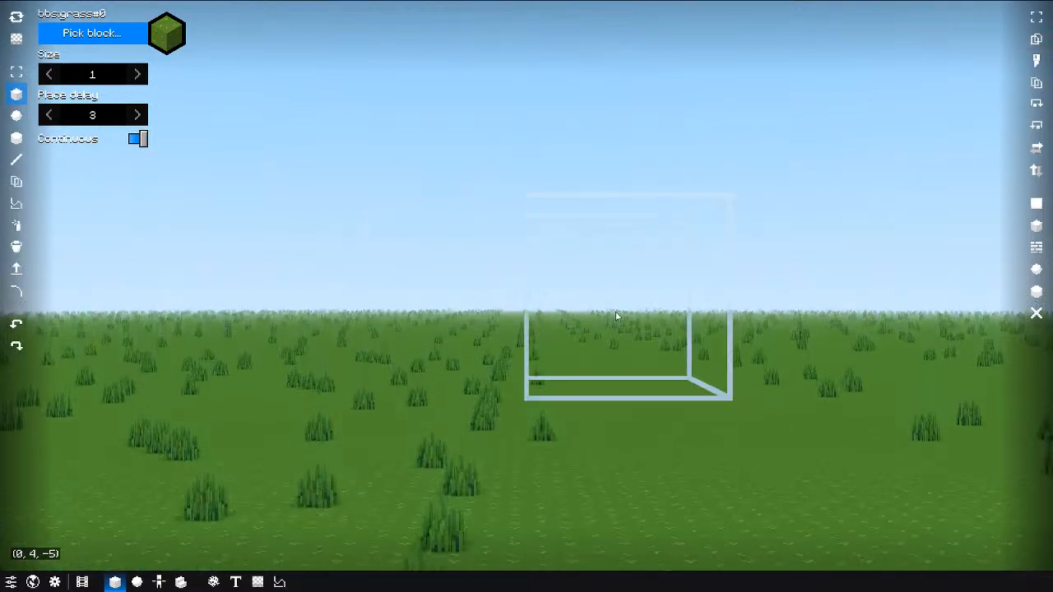
{"action": "mouse_move", "coordinate": [616, 312]}
{"action": "middle_mouse_down"}
{"action": "mouse_move", "coordinate": [528, 338]}
{"action": "mouse_move", "coordinate": [873, 329]}
{"action": "mouse_move", "coordinate": [607, 329]}
{"action": "middle_mouse_up"}
{"action": "left_click", "coordinate": [55, 582]}
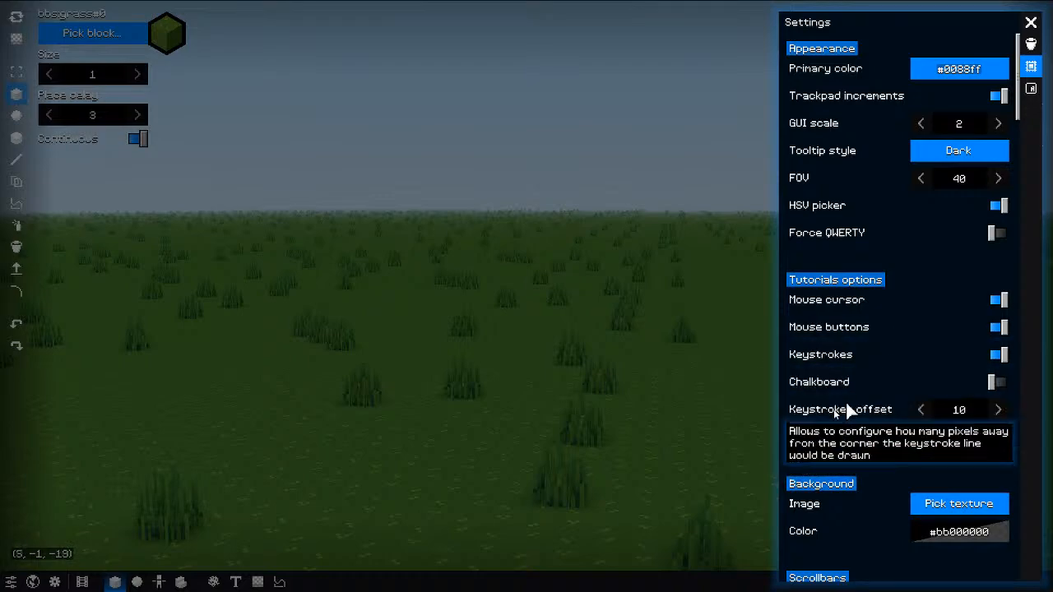
{"action": "left_click", "coordinate": [538, 344]}
{"action": "middle_click_drag", "start_coordinate": [595, 318], "coordinate": [643, 318]}
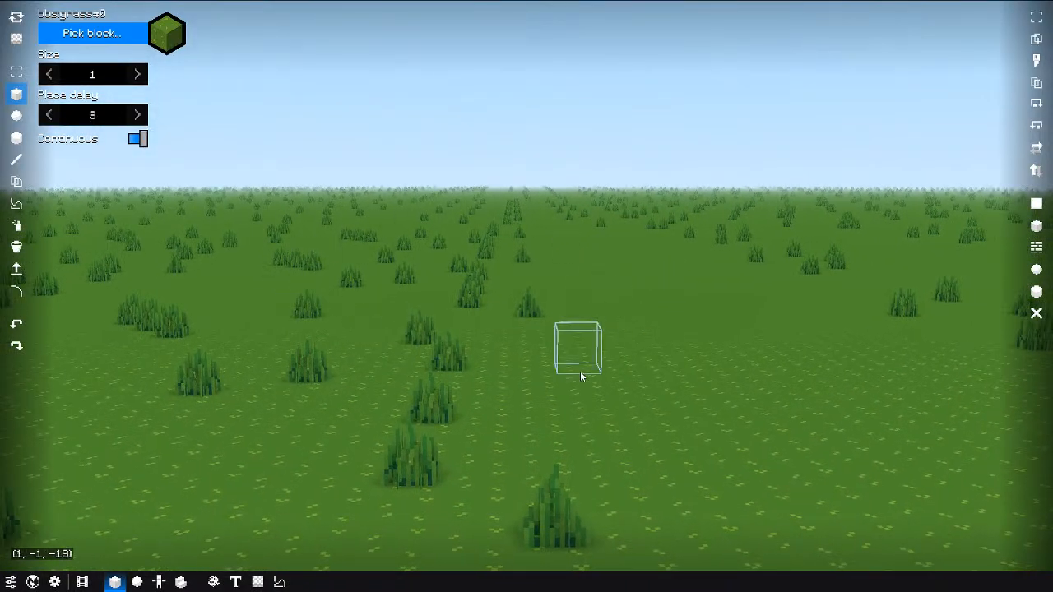
Step: Try placing two size 1 grass blocks on the ground and digging a block out of the ground beside them
{"action": "mouse_move", "coordinate": [582, 375]}
{"action": "middle_mouse_down"}
{"action": "mouse_move", "coordinate": [630, 367]}
{"action": "mouse_move", "coordinate": [707, 382]}
{"action": "mouse_move", "coordinate": [571, 369]}
{"action": "mouse_move", "coordinate": [624, 357]}
{"action": "mouse_move", "coordinate": [598, 362]}
{"action": "middle_mouse_up"}
{"action": "left_click_drag", "start_coordinate": [598, 362], "coordinate": [646, 358]}
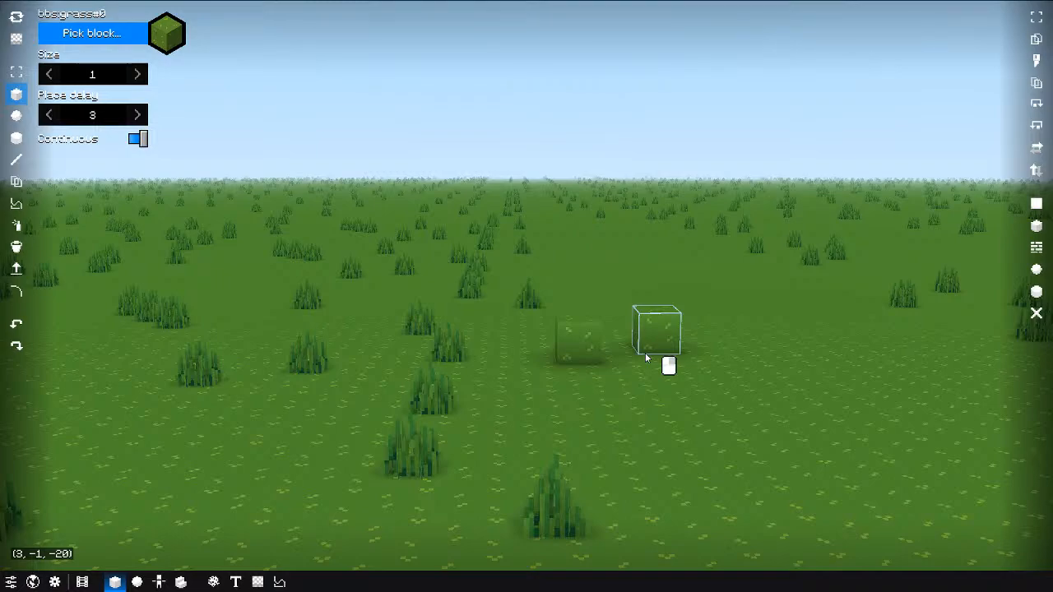
{"action": "left_click", "coordinate": [645, 353]}
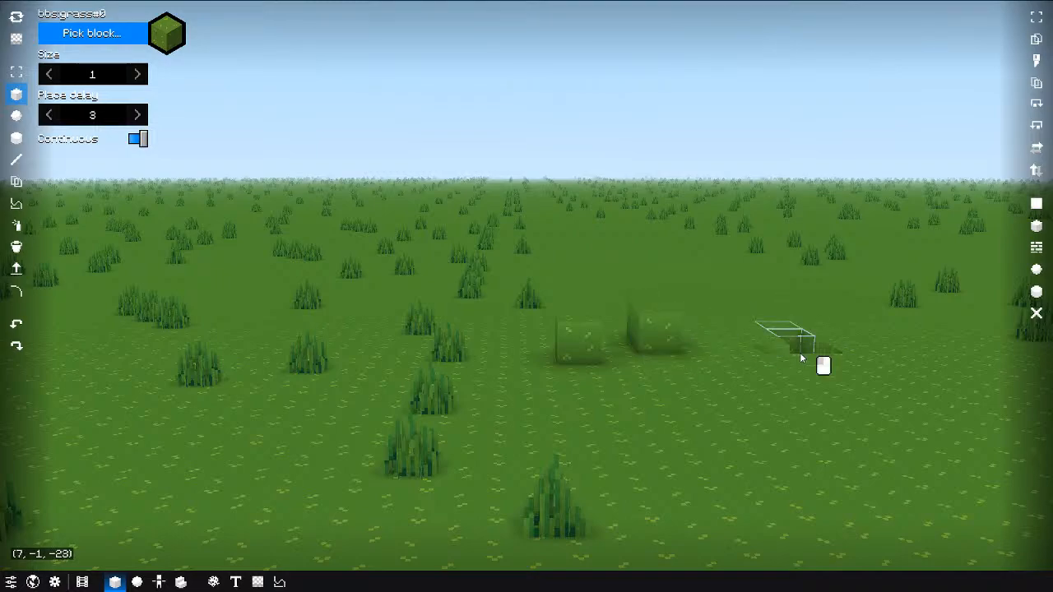
Step: Undo all the grass block placements and the block removal
{"action": "key", "text": "ctrl+z"}
{"action": "mouse_move", "coordinate": [670, 361]}
{"action": "middle_mouse_down"}
{"action": "mouse_move", "coordinate": [657, 349]}
{"action": "mouse_move", "coordinate": [675, 366]}
{"action": "middle_mouse_up"}
{"action": "scroll", "coordinate": [674, 364], "scroll_direction": "down", "scroll_amount": 2}
{"action": "key", "text": "ctrl+z"}
{"action": "key", "text": "ctrl+z"}
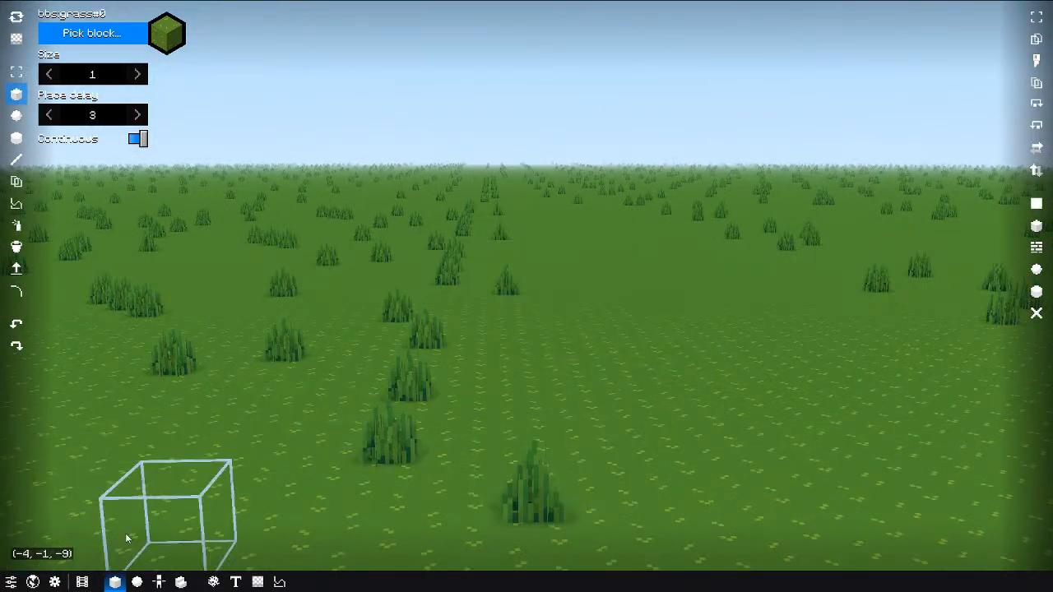
Step: Fly the camera sideways, back and forth, and up and down over the flat world while turning the view
{"action": "key", "text": "d"}
{"action": "key", "text": "d"}
{"action": "key", "text": "a"}
{"action": "key", "text": "a"}
{"action": "key", "text": "s"}
{"action": "key", "text": "w"}
{"action": "key", "text": "s"}
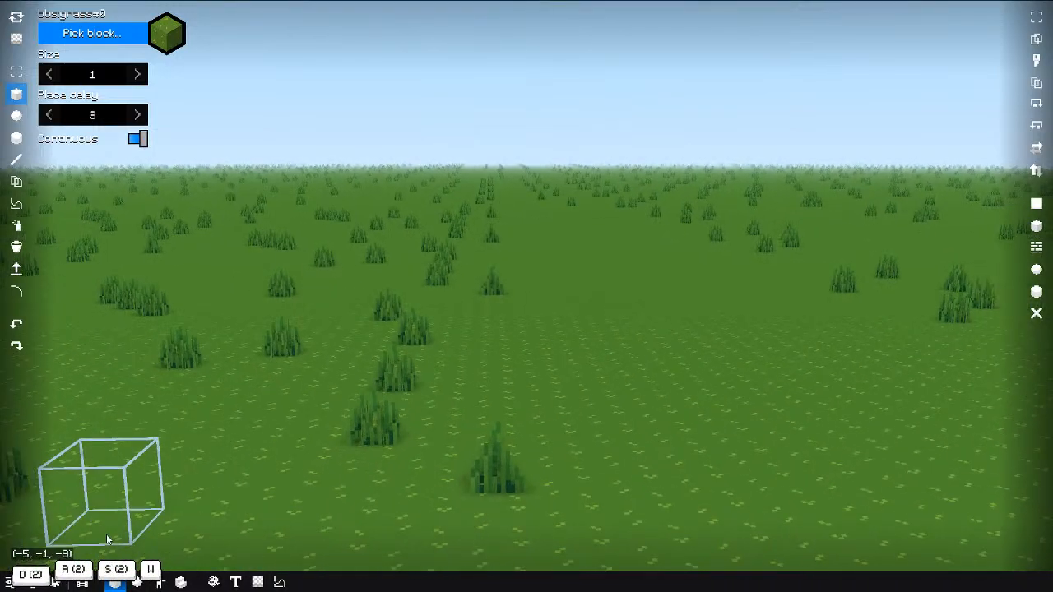
{"action": "key", "text": "s"}
{"action": "key", "text": "q"}
{"action": "middle_click_drag", "start_coordinate": [494, 449], "coordinate": [501, 422]}
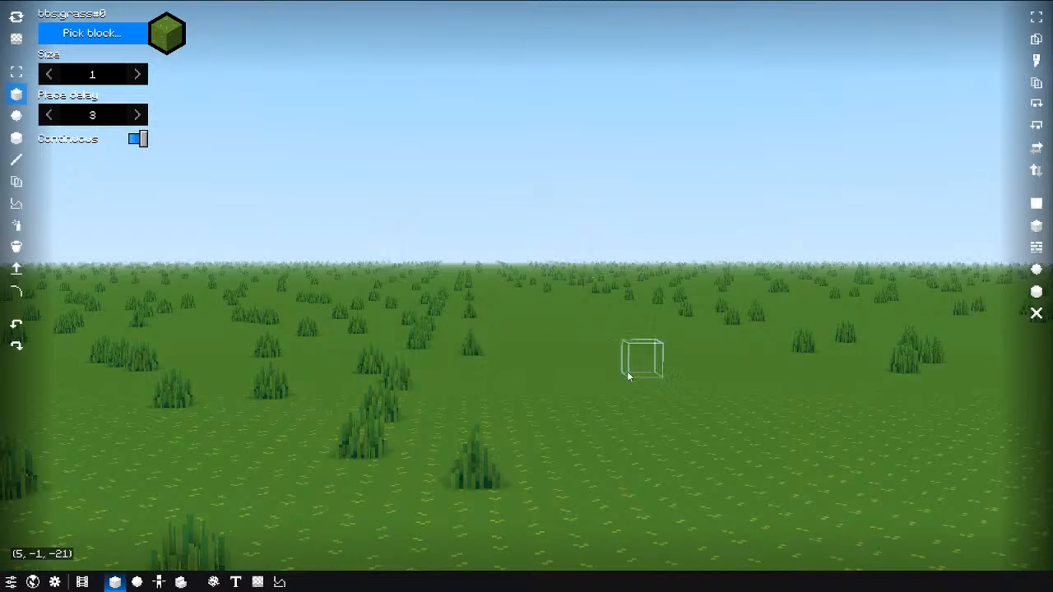
{"action": "key", "text": "s"}
{"action": "key", "text": "e"}
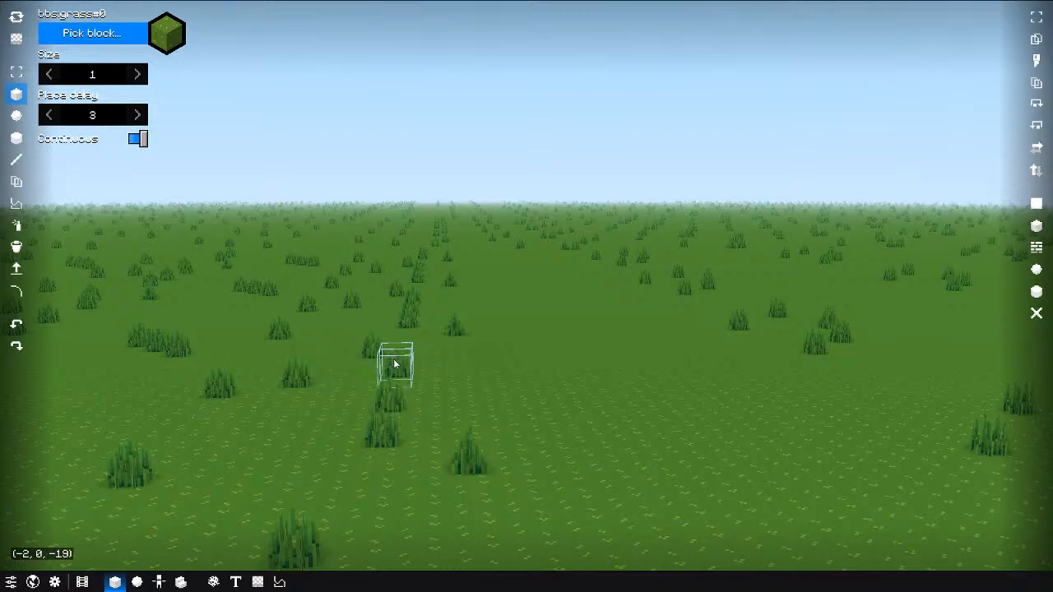
{"action": "middle_click_drag", "start_coordinate": [601, 386], "coordinate": [546, 409]}
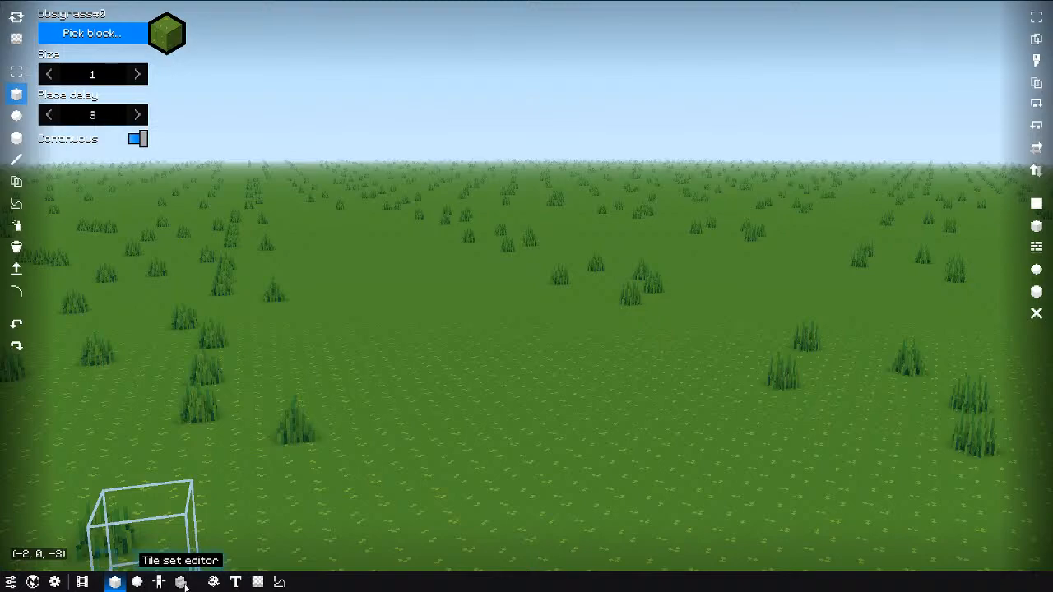
Step: Look through the dashboard editors, including the film editor, tile set editor, particle editor, texture viewer and graph plot
{"action": "left_click", "coordinate": [81, 583]}
{"action": "left_click", "coordinate": [136, 583]}
{"action": "left_click", "coordinate": [181, 582]}
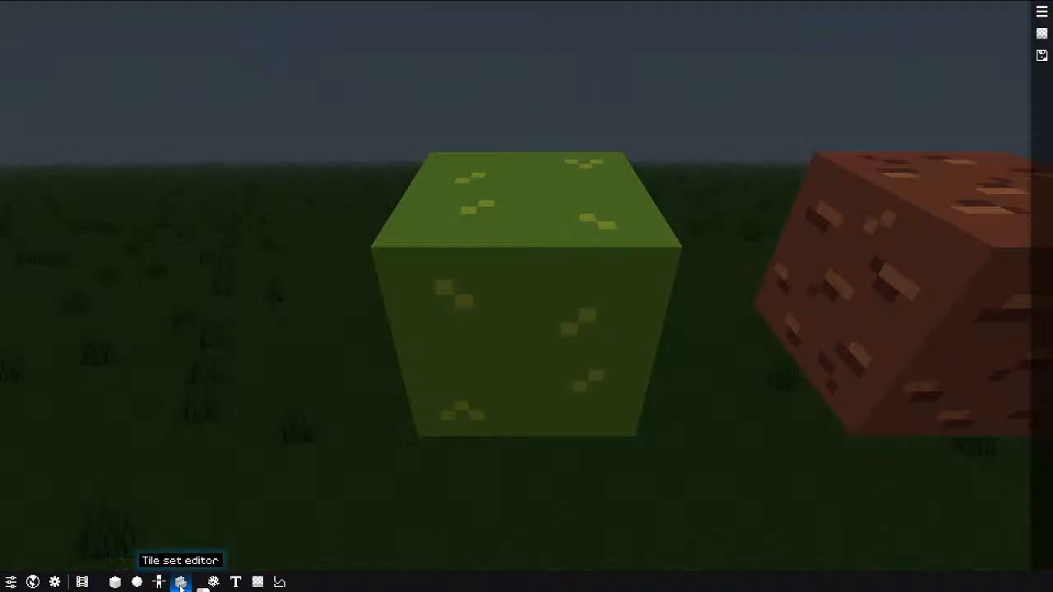
{"action": "left_click", "coordinate": [213, 582]}
{"action": "left_click", "coordinate": [258, 583]}
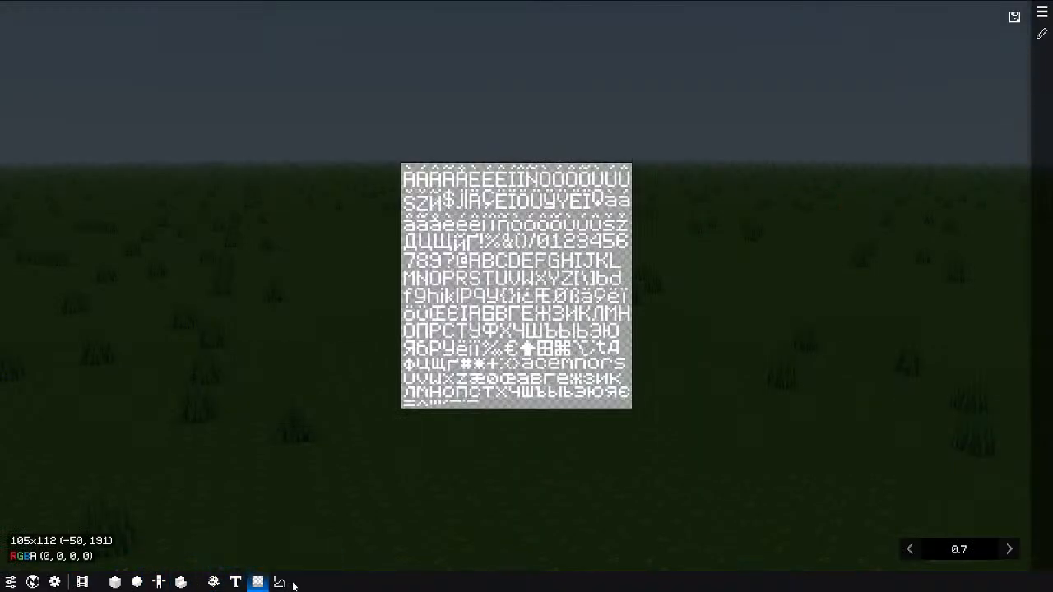
{"action": "left_click", "coordinate": [280, 583]}
Step: View the world manager and the settings, and return to the world editor
{"action": "left_click", "coordinate": [12, 582]}
{"action": "left_click", "coordinate": [18, 585]}
{"action": "left_click", "coordinate": [33, 583]}
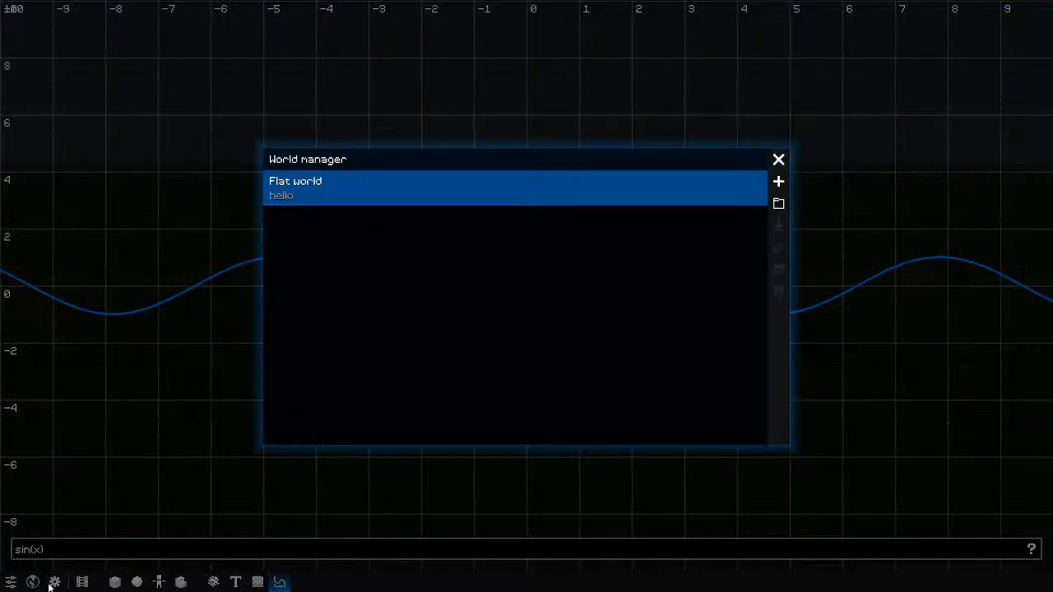
{"action": "left_click", "coordinate": [54, 582]}
{"action": "left_click", "coordinate": [54, 583]}
{"action": "left_click", "coordinate": [114, 582]}
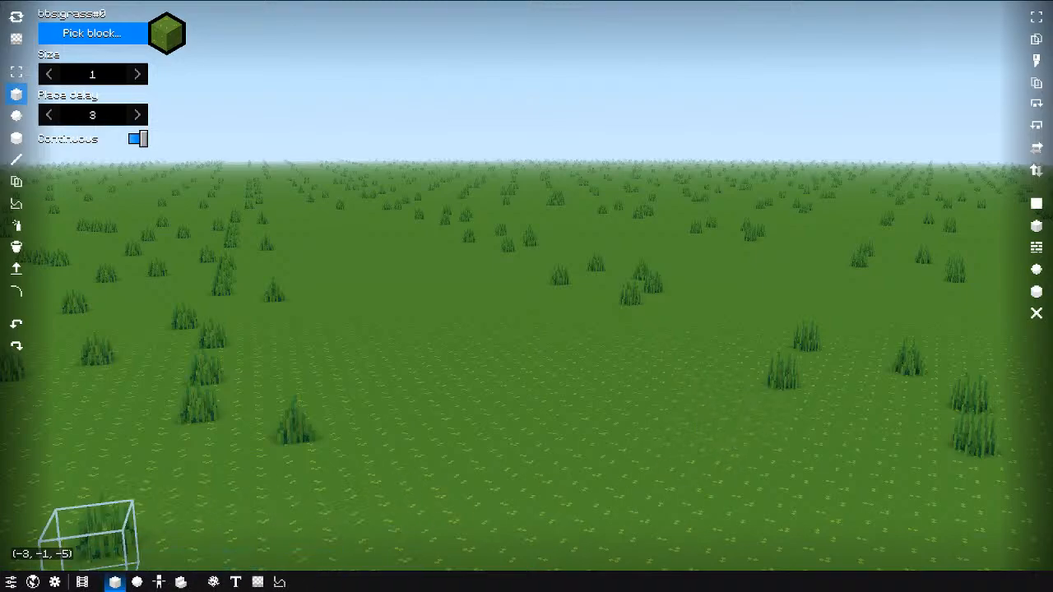
Step: Look around the grass plain and move the camera forward, backward and to both sides
{"action": "middle_click_drag", "start_coordinate": [732, 419], "coordinate": [485, 349]}
{"action": "middle_click_drag", "start_coordinate": [383, 296], "coordinate": [589, 363]}
{"action": "key", "text": "space"}
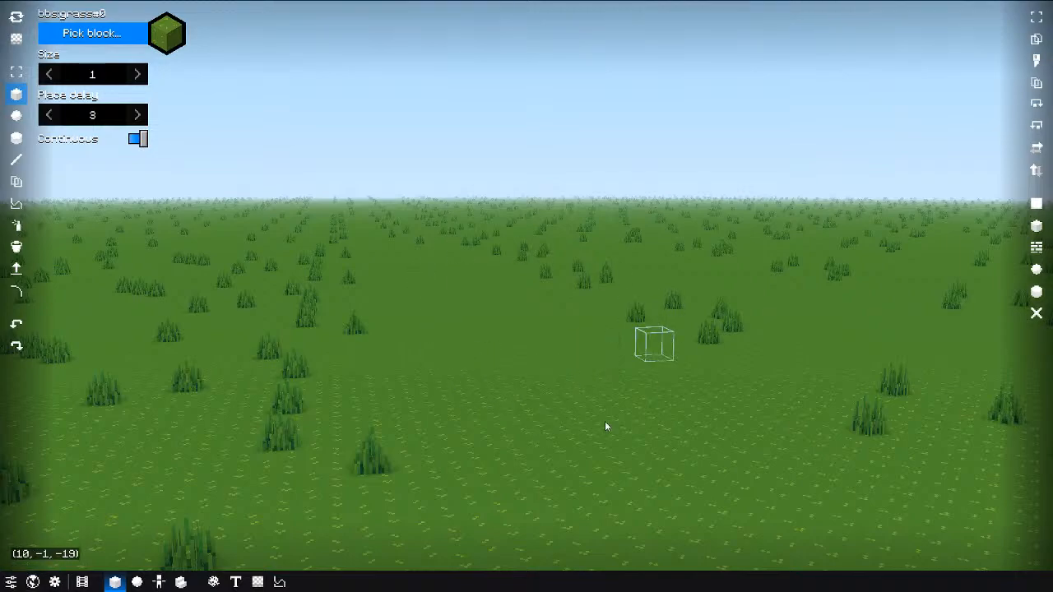
{"action": "middle_click_drag", "start_coordinate": [613, 368], "coordinate": [632, 349]}
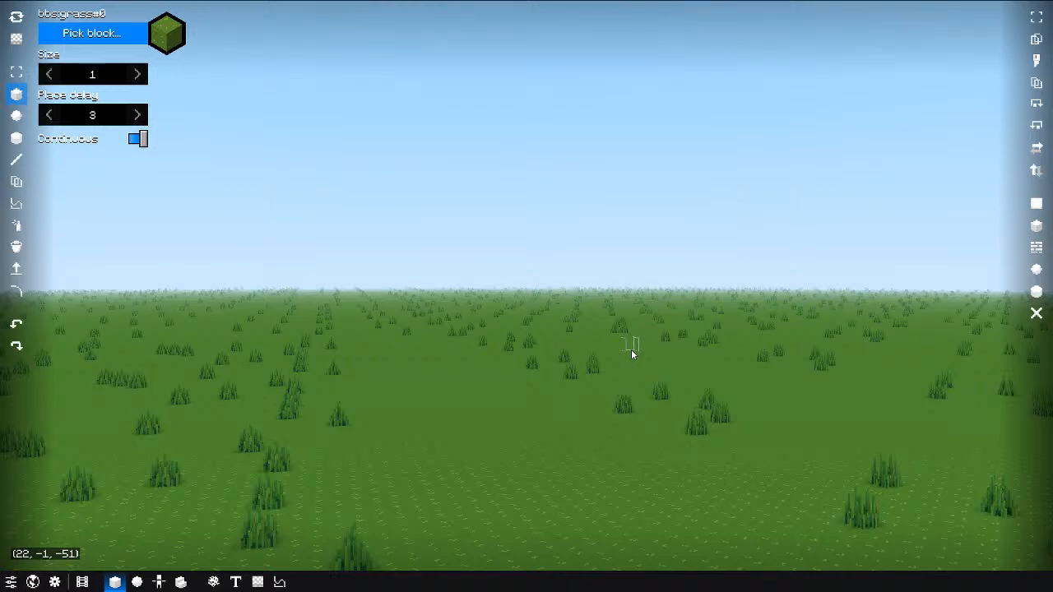
{"action": "key", "text": "w"}
{"action": "key", "text": "s"}
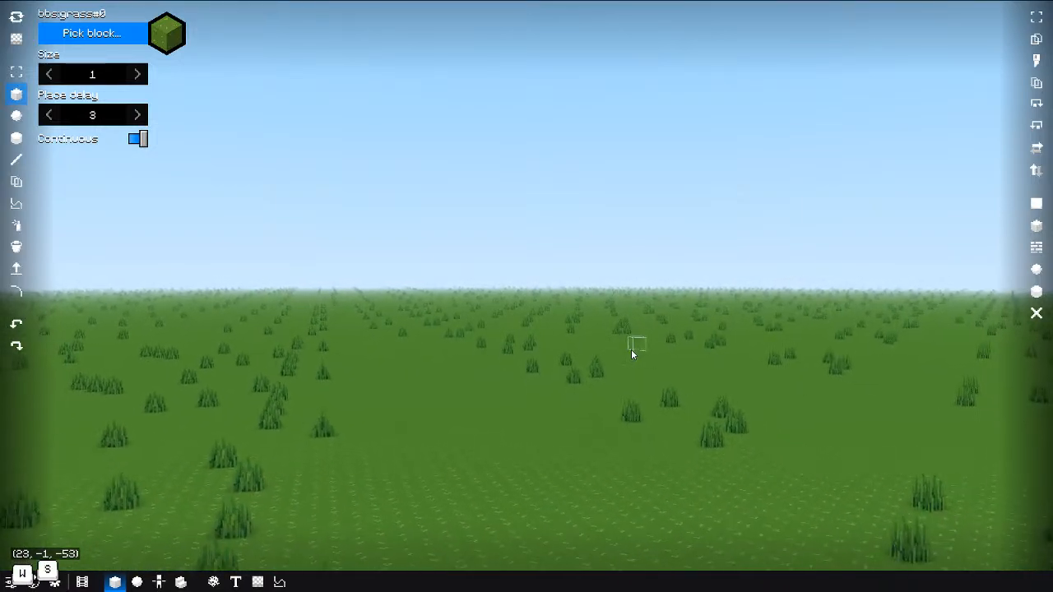
{"action": "key", "text": "s"}
{"action": "key", "text": "a"}
{"action": "key", "text": "d"}
{"action": "key", "text": "w"}
{"action": "key", "text": "a"}
{"action": "key", "text": "s"}
{"action": "key", "text": "d"}
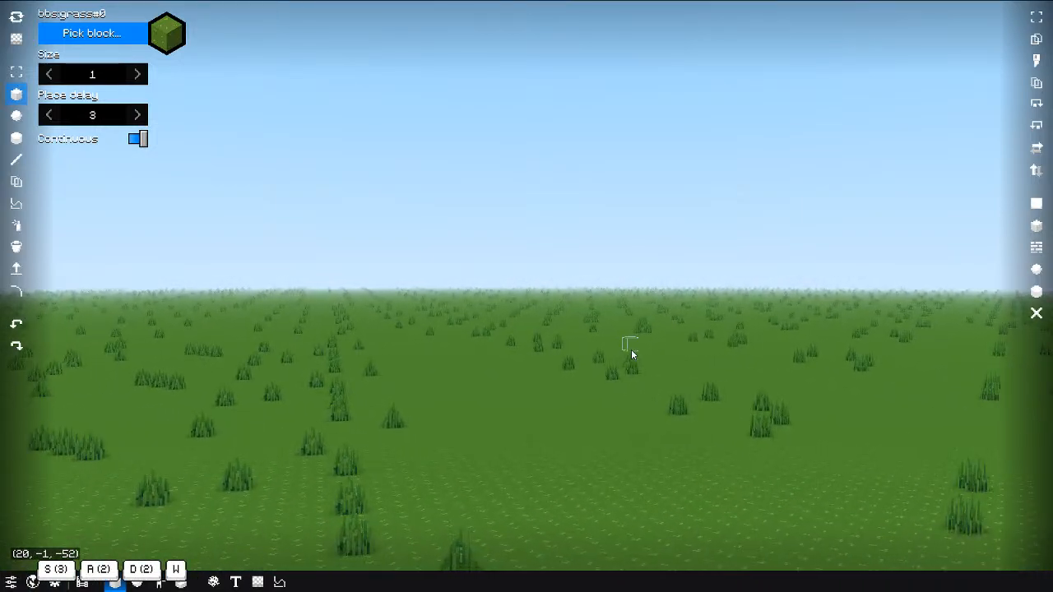
Step: Raise and lower the camera repeatedly above the grass plain and move it forward
{"action": "key", "text": "q"}
{"action": "middle_click_drag", "start_coordinate": [631, 348], "coordinate": [628, 379]}
{"action": "key", "text": "e"}
{"action": "key", "text": "q"}
{"action": "key", "text": "e"}
{"action": "key", "text": "q"}
{"action": "key", "text": "e"}
{"action": "key", "text": "s"}
{"action": "key", "text": "q"}
{"action": "key", "text": "w"}
{"action": "key", "text": "w"}
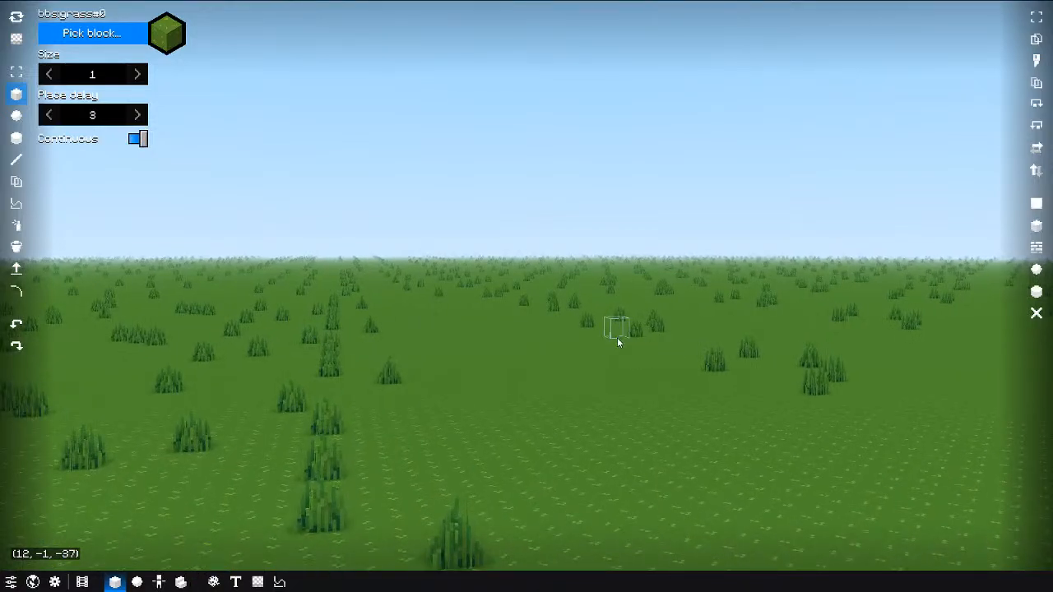
Step: Orbit around the row of sample blocks on the grass plain and zoom in and out repeatedly
{"action": "scroll", "coordinate": [617, 395], "scroll_direction": "down", "scroll_amount": 8}
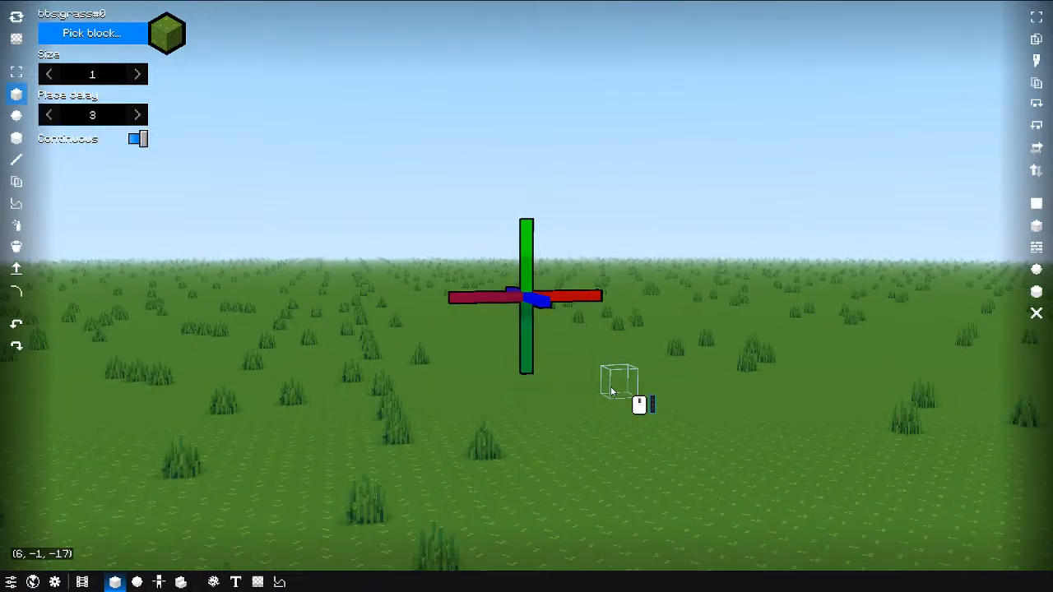
{"action": "middle_click_drag", "start_coordinate": [611, 391], "coordinate": [621, 418]}
{"action": "scroll", "coordinate": [486, 380], "scroll_direction": "down", "scroll_amount": 5}
{"action": "scroll", "coordinate": [621, 418], "scroll_direction": "up", "scroll_amount": 10}
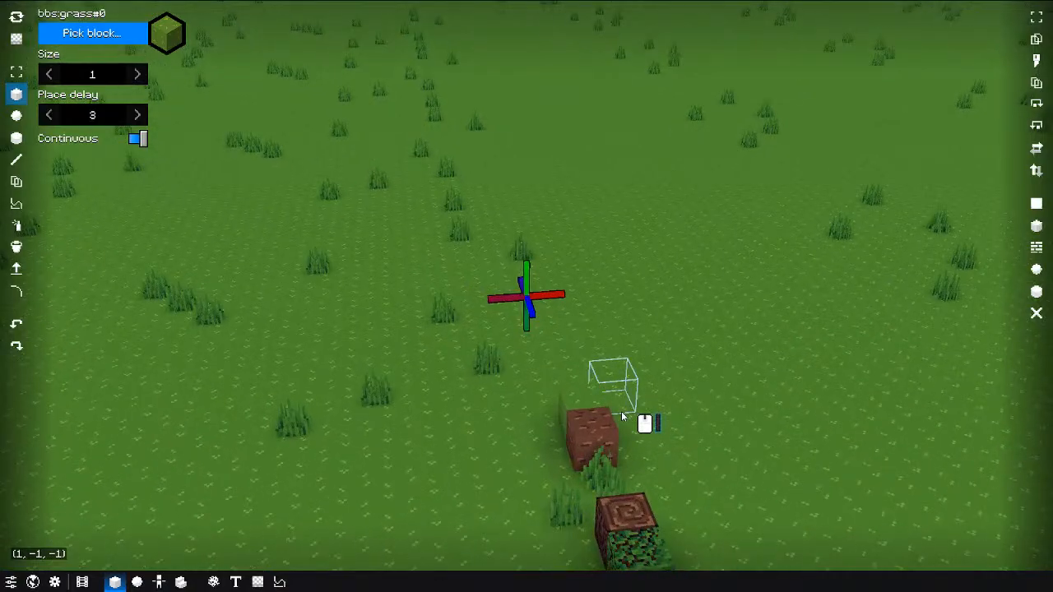
{"action": "scroll", "coordinate": [621, 418], "scroll_direction": "down", "scroll_amount": 6}
{"action": "scroll", "coordinate": [621, 418], "scroll_direction": "up", "scroll_amount": 5}
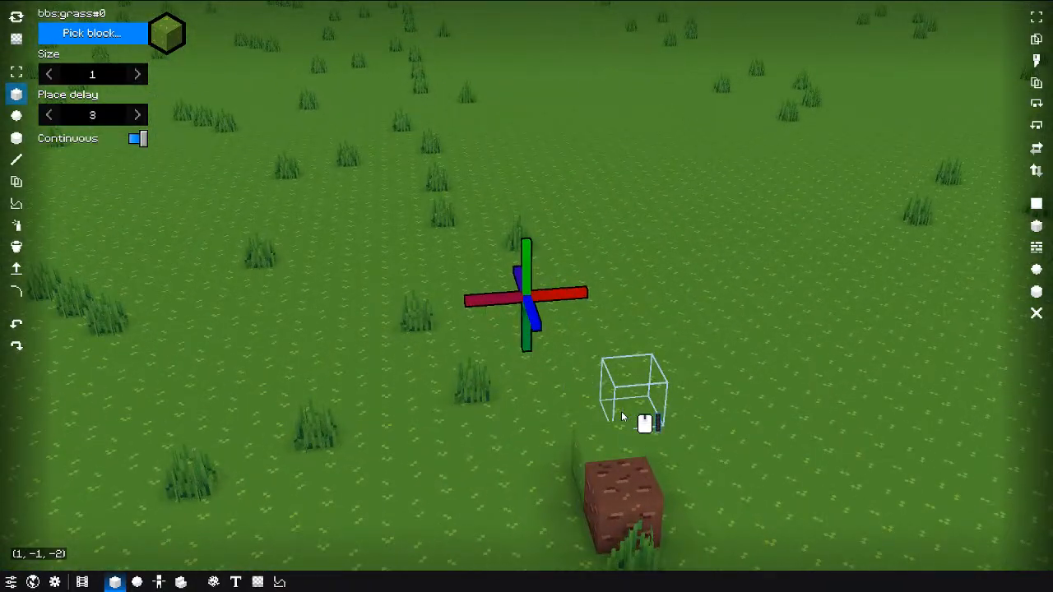
{"action": "scroll", "coordinate": [621, 418], "scroll_direction": "down", "scroll_amount": 8}
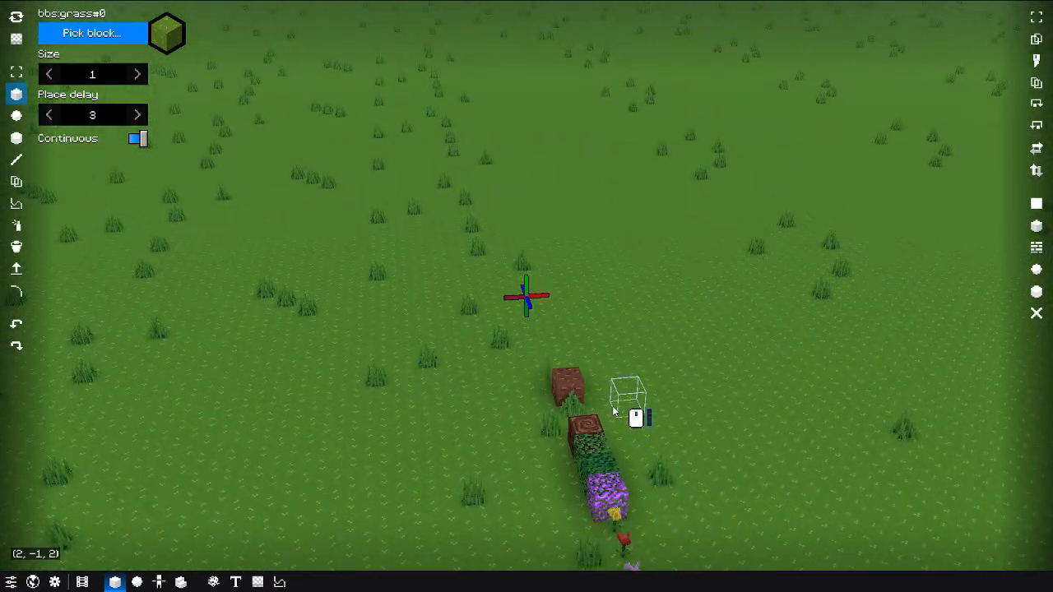
{"action": "scroll", "coordinate": [613, 412], "scroll_direction": "down", "scroll_amount": 6}
{"action": "scroll", "coordinate": [613, 411], "scroll_direction": "up", "scroll_amount": 5}
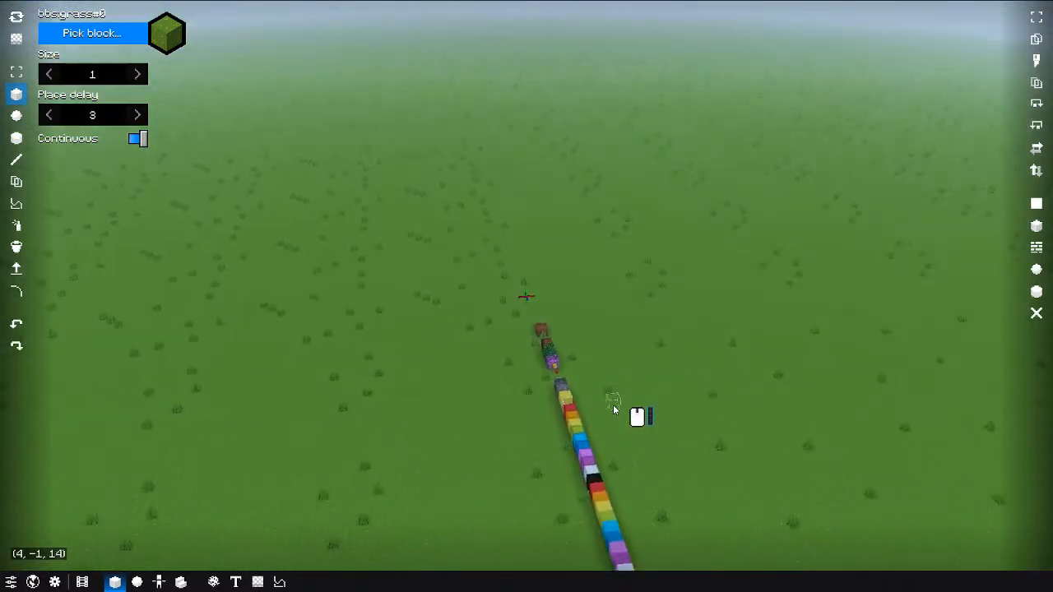
{"action": "scroll", "coordinate": [614, 409], "scroll_direction": "up", "scroll_amount": 10}
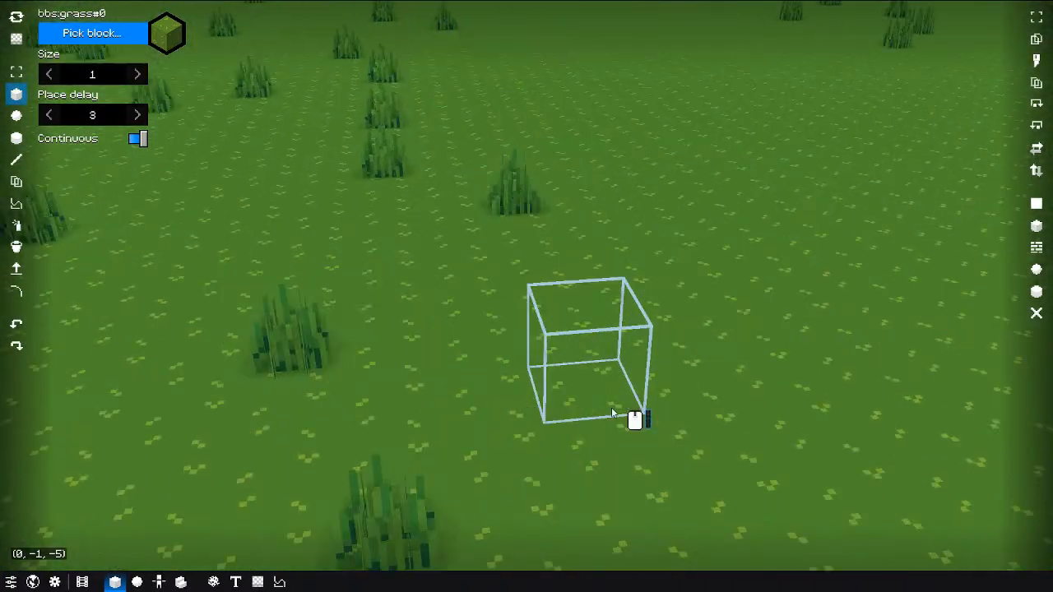
Step: Look around the plain while moving the camera forward, backward and to both sides
{"action": "middle_click_drag", "start_coordinate": [580, 383], "coordinate": [593, 366]}
{"action": "key", "text": "w"}
{"action": "key", "text": "s"}
{"action": "key", "text": "d"}
{"action": "middle_click_drag", "start_coordinate": [671, 395], "coordinate": [670, 332]}
{"action": "key", "text": "s"}
{"action": "key", "text": "a"}
{"action": "key", "text": "w"}
Step: Raise, lower and advance the camera over the grass plain
{"action": "key", "text": "space"}
{"action": "key", "text": "ctrl"}
{"action": "key", "text": "space"}
{"action": "key", "text": "ctrl"}
{"action": "key", "text": "space"}
{"action": "key", "text": "w"}
{"action": "key", "text": "space"}
{"action": "key", "text": "space"}
{"action": "key", "text": "ctrl"}
Step: Fly across the plain and turn the camera to bring the row of colored blocks into view
{"action": "middle_click_drag", "start_coordinate": [623, 403], "coordinate": [275, 319]}
{"action": "key", "text": "w"}
{"action": "key", "text": "a"}
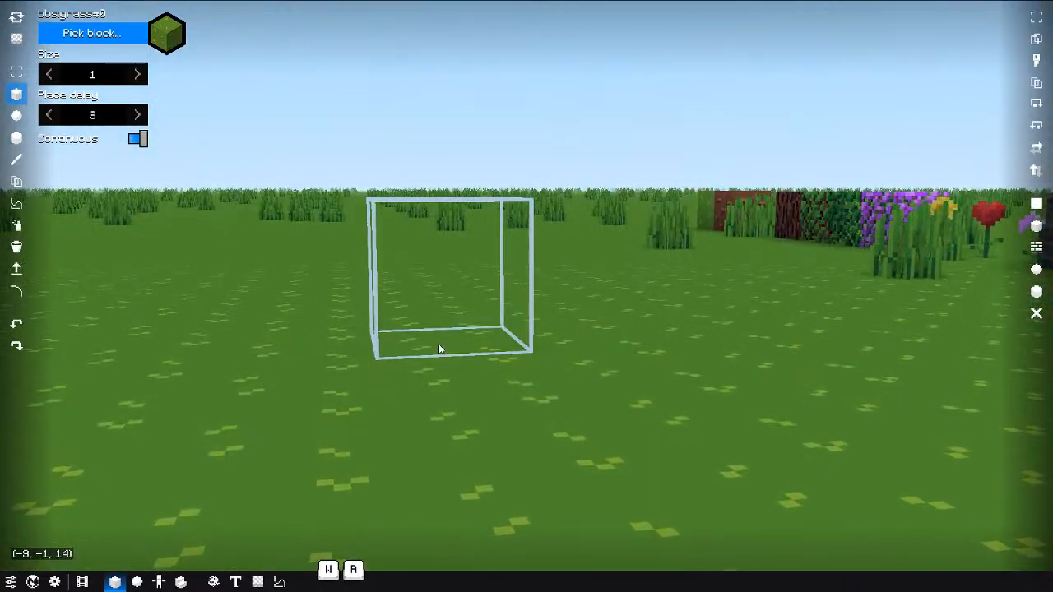
{"action": "key", "text": "ctrl+b"}
{"action": "middle_click_drag", "start_coordinate": [501, 351], "coordinate": [561, 363]}
{"action": "key", "text": "s"}
{"action": "key", "text": "e"}
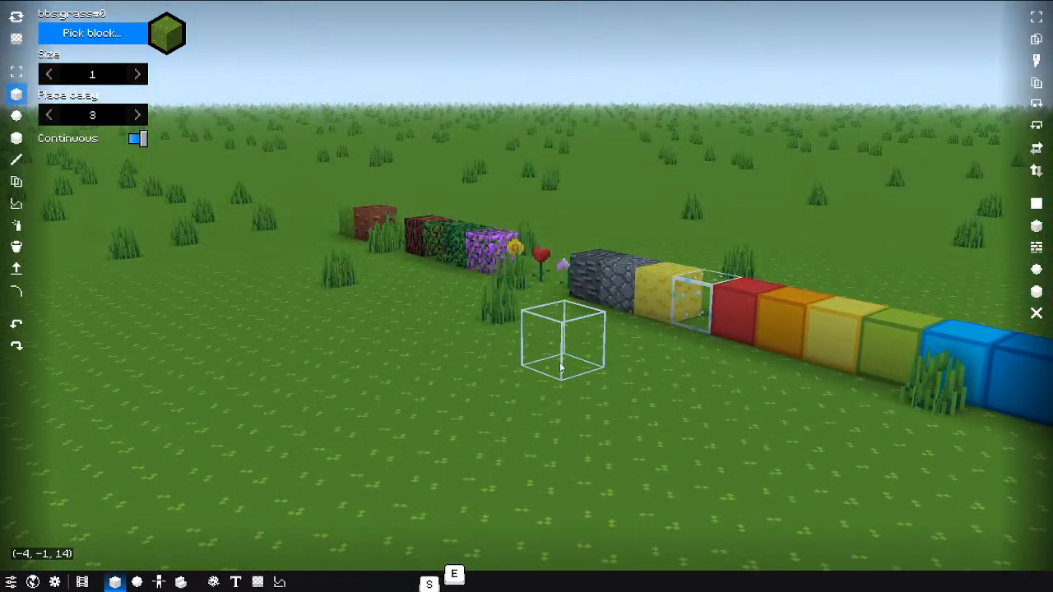
{"action": "key", "text": "s"}
{"action": "key", "text": "w"}
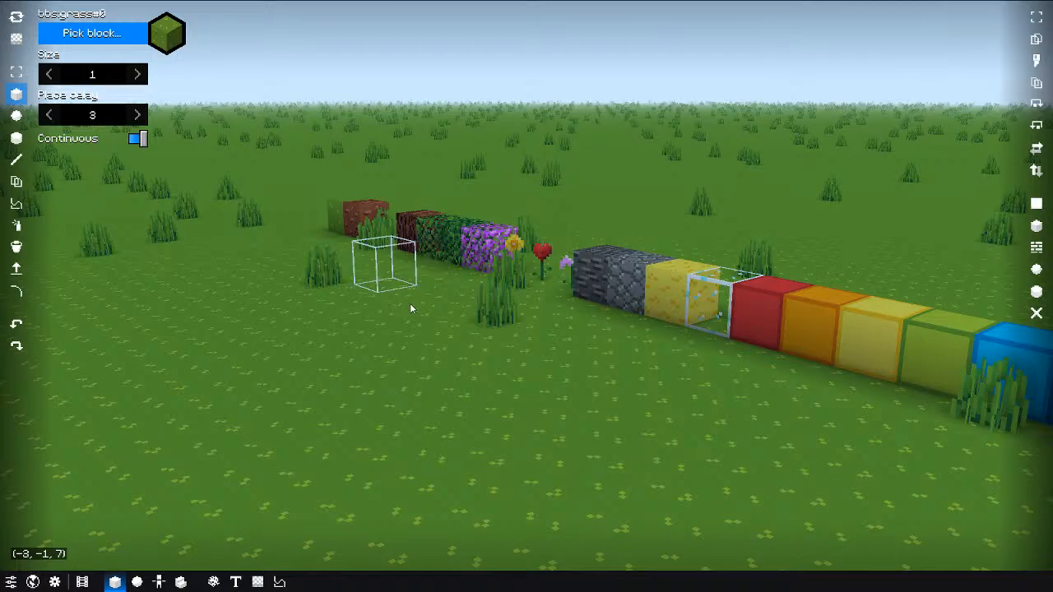
Step: Move the camera back and forth beside the row of blocks, including at the slower flight speed
{"action": "middle_click_drag", "start_coordinate": [458, 341], "coordinate": [491, 346]}
{"action": "key", "text": "s"}
{"action": "key", "text": "w"}
{"action": "key", "text": "ctrl"}
{"action": "key", "text": "s"}
{"action": "key", "text": "alt"}
{"action": "key", "text": "alt"}
{"action": "key", "text": "alt"}
{"action": "key", "text": "a"}
{"action": "key", "text": "s"}
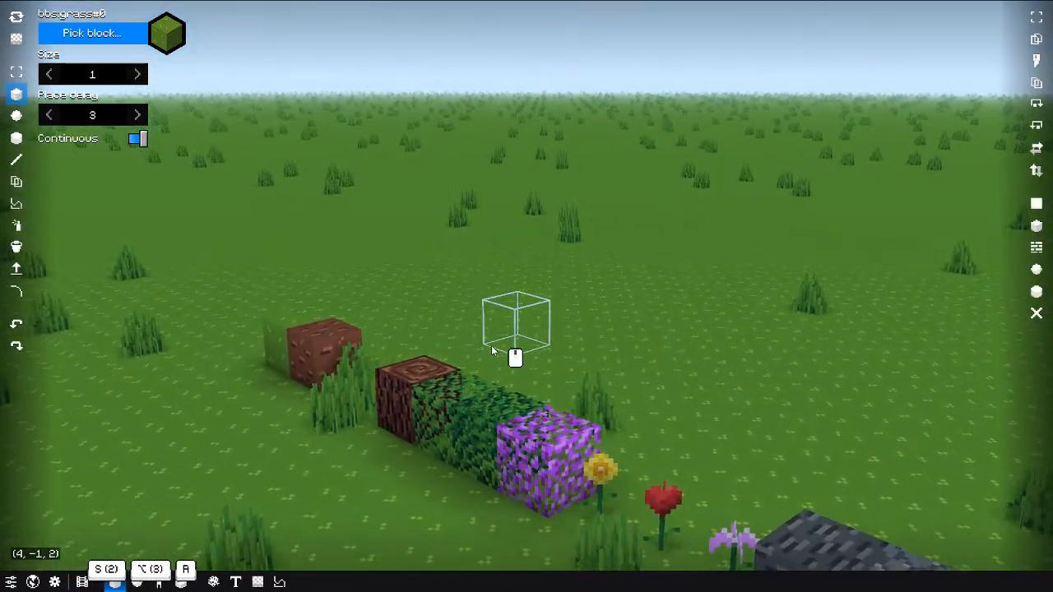
{"action": "key", "text": "w"}
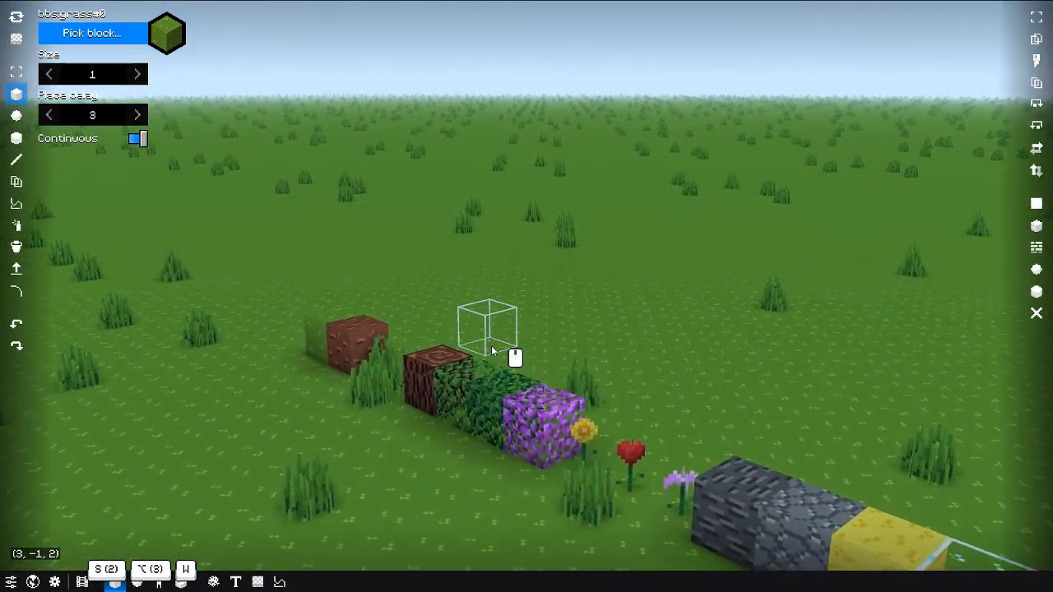
Step: Fly away from and back toward the row of blocks at the faster flight speed
{"action": "key", "text": "ctrl"}
{"action": "key", "text": "ctrl"}
{"action": "key", "text": "ctrl"}
{"action": "middle_click_drag", "start_coordinate": [491, 345], "coordinate": [492, 328]}
{"action": "key", "text": "s"}
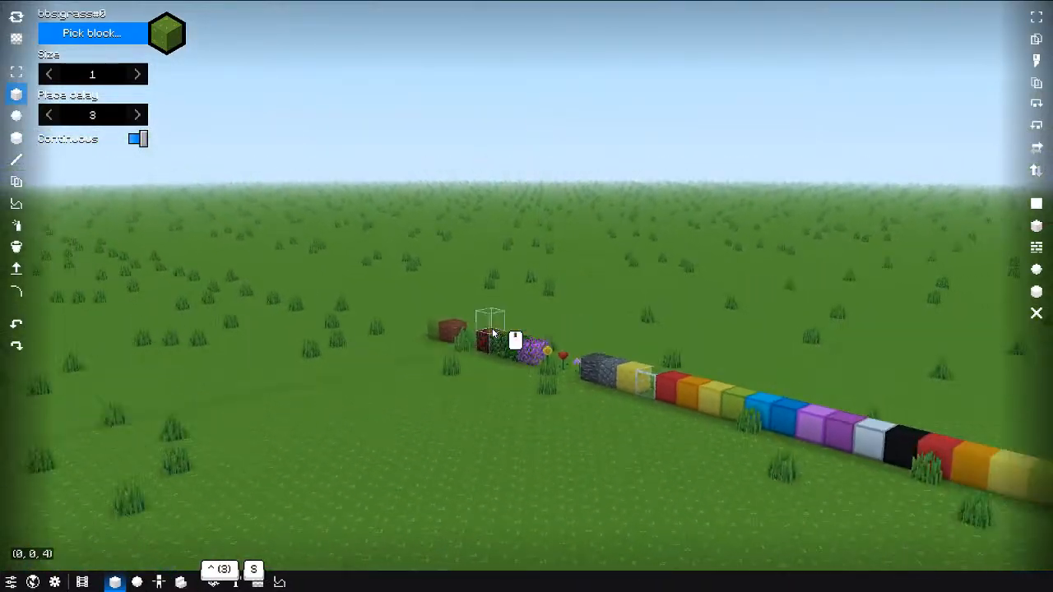
{"action": "key", "text": "w"}
{"action": "key", "text": "ctrl"}
{"action": "key", "text": "s"}
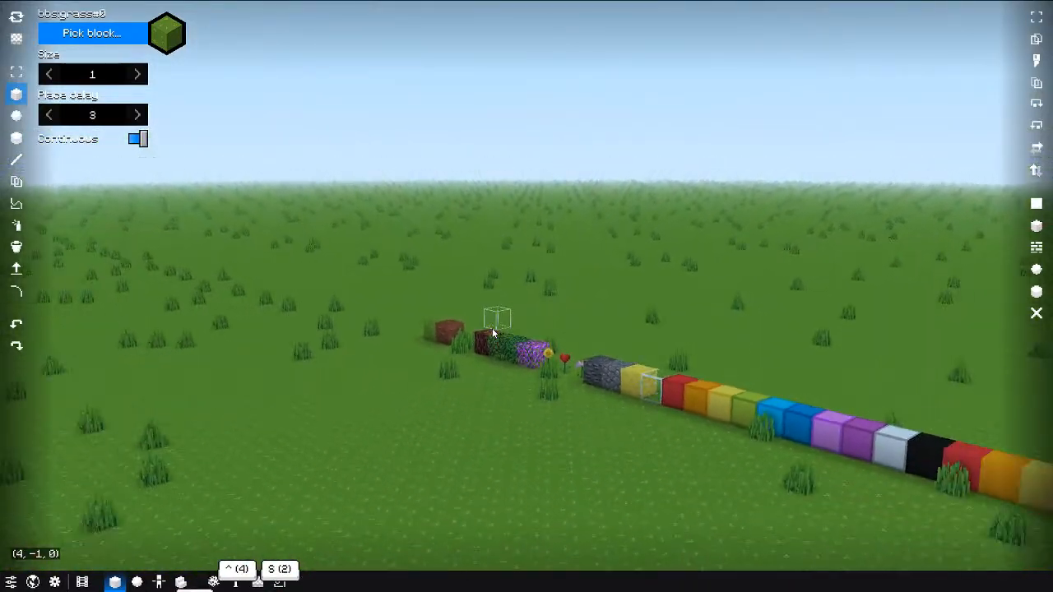
{"action": "key", "text": "w"}
{"action": "key", "text": "ctrl"}
{"action": "key", "text": "s"}
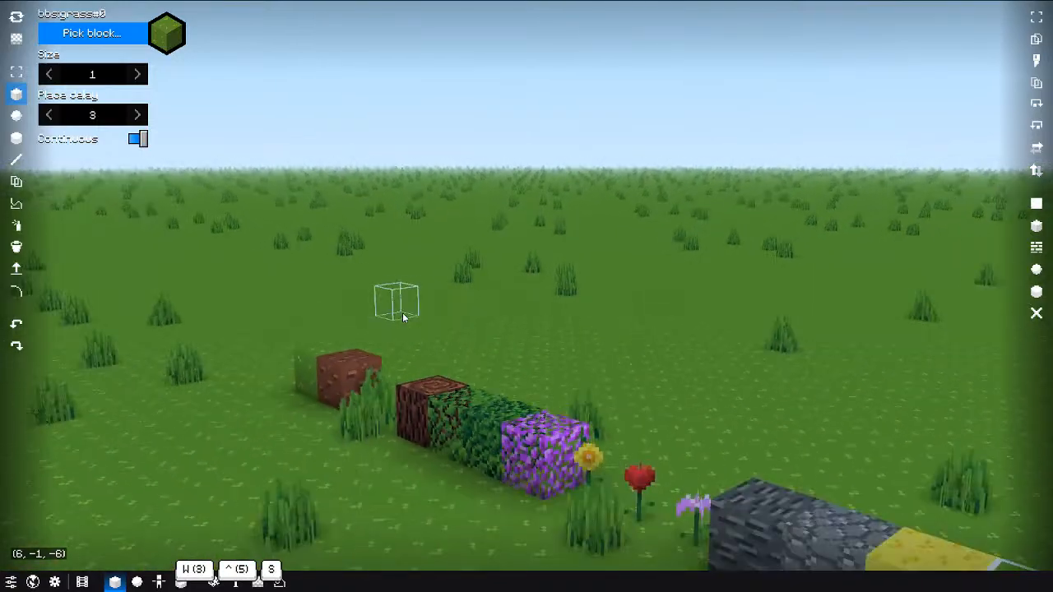
Step: Move slowly around the front of the block row, turn the view and lower the camera
{"action": "key", "text": "alt"}
{"action": "key", "text": "w"}
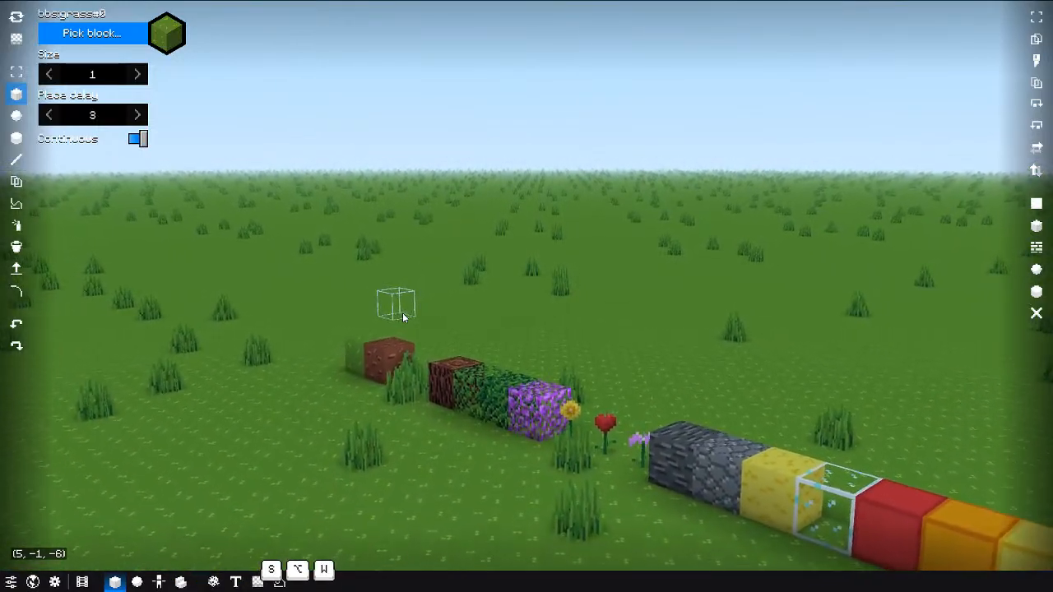
{"action": "key", "text": "a"}
{"action": "middle_click_drag", "start_coordinate": [403, 313], "coordinate": [423, 334]}
{"action": "key", "text": "s"}
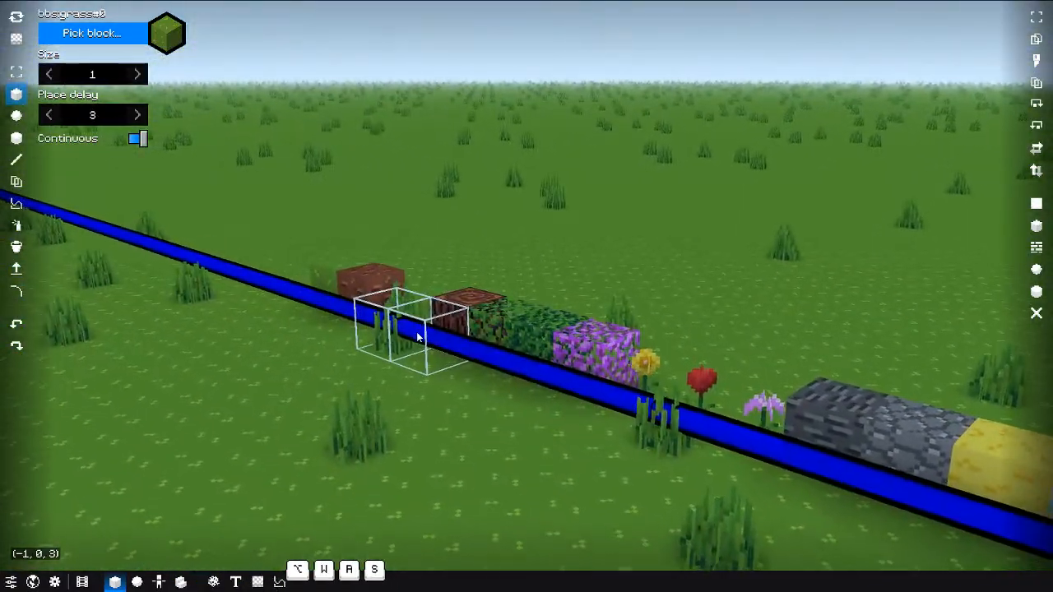
{"action": "key", "text": "q"}
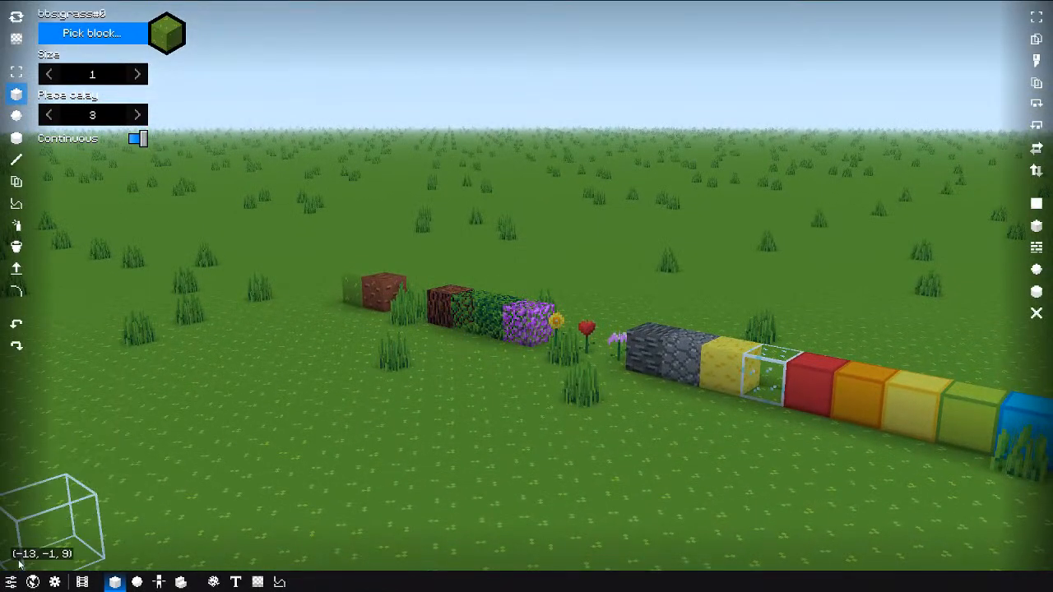
Step: Set the Flight mode keybinds in the settings to Space for Move upward and Shift for Move downward
{"action": "left_click", "coordinate": [11, 582]}
{"action": "scroll", "coordinate": [870, 271], "scroll_direction": "down", "scroll_amount": 10}
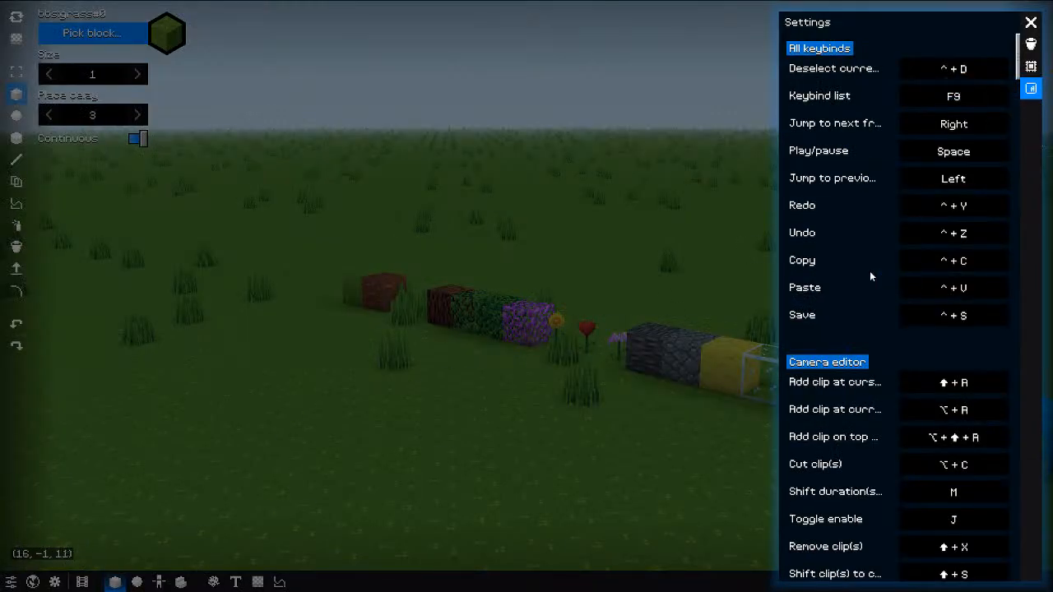
{"action": "scroll", "coordinate": [869, 267], "scroll_direction": "down", "scroll_amount": 20}
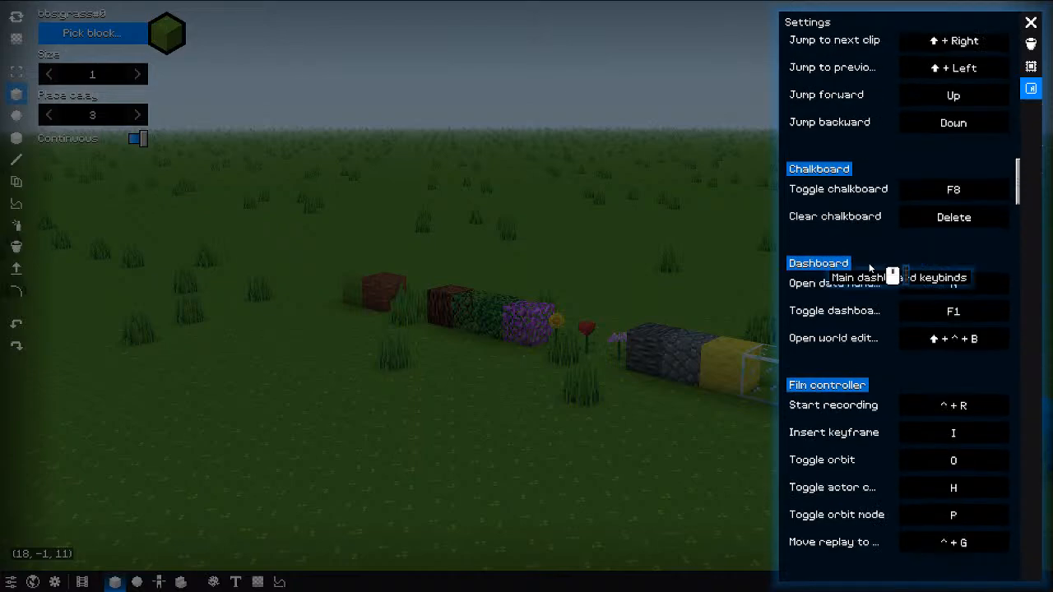
{"action": "scroll", "coordinate": [869, 267], "scroll_direction": "down", "scroll_amount": 10}
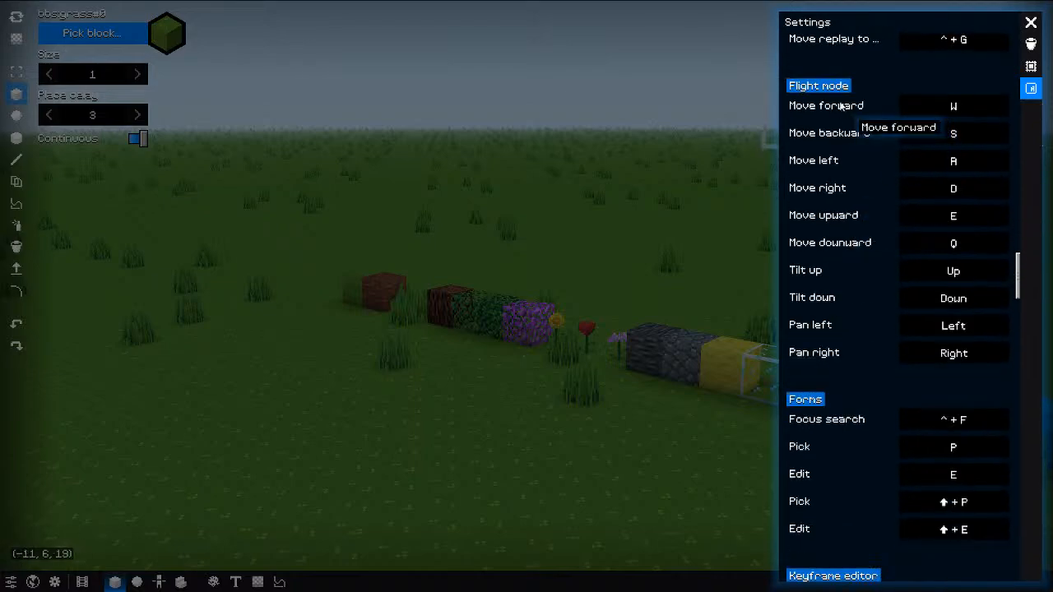
{"action": "left_click", "coordinate": [943, 215]}
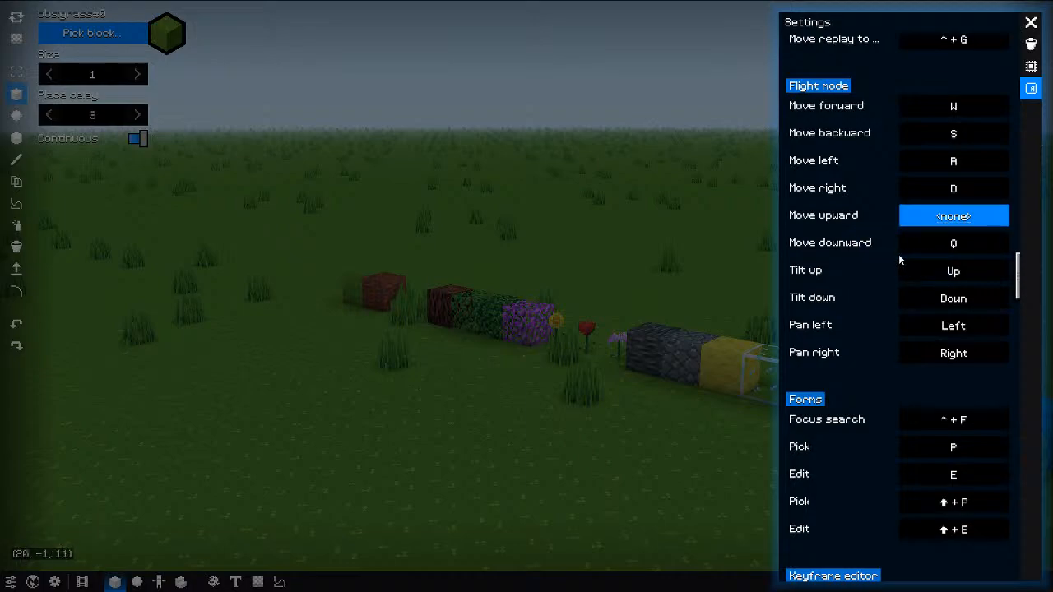
{"action": "key", "text": "space"}
{"action": "left_click", "coordinate": [939, 243]}
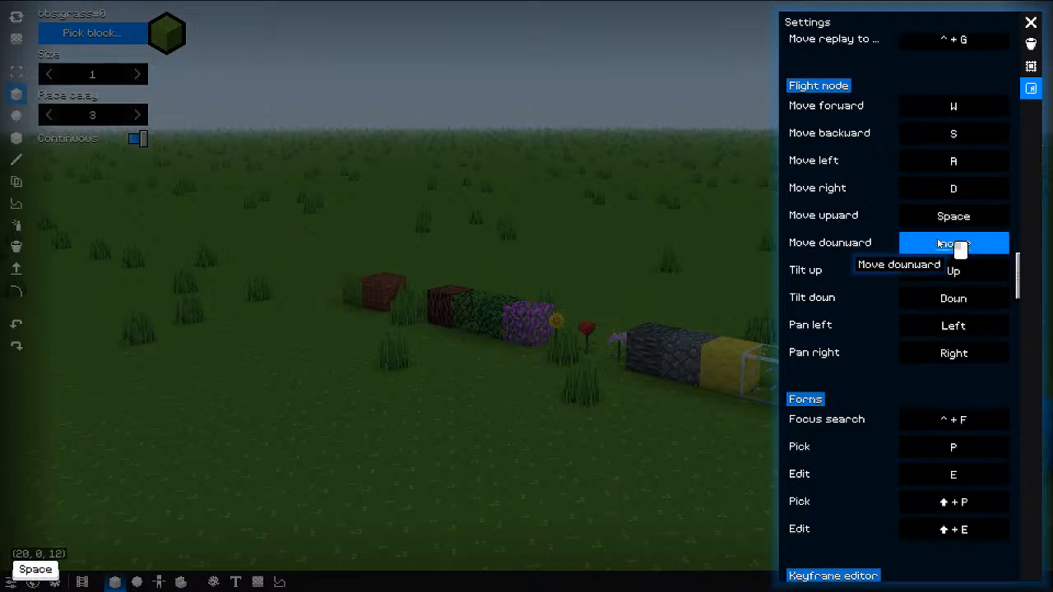
{"action": "key", "text": "shift"}
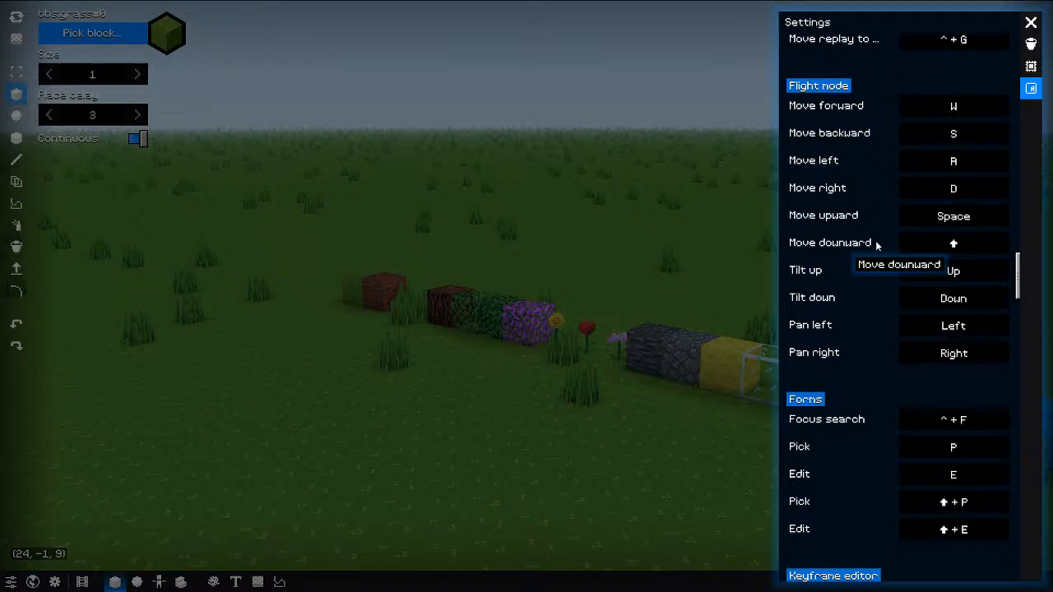
Step: Close the settings and test raising and lowering the camera with the Space and Shift bindings
{"action": "left_click", "coordinate": [683, 245]}
{"action": "key", "text": "shift"}
{"action": "key", "text": "space"}
{"action": "key", "text": "shift"}
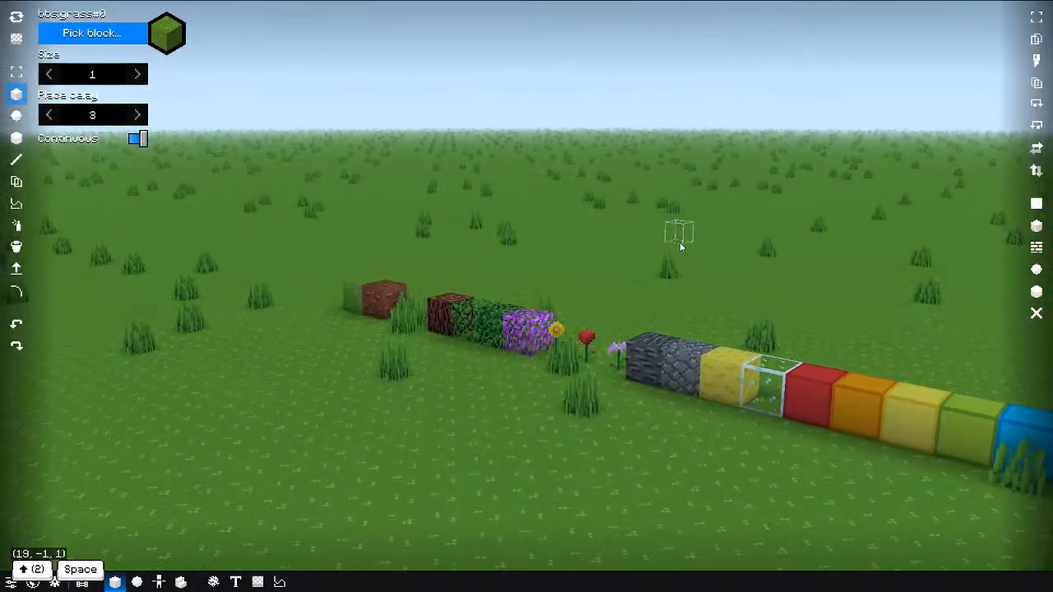
{"action": "key", "text": "space"}
{"action": "key", "text": "Escape"}
Step: Set the Flight mode keybinds to Q for Move upward and E for Move downward
{"action": "left_click", "coordinate": [9, 580]}
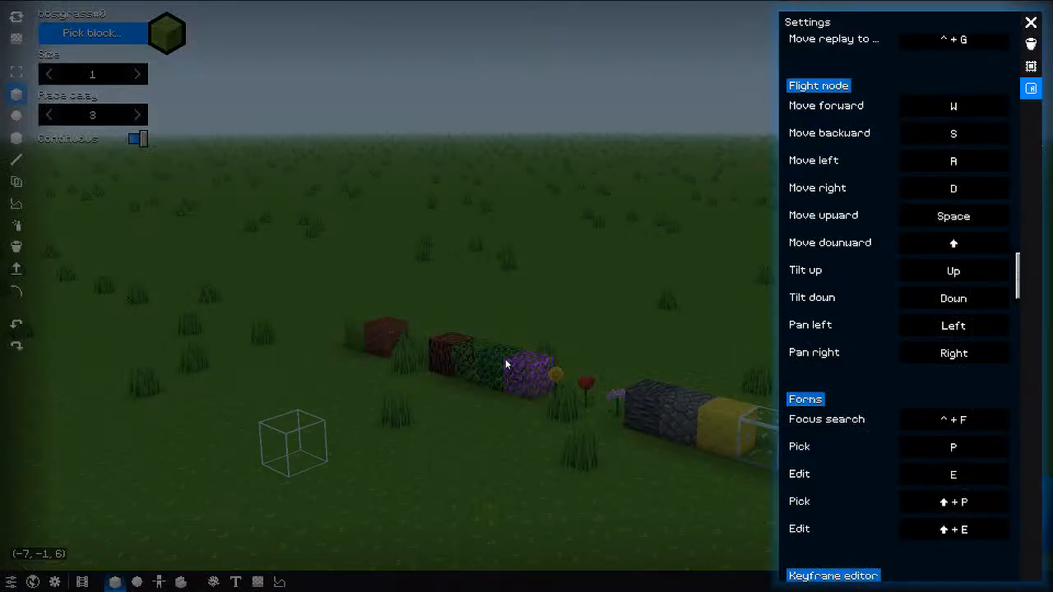
{"action": "left_click", "coordinate": [943, 219]}
{"action": "key", "text": "q"}
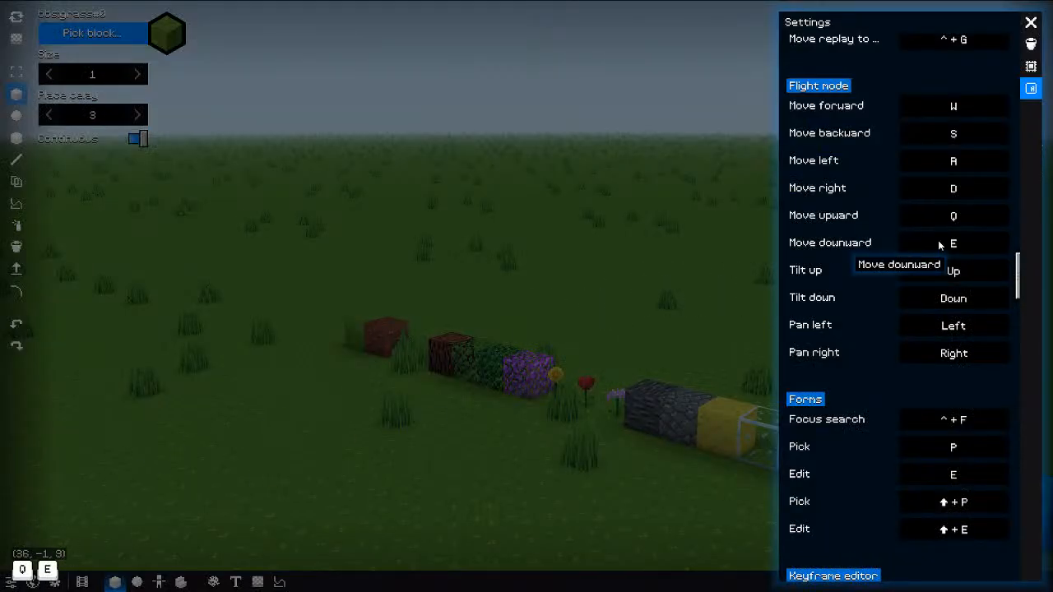
{"action": "left_click", "coordinate": [935, 220]}
{"action": "left_click", "coordinate": [938, 244]}
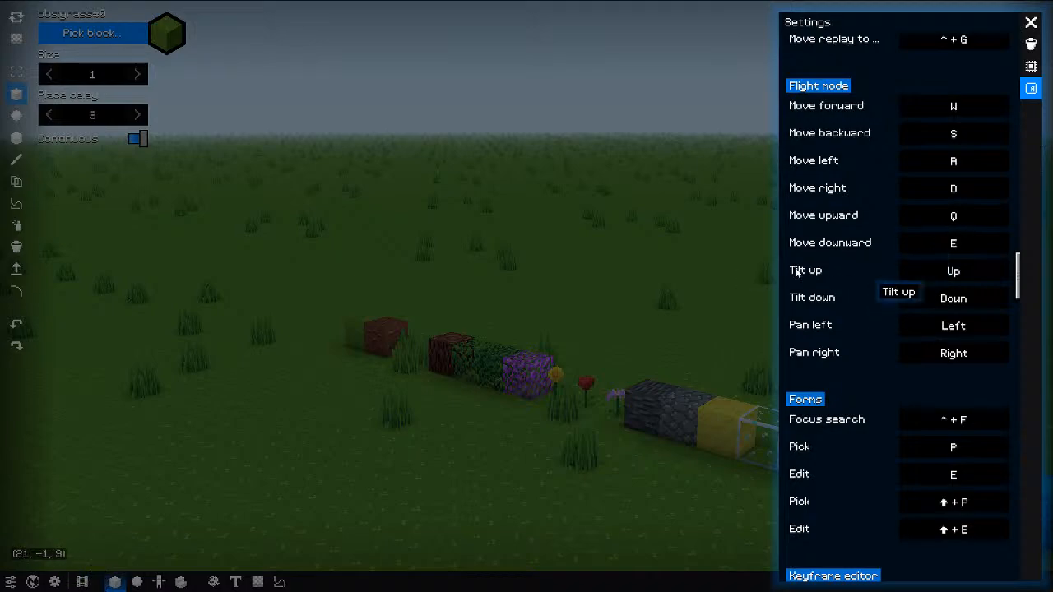
Step: Return to the world and test tilting the camera up and down and panning it to both sides
{"action": "left_click", "coordinate": [614, 223]}
{"action": "key", "text": "Left"}
{"action": "key", "text": "Up"}
{"action": "key", "text": "Right"}
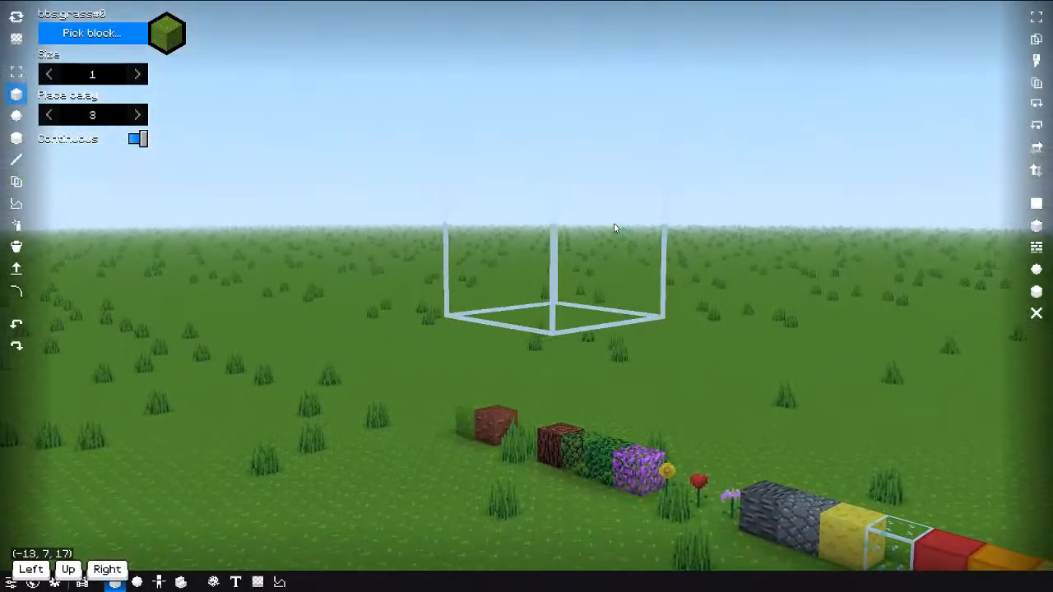
{"action": "key", "text": "Down"}
{"action": "key", "text": "Left"}
{"action": "key", "text": "alt"}
{"action": "key", "text": "Up"}
{"action": "key", "text": "Right"}
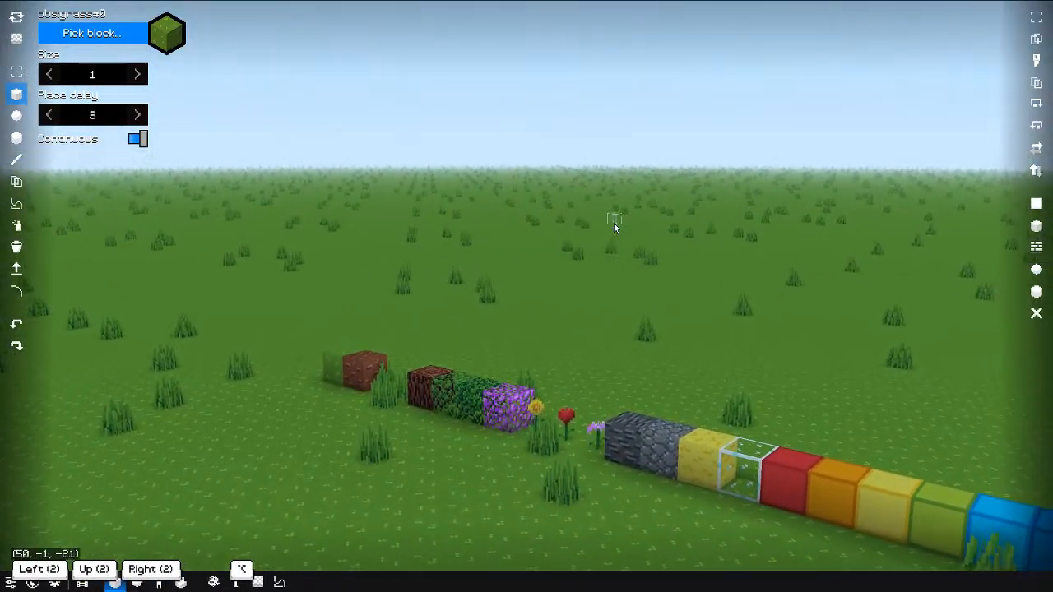
{"action": "key", "text": "Left"}
{"action": "key", "text": "Down"}
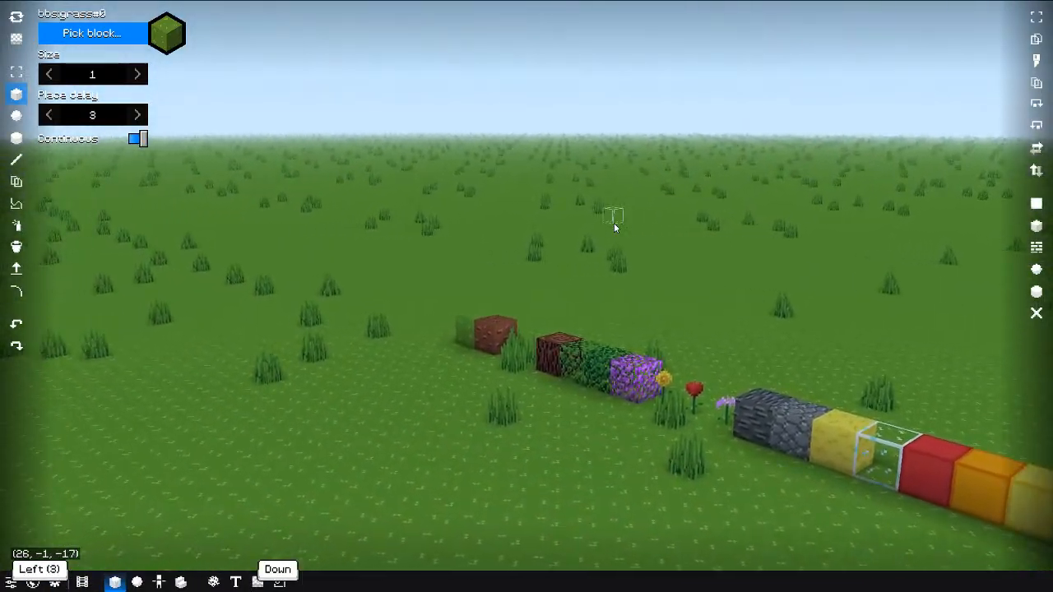
{"action": "key", "text": "Down"}
{"action": "key", "text": "Right"}
{"action": "key", "text": "Up"}
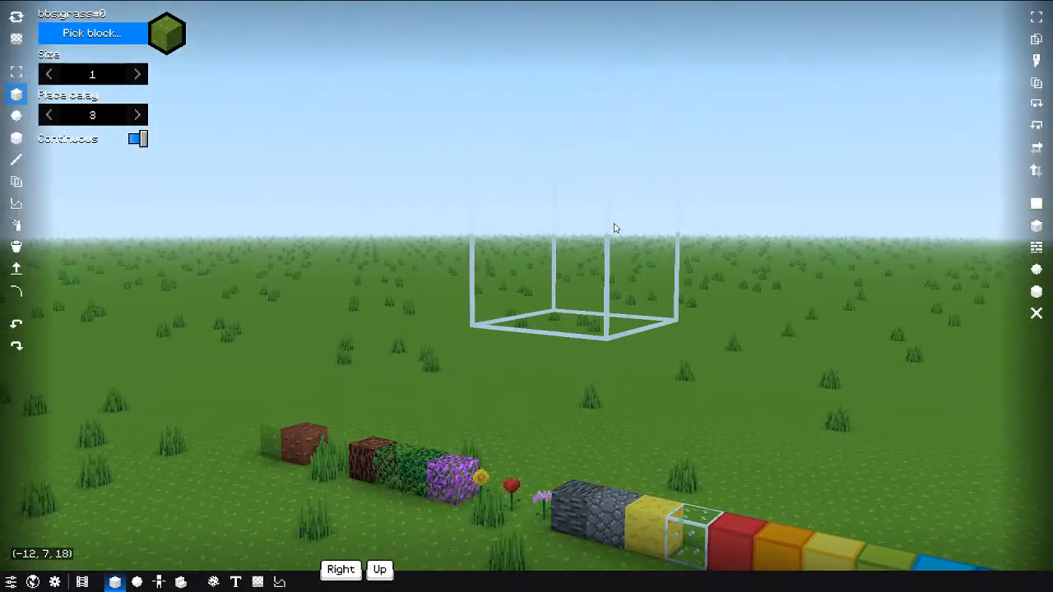
Step: Turn the camera over the block row and test raising and lowering it with the Q and E bindings
{"action": "middle_click_drag", "start_coordinate": [614, 223], "coordinate": [592, 308]}
{"action": "key", "text": "q"}
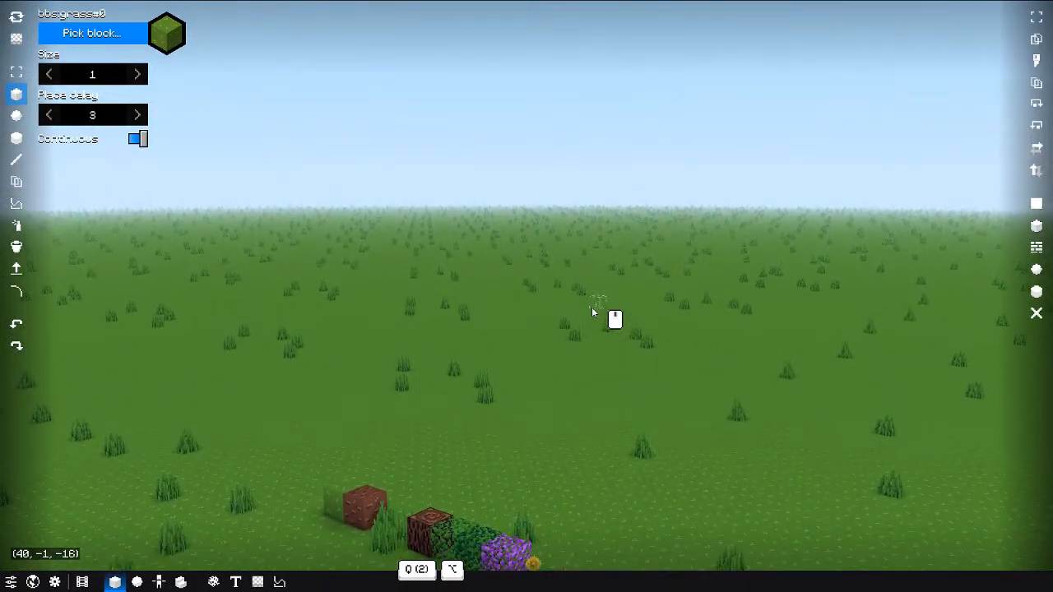
{"action": "key", "text": "e"}
{"action": "key", "text": "Escape"}
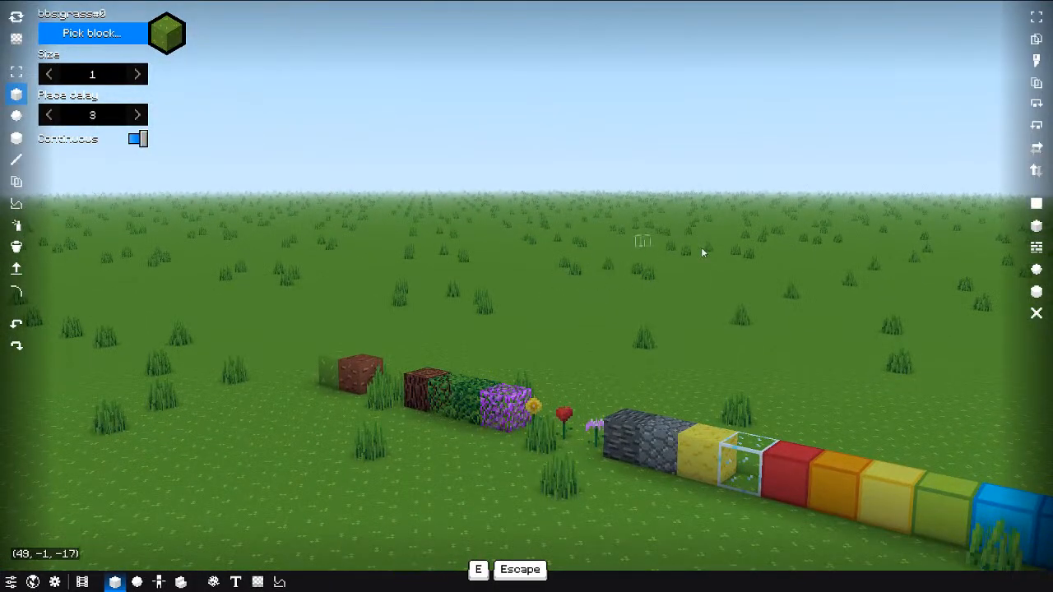
Step: Rebind Move upward to Q in the Flight mode keybinds and test the camera's vertical movement
{"action": "left_click", "coordinate": [12, 581]}
{"action": "scroll", "coordinate": [912, 317], "scroll_direction": "down", "scroll_amount": 2}
{"action": "scroll", "coordinate": [946, 263], "scroll_direction": "up", "scroll_amount": 3}
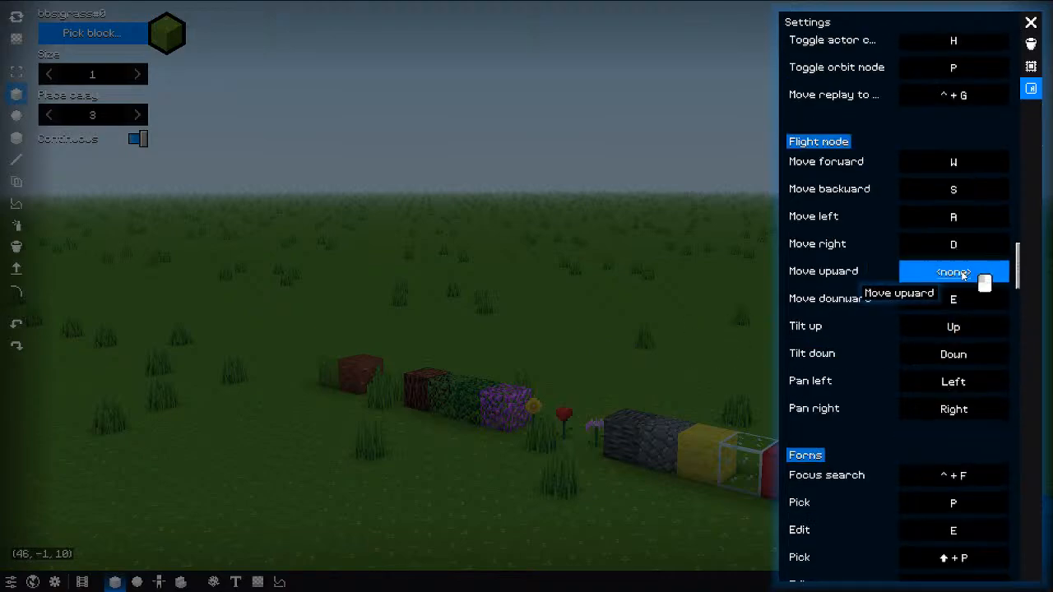
{"action": "left_click", "coordinate": [255, 469]}
{"action": "key", "text": "q"}
{"action": "key", "text": "e"}
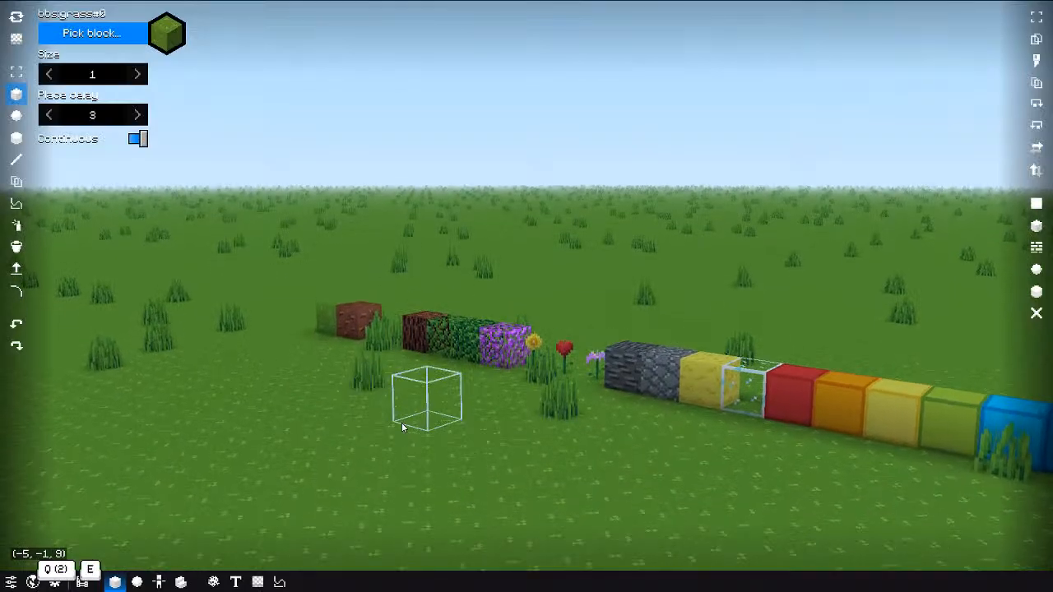
Step: Test flying the camera up, down, forward and backward around the block row with the new keybinds
{"action": "key", "text": "q"}
{"action": "key", "text": "e"}
{"action": "key", "text": "w"}
{"action": "middle_click_drag", "start_coordinate": [622, 407], "coordinate": [615, 396]}
{"action": "key", "text": "s"}
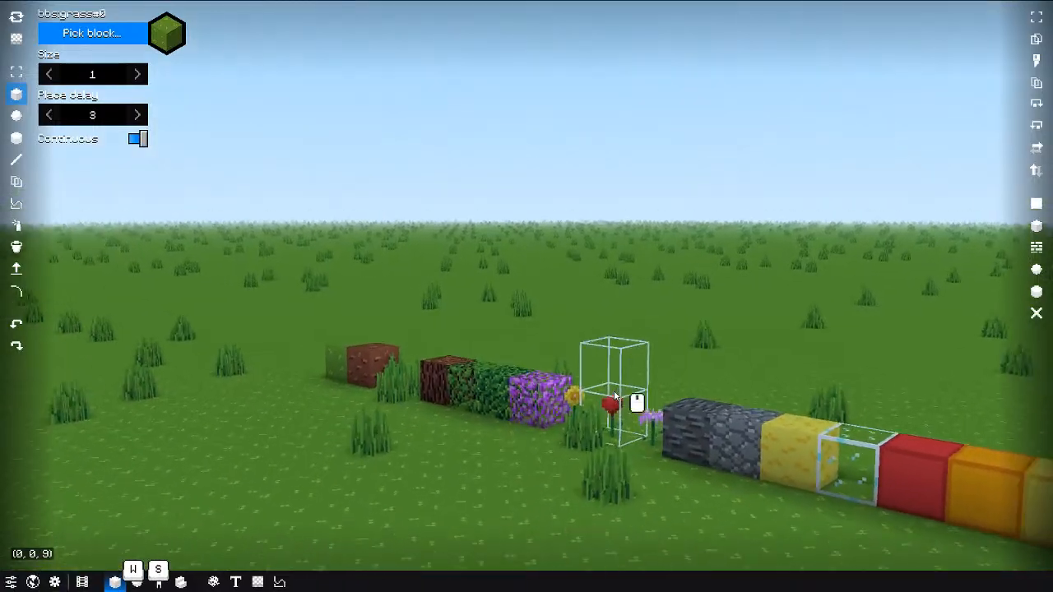
{"action": "key", "text": "q"}
{"action": "key", "text": "w"}
Step: Display the axis guide at the pointed block near the flowers and back the camera away from the row
{"action": "key", "text": "alt"}
{"action": "key", "text": "e"}
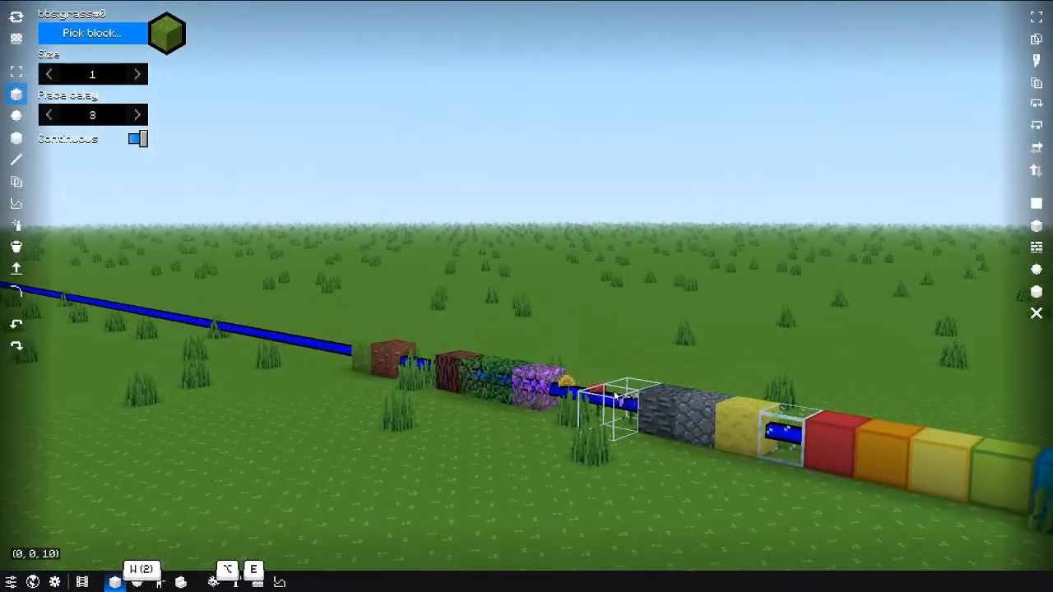
{"action": "key", "text": "alt"}
{"action": "key", "text": "w"}
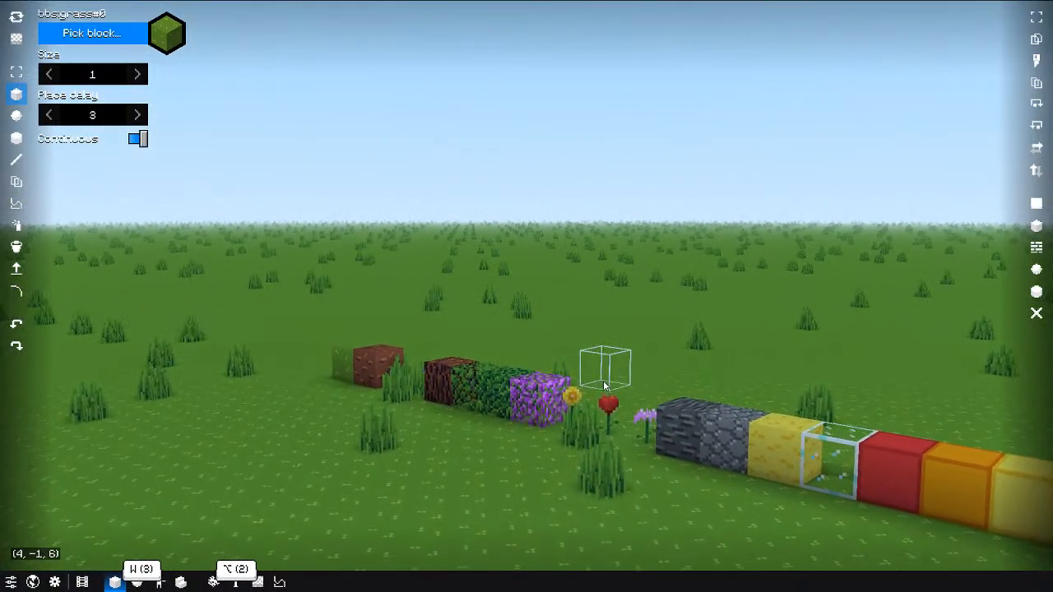
{"action": "key", "text": "q"}
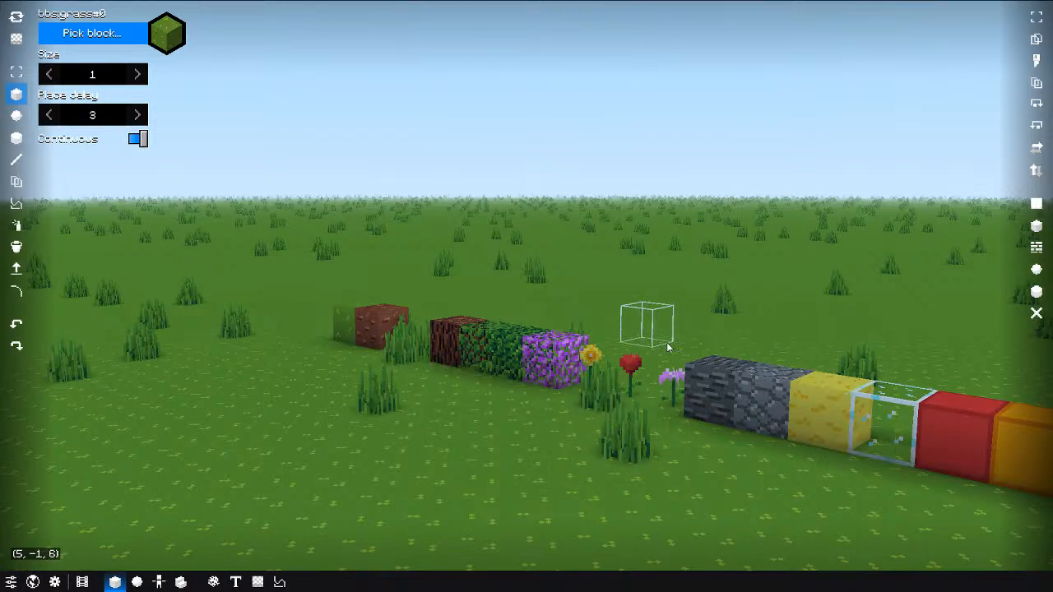
{"action": "key", "text": "s"}
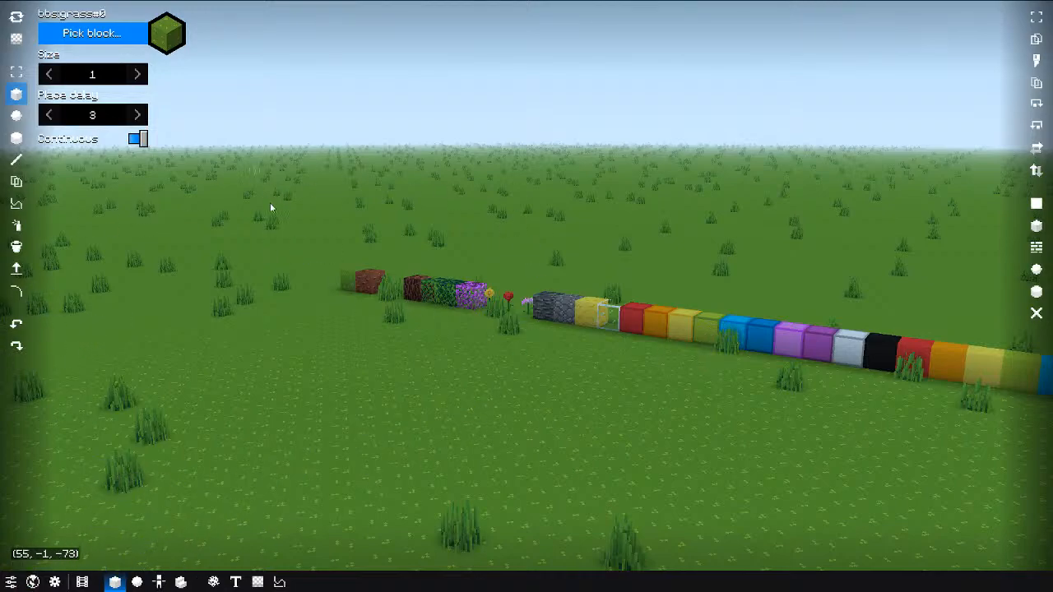
Step: Paint a tall column of grass blocks in front of the row, locked to the vertical axis, and undo it
{"action": "middle_click_drag", "start_coordinate": [432, 370], "coordinate": [469, 379]}
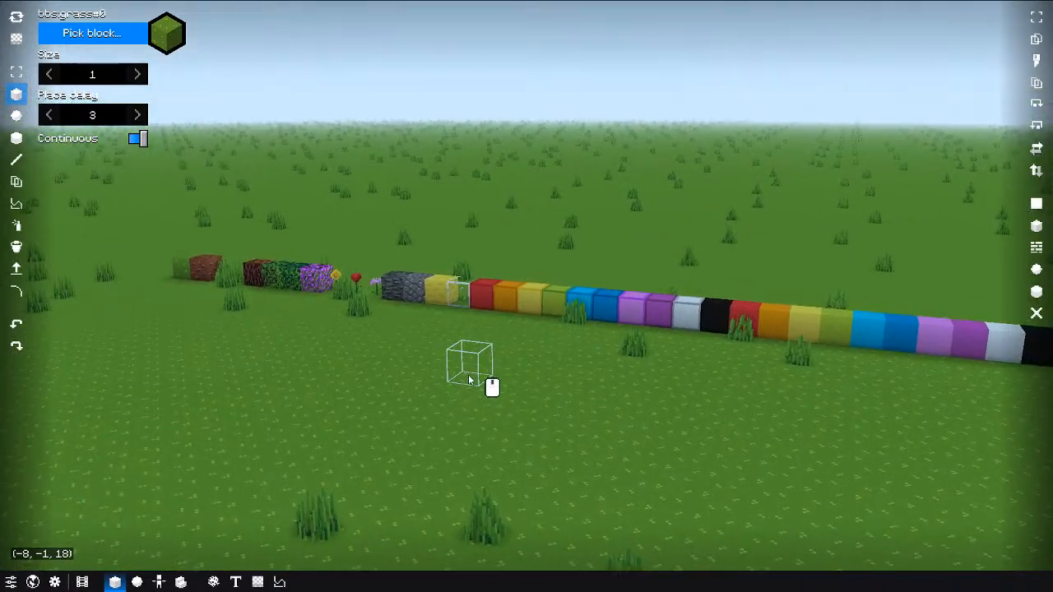
{"action": "left_click_drag", "start_coordinate": [524, 409], "coordinate": [511, 86], "text": "shift"}
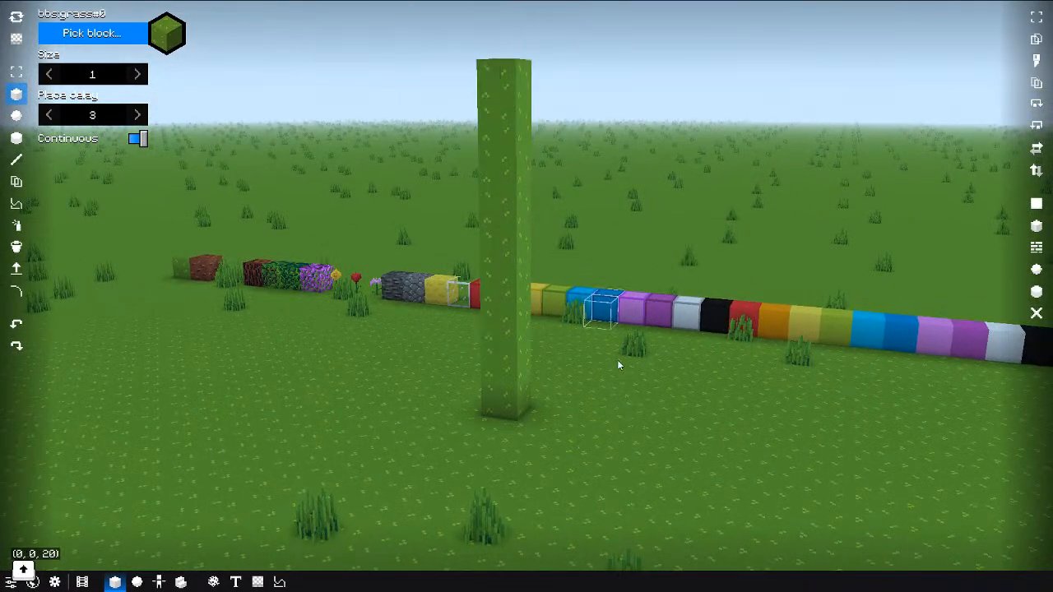
{"action": "key", "text": "ctrl+z"}
Step: Frame the whole block row with the camera and browse the available blocks in the block picker
{"action": "key", "text": "a"}
{"action": "key", "text": "a"}
{"action": "middle_click_drag", "start_coordinate": [536, 390], "coordinate": [597, 386]}
{"action": "key", "text": "s"}
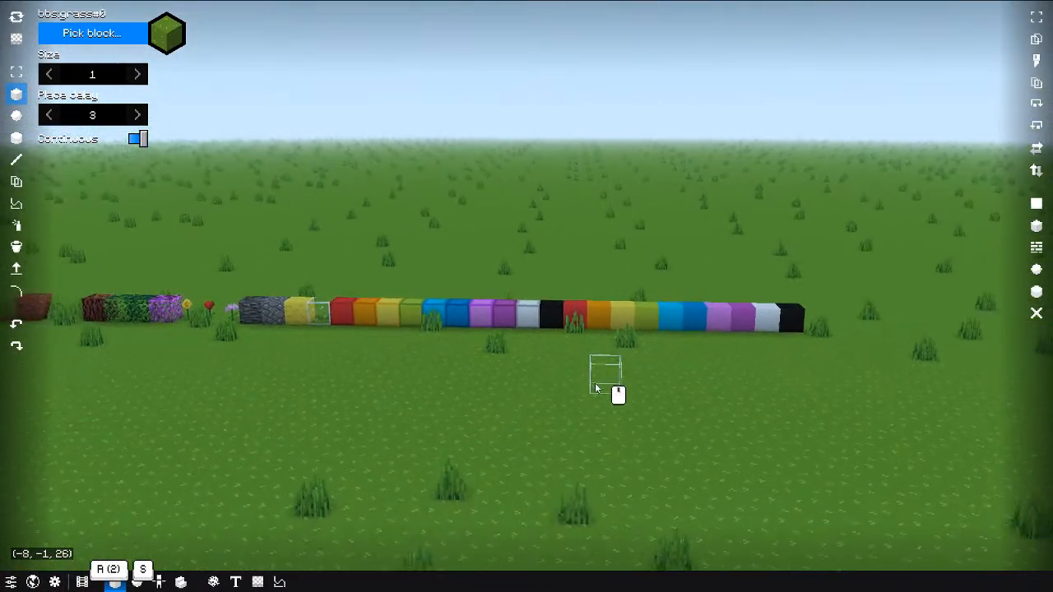
{"action": "key", "text": "a"}
{"action": "key", "text": "e"}
{"action": "left_click", "coordinate": [92, 33]}
{"action": "scroll", "coordinate": [493, 287], "scroll_direction": "down", "scroll_amount": 1}
{"action": "scroll", "coordinate": [486, 302], "scroll_direction": "up", "scroll_amount": 1}
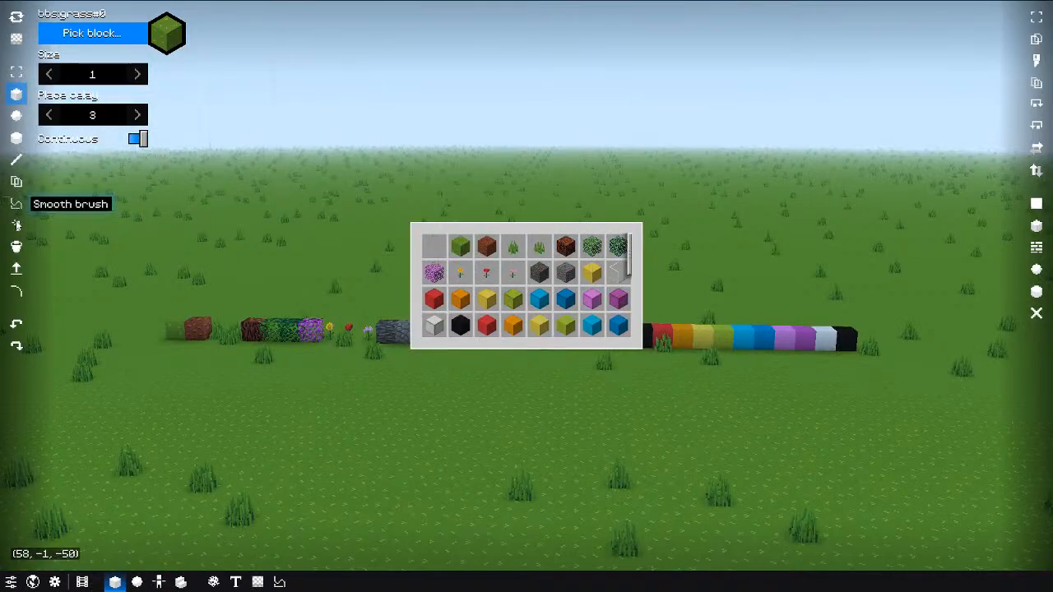
{"action": "left_click", "coordinate": [484, 190]}
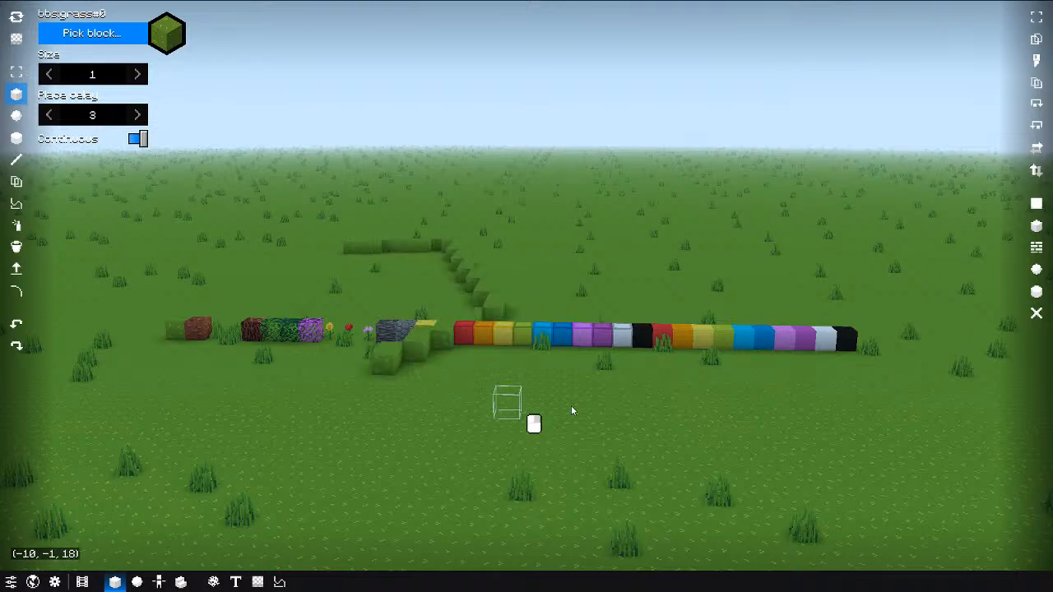
Step: Paint a freehand trail of grass blocks across the row at brush size 1 and undo it
{"action": "left_click_drag", "start_coordinate": [571, 406], "coordinate": [823, 447]}
{"action": "key", "text": "ctrl+z"}
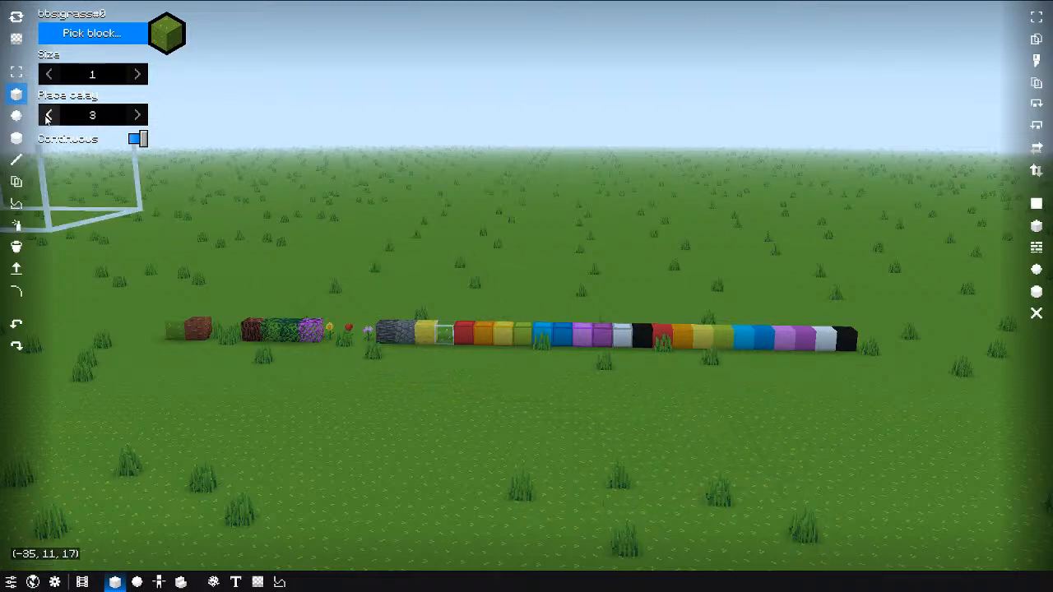
Step: Set the brush size to 8, place a large grass block behind the row, and undo the placement
{"action": "left_click", "coordinate": [131, 74]}
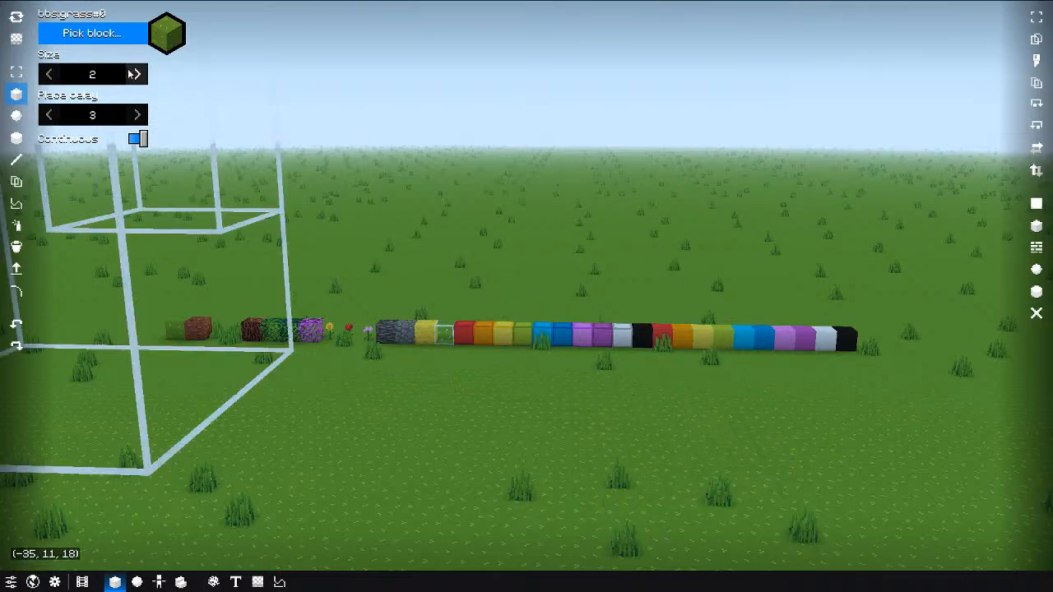
{"action": "left_click", "coordinate": [132, 73]}
{"action": "left_click", "coordinate": [132, 73]}
{"action": "left_click", "coordinate": [132, 74]}
{"action": "left_click", "coordinate": [131, 74]}
{"action": "left_click", "coordinate": [132, 73]}
{"action": "left_click", "coordinate": [131, 73]}
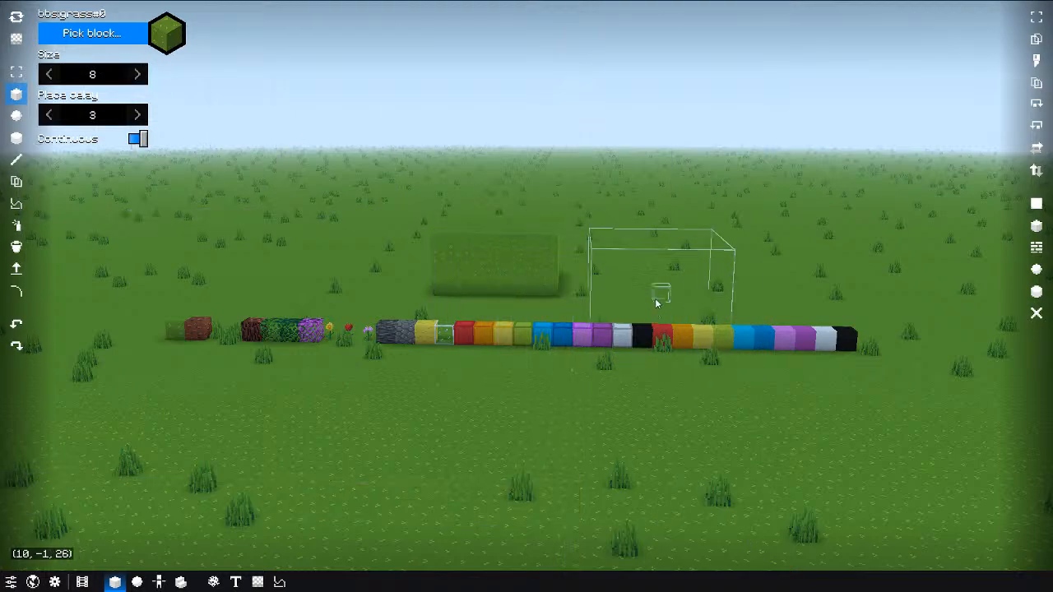
{"action": "key", "text": "ctrl+z"}
Step: Try larger brush sizes of 11, 24 and 14 over the ground behind the row
{"action": "left_click", "coordinate": [136, 80]}
{"action": "left_click", "coordinate": [136, 79]}
{"action": "left_click", "coordinate": [137, 80]}
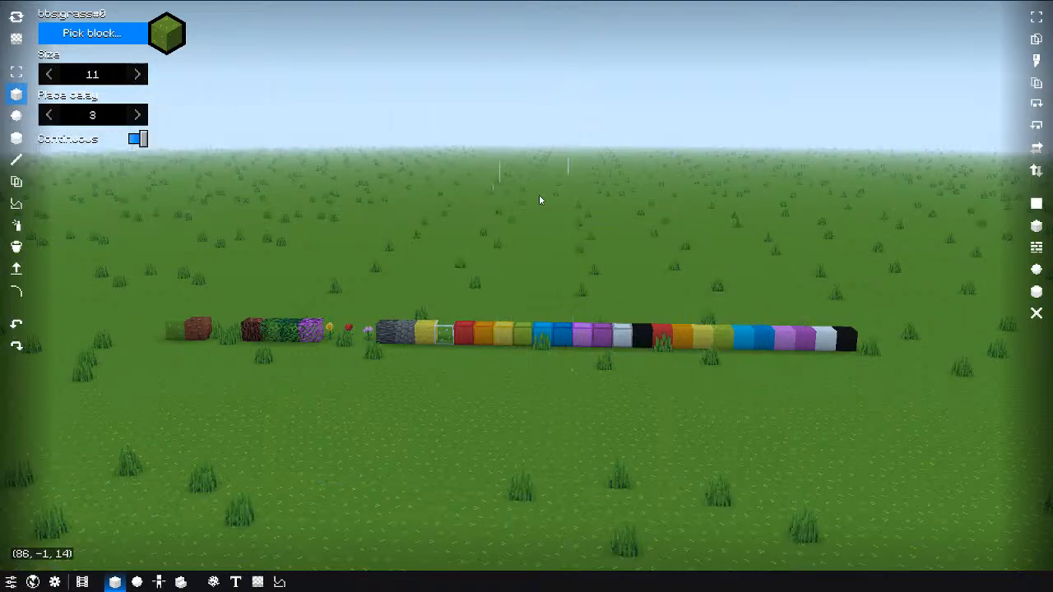
{"action": "left_click", "coordinate": [136, 74]}
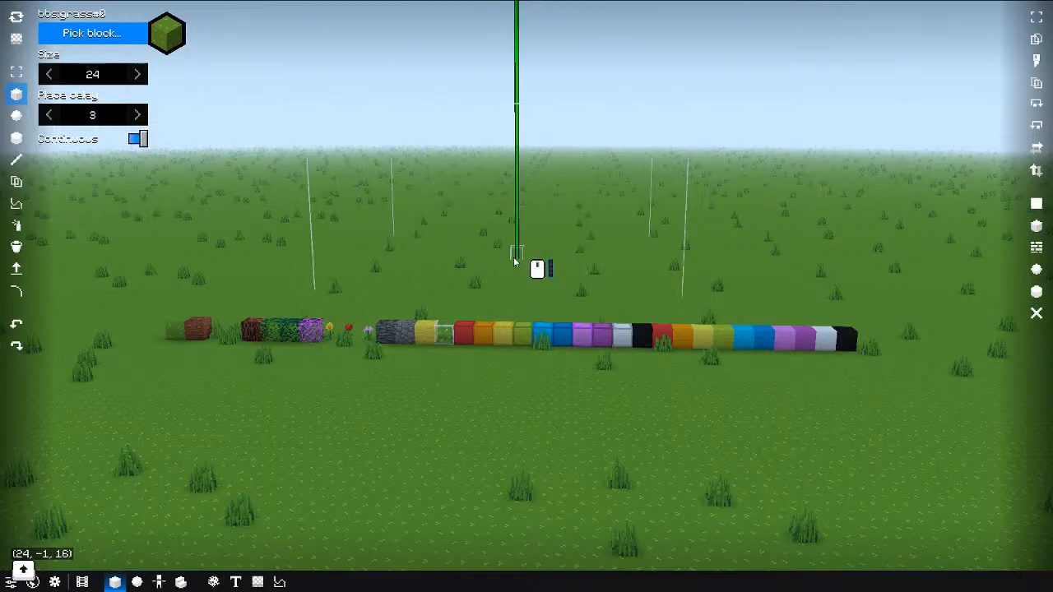
{"action": "middle_click_drag", "start_coordinate": [514, 262], "coordinate": [505, 299]}
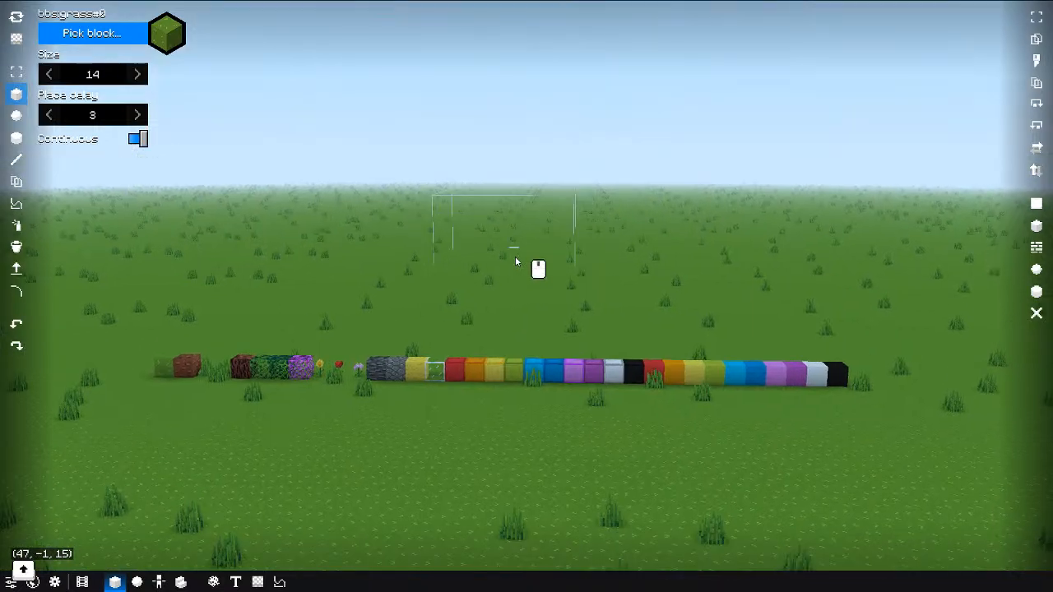
{"action": "left_click", "coordinate": [520, 301]}
Step: Adjust the Day cycle value in the world settings to give the world a pink twilight sky
{"action": "middle_click_drag", "start_coordinate": [786, 274], "coordinate": [477, 236]}
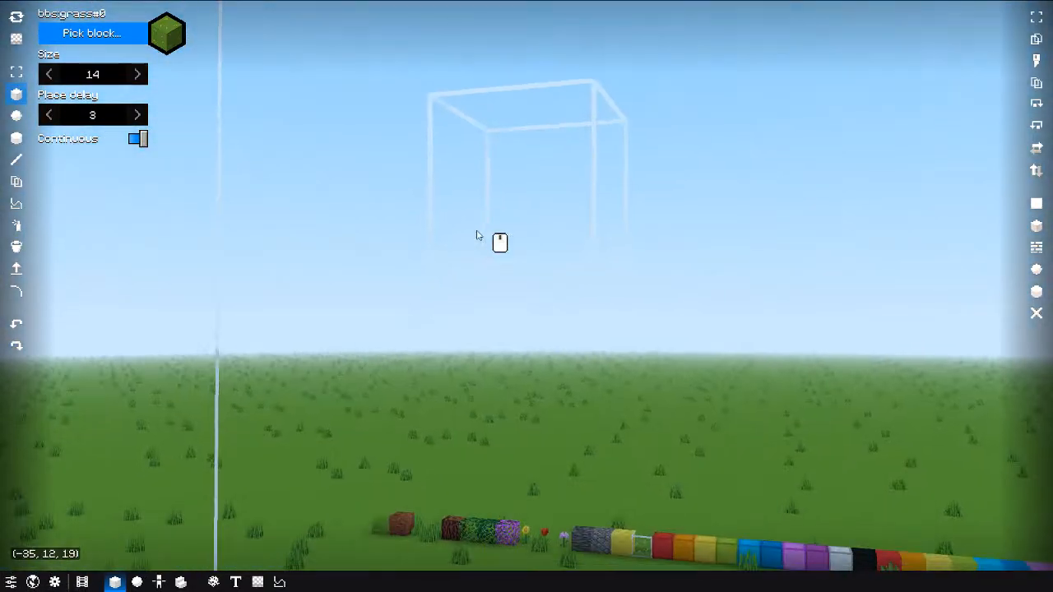
{"action": "left_click", "coordinate": [55, 582]}
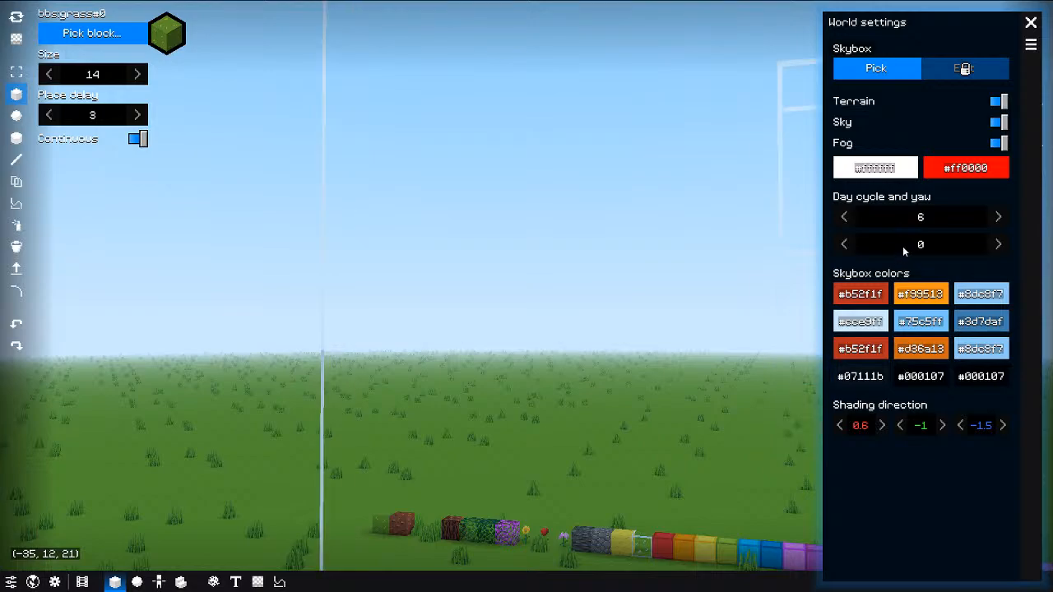
{"action": "left_click", "coordinate": [662, 250]}
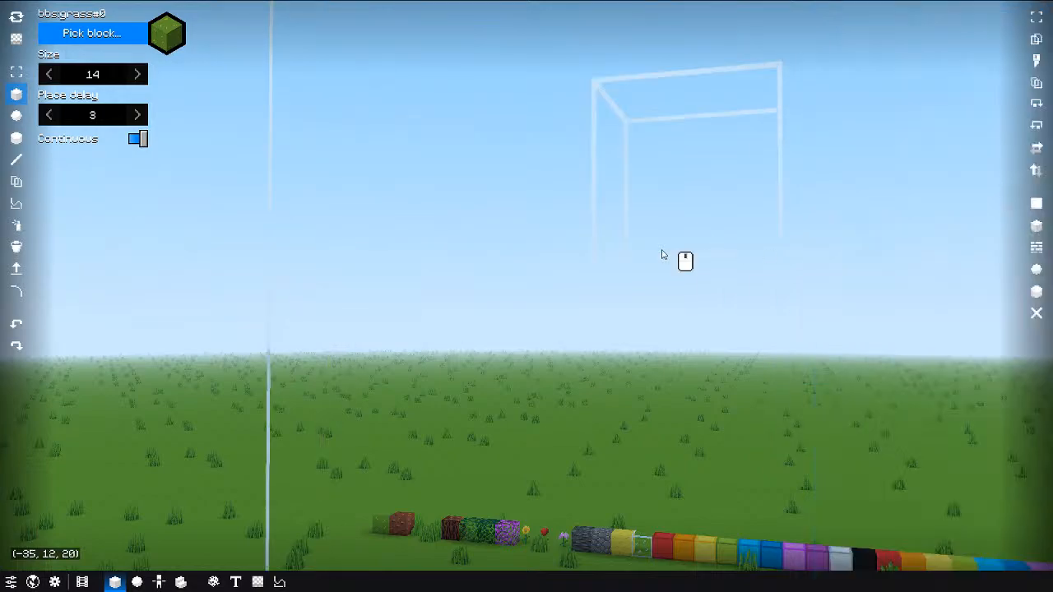
{"action": "middle_click_drag", "start_coordinate": [662, 250], "coordinate": [692, 268]}
{"action": "key", "text": "q"}
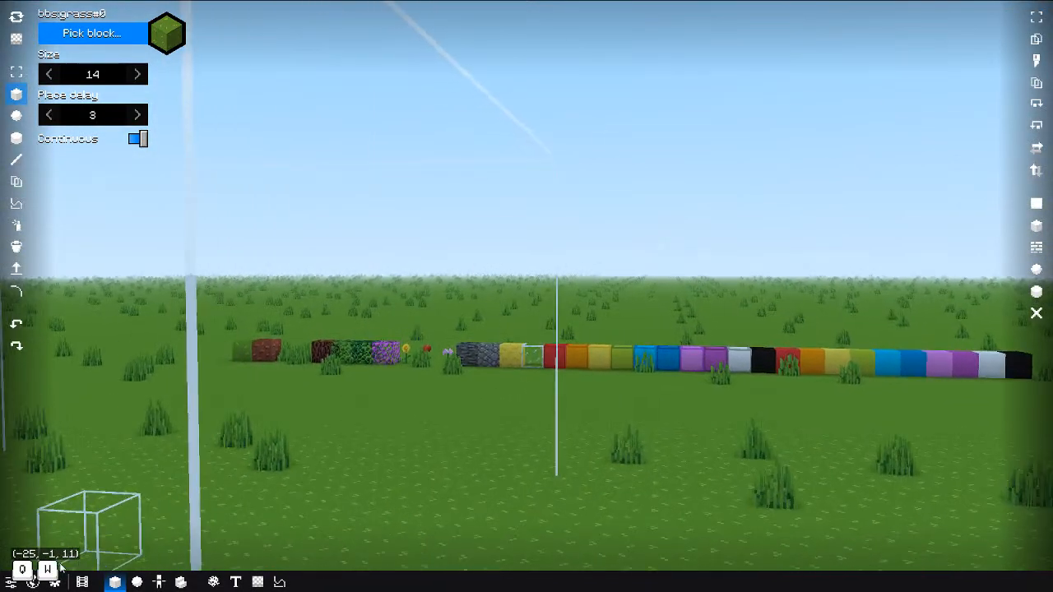
{"action": "left_click", "coordinate": [54, 582]}
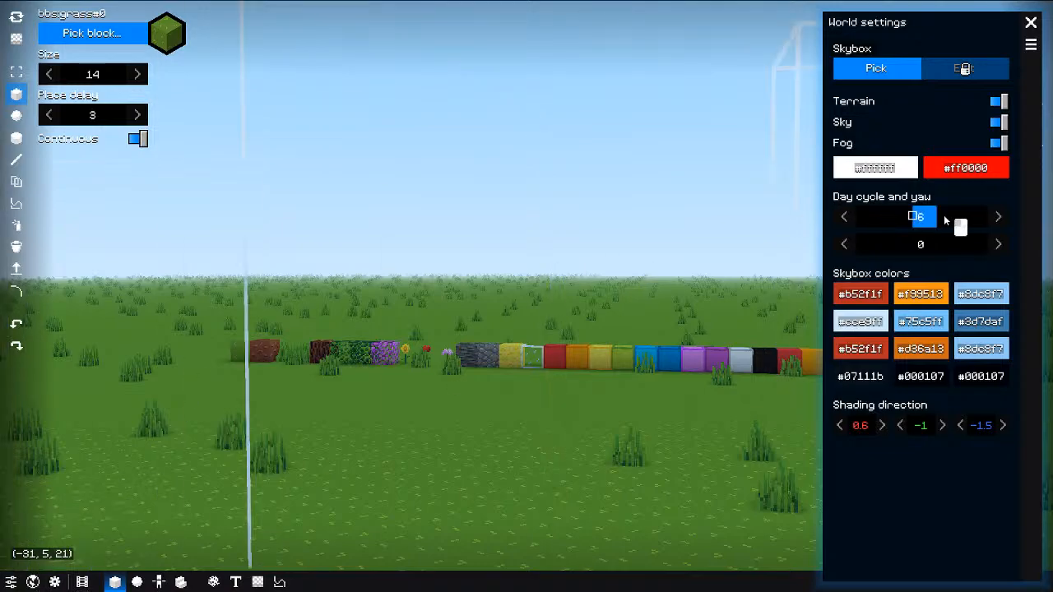
{"action": "left_click_drag", "start_coordinate": [945, 220], "coordinate": [911, 217]}
{"action": "left_click_drag", "start_coordinate": [833, 218], "coordinate": [808, 222]}
Step: Examine the twilight sky and fly the camera back until the whole block row is in view
{"action": "middle_click", "coordinate": [717, 216]}
{"action": "middle_click_drag", "start_coordinate": [717, 215], "coordinate": [743, 133]}
{"action": "scroll", "coordinate": [578, 303], "scroll_direction": "up", "scroll_amount": 1}
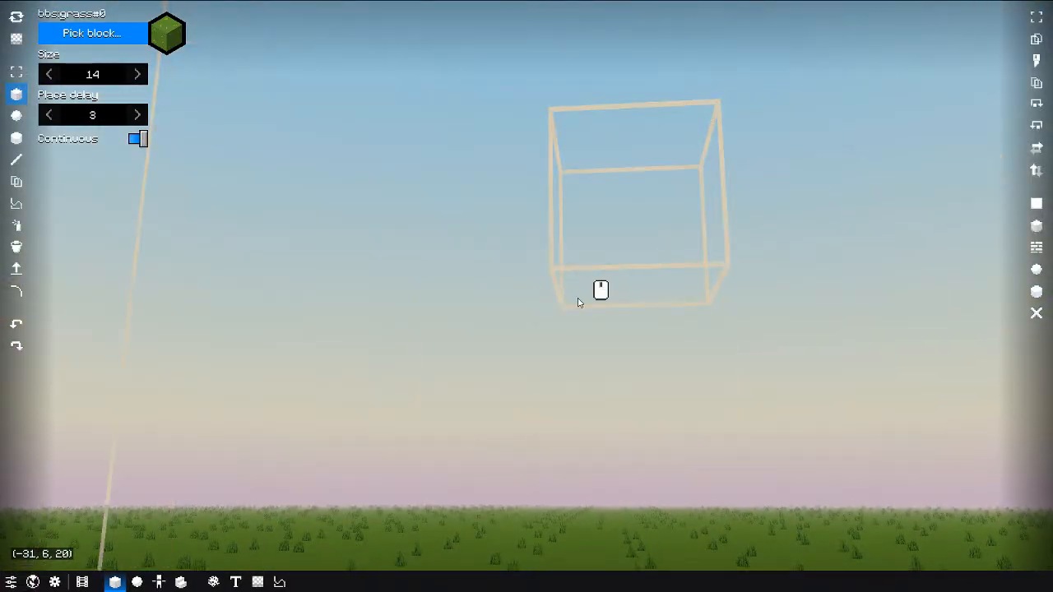
{"action": "middle_click_drag", "start_coordinate": [579, 303], "coordinate": [538, 205]}
{"action": "key", "text": "a"}
{"action": "key", "text": "s"}
{"action": "key", "text": "e"}
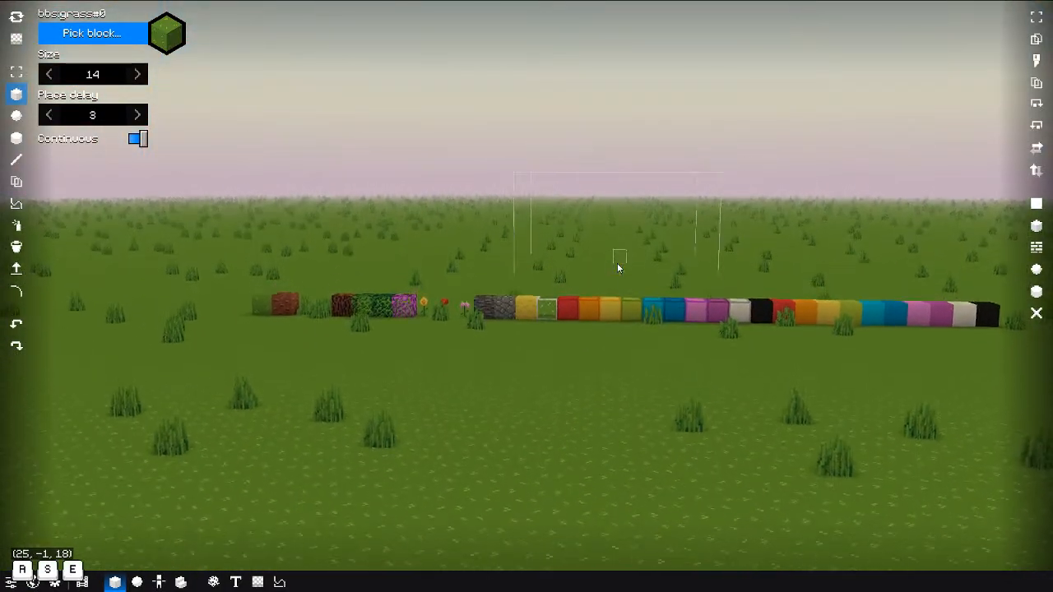
{"action": "middle_click_drag", "start_coordinate": [618, 264], "coordinate": [617, 246]}
{"action": "key", "text": "q"}
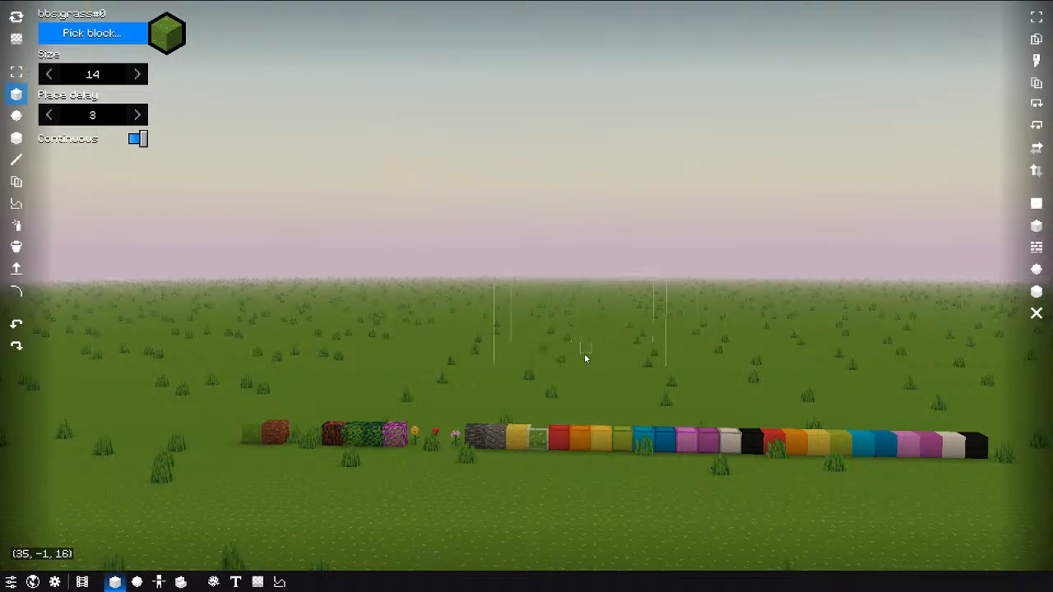
{"action": "middle_click_drag", "start_coordinate": [584, 353], "coordinate": [604, 318]}
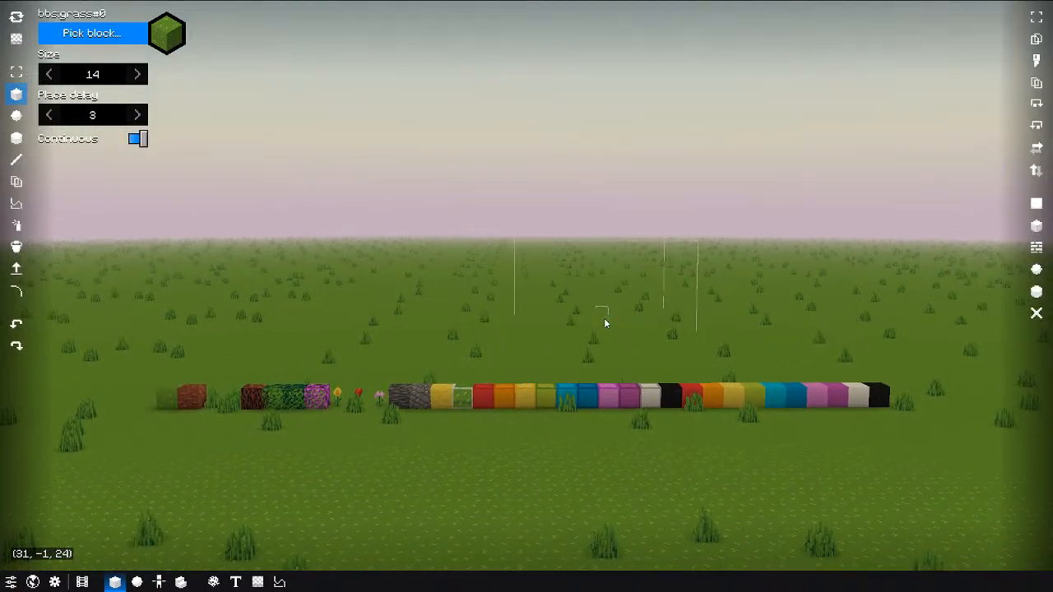
Step: Try brush sizes 6 and 11 along with the axis guides, and set the size back to 1
{"action": "scroll", "coordinate": [548, 339], "scroll_direction": "down", "scroll_amount": 8, "text": "shift"}
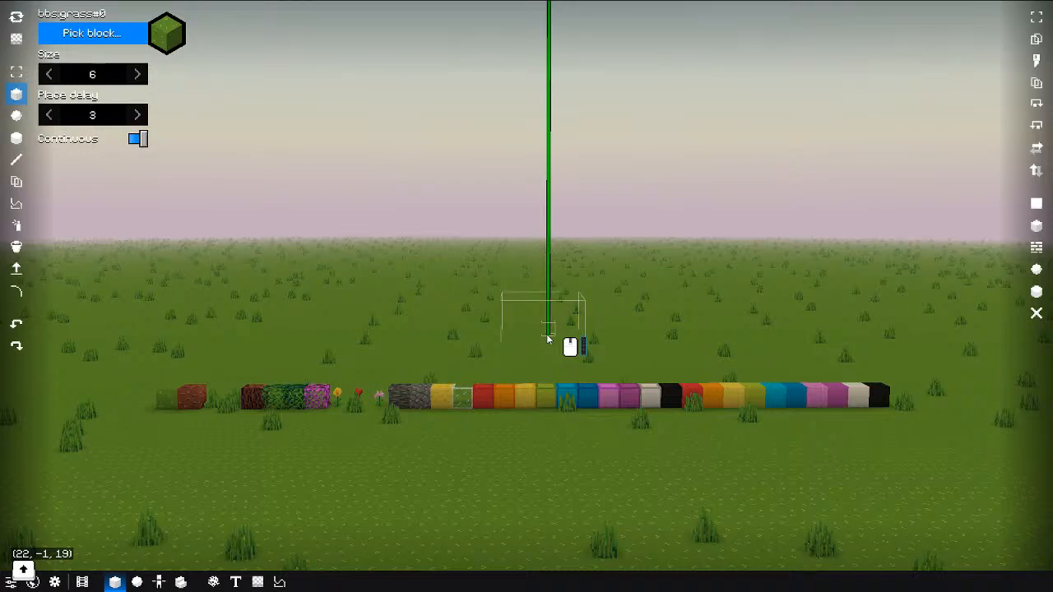
{"action": "scroll", "coordinate": [547, 339], "scroll_direction": "down", "scroll_amount": 1, "text": "alt"}
{"action": "scroll", "coordinate": [549, 339], "scroll_direction": "down", "scroll_amount": 1, "text": "alt"}
{"action": "scroll", "coordinate": [551, 344], "scroll_direction": "down", "scroll_amount": 1, "text": "shift"}
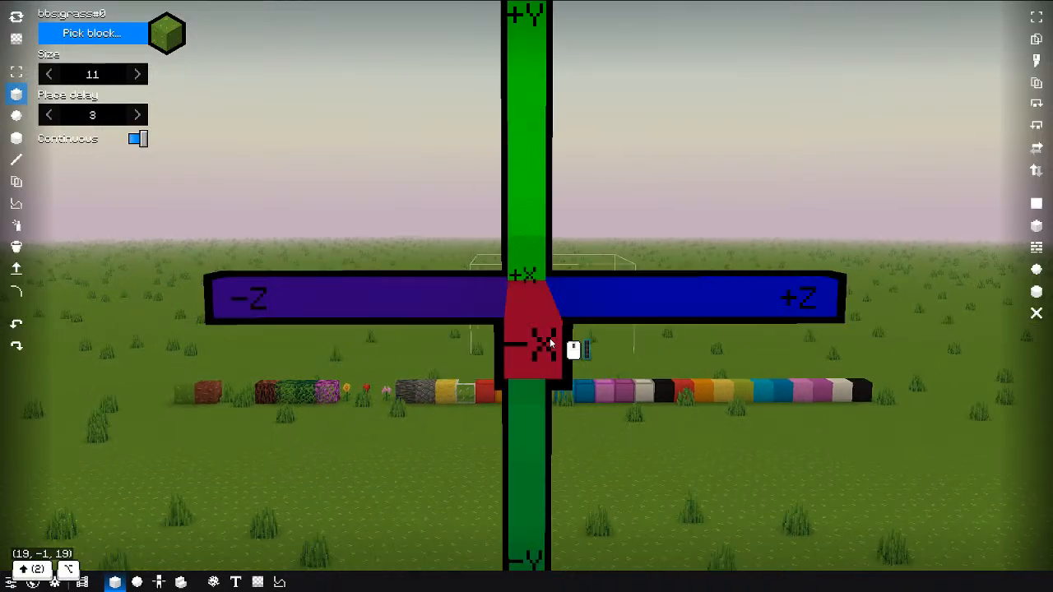
{"action": "scroll", "coordinate": [550, 337], "scroll_direction": "up", "scroll_amount": 2, "text": "alt"}
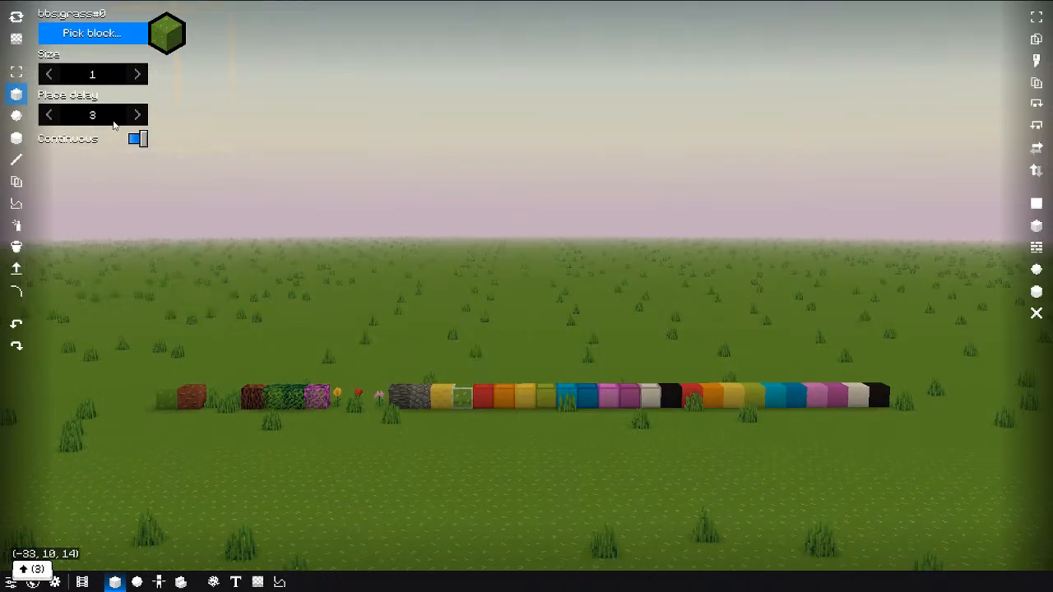
Step: Set the place delay to 1 and test it with two long grass trails across the row, undoing both
{"action": "left_click", "coordinate": [48, 116]}
{"action": "mouse_move", "coordinate": [461, 325]}
{"action": "left_mouse_down"}
{"action": "mouse_move", "coordinate": [589, 334]}
{"action": "mouse_move", "coordinate": [689, 477]}
{"action": "mouse_move", "coordinate": [925, 349]}
{"action": "mouse_move", "coordinate": [924, 493]}
{"action": "mouse_move", "coordinate": [864, 445]}
{"action": "left_mouse_up"}
{"action": "key", "text": "s"}
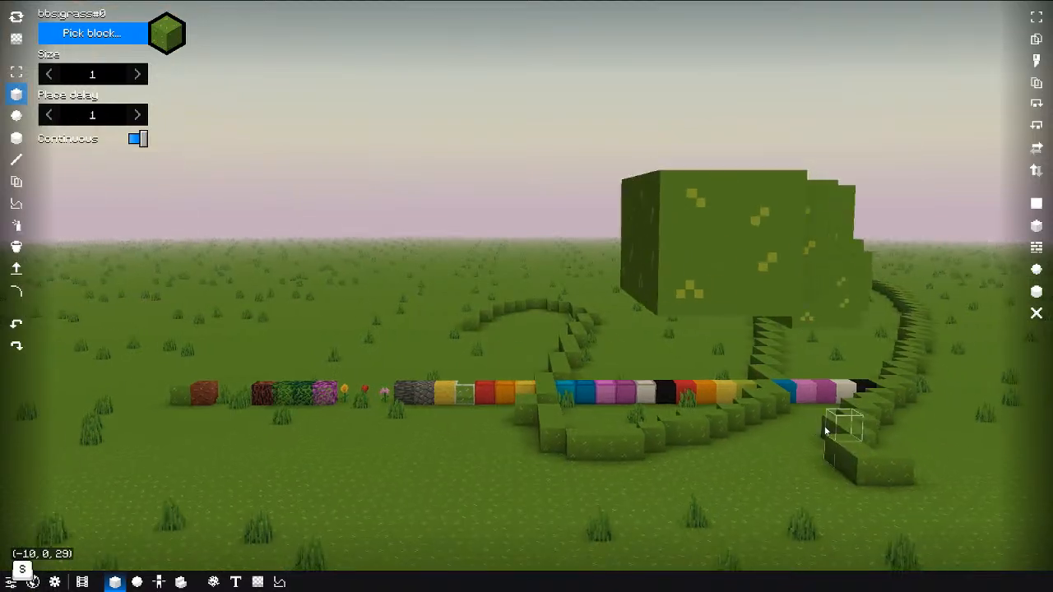
{"action": "key", "text": "e"}
{"action": "key", "text": "ctrl+z"}
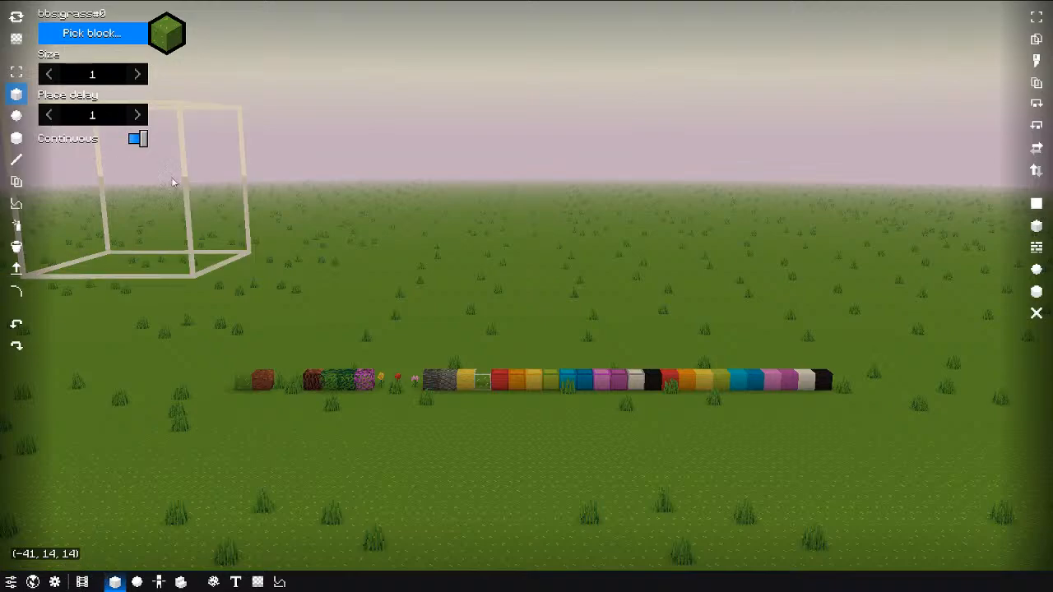
{"action": "mouse_move", "coordinate": [354, 230]}
{"action": "left_mouse_down"}
{"action": "mouse_move", "coordinate": [757, 337]}
{"action": "mouse_move", "coordinate": [700, 531]}
{"action": "mouse_move", "coordinate": [481, 290]}
{"action": "left_mouse_up"}
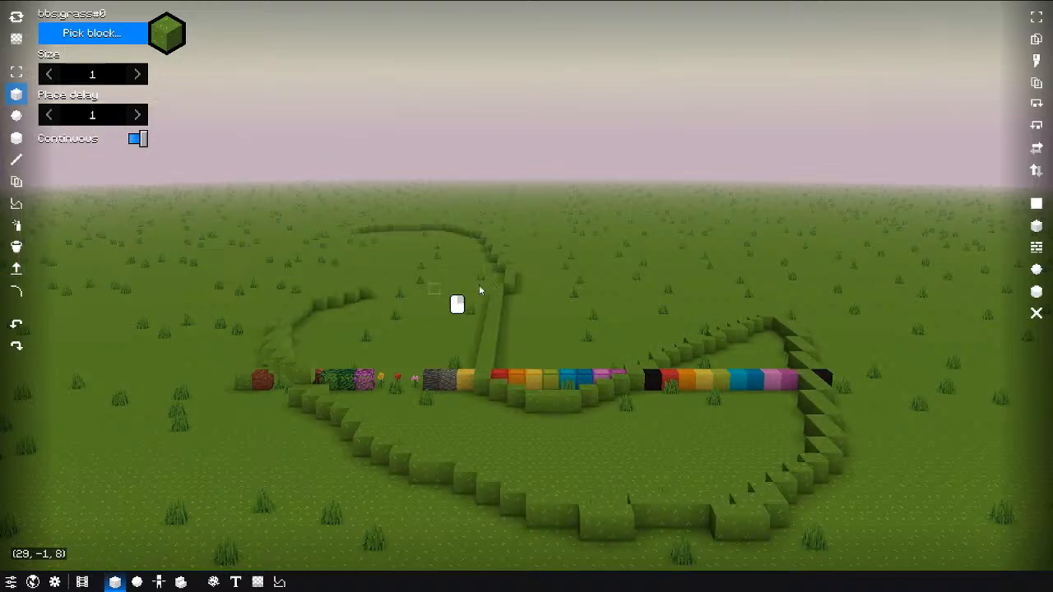
{"action": "key", "text": "ctrl+z"}
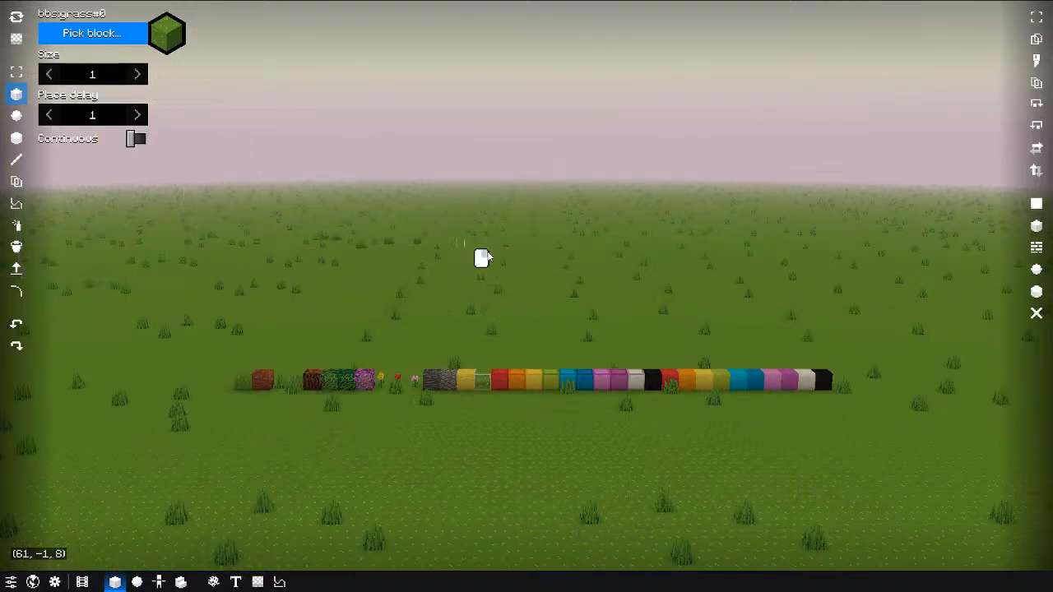
Step: Try painting two grass strokes over the block row with Continuous turned off, and undo them
{"action": "left_click_drag", "start_coordinate": [431, 406], "coordinate": [643, 393]}
{"action": "mouse_move", "coordinate": [833, 352]}
{"action": "left_mouse_down"}
{"action": "mouse_move", "coordinate": [800, 459]}
{"action": "mouse_move", "coordinate": [298, 486]}
{"action": "left_mouse_up"}
{"action": "key", "text": "ctrl+z"}
{"action": "key", "text": "ctrl+z"}
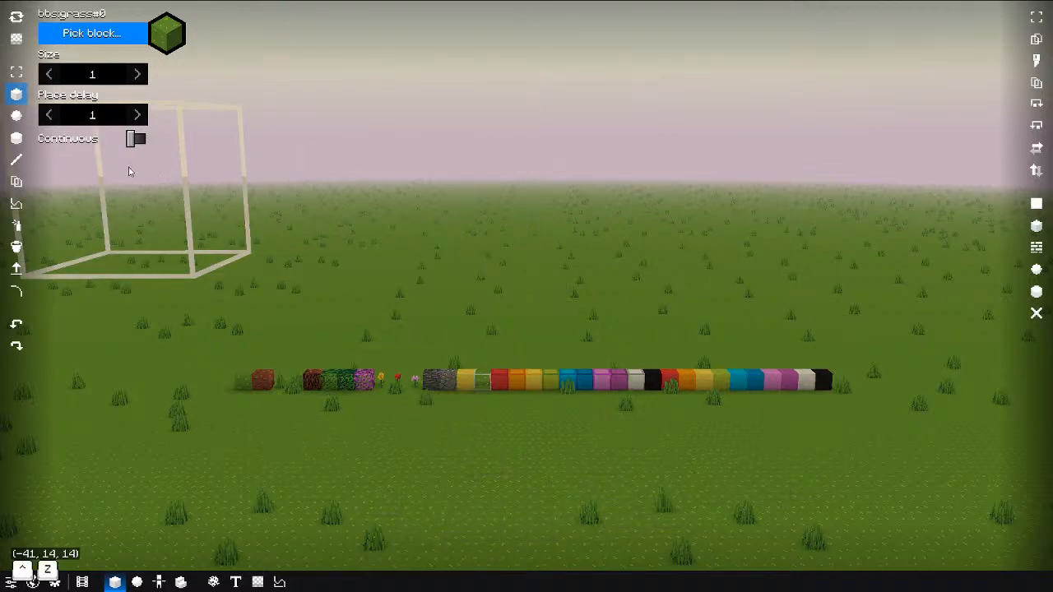
Step: Turn Continuous back on and test it with two long grass trails around the row, undoing both
{"action": "left_click", "coordinate": [137, 138]}
{"action": "mouse_move", "coordinate": [436, 278]}
{"action": "left_mouse_down"}
{"action": "mouse_move", "coordinate": [577, 287]}
{"action": "mouse_move", "coordinate": [650, 424]}
{"action": "mouse_move", "coordinate": [892, 415]}
{"action": "mouse_move", "coordinate": [478, 500]}
{"action": "mouse_move", "coordinate": [423, 346]}
{"action": "left_mouse_up"}
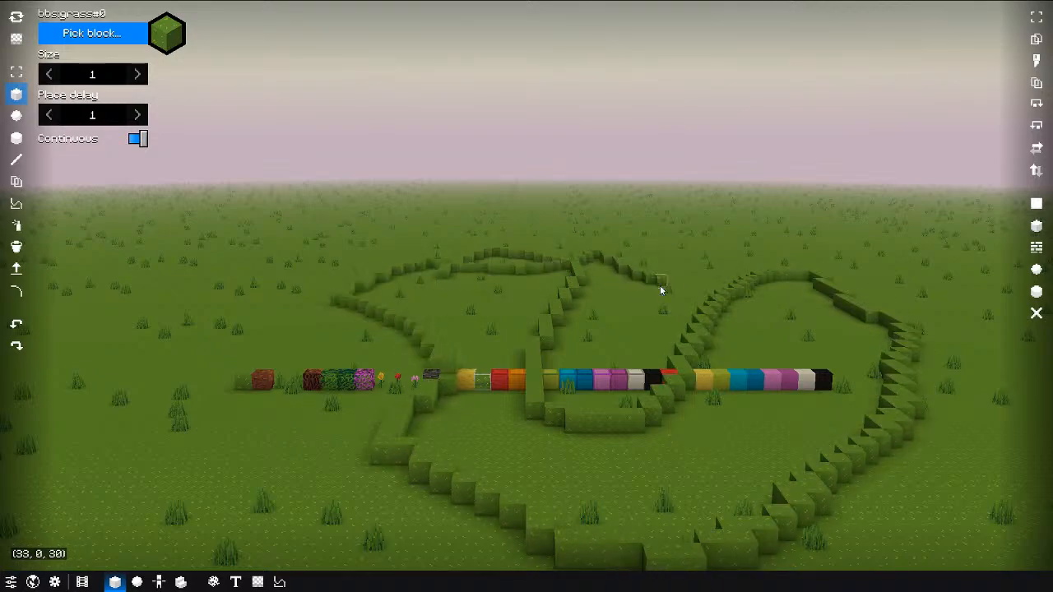
{"action": "key", "text": "ctrl+z"}
{"action": "mouse_move", "coordinate": [238, 319]}
{"action": "left_mouse_down"}
{"action": "mouse_move", "coordinate": [606, 261]}
{"action": "mouse_move", "coordinate": [849, 268]}
{"action": "left_mouse_up"}
{"action": "key", "text": "ctrl+z"}
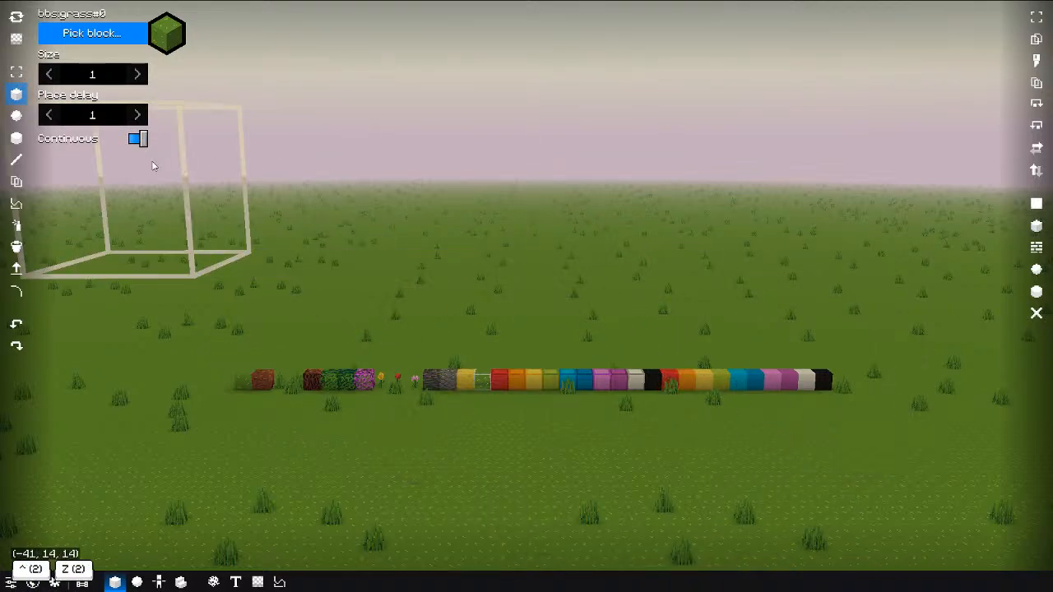
Step: Try the cube brush at size 10 with several large grass placements behind the row, undo them, and set the size back to 1
{"action": "scroll", "coordinate": [484, 228], "scroll_direction": "up", "scroll_amount": 9, "text": "shift"}
{"action": "key", "text": "a"}
{"action": "left_click", "coordinate": [446, 258]}
{"action": "left_click", "coordinate": [689, 273]}
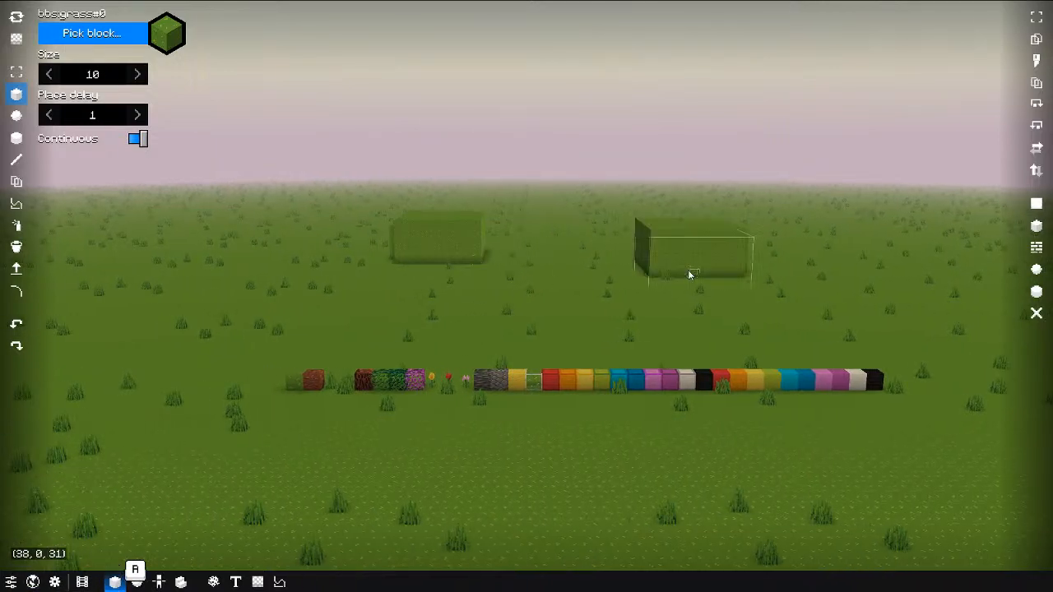
{"action": "mouse_move", "coordinate": [690, 274]}
{"action": "left_mouse_down"}
{"action": "mouse_move", "coordinate": [381, 277]}
{"action": "mouse_move", "coordinate": [688, 301]}
{"action": "mouse_move", "coordinate": [712, 294]}
{"action": "left_mouse_up"}
{"action": "key", "text": "ctrl+z"}
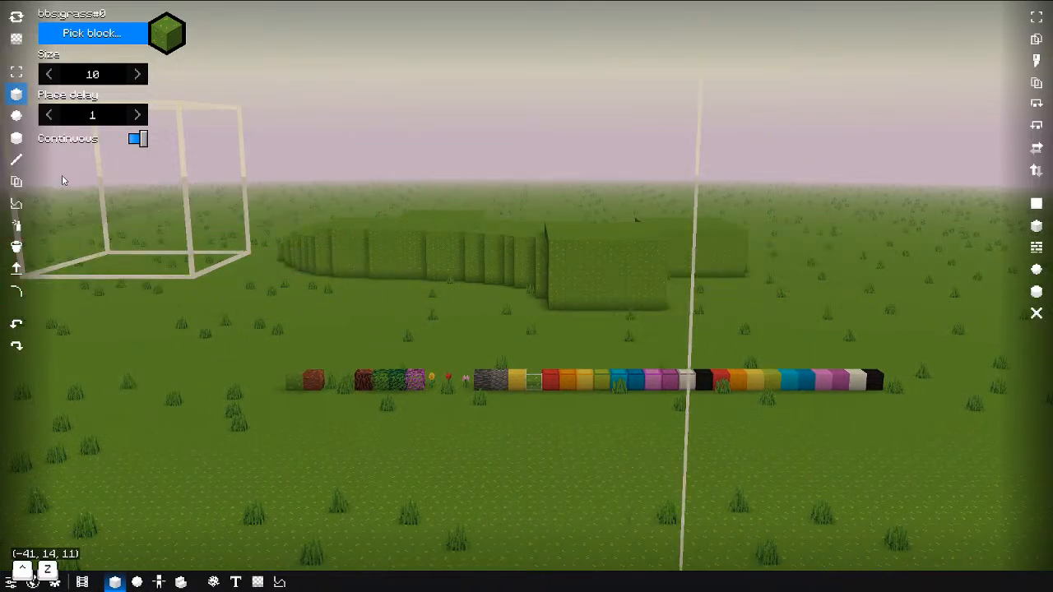
{"action": "key", "text": "ctrl+z"}
{"action": "key", "text": "ctrl+z"}
{"action": "key", "text": "ctrl+z"}
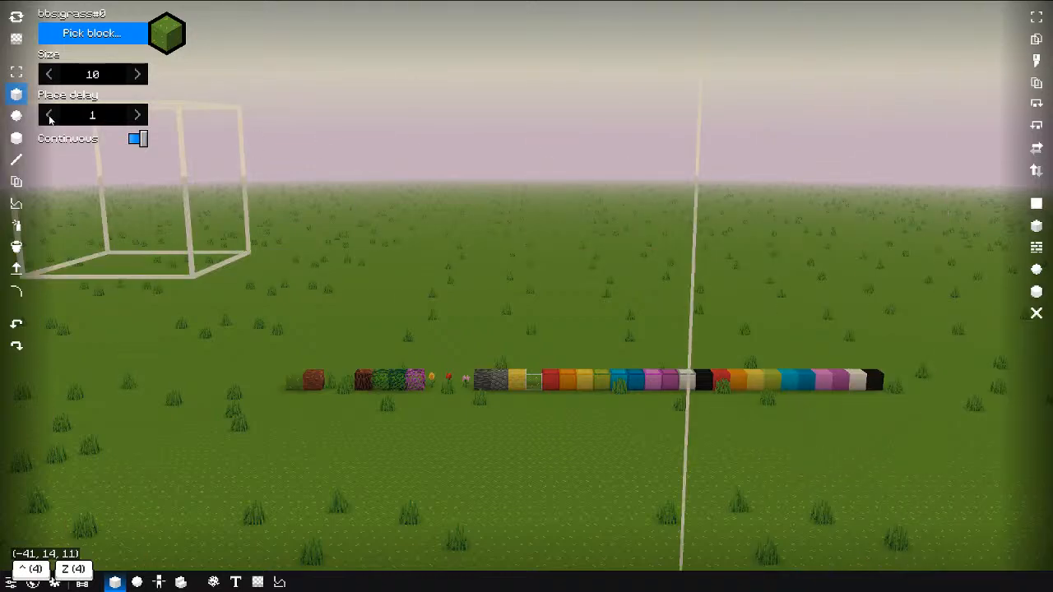
{"action": "scroll", "coordinate": [297, 186], "scroll_direction": "down", "scroll_amount": 9, "text": "shift"}
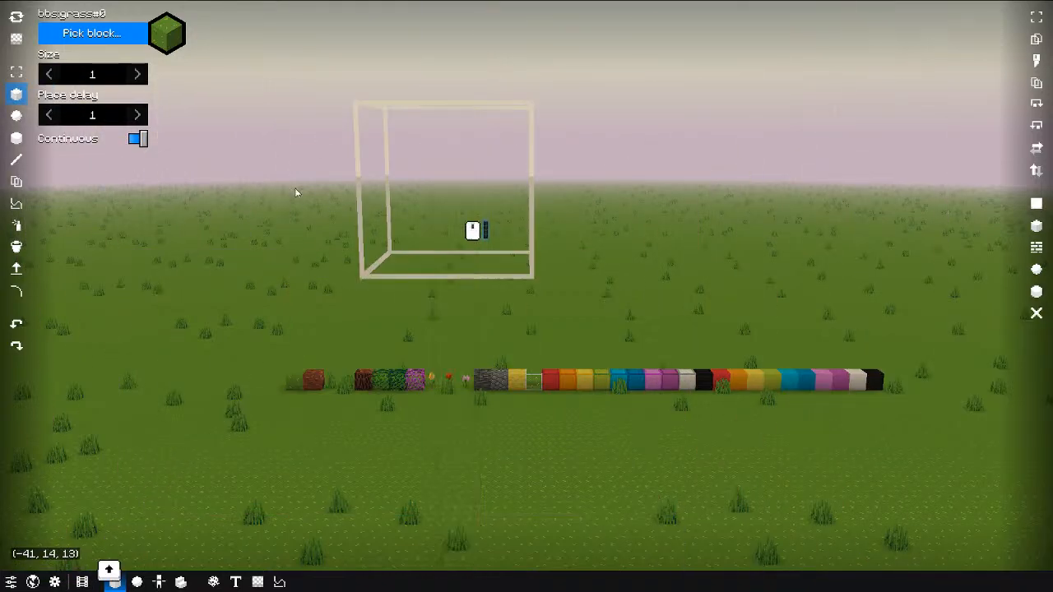
Step: Switch to the sphere brush, set its size to 26, and place a grass dome behind the block row
{"action": "left_click", "coordinate": [17, 115]}
{"action": "scroll", "coordinate": [560, 238], "scroll_direction": "up", "scroll_amount": 8, "text": "shift"}
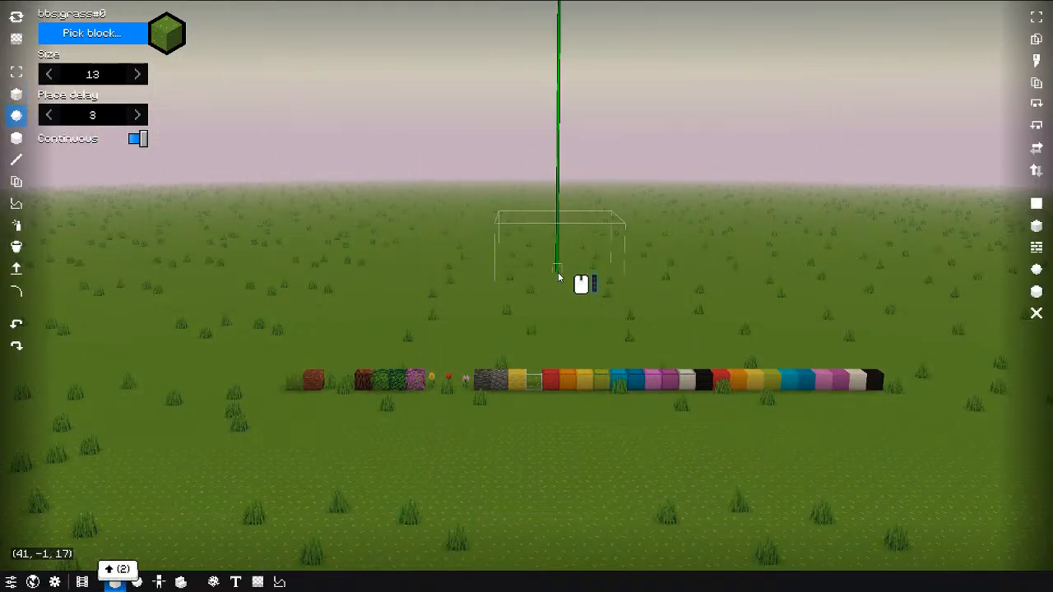
{"action": "scroll", "coordinate": [558, 278], "scroll_direction": "up", "scroll_amount": 13, "text": "shift"}
{"action": "left_click", "coordinate": [558, 274]}
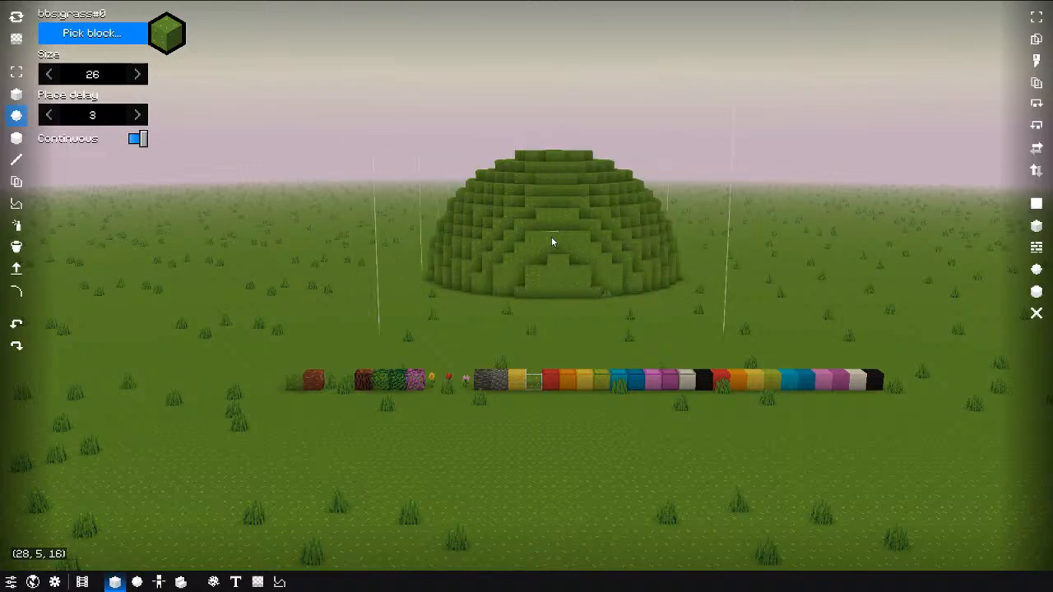
Step: Place more size 26 grass spheres beside the first dome, overlapping some of them into a hill
{"action": "key", "text": "e"}
{"action": "key", "text": "a"}
{"action": "middle_click_drag", "start_coordinate": [579, 252], "coordinate": [622, 280]}
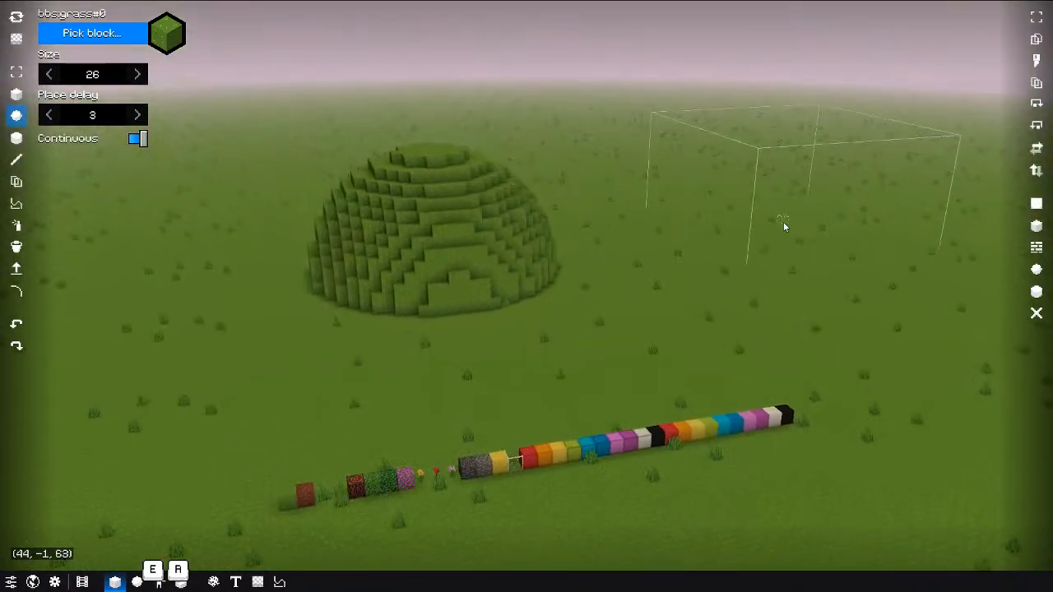
{"action": "left_click", "coordinate": [783, 221]}
{"action": "left_click", "coordinate": [625, 206]}
{"action": "left_click", "coordinate": [712, 268]}
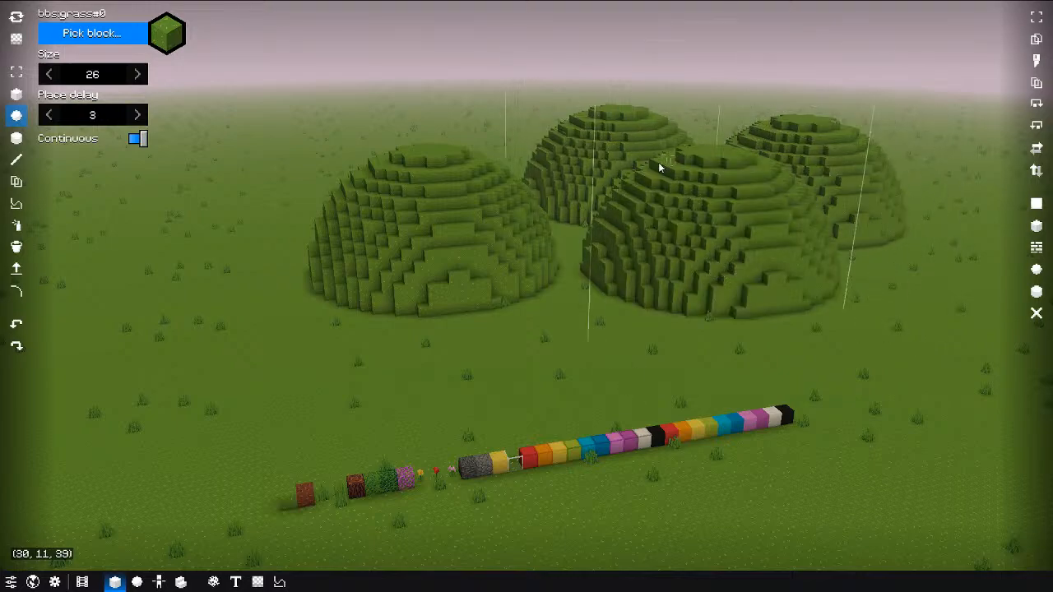
{"action": "left_click", "coordinate": [622, 173]}
{"action": "left_click", "coordinate": [565, 214]}
{"action": "left_click", "coordinate": [610, 255]}
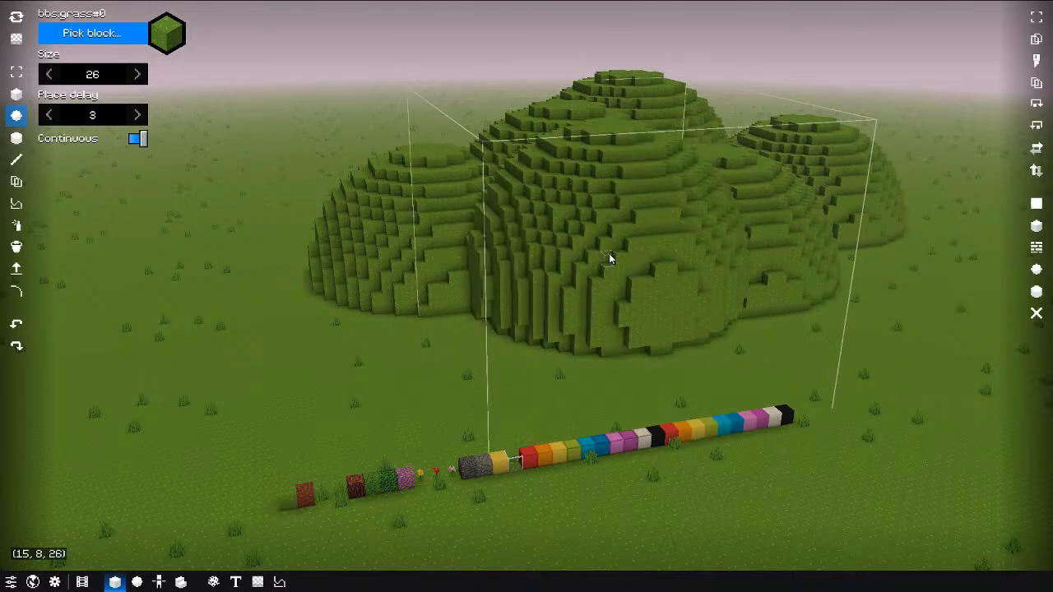
Step: Undo all the grass sphere placements behind the block row
{"action": "key", "text": "ctrl+z"}
{"action": "key", "text": "ctrl+z"}
{"action": "key", "text": "ctrl+z"}
{"action": "key", "text": "ctrl+z"}
{"action": "key", "text": "ctrl+z"}
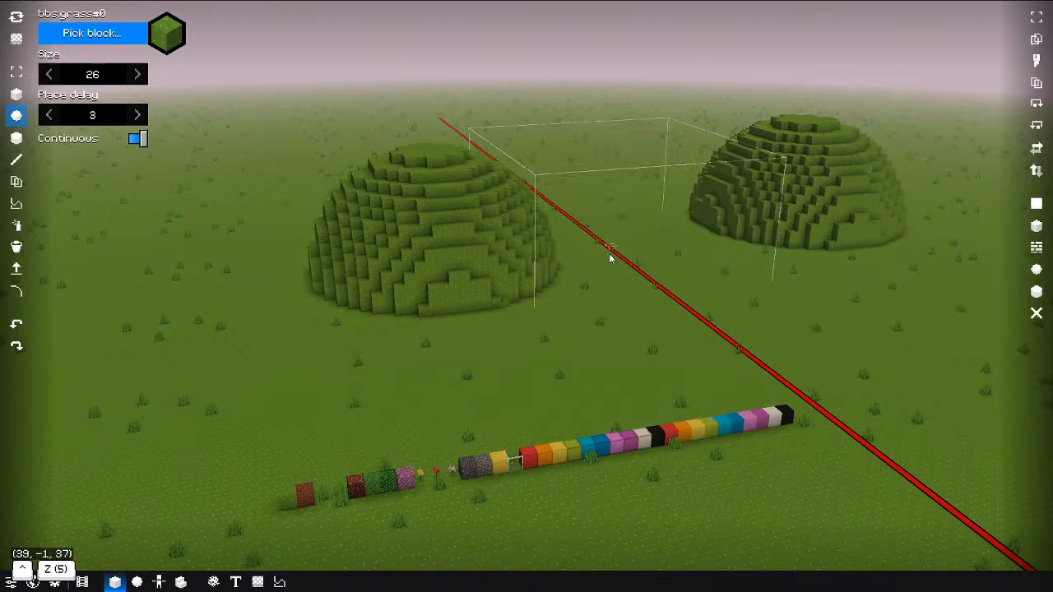
{"action": "key", "text": "ctrl+z"}
{"action": "key", "text": "ctrl+z"}
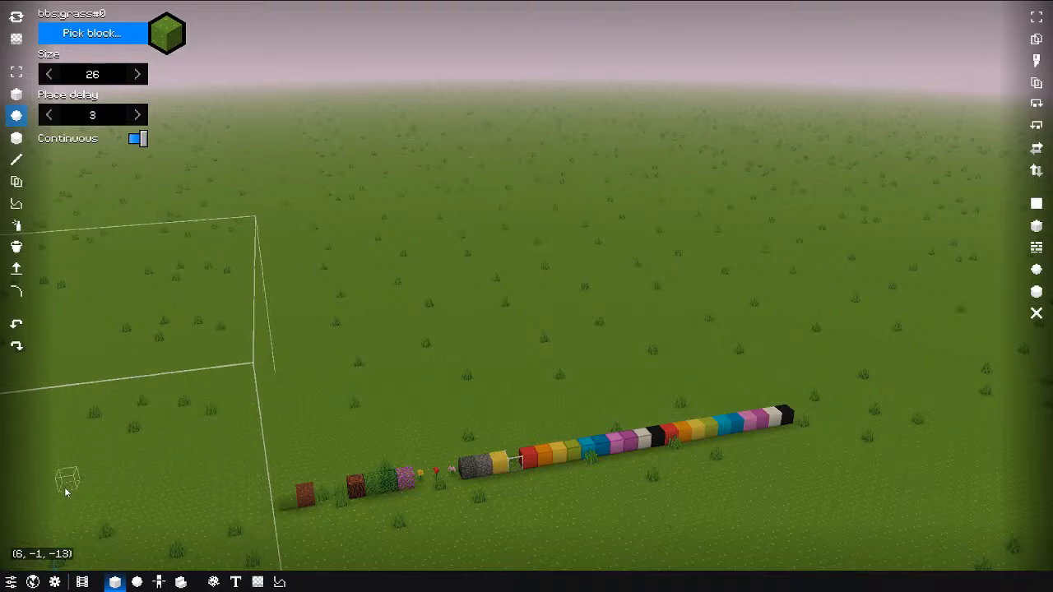
Step: Redo the sphere placements one after another, and undo them all again
{"action": "key", "text": "ctrl"}
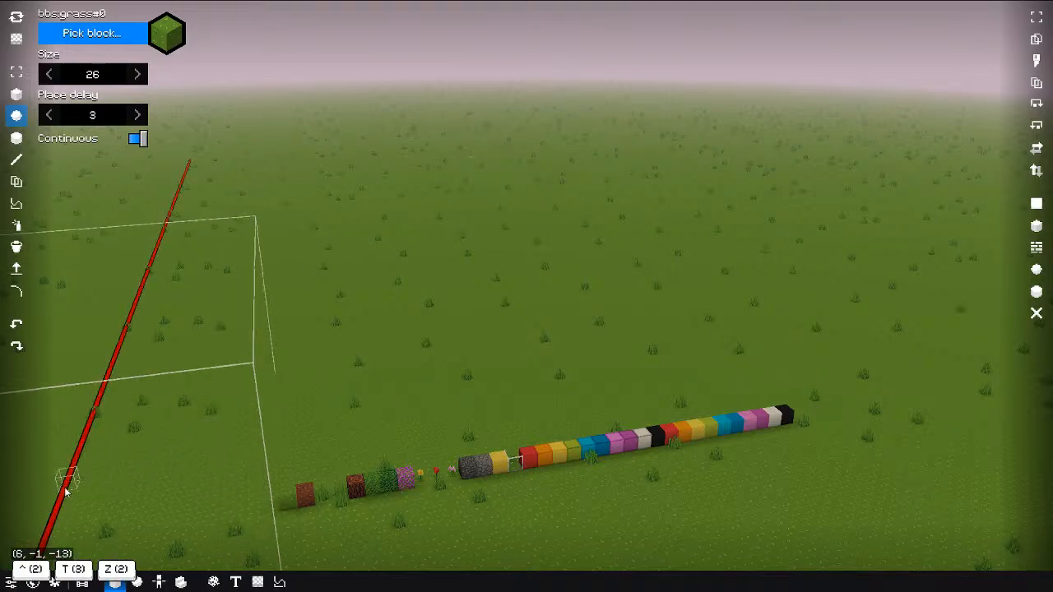
{"action": "key", "text": "ctrl+y"}
{"action": "key", "text": "ctrl+y"}
{"action": "key", "text": "ctrl+y"}
{"action": "key", "text": "ctrl+y"}
{"action": "key", "text": "ctrl+y"}
{"action": "key", "text": "ctrl+y"}
{"action": "key", "text": "ctrl+z"}
{"action": "key", "text": "ctrl+z"}
{"action": "key", "text": "ctrl+z"}
{"action": "key", "text": "ctrl+z"}
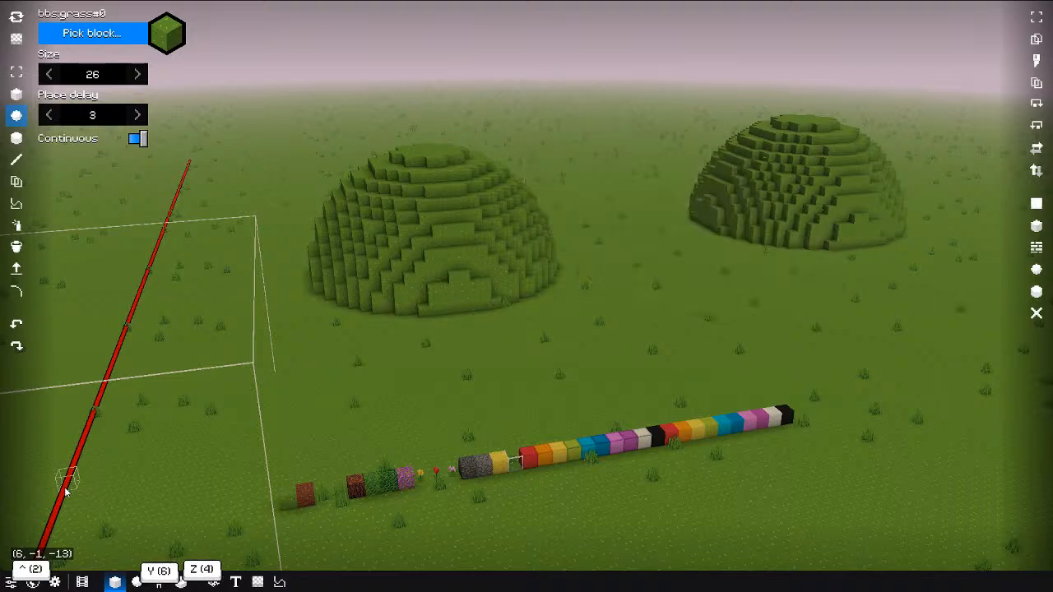
{"action": "key", "text": "ctrl+z"}
{"action": "key", "text": "ctrl+z"}
Step: Switch to the cylinder brush at size 20, paint a grass stroke on the open field, and undo it
{"action": "left_click", "coordinate": [16, 138]}
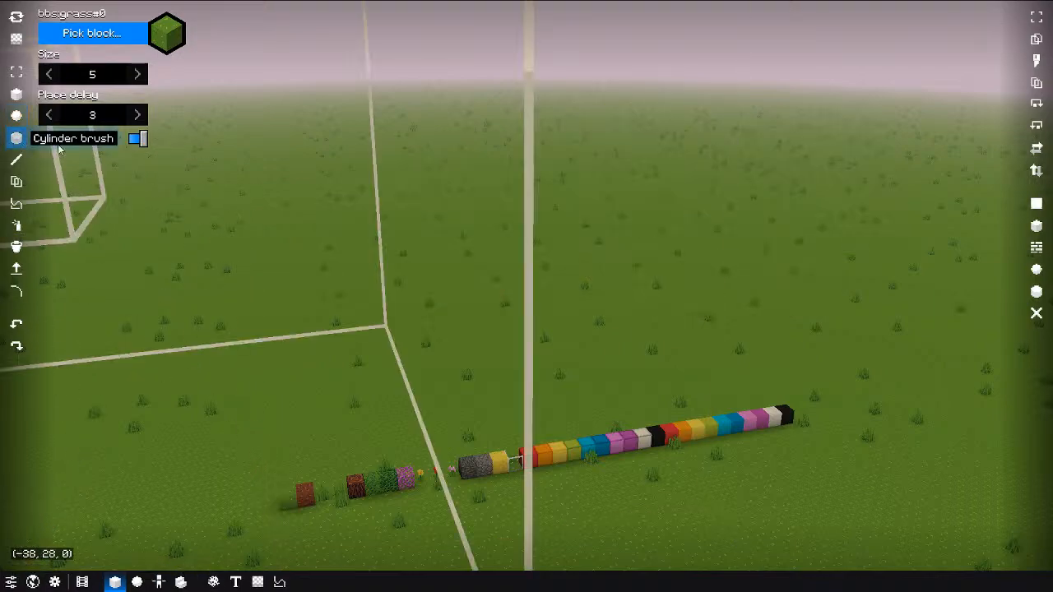
{"action": "scroll", "coordinate": [569, 254], "scroll_direction": "up", "scroll_amount": 1}
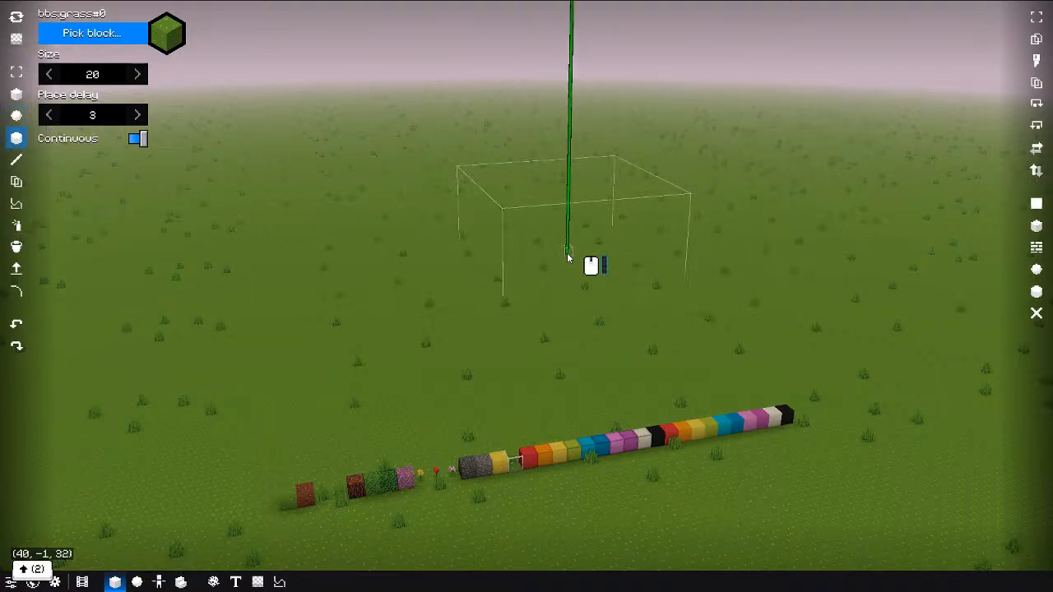
{"action": "left_click_drag", "start_coordinate": [586, 183], "coordinate": [718, 160]}
{"action": "right_click_drag", "start_coordinate": [719, 158], "coordinate": [599, 211]}
{"action": "key", "text": "a"}
{"action": "middle_click_drag", "start_coordinate": [600, 212], "coordinate": [523, 250]}
{"action": "key", "text": "e"}
{"action": "key", "text": "s"}
{"action": "key", "text": "Up"}
{"action": "key", "text": "ctrl+z"}
Step: Paint a wide curved grass platform across the field with the size 20 cylinder brush, and undo it
{"action": "key", "text": "w"}
{"action": "key", "text": "q"}
{"action": "mouse_move", "coordinate": [355, 265]}
{"action": "left_mouse_down"}
{"action": "mouse_move", "coordinate": [573, 181]}
{"action": "mouse_move", "coordinate": [759, 242]}
{"action": "mouse_move", "coordinate": [686, 255]}
{"action": "left_mouse_up"}
{"action": "key", "text": "e"}
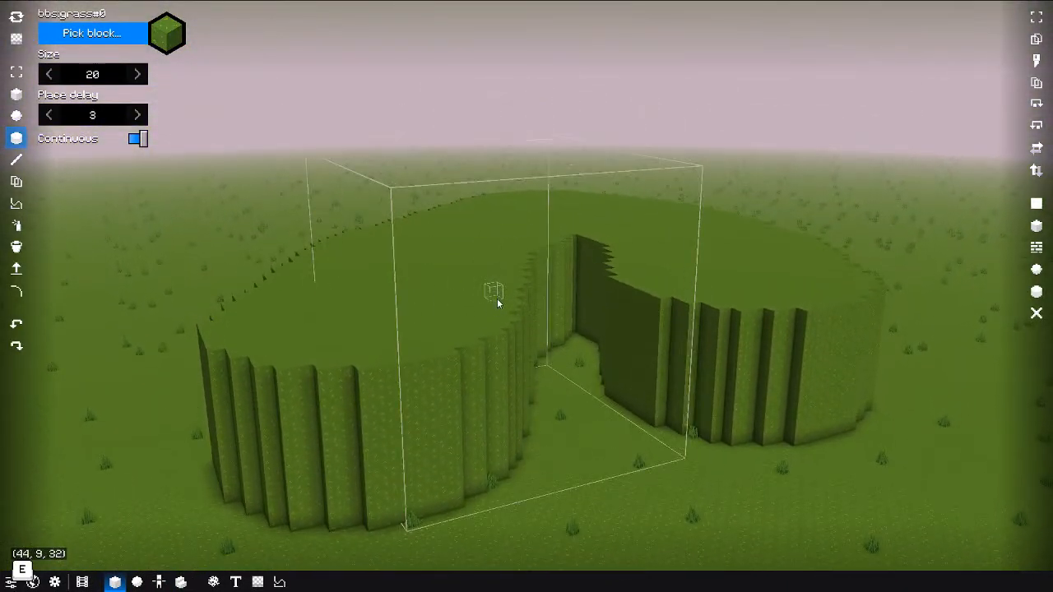
{"action": "key", "text": "ctrl+z"}
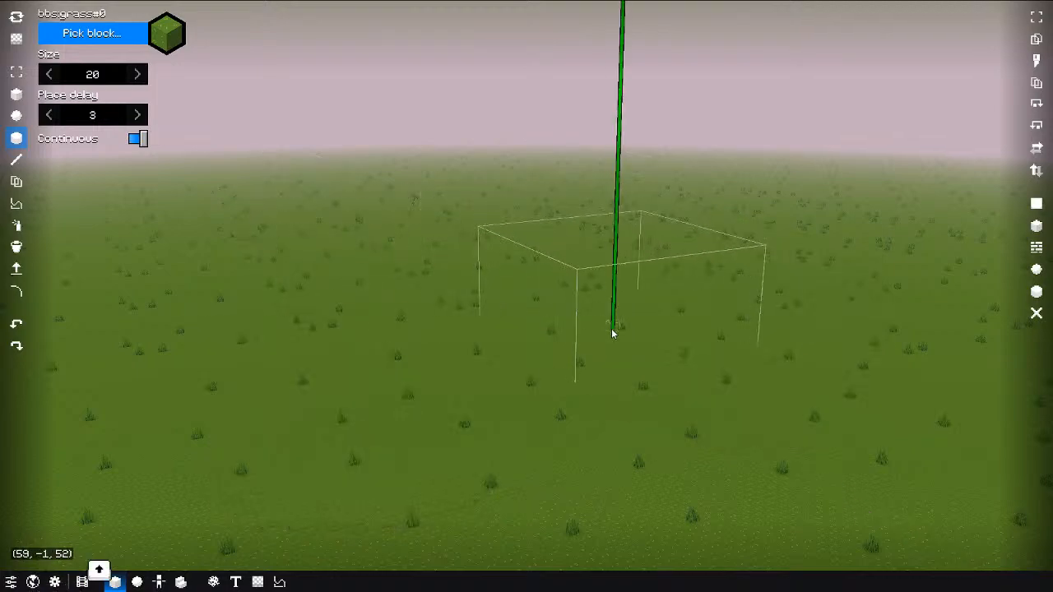
Step: Try an upward cylinder stroke locked to the vertical axis at size 20, look at it from several sides, and undo it
{"action": "left_click_drag", "start_coordinate": [613, 334], "coordinate": [624, 206], "text": "shift"}
{"action": "key", "text": "a"}
{"action": "key", "text": "s"}
{"action": "key", "text": "e"}
{"action": "mouse_move", "coordinate": [597, 264]}
{"action": "middle_mouse_down"}
{"action": "mouse_move", "coordinate": [658, 296]}
{"action": "mouse_move", "coordinate": [664, 409]}
{"action": "mouse_move", "coordinate": [651, 338]}
{"action": "mouse_move", "coordinate": [648, 351]}
{"action": "mouse_move", "coordinate": [643, 151]}
{"action": "mouse_move", "coordinate": [639, 200]}
{"action": "middle_mouse_up"}
{"action": "key", "text": "a"}
{"action": "key", "text": "a"}
{"action": "key", "text": "ctrl+w"}
{"action": "key", "text": "w"}
{"action": "key", "text": "q"}
{"action": "key", "text": "ctrl+s"}
{"action": "key", "text": "ctrl+e"}
{"action": "key", "text": "ctrl+z"}
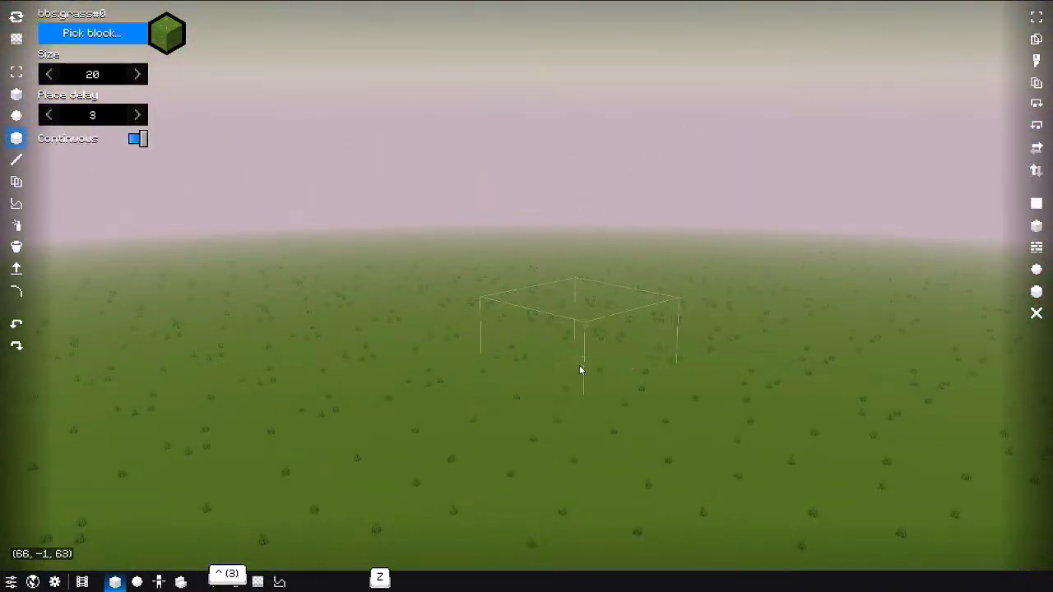
Step: Reduce the cylinder brush size to 12, build a tall grass column along the vertical axis, and undo it
{"action": "key", "text": "shift"}
{"action": "key", "text": "shift"}
{"action": "key", "text": "shift"}
{"action": "key", "text": "shift"}
{"action": "scroll", "coordinate": [597, 443], "scroll_direction": "down", "scroll_amount": 8, "text": "ctrl"}
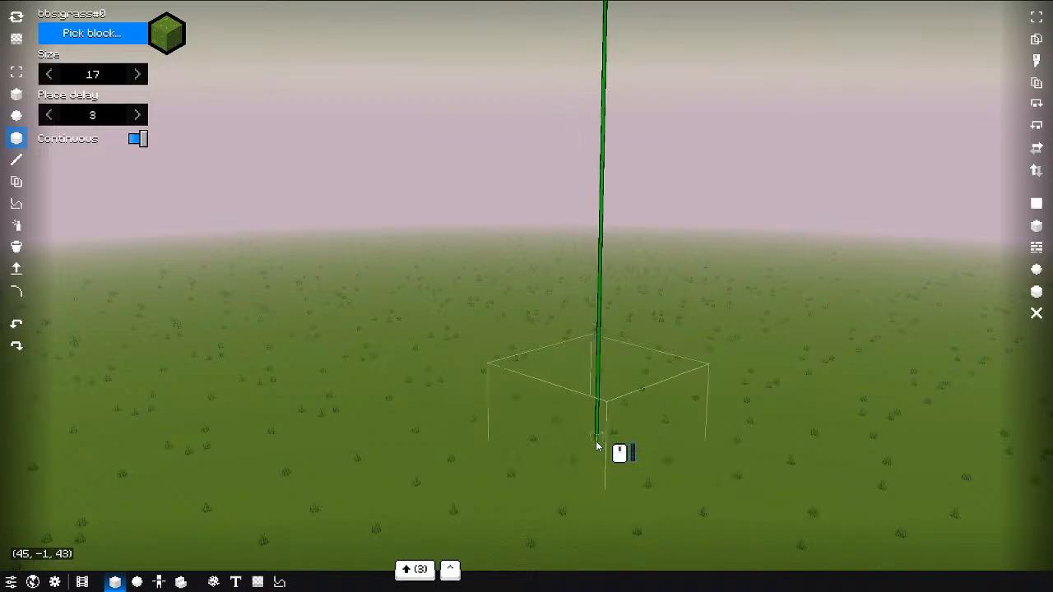
{"action": "left_click_drag", "start_coordinate": [597, 445], "coordinate": [593, 104]}
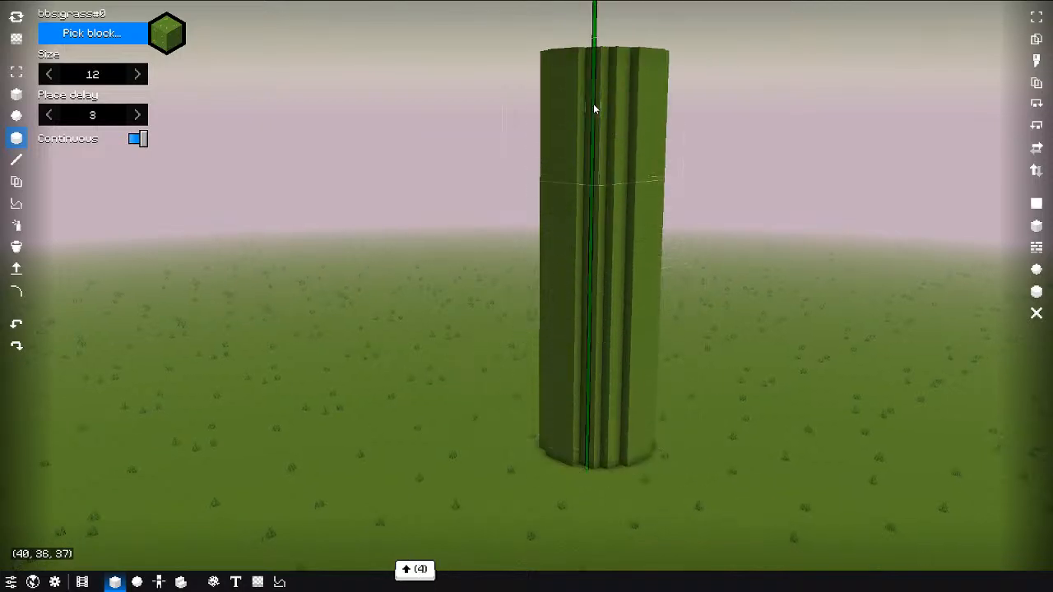
{"action": "key", "text": "ctrl+z"}
{"action": "key", "text": "q"}
Step: Switch to the Line tool, draw a long straight grass line across the field, and undo it
{"action": "left_click", "coordinate": [16, 160]}
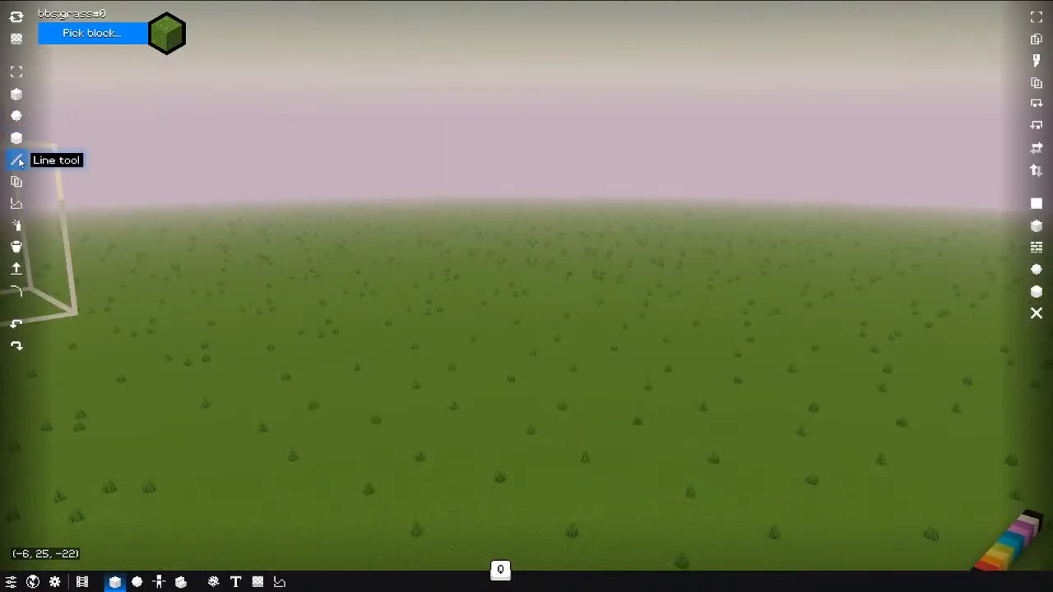
{"action": "left_click_drag", "start_coordinate": [559, 293], "coordinate": [778, 253]}
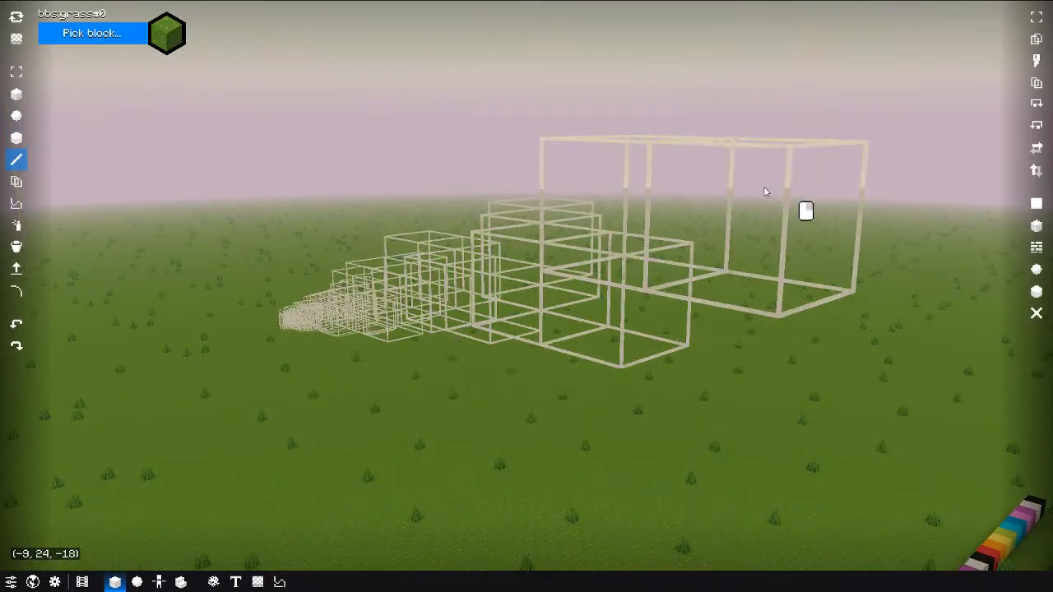
{"action": "left_click_drag", "start_coordinate": [765, 191], "coordinate": [710, 288]}
{"action": "key", "text": "w"}
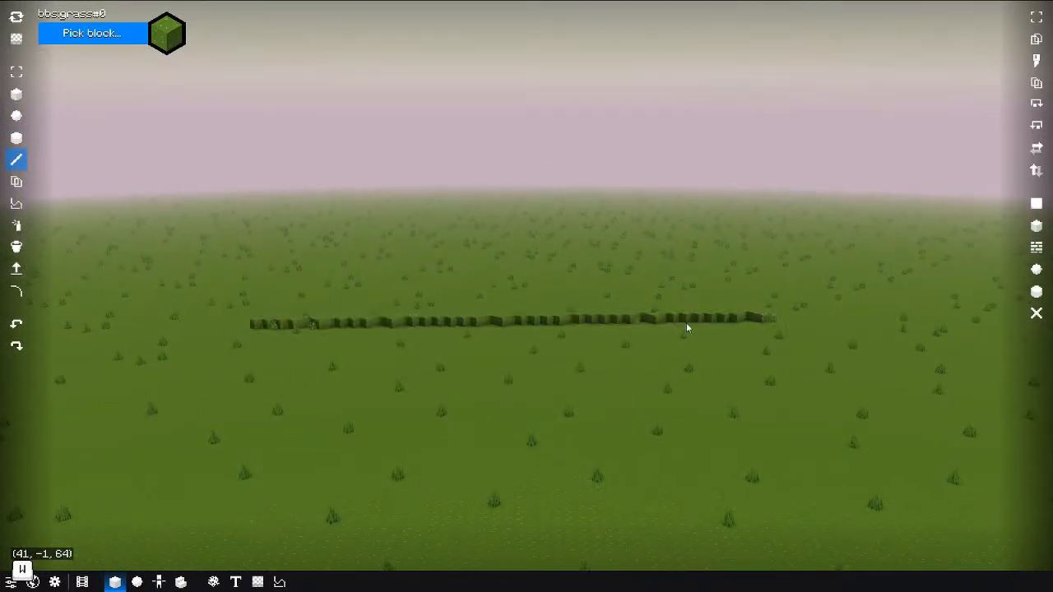
{"action": "key", "text": "a"}
{"action": "key", "text": "s"}
{"action": "middle_click_drag", "start_coordinate": [687, 323], "coordinate": [617, 321]}
{"action": "key", "text": "ctrl+z"}
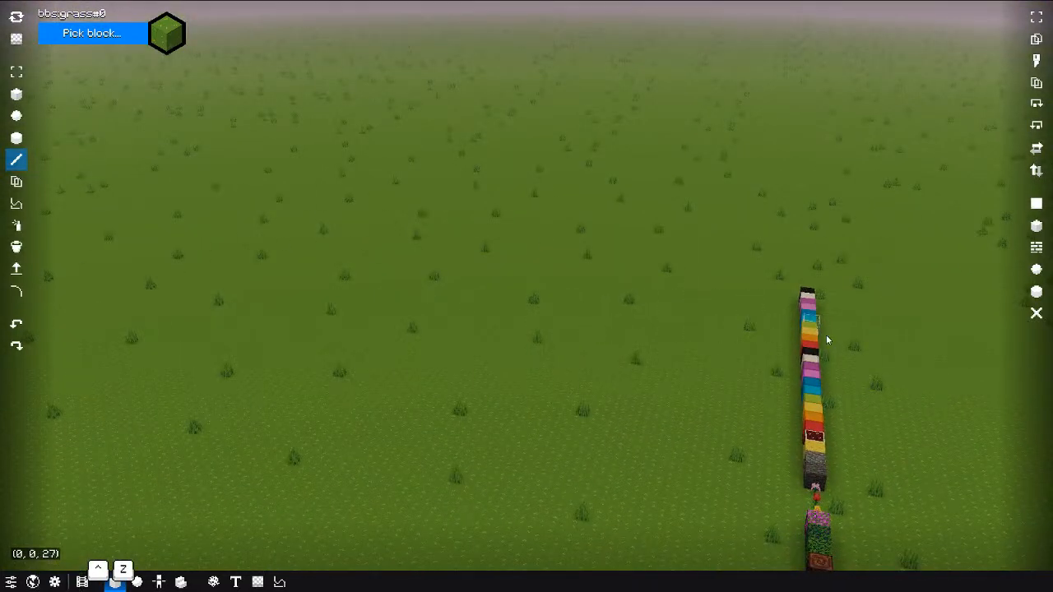
Step: Return to the cube brush, paint a curved freehand grass trail for comparison, and undo it
{"action": "left_click", "coordinate": [15, 95]}
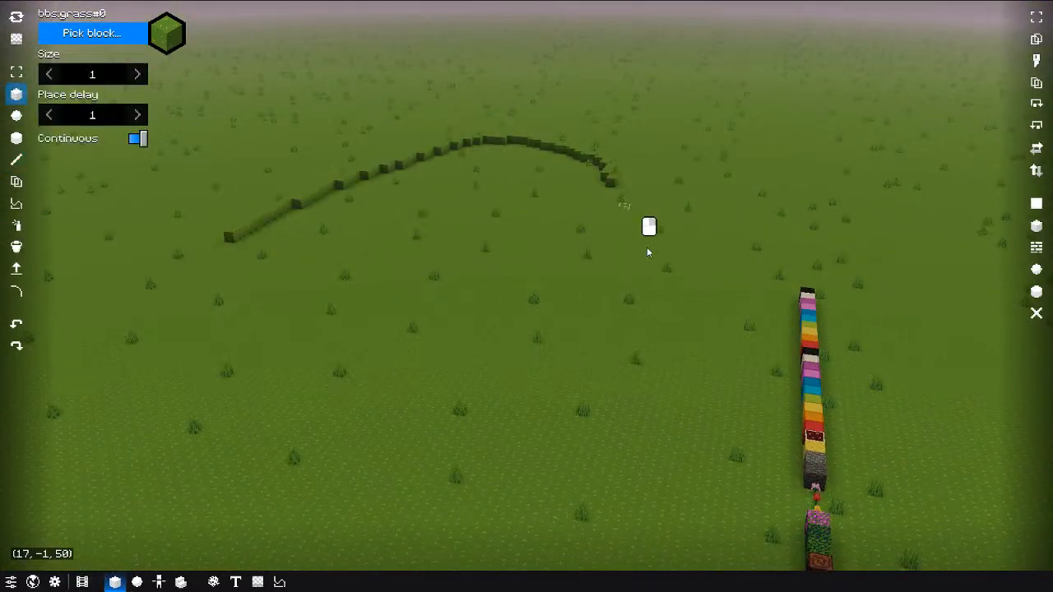
{"action": "left_click_drag", "start_coordinate": [646, 247], "coordinate": [926, 218]}
{"action": "key", "text": "ctrl+z"}
Step: With the Line tool, draw two long grass lines from the far end of the block row, undoing each one
{"action": "left_click", "coordinate": [16, 158]}
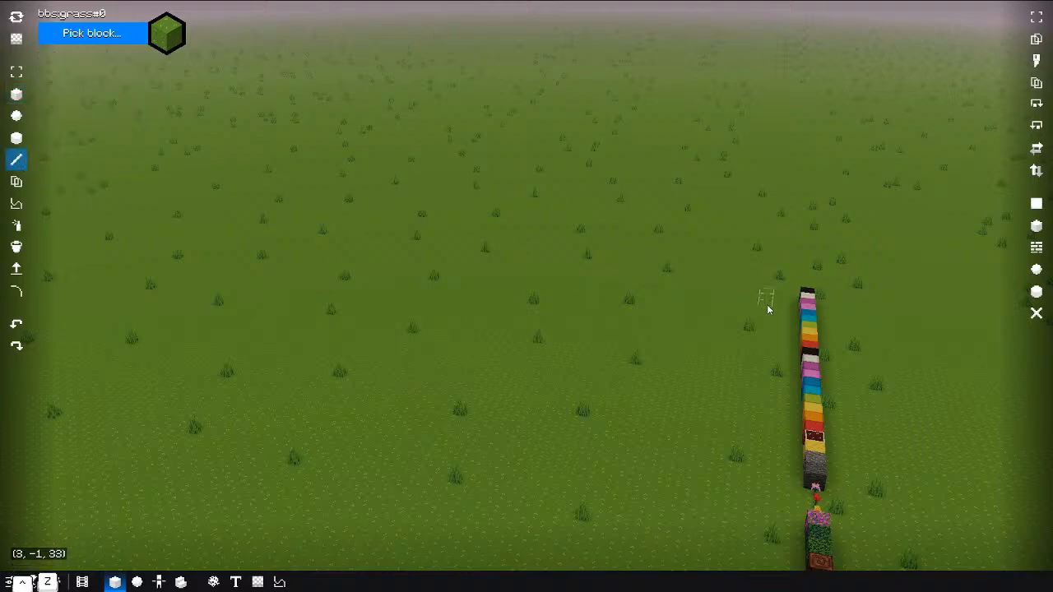
{"action": "left_click_drag", "start_coordinate": [402, 265], "coordinate": [210, 102]}
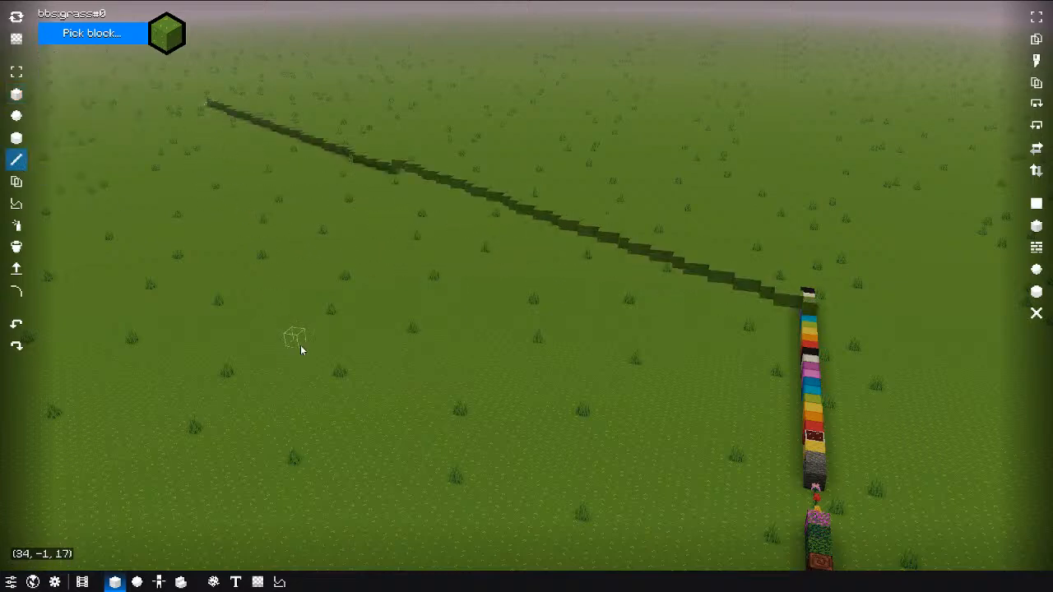
{"action": "key", "text": "ctrl+z"}
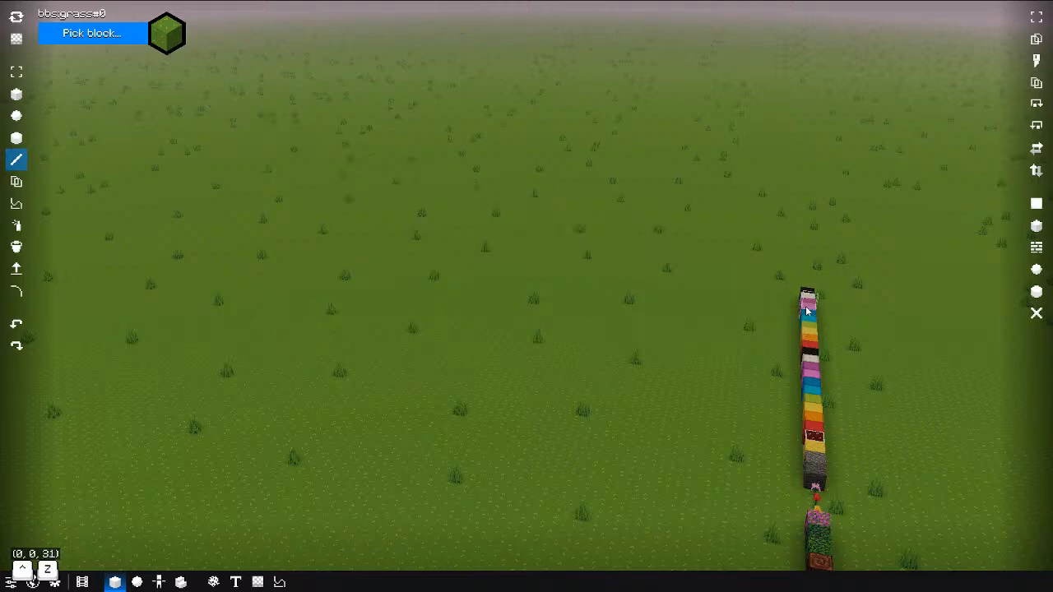
{"action": "left_click_drag", "start_coordinate": [808, 298], "coordinate": [198, 162]}
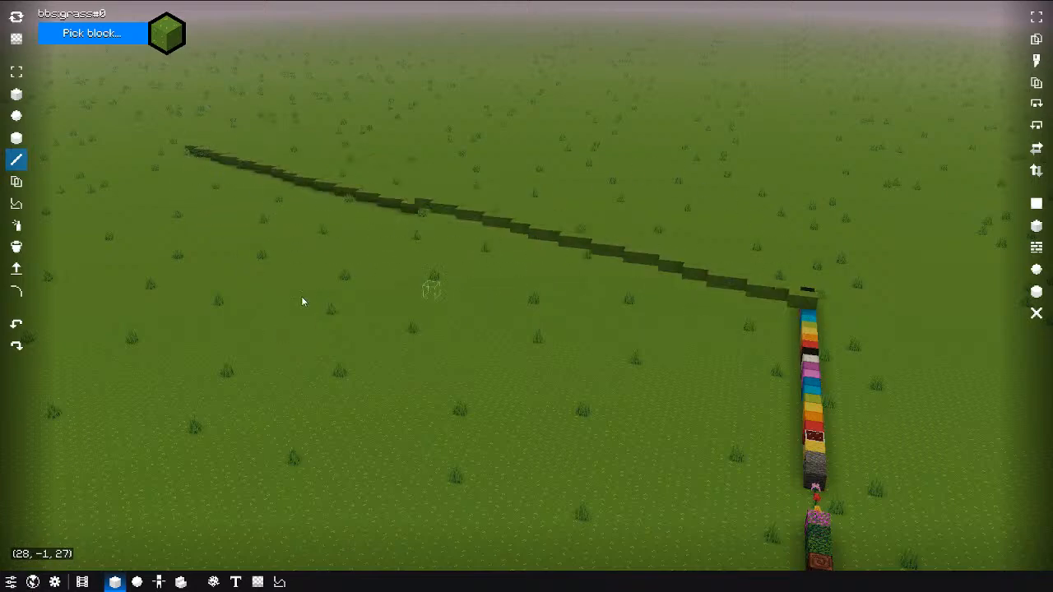
{"action": "key", "text": "ctrl+z"}
Step: Pick the log block from the row, draw a short log line on the grass with the Line tool, and undo it
{"action": "key", "text": "q"}
{"action": "middle_click_drag", "start_coordinate": [423, 346], "coordinate": [432, 312]}
{"action": "middle_click_drag", "start_coordinate": [593, 304], "coordinate": [761, 307]}
{"action": "key", "text": "a"}
{"action": "key", "text": "e"}
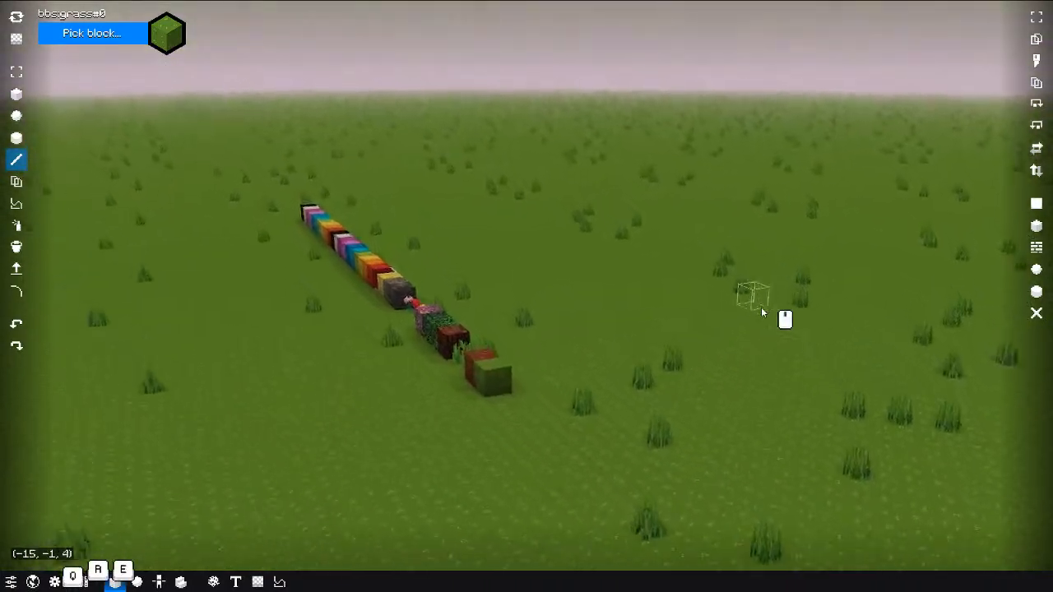
{"action": "key", "text": "w"}
{"action": "middle_click_drag", "start_coordinate": [576, 309], "coordinate": [663, 310]}
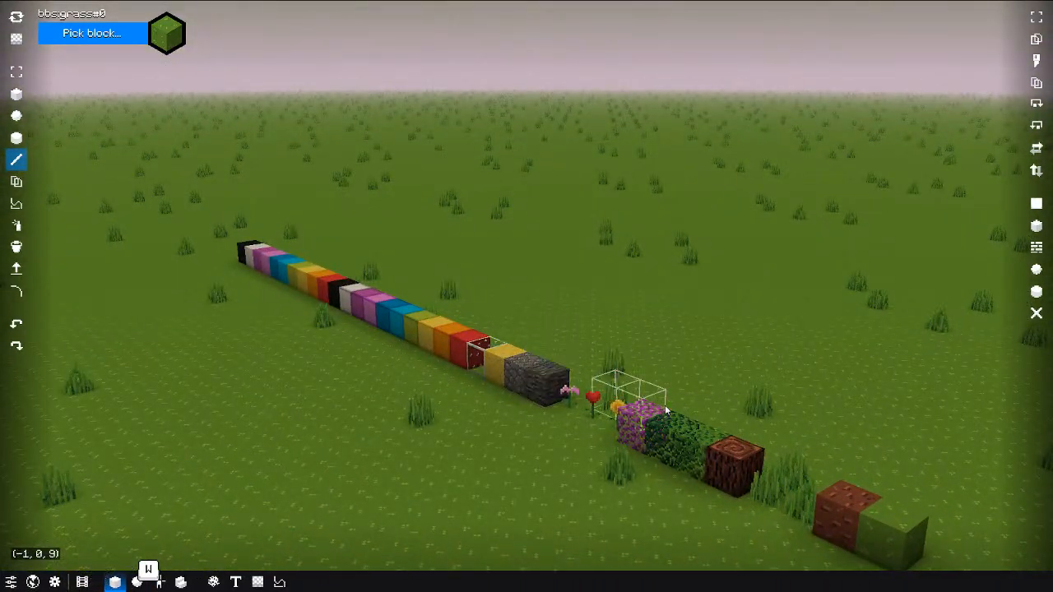
{"action": "key", "text": "r"}
{"action": "left_click_drag", "start_coordinate": [695, 333], "coordinate": [698, 265], "text": "shift"}
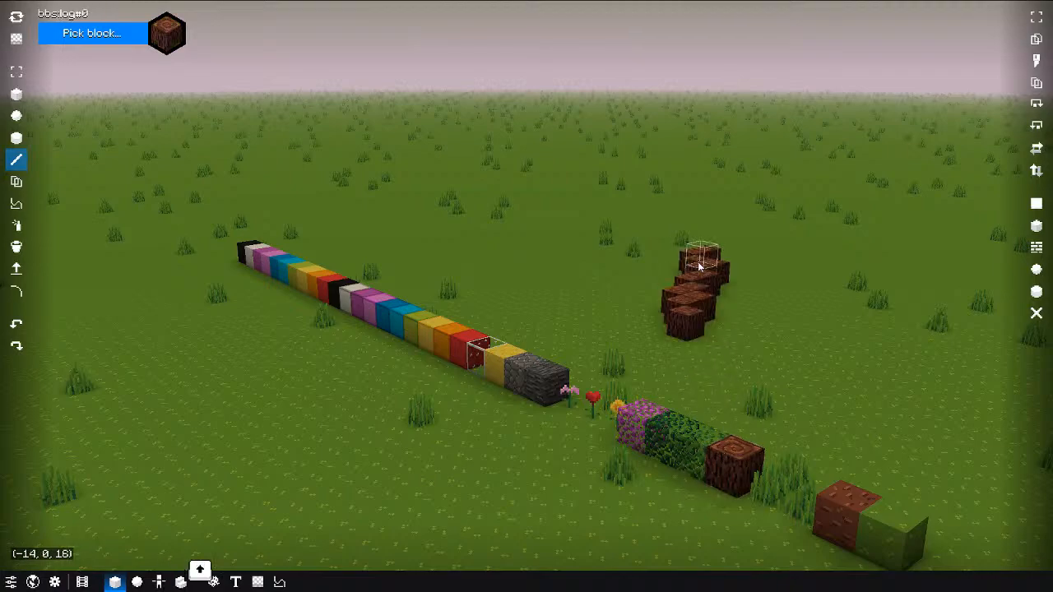
{"action": "key", "text": "ctrl+z"}
Step: Cycle through the editing tools from the first to the flood fill and back, finishing on the cube brush
{"action": "key", "text": "2"}
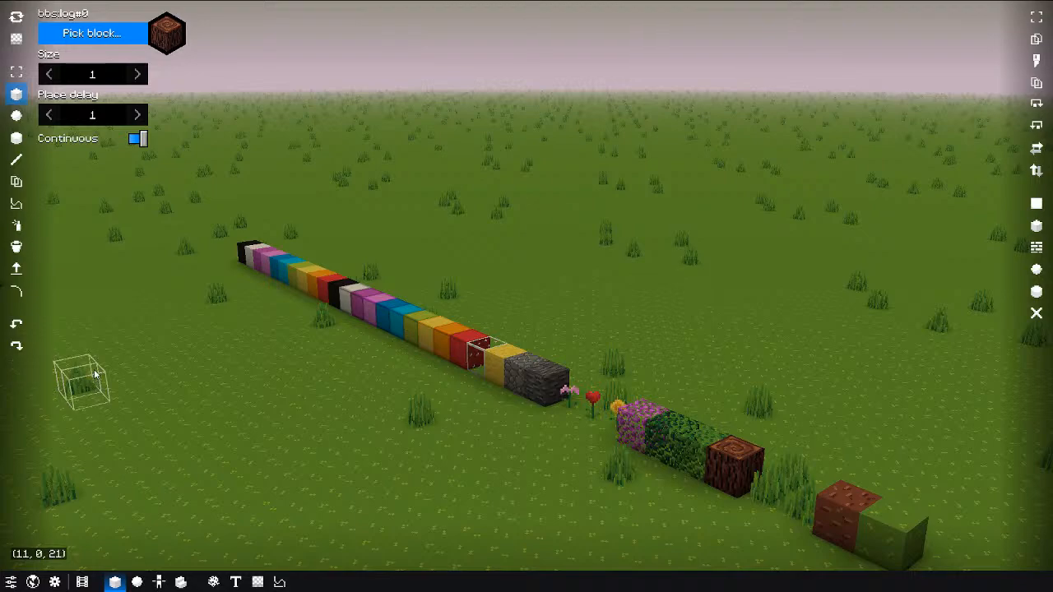
{"action": "key", "text": "1"}
{"action": "key", "text": "2"}
{"action": "key", "text": "3"}
{"action": "key", "text": "4"}
{"action": "key", "text": "5"}
{"action": "key", "text": "6"}
{"action": "key", "text": "7"}
{"action": "key", "text": "8"}
{"action": "key", "text": "9"}
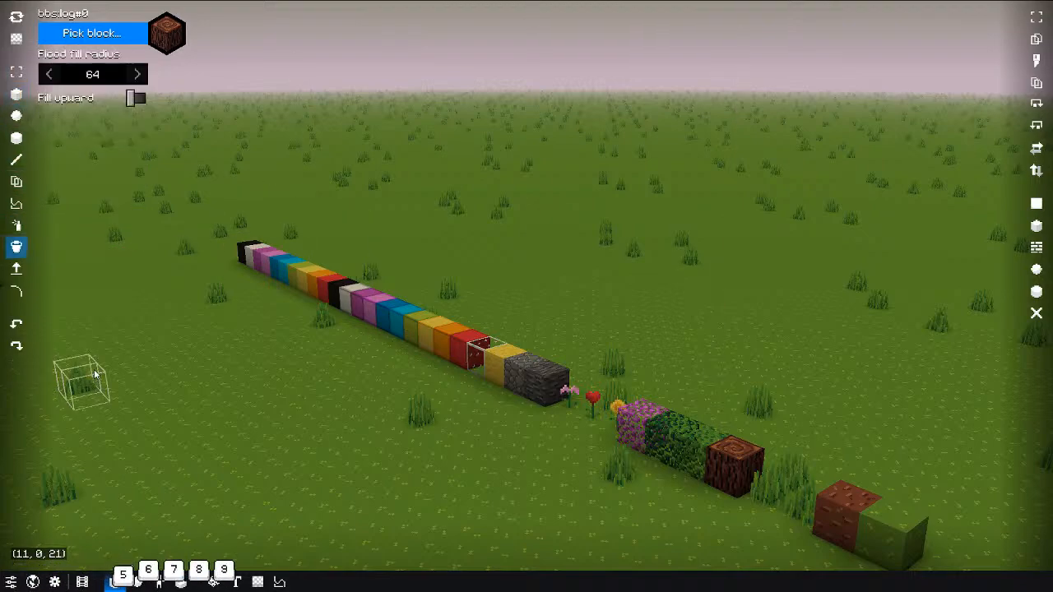
{"action": "key", "text": "8"}
{"action": "key", "text": "7"}
{"action": "key", "text": "6"}
{"action": "key", "text": "5"}
{"action": "key", "text": "4"}
{"action": "key", "text": "1"}
{"action": "key", "text": "2"}
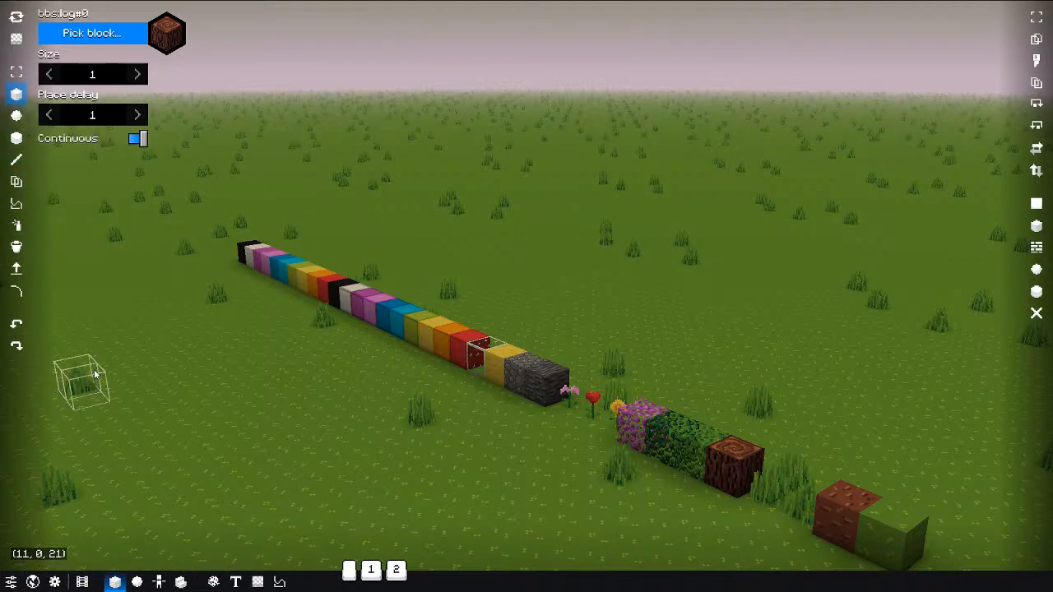
Step: Cycle through the editing tools in order, from the sphere brush past the flood fill tool to the Extrude tool
{"action": "key", "text": "3"}
{"action": "key", "text": "4"}
{"action": "key", "text": "5"}
{"action": "key", "text": "6"}
{"action": "key", "text": "7"}
{"action": "key", "text": "8"}
{"action": "key", "text": "9"}
{"action": "key", "text": "0"}
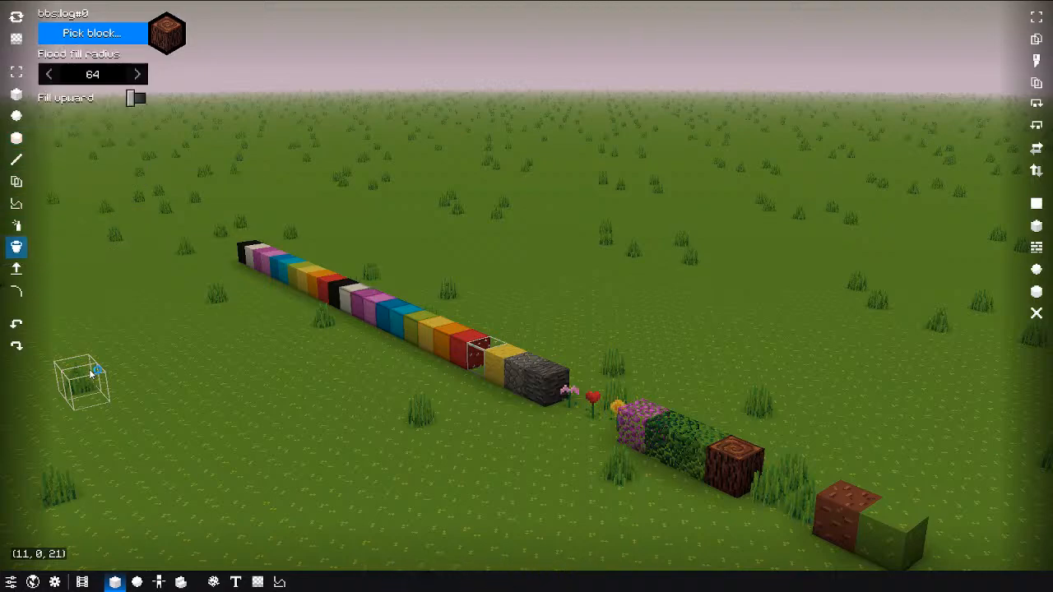
Step: Switch repeatedly between the Extrude and Arc tools to try their separate keybinds
{"action": "key", "text": "shift+1"}
{"action": "key", "text": "shift+2"}
{"action": "key", "text": "shift+1"}
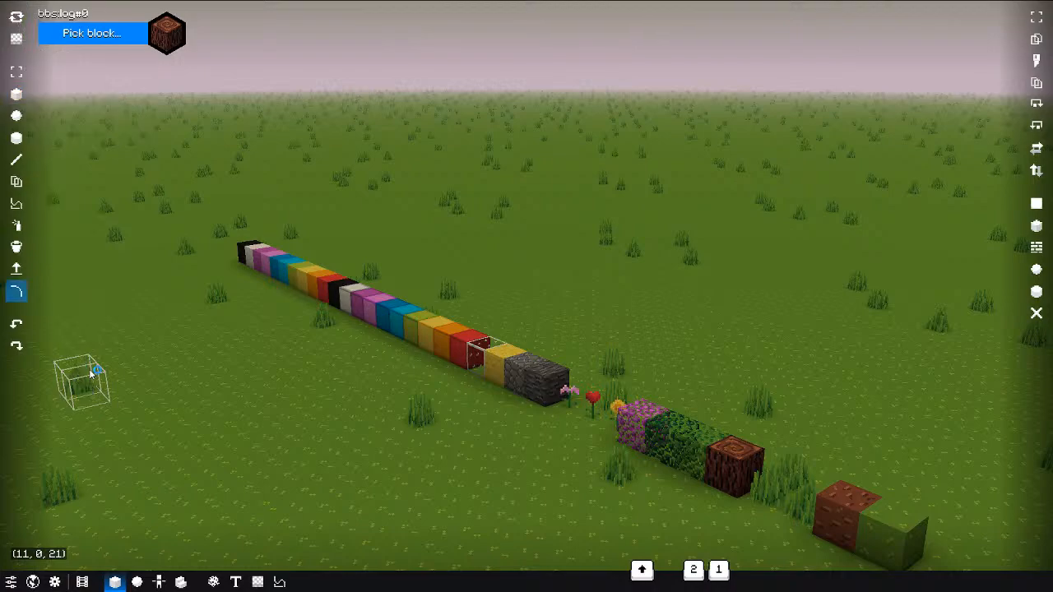
{"action": "key", "text": "shift+2"}
{"action": "key", "text": "shift+1"}
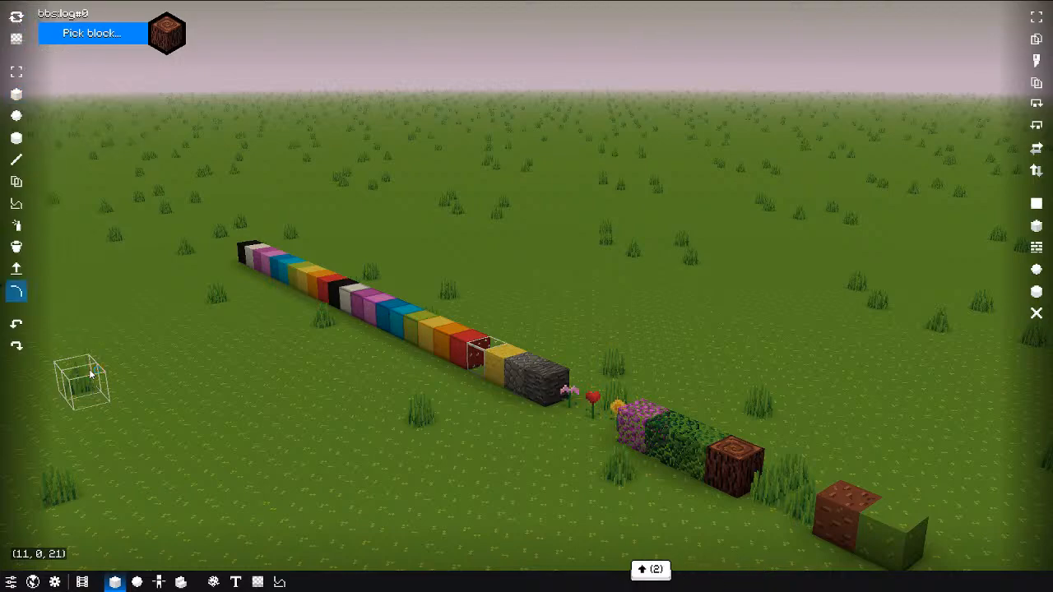
{"action": "key", "text": "0"}
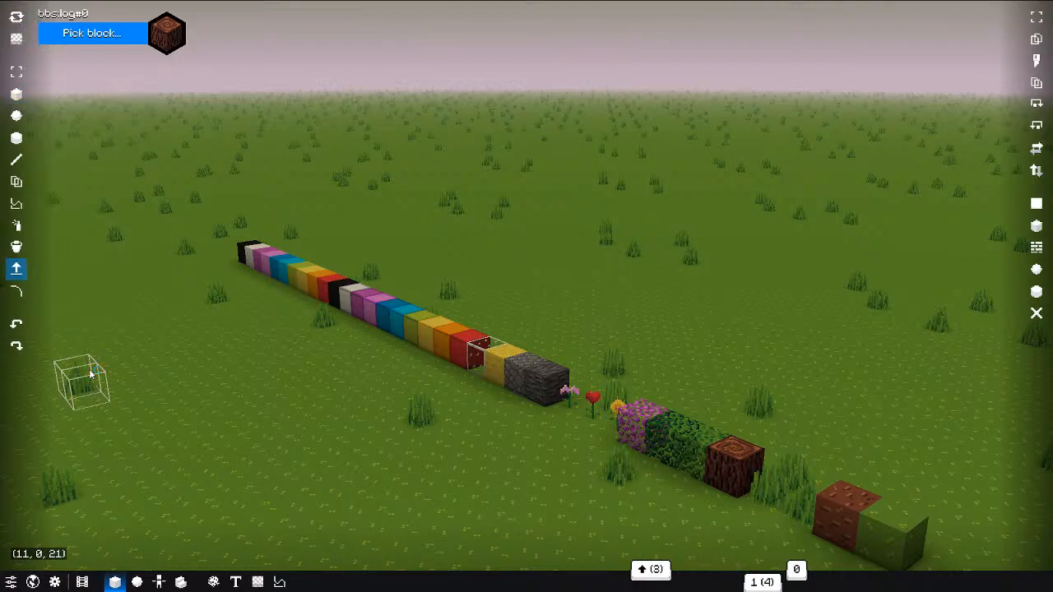
{"action": "key", "text": "shift+1"}
{"action": "key", "text": "0"}
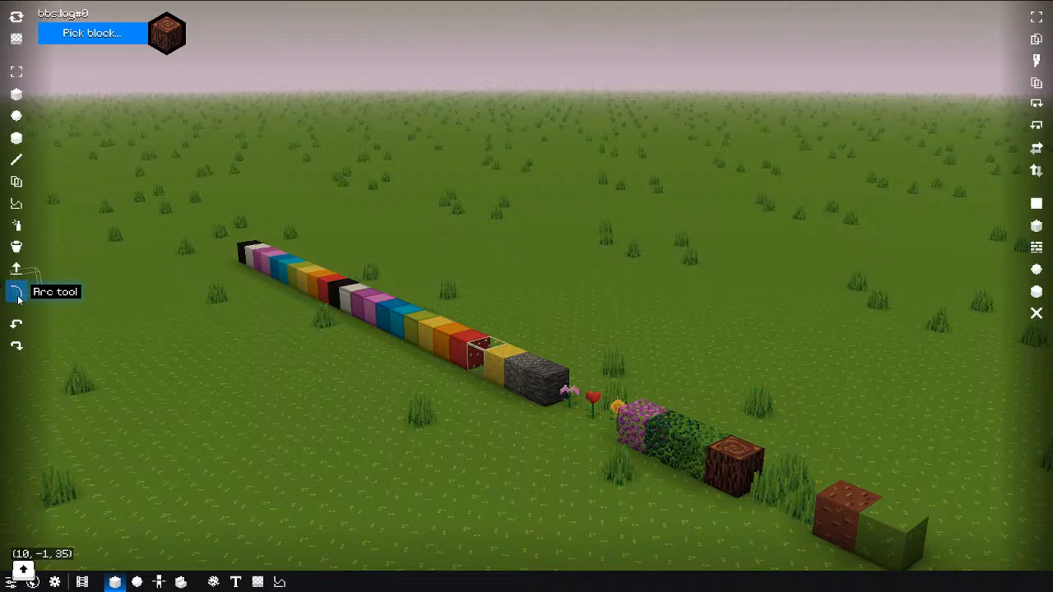
Step: Run through all the tools again from the selection tool to the flood fill, finishing on the Arc tool
{"action": "key", "text": "1"}
{"action": "key", "text": "2"}
{"action": "key", "text": "3"}
{"action": "key", "text": "4"}
{"action": "key", "text": "5"}
{"action": "key", "text": "6"}
{"action": "key", "text": "7"}
{"action": "key", "text": "8"}
{"action": "key", "text": "9"}
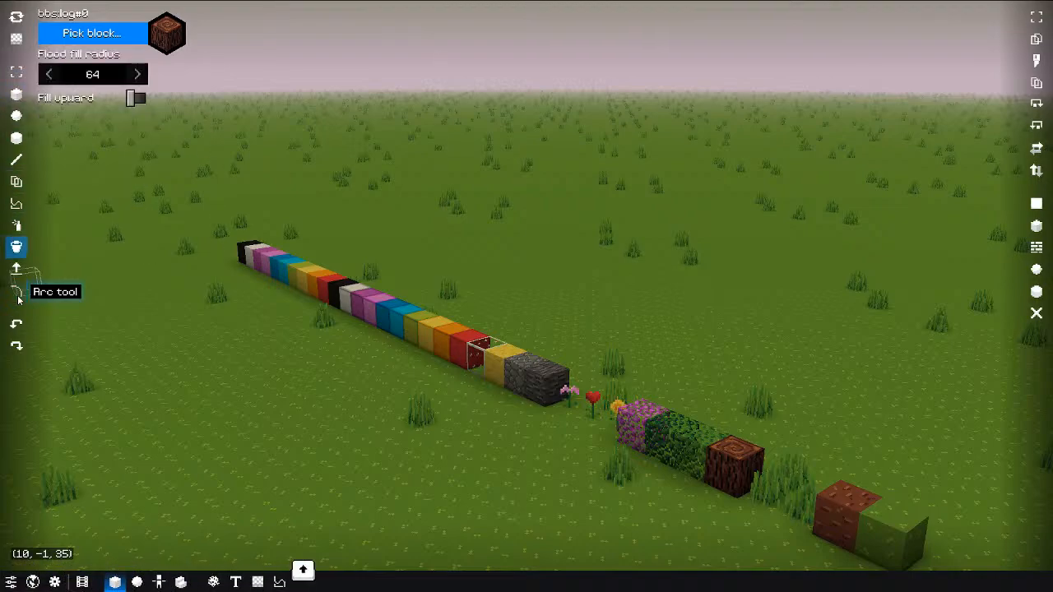
{"action": "key", "text": "0"}
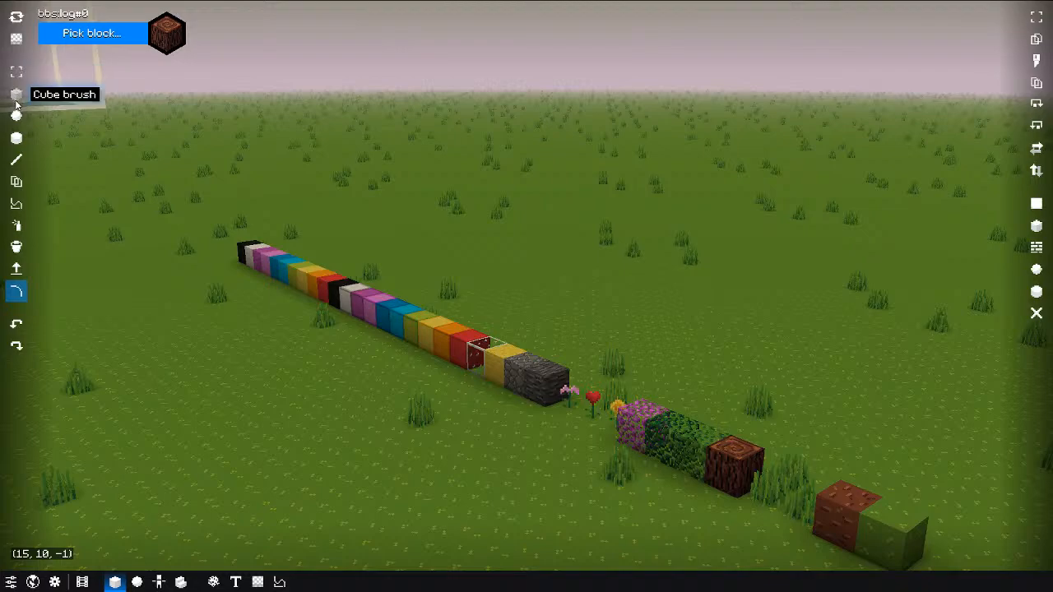
Step: With the cube brush, build a straight vertical log column on the grass beyond the block row, undoing the first attempt and redrawing it
{"action": "left_click", "coordinate": [15, 181]}
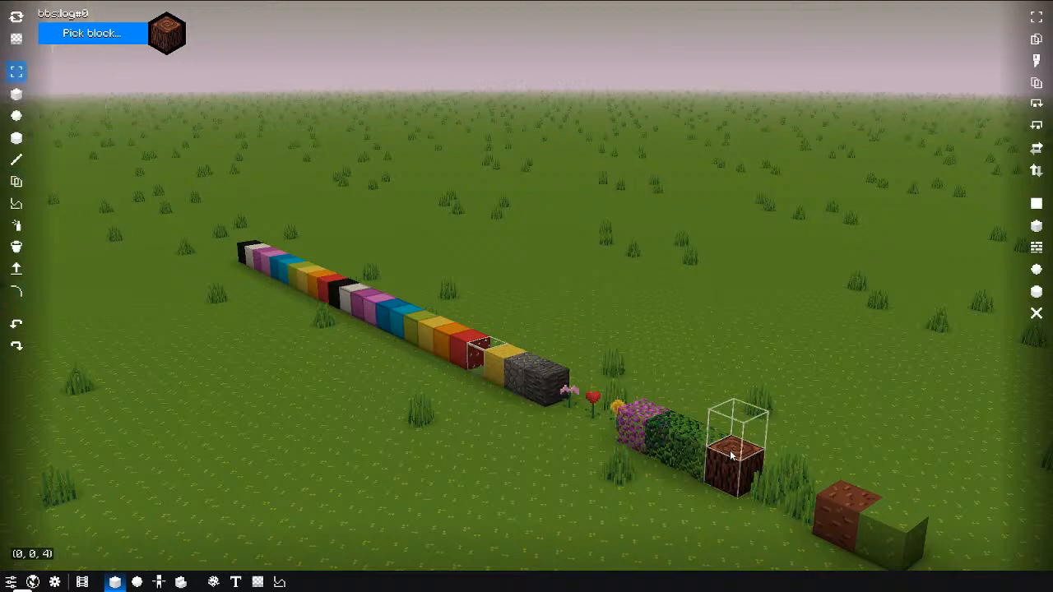
{"action": "key", "text": "2"}
{"action": "key", "text": "Up"}
{"action": "key", "text": "Up"}
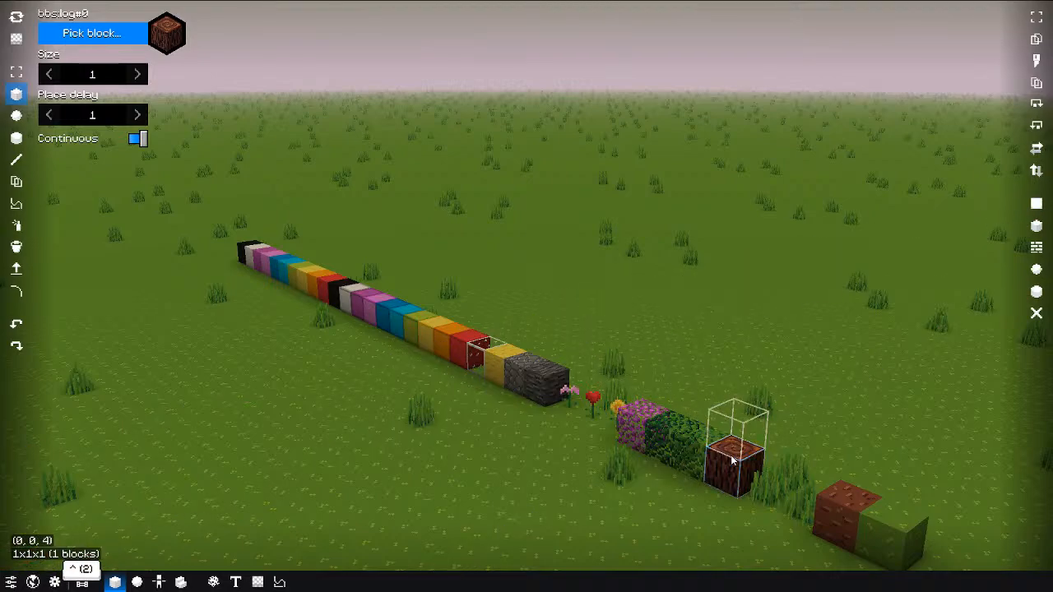
{"action": "key", "text": "alt"}
{"action": "left_click_drag", "start_coordinate": [593, 309], "coordinate": [590, 265], "text": "shift"}
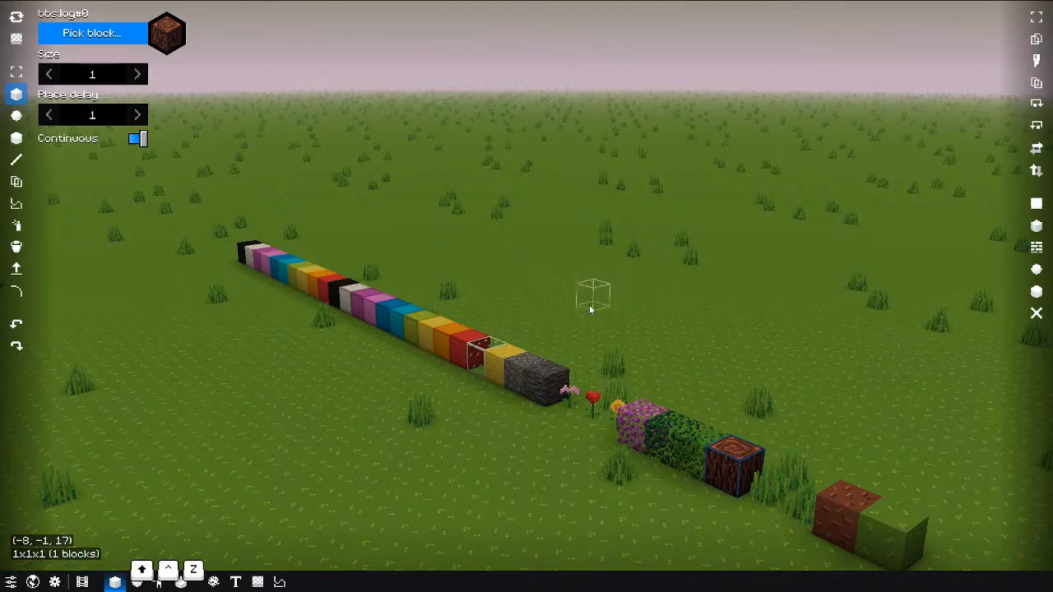
{"action": "left_click_drag", "start_coordinate": [590, 310], "coordinate": [594, 191], "text": "shift"}
Step: Pick the leaves block from the row and consult the keybind list for the command that moves the view centre
{"action": "key", "text": "r"}
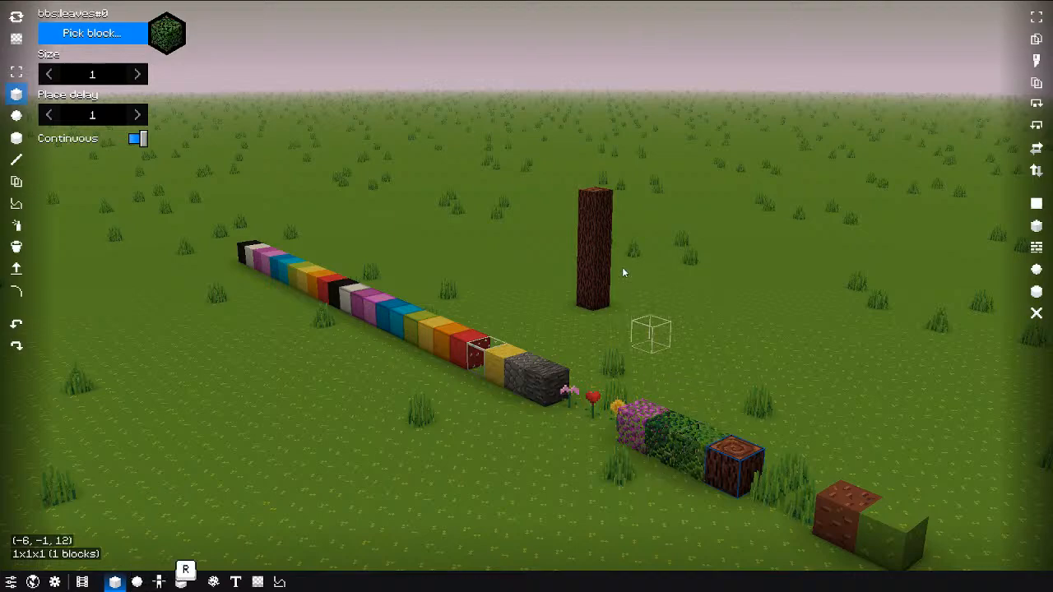
{"action": "middle_click_drag", "start_coordinate": [598, 207], "coordinate": [600, 201]}
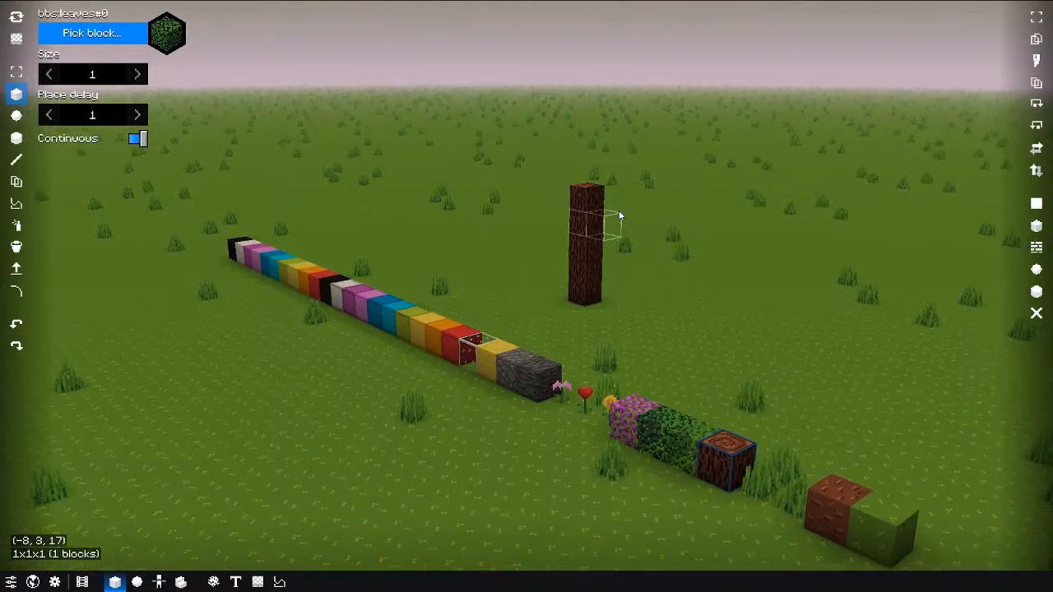
{"action": "key", "text": "shift"}
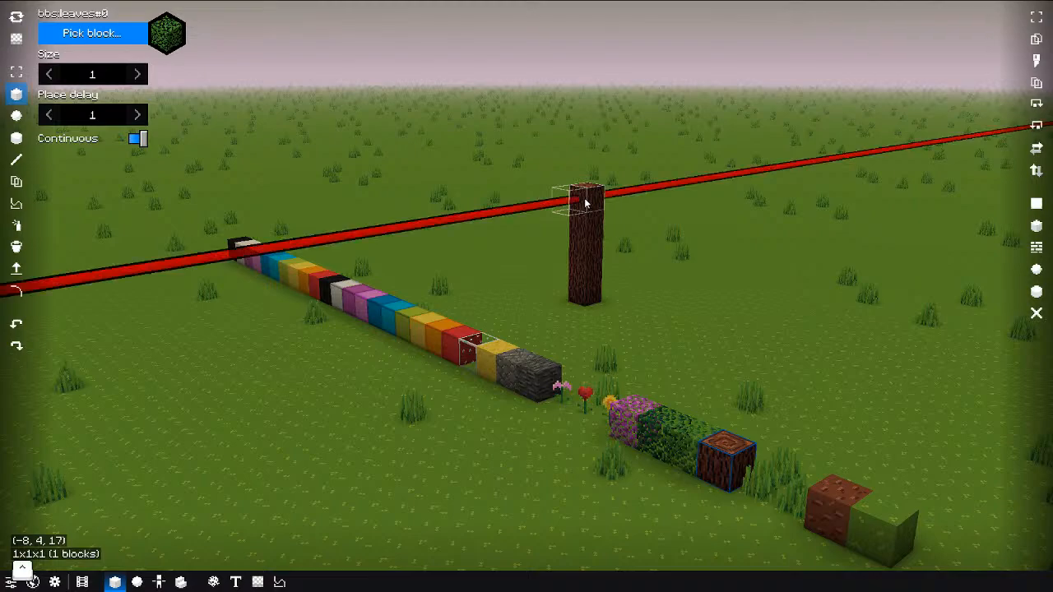
{"action": "key", "text": "F9"}
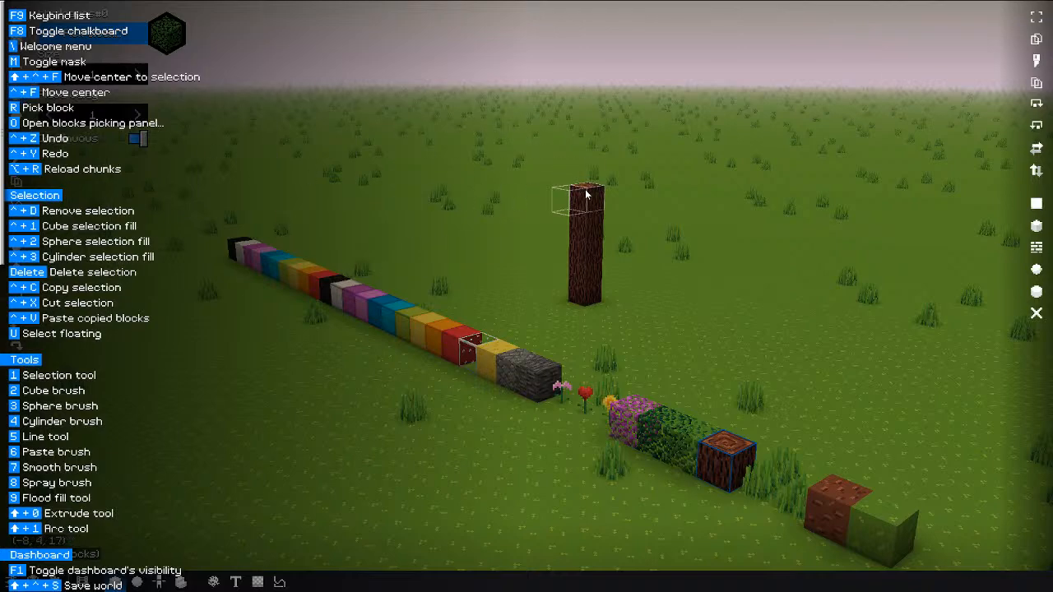
{"action": "key", "text": "F9"}
Step: Move the orbit centre onto the log column and frame the whole trunk from a distance
{"action": "key", "text": "ctrl+f"}
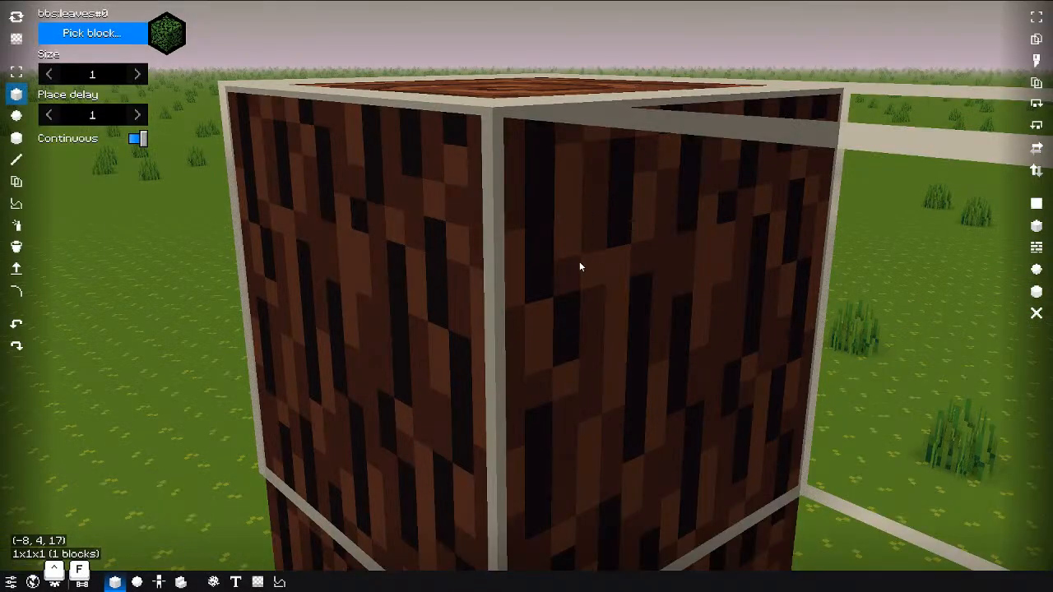
{"action": "middle_click_drag", "start_coordinate": [579, 261], "coordinate": [476, 296]}
{"action": "scroll", "coordinate": [751, 296], "scroll_direction": "down", "scroll_amount": 6}
{"action": "key", "text": "ctrl"}
{"action": "key", "text": "ctrl+f"}
{"action": "key", "text": "ctrl+f"}
{"action": "scroll", "coordinate": [466, 337], "scroll_direction": "down", "scroll_amount": 5}
{"action": "middle_click_drag", "start_coordinate": [529, 428], "coordinate": [550, 330]}
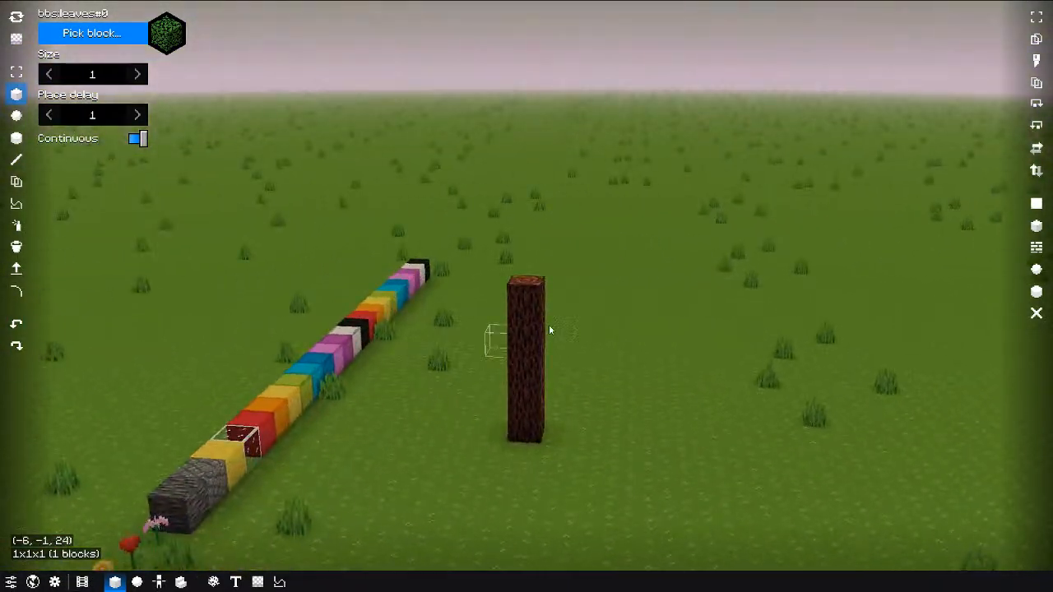
Step: Add straight vertical leaf columns to three sides of the upper trunk
{"action": "right_click_drag", "start_coordinate": [521, 357], "coordinate": [522, 302], "text": "shift"}
{"action": "middle_click_drag", "start_coordinate": [522, 303], "coordinate": [420, 315]}
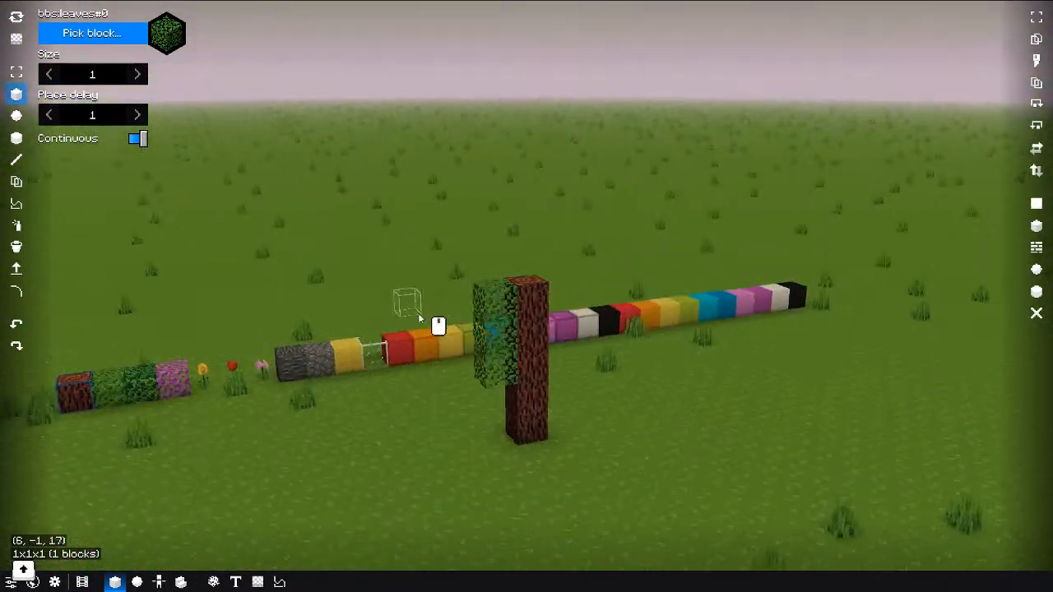
{"action": "right_click_drag", "start_coordinate": [534, 374], "coordinate": [534, 301], "text": "shift"}
{"action": "middle_click_drag", "start_coordinate": [621, 339], "coordinate": [367, 323]}
{"action": "right_click_drag", "start_coordinate": [545, 371], "coordinate": [536, 301], "text": "shift"}
{"action": "middle_click_drag", "start_coordinate": [623, 316], "coordinate": [584, 388]}
Step: Preview the vertical, X and Z axis locks, draw a tall vertical leaf column beside the tree, and undo it
{"action": "key", "text": "shift"}
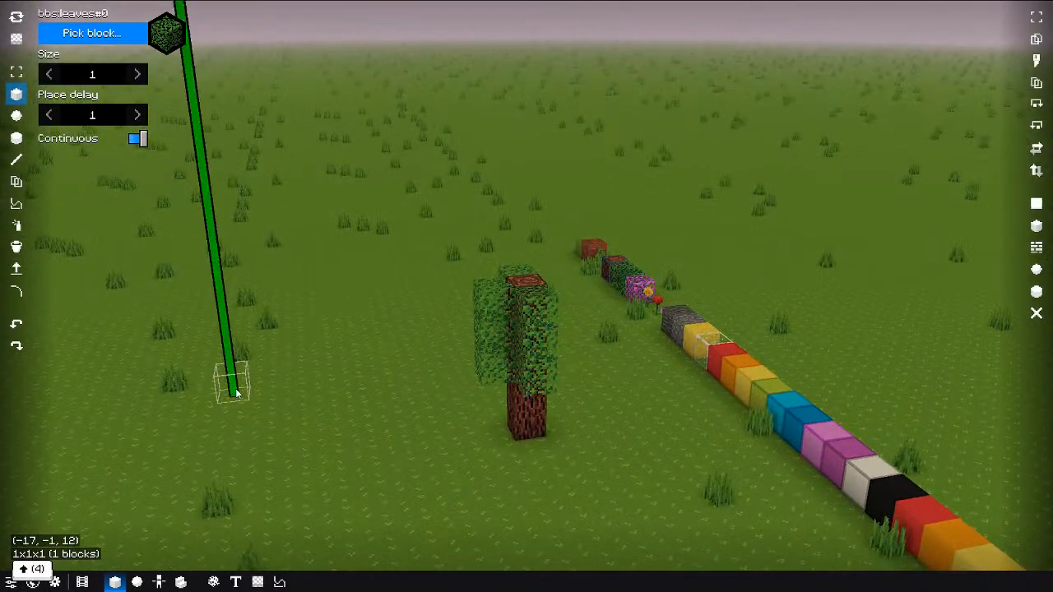
{"action": "key", "text": "ctrl"}
{"action": "key", "text": "alt"}
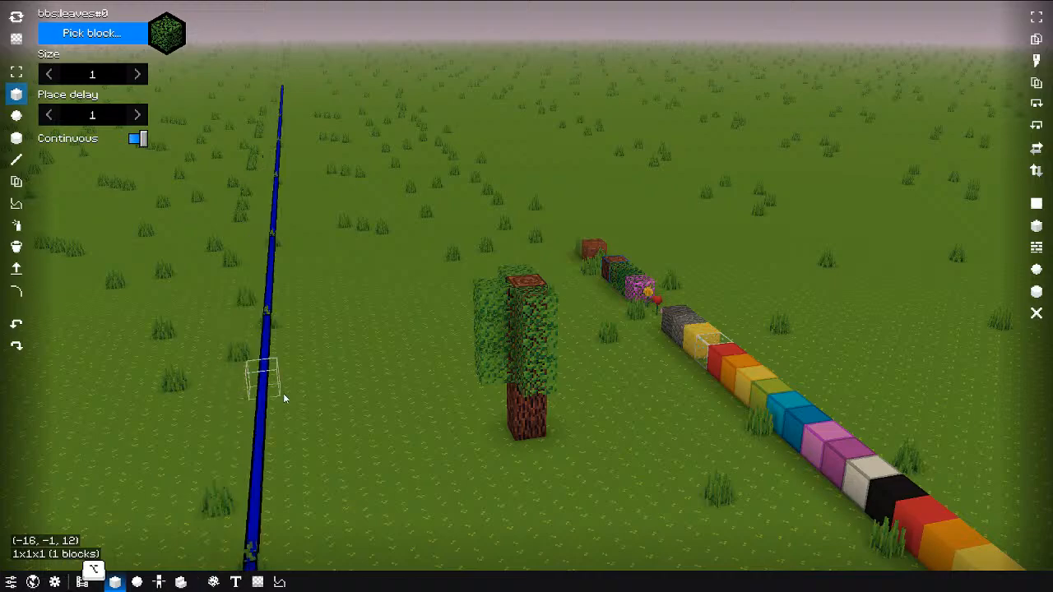
{"action": "key", "text": "shift"}
{"action": "right_click_drag", "start_coordinate": [365, 404], "coordinate": [344, 116], "text": "shift"}
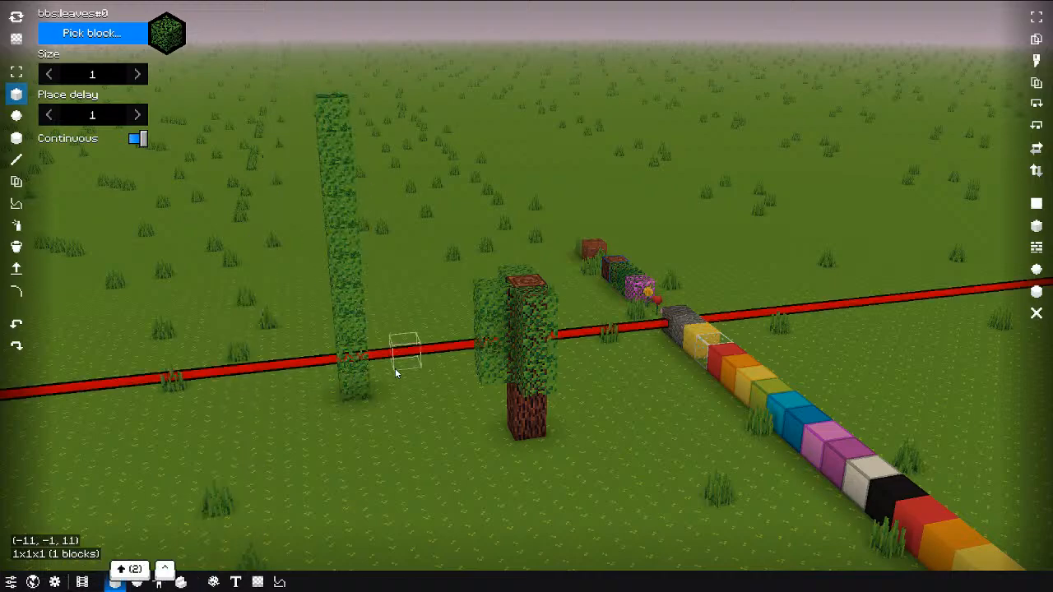
{"action": "key", "text": "ctrl+z"}
Step: Draw one leaf line locked to the X axis and one locked to the Z axis beside the tree, undoing each
{"action": "right_click_drag", "start_coordinate": [381, 389], "coordinate": [148, 384], "text": "ctrl"}
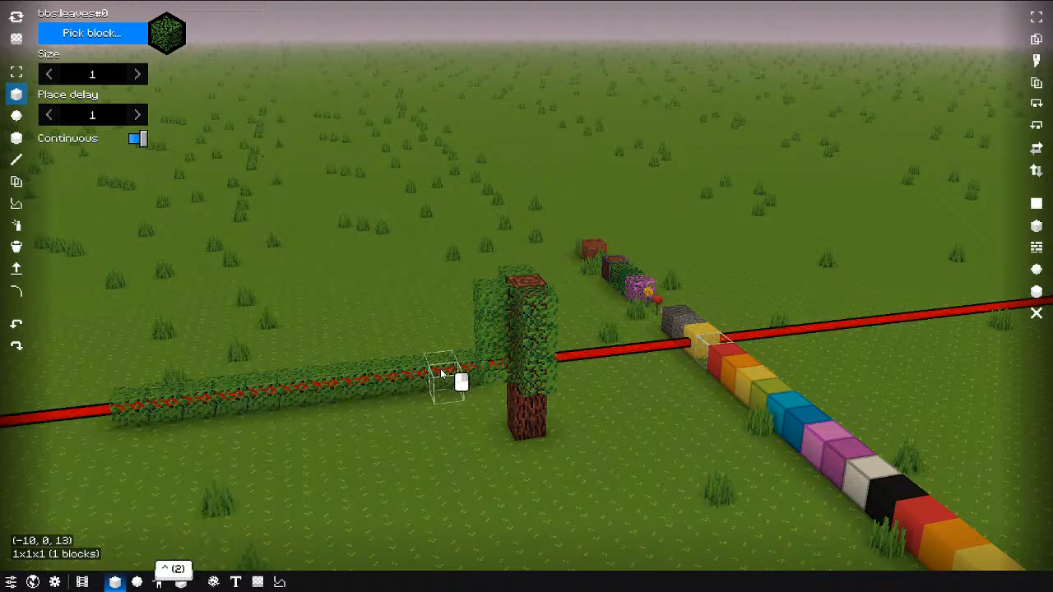
{"action": "key", "text": "ctrl+z"}
{"action": "key", "text": "alt"}
{"action": "right_click_drag", "start_coordinate": [353, 376], "coordinate": [402, 454], "text": "alt"}
{"action": "key", "text": "ctrl+z"}
Step: Repeat the axis-locked leaf strokes on the grass beside the tree in each direction, undoing every one
{"action": "key", "text": "ctrl"}
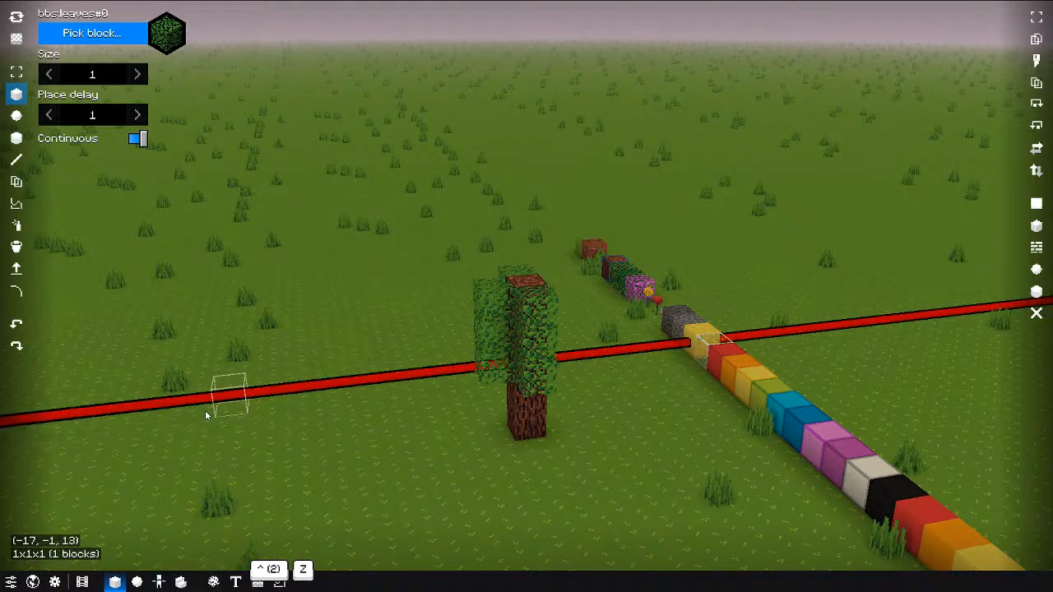
{"action": "right_click_drag", "start_coordinate": [207, 416], "coordinate": [395, 386], "text": "ctrl"}
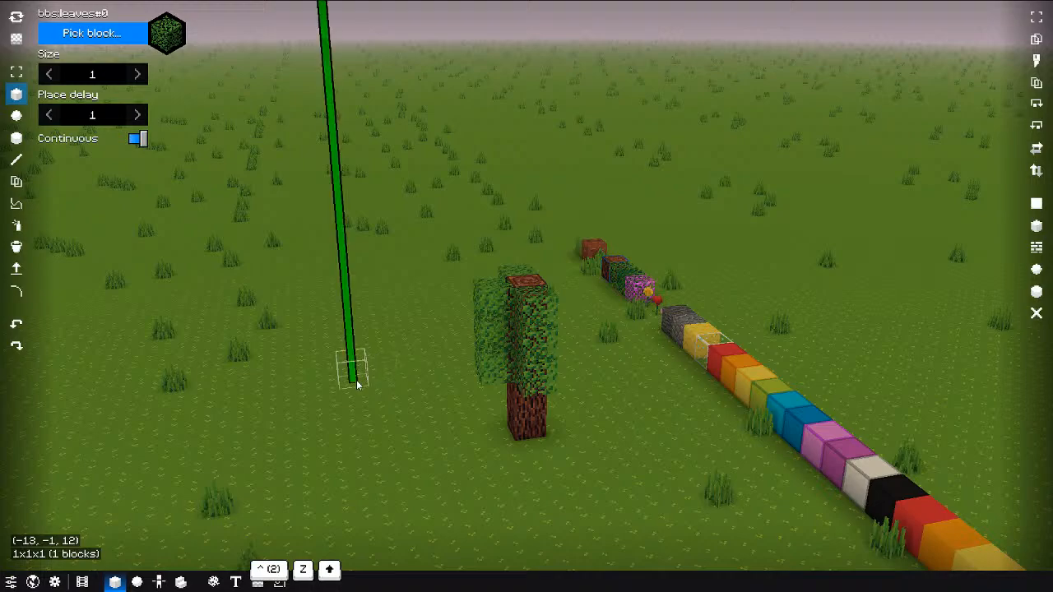
{"action": "left_click_drag", "start_coordinate": [356, 380], "coordinate": [350, 111], "text": "shift"}
{"action": "key", "text": "ctrl+z"}
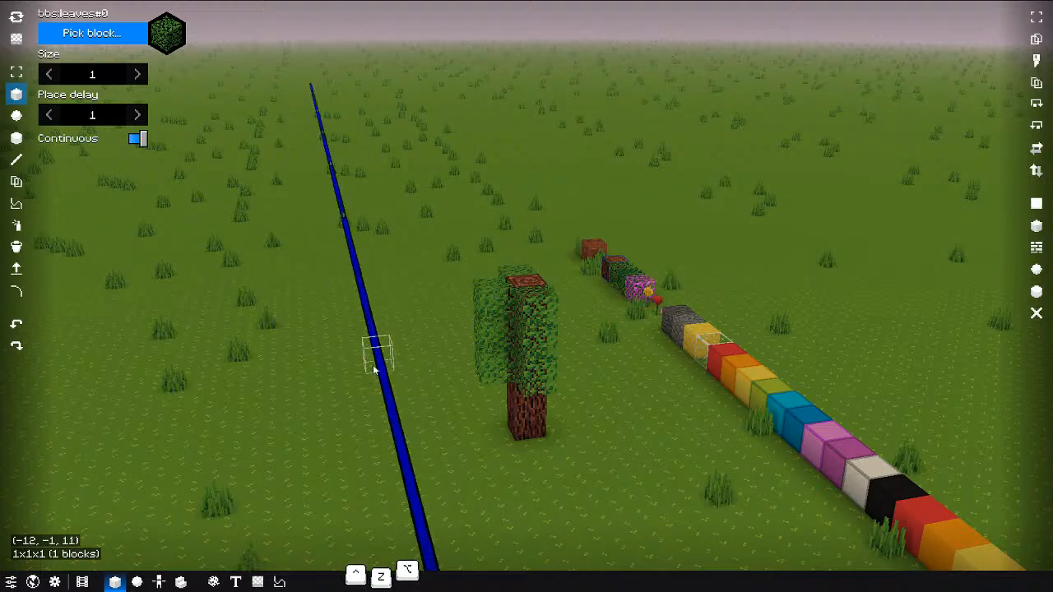
{"action": "left_click_drag", "start_coordinate": [377, 352], "coordinate": [376, 200], "text": "shift"}
{"action": "key", "text": "ctrl+z"}
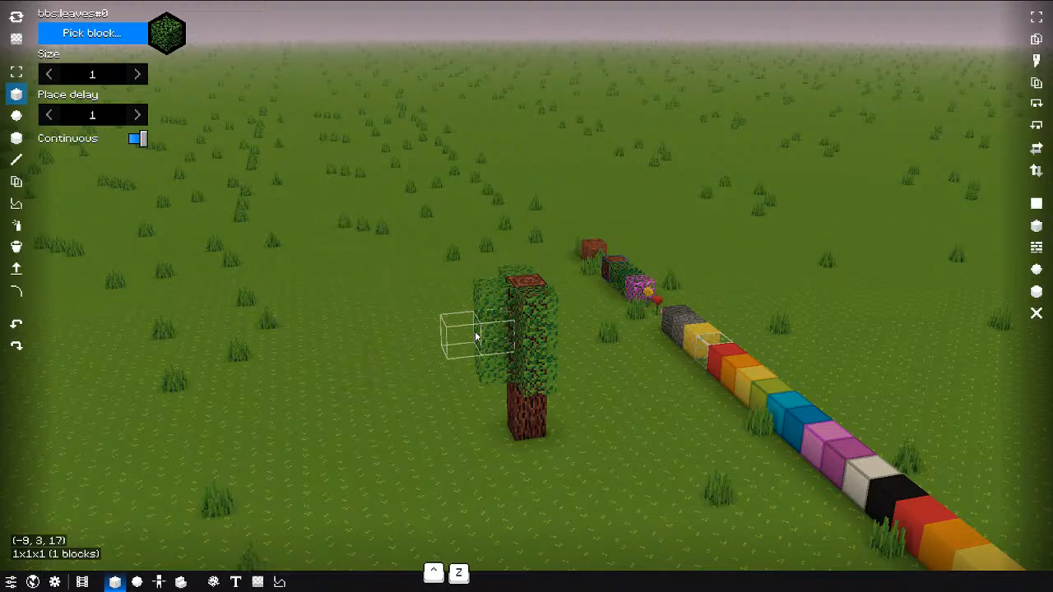
{"action": "left_click_drag", "start_coordinate": [379, 359], "coordinate": [327, 223], "text": "shift"}
{"action": "key", "text": "ctrl+z"}
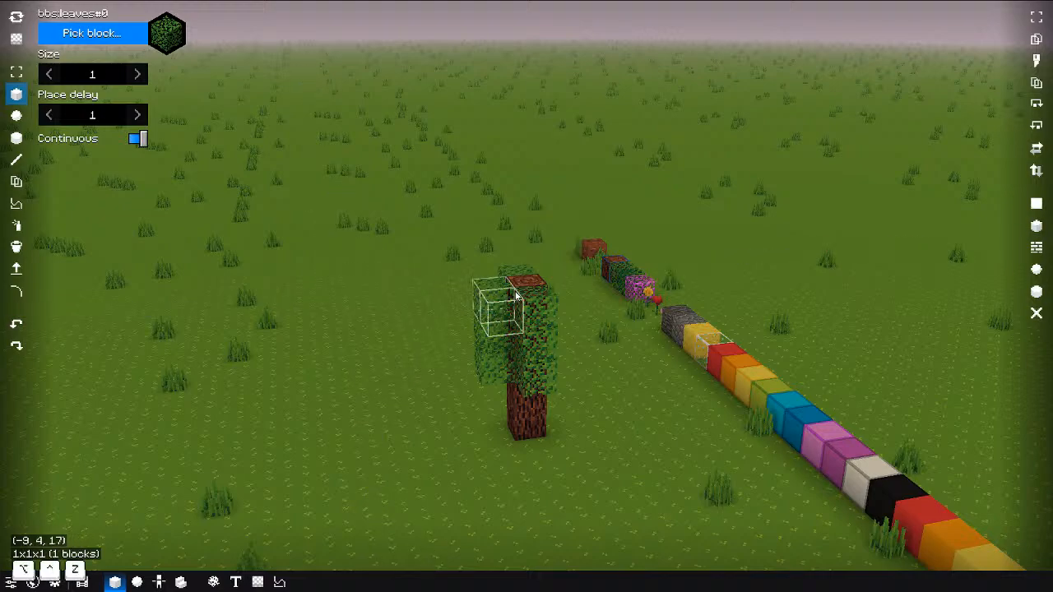
Step: Add a vertical leaf column to the trunk's remaining side and cap the trunk with a leaf block
{"action": "mouse_move", "coordinate": [514, 294]}
{"action": "middle_mouse_down"}
{"action": "mouse_move", "coordinate": [456, 301]}
{"action": "mouse_move", "coordinate": [411, 284]}
{"action": "middle_mouse_up"}
{"action": "left_click_drag", "start_coordinate": [538, 358], "coordinate": [535, 292], "text": "shift"}
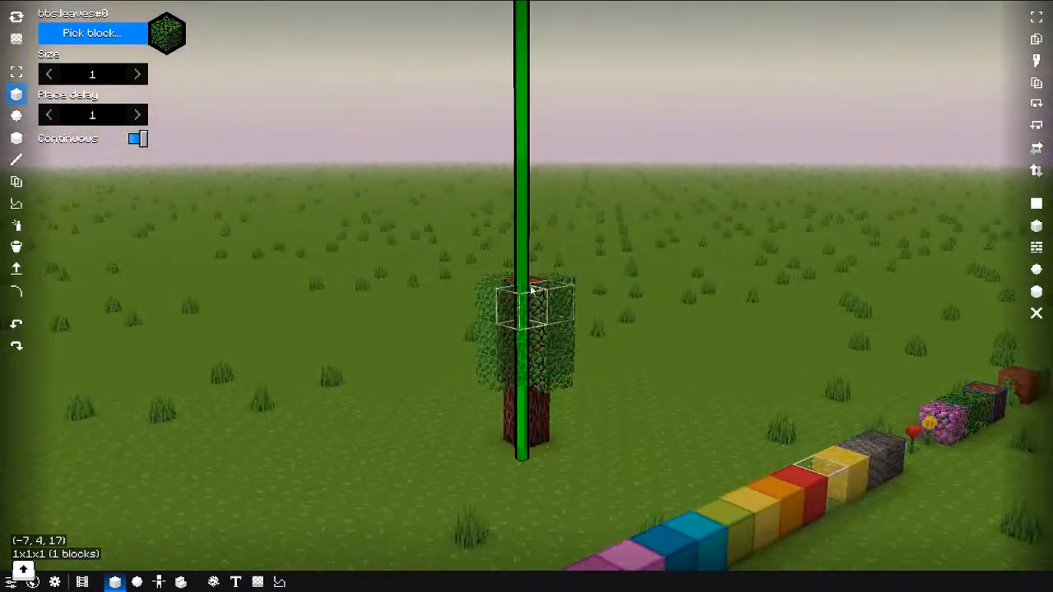
{"action": "left_click", "coordinate": [529, 284]}
Step: Fill the four corners of the crown's lower part with short vertical leaf columns
{"action": "left_click_drag", "start_coordinate": [542, 352], "coordinate": [536, 331], "text": "shift"}
{"action": "middle_click_drag", "start_coordinate": [586, 344], "coordinate": [354, 349]}
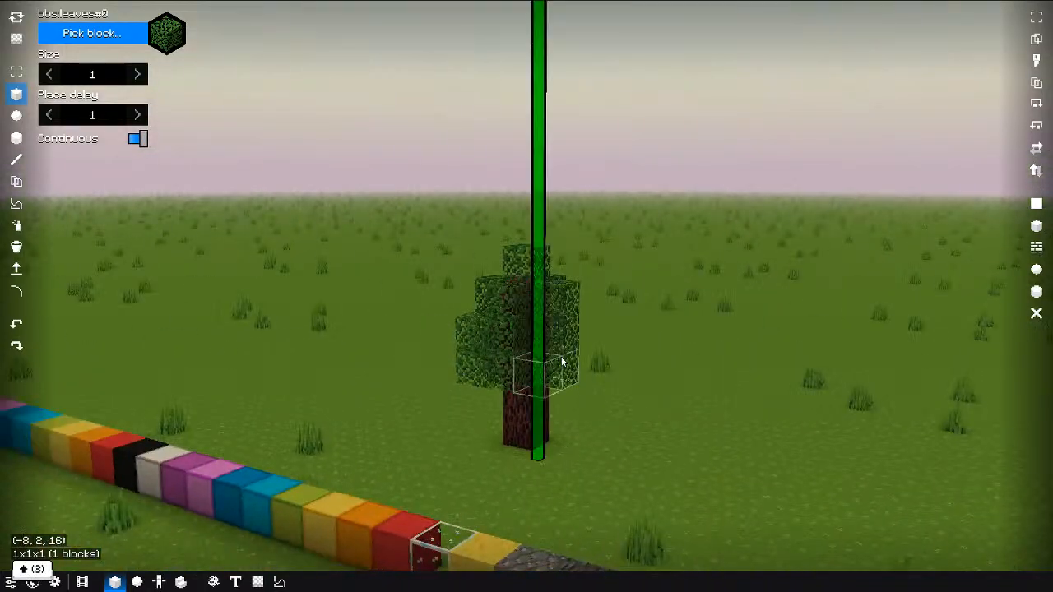
{"action": "left_click_drag", "start_coordinate": [562, 362], "coordinate": [560, 331], "text": "shift"}
{"action": "middle_click_drag", "start_coordinate": [641, 360], "coordinate": [366, 360]}
{"action": "left_click_drag", "start_coordinate": [548, 371], "coordinate": [548, 336], "text": "shift"}
{"action": "middle_click_drag", "start_coordinate": [673, 360], "coordinate": [374, 362]}
{"action": "left_click_drag", "start_coordinate": [546, 370], "coordinate": [550, 341], "text": "shift"}
{"action": "middle_click_drag", "start_coordinate": [550, 341], "coordinate": [548, 370]}
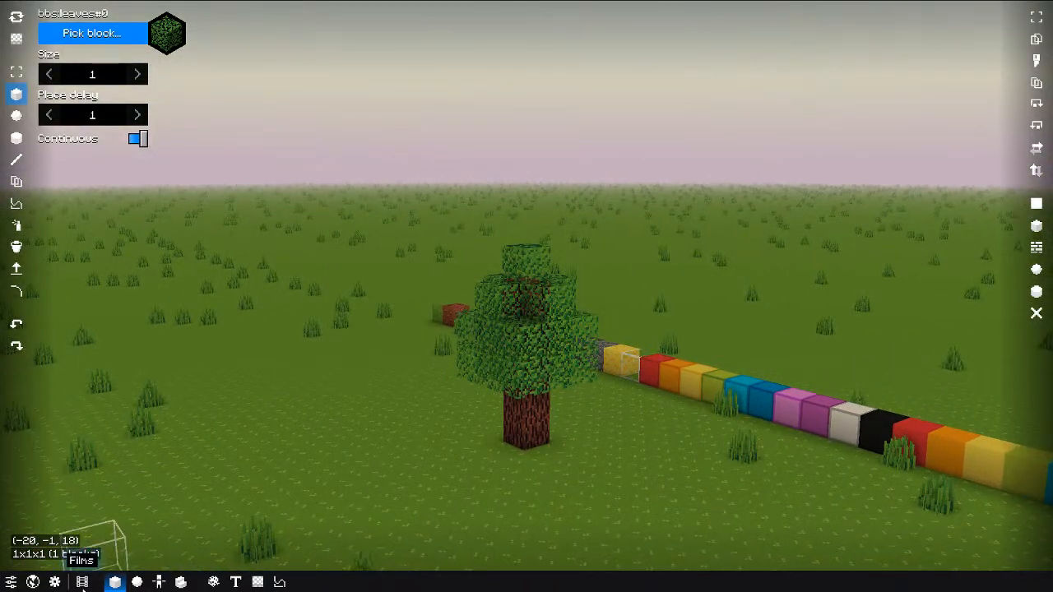
Step: Open the world settings to examine the shading direction values, and look at the tree's shading from several angles
{"action": "left_click", "coordinate": [55, 582]}
{"action": "left_click", "coordinate": [356, 456]}
{"action": "middle_click_drag", "start_coordinate": [374, 401], "coordinate": [353, 514]}
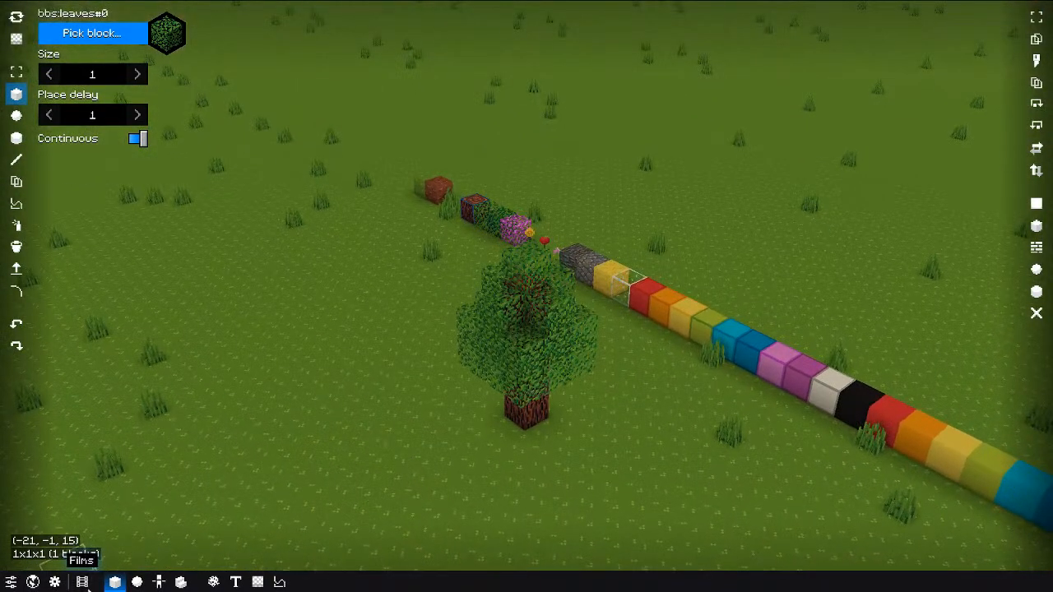
{"action": "left_click", "coordinate": [55, 582]}
{"action": "left_click", "coordinate": [938, 428]}
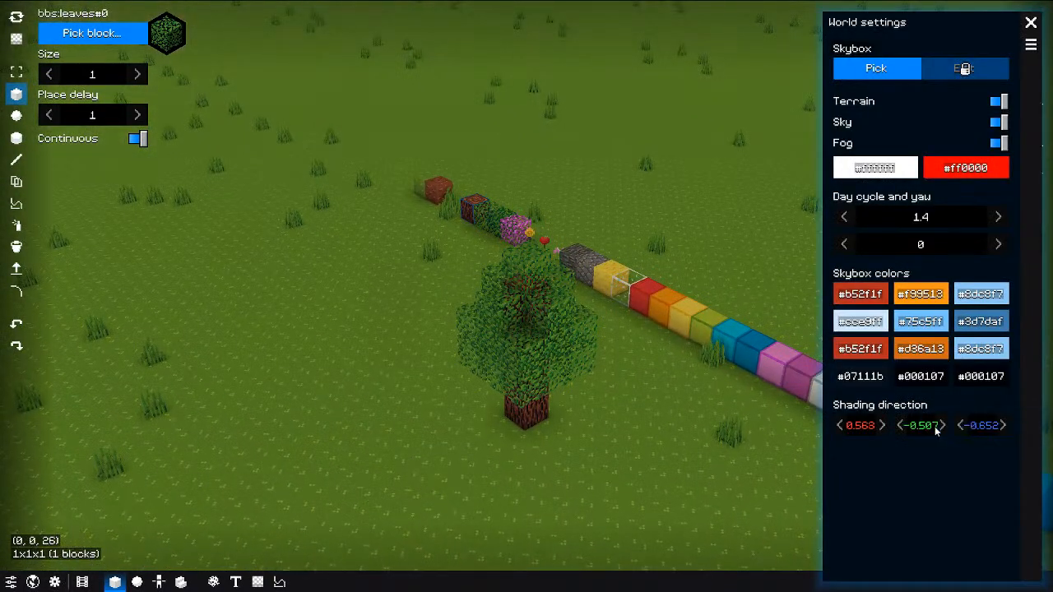
{"action": "left_click", "coordinate": [593, 291]}
{"action": "middle_click_drag", "start_coordinate": [593, 291], "coordinate": [477, 221]}
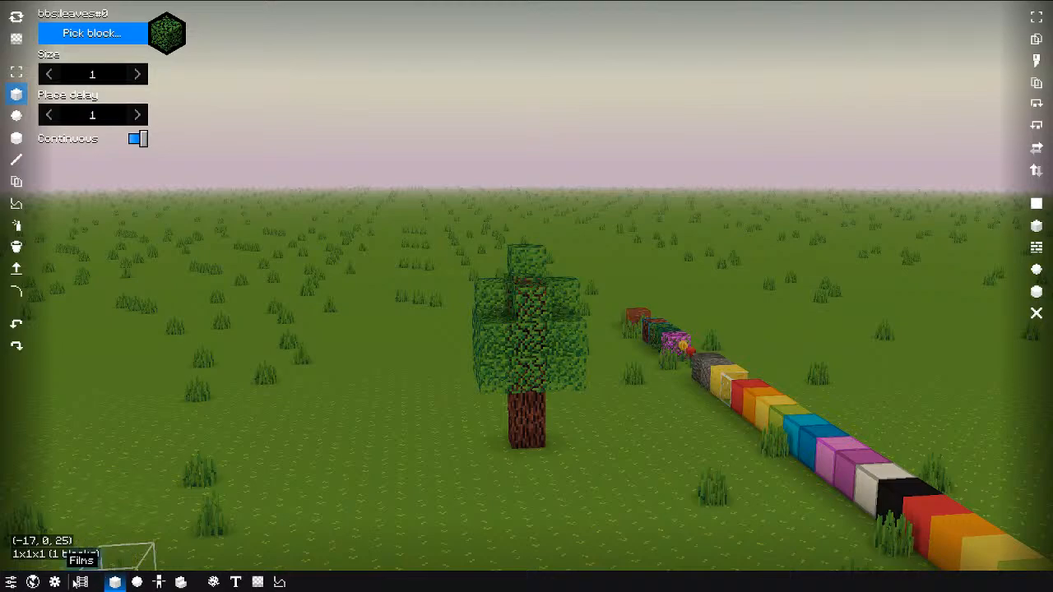
Step: Adjust the Y and X components of the world's shading direction to change how the tree is lit
{"action": "left_click", "coordinate": [54, 582]}
{"action": "left_click_drag", "start_coordinate": [930, 425], "coordinate": [873, 426]}
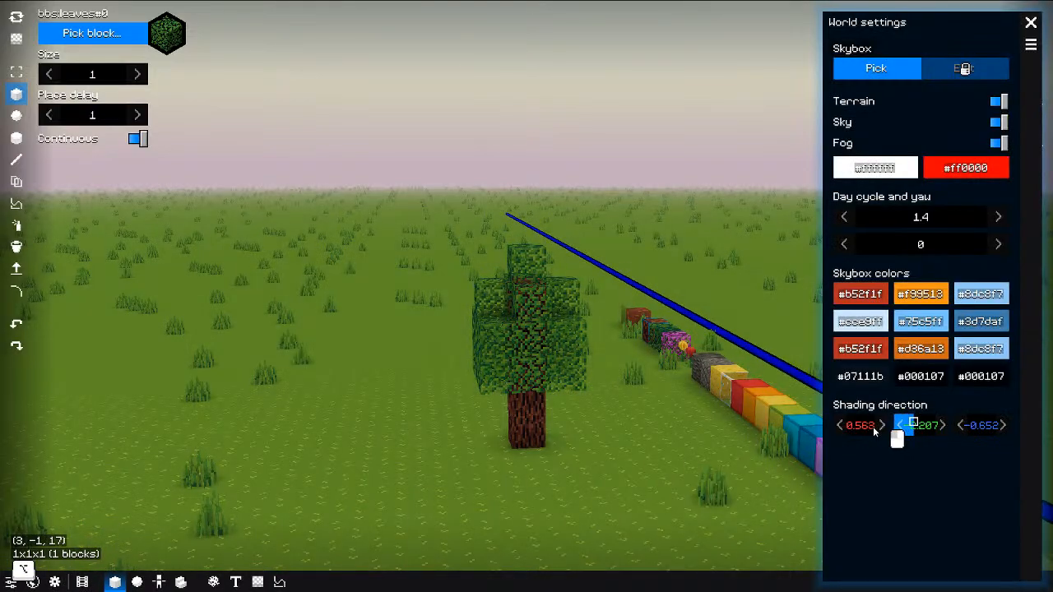
{"action": "left_click", "coordinate": [761, 408]}
{"action": "middle_click_drag", "start_coordinate": [643, 381], "coordinate": [764, 409]}
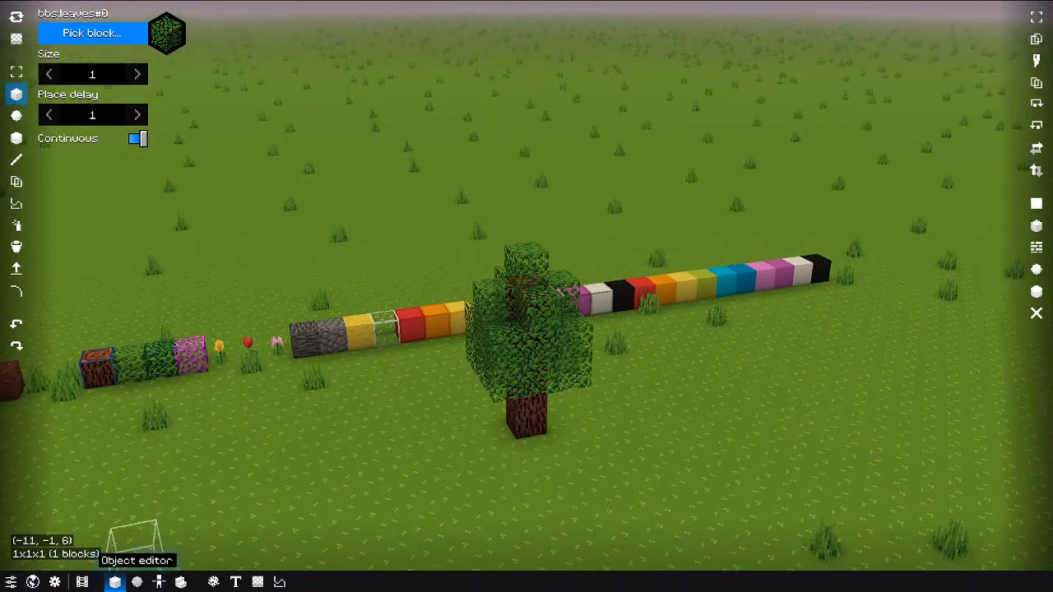
{"action": "left_click", "coordinate": [54, 582]}
{"action": "mouse_move", "coordinate": [864, 425]}
{"action": "left_mouse_down"}
{"action": "mouse_move", "coordinate": [921, 436]}
{"action": "mouse_move", "coordinate": [827, 425]}
{"action": "left_mouse_up"}
{"action": "left_click", "coordinate": [749, 418]}
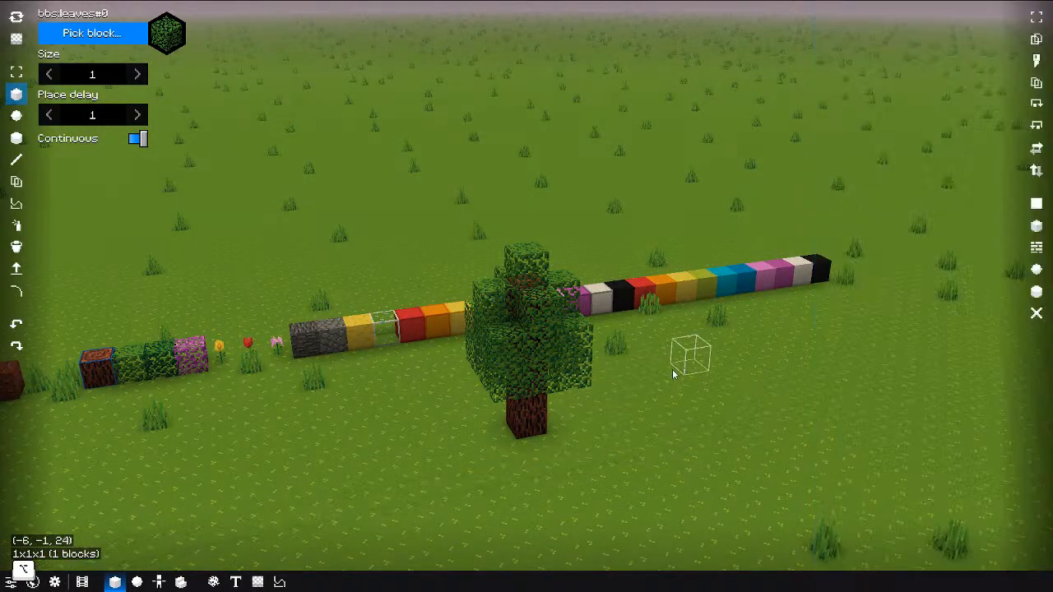
Step: Widen the lower part of the tree's crown by adding leaf blocks around its sides
{"action": "mouse_move", "coordinate": [672, 374]}
{"action": "middle_mouse_down"}
{"action": "mouse_move", "coordinate": [561, 352]}
{"action": "mouse_move", "coordinate": [780, 356]}
{"action": "mouse_move", "coordinate": [692, 455]}
{"action": "middle_mouse_up"}
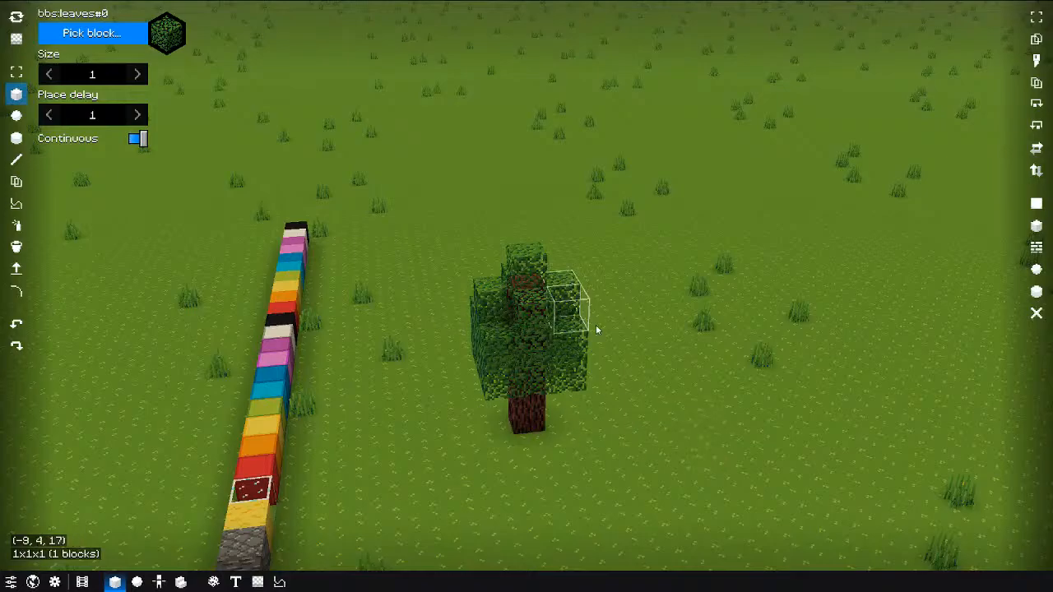
{"action": "middle_click_drag", "start_coordinate": [576, 400], "coordinate": [523, 379]}
{"action": "left_click", "coordinate": [564, 371]}
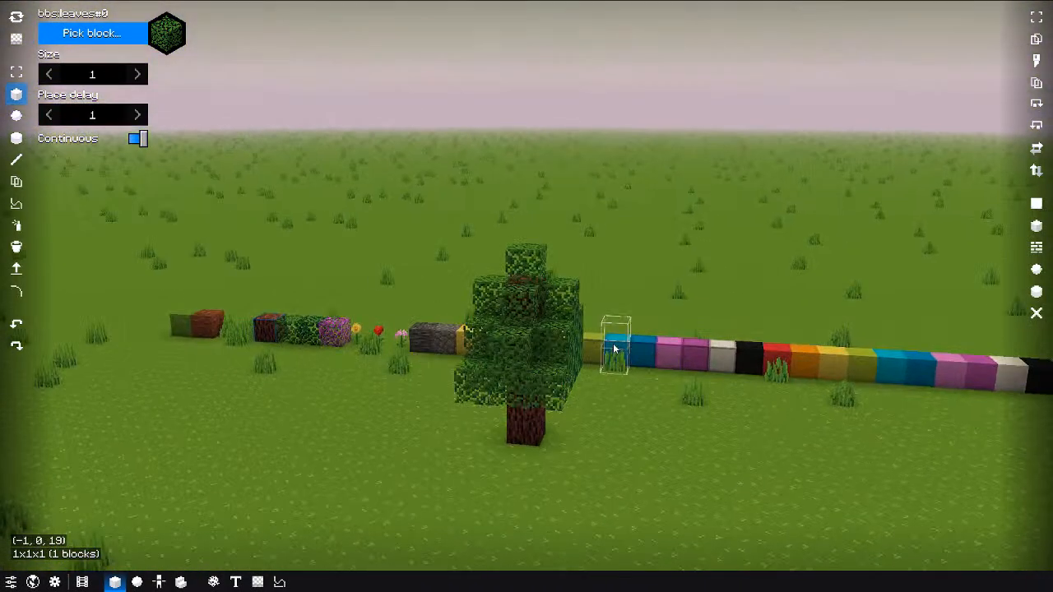
{"action": "middle_click_drag", "start_coordinate": [614, 350], "coordinate": [505, 385]}
{"action": "middle_click_drag", "start_coordinate": [600, 376], "coordinate": [359, 375]}
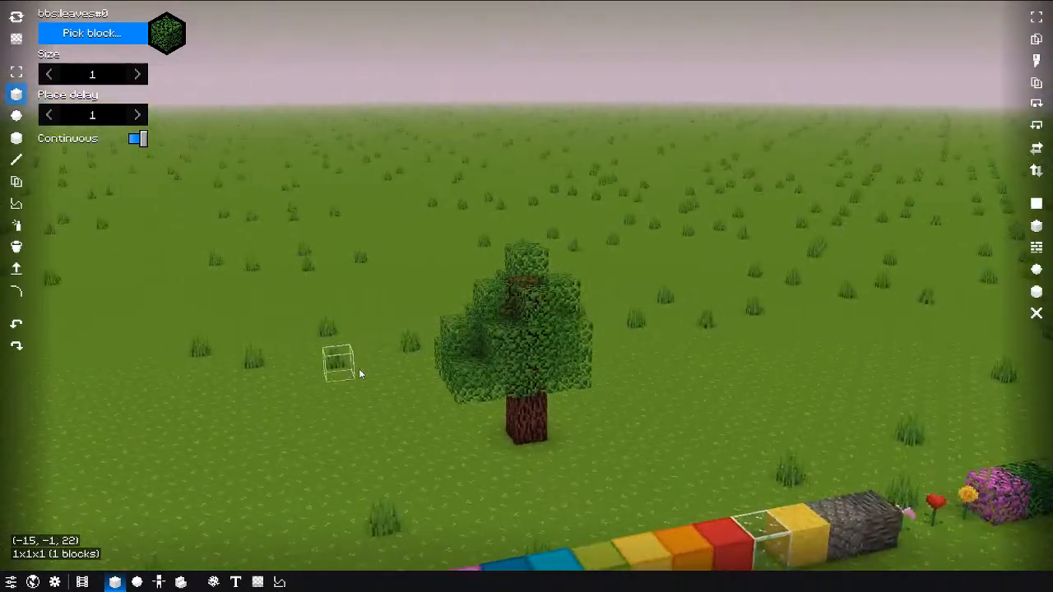
{"action": "left_click", "coordinate": [579, 372]}
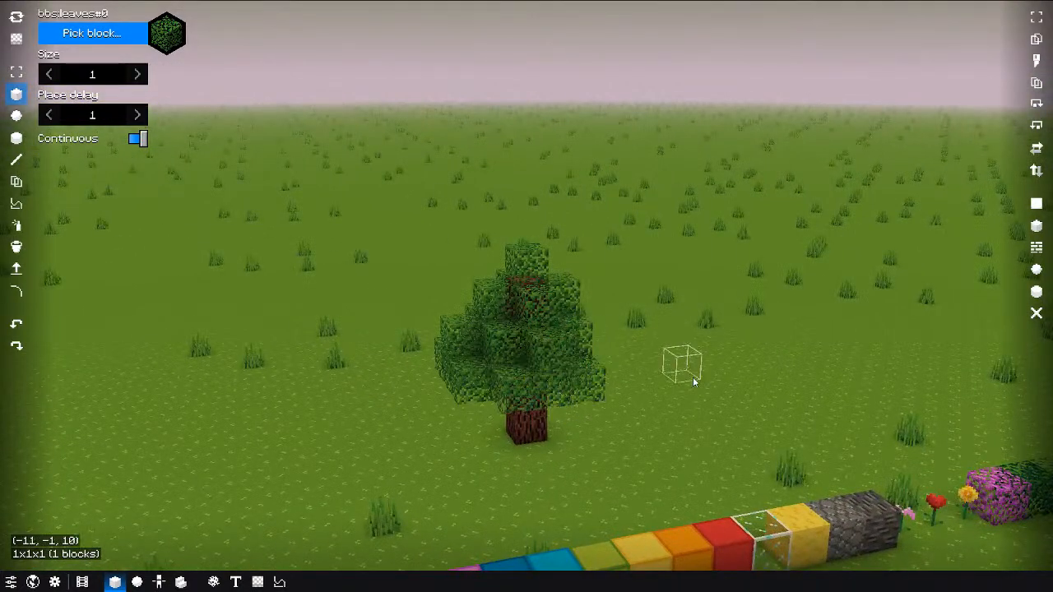
{"action": "middle_click_drag", "start_coordinate": [694, 381], "coordinate": [521, 349]}
{"action": "middle_click_drag", "start_coordinate": [534, 420], "coordinate": [357, 352]}
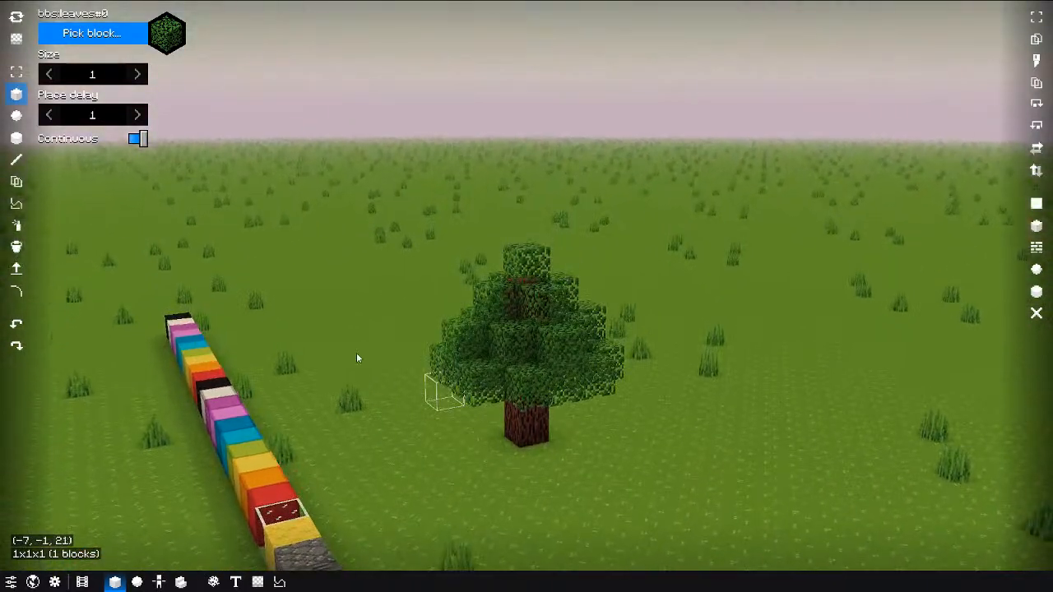
Step: Select the 5×5 ground area under the tree and raise the selection to a 5×6×5 box enclosing the whole tree
{"action": "left_click", "coordinate": [18, 72]}
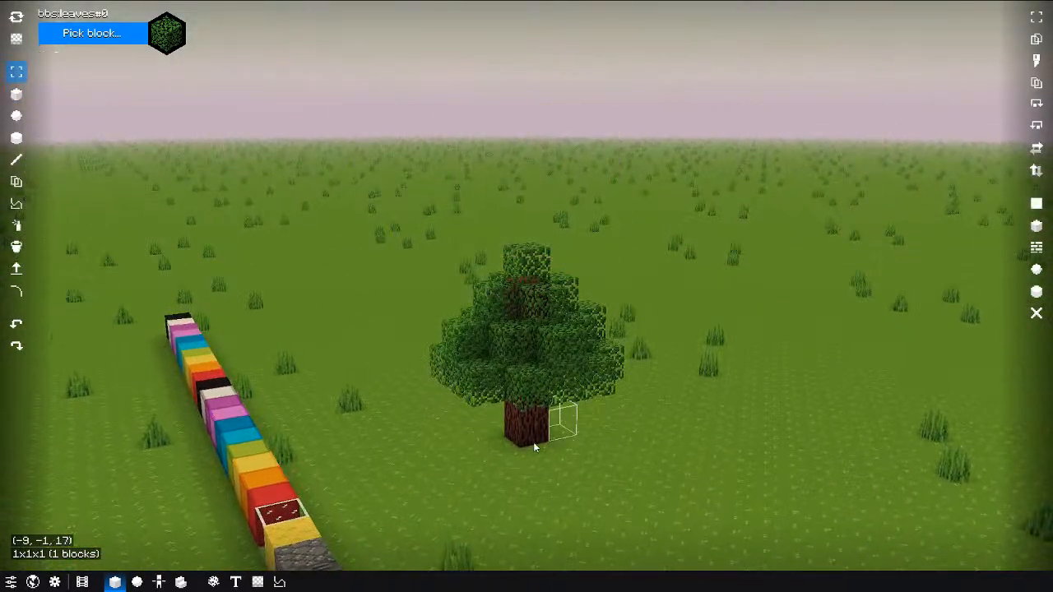
{"action": "middle_click_drag", "start_coordinate": [536, 442], "coordinate": [475, 461]}
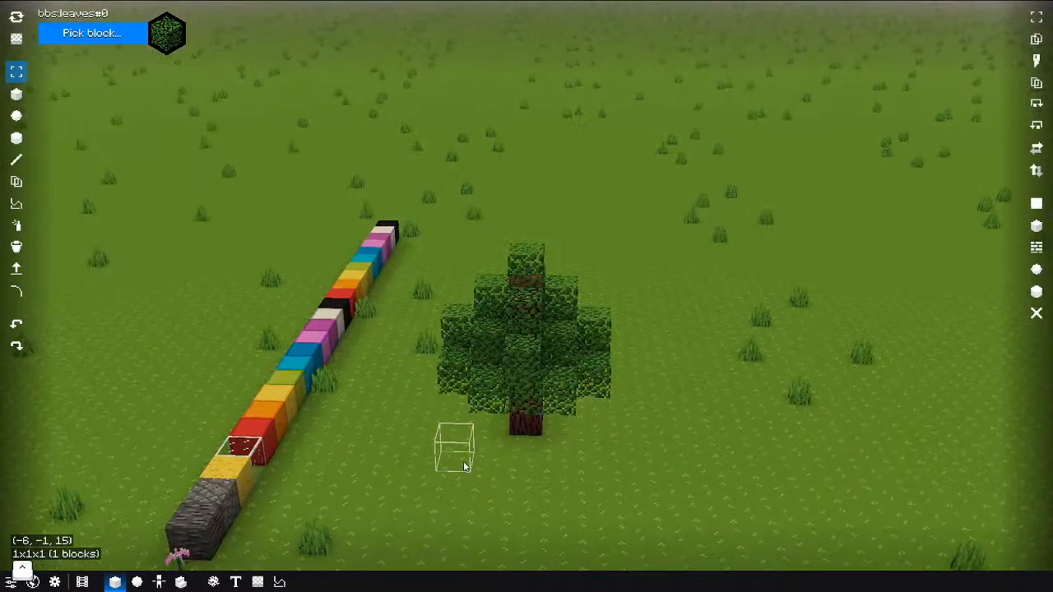
{"action": "left_click_drag", "start_coordinate": [464, 466], "coordinate": [594, 406]}
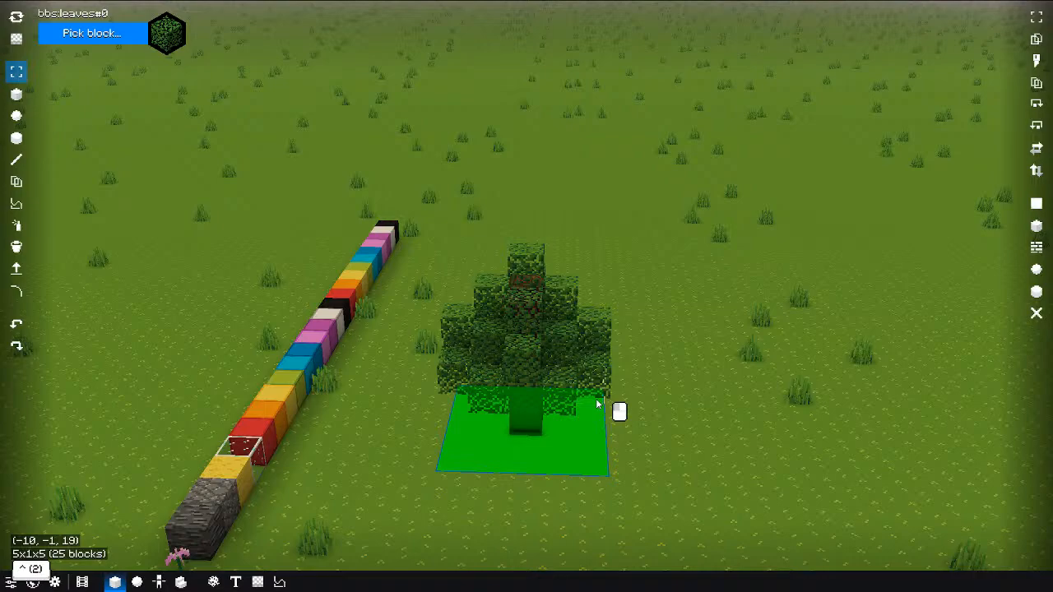
{"action": "middle_click_drag", "start_coordinate": [723, 472], "coordinate": [517, 339]}
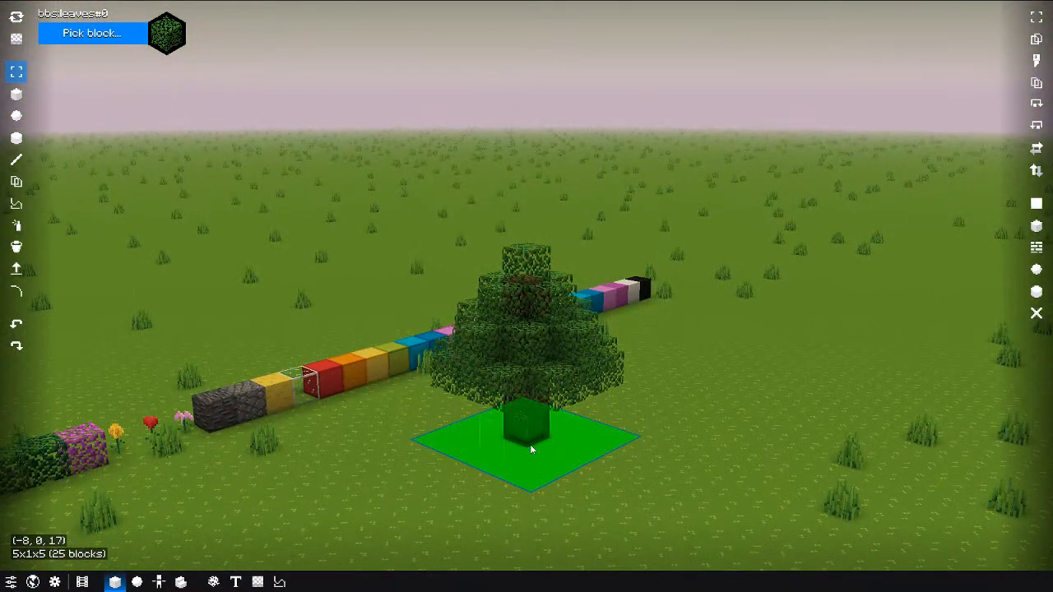
{"action": "left_click_drag", "start_coordinate": [755, 304], "coordinate": [895, 476]}
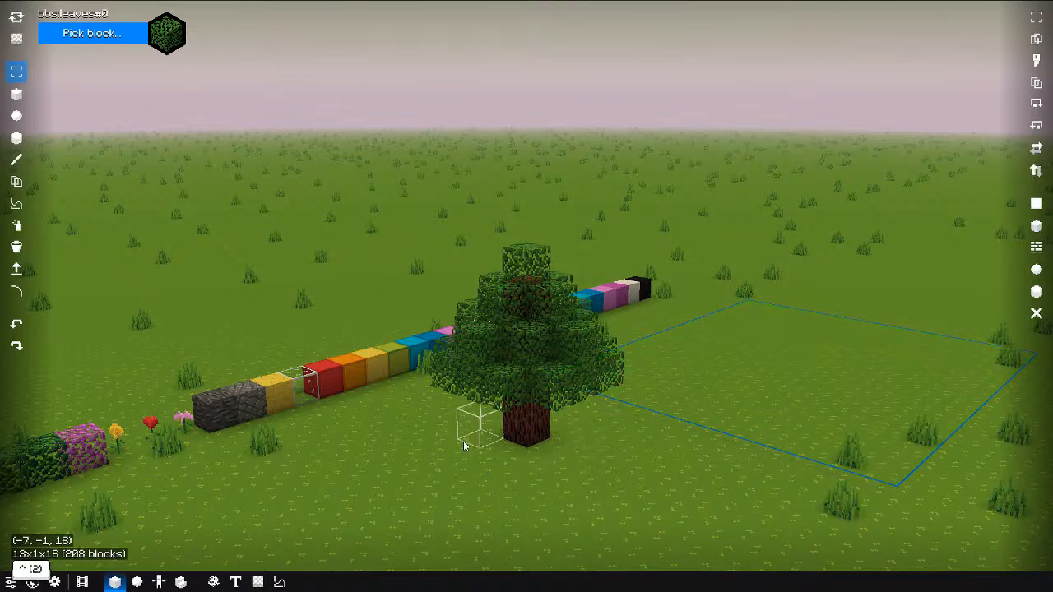
{"action": "left_click_drag", "start_coordinate": [452, 442], "coordinate": [644, 452]}
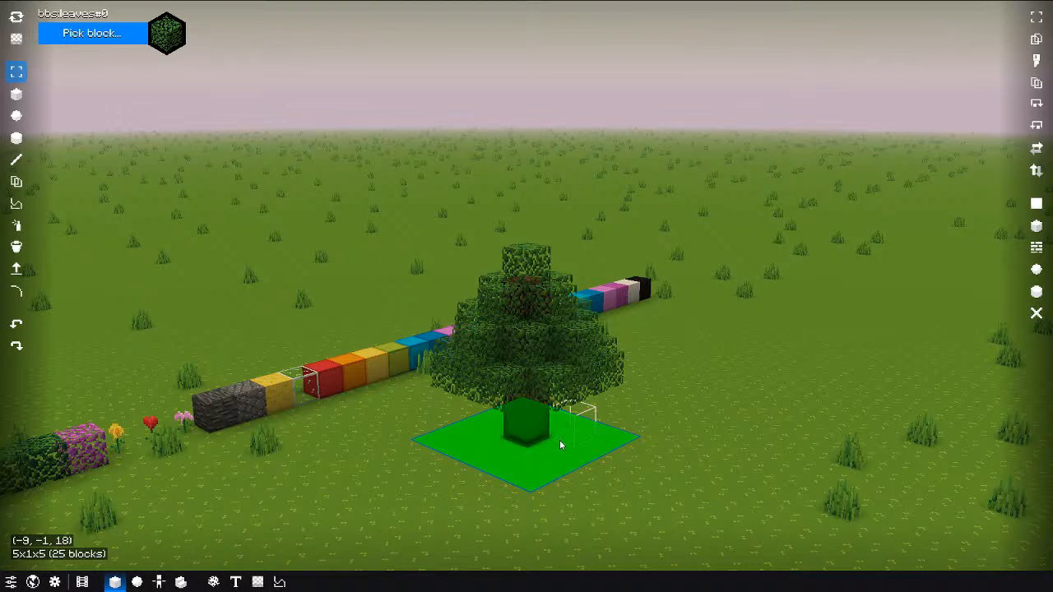
{"action": "mouse_move", "coordinate": [559, 440]}
{"action": "right_mouse_down"}
{"action": "mouse_move", "coordinate": [541, 288]}
{"action": "mouse_move", "coordinate": [569, 502]}
{"action": "mouse_move", "coordinate": [558, 456]}
{"action": "mouse_move", "coordinate": [795, 543]}
{"action": "mouse_move", "coordinate": [552, 455]}
{"action": "right_mouse_up"}
{"action": "left_click_drag", "start_coordinate": [506, 399], "coordinate": [510, 306]}
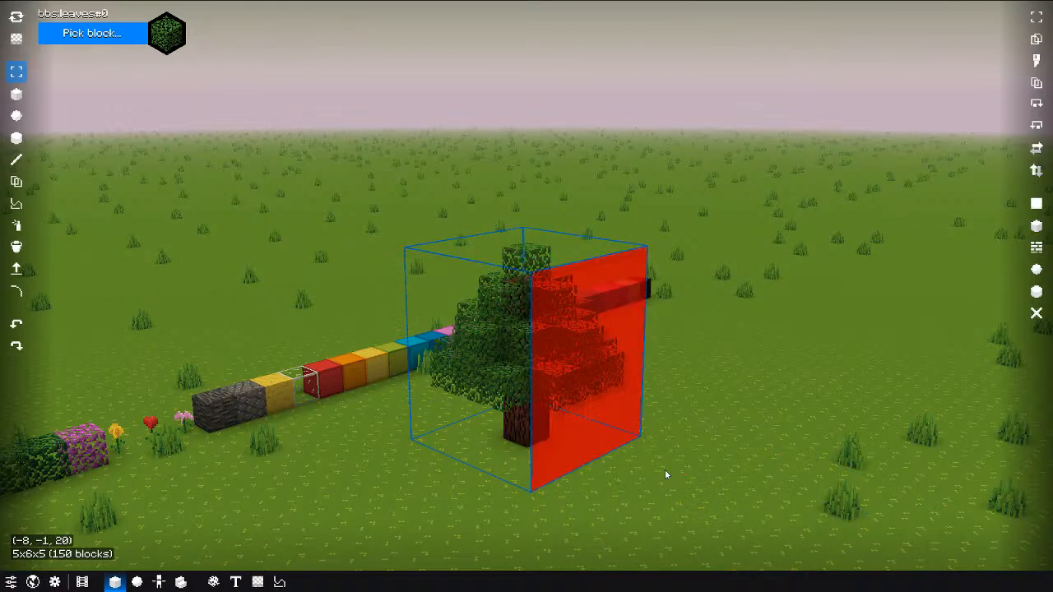
{"action": "middle_click_drag", "start_coordinate": [764, 515], "coordinate": [590, 421]}
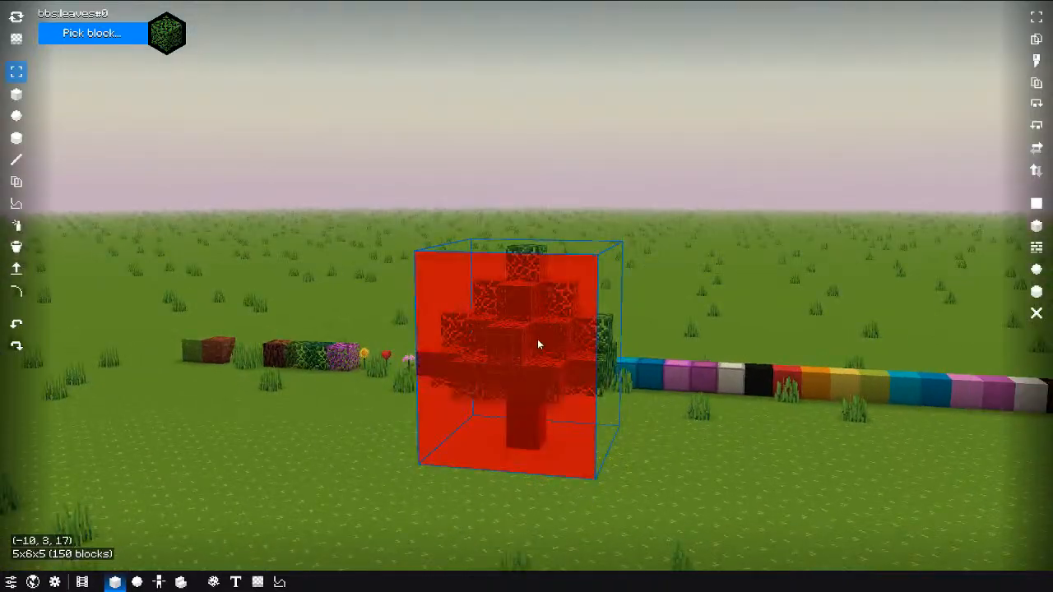
Step: Try selecting a 12×2×13 area away from the tree, and restore the 5×6×5 selection around it
{"action": "left_click_drag", "start_coordinate": [198, 457], "coordinate": [123, 350]}
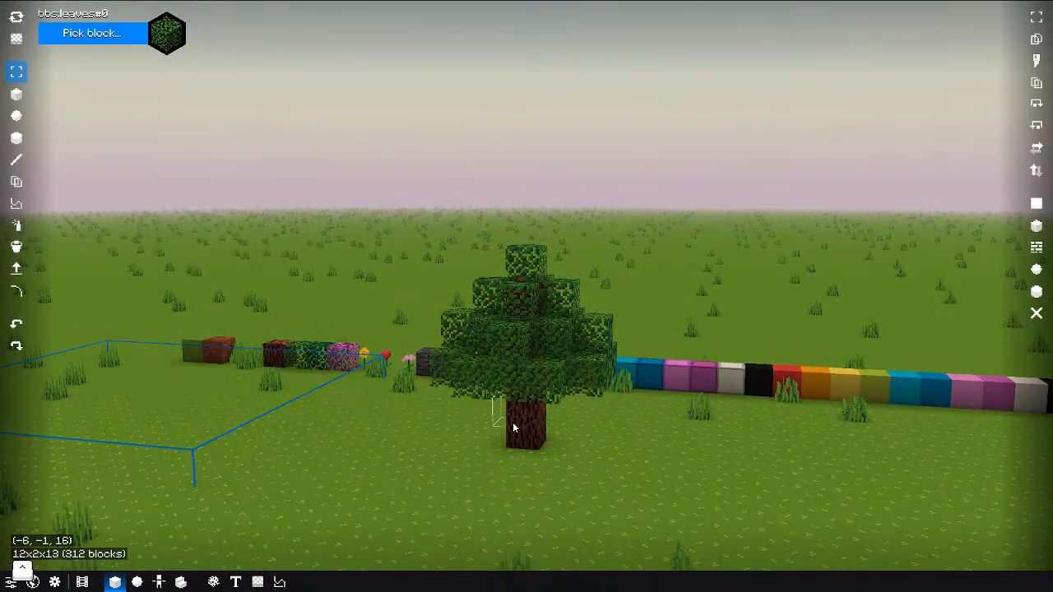
{"action": "key", "text": "ctrl+z"}
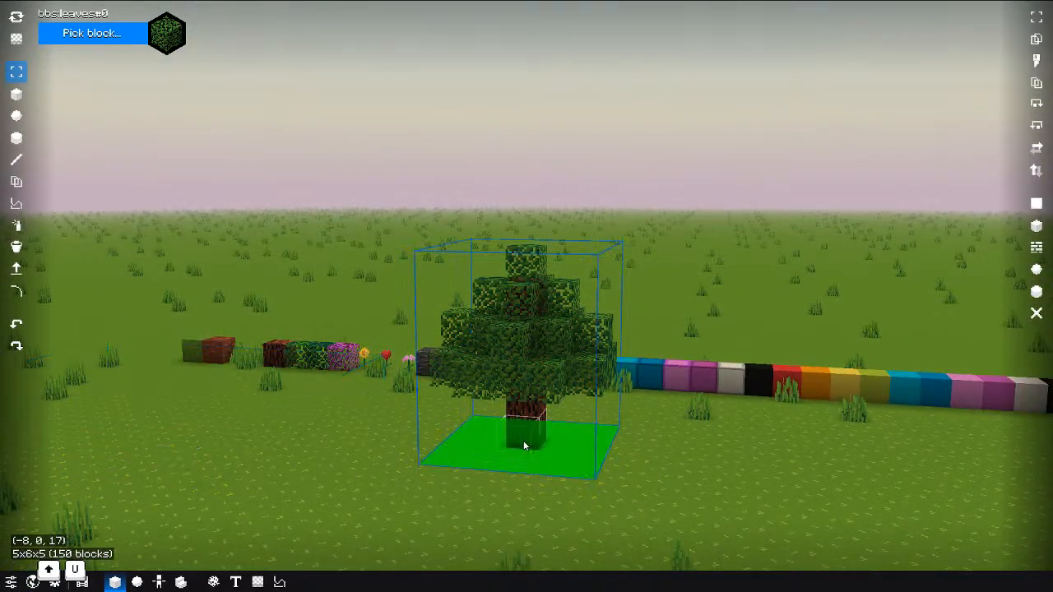
{"action": "middle_click_drag", "start_coordinate": [743, 478], "coordinate": [774, 514]}
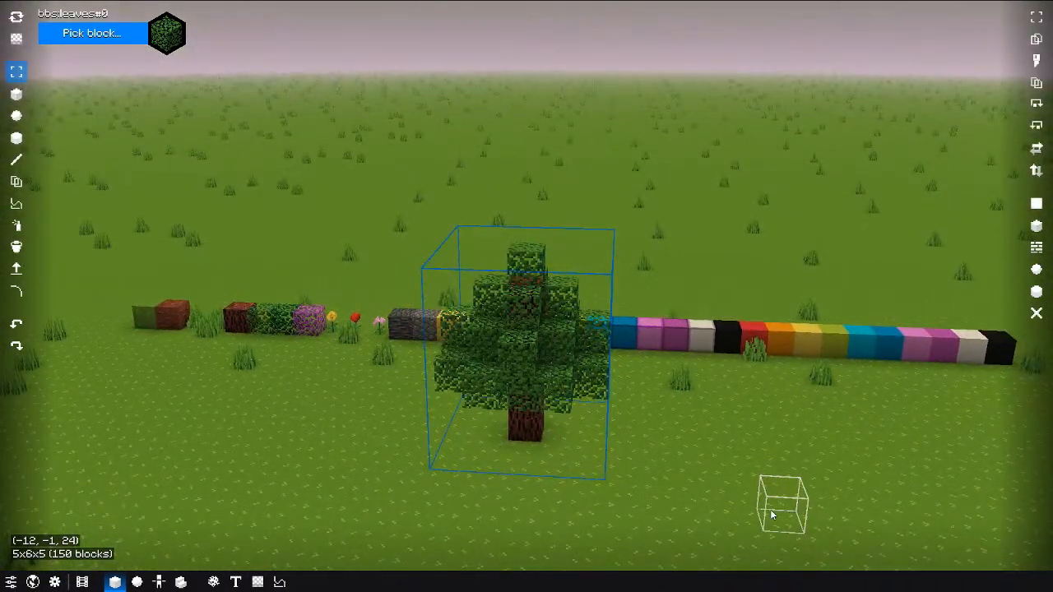
{"action": "middle_click_drag", "start_coordinate": [722, 471], "coordinate": [539, 435]}
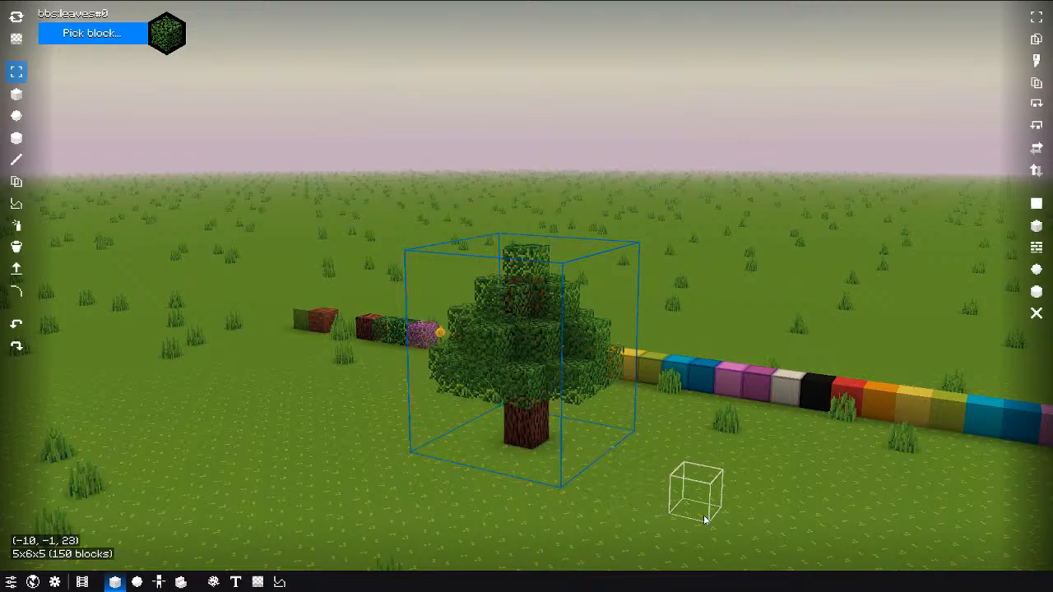
{"action": "mouse_move", "coordinate": [710, 521]}
{"action": "middle_mouse_down"}
{"action": "mouse_move", "coordinate": [713, 510]}
{"action": "mouse_move", "coordinate": [637, 468]}
{"action": "middle_mouse_up"}
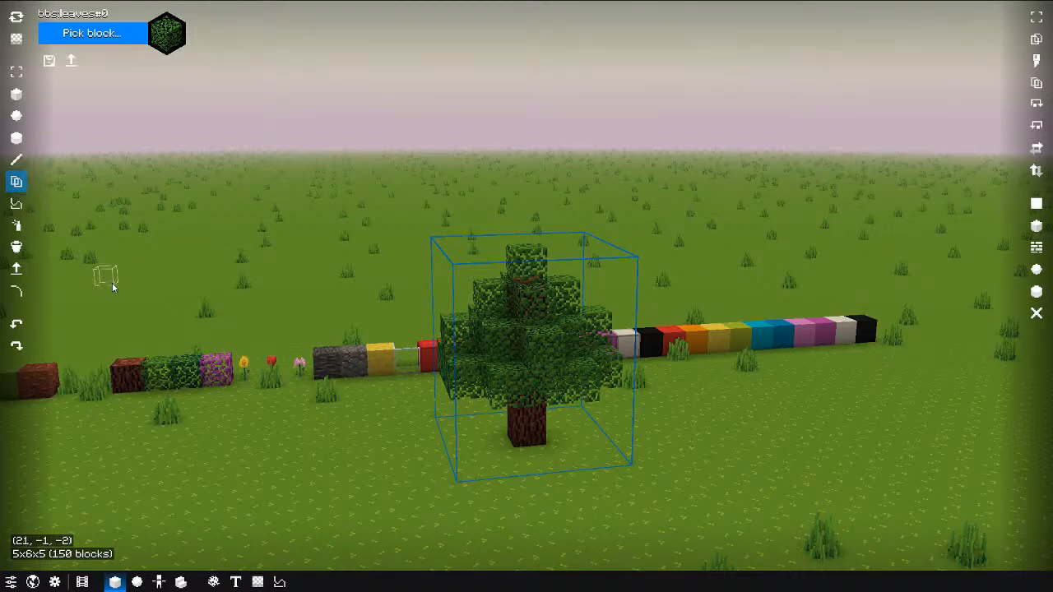
Step: Copy the selected tree and place five copies around the field
{"action": "left_click", "coordinate": [1037, 38]}
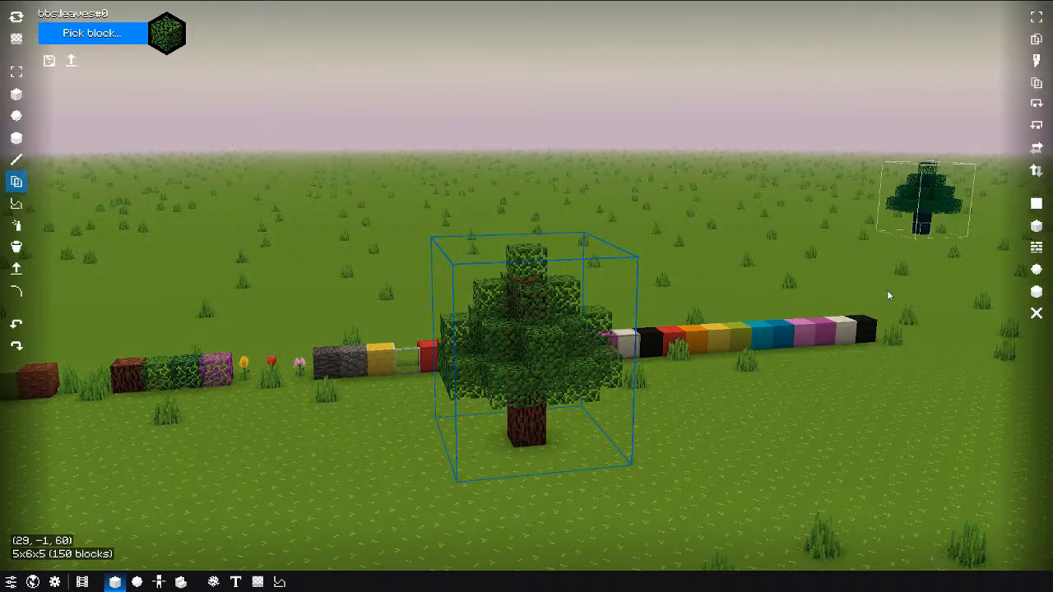
{"action": "left_click", "coordinate": [835, 402]}
{"action": "left_click", "coordinate": [657, 262]}
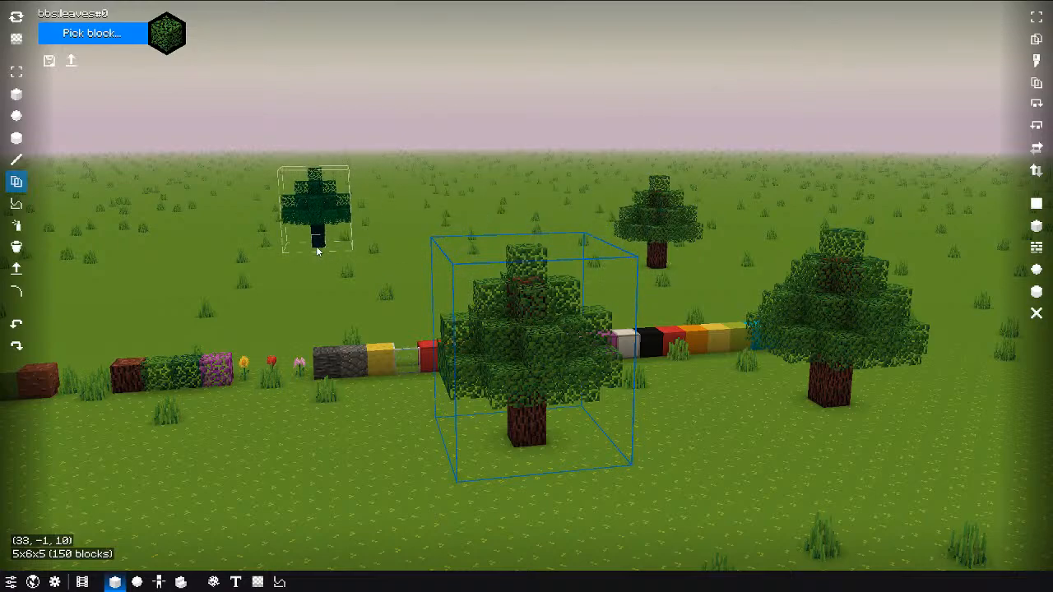
{"action": "left_click", "coordinate": [318, 245]}
{"action": "left_click", "coordinate": [376, 210]}
{"action": "left_click", "coordinate": [437, 236]}
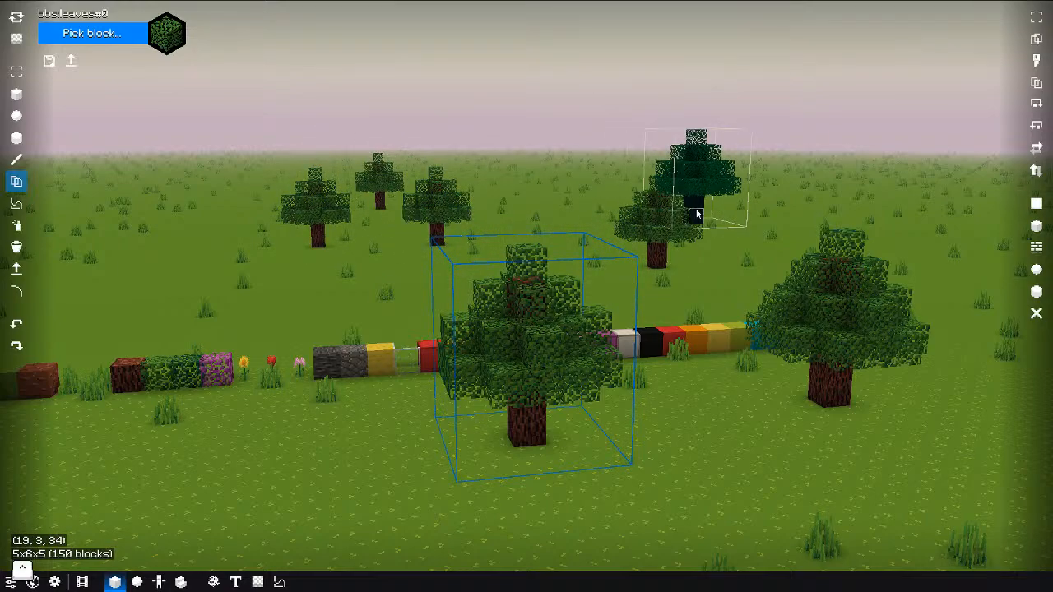
Step: Undo the five tree placements and place three copies of the tree far behind the row of sample blocks
{"action": "key", "text": "ctrl+z"}
{"action": "key", "text": "ctrl+z"}
{"action": "key", "text": "ctrl+z"}
{"action": "key", "text": "ctrl+z"}
{"action": "key", "text": "ctrl+z"}
{"action": "left_click", "coordinate": [784, 251]}
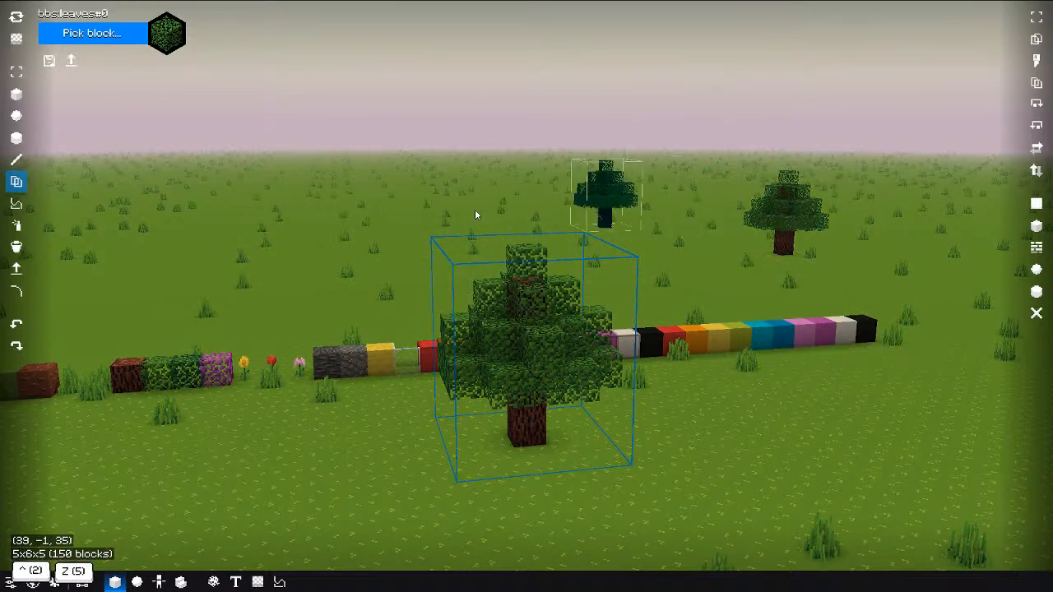
{"action": "left_click", "coordinate": [322, 221]}
{"action": "left_click", "coordinate": [168, 236]}
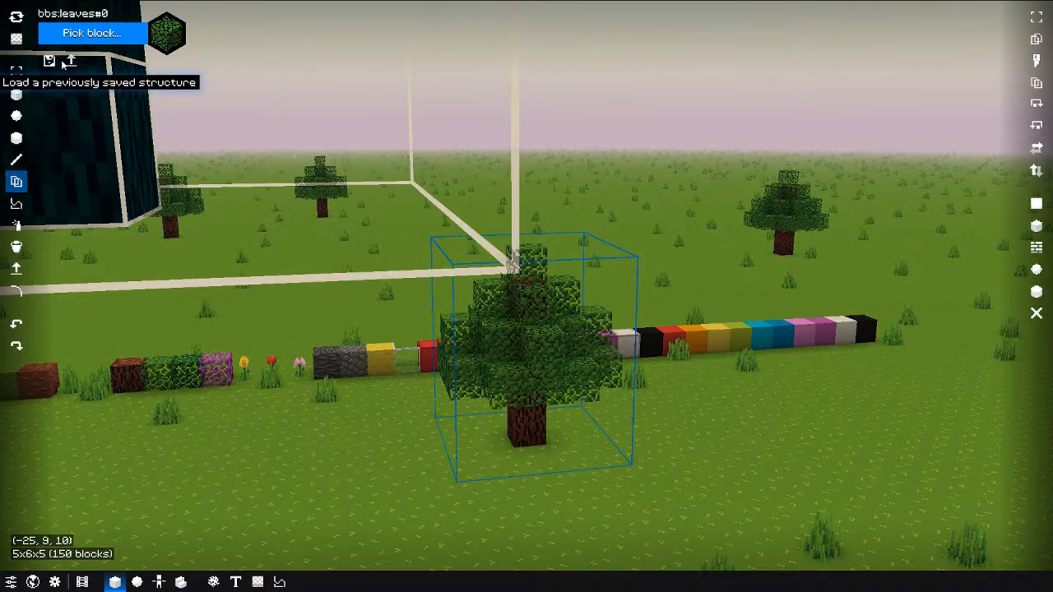
Step: Save the copied tree as the structure small_oak_tree and check the list of loadable structures
{"action": "left_click", "coordinate": [48, 61]}
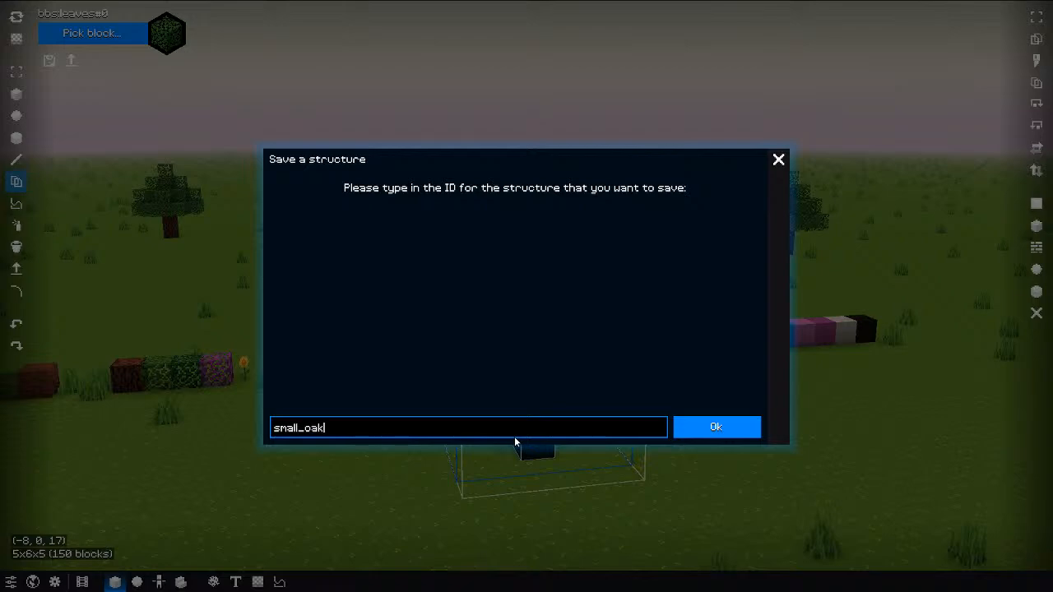
{"action": "key", "text": "Return"}
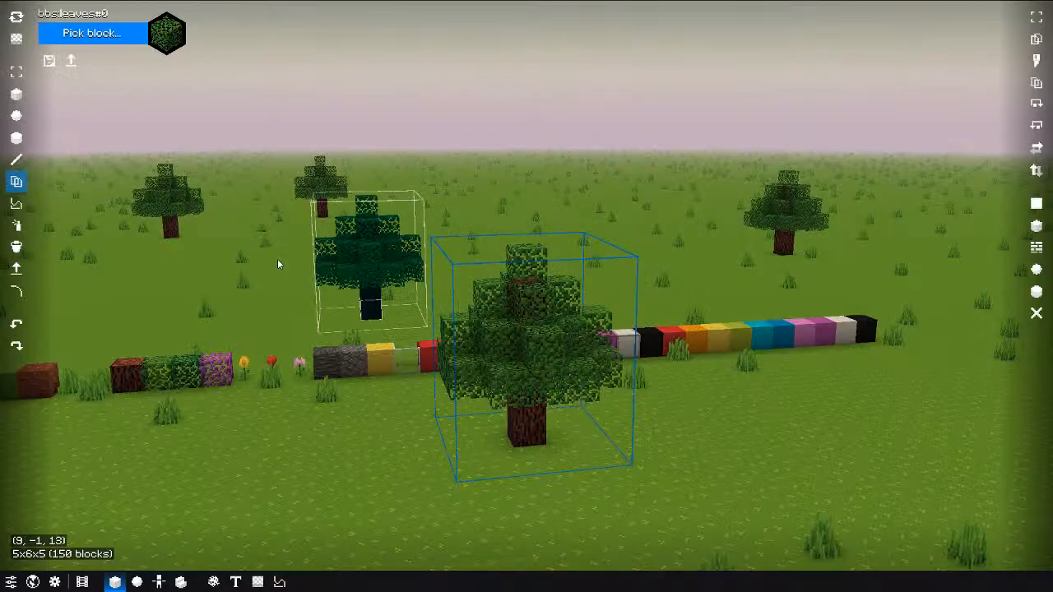
{"action": "left_click", "coordinate": [73, 62]}
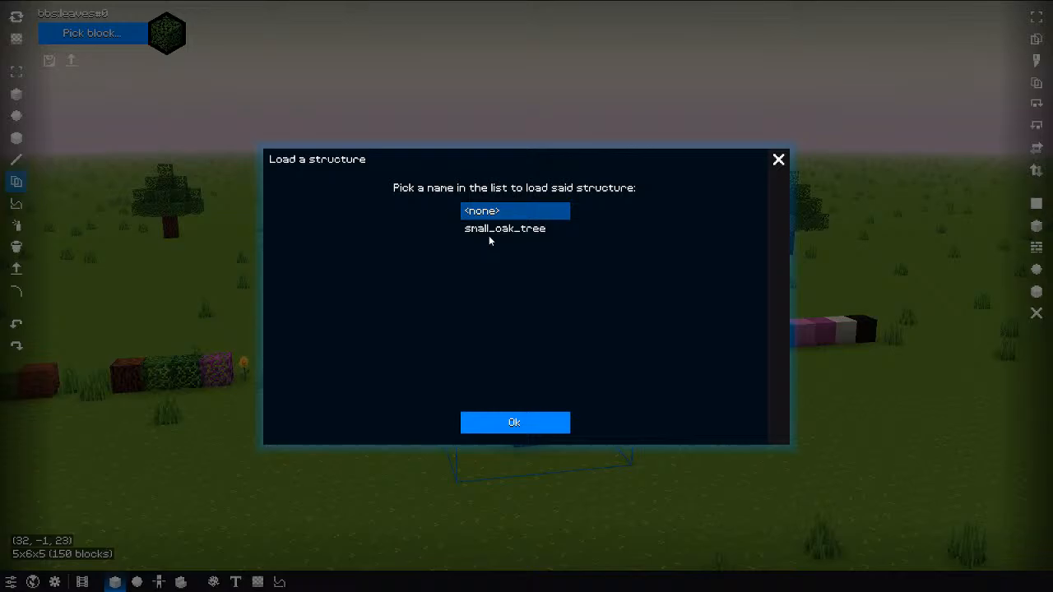
{"action": "left_click", "coordinate": [779, 160]}
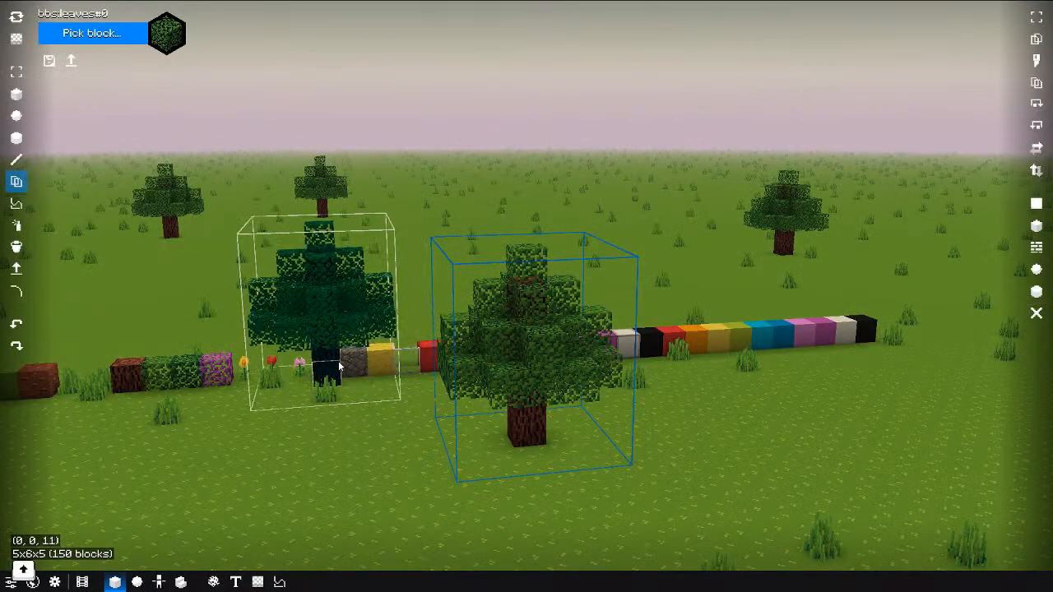
Step: Try copying the 2×1×35 row of sample blocks and pasting it farther back in the field
{"action": "key", "text": "shift+v"}
{"action": "key", "text": "ctrl+c"}
{"action": "left_click", "coordinate": [409, 263]}
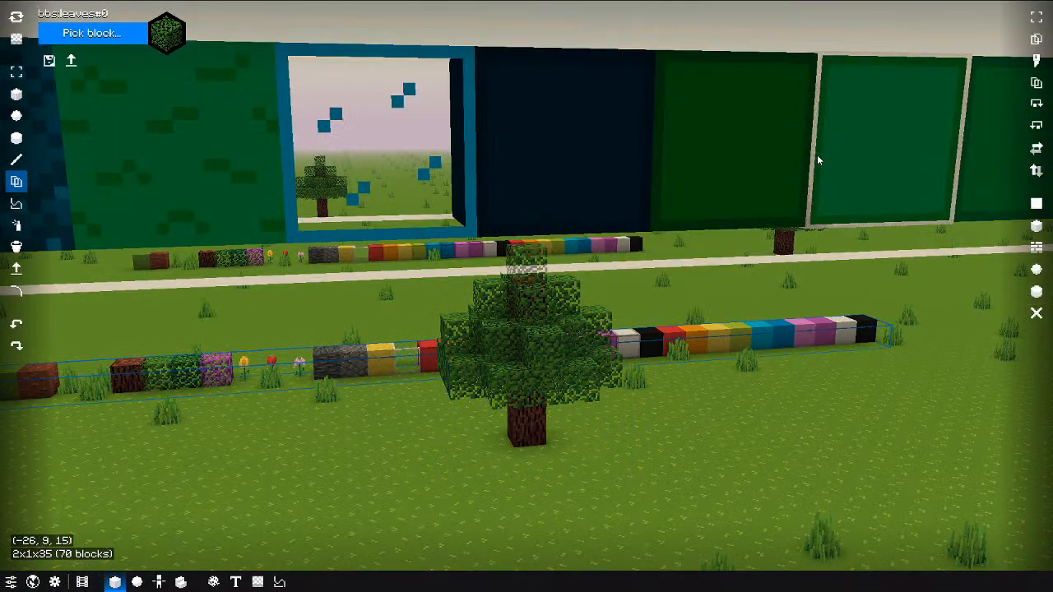
{"action": "key", "text": "ctrl+z"}
Step: Load the saved structure small_oak_tree and place five copies across the field
{"action": "left_click", "coordinate": [72, 62]}
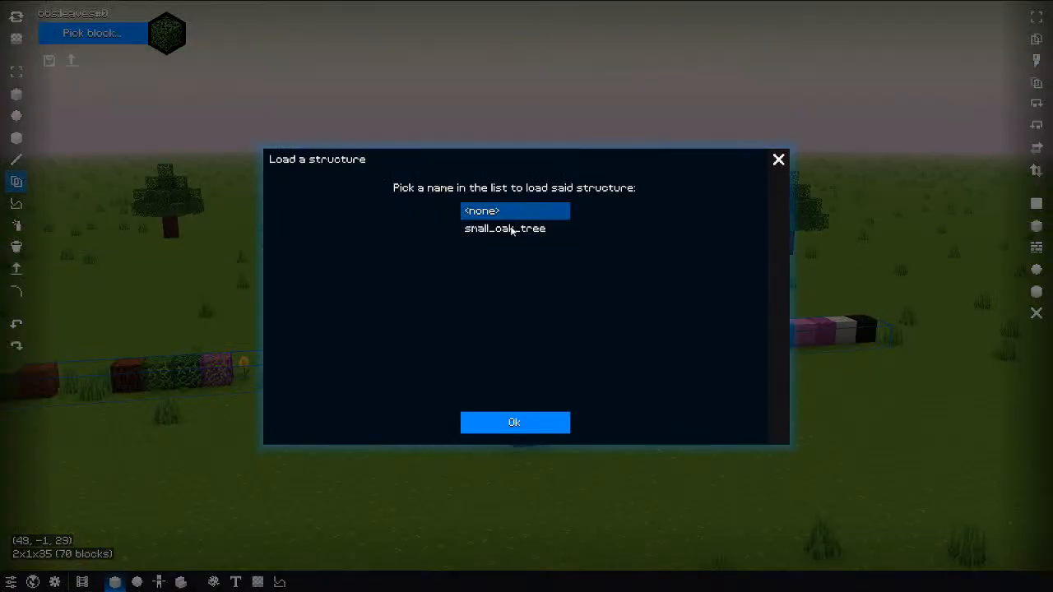
{"action": "left_click", "coordinate": [505, 228]}
{"action": "left_click", "coordinate": [523, 424]}
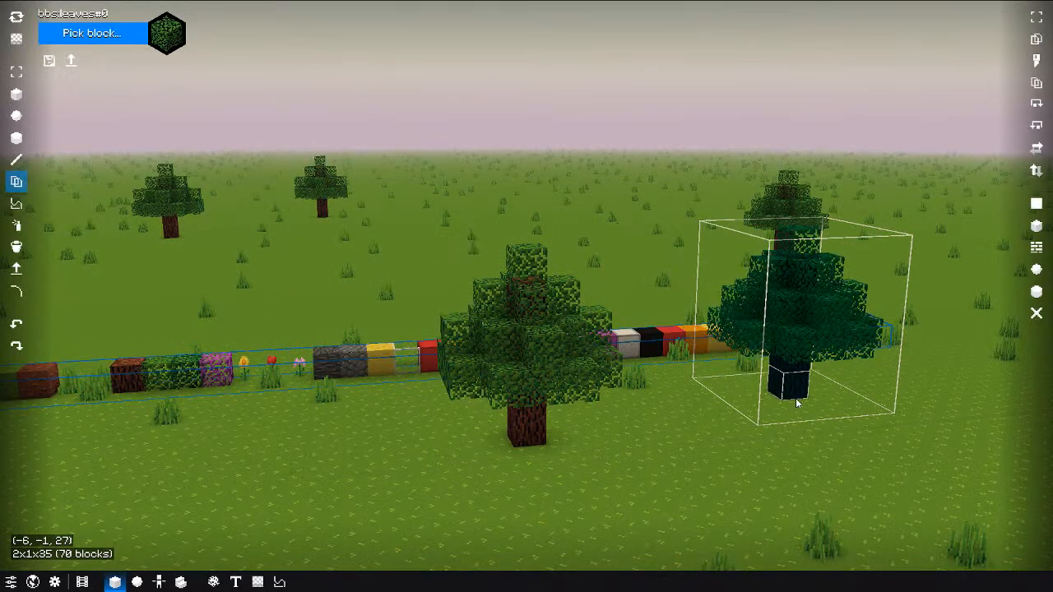
{"action": "left_click", "coordinate": [796, 398]}
{"action": "left_click", "coordinate": [422, 257]}
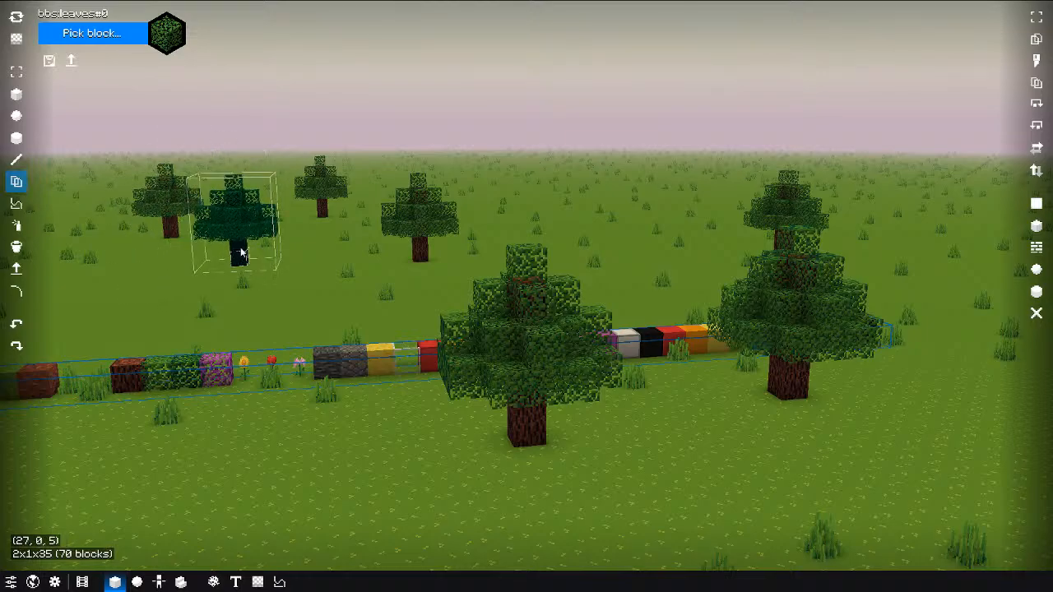
{"action": "left_click", "coordinate": [304, 238]}
{"action": "left_click", "coordinate": [245, 193]}
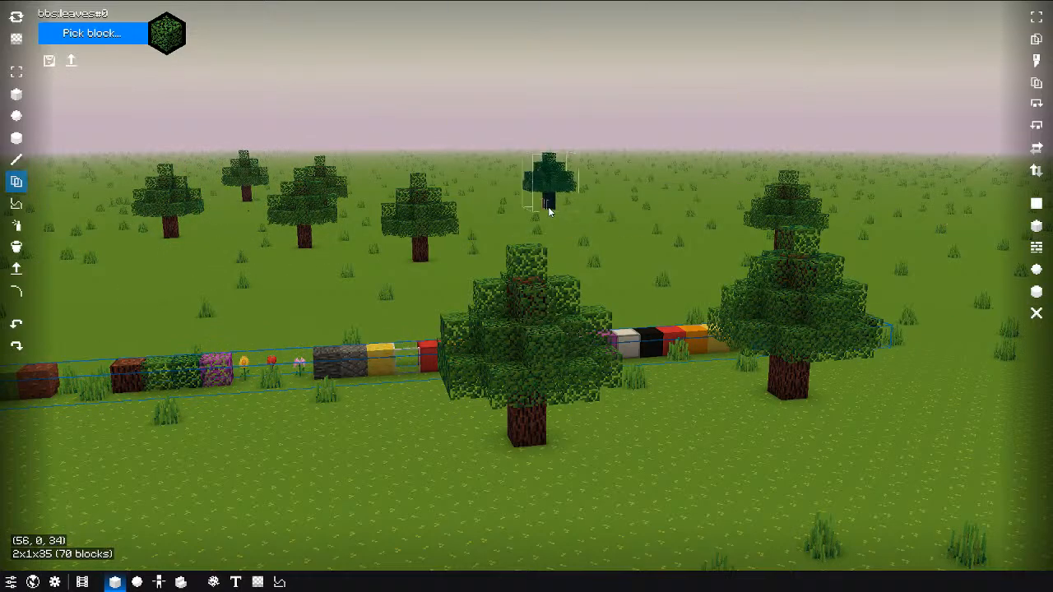
{"action": "left_click", "coordinate": [548, 207]}
Step: Look over the row of sample blocks and the placed trees from the opposite side
{"action": "key", "text": "a"}
{"action": "key", "text": "s"}
{"action": "key", "text": "e"}
{"action": "middle_click_drag", "start_coordinate": [441, 226], "coordinate": [513, 223]}
{"action": "key", "text": "s"}
{"action": "key", "text": "q"}
{"action": "key", "text": "w"}
{"action": "scroll", "coordinate": [513, 223], "scroll_direction": "up", "scroll_amount": 3}
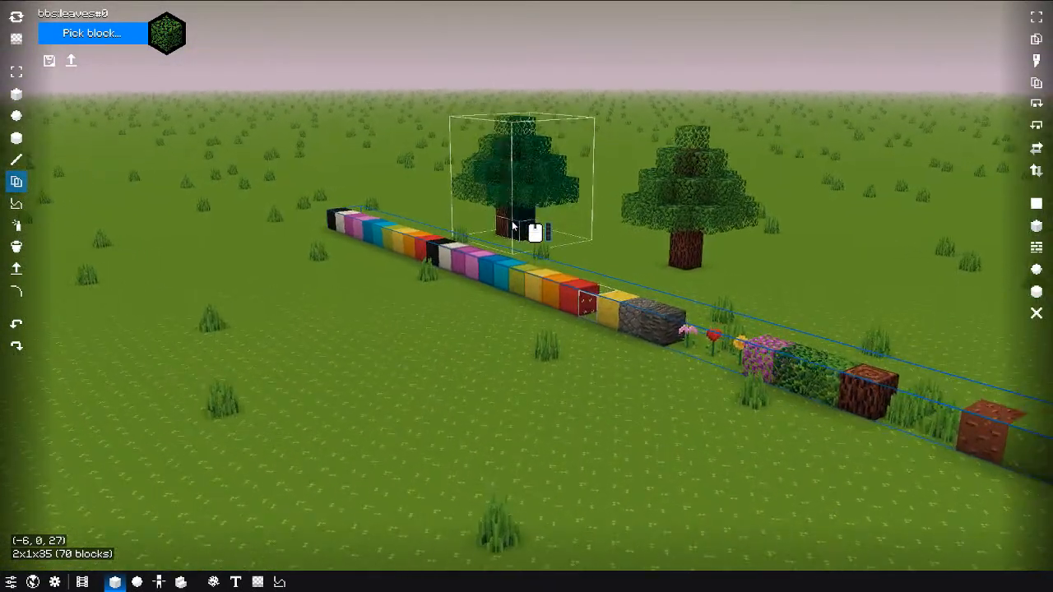
{"action": "key", "text": "s"}
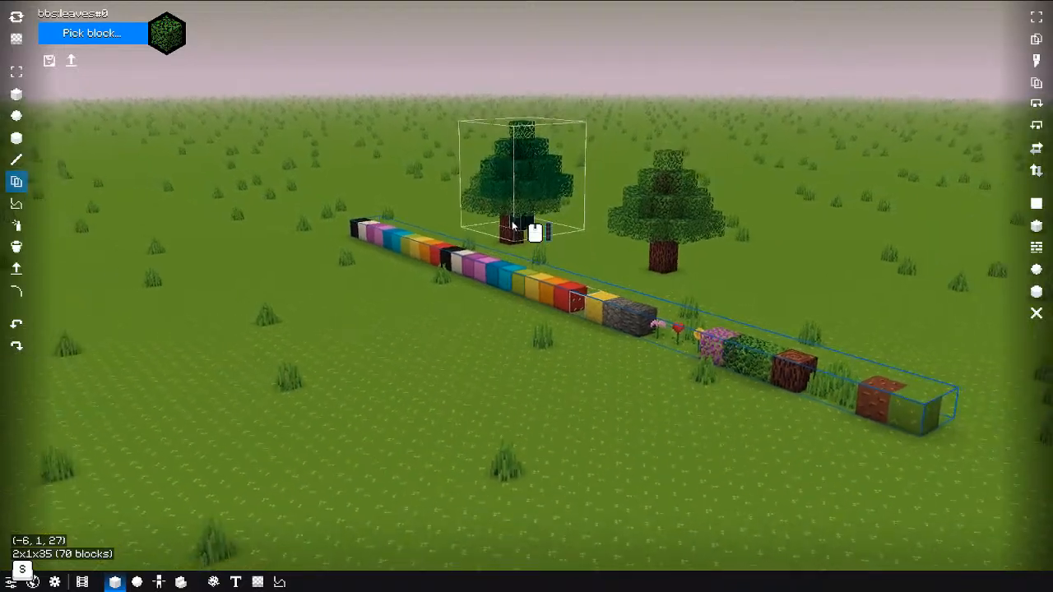
{"action": "key", "text": "s"}
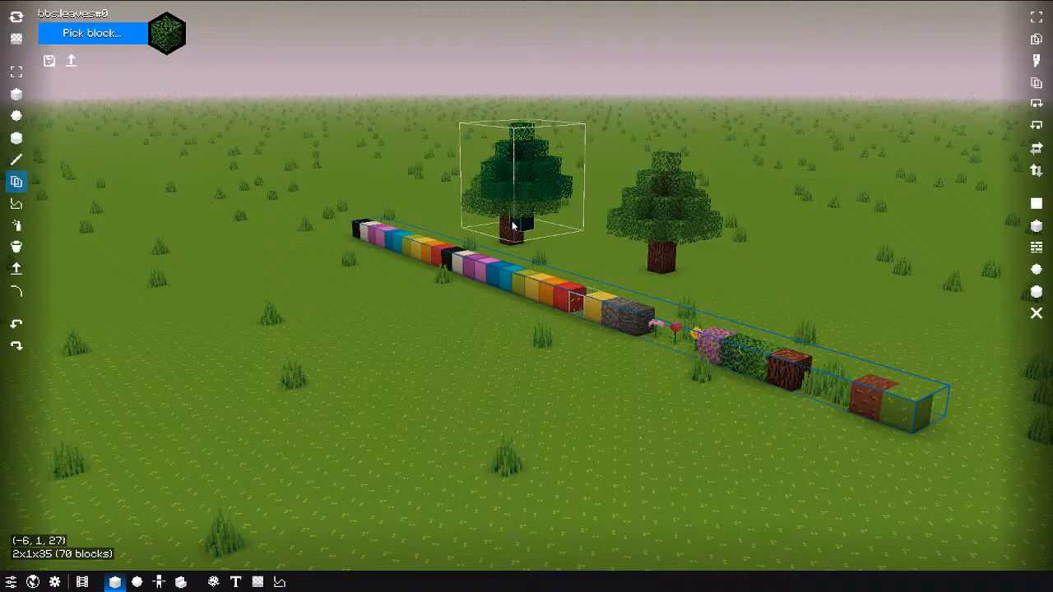
Step: Place more copies of the small oak tree across the field on both sides of the sample block row
{"action": "key", "text": "w"}
{"action": "middle_click_drag", "start_coordinate": [525, 247], "coordinate": [483, 258]}
{"action": "key", "text": "d"}
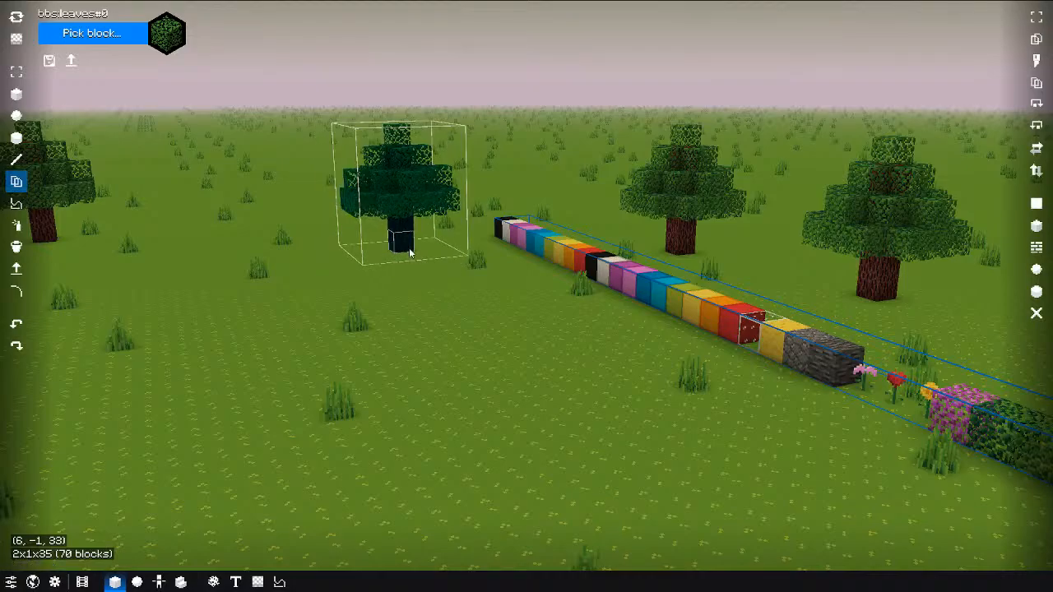
{"action": "key", "text": "s"}
{"action": "key", "text": "e"}
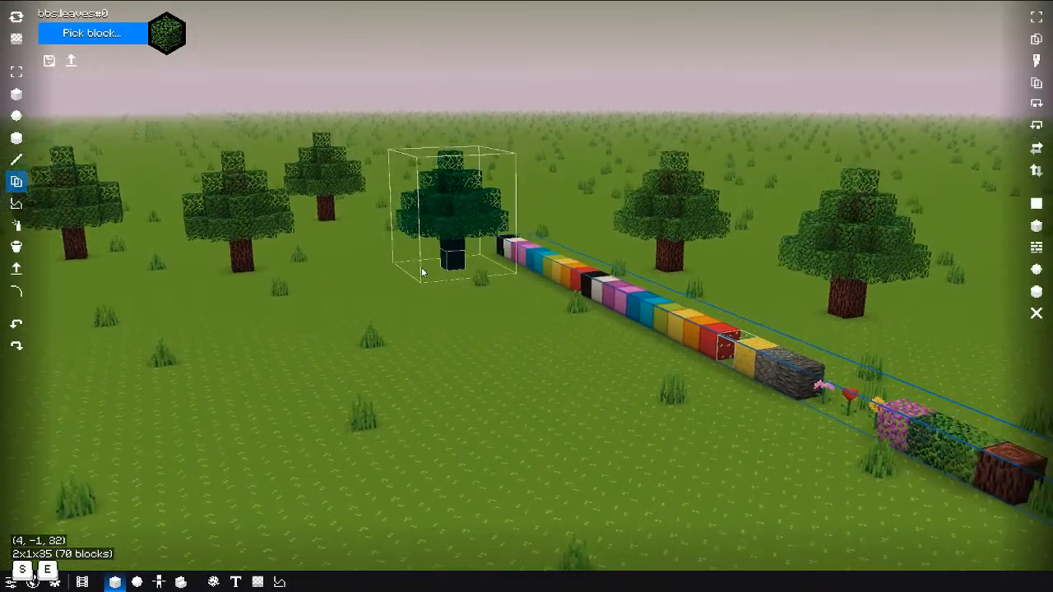
{"action": "middle_click_drag", "start_coordinate": [421, 269], "coordinate": [482, 273]}
{"action": "left_click", "coordinate": [432, 288]}
{"action": "left_click", "coordinate": [301, 277]}
{"action": "left_click", "coordinate": [198, 333]}
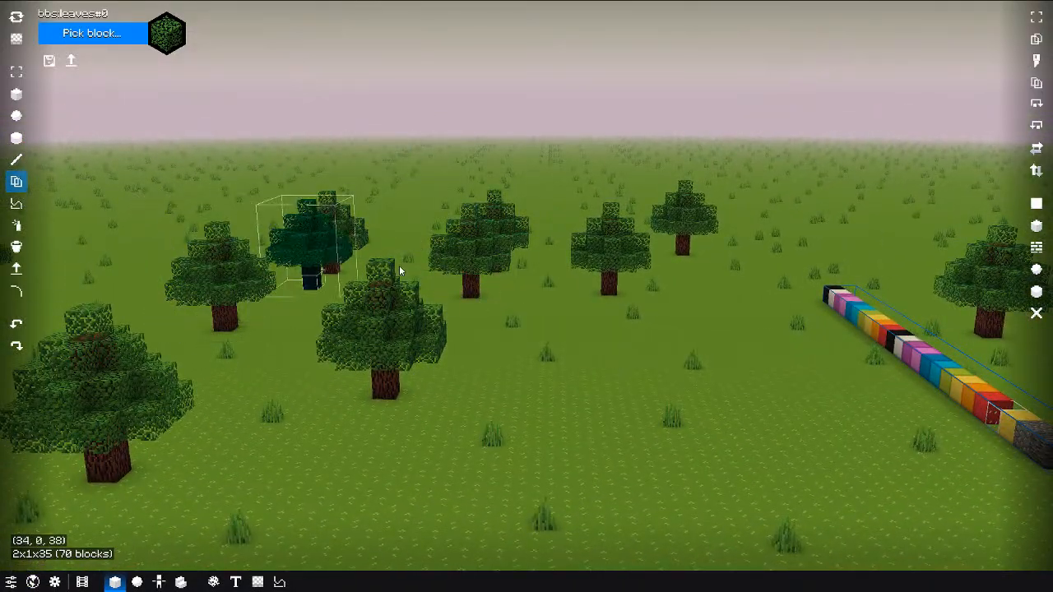
{"action": "key", "text": "w"}
{"action": "key", "text": "d"}
{"action": "middle_click_drag", "start_coordinate": [400, 271], "coordinate": [485, 254]}
{"action": "left_click", "coordinate": [738, 304]}
{"action": "key", "text": "w"}
{"action": "key", "text": "d"}
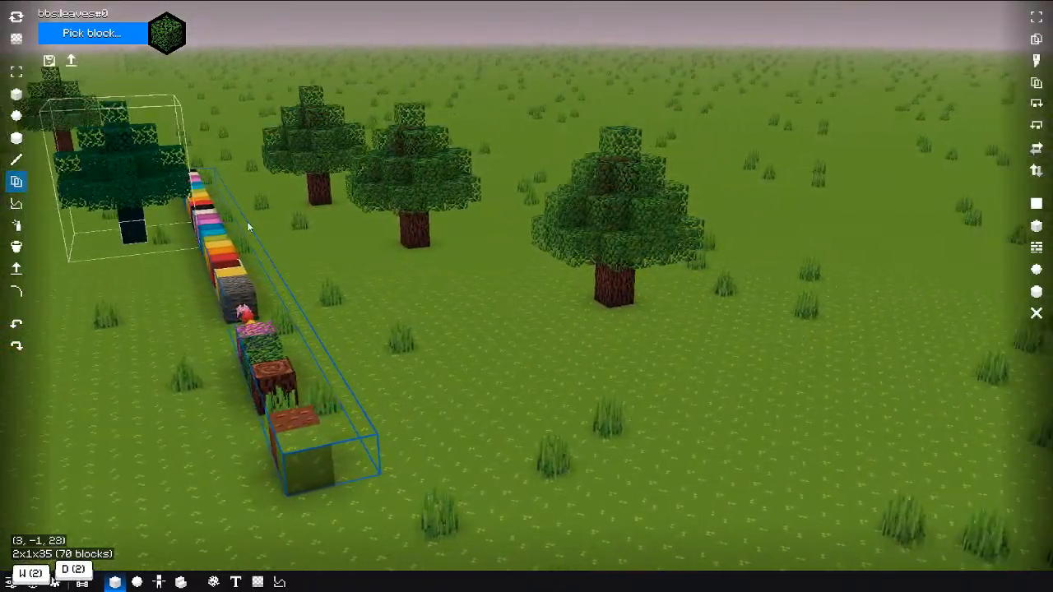
Step: Pick the log block for the size 1 cube brush and extend one tree's trunk upward through its leafy top
{"action": "middle_click_drag", "start_coordinate": [247, 226], "coordinate": [311, 229]}
{"action": "key", "text": "2"}
{"action": "key", "text": "w"}
{"action": "middle_click_drag", "start_coordinate": [557, 240], "coordinate": [577, 212]}
{"action": "key", "text": "r"}
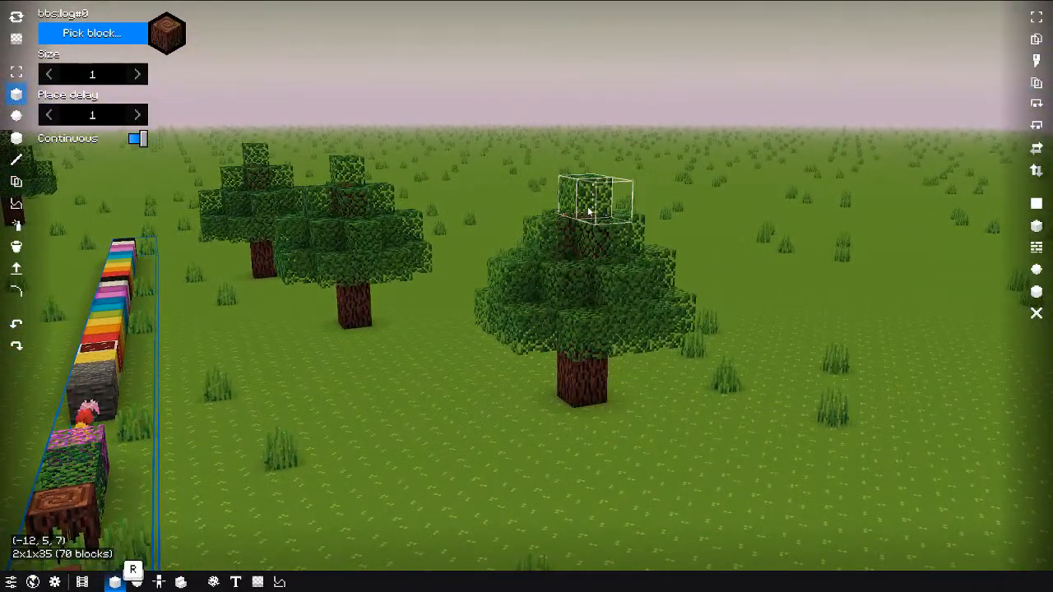
{"action": "left_click", "coordinate": [587, 216]}
{"action": "key", "text": "ctrl+z"}
{"action": "left_click", "coordinate": [585, 216]}
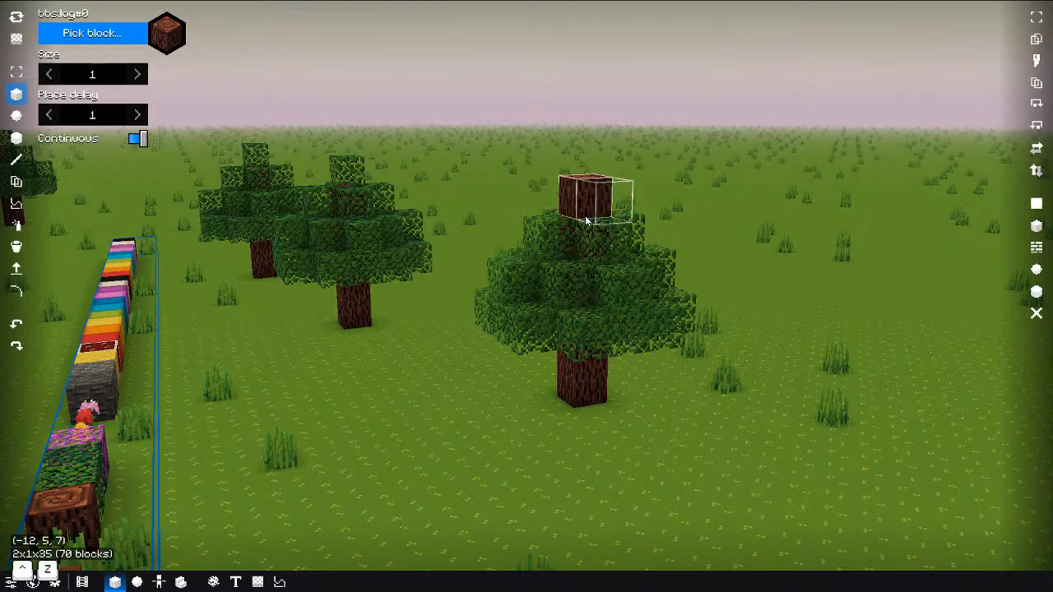
{"action": "key", "text": "e"}
{"action": "key", "text": "e"}
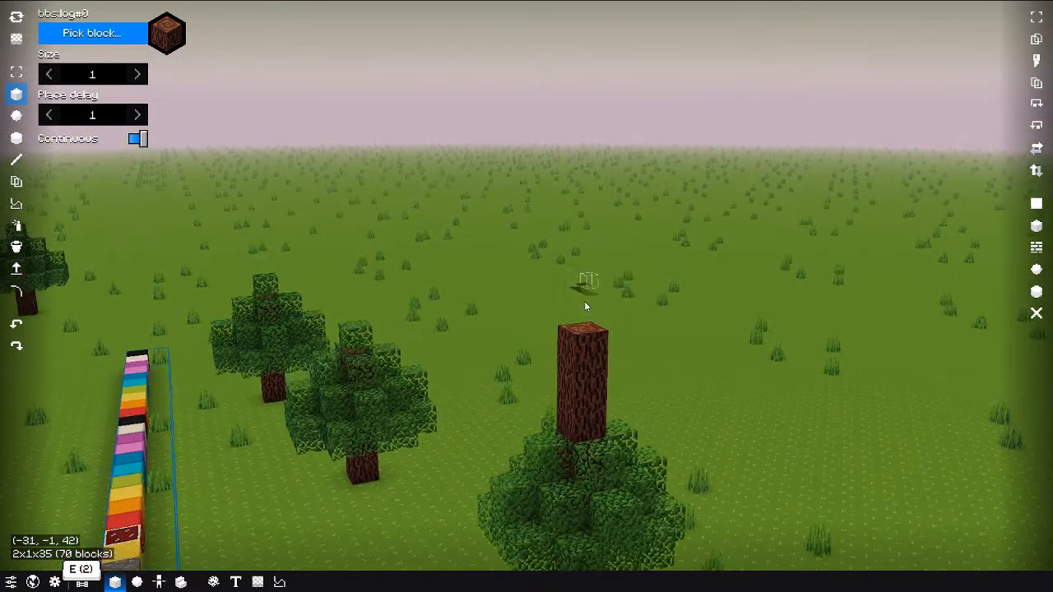
Step: Pick the leaves block and build a second ring of foliage around the extended upper trunk
{"action": "key", "text": "r"}
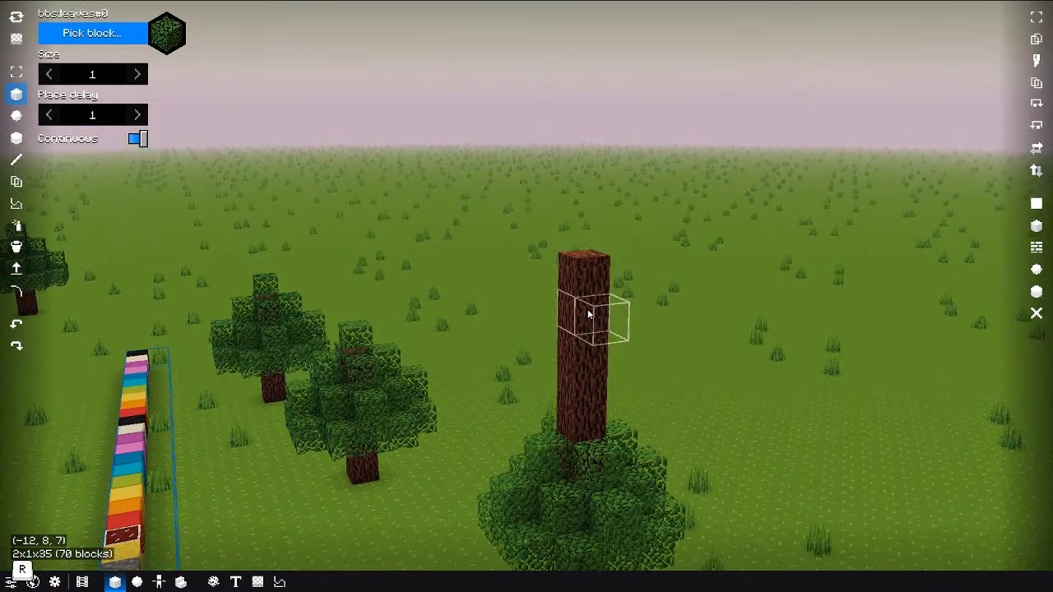
{"action": "left_click", "coordinate": [569, 310]}
{"action": "left_click", "coordinate": [595, 283]}
{"action": "key", "text": "ctrl+f"}
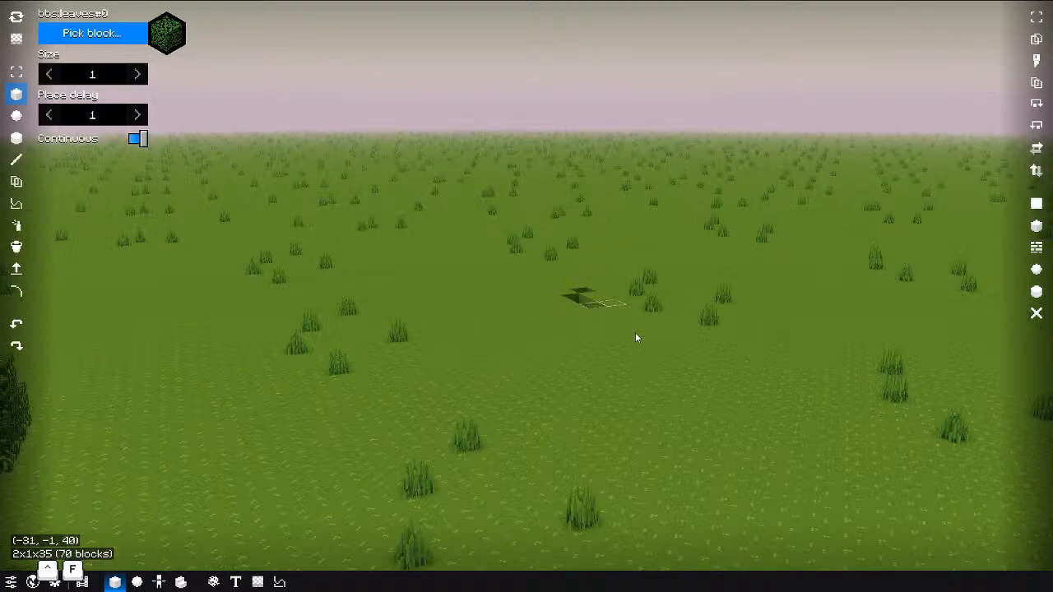
{"action": "scroll", "coordinate": [517, 354], "scroll_direction": "down", "scroll_amount": 3}
{"action": "middle_click_drag", "start_coordinate": [449, 354], "coordinate": [362, 350]}
{"action": "scroll", "coordinate": [449, 349], "scroll_direction": "down", "scroll_amount": 5}
{"action": "left_click", "coordinate": [532, 362]}
{"action": "left_click", "coordinate": [527, 316]}
{"action": "middle_click_drag", "start_coordinate": [526, 321], "coordinate": [325, 338]}
{"action": "right_click", "coordinate": [540, 342]}
{"action": "middle_click_drag", "start_coordinate": [456, 348], "coordinate": [354, 344]}
{"action": "right_click", "coordinate": [560, 313]}
{"action": "right_click", "coordinate": [551, 360]}
{"action": "middle_click_drag", "start_coordinate": [550, 362], "coordinate": [412, 363]}
{"action": "right_click", "coordinate": [512, 360]}
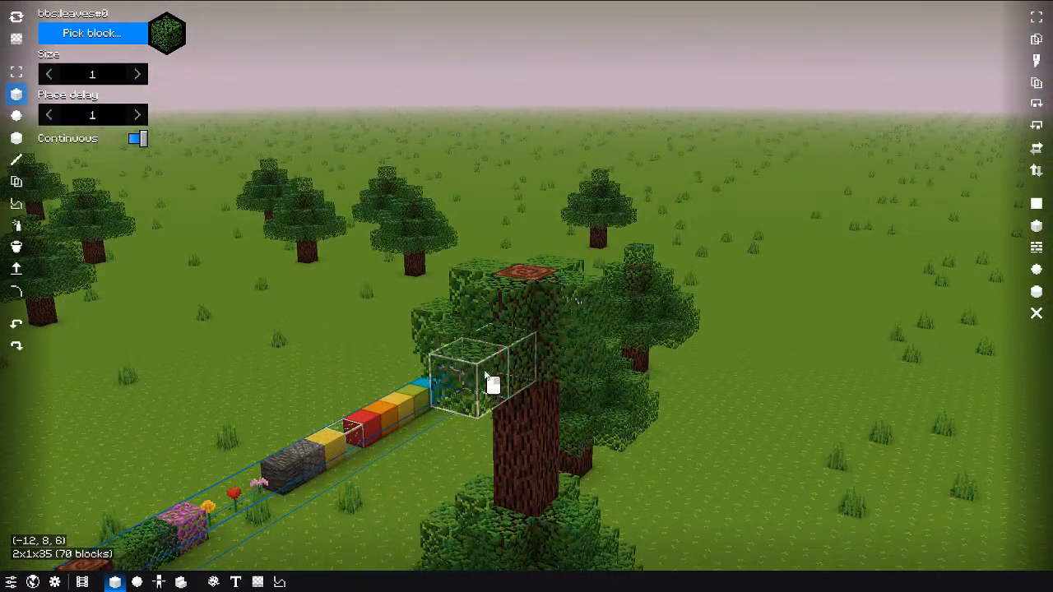
Step: Complete the upper crown by filling its remaining side and capping the exposed trunk top with leaves
{"action": "middle_click_drag", "start_coordinate": [494, 383], "coordinate": [340, 377]}
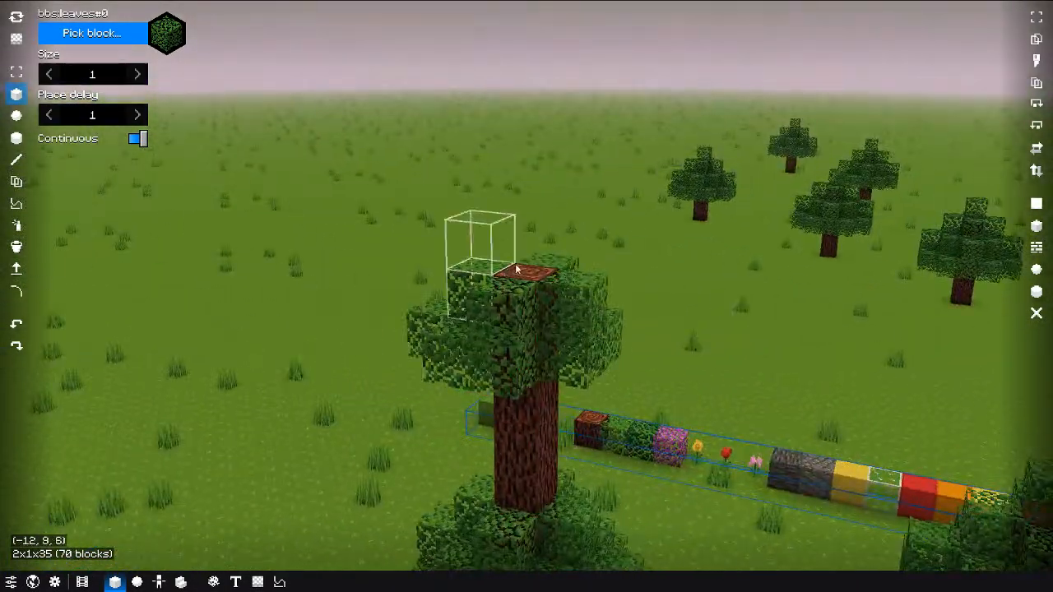
{"action": "right_click", "coordinate": [482, 247]}
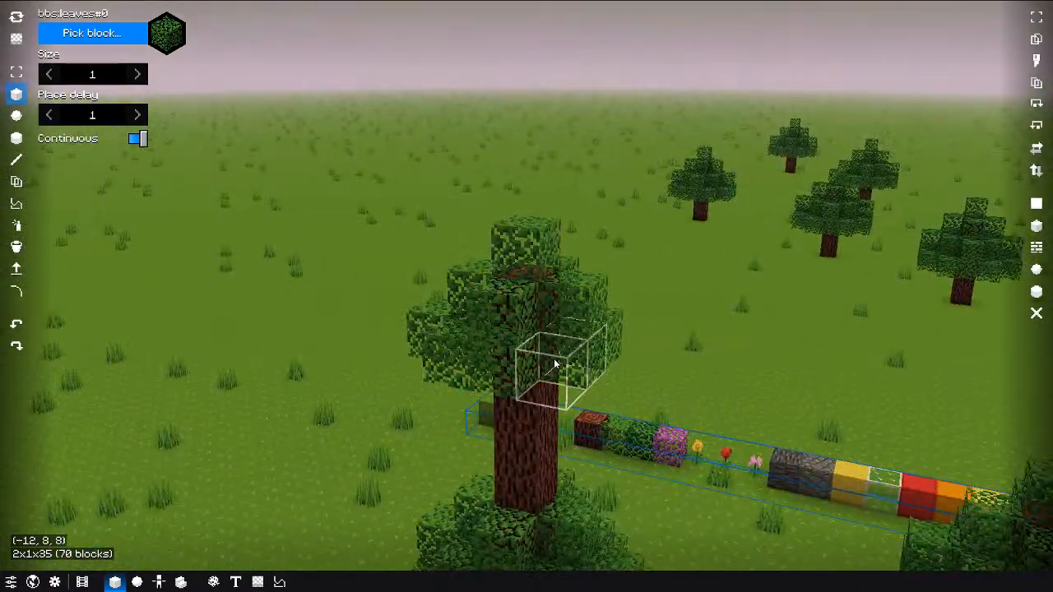
{"action": "right_click", "coordinate": [599, 360]}
{"action": "middle_click_drag", "start_coordinate": [597, 359], "coordinate": [529, 393]}
{"action": "right_click", "coordinate": [524, 233]}
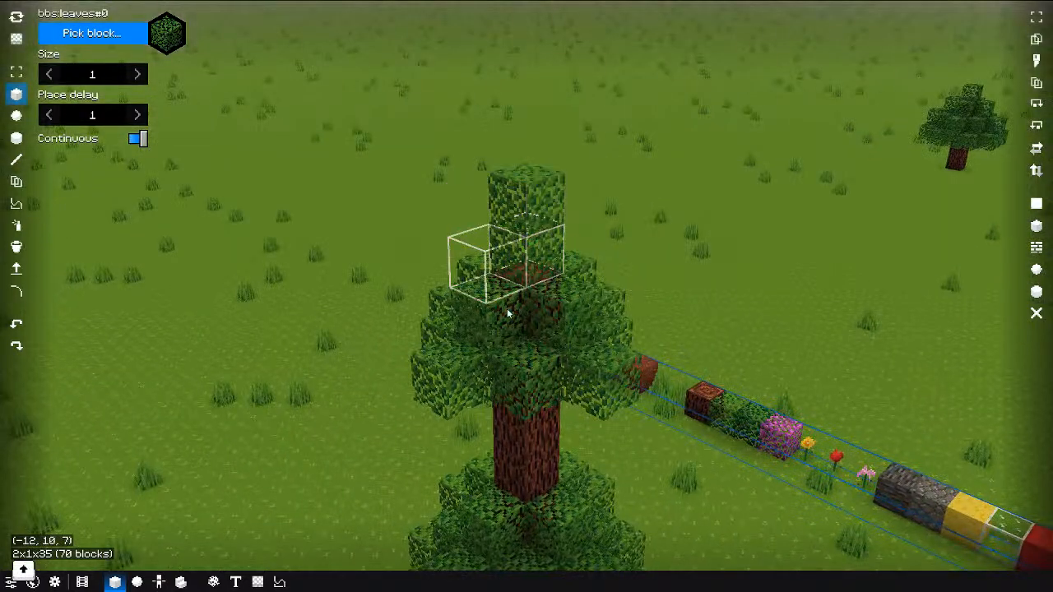
{"action": "middle_click_drag", "start_coordinate": [508, 313], "coordinate": [373, 283]}
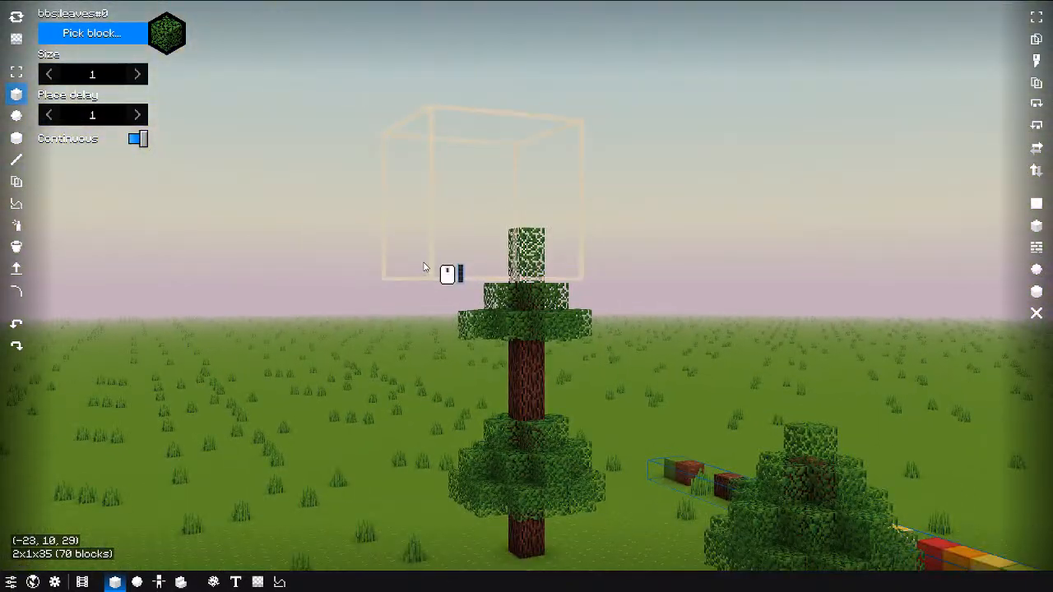
{"action": "middle_click_drag", "start_coordinate": [416, 263], "coordinate": [526, 288]}
{"action": "middle_click_drag", "start_coordinate": [579, 323], "coordinate": [412, 312]}
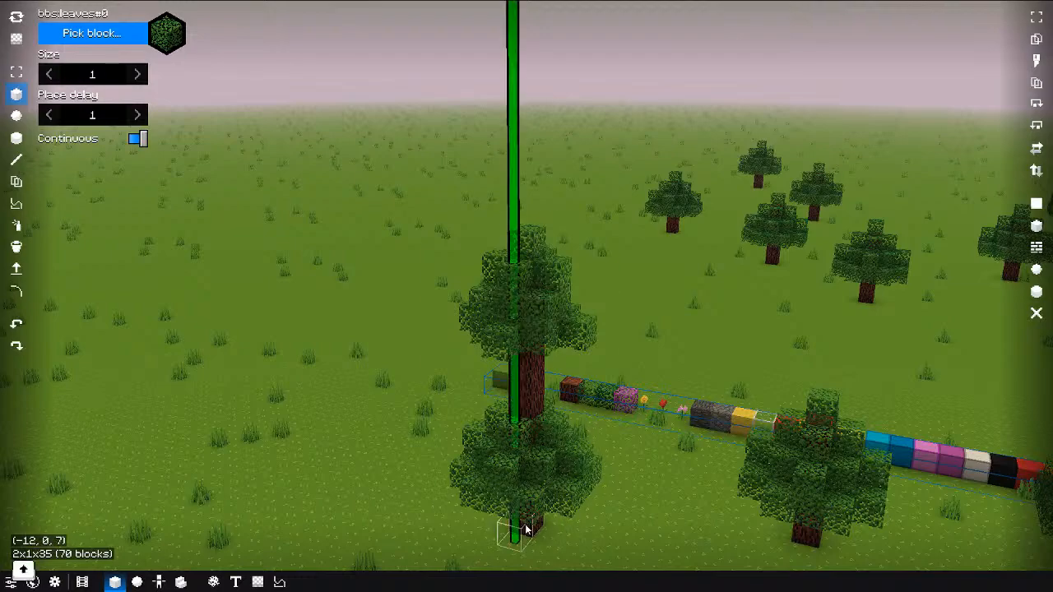
Step: Select the 5×12×5 area around the taller tree and copy it for placement
{"action": "key", "text": "shift+u"}
{"action": "key", "text": "ctrl+v"}
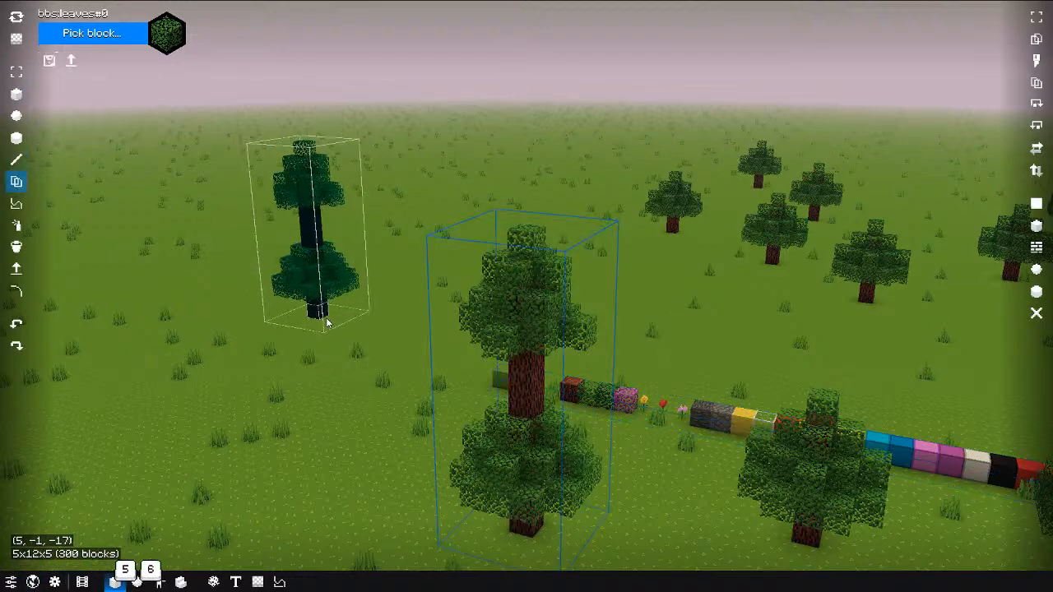
{"action": "left_click", "coordinate": [325, 317]}
{"action": "middle_click_drag", "start_coordinate": [744, 331], "coordinate": [512, 348]}
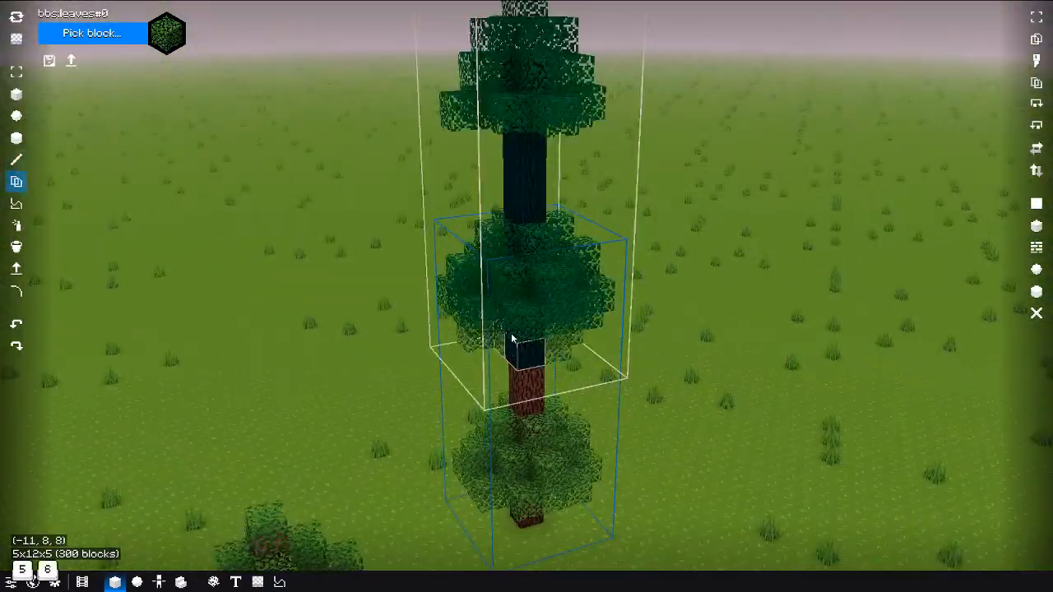
{"action": "key", "text": "4"}
{"action": "key", "text": "1"}
{"action": "key", "text": "2"}
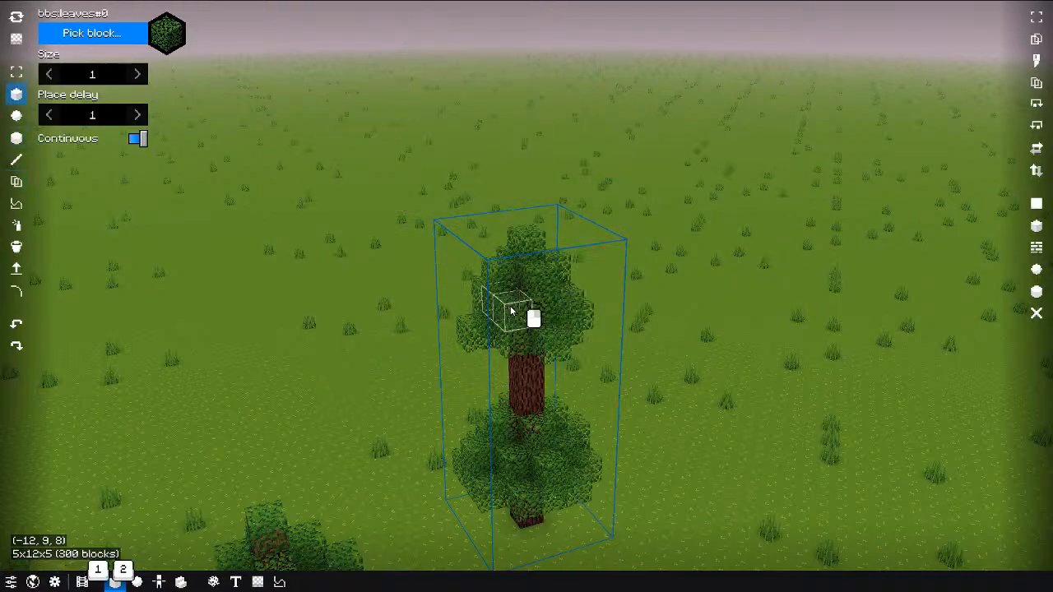
{"action": "key", "text": "5"}
{"action": "key", "text": "6"}
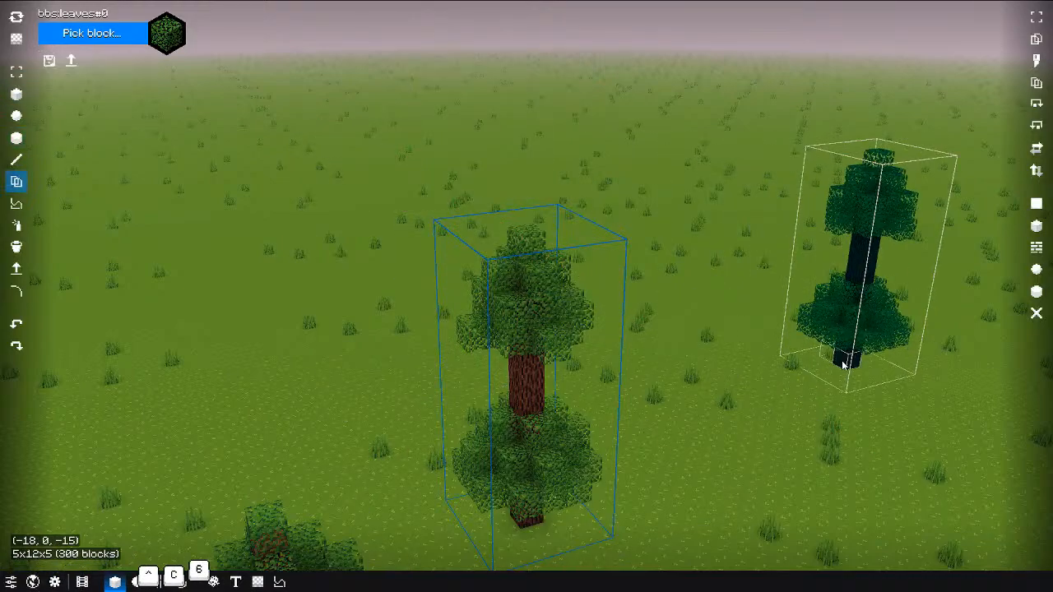
Step: Save the copied taller tree as the structure bigger_tree
{"action": "middle_click_drag", "start_coordinate": [842, 362], "coordinate": [151, 187]}
{"action": "left_click", "coordinate": [48, 60]}
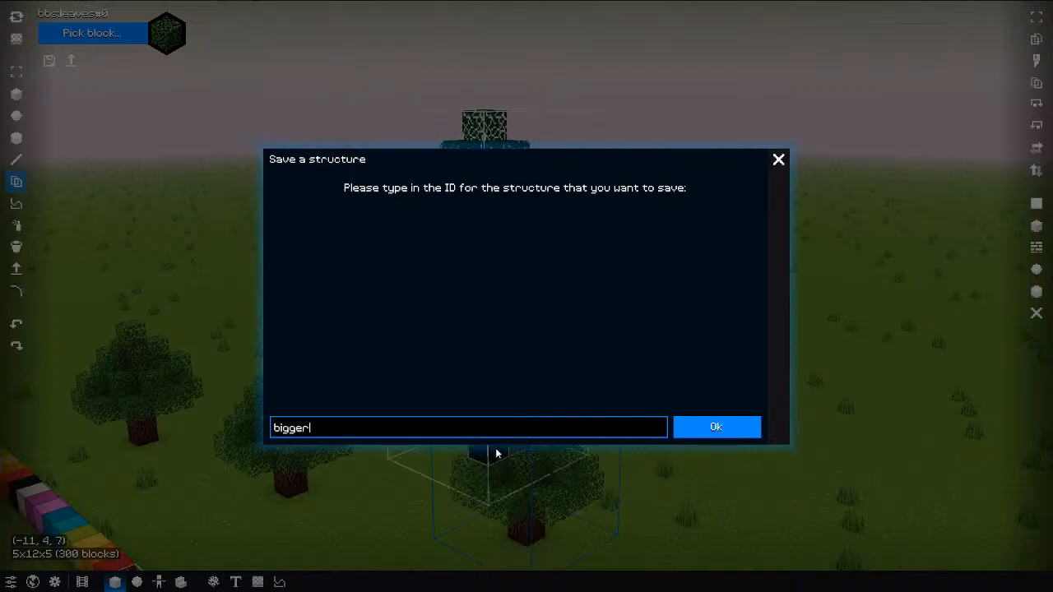
{"action": "type", "text": "bigger_tree"}
{"action": "key", "text": "Return"}
Step: Load the saved structure bigger_tree and place copies of it among the small trees
{"action": "left_click", "coordinate": [71, 60]}
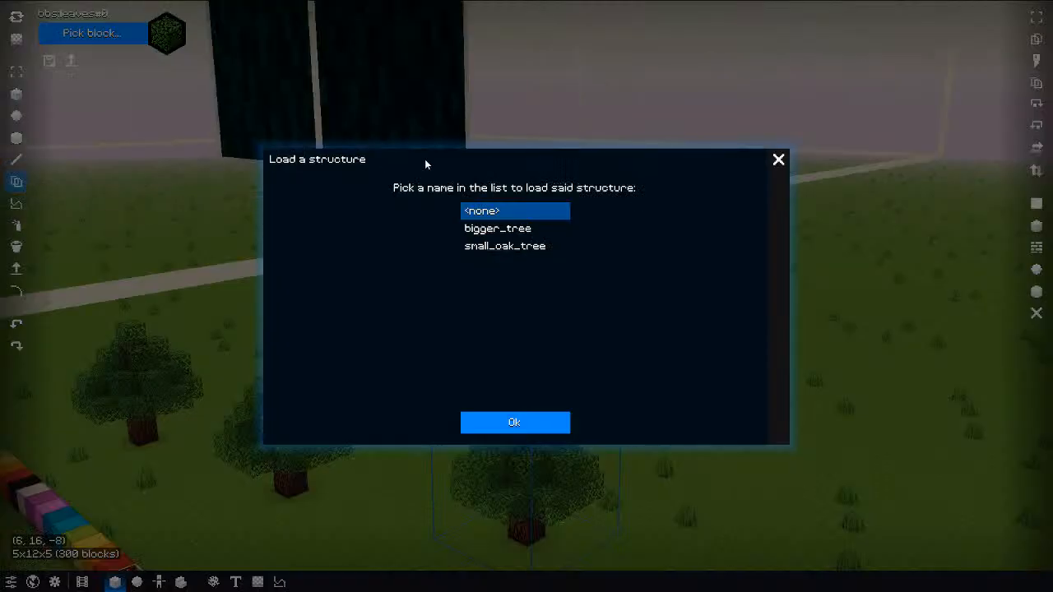
{"action": "left_click", "coordinate": [497, 229]}
{"action": "left_click", "coordinate": [539, 423]}
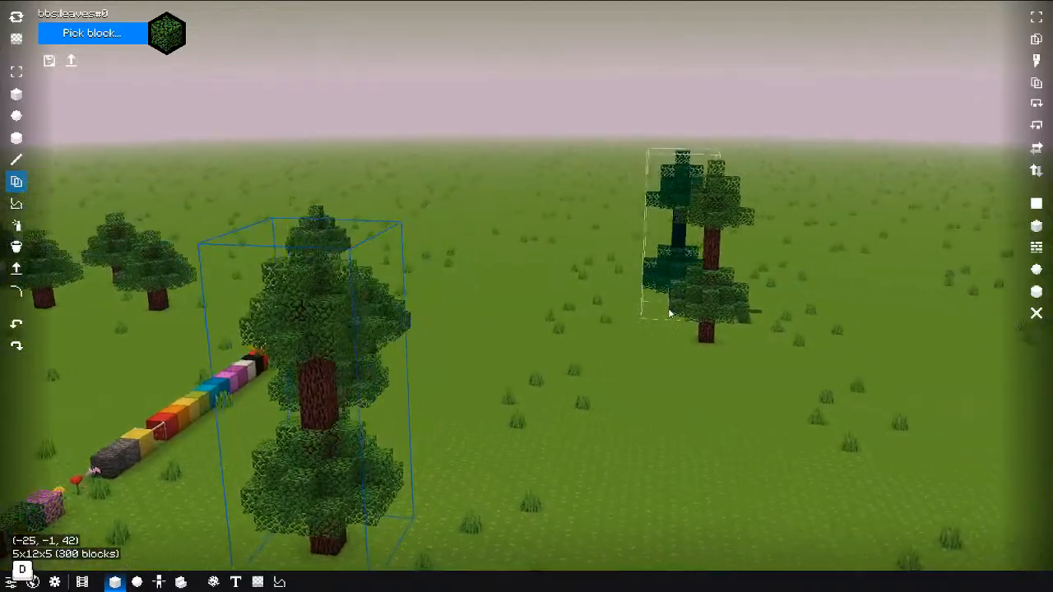
{"action": "key", "text": "w"}
{"action": "middle_click_drag", "start_coordinate": [670, 313], "coordinate": [444, 382]}
{"action": "key", "text": "e"}
{"action": "key", "text": "d"}
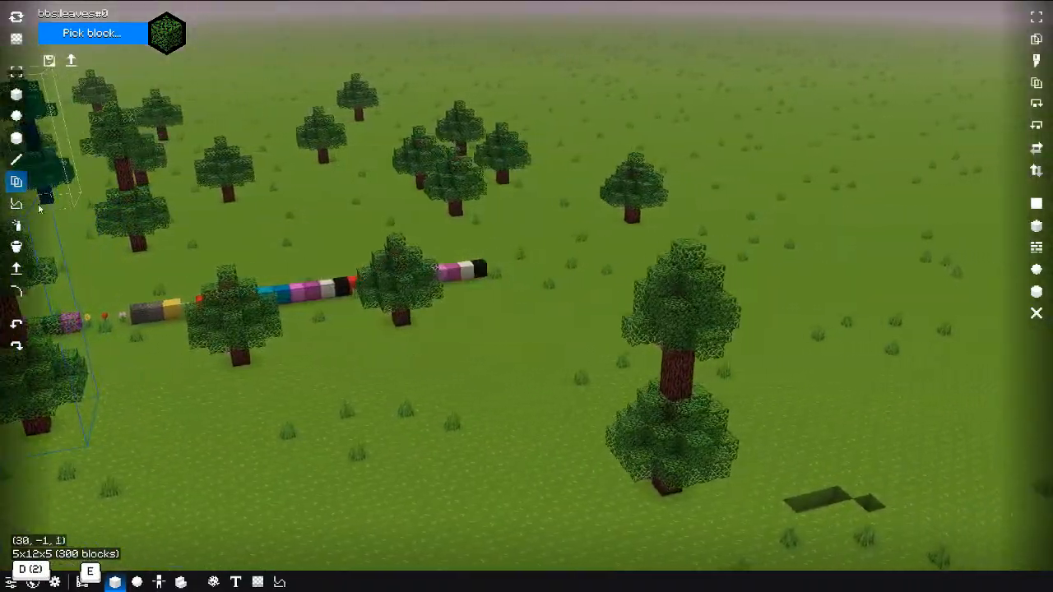
{"action": "mouse_move", "coordinate": [494, 234]}
{"action": "middle_mouse_down"}
{"action": "mouse_move", "coordinate": [401, 234]}
{"action": "mouse_move", "coordinate": [480, 222]}
{"action": "middle_mouse_up"}
{"action": "key", "text": "d"}
{"action": "key", "text": "s"}
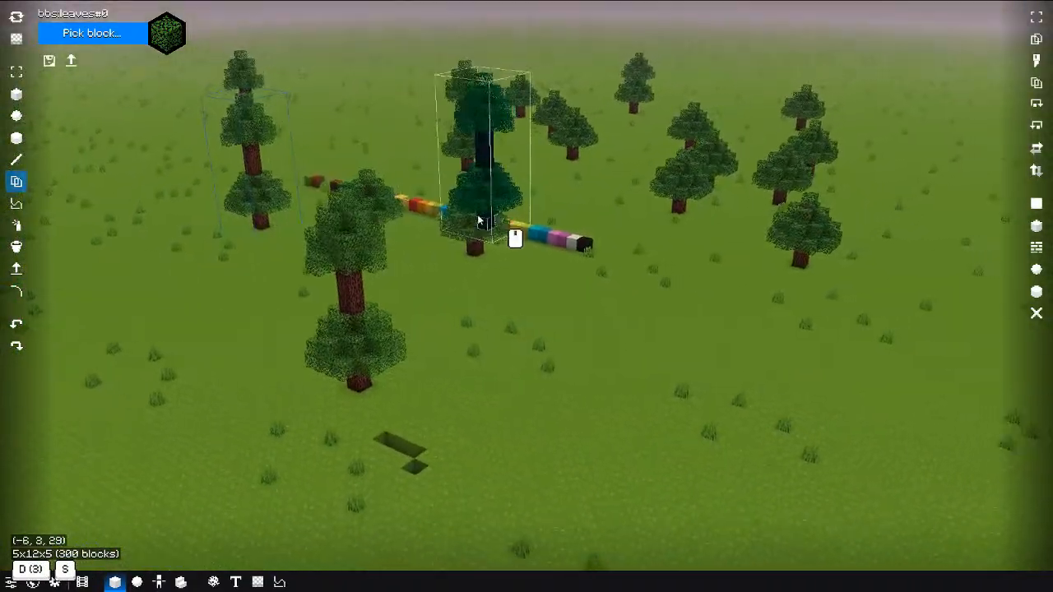
Step: Pick the grass block for the size 26 sphere brush and raise the first mounds in the open field
{"action": "key", "text": "e"}
{"action": "left_click", "coordinate": [23, 115]}
{"action": "key", "text": "r"}
{"action": "middle_click_drag", "start_coordinate": [752, 419], "coordinate": [1050, 420]}
{"action": "right_click", "coordinate": [594, 280]}
{"action": "mouse_move", "coordinate": [824, 326]}
{"action": "right_mouse_down"}
{"action": "mouse_move", "coordinate": [647, 306]}
{"action": "mouse_move", "coordinate": [644, 266]}
{"action": "right_mouse_up"}
Step: Add more size 26 grass spheres beside the first mounds to form a cluster of rounded hills
{"action": "key", "text": "e"}
{"action": "key", "text": "ctrl"}
{"action": "key", "text": "ctrl"}
{"action": "key", "text": "w"}
{"action": "key", "text": "d"}
{"action": "key", "text": "s"}
{"action": "middle_click_drag", "start_coordinate": [738, 321], "coordinate": [576, 365]}
{"action": "right_click_drag", "start_coordinate": [576, 365], "coordinate": [724, 430]}
{"action": "key", "text": "q"}
{"action": "right_click", "coordinate": [727, 436]}
{"action": "right_click", "coordinate": [501, 350]}
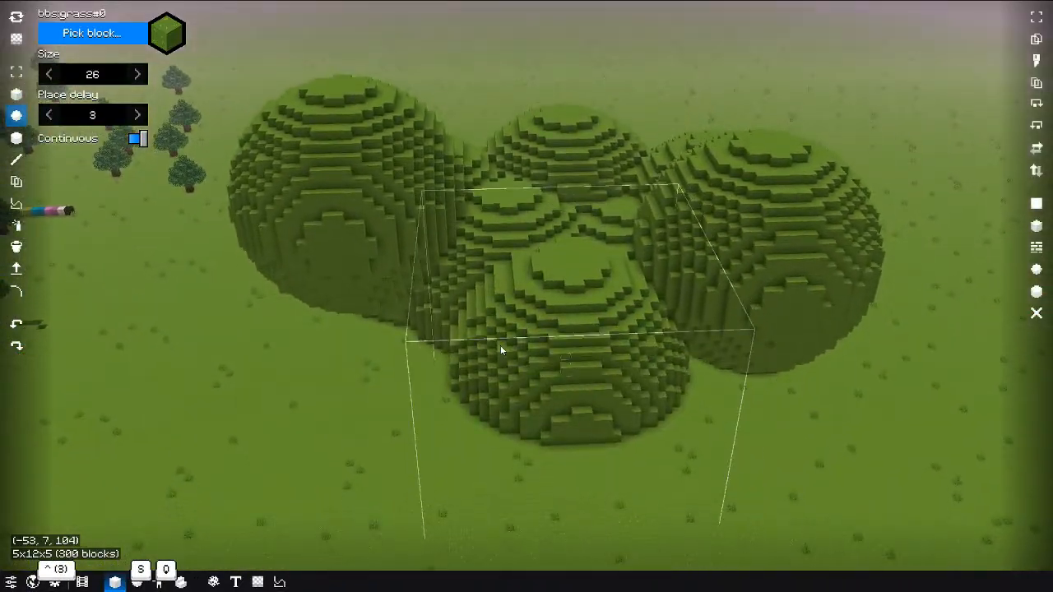
{"action": "right_click", "coordinate": [370, 317]}
{"action": "right_click", "coordinate": [746, 302]}
{"action": "right_click", "coordinate": [418, 270]}
Step: Widen the hill cluster with additional grass spheres on the side facing the trees
{"action": "key", "text": "w"}
{"action": "key", "text": "ctrl"}
{"action": "key", "text": "a"}
{"action": "key", "text": "e"}
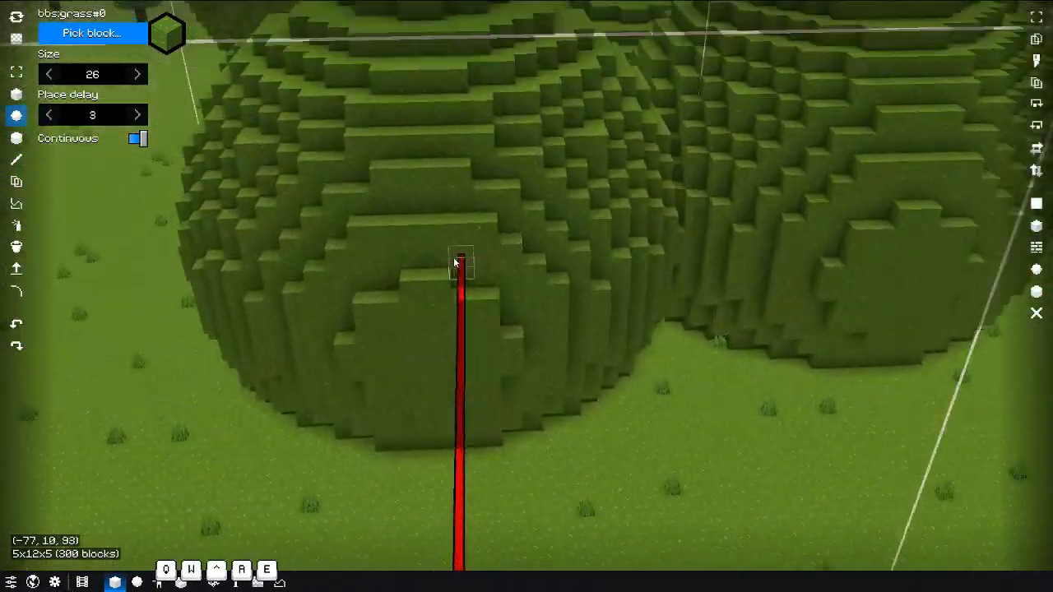
{"action": "key", "text": "s"}
{"action": "middle_click_drag", "start_coordinate": [517, 251], "coordinate": [663, 237]}
{"action": "key", "text": "s"}
{"action": "right_click", "coordinate": [669, 321]}
{"action": "key", "text": "q"}
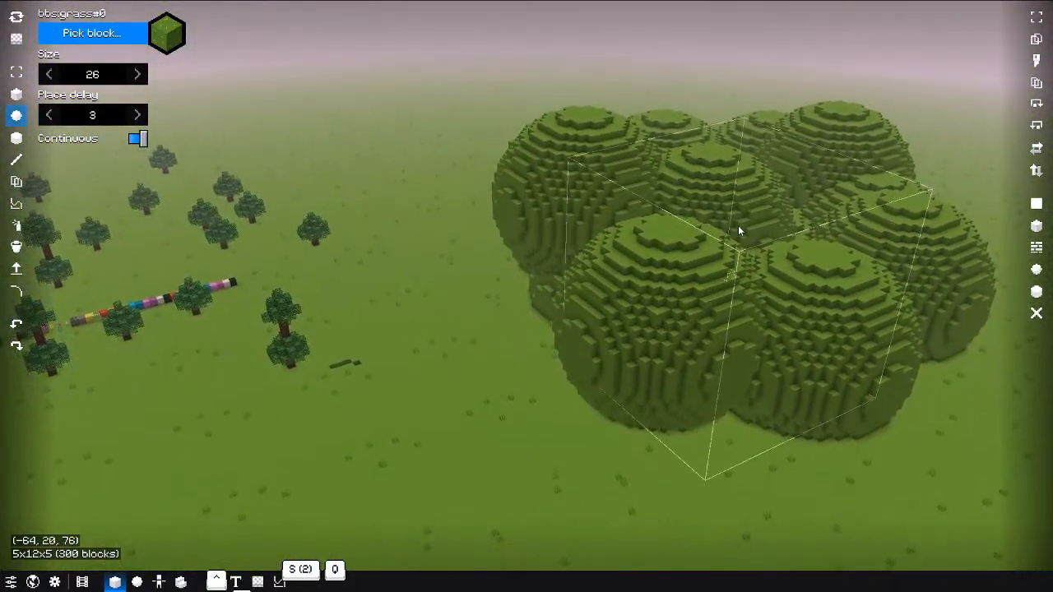
{"action": "right_click", "coordinate": [738, 229]}
{"action": "right_click", "coordinate": [777, 352]}
{"action": "right_click", "coordinate": [706, 367]}
{"action": "right_click", "coordinate": [586, 305]}
Step: Extend the far end of the hill cluster with lower overlapping grass spheres
{"action": "key", "text": "d"}
{"action": "middle_click_drag", "start_coordinate": [669, 367], "coordinate": [762, 353]}
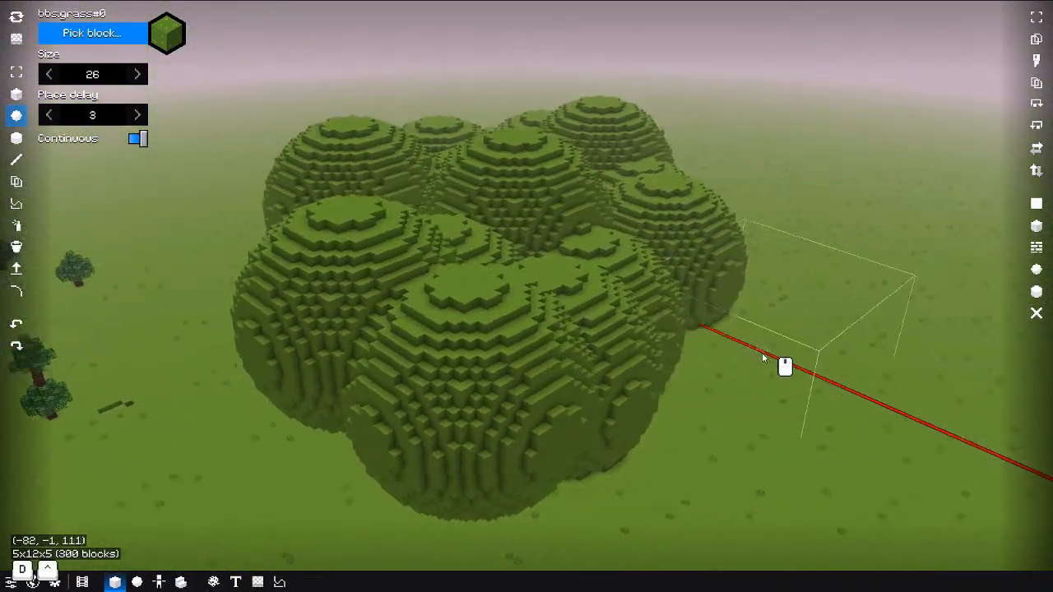
{"action": "key", "text": "a"}
{"action": "right_click", "coordinate": [645, 317]}
{"action": "right_click", "coordinate": [576, 346]}
{"action": "right_click", "coordinate": [501, 370]}
{"action": "key", "text": "ctrl"}
{"action": "key", "text": "ctrl"}
{"action": "key", "text": "ctrl"}
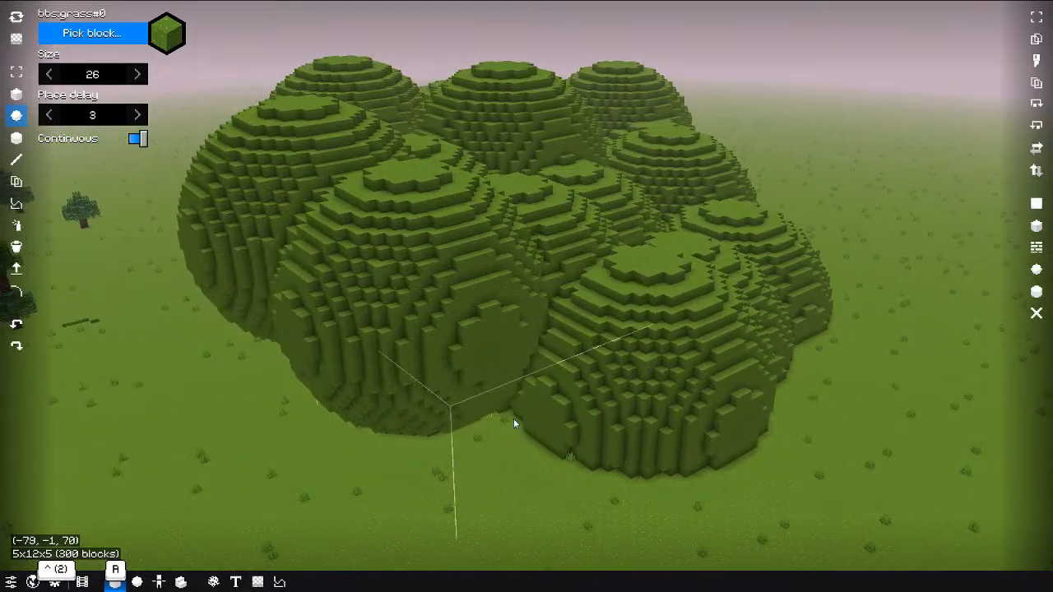
Step: Fill out the base of the hill cluster with low grass spheres along its near edge
{"action": "key", "text": "q"}
{"action": "key", "text": "q"}
{"action": "middle_click_drag", "start_coordinate": [353, 389], "coordinate": [735, 431]}
{"action": "key", "text": "a"}
{"action": "key", "text": "w"}
{"action": "key", "text": "s"}
{"action": "key", "text": "d"}
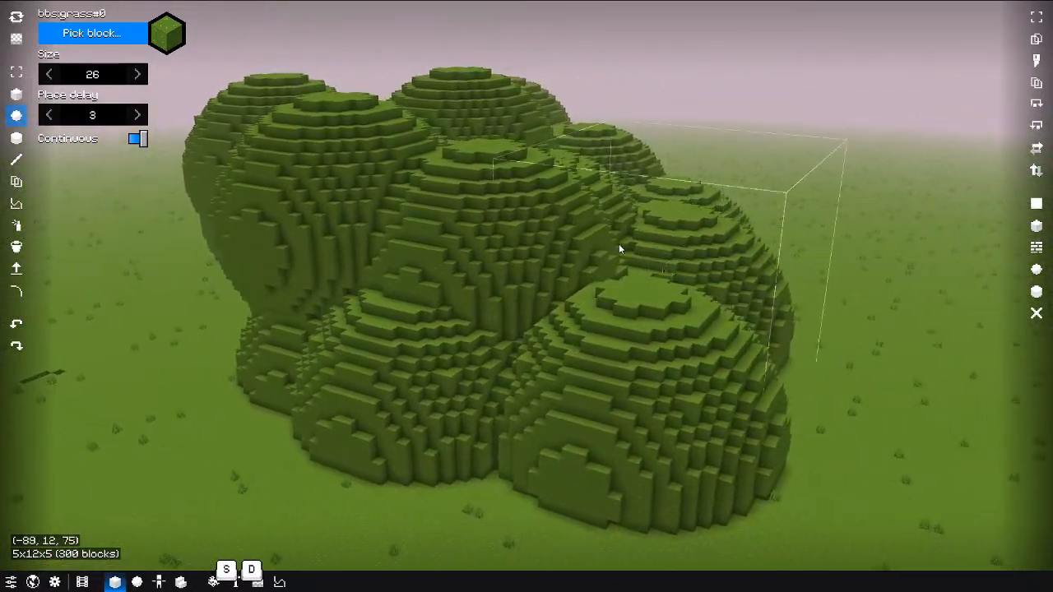
Step: Try a stroke of grass spheres across the hill cluster and undo it
{"action": "key", "text": "e"}
{"action": "key", "text": "ctrl"}
{"action": "mouse_move", "coordinate": [619, 245]}
{"action": "right_mouse_down"}
{"action": "mouse_move", "coordinate": [596, 258]}
{"action": "mouse_move", "coordinate": [460, 225]}
{"action": "mouse_move", "coordinate": [650, 352]}
{"action": "mouse_move", "coordinate": [829, 335]}
{"action": "right_mouse_up"}
{"action": "key", "text": "s"}
{"action": "key", "text": "d"}
{"action": "key", "text": "ctrl"}
{"action": "key", "text": "ctrl+z"}
{"action": "key", "text": "ctrl+z"}
Step: Stack grass spheres on top of the cluster to build a high sloping ridge
{"action": "mouse_move", "coordinate": [432, 288]}
{"action": "right_mouse_down"}
{"action": "mouse_move", "coordinate": [595, 301]}
{"action": "mouse_move", "coordinate": [413, 332]}
{"action": "mouse_move", "coordinate": [580, 328]}
{"action": "right_mouse_up"}
{"action": "key", "text": "w"}
{"action": "key", "text": "q"}
{"action": "left_click", "coordinate": [614, 188]}
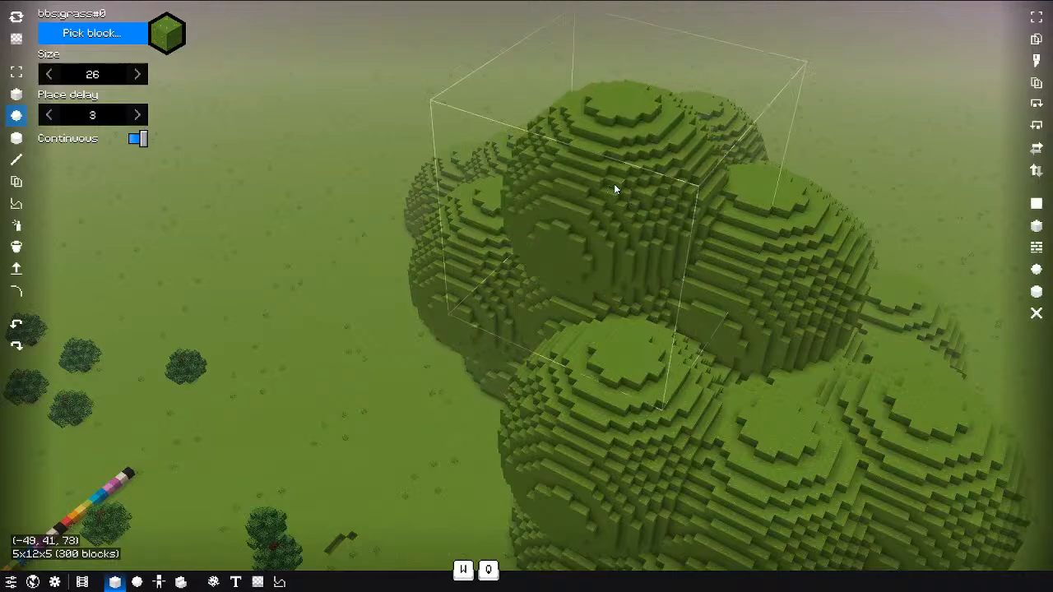
{"action": "key", "text": "w"}
{"action": "key", "text": "a"}
{"action": "key", "text": "e"}
{"action": "key", "text": "ctrl"}
{"action": "middle_click_drag", "start_coordinate": [470, 216], "coordinate": [847, 146]}
{"action": "key", "text": "q"}
{"action": "key", "text": "a"}
{"action": "key", "text": "d"}
{"action": "middle_click_drag", "start_coordinate": [646, 188], "coordinate": [715, 182]}
{"action": "key", "text": "q"}
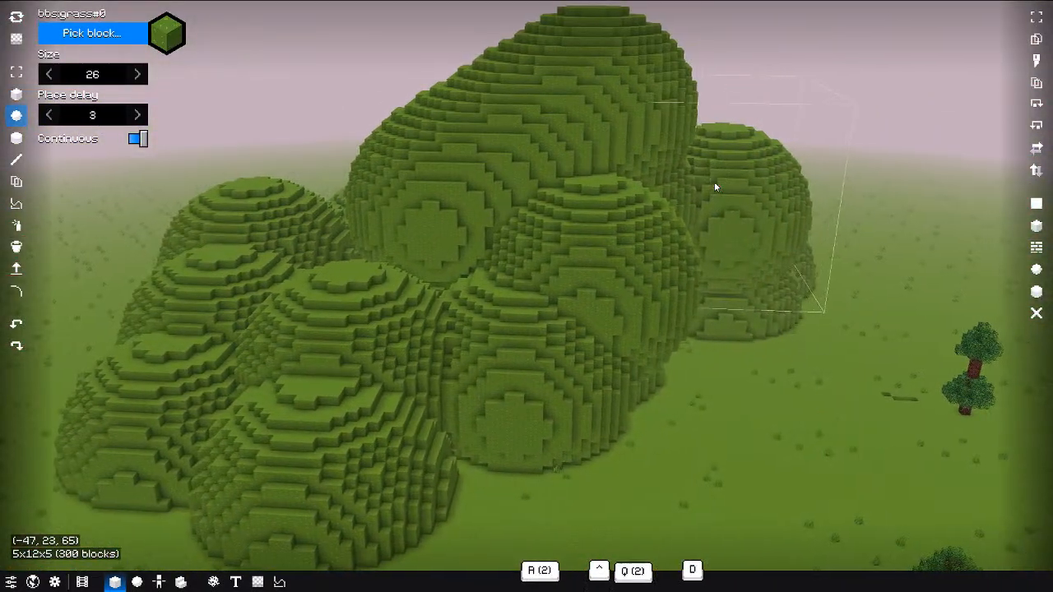
Step: Add grass spheres at the foot of the ridge to fill the gaps between the mounds
{"action": "key", "text": "d"}
{"action": "left_click", "coordinate": [628, 336]}
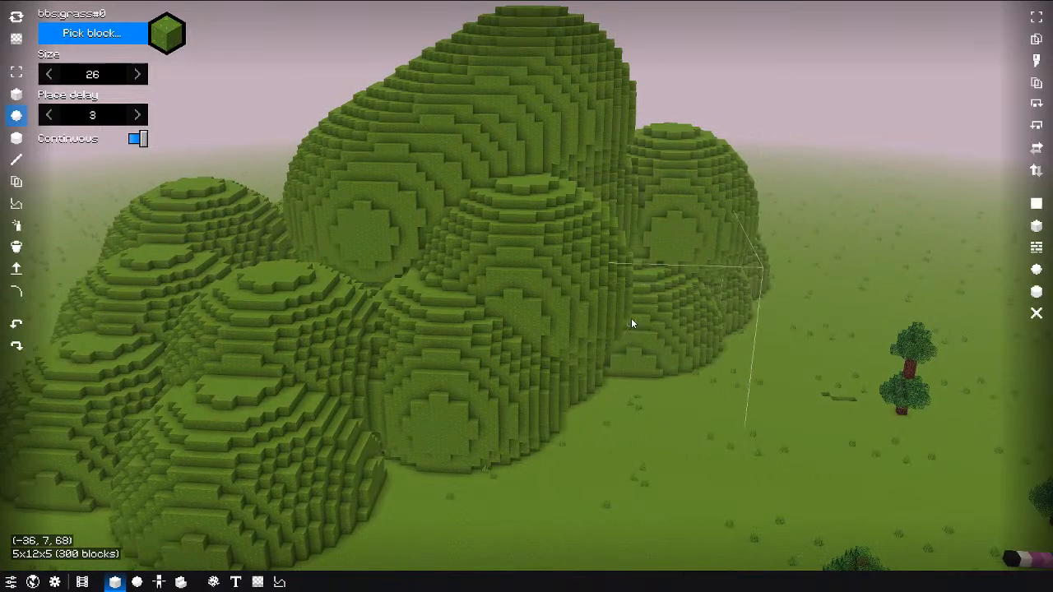
{"action": "key", "text": "a"}
{"action": "key", "text": "ctrl"}
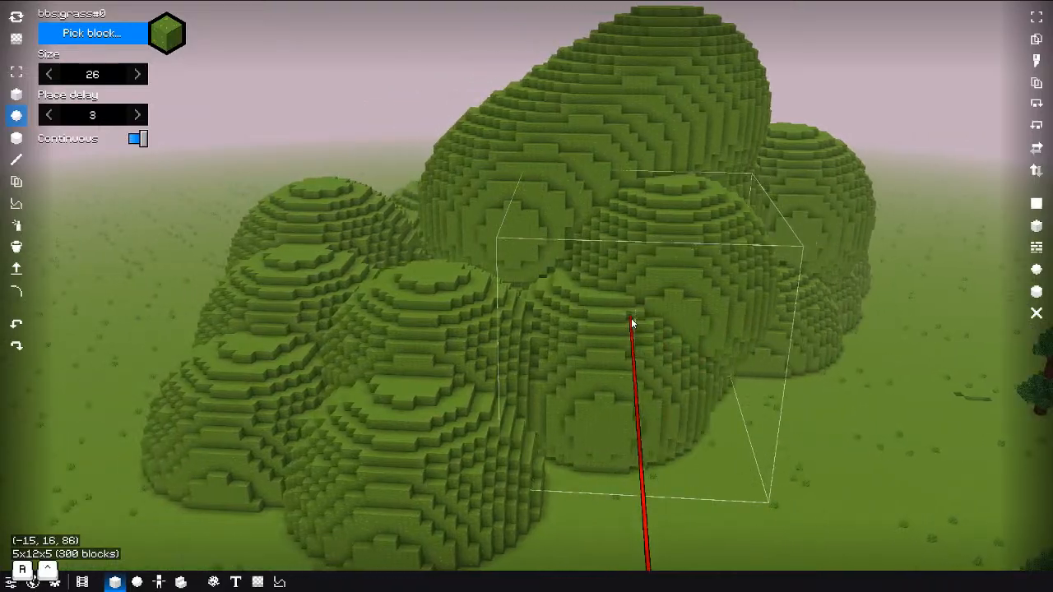
{"action": "middle_click_drag", "start_coordinate": [631, 318], "coordinate": [404, 346]}
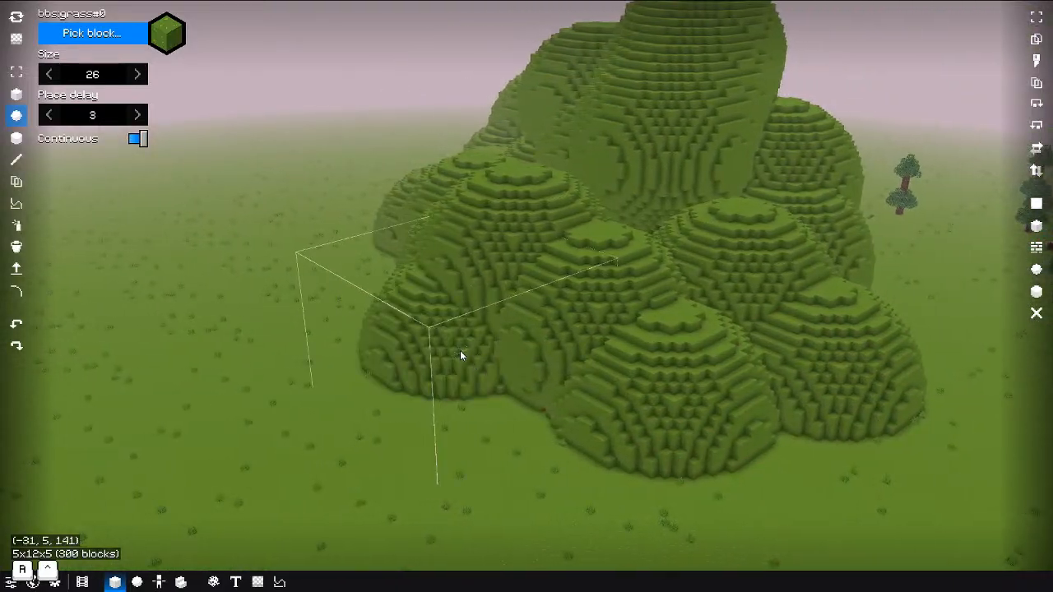
Step: Fill the dips on the hill cluster's outer edge and middle slope with more grass spheres
{"action": "key", "text": "a"}
{"action": "key", "text": "ctrl"}
{"action": "key", "text": "e"}
{"action": "middle_click_drag", "start_coordinate": [532, 338], "coordinate": [382, 369]}
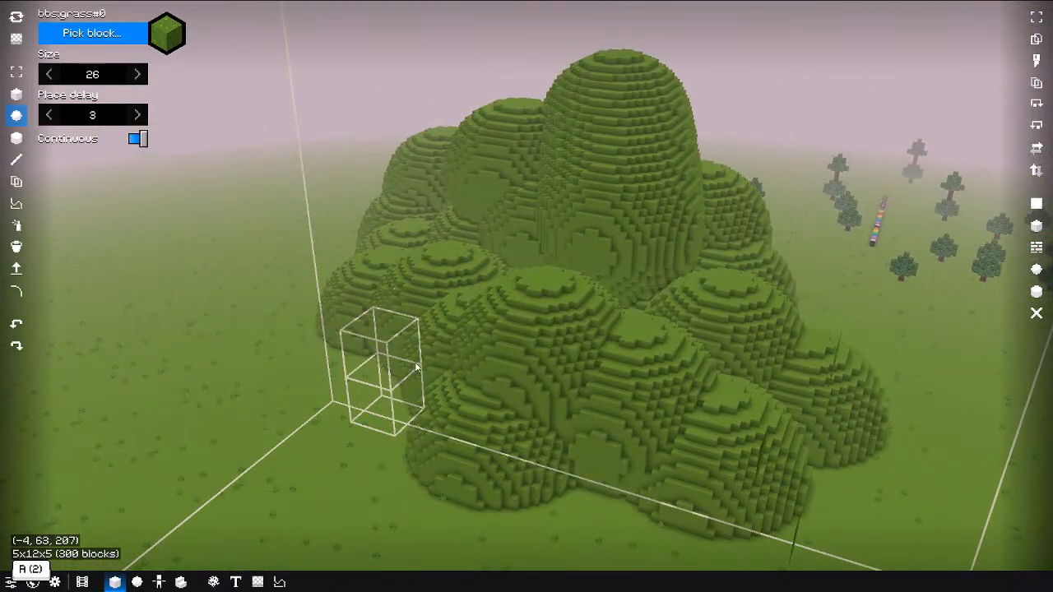
{"action": "key", "text": "ctrl+z"}
{"action": "key", "text": "w"}
{"action": "key", "text": "q"}
{"action": "right_click", "coordinate": [394, 350]}
{"action": "right_click", "coordinate": [525, 210]}
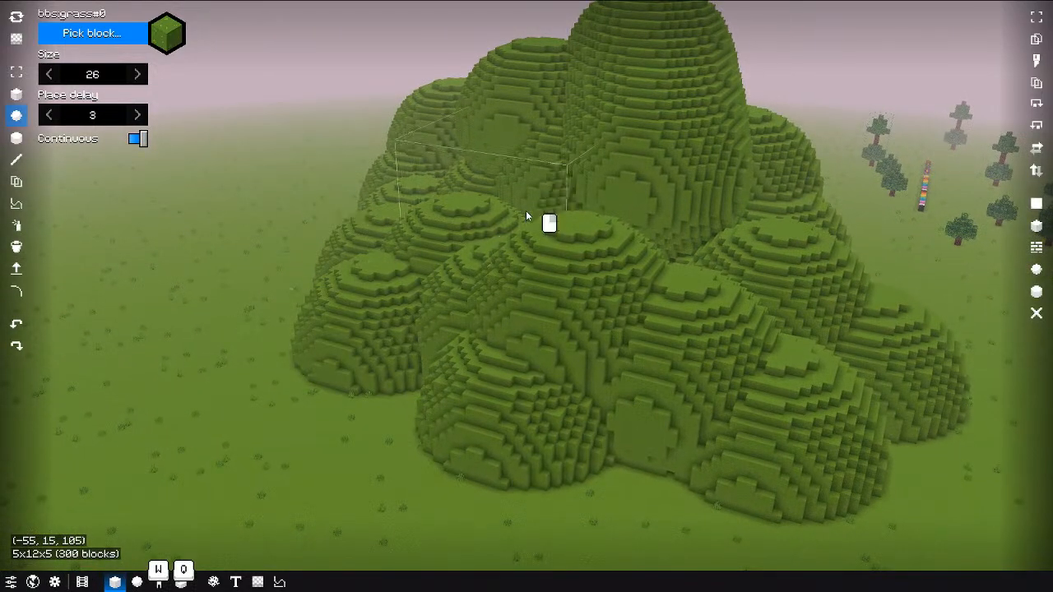
{"action": "right_click", "coordinate": [674, 244]}
Step: Add two grass spheres along the near foot of the hill cluster to widen its base
{"action": "key", "text": "s"}
{"action": "key", "text": "a"}
{"action": "key", "text": "s"}
{"action": "right_click", "coordinate": [659, 471]}
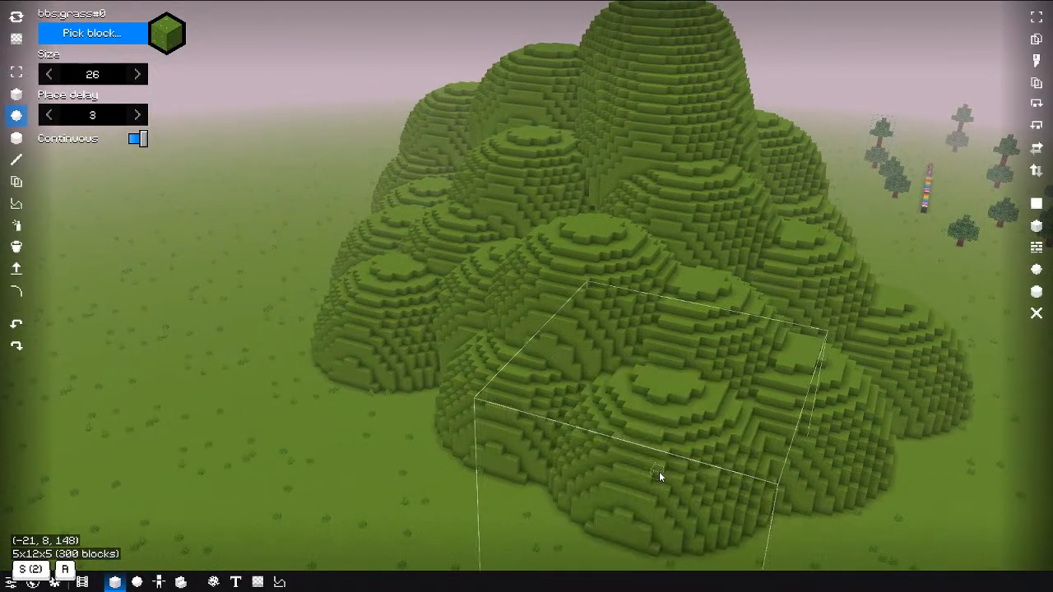
{"action": "right_click", "coordinate": [399, 407]}
{"action": "key", "text": "a"}
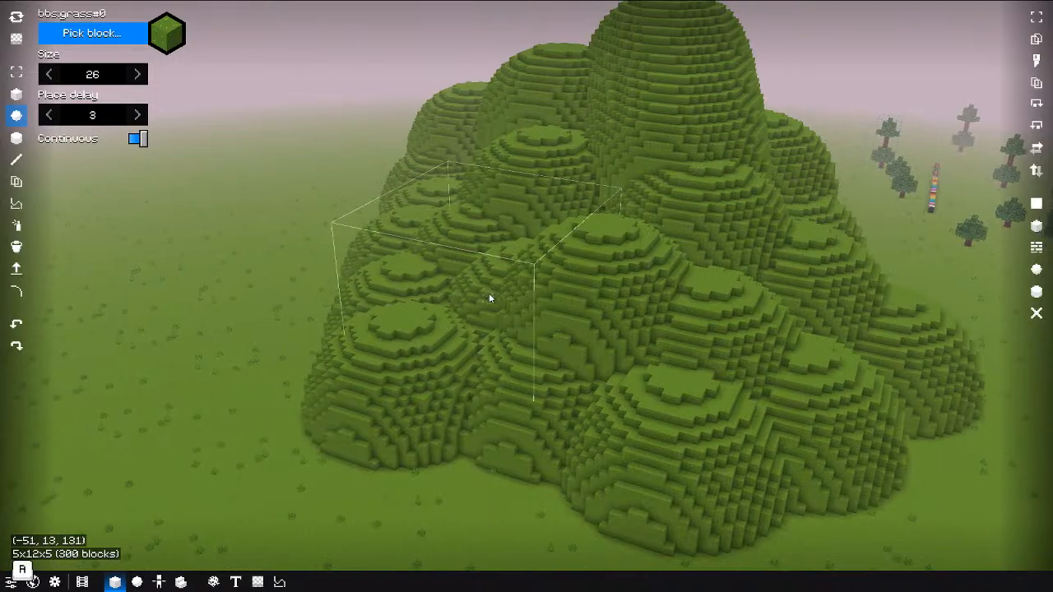
{"action": "middle_click_drag", "start_coordinate": [489, 293], "coordinate": [588, 288]}
{"action": "key", "text": "shift"}
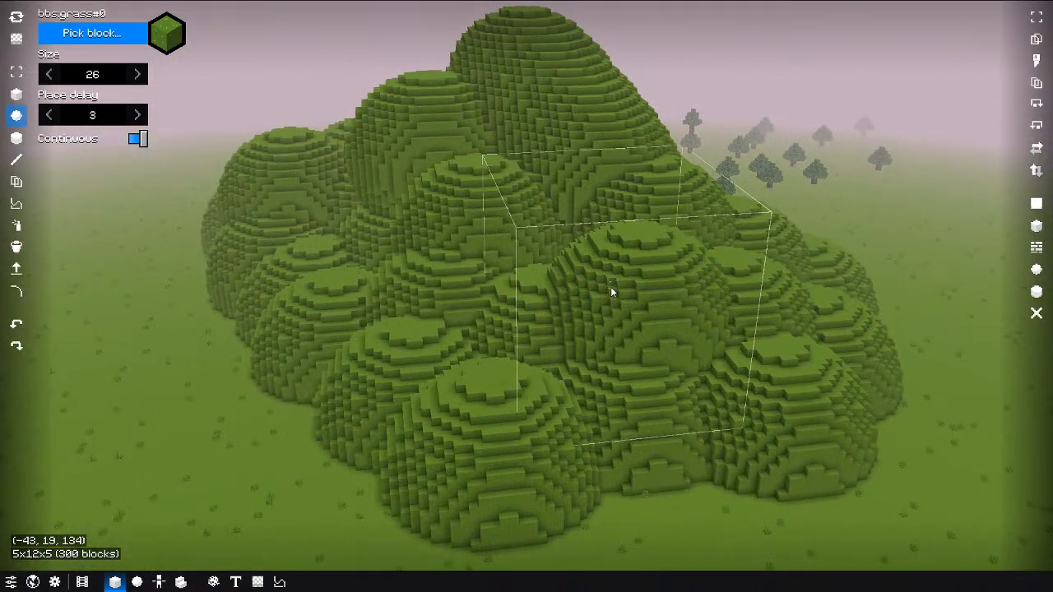
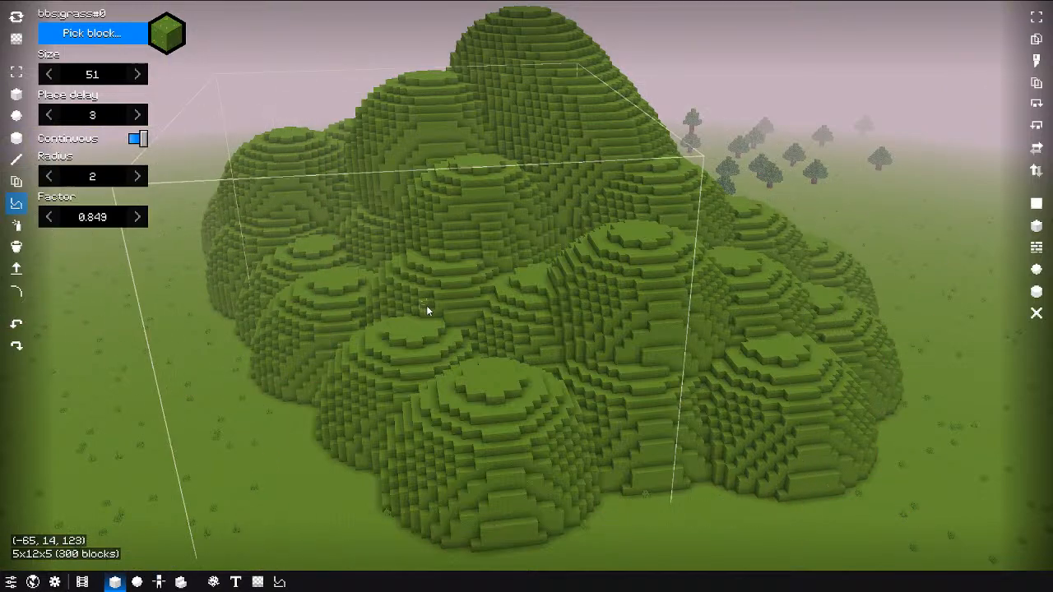
Step: Enlarge the smooth brush to size 58 and smooth the mounds on the near side of the hill cluster
{"action": "scroll", "coordinate": [522, 333], "scroll_direction": "up", "scroll_amount": 7, "text": "shift"}
{"action": "mouse_move", "coordinate": [522, 333]}
{"action": "left_mouse_down"}
{"action": "mouse_move", "coordinate": [628, 314]}
{"action": "mouse_move", "coordinate": [645, 296]}
{"action": "left_mouse_up"}
{"action": "key", "text": "e"}
{"action": "key", "text": "w"}
{"action": "key", "text": "a"}
{"action": "key", "text": "shift"}
{"action": "left_click_drag", "start_coordinate": [459, 303], "coordinate": [430, 307]}
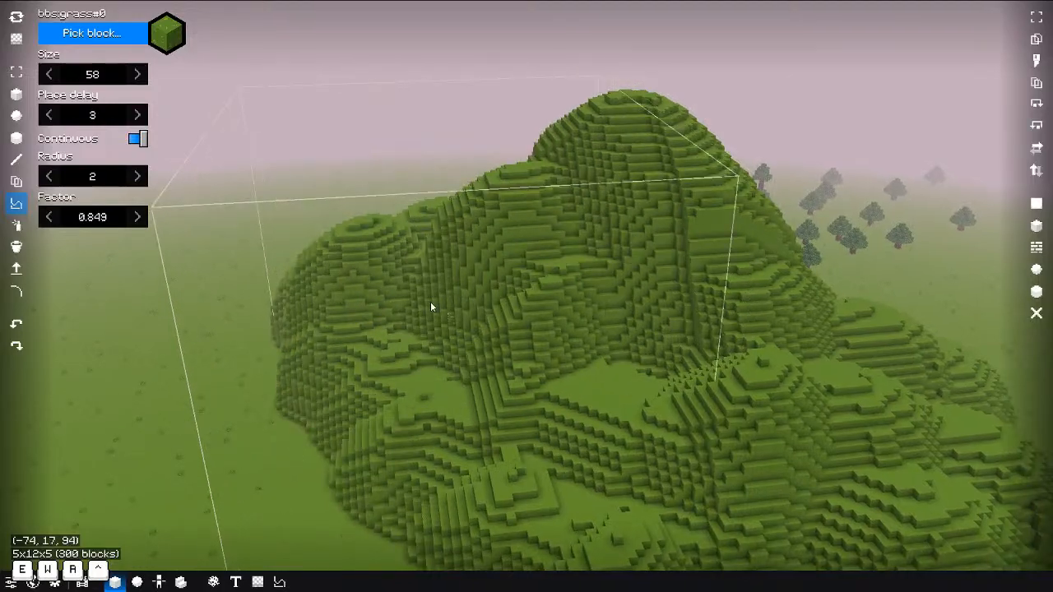
Step: Continue smoothing around the ridge and its outer slope with the size 58 brush
{"action": "left_click", "coordinate": [416, 279]}
{"action": "key", "text": "w"}
{"action": "key", "text": "a"}
{"action": "key", "text": "e"}
{"action": "key", "text": "shift"}
{"action": "left_click", "coordinate": [423, 354]}
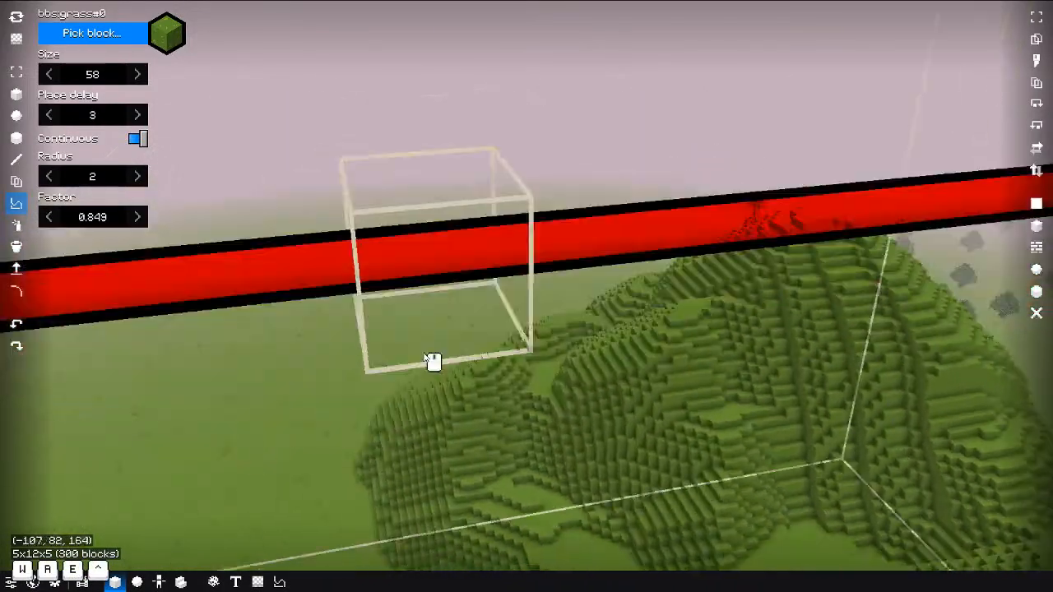
{"action": "mouse_move", "coordinate": [424, 354]}
{"action": "middle_mouse_down"}
{"action": "mouse_move", "coordinate": [526, 368]}
{"action": "mouse_move", "coordinate": [578, 394]}
{"action": "mouse_move", "coordinate": [528, 374]}
{"action": "mouse_move", "coordinate": [591, 335]}
{"action": "middle_mouse_up"}
{"action": "left_click", "coordinate": [529, 375]}
{"action": "key", "text": "a"}
{"action": "key", "text": "ctrl"}
{"action": "key", "text": "w"}
{"action": "key", "text": "e"}
{"action": "mouse_move", "coordinate": [591, 335]}
{"action": "left_mouse_down"}
{"action": "mouse_move", "coordinate": [673, 350]}
{"action": "mouse_move", "coordinate": [701, 314]}
{"action": "left_mouse_up"}
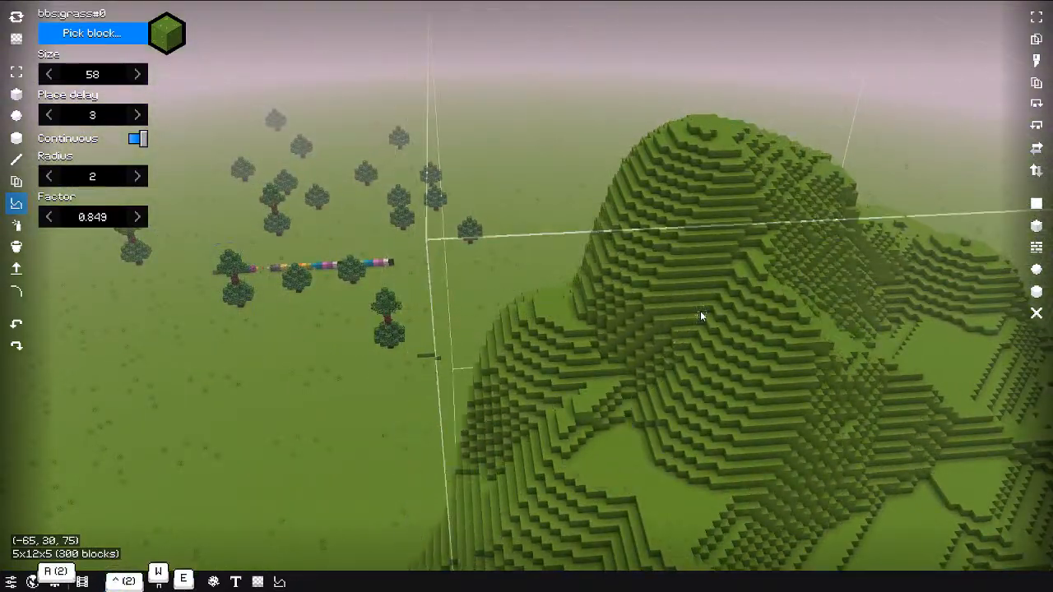
Step: Smooth the high peak and the steep flank behind it
{"action": "key", "text": "w"}
{"action": "key", "text": "e"}
{"action": "mouse_move", "coordinate": [810, 290]}
{"action": "middle_mouse_down"}
{"action": "mouse_move", "coordinate": [562, 326]}
{"action": "mouse_move", "coordinate": [606, 335]}
{"action": "middle_mouse_up"}
{"action": "key", "text": "a"}
{"action": "key", "text": "ctrl"}
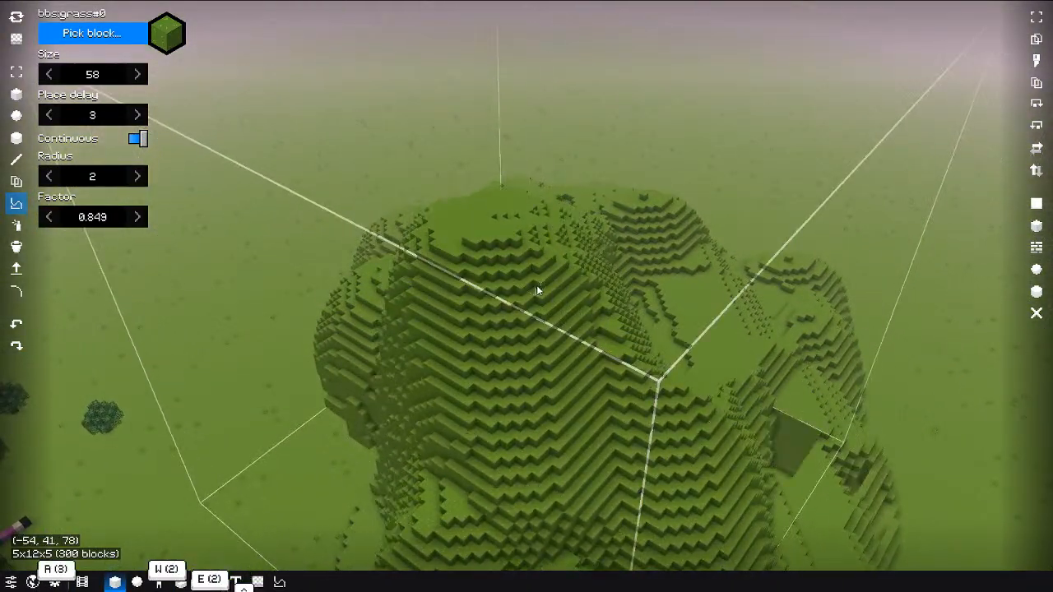
{"action": "key", "text": "q"}
{"action": "key", "text": "a"}
{"action": "key", "text": "w"}
{"action": "middle_click_drag", "start_coordinate": [488, 327], "coordinate": [583, 333]}
{"action": "key", "text": "ctrl"}
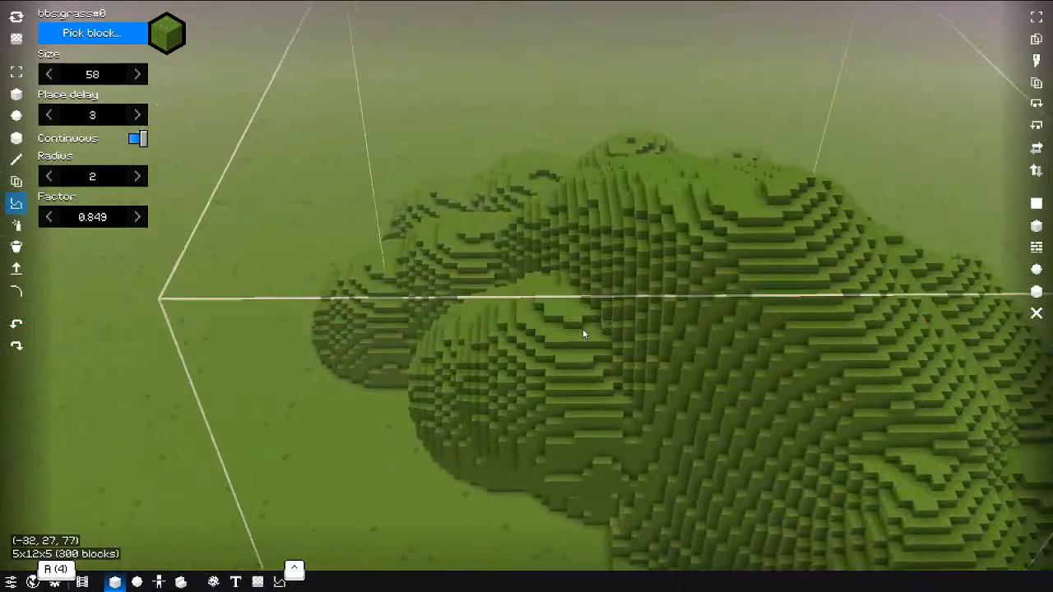
Step: Smooth the low mounds at the far end of the hill
{"action": "right_click_drag", "start_coordinate": [583, 333], "coordinate": [582, 316]}
{"action": "key", "text": "a"}
{"action": "key", "text": "ctrl"}
{"action": "key", "text": "w"}
{"action": "key", "text": "e"}
{"action": "key", "text": "e"}
{"action": "middle_click_drag", "start_coordinate": [514, 292], "coordinate": [601, 294]}
{"action": "right_click", "coordinate": [531, 341]}
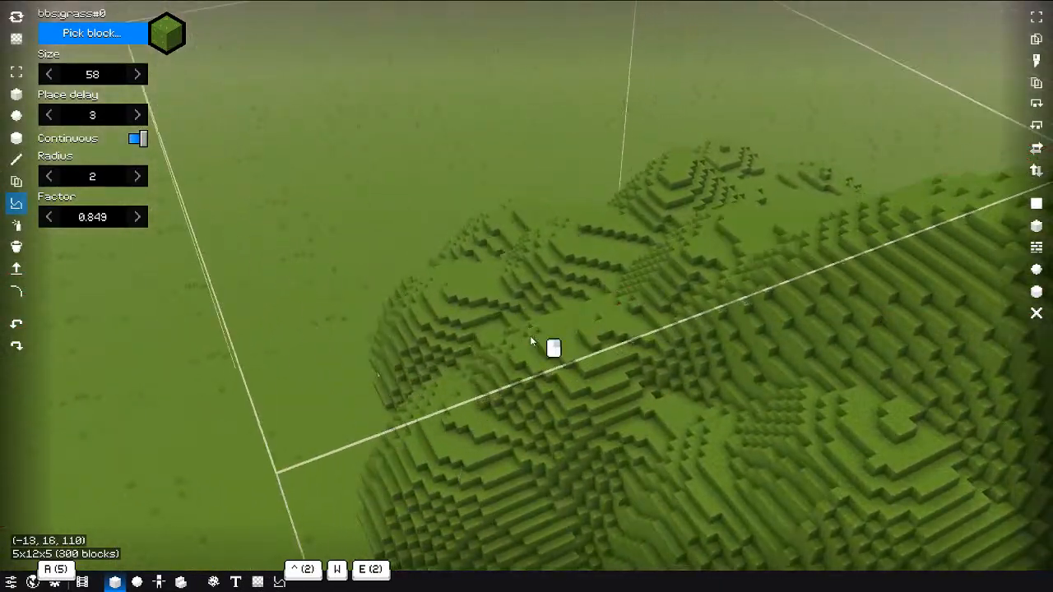
{"action": "right_click_drag", "start_coordinate": [530, 336], "coordinate": [529, 335]}
Step: Try a smoothing stroke with factor 2.499 on the low mounds, and set the radius to 1 and the factor to 0.8
{"action": "left_click_drag", "start_coordinate": [117, 217], "coordinate": [148, 219]}
{"action": "mouse_move", "coordinate": [603, 314]}
{"action": "right_mouse_down"}
{"action": "mouse_move", "coordinate": [578, 311]}
{"action": "mouse_move", "coordinate": [556, 257]}
{"action": "right_mouse_up"}
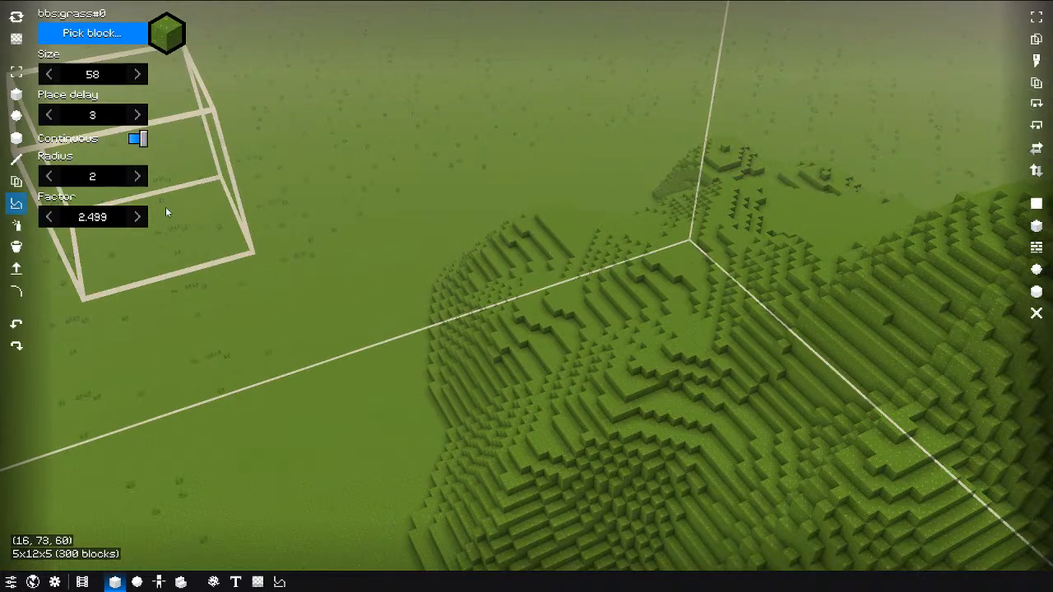
{"action": "left_click", "coordinate": [89, 213]}
{"action": "type", "text": "0.8"}
{"action": "key", "text": "Return"}
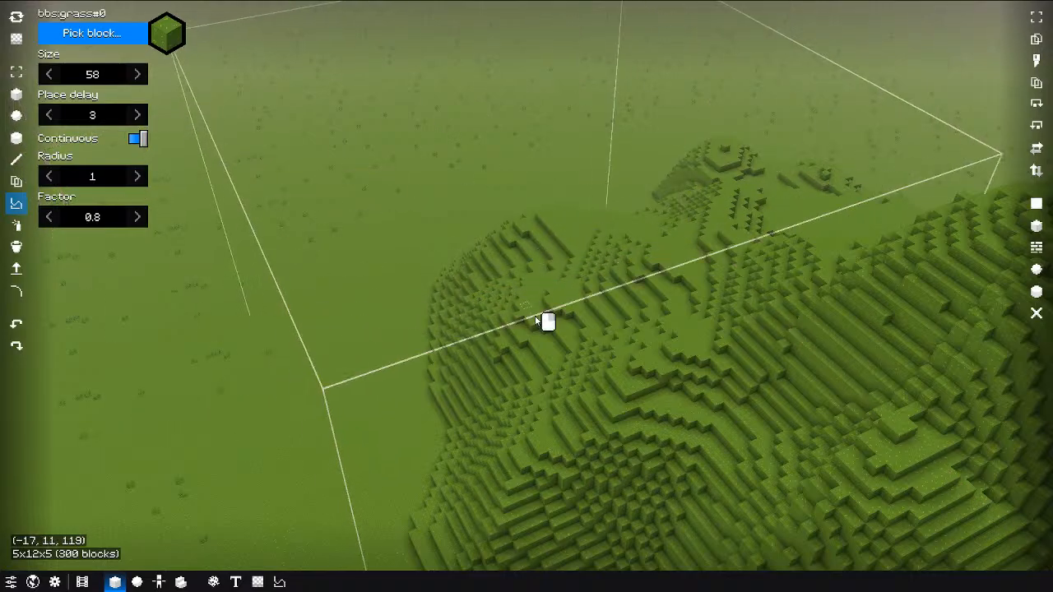
Step: Smooth the low mounds and the steep slope below the peak with radius 1 and factor 0.8
{"action": "right_click_drag", "start_coordinate": [536, 321], "coordinate": [576, 341]}
{"action": "key", "text": "a"}
{"action": "left_click_drag", "start_coordinate": [628, 367], "coordinate": [804, 344]}
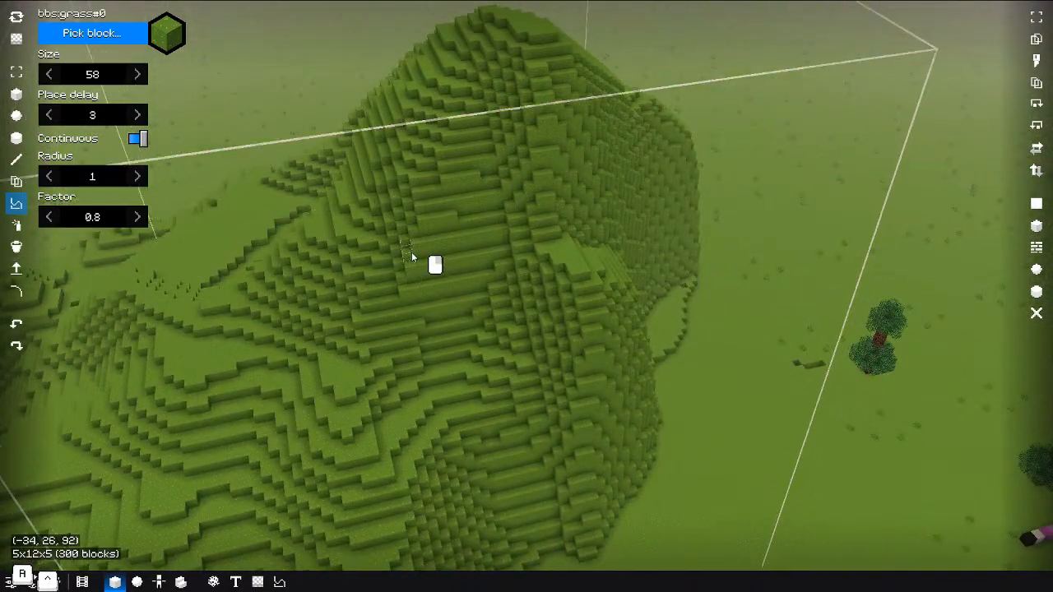
{"action": "key", "text": "a"}
{"action": "key", "text": "a"}
{"action": "key", "text": "w"}
{"action": "key", "text": "e"}
{"action": "key", "text": "q"}
{"action": "scroll", "coordinate": [381, 212], "scroll_direction": "up", "scroll_amount": 2}
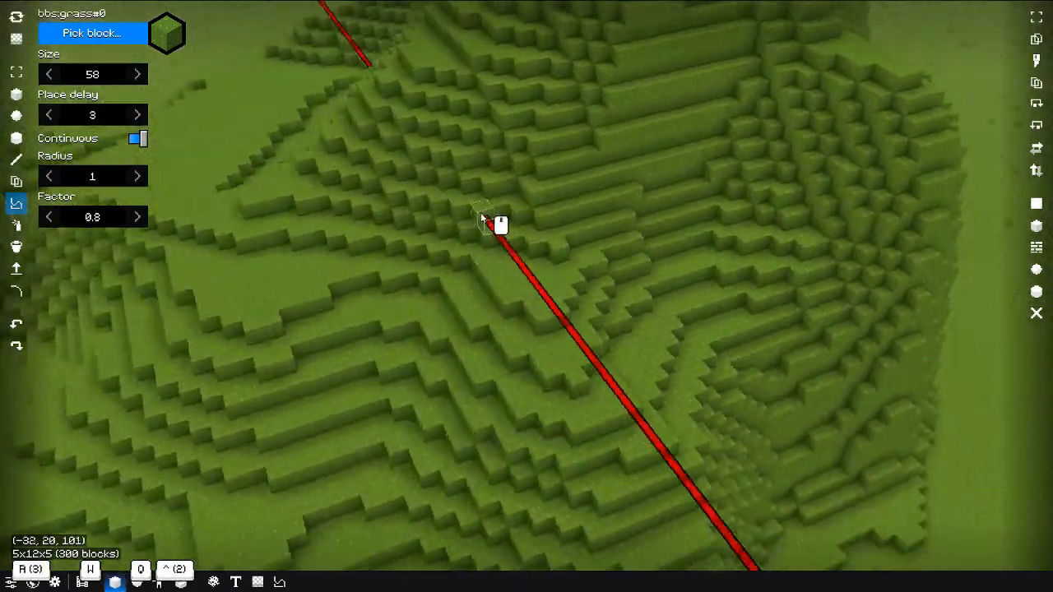
Step: Examine the smoothed hill's slopes, terraces and peak from its different sides
{"action": "middle_click_drag", "start_coordinate": [482, 217], "coordinate": [475, 272]}
{"action": "key", "text": "s"}
{"action": "key", "text": "ctrl+a"}
{"action": "key", "text": "ctrl+a"}
{"action": "key", "text": "e"}
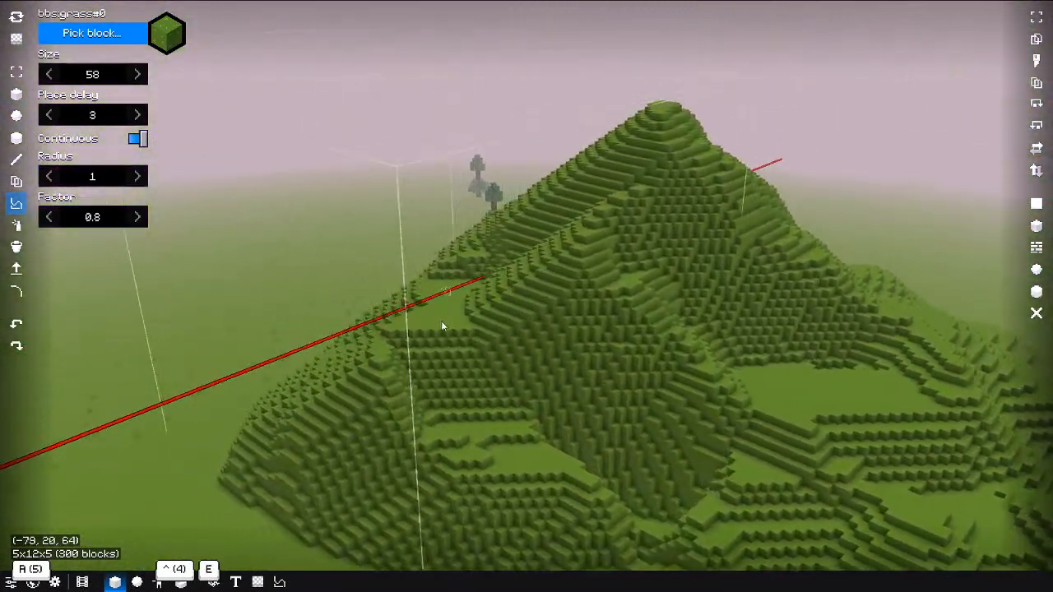
{"action": "middle_click_drag", "start_coordinate": [441, 321], "coordinate": [550, 372]}
{"action": "key", "text": "ctrl+a"}
{"action": "middle_click_drag", "start_coordinate": [415, 385], "coordinate": [429, 394]}
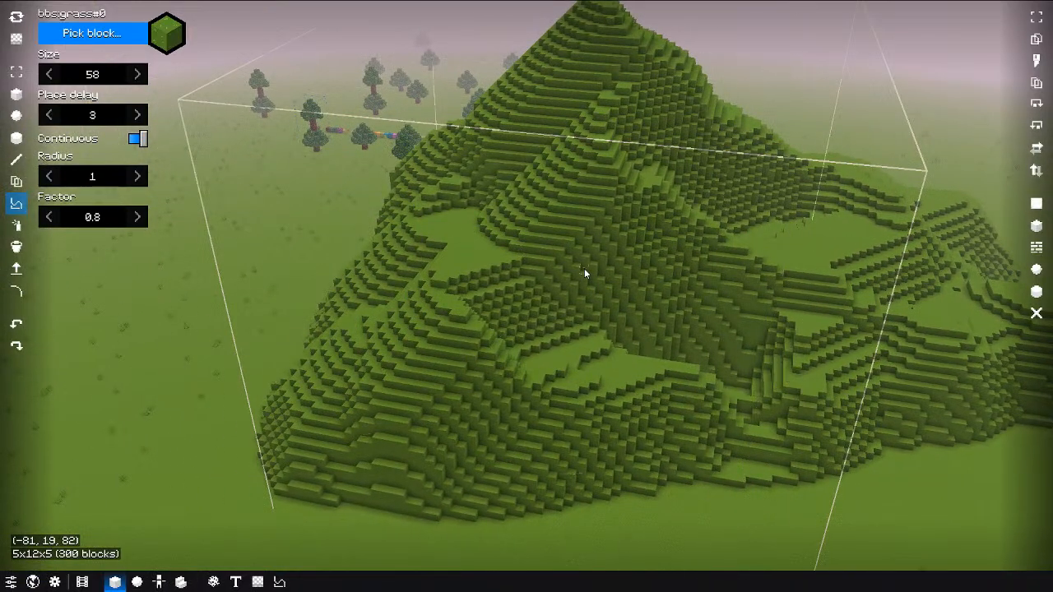
{"action": "key", "text": "a"}
{"action": "key", "text": "w"}
{"action": "key", "text": "ctrl+e"}
{"action": "mouse_move", "coordinate": [601, 265]}
{"action": "middle_mouse_down"}
{"action": "mouse_move", "coordinate": [536, 223]}
{"action": "mouse_move", "coordinate": [567, 258]}
{"action": "mouse_move", "coordinate": [638, 275]}
{"action": "mouse_move", "coordinate": [601, 190]}
{"action": "middle_mouse_up"}
{"action": "key", "text": "w"}
{"action": "key", "text": "q"}
{"action": "key", "text": "q"}
{"action": "key", "text": "q"}
{"action": "key", "text": "s"}
{"action": "middle_click_drag", "start_coordinate": [613, 297], "coordinate": [620, 223]}
{"action": "key", "text": "ctrl"}
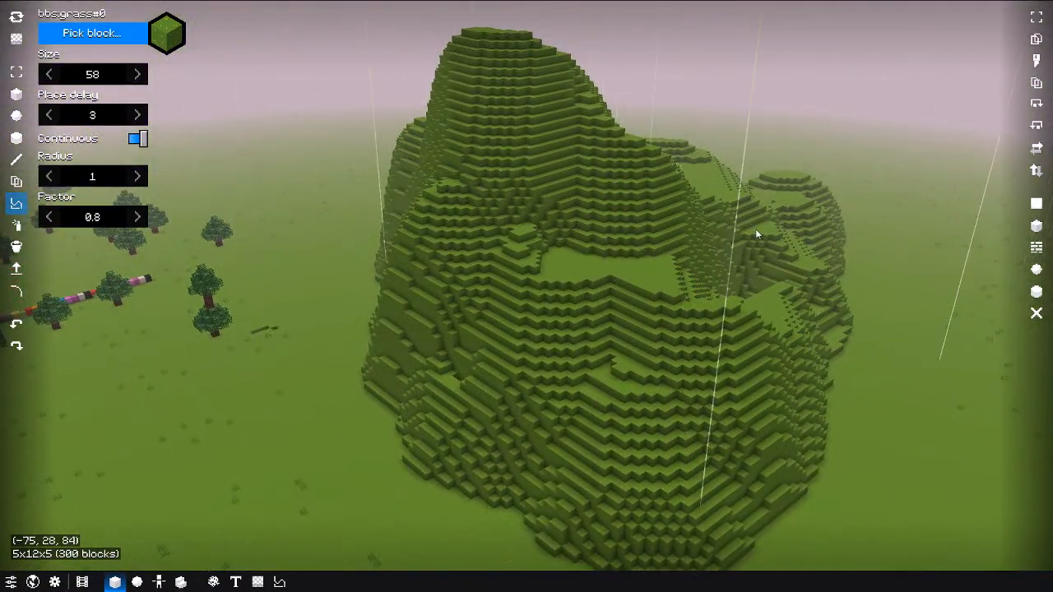
{"action": "key", "text": "e"}
{"action": "key", "text": "d"}
{"action": "key", "text": "q"}
{"action": "middle_click", "coordinate": [652, 260]}
{"action": "key", "text": "e"}
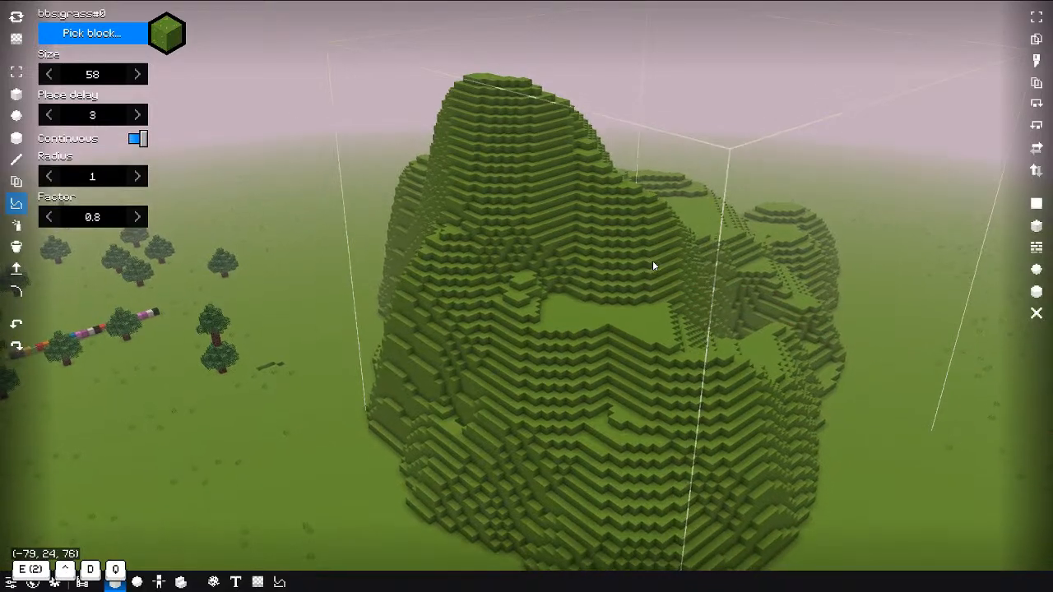
{"action": "key", "text": "d"}
{"action": "key", "text": "q"}
{"action": "middle_click_drag", "start_coordinate": [652, 260], "coordinate": [479, 241]}
{"action": "key", "text": "ctrl"}
{"action": "left_click", "coordinate": [564, 306]}
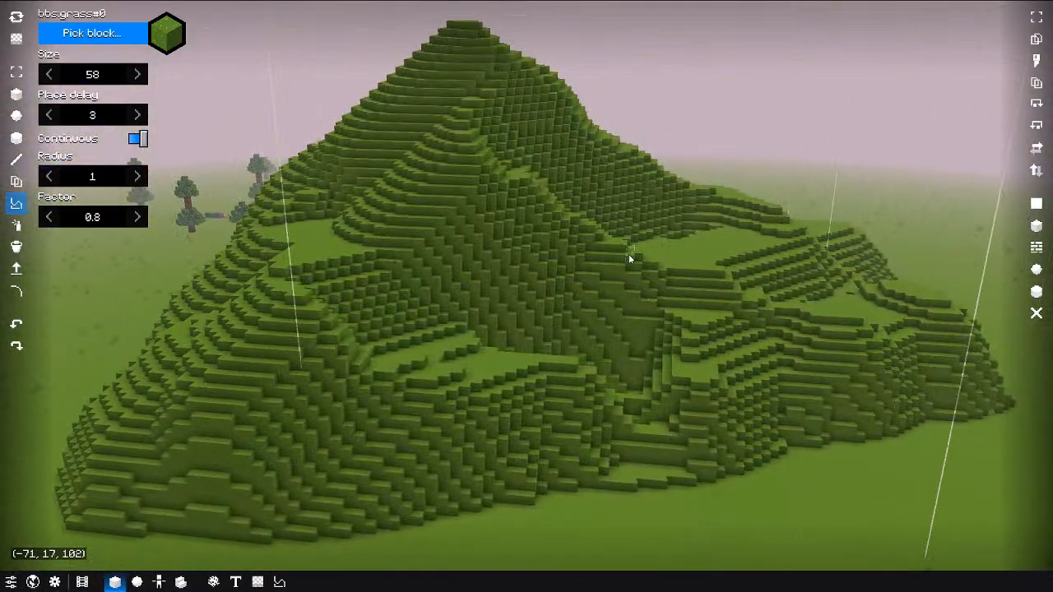
{"action": "key", "text": "e"}
{"action": "key", "text": "ctrl"}
{"action": "key", "text": "ctrl"}
{"action": "middle_click_drag", "start_coordinate": [628, 255], "coordinate": [511, 275]}
{"action": "key", "text": "d"}
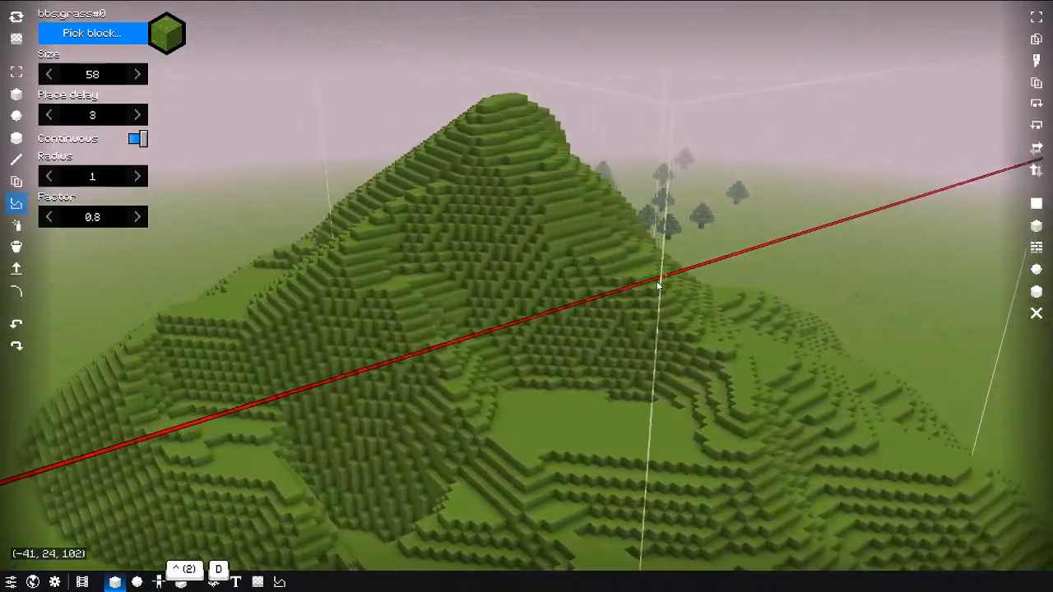
Step: Examine the overall shape of the finished hill from farther away
{"action": "middle_click_drag", "start_coordinate": [658, 285], "coordinate": [429, 275]}
{"action": "key", "text": "ctrl+s"}
{"action": "key", "text": "q"}
{"action": "key", "text": "w"}
{"action": "key", "text": "d"}
{"action": "key", "text": "s"}
{"action": "key", "text": "ctrl"}
{"action": "key", "text": "d"}
{"action": "key", "text": "e"}
{"action": "key", "text": "w"}
{"action": "key", "text": "w"}
{"action": "key", "text": "q"}
{"action": "key", "text": "ctrl"}
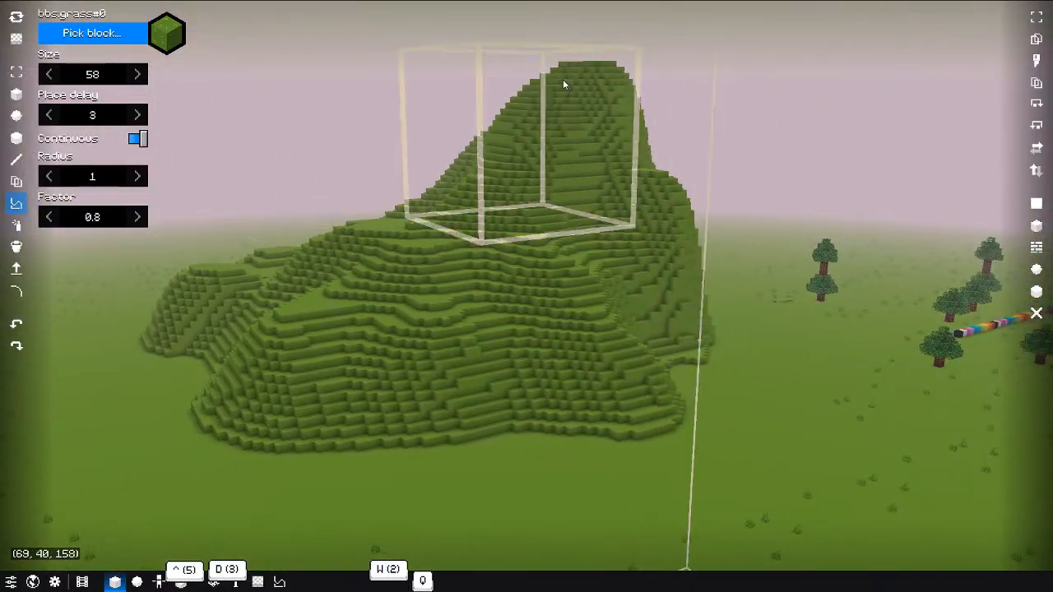
{"action": "key", "text": "d"}
{"action": "middle_click_drag", "start_coordinate": [520, 206], "coordinate": [356, 211]}
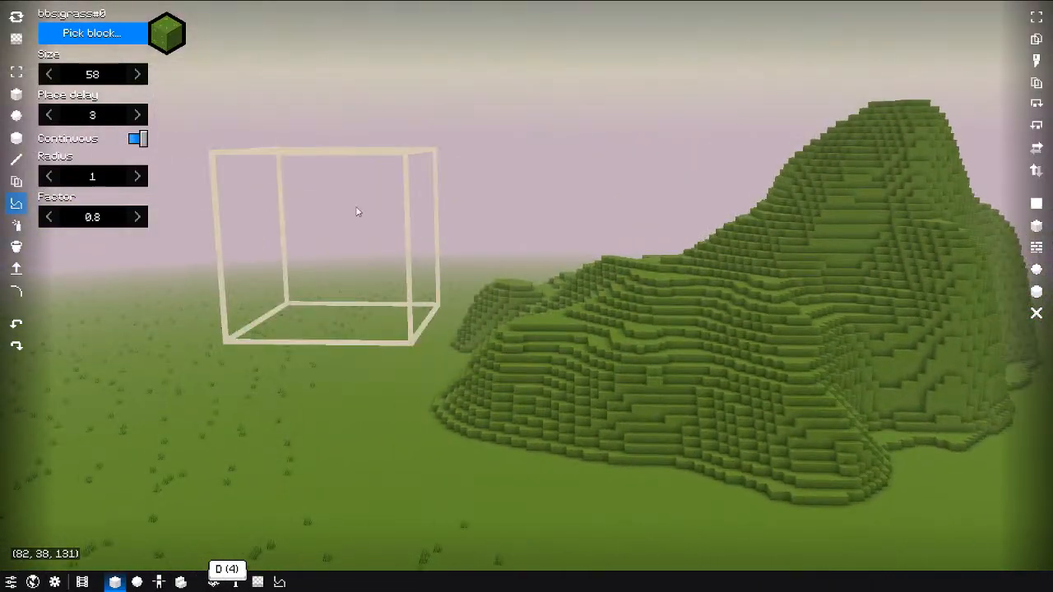
{"action": "key", "text": "d"}
{"action": "middle_click_drag", "start_coordinate": [656, 199], "coordinate": [631, 209]}
{"action": "key", "text": "w"}
{"action": "key", "text": "a"}
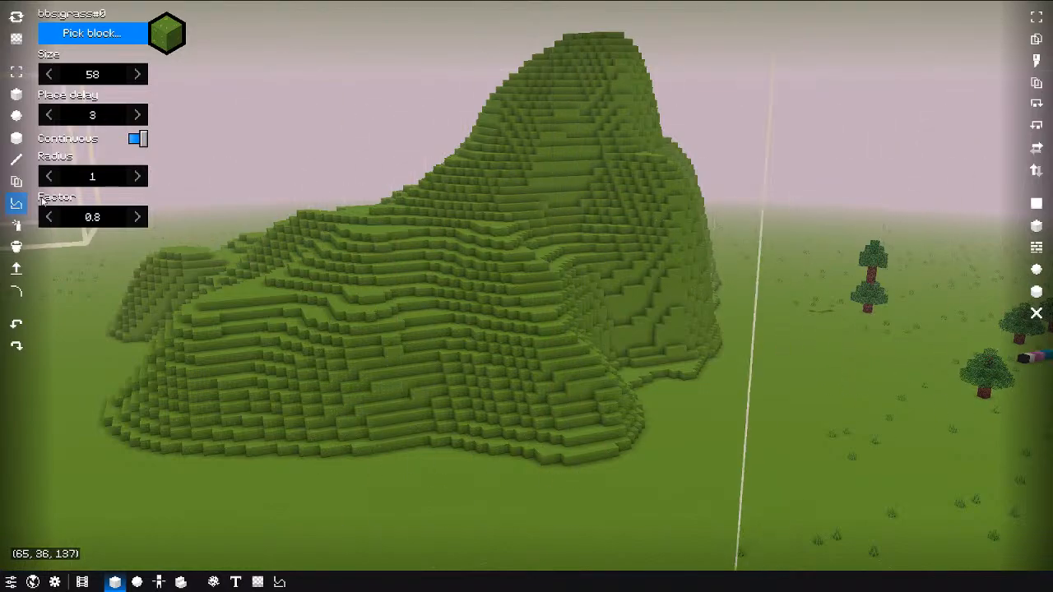
Step: Set up the spray brush with the foliage_grass#1 block, size 60 and a chance of 0.5
{"action": "left_click", "coordinate": [107, 51]}
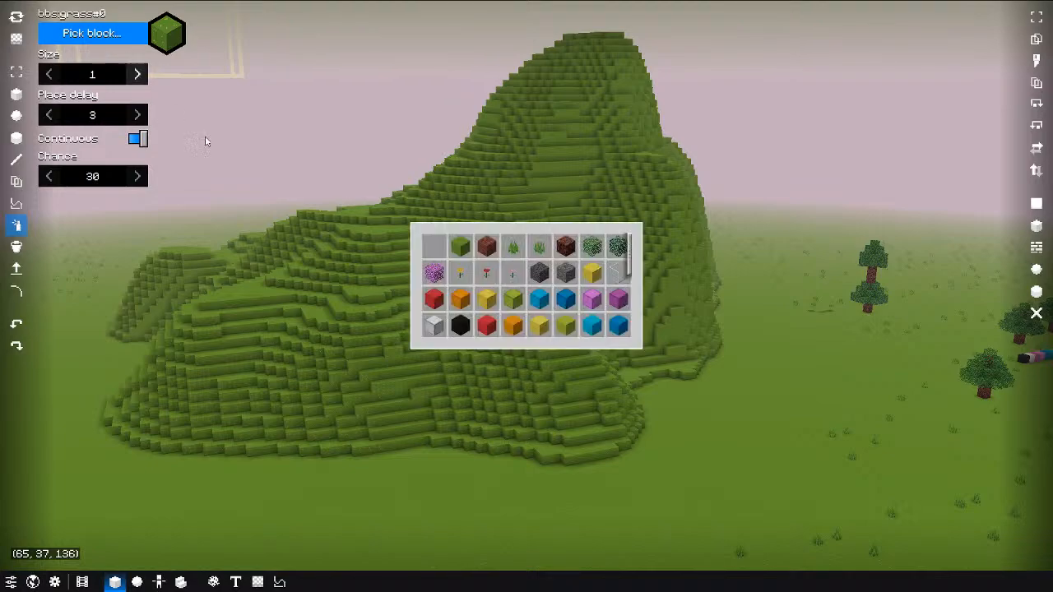
{"action": "left_click", "coordinate": [530, 255]}
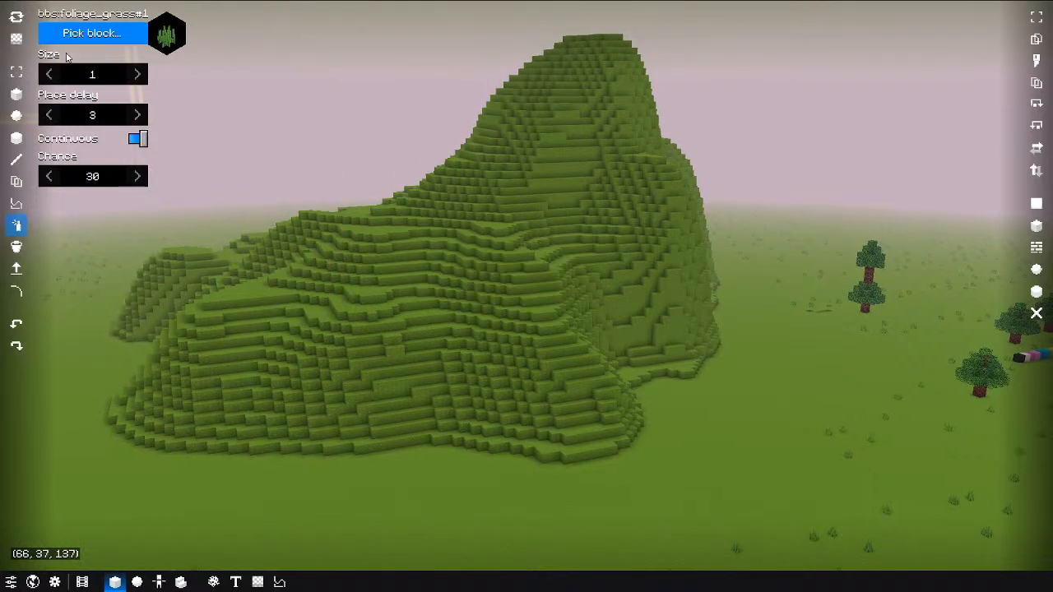
{"action": "scroll", "coordinate": [370, 273], "scroll_direction": "up", "scroll_amount": 14, "text": "shift"}
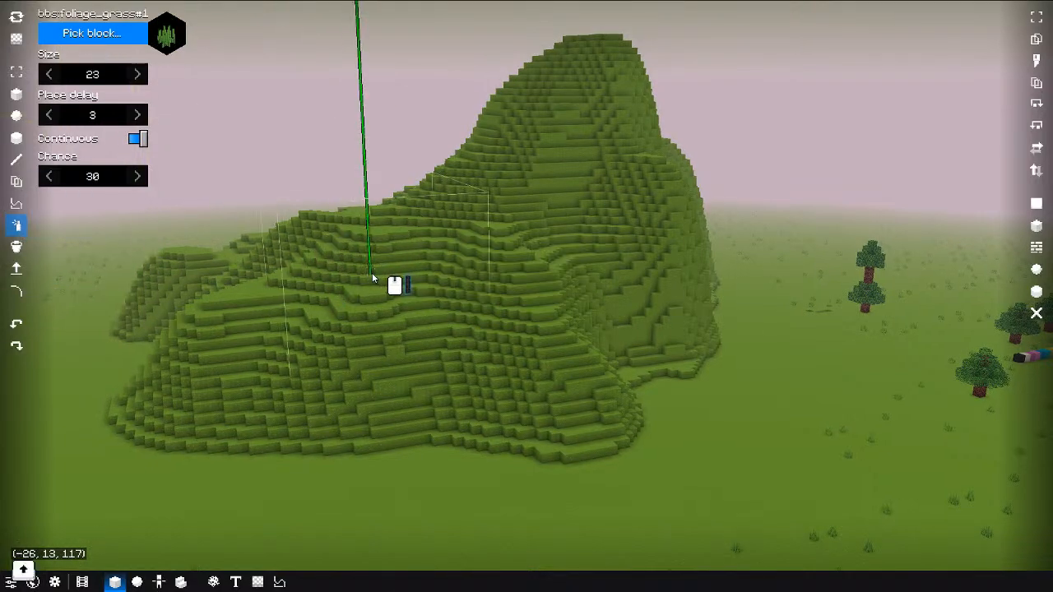
{"action": "scroll", "coordinate": [374, 273], "scroll_direction": "up", "scroll_amount": 11, "text": "shift"}
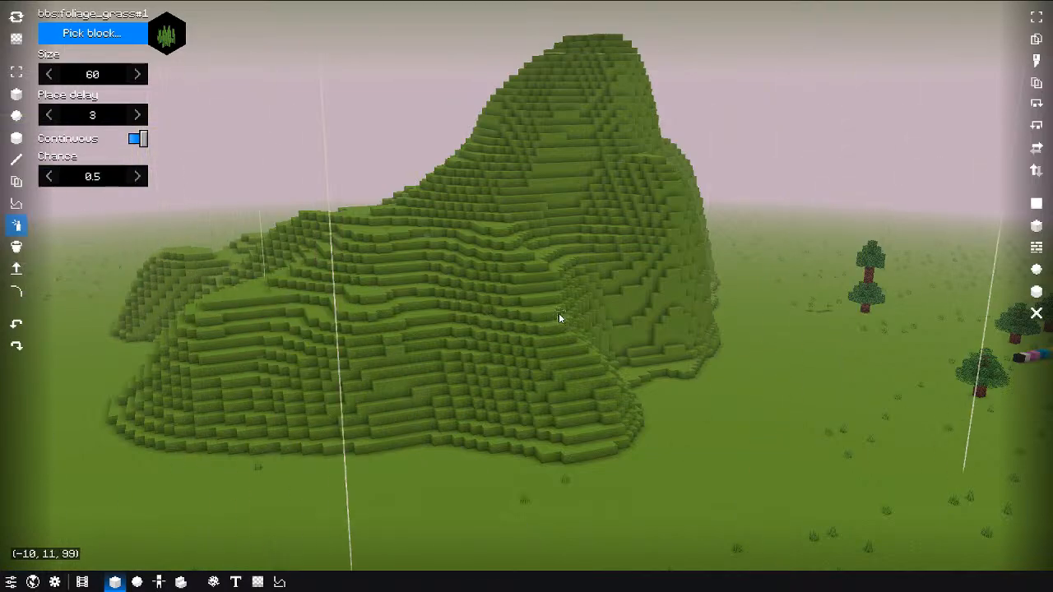
Step: Spray sparse foliage grass over the low front slope of the hill and the ground around it
{"action": "left_click_drag", "start_coordinate": [559, 313], "coordinate": [456, 269]}
{"action": "middle_click_drag", "start_coordinate": [415, 278], "coordinate": [287, 313]}
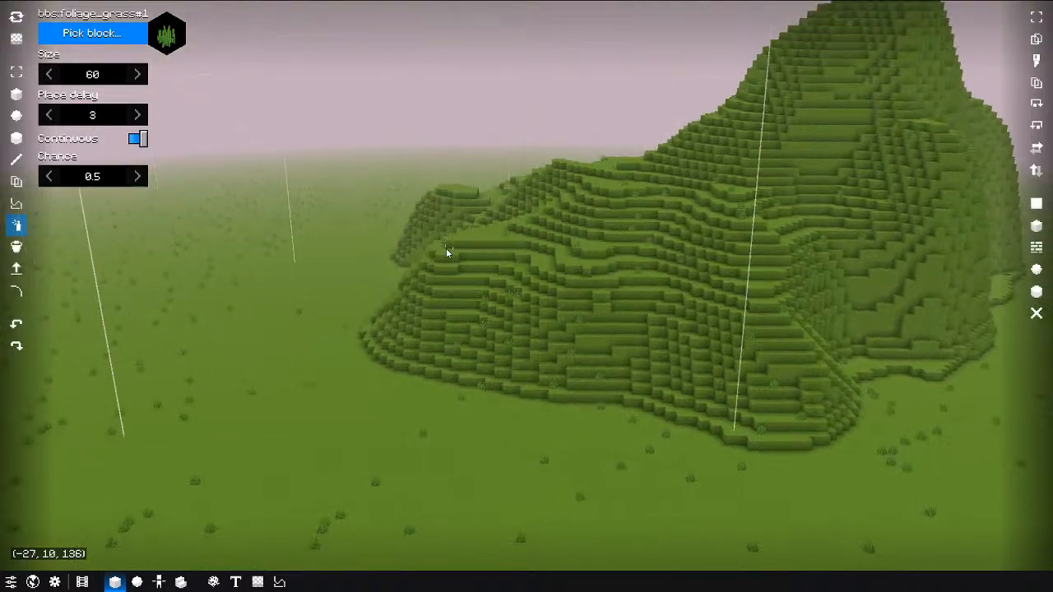
{"action": "key", "text": "a"}
{"action": "key", "text": "w"}
{"action": "key", "text": "e"}
{"action": "mouse_move", "coordinate": [392, 253]}
{"action": "middle_mouse_down"}
{"action": "mouse_move", "coordinate": [648, 307]}
{"action": "mouse_move", "coordinate": [472, 348]}
{"action": "mouse_move", "coordinate": [536, 307]}
{"action": "mouse_move", "coordinate": [483, 314]}
{"action": "middle_mouse_up"}
{"action": "right_click", "coordinate": [473, 349]}
{"action": "key", "text": "ctrl+a"}
{"action": "key", "text": "w"}
{"action": "key", "text": "e"}
Step: Spray foliage grass over the remaining slopes, terraces and peak around the hill
{"action": "right_click", "coordinate": [484, 314]}
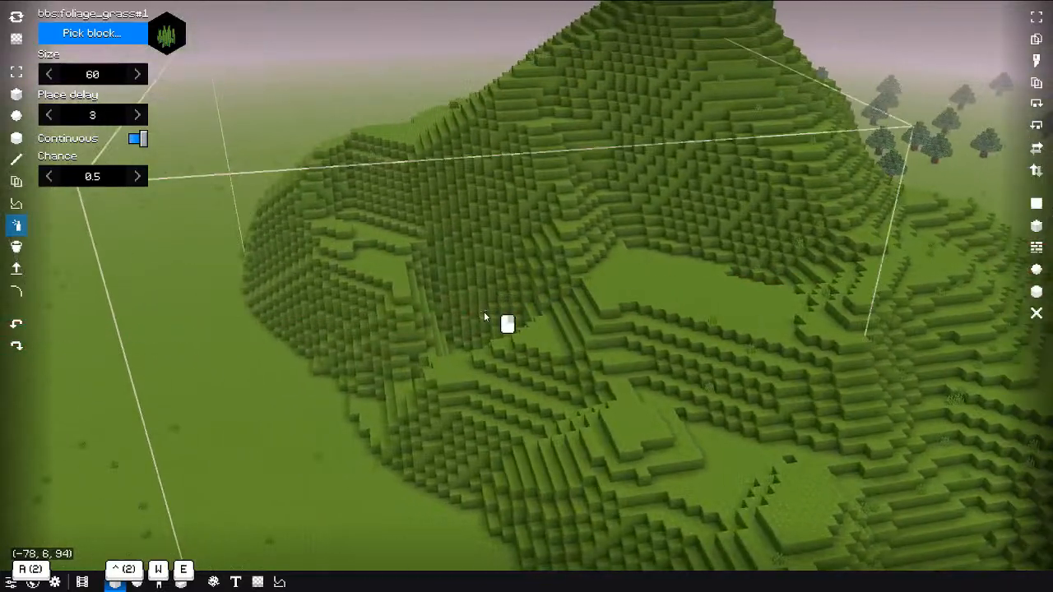
{"action": "key", "text": "ctrl+a"}
{"action": "key", "text": "w"}
{"action": "key", "text": "e"}
{"action": "mouse_move", "coordinate": [484, 316]}
{"action": "right_mouse_down"}
{"action": "mouse_move", "coordinate": [387, 256]}
{"action": "mouse_move", "coordinate": [431, 306]}
{"action": "mouse_move", "coordinate": [407, 354]}
{"action": "right_mouse_up"}
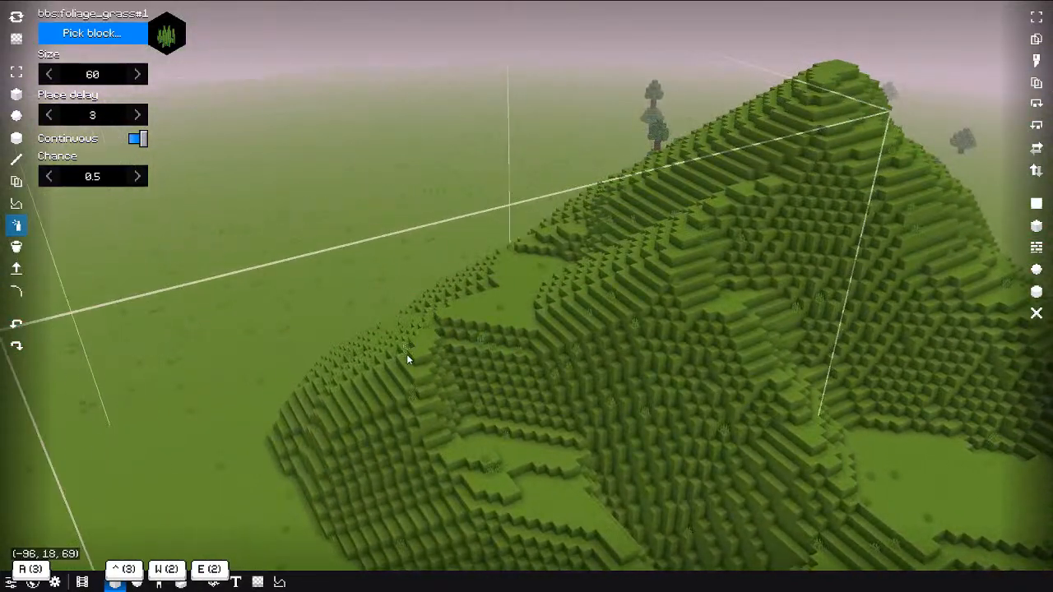
{"action": "key", "text": "ctrl+a"}
{"action": "key", "text": "w"}
{"action": "key", "text": "e"}
{"action": "mouse_move", "coordinate": [406, 354]}
{"action": "middle_mouse_down"}
{"action": "mouse_move", "coordinate": [475, 328]}
{"action": "mouse_move", "coordinate": [545, 344]}
{"action": "mouse_move", "coordinate": [694, 334]}
{"action": "middle_mouse_up"}
{"action": "right_click_drag", "start_coordinate": [694, 334], "coordinate": [507, 330]}
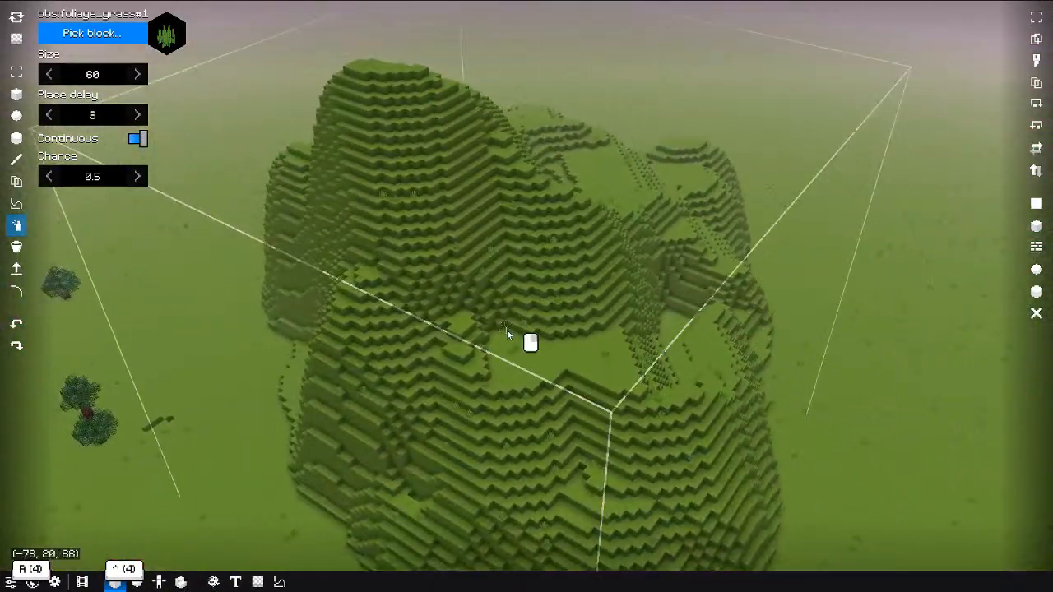
{"action": "key", "text": "s"}
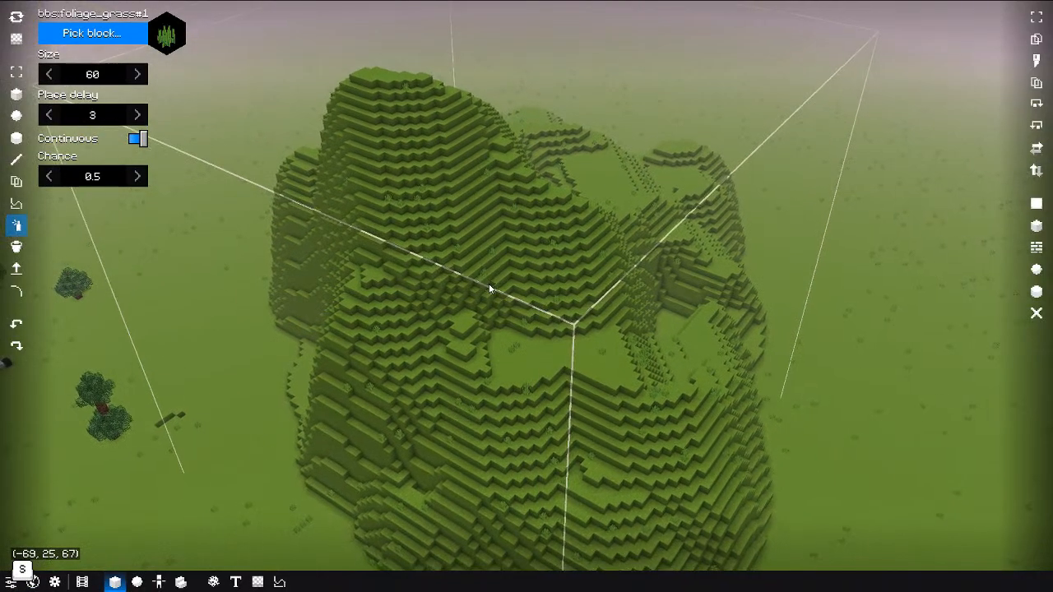
Step: Inspect the sprayed foliage grass up close on the hill's terraces
{"action": "key", "text": "ctrl+q"}
{"action": "middle_click_drag", "start_coordinate": [491, 280], "coordinate": [461, 190]}
{"action": "key", "text": "w"}
{"action": "key", "text": "e"}
{"action": "key", "text": "w"}
{"action": "key", "text": "e"}
{"action": "key", "text": "e"}
{"action": "key", "text": "w"}
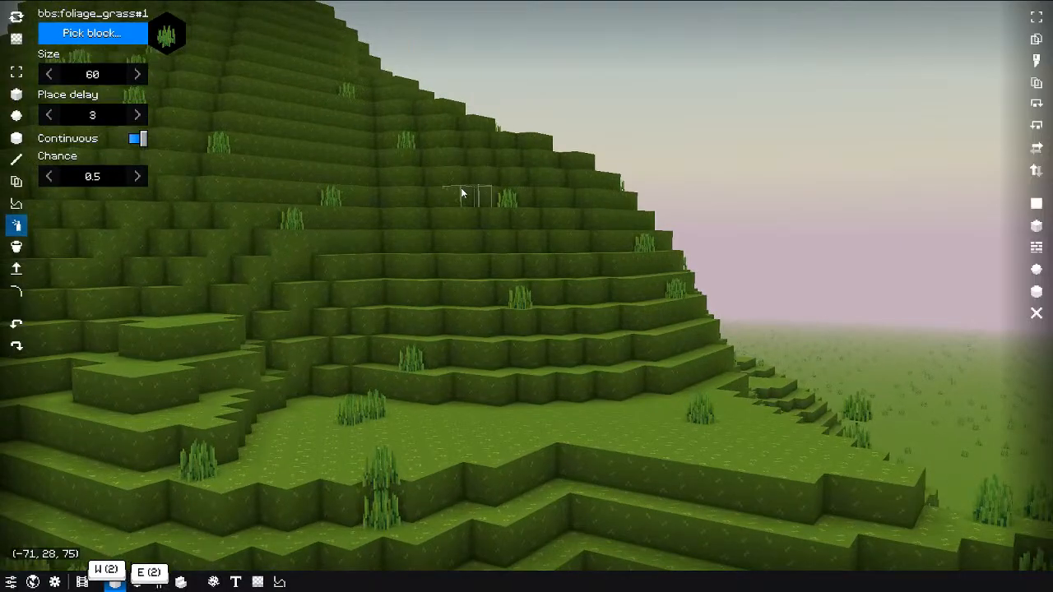
Step: Inspect the sprayed foliage grass on the hill's steep flanks and the ledges beside them
{"action": "key", "text": "d"}
{"action": "key", "text": "q"}
{"action": "key", "text": "w"}
{"action": "key", "text": "d"}
{"action": "middle_click_drag", "start_coordinate": [608, 329], "coordinate": [357, 347]}
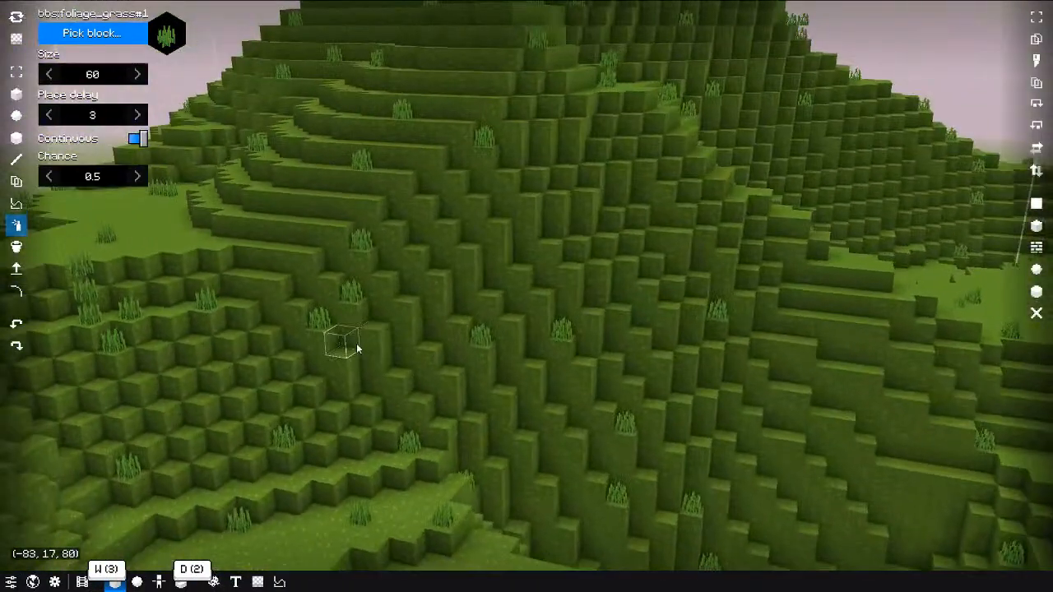
{"action": "key", "text": "a"}
{"action": "key", "text": "s"}
{"action": "scroll", "coordinate": [360, 347], "scroll_direction": "down", "scroll_amount": 1}
{"action": "key", "text": "s"}
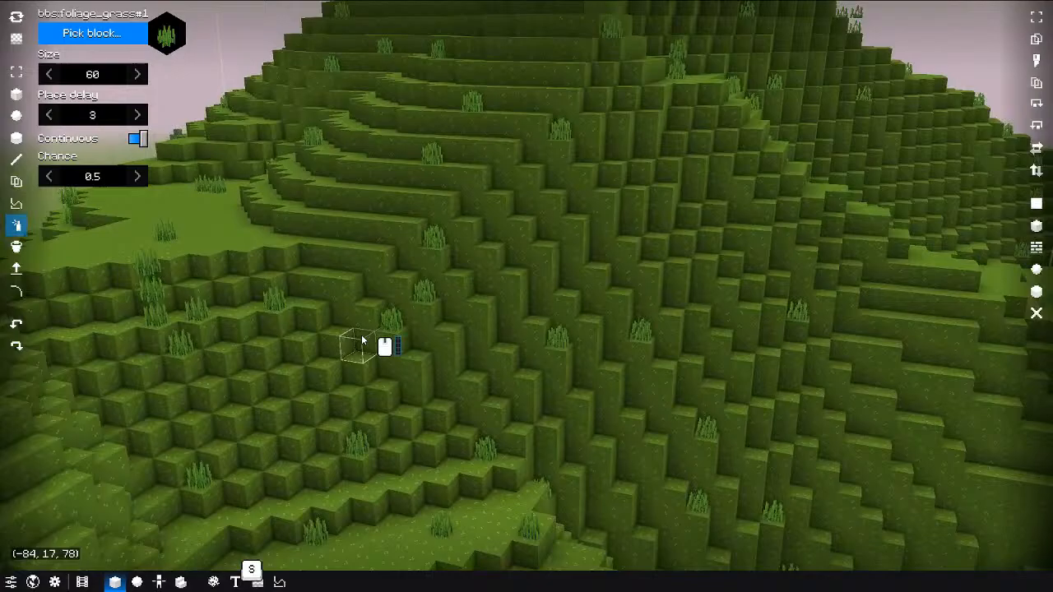
{"action": "key", "text": "a"}
{"action": "key", "text": "w"}
{"action": "mouse_move", "coordinate": [362, 340]}
{"action": "middle_mouse_down"}
{"action": "mouse_move", "coordinate": [267, 327]}
{"action": "mouse_move", "coordinate": [466, 319]}
{"action": "mouse_move", "coordinate": [558, 329]}
{"action": "middle_mouse_up"}
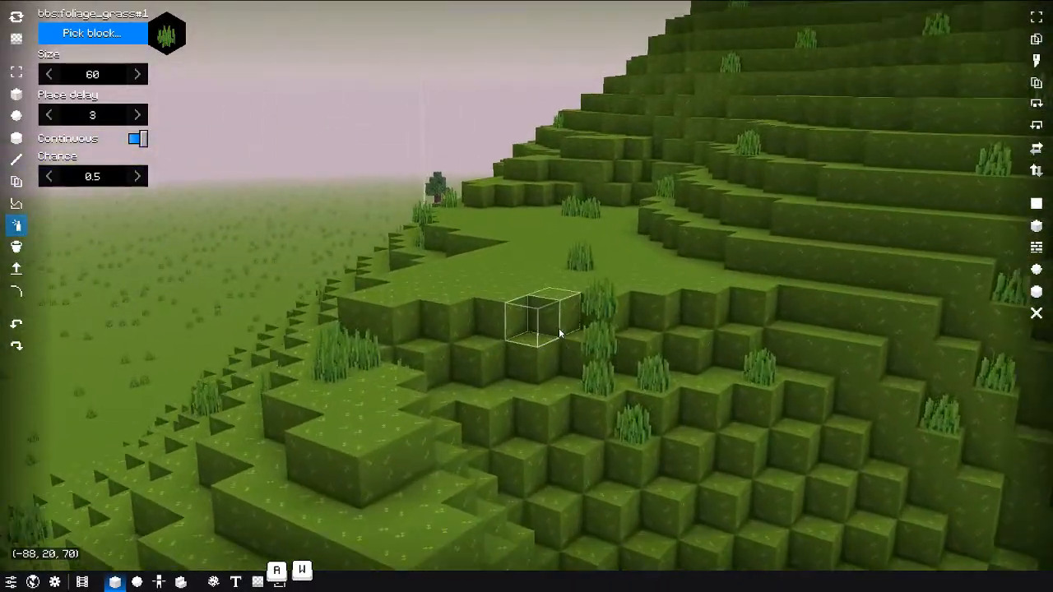
Step: Switch to the cube brush and set its place delay to 3
{"action": "key", "text": "2"}
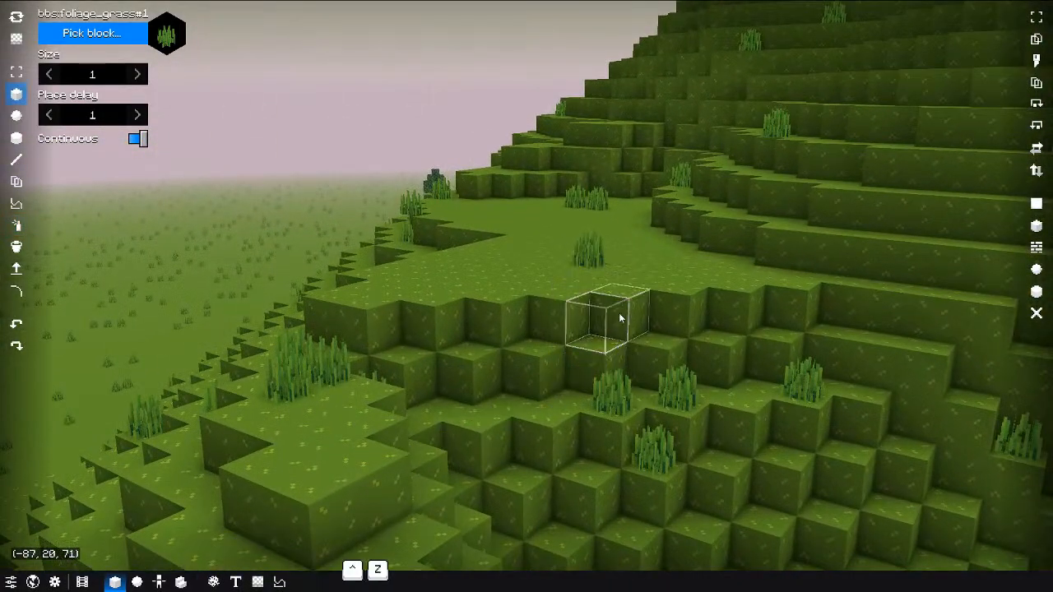
{"action": "middle_click_drag", "start_coordinate": [619, 313], "coordinate": [683, 331]}
{"action": "key", "text": "d"}
{"action": "double_click", "coordinate": [137, 114]}
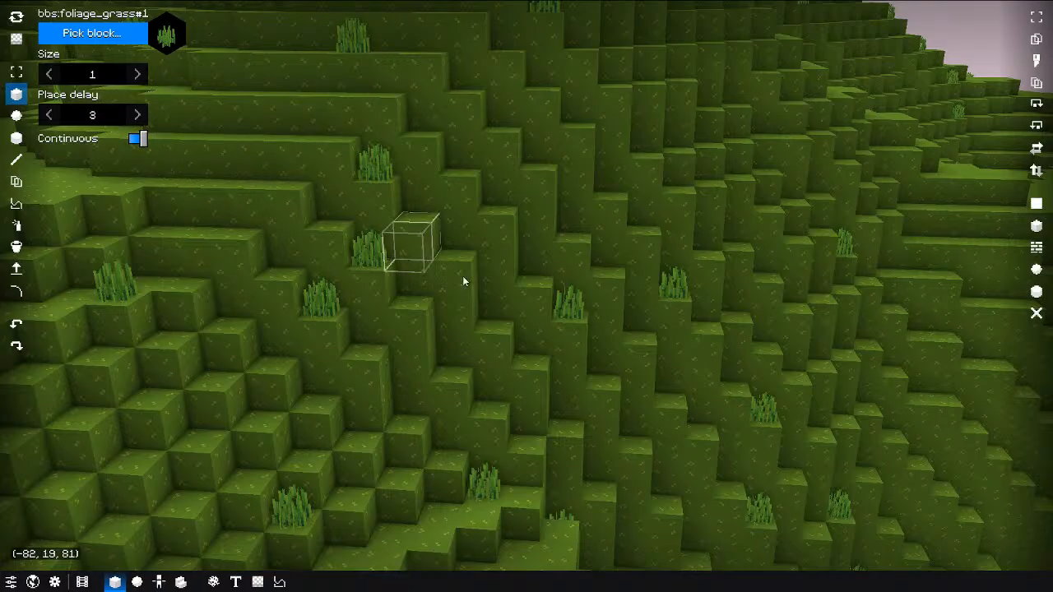
Step: Examine the grass placement around the hill's base, back slopes and stepped terraces
{"action": "key", "text": "d"}
{"action": "middle_click_drag", "start_coordinate": [462, 276], "coordinate": [270, 295]}
{"action": "key", "text": "q"}
{"action": "key", "text": "d"}
{"action": "key", "text": "s"}
{"action": "key", "text": "q"}
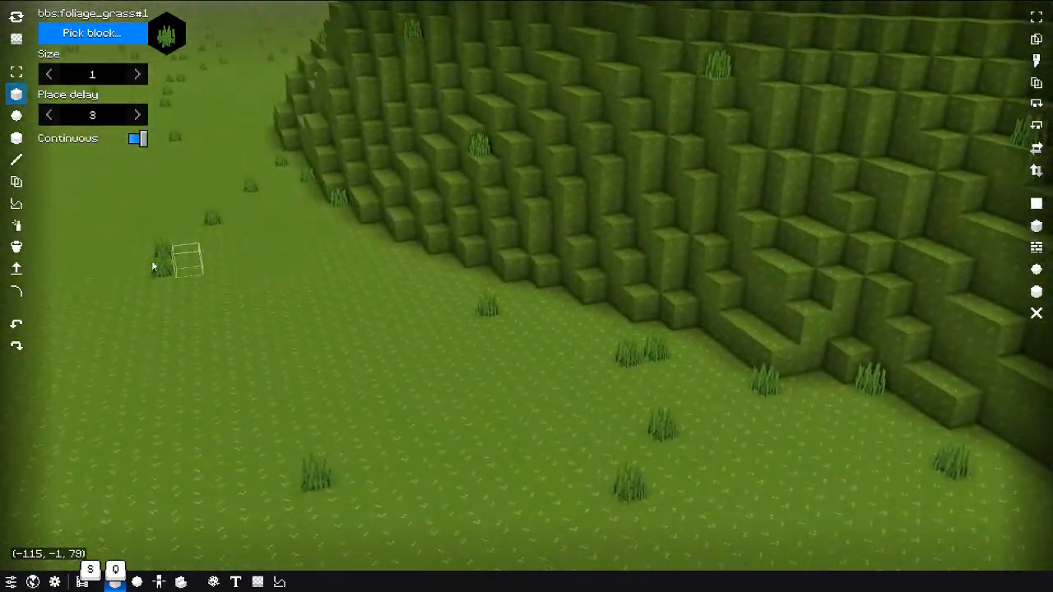
{"action": "key", "text": "a"}
{"action": "middle_click_drag", "start_coordinate": [161, 248], "coordinate": [368, 247]}
{"action": "key", "text": "Up"}
{"action": "key", "text": "Up"}
{"action": "key", "text": "e"}
{"action": "key", "text": "w"}
{"action": "key", "text": "d"}
{"action": "key", "text": "s"}
{"action": "key", "text": "d"}
{"action": "key", "text": "q"}
{"action": "key", "text": "w"}
{"action": "middle_click_drag", "start_coordinate": [444, 256], "coordinate": [527, 206]}
{"action": "key", "text": "ctrl"}
{"action": "key", "text": "e"}
{"action": "key", "text": "d"}
{"action": "key", "text": "e"}
{"action": "key", "text": "ctrl"}
{"action": "middle_click_drag", "start_coordinate": [521, 372], "coordinate": [462, 405]}
{"action": "key", "text": "ctrl"}
{"action": "key", "text": "s"}
{"action": "key", "text": "d"}
{"action": "key", "text": "e"}
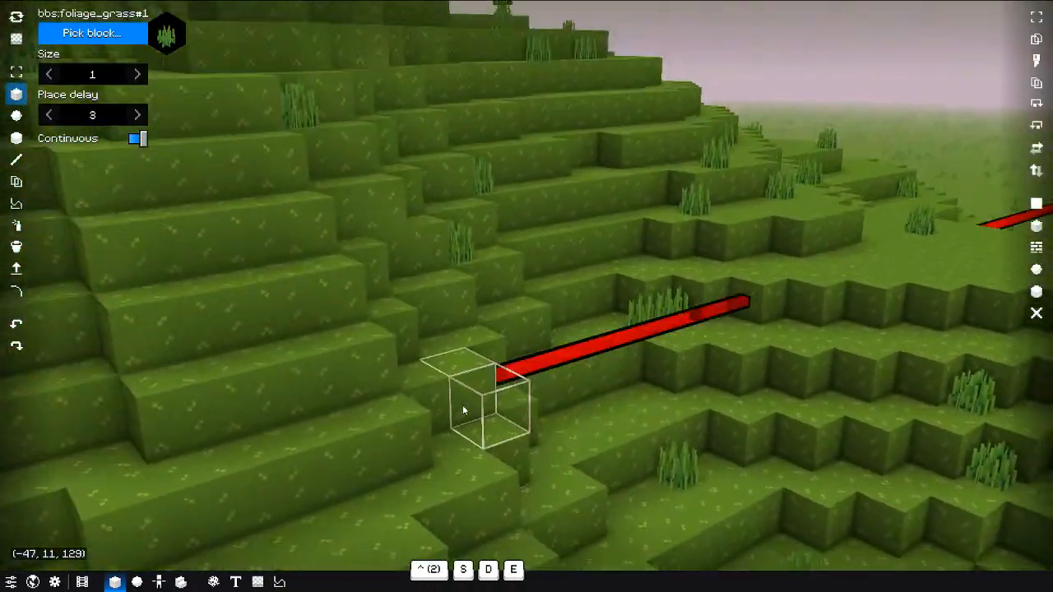
{"action": "key", "text": "a"}
Step: Return to the spray brush at size 74 and set the mask to the grass block
{"action": "left_click", "coordinate": [17, 226]}
{"action": "middle_click_drag", "start_coordinate": [415, 271], "coordinate": [346, 260]}
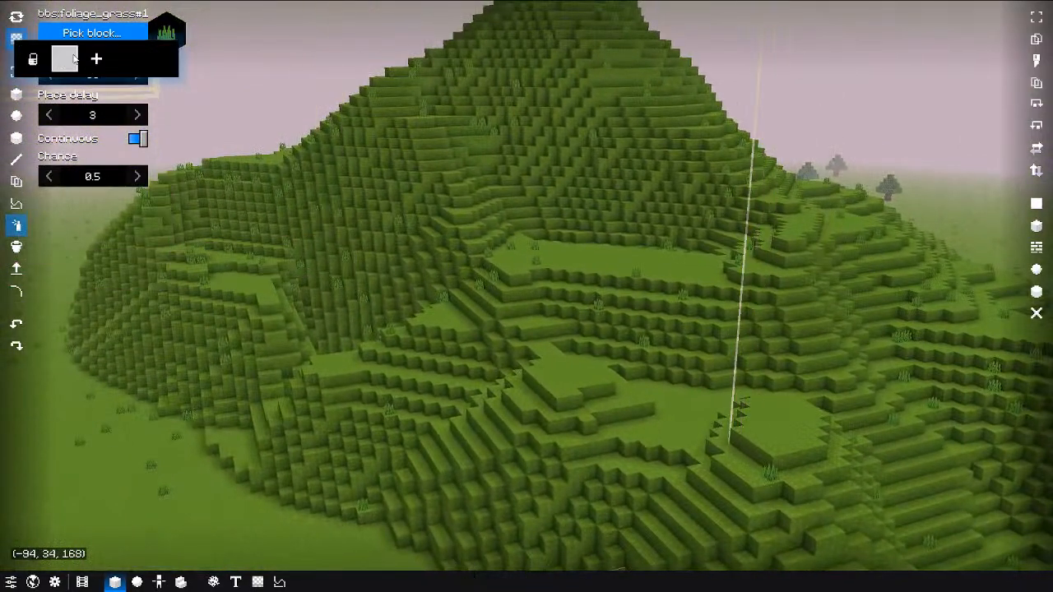
{"action": "left_click", "coordinate": [73, 59]}
{"action": "left_click", "coordinate": [465, 258]}
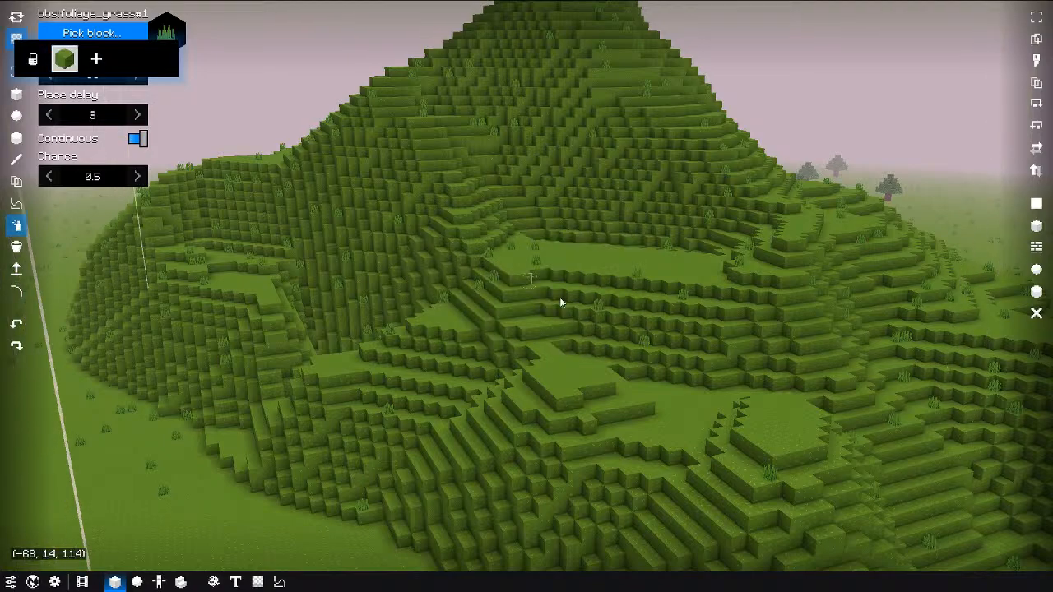
{"action": "left_click", "coordinate": [571, 301]}
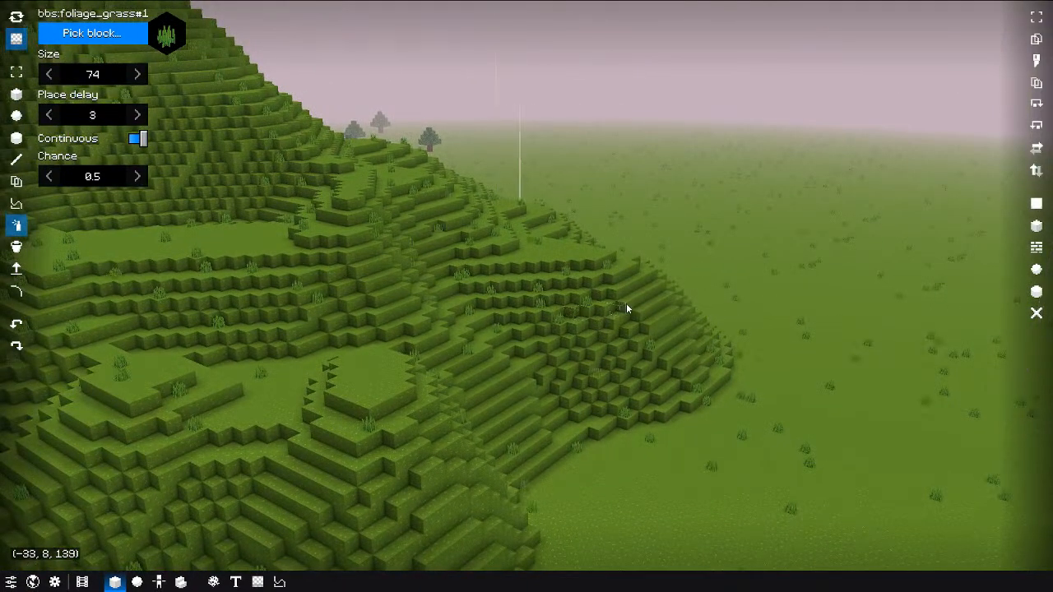
Step: Pick the flower#1 block and spray sparse red flowers over the hill and its surroundings
{"action": "middle_click_drag", "start_coordinate": [627, 303], "coordinate": [176, 124]}
{"action": "left_click", "coordinate": [136, 40]}
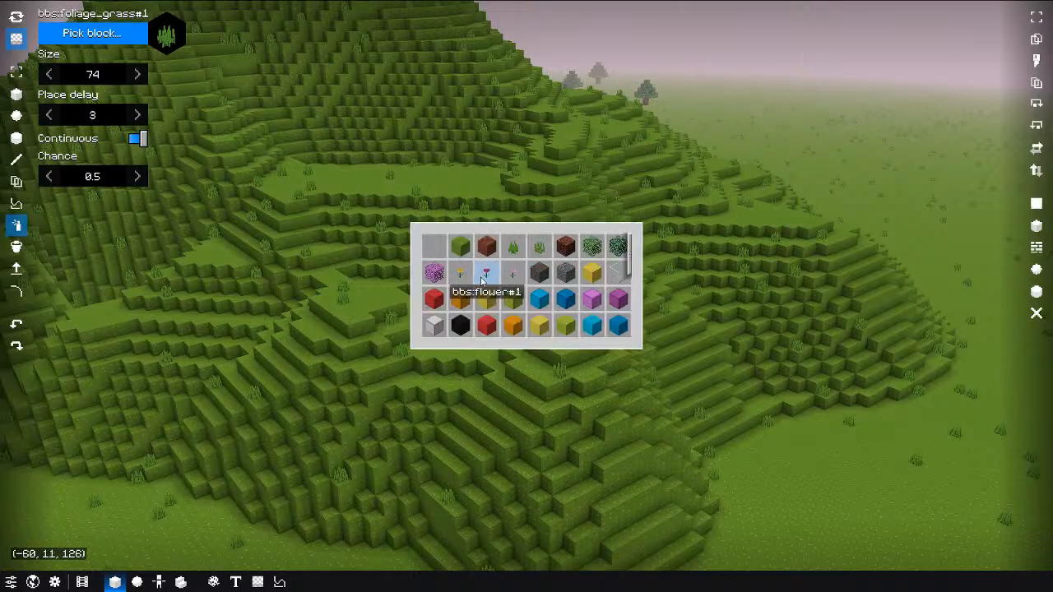
{"action": "left_click", "coordinate": [483, 279]}
{"action": "key", "text": "e"}
{"action": "mouse_move", "coordinate": [522, 285]}
{"action": "middle_mouse_down"}
{"action": "mouse_move", "coordinate": [485, 275]}
{"action": "mouse_move", "coordinate": [508, 281]}
{"action": "middle_mouse_up"}
{"action": "key", "text": "a"}
{"action": "key", "text": "w"}
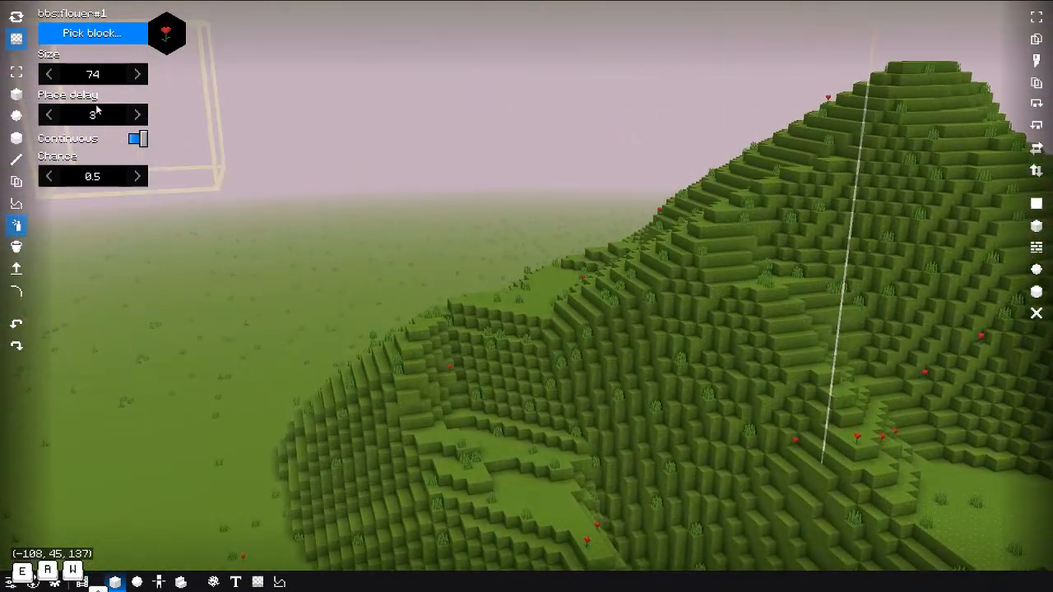
Step: Pick the flower#2 block and spray pink flowers over the hill's peak, slopes and lower mounds
{"action": "left_click", "coordinate": [132, 37]}
{"action": "left_click", "coordinate": [520, 270]}
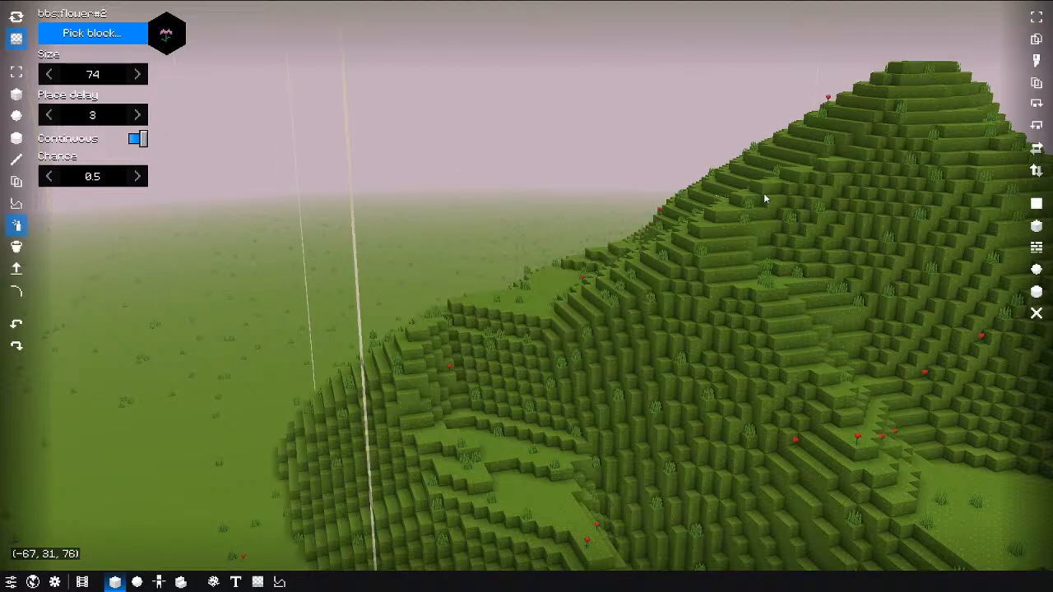
{"action": "key", "text": "w"}
{"action": "key", "text": "a"}
{"action": "key", "text": "e"}
{"action": "middle_click_drag", "start_coordinate": [673, 233], "coordinate": [759, 277]}
{"action": "left_click_drag", "start_coordinate": [760, 278], "coordinate": [494, 226]}
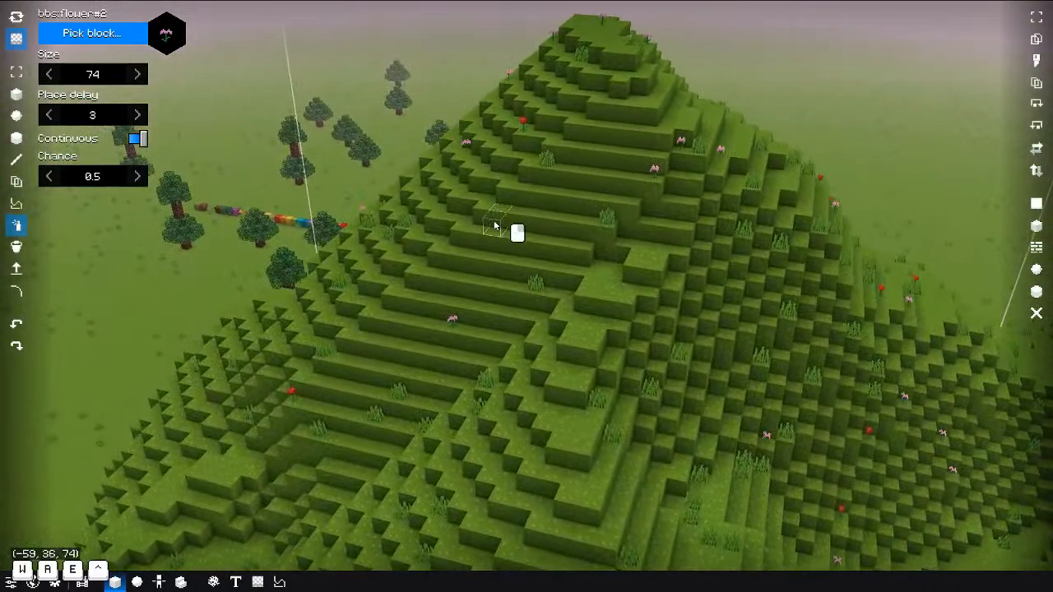
{"action": "key", "text": "w"}
{"action": "key", "text": "a"}
{"action": "key", "text": "e"}
{"action": "middle_click_drag", "start_coordinate": [494, 225], "coordinate": [617, 269]}
{"action": "key", "text": "s"}
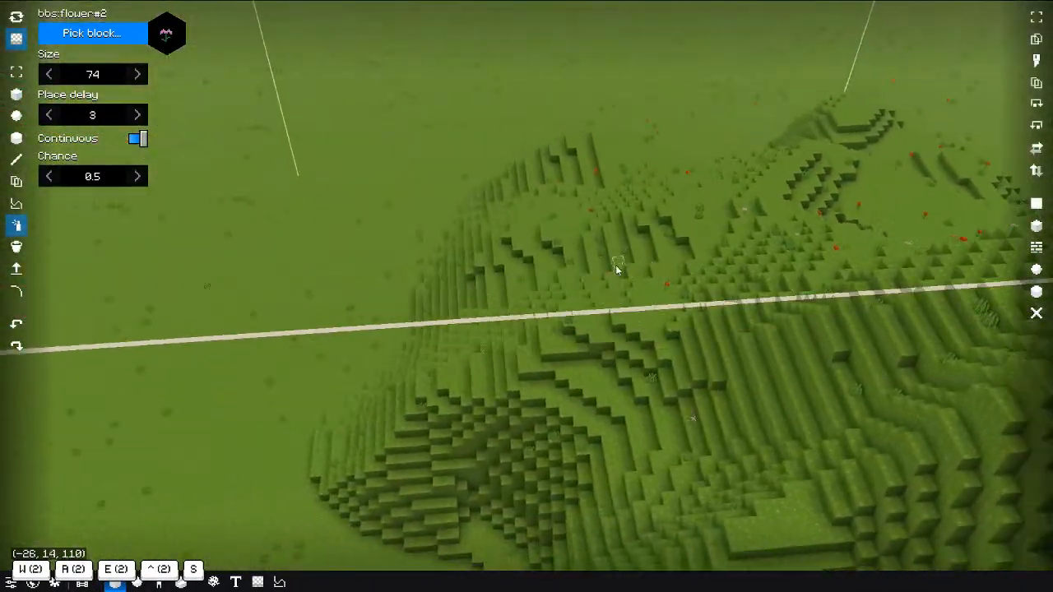
Step: Pick the flower#0 block and spray yellow flowers across the hill and the ground around it
{"action": "left_click", "coordinate": [121, 39]}
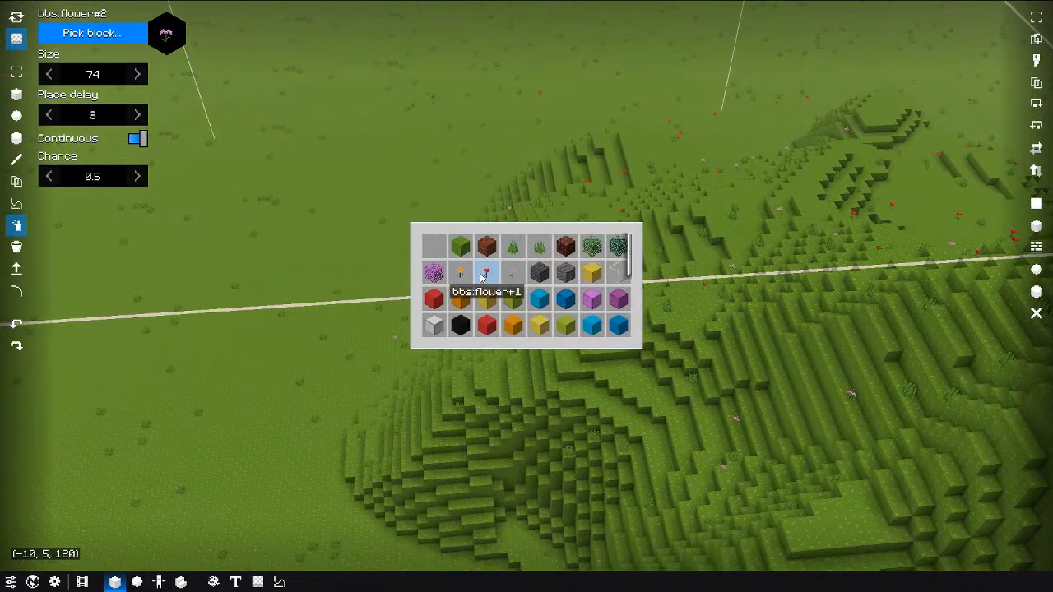
{"action": "left_click", "coordinate": [483, 278]}
{"action": "left_click", "coordinate": [115, 35]}
{"action": "left_click", "coordinate": [460, 273]}
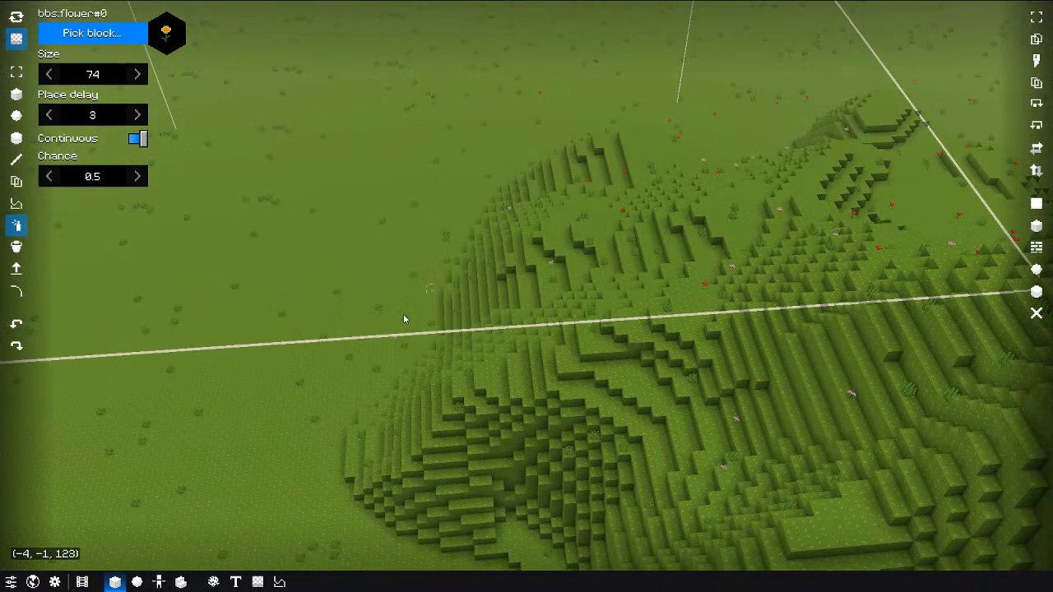
{"action": "key", "text": "a"}
{"action": "key", "text": "s"}
{"action": "middle_click_drag", "start_coordinate": [365, 324], "coordinate": [529, 238]}
{"action": "key", "text": "w"}
{"action": "key", "text": "w"}
{"action": "key", "text": "d"}
{"action": "key", "text": "e"}
{"action": "key", "text": "d"}
{"action": "key", "text": "q"}
{"action": "key", "text": "ctrl"}
Step: Switch to the structure tool, turn off the mask, and place tall two-tiered trees on the peak and surrounding slopes
{"action": "key", "text": "5"}
{"action": "key", "text": "6"}
{"action": "key", "text": "e"}
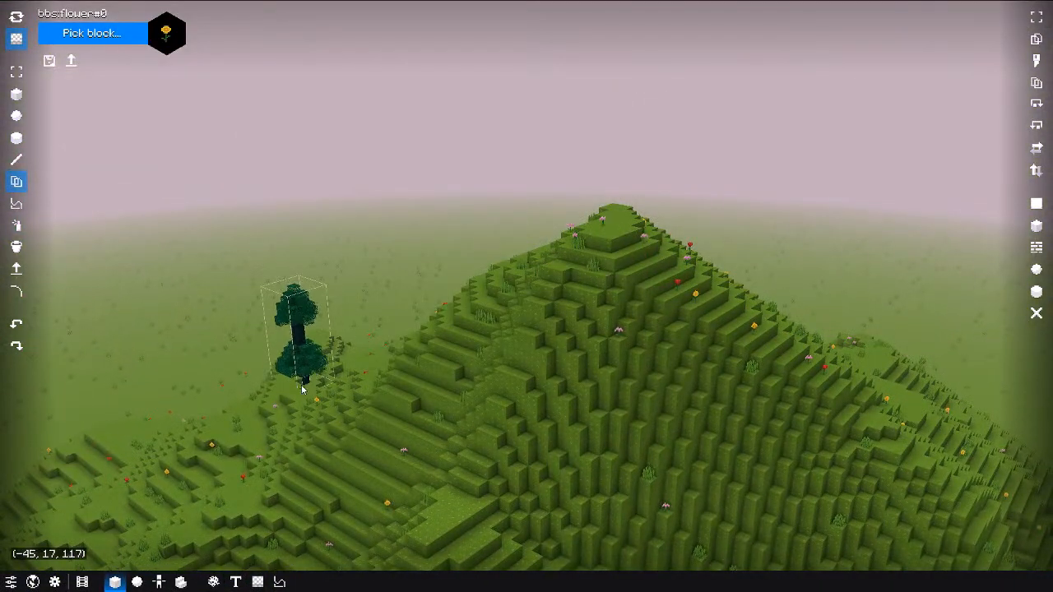
{"action": "left_click", "coordinate": [17, 39]}
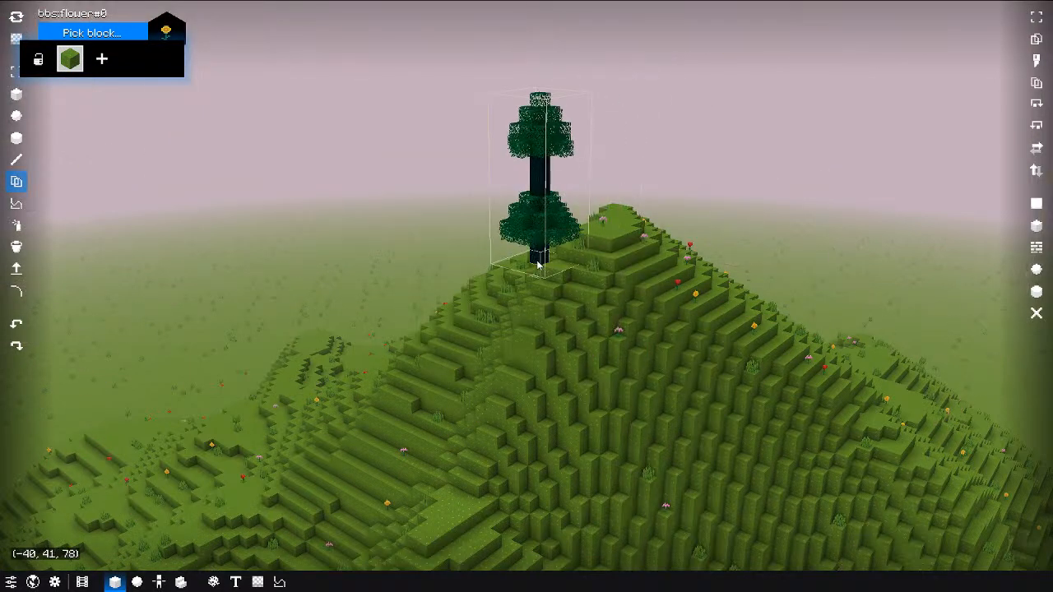
{"action": "left_click", "coordinate": [618, 231]}
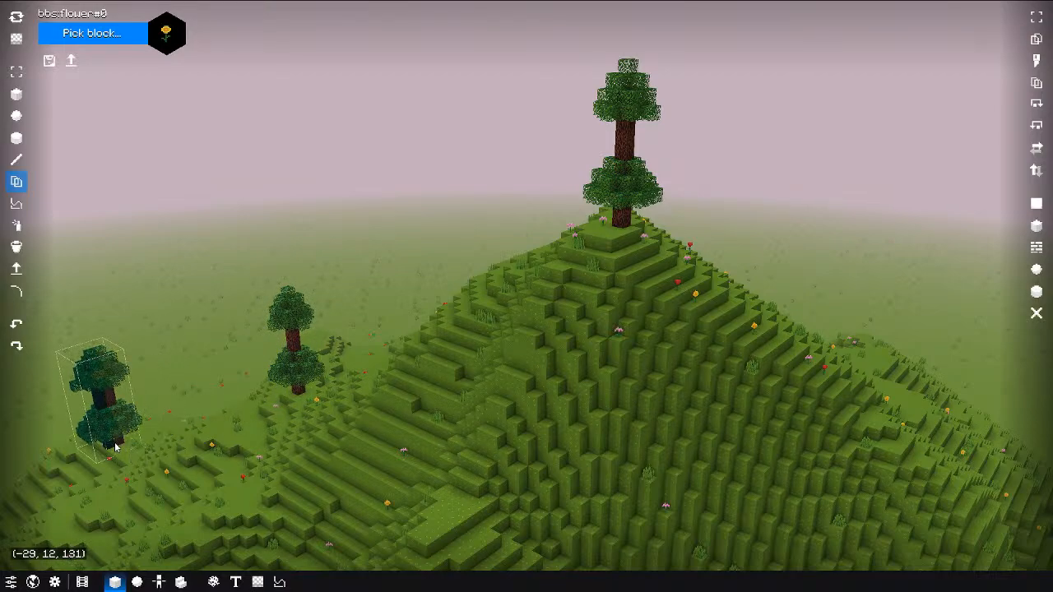
{"action": "left_click", "coordinate": [516, 370]}
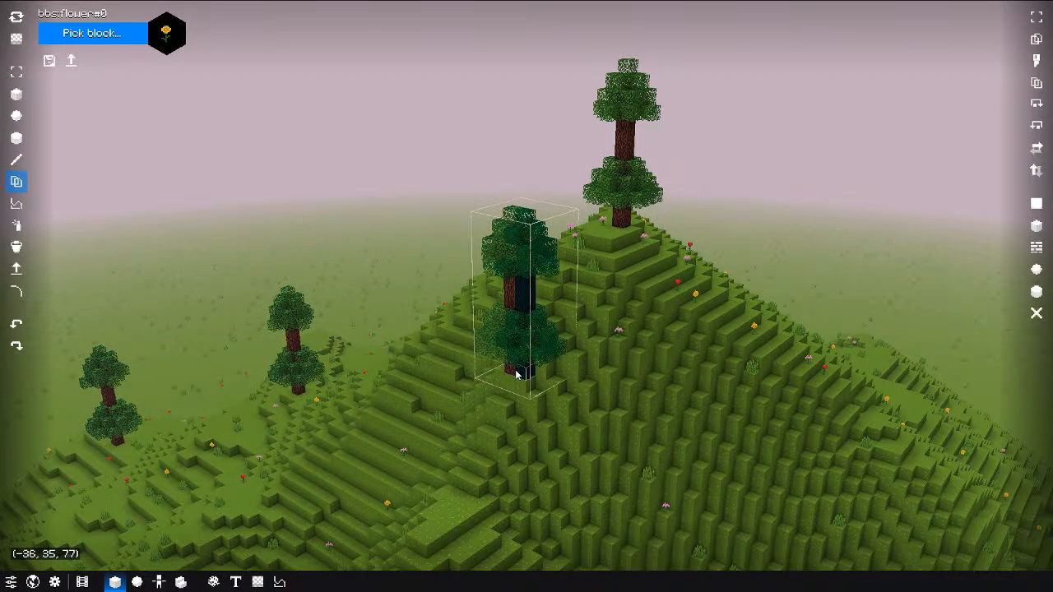
Step: Load the small_oak_tree structure
{"action": "key", "text": "s"}
{"action": "key", "text": "q"}
{"action": "middle_click_drag", "start_coordinate": [515, 370], "coordinate": [68, 48]}
{"action": "key", "text": "a"}
{"action": "key", "text": "r"}
{"action": "left_click", "coordinate": [72, 61]}
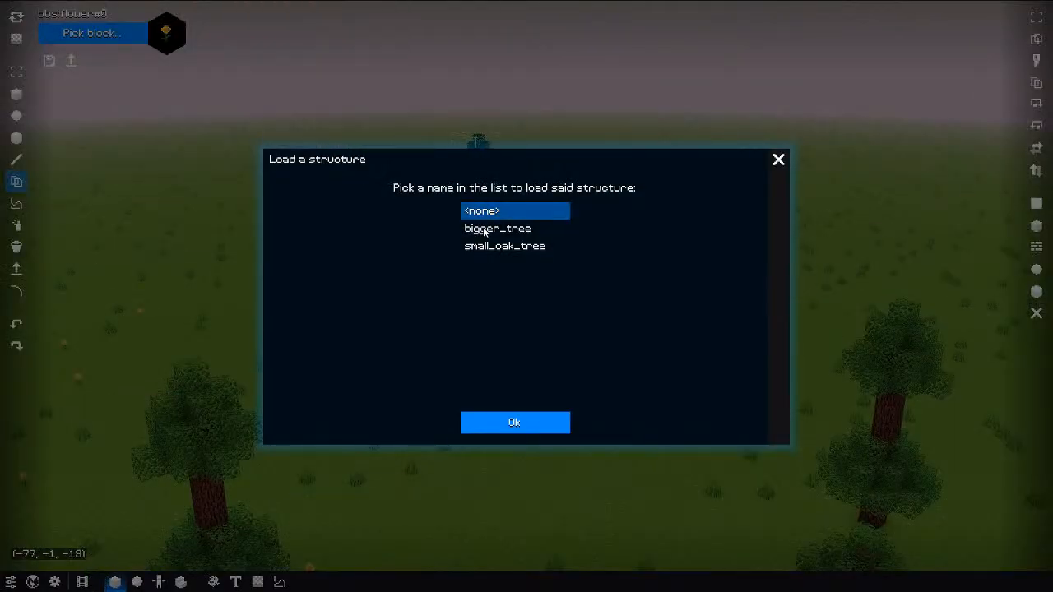
{"action": "left_click", "coordinate": [515, 423]}
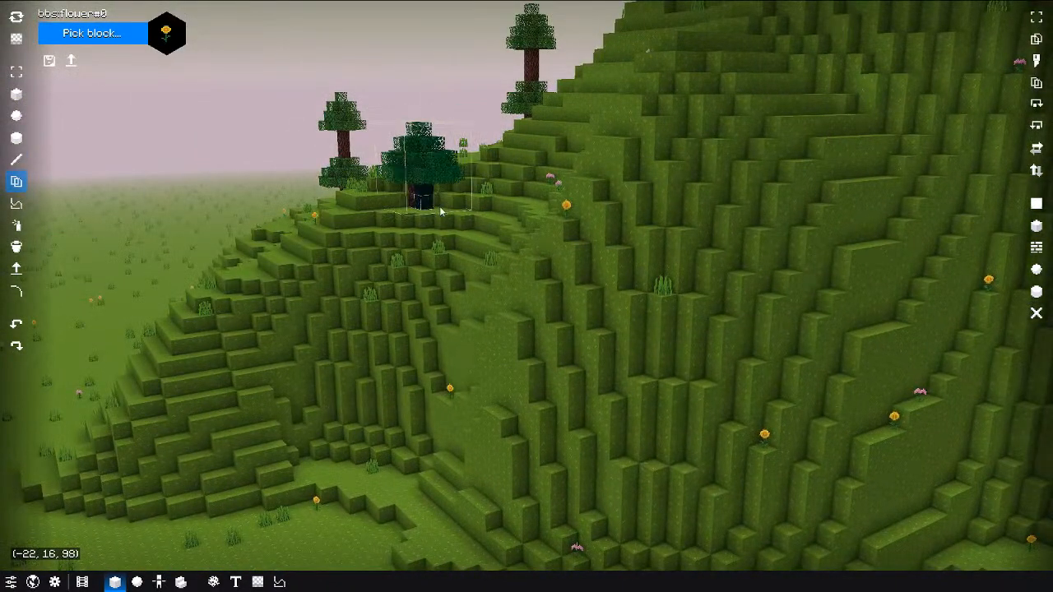
Step: Place small oak trees at the foot of the hill and on its lower ledges
{"action": "middle_click_drag", "start_coordinate": [441, 212], "coordinate": [646, 304]}
{"action": "left_click", "coordinate": [690, 336]}
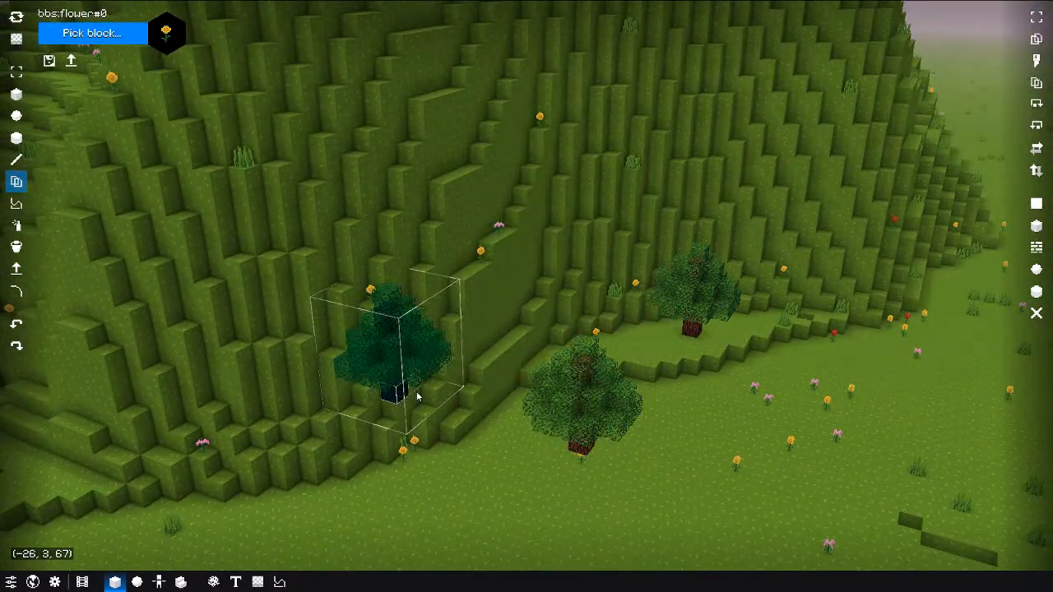
{"action": "left_click", "coordinate": [567, 425]}
{"action": "middle_click_drag", "start_coordinate": [559, 426], "coordinate": [482, 346]}
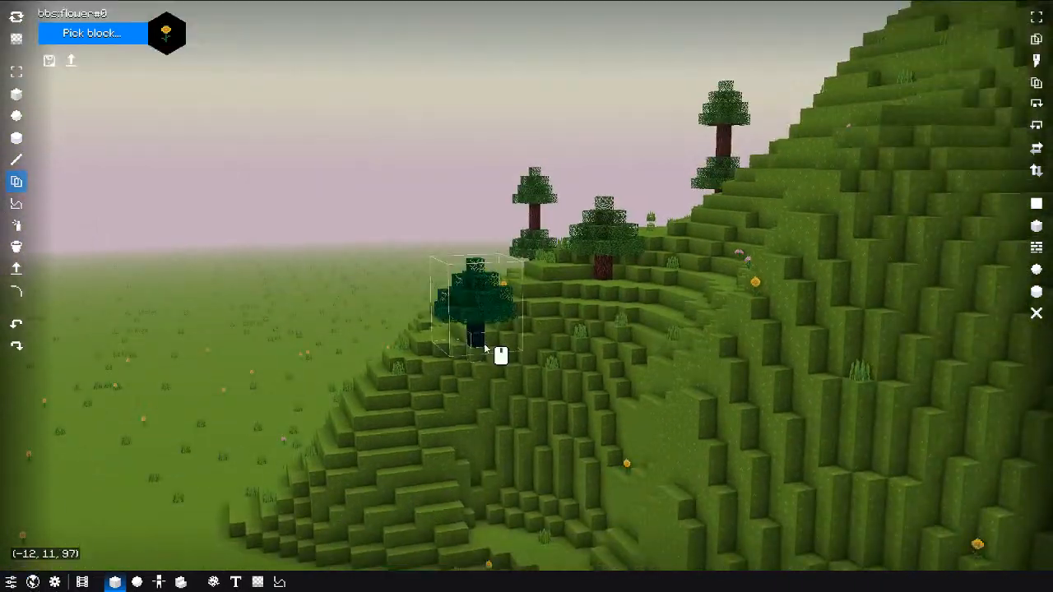
{"action": "key", "text": "a"}
{"action": "key", "text": "w"}
{"action": "key", "text": "e"}
{"action": "left_click", "coordinate": [415, 379]}
{"action": "key", "text": "a"}
{"action": "key", "text": "w"}
{"action": "key", "text": "e"}
{"action": "middle_click_drag", "start_coordinate": [416, 378], "coordinate": [491, 412]}
{"action": "key", "text": "w"}
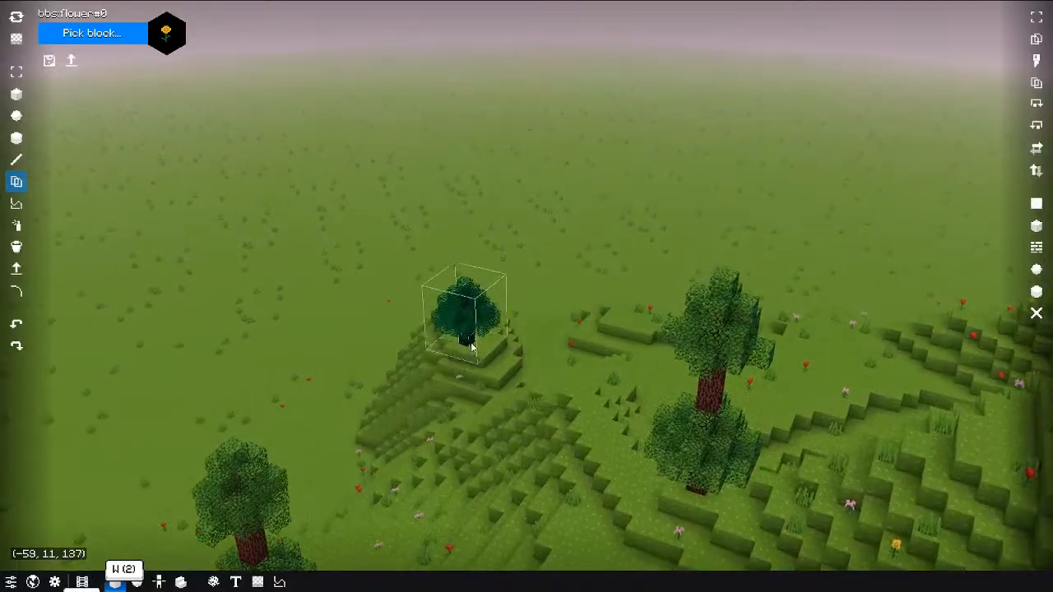
Step: Select the flood fill tool and pick the grass#0 block beside the holes near the hill's base
{"action": "middle_click_drag", "start_coordinate": [442, 353], "coordinate": [457, 313]}
{"action": "key", "text": "e"}
{"action": "key", "text": "d"}
{"action": "key", "text": "q"}
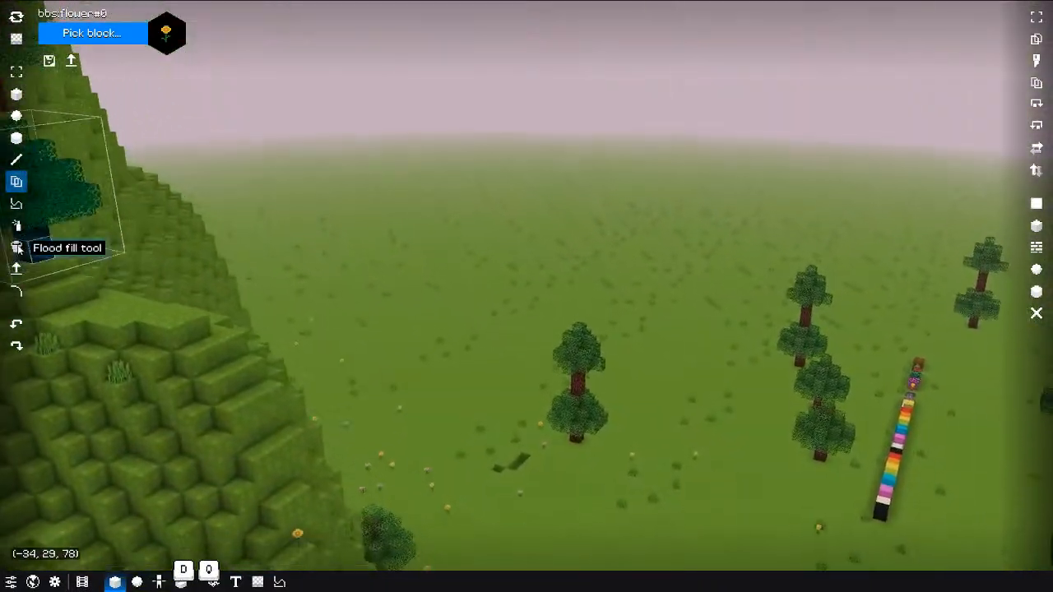
{"action": "key", "text": "d"}
{"action": "key", "text": "q"}
{"action": "left_click", "coordinate": [16, 247]}
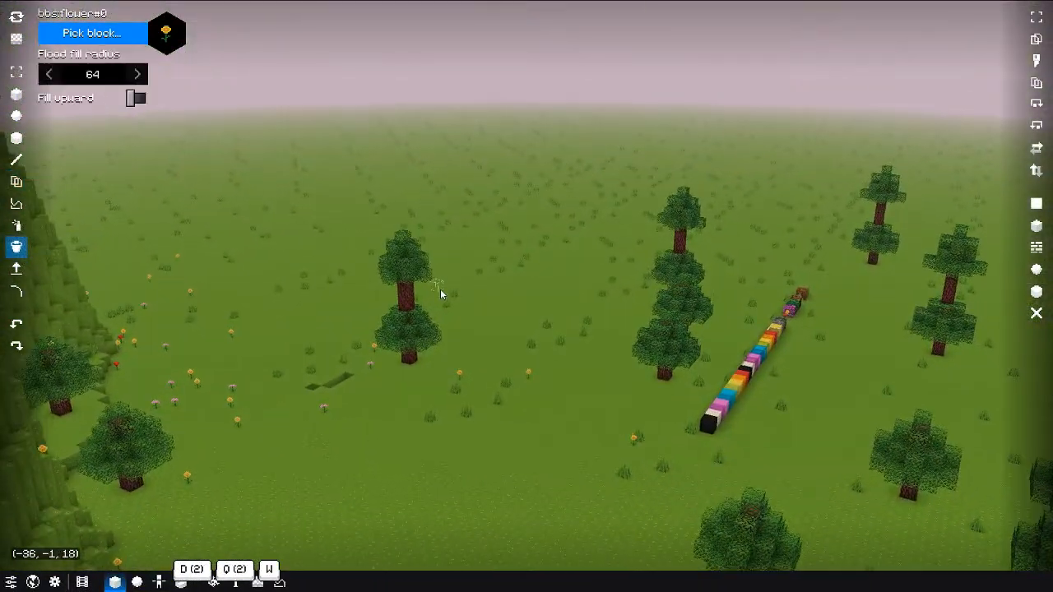
{"action": "key", "text": "w"}
{"action": "left_click", "coordinate": [83, 33]}
{"action": "left_click", "coordinate": [462, 247]}
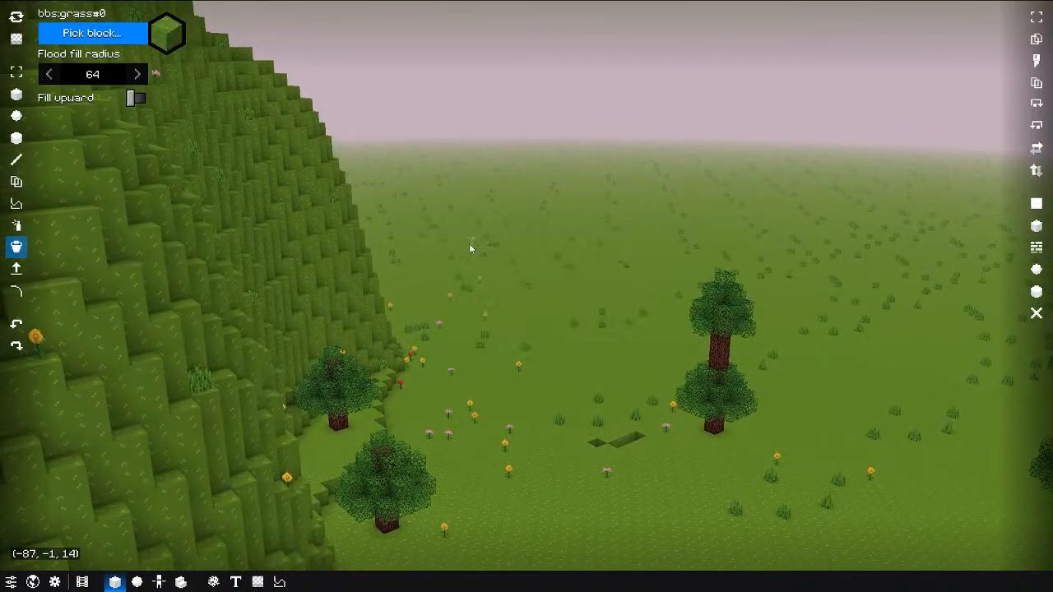
Step: Enlarge the cube brush to size 19 and carve a wide pit into the flat grass ground near the hill
{"action": "key", "text": "w"}
{"action": "key", "text": "e"}
{"action": "left_click", "coordinate": [17, 94]}
{"action": "key", "text": "d"}
{"action": "key", "text": "shift"}
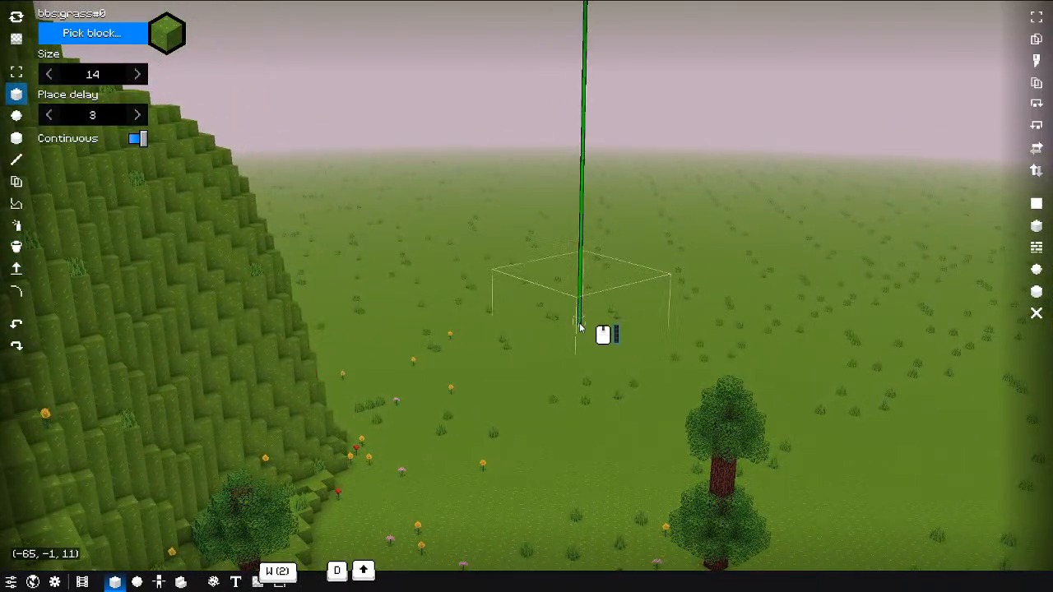
{"action": "scroll", "coordinate": [582, 328], "scroll_direction": "up", "scroll_amount": 5, "text": "shift"}
{"action": "key", "text": "e"}
{"action": "key", "text": "w"}
{"action": "key", "text": "shift"}
{"action": "middle_click_drag", "start_coordinate": [658, 332], "coordinate": [699, 381]}
{"action": "key", "text": "q"}
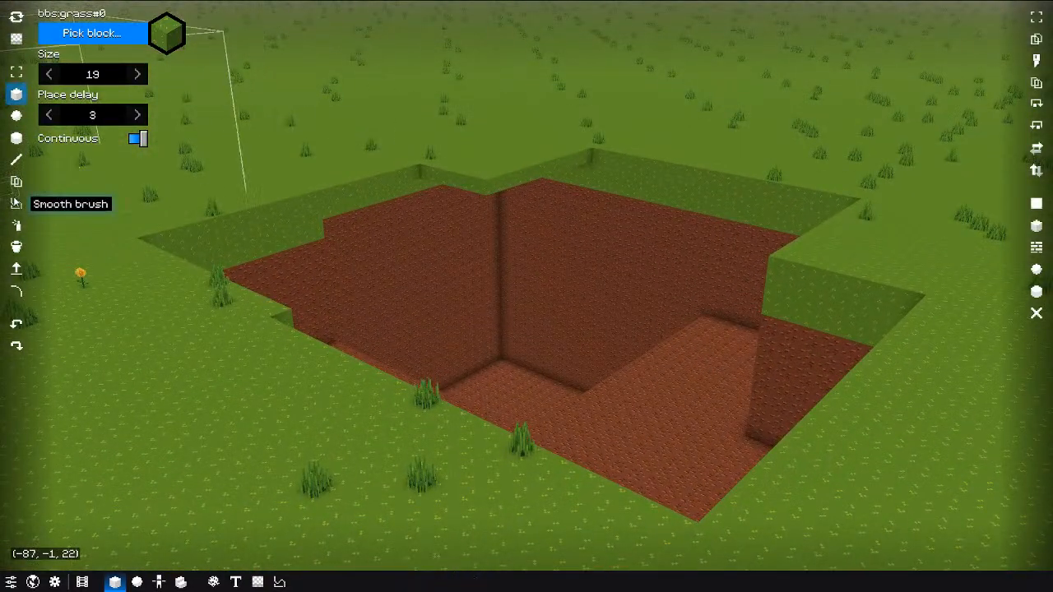
Step: Try flood-filling the pit with grass blocks from its rim at radius 64, and undo the fill
{"action": "left_click", "coordinate": [16, 247]}
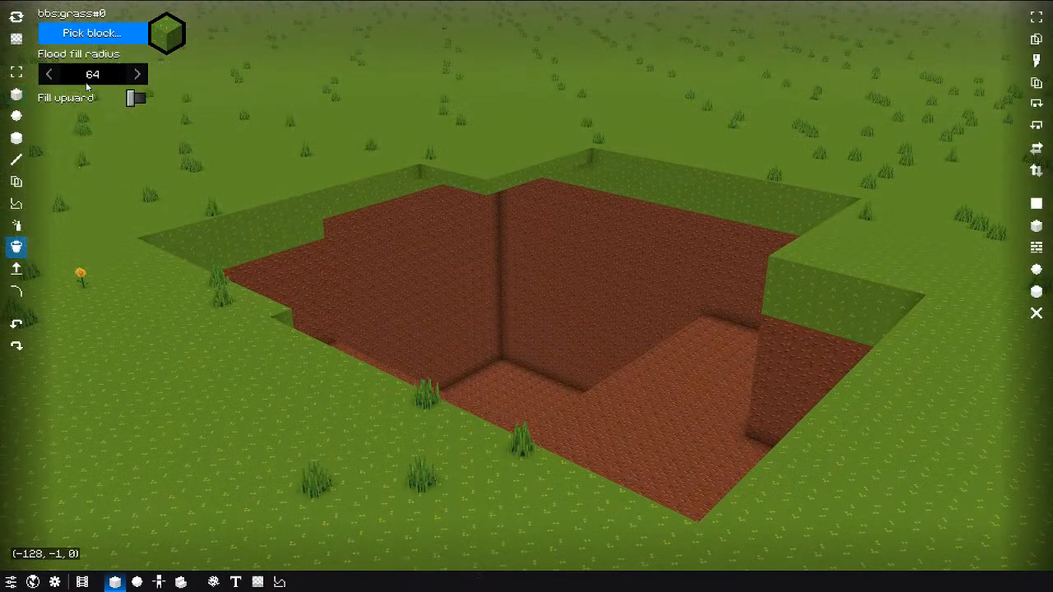
{"action": "left_click", "coordinate": [571, 162]}
{"action": "key", "text": "shift+q"}
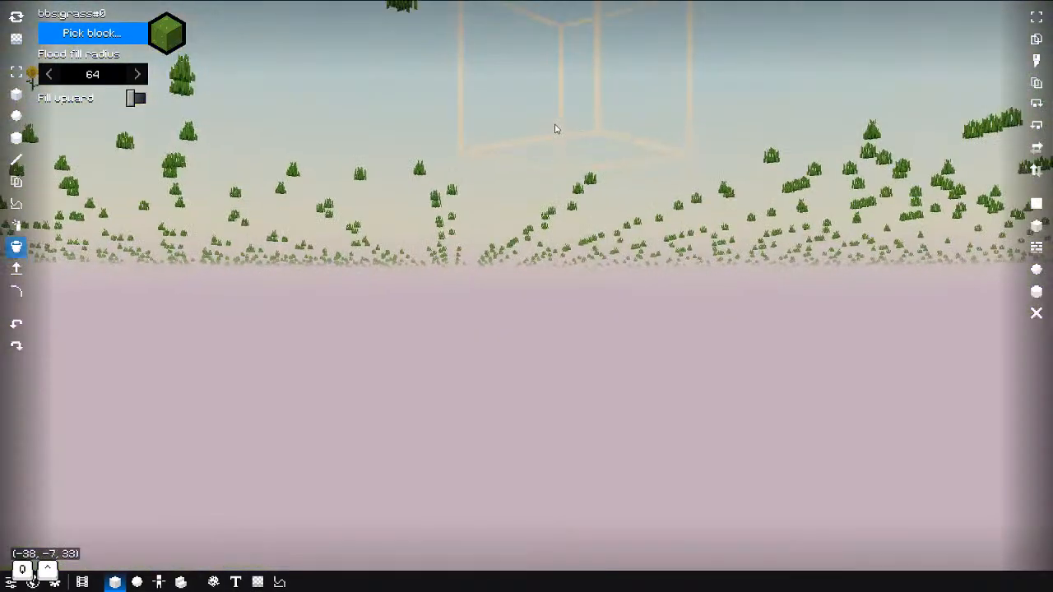
{"action": "key", "text": "ctrl+z"}
Step: Try flood-filling with grass blocks from inside the pit below ground level, and undo those changes
{"action": "key", "text": "w"}
{"action": "key", "text": "a"}
{"action": "middle_click_drag", "start_coordinate": [461, 211], "coordinate": [520, 215]}
{"action": "key", "text": "e"}
{"action": "left_click", "coordinate": [414, 196]}
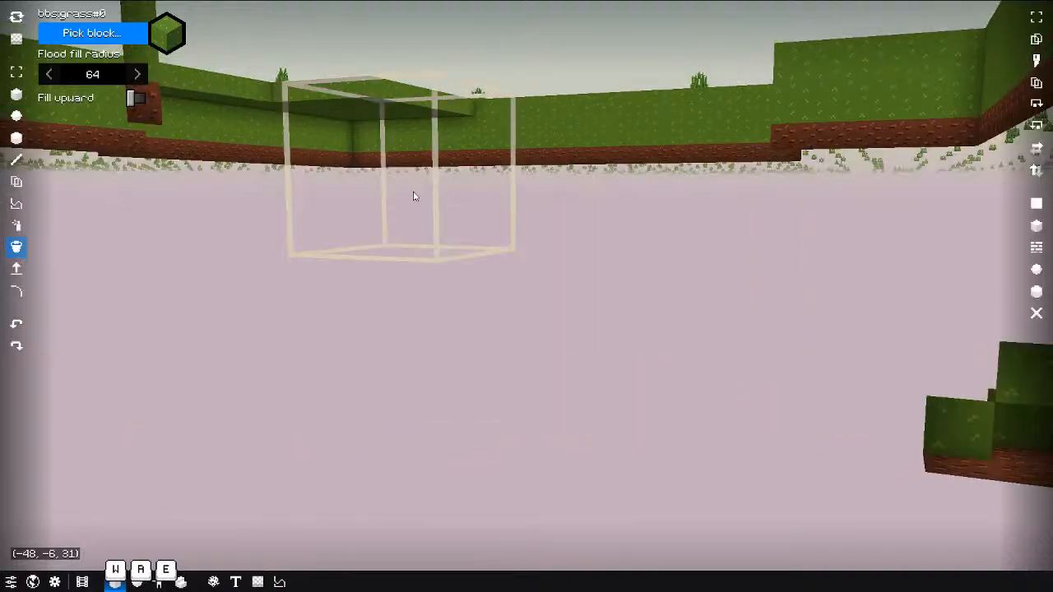
{"action": "middle_click_drag", "start_coordinate": [564, 278], "coordinate": [641, 272]}
{"action": "right_click", "coordinate": [362, 286]}
{"action": "key", "text": "d"}
{"action": "middle_click_drag", "start_coordinate": [492, 290], "coordinate": [315, 261]}
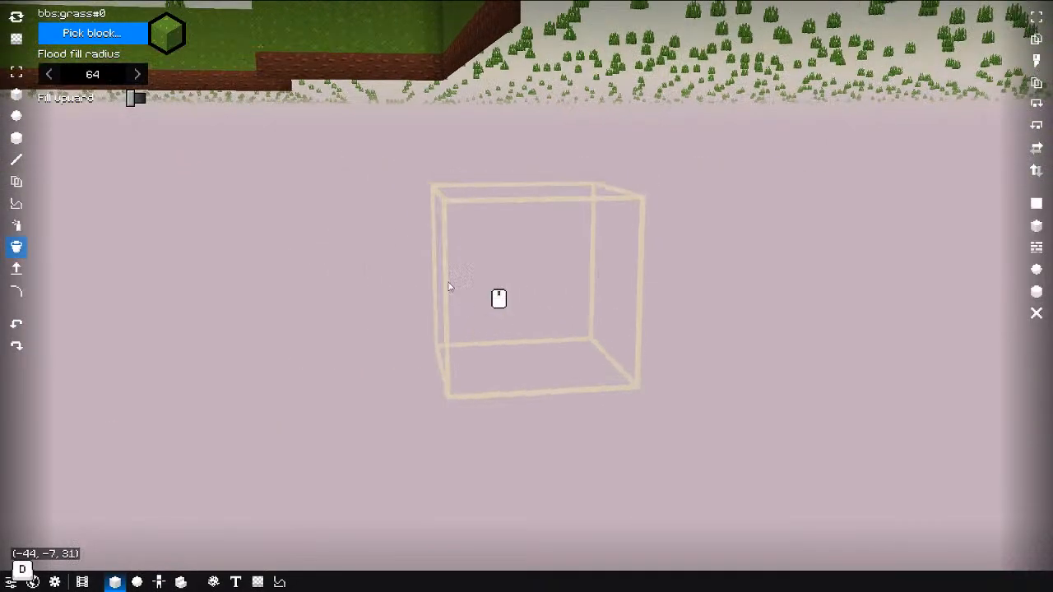
{"action": "key", "text": "ctrl+z"}
{"action": "key", "text": "ctrl+z"}
Step: Flood-fill the pit with grass blocks up to ground level at radius 64
{"action": "key", "text": "e"}
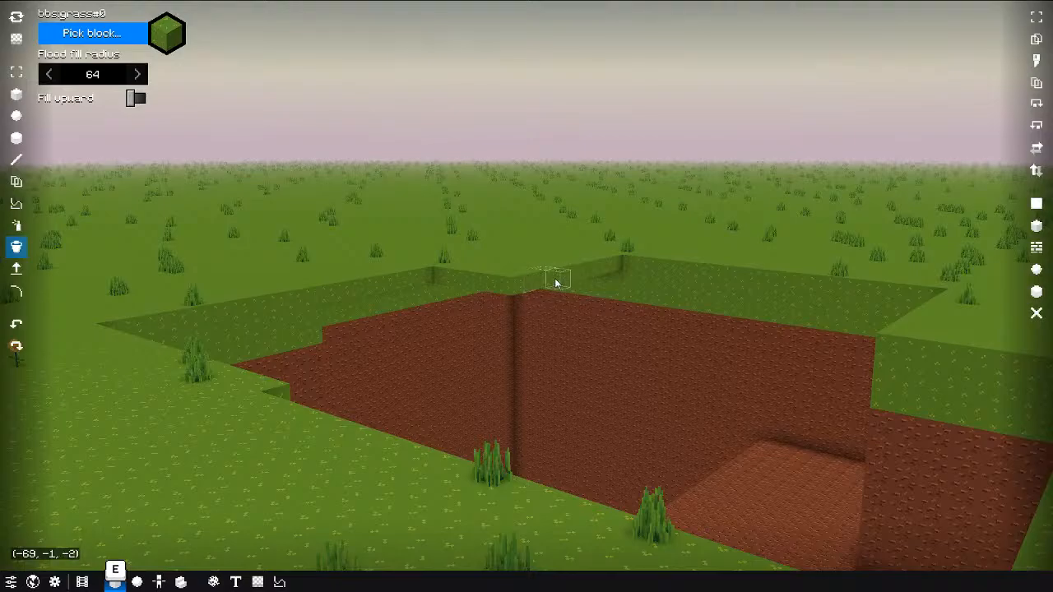
{"action": "left_click", "coordinate": [555, 278]}
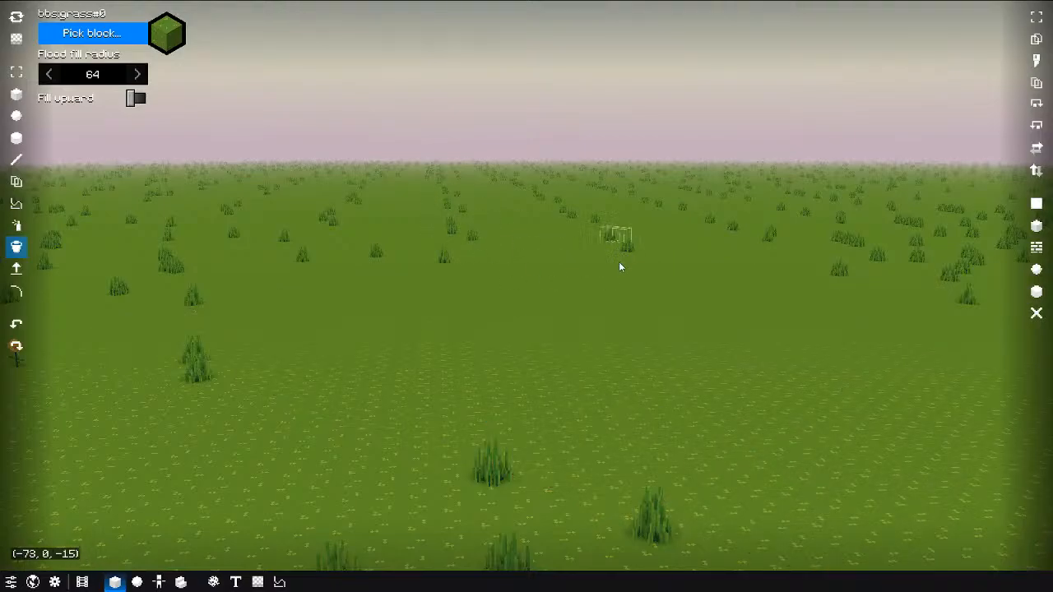
Step: Pick the bbs:stone#1 block as the building material for the open grass area near the trees
{"action": "middle_click_drag", "start_coordinate": [526, 272], "coordinate": [496, 303]}
{"action": "key", "text": "e"}
{"action": "key", "text": "a"}
{"action": "key", "text": "w"}
{"action": "key", "text": "q"}
{"action": "key", "text": "a"}
{"action": "key", "text": "s"}
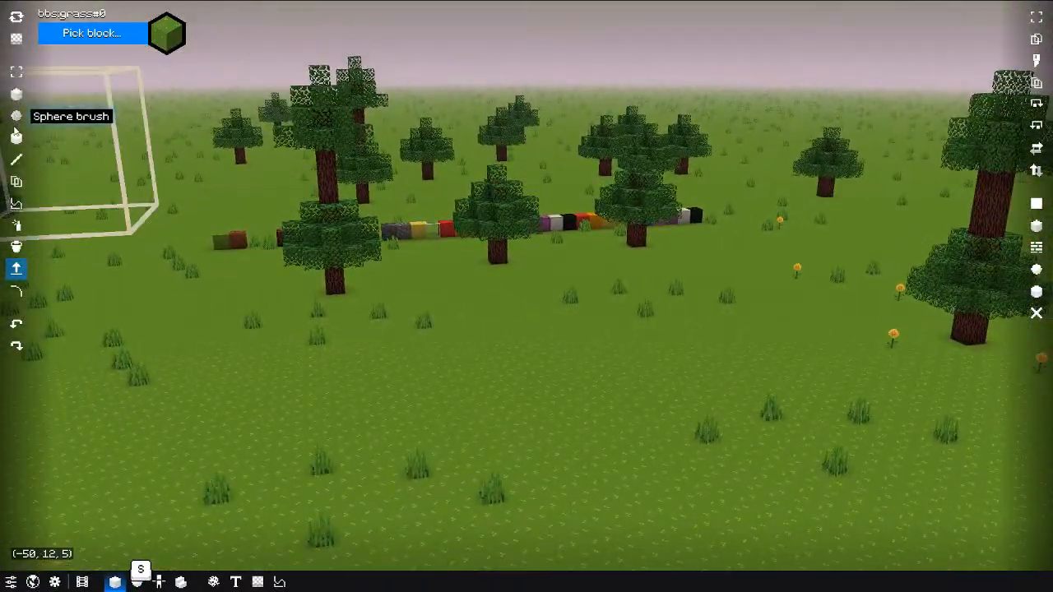
{"action": "left_click", "coordinate": [16, 135]}
{"action": "key", "text": "s"}
{"action": "key", "text": "d"}
{"action": "left_click", "coordinate": [96, 38]}
{"action": "key", "text": "q"}
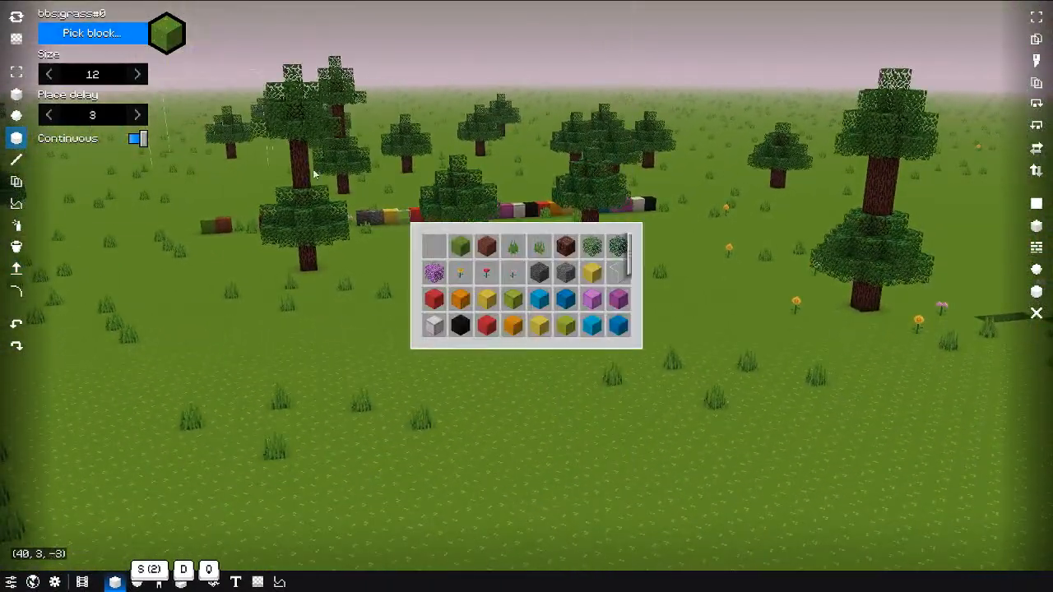
{"action": "left_click", "coordinate": [559, 278]}
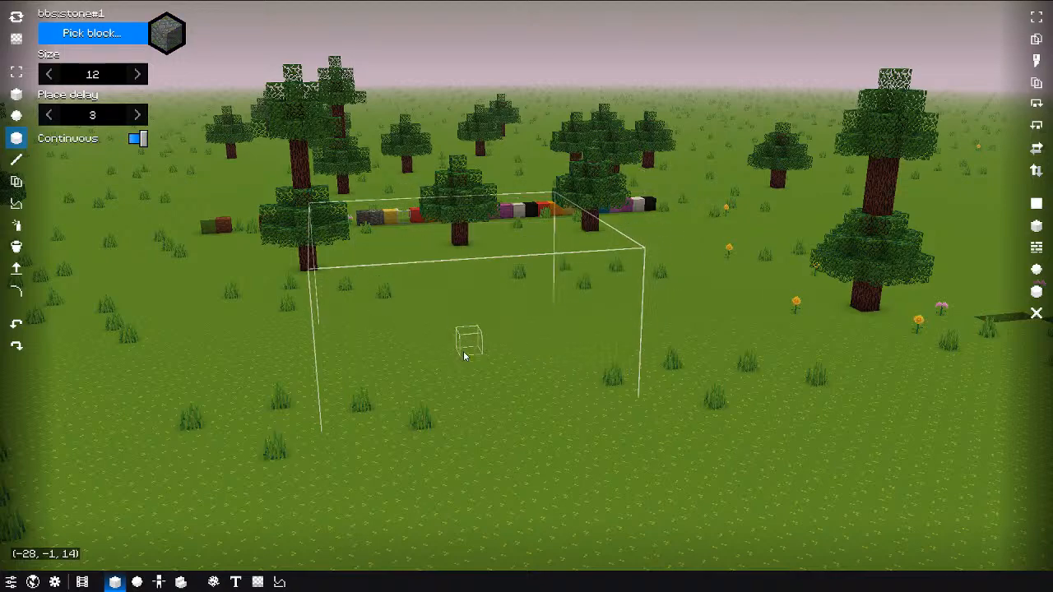
Step: Set the cube brush to size 1 and build a tall stone column with a shorter one beside it
{"action": "left_click", "coordinate": [16, 93]}
{"action": "scroll", "coordinate": [423, 349], "scroll_direction": "down", "scroll_amount": 5, "text": "shift"}
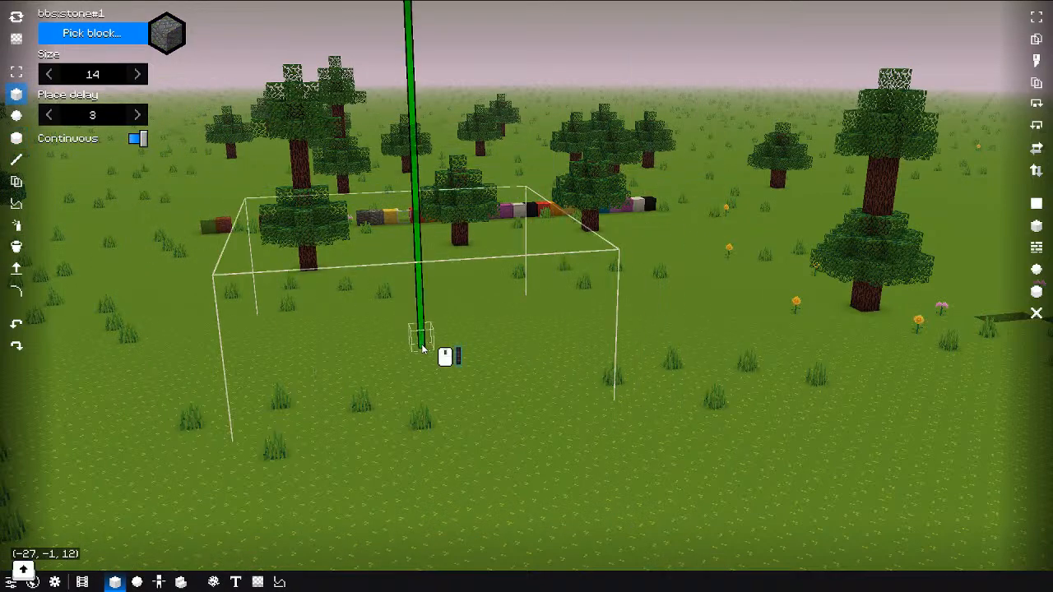
{"action": "left_click_drag", "start_coordinate": [422, 349], "coordinate": [421, 298]}
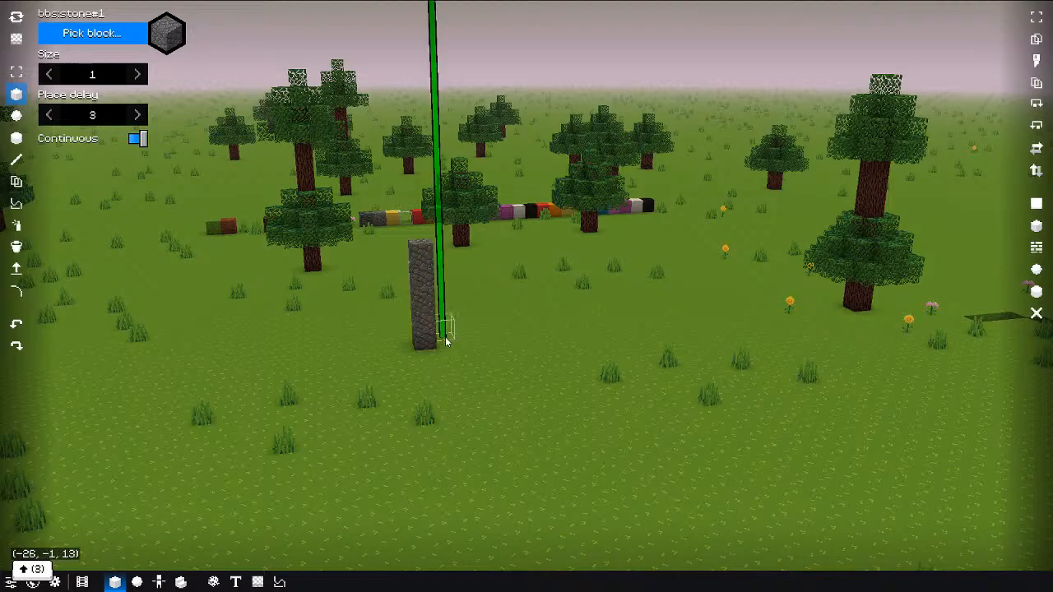
{"action": "left_click_drag", "start_coordinate": [482, 321], "coordinate": [378, 312]}
{"action": "key", "text": "d"}
{"action": "key", "text": "w"}
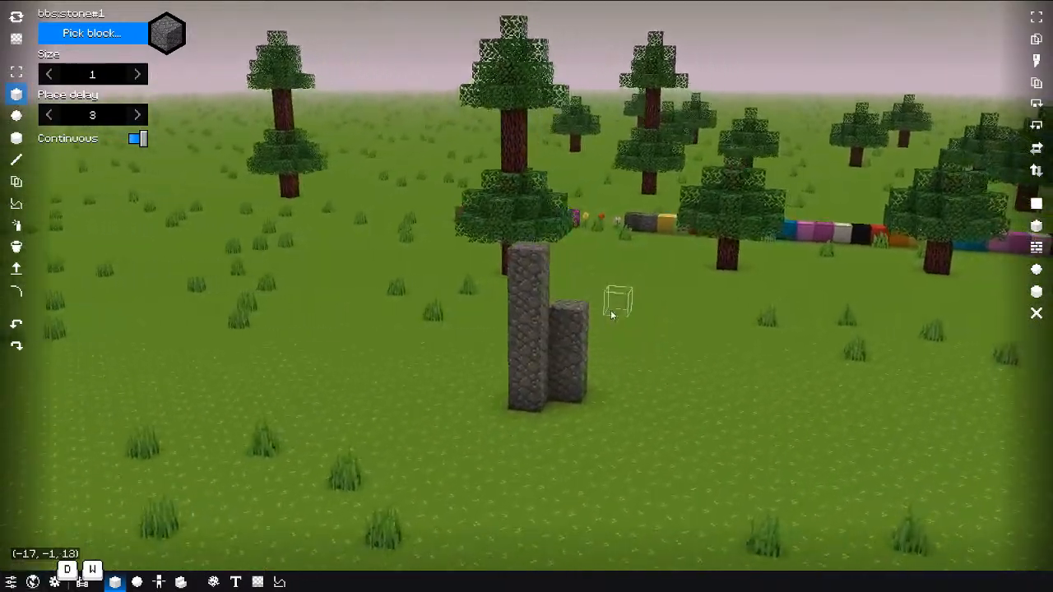
Step: Extend the stone columns into a battlement-like wall segment with alternating front and recessed columns joined at mid-height
{"action": "key", "text": "shift"}
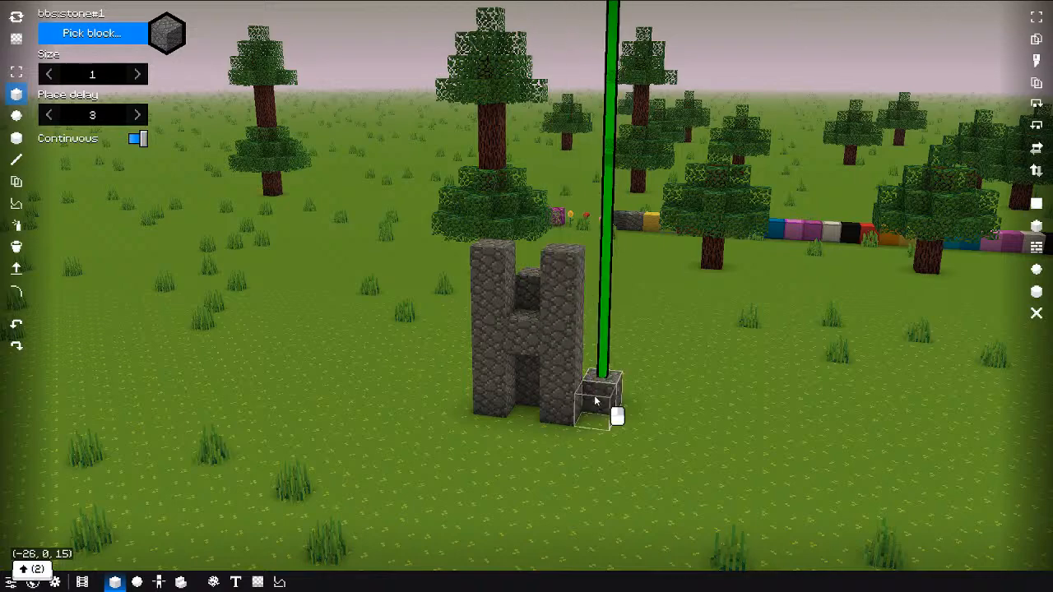
{"action": "right_click", "coordinate": [592, 343]}
{"action": "key", "text": "shift"}
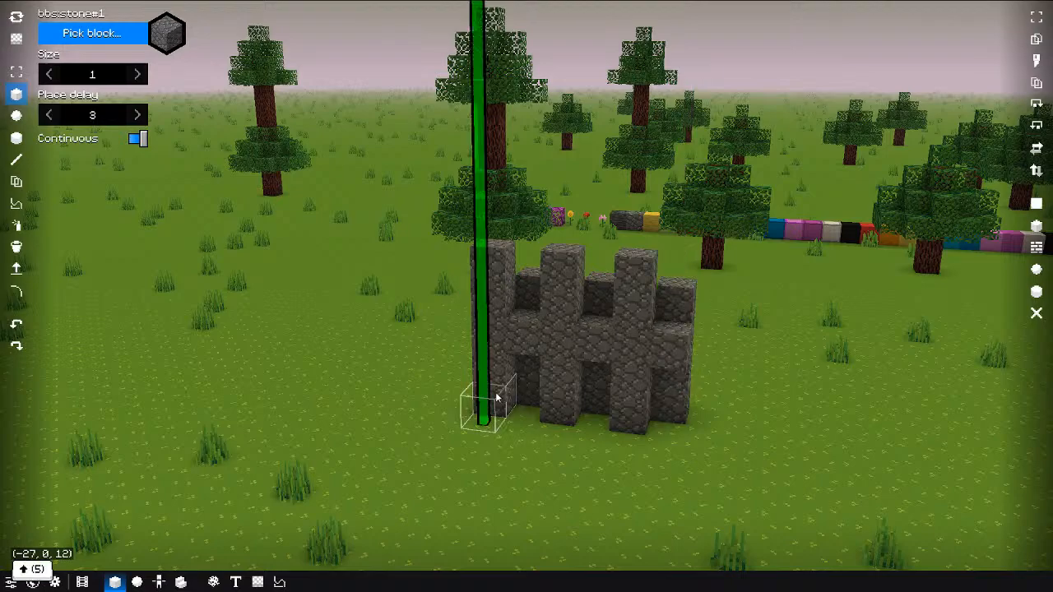
Step: Select the whole stone wall segment as a 2x5x6 region and copy it
{"action": "key", "text": "d"}
{"action": "middle_click_drag", "start_coordinate": [616, 289], "coordinate": [477, 310]}
{"action": "key", "text": "s"}
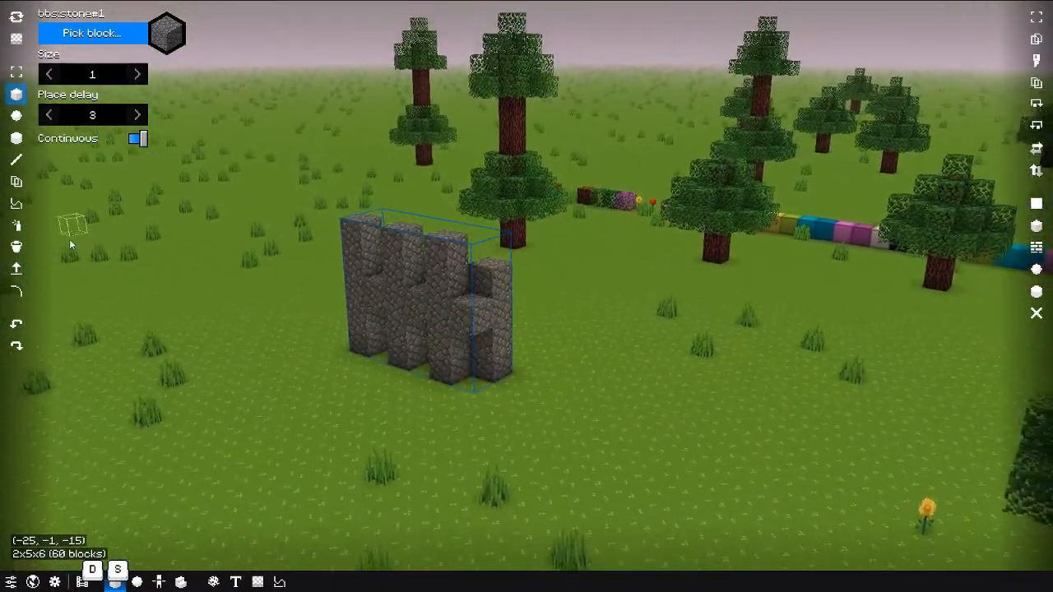
{"action": "key", "text": "q"}
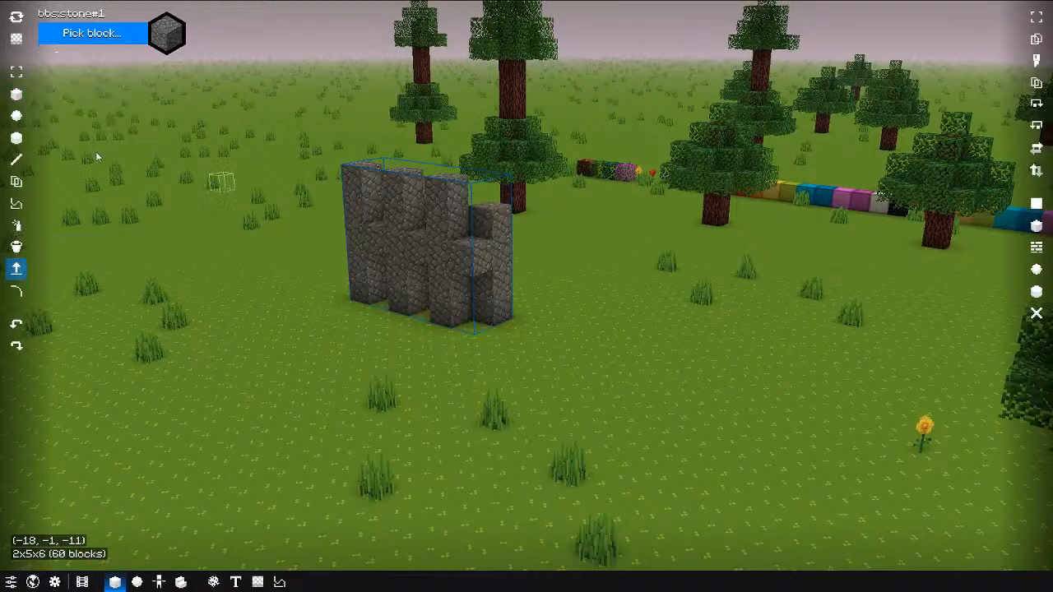
{"action": "key", "text": "ctrl+c"}
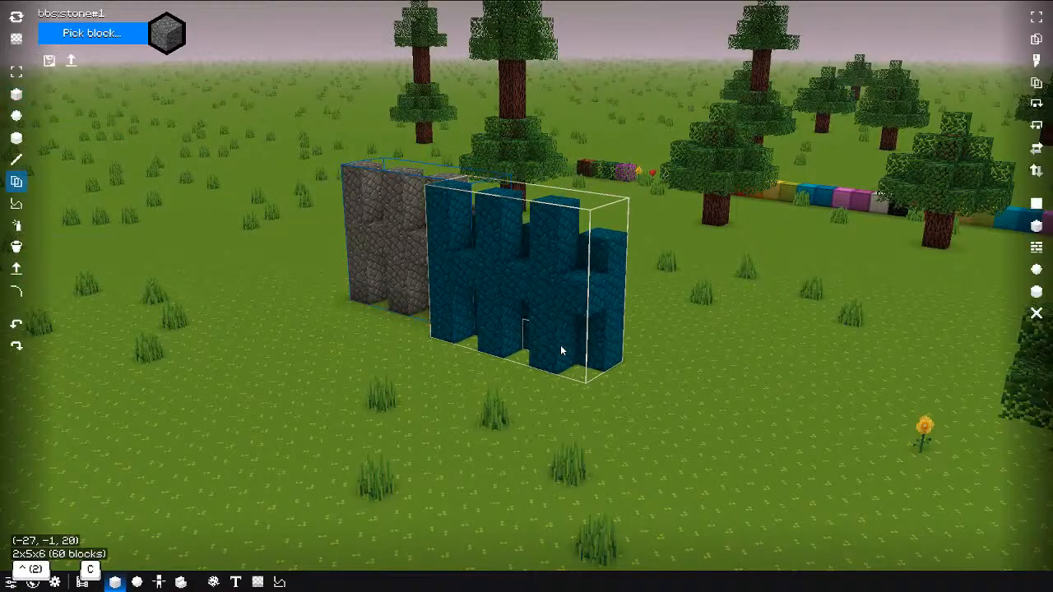
Step: Try pasting two copies of the wall segment in line with the original, and undo both
{"action": "left_click", "coordinate": [597, 349]}
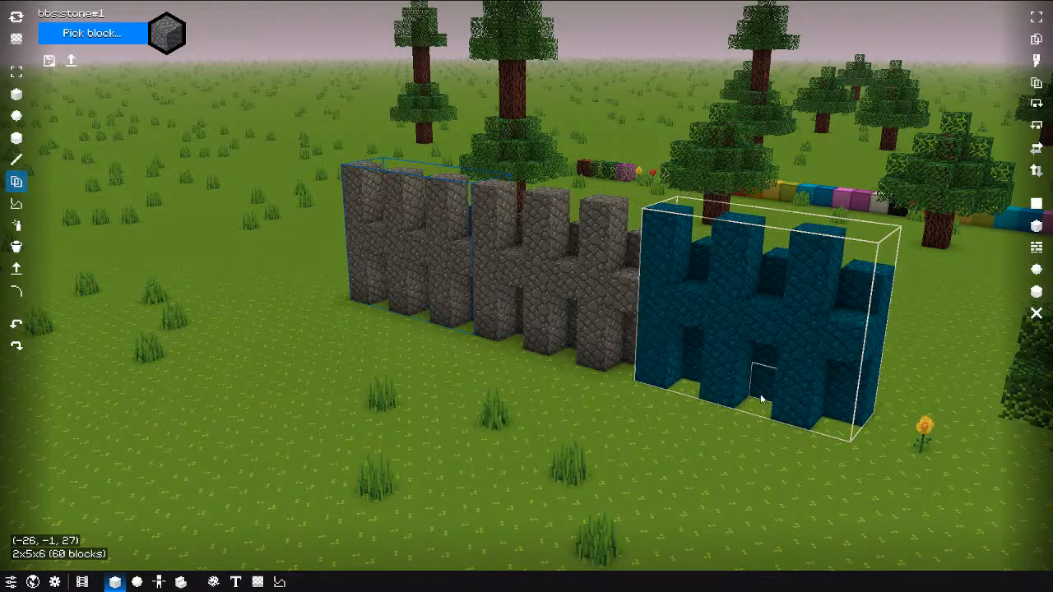
{"action": "left_click", "coordinate": [753, 398]}
{"action": "key", "text": "ctrl+z"}
{"action": "key", "text": "ctrl+z"}
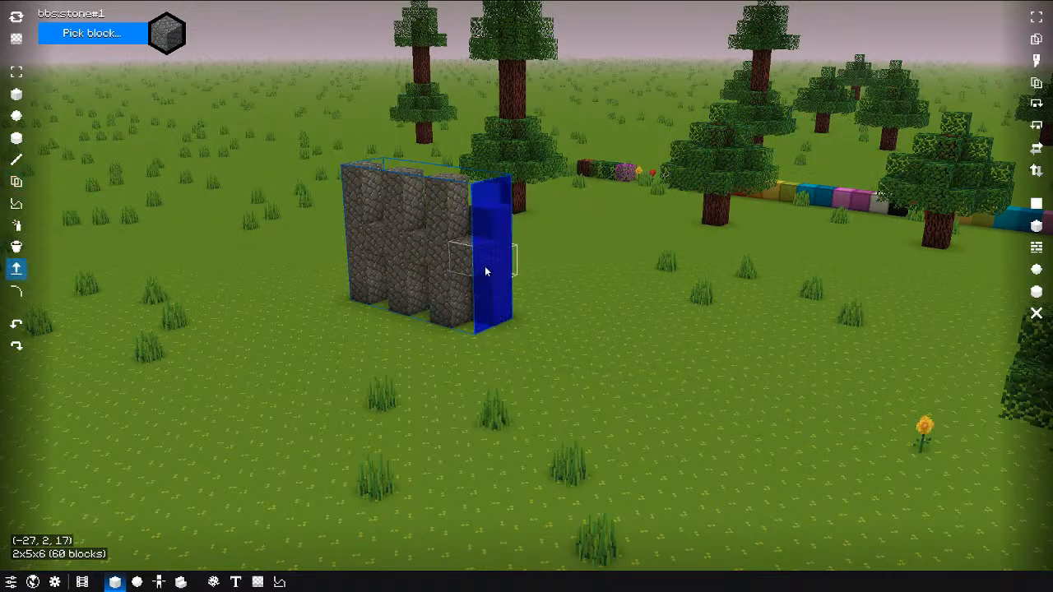
Step: Try extruding the selected wall segment lengthwise into a long repeating wall, and undo it
{"action": "left_click_drag", "start_coordinate": [484, 272], "coordinate": [880, 401]}
{"action": "key", "text": "s"}
{"action": "key", "text": "d"}
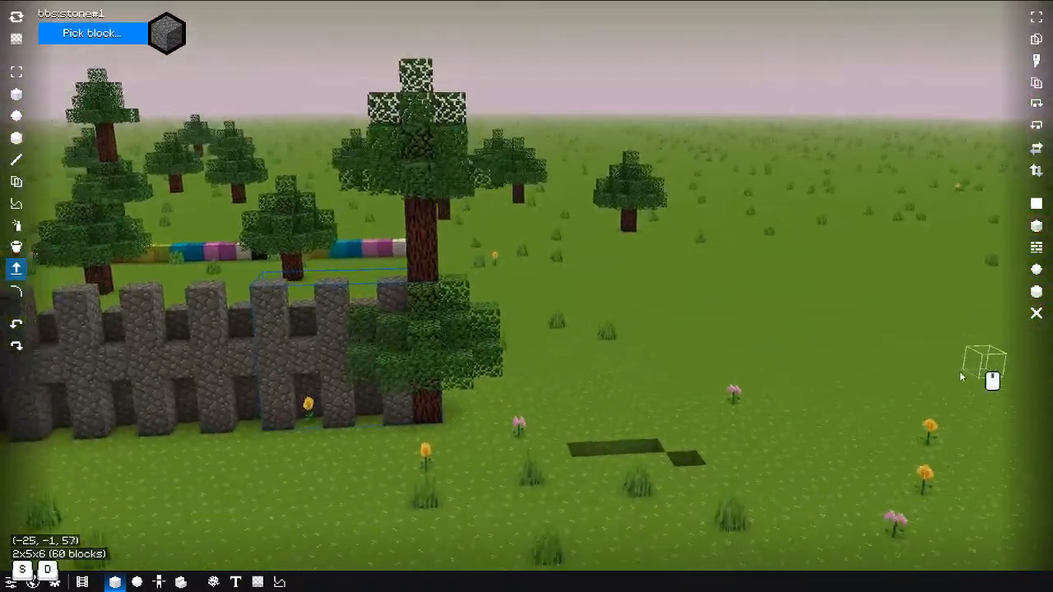
{"action": "middle_click_drag", "start_coordinate": [960, 371], "coordinate": [609, 362]}
{"action": "middle_click_drag", "start_coordinate": [748, 360], "coordinate": [823, 356]}
{"action": "key", "text": "ctrl+z"}
Step: Try extruding the wall segment in the opposite direction and upward into stacked copies, and undo the extrusions
{"action": "key", "text": "a"}
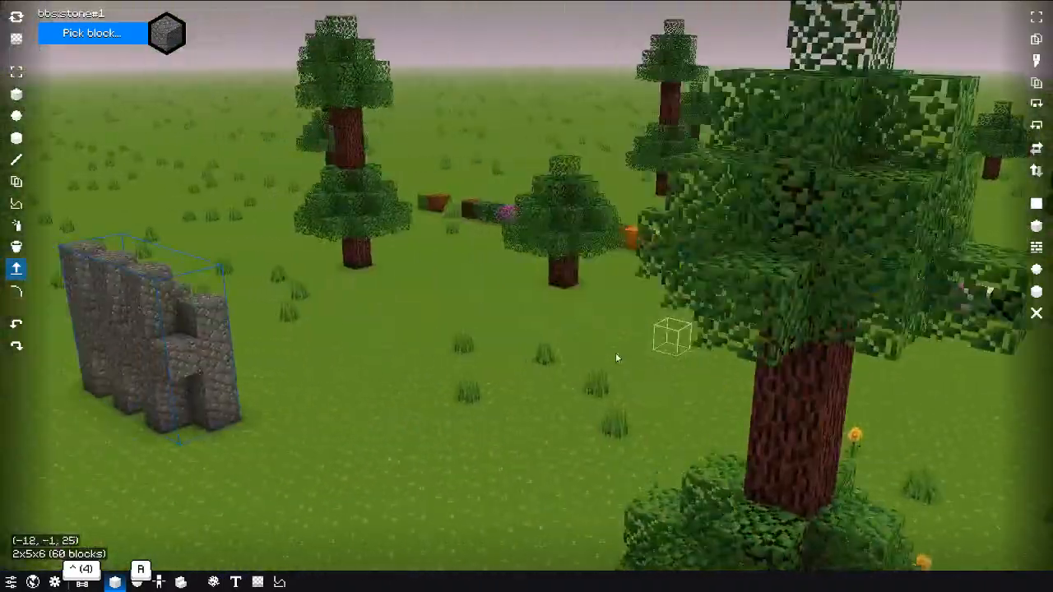
{"action": "middle_click_drag", "start_coordinate": [615, 353], "coordinate": [595, 338]}
{"action": "left_click_drag", "start_coordinate": [595, 338], "coordinate": [342, 427]}
{"action": "left_click_drag", "start_coordinate": [352, 314], "coordinate": [346, 274]}
{"action": "left_click_drag", "start_coordinate": [349, 103], "coordinate": [344, 58]}
{"action": "key", "text": "a"}
{"action": "key", "text": "s"}
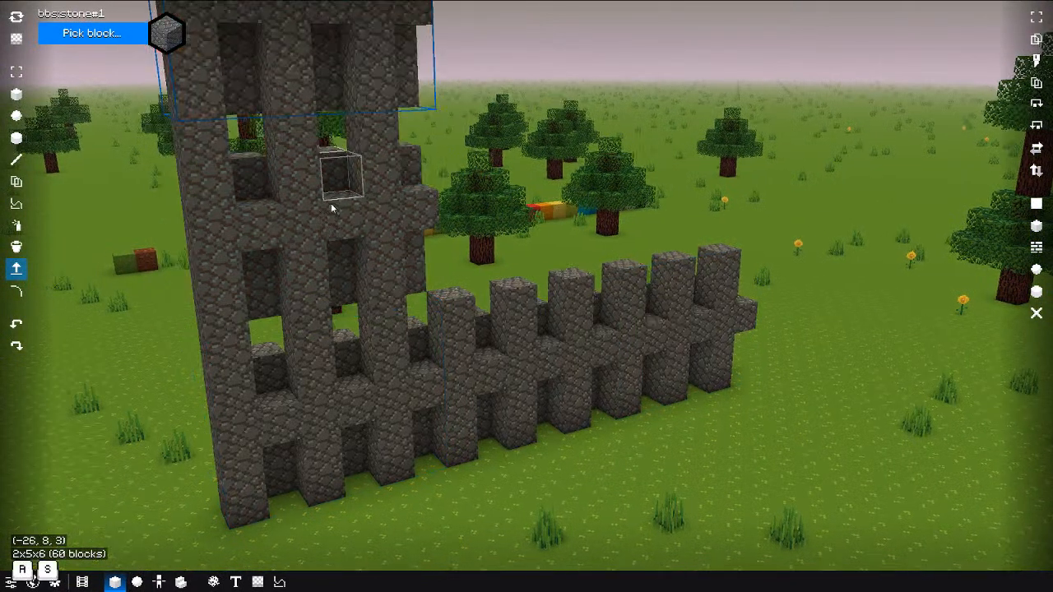
{"action": "middle_click_drag", "start_coordinate": [331, 205], "coordinate": [384, 251]}
{"action": "key", "text": "ctrl+z"}
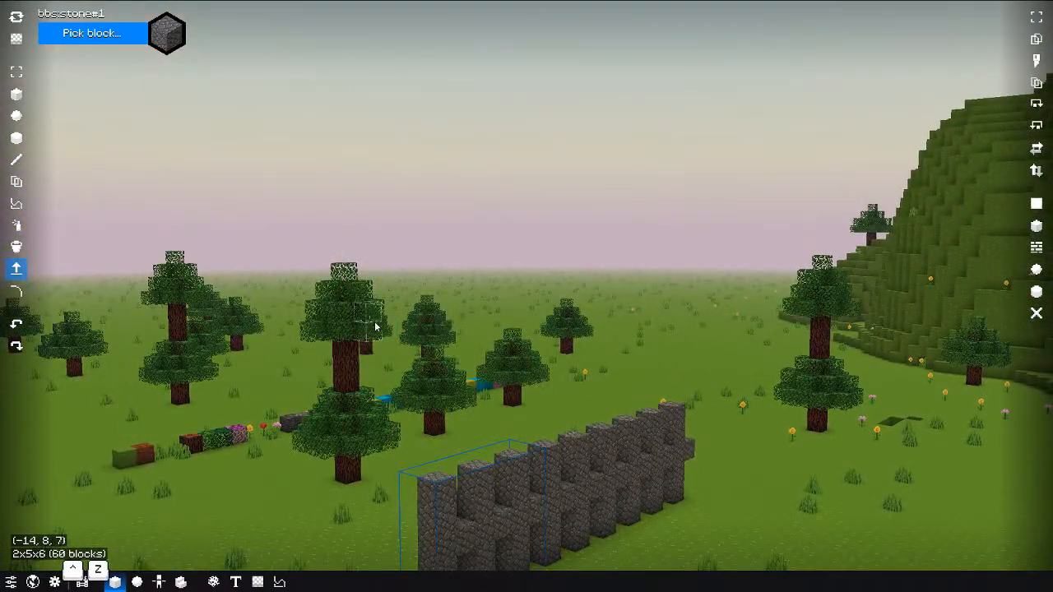
{"action": "key", "text": "ctrl+z"}
Step: Rotate the copied wall segment a quarter turn with the paste brush and place it perpendicular to the original's far end
{"action": "middle_click_drag", "start_coordinate": [417, 325], "coordinate": [595, 352]}
{"action": "key", "text": "w"}
{"action": "middle_click_drag", "start_coordinate": [421, 349], "coordinate": [315, 334]}
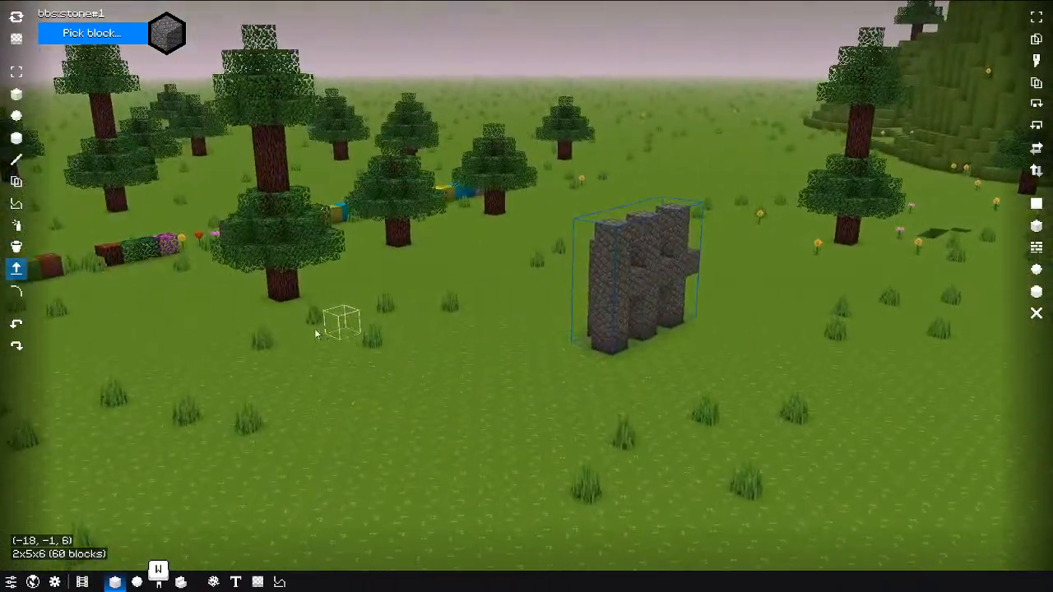
{"action": "key", "text": "4"}
{"action": "key", "text": "5"}
{"action": "key", "text": "6"}
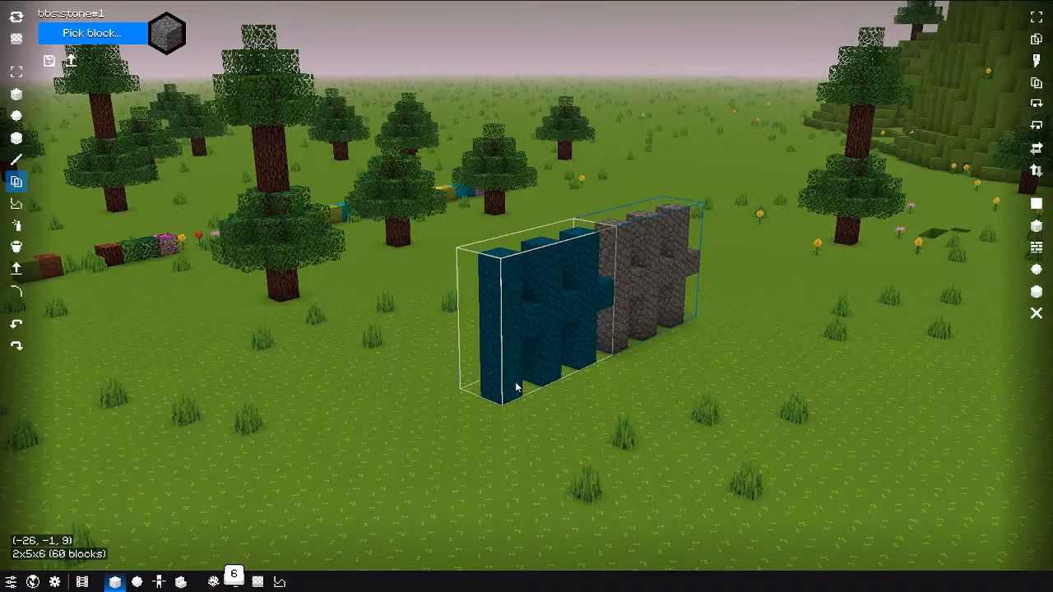
{"action": "left_click", "coordinate": [1035, 111]}
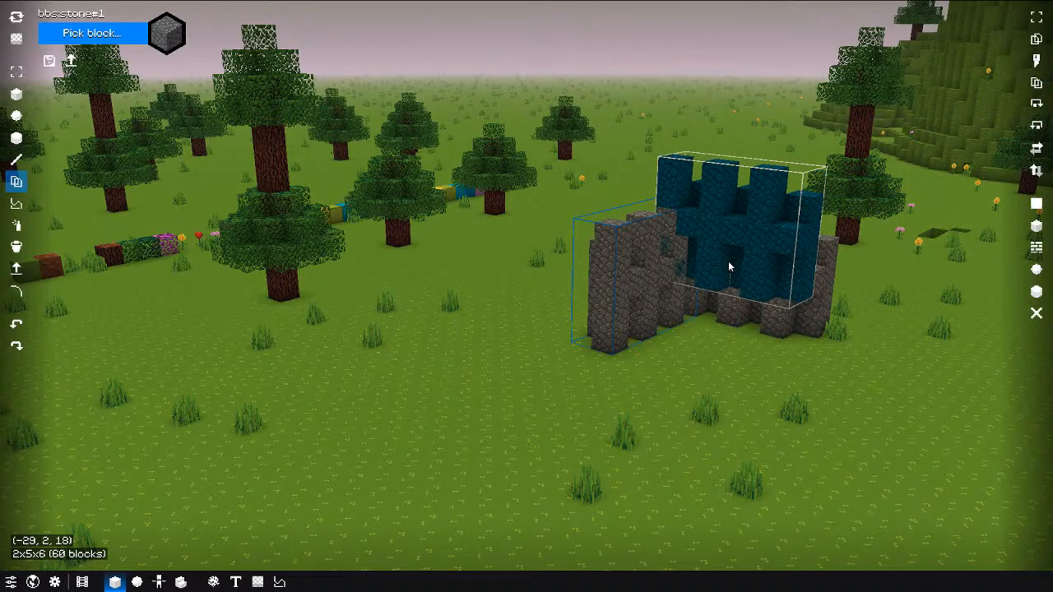
Step: Show the keybind list, rotate the copied segment, and paste copies in a row from the original wall's near end
{"action": "key", "text": "F9"}
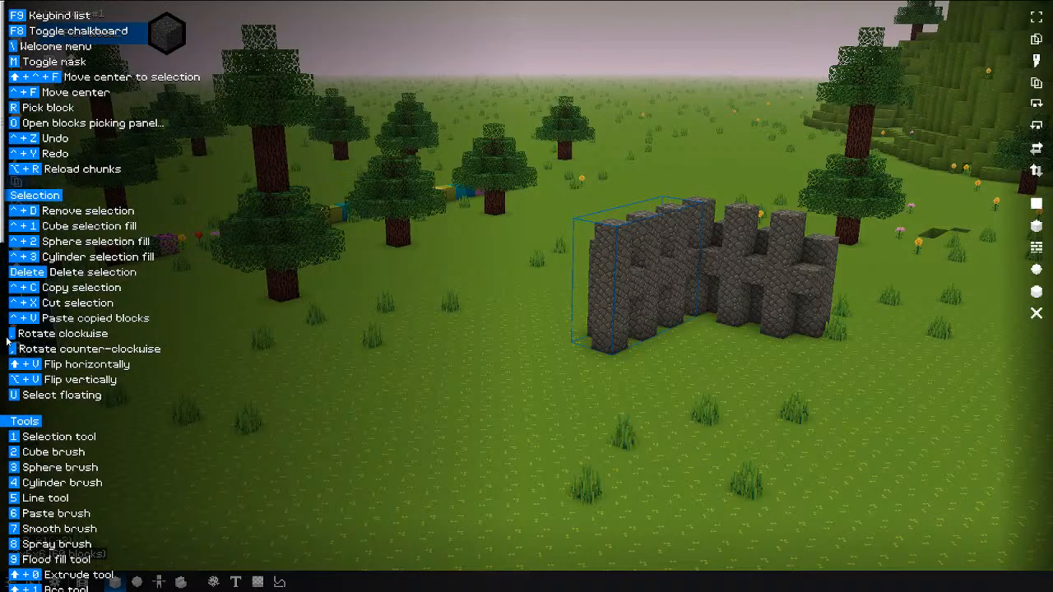
{"action": "key", "text": "period"}
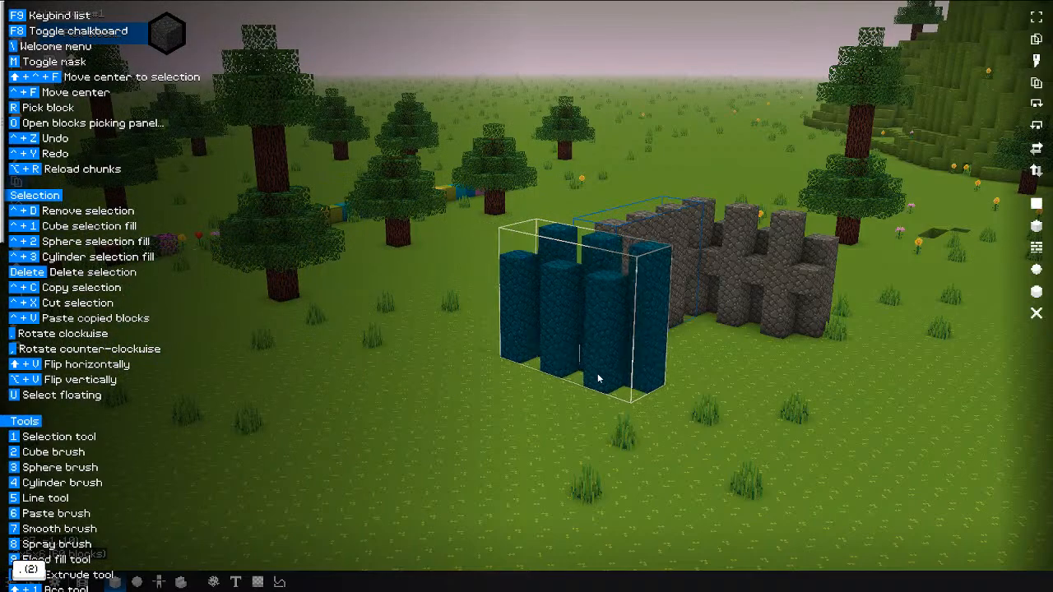
{"action": "key", "text": "comma"}
{"action": "key", "text": "comma"}
{"action": "key", "text": "period"}
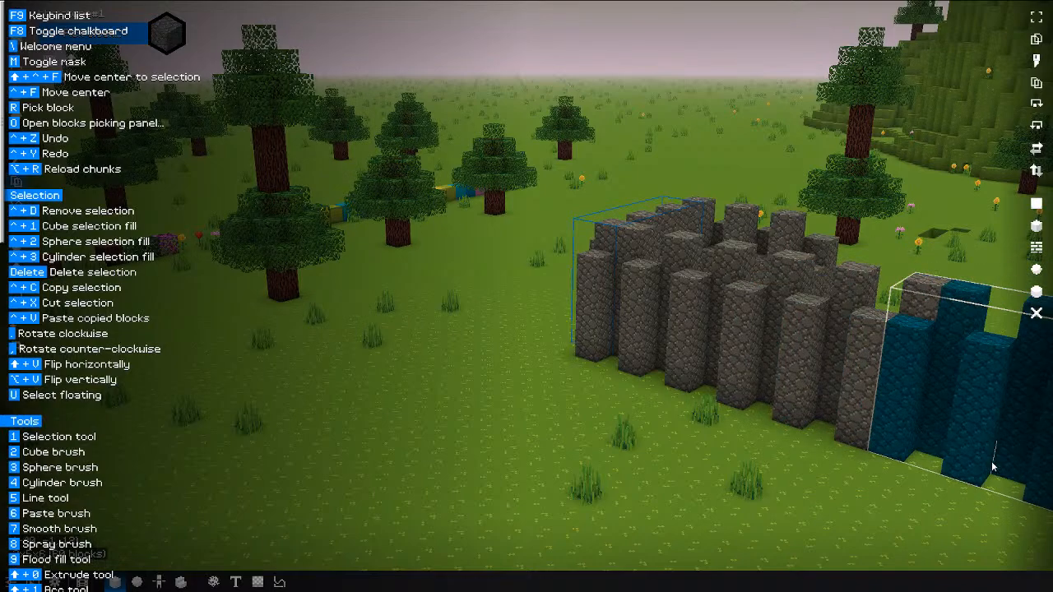
Step: Rotate the copied segment by a half turn, paste a parallel row of walls on the opposite side, and hide the keybind list
{"action": "middle_click_drag", "start_coordinate": [869, 358], "coordinate": [649, 359]}
{"action": "key", "text": "d"}
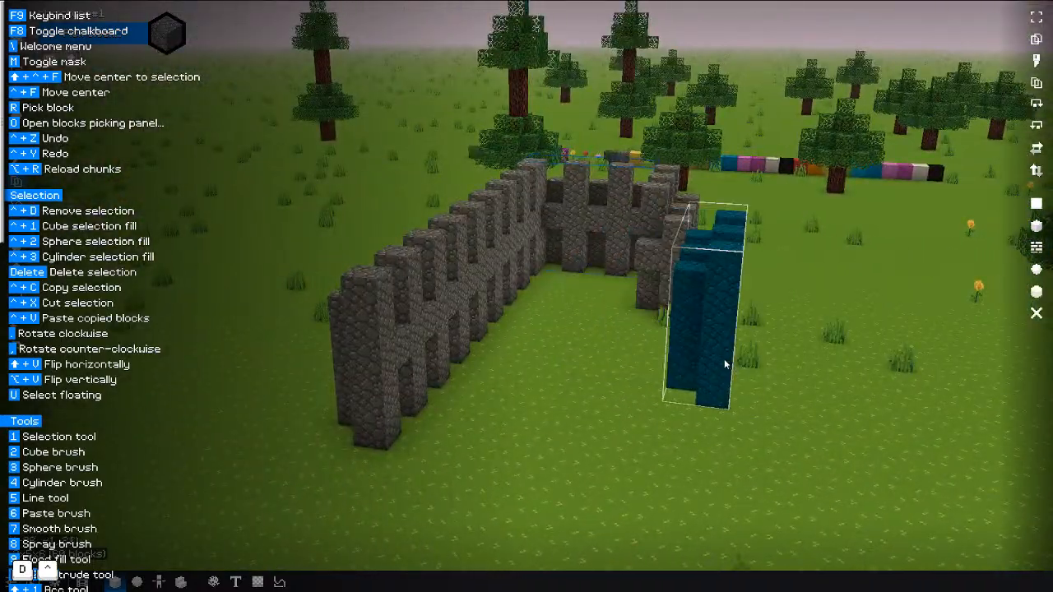
{"action": "key", "text": "period"}
{"action": "key", "text": "period"}
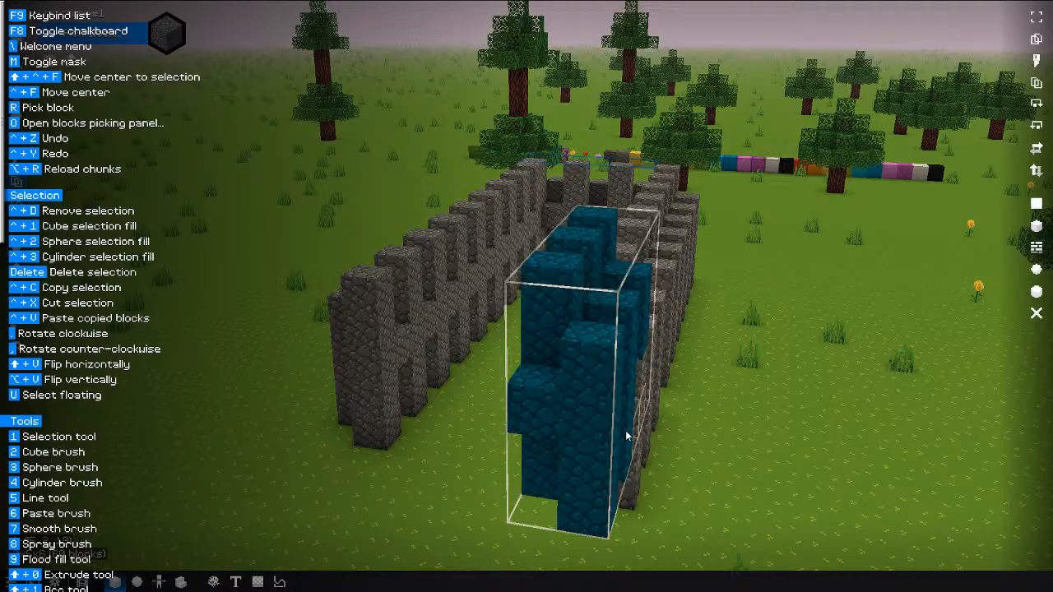
{"action": "middle_click_drag", "start_coordinate": [626, 431], "coordinate": [532, 412]}
{"action": "key", "text": "F9"}
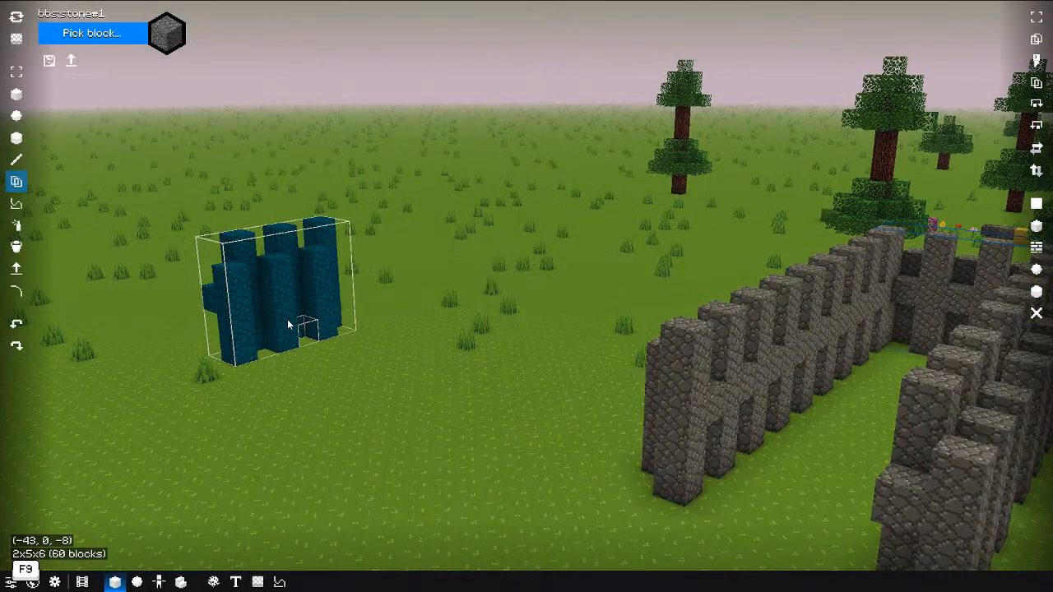
Step: Build two separate stone pillars of equal height on the open grass beside the castle walls with the cube brush
{"action": "left_click", "coordinate": [17, 292]}
{"action": "key", "text": "a"}
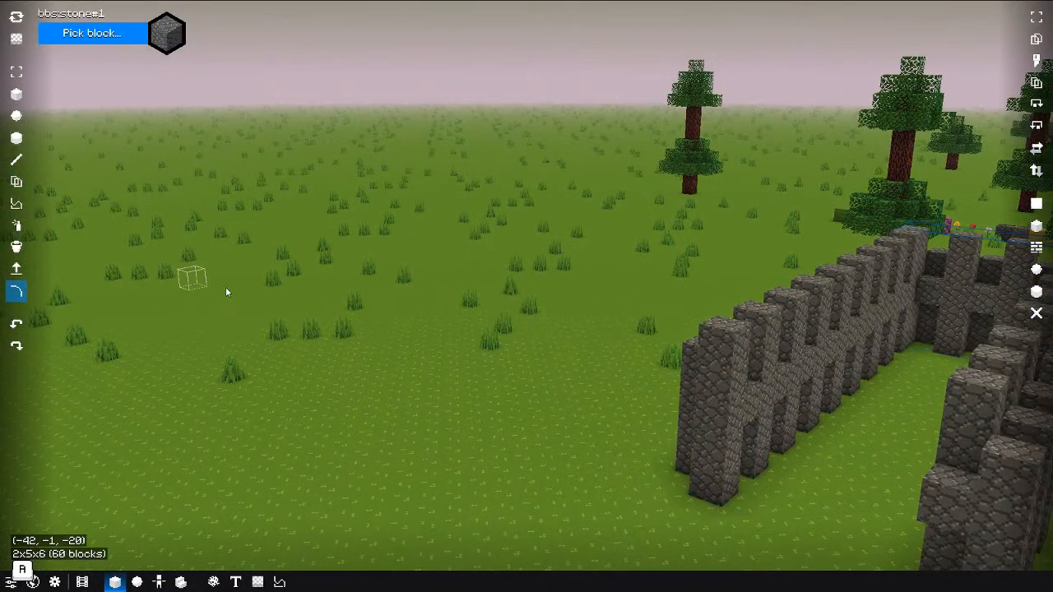
{"action": "middle_click_drag", "start_coordinate": [228, 293], "coordinate": [639, 359]}
{"action": "key", "text": "a"}
{"action": "key", "text": "w"}
{"action": "key", "text": "e"}
{"action": "key", "text": "w"}
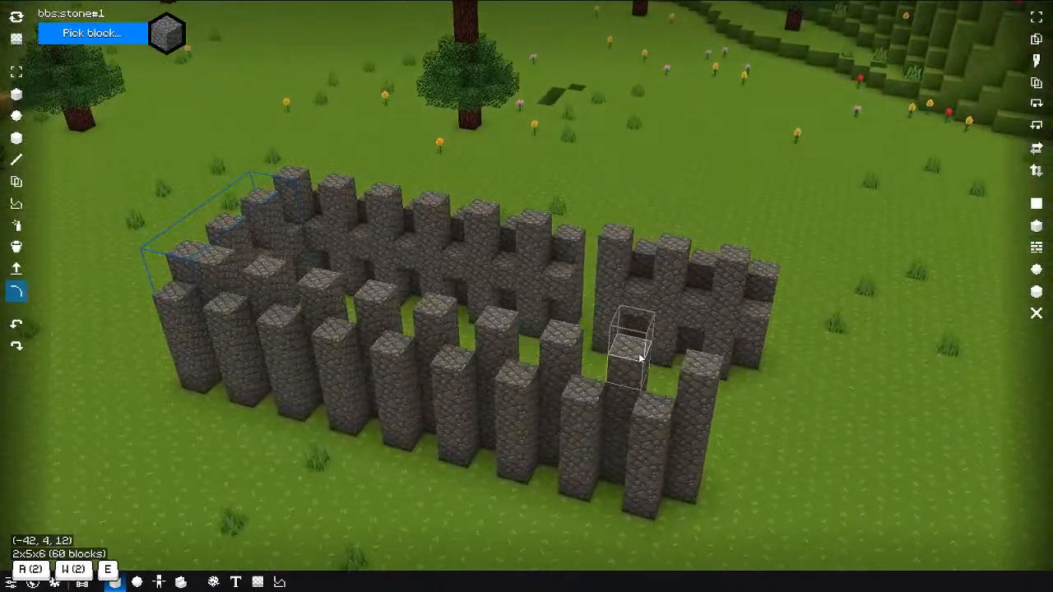
{"action": "key", "text": "d"}
{"action": "key", "text": "s"}
{"action": "key", "text": "q"}
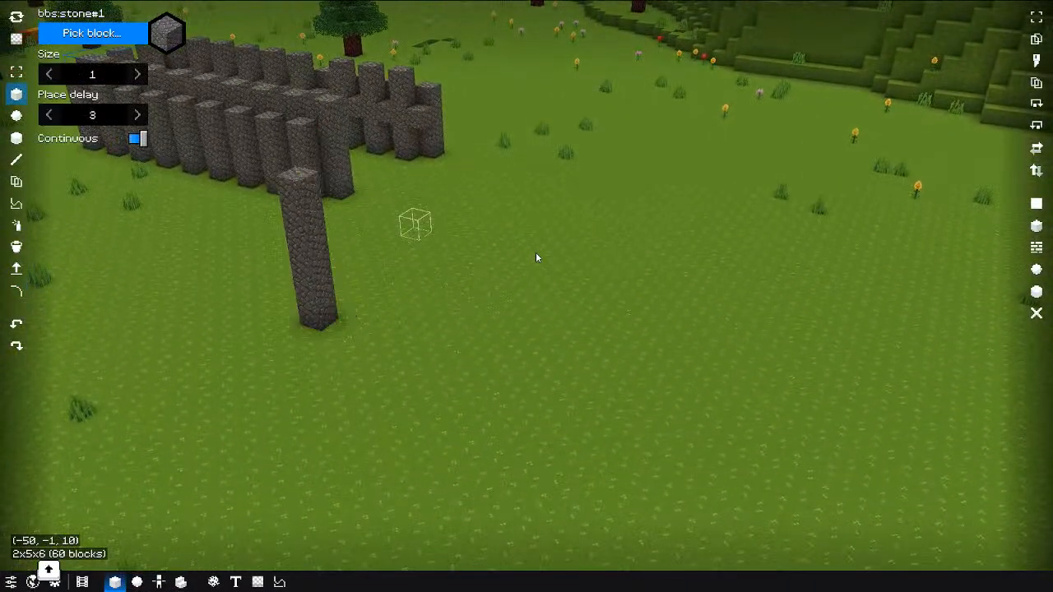
{"action": "key", "text": "Up"}
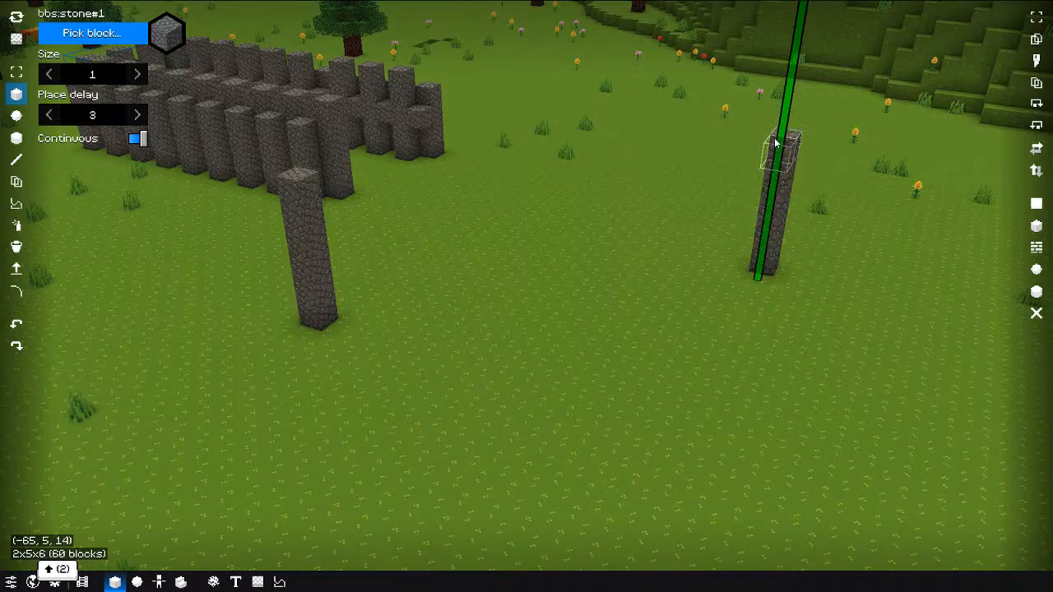
Step: Connect the two stone pillars with a full-height curved wall using the arc tool, bowing it outward between them
{"action": "left_click", "coordinate": [18, 271]}
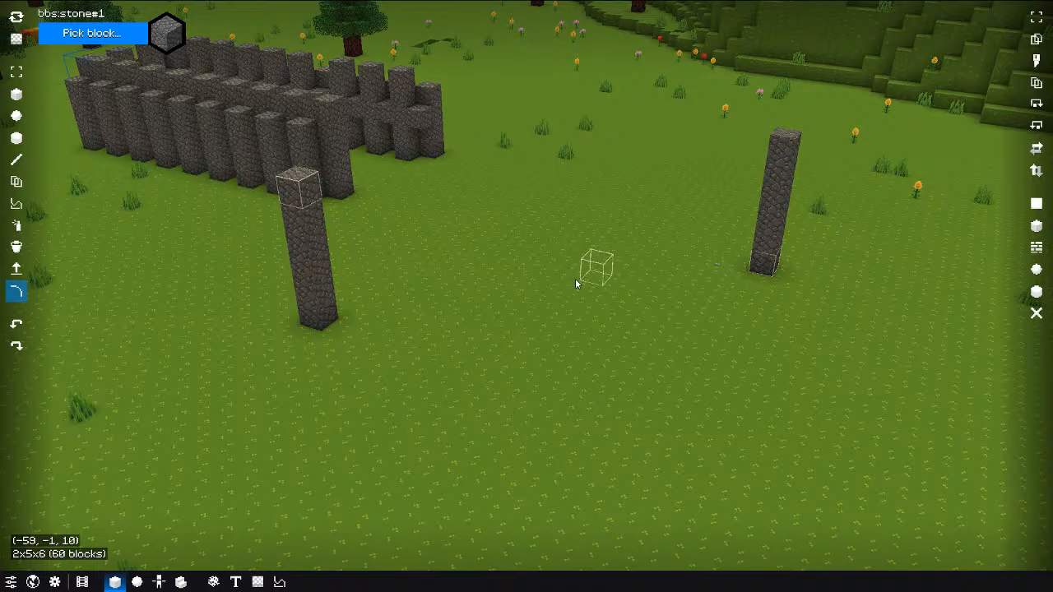
{"action": "left_click_drag", "start_coordinate": [576, 284], "coordinate": [633, 472]}
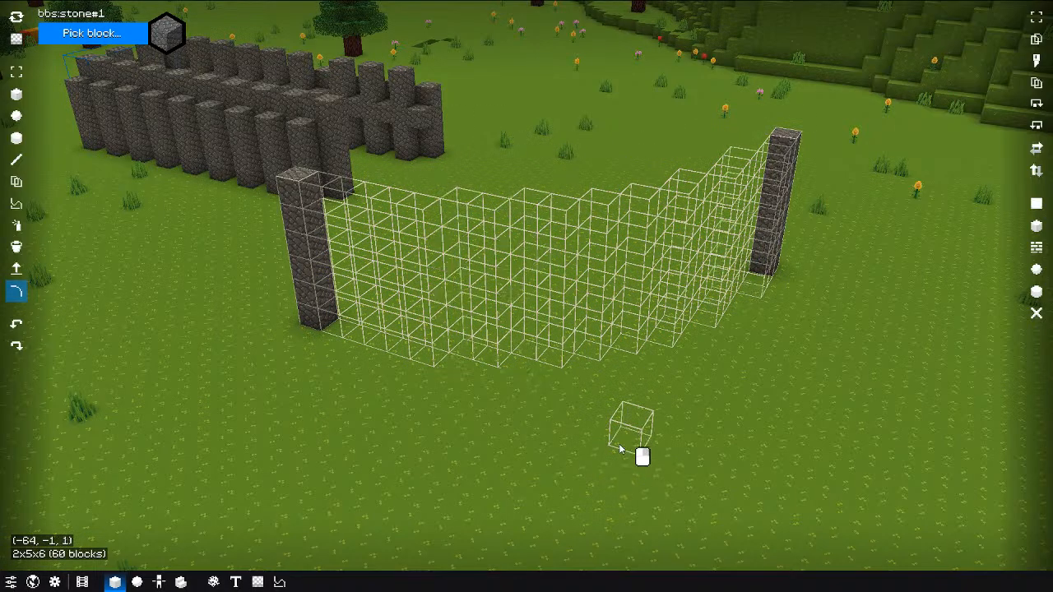
{"action": "right_click_drag", "start_coordinate": [620, 449], "coordinate": [618, 449]}
{"action": "key", "text": "a"}
{"action": "middle_click_drag", "start_coordinate": [316, 335], "coordinate": [437, 299]}
{"action": "key", "text": "s"}
{"action": "key", "text": "s"}
{"action": "key", "text": "d"}
{"action": "key", "text": "s"}
{"action": "key", "text": "space"}
{"action": "key", "text": "d"}
{"action": "key", "text": "shift"}
{"action": "key", "text": "w"}
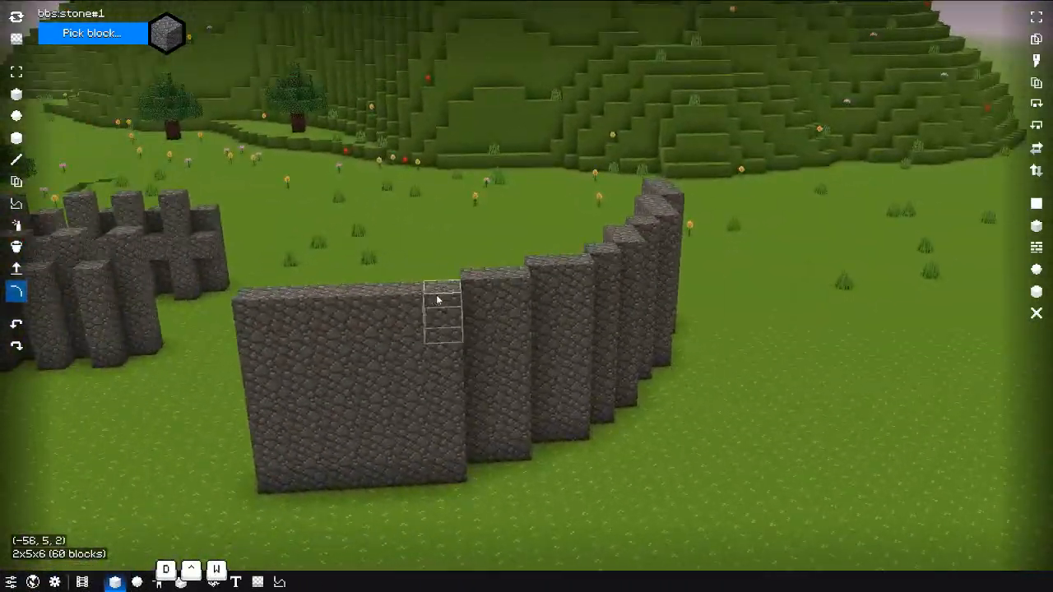
Step: Carve alternating gaps into the top of the curved wall with the size 1 cube brush to form battlements
{"action": "key", "text": "2"}
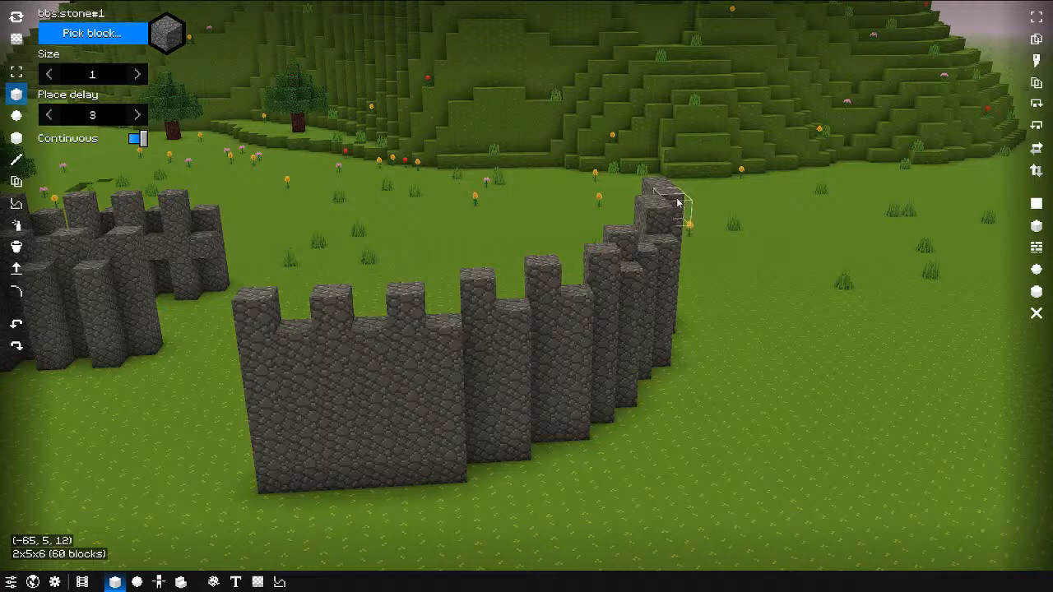
{"action": "key", "text": "a"}
{"action": "key", "text": "w"}
{"action": "key", "text": "e"}
{"action": "middle_click_drag", "start_coordinate": [679, 203], "coordinate": [715, 228]}
{"action": "key", "text": "ctrl+z"}
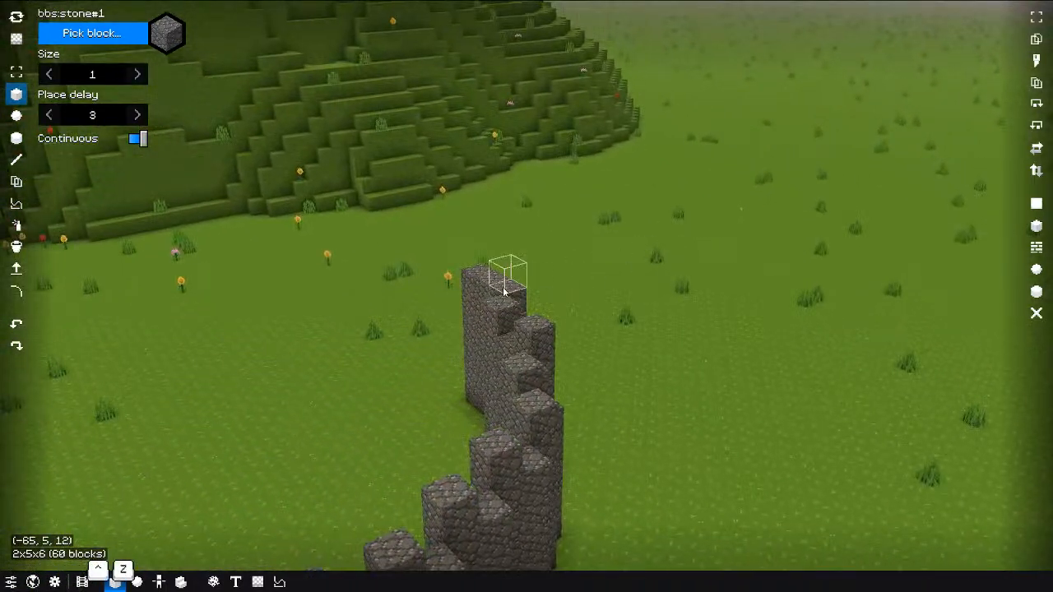
Step: Place stone ledge blocks with the cube brush against the inner face of the curved wall at both ends
{"action": "key", "text": "a"}
{"action": "middle_click_drag", "start_coordinate": [492, 285], "coordinate": [638, 257]}
{"action": "key", "text": "s"}
{"action": "key", "text": "q"}
{"action": "key", "text": "w"}
{"action": "key", "text": "a"}
{"action": "right_click_drag", "start_coordinate": [410, 246], "coordinate": [505, 262]}
{"action": "middle_click_drag", "start_coordinate": [549, 279], "coordinate": [689, 304]}
{"action": "key", "text": "a"}
{"action": "key", "text": "s"}
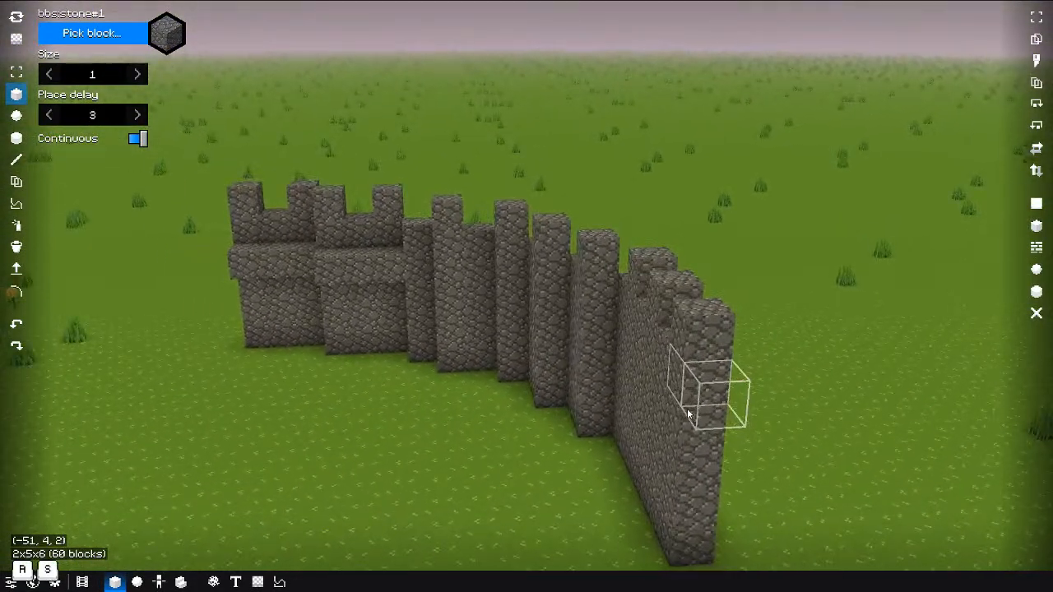
{"action": "right_click", "coordinate": [672, 398]}
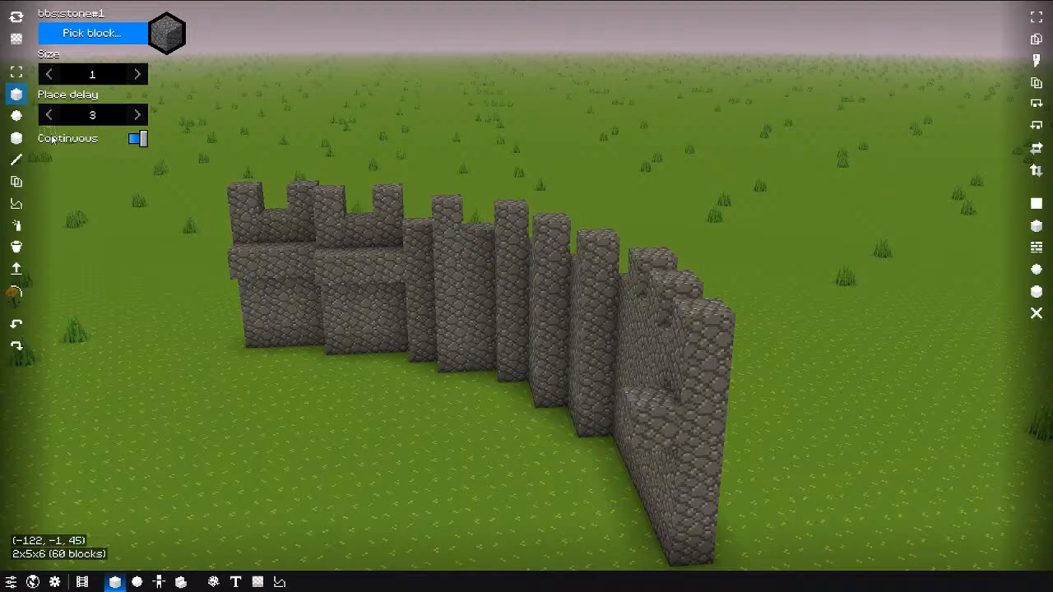
Step: Join the end ledges with the arc tool to run a curved stone walkway along the wall's inner face
{"action": "left_click", "coordinate": [16, 292]}
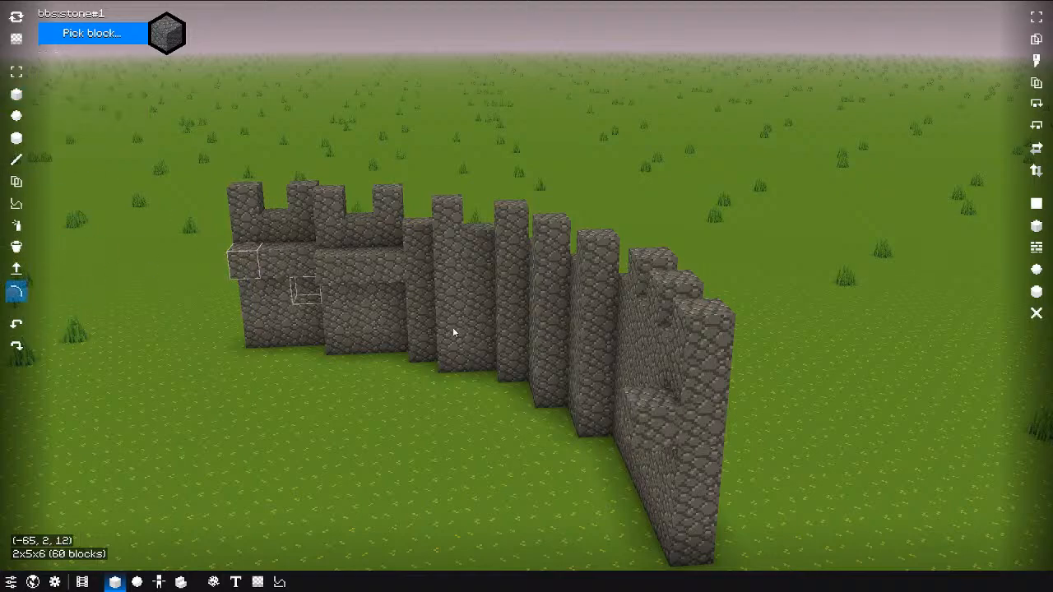
{"action": "right_click_drag", "start_coordinate": [656, 417], "coordinate": [677, 261]}
{"action": "key", "text": "d"}
{"action": "key", "text": "a"}
{"action": "middle_click_drag", "start_coordinate": [469, 243], "coordinate": [618, 256]}
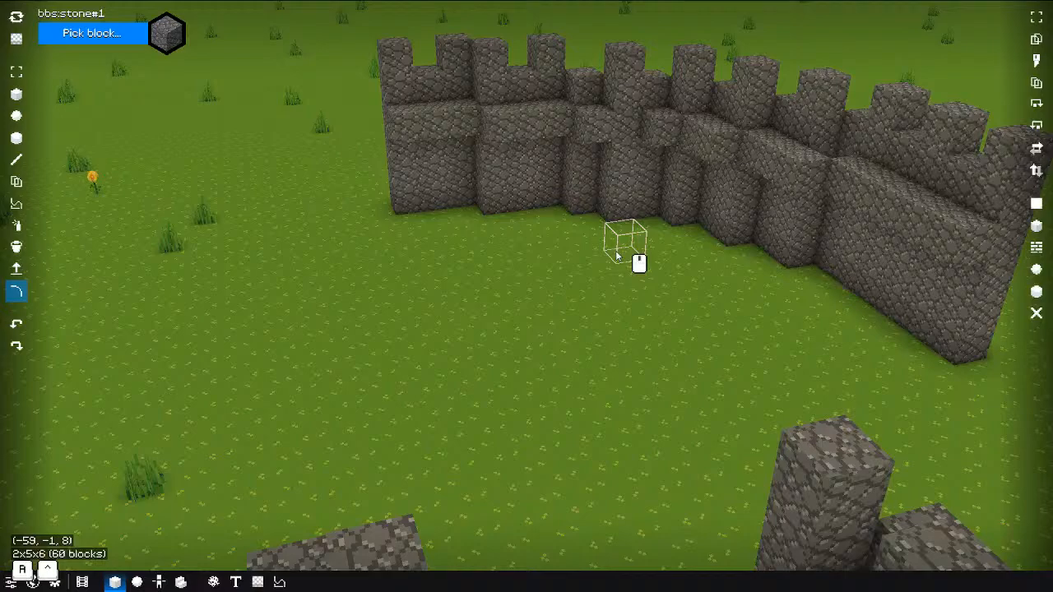
Step: Fill out the walkway along the curved wall's inner side with stone blocks using the cube brush
{"action": "key", "text": "d"}
{"action": "key", "text": "b"}
{"action": "key", "text": "d"}
{"action": "key", "text": "s"}
{"action": "middle_click_drag", "start_coordinate": [476, 241], "coordinate": [447, 222]}
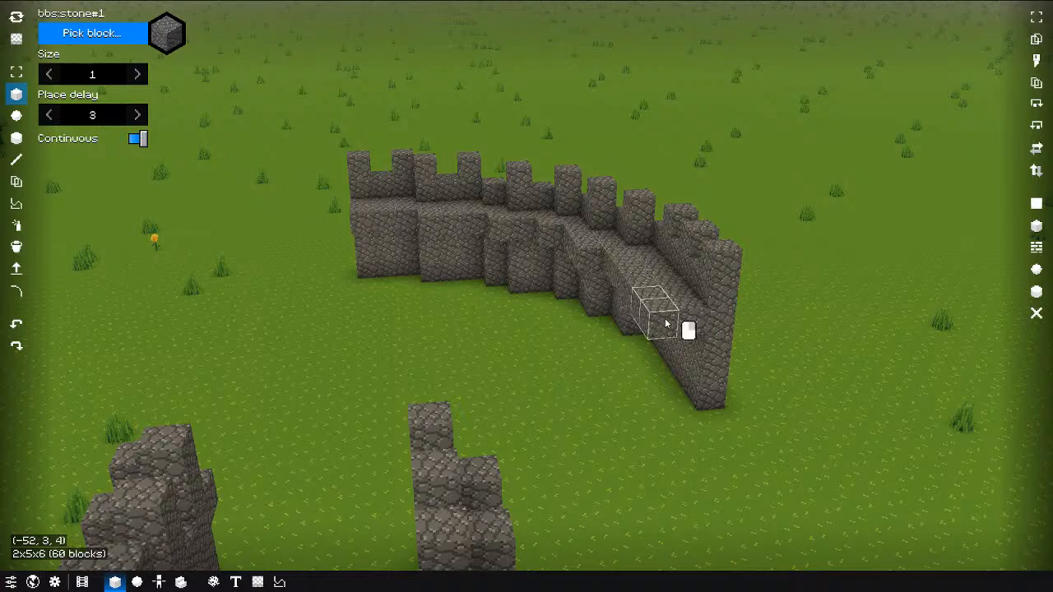
{"action": "key", "text": "s"}
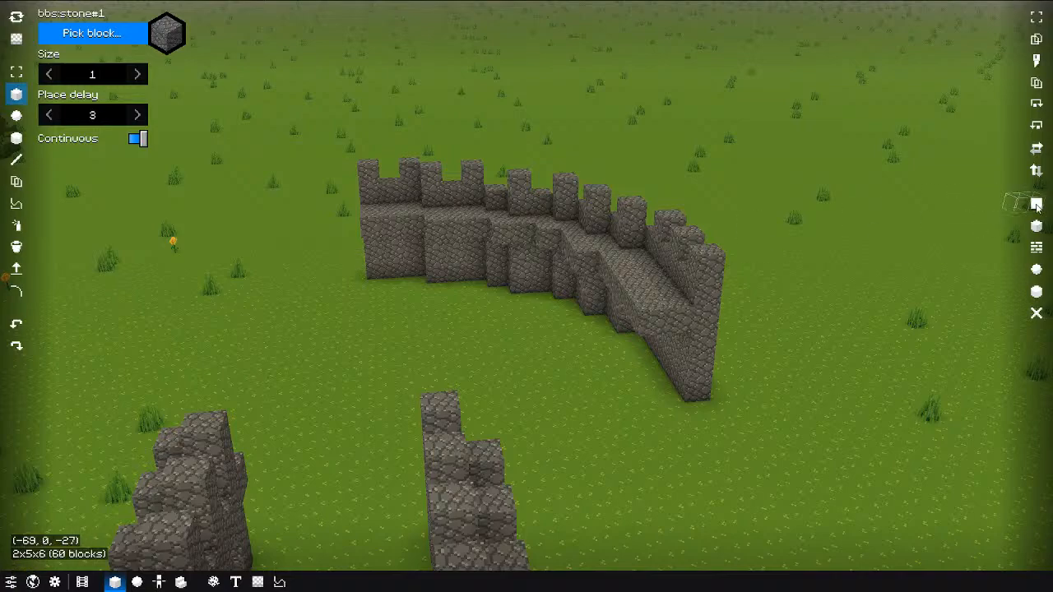
Step: Select a 37x10x25-block region on the open grass beside the curved wall
{"action": "key", "text": "d"}
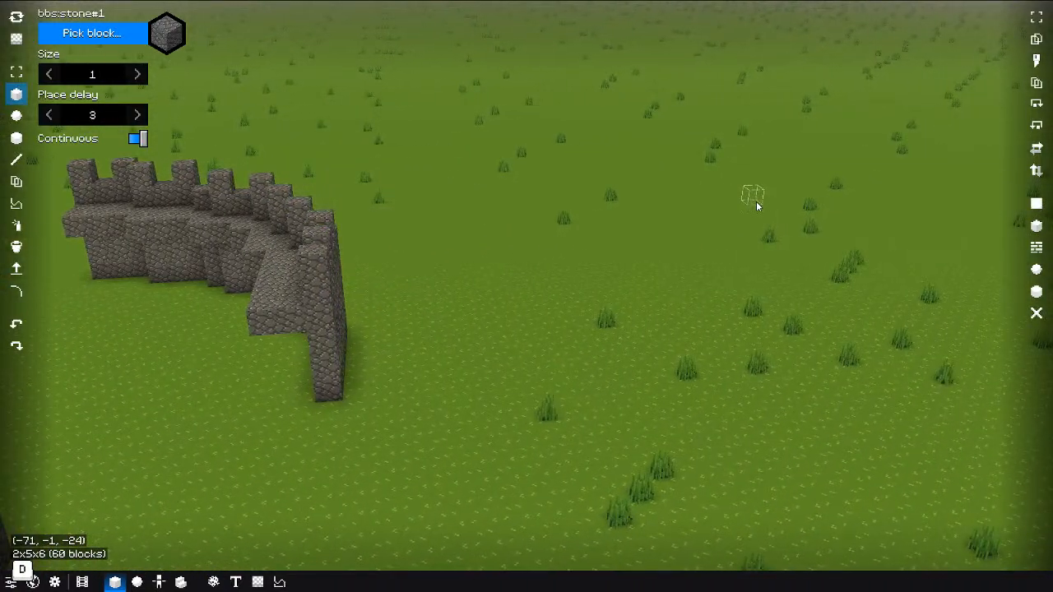
{"action": "left_click_drag", "start_coordinate": [481, 327], "coordinate": [690, 119]}
{"action": "key", "text": "1"}
{"action": "left_click_drag", "start_coordinate": [645, 211], "coordinate": [662, 85]}
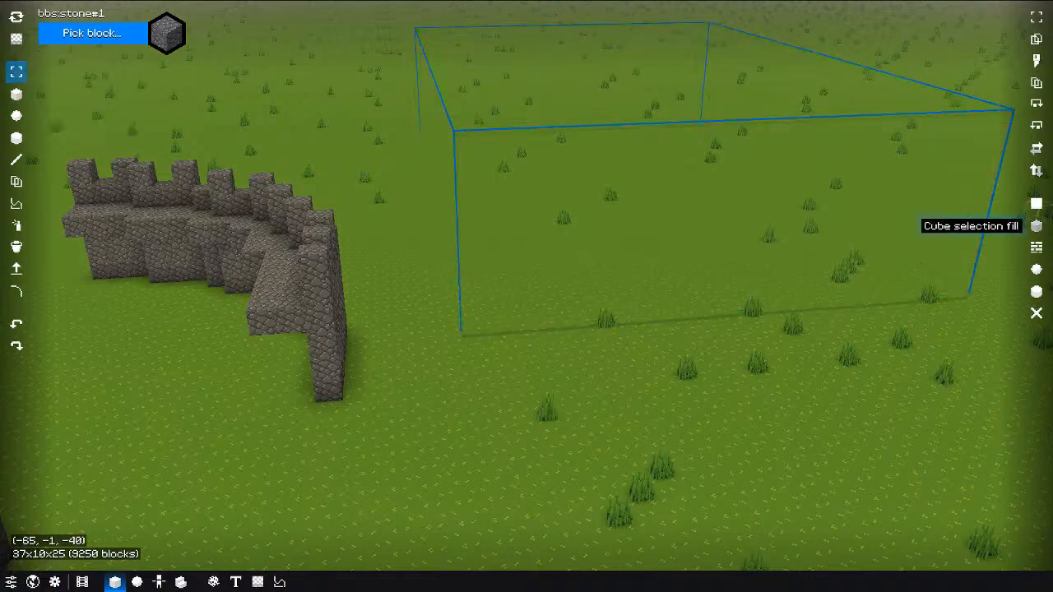
Step: Try the cube, wall, sphere and cylinder stone fills on the selected region in solid mode, undoing each one
{"action": "left_click", "coordinate": [1037, 226]}
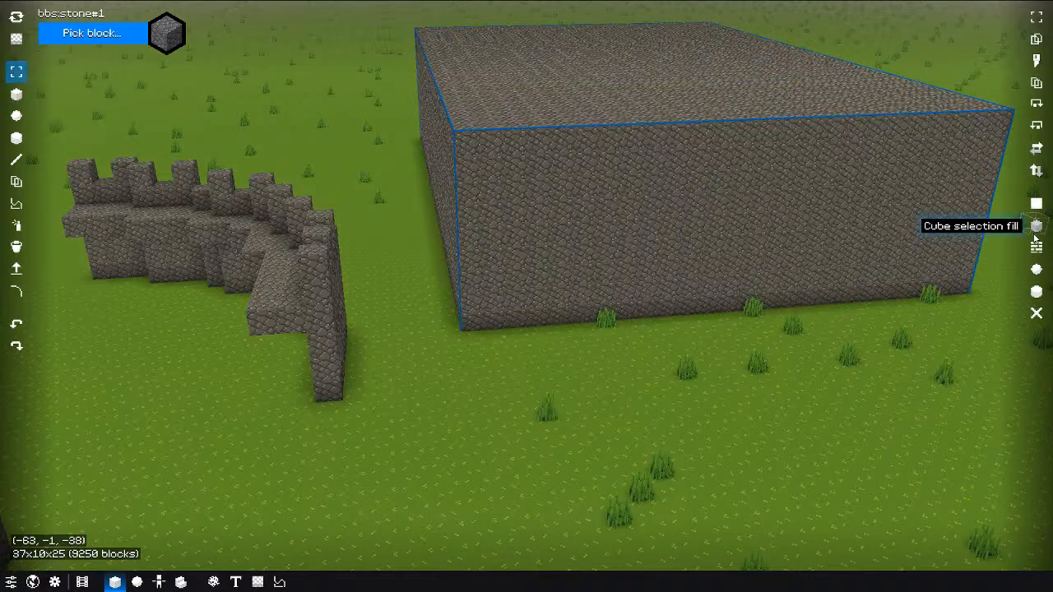
{"action": "key", "text": "ctrl+z"}
{"action": "left_click", "coordinate": [1037, 248]}
{"action": "key", "text": "ctrl+z"}
{"action": "left_click", "coordinate": [1037, 269]}
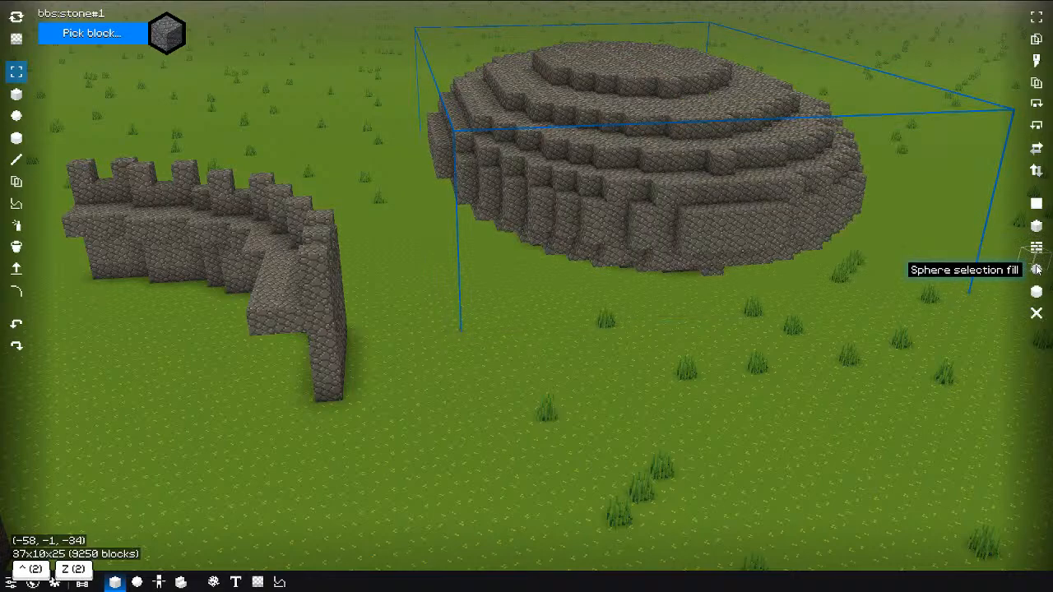
{"action": "key", "text": "ctrl+z"}
{"action": "left_click", "coordinate": [1037, 292]}
{"action": "key", "text": "ctrl+z"}
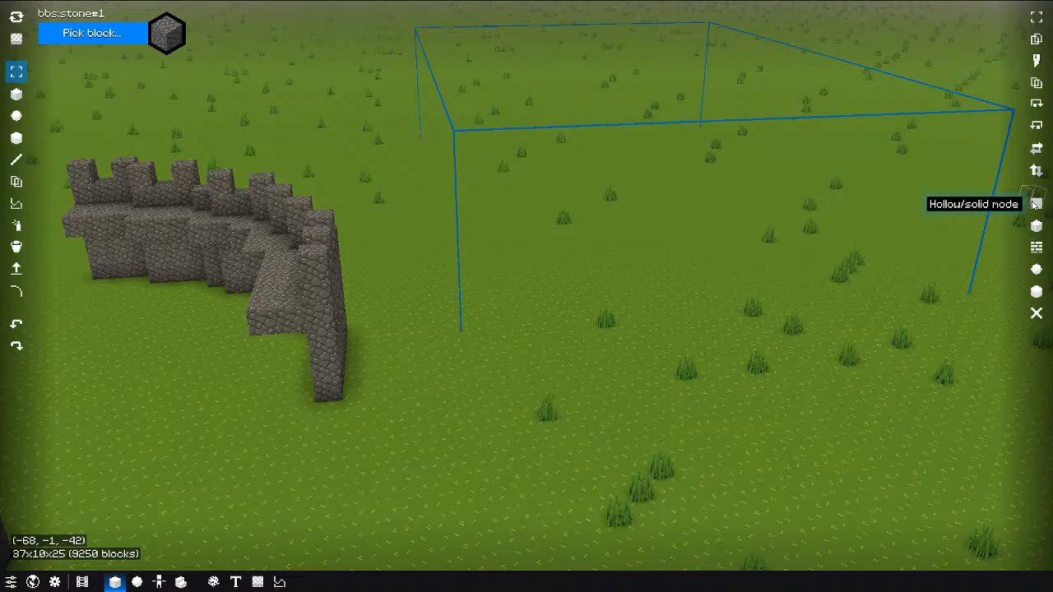
Step: Try a hollow cube fill on the selected region, look inside it, and undo the fill
{"action": "left_click", "coordinate": [1037, 226]}
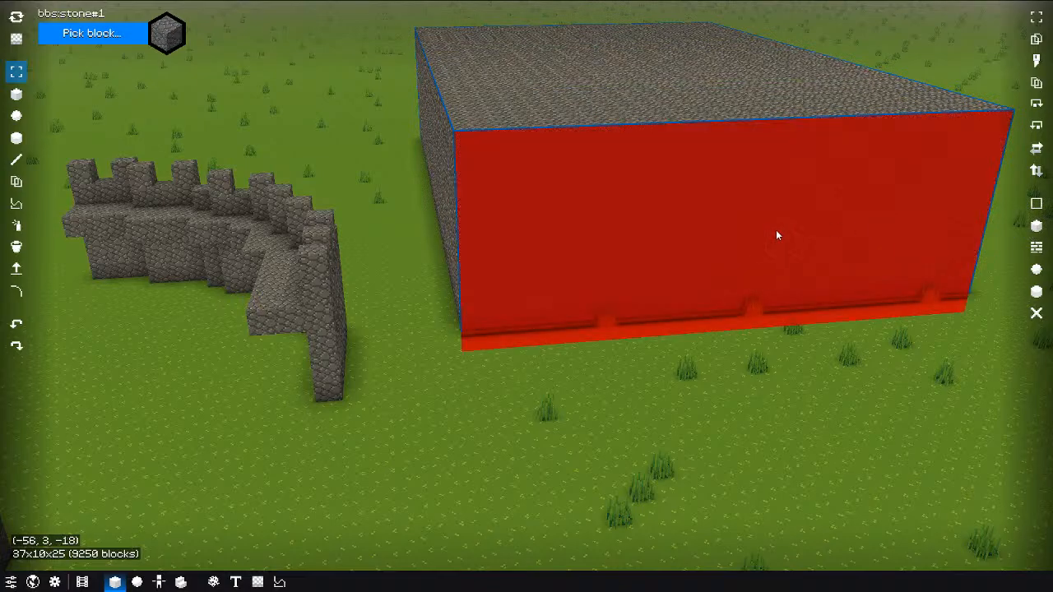
{"action": "key", "text": "w"}
{"action": "key", "text": "w"}
{"action": "key", "text": "ctrl+z"}
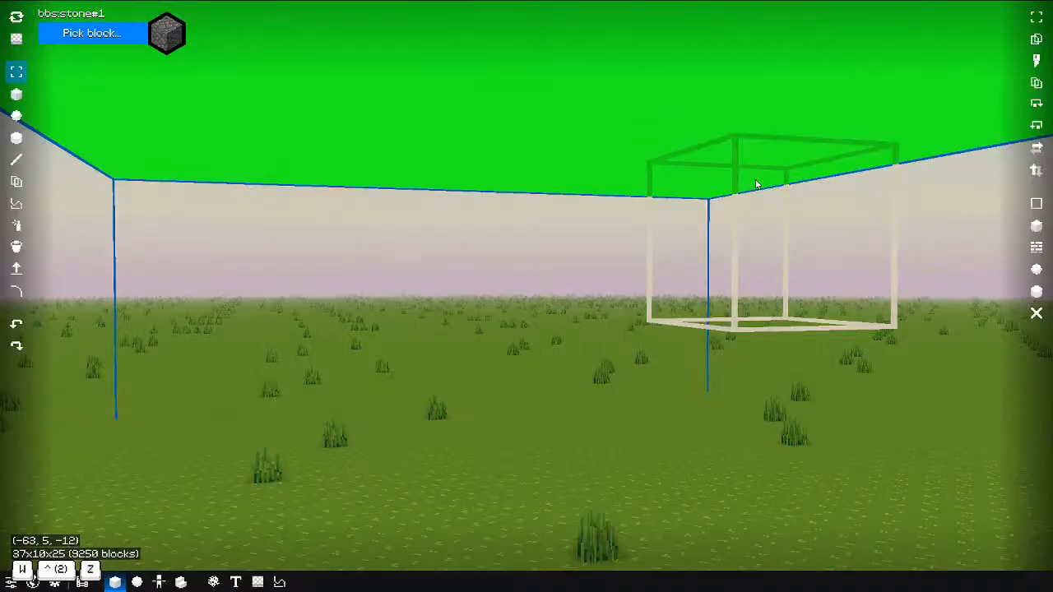
Step: Compare the cube fill in solid and hollow mode from inside the selected region, undoing each fill
{"action": "left_click", "coordinate": [1039, 204]}
{"action": "left_click", "coordinate": [1036, 228]}
{"action": "key", "text": "ctrl+z"}
{"action": "left_click", "coordinate": [1038, 205]}
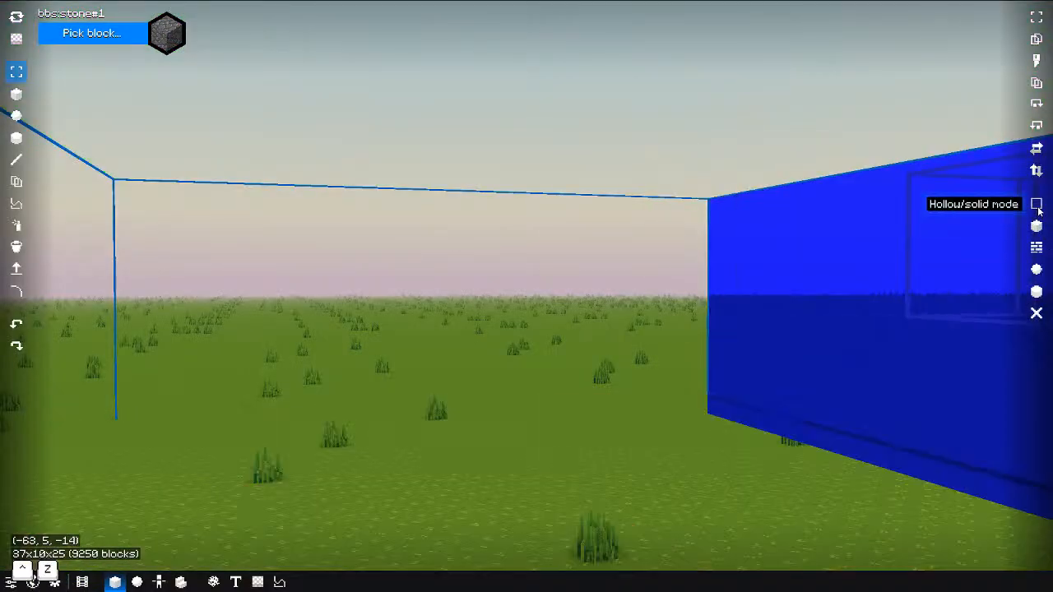
{"action": "left_click", "coordinate": [1036, 227]}
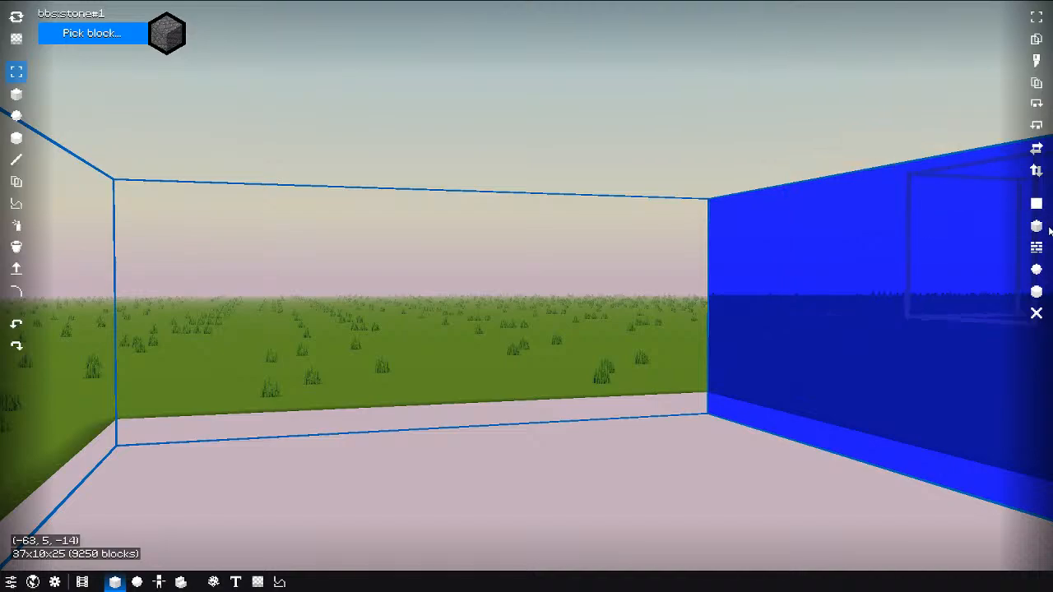
{"action": "key", "text": "ctrl+z"}
{"action": "left_click", "coordinate": [1037, 204]}
{"action": "left_click", "coordinate": [1036, 226]}
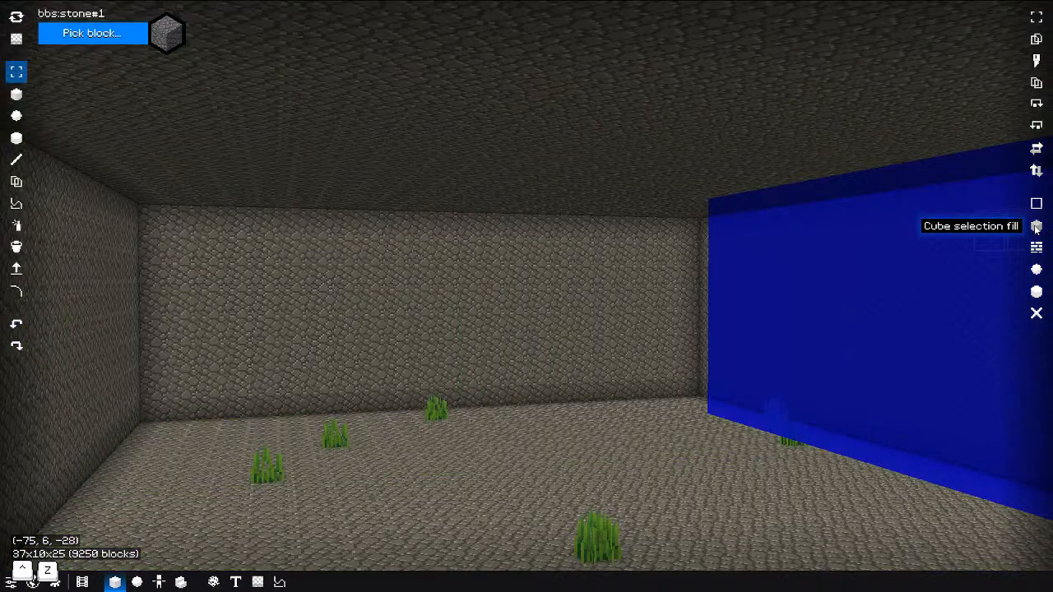
{"action": "key", "text": "ctrl+z"}
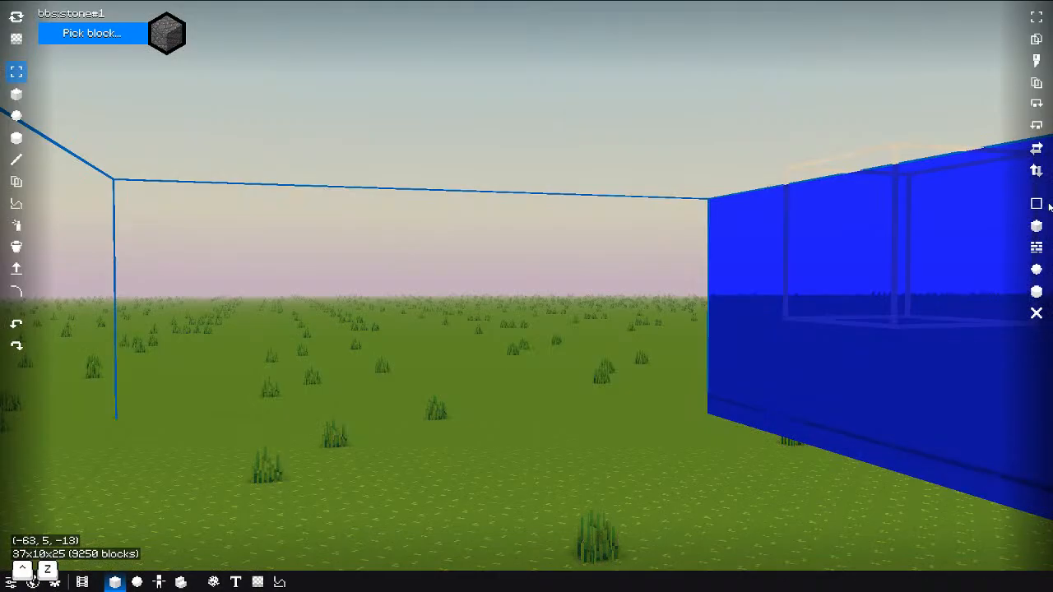
Step: Try a hollow sphere fill on the selected region, inspect its interior, and undo the fill
{"action": "left_click", "coordinate": [1036, 270]}
{"action": "key", "text": "s"}
{"action": "key", "text": "w"}
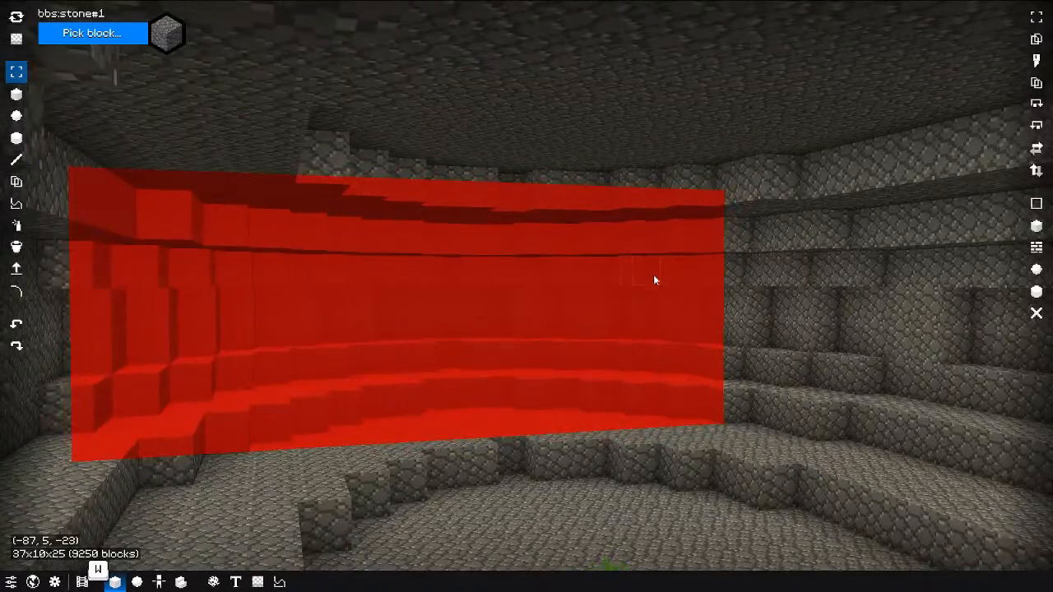
{"action": "key", "text": "w"}
{"action": "key", "text": "s"}
{"action": "key", "text": "ctrl+z"}
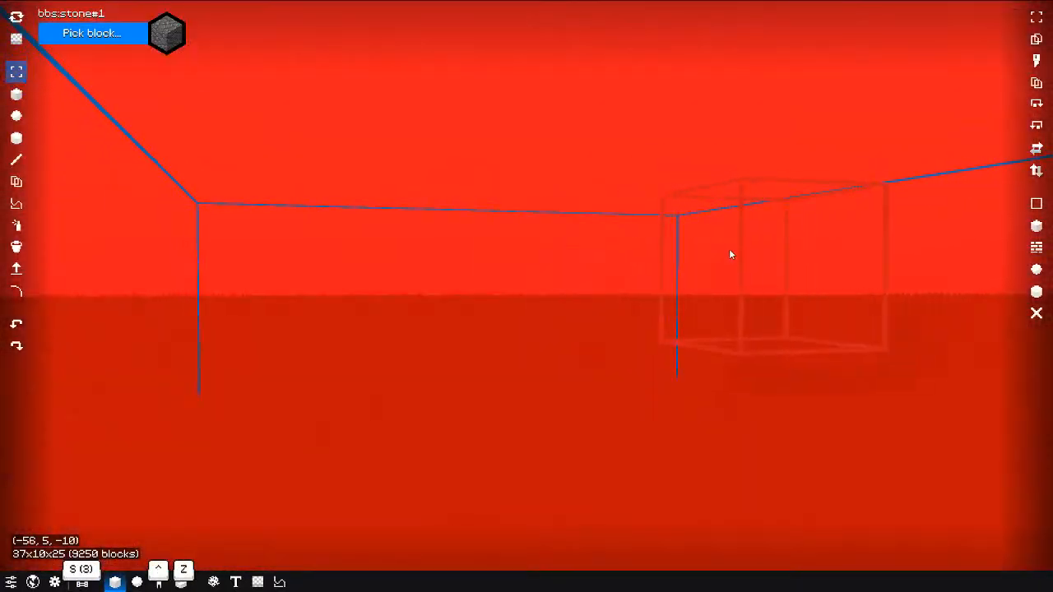
Step: Try a hollow cylinder fill on the selected region, inspect its interior, and undo the fill
{"action": "key", "text": "e"}
{"action": "key", "text": "s"}
{"action": "key", "text": "2"}
{"action": "key", "text": "d"}
{"action": "mouse_move", "coordinate": [672, 369]}
{"action": "middle_mouse_down"}
{"action": "mouse_move", "coordinate": [640, 399]}
{"action": "mouse_move", "coordinate": [606, 387]}
{"action": "mouse_move", "coordinate": [620, 382]}
{"action": "middle_mouse_up"}
{"action": "key", "text": "s"}
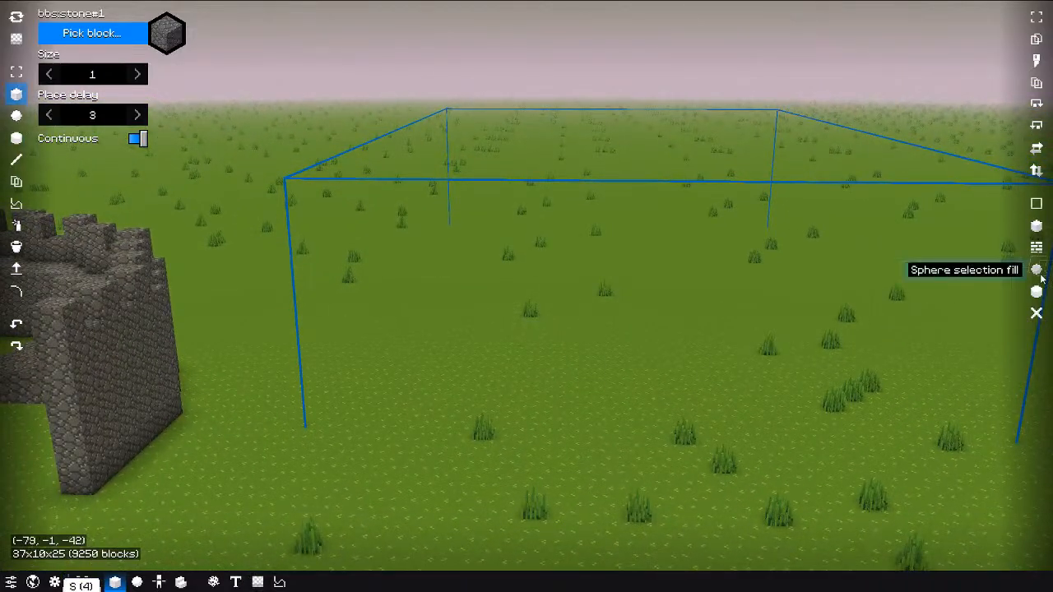
{"action": "left_click", "coordinate": [1037, 291]}
{"action": "key", "text": "w"}
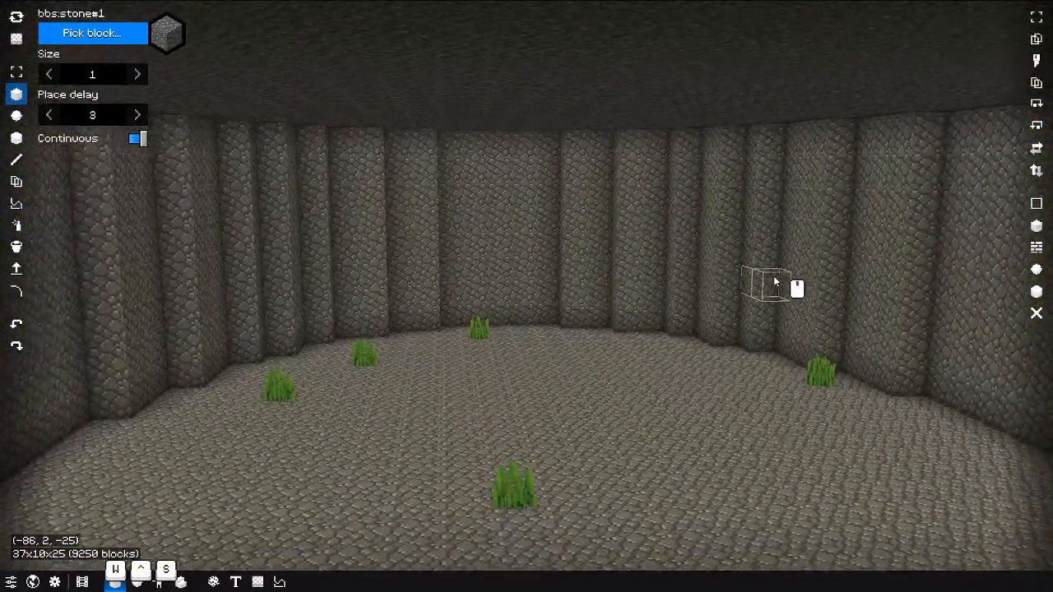
{"action": "key", "text": "s"}
{"action": "key", "text": "ctrl+z"}
Step: Select a 91x1x15-block strip of the ground layer running beneath the curved wall
{"action": "key", "text": "s"}
{"action": "key", "text": "e"}
{"action": "middle_click_drag", "start_coordinate": [773, 275], "coordinate": [688, 308]}
{"action": "key", "text": "a"}
{"action": "key", "text": "q"}
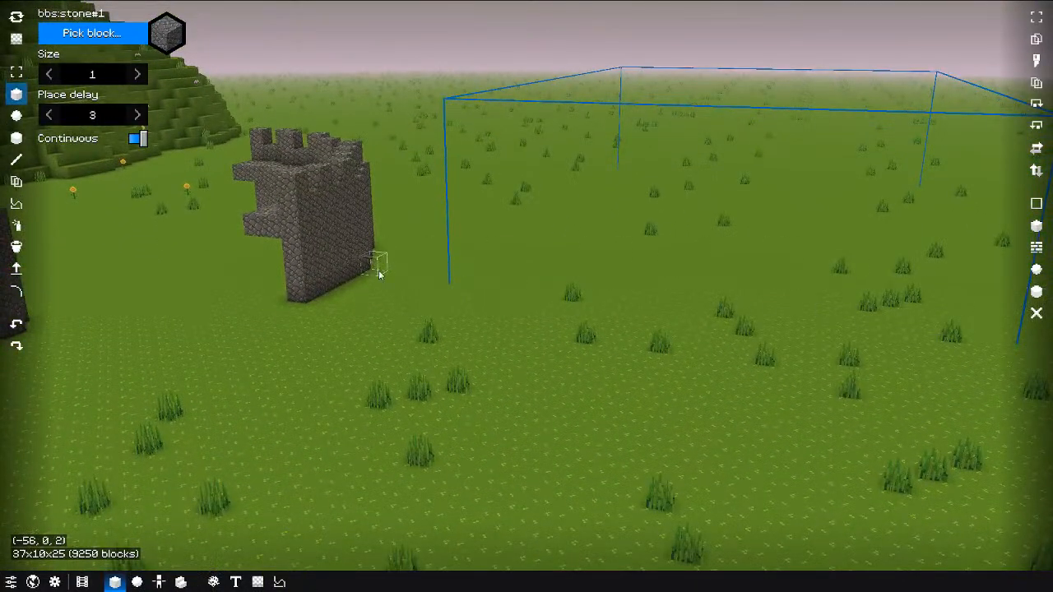
{"action": "left_click_drag", "start_coordinate": [264, 382], "coordinate": [829, 335]}
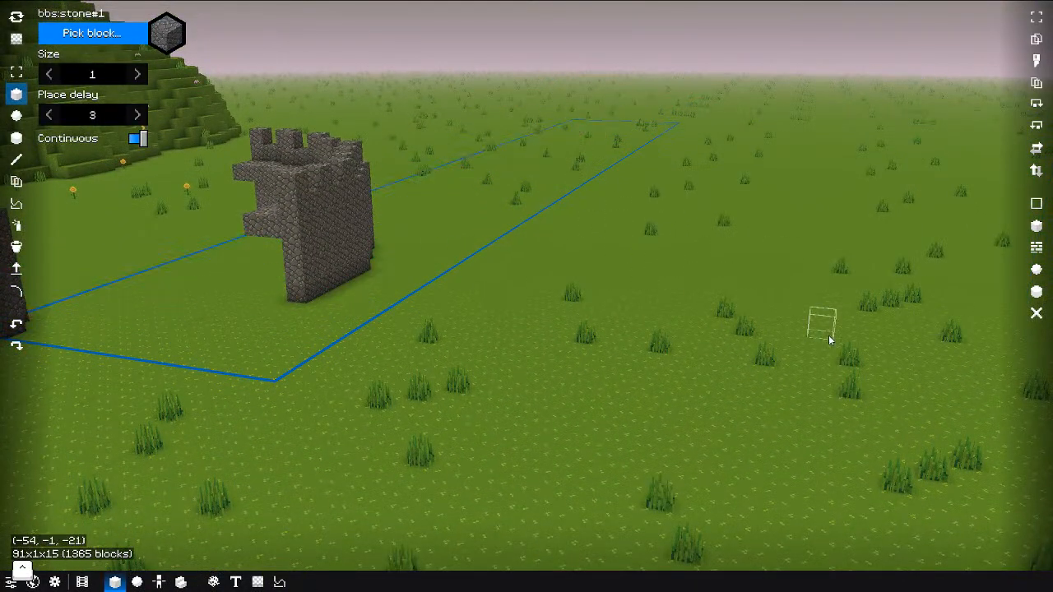
Step: Try deleting the blocks in the selected ground strip twice, undoing each deletion
{"action": "left_click", "coordinate": [1037, 313]}
{"action": "key", "text": "ctrl+z"}
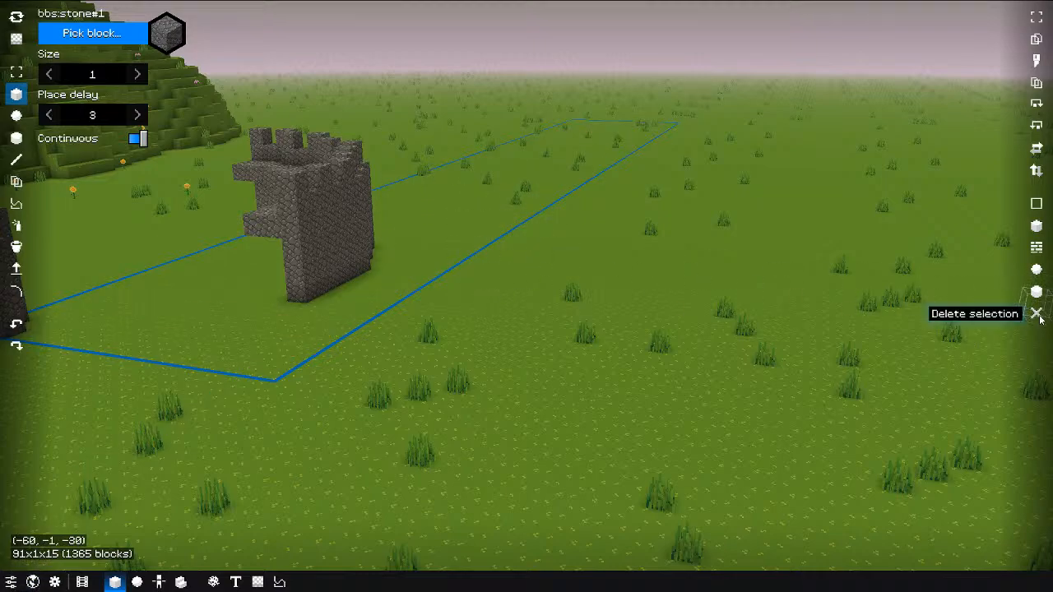
{"action": "key", "text": "Delete"}
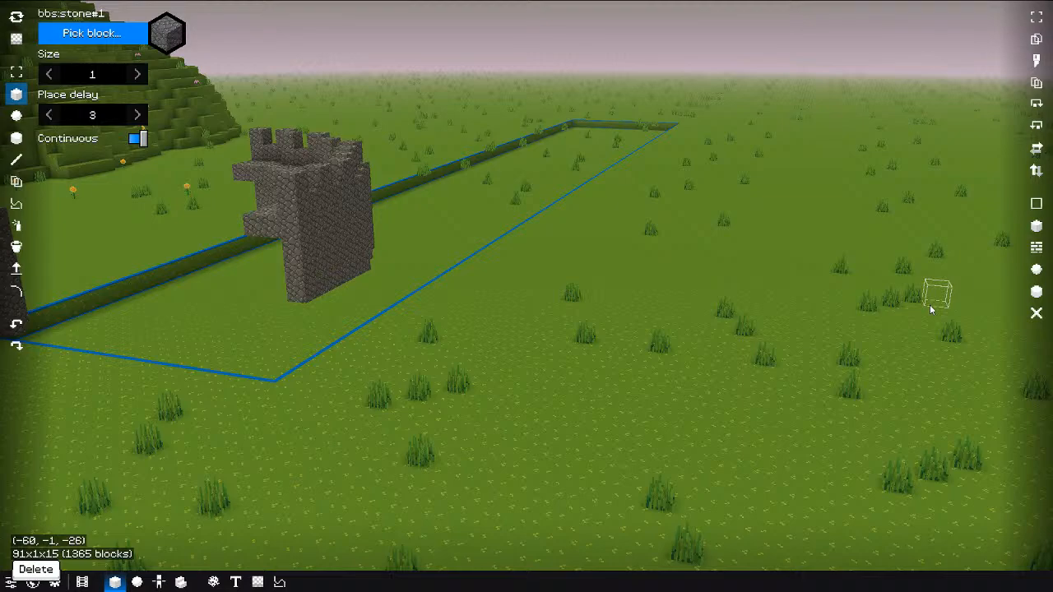
{"action": "key", "text": "ctrl+z"}
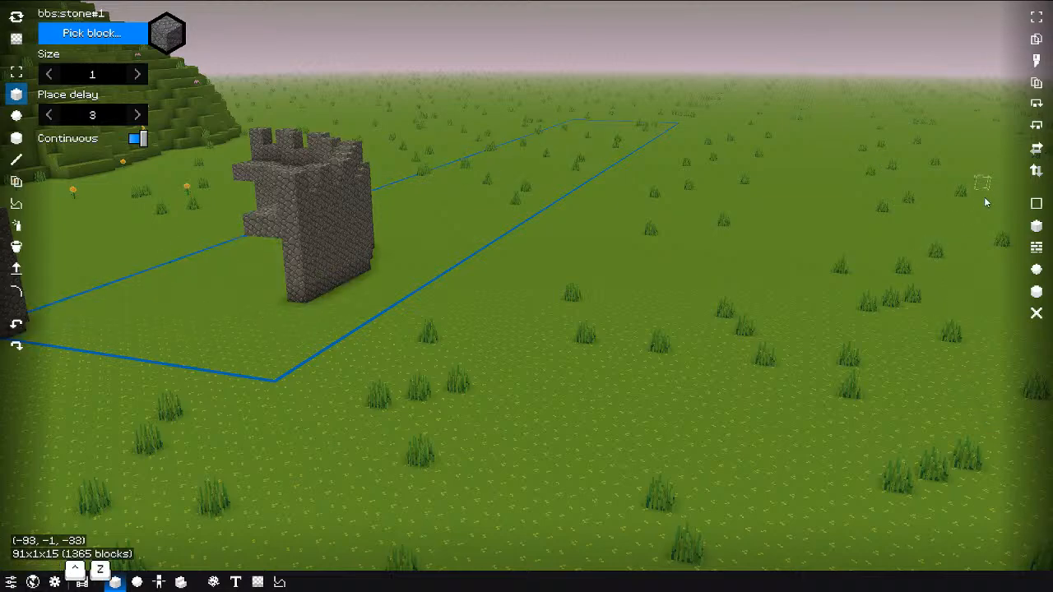
Step: Select a 50x1x11-block region on the open grass and set its vertical origin to 0
{"action": "left_click", "coordinate": [1037, 21]}
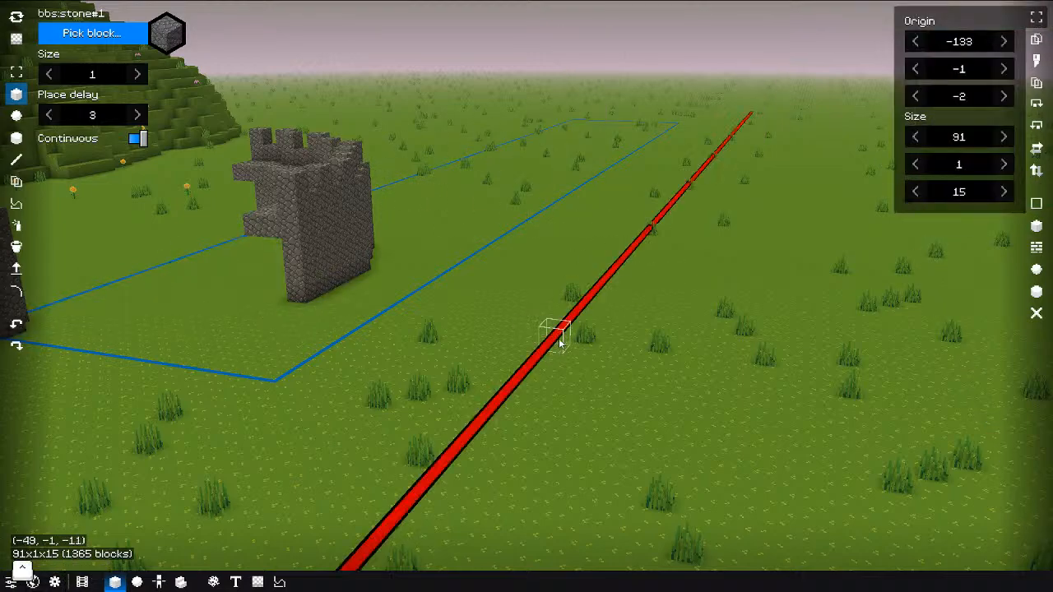
{"action": "left_click_drag", "start_coordinate": [560, 337], "coordinate": [827, 166], "text": "shift"}
{"action": "left_click", "coordinate": [1004, 69]}
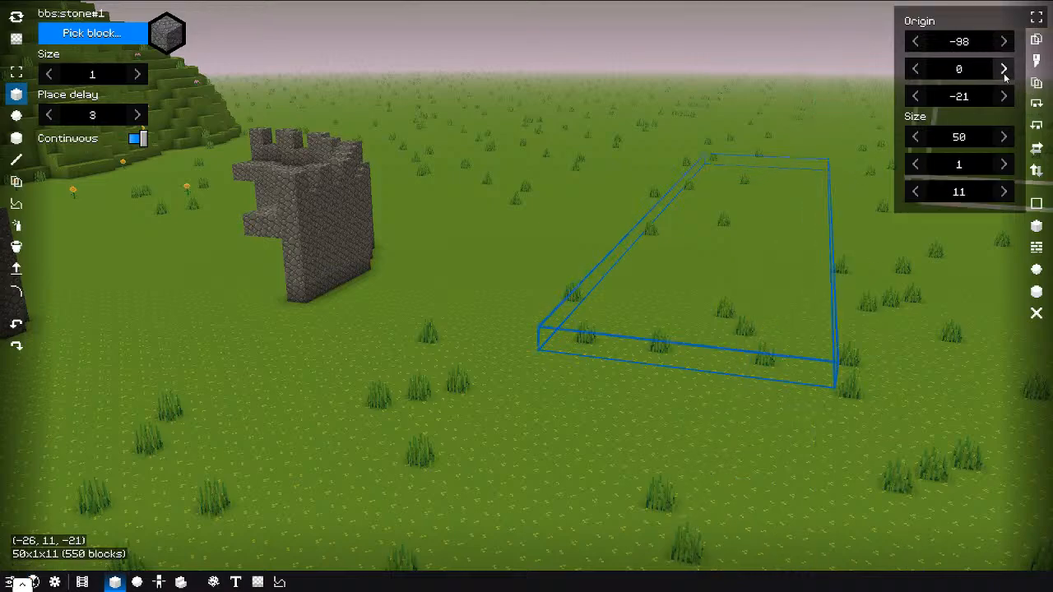
{"action": "left_click", "coordinate": [1004, 69]}
{"action": "left_click", "coordinate": [1004, 69]}
{"action": "left_click", "coordinate": [1004, 72]}
{"action": "left_click", "coordinate": [1004, 72]}
{"action": "left_click", "coordinate": [914, 68]}
{"action": "left_click", "coordinate": [914, 67]}
{"action": "left_click", "coordinate": [914, 68]}
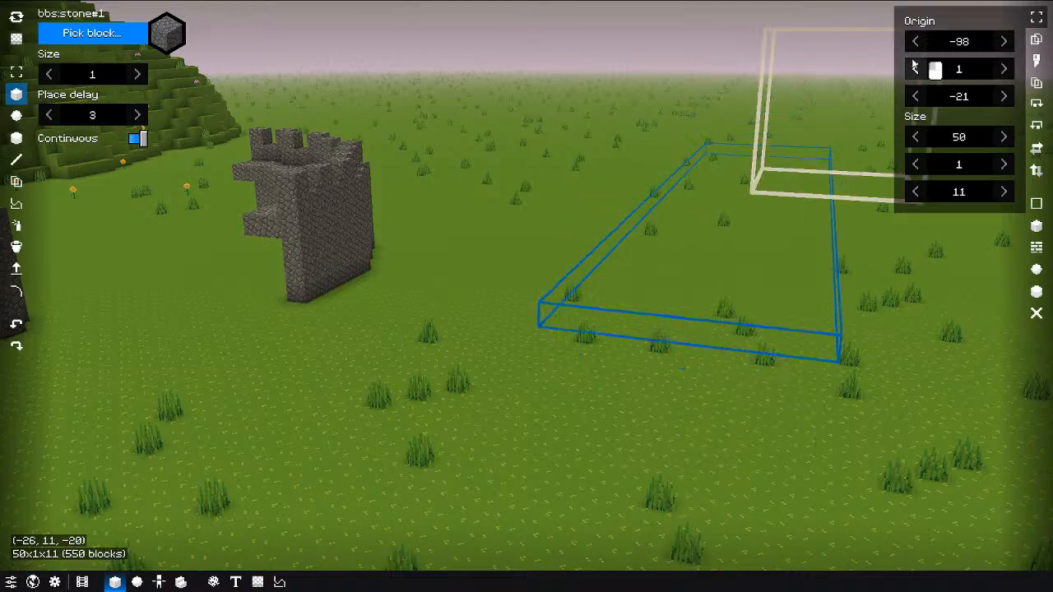
{"action": "left_click", "coordinate": [915, 68]}
{"action": "left_click", "coordinate": [915, 69]}
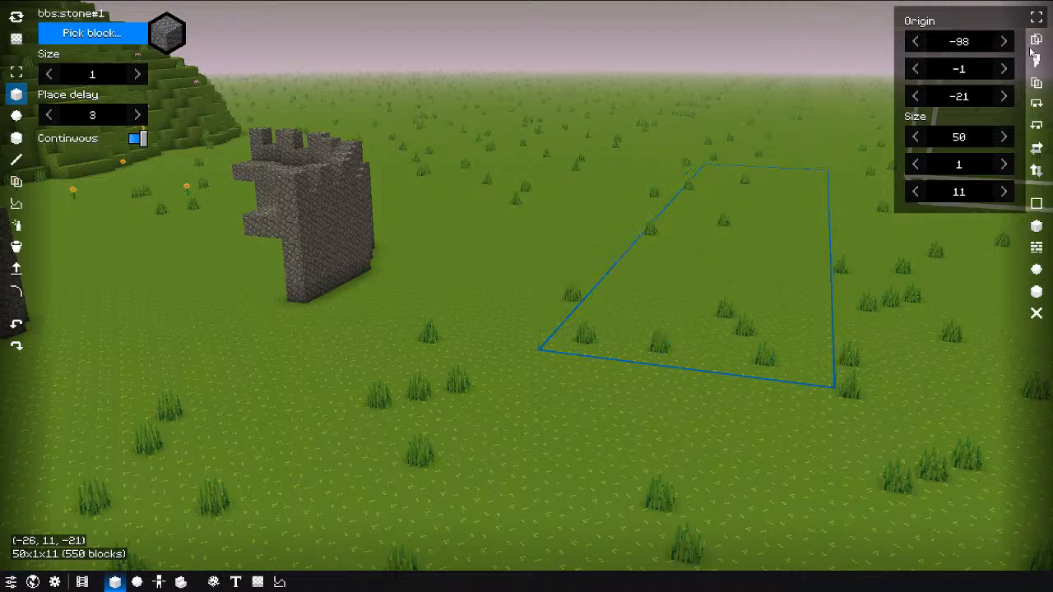
{"action": "left_click", "coordinate": [1005, 69]}
{"action": "left_click", "coordinate": [1037, 16]}
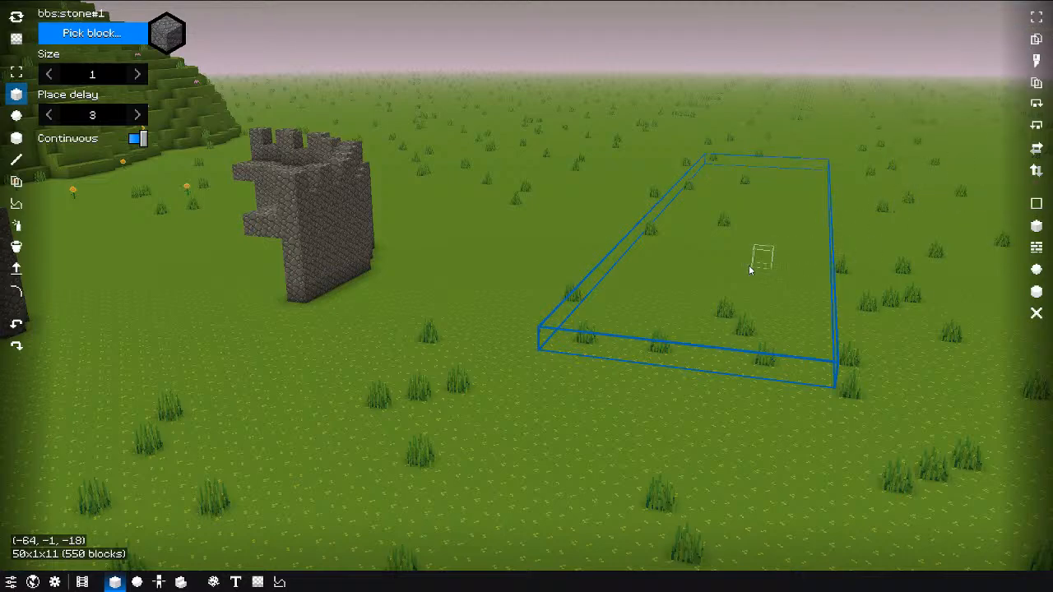
Step: Switch to File Explorer and open the Bellychubbies project's bbs\config\structures folder in a window over the world editor
{"action": "middle_click_drag", "start_coordinate": [759, 255], "coordinate": [706, 223]}
{"action": "key", "text": "s"}
{"action": "key", "text": "q"}
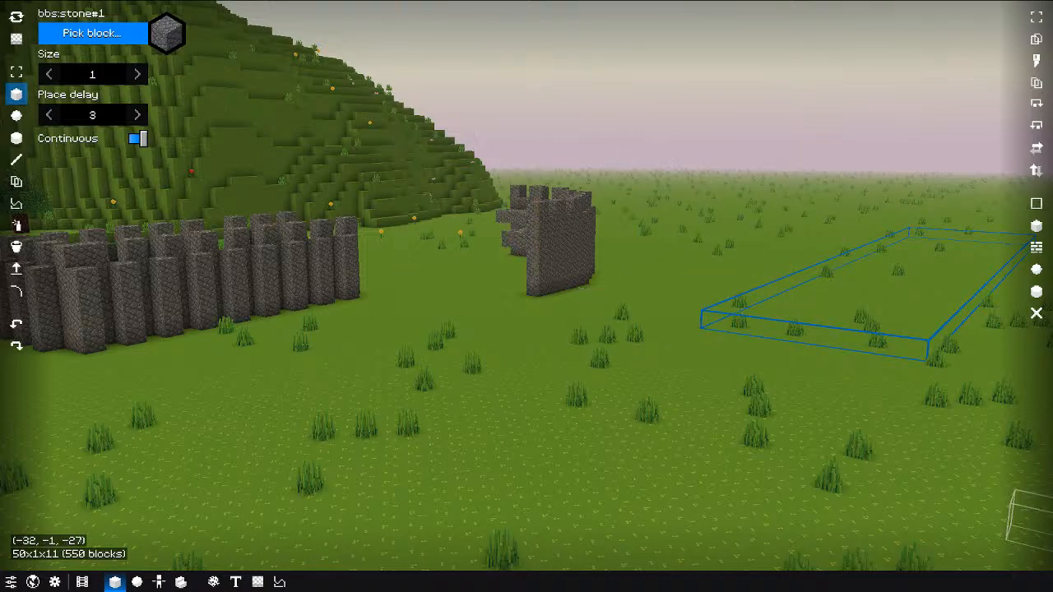
{"action": "key", "text": "alt+Tab"}
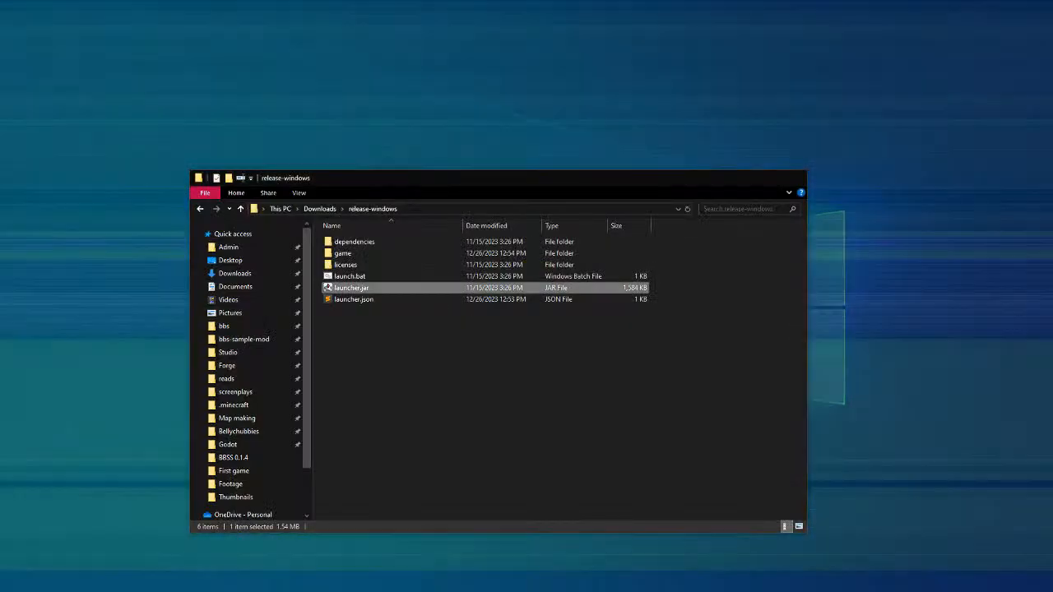
{"action": "left_click_drag", "start_coordinate": [472, 185], "coordinate": [523, 107]}
{"action": "mouse_move", "coordinate": [359, 283]}
{"action": "left_mouse_down"}
{"action": "mouse_move", "coordinate": [357, 327]}
{"action": "mouse_move", "coordinate": [354, 266]}
{"action": "left_mouse_up"}
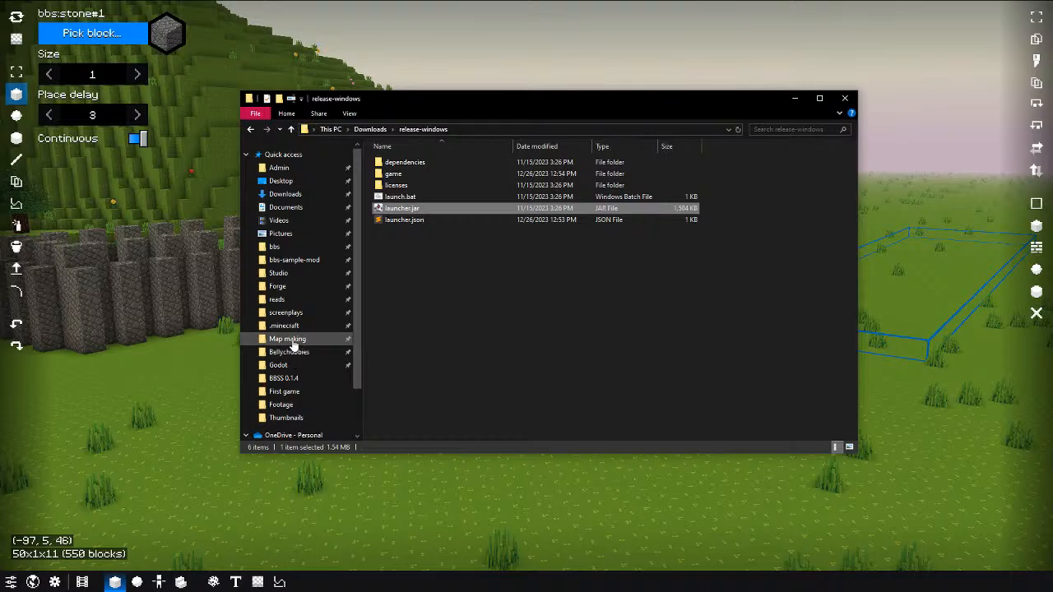
{"action": "left_click_drag", "start_coordinate": [443, 93], "coordinate": [1052, 103]}
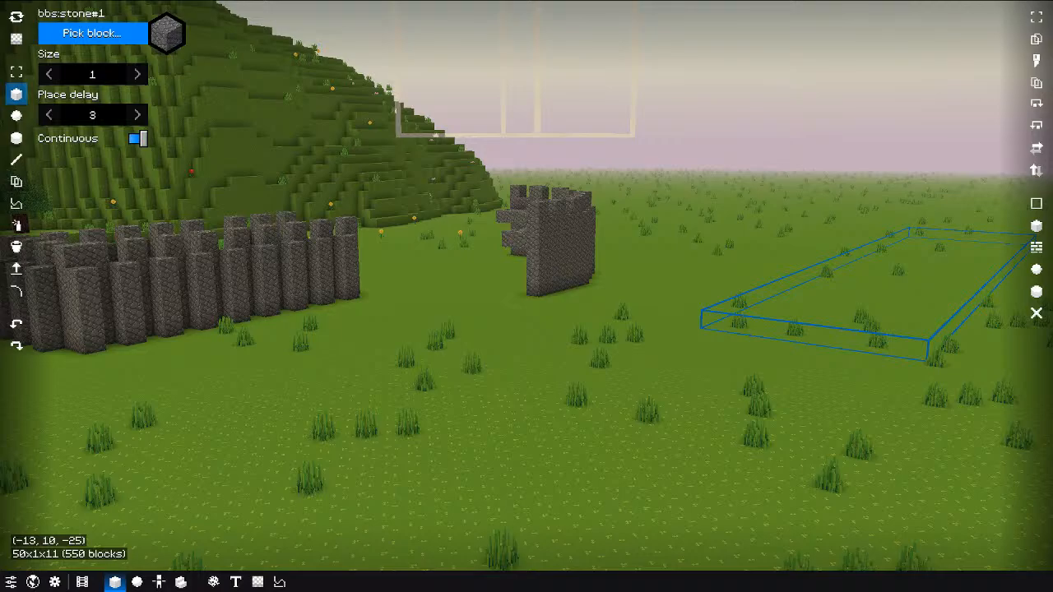
{"action": "left_click_drag", "start_coordinate": [1052, 135], "coordinate": [670, 127]}
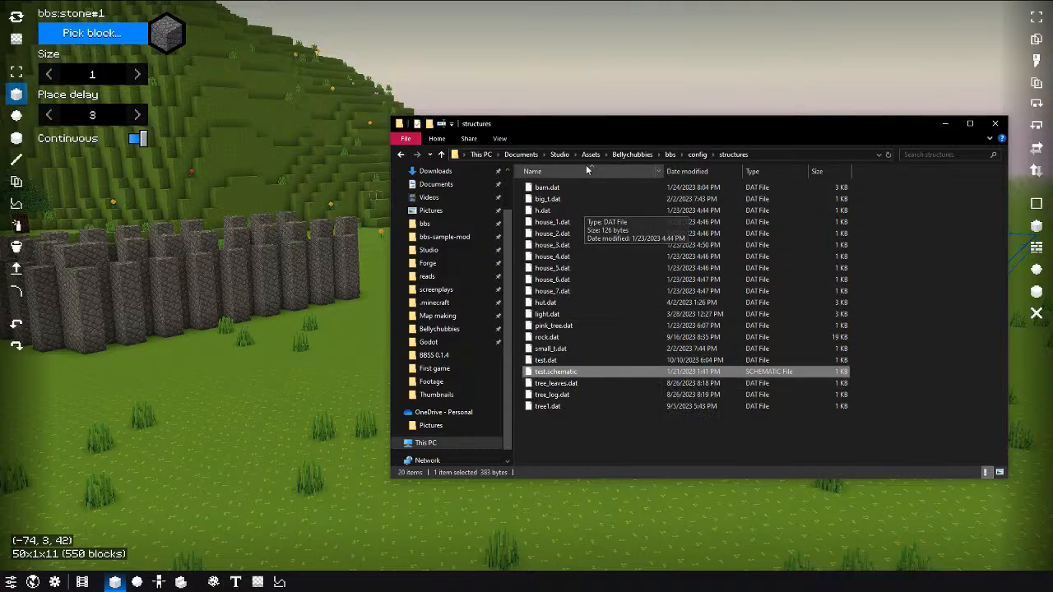
{"action": "left_click_drag", "start_coordinate": [566, 128], "coordinate": [576, 137]}
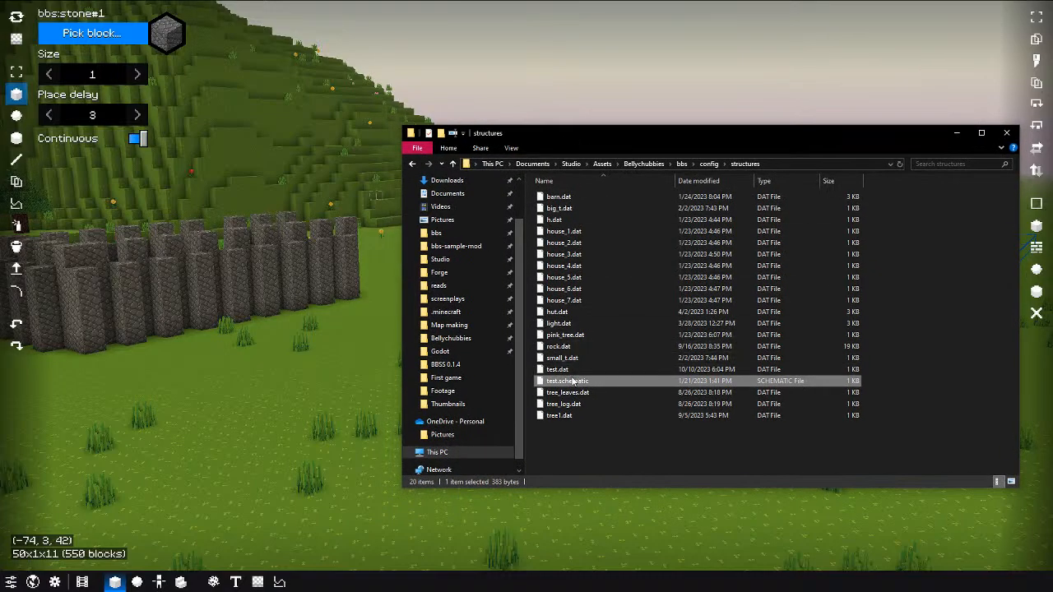
Step: Load test.schematic from the structures folder into the world editor so that it opens in the Schematic editor
{"action": "left_click", "coordinate": [114, 581]}
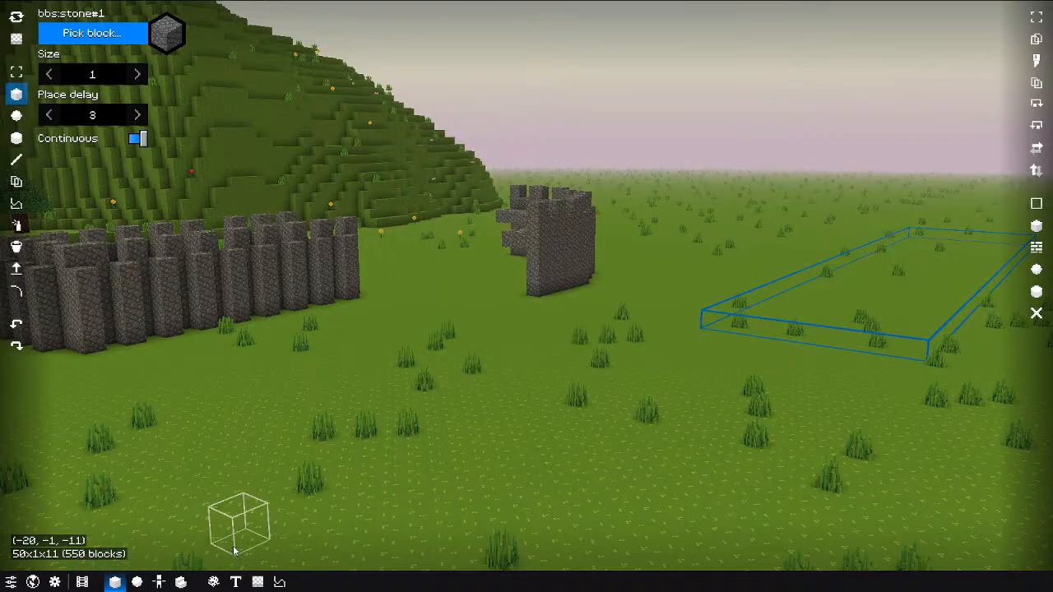
{"action": "key", "text": "alt+Tab"}
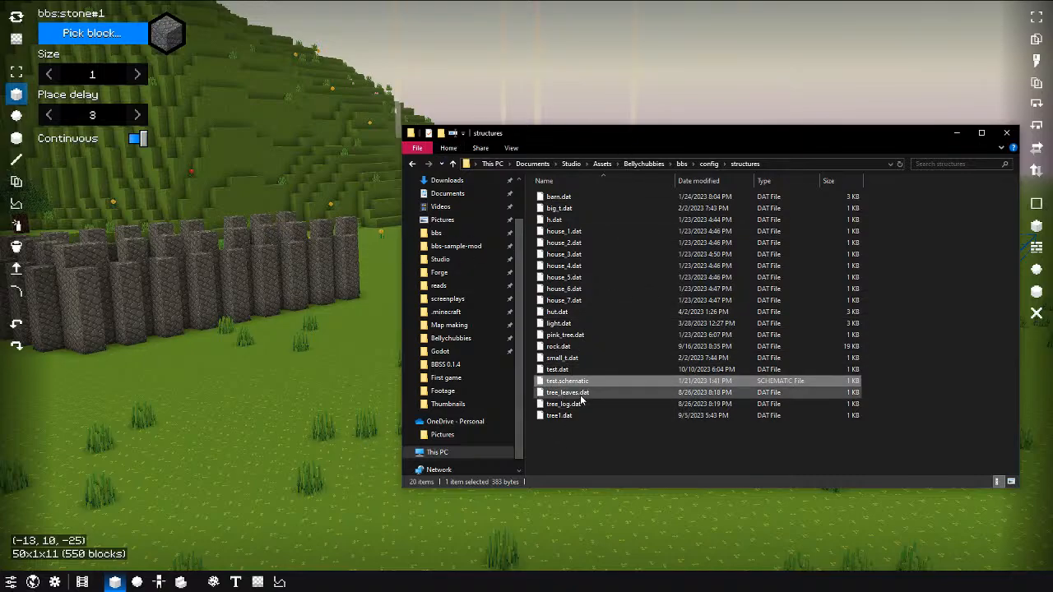
{"action": "left_click_drag", "start_coordinate": [568, 383], "coordinate": [248, 273]}
{"action": "left_click", "coordinate": [482, 13]}
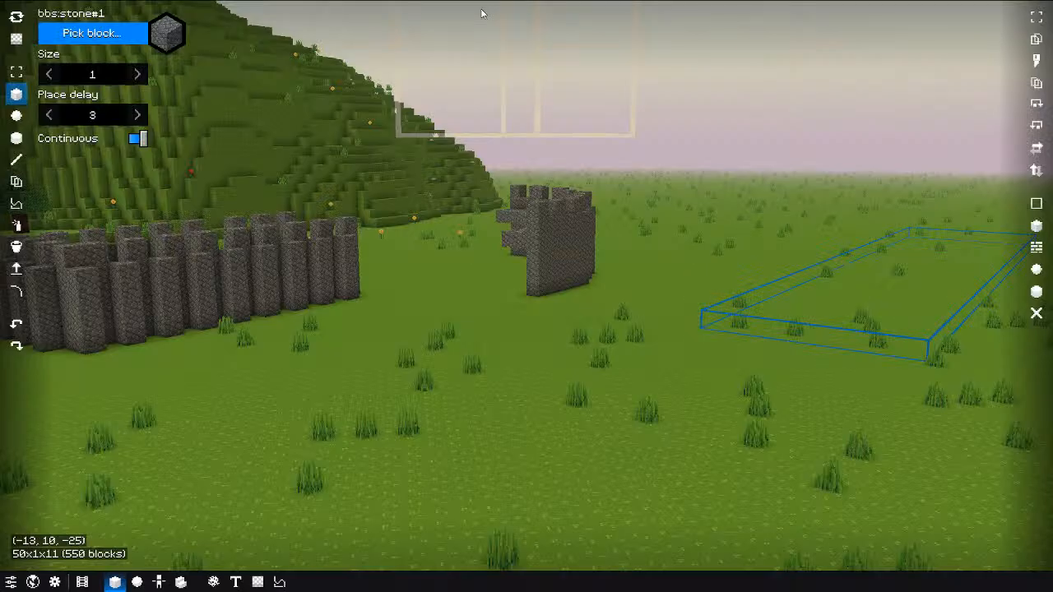
{"action": "key", "text": "alt+Tab"}
{"action": "left_click_drag", "start_coordinate": [568, 381], "coordinate": [349, 285]}
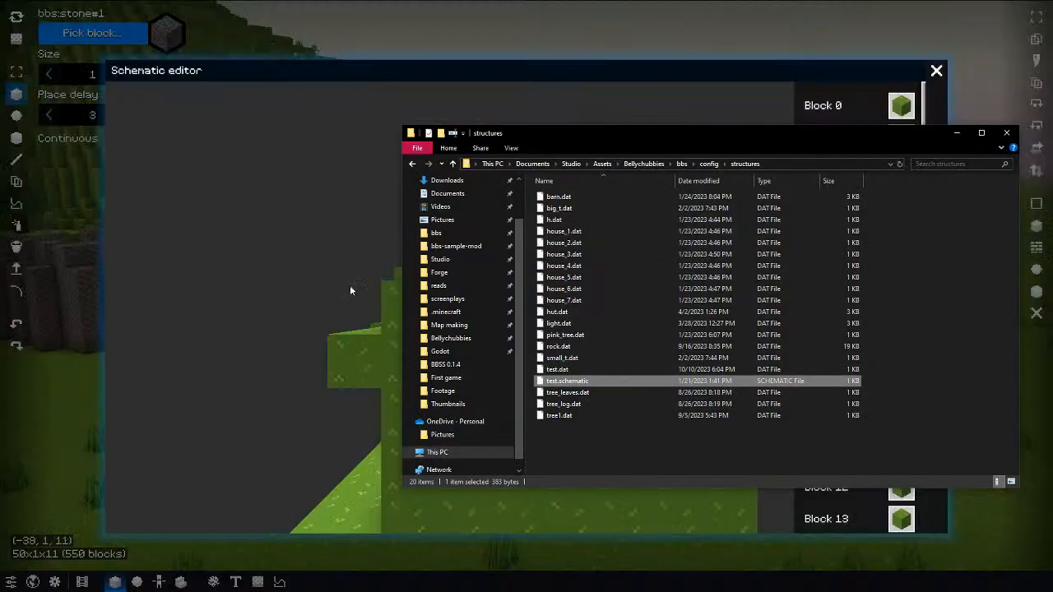
{"action": "left_click", "coordinate": [350, 286]}
Step: Try bbs:stone#1 as the material for Block 0, the low base along the front of the house
{"action": "left_click_drag", "start_coordinate": [743, 191], "coordinate": [667, 203]}
{"action": "scroll", "coordinate": [665, 207], "scroll_direction": "down", "scroll_amount": 3}
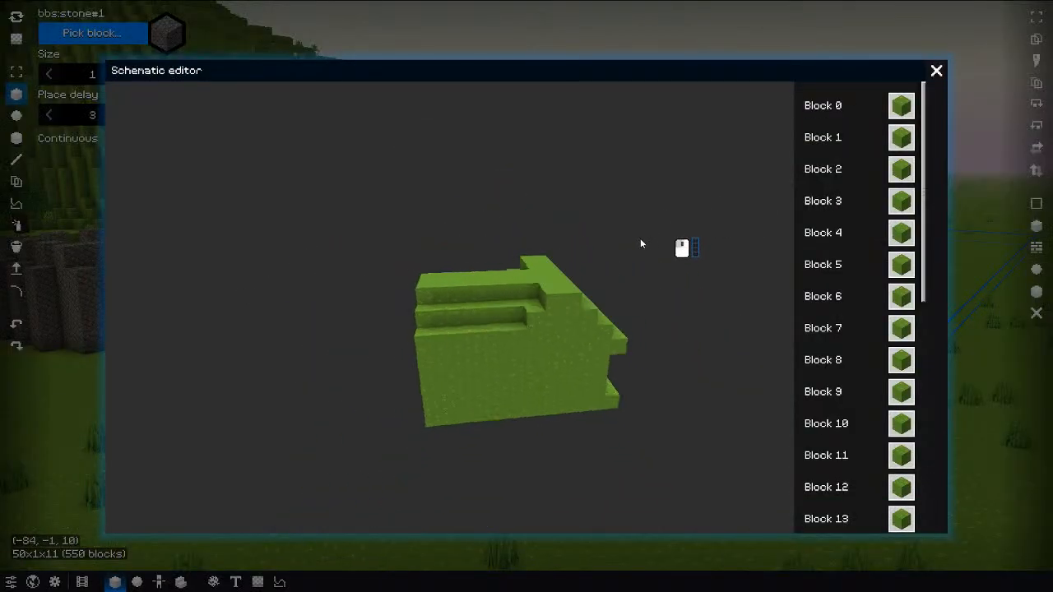
{"action": "left_click_drag", "start_coordinate": [640, 240], "coordinate": [537, 228]}
{"action": "left_click", "coordinate": [895, 111]}
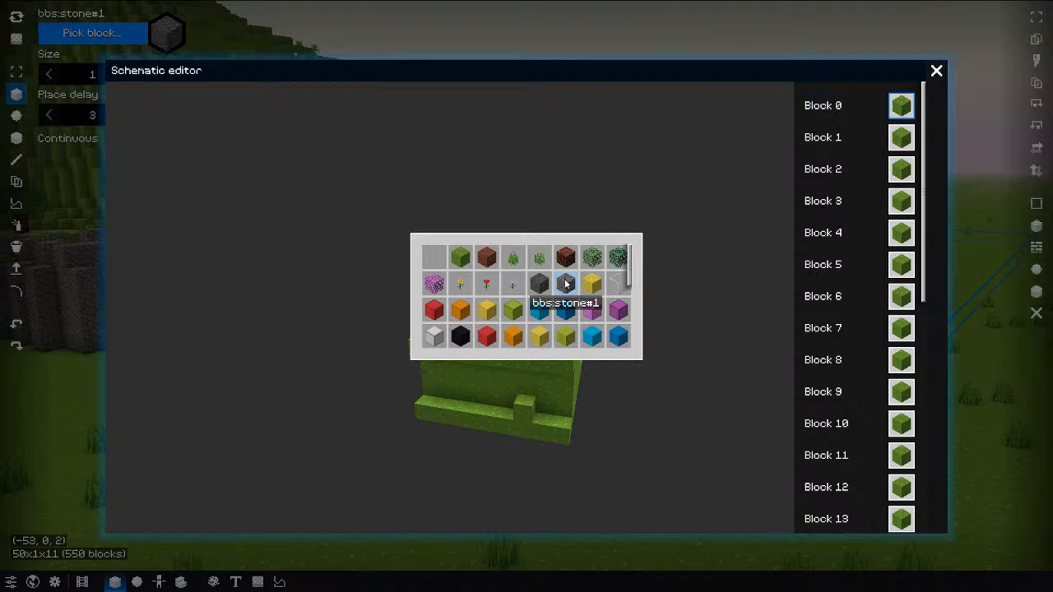
{"action": "left_click", "coordinate": [565, 283]}
{"action": "left_click_drag", "start_coordinate": [684, 289], "coordinate": [613, 293]}
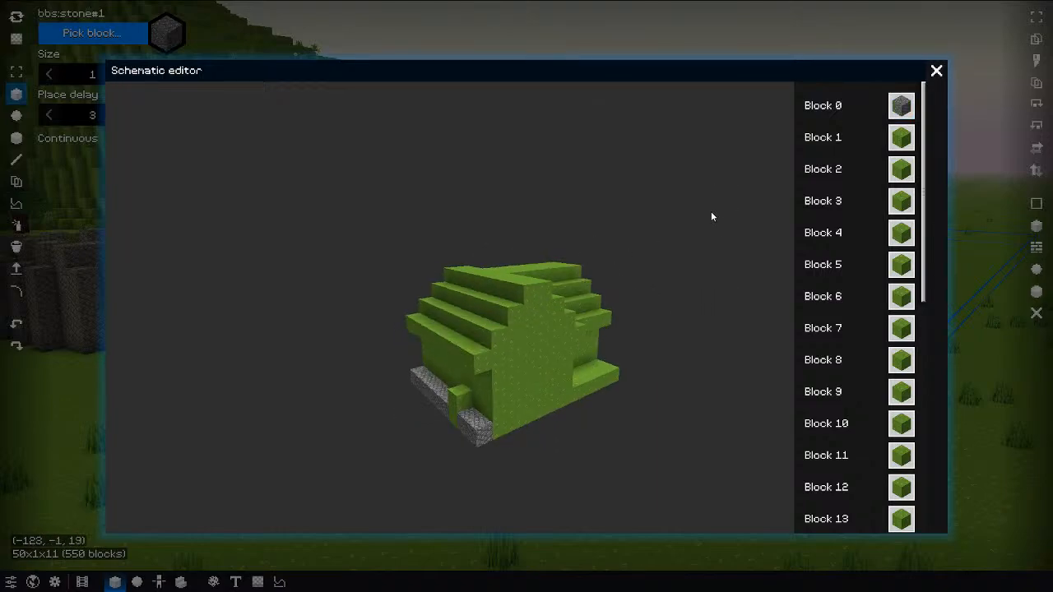
Step: Assign stone to Blocks 3, 11, 12 and 13 and to Block 5 at the top of the gable
{"action": "left_click", "coordinate": [901, 201]}
{"action": "left_click", "coordinate": [566, 283]}
{"action": "left_click", "coordinate": [901, 455]}
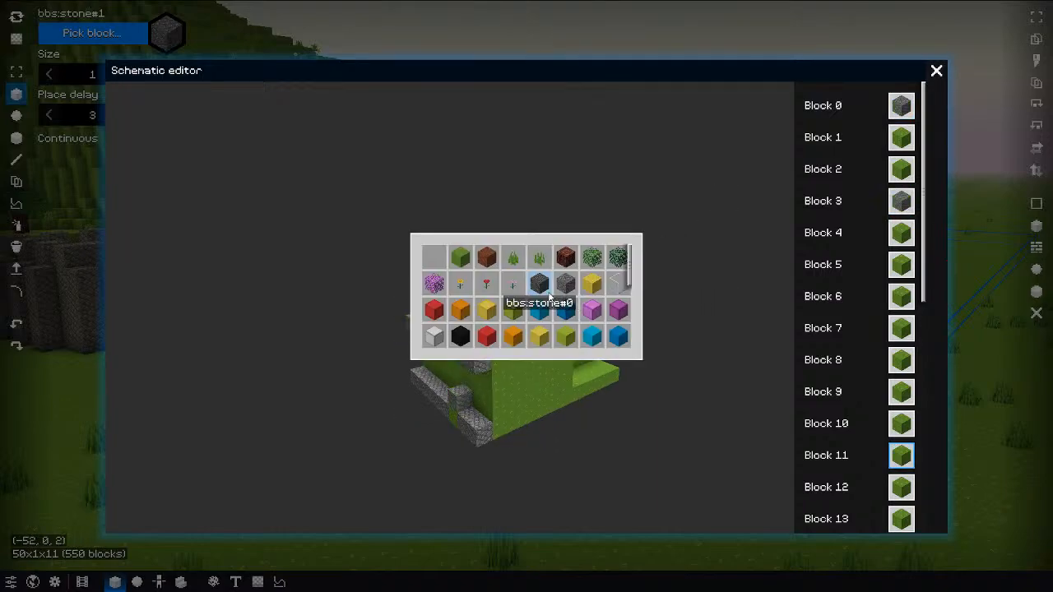
{"action": "left_click", "coordinate": [549, 293]}
{"action": "left_click_drag", "start_coordinate": [568, 285], "coordinate": [571, 313]}
{"action": "left_click", "coordinate": [901, 487]}
{"action": "left_click", "coordinate": [565, 285]}
{"action": "left_click", "coordinate": [901, 518]}
{"action": "left_click", "coordinate": [530, 294]}
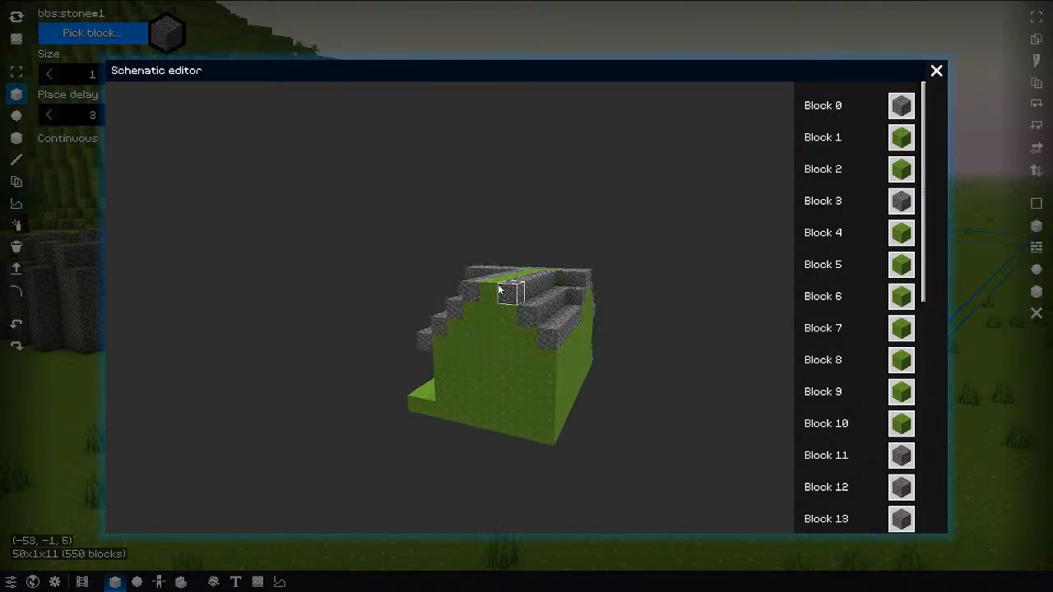
{"action": "left_click", "coordinate": [492, 288]}
{"action": "left_click", "coordinate": [565, 285]}
Step: Try the log block as the material for Block 9, the window openings
{"action": "left_click_drag", "start_coordinate": [741, 359], "coordinate": [662, 338]}
{"action": "left_click", "coordinate": [569, 335]}
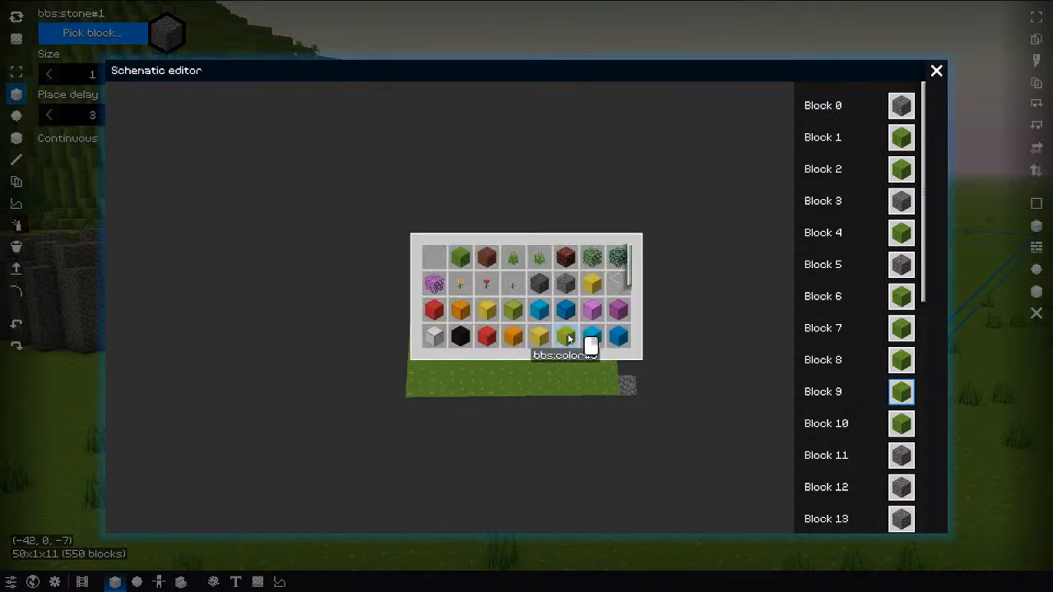
{"action": "left_click", "coordinate": [565, 259]}
{"action": "left_click_drag", "start_coordinate": [592, 266], "coordinate": [681, 351]}
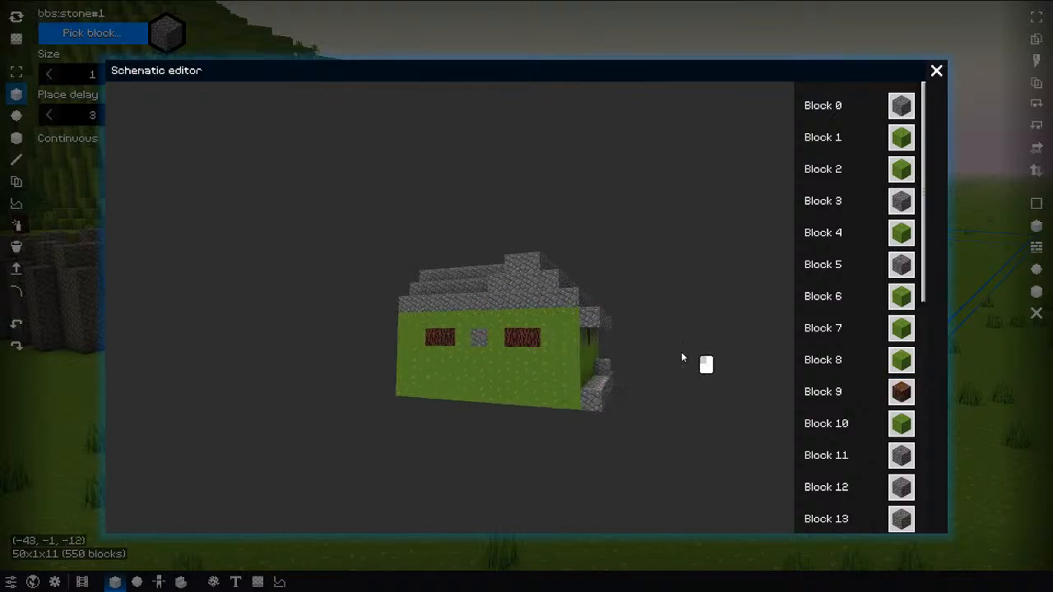
Step: Assign the glass block to Block 9, the house's window openings
{"action": "left_click", "coordinate": [524, 340]}
{"action": "scroll", "coordinate": [549, 331], "scroll_direction": "down", "scroll_amount": 3}
{"action": "scroll", "coordinate": [486, 323], "scroll_direction": "up", "scroll_amount": 3}
{"action": "left_click", "coordinate": [627, 276]}
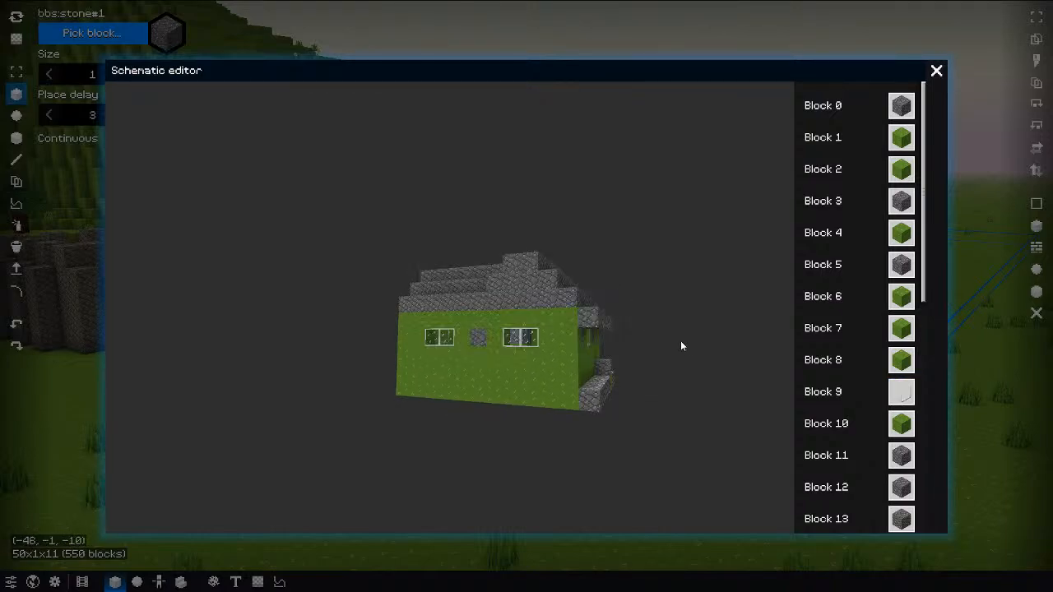
Step: Assign the empty block to Blocks 6 and 7 in the front doorway
{"action": "left_click_drag", "start_coordinate": [681, 346], "coordinate": [629, 354]}
{"action": "left_click", "coordinate": [575, 352]}
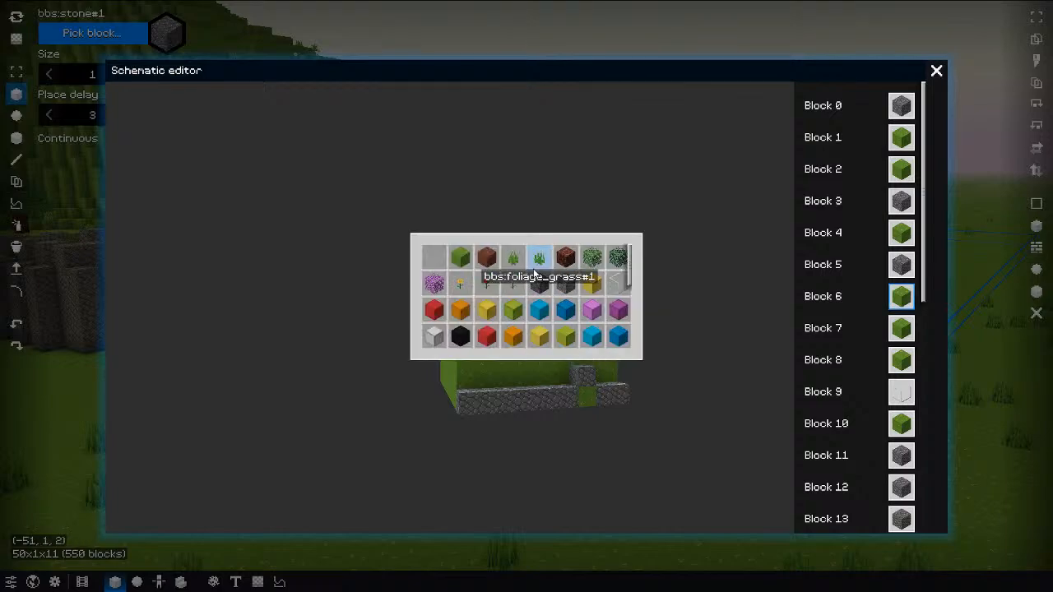
{"action": "left_click", "coordinate": [444, 259]}
{"action": "left_click", "coordinate": [601, 349]}
{"action": "left_click", "coordinate": [443, 261]}
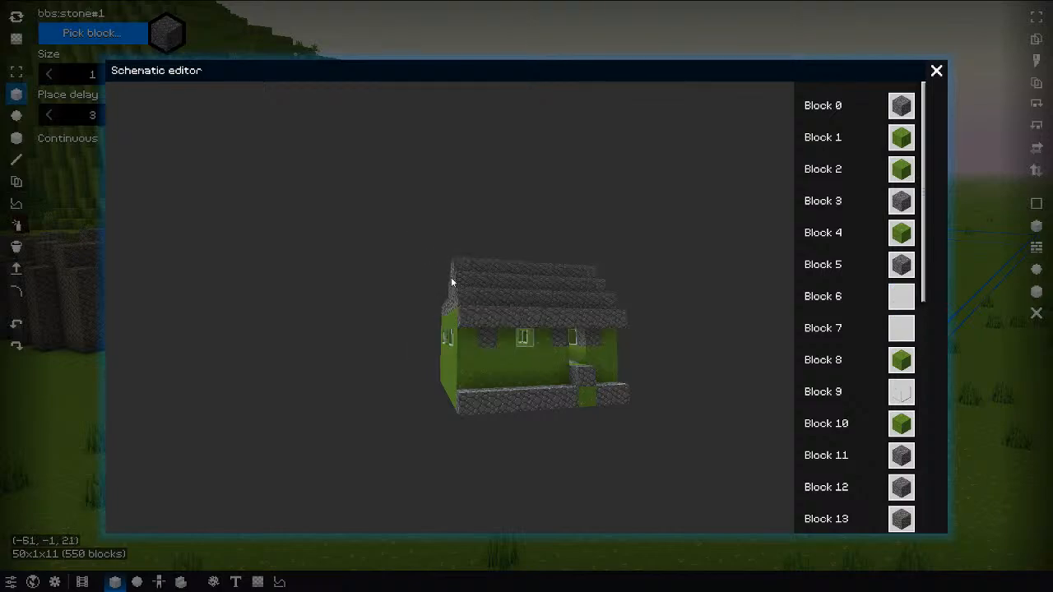
Step: Assign the dark red log block to Block 4, the house walls
{"action": "left_click", "coordinate": [539, 362]}
{"action": "scroll", "coordinate": [561, 272], "scroll_direction": "down", "scroll_amount": 2}
{"action": "scroll", "coordinate": [560, 271], "scroll_direction": "up", "scroll_amount": 2}
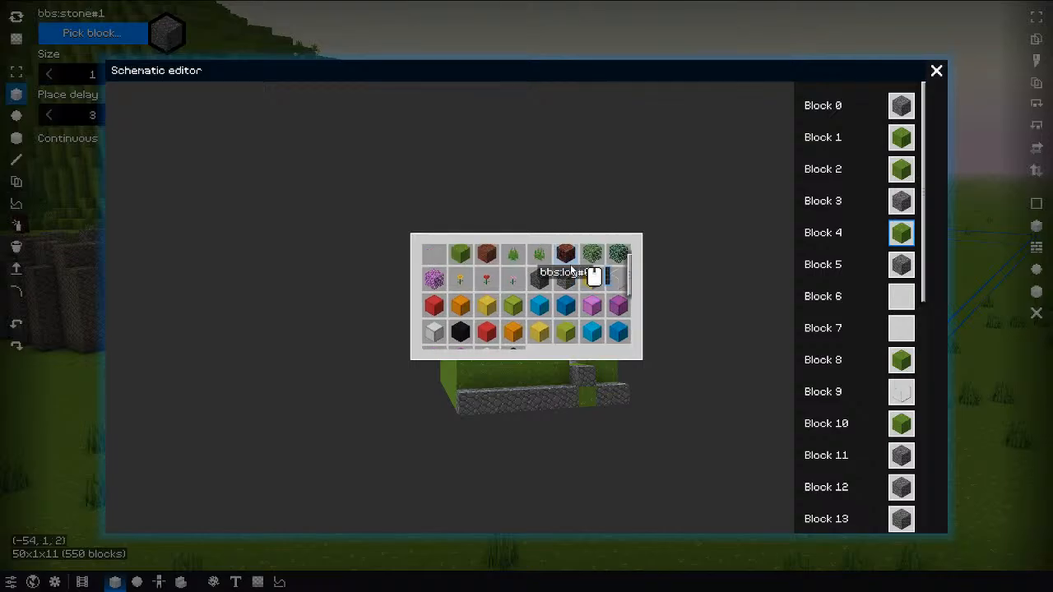
{"action": "left_click", "coordinate": [564, 262]}
Step: Assign the light blue colour block to Block 8, the panels flanking the side windows
{"action": "left_click_drag", "start_coordinate": [670, 335], "coordinate": [630, 346]}
{"action": "scroll", "coordinate": [627, 352], "scroll_direction": "up", "scroll_amount": 8}
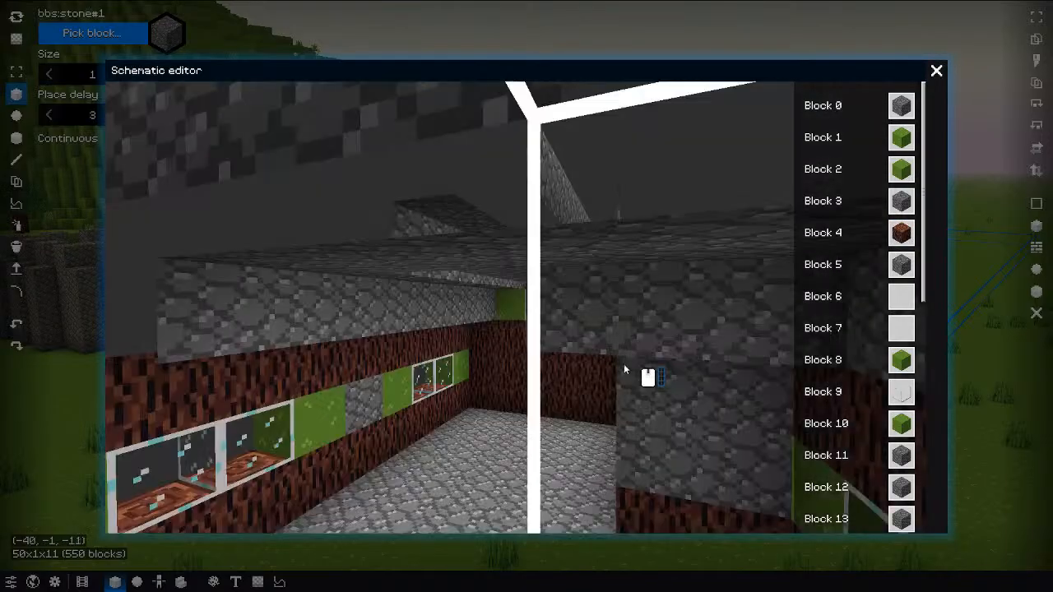
{"action": "middle_click_drag", "start_coordinate": [623, 364], "coordinate": [543, 246]}
{"action": "scroll", "coordinate": [625, 300], "scroll_direction": "down", "scroll_amount": 8}
{"action": "left_click_drag", "start_coordinate": [748, 344], "coordinate": [667, 348]}
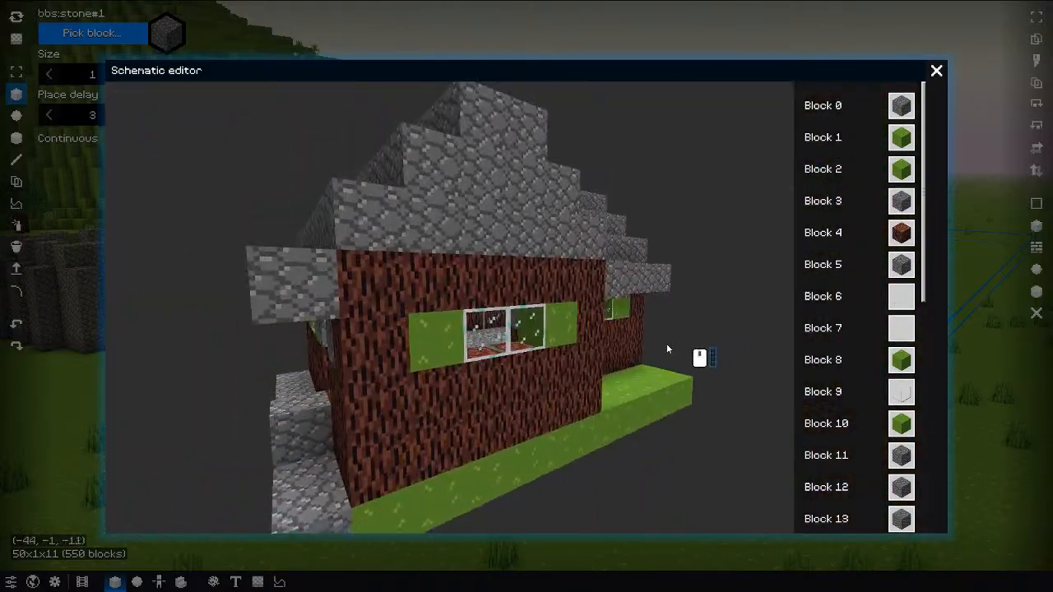
{"action": "left_click", "coordinate": [557, 319]}
{"action": "left_click", "coordinate": [546, 305]}
Step: Assign the grass block to Blocks 1 and 0 of the house base and close the Schematic editor
{"action": "left_click", "coordinate": [647, 423]}
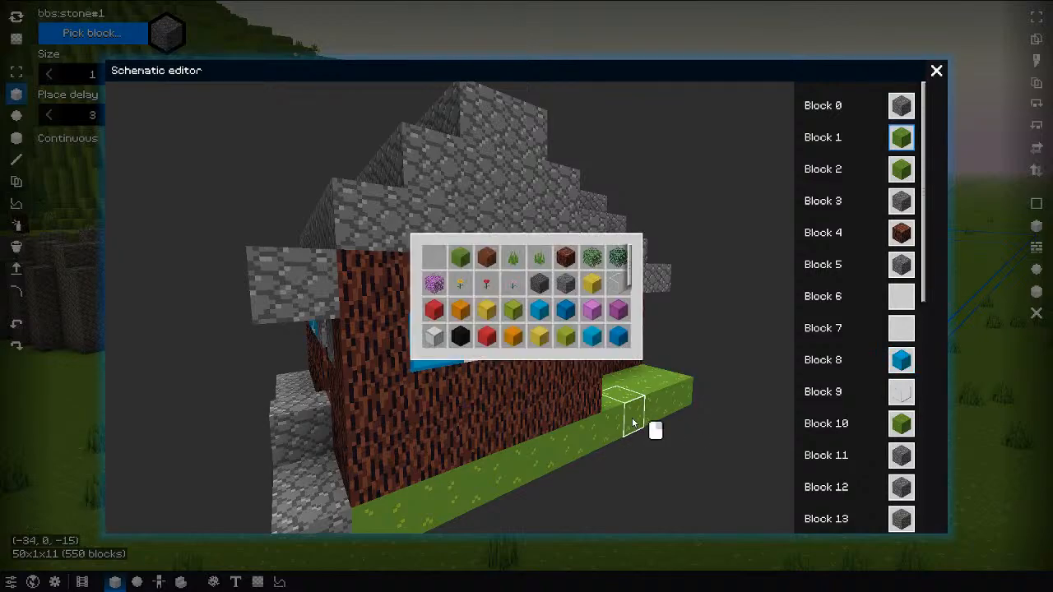
{"action": "left_click", "coordinate": [458, 259]}
{"action": "left_click", "coordinate": [327, 496]}
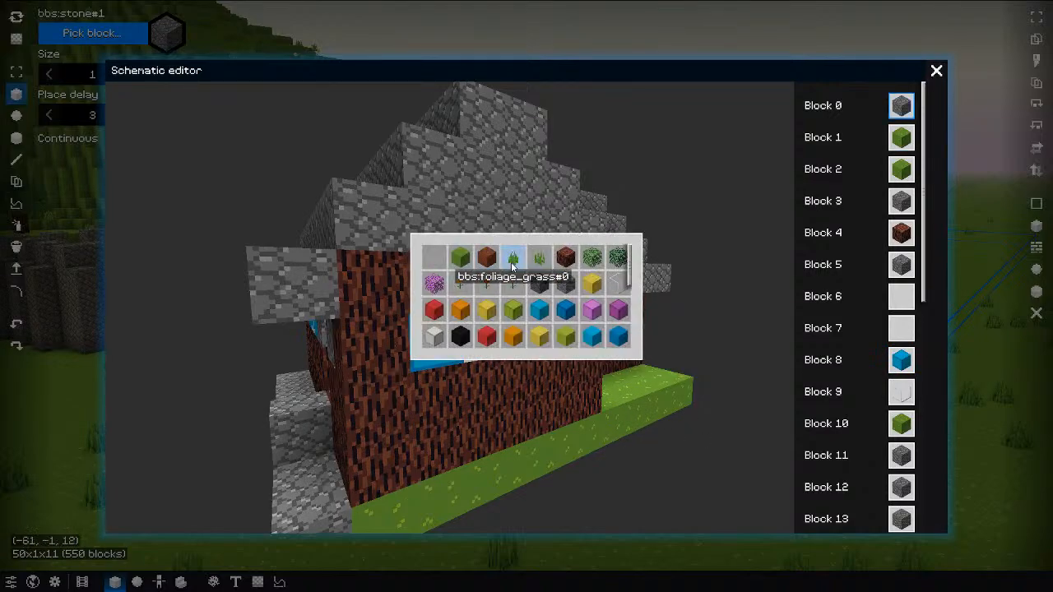
{"action": "left_click", "coordinate": [467, 265]}
{"action": "left_click_drag", "start_coordinate": [220, 381], "coordinate": [614, 375]}
{"action": "scroll", "coordinate": [353, 370], "scroll_direction": "down", "scroll_amount": 6}
{"action": "scroll", "coordinate": [593, 375], "scroll_direction": "up", "scroll_amount": 4}
{"action": "scroll", "coordinate": [591, 373], "scroll_direction": "up", "scroll_amount": 3}
{"action": "scroll", "coordinate": [583, 386], "scroll_direction": "down", "scroll_amount": 3}
{"action": "scroll", "coordinate": [609, 376], "scroll_direction": "up", "scroll_amount": 5}
{"action": "left_click", "coordinate": [937, 70]}
Step: Try pasting the imported house onto the grass beside the stone wall, and undo the placement
{"action": "key", "text": "5"}
{"action": "key", "text": "4"}
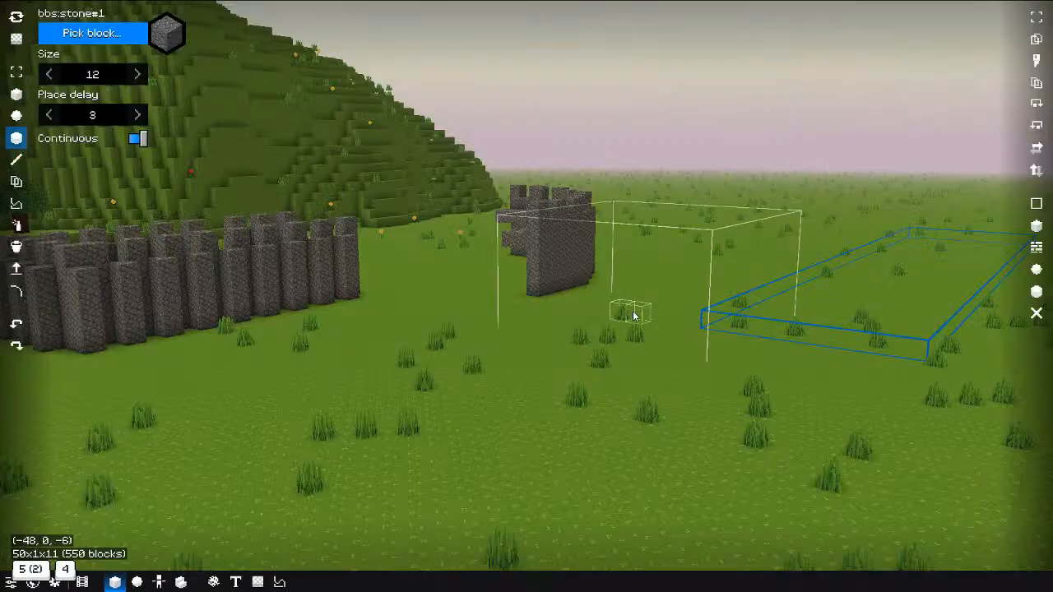
{"action": "key", "text": "6"}
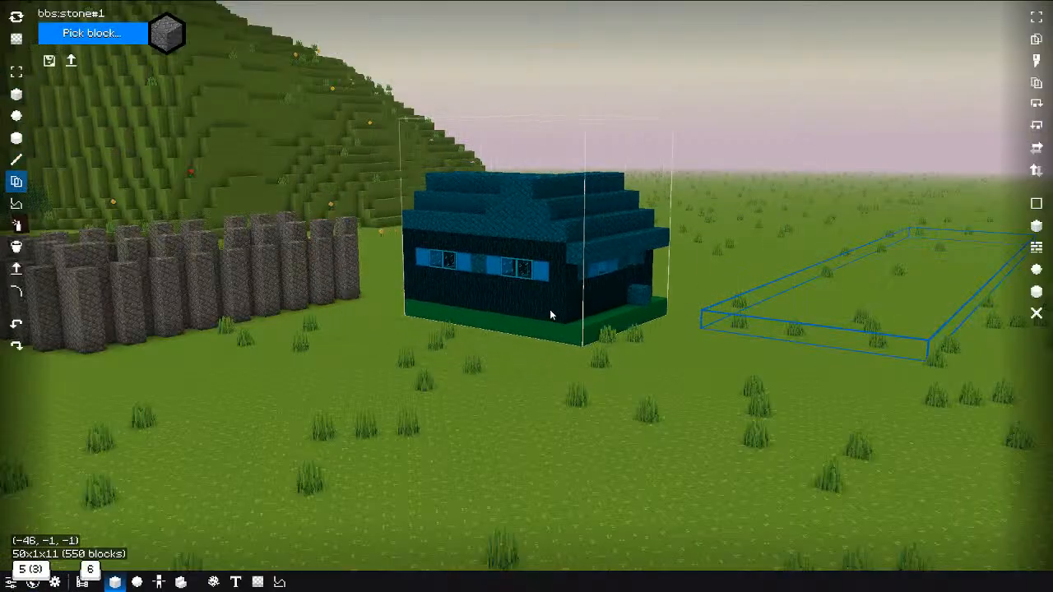
{"action": "left_click", "coordinate": [705, 298]}
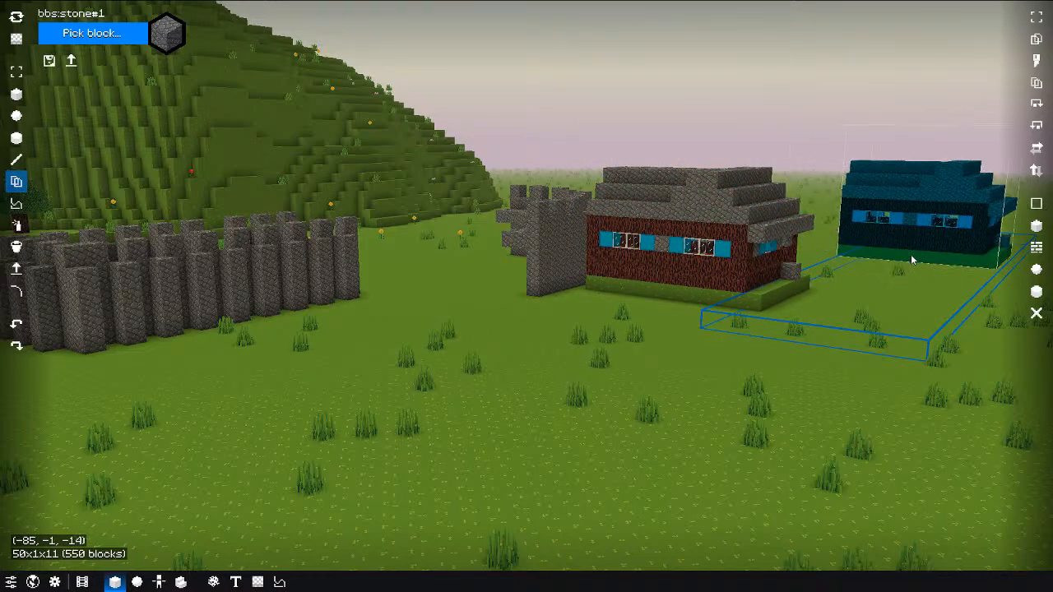
{"action": "key", "text": "ctrl+z"}
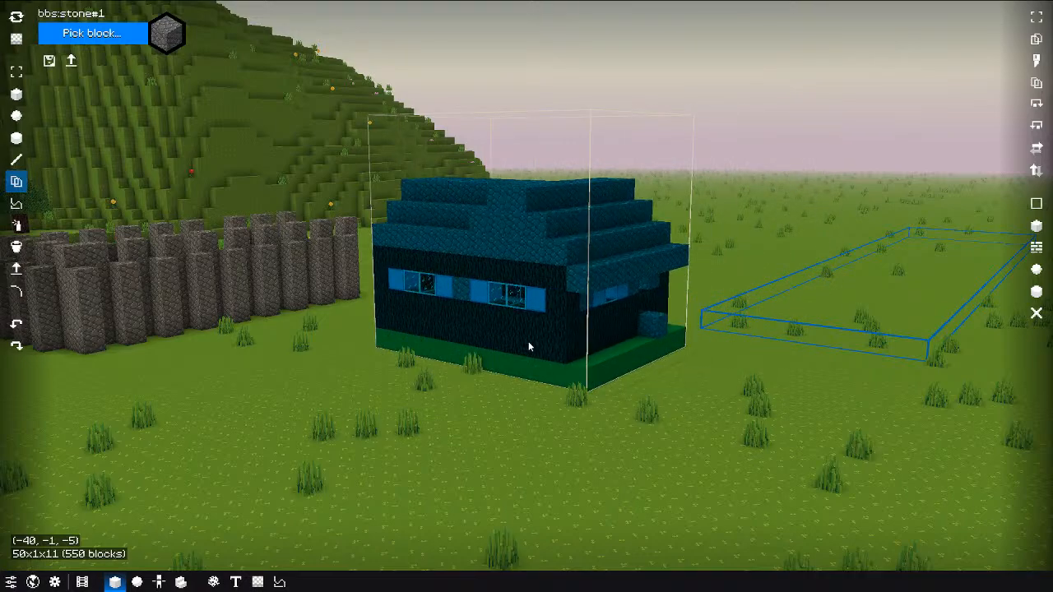
Step: Select a flat area of about 26 × 1 × 10 blocks on the grass beside the stone ruin and show its origin and size settings
{"action": "left_click", "coordinate": [18, 97]}
{"action": "left_click", "coordinate": [534, 428], "text": "ctrl"}
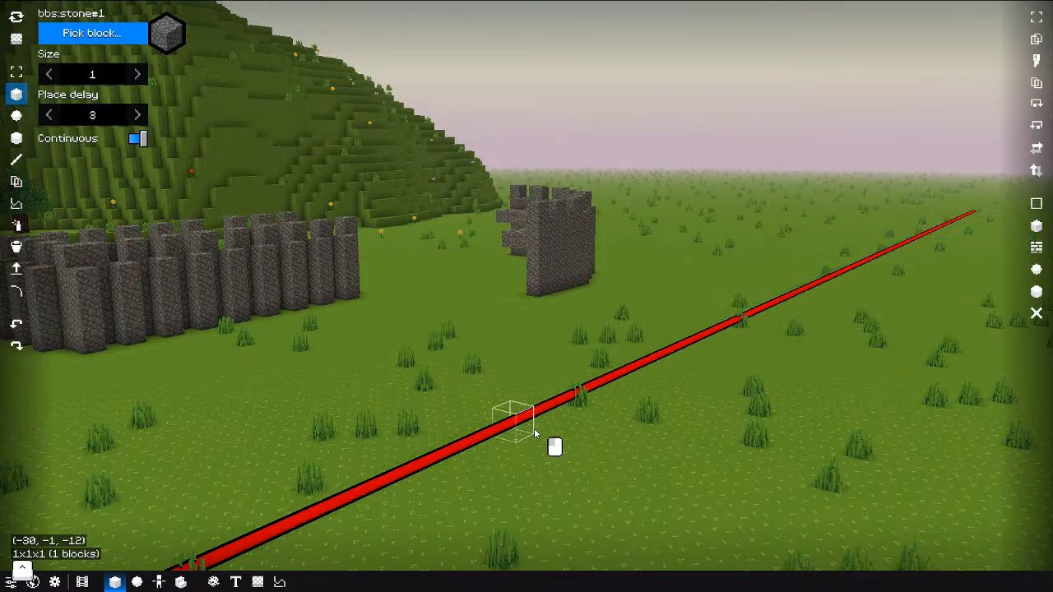
{"action": "left_click_drag", "start_coordinate": [534, 433], "coordinate": [636, 296], "text": "ctrl"}
{"action": "left_click", "coordinate": [1036, 17]}
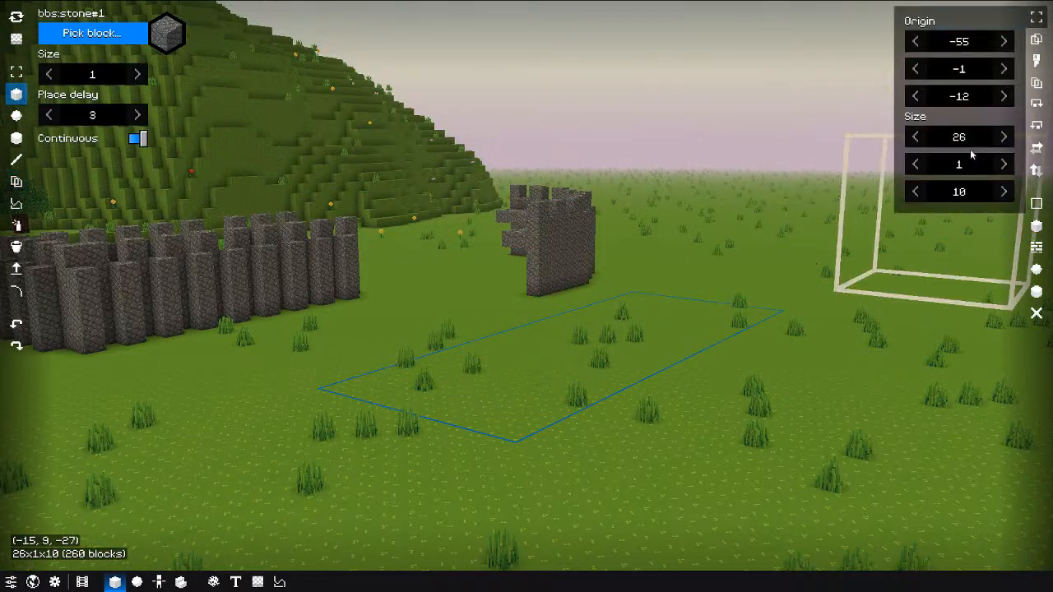
Step: Set the selection's size to 48 × 48 × 48 blocks
{"action": "left_click", "coordinate": [971, 144]}
{"action": "key", "text": "ctrl+a"}
{"action": "type", "text": "48"}
{"action": "key", "text": "Tab"}
{"action": "type", "text": "48"}
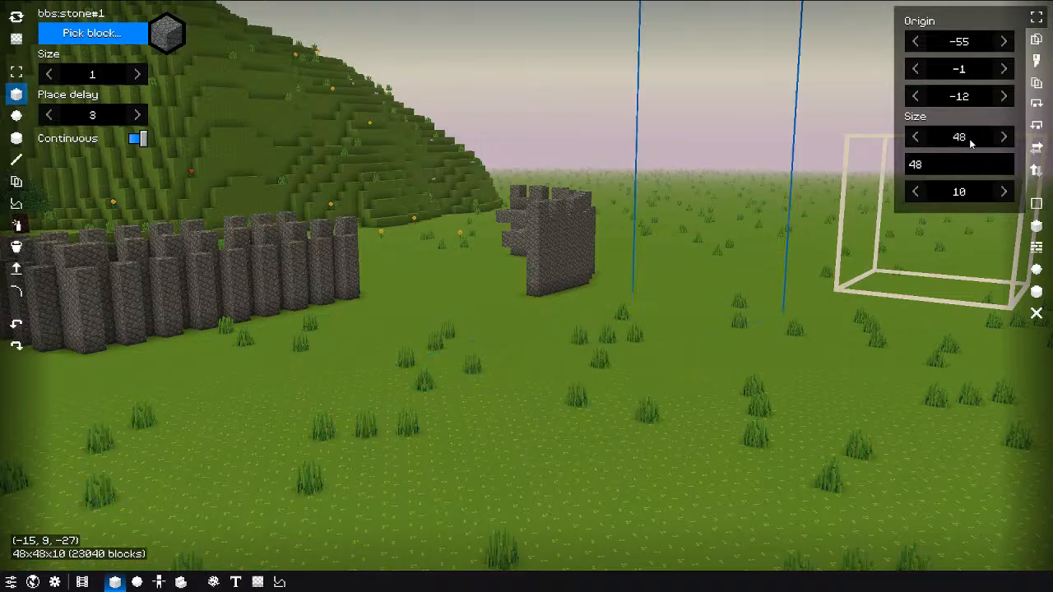
{"action": "key", "text": "Tab"}
{"action": "type", "text": "48"}
{"action": "key", "text": "Return"}
{"action": "key", "text": "s"}
{"action": "key", "text": "s"}
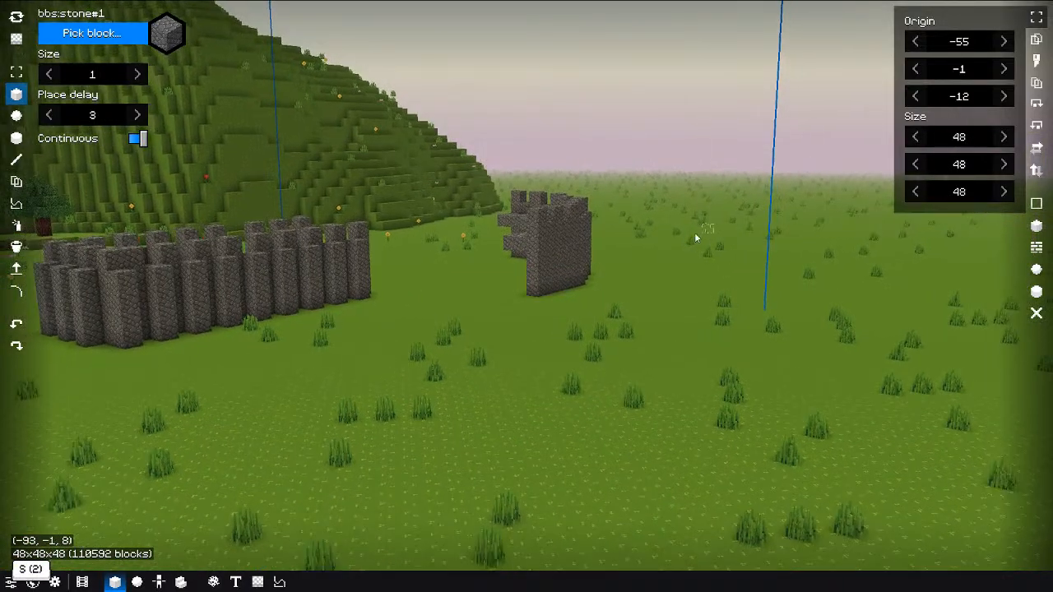
{"action": "key", "text": "e"}
{"action": "key", "text": "Up"}
{"action": "middle_click_drag", "start_coordinate": [695, 234], "coordinate": [626, 260]}
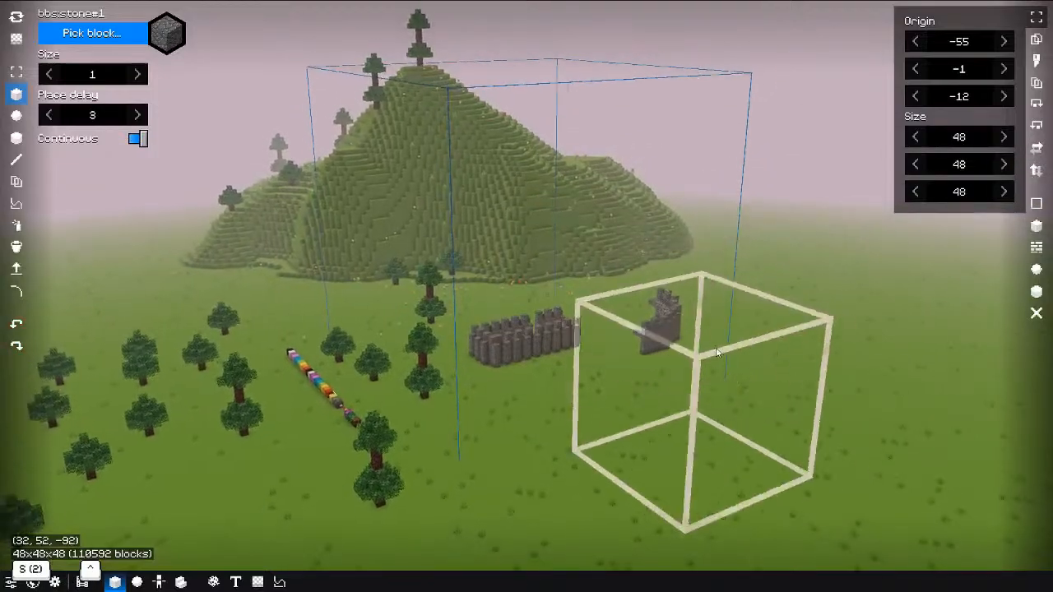
{"action": "key", "text": "q"}
{"action": "key", "text": "w"}
{"action": "middle_click_drag", "start_coordinate": [691, 348], "coordinate": [691, 311]}
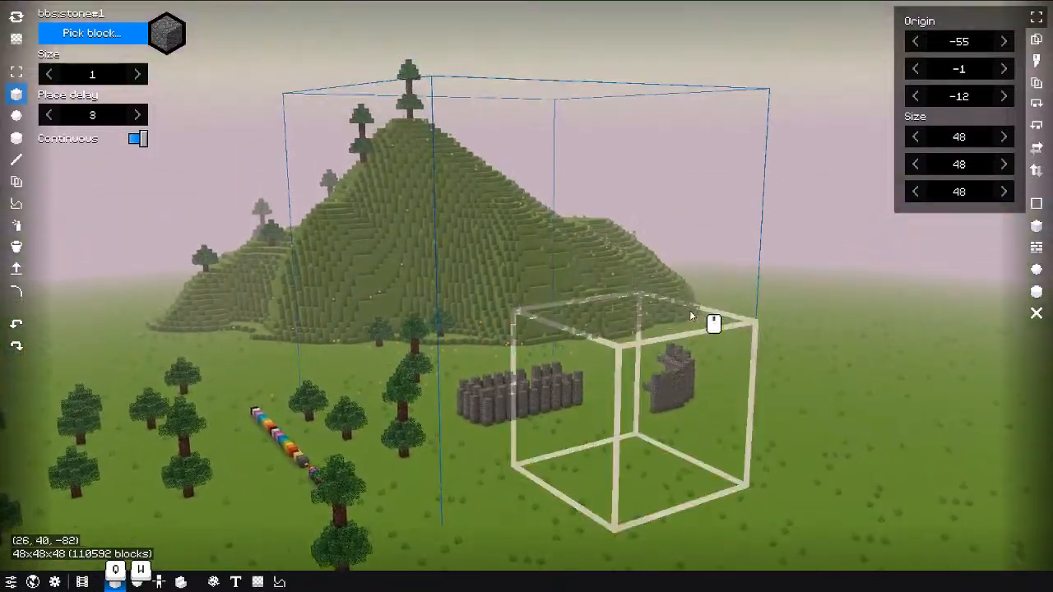
Step: Clear the block selection and set the sphere brush size to 1
{"action": "key", "text": "s"}
{"action": "key", "text": "2"}
{"action": "key", "text": "2"}
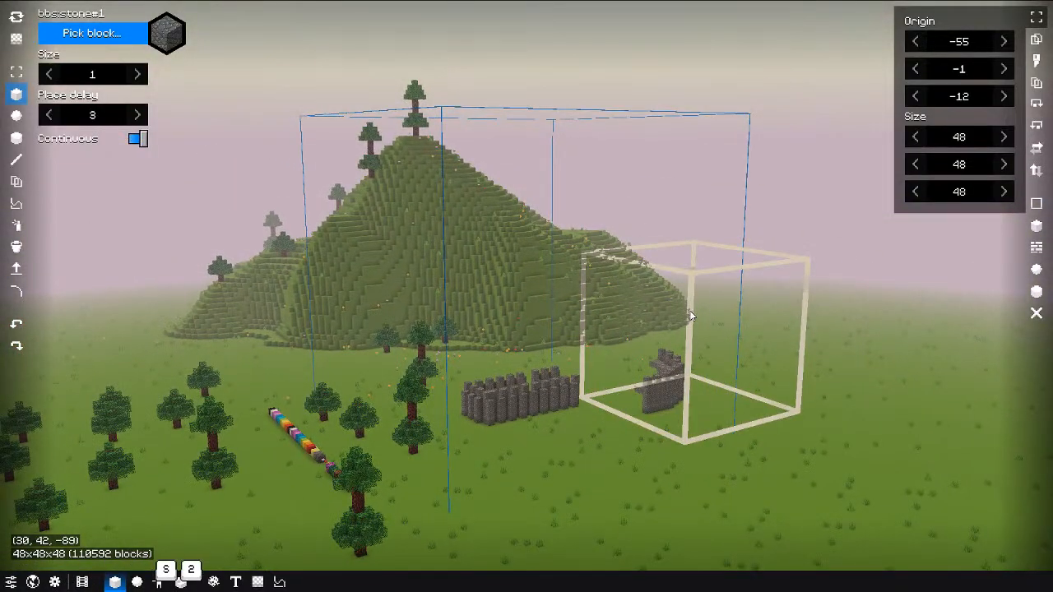
{"action": "key", "text": "3"}
{"action": "key", "text": "ctrl+d"}
{"action": "key", "text": "w"}
{"action": "middle_click_drag", "start_coordinate": [599, 383], "coordinate": [741, 481]}
{"action": "left_click", "coordinate": [1036, 16]}
{"action": "key", "text": "w"}
{"action": "middle_click_drag", "start_coordinate": [782, 262], "coordinate": [778, 264]}
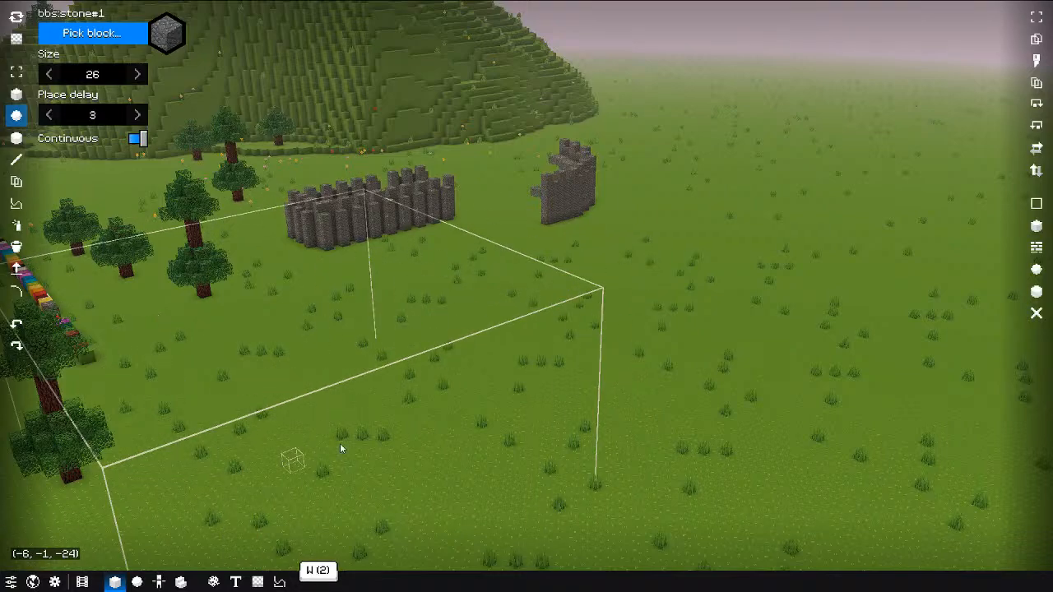
{"action": "scroll", "coordinate": [362, 428], "scroll_direction": "down", "scroll_amount": 4, "text": "shift"}
{"action": "scroll", "coordinate": [362, 429], "scroll_direction": "down", "scroll_amount": 20, "text": "shift"}
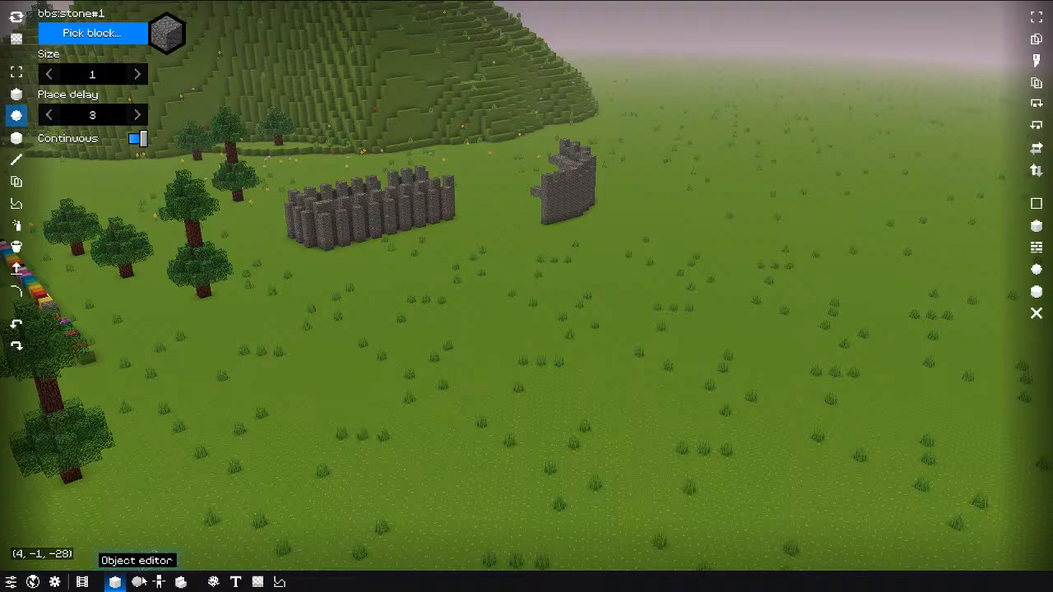
Step: Create a new film named "test" in the film editor and close the film list
{"action": "left_click", "coordinate": [82, 582]}
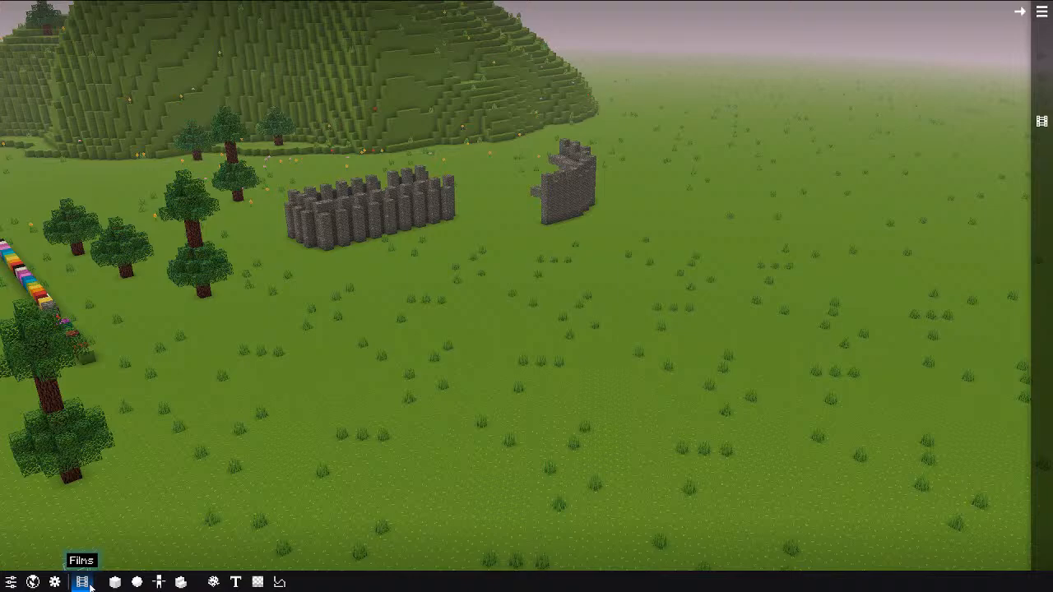
{"action": "left_click", "coordinate": [1042, 15]}
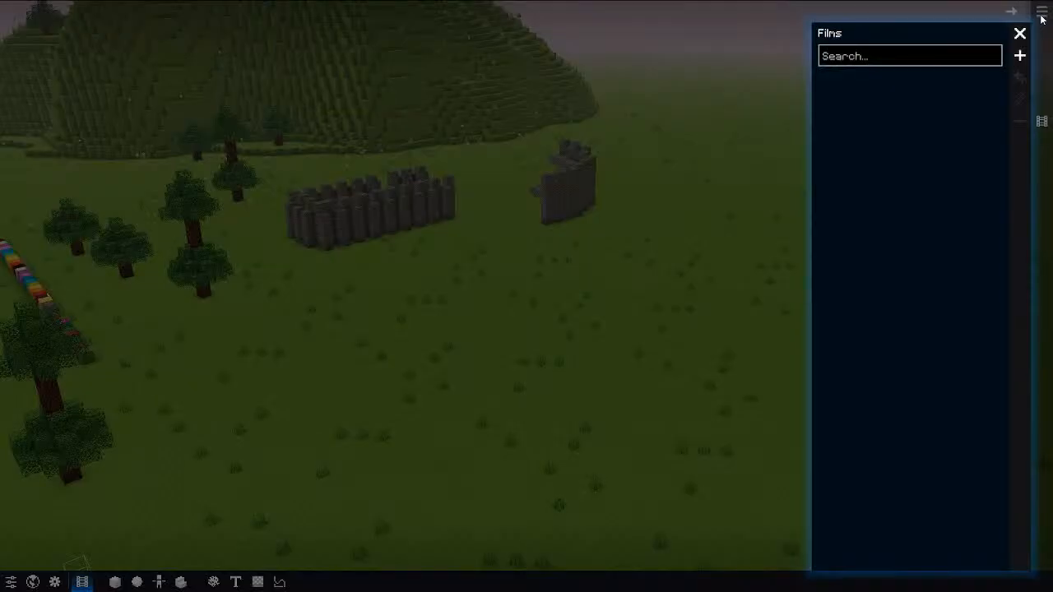
{"action": "left_click", "coordinate": [1020, 56]}
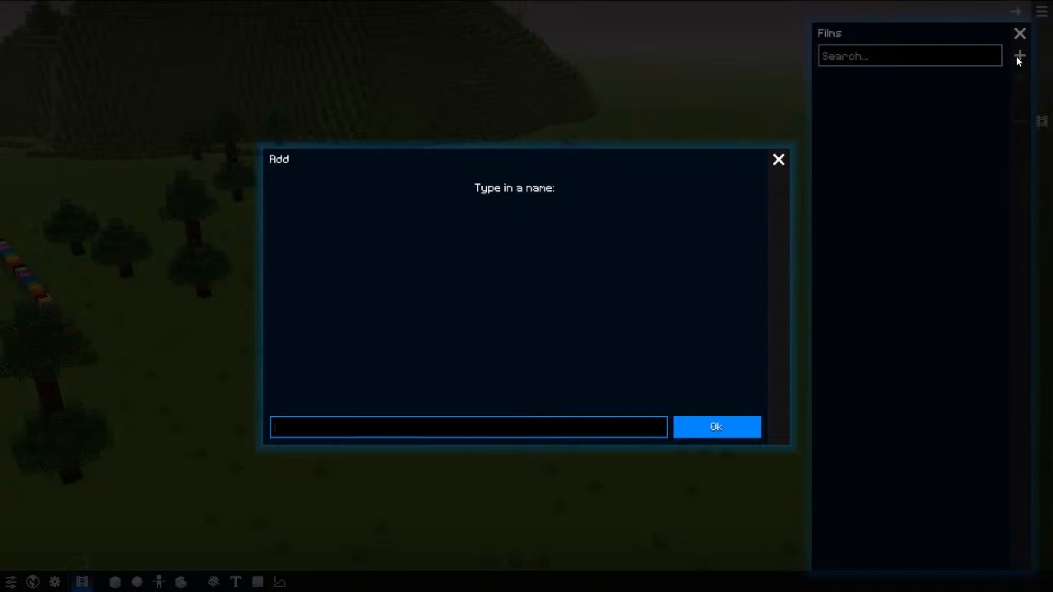
{"action": "type", "text": "test"}
{"action": "key", "text": "Return"}
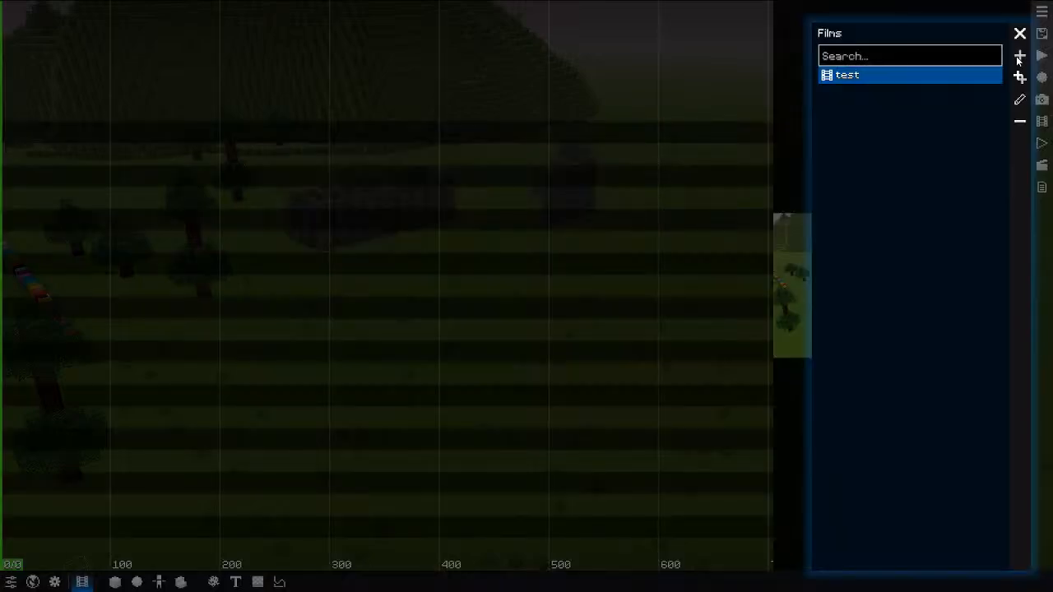
{"action": "left_click", "coordinate": [757, 122]}
Step: Resize the split between the film timeline and the preview so that each takes about half the width
{"action": "left_click_drag", "start_coordinate": [771, 265], "coordinate": [442, 247]}
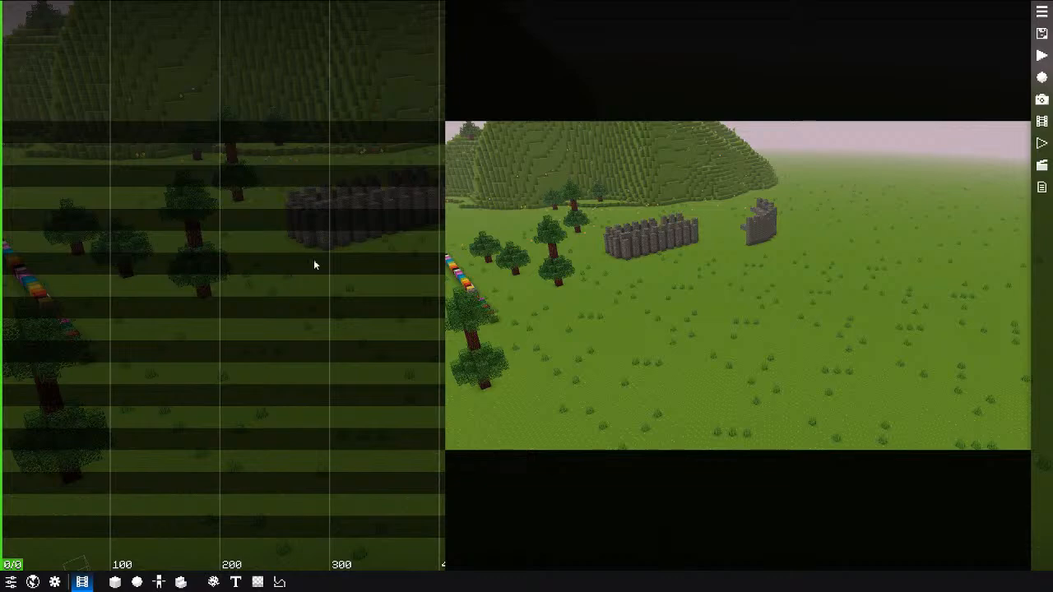
{"action": "left_click_drag", "start_coordinate": [446, 284], "coordinate": [465, 263]}
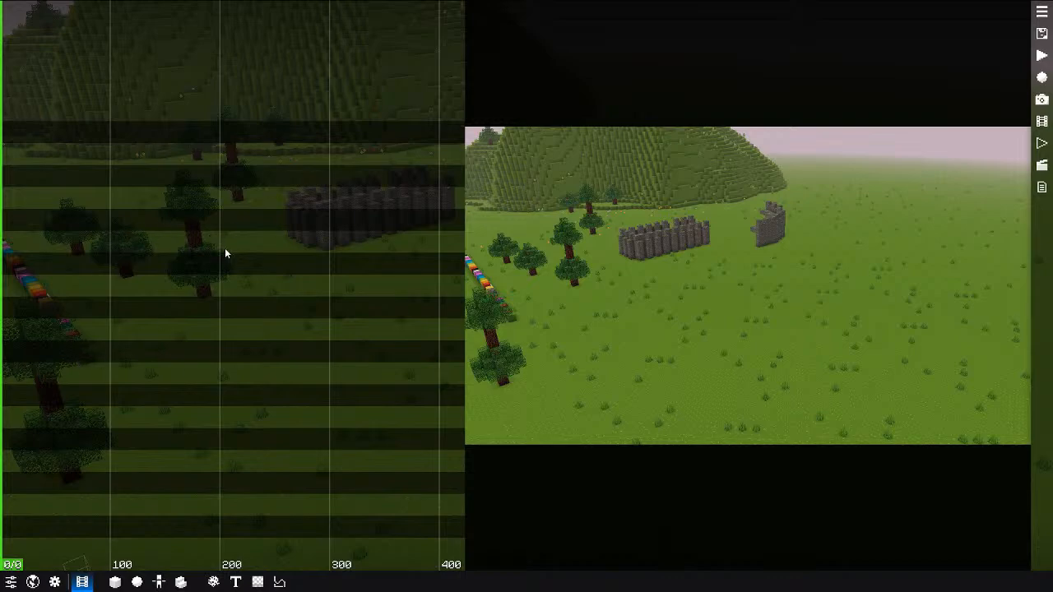
{"action": "left_click_drag", "start_coordinate": [463, 247], "coordinate": [537, 256]}
{"action": "middle_click_drag", "start_coordinate": [174, 387], "coordinate": [137, 377]}
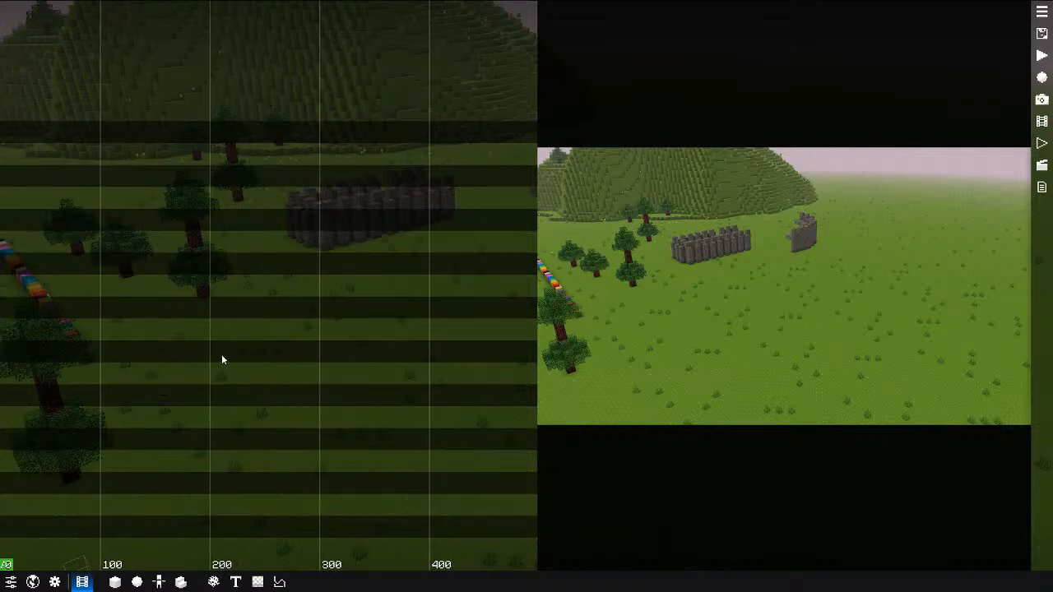
{"action": "middle_click_drag", "start_coordinate": [257, 346], "coordinate": [268, 346]}
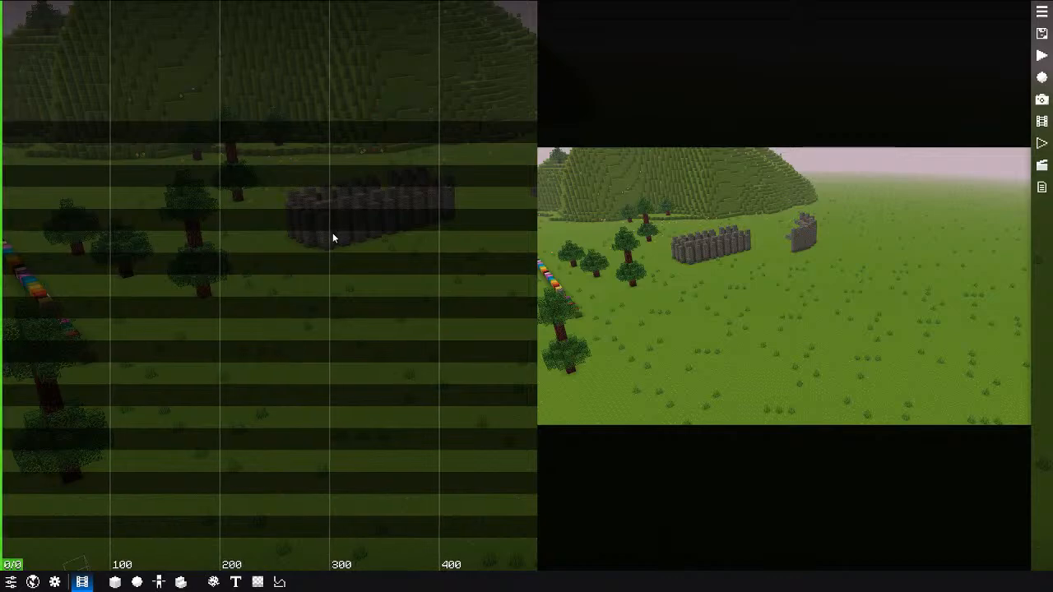
{"action": "scroll", "coordinate": [270, 243], "scroll_direction": "down", "scroll_amount": 2}
{"action": "scroll", "coordinate": [270, 244], "scroll_direction": "up", "scroll_amount": 1}
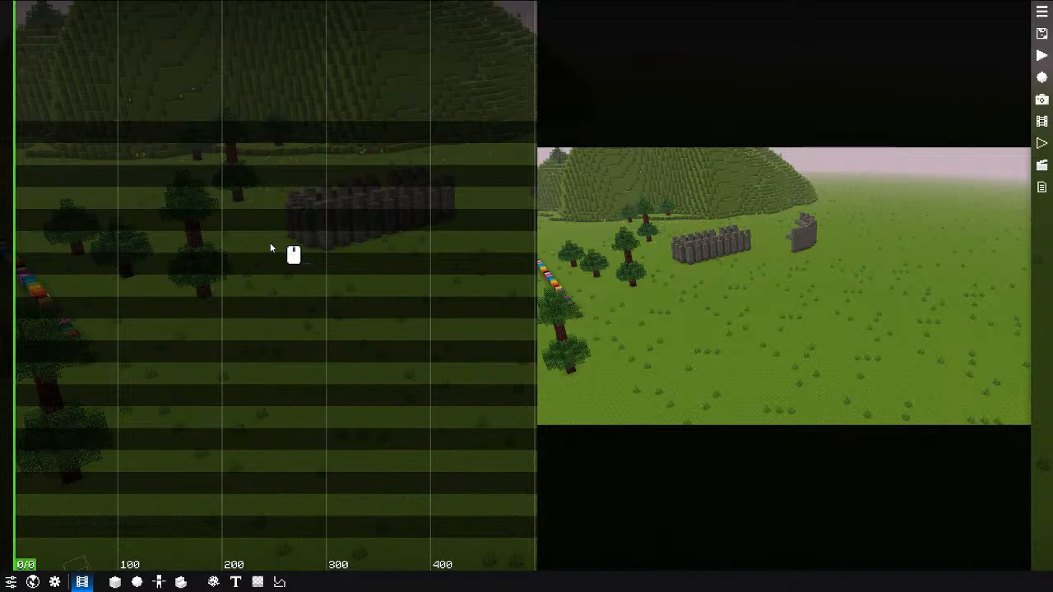
{"action": "middle_click_drag", "start_coordinate": [270, 243], "coordinate": [259, 244]}
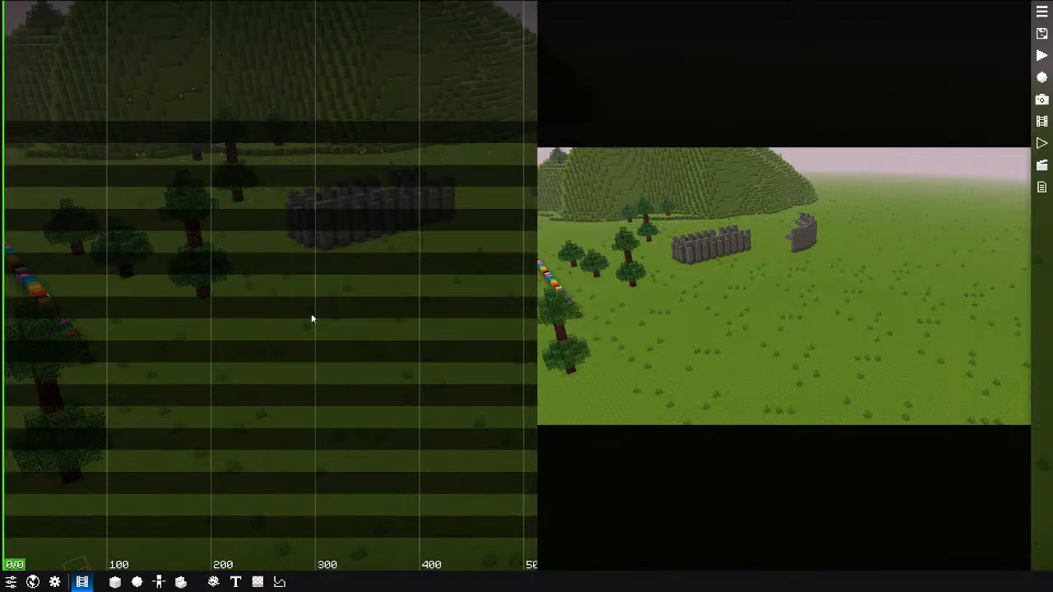
Step: Look through the film's replay editor and voice line editor, and return to the camera timeline
{"action": "left_click", "coordinate": [1042, 165]}
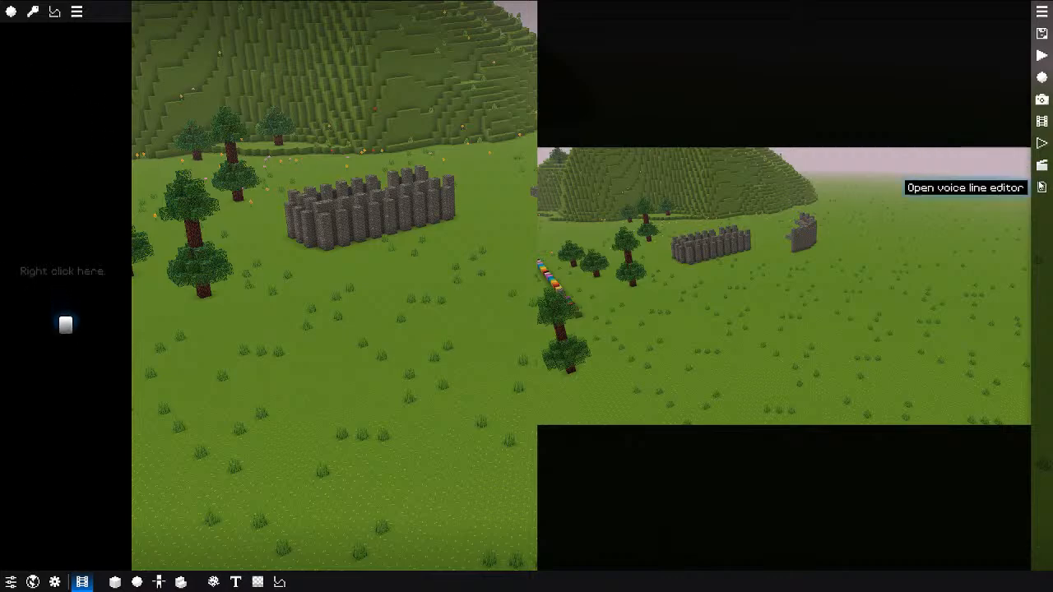
{"action": "left_click", "coordinate": [1042, 188]}
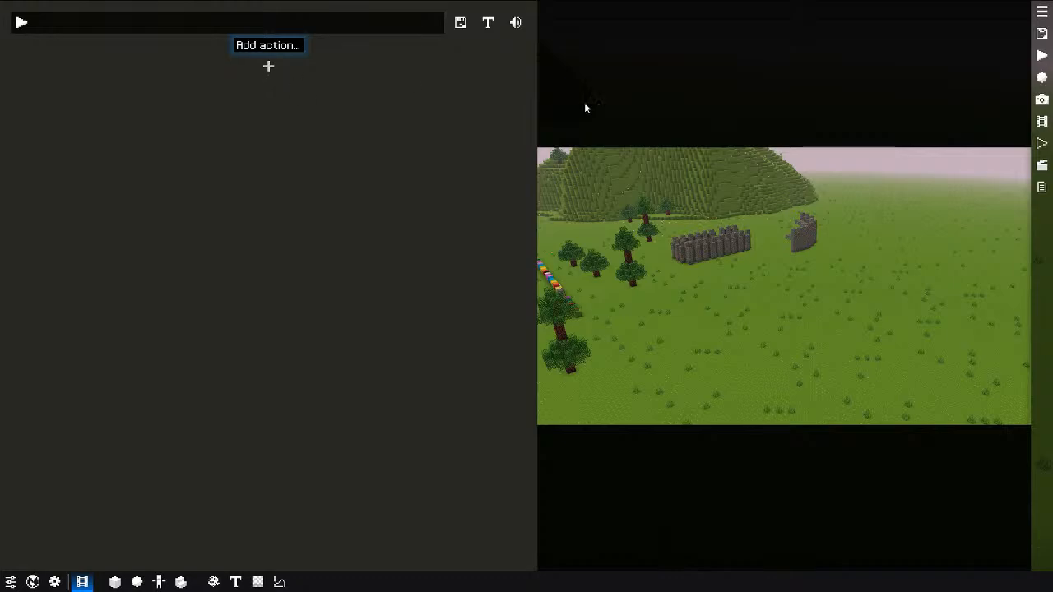
{"action": "left_click", "coordinate": [1042, 165]}
{"action": "left_click", "coordinate": [1042, 187]}
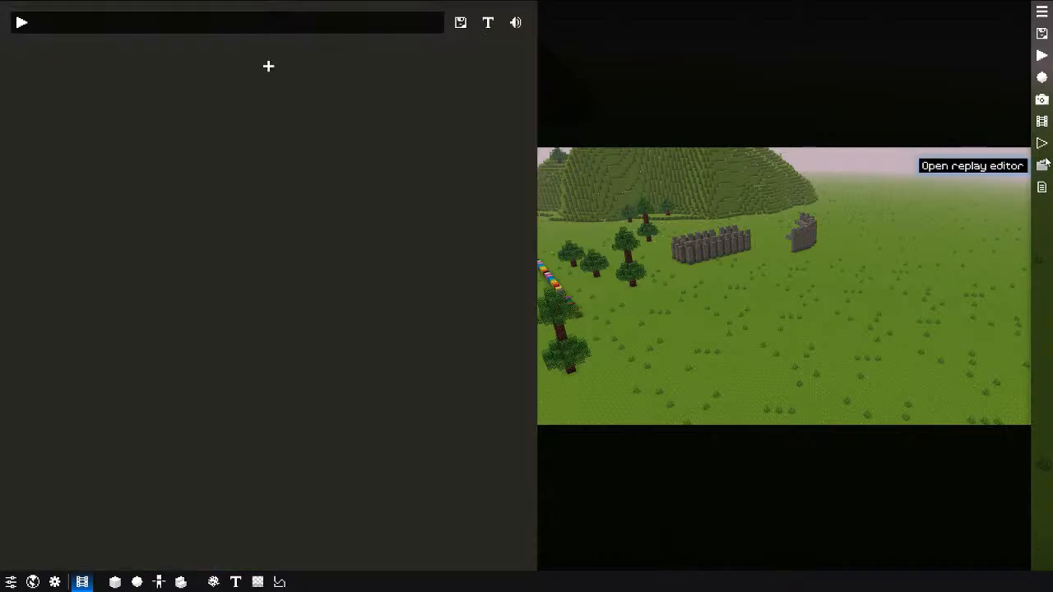
{"action": "left_click", "coordinate": [1042, 165]}
{"action": "left_click", "coordinate": [1042, 143]}
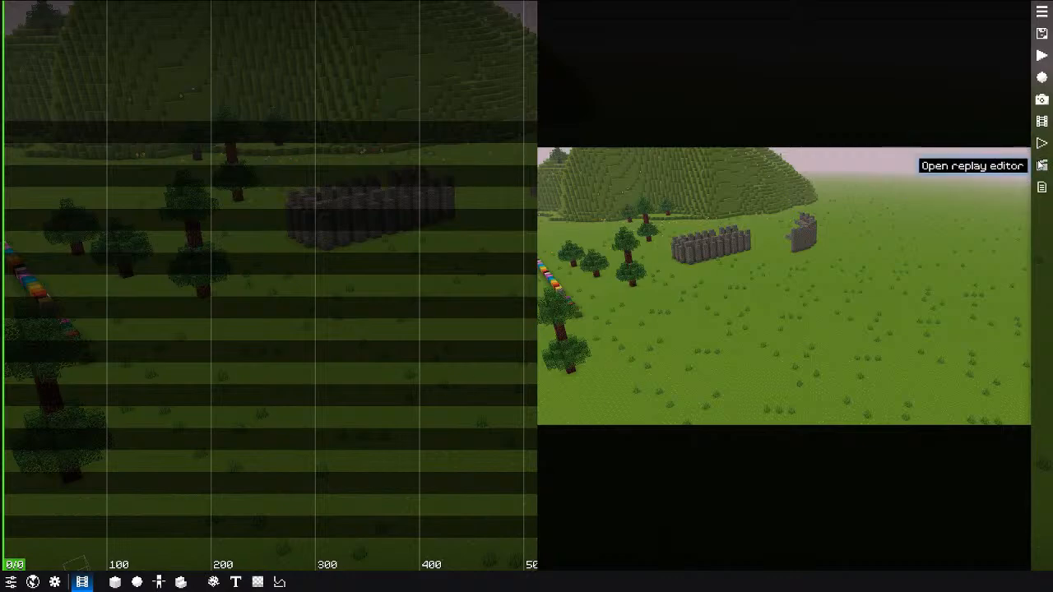
Step: In the replay editor, add a replay on the grass between the two large trees in front of the hill
{"action": "left_click", "coordinate": [1042, 165]}
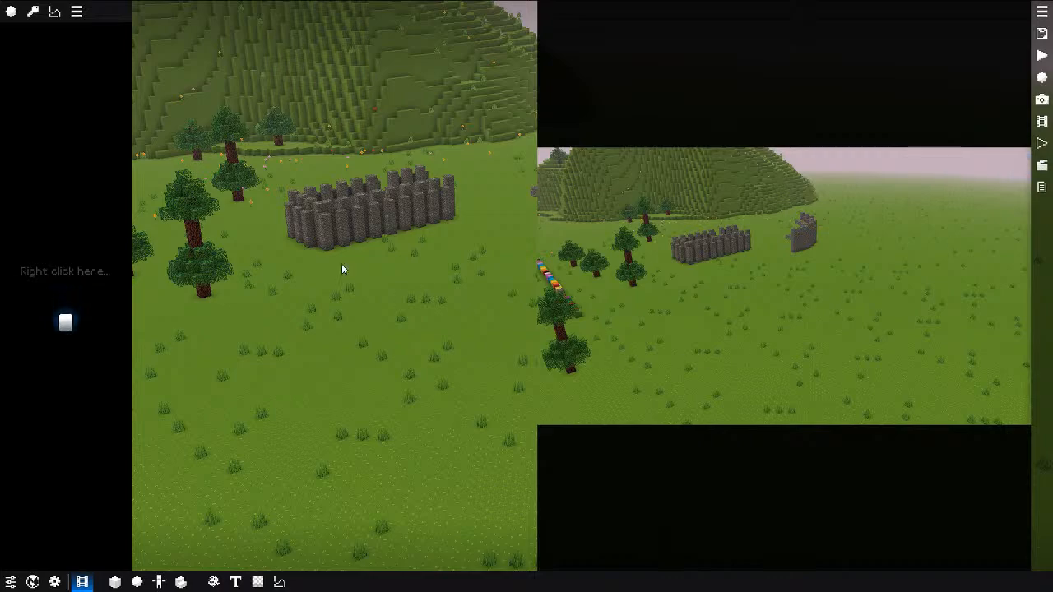
{"action": "right_click", "coordinate": [39, 153]}
{"action": "key", "text": "f"}
{"action": "key", "text": "w"}
{"action": "middle_click_drag", "start_coordinate": [819, 356], "coordinate": [724, 308]}
{"action": "key", "text": "q"}
{"action": "key", "text": "f"}
{"action": "key", "text": "w"}
{"action": "key", "text": "f"}
{"action": "key", "text": "w"}
{"action": "key", "text": "a"}
{"action": "key", "text": "q"}
{"action": "key", "text": "w"}
{"action": "key", "text": "e"}
{"action": "key", "text": "Up"}
{"action": "key", "text": "Up"}
{"action": "key", "text": "a"}
{"action": "key", "text": "a"}
{"action": "key", "text": "d"}
{"action": "key", "text": "alt"}
{"action": "key", "text": "s"}
{"action": "key", "text": "q"}
{"action": "key", "text": "e"}
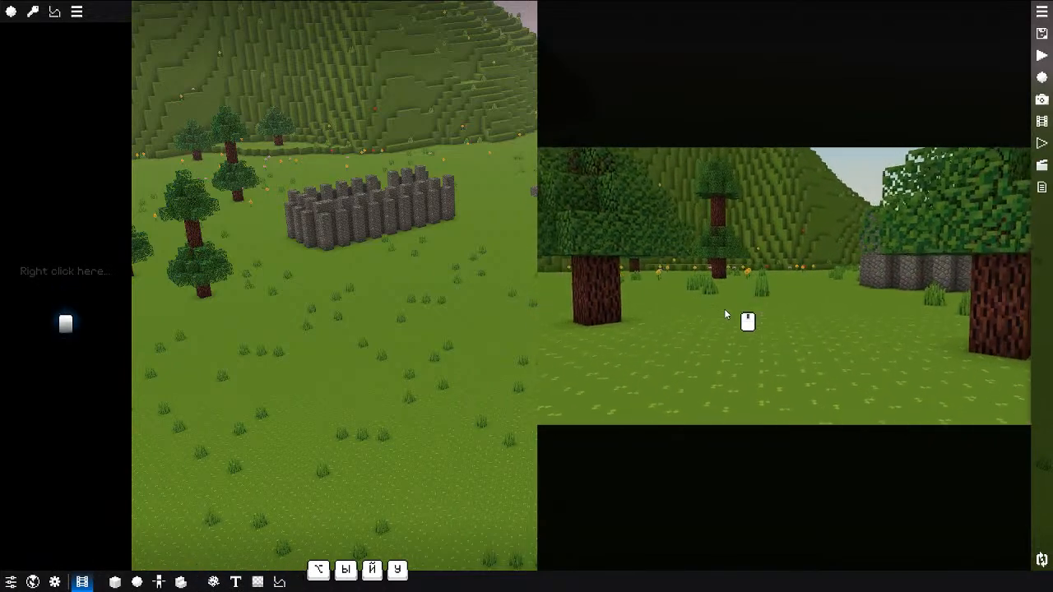
{"action": "key", "text": "s"}
{"action": "key", "text": "q"}
{"action": "middle_click_drag", "start_coordinate": [795, 307], "coordinate": [790, 299]}
{"action": "key", "text": "w"}
{"action": "key", "text": "s"}
{"action": "key", "text": "q"}
{"action": "key", "text": "e"}
{"action": "key", "text": "e"}
{"action": "key", "text": "e"}
{"action": "key", "text": "w"}
{"action": "key", "text": "s"}
{"action": "key", "text": "w"}
{"action": "key", "text": "s"}
{"action": "key", "text": "q"}
{"action": "key", "text": "alt+r"}
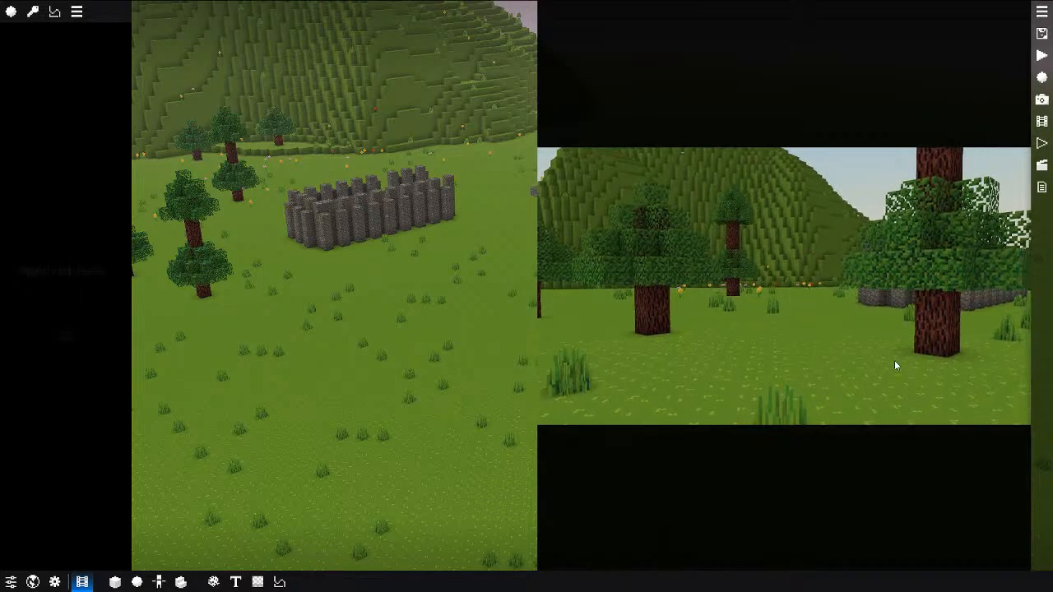
{"action": "right_click", "coordinate": [846, 347]}
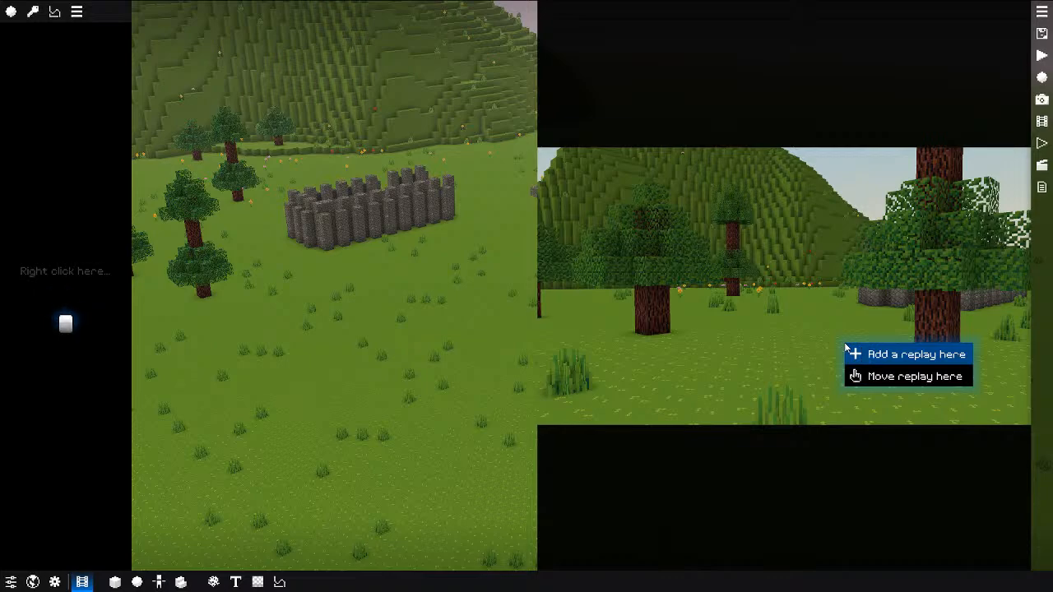
{"action": "left_click", "coordinate": [874, 358]}
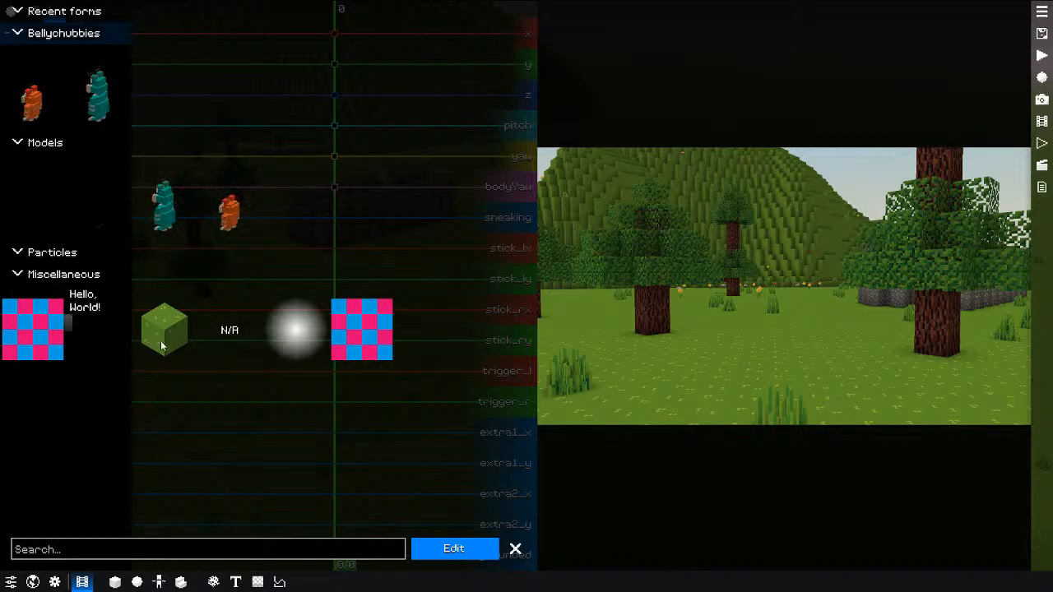
Step: Compare the Normie and Dinner models from the Bellychubbies forms and assign Dinner to the new replay
{"action": "left_click", "coordinate": [70, 91]}
{"action": "left_click", "coordinate": [33, 100]}
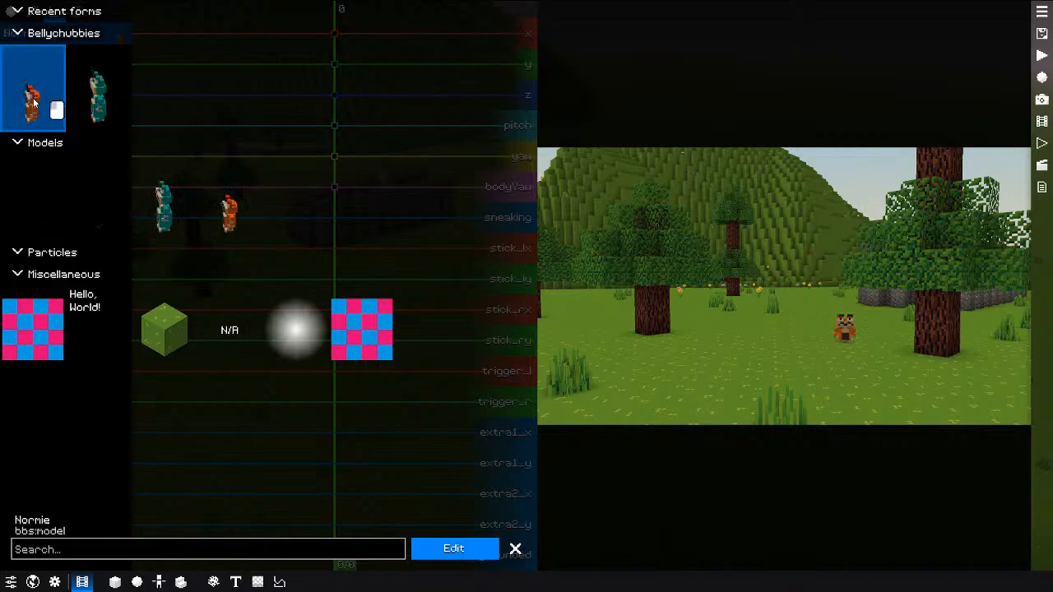
{"action": "left_click", "coordinate": [119, 92]}
{"action": "left_click", "coordinate": [44, 92]}
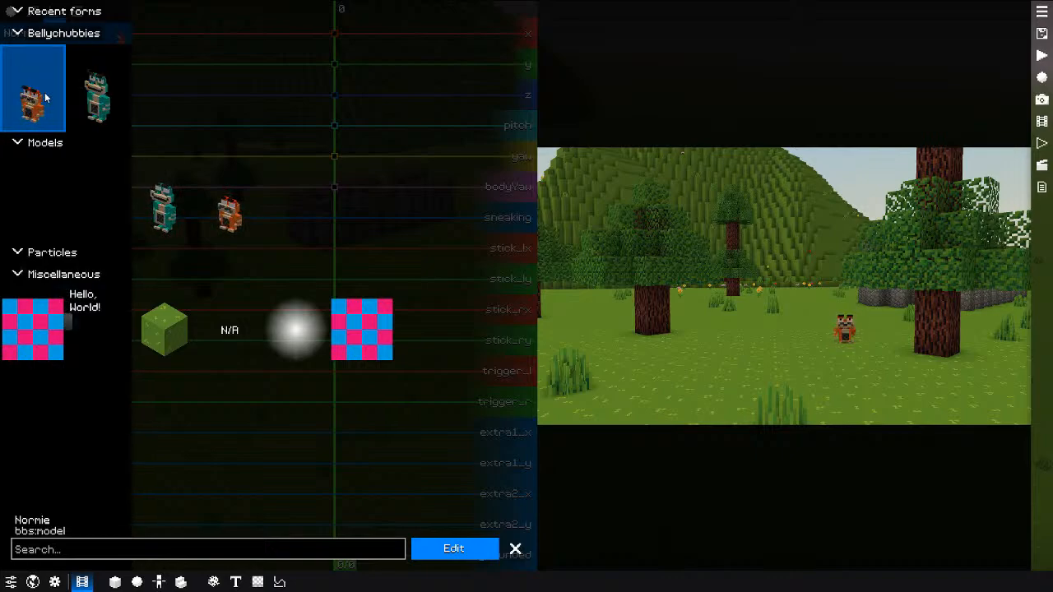
{"action": "left_click", "coordinate": [97, 90]}
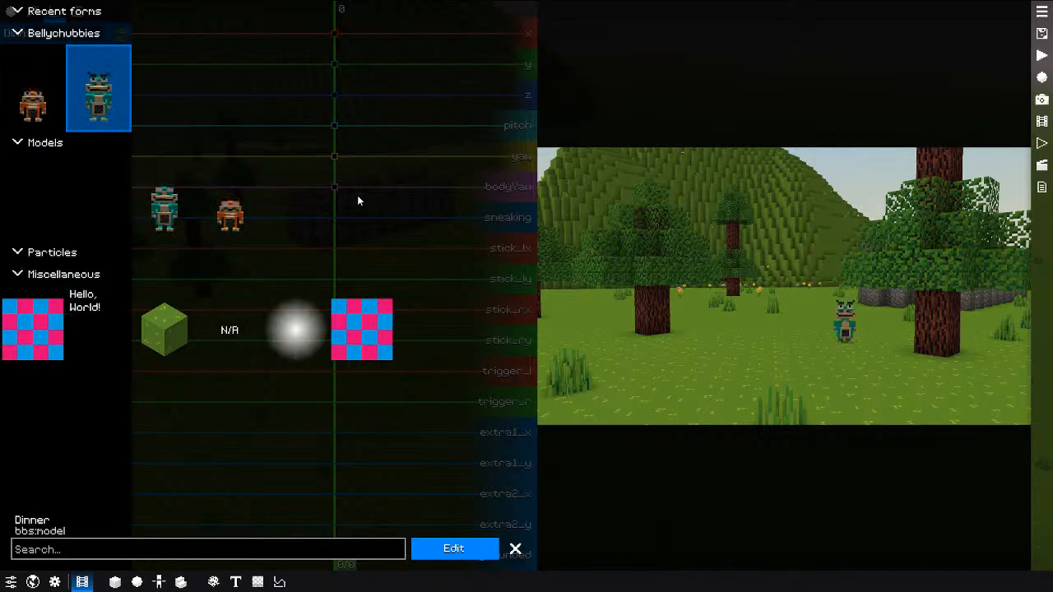
{"action": "key", "text": "Escape"}
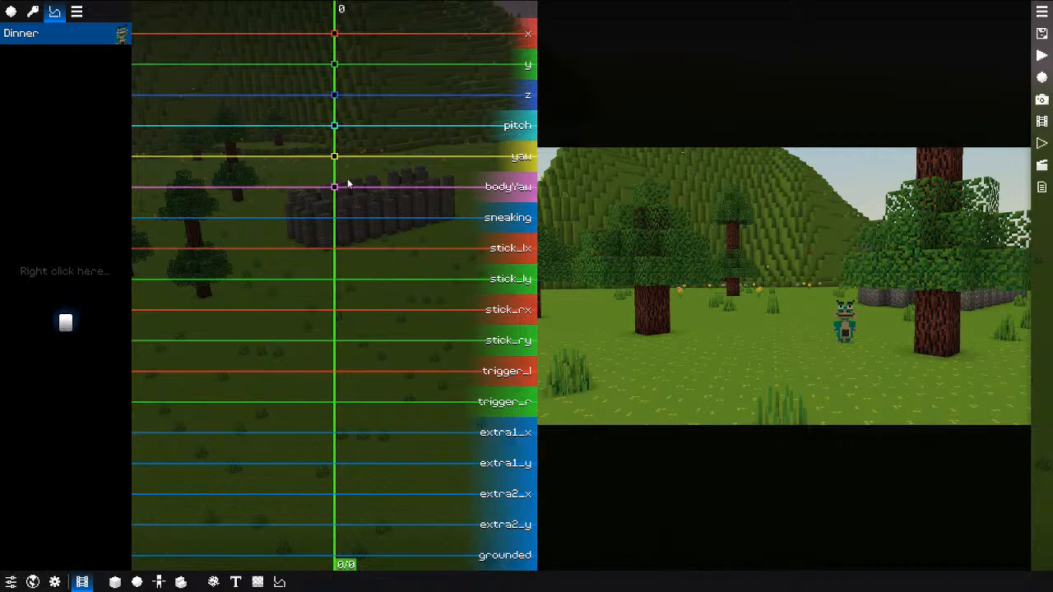
Step: Return to the film's camera timeline and move the playhead to tick 0
{"action": "middle_click_drag", "start_coordinate": [348, 184], "coordinate": [209, 219]}
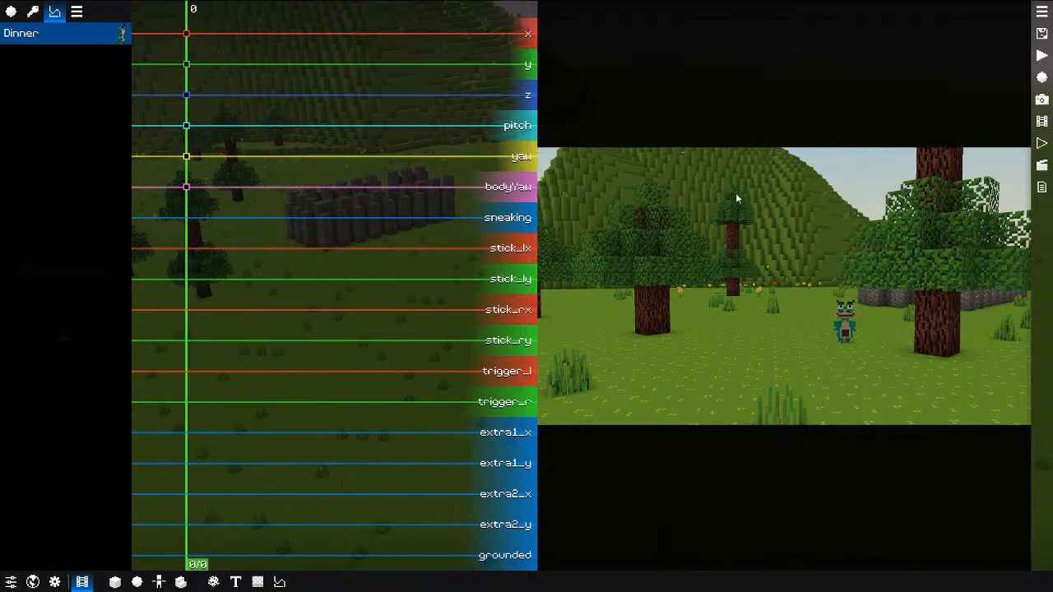
{"action": "left_click", "coordinate": [1041, 143]}
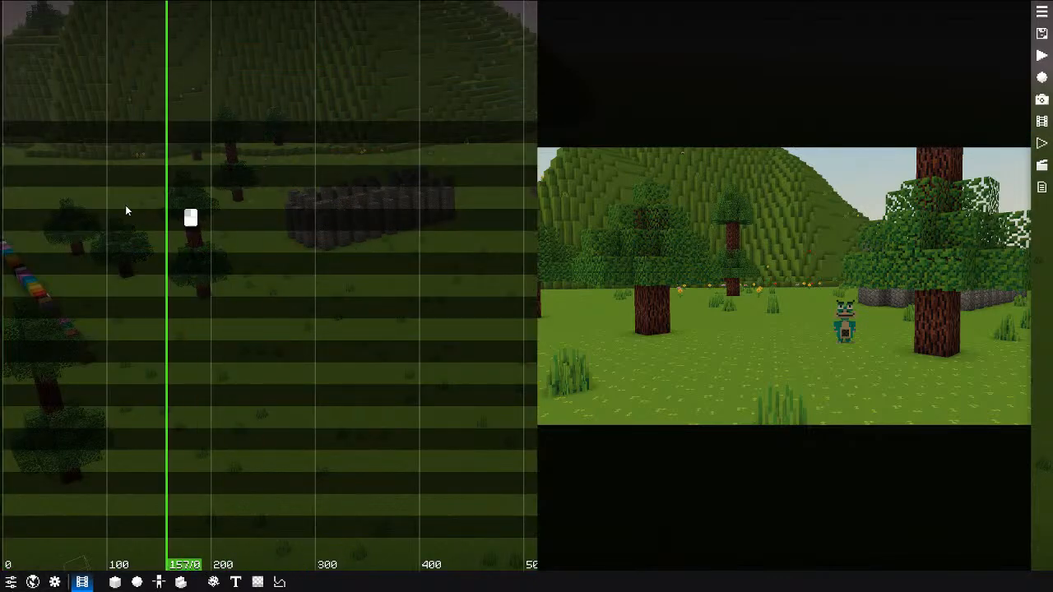
{"action": "left_click_drag", "start_coordinate": [125, 211], "coordinate": [1, 220]}
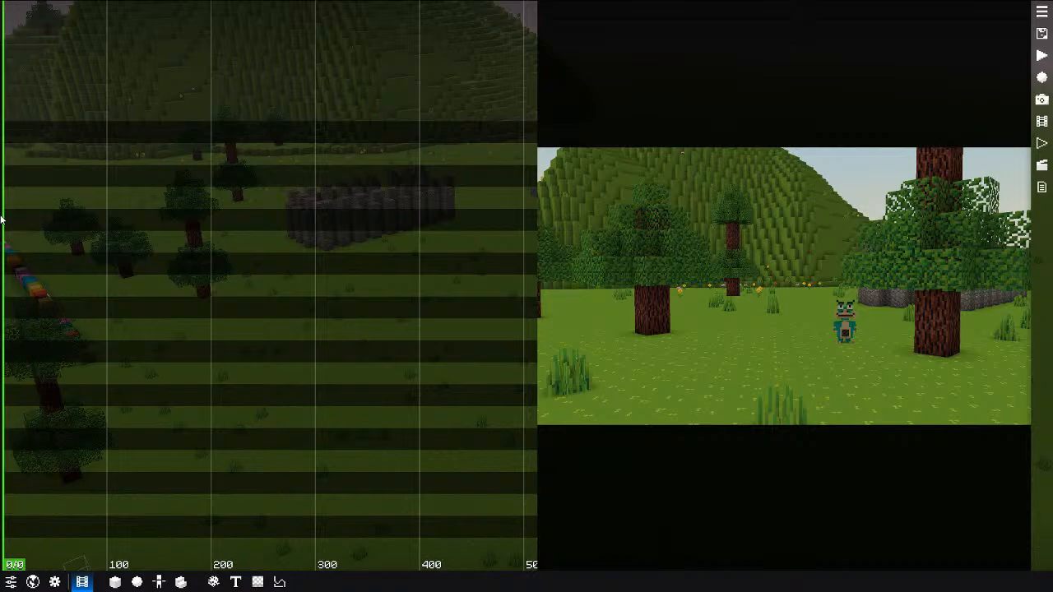
Step: Add an idle camera clip at the current tick 0 on the film's camera timeline
{"action": "right_click", "coordinate": [35, 227]}
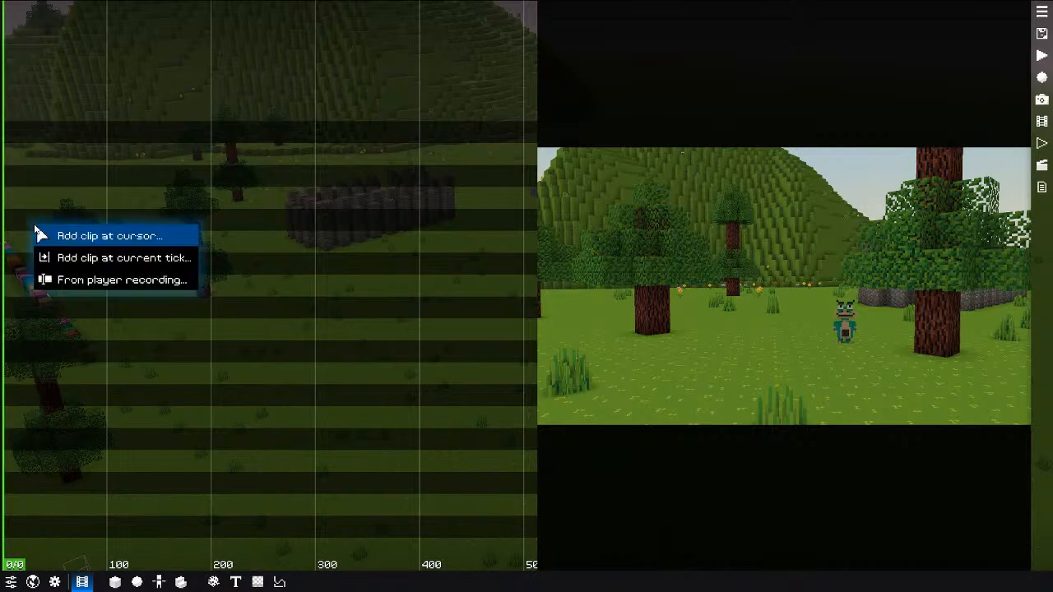
{"action": "left_click", "coordinate": [56, 257]}
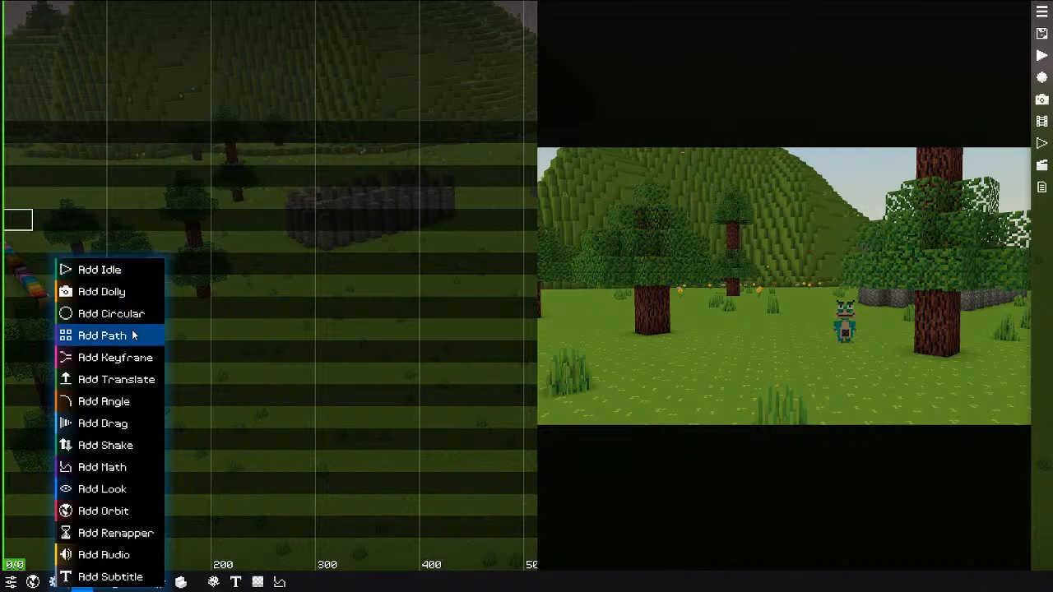
{"action": "left_click", "coordinate": [95, 268]}
{"action": "scroll", "coordinate": [211, 284], "scroll_direction": "up", "scroll_amount": 2}
{"action": "middle_click_drag", "start_coordinate": [65, 195], "coordinate": [252, 292]}
{"action": "scroll", "coordinate": [253, 293], "scroll_direction": "down", "scroll_amount": 3}
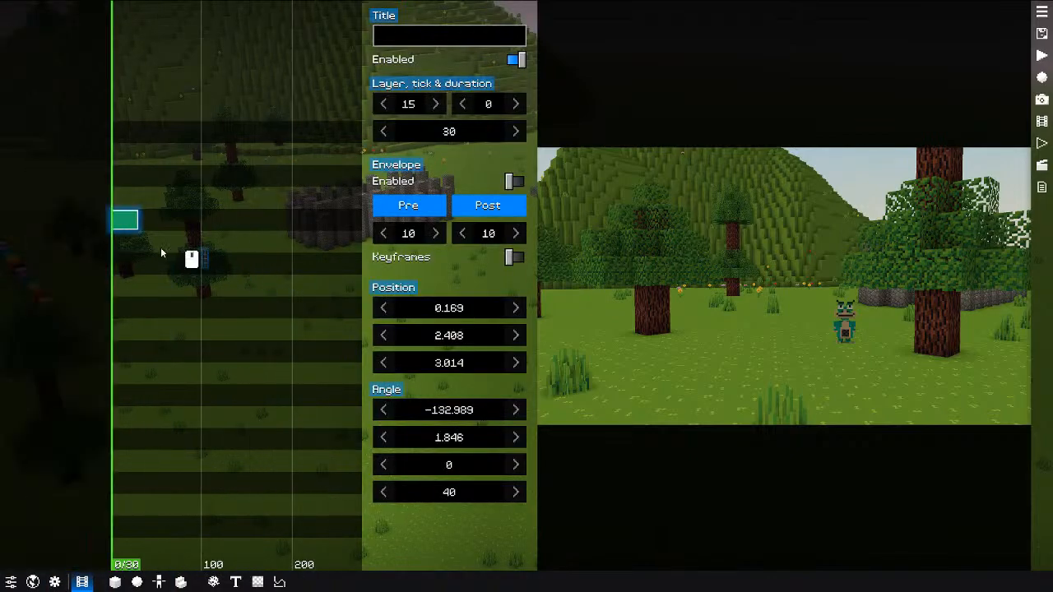
Step: Move the playhead to tick 200 and extend the idle clip's end to it
{"action": "left_click_drag", "start_coordinate": [162, 253], "coordinate": [294, 256]}
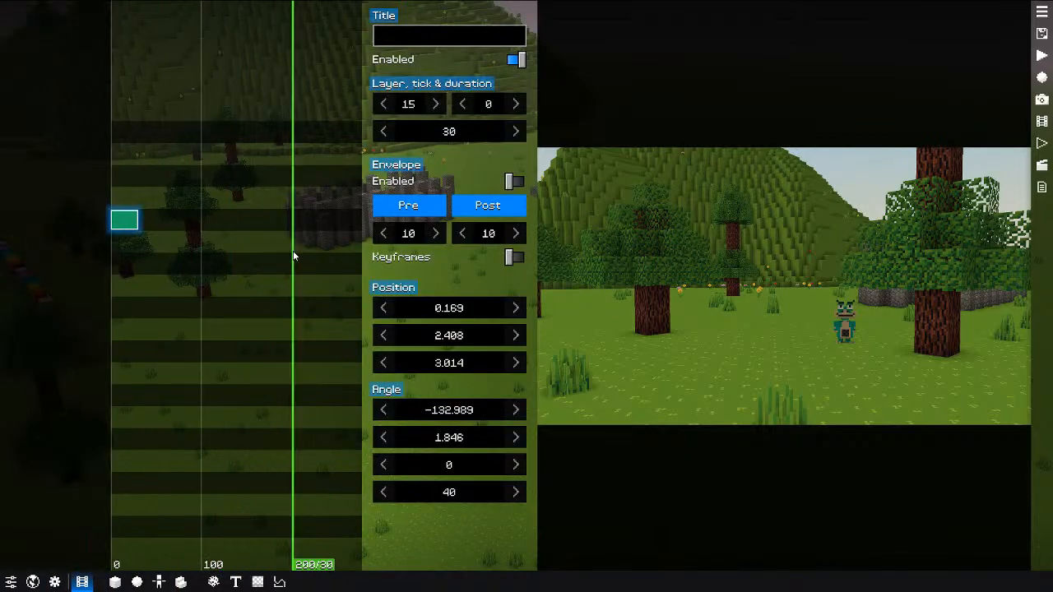
{"action": "key", "text": "l"}
{"action": "key", "text": "l"}
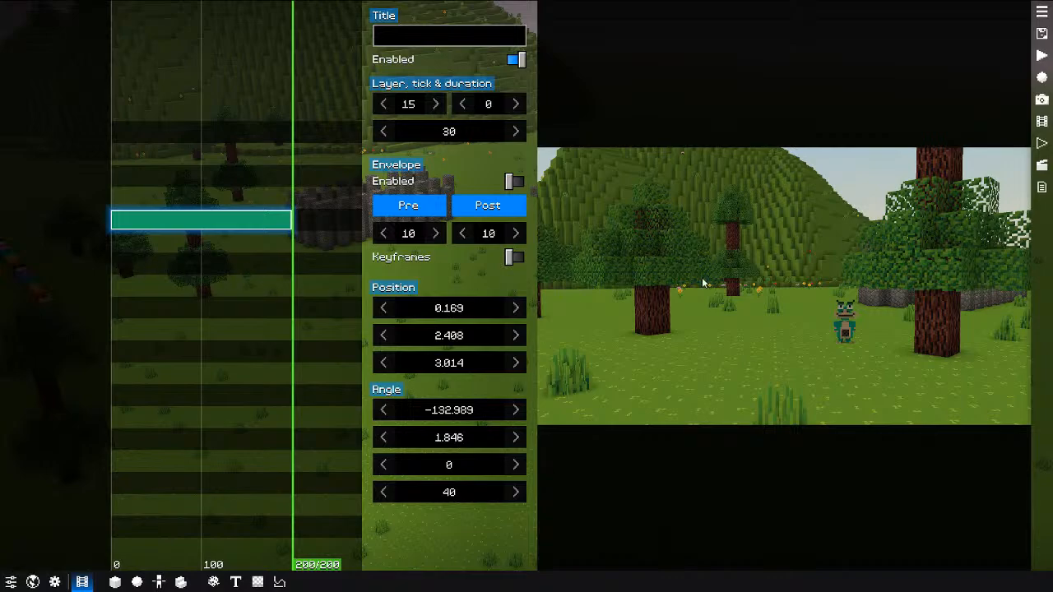
Step: Fly the idle clip's camera lower and closer to Dinner, to about position -4.198, 1.22, 6.979
{"action": "key", "text": "f"}
{"action": "key", "text": "alt+w"}
{"action": "key", "text": "q"}
{"action": "key", "text": "q"}
{"action": "key", "text": "q"}
{"action": "left_click_drag", "start_coordinate": [770, 270], "coordinate": [776, 263]}
{"action": "key", "text": "w"}
{"action": "key", "text": "alt+w"}
{"action": "key", "text": "alt+w"}
{"action": "key", "text": "f"}
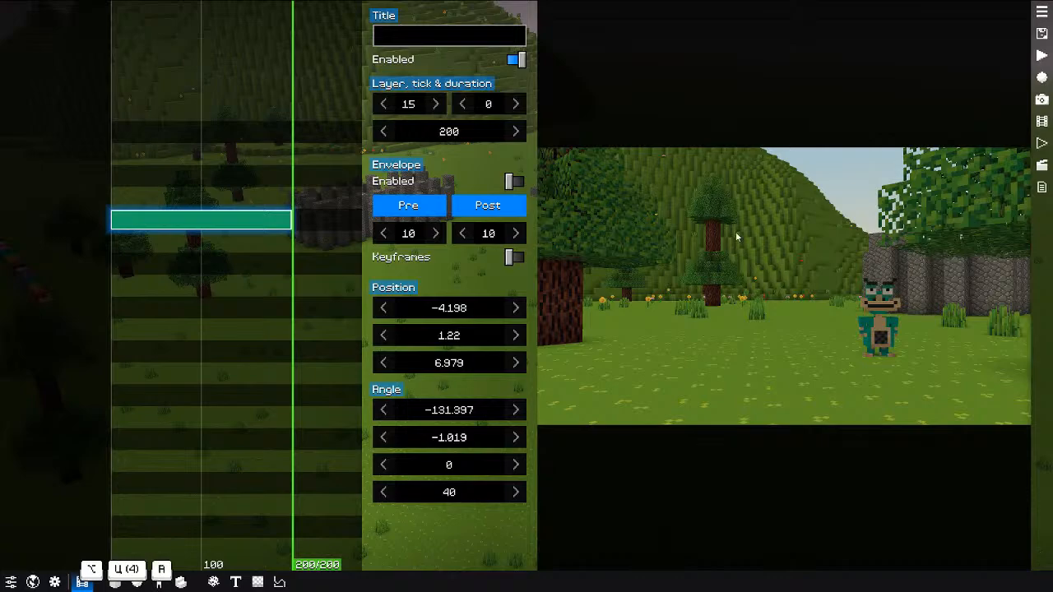
Step: Open the replay editor, look over Dinner's keyframe channels, and place the playhead at tick 0
{"action": "left_click", "coordinate": [1042, 164]}
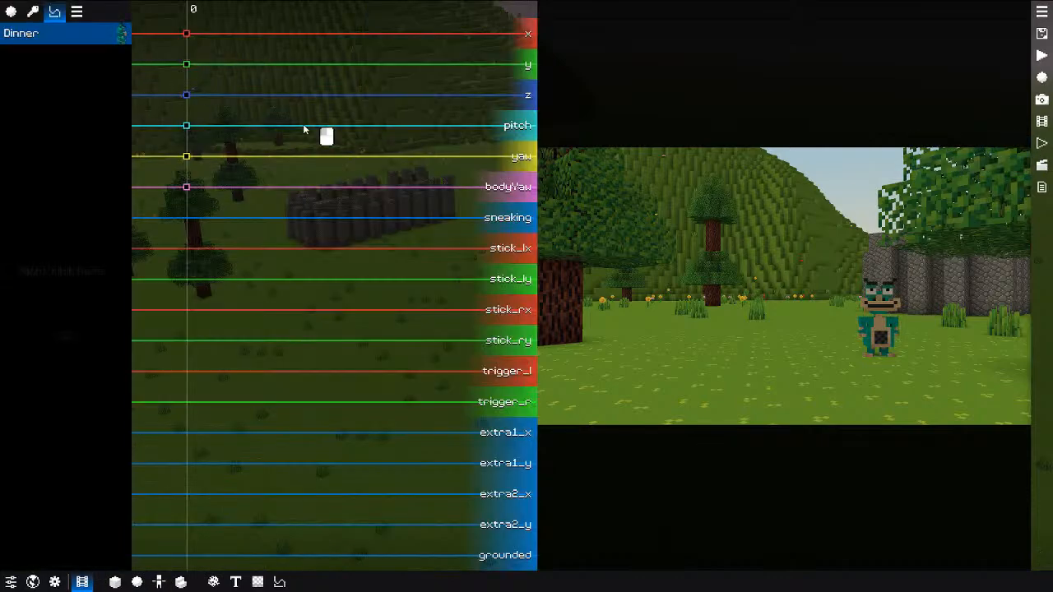
{"action": "left_click_drag", "start_coordinate": [304, 126], "coordinate": [271, 126]}
{"action": "left_click", "coordinate": [20, 33]}
{"action": "scroll", "coordinate": [323, 140], "scroll_direction": "up", "scroll_amount": 2}
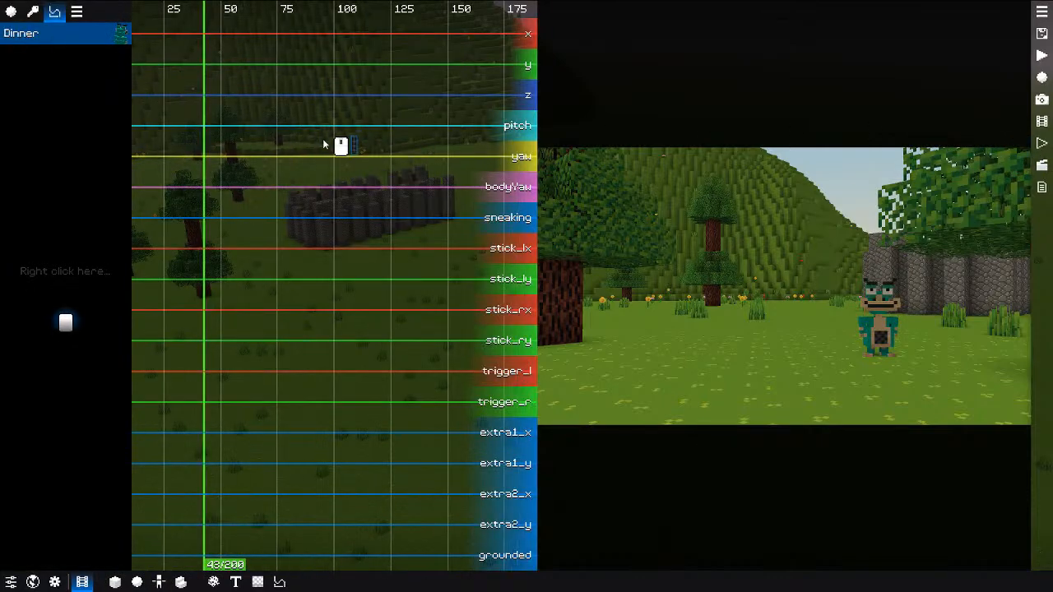
{"action": "scroll", "coordinate": [324, 145], "scroll_direction": "down", "scroll_amount": 3}
{"action": "left_click", "coordinate": [209, 154]}
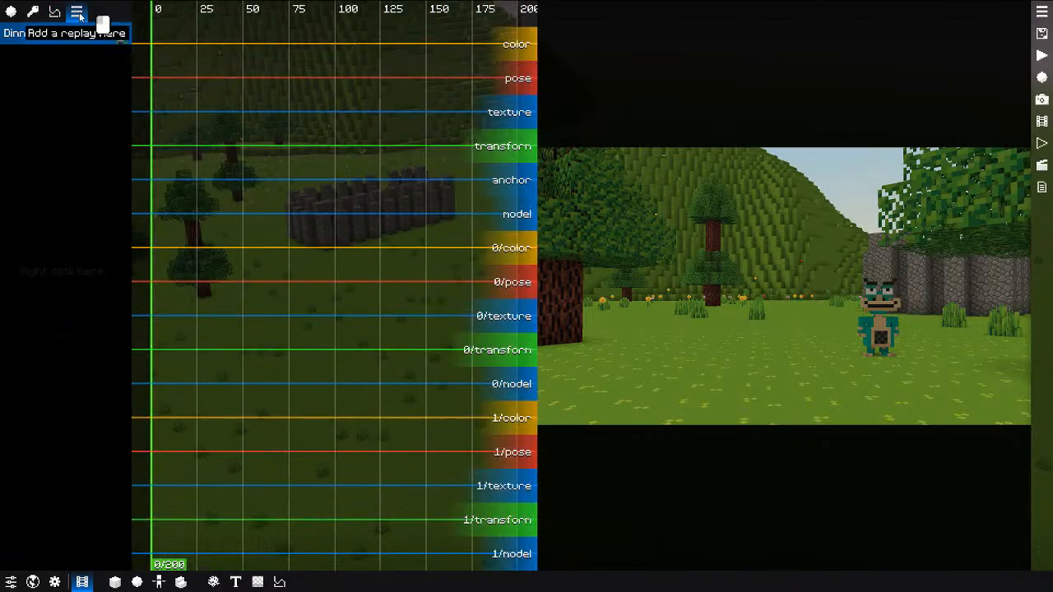
{"action": "scroll", "coordinate": [337, 183], "scroll_direction": "up", "scroll_amount": 3}
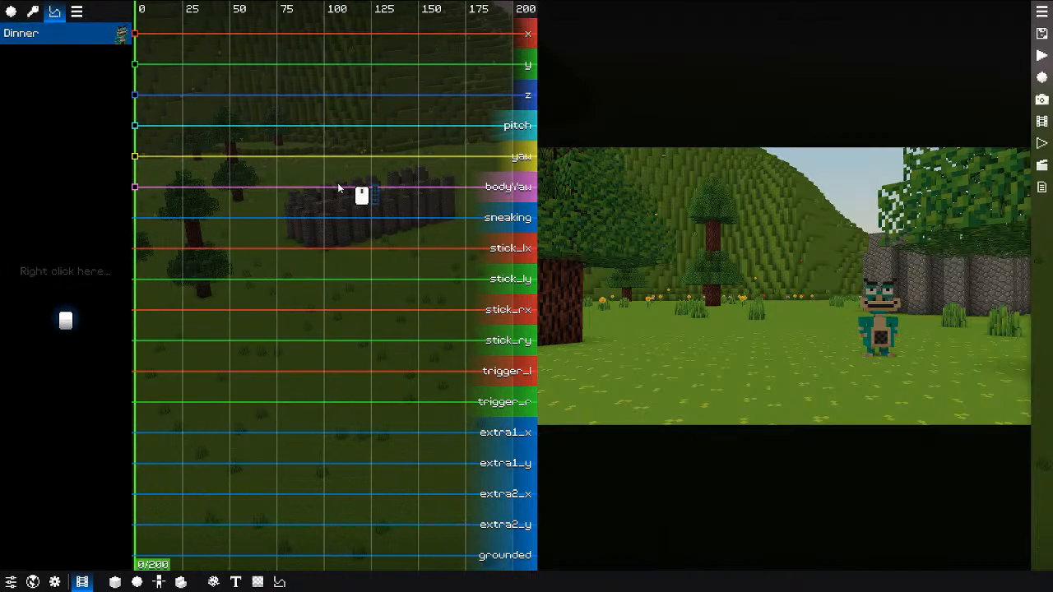
{"action": "middle_click_drag", "start_coordinate": [344, 185], "coordinate": [325, 180]}
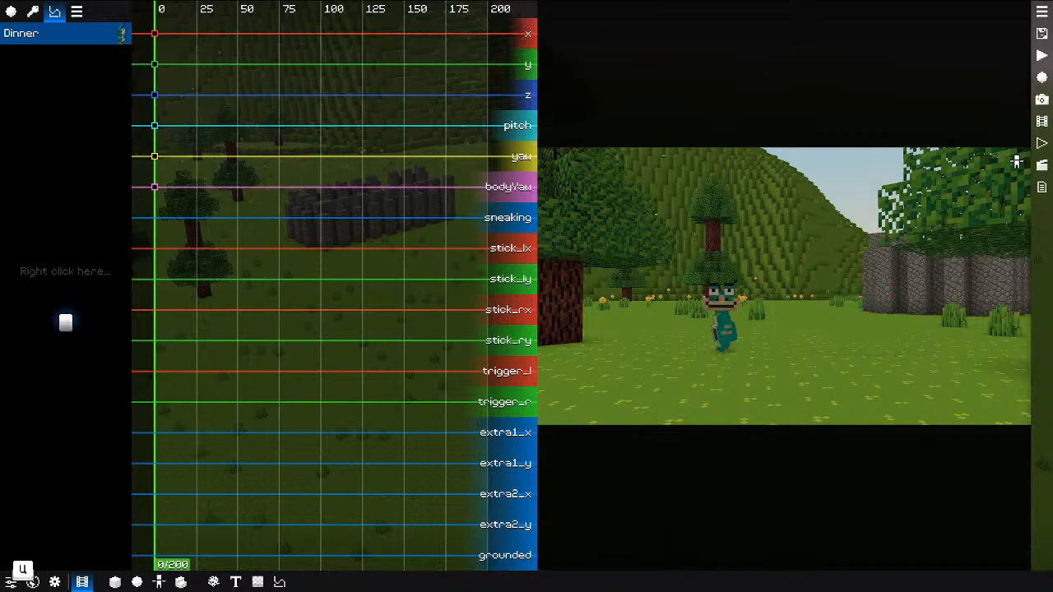
Step: Try walking Dinner around the grass in front of the camera under direct control, and release control
{"action": "key", "text": "u"}
{"action": "key", "text": "u"}
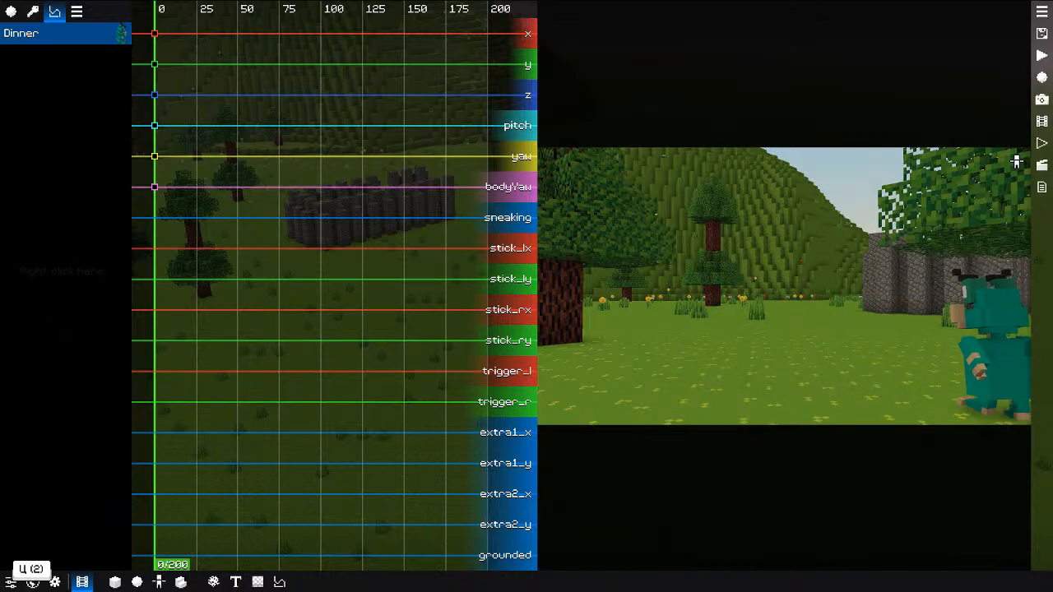
{"action": "key", "text": "u"}
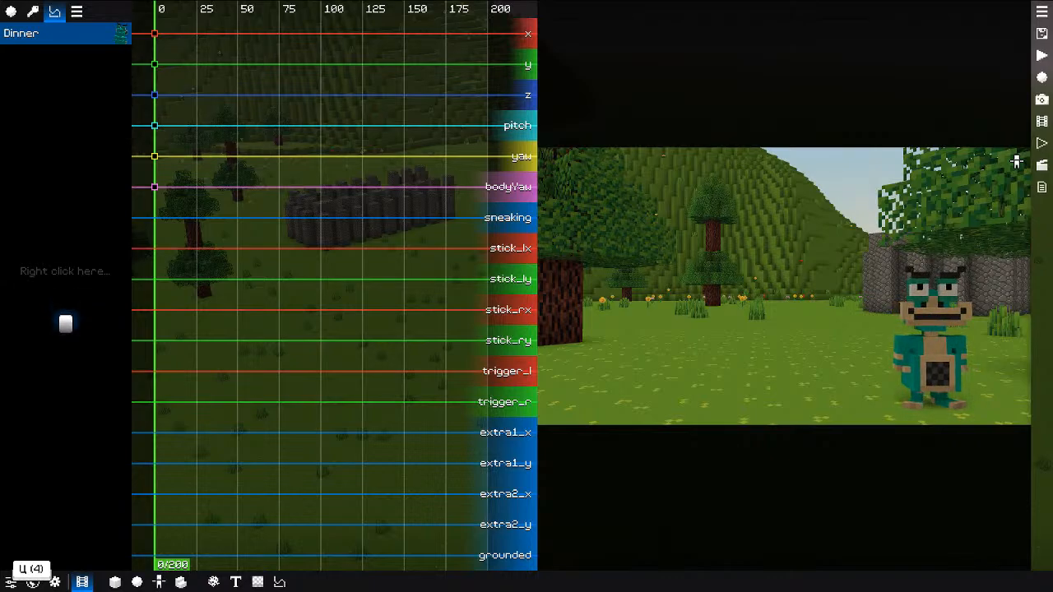
{"action": "key", "text": "u"}
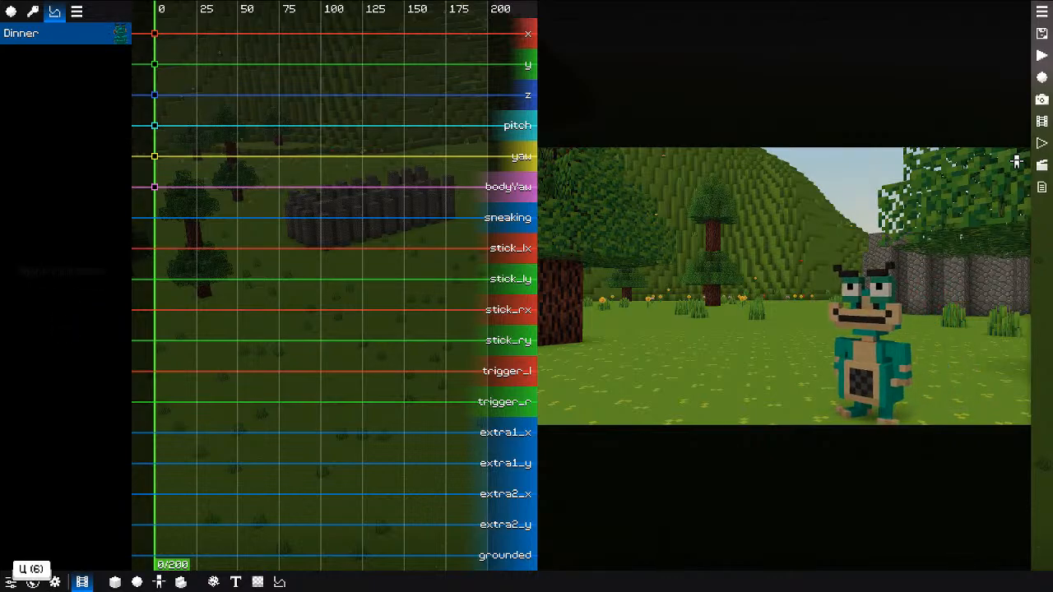
{"action": "key", "text": "s"}
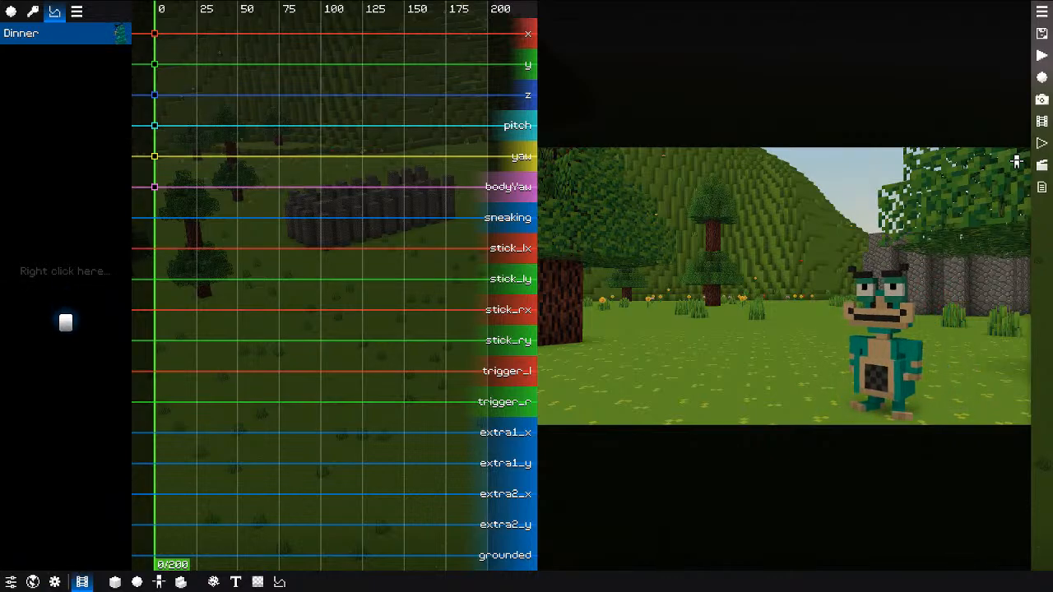
{"action": "key", "text": "p"}
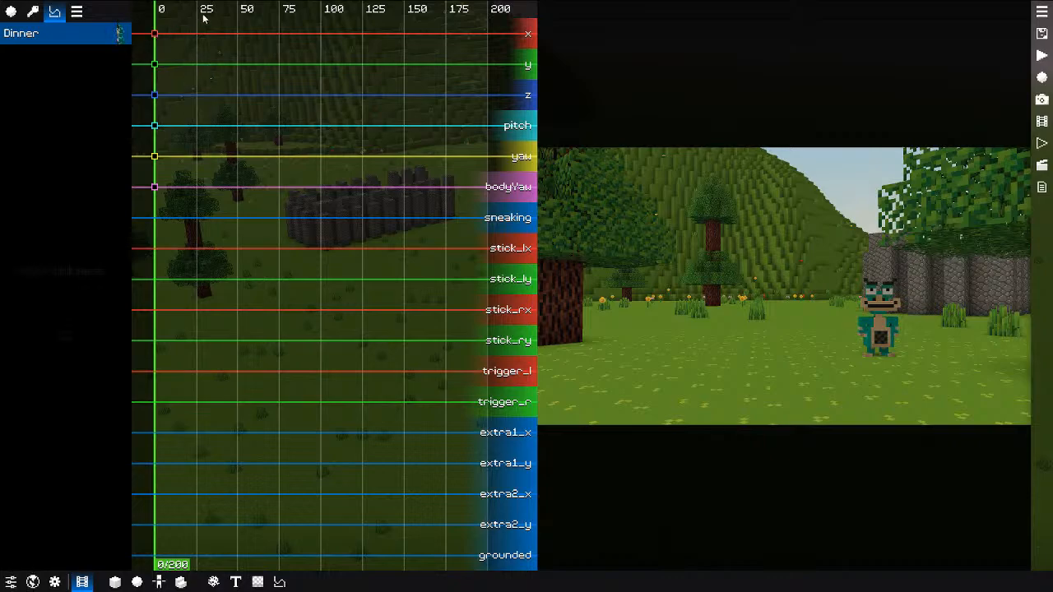
{"action": "left_click_drag", "start_coordinate": [165, 153], "coordinate": [158, 99]}
{"action": "left_click_drag", "start_coordinate": [172, 37], "coordinate": [127, 219]}
{"action": "left_click", "coordinate": [184, 103]}
Step: Take control of Dinner, walk it up close to the camera, and insert keyframes on all its channels at tick 0
{"action": "key", "text": "h"}
{"action": "key", "text": "w"}
{"action": "key", "text": "w"}
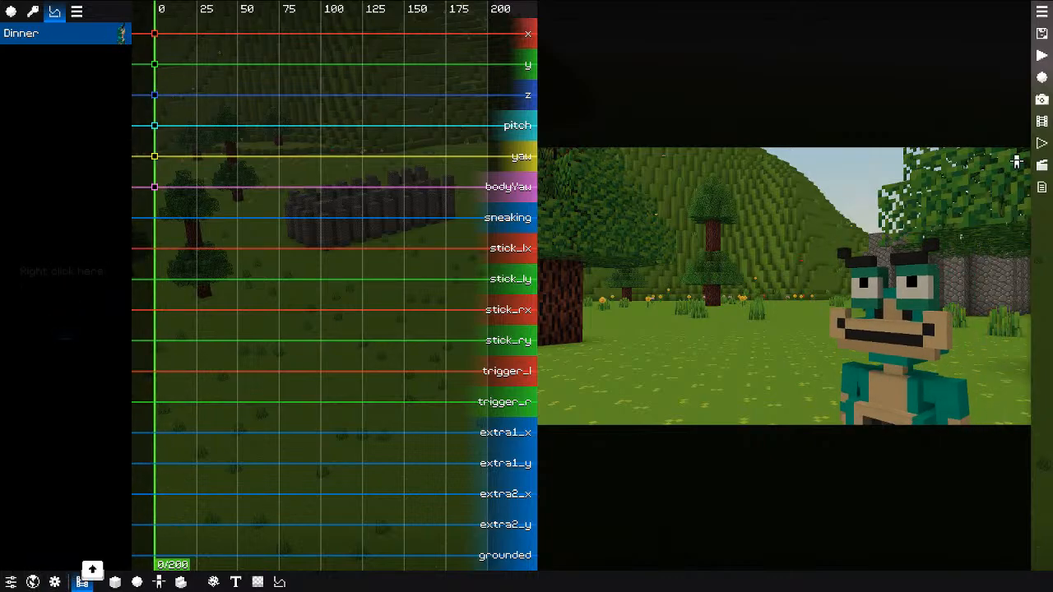
{"action": "key", "text": "i"}
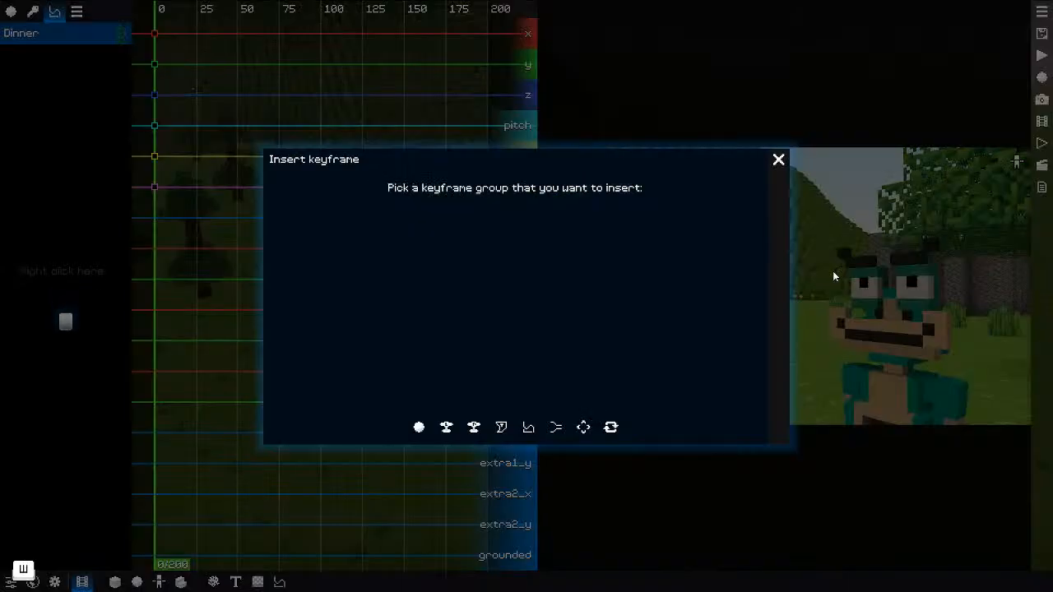
{"action": "left_click", "coordinate": [422, 429]}
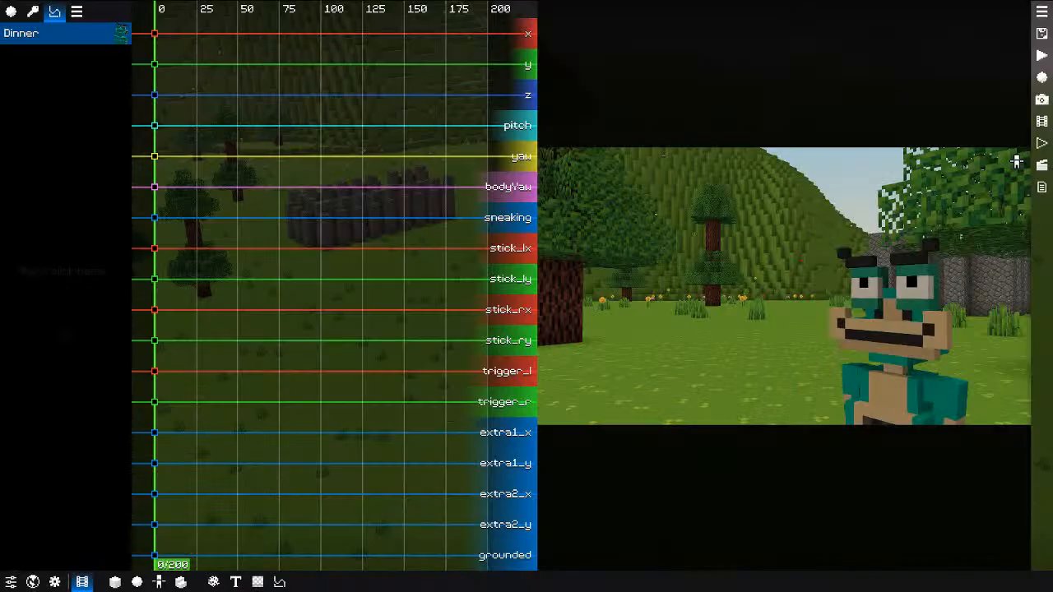
{"action": "key", "text": "p"}
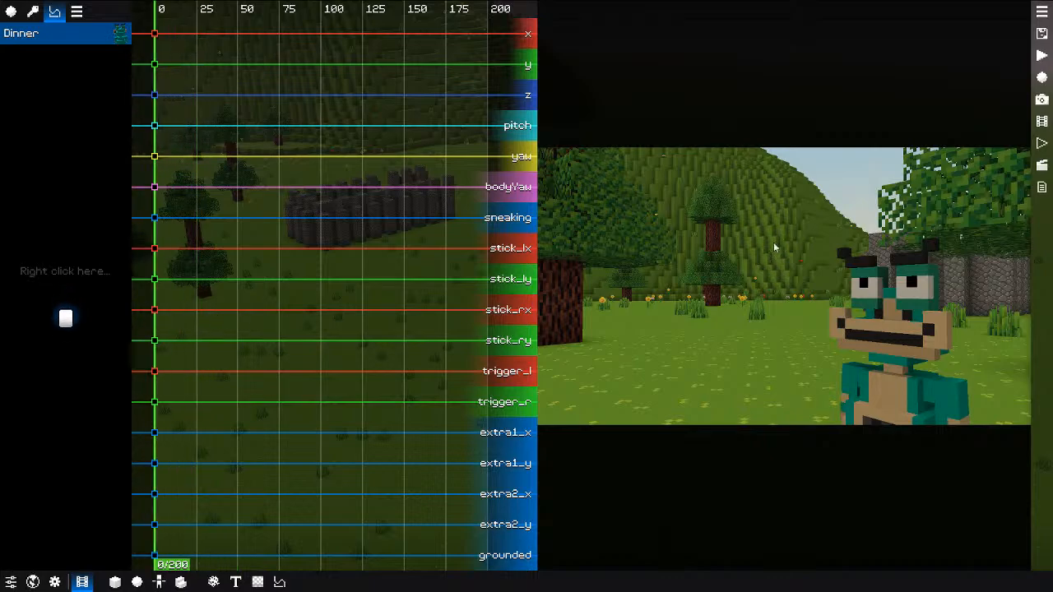
Step: Reframe the idle clip's camera on Dinner at about position -4.335, 0.92, 6.899, and reopen the replay editor
{"action": "left_click", "coordinate": [1042, 143]}
{"action": "key", "text": "f"}
{"action": "key", "text": "alt+shift"}
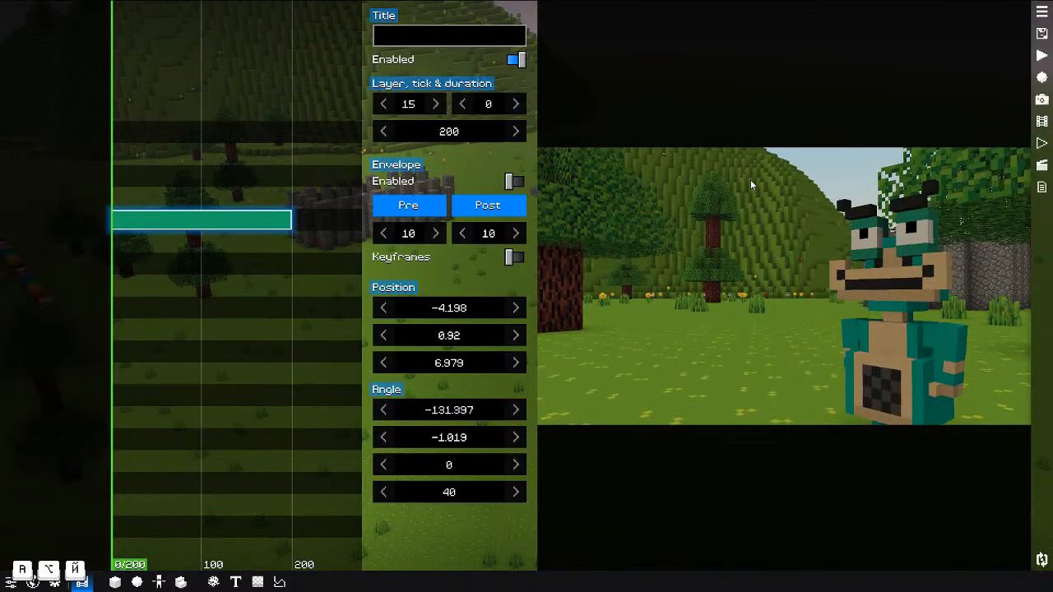
{"action": "key", "text": "alt+w"}
{"action": "key", "text": "alt+d"}
{"action": "key", "text": "alt+s"}
{"action": "key", "text": "alt+w"}
{"action": "key", "text": "alt+s"}
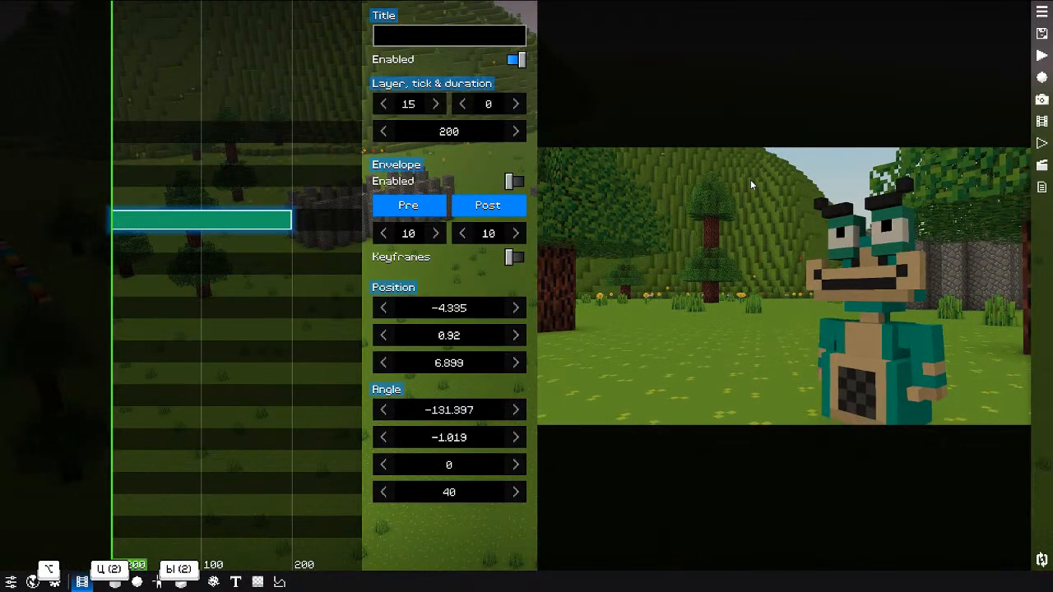
{"action": "key", "text": "f"}
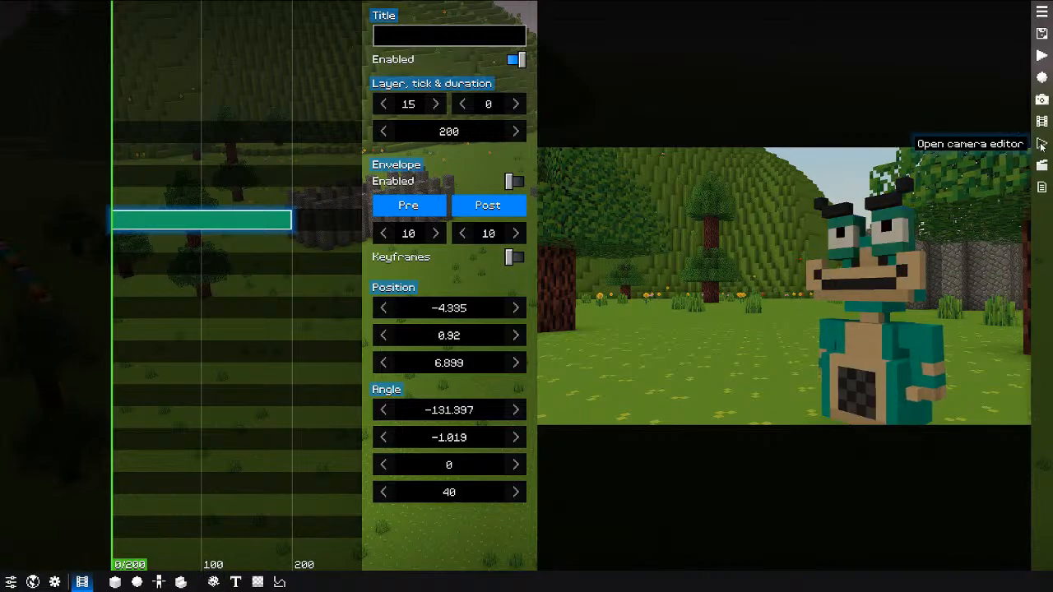
{"action": "left_click", "coordinate": [1042, 165]}
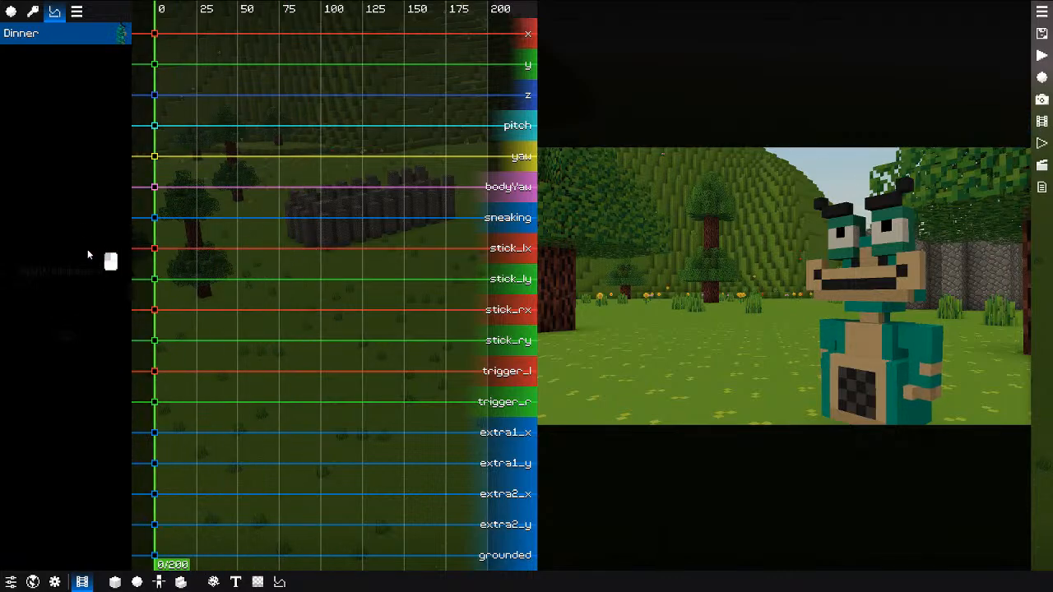
{"action": "middle_click_drag", "start_coordinate": [271, 246], "coordinate": [273, 246]}
Step: Record all of Dinner's keyframe channels from tick 0 while walking it across the grass, review the take, and undo it
{"action": "key", "text": "ctrl+r"}
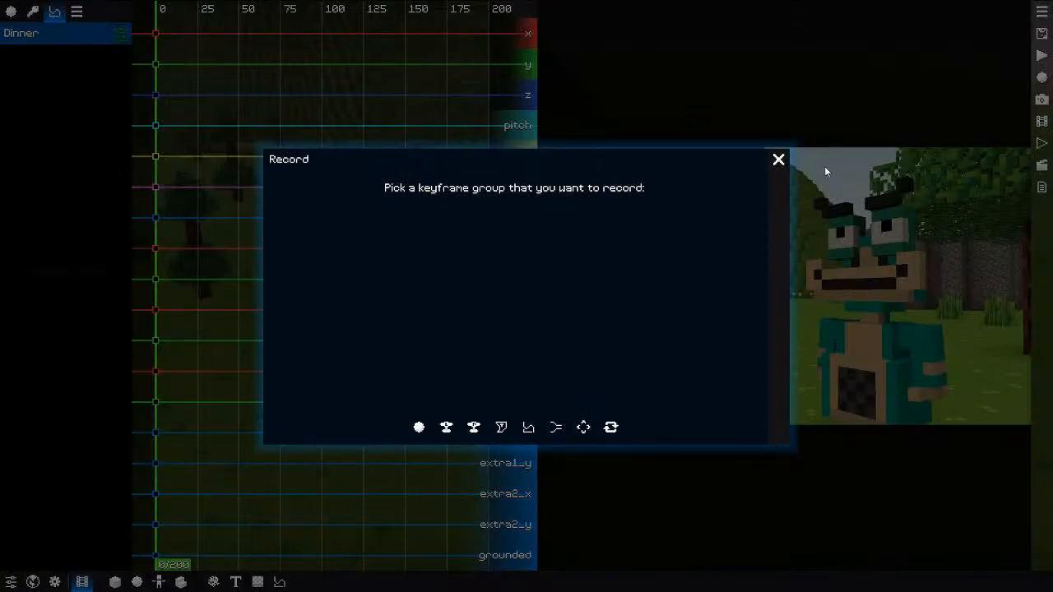
{"action": "left_click", "coordinate": [419, 427]}
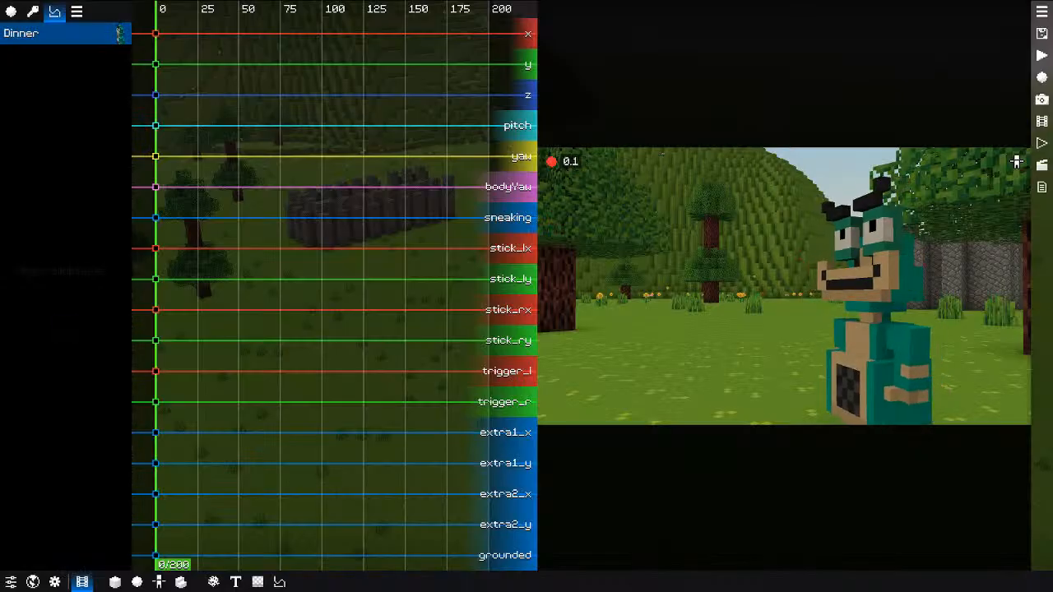
{"action": "key", "text": "w"}
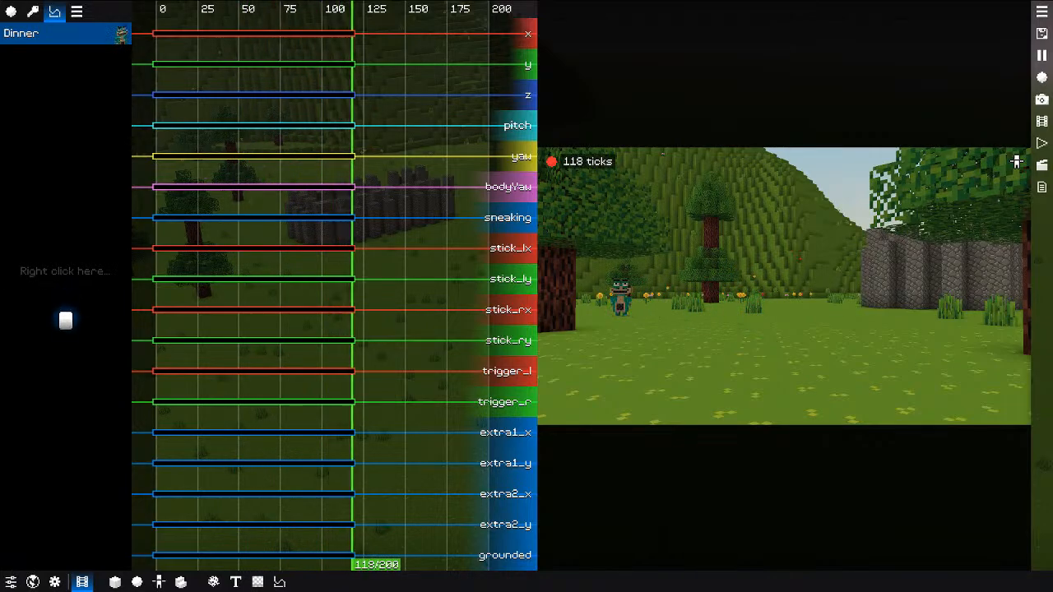
{"action": "key", "text": "w"}
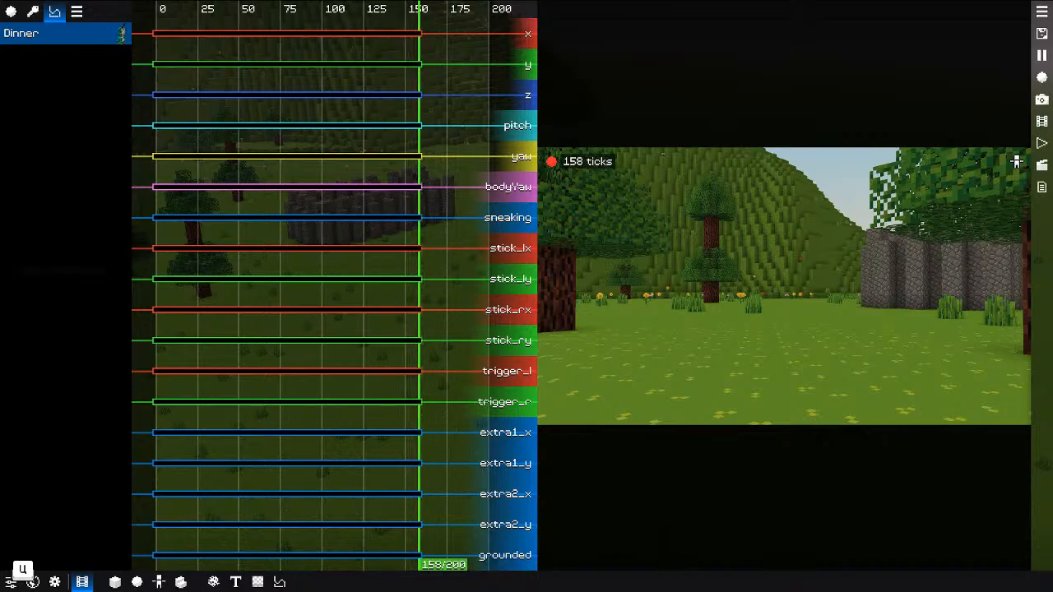
{"action": "key", "text": "p"}
{"action": "key", "text": "space"}
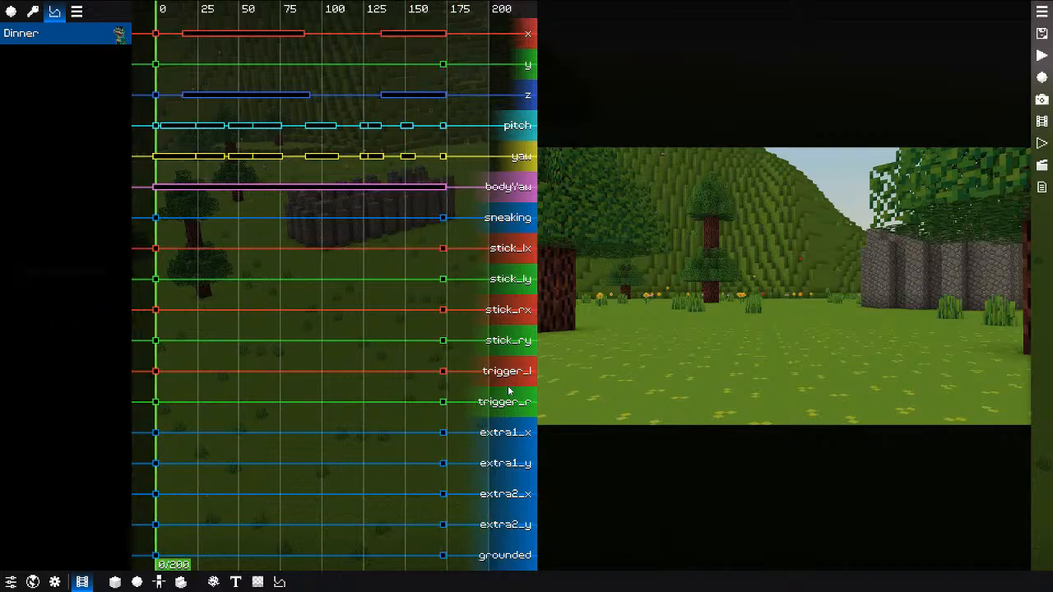
{"action": "left_click_drag", "start_coordinate": [222, 352], "coordinate": [140, 351]}
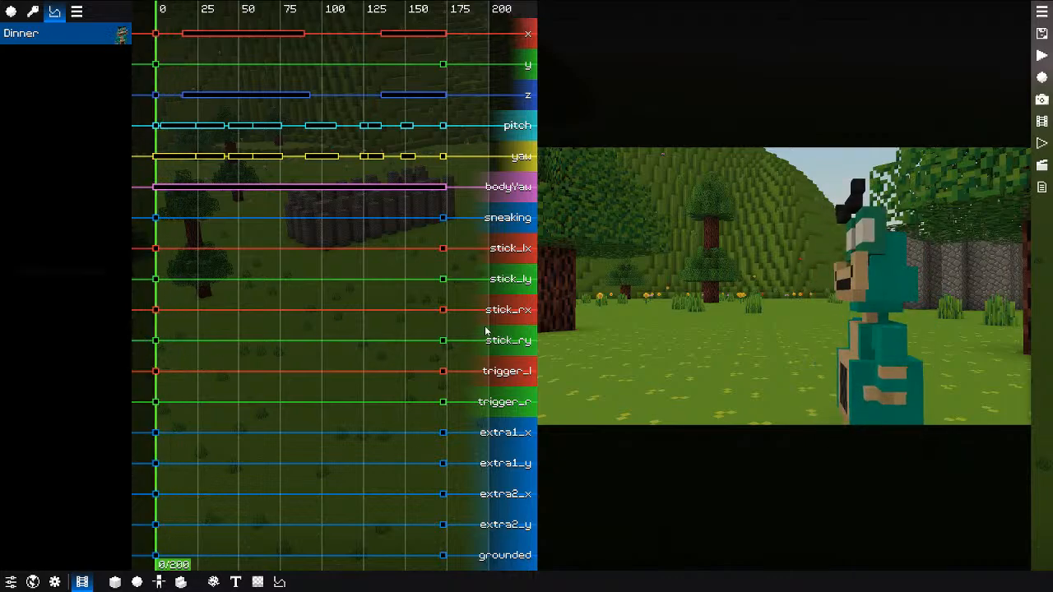
{"action": "key", "text": "ctrl+z"}
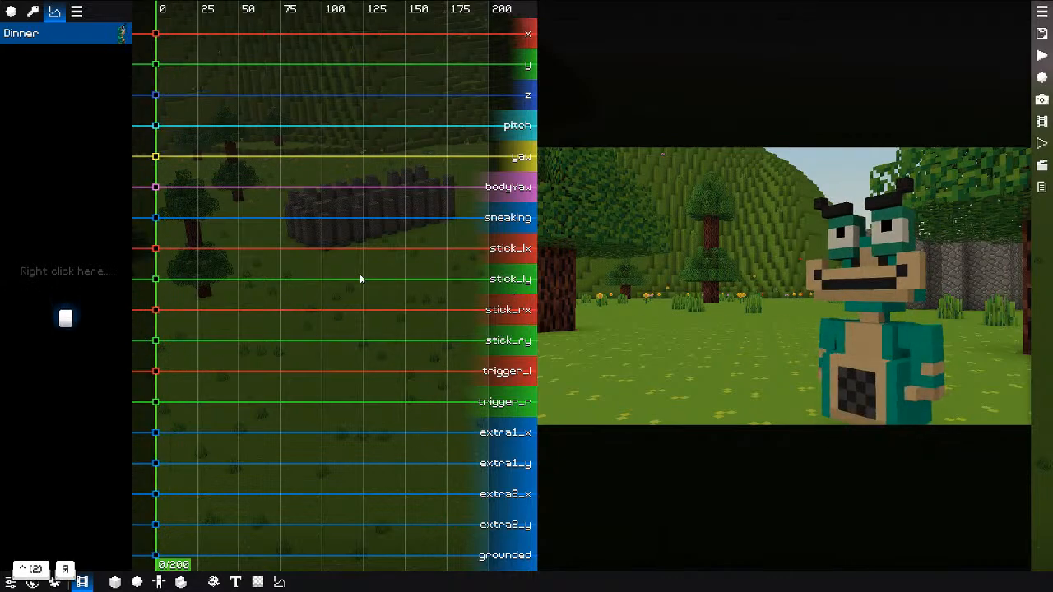
Step: Record a new take of all Dinner's channels from tick 0 to about tick 175, walking it out of the shot, and play it back
{"action": "key", "text": "ctrl+k"}
{"action": "key", "text": "1"}
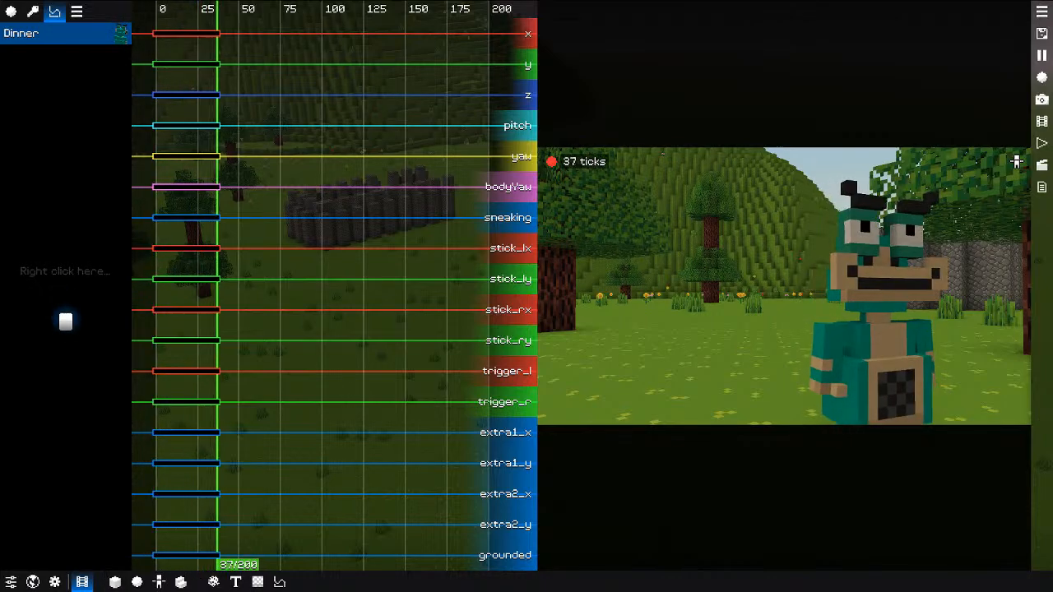
{"action": "key", "text": "w"}
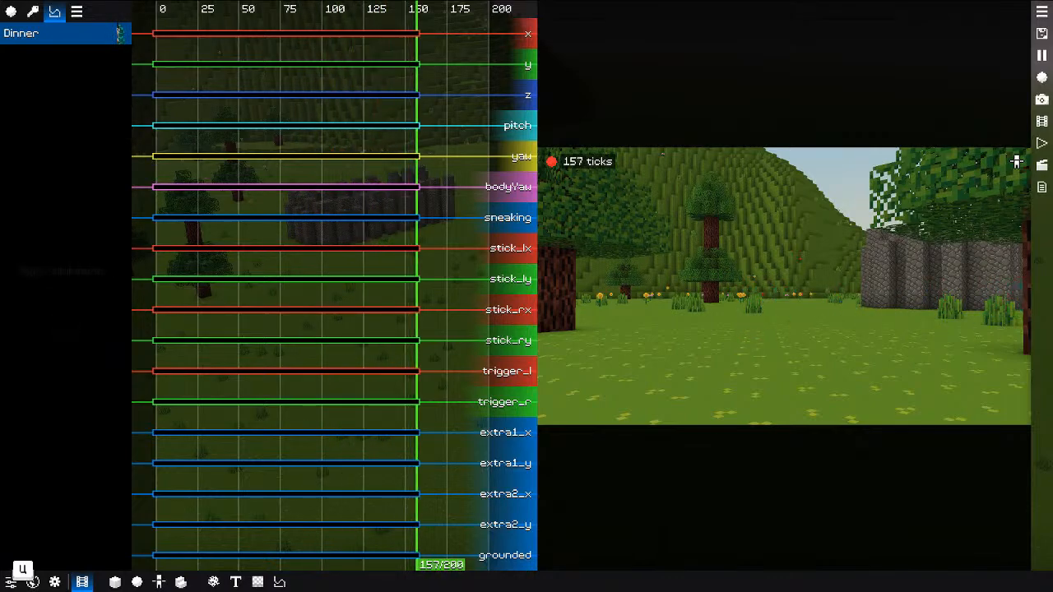
{"action": "key", "text": "space"}
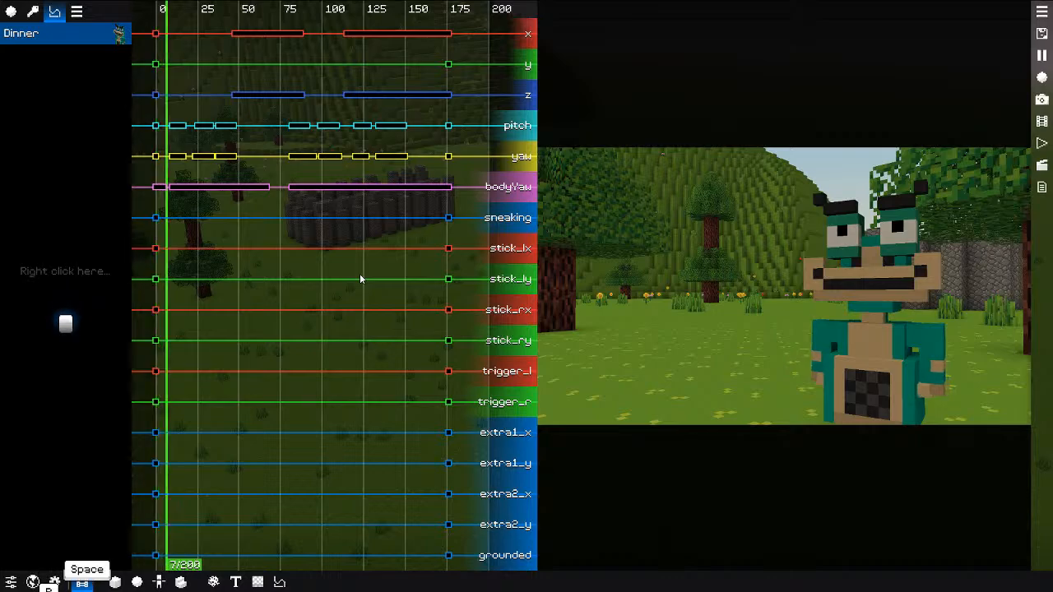
{"action": "key", "text": "space"}
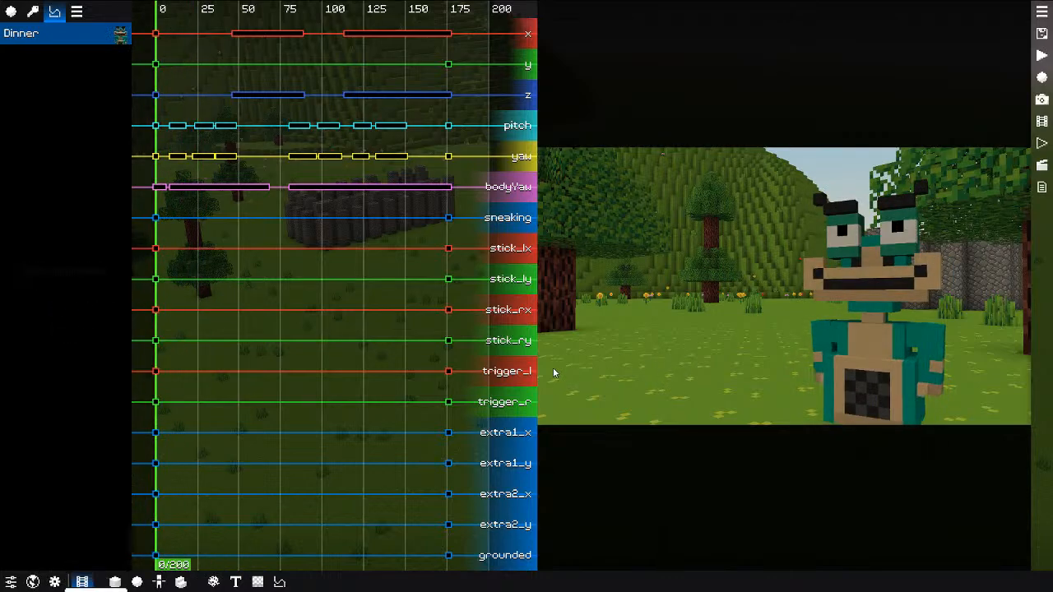
Step: Add a second replay to the film and give it the orange Normie form from the Bellychubbies category
{"action": "right_click", "coordinate": [576, 345]}
{"action": "left_click", "coordinate": [617, 353]}
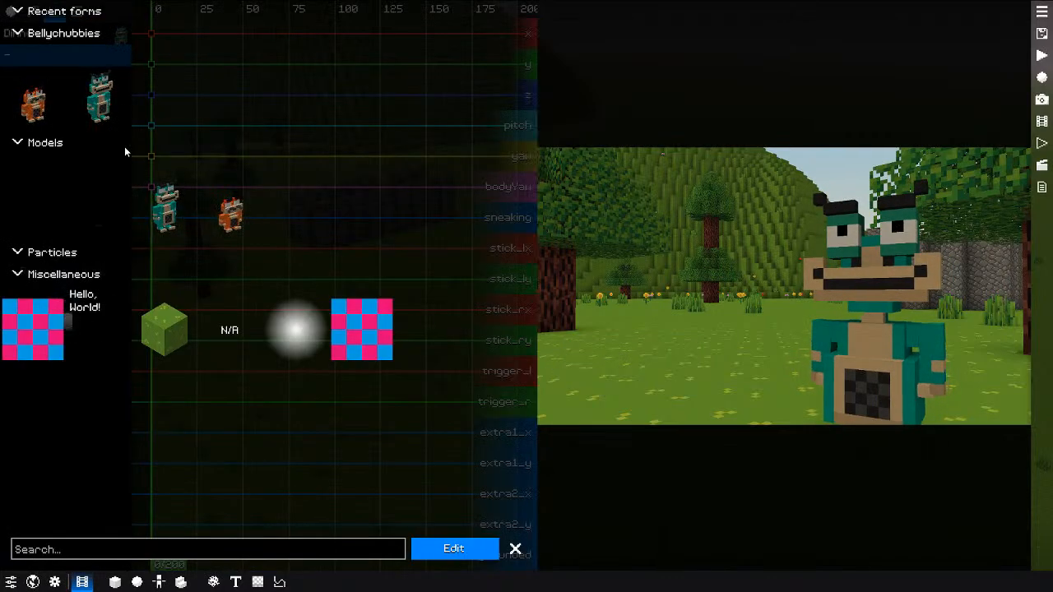
{"action": "left_click", "coordinate": [44, 124]}
{"action": "key", "text": "Escape"}
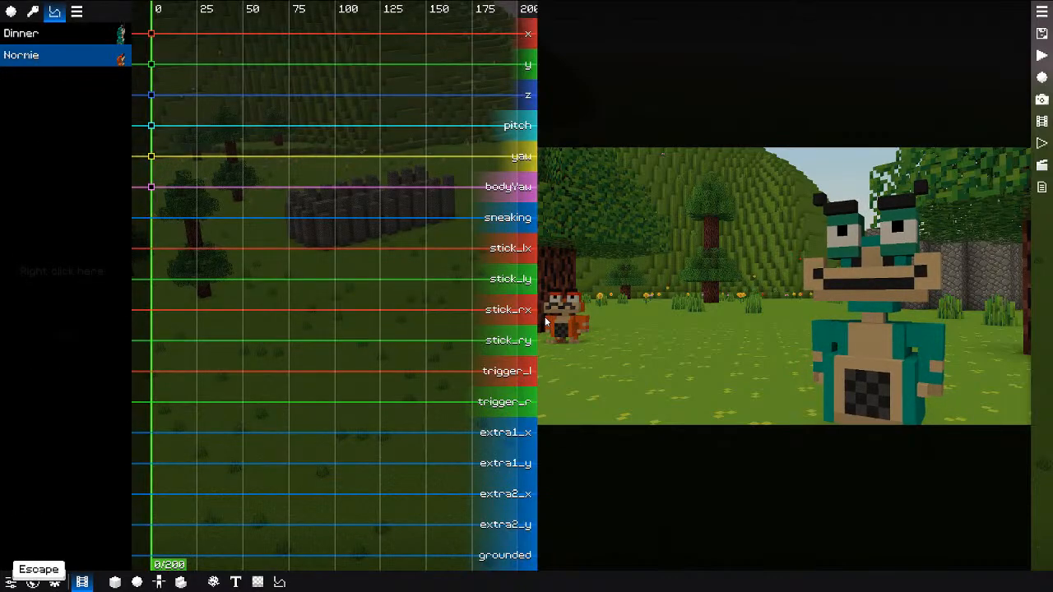
Step: Take control of Normie, walk it back out of the shot, and insert keyframes on all its channels at tick 0
{"action": "key", "text": "p"}
{"action": "key", "text": "s"}
{"action": "key", "text": "s"}
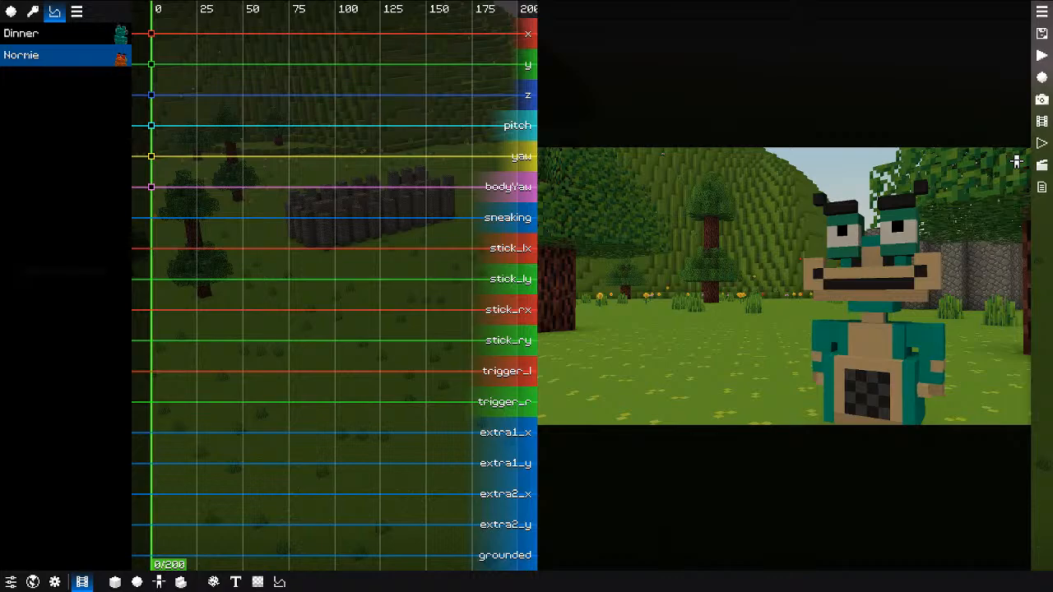
{"action": "key", "text": "i"}
{"action": "key", "text": "1"}
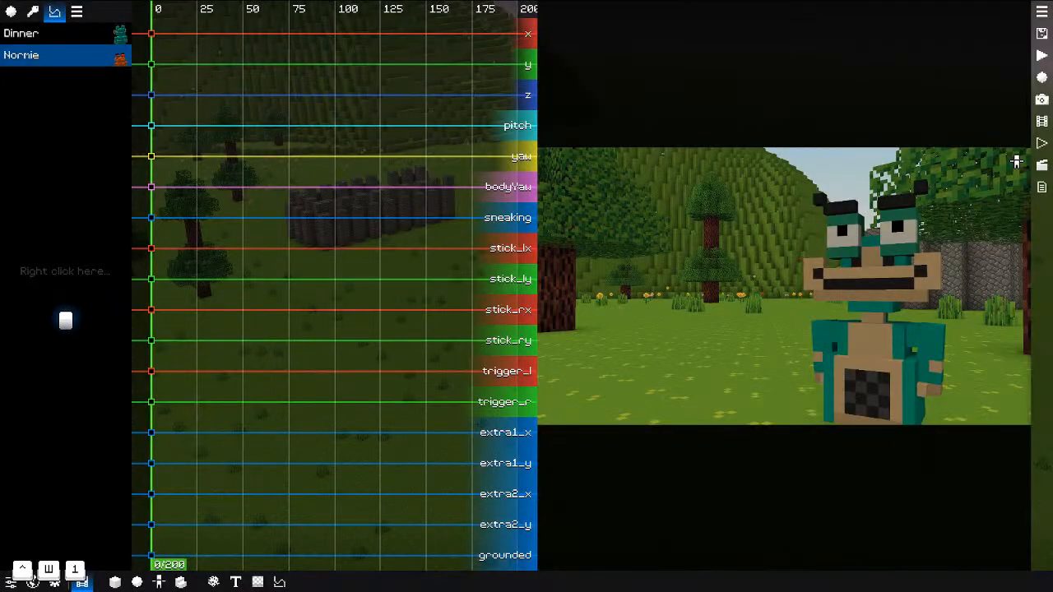
{"action": "key", "text": "Return"}
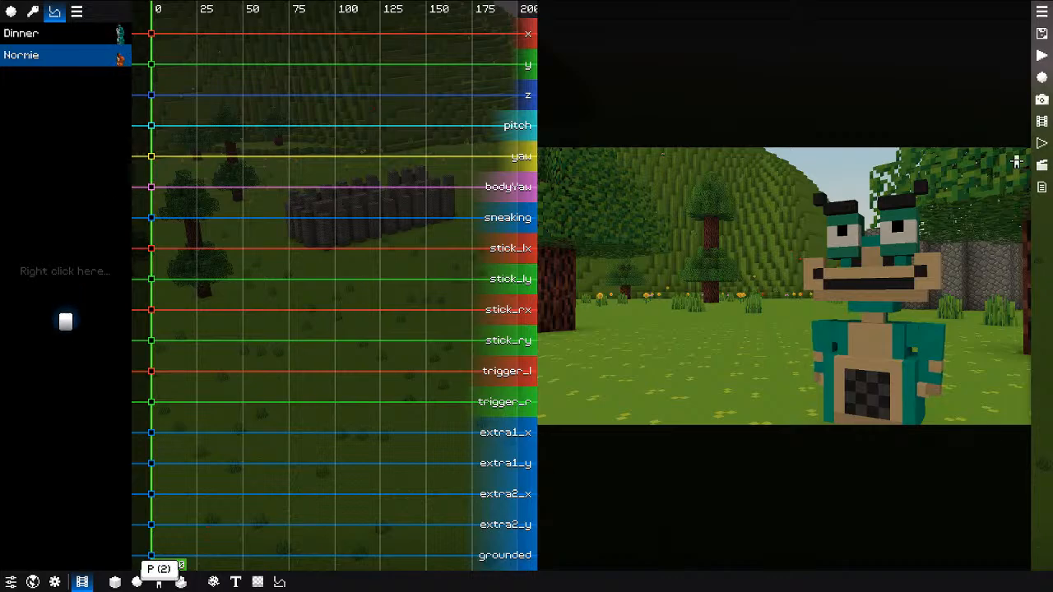
Step: Record all of Normie's channels from tick 0 to about tick 180, walking it up to Dinner and out of the shot
{"action": "key", "text": "ctrl+k"}
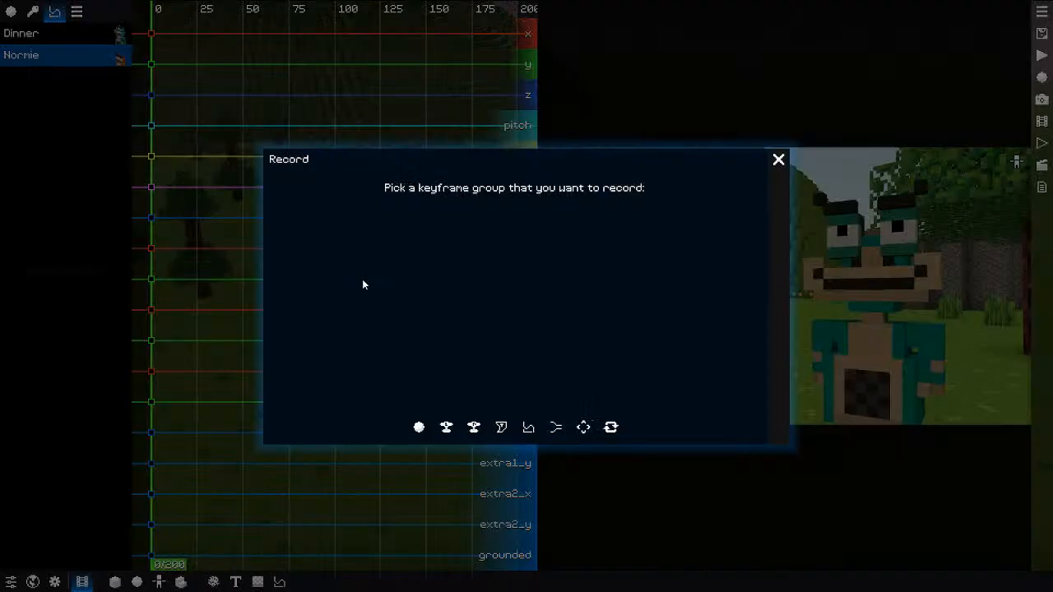
{"action": "key", "text": "1"}
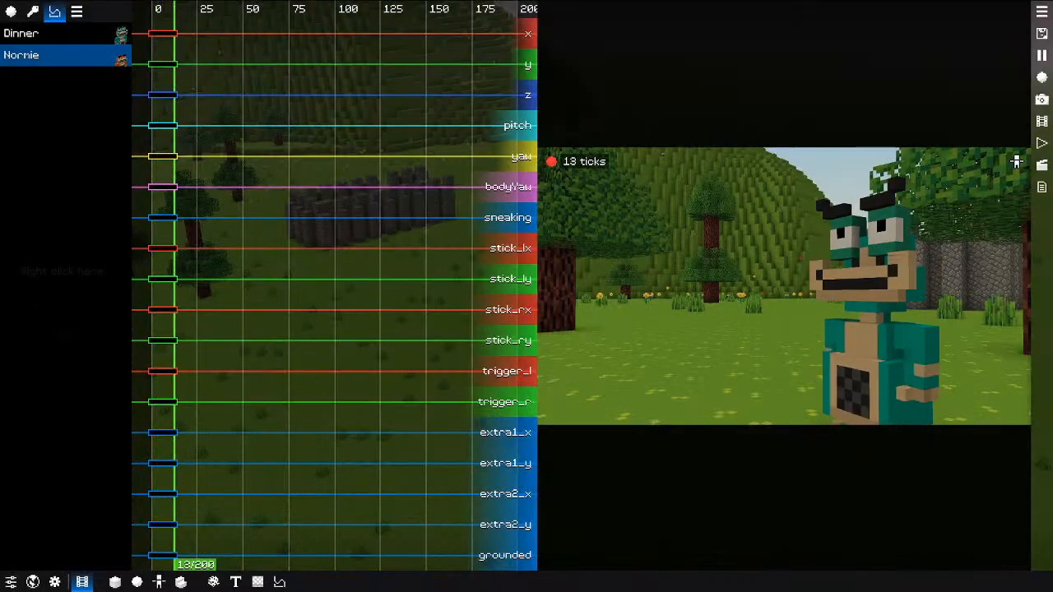
{"action": "key", "text": "w"}
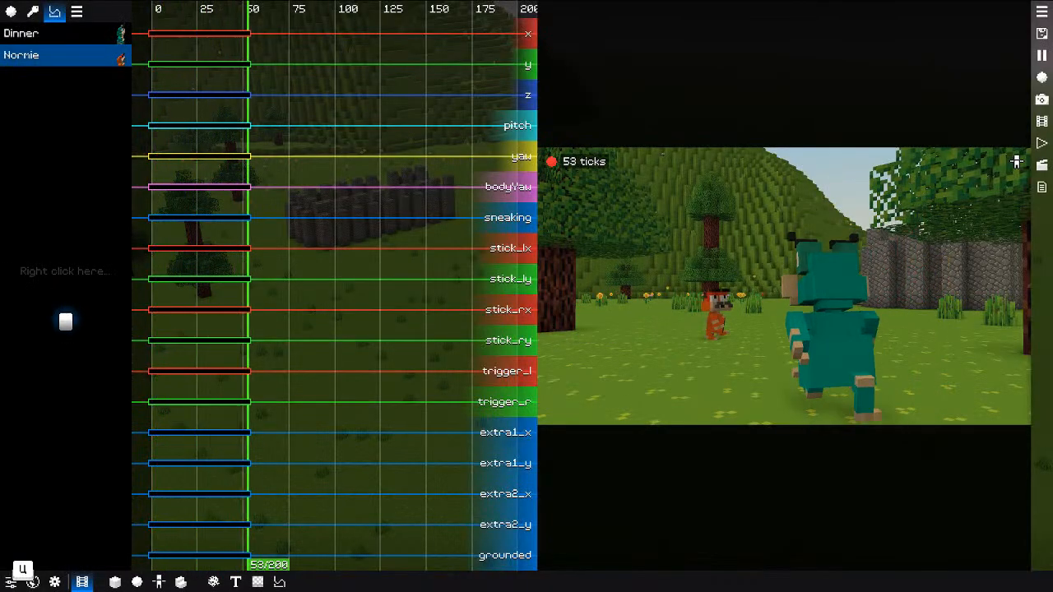
{"action": "key", "text": "w"}
{"action": "key", "text": "a"}
{"action": "key", "text": "d"}
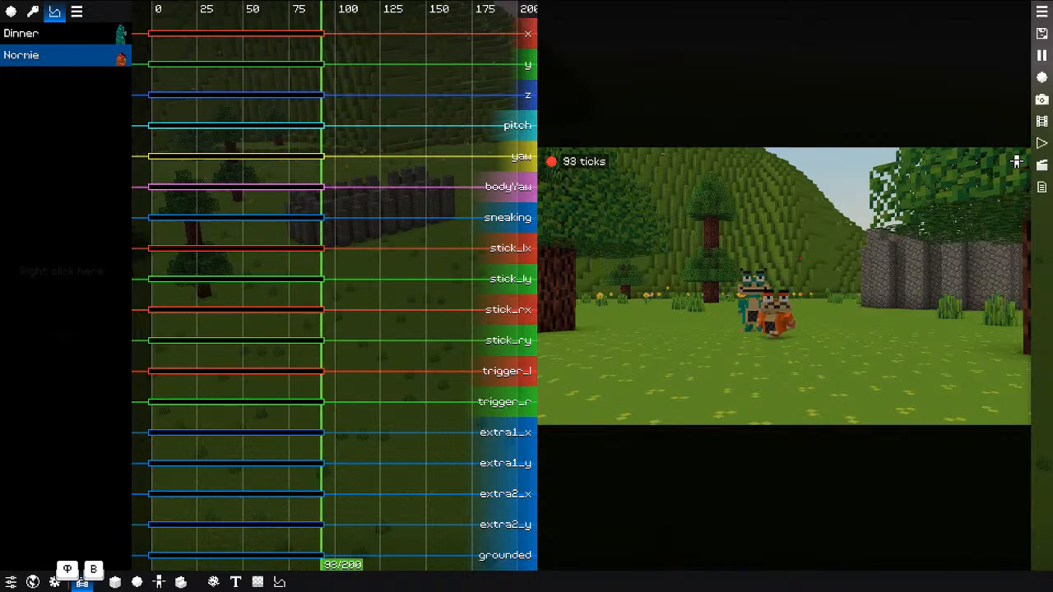
{"action": "key", "text": "w"}
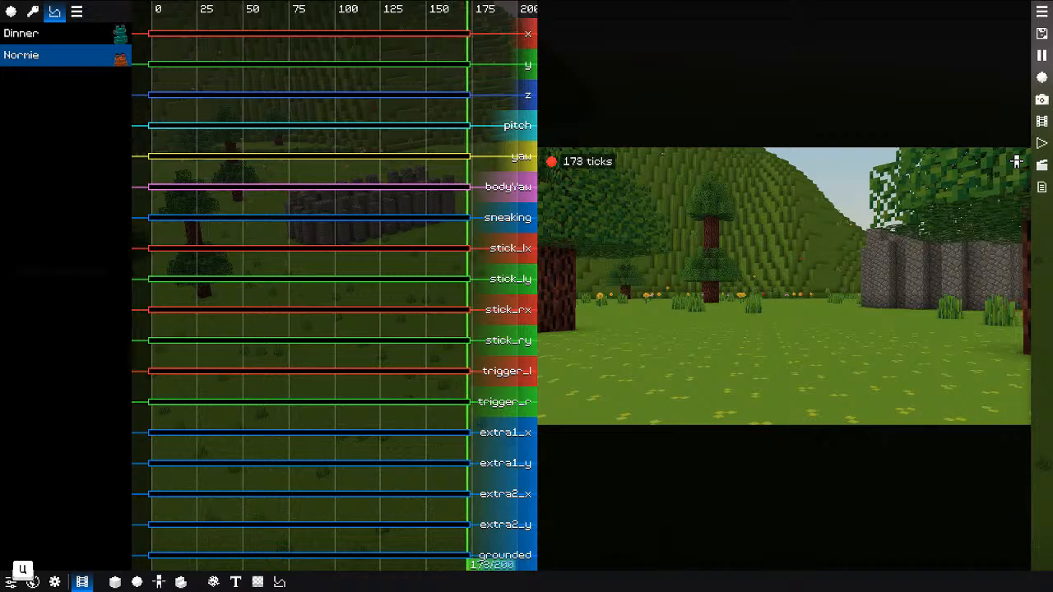
{"action": "key", "text": "w"}
{"action": "key", "text": "h"}
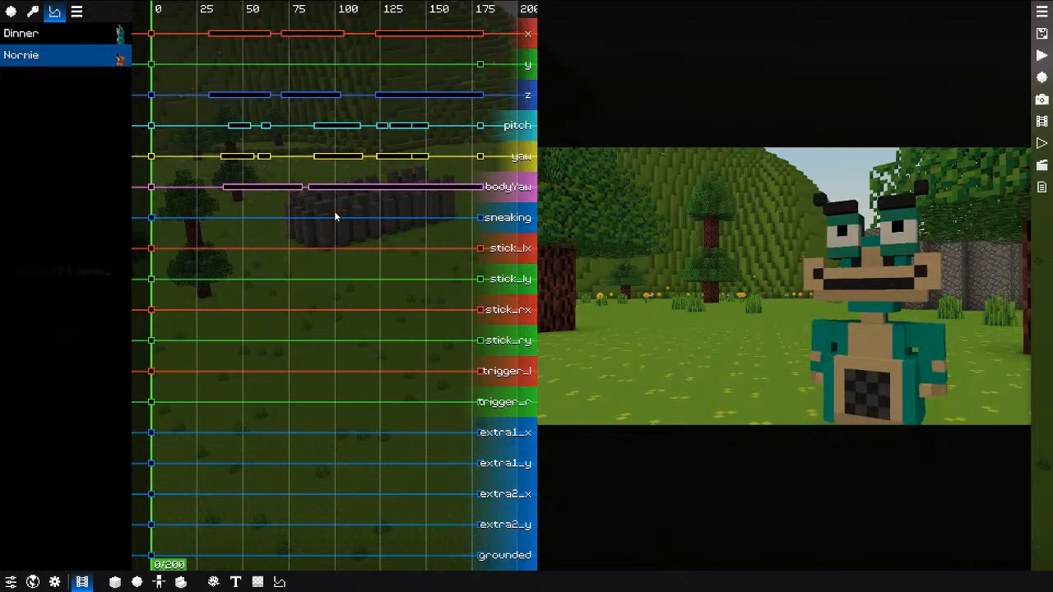
Step: Rewind to tick 0 and switch the preview from the film camera to an orbit view around Normie
{"action": "left_click_drag", "start_coordinate": [244, 277], "coordinate": [112, 268]}
{"action": "key", "text": "u"}
{"action": "middle_click_drag", "start_coordinate": [765, 262], "coordinate": [717, 275]}
{"action": "key", "text": "o"}
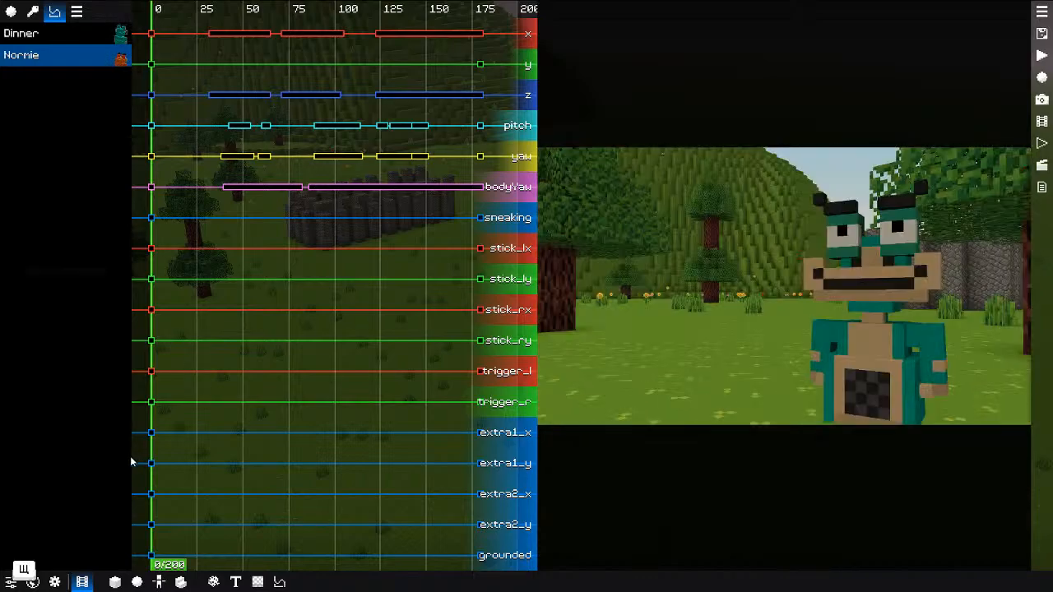
{"action": "key", "text": "o"}
{"action": "key", "text": "alt+shift"}
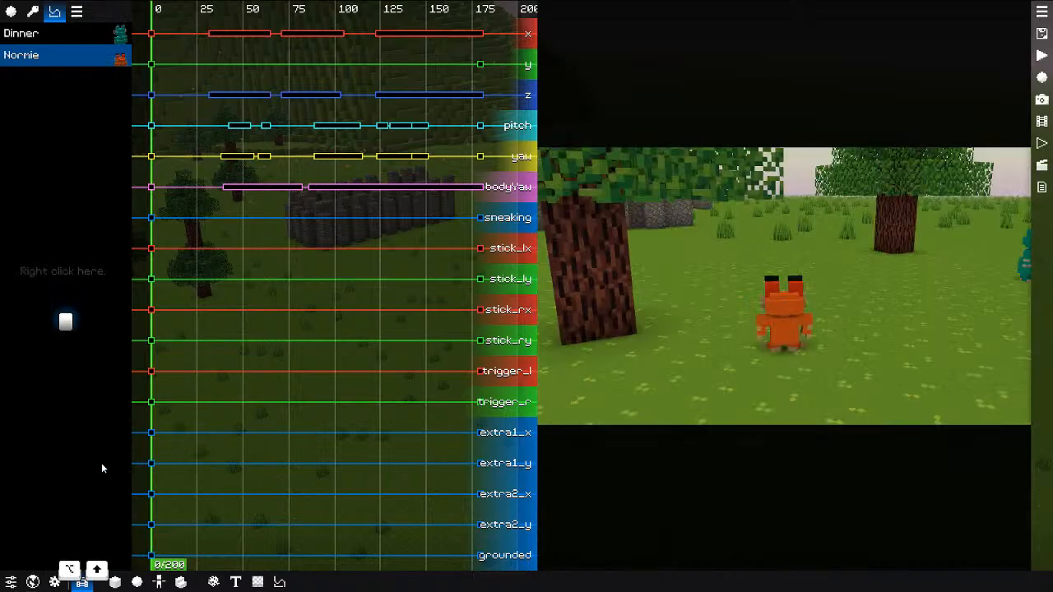
{"action": "key", "text": "o"}
{"action": "key", "text": "o"}
{"action": "key", "text": "o"}
{"action": "key", "text": "o"}
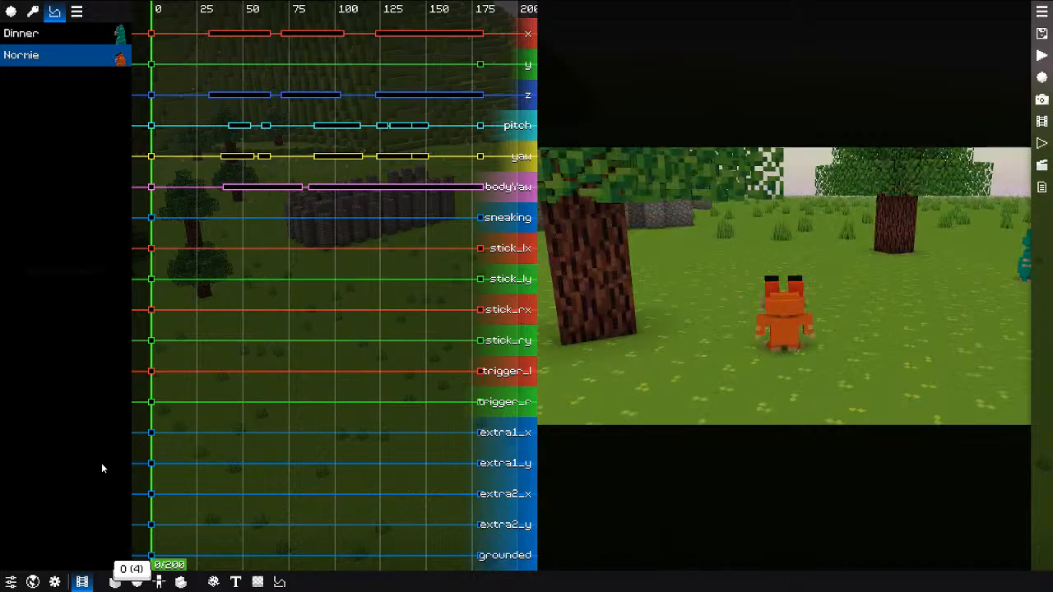
Step: Play the take back in the orbit and first-person views, rewind, and switch to the third-person view behind Normie
{"action": "middle_click_drag", "start_coordinate": [647, 329], "coordinate": [680, 346]}
{"action": "key", "text": "space"}
{"action": "scroll", "coordinate": [810, 349], "scroll_direction": "down", "scroll_amount": 3}
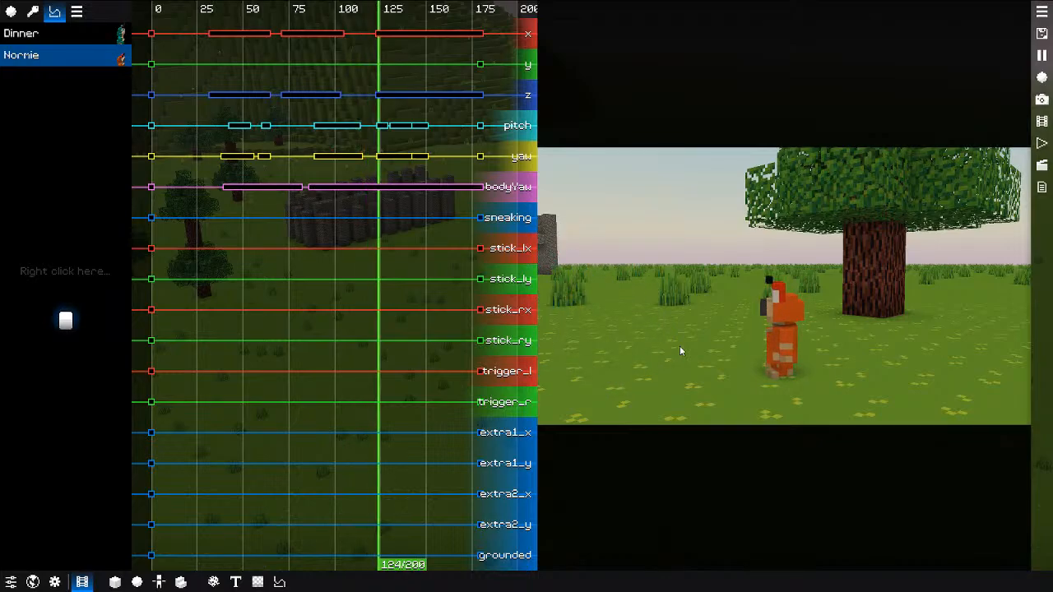
{"action": "key", "text": "space"}
{"action": "key", "text": "p"}
{"action": "key", "text": "space"}
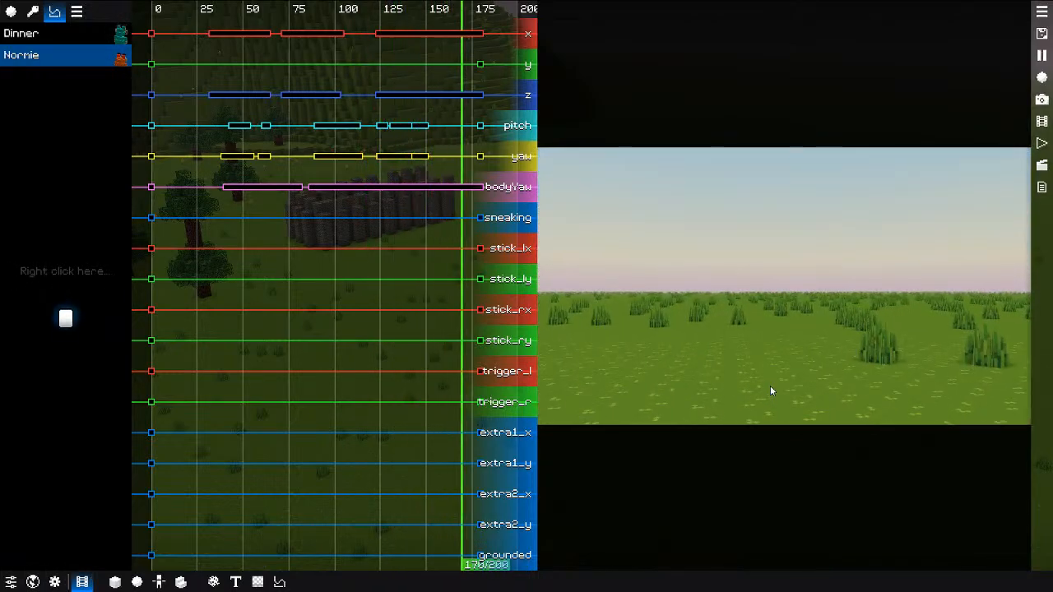
{"action": "key", "text": "space"}
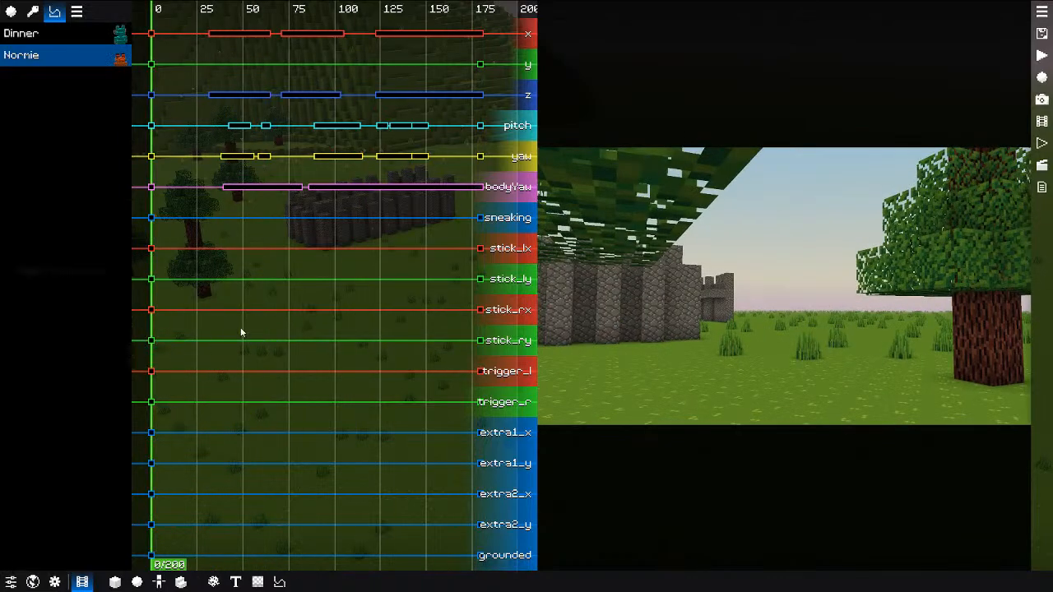
{"action": "key", "text": "p"}
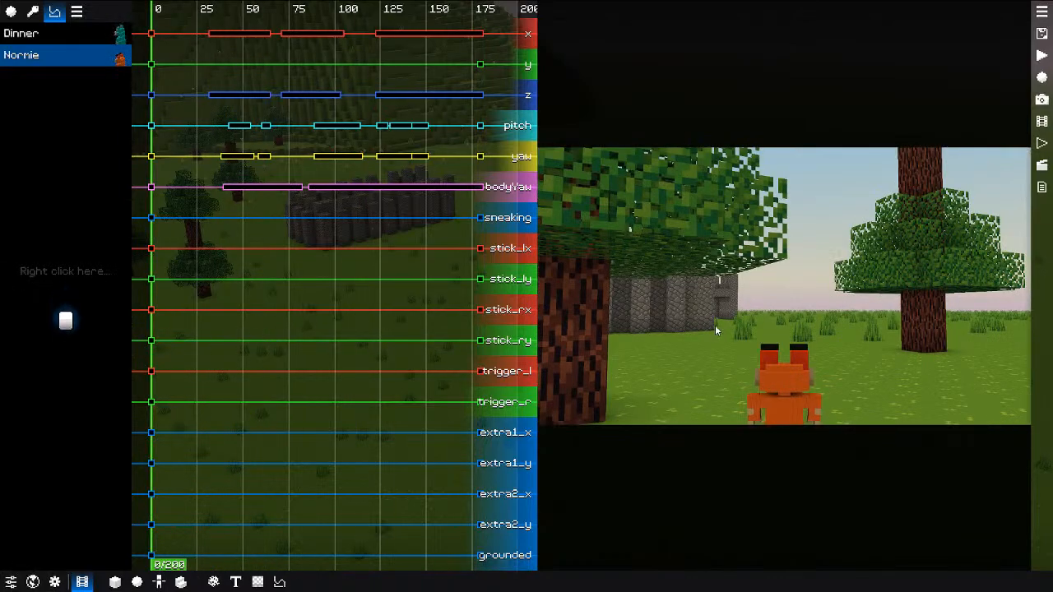
{"action": "key", "text": "p"}
{"action": "key", "text": "p"}
{"action": "key", "text": "p"}
Step: Undo Normie's take and record all its channels again from tick 0 to about tick 199, walking it to Dinner in third-person view
{"action": "key", "text": "ctrl+z"}
{"action": "key", "text": "ctrl+r"}
{"action": "key", "text": "1"}
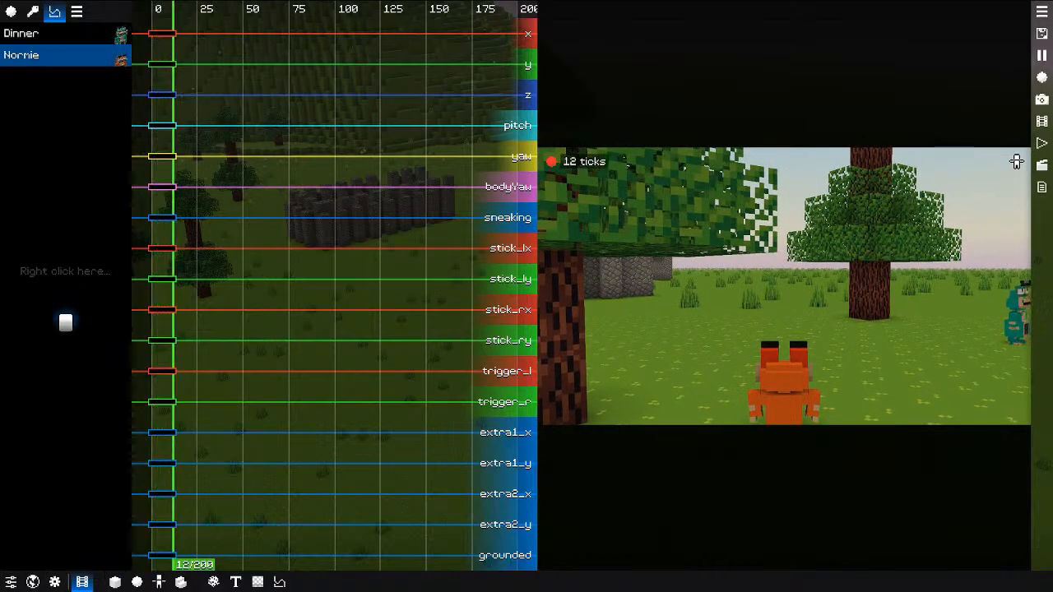
{"action": "key", "text": "w"}
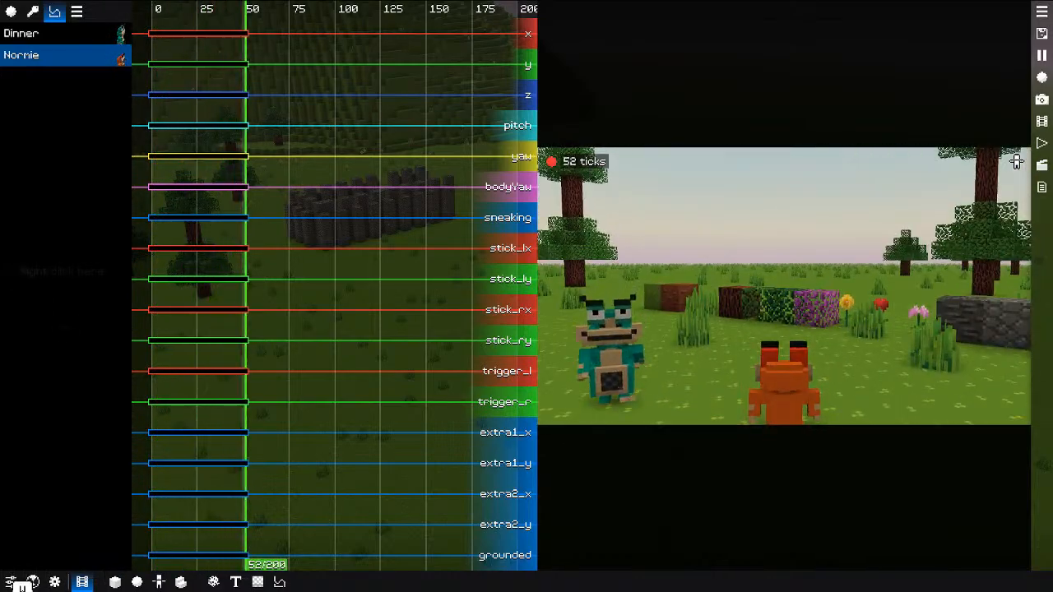
{"action": "key", "text": "w"}
{"action": "key", "text": "s"}
{"action": "key", "text": "s"}
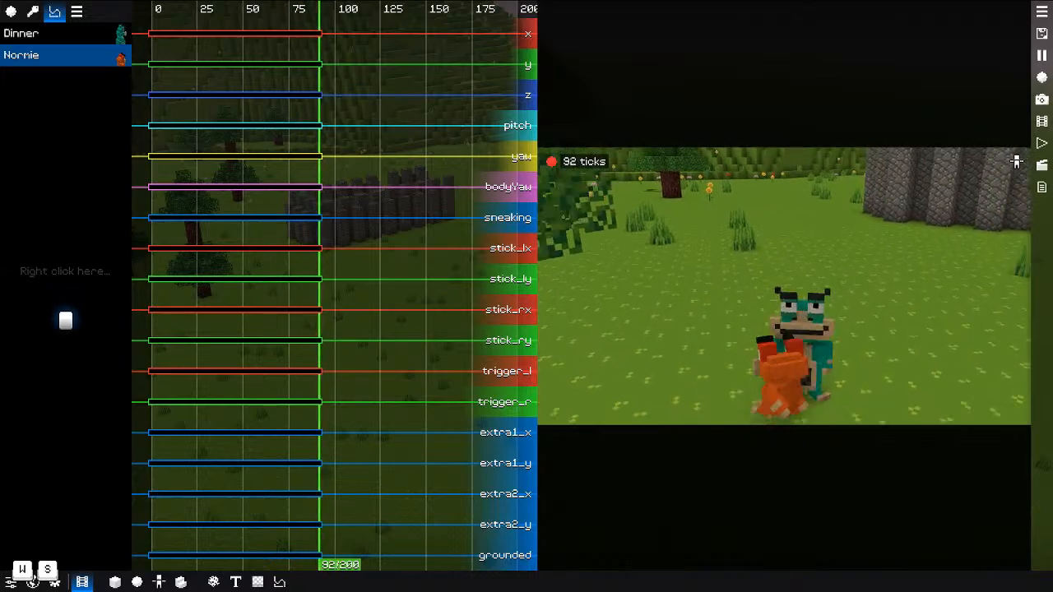
{"action": "key", "text": "w"}
{"action": "key", "text": "w"}
{"action": "key", "text": "w"}
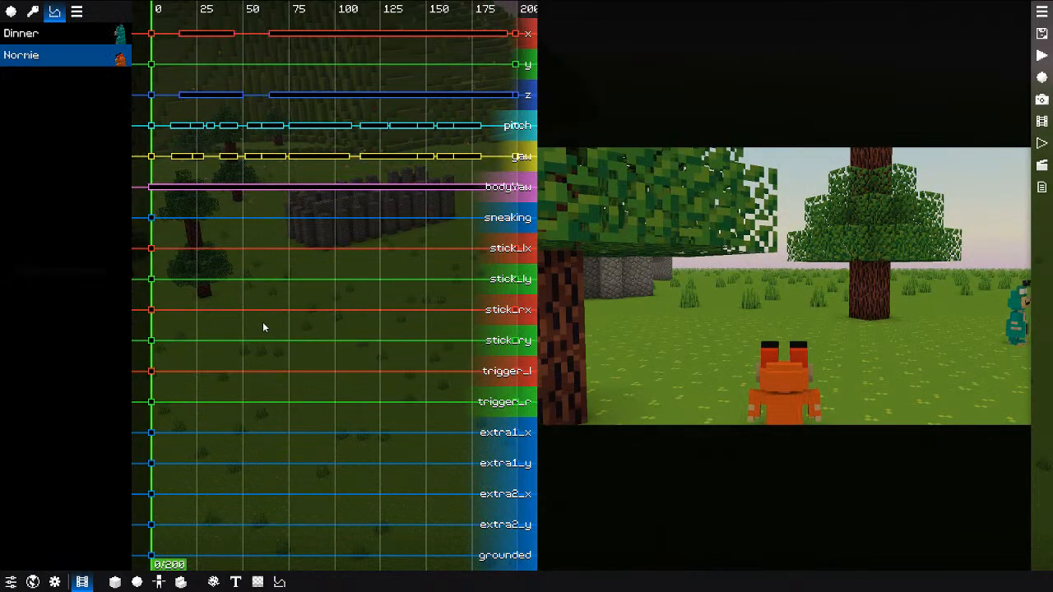
Step: Play back Normie's new take through the film camera and rewind to tick 0
{"action": "key", "text": "space"}
{"action": "key", "text": "0"}
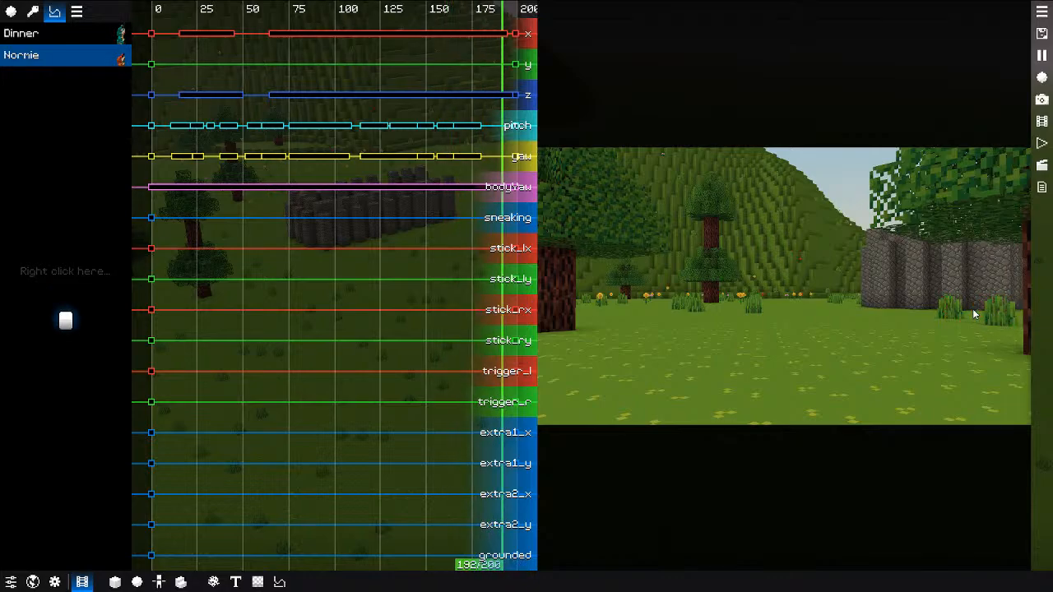
{"action": "left_click_drag", "start_coordinate": [245, 329], "coordinate": [144, 311]}
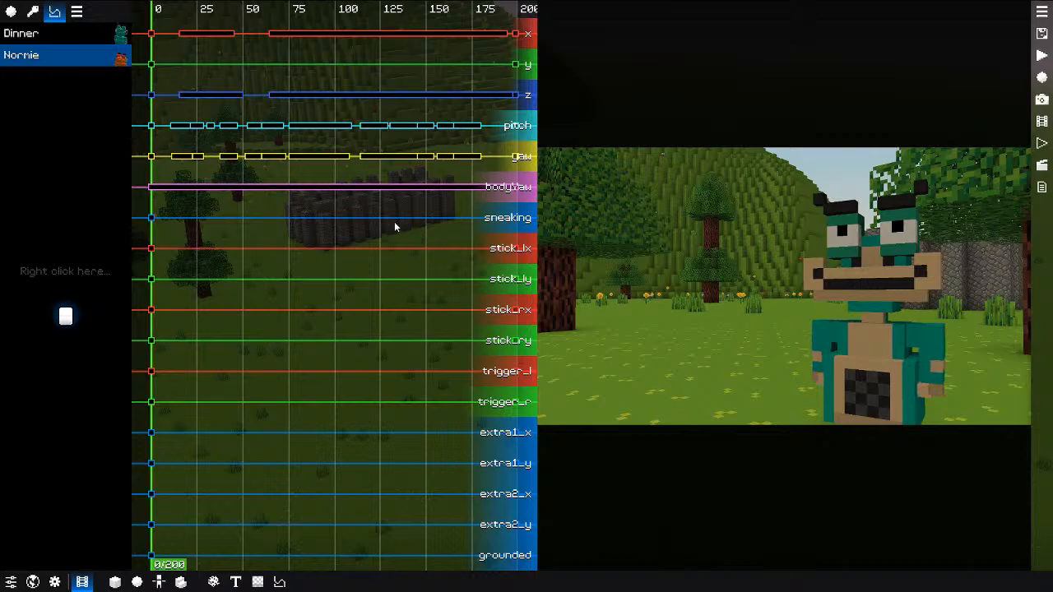
{"action": "left_click_drag", "start_coordinate": [426, 269], "coordinate": [130, 278]}
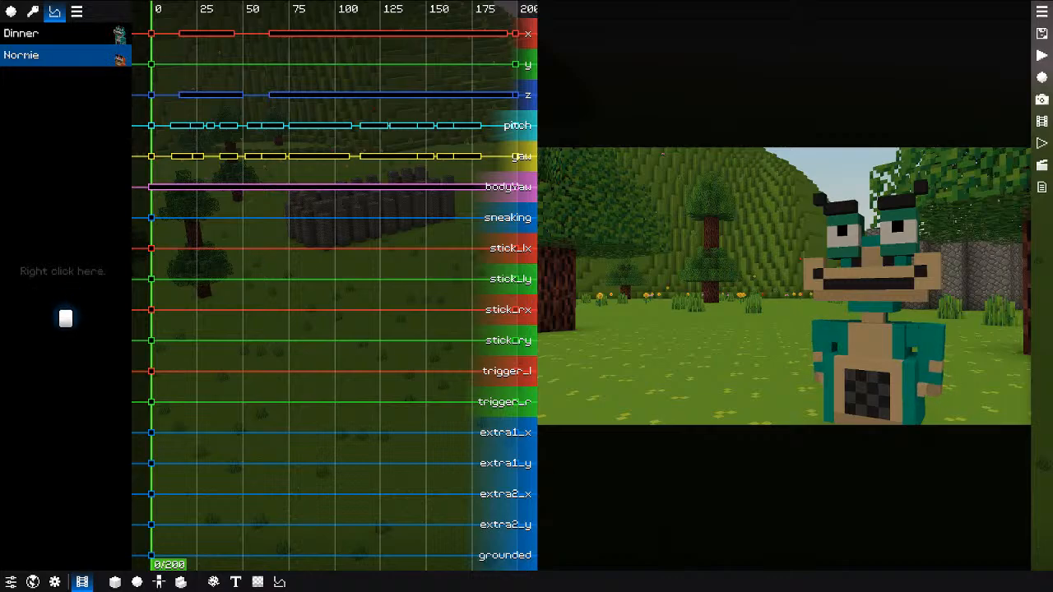
Step: Scrub the timeline back and forth to review Dinner and Normie moving together, ending at about tick 55
{"action": "left_click_drag", "start_coordinate": [175, 227], "coordinate": [227, 228]}
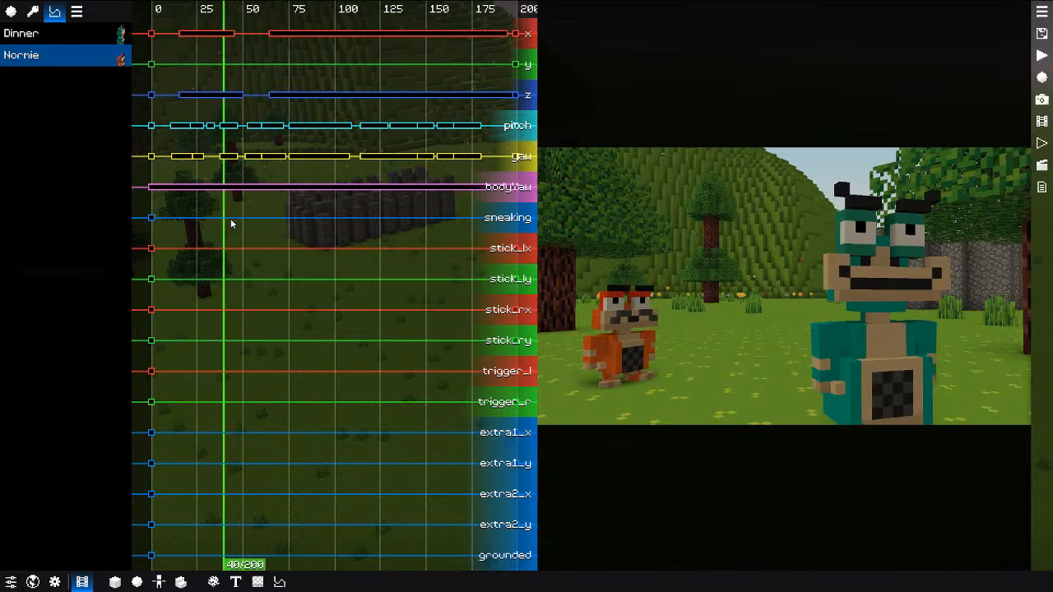
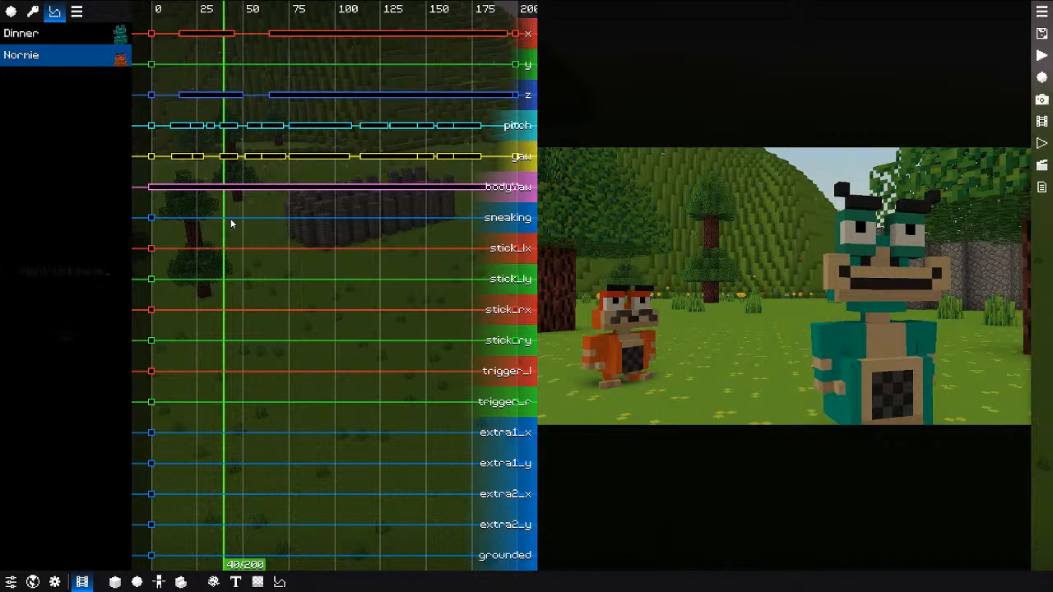
{"action": "left_click", "coordinate": [168, 243]}
{"action": "left_click_drag", "start_coordinate": [168, 243], "coordinate": [367, 249]}
{"action": "left_click_drag", "start_coordinate": [402, 251], "coordinate": [136, 251]}
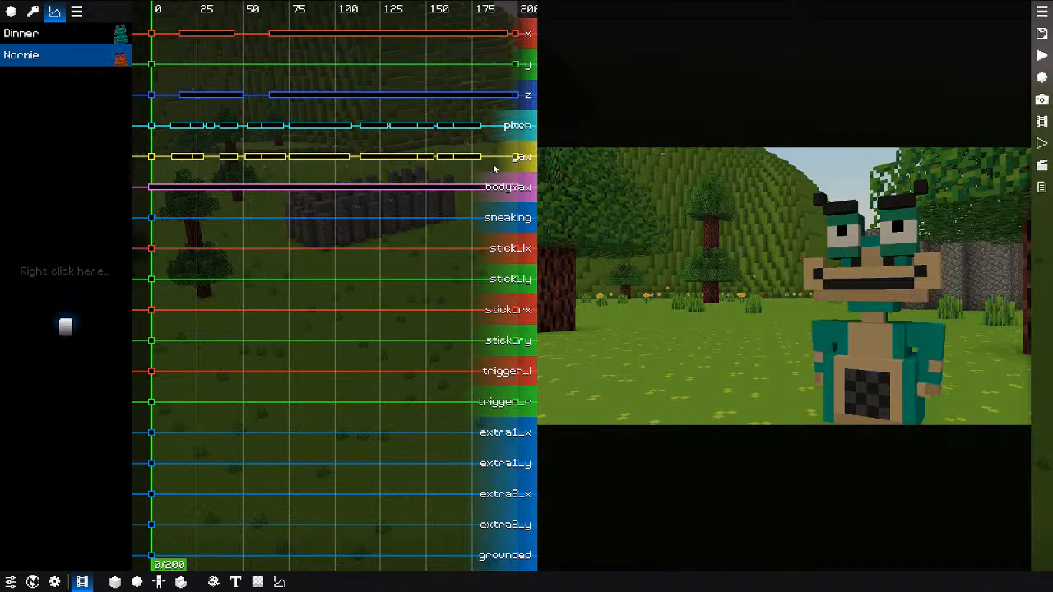
{"action": "right_click", "coordinate": [97, 162]}
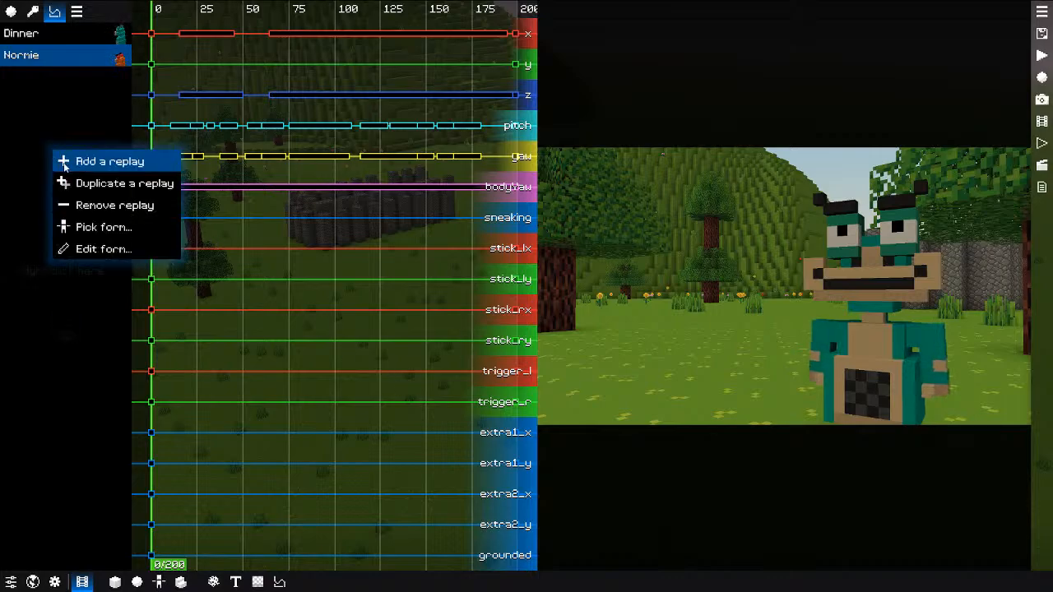
{"action": "left_click_drag", "start_coordinate": [283, 295], "coordinate": [251, 294]}
Step: Change the Normie replay's form to the teal Dinner model, keeping its recorded keyframes
{"action": "right_click", "coordinate": [71, 54]}
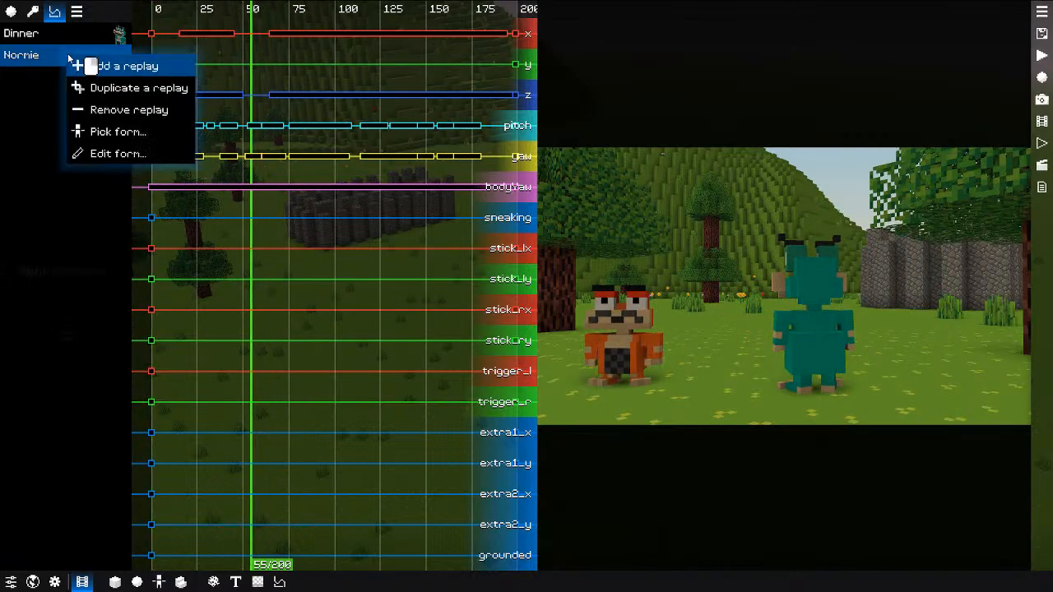
{"action": "left_click", "coordinate": [122, 134]}
{"action": "left_click", "coordinate": [98, 88]}
{"action": "key", "text": "Escape"}
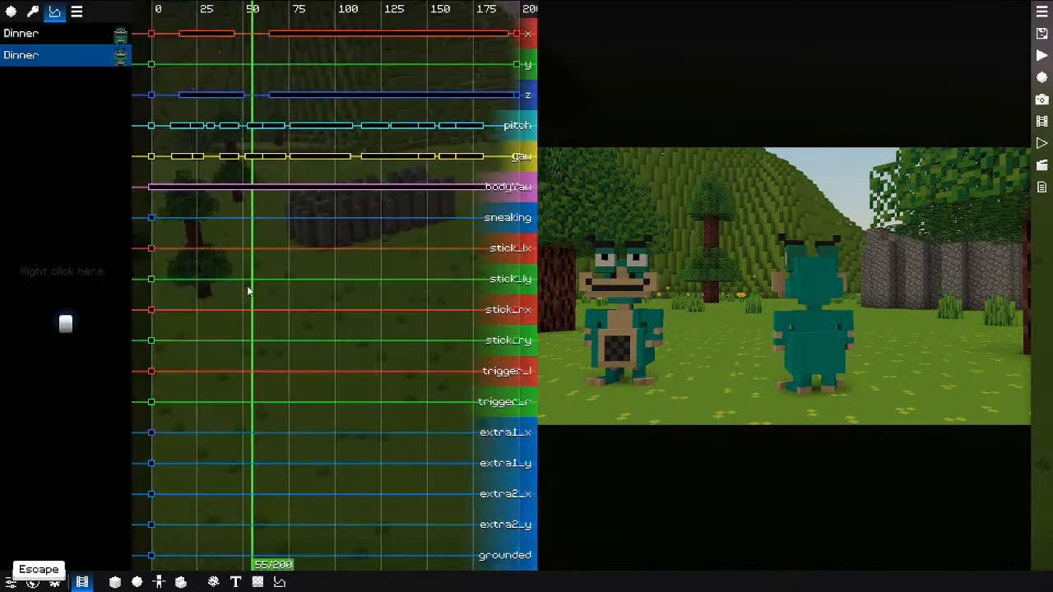
Step: Scrub back to about tick 13 and set the second replay's form back to Normie
{"action": "left_click_drag", "start_coordinate": [251, 296], "coordinate": [174, 301]}
{"action": "right_click", "coordinate": [68, 68]}
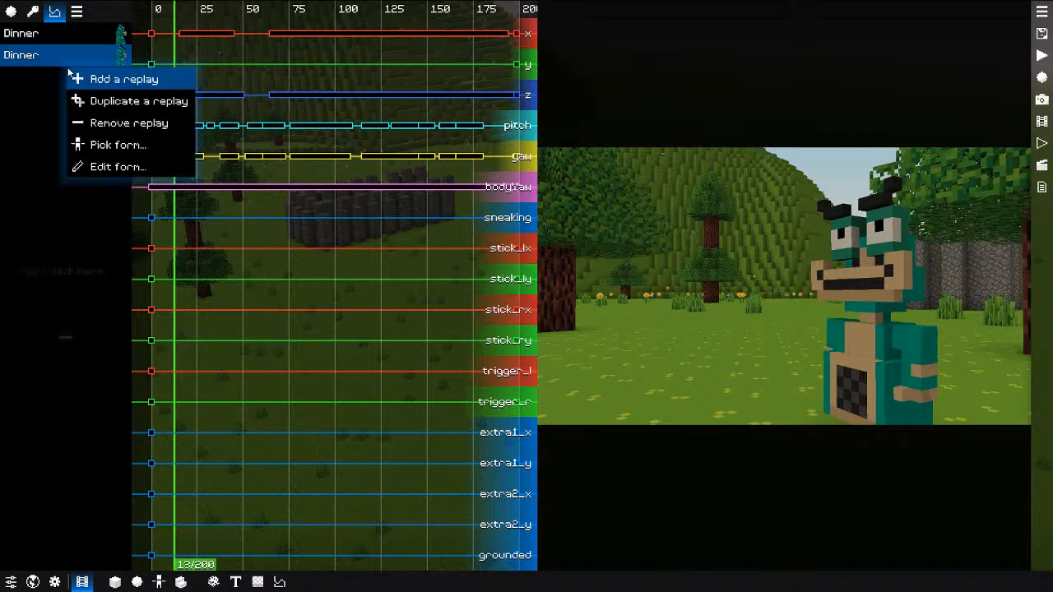
{"action": "left_click", "coordinate": [98, 131]}
{"action": "left_click", "coordinate": [34, 104]}
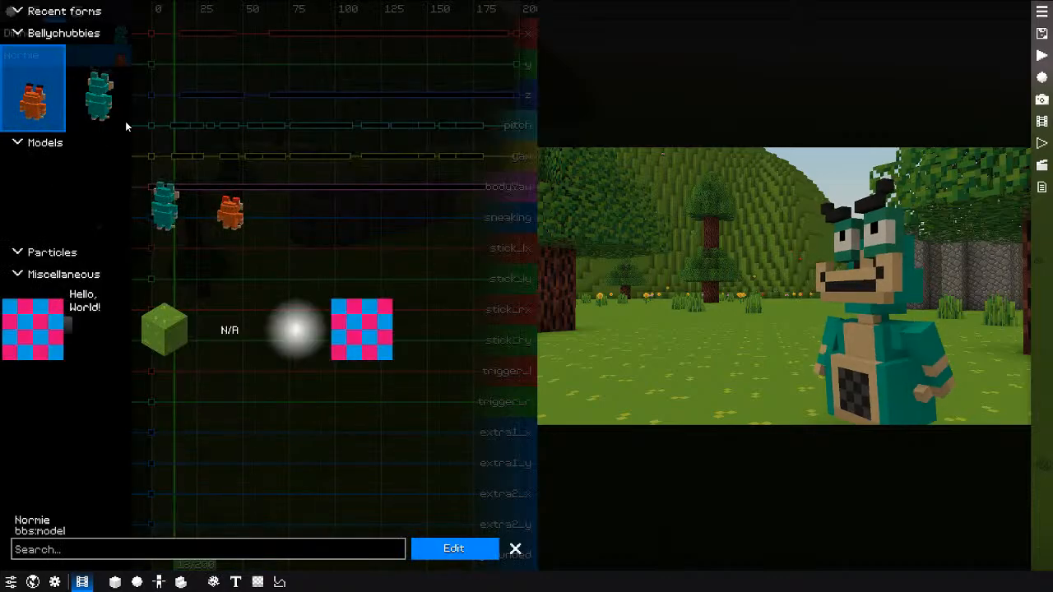
{"action": "key", "text": "Escape"}
Step: Rewind to tick 0 and duplicate the Normie replay
{"action": "left_click", "coordinate": [157, 262]}
{"action": "left_click_drag", "start_coordinate": [157, 262], "coordinate": [132, 263]}
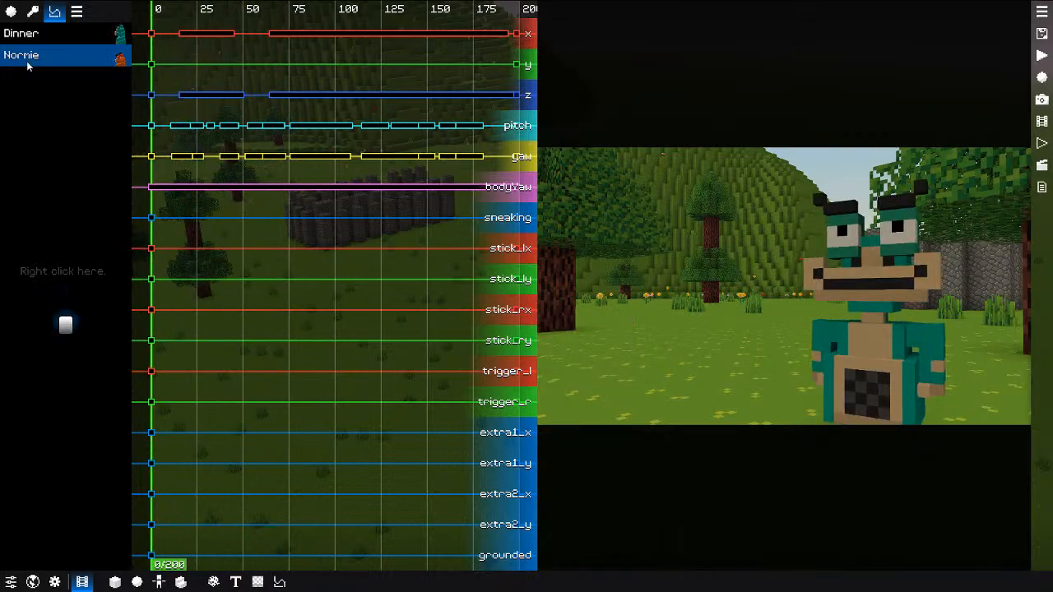
{"action": "right_click", "coordinate": [24, 57]}
{"action": "left_click", "coordinate": [64, 90]}
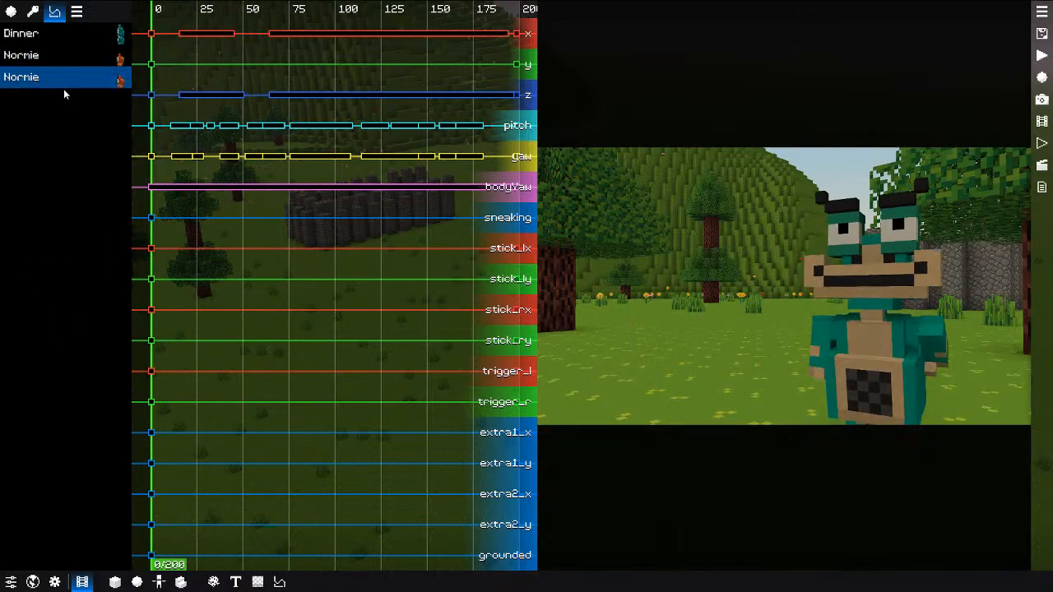
Step: Raise the duplicate Normie replay by deleting its end y keyframe and increasing the y value at tick 0, and scrub to tick 163
{"action": "left_click", "coordinate": [152, 65]}
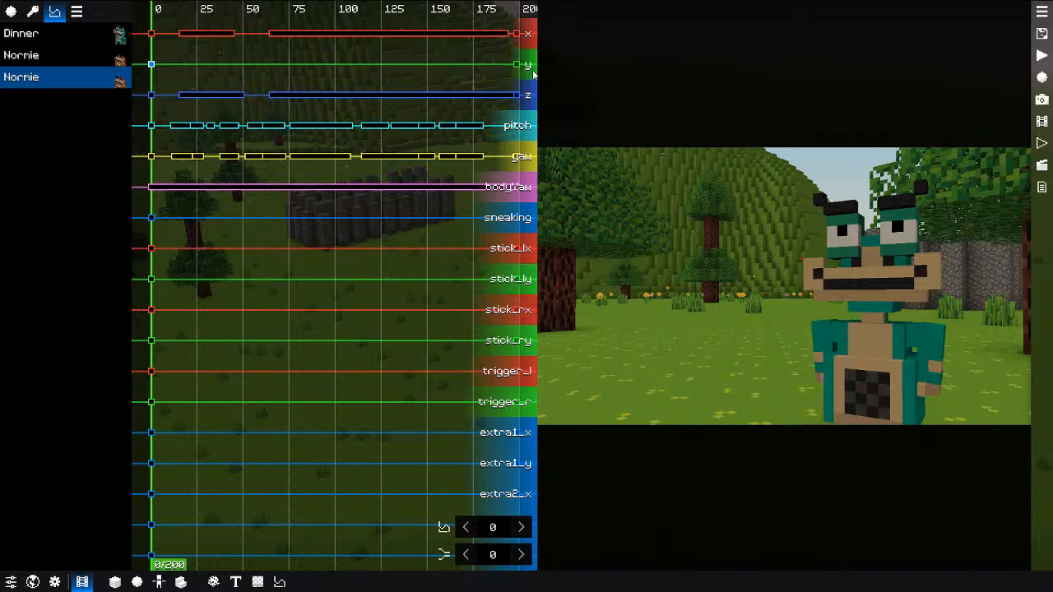
{"action": "double_click", "coordinate": [515, 64]}
{"action": "double_click", "coordinate": [152, 64]}
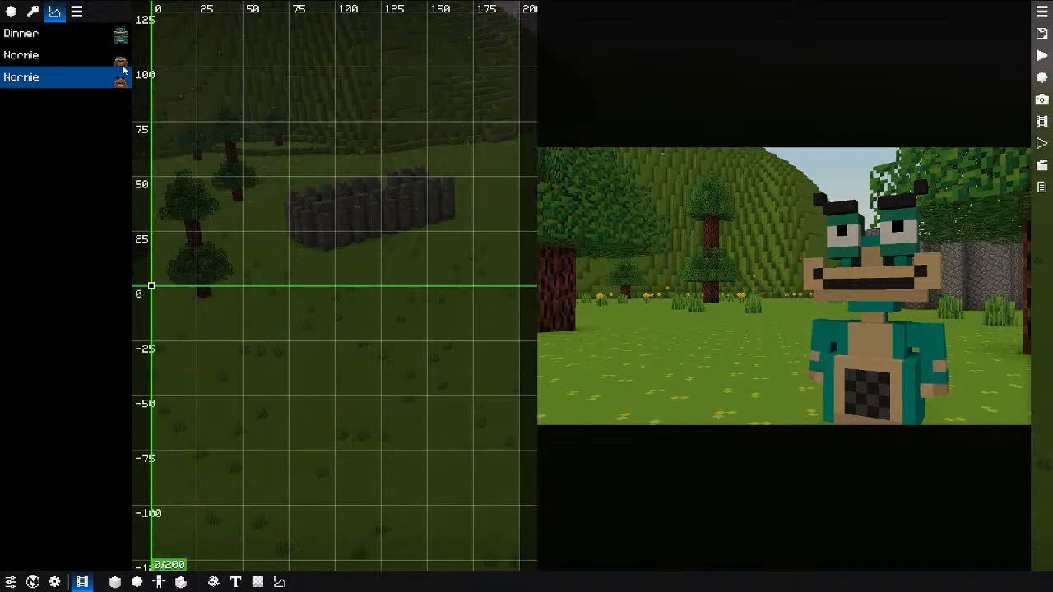
{"action": "double_click", "coordinate": [143, 69]}
{"action": "middle_click_drag", "start_coordinate": [152, 72], "coordinate": [216, 72]}
{"action": "left_click", "coordinate": [214, 64]}
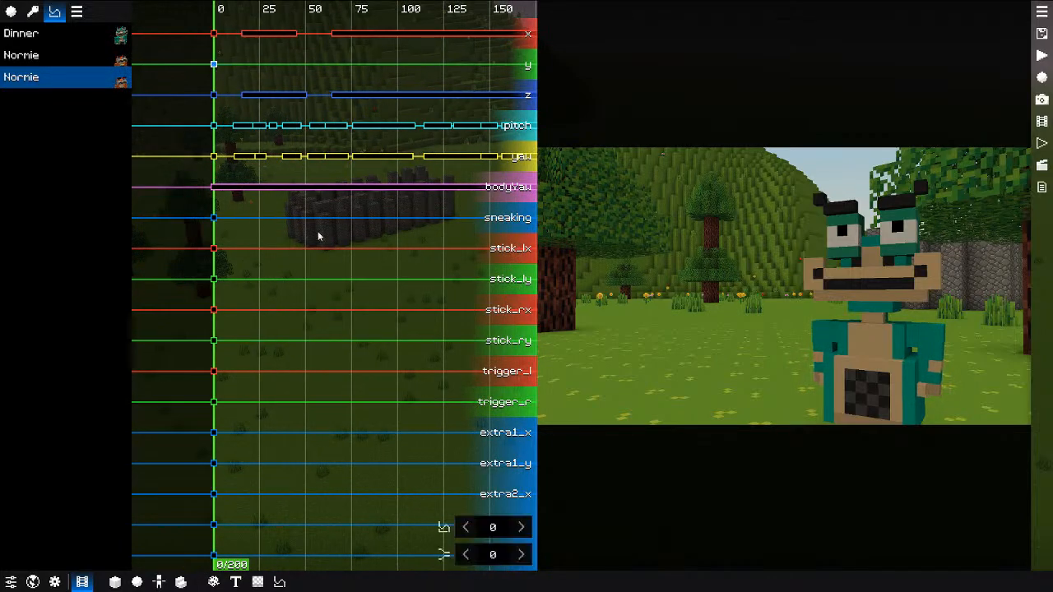
{"action": "left_click", "coordinate": [497, 562]}
{"action": "left_click_drag", "start_coordinate": [315, 429], "coordinate": [519, 422]}
Step: Remove the duplicate Normie replay and scrub the remaining Normie replay's timeline back to tick 40
{"action": "right_click", "coordinate": [38, 150]}
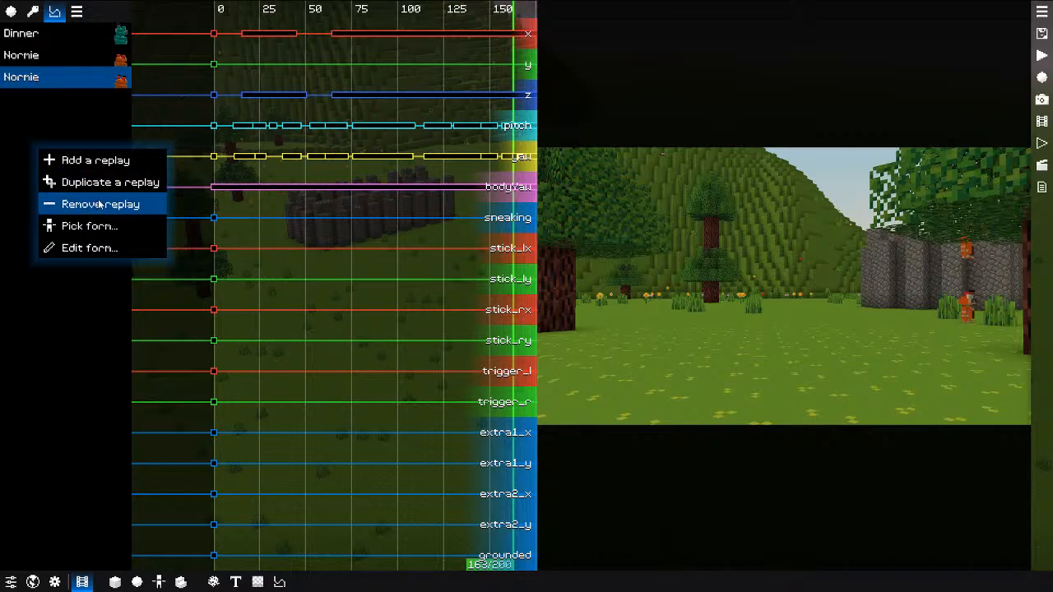
{"action": "left_click", "coordinate": [100, 203]}
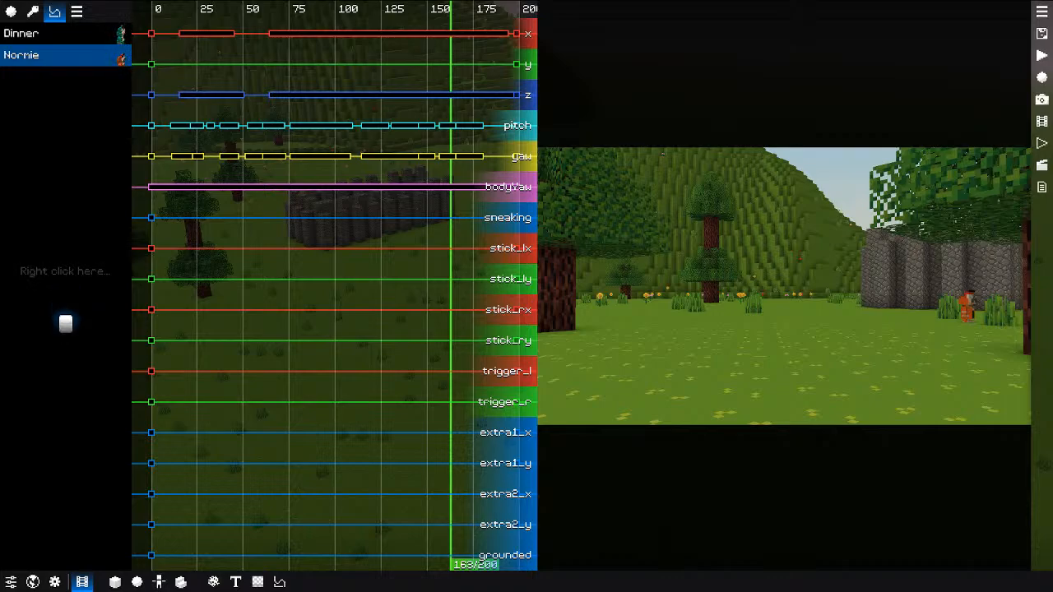
{"action": "left_click_drag", "start_coordinate": [150, 311], "coordinate": [226, 345]}
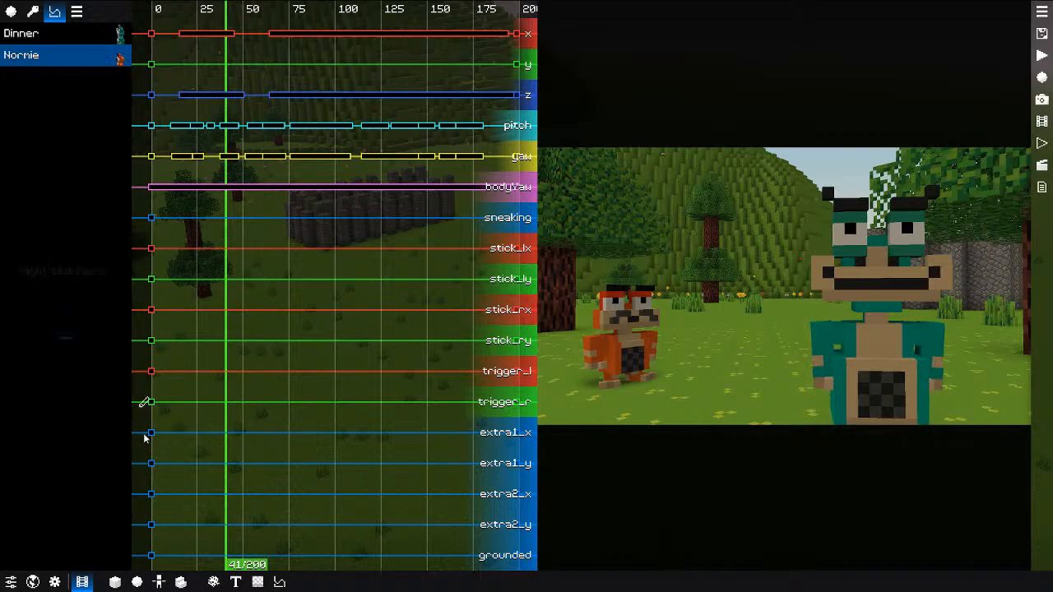
{"action": "left_click_drag", "start_coordinate": [173, 476], "coordinate": [210, 365]}
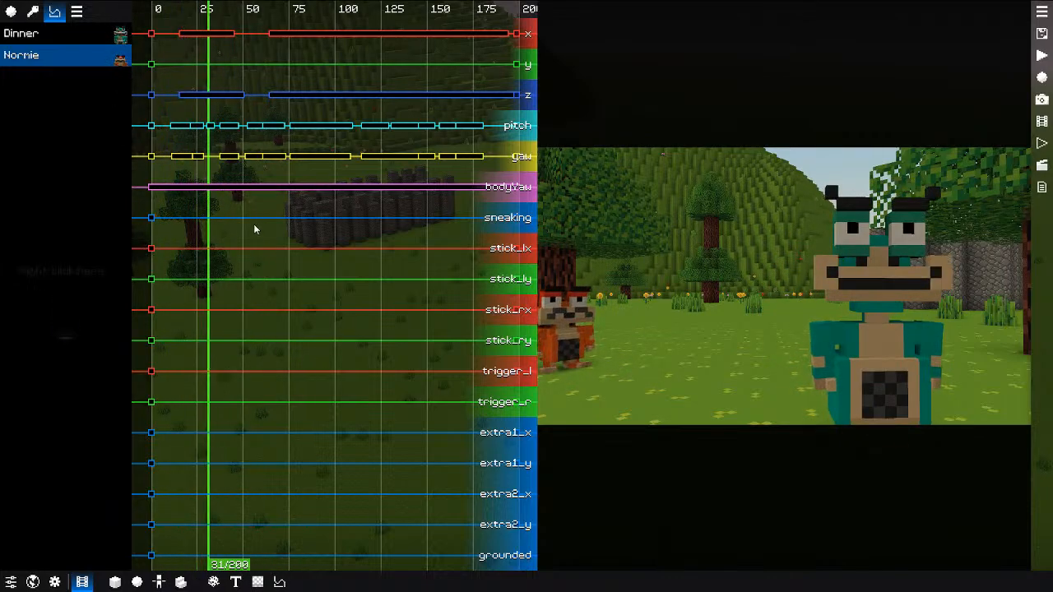
{"action": "left_click_drag", "start_coordinate": [254, 224], "coordinate": [223, 227]}
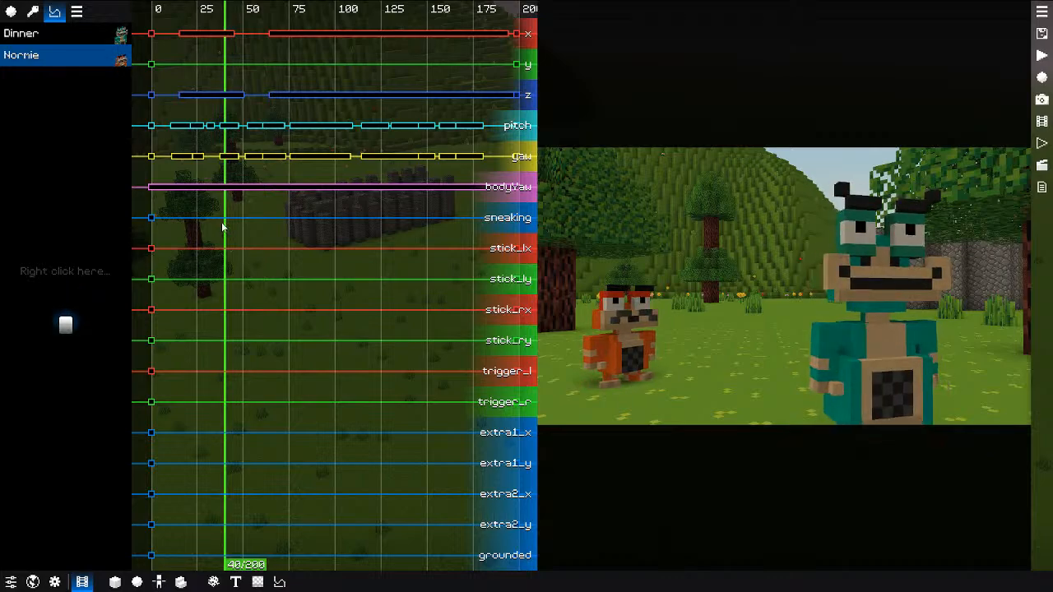
Step: Add sneaking keyframes to the Normie replay at ticks 40 and 45, and set the one at tick 45 to 1
{"action": "double_click", "coordinate": [224, 217]}
{"action": "left_click", "coordinate": [234, 234]}
{"action": "double_click", "coordinate": [234, 218]}
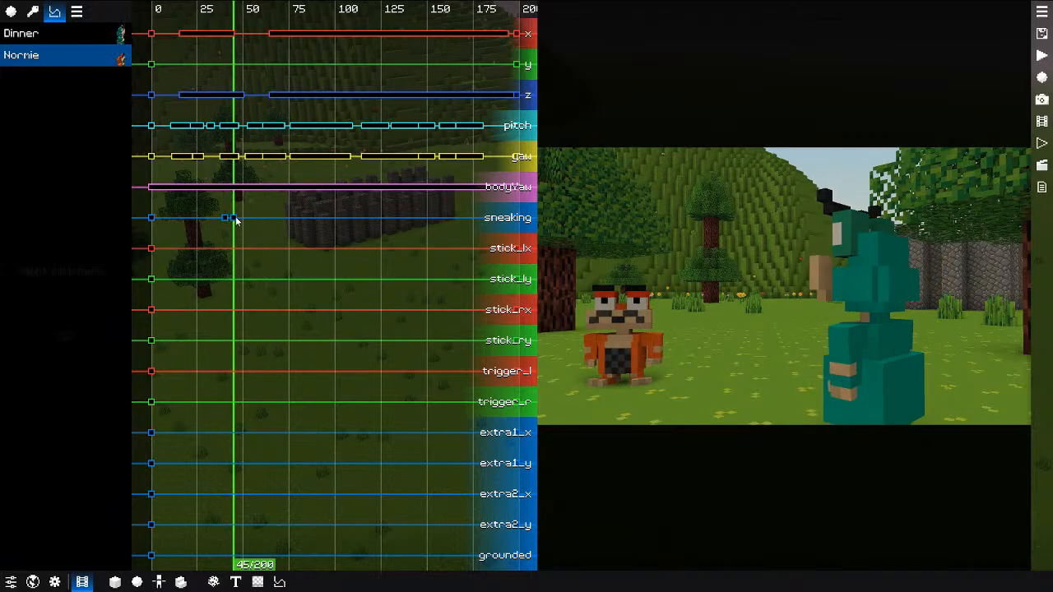
{"action": "left_click", "coordinate": [235, 218]}
{"action": "left_click", "coordinate": [492, 556]}
{"action": "key", "text": "BackSpace"}
{"action": "type", "text": "1"}
{"action": "left_click", "coordinate": [226, 328]}
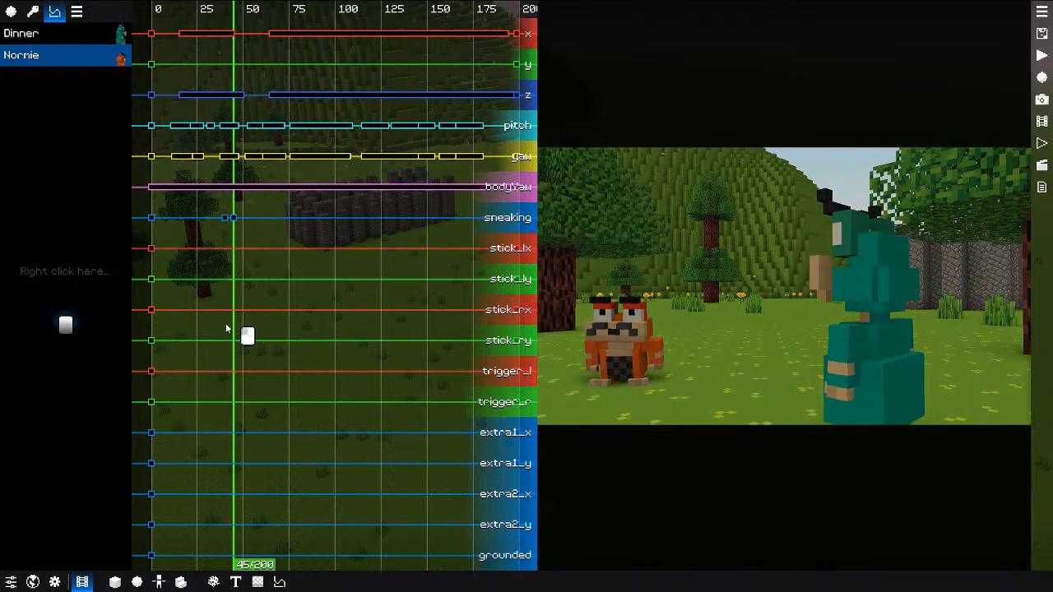
Step: Add sneaking keyframes to the Normie replay at ticks 64 and 69, with values 1 and 0
{"action": "left_click_drag", "start_coordinate": [240, 326], "coordinate": [274, 322]}
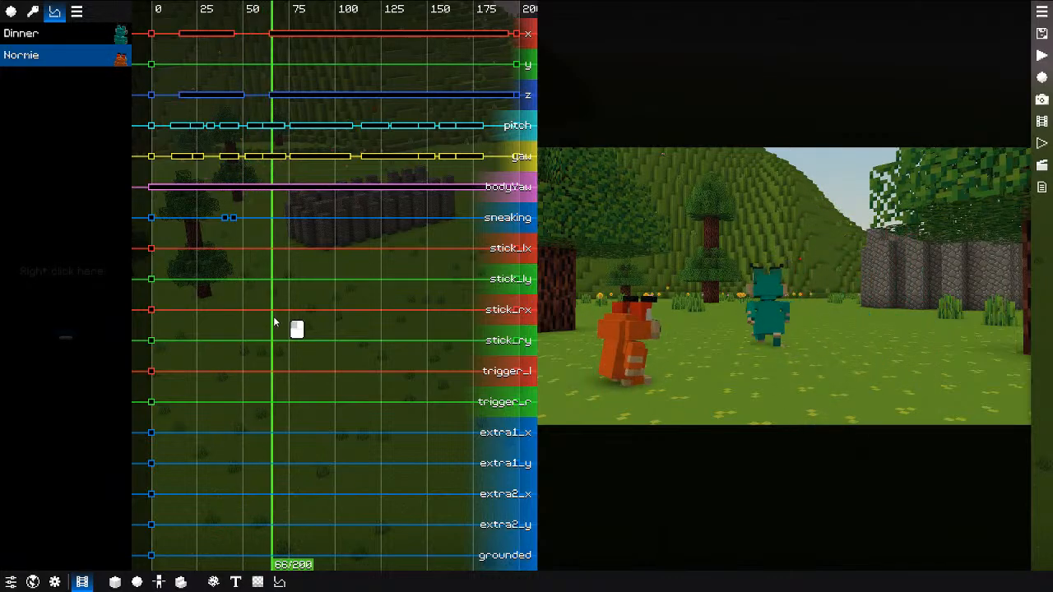
{"action": "double_click", "coordinate": [269, 217]}
{"action": "left_click", "coordinate": [280, 227]}
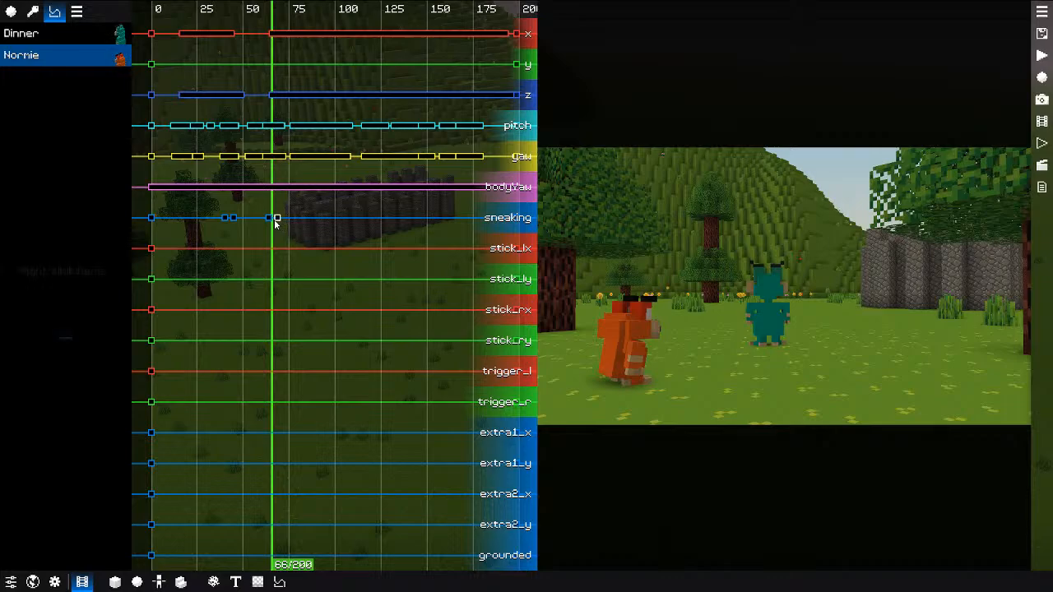
{"action": "left_click", "coordinate": [269, 218]}
{"action": "left_click", "coordinate": [494, 555]}
{"action": "type", "text": "1"}
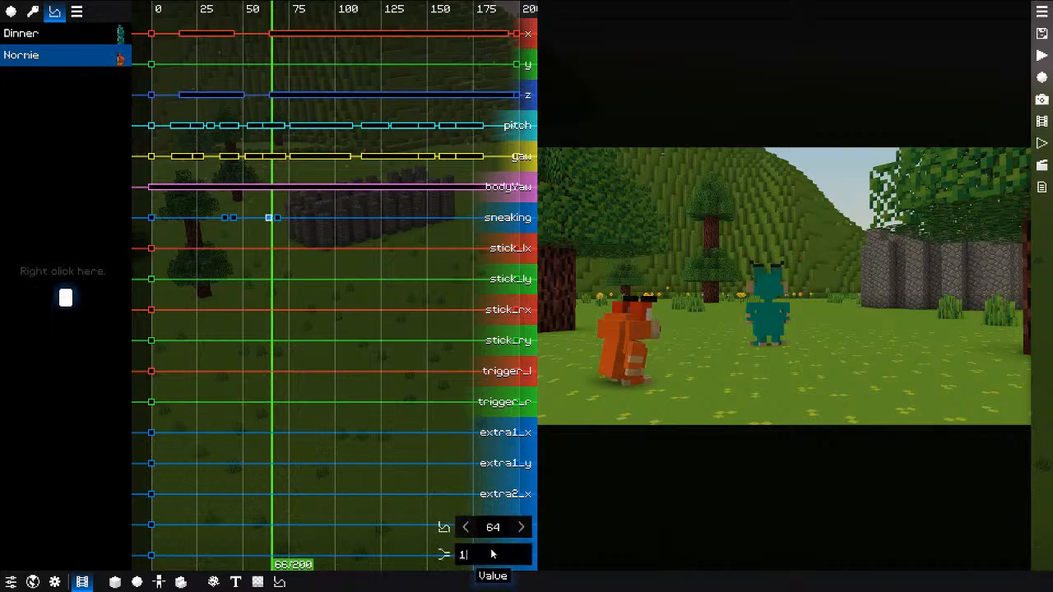
{"action": "left_click", "coordinate": [234, 218]}
{"action": "left_click_drag", "start_coordinate": [278, 220], "coordinate": [278, 219]}
{"action": "left_click", "coordinate": [492, 555]}
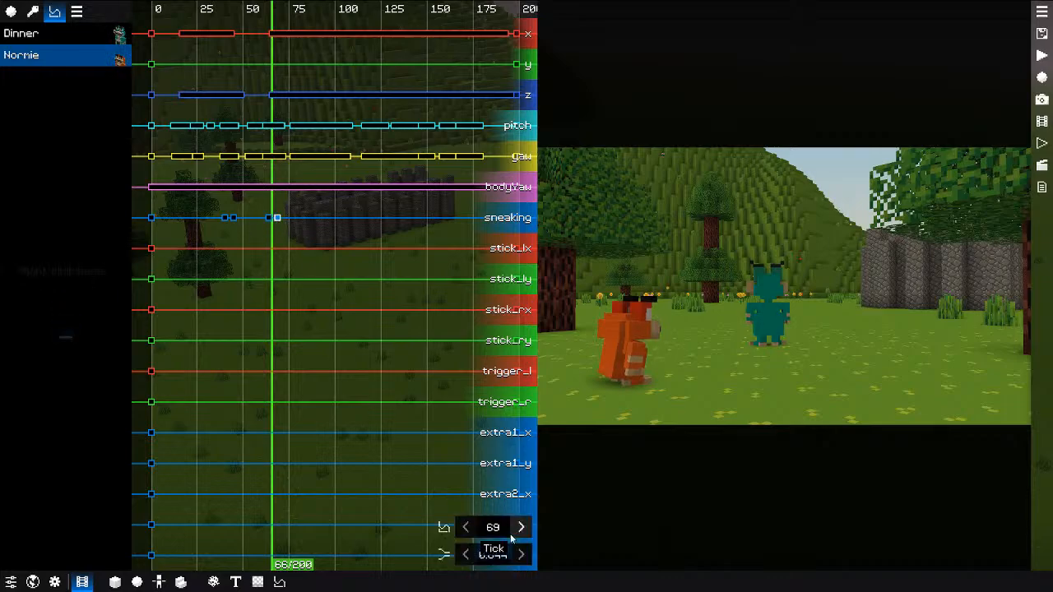
{"action": "type", "text": "0"}
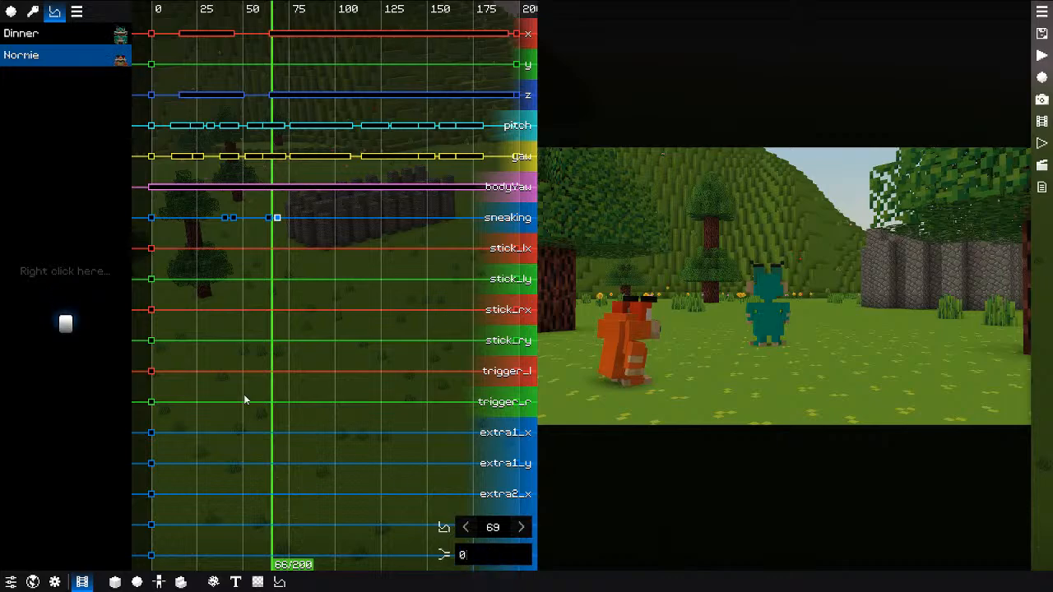
Step: Play the film past the new sneaking keyframes to review Normie crouching and standing up, and stop playback
{"action": "left_click", "coordinate": [234, 324]}
{"action": "key", "text": "space"}
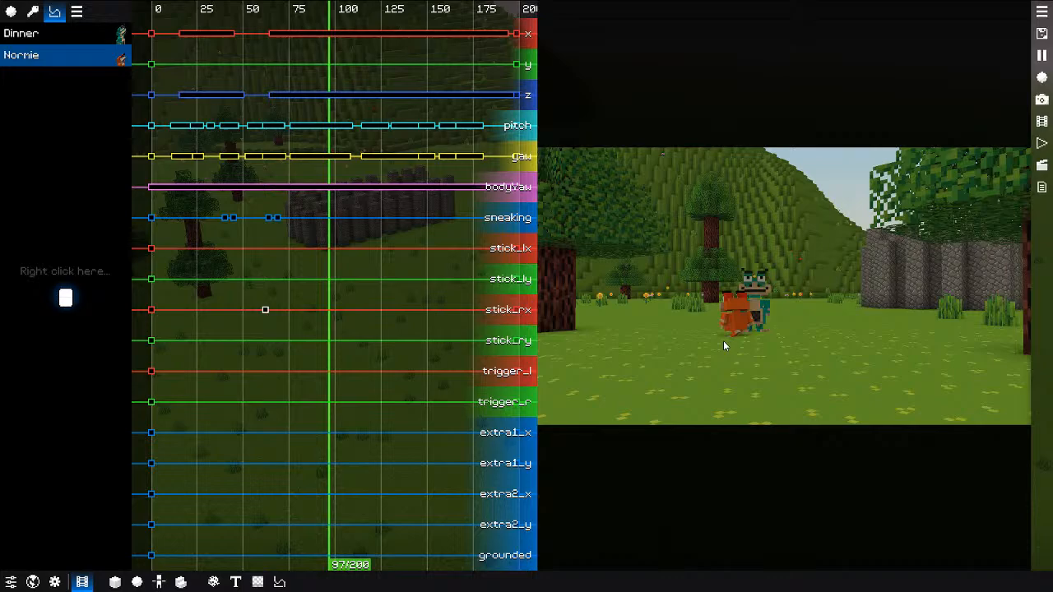
{"action": "key", "text": "space"}
Step: Delete the stray stick_rx keyframe at tick 62 from the Normie replay
{"action": "left_click", "coordinate": [290, 313]}
{"action": "left_click", "coordinate": [265, 310]}
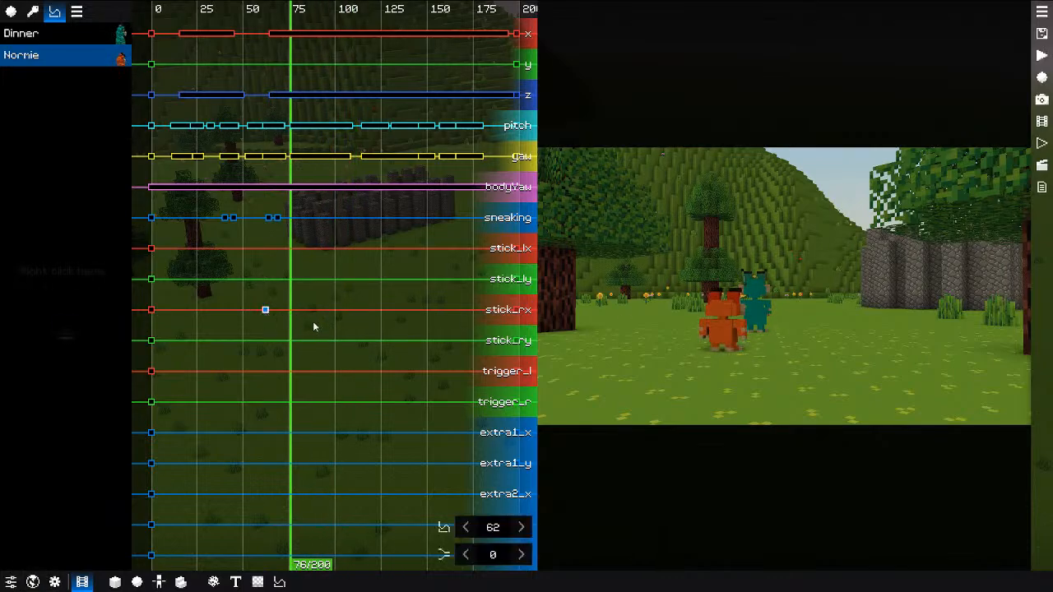
{"action": "middle_click_drag", "start_coordinate": [330, 327], "coordinate": [275, 326]}
{"action": "double_click", "coordinate": [213, 310]}
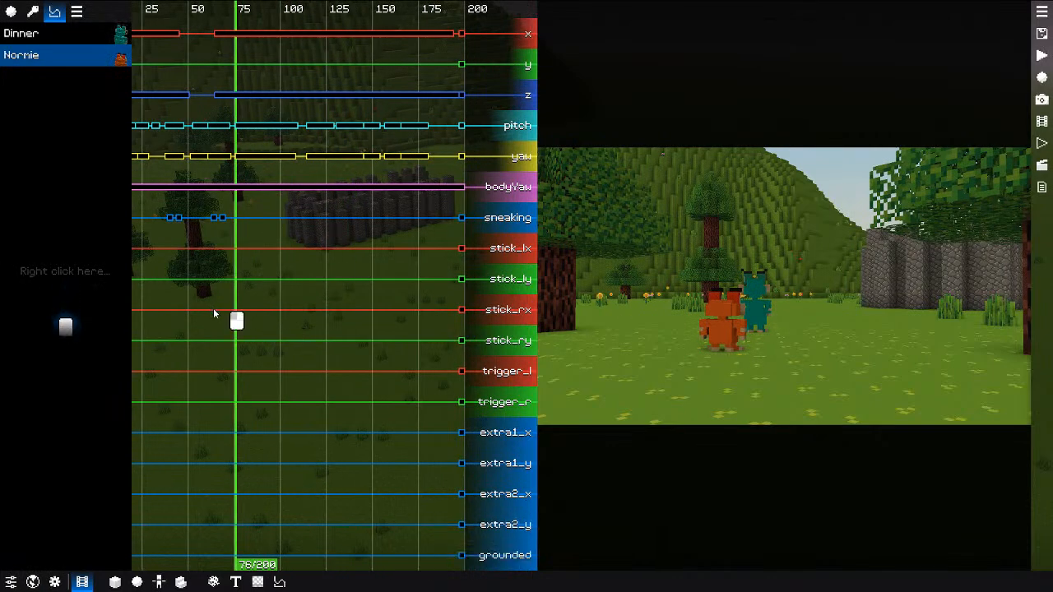
{"action": "middle_click_drag", "start_coordinate": [213, 312], "coordinate": [236, 312]}
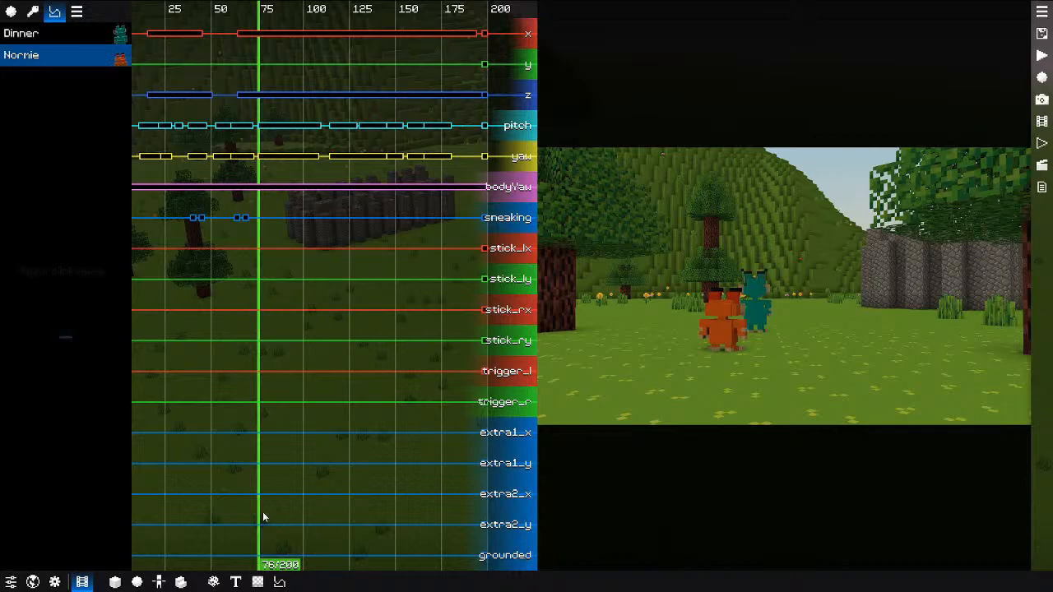
{"action": "middle_click_drag", "start_coordinate": [264, 517], "coordinate": [319, 519]}
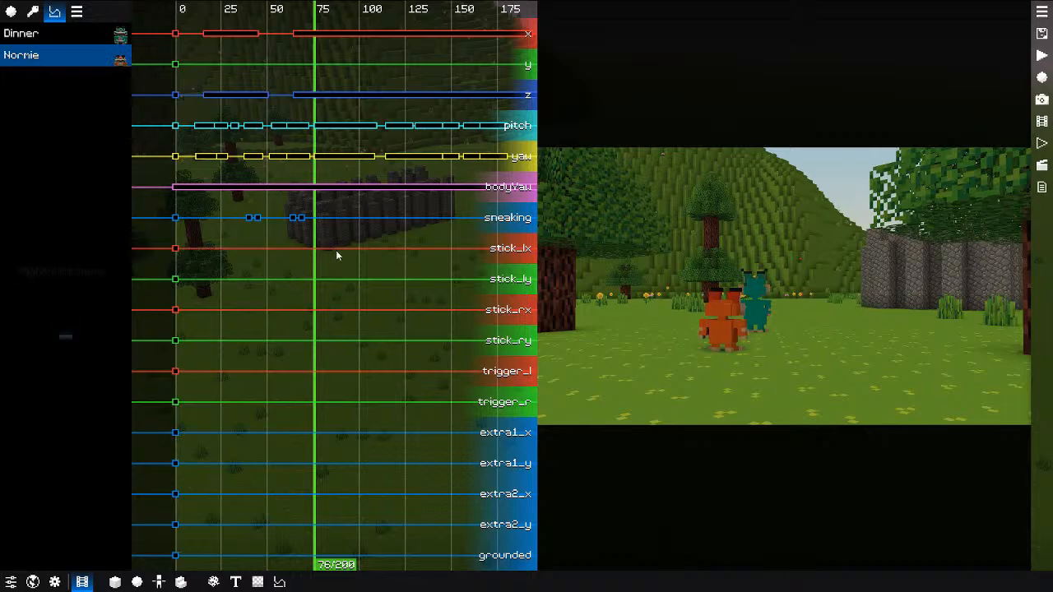
Step: Scrub back to ticks 44 and 42 to inspect Normie's crouched pose, ending at tick 32
{"action": "left_click_drag", "start_coordinate": [317, 261], "coordinate": [256, 275]}
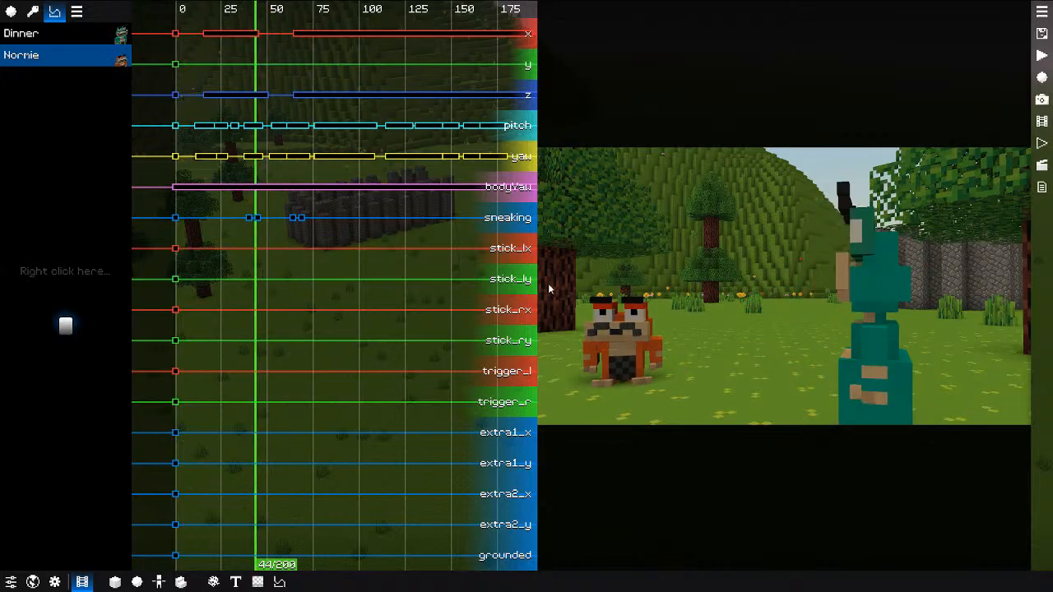
{"action": "mouse_move", "coordinate": [257, 411]}
{"action": "left_mouse_down"}
{"action": "mouse_move", "coordinate": [265, 414]}
{"action": "mouse_move", "coordinate": [255, 411]}
{"action": "left_mouse_up"}
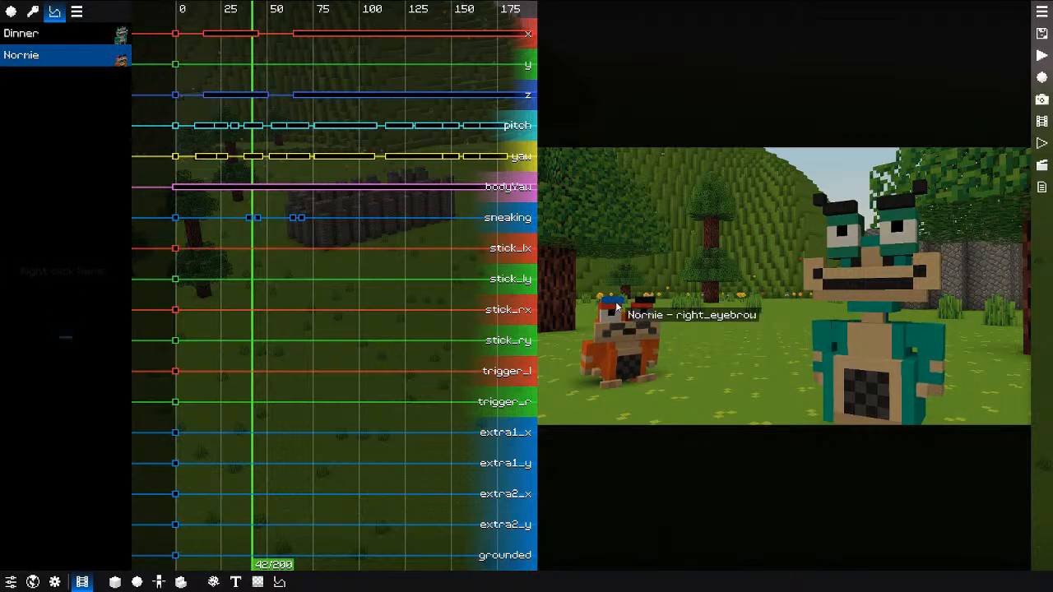
{"action": "mouse_move", "coordinate": [247, 268]}
{"action": "left_mouse_down"}
{"action": "mouse_move", "coordinate": [218, 271]}
{"action": "mouse_move", "coordinate": [237, 272]}
{"action": "left_mouse_up"}
Step: Take control of Normie at tick 32 and cycle through the control groups, including Right stick and Triggers
{"action": "key", "text": "h"}
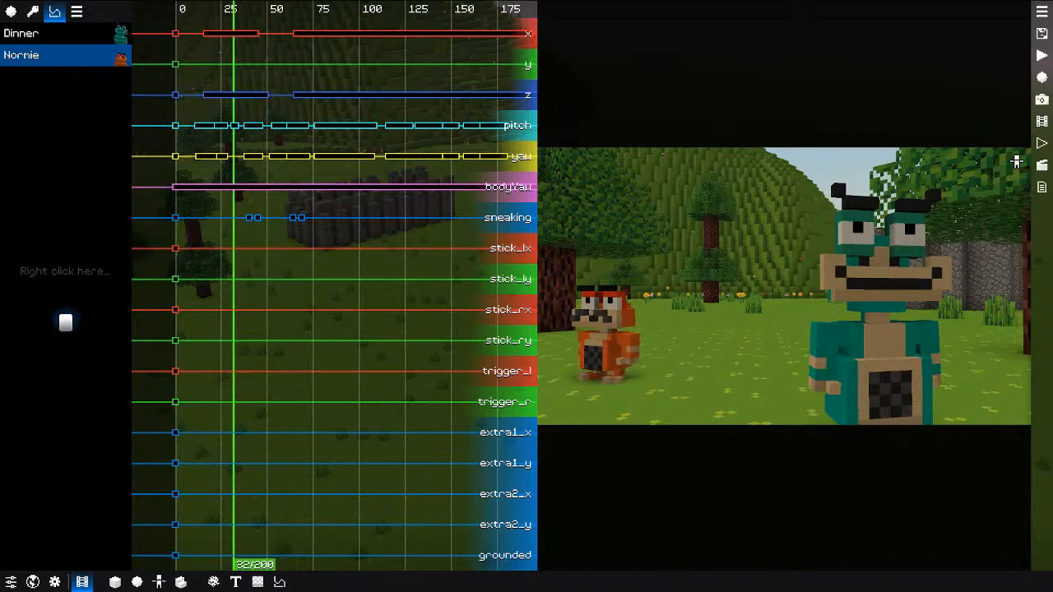
{"action": "key", "text": "2"}
{"action": "key", "text": "3"}
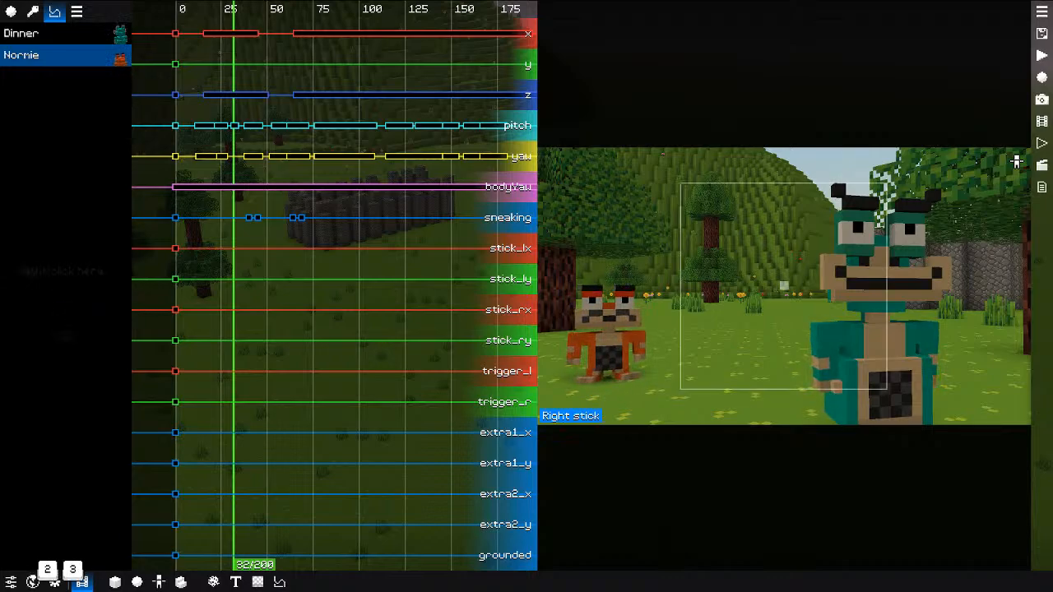
{"action": "key", "text": "4"}
{"action": "key", "text": "5"}
{"action": "key", "text": "6"}
{"action": "key", "text": "1"}
{"action": "key", "text": "2"}
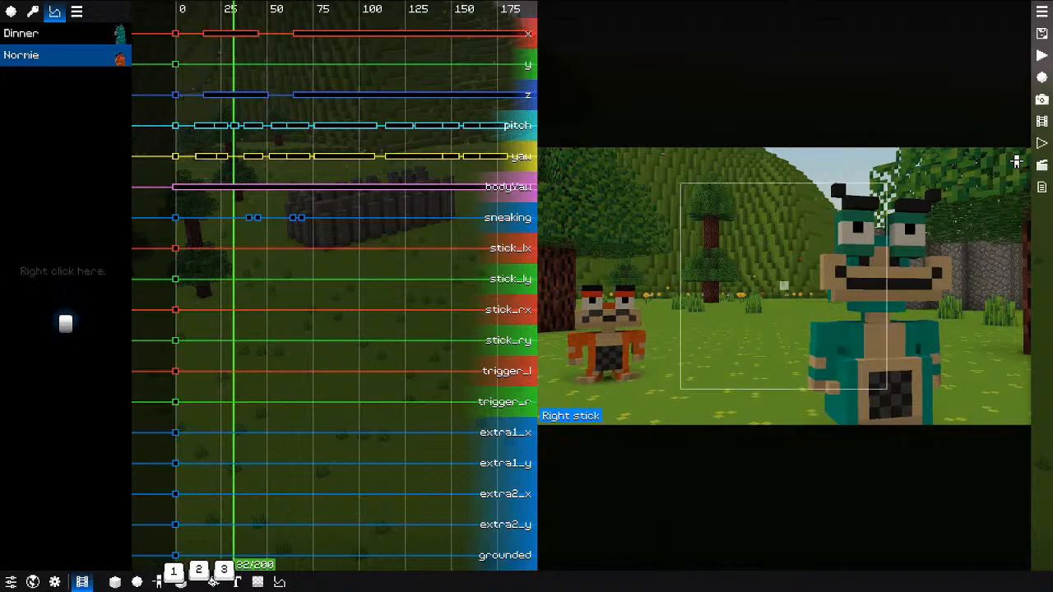
{"action": "key", "text": "1"}
{"action": "key", "text": "2"}
{"action": "key", "text": "3"}
{"action": "key", "text": "3"}
{"action": "key", "text": "4"}
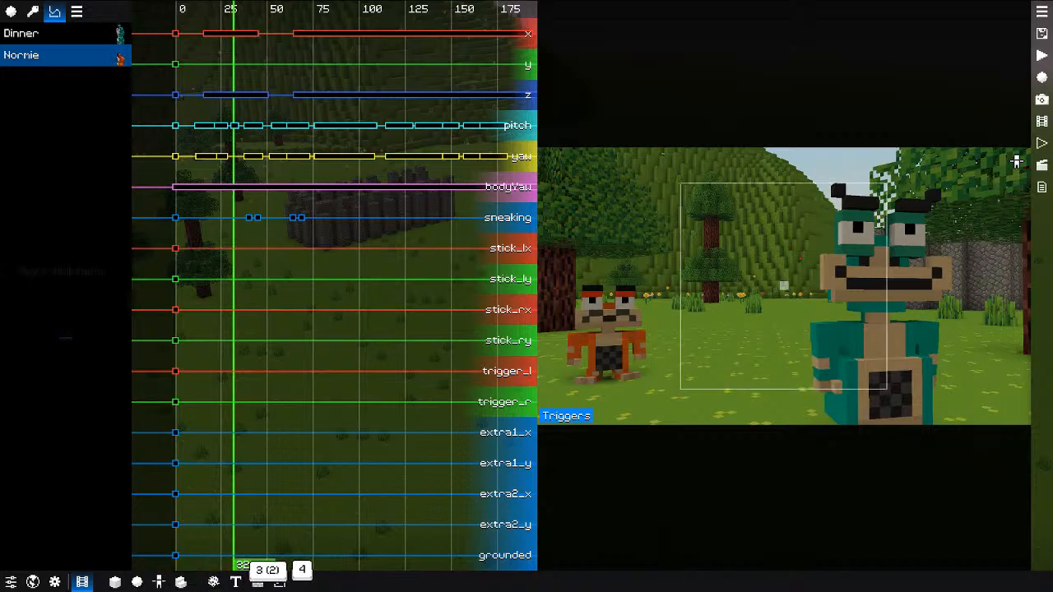
{"action": "key", "text": "5"}
{"action": "key", "text": "6"}
{"action": "key", "text": "1"}
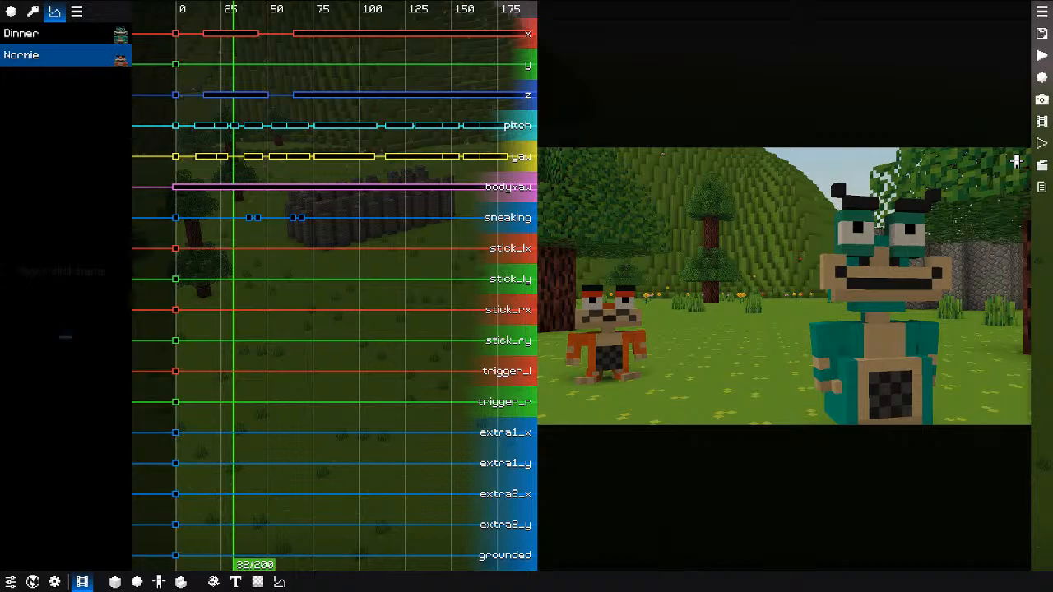
Step: Try out Left stick, Right stick, Triggers, Extra 1 and Extra 2 one after another on Normie, and release control
{"action": "key", "text": "1"}
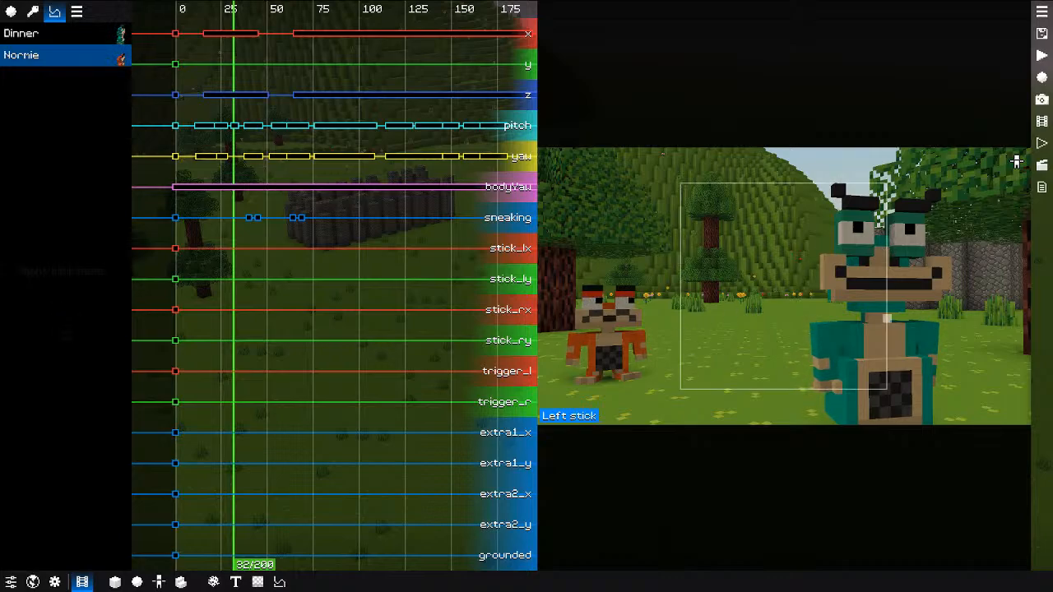
{"action": "key", "text": "2"}
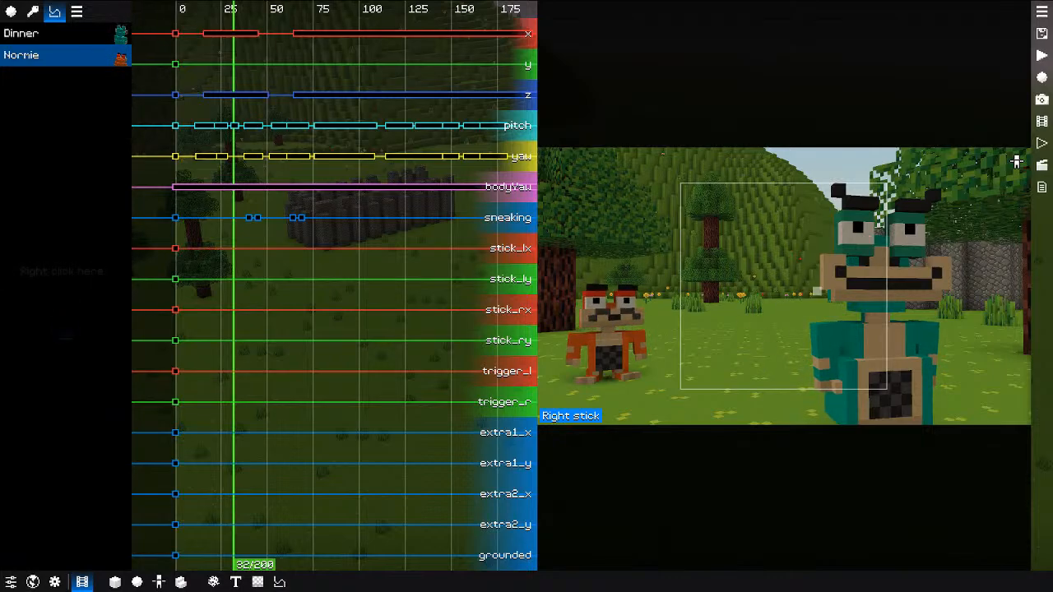
{"action": "key", "text": "4"}
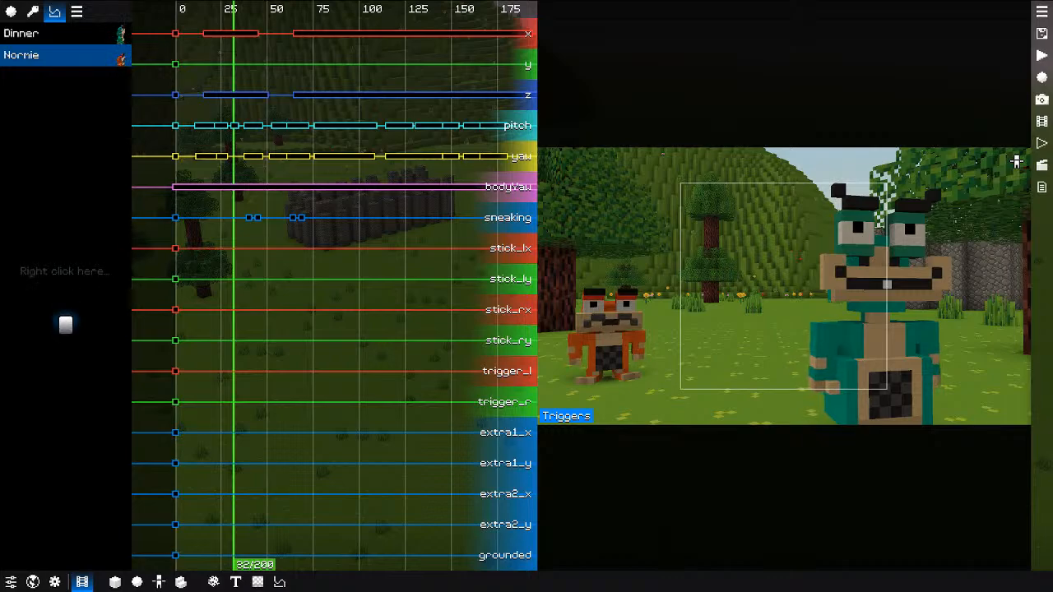
{"action": "key", "text": "5"}
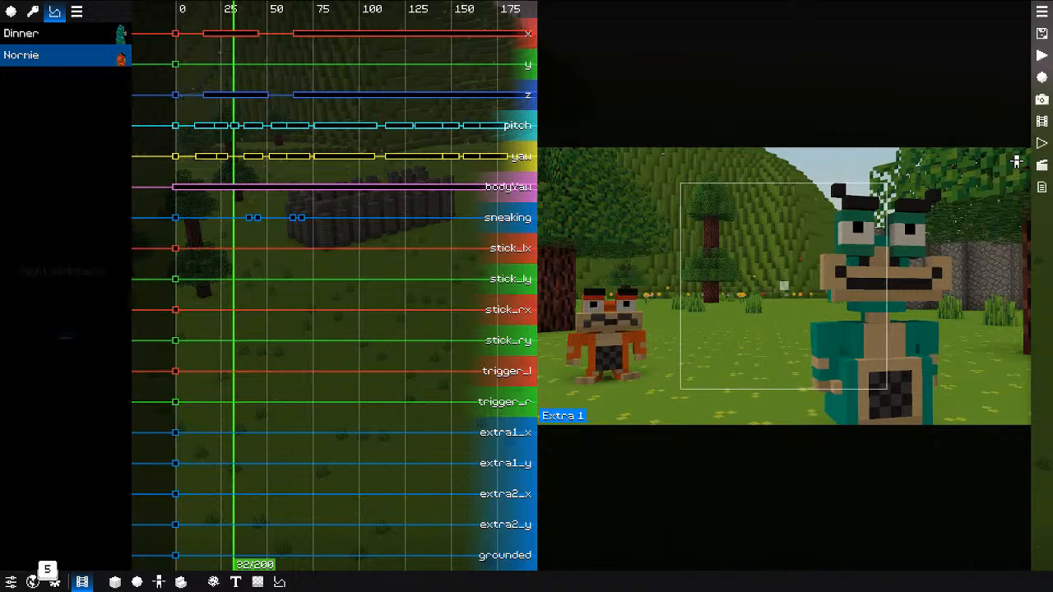
{"action": "key", "text": "6"}
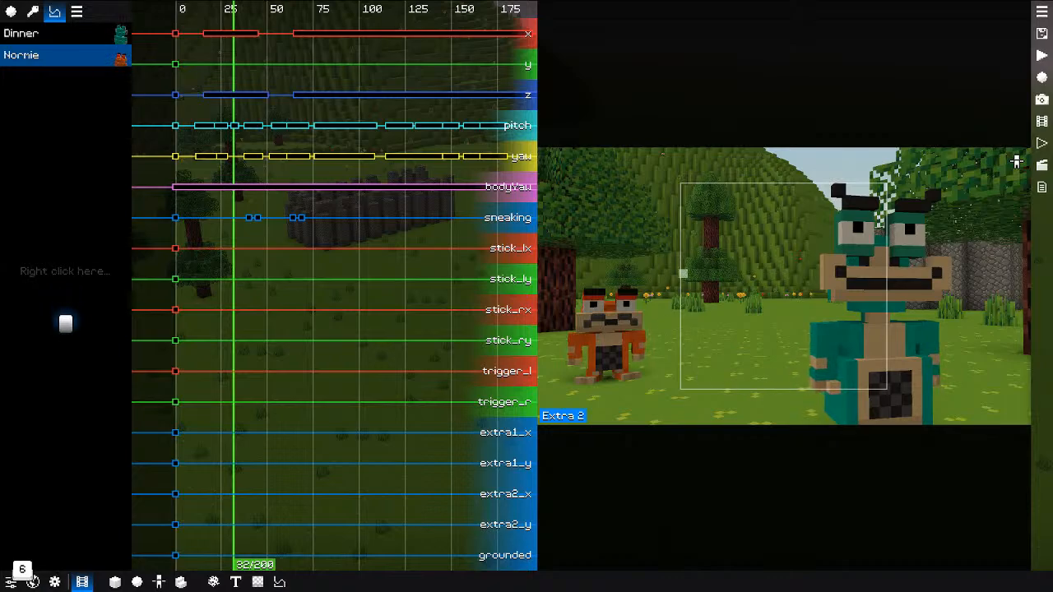
{"action": "key", "text": "6"}
{"action": "key", "text": "5"}
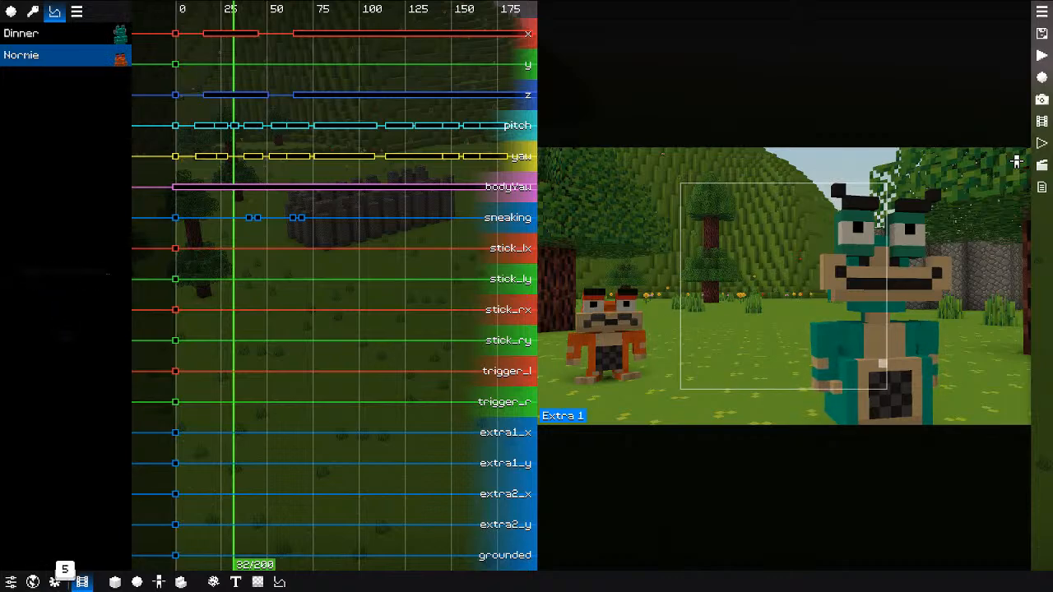
{"action": "key", "text": "h"}
Step: Select the Dinner replay and take control of it at tick 32 with the Triggers group active
{"action": "left_click", "coordinate": [87, 47]}
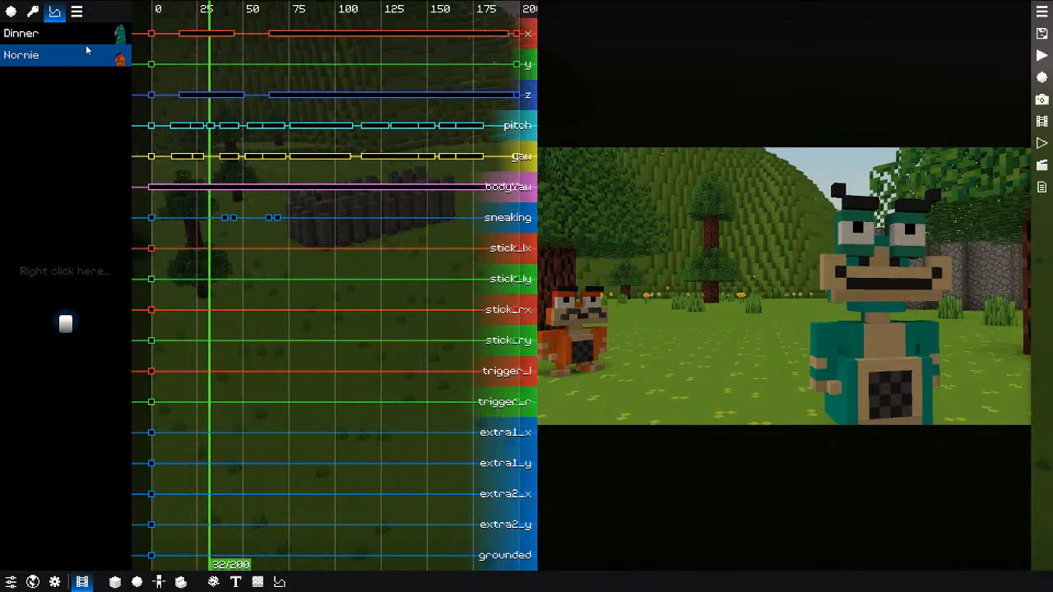
{"action": "left_click", "coordinate": [86, 37]}
{"action": "key", "text": "4"}
{"action": "key", "text": "4"}
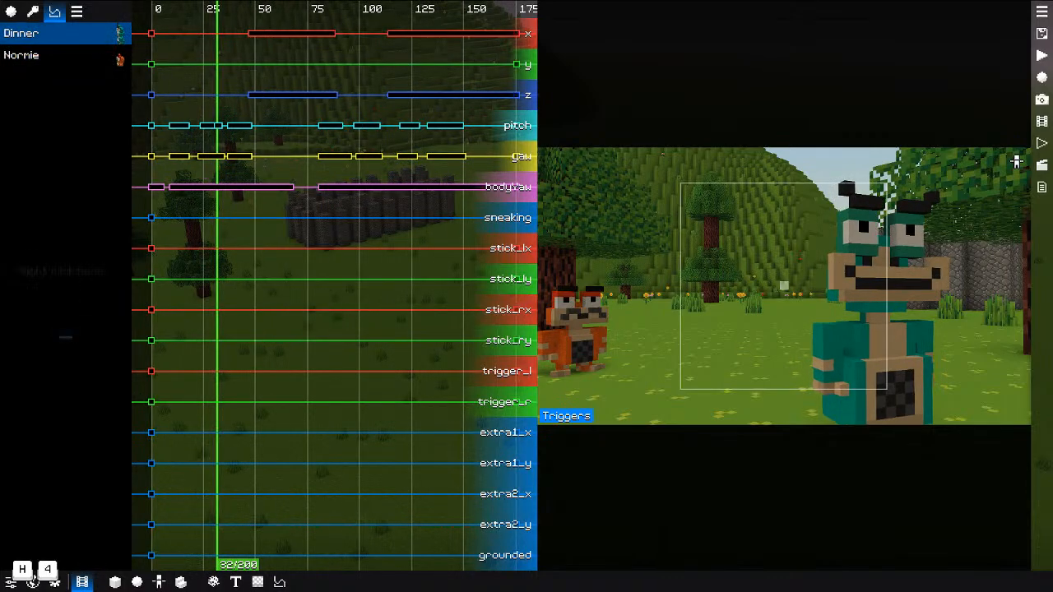
Step: Try out the Right stick and Extra 2 control groups on Dinner at tick 32, and release control
{"action": "key", "text": "3"}
{"action": "key", "text": "5"}
{"action": "key", "text": "5"}
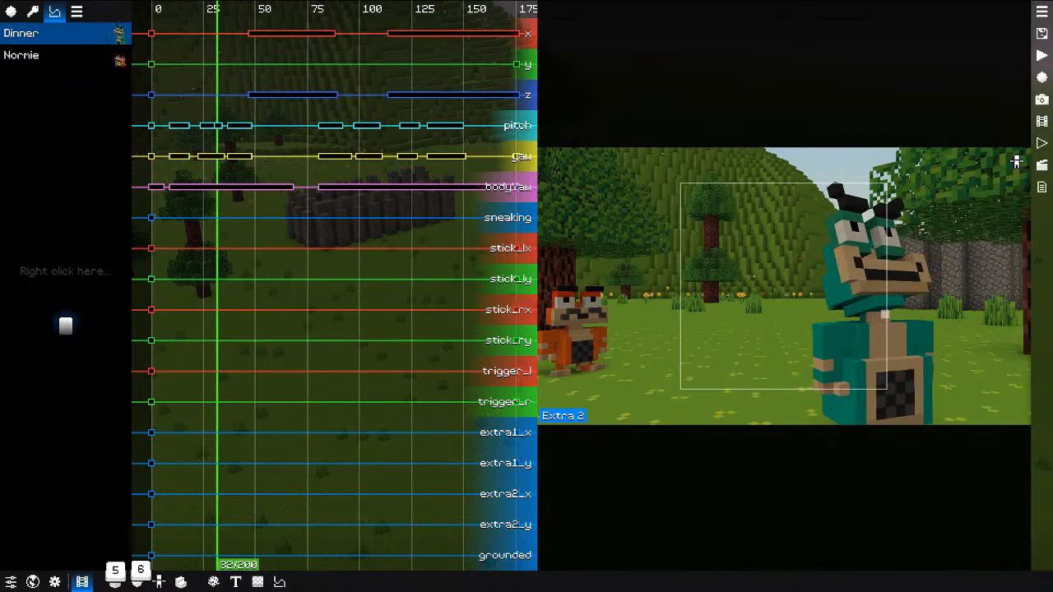
{"action": "key", "text": "4"}
{"action": "key", "text": "h"}
{"action": "key", "text": "h"}
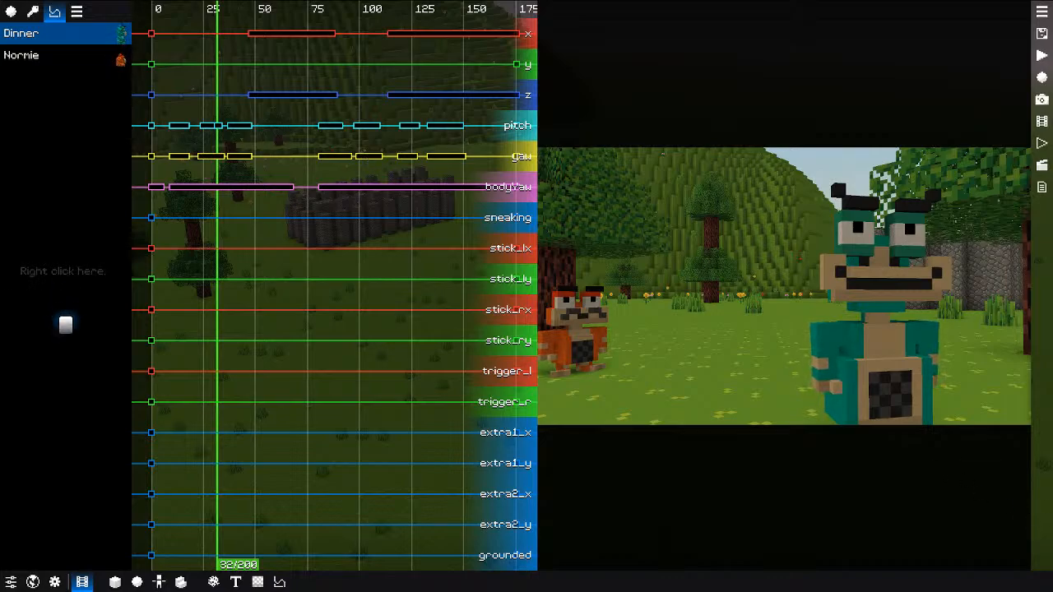
Step: Browse to the game folder inside release-windows in Downloads, and close the file window
{"action": "key", "text": "super+e"}
{"action": "scroll", "coordinate": [493, 308], "scroll_direction": "up", "scroll_amount": 1}
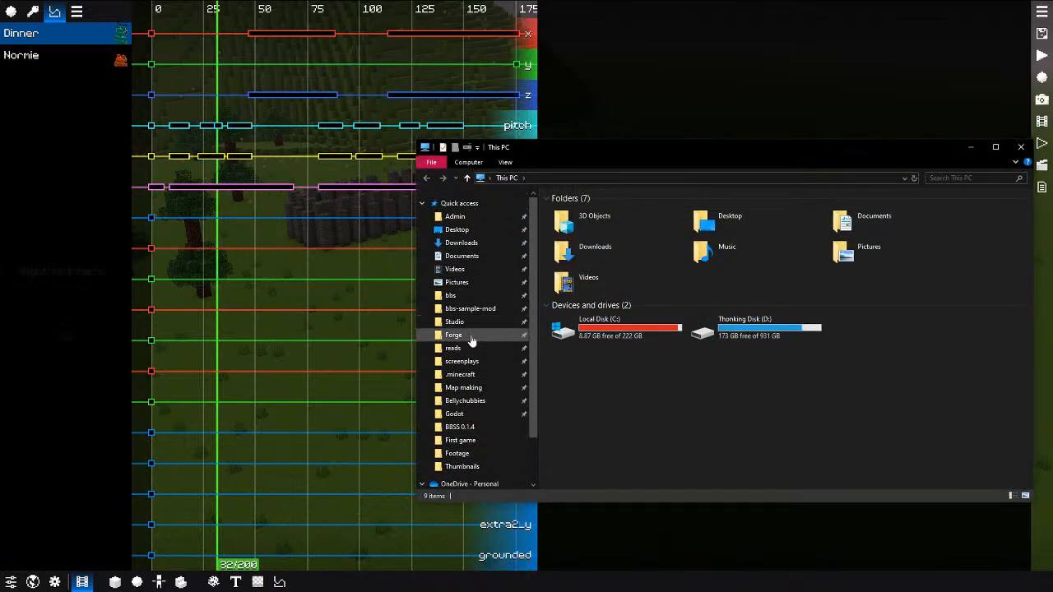
{"action": "left_click", "coordinate": [495, 244]}
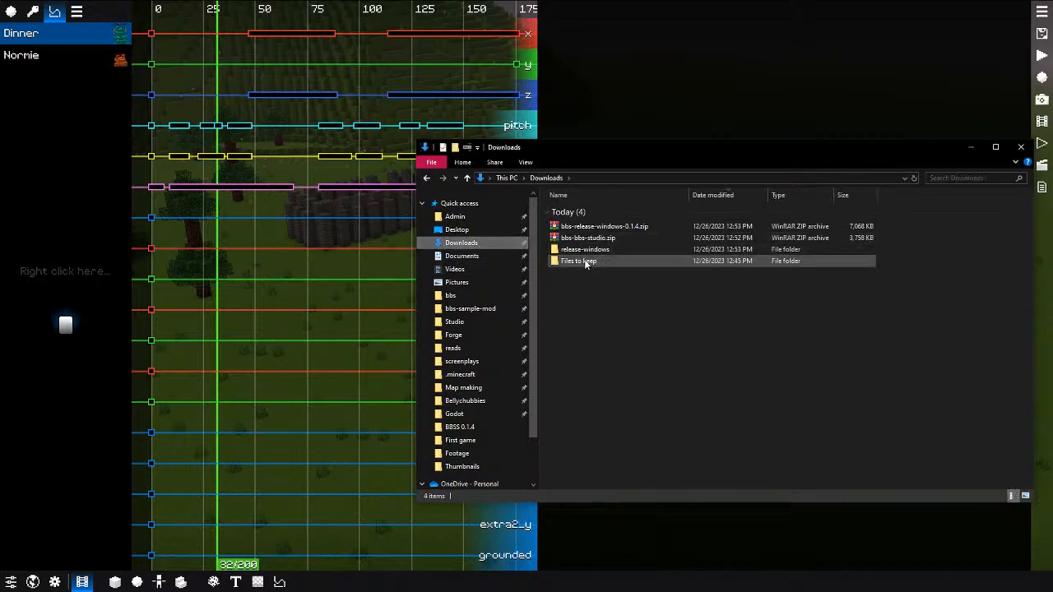
{"action": "double_click", "coordinate": [585, 249]}
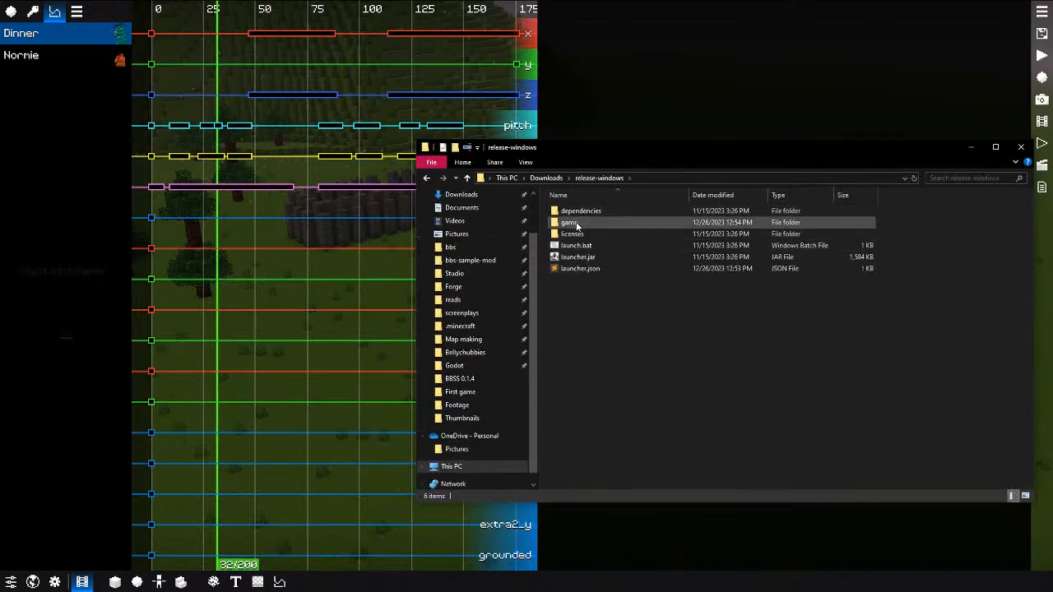
{"action": "double_click", "coordinate": [574, 223]}
{"action": "left_click", "coordinate": [1022, 147]}
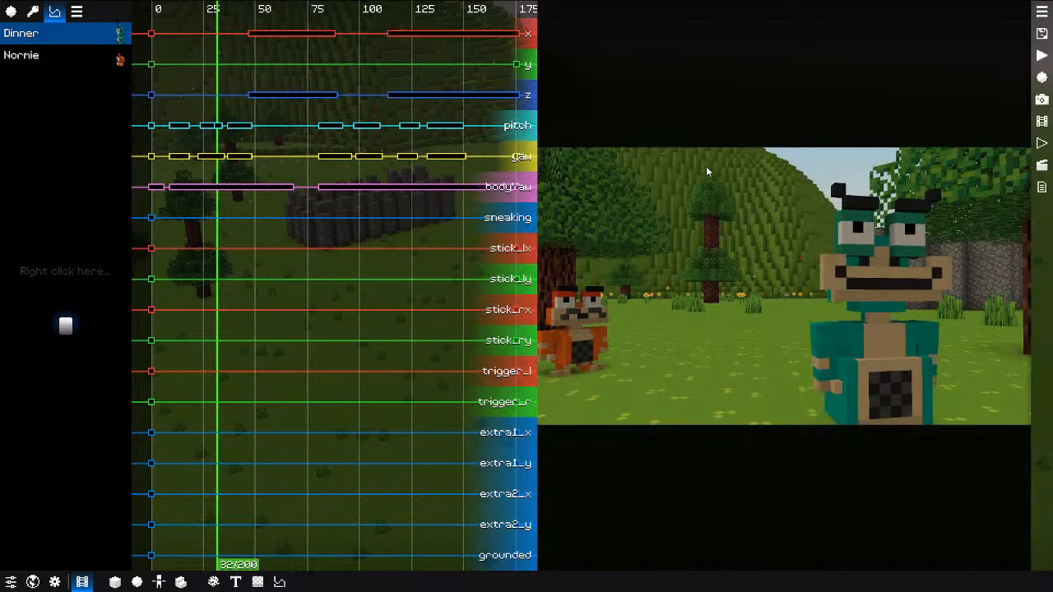
Step: Open the models folder from the utility panel and load dinner.bbmodel from the dinner folder in Blockbench
{"action": "key", "text": "F6"}
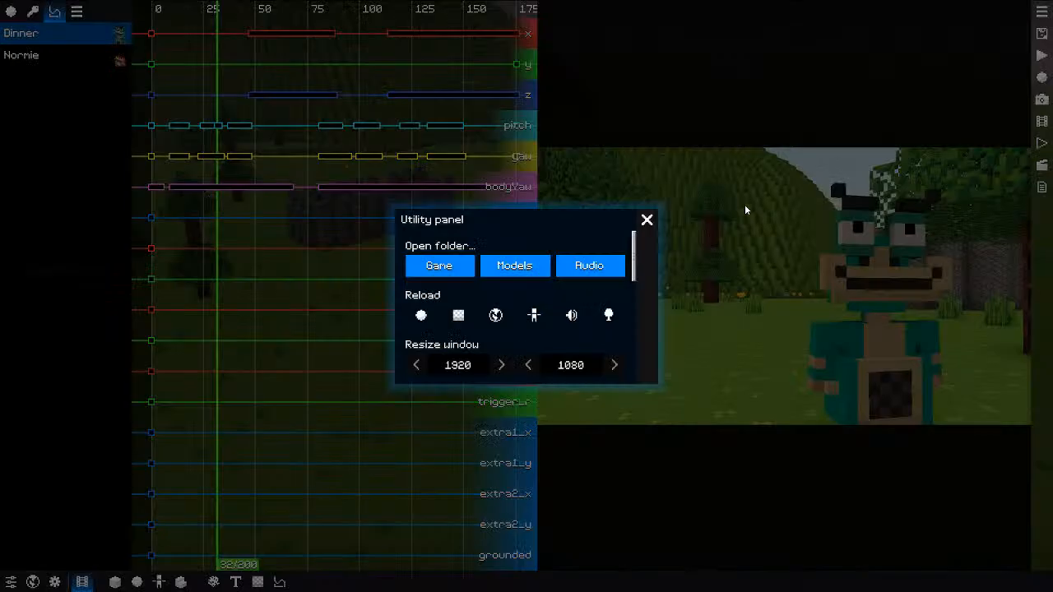
{"action": "left_click", "coordinate": [510, 267]}
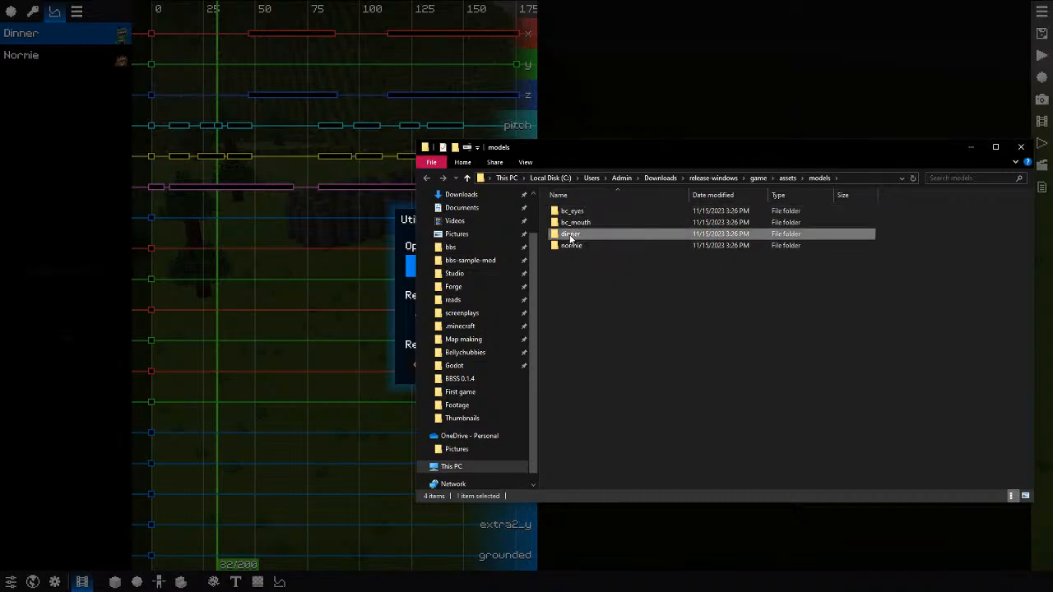
{"action": "double_click", "coordinate": [570, 233]}
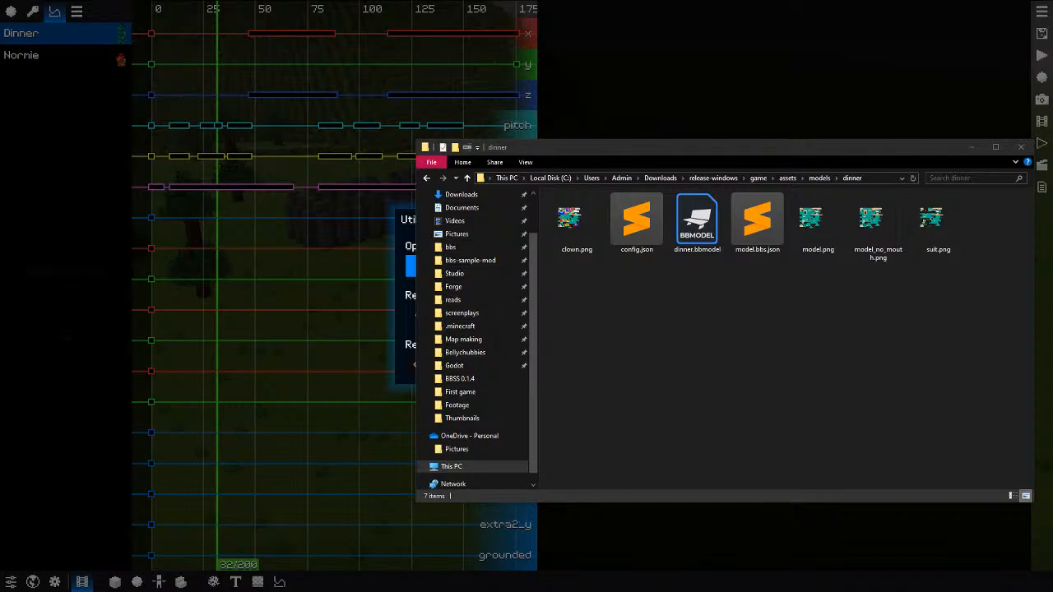
{"action": "left_click", "coordinate": [709, 233]}
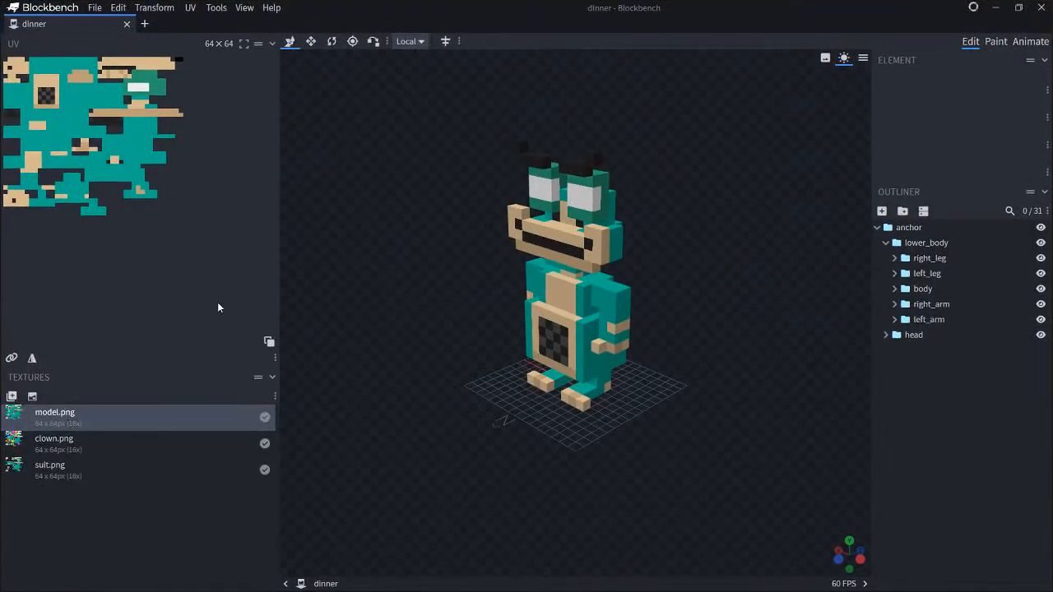
Step: Examine the dinner model in Animate mode for existing animations, select its body, and close the model
{"action": "left_click_drag", "start_coordinate": [386, 378], "coordinate": [437, 406]}
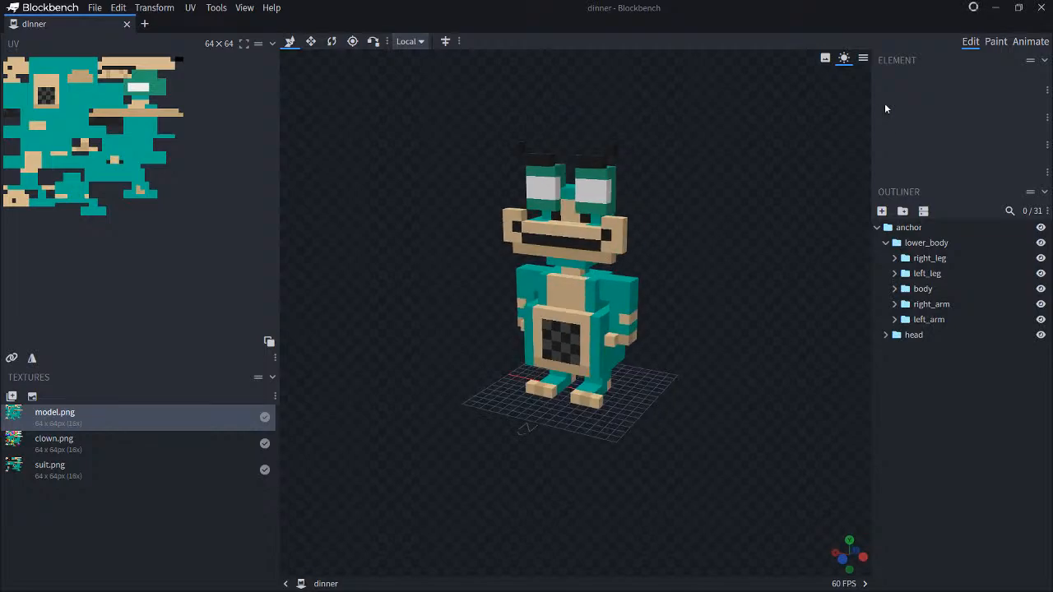
{"action": "left_click", "coordinate": [1029, 41]}
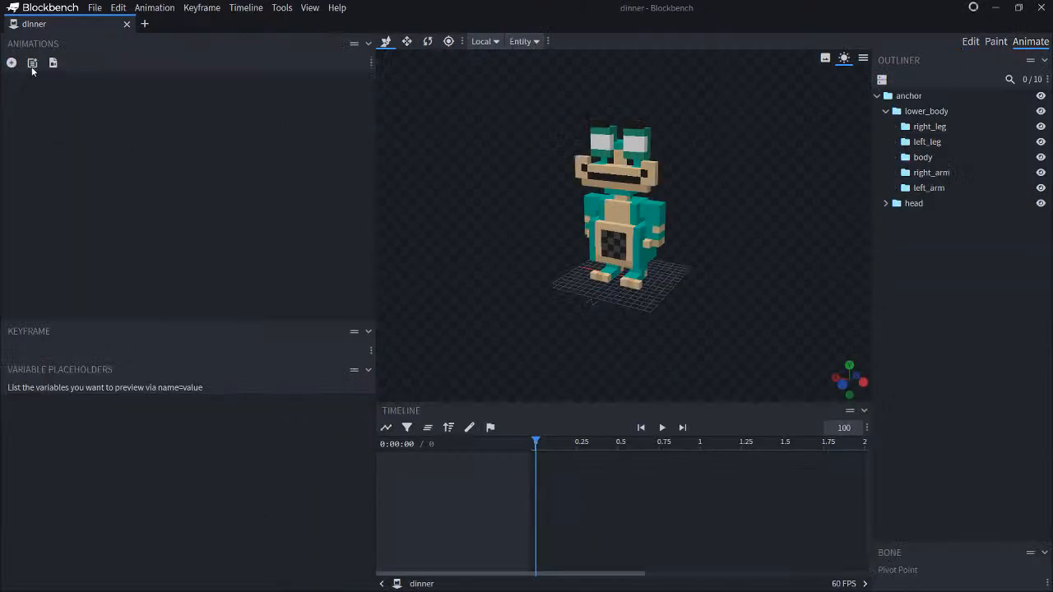
{"action": "left_click", "coordinate": [615, 216]}
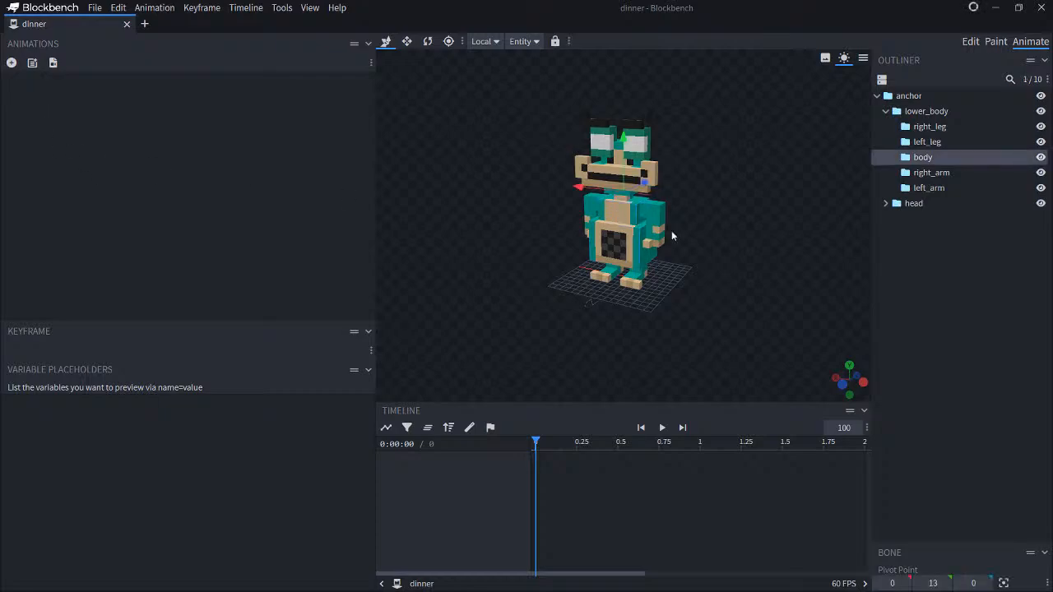
{"action": "left_click", "coordinate": [127, 25]}
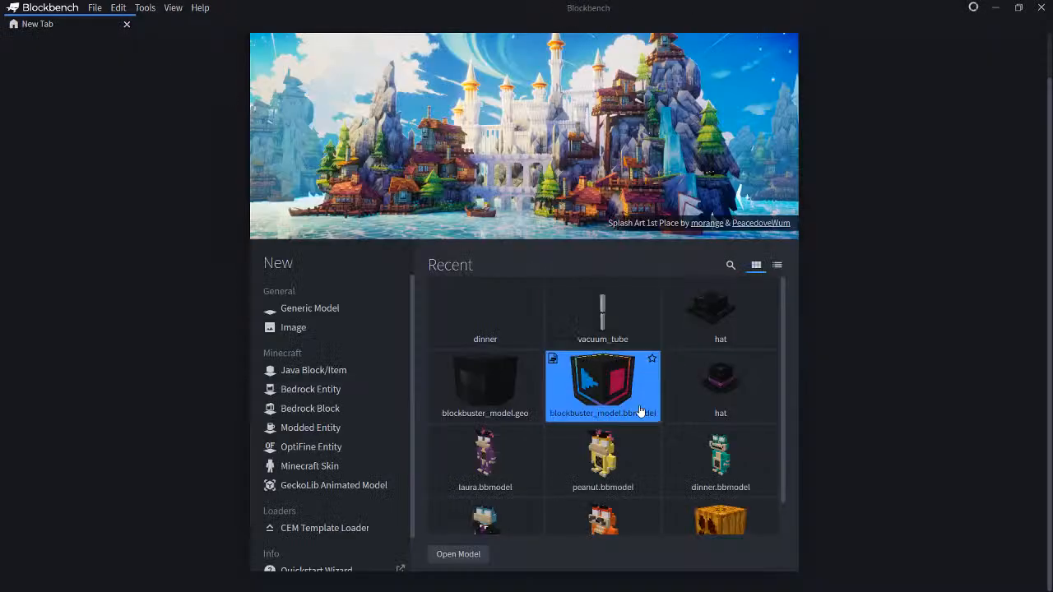
Step: Load normie.bbmodel from the normie models folder in Blockbench and switch it to Animate mode
{"action": "left_click_drag", "start_coordinate": [673, 29], "coordinate": [752, 30]}
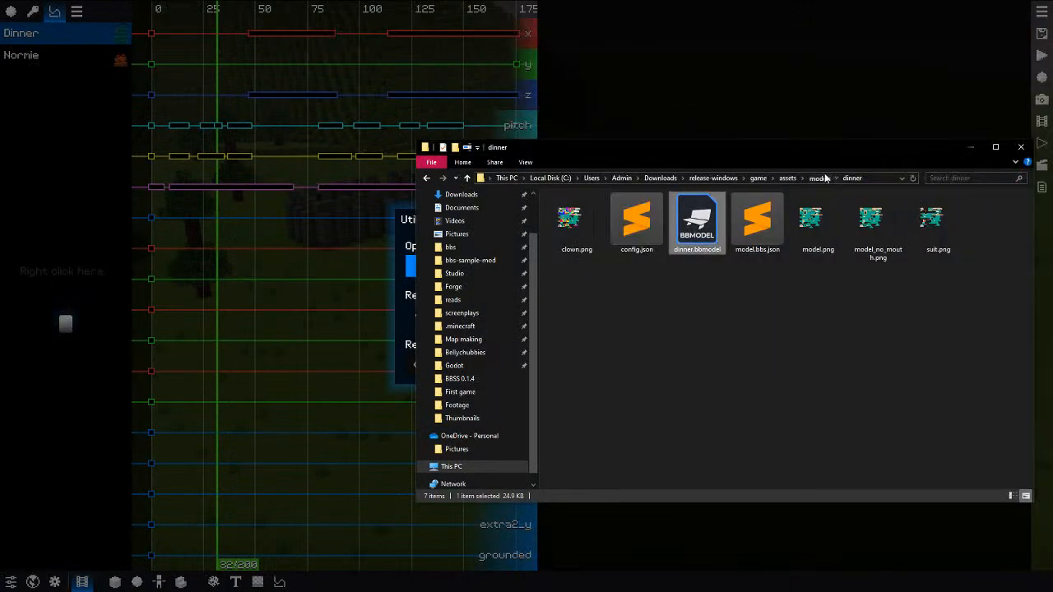
{"action": "left_click", "coordinate": [820, 178]}
{"action": "double_click", "coordinate": [567, 247]}
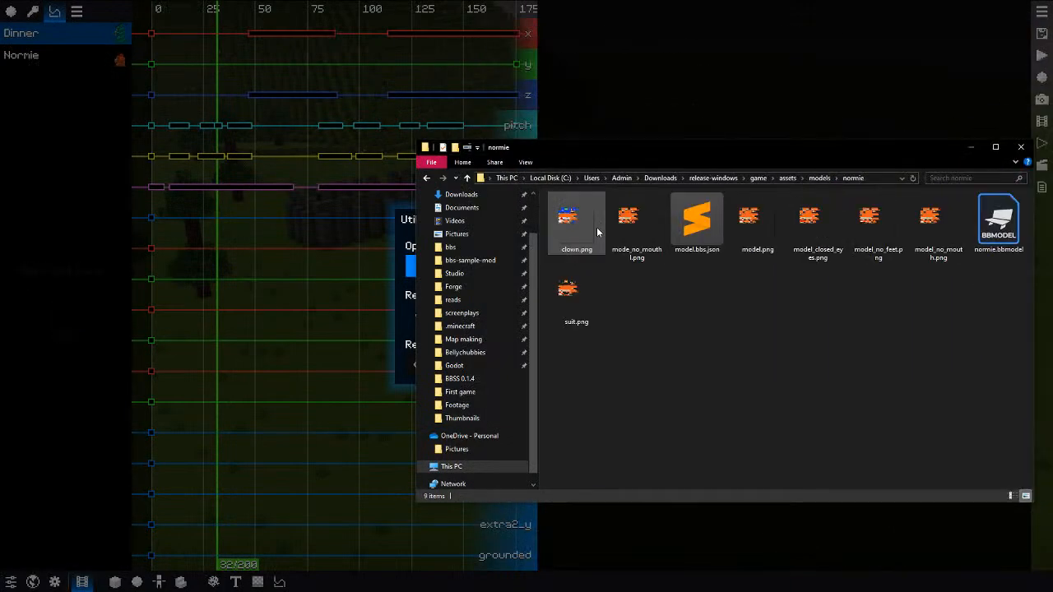
{"action": "left_click", "coordinate": [1009, 239]}
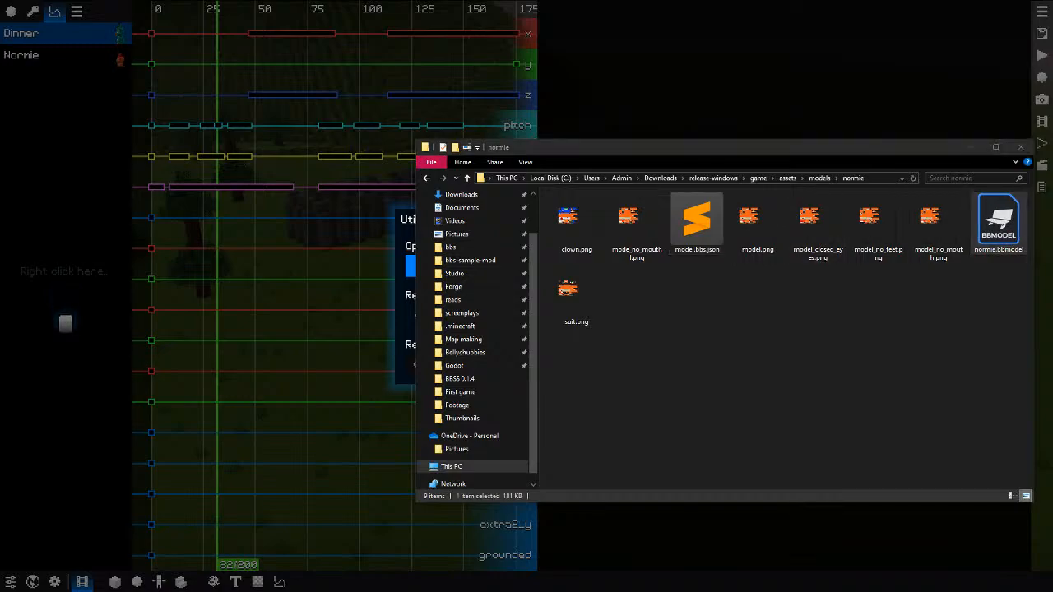
{"action": "double_click", "coordinate": [610, 42]}
{"action": "left_click", "coordinate": [1031, 41]}
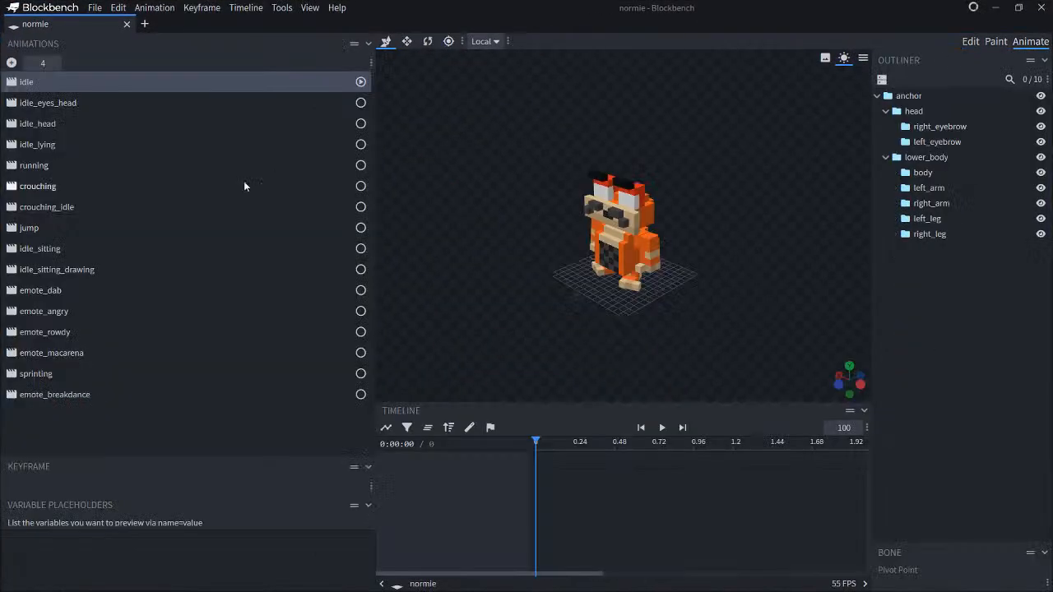
Step: Inspect the rotation keyframe of the head bone in Normie's idle_head animation
{"action": "left_click", "coordinate": [33, 125]}
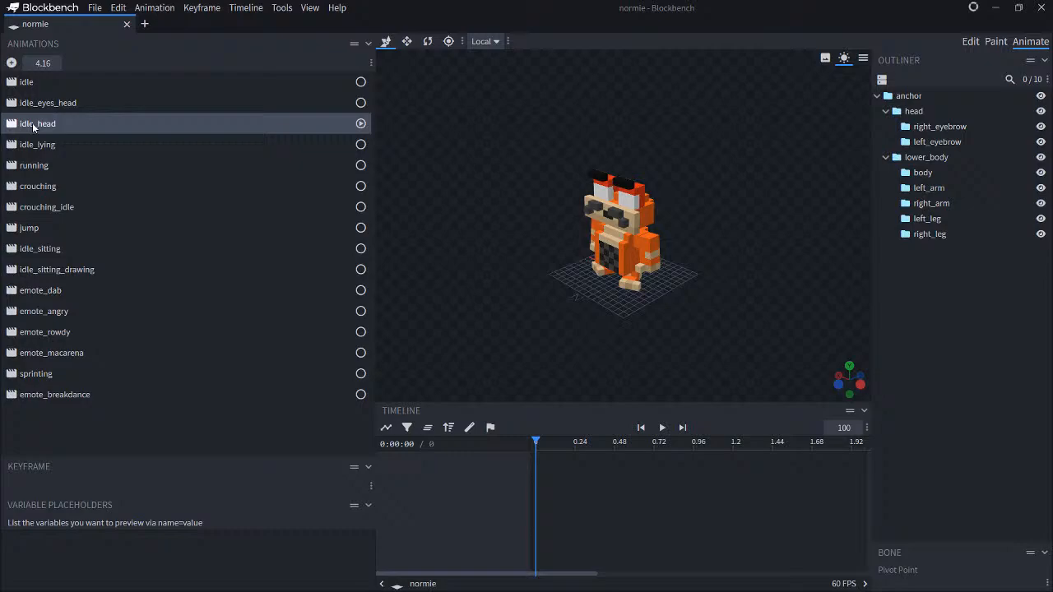
{"action": "left_click", "coordinate": [593, 221]}
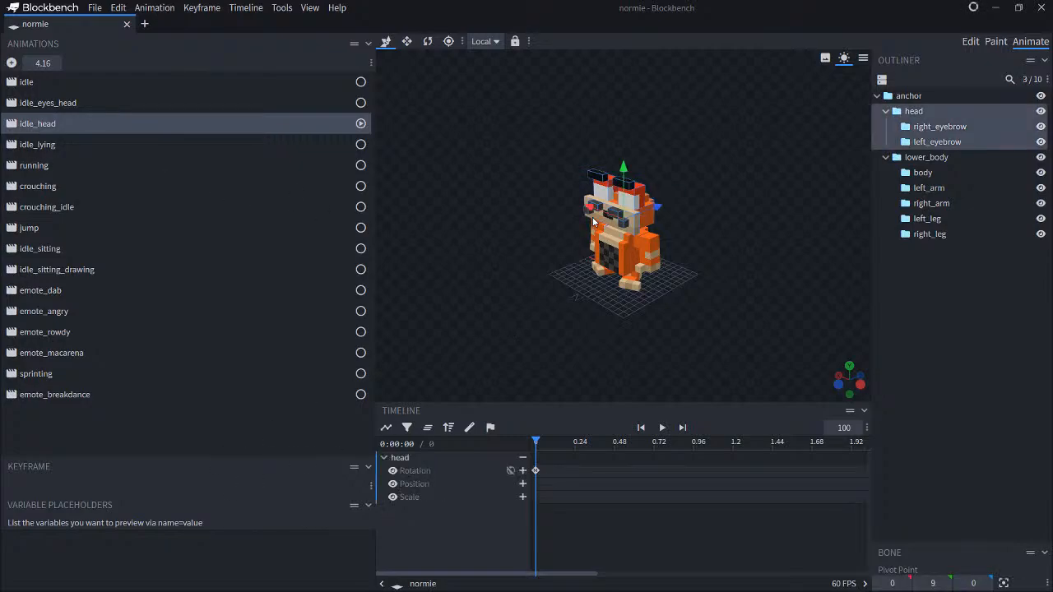
{"action": "left_click", "coordinate": [535, 470]}
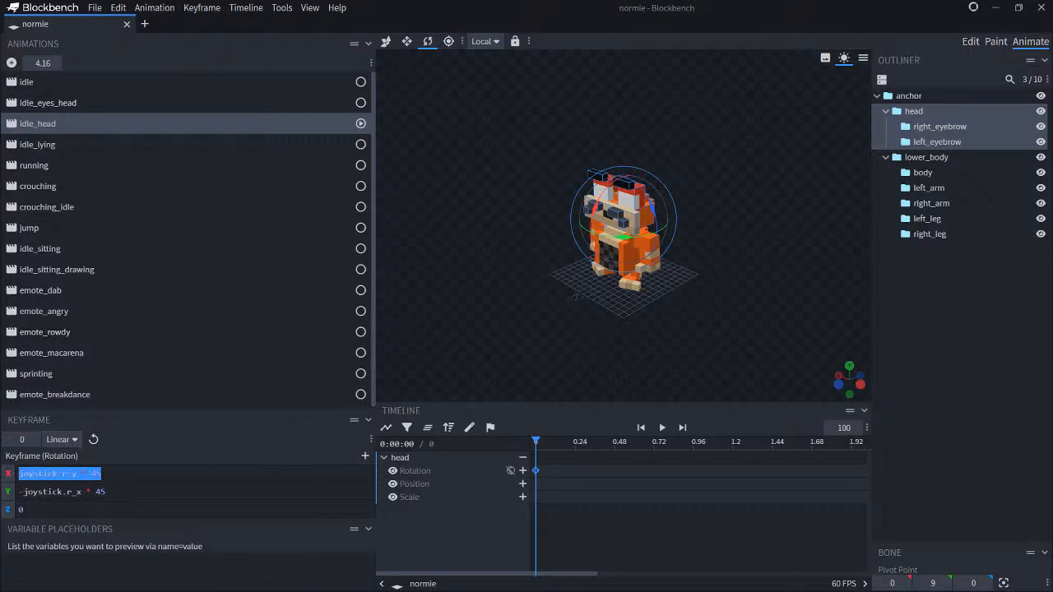
Step: Preview the head rotation with a joystick.r_y variable placeholder, setting it to 1 and to -1
{"action": "left_click", "coordinate": [7, 562]}
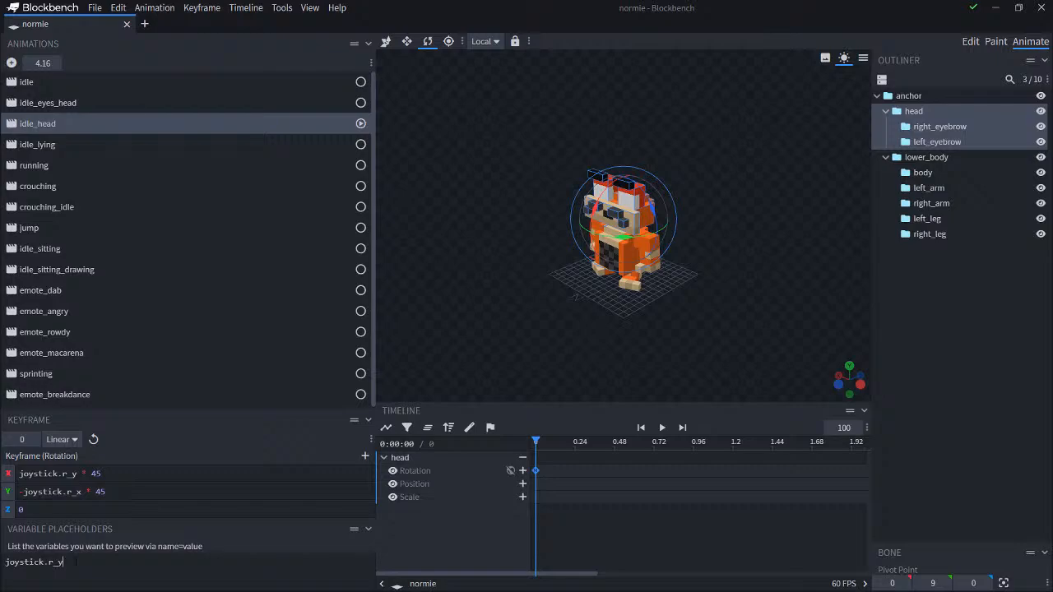
{"action": "type", "text": "45"}
{"action": "key", "text": "BackSpace"}
{"action": "key", "text": "BackSpace"}
{"action": "key", "text": "BackSpace"}
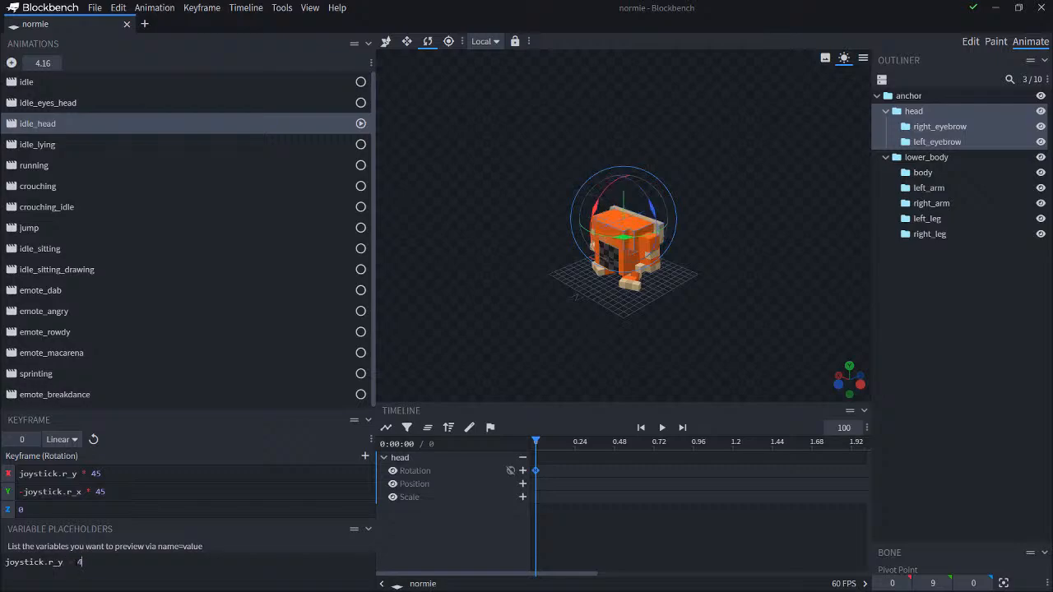
{"action": "type", "text": "1"}
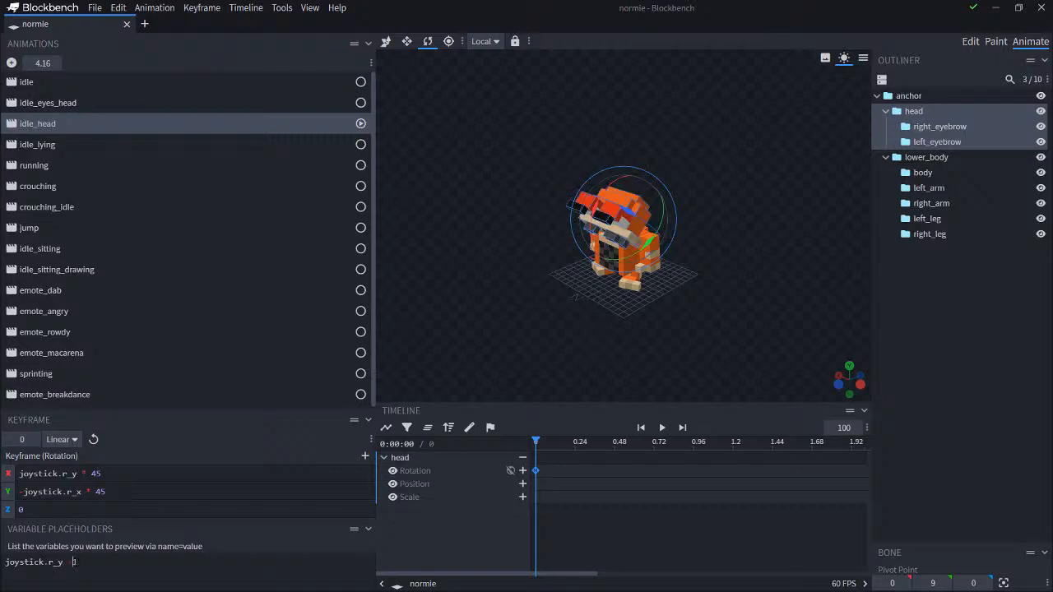
{"action": "type", "text": "-"}
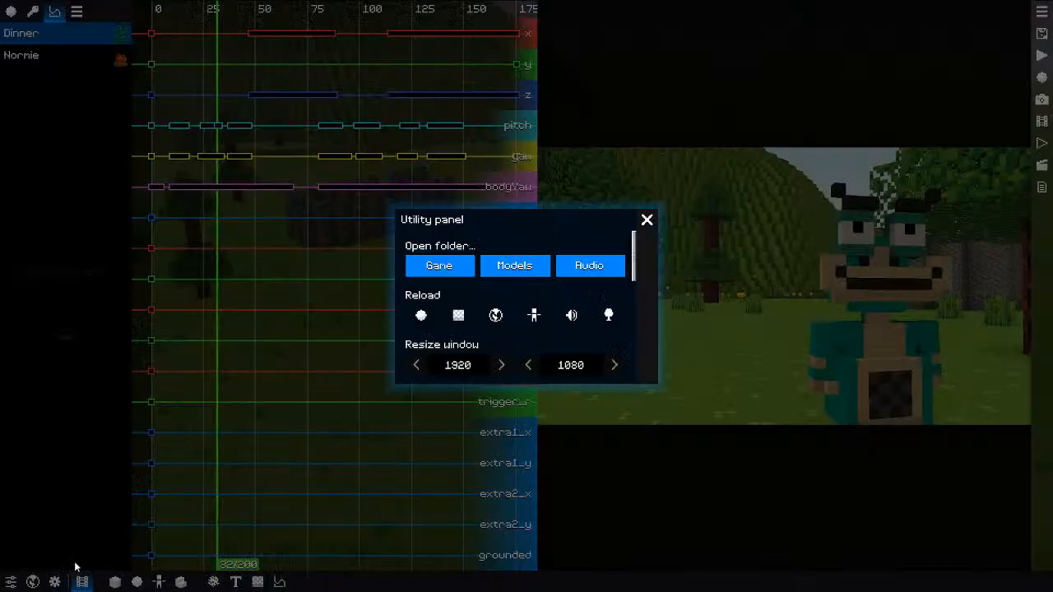
Step: Switch back to the film editor, close the utility panel, try the Right stick group on Dinner and release control
{"action": "left_click", "coordinate": [652, 222]}
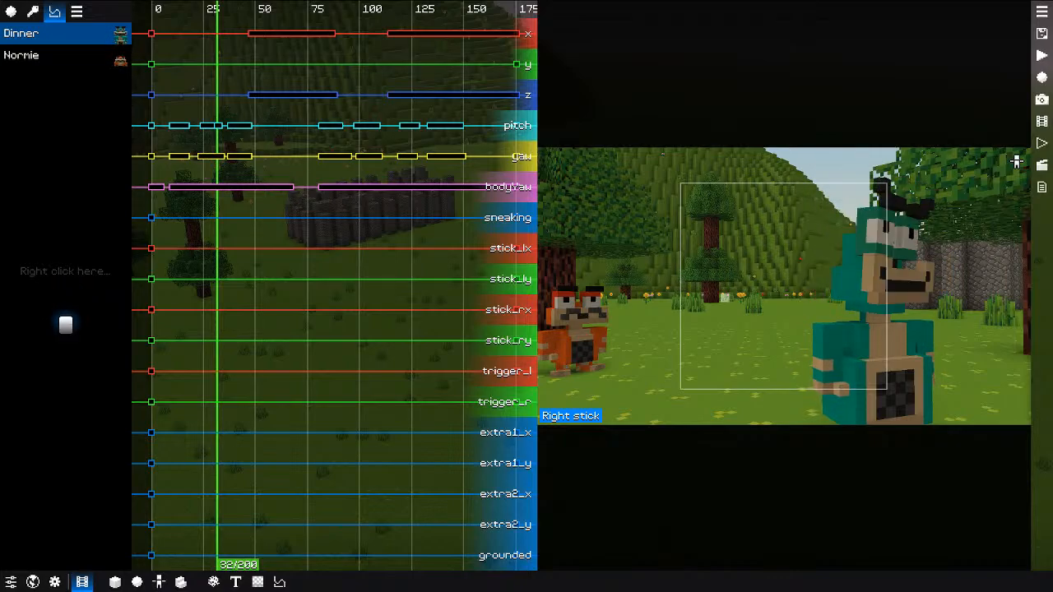
{"action": "key", "text": "h"}
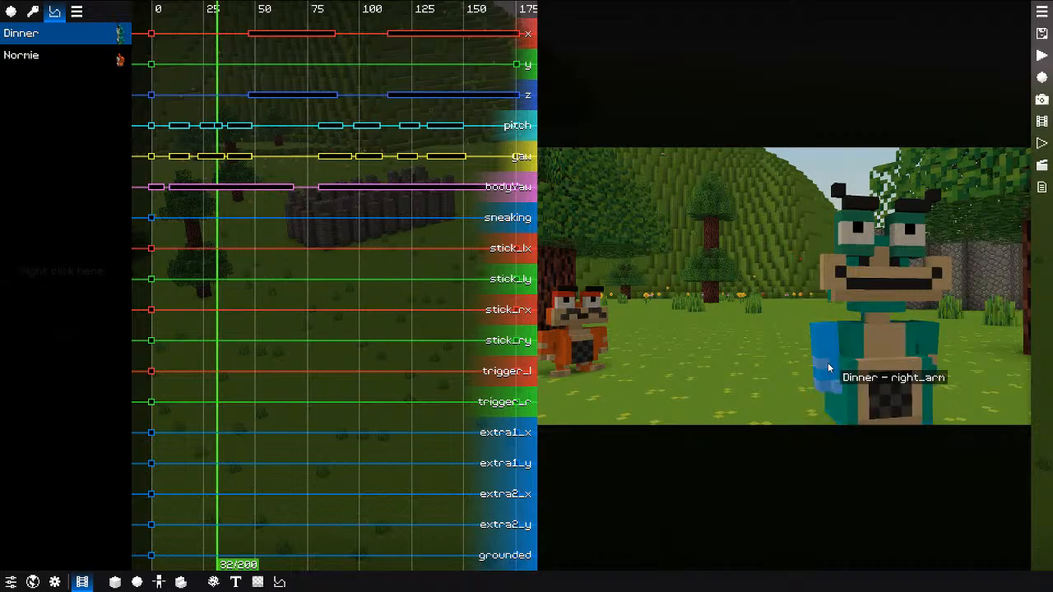
Step: Move the playhead to tick 0, play the film to review Dinner's replay, and stop playback
{"action": "left_click_drag", "start_coordinate": [337, 371], "coordinate": [129, 352]}
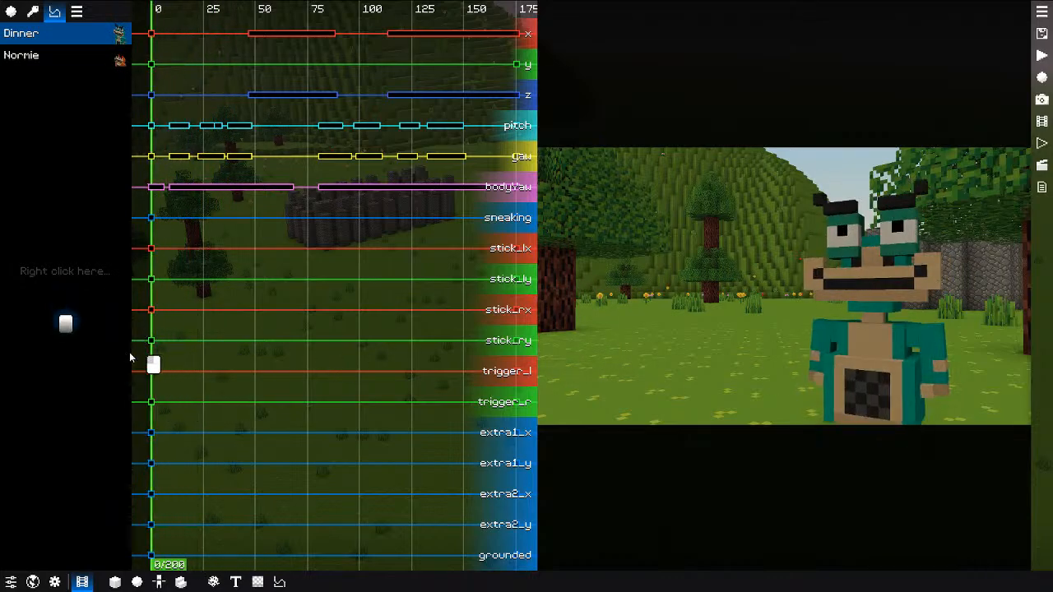
{"action": "key", "text": "space"}
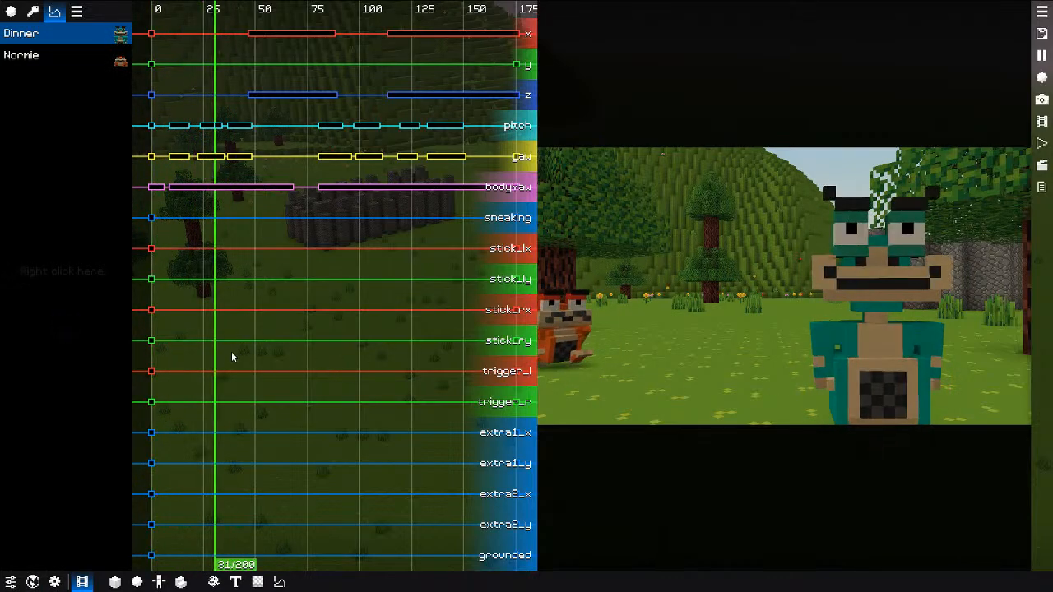
{"action": "key", "text": "space"}
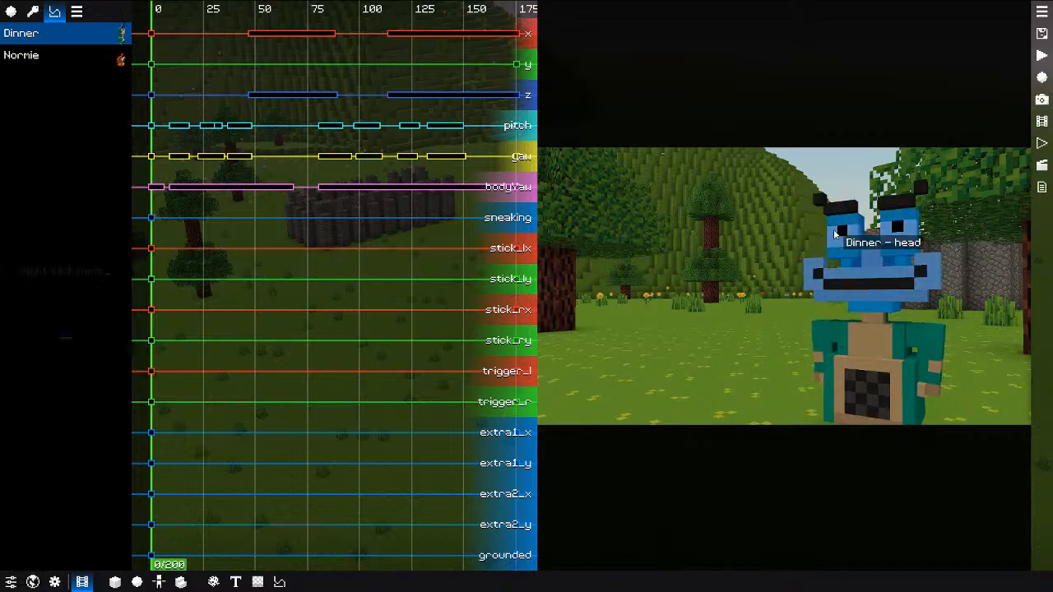
Step: Record Dinner's Left stick keyframe group from tick 0, and play back the recorded motion
{"action": "left_click_drag", "start_coordinate": [212, 279], "coordinate": [165, 288]}
{"action": "key", "text": "ctrl+r"}
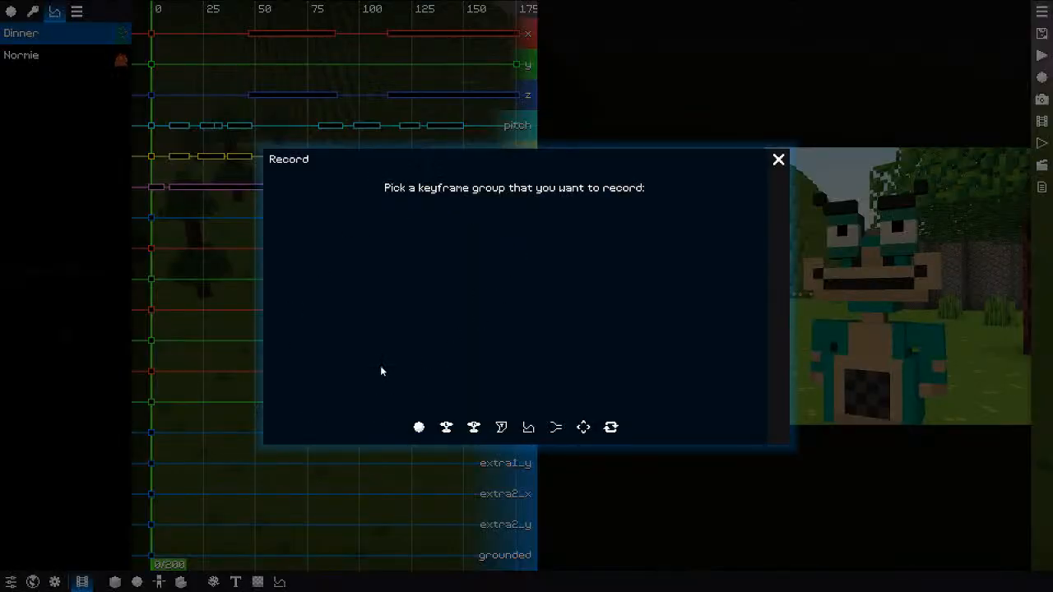
{"action": "left_click", "coordinate": [447, 427]}
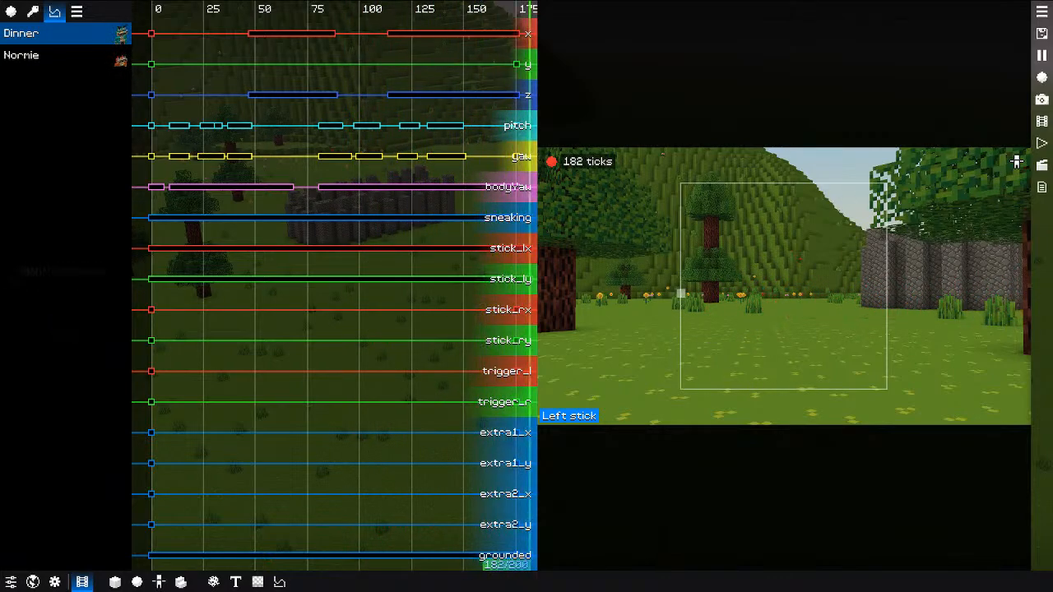
{"action": "key", "text": "space"}
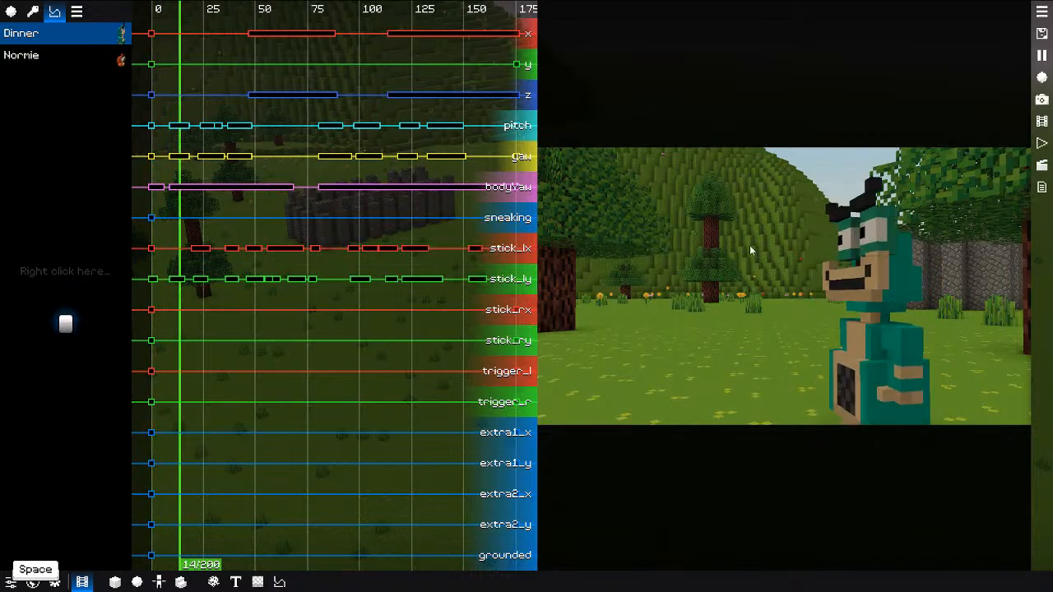
{"action": "key", "text": "space"}
Step: Return to tick 0 and record Dinner's Right stick keyframe group
{"action": "left_click", "coordinate": [149, 385]}
{"action": "key", "text": "ctrl+r"}
{"action": "key", "text": "3"}
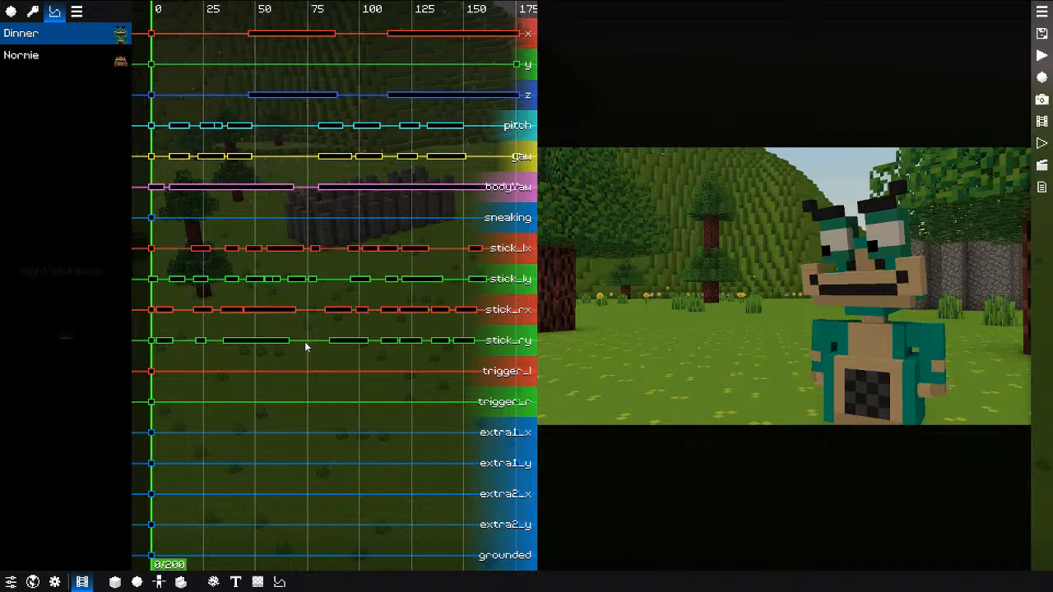
Step: Record Dinner's Triggers keyframe group from tick 0
{"action": "key", "text": "r"}
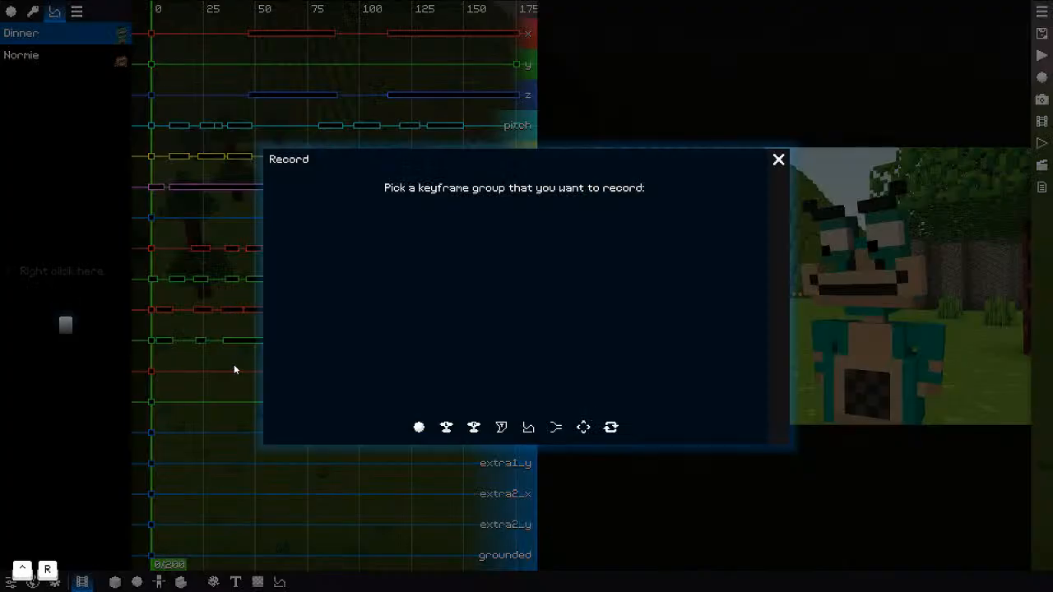
{"action": "left_click", "coordinate": [501, 427]}
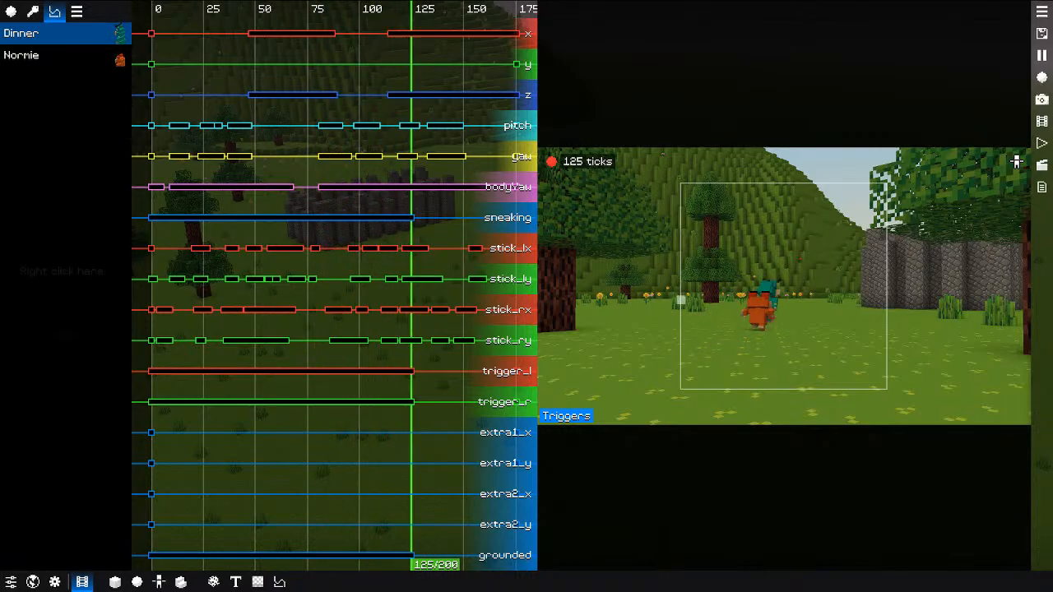
{"action": "key", "text": "h"}
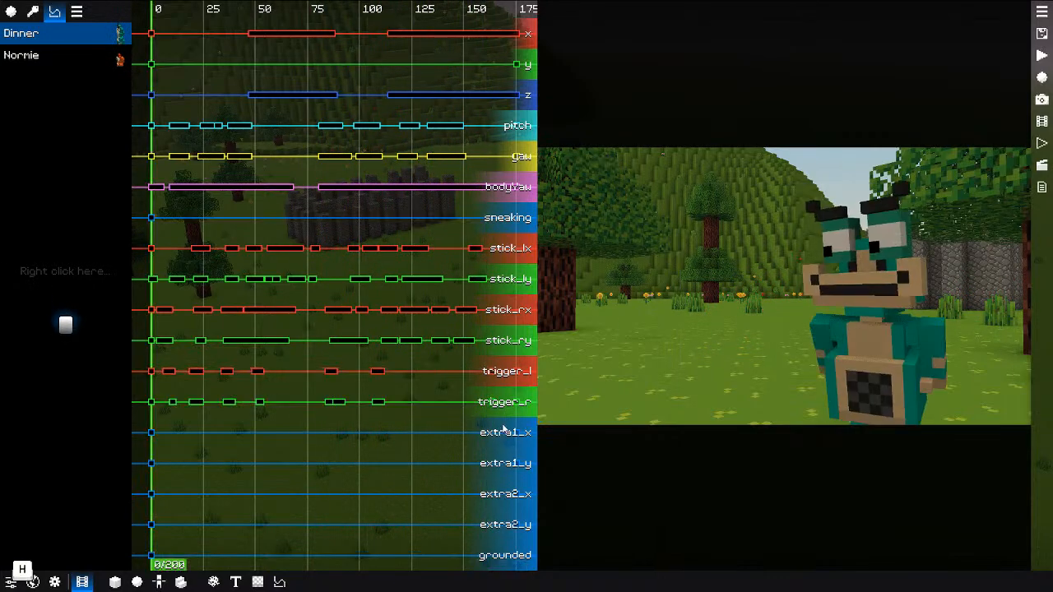
Step: Select the Normie replay and record its Left stick keyframe group
{"action": "left_click_drag", "start_coordinate": [220, 456], "coordinate": [154, 467]}
{"action": "left_click", "coordinate": [91, 55]}
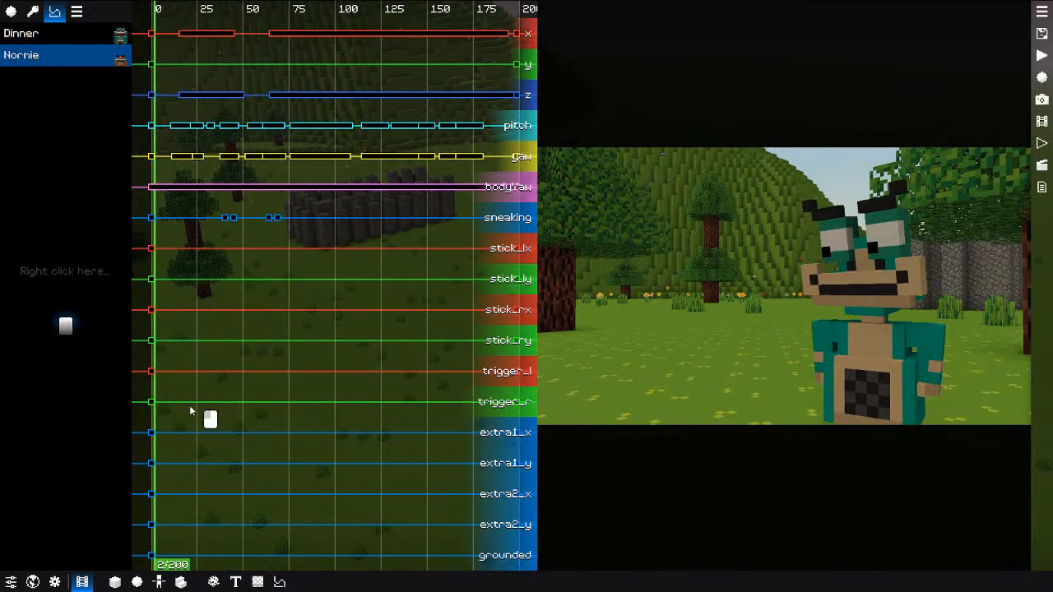
{"action": "mouse_move", "coordinate": [190, 404]}
{"action": "left_mouse_down"}
{"action": "mouse_move", "coordinate": [209, 396]}
{"action": "mouse_move", "coordinate": [173, 403]}
{"action": "left_mouse_up"}
{"action": "key", "text": "ctrl+r"}
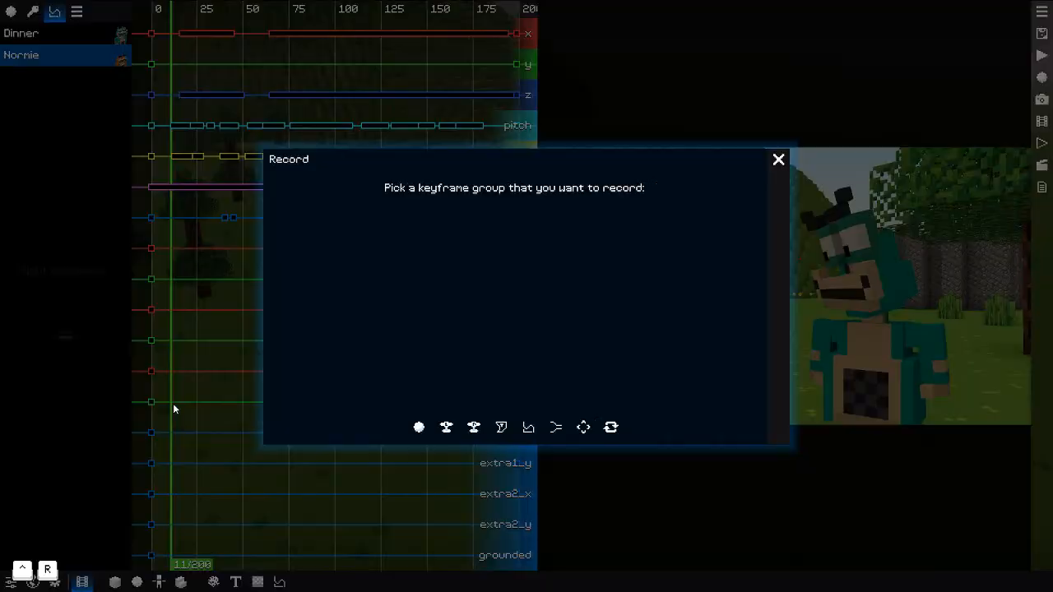
{"action": "key", "text": "2"}
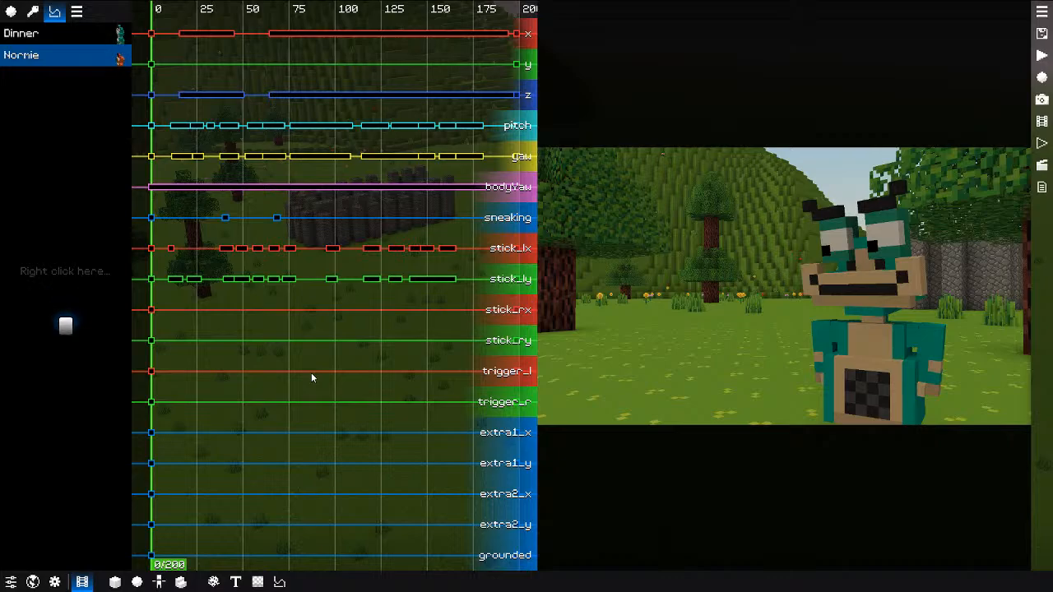
Step: Record Normie's Right stick and Triggers keyframe groups from tick 0
{"action": "key", "text": "ctrl+r"}
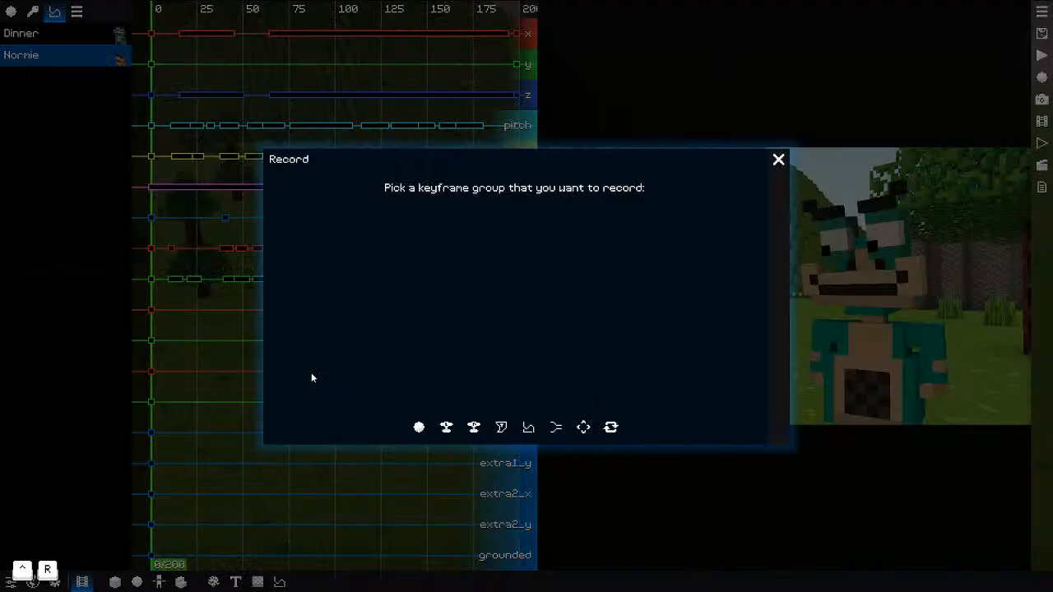
{"action": "key", "text": "3"}
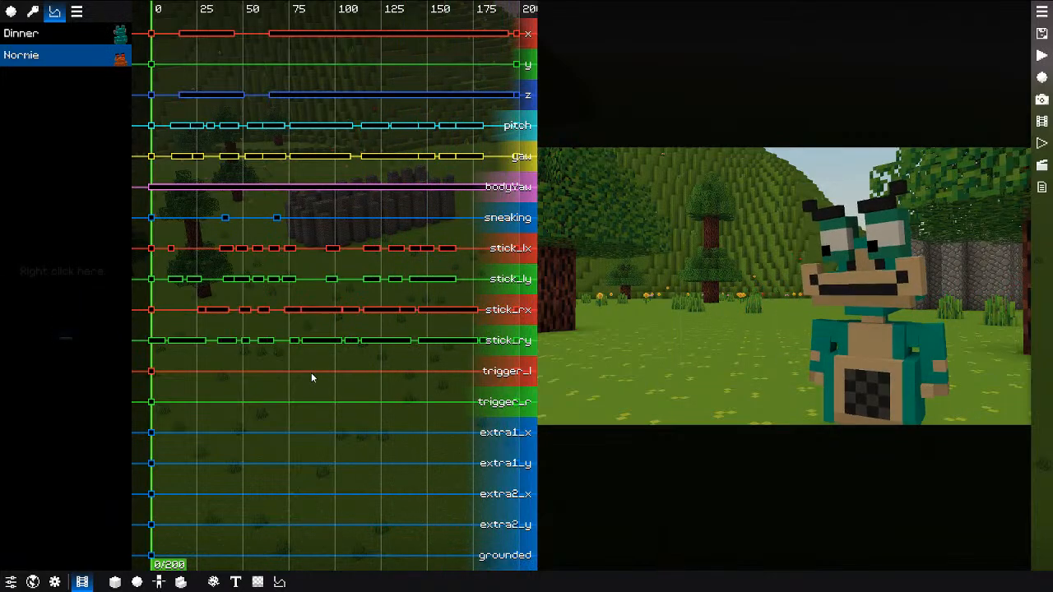
{"action": "key", "text": "ctrl+r"}
{"action": "left_click", "coordinate": [501, 427]}
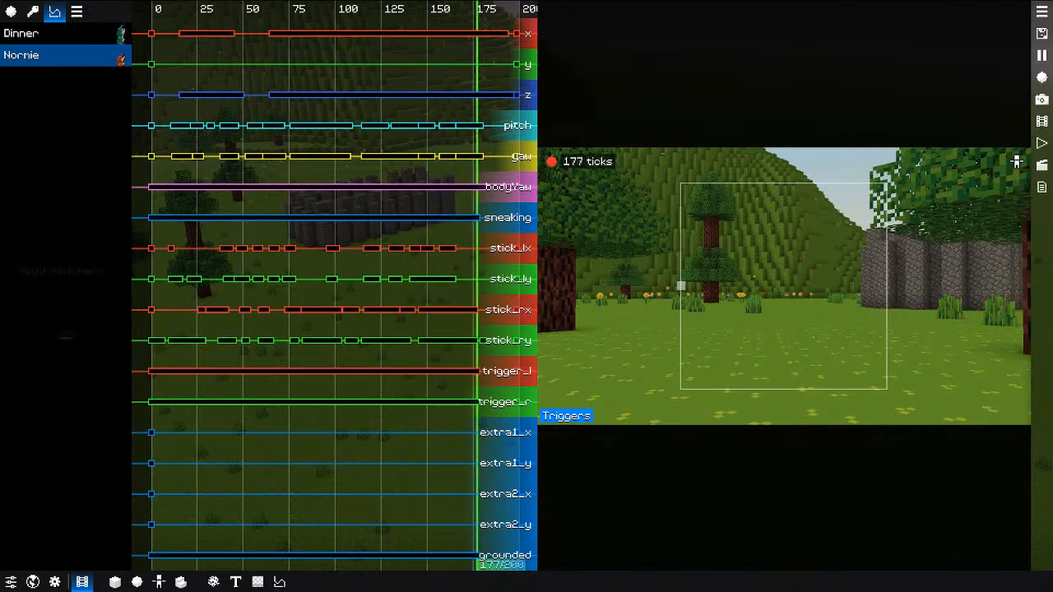
{"action": "key", "text": "h"}
Step: Play the film to review both replays' recorded motion, stop playback, and return the playhead to tick 0
{"action": "key", "text": "space"}
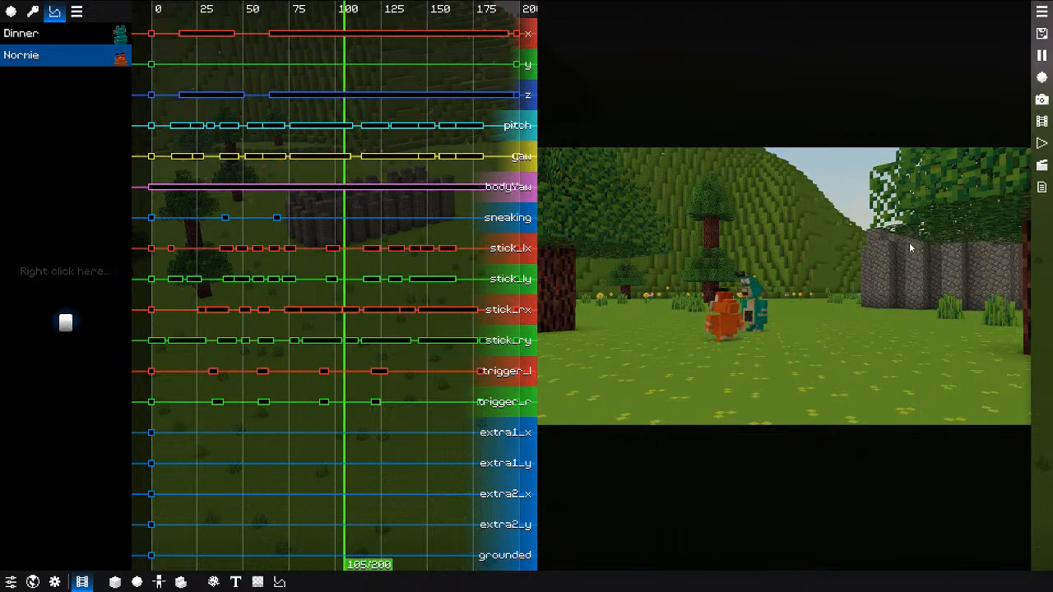
{"action": "key", "text": "space"}
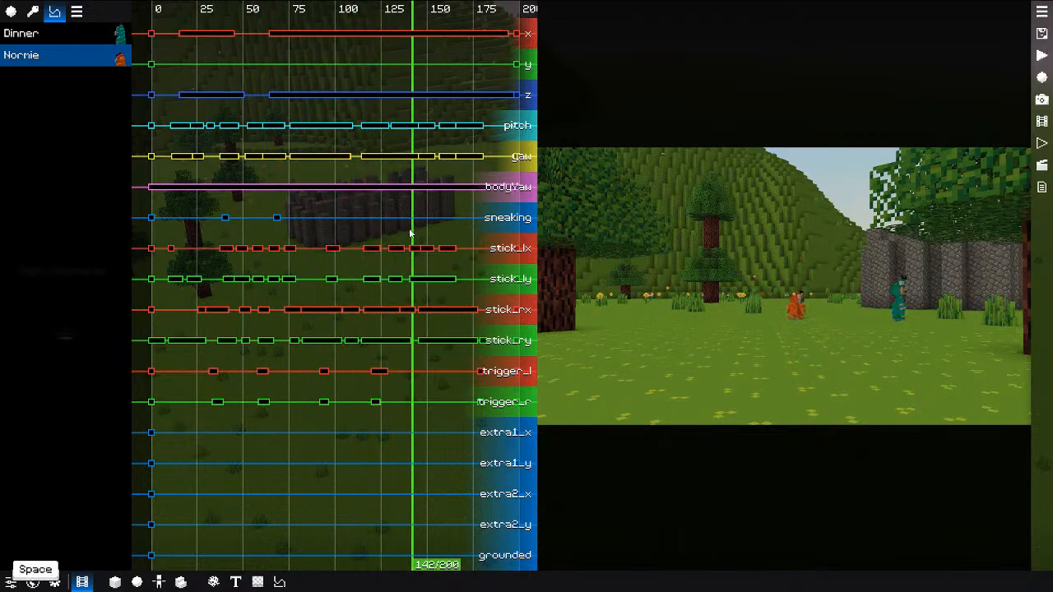
{"action": "left_click_drag", "start_coordinate": [425, 220], "coordinate": [118, 216]}
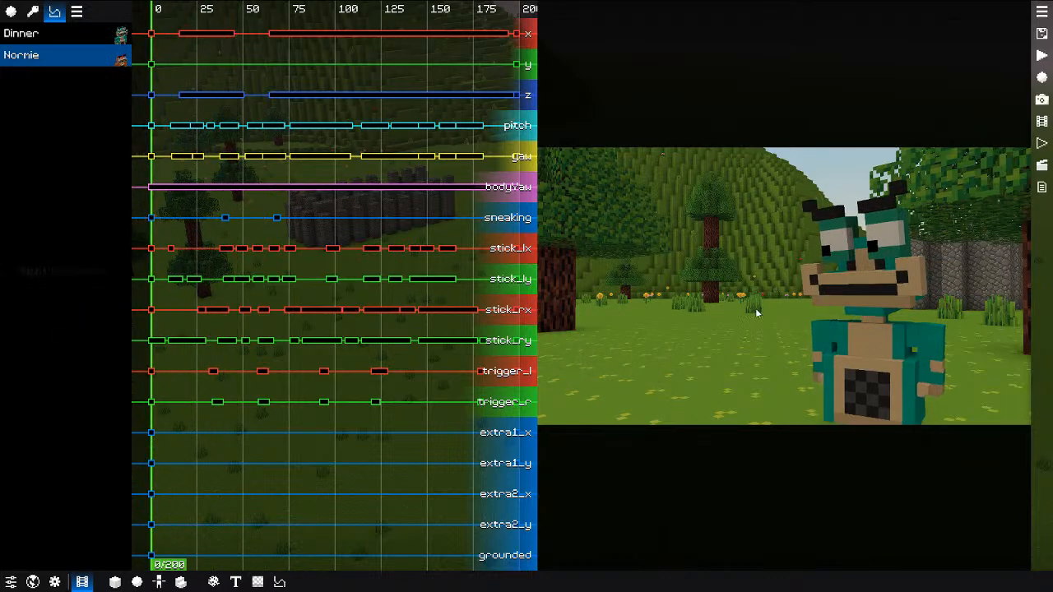
Step: Select Dinner, show its form property tracks, and insert a pose keyframe at tick 0
{"action": "left_click", "coordinate": [115, 33]}
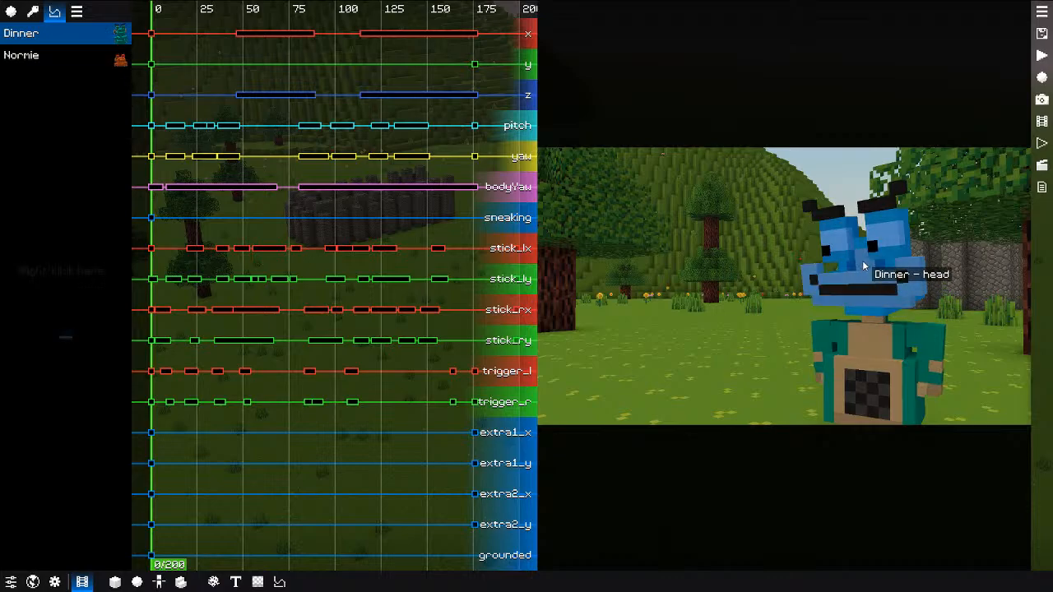
{"action": "right_click", "coordinate": [836, 212]}
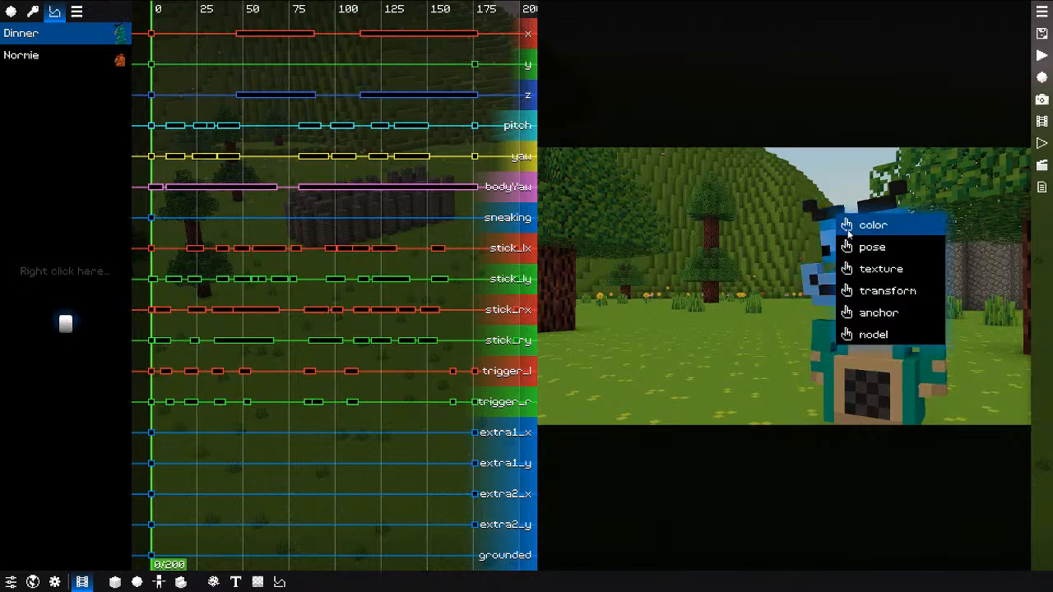
{"action": "left_click", "coordinate": [859, 247]}
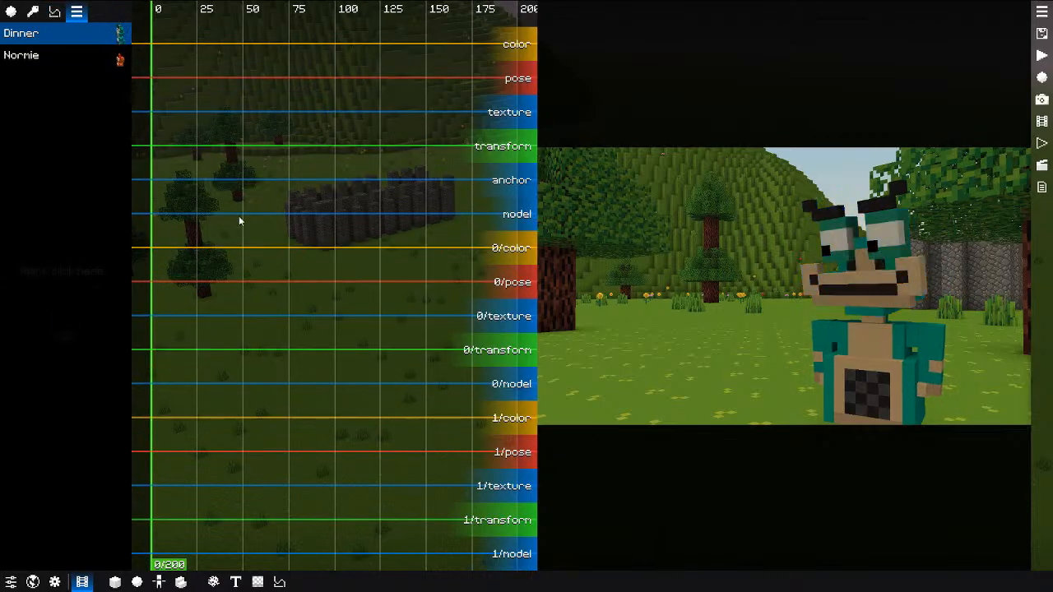
{"action": "middle_click_drag", "start_coordinate": [240, 220], "coordinate": [254, 214]}
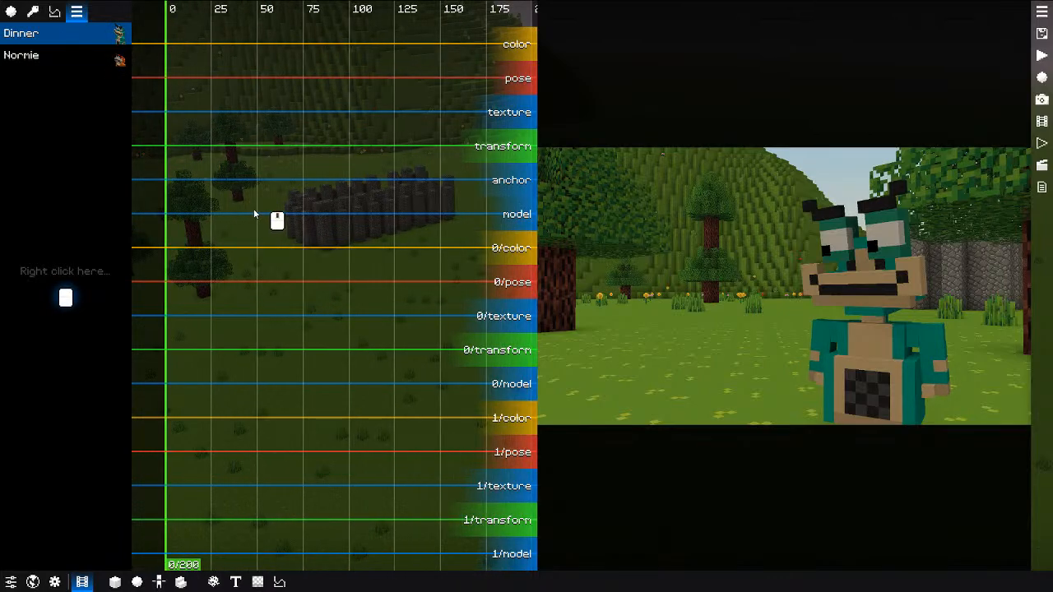
{"action": "right_click", "coordinate": [806, 213]}
{"action": "left_click", "coordinate": [858, 246]}
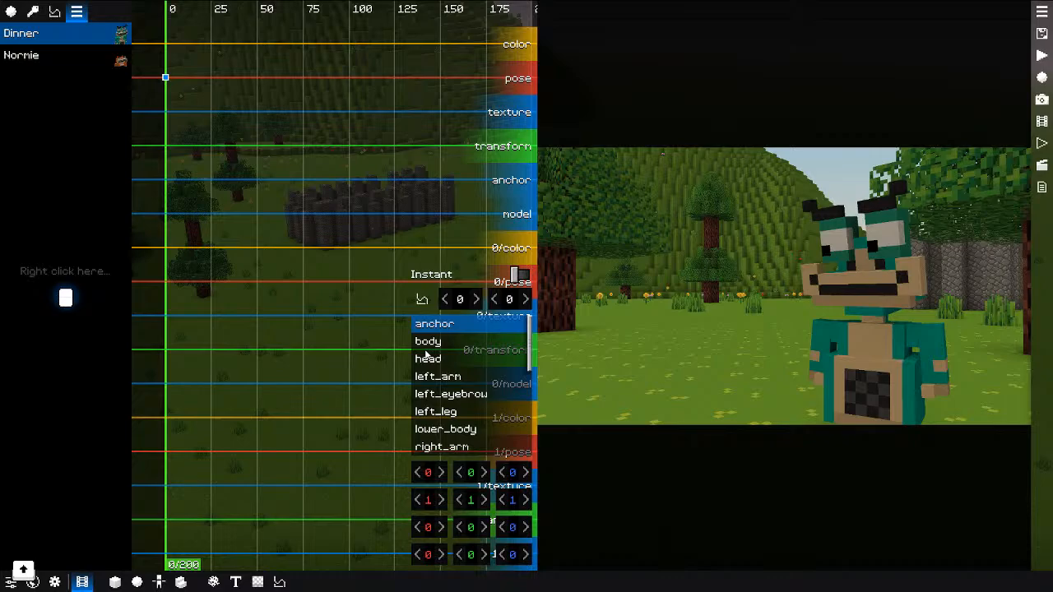
Step: Move the playhead to tick 29 and insert another pose keyframe for Dinner
{"action": "left_click", "coordinate": [184, 144]}
{"action": "left_click_drag", "start_coordinate": [187, 146], "coordinate": [223, 154]}
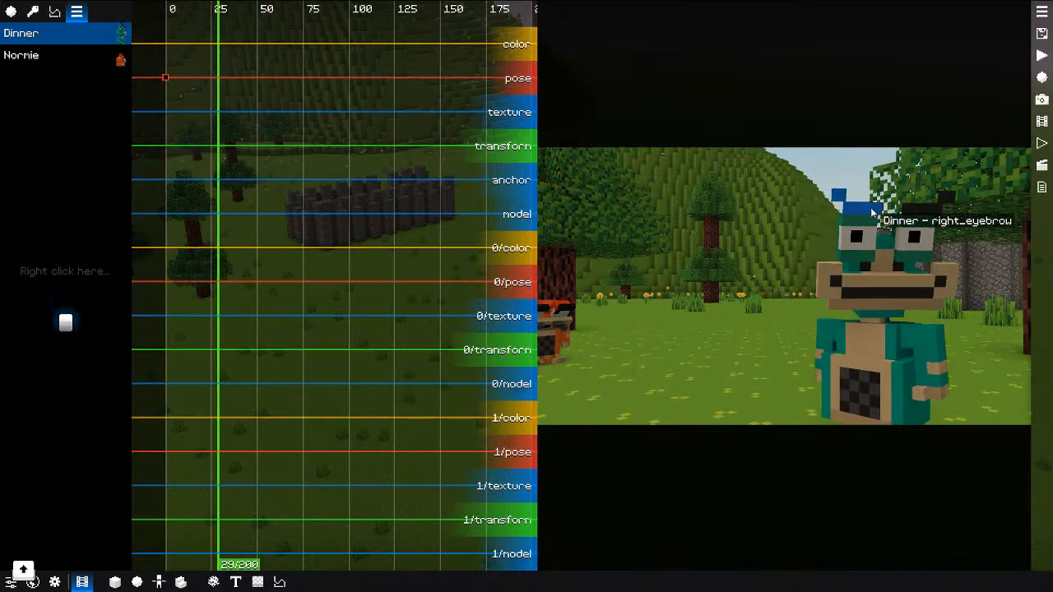
{"action": "right_click", "coordinate": [871, 208]}
{"action": "left_click", "coordinate": [889, 240]}
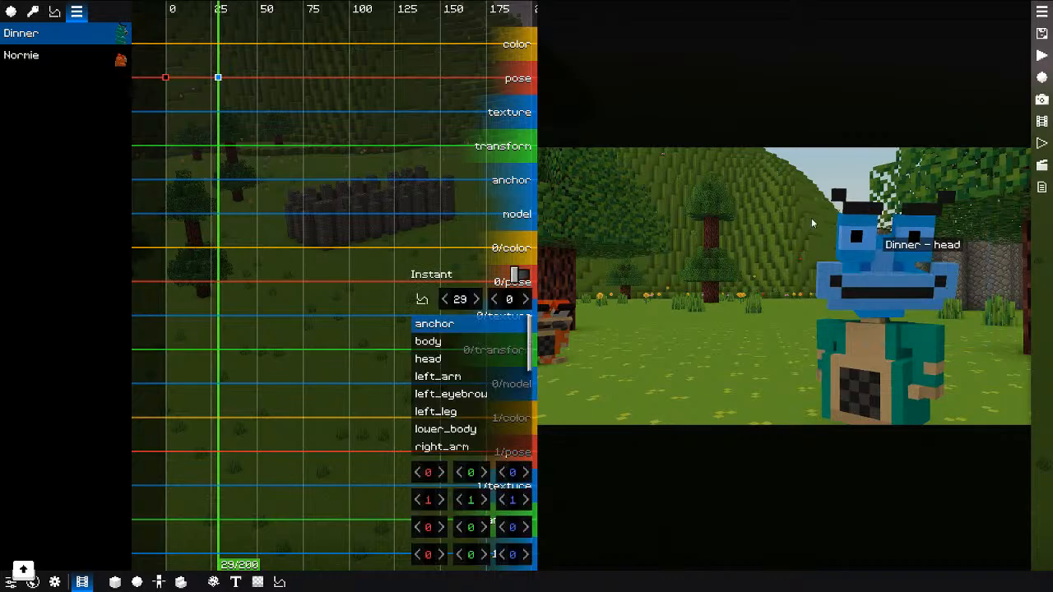
Step: Lower Dinner's right and left eyebrows along Y in the tick 29 pose keyframe
{"action": "left_click", "coordinate": [861, 215]}
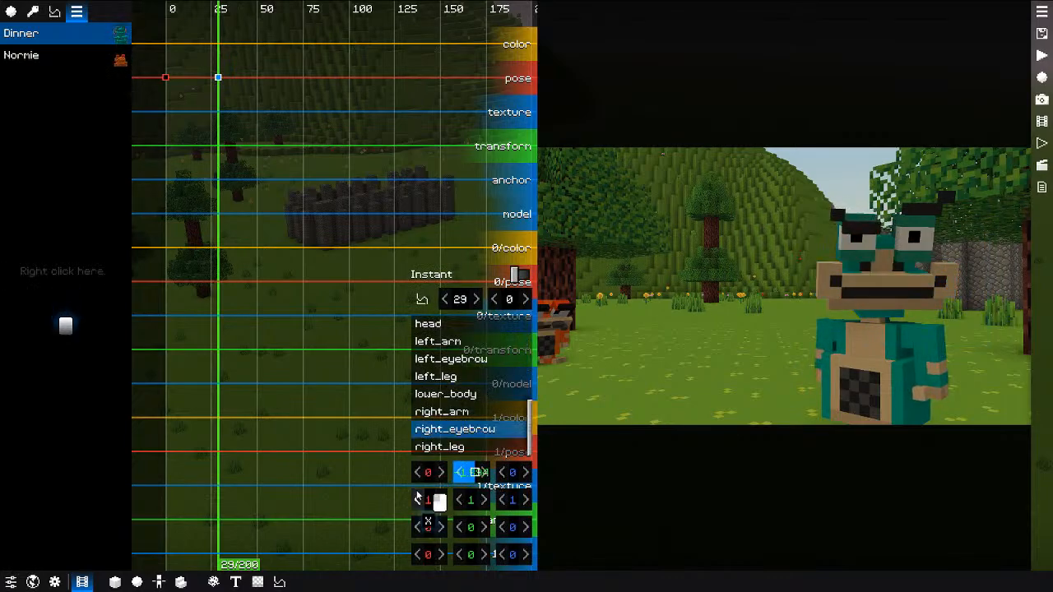
{"action": "left_click_drag", "start_coordinate": [418, 494], "coordinate": [417, 495]}
{"action": "left_click", "coordinate": [909, 210]}
{"action": "left_click_drag", "start_coordinate": [468, 468], "coordinate": [417, 498]}
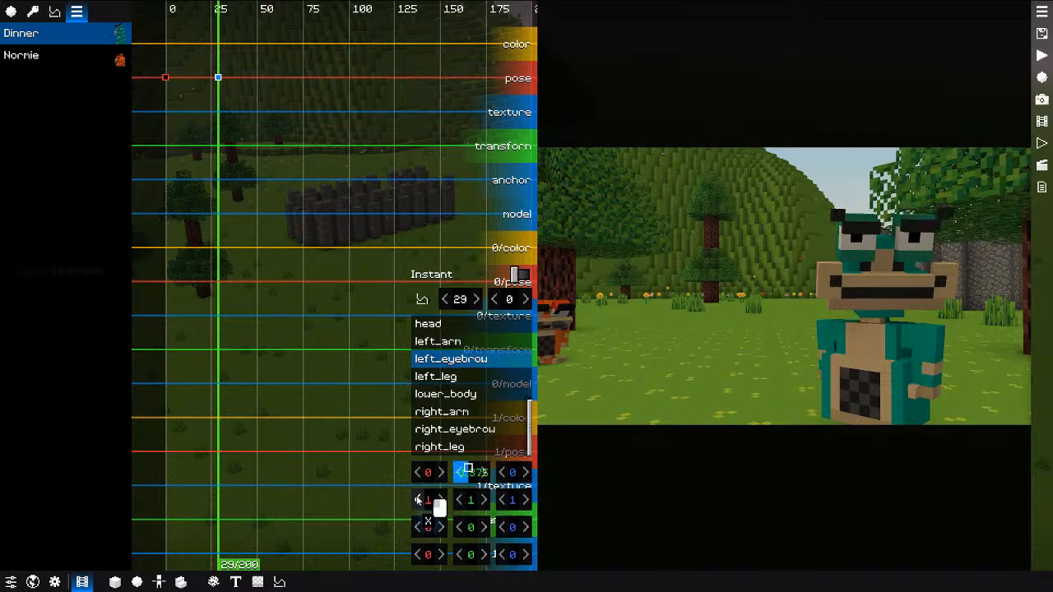
Step: Rotate Dinner's right arm to X 76, Y 48, Z 21 in the tick 29 pose and copy its transformation
{"action": "left_click", "coordinate": [818, 348]}
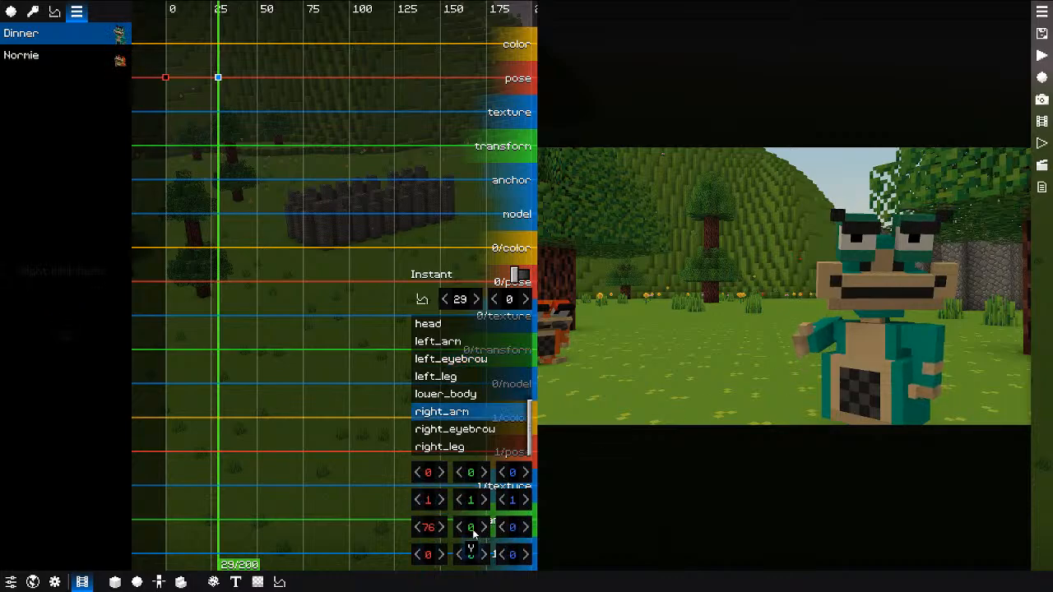
{"action": "left_click_drag", "start_coordinate": [474, 535], "coordinate": [563, 526]}
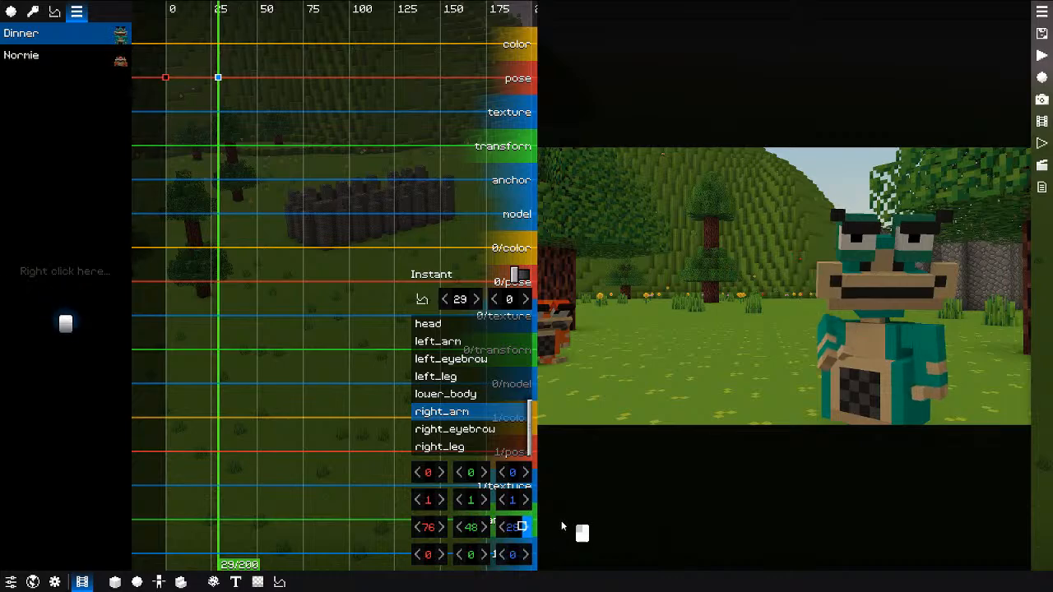
{"action": "right_click", "coordinate": [490, 520]}
{"action": "left_click", "coordinate": [523, 527]}
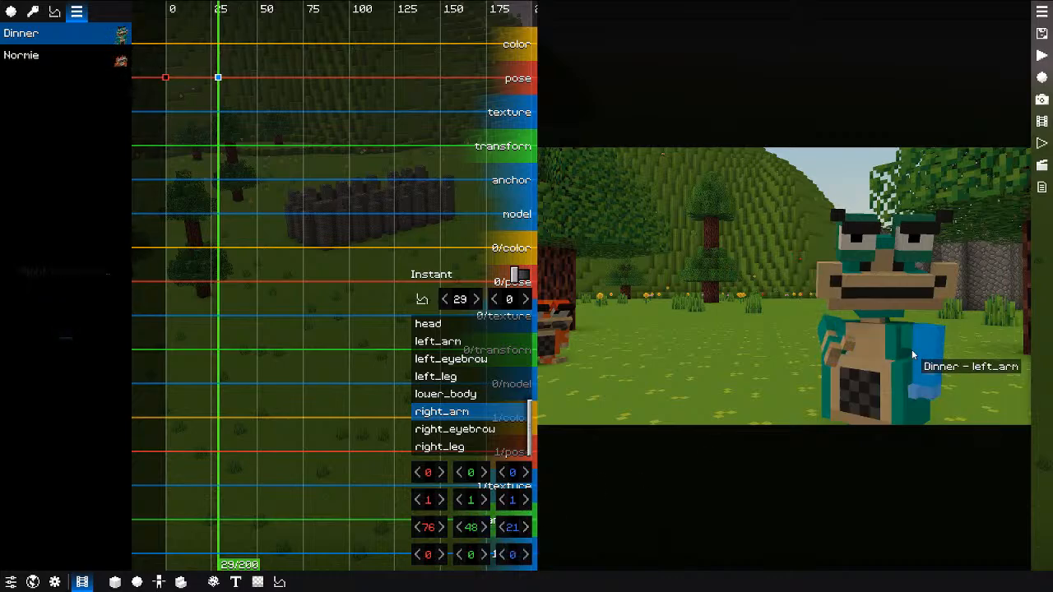
Step: Paste the copied transformation onto Dinner's left arm and mirror it with Y rotation -48 and Z rotation -21
{"action": "left_click", "coordinate": [928, 350]}
{"action": "right_click", "coordinate": [471, 493]}
{"action": "left_click", "coordinate": [524, 490]}
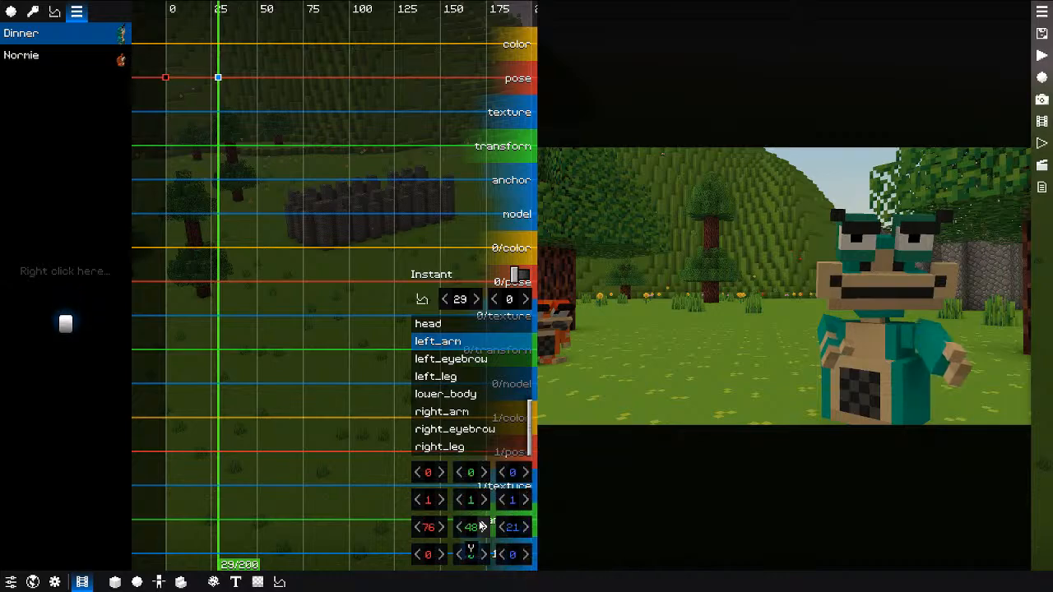
{"action": "key", "text": "minus"}
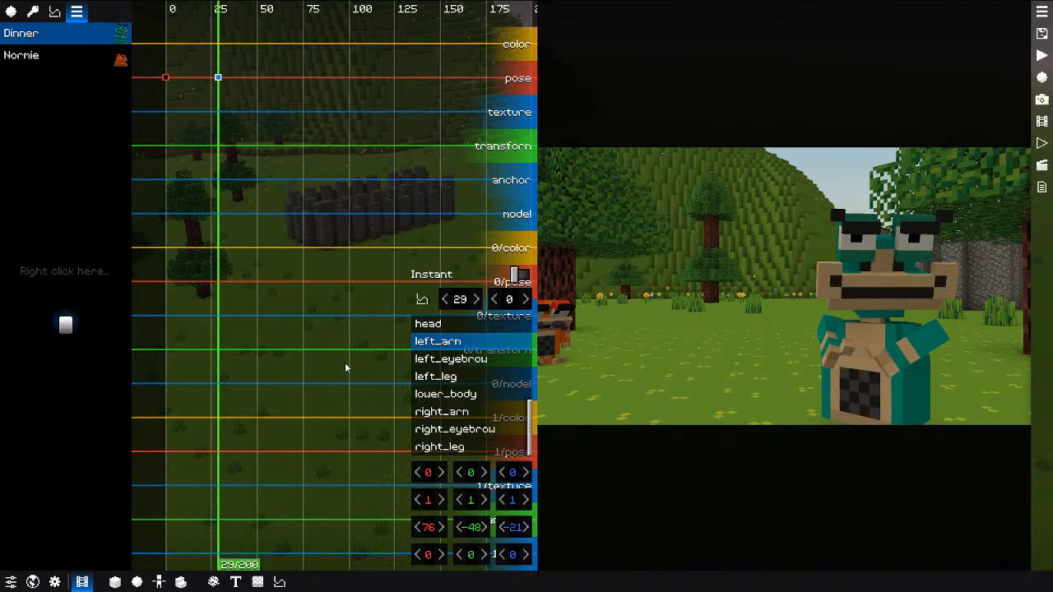
Step: Set the tick 0 pose keyframe's interpolation to Exponential In/out and play back the pose animation
{"action": "key", "text": "space"}
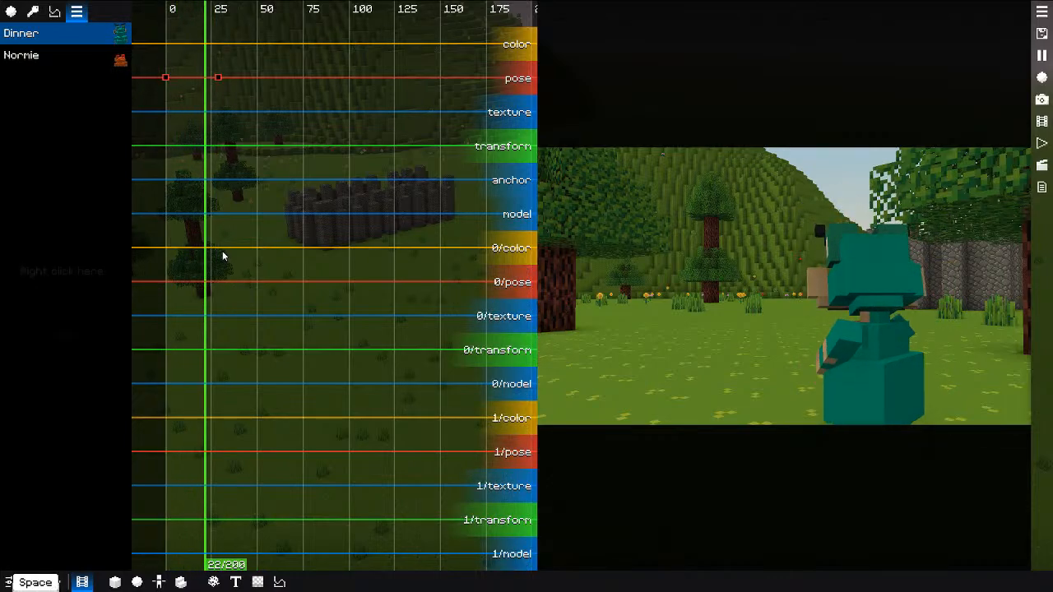
{"action": "key", "text": "space"}
{"action": "left_click", "coordinate": [165, 77]}
{"action": "left_click", "coordinate": [422, 300]}
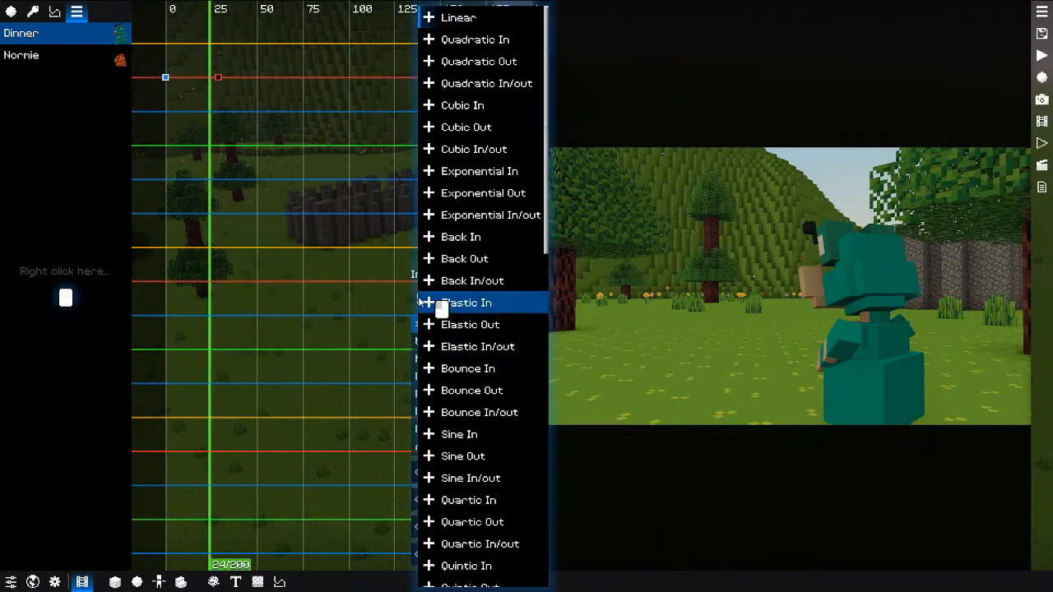
{"action": "left_click", "coordinate": [482, 210]}
{"action": "key", "text": "space"}
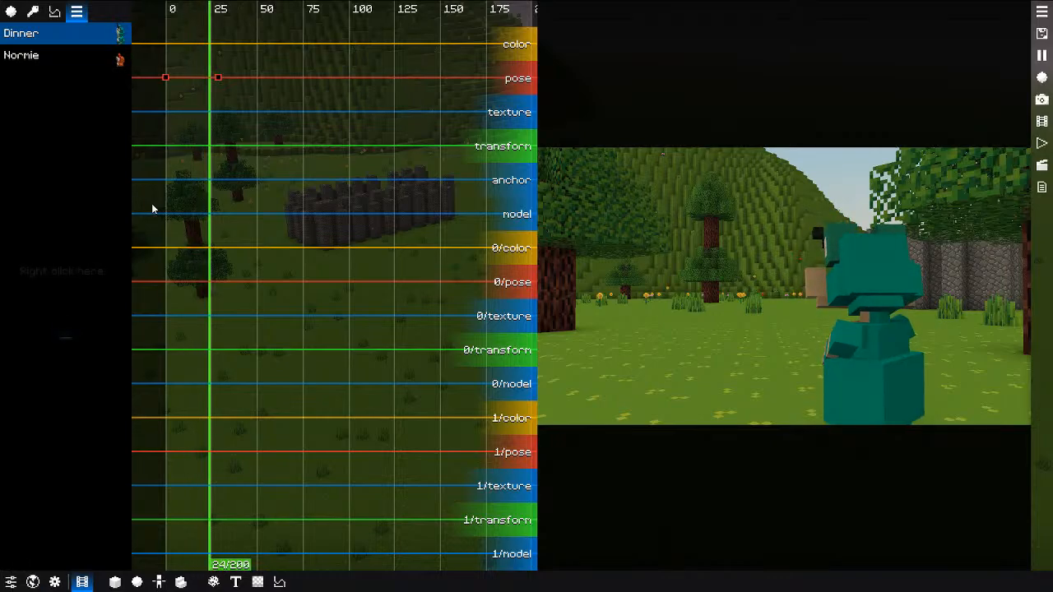
{"action": "key", "text": "space"}
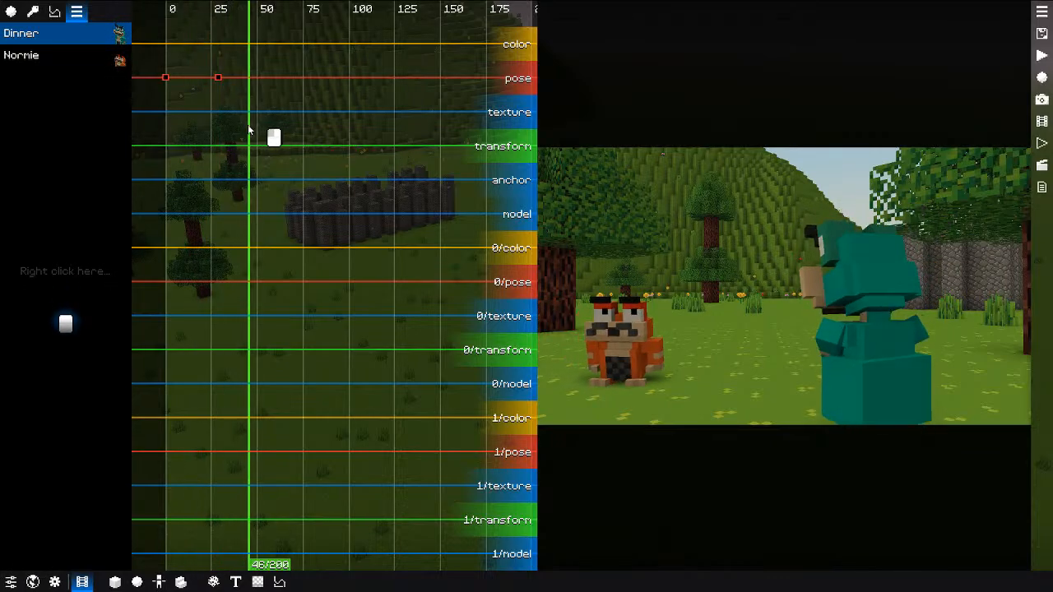
Step: Add a pose keyframe at tick 41 and rotate Dinner's head to 36 on X
{"action": "double_click", "coordinate": [242, 79]}
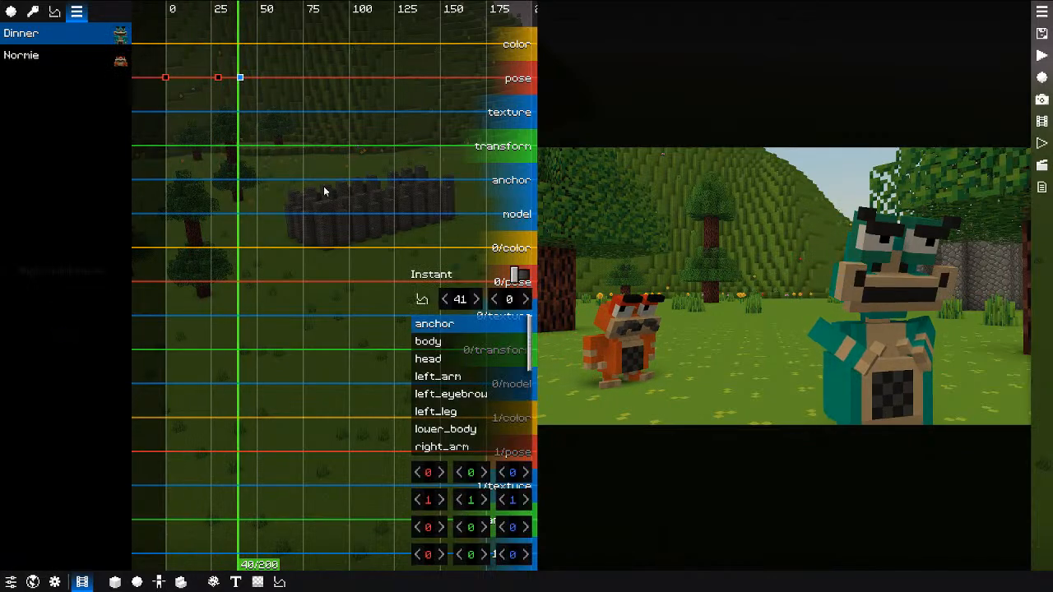
{"action": "left_click", "coordinate": [823, 335]}
{"action": "left_click", "coordinate": [879, 314]}
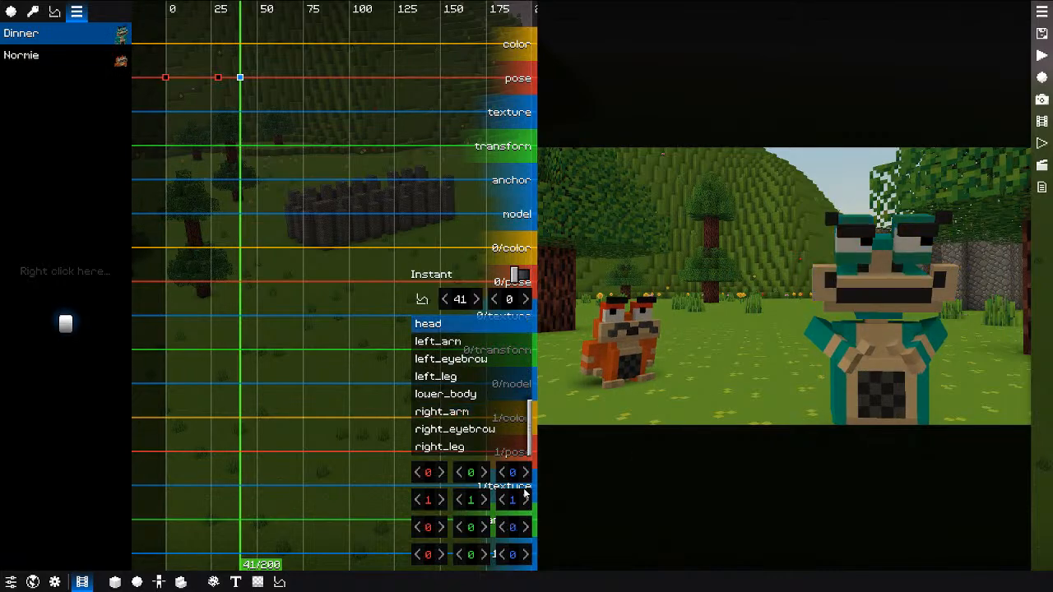
{"action": "left_click_drag", "start_coordinate": [428, 533], "coordinate": [471, 529]}
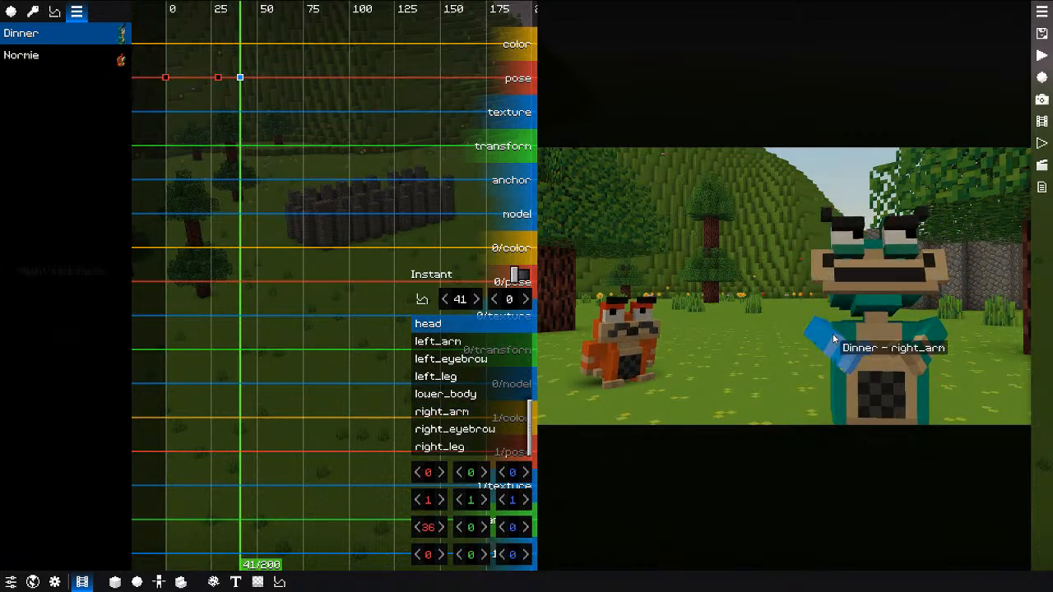
Step: Reset Dinner's right arm transformation in the tick 41 pose and rotate the arm outward
{"action": "left_click", "coordinate": [833, 337]}
{"action": "right_click", "coordinate": [494, 545]}
{"action": "left_click", "coordinate": [542, 578]}
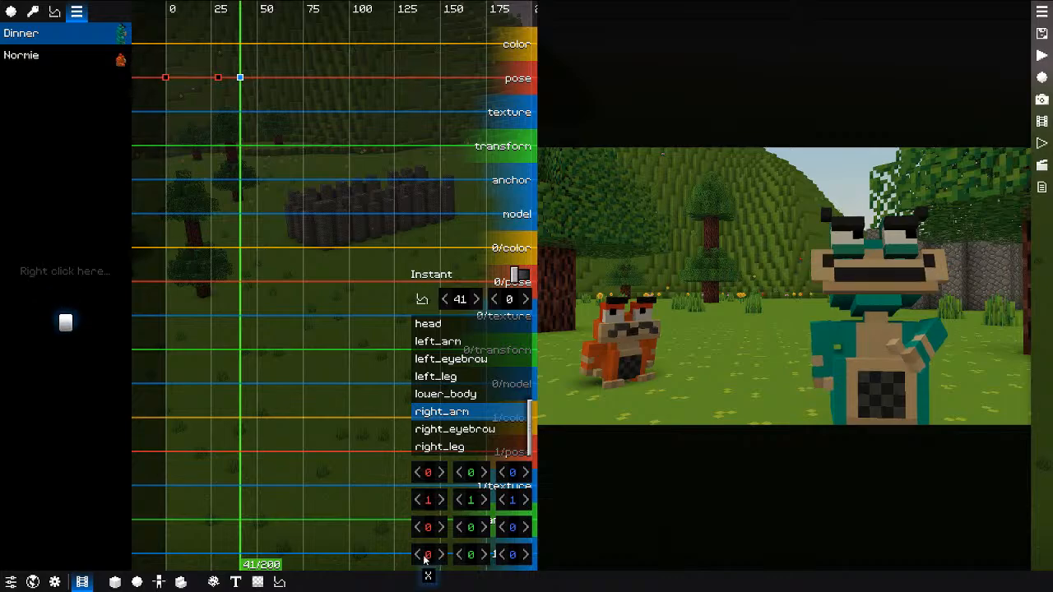
{"action": "left_click_drag", "start_coordinate": [424, 556], "coordinate": [407, 533]}
Step: Reset Dinner's left arm transformation in the tick 41 pose, rotate it outward to X 73, Y 65, and refine both arms
{"action": "left_click", "coordinate": [897, 345]}
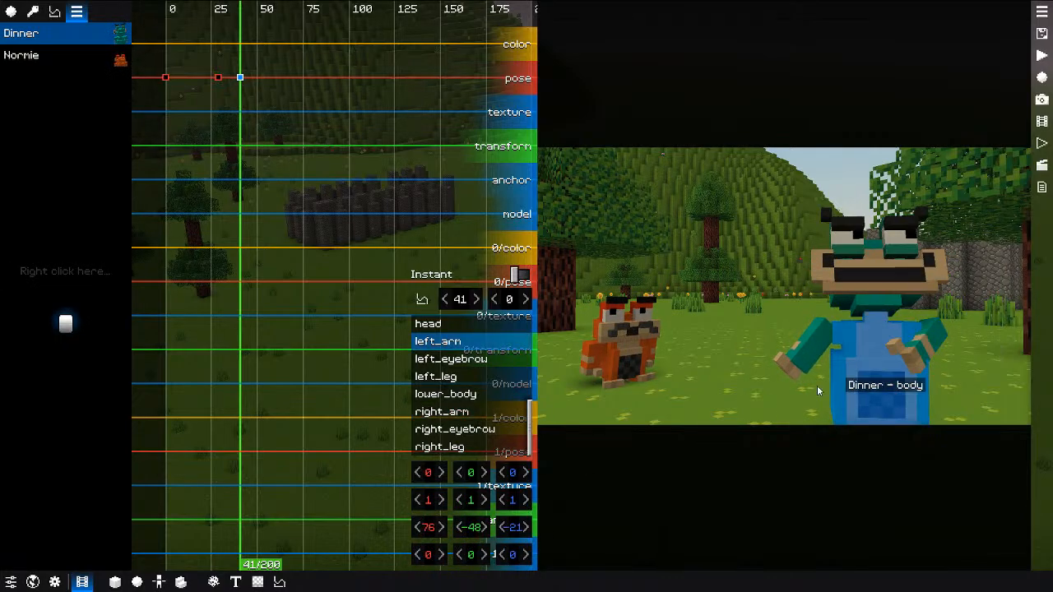
{"action": "right_click", "coordinate": [486, 543]}
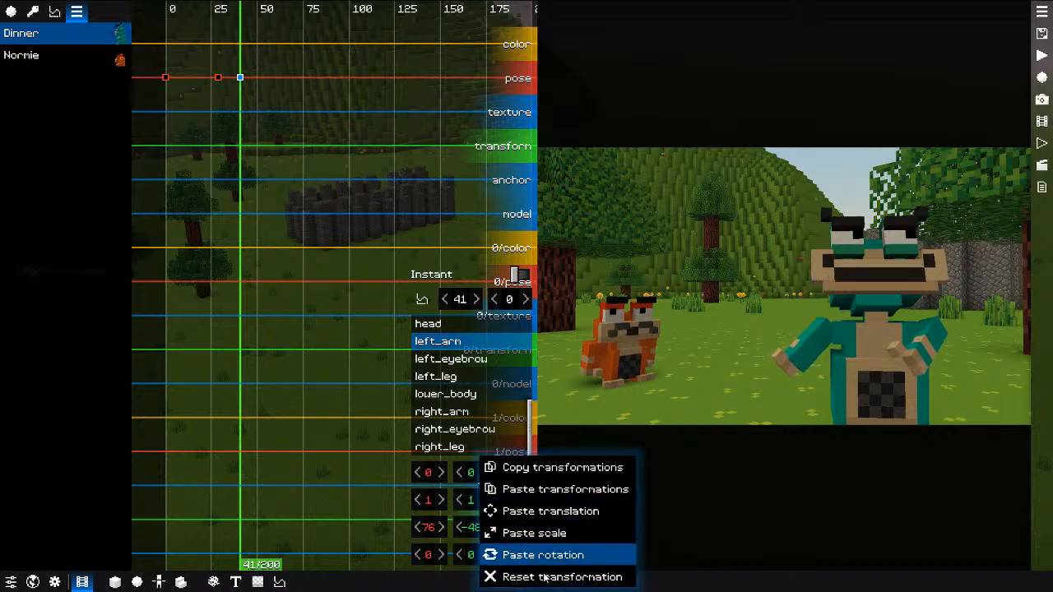
{"action": "left_click", "coordinate": [542, 579]}
{"action": "left_click_drag", "start_coordinate": [425, 531], "coordinate": [550, 535]}
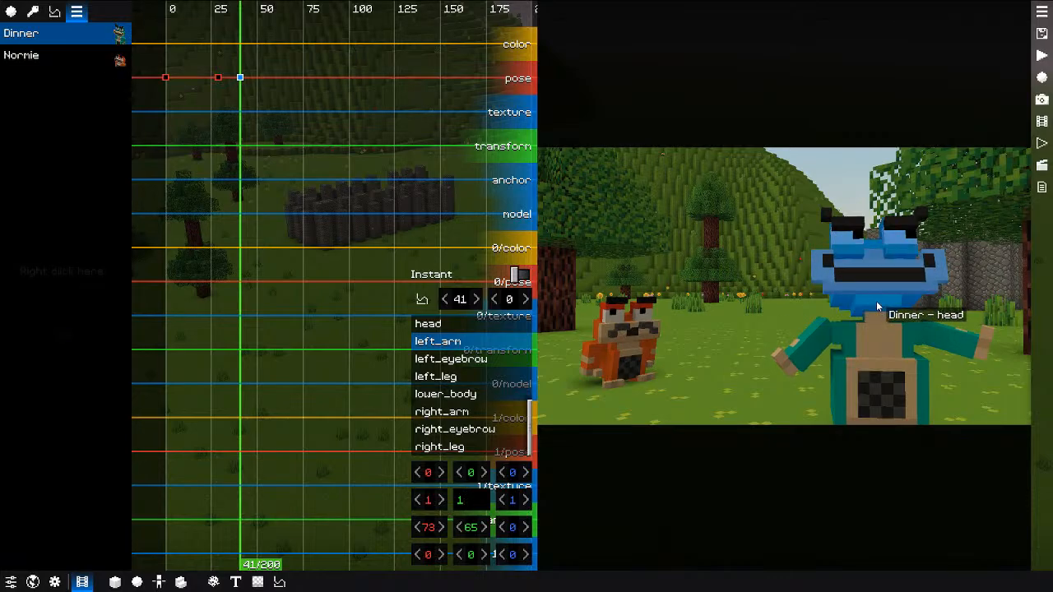
{"action": "left_click", "coordinate": [805, 340]}
{"action": "left_click_drag", "start_coordinate": [468, 470], "coordinate": [499, 474]}
{"action": "left_click", "coordinate": [939, 330]}
Step: Set Dinner's tick 29 pose keyframe to Back In/out interpolation and move the playhead to tick 55
{"action": "left_click", "coordinate": [218, 78]}
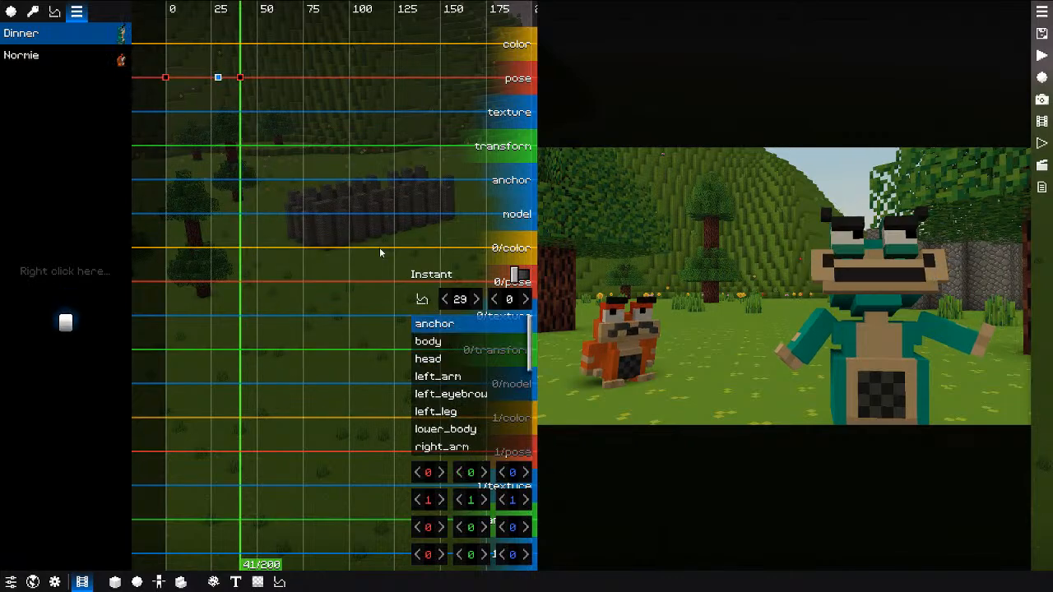
{"action": "left_click", "coordinate": [422, 298]}
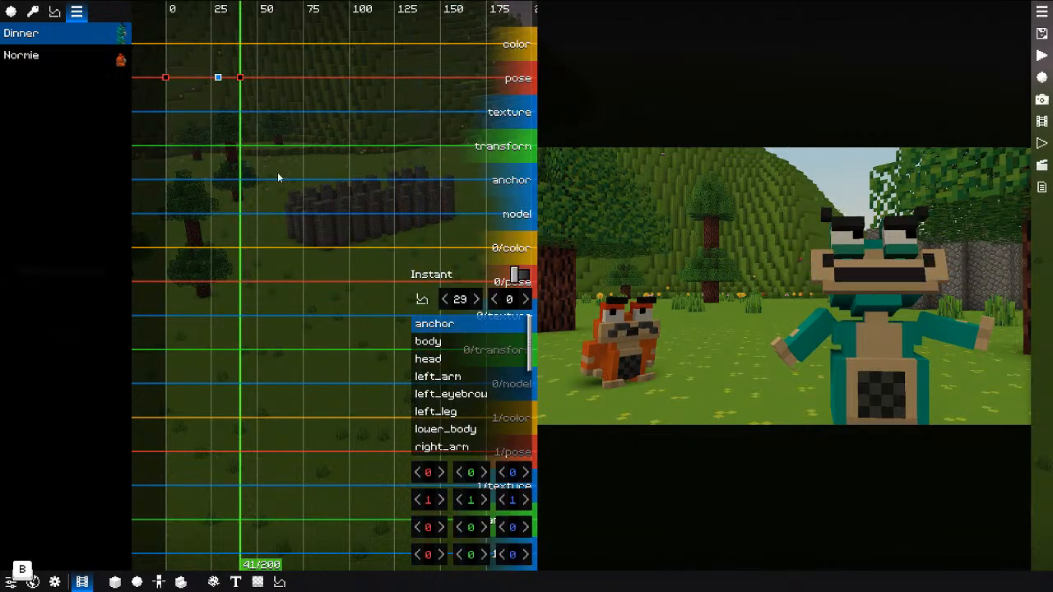
{"action": "left_click_drag", "start_coordinate": [278, 178], "coordinate": [268, 136]}
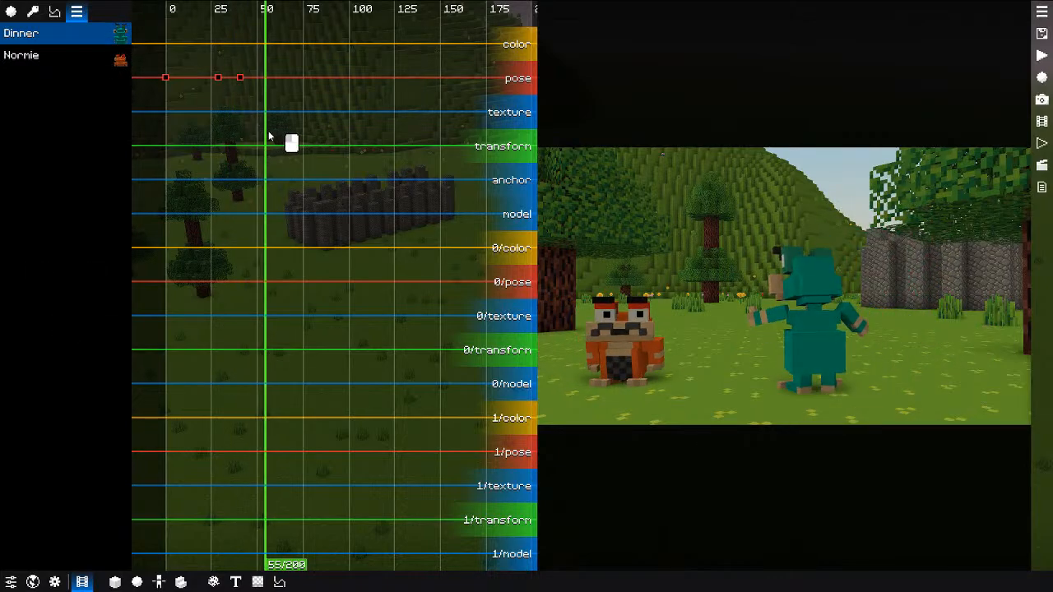
Step: Add a pose keyframe for Dinner at tick 55 with its pose reset and play back the animation
{"action": "left_click", "coordinate": [265, 77]}
{"action": "right_click", "coordinate": [466, 414]}
{"action": "left_click", "coordinate": [510, 442]}
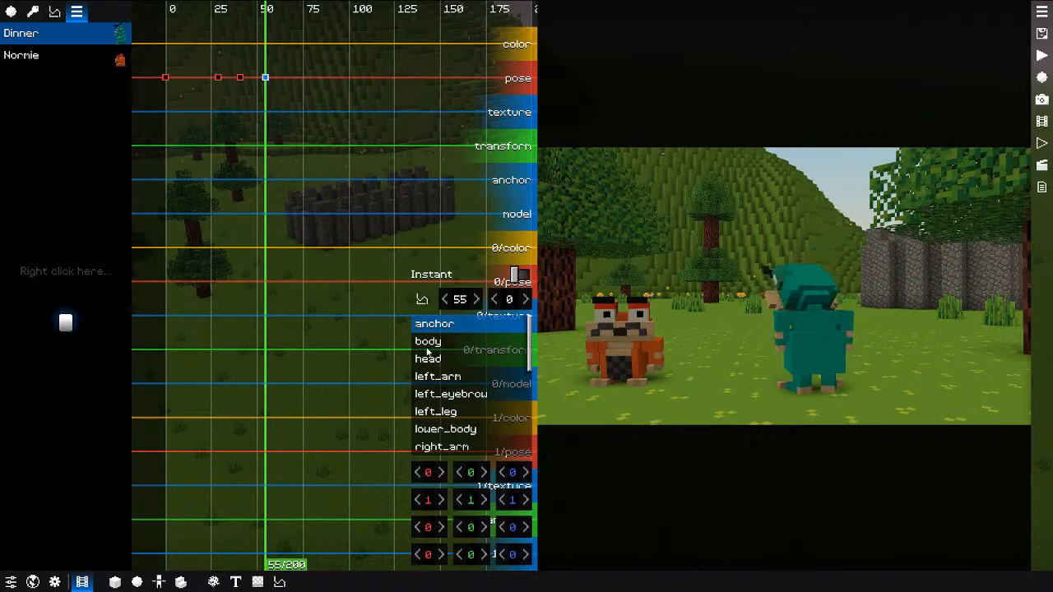
{"action": "left_click", "coordinate": [229, 221]}
{"action": "key", "text": "space"}
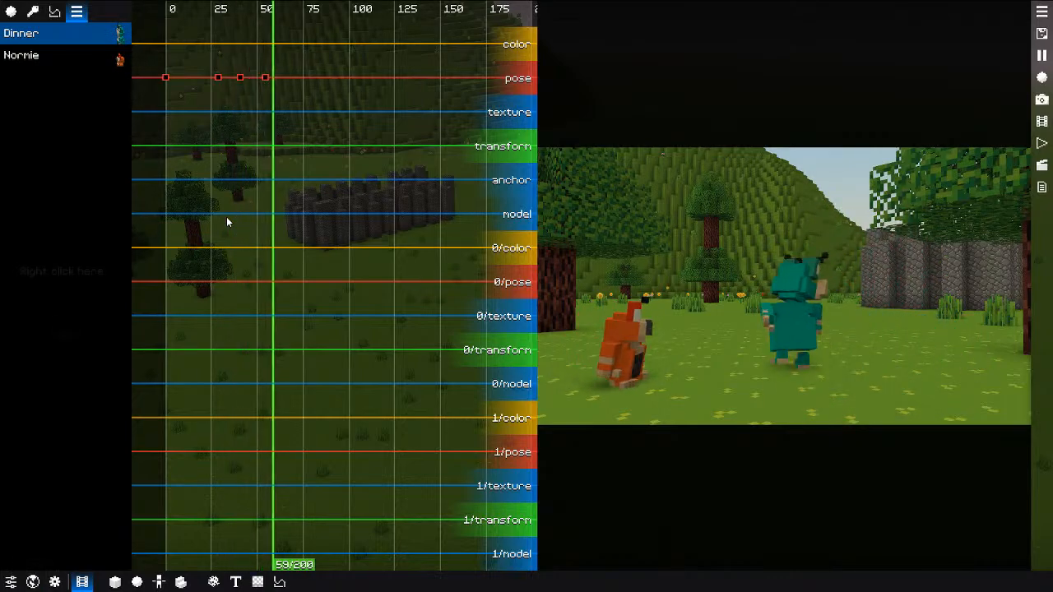
{"action": "key", "text": "space"}
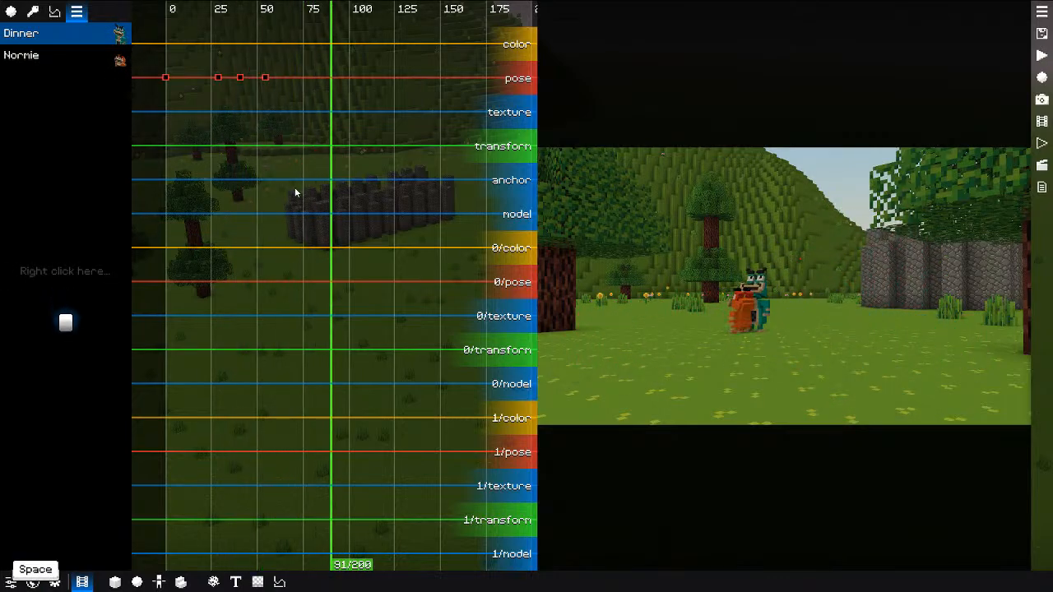
Step: Add four more pose keyframes for Dinner, the last two at ticks 107 and 118, copying from the tick 29 pose
{"action": "double_click", "coordinate": [322, 80]}
{"action": "left_click_drag", "start_coordinate": [334, 91], "coordinate": [381, 83]}
{"action": "left_click", "coordinate": [218, 78]}
{"action": "double_click", "coordinate": [362, 77]}
{"action": "left_click", "coordinate": [369, 84]}
{"action": "double_click", "coordinate": [381, 77]}
{"action": "right_click", "coordinate": [451, 344]}
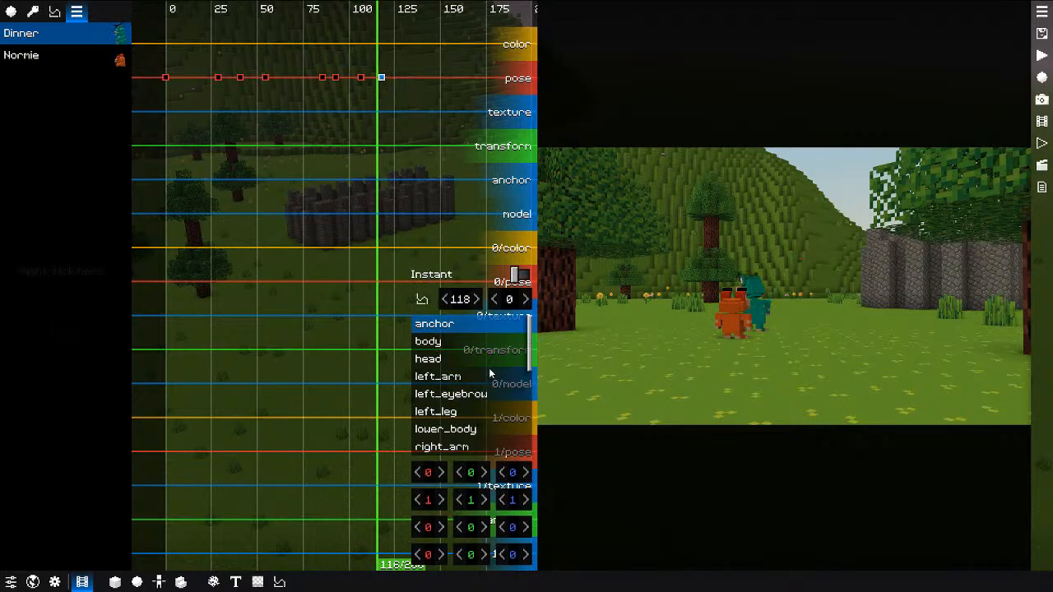
Step: Set Dinner's tick 107 pose keyframe interpolation to Back In/out and play back the sequence
{"action": "left_click", "coordinate": [325, 192]}
{"action": "key", "text": "space"}
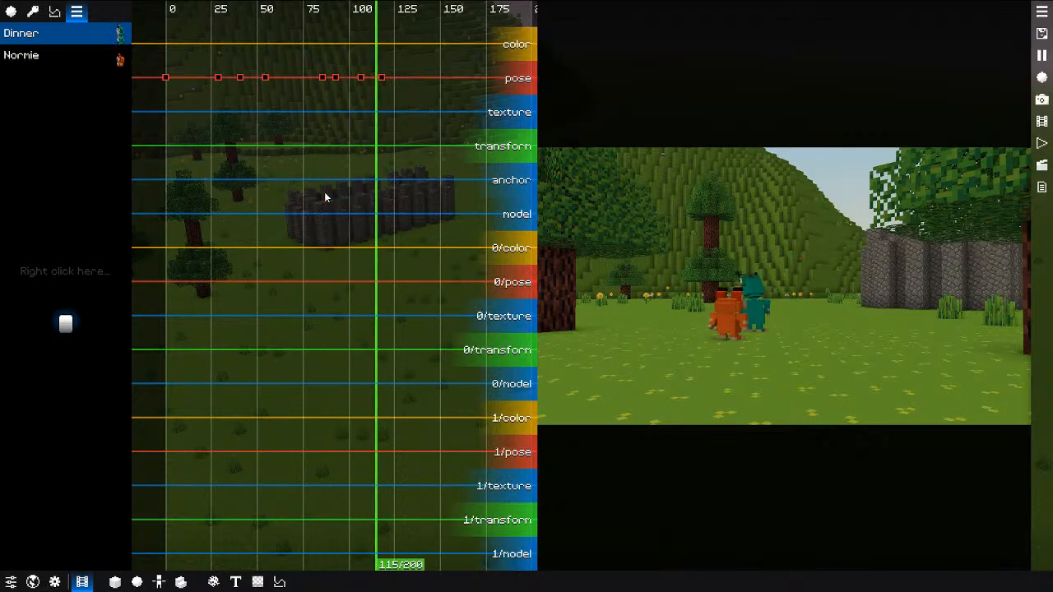
{"action": "key", "text": "space"}
{"action": "left_click", "coordinate": [360, 77]}
{"action": "key", "text": "b"}
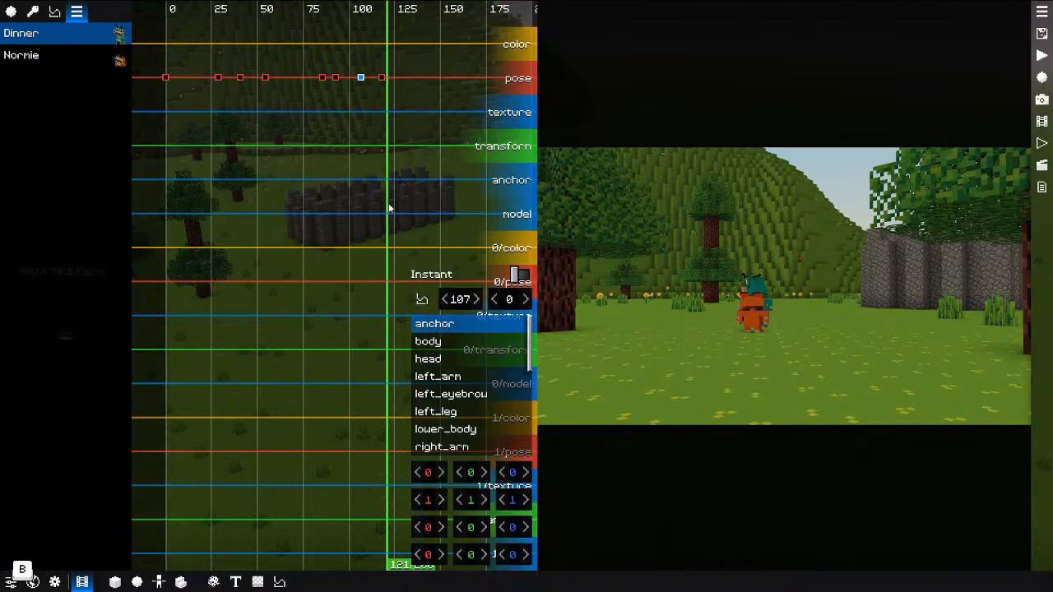
{"action": "left_click", "coordinate": [354, 144]}
{"action": "key", "text": "space"}
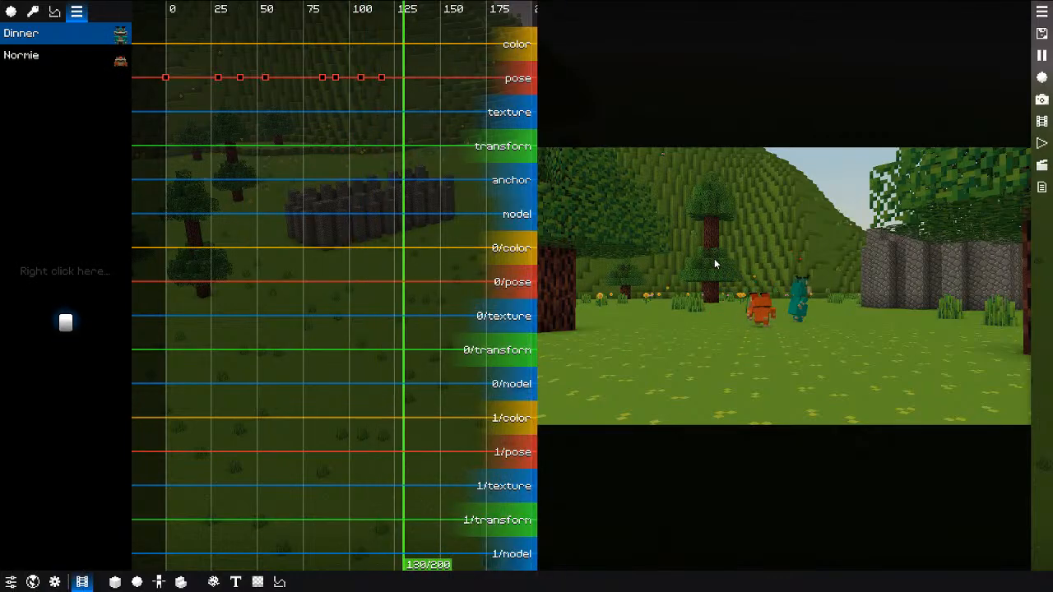
{"action": "key", "text": "space"}
Step: Switch to the Normie replay and insert a pose keyframe at tick 43 from its right eyebrow
{"action": "left_click_drag", "start_coordinate": [321, 227], "coordinate": [243, 231]}
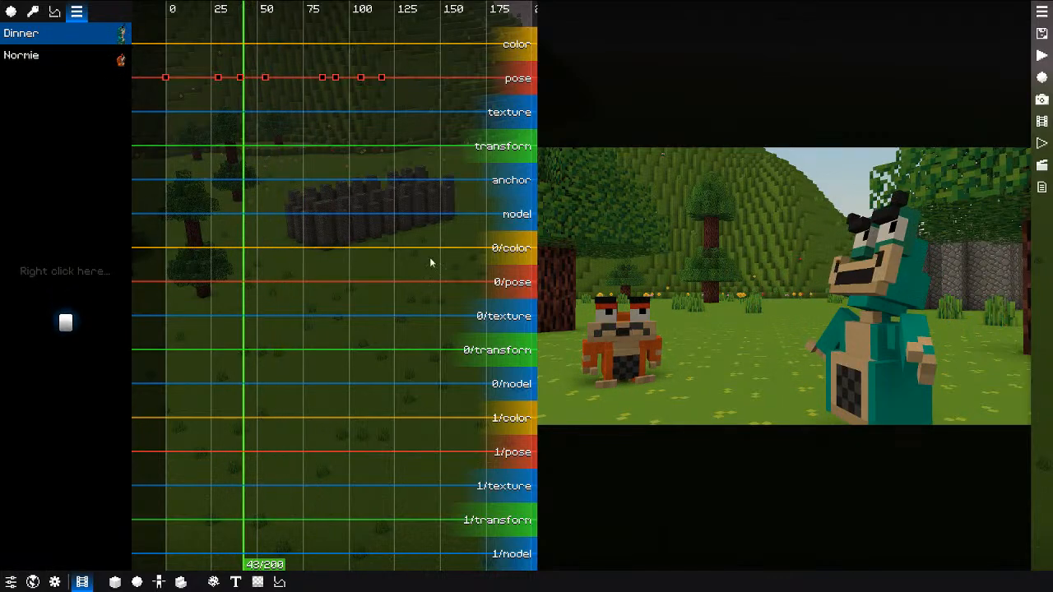
{"action": "left_click", "coordinate": [615, 354]}
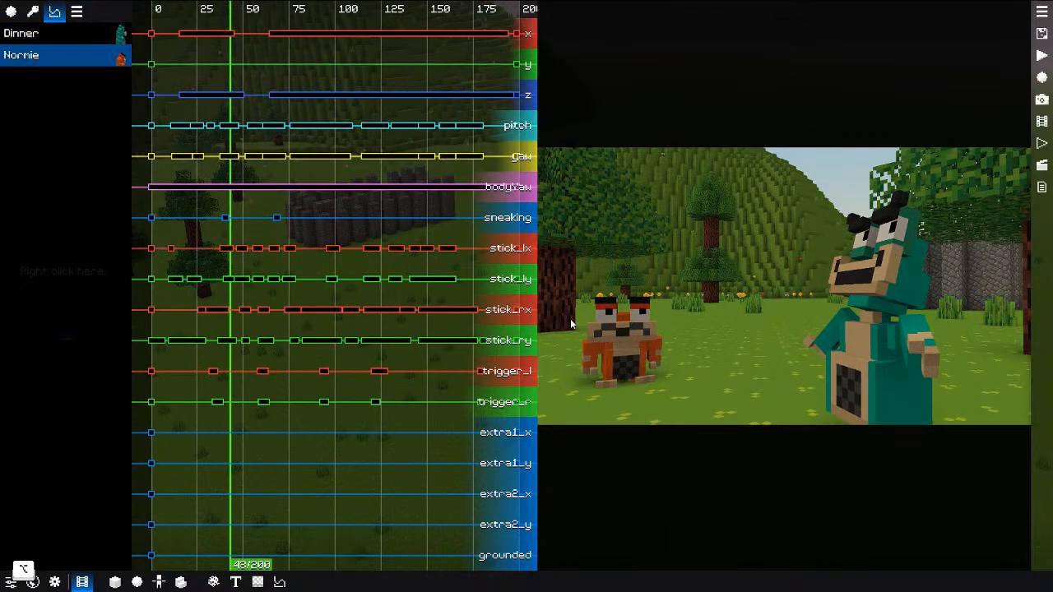
{"action": "left_click", "coordinate": [613, 351]}
{"action": "right_click", "coordinate": [612, 303]}
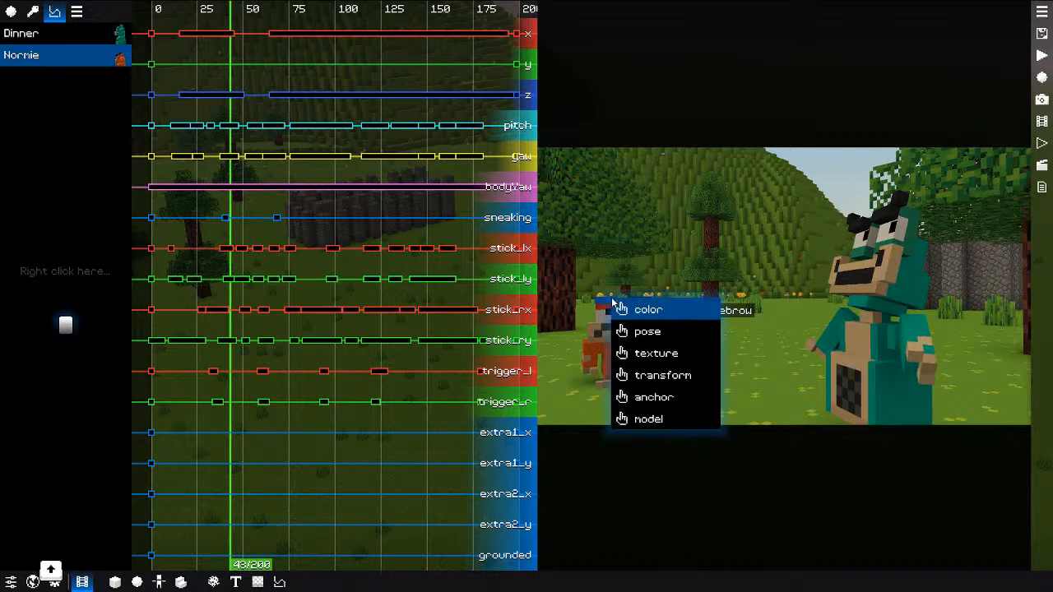
{"action": "left_click", "coordinate": [647, 332]}
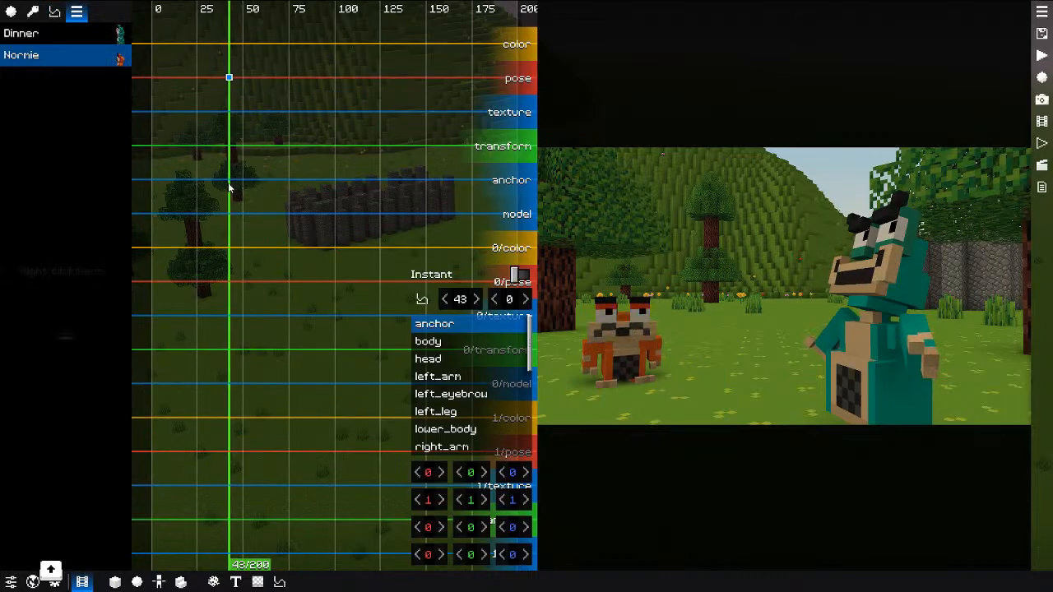
Step: Add another Normie pose keyframe at about tick 30 and return the playhead to tick 43
{"action": "left_click_drag", "start_coordinate": [229, 189], "coordinate": [206, 181]}
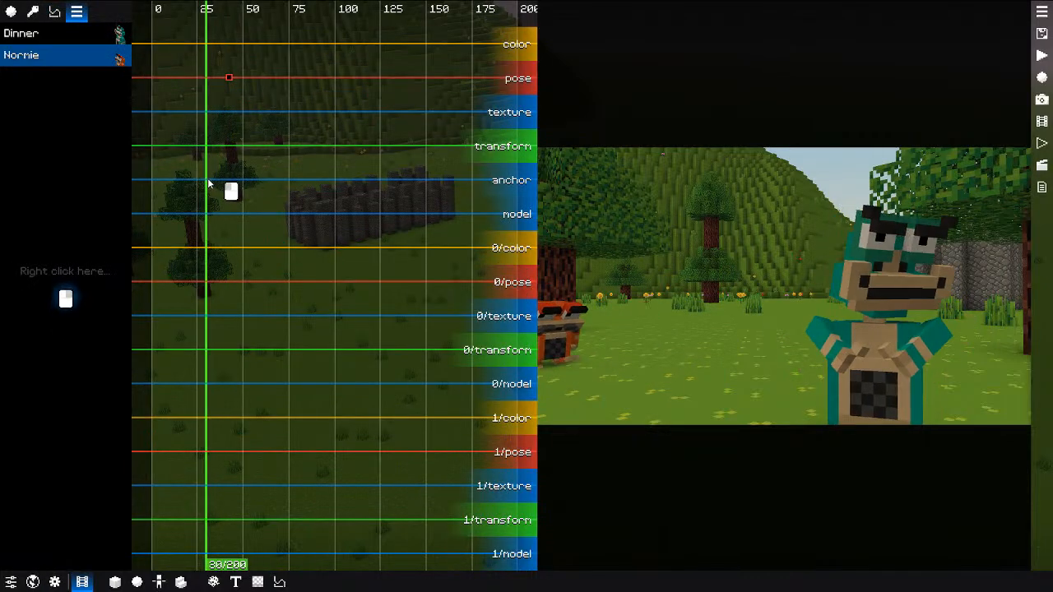
{"action": "double_click", "coordinate": [208, 79]}
{"action": "left_click_drag", "start_coordinate": [214, 89], "coordinate": [230, 96]}
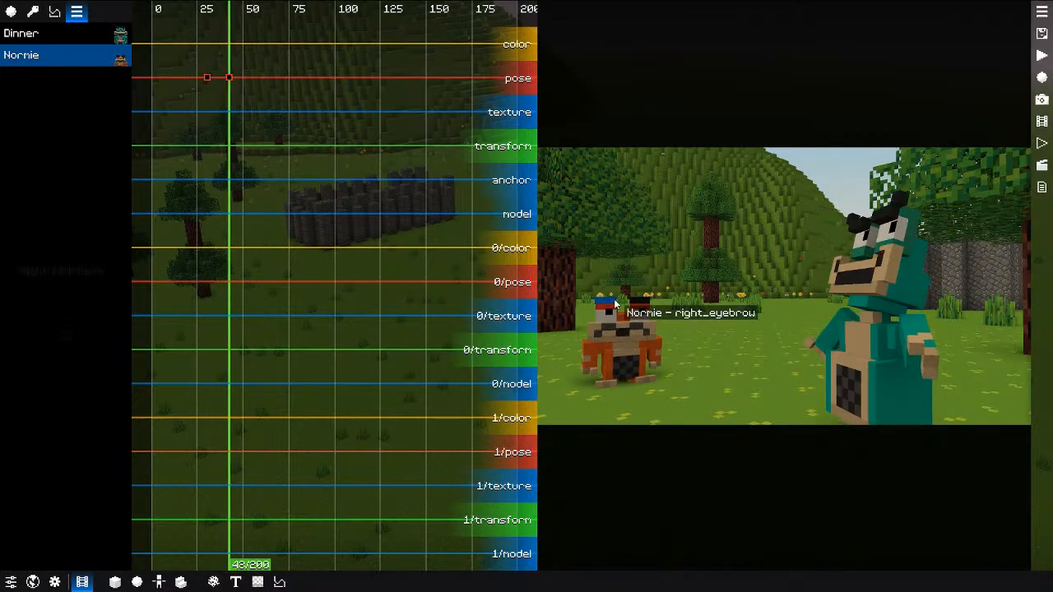
Step: Adjust Normie's right and left eyebrows and rotate its head in the tick 43 pose
{"action": "left_click", "coordinate": [615, 304]}
{"action": "left_click", "coordinate": [640, 307]}
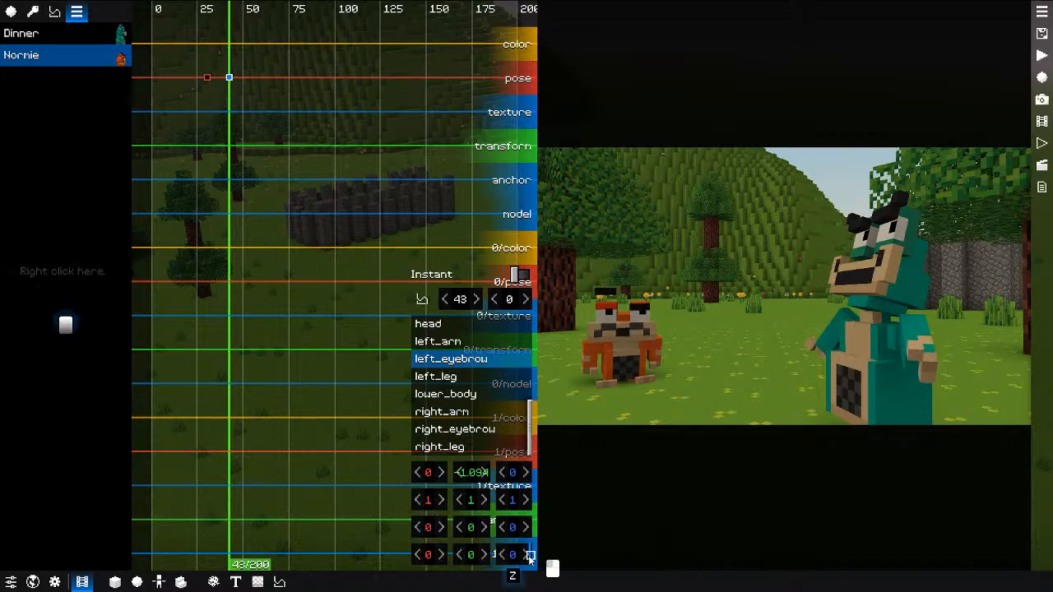
{"action": "left_click", "coordinate": [605, 337]}
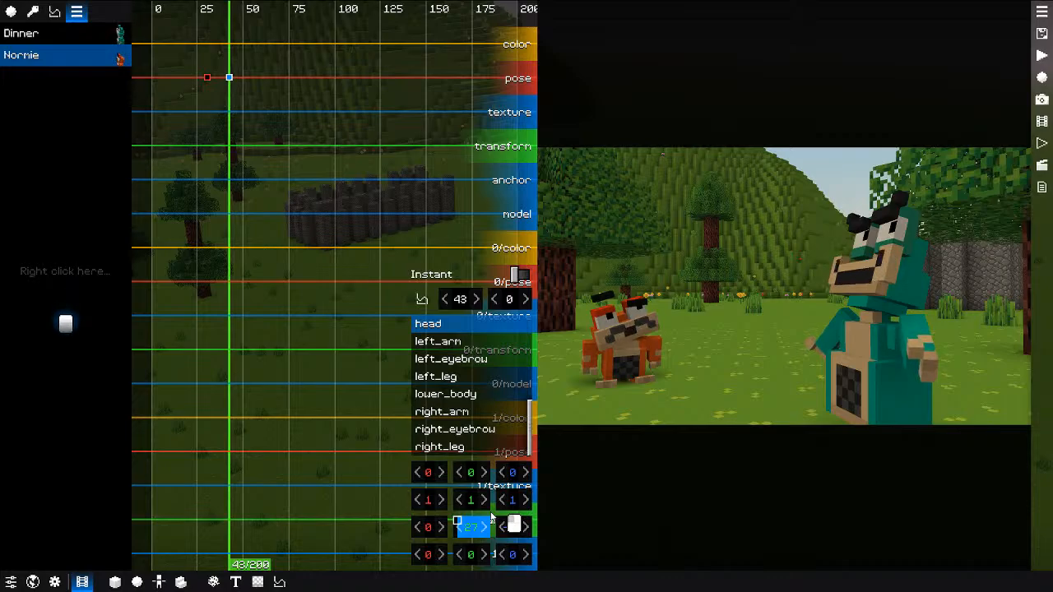
{"action": "key", "text": "space"}
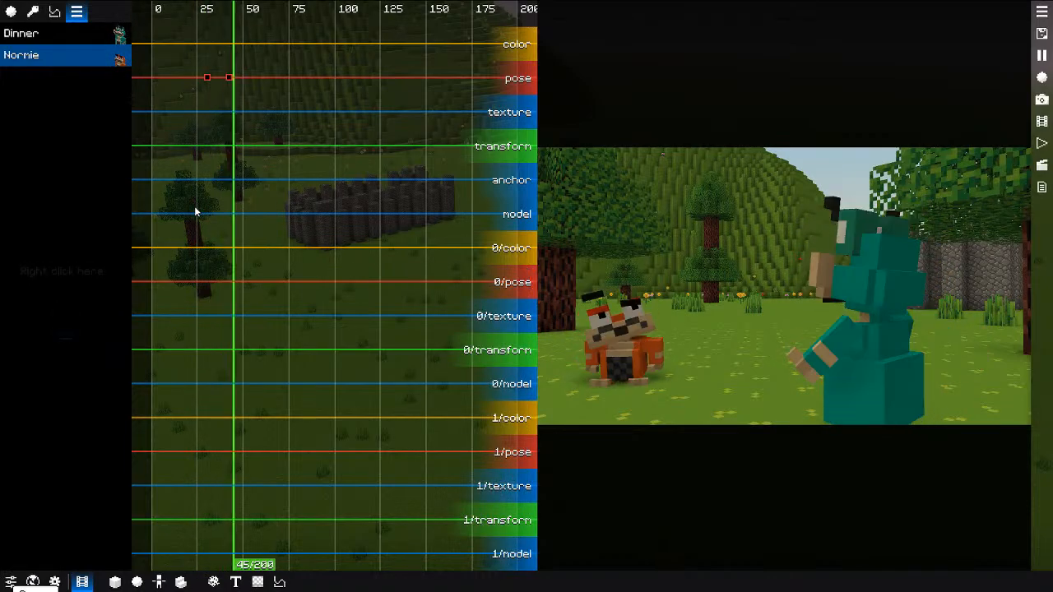
Step: Rotate Normie's right arm on X in the tick 43 pose and play back the animation
{"action": "key", "text": "space"}
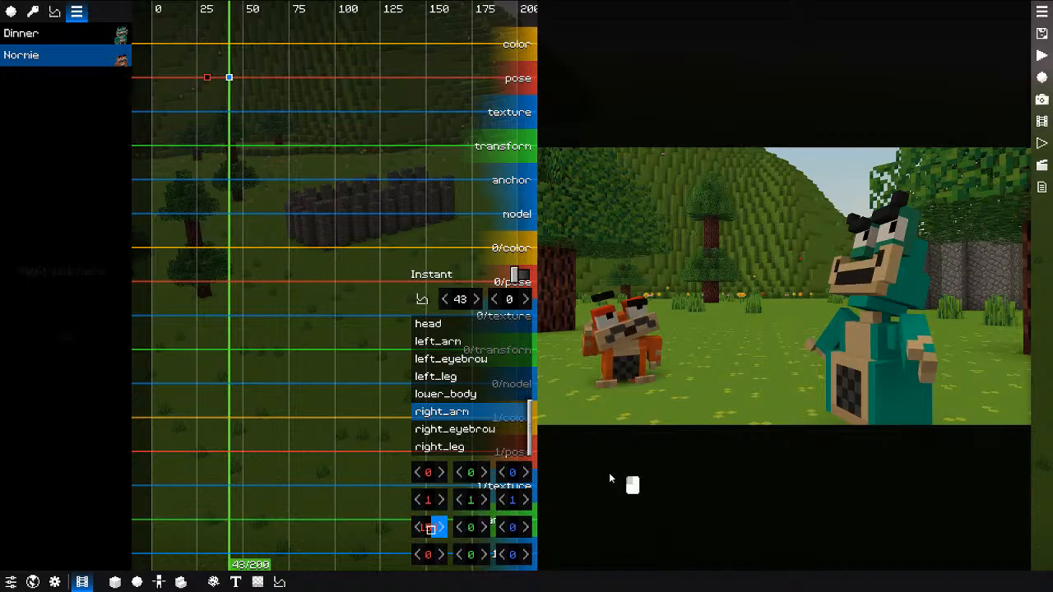
{"action": "key", "text": "space"}
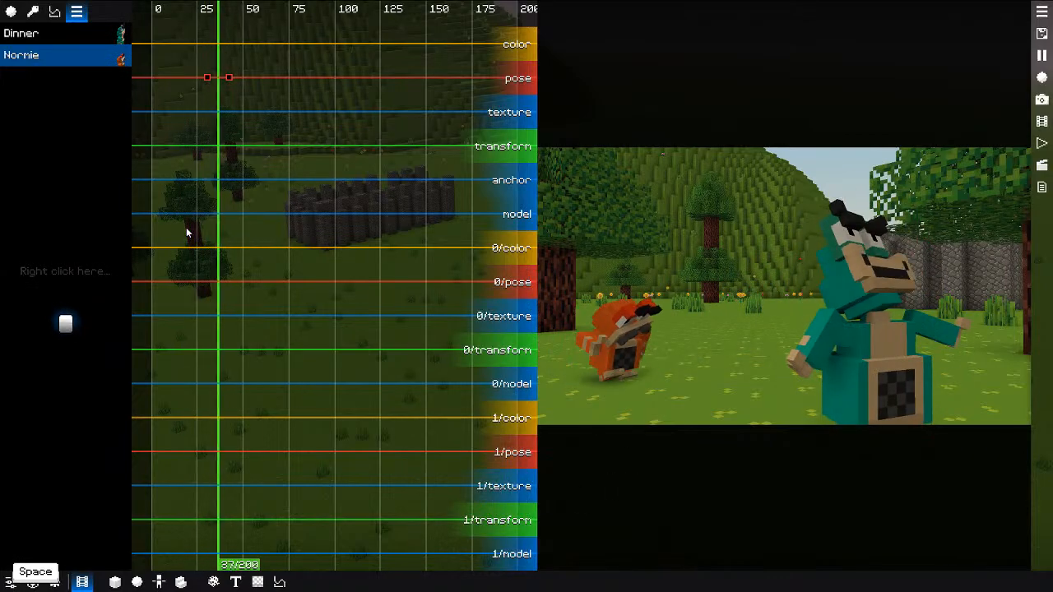
{"action": "key", "text": "space"}
{"action": "key", "text": "space"}
{"action": "key", "text": "space"}
{"action": "key", "text": "space"}
{"action": "key", "text": "space"}
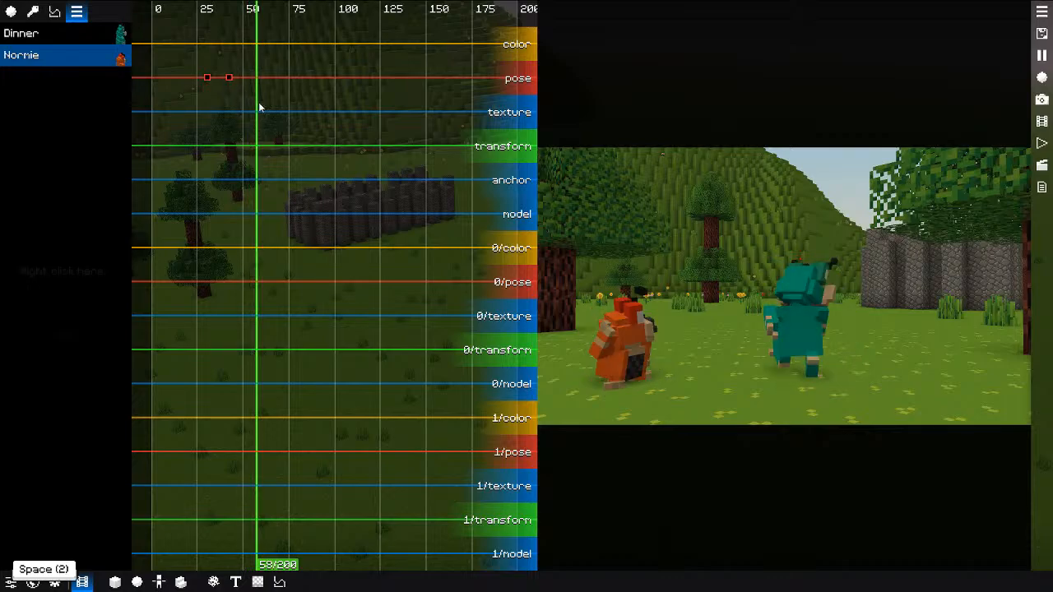
Step: Add Normie pose keyframes at ticks 63 and 78 and reset the pose in the tick 78 keyframe
{"action": "double_click", "coordinate": [267, 83]}
{"action": "left_click_drag", "start_coordinate": [270, 89], "coordinate": [291, 88]}
{"action": "double_click", "coordinate": [293, 82]}
{"action": "right_click", "coordinate": [470, 325]}
{"action": "left_click", "coordinate": [503, 374]}
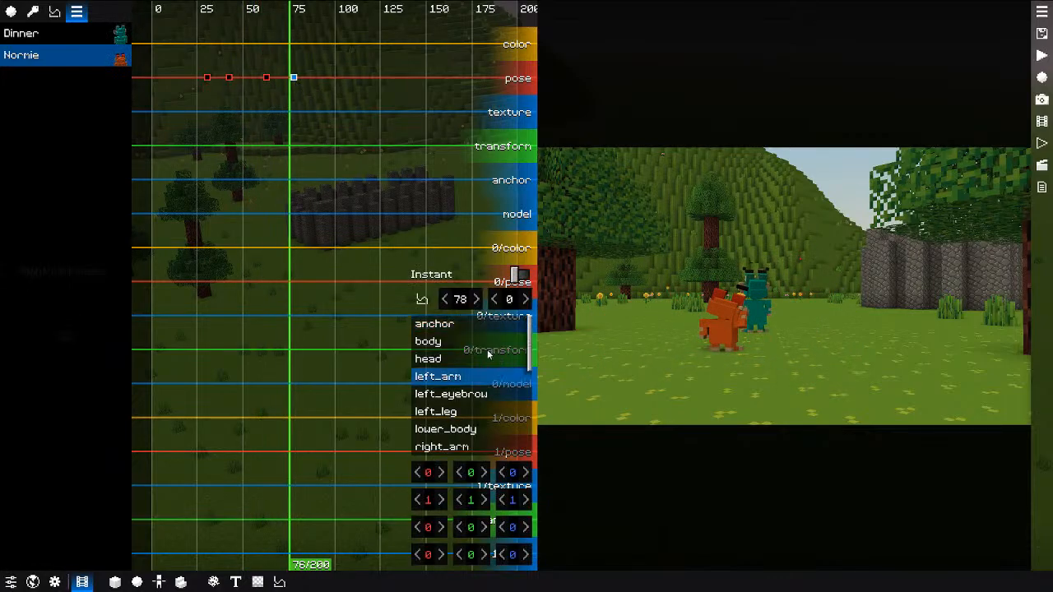
Step: Set Normie's tick 63 pose keyframe interpolation to Back In/out and scrub the animation around it
{"action": "left_click", "coordinate": [266, 78]}
{"action": "left_click", "coordinate": [422, 302]}
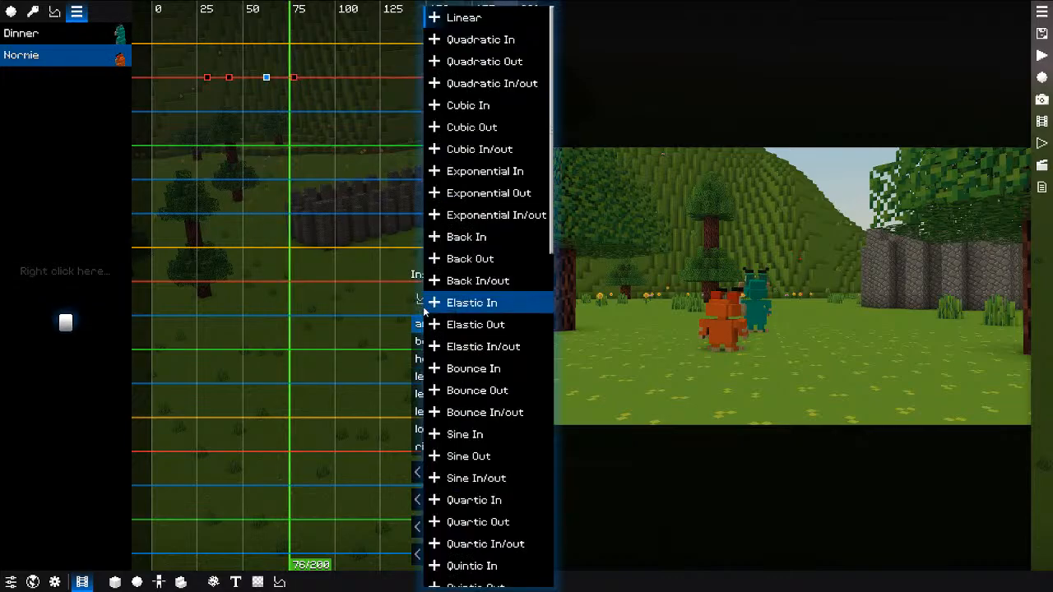
{"action": "key", "text": "b"}
{"action": "left_click_drag", "start_coordinate": [244, 153], "coordinate": [268, 143]}
Step: Examine the interpolation types available for Normie's tick 63 pose keyframe and their entries in the keybind list
{"action": "left_click", "coordinate": [267, 78]}
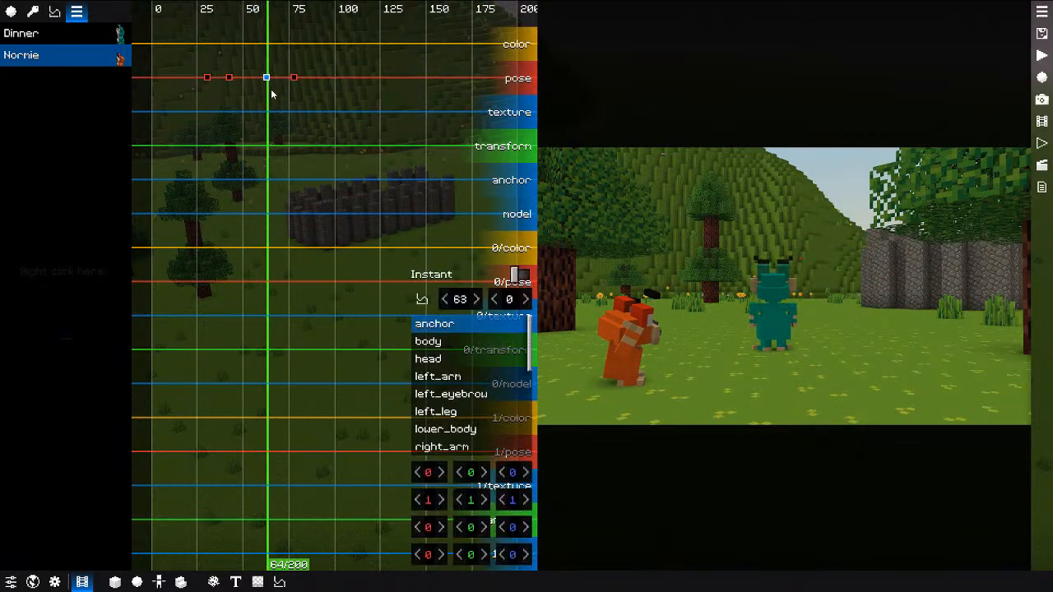
{"action": "left_click", "coordinate": [422, 301]}
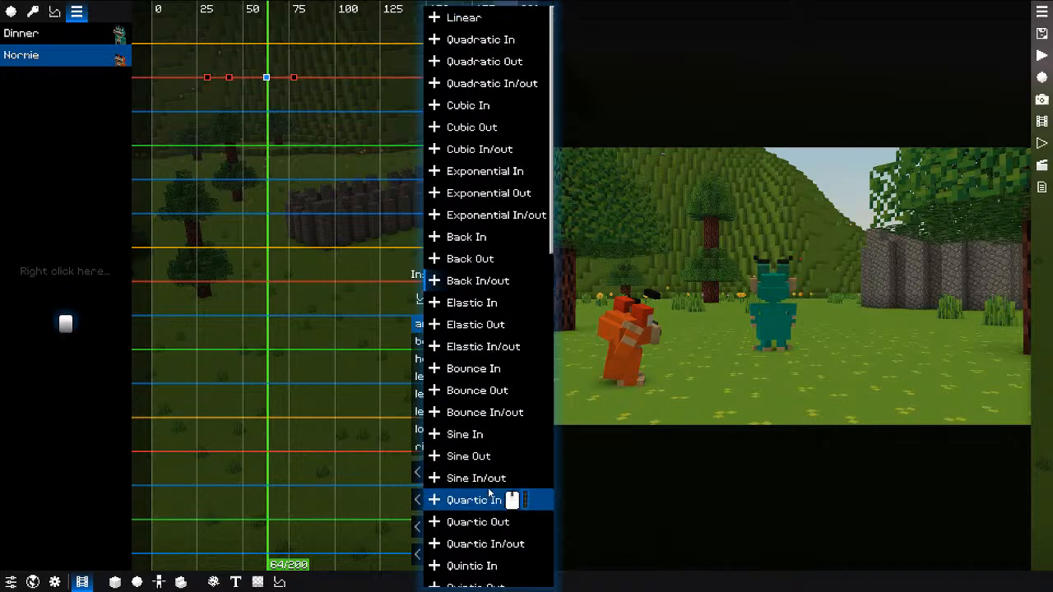
{"action": "scroll", "coordinate": [488, 487], "scroll_direction": "down", "scroll_amount": 2}
{"action": "scroll", "coordinate": [488, 488], "scroll_direction": "up", "scroll_amount": 2}
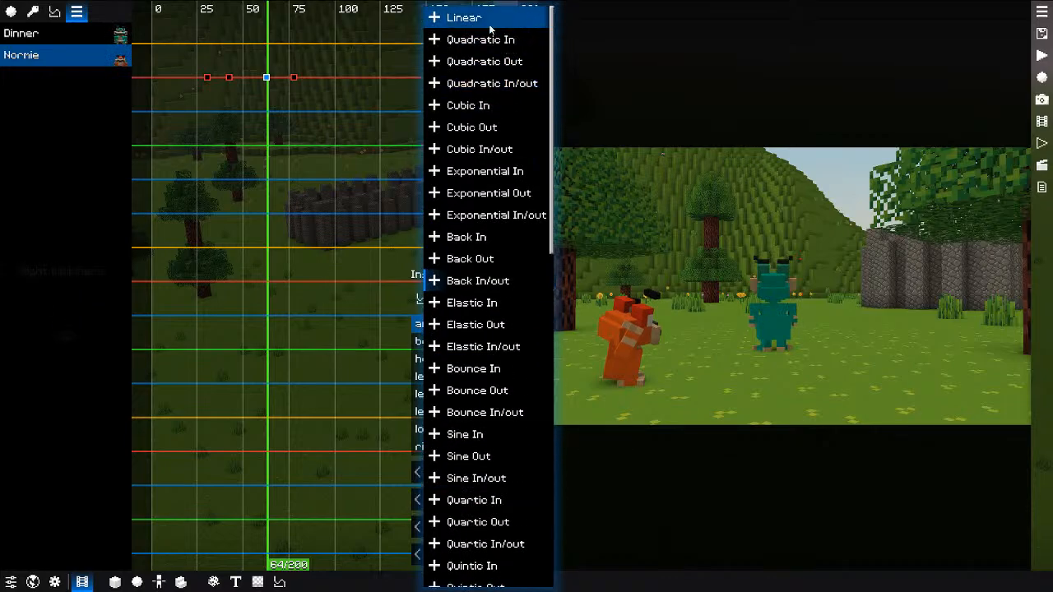
{"action": "key", "text": "F9"}
{"action": "key", "text": "F9"}
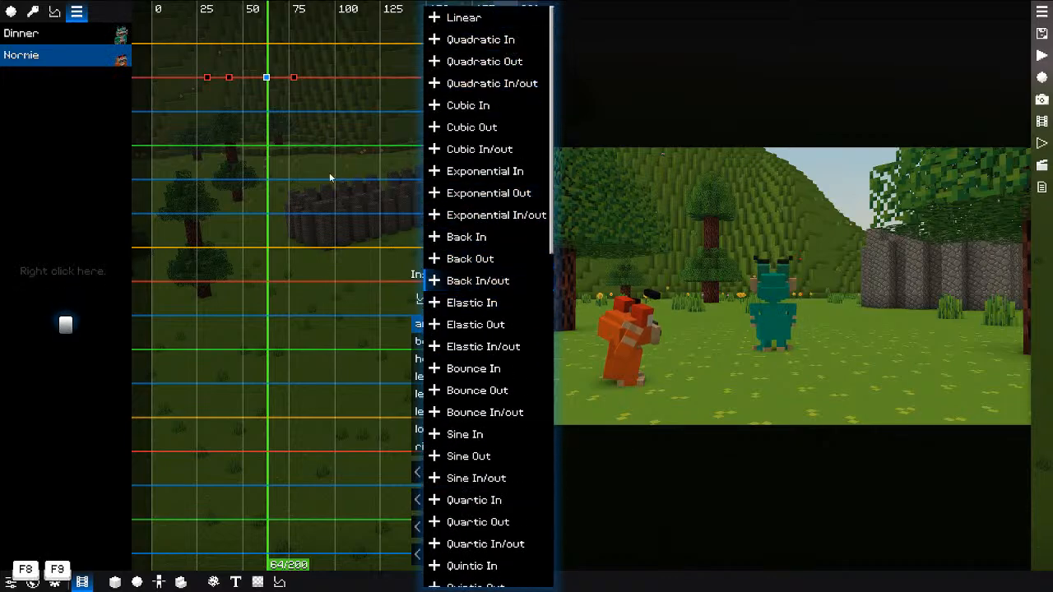
{"action": "left_click", "coordinate": [267, 78]}
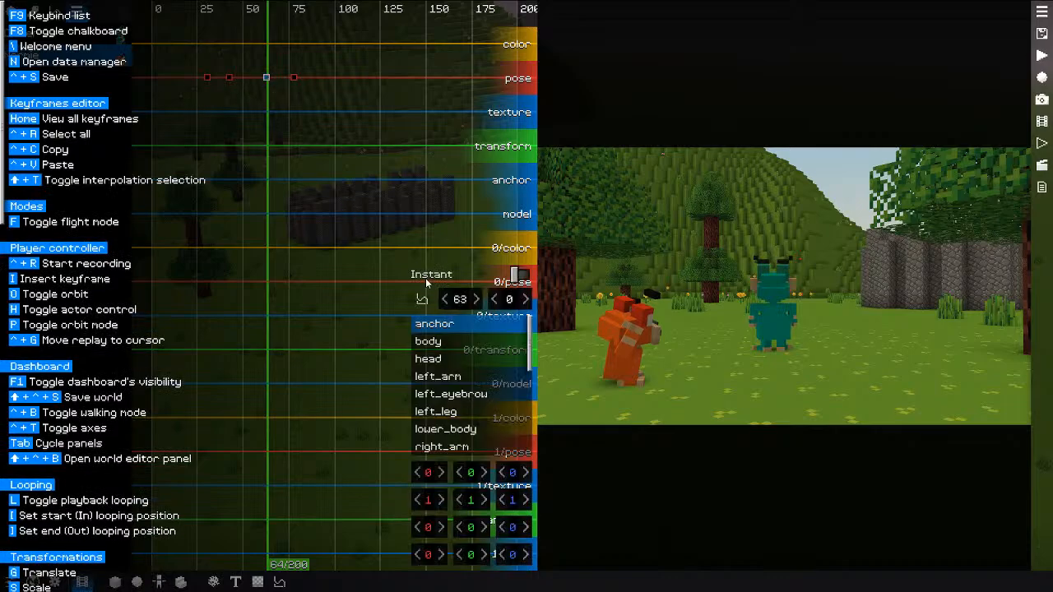
{"action": "left_click", "coordinate": [429, 311]}
{"action": "left_click", "coordinate": [267, 78]}
{"action": "left_click", "coordinate": [422, 300]}
{"action": "scroll", "coordinate": [36, 357], "scroll_direction": "down", "scroll_amount": 8}
{"action": "scroll", "coordinate": [34, 354], "scroll_direction": "up", "scroll_amount": 8}
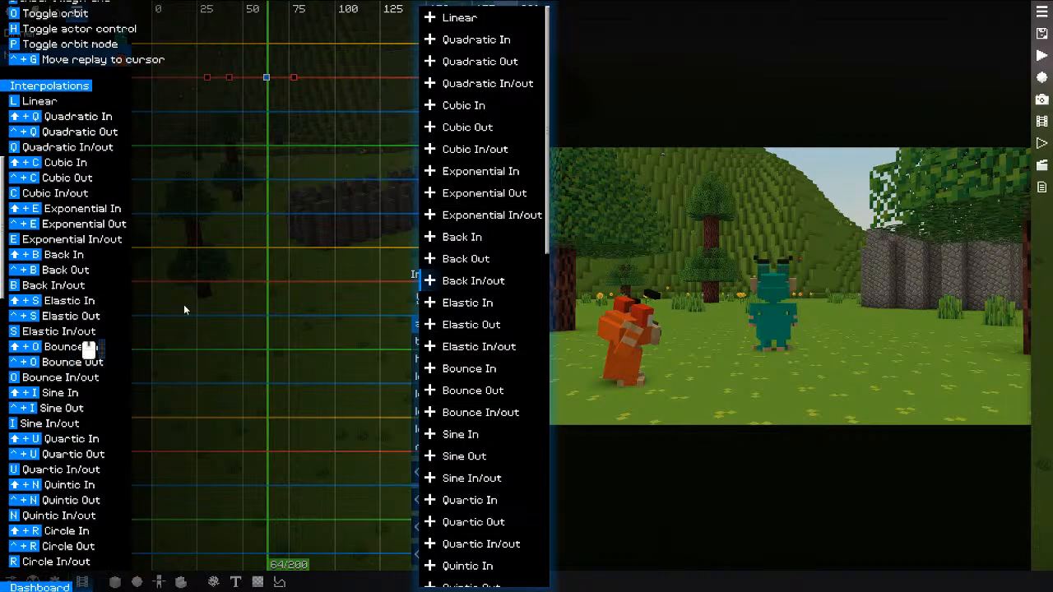
Step: Examine the interpolation shortcuts and the Back In/out description for Normie's pose keyframe at tick 63, and hide the shortcut list
{"action": "left_click", "coordinate": [504, 448]}
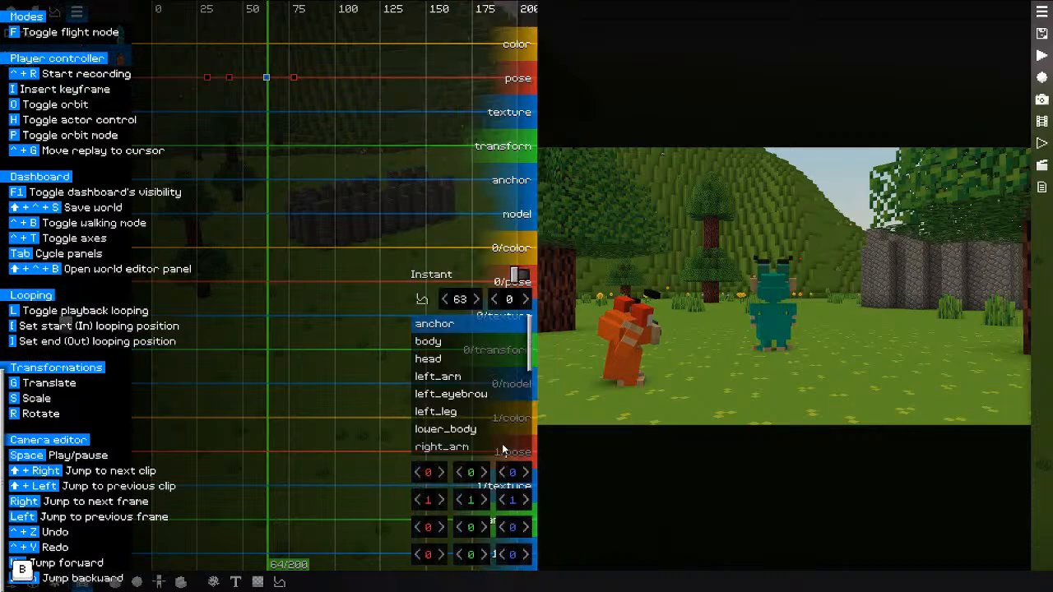
{"action": "key", "text": "F8"}
{"action": "key", "text": "F9"}
{"action": "mouse_move", "coordinate": [425, 301]}
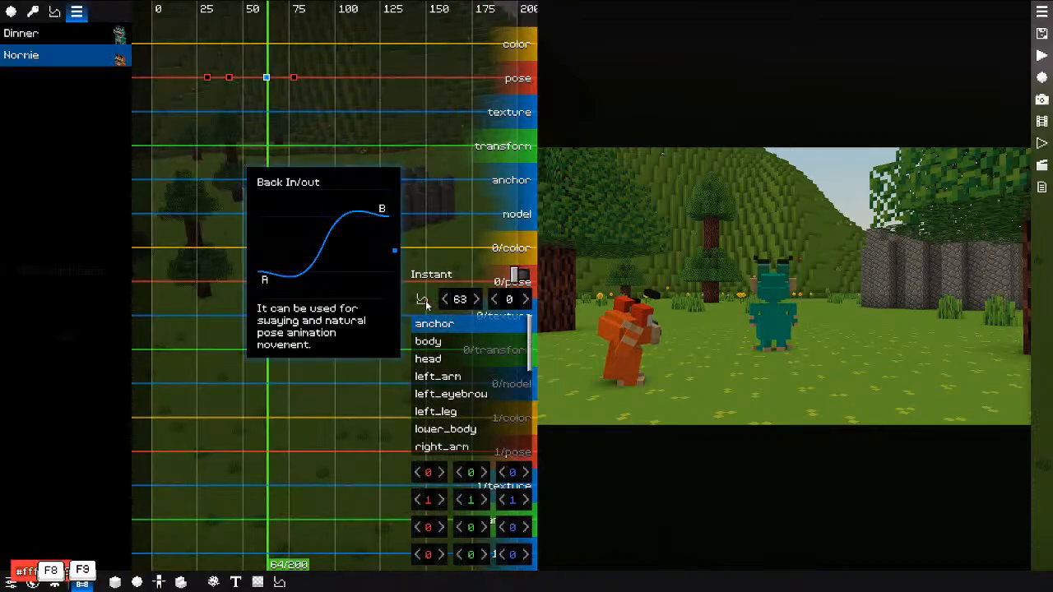
{"action": "key", "text": "F8"}
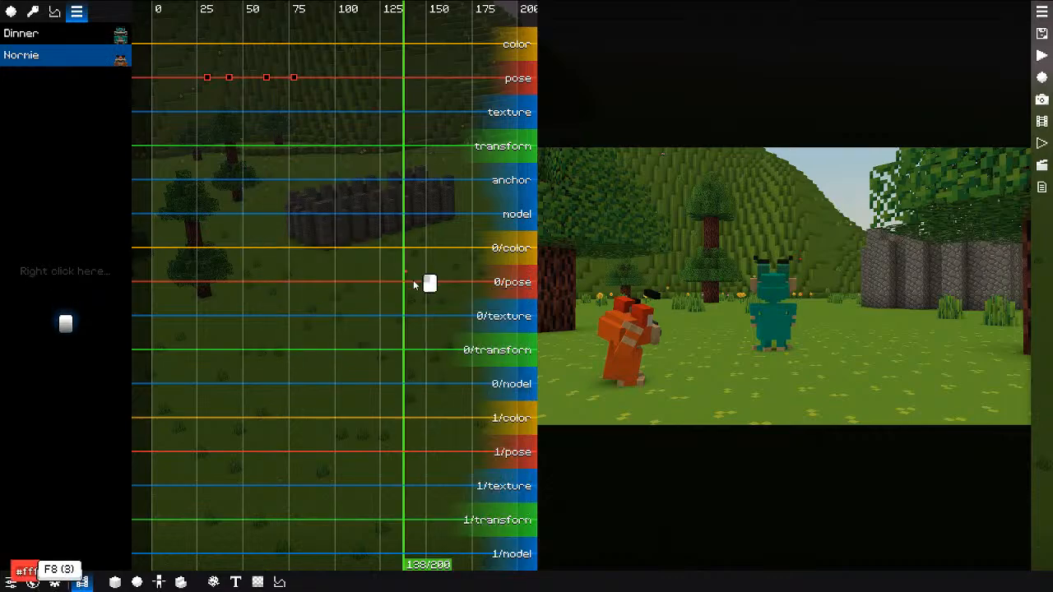
{"action": "key", "text": "F8"}
Step: Play the animation briefly and add two pose keyframes for Normie at ticks 83 and 92
{"action": "key", "text": "space"}
{"action": "key", "text": "space"}
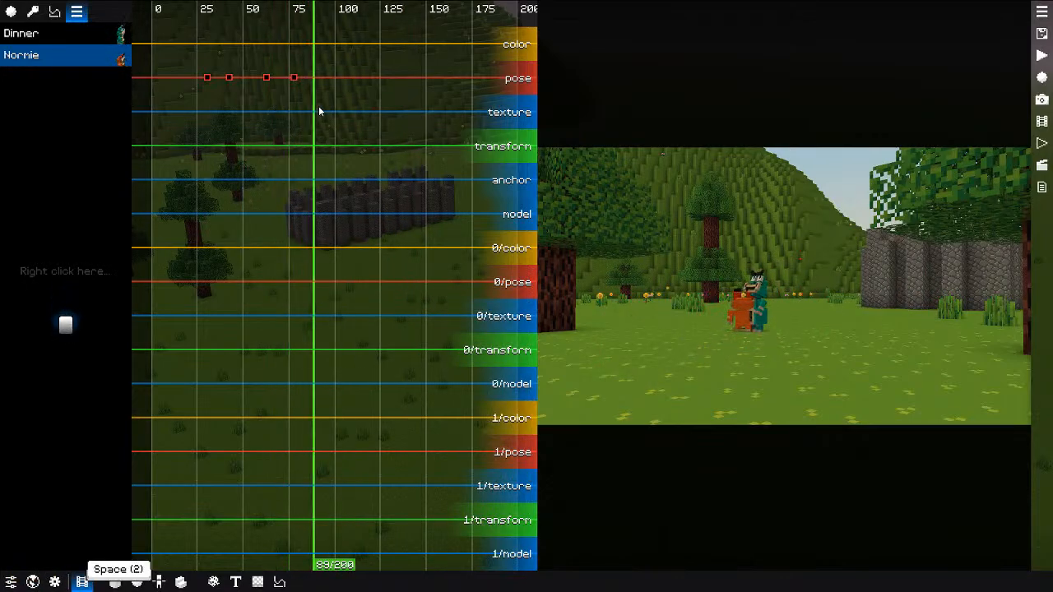
{"action": "left_click_drag", "start_coordinate": [319, 111], "coordinate": [313, 119]}
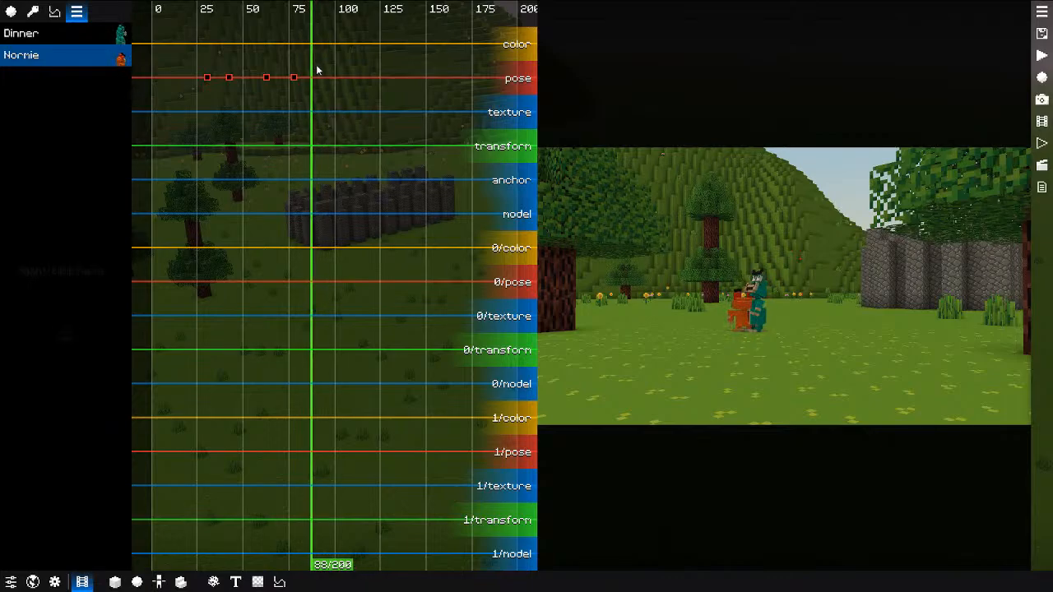
{"action": "left_click_drag", "start_coordinate": [307, 80], "coordinate": [306, 79]}
{"action": "left_click", "coordinate": [304, 78]}
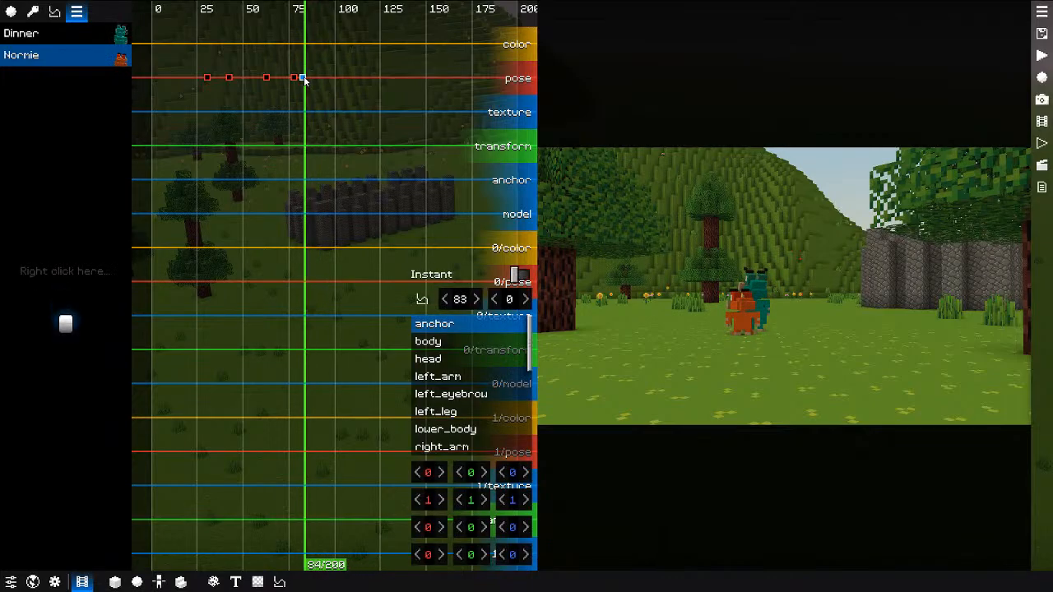
{"action": "left_click_drag", "start_coordinate": [320, 98], "coordinate": [322, 98]}
{"action": "left_click", "coordinate": [320, 78]}
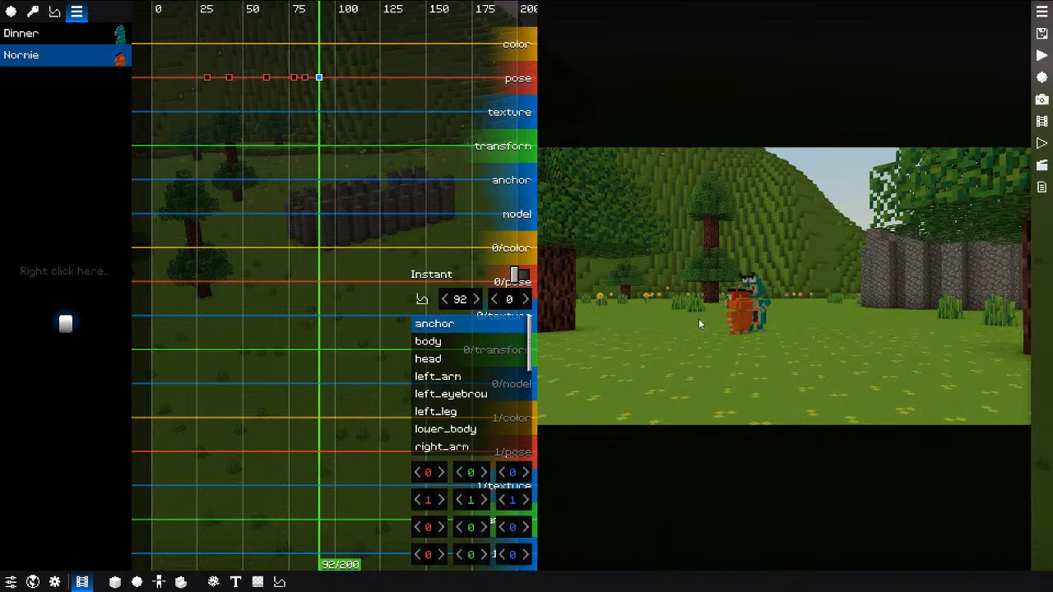
Step: Try both orbit modes on Normie at tick 92 and inspect the two characters from different distances and from the front
{"action": "left_click", "coordinate": [732, 322]}
{"action": "key", "text": "o"}
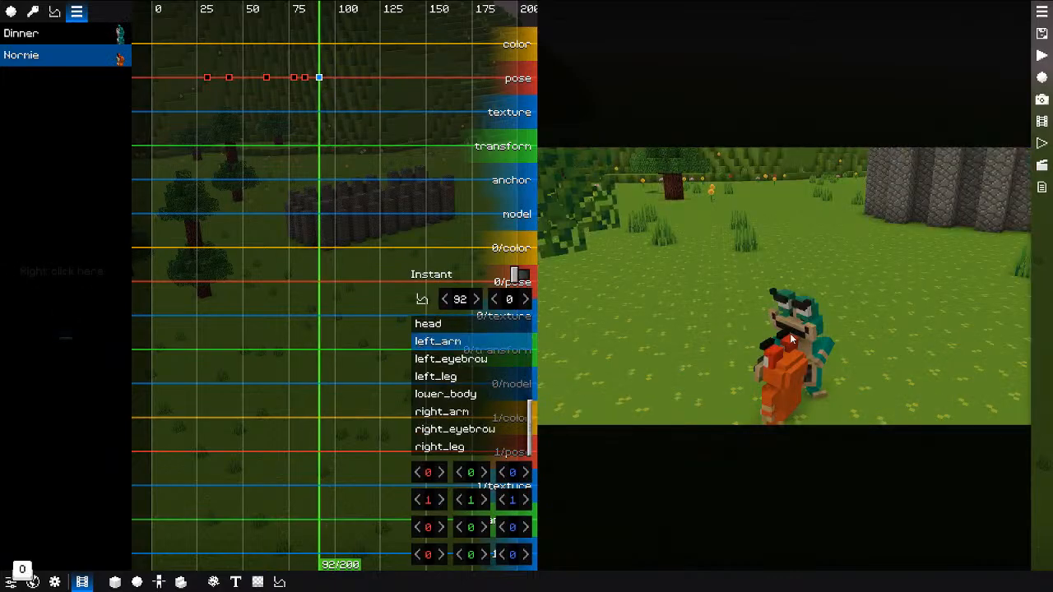
{"action": "right_click", "coordinate": [815, 325]}
{"action": "left_click", "coordinate": [780, 306]}
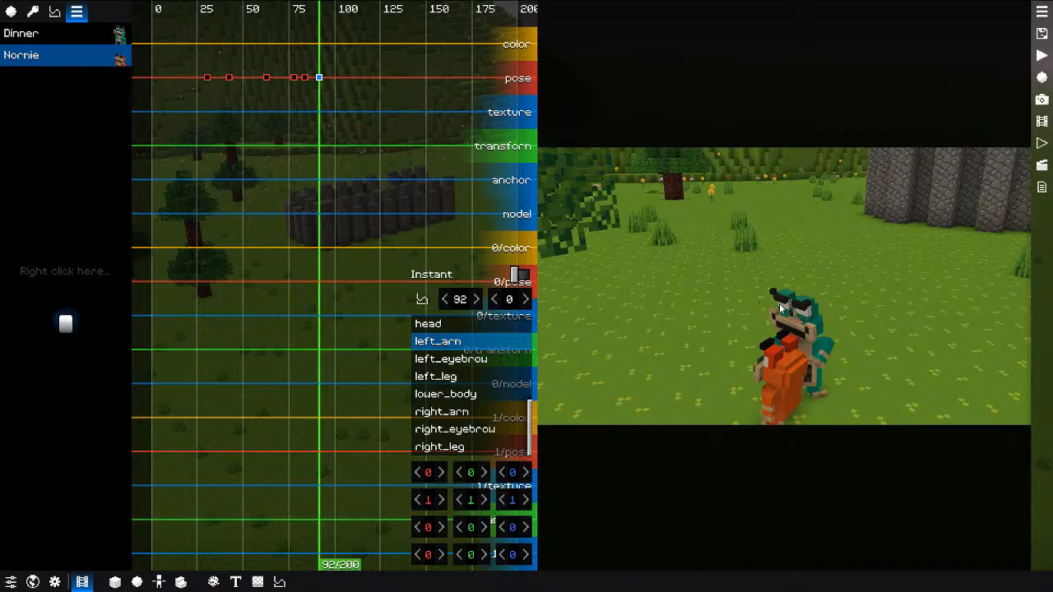
{"action": "scroll", "coordinate": [802, 315], "scroll_direction": "up", "scroll_amount": 3}
{"action": "scroll", "coordinate": [805, 327], "scroll_direction": "down", "scroll_amount": 3}
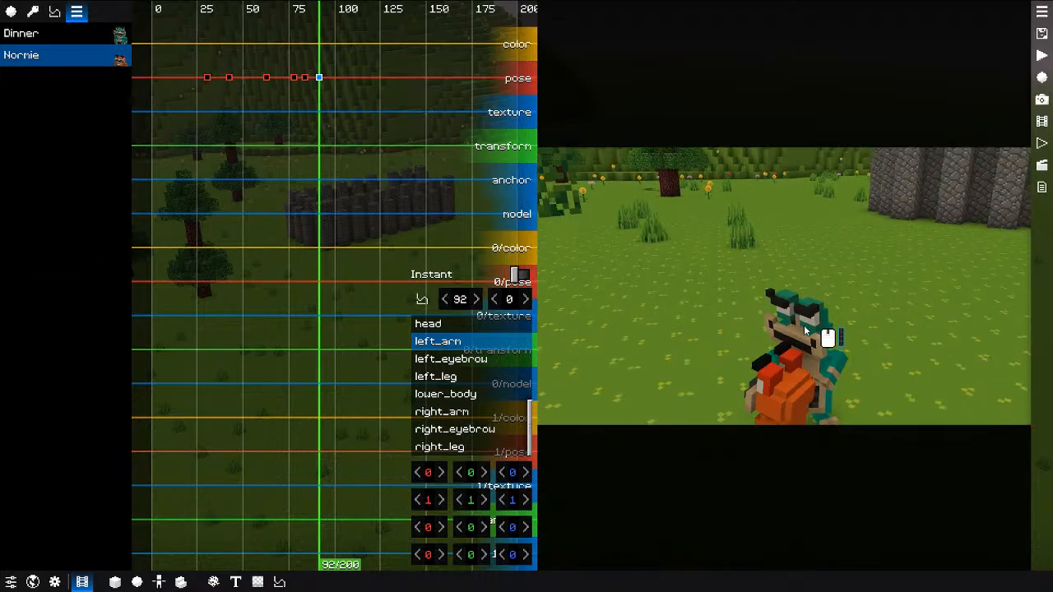
{"action": "scroll", "coordinate": [805, 330], "scroll_direction": "up", "scroll_amount": 3}
{"action": "scroll", "coordinate": [812, 361], "scroll_direction": "down", "scroll_amount": 4}
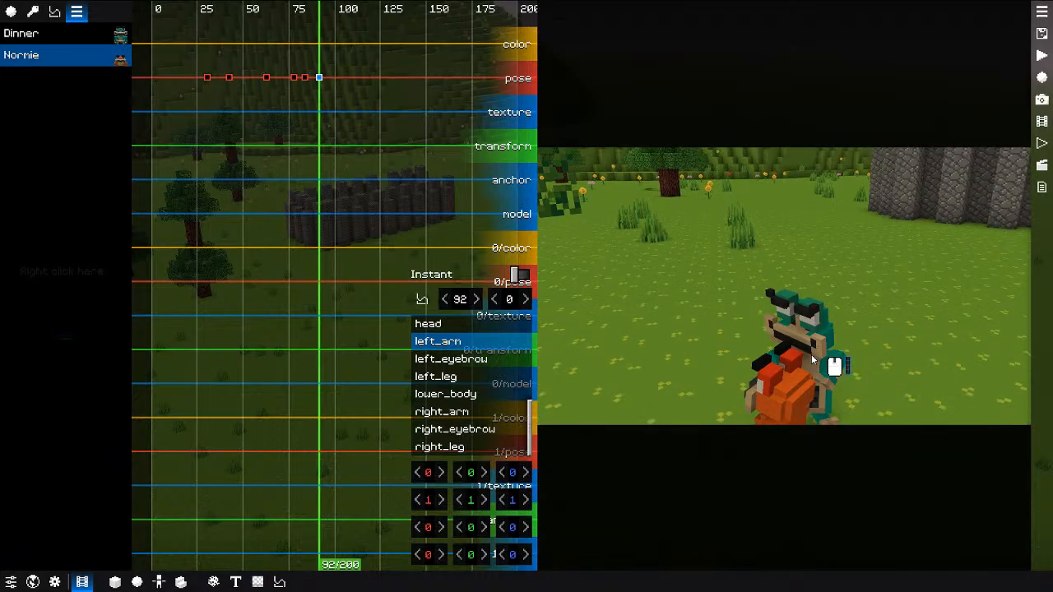
{"action": "scroll", "coordinate": [810, 359], "scroll_direction": "up", "scroll_amount": 1}
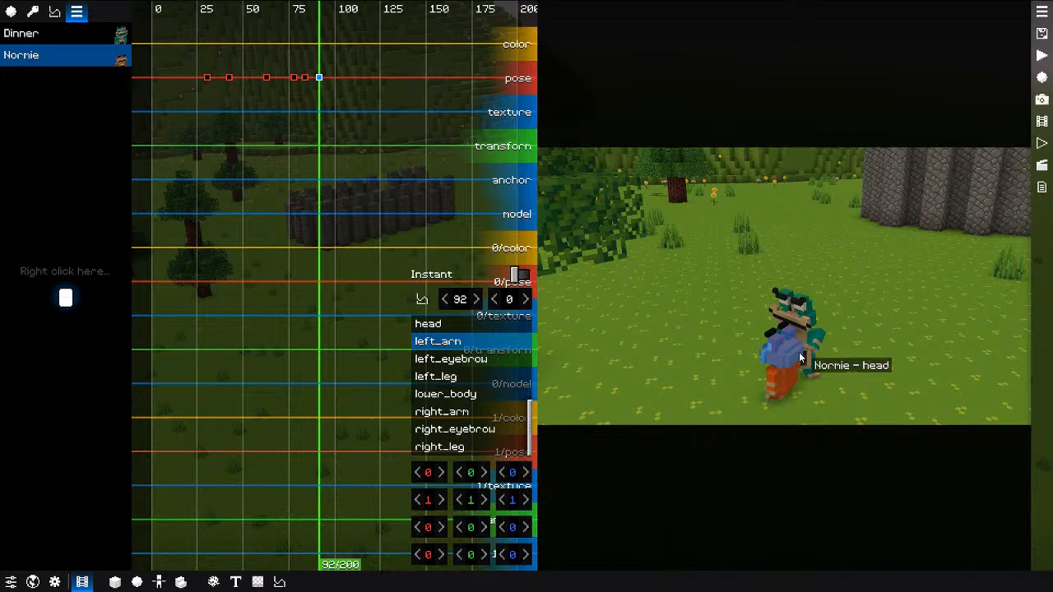
{"action": "key", "text": "o"}
{"action": "key", "text": "o"}
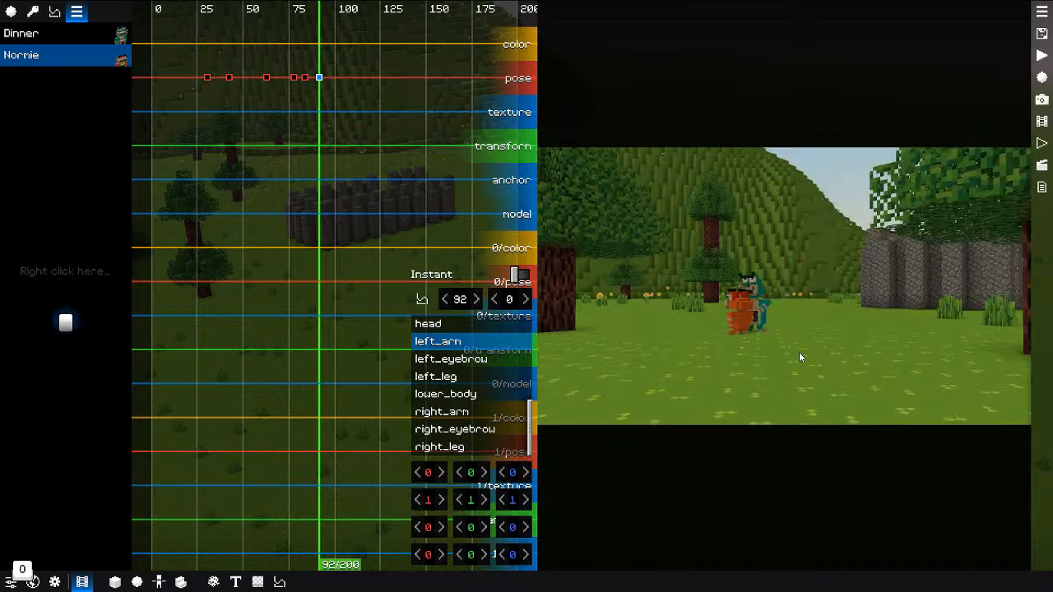
{"action": "key", "text": "p"}
{"action": "key", "text": "p"}
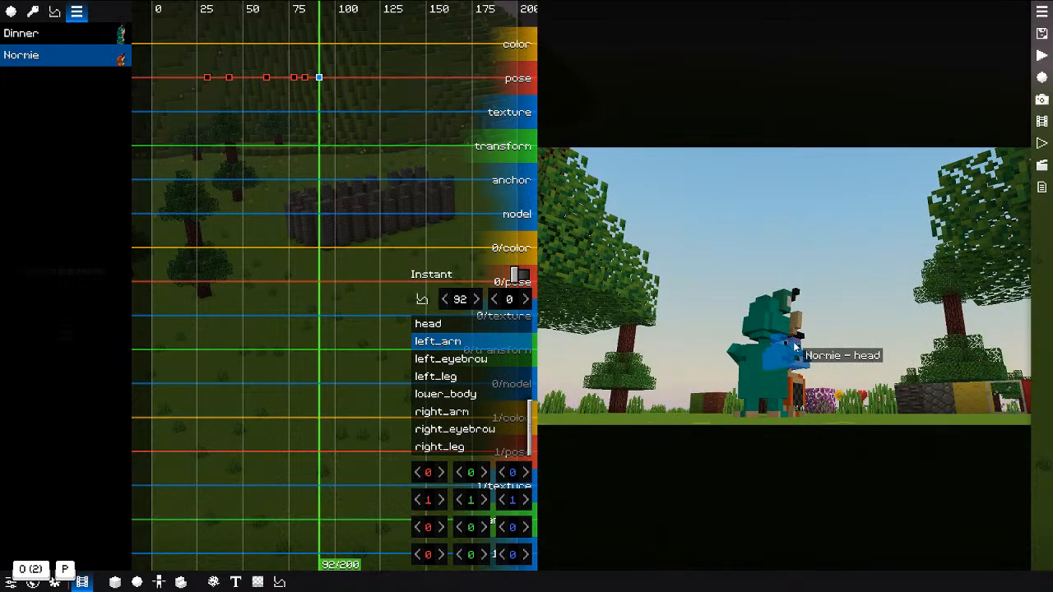
{"action": "middle_click_drag", "start_coordinate": [808, 345], "coordinate": [677, 319]}
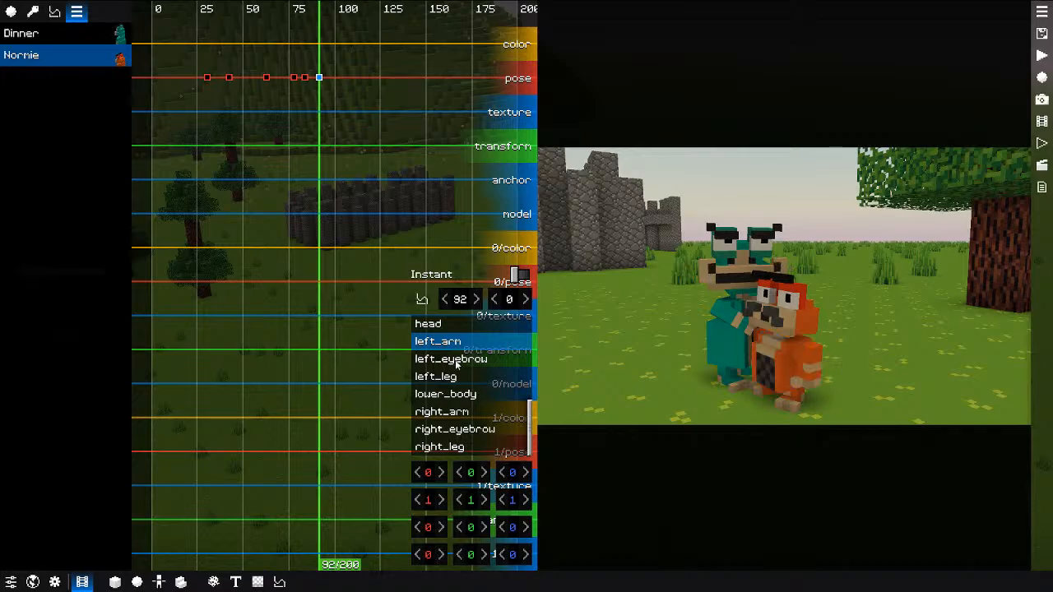
Step: At the tick 92 keyframe, set the anchor's X rotation to 21 and the head's second X rotation to 24
{"action": "scroll", "coordinate": [439, 326], "scroll_direction": "up", "scroll_amount": 2}
{"action": "left_click", "coordinate": [440, 326]}
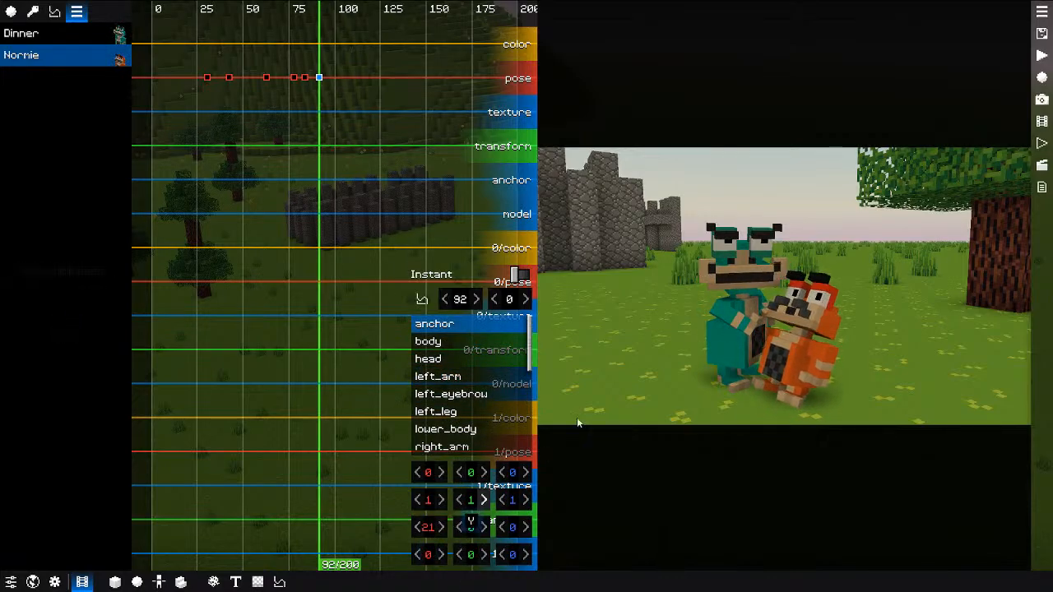
{"action": "left_click", "coordinate": [818, 331]}
{"action": "left_click_drag", "start_coordinate": [428, 556], "coordinate": [467, 556]}
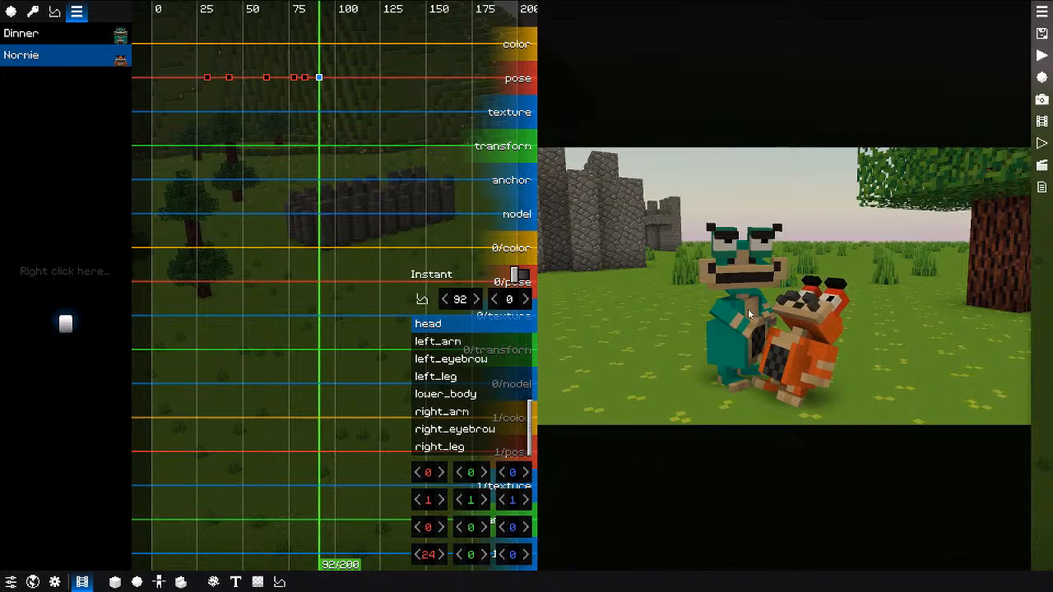
Step: Raise both of Normie's eyebrows along Y and rotate both arms about X, the right arm to 188
{"action": "left_click", "coordinate": [815, 282]}
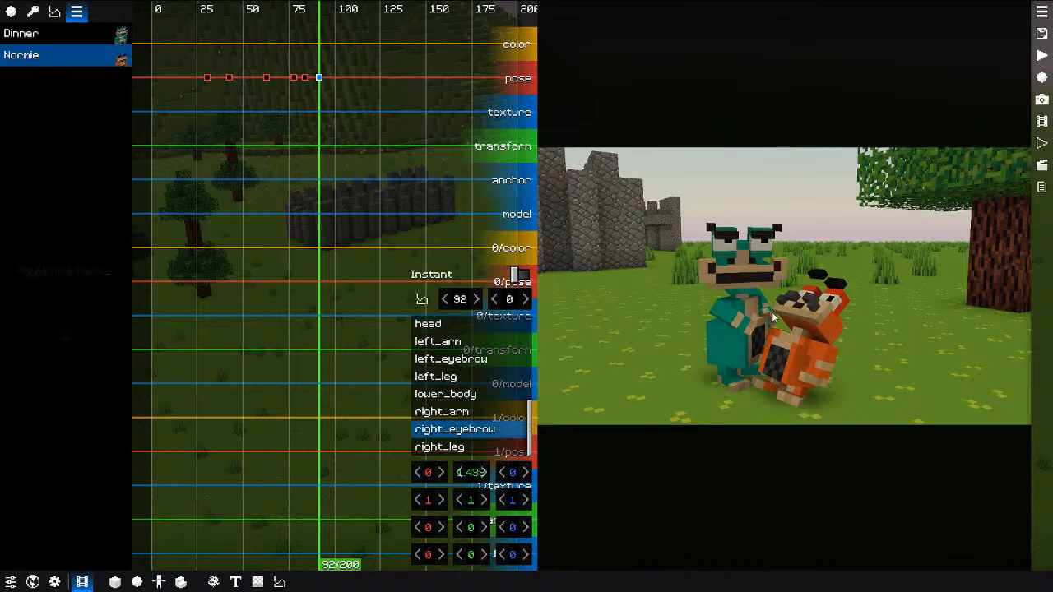
{"action": "left_click", "coordinate": [833, 277]}
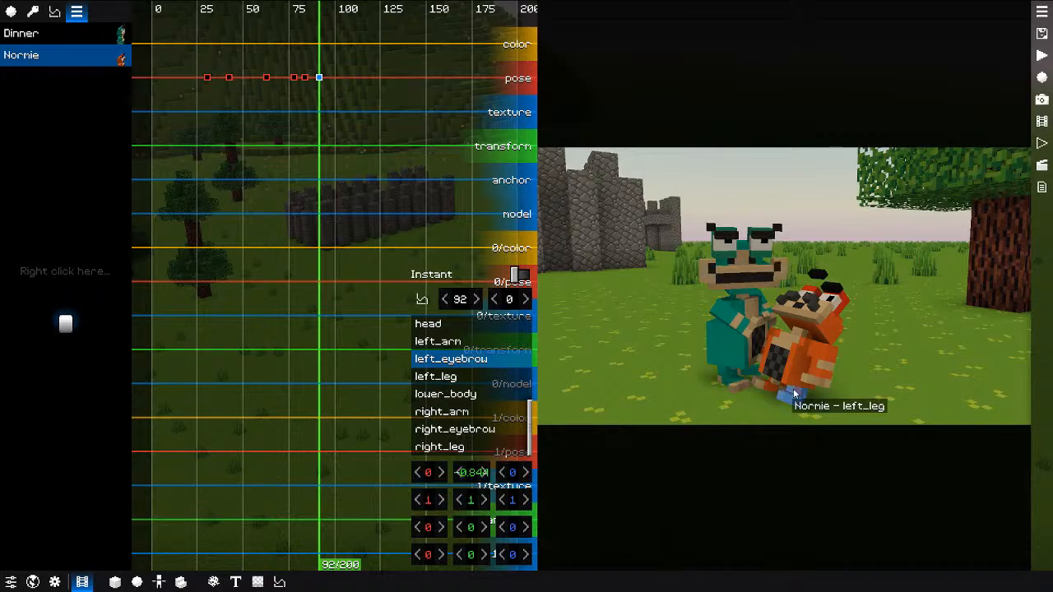
{"action": "left_click", "coordinate": [777, 362]}
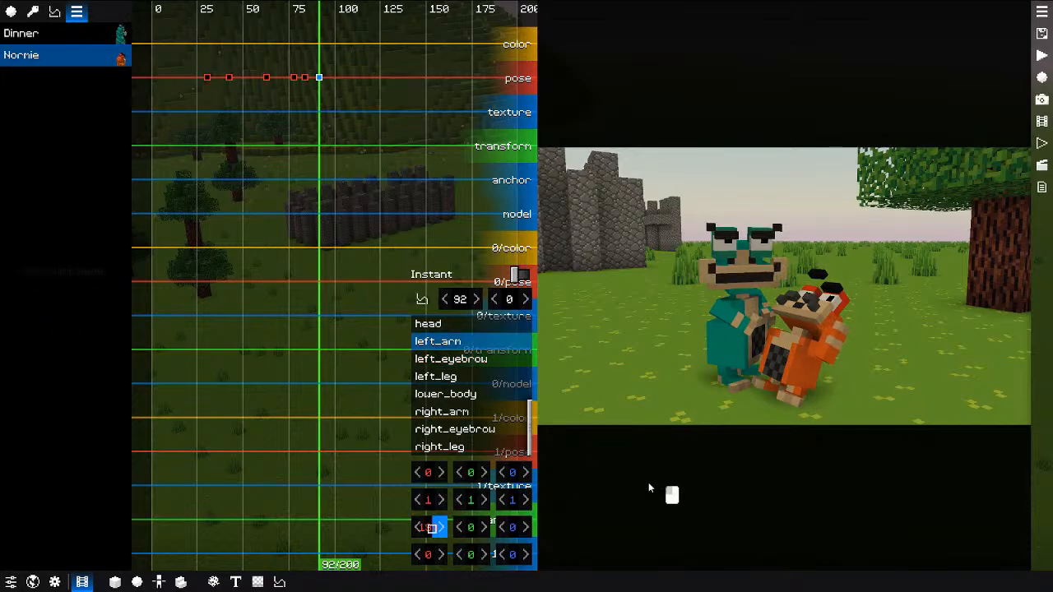
{"action": "left_click", "coordinate": [773, 350]}
{"action": "left_click", "coordinate": [421, 528]}
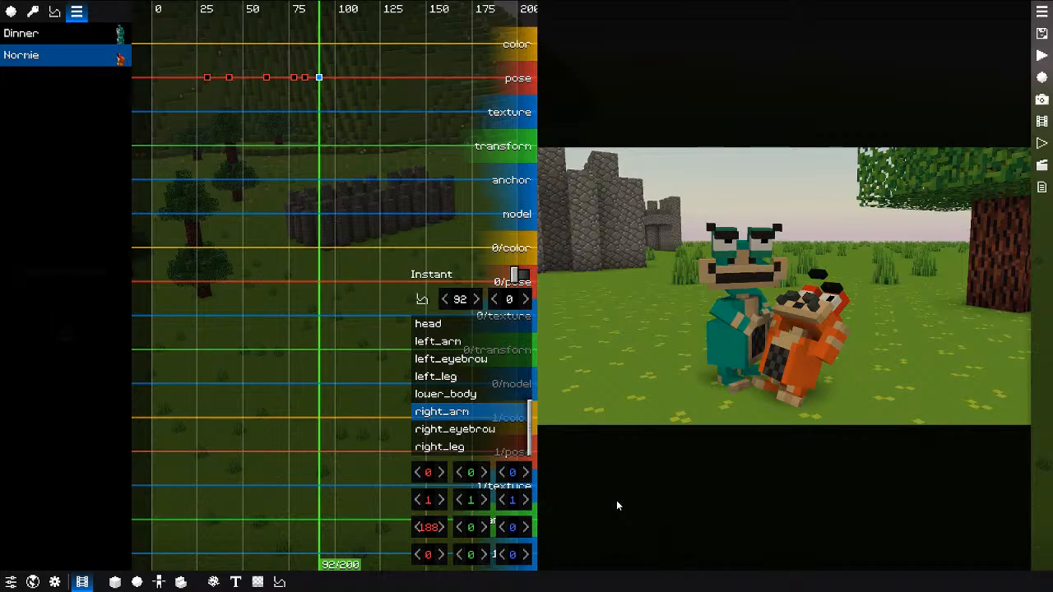
Step: Rotate both of Normie's legs about X to counter the body's lean, the left leg to -19
{"action": "middle_click_drag", "start_coordinate": [862, 421], "coordinate": [817, 370]}
{"action": "left_click", "coordinate": [772, 399]}
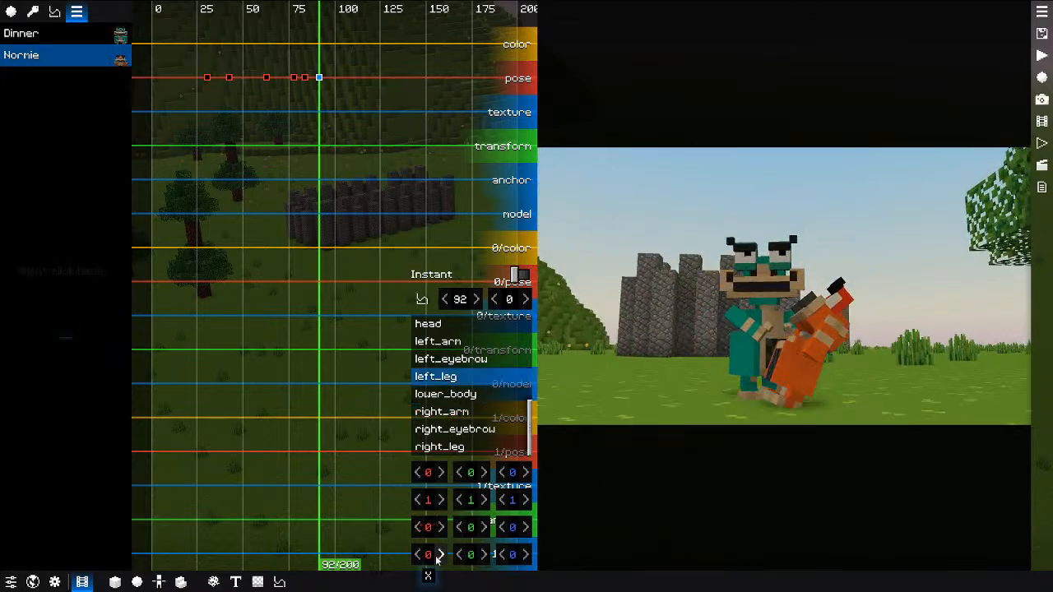
{"action": "middle_click_drag", "start_coordinate": [695, 409], "coordinate": [810, 393]}
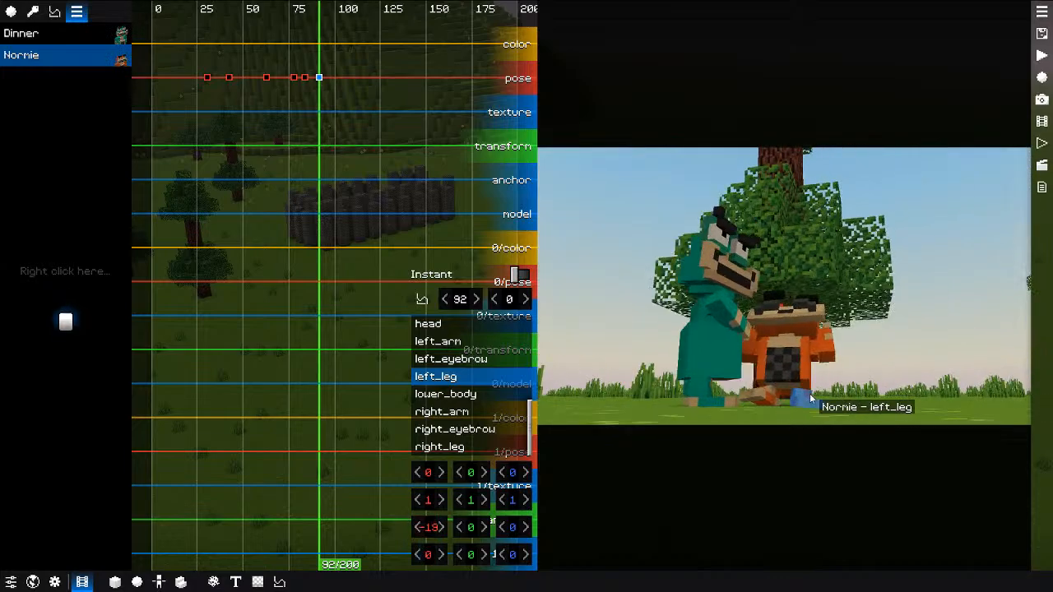
{"action": "left_click", "coordinate": [803, 397]}
{"action": "left_click_drag", "start_coordinate": [430, 532], "coordinate": [398, 536]}
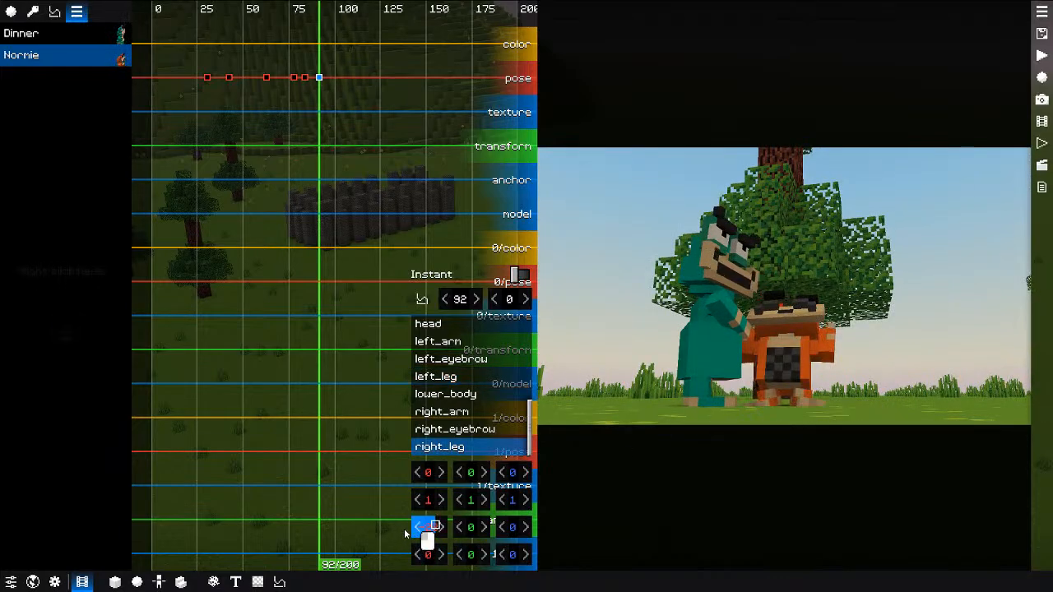
{"action": "left_click", "coordinate": [778, 398]}
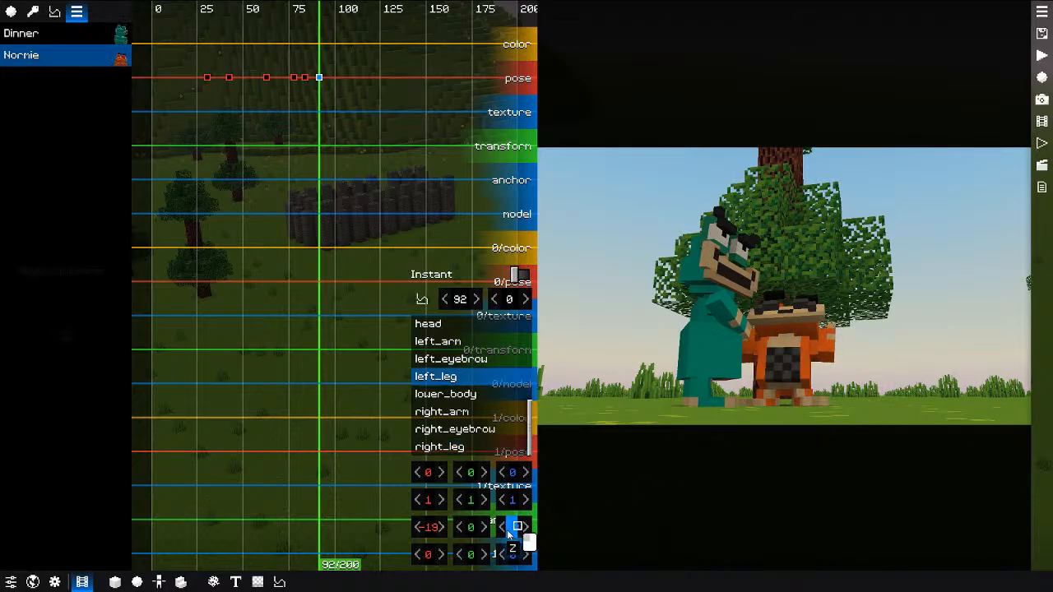
Step: Leave orbit mode, play back the new pose, and add a pose keyframe at tick 100 with its pose reset
{"action": "middle_click_drag", "start_coordinate": [778, 438], "coordinate": [825, 394]}
{"action": "key", "text": "o"}
{"action": "left_click_drag", "start_coordinate": [346, 362], "coordinate": [204, 363]}
{"action": "key", "text": "space"}
{"action": "key", "text": "space"}
{"action": "left_click_drag", "start_coordinate": [327, 92], "coordinate": [335, 91]}
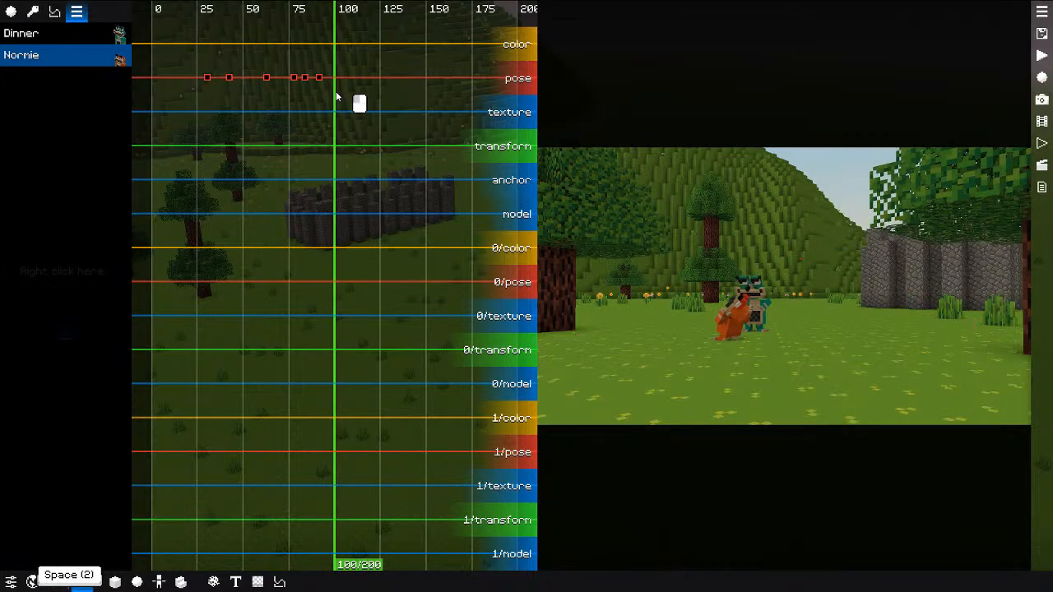
{"action": "double_click", "coordinate": [334, 79]}
{"action": "right_click", "coordinate": [455, 350]}
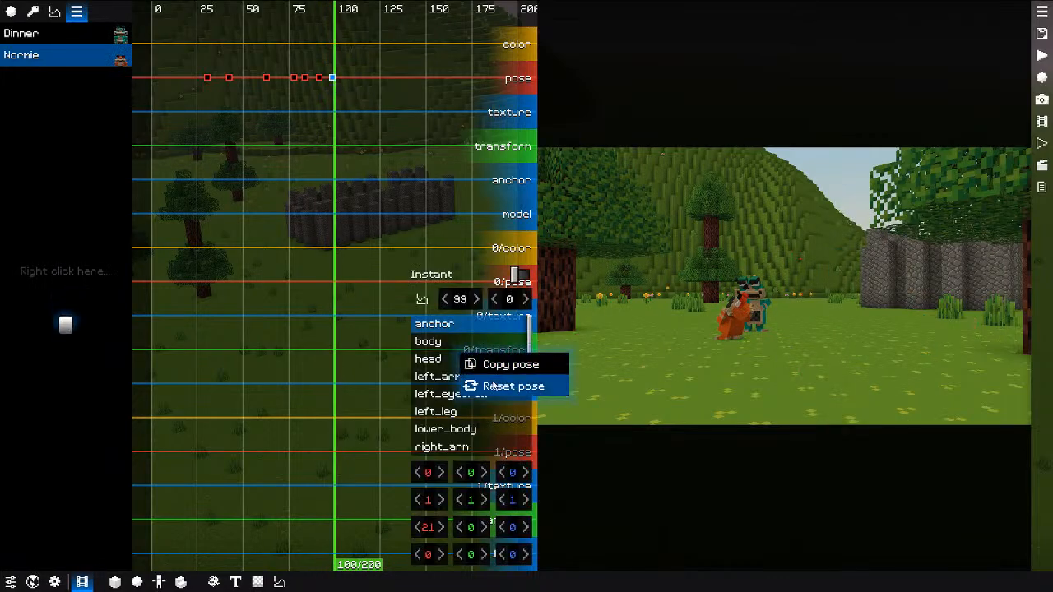
{"action": "left_click", "coordinate": [504, 383]}
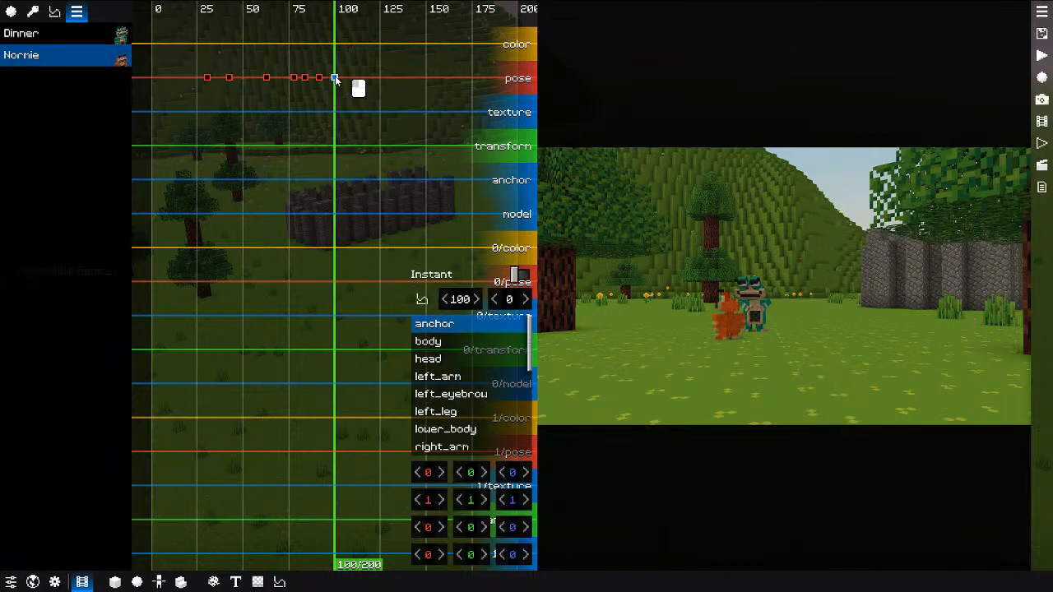
Step: Set the tick 92 pose keyframe's interpolation to Exponential Out and play the result
{"action": "left_click", "coordinate": [423, 299]}
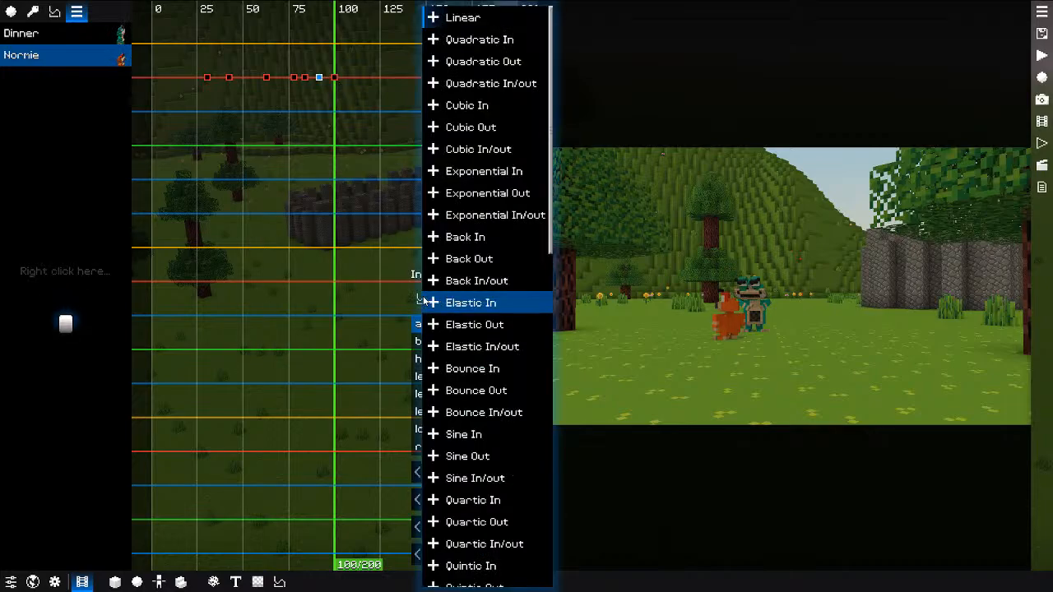
{"action": "left_click", "coordinate": [487, 192]}
{"action": "key", "text": "space"}
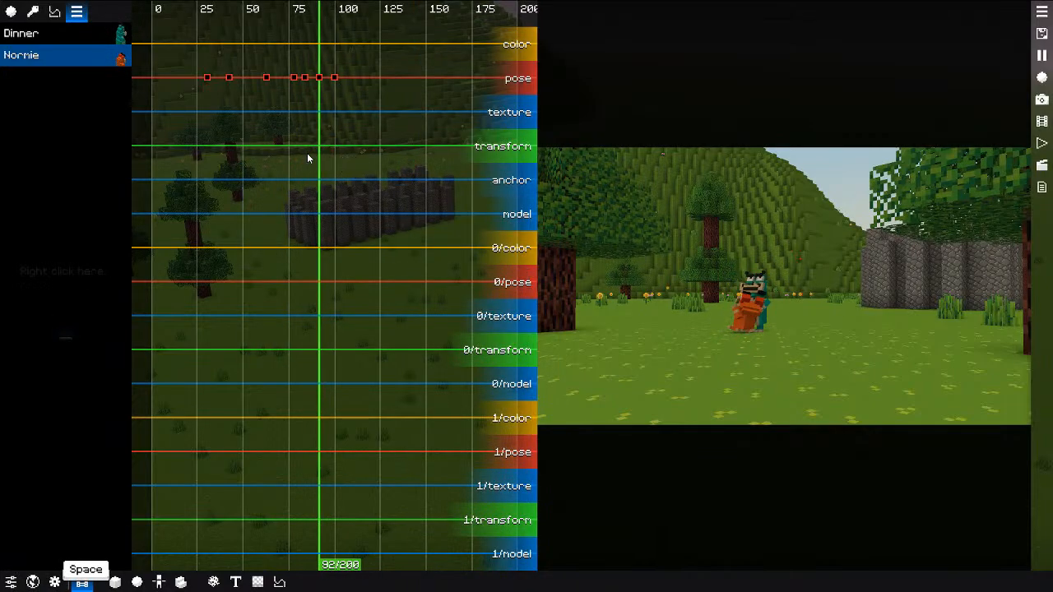
{"action": "key", "text": "space"}
Step: Change the tick 92 pose keyframe's interpolation to Exponential In and play the result
{"action": "left_click", "coordinate": [319, 78]}
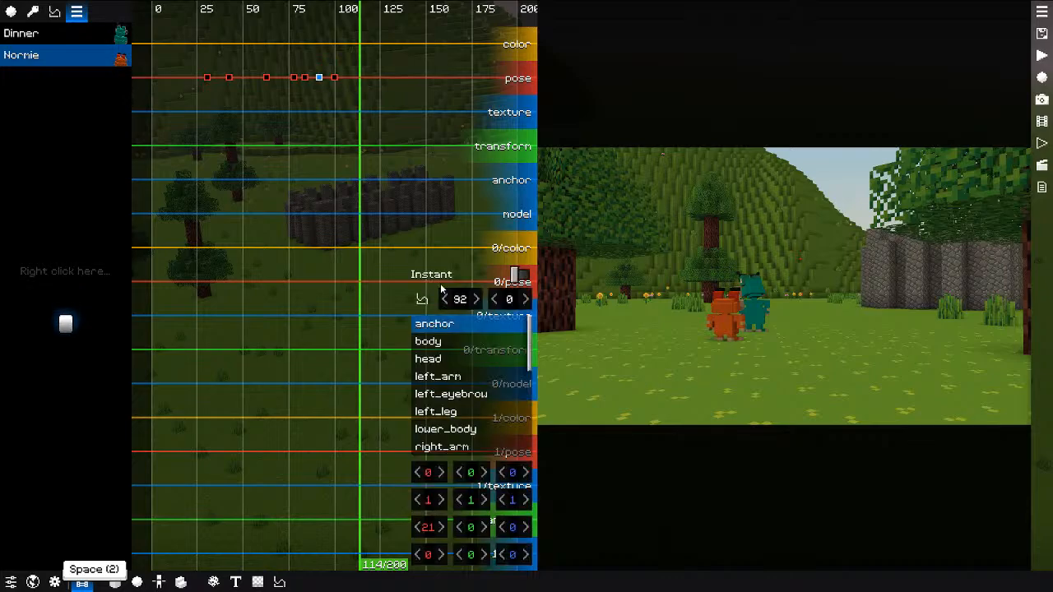
{"action": "left_click", "coordinate": [422, 300]}
{"action": "left_click", "coordinate": [458, 170]}
{"action": "left_click", "coordinate": [320, 161]}
{"action": "key", "text": "space"}
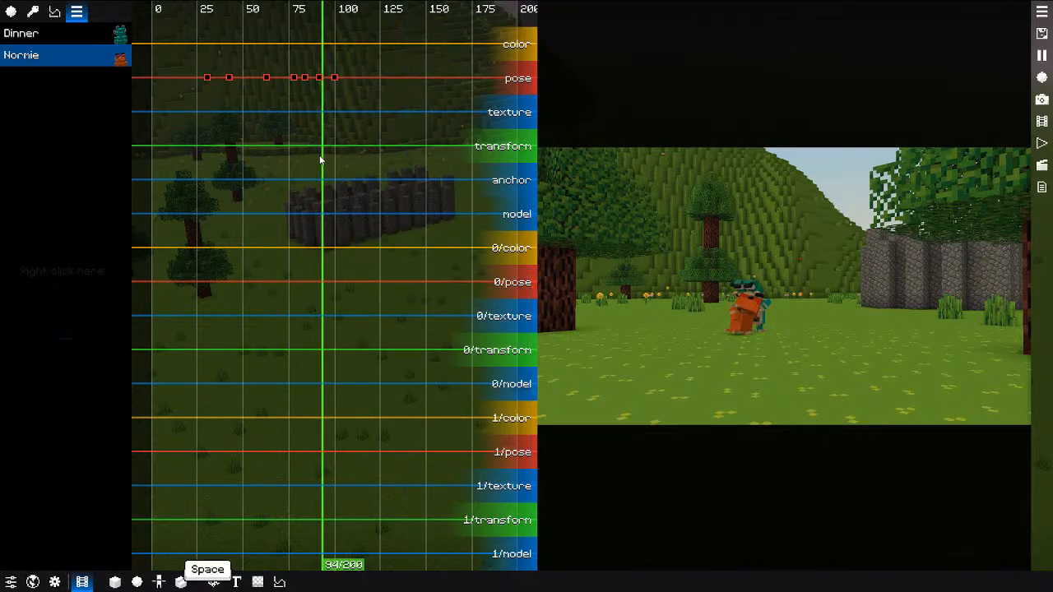
{"action": "key", "text": "space"}
Step: Move the last pose keyframe to tick 108, set the tick 92 keyframe to Exponential In/out, and play from there
{"action": "left_click_drag", "start_coordinate": [334, 77], "coordinate": [349, 77]}
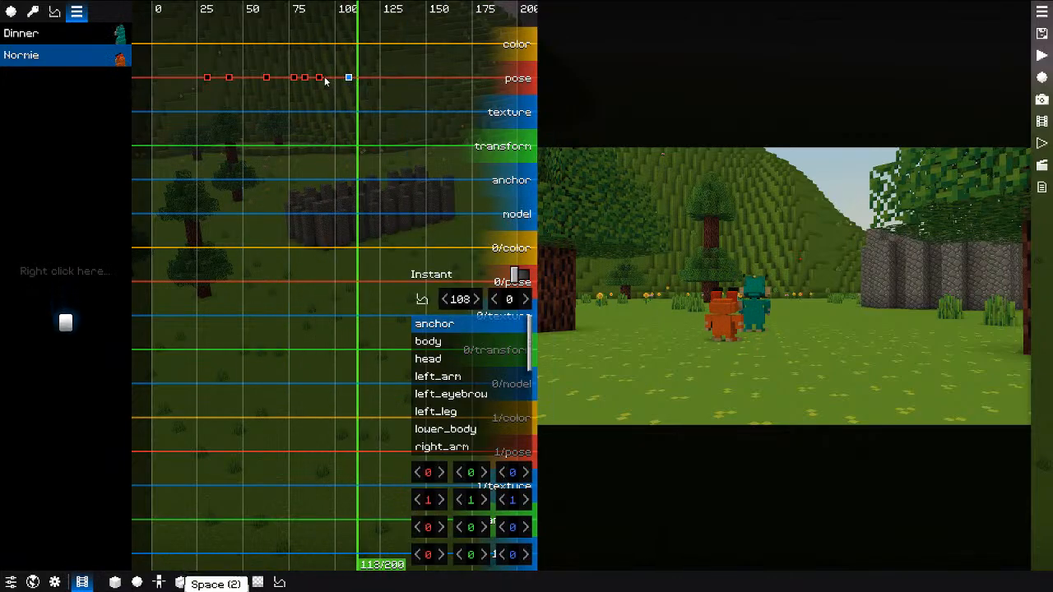
{"action": "left_click", "coordinate": [422, 300]}
{"action": "left_click", "coordinate": [458, 211]}
{"action": "key", "text": "e"}
{"action": "left_click", "coordinate": [322, 239]}
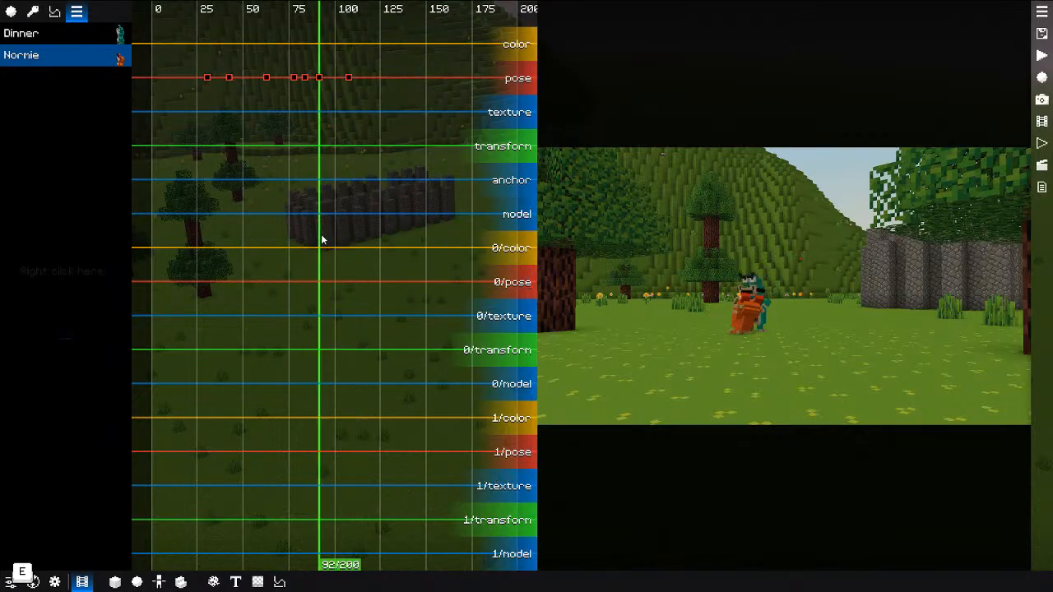
{"action": "key", "text": "space"}
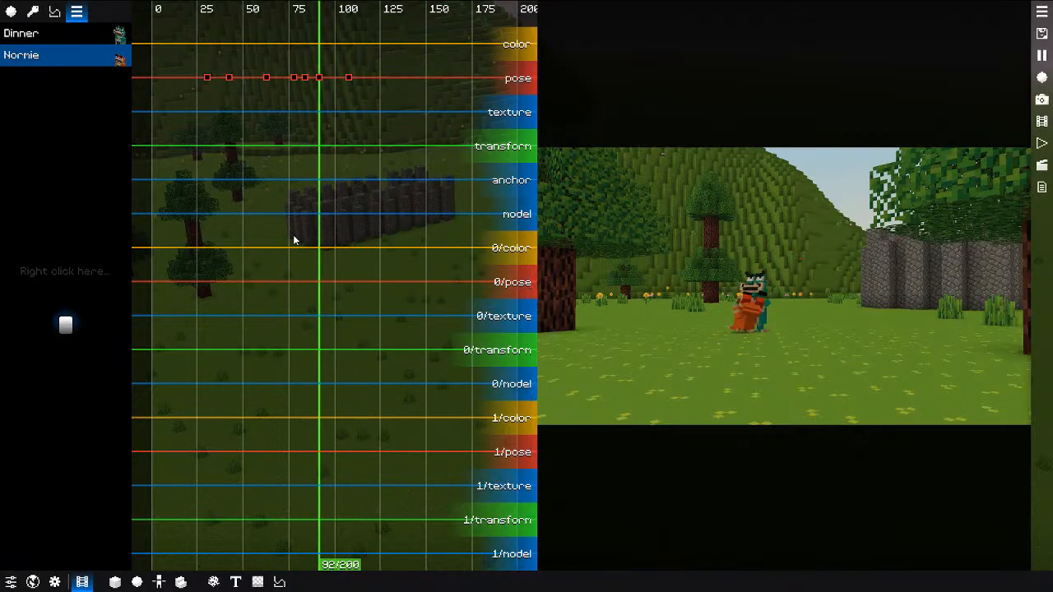
Step: Play back the animation, then scrub through the timeline from tick 92 back to tick 41 to review Normie's poses
{"action": "key", "text": "space"}
{"action": "left_click", "coordinate": [304, 77]}
{"action": "left_click", "coordinate": [305, 174]}
{"action": "key", "text": "space"}
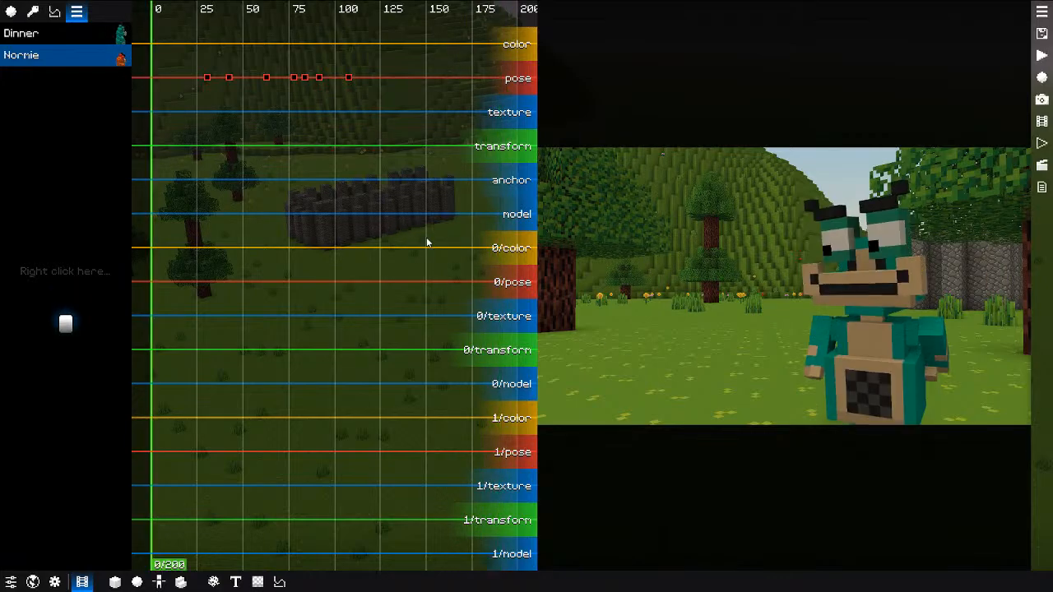
{"action": "left_click_drag", "start_coordinate": [362, 231], "coordinate": [320, 222]}
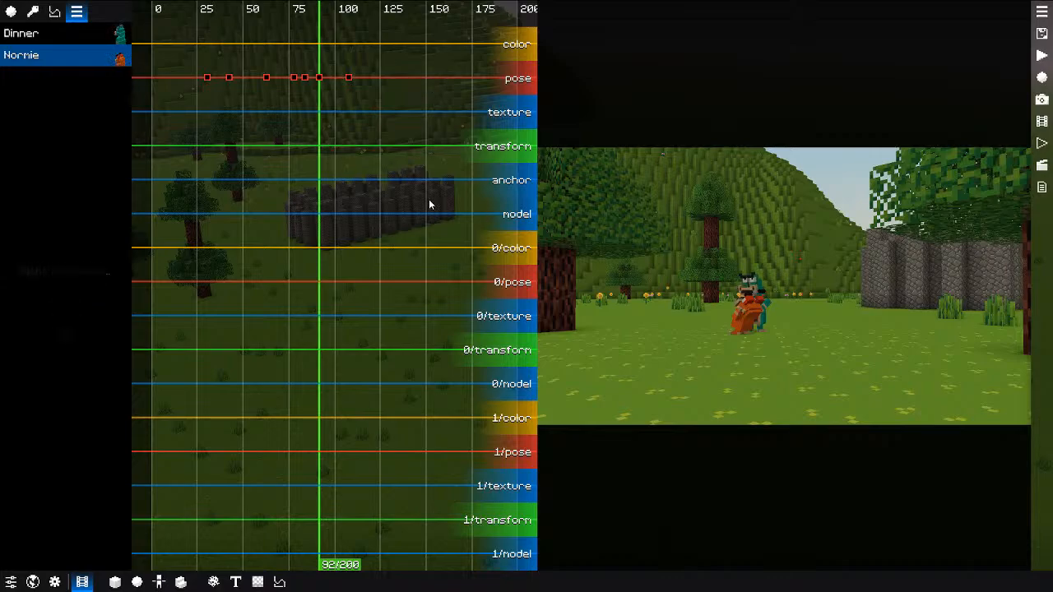
{"action": "left_click_drag", "start_coordinate": [373, 216], "coordinate": [207, 222]}
{"action": "left_click_drag", "start_coordinate": [245, 117], "coordinate": [228, 118]}
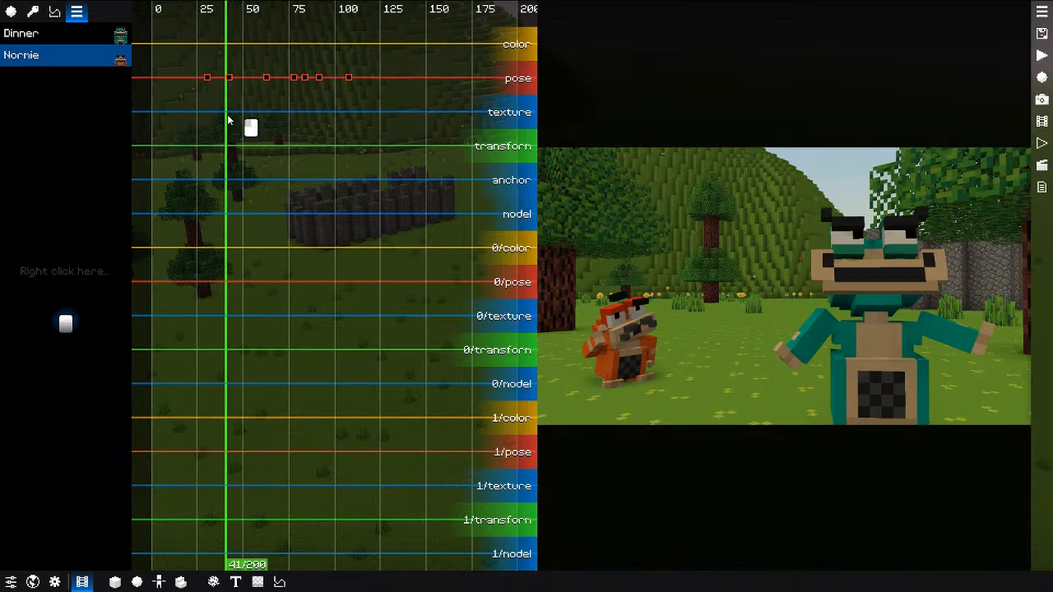
Step: Add color keyframes for Normie at about tick 40 and tick 65, and set the later one to red (#ffff0000)
{"action": "double_click", "coordinate": [224, 43]}
{"action": "left_click_drag", "start_coordinate": [248, 55], "coordinate": [272, 47]}
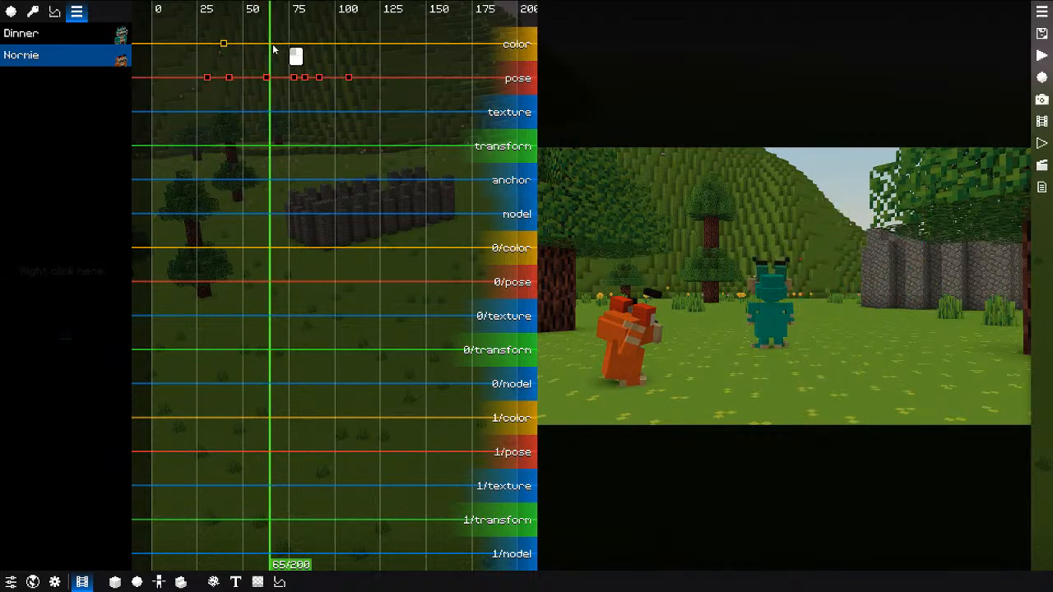
{"action": "double_click", "coordinate": [271, 44]}
{"action": "left_click", "coordinate": [494, 561]}
{"action": "left_click", "coordinate": [566, 547]}
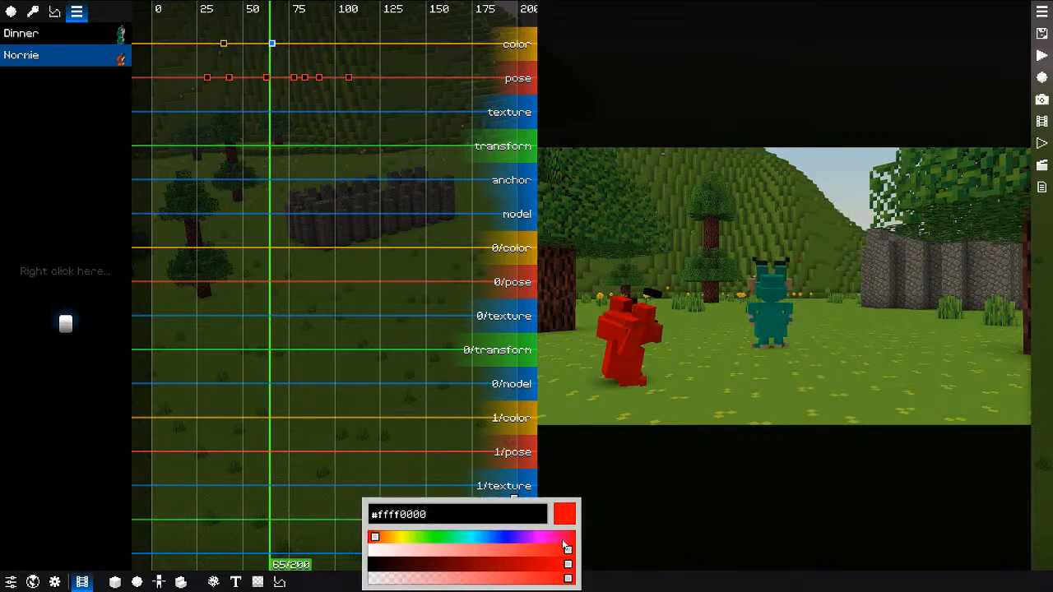
Step: Play the color transition from tick 35, then delete both of Normie's color keyframes
{"action": "left_click", "coordinate": [218, 230]}
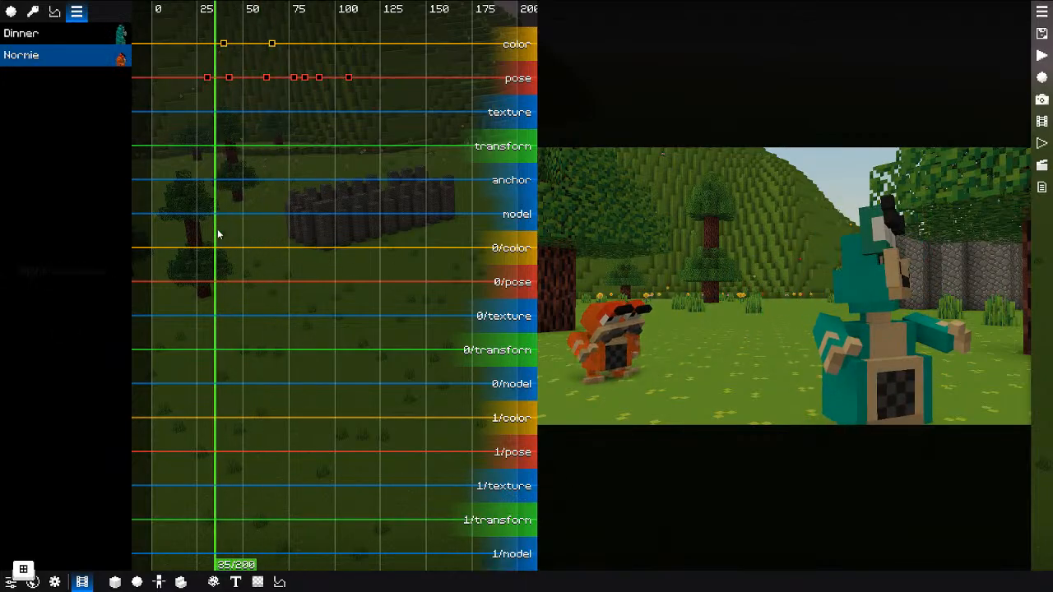
{"action": "key", "text": "space"}
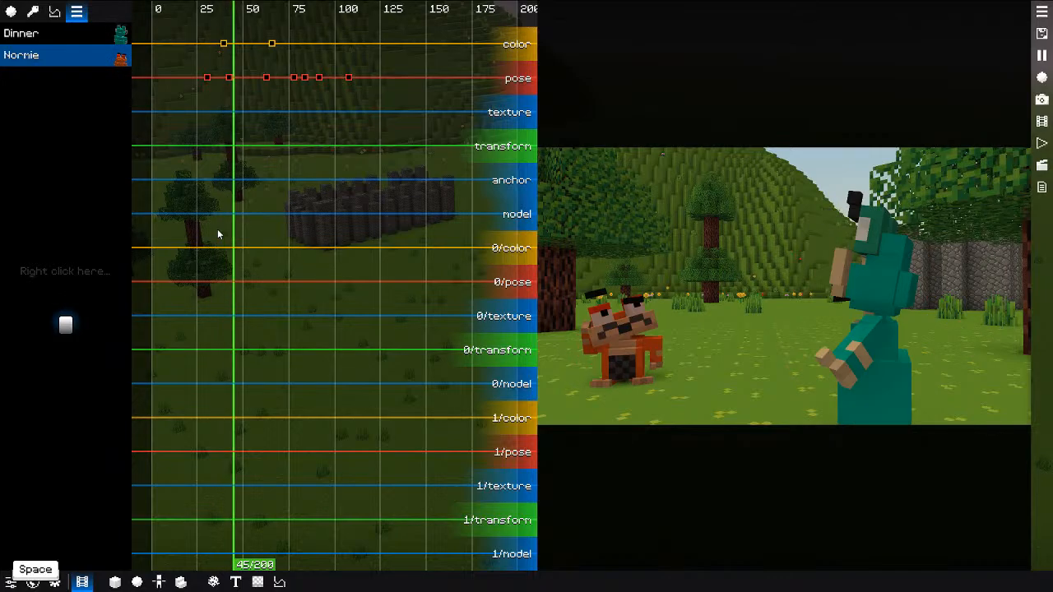
{"action": "key", "text": "space"}
{"action": "left_click", "coordinate": [272, 43]}
{"action": "key", "text": "Delete"}
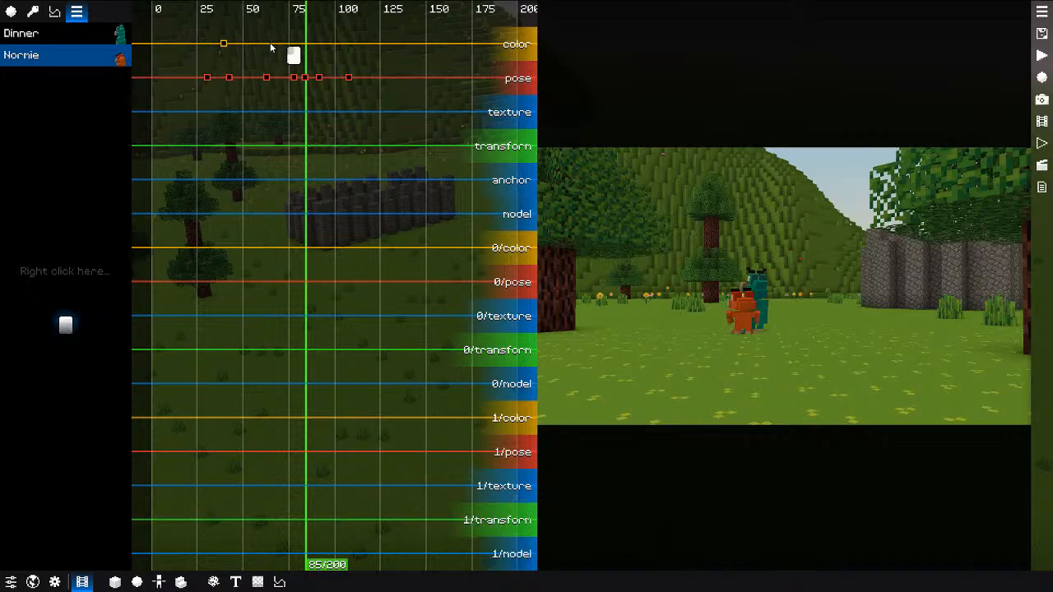
Step: Add texture keyframes for Normie at about ticks 48 and 61, and pick clown.png for the tick 61 one
{"action": "left_click_drag", "start_coordinate": [250, 99], "coordinate": [264, 116]}
{"action": "double_click", "coordinate": [240, 112]}
{"action": "double_click", "coordinate": [262, 112]}
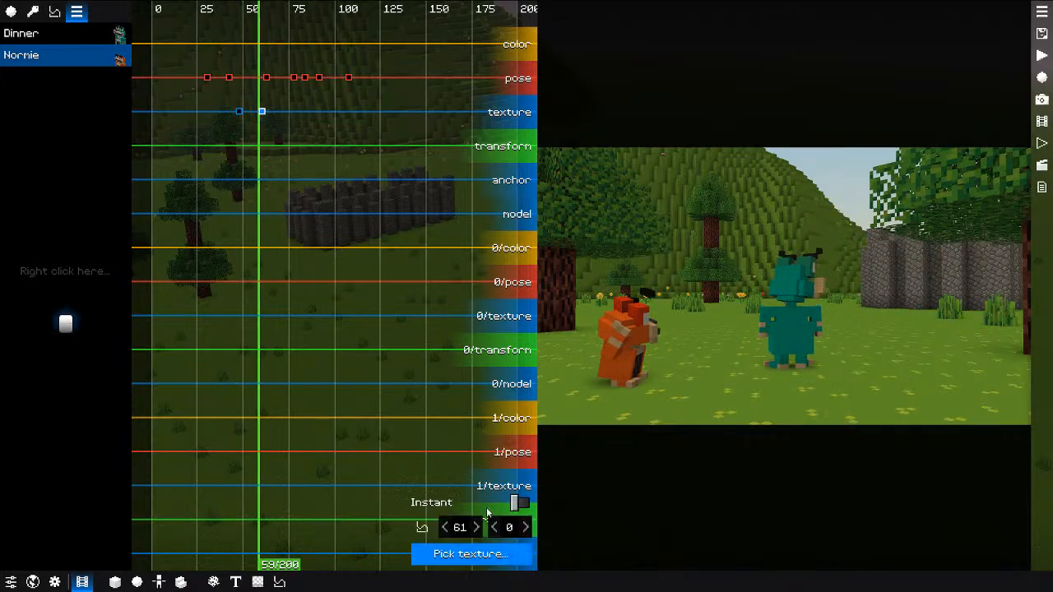
{"action": "left_click", "coordinate": [502, 556]}
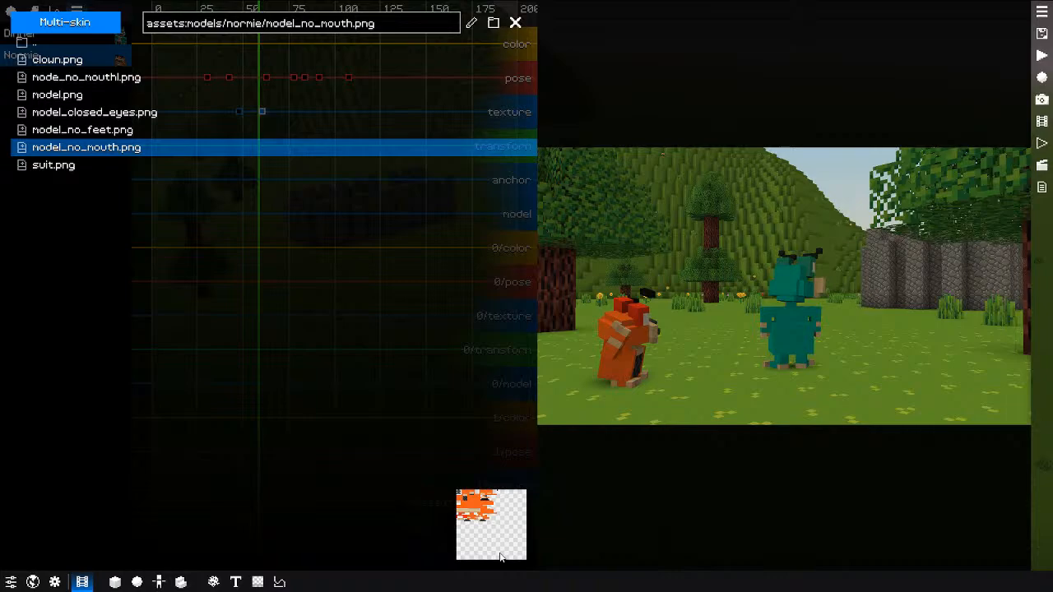
{"action": "left_click", "coordinate": [58, 60]}
{"action": "left_click", "coordinate": [474, 20]}
Step: Play back the texture change, then remove both of Normie's texture keyframes
{"action": "key", "text": "space"}
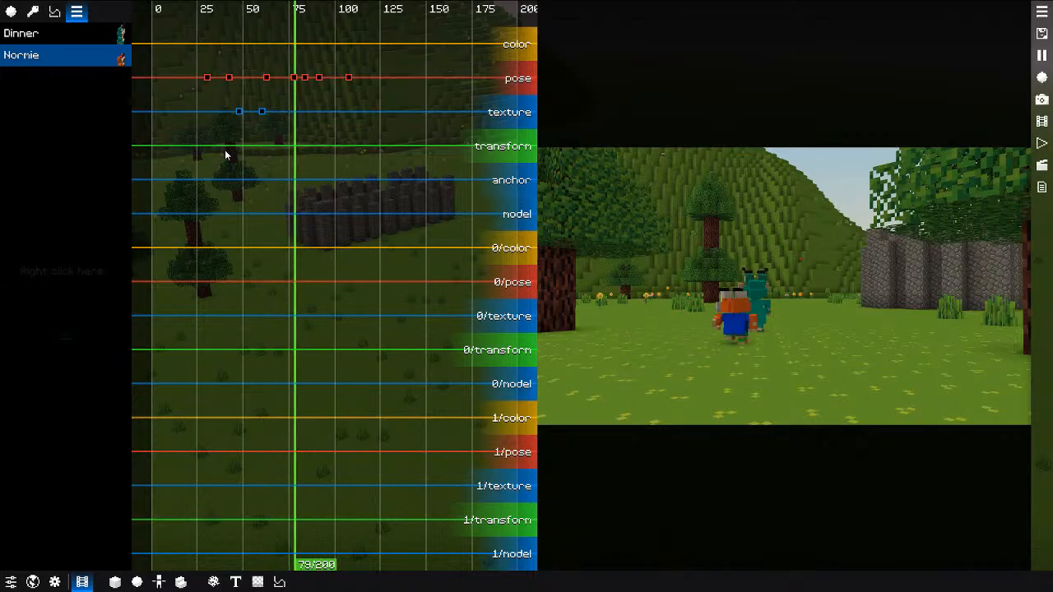
{"action": "key", "text": "space"}
{"action": "double_click", "coordinate": [262, 111]}
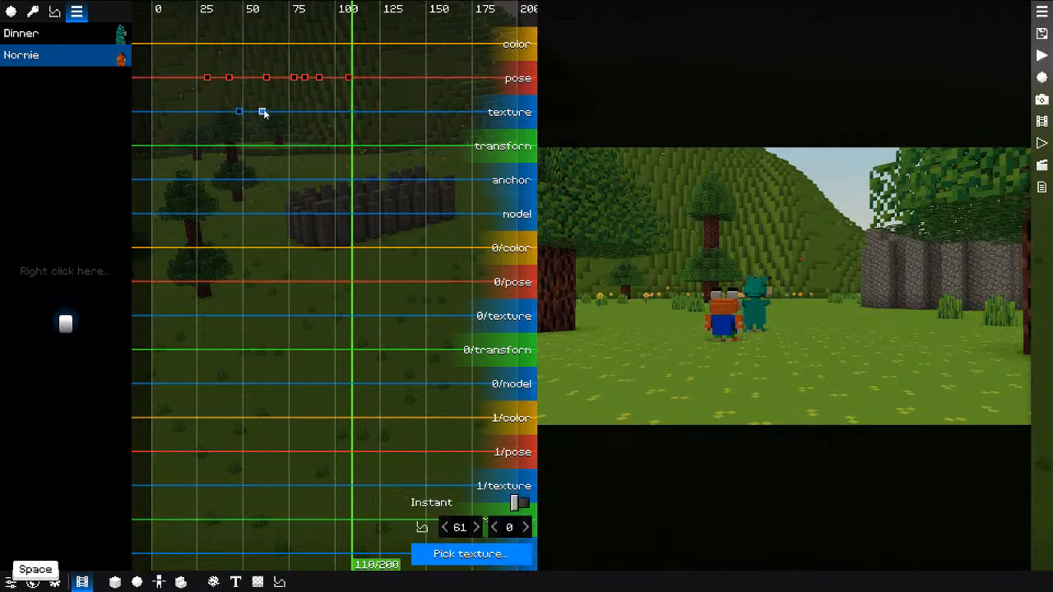
{"action": "double_click", "coordinate": [239, 112]}
Step: Add transform keyframes for Normie at ticks 83 and 65, and open the tick 83 one for editing
{"action": "double_click", "coordinate": [303, 146]}
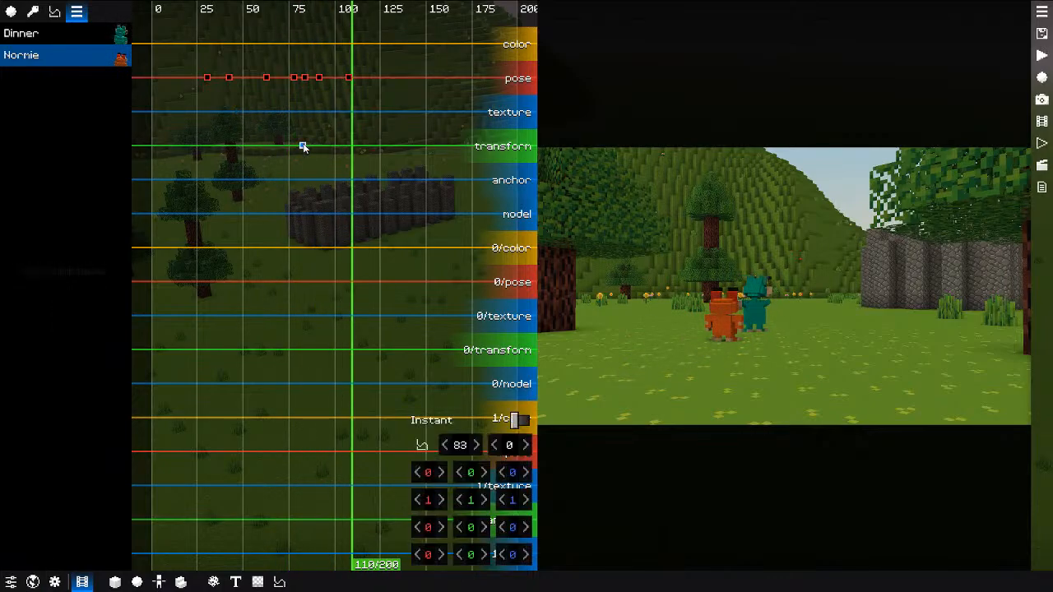
{"action": "left_click_drag", "start_coordinate": [353, 310], "coordinate": [303, 152]}
{"action": "double_click", "coordinate": [271, 147]}
{"action": "left_click", "coordinate": [302, 145]}
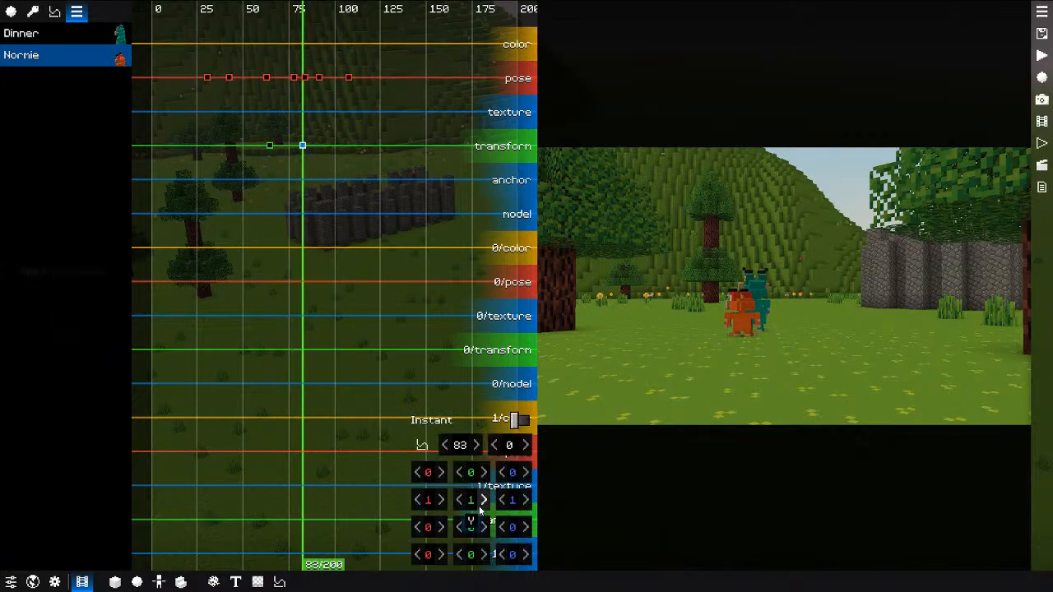
Step: Change the scale of the tick 83 transform keyframe, trying 0.75 for X and Z and 1.25 for Y, and play the result
{"action": "key", "text": "space"}
{"action": "key", "text": "space"}
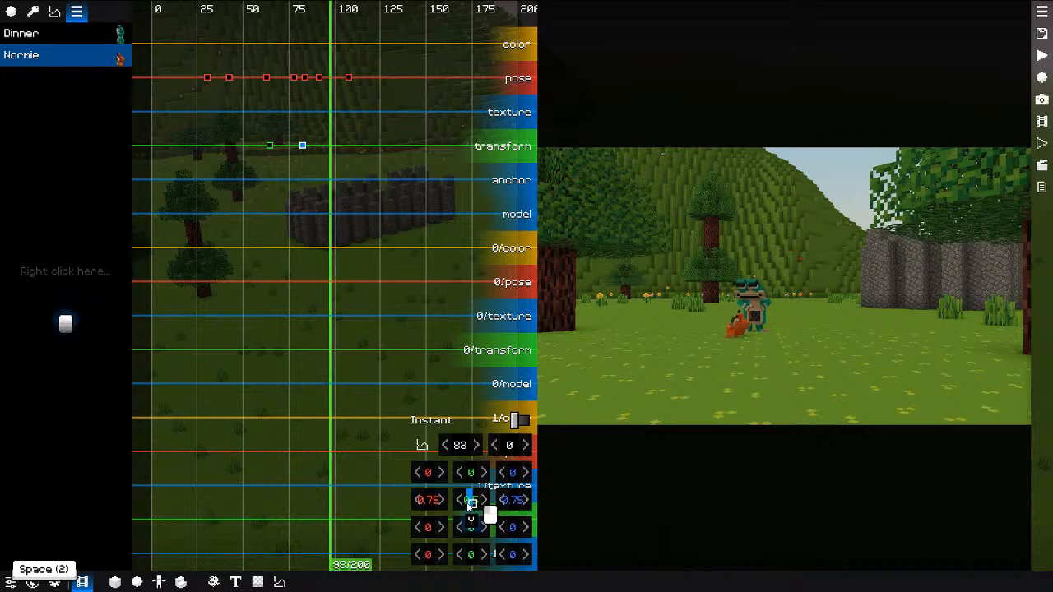
{"action": "key", "text": "space"}
{"action": "key", "text": "space"}
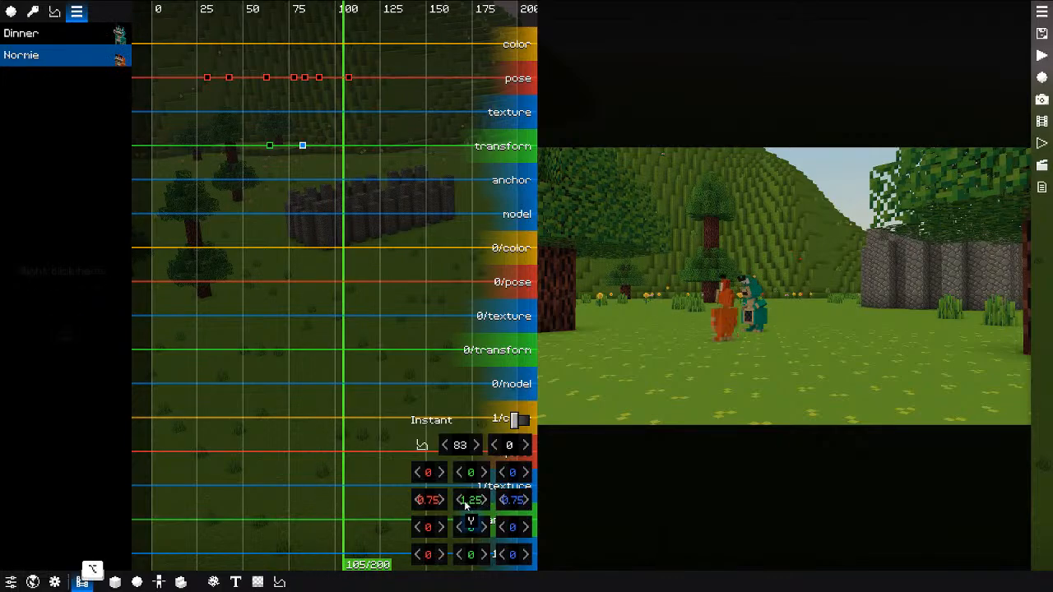
{"action": "left_click_drag", "start_coordinate": [298, 289], "coordinate": [267, 291]}
{"action": "key", "text": "space"}
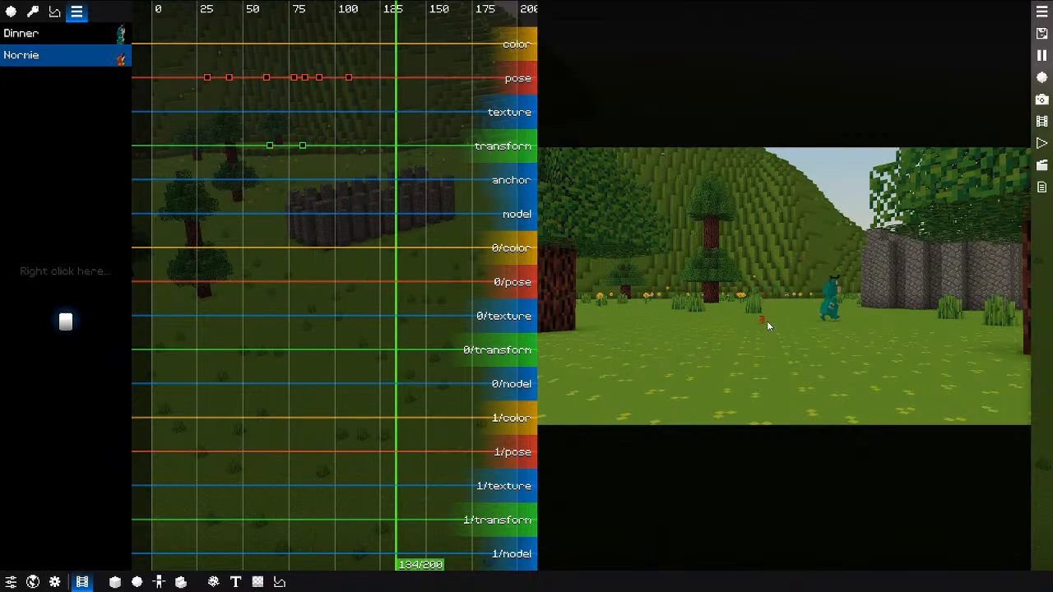
Step: Stop playback, select both of Normie's transform keyframes and remove them, and set the playhead to tick 97
{"action": "key", "text": "space"}
{"action": "left_click_drag", "start_coordinate": [245, 133], "coordinate": [364, 176], "text": "shift"}
{"action": "right_click", "coordinate": [375, 179]}
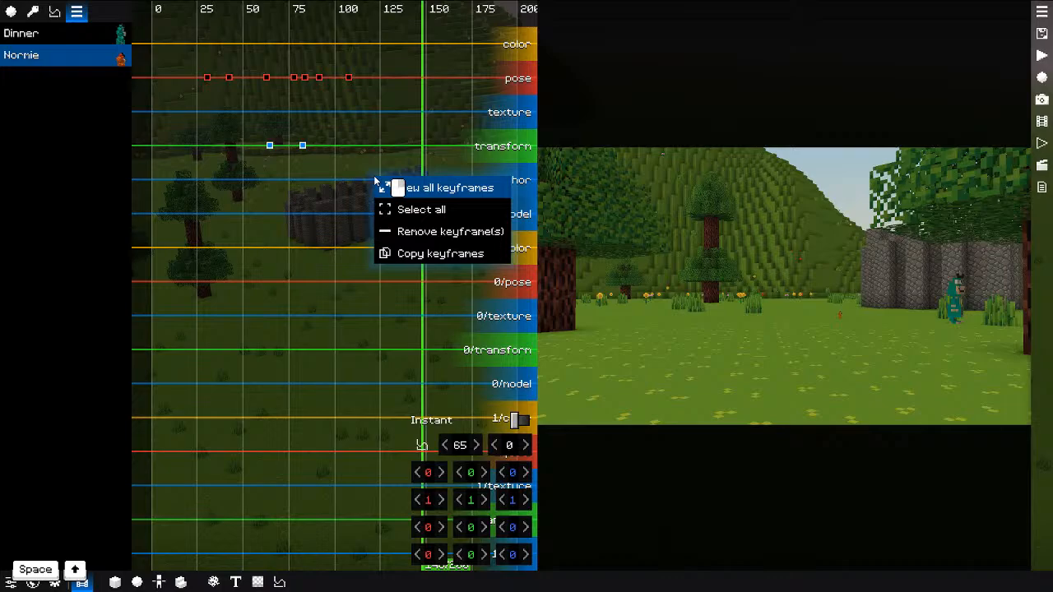
{"action": "left_click", "coordinate": [420, 231]}
{"action": "left_click_drag", "start_coordinate": [364, 239], "coordinate": [331, 244]}
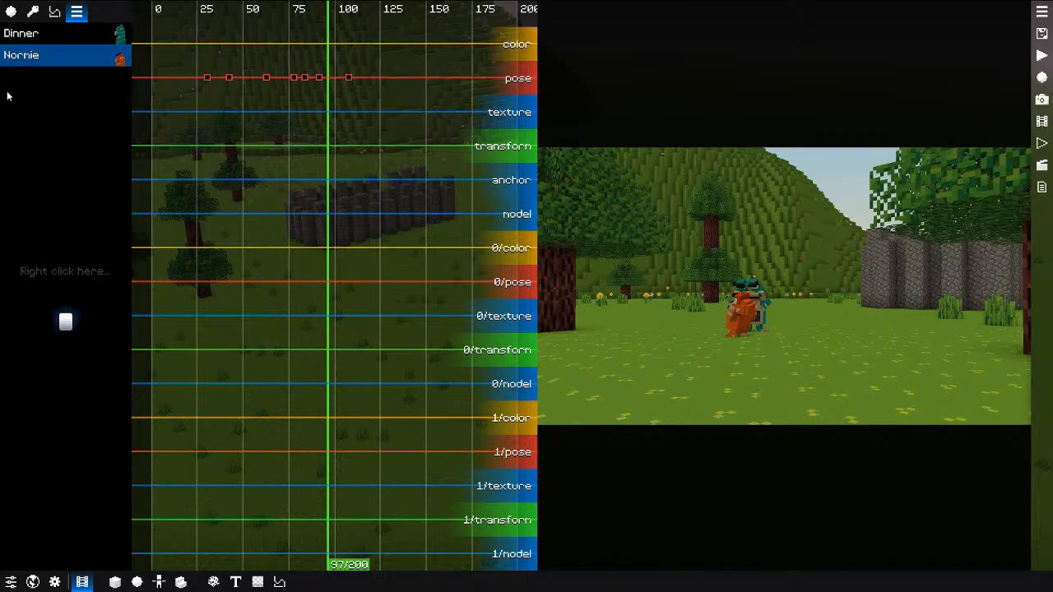
Step: Open Normie's form for editing, inspect its two bbs:model body parts, and leave the form editor
{"action": "right_click", "coordinate": [47, 54]}
{"action": "left_click", "coordinate": [83, 154]}
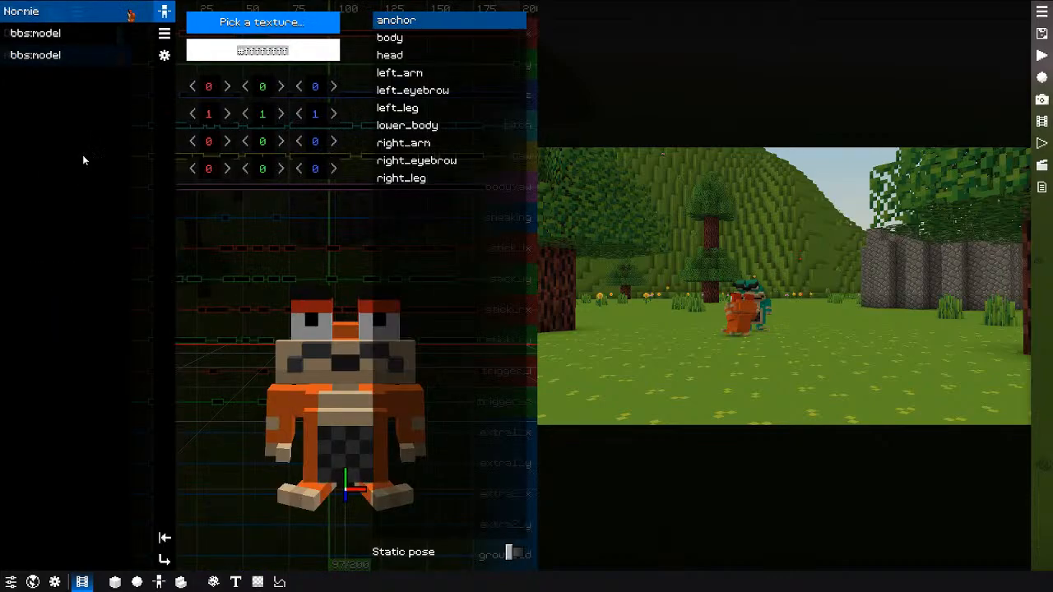
{"action": "left_click", "coordinate": [45, 35]}
{"action": "left_click", "coordinate": [46, 55]}
{"action": "left_click", "coordinate": [48, 39]}
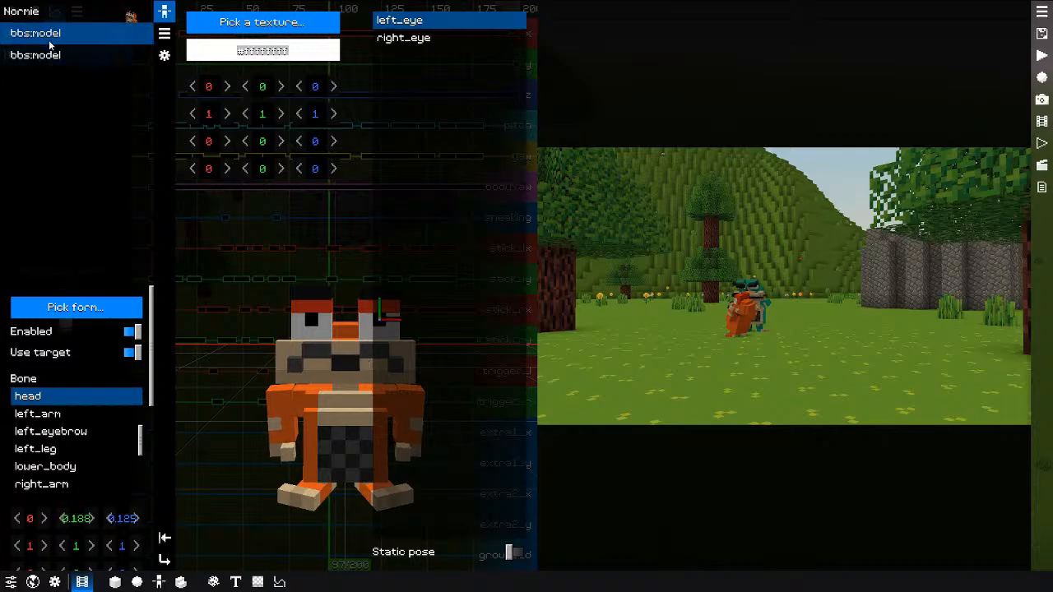
{"action": "left_click", "coordinate": [107, 54]}
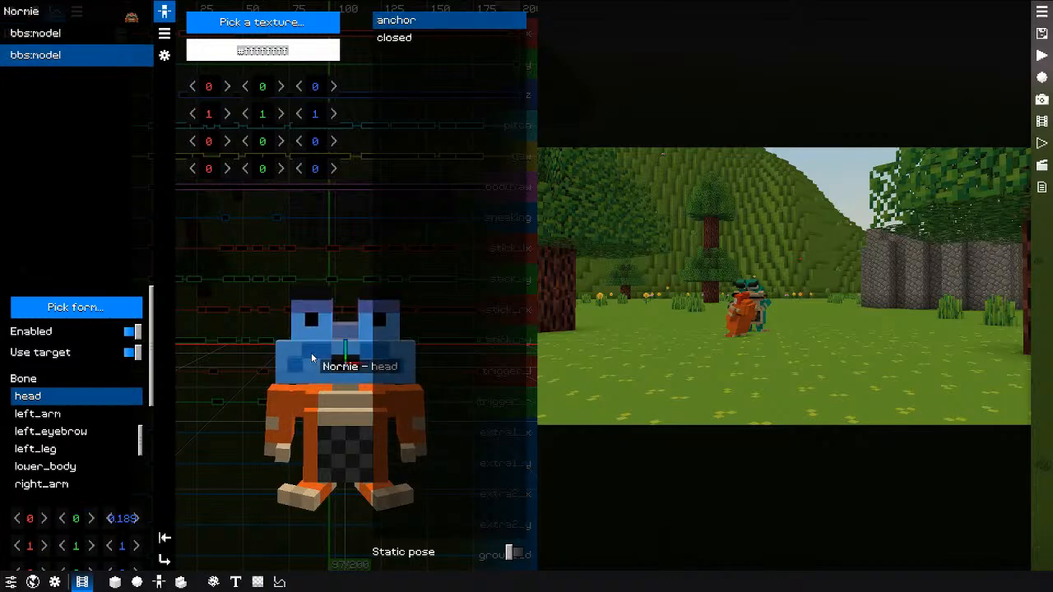
{"action": "left_click", "coordinate": [71, 16]}
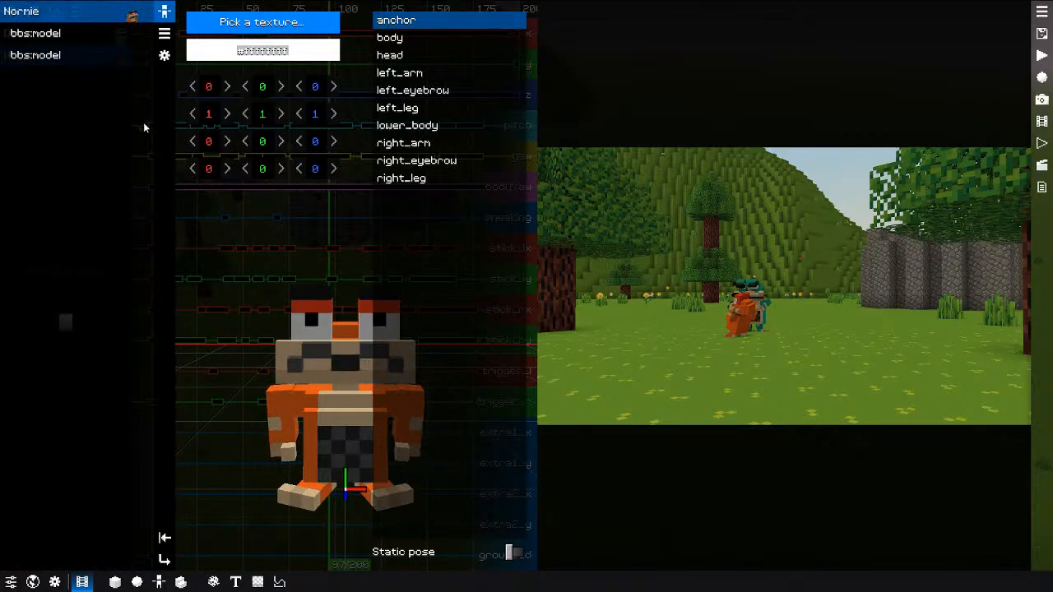
{"action": "key", "text": "Escape"}
{"action": "key", "text": "Escape"}
Step: Show Normie's form property tracks again and scrub the timeline to tick 66
{"action": "left_click", "coordinate": [76, 11]}
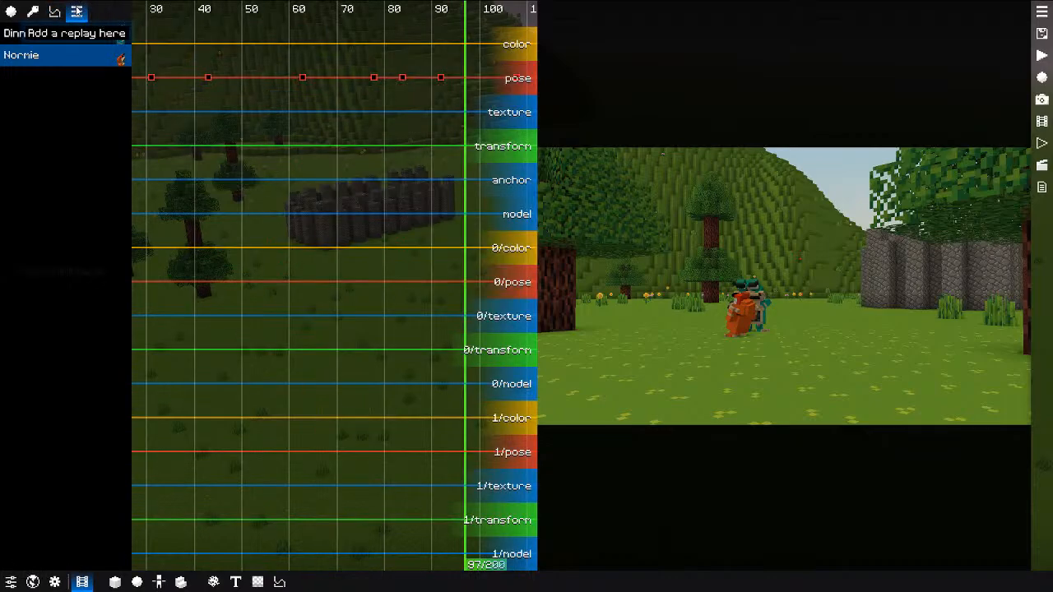
{"action": "middle_click_drag", "start_coordinate": [402, 319], "coordinate": [374, 308]}
{"action": "left_click_drag", "start_coordinate": [348, 259], "coordinate": [318, 227]}
{"action": "left_click_drag", "start_coordinate": [509, 181], "coordinate": [326, 165]}
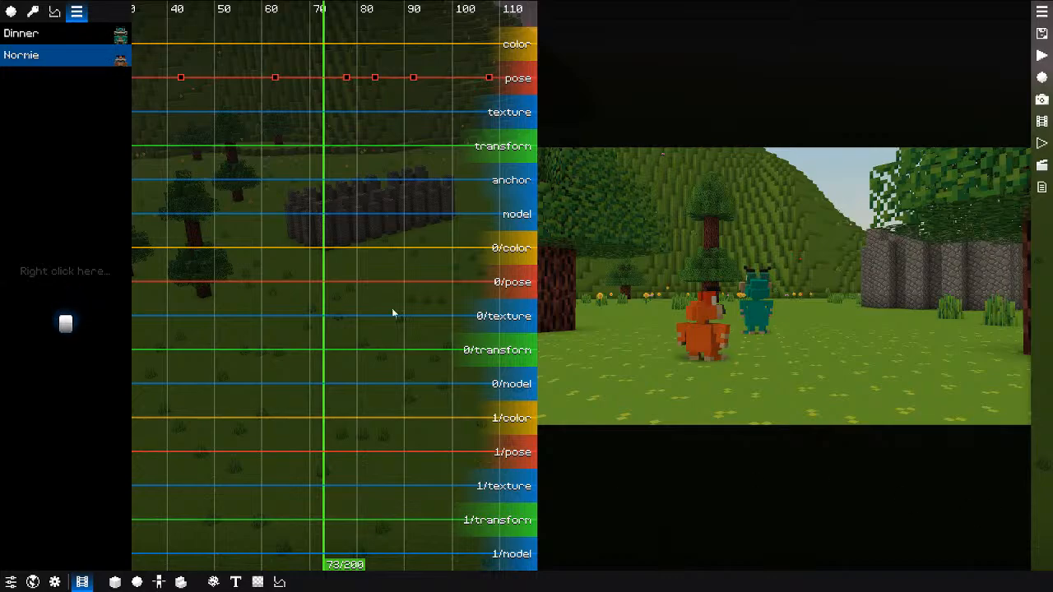
{"action": "left_click_drag", "start_coordinate": [327, 250], "coordinate": [297, 251]}
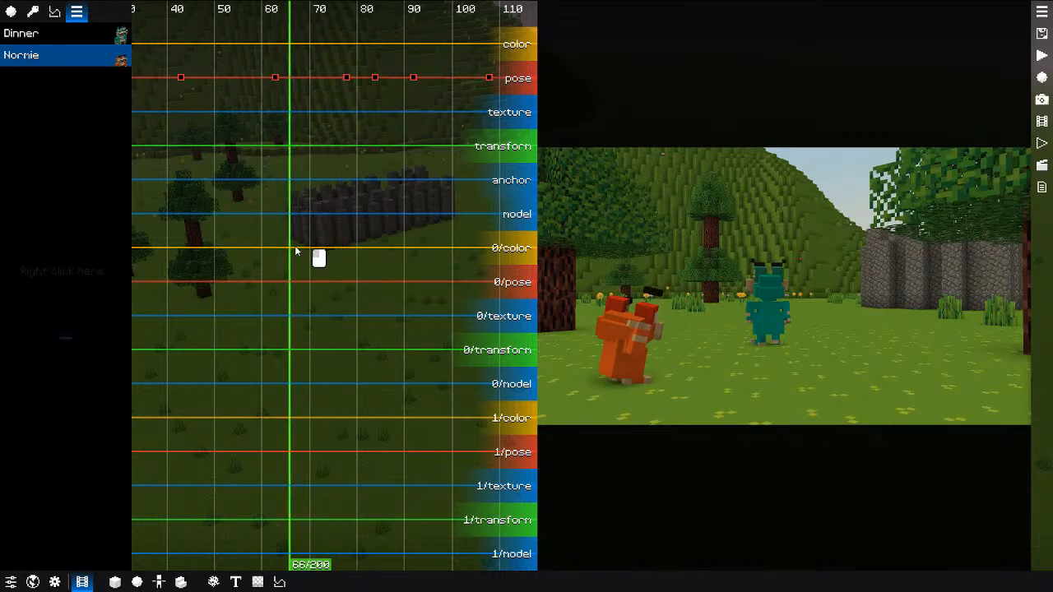
Step: Add a new replay on the grass in front of the two characters and give it the Dinner form
{"action": "right_click", "coordinate": [737, 373]}
{"action": "left_click", "coordinate": [749, 377]}
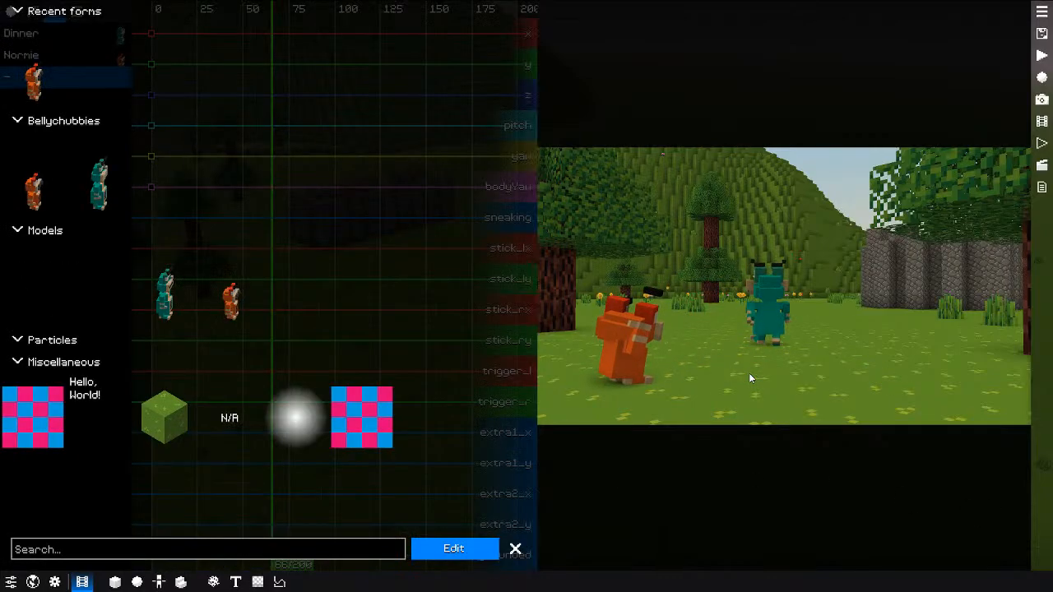
{"action": "left_click", "coordinate": [123, 190]}
{"action": "key", "text": "Escape"}
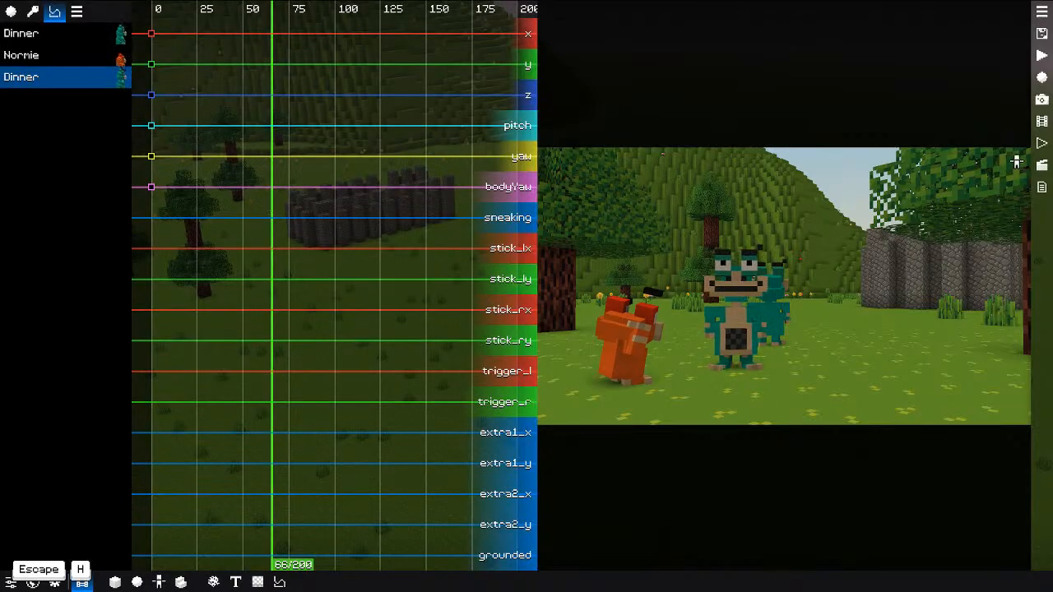
Step: Take control of the new Dinner at tick 66, walk it around the grass, and leave control mode
{"action": "key", "text": "w"}
{"action": "key", "text": "w"}
{"action": "key", "text": "Up"}
{"action": "key", "text": "s"}
{"action": "key", "text": "s"}
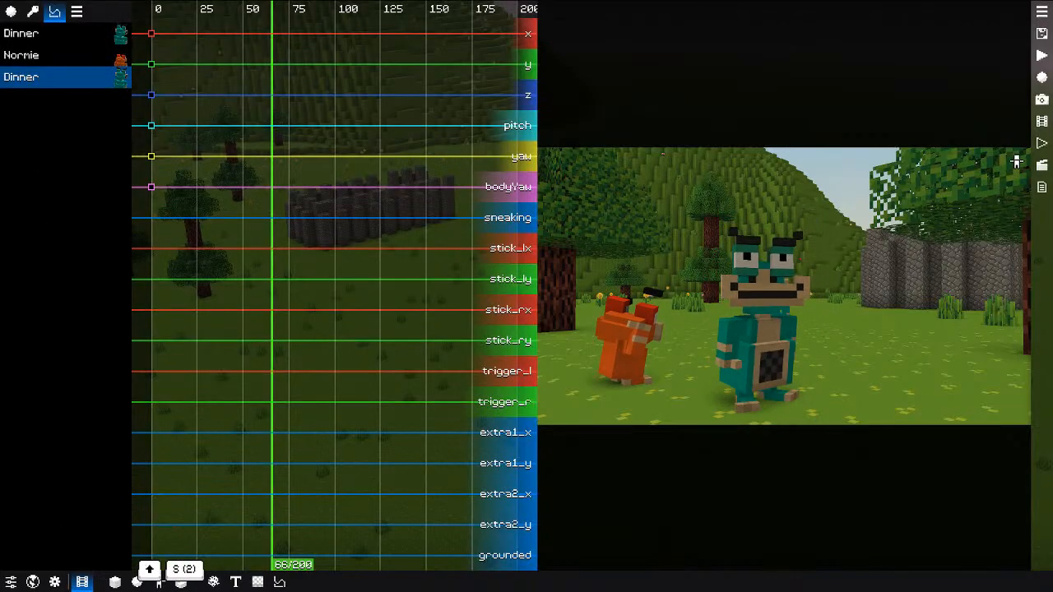
{"action": "key", "text": "h"}
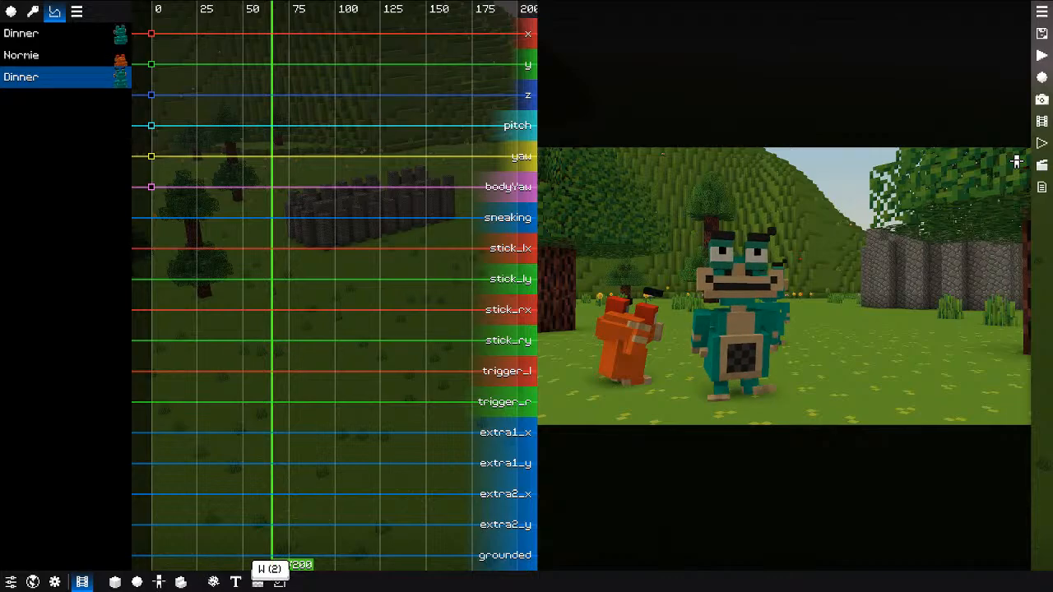
{"action": "key", "text": "h"}
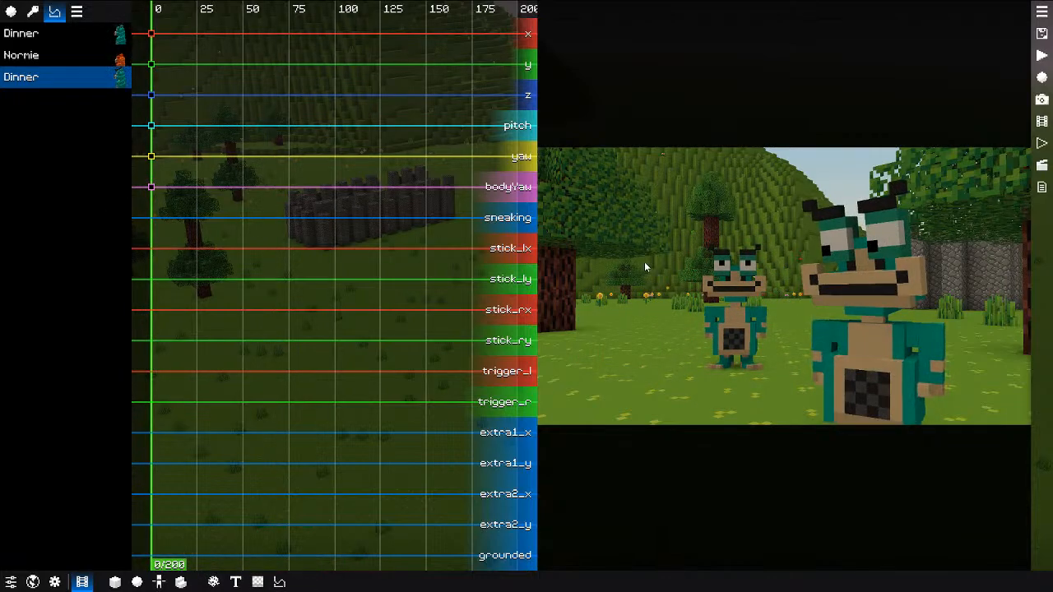
Step: Take control of the new Dinner at tick 0, walk it farther back, insert keyframes on its tracks, and leave control mode
{"action": "key", "text": "h"}
{"action": "key", "text": "w"}
{"action": "key", "text": "w"}
{"action": "key", "text": "s"}
{"action": "key", "text": "s"}
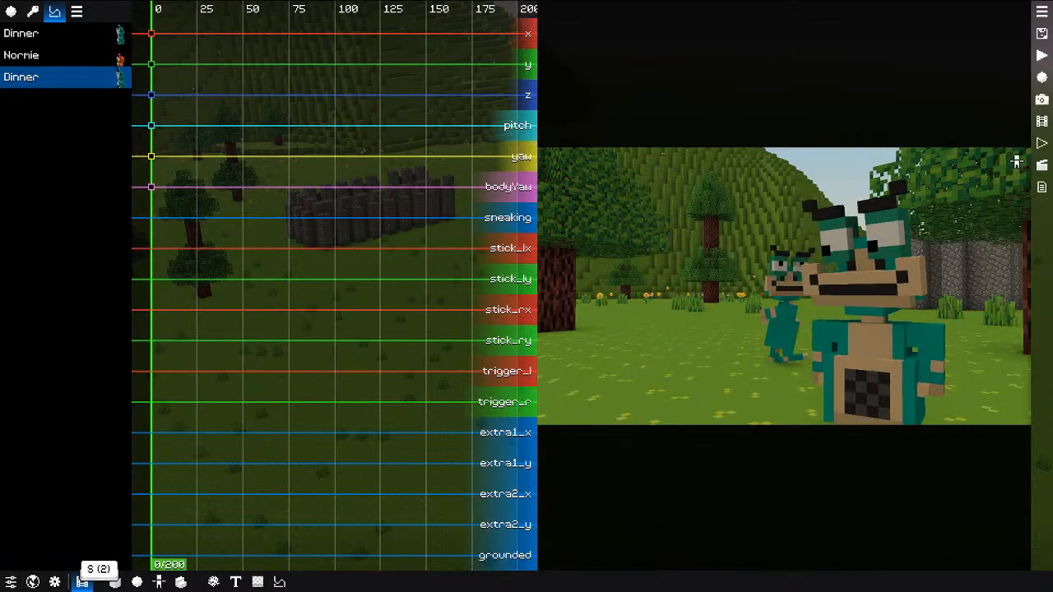
{"action": "key", "text": "s"}
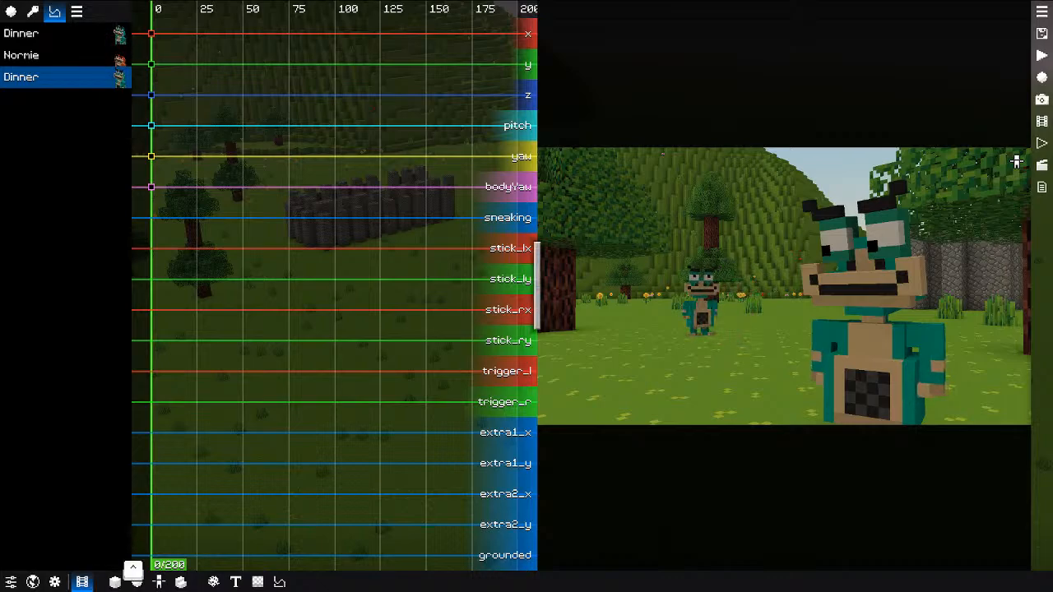
{"action": "key", "text": "ctrl+i"}
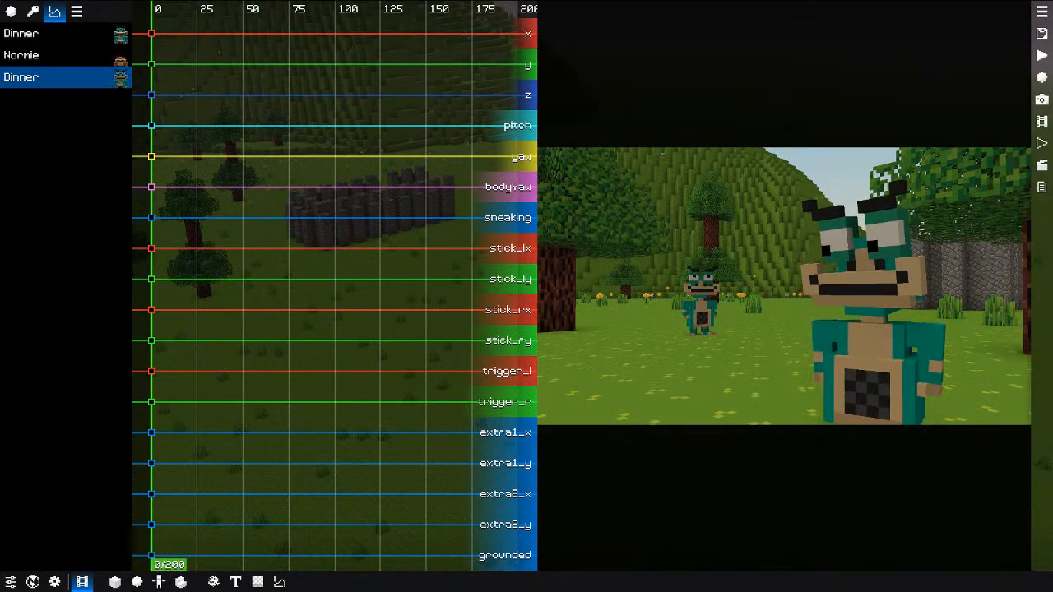
{"action": "key", "text": "Escape"}
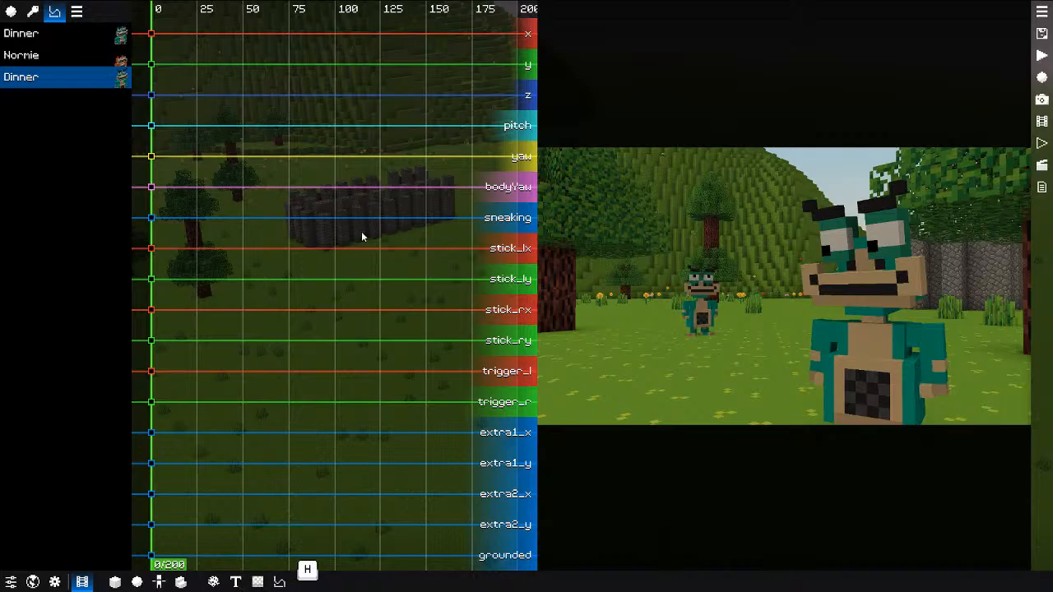
Step: Record the second Dinner's performance from tick 0, walking and sneaking it around the grass, and leave control mode
{"action": "key", "text": "ctrl+r"}
{"action": "key", "text": "1"}
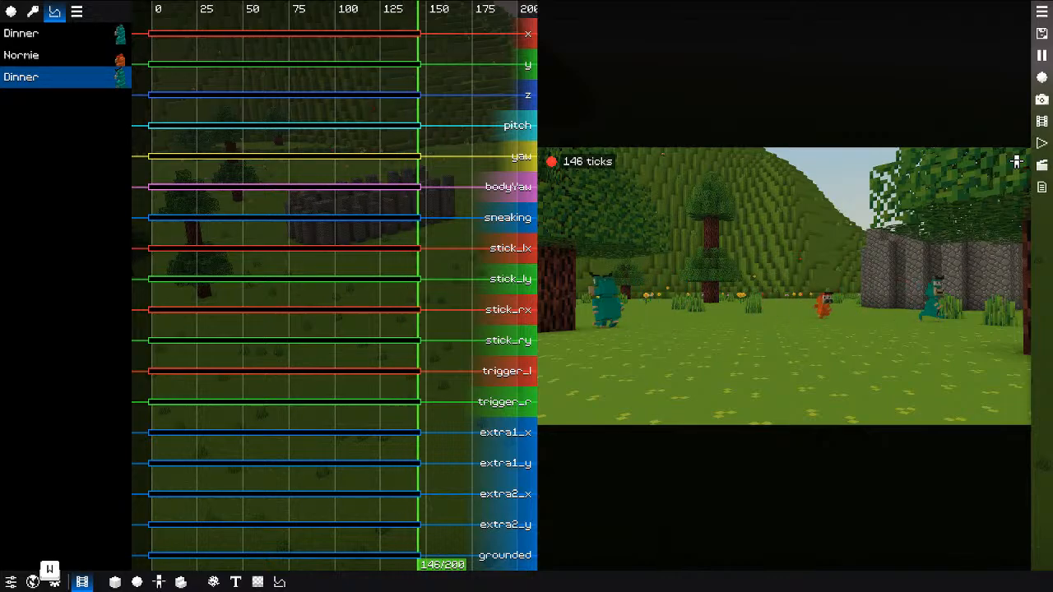
{"action": "key", "text": "h"}
Step: At tick 38, add a new replay on the grass in front of the second Dinner and give it the block form
{"action": "left_click_drag", "start_coordinate": [248, 220], "coordinate": [221, 279]}
{"action": "right_click", "coordinate": [713, 352]}
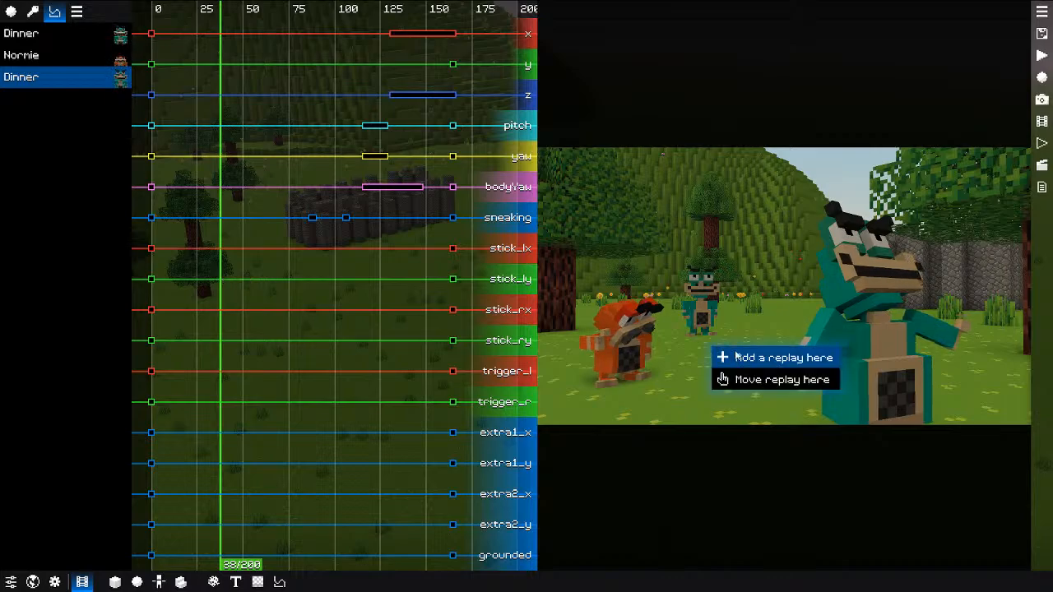
{"action": "left_click", "coordinate": [715, 355]}
{"action": "left_click", "coordinate": [164, 416]}
{"action": "key", "text": "Escape"}
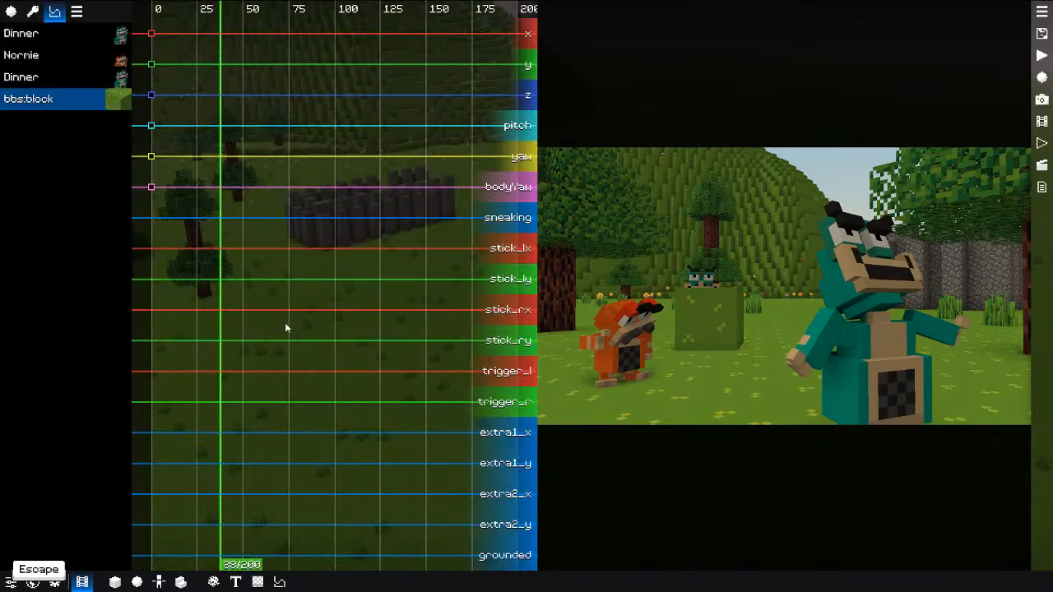
Step: Edit the block replay's form and set its scale to 0.25 on all axes
{"action": "right_click", "coordinate": [86, 98]}
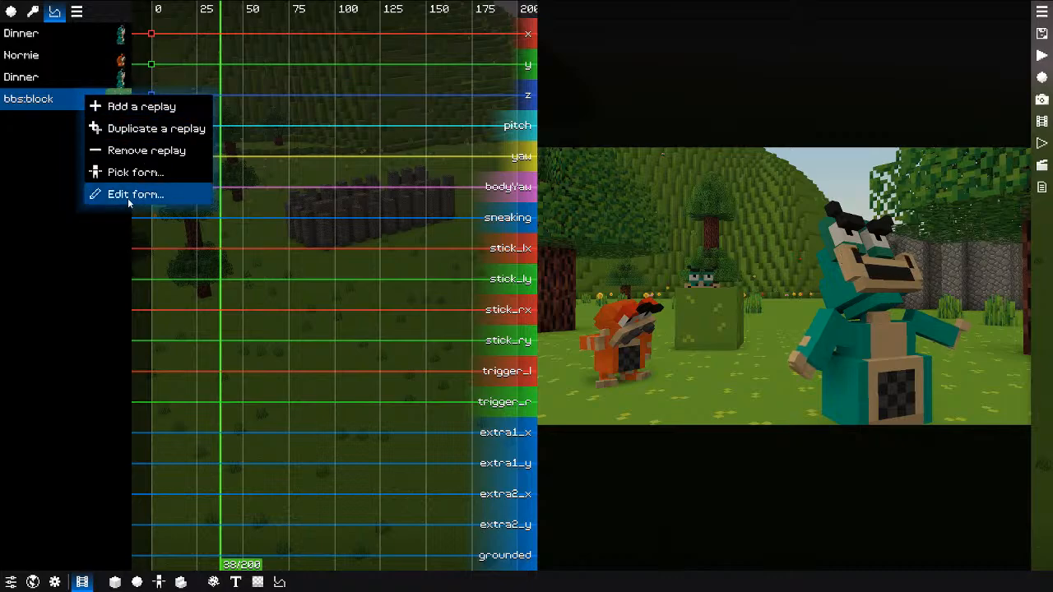
{"action": "left_click", "coordinate": [123, 241]}
{"action": "left_click", "coordinate": [161, 34]}
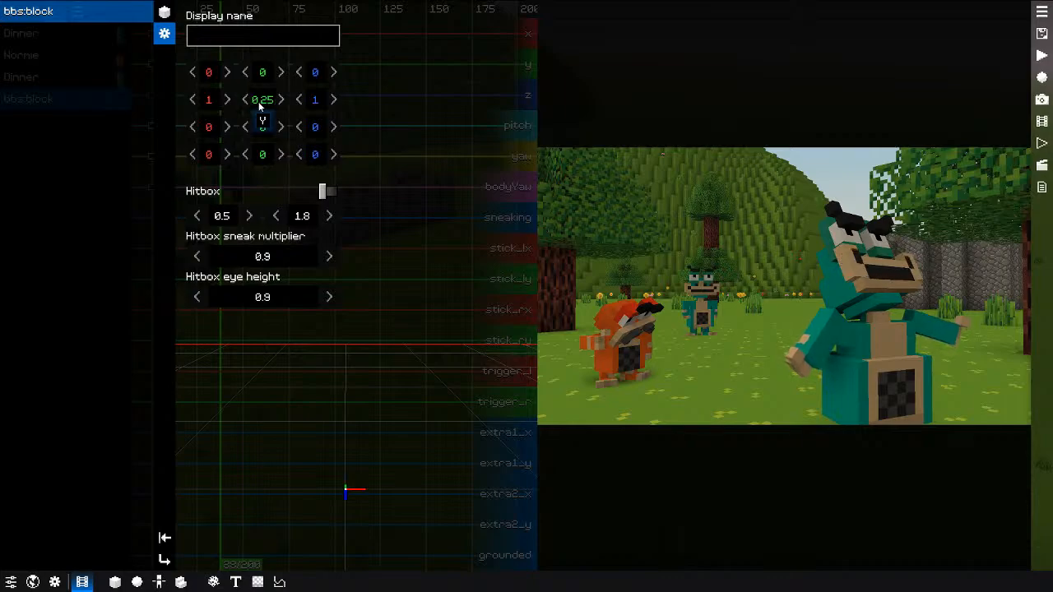
{"action": "left_click", "coordinate": [259, 102]}
{"action": "key", "text": "space"}
{"action": "key", "text": "Escape"}
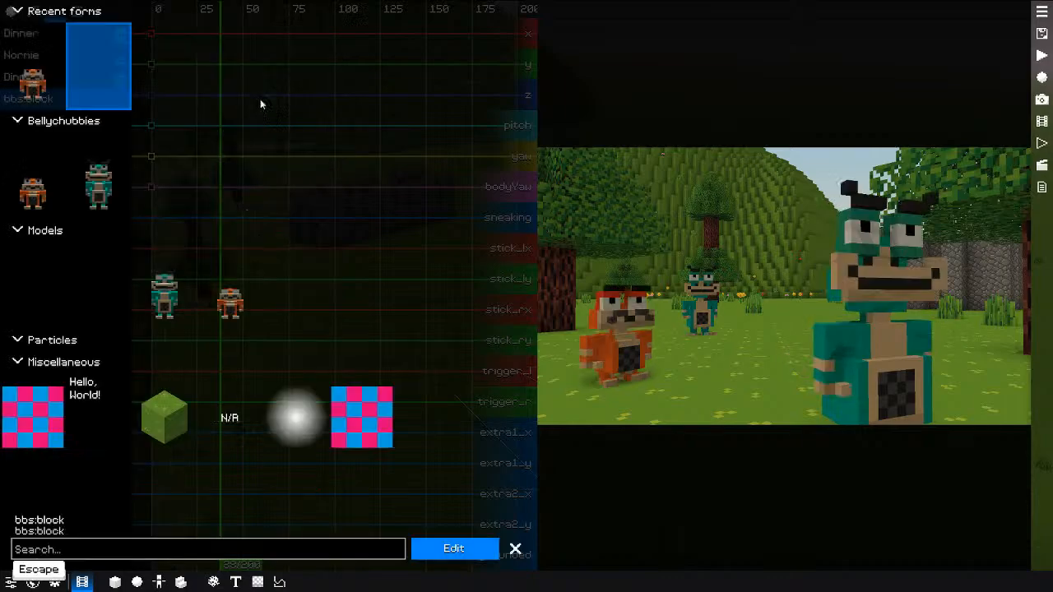
{"action": "key", "text": "Escape"}
Step: Scrub and play the first ticks to look for the block in the scene, and examine its keyframe graph
{"action": "left_click_drag", "start_coordinate": [180, 245], "coordinate": [242, 249]}
{"action": "left_click", "coordinate": [144, 67]}
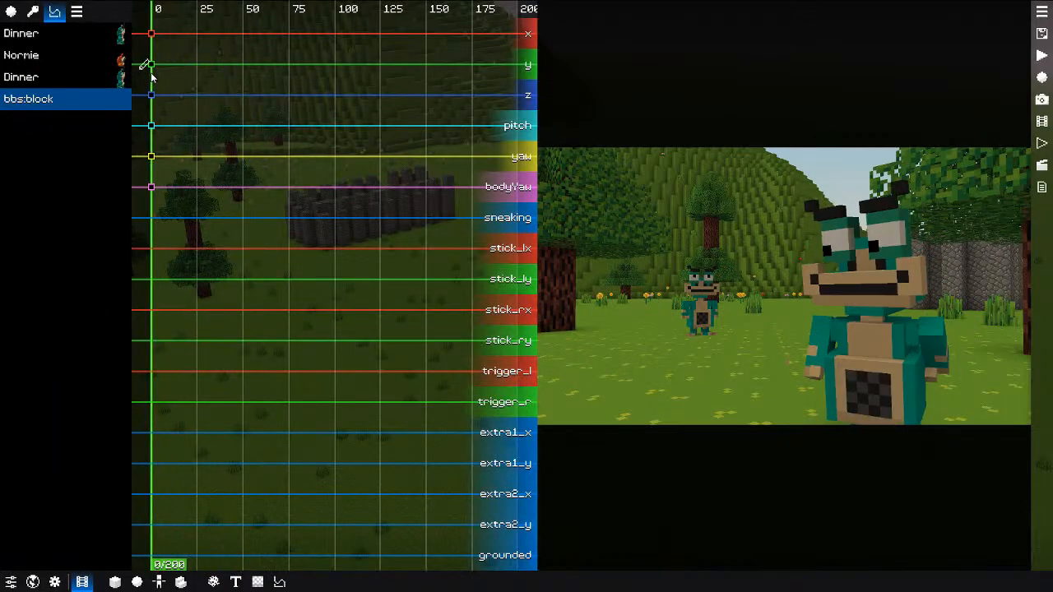
{"action": "key", "text": "h"}
{"action": "key", "text": "space"}
{"action": "key", "text": "space"}
{"action": "key", "text": "h"}
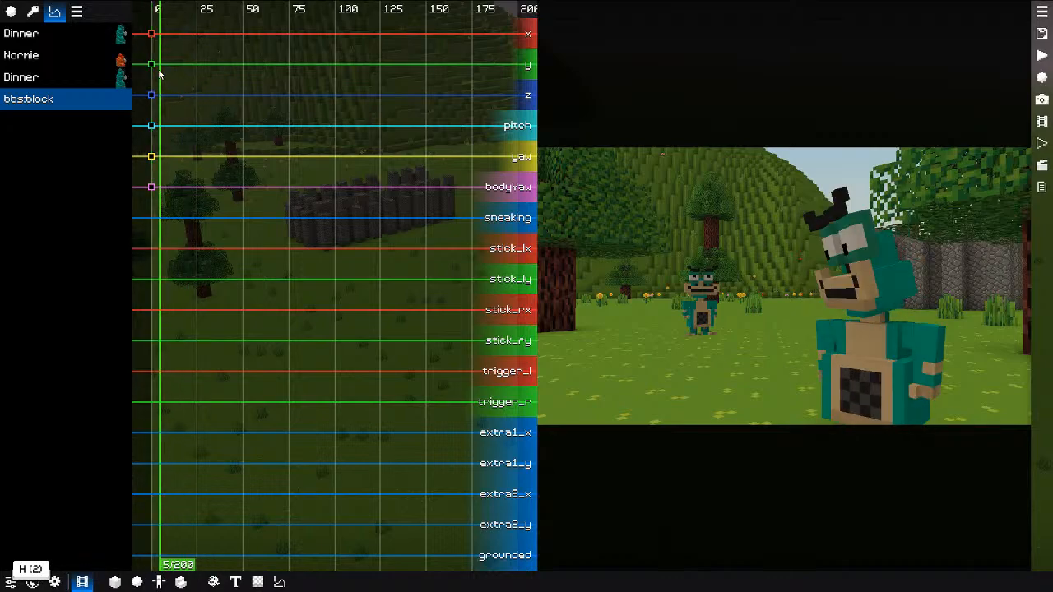
{"action": "left_click", "coordinate": [151, 65]}
{"action": "mouse_move", "coordinate": [190, 78]}
{"action": "left_mouse_down"}
{"action": "mouse_move", "coordinate": [167, 92]}
{"action": "mouse_move", "coordinate": [177, 90]}
{"action": "left_mouse_up"}
{"action": "double_click", "coordinate": [156, 91]}
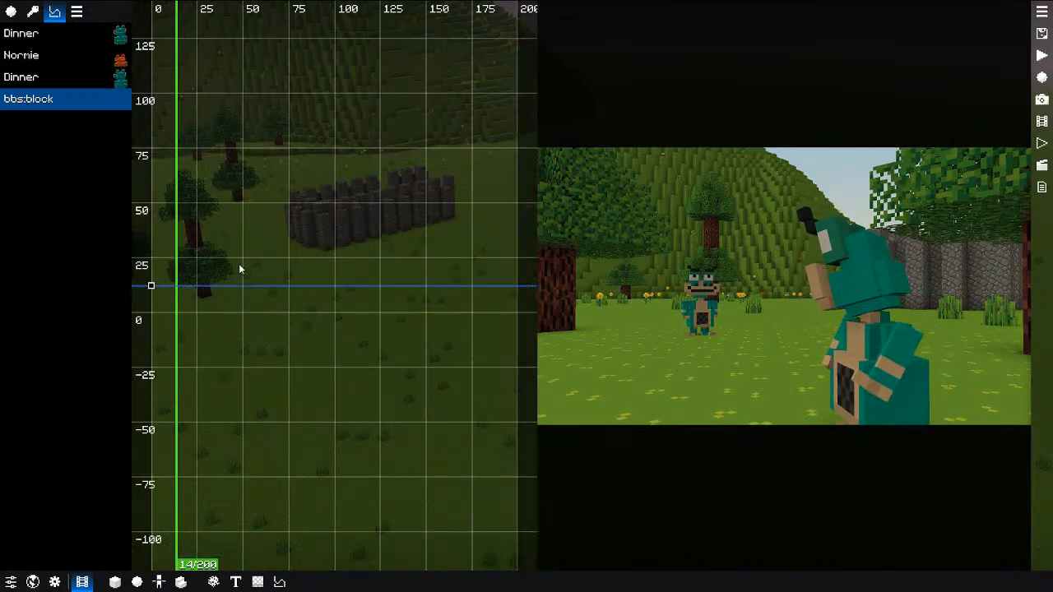
{"action": "left_click", "coordinate": [139, 126]}
{"action": "left_click", "coordinate": [136, 197]}
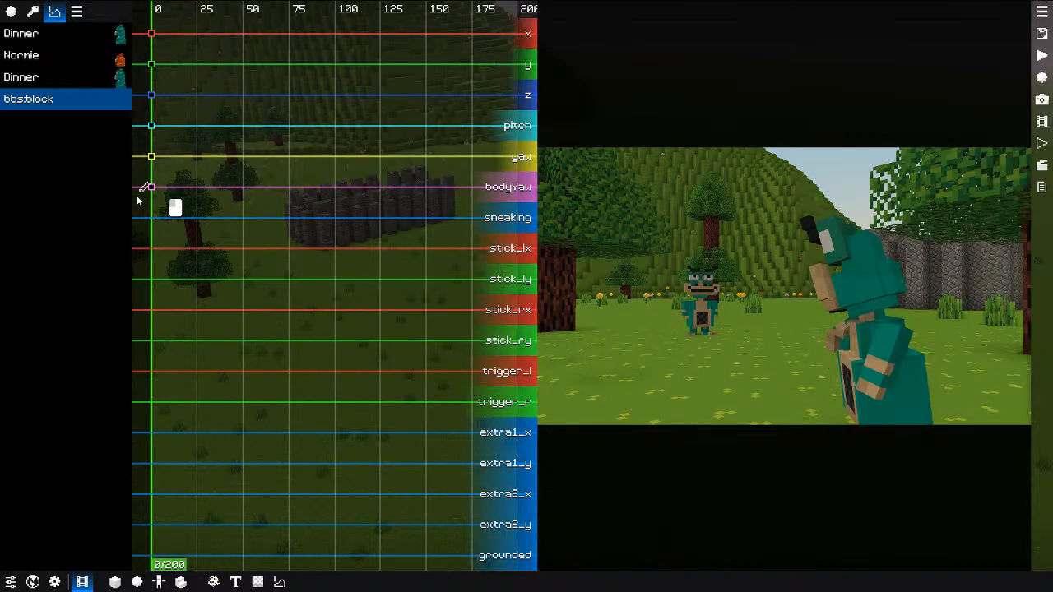
Step: Move the block replay to the grass in front of the second Dinner at tick 0 and set its form to the grass block
{"action": "right_click", "coordinate": [705, 347]}
{"action": "left_click", "coordinate": [754, 382]}
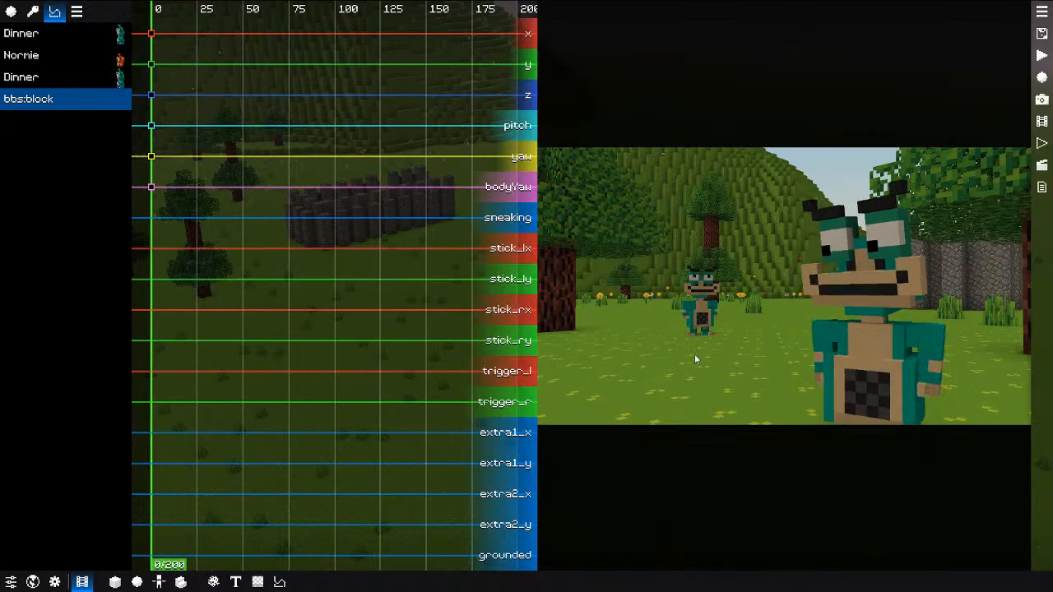
{"action": "right_click", "coordinate": [50, 103]}
{"action": "left_click", "coordinate": [111, 201]}
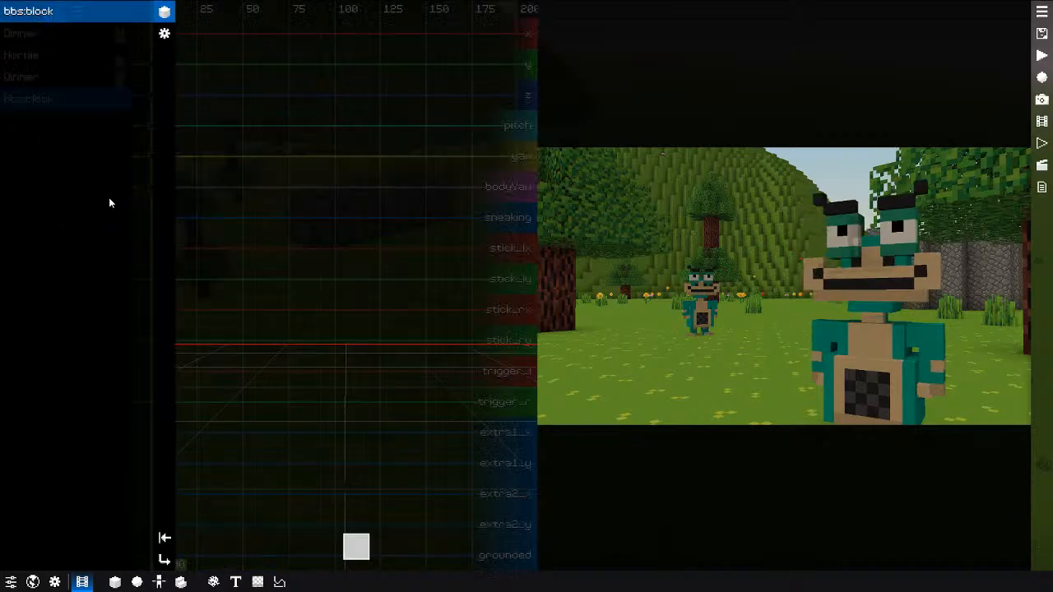
{"action": "left_click", "coordinate": [356, 547]}
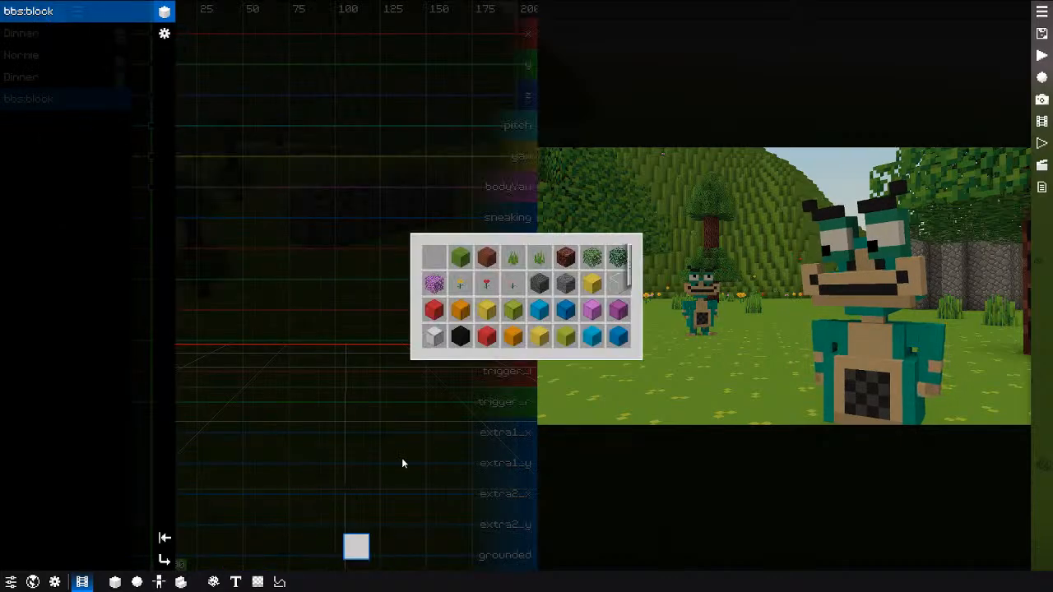
{"action": "left_click", "coordinate": [464, 262]}
{"action": "key", "text": "Escape"}
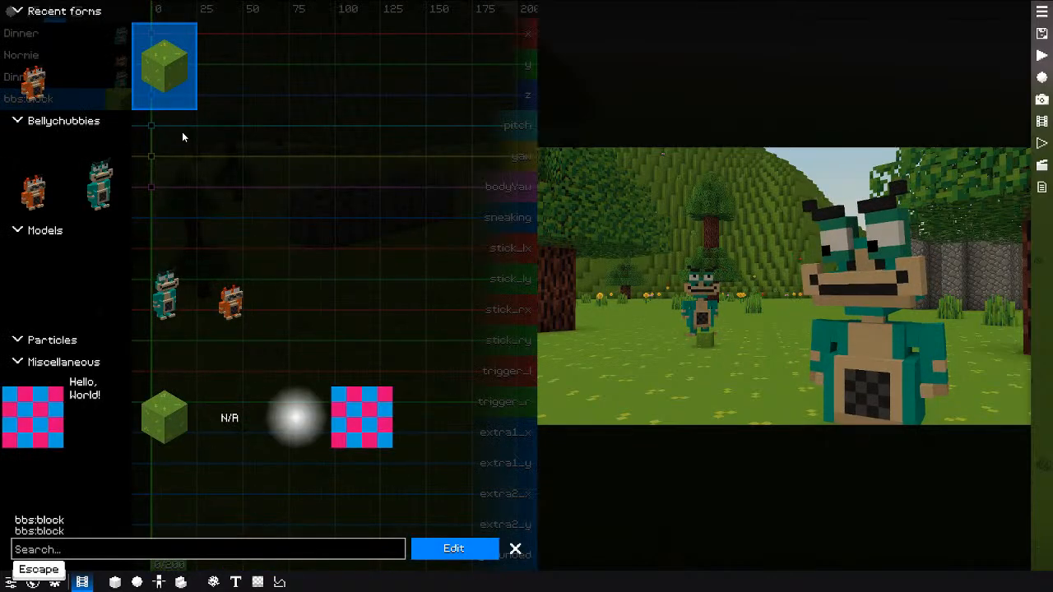
{"action": "key", "text": "Escape"}
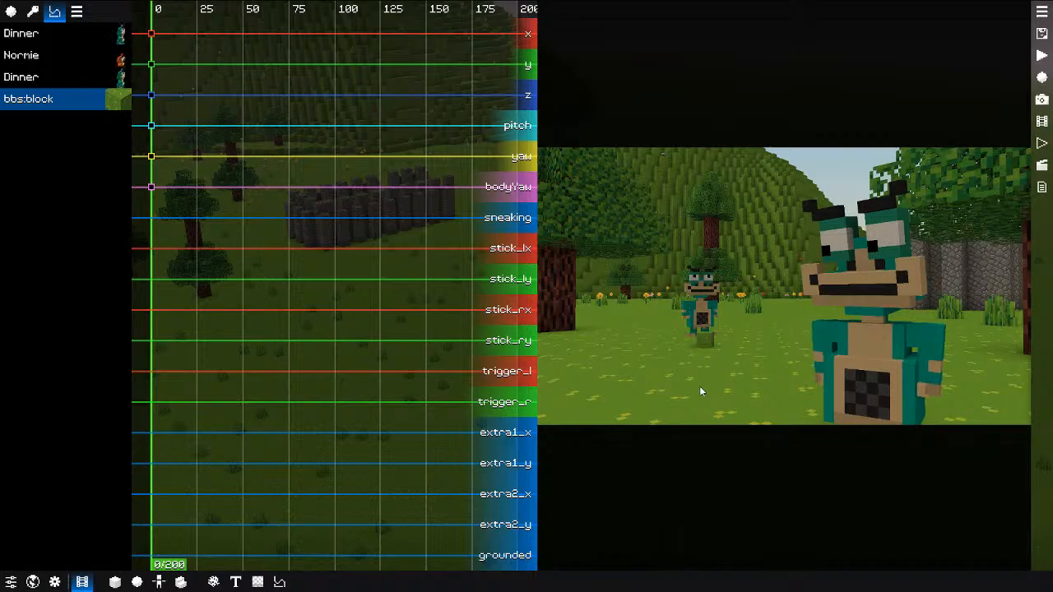
Step: Edit the block replay's form and set its scale to 0.33 on all axes
{"action": "right_click", "coordinate": [107, 98]}
{"action": "left_click", "coordinate": [144, 188]}
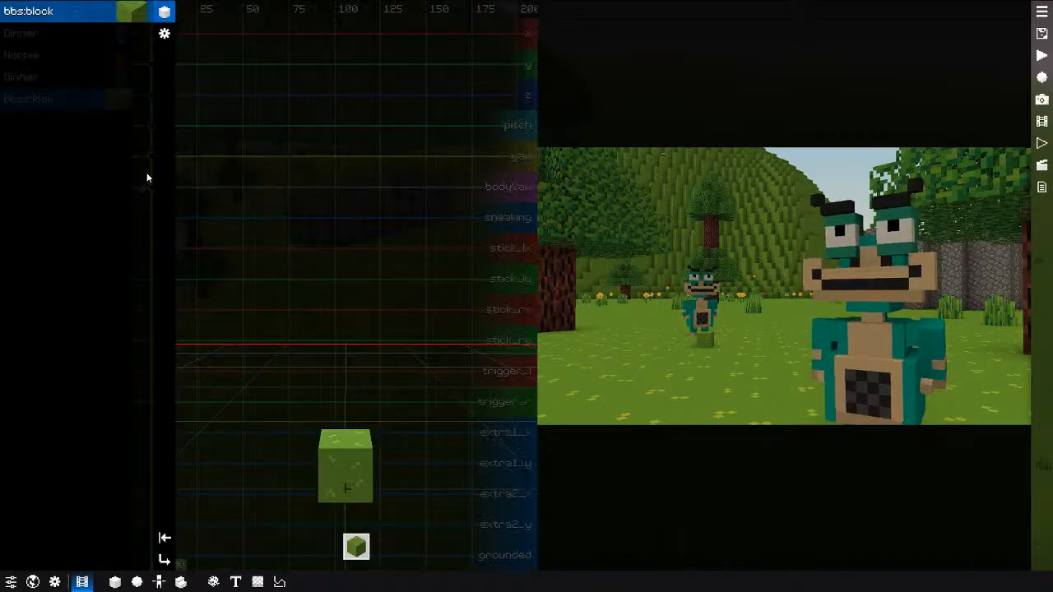
{"action": "left_click", "coordinate": [164, 33]}
{"action": "key", "text": "BackSpace"}
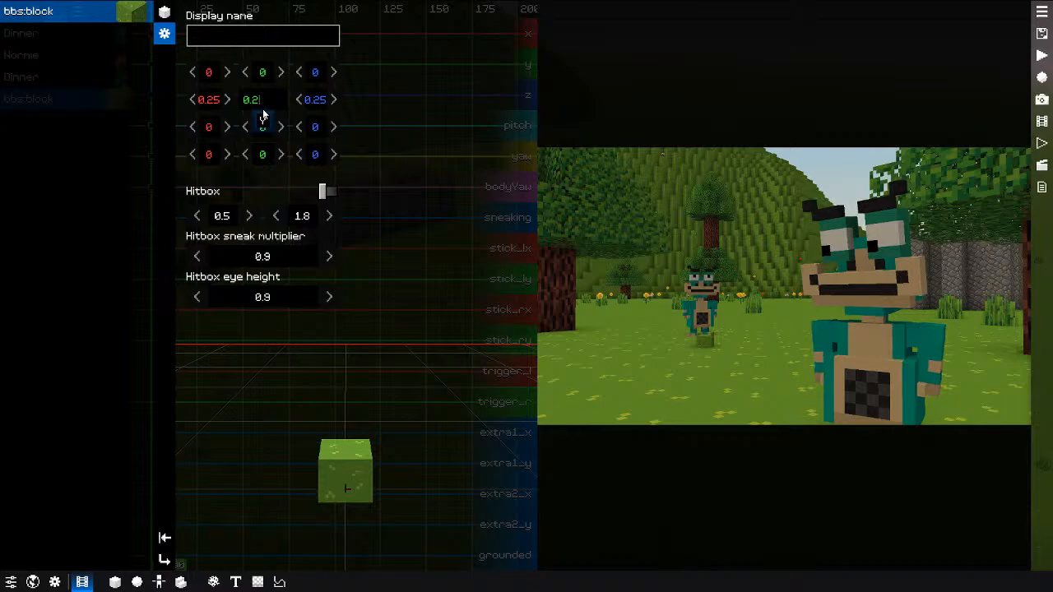
{"action": "type", "text": "3"}
{"action": "key", "text": "BackSpace"}
{"action": "key", "text": "BackSpace"}
{"action": "type", "text": "33"}
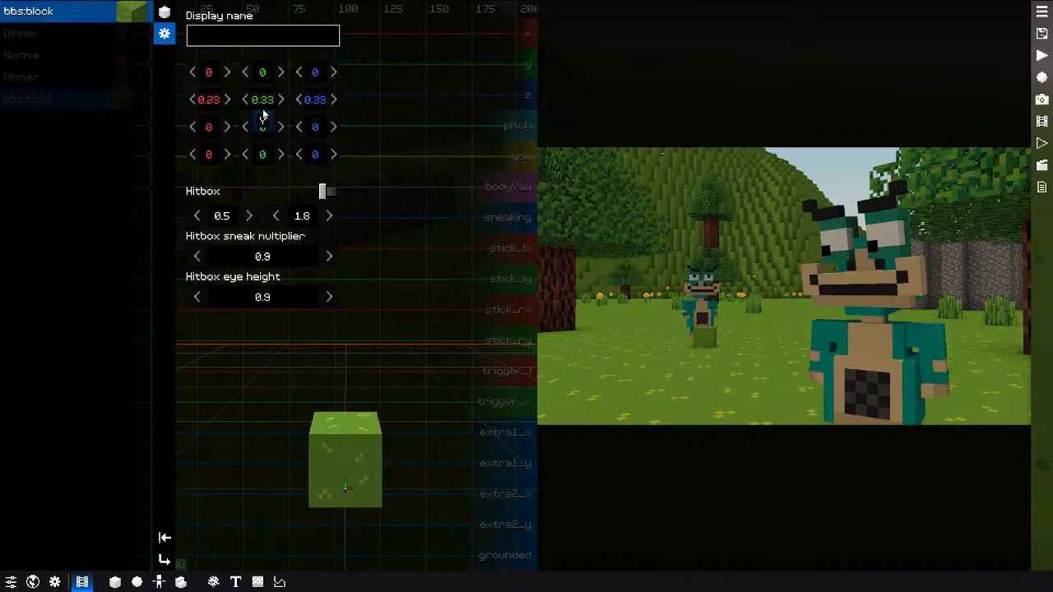
{"action": "key", "text": "Escape"}
{"action": "key", "text": "Escape"}
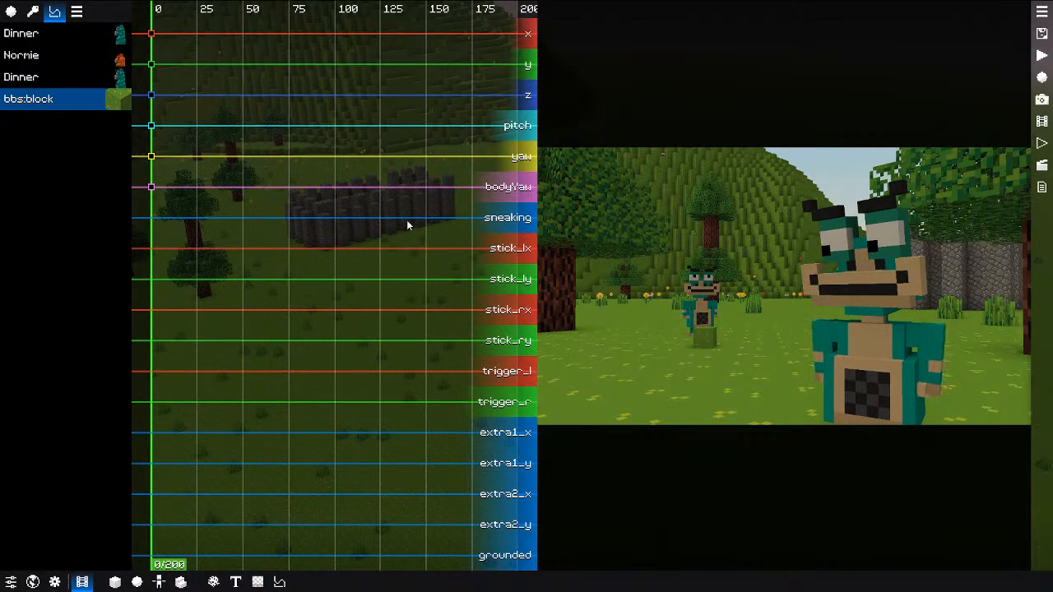
Step: Take control of the block at tick 0, place it beside the second Dinner's feet, insert keyframes on its tracks, and leave control mode
{"action": "key", "text": "s"}
{"action": "key", "text": "s"}
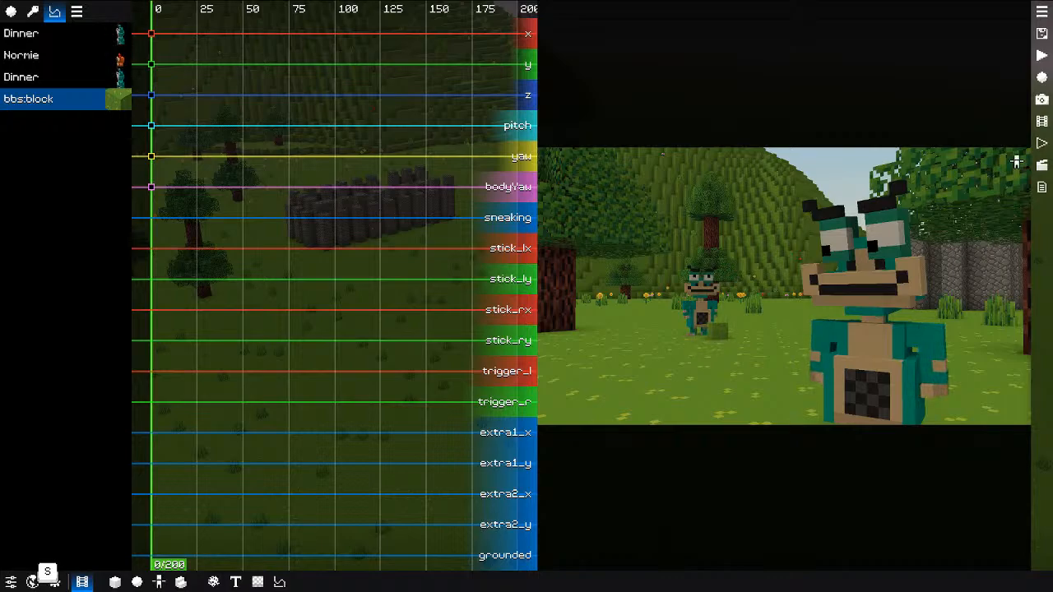
{"action": "key", "text": "Up"}
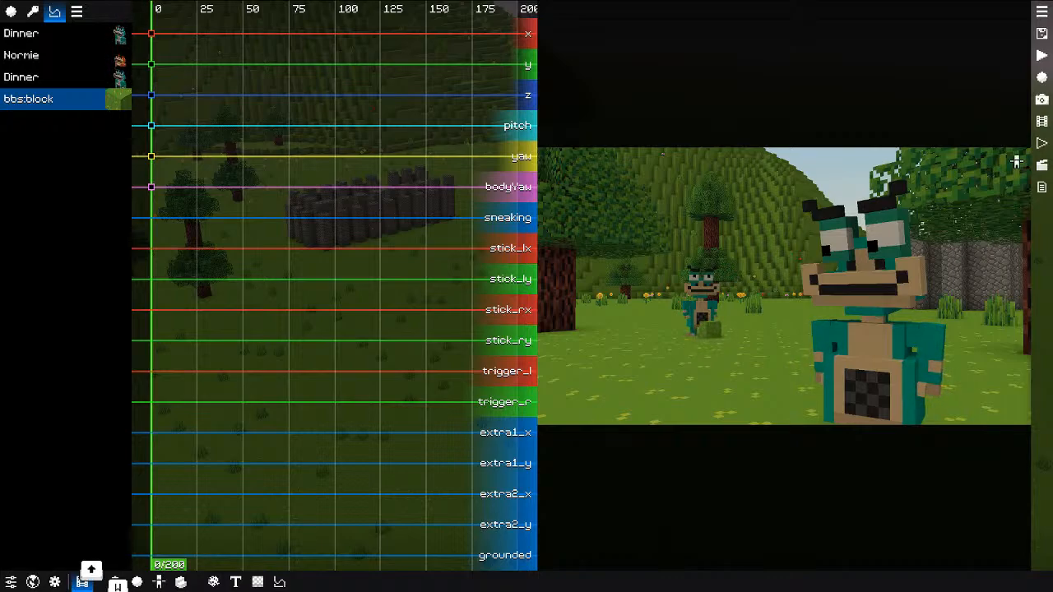
{"action": "key", "text": "ctrl+i"}
{"action": "key", "text": "1"}
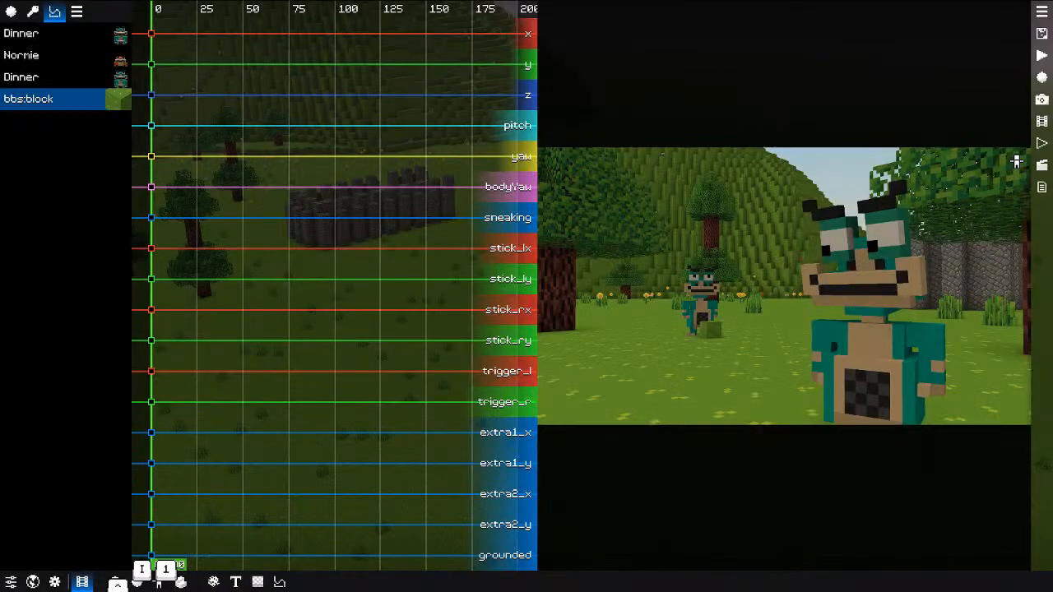
{"action": "key", "text": "h"}
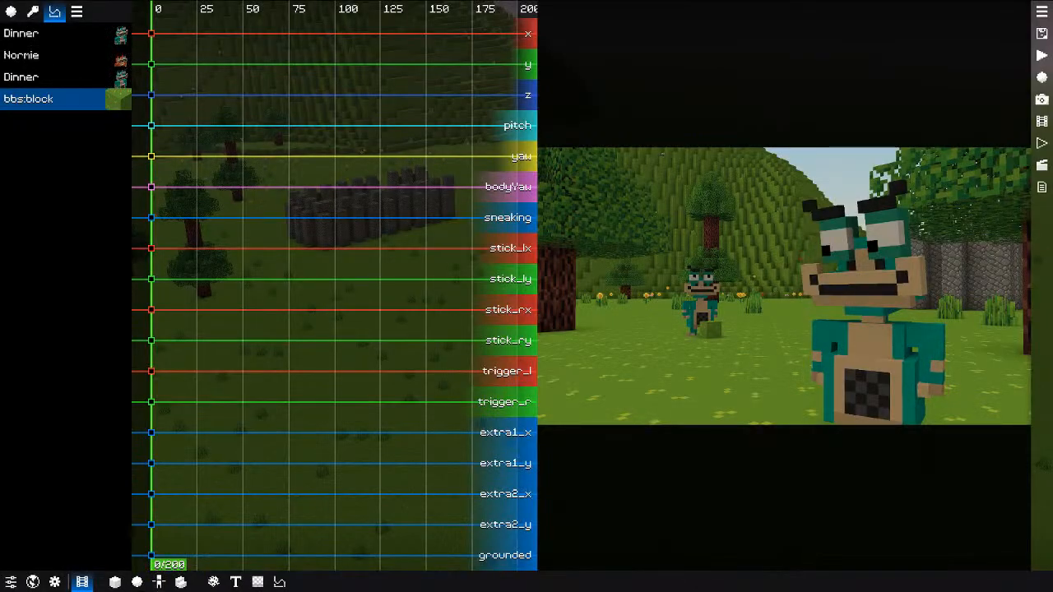
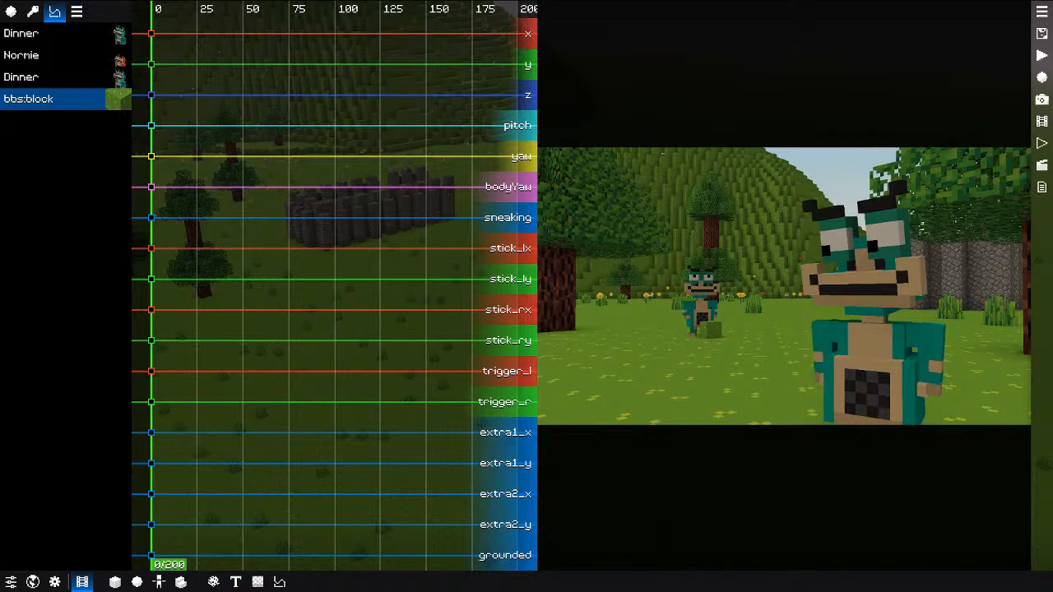
Step: Show the block's form property tracks and add anchor keyframes at about tick 83 and at tick 97
{"action": "left_click_drag", "start_coordinate": [158, 288], "coordinate": [353, 288]}
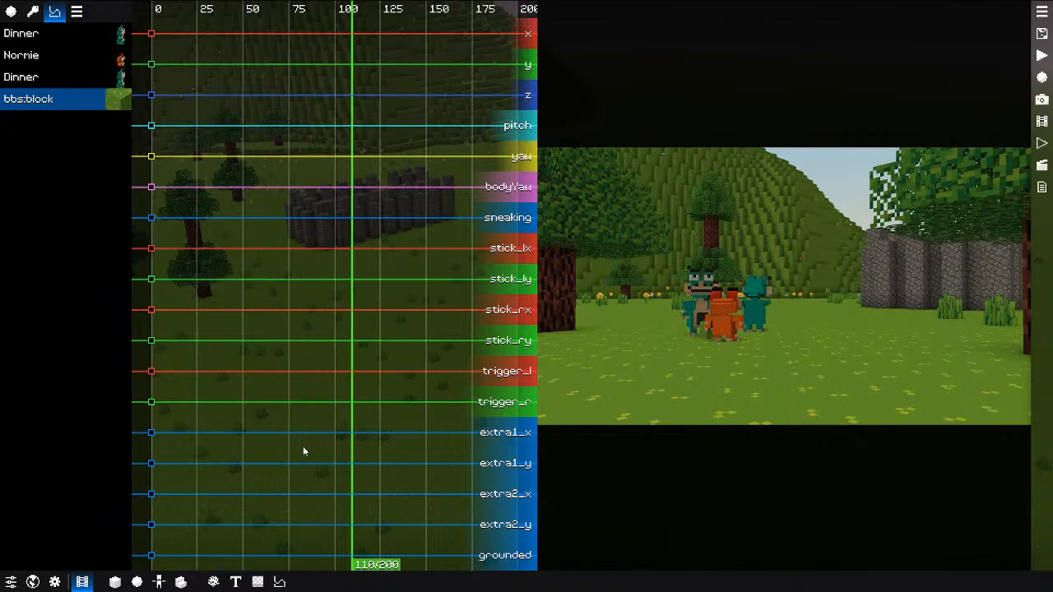
{"action": "left_click_drag", "start_coordinate": [155, 310], "coordinate": [309, 291]}
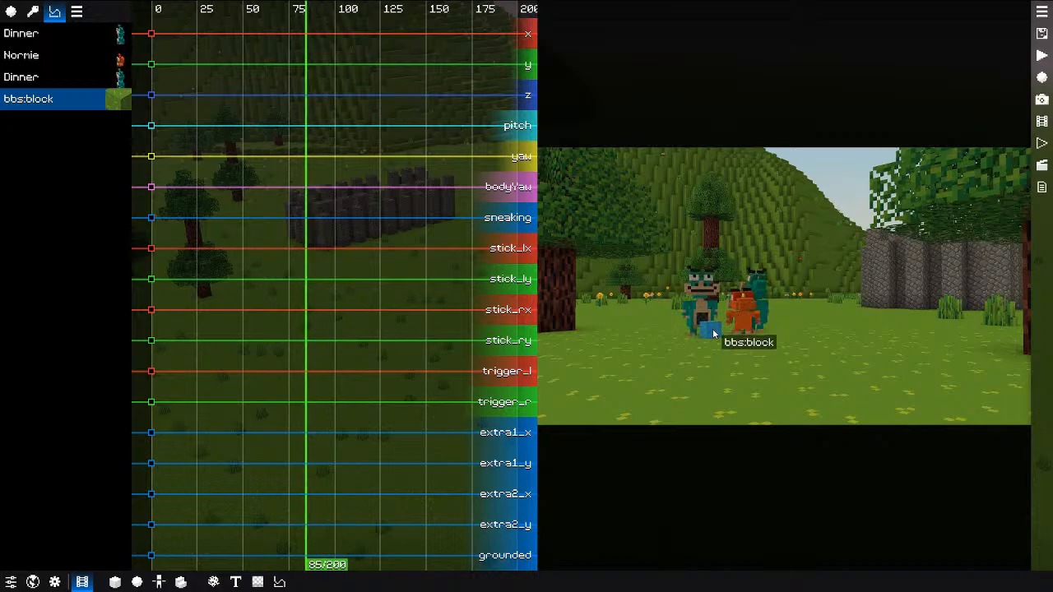
{"action": "left_click", "coordinate": [76, 11]}
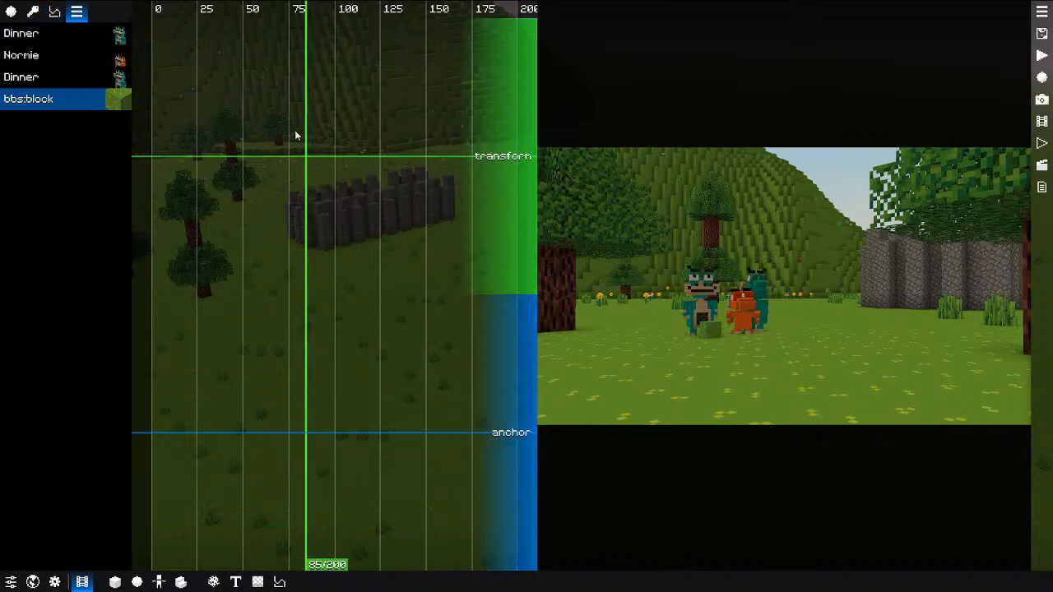
{"action": "double_click", "coordinate": [302, 432]}
{"action": "left_click_drag", "start_coordinate": [308, 444], "coordinate": [330, 440]}
{"action": "double_click", "coordinate": [327, 433]}
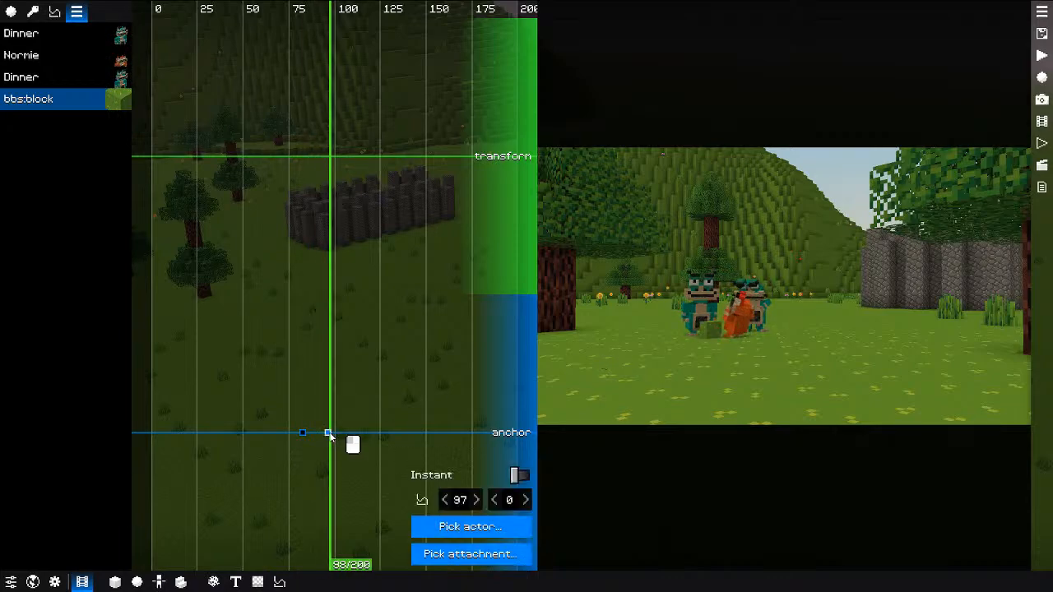
Step: Anchor the block at the tick 97 keyframe to actor 2 - Dinner with the left_arm attachment
{"action": "left_click", "coordinate": [474, 529]}
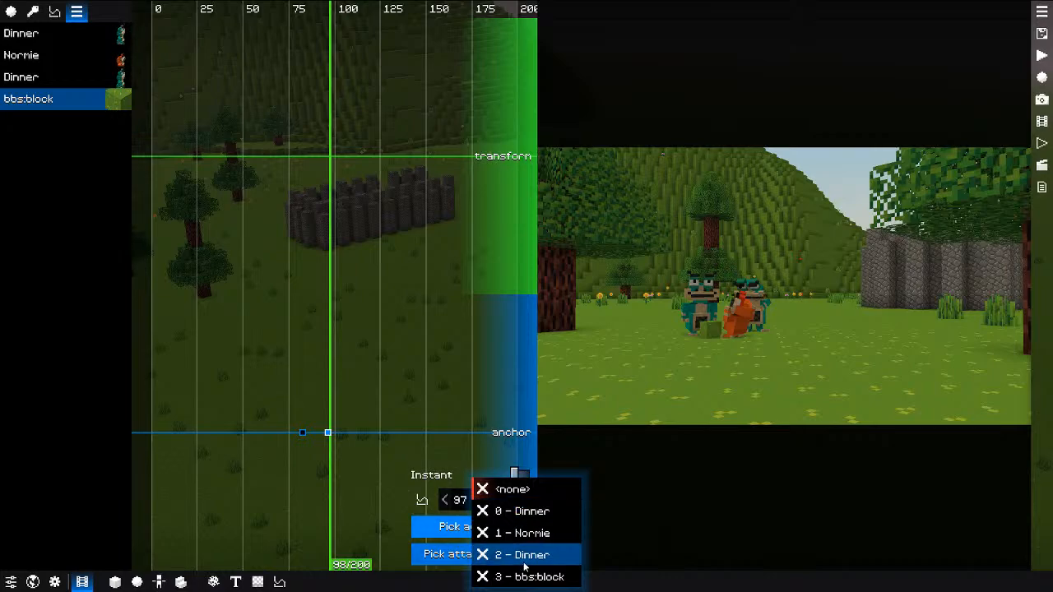
{"action": "left_click", "coordinate": [481, 554]}
{"action": "left_click", "coordinate": [451, 553]}
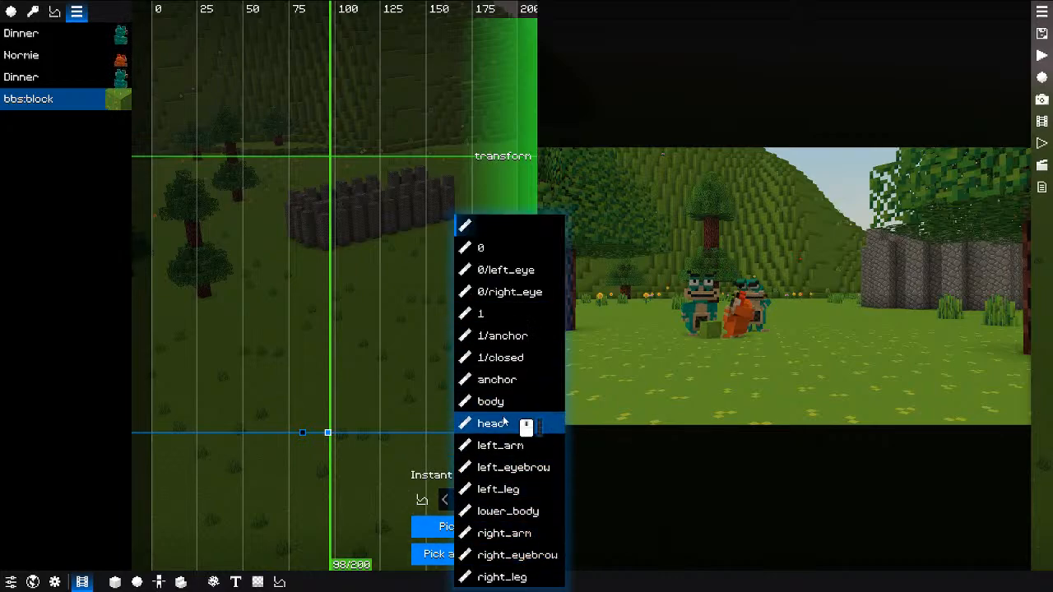
{"action": "left_click", "coordinate": [505, 452]}
Step: Add transform keyframes to the block at about tick 83 and at tick 96
{"action": "left_click_drag", "start_coordinate": [327, 463], "coordinate": [305, 222]}
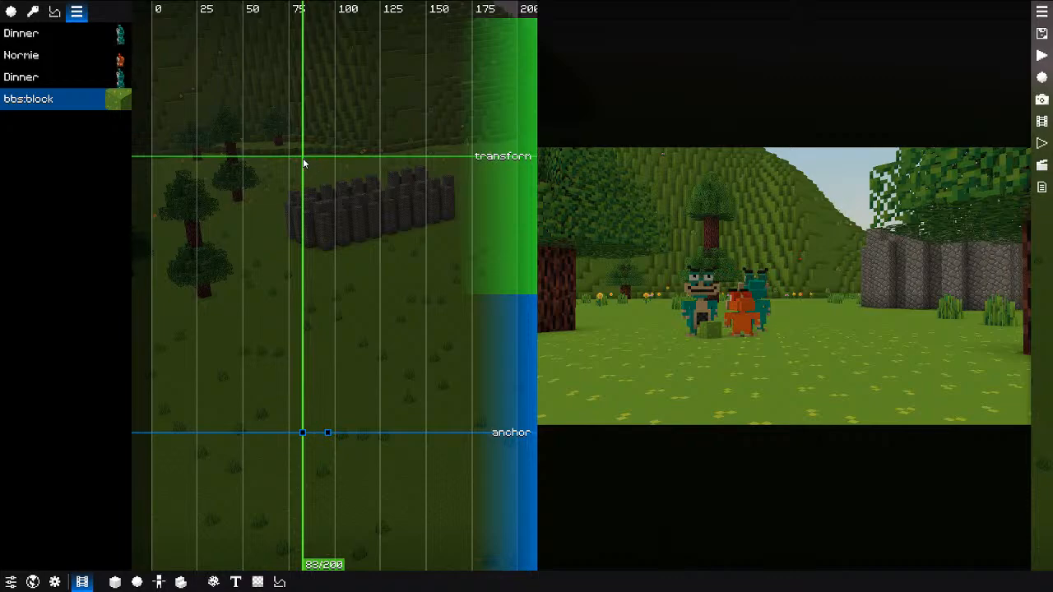
{"action": "left_click_drag", "start_coordinate": [303, 163], "coordinate": [330, 174]}
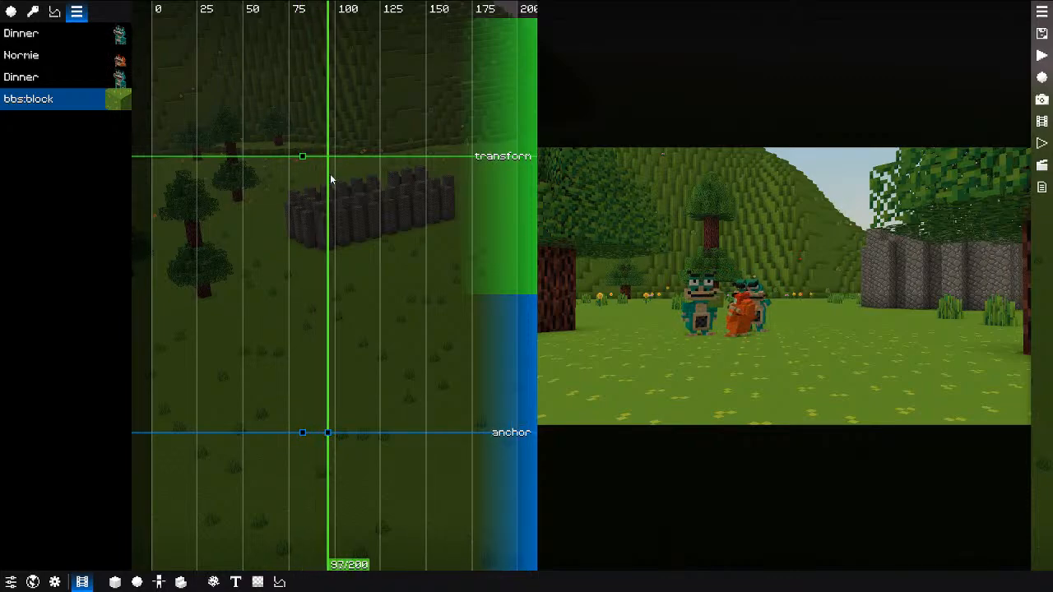
{"action": "double_click", "coordinate": [328, 157]}
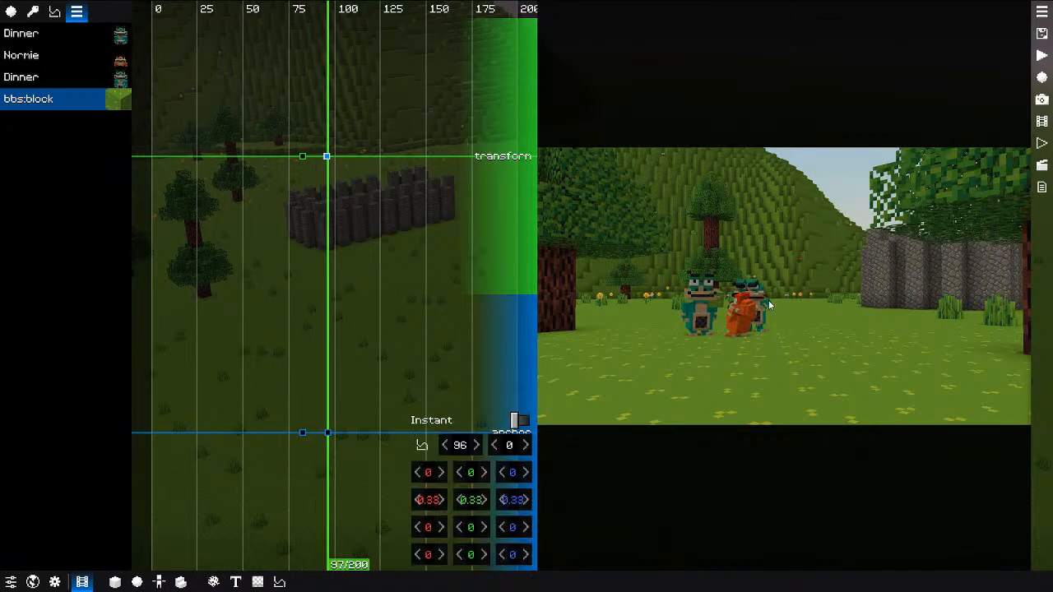
Step: Lower the block to the second Dinner's hand by setting the tick 96 transform keyframe's Y translation to -0.57
{"action": "key", "text": "o"}
{"action": "left_click_drag", "start_coordinate": [763, 329], "coordinate": [613, 317]}
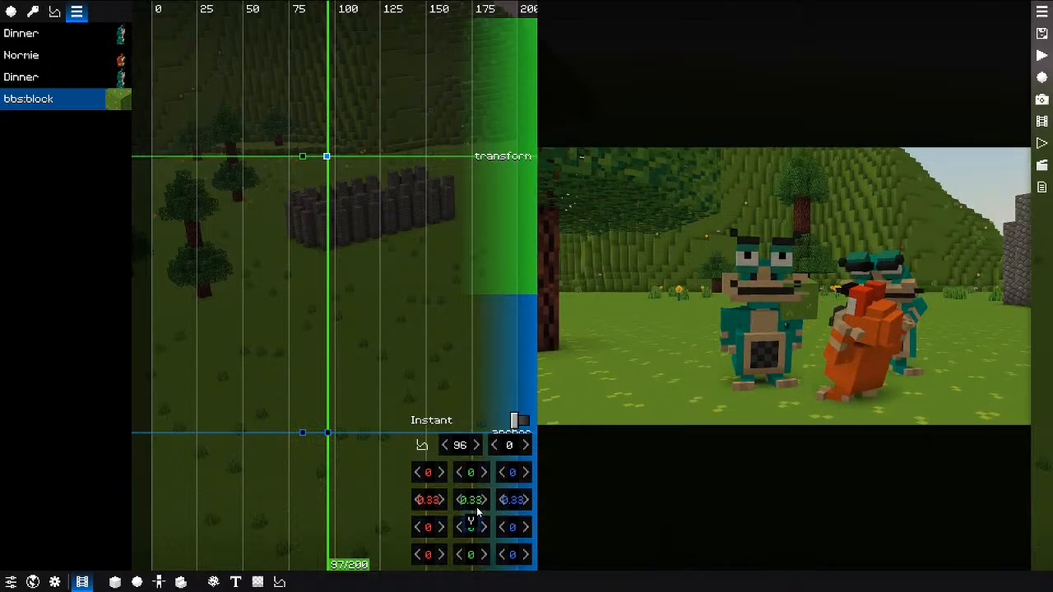
{"action": "left_click_drag", "start_coordinate": [475, 479], "coordinate": [394, 493], "text": "alt"}
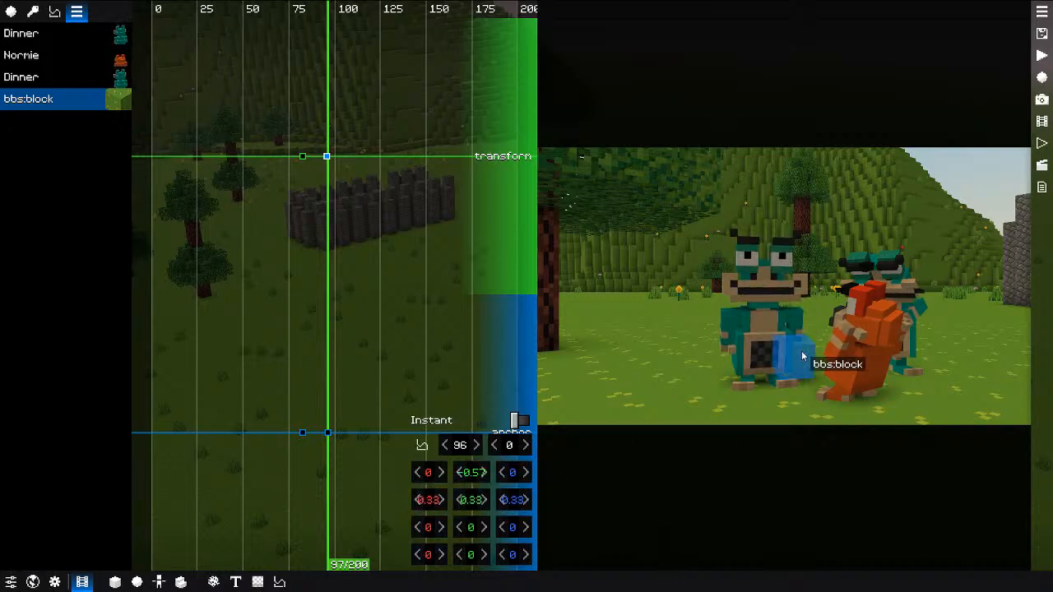
Step: Try moving the block's first transform keyframe to tick 88 with Back In/out interpolation, and scrub through the motion
{"action": "mouse_move", "coordinate": [337, 253]}
{"action": "left_mouse_down"}
{"action": "mouse_move", "coordinate": [288, 256]}
{"action": "mouse_move", "coordinate": [342, 257]}
{"action": "mouse_move", "coordinate": [318, 259]}
{"action": "left_mouse_up"}
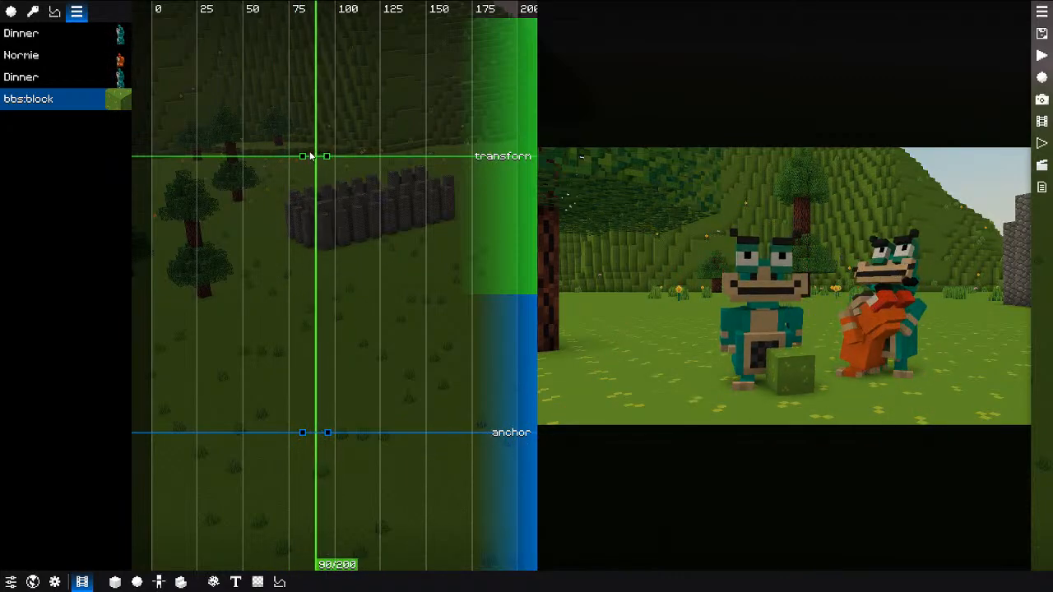
{"action": "left_click_drag", "start_coordinate": [304, 156], "coordinate": [315, 180]}
{"action": "left_click", "coordinate": [316, 184]}
{"action": "left_click", "coordinate": [312, 156]}
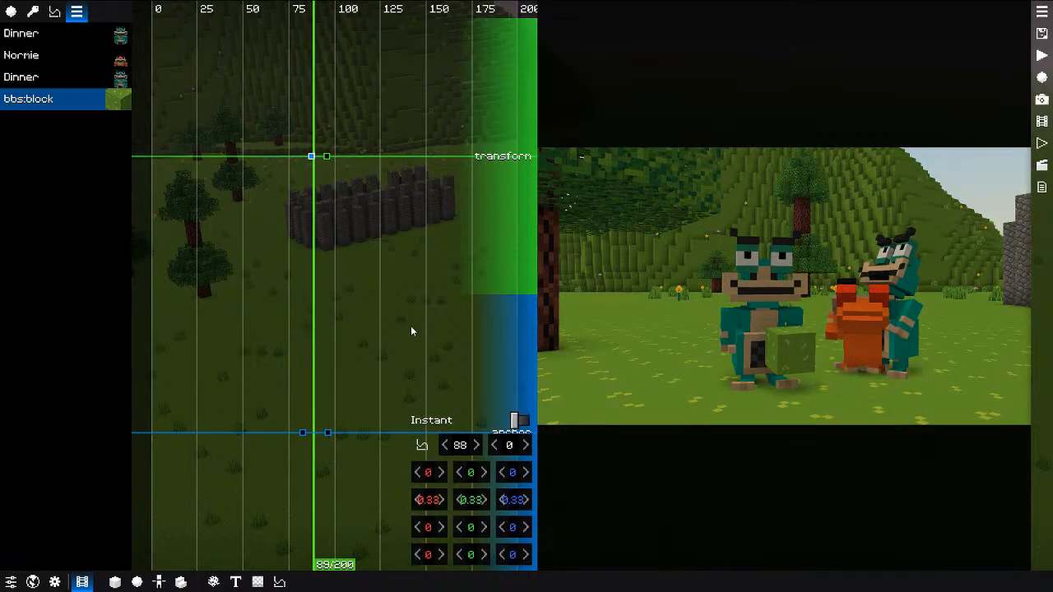
{"action": "left_click", "coordinate": [421, 444]}
{"action": "key", "text": "b"}
{"action": "left_click_drag", "start_coordinate": [307, 301], "coordinate": [310, 178]}
{"action": "left_click", "coordinate": [312, 158]}
Step: Return the block's first transform keyframe to linear interpolation and move it back in line with the first anchor keyframe
{"action": "left_click", "coordinate": [422, 445]}
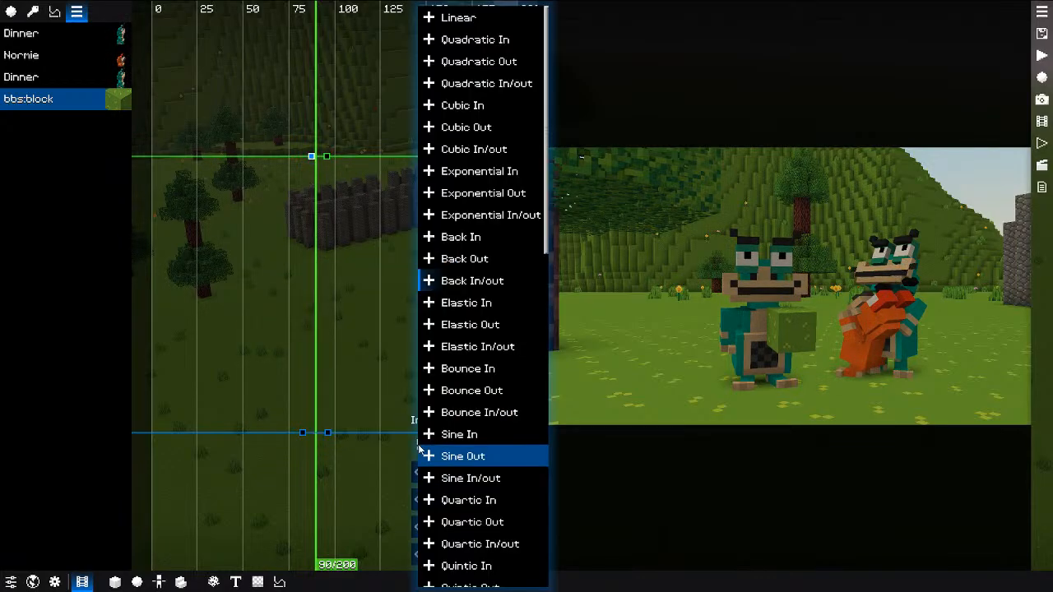
{"action": "key", "text": "l"}
{"action": "scroll", "coordinate": [327, 357], "scroll_direction": "down", "scroll_amount": 3}
{"action": "scroll", "coordinate": [327, 357], "scroll_direction": "up", "scroll_amount": 10}
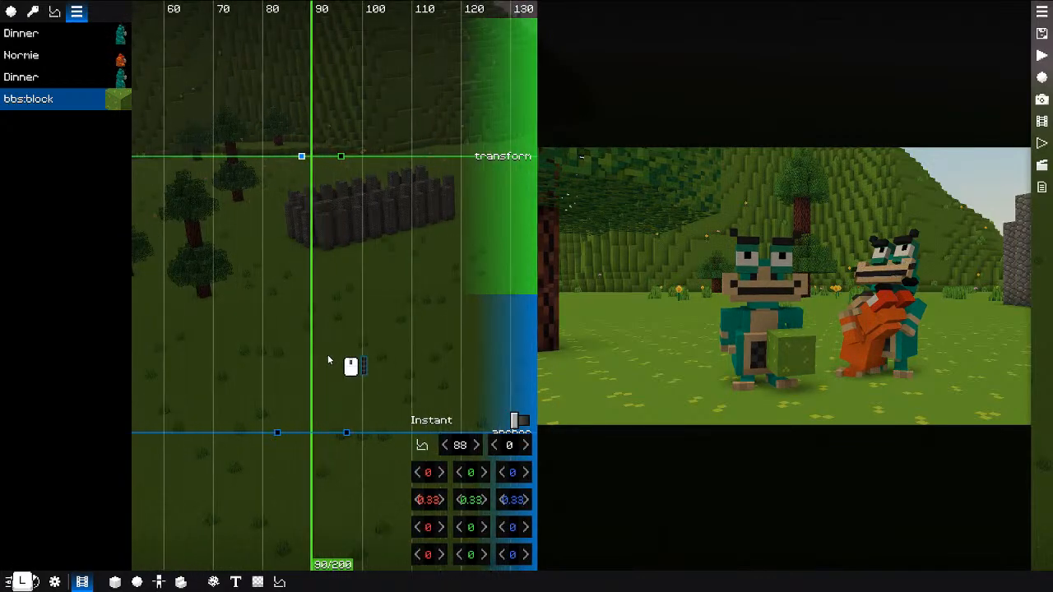
{"action": "left_click", "coordinate": [248, 249]}
{"action": "left_click_drag", "start_coordinate": [288, 156], "coordinate": [298, 196]}
Step: Add pose keyframes to the second Dinner at about tick 84 and at tick 104
{"action": "left_click", "coordinate": [91, 77]}
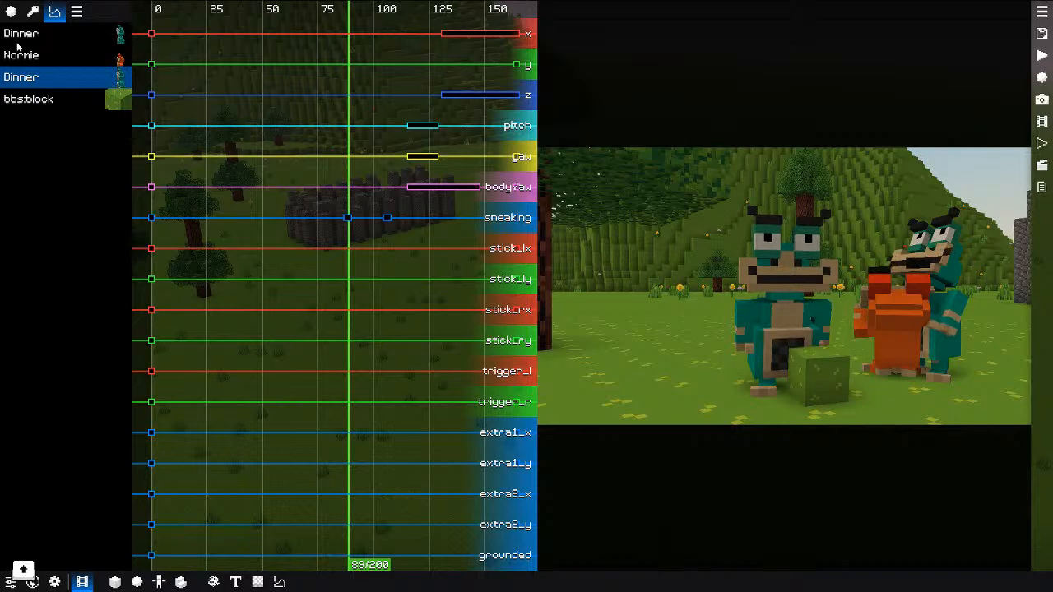
{"action": "right_click", "coordinate": [741, 306]}
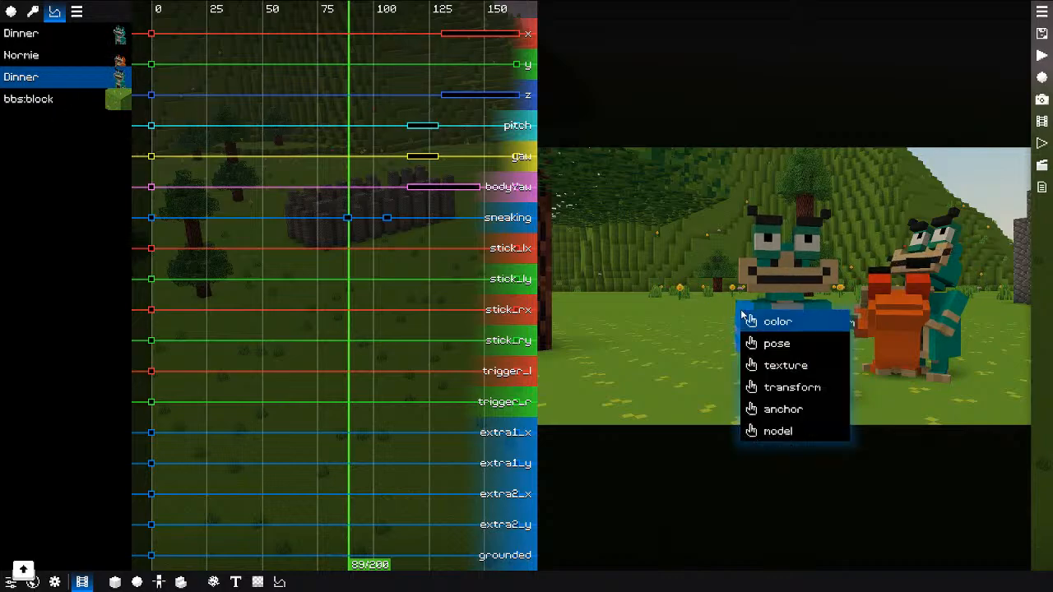
{"action": "left_click", "coordinate": [774, 341]}
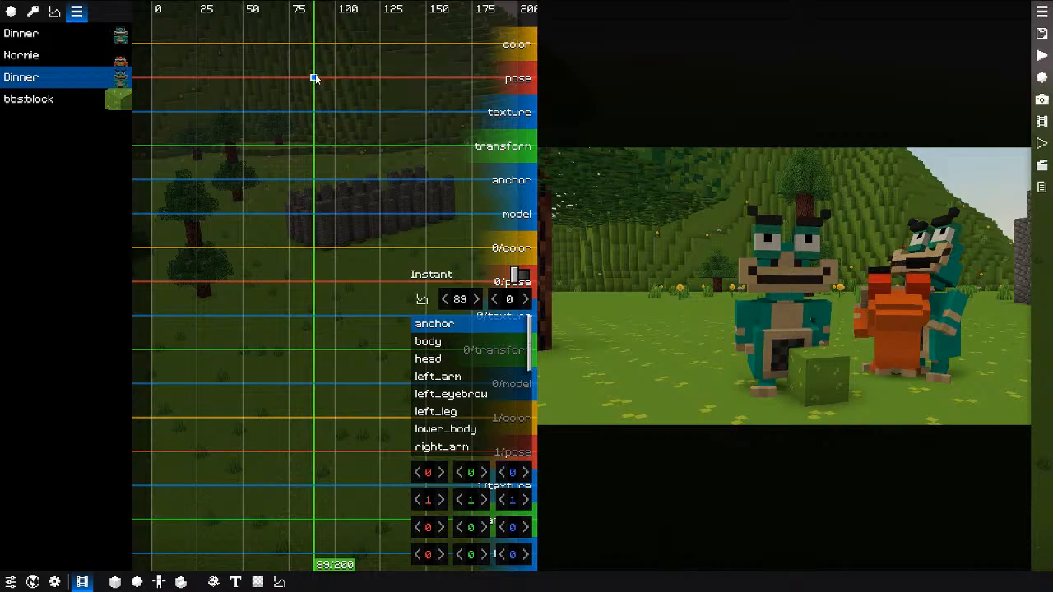
{"action": "left_click_drag", "start_coordinate": [314, 101], "coordinate": [344, 83]}
{"action": "double_click", "coordinate": [341, 77]}
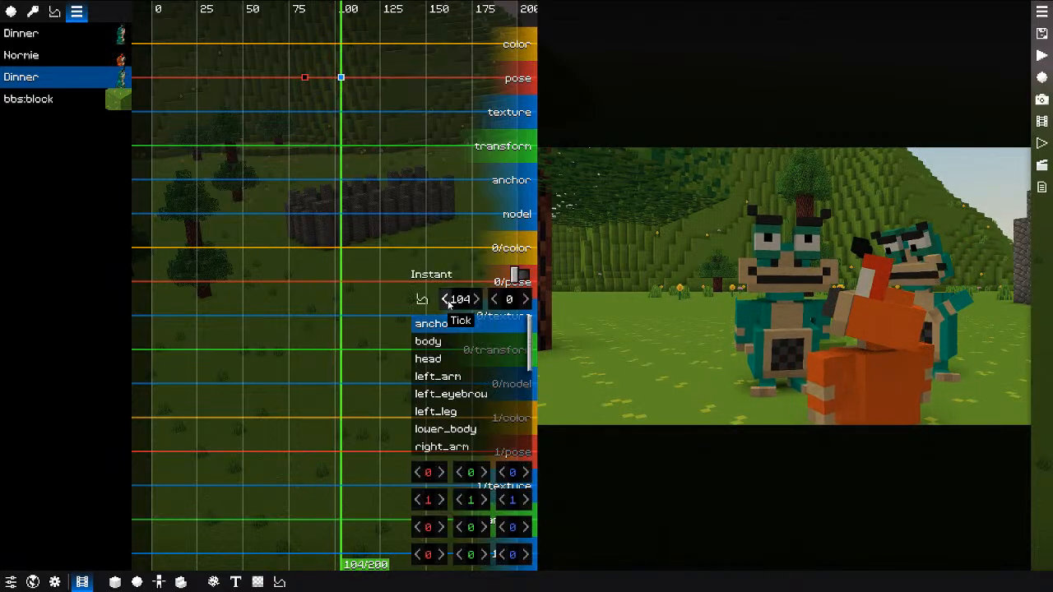
Step: Raise the second Dinner's left_arm in the tick 104 pose keyframe with an X rotation of about 81, and scrub through the motion
{"action": "left_click", "coordinate": [826, 313]}
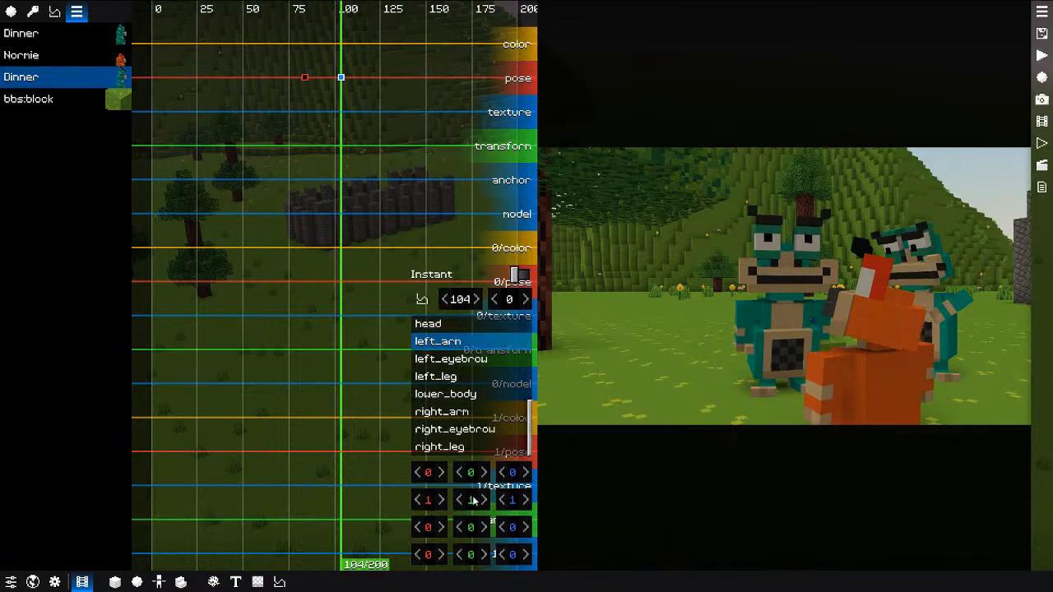
{"action": "left_click_drag", "start_coordinate": [434, 535], "coordinate": [538, 529]}
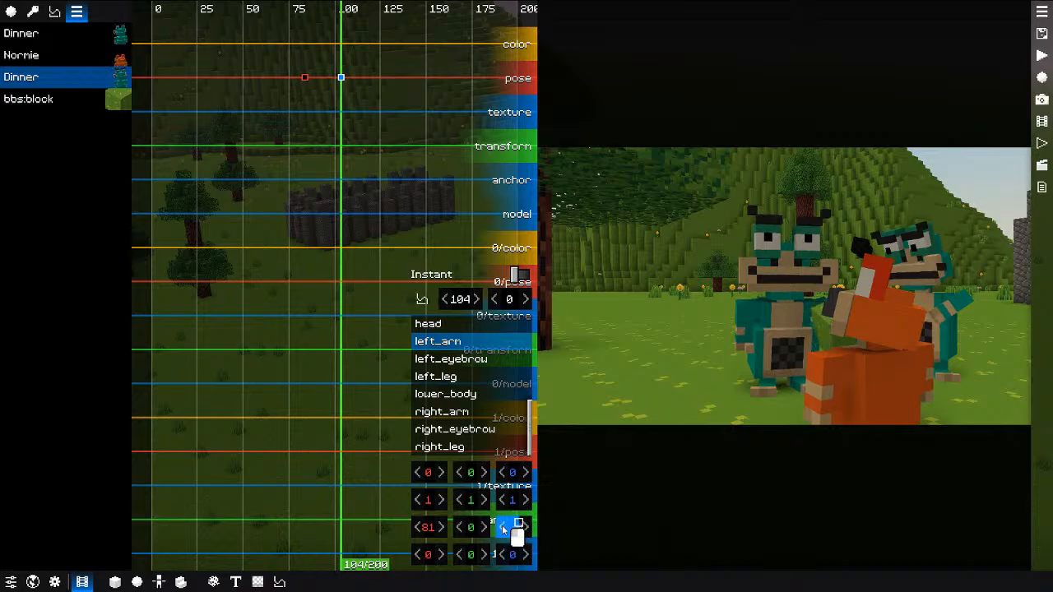
{"action": "left_click_drag", "start_coordinate": [476, 527], "coordinate": [439, 530]}
{"action": "left_click_drag", "start_coordinate": [318, 270], "coordinate": [434, 255]}
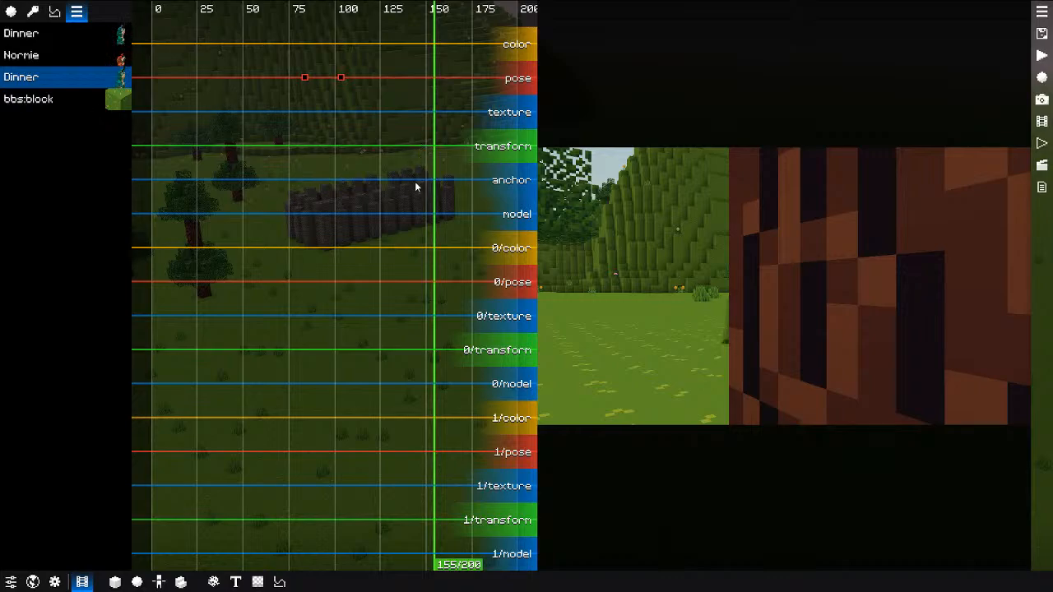
{"action": "middle_click_drag", "start_coordinate": [416, 184], "coordinate": [328, 196]}
{"action": "left_click_drag", "start_coordinate": [328, 196], "coordinate": [256, 201]}
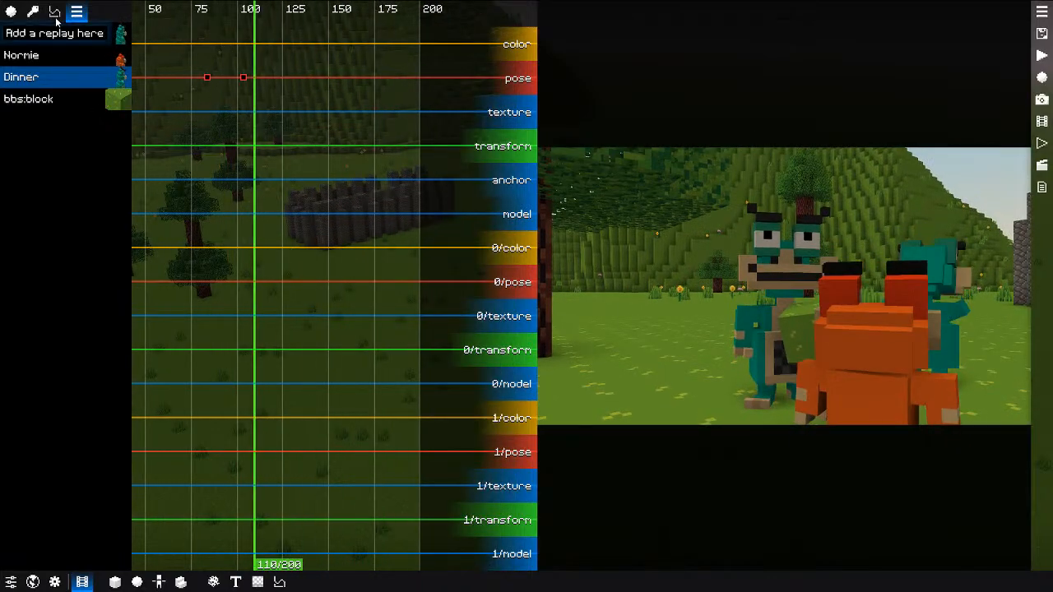
Step: Show the block's form property tracks and move its second transform keyframe to tick 97, in line with the anchor keyframe
{"action": "left_click", "coordinate": [109, 104]}
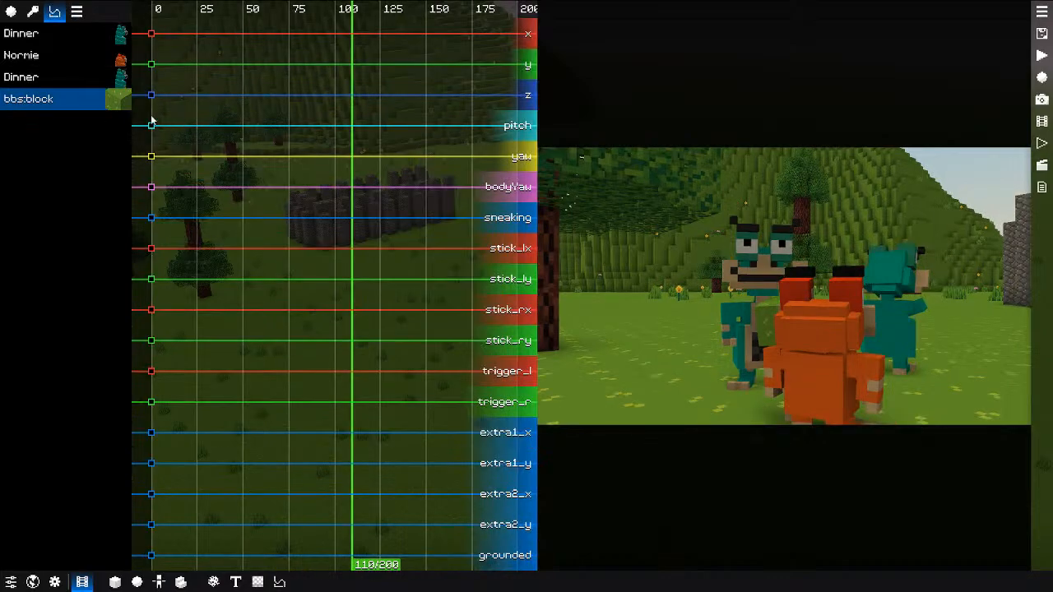
{"action": "left_click", "coordinate": [76, 12]}
{"action": "scroll", "coordinate": [272, 255], "scroll_direction": "up", "scroll_amount": 2}
{"action": "scroll", "coordinate": [277, 260], "scroll_direction": "down", "scroll_amount": 3}
{"action": "left_click_drag", "start_coordinate": [277, 262], "coordinate": [503, 272]}
{"action": "middle_click_drag", "start_coordinate": [470, 268], "coordinate": [262, 266]}
{"action": "scroll", "coordinate": [255, 266], "scroll_direction": "up", "scroll_amount": 2}
{"action": "scroll", "coordinate": [260, 273], "scroll_direction": "down", "scroll_amount": 10}
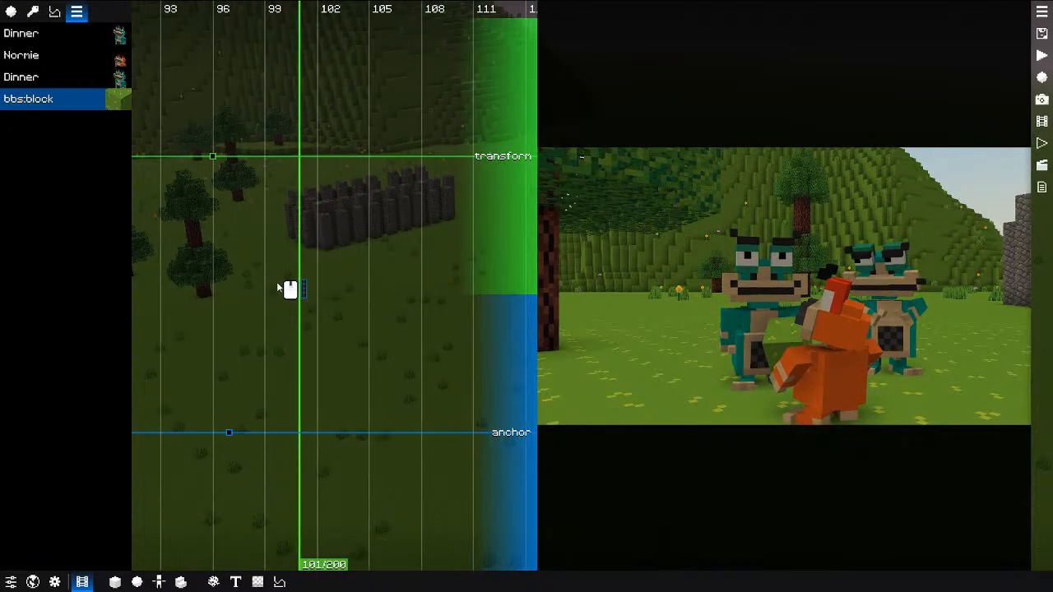
{"action": "mouse_move", "coordinate": [337, 284]}
{"action": "middle_mouse_down"}
{"action": "mouse_move", "coordinate": [252, 297]}
{"action": "mouse_move", "coordinate": [326, 272]}
{"action": "middle_mouse_up"}
{"action": "scroll", "coordinate": [326, 272], "scroll_direction": "up", "scroll_amount": 3}
{"action": "left_click_drag", "start_coordinate": [326, 271], "coordinate": [286, 282]}
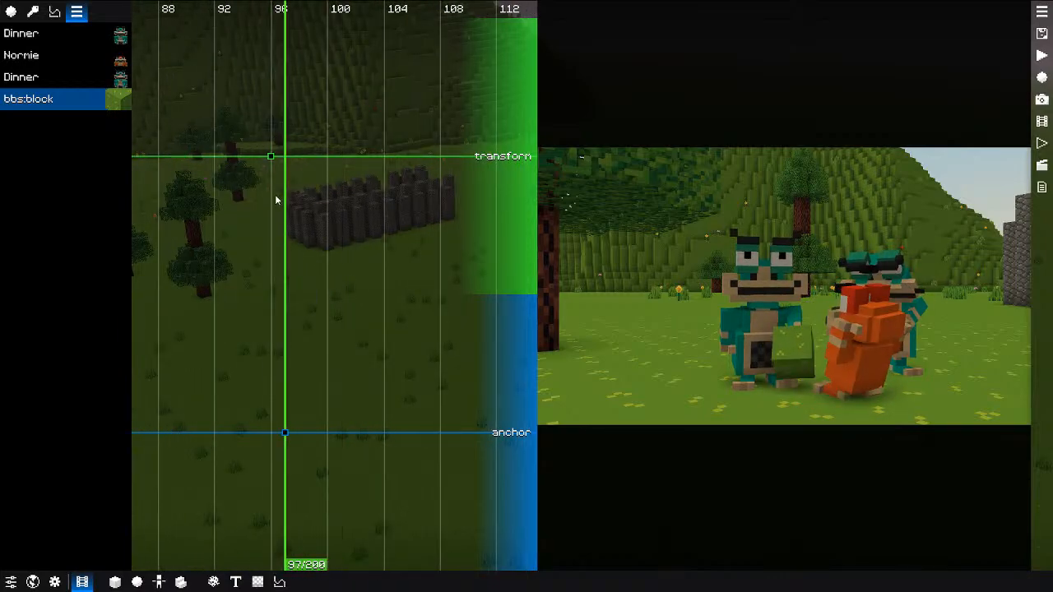
{"action": "left_click_drag", "start_coordinate": [271, 156], "coordinate": [292, 158]}
{"action": "middle_click_drag", "start_coordinate": [280, 198], "coordinate": [370, 216]}
{"action": "mouse_move", "coordinate": [369, 219]}
{"action": "left_mouse_down"}
{"action": "mouse_move", "coordinate": [168, 228]}
{"action": "mouse_move", "coordinate": [372, 224]}
{"action": "mouse_move", "coordinate": [381, 234]}
{"action": "left_mouse_up"}
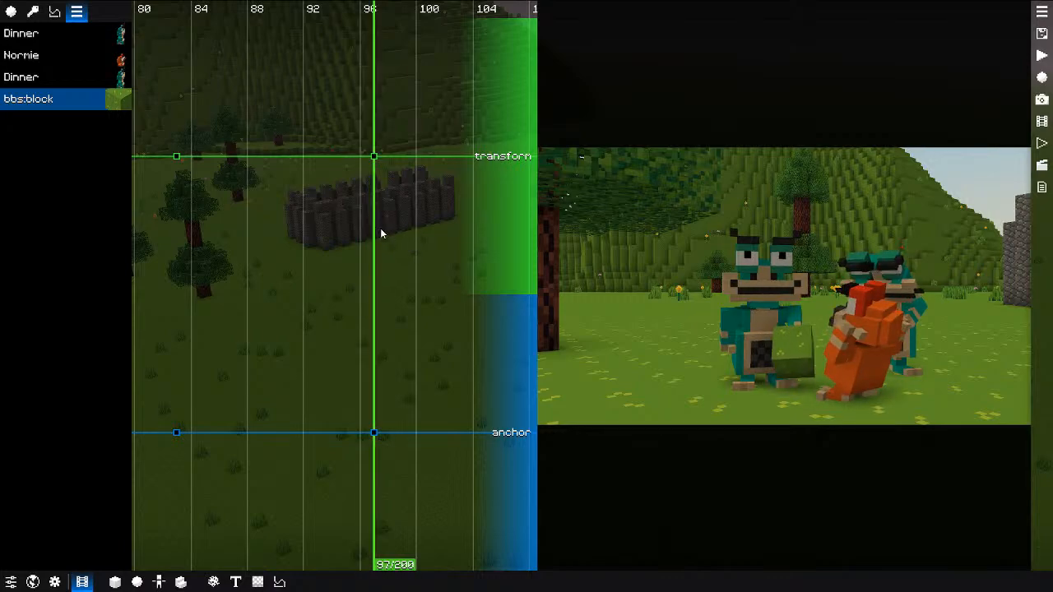
Step: Scrub through the scene in the wider camera shot to examine the block's pickup and the characters' exit
{"action": "scroll", "coordinate": [380, 228], "scroll_direction": "down", "scroll_amount": 6}
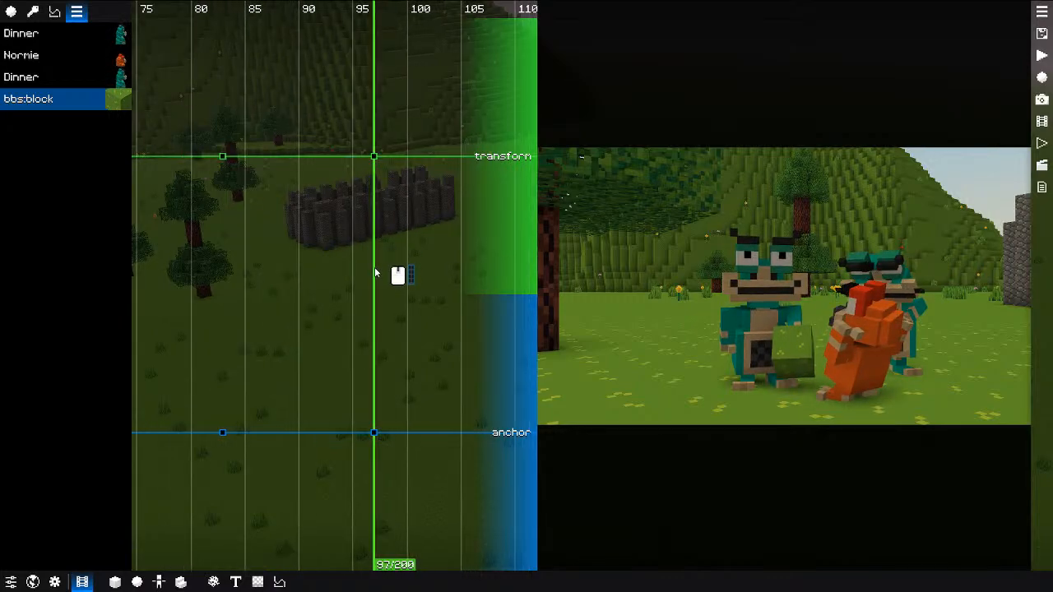
{"action": "scroll", "coordinate": [255, 288], "scroll_direction": "down", "scroll_amount": 3}
{"action": "left_click_drag", "start_coordinate": [245, 284], "coordinate": [290, 278]}
{"action": "key", "text": "0"}
{"action": "left_click_drag", "start_coordinate": [291, 276], "coordinate": [295, 274]}
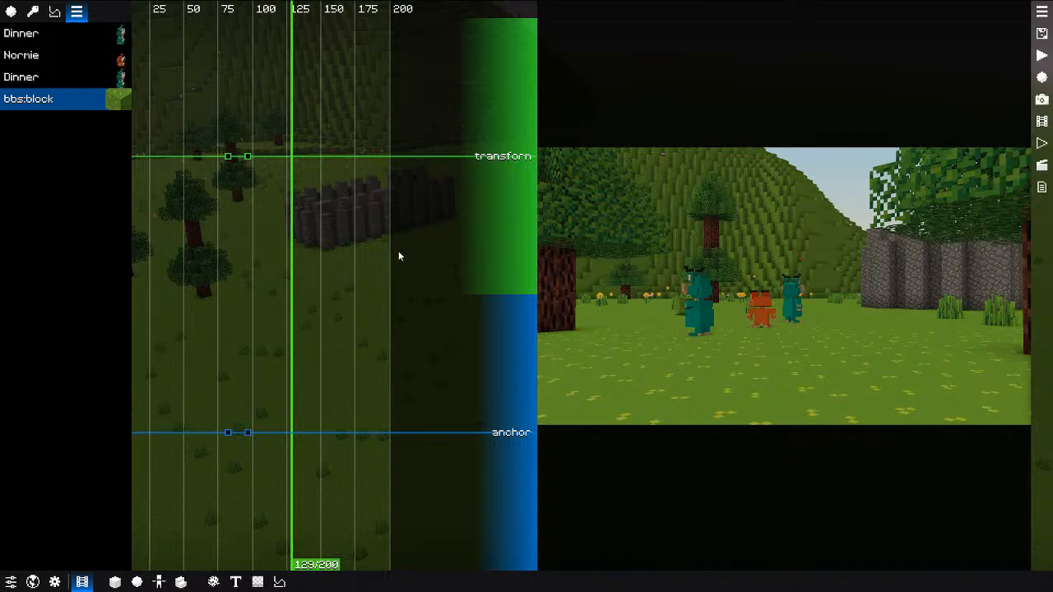
{"action": "left_click_drag", "start_coordinate": [246, 268], "coordinate": [324, 258]}
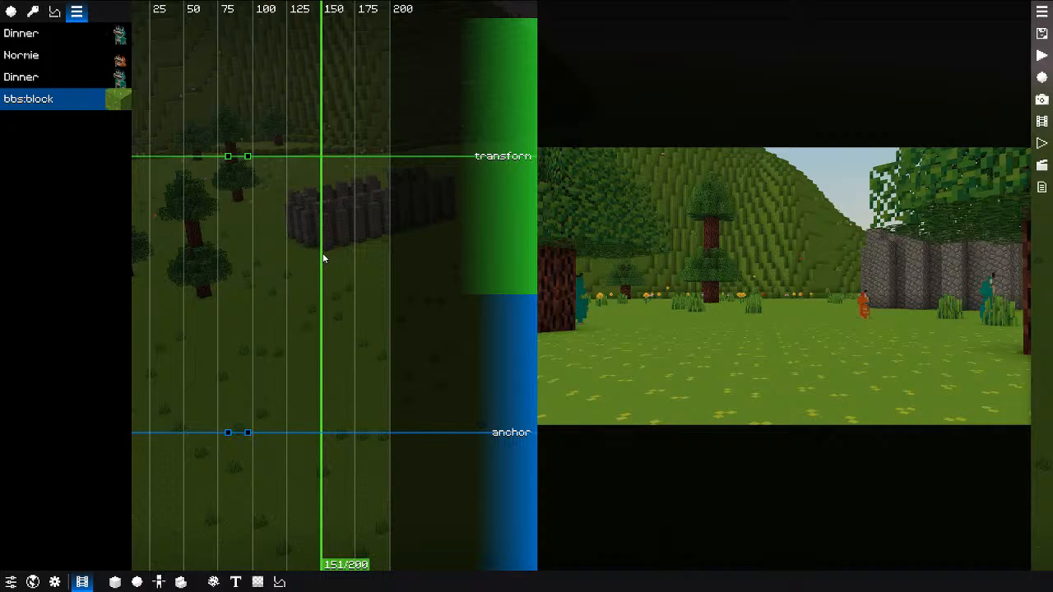
{"action": "scroll", "coordinate": [324, 264], "scroll_direction": "up", "scroll_amount": 5}
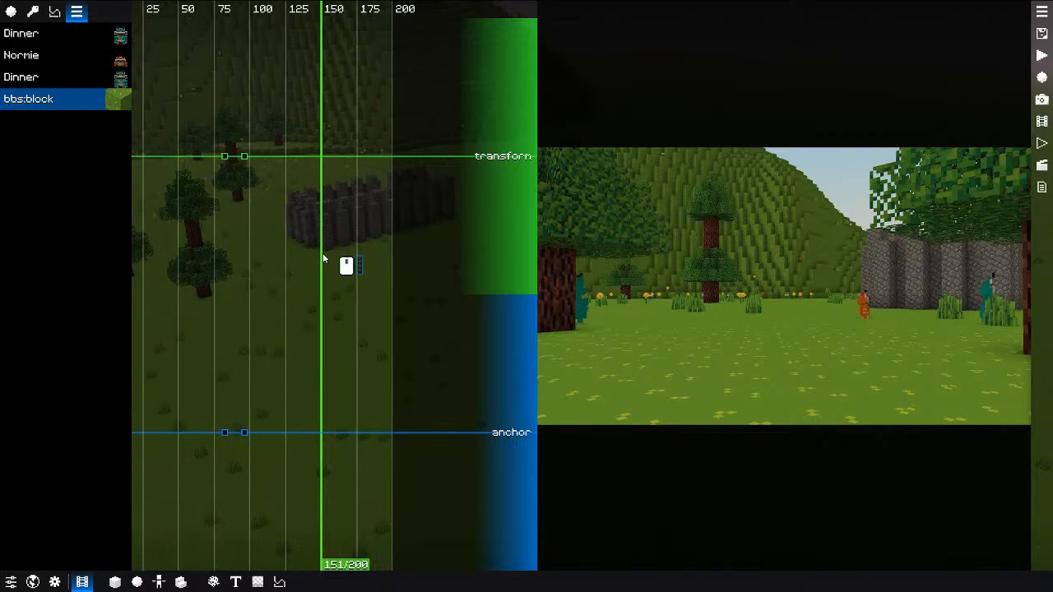
{"action": "scroll", "coordinate": [319, 288], "scroll_direction": "up", "scroll_amount": 1}
{"action": "middle_click_drag", "start_coordinate": [318, 288], "coordinate": [431, 289]}
{"action": "mouse_move", "coordinate": [359, 288]}
{"action": "left_mouse_down"}
{"action": "mouse_move", "coordinate": [251, 294]}
{"action": "mouse_move", "coordinate": [343, 285]}
{"action": "left_mouse_up"}
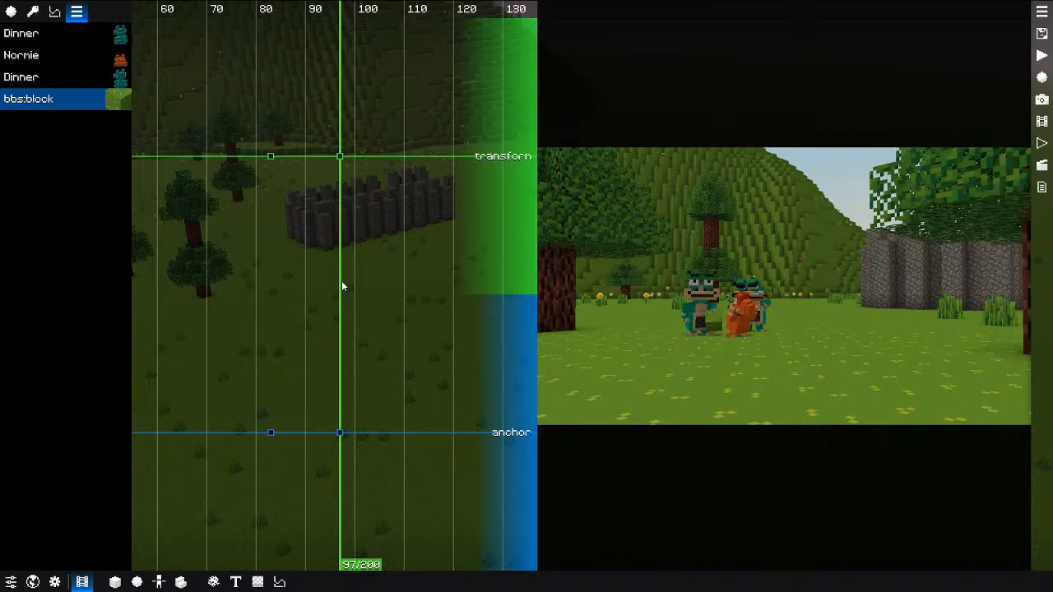
{"action": "left_click_drag", "start_coordinate": [343, 285], "coordinate": [484, 275]}
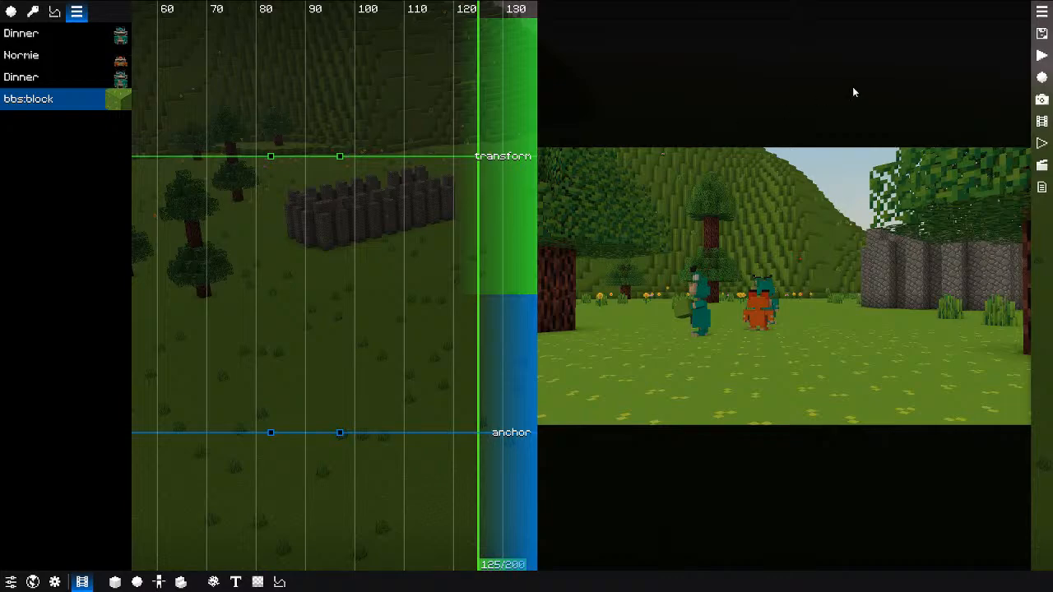
Step: Examine the camera clip in the camera editor up to about tick 165 and return to the replay editor
{"action": "left_click", "coordinate": [1042, 121]}
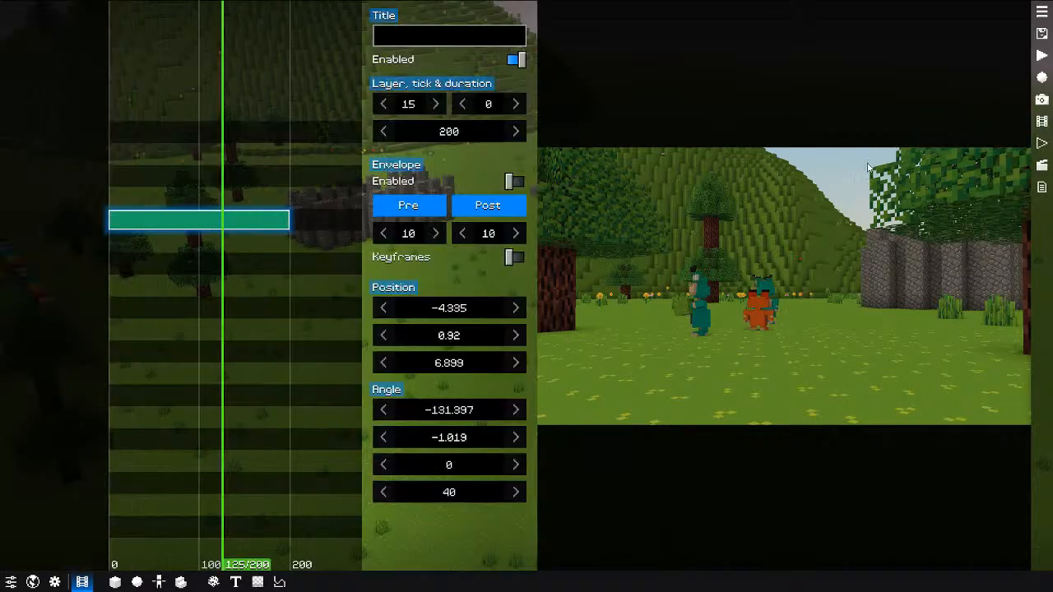
{"action": "mouse_move", "coordinate": [250, 287]}
{"action": "left_mouse_down"}
{"action": "mouse_move", "coordinate": [183, 291]}
{"action": "mouse_move", "coordinate": [282, 265]}
{"action": "mouse_move", "coordinate": [91, 280]}
{"action": "mouse_move", "coordinate": [268, 275]}
{"action": "left_mouse_up"}
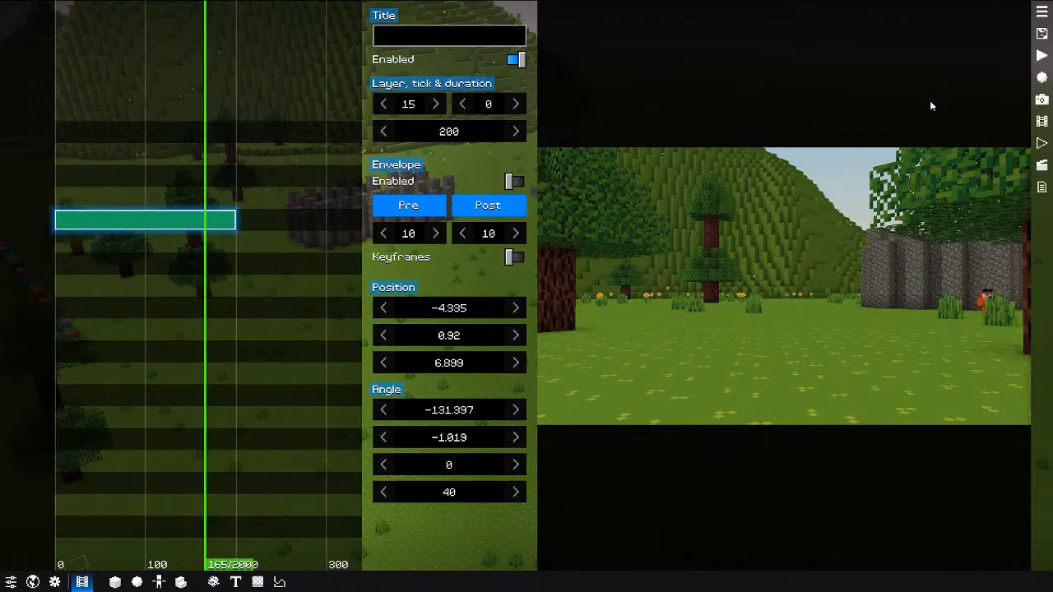
{"action": "left_click", "coordinate": [1042, 165]}
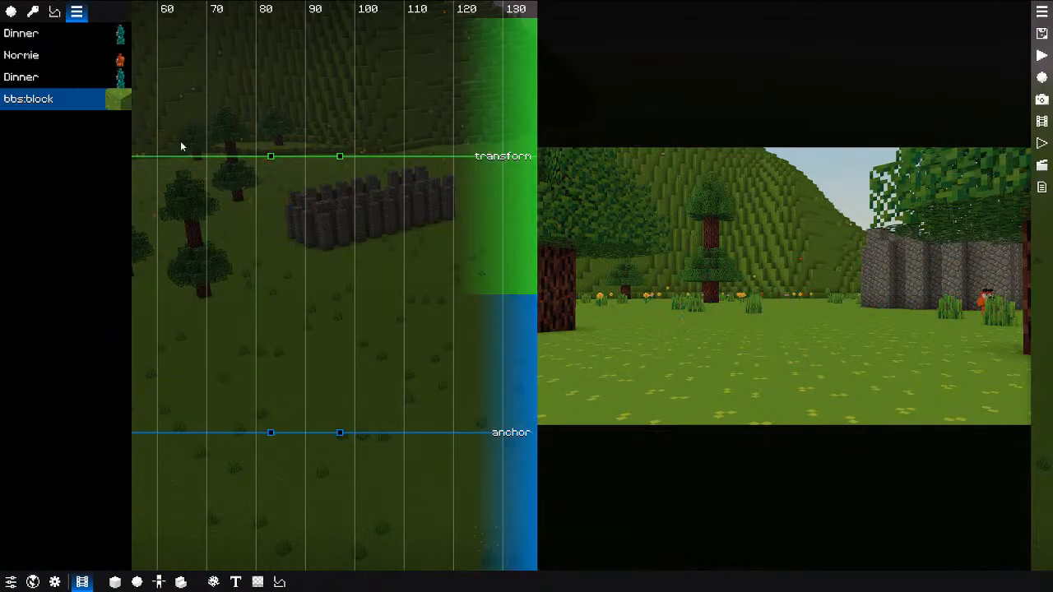
Step: Look through the keyframe tracks and options of the Dinner, Normie and block replays, and return to tick 0
{"action": "left_click", "coordinate": [60, 39]}
{"action": "right_click", "coordinate": [58, 36]}
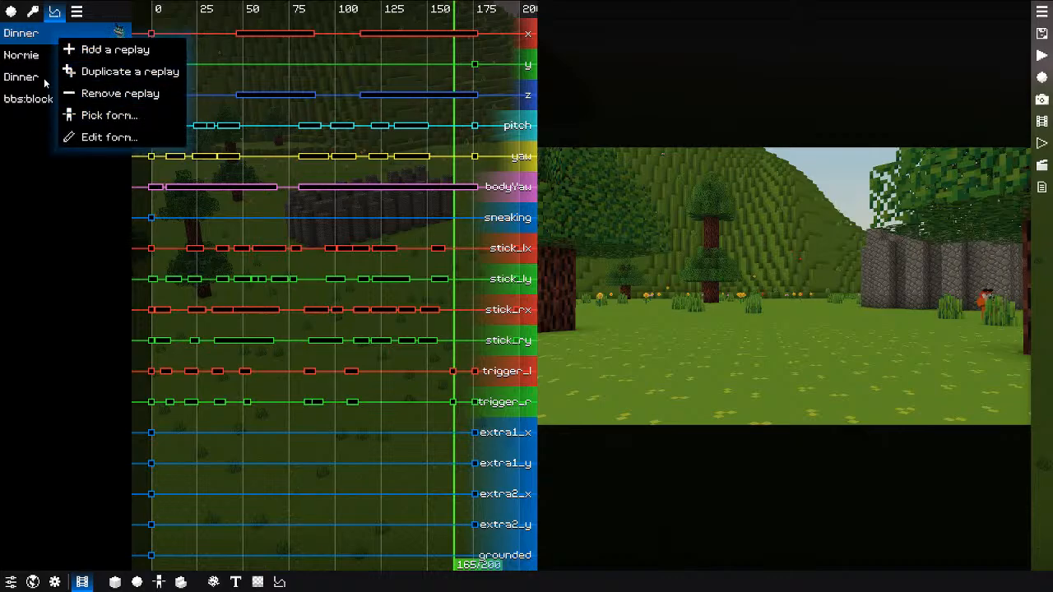
{"action": "left_click", "coordinate": [31, 58]}
{"action": "left_click", "coordinate": [37, 102]}
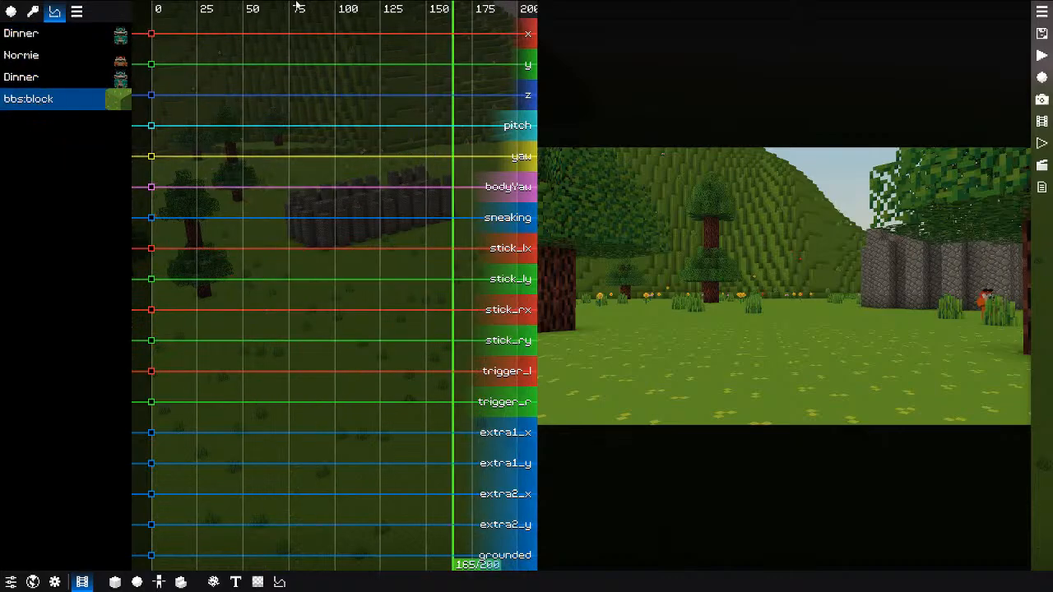
{"action": "left_click", "coordinate": [82, 33]}
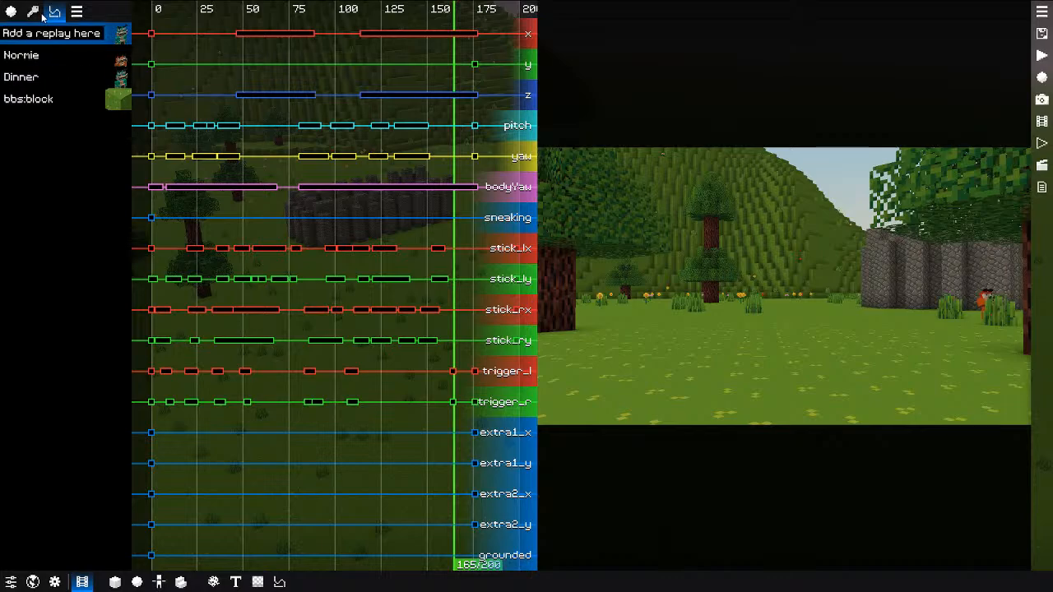
{"action": "left_click", "coordinate": [75, 61]}
{"action": "left_click", "coordinate": [55, 78]}
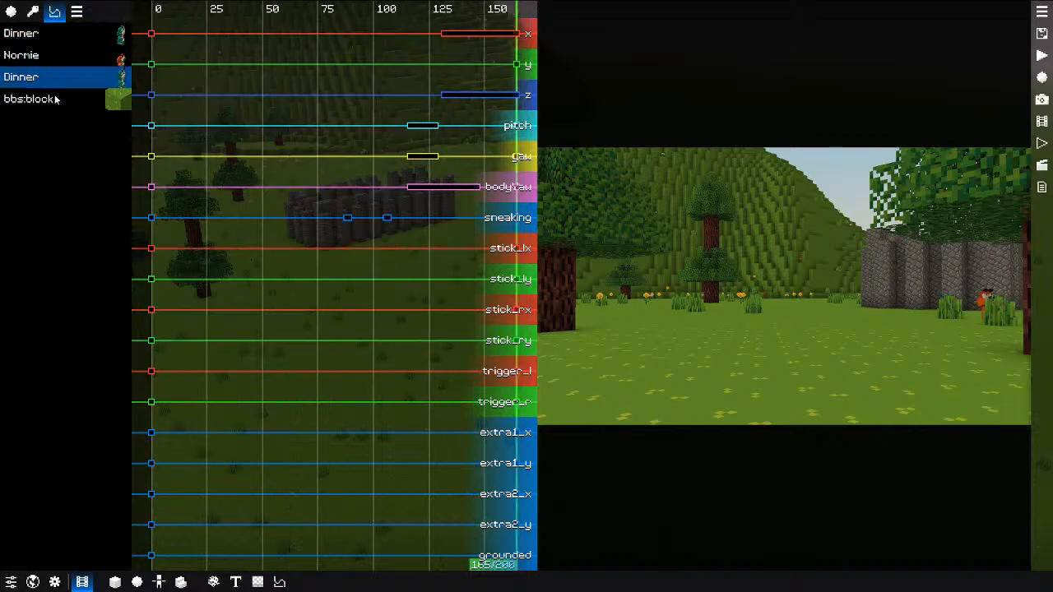
{"action": "left_click", "coordinate": [56, 99]}
{"action": "right_click", "coordinate": [743, 335]}
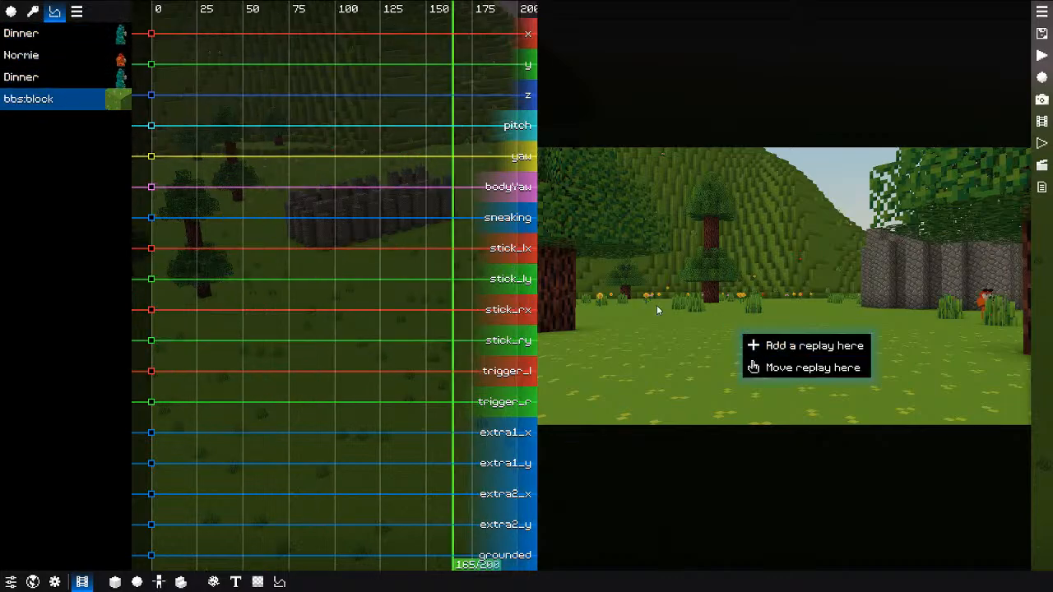
{"action": "left_click_drag", "start_coordinate": [320, 251], "coordinate": [142, 247]}
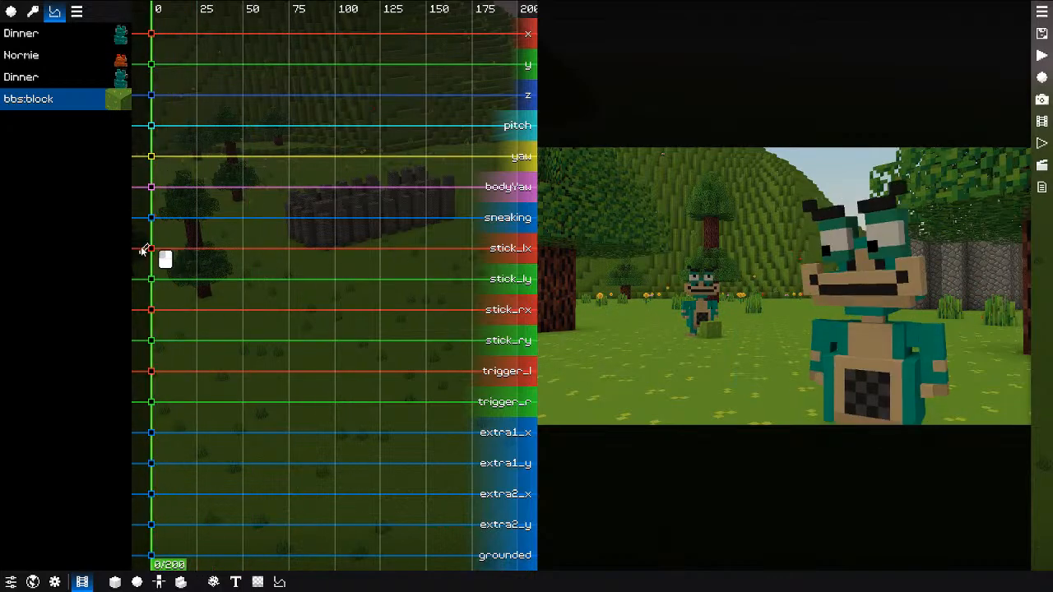
Step: Open the camera editor and scrub along the camera clip to about tick 148 and back to tick 0
{"action": "left_click", "coordinate": [1042, 143]}
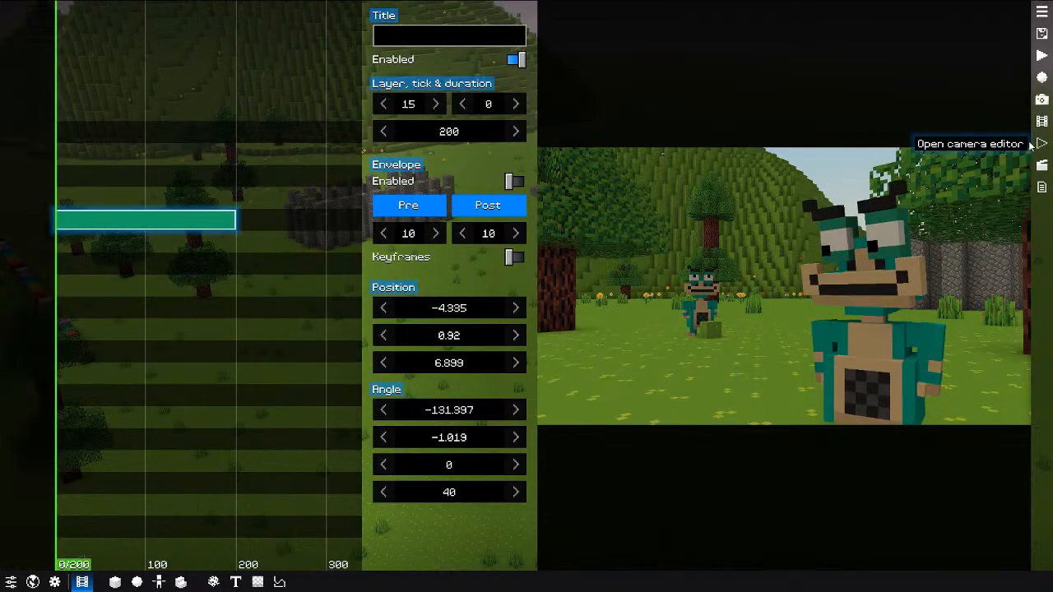
{"action": "scroll", "coordinate": [285, 268], "scroll_direction": "down", "scroll_amount": 1}
{"action": "scroll", "coordinate": [283, 269], "scroll_direction": "down", "scroll_amount": 1}
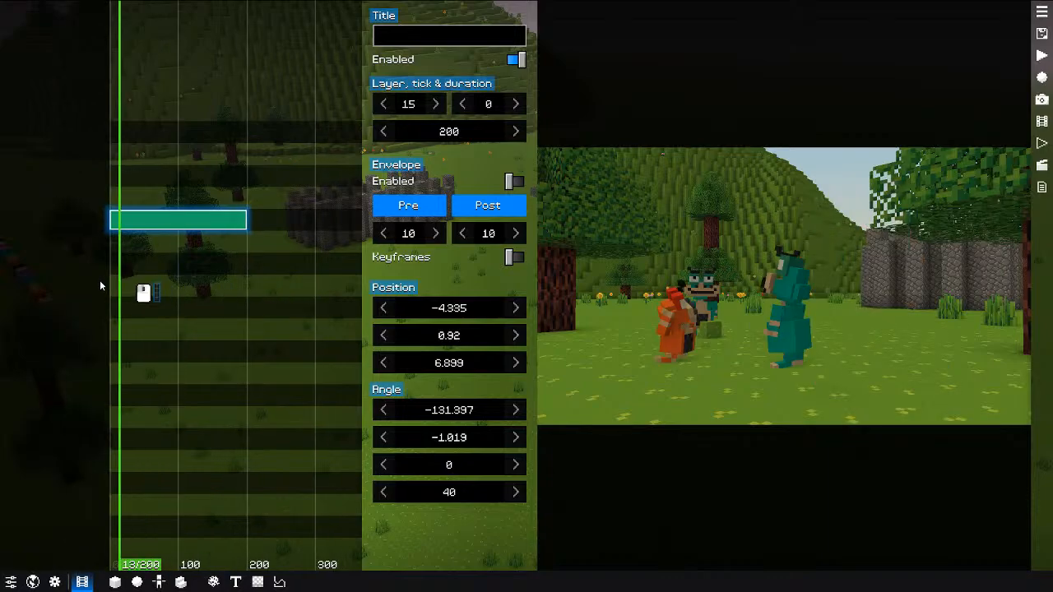
{"action": "left_click_drag", "start_coordinate": [101, 282], "coordinate": [216, 273]}
{"action": "middle_click_drag", "start_coordinate": [176, 275], "coordinate": [239, 274]}
{"action": "scroll", "coordinate": [271, 273], "scroll_direction": "up", "scroll_amount": 6}
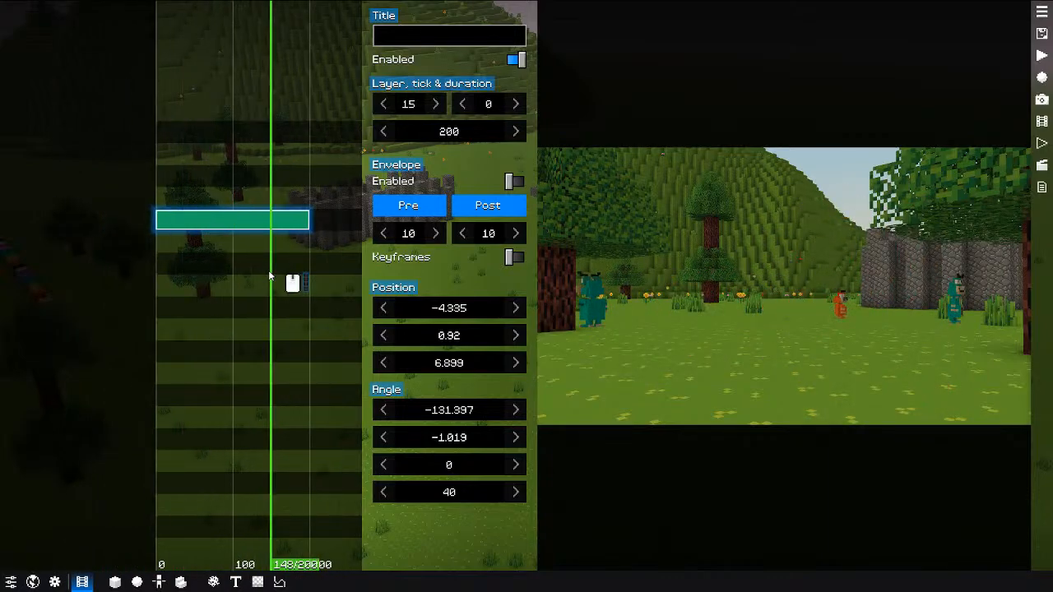
{"action": "left_click_drag", "start_coordinate": [273, 273], "coordinate": [50, 272]}
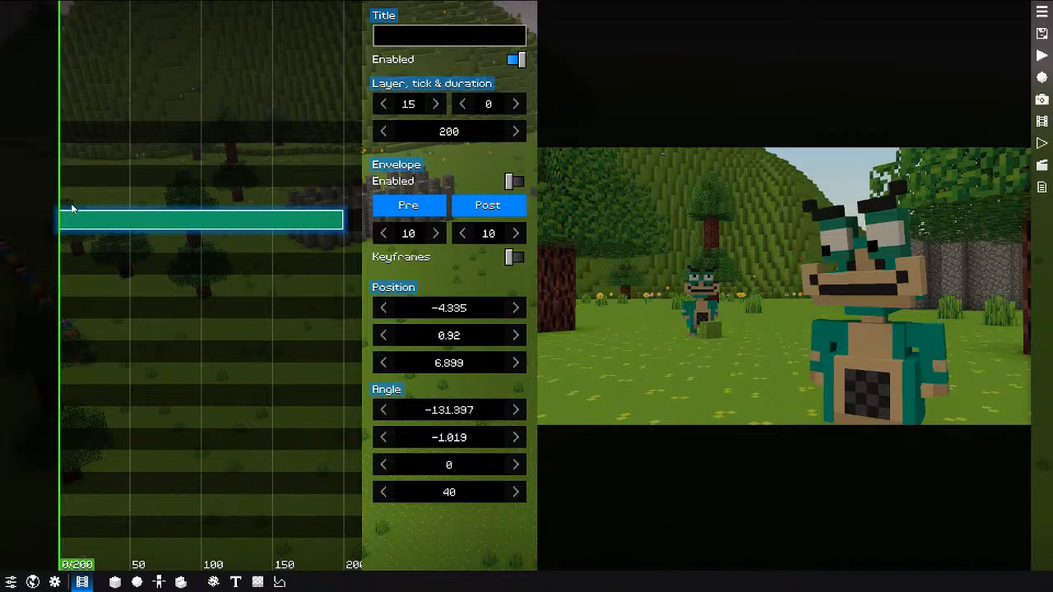
Step: Try flying the camera to a raised, wider view of the characters and playing the scene, and undo the camera change
{"action": "mouse_move", "coordinate": [69, 195]}
{"action": "left_mouse_down"}
{"action": "mouse_move", "coordinate": [277, 188]}
{"action": "mouse_move", "coordinate": [60, 194]}
{"action": "left_mouse_up"}
{"action": "key", "text": "f"}
{"action": "key", "text": "s"}
{"action": "left_click_drag", "start_coordinate": [783, 252], "coordinate": [780, 281]}
{"action": "key", "text": "e"}
{"action": "key", "text": "f"}
{"action": "key", "text": "space"}
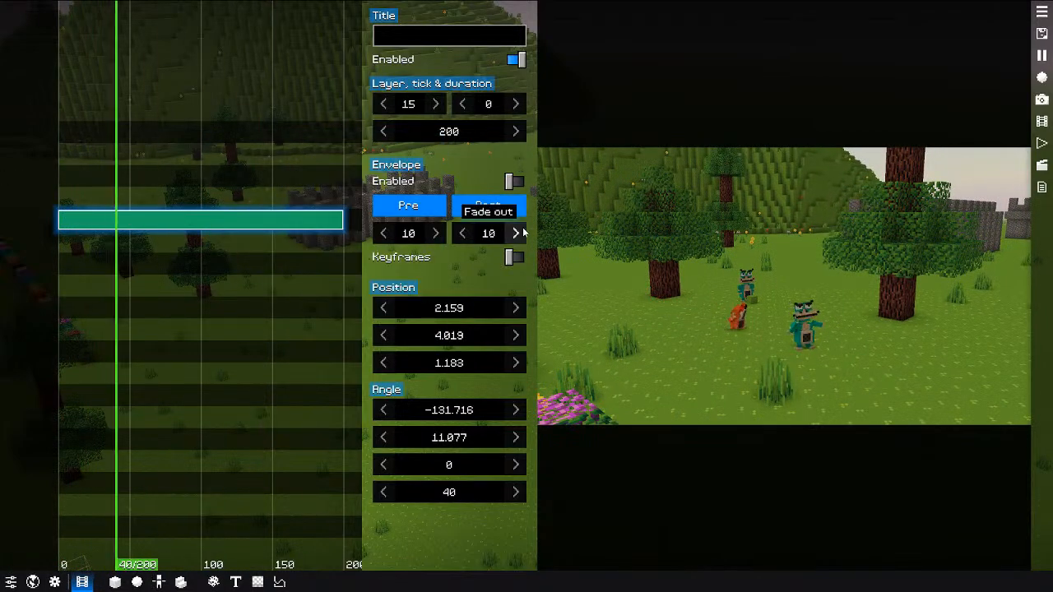
{"action": "key", "text": "space"}
{"action": "key", "text": "ctrl+z"}
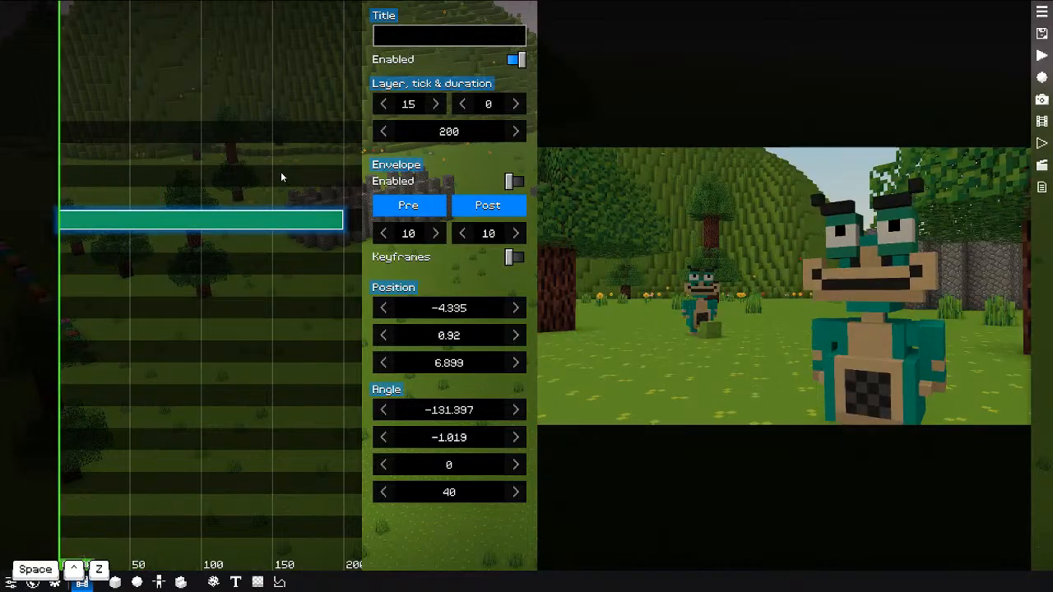
Step: Add a 30-tick idle camera clip on layer 16 at tick 76, above the long clip
{"action": "left_click_drag", "start_coordinate": [175, 154], "coordinate": [1, 165]}
{"action": "left_click_drag", "start_coordinate": [207, 182], "coordinate": [54, 183]}
{"action": "key", "text": "alt+a"}
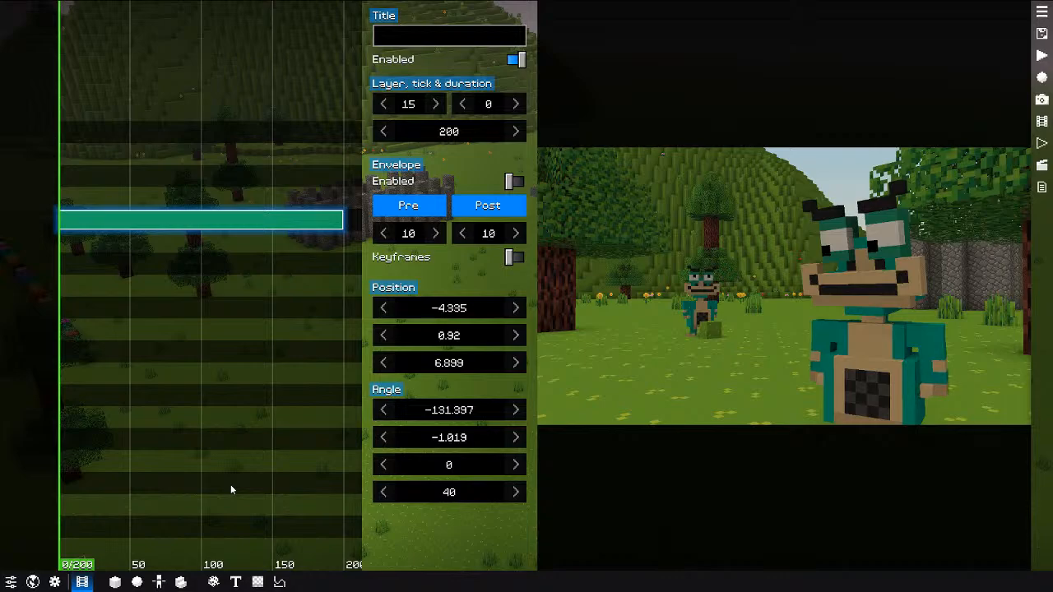
{"action": "left_click_drag", "start_coordinate": [83, 247], "coordinate": [170, 248]}
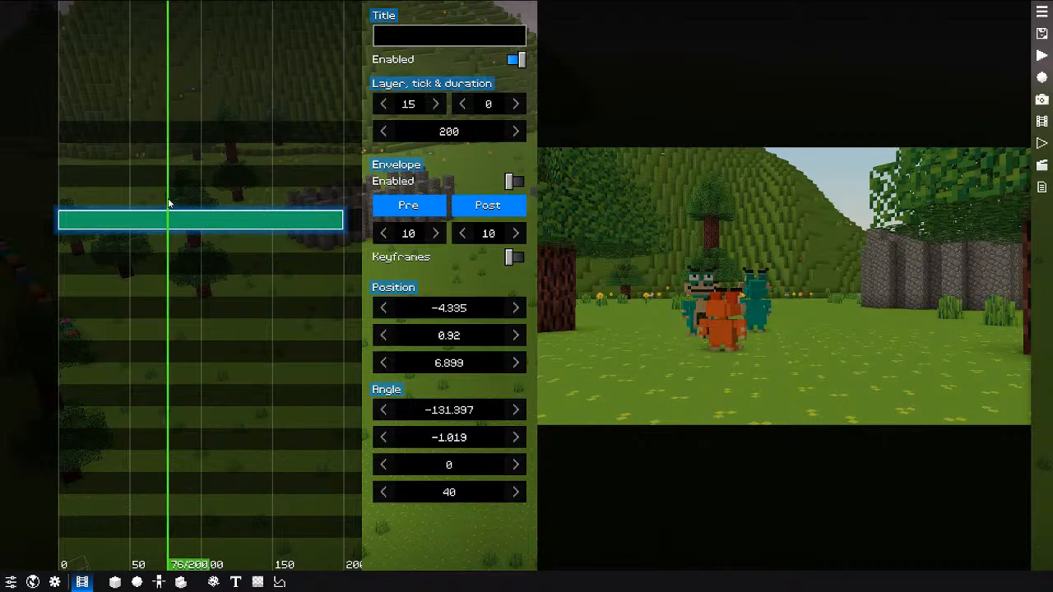
{"action": "right_click", "coordinate": [169, 202]}
{"action": "left_click", "coordinate": [189, 211]}
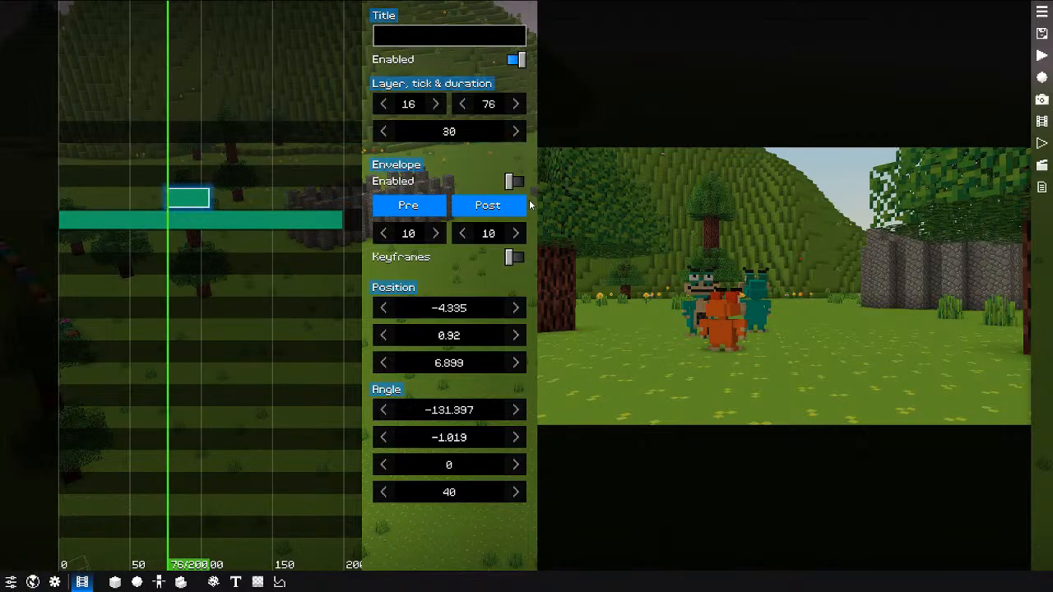
Step: Fly the new clip's camera close to the characters, at about position -12.806, 1.432, 15.198 and angle -300.102, 11.396
{"action": "key", "text": "f"}
{"action": "key", "text": "d"}
{"action": "left_click_drag", "start_coordinate": [755, 269], "coordinate": [678, 271]}
{"action": "key", "text": "w"}
{"action": "left_click_drag", "start_coordinate": [795, 281], "coordinate": [576, 316]}
{"action": "key", "text": "e"}
{"action": "key", "text": "alt+s"}
{"action": "key", "text": "alt+a"}
{"action": "key", "text": "alt+q"}
{"action": "left_click_drag", "start_coordinate": [727, 327], "coordinate": [753, 314]}
{"action": "key", "text": "alt+w"}
{"action": "middle_click_drag", "start_coordinate": [753, 317], "coordinate": [755, 326]}
{"action": "key", "text": "alt+s"}
{"action": "key", "text": "f"}
Step: Scrub between both camera views, select the long layer 15 clip and bring the cursor back to tick 76
{"action": "left_click_drag", "start_coordinate": [162, 308], "coordinate": [127, 304]}
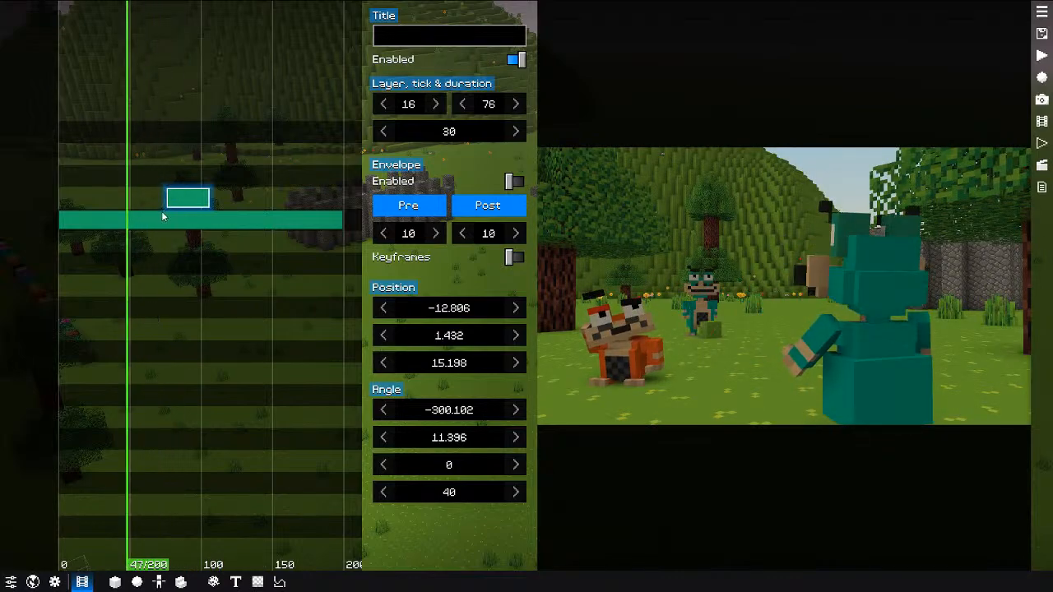
{"action": "left_click", "coordinate": [162, 216]}
{"action": "left_click_drag", "start_coordinate": [141, 181], "coordinate": [189, 187]}
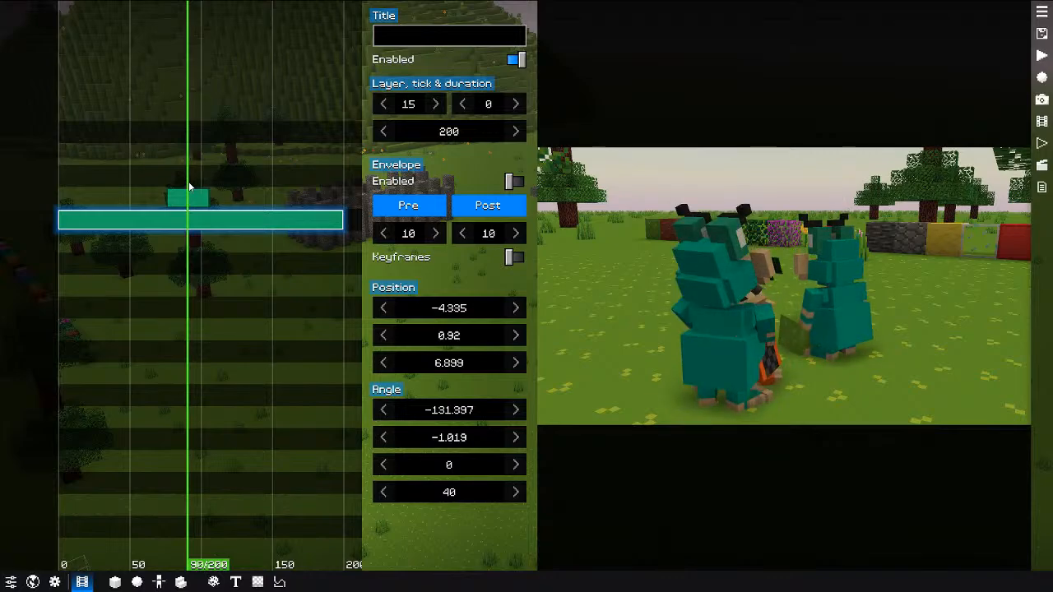
{"action": "key", "text": "Left"}
{"action": "key", "text": "Left"}
{"action": "key", "text": "Left"}
{"action": "key", "text": "Left"}
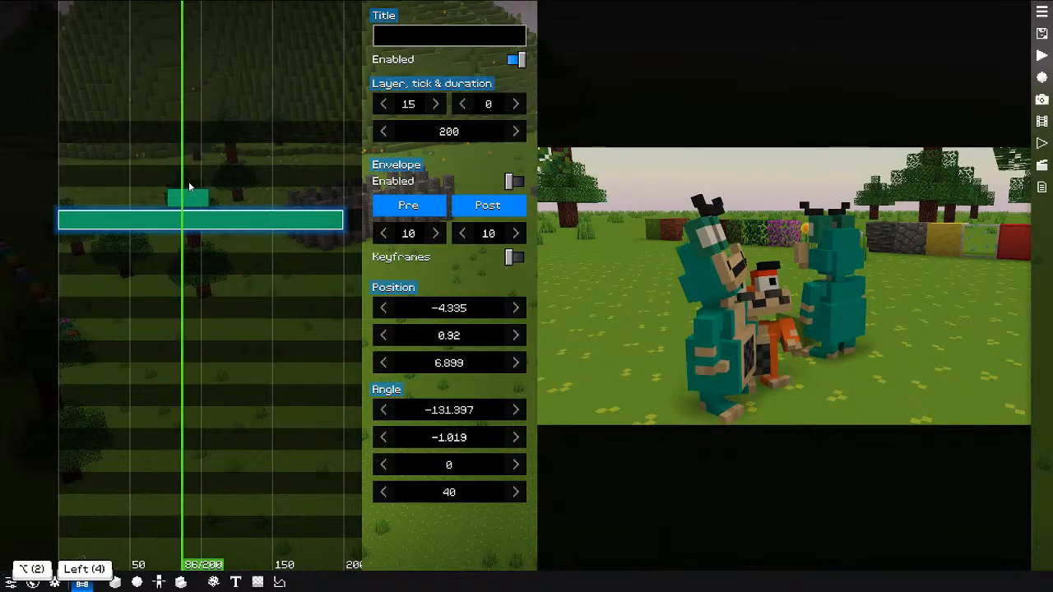
{"action": "key", "text": "shift+Left"}
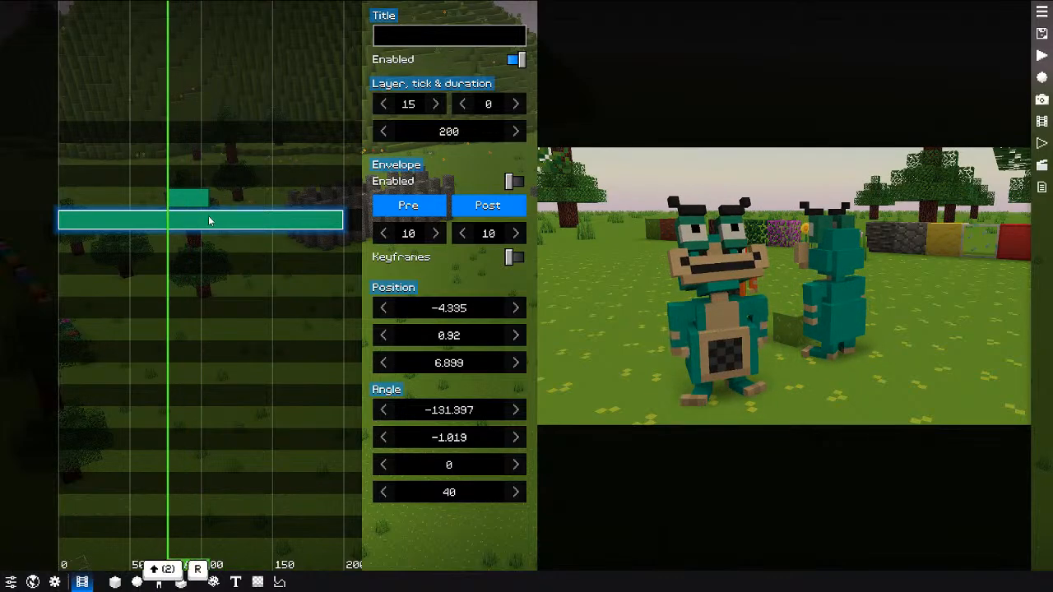
Step: Cut the long layer 15 clip at tick 76 and undo the cut
{"action": "key", "text": "alt+c"}
{"action": "left_click_drag", "start_coordinate": [194, 170], "coordinate": [199, 168]}
{"action": "key", "text": "c"}
{"action": "key", "text": "Right"}
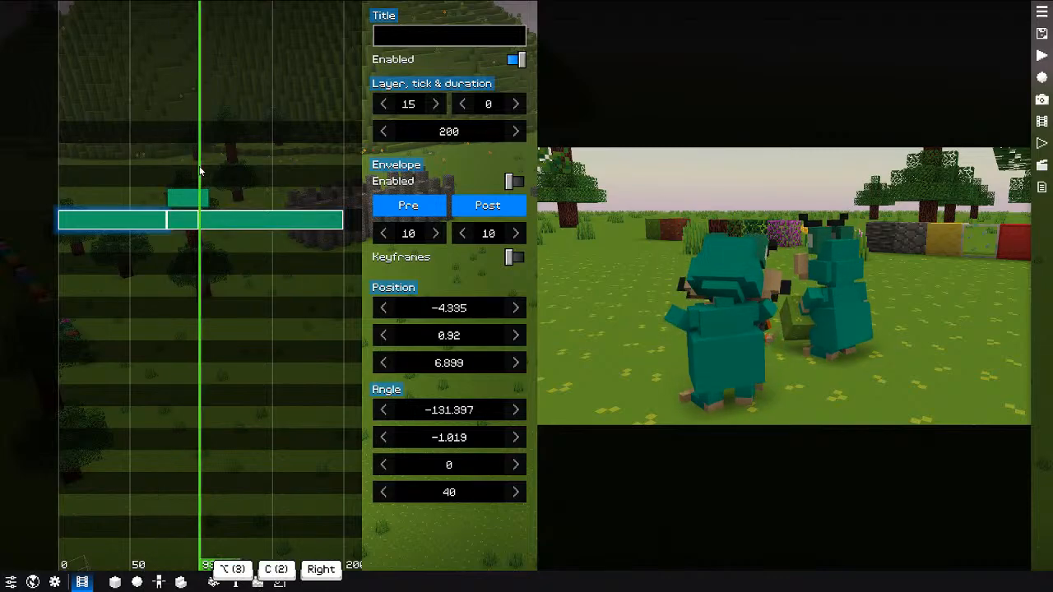
{"action": "key", "text": "ctrl+z"}
Step: Cut the long layer 15 clip at ticks 106 and 76, matching the ends of the short clip above
{"action": "key", "text": "shift+Right"}
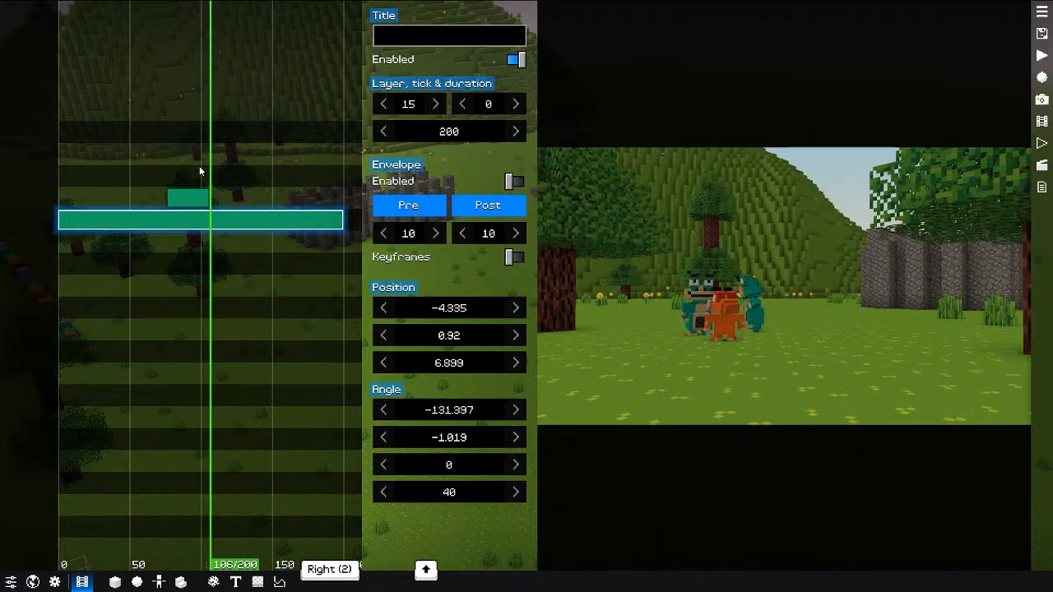
{"action": "key", "text": "shift+r"}
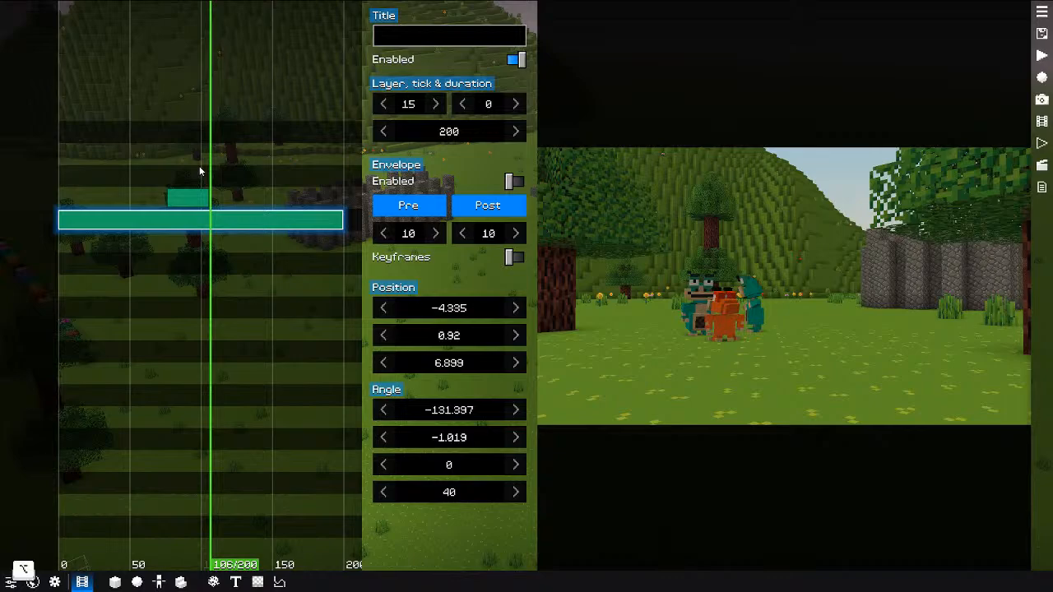
{"action": "key", "text": "alt+c"}
{"action": "key", "text": "Left"}
{"action": "key", "text": "shift+Left"}
{"action": "key", "text": "alt+c"}
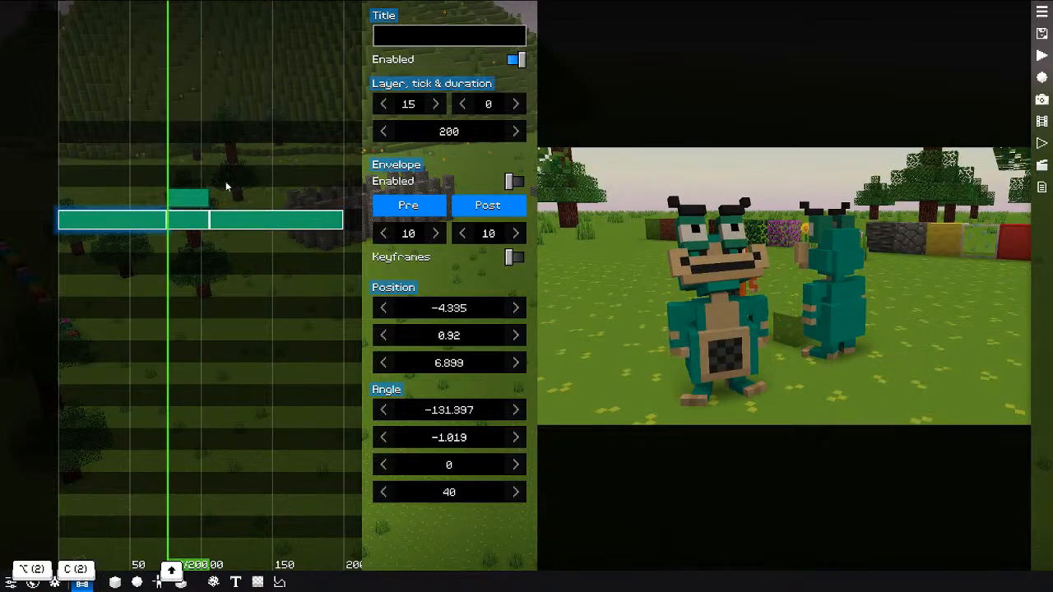
Step: Remove the middle segment of the cut clip and move the layer 16 clip into the gap on layer 15
{"action": "left_click", "coordinate": [199, 217]}
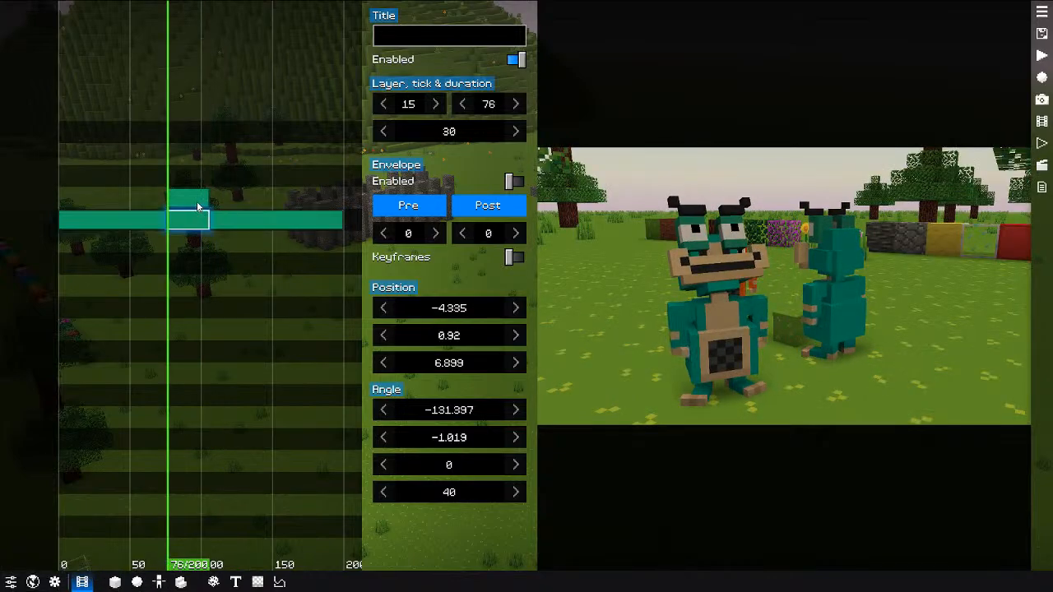
{"action": "key", "text": "shift+x"}
{"action": "left_click", "coordinate": [321, 201]}
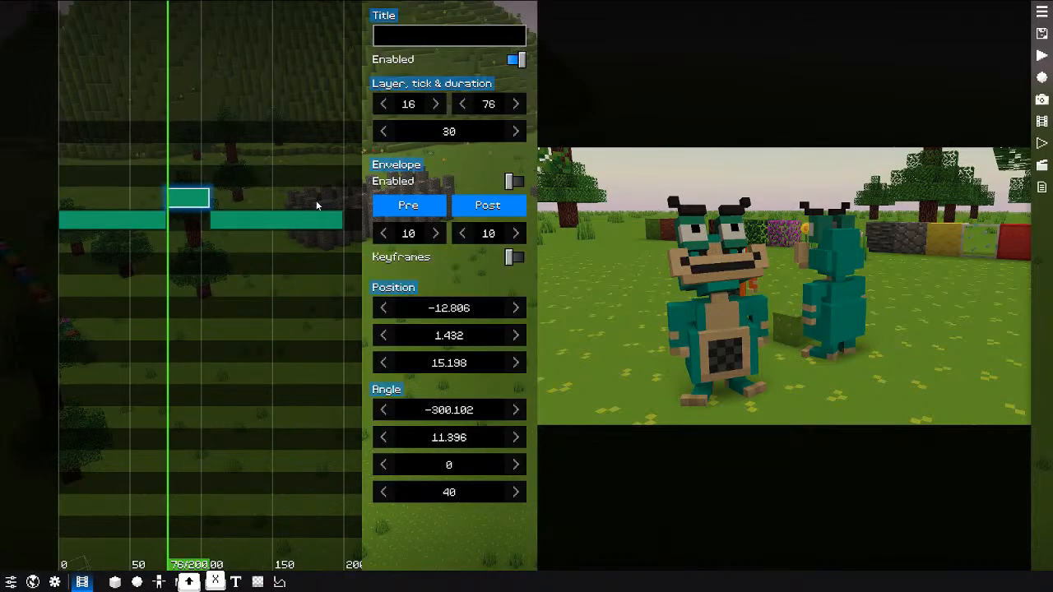
{"action": "left_click_drag", "start_coordinate": [194, 206], "coordinate": [190, 225]}
{"action": "left_click_drag", "start_coordinate": [150, 179], "coordinate": [280, 186]}
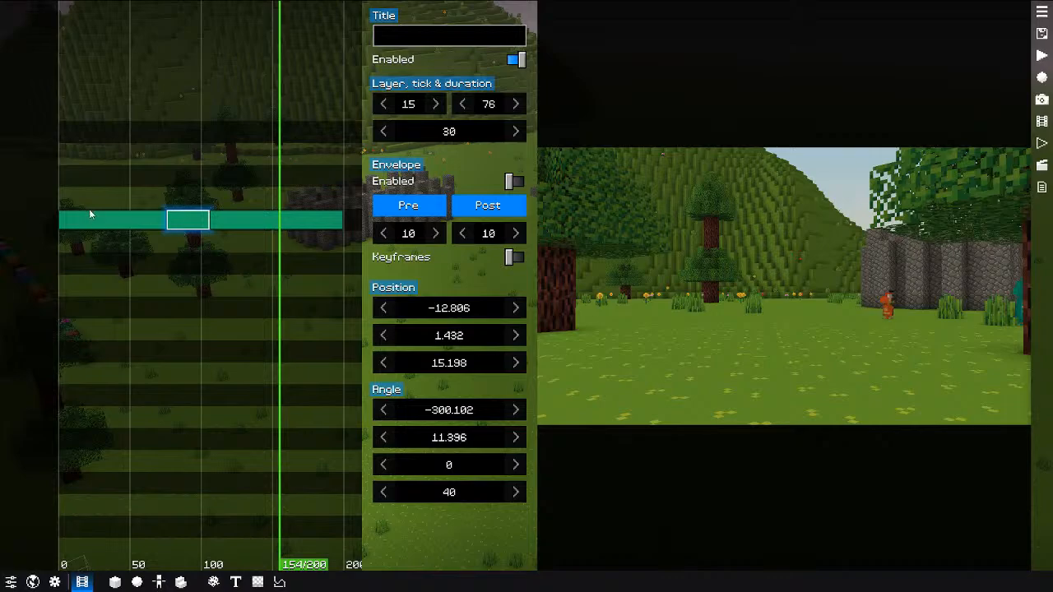
{"action": "left_click", "coordinate": [89, 213]}
{"action": "left_click", "coordinate": [190, 221]}
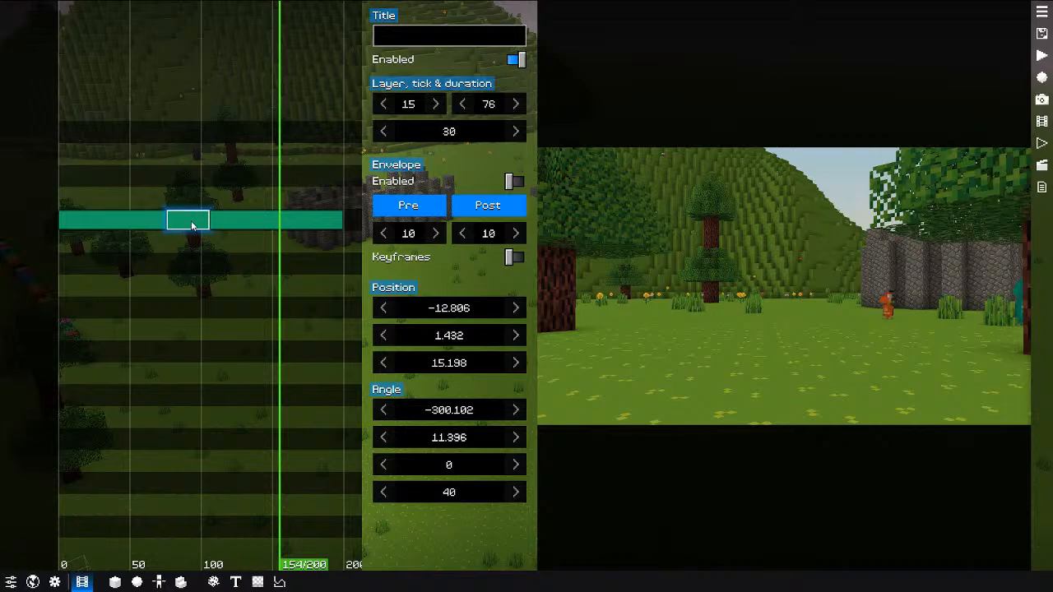
{"action": "left_click", "coordinate": [244, 221]}
Step: Undo the clip move, the segment removal and the cuts
{"action": "key", "text": "ctrl+z"}
{"action": "key", "text": "ctrl+z"}
{"action": "key", "text": "ctrl+z"}
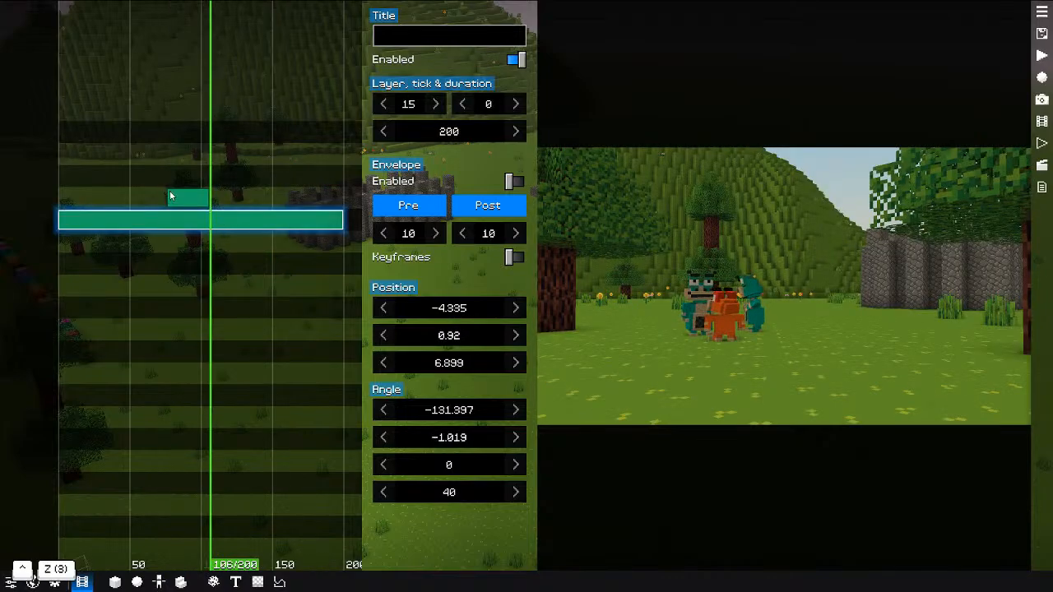
Step: Enable the envelope on the layer 16 clip and look through its pre and post interpolation options
{"action": "left_click", "coordinate": [169, 195]}
{"action": "left_click_drag", "start_coordinate": [162, 176], "coordinate": [176, 178]}
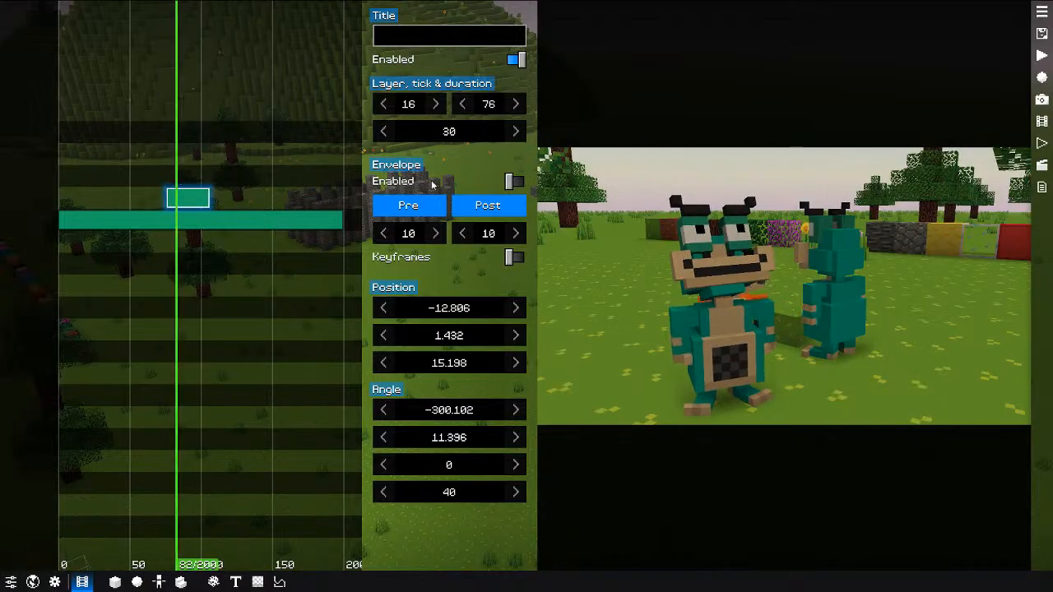
{"action": "left_click", "coordinate": [431, 182]}
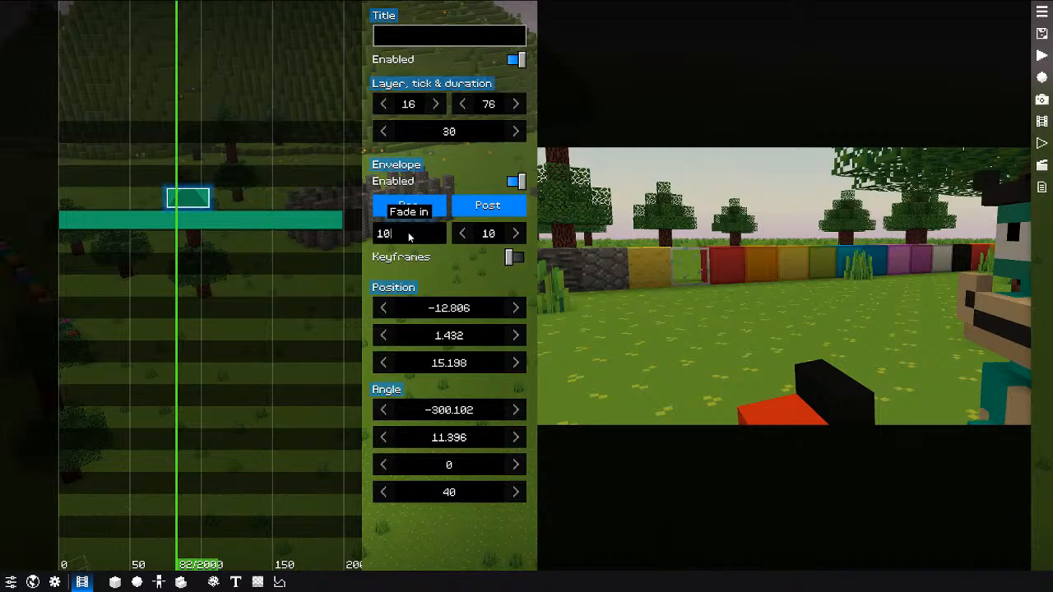
{"action": "left_click", "coordinate": [410, 206]}
{"action": "key", "text": "c"}
{"action": "left_click", "coordinate": [476, 211]}
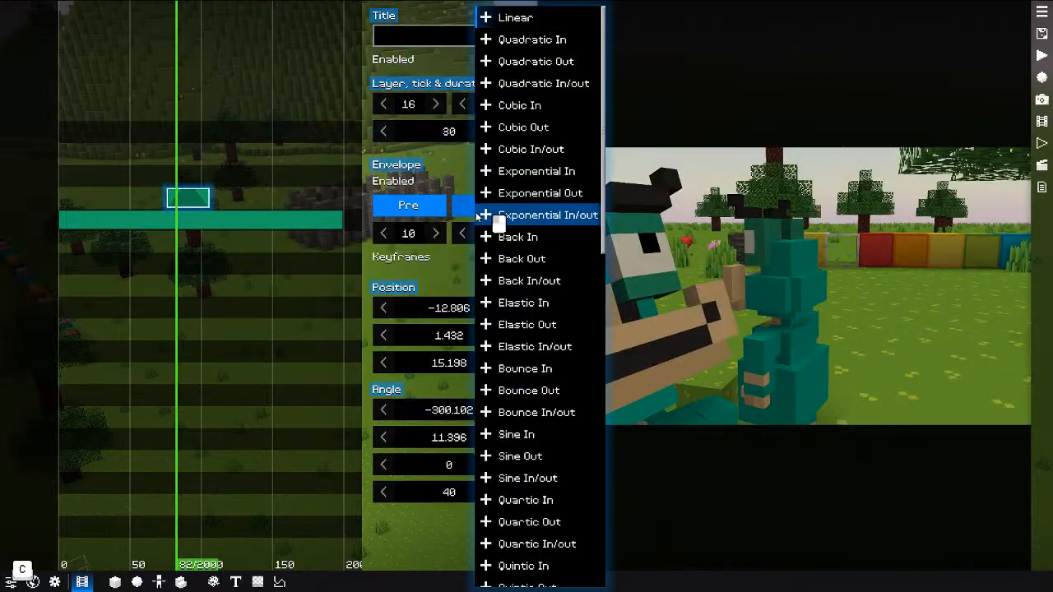
{"action": "key", "text": "c"}
Step: Extend the layer 16 clip to 57 ticks so it ends at tick 133, and play its fades
{"action": "left_click", "coordinate": [169, 185]}
{"action": "key", "text": "space"}
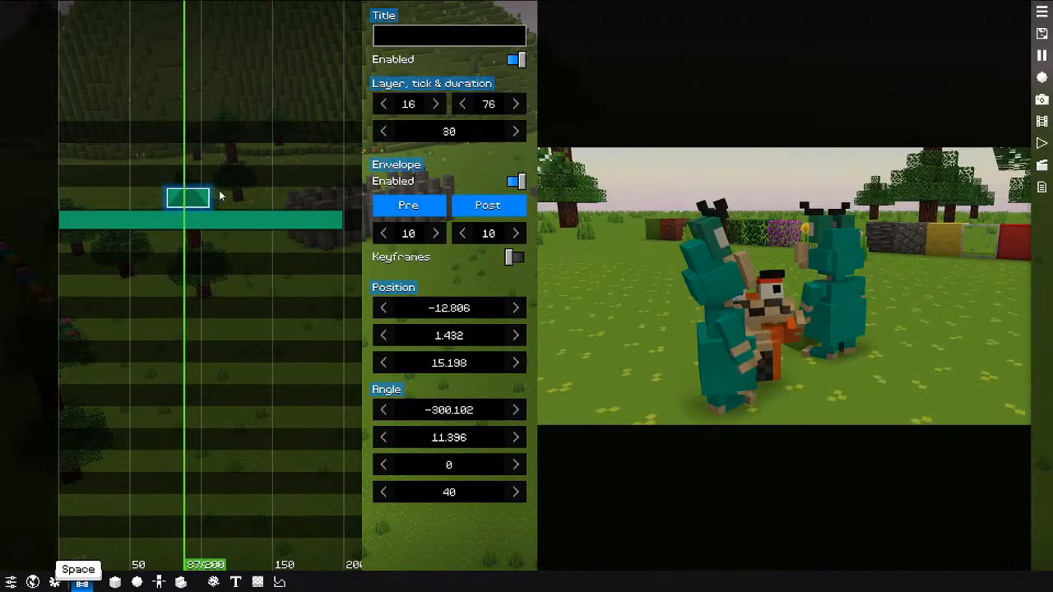
{"action": "key", "text": "space"}
{"action": "left_click", "coordinate": [249, 190]}
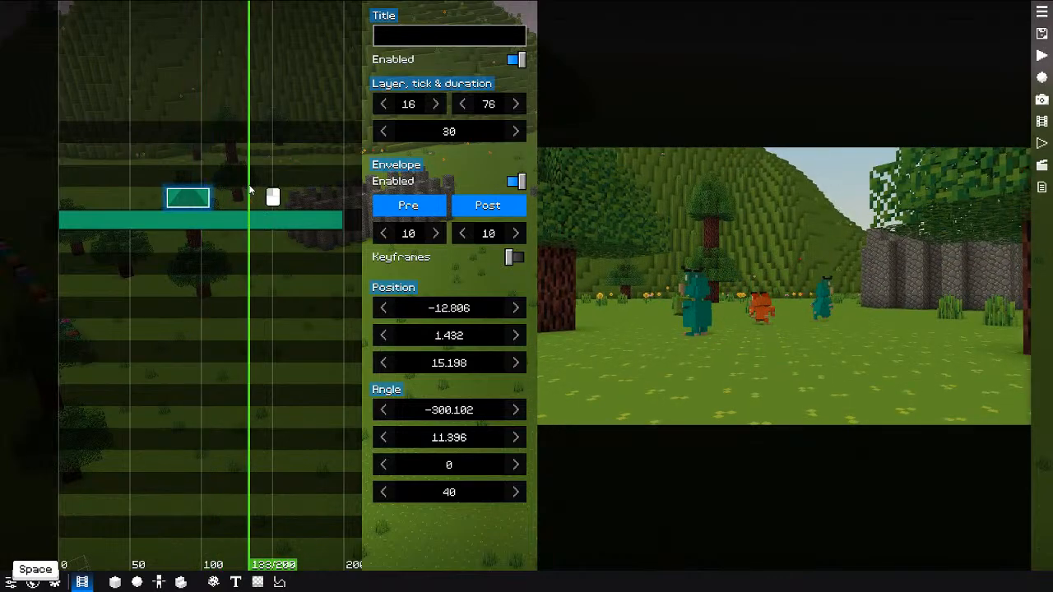
{"action": "key", "text": "m"}
{"action": "left_click", "coordinate": [163, 179]}
{"action": "key", "text": "space"}
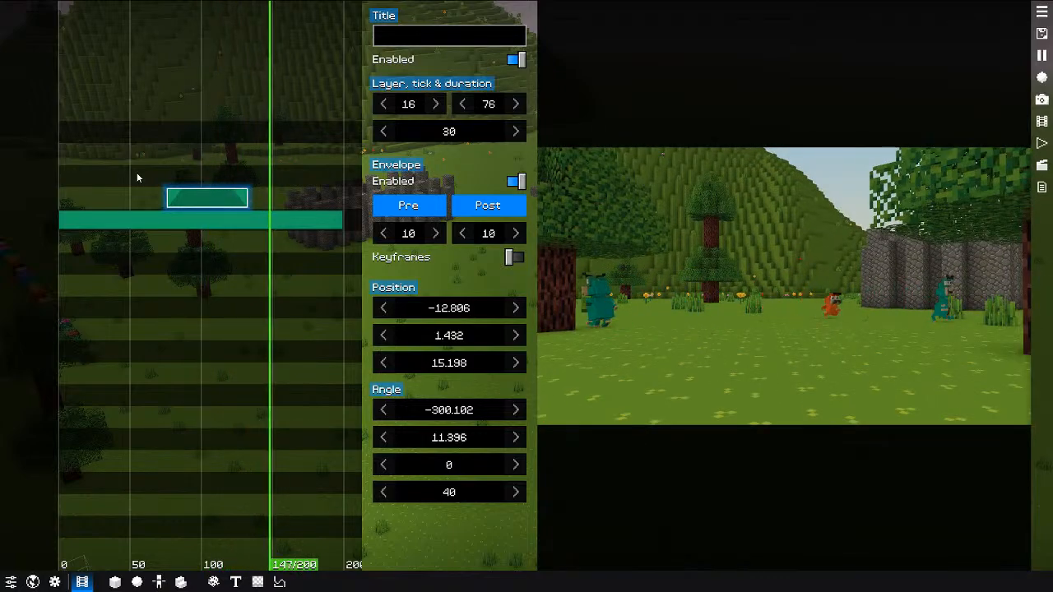
{"action": "key", "text": "space"}
Step: Select both camera clips together and move them down to layers 9 and 8
{"action": "left_click_drag", "start_coordinate": [237, 167], "coordinate": [51, 198]}
{"action": "mouse_move", "coordinate": [113, 200]}
{"action": "middle_mouse_down"}
{"action": "mouse_move", "coordinate": [126, 204]}
{"action": "mouse_move", "coordinate": [112, 202]}
{"action": "middle_mouse_up"}
{"action": "left_click_drag", "start_coordinate": [149, 181], "coordinate": [268, 249], "text": "shift"}
{"action": "left_click_drag", "start_coordinate": [212, 285], "coordinate": [181, 272]}
Step: Add a dolly clip and place it on layer 7 at tick 61, below the long clip
{"action": "left_click_drag", "start_coordinate": [179, 219], "coordinate": [127, 292]}
{"action": "right_click", "coordinate": [168, 264]}
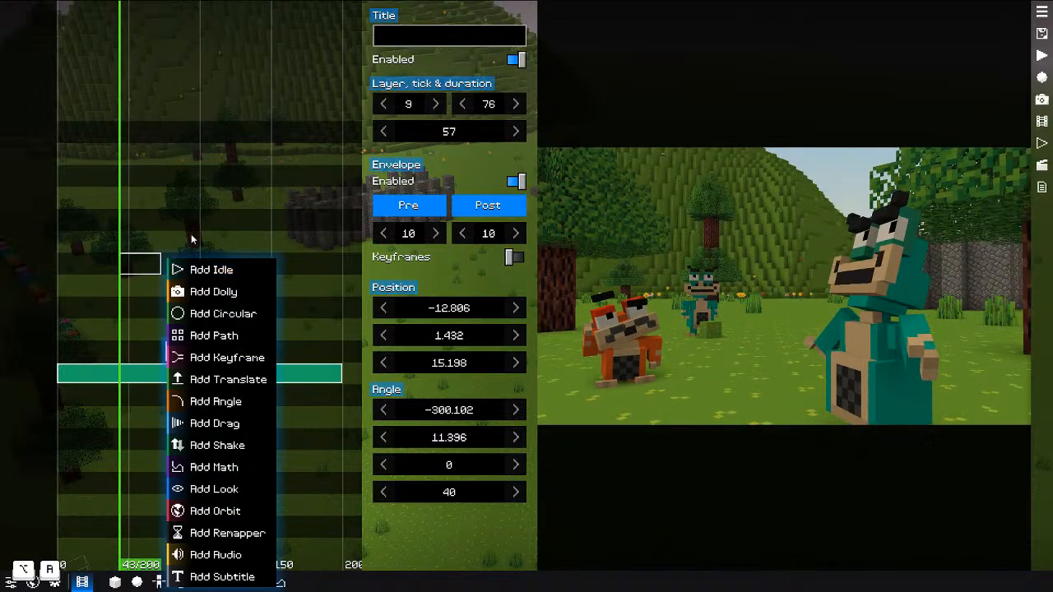
{"action": "left_click", "coordinate": [186, 291]}
{"action": "left_click_drag", "start_coordinate": [144, 238], "coordinate": [163, 401]}
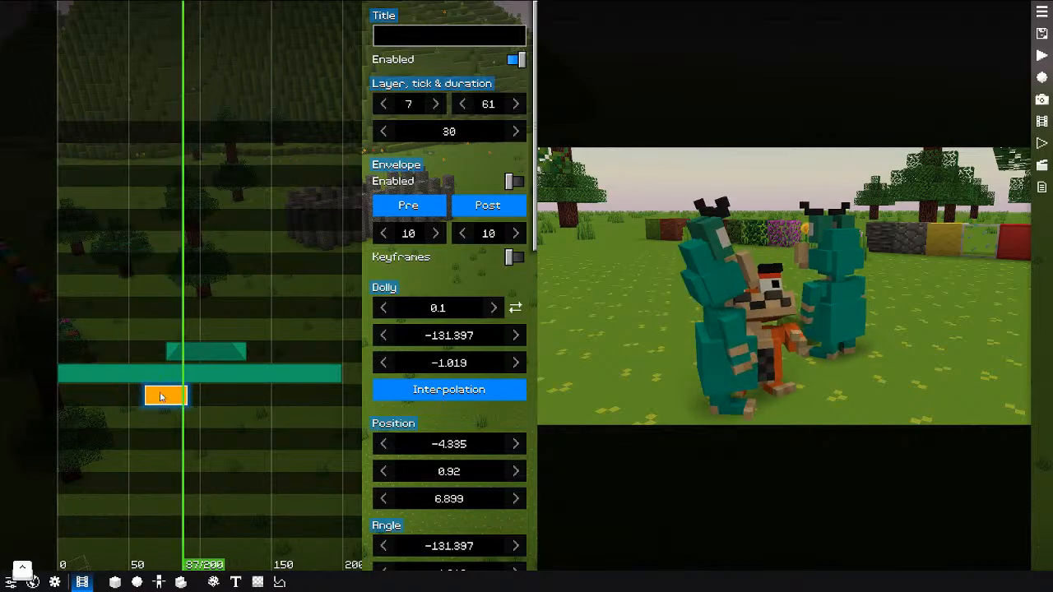
Step: Try shifting the layer 8 clip to tick 91 and setting its end to tick 200, and undo these changes
{"action": "left_click", "coordinate": [137, 380]}
{"action": "left_click_drag", "start_coordinate": [174, 310], "coordinate": [345, 304]}
{"action": "key", "text": "shift+s"}
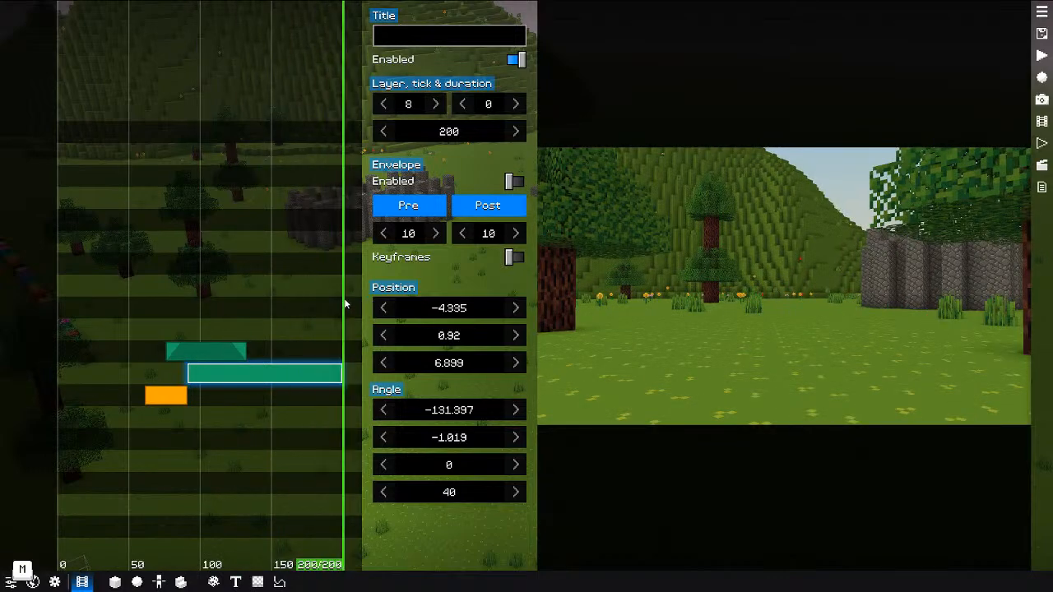
{"action": "left_click_drag", "start_coordinate": [205, 294], "coordinate": [188, 299]}
{"action": "key", "text": "ctrl+z"}
{"action": "key", "text": "ctrl+z"}
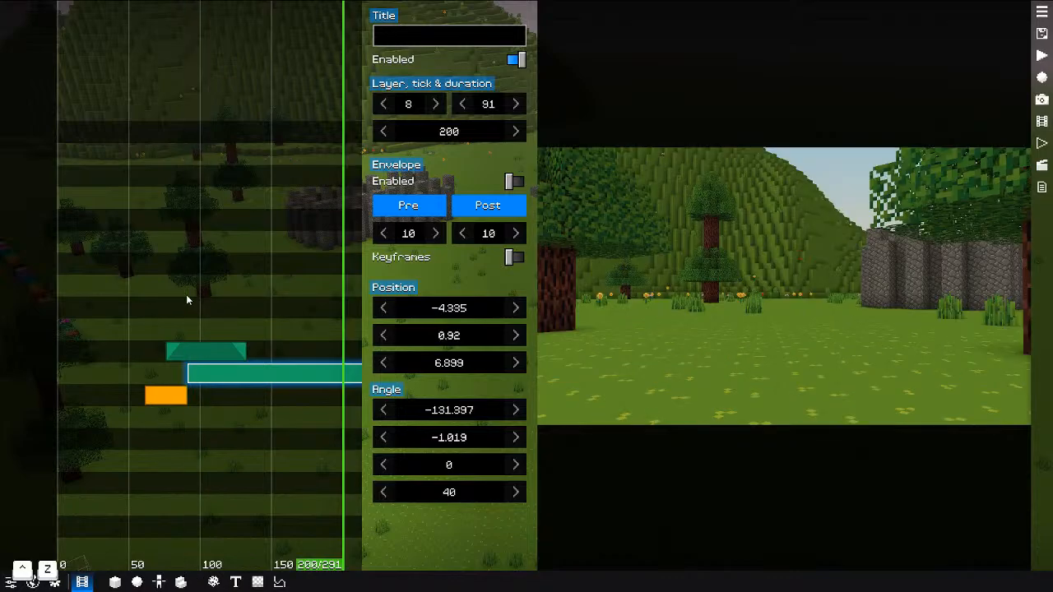
Step: Shift the layer 8 clip to the cursor so it starts at tick 90, right after the dolly clip
{"action": "left_click_drag", "start_coordinate": [79, 304], "coordinate": [189, 306]}
{"action": "key", "text": "shift+s"}
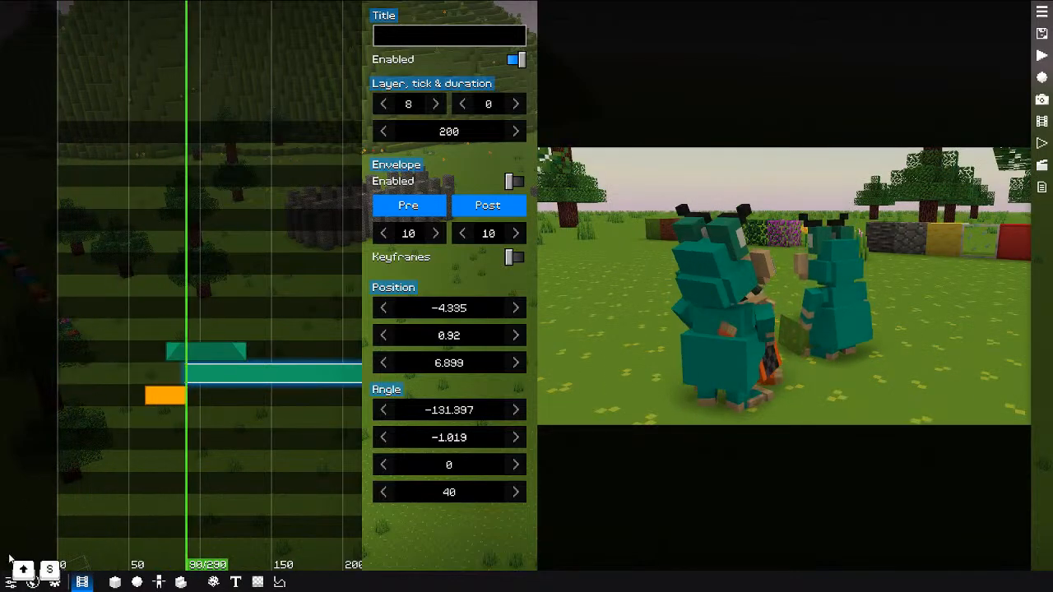
{"action": "right_click", "coordinate": [189, 371]}
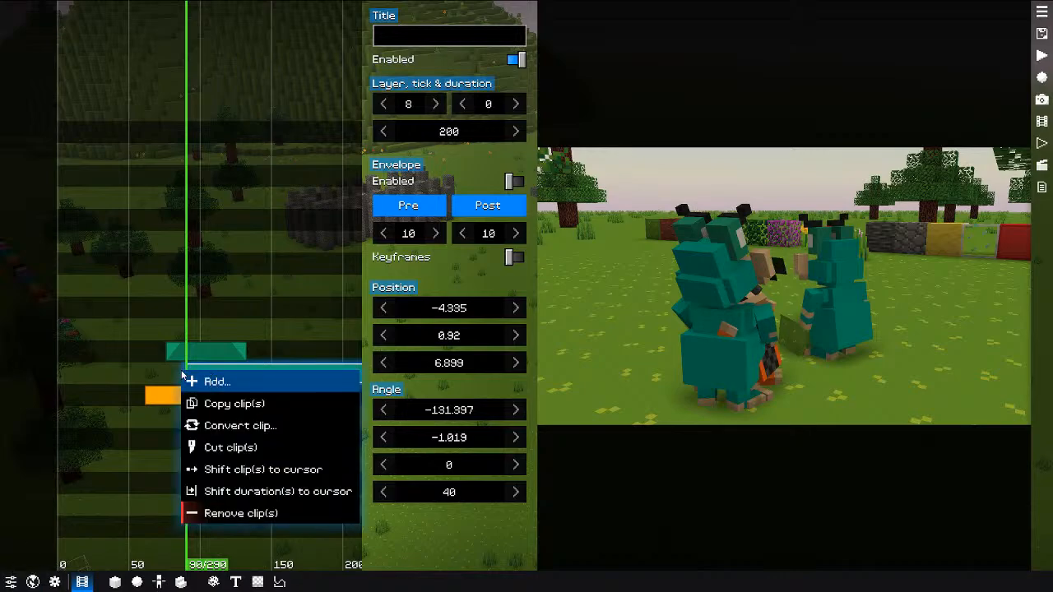
{"action": "left_click", "coordinate": [191, 478]}
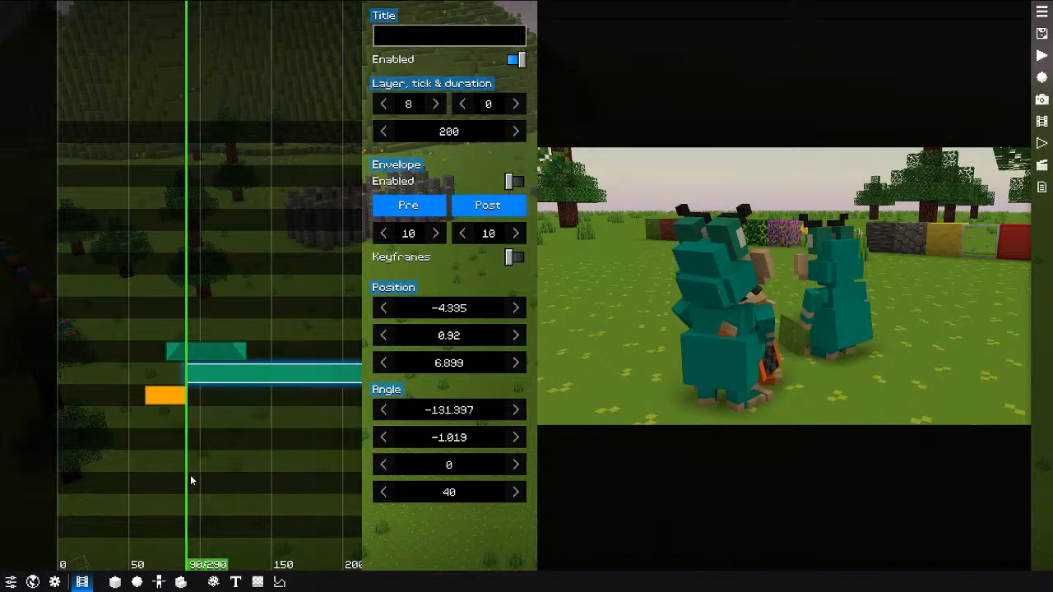
Step: Shorten the layer 8 clip to 110 ticks by ending it at the cursor at tick 200, and scrub across it
{"action": "left_click_drag", "start_coordinate": [251, 253], "coordinate": [350, 271]}
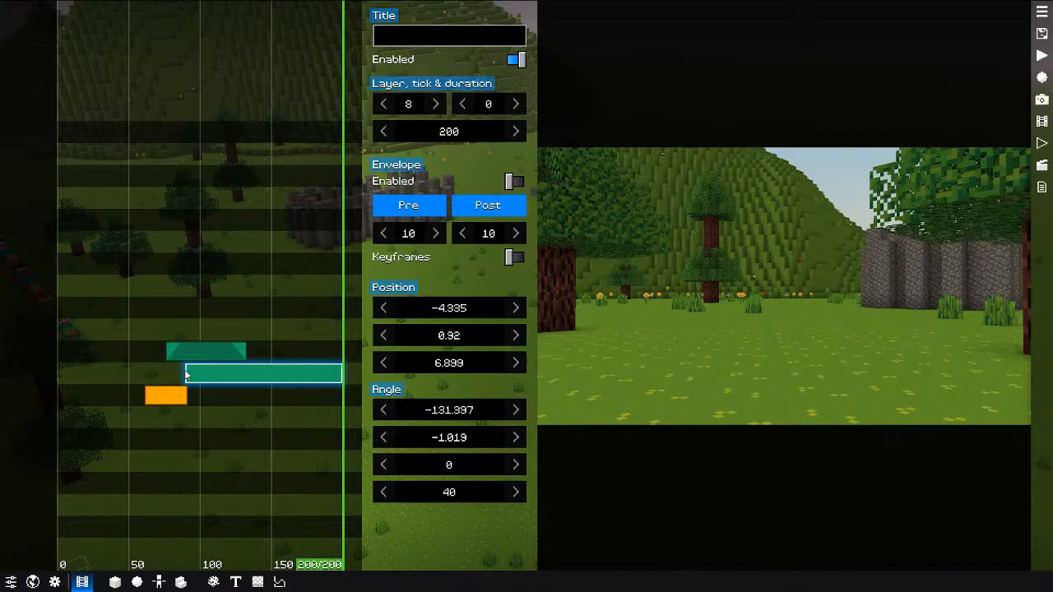
{"action": "right_click", "coordinate": [257, 362]}
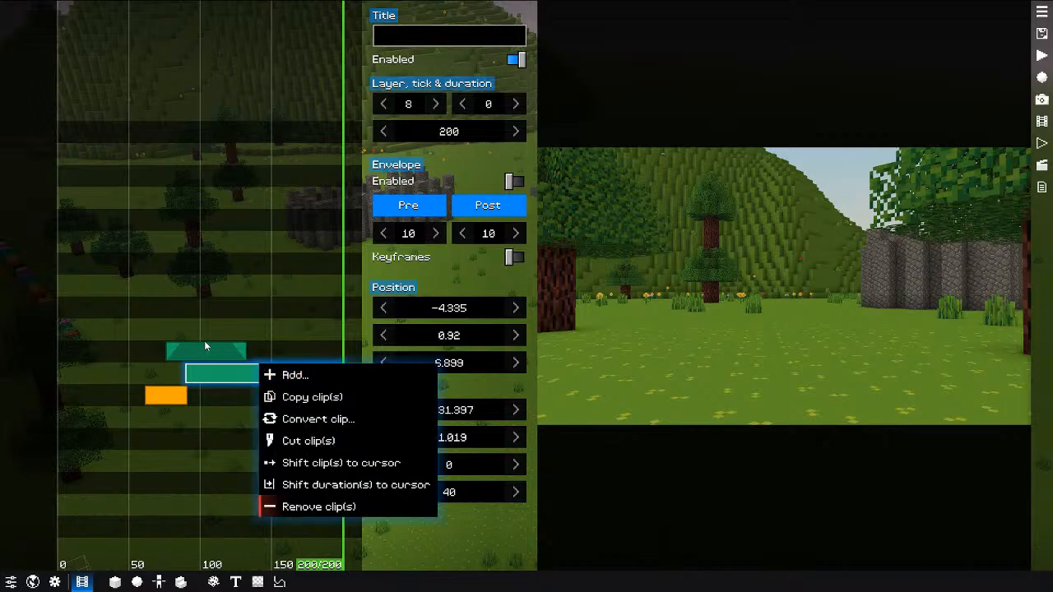
{"action": "left_click", "coordinate": [216, 376]}
{"action": "left_click", "coordinate": [188, 311]}
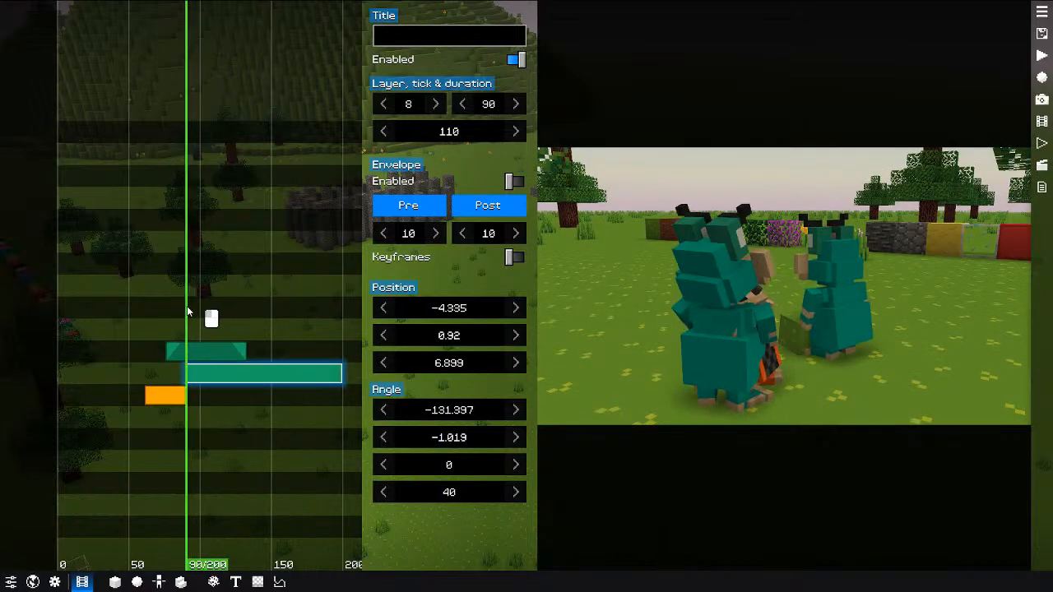
{"action": "left_click_drag", "start_coordinate": [188, 311], "coordinate": [335, 307]}
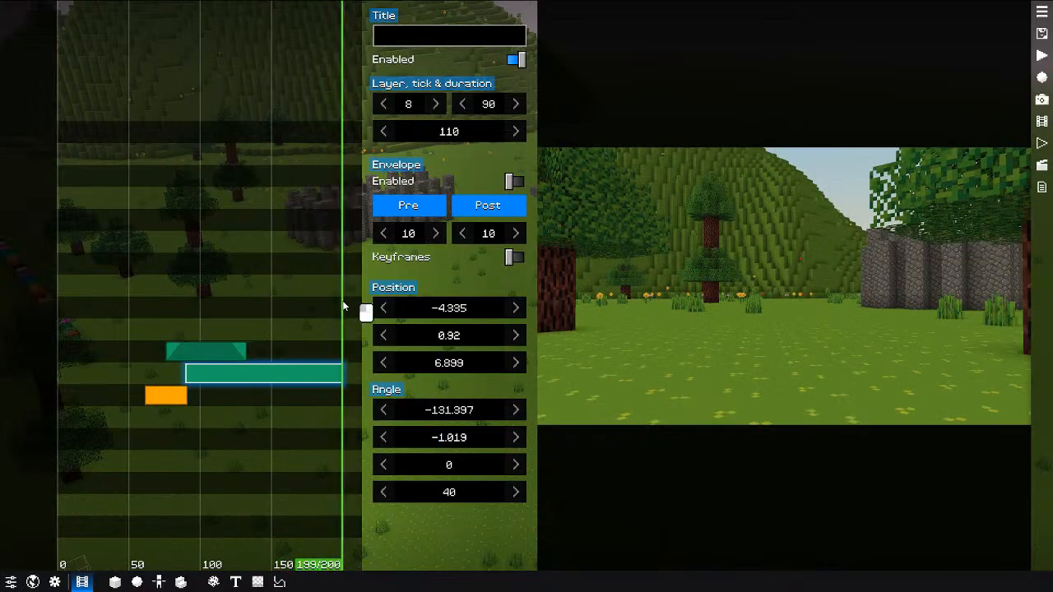
Step: Extend the layer 7 dolly clip back so it starts at tick 0, and play the shot
{"action": "left_click_drag", "start_coordinate": [249, 303], "coordinate": [233, 312]}
{"action": "left_click", "coordinate": [148, 396]}
{"action": "left_click_drag", "start_coordinate": [102, 302], "coordinate": [74, 280]}
{"action": "key", "text": "shift+s"}
{"action": "key", "text": "space"}
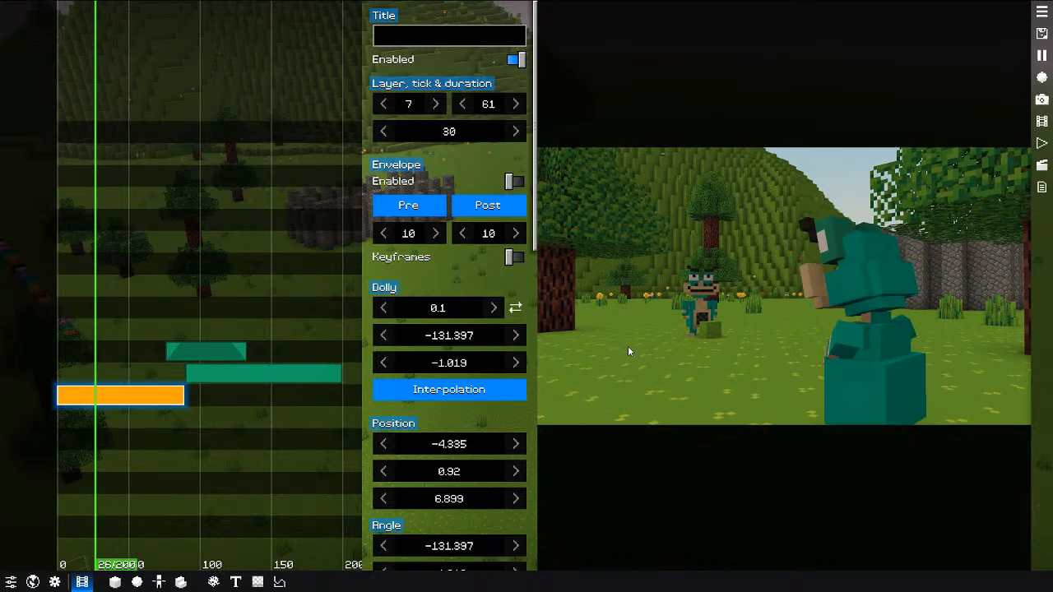
{"action": "key", "text": "space"}
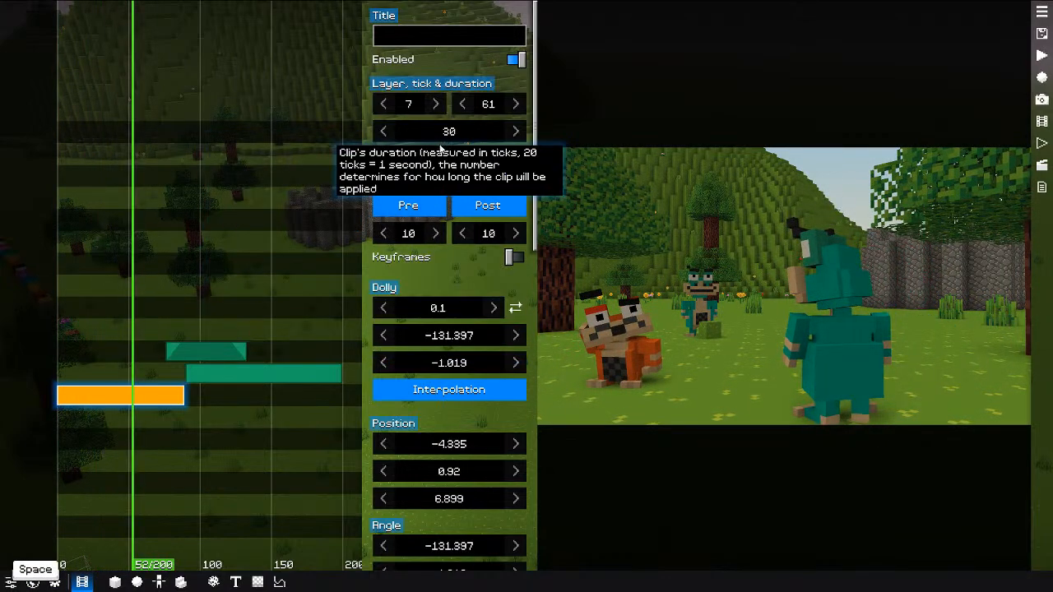
Step: Set the dolly clip's travel distance to 1.15 blocks and return the cursor to tick 0
{"action": "scroll", "coordinate": [453, 344], "scroll_direction": "down", "scroll_amount": 1}
{"action": "left_click", "coordinate": [435, 284]}
{"action": "type", "text": "1.15"}
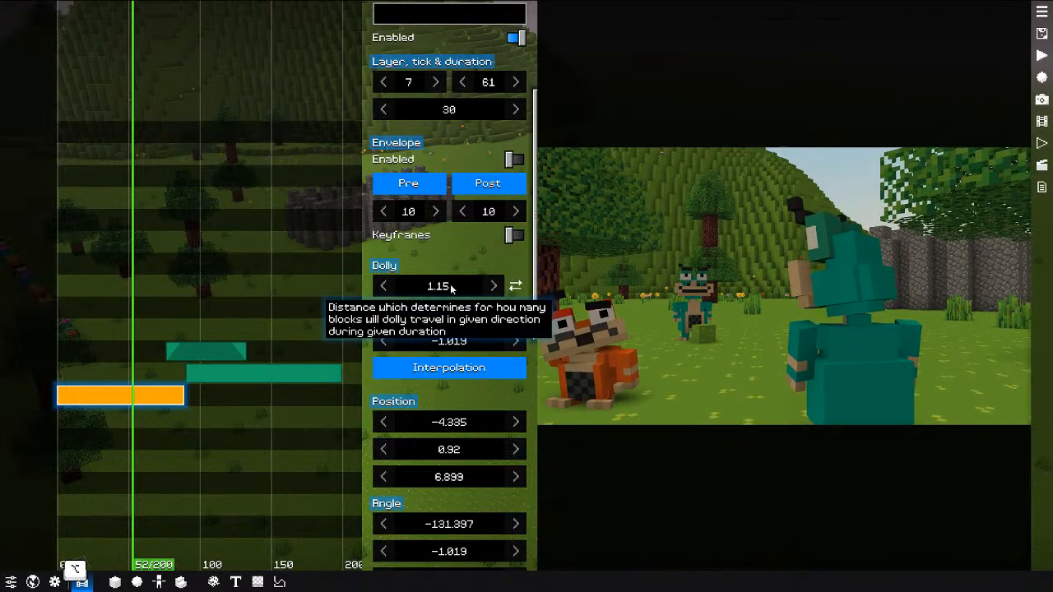
{"action": "left_click", "coordinate": [70, 288]}
{"action": "left_click_drag", "start_coordinate": [70, 288], "coordinate": [33, 282]}
Step: Add a circular clip at tick 0 on layer 14 and preview its motion
{"action": "right_click", "coordinate": [142, 257]}
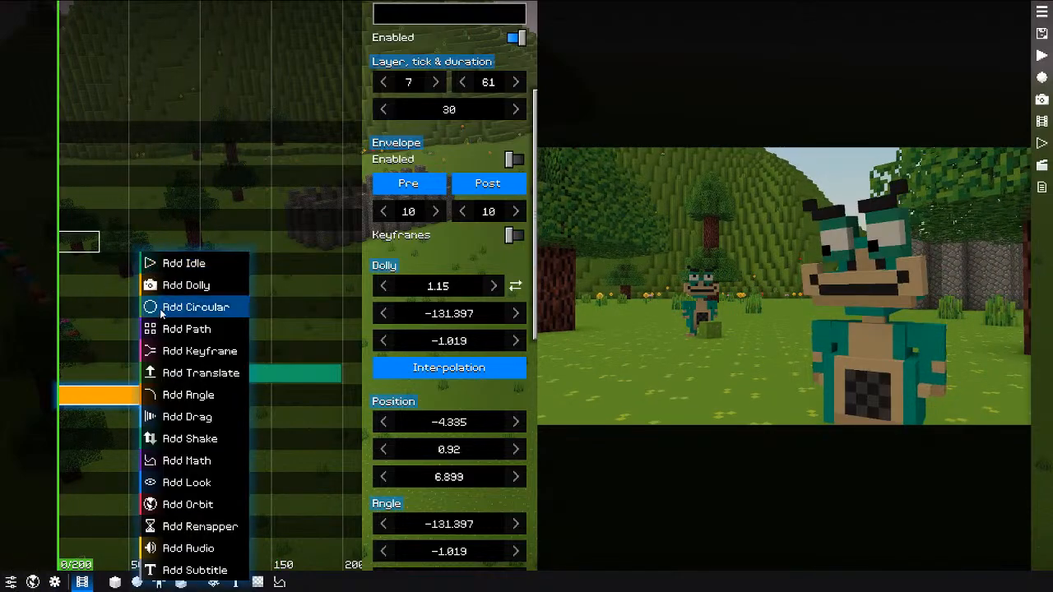
{"action": "left_click", "coordinate": [160, 309]}
{"action": "key", "text": "space"}
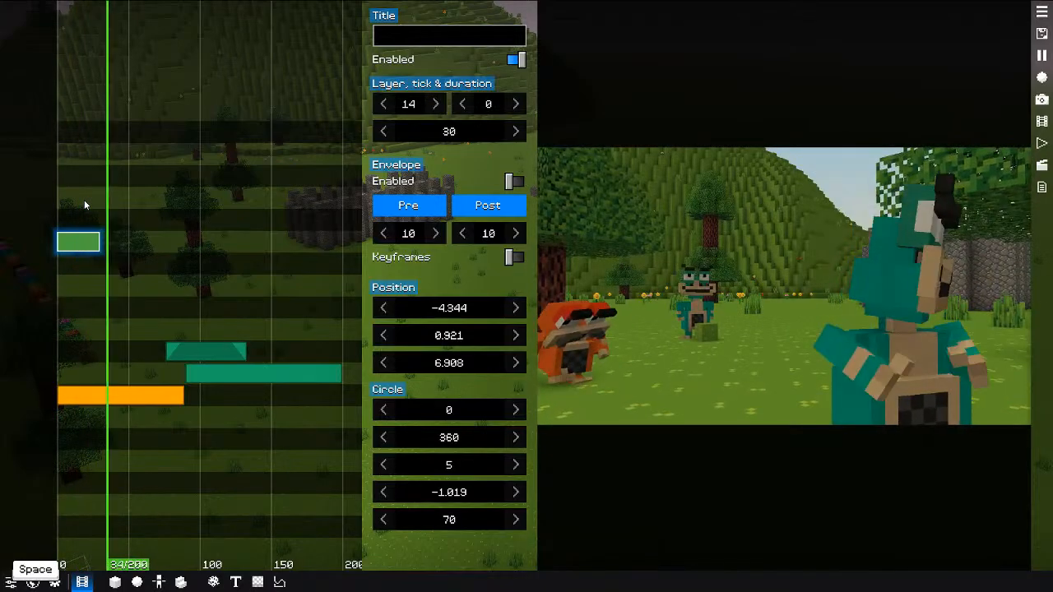
{"action": "key", "text": "space"}
{"action": "key", "text": "space"}
{"action": "key", "text": "space"}
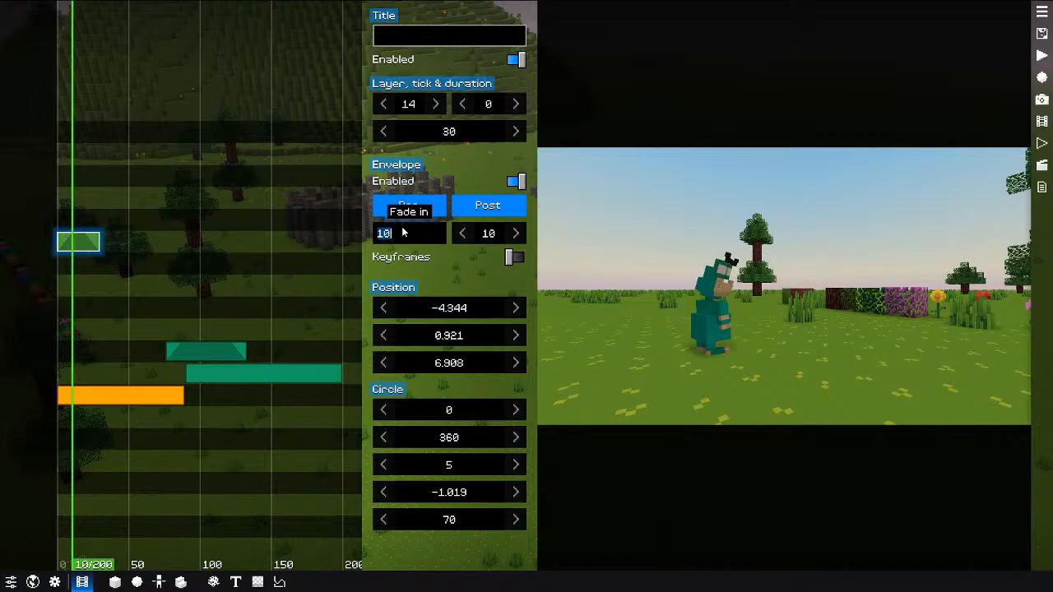
Step: Enable the circular clip's envelope with a fade-in of 0 and replay the blend into the dolly shot
{"action": "type", "text": "0"}
{"action": "key", "text": "space"}
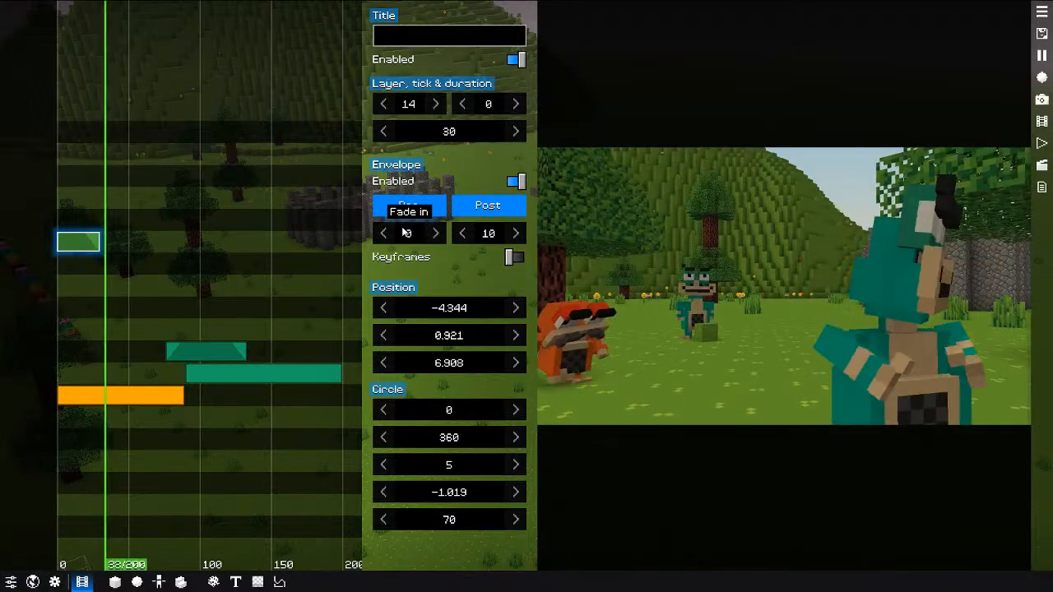
{"action": "key", "text": "space"}
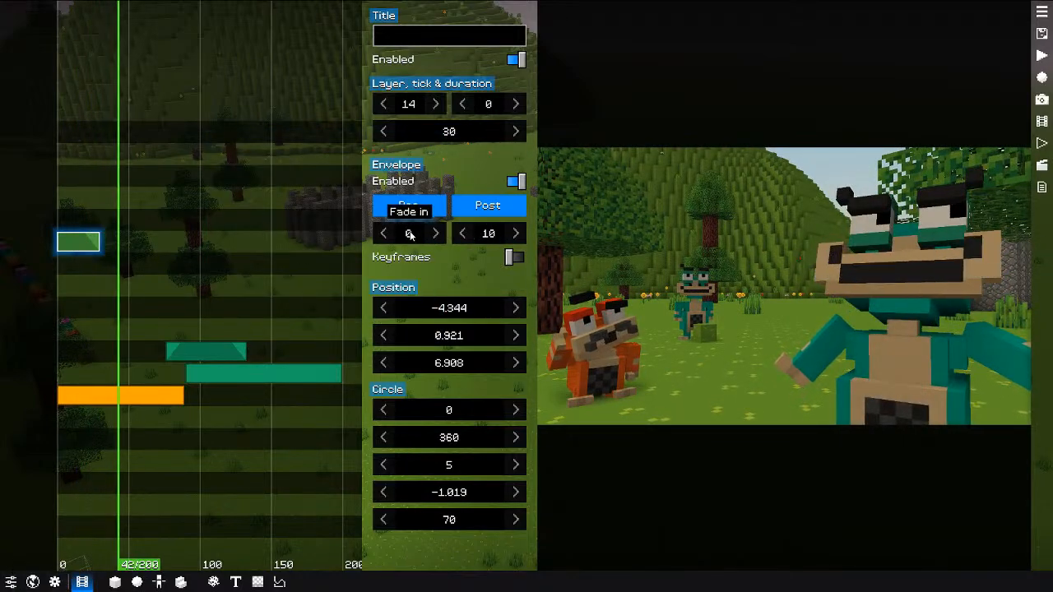
{"action": "left_click", "coordinate": [12, 195]}
{"action": "key", "text": "space"}
{"action": "key", "text": "space"}
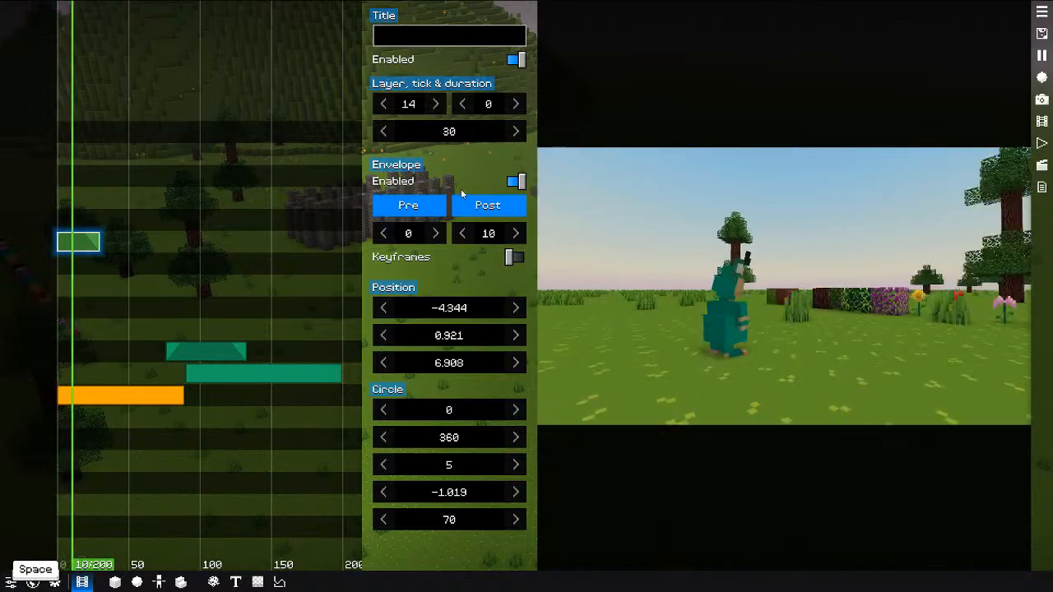
Step: Change the interpolation of the circular clip's fade-out, replay the blend and scrub back to tick 0
{"action": "left_click", "coordinate": [492, 200]}
{"action": "left_click", "coordinate": [547, 212]}
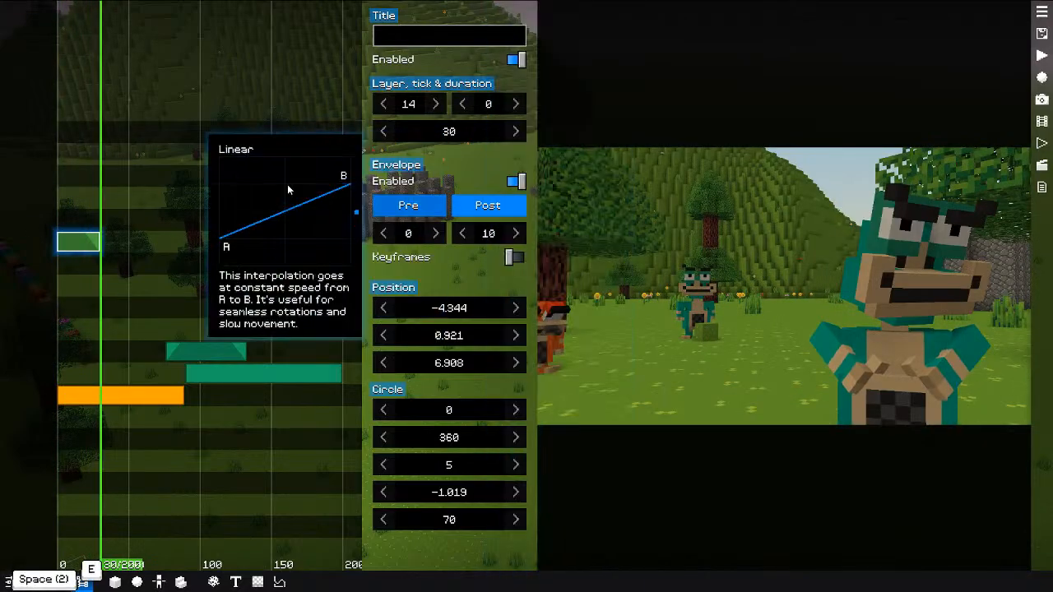
{"action": "left_click", "coordinate": [84, 197]}
{"action": "key", "text": "space"}
{"action": "left_click", "coordinate": [83, 198]}
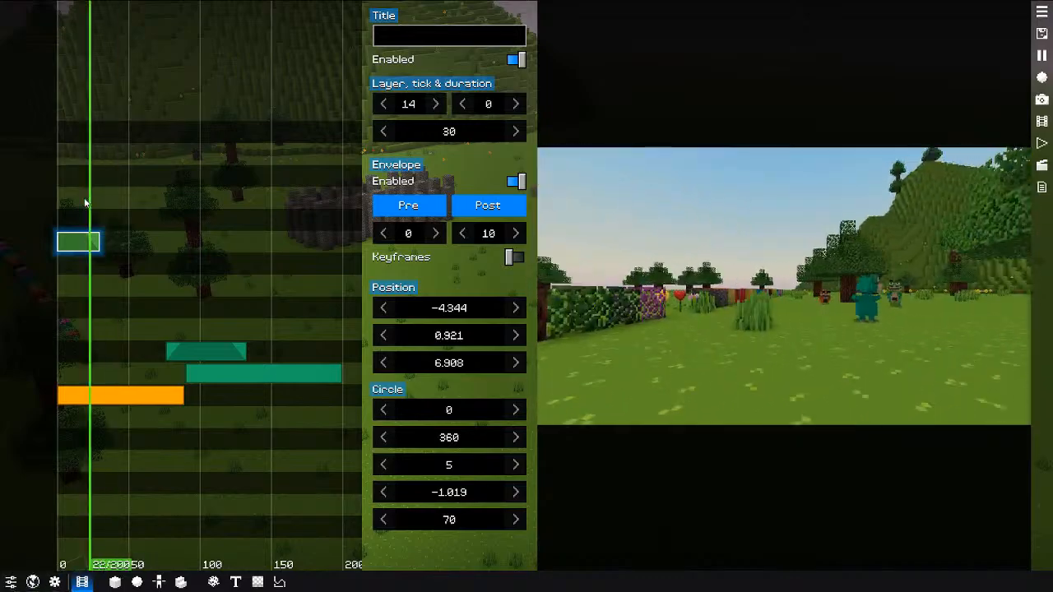
{"action": "key", "text": "space"}
{"action": "left_click_drag", "start_coordinate": [97, 201], "coordinate": [49, 209]}
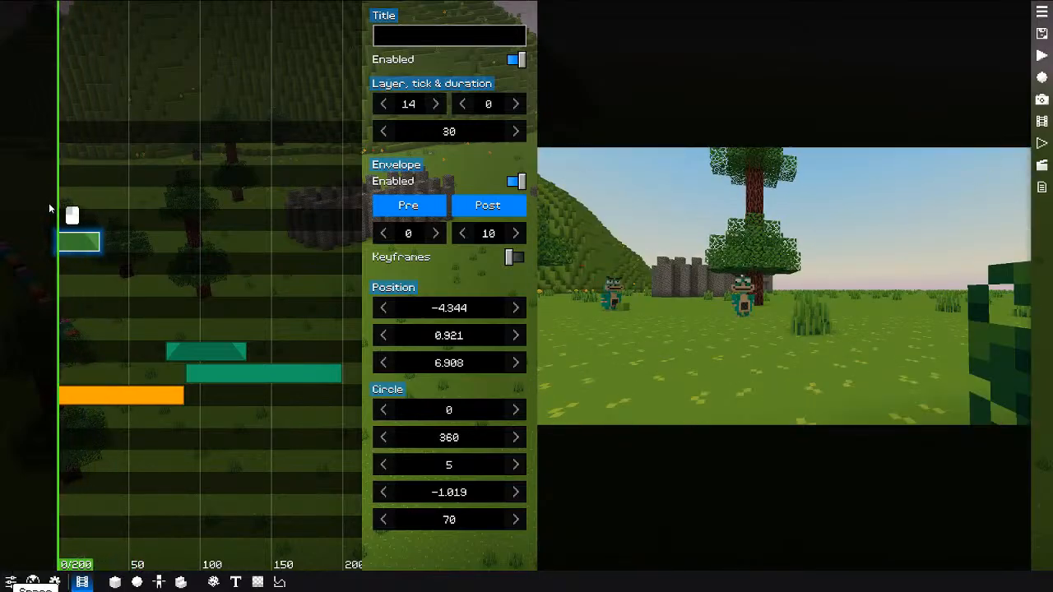
Step: Try removing the circular clip, undo the removal, and briefly play the timeline
{"action": "key", "text": "ctrl+x"}
{"action": "middle_click_drag", "start_coordinate": [254, 229], "coordinate": [159, 231]}
{"action": "key", "text": "alt+a"}
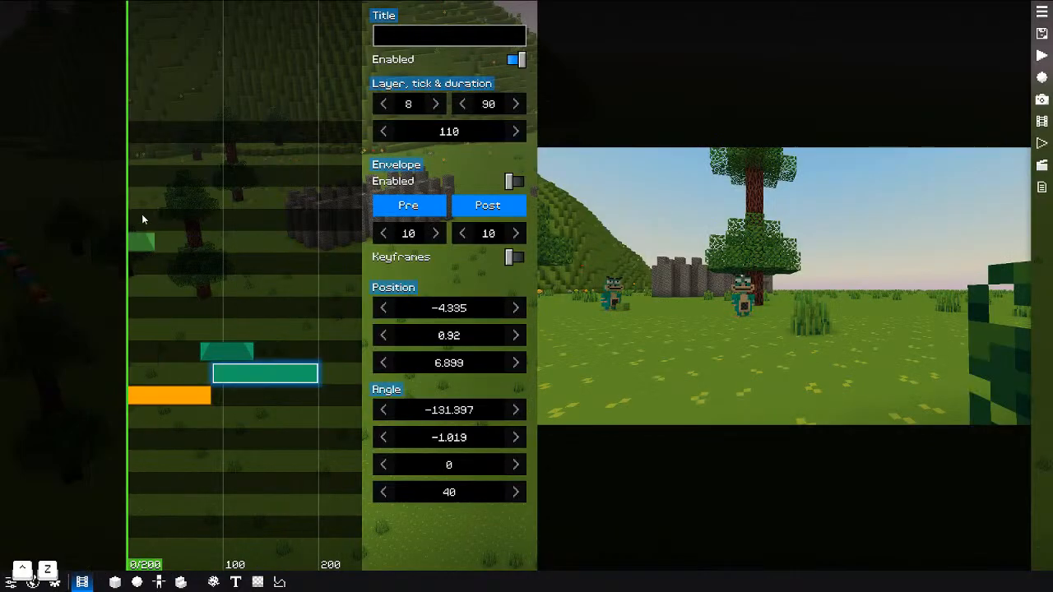
{"action": "key", "text": "space"}
{"action": "key", "text": "space"}
Step: Try stretching the circular clip to about tick 96, and delete it after previewing
{"action": "left_click", "coordinate": [141, 243]}
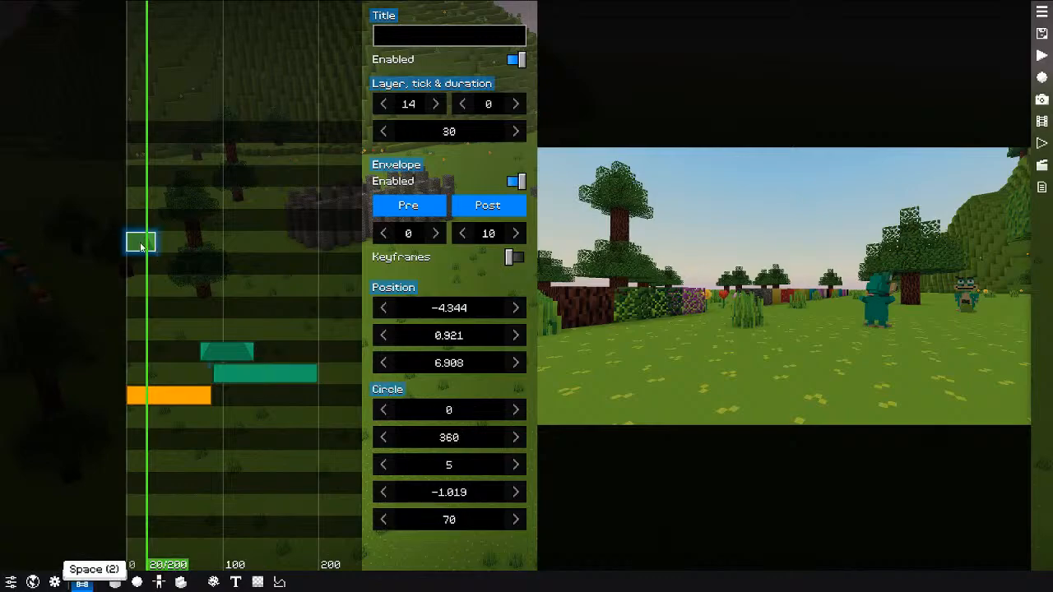
{"action": "mouse_move", "coordinate": [216, 216]}
{"action": "left_mouse_down"}
{"action": "mouse_move", "coordinate": [247, 202]}
{"action": "mouse_move", "coordinate": [224, 205]}
{"action": "left_mouse_up"}
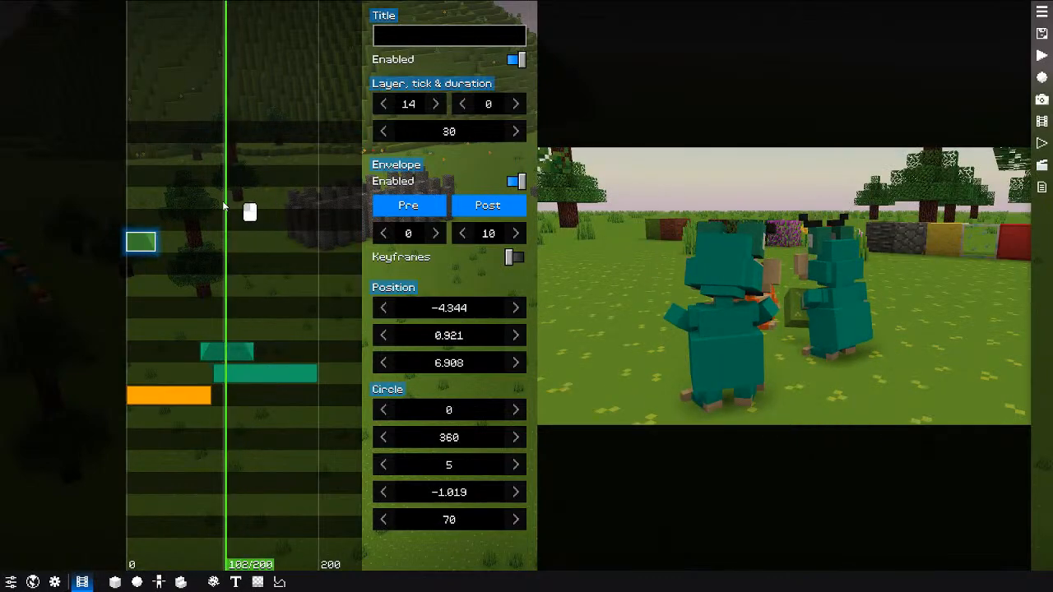
{"action": "key", "text": "space"}
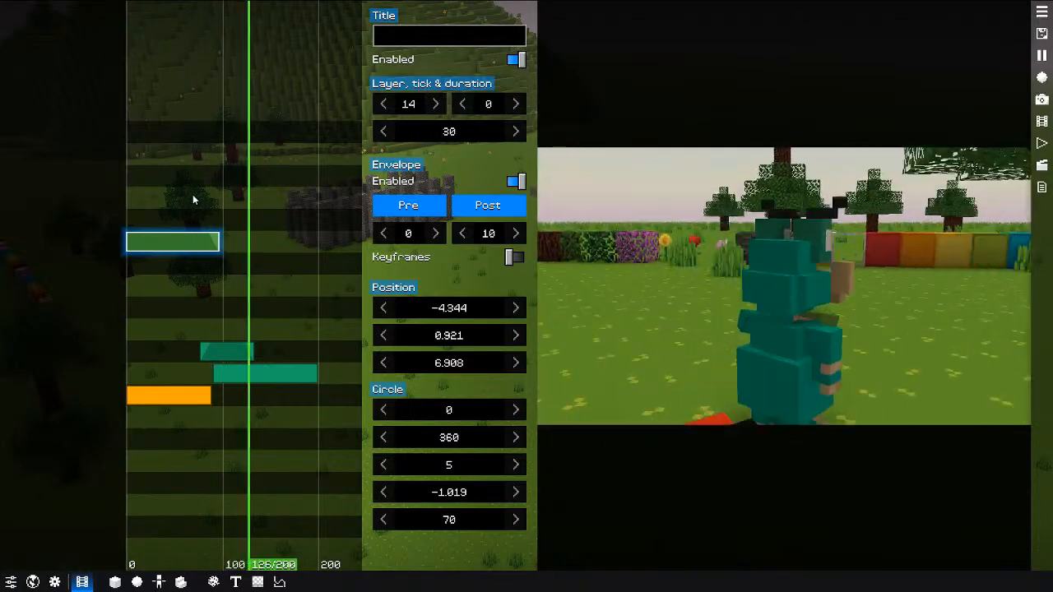
{"action": "key", "text": "space"}
{"action": "left_click_drag", "start_coordinate": [230, 200], "coordinate": [109, 210]}
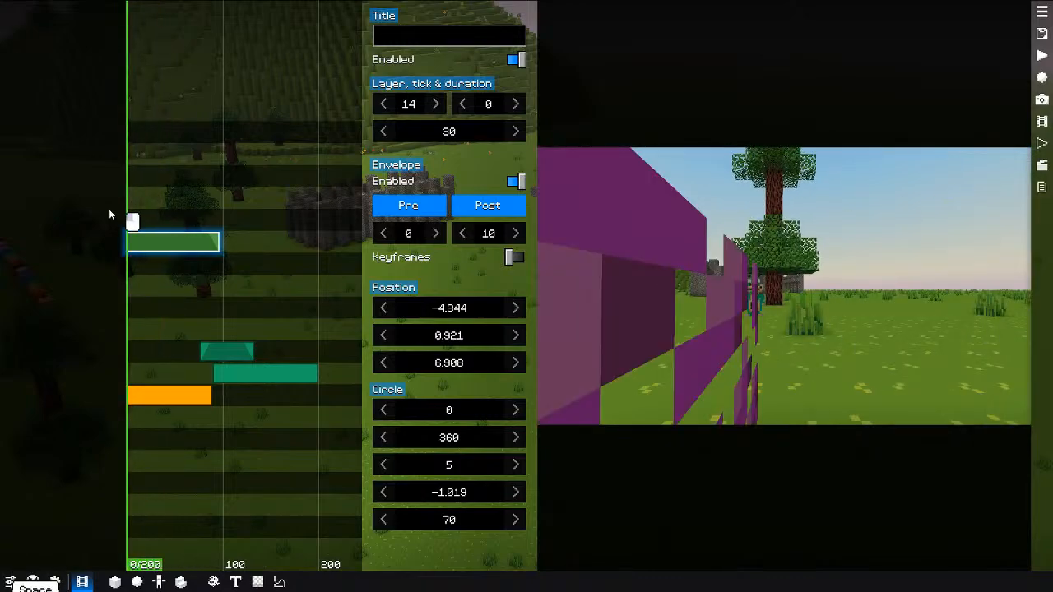
{"action": "key", "text": "Delete"}
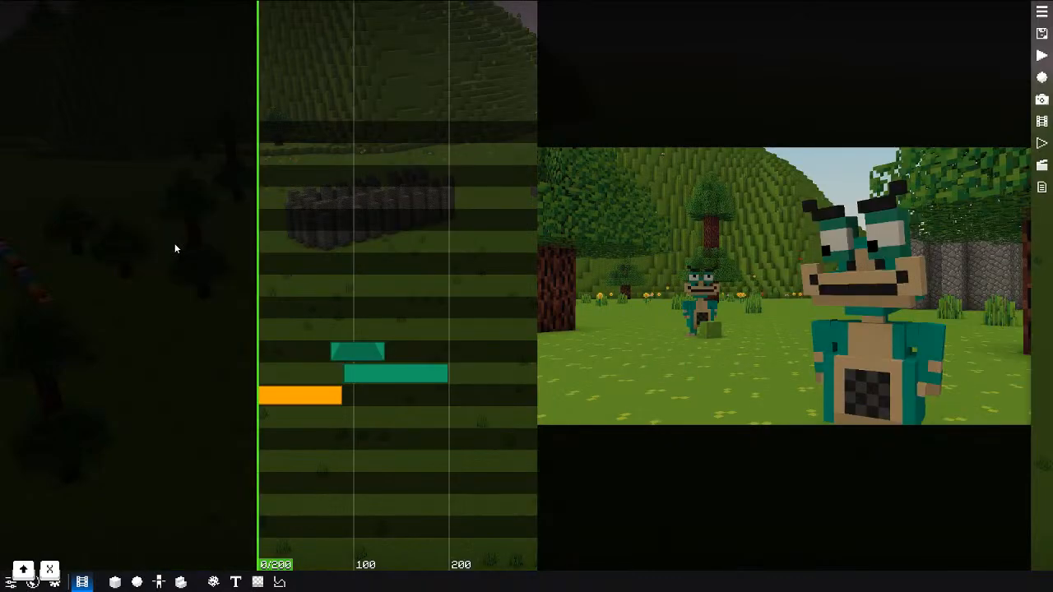
Step: Add a path clip at tick 0 on layer 13 and extend it to 94 ticks
{"action": "right_click", "coordinate": [257, 261]}
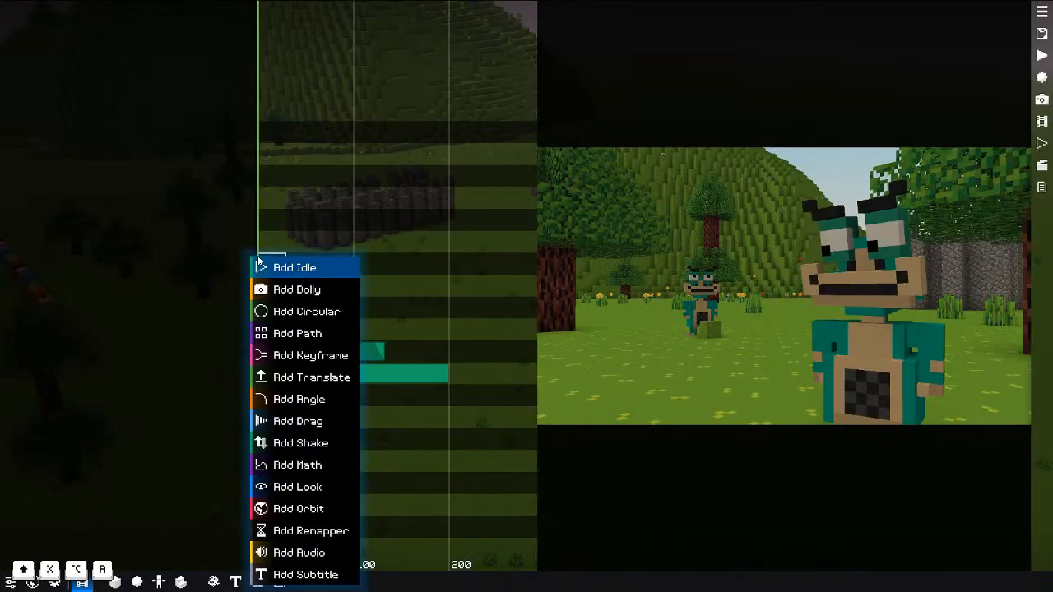
{"action": "left_click", "coordinate": [293, 333]}
{"action": "left_click_drag", "start_coordinate": [285, 331], "coordinate": [105, 247]}
{"action": "key", "text": "m"}
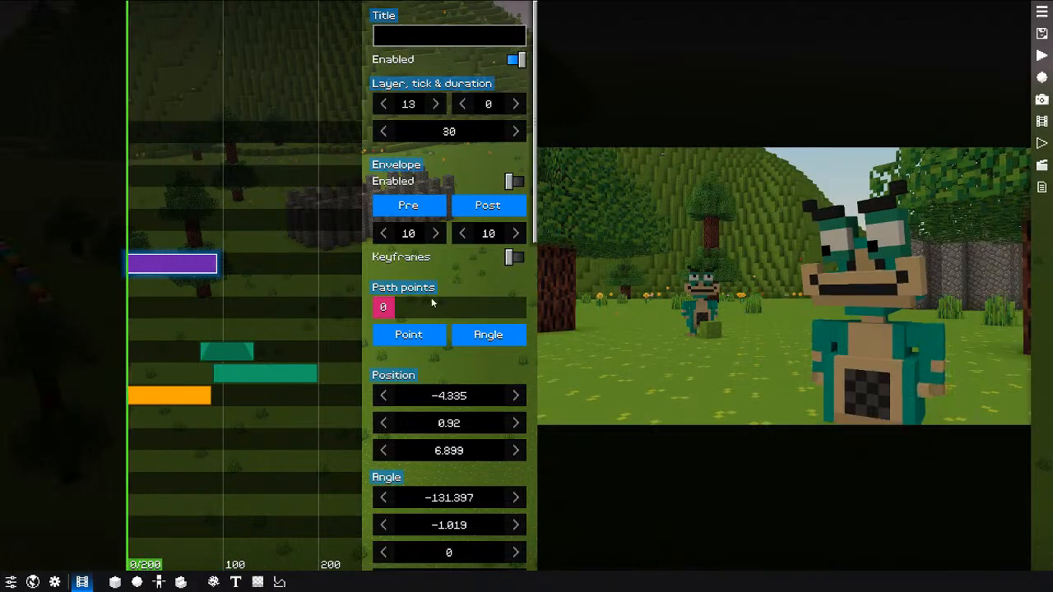
Step: Add a second path point and fly the camera up to position -0.913, 6.728, 3.78 with yaw -132.671 and pitch 13.305
{"action": "scroll", "coordinate": [449, 389], "scroll_direction": "down", "scroll_amount": 2}
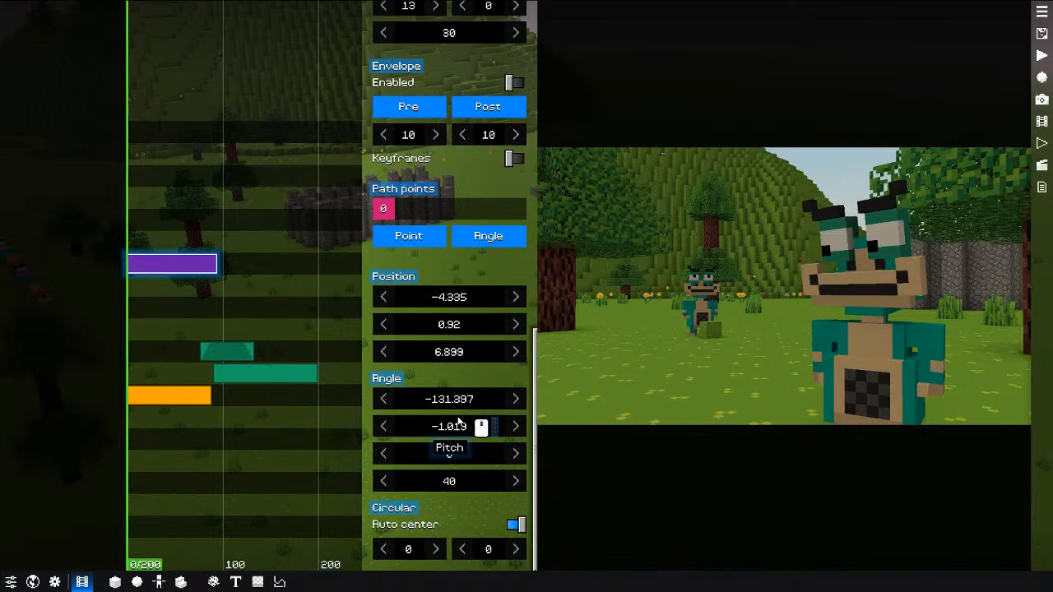
{"action": "scroll", "coordinate": [448, 389], "scroll_direction": "up", "scroll_amount": 2}
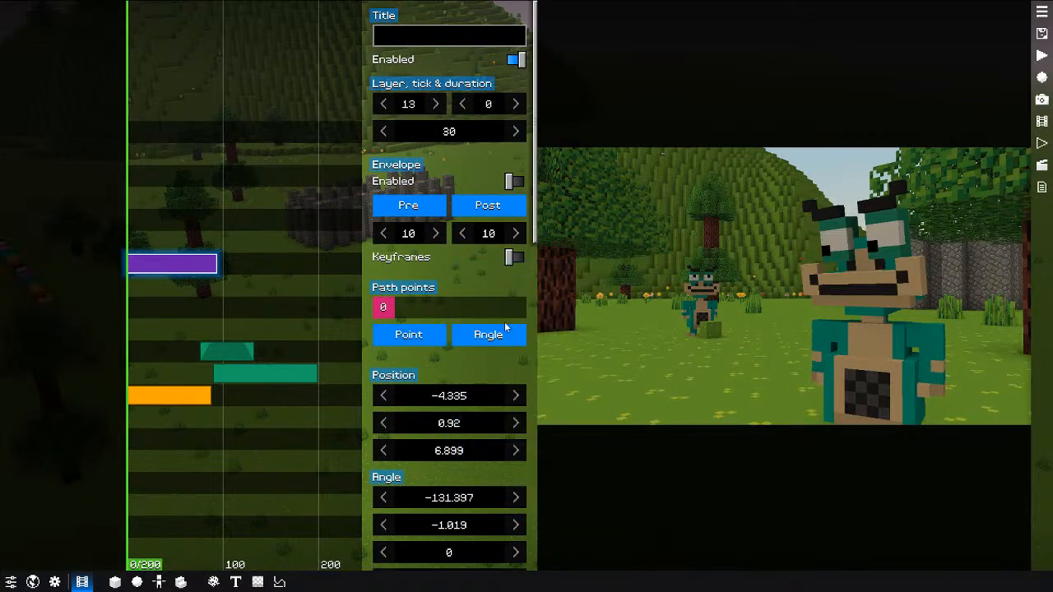
{"action": "right_click", "coordinate": [426, 316]}
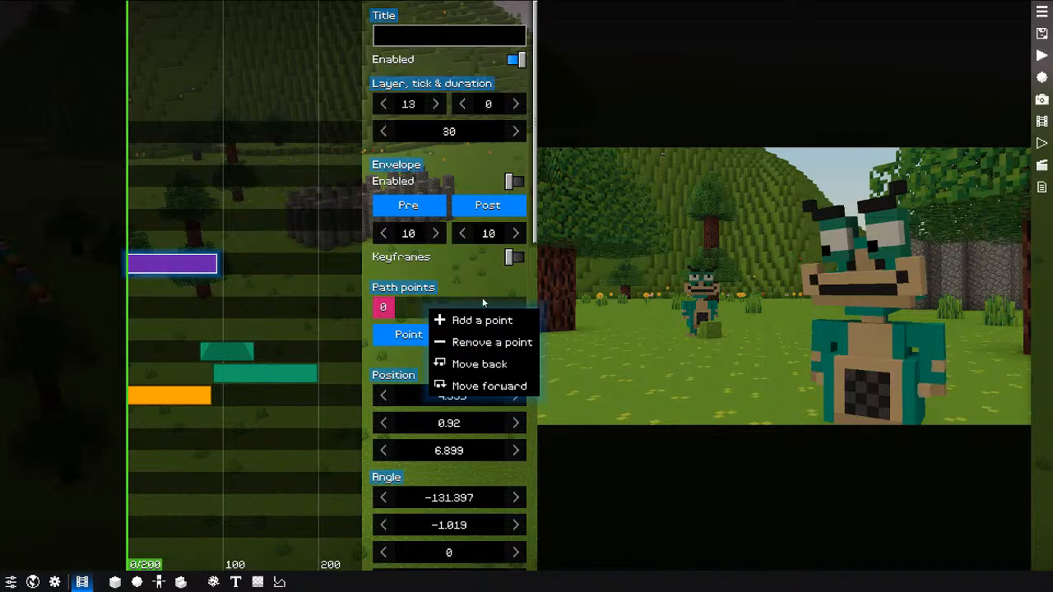
{"action": "left_click", "coordinate": [483, 320]}
{"action": "key", "text": "e"}
{"action": "left_click_drag", "start_coordinate": [738, 251], "coordinate": [739, 298]}
{"action": "key", "text": "s"}
{"action": "key", "text": "f"}
Step: Add a third path point and fly the camera to position -14.004, 4.272, 13.799 with yaw -146.67 and pitch 13.869
{"action": "right_click", "coordinate": [432, 301]}
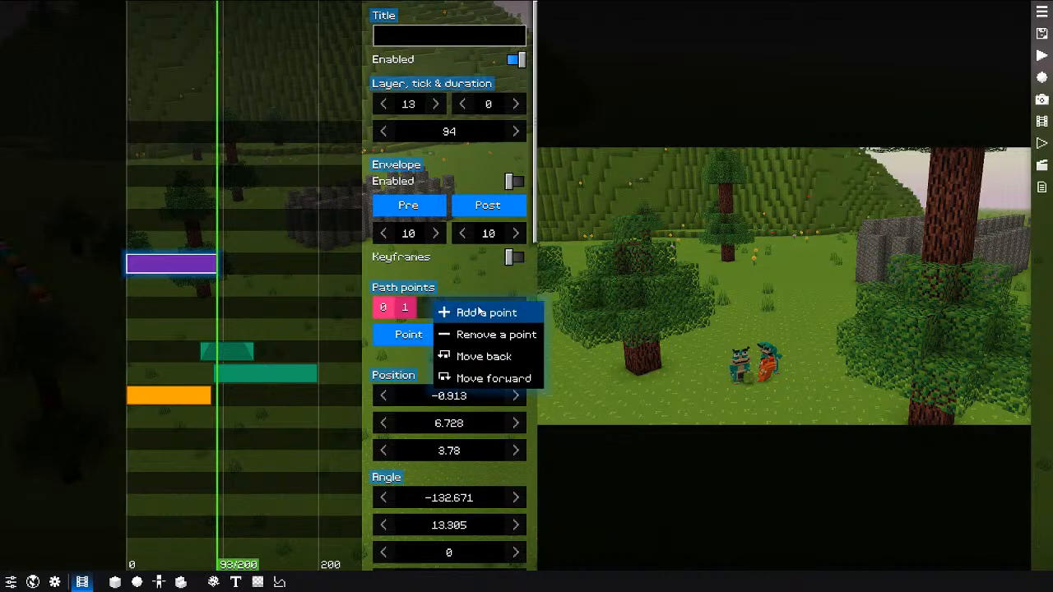
{"action": "left_click", "coordinate": [479, 310]}
{"action": "key", "text": "f"}
{"action": "key", "text": "w"}
{"action": "key", "text": "e"}
{"action": "left_click_drag", "start_coordinate": [745, 260], "coordinate": [706, 258]}
{"action": "key", "text": "d"}
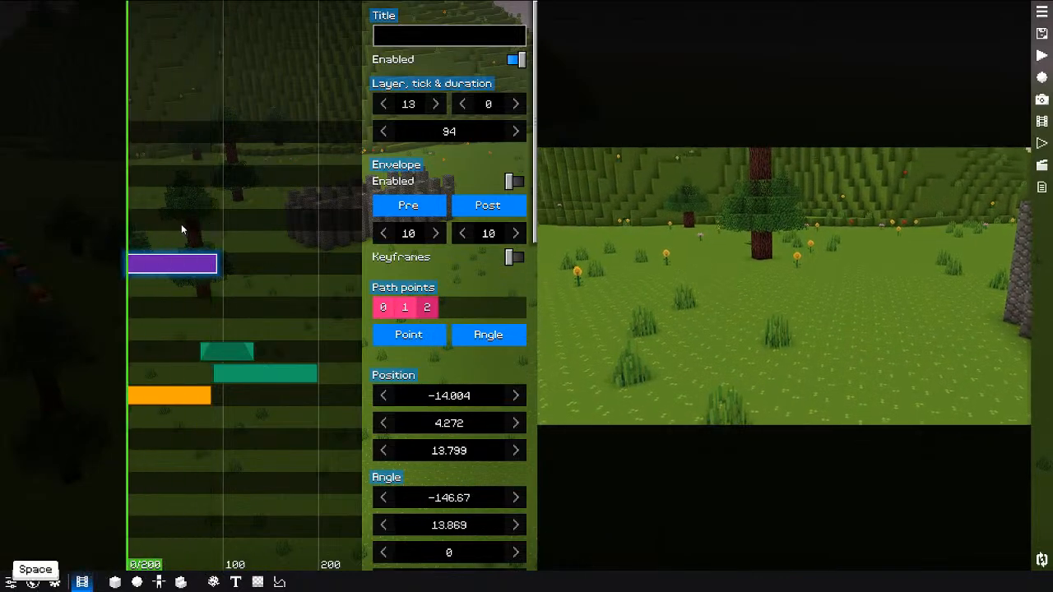
Step: Enable the path clip's envelope with a fade-in of 0 and a fade-out of 40, and replay the transition
{"action": "key", "text": "space"}
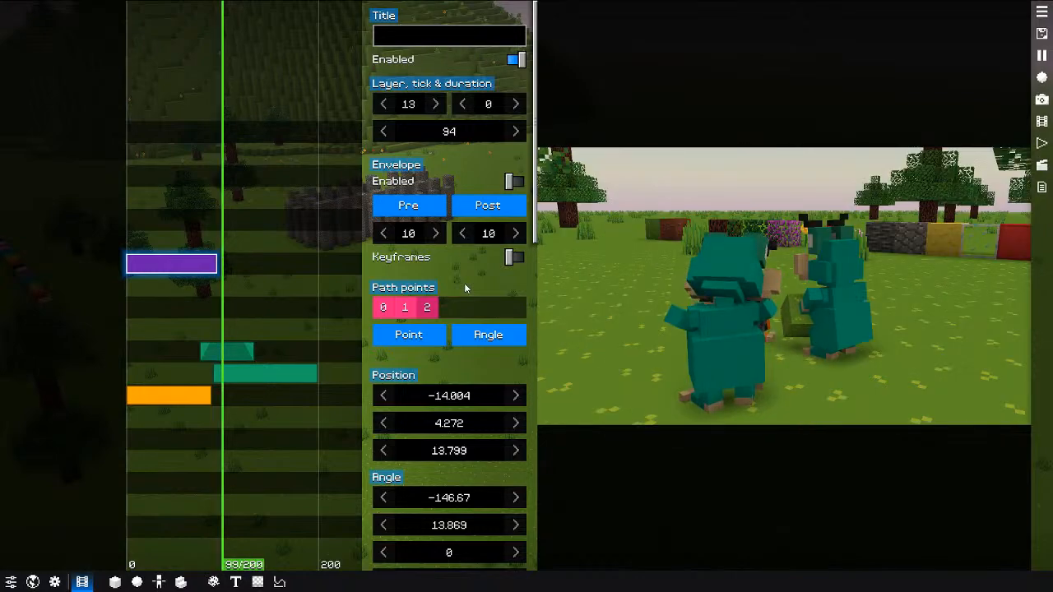
{"action": "key", "text": "space"}
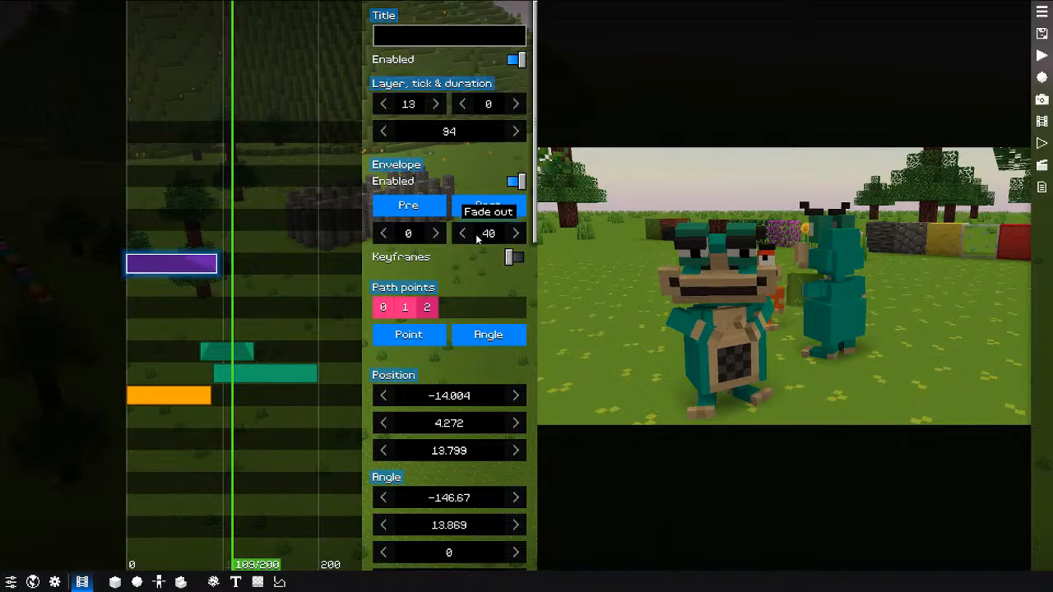
{"action": "left_click", "coordinate": [176, 203]}
{"action": "key", "text": "space"}
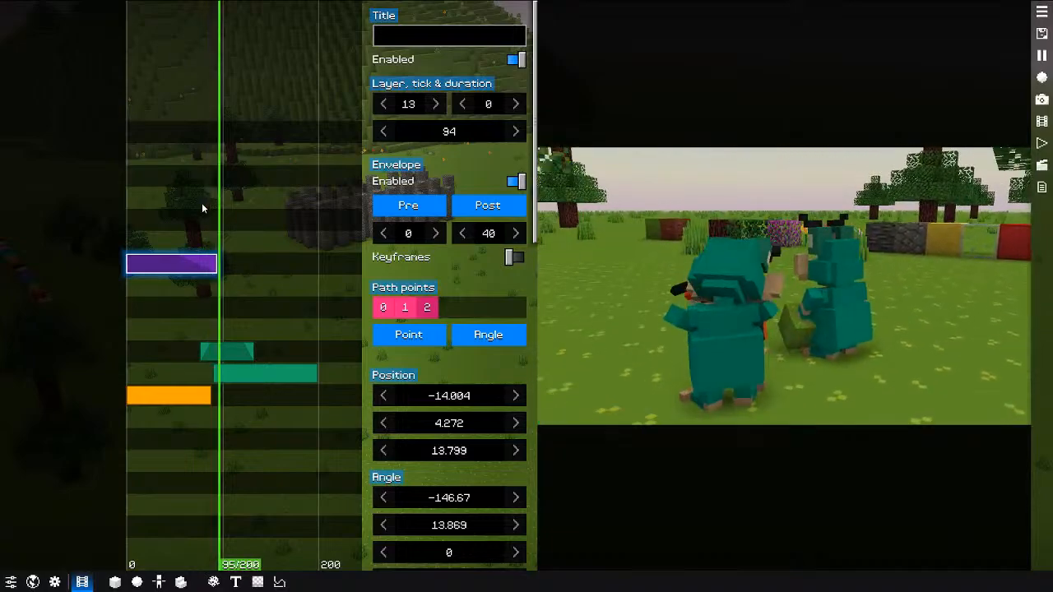
{"action": "key", "text": "space"}
Step: Change the interpolation of the path clip's fade-out and play back the blend into the lower clips
{"action": "left_click", "coordinate": [488, 205]}
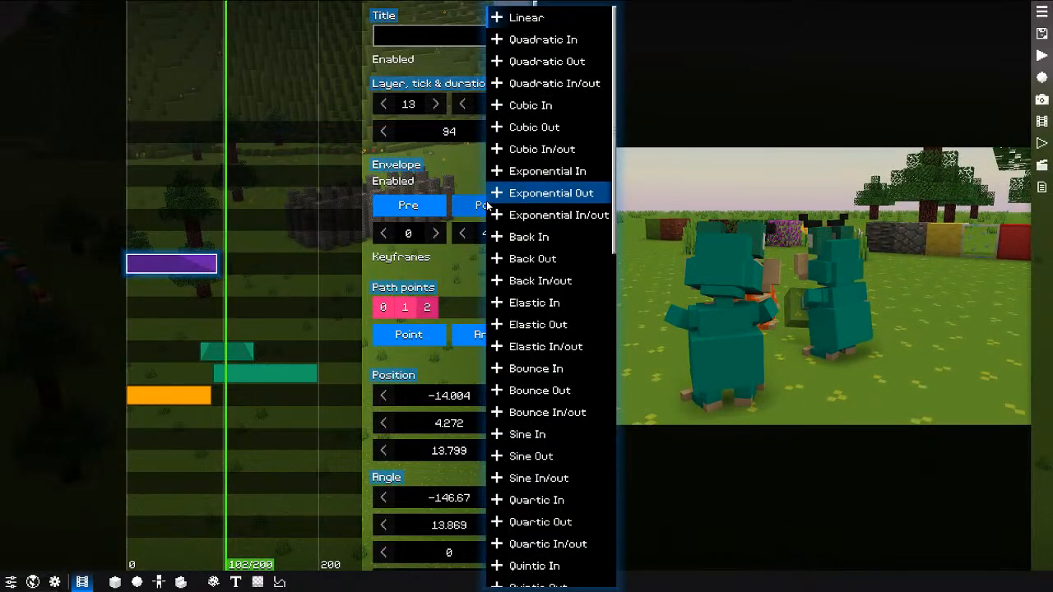
{"action": "left_click", "coordinate": [488, 198]}
{"action": "left_click", "coordinate": [174, 198]}
{"action": "key", "text": "space"}
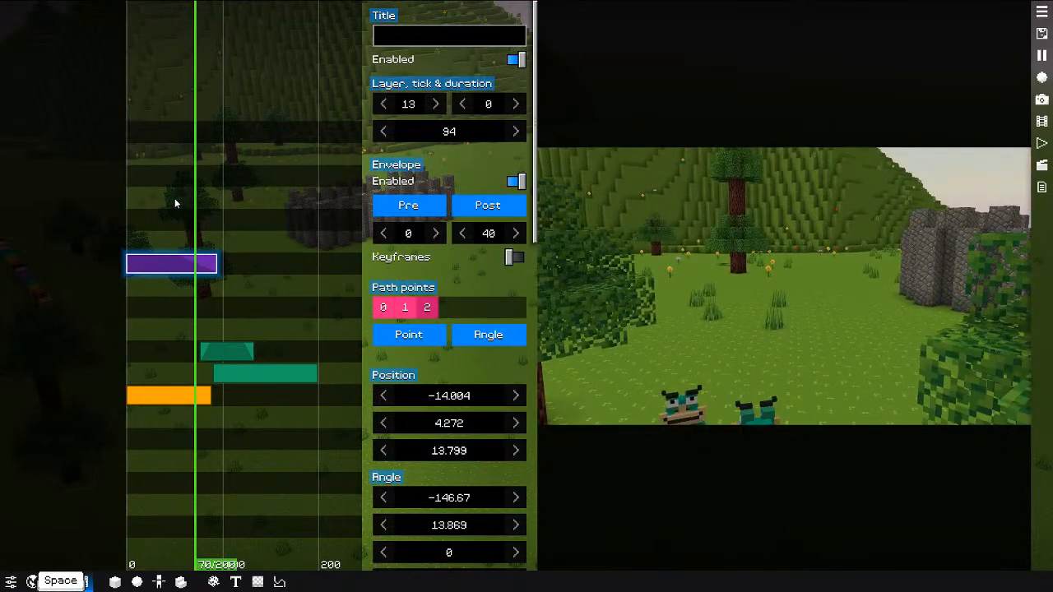
{"action": "left_click", "coordinate": [177, 218]}
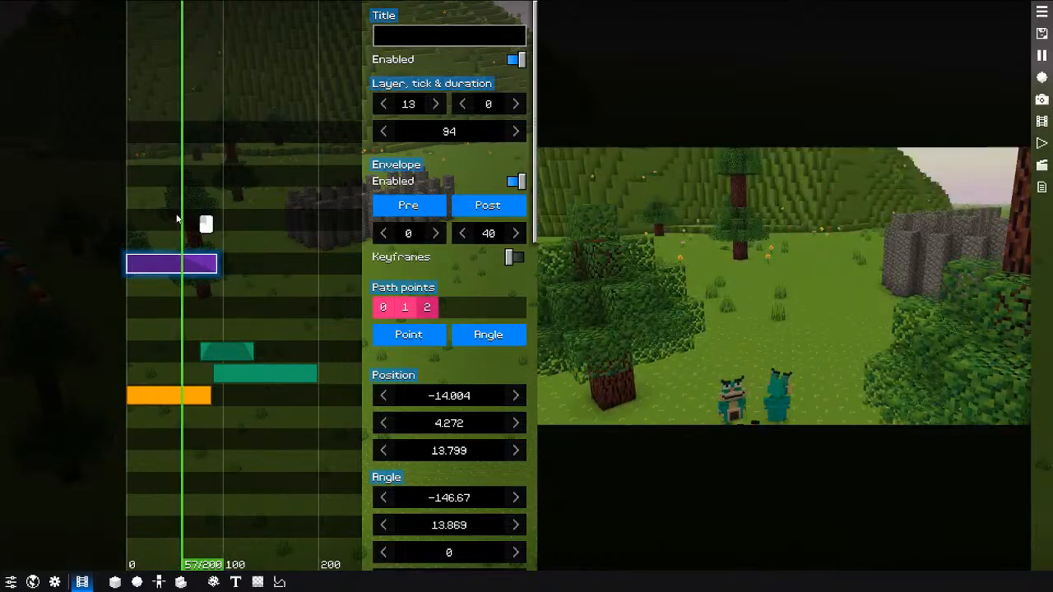
{"action": "key", "text": "space"}
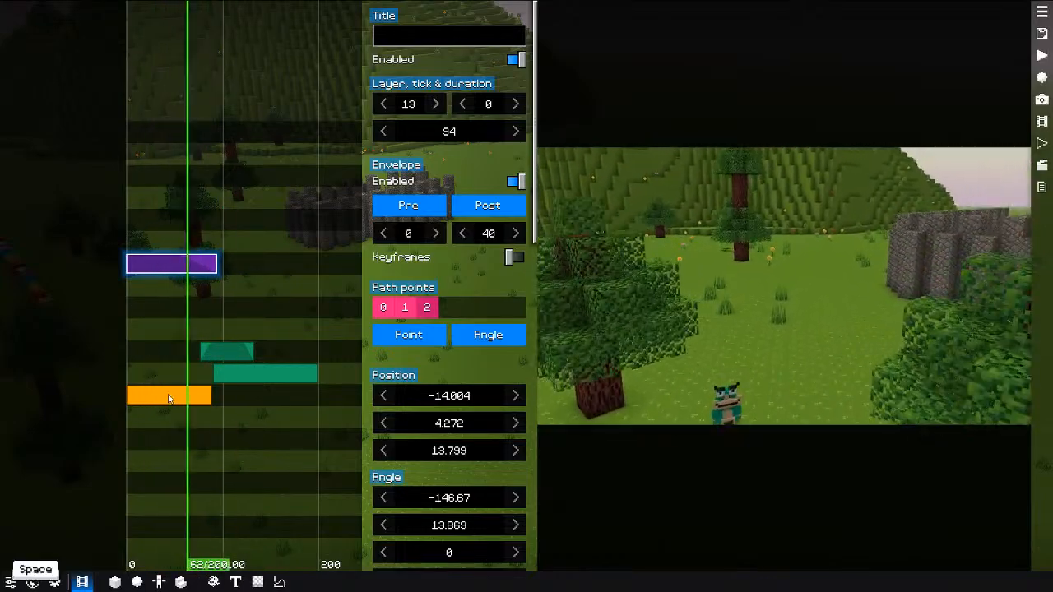
{"action": "key", "text": "space"}
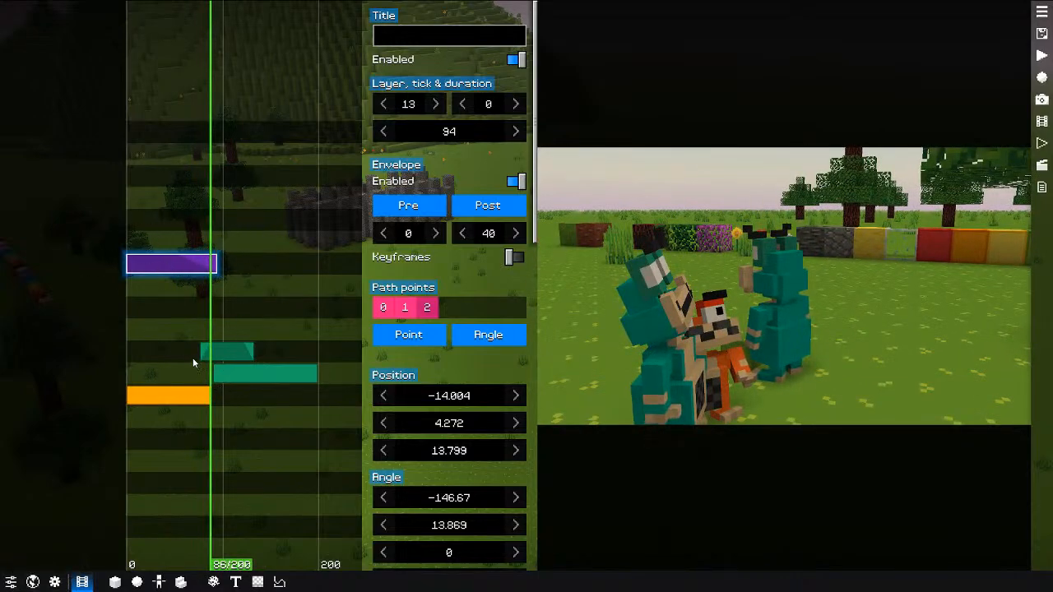
{"action": "key", "text": "space"}
{"action": "key", "text": "space"}
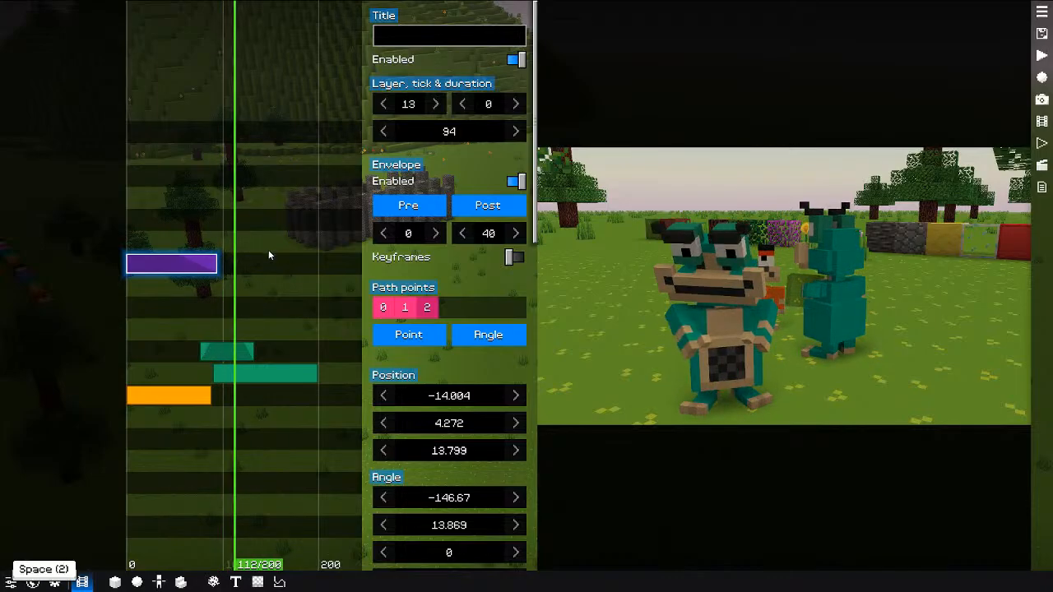
{"action": "left_click_drag", "start_coordinate": [230, 327], "coordinate": [218, 344]}
{"action": "left_click_drag", "start_coordinate": [118, 227], "coordinate": [228, 219]}
{"action": "right_click", "coordinate": [228, 220]}
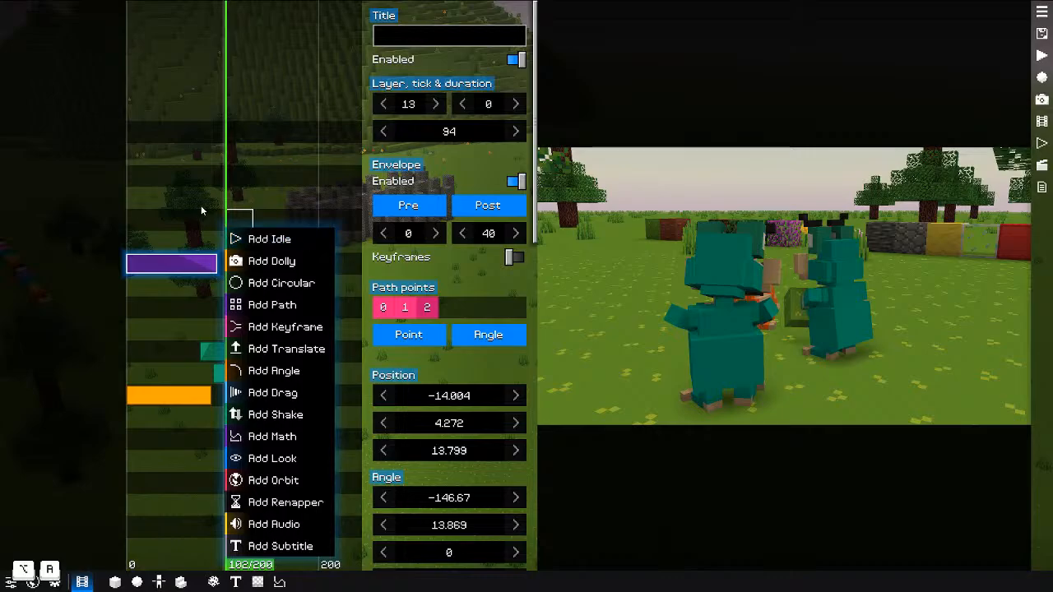
{"action": "left_click_drag", "start_coordinate": [136, 247], "coordinate": [200, 224]}
{"action": "scroll", "coordinate": [461, 329], "scroll_direction": "down", "scroll_amount": 2}
{"action": "scroll", "coordinate": [400, 353], "scroll_direction": "up", "scroll_amount": 2}
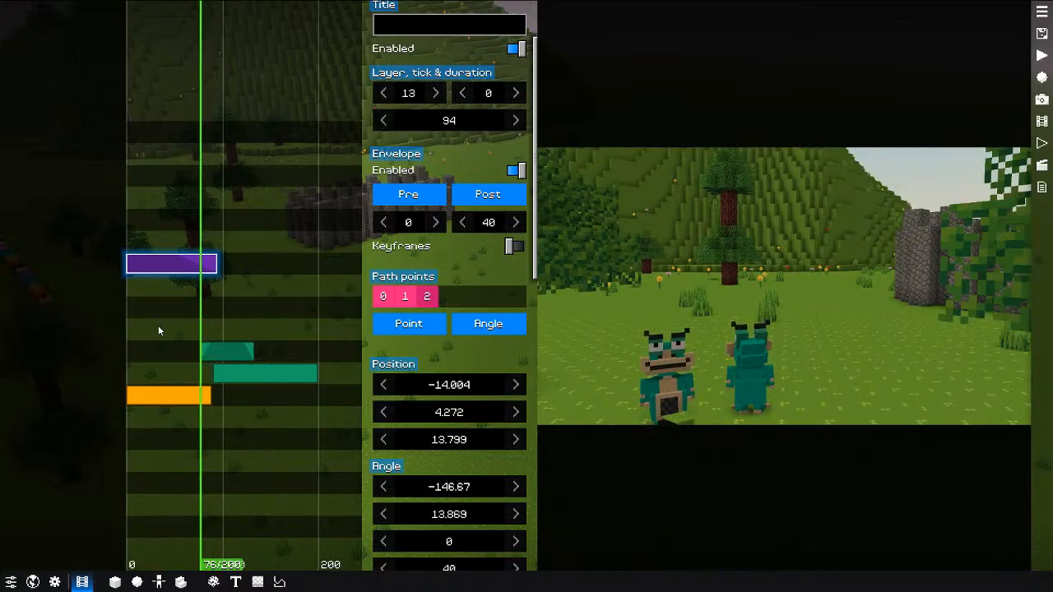
Step: Remove the path camera clip from layer 13
{"action": "left_click", "coordinate": [173, 396]}
{"action": "left_click_drag", "start_coordinate": [212, 285], "coordinate": [147, 283]}
{"action": "left_click", "coordinate": [159, 267]}
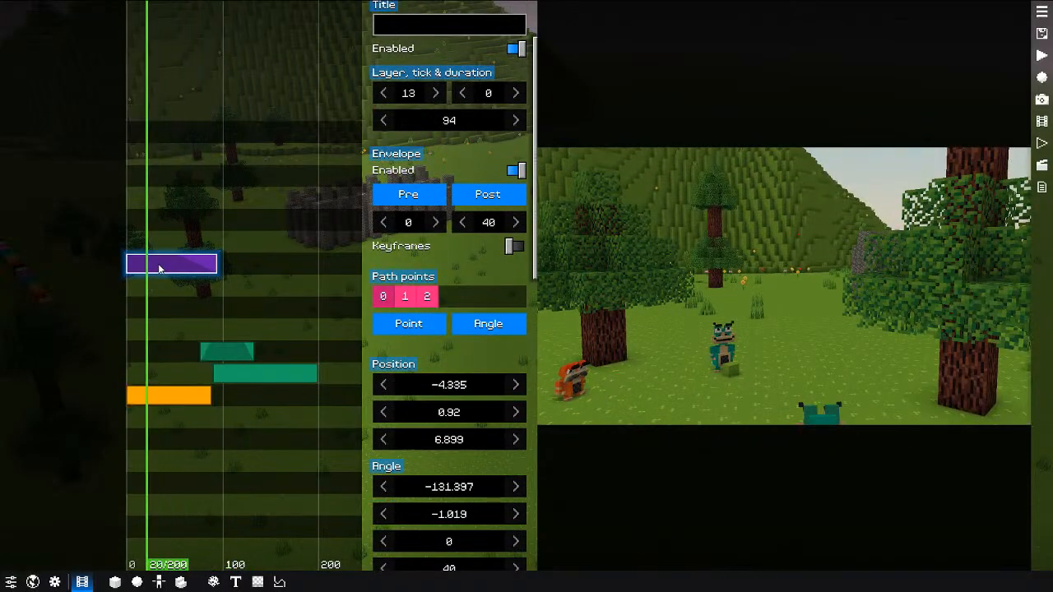
{"action": "key", "text": "Delete"}
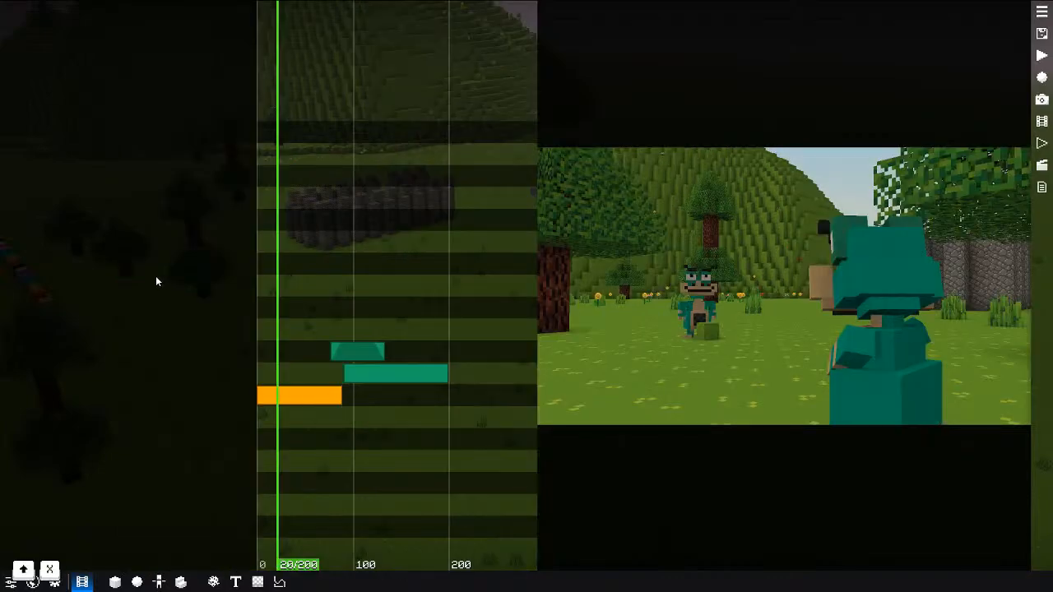
Step: Add a keyframe camera clip at tick 0 on layer 13, set its length at the playhead and open its keyframes for editing
{"action": "right_click", "coordinate": [254, 261]}
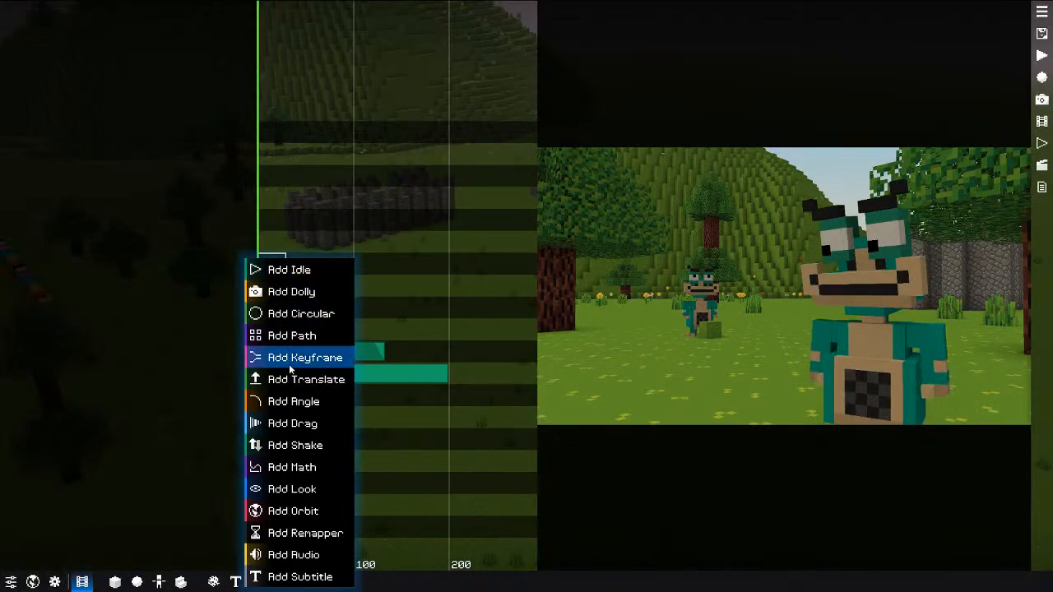
{"action": "left_click", "coordinate": [290, 357]}
{"action": "mouse_move", "coordinate": [125, 239]}
{"action": "left_mouse_down"}
{"action": "mouse_move", "coordinate": [214, 233]}
{"action": "mouse_move", "coordinate": [125, 234]}
{"action": "left_mouse_up"}
{"action": "key", "text": "n"}
{"action": "left_click", "coordinate": [214, 233]}
{"action": "key", "text": "m"}
{"action": "left_click", "coordinate": [492, 302]}
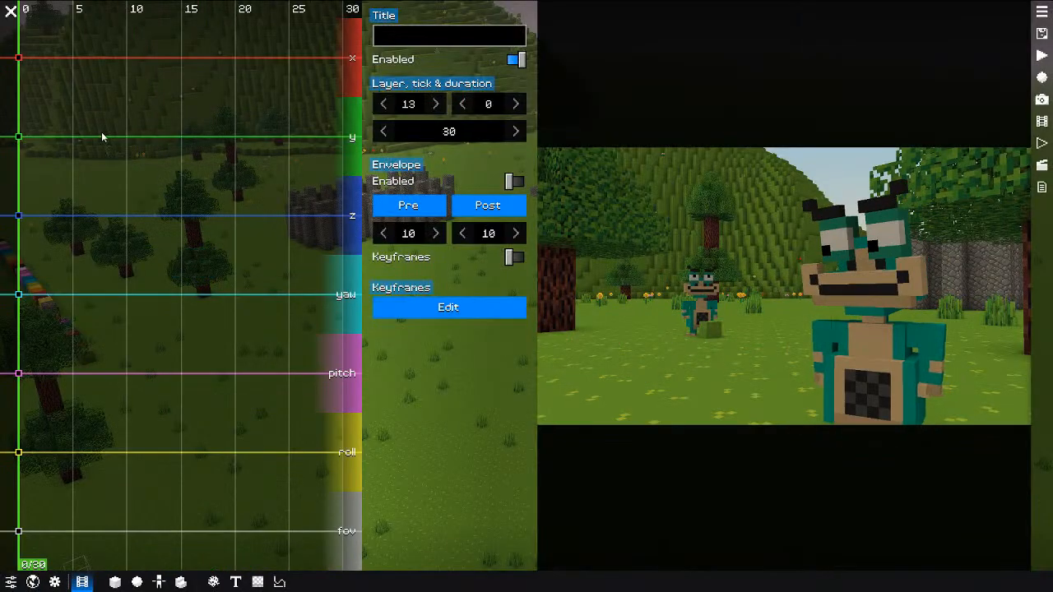
Step: Keyframe all camera channels at tick 9 with the camera flown back and above the characters
{"action": "left_click_drag", "start_coordinate": [162, 169], "coordinate": [122, 169]}
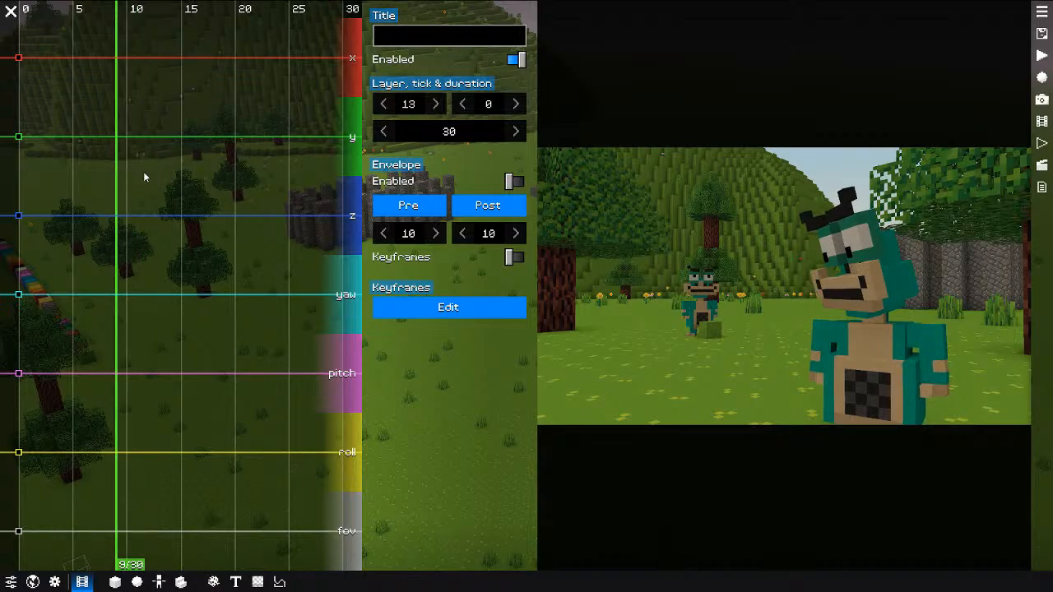
{"action": "key", "text": "f"}
{"action": "key", "text": "e"}
{"action": "left_click", "coordinate": [624, 258]}
{"action": "left_click_drag", "start_coordinate": [624, 259], "coordinate": [620, 278]}
{"action": "key", "text": "s"}
{"action": "key", "text": "f"}
Step: Keyframe all camera channels at tick 18 with the camera moved farther back and higher
{"action": "left_click_drag", "start_coordinate": [170, 174], "coordinate": [212, 179]}
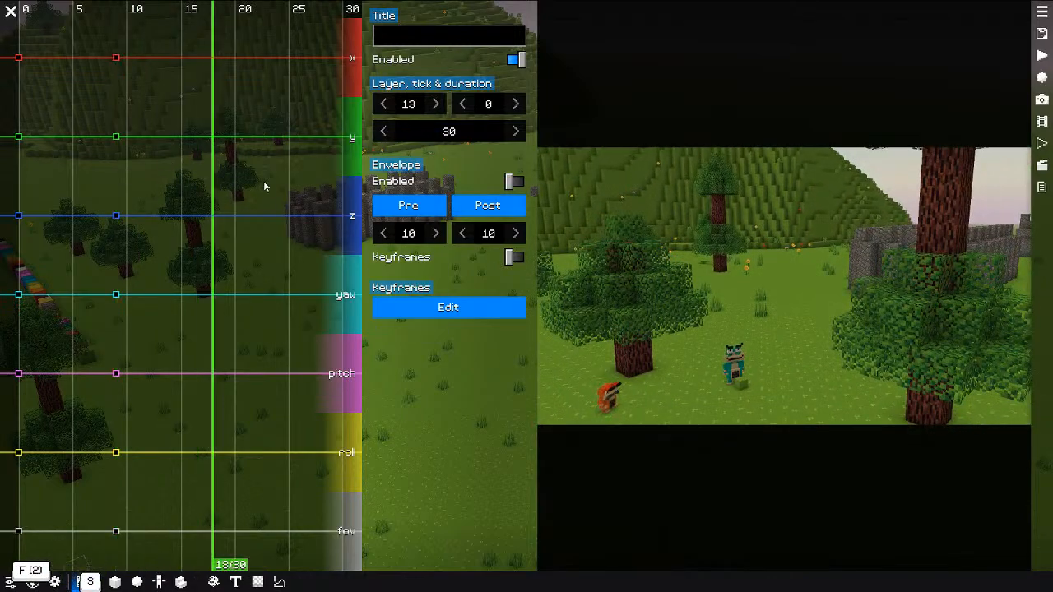
{"action": "key", "text": "f"}
{"action": "key", "text": "s"}
{"action": "key", "text": "e"}
{"action": "mouse_move", "coordinate": [622, 226]}
{"action": "left_mouse_down"}
{"action": "mouse_move", "coordinate": [615, 233]}
{"action": "mouse_move", "coordinate": [616, 222]}
{"action": "left_mouse_up"}
{"action": "key", "text": "q"}
Step: Keyframe all camera channels at tick 25 with the camera pulled back so the row of blocks enters the frame
{"action": "left_click_drag", "start_coordinate": [278, 220], "coordinate": [288, 220]}
{"action": "key", "text": "f"}
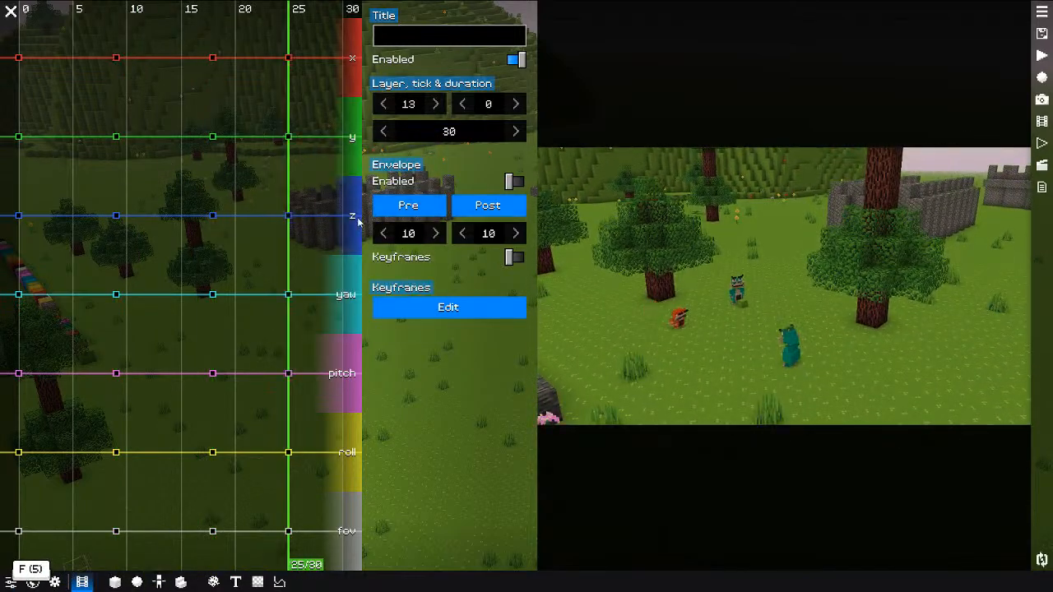
{"action": "key", "text": "s"}
{"action": "key", "text": "q"}
{"action": "key", "text": "f"}
{"action": "scroll", "coordinate": [314, 231], "scroll_direction": "up", "scroll_amount": 1}
{"action": "scroll", "coordinate": [314, 230], "scroll_direction": "down", "scroll_amount": 1}
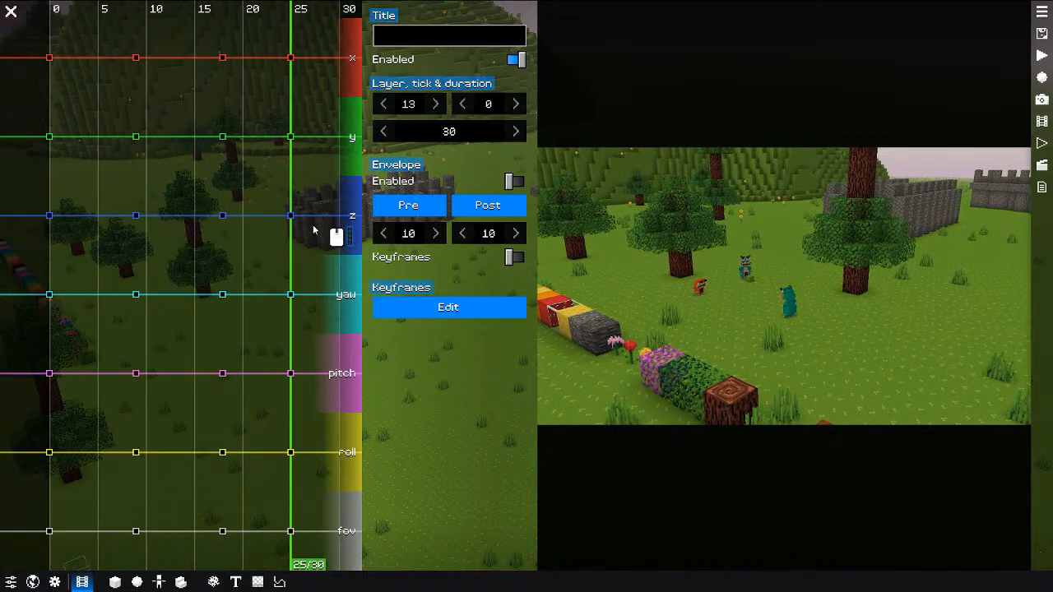
Step: Keyframe all camera channels at tick 30 with the camera pulled back behind the whole row of blocks
{"action": "key", "text": "f"}
{"action": "key", "text": "s"}
{"action": "key", "text": "q"}
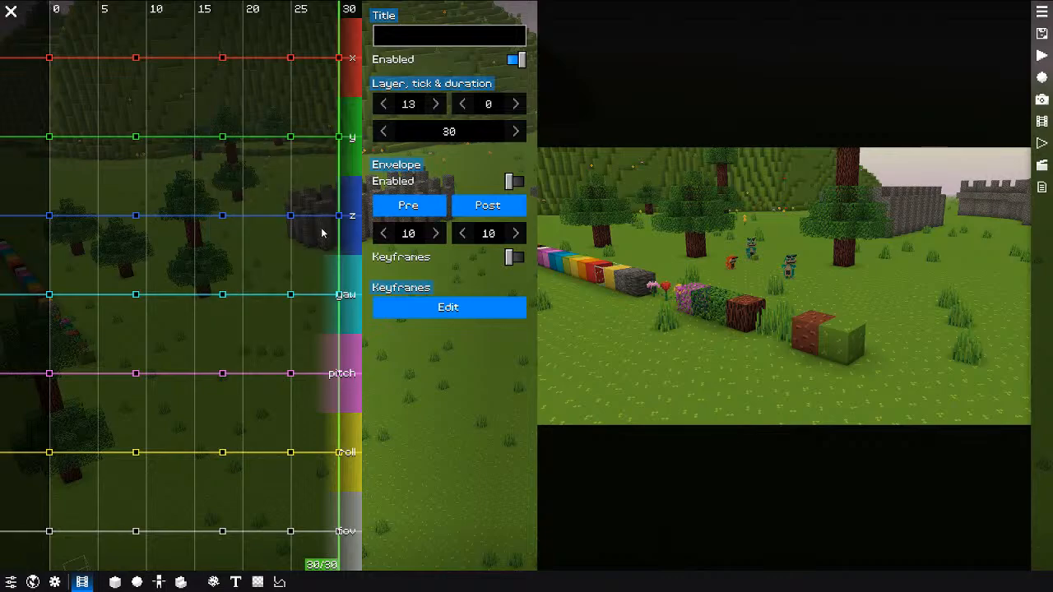
Step: Change the interpolation of all keyframes at once and play back the camera move
{"action": "key", "text": "ctrl+a"}
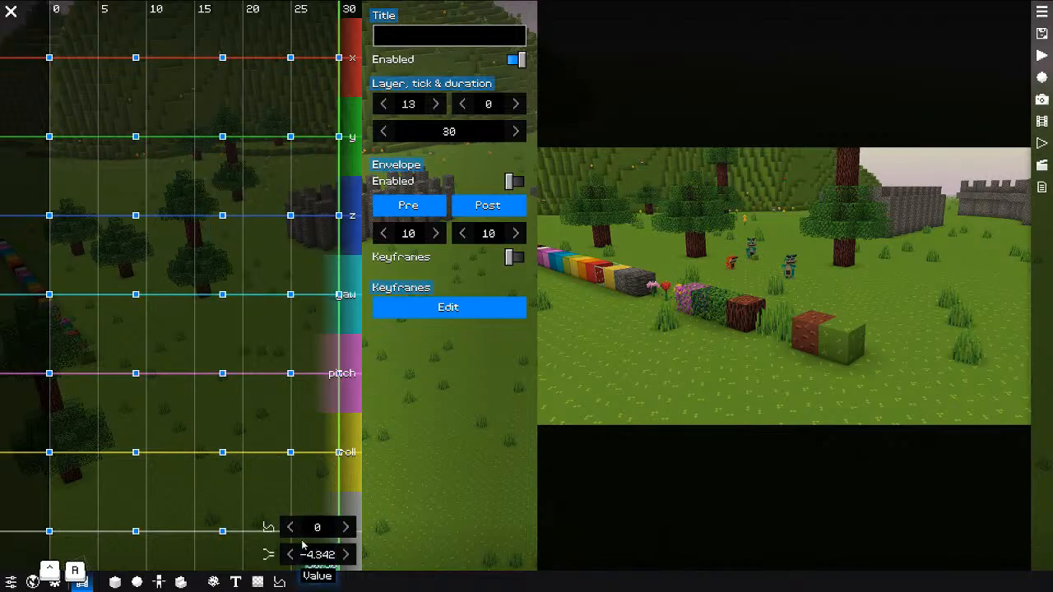
{"action": "left_click", "coordinate": [268, 529]}
{"action": "left_click", "coordinate": [293, 374]}
{"action": "left_click", "coordinate": [52, 311]}
{"action": "key", "text": "space"}
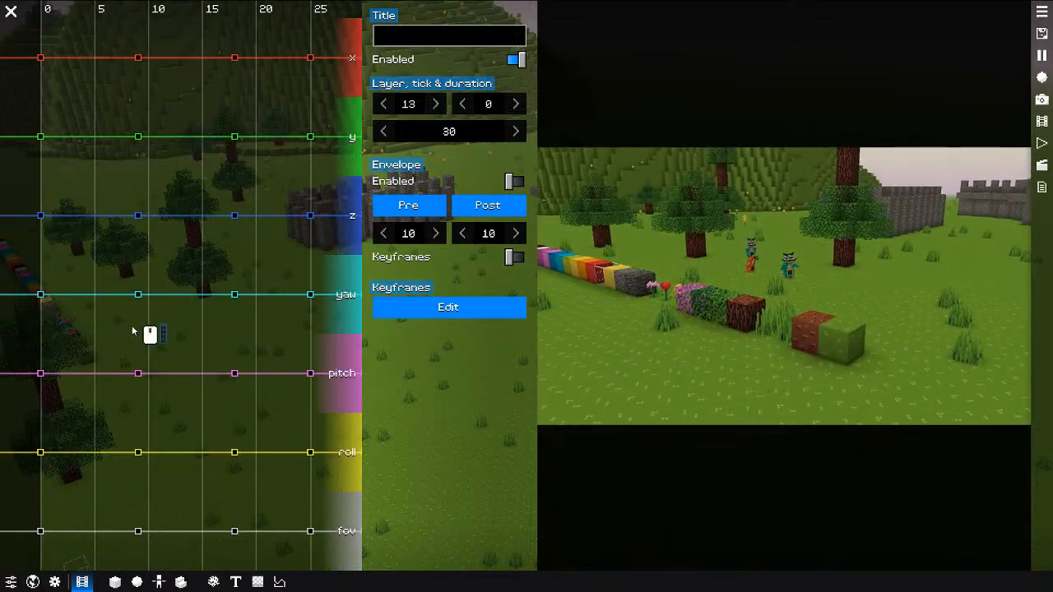
{"action": "scroll", "coordinate": [148, 337], "scroll_direction": "down", "scroll_amount": 5}
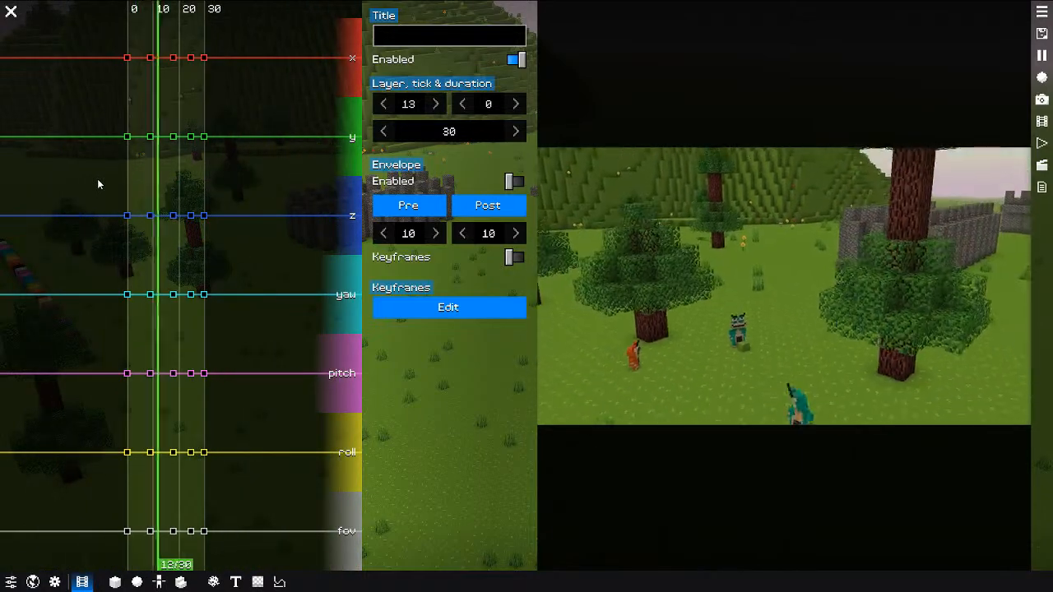
{"action": "key", "text": "space"}
Step: Remove the keyframes at tick 18 from every camera channel
{"action": "scroll", "coordinate": [205, 188], "scroll_direction": "up", "scroll_amount": 8}
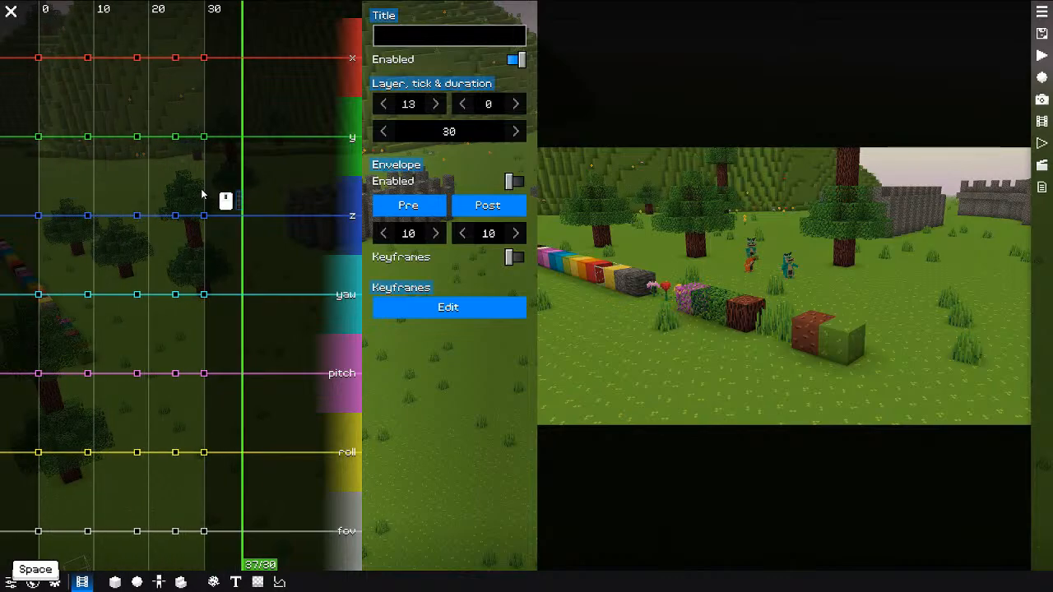
{"action": "left_click", "coordinate": [100, 187]}
{"action": "left_click_drag", "start_coordinate": [116, 191], "coordinate": [293, 188]}
{"action": "middle_click_drag", "start_coordinate": [298, 188], "coordinate": [77, 185]}
{"action": "left_click_drag", "start_coordinate": [81, 185], "coordinate": [123, 184]}
{"action": "left_click_drag", "start_coordinate": [135, 42], "coordinate": [141, 531], "text": "shift"}
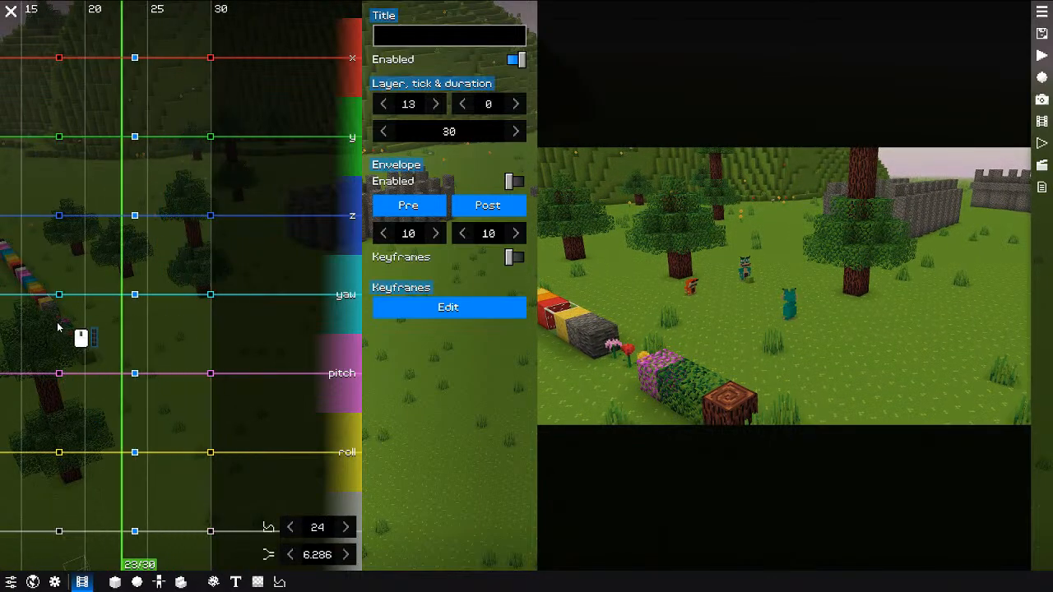
{"action": "middle_click_drag", "start_coordinate": [59, 329], "coordinate": [188, 201]}
{"action": "left_click_drag", "start_coordinate": [169, 48], "coordinate": [235, 539], "text": "shift"}
{"action": "right_click", "coordinate": [199, 436]}
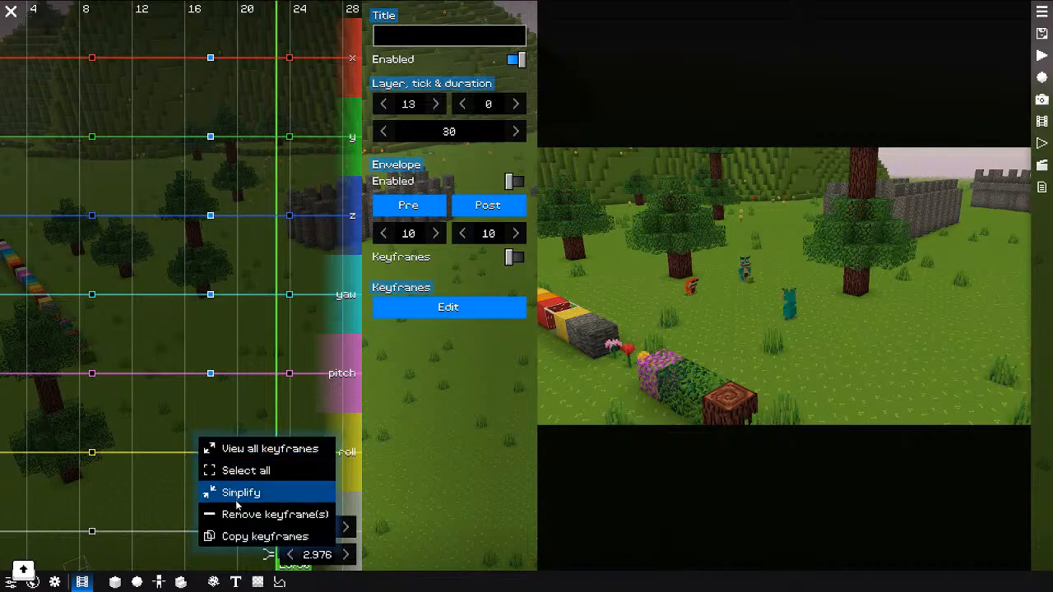
{"action": "left_click", "coordinate": [238, 516]}
Step: Move the second-to-last keyframes of all camera channels to tick 21 and play back the move
{"action": "middle_click_drag", "start_coordinate": [242, 247], "coordinate": [203, 49]}
{"action": "left_click_drag", "start_coordinate": [204, 50], "coordinate": [220, 537], "text": "shift"}
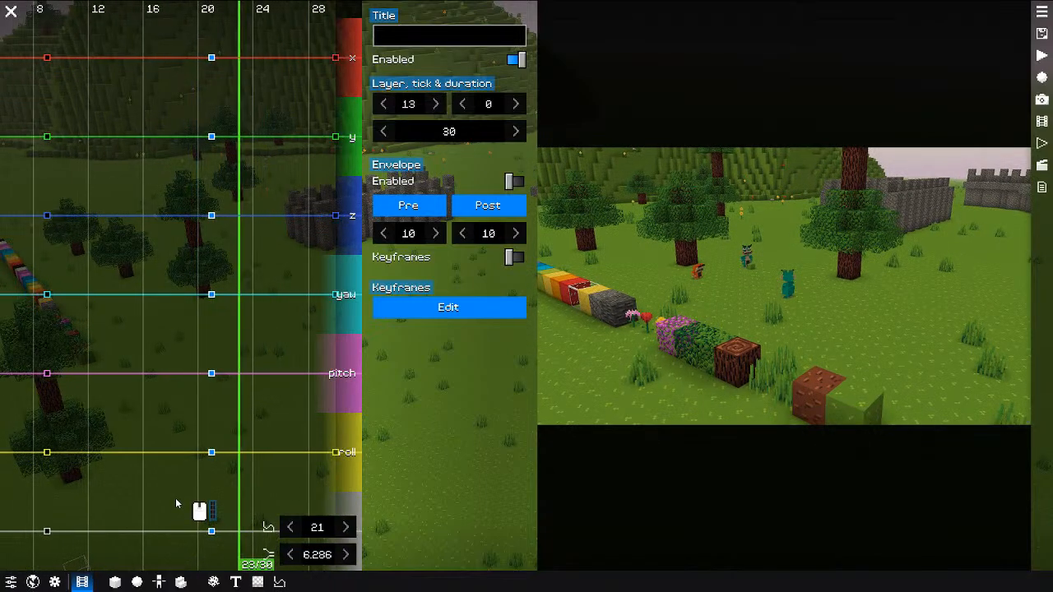
{"action": "scroll", "coordinate": [181, 500], "scroll_direction": "down", "scroll_amount": 5}
{"action": "key", "text": "space"}
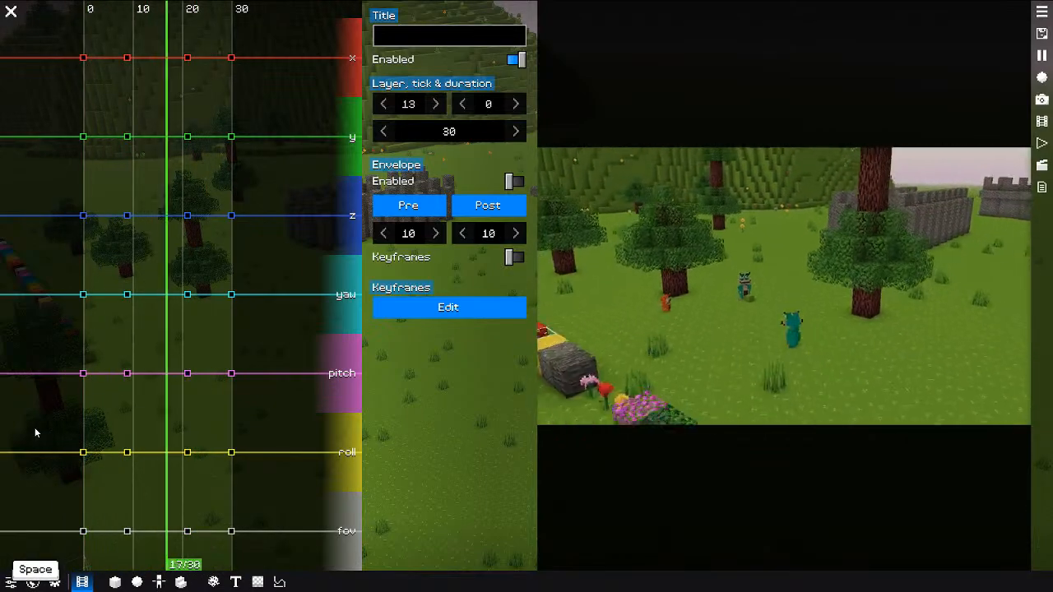
{"action": "key", "text": "space"}
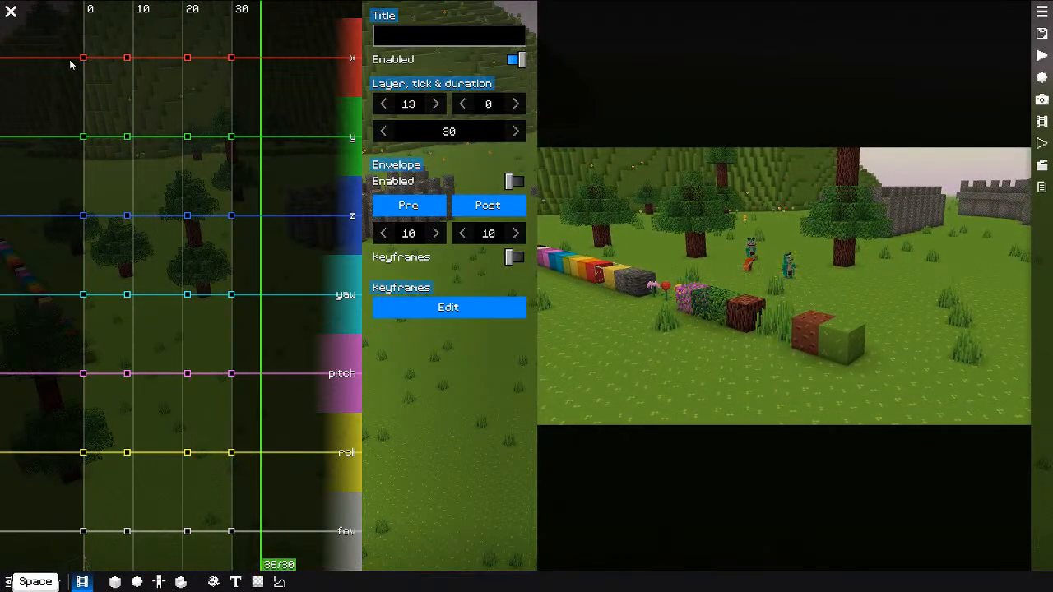
Step: Leave keyframe editing, delete the keyframe clip and return the playhead to tick 0
{"action": "left_click", "coordinate": [11, 17]}
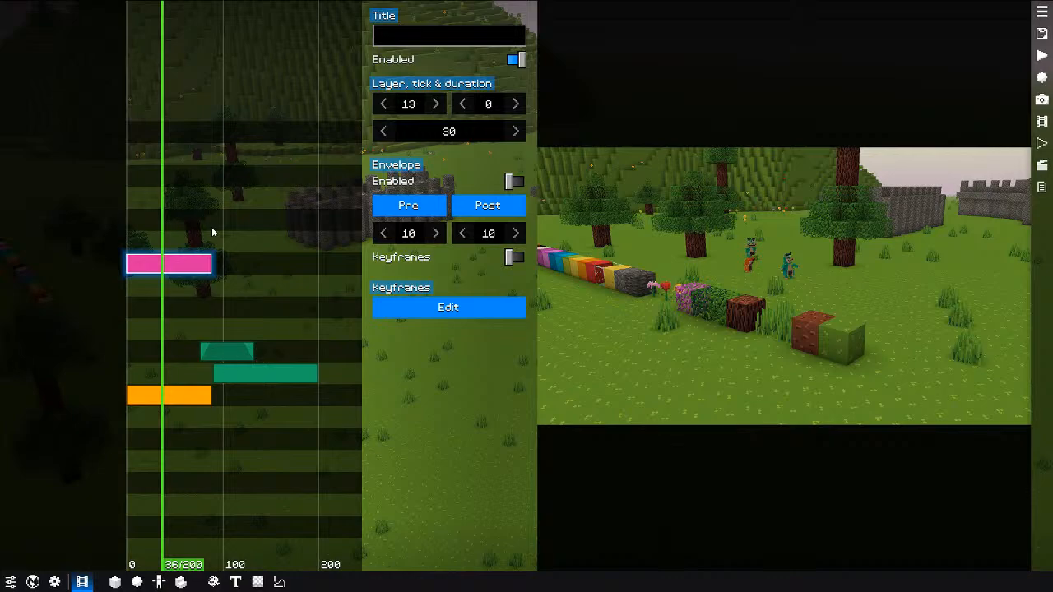
{"action": "right_click", "coordinate": [159, 262]}
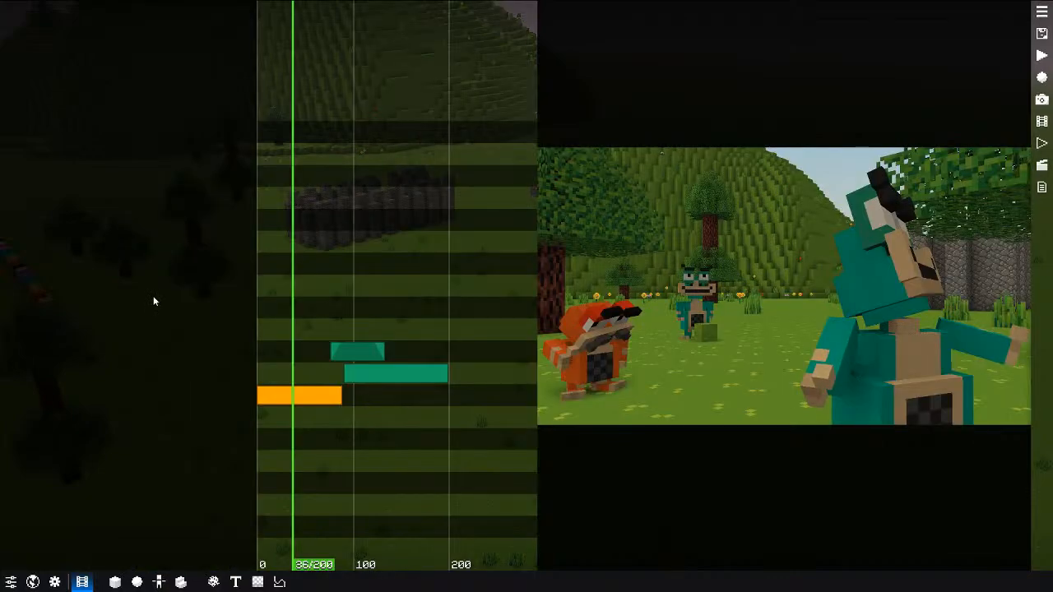
{"action": "left_click", "coordinate": [206, 402]}
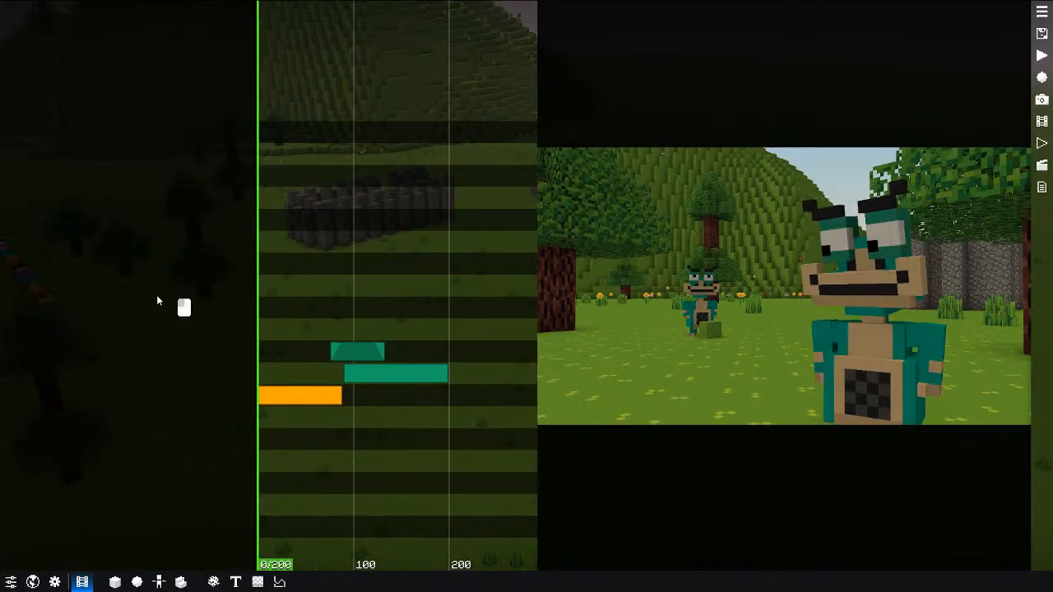
Step: Add a translate clip at tick 144 on layer 13, above the idle clips
{"action": "key", "text": "alt+a"}
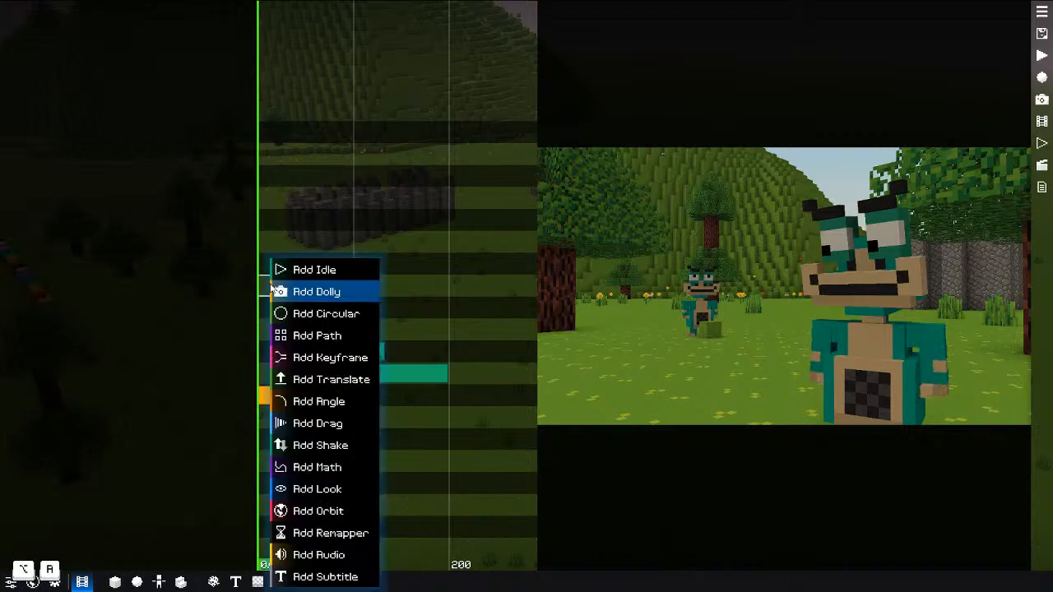
{"action": "left_click_drag", "start_coordinate": [271, 237], "coordinate": [396, 234]}
{"action": "key", "text": "alt+a"}
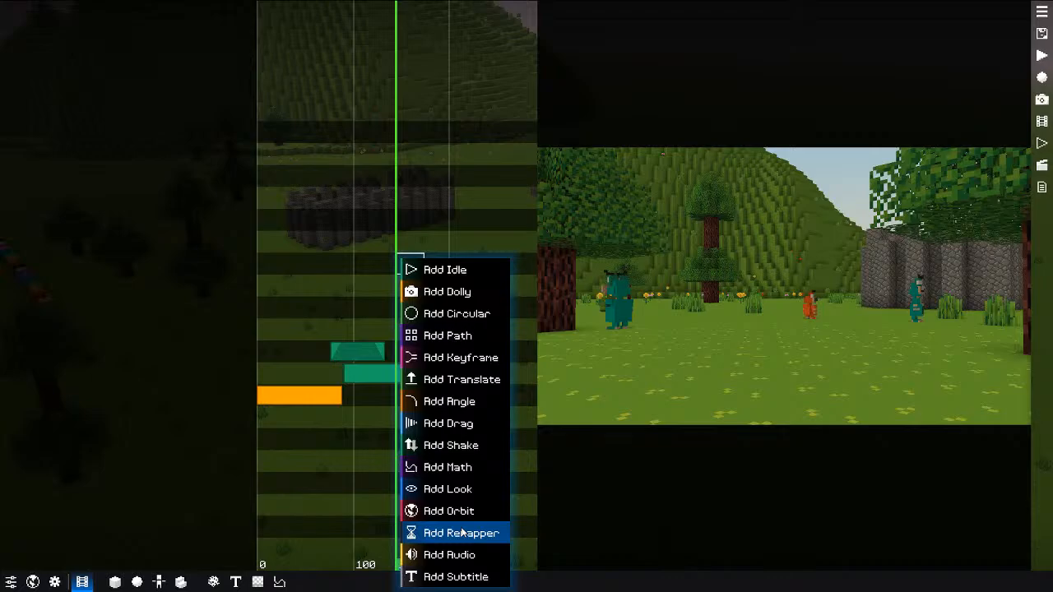
{"action": "left_click", "coordinate": [458, 379]}
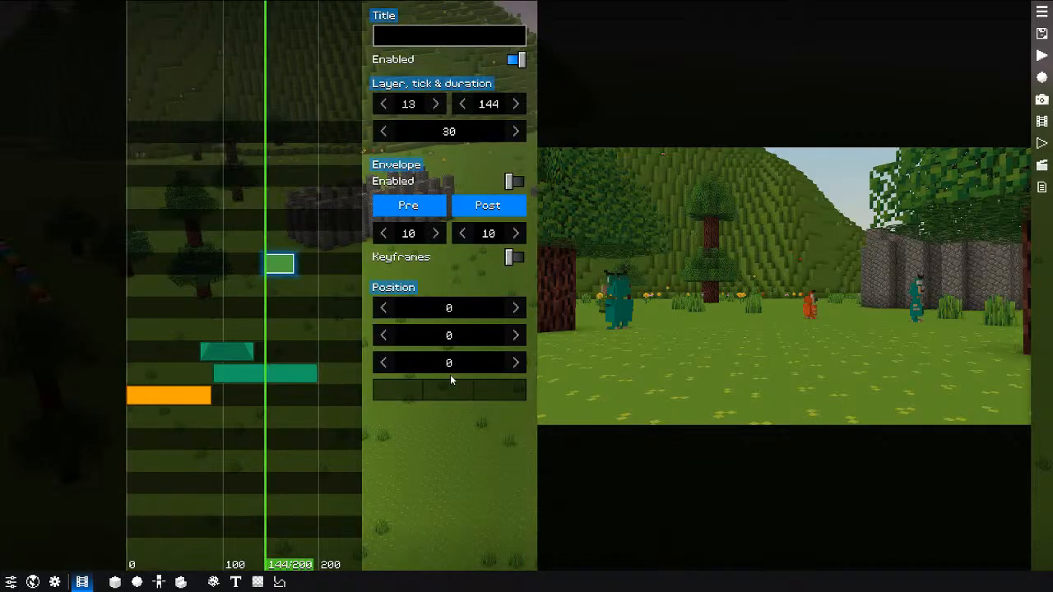
Step: Set the translate clip's Y position to 1 and scrub across its start to compare the camera height
{"action": "scroll", "coordinate": [281, 340], "scroll_direction": "up", "scroll_amount": 5}
{"action": "left_click_drag", "start_coordinate": [281, 339], "coordinate": [239, 325]}
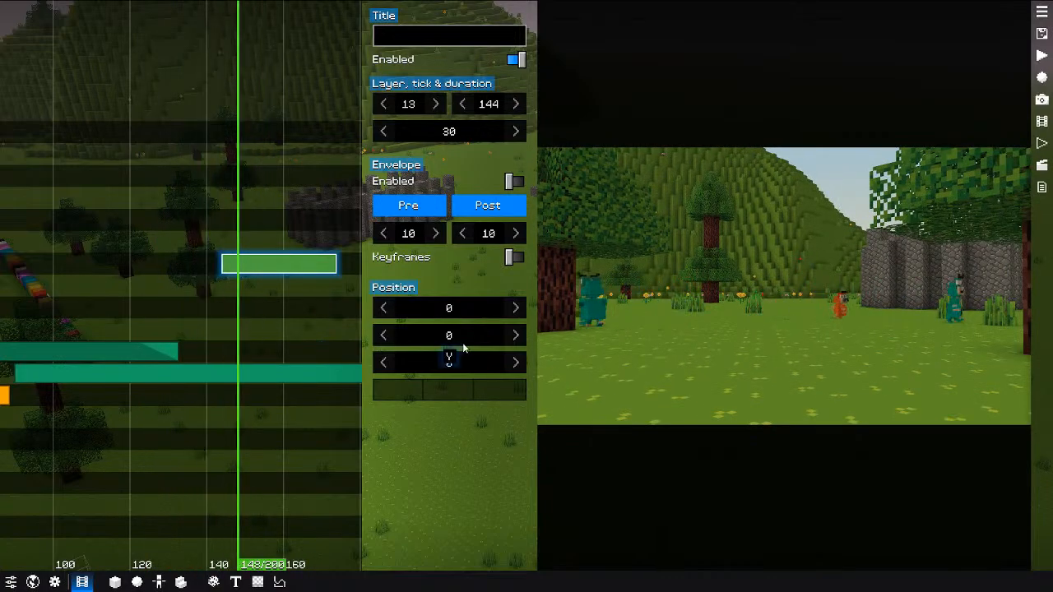
{"action": "left_click_drag", "start_coordinate": [460, 337], "coordinate": [514, 335]}
{"action": "mouse_move", "coordinate": [223, 317]}
{"action": "left_mouse_down"}
{"action": "mouse_move", "coordinate": [271, 306]}
{"action": "mouse_move", "coordinate": [211, 306]}
{"action": "mouse_move", "coordinate": [281, 306]}
{"action": "mouse_move", "coordinate": [210, 302]}
{"action": "left_mouse_up"}
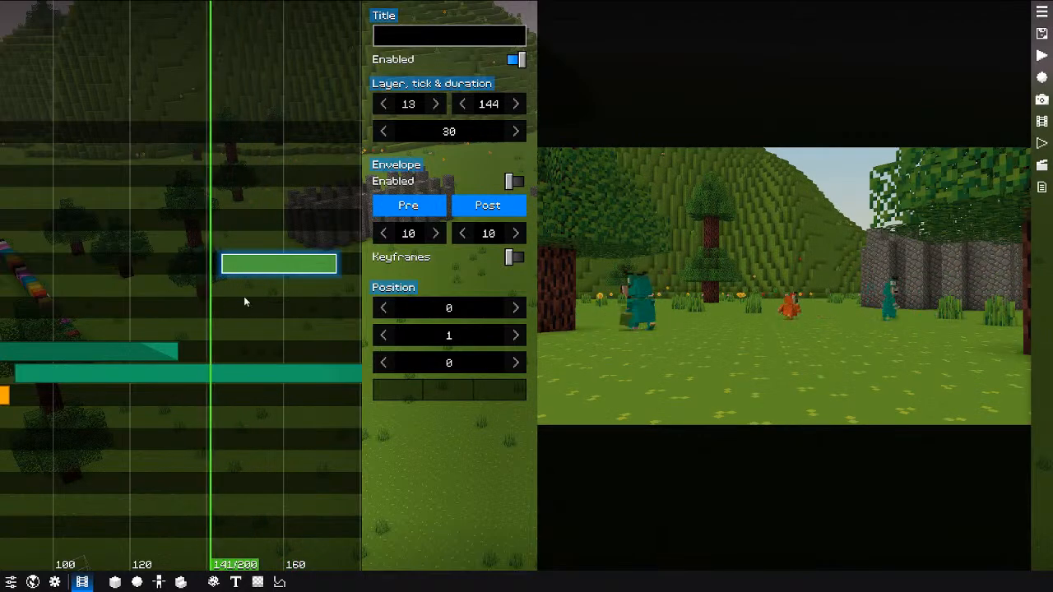
Step: Try Y at -2.5 with the translate clip's Y-axis toggle enabled, switch that toggle off again and set Y to 1.5
{"action": "left_click", "coordinate": [444, 387]}
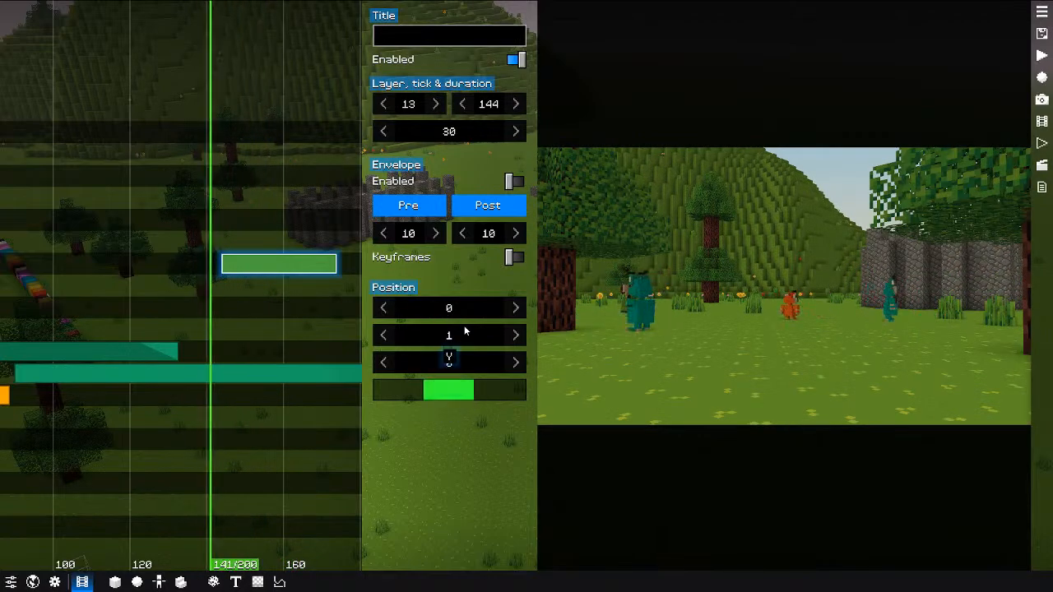
{"action": "left_click", "coordinate": [277, 315]}
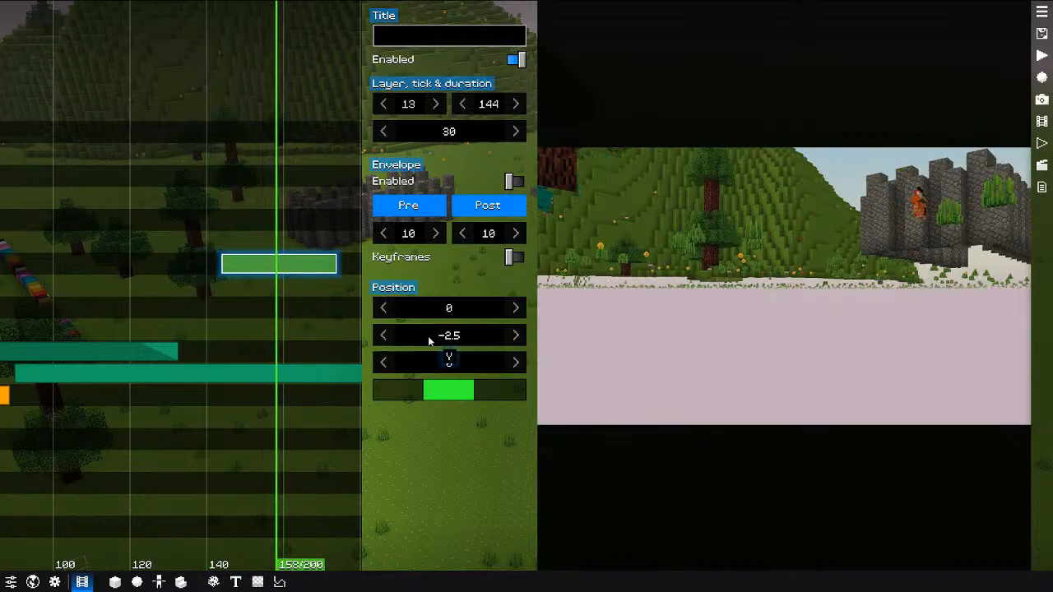
{"action": "left_click_drag", "start_coordinate": [428, 336], "coordinate": [457, 358]}
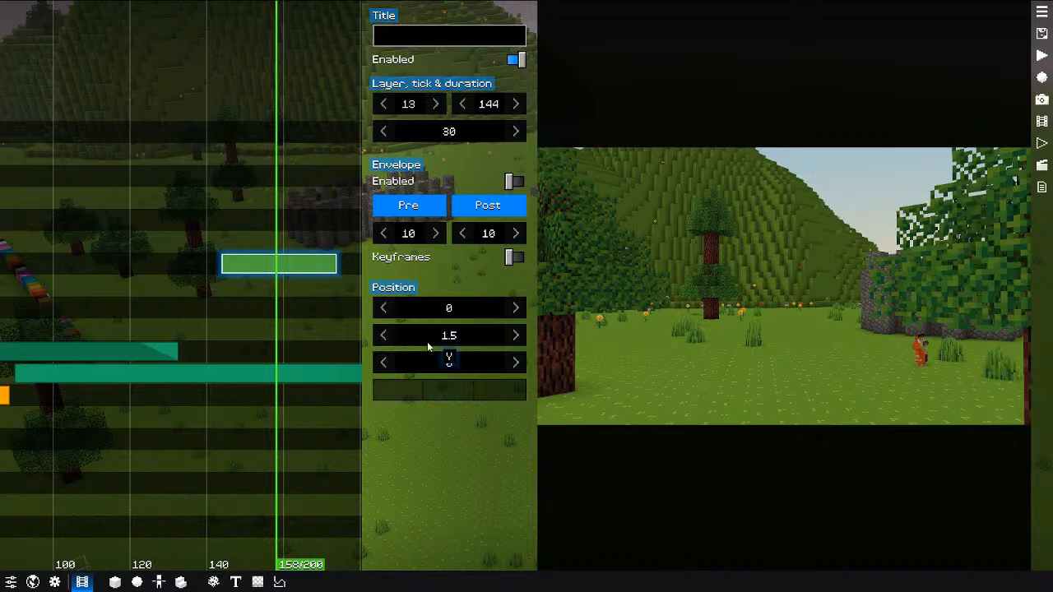
{"action": "left_click_drag", "start_coordinate": [290, 315], "coordinate": [237, 312]}
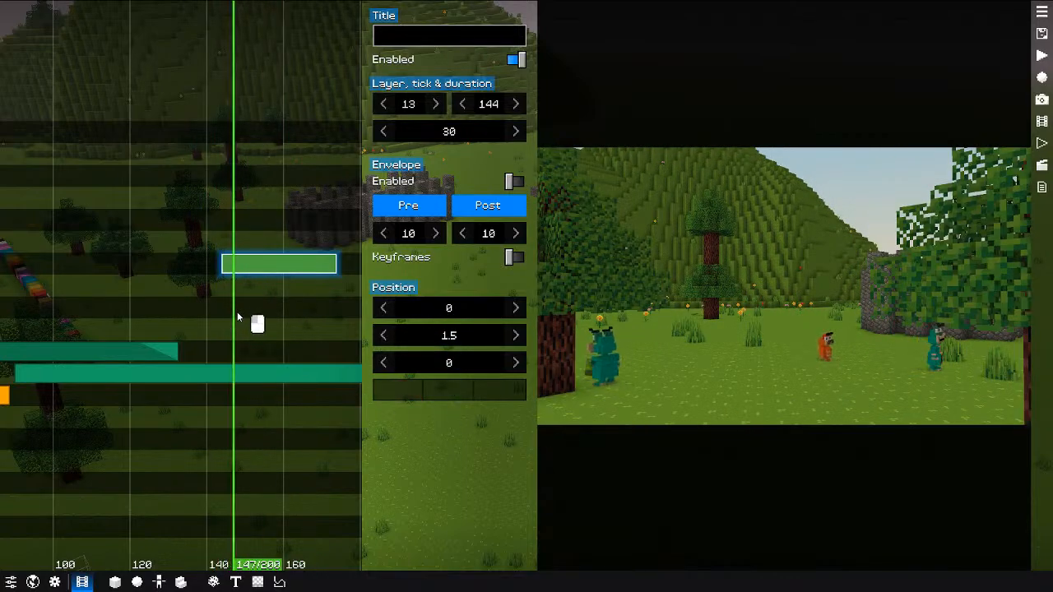
Step: Enable the translate clip's envelope and play back the blended camera lift
{"action": "left_click", "coordinate": [457, 181]}
{"action": "left_click", "coordinate": [212, 320]}
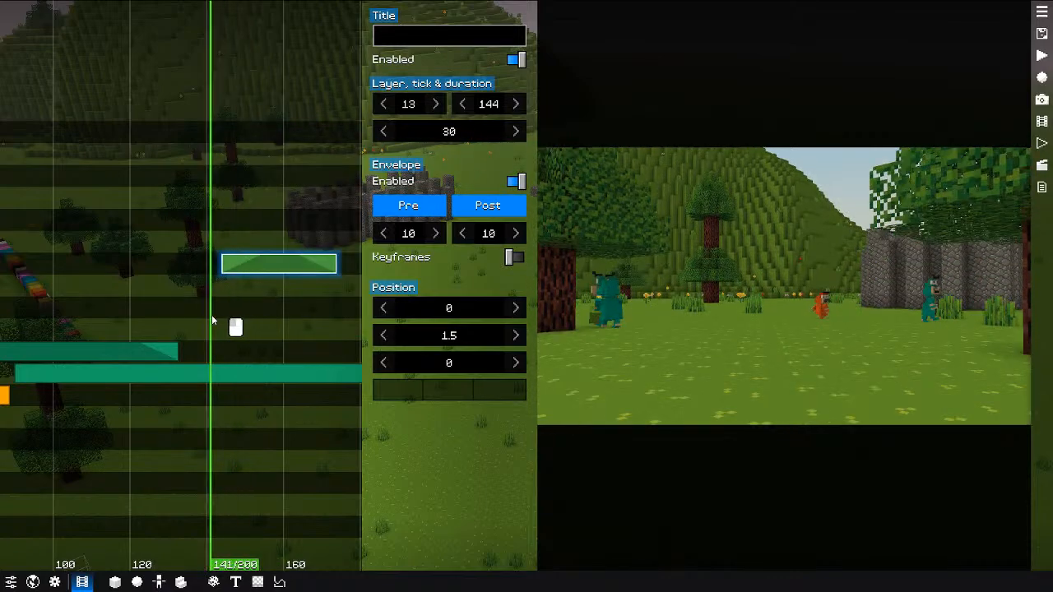
{"action": "key", "text": "space"}
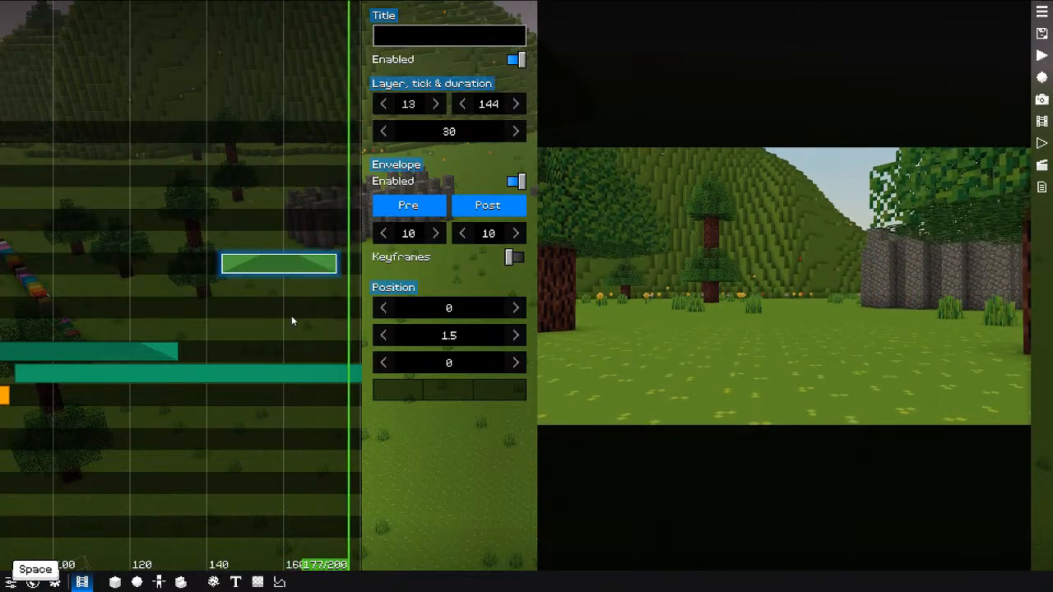
{"action": "left_click_drag", "start_coordinate": [291, 319], "coordinate": [130, 301]}
{"action": "scroll", "coordinate": [287, 315], "scroll_direction": "down", "scroll_amount": 5}
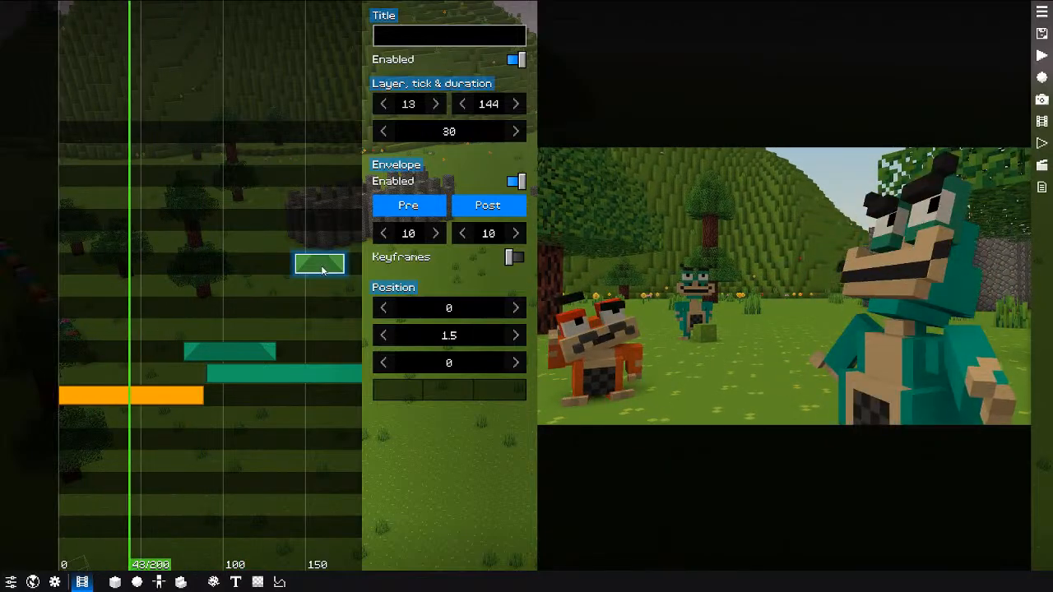
Step: Move the translate clip to layer 9 at tick 24, above the dolly clip, and play back the camera lift
{"action": "left_click_drag", "start_coordinate": [221, 280], "coordinate": [206, 280]}
{"action": "left_click_drag", "start_coordinate": [317, 269], "coordinate": [118, 351]}
{"action": "left_click", "coordinate": [82, 309]}
{"action": "key", "text": "space"}
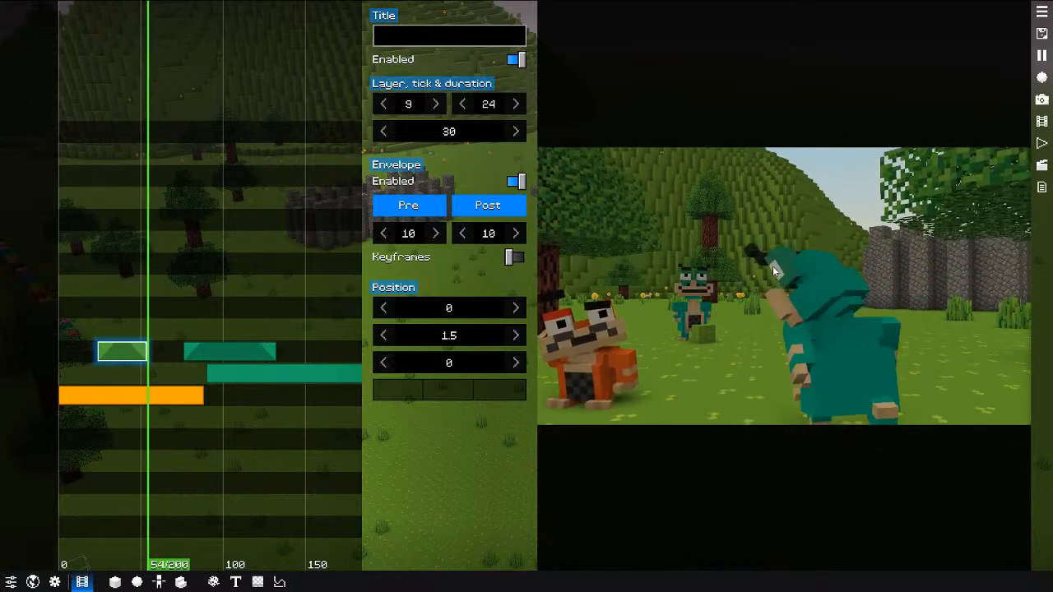
{"action": "key", "text": "space"}
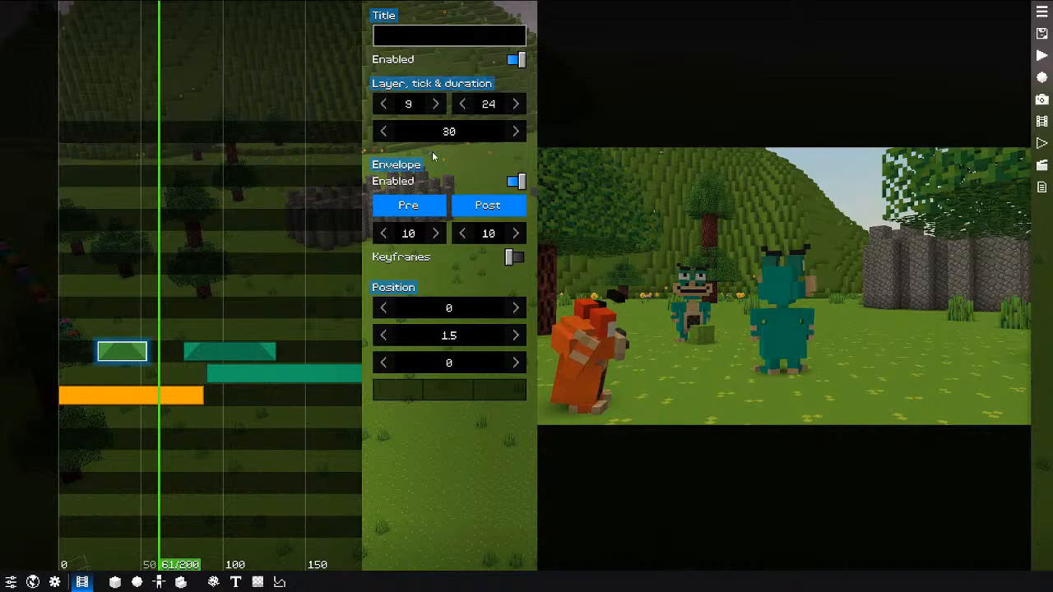
Step: Set the translate clip's fade-in envelope interpolation to Linear and replay the move from around tick 25
{"action": "left_click_drag", "start_coordinate": [152, 313], "coordinate": [99, 300]}
{"action": "left_click", "coordinate": [418, 206]}
{"action": "key", "text": "q"}
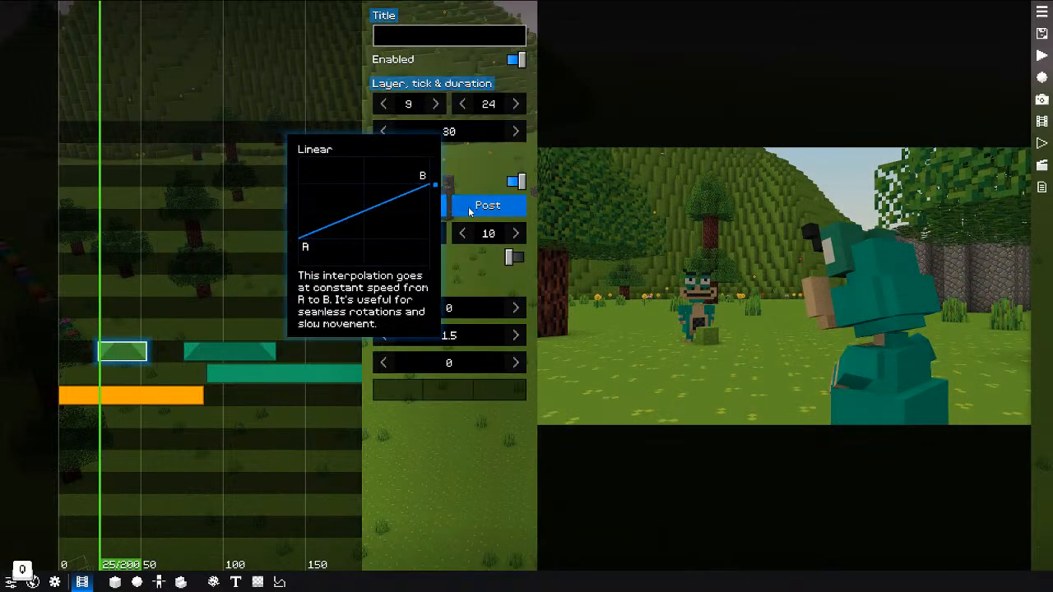
{"action": "key", "text": "space"}
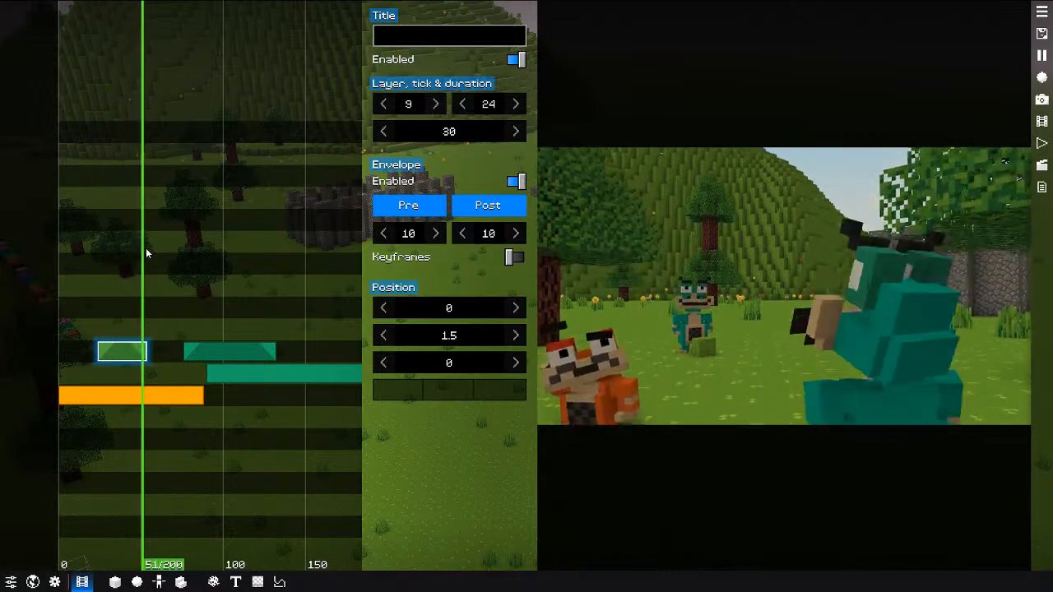
{"action": "key", "text": "space"}
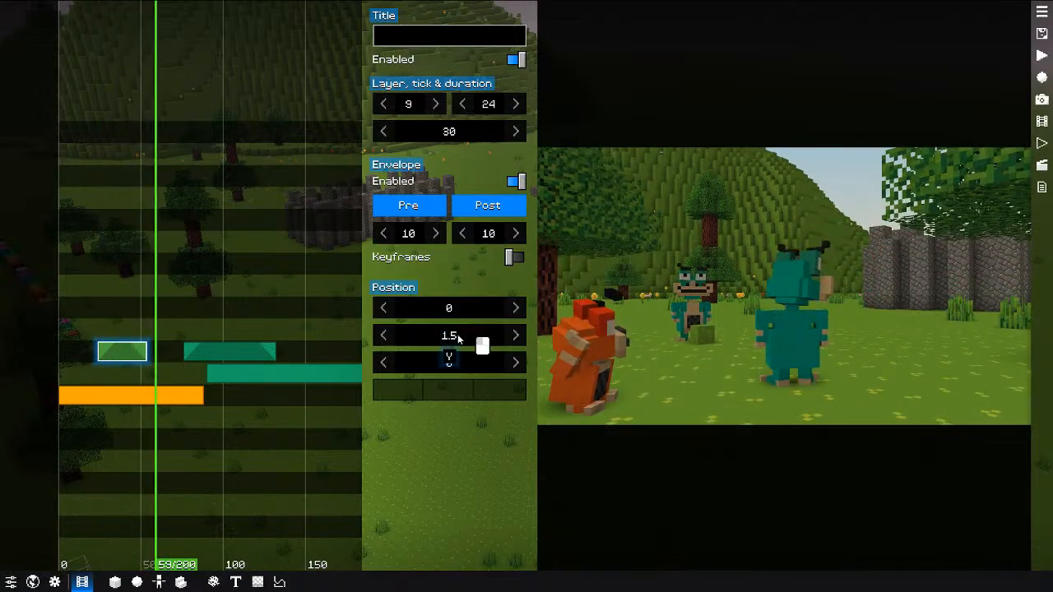
Step: Set the translate clip's Y position to 0.9 with its Y-axis toggle enabled and replay the shot
{"action": "key", "text": "space"}
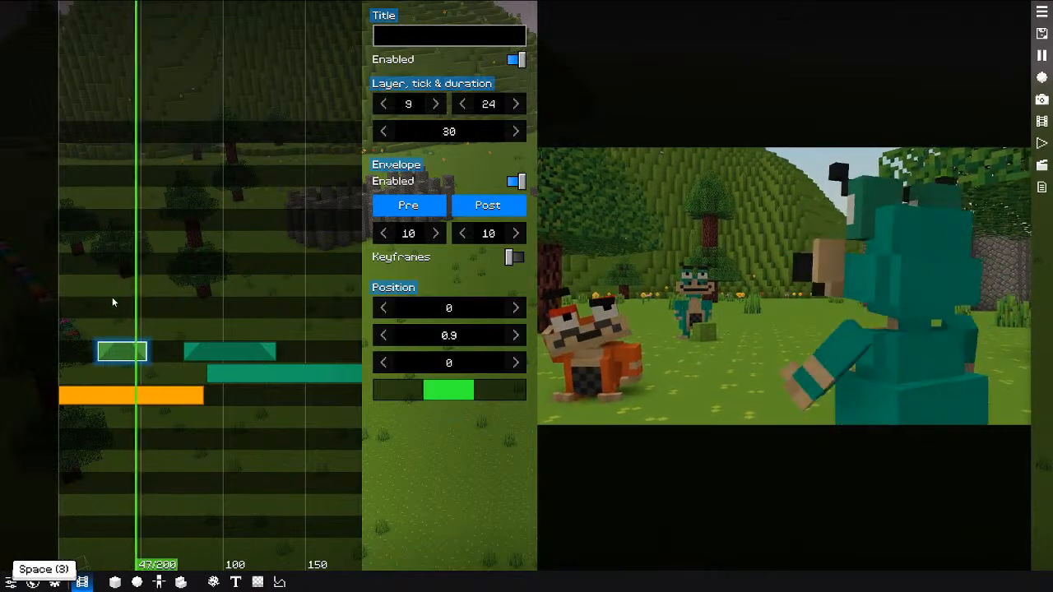
{"action": "key", "text": "space"}
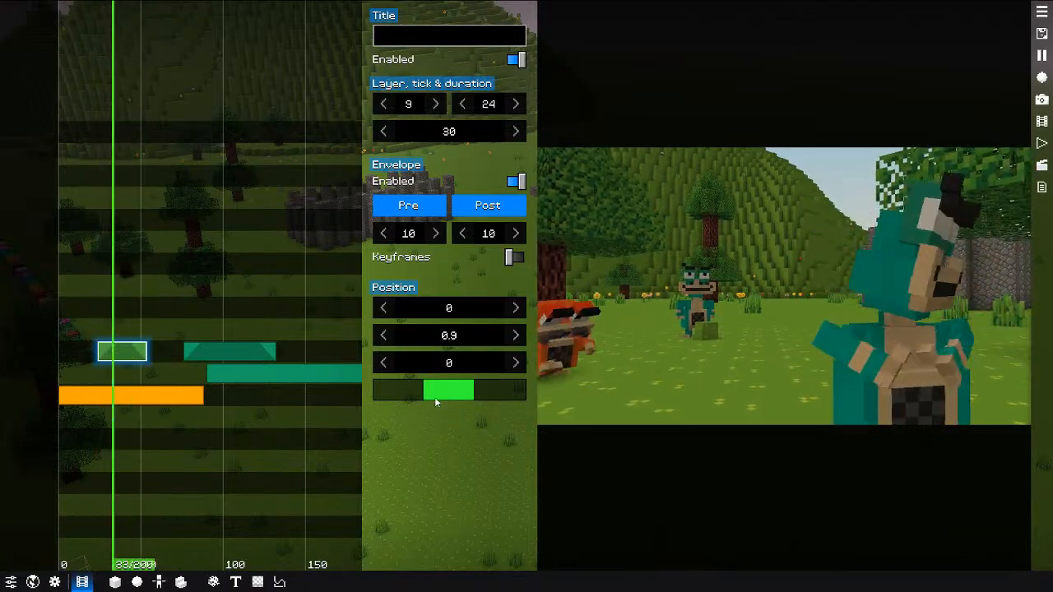
{"action": "key", "text": "space"}
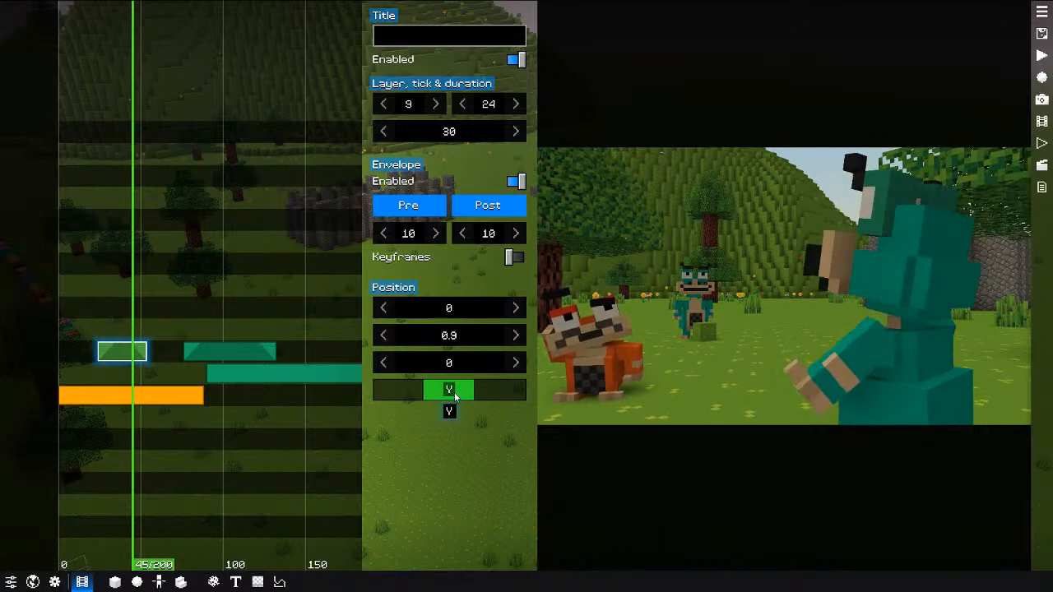
{"action": "key", "text": "space"}
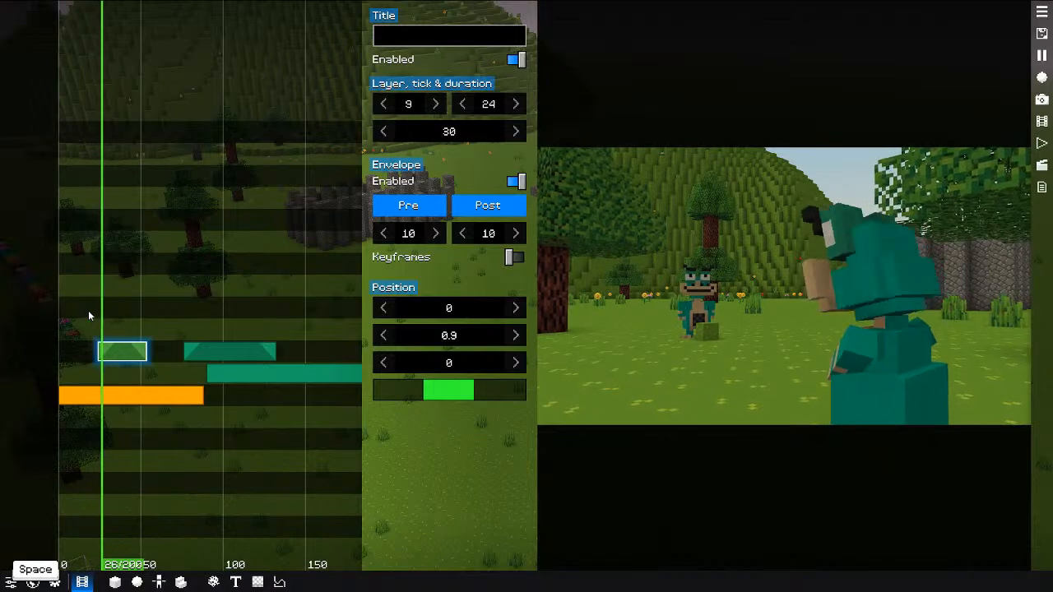
{"action": "key", "text": "space"}
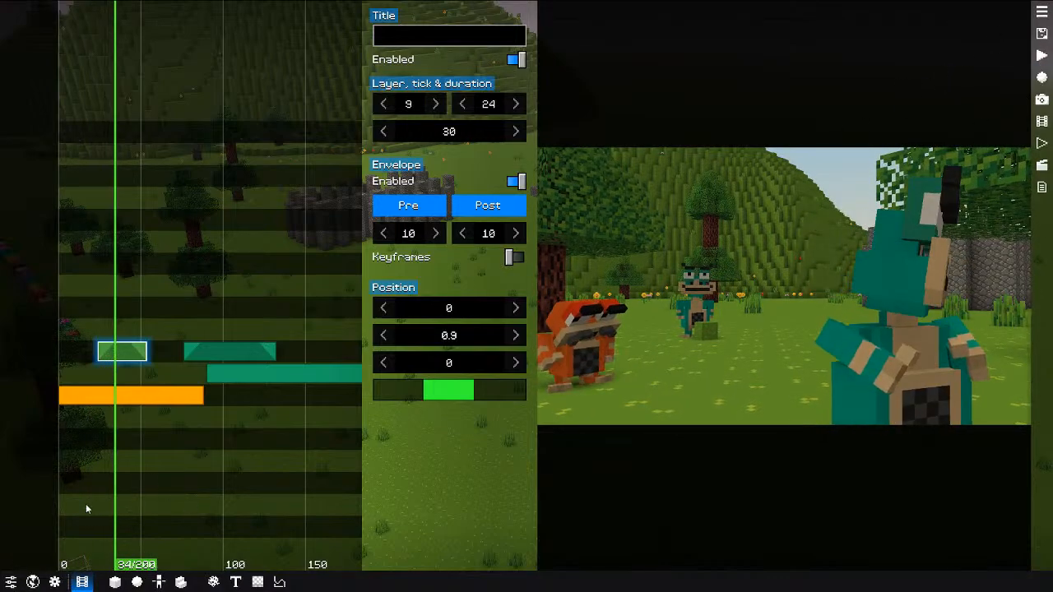
Step: Enable the Display position option in the camera editor section of the BBS settings
{"action": "left_click", "coordinate": [11, 583]}
{"action": "scroll", "coordinate": [926, 236], "scroll_direction": "down", "scroll_amount": 2}
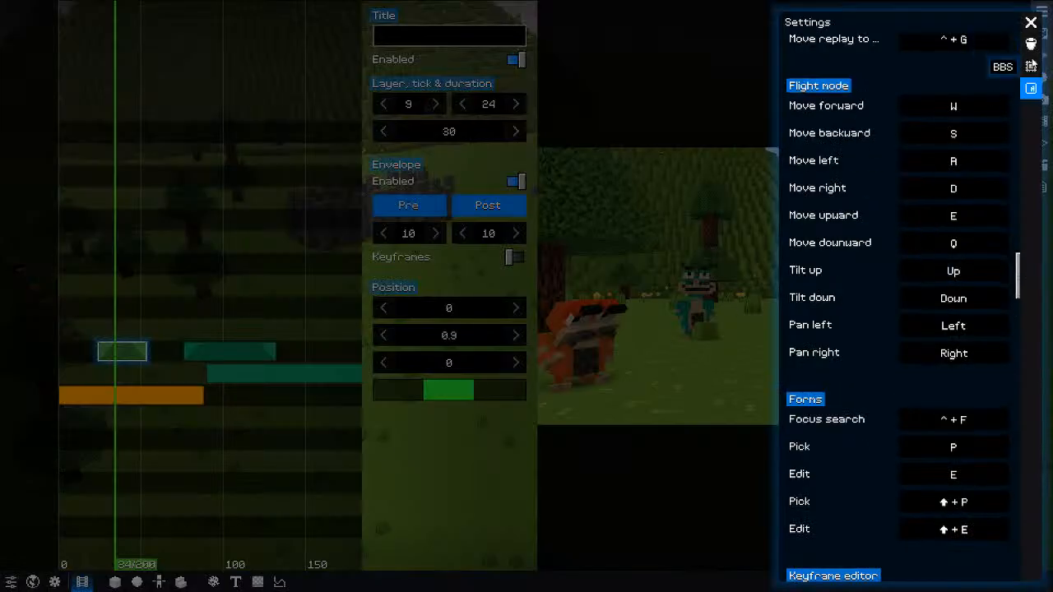
{"action": "left_click", "coordinate": [1031, 66]}
{"action": "scroll", "coordinate": [913, 288], "scroll_direction": "up", "scroll_amount": 15}
{"action": "scroll", "coordinate": [901, 342], "scroll_direction": "down", "scroll_amount": 5}
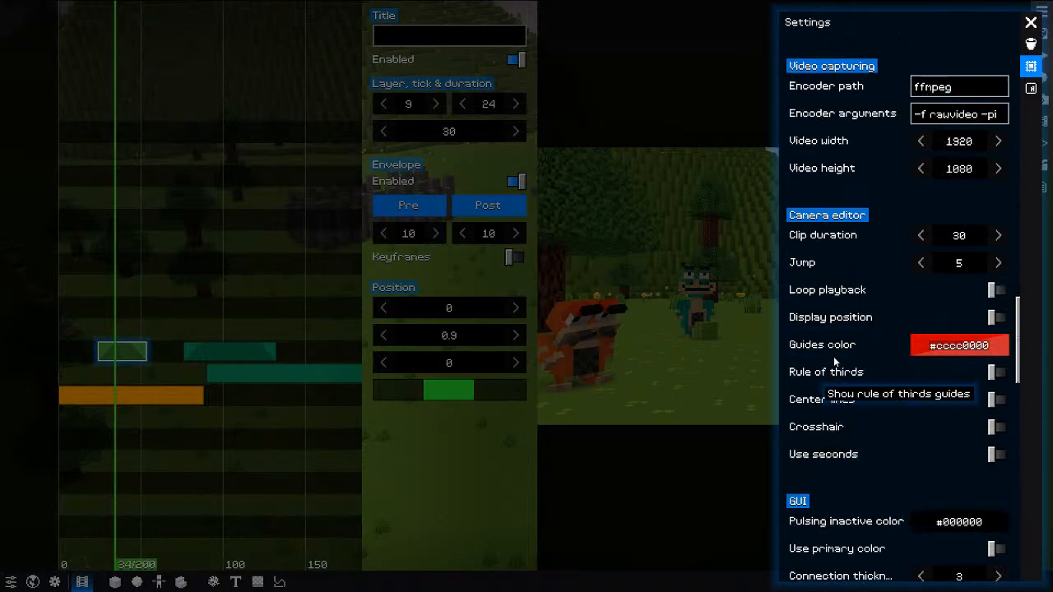
{"action": "left_click", "coordinate": [633, 380]}
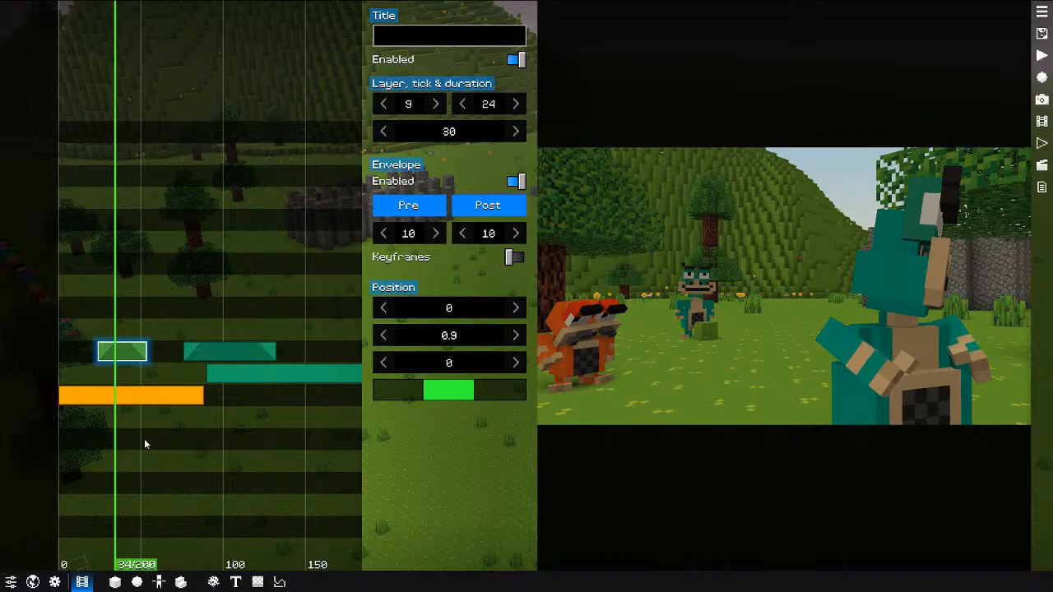
Step: Scrub to tick 35, check the film list and reopen the camera editor settings to review the display options
{"action": "mouse_move", "coordinate": [128, 441]}
{"action": "left_mouse_down"}
{"action": "mouse_move", "coordinate": [118, 441]}
{"action": "mouse_move", "coordinate": [162, 440]}
{"action": "mouse_move", "coordinate": [116, 439]}
{"action": "left_mouse_up"}
{"action": "key", "text": "f"}
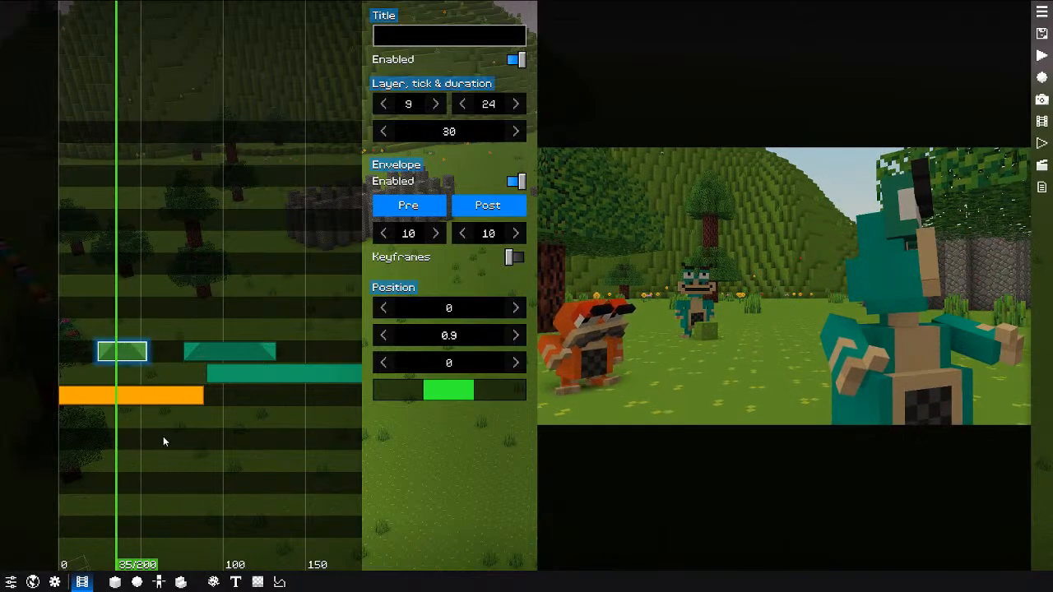
{"action": "left_click", "coordinate": [1043, 13]}
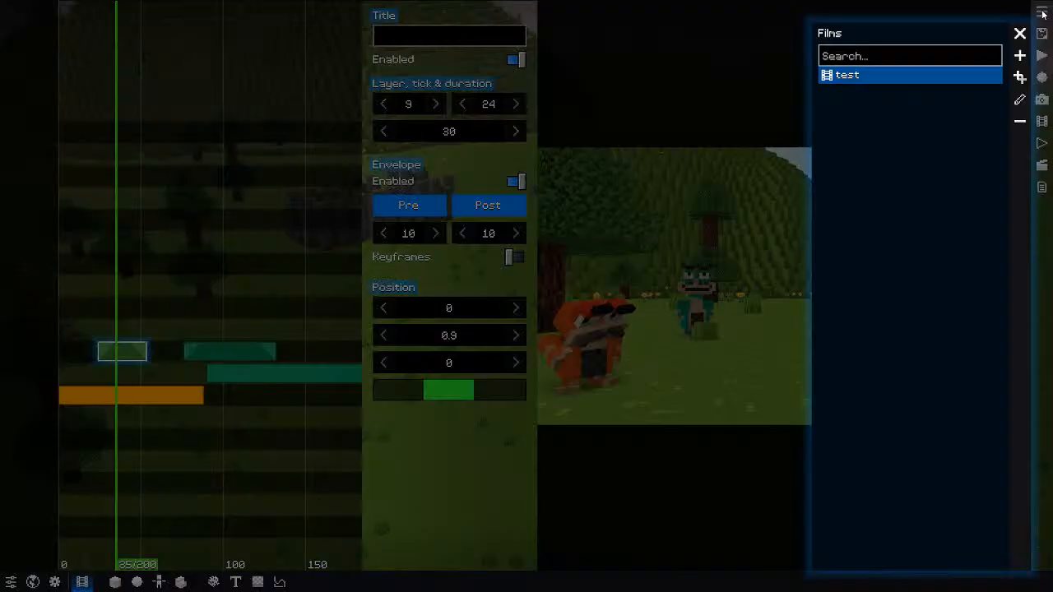
{"action": "key", "text": "Escape"}
{"action": "left_click", "coordinate": [11, 582]}
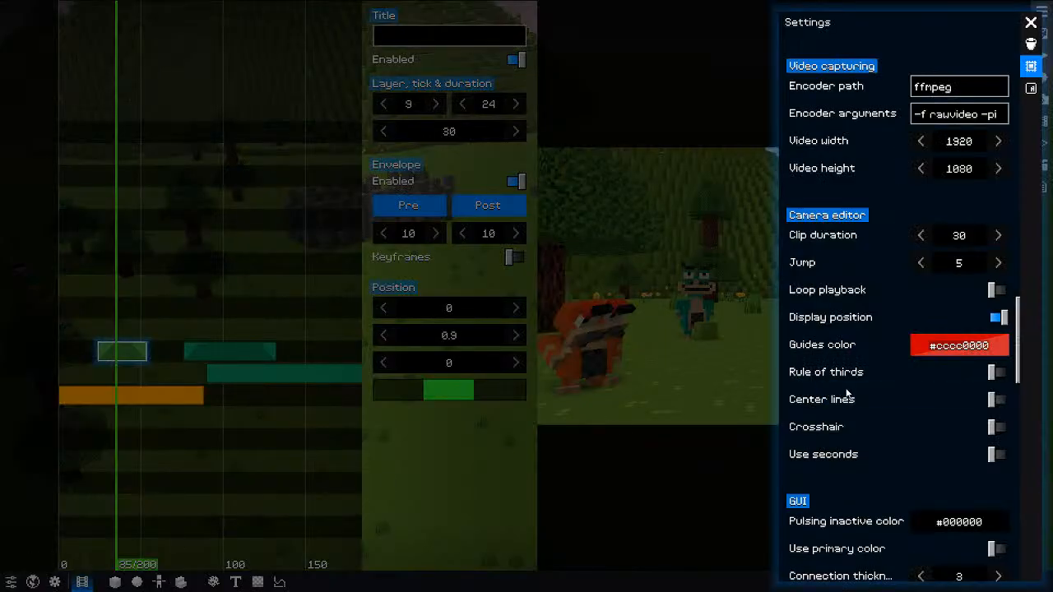
{"action": "key", "text": "Escape"}
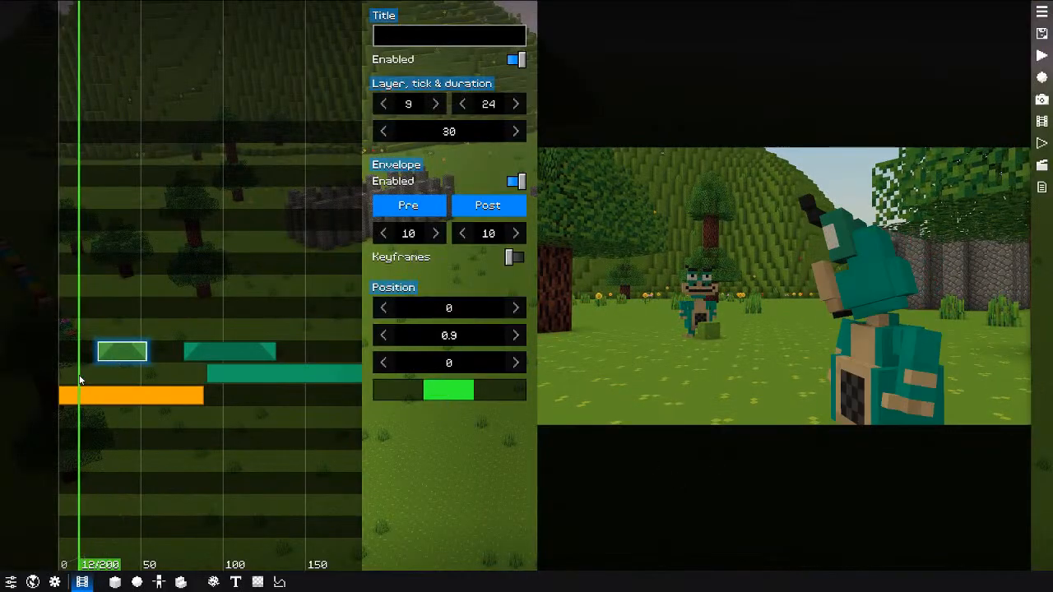
Step: Add an angle clip at tick 33 on layer 10 and remove the translate clip below it
{"action": "key", "text": "space"}
{"action": "key", "text": "space"}
{"action": "left_click_drag", "start_coordinate": [119, 328], "coordinate": [113, 324]}
{"action": "key", "text": "alt+a"}
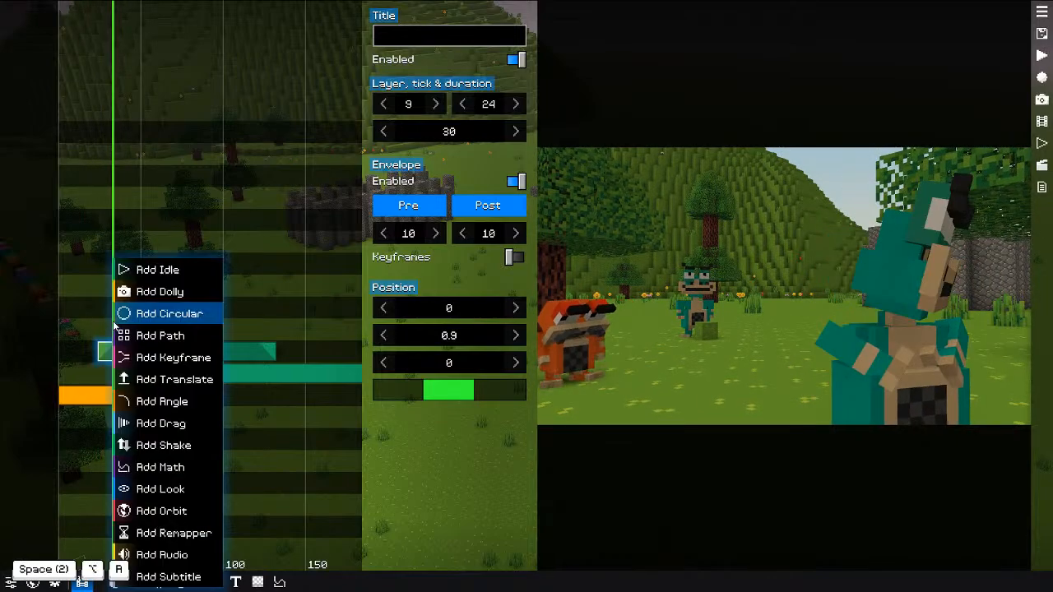
{"action": "left_click", "coordinate": [158, 401]}
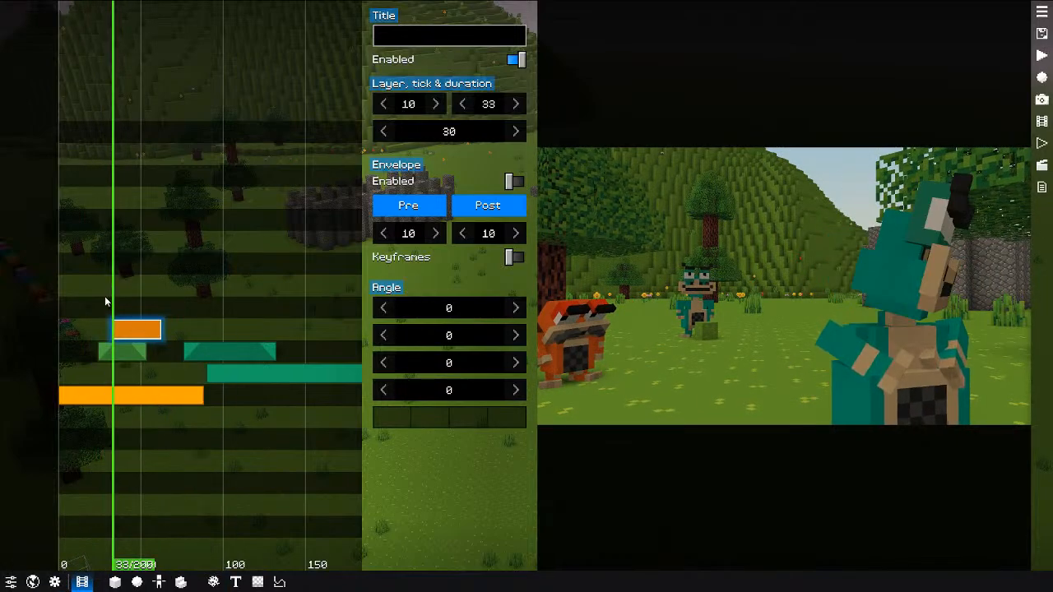
{"action": "right_click", "coordinate": [123, 353]}
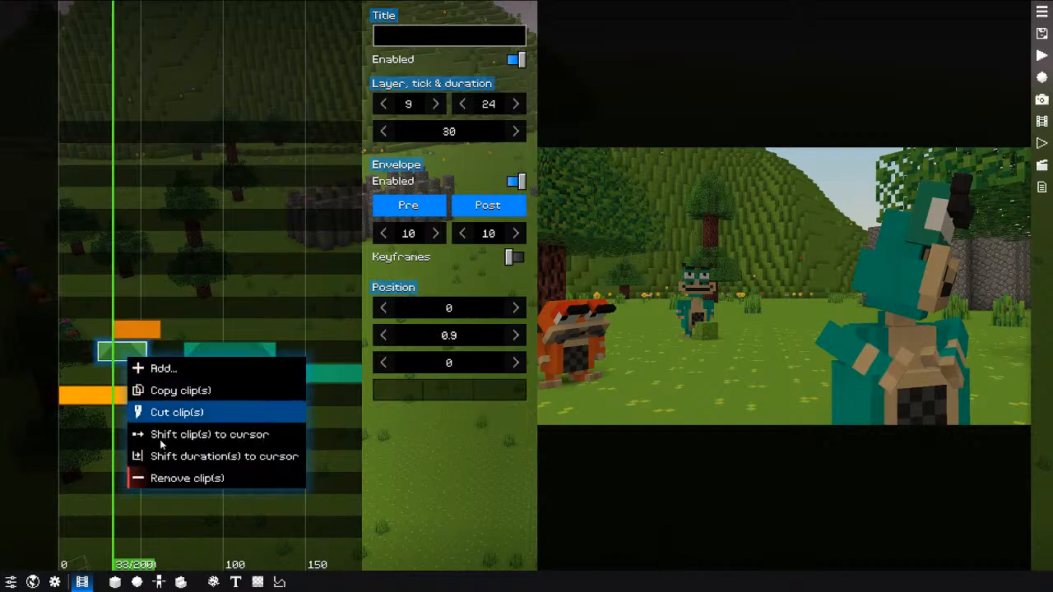
{"action": "left_click", "coordinate": [155, 469]}
Step: Set the angle clip's pitch to 20, enable its envelope and play back the blended tilt
{"action": "left_click", "coordinate": [280, 329]}
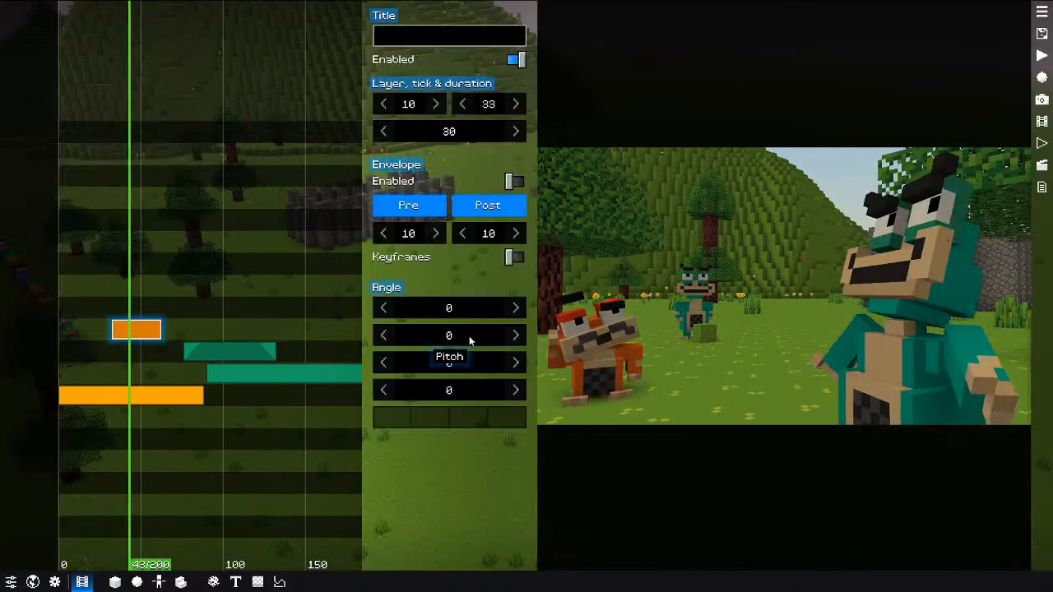
{"action": "left_click_drag", "start_coordinate": [444, 344], "coordinate": [530, 343]}
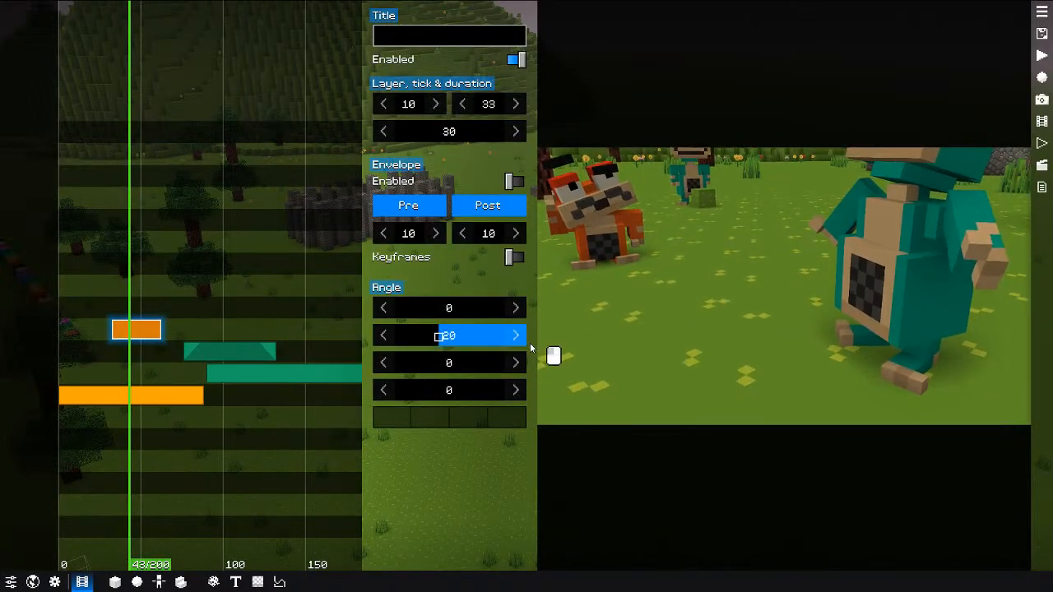
{"action": "left_click", "coordinate": [431, 184]}
{"action": "key", "text": "space"}
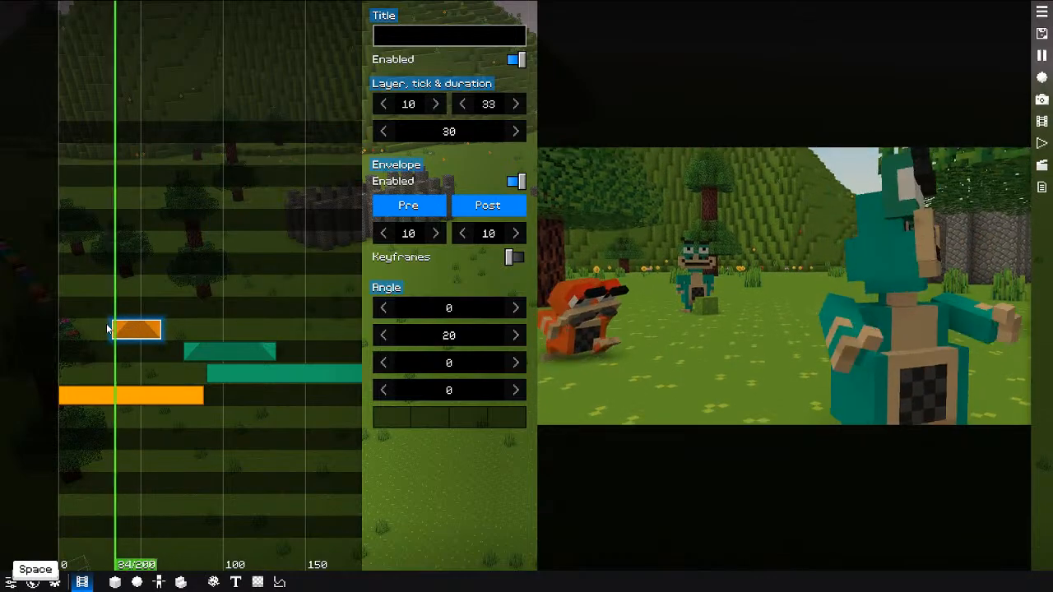
{"action": "key", "text": "space"}
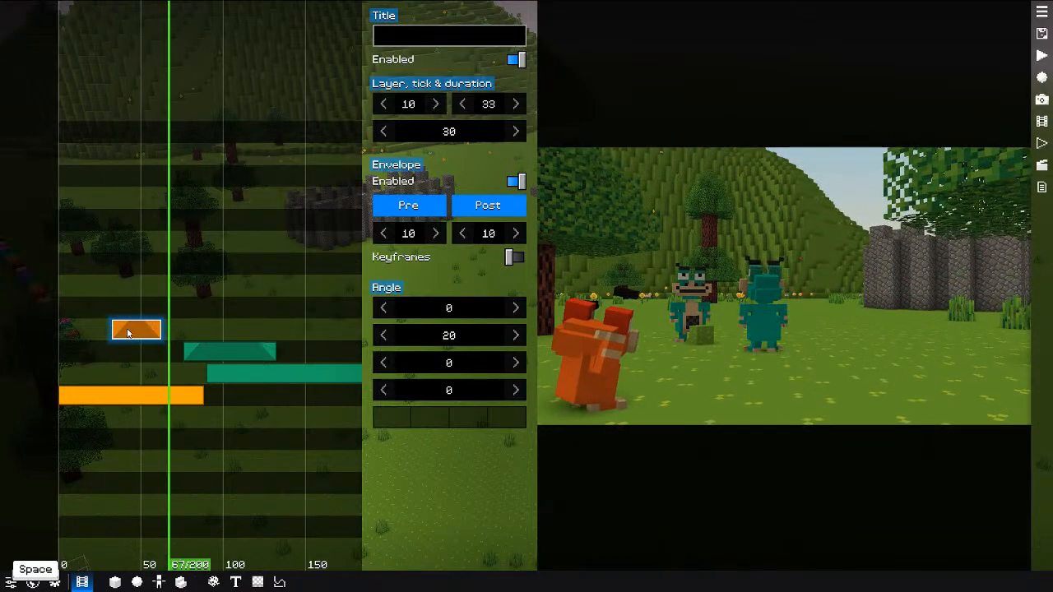
Step: Move the angle clip to tick 60 across the camera transition and play back the tilt there
{"action": "left_click_drag", "start_coordinate": [136, 330], "coordinate": [189, 331]}
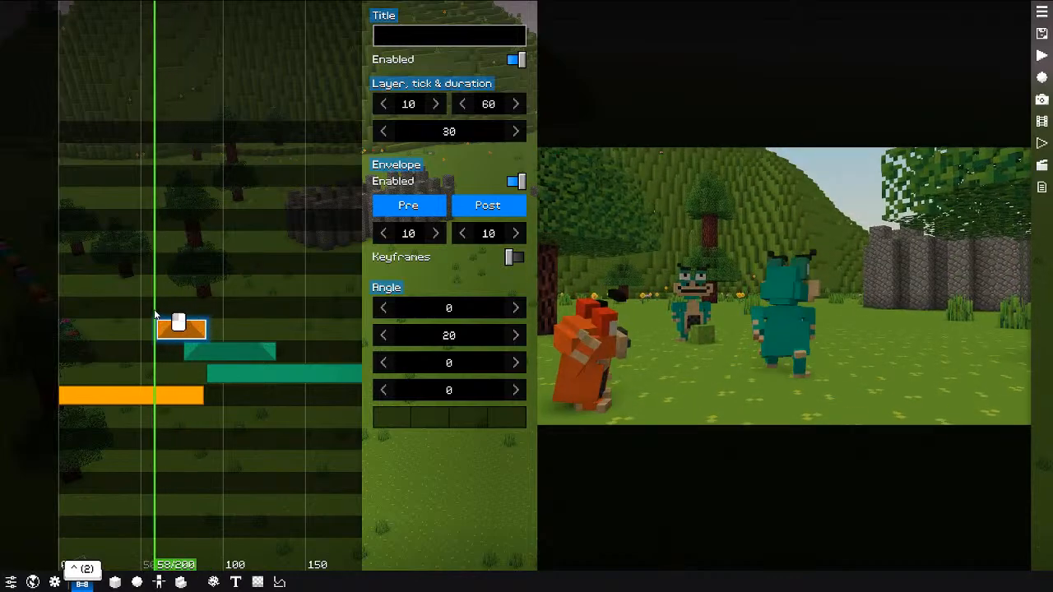
{"action": "key", "text": "space"}
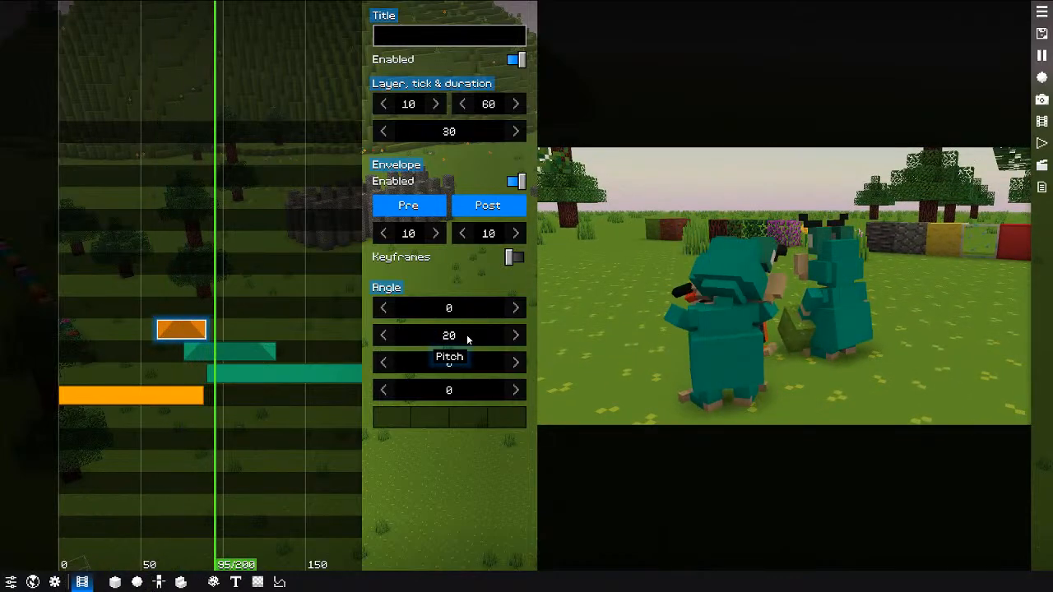
{"action": "key", "text": "space"}
{"action": "left_click_drag", "start_coordinate": [210, 313], "coordinate": [164, 313]}
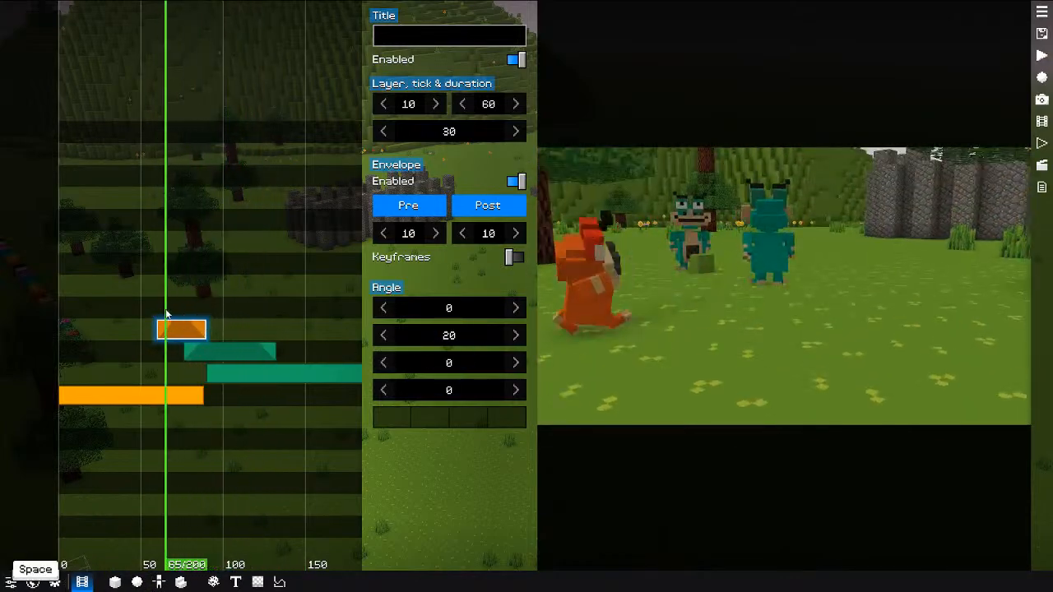
{"action": "key", "text": "space"}
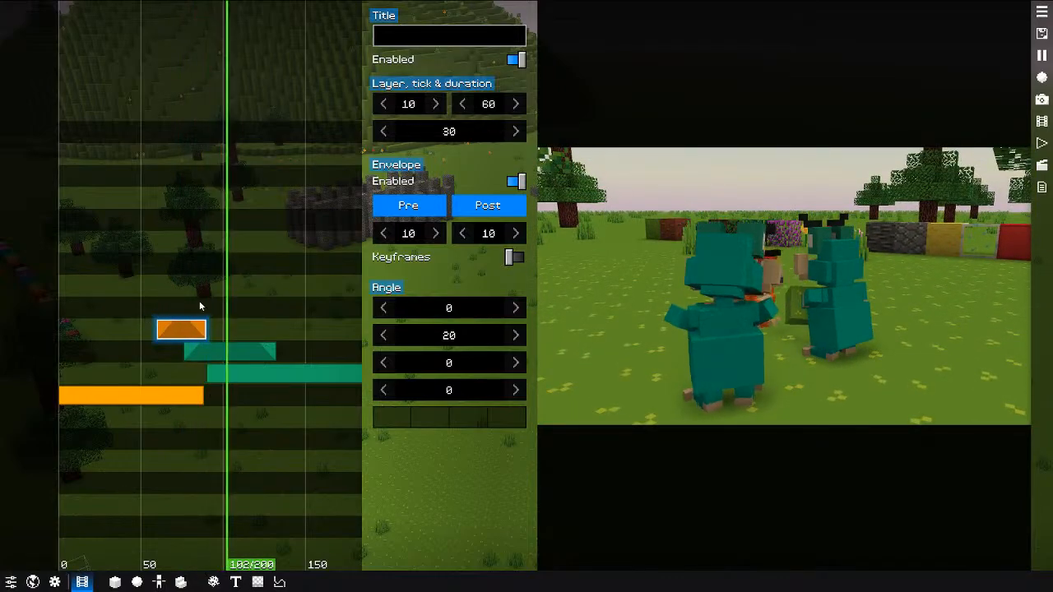
{"action": "key", "text": "space"}
{"action": "left_click_drag", "start_coordinate": [198, 289], "coordinate": [158, 290]}
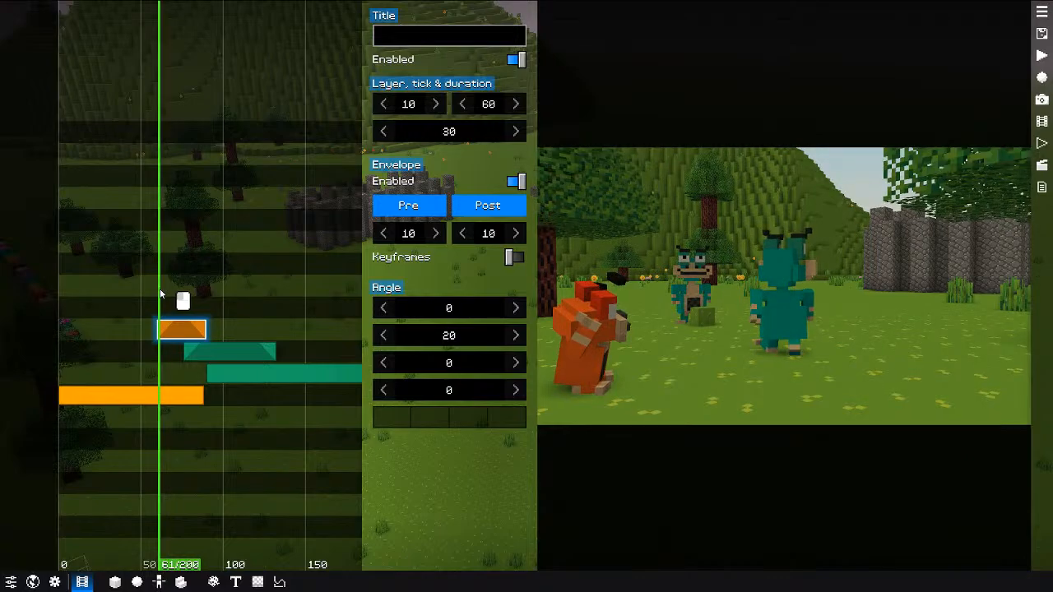
{"action": "left_click", "coordinate": [181, 291]}
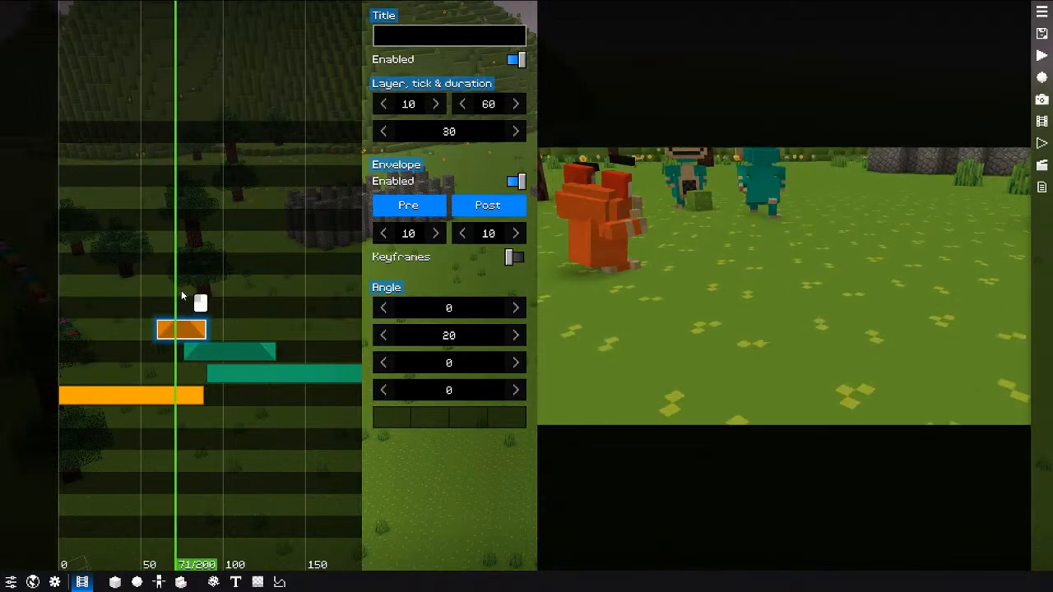
Step: Switch the angle clip's envelope to keyframes, open its keyframe curve and play it back
{"action": "left_click", "coordinate": [459, 258]}
{"action": "left_click", "coordinate": [425, 205]}
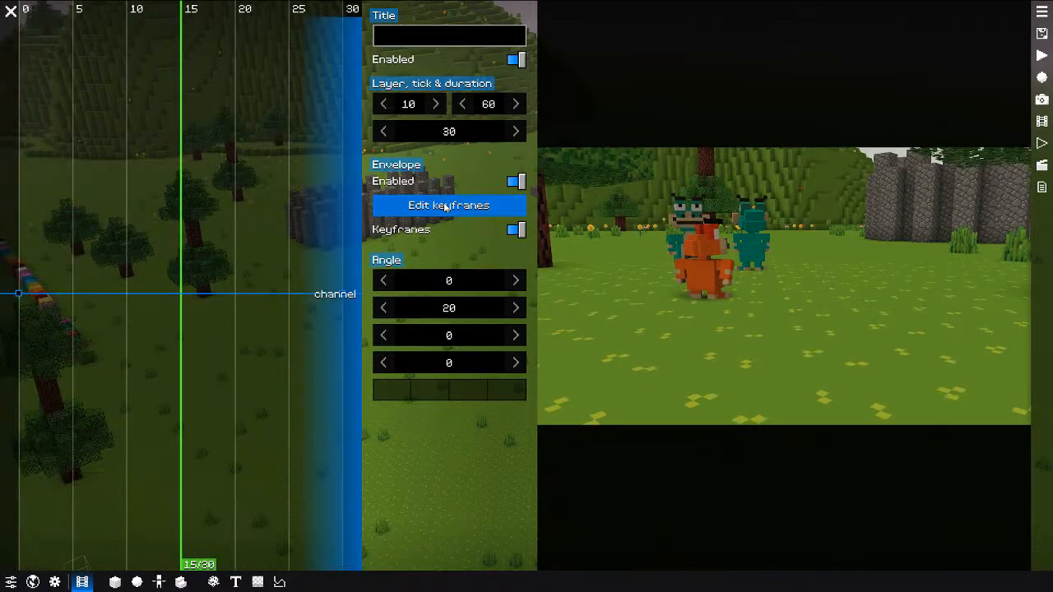
{"action": "scroll", "coordinate": [261, 354], "scroll_direction": "down", "scroll_amount": 3}
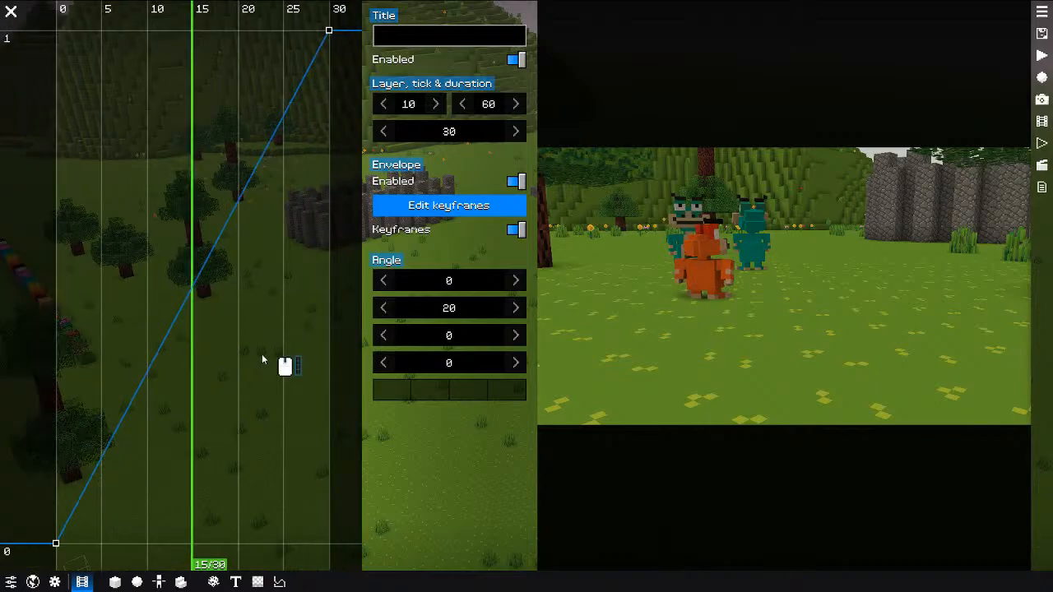
{"action": "key", "text": "space"}
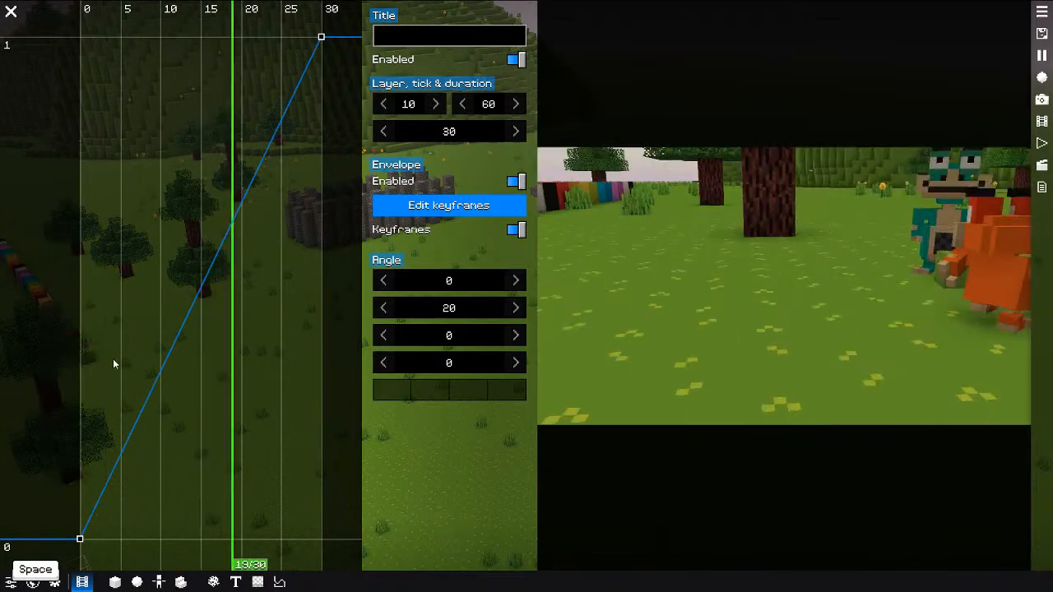
{"action": "key", "text": "space"}
{"action": "middle_click_drag", "start_coordinate": [247, 315], "coordinate": [176, 325]}
{"action": "scroll", "coordinate": [203, 247], "scroll_direction": "down", "scroll_amount": 1}
{"action": "scroll", "coordinate": [219, 164], "scroll_direction": "down", "scroll_amount": 2}
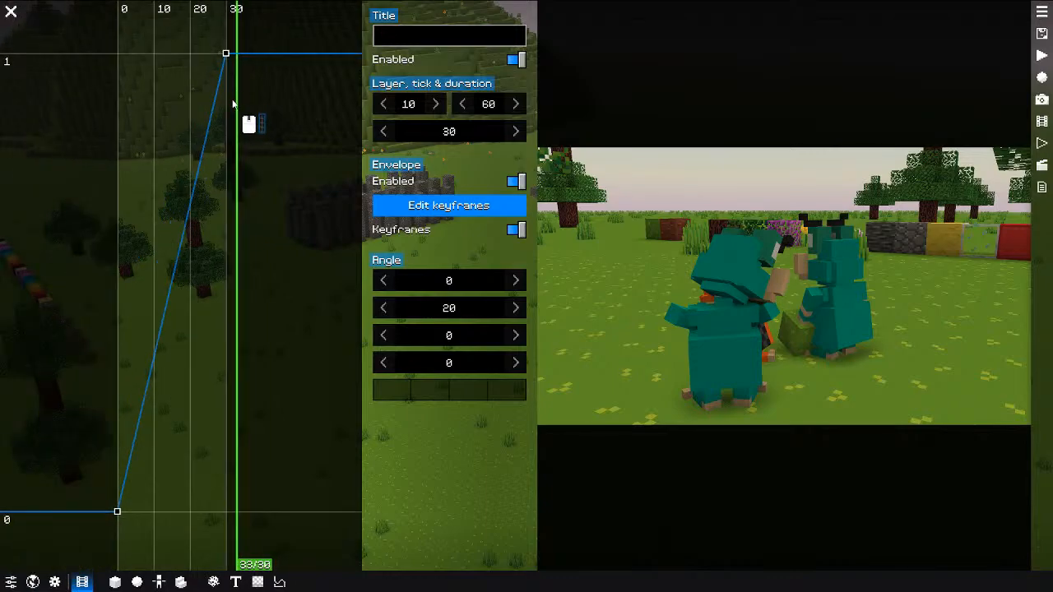
Step: Reshape the angle envelope with high keyframes near ticks 14 and 22 and an end keyframe at tick 24, about value 0, and play it back
{"action": "left_click_drag", "start_coordinate": [226, 54], "coordinate": [222, 127]}
{"action": "double_click", "coordinate": [189, 53]}
{"action": "double_click", "coordinate": [231, 90]}
{"action": "left_click_drag", "start_coordinate": [218, 189], "coordinate": [196, 523]}
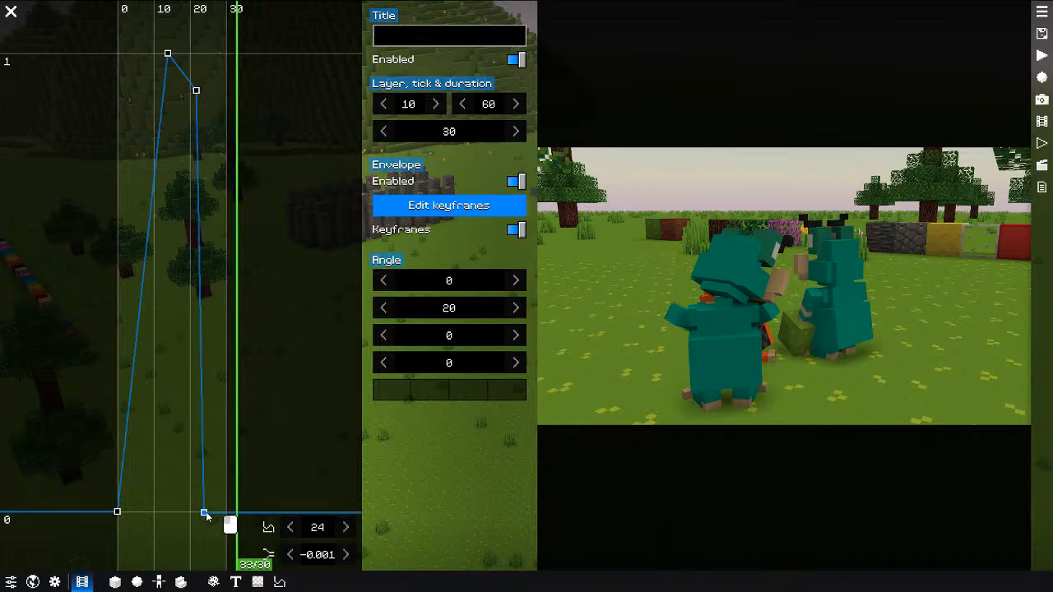
{"action": "key", "text": "space"}
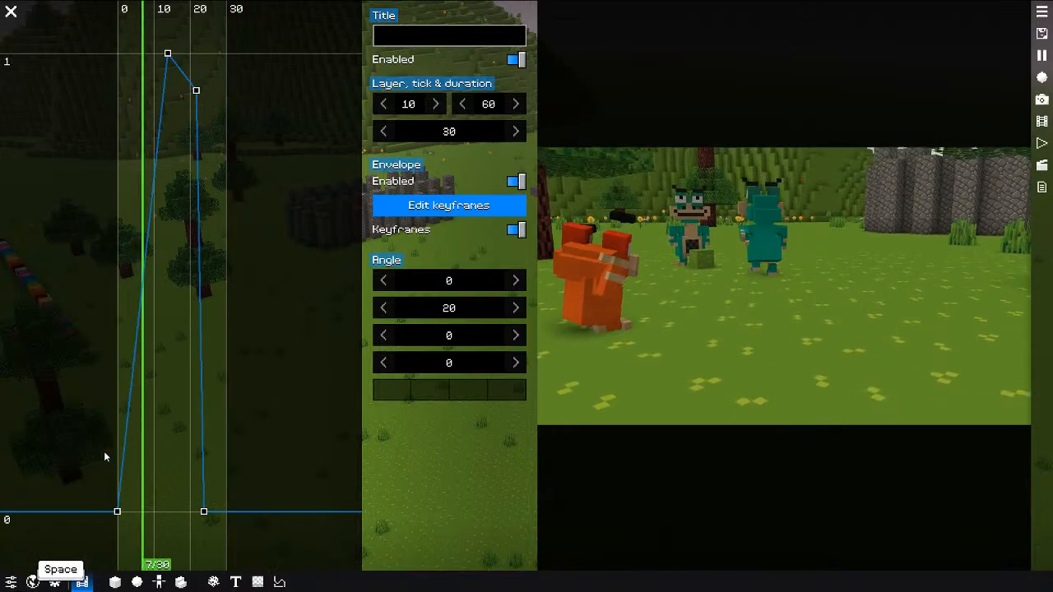
{"action": "key", "text": "space"}
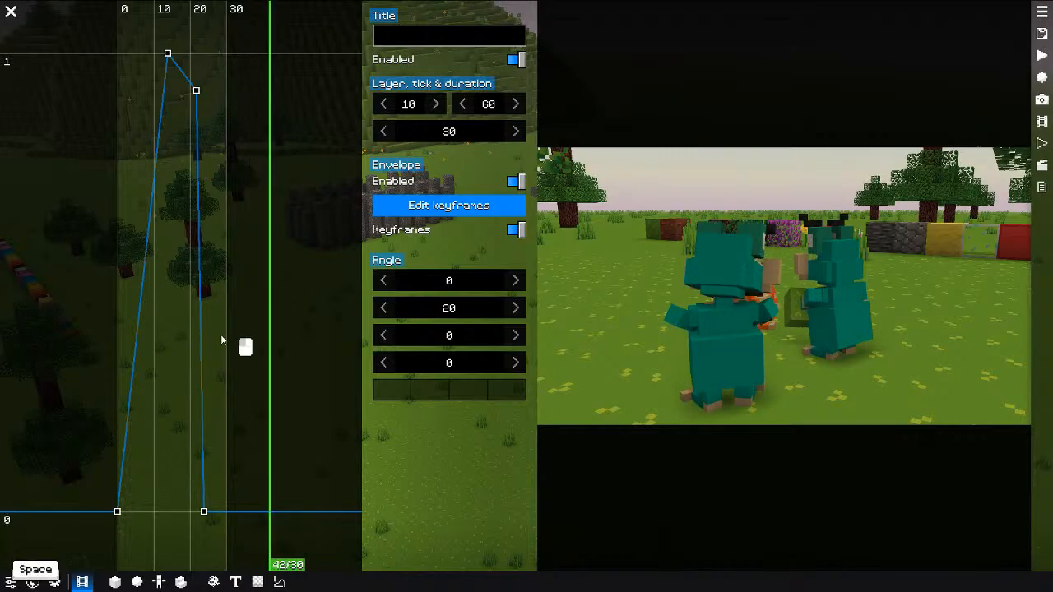
Step: Move the envelope curve's last keyframe to tick 30 with value 0 and play back the tilt
{"action": "mouse_move", "coordinate": [220, 336]}
{"action": "left_mouse_down"}
{"action": "mouse_move", "coordinate": [184, 349]}
{"action": "mouse_move", "coordinate": [211, 348]}
{"action": "left_mouse_up"}
{"action": "left_click", "coordinate": [204, 513]}
{"action": "left_click_drag", "start_coordinate": [205, 514], "coordinate": [225, 512]}
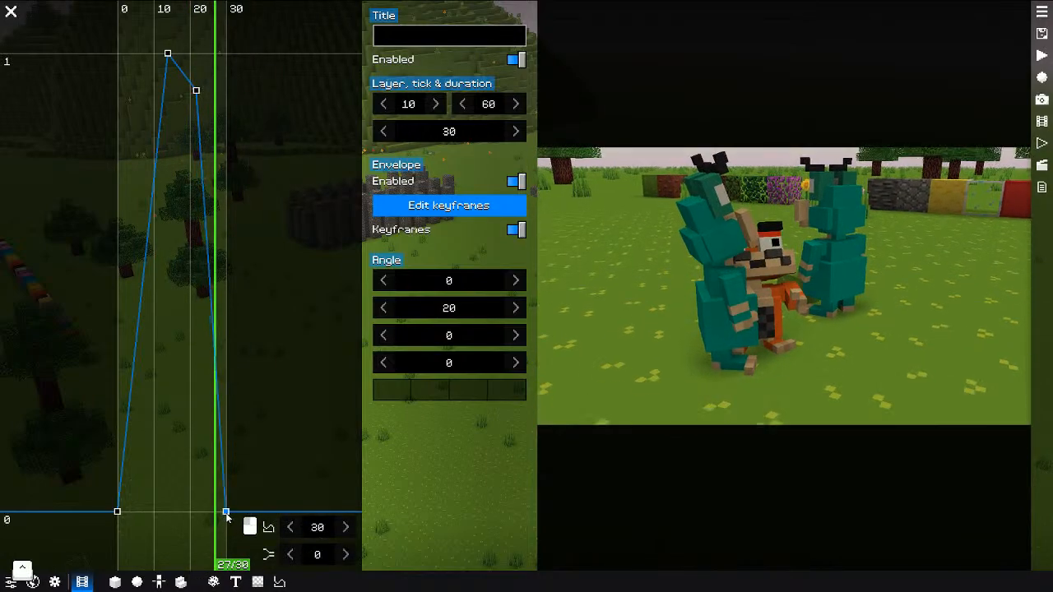
{"action": "key", "text": "space"}
{"action": "key", "text": "space"}
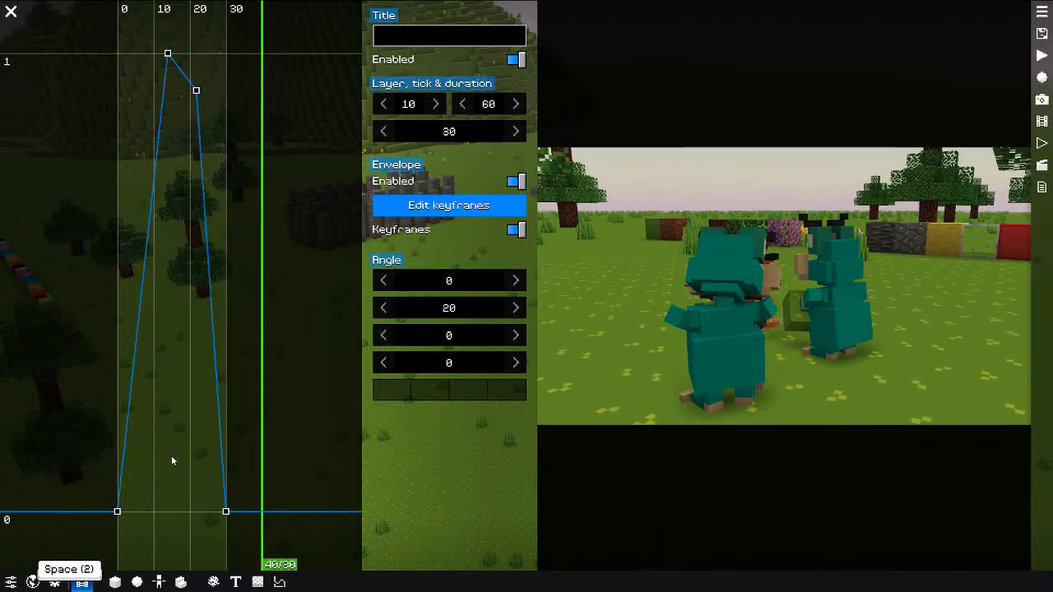
{"action": "left_click_drag", "start_coordinate": [171, 455], "coordinate": [114, 432]}
{"action": "key", "text": "space"}
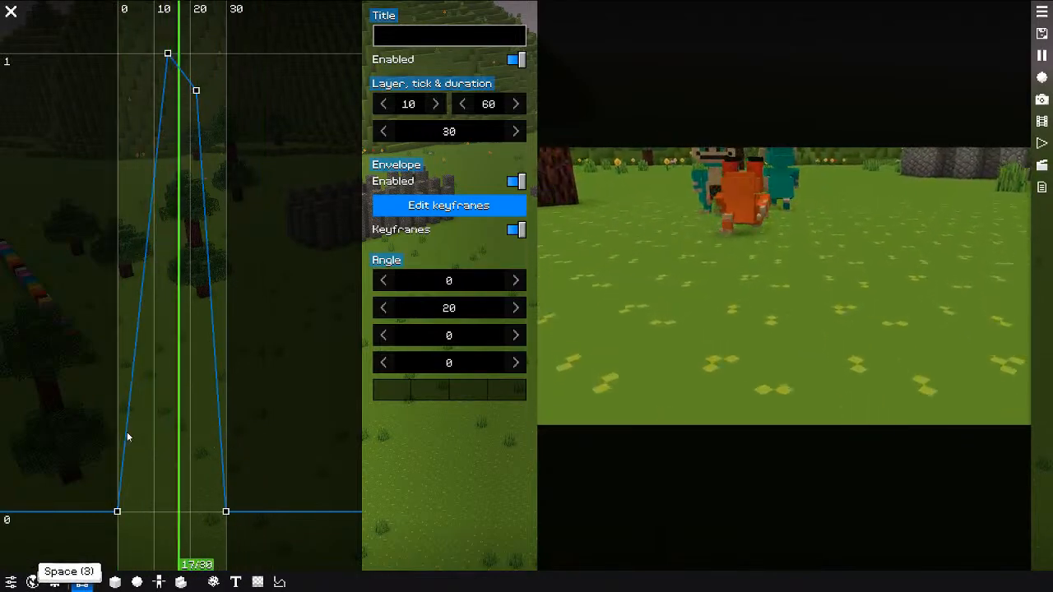
Step: Close the keyframe curve, switch the angle clip's envelope back to simple fades and remove the clip
{"action": "left_click", "coordinate": [10, 11]}
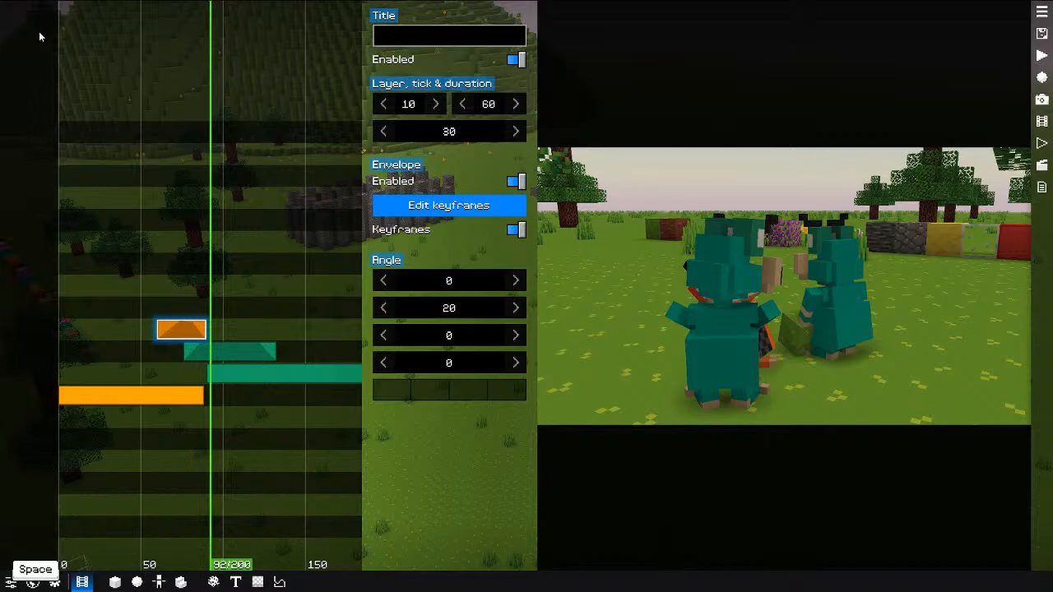
{"action": "left_click", "coordinate": [446, 181]}
{"action": "left_click", "coordinate": [409, 183]}
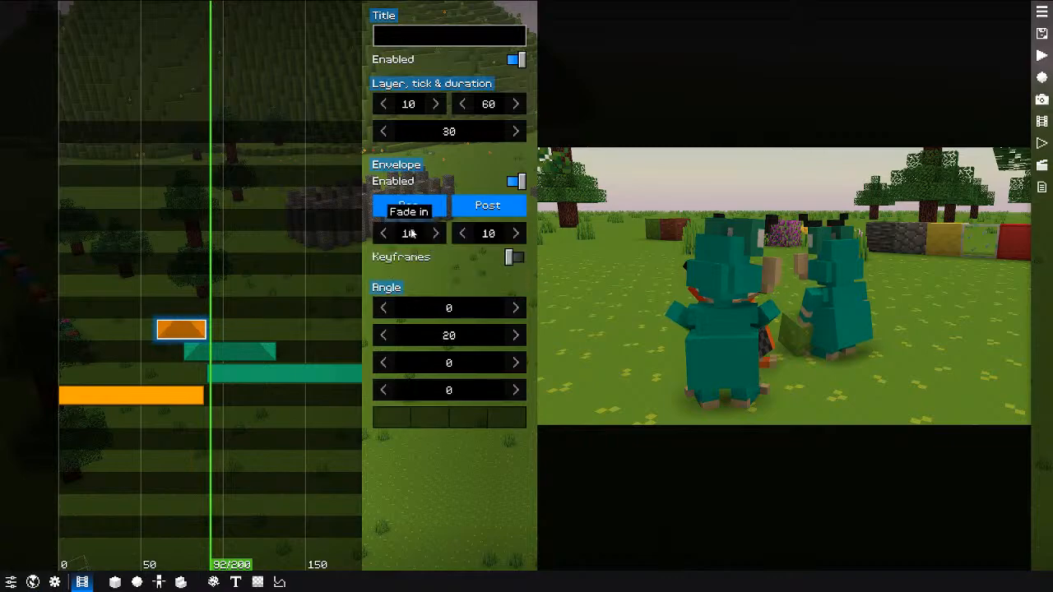
{"action": "key", "text": "space"}
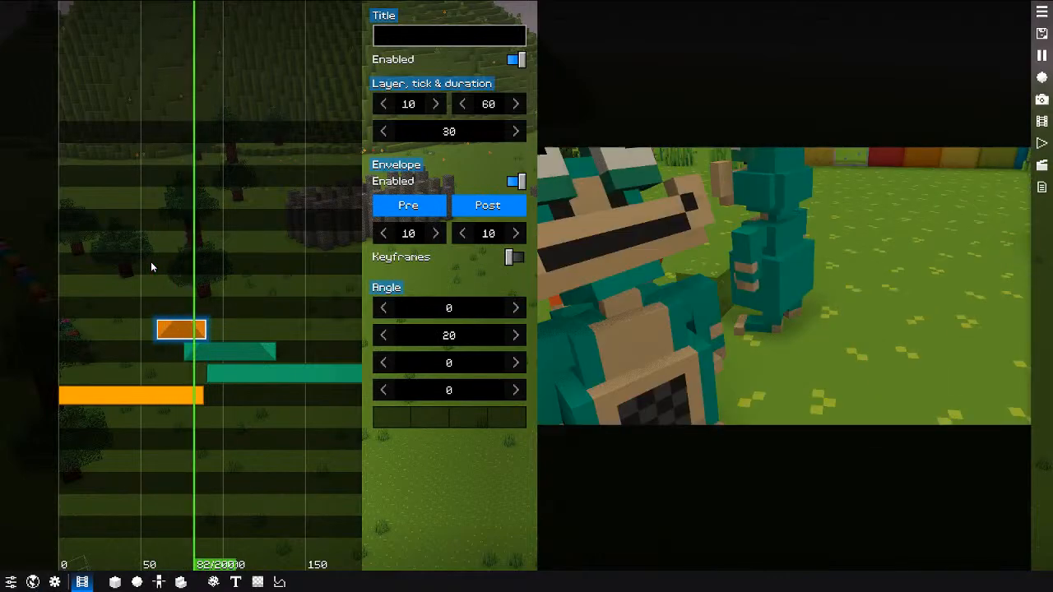
{"action": "right_click", "coordinate": [231, 467]}
{"action": "left_click", "coordinate": [232, 447]}
Step: Add a shake clip at tick 41 on layer 10 affecting yaw and pitch, with shake 5 and amount 2, and play it back
{"action": "left_click", "coordinate": [269, 341]}
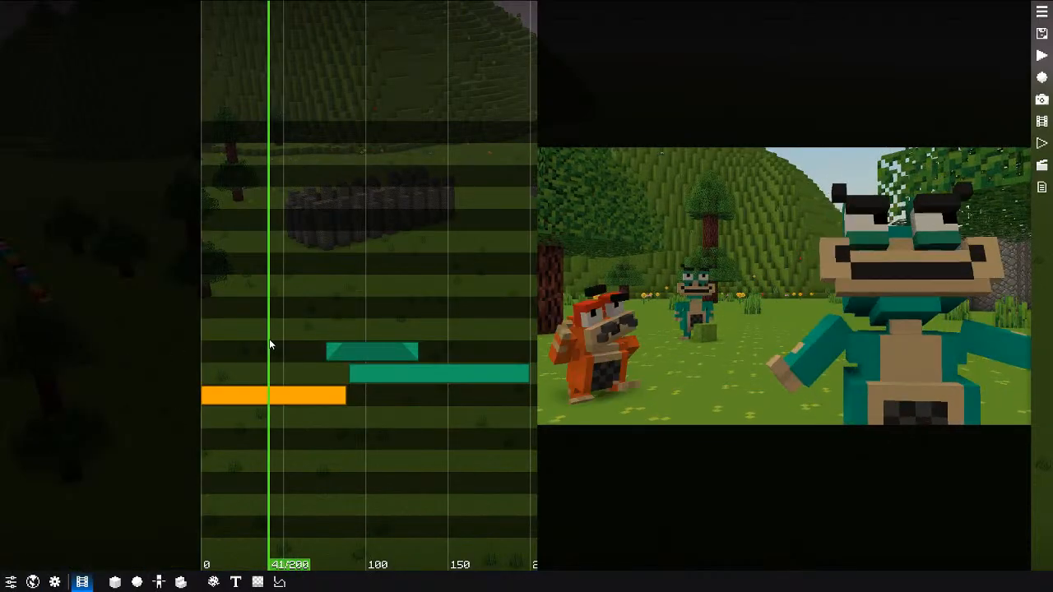
{"action": "key", "text": "alt+a"}
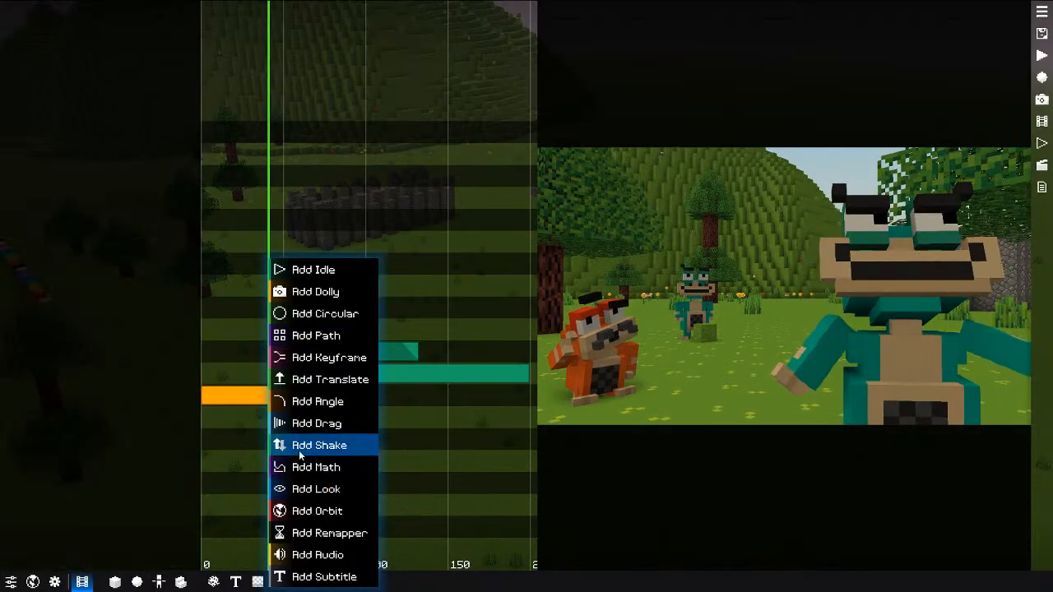
{"action": "left_click", "coordinate": [299, 452]}
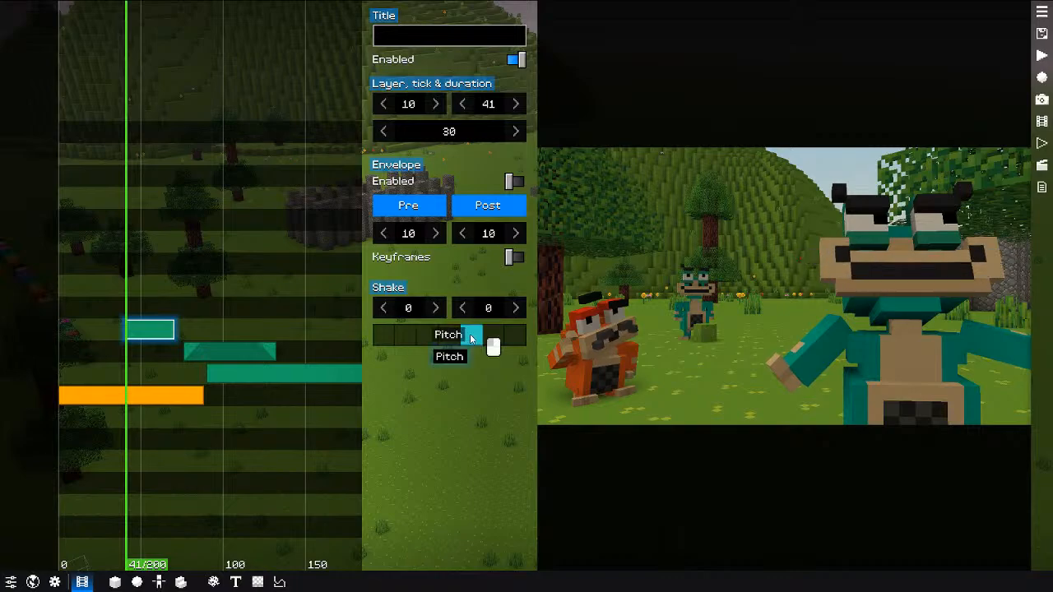
{"action": "left_click_drag", "start_coordinate": [436, 307], "coordinate": [477, 308]}
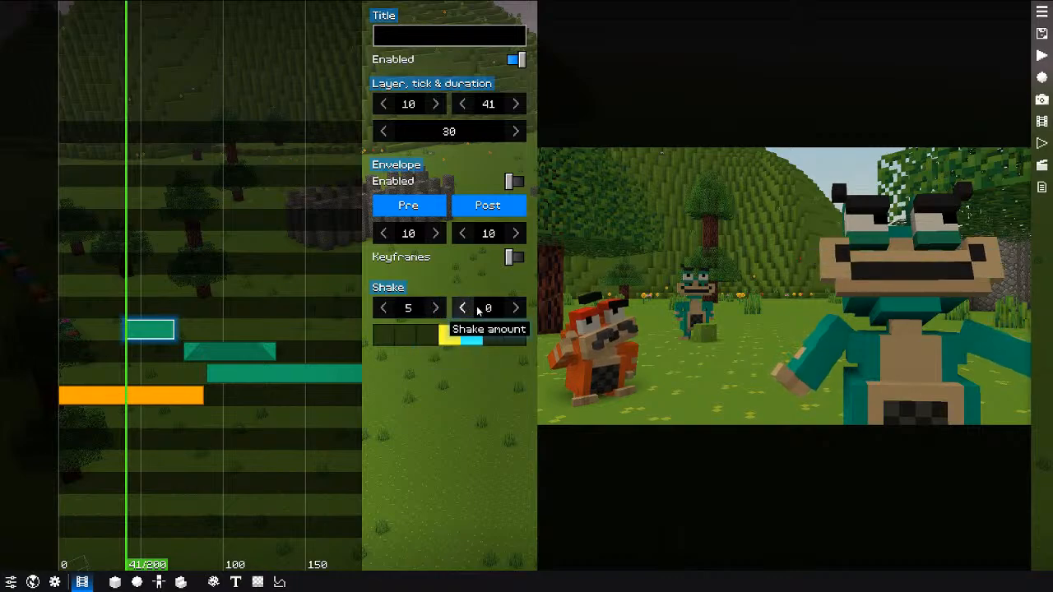
{"action": "key", "text": "space"}
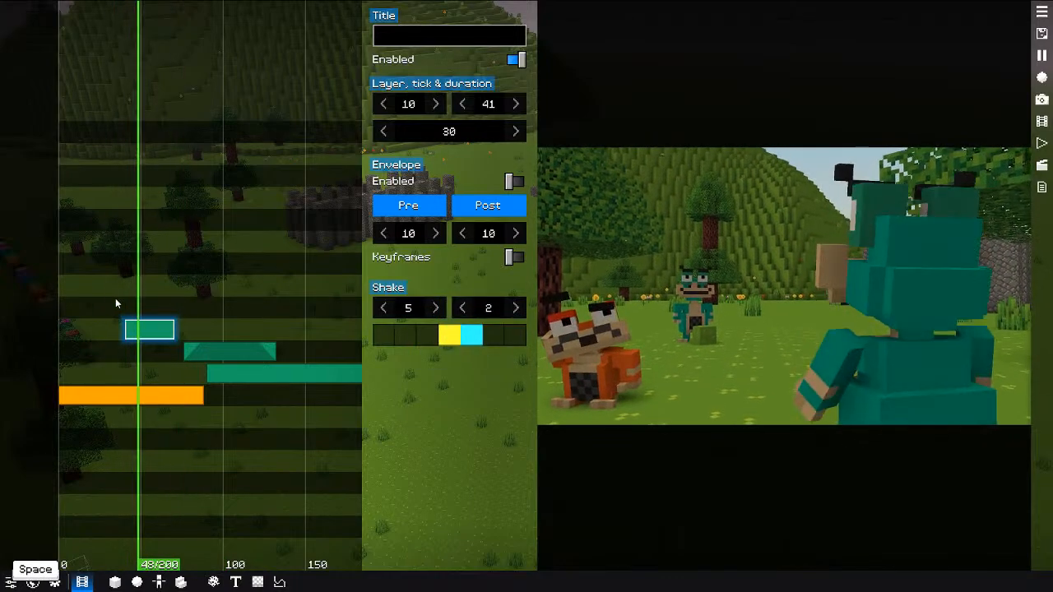
{"action": "key", "text": "space"}
Step: Set the shake clip's shake value to 1.2 and play back the effect
{"action": "left_click_drag", "start_coordinate": [412, 313], "coordinate": [341, 323]}
{"action": "key", "text": "space"}
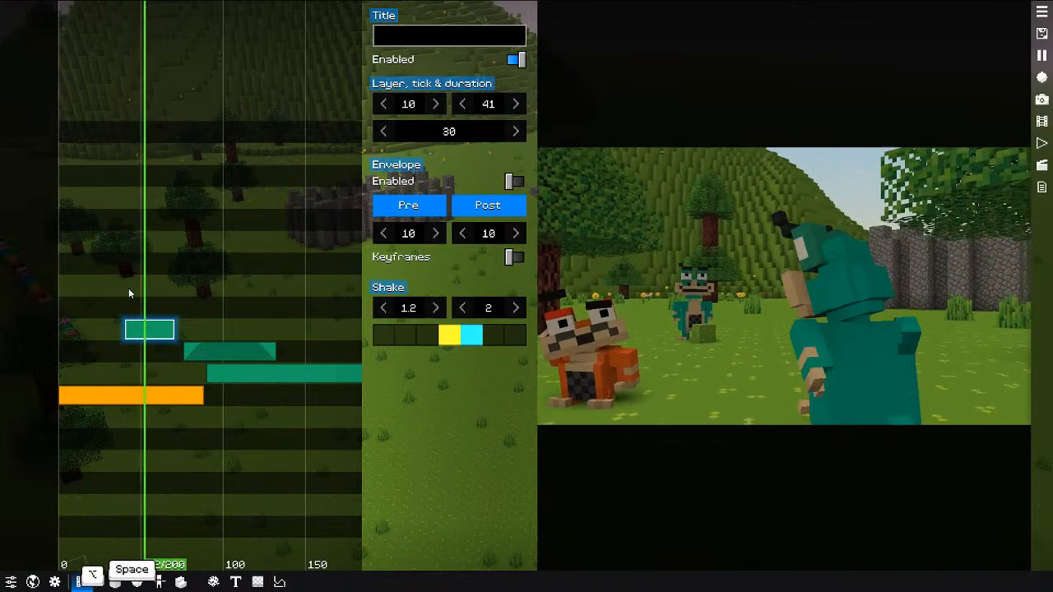
{"action": "key", "text": "space"}
Step: Set the shake clip's shake amount to 10 and play back the stronger shake
{"action": "left_click_drag", "start_coordinate": [460, 307], "coordinate": [510, 310]}
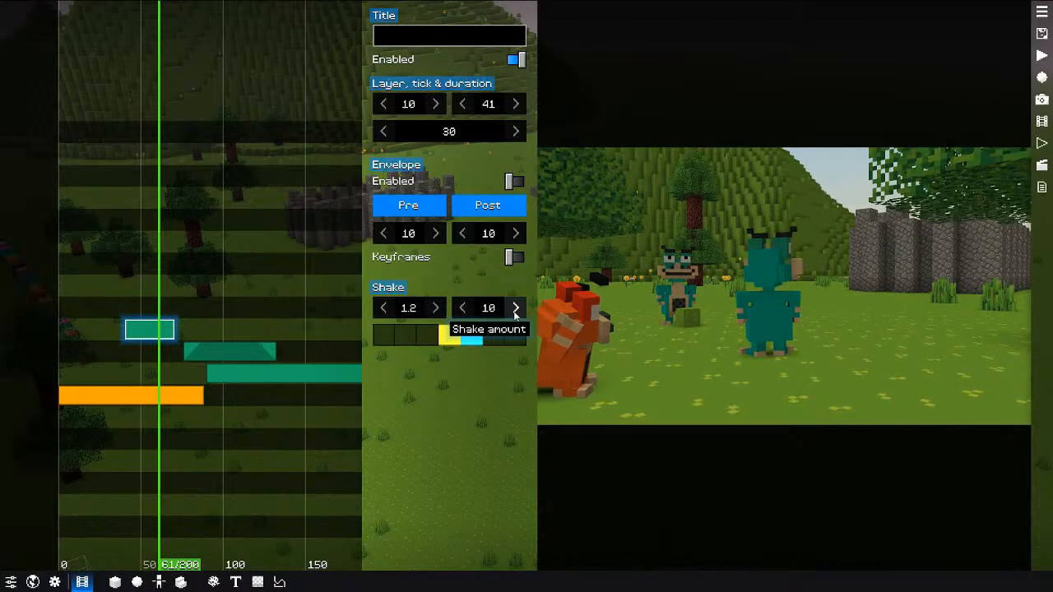
{"action": "key", "text": "space"}
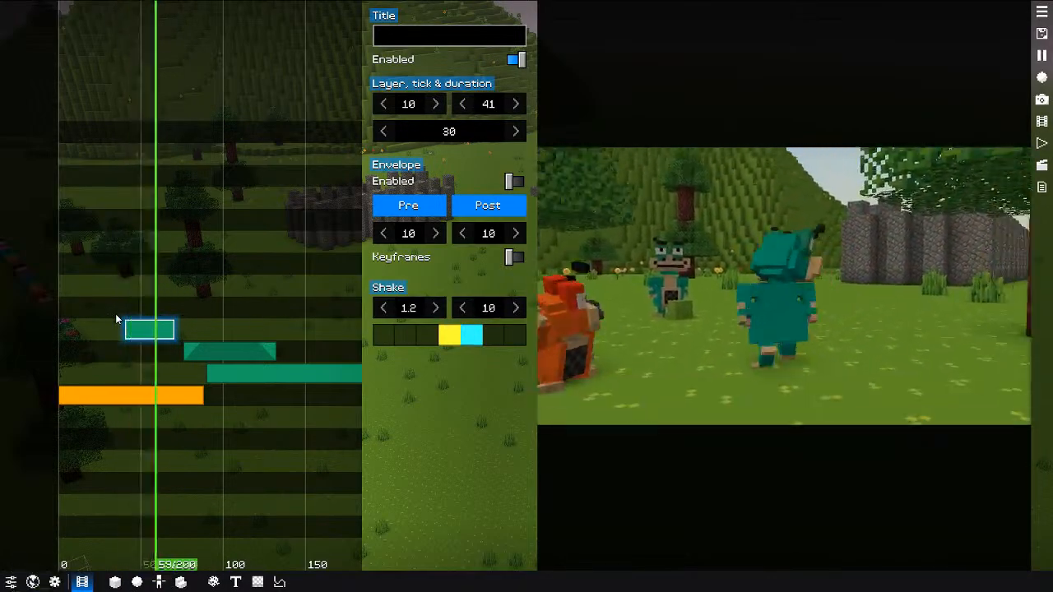
{"action": "key", "text": "space"}
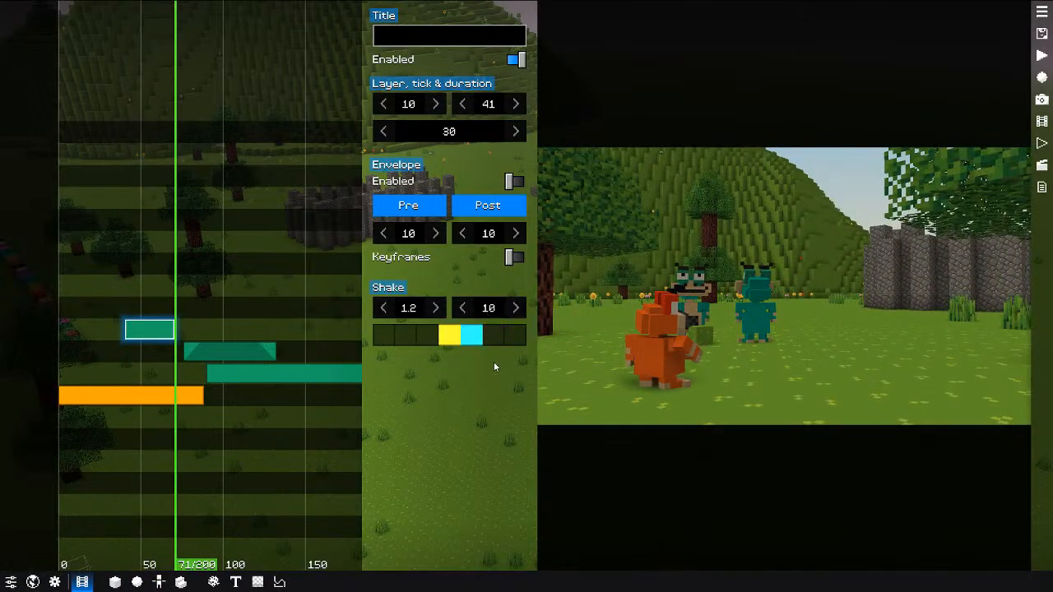
{"action": "left_click", "coordinate": [117, 308]}
{"action": "key", "text": "space"}
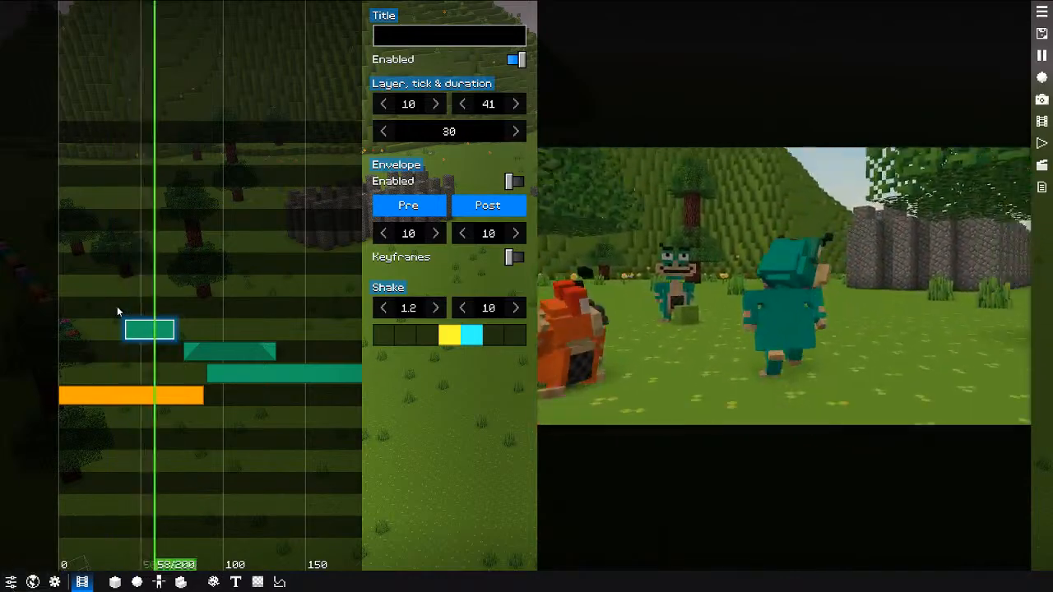
{"action": "key", "text": "space"}
Step: Enable the shake clip's envelope with fades of 10 and play back how the shake blends in and out
{"action": "left_click", "coordinate": [515, 181]}
{"action": "left_click", "coordinate": [123, 296]}
{"action": "key", "text": "space"}
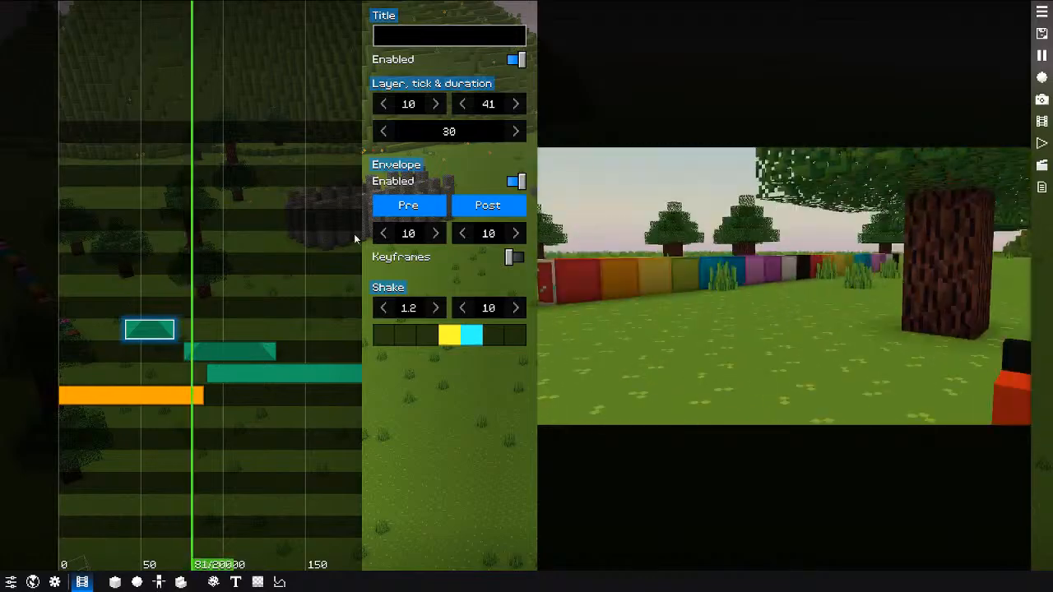
{"action": "key", "text": "space"}
{"action": "left_click", "coordinate": [475, 210]}
{"action": "key", "text": "e"}
{"action": "key", "text": "e"}
{"action": "left_click", "coordinate": [99, 289]}
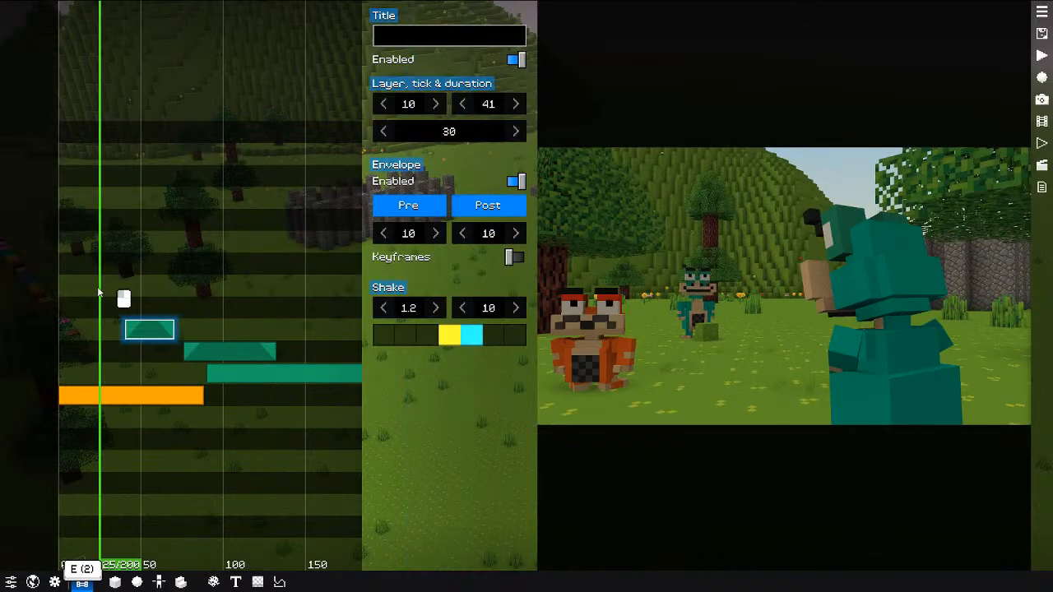
{"action": "key", "text": "space"}
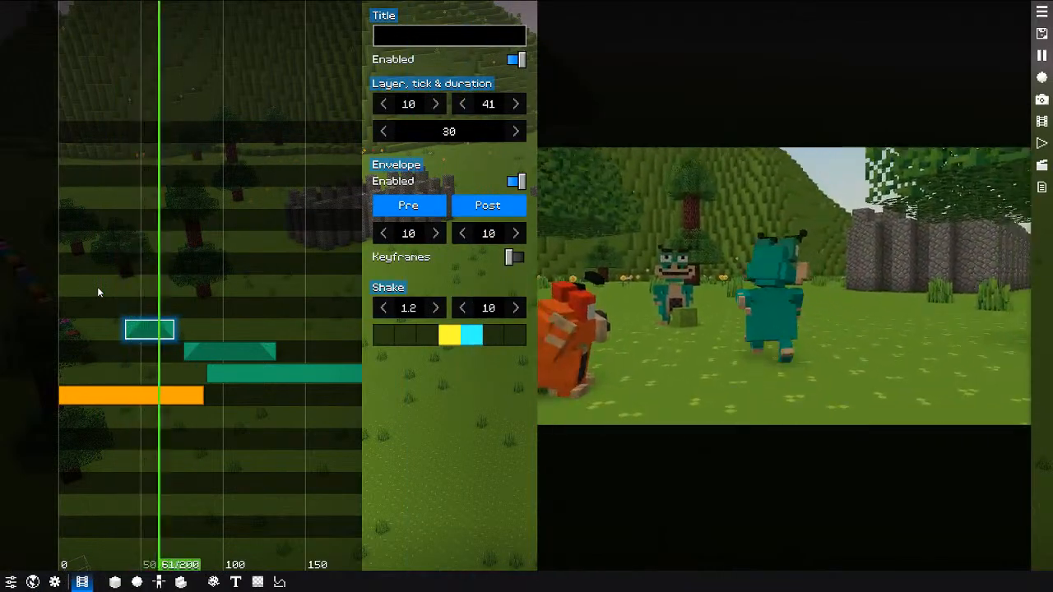
{"action": "key", "text": "space"}
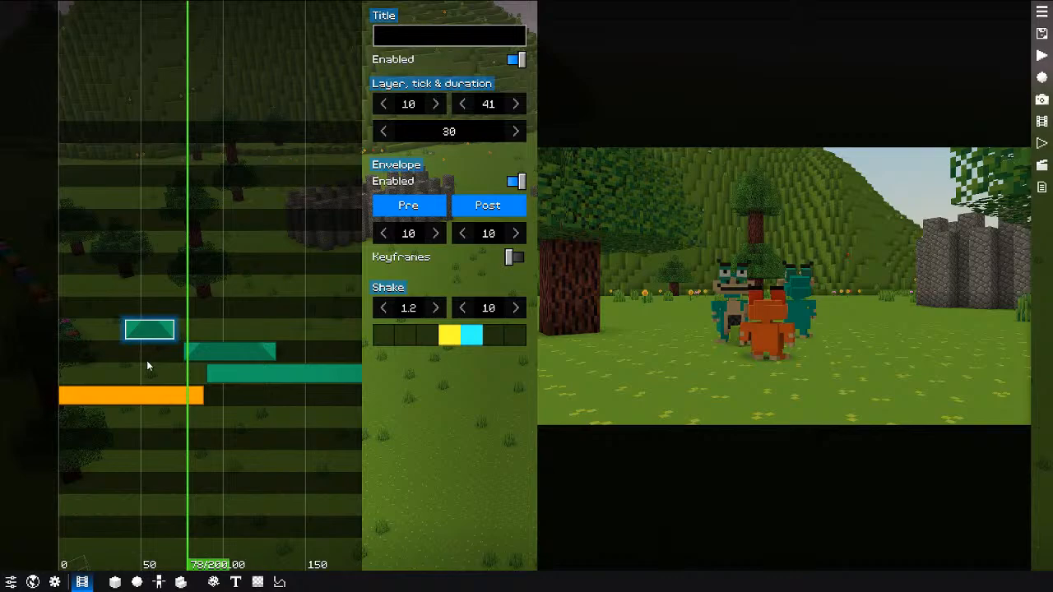
Step: Play back the faded shake once more and remove the shake clip from the timeline
{"action": "left_click_drag", "start_coordinate": [178, 288], "coordinate": [136, 287]}
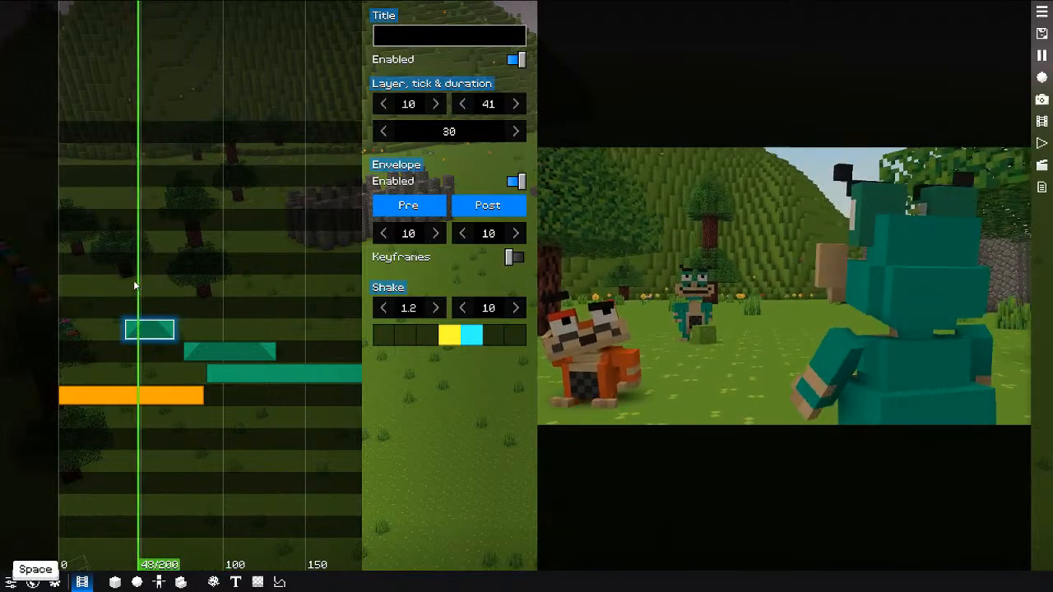
{"action": "key", "text": "space"}
{"action": "key", "text": "space"}
{"action": "right_click", "coordinate": [148, 362]}
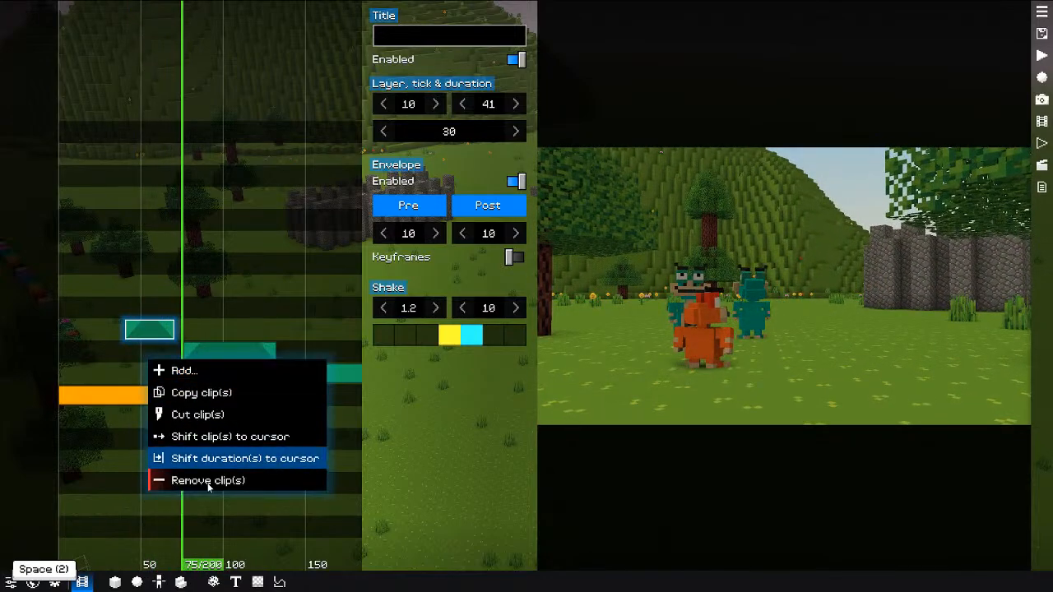
{"action": "left_click", "coordinate": [202, 377]}
{"action": "right_click", "coordinate": [156, 352]}
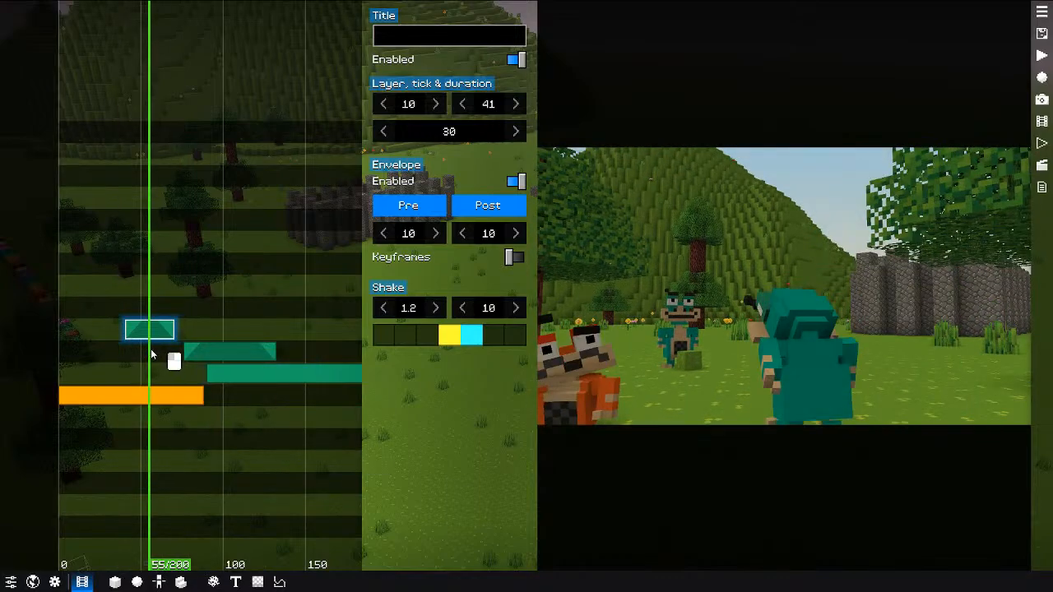
{"action": "left_click", "coordinate": [208, 465]}
Step: Add a math clip at tick 29 on layer 9 driving pitch with the expression sin(t+pt) * 50, and play it back
{"action": "left_click_drag", "start_coordinate": [219, 370], "coordinate": [248, 362]}
{"action": "key", "text": "alt+a"}
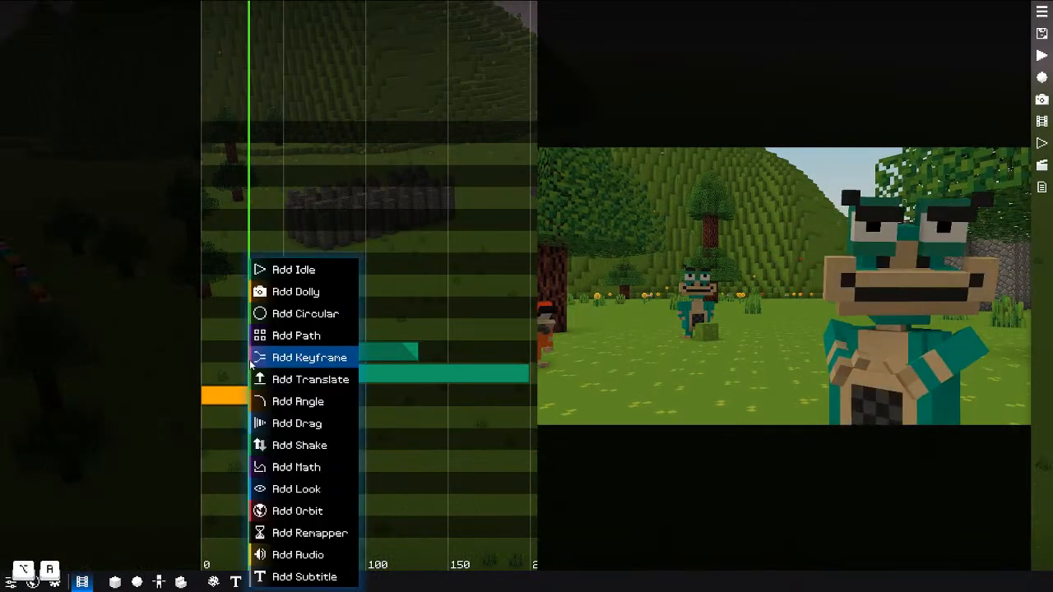
{"action": "left_click", "coordinate": [296, 472]}
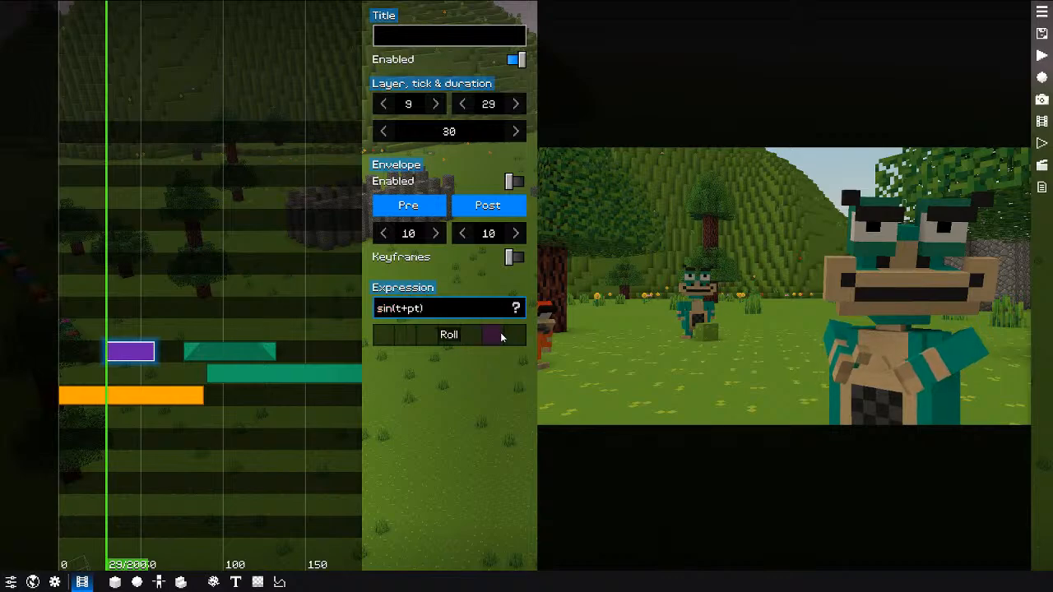
{"action": "type", "text": "* 50"}
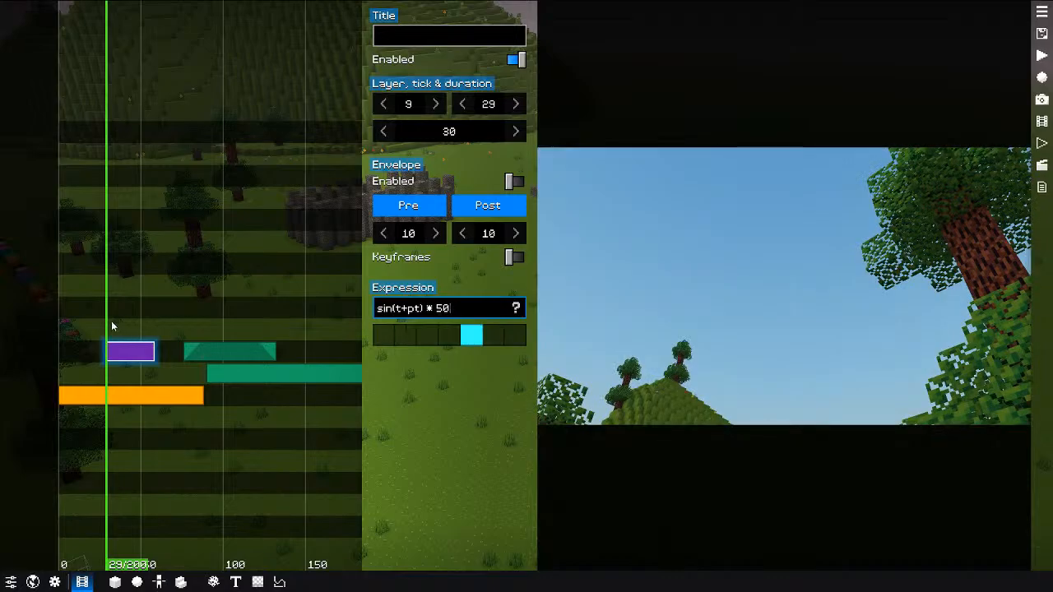
{"action": "key", "text": "space"}
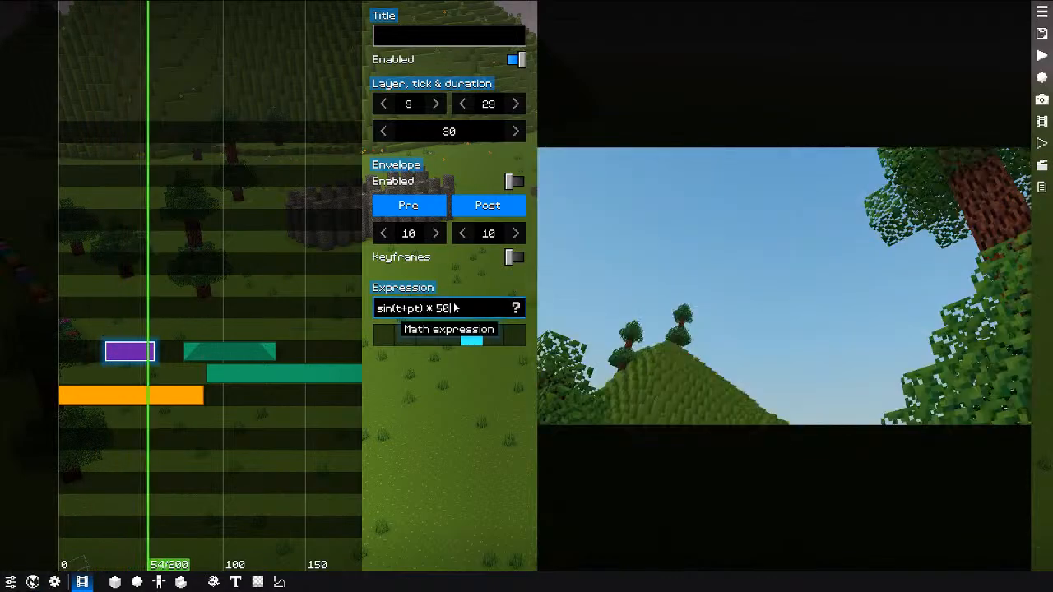
Step: Change the math clip's expression to sin(t+pt) * 20 and play back the pitch motion
{"action": "type", "text": "2"}
{"action": "key", "text": "space"}
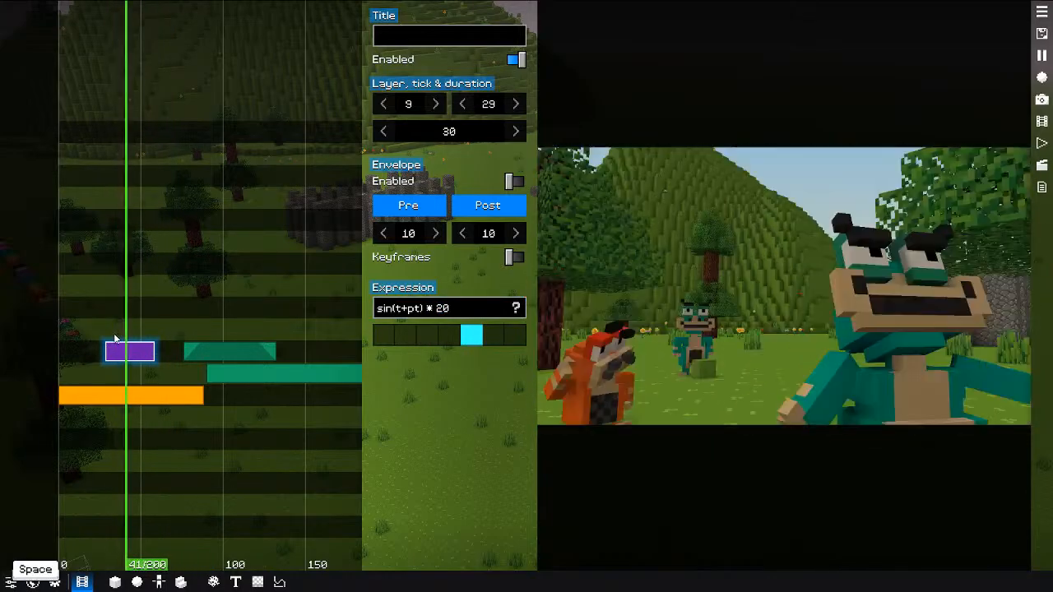
{"action": "key", "text": "space"}
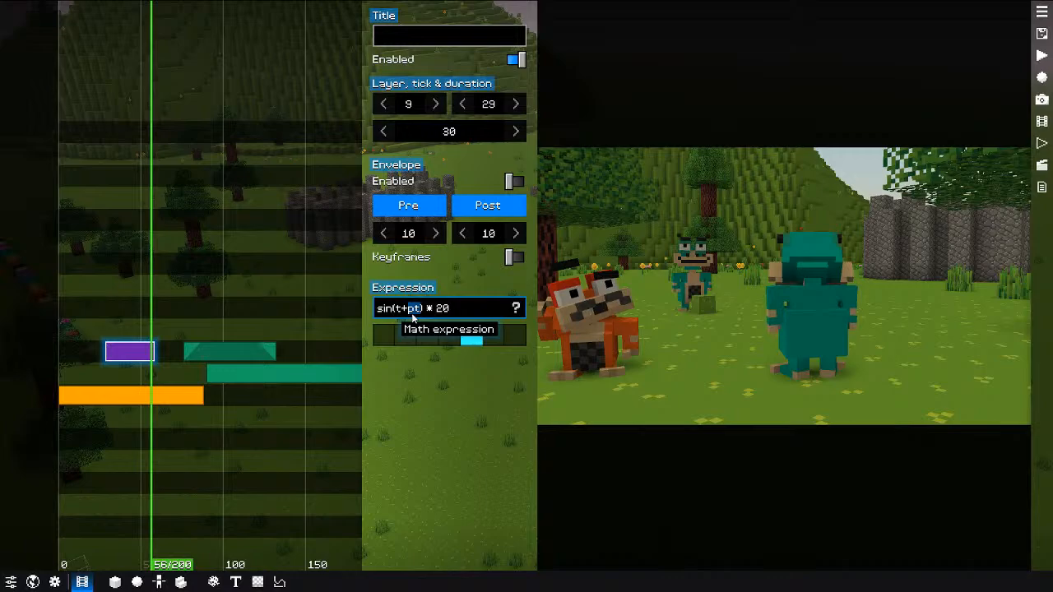
{"action": "left_click", "coordinate": [88, 350]}
{"action": "key", "text": "space"}
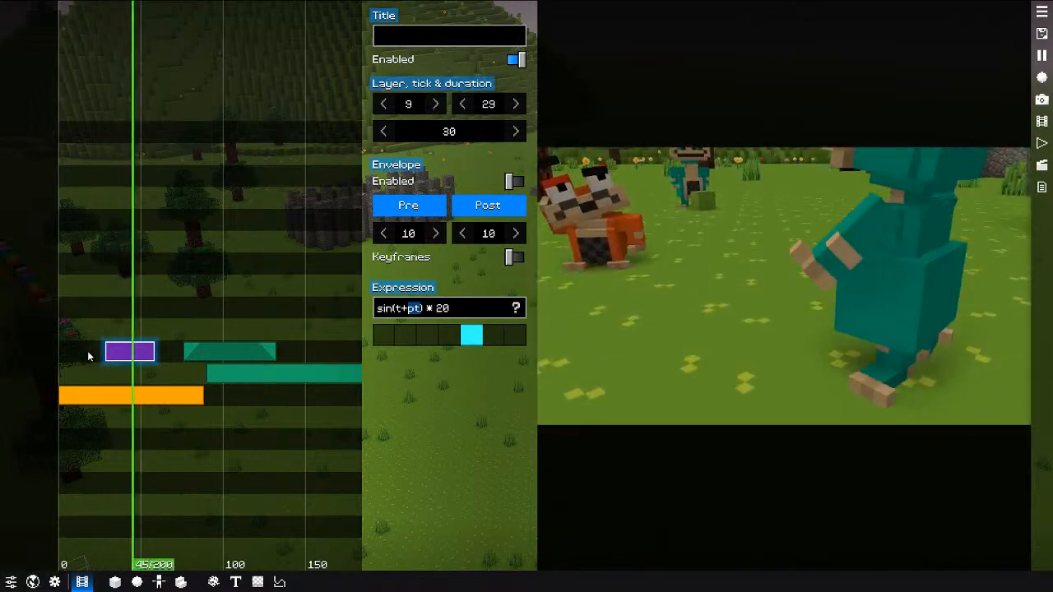
{"action": "key", "text": "space"}
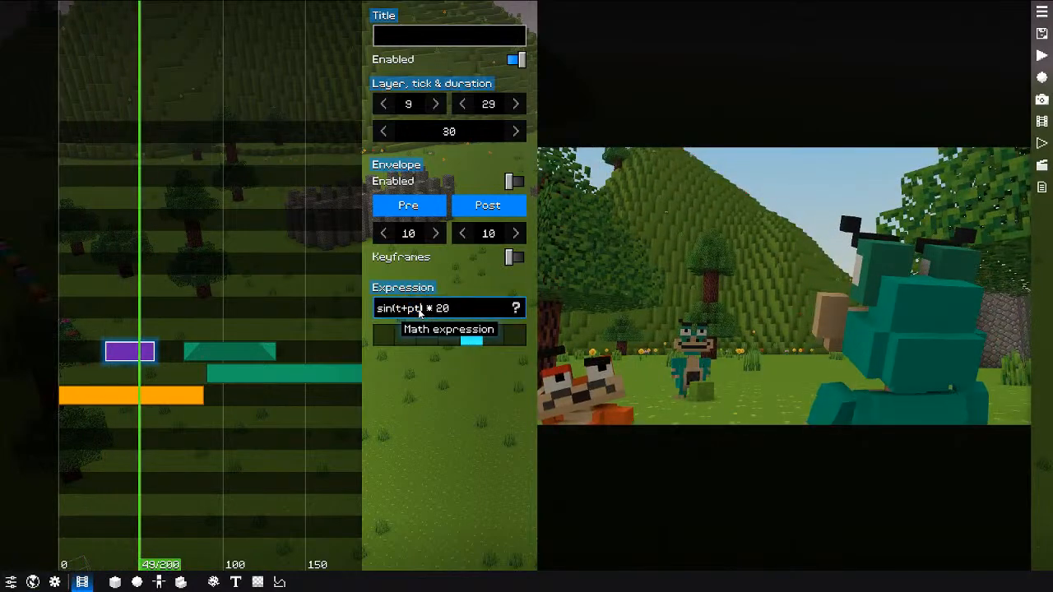
Step: Slow the math clip's oscillation by changing its expression to sin((t+pt) / 2) * 20
{"action": "type", "text": ") *"}
{"action": "key", "text": "BackSpace"}
{"action": "key", "text": "BackSpace"}
{"action": "type", "text": "/ 2"}
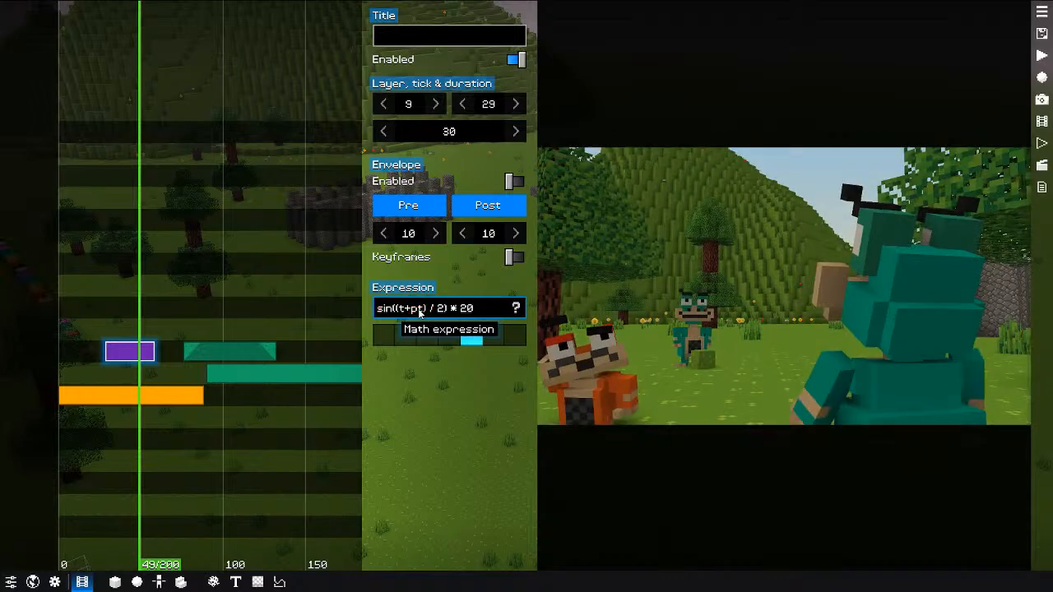
Step: Change the math clip's expression to sin((t+pt) / 5) * 20 and play back the slower pitch motion
{"action": "key", "text": "BackSpace"}
{"action": "type", "text": "5"}
{"action": "left_click", "coordinate": [97, 321]}
{"action": "key", "text": "space"}
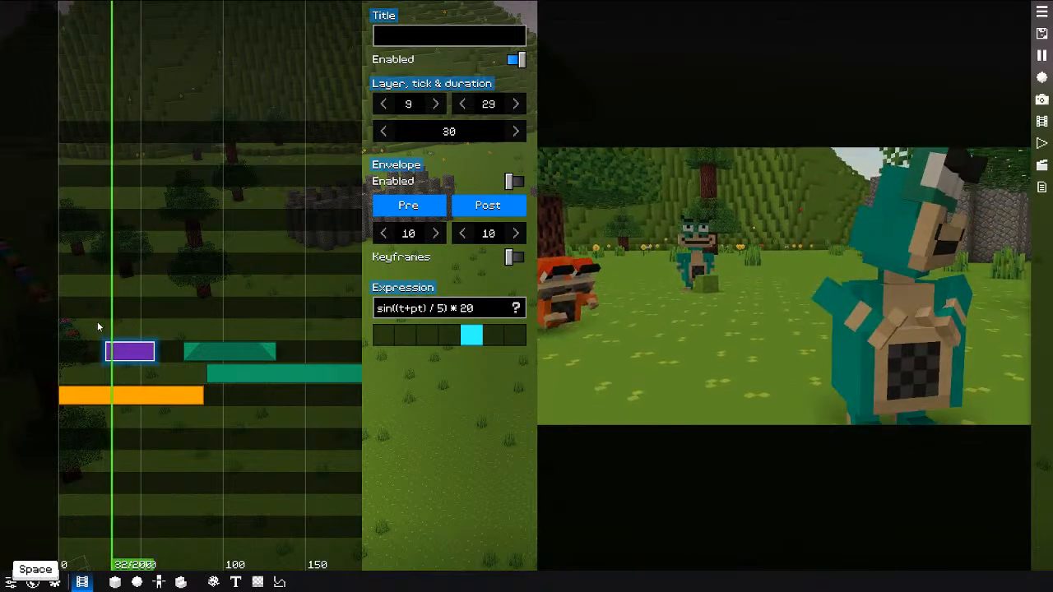
{"action": "key", "text": "space"}
Step: Enable the math clip's envelope and play back the pitch motion
{"action": "left_click", "coordinate": [432, 180]}
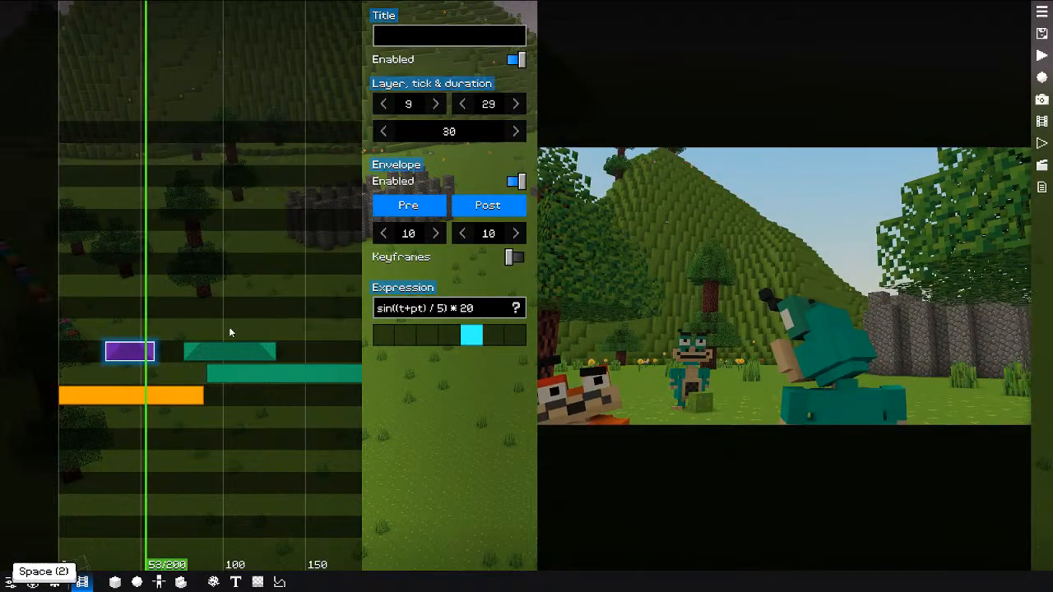
{"action": "left_click_drag", "start_coordinate": [127, 335], "coordinate": [101, 341]}
{"action": "key", "text": "space"}
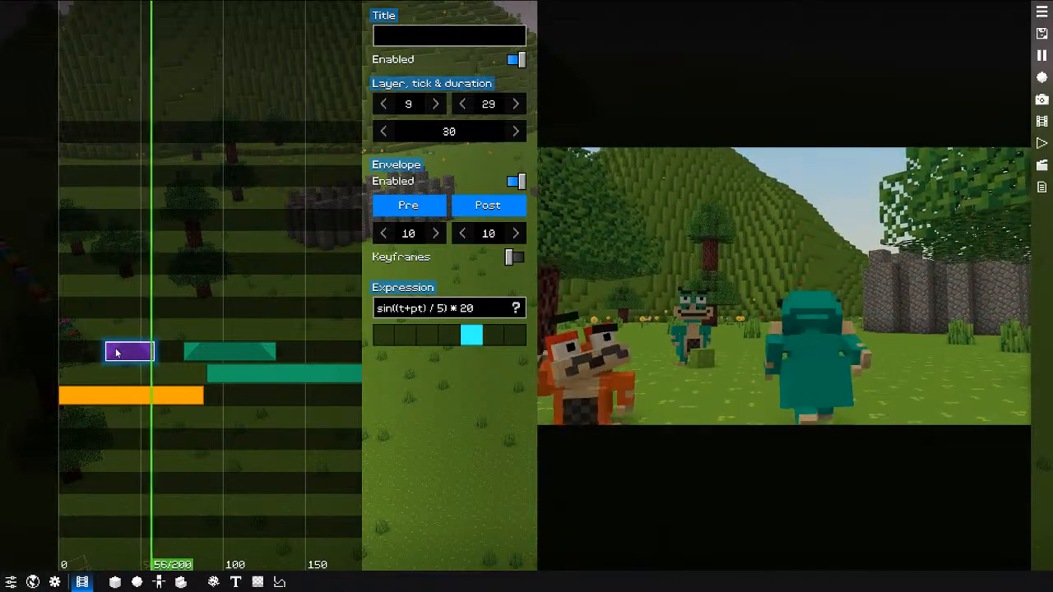
{"action": "key", "text": "space"}
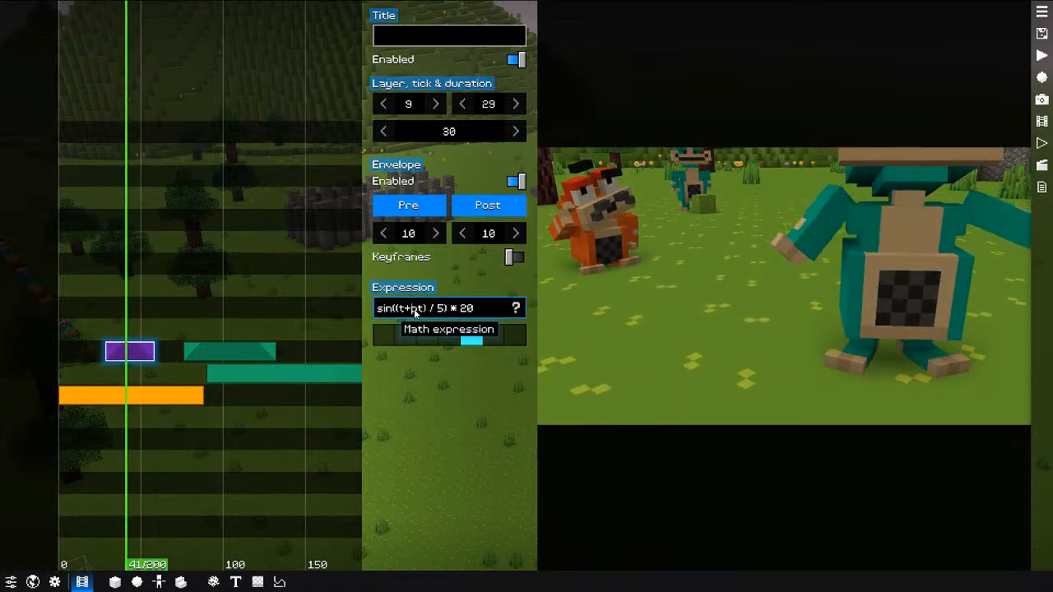
Step: Change the math clip's expression to sin((o+pt) / 5) * 20 and play it back
{"action": "key", "text": "BackSpace"}
{"action": "type", "text": "o"}
{"action": "key", "text": "space"}
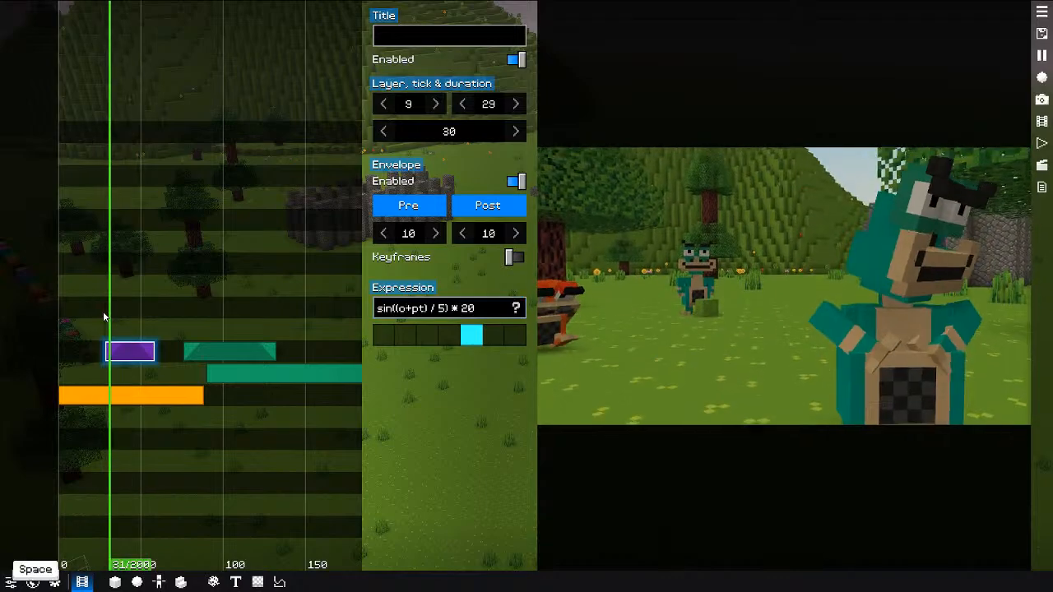
{"action": "key", "text": "space"}
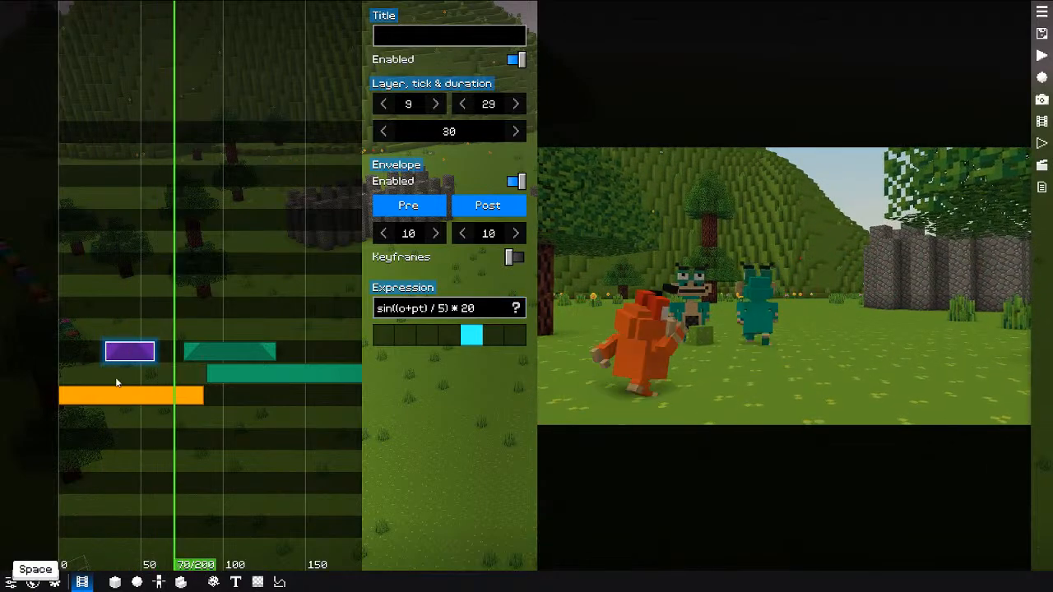
Step: Examine how the math clip moves the camera by stepping tick by tick from its start to tick 35
{"action": "left_click", "coordinate": [108, 374]}
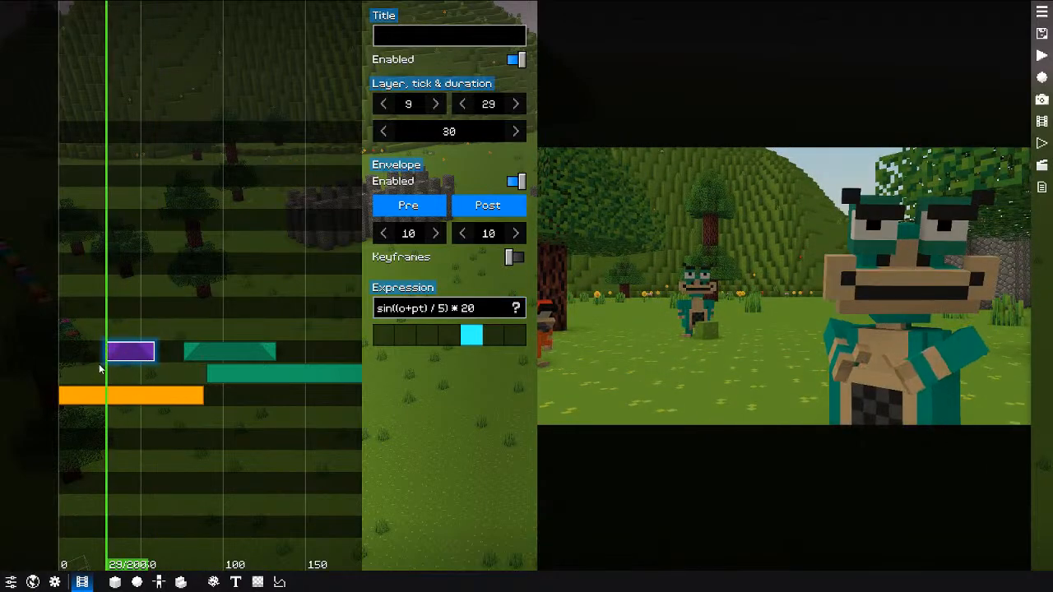
{"action": "left_click", "coordinate": [112, 372]}
{"action": "key", "text": "Left"}
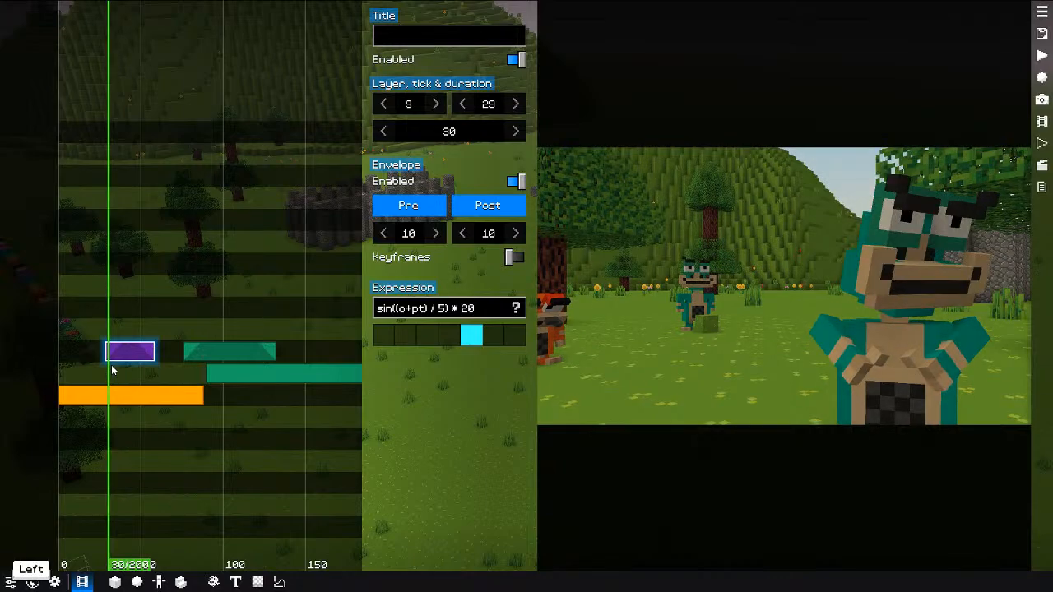
{"action": "key", "text": "Right"}
{"action": "key", "text": "Right"}
{"action": "key", "text": "Right"}
{"action": "key", "text": "Right"}
{"action": "key", "text": "Right"}
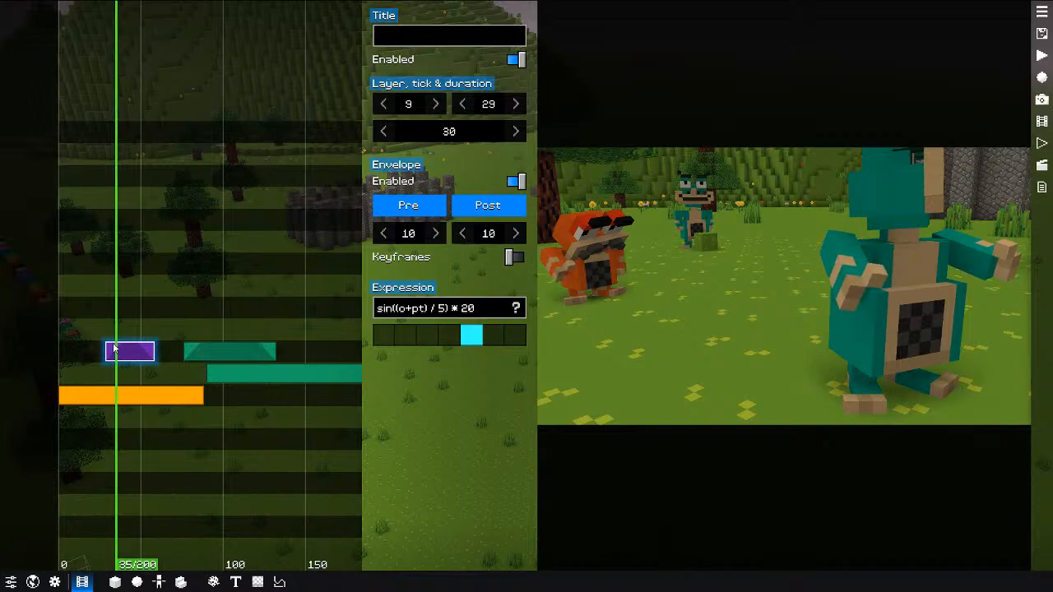
Step: Remove the math clip and look over the list of clip types that can be added
{"action": "key", "text": "shift+x"}
{"action": "left_click_drag", "start_coordinate": [233, 336], "coordinate": [259, 337]}
{"action": "key", "text": "alt+a"}
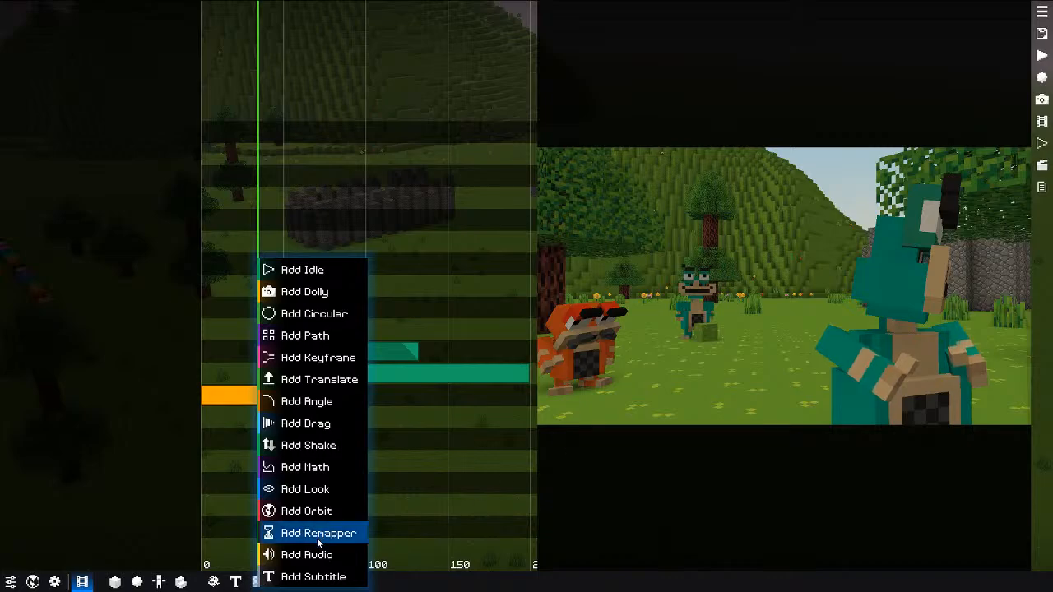
{"action": "left_click", "coordinate": [241, 362]}
{"action": "left_click_drag", "start_coordinate": [246, 355], "coordinate": [205, 361]}
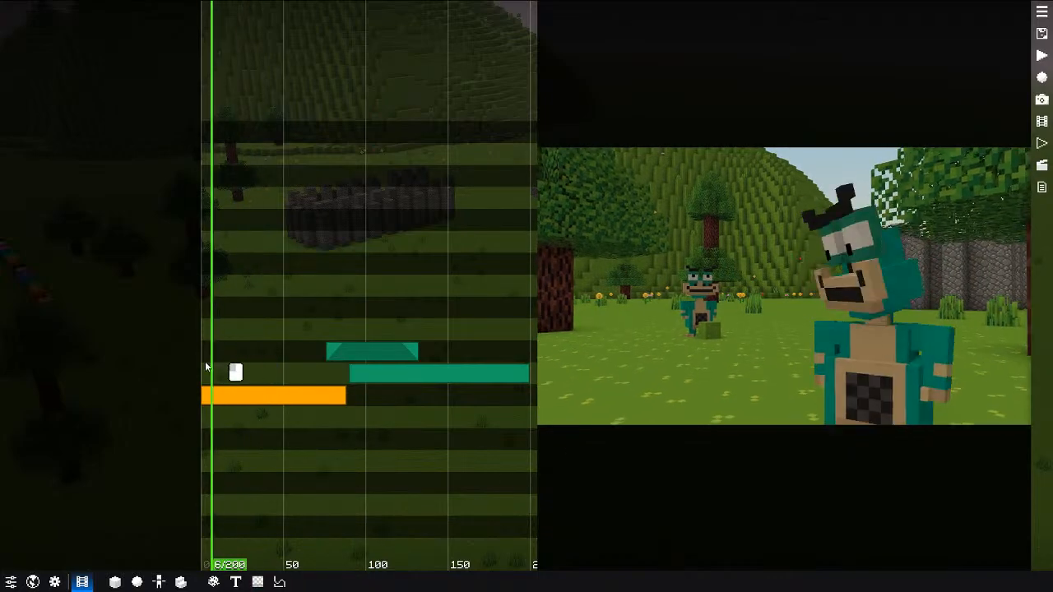
Step: Add a path clip at tick 0 on layer 13 and extend its duration to 76 ticks
{"action": "right_click", "coordinate": [235, 265]}
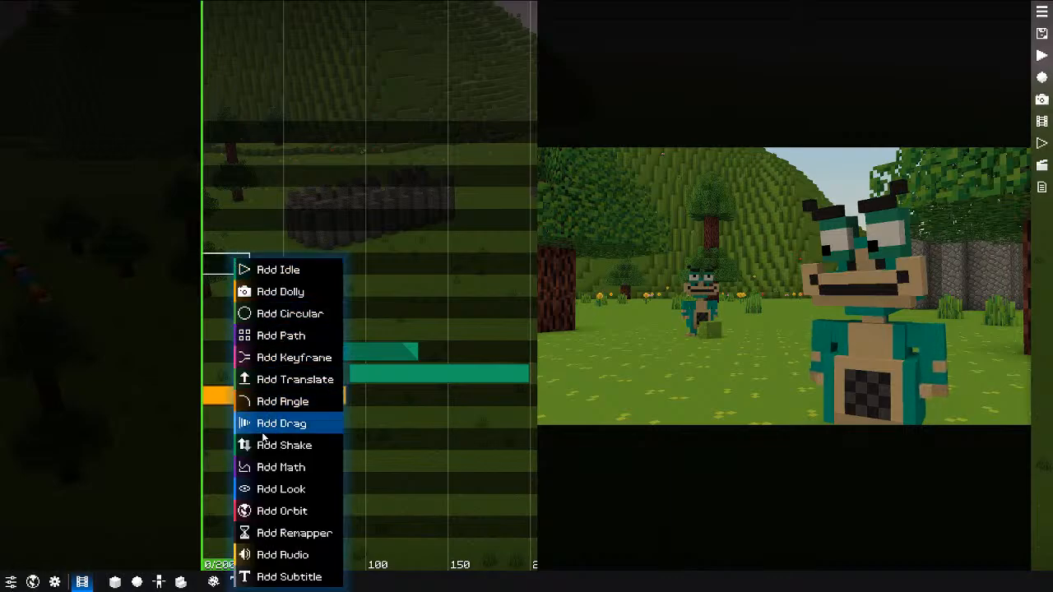
{"action": "left_click", "coordinate": [293, 357]}
{"action": "left_click_drag", "start_coordinate": [160, 329], "coordinate": [29, 318]}
{"action": "key", "text": "shift+Right"}
{"action": "key", "text": "m"}
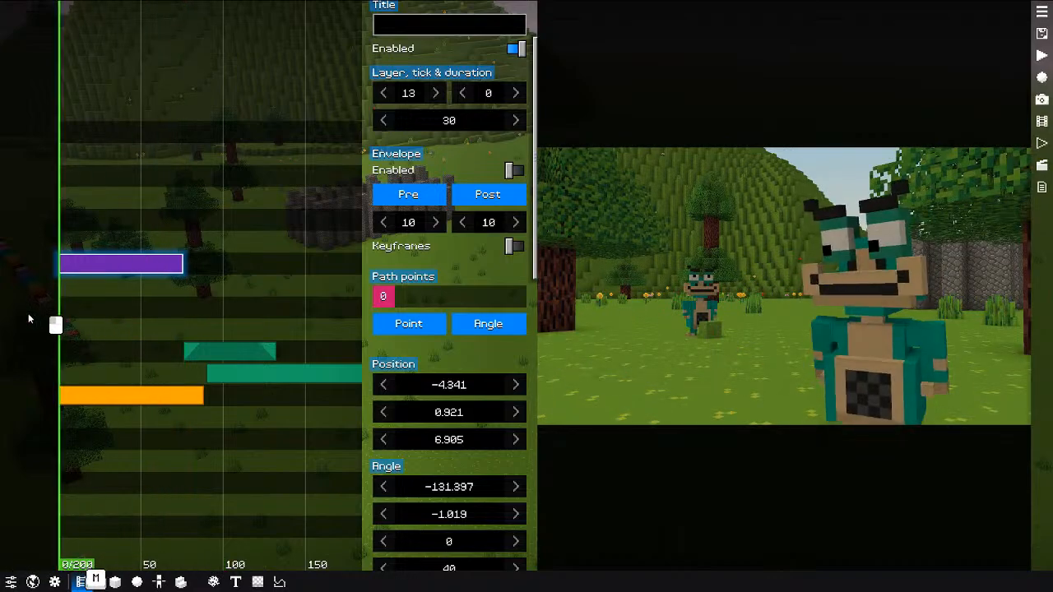
Step: Add path point 1 to the path clip and fly the camera to about -8.74, 4.414, 10.914 for it
{"action": "right_click", "coordinate": [432, 297]}
{"action": "left_click", "coordinate": [482, 317]}
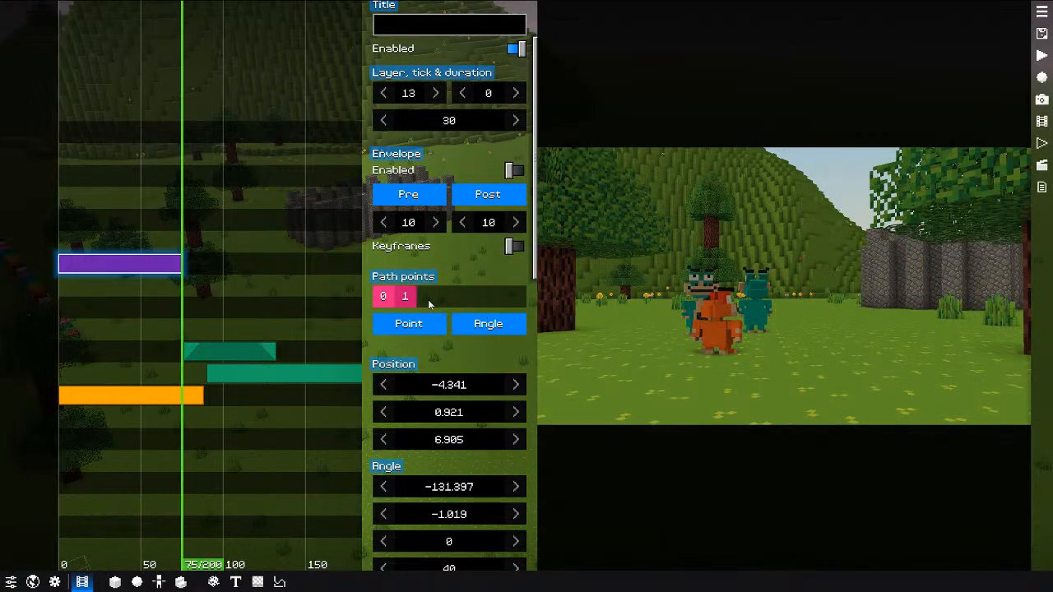
{"action": "key", "text": "f"}
{"action": "key", "text": "e"}
{"action": "key", "text": "w"}
{"action": "left_click_drag", "start_coordinate": [779, 322], "coordinate": [769, 346]}
{"action": "key", "text": "f"}
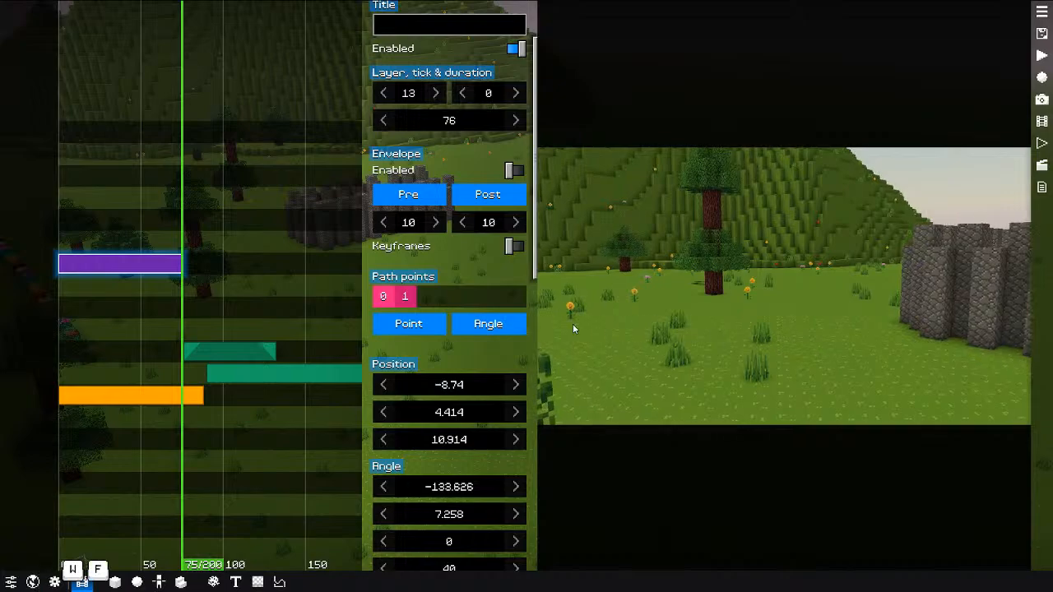
Step: Add path point 2 and fly the camera to about -35.372, 5.774, 18.362, turned toward the open field at about -221.048 yaw
{"action": "right_click", "coordinate": [465, 297]}
{"action": "left_click", "coordinate": [504, 301]}
{"action": "key", "text": "f"}
{"action": "key", "text": "e"}
{"action": "key", "text": "e"}
{"action": "key", "text": "e"}
{"action": "key", "text": "w"}
{"action": "left_click_drag", "start_coordinate": [780, 296], "coordinate": [527, 287]}
{"action": "key", "text": "d"}
{"action": "key", "text": "ctrl"}
{"action": "key", "text": "s"}
{"action": "key", "text": "alt"}
{"action": "left_click_drag", "start_coordinate": [722, 306], "coordinate": [669, 287]}
{"action": "key", "text": "s"}
{"action": "key", "text": "q"}
{"action": "key", "text": "s"}
{"action": "key", "text": "s"}
{"action": "key", "text": "s"}
{"action": "key", "text": "e"}
{"action": "key", "text": "e"}
{"action": "key", "text": "f"}
{"action": "key", "text": "alt+f"}
{"action": "key", "text": "f"}
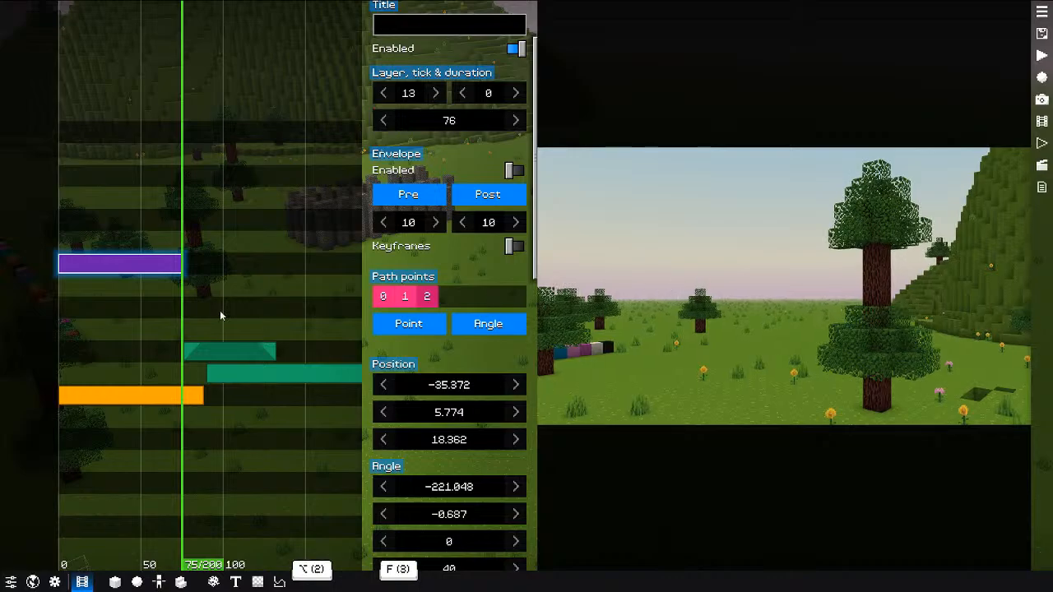
Step: Play back the three-point path clip from the start and return to tick 0
{"action": "left_click", "coordinate": [48, 332]}
{"action": "key", "text": "space"}
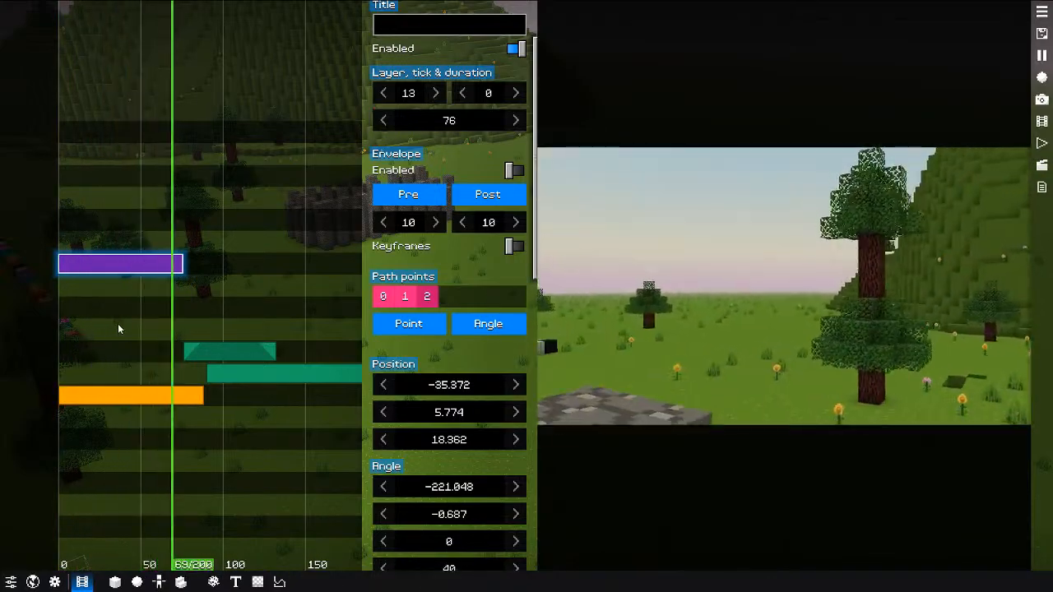
{"action": "key", "text": "space"}
{"action": "left_click", "coordinate": [20, 305]}
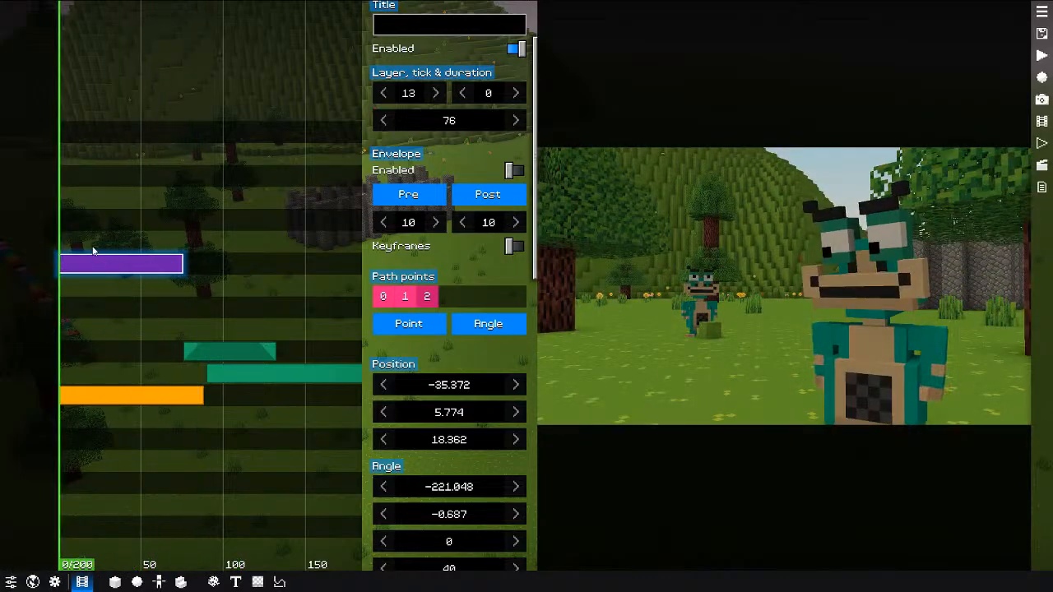
{"action": "left_click_drag", "start_coordinate": [90, 304], "coordinate": [60, 307]}
Step: Add a remapper clip on layer 14 directly above the path clip, spanning ticks 0 to 76
{"action": "mouse_move", "coordinate": [410, 324]}
{"action": "right_click", "coordinate": [96, 263]}
{"action": "left_click", "coordinate": [80, 263]}
{"action": "key", "text": "alt+shift+a"}
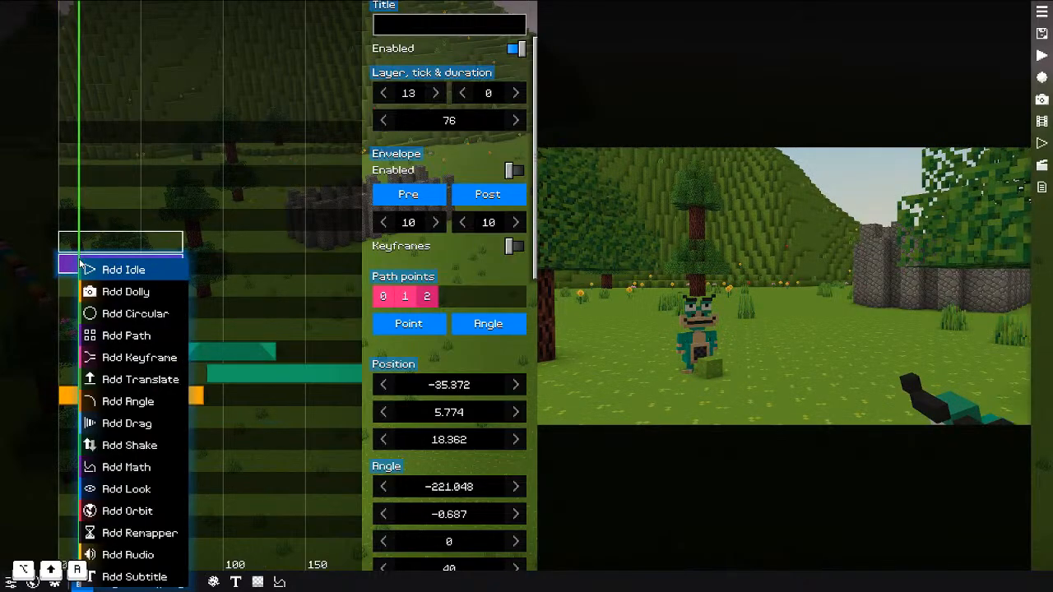
{"action": "left_click", "coordinate": [140, 534]}
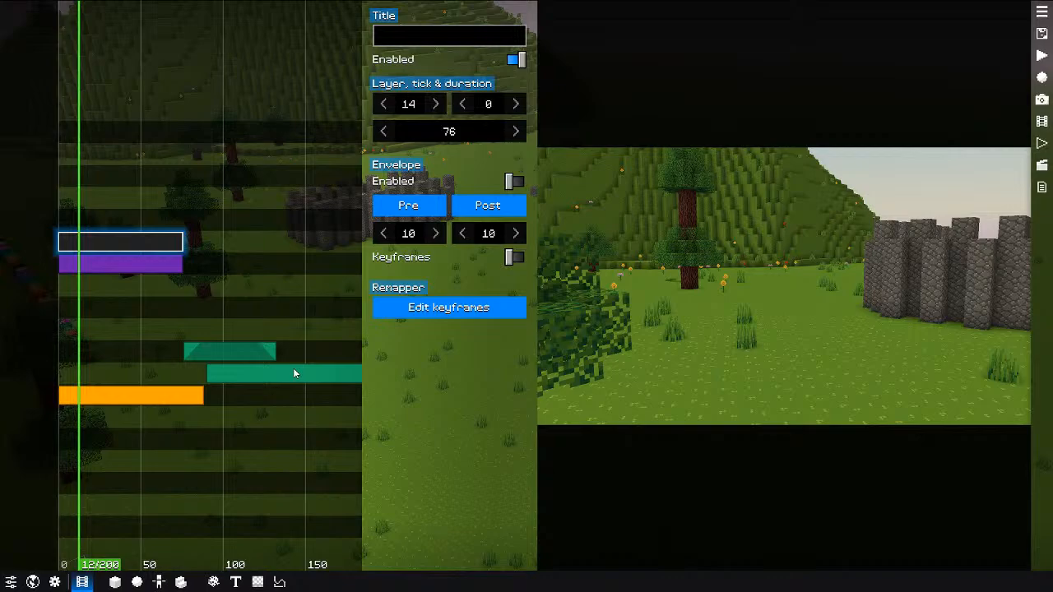
Step: Open the remapper's keyframes, move the last keyframe to tick 76 at value 1, and play back the linear motion
{"action": "left_click", "coordinate": [426, 308]}
{"action": "left_click", "coordinate": [6, 292]}
{"action": "middle_click_drag", "start_coordinate": [257, 262], "coordinate": [169, 284]}
{"action": "scroll", "coordinate": [169, 285], "scroll_direction": "down", "scroll_amount": 15}
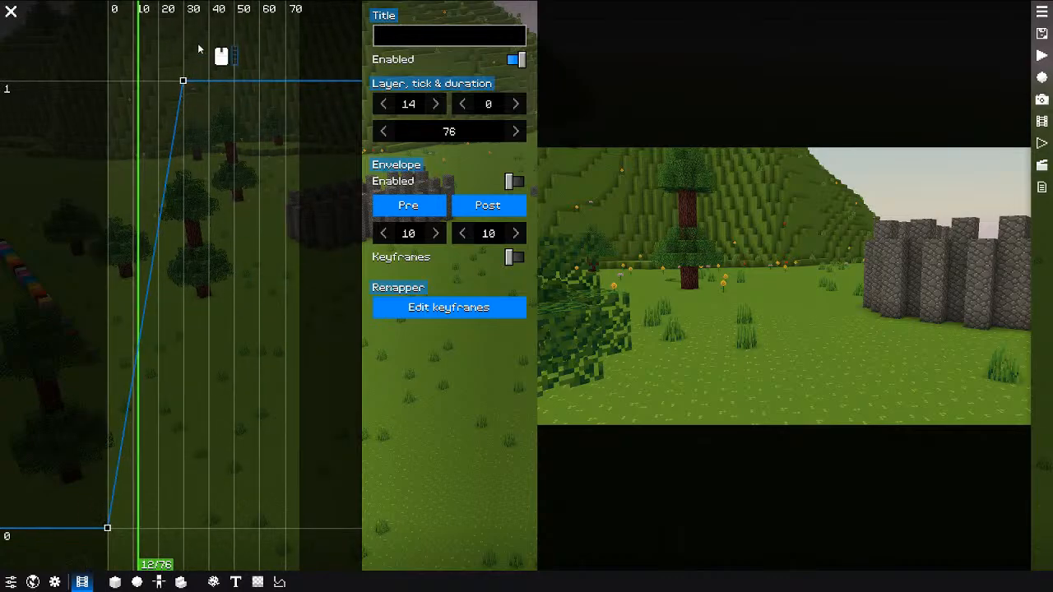
{"action": "left_click_drag", "start_coordinate": [188, 83], "coordinate": [302, 85]}
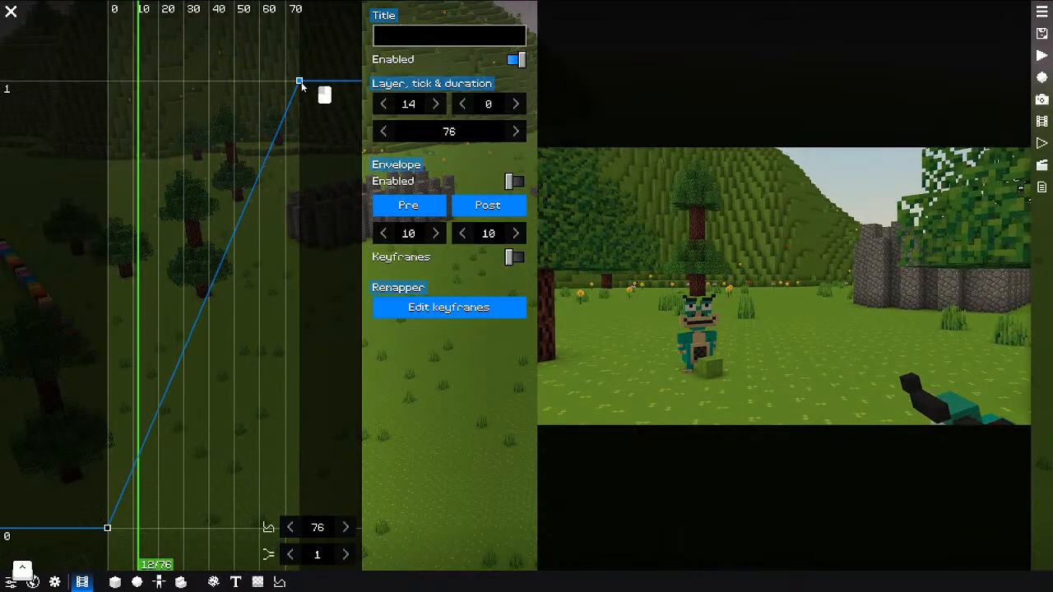
{"action": "key", "text": "space"}
{"action": "key", "text": "space"}
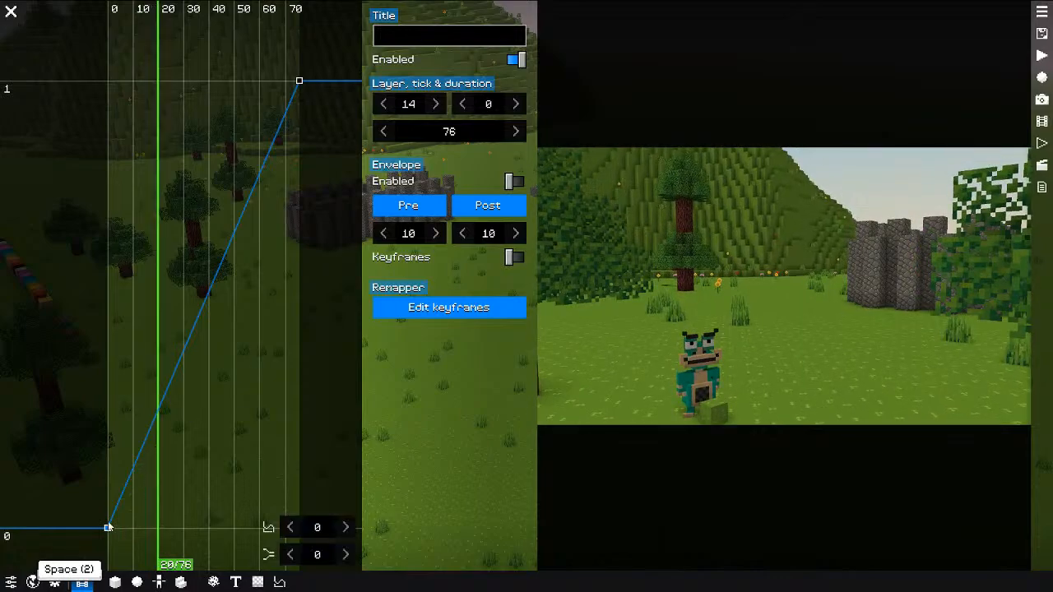
Step: Set the remapper's first keyframe to Exponential interpolation with in-out easing and play it back
{"action": "left_click", "coordinate": [268, 527]}
{"action": "left_click", "coordinate": [313, 416]}
{"action": "left_click", "coordinate": [268, 555]}
{"action": "key", "text": "space"}
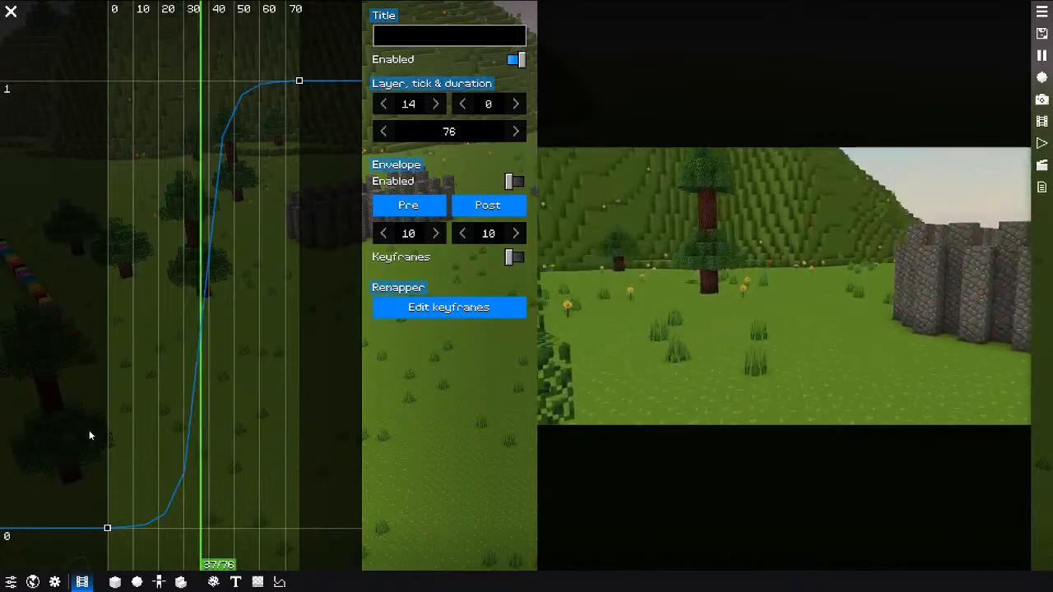
{"action": "key", "text": "space"}
Step: Switch the remapper's first keyframe to Exponential Out easing and play back the camera motion
{"action": "left_click_drag", "start_coordinate": [317, 266], "coordinate": [112, 318]}
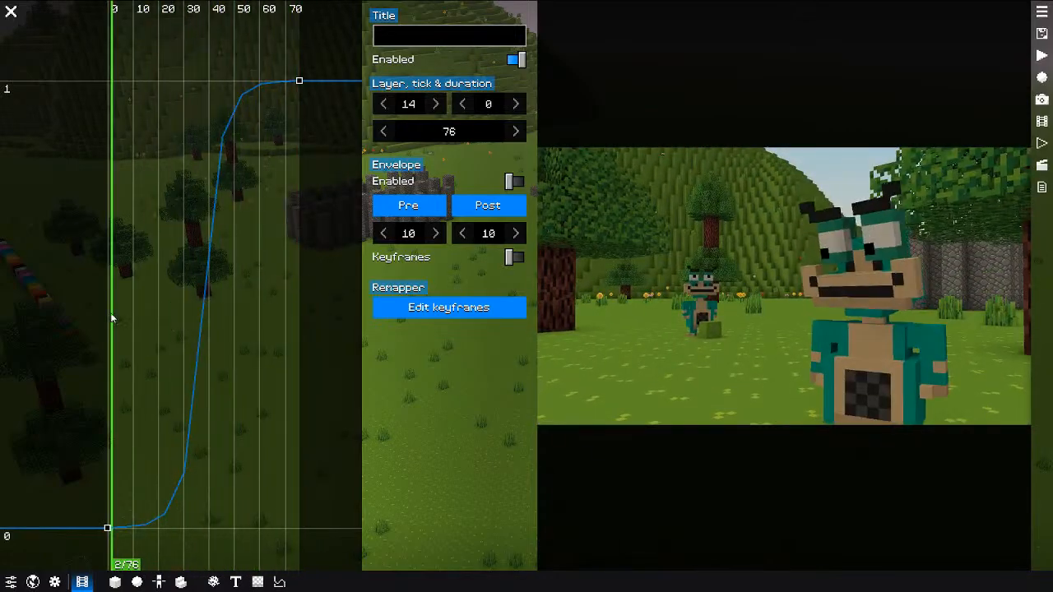
{"action": "left_click", "coordinate": [268, 554]}
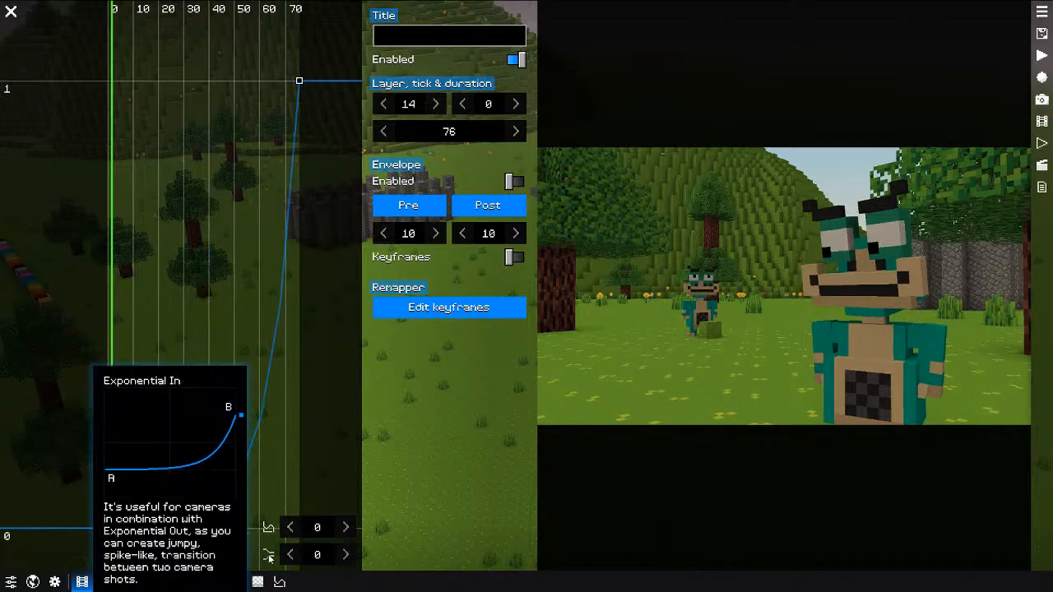
{"action": "left_click", "coordinate": [268, 554]}
{"action": "left_click", "coordinate": [49, 447]}
{"action": "key", "text": "space"}
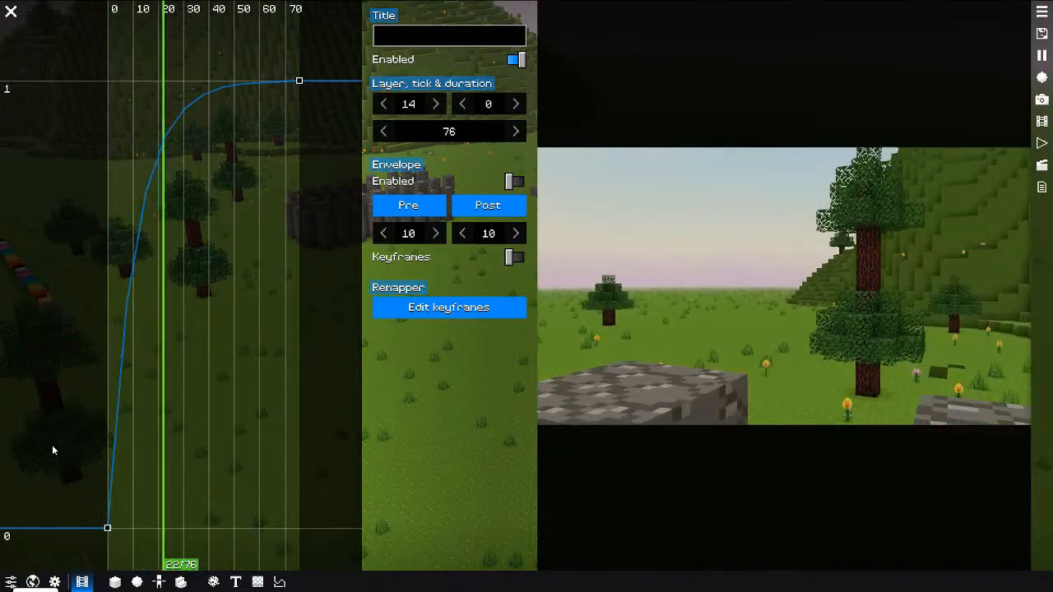
{"action": "key", "text": "space"}
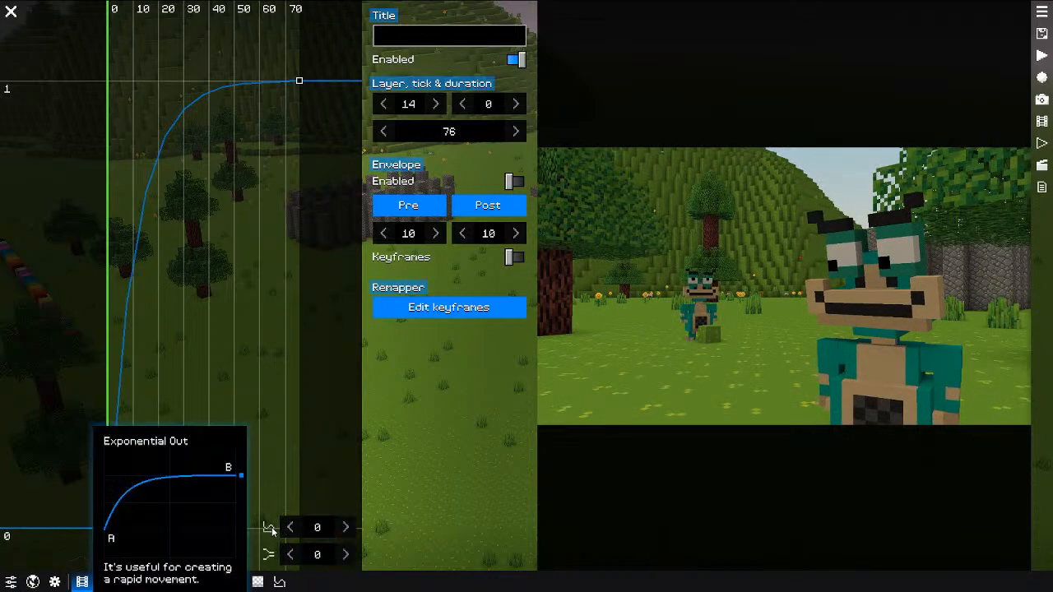
Step: Change the first keyframe's interpolation to Bounce and switch its easing to in-out, playing back both variants
{"action": "left_click", "coordinate": [268, 527]}
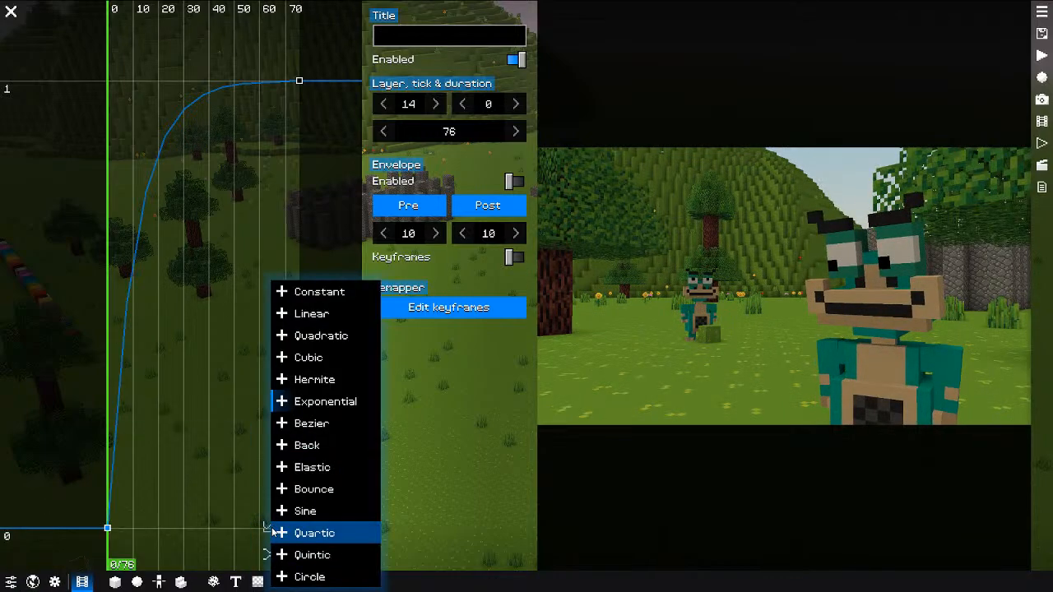
{"action": "left_click", "coordinate": [314, 489]}
{"action": "key", "text": "space"}
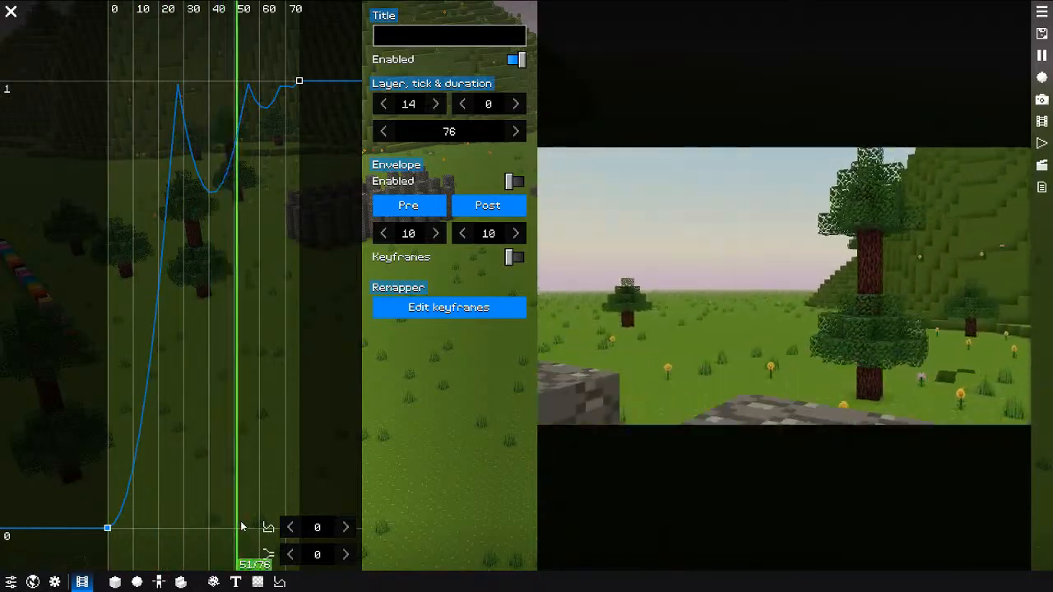
{"action": "key", "text": "space"}
{"action": "left_click", "coordinate": [291, 555]}
{"action": "key", "text": "space"}
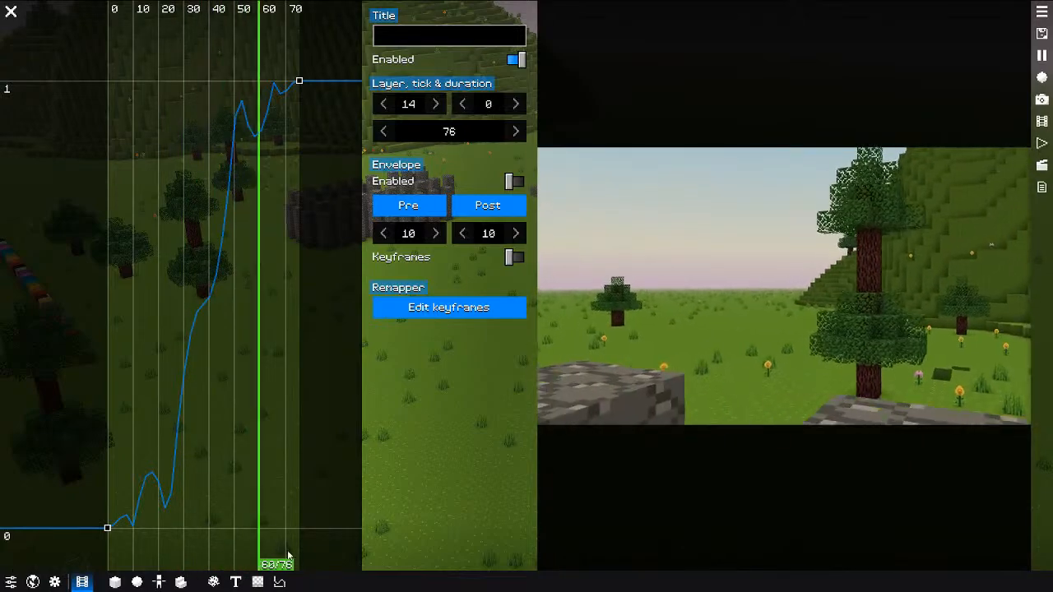
Step: Set the first remapper keyframe's Bounce easing to In and play the shot back
{"action": "key", "text": "space"}
{"action": "left_click", "coordinate": [108, 528]}
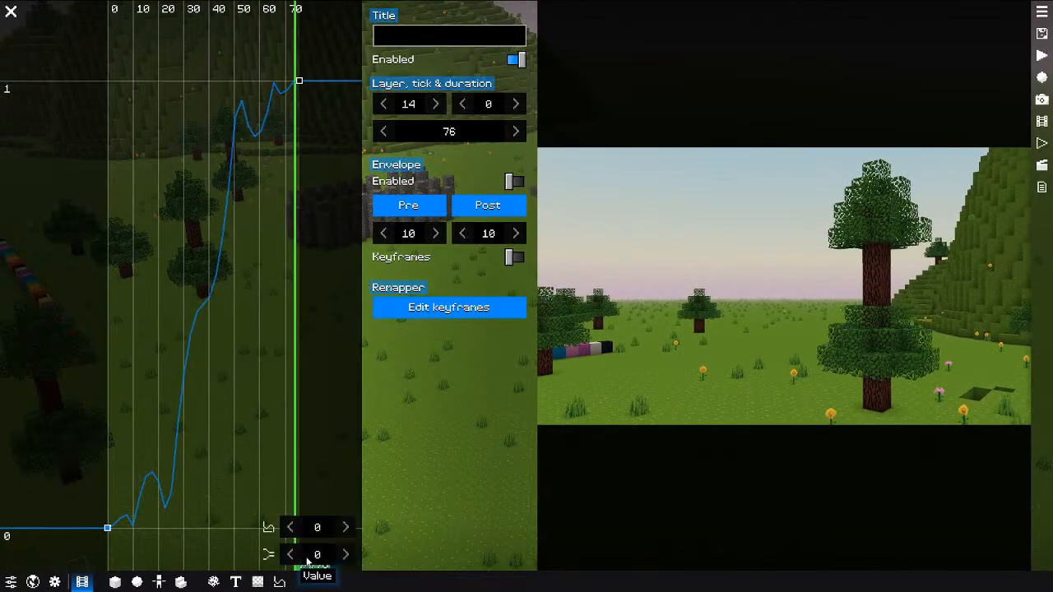
{"action": "left_click", "coordinate": [273, 557]}
{"action": "left_click", "coordinate": [94, 457]}
{"action": "key", "text": "space"}
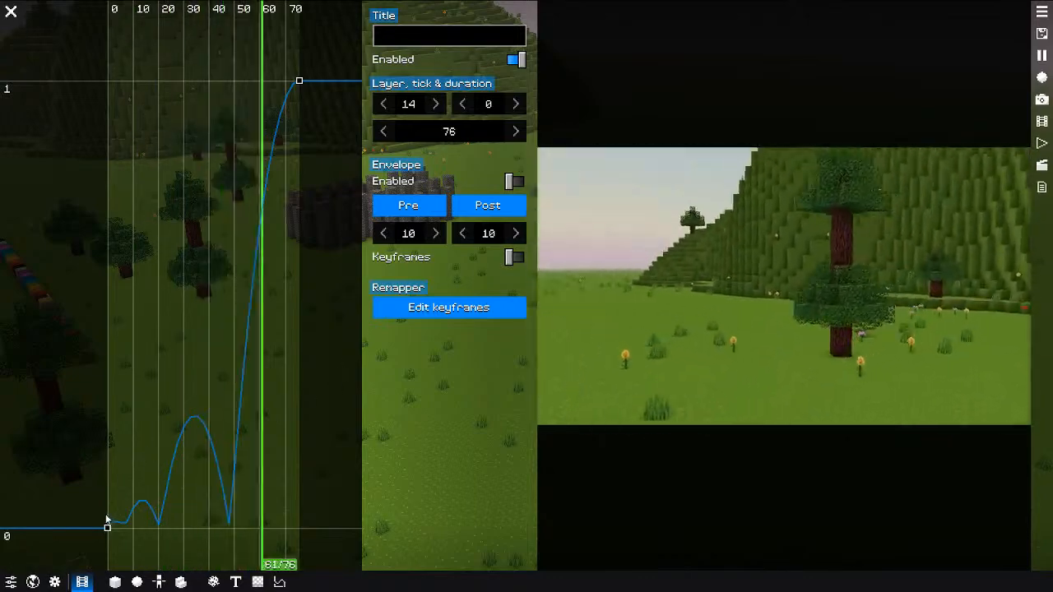
{"action": "key", "text": "space"}
Step: Change the first remapper keyframe's interpolation to Elastic with Out easing
{"action": "left_click", "coordinate": [197, 504]}
{"action": "left_click", "coordinate": [269, 528]}
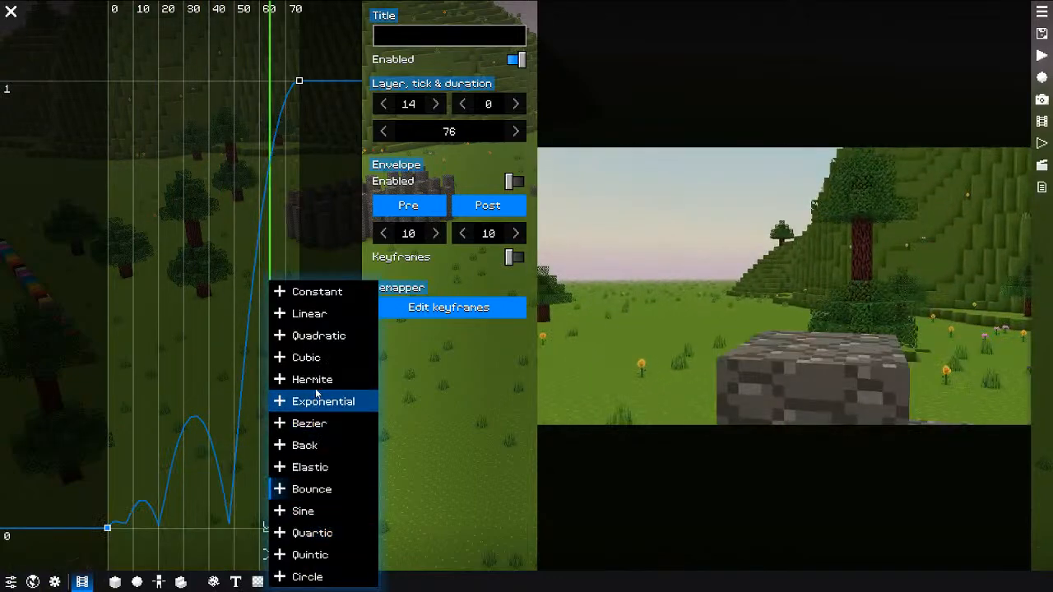
{"action": "left_click", "coordinate": [307, 467]}
{"action": "left_click", "coordinate": [269, 555]}
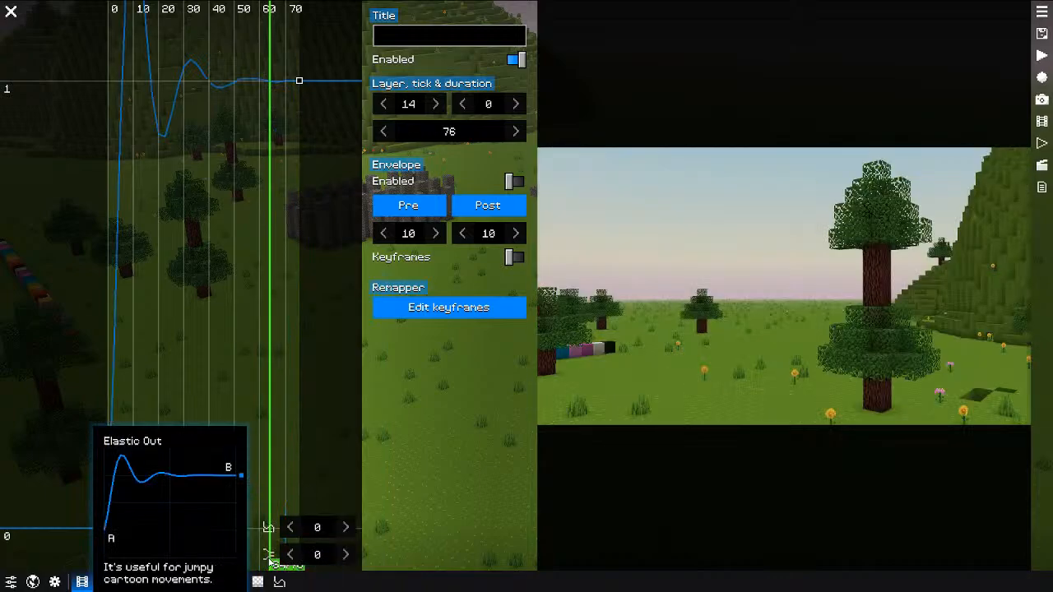
Step: Lower the last keyframe at tick 76 to a value of about 0.729 and play the shot from the start
{"action": "left_click_drag", "start_coordinate": [306, 146], "coordinate": [307, 186]}
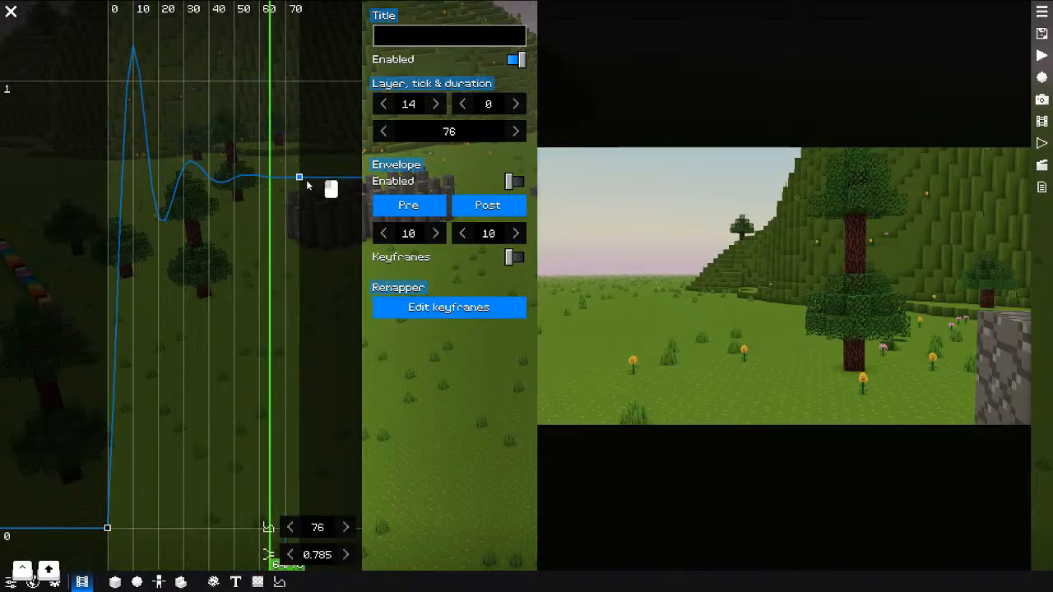
{"action": "left_click", "coordinate": [87, 216]}
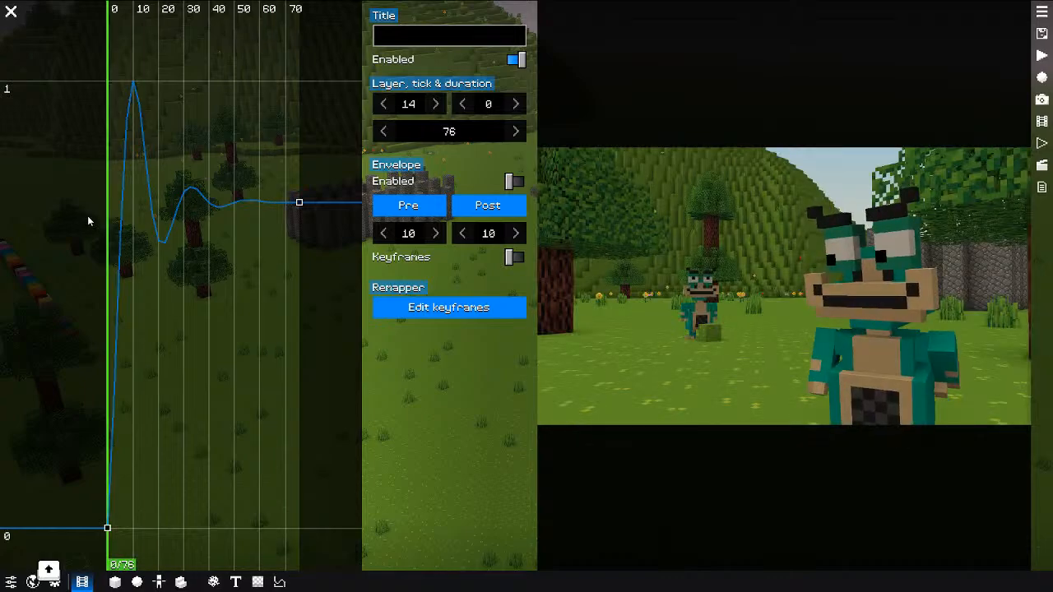
{"action": "key", "text": "space"}
{"action": "key", "text": "space"}
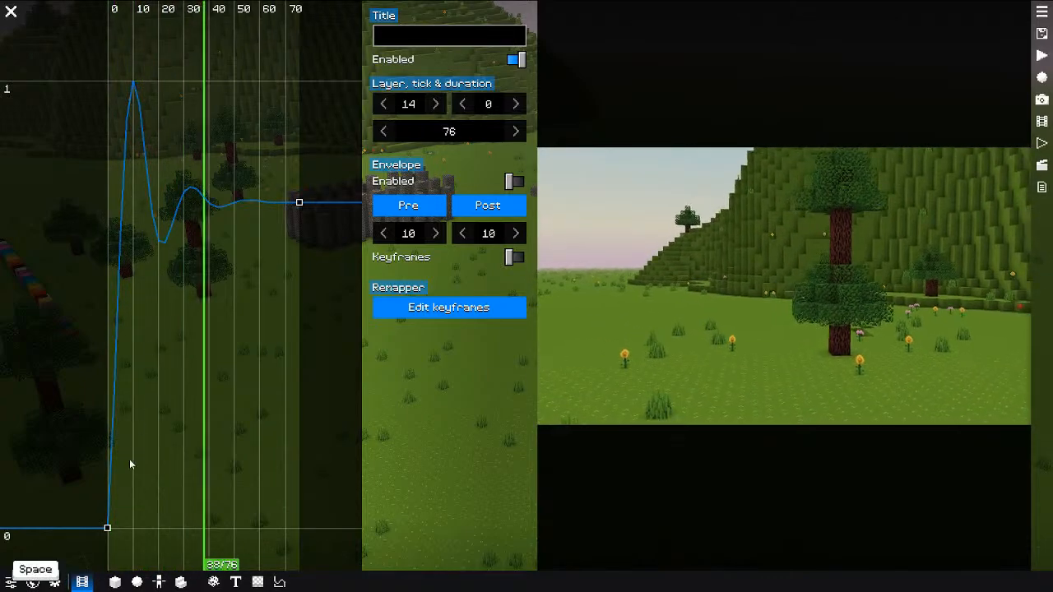
Step: Move the end keyframe to tick 32, keeping its value, and replay the shot from the start
{"action": "left_click_drag", "start_coordinate": [298, 202], "coordinate": [205, 204]}
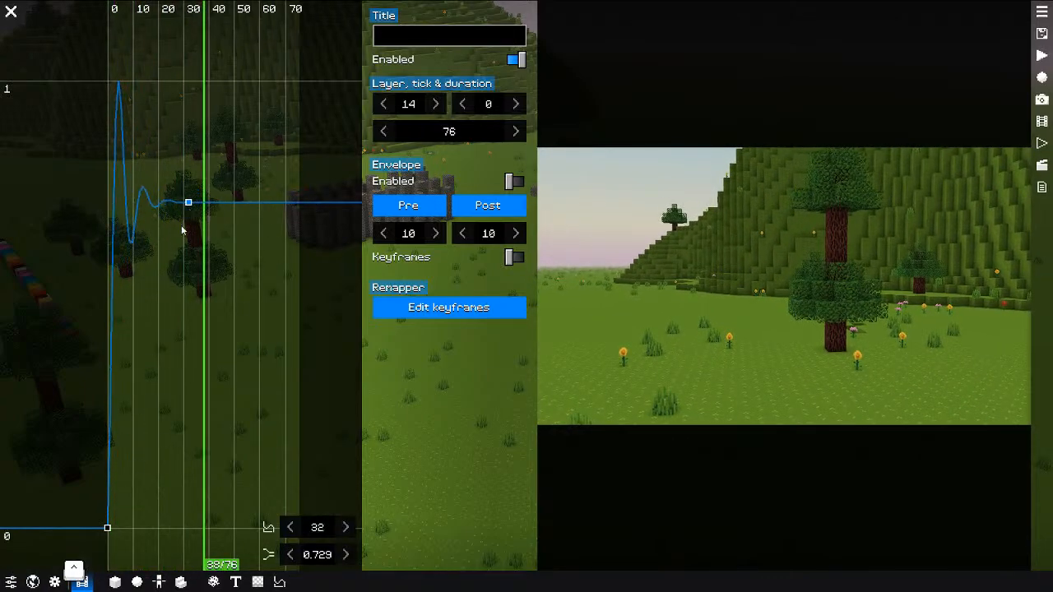
{"action": "left_click", "coordinate": [70, 259]}
{"action": "key", "text": "space"}
{"action": "left_click", "coordinate": [86, 298]}
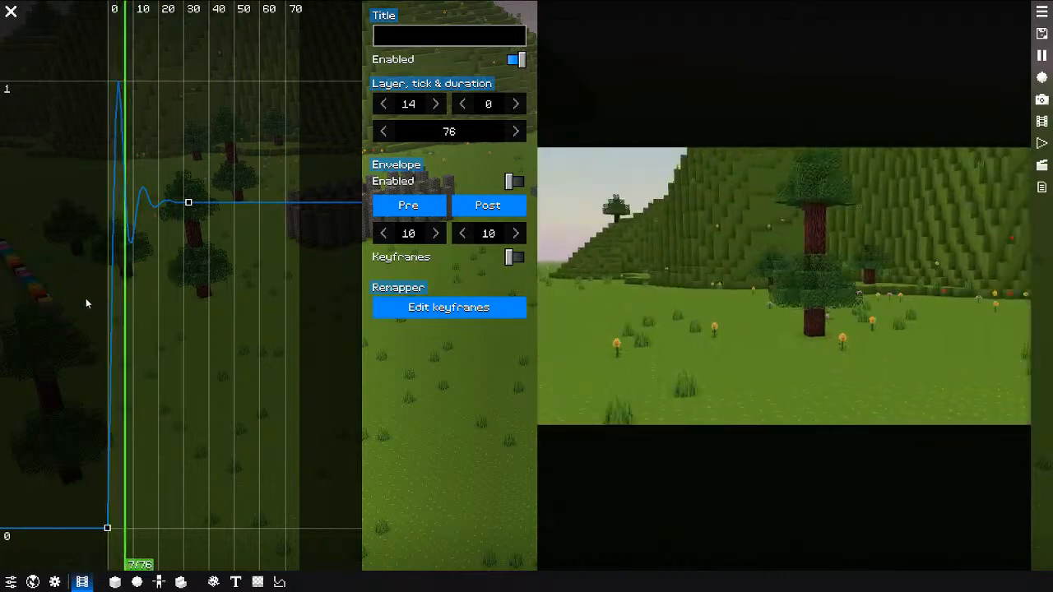
{"action": "key", "text": "space"}
{"action": "left_click", "coordinate": [72, 271]}
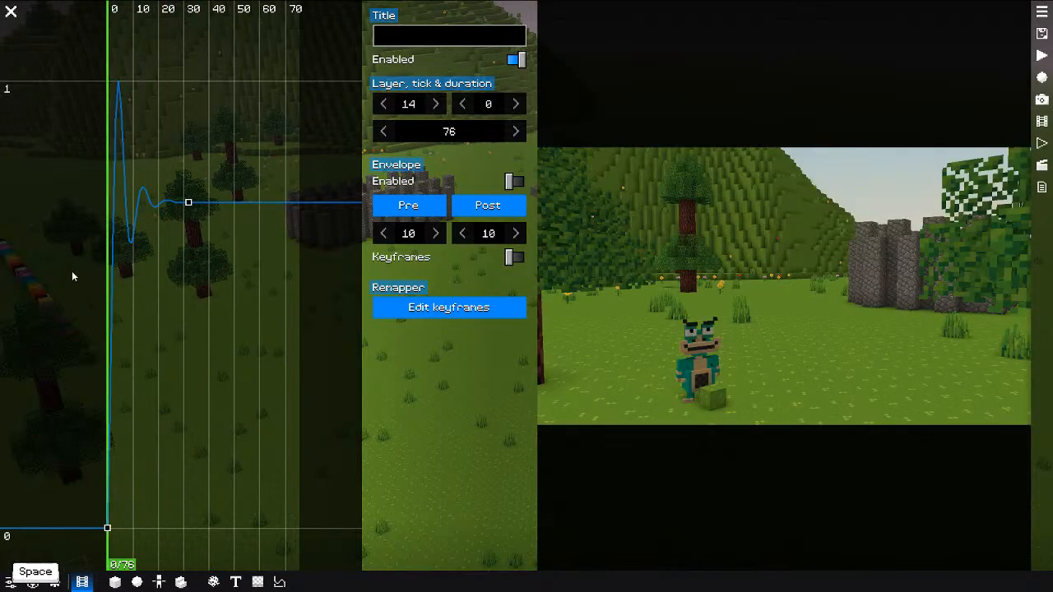
{"action": "key", "text": "space"}
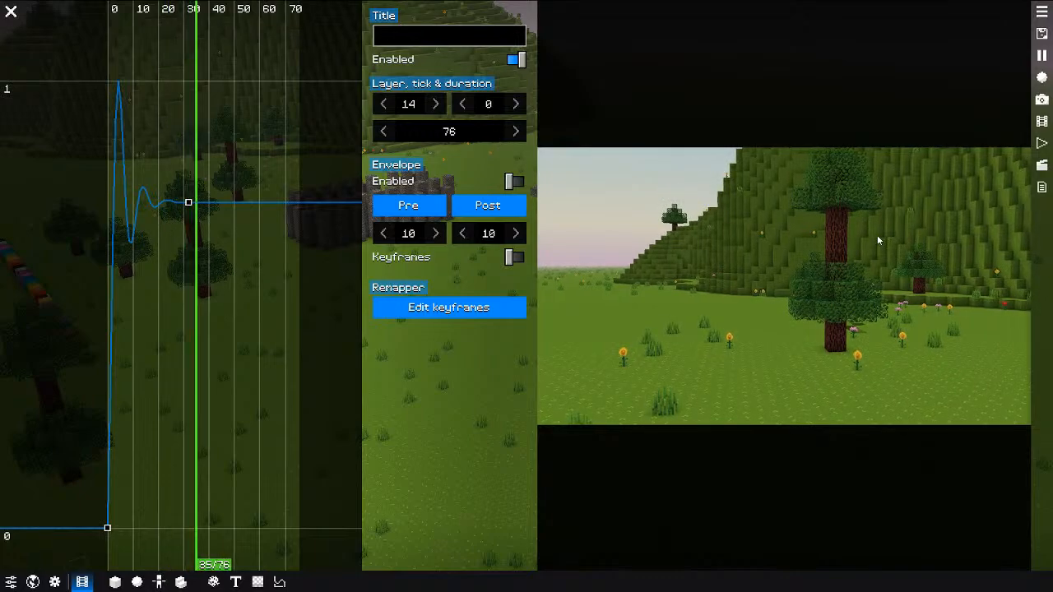
{"action": "key", "text": "space"}
Step: Move the second keyframe to tick 42 and add a final keyframe at tick 76 with value 1
{"action": "left_click", "coordinate": [208, 205]}
{"action": "left_click_drag", "start_coordinate": [212, 204], "coordinate": [215, 204]}
{"action": "left_click_drag", "start_coordinate": [188, 203], "coordinate": [299, 82]}
{"action": "double_click", "coordinate": [239, 180]}
Step: Set the tick 42 keyframe's interpolation to Exponential and play the shot back
{"action": "left_click", "coordinate": [214, 203]}
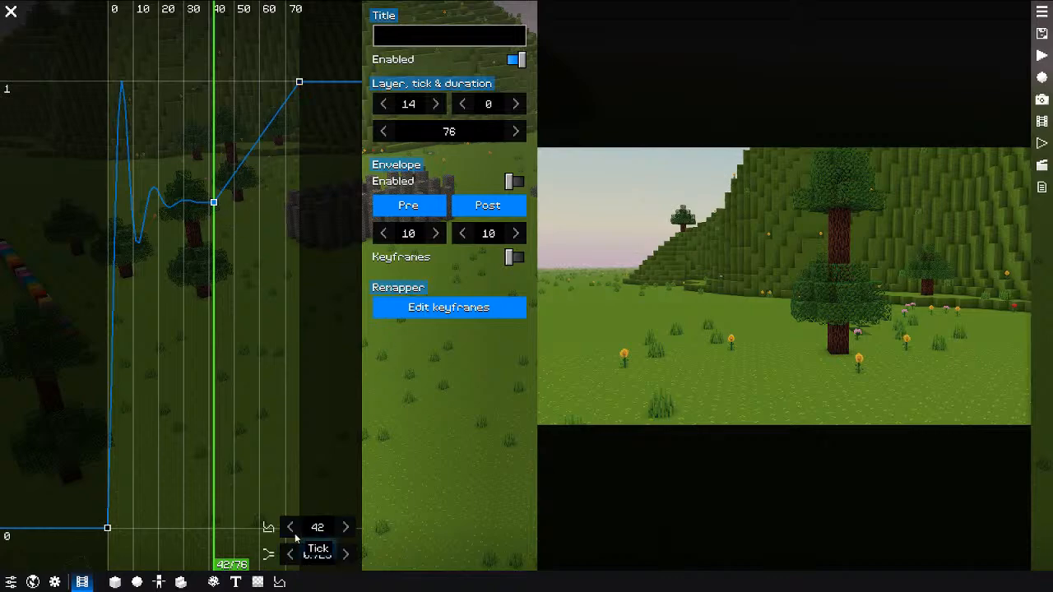
{"action": "left_click", "coordinate": [271, 528]}
{"action": "left_click", "coordinate": [336, 402]}
{"action": "key", "text": "space"}
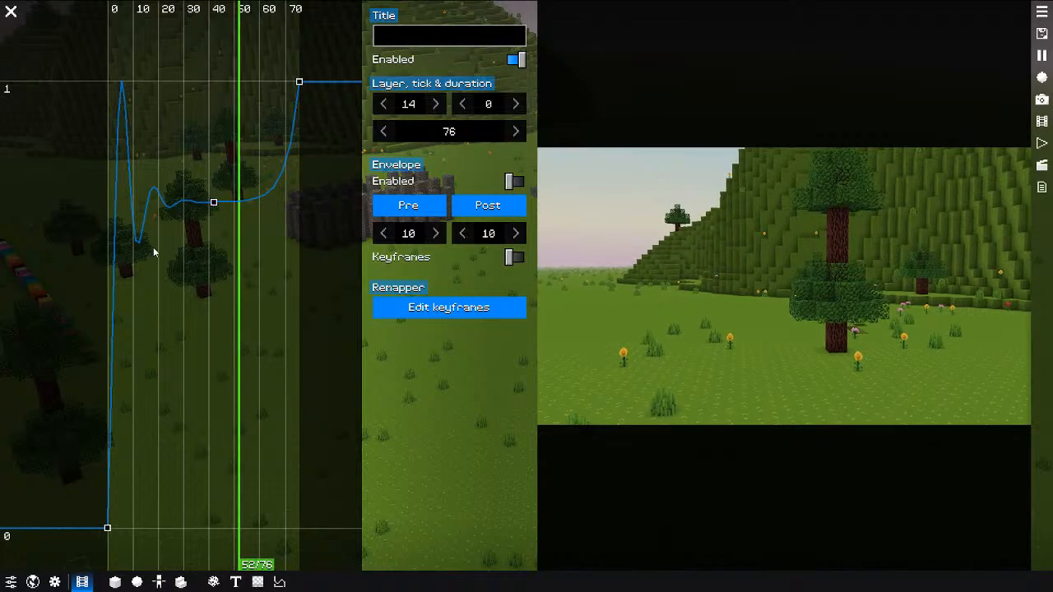
{"action": "key", "text": "space"}
Step: Switch the tick 42 keyframe's Exponential easing to Out, replay the shot and scrub through its end
{"action": "left_click", "coordinate": [214, 204]}
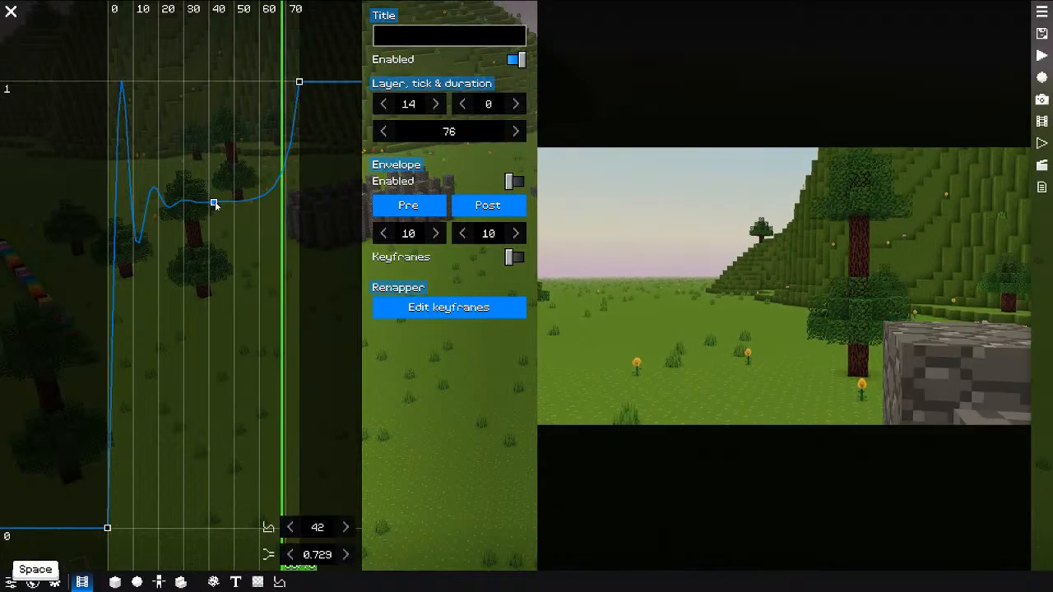
{"action": "left_click", "coordinate": [268, 555]}
{"action": "left_click", "coordinate": [149, 374]}
{"action": "key", "text": "space"}
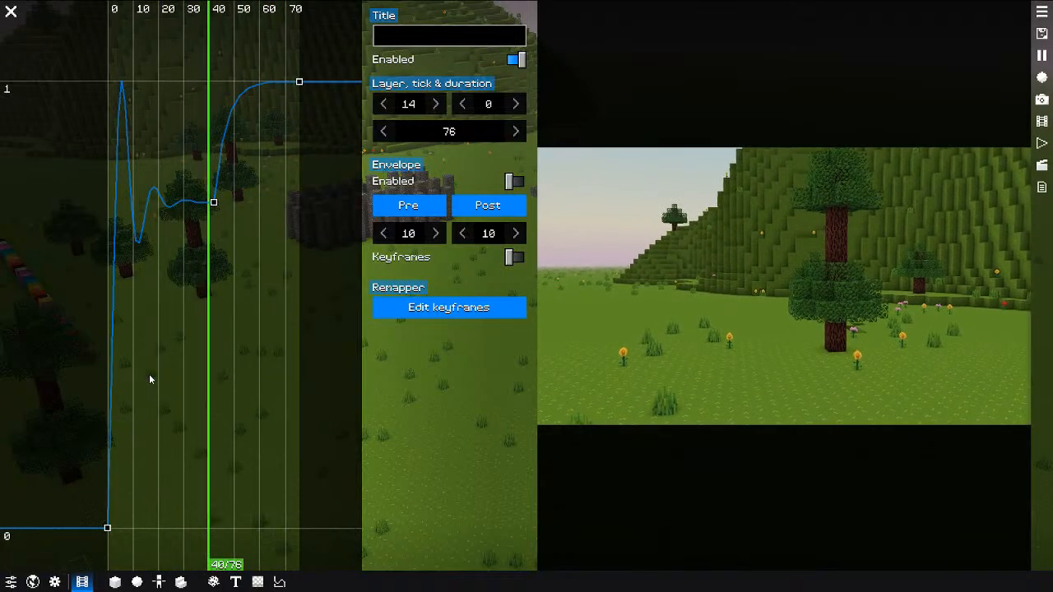
{"action": "key", "text": "space"}
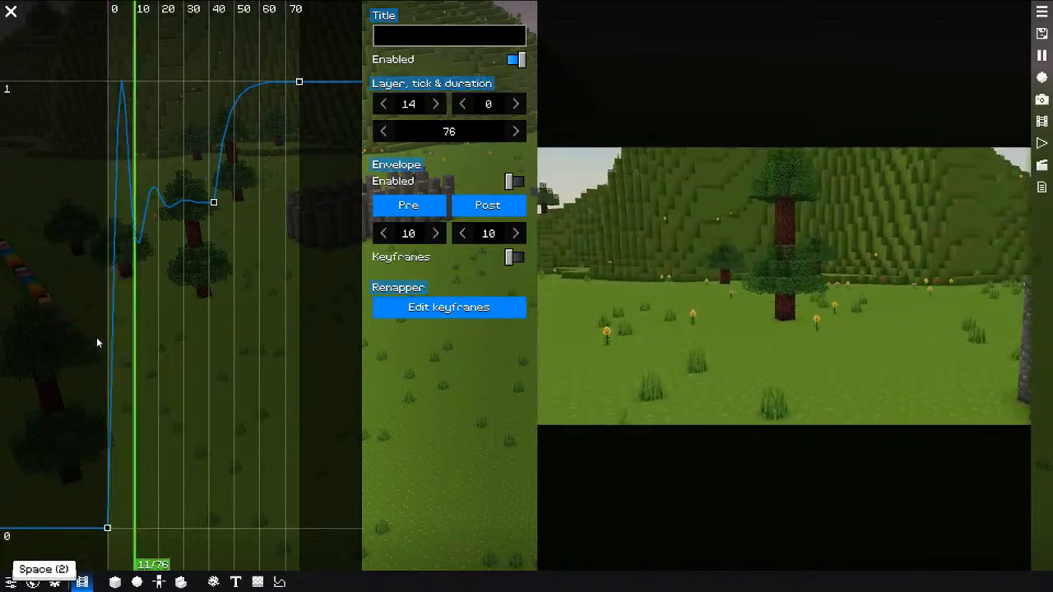
{"action": "key", "text": "space"}
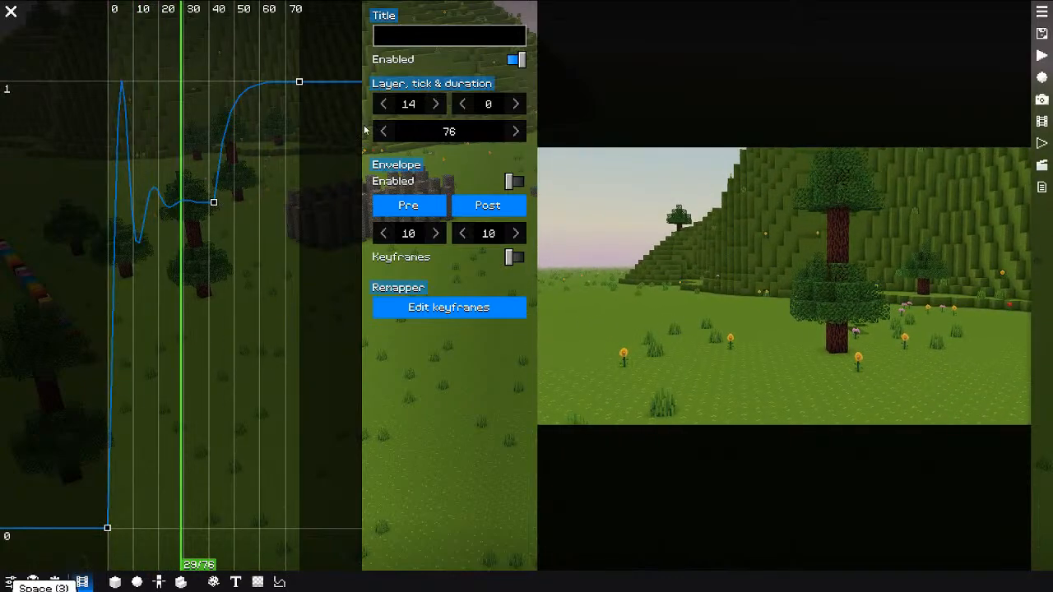
{"action": "left_click", "coordinate": [62, 367]}
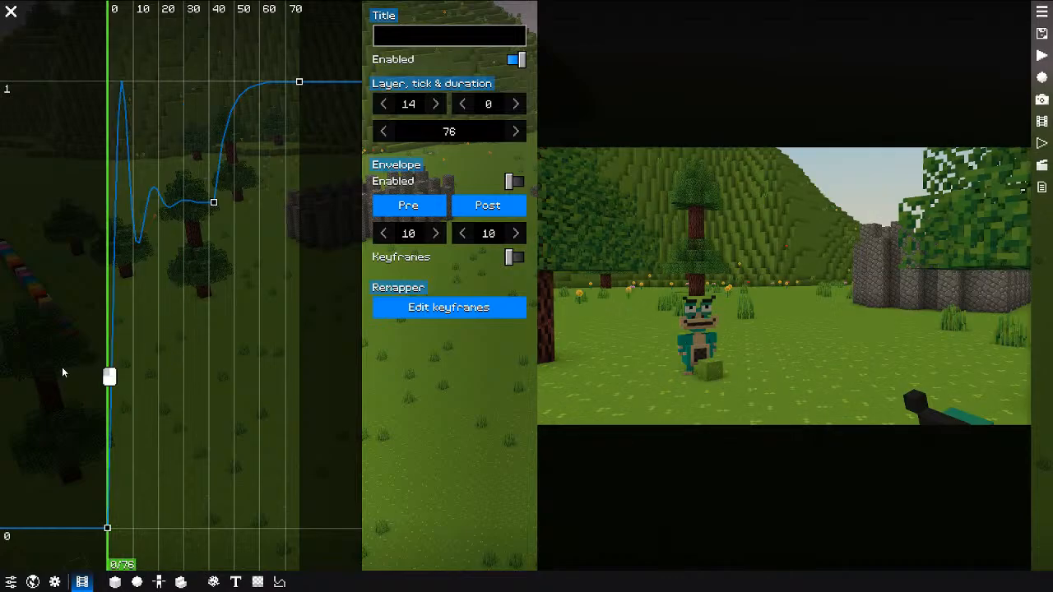
{"action": "key", "text": "space"}
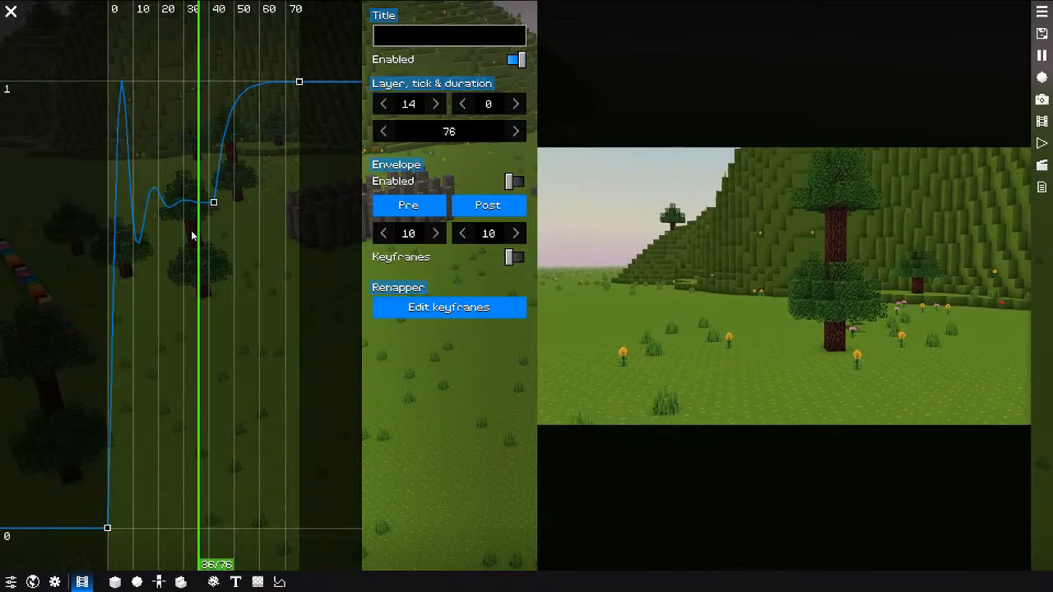
{"action": "key", "text": "space"}
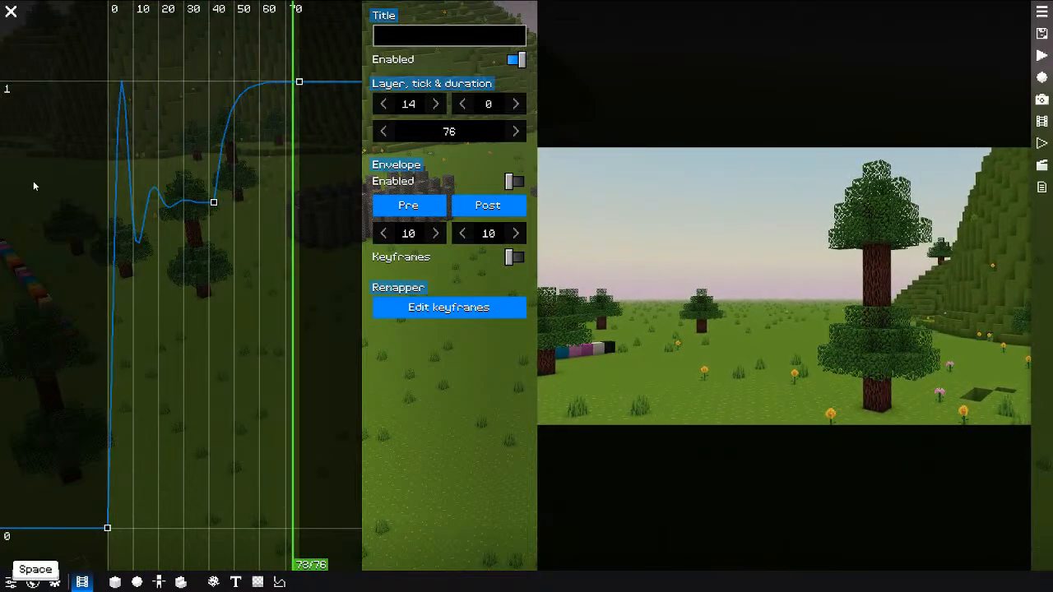
{"action": "left_click_drag", "start_coordinate": [251, 271], "coordinate": [288, 290]}
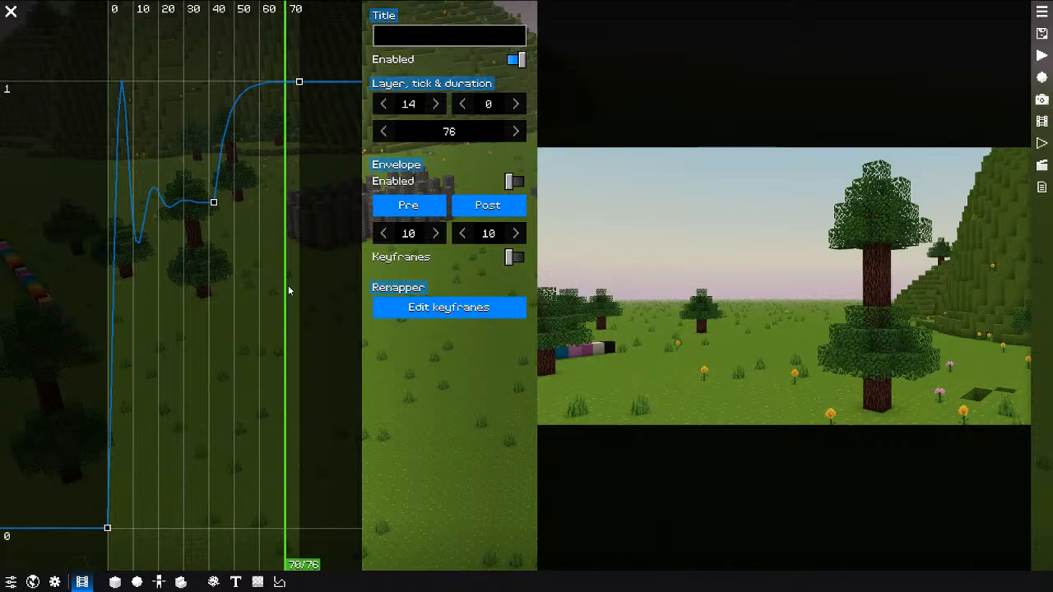
Step: Close the remapper's keyframe editor, look through the clip types that can be added and return the playhead to tick 0
{"action": "left_click", "coordinate": [11, 12]}
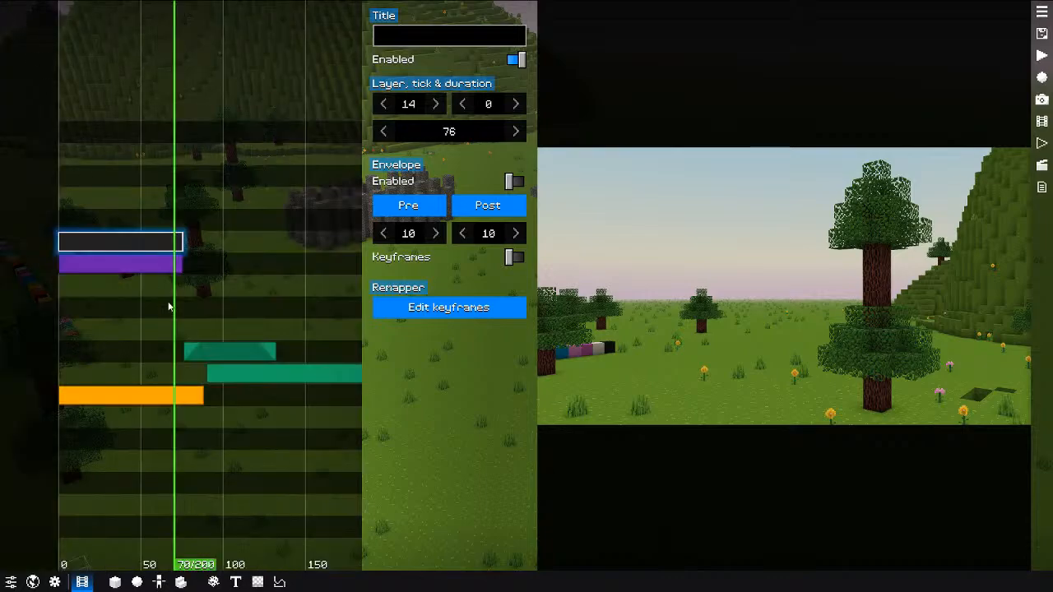
{"action": "left_click", "coordinate": [45, 242]}
{"action": "left_click_drag", "start_coordinate": [98, 332], "coordinate": [112, 338]}
{"action": "key", "text": "alt+a"}
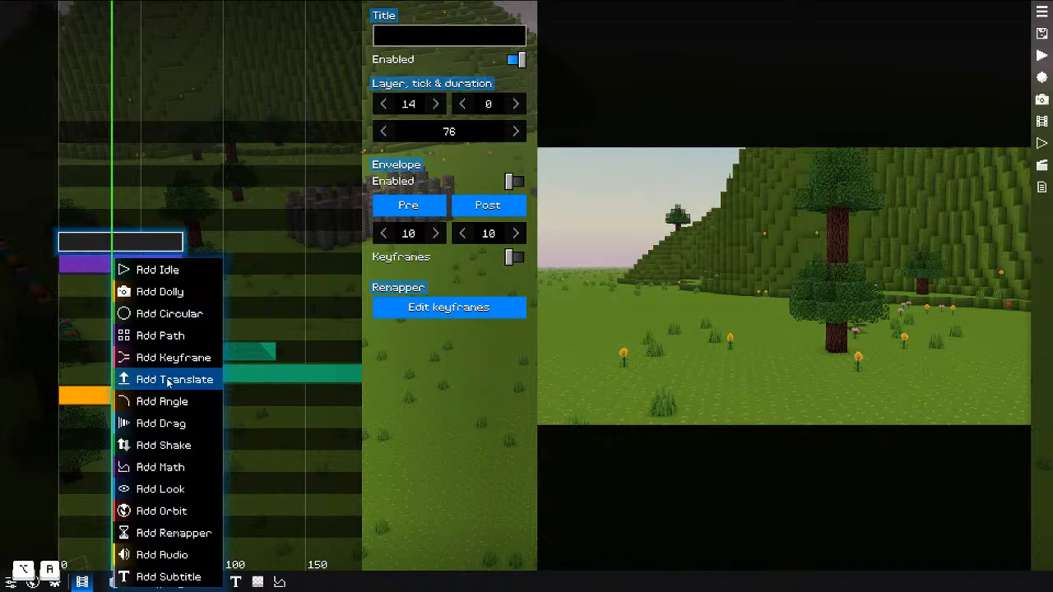
{"action": "left_click", "coordinate": [49, 317]}
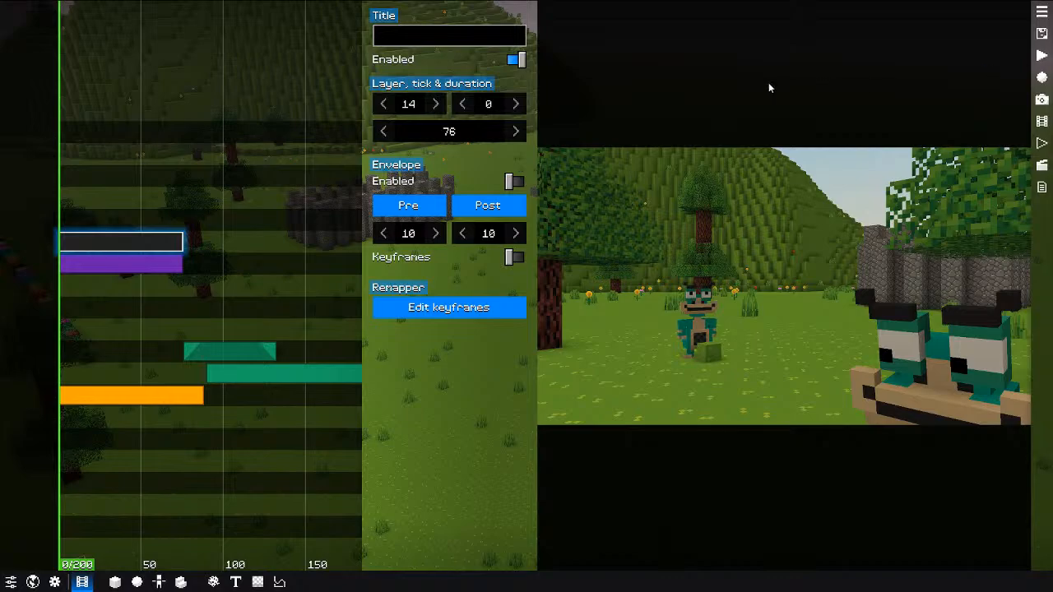
Step: Switch to Blockbench to view the normie model's idle_head animation, and return to BBS in full screen
{"action": "key", "text": "F12"}
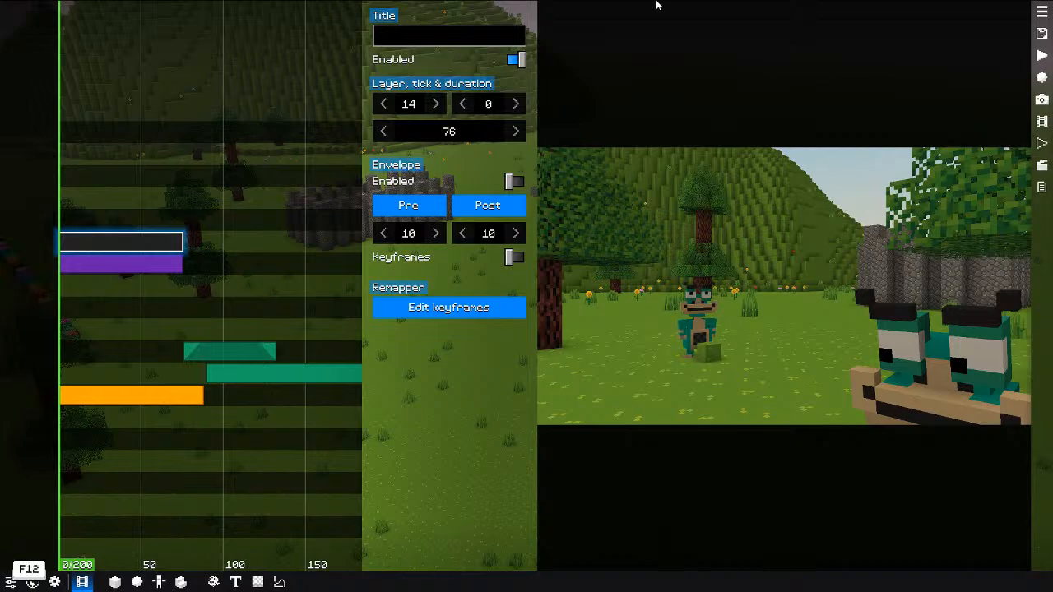
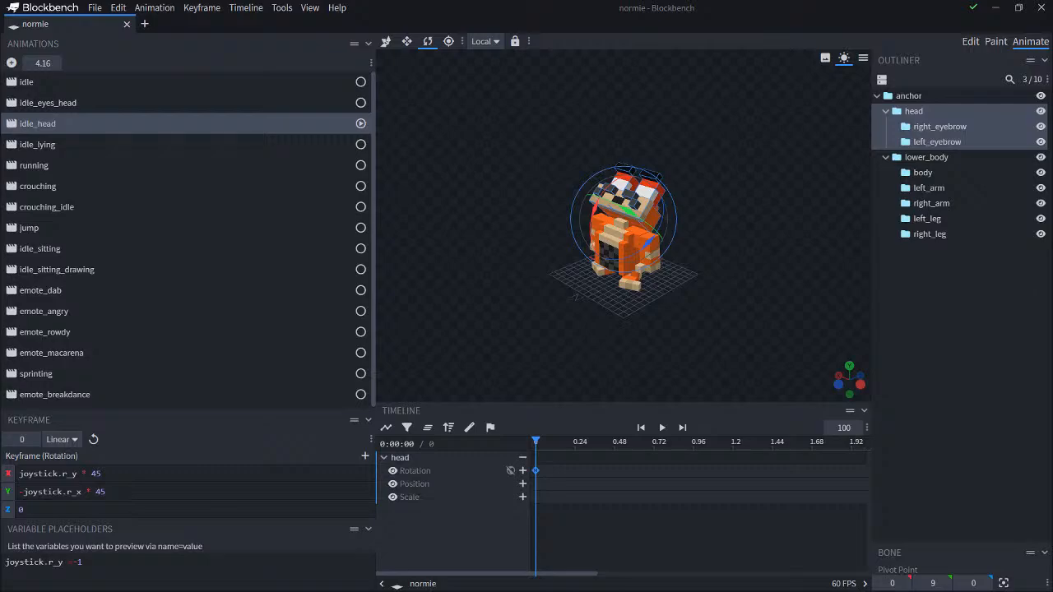
{"action": "left_click_drag", "start_coordinate": [1052, 148], "coordinate": [553, 5]}
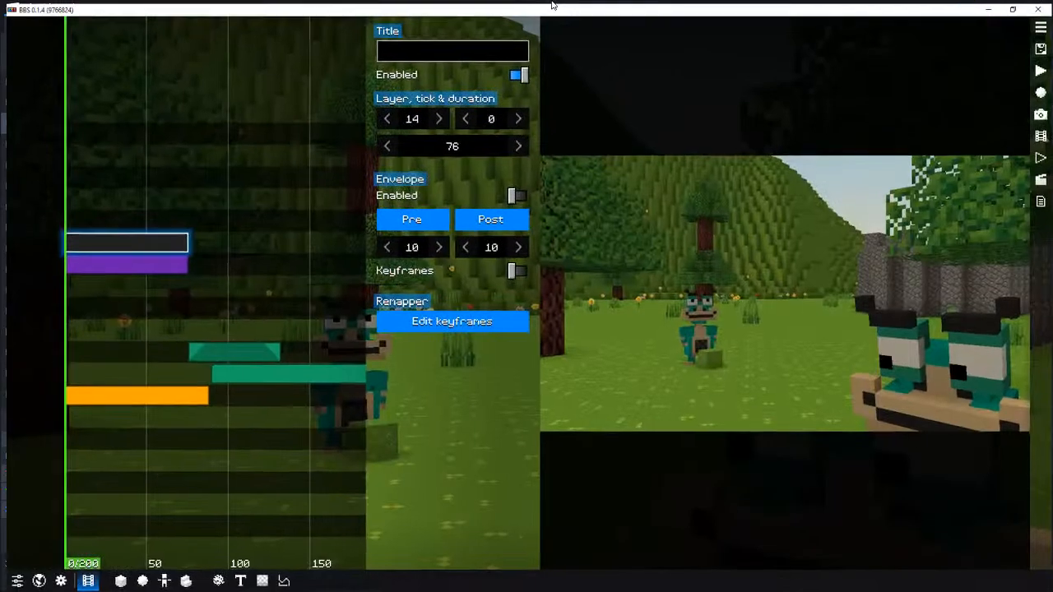
{"action": "key", "text": "F12"}
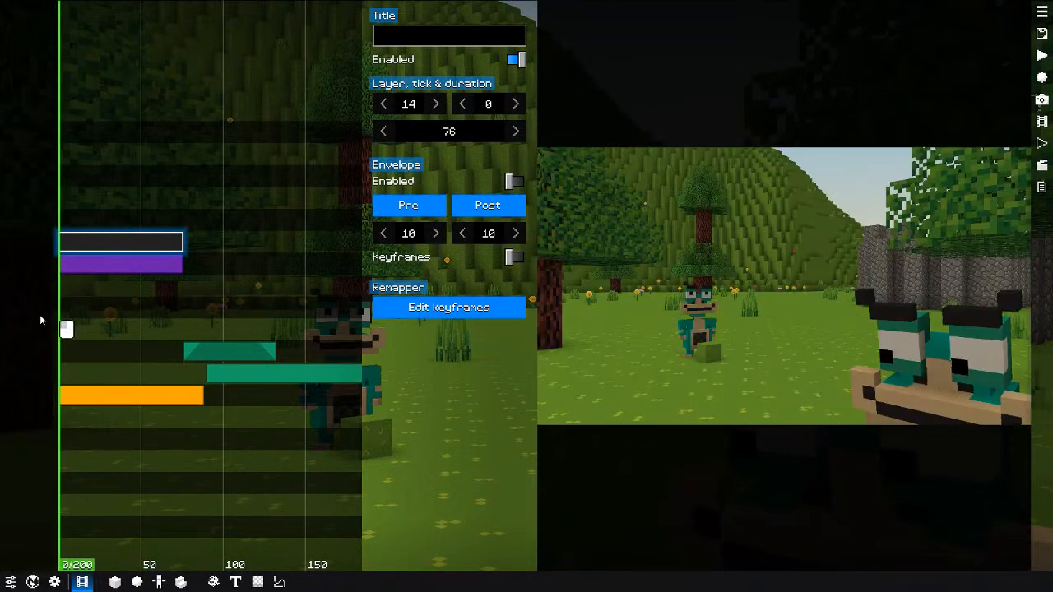
Step: Remove the remapper clip and the purple clip beneath it from the timeline, and play the shot back
{"action": "left_click", "coordinate": [115, 263]}
{"action": "right_click", "coordinate": [114, 262]}
{"action": "left_click", "coordinate": [72, 245], "text": "shift"}
{"action": "right_click", "coordinate": [90, 250]}
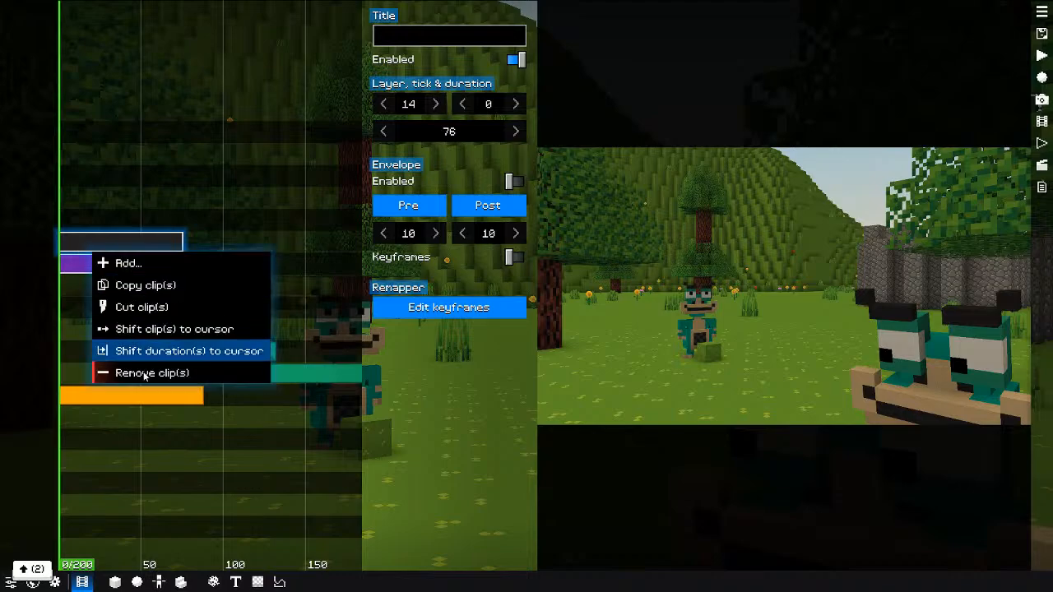
{"action": "left_click", "coordinate": [143, 372]}
{"action": "key", "text": "space"}
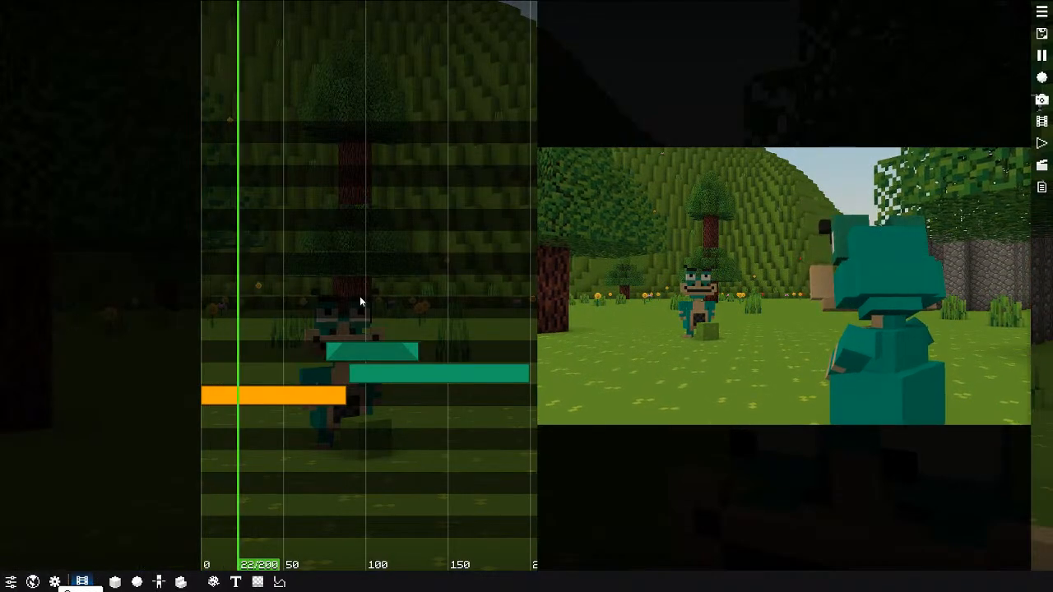
{"action": "key", "text": "space"}
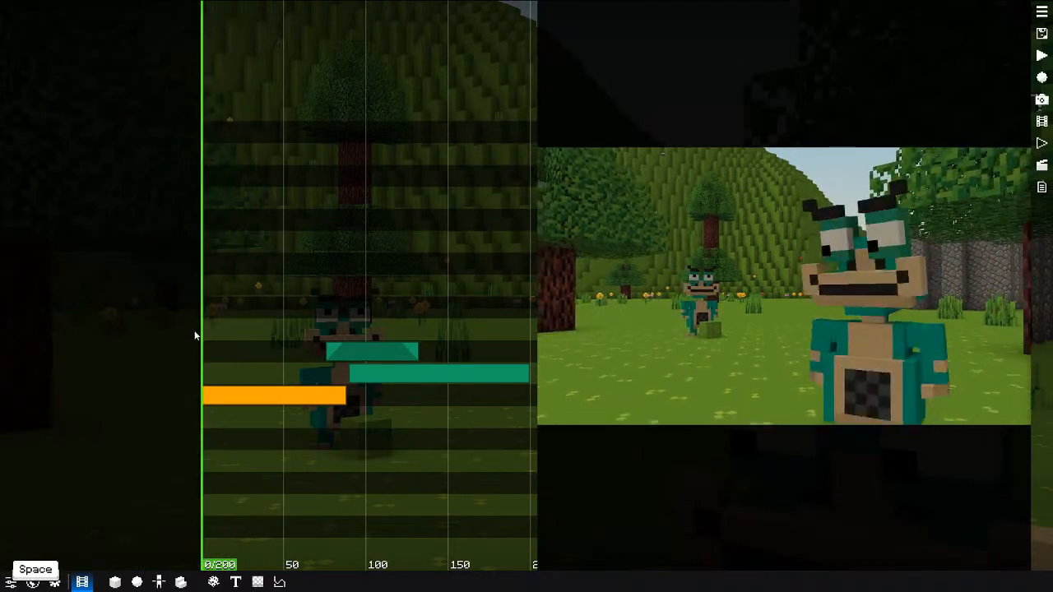
Step: Halve the orange dolly clip's travel distance to 0.575
{"action": "left_click", "coordinate": [273, 398]}
{"action": "double_click", "coordinate": [445, 286]}
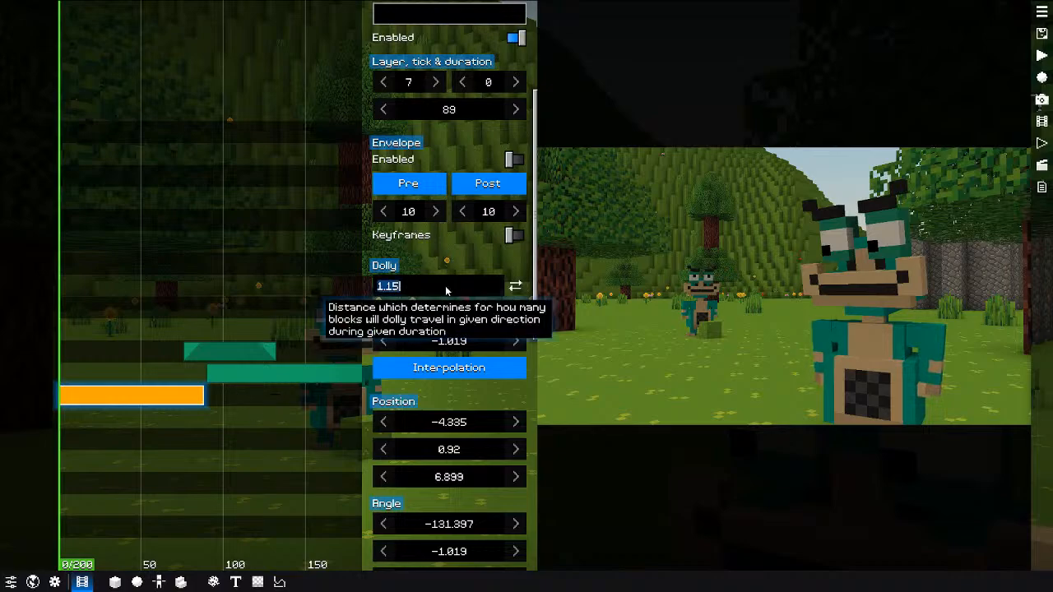
{"action": "left_click", "coordinate": [445, 286]}
{"action": "type", "text": "/2"}
{"action": "key", "text": "Return"}
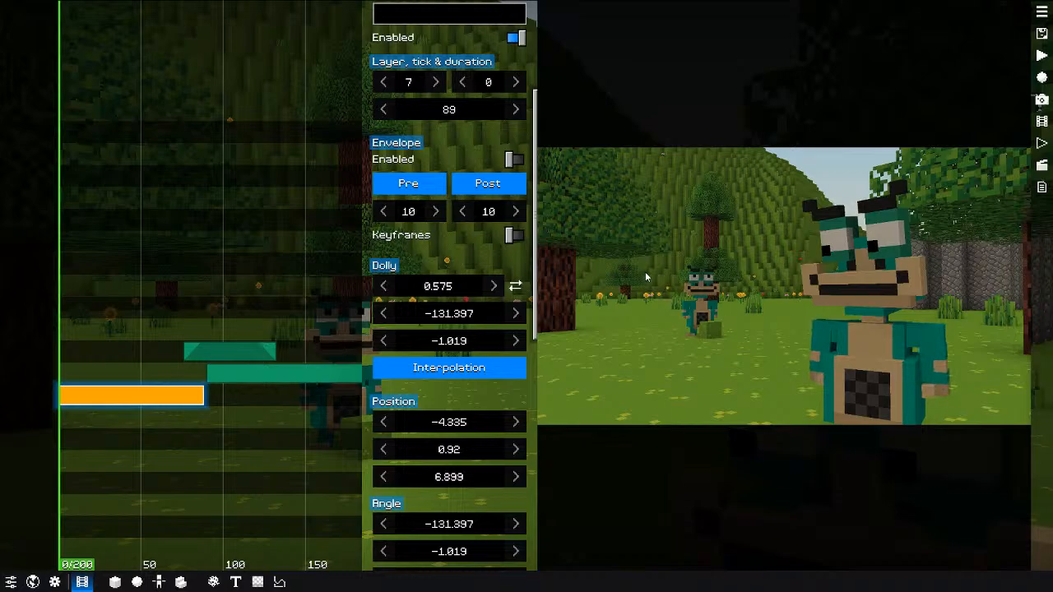
Step: Open the film's dialogue script, add a first line to it and assign that line a voice
{"action": "left_click", "coordinate": [1042, 188]}
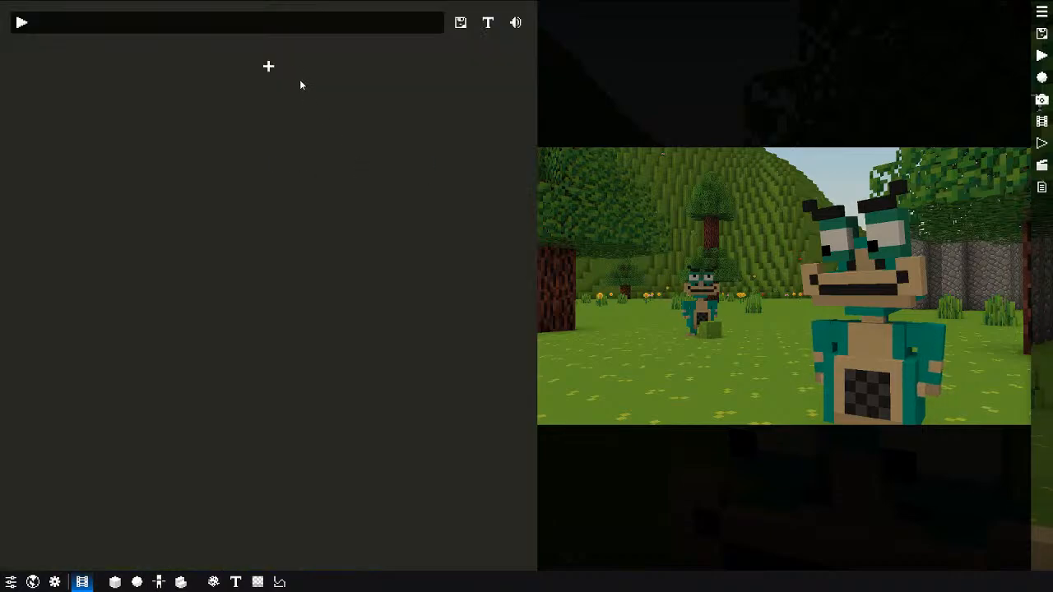
{"action": "left_click", "coordinate": [276, 67]}
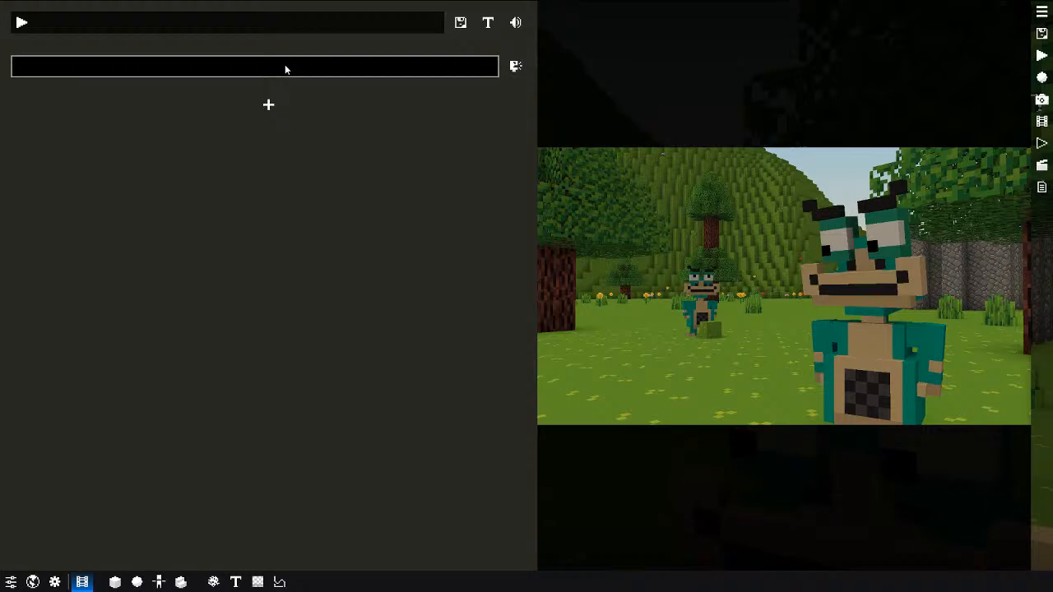
{"action": "left_click", "coordinate": [516, 66]}
{"action": "left_click", "coordinate": [566, 198]}
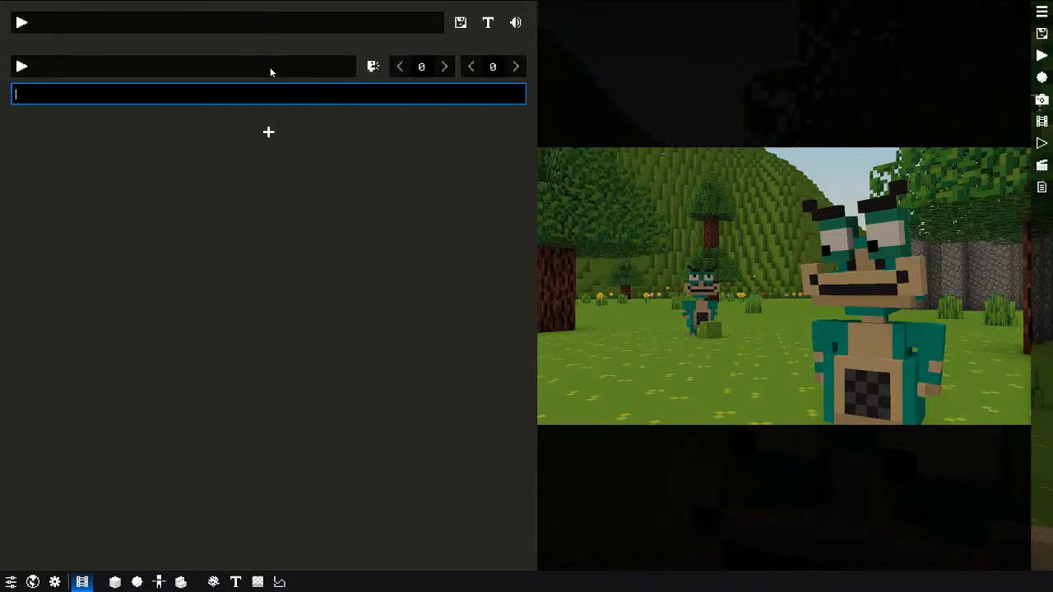
Step: Write "Normie, come here, my man" as the first line, then generate its speech and listen to it
{"action": "left_click", "coordinate": [200, 90]}
{"action": "type", "text": "N"}
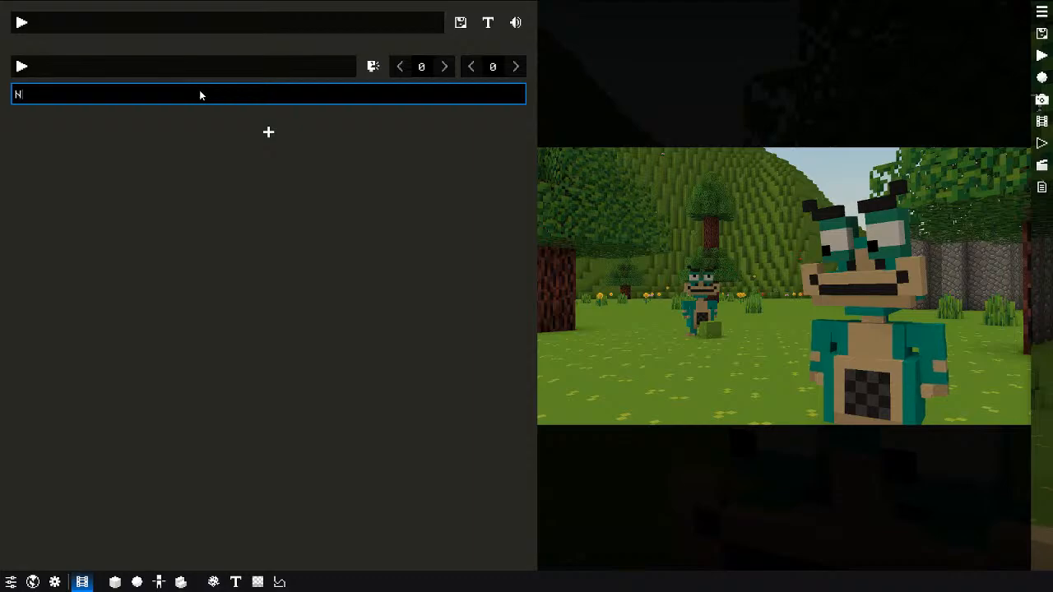
{"action": "type", "text": "ormie"}
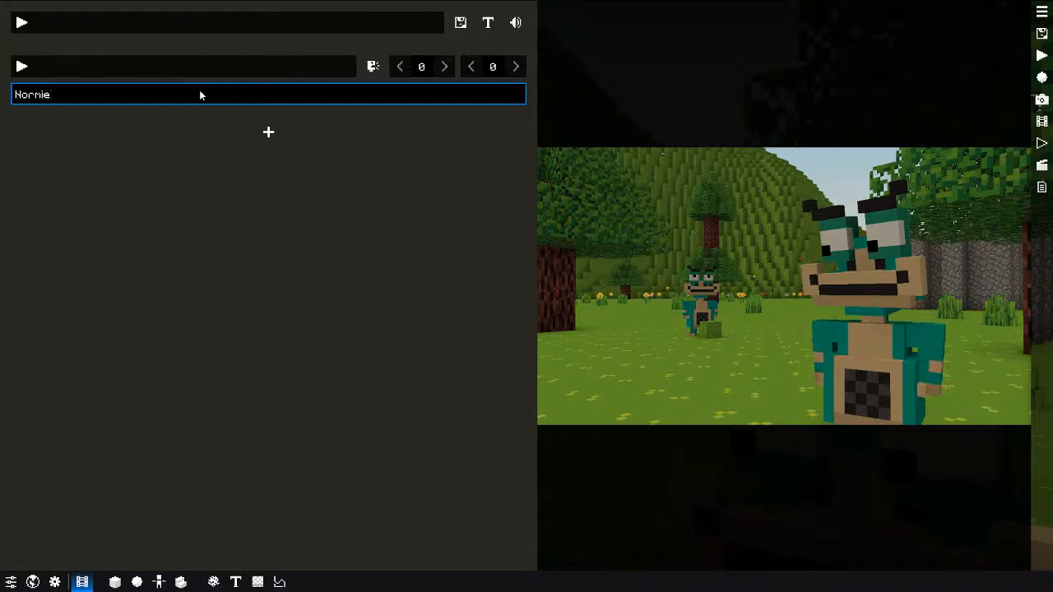
{"action": "type", "text": ", come here, "}
{"action": "type", "text": "ny m"}
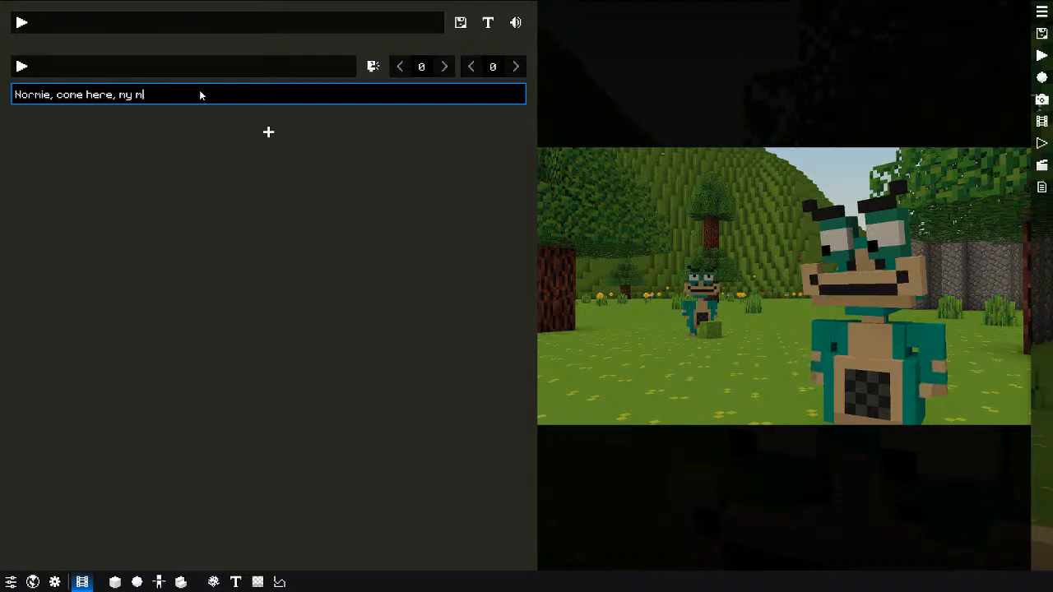
{"action": "type", "text": "an"}
{"action": "left_click", "coordinate": [260, 71]}
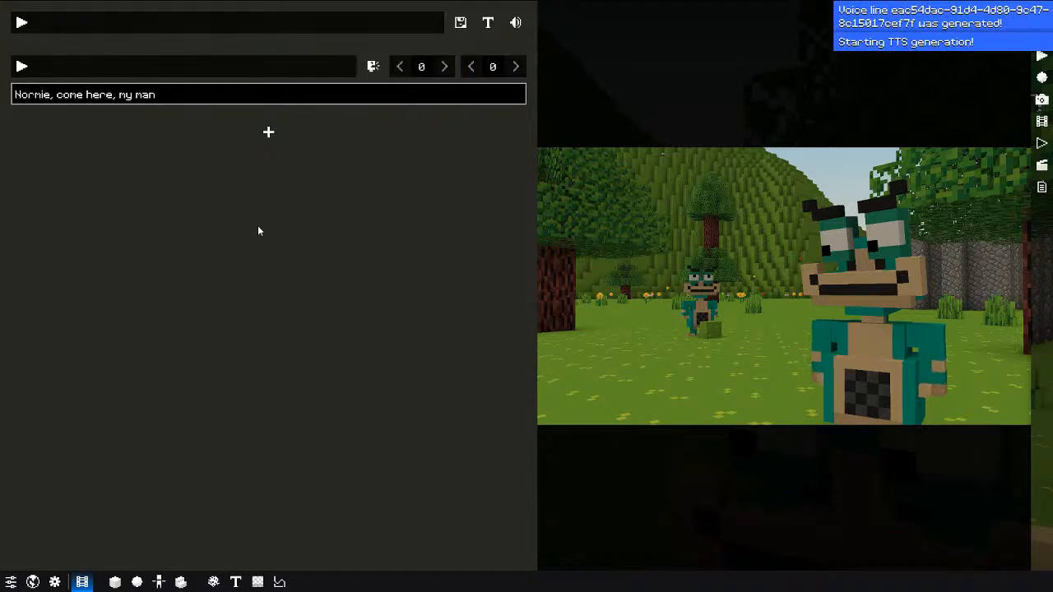
{"action": "left_click", "coordinate": [22, 67]}
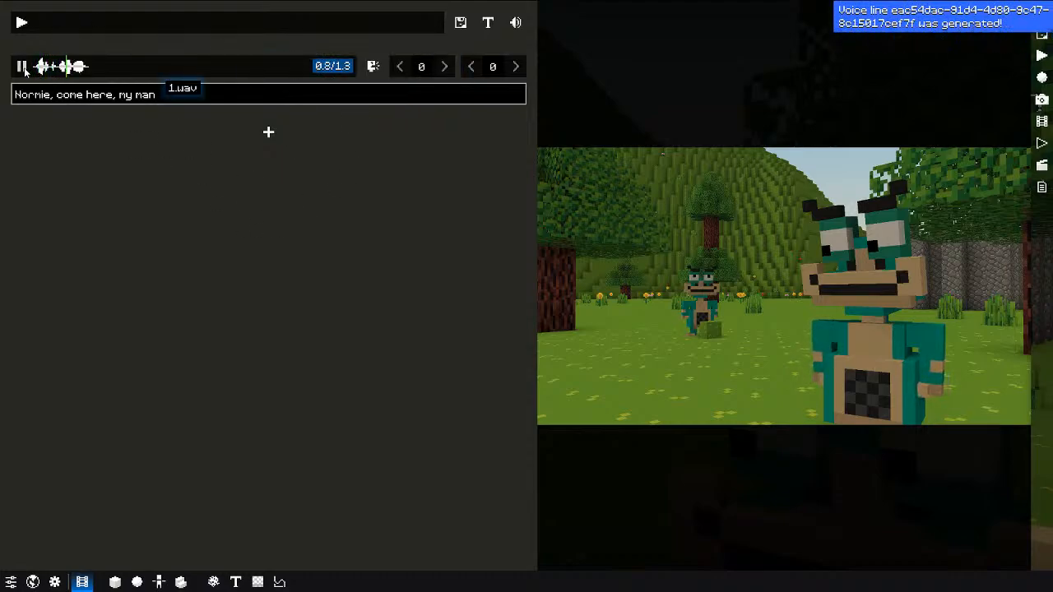
Step: Reword the first line as "Normie! Come here, my man..." and regenerate its speech
{"action": "left_click", "coordinate": [53, 98]}
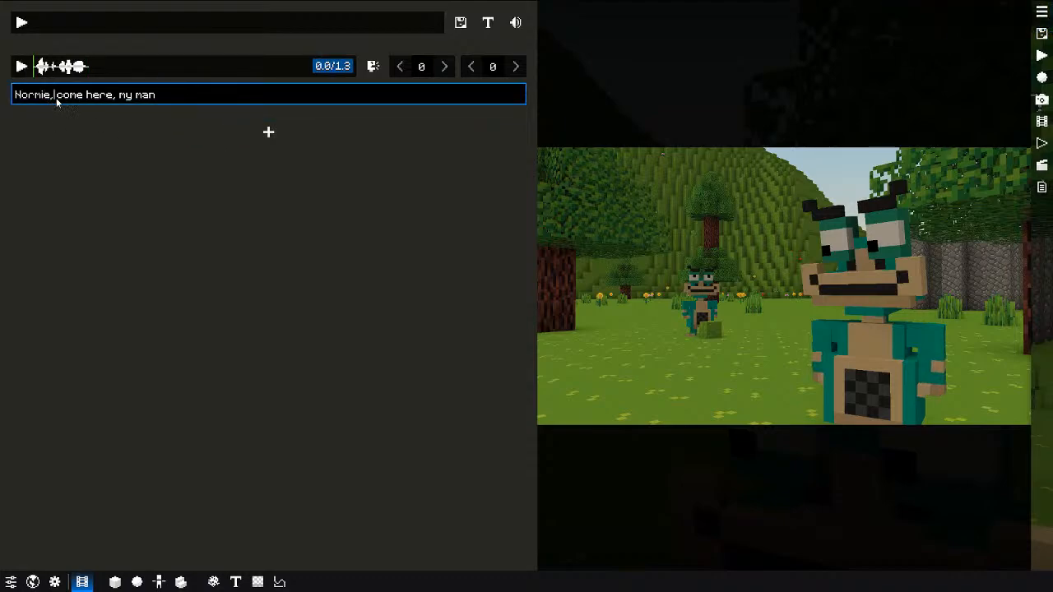
{"action": "key", "text": "BackSpace"}
{"action": "type", "text": "!"}
{"action": "left_click", "coordinate": [57, 98]}
{"action": "key", "text": "Delete"}
{"action": "type", "text": "C"}
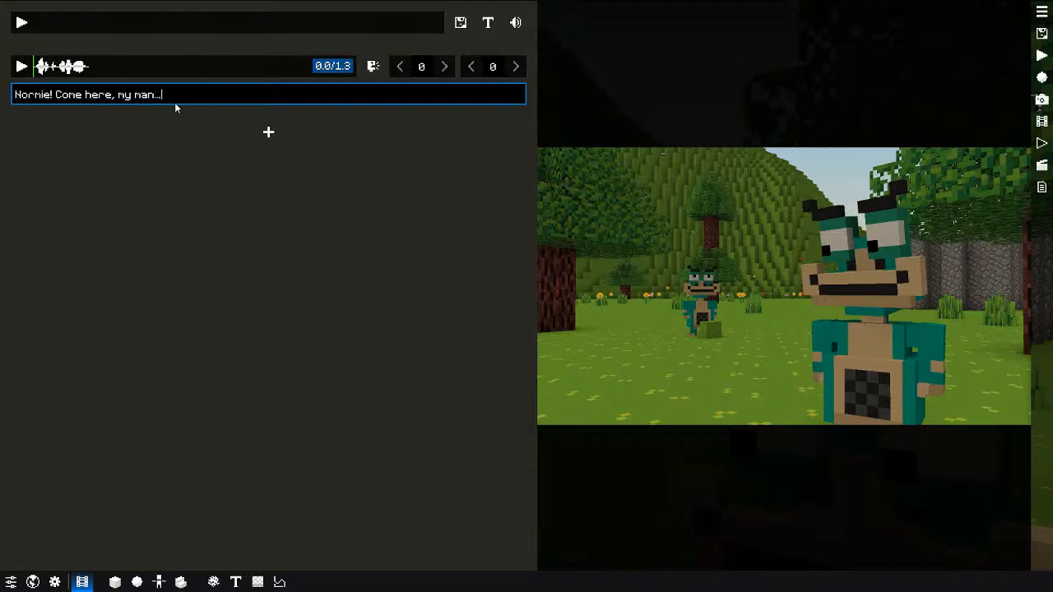
{"action": "right_click", "coordinate": [147, 69]}
{"action": "left_click", "coordinate": [157, 77]}
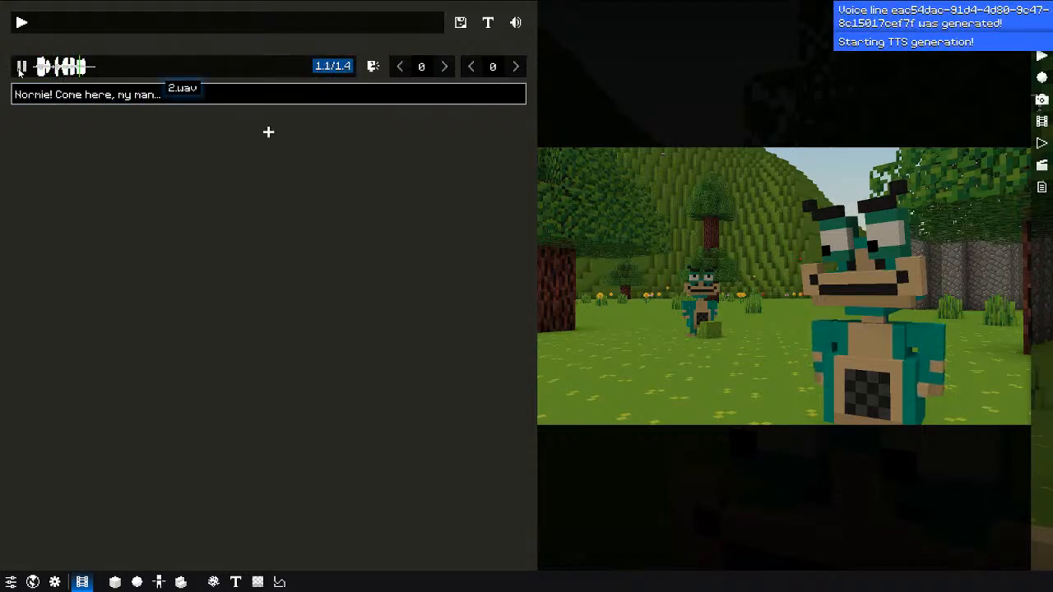
Step: Add a second script line reading "Dinner, my boy! What's up?"
{"action": "left_click", "coordinate": [268, 132]}
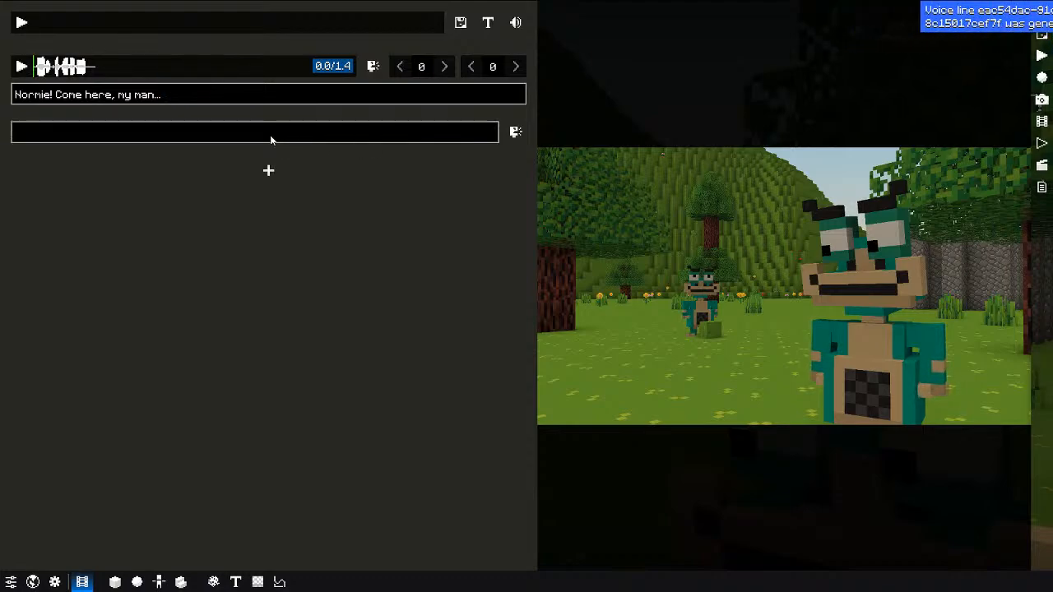
{"action": "right_click", "coordinate": [188, 144]}
{"action": "left_click", "coordinate": [149, 137]}
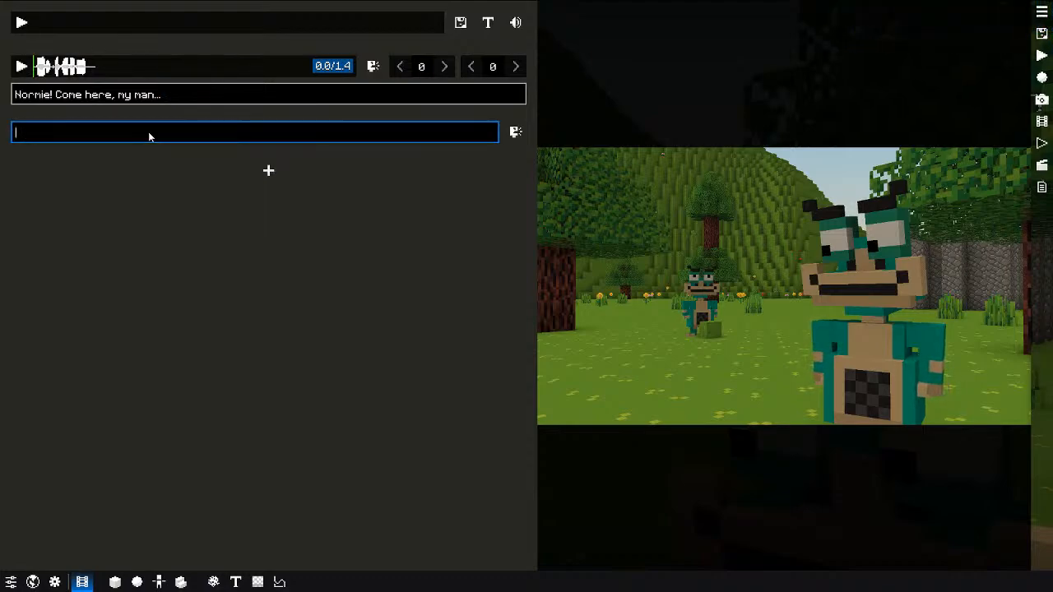
{"action": "type", "text": "Dinner."}
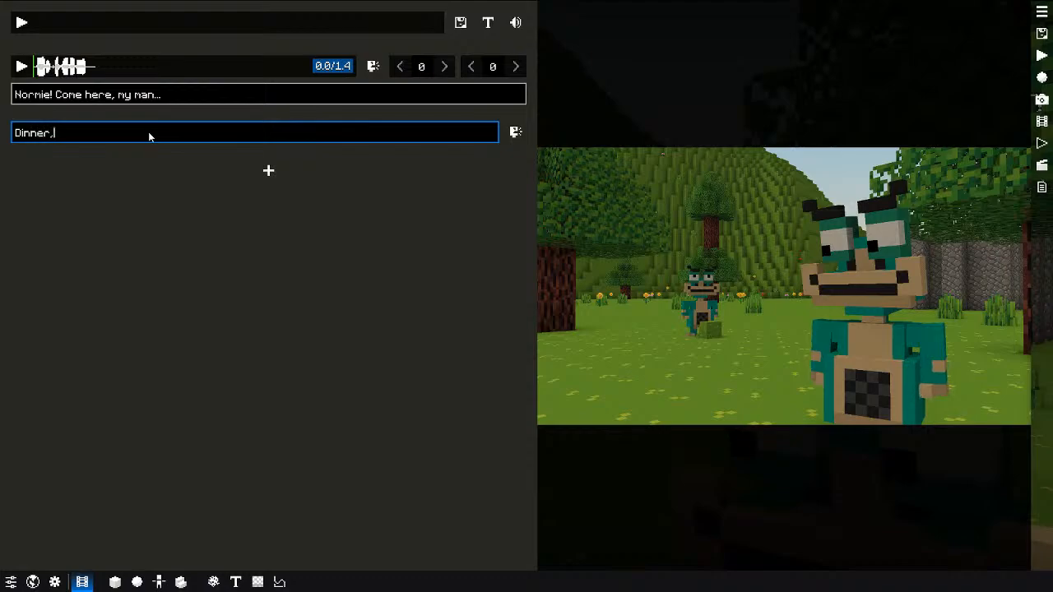
{"action": "type", "text": " my boy! "}
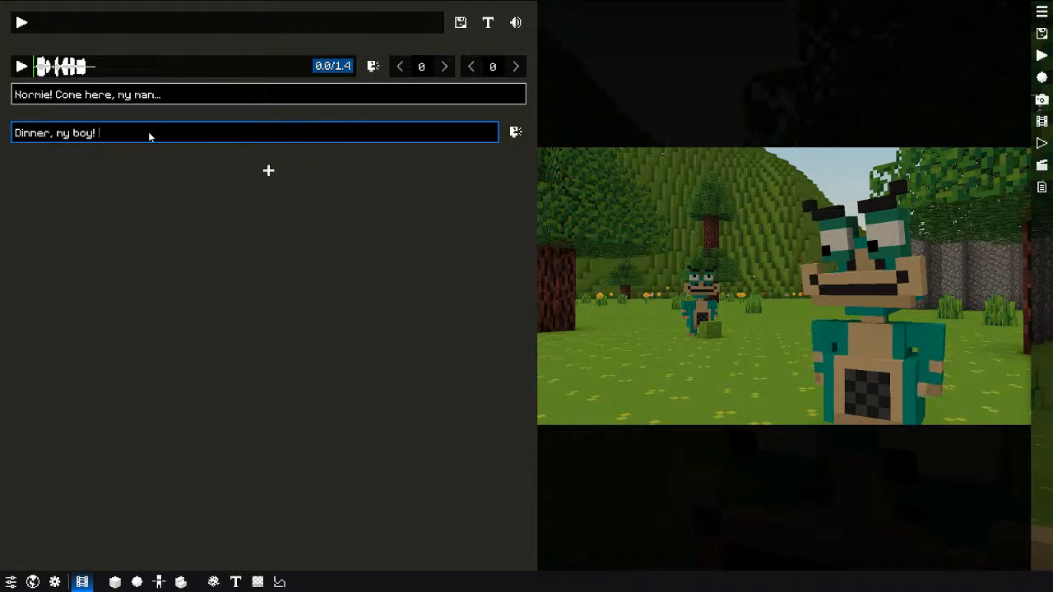
{"action": "type", "text": "What's up?"}
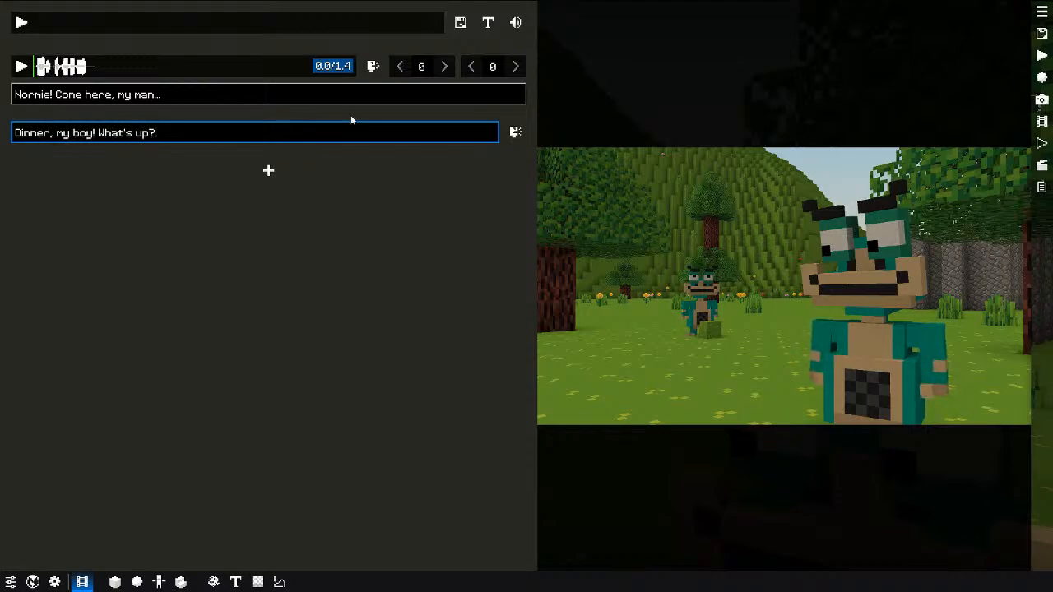
Step: Assign a voice to the second line and generate two takes of its speech, listening to each
{"action": "left_click", "coordinate": [516, 133]}
{"action": "left_click", "coordinate": [528, 182]}
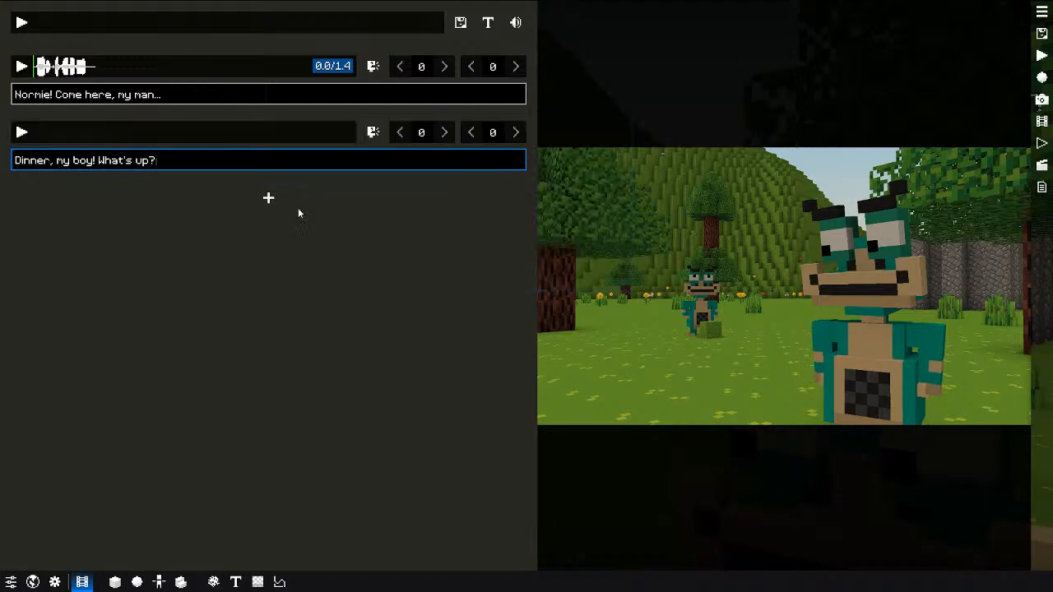
{"action": "left_click", "coordinate": [373, 132]}
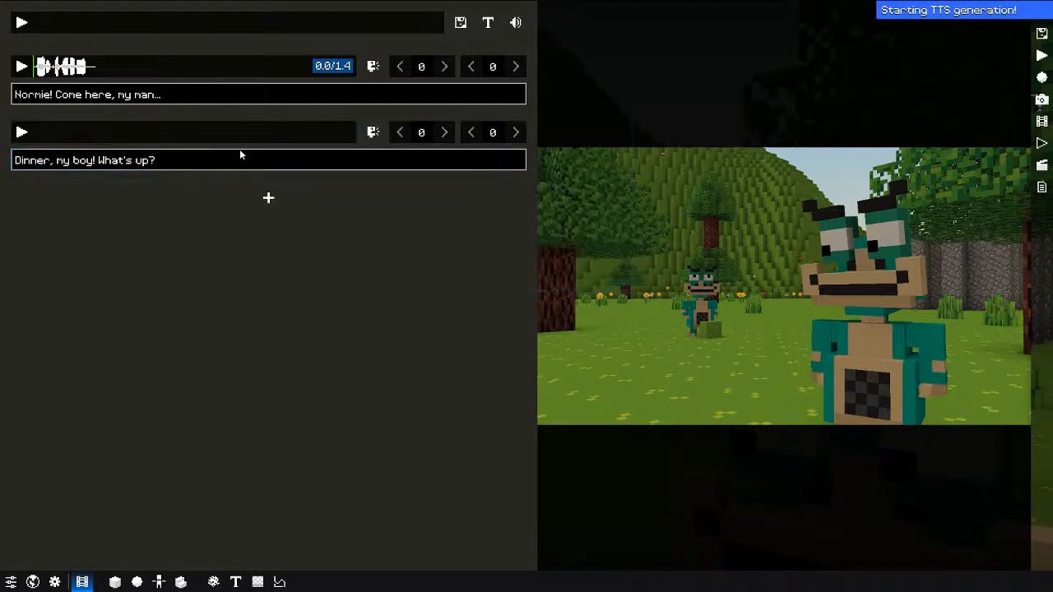
{"action": "left_click", "coordinate": [20, 133]}
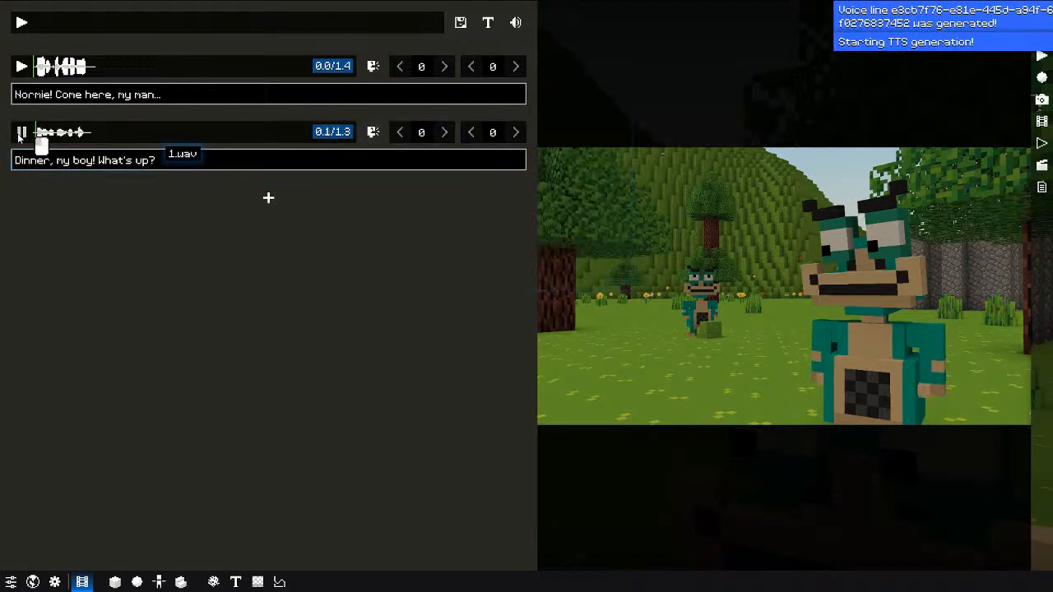
{"action": "right_click", "coordinate": [109, 141]}
{"action": "left_click", "coordinate": [133, 147]}
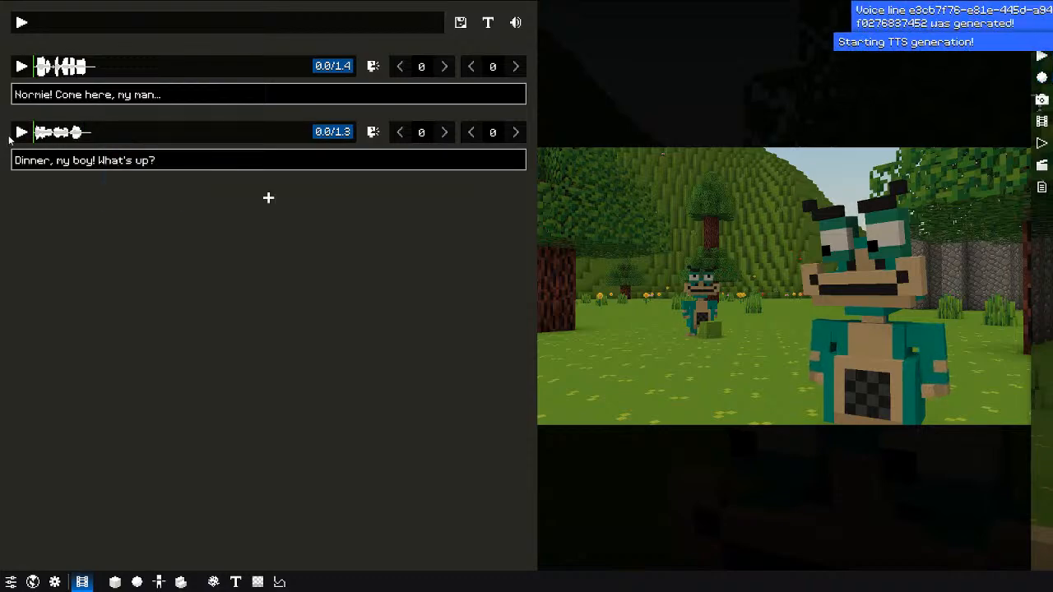
{"action": "left_click", "coordinate": [19, 135]}
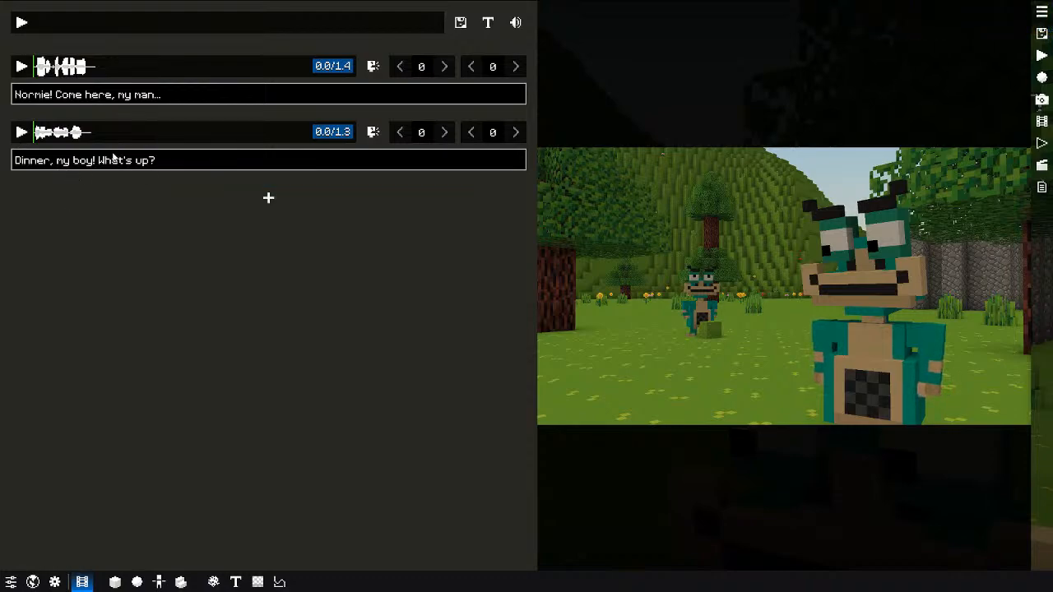
Step: Put the second line in quotation marks and append "screamed Normie" after the closing quote
{"action": "left_click", "coordinate": [161, 164]}
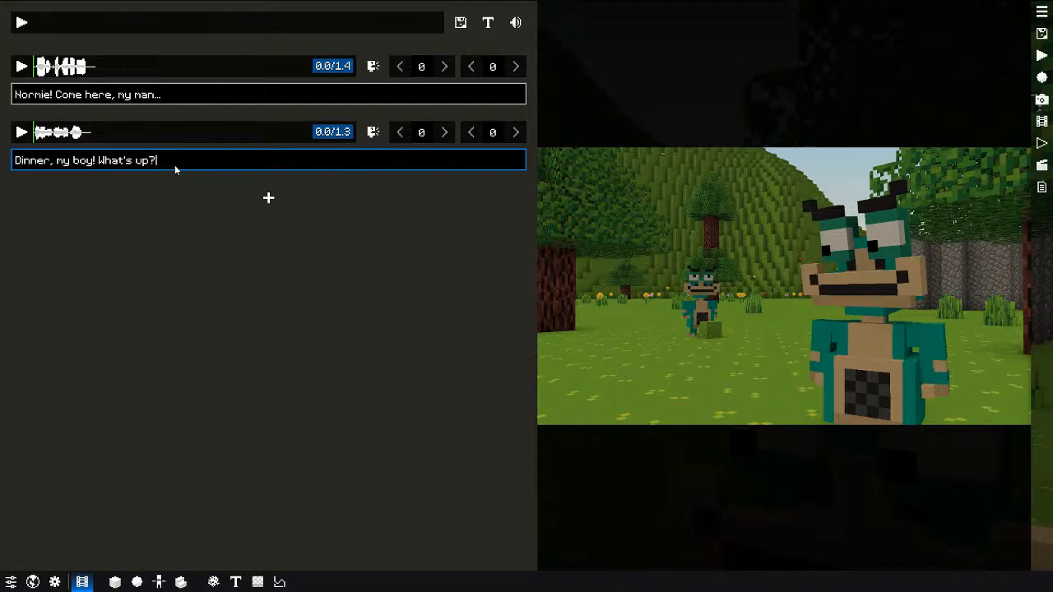
{"action": "type", "text": "\""}
{"action": "key", "text": "Home"}
{"action": "type", "text": "\" scre"}
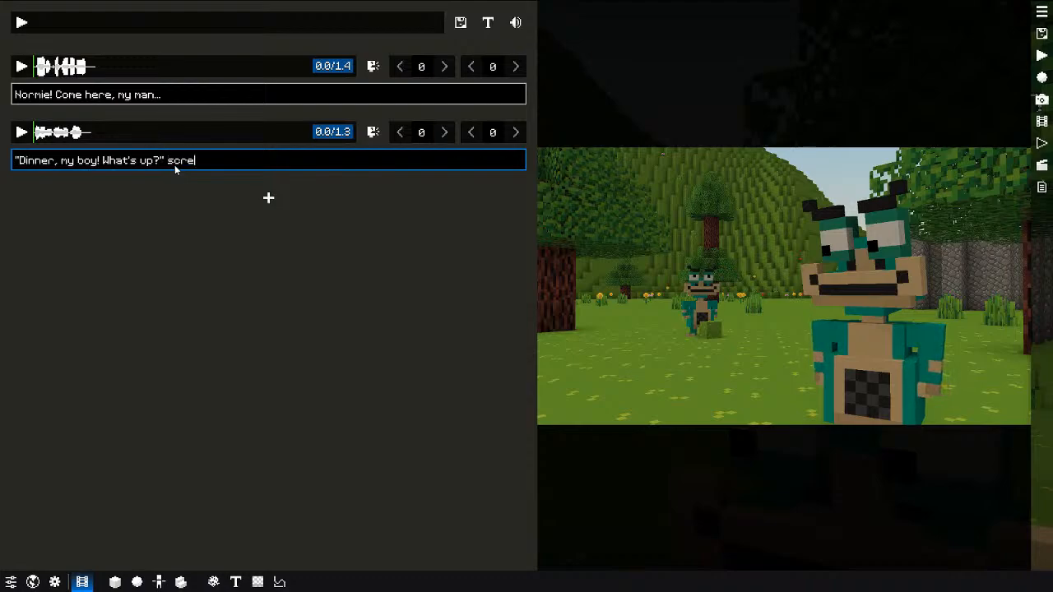
{"action": "type", "text": "amed Nor"}
{"action": "key", "text": "BackSpace"}
{"action": "key", "text": "BackSpace"}
{"action": "key", "text": "BackSpace"}
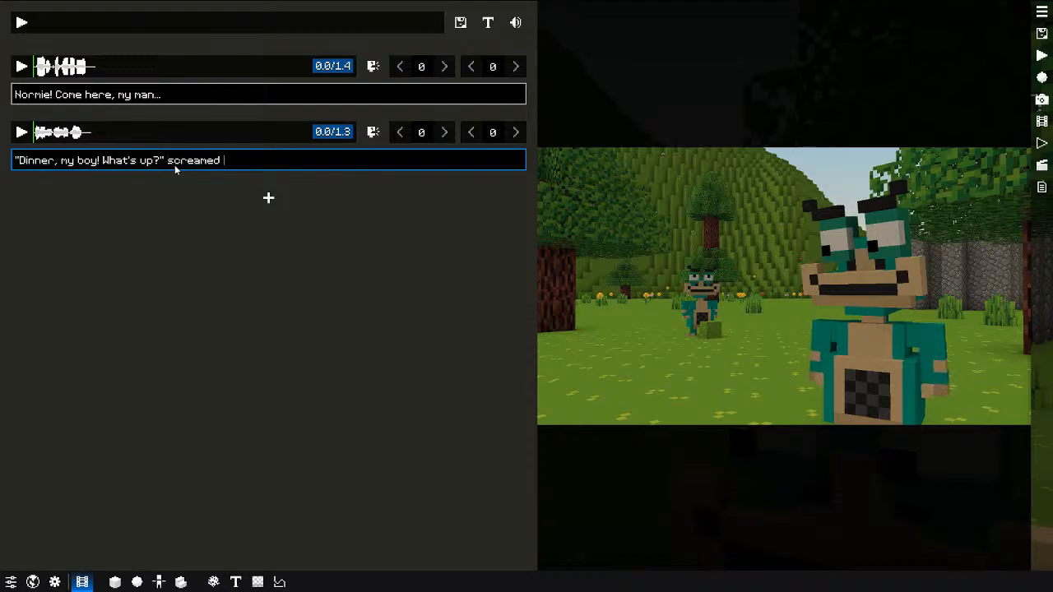
{"action": "type", "text": "Normie"}
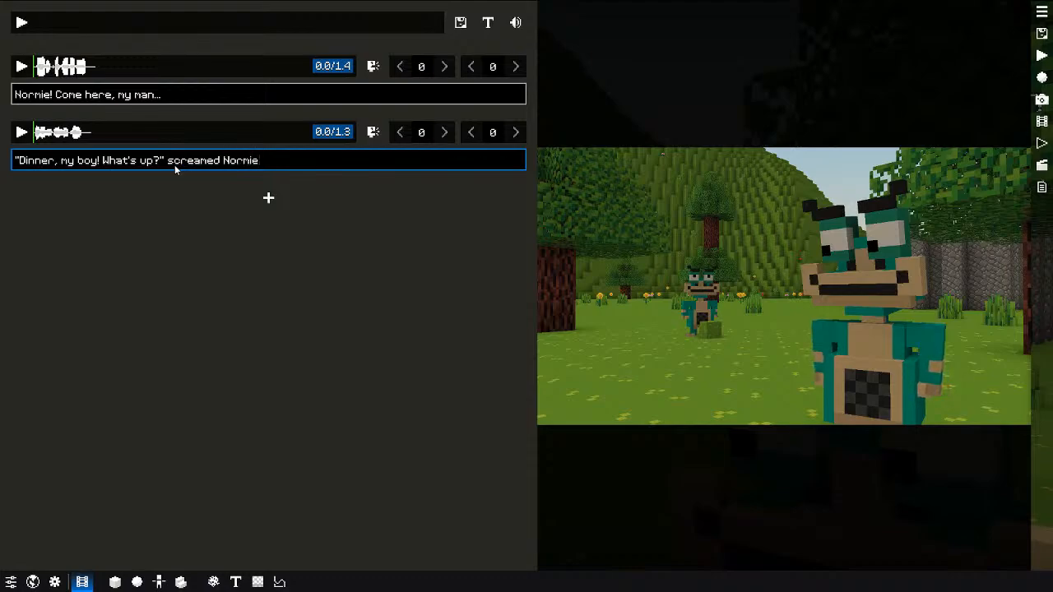
Step: Generate two new takes of the quoted second line's speech and listen to them
{"action": "key", "text": "Return"}
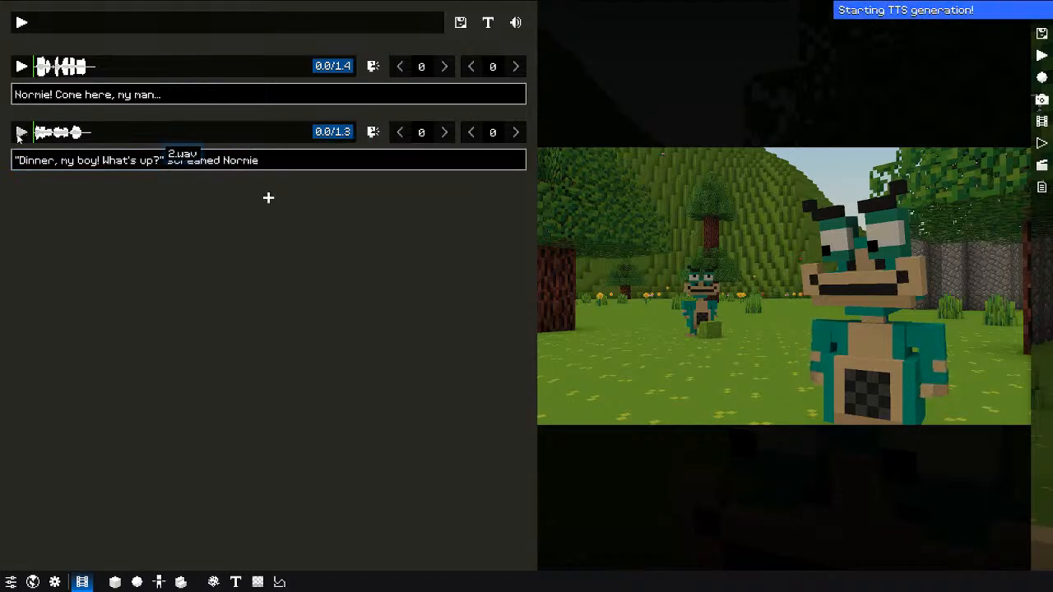
{"action": "left_click", "coordinate": [21, 132]}
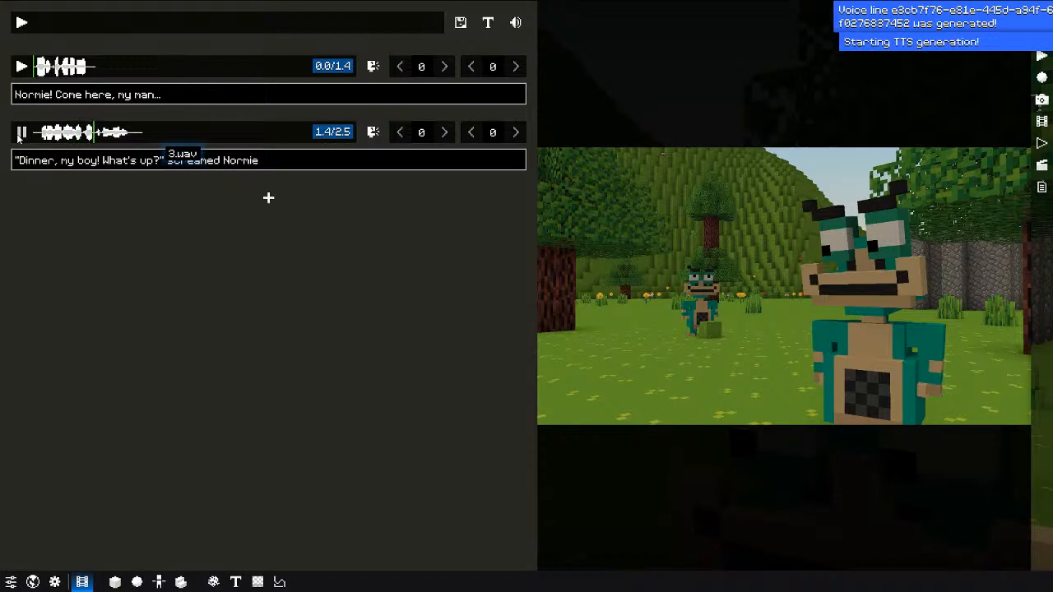
{"action": "right_click", "coordinate": [149, 132]}
{"action": "left_click", "coordinate": [181, 143]}
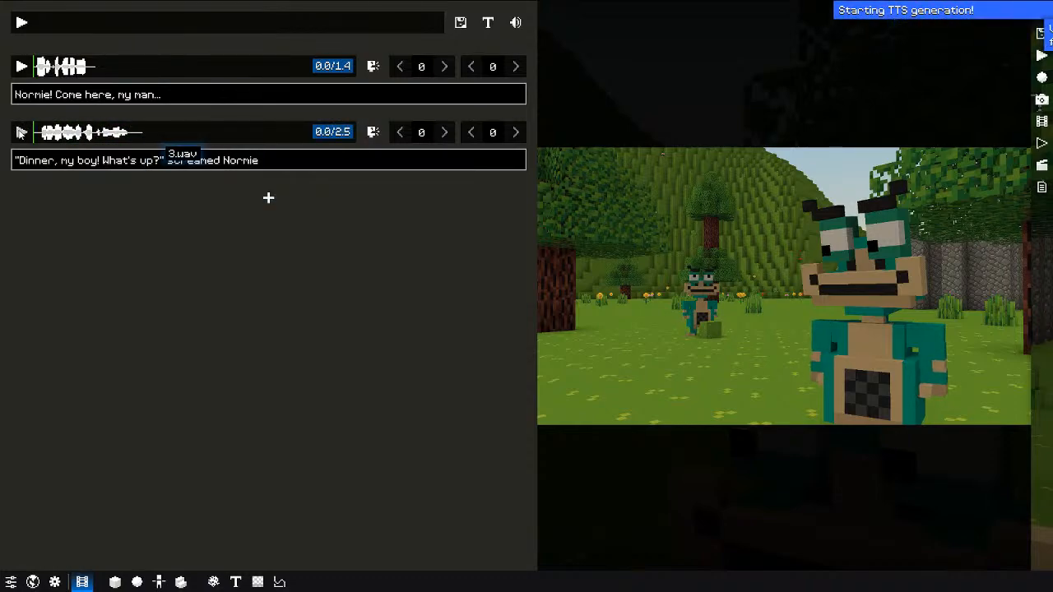
{"action": "left_click", "coordinate": [21, 132]}
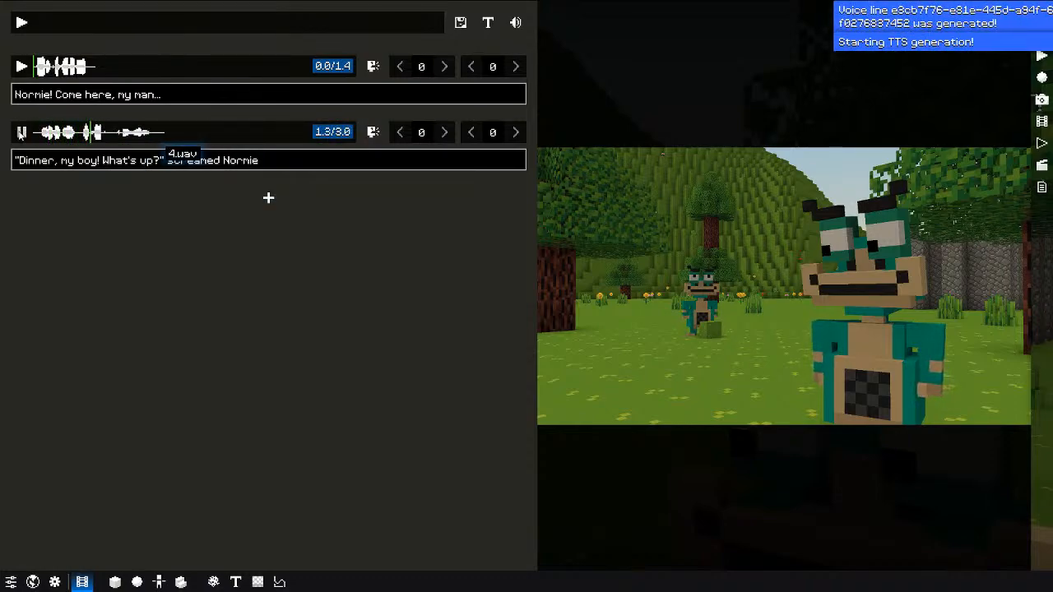
Step: Find where the spoken quote ends in the second line's audio, set its cutoff to 1.2 and play it back
{"action": "left_click", "coordinate": [21, 132]}
{"action": "left_click", "coordinate": [112, 134]}
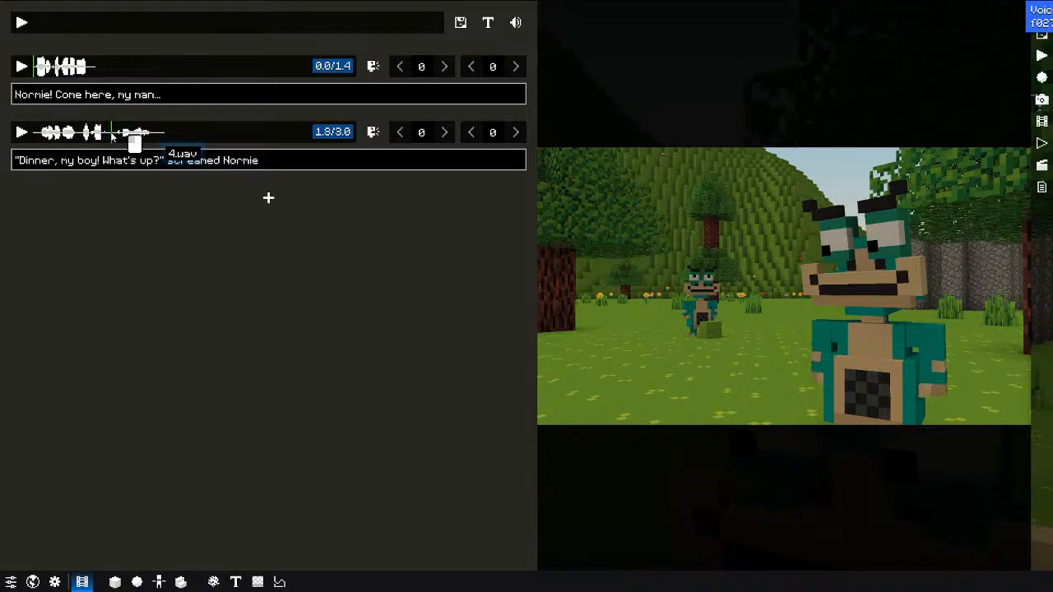
{"action": "left_click", "coordinate": [493, 133]}
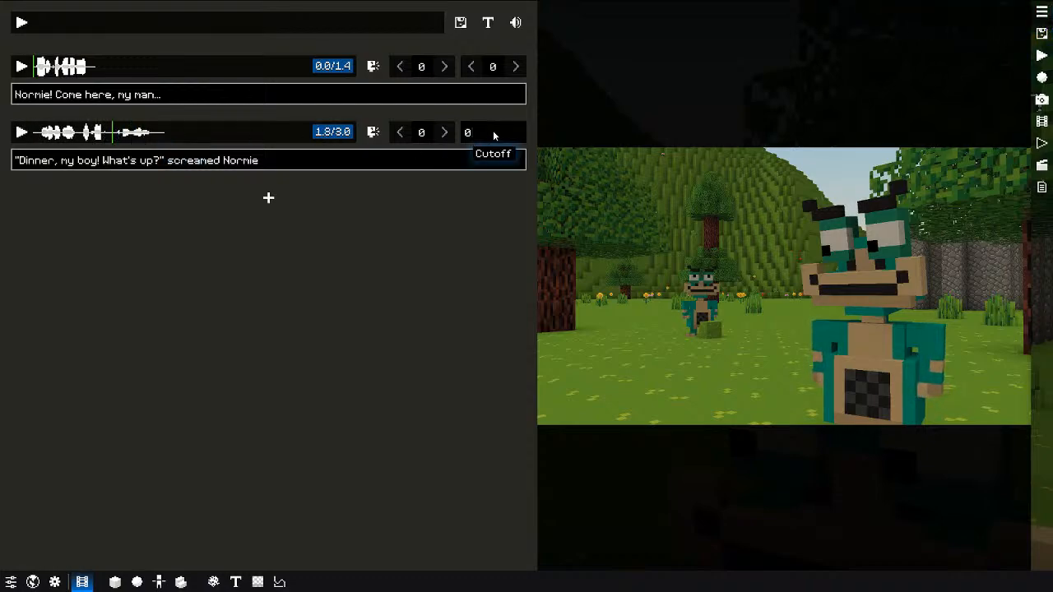
{"action": "type", "text": "3.0-1.2"}
{"action": "key", "text": "Return"}
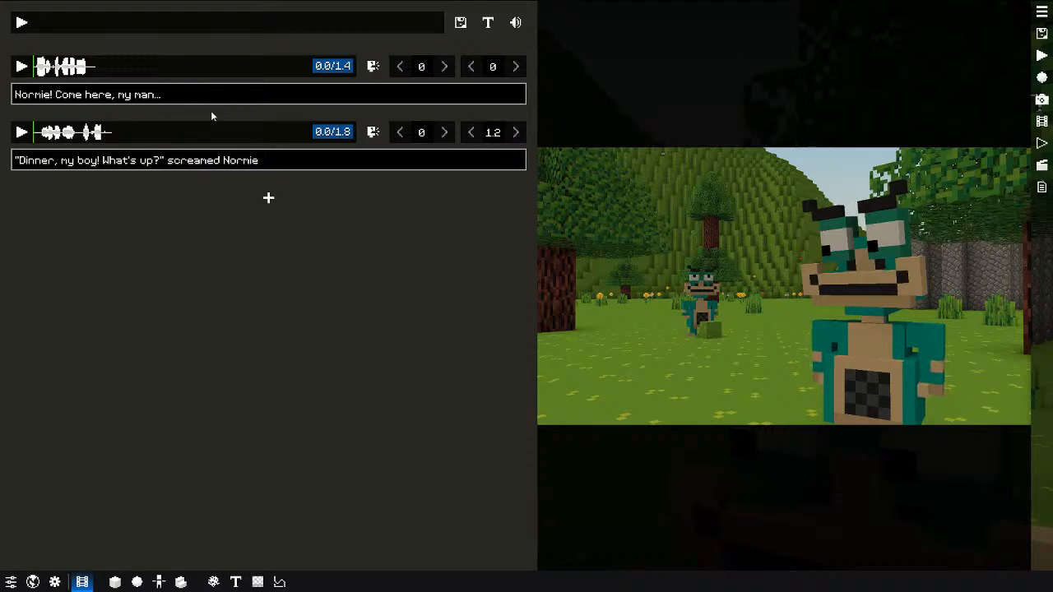
{"action": "left_click", "coordinate": [21, 133]}
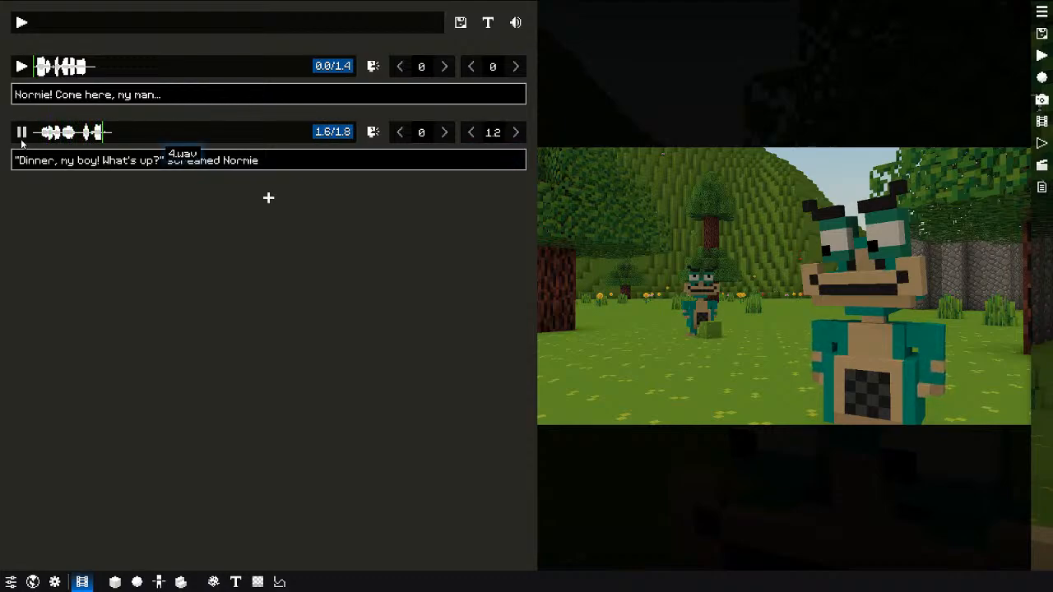
{"action": "left_click", "coordinate": [174, 164]}
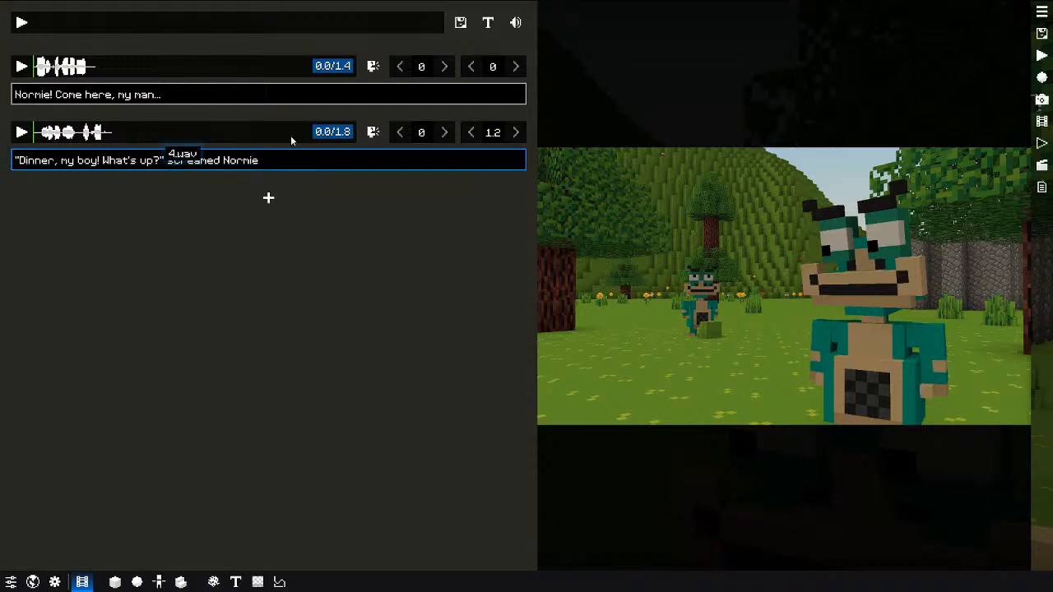
{"action": "left_click", "coordinate": [489, 133]}
{"action": "left_click", "coordinate": [466, 135]}
{"action": "left_click", "coordinate": [508, 134]}
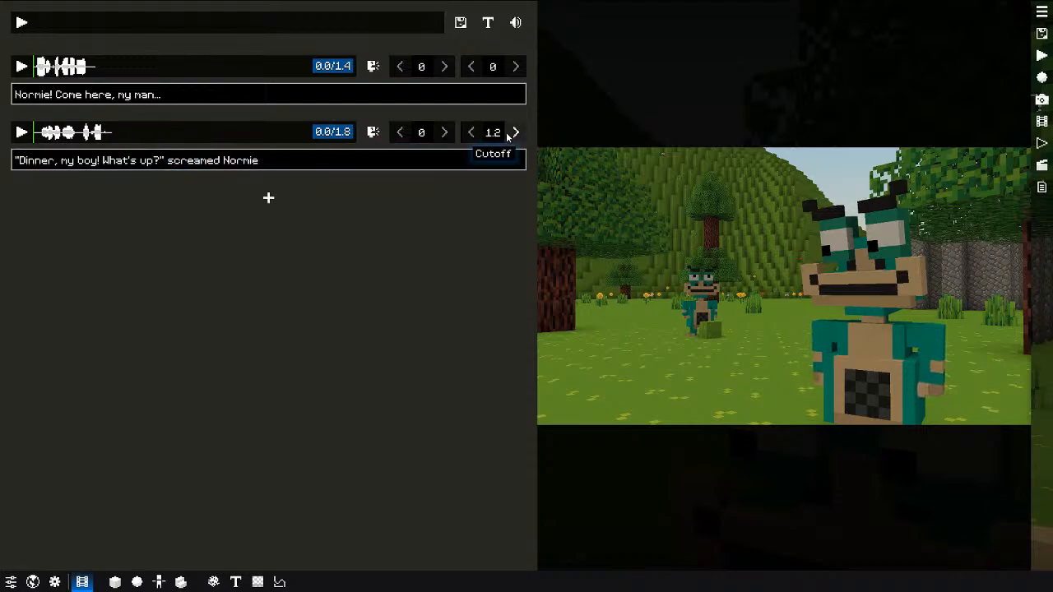
Step: Try a cutoff of 1.1 on the second voice line, play it back, and set the cutoff to 1.15
{"action": "left_click", "coordinate": [497, 138]}
{"action": "type", "text": "1"}
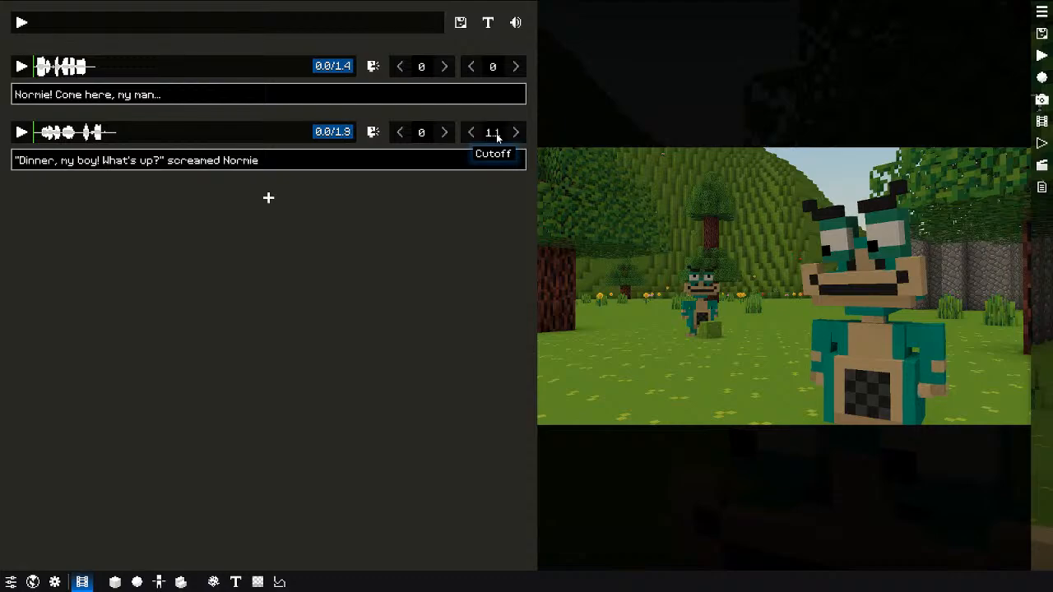
{"action": "key", "text": "Return"}
{"action": "left_click", "coordinate": [20, 132]}
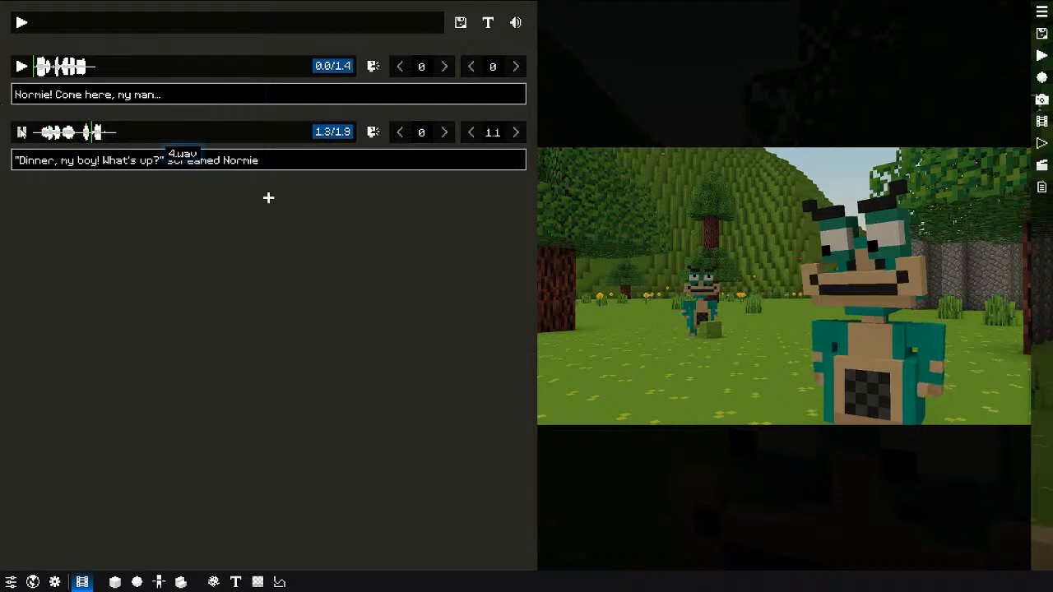
{"action": "left_click", "coordinate": [493, 138]}
{"action": "type", "text": "5"}
{"action": "key", "text": "Return"}
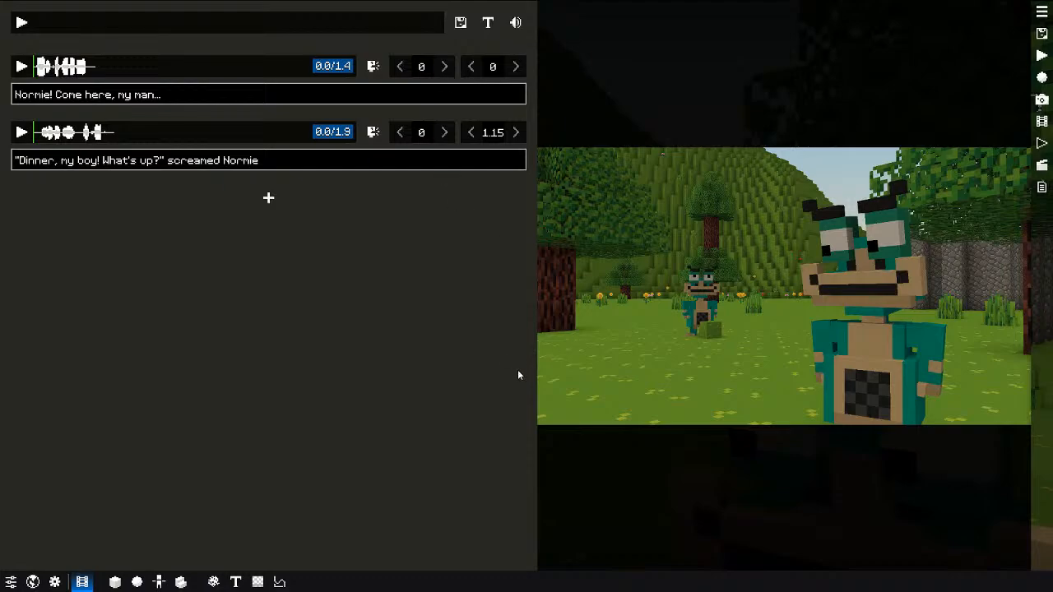
Step: Preview the opening moments of the shot on the timeline and set the pause after the first voice line to 0.5
{"action": "left_click", "coordinate": [1042, 144]}
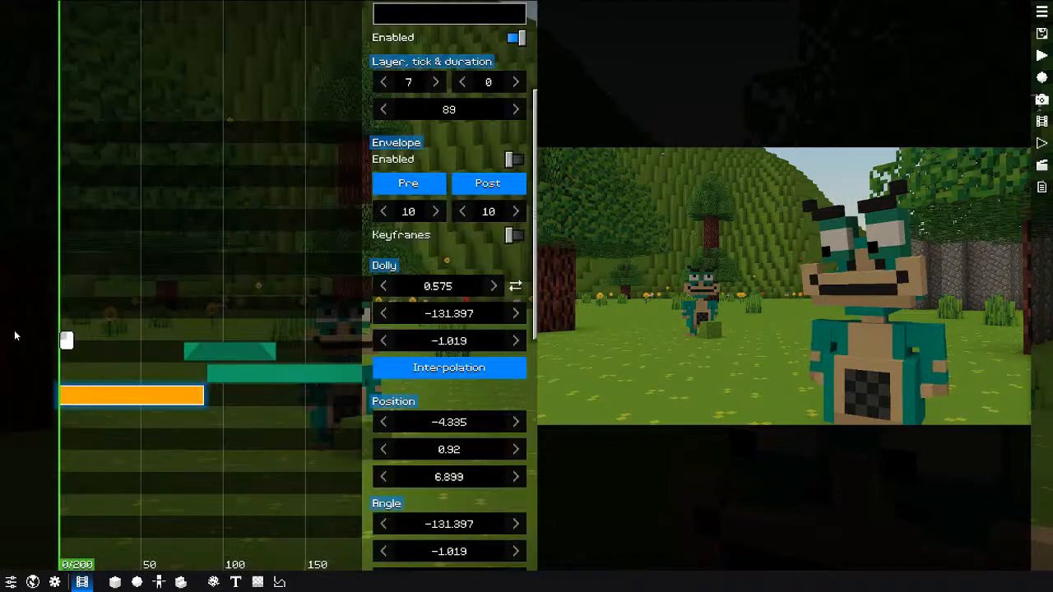
{"action": "key", "text": "space"}
{"action": "key", "text": "space"}
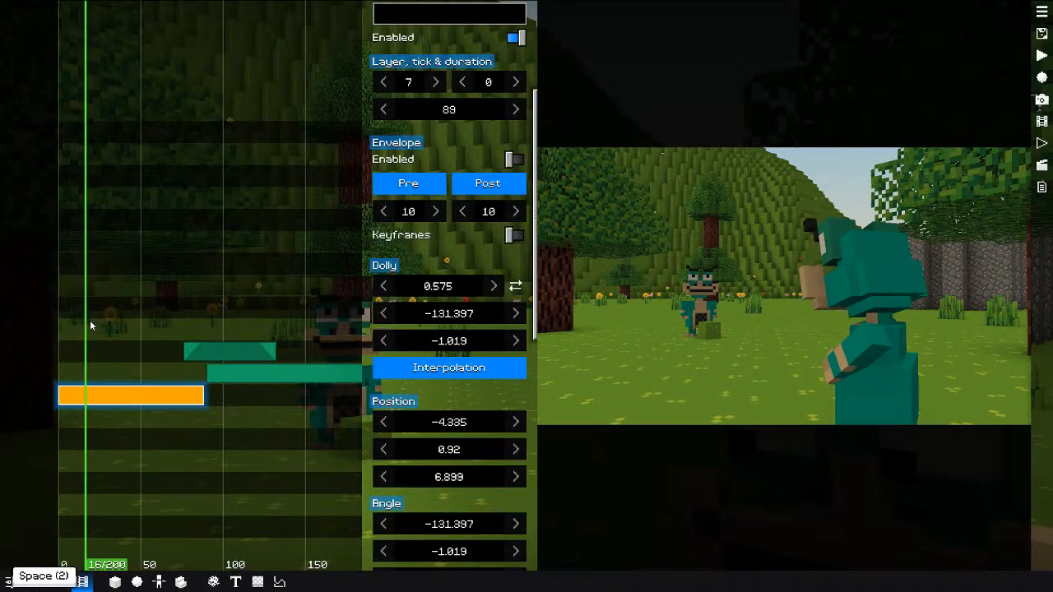
{"action": "left_click_drag", "start_coordinate": [90, 320], "coordinate": [75, 329]}
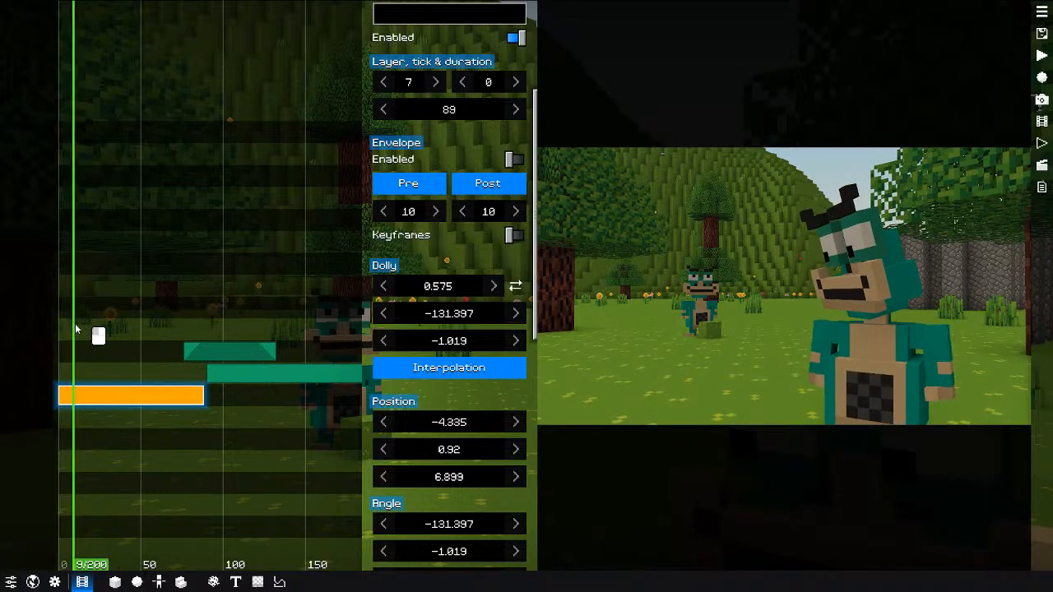
{"action": "left_click", "coordinate": [1042, 164]}
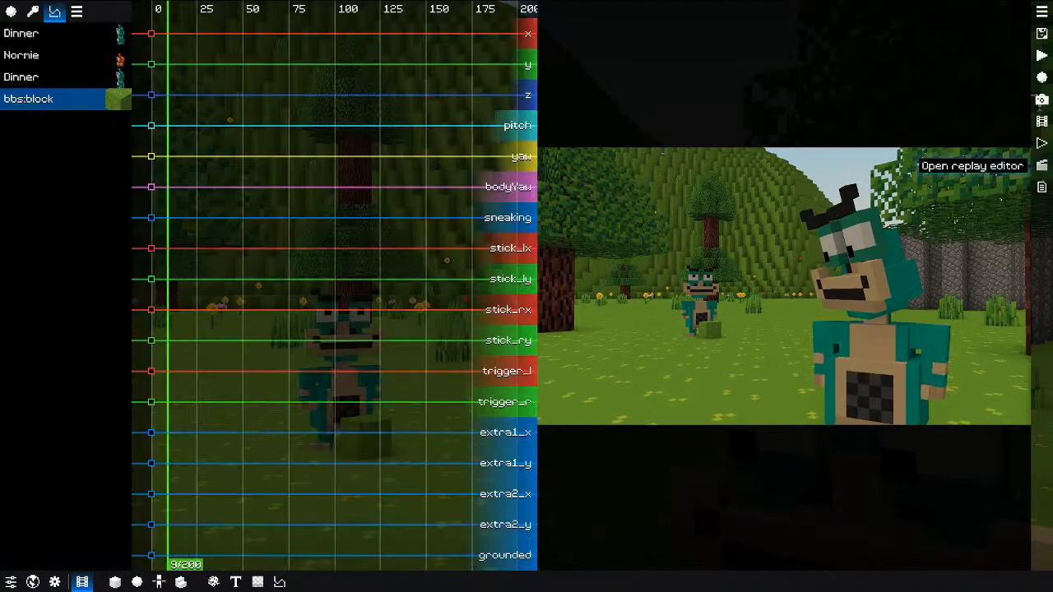
{"action": "left_click", "coordinate": [1042, 143]}
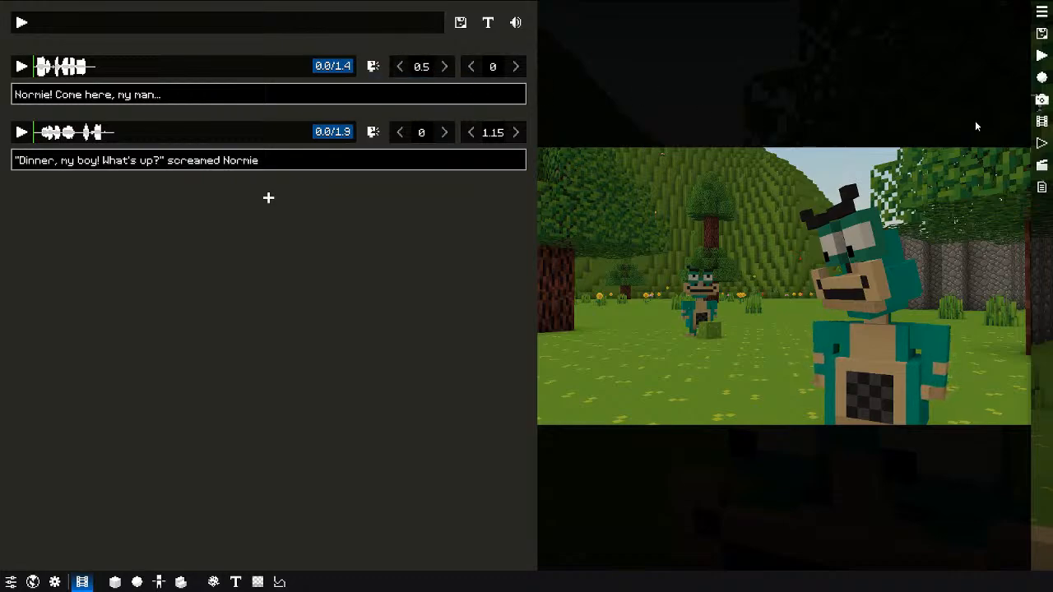
Step: Play the opening shot and move the playhead back to tick 49 to check the timing for the dialogue
{"action": "left_click", "coordinate": [1042, 121]}
{"action": "key", "text": "space"}
{"action": "key", "text": "space"}
{"action": "key", "text": "space"}
{"action": "key", "text": "space"}
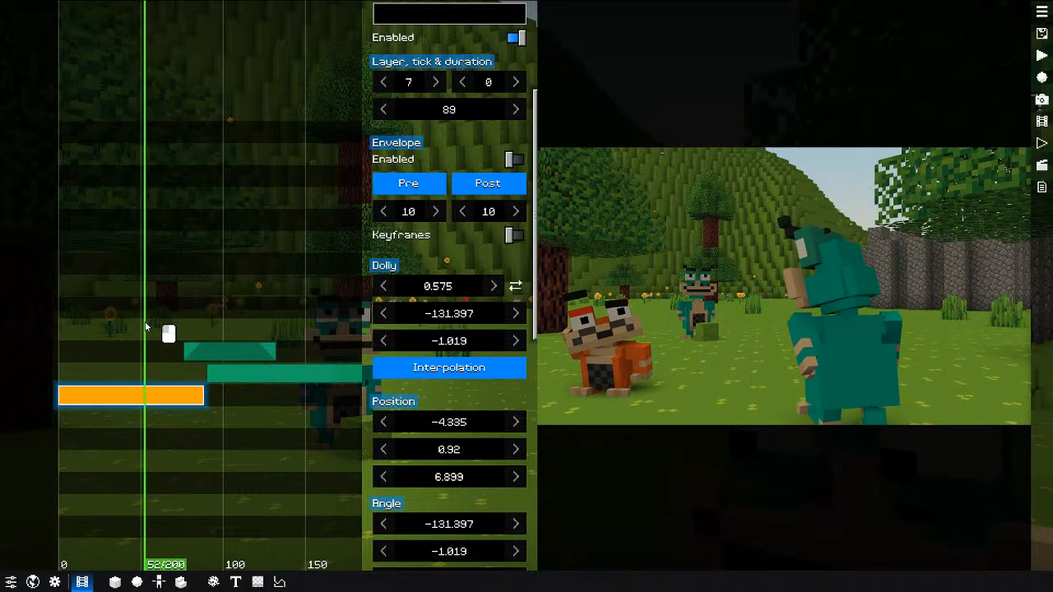
{"action": "left_click_drag", "start_coordinate": [144, 330], "coordinate": [139, 331]}
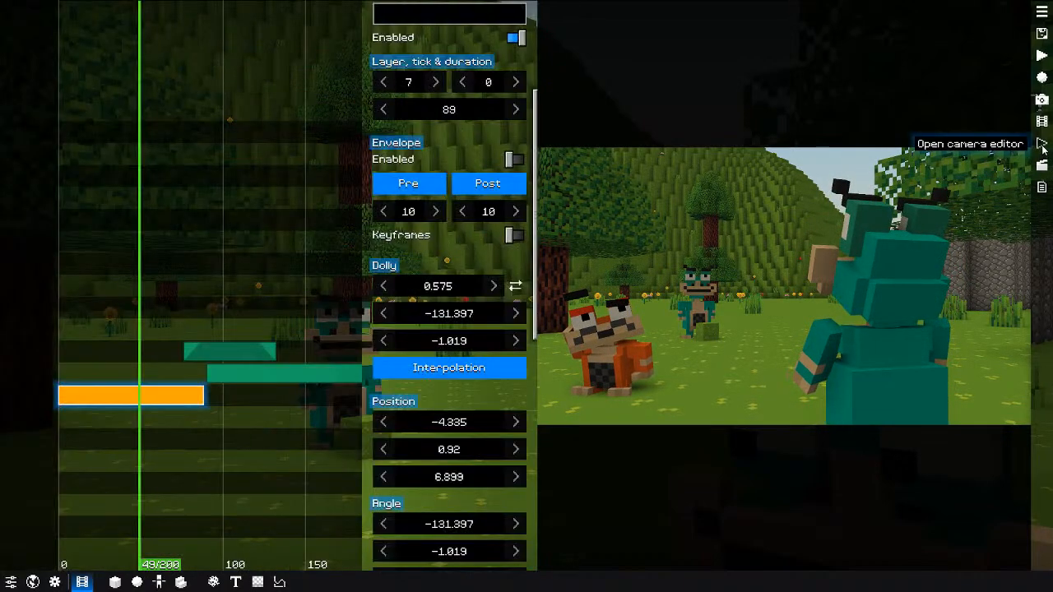
Step: Compile the generated voice lines into test.wav and look at the file in the audio folder
{"action": "left_click", "coordinate": [1042, 187]}
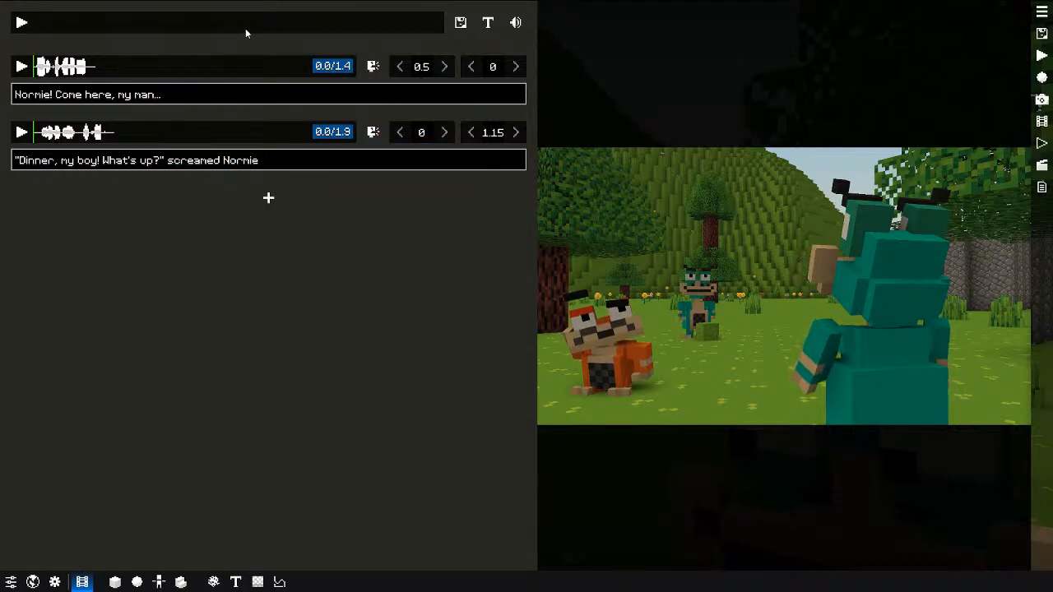
{"action": "left_click", "coordinate": [515, 22]}
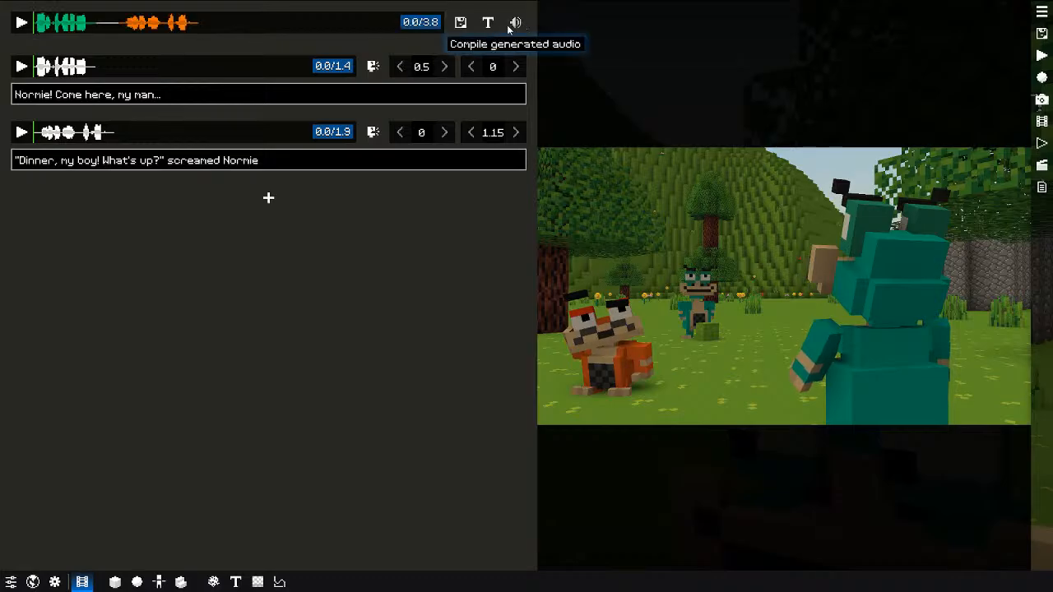
{"action": "left_click", "coordinate": [461, 22]}
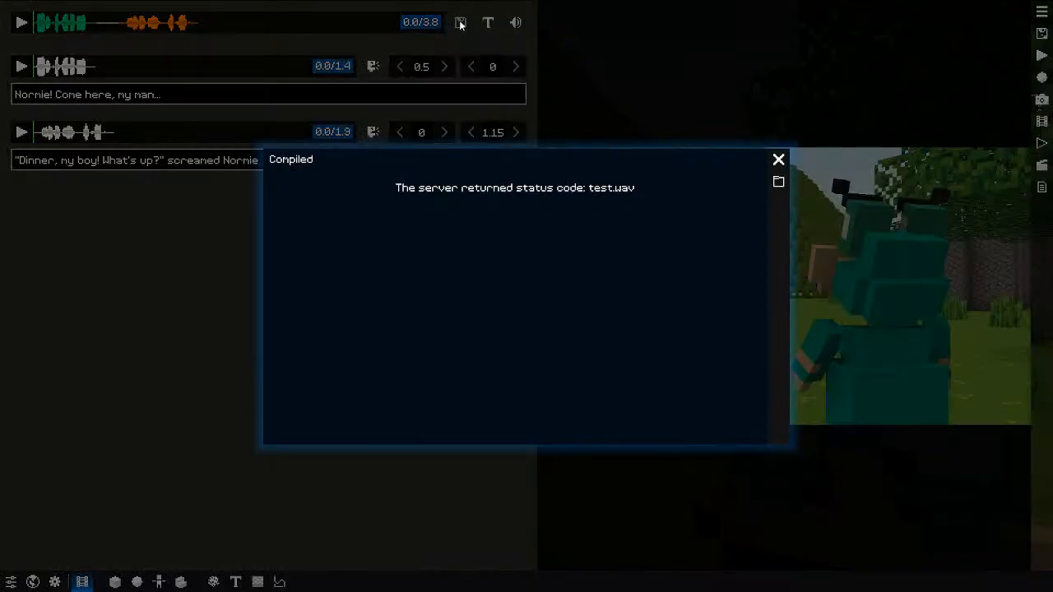
{"action": "left_click", "coordinate": [779, 182]}
{"action": "left_click_drag", "start_coordinate": [631, 169], "coordinate": [391, 195]}
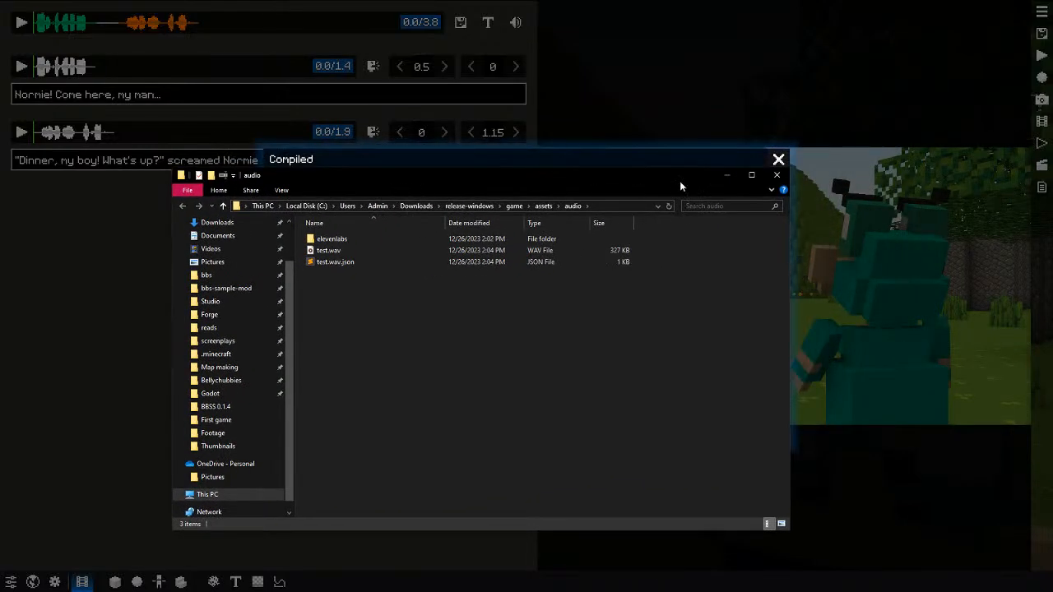
{"action": "left_click", "coordinate": [777, 174]}
{"action": "left_click", "coordinate": [778, 158]}
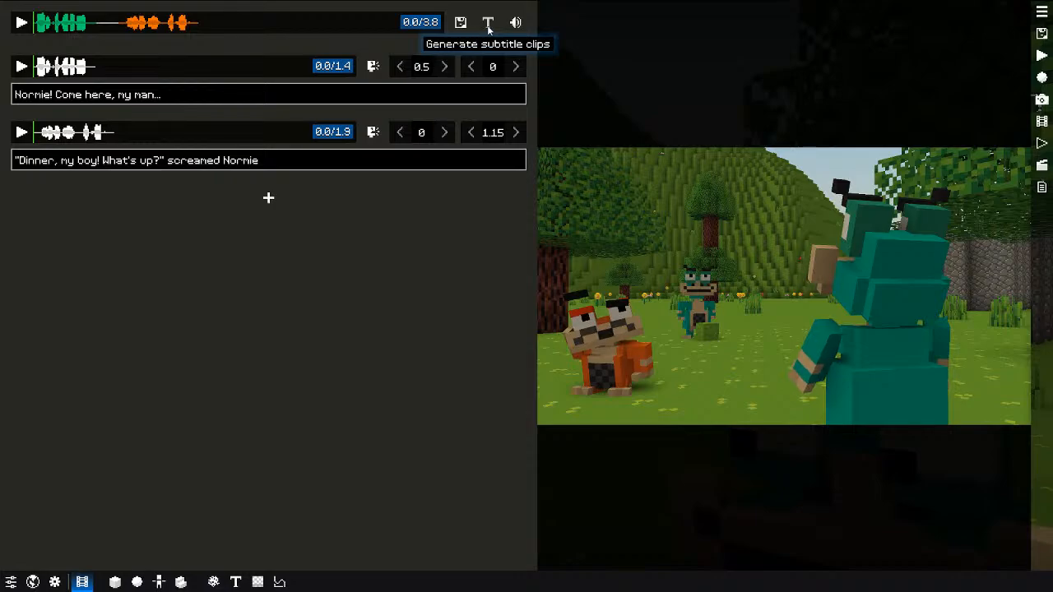
Step: Add an audio clip on layer 12 at tick 0 of the camera timeline and assign assets:audio/test.wav to it
{"action": "left_click", "coordinate": [1042, 121]}
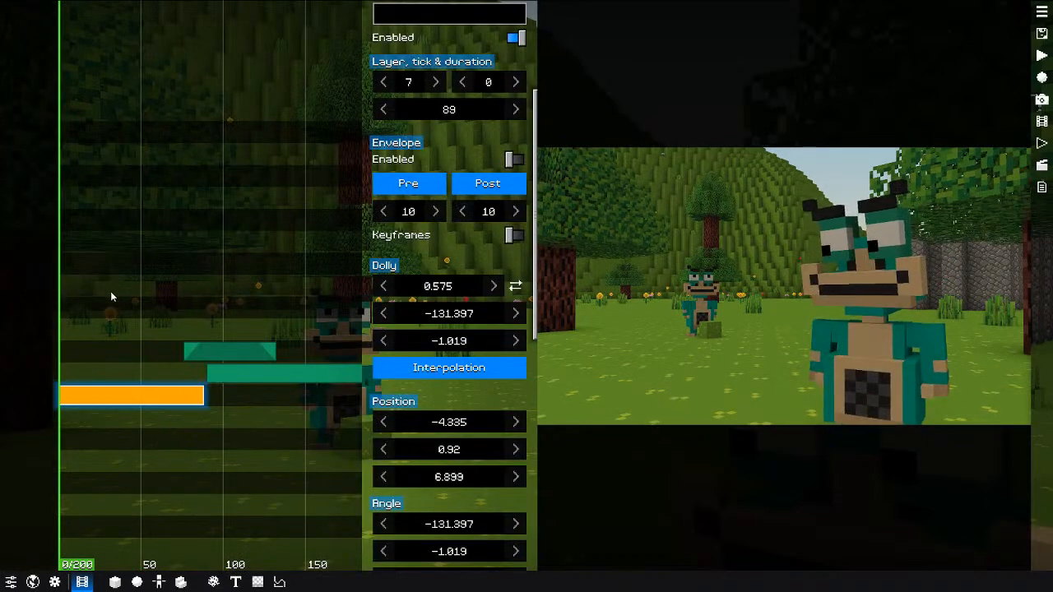
{"action": "right_click", "coordinate": [111, 292]}
{"action": "left_click", "coordinate": [127, 556]}
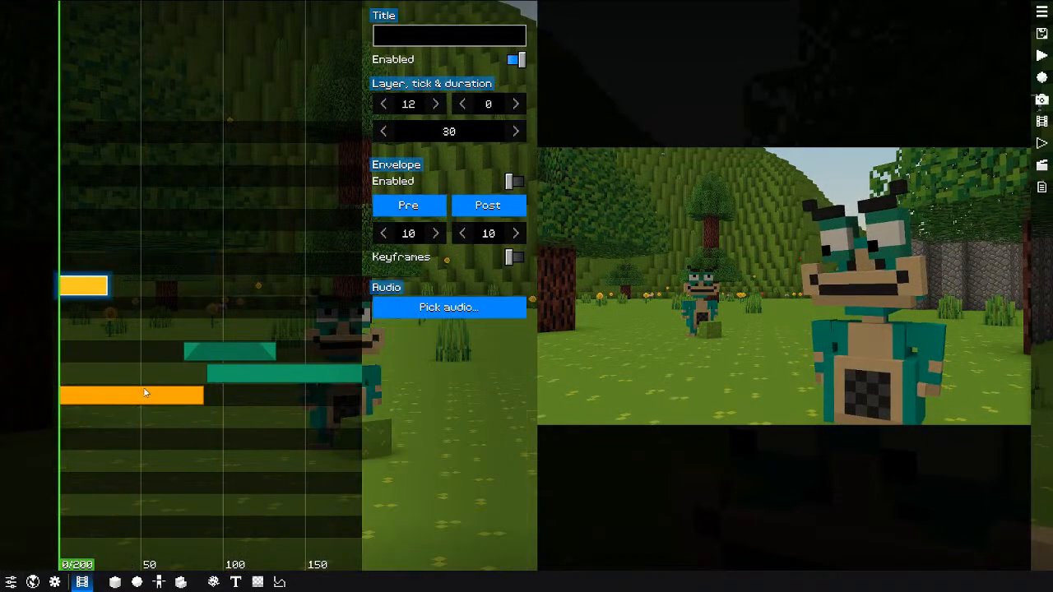
{"action": "left_click", "coordinate": [449, 307]}
{"action": "left_click", "coordinate": [321, 218]}
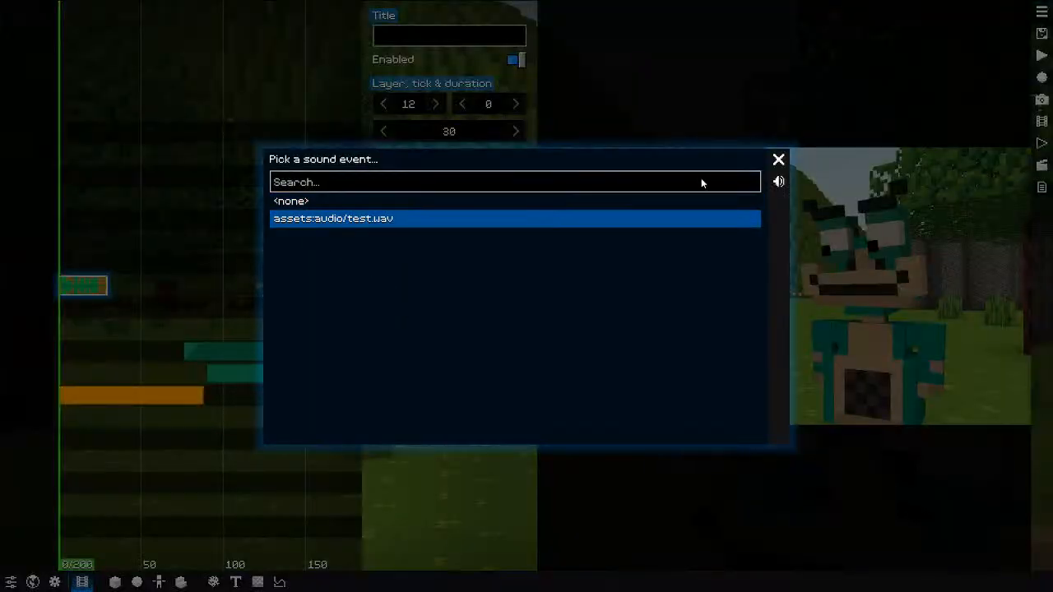
{"action": "left_click", "coordinate": [777, 159]}
Step: Extend the end of the audio clip to tick 103 so it covers the whole dialogue
{"action": "scroll", "coordinate": [111, 322], "scroll_direction": "down", "scroll_amount": 3}
{"action": "left_click", "coordinate": [115, 301]}
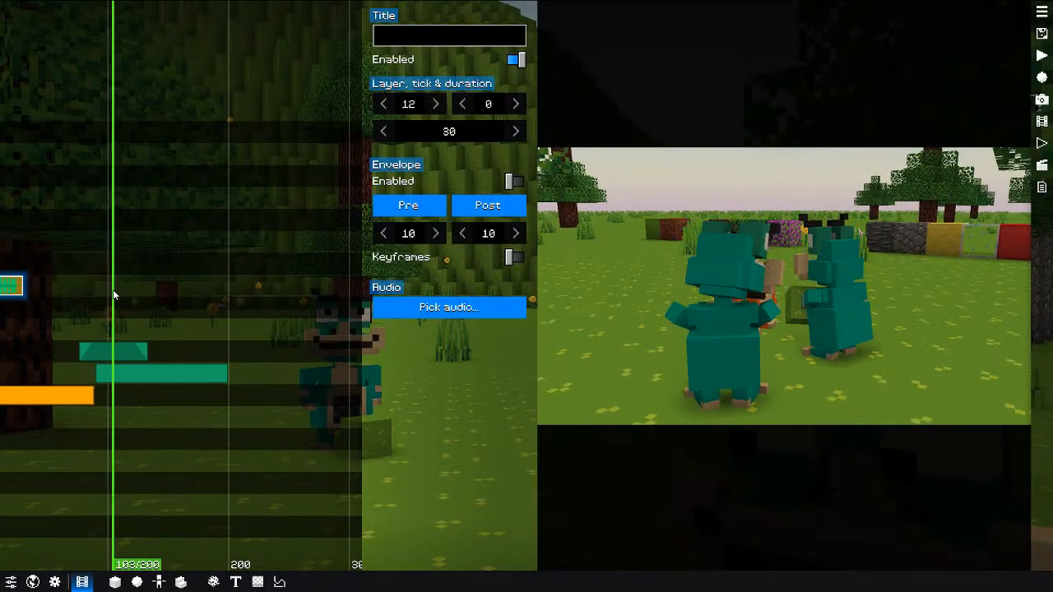
{"action": "key", "text": "m"}
{"action": "middle_click_drag", "start_coordinate": [44, 299], "coordinate": [171, 288]}
Step: Play the shot from the start with its dialogue audio and save the film
{"action": "left_click", "coordinate": [50, 252]}
{"action": "key", "text": "space"}
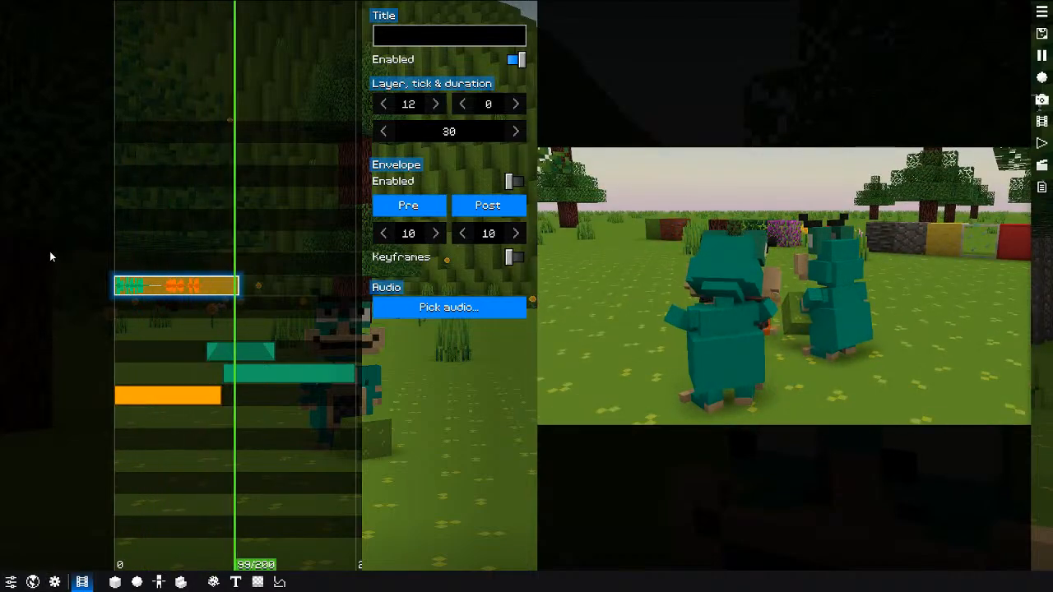
{"action": "key", "text": "space"}
{"action": "key", "text": "space"}
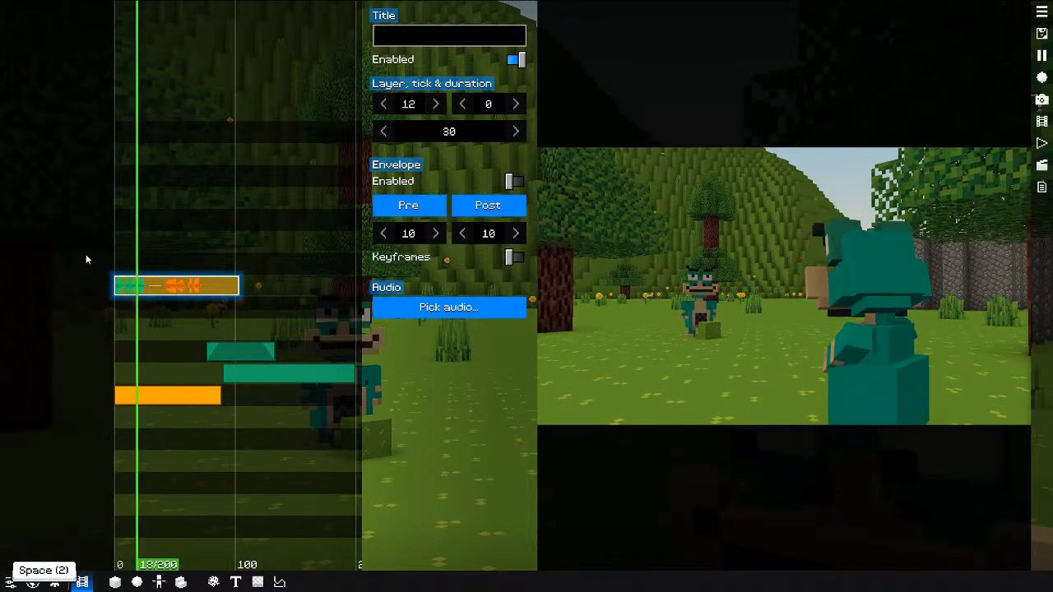
{"action": "key", "text": "space"}
{"action": "left_click", "coordinate": [113, 256]}
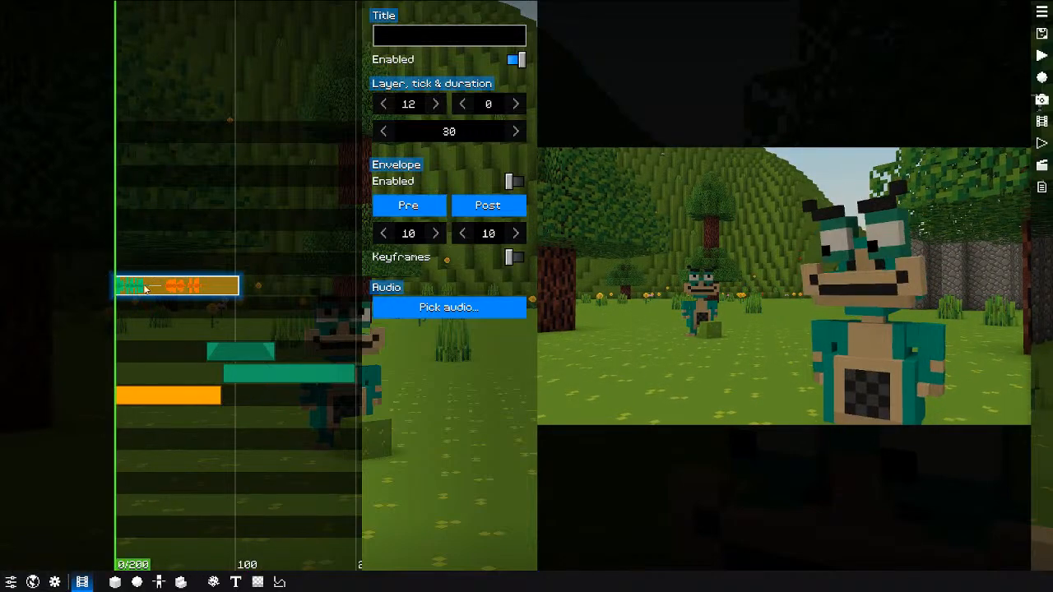
{"action": "key", "text": "ctrl+s"}
{"action": "key", "text": "space"}
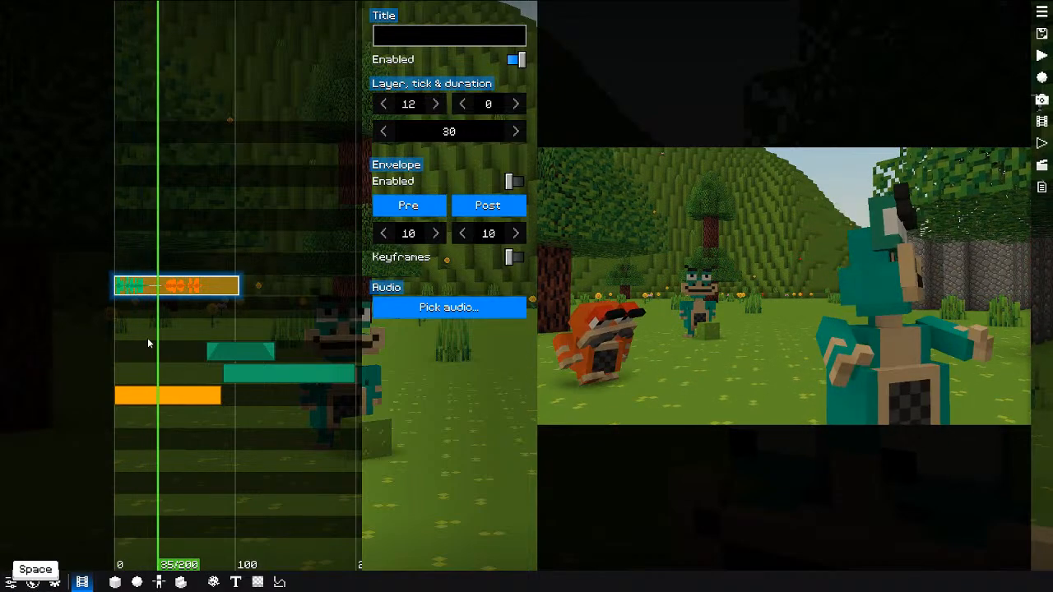
{"action": "key", "text": "space"}
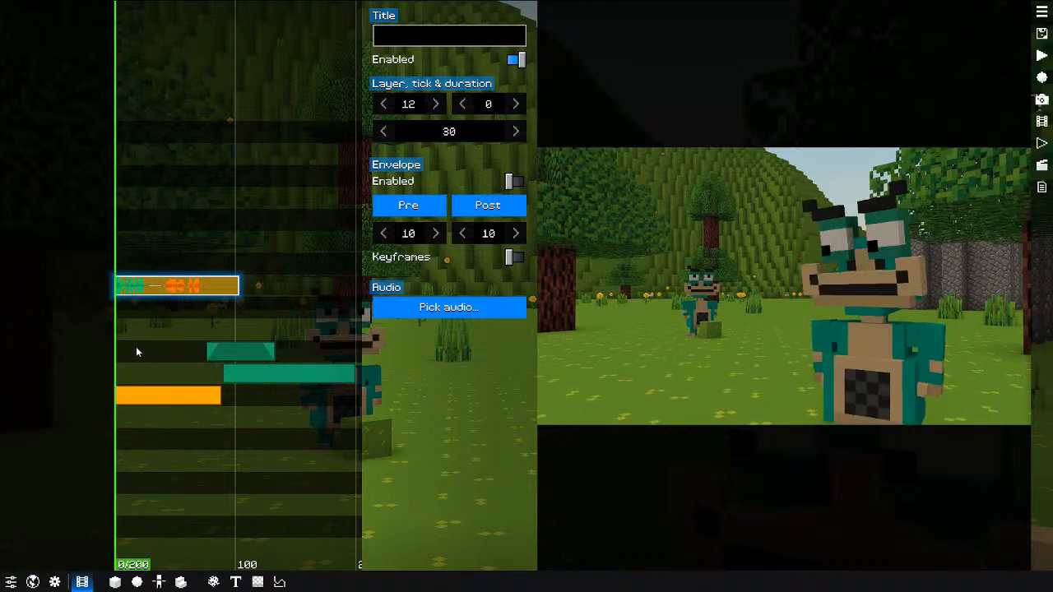
Step: Generate subtitle clips from the voice lines and play the start of the shot with them
{"action": "left_click", "coordinate": [1042, 188]}
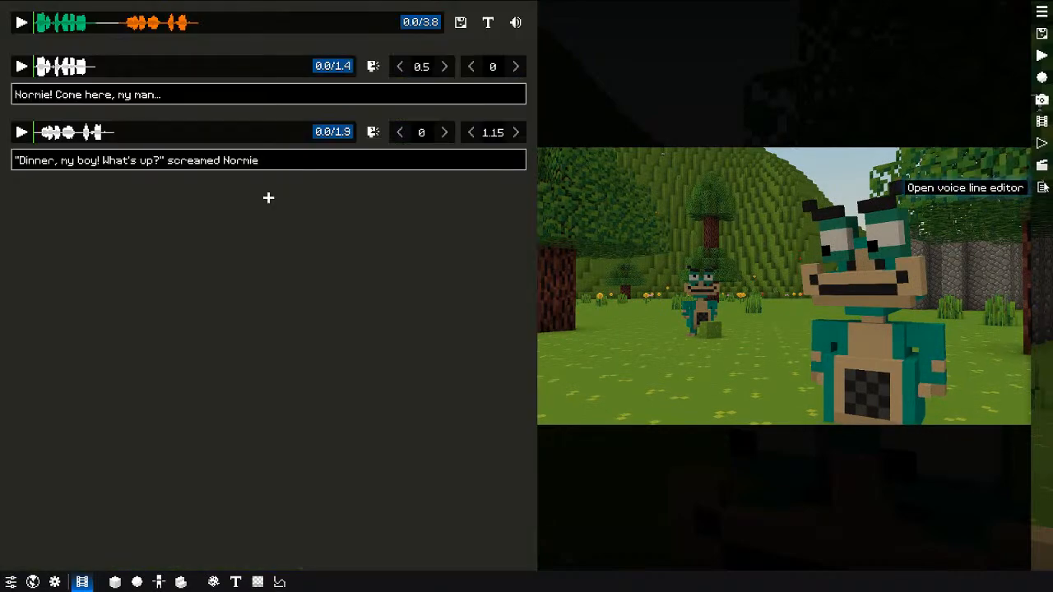
{"action": "left_click", "coordinate": [488, 22]}
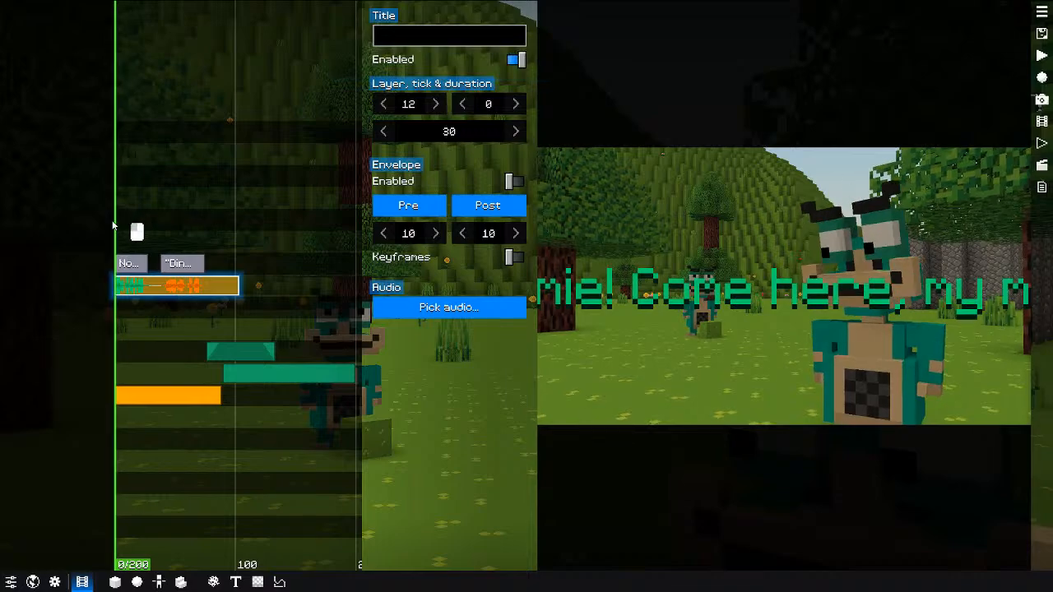
{"action": "key", "text": "space"}
{"action": "key", "text": "space"}
Step: Split the first subtitle clip at tick 8, where the opening word ends in the audio
{"action": "left_click", "coordinate": [147, 264]}
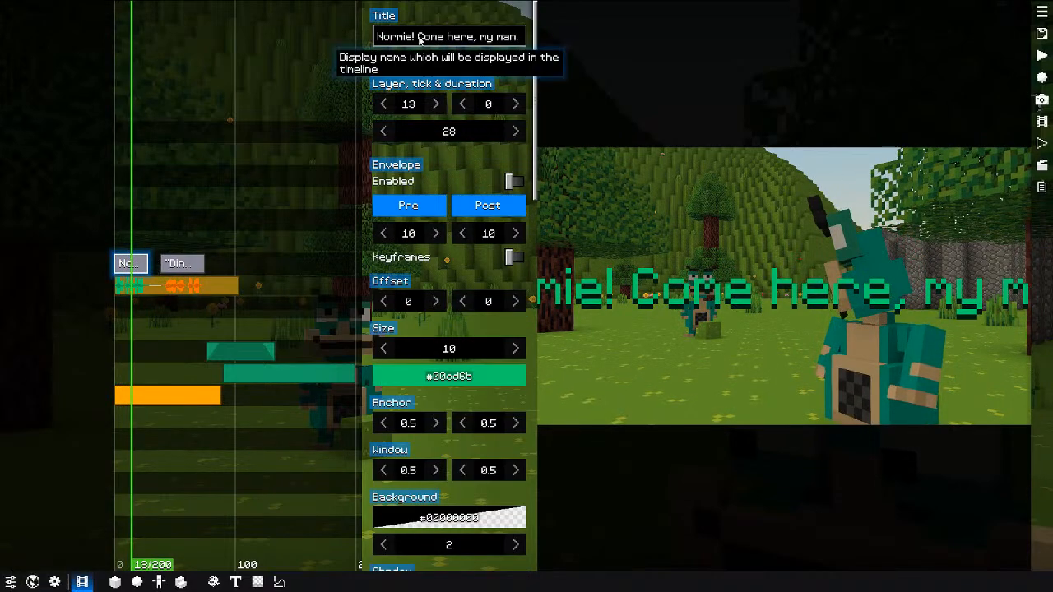
{"action": "scroll", "coordinate": [130, 224], "scroll_direction": "up", "scroll_amount": 2}
{"action": "scroll", "coordinate": [130, 223], "scroll_direction": "up", "scroll_amount": 4}
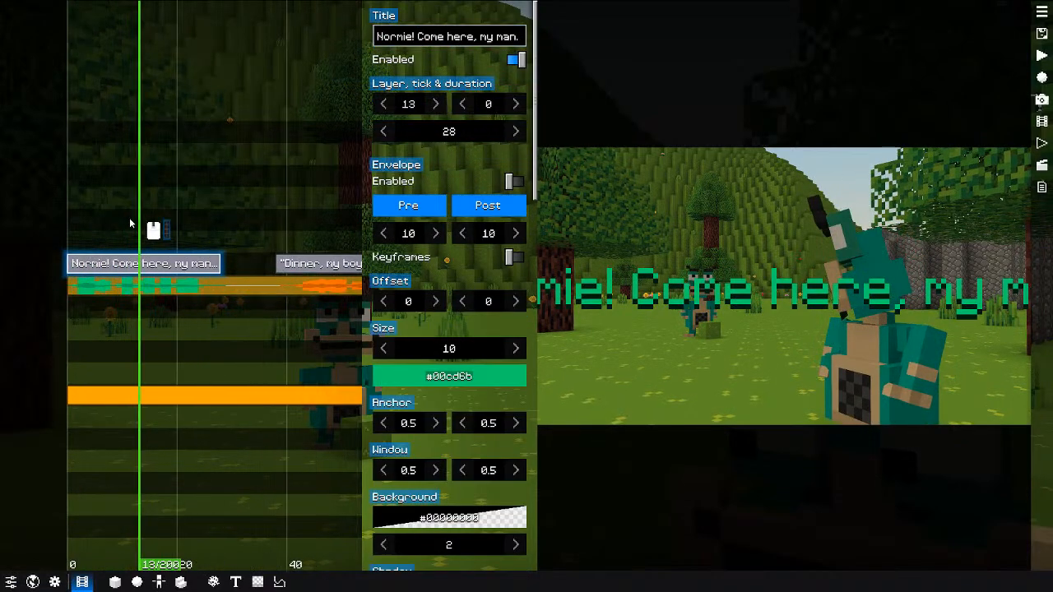
{"action": "right_click", "coordinate": [86, 257]}
{"action": "left_click", "coordinate": [134, 305]}
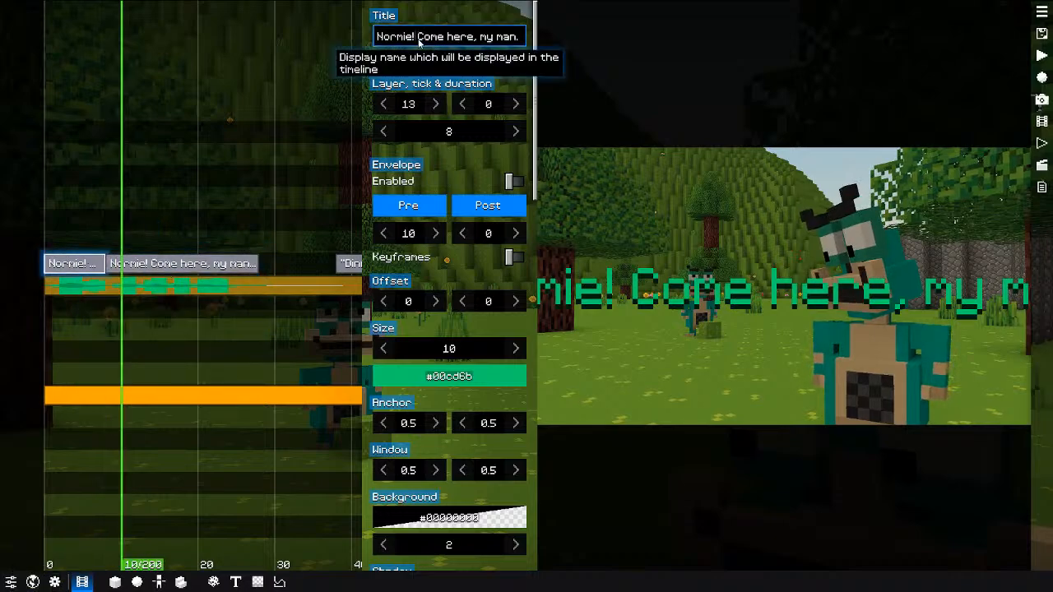
Step: Shorten the titles of the two split subtitle clips to "Normie!" and "Come here, my man"
{"action": "left_click_drag", "start_coordinate": [417, 36], "coordinate": [522, 37]}
{"action": "key", "text": "BackSpace"}
{"action": "left_click", "coordinate": [136, 267]}
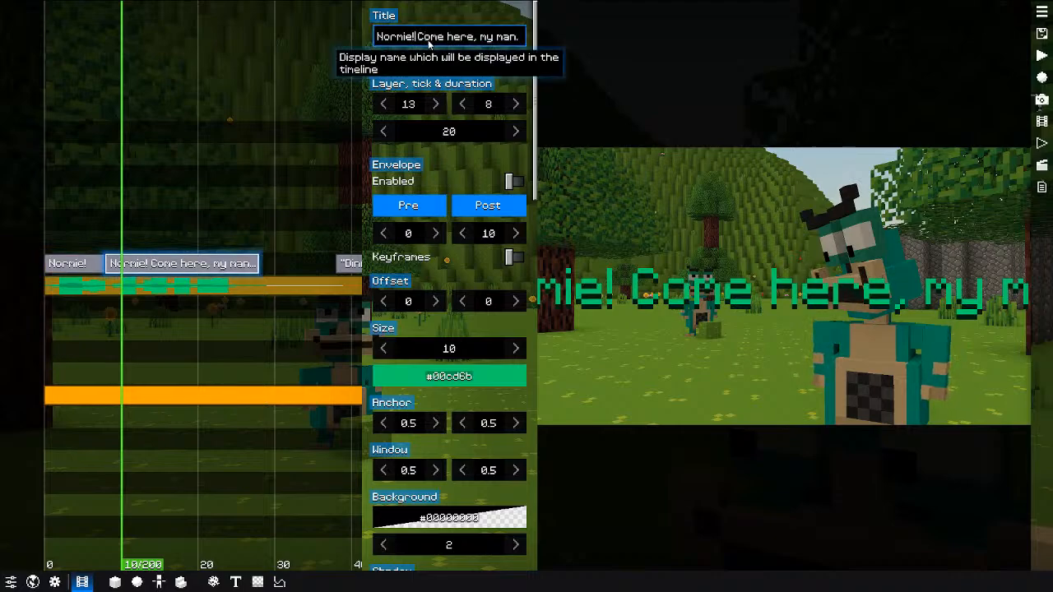
{"action": "key", "text": "Right"}
{"action": "key", "text": "ctrl+BackSpace"}
{"action": "key", "text": "End"}
{"action": "key", "text": "BackSpace"}
{"action": "key", "text": "BackSpace"}
{"action": "key", "text": "BackSpace"}
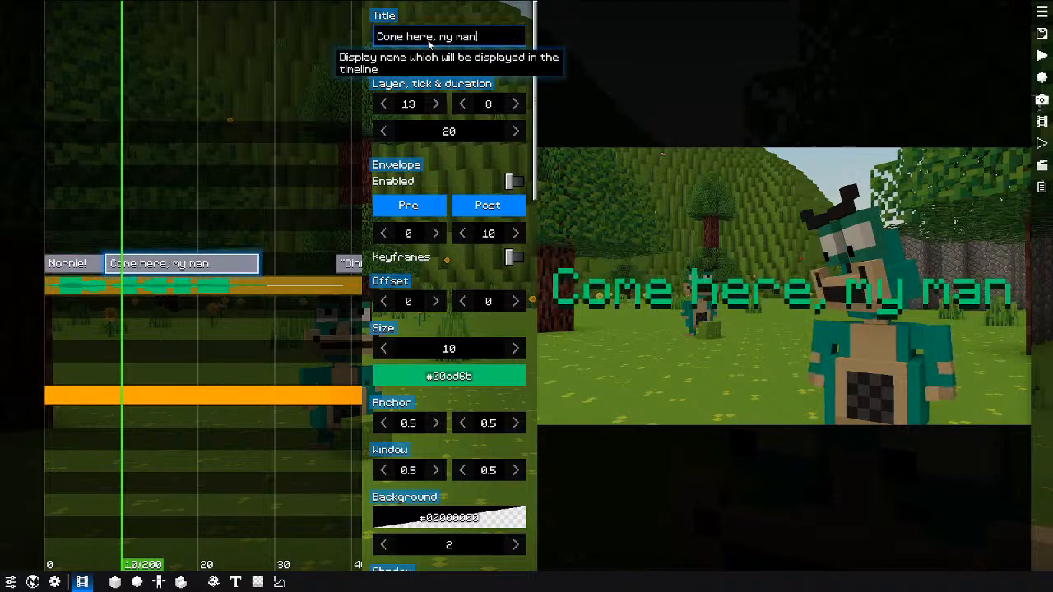
Step: Set the "Come here, my man" subtitle's size to 9 and its vertical window value to 0.85
{"action": "scroll", "coordinate": [384, 296], "scroll_direction": "down", "scroll_amount": 1}
{"action": "left_click", "coordinate": [383, 303]}
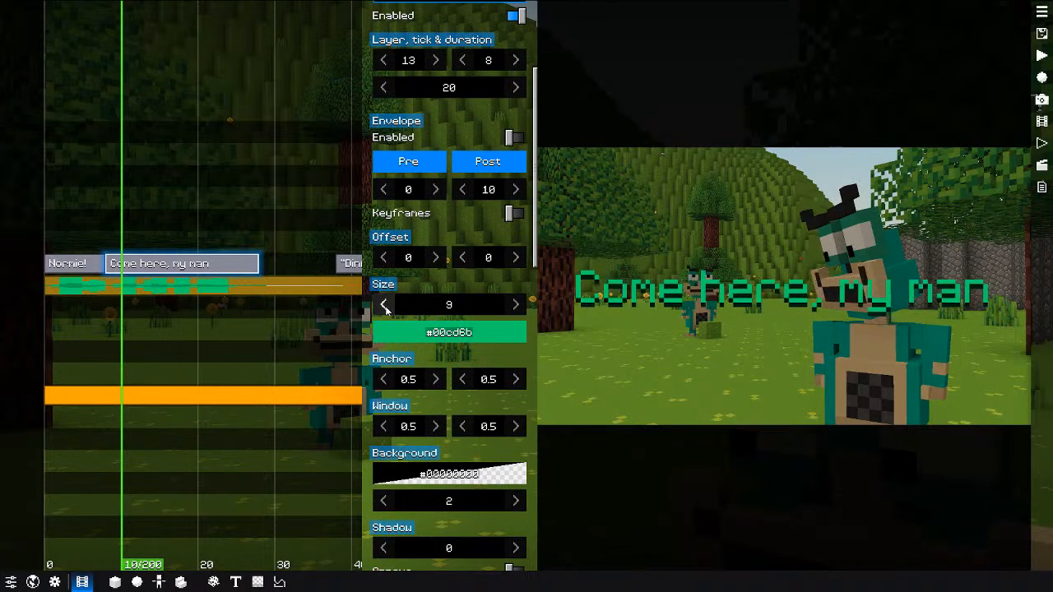
{"action": "scroll", "coordinate": [462, 390], "scroll_direction": "down", "scroll_amount": 1}
{"action": "mouse_move", "coordinate": [498, 383]}
{"action": "left_mouse_down"}
{"action": "mouse_move", "coordinate": [484, 389]}
{"action": "mouse_move", "coordinate": [510, 391]}
{"action": "left_mouse_up"}
Step: Give the "Come here, my man" subtitle a shadow of 2
{"action": "scroll", "coordinate": [461, 469], "scroll_direction": "down", "scroll_amount": 2}
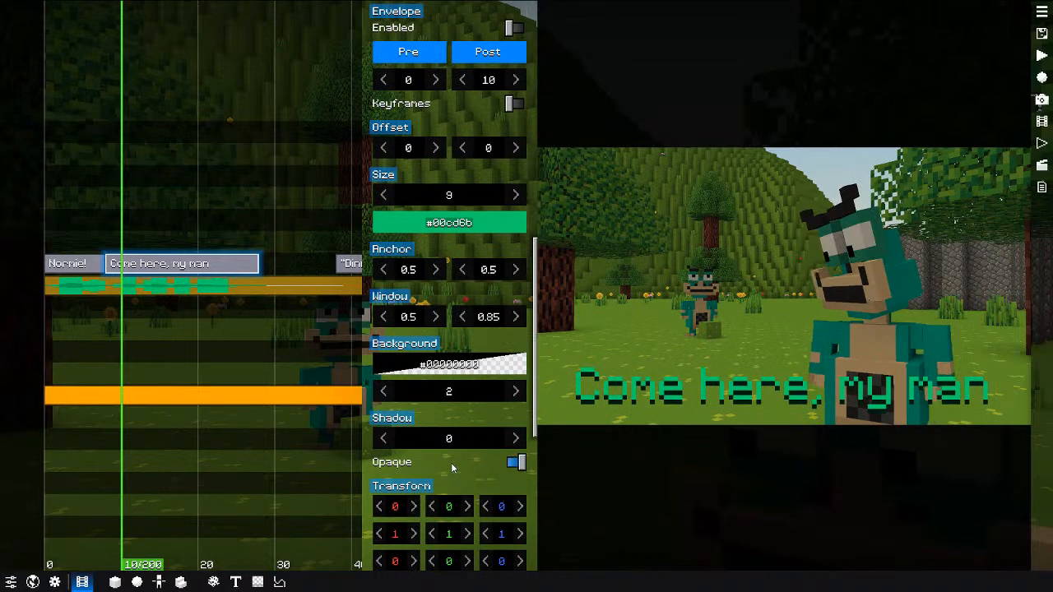
{"action": "left_click", "coordinate": [517, 439]}
{"action": "left_click", "coordinate": [517, 439]}
{"action": "left_click", "coordinate": [517, 438]}
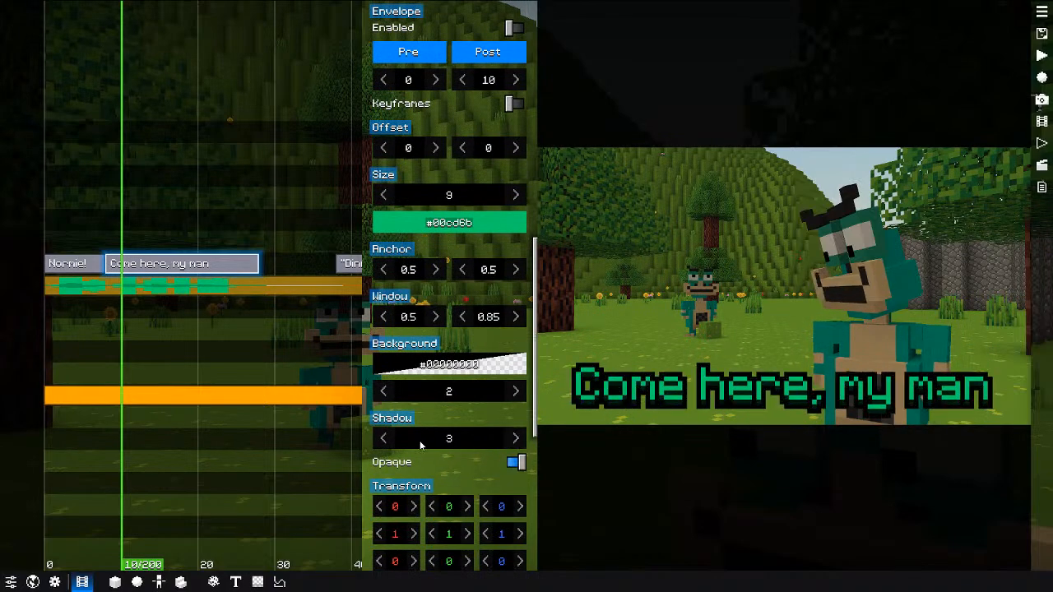
{"action": "left_click", "coordinate": [384, 439]}
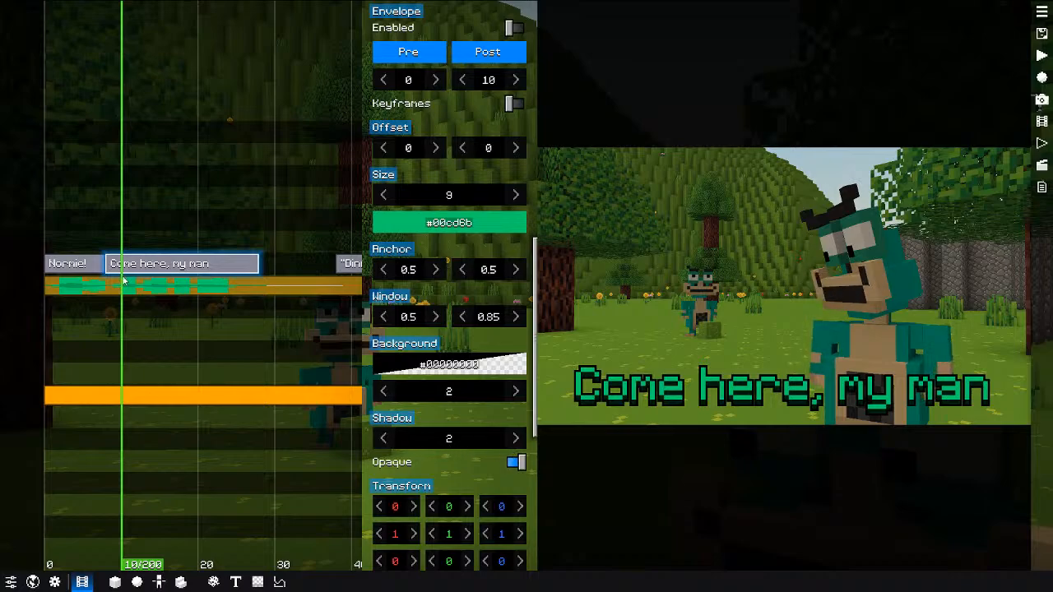
Step: Give the "Normie!" subtitle an opaque shadow of 2 and a vertical window value of 0.85
{"action": "left_click", "coordinate": [74, 266]}
{"action": "left_click", "coordinate": [519, 439]}
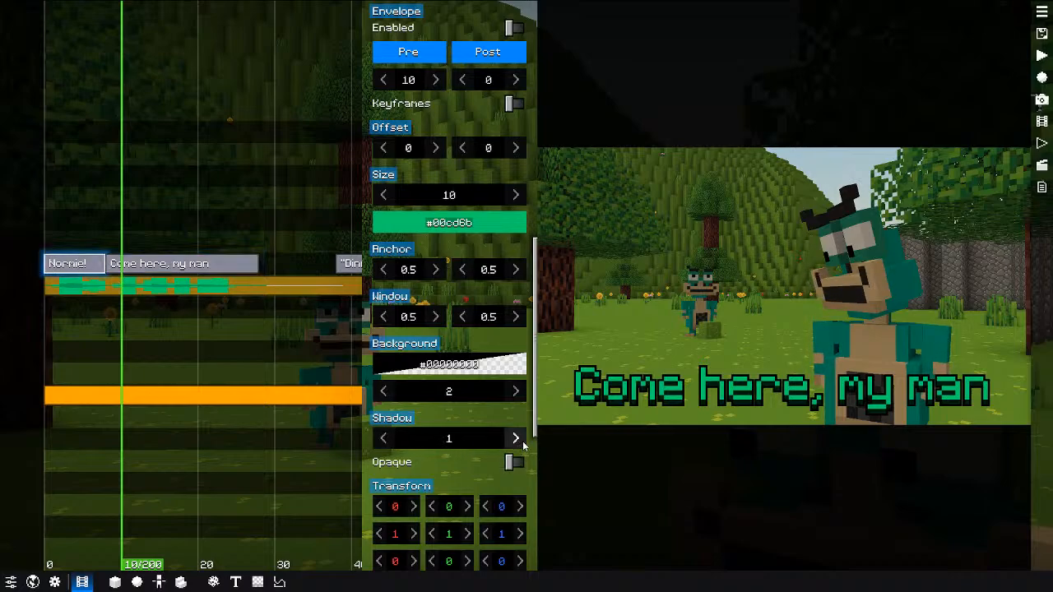
{"action": "left_click", "coordinate": [518, 439]}
{"action": "left_click", "coordinate": [515, 462]}
{"action": "left_click_drag", "start_coordinate": [79, 239], "coordinate": [60, 240]}
{"action": "left_click_drag", "start_coordinate": [503, 317], "coordinate": [515, 323], "text": "alt"}
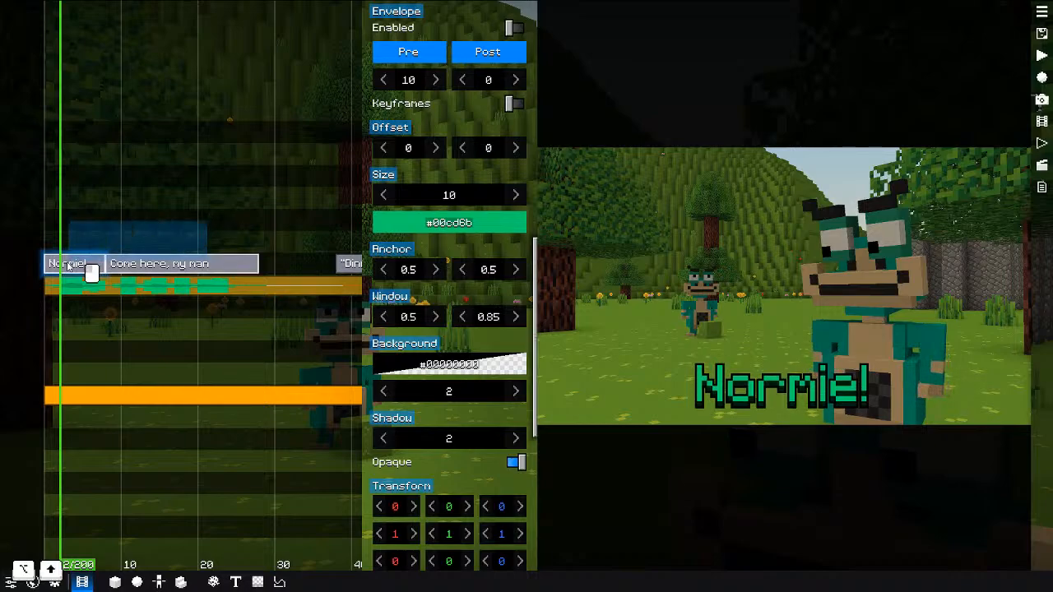
Step: Enable the envelope of the "Come here, my man" subtitle with a fade-in of 5 and a fade-out of 5
{"action": "left_click", "coordinate": [124, 264]}
{"action": "left_click", "coordinate": [475, 37]}
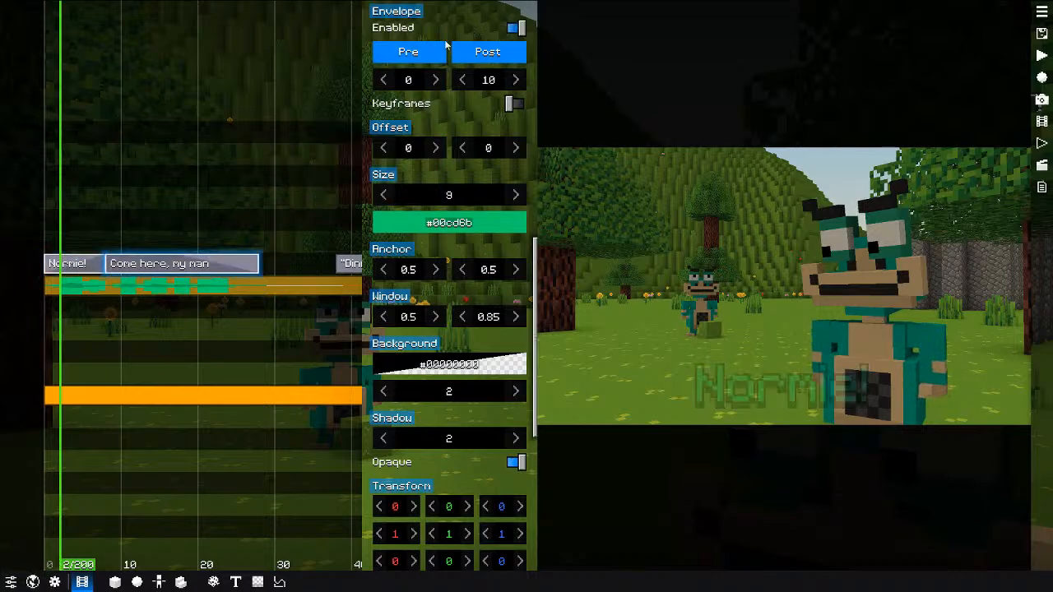
{"action": "key", "text": "BackSpace"}
{"action": "type", "text": "5"}
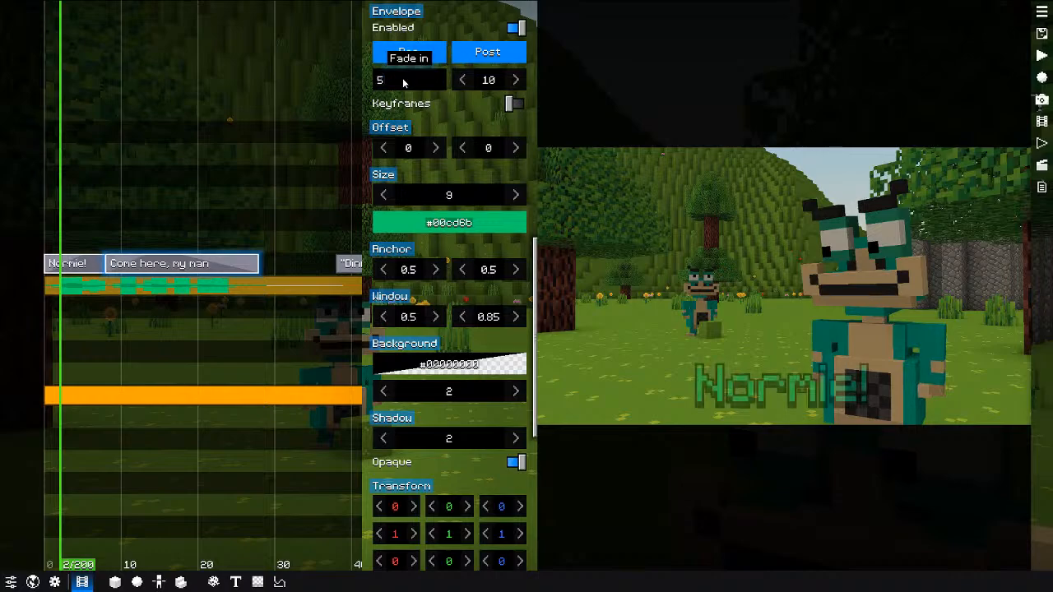
{"action": "key", "text": "Tab"}
{"action": "type", "text": "5"}
{"action": "key", "text": "Return"}
Step: Shorten the "Normie!" subtitle's fade-in and fade-out to 4 each and play the scene to check them
{"action": "left_click", "coordinate": [62, 259]}
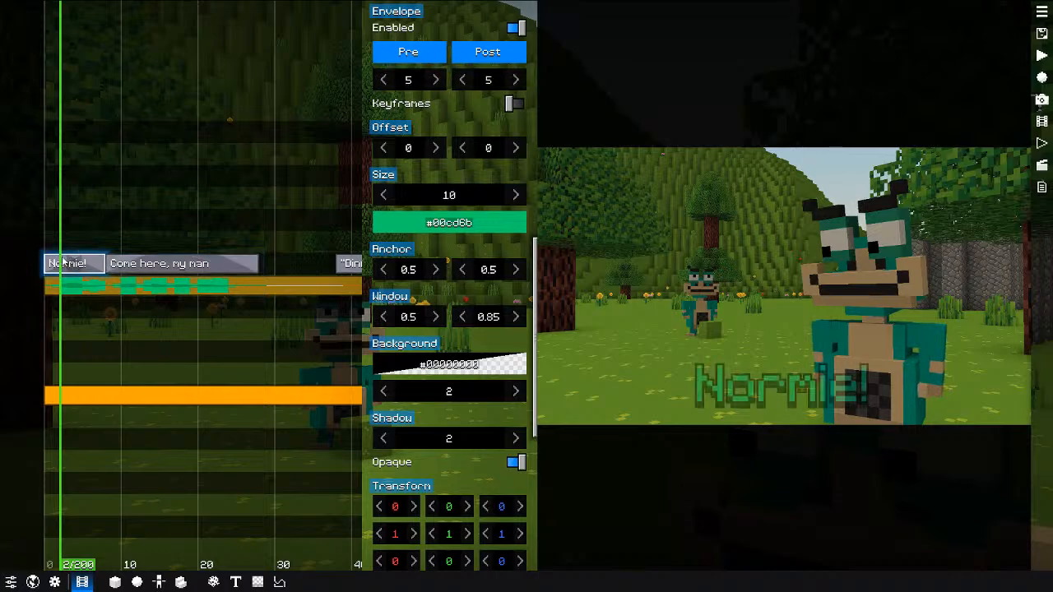
{"action": "left_click", "coordinate": [383, 79]}
{"action": "left_click", "coordinate": [462, 79]}
{"action": "key", "text": "space"}
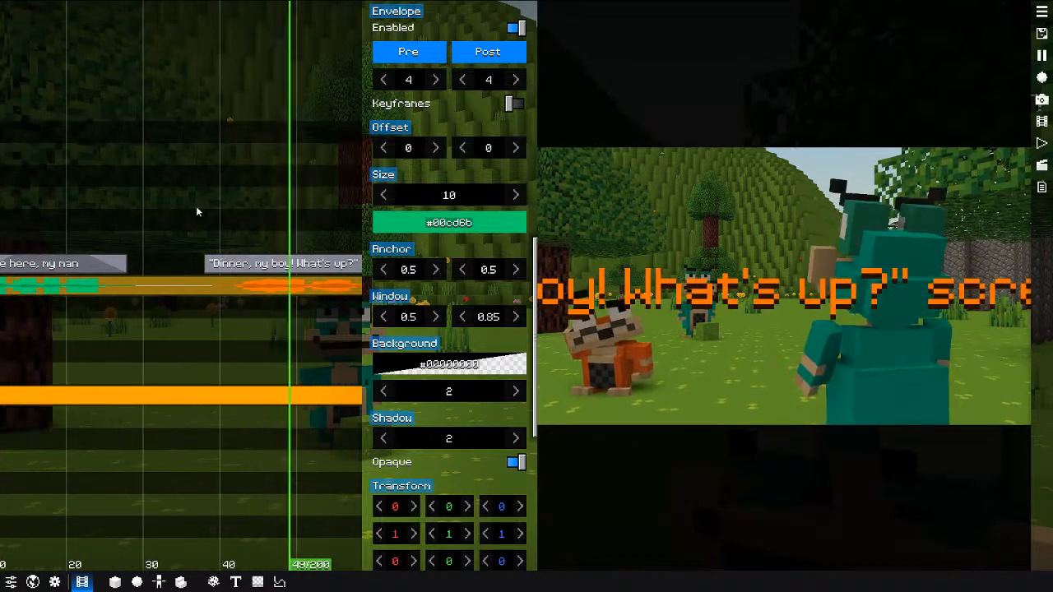
{"action": "key", "text": "space"}
Step: Give the orange "Dinner, my boy! What's up?" subtitle an opaque shadow of 2
{"action": "left_click", "coordinate": [271, 263]}
{"action": "scroll", "coordinate": [447, 238], "scroll_direction": "down", "scroll_amount": 2}
{"action": "left_click", "coordinate": [448, 378]}
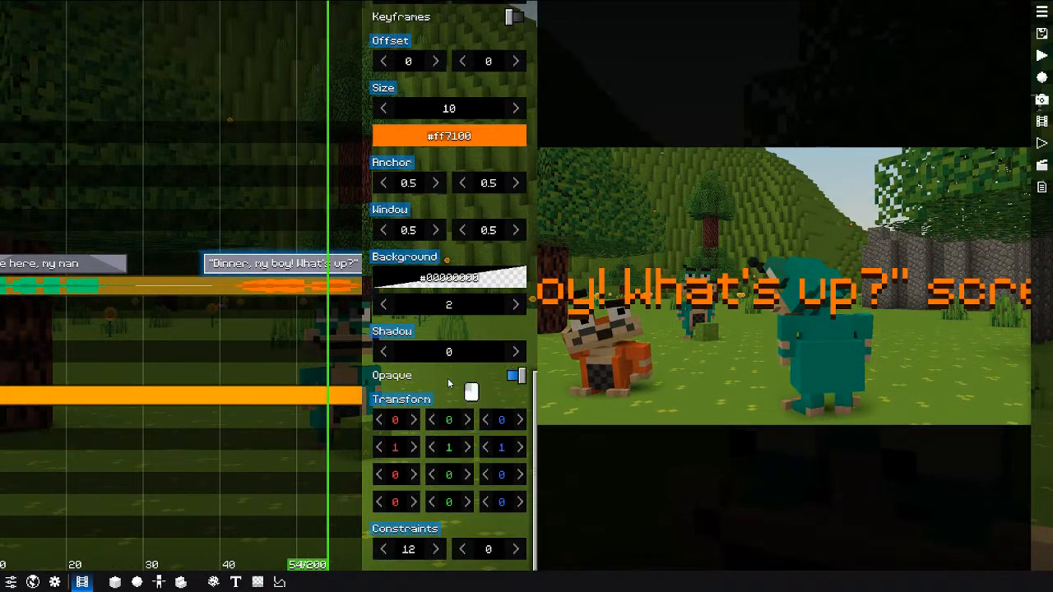
{"action": "left_click", "coordinate": [452, 352]}
{"action": "type", "text": "3"}
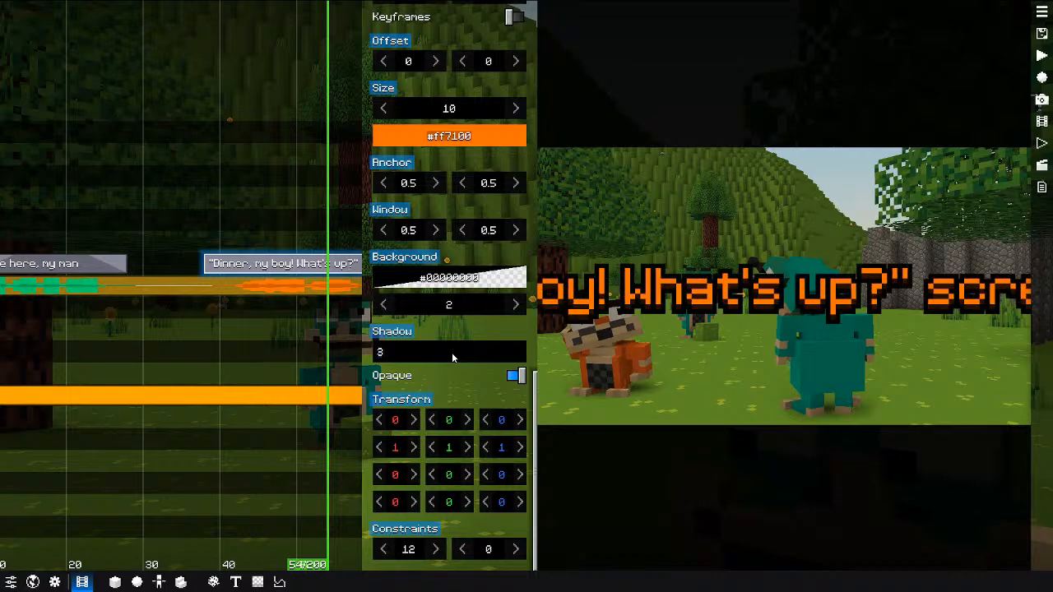
{"action": "key", "text": "Return"}
{"action": "left_click", "coordinate": [424, 353]}
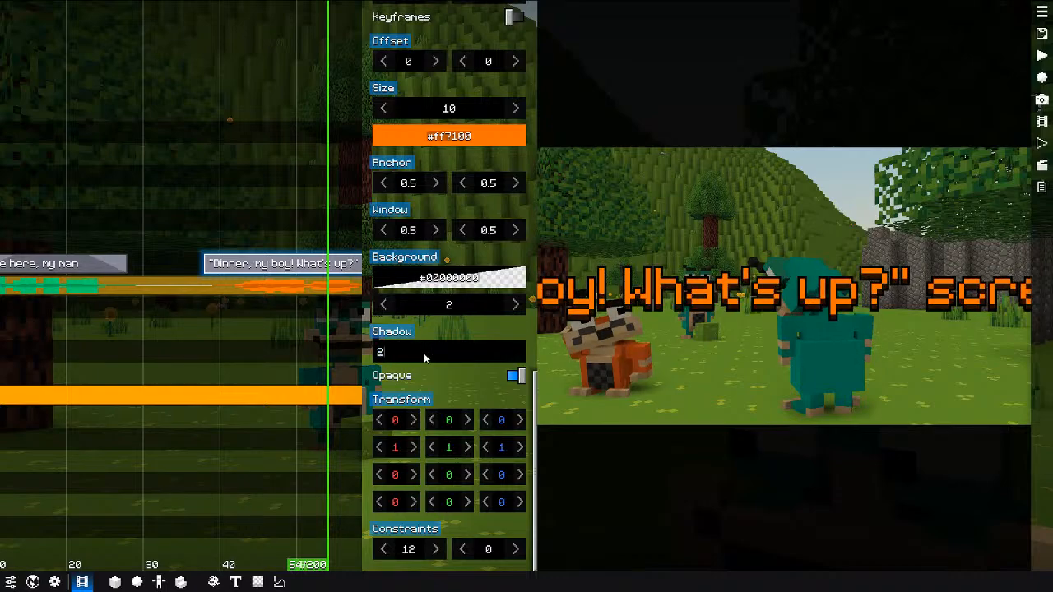
Step: Trim the orange subtitle's title to "Dinner, my boy! What's up?", removing the quotation marks and the trailing description
{"action": "scroll", "coordinate": [459, 187], "scroll_direction": "up", "scroll_amount": 2}
{"action": "scroll", "coordinate": [459, 187], "scroll_direction": "up", "scroll_amount": 2}
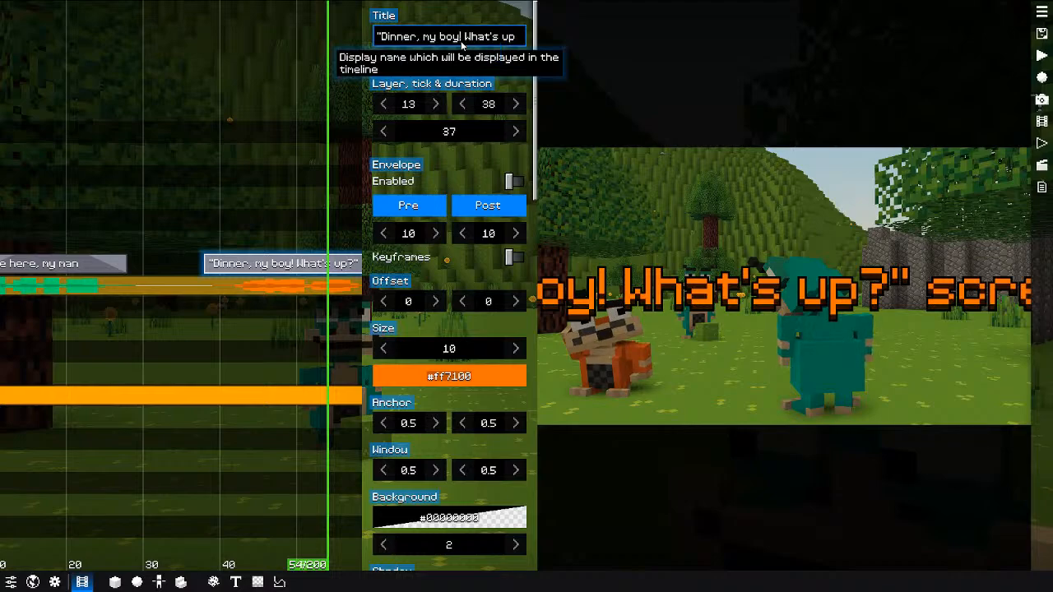
{"action": "key", "text": "BackSpace"}
{"action": "type", "text": "y"}
{"action": "key", "text": "Delete"}
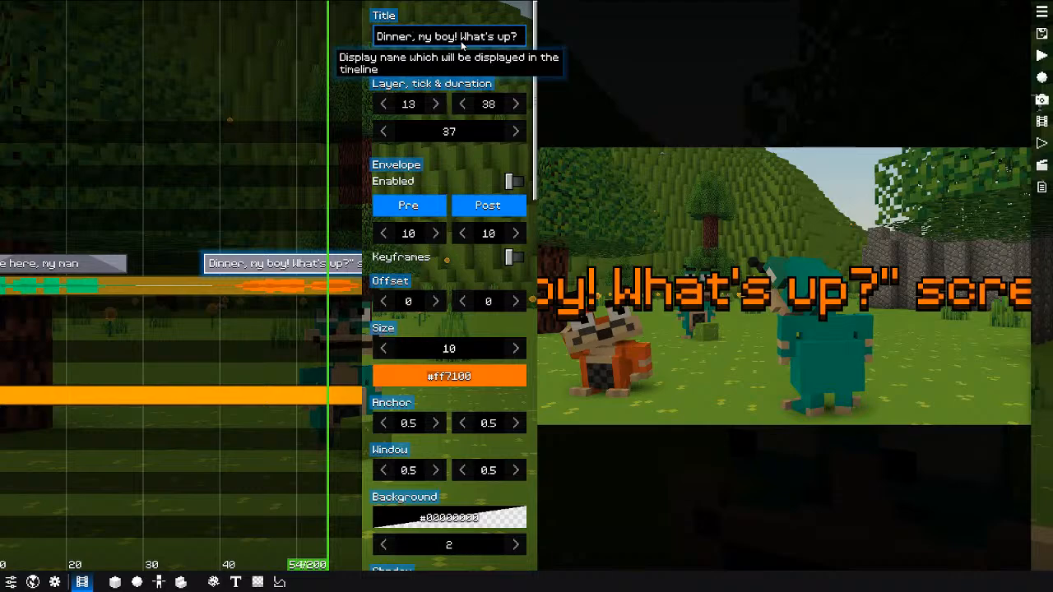
{"action": "key", "text": "ctrl+Right"}
{"action": "key", "text": "ctrl+Right"}
{"action": "key", "text": "BackSpace"}
{"action": "key", "text": "BackSpace"}
{"action": "key", "text": "BackSpace"}
{"action": "key", "text": "BackSpace"}
{"action": "key", "text": "BackSpace"}
{"action": "key", "text": "BackSpace"}
{"action": "key", "text": "BackSpace"}
{"action": "key", "text": "BackSpace"}
{"action": "key", "text": "BackSpace"}
{"action": "key", "text": "BackSpace"}
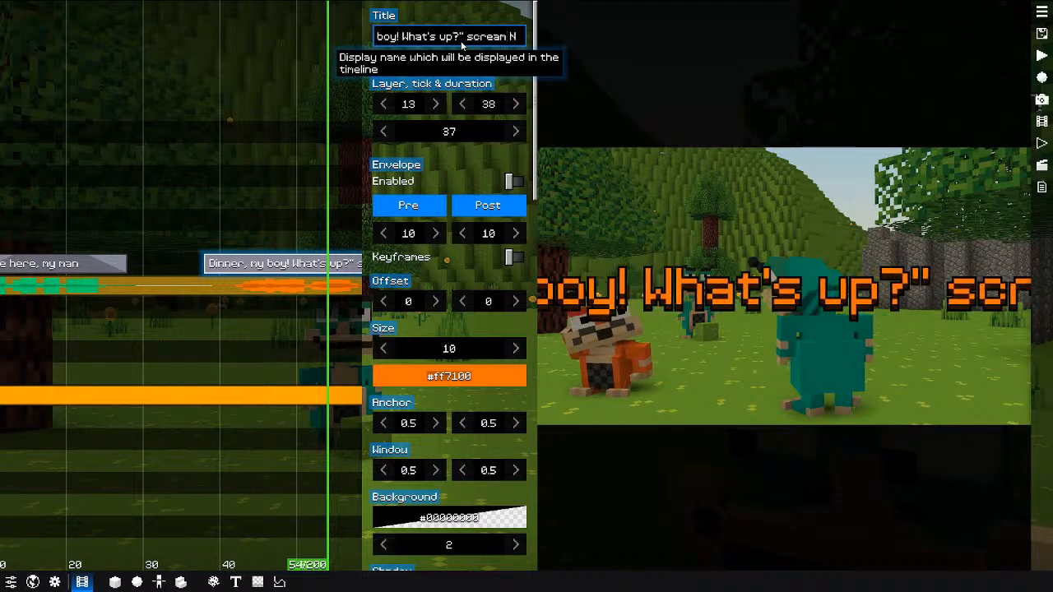
{"action": "key", "text": "BackSpace"}
{"action": "key", "text": "BackSpace"}
{"action": "key", "text": "BackSpace"}
{"action": "key", "text": "BackSpace"}
{"action": "key", "text": "BackSpace"}
{"action": "key", "text": "BackSpace"}
{"action": "key", "text": "BackSpace"}
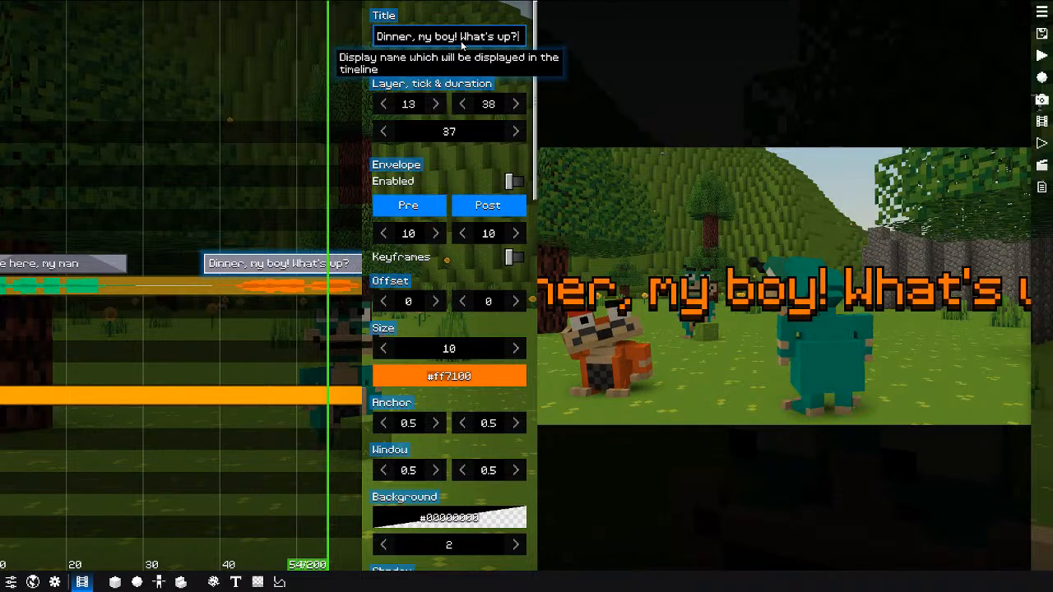
Step: Wrap the "Dinner, my boy! What's up?" subtitle with a second constraint of 82, at size 5 and vertical window value 0.85
{"action": "scroll", "coordinate": [489, 301], "scroll_direction": "down", "scroll_amount": 5}
{"action": "left_click_drag", "start_coordinate": [486, 549], "coordinate": [868, 538]}
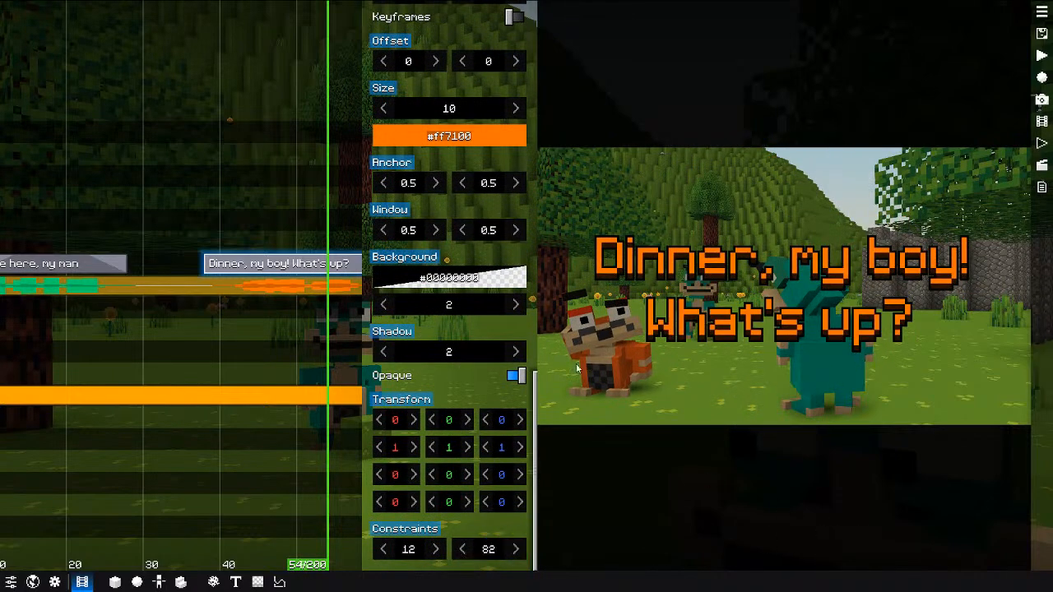
{"action": "left_click", "coordinate": [389, 112]}
{"action": "left_click", "coordinate": [389, 112]}
{"action": "left_click", "coordinate": [389, 112]}
{"action": "left_click", "coordinate": [389, 112]}
{"action": "left_click", "coordinate": [389, 112]}
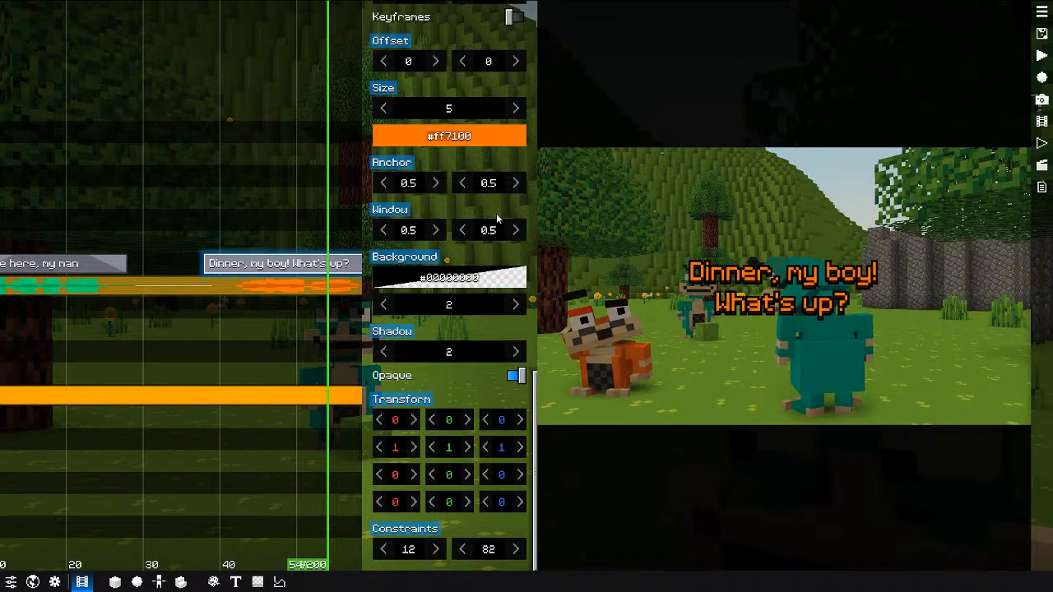
{"action": "left_click_drag", "start_coordinate": [485, 229], "coordinate": [497, 238], "text": "alt"}
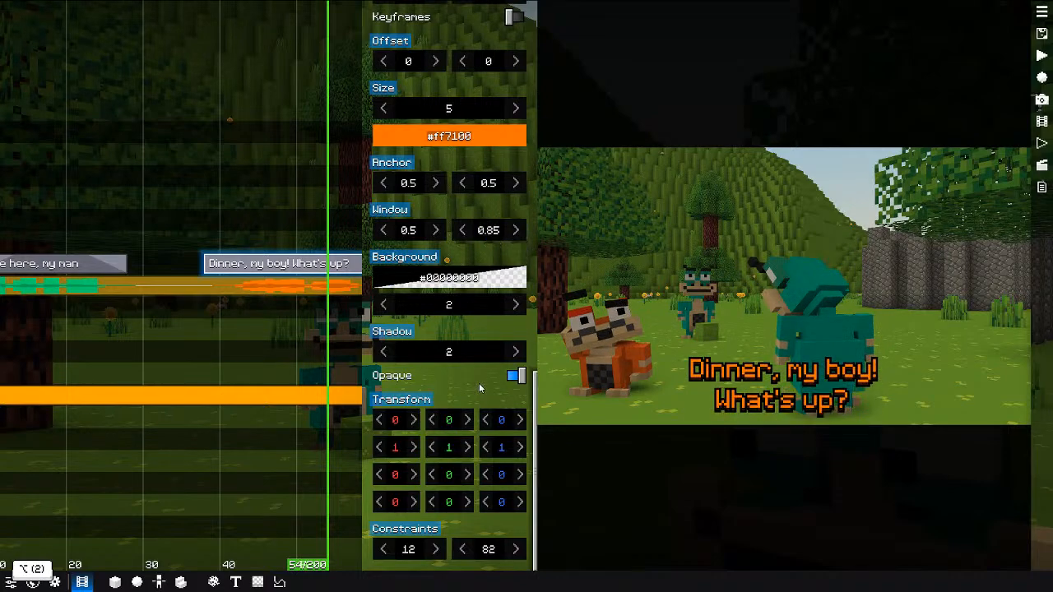
Step: Make the "Dinner, my boy! What's up?" subtitle's shadow non-opaque and set it to 5
{"action": "left_click", "coordinate": [515, 375]}
{"action": "left_click", "coordinate": [516, 351]}
{"action": "left_click", "coordinate": [516, 351]}
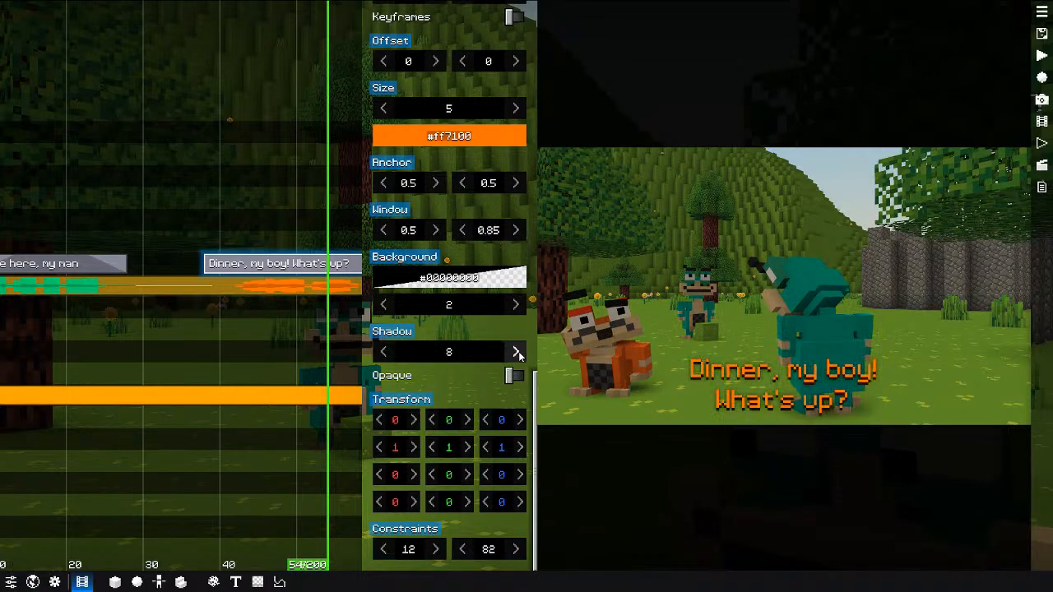
{"action": "left_click", "coordinate": [489, 353]}
{"action": "type", "text": "10"}
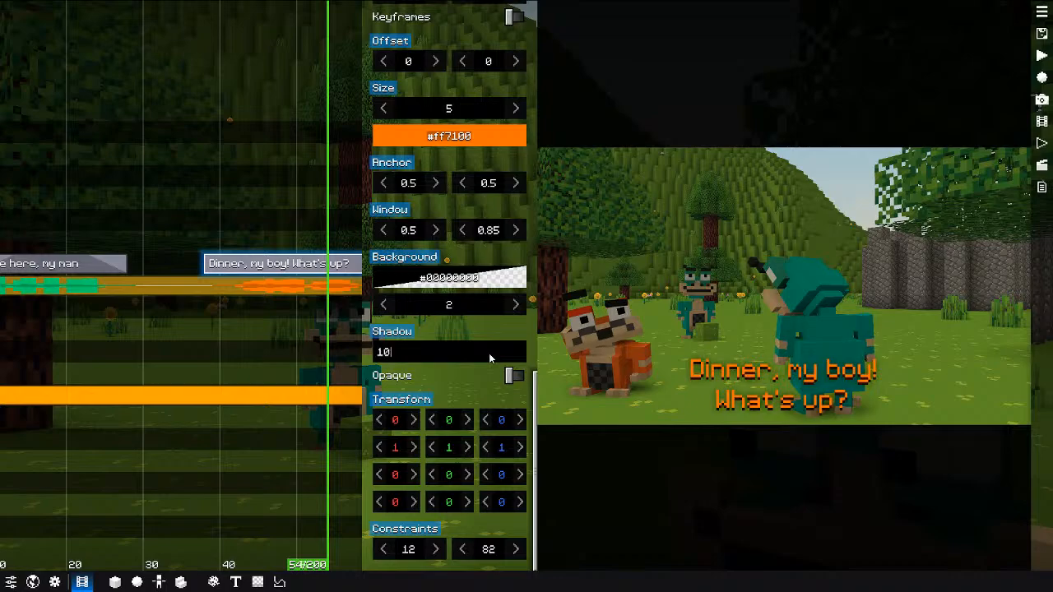
{"action": "key", "text": "BackSpace"}
{"action": "key", "text": "BackSpace"}
{"action": "type", "text": "5"}
{"action": "key", "text": "Return"}
Step: Make the "Come here, my man" subtitle's shadow non-opaque and set it to 5
{"action": "left_click_drag", "start_coordinate": [176, 214], "coordinate": [59, 222]}
{"action": "middle_click_drag", "start_coordinate": [54, 227], "coordinate": [311, 245]}
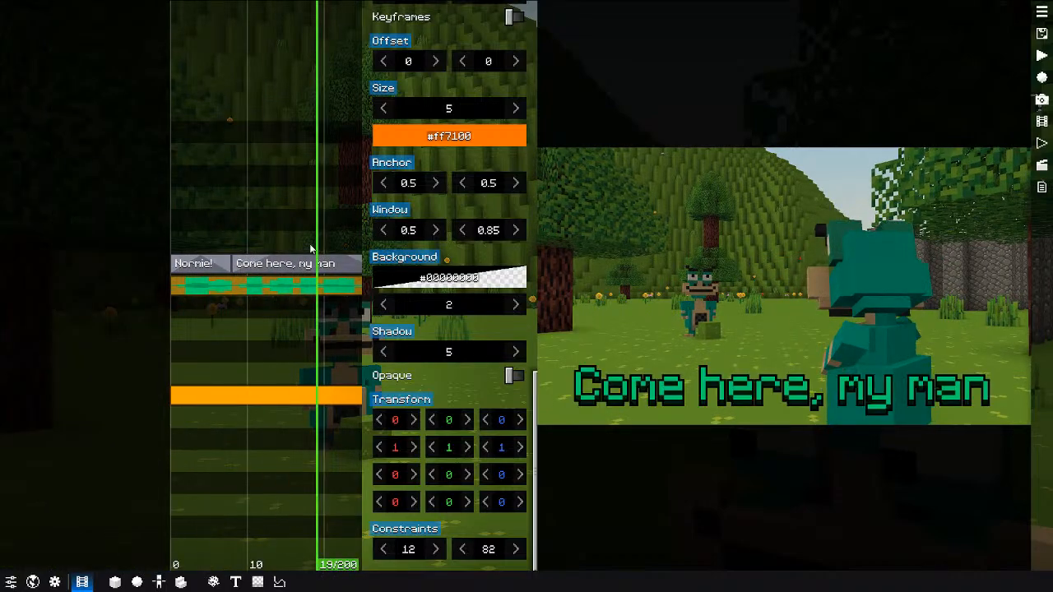
{"action": "left_click", "coordinate": [291, 263]}
{"action": "left_click", "coordinate": [515, 375]}
{"action": "left_click", "coordinate": [466, 354]}
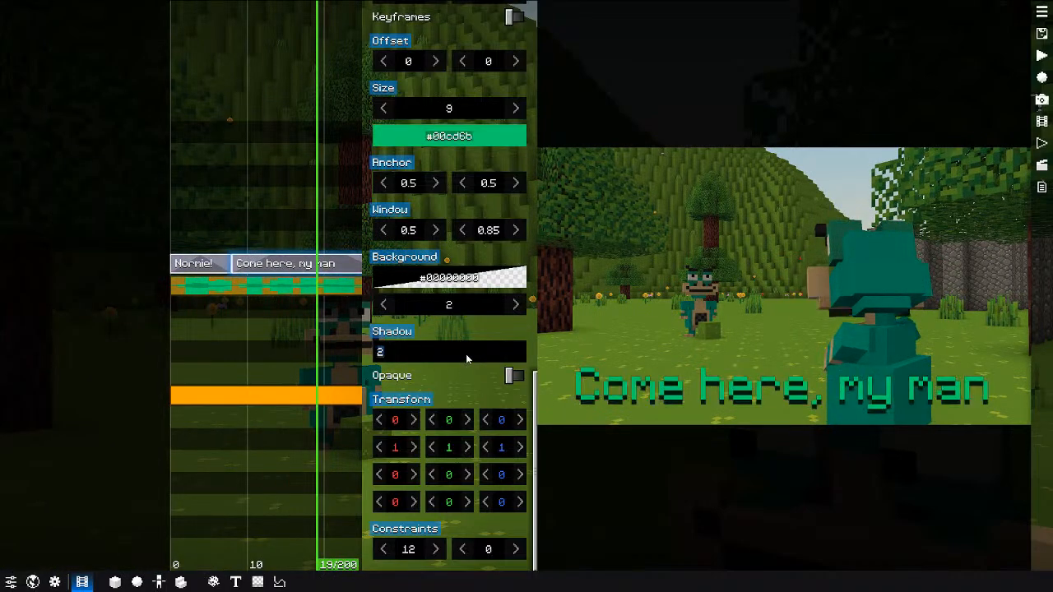
{"action": "type", "text": "5"}
{"action": "key", "text": "Return"}
Step: Play the opening from the start and match the "Normie!" subtitle with a non-opaque shadow of 5
{"action": "key", "text": "space"}
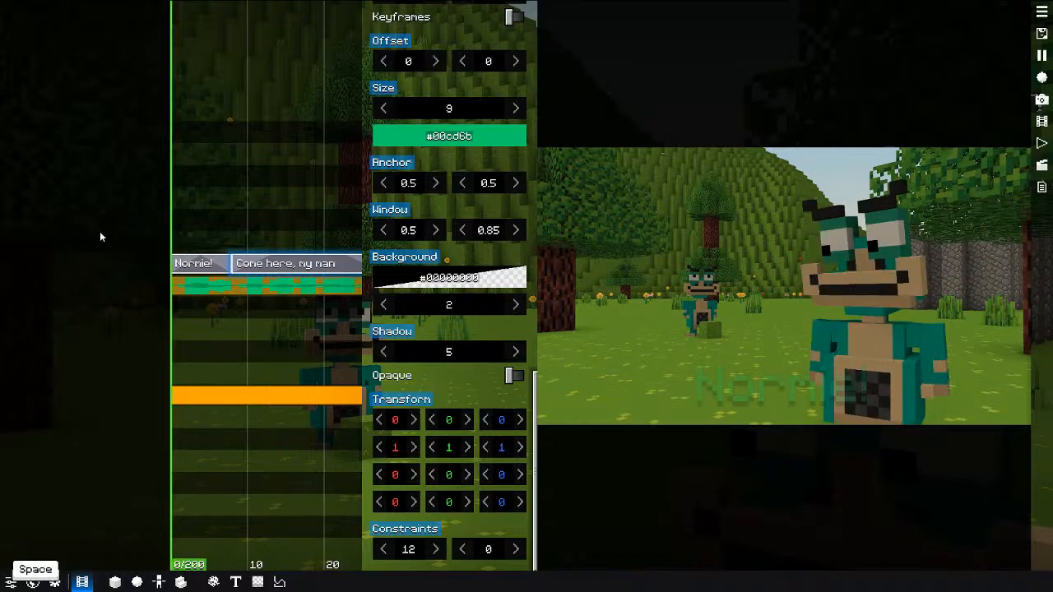
{"action": "key", "text": "space"}
{"action": "left_click", "coordinate": [200, 264]}
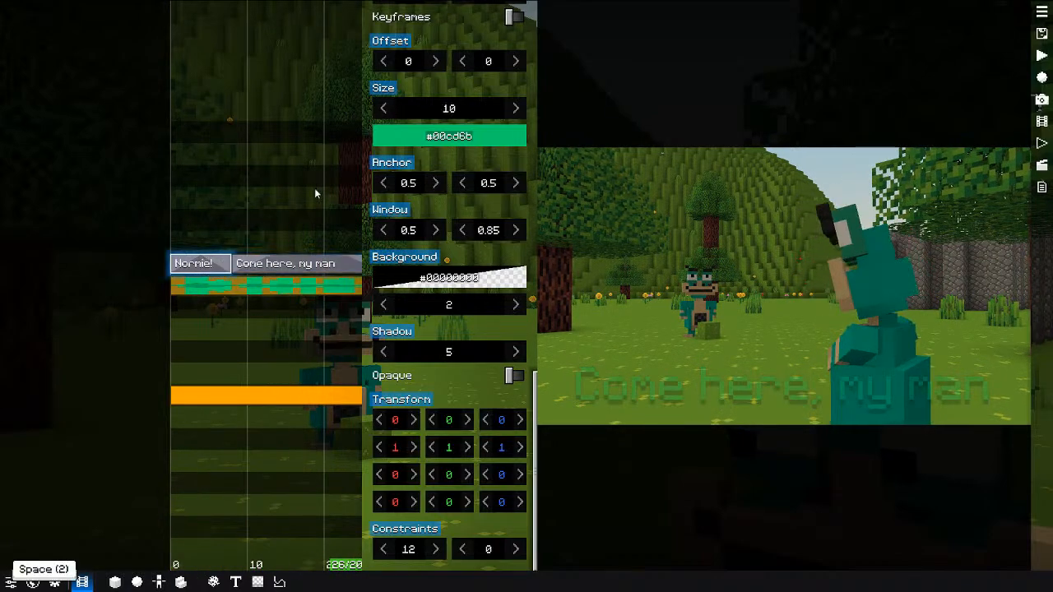
Step: Change the fade-out easing of the "Come here, my man" subtitle and play the scene to check it
{"action": "left_click", "coordinate": [295, 264]}
{"action": "scroll", "coordinate": [440, 156], "scroll_direction": "up", "scroll_amount": 2}
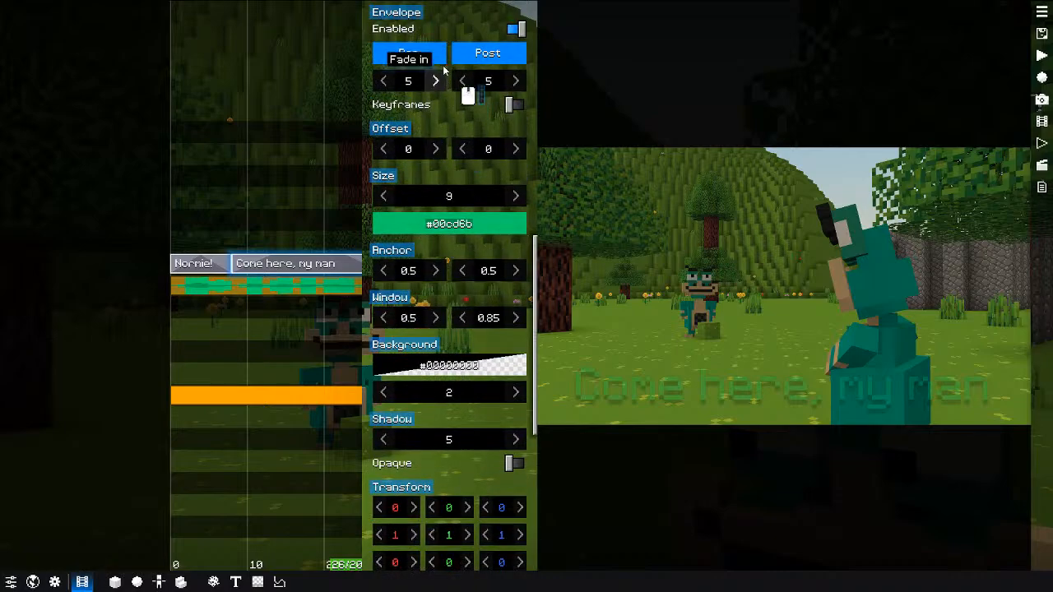
{"action": "left_click", "coordinate": [471, 76]}
{"action": "key", "text": "e"}
{"action": "key", "text": "space"}
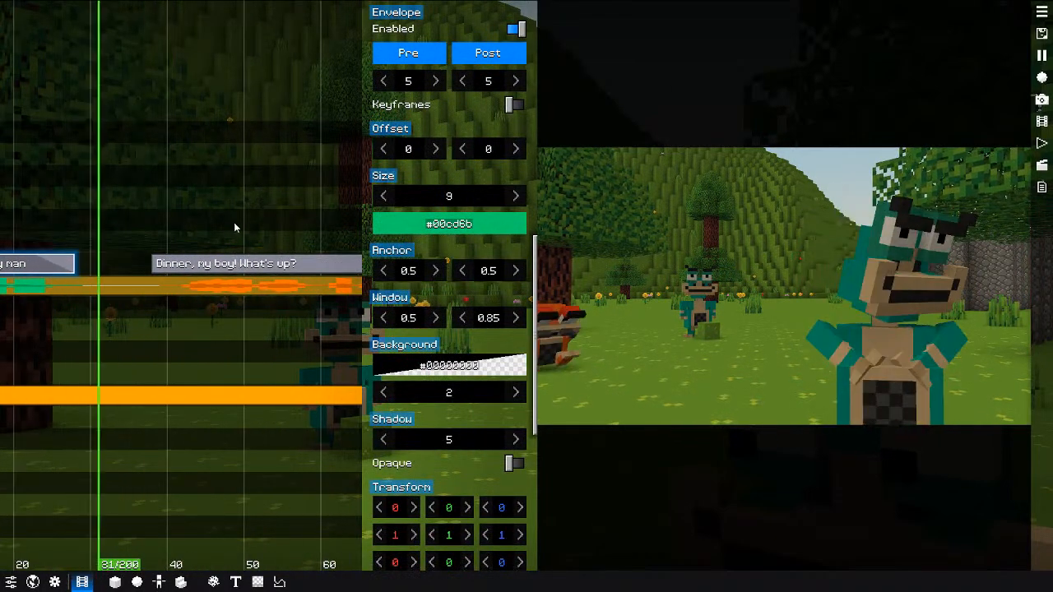
{"action": "key", "text": "space"}
Step: Enable the envelope of the "Dinner, my boy! What's up?" subtitle with quadratic easing for both its fade-in and fade-out
{"action": "left_click", "coordinate": [274, 264]}
{"action": "left_click", "coordinate": [402, 54]}
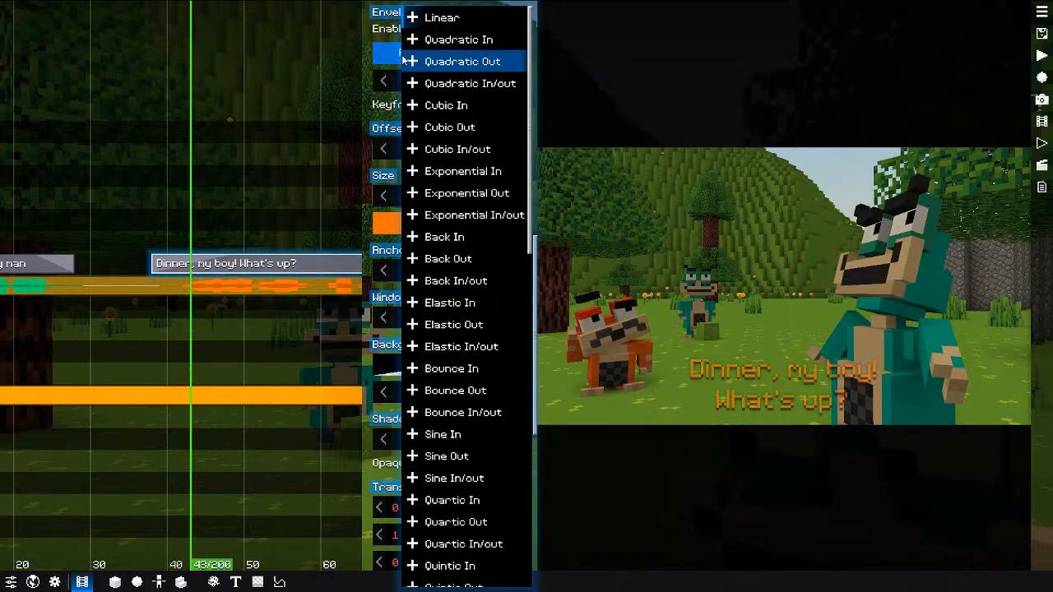
{"action": "key", "text": "q"}
{"action": "left_click", "coordinate": [472, 54]}
{"action": "key", "text": "q"}
Step: Play and scrub through the three subtitles to check their fades and timing against the dialogue
{"action": "left_click", "coordinate": [139, 176]}
{"action": "key", "text": "space"}
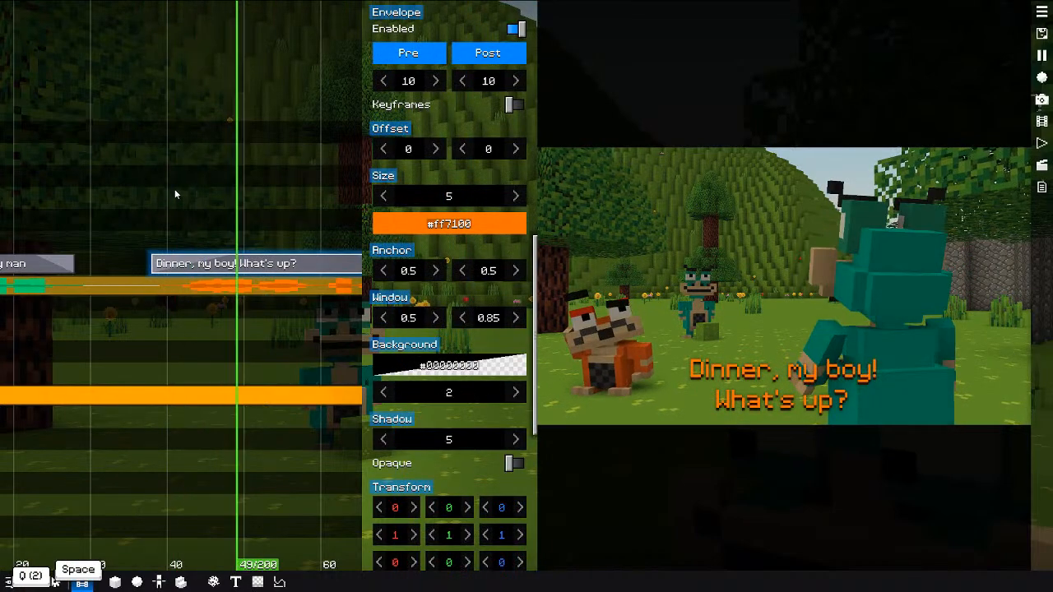
{"action": "key", "text": "space"}
{"action": "scroll", "coordinate": [330, 372], "scroll_direction": "down", "scroll_amount": 8}
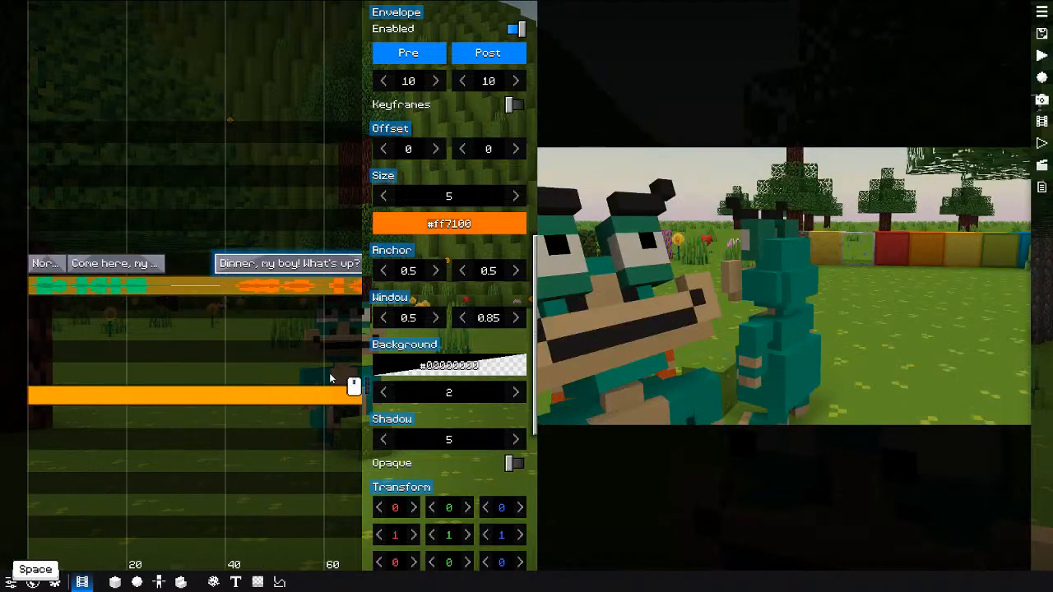
{"action": "left_click", "coordinate": [247, 227]}
{"action": "key", "text": "space"}
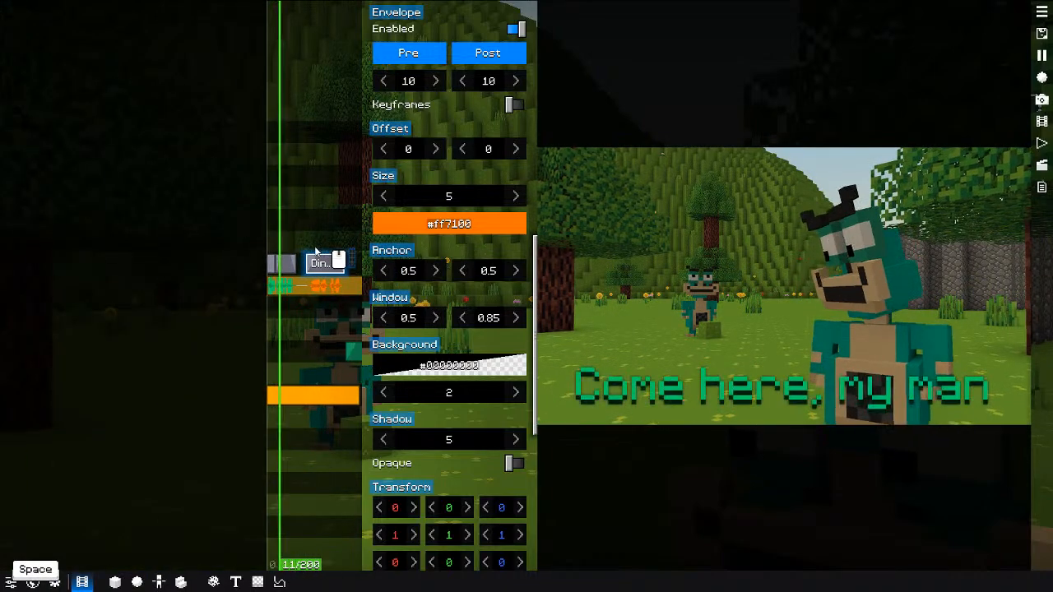
{"action": "key", "text": "space"}
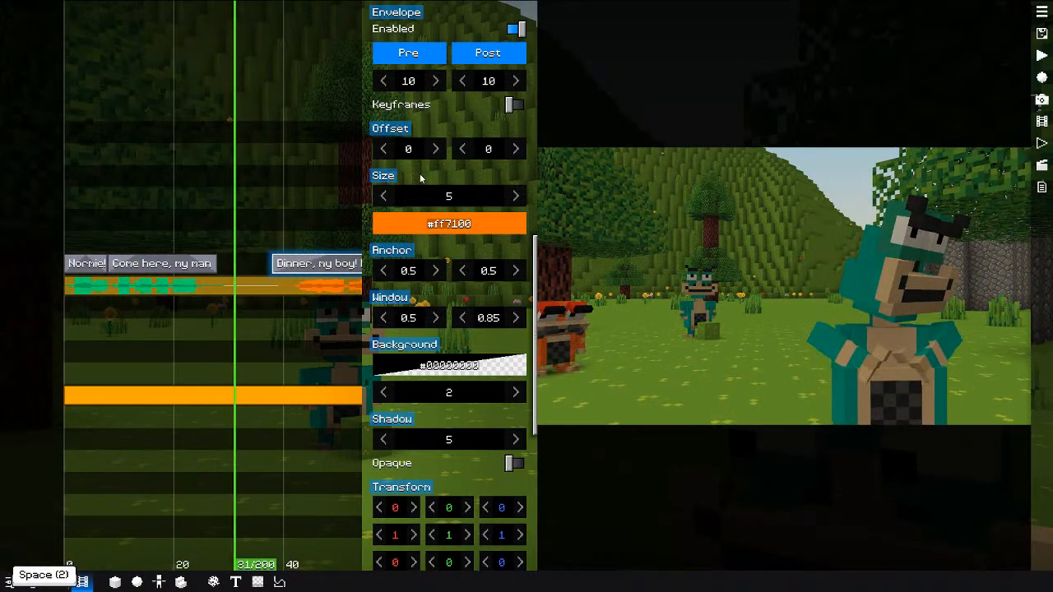
{"action": "left_click_drag", "start_coordinate": [176, 250], "coordinate": [82, 248]}
{"action": "key", "text": "space"}
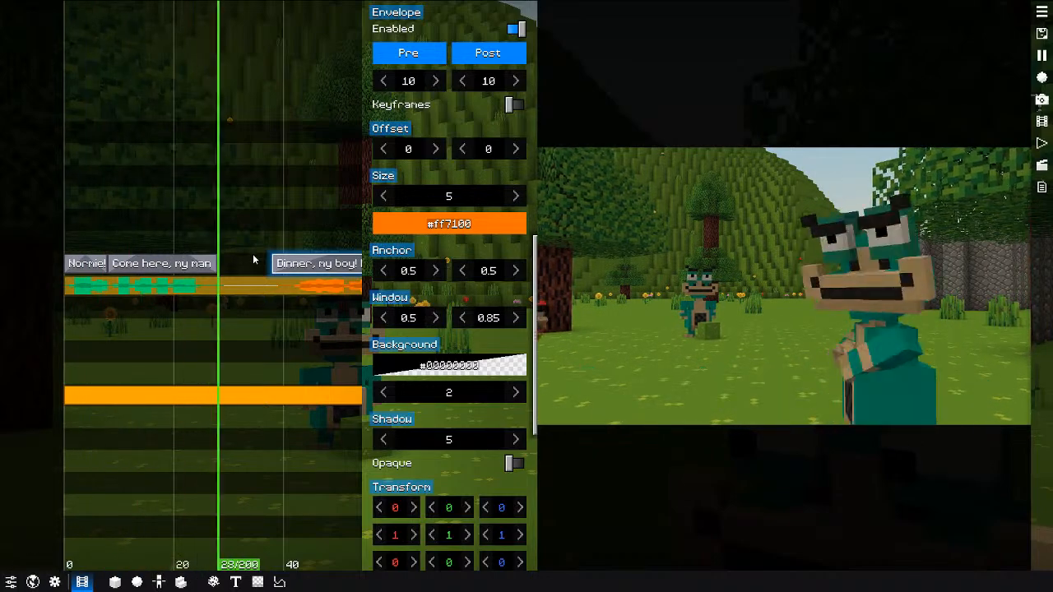
{"action": "key", "text": "space"}
Step: Set the transform's Y translation of the "Come here, my man" subtitle to 240 so it rises in with the fade
{"action": "left_click", "coordinate": [160, 264]}
{"action": "scroll", "coordinate": [462, 373], "scroll_direction": "down", "scroll_amount": 2}
{"action": "scroll", "coordinate": [461, 373], "scroll_direction": "down", "scroll_amount": 1}
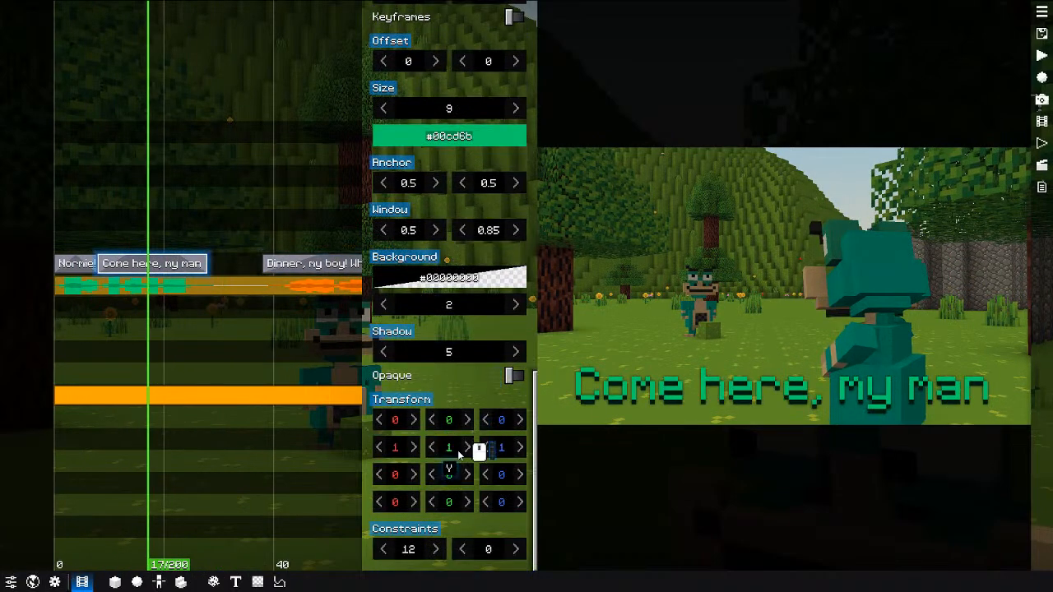
{"action": "left_click", "coordinate": [458, 420]}
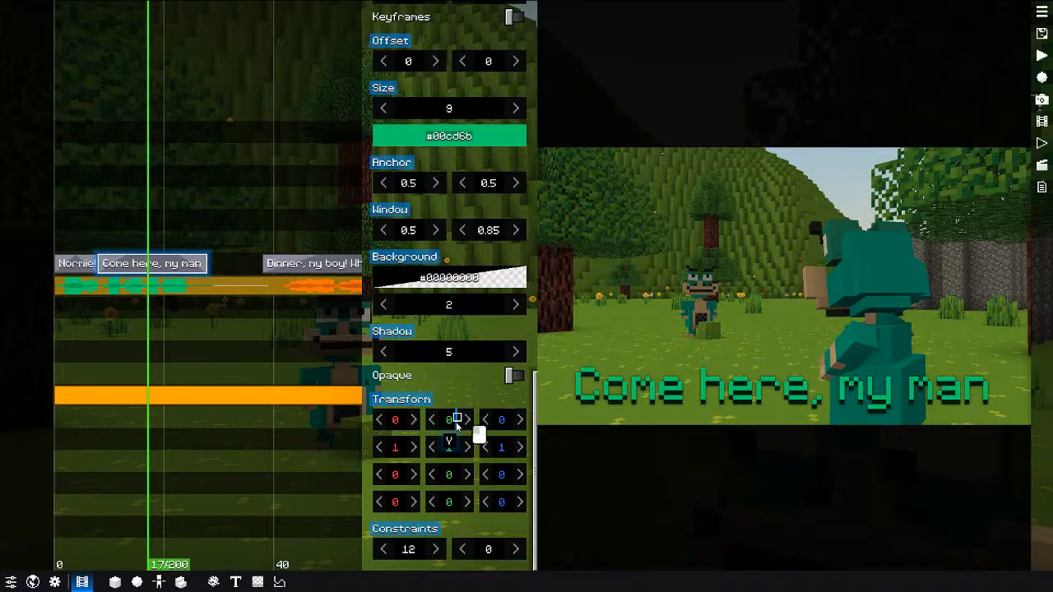
{"action": "left_click_drag", "start_coordinate": [165, 223], "coordinate": [109, 240]}
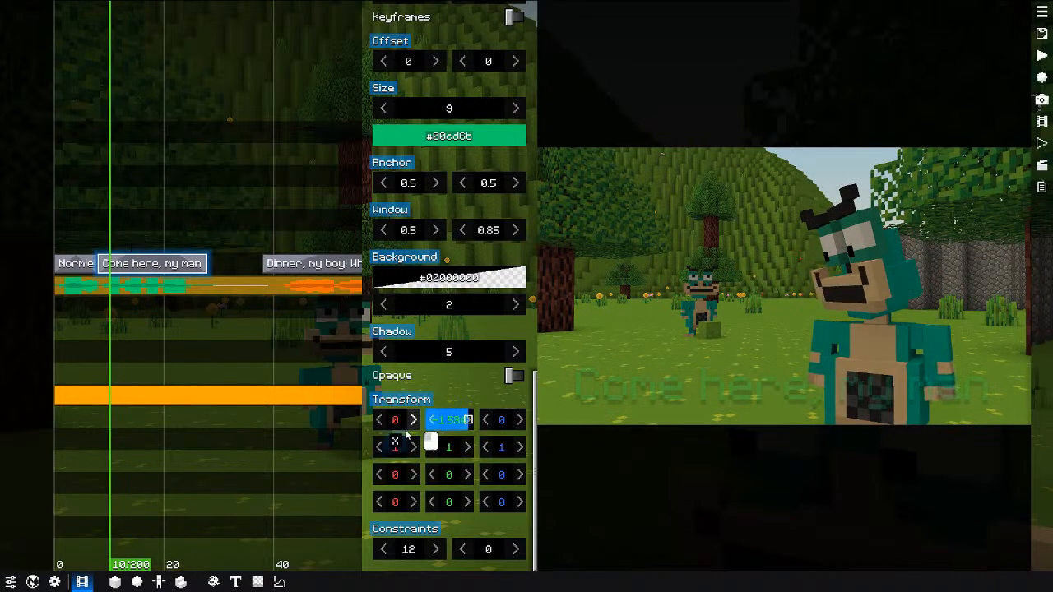
{"action": "left_click_drag", "start_coordinate": [406, 431], "coordinate": [893, 458]}
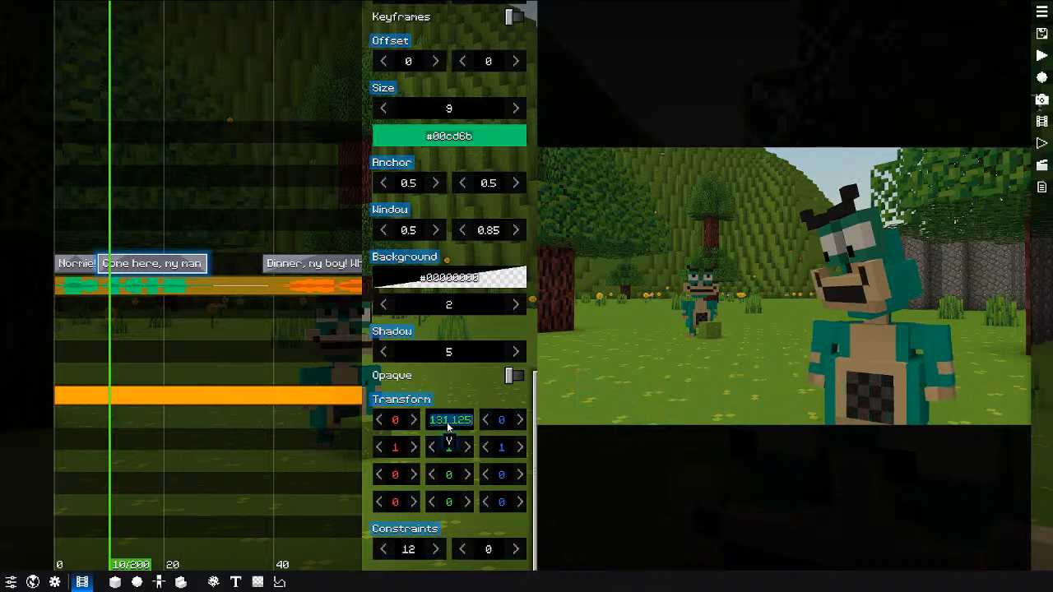
{"action": "type", "text": "240"}
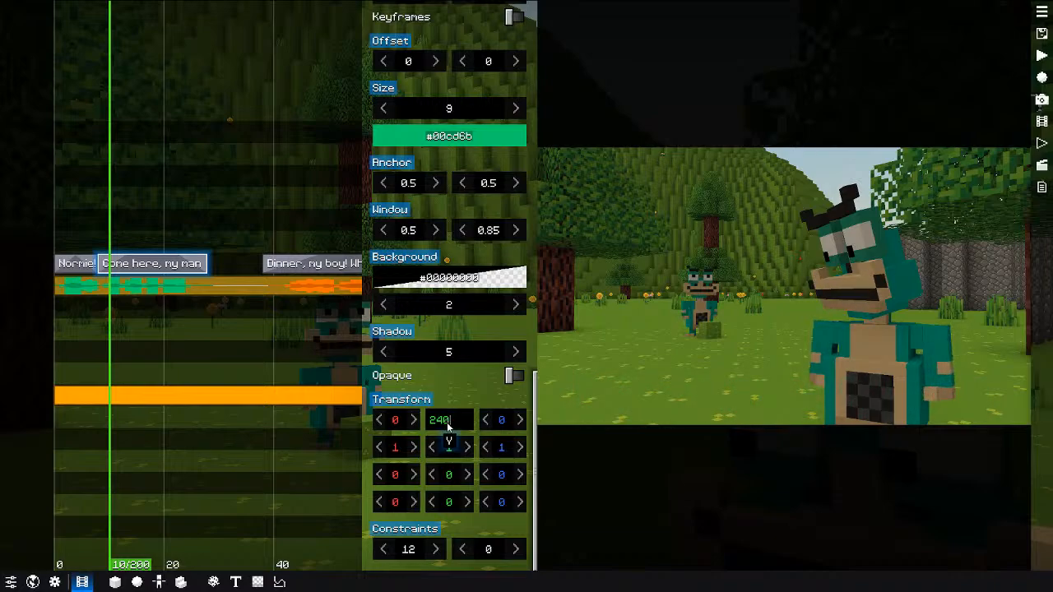
{"action": "key", "text": "Return"}
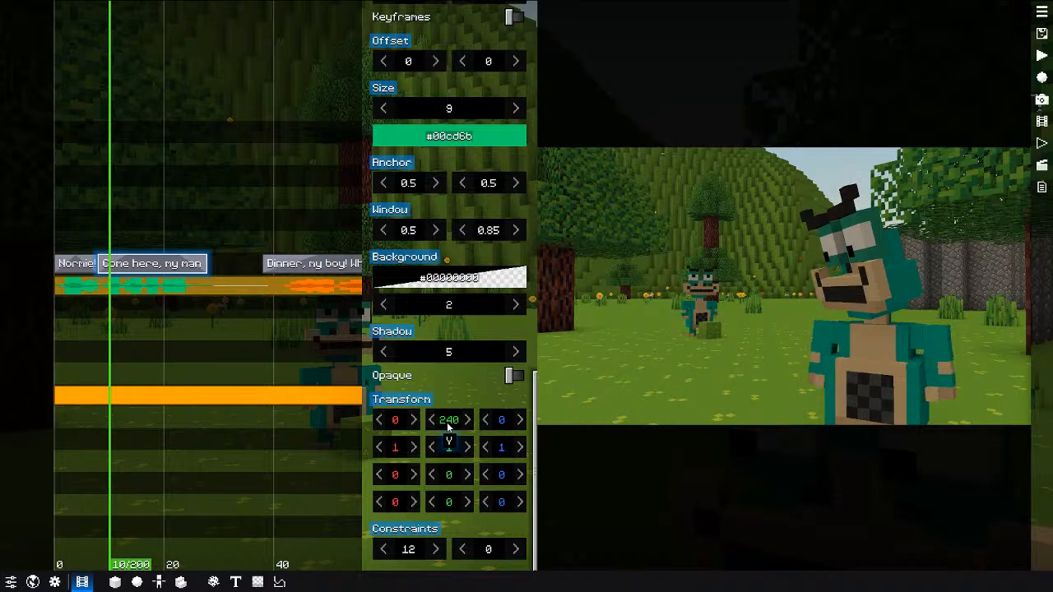
Step: Set the transform scale of the "Normie!" subtitle to 0 on all three axes and play the scene to check it
{"action": "left_click", "coordinate": [55, 214]}
{"action": "left_click", "coordinate": [82, 263]}
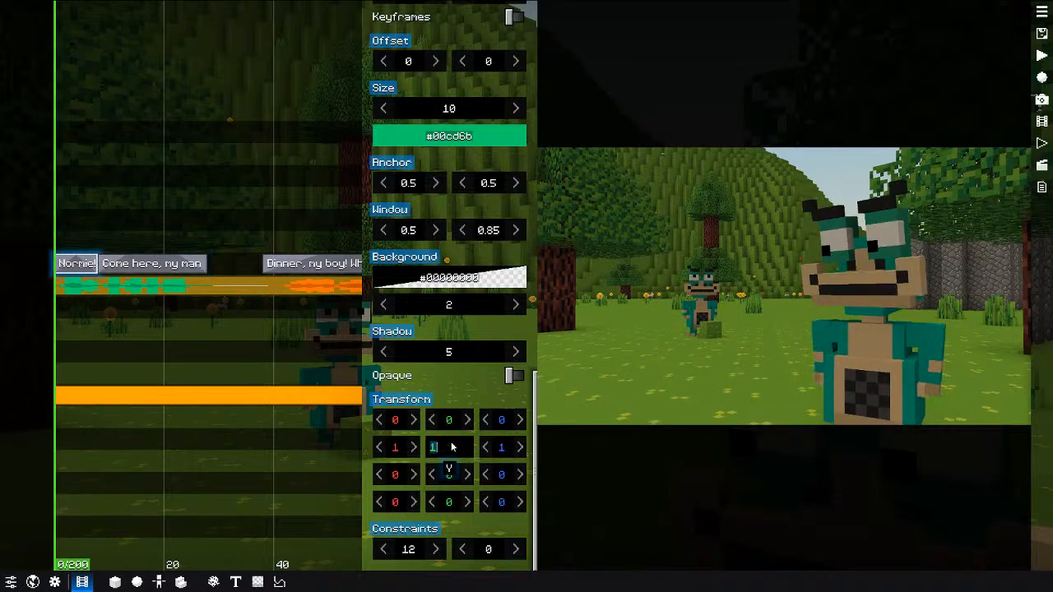
{"action": "type", "text": "0"}
{"action": "key", "text": "Tab"}
{"action": "type", "text": "0"}
{"action": "key", "text": "Tab"}
{"action": "key", "text": "shift+Tab"}
{"action": "key", "text": "shift+Tab"}
{"action": "key", "text": "shift+Tab"}
{"action": "type", "text": "0"}
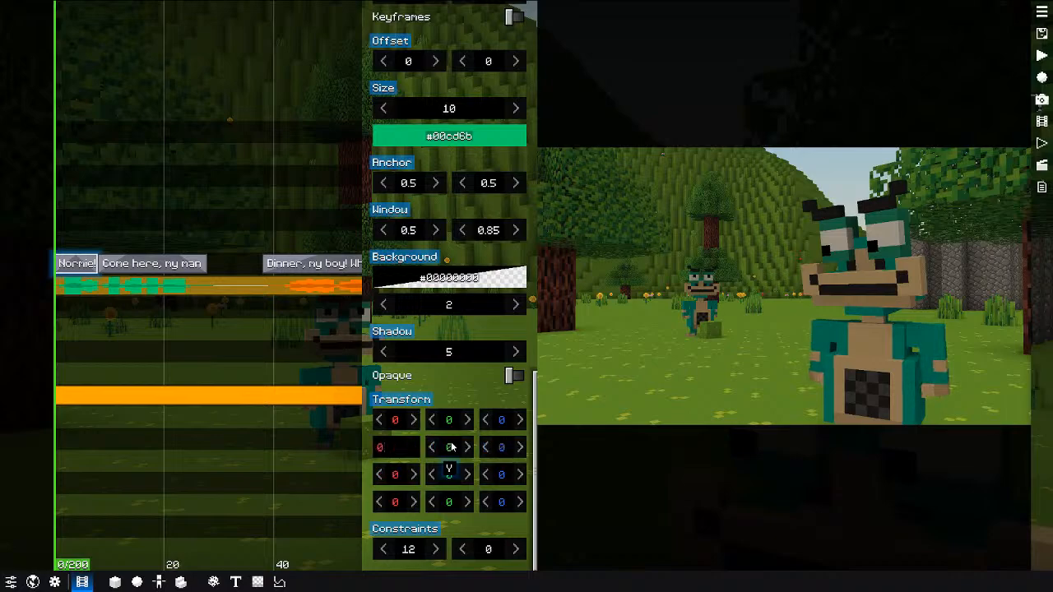
{"action": "key", "text": "space"}
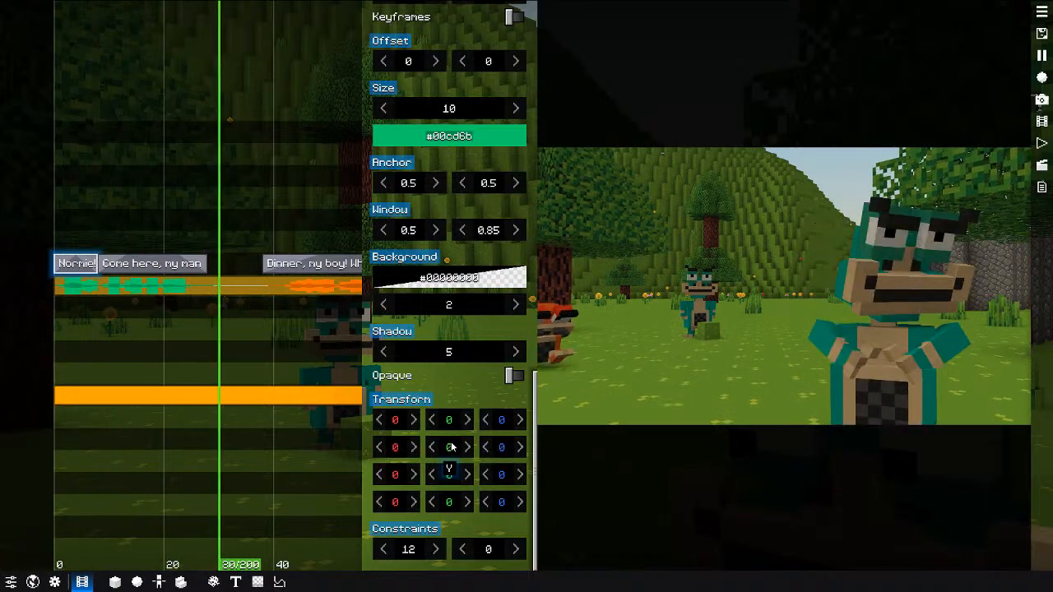
{"action": "key", "text": "space"}
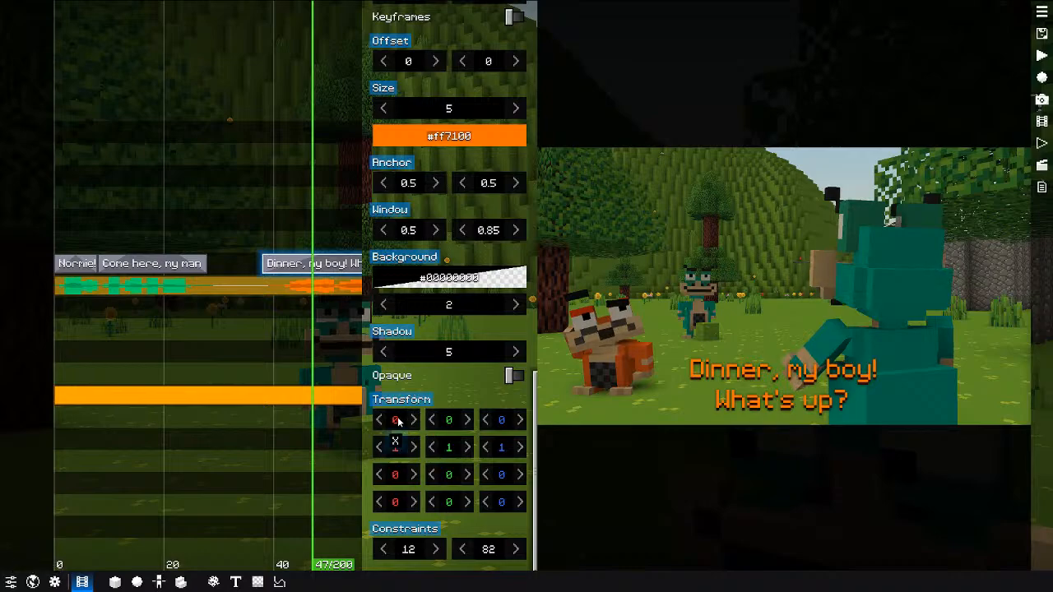
Step: Try an X translation of -1920 on the "Dinner, my boy! What's up?" subtitle and play its slide-in
{"action": "left_click", "coordinate": [398, 421]}
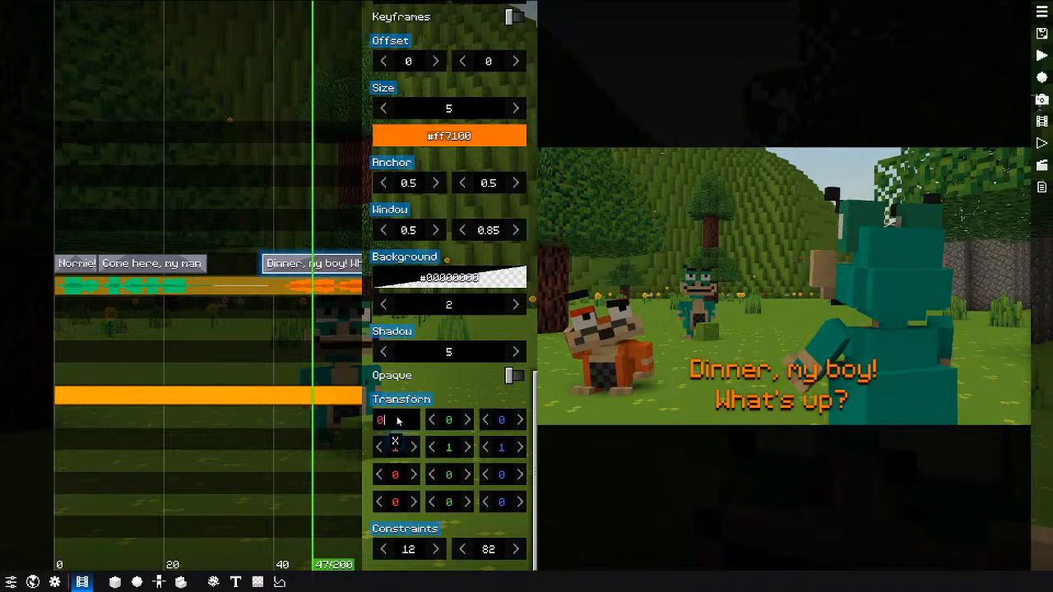
{"action": "type", "text": "-1920"}
{"action": "key", "text": "Return"}
{"action": "key", "text": "space"}
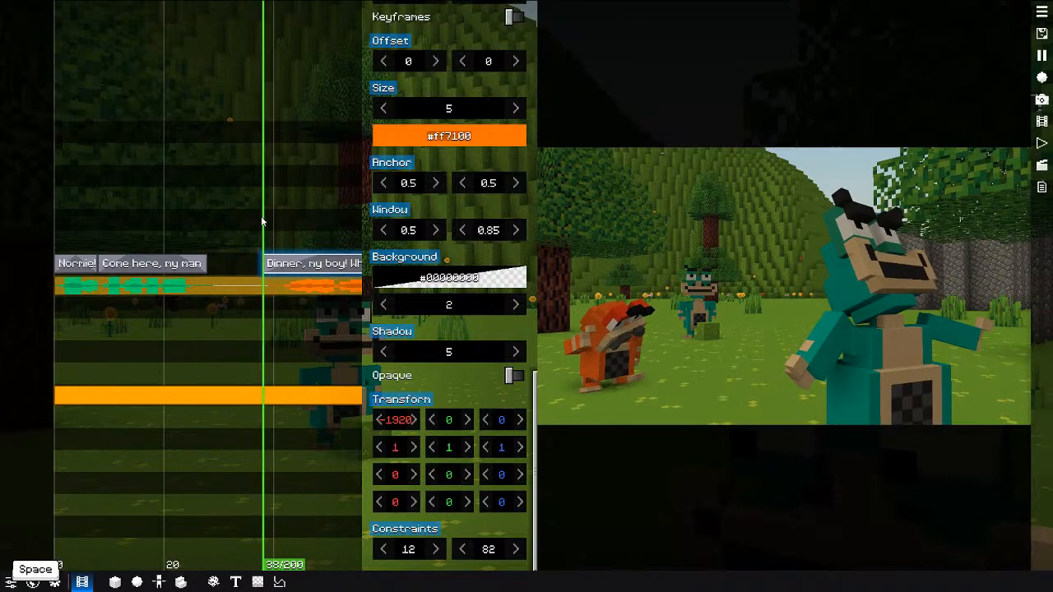
{"action": "key", "text": "space"}
{"action": "right_click", "coordinate": [322, 246]}
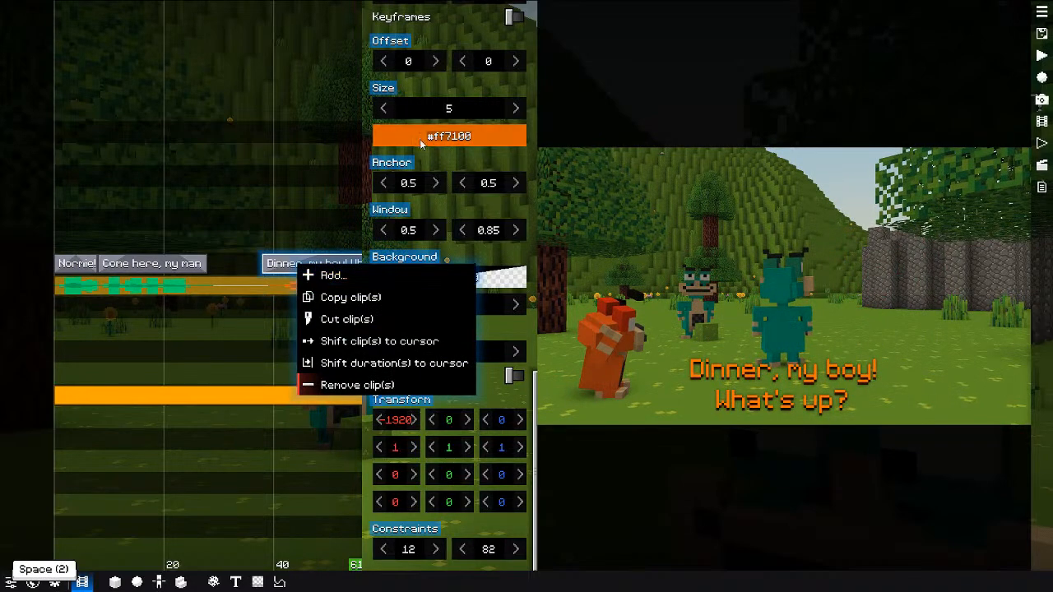
Step: Change the fade-in easing of the "Dinner, my boy! What's up?" subtitle and replay it
{"action": "scroll", "coordinate": [423, 144], "scroll_direction": "up", "scroll_amount": 2}
{"action": "left_click", "coordinate": [416, 32]}
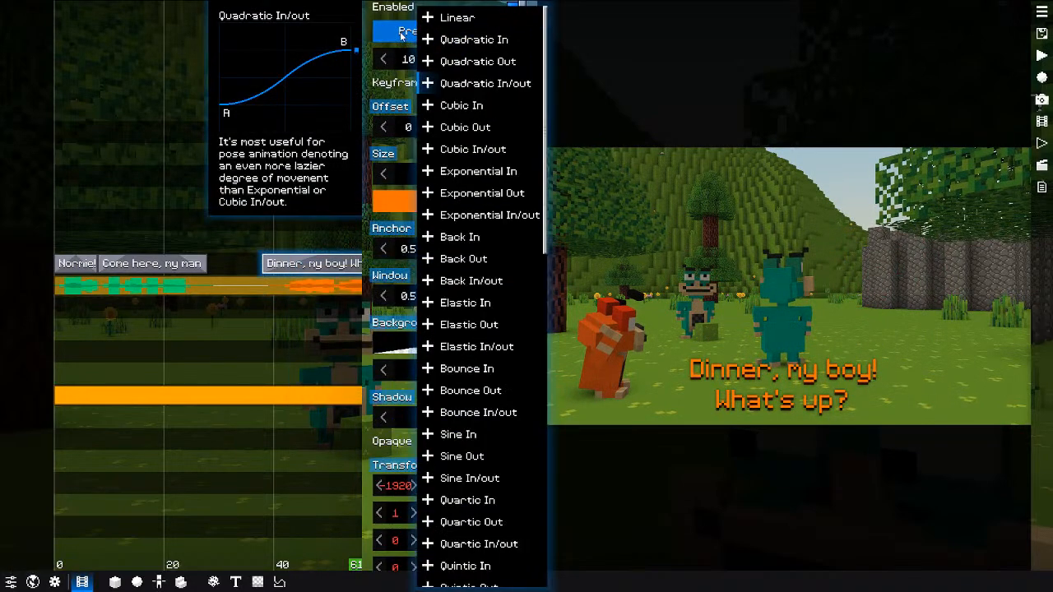
{"action": "key", "text": "d"}
{"action": "left_click", "coordinate": [274, 211]}
{"action": "key", "text": "space"}
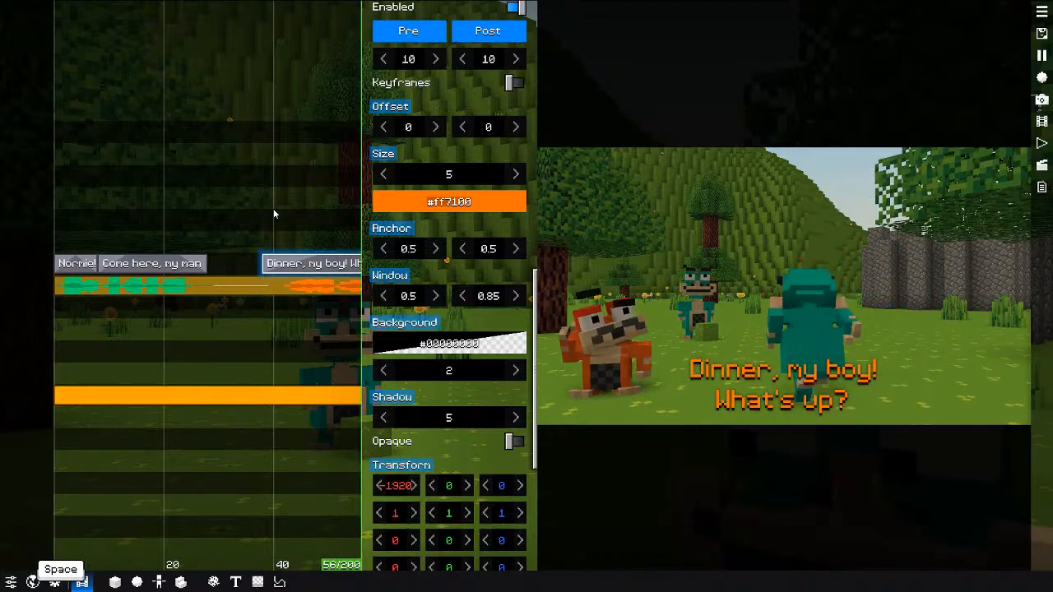
Step: Set the fade-in length of the "Dinner, my boy! What's up?" subtitle to 20 and replay it
{"action": "middle_click_drag", "start_coordinate": [274, 212], "coordinate": [226, 209]}
{"action": "left_click", "coordinate": [417, 60]}
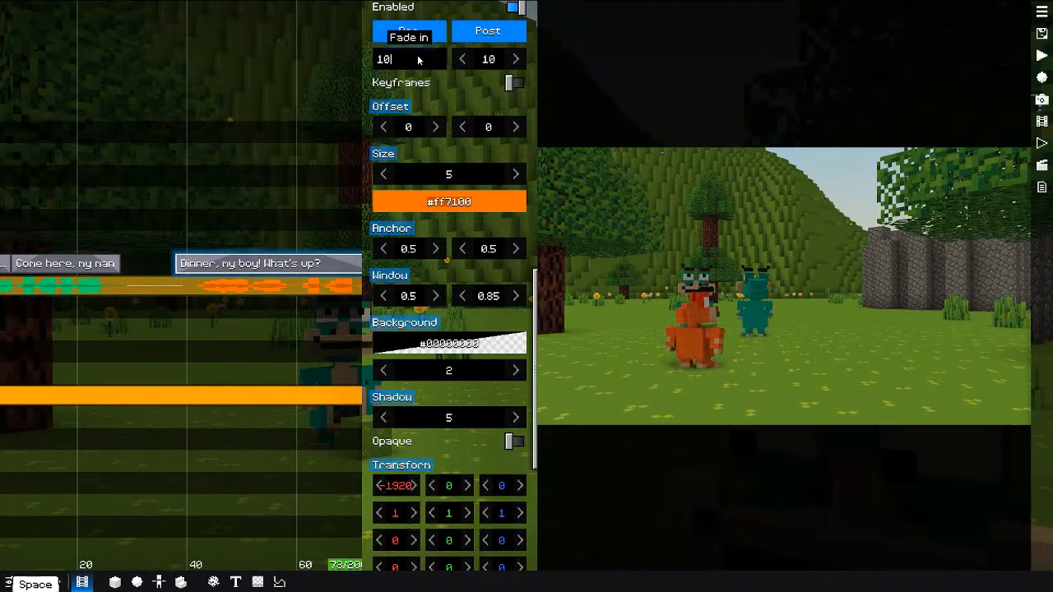
{"action": "type", "text": "20"}
{"action": "left_click", "coordinate": [179, 168]}
{"action": "key", "text": "space"}
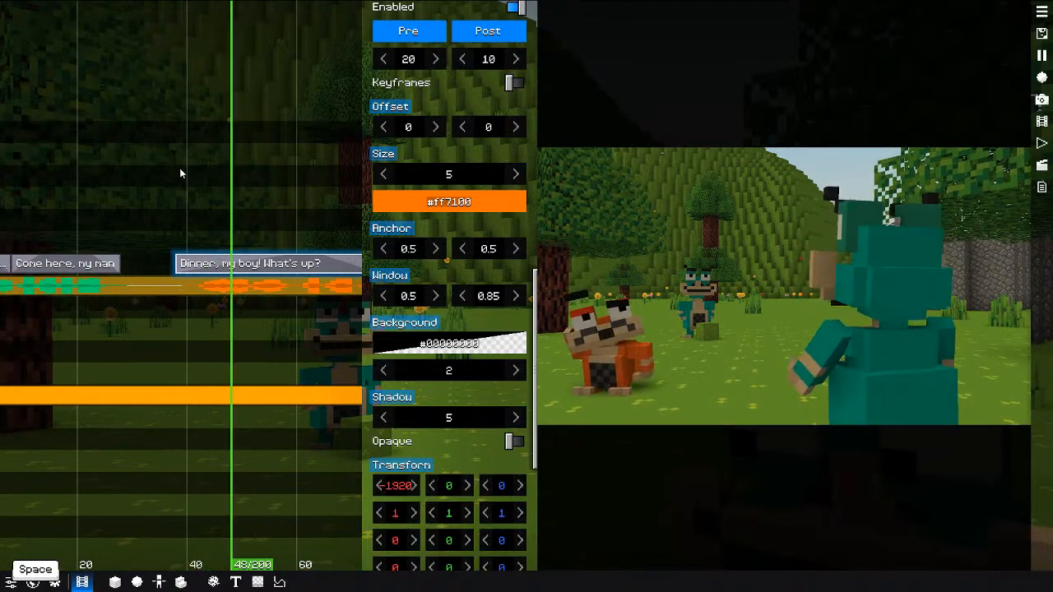
{"action": "key", "text": "space"}
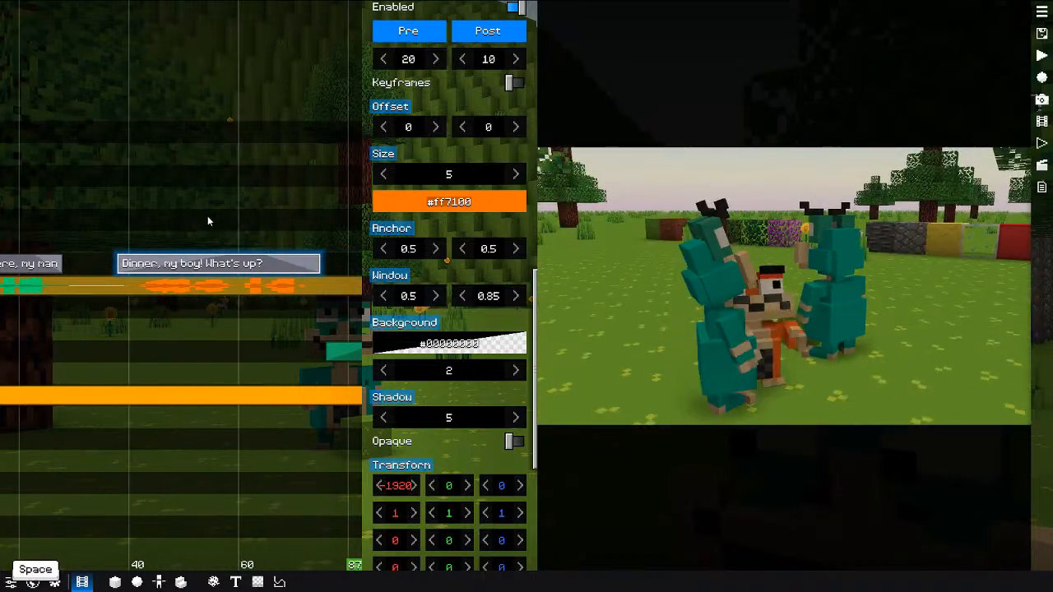
Step: Shorten the fade-out of the "Dinner, my boy! What's up?" subtitle to 5 and replay it
{"action": "left_click", "coordinate": [488, 59]}
{"action": "type", "text": "5"}
{"action": "left_click", "coordinate": [126, 213]}
{"action": "key", "text": "space"}
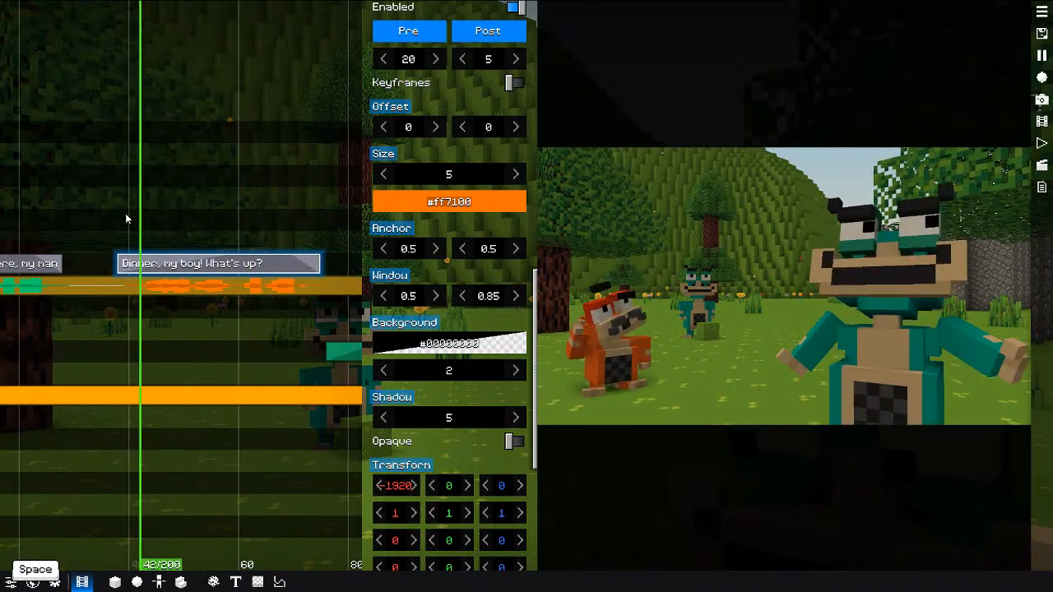
{"action": "key", "text": "space"}
Step: Set the transform's X translation of the "Dinner, my boy! What's up?" subtitle to -960 and replay the line
{"action": "scroll", "coordinate": [399, 418], "scroll_direction": "down", "scroll_amount": 2}
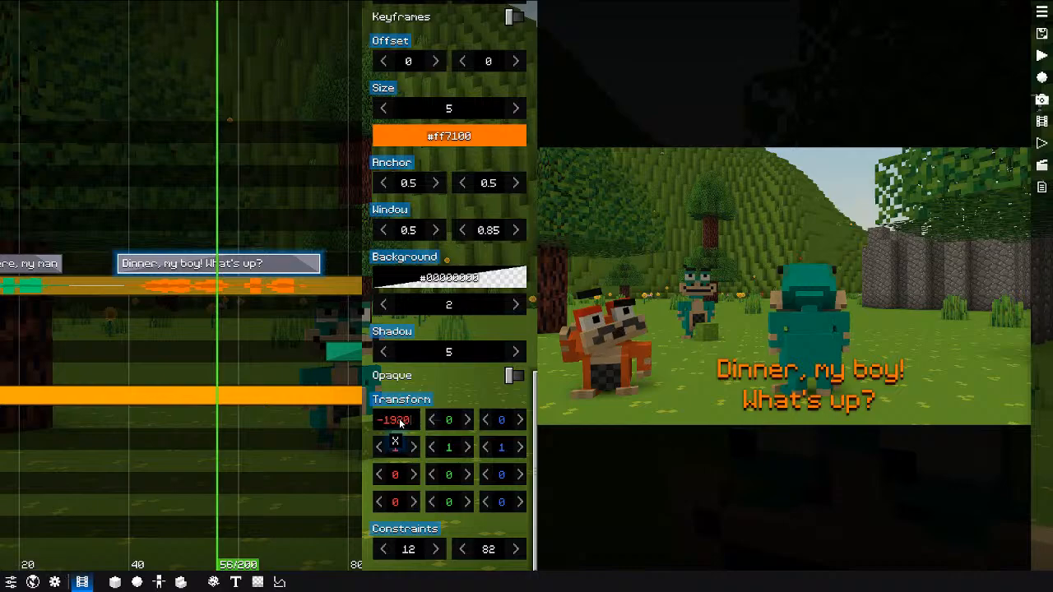
{"action": "type", "text": "2"}
{"action": "key", "text": "Return"}
{"action": "left_click", "coordinate": [123, 230]}
{"action": "key", "text": "space"}
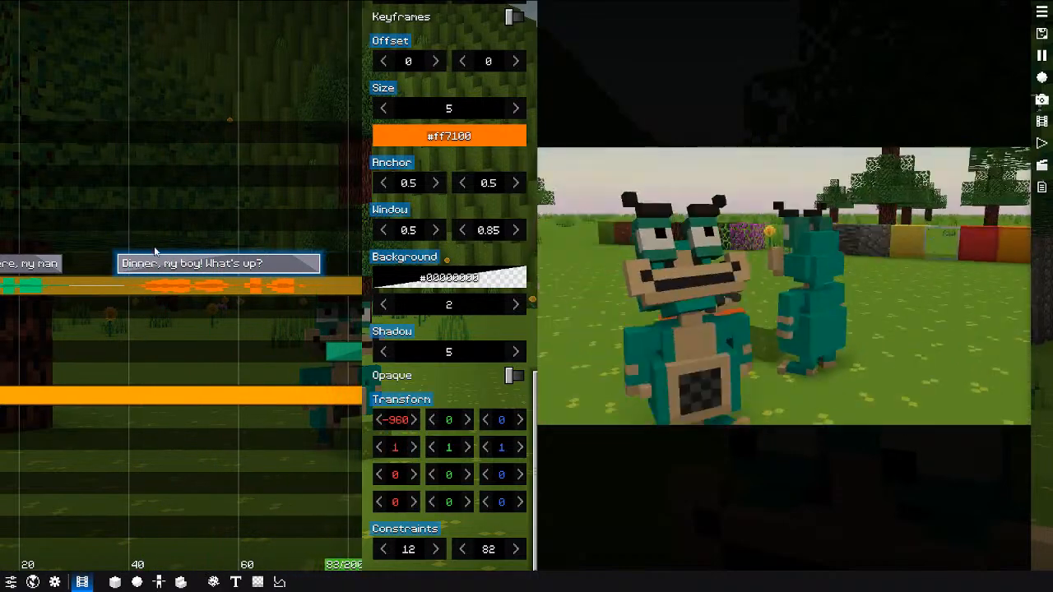
{"action": "key", "text": "space"}
Step: Save the film and play it from the start to check the subtitle transitions against the audio
{"action": "scroll", "coordinate": [211, 393], "scroll_direction": "down", "scroll_amount": 3}
{"action": "scroll", "coordinate": [211, 394], "scroll_direction": "down", "scroll_amount": 3}
{"action": "left_click_drag", "start_coordinate": [306, 219], "coordinate": [165, 220]}
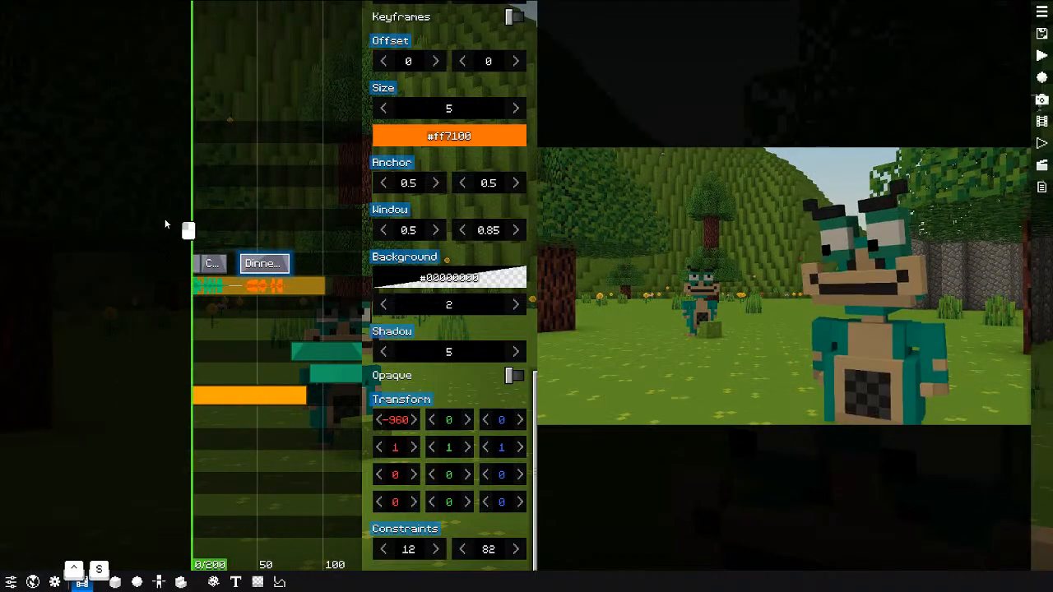
{"action": "key", "text": "space"}
{"action": "left_click", "coordinate": [229, 288]}
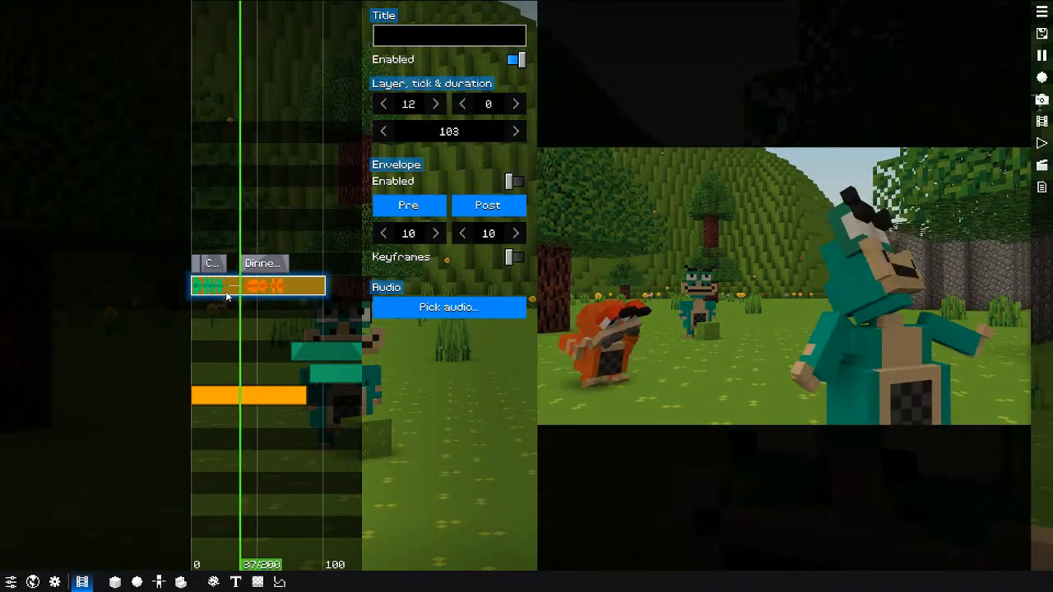
{"action": "key", "text": "space"}
Step: Scrub and replay the stretch from "Come here, my man" to "Dinner, my boy! What's up?" to check both transitions
{"action": "scroll", "coordinate": [252, 285], "scroll_direction": "up", "scroll_amount": 5}
{"action": "left_click", "coordinate": [195, 266]}
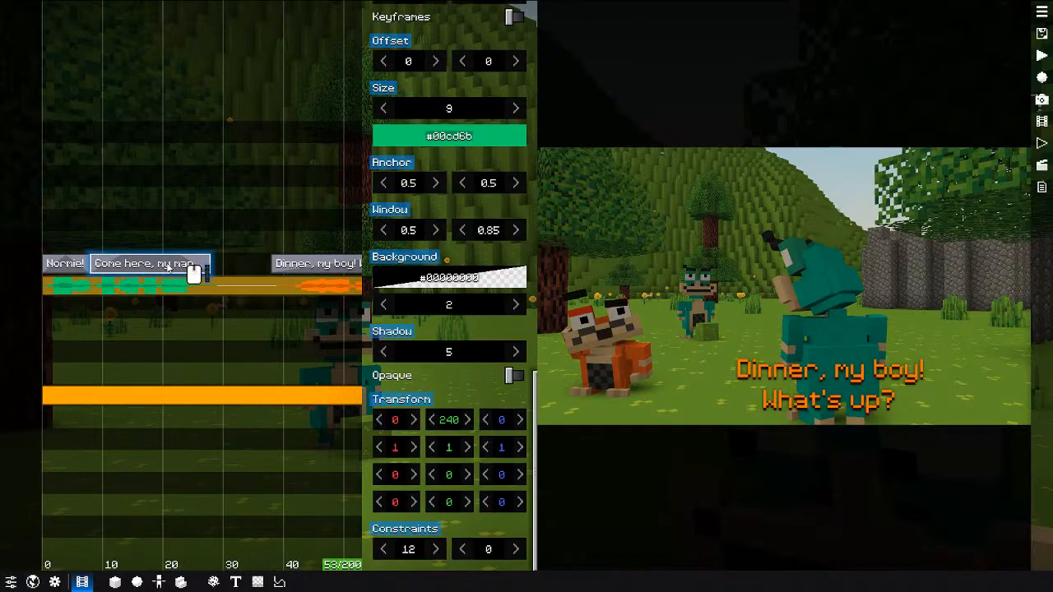
{"action": "left_click_drag", "start_coordinate": [31, 244], "coordinate": [258, 228]}
{"action": "key", "text": "space"}
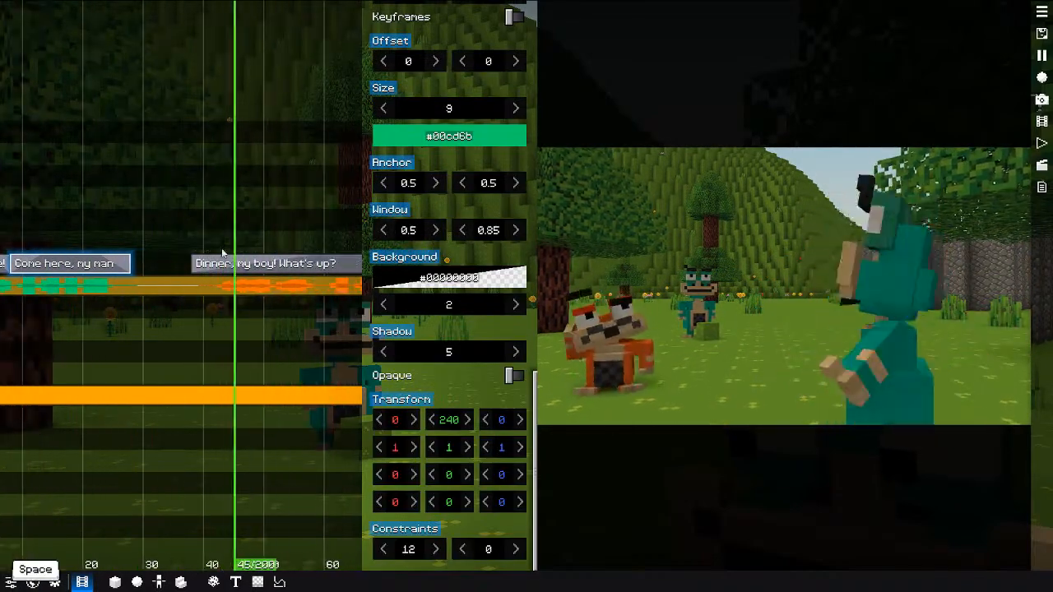
{"action": "key", "text": "space"}
Step: Give the "Dinner, my boy! What's up?" subtitle a semi-transparent black background of #8b000000 and reduce its shadow to 0
{"action": "left_click", "coordinate": [254, 262]}
{"action": "left_click", "coordinate": [449, 304]}
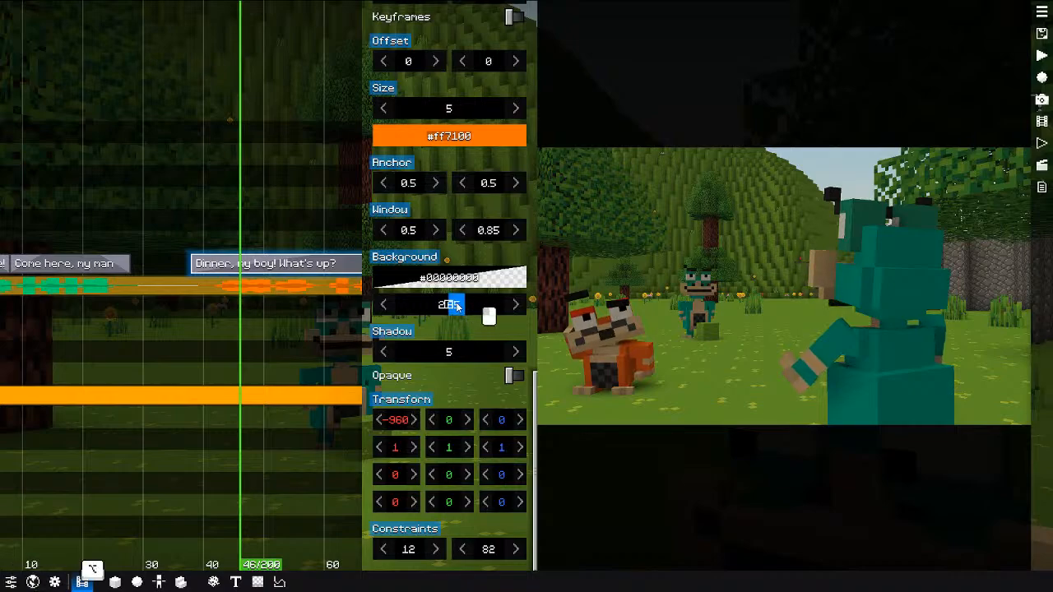
{"action": "key", "text": "Return"}
{"action": "key", "text": "space"}
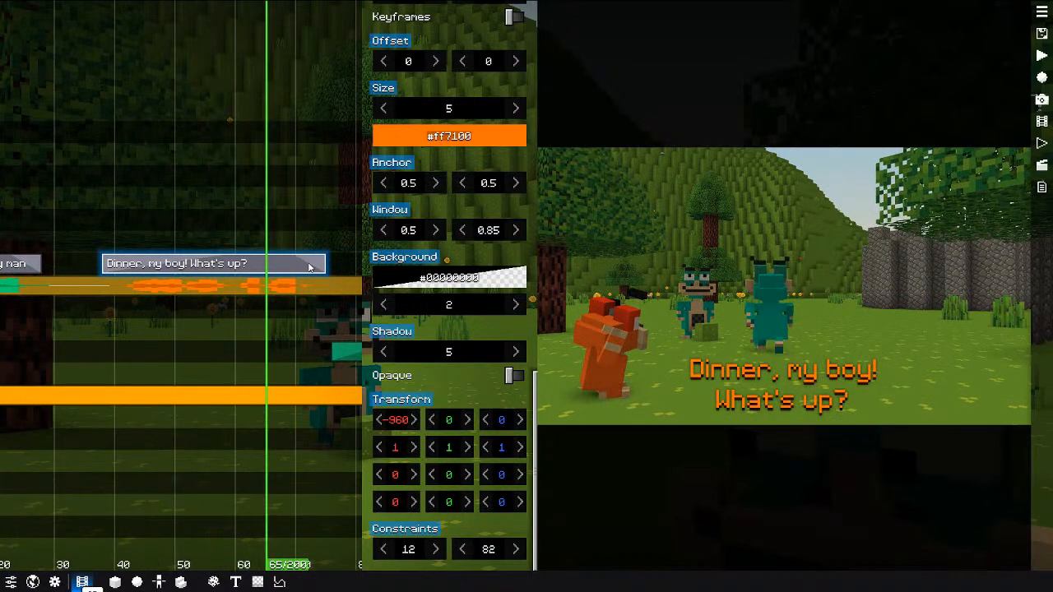
{"action": "left_click", "coordinate": [449, 277]}
{"action": "left_click_drag", "start_coordinate": [459, 372], "coordinate": [484, 375]}
{"action": "left_click", "coordinate": [459, 261]}
{"action": "scroll", "coordinate": [453, 430], "scroll_direction": "down", "scroll_amount": 3}
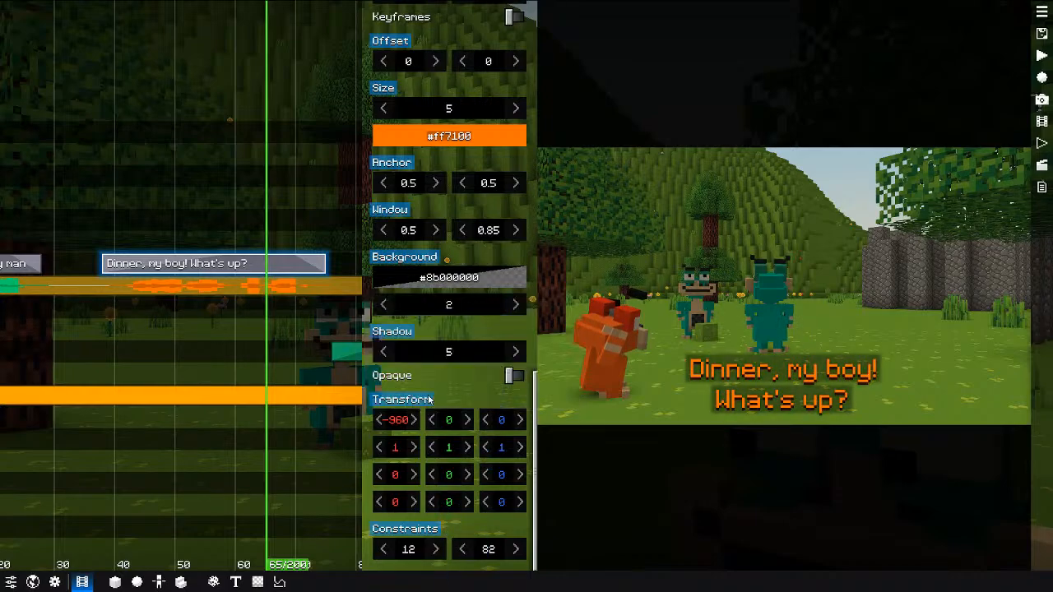
{"action": "scroll", "coordinate": [435, 361], "scroll_direction": "down", "scroll_amount": 5}
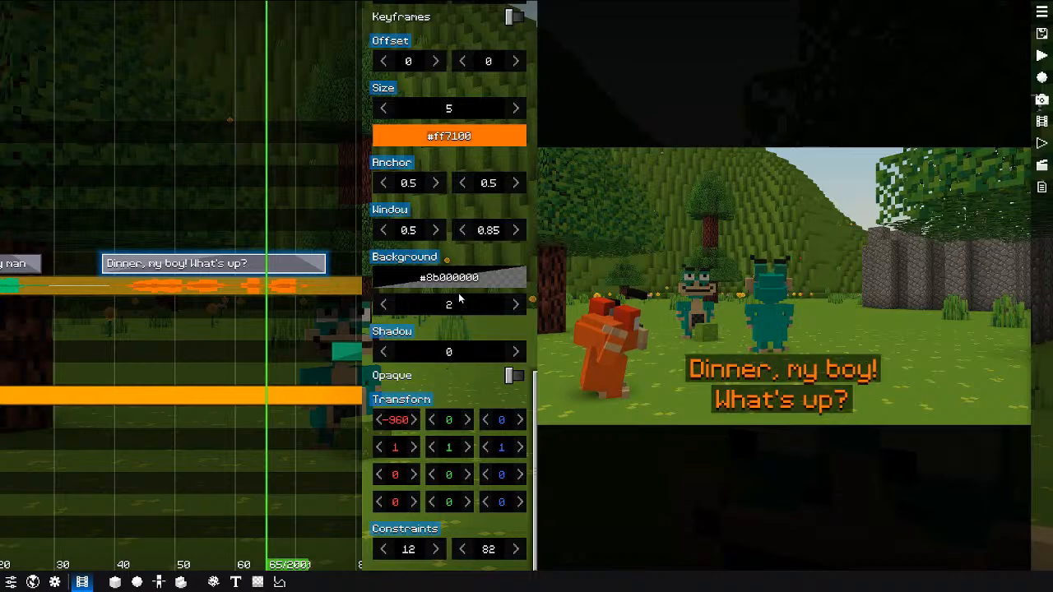
Step: Replay the "Dinner, my boy! What's up?" subtitle with its background, play on past the line, and save the film
{"action": "key", "text": "space"}
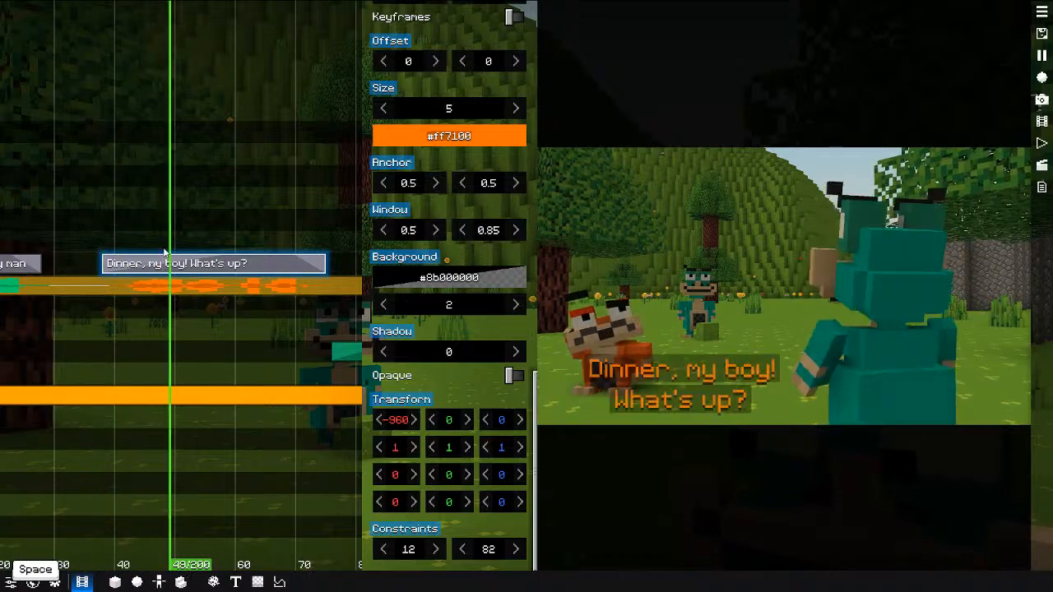
{"action": "key", "text": "space"}
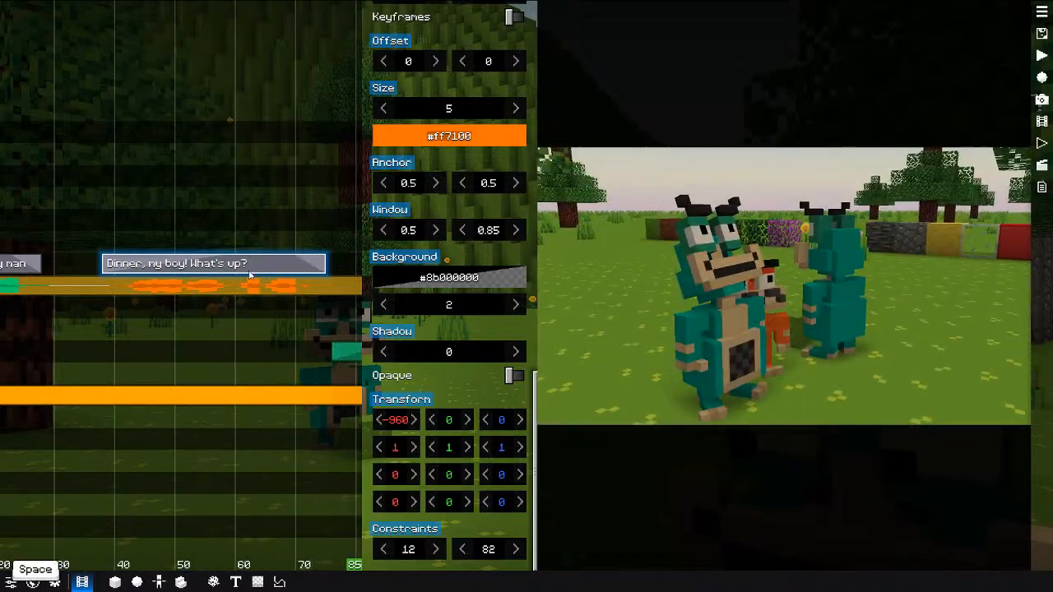
{"action": "scroll", "coordinate": [250, 275], "scroll_direction": "down", "scroll_amount": 3}
{"action": "middle_click_drag", "start_coordinate": [263, 284], "coordinate": [184, 304]}
{"action": "key", "text": "space"}
{"action": "scroll", "coordinate": [198, 317], "scroll_direction": "down", "scroll_amount": 2}
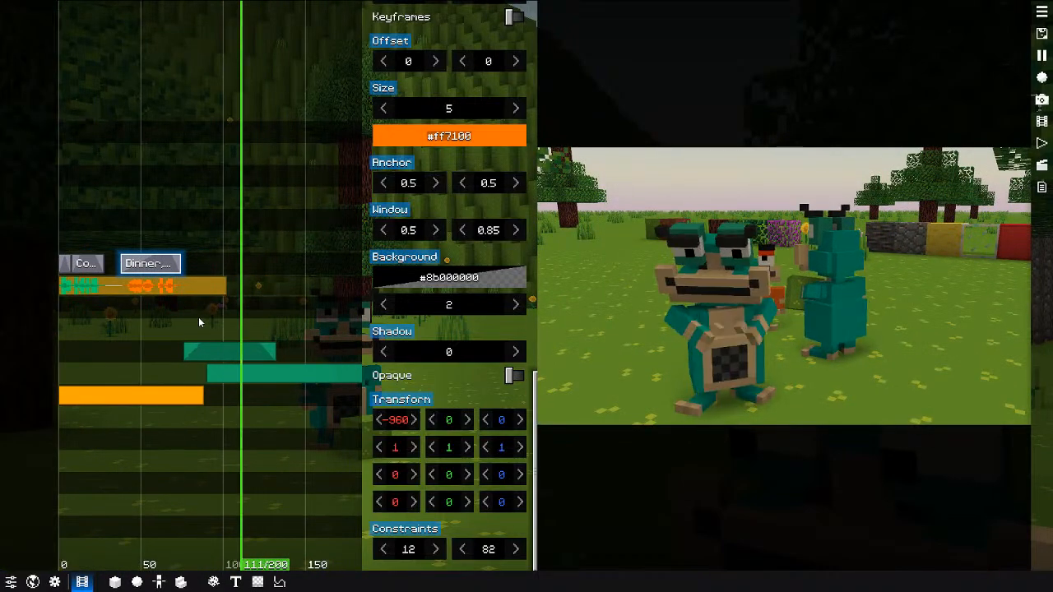
{"action": "key", "text": "space"}
{"action": "key", "text": "ctrl+s"}
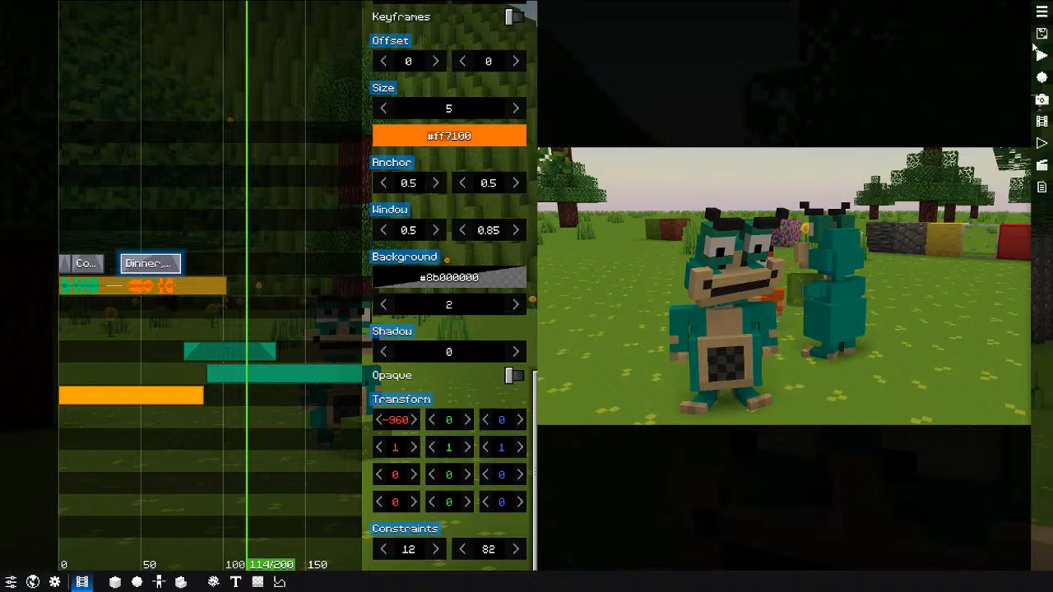
Step: Open the dialogue voice-line editor and bring up the ElevenLabs (TTS) section of the settings
{"action": "left_click", "coordinate": [1041, 188]}
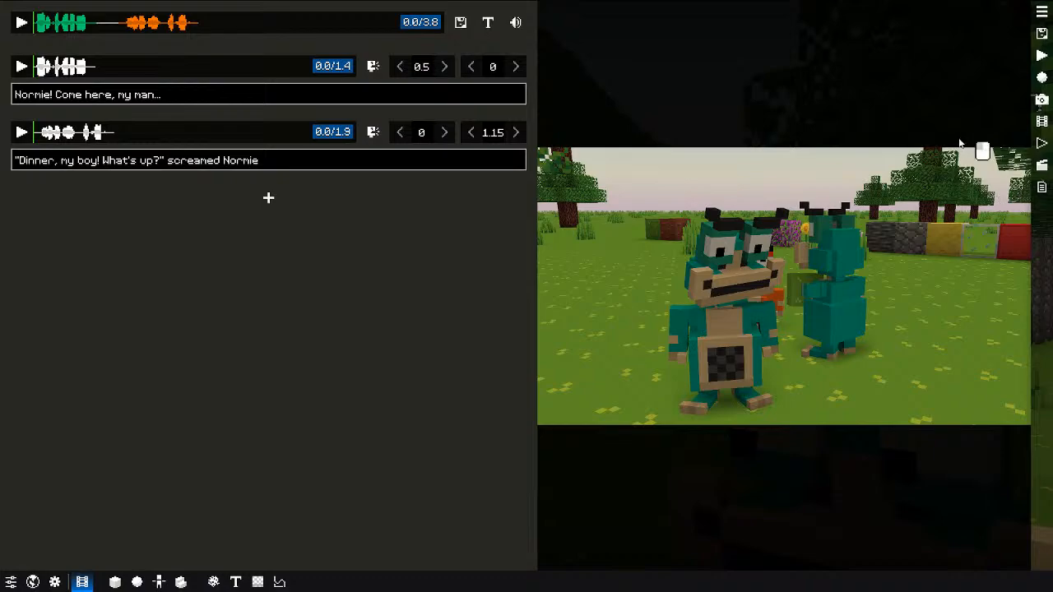
{"action": "left_click", "coordinate": [11, 582]}
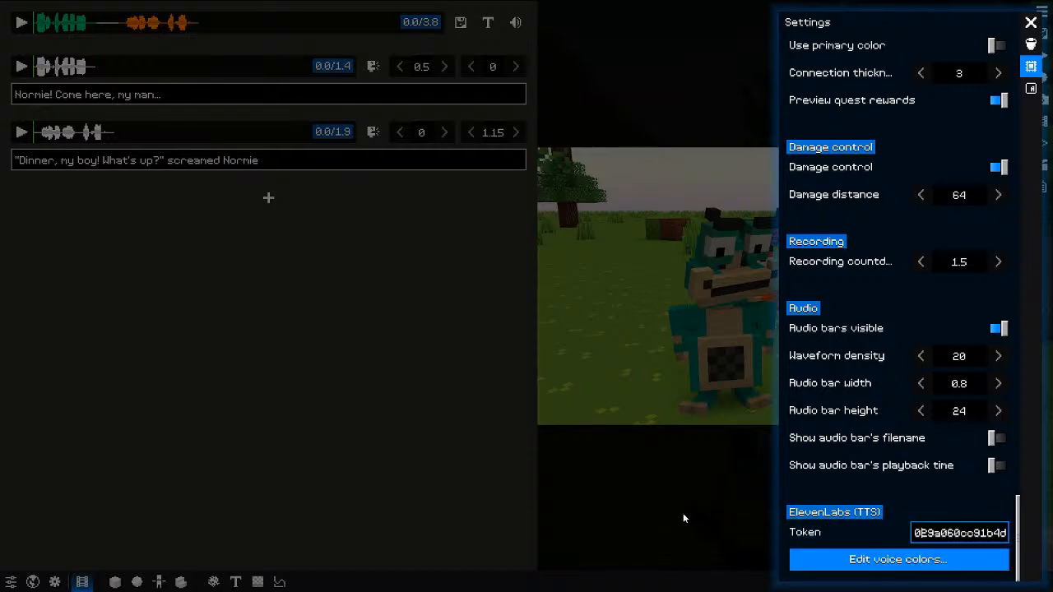
Step: Close the settings and create a new film named small_scene
{"action": "key", "text": "Escape"}
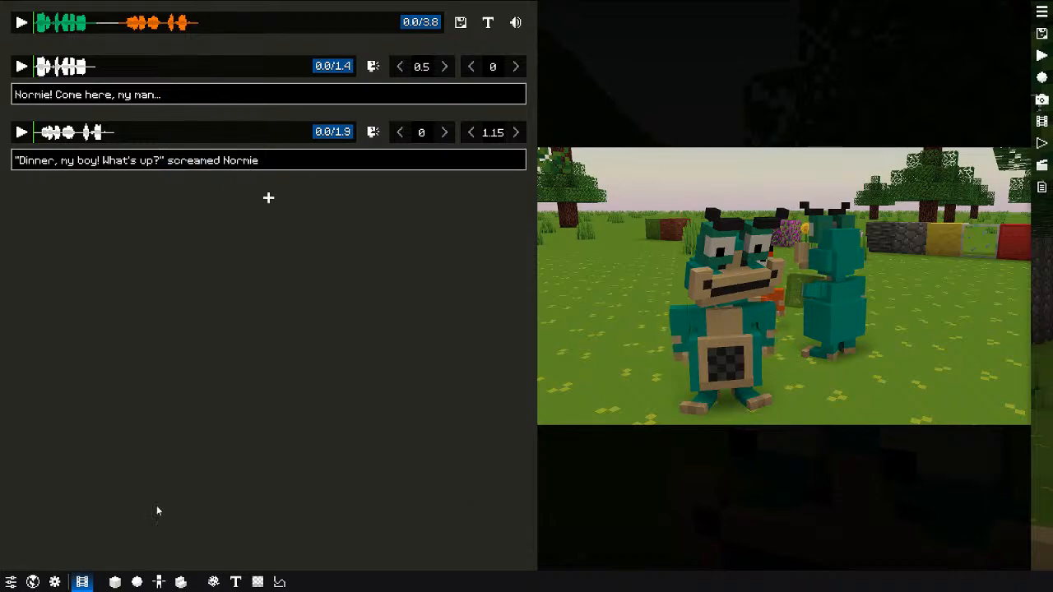
{"action": "left_click", "coordinate": [1038, 11]}
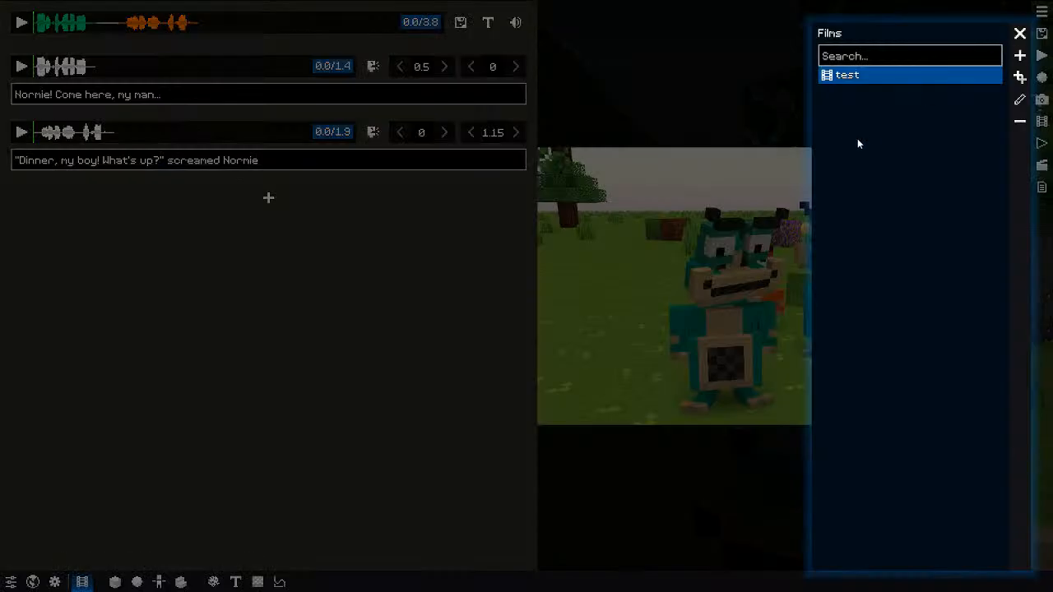
{"action": "left_click", "coordinate": [1019, 56]}
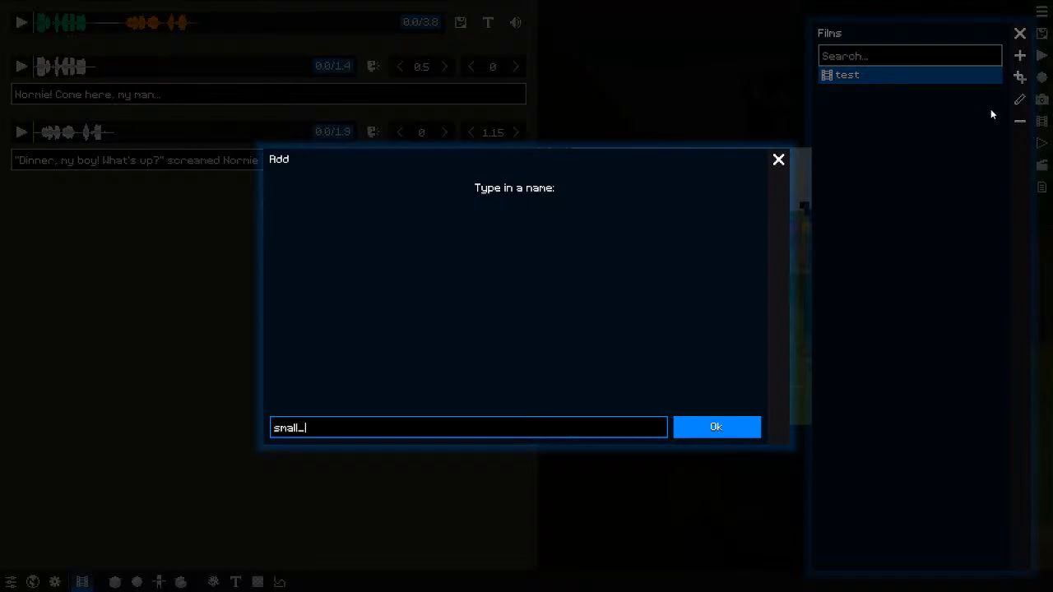
{"action": "type", "text": "small_scene"}
{"action": "key", "text": "Return"}
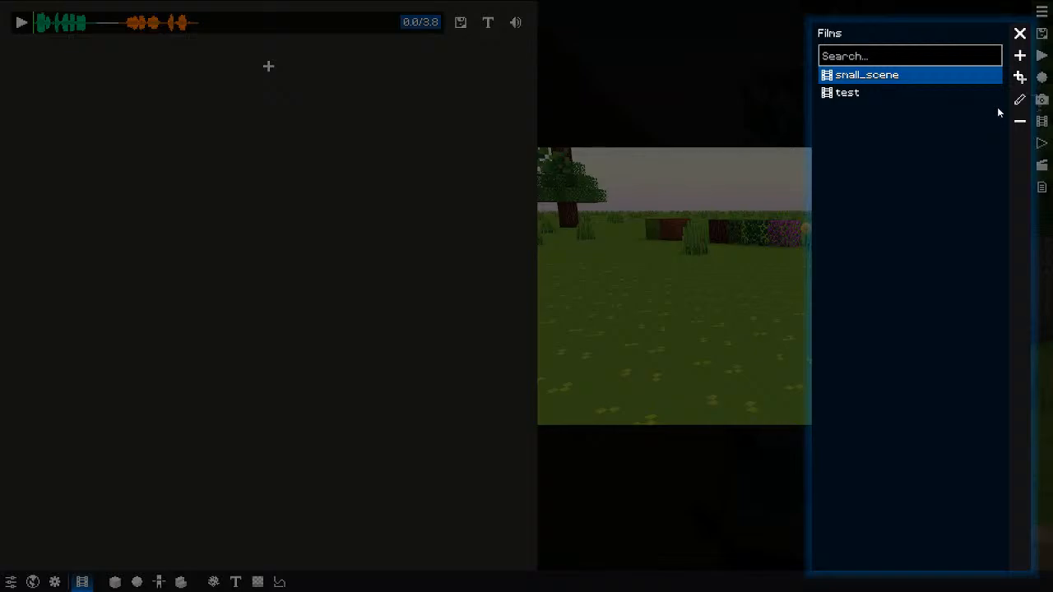
{"action": "left_click", "coordinate": [760, 173]}
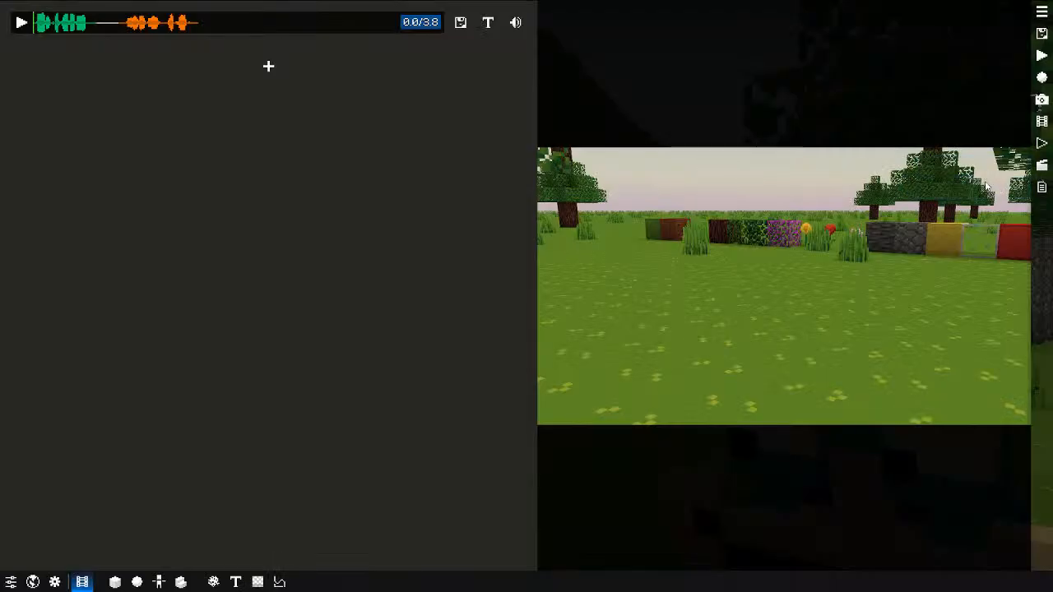
Step: Add the voice line "Dinner, when McHorse would make an update to Blockbuster mod?" with Normie's voice, generate its speech and play it
{"action": "left_click", "coordinate": [306, 72]}
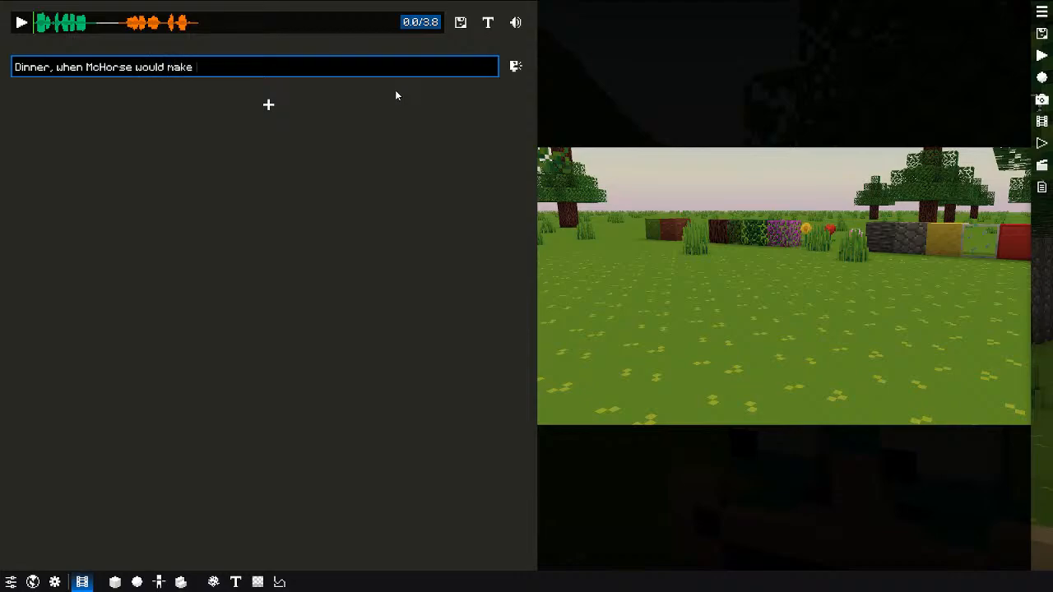
{"action": "type", "text": "pdate to Blockbuster"}
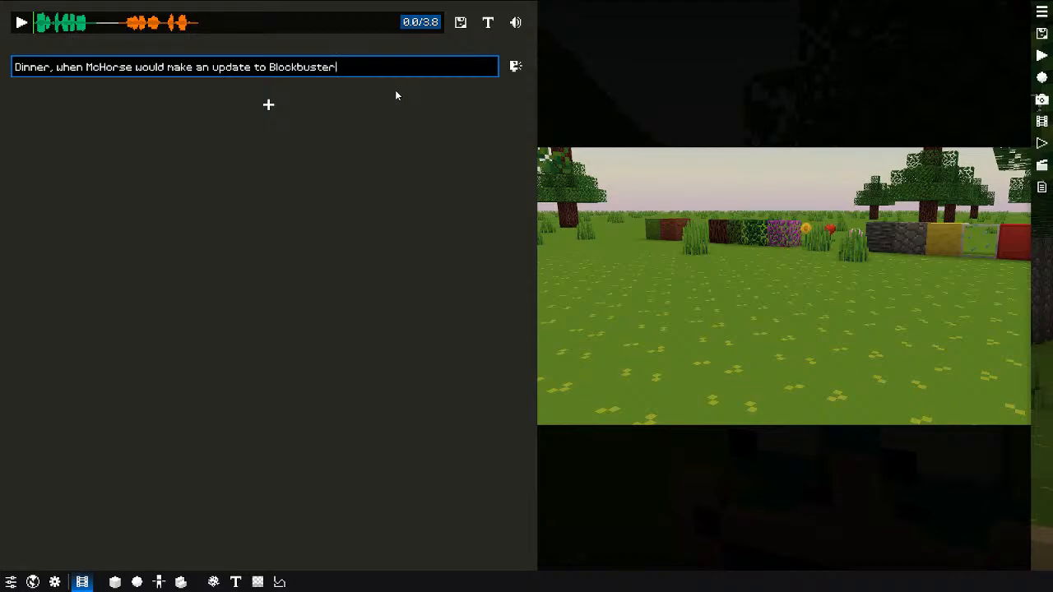
{"action": "type", "text": " mod?"}
{"action": "left_click", "coordinate": [516, 66]}
{"action": "left_click", "coordinate": [552, 119]}
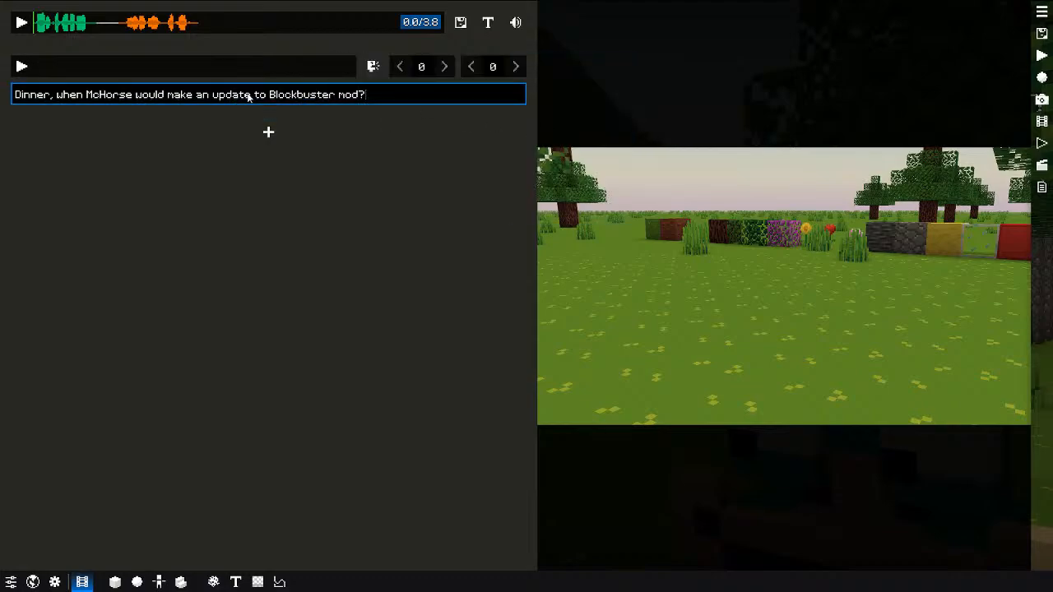
{"action": "left_click", "coordinate": [230, 69]}
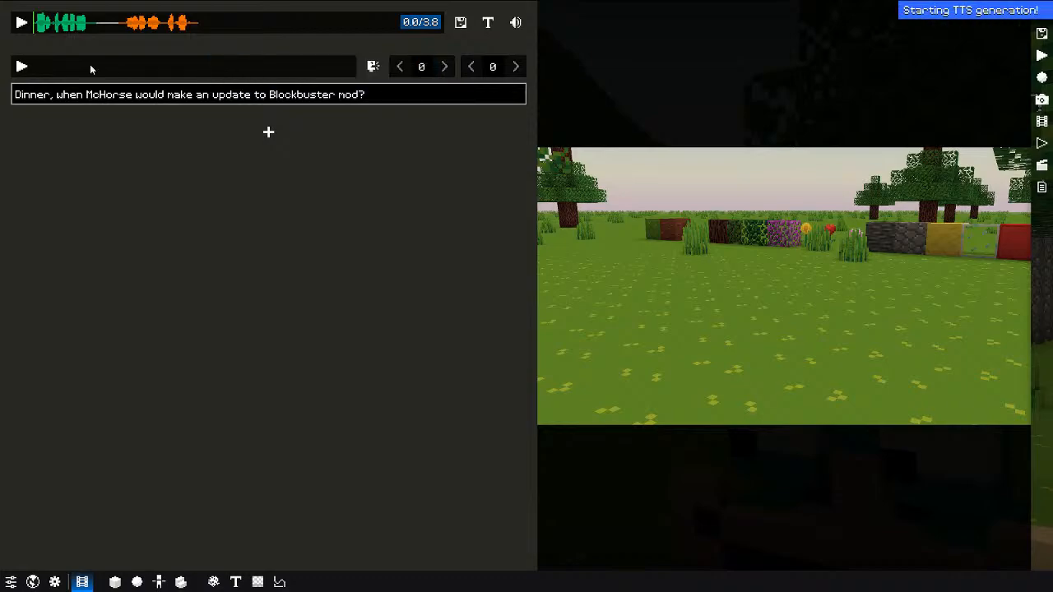
{"action": "left_click", "coordinate": [22, 67]}
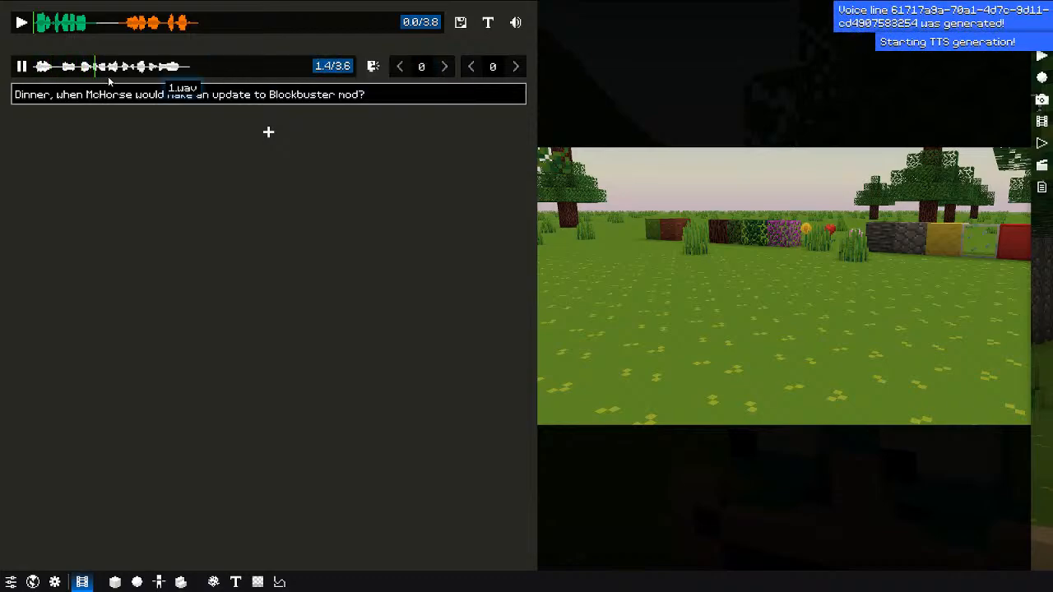
Step: Reword the voice line to "Dinner, when will McHorse make an update to Blockbuster mod?"
{"action": "double_click", "coordinate": [83, 95]}
{"action": "type", "text": "wou"}
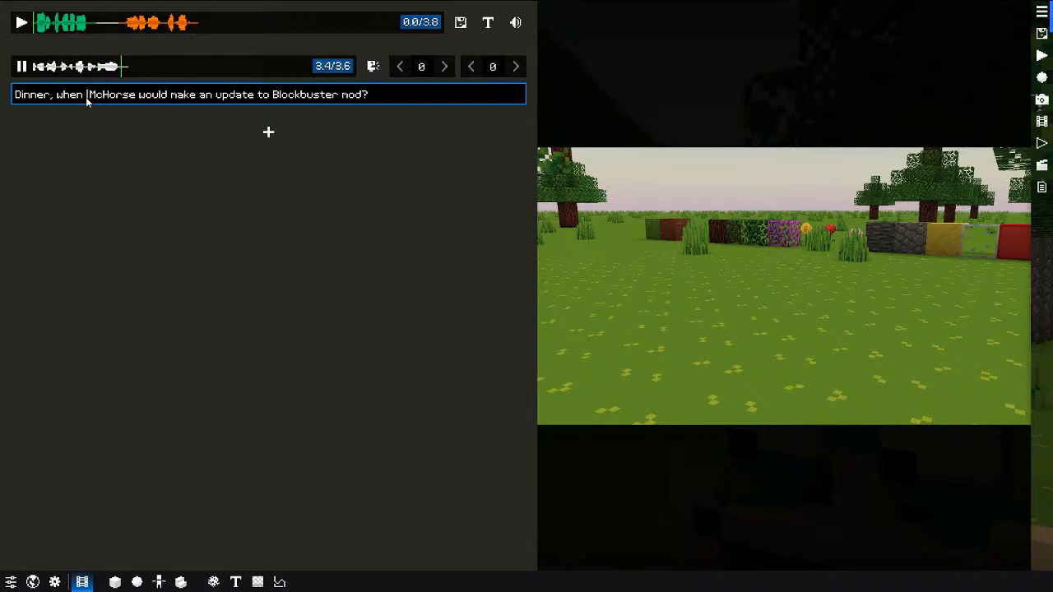
{"action": "key", "text": "BackSpace"}
{"action": "key", "text": "BackSpace"}
{"action": "type", "text": "ill"}
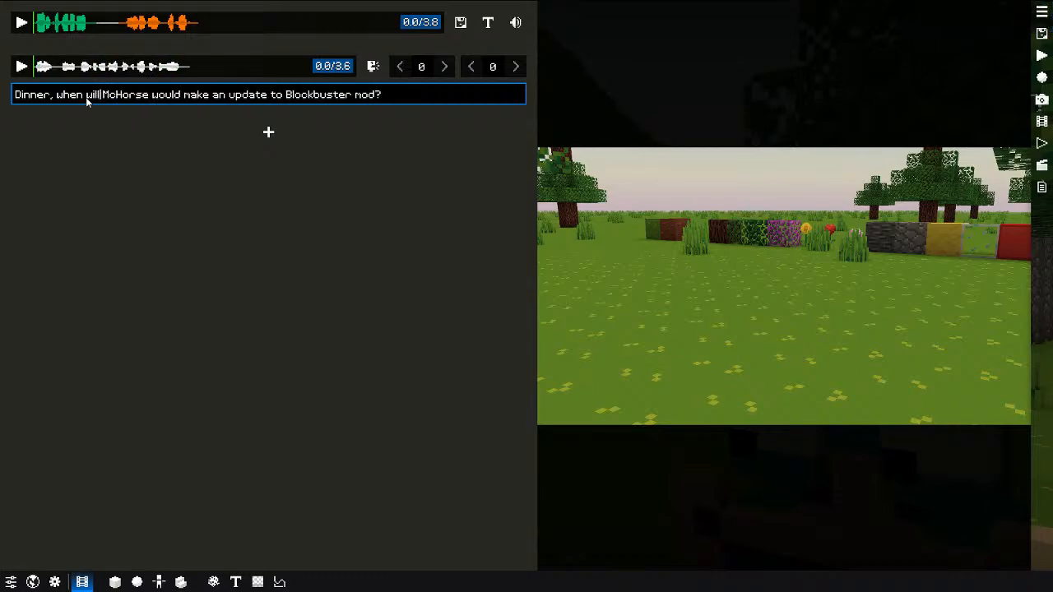
{"action": "key", "text": "Delete"}
{"action": "key", "text": "Delete"}
{"action": "key", "text": "Delete"}
{"action": "key", "text": "Delete"}
{"action": "key", "text": "Delete"}
{"action": "key", "text": "Delete"}
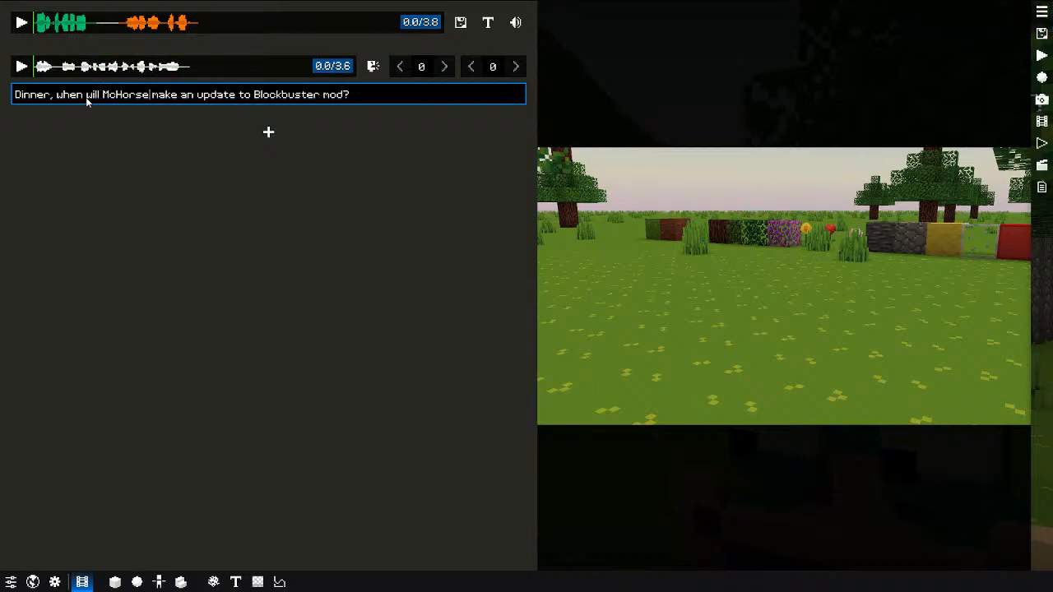
Step: Regenerate the ElevenLabs speech for the reworded line and play the new take
{"action": "right_click", "coordinate": [94, 70]}
{"action": "left_click", "coordinate": [107, 80]}
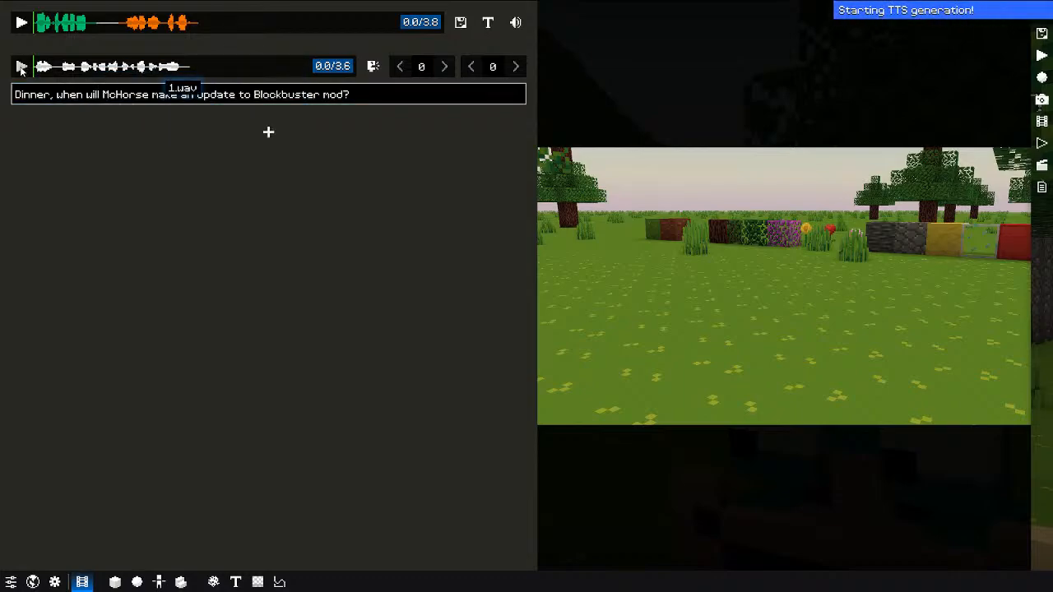
{"action": "left_click", "coordinate": [21, 68]}
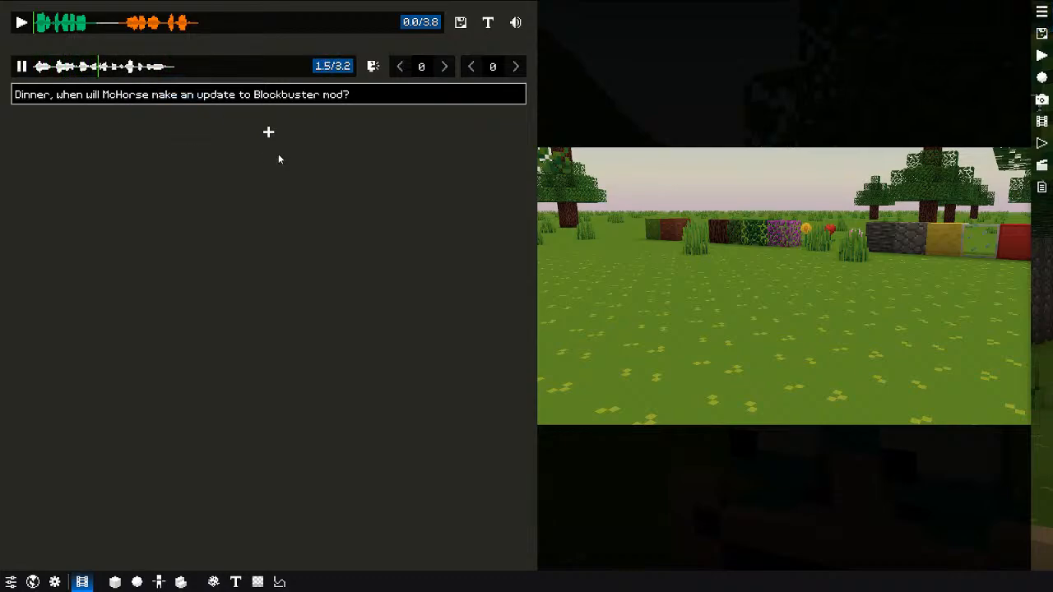
Step: Add the reply "Normie?!? Are you nuts??? Don't ever ask this question ever again!!!!" with Dinner's voice, generate its speech and play it
{"action": "left_click", "coordinate": [269, 133]}
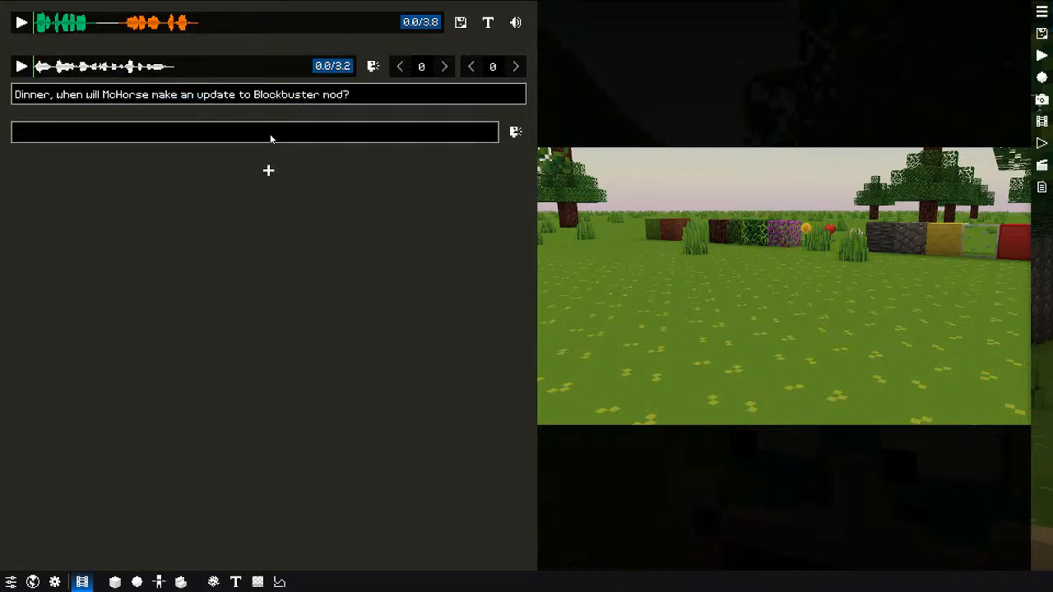
{"action": "left_click", "coordinate": [270, 137]}
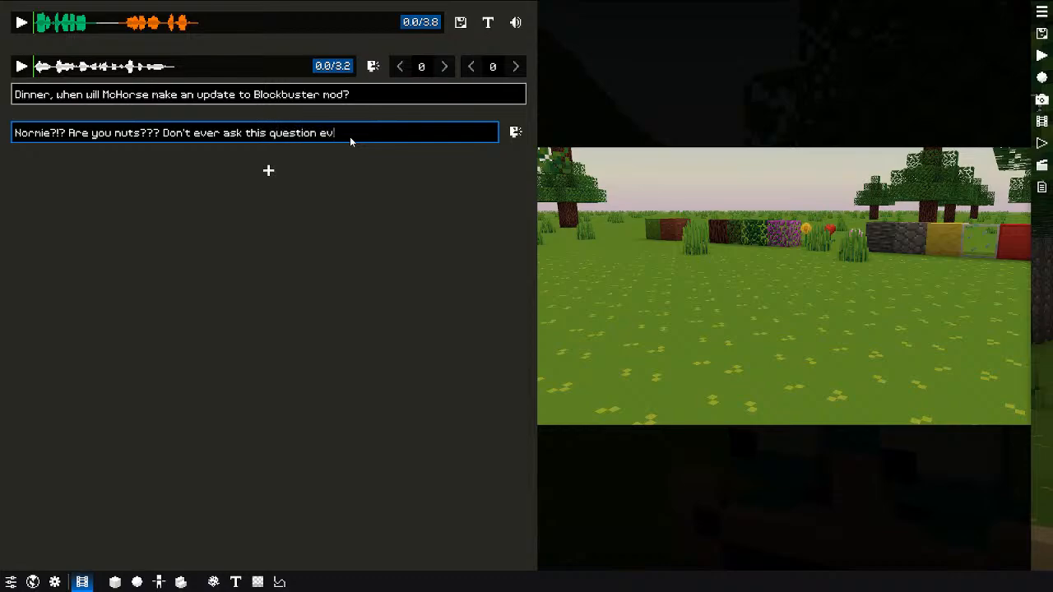
{"action": "type", "text": "!!!!"}
{"action": "left_click", "coordinate": [517, 133]}
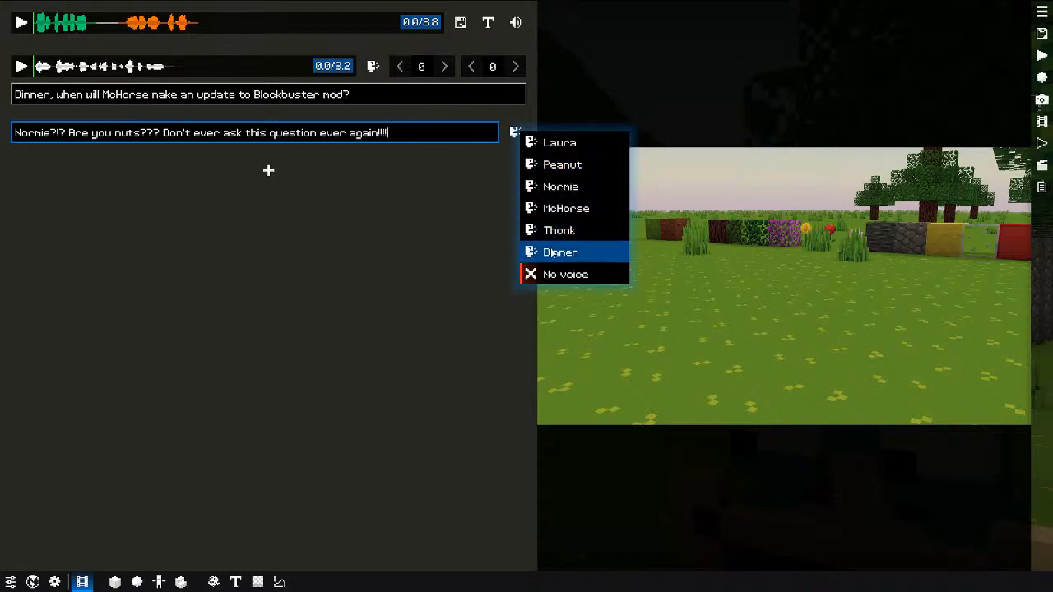
{"action": "left_click", "coordinate": [560, 252]}
{"action": "left_click", "coordinate": [219, 132]}
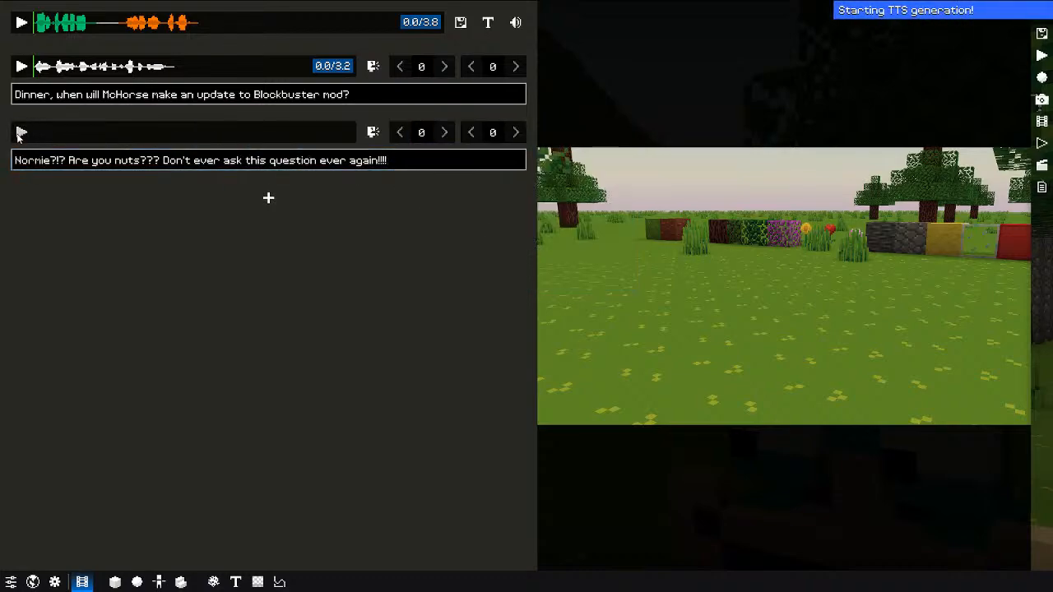
{"action": "left_click", "coordinate": [20, 133]}
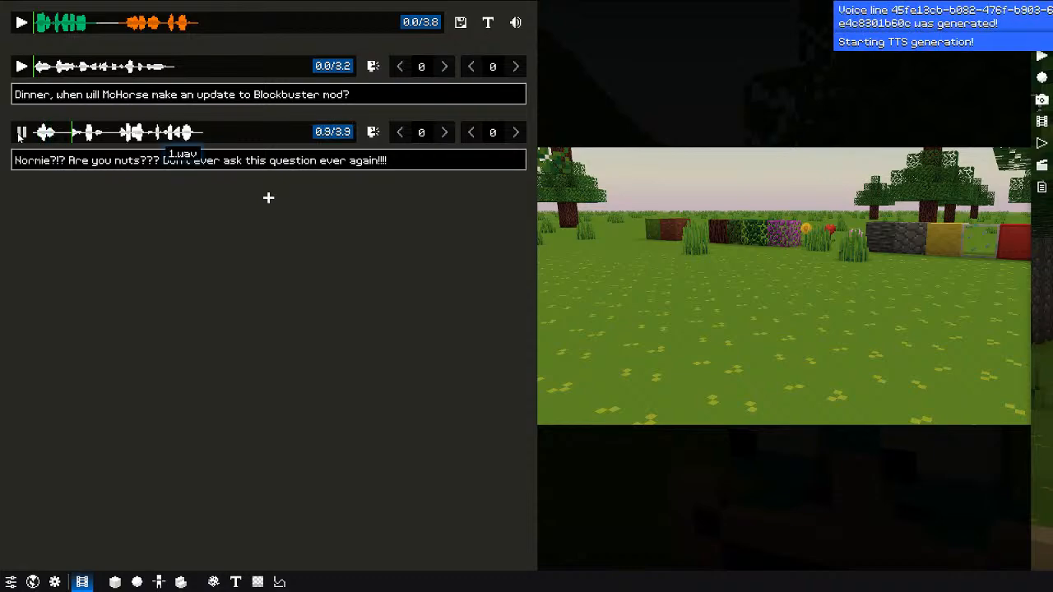
Step: Regenerate the speech of Dinner's reply twice, playing each new take
{"action": "right_click", "coordinate": [118, 131]}
{"action": "left_click", "coordinate": [165, 137]}
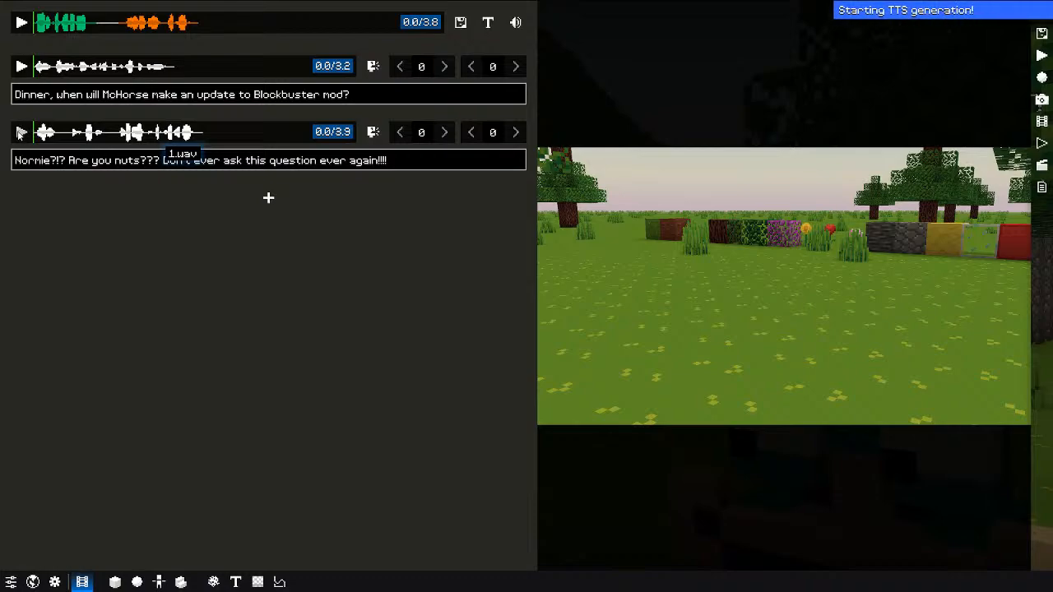
{"action": "left_click", "coordinate": [21, 133]}
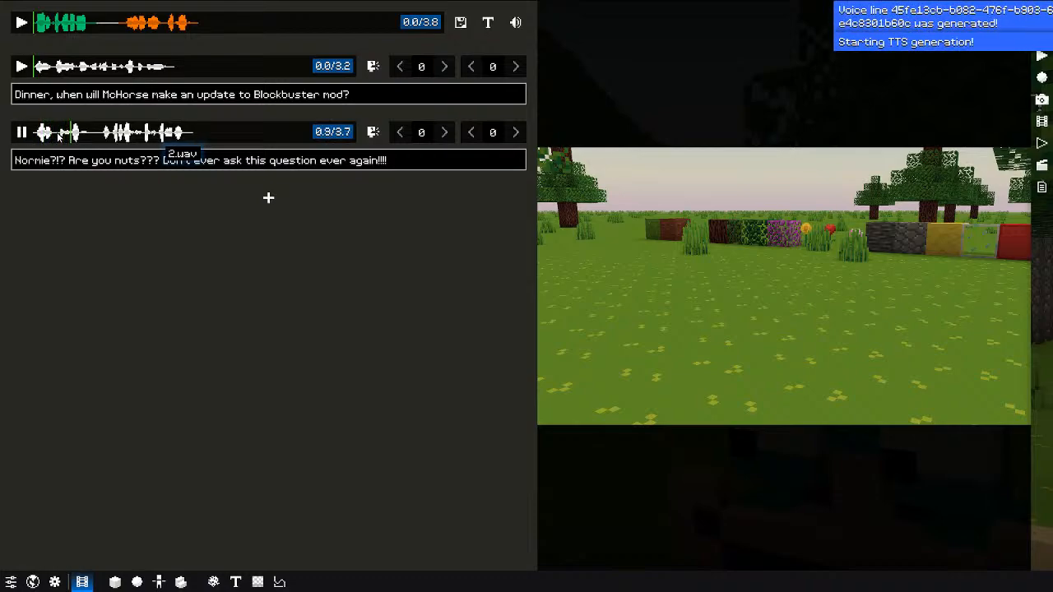
{"action": "right_click", "coordinate": [93, 136]}
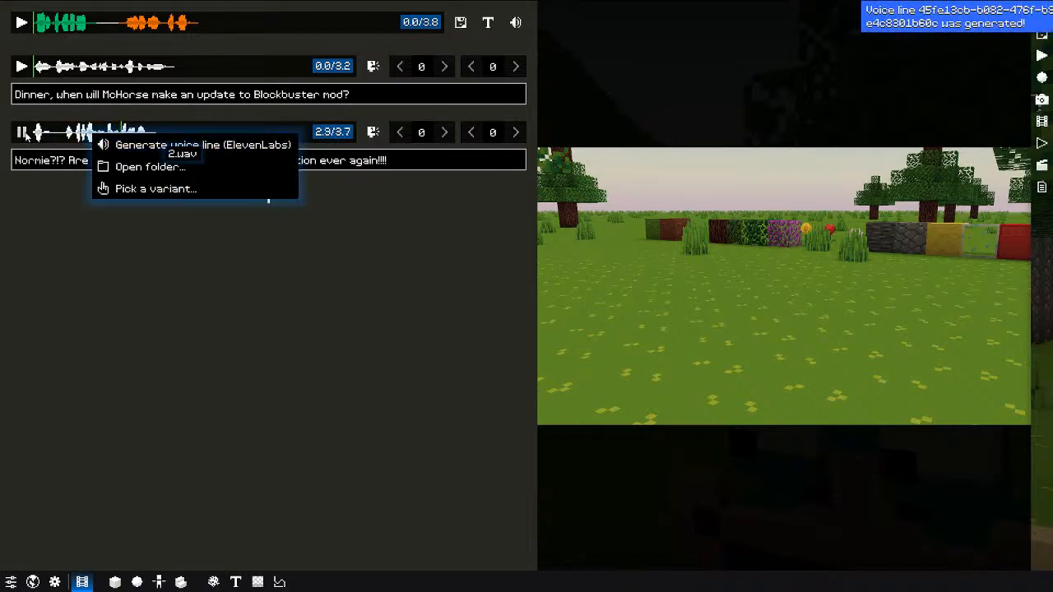
{"action": "left_click", "coordinate": [164, 145]}
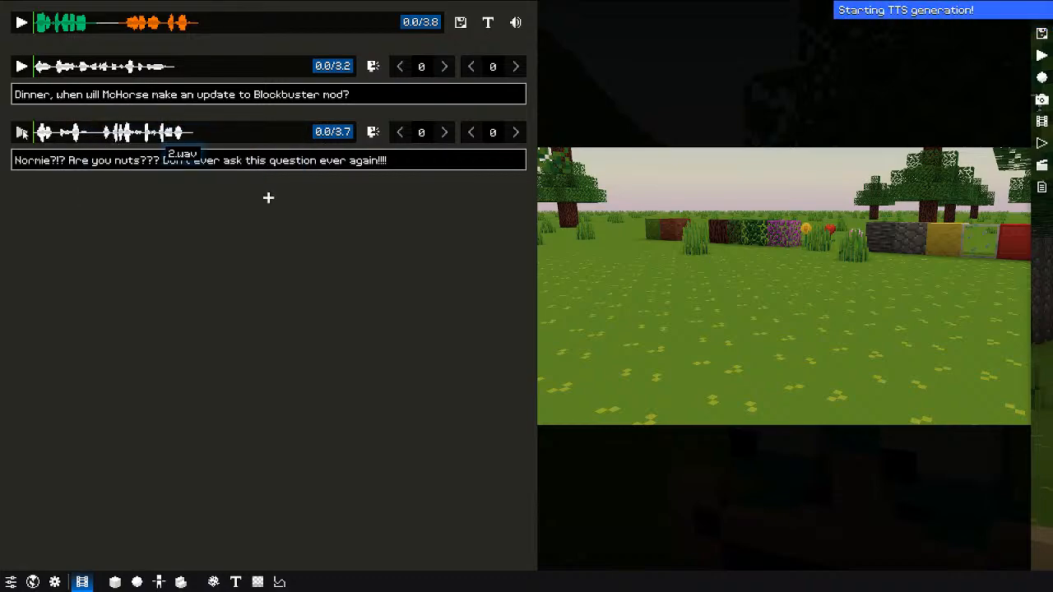
{"action": "left_click", "coordinate": [22, 132]}
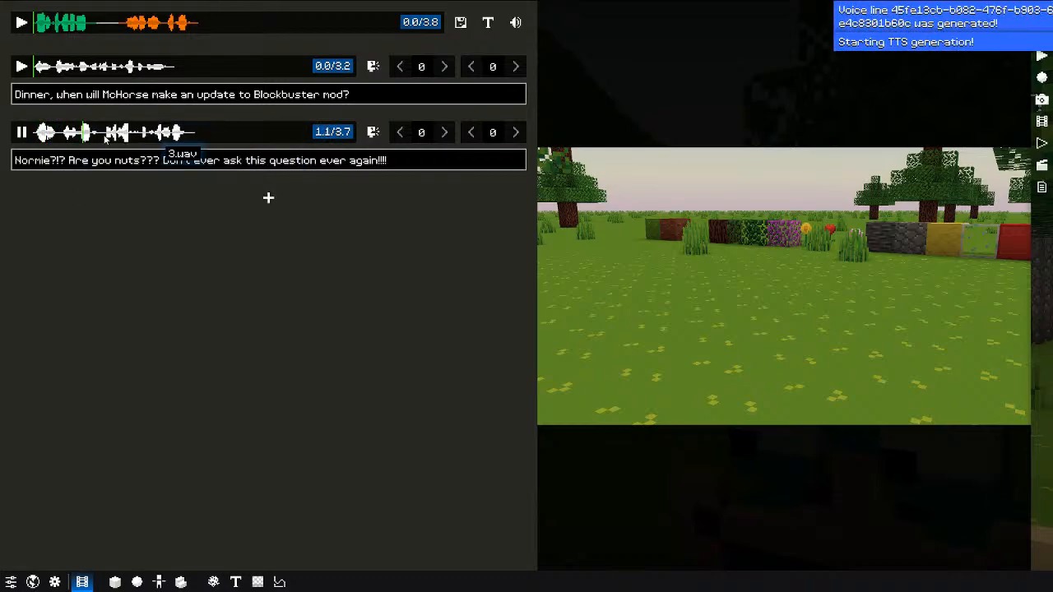
{"action": "left_click", "coordinate": [112, 169]}
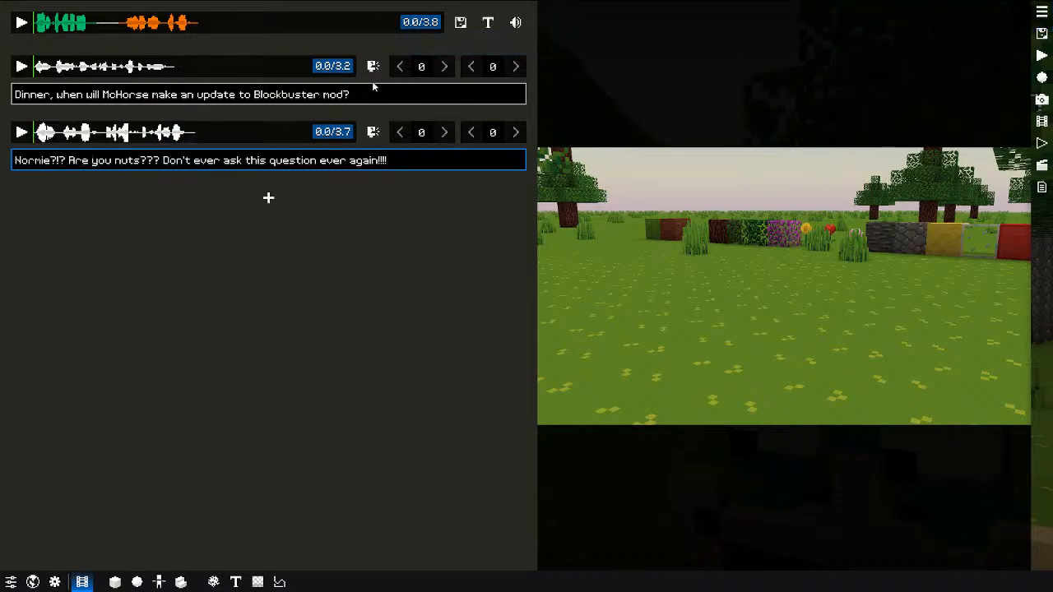
Step: Set the pause of Normie's line to 1 and the pause of Dinner's reply to 0.25
{"action": "left_click", "coordinate": [425, 74]}
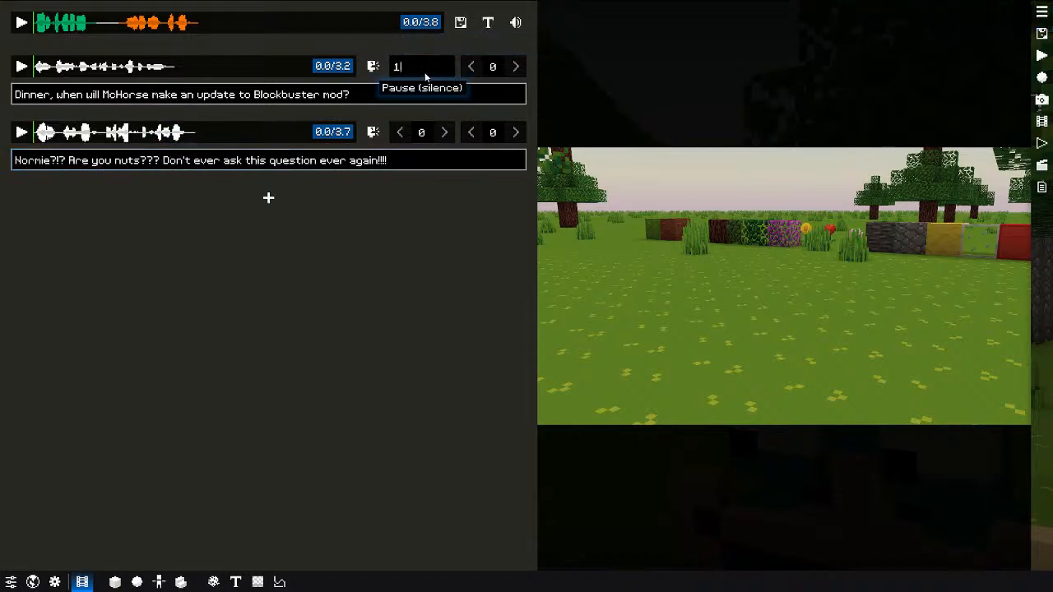
{"action": "type", "text": "1"}
{"action": "key", "text": "Return"}
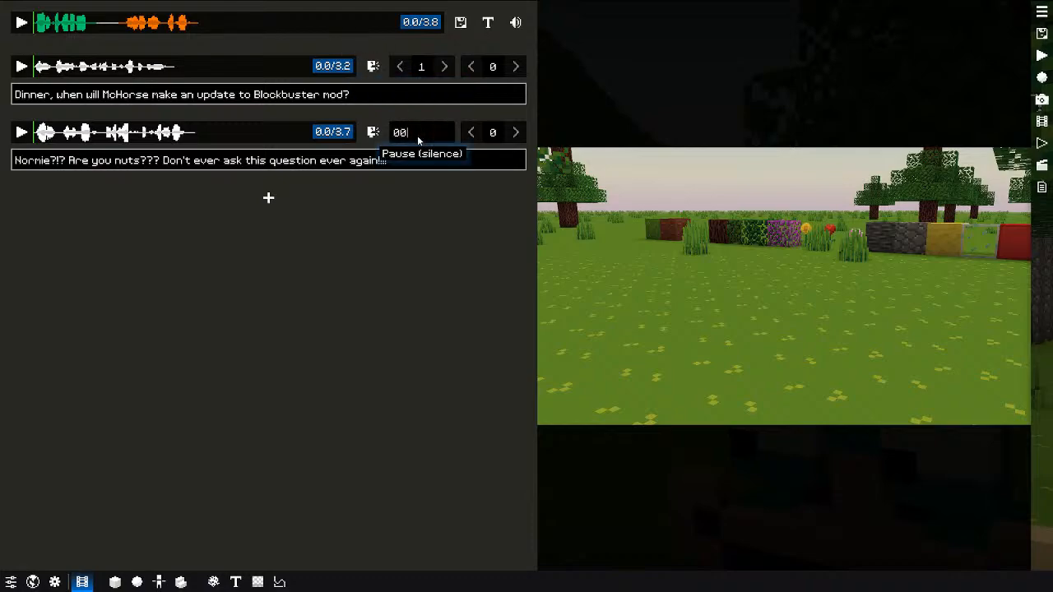
{"action": "type", "text": ".25"}
{"action": "key", "text": "Return"}
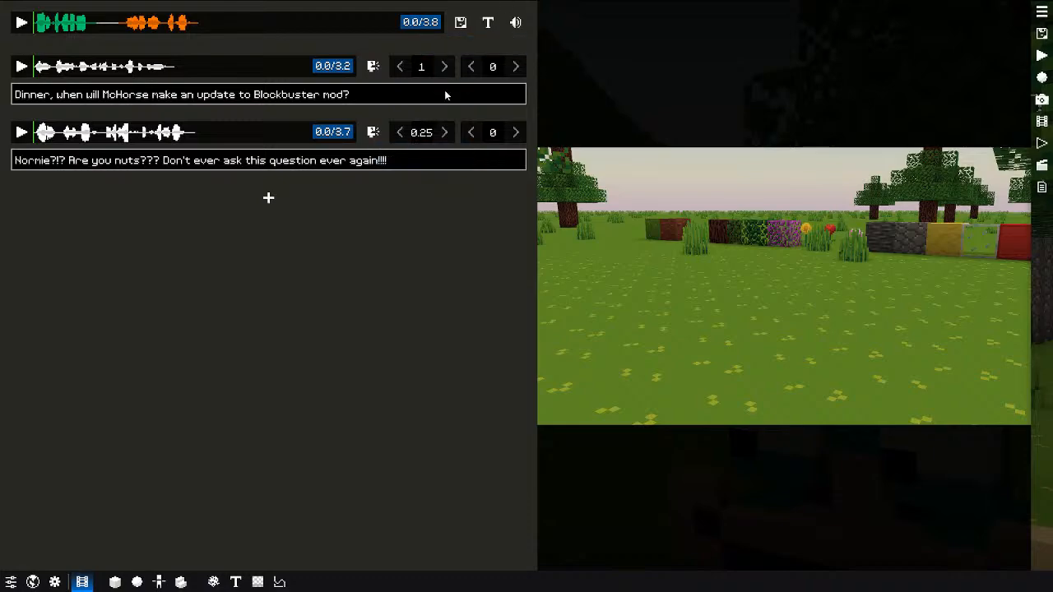
Step: Generate the combined dialogue audio from both voice lines and play part of it back
{"action": "left_click", "coordinate": [517, 23]}
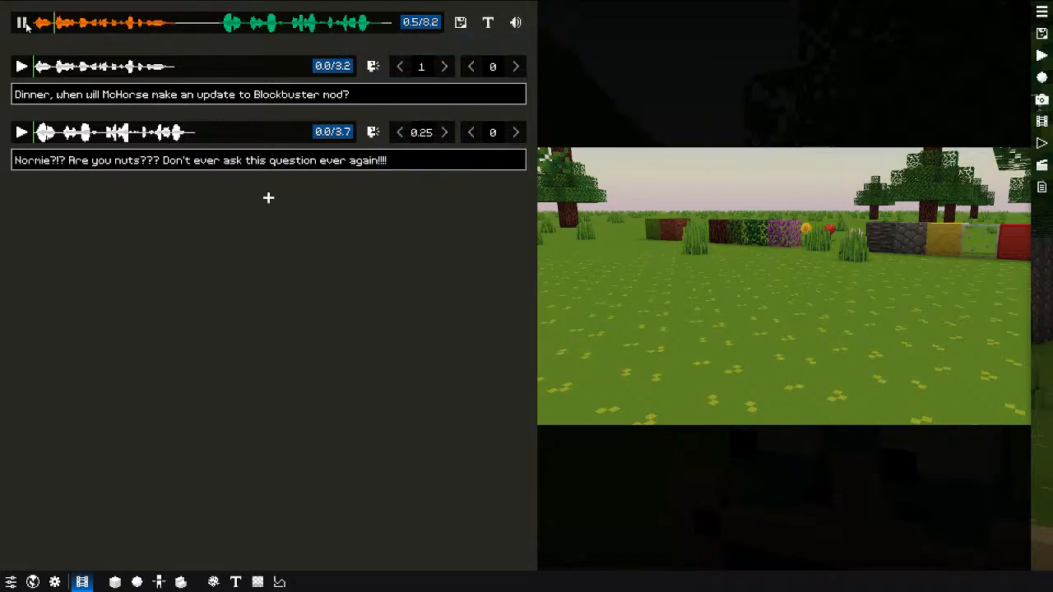
{"action": "left_click", "coordinate": [23, 23]}
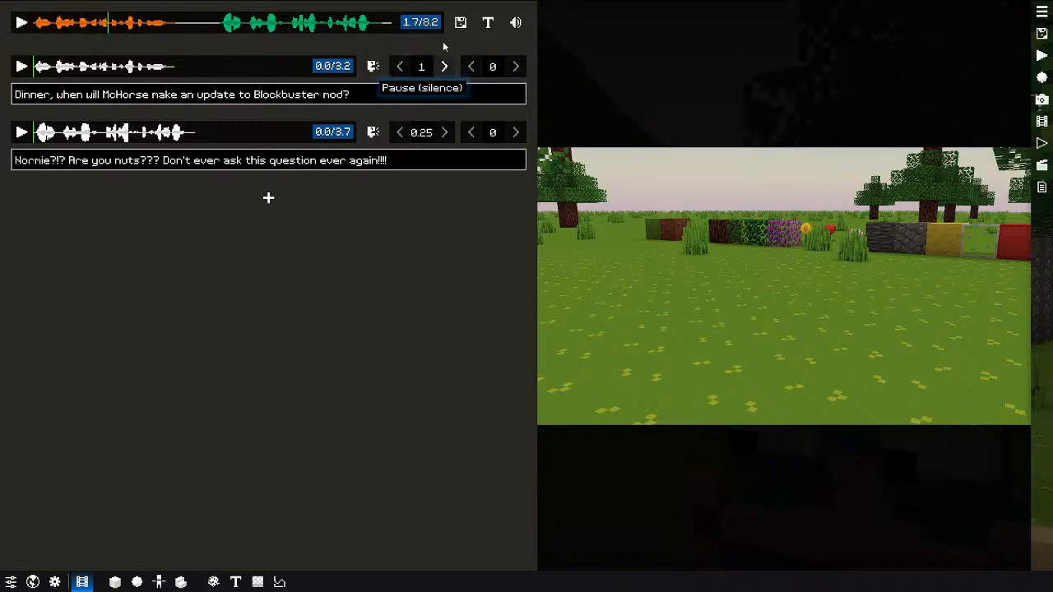
{"action": "left_click", "coordinate": [19, 18]}
{"action": "left_click", "coordinate": [19, 18]}
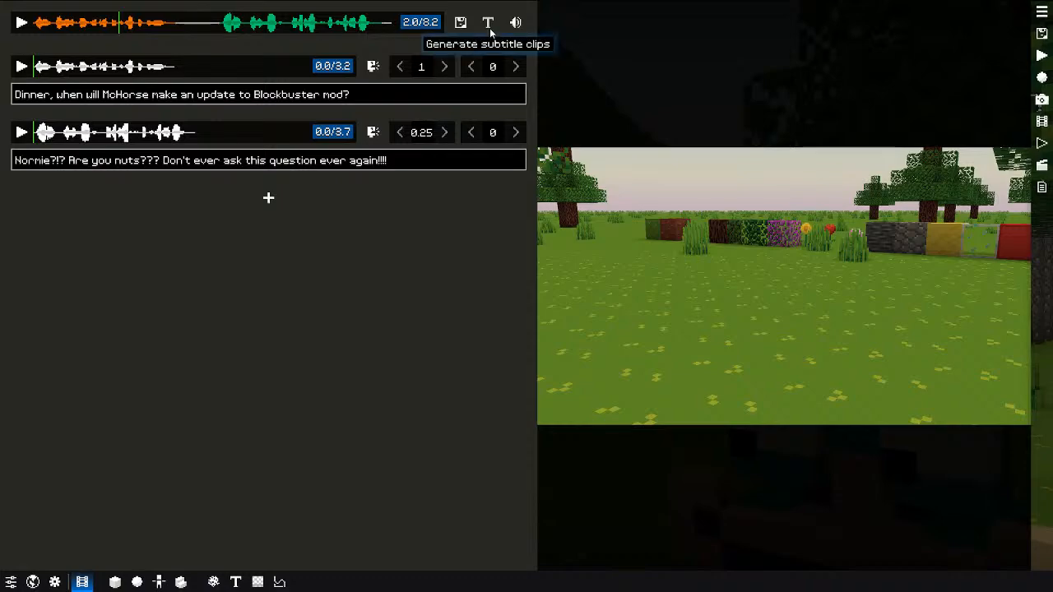
Step: Set the pause of Normie's line to -1, keeping 0.25 for Dinner's reply
{"action": "left_click", "coordinate": [420, 68]}
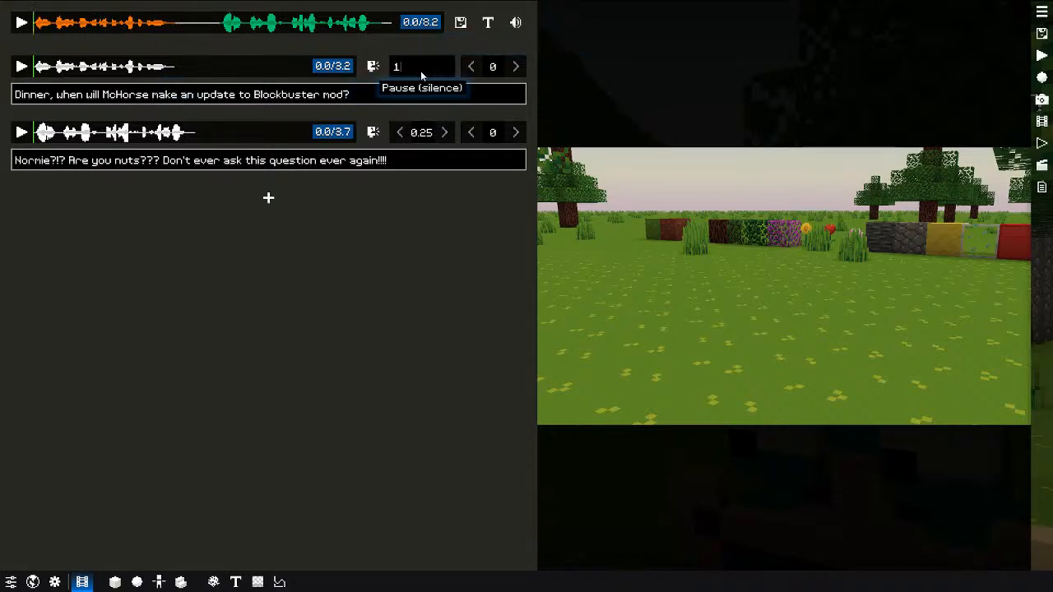
{"action": "type", "text": "-"}
{"action": "key", "text": "Tab"}
{"action": "key", "text": "Tab"}
{"action": "key", "text": "Tab"}
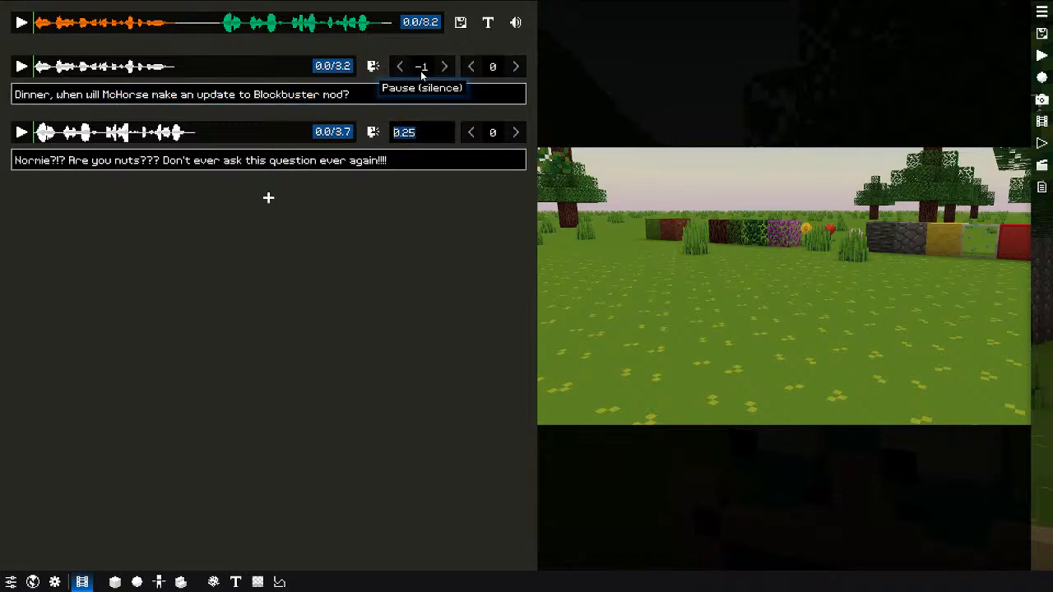
{"action": "key", "text": "Escape"}
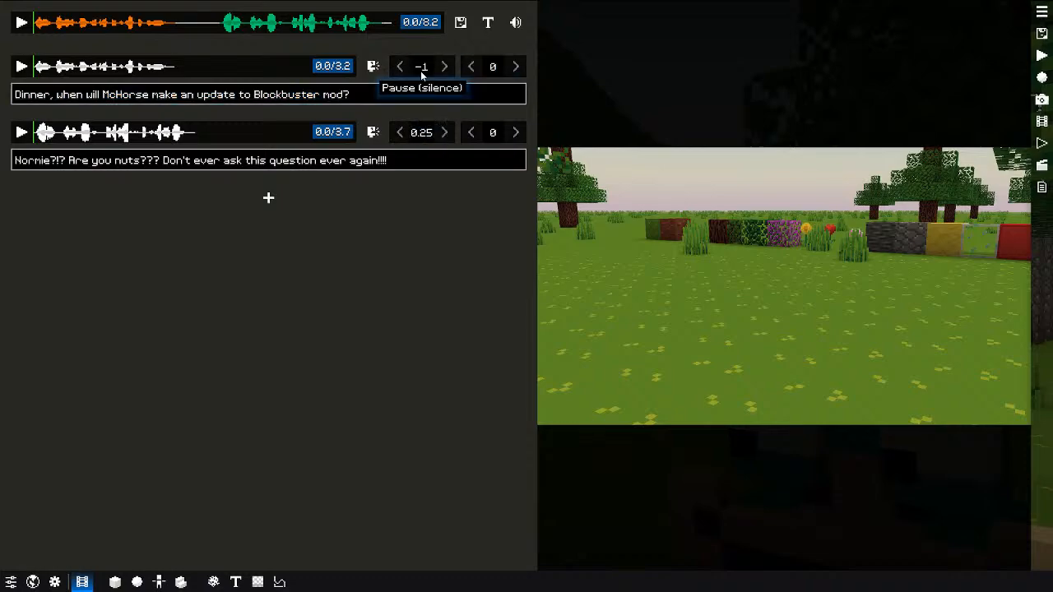
Step: Set the pause of Dinner's reply to -0.25 and compile the combined dialogue audio to small_scene.wav
{"action": "left_click", "coordinate": [401, 132]}
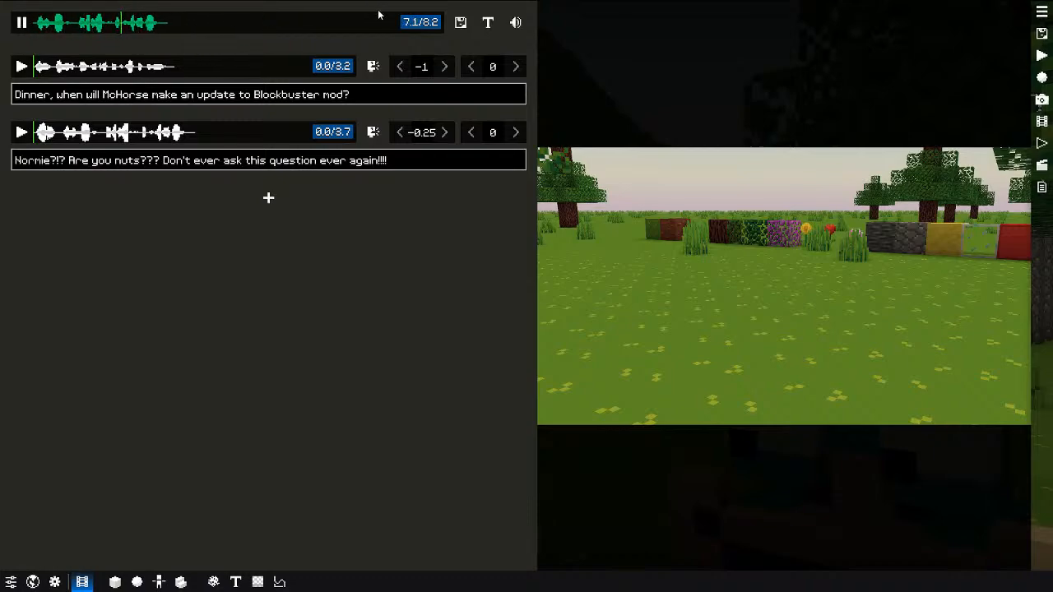
{"action": "left_click", "coordinate": [459, 24]}
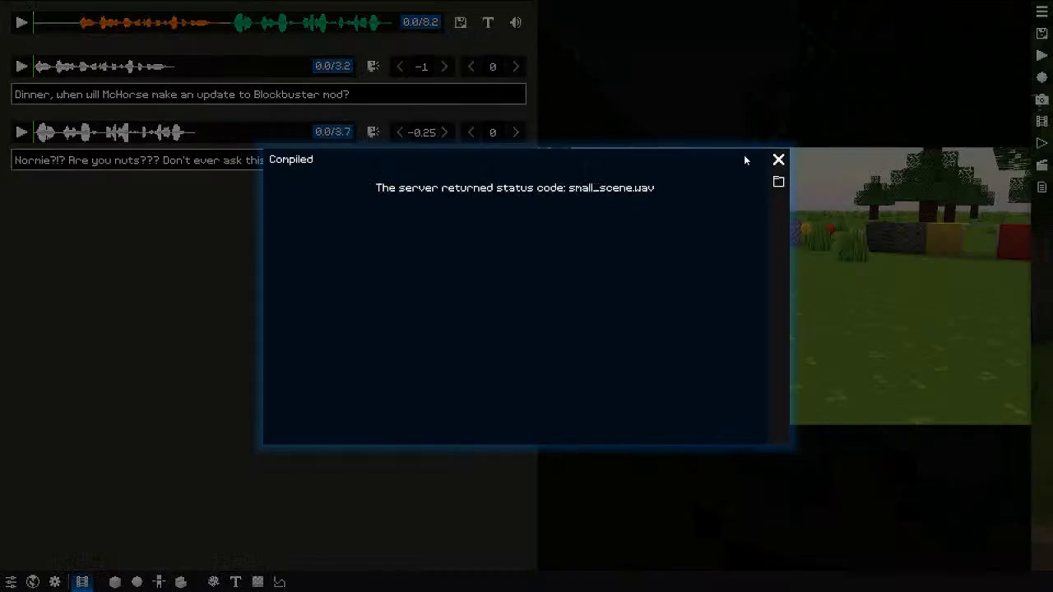
{"action": "left_click", "coordinate": [779, 162]}
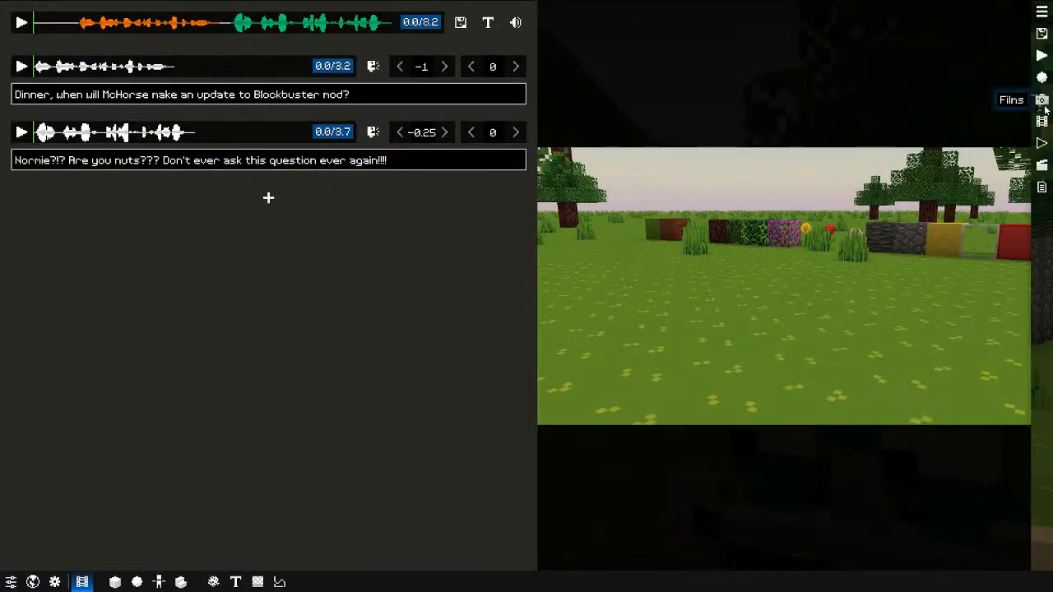
Step: Add an audio clip at the start of the camera timeline on layer 15 and assign assets:audio/small_scene.wav to it
{"action": "left_click", "coordinate": [1042, 142]}
{"action": "left_click", "coordinate": [5, 223]}
{"action": "key", "text": "alt+a"}
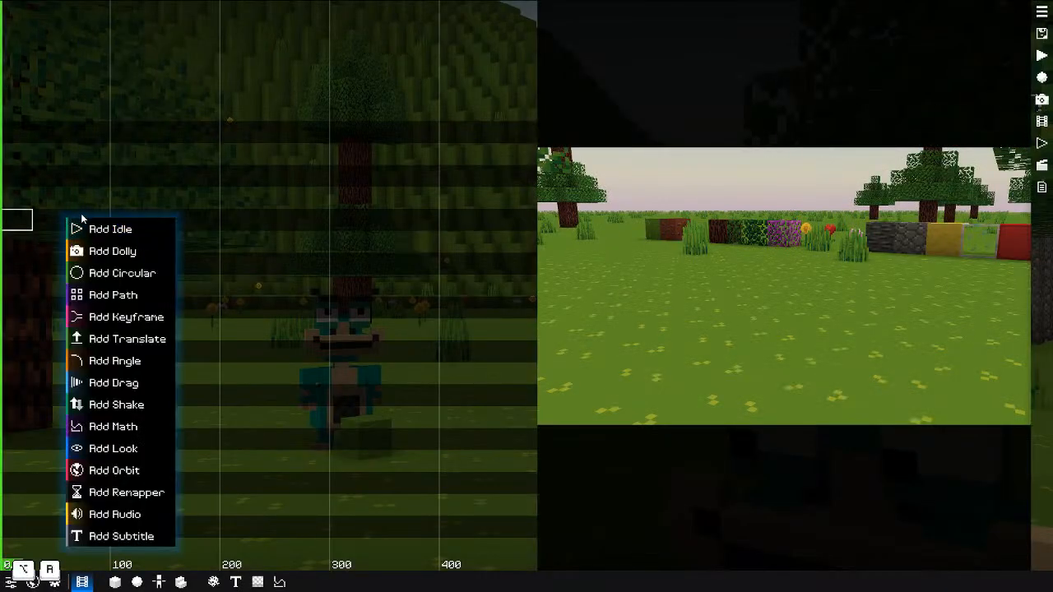
{"action": "left_click", "coordinate": [104, 513]}
{"action": "left_click", "coordinate": [423, 311]}
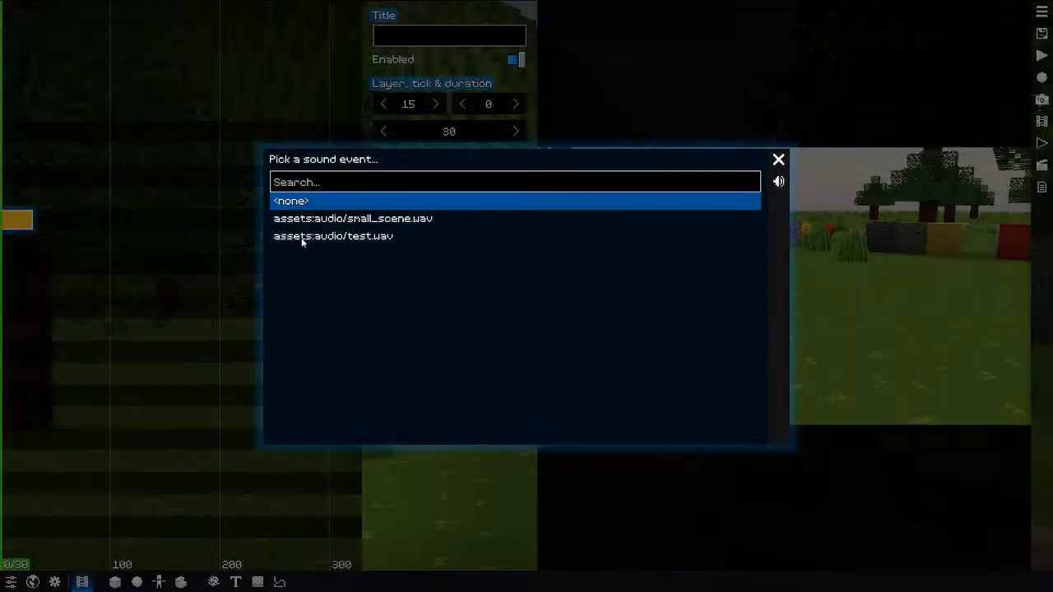
{"action": "left_click", "coordinate": [320, 218]}
{"action": "left_click", "coordinate": [778, 159]}
Step: Extend the audio clip to cover the whole dialogue and play it back from the start
{"action": "left_click_drag", "start_coordinate": [123, 174], "coordinate": [4, 186]}
{"action": "key", "text": "m"}
{"action": "key", "text": "m"}
{"action": "key", "text": "m"}
{"action": "key", "text": "space"}
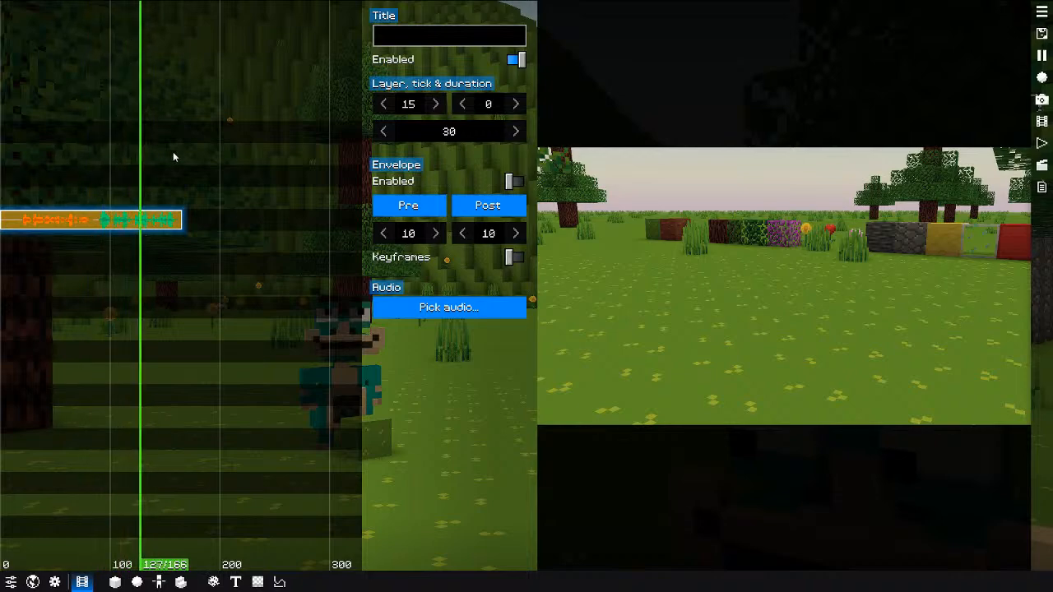
{"action": "key", "text": "space"}
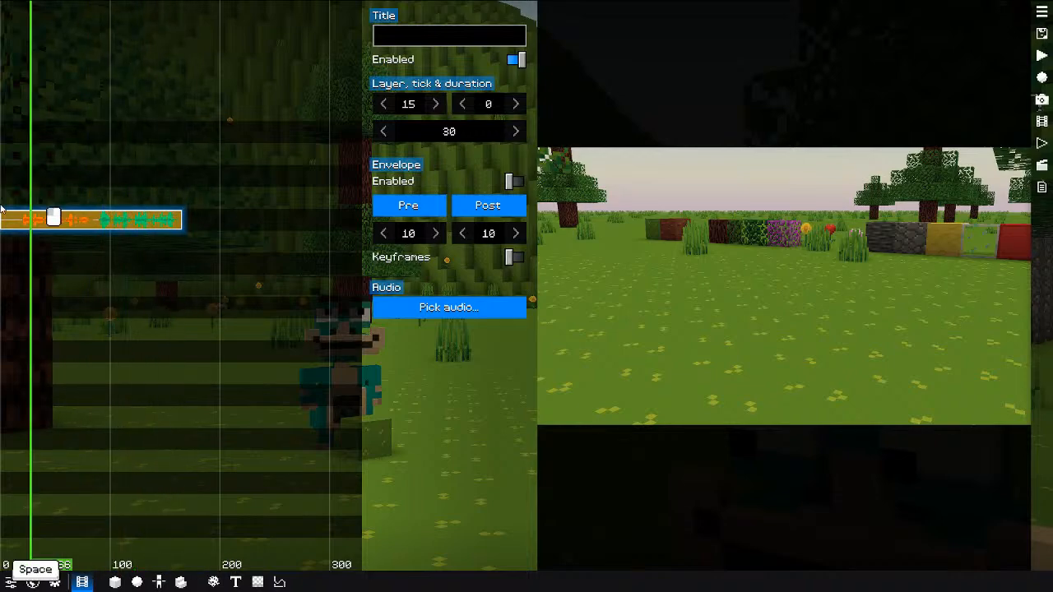
Step: Add an Idle camera clip of 166 ticks on layer 16 above the audio clip, starting at tick 0
{"action": "key", "text": "shift+alt+a"}
{"action": "left_click", "coordinate": [122, 213]}
{"action": "left_click_drag", "start_coordinate": [34, 178], "coordinate": [4, 185]}
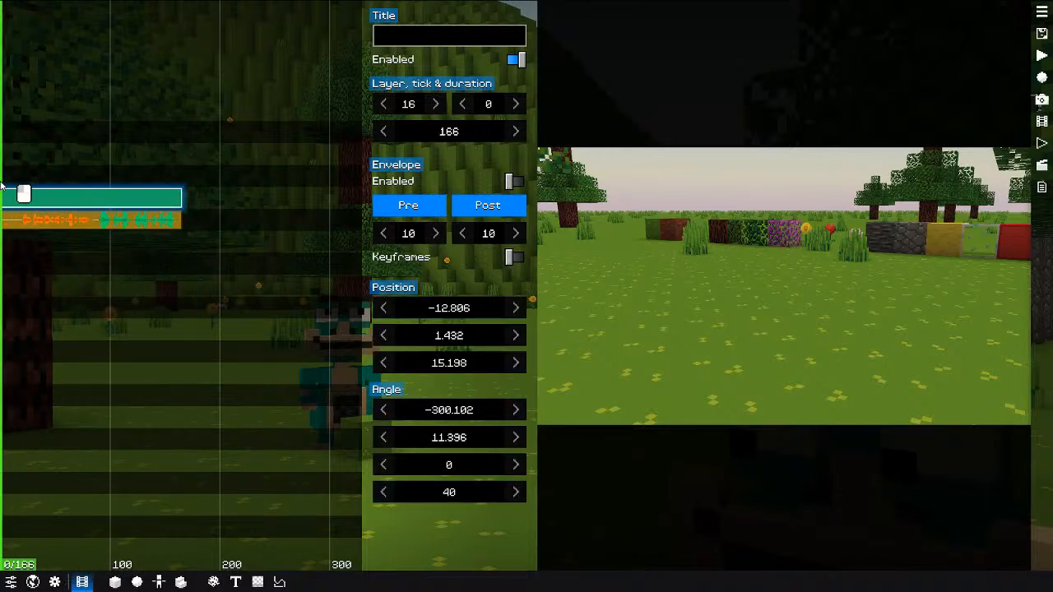
Step: Fly the Idle clip's camera to about -8.837, 0.916, 17.094, facing the open meadow beside the stone pillars
{"action": "key", "text": "f"}
{"action": "key", "text": "d"}
{"action": "left_click_drag", "start_coordinate": [651, 211], "coordinate": [593, 215]}
{"action": "key", "text": "s"}
{"action": "key", "text": "d"}
{"action": "key", "text": "alt"}
{"action": "mouse_move", "coordinate": [705, 229]}
{"action": "left_mouse_down"}
{"action": "mouse_move", "coordinate": [593, 226]}
{"action": "mouse_move", "coordinate": [719, 236]}
{"action": "left_mouse_up"}
{"action": "key", "text": "w"}
{"action": "key", "text": "q"}
{"action": "key", "text": "s"}
{"action": "key", "text": "a"}
{"action": "key", "text": "f"}
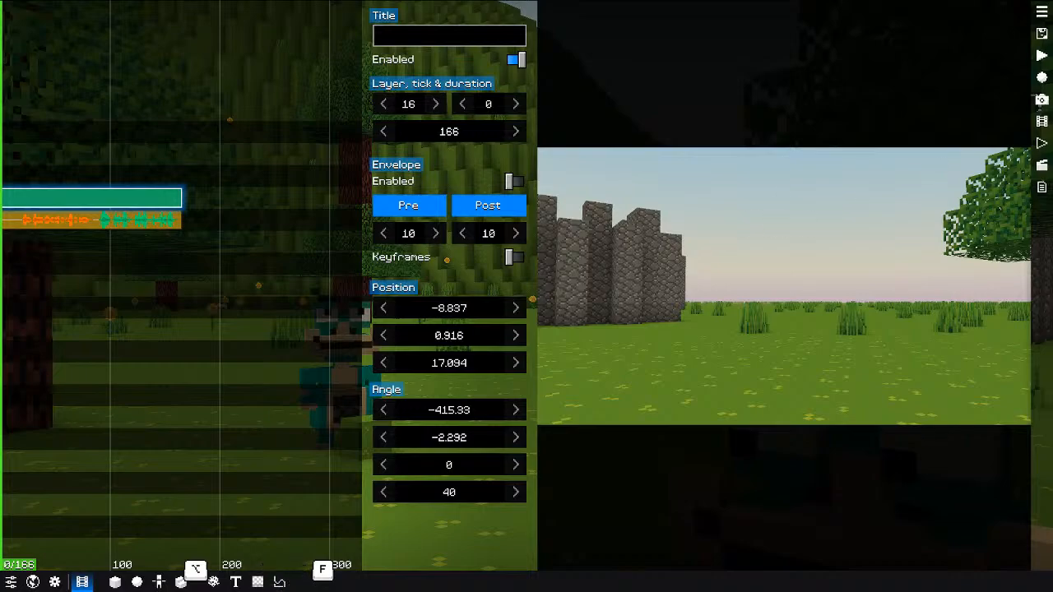
Step: Add a replay on the meadow in front of the camera and assign the Dinner model to it
{"action": "left_click", "coordinate": [1042, 165]}
{"action": "right_click", "coordinate": [910, 390]}
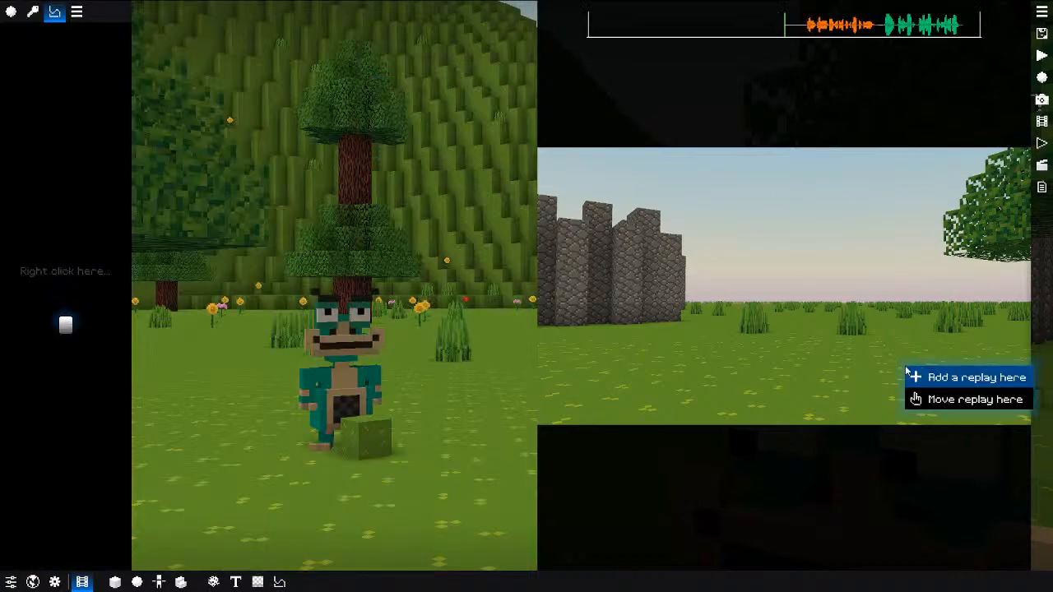
{"action": "left_click", "coordinate": [938, 376]}
{"action": "left_click", "coordinate": [98, 183]}
{"action": "key", "text": "Escape"}
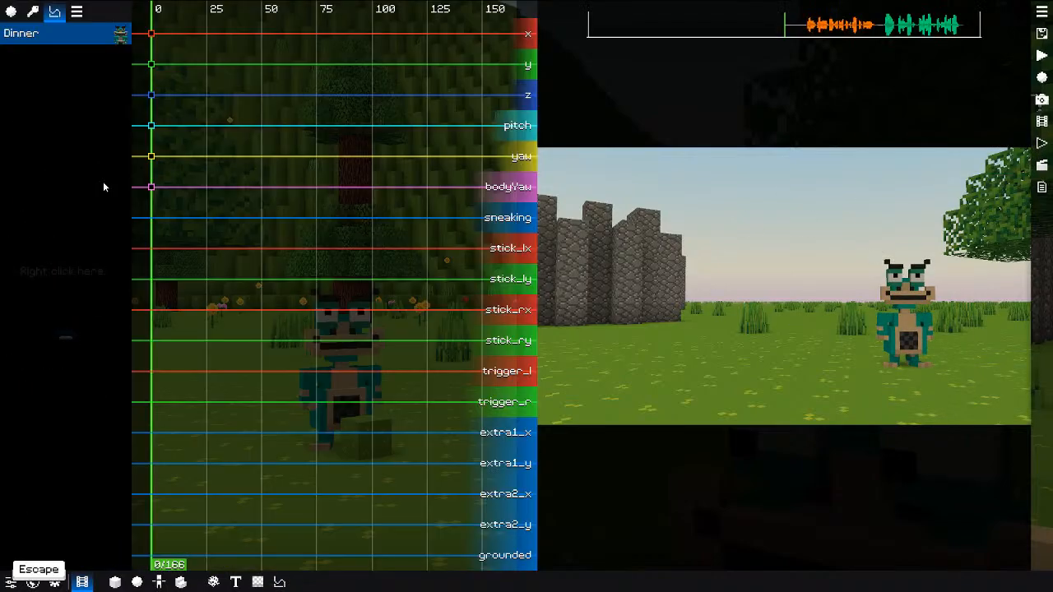
Step: Walk Dinner close to the camera, beside the tree, and insert keyframes on all channels at tick 0
{"action": "key", "text": "h"}
{"action": "key", "text": "w"}
{"action": "key", "text": "w"}
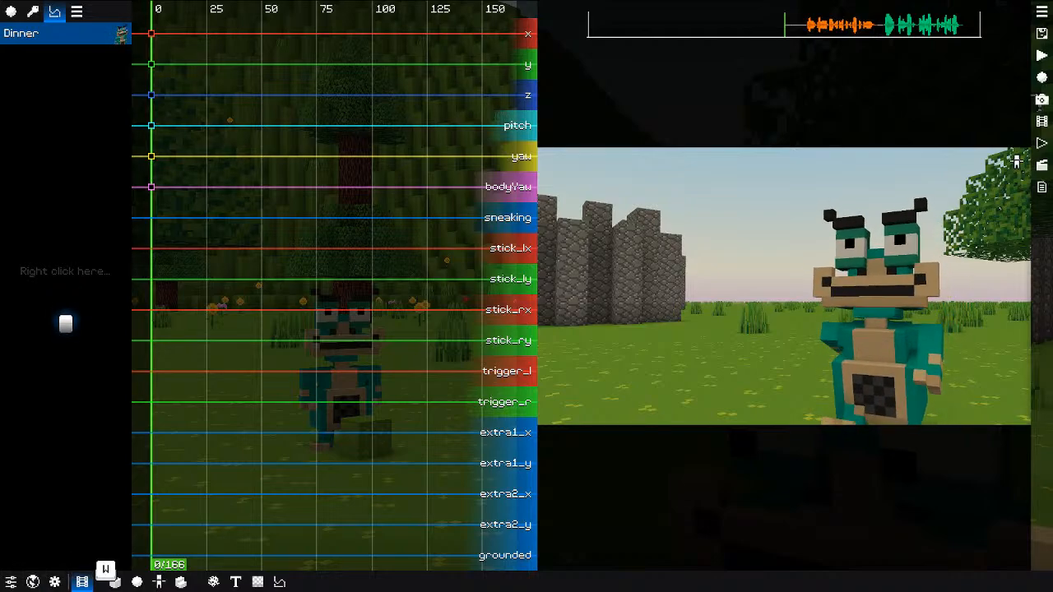
{"action": "key", "text": "d"}
{"action": "key", "text": "d"}
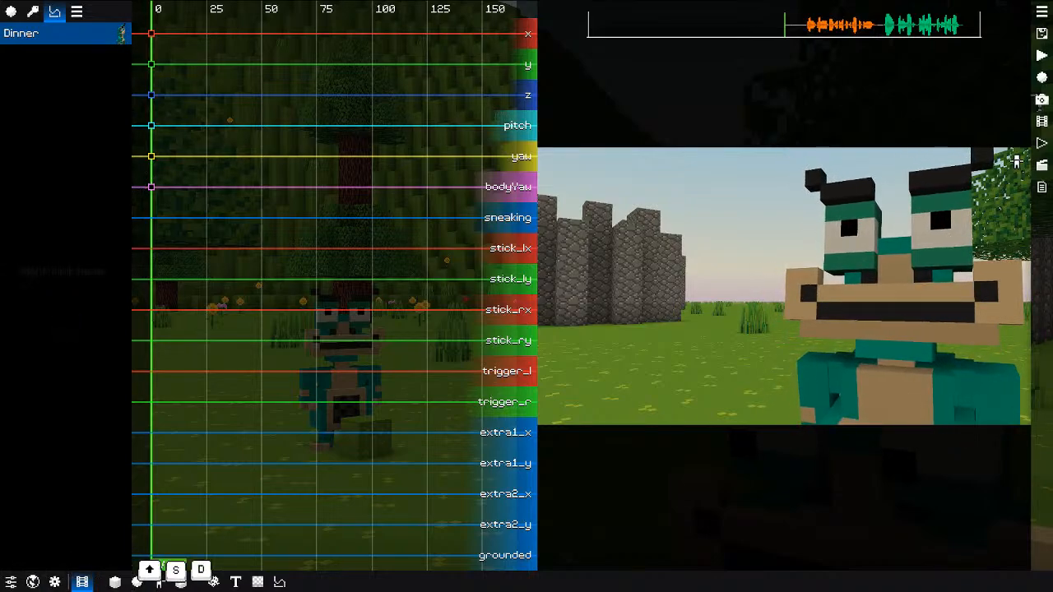
{"action": "key", "text": "Up"}
{"action": "key", "text": "s"}
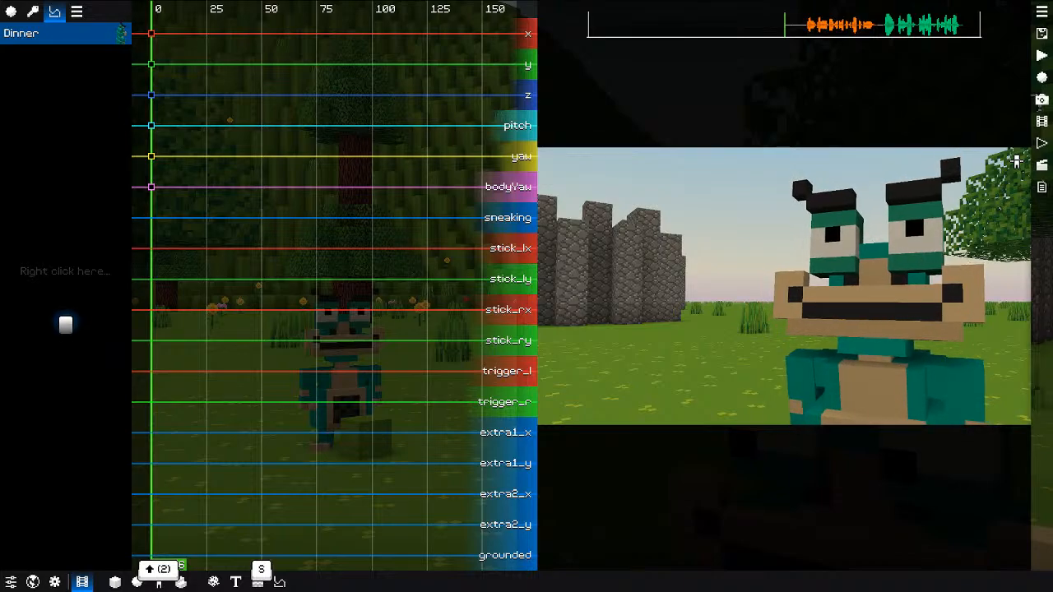
{"action": "key", "text": "Up"}
{"action": "key", "text": "s"}
{"action": "key", "text": "d"}
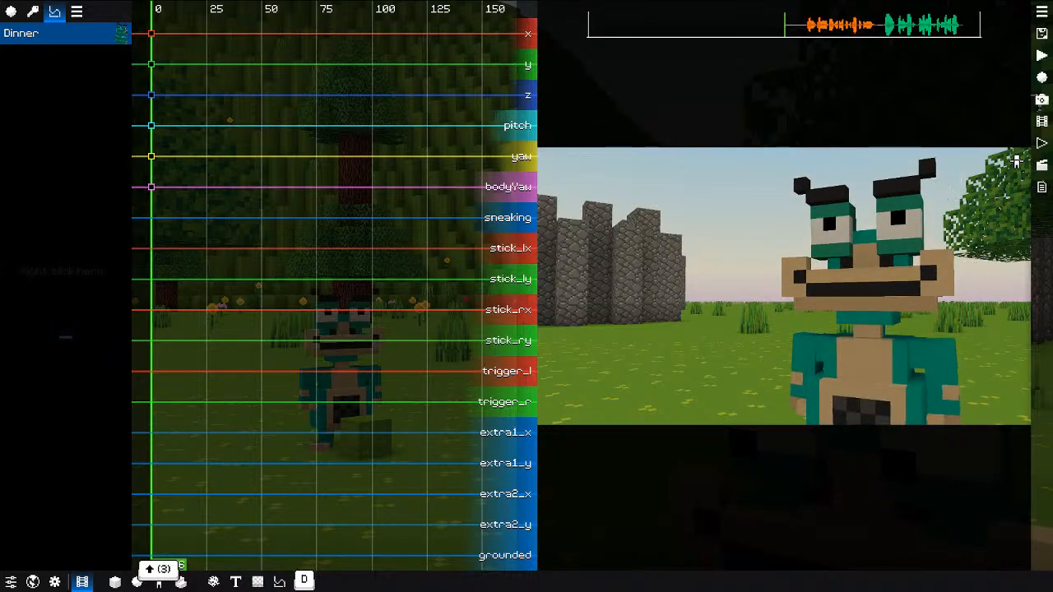
{"action": "key", "text": "i"}
{"action": "key", "text": "1"}
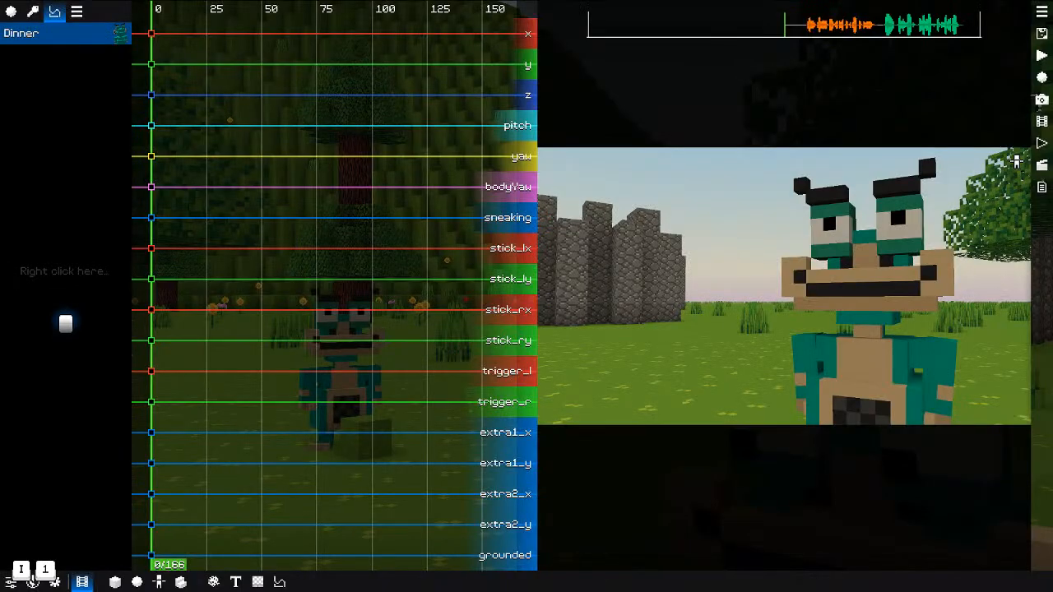
Step: Add a second replay with the Normie model, move him to his starting spot and insert keyframes on all channels at tick 0
{"action": "right_click", "coordinate": [564, 337]}
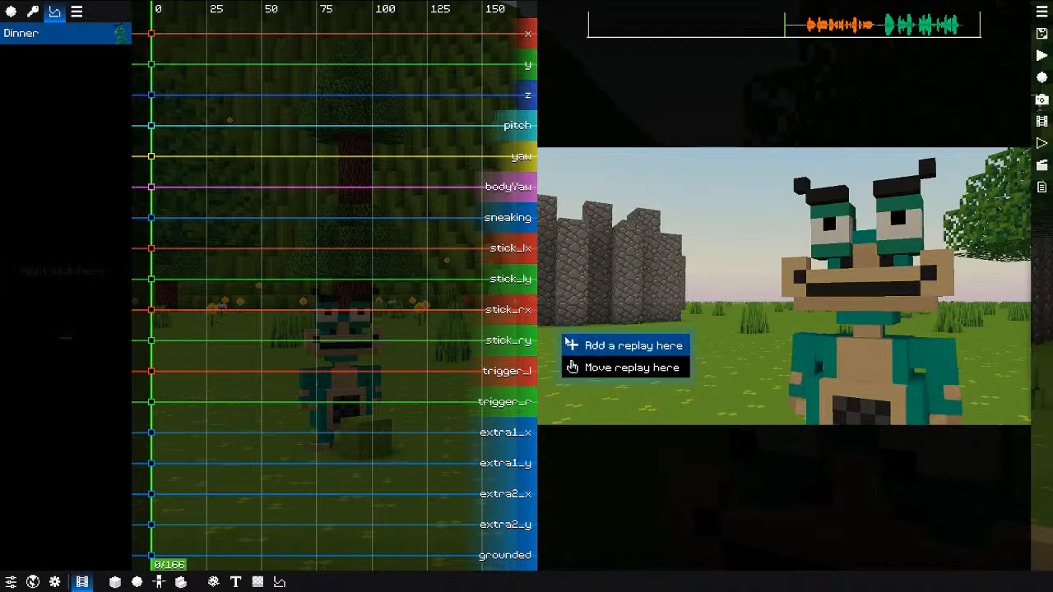
{"action": "left_click", "coordinate": [586, 345]}
{"action": "left_click", "coordinate": [28, 67]}
{"action": "key", "text": "Escape"}
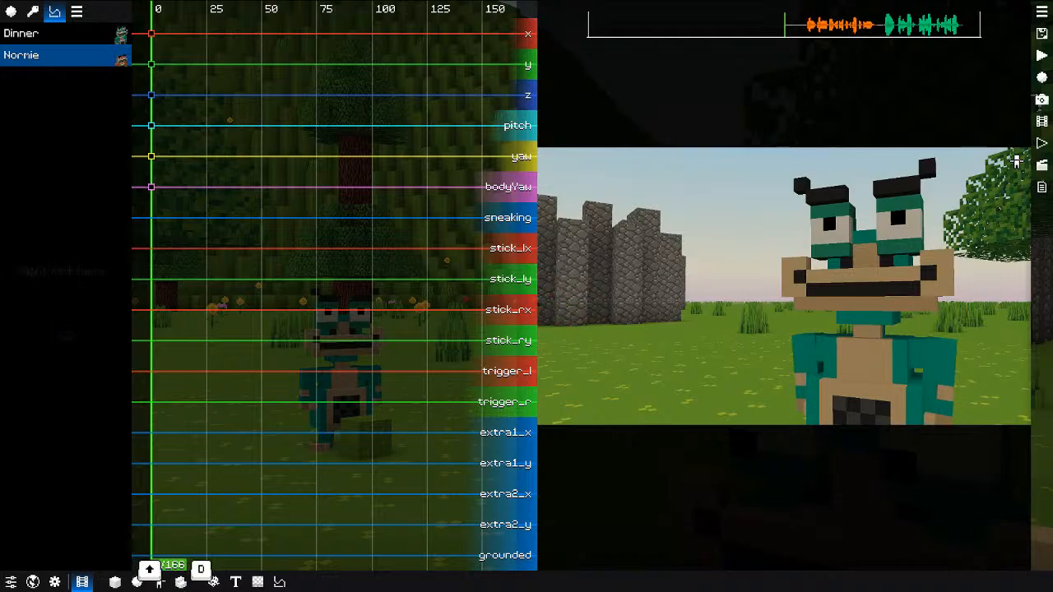
{"action": "key", "text": "i"}
{"action": "key", "text": "1"}
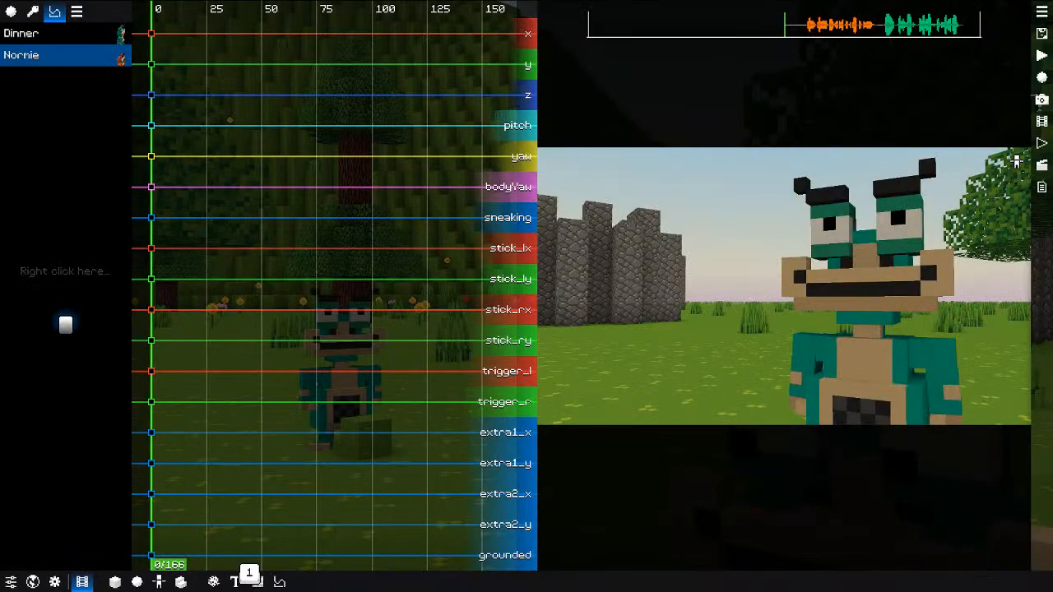
Step: Record all keyframe groups for Normie from a third-person view, walking him up to Dinner during the dialogue
{"action": "key", "text": "0"}
{"action": "key", "text": "p"}
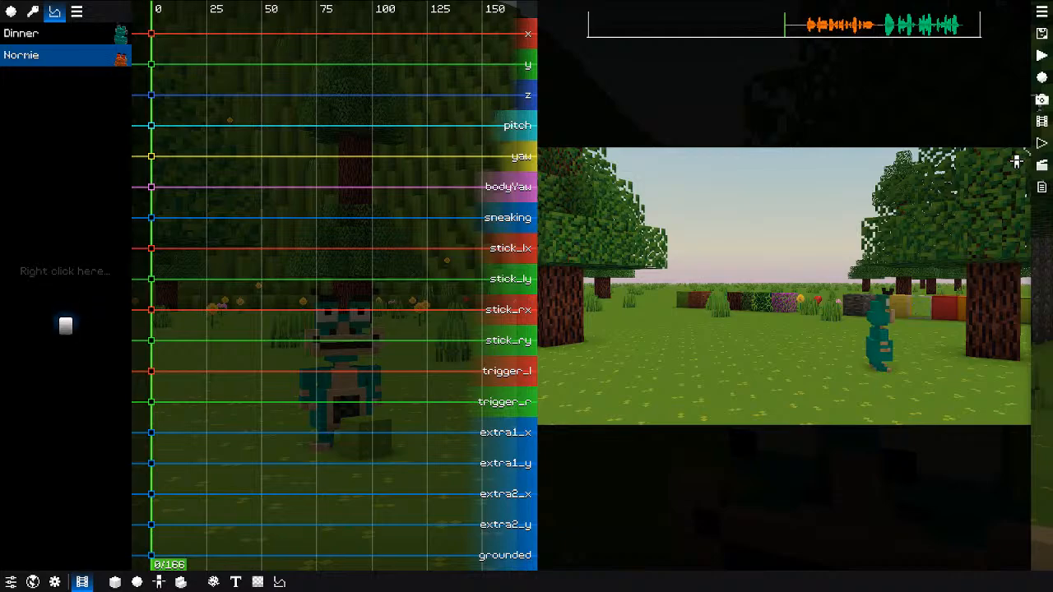
{"action": "key", "text": "p"}
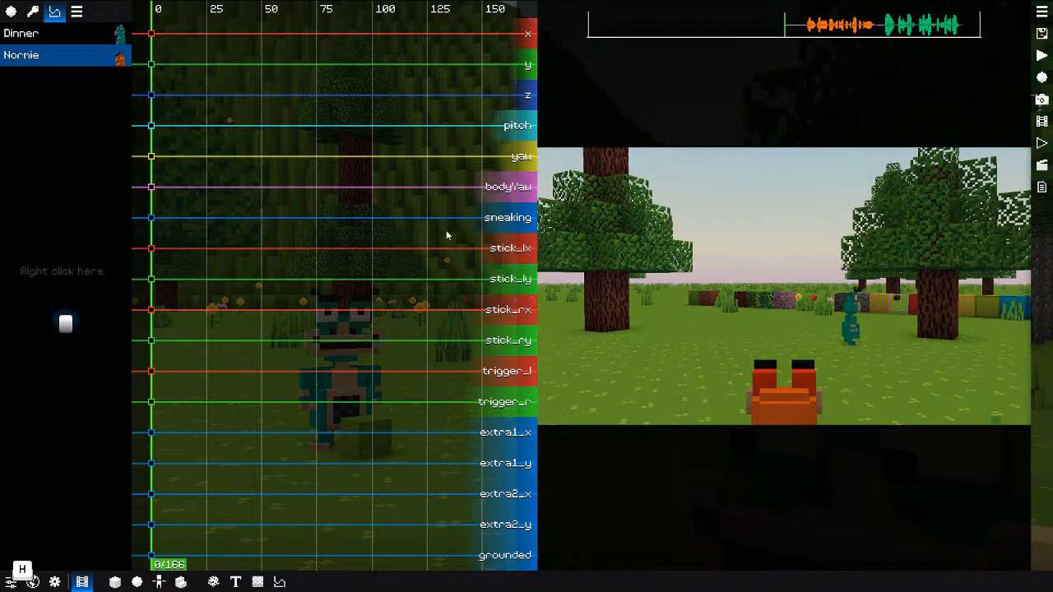
{"action": "key", "text": "ctrl+r"}
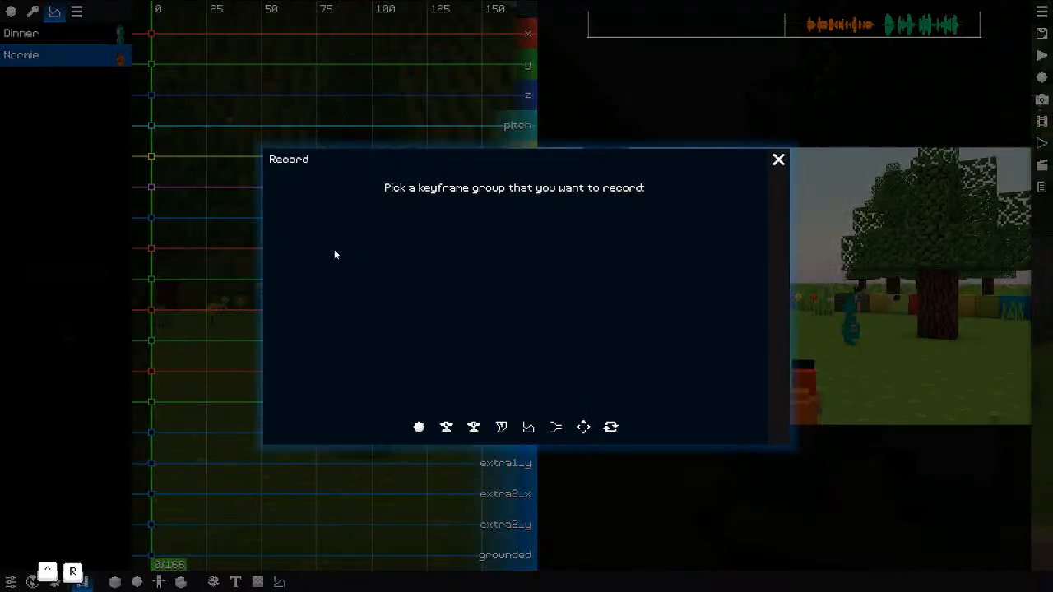
{"action": "key", "text": "1"}
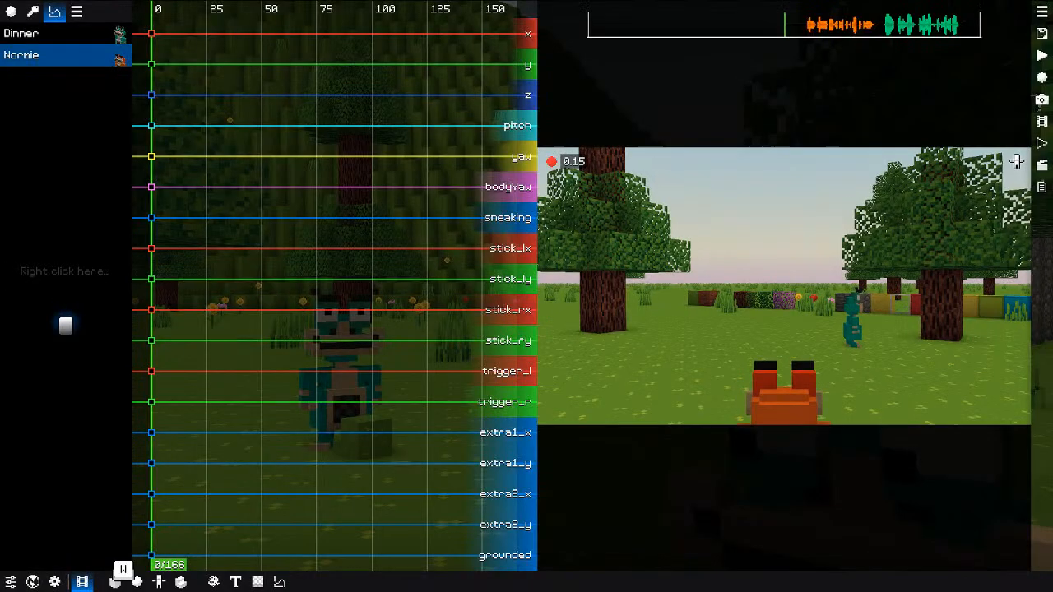
{"action": "key", "text": "w"}
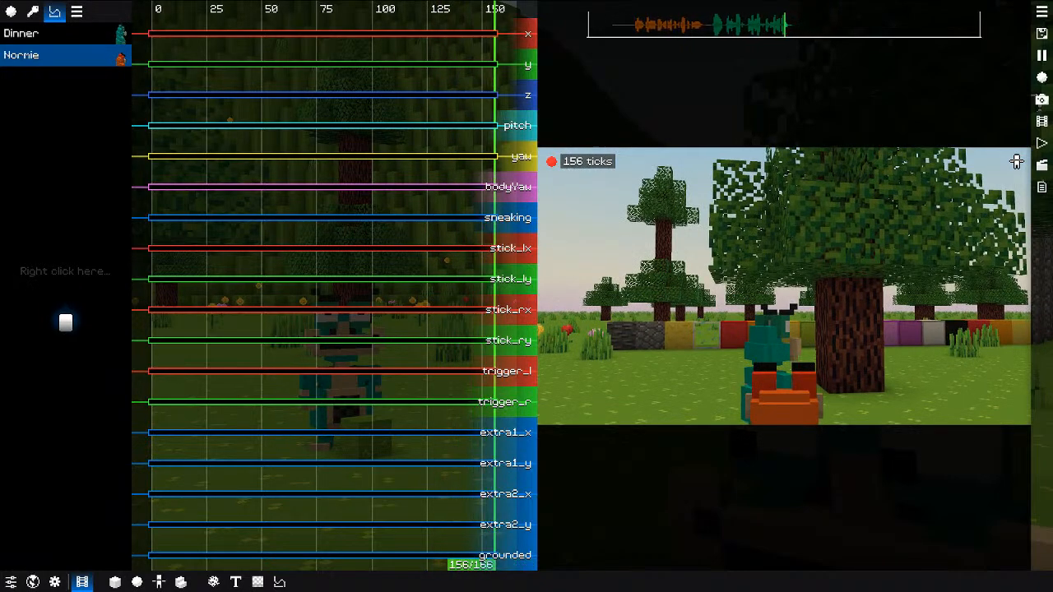
Step: Record all keyframe groups for Dinner from tick 0, acting along with the dialogue, and play back the start of the scene
{"action": "left_click", "coordinate": [80, 41]}
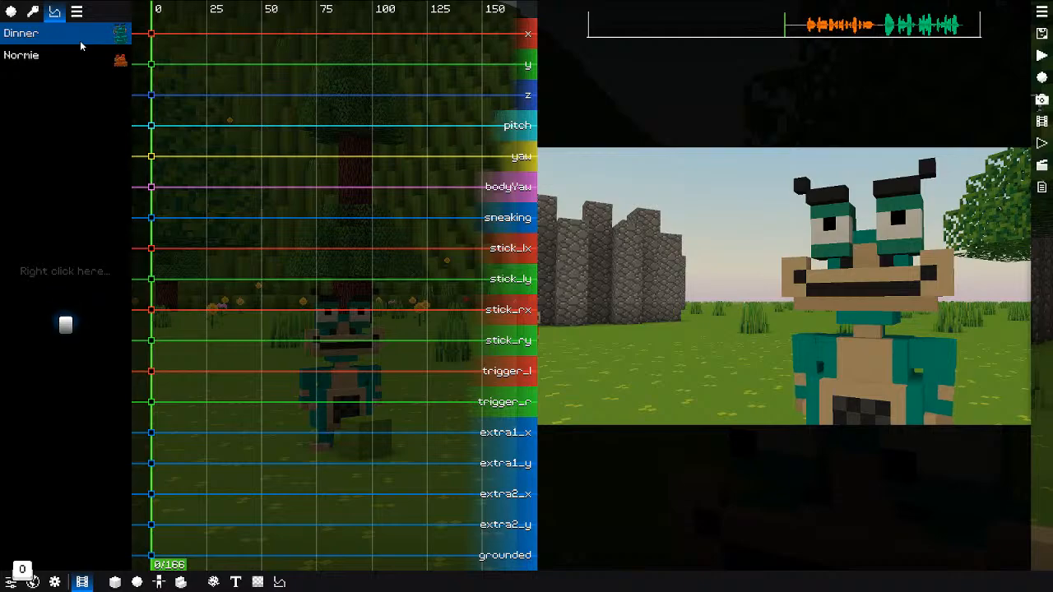
{"action": "key", "text": "ctrl+r"}
{"action": "key", "text": "1"}
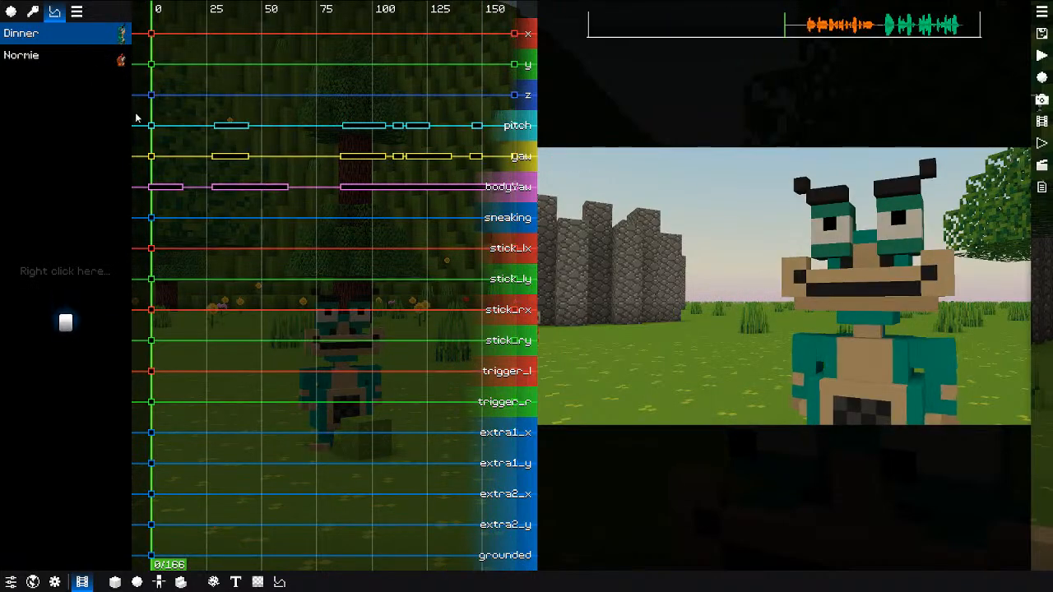
{"action": "key", "text": "space"}
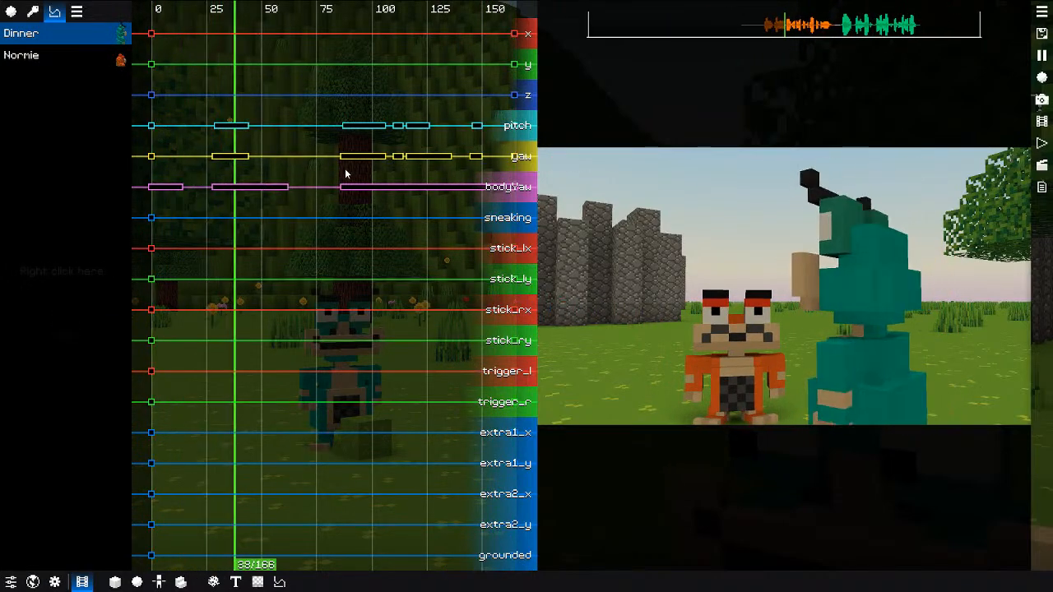
{"action": "key", "text": "space"}
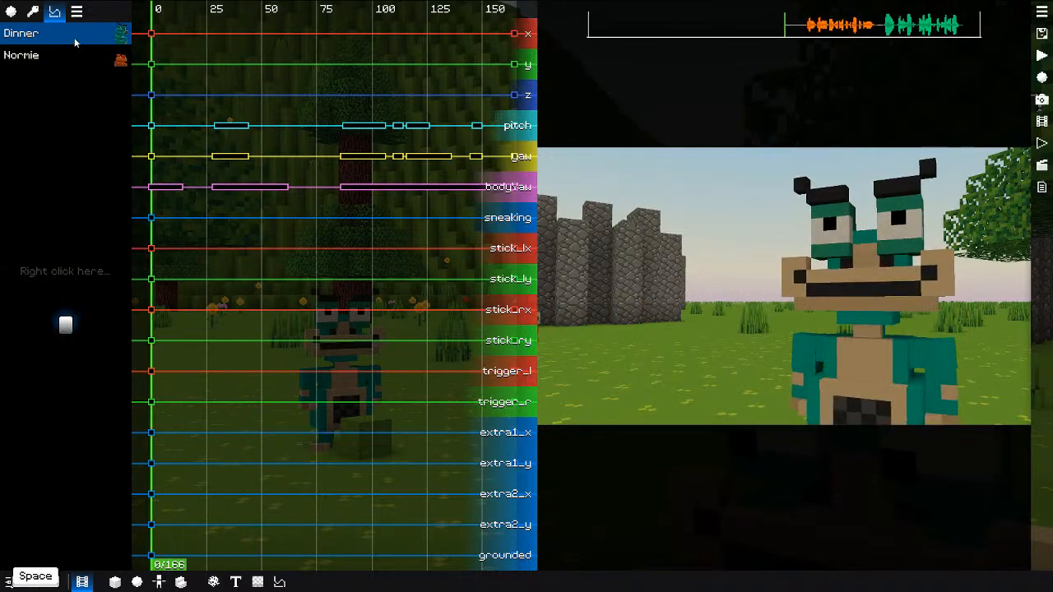
Step: Record Dinner's left stick channels and his right stick channels in two separate passes from tick 0
{"action": "left_click", "coordinate": [79, 55]}
{"action": "left_click", "coordinate": [79, 42]}
{"action": "key", "text": "ctrl+r"}
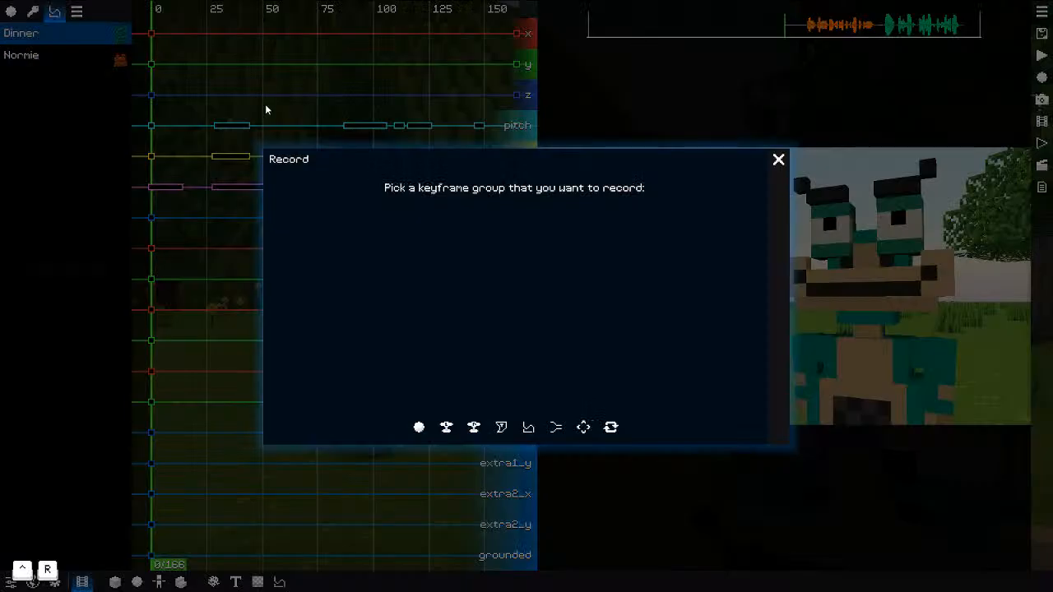
{"action": "key", "text": "2"}
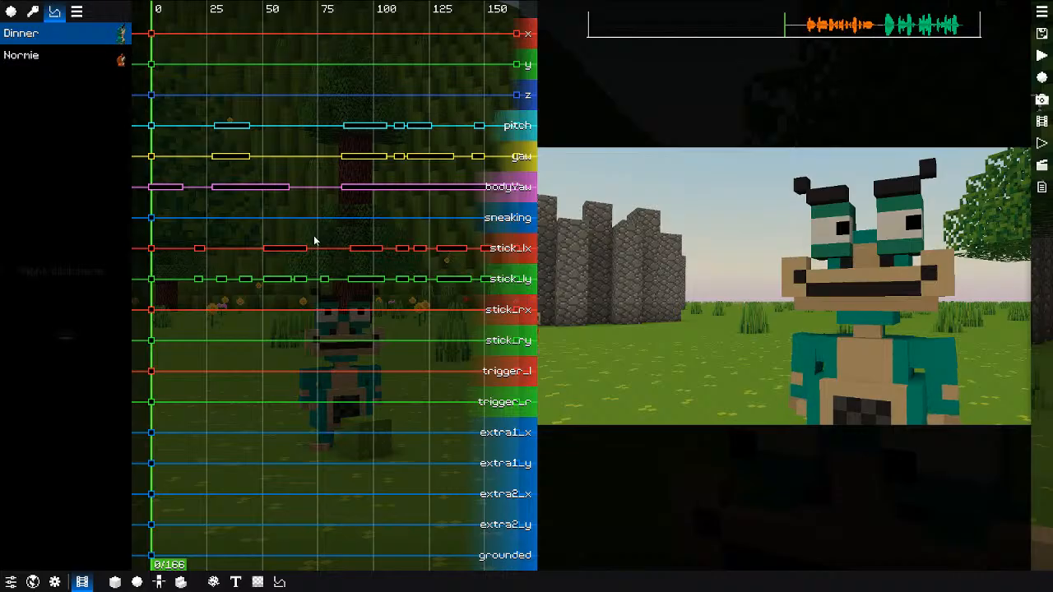
{"action": "key", "text": "ctrl+r"}
{"action": "key", "text": "3"}
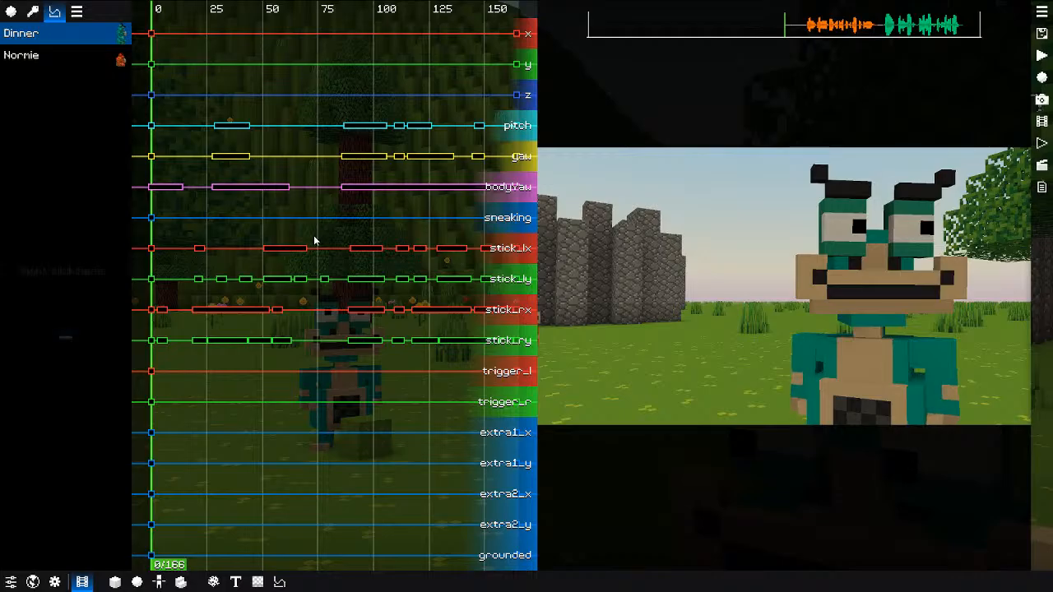
Step: Record the Triggers group for Dinner from tick 0 and start playing the scene with Normie's replay selected
{"action": "key", "text": "ctrl+r"}
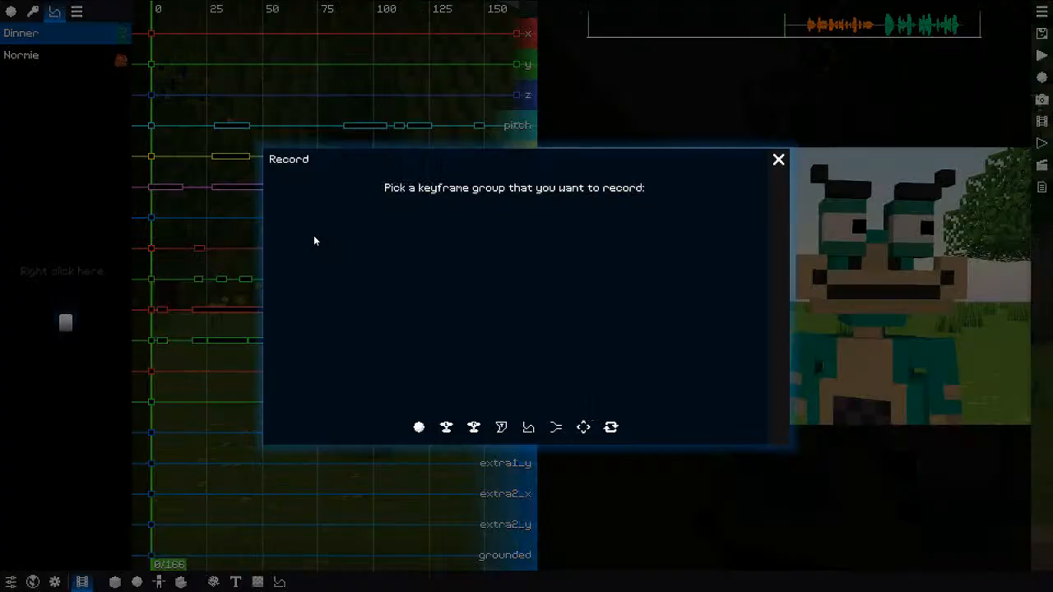
{"action": "key", "text": "4"}
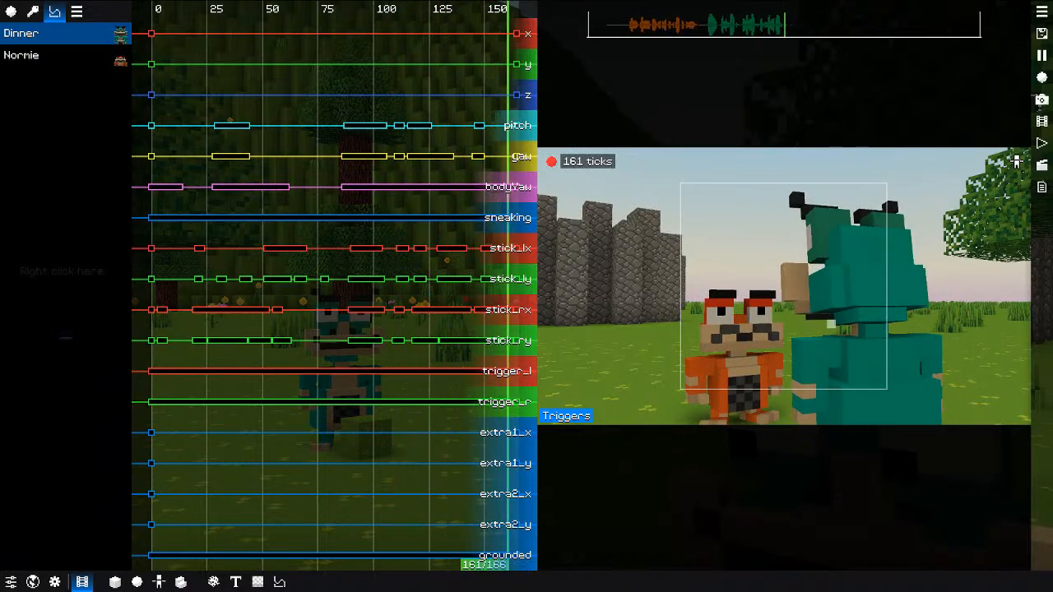
{"action": "key", "text": "h"}
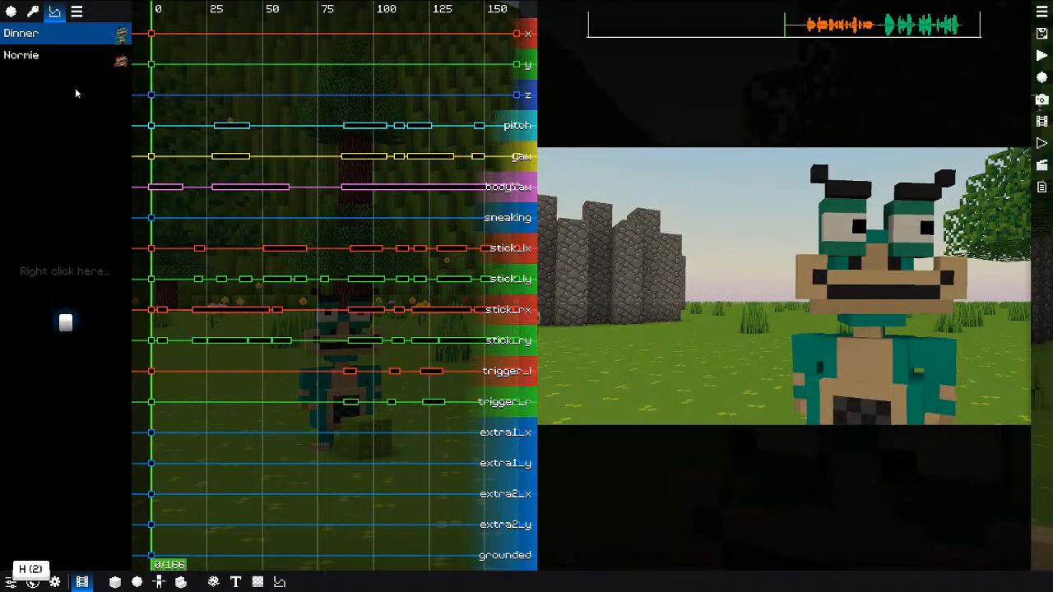
{"action": "left_click", "coordinate": [97, 59]}
{"action": "key", "text": "space"}
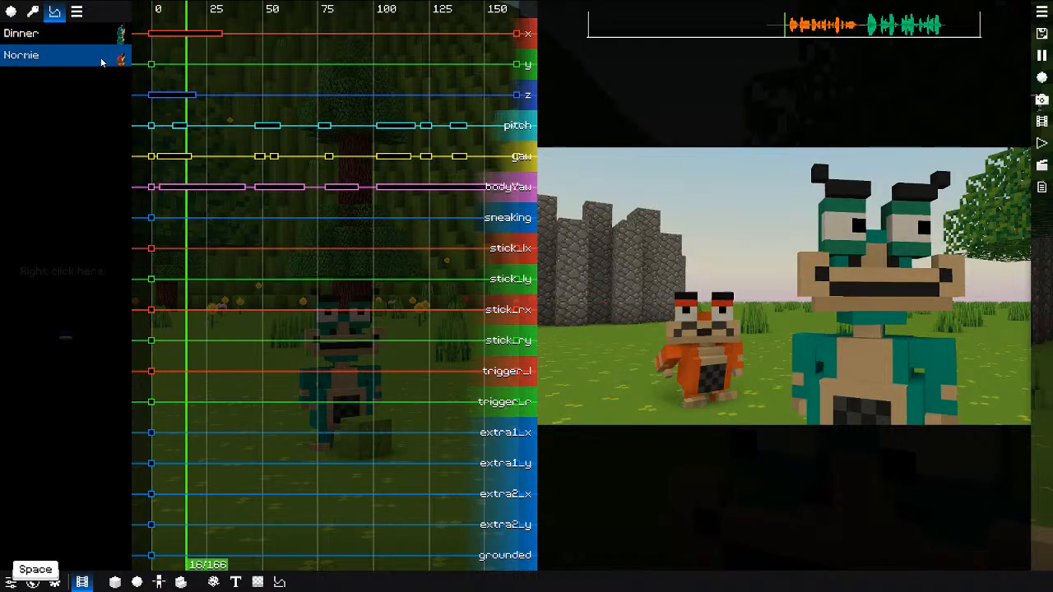
{"action": "key", "text": "space"}
{"action": "left_click_drag", "start_coordinate": [196, 235], "coordinate": [150, 245]}
{"action": "key", "text": "ctrl+r"}
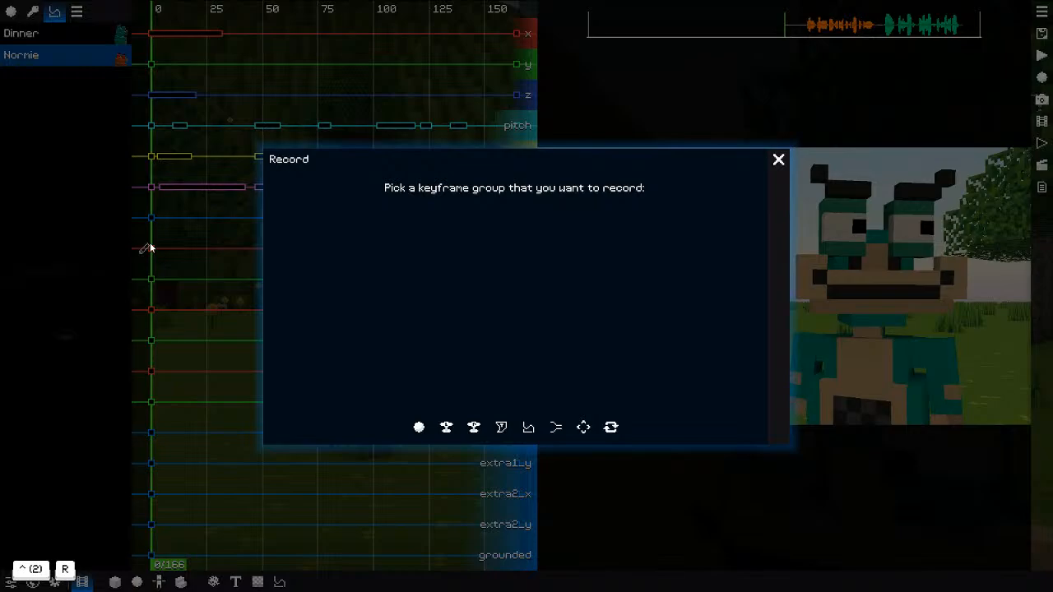
{"action": "key", "text": "1"}
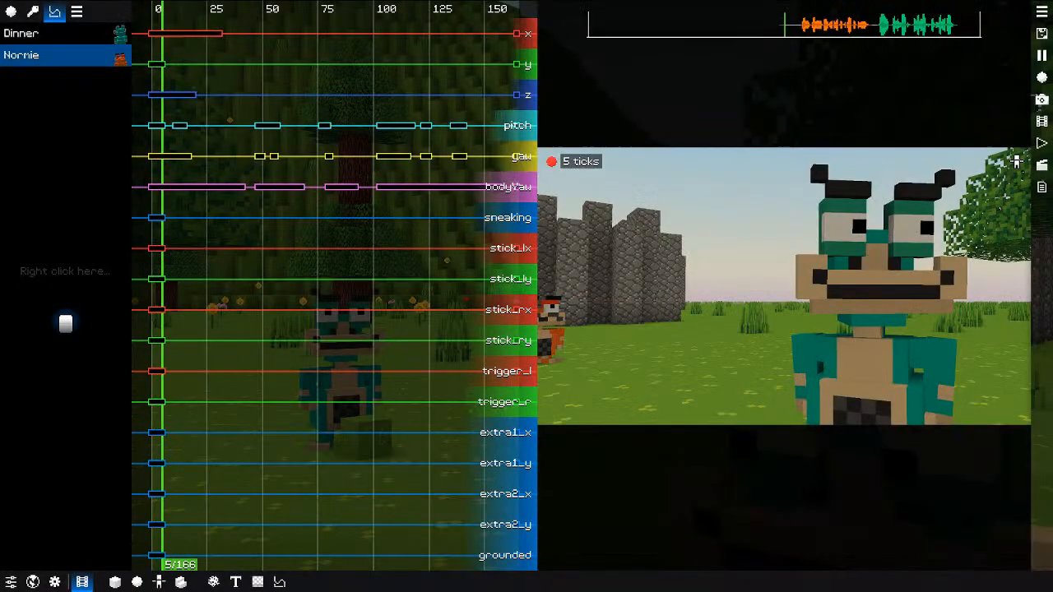
{"action": "key", "text": "Escape"}
{"action": "key", "text": "h"}
{"action": "key", "text": "ctrl+z"}
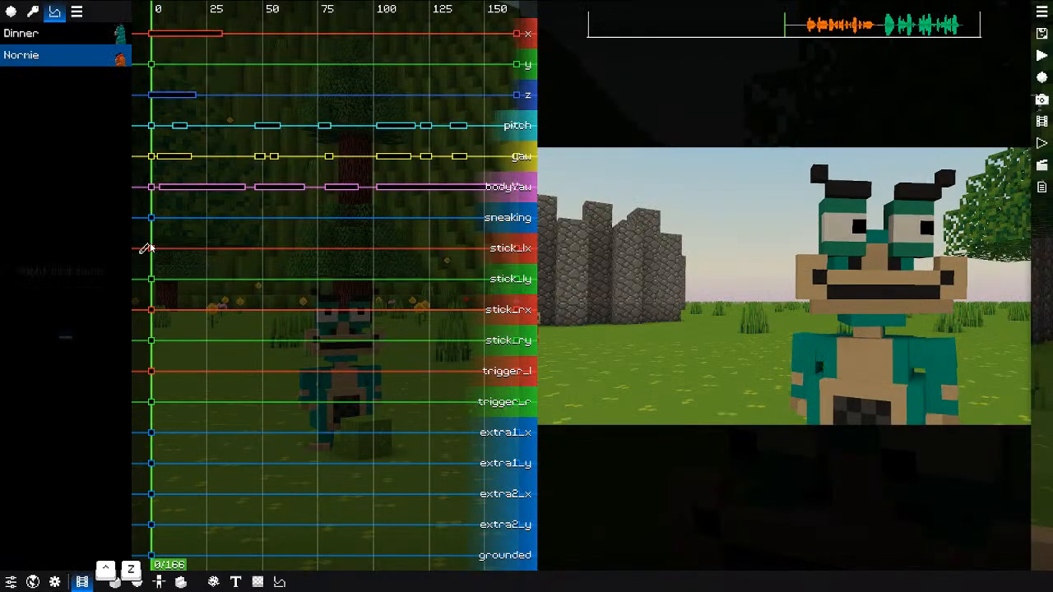
Step: Record Normie's left stick channels and his right stick channels in two separate passes from tick 0
{"action": "key", "text": "ctrl+r"}
{"action": "key", "text": "2"}
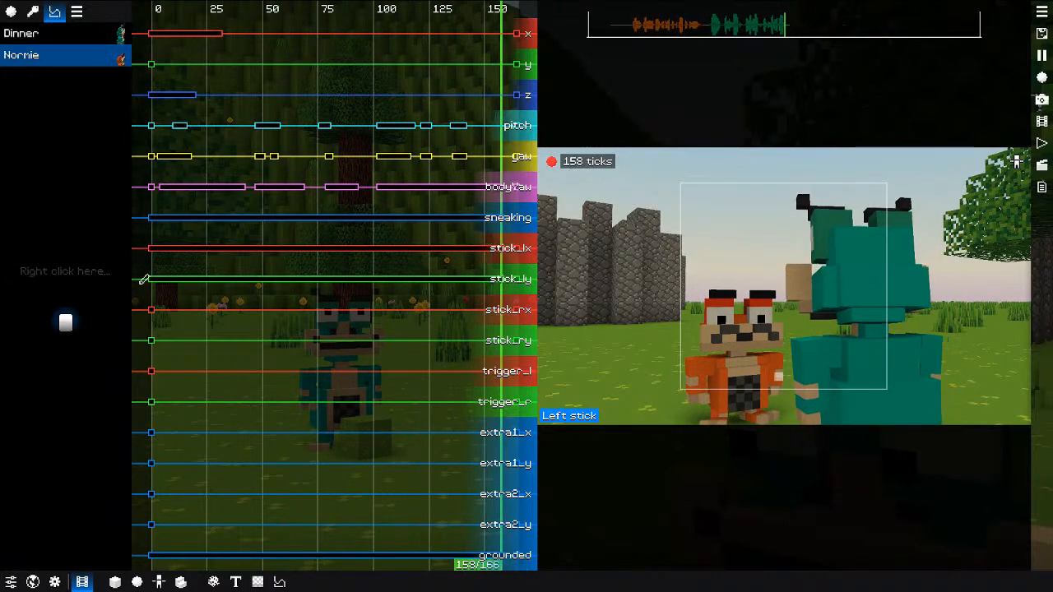
{"action": "key", "text": "ctrl+r"}
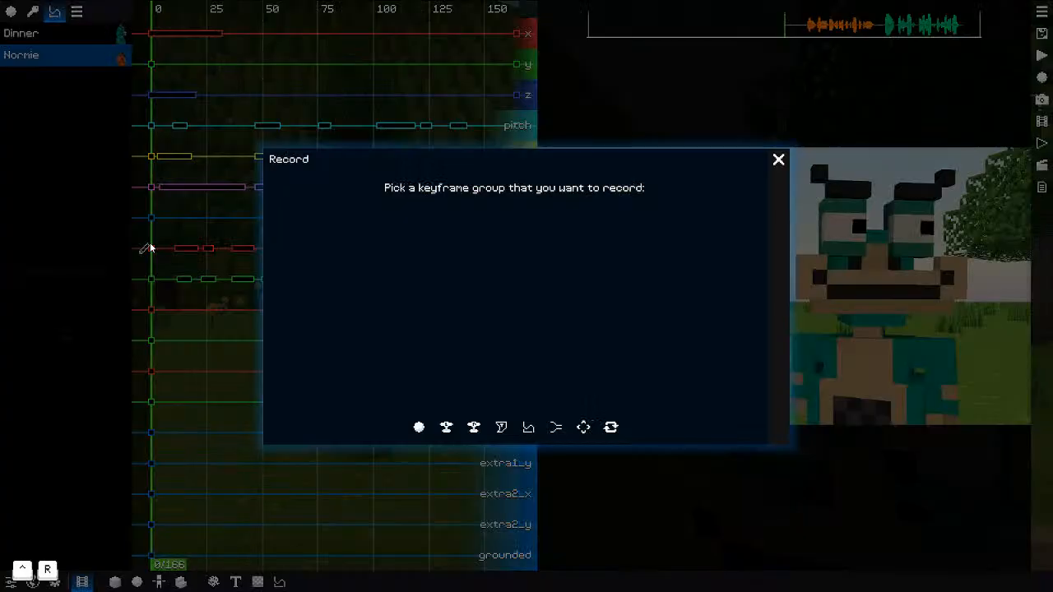
{"action": "key", "text": "3"}
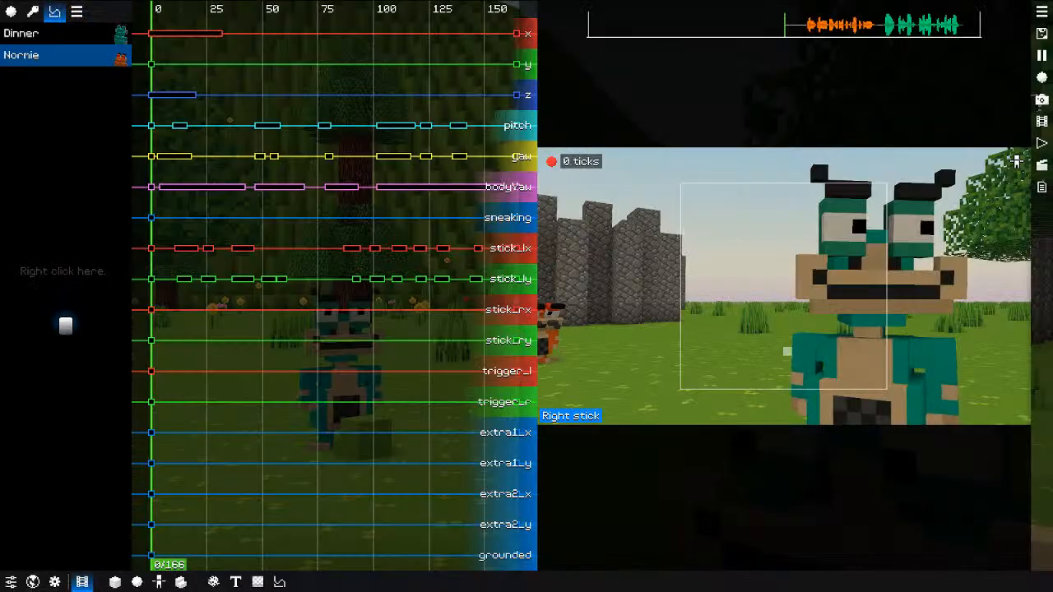
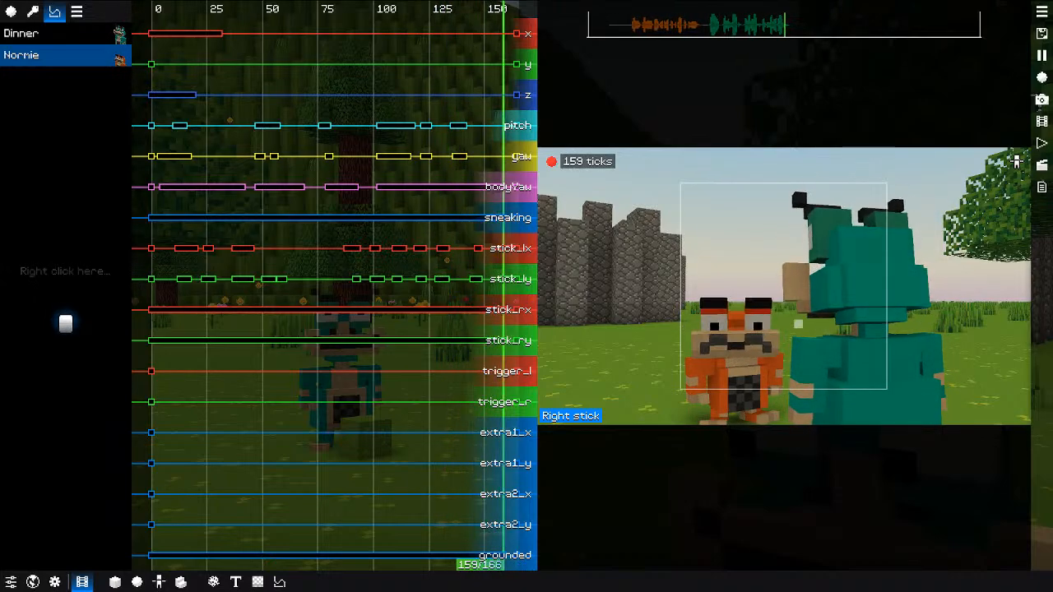
Step: Record the Triggers group for Normie from tick 0 and end the recording
{"action": "key", "text": "ctrl+r"}
{"action": "key", "text": "4"}
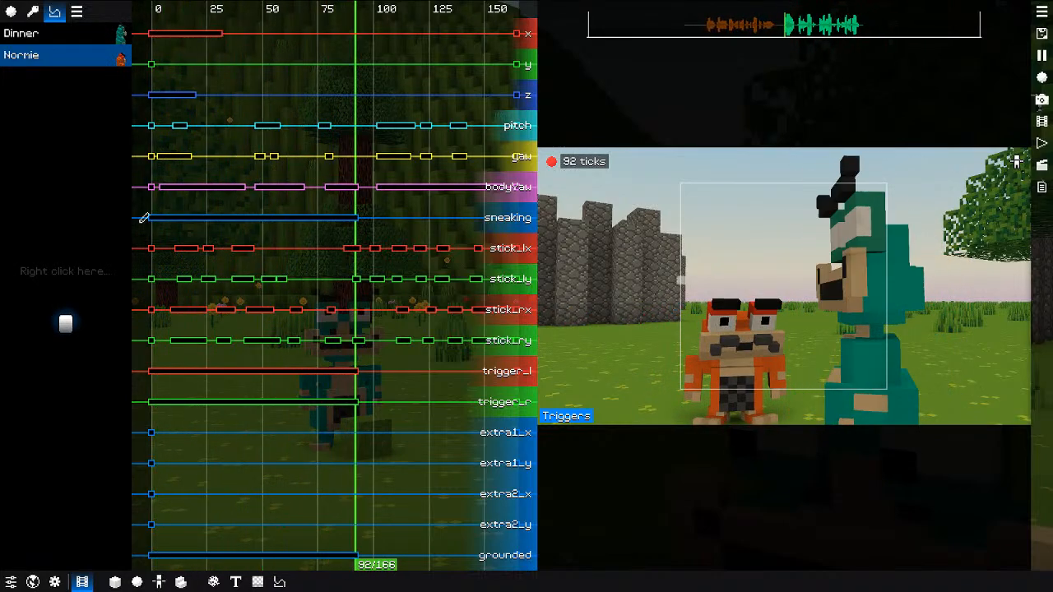
{"action": "key", "text": "Escape"}
Step: Play back the scene from tick 0, pausing along the way to review both characters' recorded performances
{"action": "key", "text": "space"}
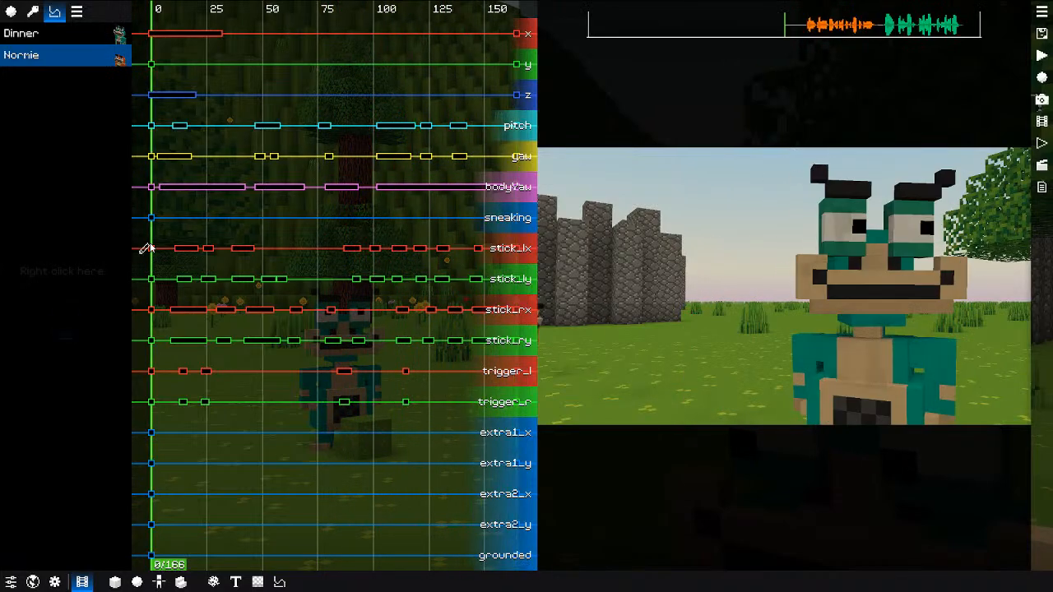
{"action": "key", "text": "space"}
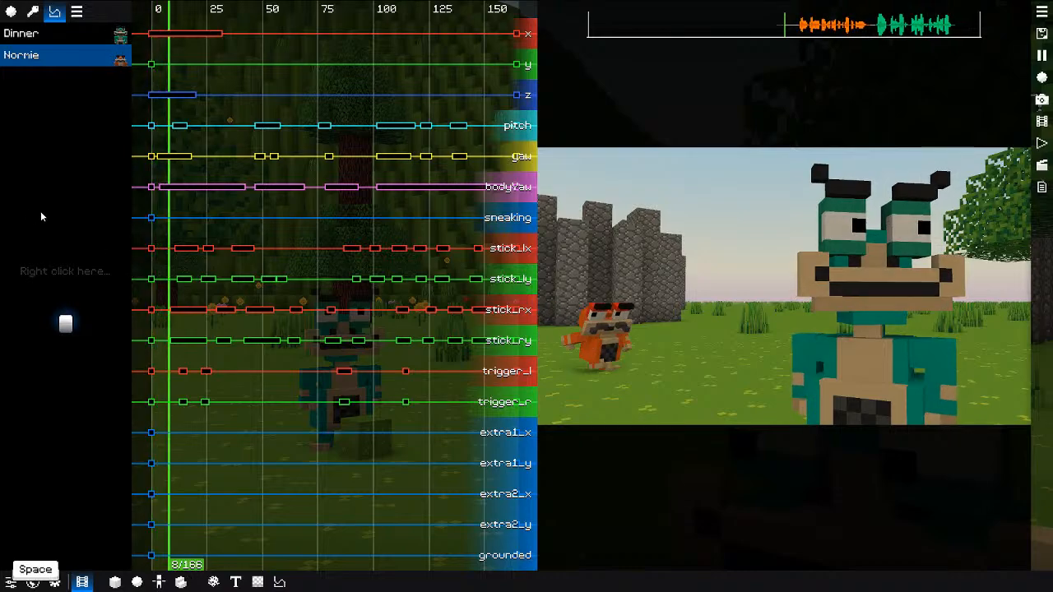
{"action": "key", "text": "space"}
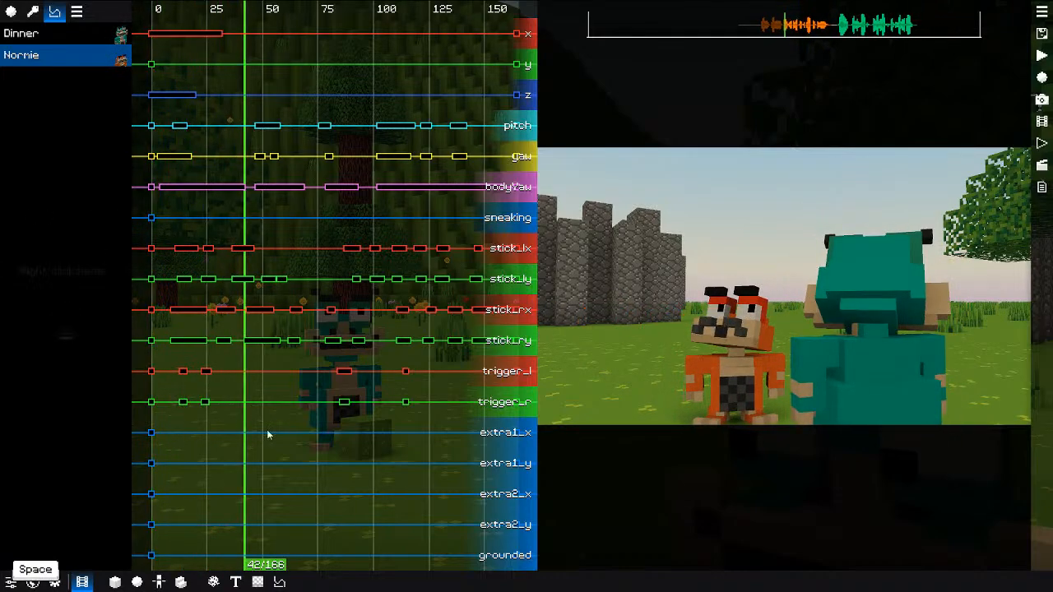
{"action": "key", "text": "space"}
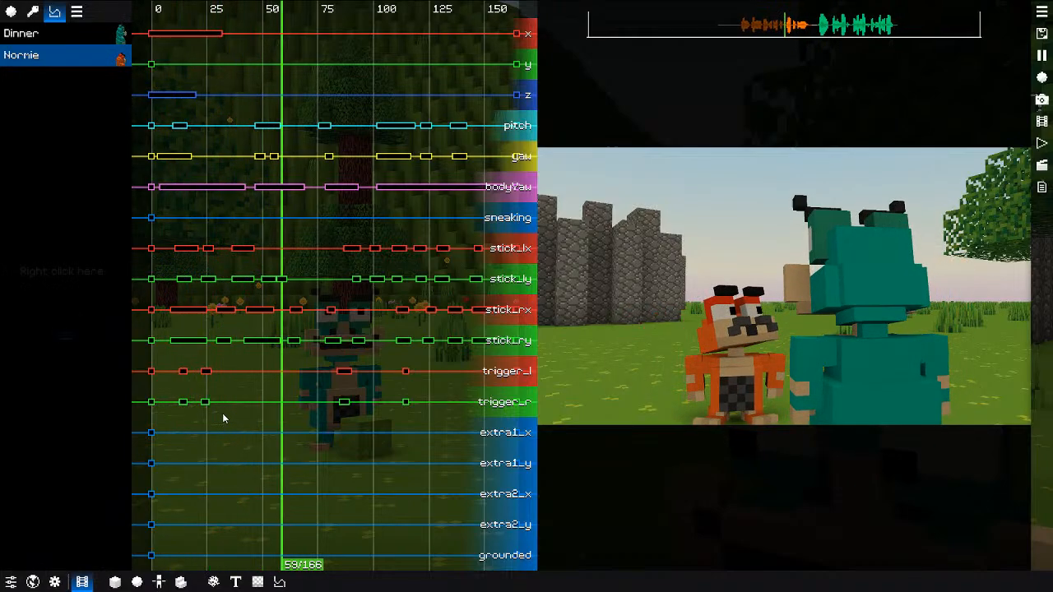
{"action": "key", "text": "space"}
Step: Shift the idle camera shot sideways to position -8.78, 0.816, 17.012, preview it briefly and return to tick 0
{"action": "left_click", "coordinate": [1042, 121]}
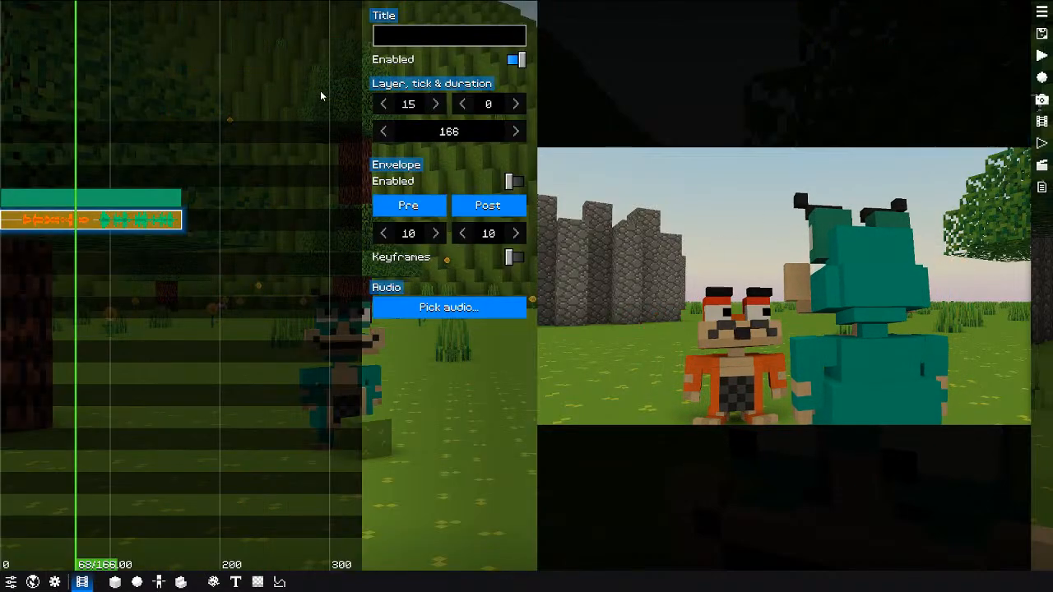
{"action": "left_click_drag", "start_coordinate": [464, 337], "coordinate": [455, 339], "text": "alt"}
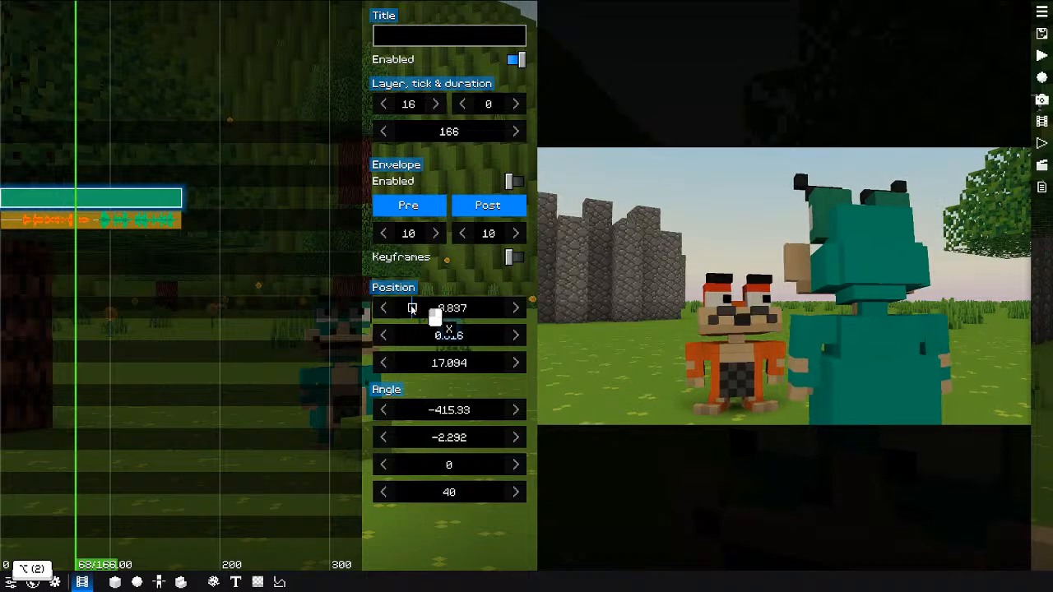
{"action": "key", "text": "f"}
{"action": "key", "text": "d"}
{"action": "key", "text": "a"}
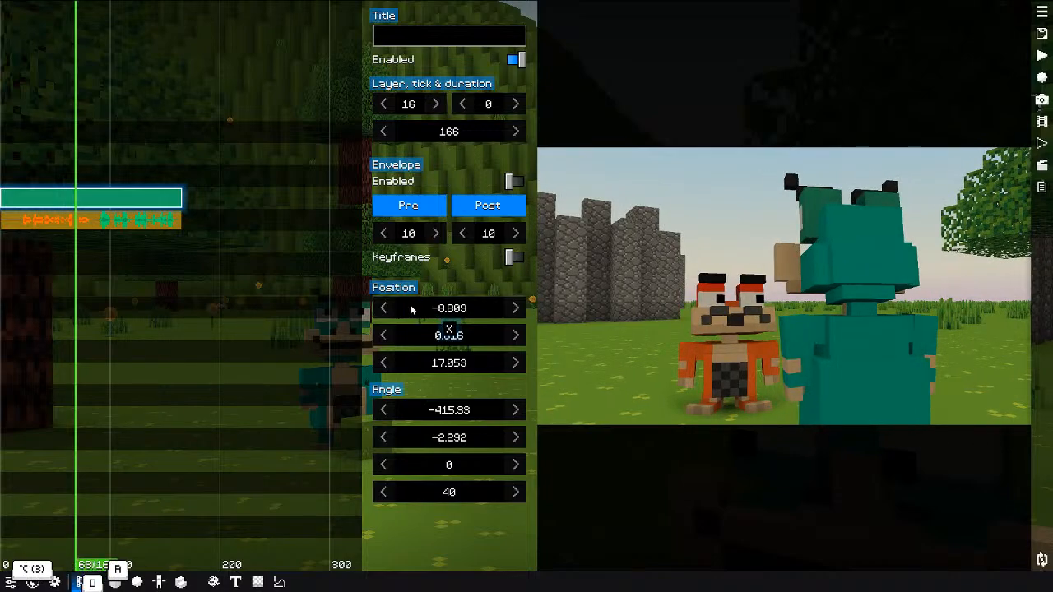
{"action": "key", "text": "d"}
{"action": "key", "text": "a"}
{"action": "key", "text": "f"}
{"action": "key", "text": "space"}
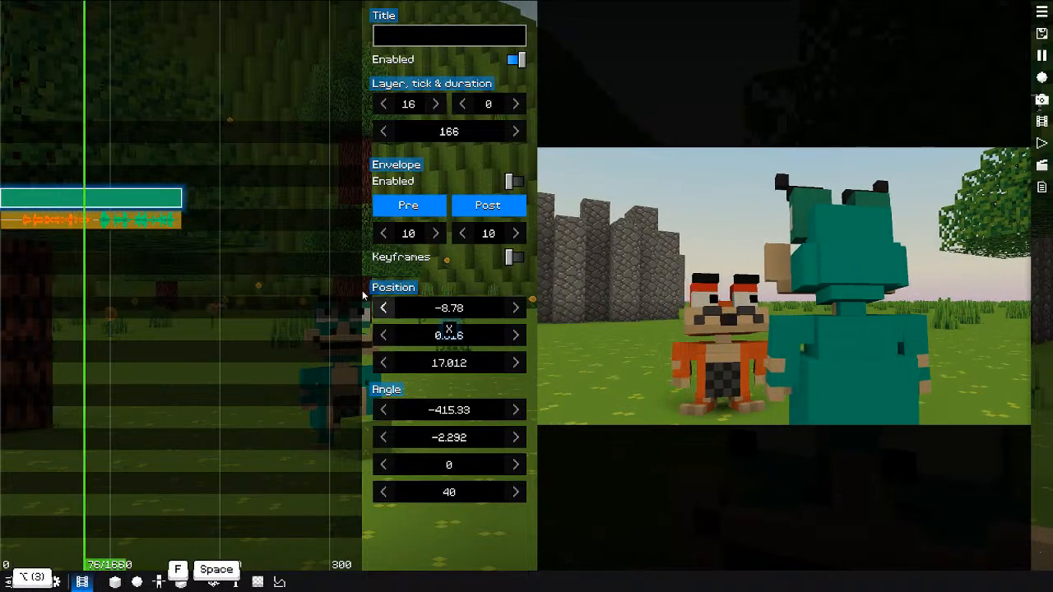
{"action": "key", "text": "space"}
{"action": "left_click", "coordinate": [2, 280]}
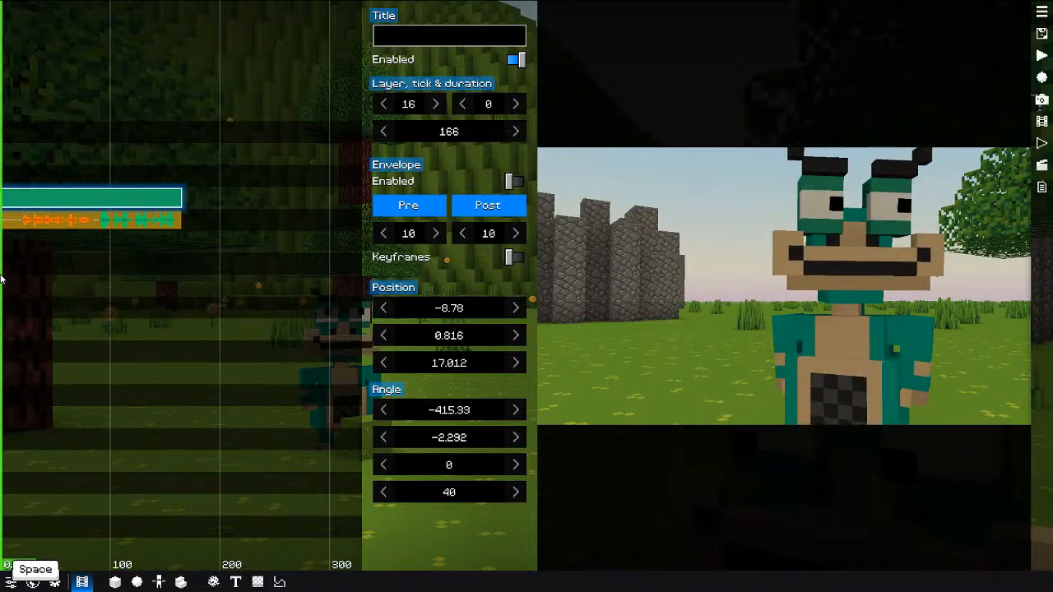
Step: Add two keyframes at ticks 18 and 27 on the pose track of Normie's replay
{"action": "left_click", "coordinate": [1037, 164]}
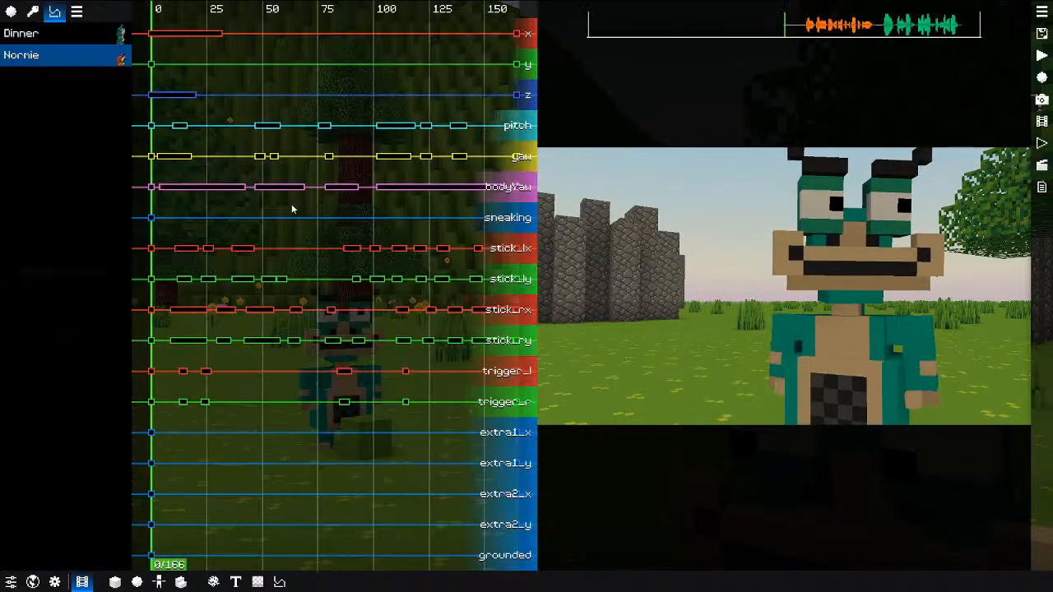
{"action": "left_click", "coordinate": [77, 11]}
{"action": "mouse_move", "coordinate": [210, 182]}
{"action": "left_mouse_down"}
{"action": "mouse_move", "coordinate": [252, 182]}
{"action": "mouse_move", "coordinate": [211, 179]}
{"action": "left_mouse_up"}
{"action": "left_click", "coordinate": [55, 12]}
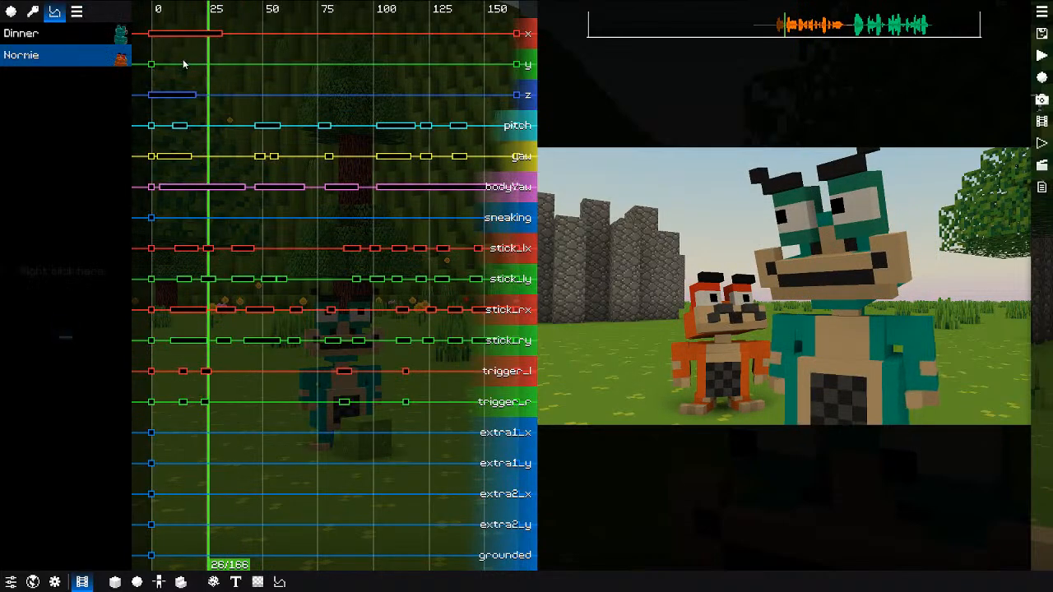
{"action": "left_click", "coordinate": [73, 12]}
{"action": "left_click_drag", "start_coordinate": [191, 125], "coordinate": [192, 102]}
{"action": "left_click", "coordinate": [189, 79]}
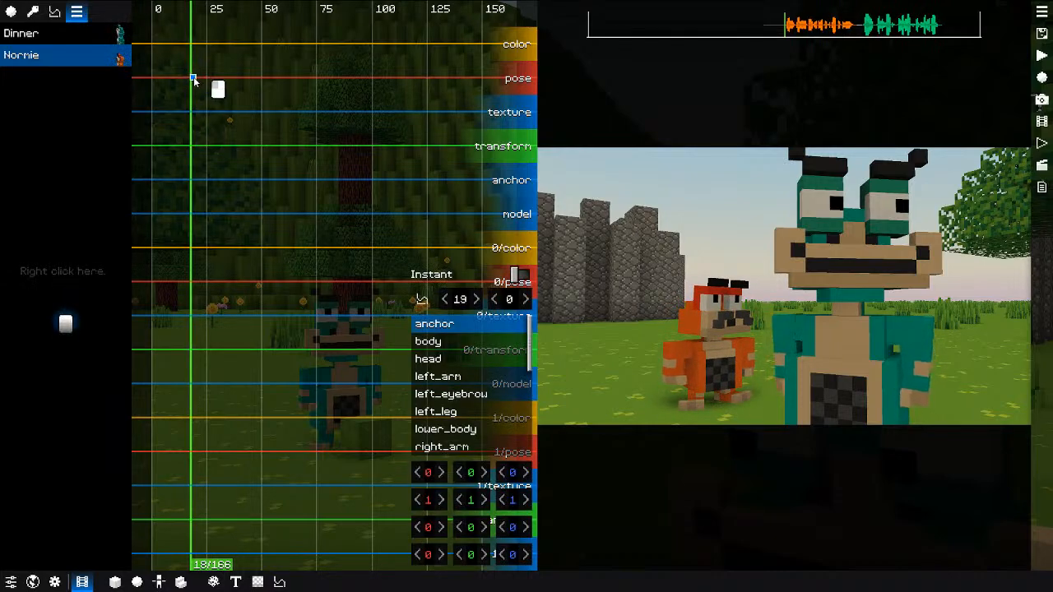
{"action": "left_click_drag", "start_coordinate": [193, 88], "coordinate": [212, 99]}
{"action": "left_click", "coordinate": [211, 78]}
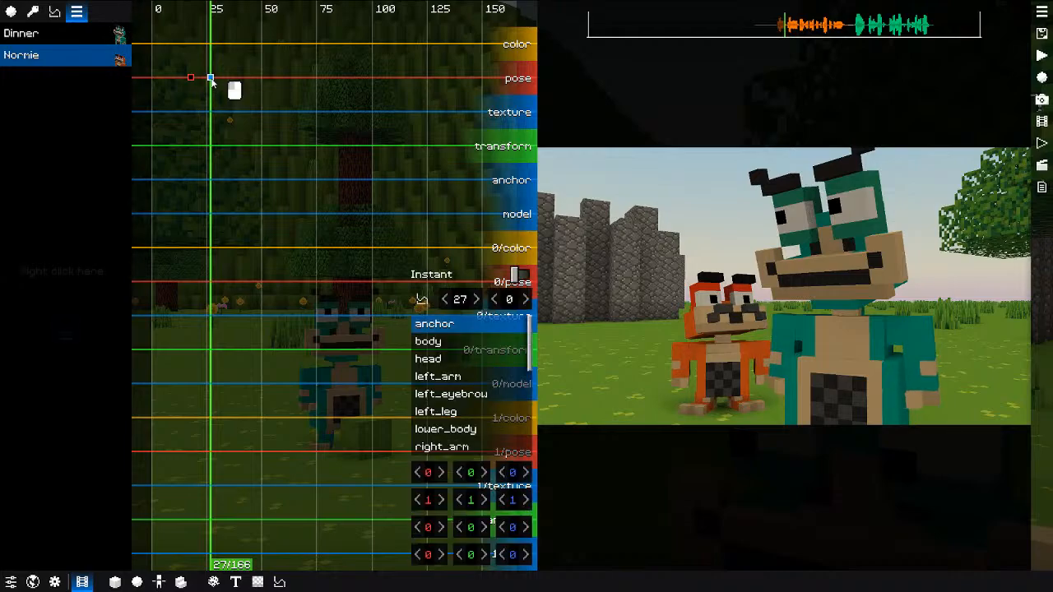
Step: In Normie's pose keyframe at tick 27, set the Y translation of right_eyebrow to 0.813 and left_eyebrow to -1.344
{"action": "left_click", "coordinate": [710, 278]}
{"action": "left_click_drag", "start_coordinate": [466, 472], "coordinate": [427, 480]}
{"action": "left_click", "coordinate": [747, 282]}
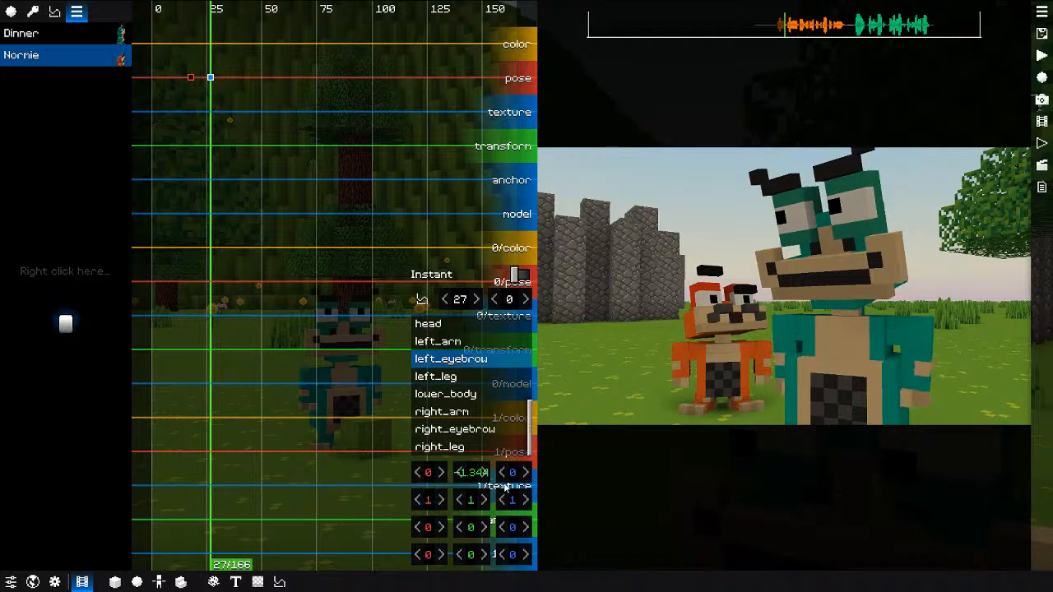
Step: In the same pose keyframe, rotate right_arm to 83 in X and 33 in Y, and left_arm to 84 and -40
{"action": "left_click", "coordinate": [681, 354]}
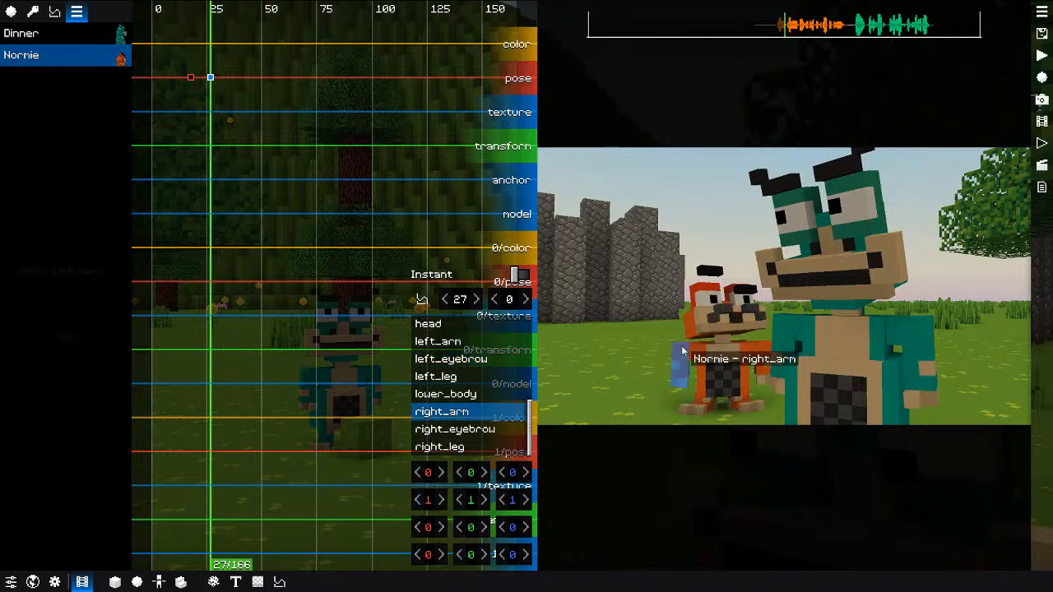
{"action": "left_click_drag", "start_coordinate": [428, 527], "coordinate": [535, 512]}
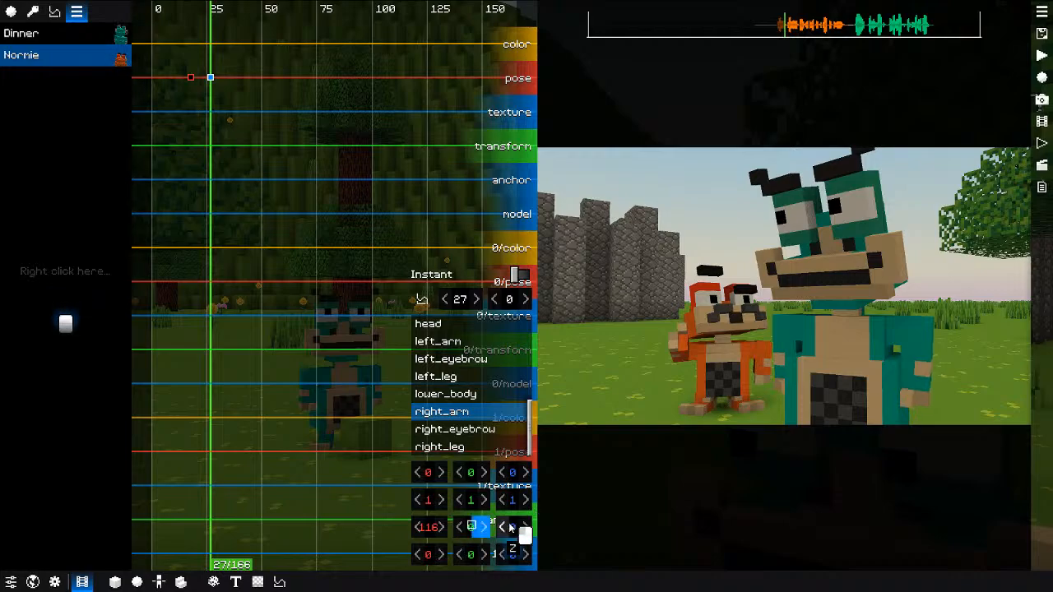
{"action": "left_click", "coordinate": [416, 529]}
{"action": "left_click_drag", "start_coordinate": [417, 528], "coordinate": [245, 377]}
{"action": "left_click", "coordinate": [683, 346]}
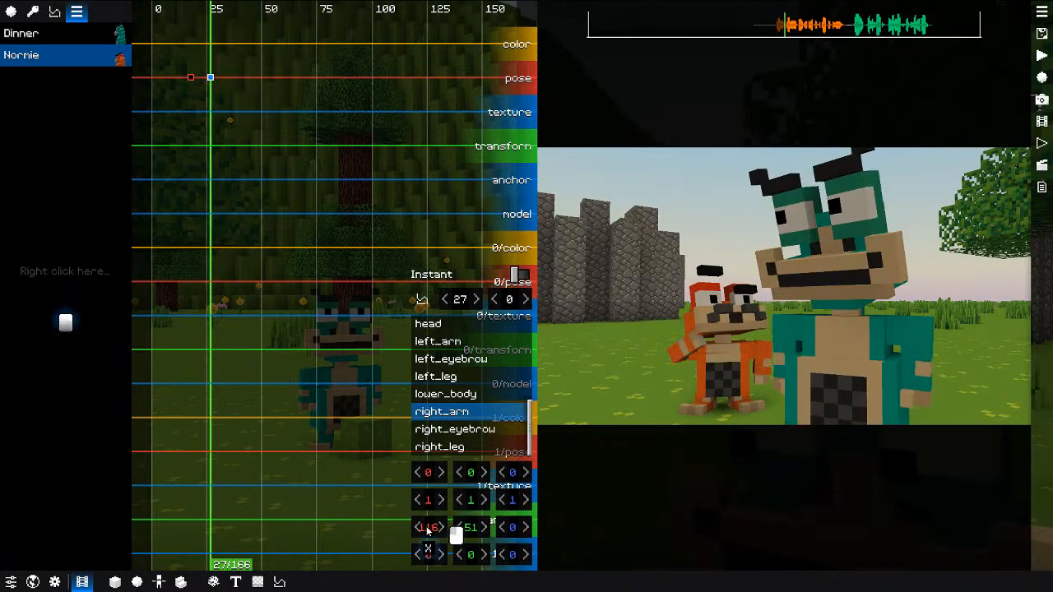
{"action": "left_click_drag", "start_coordinate": [428, 527], "coordinate": [403, 534]}
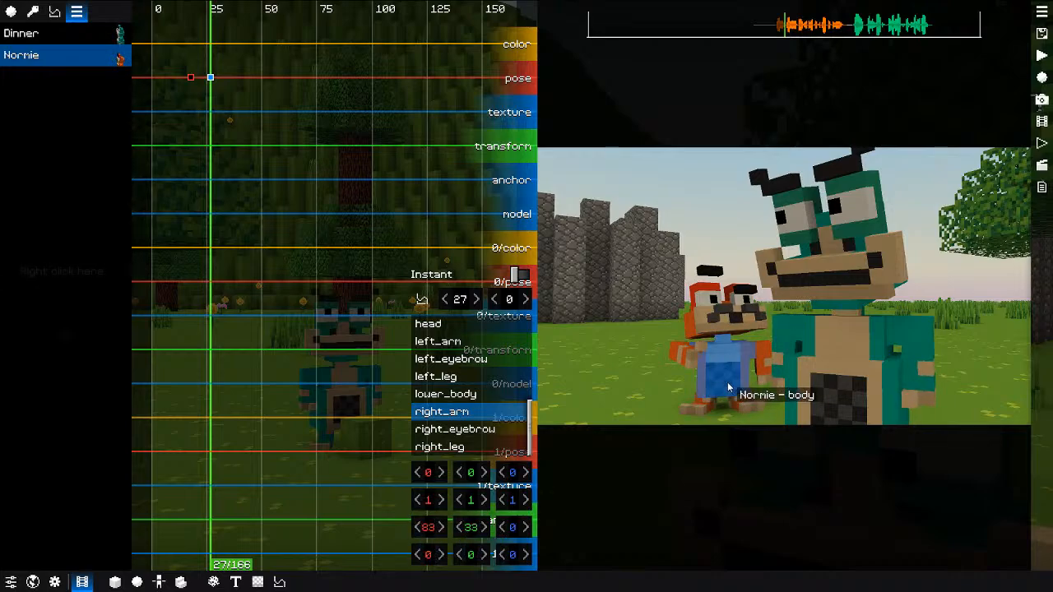
{"action": "left_click", "coordinate": [765, 352]}
{"action": "mouse_move", "coordinate": [436, 529]}
{"action": "left_mouse_down"}
{"action": "mouse_move", "coordinate": [520, 516]}
{"action": "mouse_move", "coordinate": [444, 529]}
{"action": "left_mouse_up"}
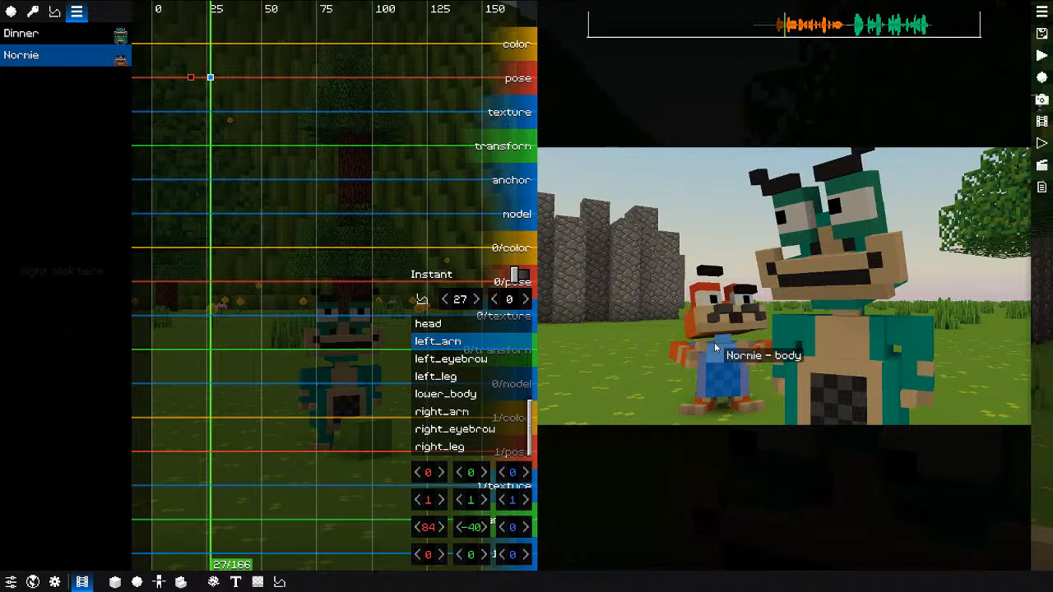
{"action": "left_click", "coordinate": [713, 272]}
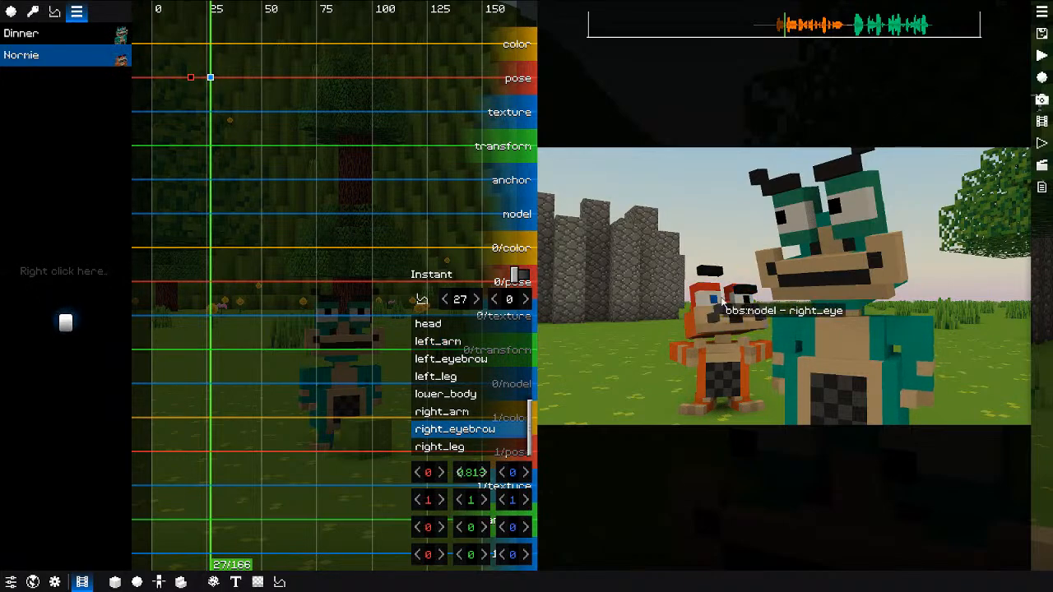
Step: Add a pose keyframe for Normie's eyes at tick 27 and scale right_eye and left_eye to 1.75 in X and 1.5 in Y
{"action": "right_click", "coordinate": [717, 304]}
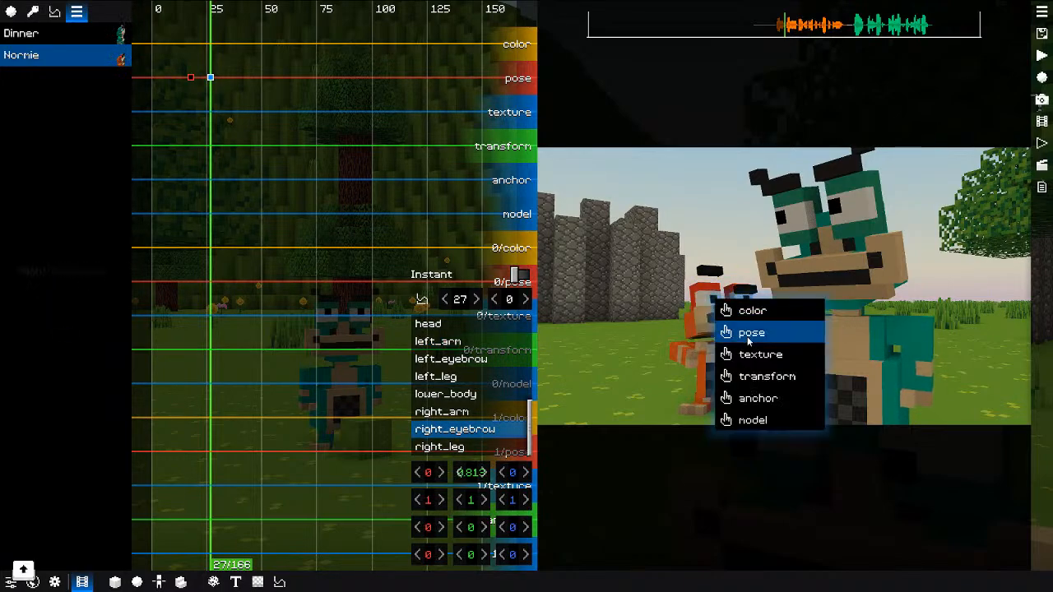
{"action": "left_click", "coordinate": [734, 332]}
{"action": "left_click", "coordinate": [734, 301]}
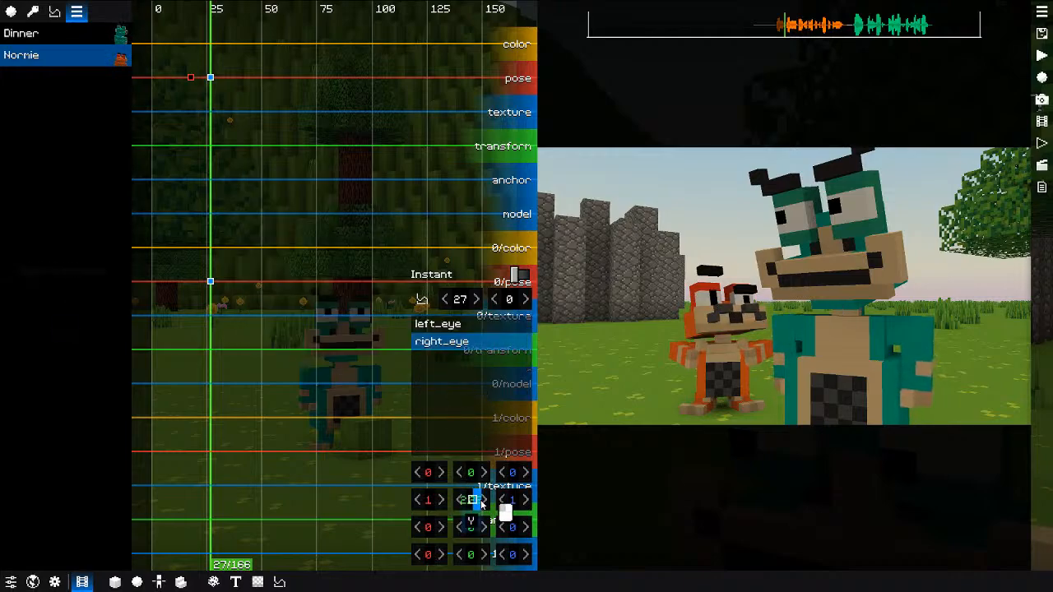
{"action": "left_click_drag", "start_coordinate": [482, 504], "coordinate": [480, 505]}
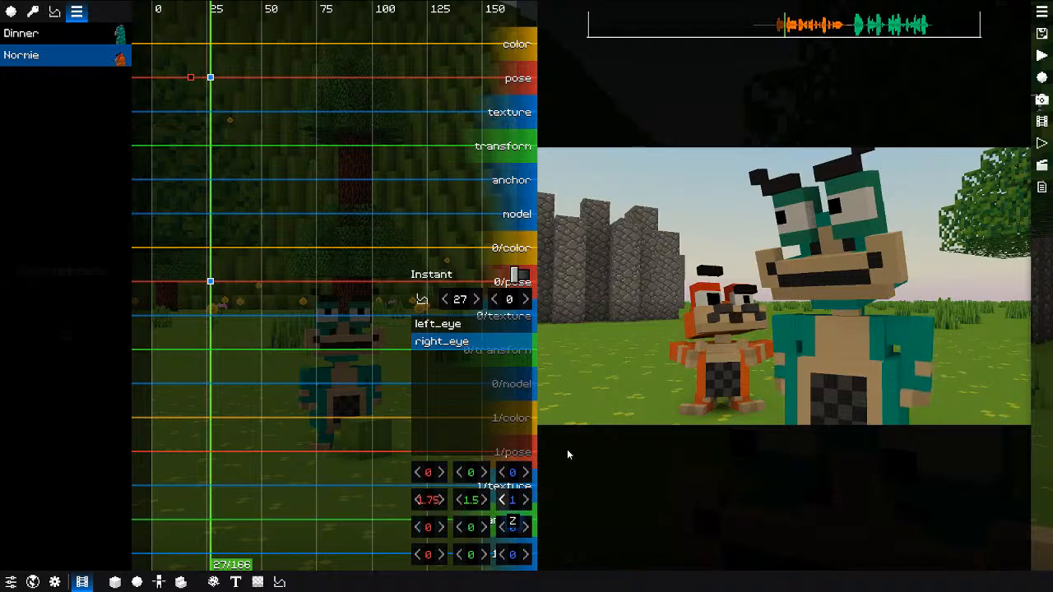
{"action": "left_click", "coordinate": [745, 305]}
{"action": "left_click", "coordinate": [744, 304]}
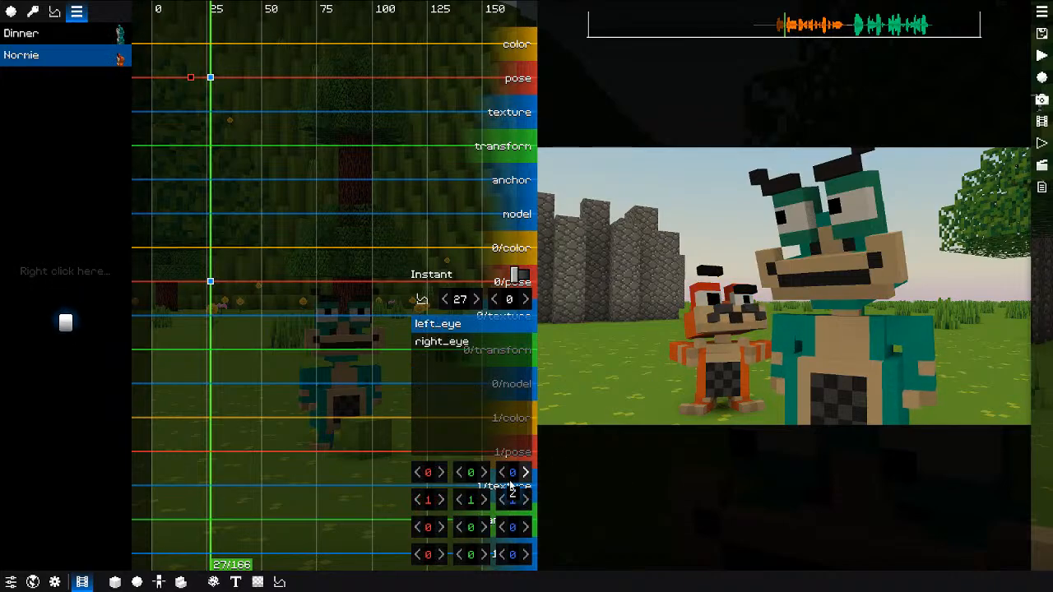
{"action": "right_click", "coordinate": [456, 499]}
{"action": "left_click", "coordinate": [508, 488]}
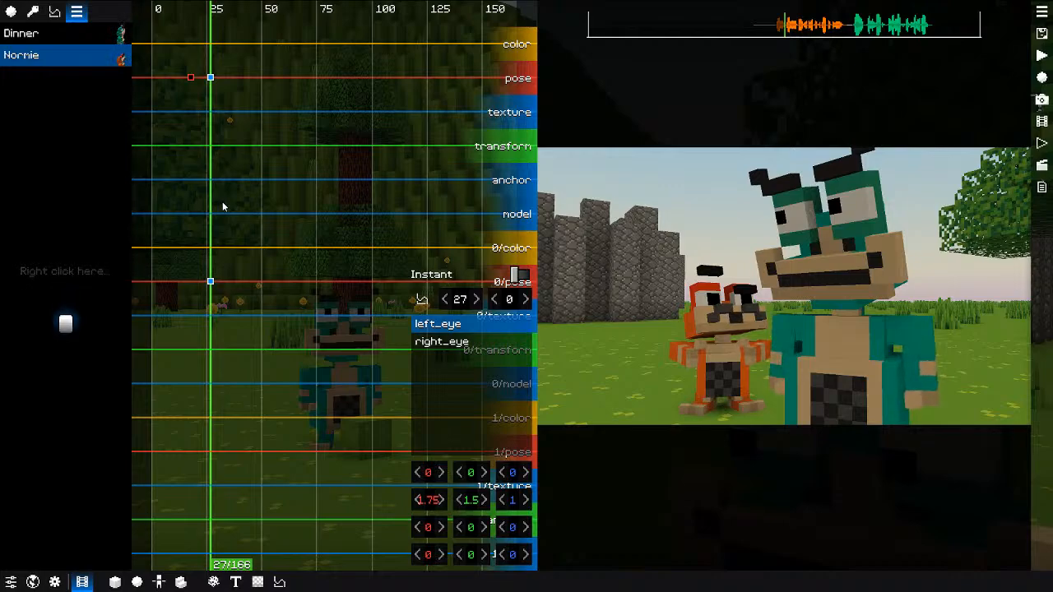
Step: Deselect the keyframes and play the scene from the start to check Normie's new pose
{"action": "left_click", "coordinate": [199, 172]}
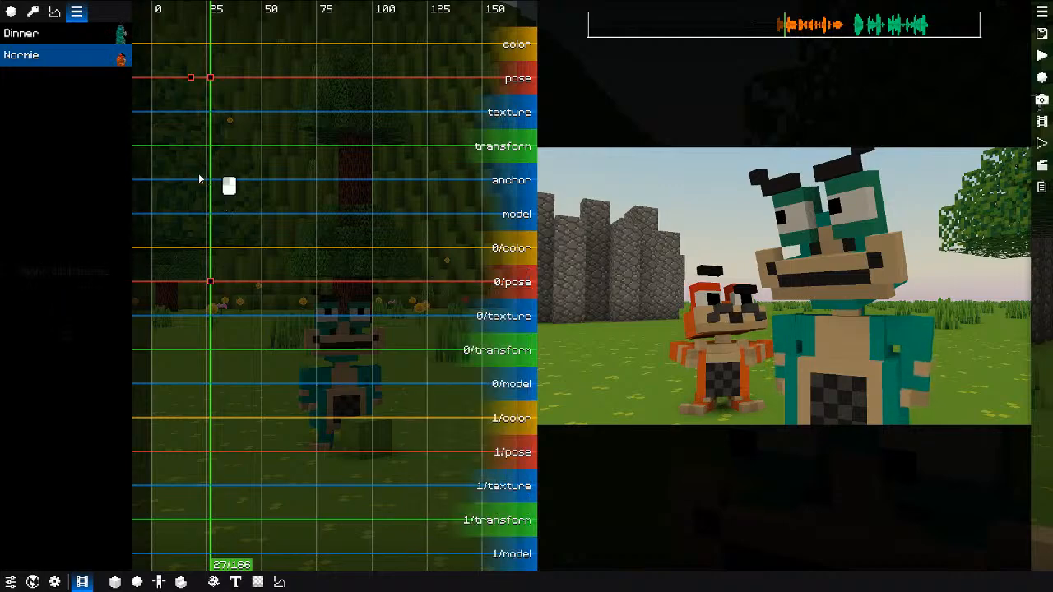
{"action": "key", "text": "space"}
{"action": "key", "text": "space"}
{"action": "key", "text": "space"}
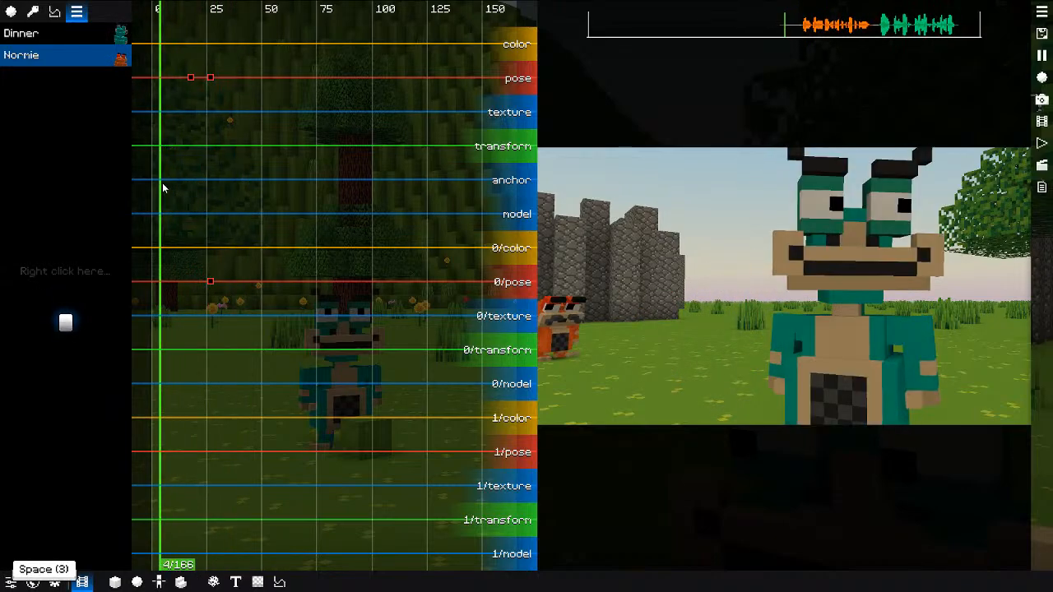
Step: Pause the playback and examine Normie's pose keyframe at tick 18 with the playhead around tick 19
{"action": "key", "text": "space"}
{"action": "left_click", "coordinate": [191, 78]}
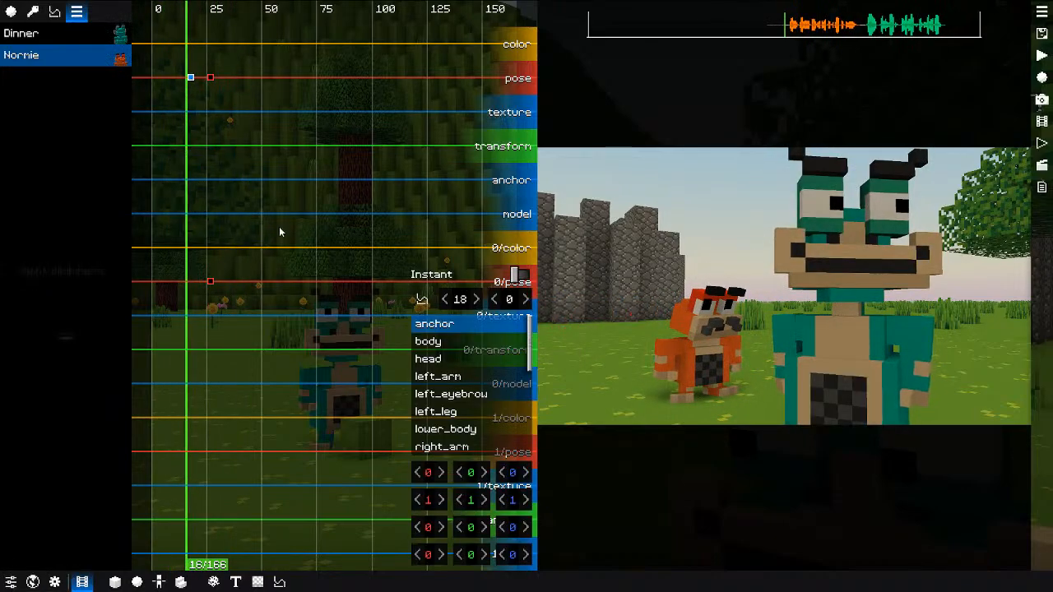
{"action": "left_click", "coordinate": [207, 135]}
{"action": "left_click", "coordinate": [204, 130]}
{"action": "left_click_drag", "start_coordinate": [203, 129], "coordinate": [193, 124]}
{"action": "left_click", "coordinate": [191, 78]}
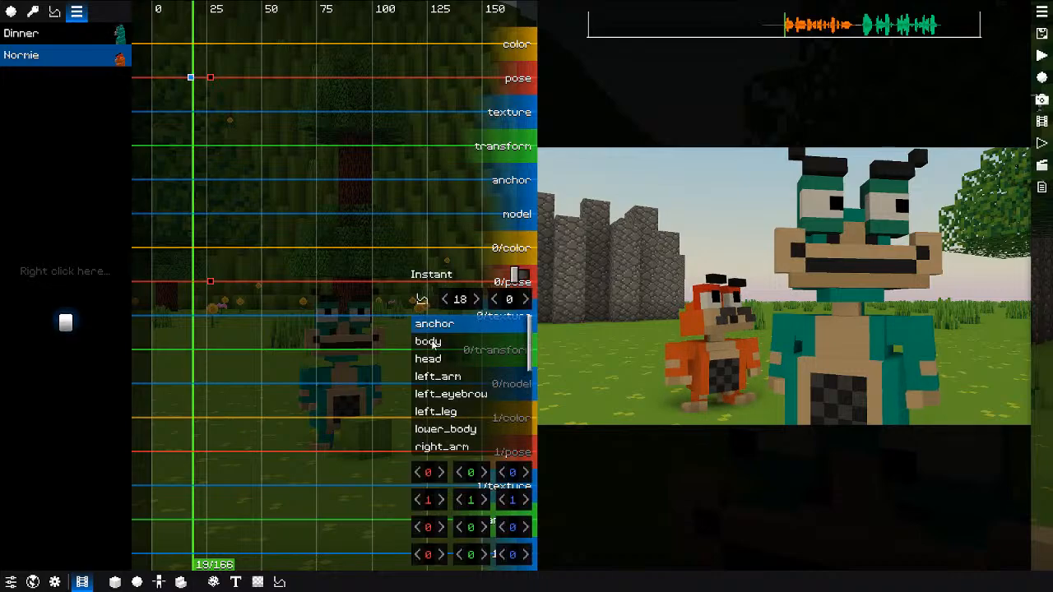
{"action": "right_click", "coordinate": [451, 351]}
{"action": "left_click", "coordinate": [193, 131]}
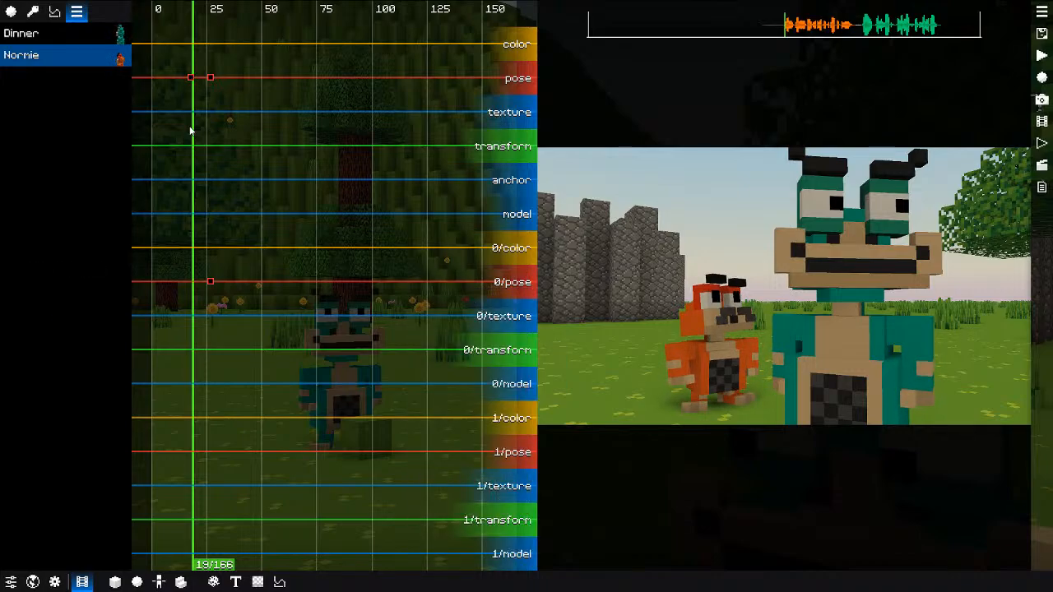
Step: Add a pose keyframe for Normie's eyes at tick 20 and reset its pose to the defaults
{"action": "left_click", "coordinate": [195, 282]}
{"action": "right_click", "coordinate": [448, 394]}
{"action": "left_click", "coordinate": [477, 425]}
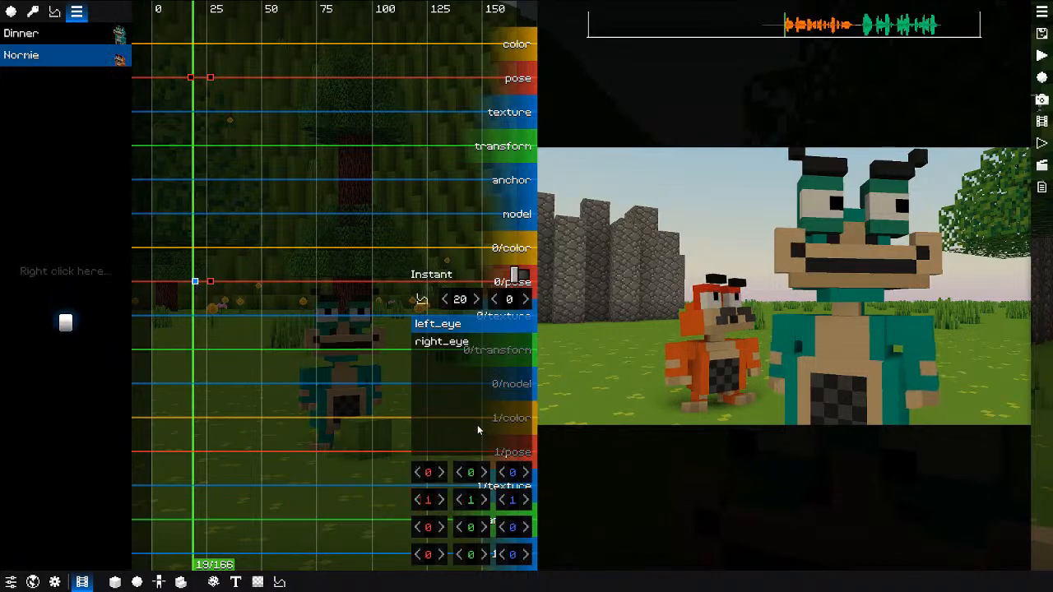
Step: Try other interpolations, including Elastic In, on Normie's eyes keyframe at tick 20 and play the transition
{"action": "left_click", "coordinate": [425, 302]}
{"action": "key", "text": "e"}
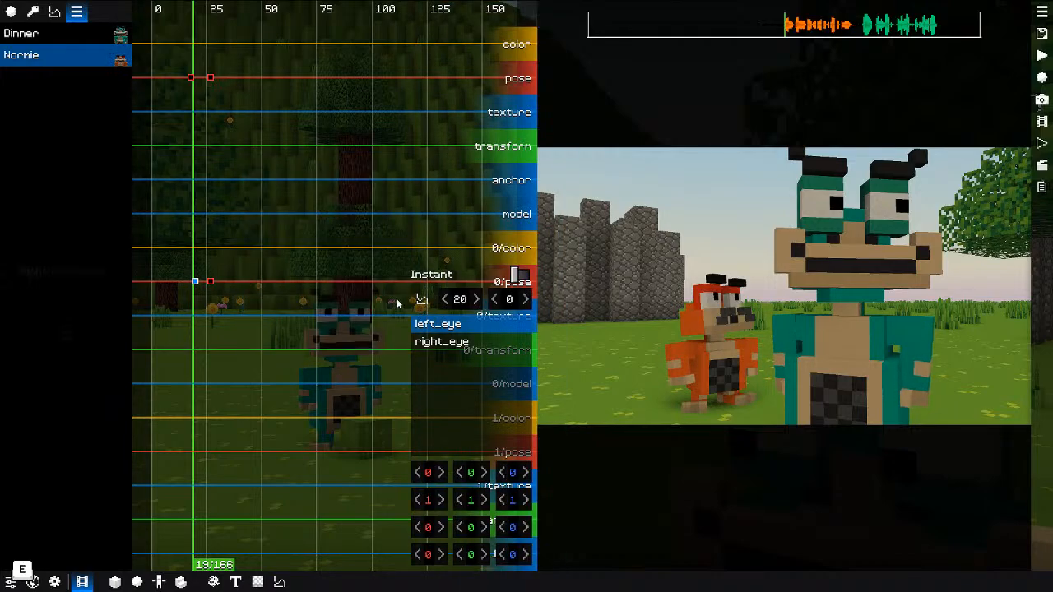
{"action": "left_click", "coordinate": [418, 300]}
{"action": "key", "text": "shift+e"}
{"action": "left_click", "coordinate": [419, 301]}
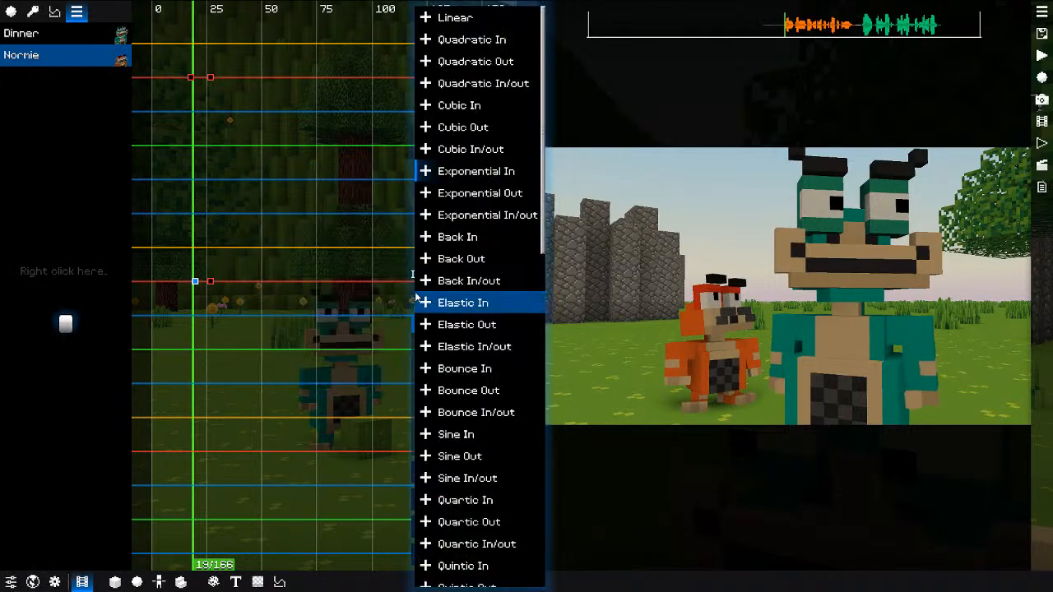
{"action": "key", "text": "s"}
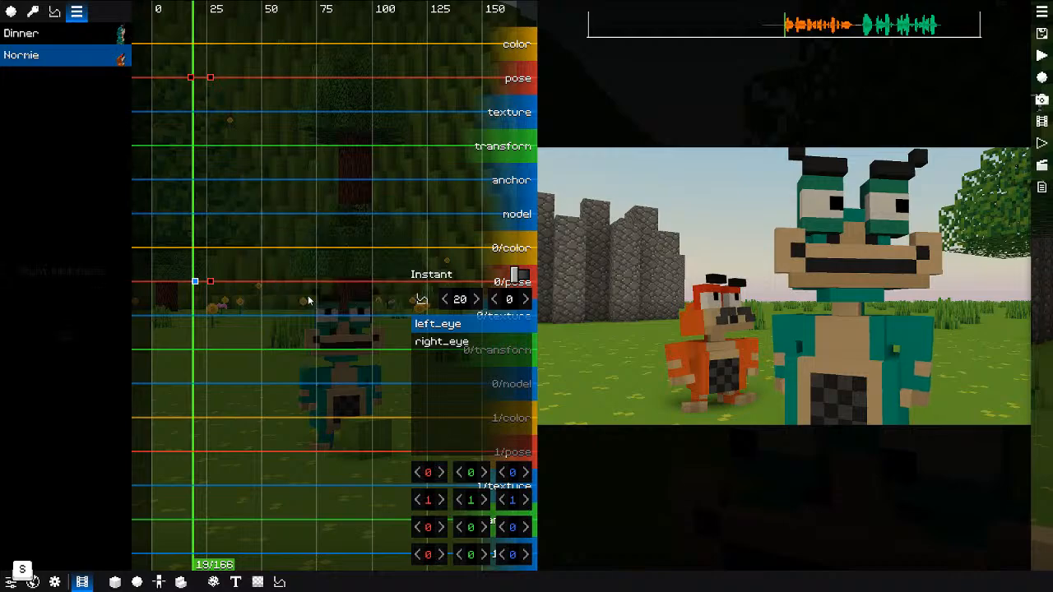
{"action": "left_click", "coordinate": [420, 298]}
{"action": "left_click", "coordinate": [423, 302]}
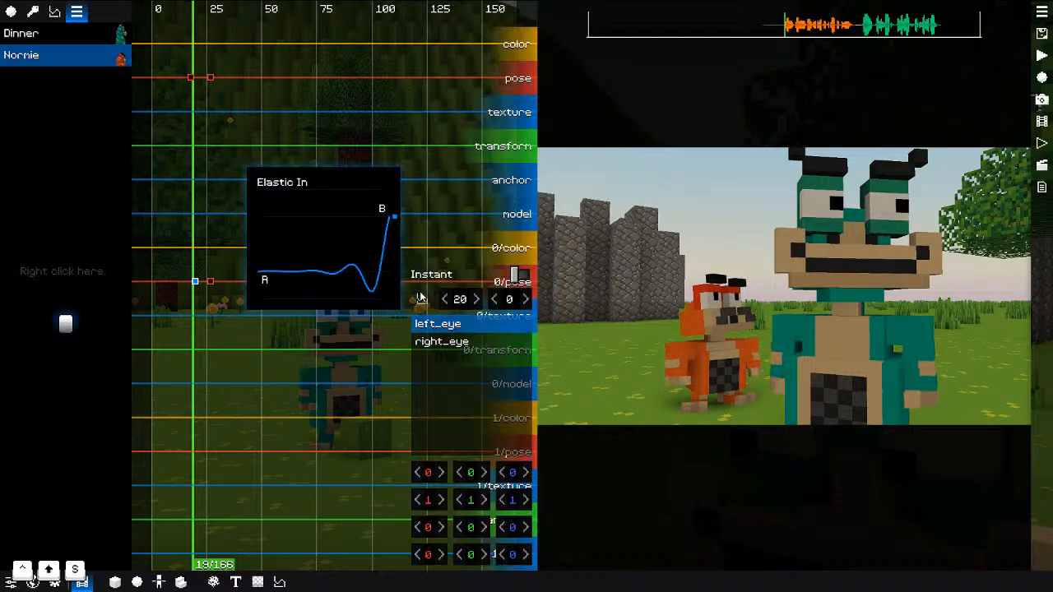
{"action": "key", "text": "space"}
{"action": "key", "text": "space"}
Step: Change the interpolation of Normie's eyes keyframe at tick 20 and play the scene from before it
{"action": "left_click", "coordinate": [195, 282]}
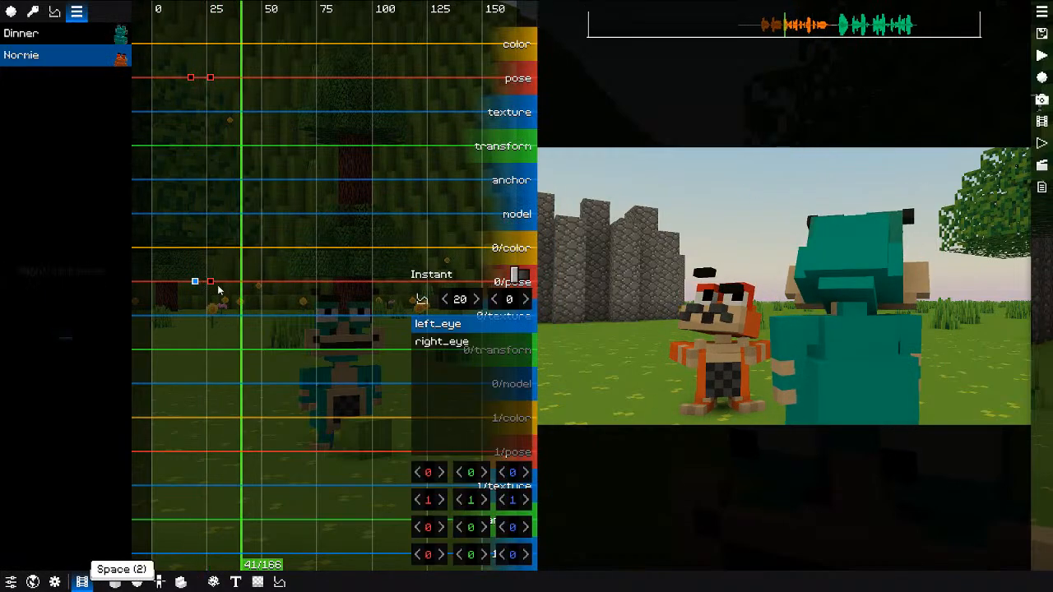
{"action": "left_click", "coordinate": [422, 301]}
{"action": "key", "text": "ctrl+s"}
{"action": "left_click", "coordinate": [175, 323]}
{"action": "key", "text": "space"}
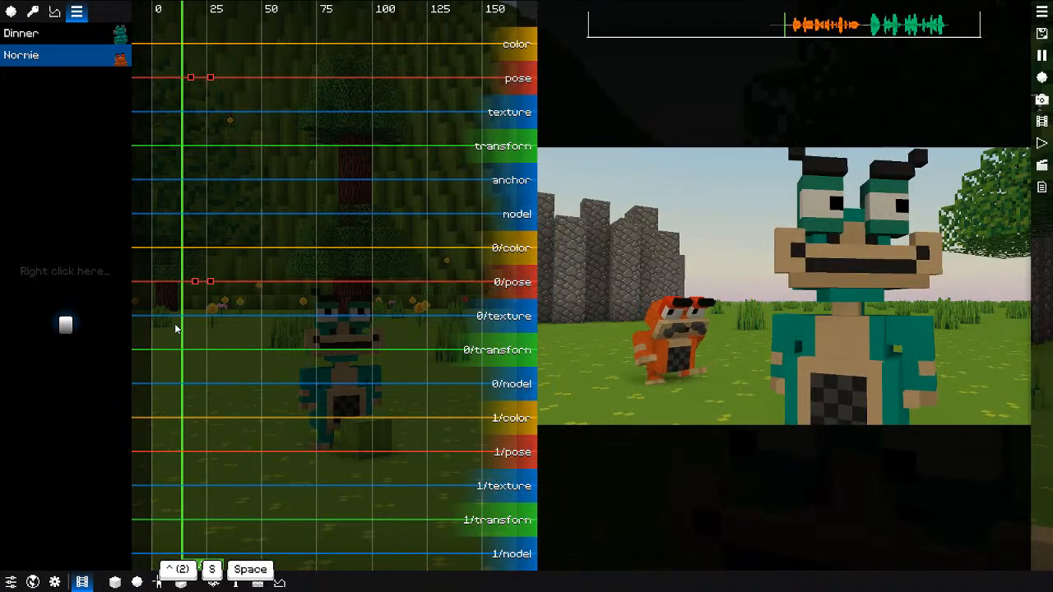
{"action": "key", "text": "space"}
Step: Move Normie's enlarged-eyes keyframe to tick 44 and play the scene to check the slower eye growth
{"action": "left_click_drag", "start_coordinate": [211, 282], "coordinate": [246, 282]}
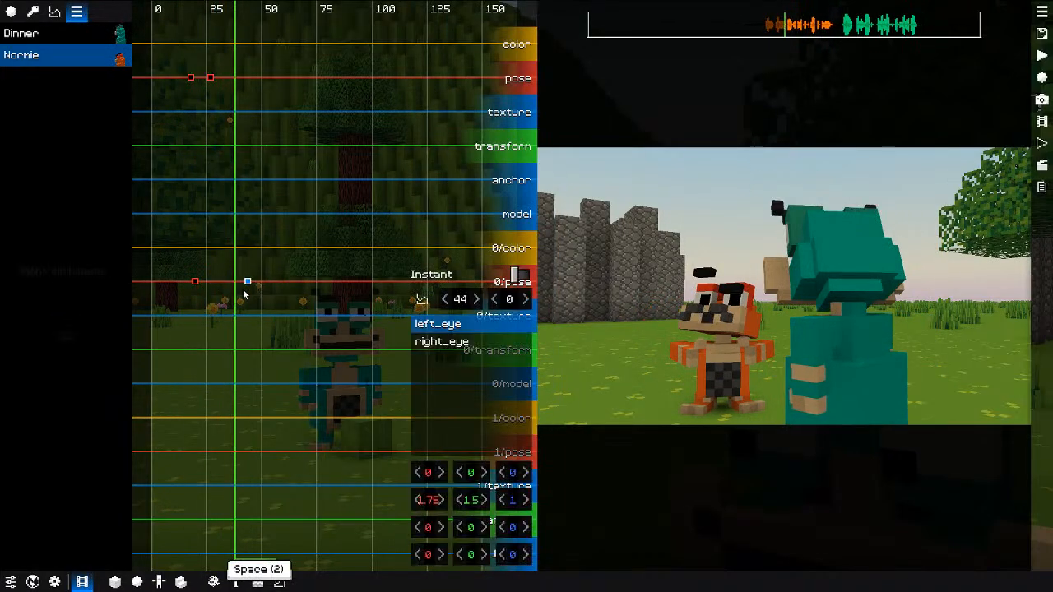
{"action": "left_click", "coordinate": [174, 299]}
{"action": "key", "text": "space"}
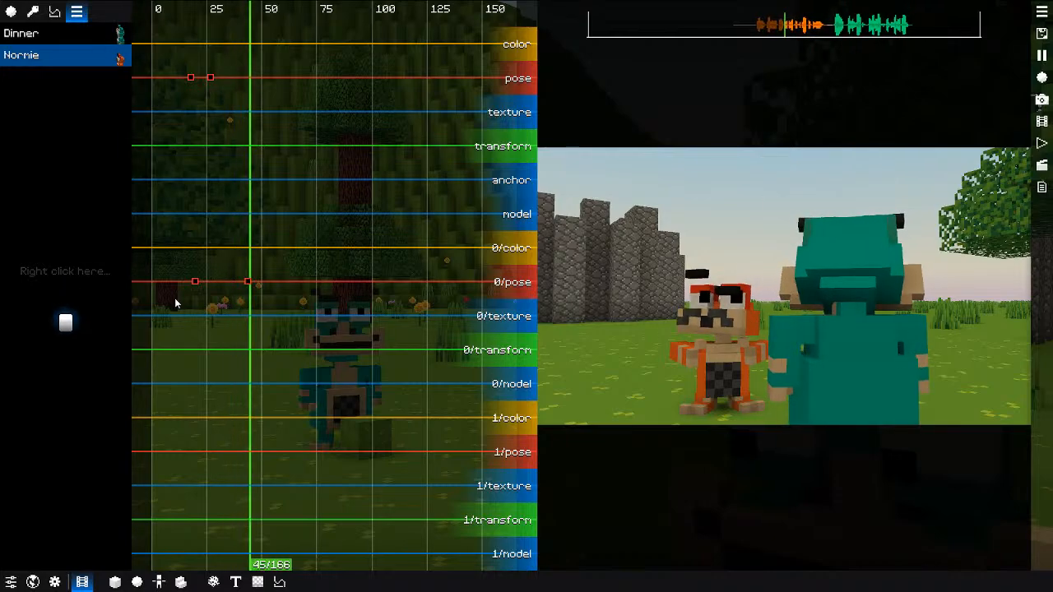
{"action": "key", "text": "space"}
{"action": "key", "text": "space"}
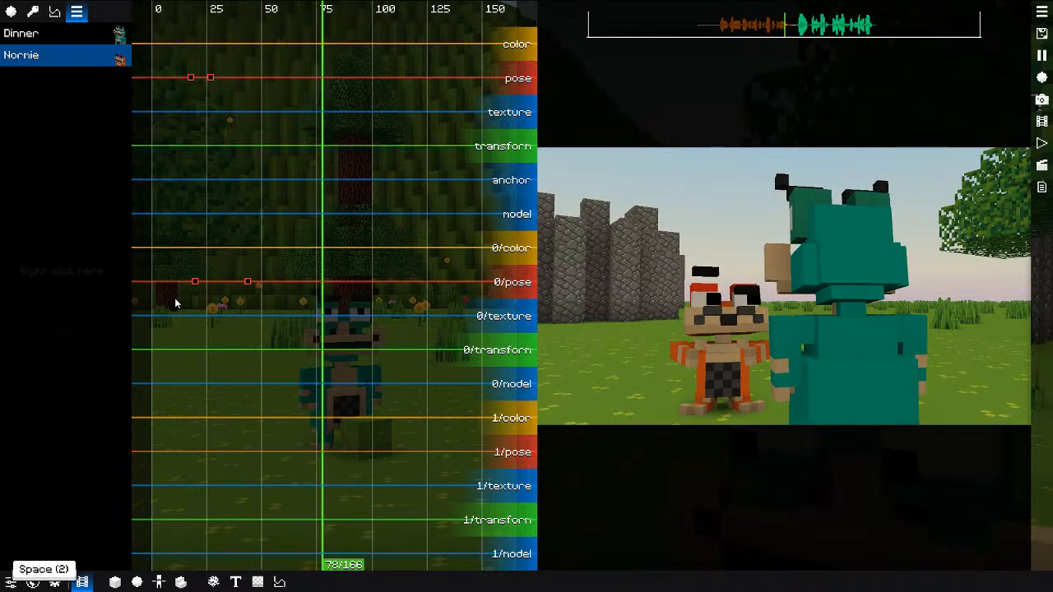
{"action": "key", "text": "space"}
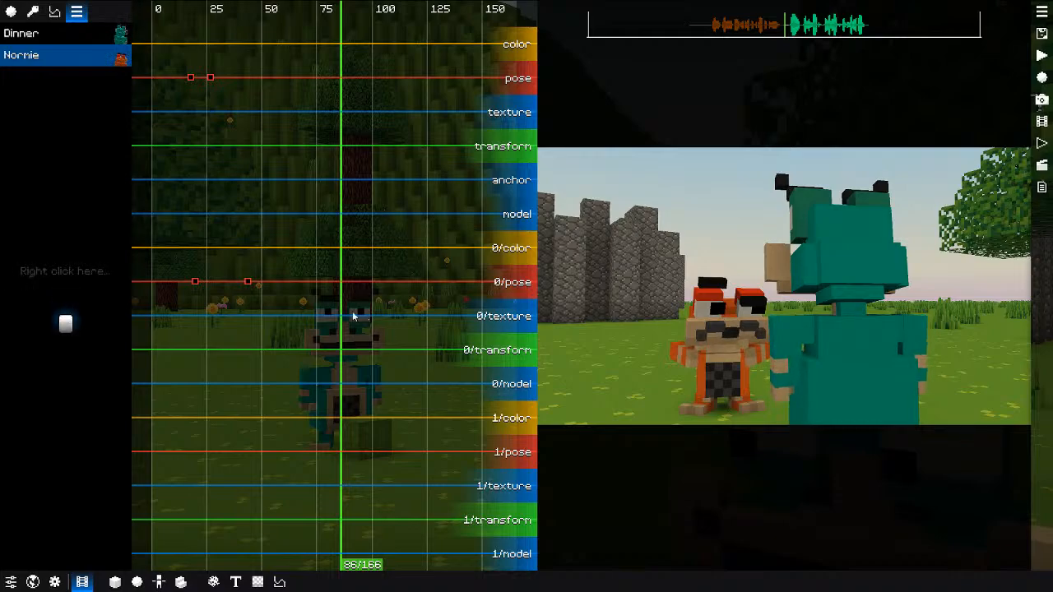
{"action": "left_click_drag", "start_coordinate": [247, 294], "coordinate": [184, 297]}
{"action": "key", "text": "space"}
{"action": "key", "text": "space"}
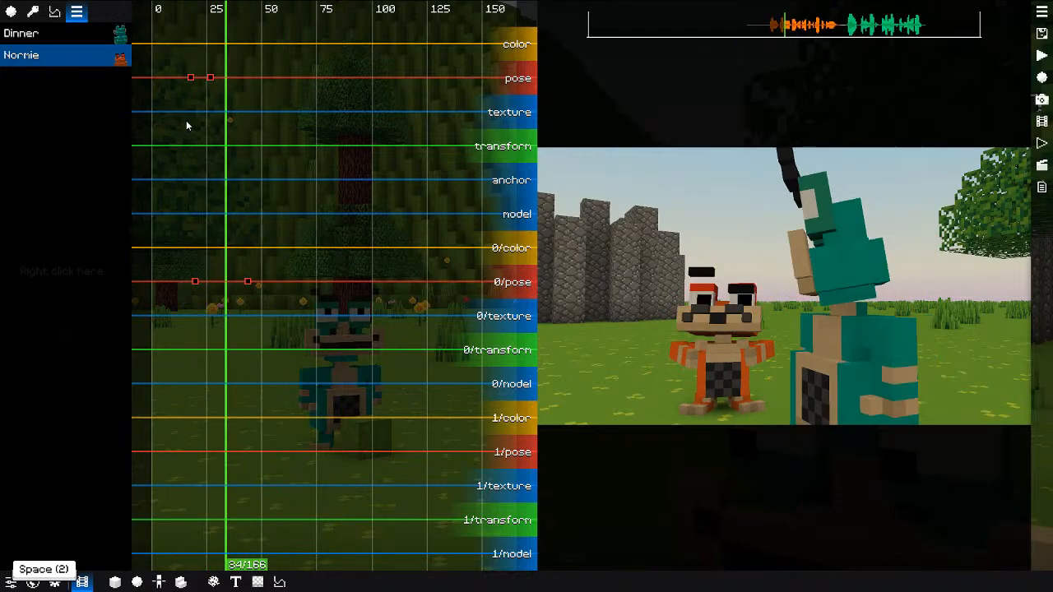
Step: Change the interpolation of Normie's body pose keyframe at tick 18 and play the movement
{"action": "left_click", "coordinate": [191, 77]}
{"action": "left_click", "coordinate": [422, 298]}
{"action": "key", "text": "b"}
{"action": "left_click", "coordinate": [197, 206]}
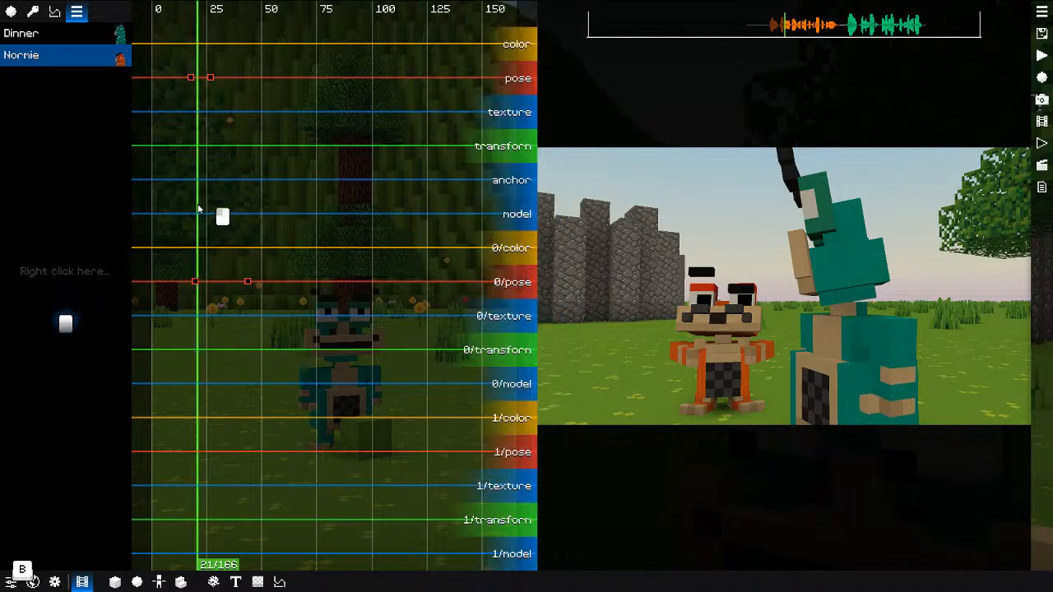
{"action": "key", "text": "space"}
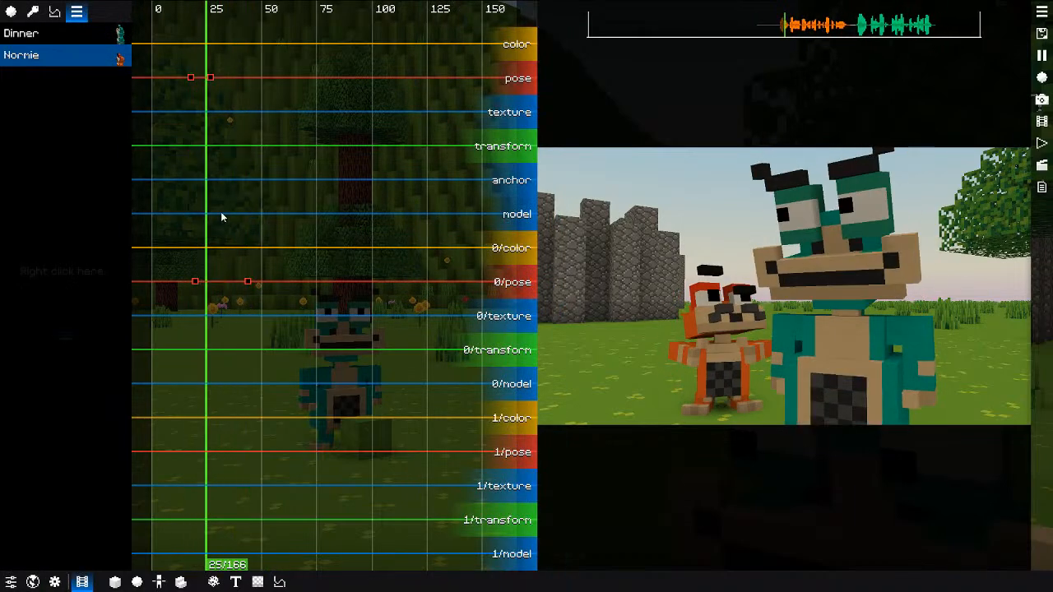
{"action": "key", "text": "space"}
Step: Add pose keyframes for Normie at about tick 35 and at tick 44, and tilt the head sideways in the tick 44 keyframe
{"action": "left_click", "coordinate": [228, 78]}
{"action": "left_click", "coordinate": [241, 101]}
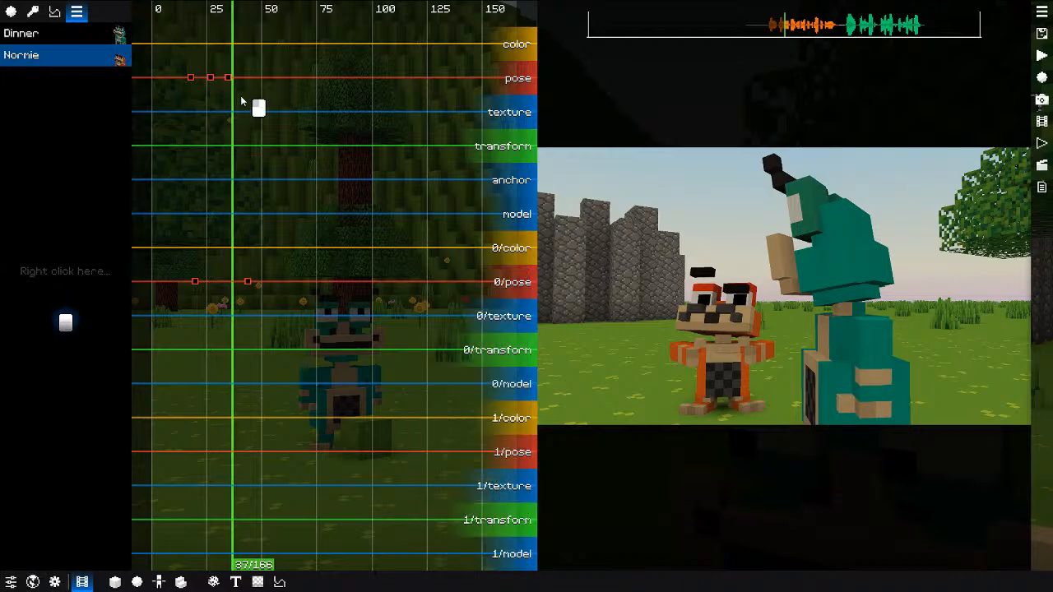
{"action": "left_click_drag", "start_coordinate": [241, 101], "coordinate": [248, 84]}
{"action": "double_click", "coordinate": [249, 81]}
{"action": "left_click", "coordinate": [741, 352]}
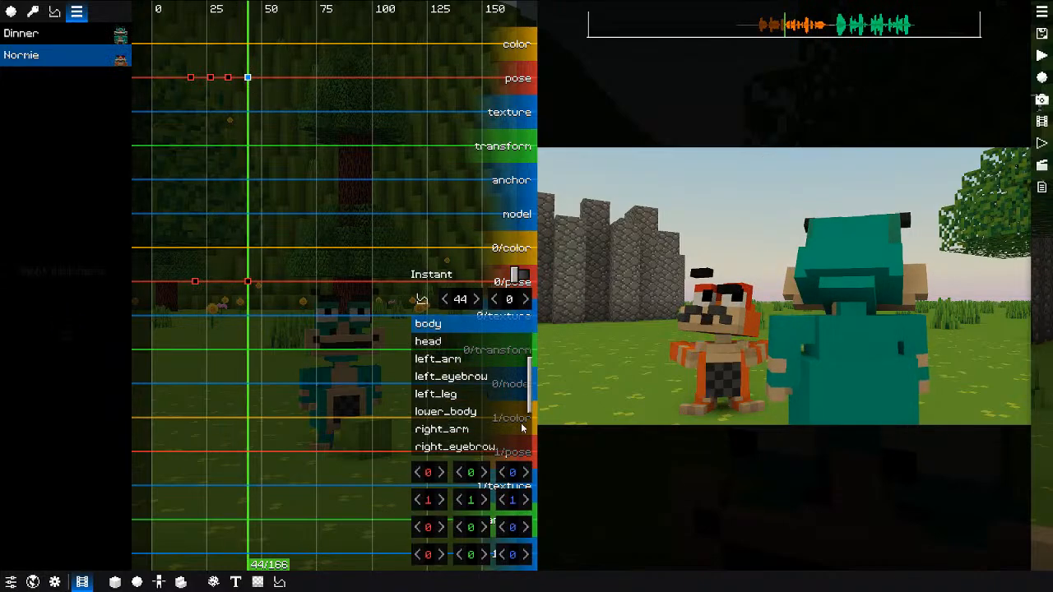
{"action": "left_click", "coordinate": [729, 306]}
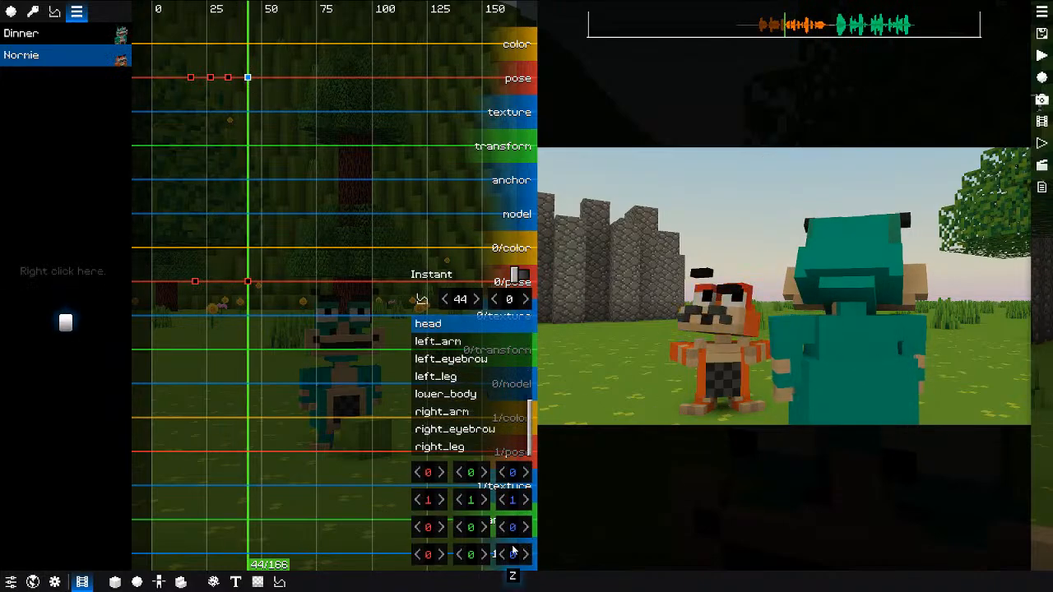
{"action": "left_click_drag", "start_coordinate": [520, 531], "coordinate": [472, 530]}
Step: In the tick 44 pose, raise right_arm to the face, reset left_arm and rotate it to 109 in X and about 103 in Y
{"action": "left_click", "coordinate": [667, 373]}
{"action": "left_click", "coordinate": [759, 354]}
{"action": "right_click", "coordinate": [476, 453]}
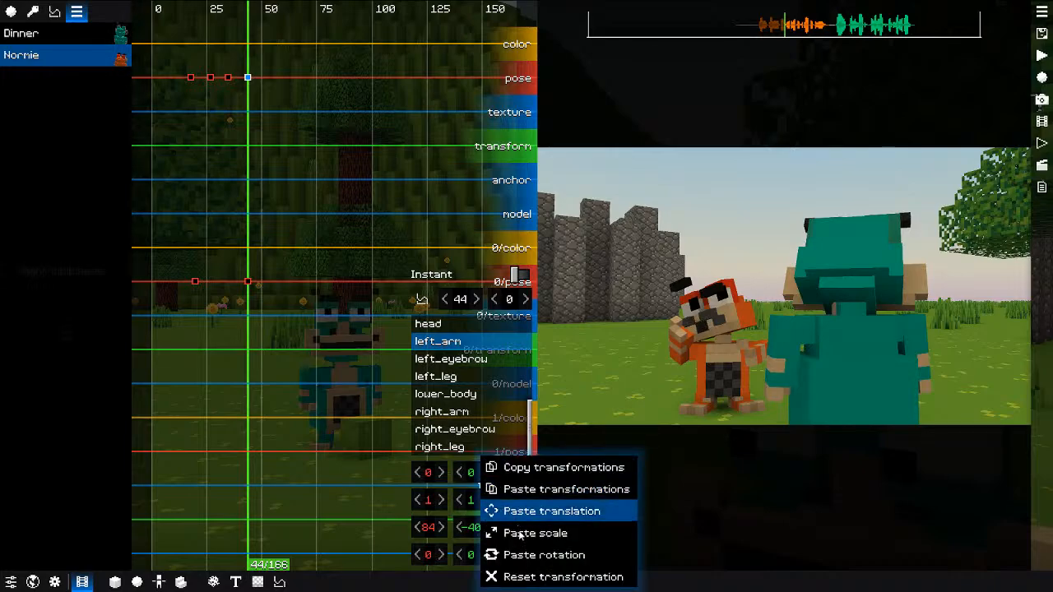
{"action": "left_click", "coordinate": [551, 576]}
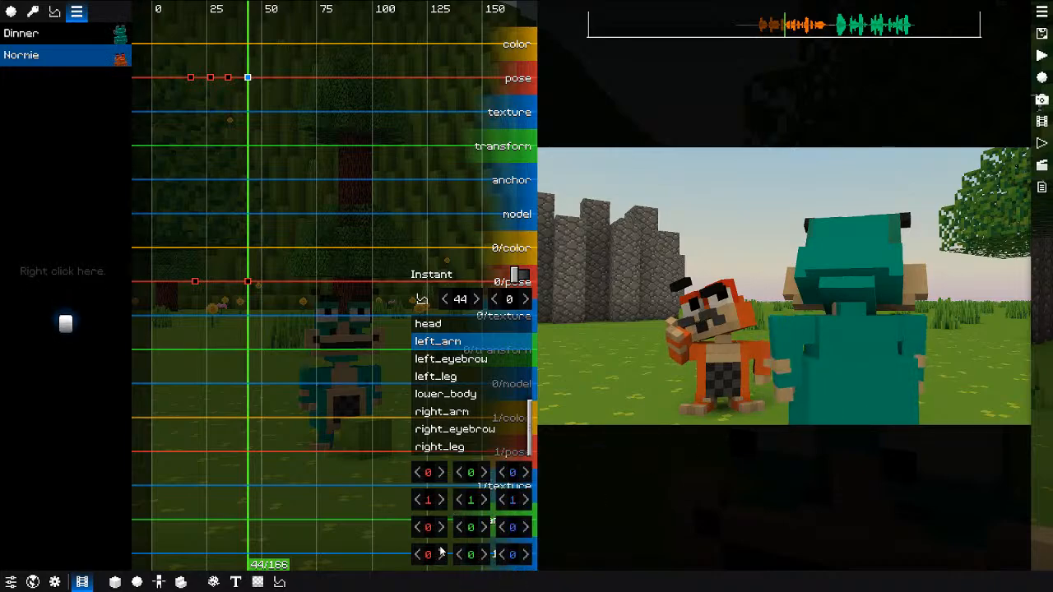
{"action": "mouse_move", "coordinate": [399, 517]}
{"action": "left_mouse_down"}
{"action": "mouse_move", "coordinate": [641, 491]}
{"action": "mouse_move", "coordinate": [529, 529]}
{"action": "mouse_move", "coordinate": [604, 527]}
{"action": "left_mouse_up"}
{"action": "left_click", "coordinate": [761, 351]}
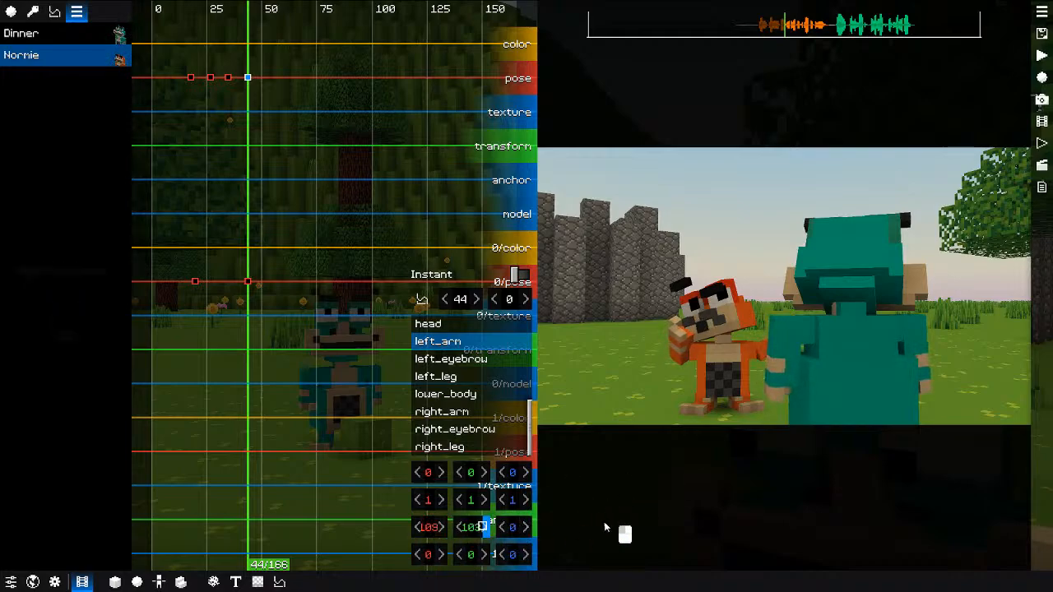
Step: In the same pose, rotate the body to -6 in Z and translate it to -0.281 in X, and play the scene
{"action": "left_click", "coordinate": [708, 383]}
{"action": "left_click_drag", "start_coordinate": [512, 550], "coordinate": [506, 535]}
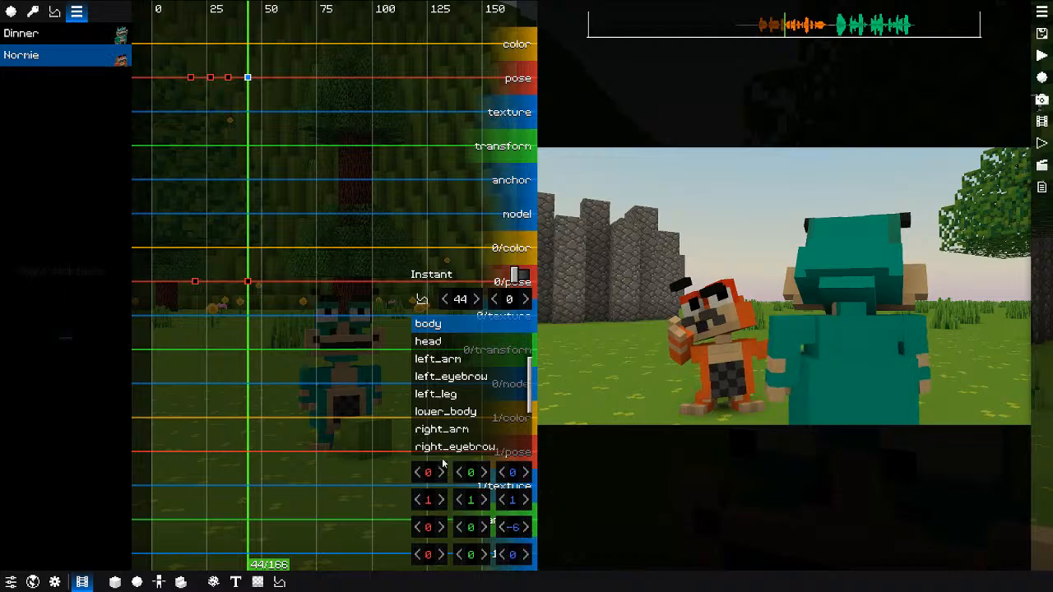
{"action": "left_click_drag", "start_coordinate": [421, 473], "coordinate": [417, 471]}
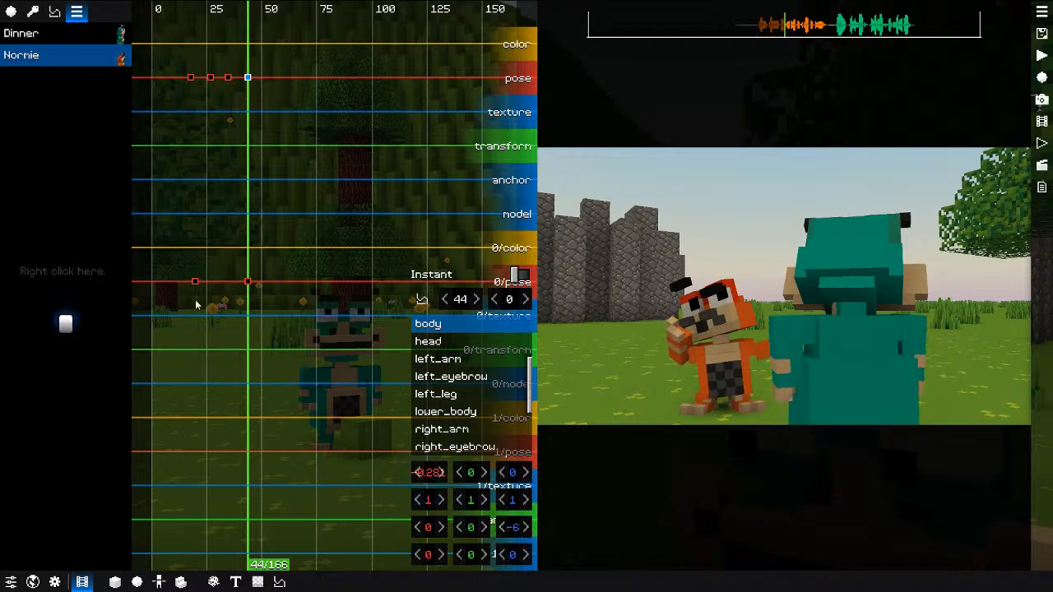
{"action": "key", "text": "space"}
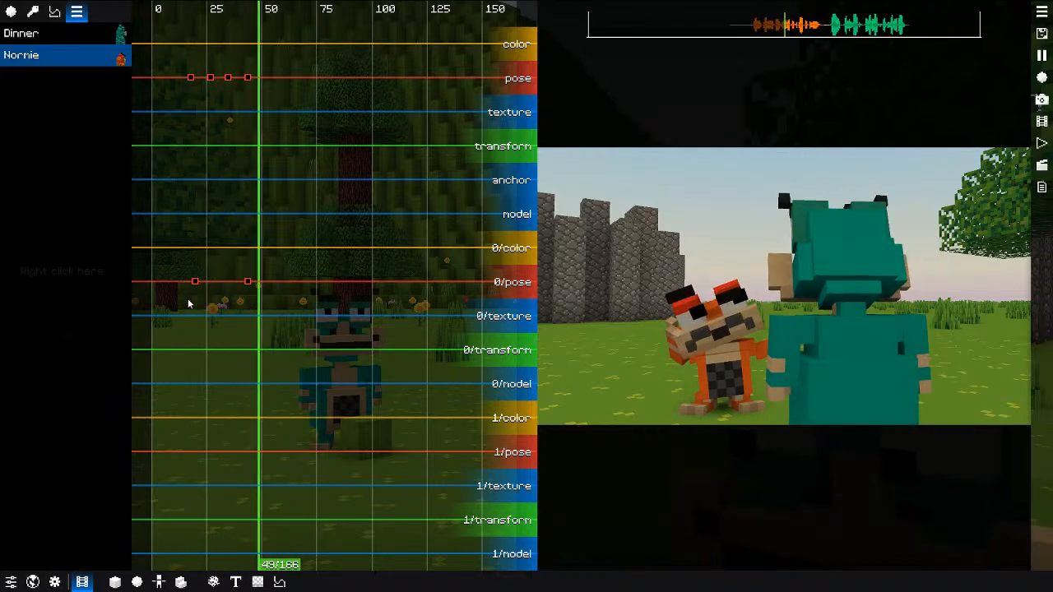
{"action": "key", "text": "space"}
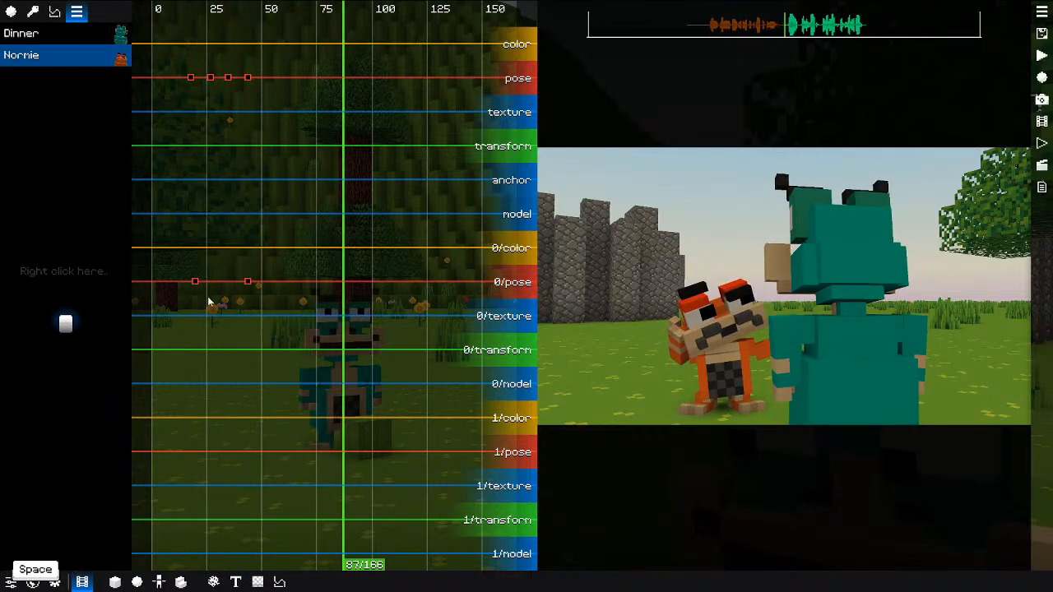
{"action": "key", "text": "space"}
{"action": "key", "text": "space"}
Step: Add pose keyframes for Normie at about tick 94 and at tick 104, and reset the pose of the tick 104 keyframe
{"action": "left_click", "coordinate": [359, 79]}
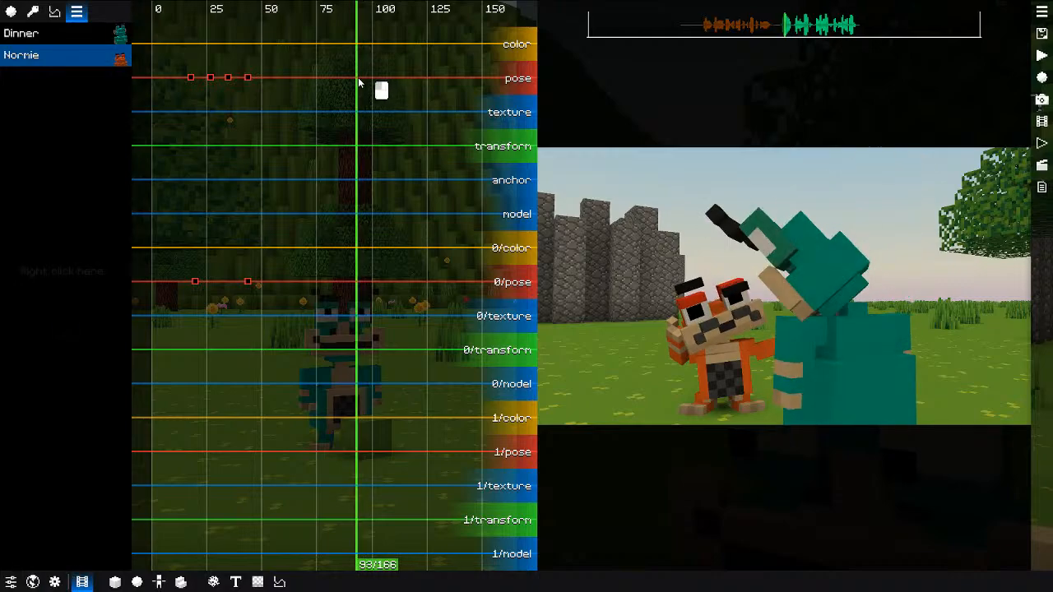
{"action": "double_click", "coordinate": [359, 79]}
{"action": "left_click_drag", "start_coordinate": [364, 80], "coordinate": [381, 81]}
{"action": "double_click", "coordinate": [381, 80]}
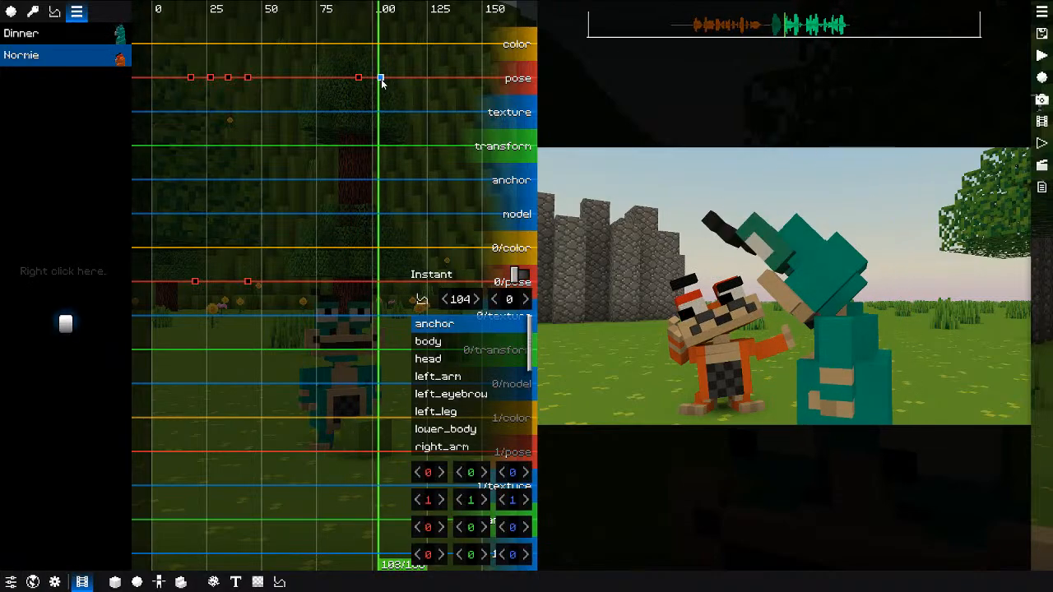
{"action": "right_click", "coordinate": [485, 359]}
{"action": "left_click", "coordinate": [518, 398]}
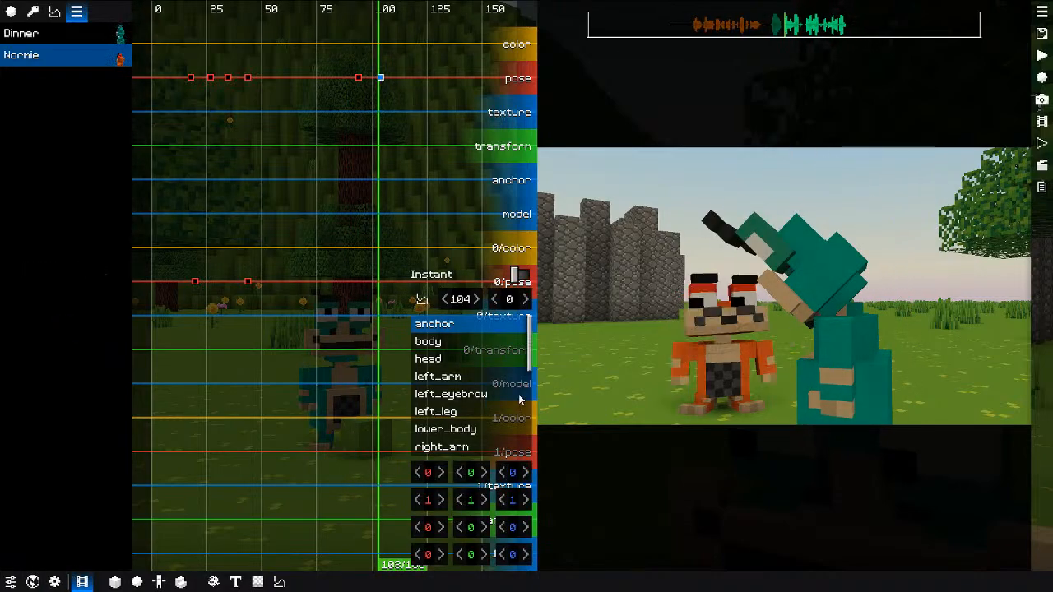
Step: In Normie's tick 104 pose, set the Y translation of right_eyebrow to -1.656 and lower left_eyebrow as well
{"action": "left_click", "coordinate": [713, 283]}
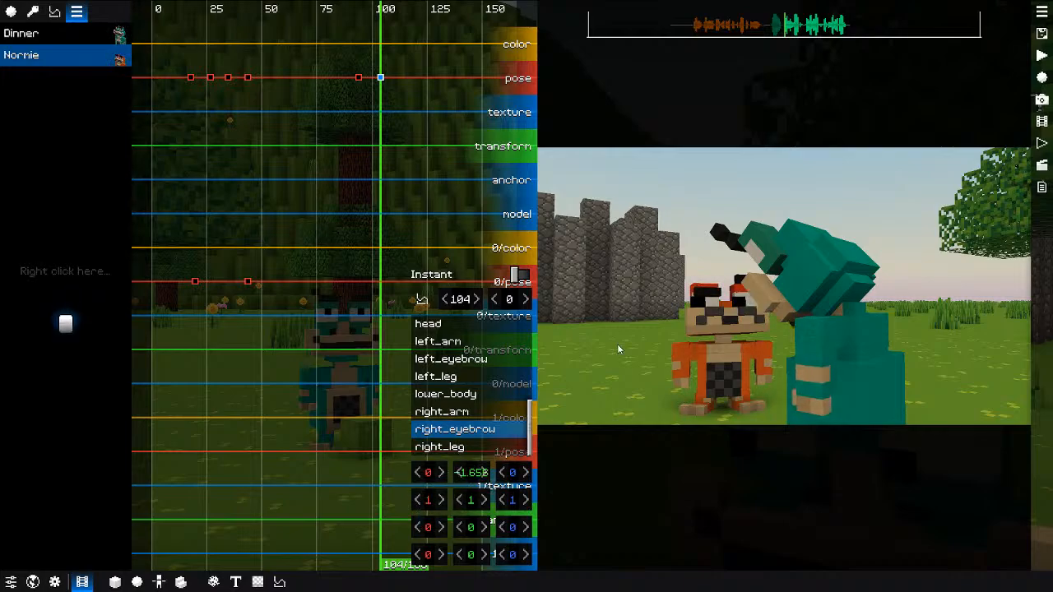
{"action": "left_click", "coordinate": [747, 283]}
{"action": "left_click_drag", "start_coordinate": [472, 472], "coordinate": [417, 498]}
Step: Add a pose keyframe for Normie's eyes at tick 94 that holds the enlarged scale
{"action": "left_click", "coordinate": [688, 316]}
{"action": "left_click", "coordinate": [701, 298]}
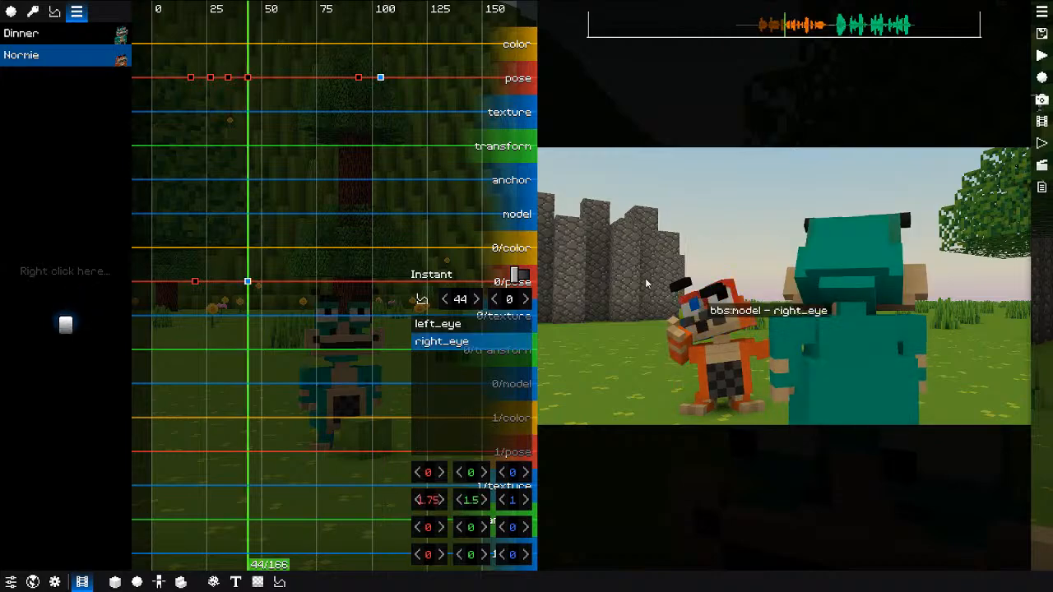
{"action": "left_click_drag", "start_coordinate": [341, 142], "coordinate": [364, 148]}
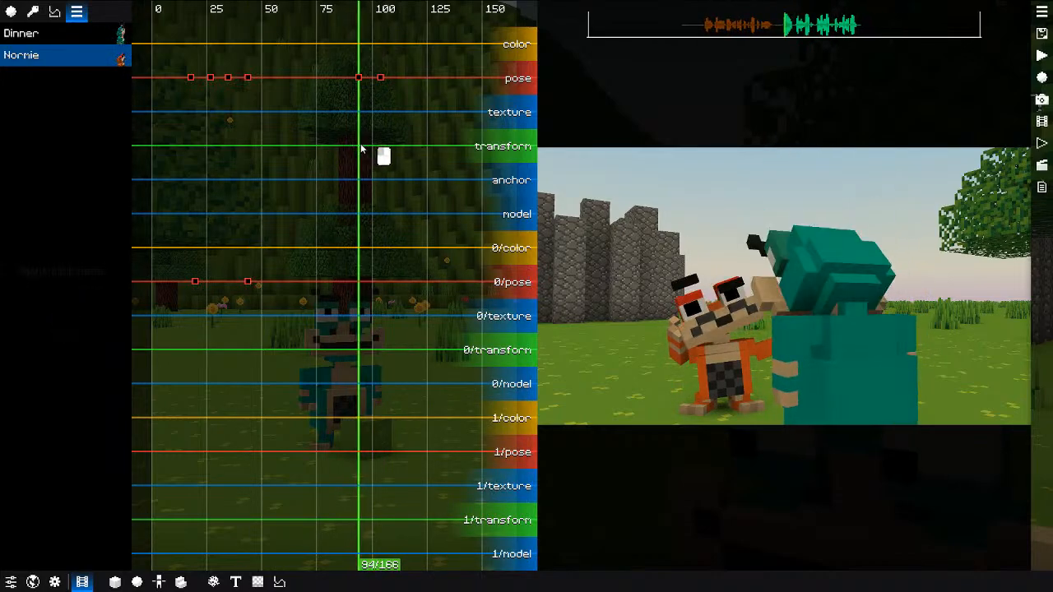
{"action": "right_click", "coordinate": [699, 307], "text": "shift"}
{"action": "left_click", "coordinate": [730, 337]}
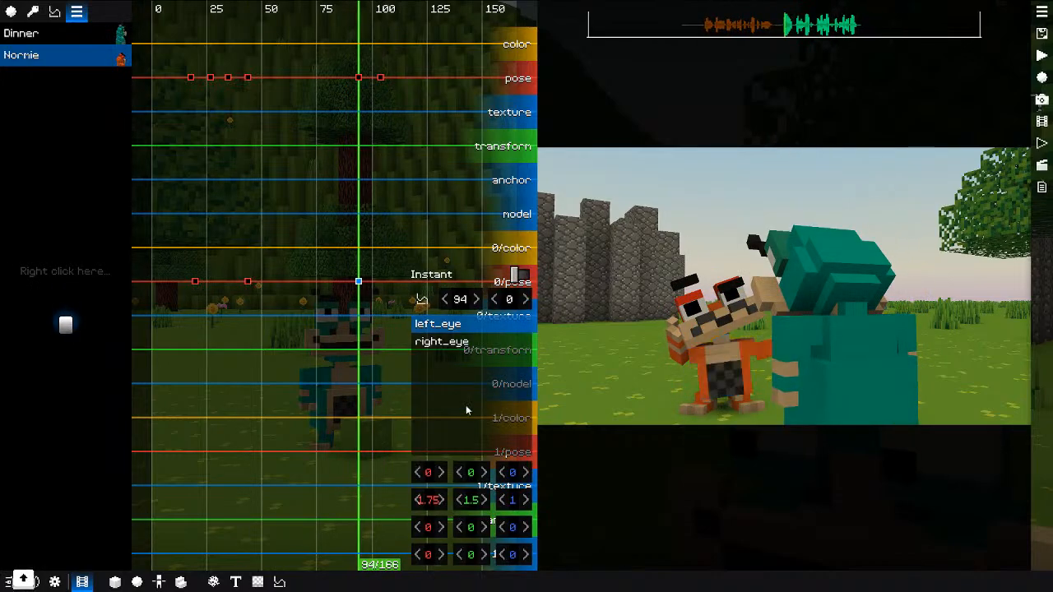
Step: In Normie's tick 94 eye pose, set the scale of right_eye and left_eye to 0.5 in X and Y
{"action": "right_click", "coordinate": [444, 379]}
{"action": "left_click", "coordinate": [494, 409]}
{"action": "left_click", "coordinate": [718, 320]}
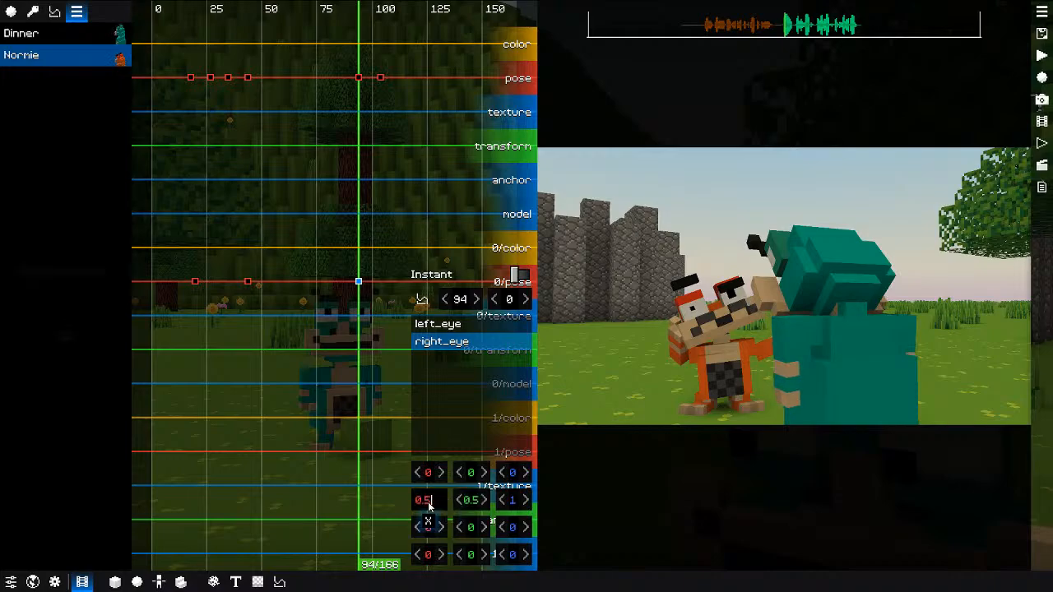
{"action": "left_click", "coordinate": [439, 325]}
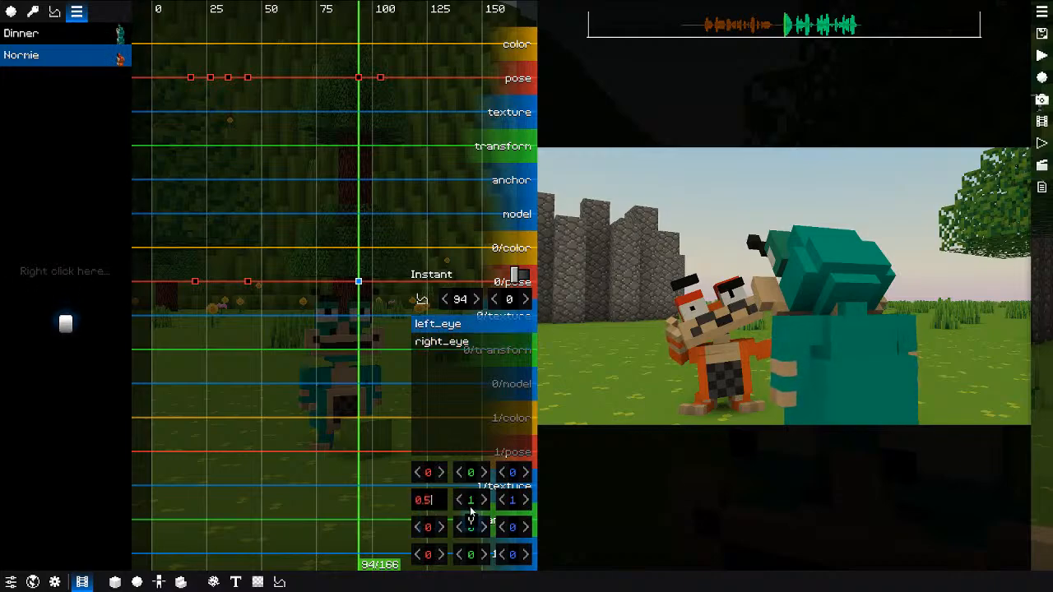
{"action": "left_click", "coordinate": [468, 502]}
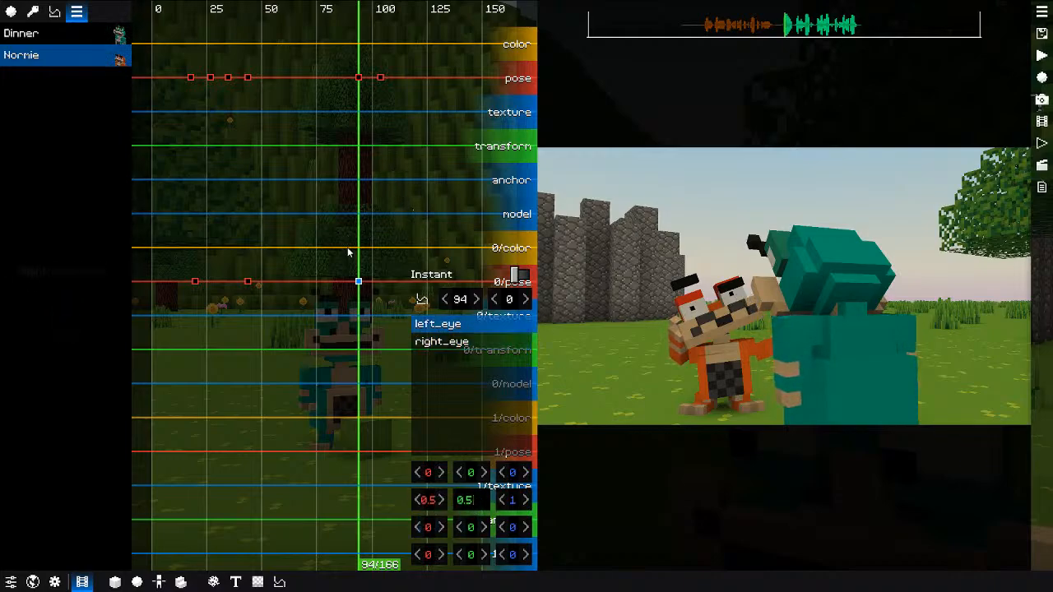
Step: Move Normie's shrunken-eye keyframe to tick 101 and place a copy of the tick 44 enlarged-eye keyframe at tick 94
{"action": "left_click", "coordinate": [247, 283]}
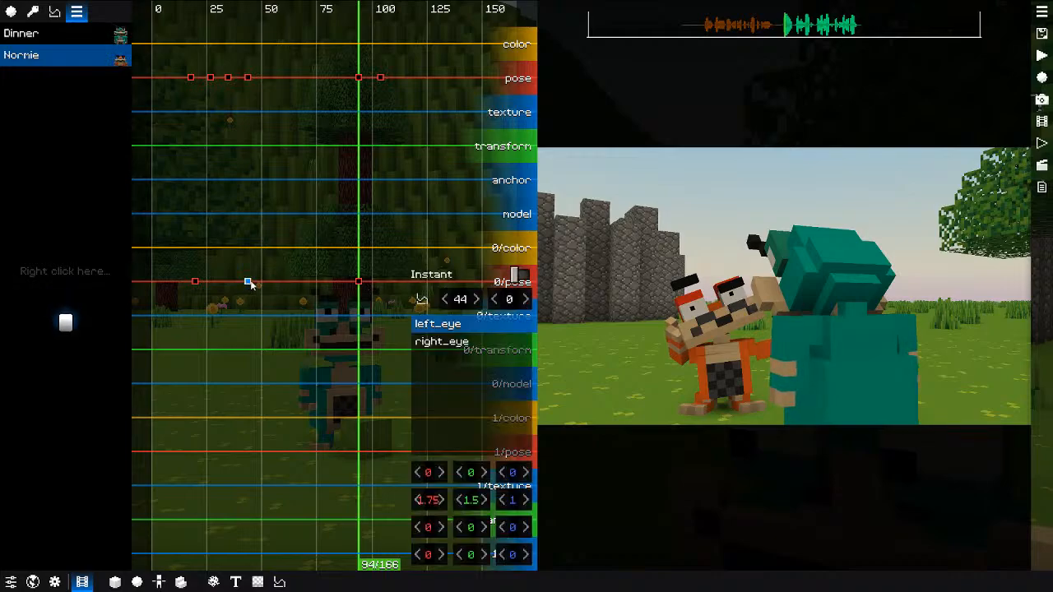
{"action": "scroll", "coordinate": [364, 243], "scroll_direction": "down", "scroll_amount": 3}
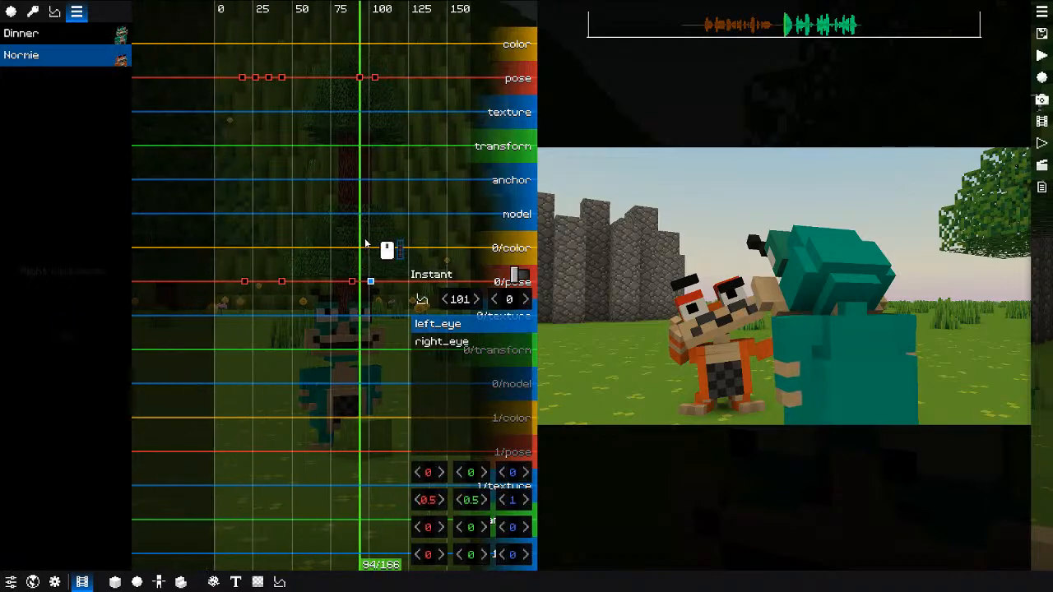
{"action": "scroll", "coordinate": [367, 251], "scroll_direction": "up", "scroll_amount": 15}
{"action": "left_click_drag", "start_coordinate": [264, 282], "coordinate": [320, 284]}
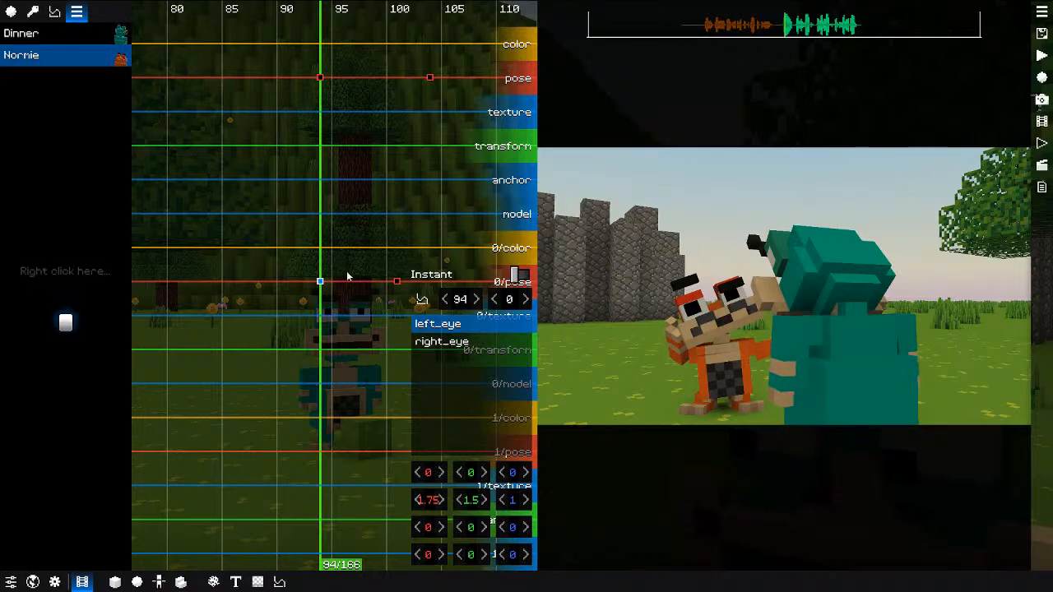
Step: Scrub through the scene from tick 44 to about tick 99 to examine Normie's poses and eye changes
{"action": "middle_click_drag", "start_coordinate": [344, 272], "coordinate": [527, 274]}
{"action": "middle_click_drag", "start_coordinate": [231, 275], "coordinate": [407, 275]}
{"action": "scroll", "coordinate": [329, 275], "scroll_direction": "up", "scroll_amount": 3}
{"action": "scroll", "coordinate": [288, 288], "scroll_direction": "down", "scroll_amount": 6}
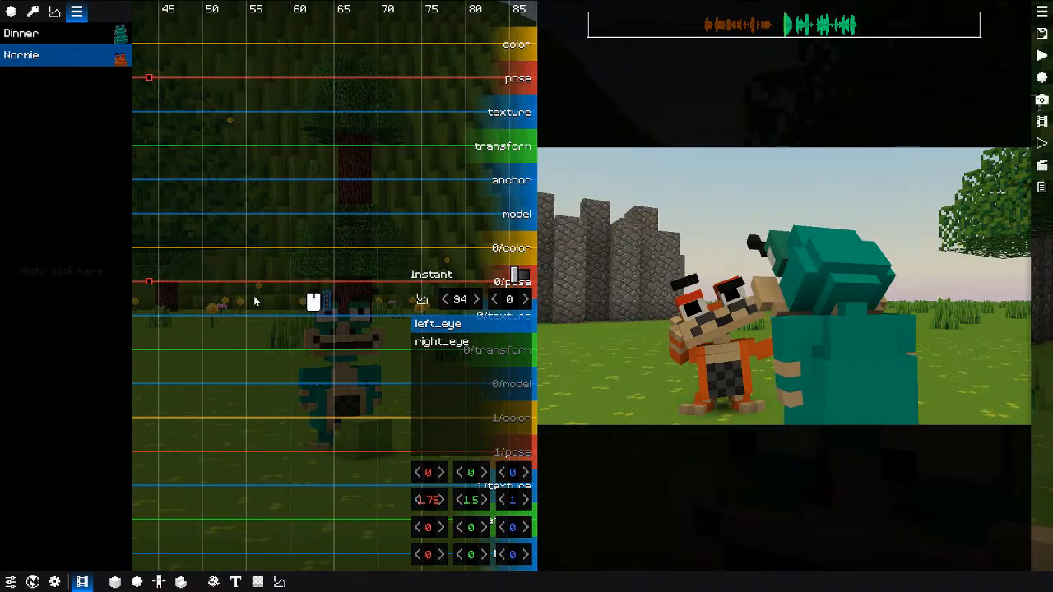
{"action": "middle_click_drag", "start_coordinate": [169, 305], "coordinate": [309, 310]}
{"action": "left_click_drag", "start_coordinate": [190, 318], "coordinate": [297, 316]}
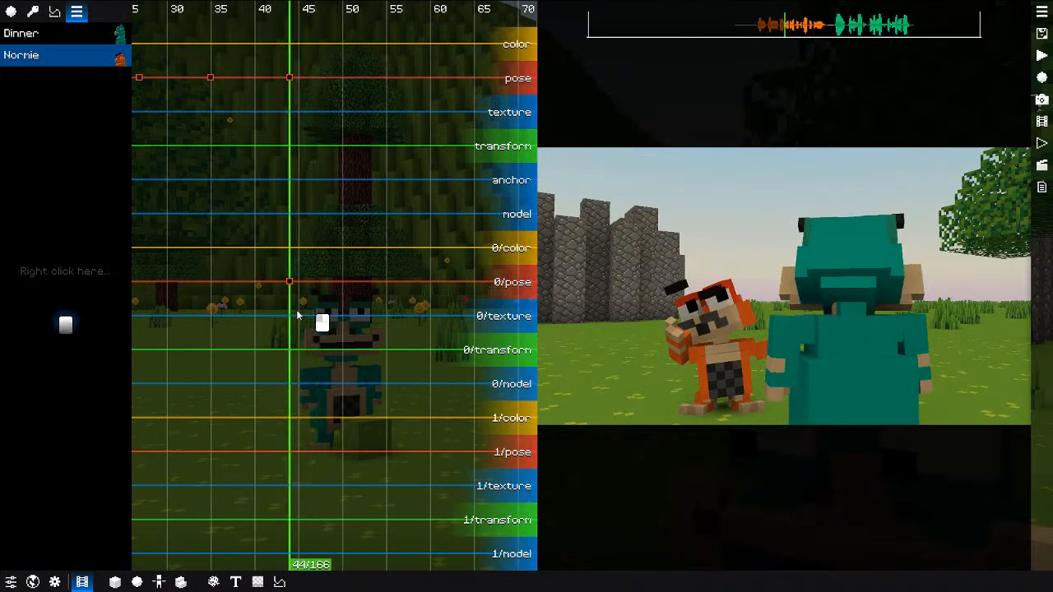
{"action": "left_click_drag", "start_coordinate": [309, 321], "coordinate": [419, 313]}
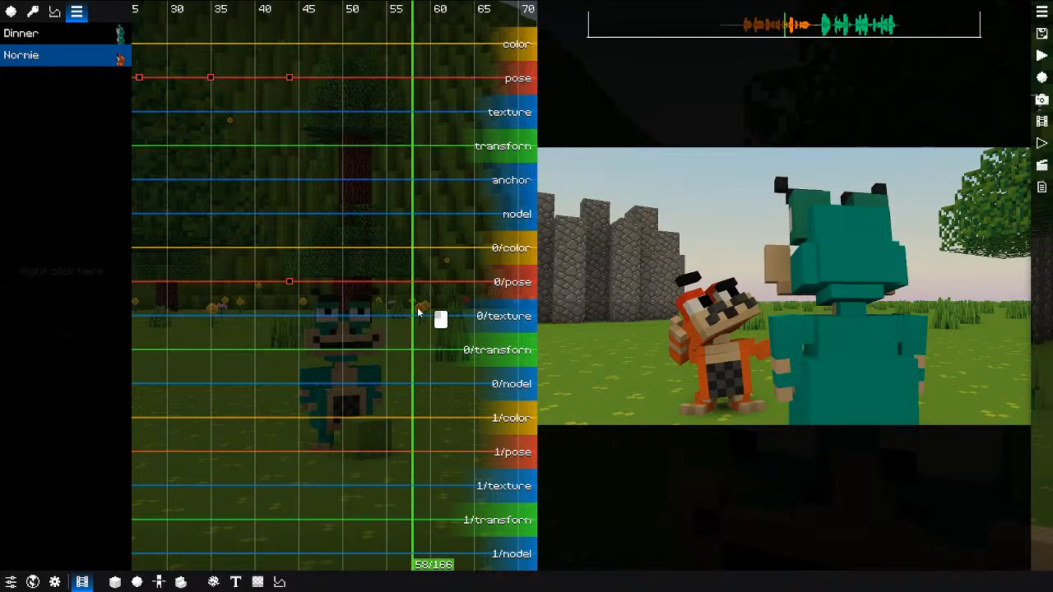
{"action": "scroll", "coordinate": [303, 308], "scroll_direction": "up", "scroll_amount": 2}
{"action": "middle_click_drag", "start_coordinate": [410, 310], "coordinate": [290, 303]}
{"action": "scroll", "coordinate": [318, 306], "scroll_direction": "down", "scroll_amount": 6}
{"action": "left_click_drag", "start_coordinate": [290, 303], "coordinate": [369, 303]}
Step: Give Normie's tick 94 eye keyframe an Elastic interpolation and play the scene
{"action": "left_click", "coordinate": [346, 282]}
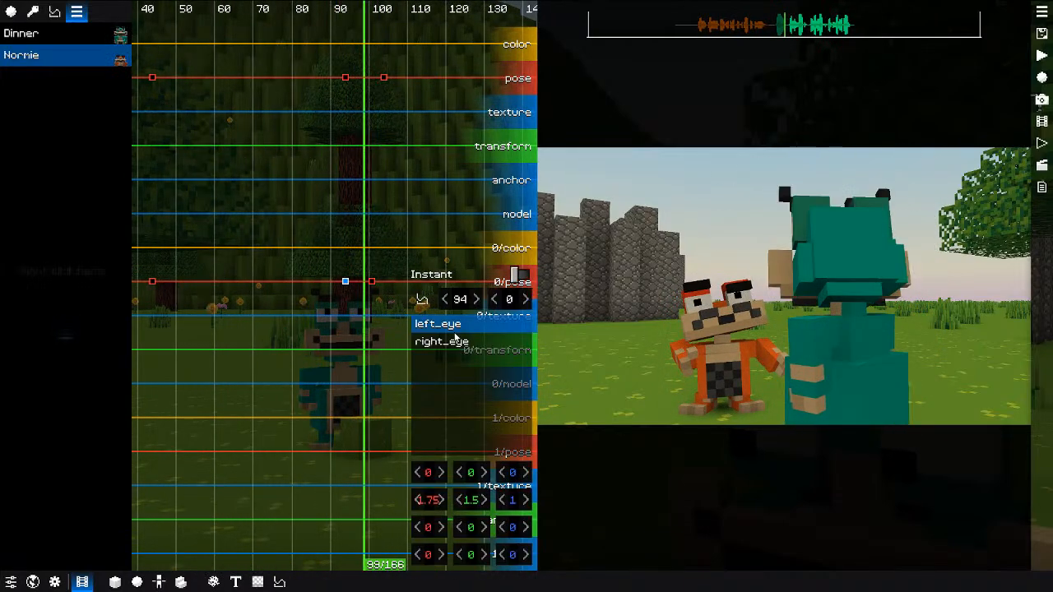
{"action": "left_click", "coordinate": [430, 273]}
{"action": "left_click", "coordinate": [427, 300]}
{"action": "key", "text": "ctrl+s"}
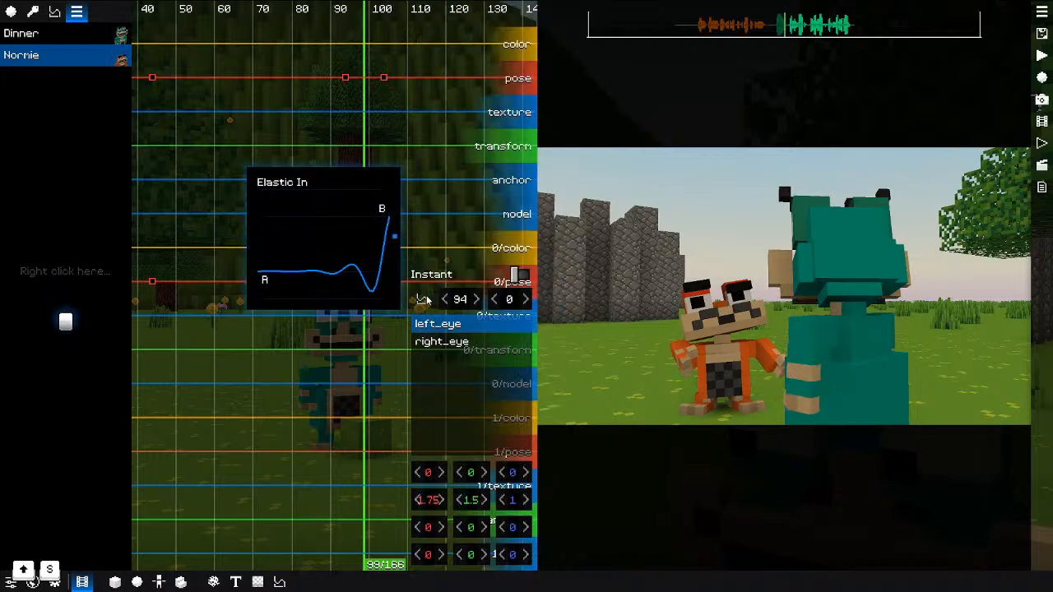
{"action": "left_click", "coordinate": [357, 301]}
{"action": "key", "text": "ctrl+s"}
{"action": "key", "text": "space"}
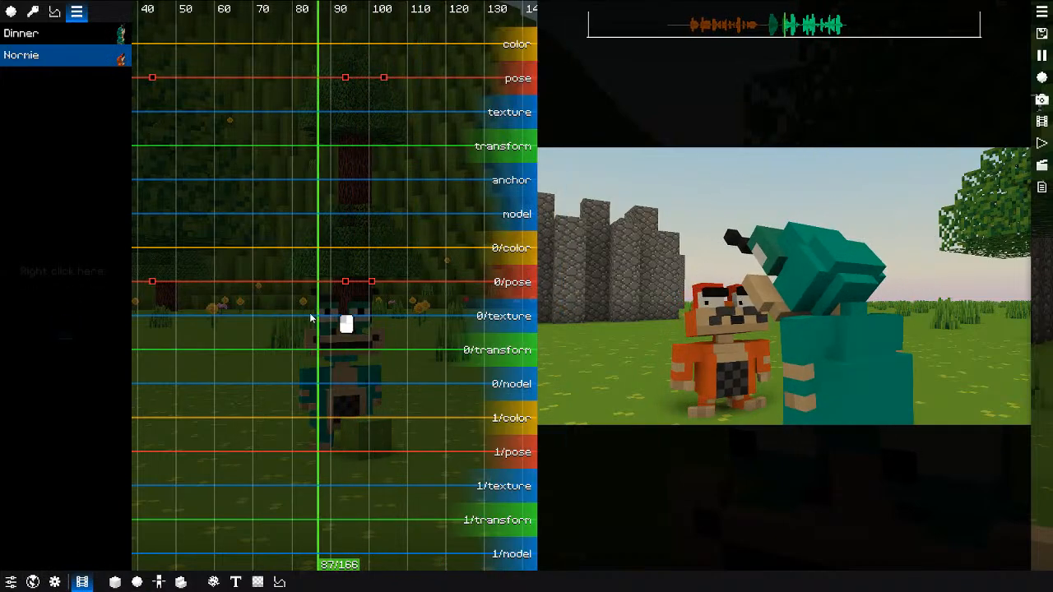
Step: Move Normie's shrunken-eye keyframe to tick 118 and replay the scene around the eye change
{"action": "key", "text": "space"}
{"action": "left_click", "coordinate": [384, 282]}
{"action": "left_click", "coordinate": [336, 311]}
{"action": "key", "text": "space"}
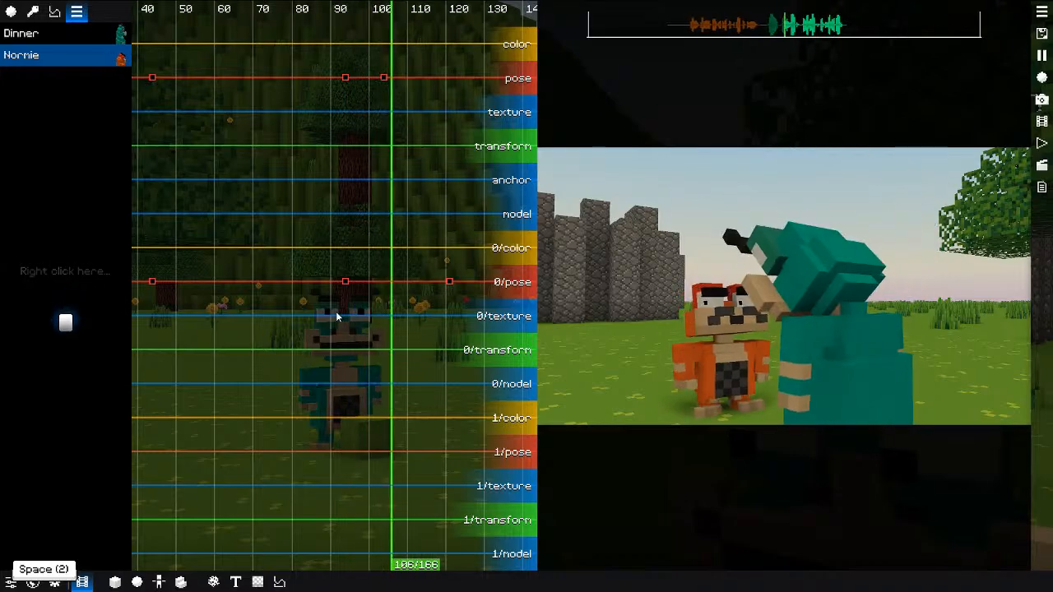
{"action": "key", "text": "space"}
{"action": "left_click", "coordinate": [396, 282]}
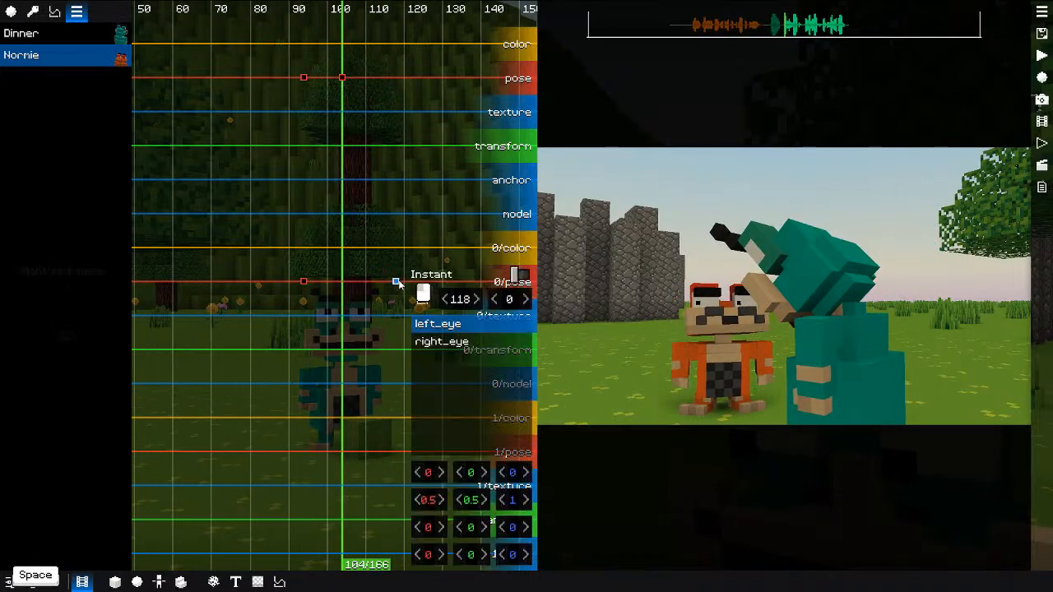
Step: Set the interpolation of Normie's tick 94 pose keyframe to Exponential Out and move the following pose keyframe to tick 109
{"action": "left_click", "coordinate": [334, 79]}
{"action": "left_click", "coordinate": [422, 299]}
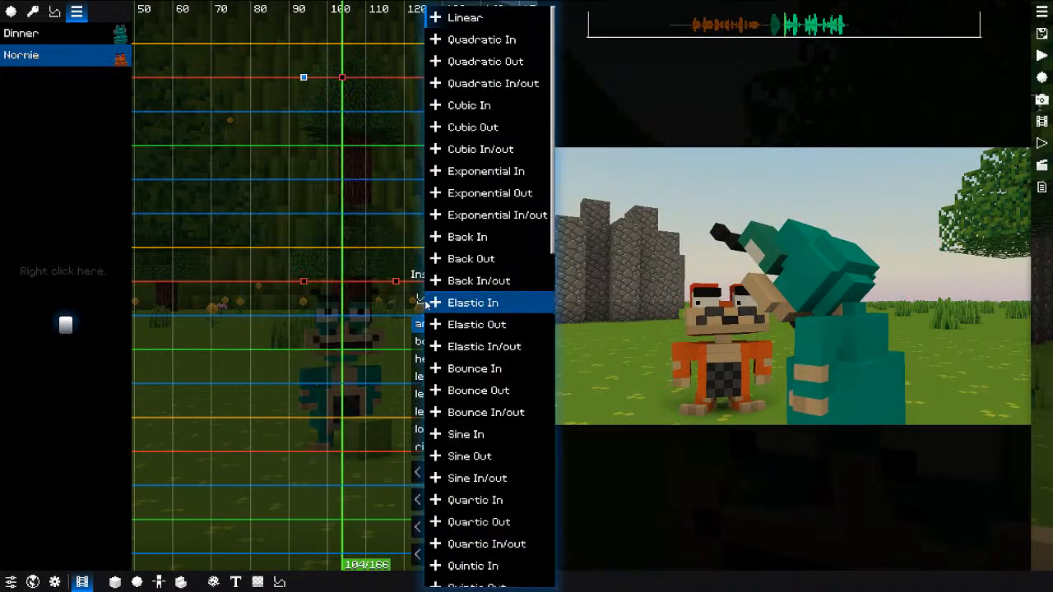
{"action": "left_click", "coordinate": [460, 176]}
{"action": "left_click", "coordinate": [421, 299]}
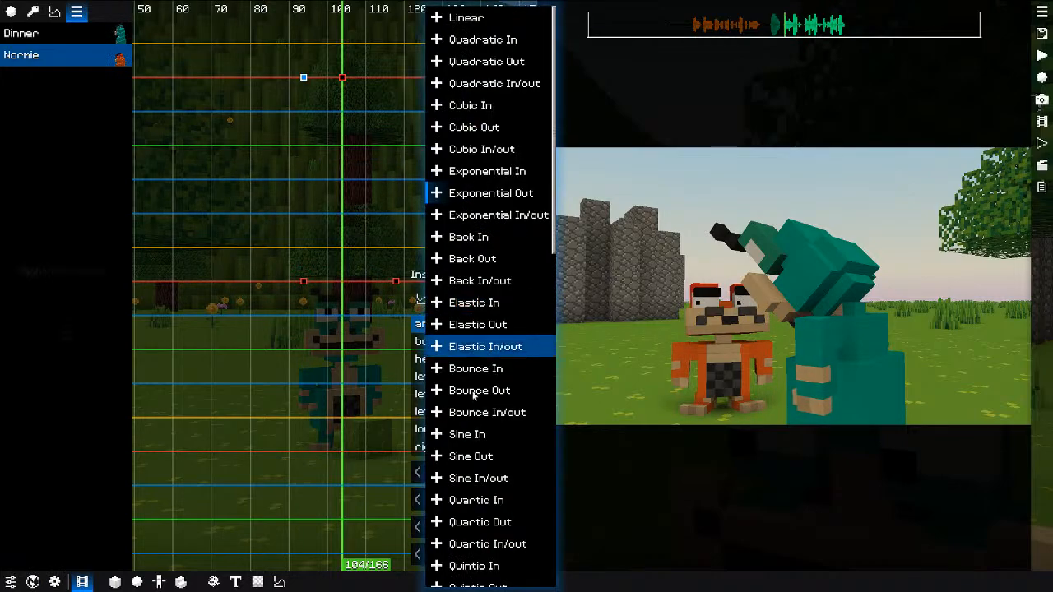
{"action": "left_click", "coordinate": [461, 390]}
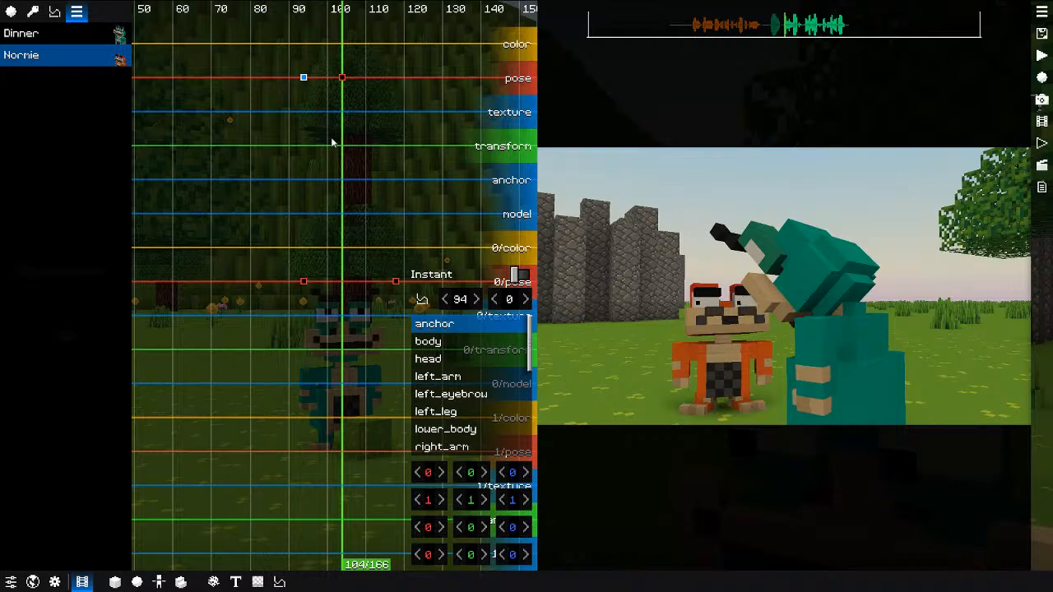
{"action": "left_click_drag", "start_coordinate": [343, 80], "coordinate": [362, 80]}
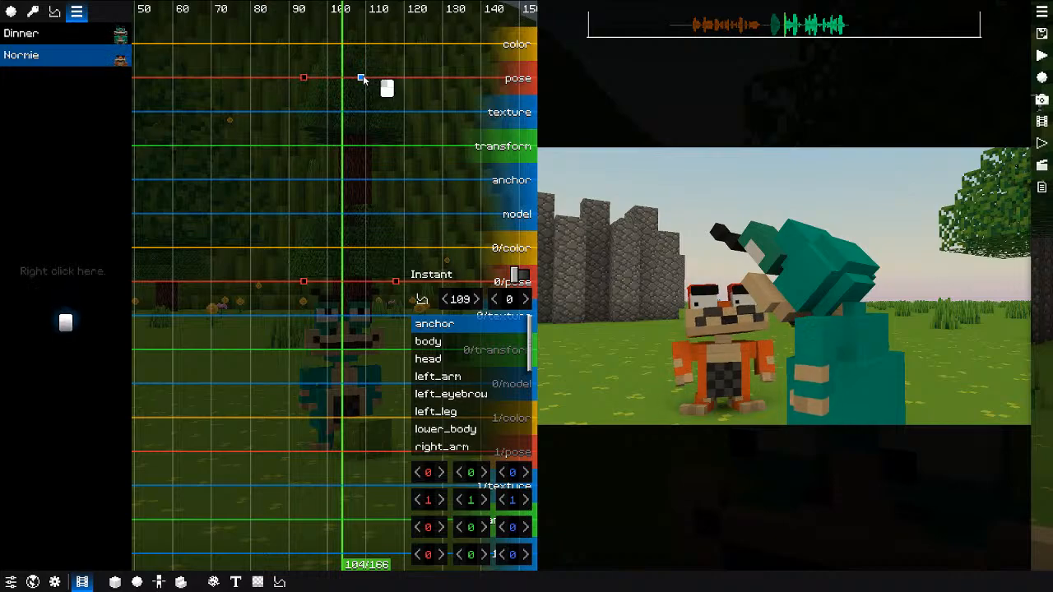
Step: In Normie's tick 109 pose, raise both arms by rotating right_arm to 166 and left_arm to 175 in X
{"action": "left_click_drag", "start_coordinate": [350, 129], "coordinate": [363, 127]}
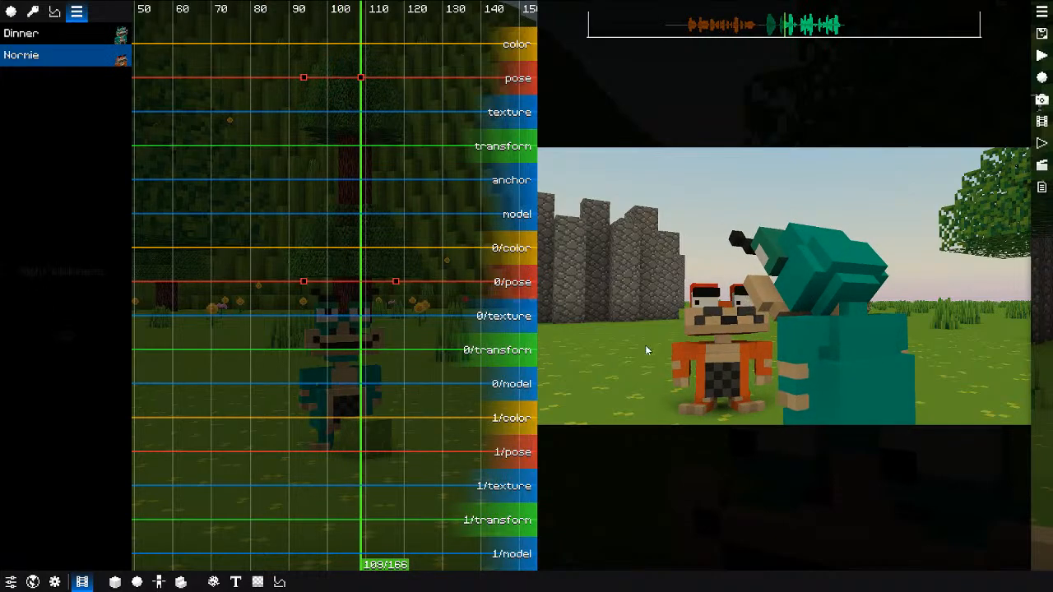
{"action": "left_click", "coordinate": [677, 358]}
{"action": "left_click_drag", "start_coordinate": [556, 510], "coordinate": [615, 503]}
{"action": "left_click", "coordinate": [770, 359]}
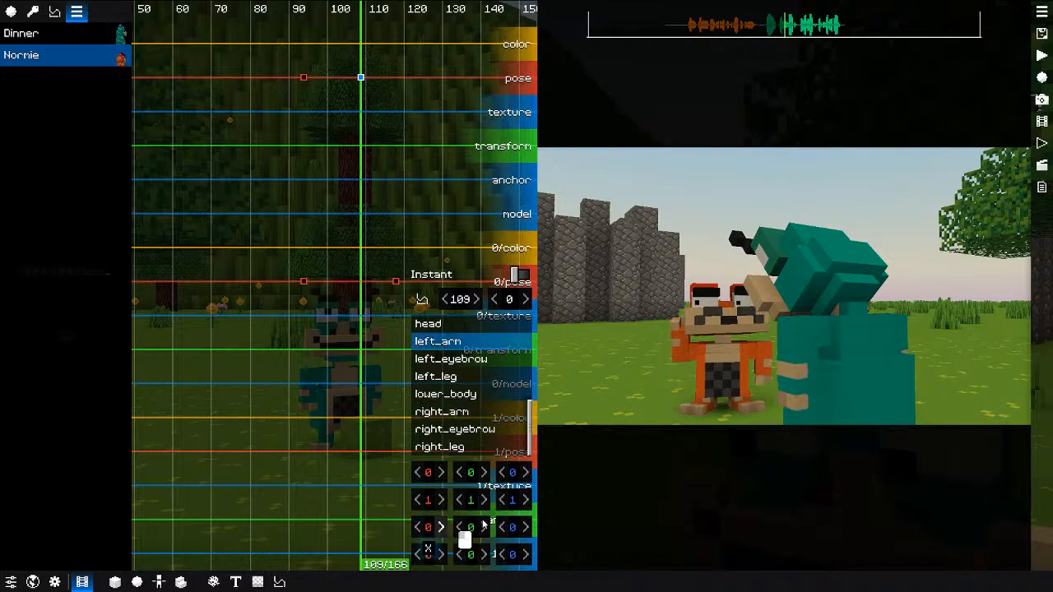
{"action": "left_click_drag", "start_coordinate": [484, 524], "coordinate": [625, 483]}
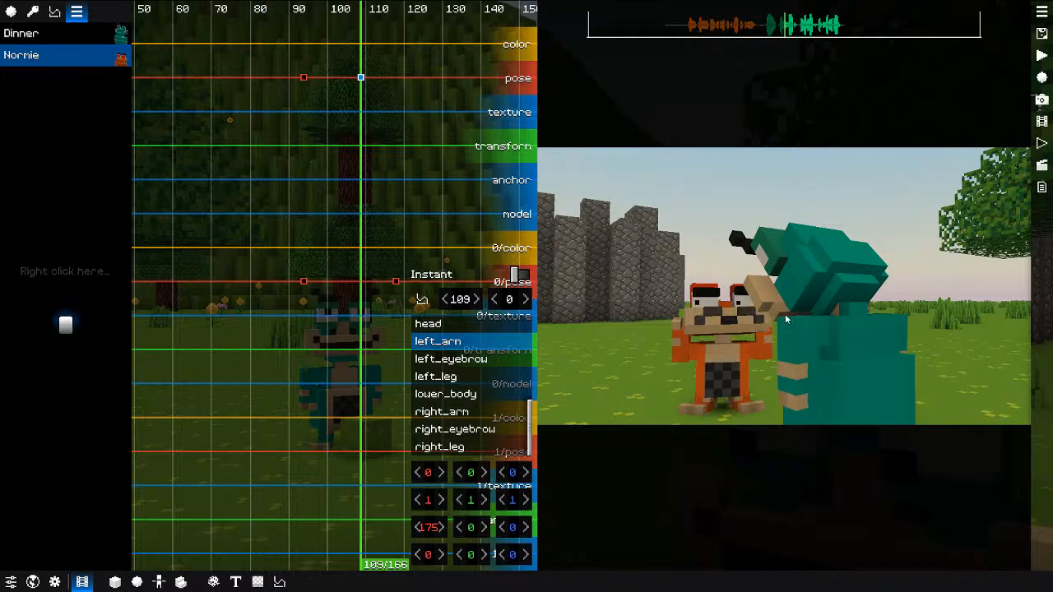
Step: In the same pose, rotate the head to 41 in X, adjust the X rotation of the body and right_leg, and play the scene
{"action": "left_click", "coordinate": [729, 325]}
{"action": "left_click_drag", "start_coordinate": [428, 528], "coordinate": [458, 527]}
{"action": "left_click", "coordinate": [700, 378]}
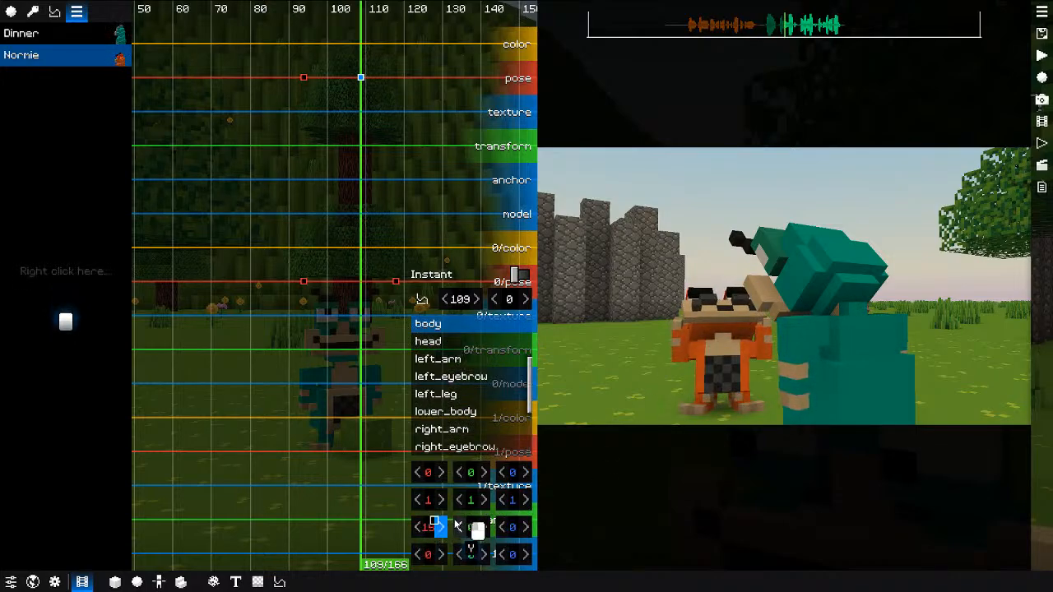
{"action": "left_click", "coordinate": [699, 413]}
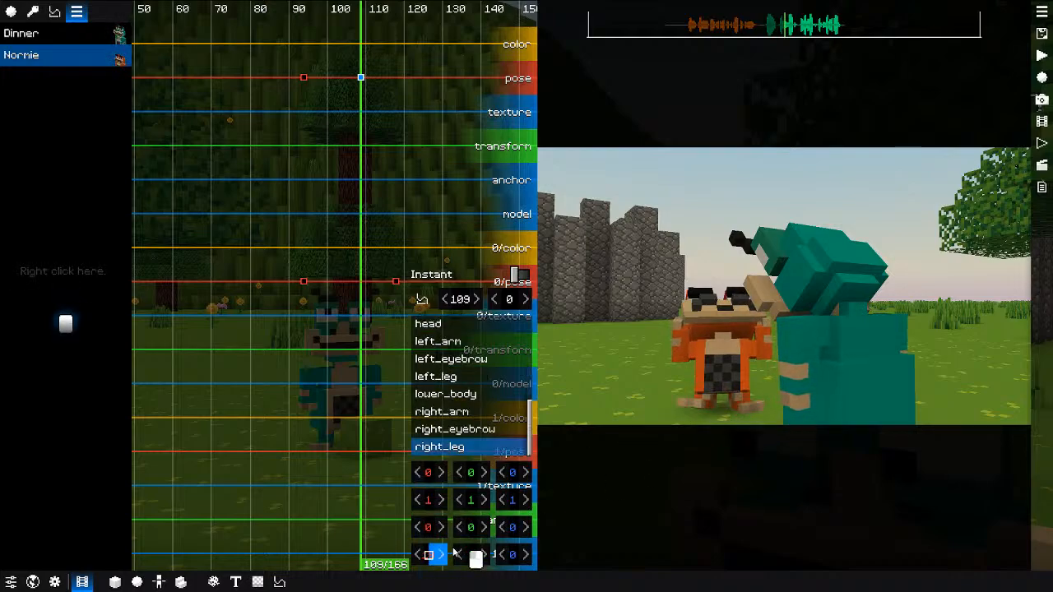
{"action": "left_click", "coordinate": [250, 362]}
{"action": "key", "text": "space"}
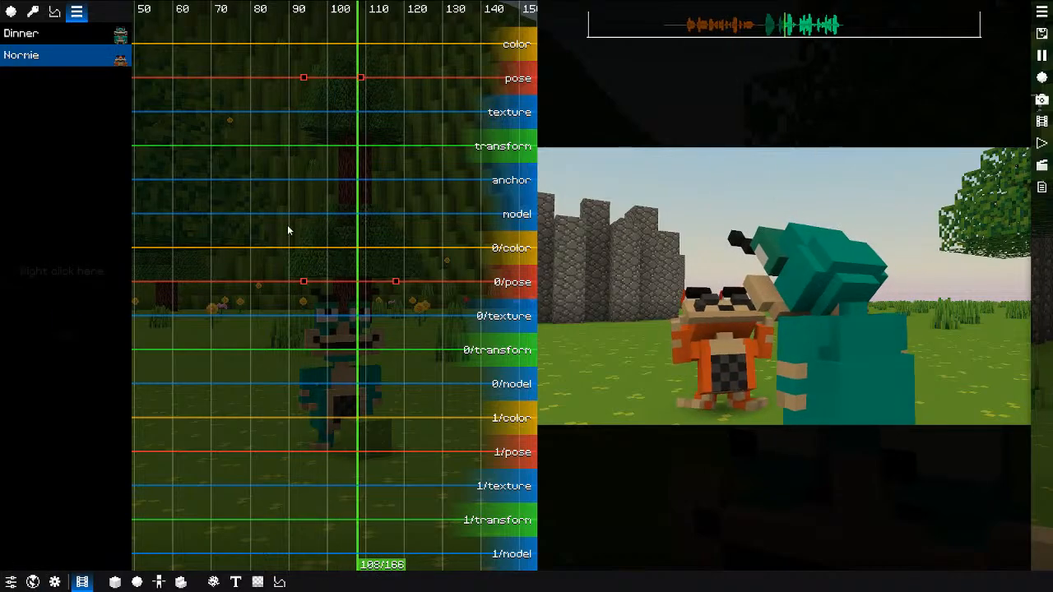
{"action": "key", "text": "space"}
Step: Try another Exponential interpolation on Normie's tick 94 pose keyframe and play the scene
{"action": "left_click", "coordinate": [304, 77]}
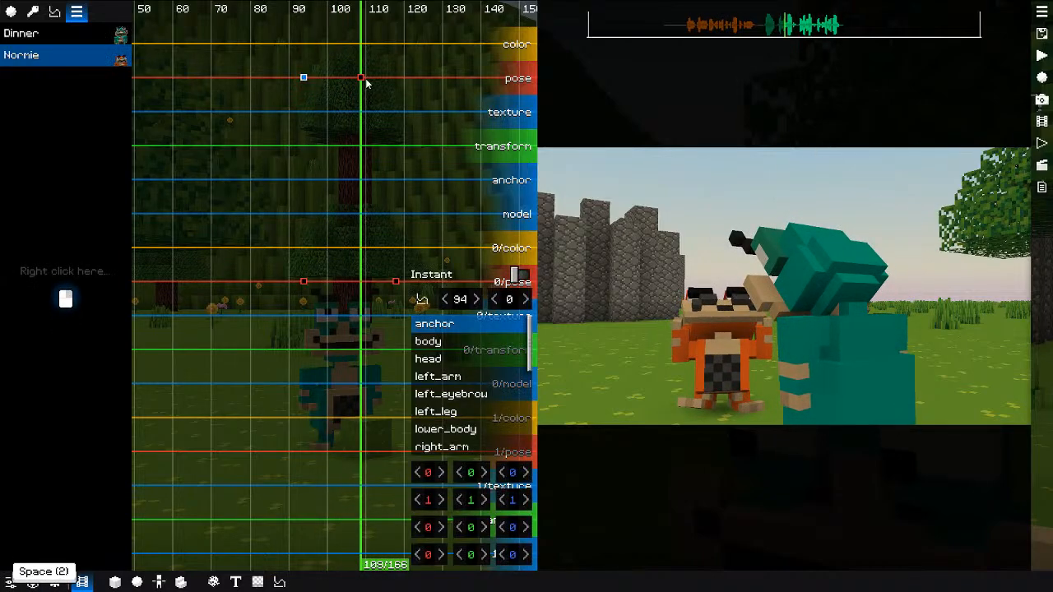
{"action": "left_click", "coordinate": [423, 299]}
{"action": "key", "text": "e"}
{"action": "left_click", "coordinate": [423, 299]}
{"action": "key", "text": "ctrl+e"}
{"action": "left_click", "coordinate": [294, 221]}
{"action": "key", "text": "space"}
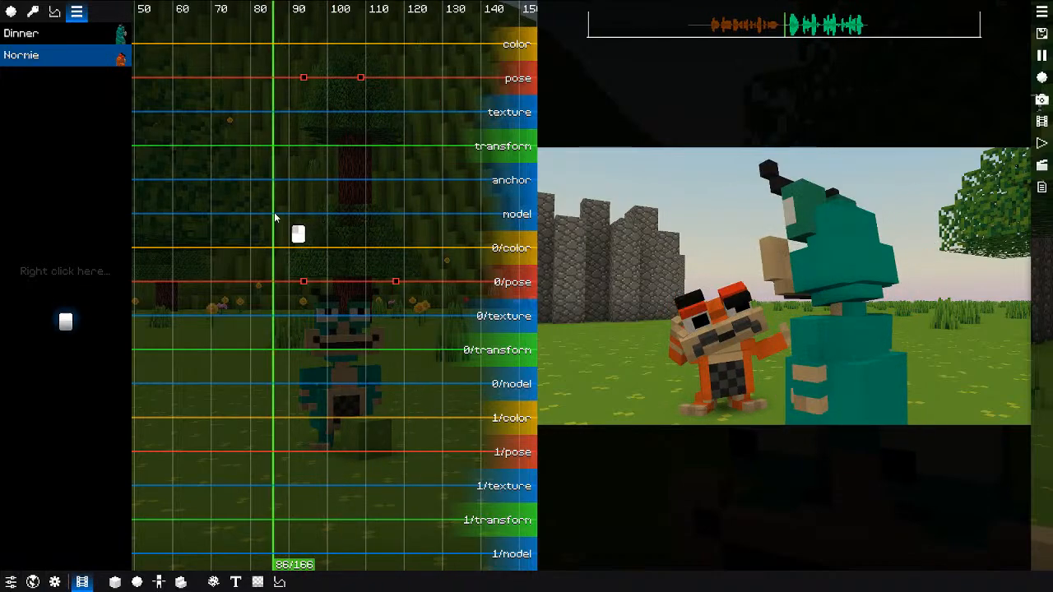
{"action": "key", "text": "space"}
Step: Set the interpolation of Normie's tick 94 pose keyframe back to Exponential Out and play the movement
{"action": "left_click", "coordinate": [304, 78]}
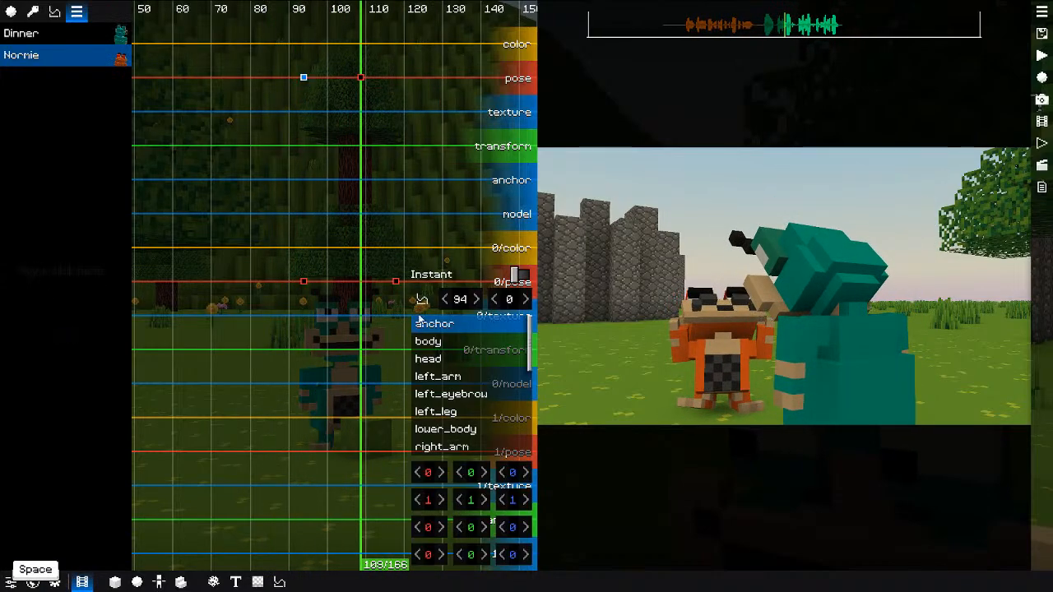
{"action": "left_click", "coordinate": [424, 300]}
{"action": "key", "text": "ctrl+e"}
{"action": "left_click", "coordinate": [288, 190]}
{"action": "key", "text": "space"}
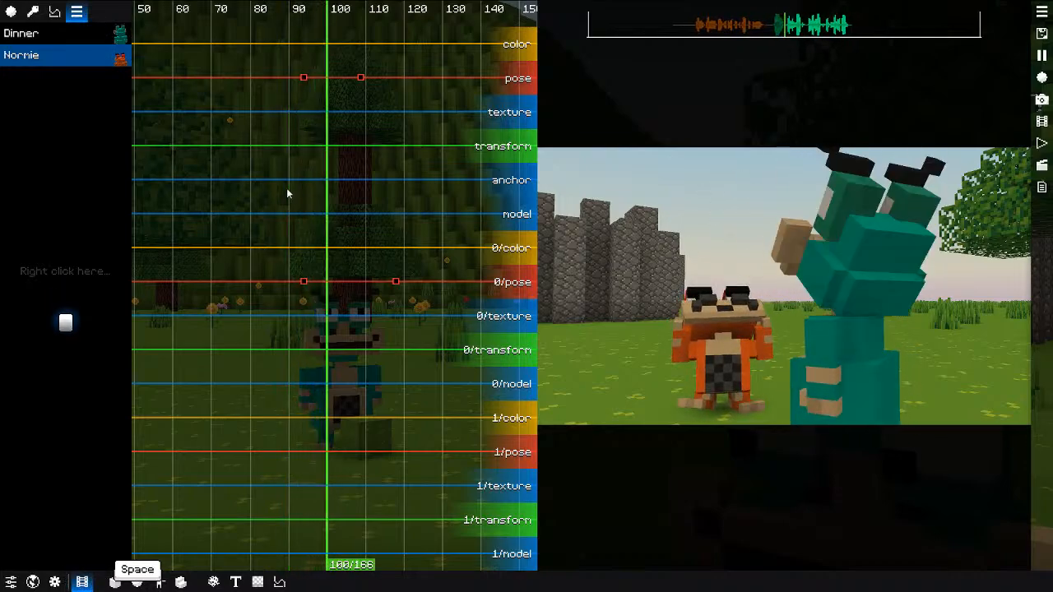
{"action": "key", "text": "space"}
Step: Move Normie's tick 109 pose keyframe to about tick 103 and play the faster movement
{"action": "left_click", "coordinate": [304, 77]}
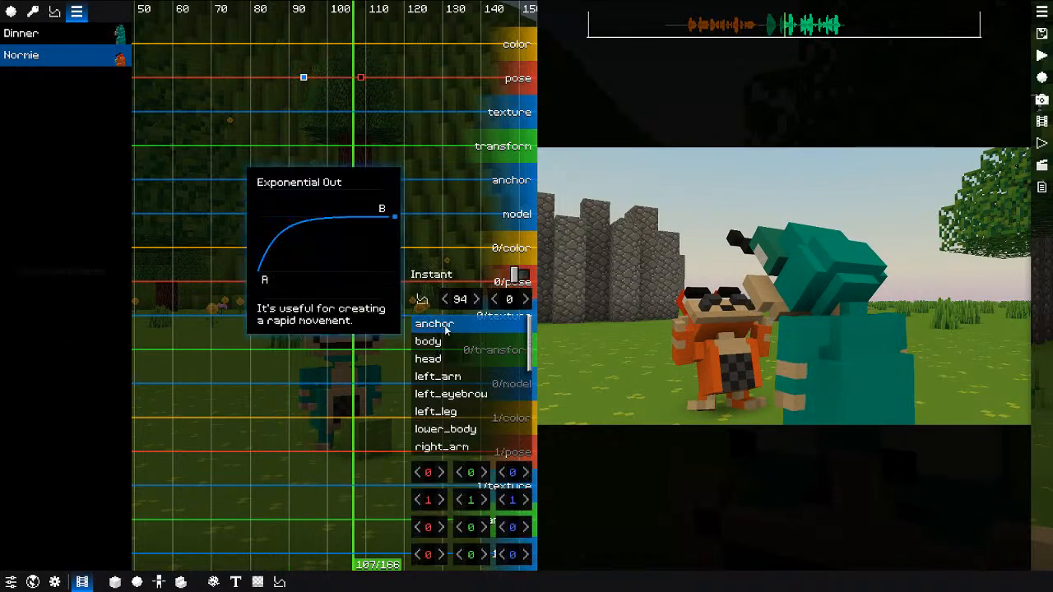
{"action": "left_click", "coordinate": [428, 275]}
{"action": "left_click", "coordinate": [497, 390]}
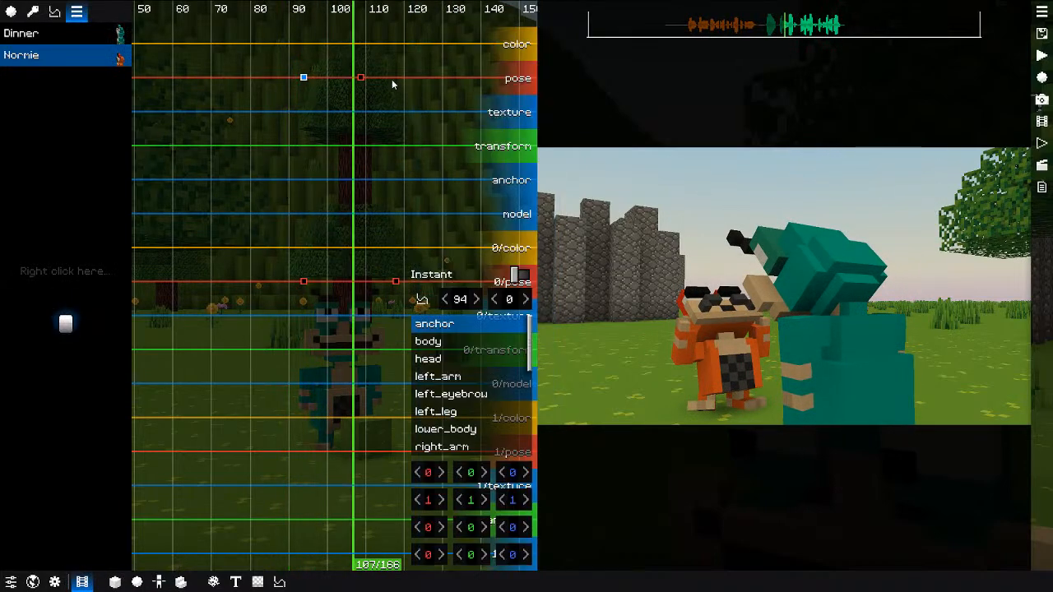
{"action": "left_click_drag", "start_coordinate": [356, 79], "coordinate": [333, 81]}
{"action": "left_click", "coordinate": [319, 106]}
{"action": "key", "text": "space"}
{"action": "left_click", "coordinate": [280, 116]}
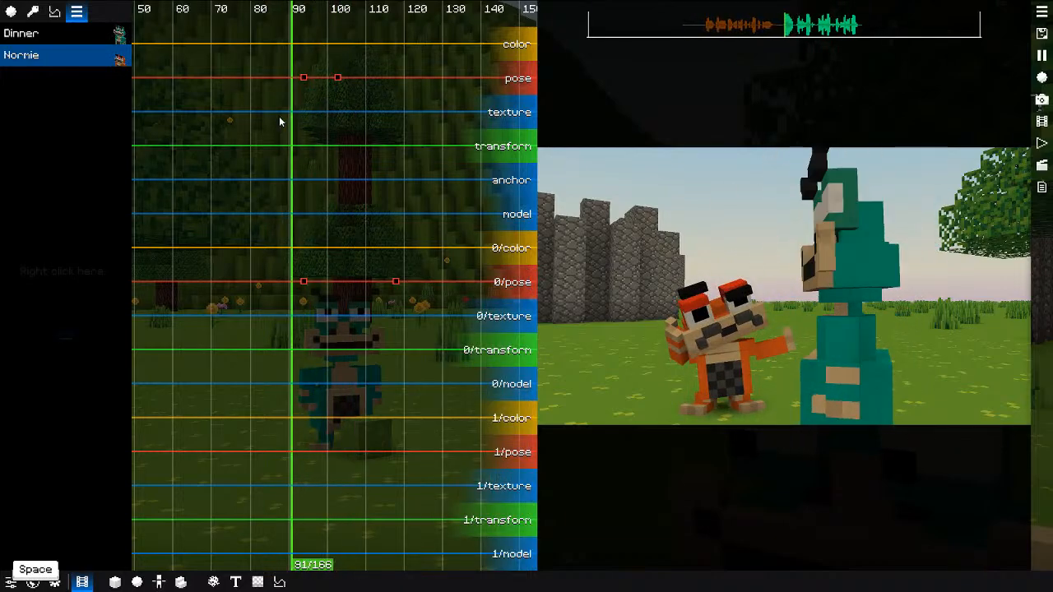
{"action": "left_click", "coordinate": [280, 120]}
{"action": "key", "text": "space"}
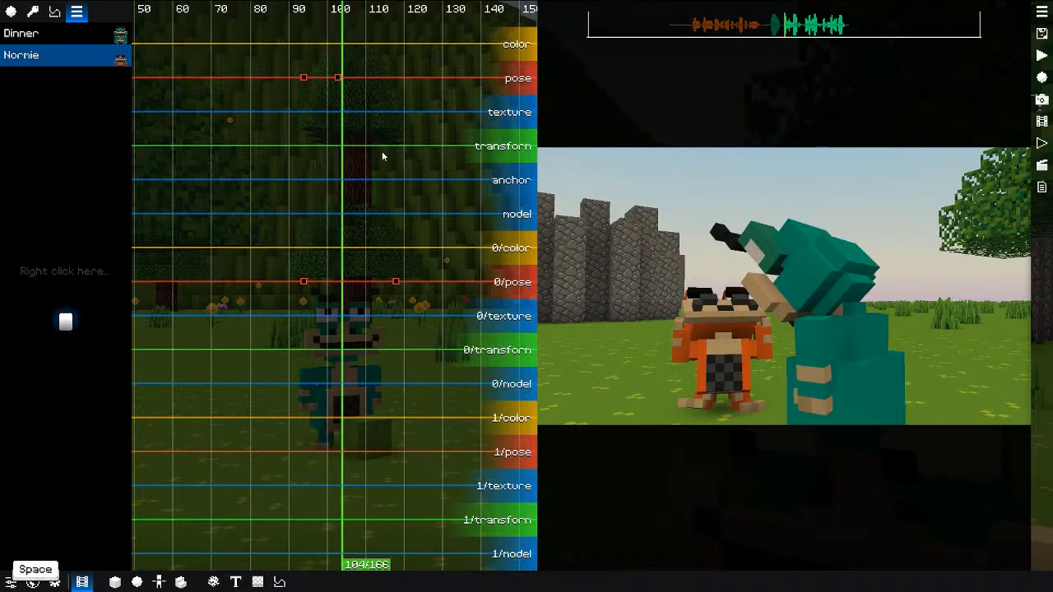
Step: Add a pose keyframe for Normie at tick 118 and reset the head's transformation in it
{"action": "left_click", "coordinate": [397, 154]}
{"action": "double_click", "coordinate": [398, 80]}
{"action": "left_click", "coordinate": [713, 323]}
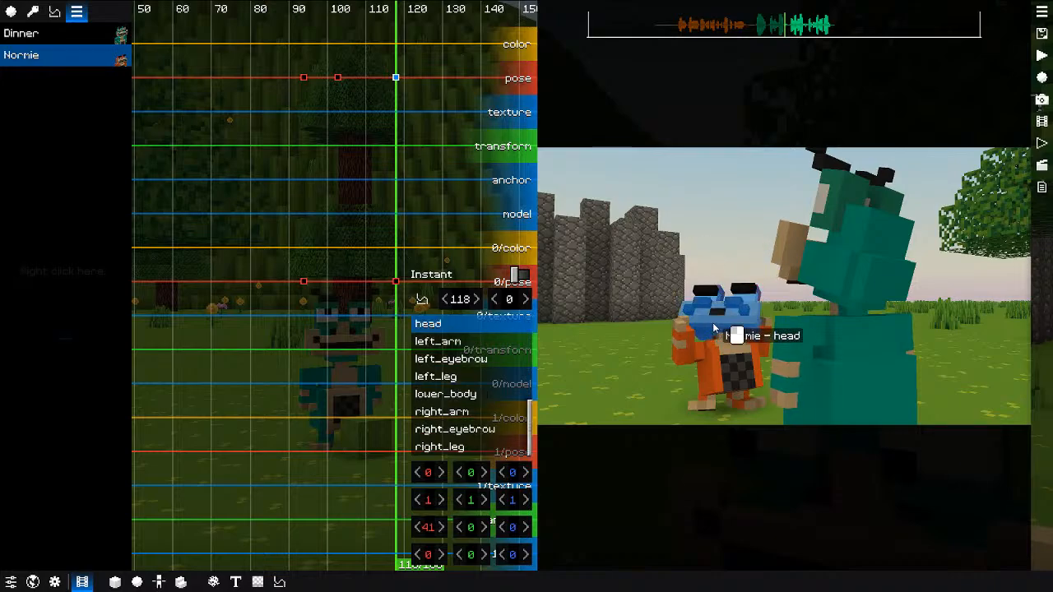
{"action": "right_click", "coordinate": [473, 481]}
{"action": "left_click", "coordinate": [508, 510]}
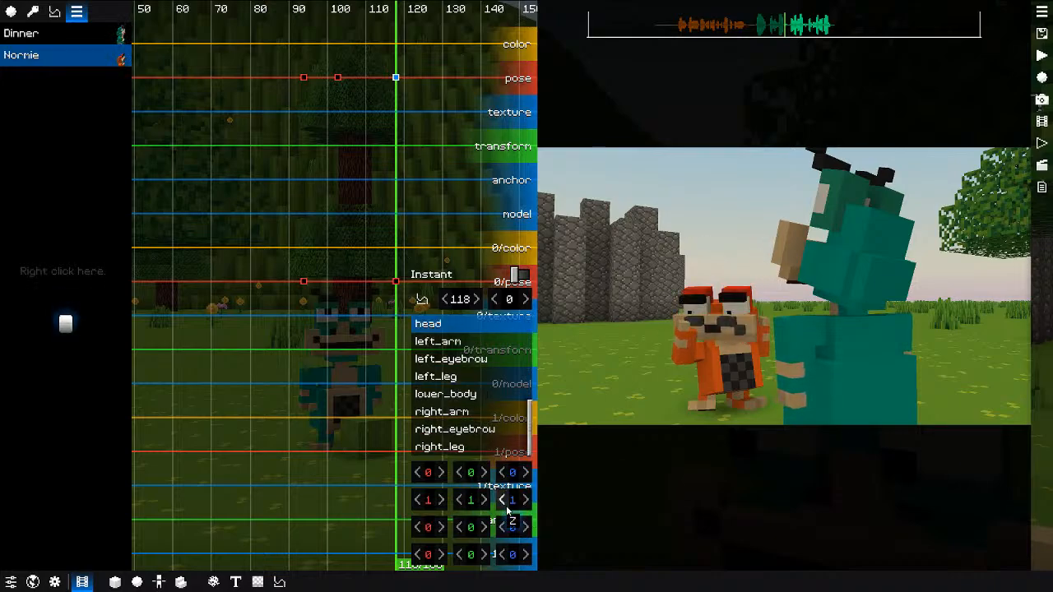
Step: In Normie's tick 118 pose, rotate right_arm and left_arm outward in Z and raise the eyebrows in Y
{"action": "left_click", "coordinate": [692, 342]}
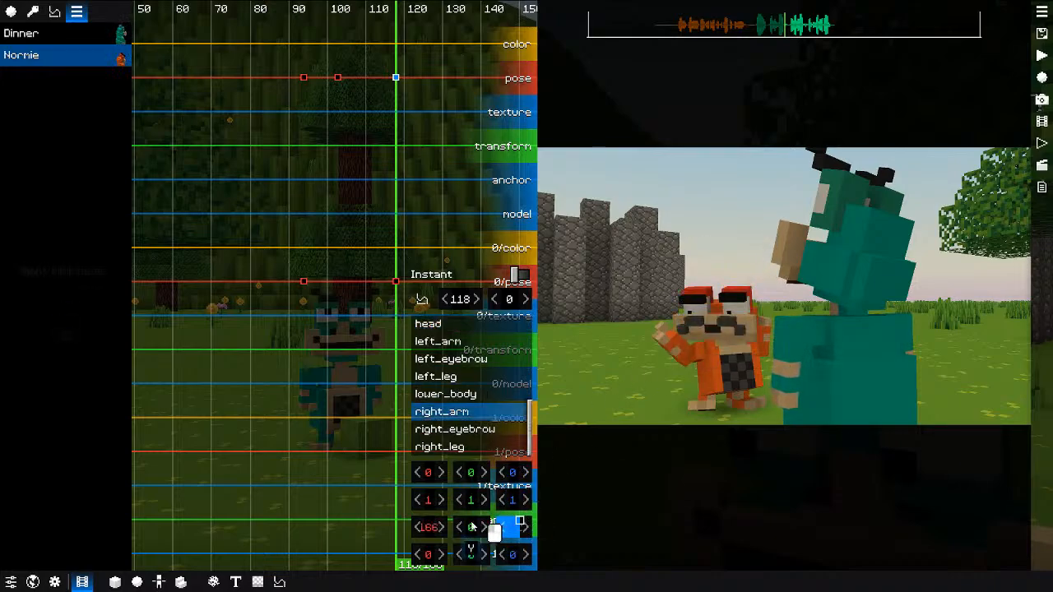
{"action": "left_click", "coordinate": [762, 339]}
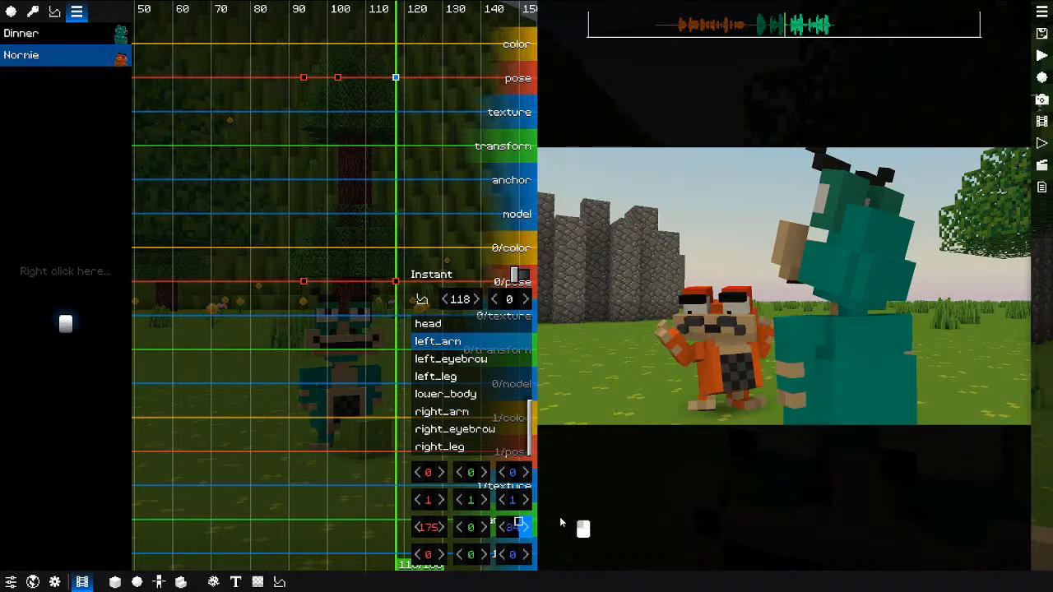
{"action": "left_click", "coordinate": [734, 294]}
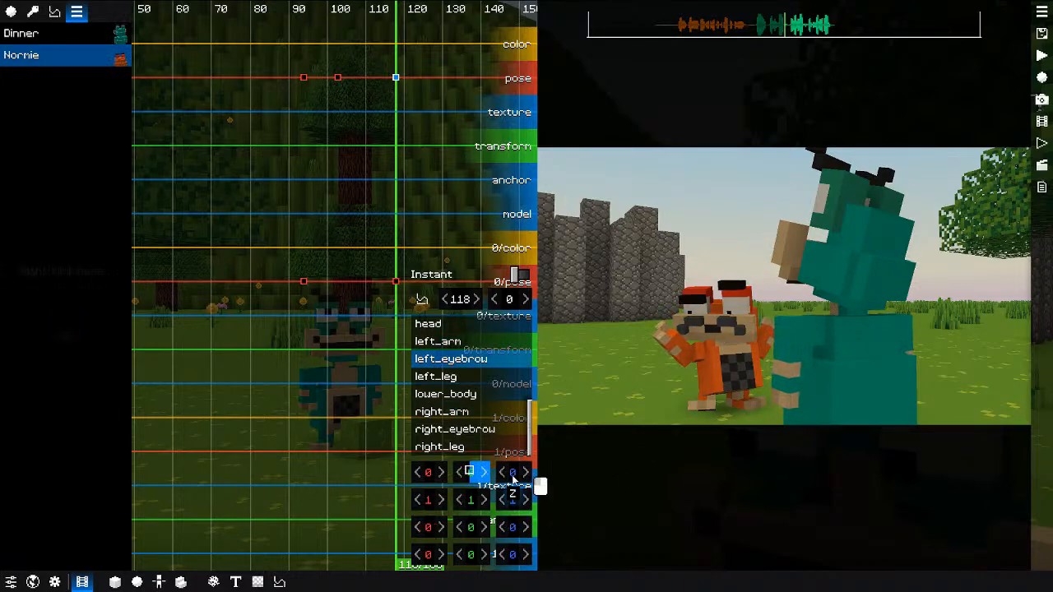
{"action": "left_click", "coordinate": [698, 298]}
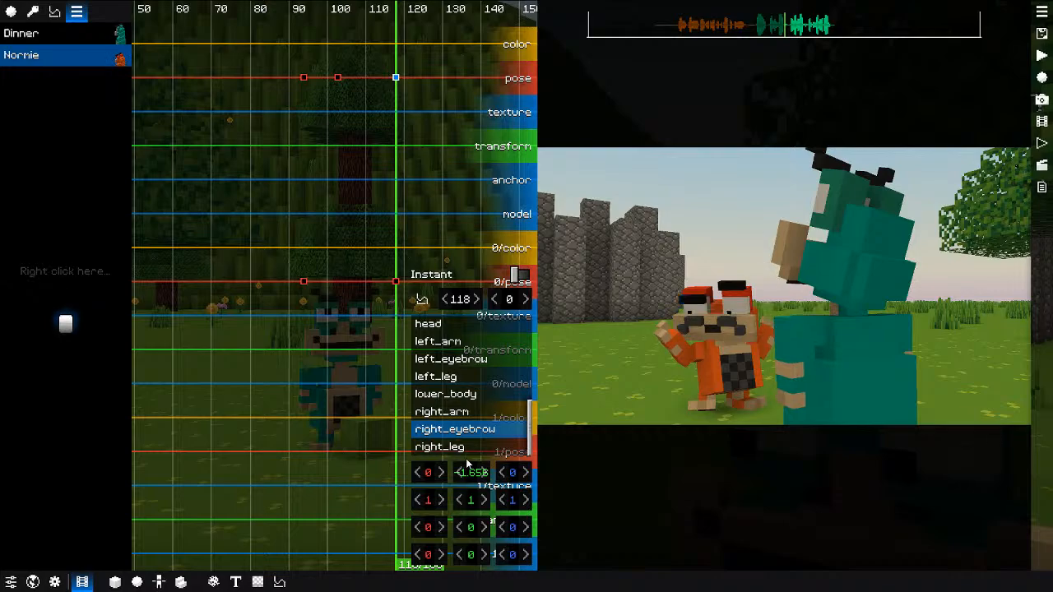
Step: Play back the scene to review Normie's pose animation, and save the film
{"action": "left_click", "coordinate": [258, 288]}
{"action": "key", "text": "space"}
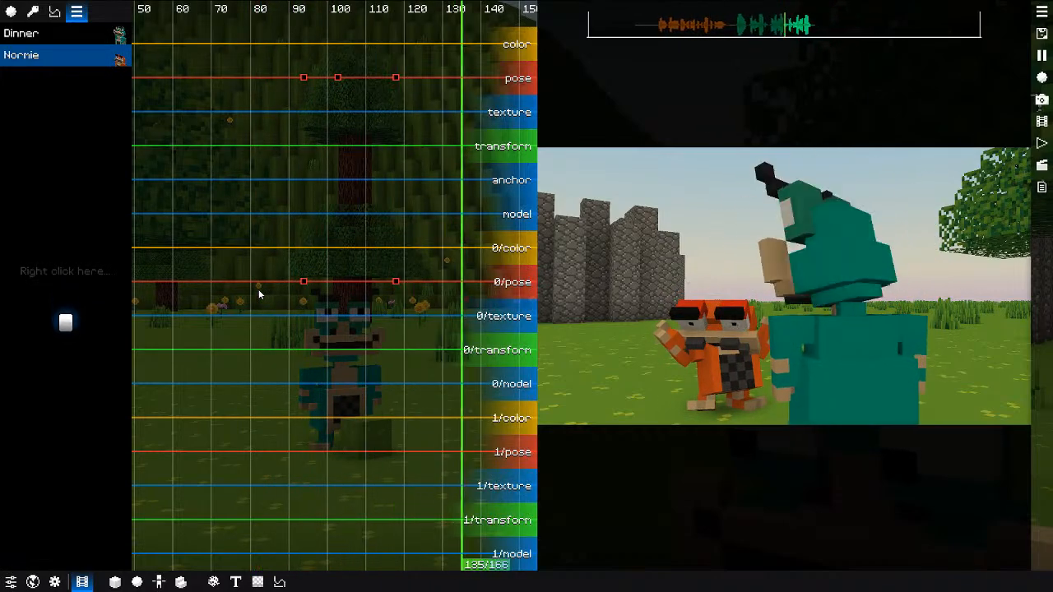
{"action": "key", "text": "space"}
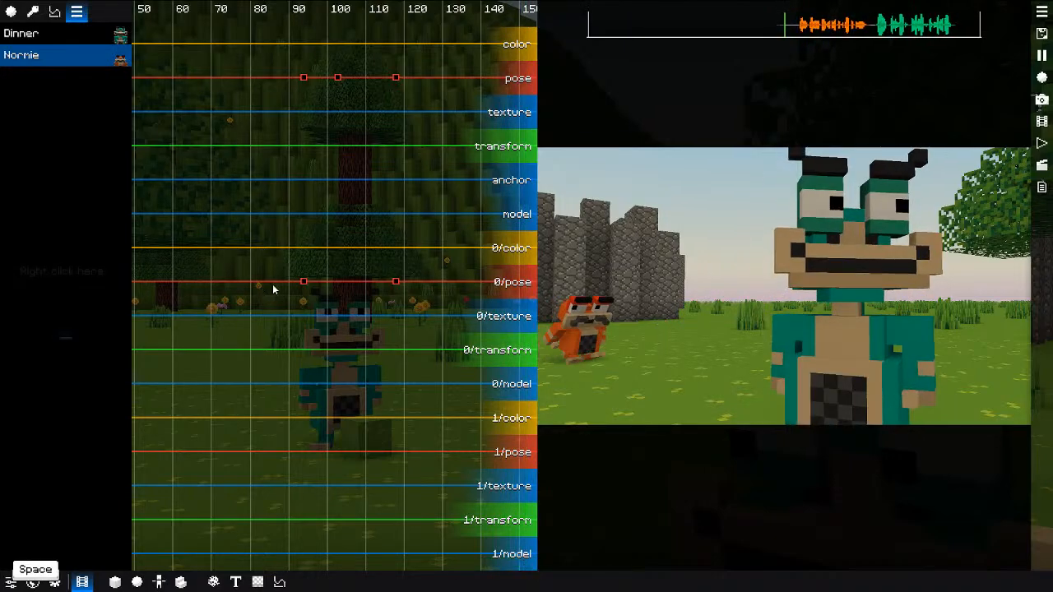
{"action": "key", "text": "space"}
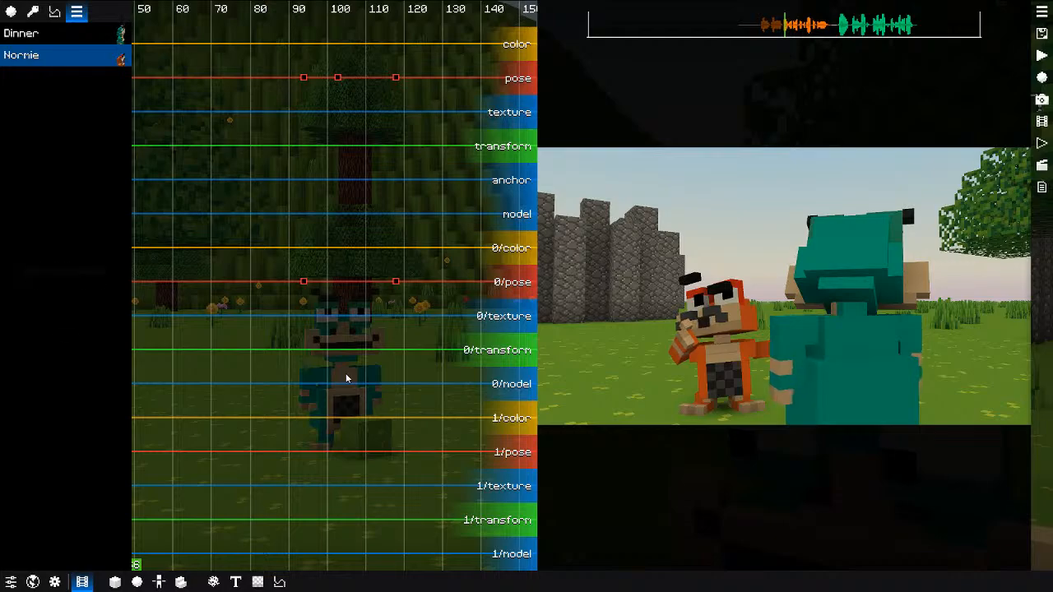
{"action": "scroll", "coordinate": [344, 372], "scroll_direction": "down", "scroll_amount": 5}
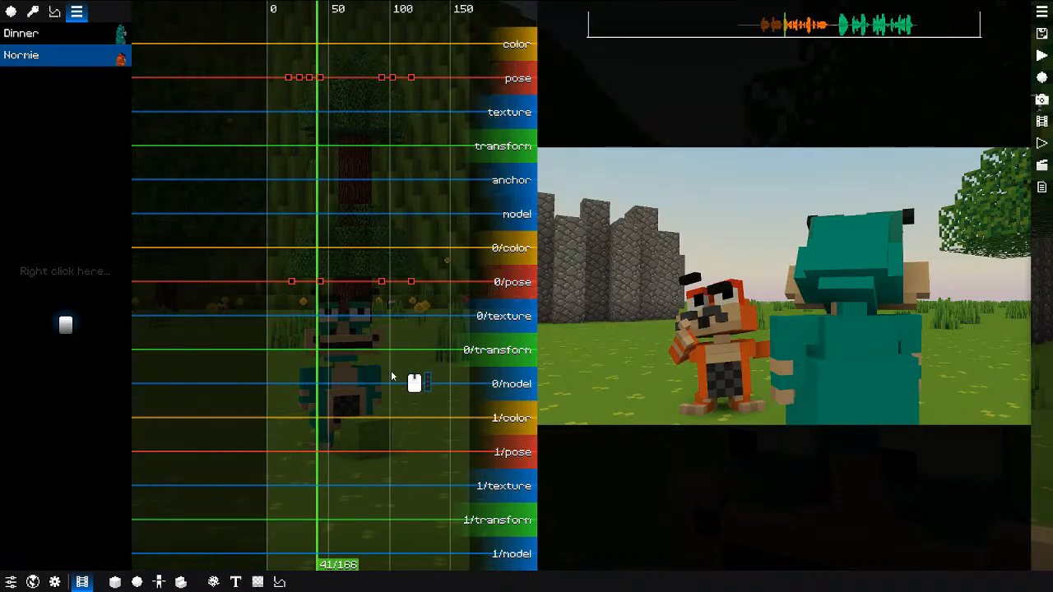
{"action": "key", "text": "ctrl+s"}
Step: Switch to the Dinner replay and add pose keyframes at frames 84 and 91
{"action": "left_click", "coordinate": [94, 37]}
{"action": "left_click", "coordinate": [77, 11]}
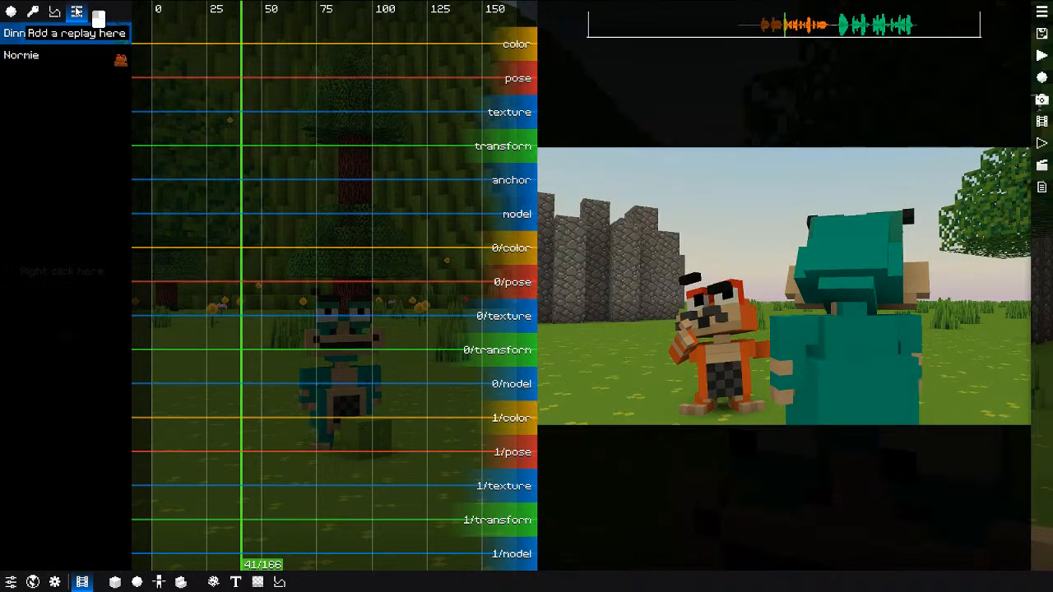
{"action": "left_click_drag", "start_coordinate": [267, 88], "coordinate": [340, 97]}
{"action": "double_click", "coordinate": [337, 78]}
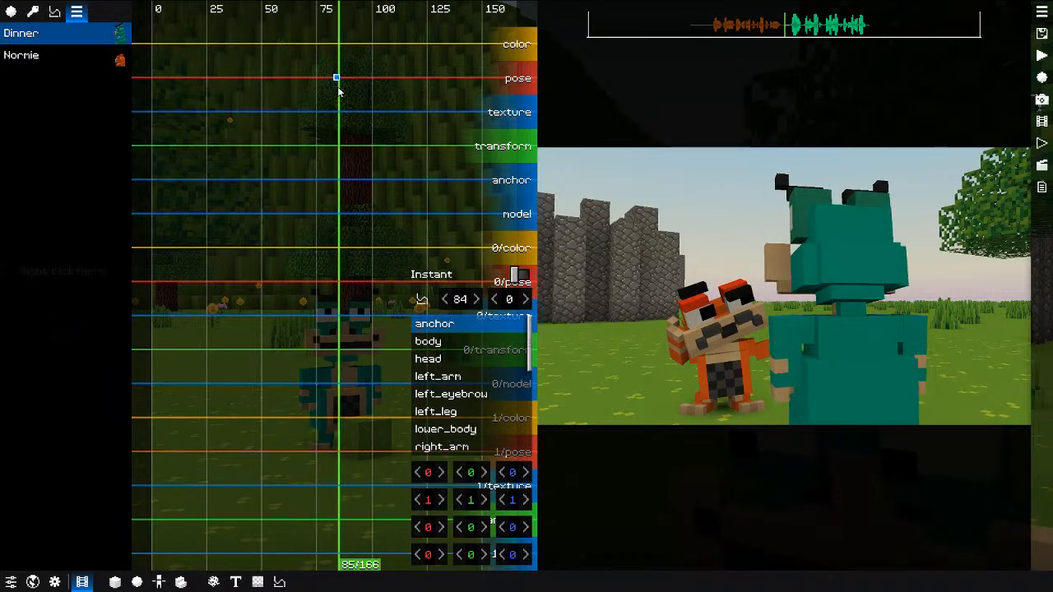
{"action": "left_click", "coordinate": [353, 117]}
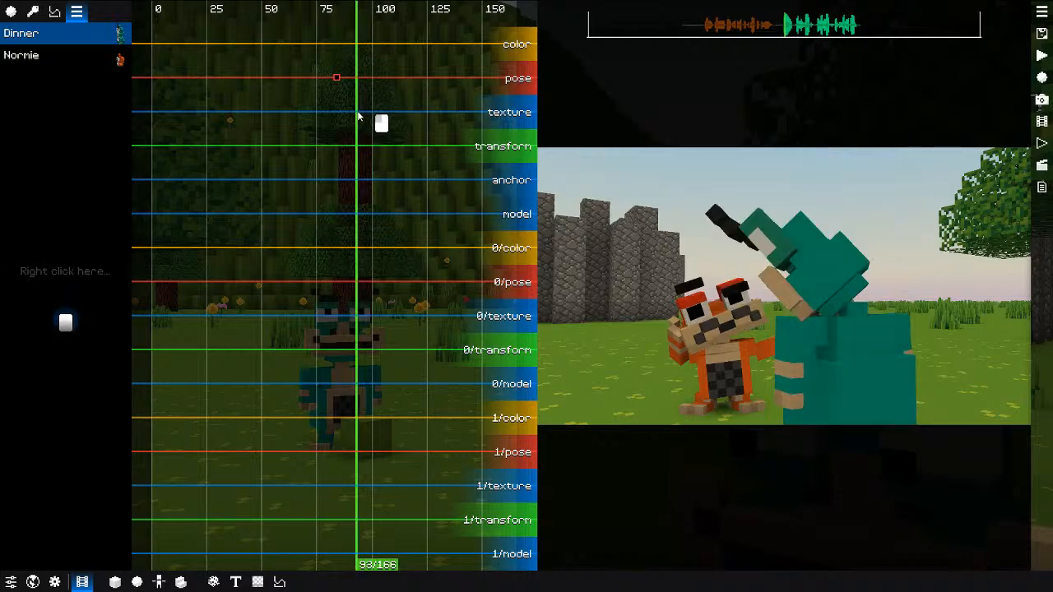
{"action": "double_click", "coordinate": [352, 78]}
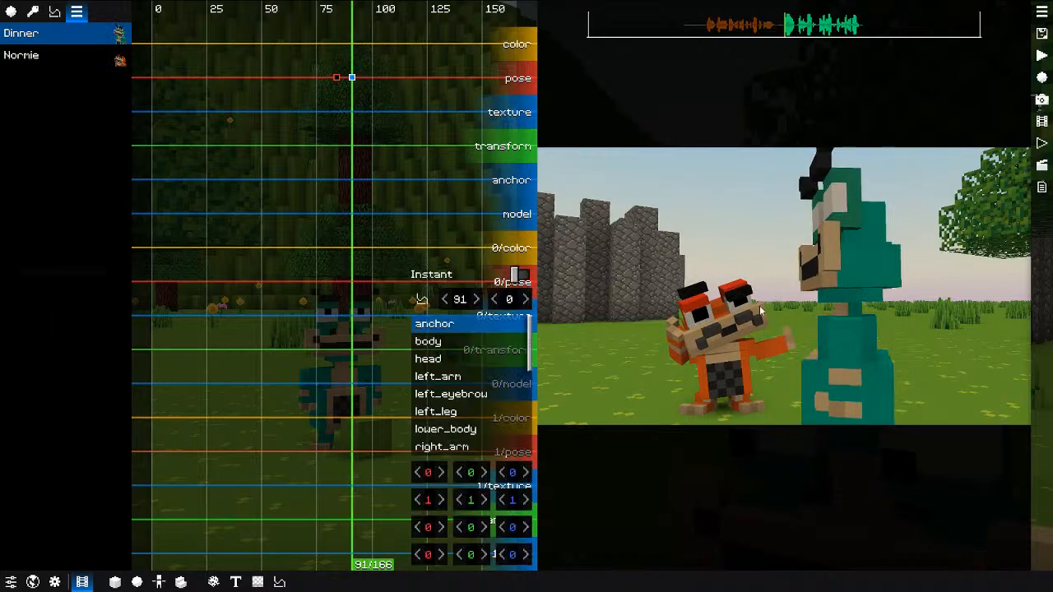
Step: On the frame 91 keyframe, lower Dinner's body to Y -2.437 and rotate it -26 about X
{"action": "right_click", "coordinate": [815, 360]}
{"action": "left_click_drag", "start_coordinate": [428, 525], "coordinate": [624, 336]}
{"action": "key", "text": "p"}
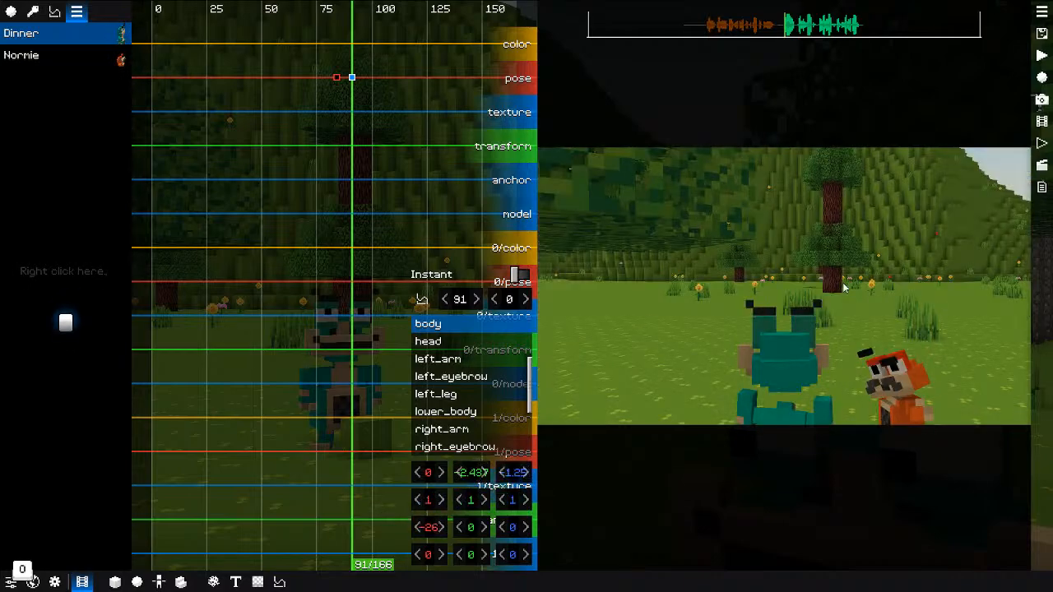
{"action": "key", "text": "p"}
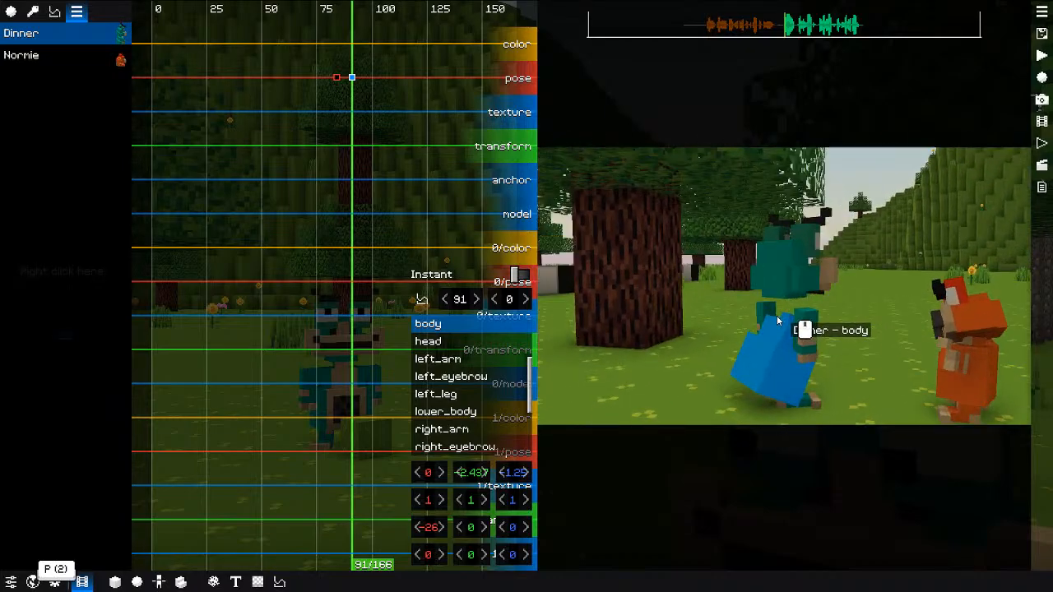
{"action": "key", "text": "p"}
Step: Lower Dinner's right arm to Y -2.406 with X rotation -63, and the left arm to Y -1.968, swung back to match
{"action": "left_click", "coordinate": [748, 321]}
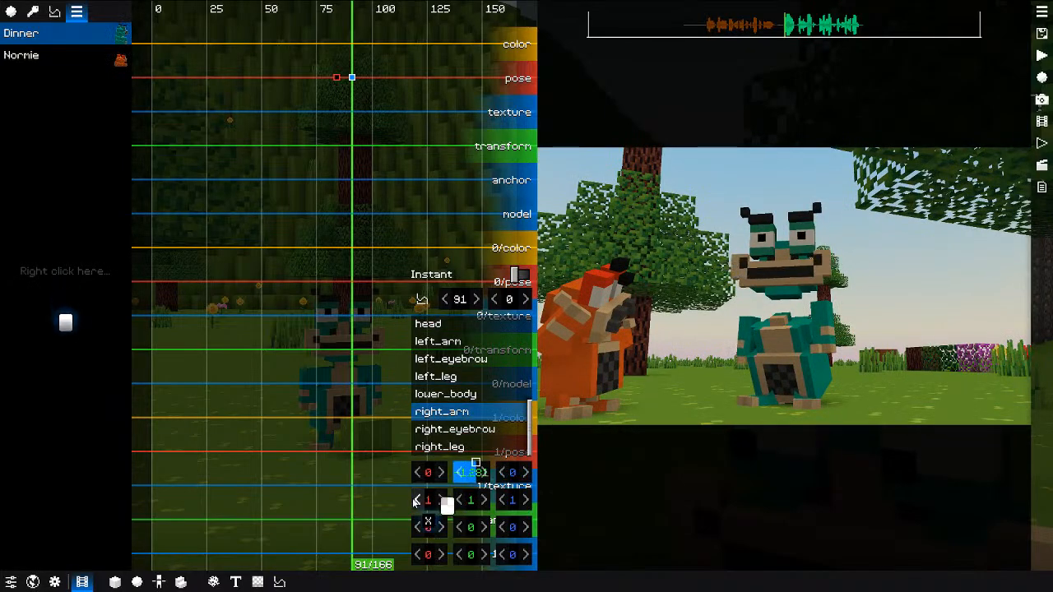
{"action": "left_click_drag", "start_coordinate": [417, 502], "coordinate": [393, 514]}
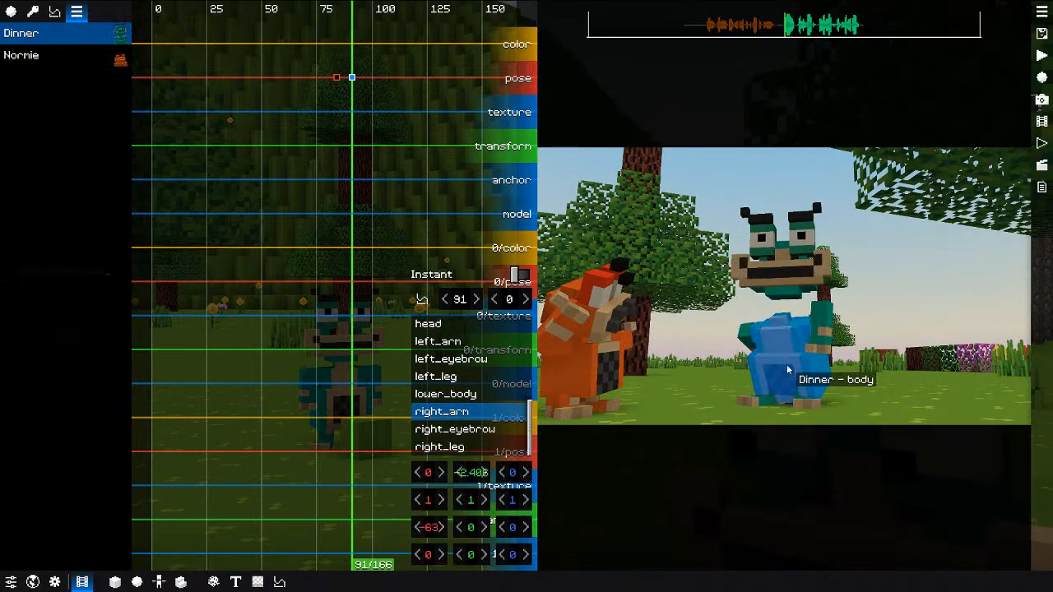
{"action": "left_click", "coordinate": [823, 341]}
{"action": "left_click_drag", "start_coordinate": [474, 474], "coordinate": [353, 546]}
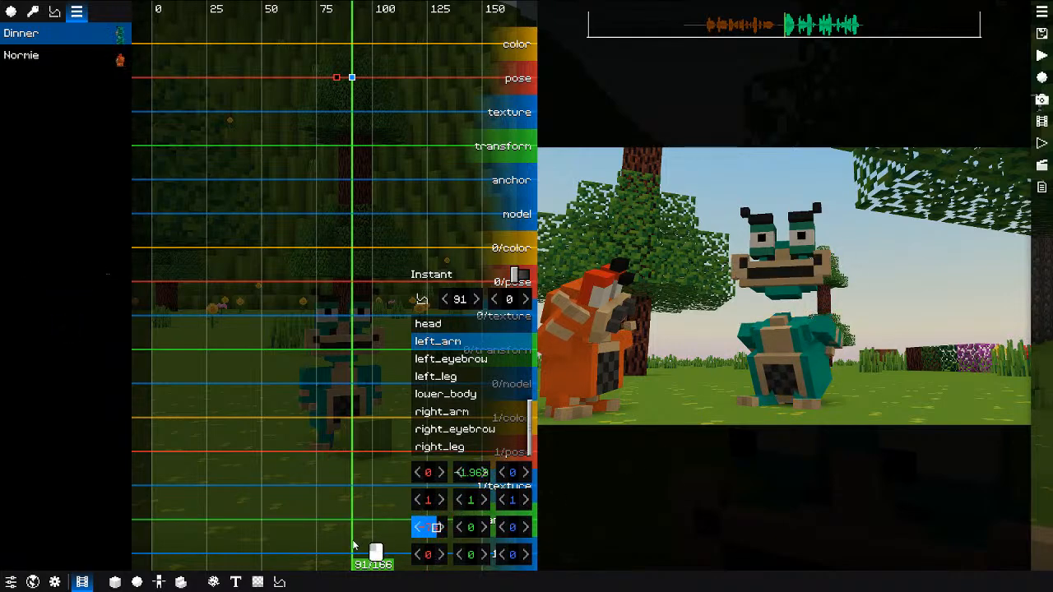
Step: Lower Dinner's head to Y -2.687 to follow the crouched body, and adjust its rotation
{"action": "left_click", "coordinate": [783, 306]}
{"action": "left_click_drag", "start_coordinate": [471, 472], "coordinate": [435, 526]}
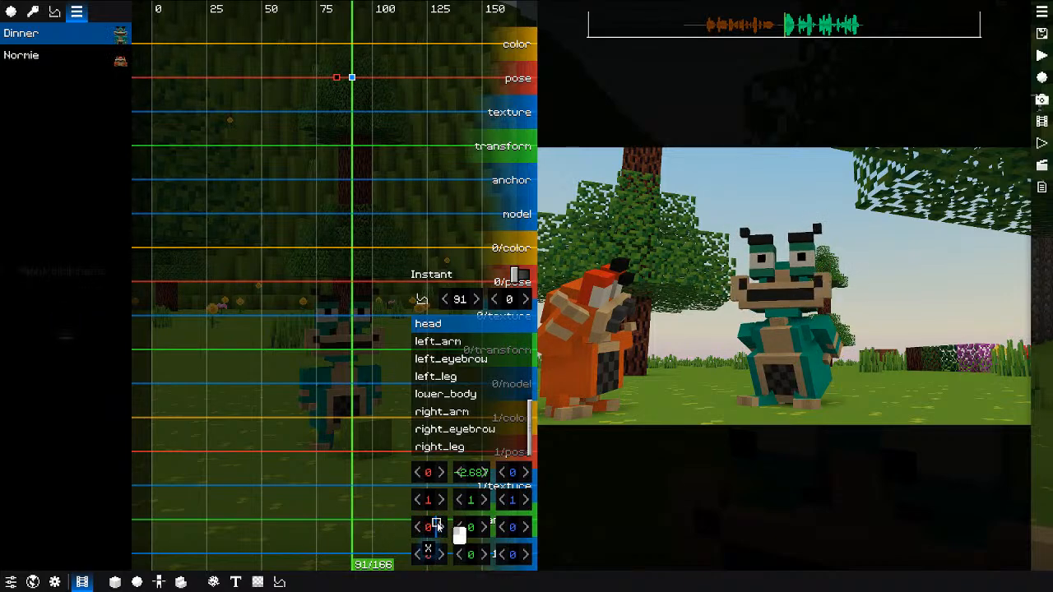
{"action": "left_click_drag", "start_coordinate": [500, 480], "coordinate": [402, 516]}
Step: Lower Dinner's right eyebrow to Y -1.625 and left eyebrow to Y -1.781, tilting both inward about Z, the left one to -11
{"action": "left_click", "coordinate": [750, 237]}
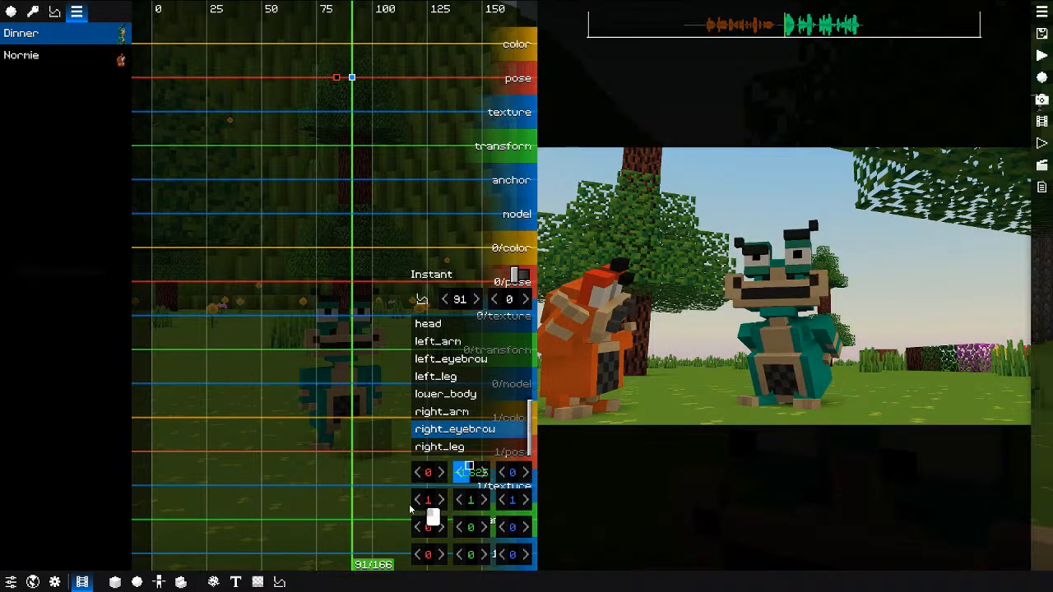
{"action": "left_click", "coordinate": [800, 228]}
{"action": "left_click_drag", "start_coordinate": [470, 472], "coordinate": [406, 508]}
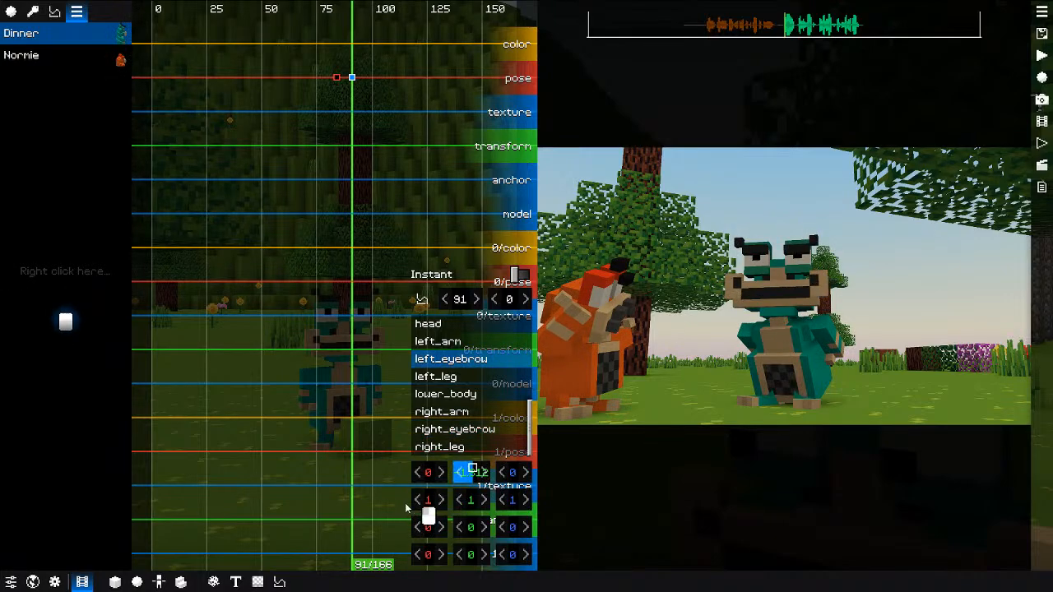
{"action": "left_click", "coordinate": [744, 283]}
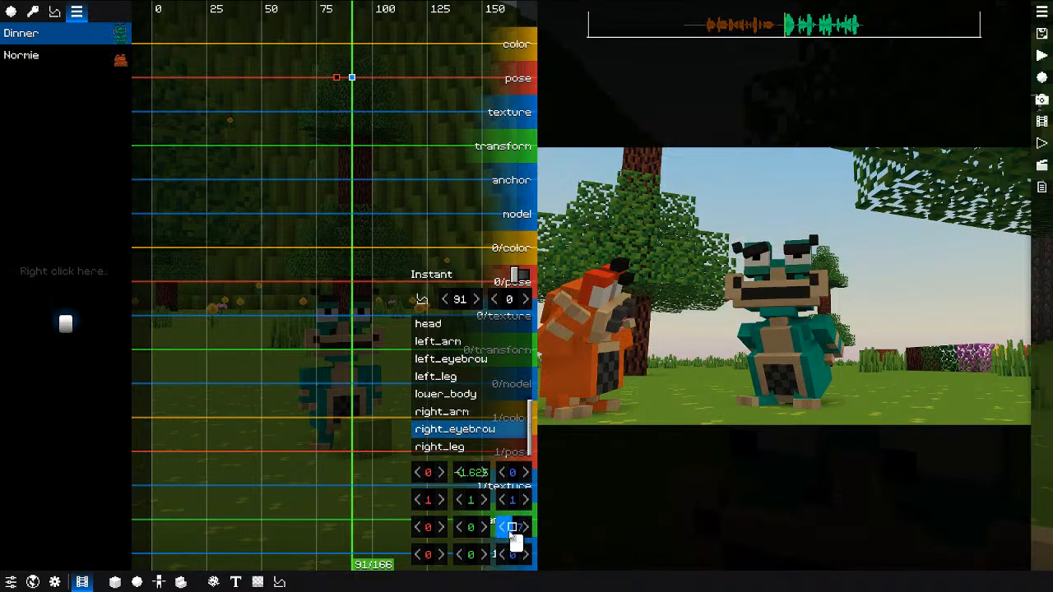
{"action": "left_click", "coordinate": [784, 263]}
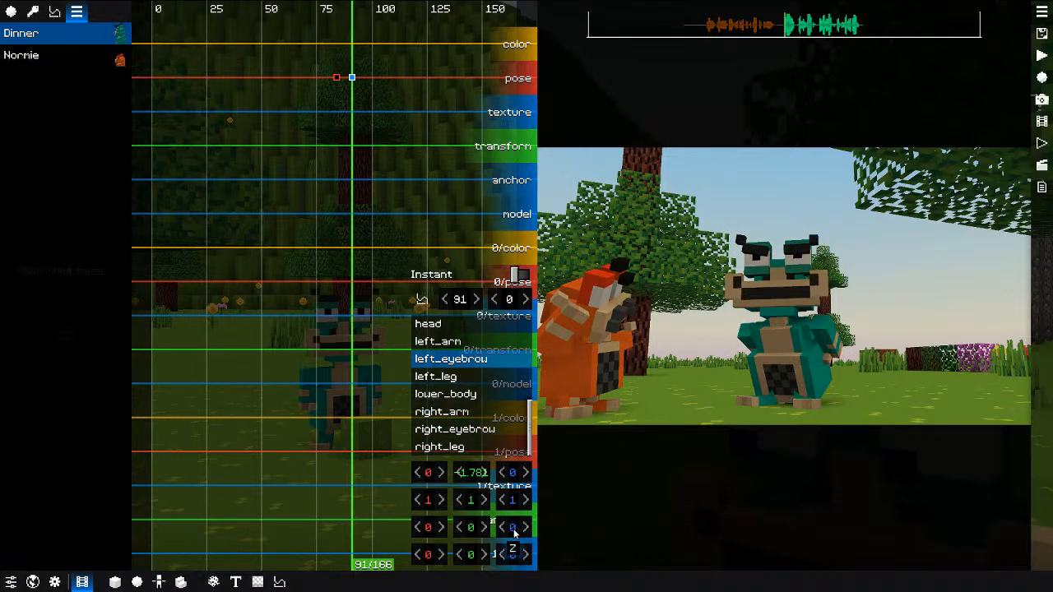
{"action": "left_click_drag", "start_coordinate": [514, 533], "coordinate": [494, 539]}
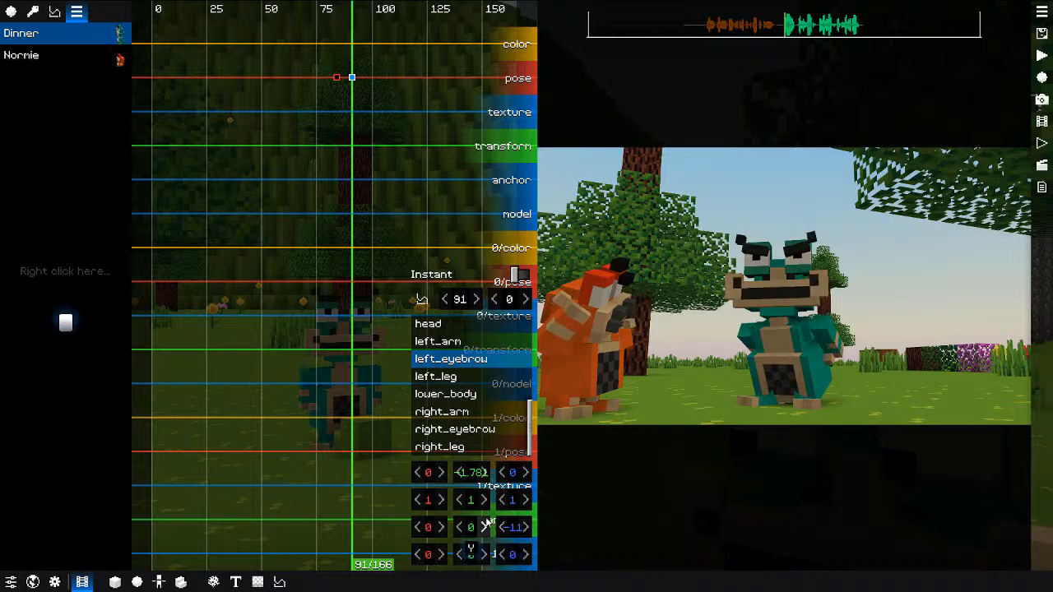
Step: Return to the scene camera, add a Dinner pose keyframe at frame 97, and reset its pose to default
{"action": "left_click", "coordinate": [358, 286]}
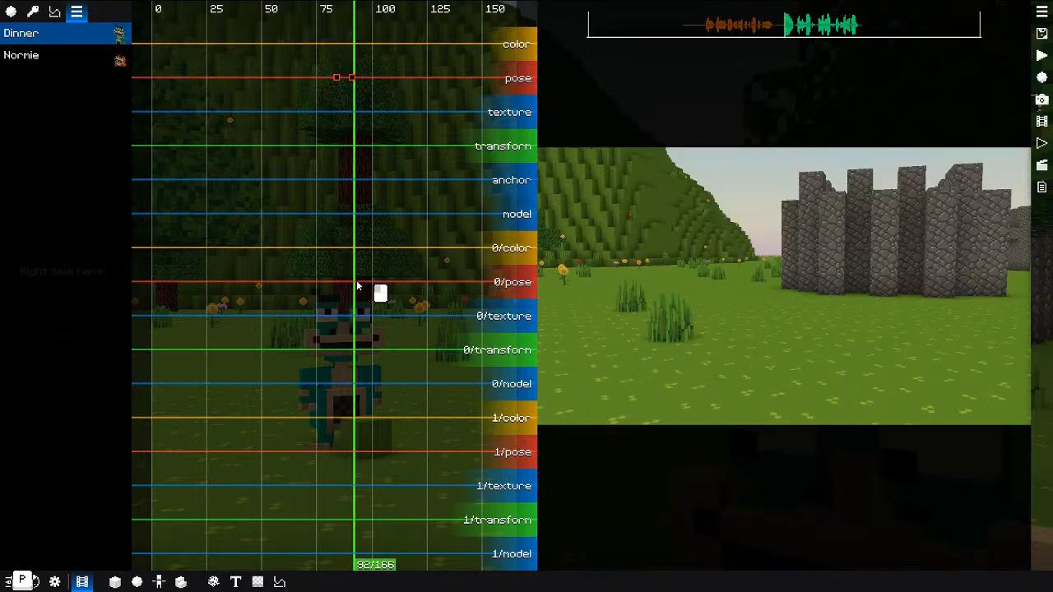
{"action": "key", "text": "o"}
{"action": "mouse_move", "coordinate": [355, 281]}
{"action": "left_mouse_down"}
{"action": "mouse_move", "coordinate": [298, 294]}
{"action": "mouse_move", "coordinate": [369, 290]}
{"action": "left_mouse_up"}
{"action": "left_click", "coordinate": [366, 78]}
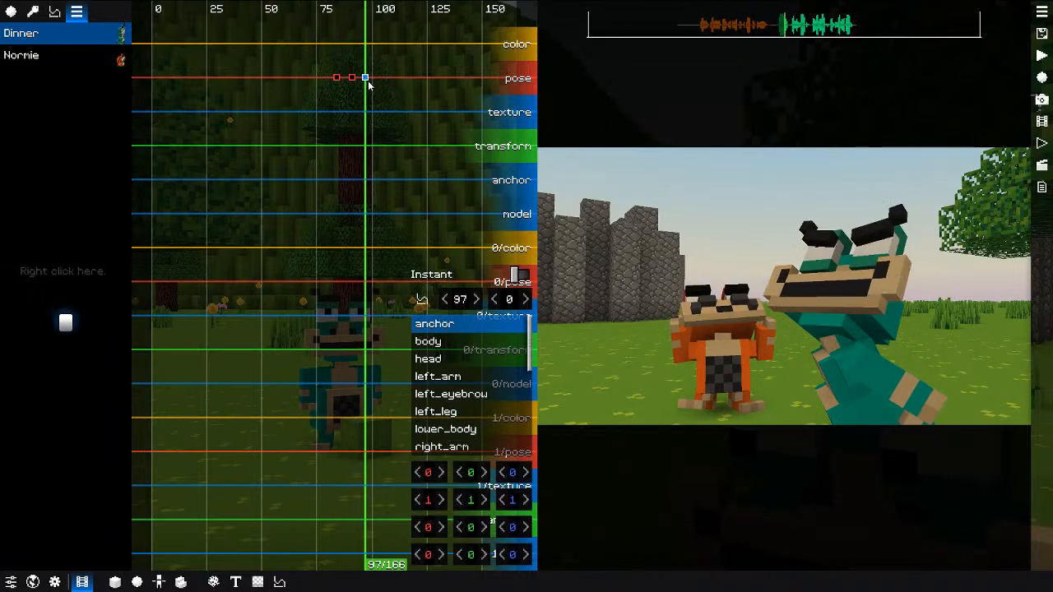
{"action": "right_click", "coordinate": [488, 396]}
{"action": "left_click", "coordinate": [500, 423]}
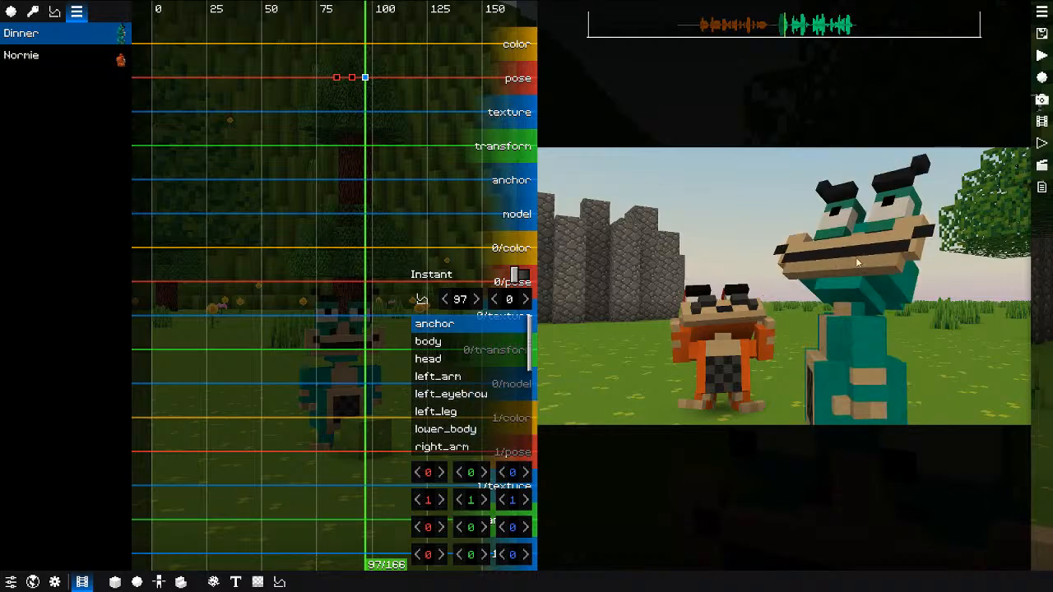
Step: Set both of Dinner's eyebrows to Y -1, with Z rotation 11 on the right and -11 on the left
{"action": "left_click", "coordinate": [838, 191]}
{"action": "mouse_move", "coordinate": [425, 504]}
{"action": "left_mouse_down"}
{"action": "mouse_move", "coordinate": [414, 508]}
{"action": "mouse_move", "coordinate": [487, 473]}
{"action": "mouse_move", "coordinate": [446, 506]}
{"action": "left_mouse_up"}
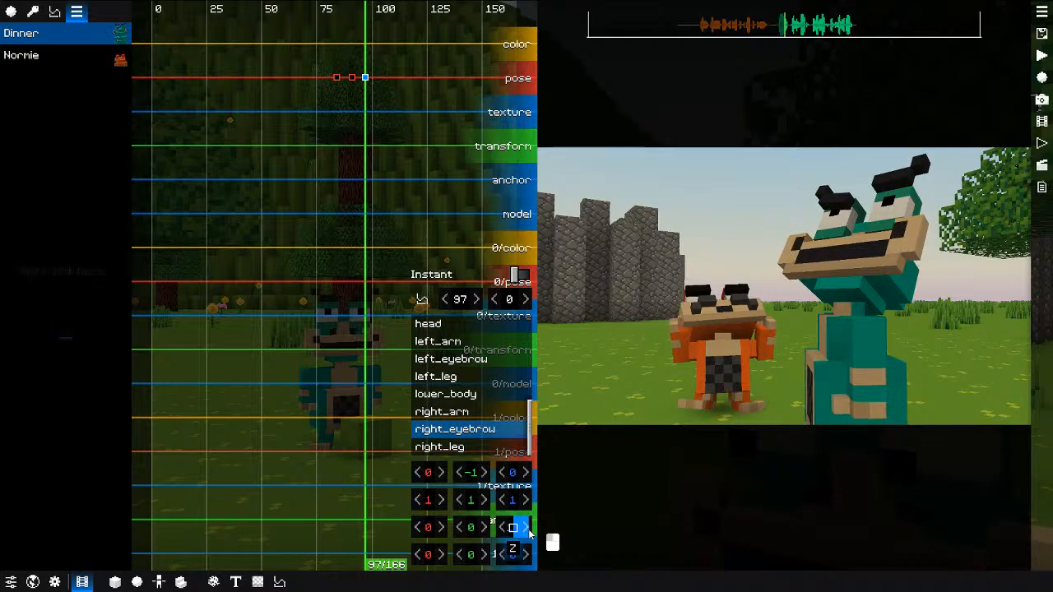
{"action": "right_click", "coordinate": [471, 390]}
{"action": "right_click", "coordinate": [468, 489]}
{"action": "left_click", "coordinate": [508, 503]}
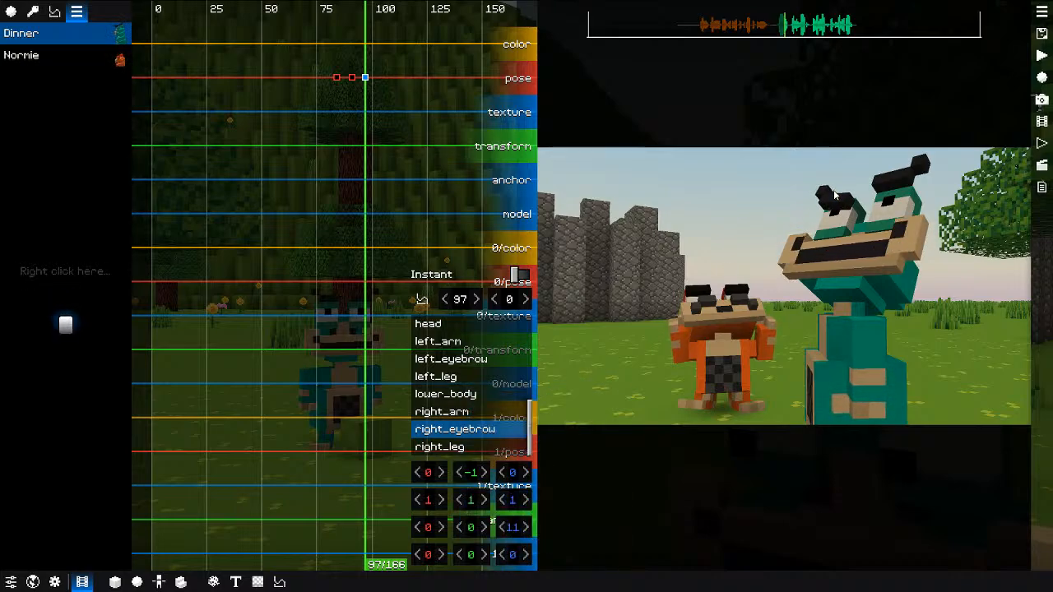
{"action": "left_click", "coordinate": [467, 359]}
{"action": "right_click", "coordinate": [481, 452]}
{"action": "left_click", "coordinate": [500, 486]}
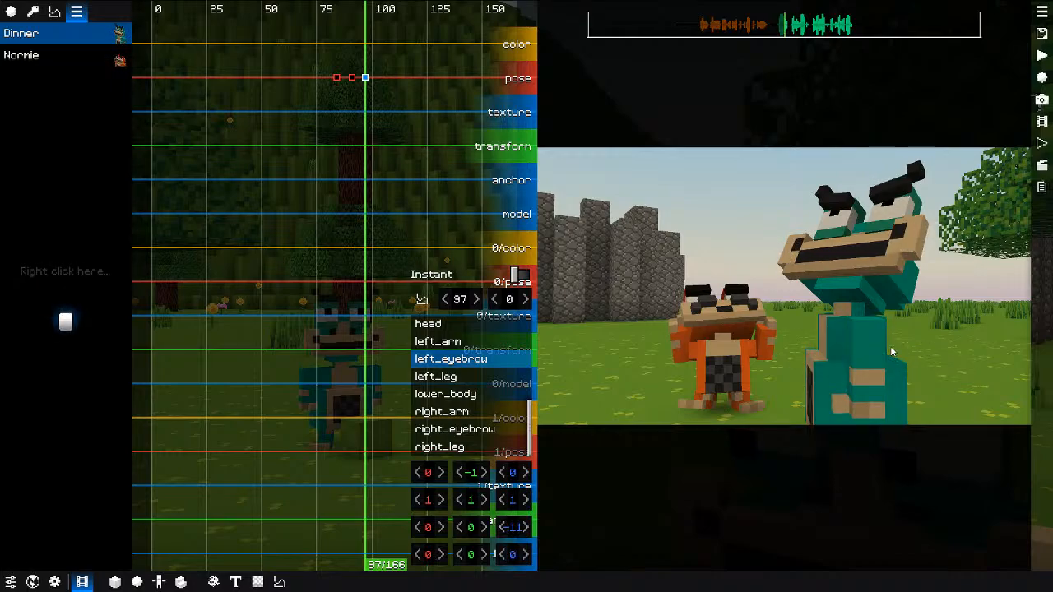
Step: Raise Dinner's arms at frame 97 by setting X rotation to 201 for the left and 139 for the right
{"action": "left_click", "coordinate": [887, 362]}
{"action": "left_click_drag", "start_coordinate": [438, 531], "coordinate": [658, 483]}
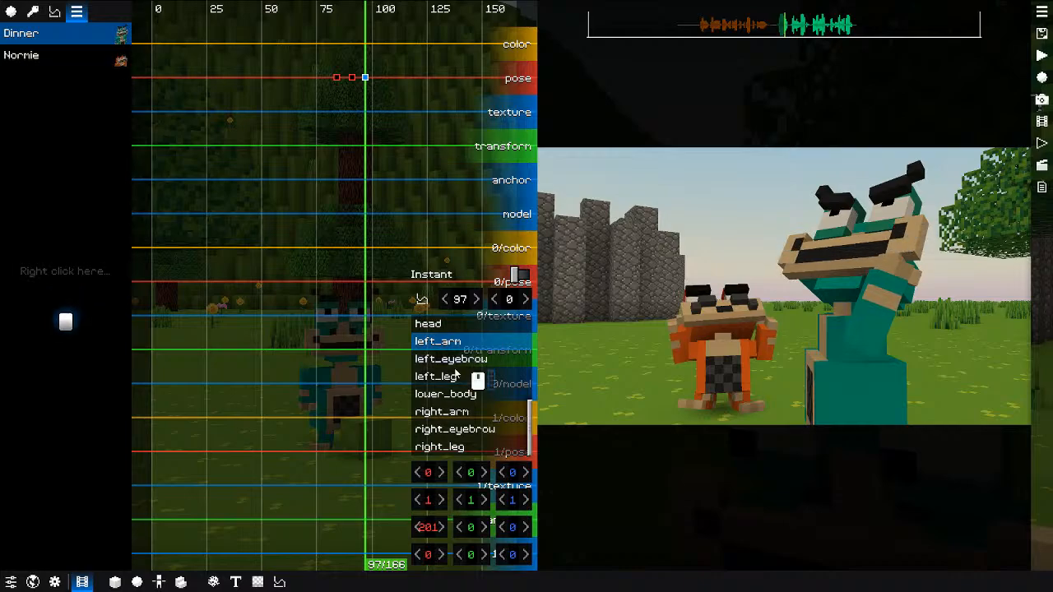
{"action": "left_click", "coordinate": [445, 414]}
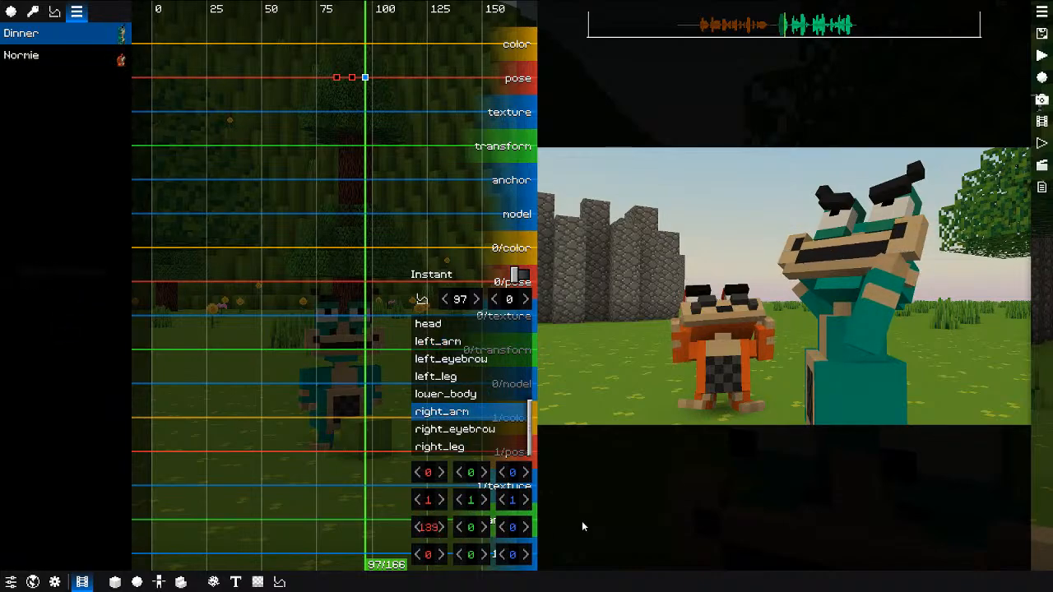
Step: Change the interpolation of Dinner's pose keyframe at frame 84, comparing options by playing back the motion
{"action": "key", "text": "space"}
{"action": "key", "text": "space"}
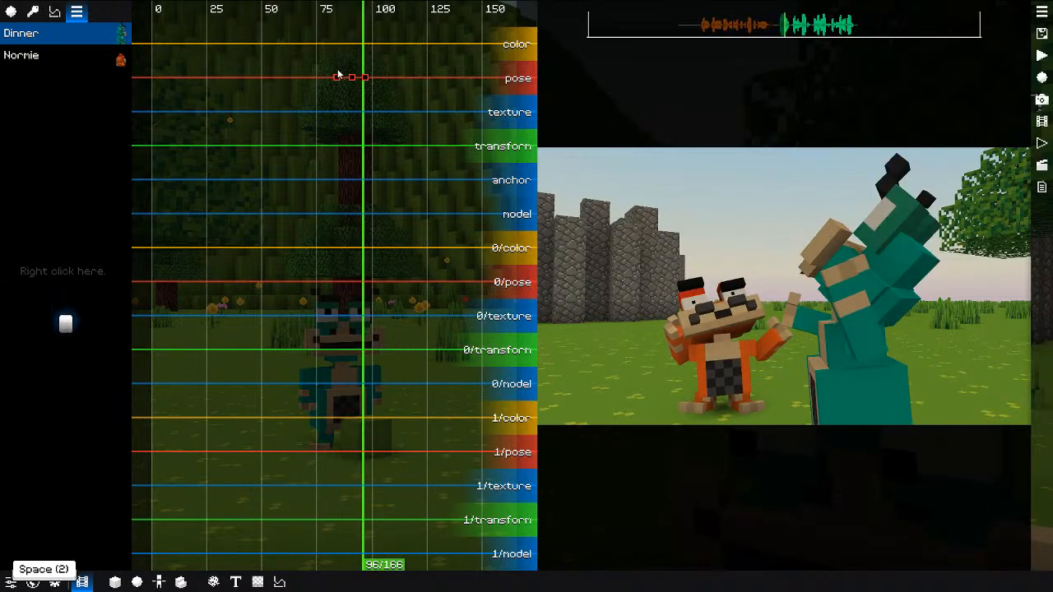
{"action": "left_click", "coordinate": [337, 77]}
{"action": "left_click", "coordinate": [420, 299]}
{"action": "key", "text": "ctrl+e"}
{"action": "left_click", "coordinate": [338, 193]}
{"action": "key", "text": "space"}
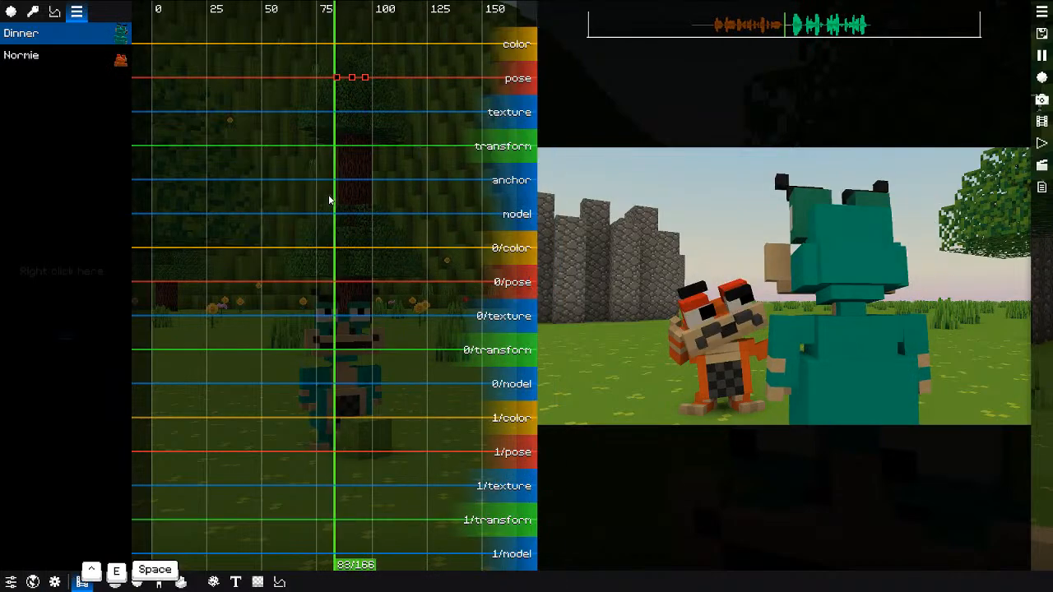
{"action": "key", "text": "space"}
{"action": "left_click", "coordinate": [337, 77]}
{"action": "key", "text": "ctrl+c"}
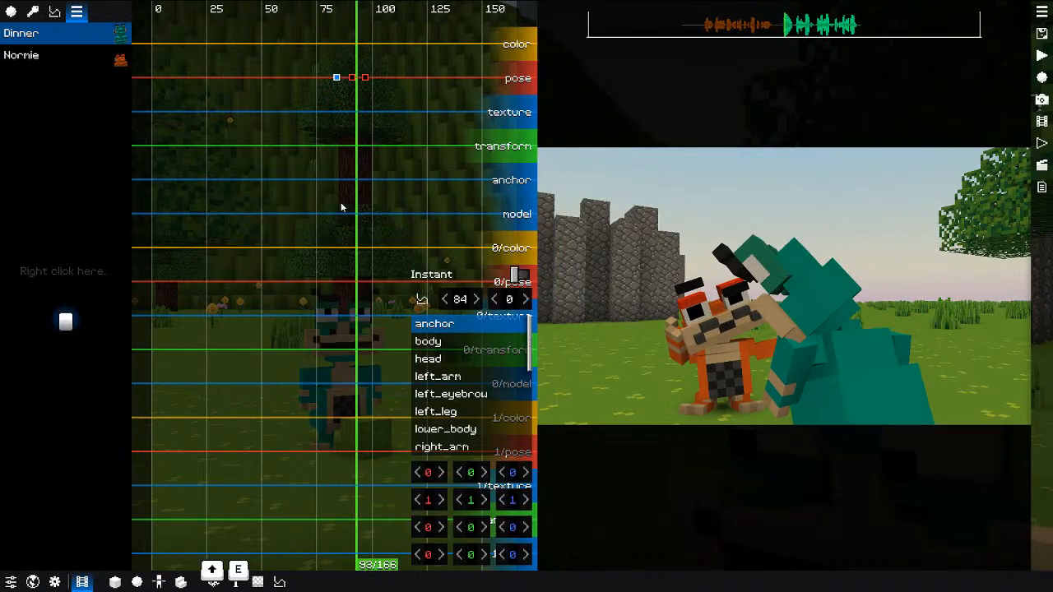
{"action": "key", "text": "space"}
{"action": "key", "text": "space"}
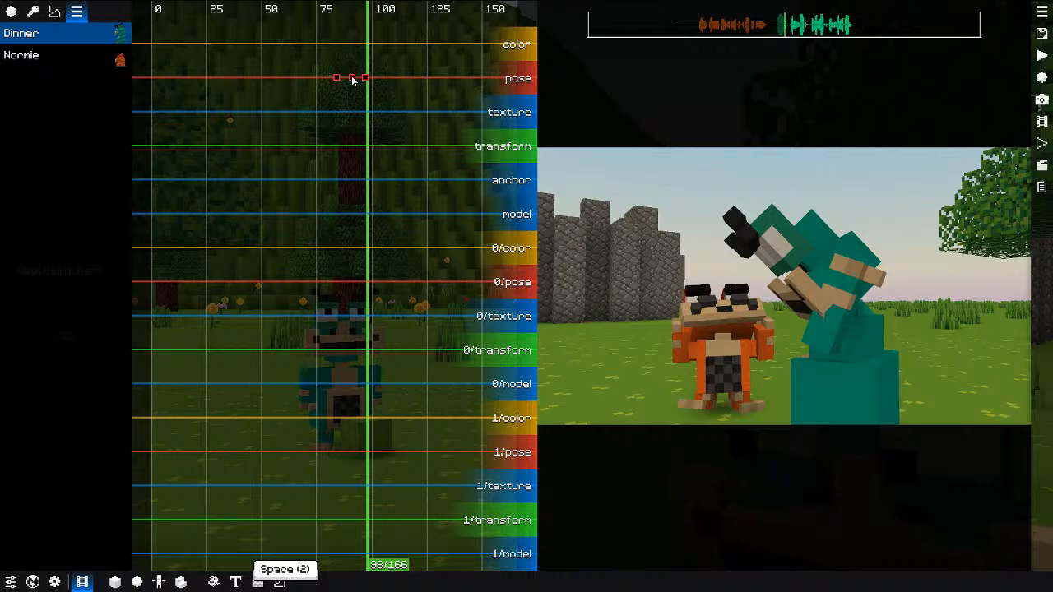
Step: Change the interpolation of Dinner's frame 91 pose keyframe, and move the last pose keyframe to frame 103
{"action": "left_click", "coordinate": [352, 78]}
{"action": "key", "text": "e"}
{"action": "key", "text": "e"}
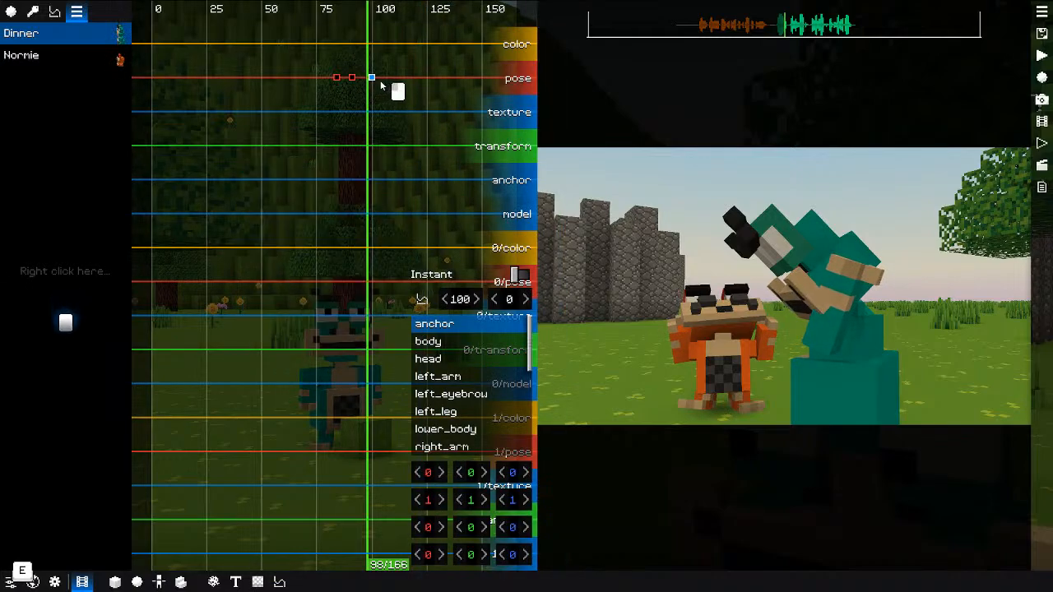
{"action": "key", "text": "space"}
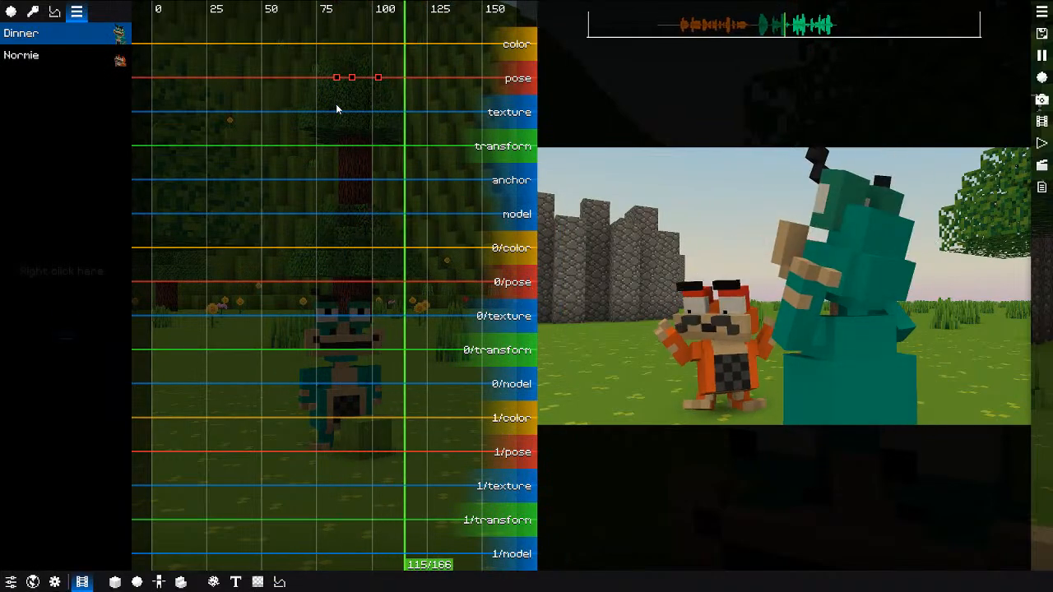
{"action": "key", "text": "space"}
Step: On Dinner's frame 103 pose keyframe, set the left arm's X rotation to 135
{"action": "left_click_drag", "start_coordinate": [388, 127], "coordinate": [377, 123]}
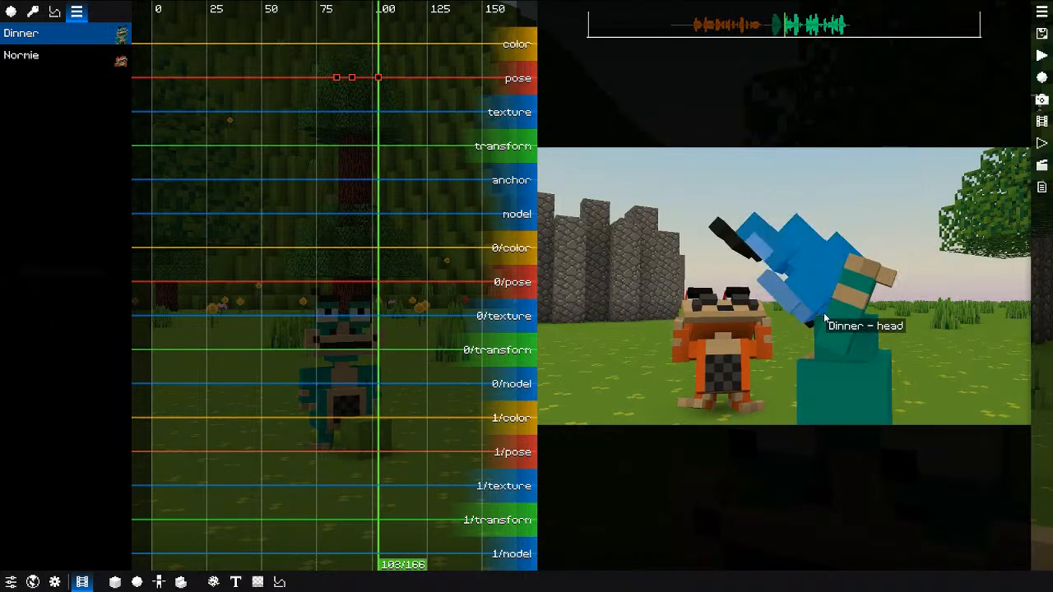
{"action": "left_click", "coordinate": [825, 313]}
{"action": "left_click_drag", "start_coordinate": [428, 527], "coordinate": [393, 511]}
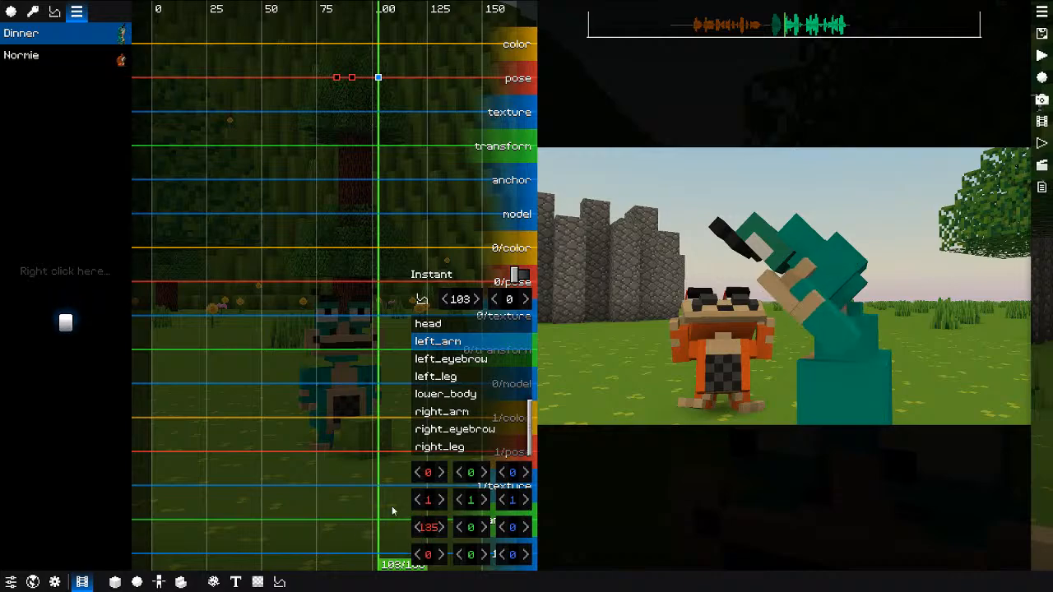
Step: Examine Dinner's frame 103 pose from other viewing angles and play back the motion from frame 86
{"action": "key", "text": "0"}
{"action": "key", "text": "0"}
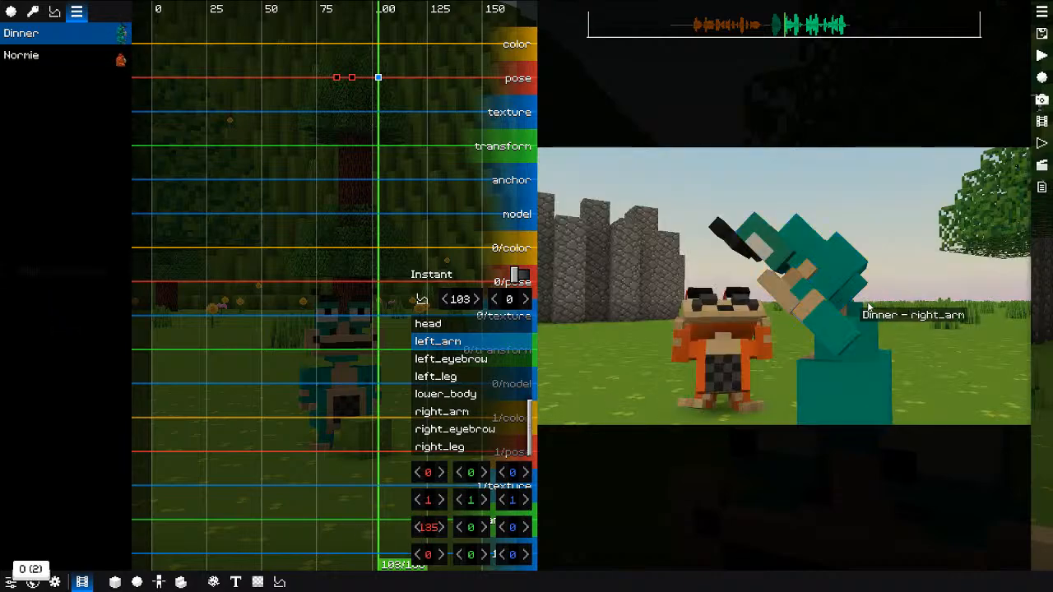
{"action": "key", "text": "0"}
{"action": "key", "text": "0"}
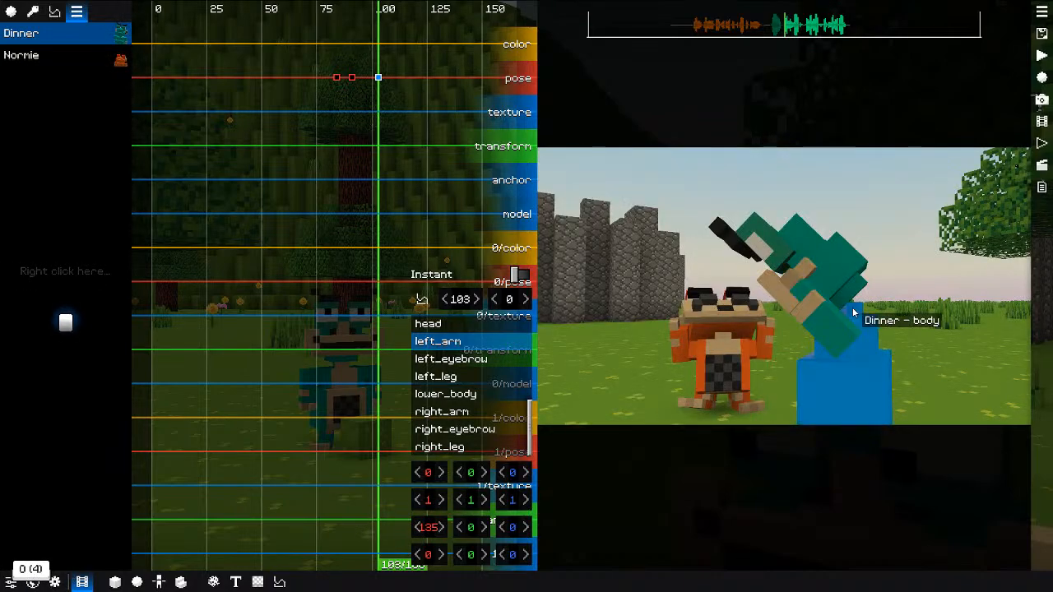
{"action": "key", "text": "o"}
{"action": "key", "text": "p"}
{"action": "key", "text": "p"}
{"action": "middle_click_drag", "start_coordinate": [854, 309], "coordinate": [644, 320]}
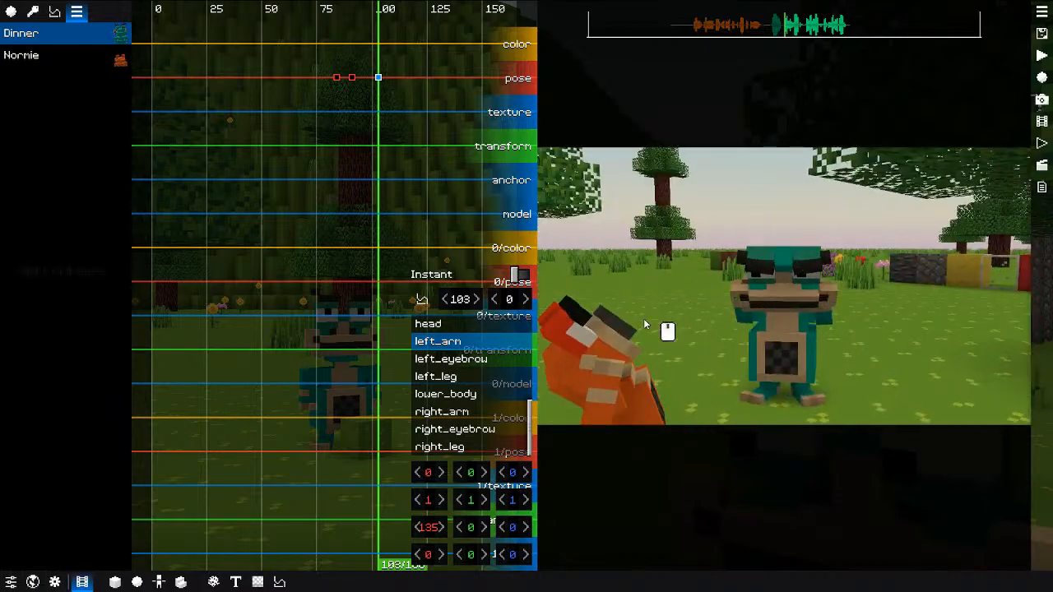
{"action": "key", "text": "o"}
{"action": "left_click", "coordinate": [344, 198]}
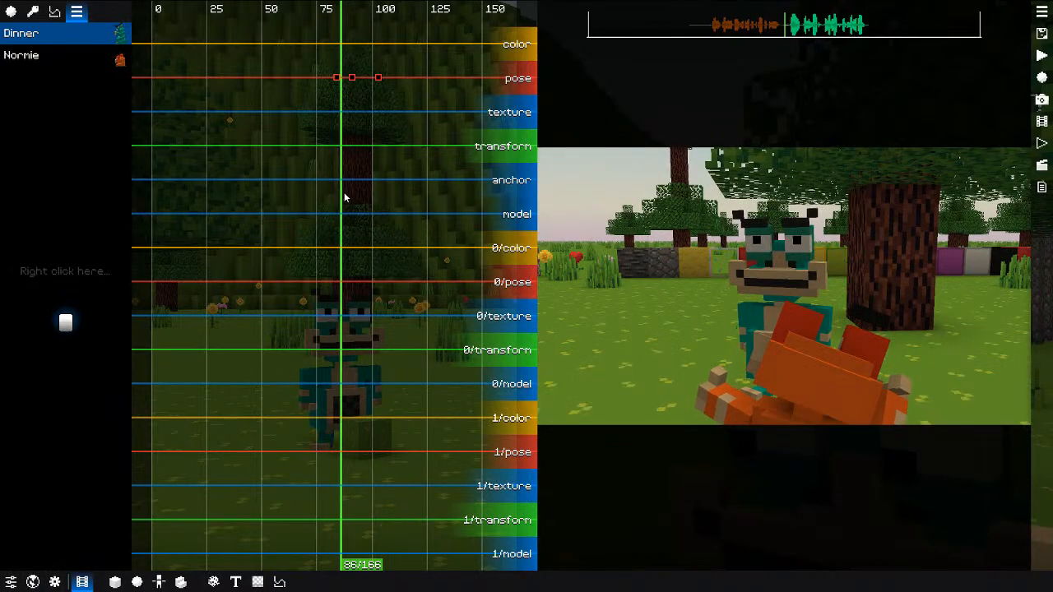
{"action": "key", "text": "space"}
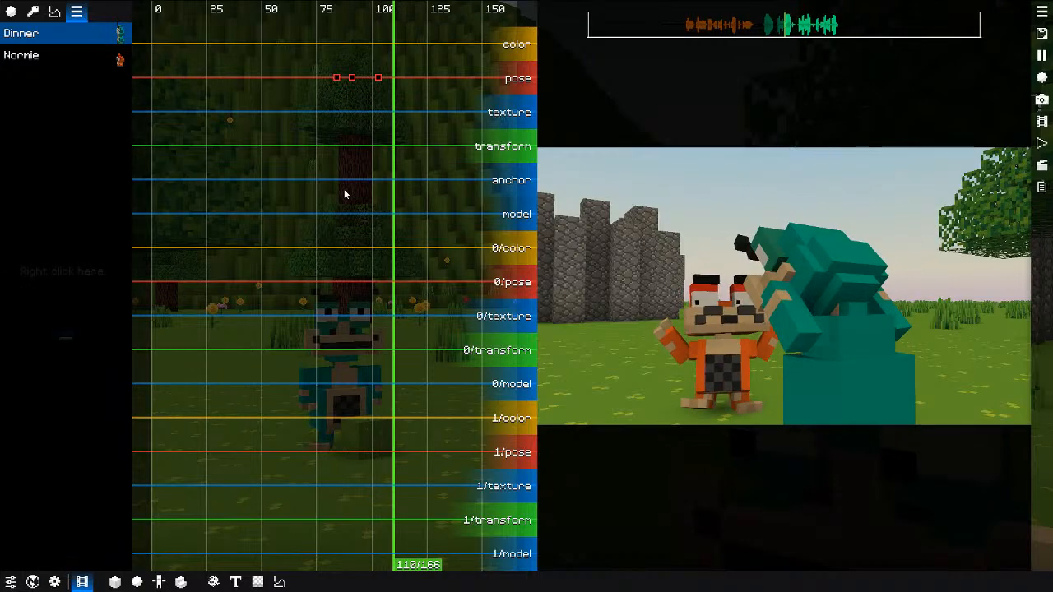
{"action": "key", "text": "space"}
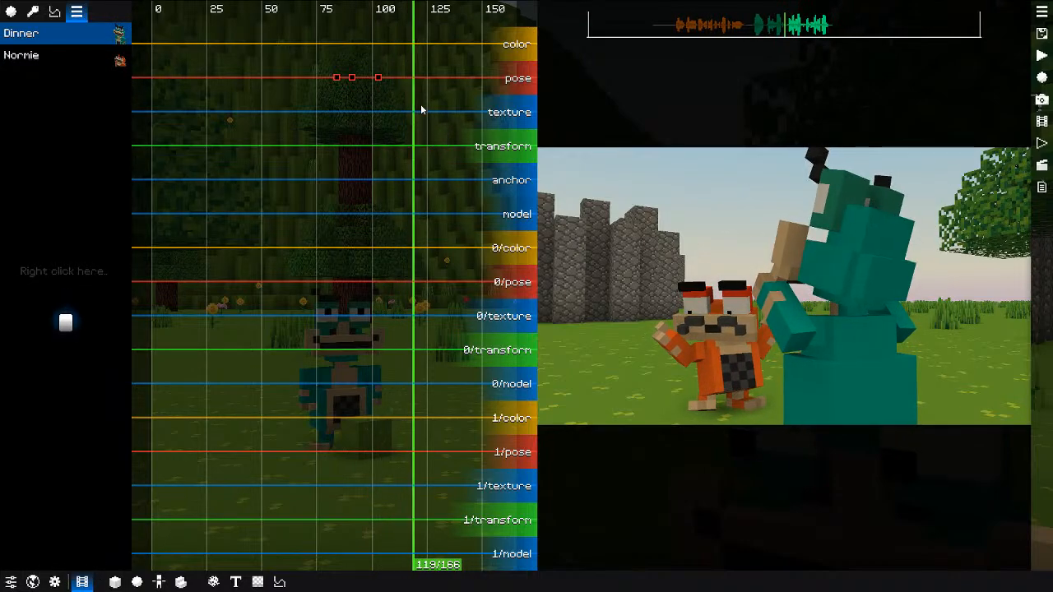
Step: Add a pose keyframe for Dinner at frame 120 and reset its pose
{"action": "left_click", "coordinate": [418, 83]}
{"action": "right_click", "coordinate": [471, 362]}
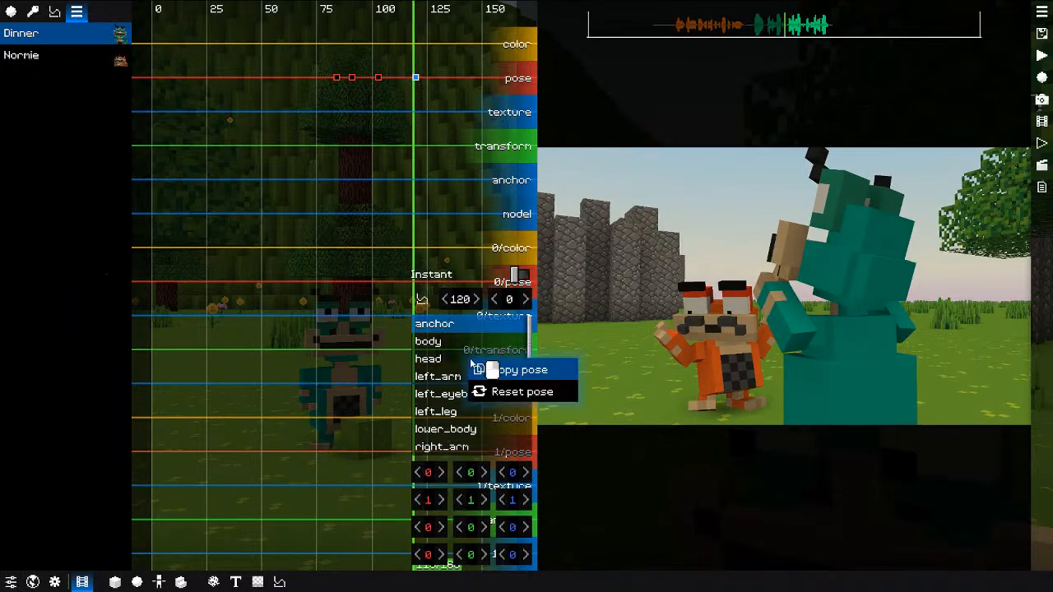
{"action": "left_click", "coordinate": [522, 392]}
{"action": "left_click", "coordinate": [441, 395]}
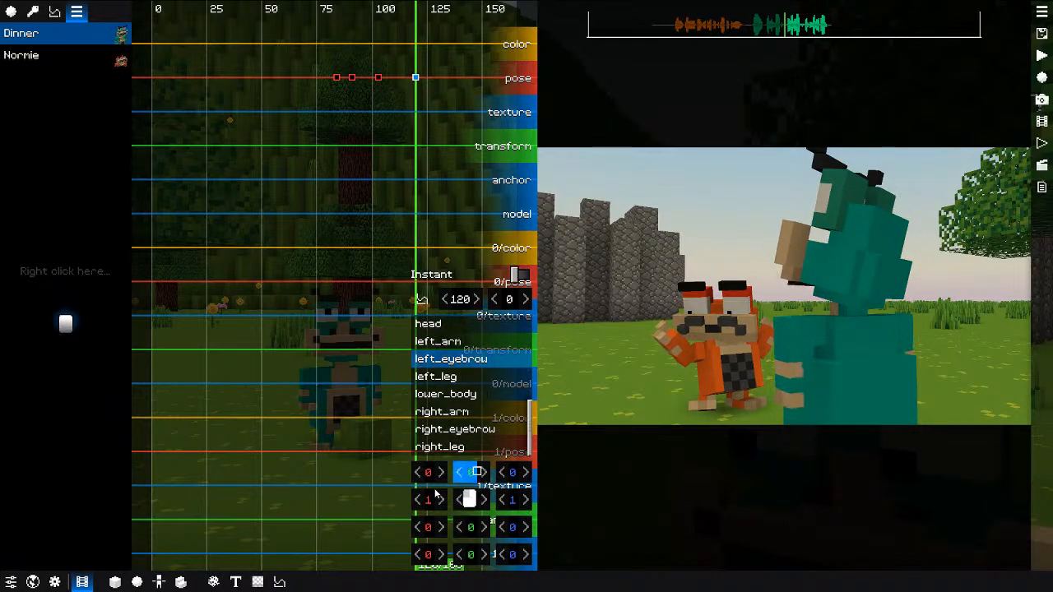
{"action": "left_click_drag", "start_coordinate": [436, 492], "coordinate": [420, 497]}
Step: Play back Dinner's motion leading into the frame 120 pose keyframe twice to check the timing against the audio
{"action": "left_click", "coordinate": [349, 134]}
{"action": "key", "text": "space"}
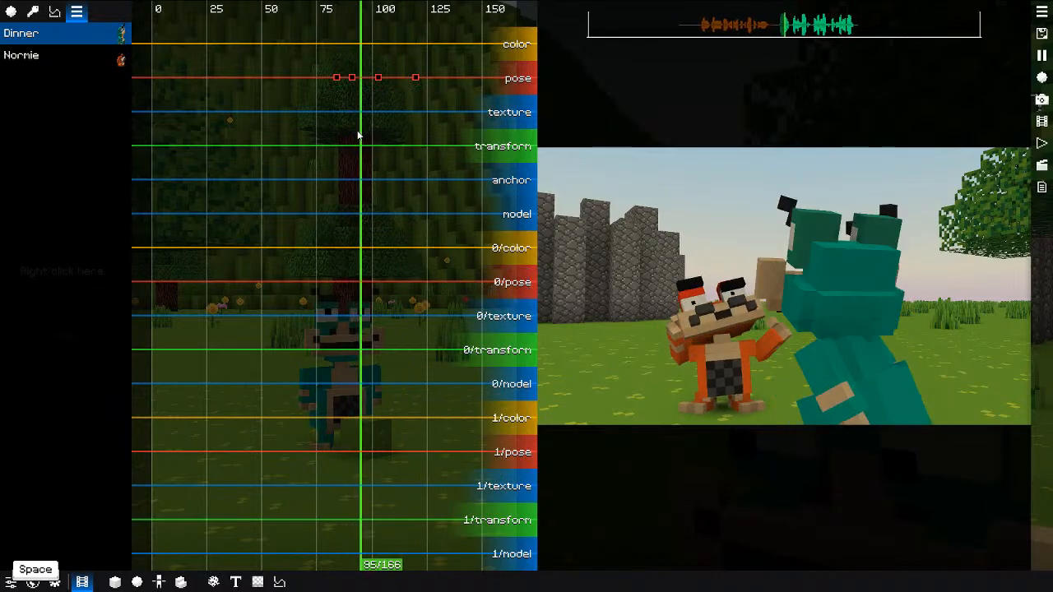
{"action": "key", "text": "space"}
{"action": "left_click", "coordinate": [379, 78]}
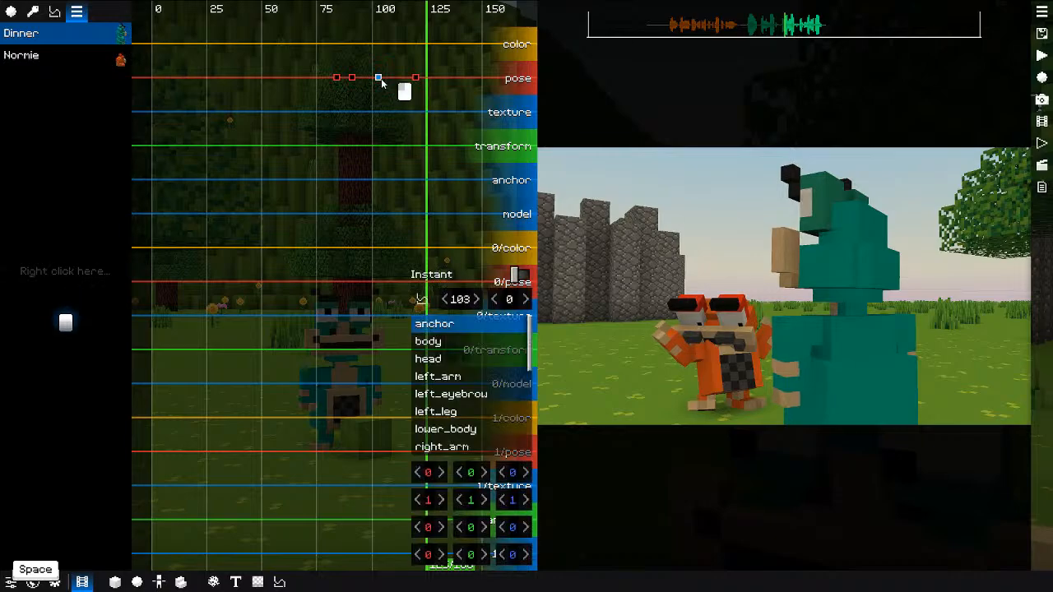
{"action": "left_click", "coordinate": [355, 222]}
{"action": "key", "text": "space"}
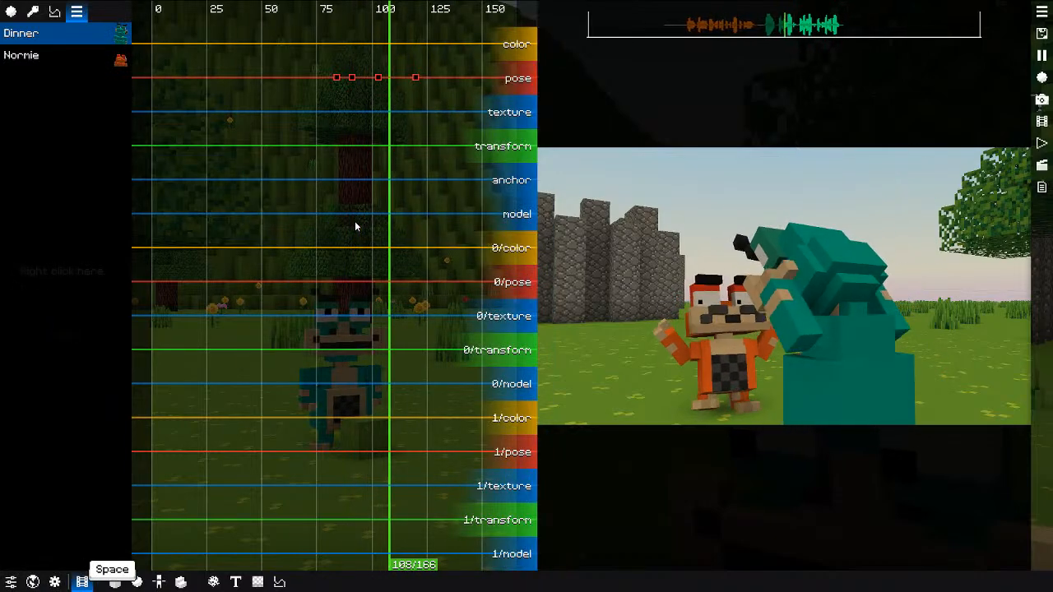
{"action": "key", "text": "space"}
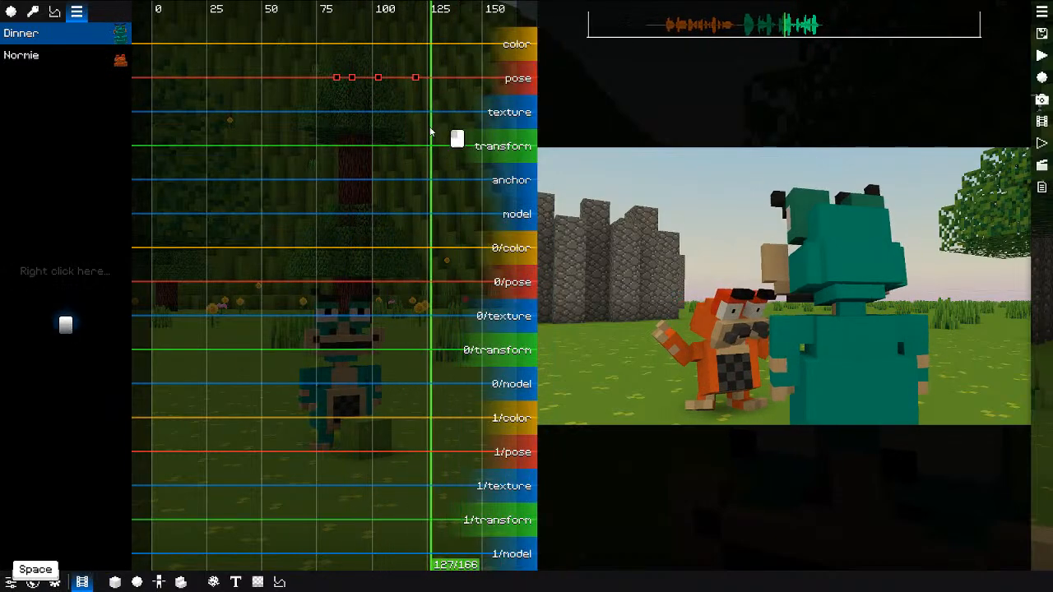
Step: Add a pose keyframe at frame 129 and set Dinner's left arm rotation to X 118 and Y 59
{"action": "left_click", "coordinate": [431, 131]}
{"action": "left_click", "coordinate": [433, 131]}
{"action": "left_click", "coordinate": [435, 77]}
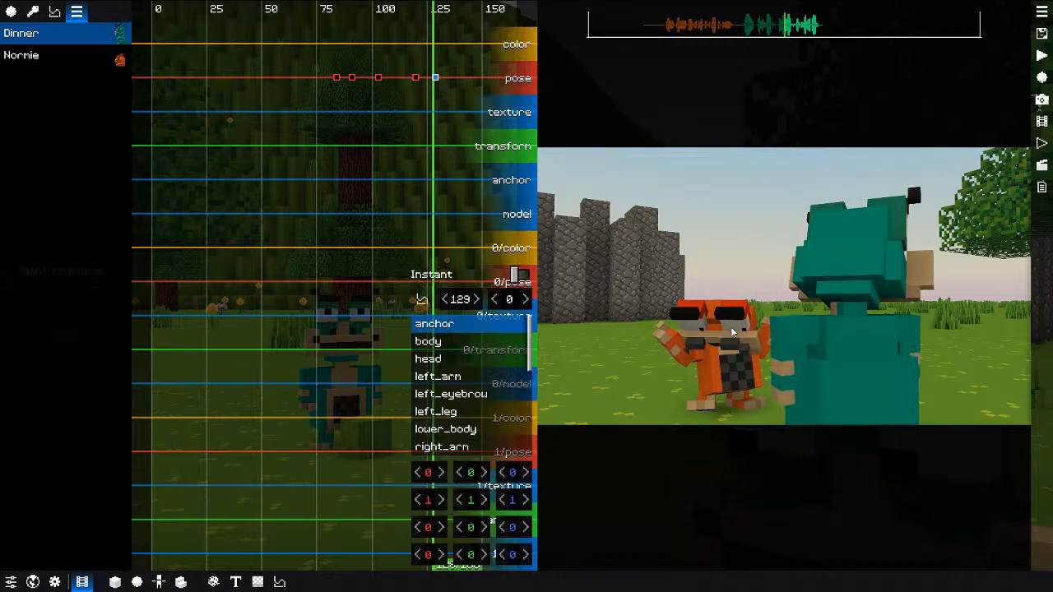
{"action": "left_click", "coordinate": [798, 343]}
{"action": "left_click_drag", "start_coordinate": [431, 522], "coordinate": [539, 525]}
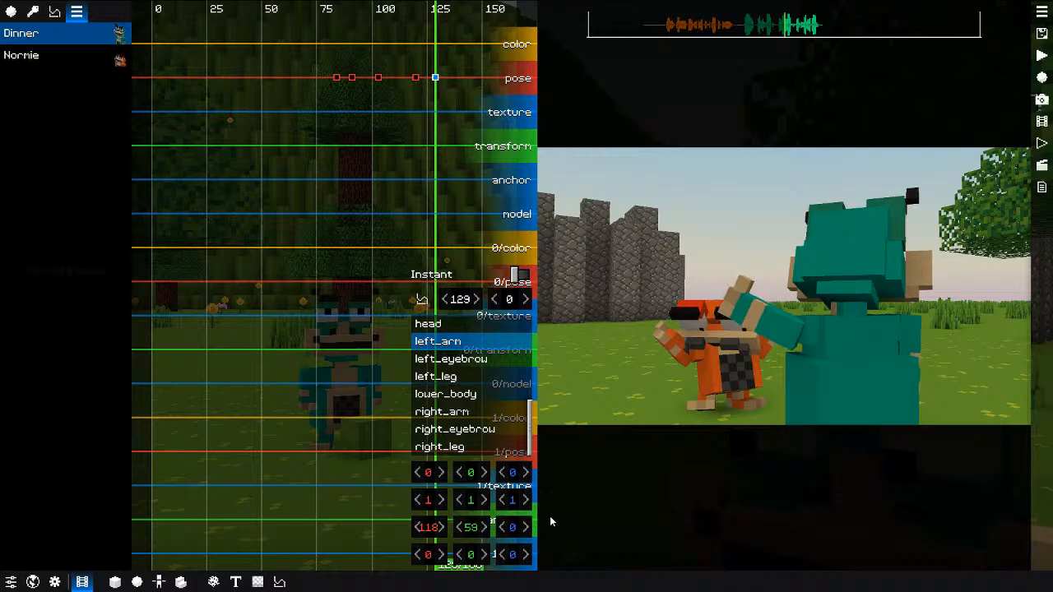
Step: Add a pose keyframe at frame 140, reset its pose, and play back the arm gesture
{"action": "left_click", "coordinate": [461, 80]}
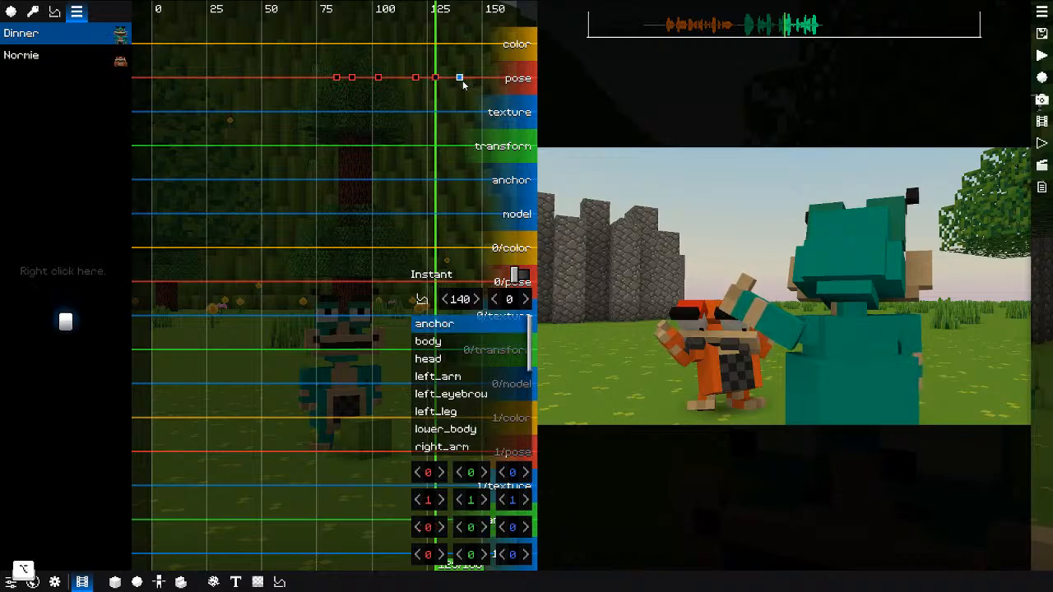
{"action": "right_click", "coordinate": [464, 352]}
{"action": "left_click", "coordinate": [494, 376]}
{"action": "left_click", "coordinate": [443, 188]}
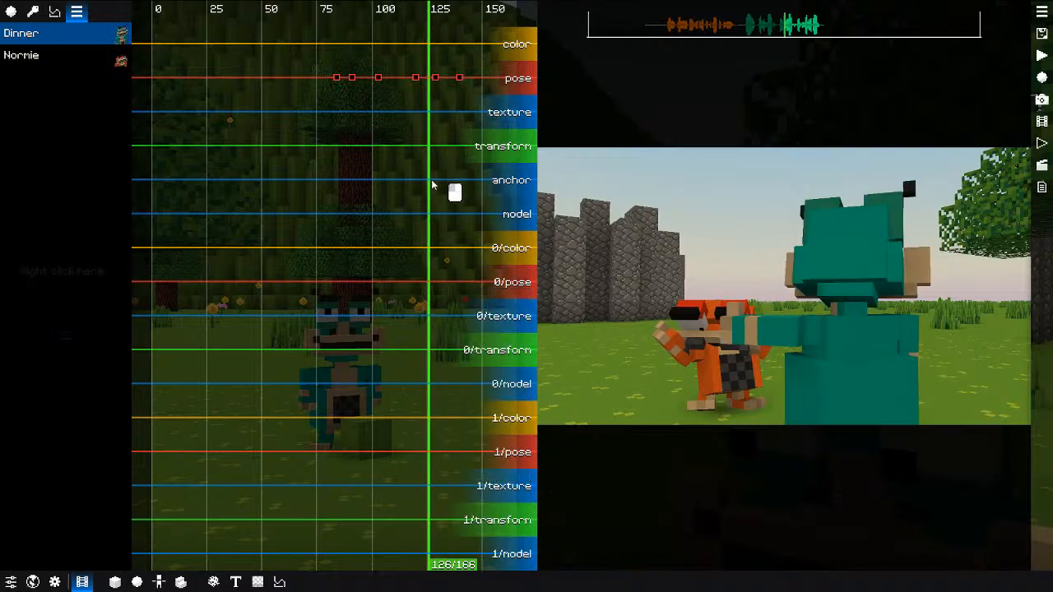
{"action": "key", "text": "space"}
{"action": "key", "text": "space"}
Step: Change the interpolation of the frame 129 pose keyframe, move the last pose keyframe just past frame 150, and play back the result
{"action": "left_click", "coordinate": [435, 78]}
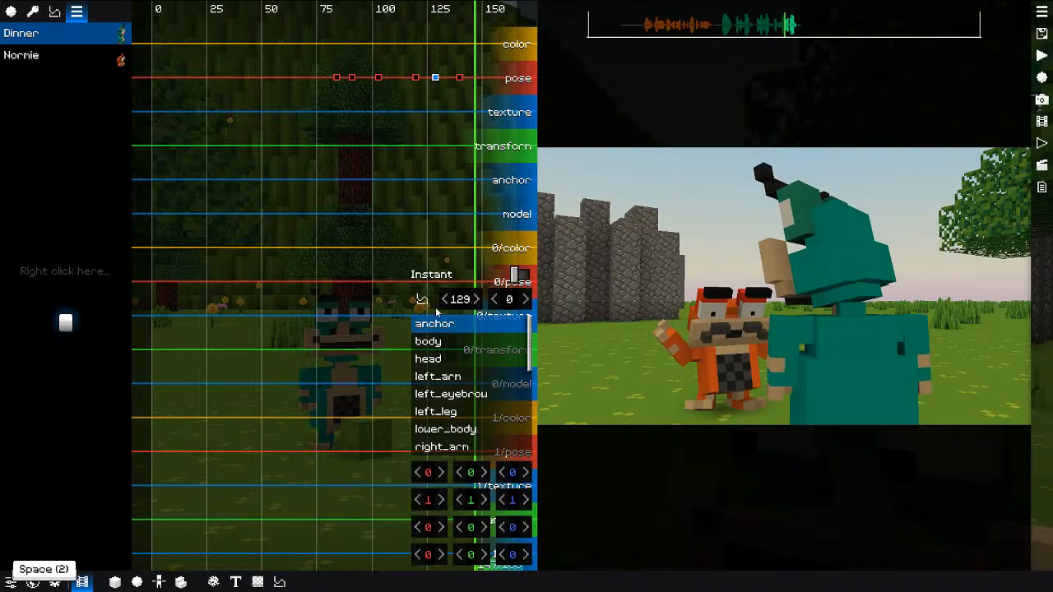
{"action": "left_click", "coordinate": [424, 299]}
{"action": "key", "text": "b"}
{"action": "middle_click_drag", "start_coordinate": [471, 86], "coordinate": [347, 86]}
{"action": "left_click", "coordinate": [355, 81]}
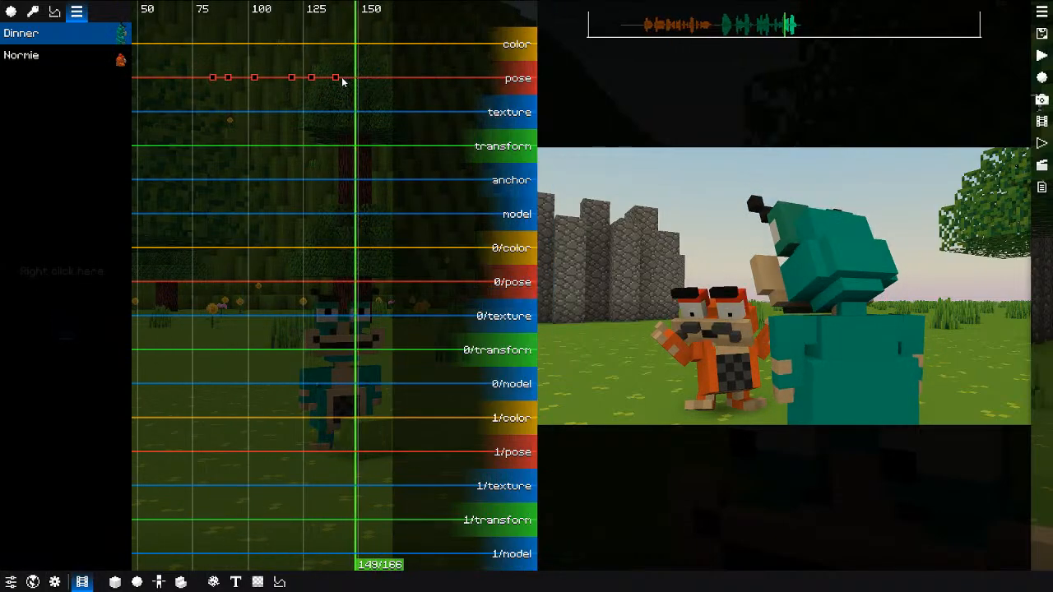
{"action": "left_click_drag", "start_coordinate": [336, 77], "coordinate": [366, 78]}
{"action": "left_click", "coordinate": [290, 89]}
{"action": "key", "text": "space"}
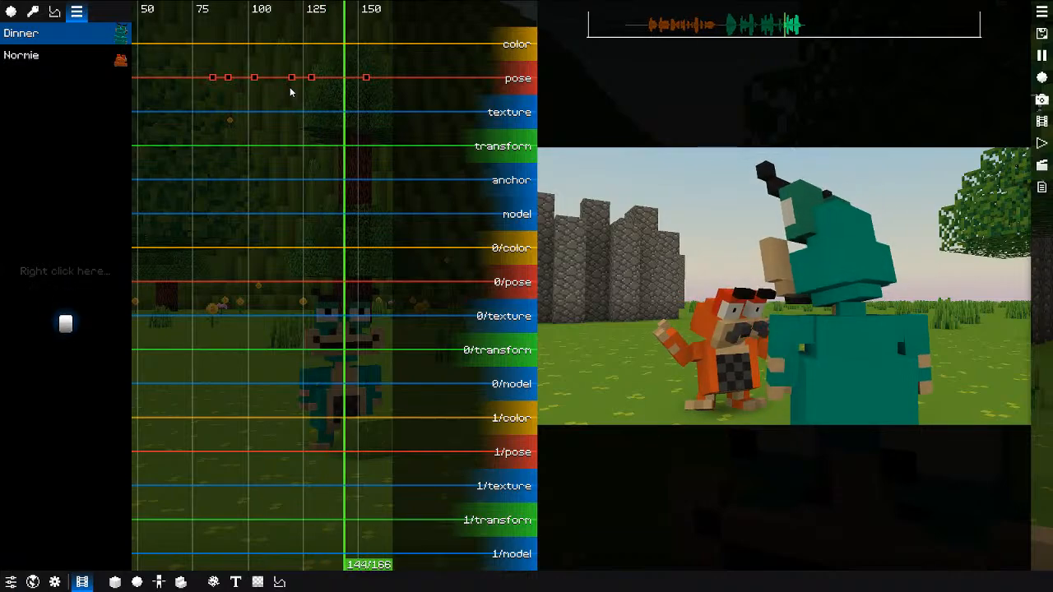
{"action": "key", "text": "space"}
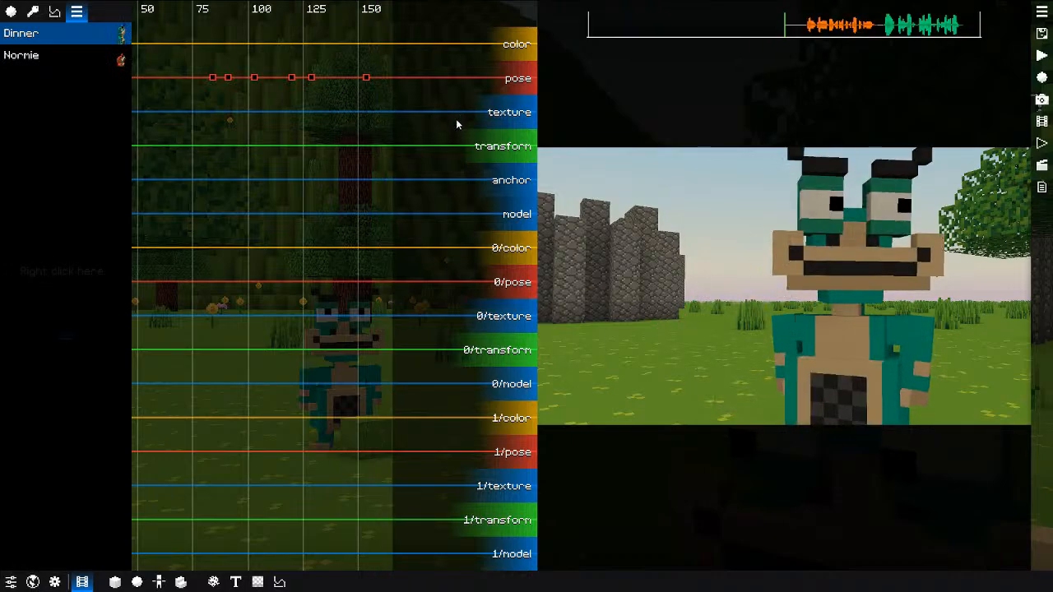
Step: Review the film's camera clips and open the dialogue voice lines
{"action": "scroll", "coordinate": [313, 249], "scroll_direction": "down", "scroll_amount": 4}
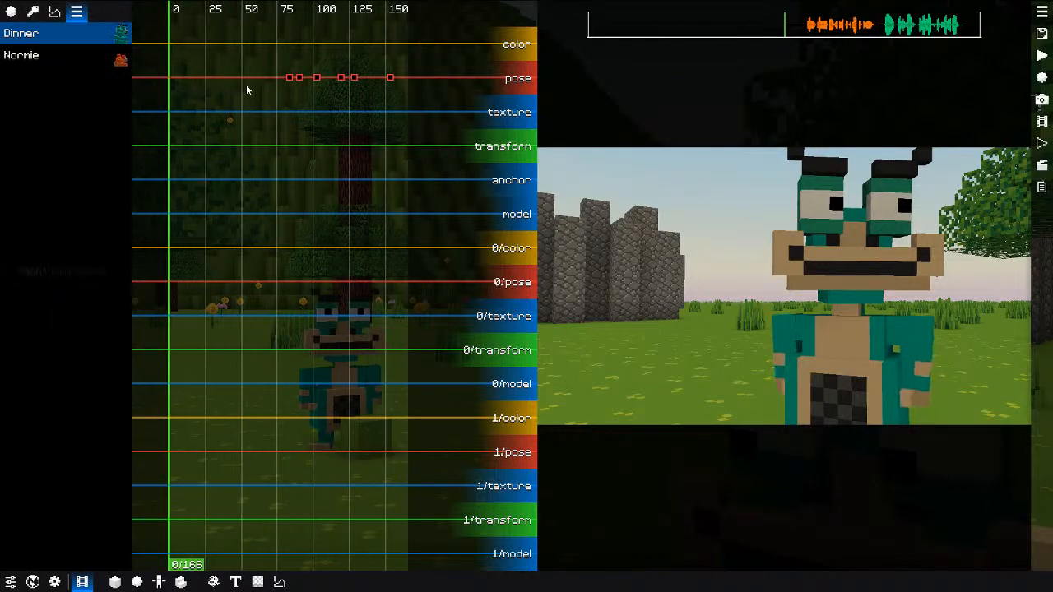
{"action": "left_click", "coordinate": [1042, 143]}
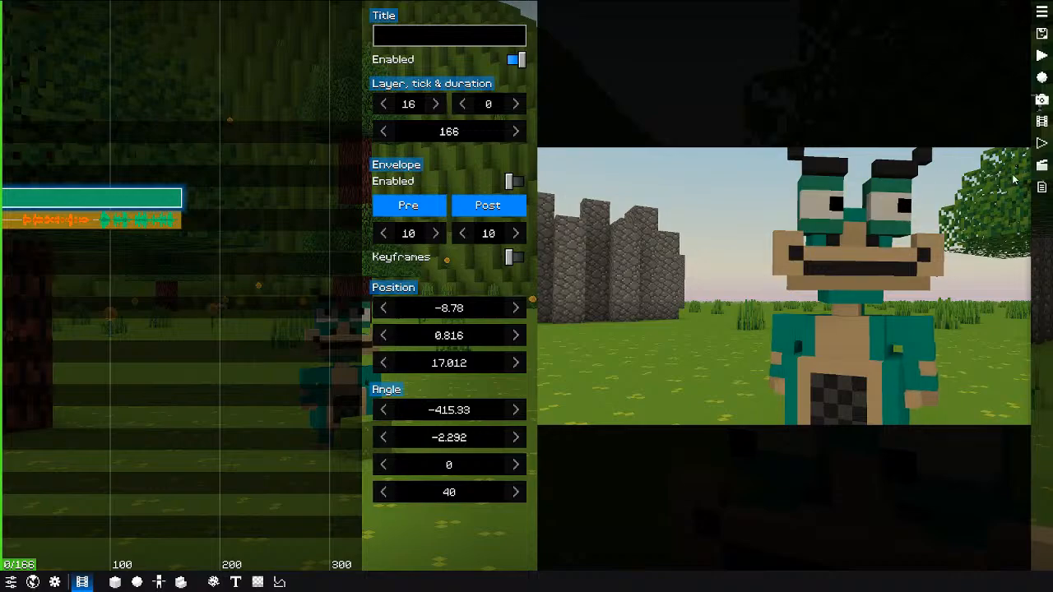
{"action": "left_click", "coordinate": [1042, 188]}
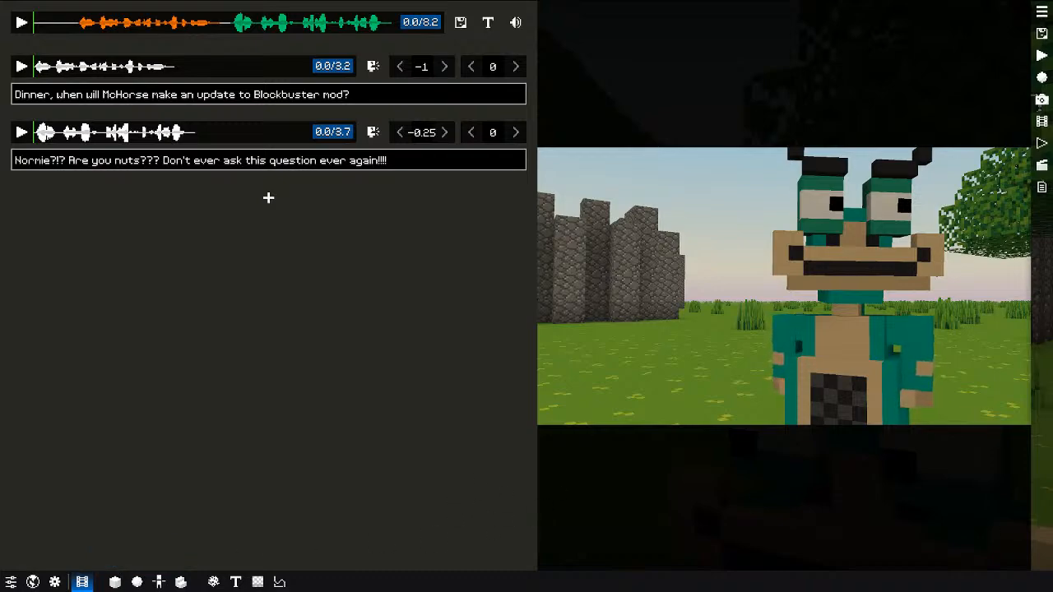
Step: Switch to the world's block editor and look over the open grass beside the stone walls
{"action": "left_click", "coordinate": [115, 582]}
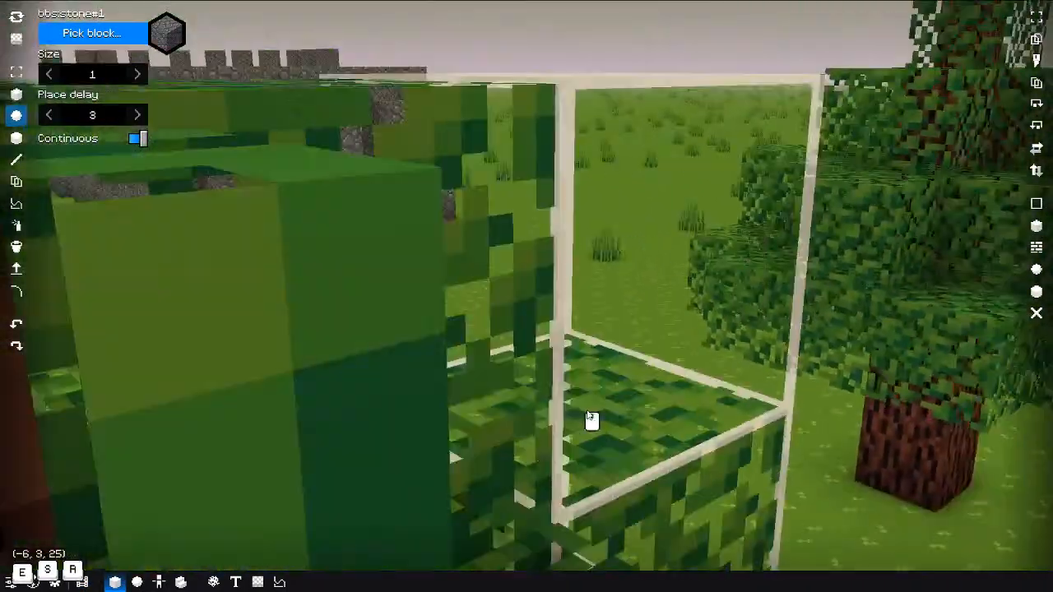
{"action": "middle_click_drag", "start_coordinate": [588, 416], "coordinate": [571, 404]}
{"action": "key", "text": "e"}
{"action": "key", "text": "a"}
{"action": "key", "text": "a"}
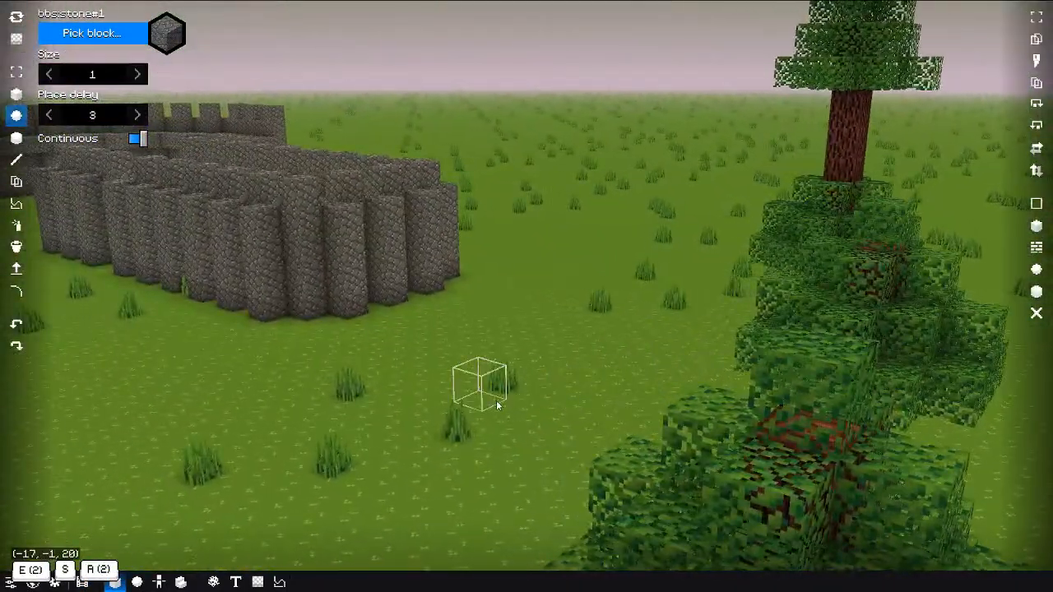
{"action": "key", "text": "w"}
{"action": "middle_click_drag", "start_coordinate": [496, 400], "coordinate": [504, 393]}
{"action": "key", "text": "s"}
{"action": "key", "text": "d"}
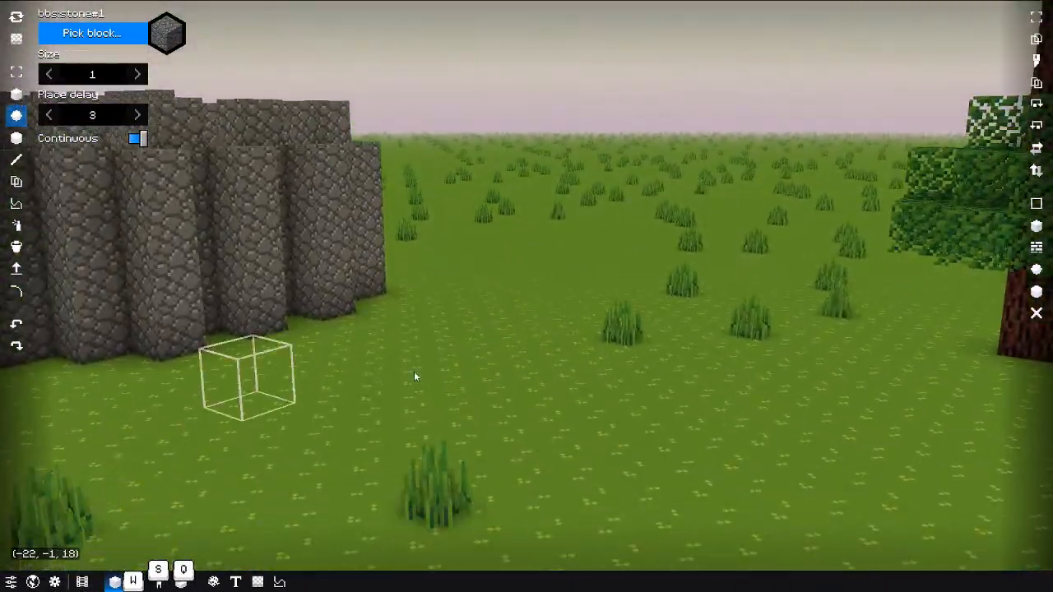
{"action": "middle_click_drag", "start_coordinate": [414, 371], "coordinate": [331, 358]}
{"action": "key", "text": "e"}
{"action": "key", "text": "q"}
{"action": "key", "text": "q"}
{"action": "middle_click_drag", "start_coordinate": [549, 420], "coordinate": [709, 444]}
{"action": "middle_click_drag", "start_coordinate": [416, 485], "coordinate": [276, 465]}
Step: Add a model block on the grass and give it the orange Normie model
{"action": "left_click", "coordinate": [136, 582]}
{"action": "right_click", "coordinate": [100, 97]}
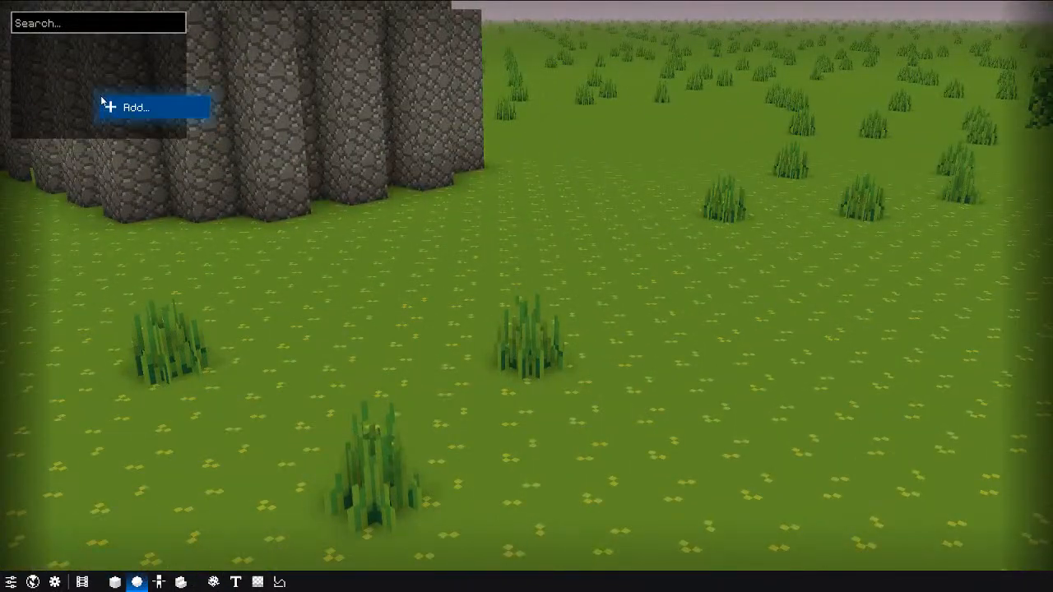
{"action": "left_click", "coordinate": [108, 104]}
{"action": "left_click", "coordinate": [183, 112]}
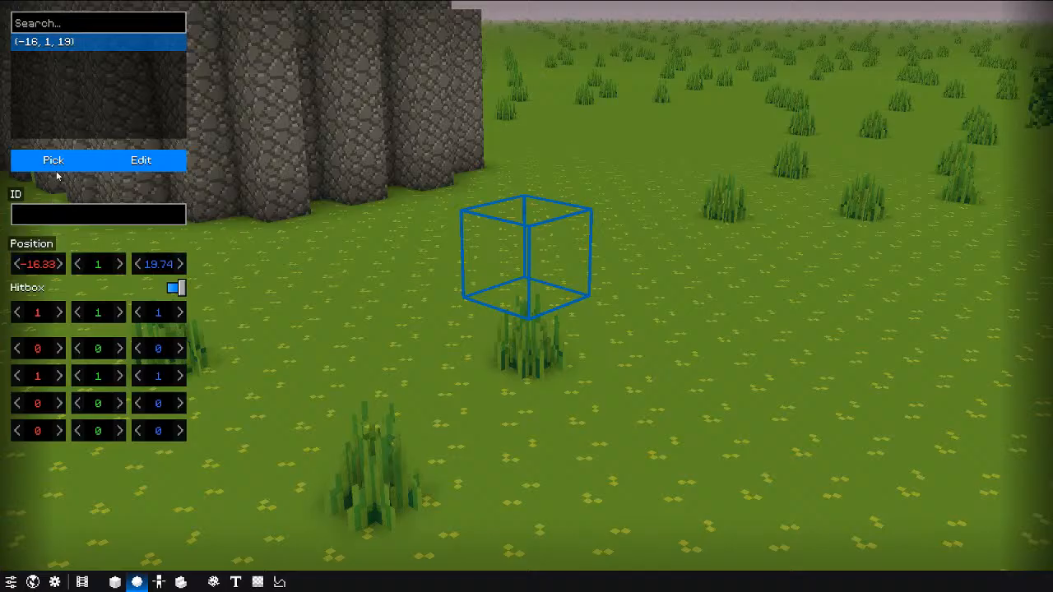
{"action": "left_click", "coordinate": [56, 168]}
{"action": "left_click", "coordinate": [39, 98]}
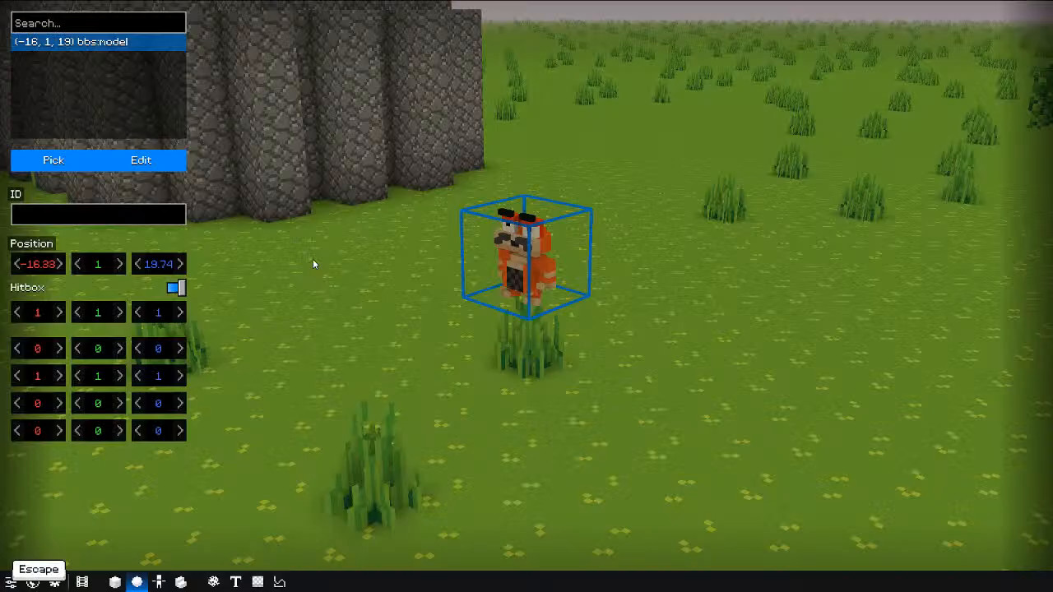
Step: Look up the move-to-cursor command for model blocks in the keybind list
{"action": "key", "text": "Up"}
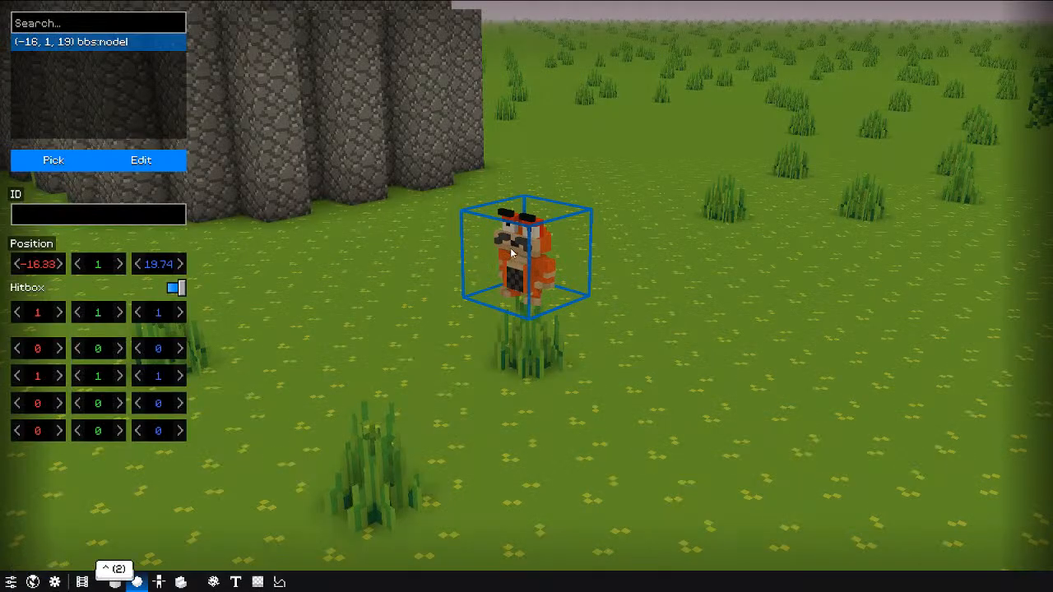
{"action": "key", "text": "b"}
{"action": "key", "text": "Up"}
{"action": "key", "text": "b"}
{"action": "key", "text": "Up"}
{"action": "key", "text": "e"}
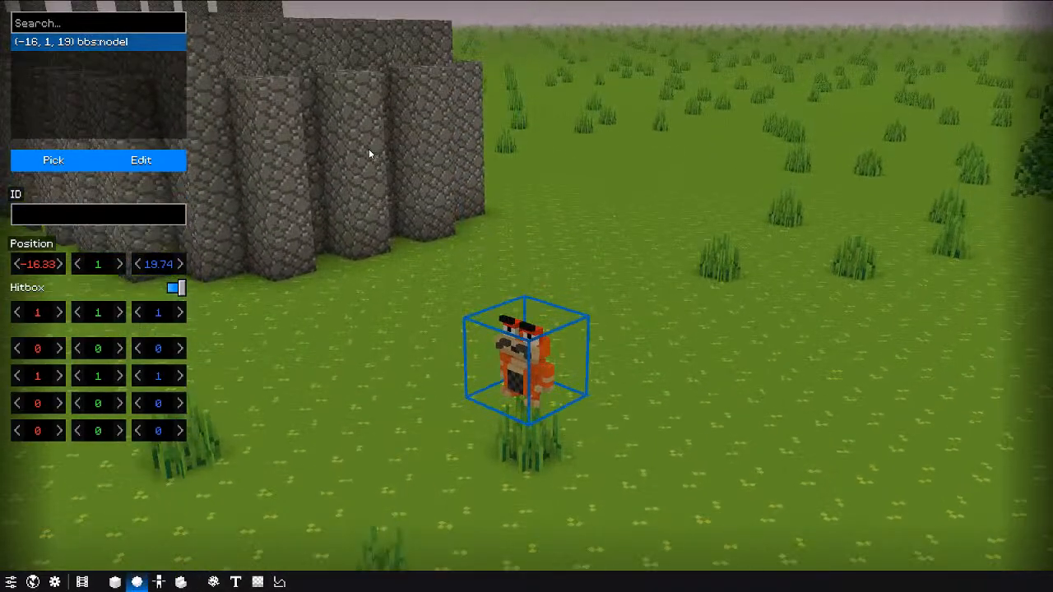
{"action": "key", "text": "F9"}
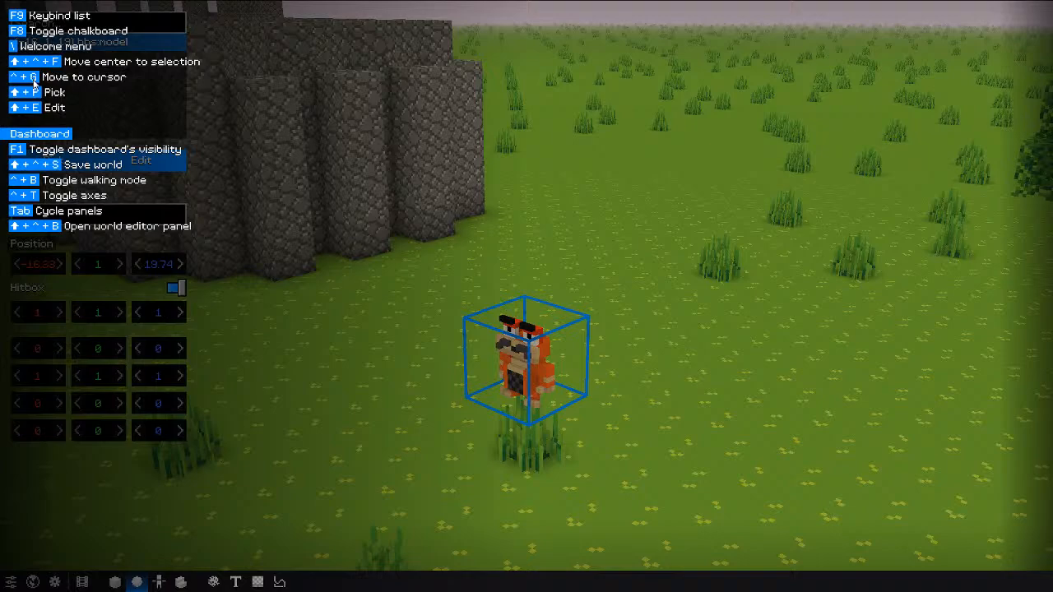
{"action": "key", "text": "F9"}
Step: Place the Normie model block at the cursor at X -21.965, Y 0, Z 13.414, with scale 6.5 on all axes and Y rotation 45
{"action": "key", "text": "ctrl+g"}
{"action": "key", "text": "ctrl+g"}
{"action": "key", "text": "ctrl+g"}
{"action": "key", "text": "ctrl+g"}
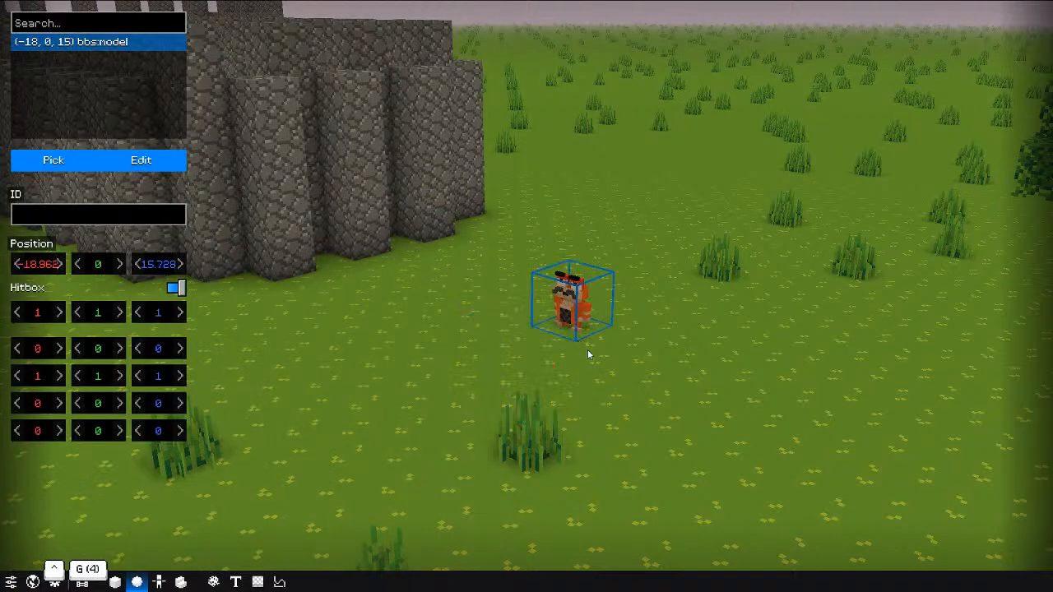
{"action": "key", "text": "ctrl+g"}
{"action": "key", "text": "ctrl+g"}
{"action": "left_click_drag", "start_coordinate": [98, 384], "coordinate": [157, 406]}
{"action": "key", "text": "space"}
{"action": "key", "text": "ctrl+g"}
{"action": "key", "text": "ctrl+g"}
{"action": "key", "text": "ctrl+g"}
{"action": "key", "text": "ctrl+g"}
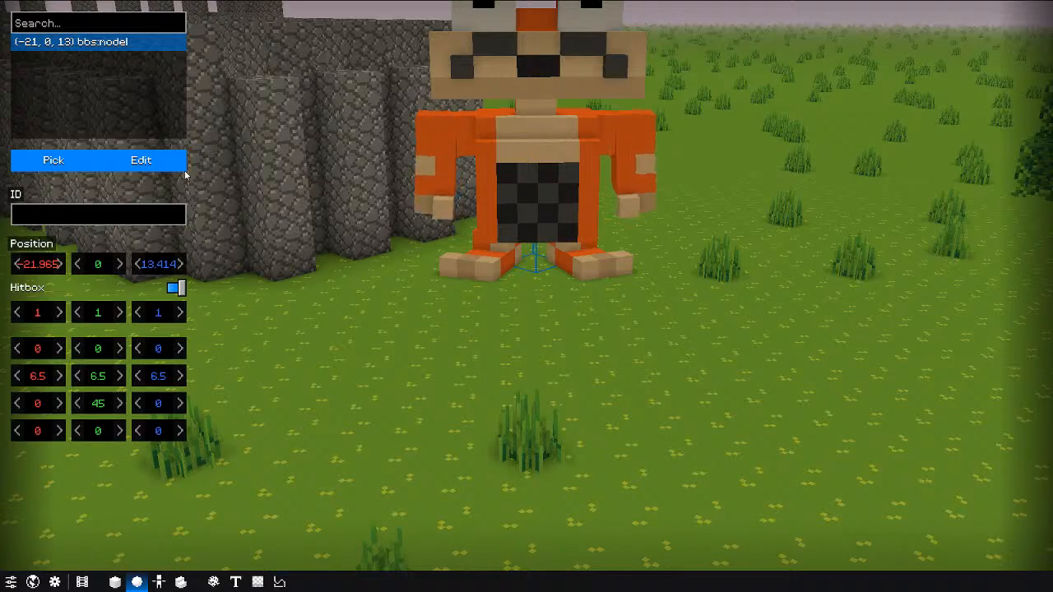
Step: Add a second model block to the world and bring up the selection of forms for it
{"action": "right_click", "coordinate": [123, 126]}
{"action": "left_click", "coordinate": [147, 131]}
{"action": "left_click", "coordinate": [185, 143]}
{"action": "left_click", "coordinate": [39, 160]}
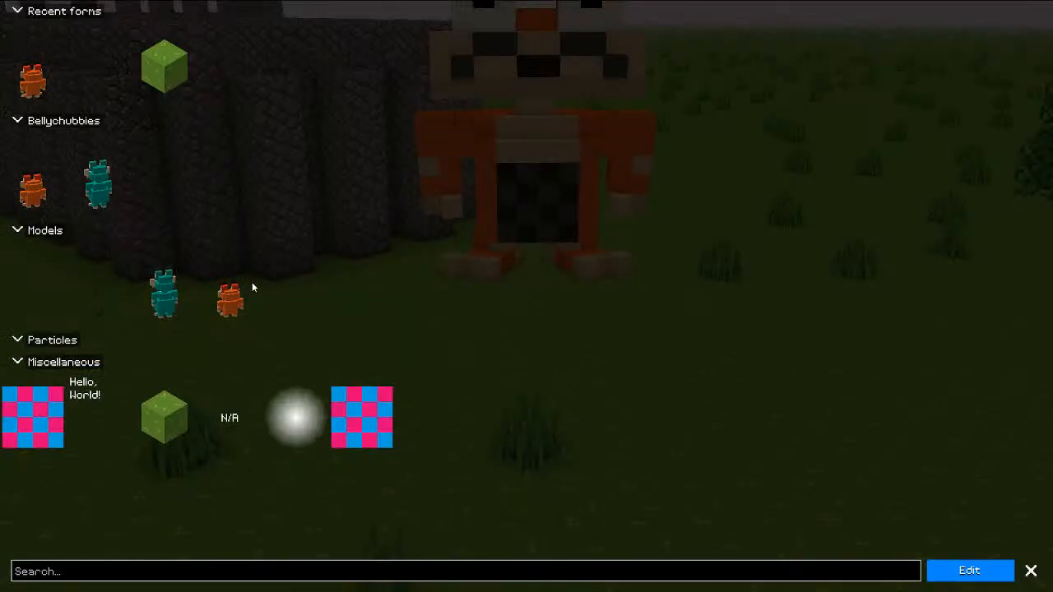
Step: Try the light, structure, label and block forms on the new model block
{"action": "left_click", "coordinate": [304, 416]}
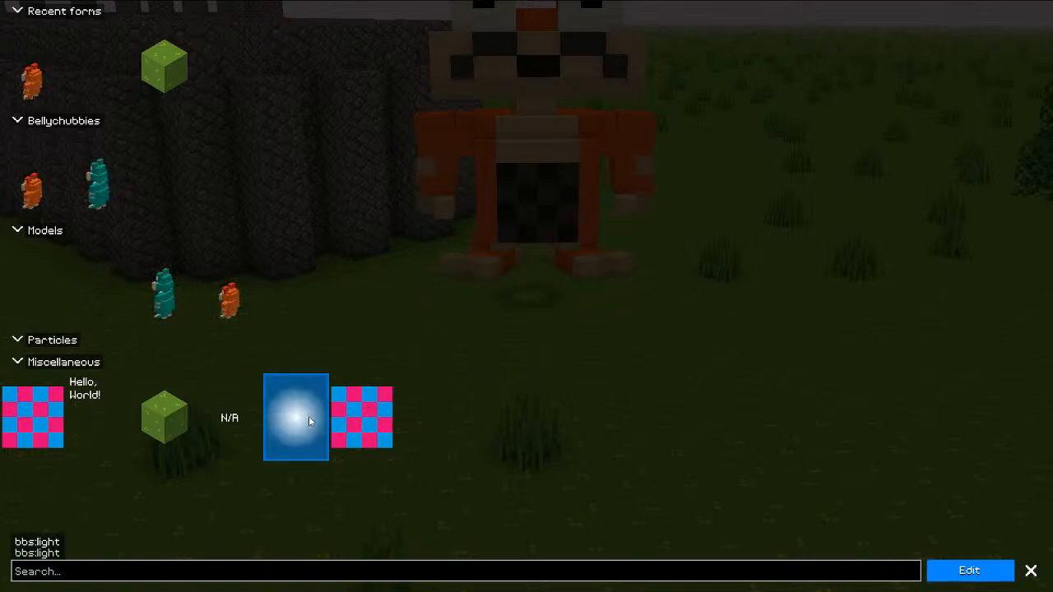
{"action": "left_click", "coordinate": [237, 418]}
{"action": "left_click", "coordinate": [168, 421]}
{"action": "left_click", "coordinate": [99, 413]}
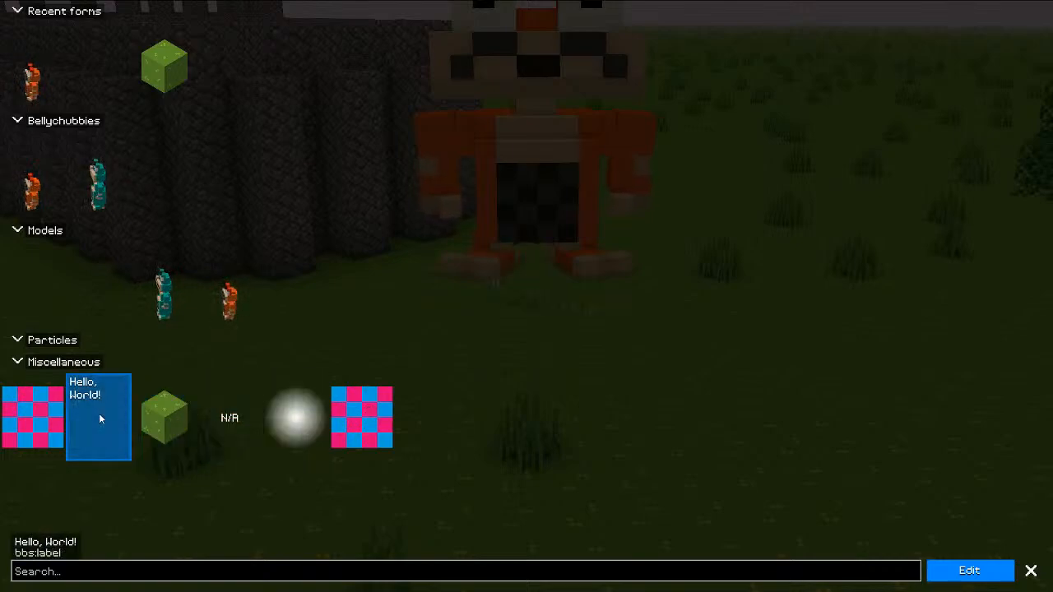
{"action": "left_click", "coordinate": [168, 395]}
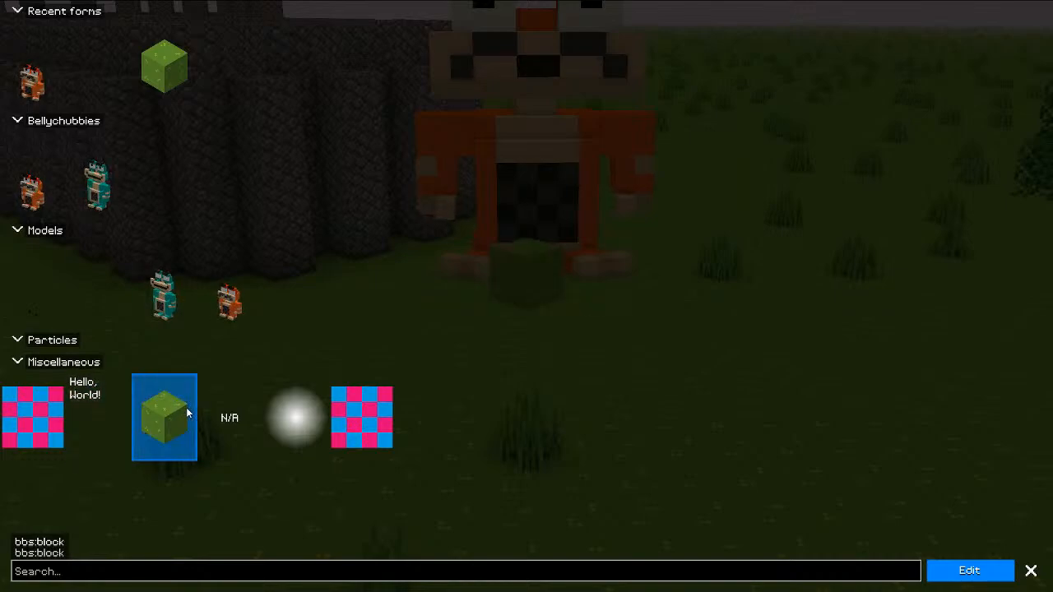
{"action": "left_click", "coordinate": [958, 568]}
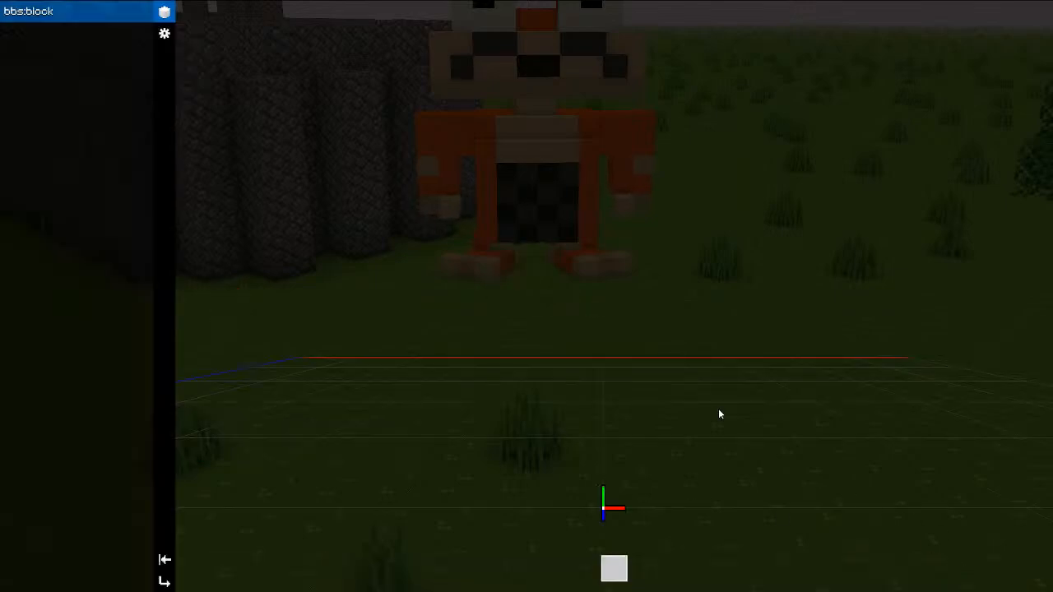
{"action": "key", "text": "Escape"}
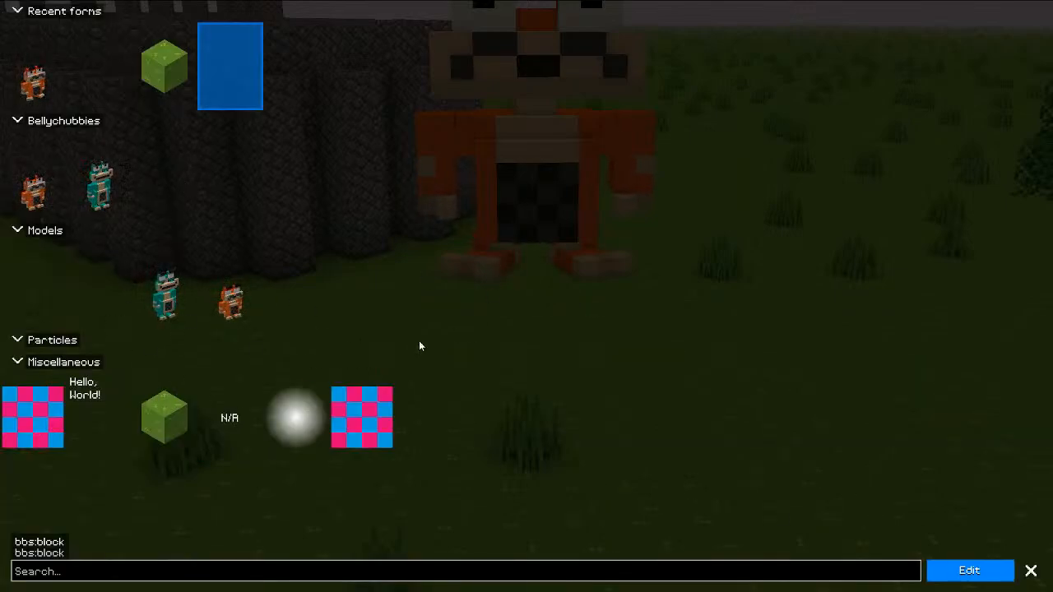
Step: Give the new model block the structure form, compare small_oak_tree with bigger_tree, and keep bigger_tree
{"action": "left_click", "coordinate": [226, 413]}
{"action": "left_click", "coordinate": [971, 568]}
{"action": "left_click", "coordinate": [223, 33]}
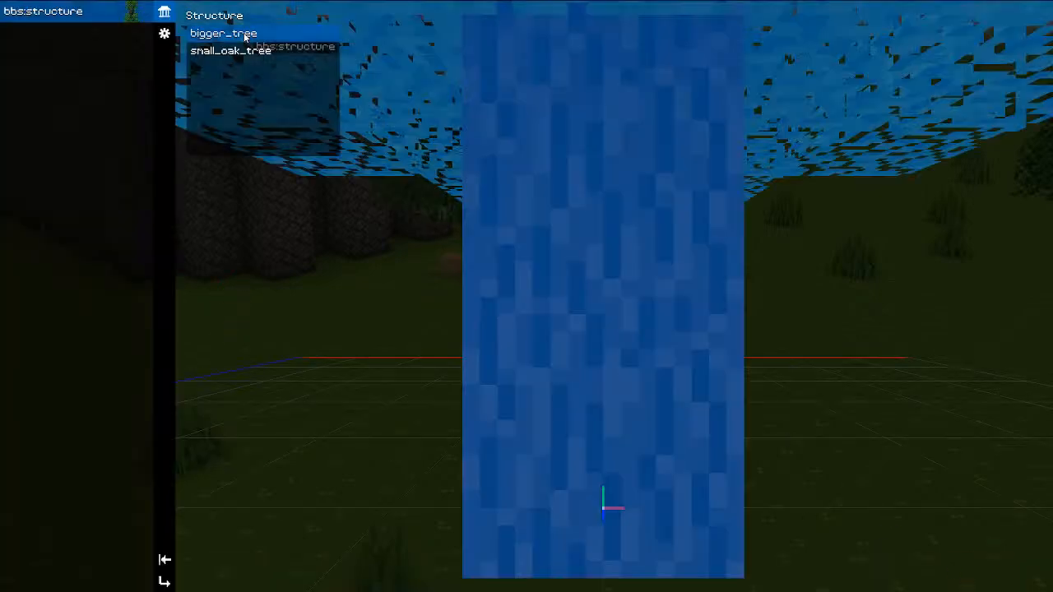
{"action": "left_click", "coordinate": [230, 50]}
{"action": "scroll", "coordinate": [581, 282], "scroll_direction": "down", "scroll_amount": 5}
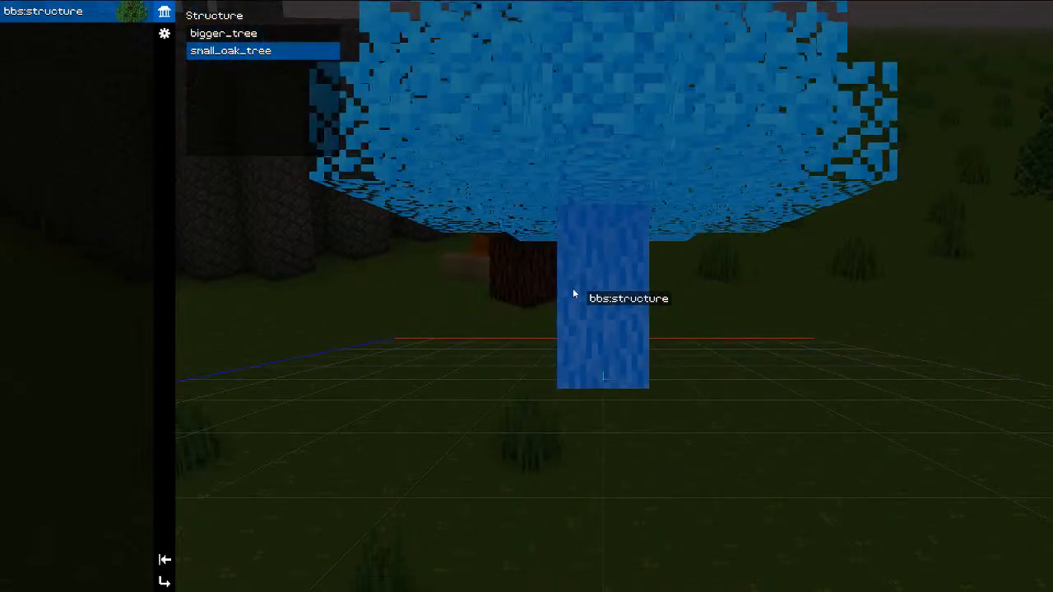
{"action": "left_click", "coordinate": [249, 35]}
{"action": "scroll", "coordinate": [436, 249], "scroll_direction": "down", "scroll_amount": 4}
{"action": "left_click_drag", "start_coordinate": [437, 250], "coordinate": [545, 278]}
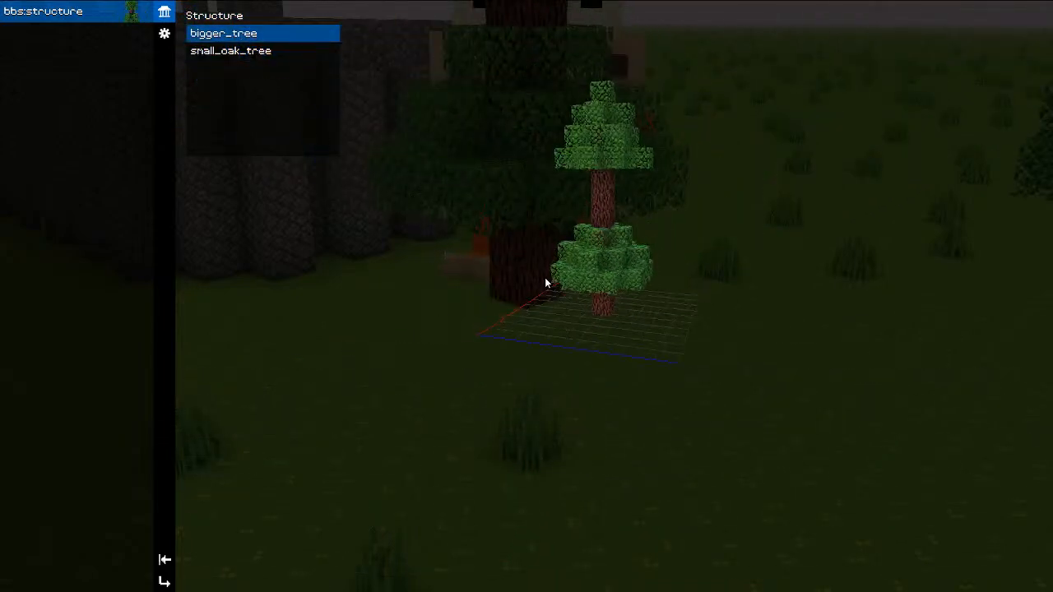
{"action": "key", "text": "Escape"}
{"action": "key", "text": "Escape"}
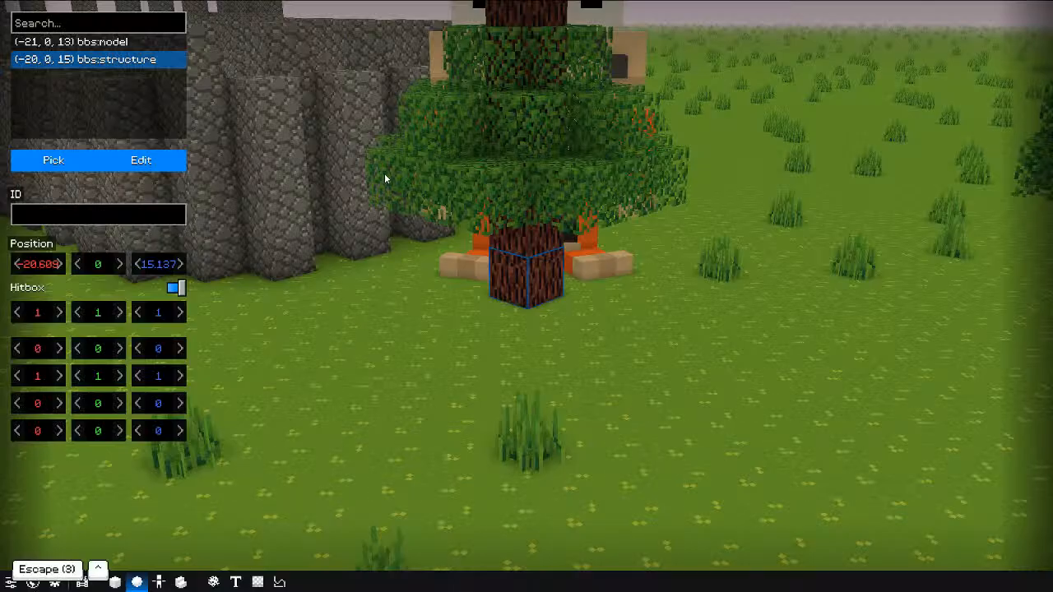
Step: Move the tree block to X -25.032, Y 0, Z 16.376 and tilt it with X rotation 46 and secondary Y rotation 74
{"action": "key", "text": "g"}
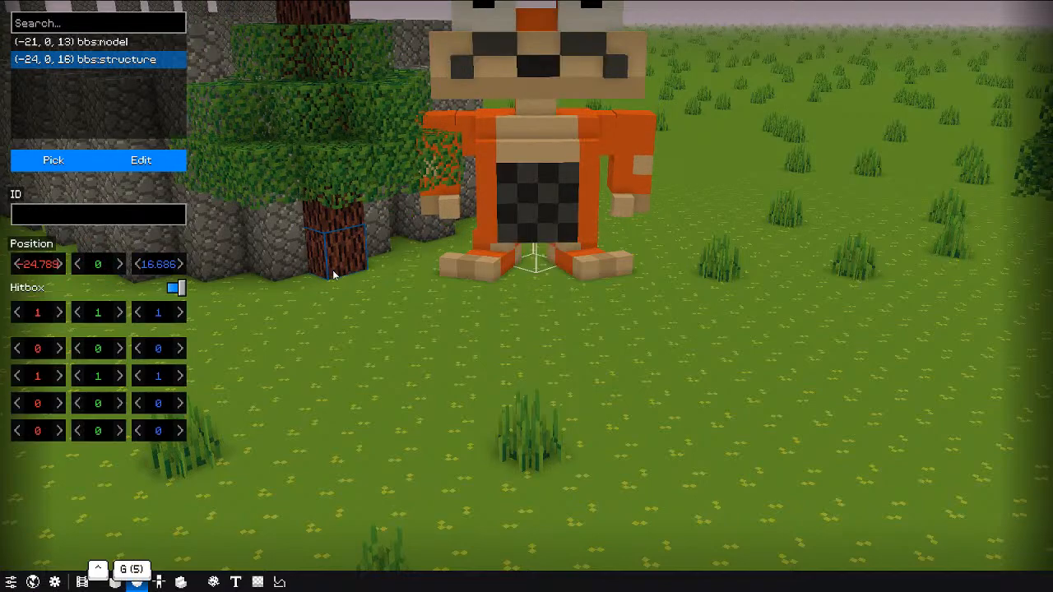
{"action": "key", "text": "g"}
{"action": "key", "text": "g"}
{"action": "left_click_drag", "start_coordinate": [53, 400], "coordinate": [102, 405]}
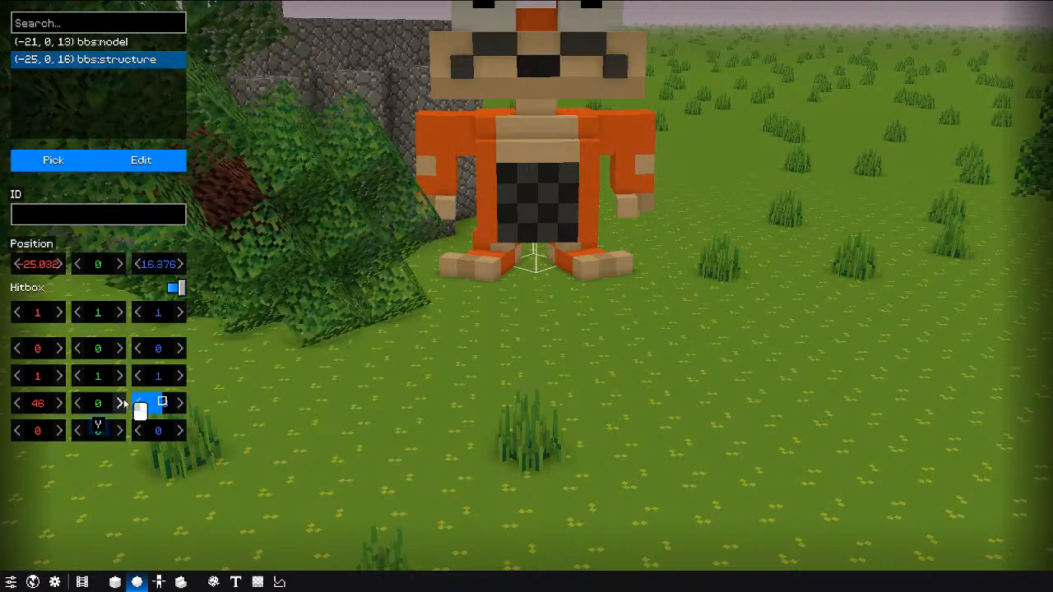
{"action": "left_click_drag", "start_coordinate": [108, 431], "coordinate": [189, 422]}
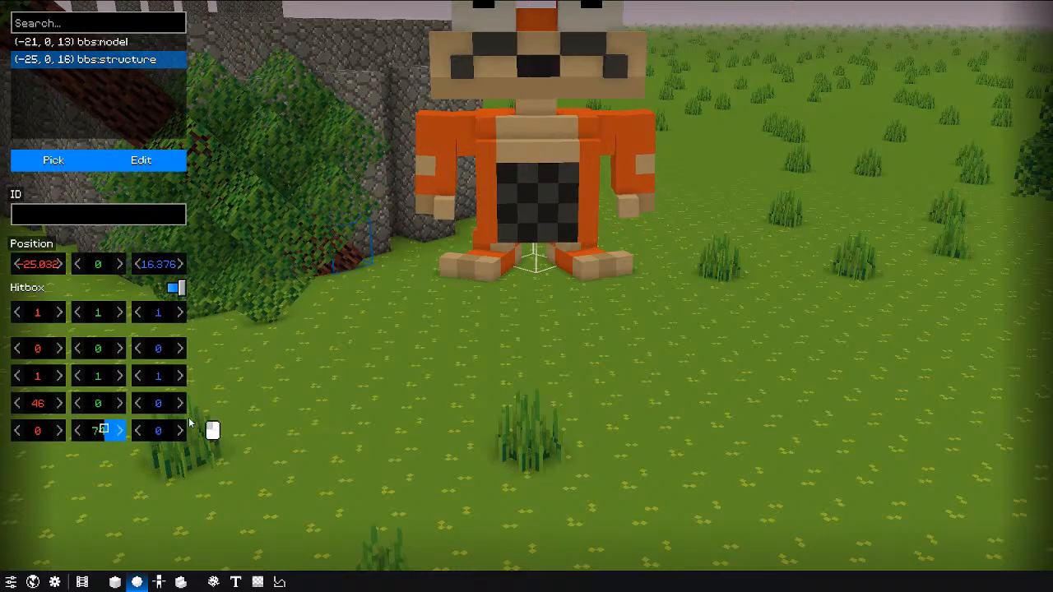
Step: Switch to the film and play the scene to preview the Normie model and tilted tree in the background
{"action": "middle_click_drag", "start_coordinate": [265, 255], "coordinate": [320, 236]}
{"action": "left_click", "coordinate": [81, 582]}
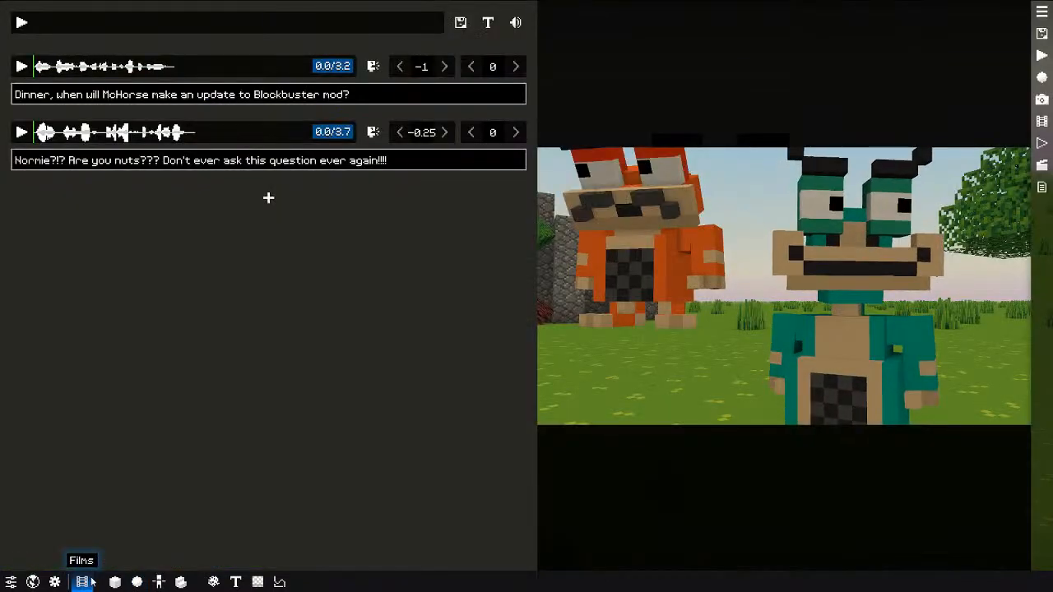
{"action": "key", "text": "space"}
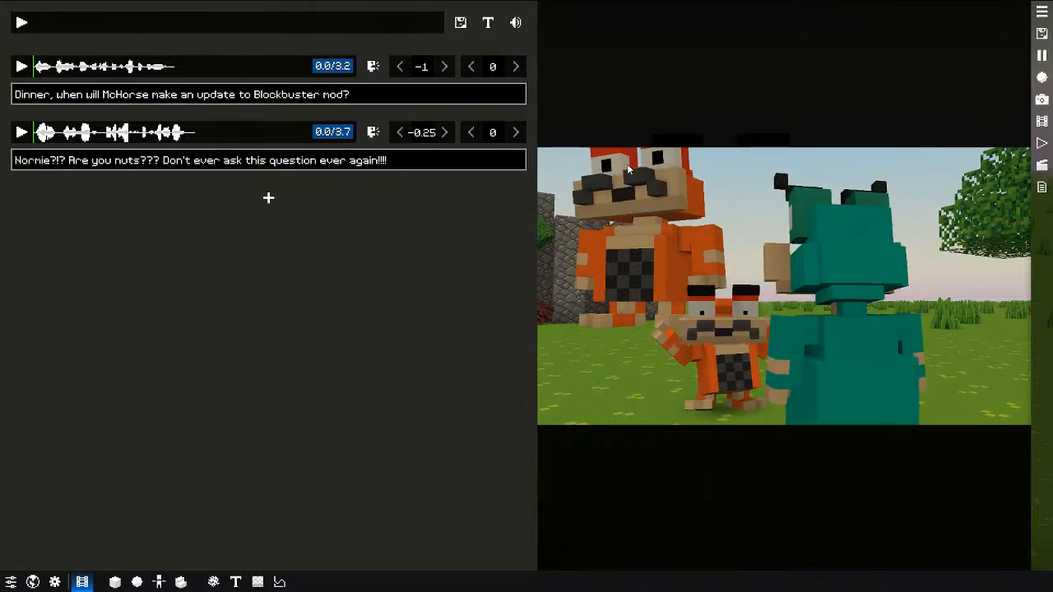
{"action": "key", "text": "space"}
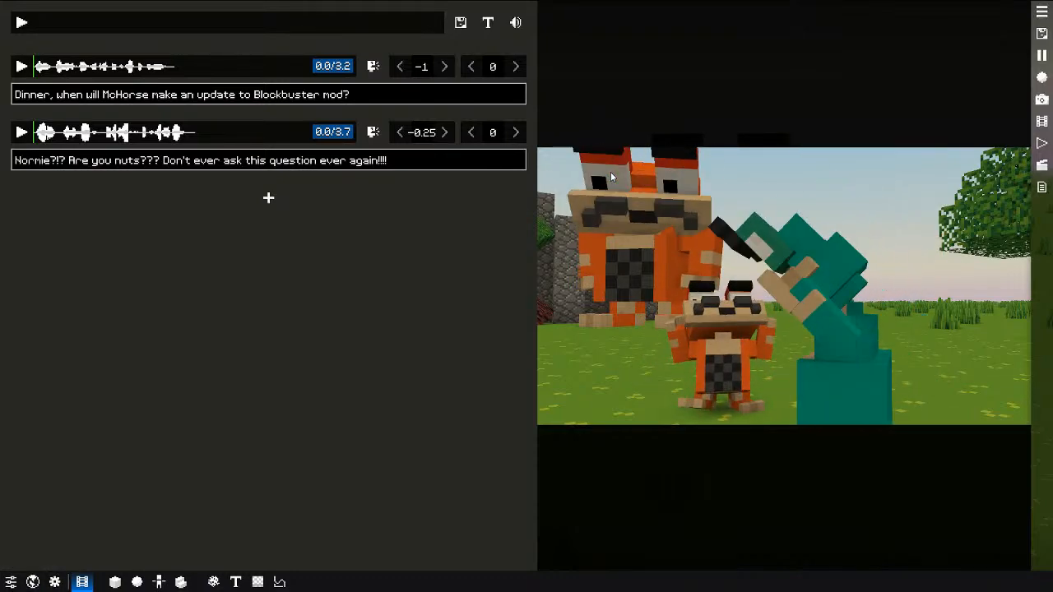
{"action": "key", "text": "space"}
Step: Return to the world and change the large Normie model block's form to the extruded error.png texture
{"action": "left_click", "coordinate": [115, 581]}
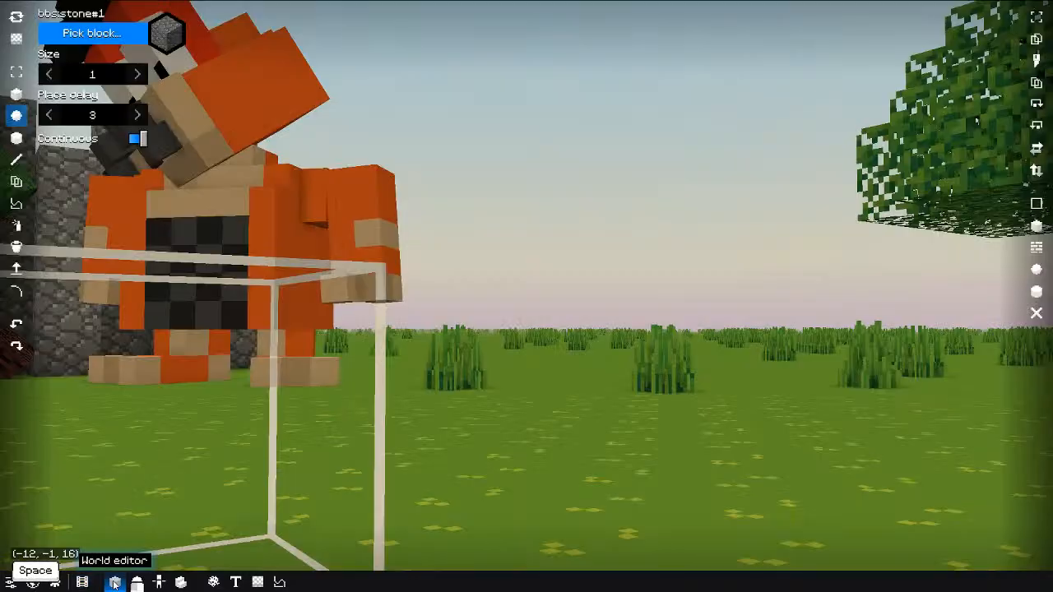
{"action": "key", "text": "e"}
{"action": "middle_click_drag", "start_coordinate": [340, 403], "coordinate": [259, 446]}
{"action": "key", "text": "s"}
{"action": "key", "text": "d"}
{"action": "left_click", "coordinate": [140, 582]}
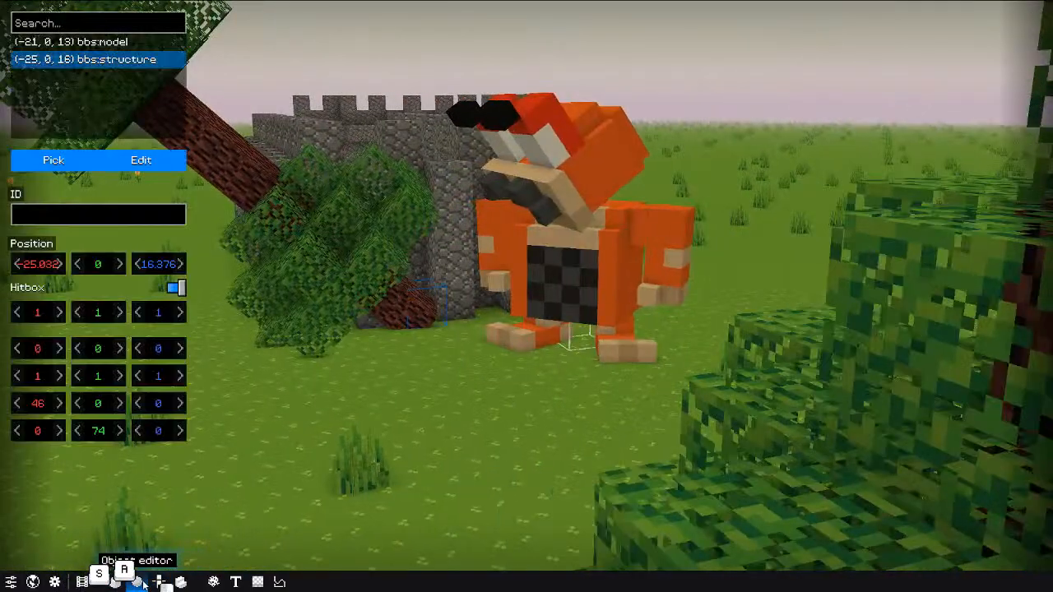
{"action": "left_click", "coordinate": [109, 43]}
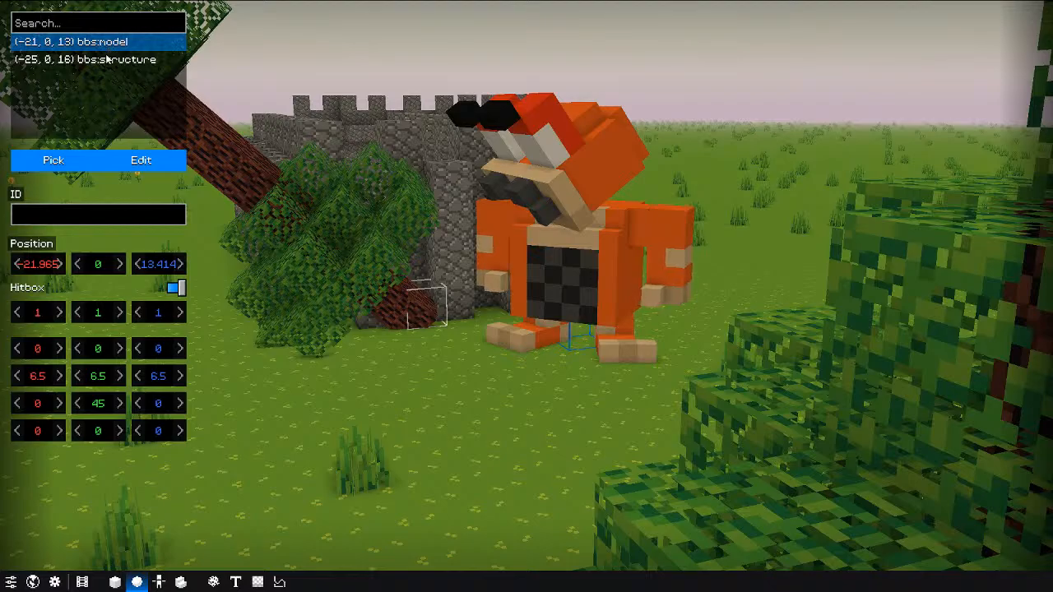
{"action": "left_click", "coordinate": [43, 160]}
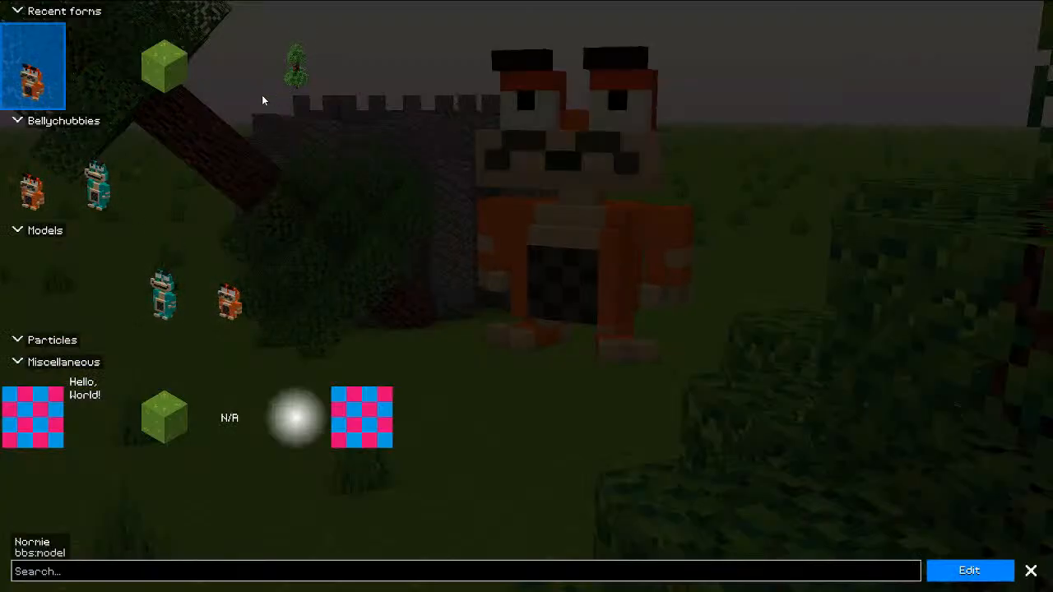
{"action": "left_click", "coordinate": [370, 409]}
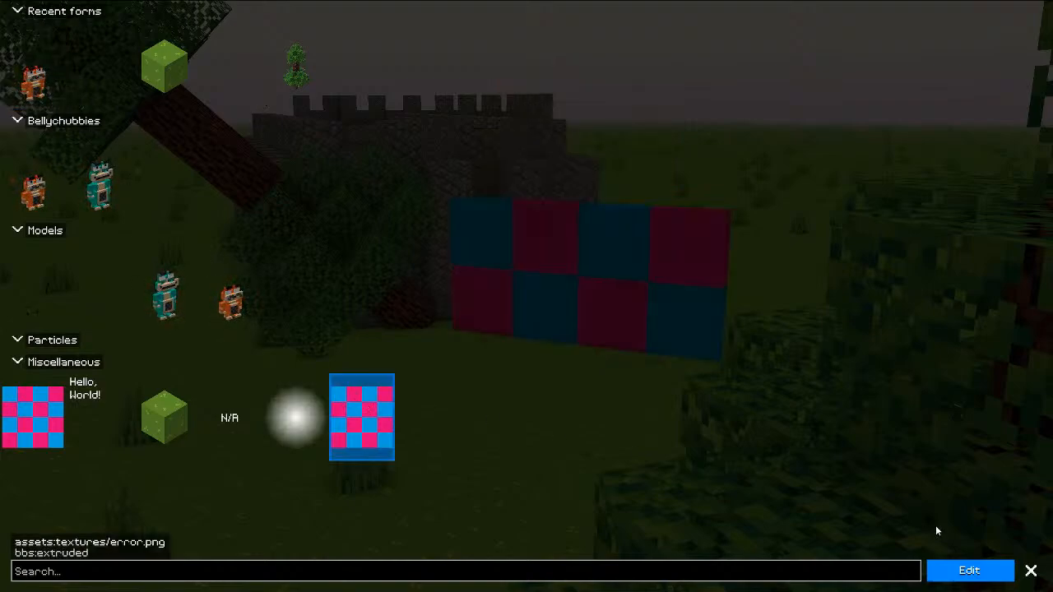
{"action": "left_click", "coordinate": [1031, 571]}
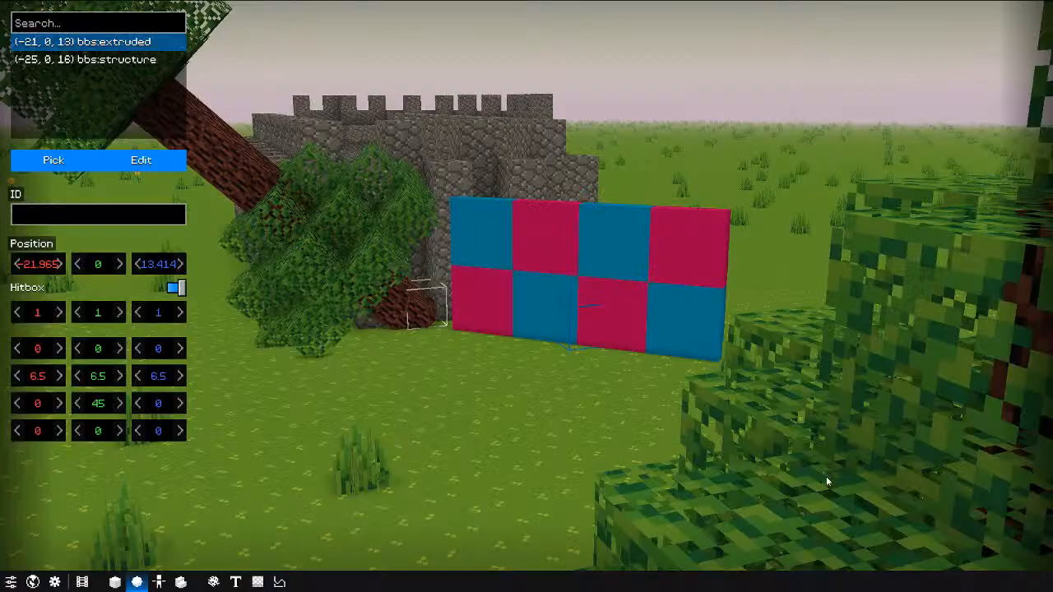
Step: Set the extruded block's Y translation to 3 so the panel is raised out of the ground
{"action": "left_click_drag", "start_coordinate": [100, 377], "coordinate": [210, 329]}
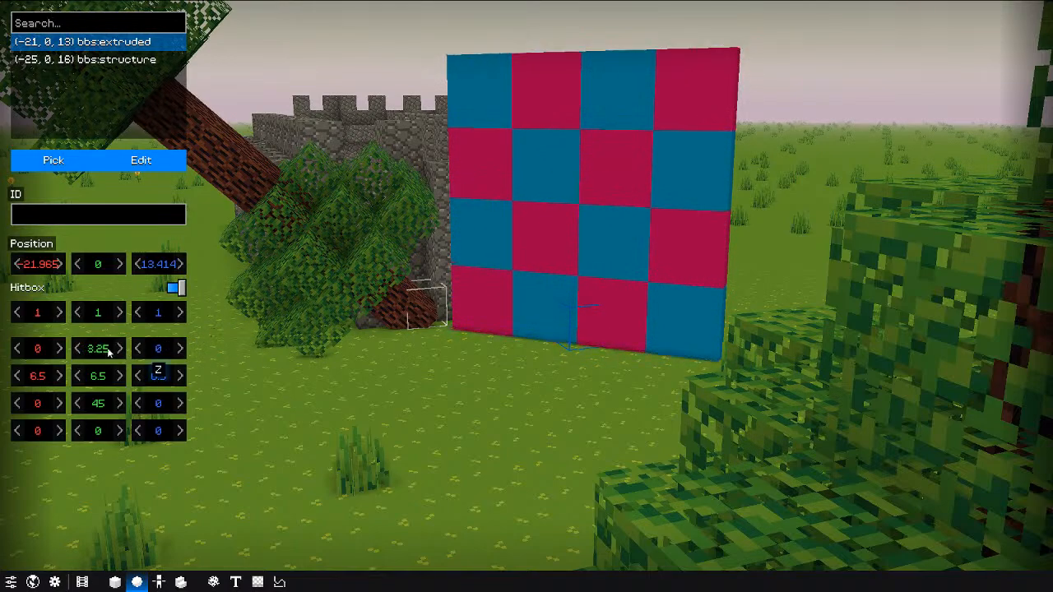
{"action": "left_click", "coordinate": [97, 350]}
{"action": "type", "text": "3"}
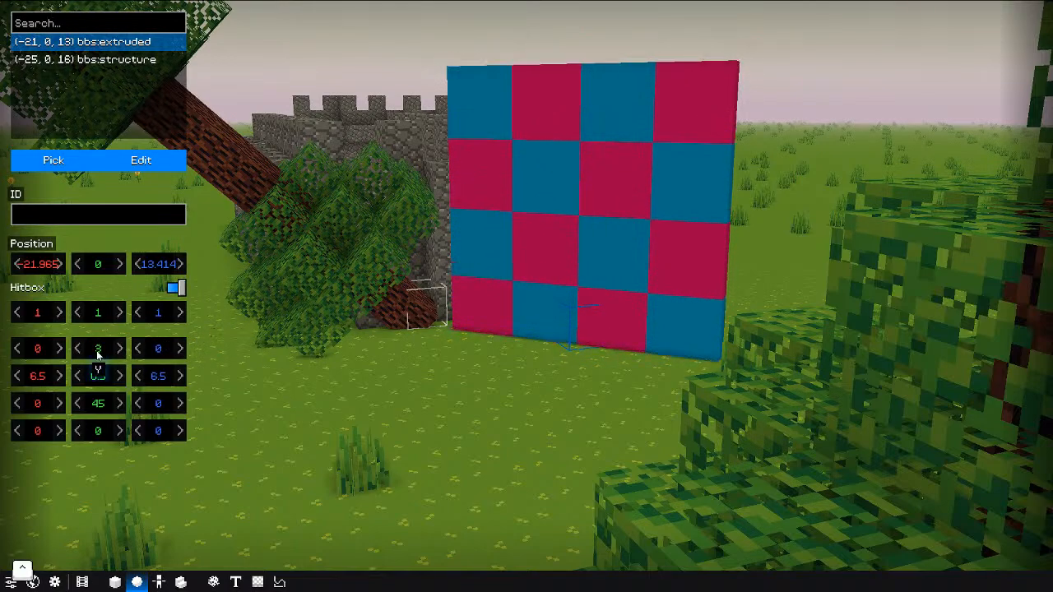
Step: Preview the checkered panel in the film and then inspect it from the front in the world editor
{"action": "left_click", "coordinate": [86, 582]}
{"action": "key", "text": "space"}
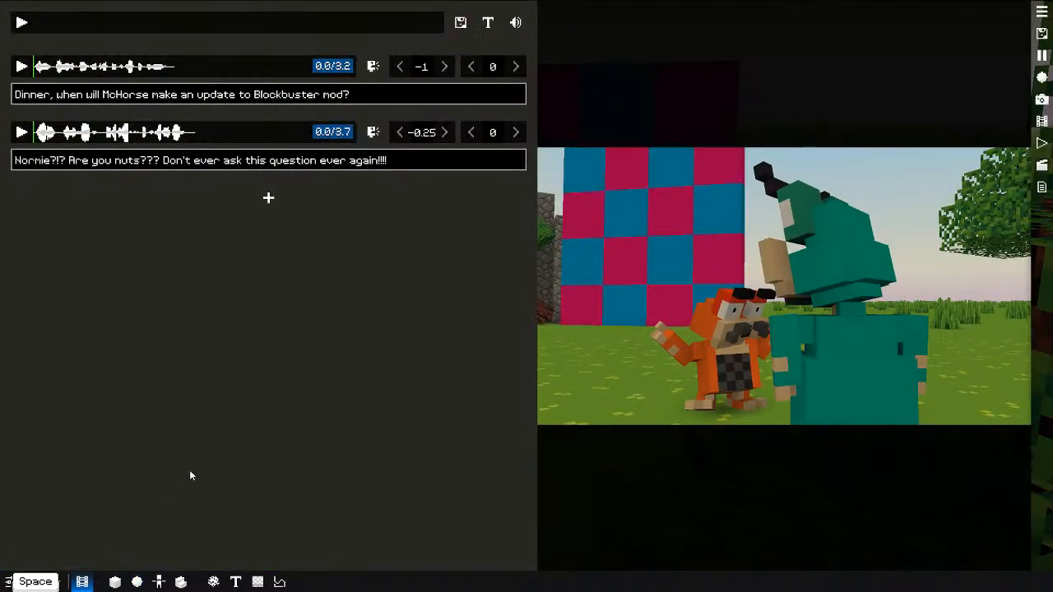
{"action": "left_click", "coordinate": [115, 582]}
{"action": "key", "text": "e"}
{"action": "middle_click_drag", "start_coordinate": [507, 362], "coordinate": [429, 332]}
{"action": "key", "text": "s"}
{"action": "key", "text": "a"}
{"action": "key", "text": "q"}
{"action": "key", "text": "a"}
{"action": "key", "text": "w"}
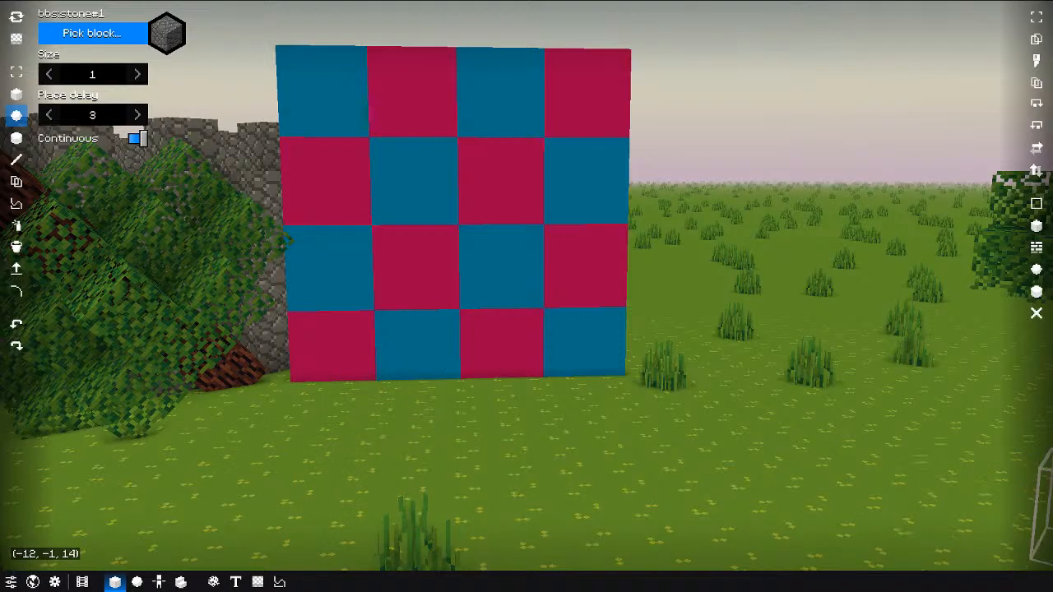
{"action": "key", "text": "super+e"}
{"action": "scroll", "coordinate": [228, 369], "scroll_direction": "up", "scroll_amount": 2}
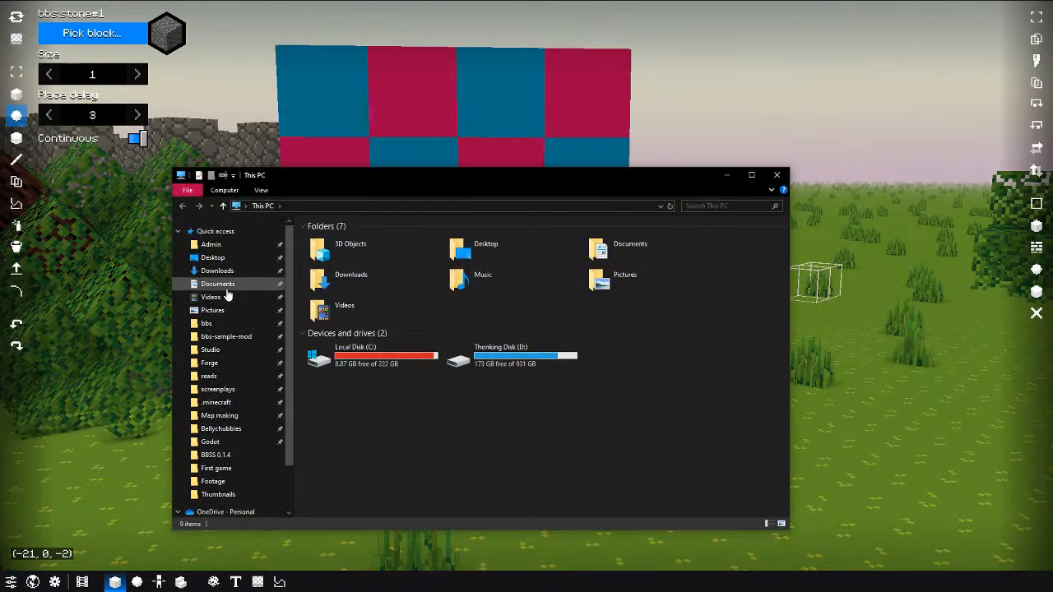
{"action": "left_click", "coordinate": [776, 175]}
Step: Open the game's models folder from the utility panel and go to assets/textures in File Explorer
{"action": "key", "text": "F6"}
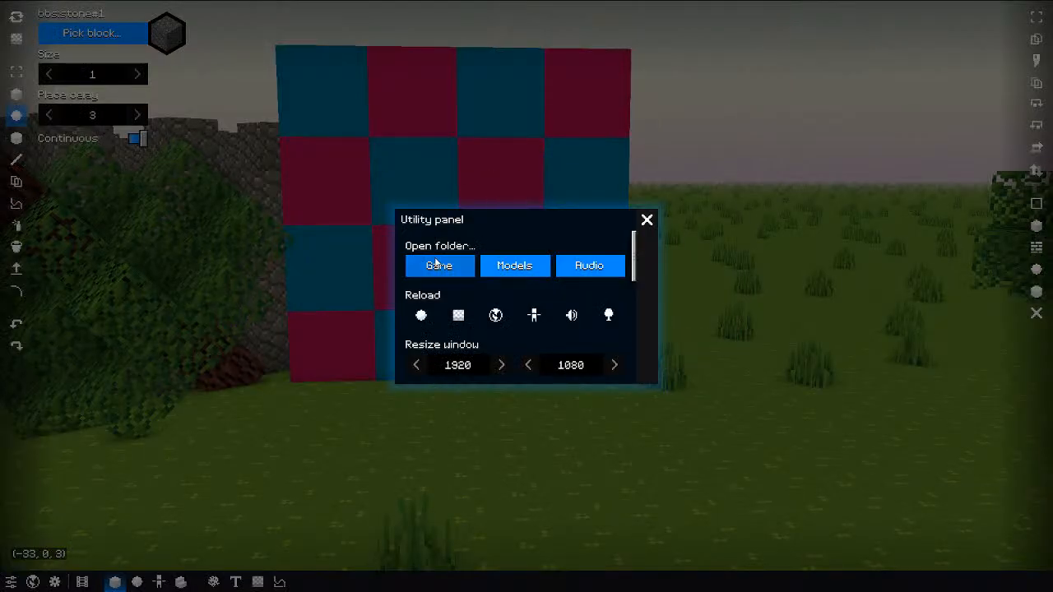
{"action": "left_click", "coordinate": [516, 267]}
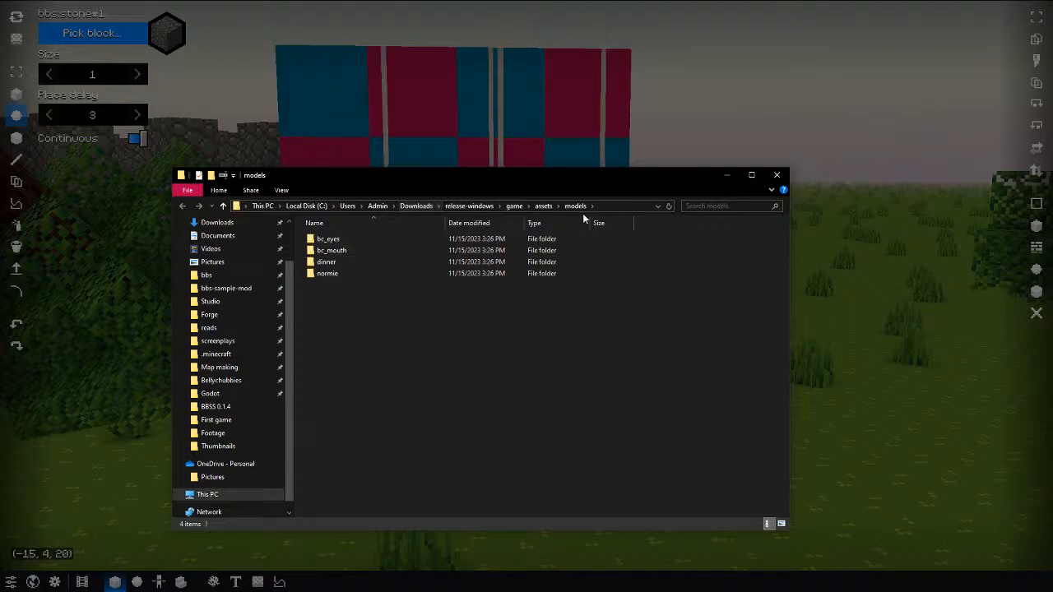
{"action": "left_click", "coordinate": [543, 207]}
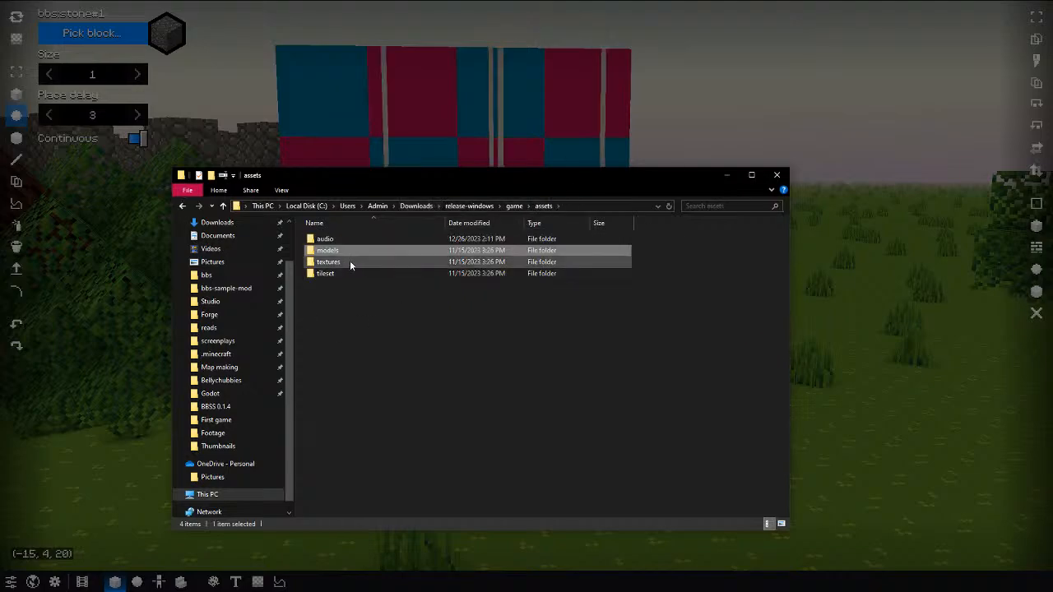
{"action": "double_click", "coordinate": [350, 260]}
{"action": "left_click_drag", "start_coordinate": [393, 179], "coordinate": [516, 109]}
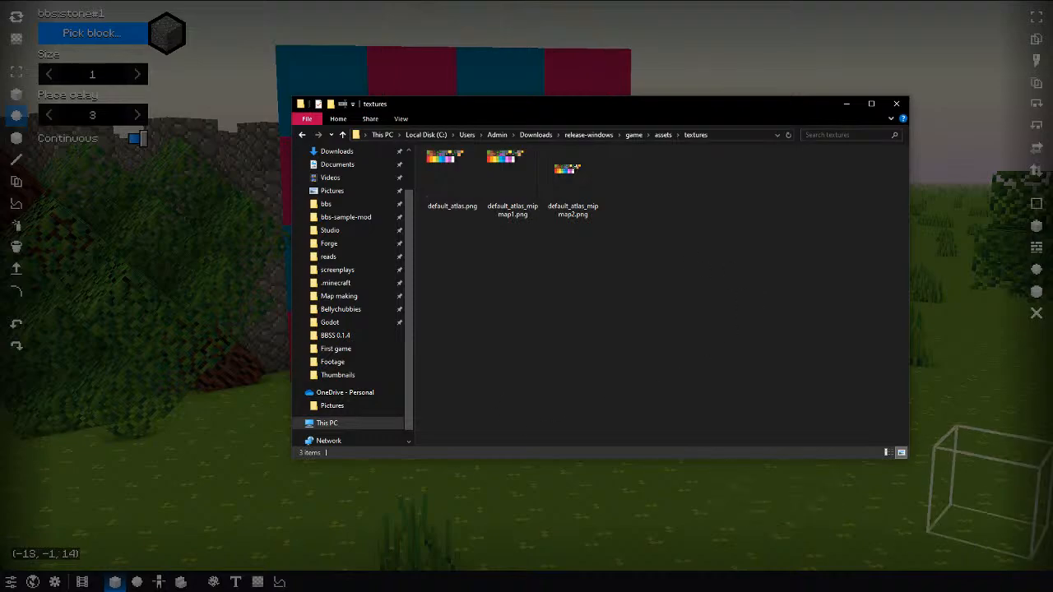
Step: Copy banana.png into the textures folder, then return to the game's object editor with the extruded block
{"action": "key", "text": "super+e"}
{"action": "left_click_drag", "start_coordinate": [507, 197], "coordinate": [1052, 192]}
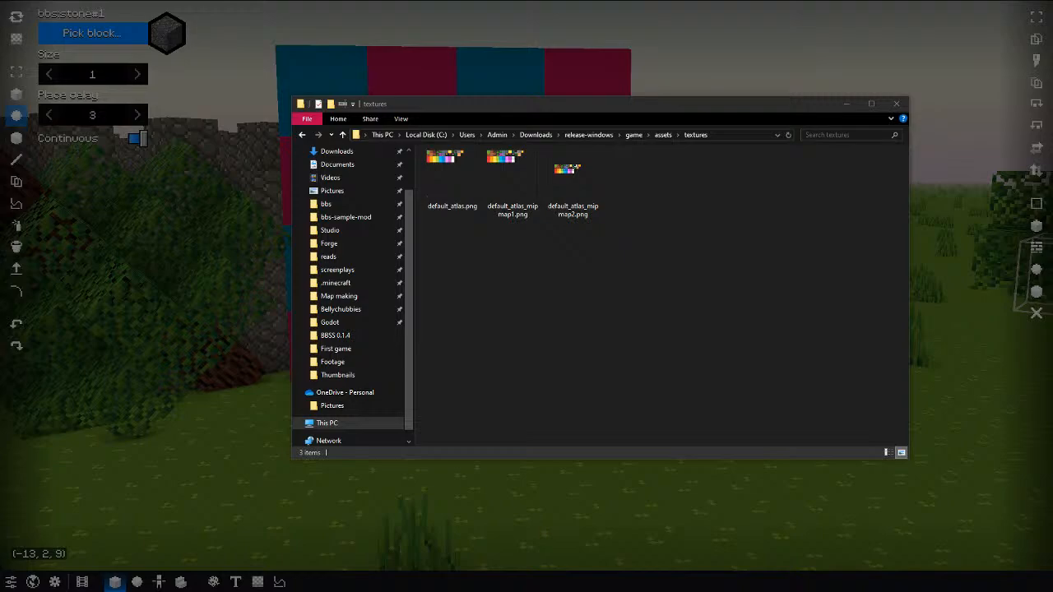
{"action": "left_click", "coordinate": [671, 223]}
{"action": "key", "text": "ctrl+v"}
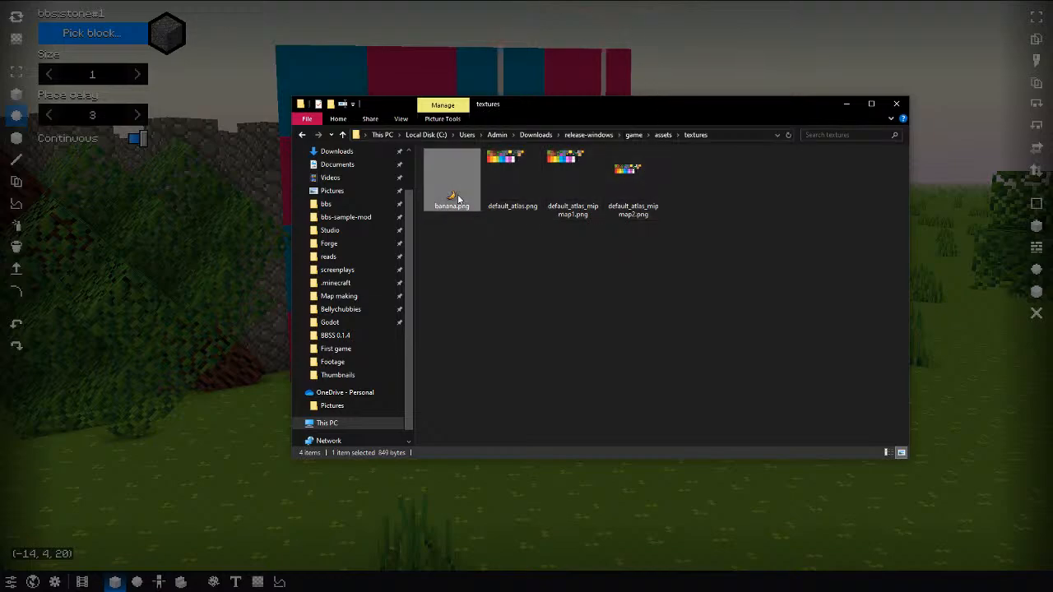
{"action": "left_click", "coordinate": [953, 278]}
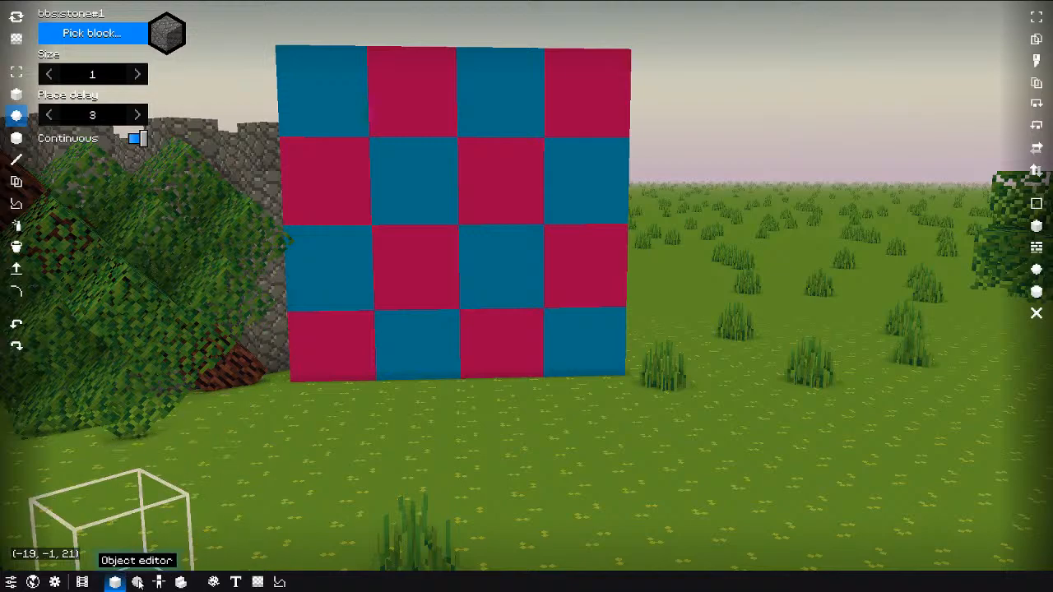
{"action": "left_click", "coordinate": [137, 582]}
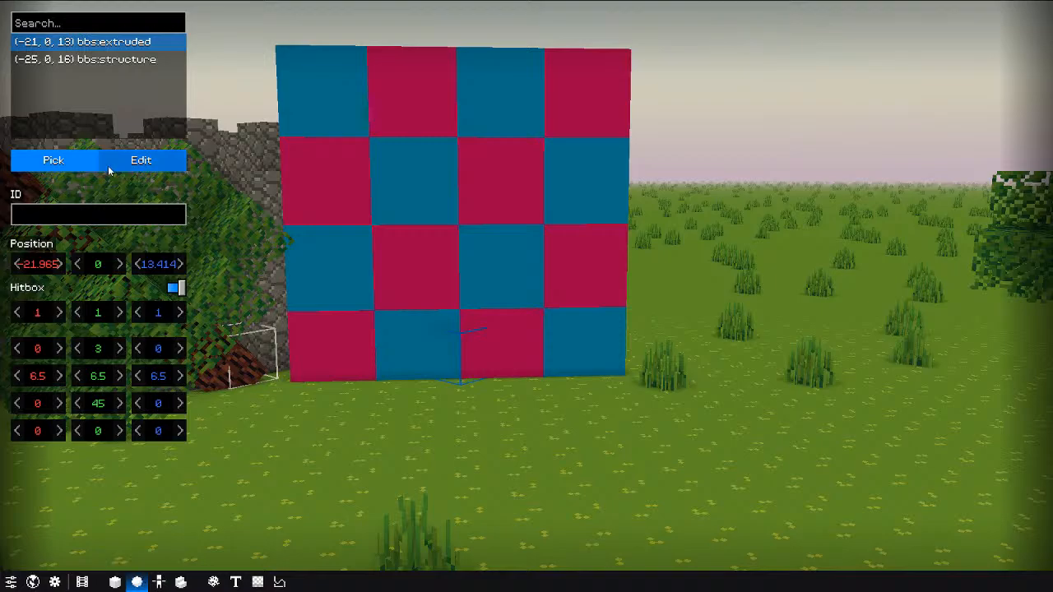
Step: Edit the extruded block's form and give it the banana.png texture
{"action": "left_click", "coordinate": [151, 163]}
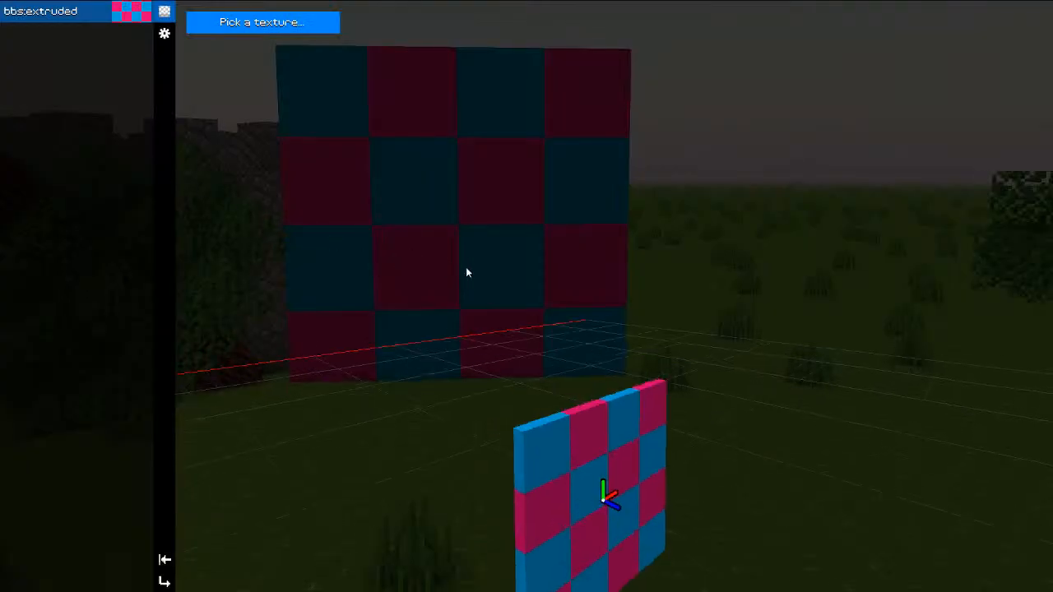
{"action": "left_click", "coordinate": [257, 25]}
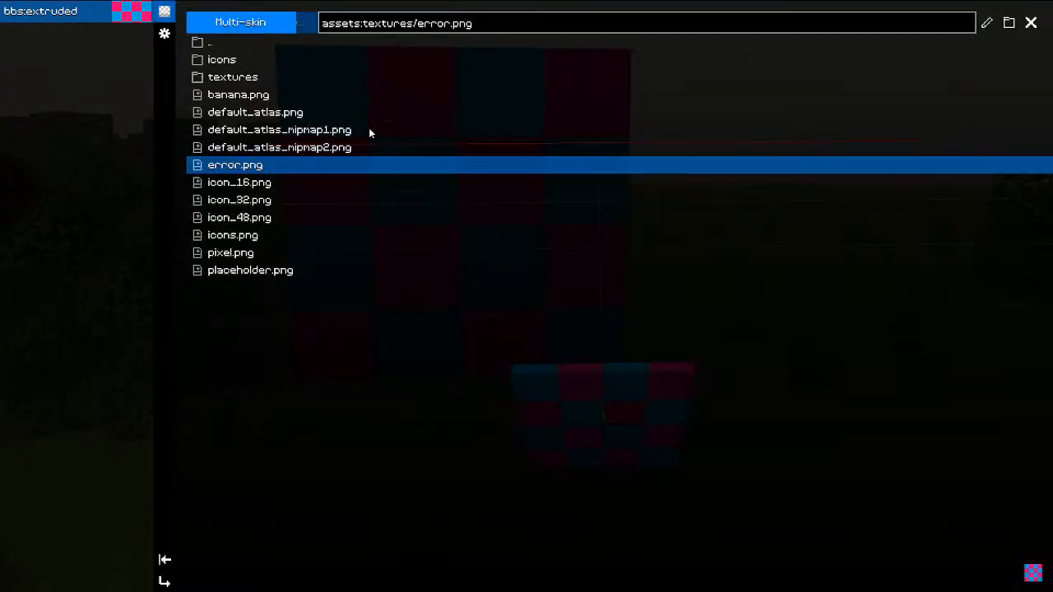
{"action": "left_click", "coordinate": [240, 94]}
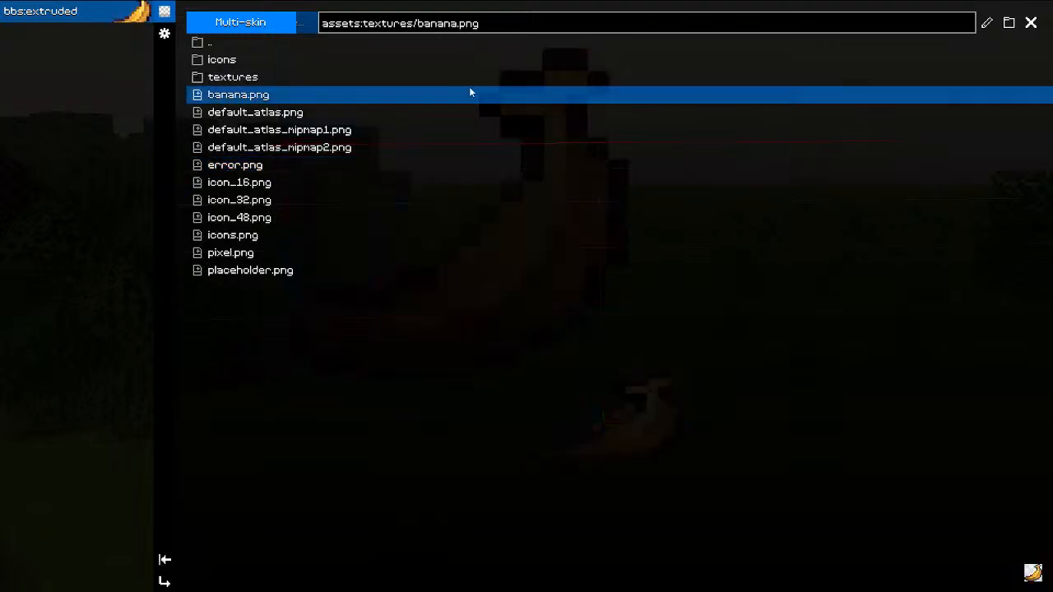
{"action": "left_click", "coordinate": [1032, 22]}
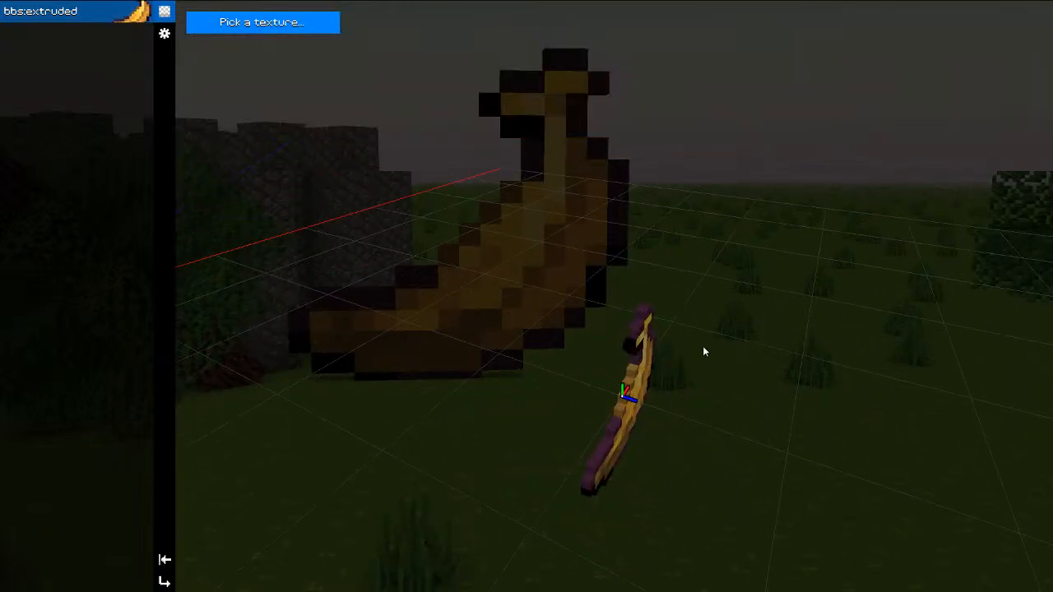
Step: Examine the extruded banana's shape and thickness from several angles, then leave the form editor
{"action": "scroll", "coordinate": [685, 270], "scroll_direction": "up", "scroll_amount": 3}
{"action": "middle_click_drag", "start_coordinate": [706, 441], "coordinate": [708, 314]}
{"action": "left_click_drag", "start_coordinate": [708, 313], "coordinate": [646, 301]}
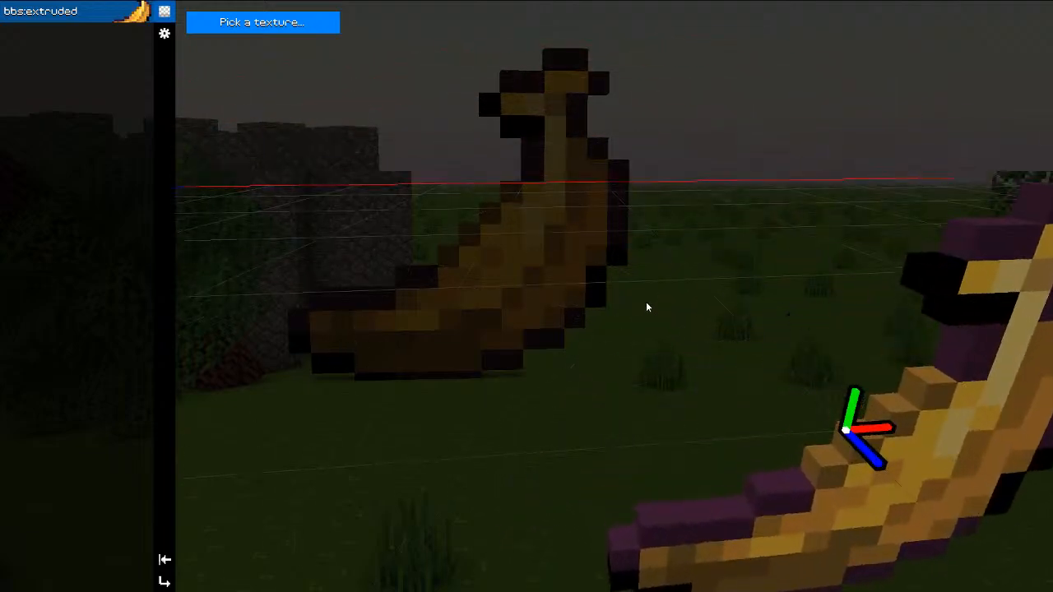
{"action": "scroll", "coordinate": [409, 305], "scroll_direction": "down", "scroll_amount": 4}
{"action": "middle_click_drag", "start_coordinate": [693, 355], "coordinate": [551, 299]}
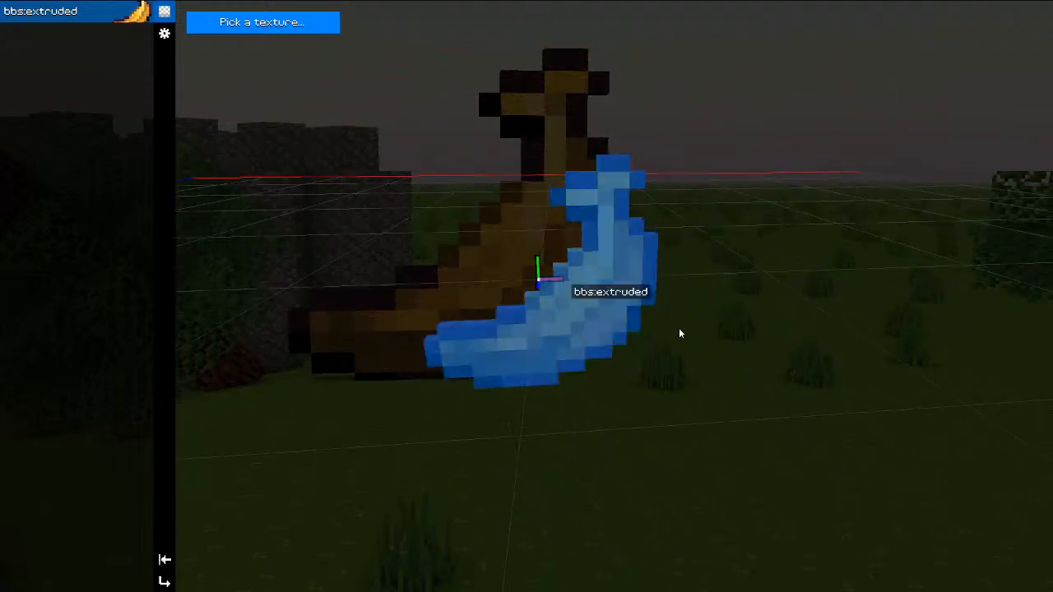
{"action": "middle_click_drag", "start_coordinate": [621, 307], "coordinate": [529, 297]}
{"action": "left_click_drag", "start_coordinate": [617, 306], "coordinate": [336, 276]}
{"action": "key", "text": "Escape"}
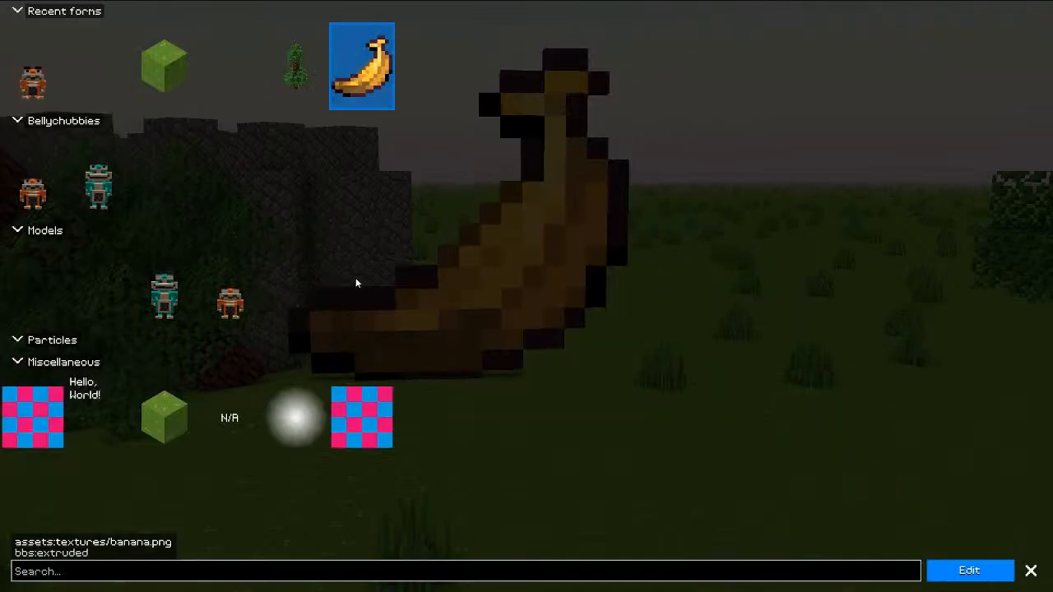
Step: Try the billboard form on the block with the banana.png texture and view it from different angles
{"action": "left_click", "coordinate": [47, 419]}
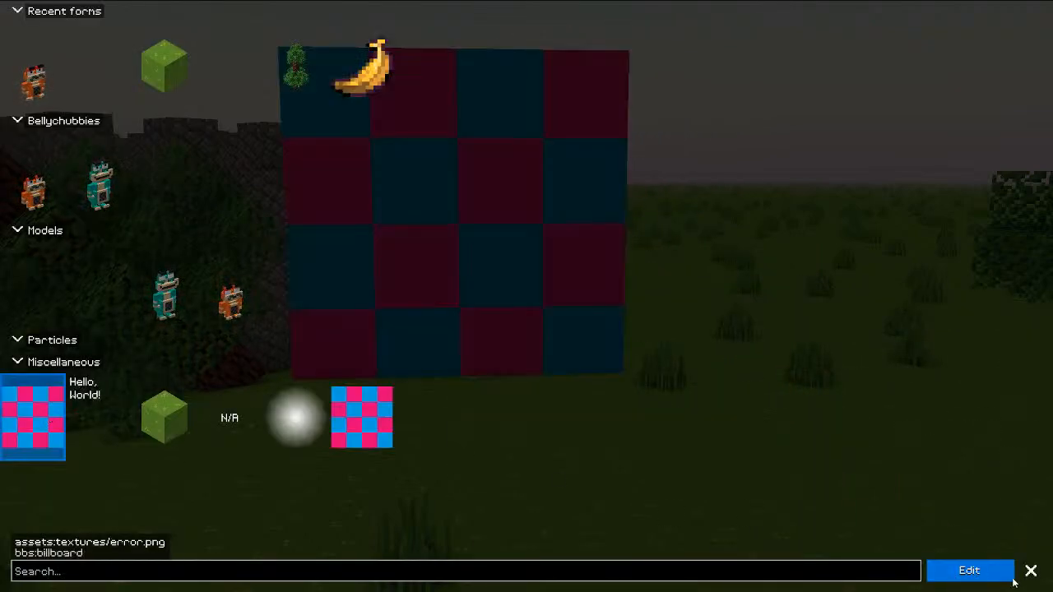
{"action": "left_click", "coordinate": [969, 570]}
{"action": "left_click", "coordinate": [260, 23]}
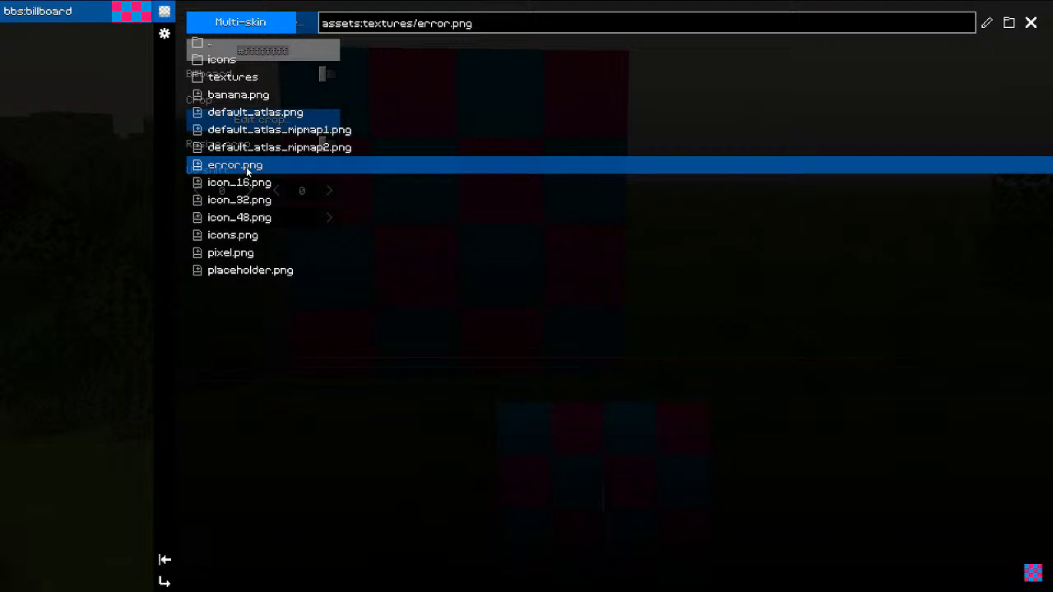
{"action": "double_click", "coordinate": [245, 96]}
{"action": "left_click_drag", "start_coordinate": [621, 332], "coordinate": [590, 359]}
{"action": "middle_click_drag", "start_coordinate": [590, 360], "coordinate": [588, 191]}
{"action": "scroll", "coordinate": [600, 334], "scroll_direction": "up", "scroll_amount": 2}
{"action": "left_click_drag", "start_coordinate": [601, 334], "coordinate": [722, 470]}
{"action": "key", "text": "Escape"}
Step: Switch the block back to the recent extruded banana form and inspect its depth up close
{"action": "left_click", "coordinate": [343, 96]}
{"action": "left_click", "coordinate": [950, 576]}
{"action": "scroll", "coordinate": [749, 441], "scroll_direction": "up", "scroll_amount": 3}
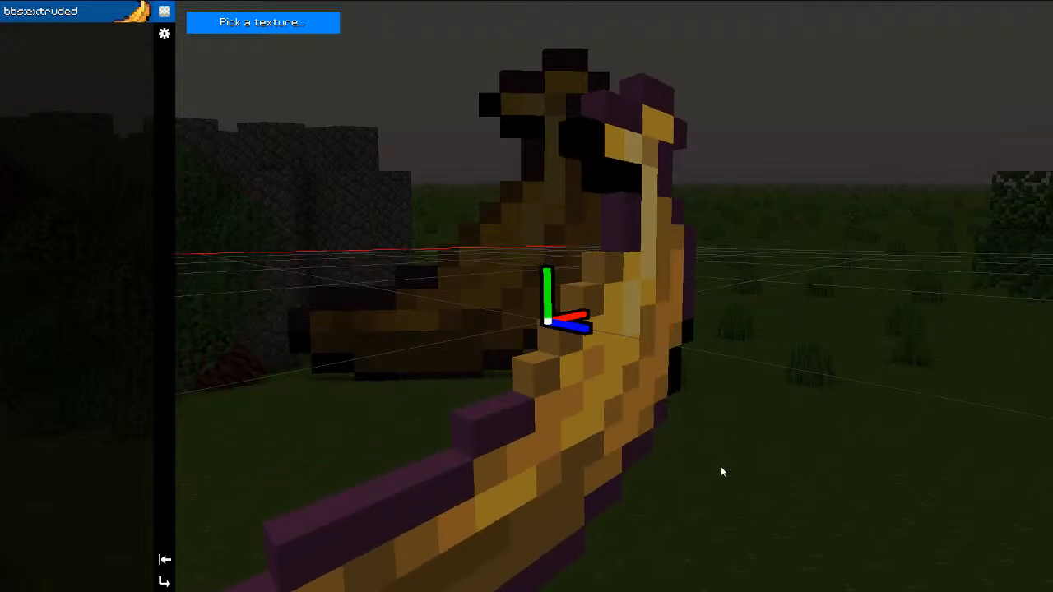
{"action": "key", "text": "Escape"}
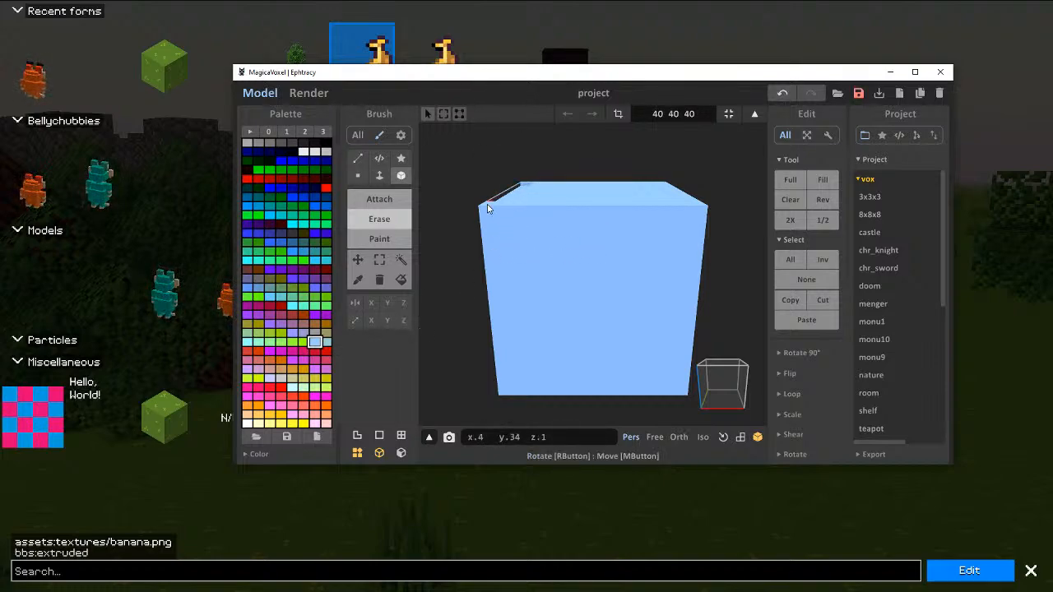
Step: In MagicaVoxel, carve several box-shaped cavities out of the front of the light blue cube
{"action": "mouse_move", "coordinate": [487, 206]}
{"action": "left_mouse_down"}
{"action": "mouse_move", "coordinate": [611, 289]}
{"action": "mouse_move", "coordinate": [618, 255]}
{"action": "mouse_move", "coordinate": [604, 216]}
{"action": "mouse_move", "coordinate": [614, 259]}
{"action": "mouse_move", "coordinate": [576, 360]}
{"action": "mouse_move", "coordinate": [554, 313]}
{"action": "mouse_move", "coordinate": [593, 321]}
{"action": "mouse_move", "coordinate": [580, 278]}
{"action": "mouse_move", "coordinate": [632, 334]}
{"action": "left_mouse_up"}
{"action": "mouse_move", "coordinate": [579, 285]}
{"action": "left_mouse_down"}
{"action": "mouse_move", "coordinate": [622, 255]}
{"action": "mouse_move", "coordinate": [621, 319]}
{"action": "left_mouse_up"}
{"action": "mouse_move", "coordinate": [618, 221]}
{"action": "left_mouse_down"}
{"action": "mouse_move", "coordinate": [599, 240]}
{"action": "mouse_move", "coordinate": [615, 206]}
{"action": "left_mouse_up"}
{"action": "left_click_drag", "start_coordinate": [567, 296], "coordinate": [612, 324]}
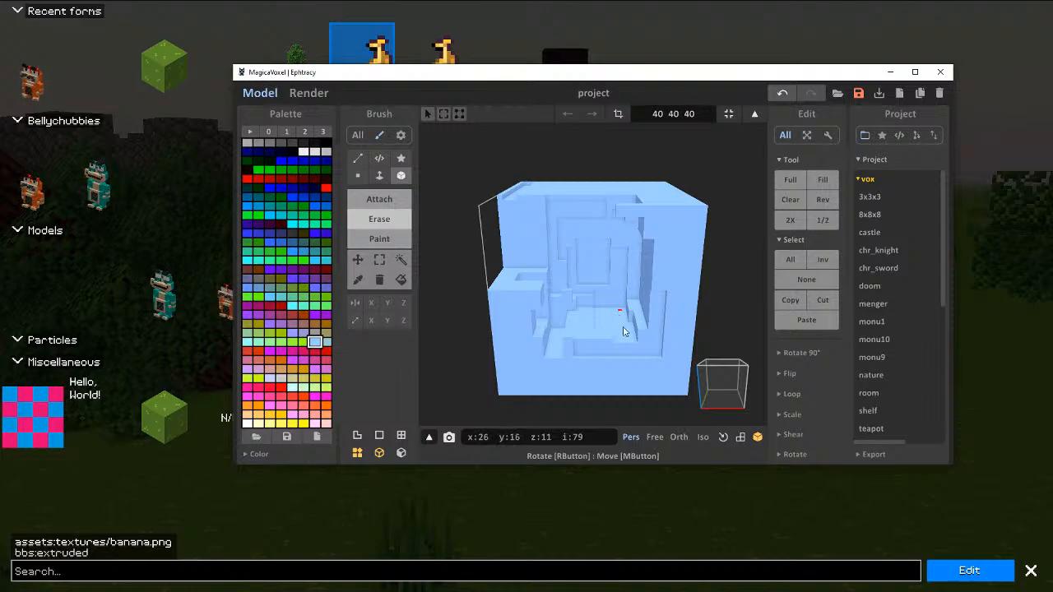
Step: Paint teal scribbles over the cube's top and carved front with the single-voxel brush
{"action": "mouse_move", "coordinate": [725, 322]}
{"action": "right_mouse_down"}
{"action": "mouse_move", "coordinate": [686, 324]}
{"action": "mouse_move", "coordinate": [714, 330]}
{"action": "right_mouse_up"}
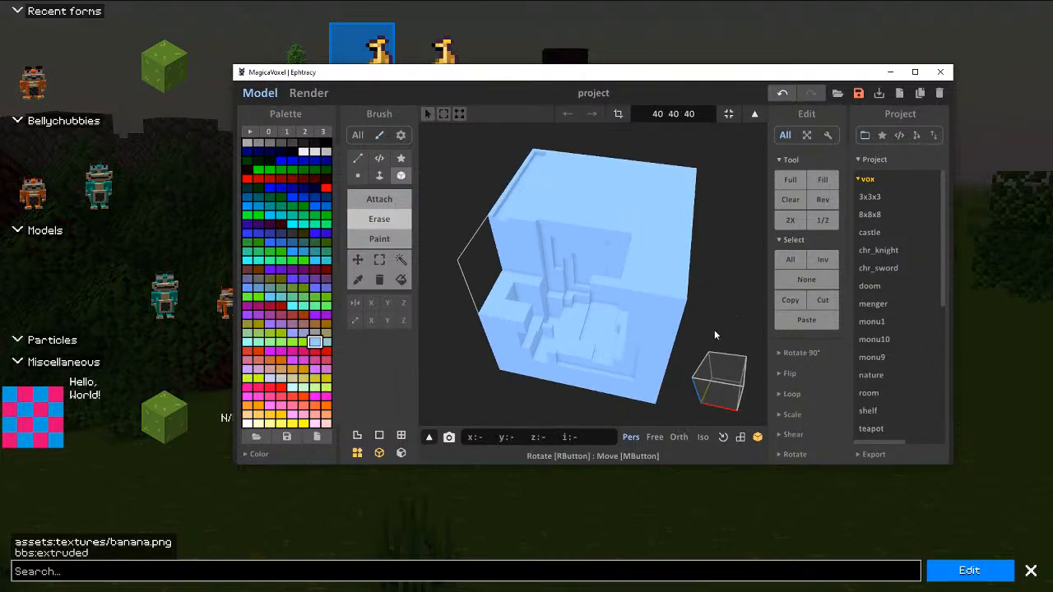
{"action": "left_click", "coordinate": [359, 161]}
{"action": "left_click", "coordinate": [357, 175]}
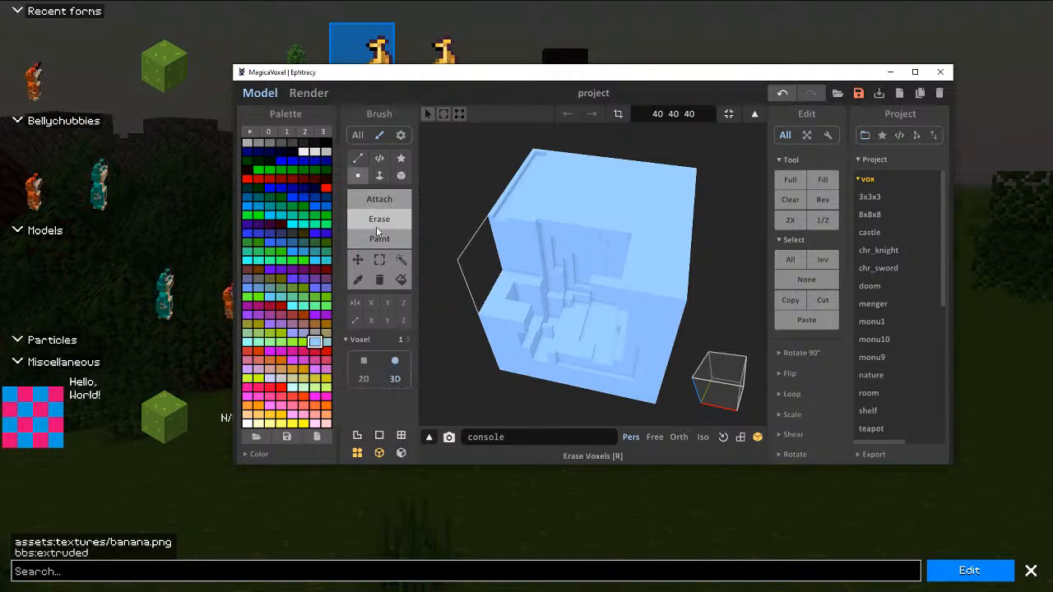
{"action": "left_click", "coordinate": [379, 238]}
{"action": "left_click", "coordinate": [270, 206]}
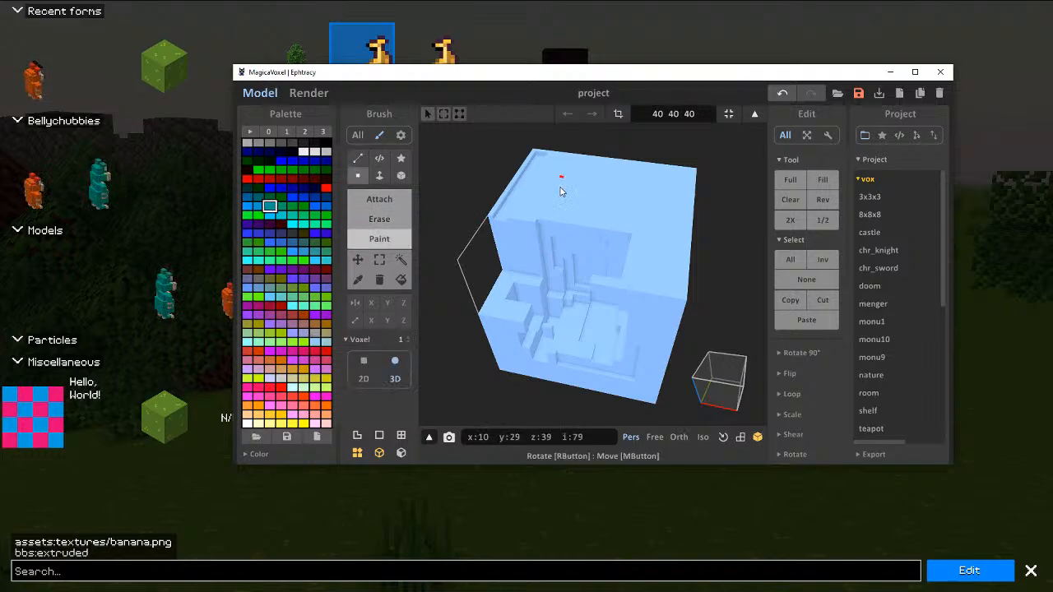
{"action": "mouse_move", "coordinate": [561, 192]}
{"action": "left_mouse_down"}
{"action": "mouse_move", "coordinate": [645, 251]}
{"action": "mouse_move", "coordinate": [620, 311]}
{"action": "mouse_move", "coordinate": [527, 329]}
{"action": "mouse_move", "coordinate": [568, 350]}
{"action": "mouse_move", "coordinate": [640, 323]}
{"action": "mouse_move", "coordinate": [623, 200]}
{"action": "mouse_move", "coordinate": [539, 204]}
{"action": "left_mouse_up"}
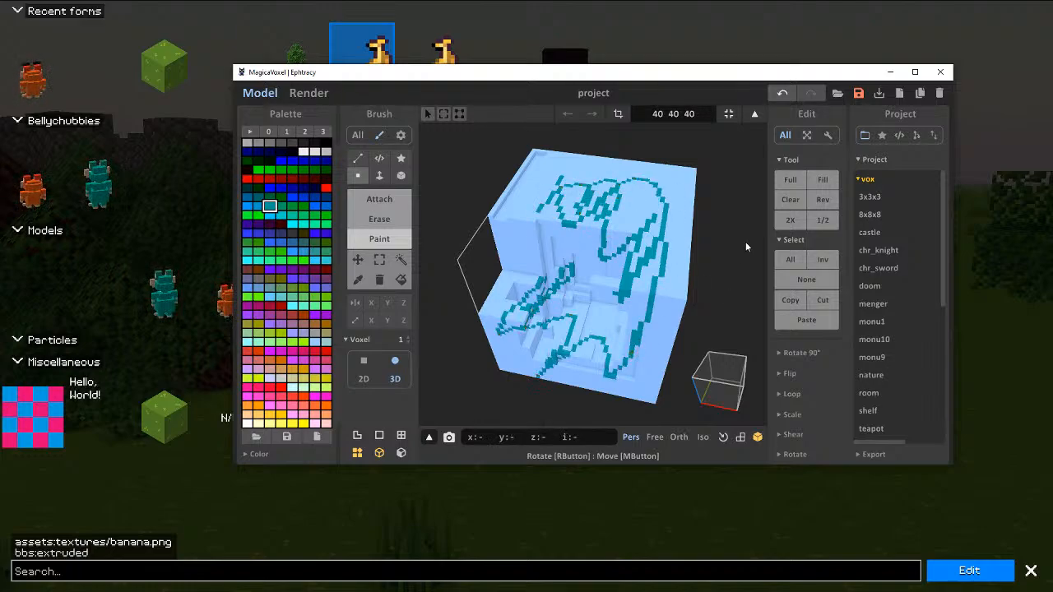
{"action": "mouse_move", "coordinate": [746, 241]}
{"action": "right_mouse_down"}
{"action": "mouse_move", "coordinate": [781, 209]}
{"action": "mouse_move", "coordinate": [773, 197]}
{"action": "right_mouse_up"}
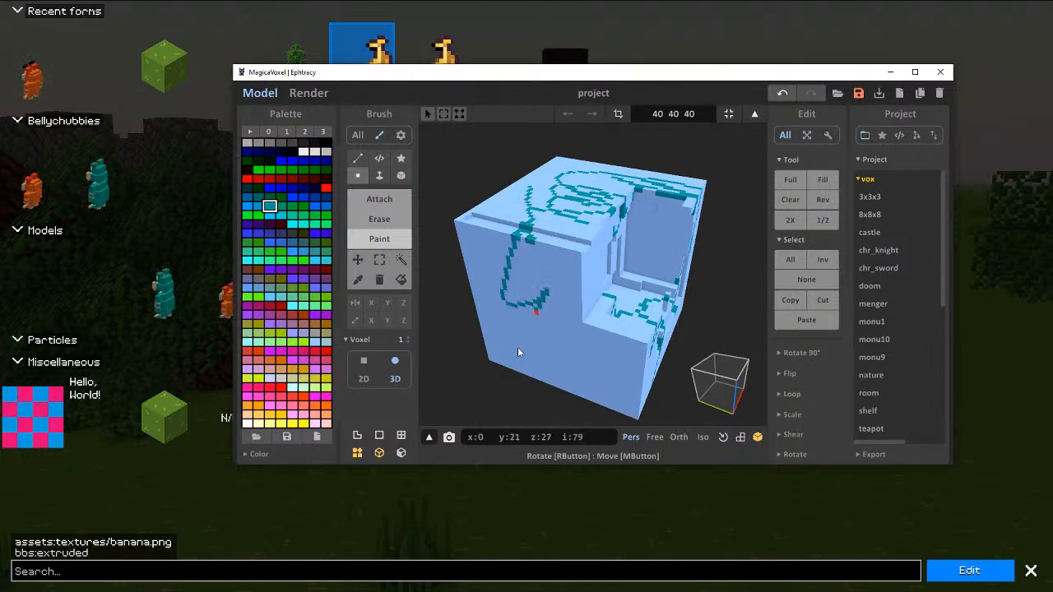
{"action": "mouse_move", "coordinate": [517, 352]}
{"action": "left_mouse_down"}
{"action": "mouse_move", "coordinate": [598, 380]}
{"action": "mouse_move", "coordinate": [606, 398]}
{"action": "left_mouse_up"}
{"action": "mouse_move", "coordinate": [606, 399]}
{"action": "right_mouse_down"}
{"action": "mouse_move", "coordinate": [576, 255]}
{"action": "mouse_move", "coordinate": [562, 241]}
{"action": "right_mouse_up"}
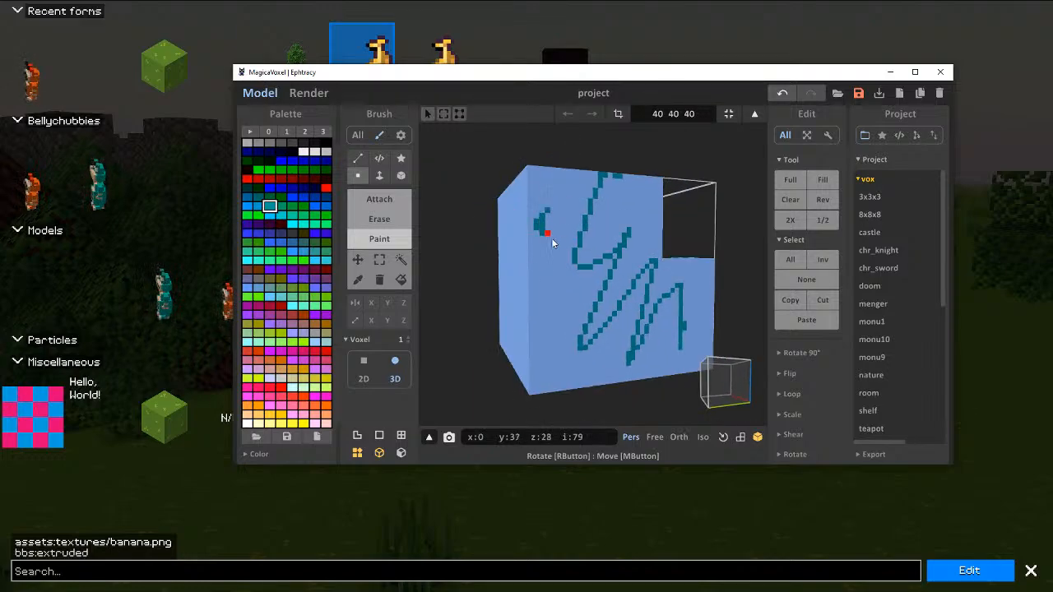
{"action": "mouse_move", "coordinate": [567, 238]}
{"action": "left_mouse_down"}
{"action": "mouse_move", "coordinate": [581, 214]}
{"action": "mouse_move", "coordinate": [603, 214]}
{"action": "left_mouse_up"}
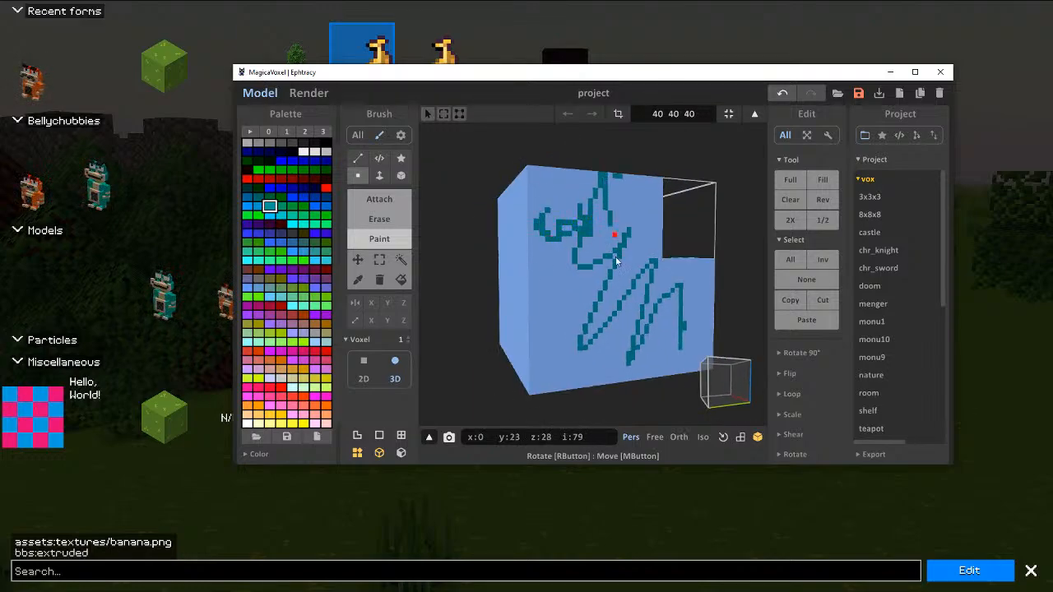
{"action": "key", "text": "ctrl+z"}
{"action": "key", "text": "ctrl+z"}
{"action": "key", "text": "ctrl+z"}
{"action": "key", "text": "ctrl+z"}
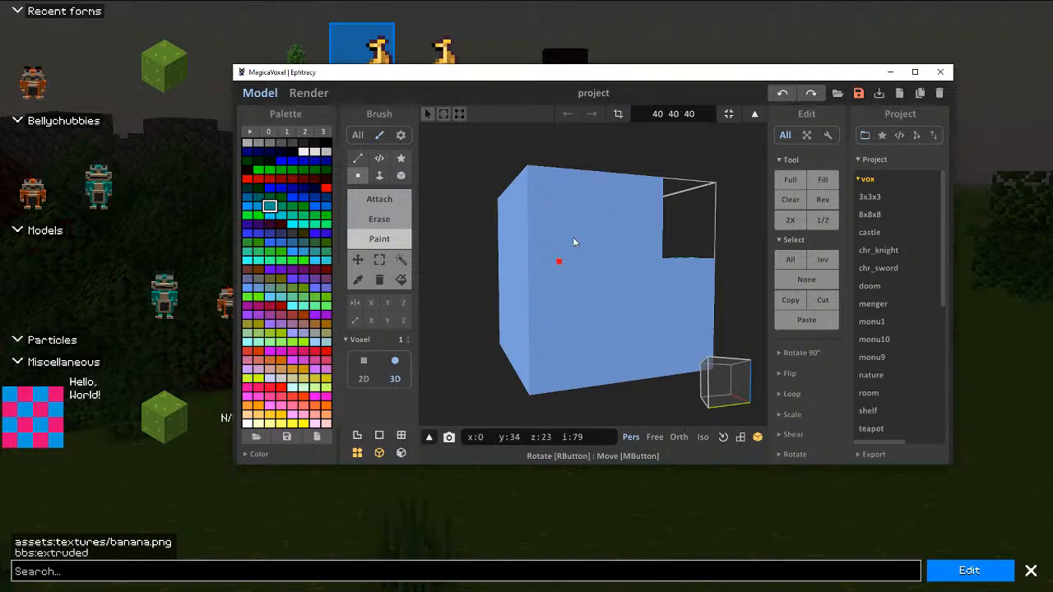
Step: Write "cool Beans" in teal voxels across the cube's side face
{"action": "mouse_move", "coordinate": [564, 217]}
{"action": "left_mouse_down"}
{"action": "mouse_move", "coordinate": [550, 232]}
{"action": "mouse_move", "coordinate": [577, 235]}
{"action": "mouse_move", "coordinate": [564, 311]}
{"action": "left_mouse_up"}
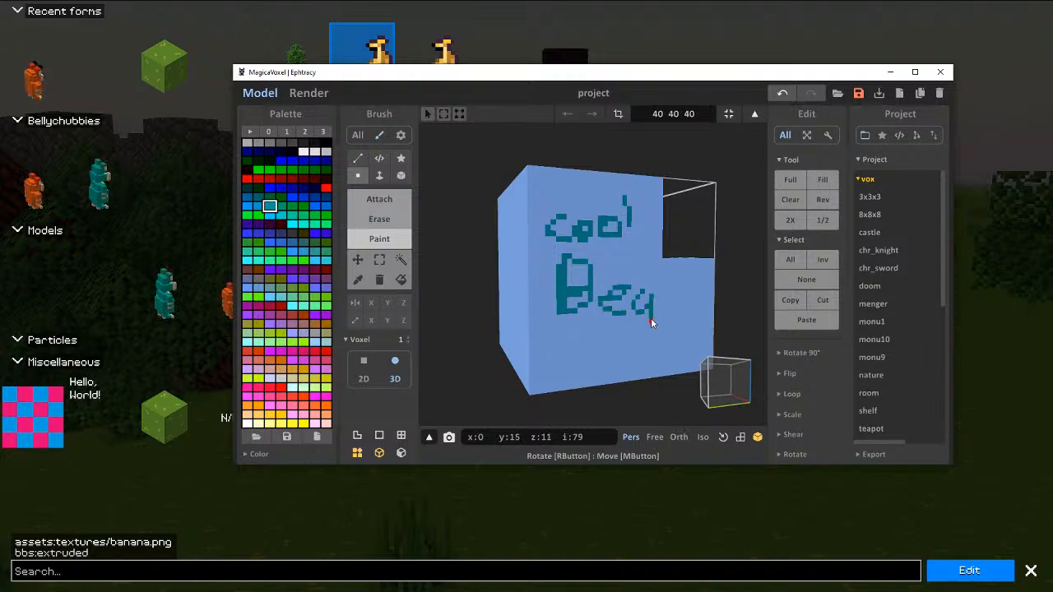
{"action": "left_click_drag", "start_coordinate": [693, 316], "coordinate": [693, 339]}
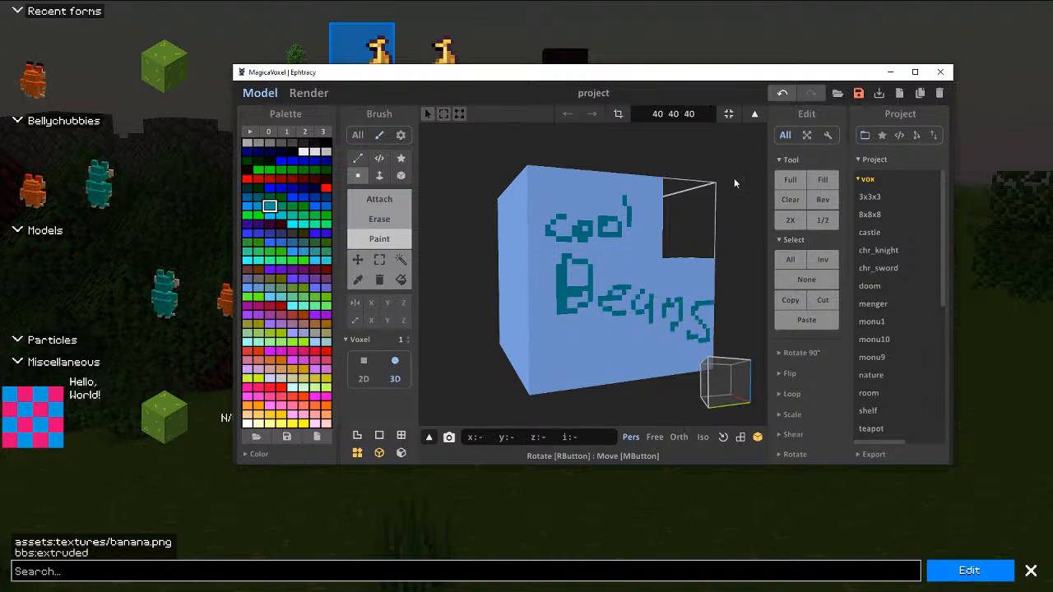
{"action": "right_click_drag", "start_coordinate": [729, 177], "coordinate": [645, 220]}
Step: Set the save location for the voxel model to Downloads/release-windows/game/assets/models
{"action": "scroll", "coordinate": [645, 220], "scroll_direction": "down", "scroll_amount": 3}
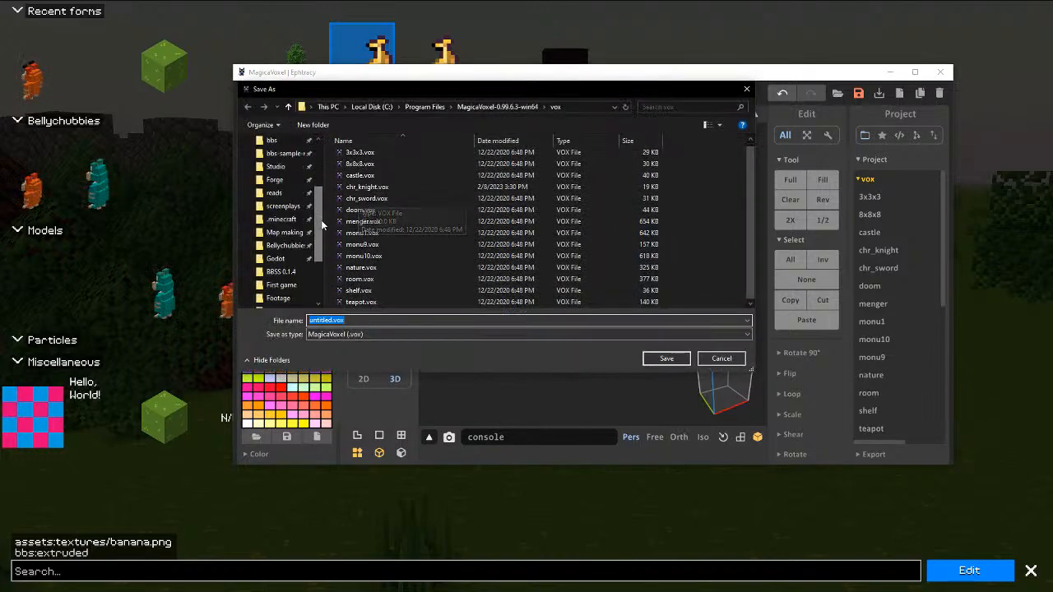
{"action": "scroll", "coordinate": [283, 214], "scroll_direction": "up", "scroll_amount": 3}
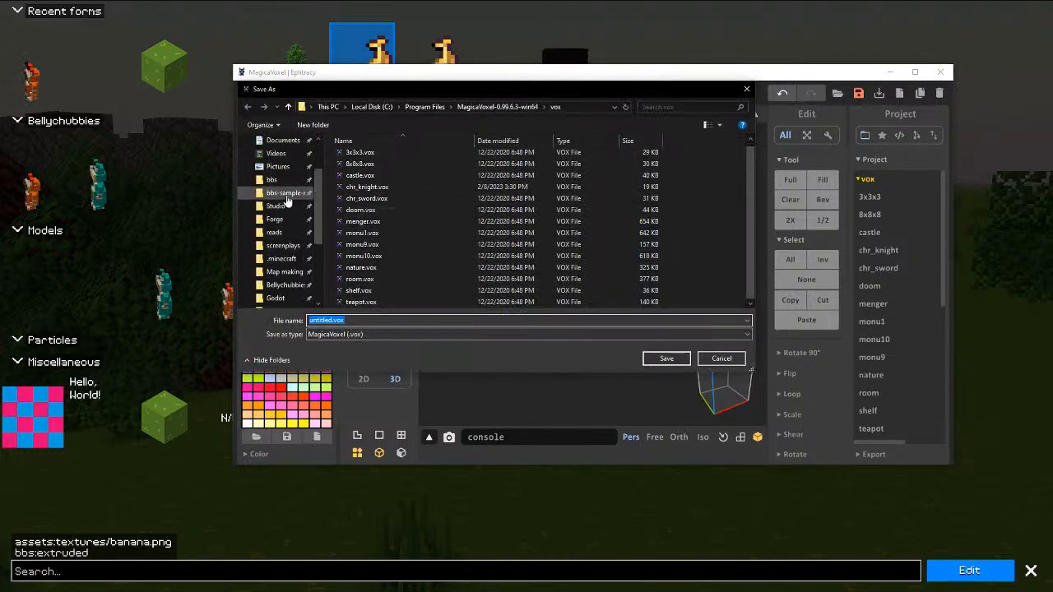
{"action": "left_click", "coordinate": [282, 166]}
{"action": "double_click", "coordinate": [370, 172]}
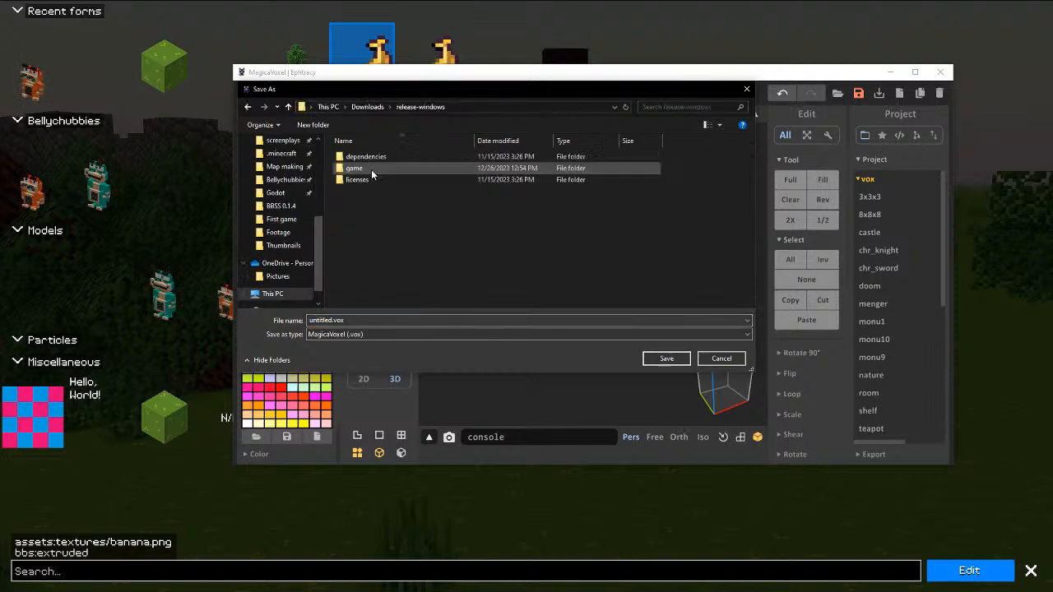
{"action": "double_click", "coordinate": [353, 168]}
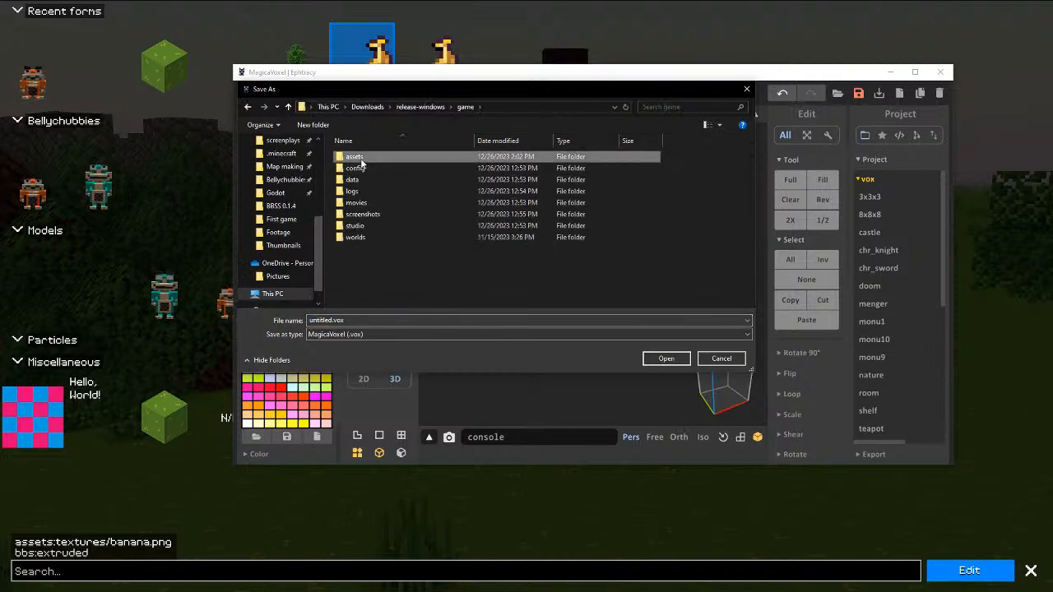
{"action": "double_click", "coordinate": [357, 158]}
{"action": "double_click", "coordinate": [359, 172]}
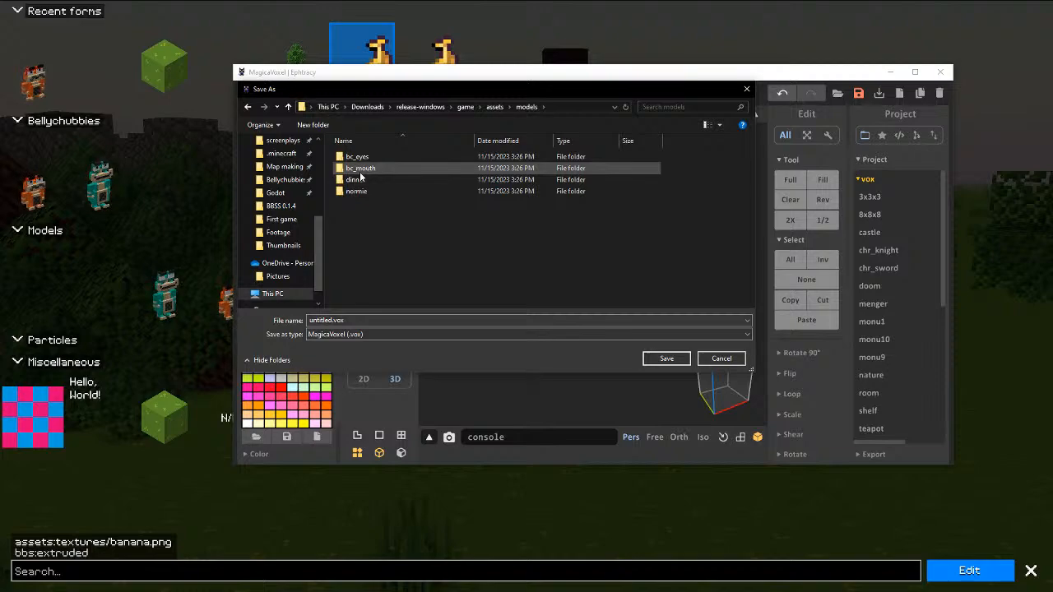
Step: Create a cool_beans folder inside models and save the voxel model there as a VOX file
{"action": "key", "text": "ctrl+shift+n"}
{"action": "type", "text": "cool_beans"}
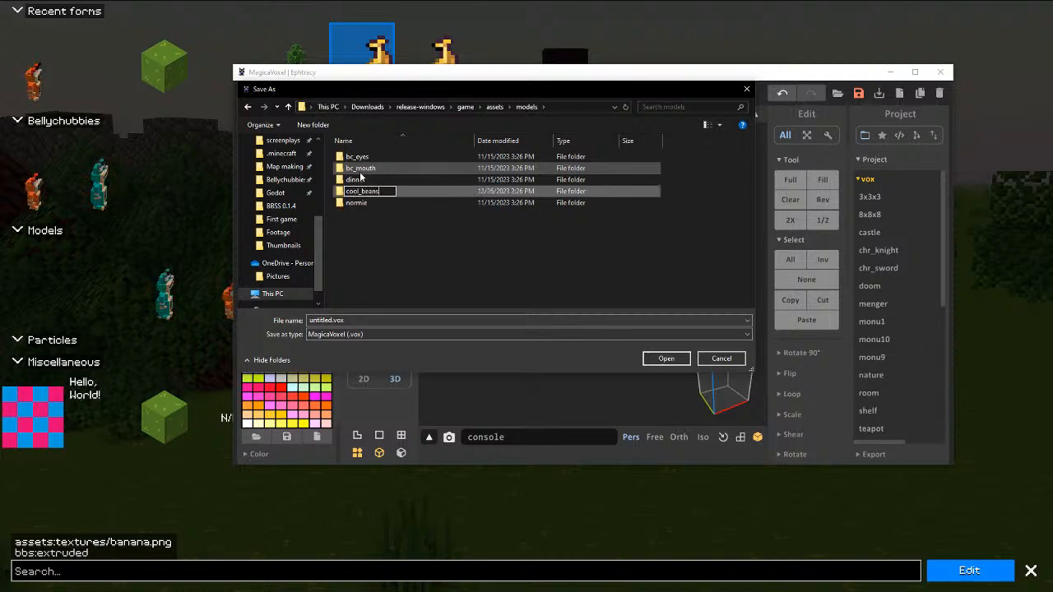
{"action": "key", "text": "Return"}
{"action": "double_click", "coordinate": [373, 177]}
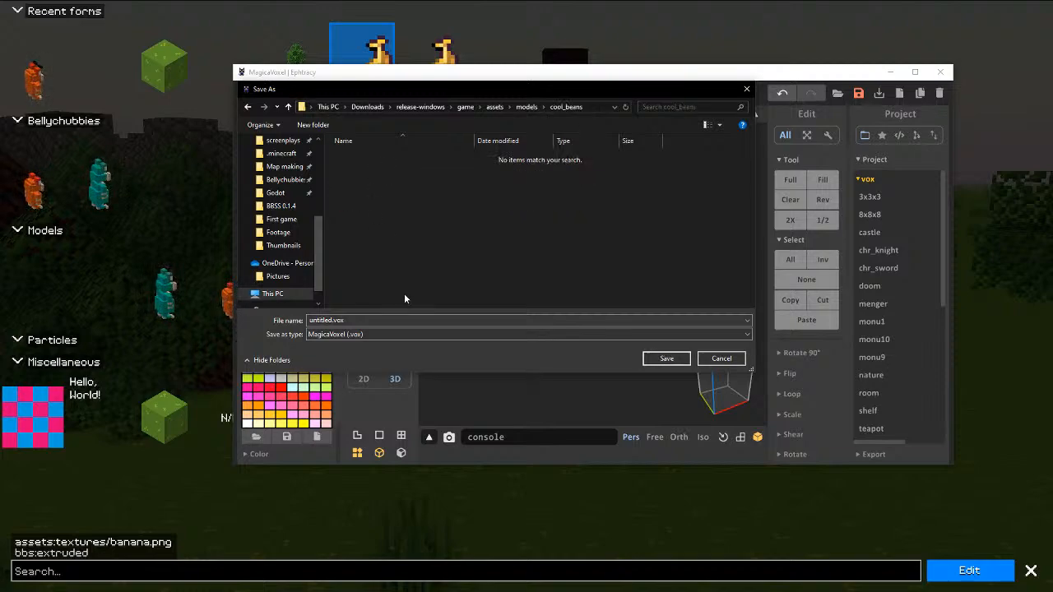
{"action": "left_click", "coordinate": [708, 362]}
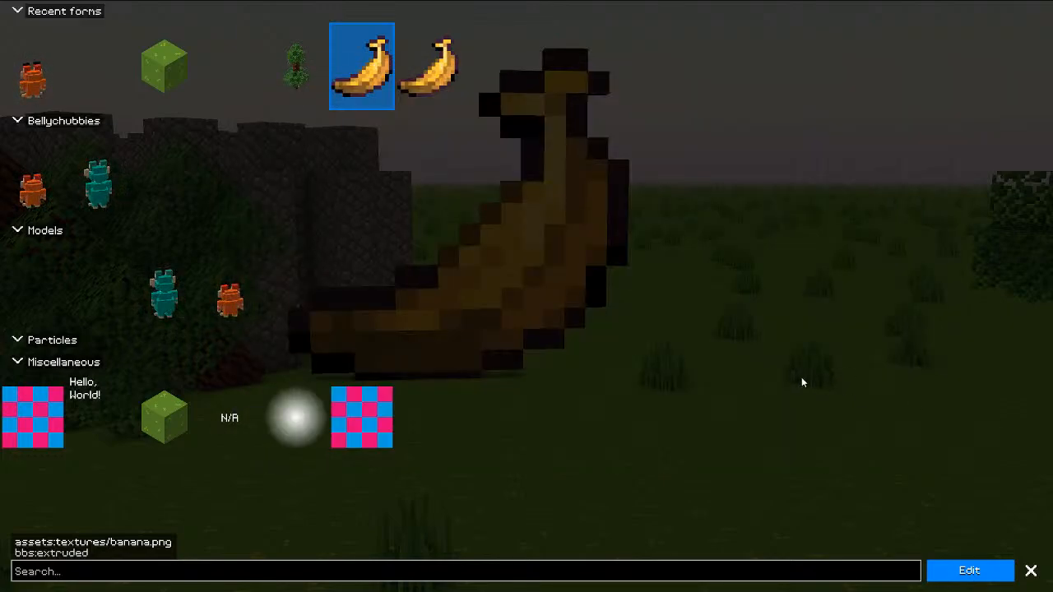
Step: Return to the game's model block and choose the cool_beans model as its form
{"action": "key", "text": "Escape"}
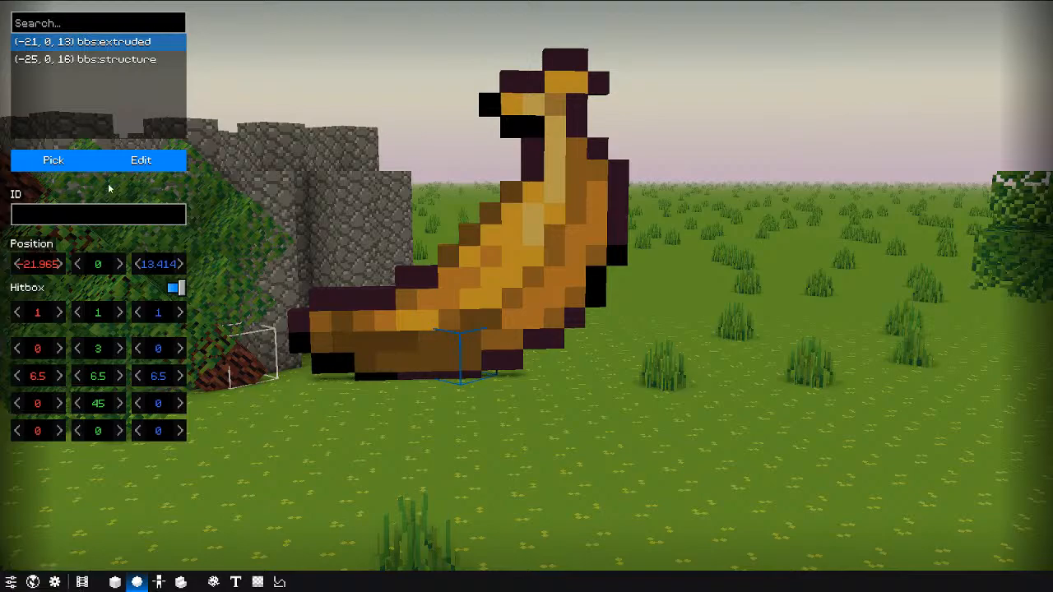
{"action": "left_click", "coordinate": [72, 165]}
{"action": "left_click", "coordinate": [164, 285]}
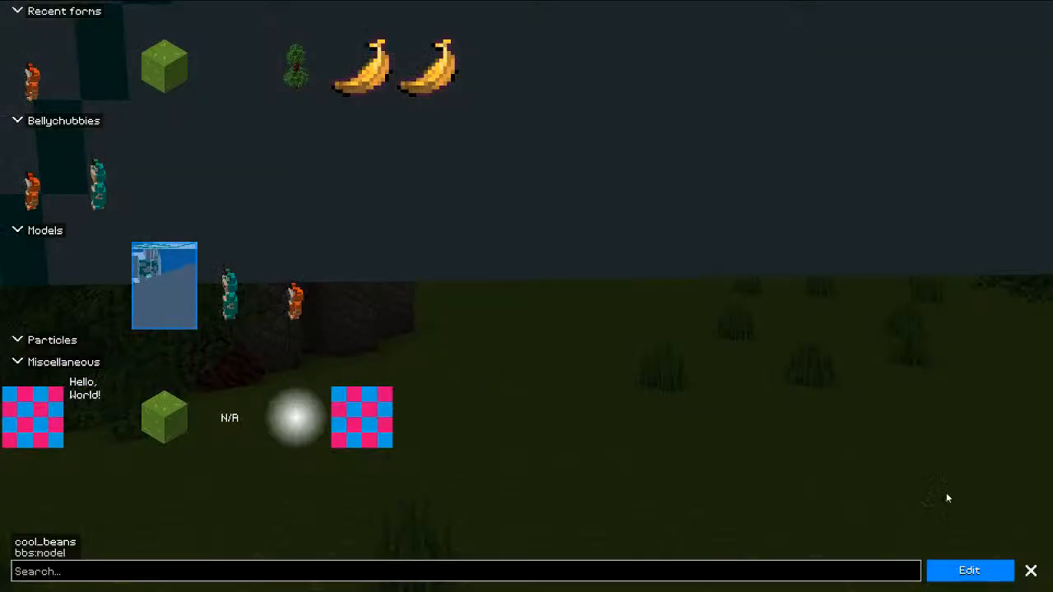
Step: Inspect the cool_beans model's carved and lettered sides in the form editor, then return to the form list
{"action": "left_click", "coordinate": [979, 569]}
{"action": "scroll", "coordinate": [703, 447], "scroll_direction": "down", "scroll_amount": 8}
{"action": "left_click_drag", "start_coordinate": [590, 418], "coordinate": [588, 483]}
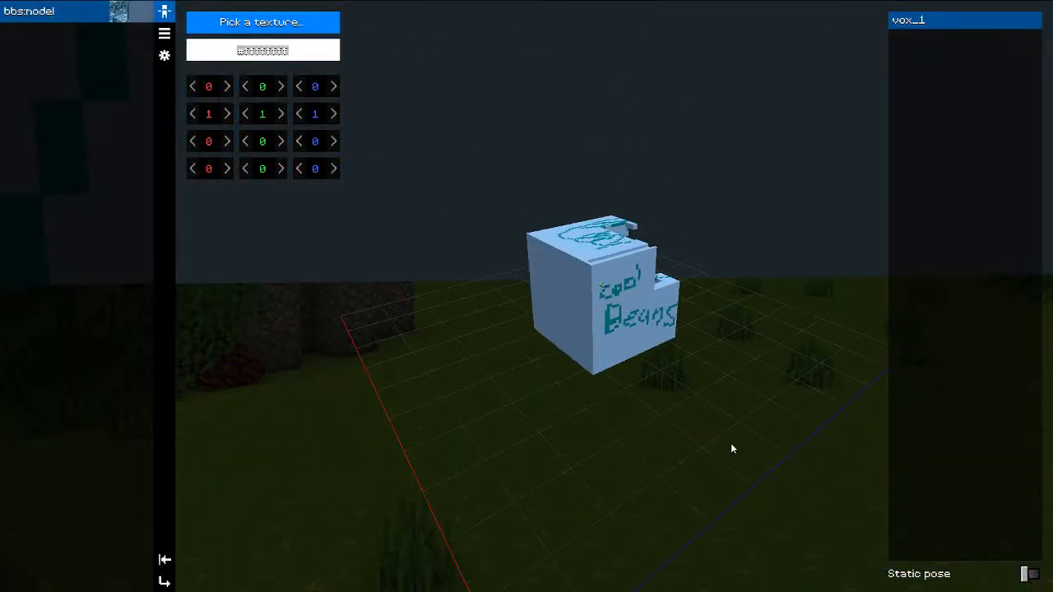
{"action": "scroll", "coordinate": [661, 420], "scroll_direction": "up", "scroll_amount": 4}
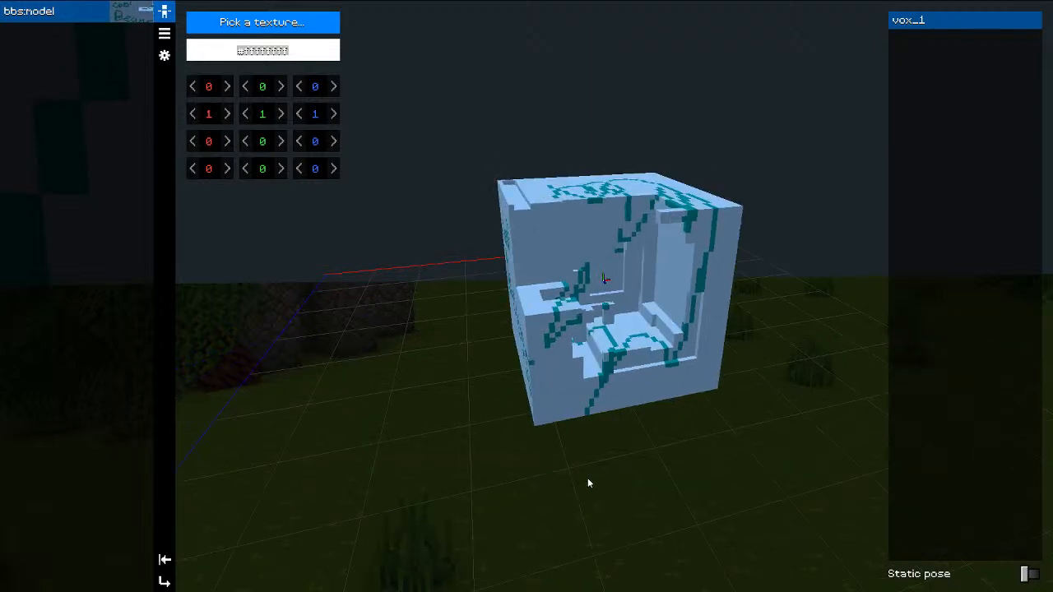
{"action": "key", "text": "Escape"}
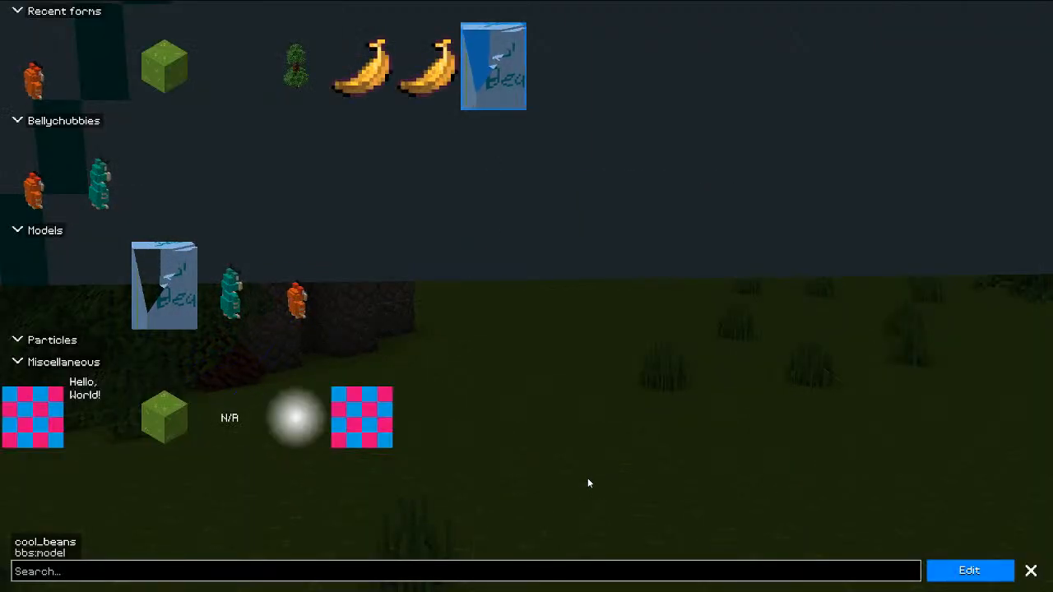
Step: Leave the form list and set the cool_beans model block's scale to 1 on all axes
{"action": "key", "text": "Escape"}
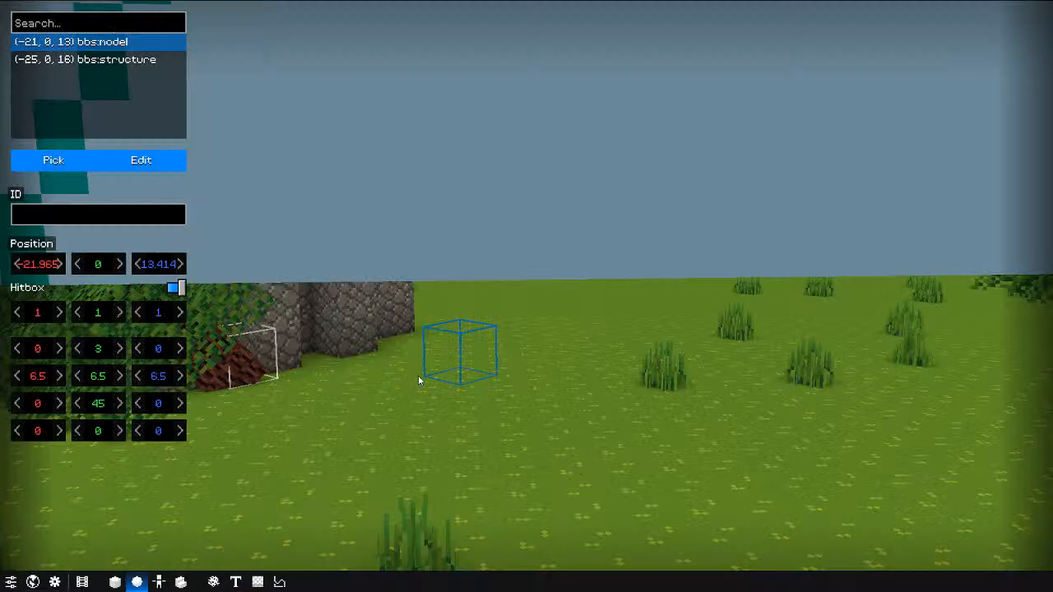
{"action": "scroll", "coordinate": [413, 329], "scroll_direction": "down", "scroll_amount": 5}
{"action": "scroll", "coordinate": [418, 369], "scroll_direction": "up", "scroll_amount": 3}
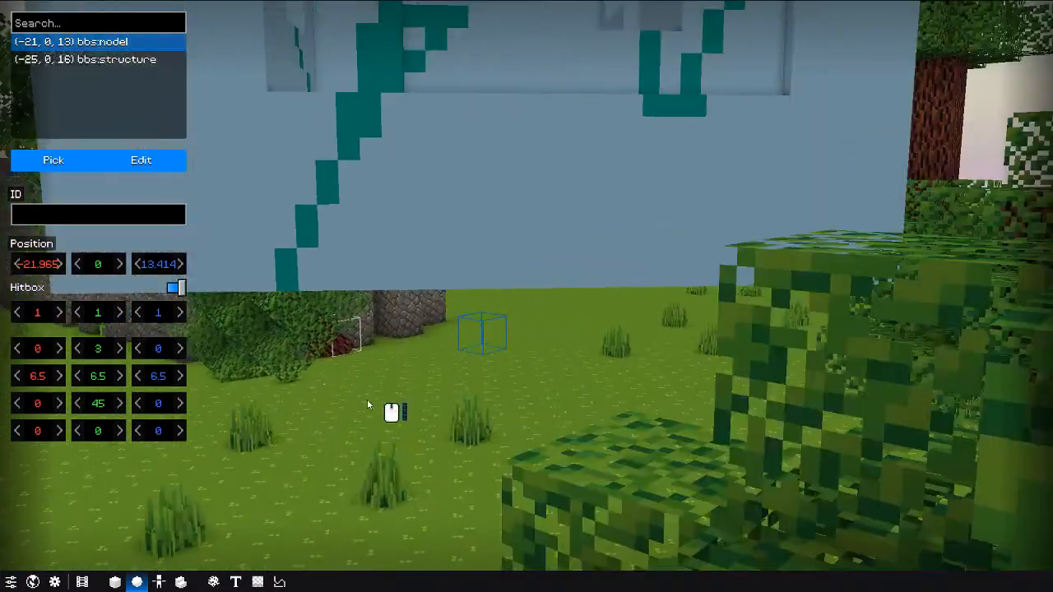
{"action": "left_click", "coordinate": [97, 375]}
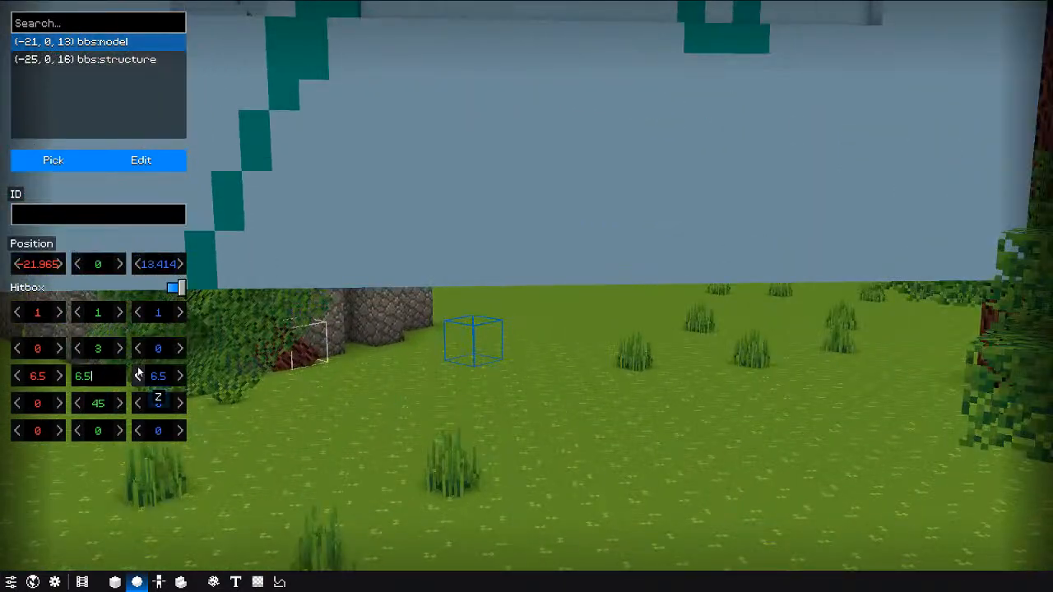
{"action": "type", "text": "1"}
{"action": "key", "text": "Return"}
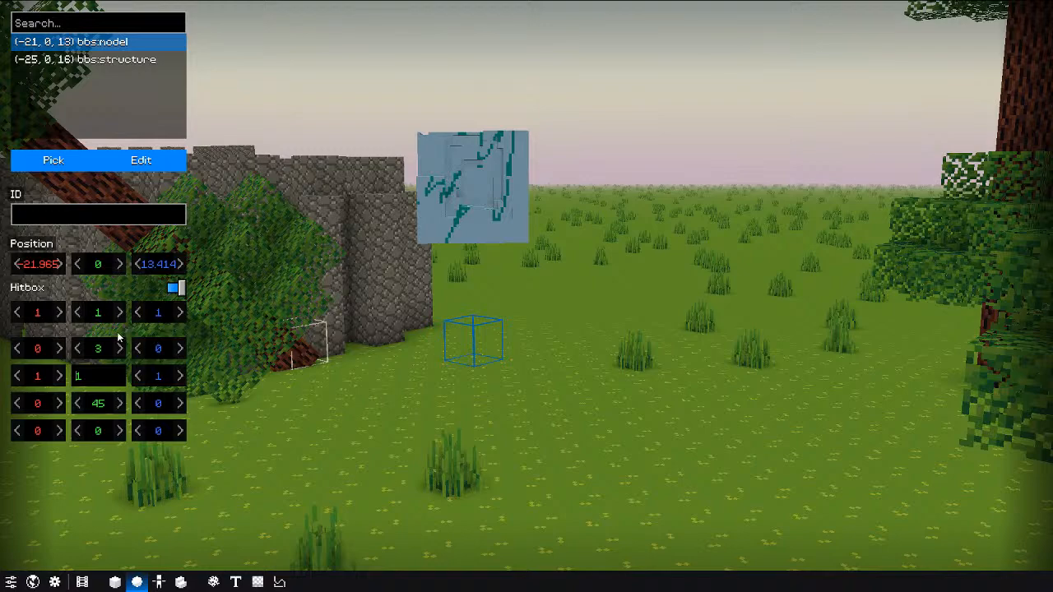
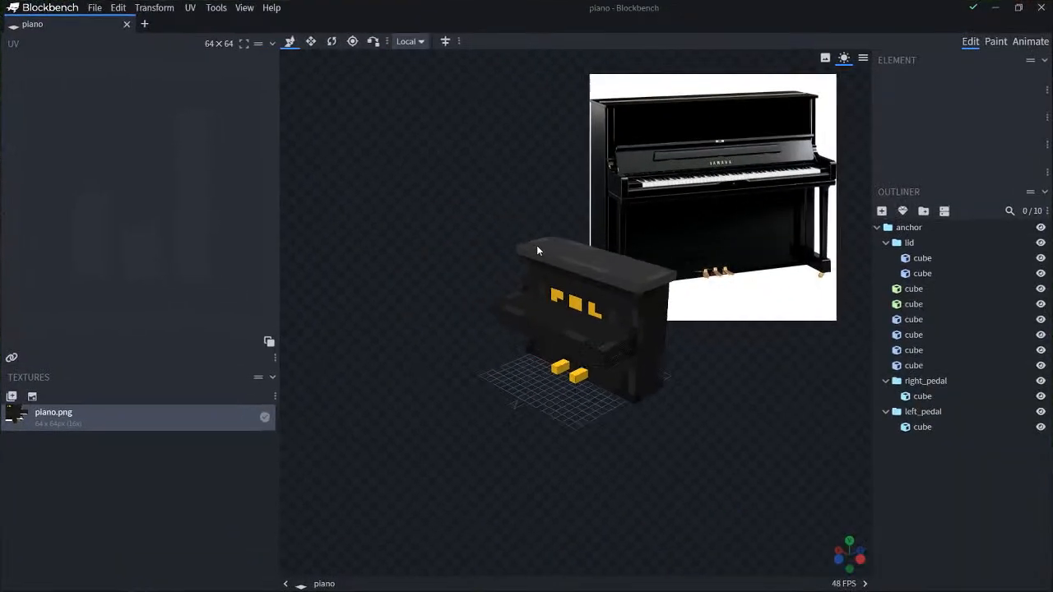
Step: Switch to Blockbench and examine the piano model and its lid, right_pedal and left_pedal groups from several angles
{"action": "left_click_drag", "start_coordinate": [536, 245], "coordinate": [594, 206]}
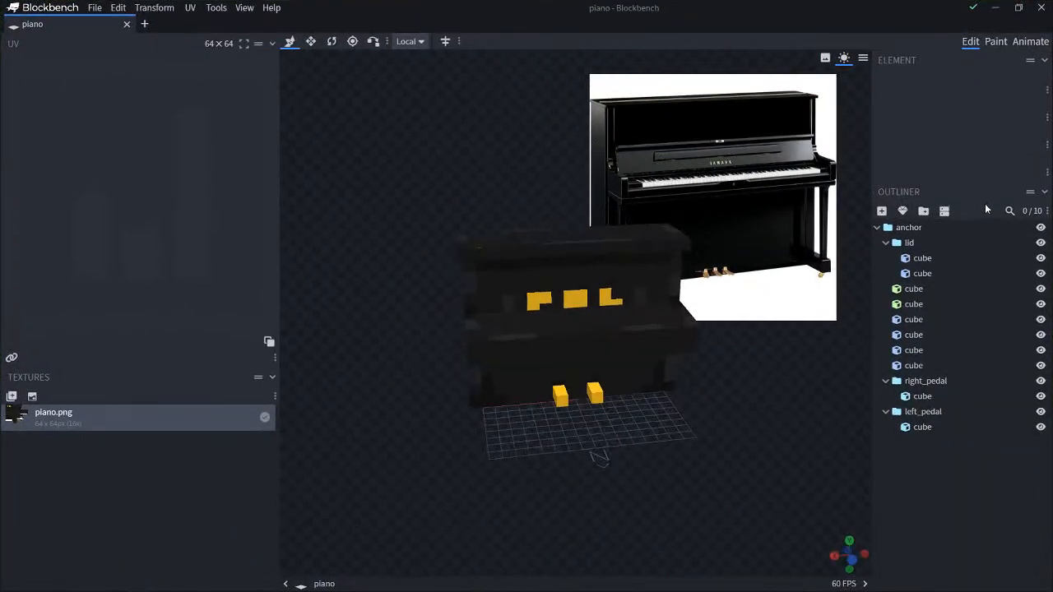
{"action": "left_click", "coordinate": [910, 242]}
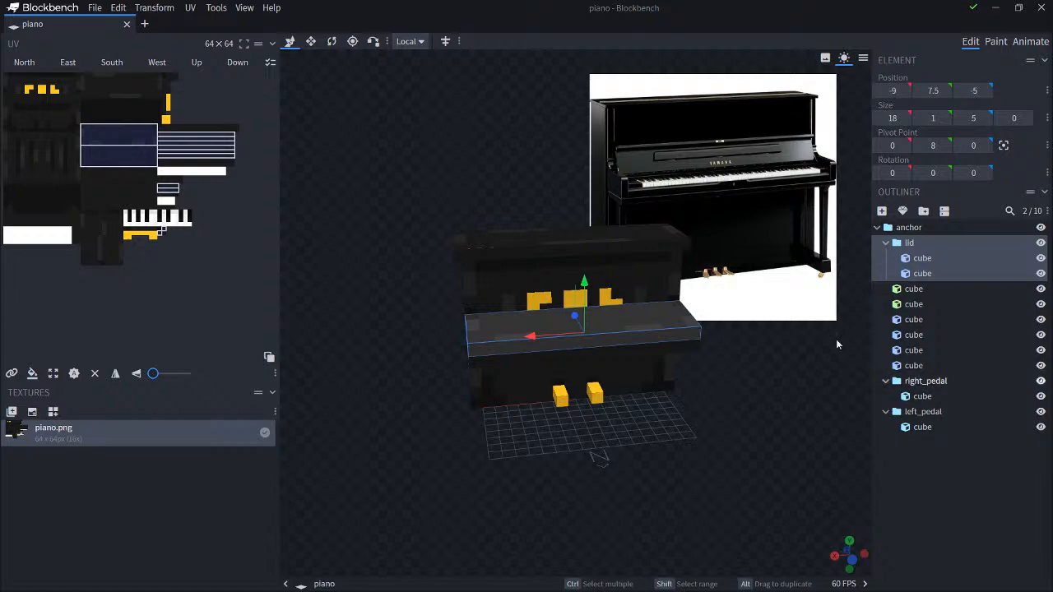
{"action": "left_click_drag", "start_coordinate": [742, 370], "coordinate": [596, 341]}
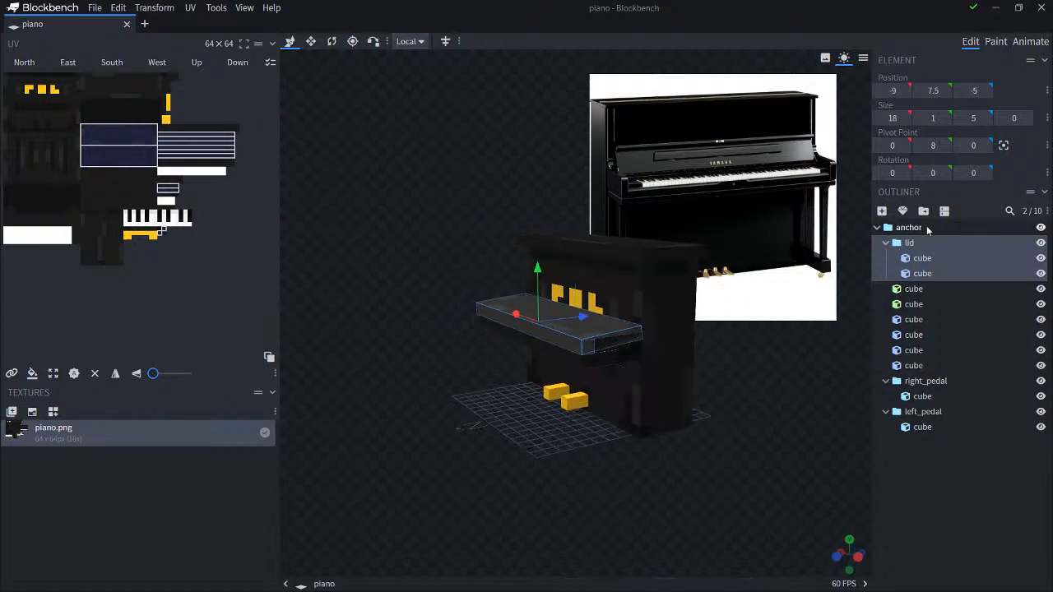
{"action": "left_click", "coordinate": [915, 396]}
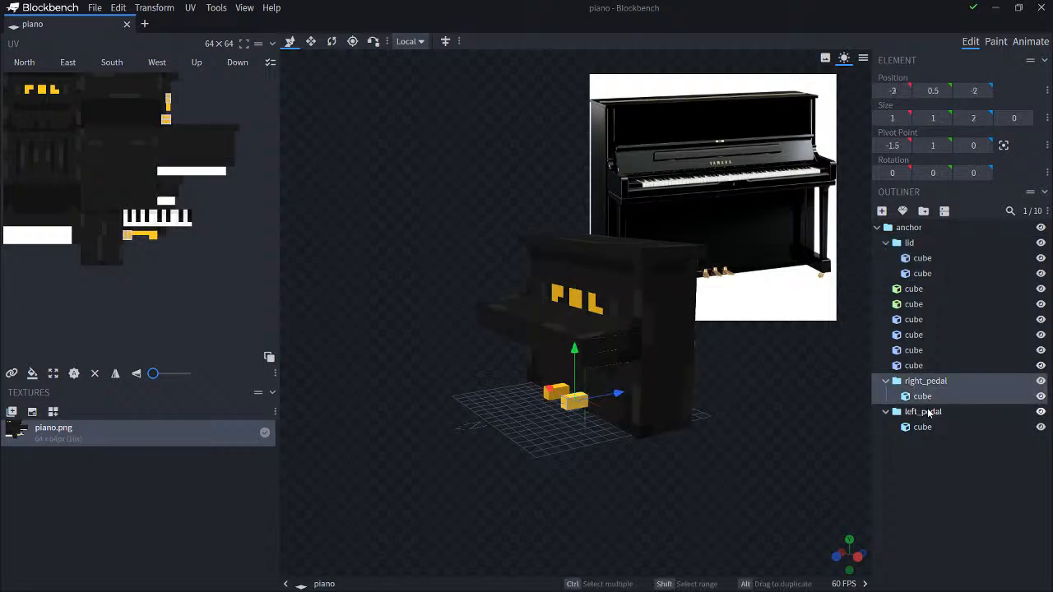
{"action": "left_click", "coordinate": [926, 413]}
{"action": "left_click_drag", "start_coordinate": [729, 400], "coordinate": [568, 249]}
{"action": "left_click", "coordinate": [95, 7]}
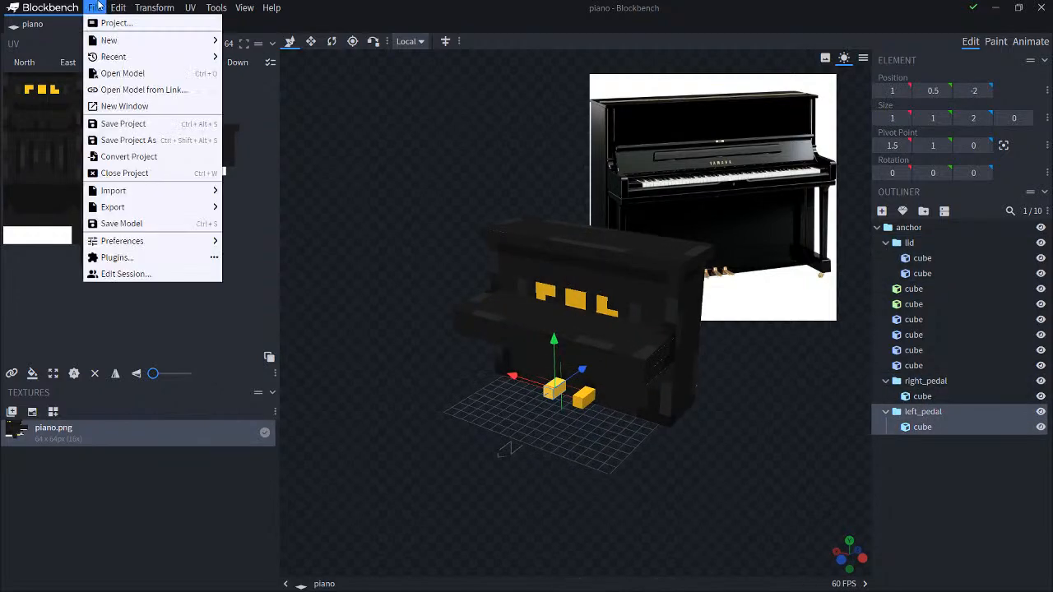
{"action": "mouse_move", "coordinate": [123, 213]}
{"action": "left_click_drag", "start_coordinate": [512, 310], "coordinate": [743, 404]}
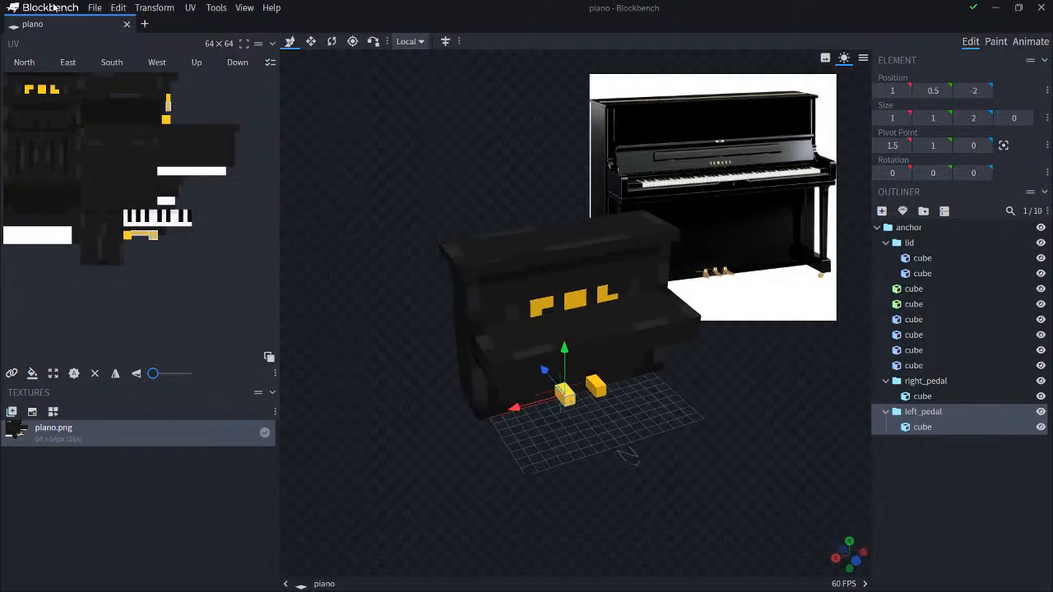
Step: Find the BBS Model Ex/importer among the installed plugins and uninstall it
{"action": "left_click", "coordinate": [95, 8]}
{"action": "left_click", "coordinate": [130, 258]}
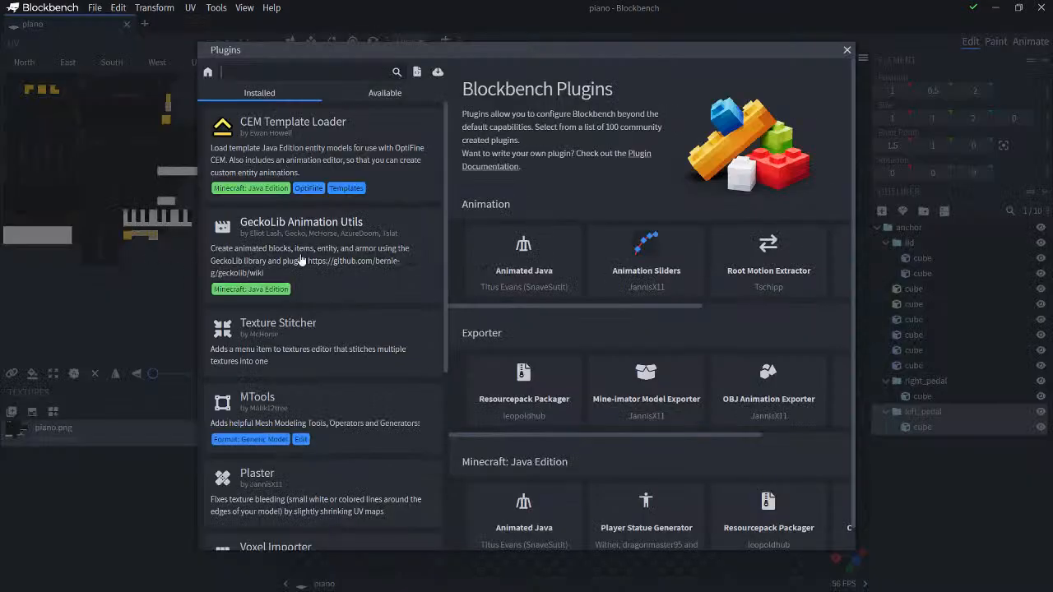
{"action": "scroll", "coordinate": [320, 398], "scroll_direction": "down", "scroll_amount": 5}
{"action": "left_click", "coordinate": [320, 397]}
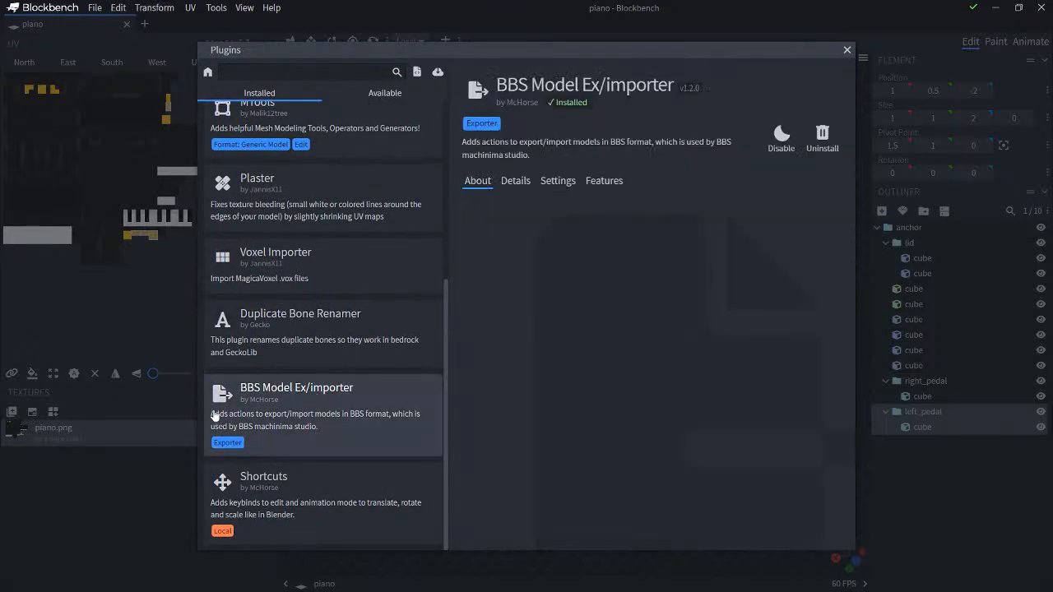
{"action": "left_click", "coordinate": [823, 139]}
Step: Search the available plugins for BBS, install BBS Model Ex/importer and close the plugin manager
{"action": "scroll", "coordinate": [379, 123], "scroll_direction": "up", "scroll_amount": 3}
{"action": "left_click", "coordinate": [381, 93]}
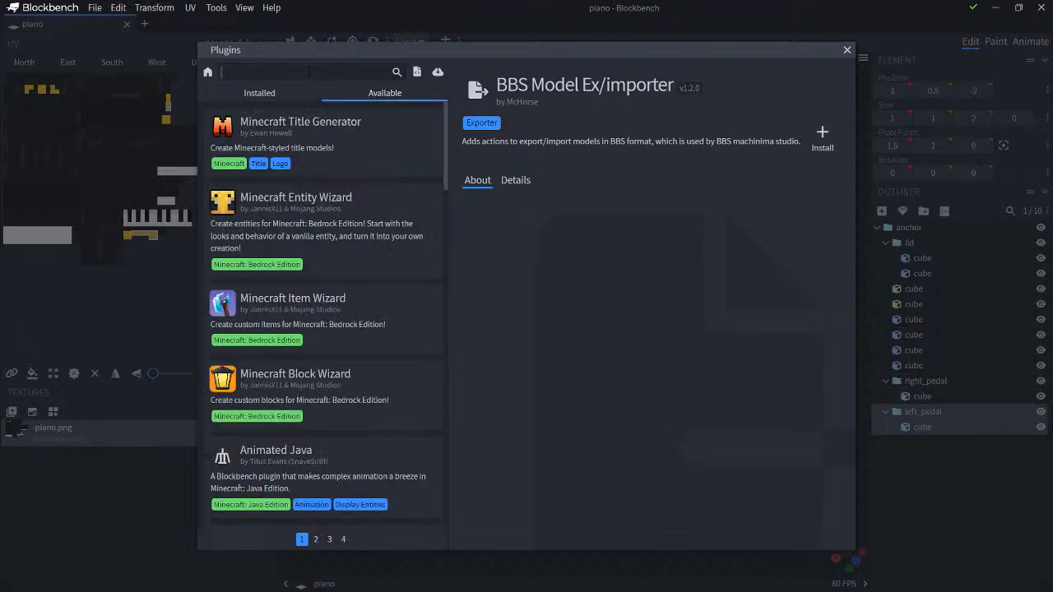
{"action": "type", "text": "BBS"}
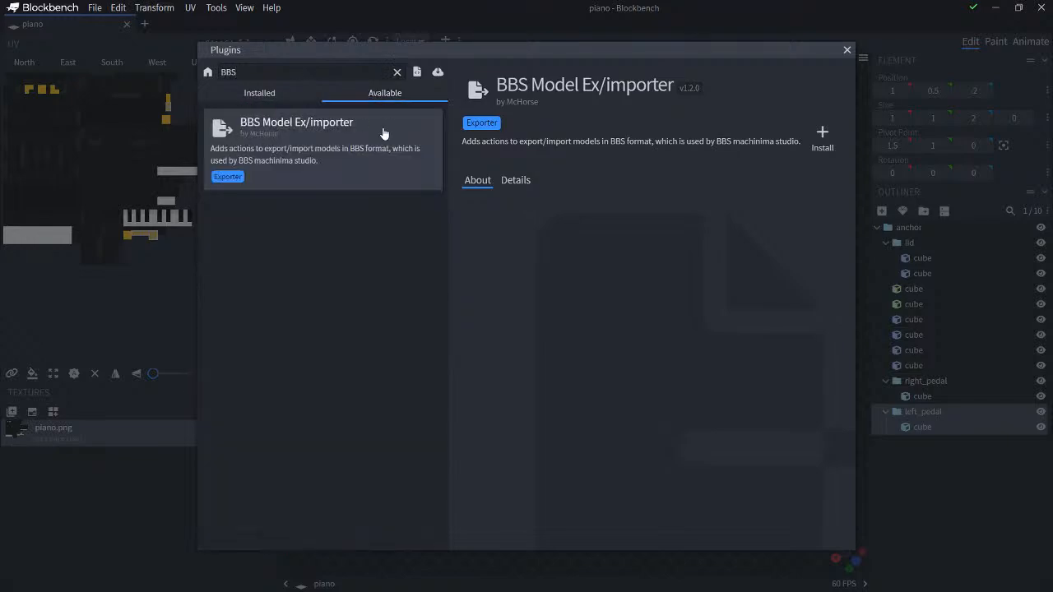
{"action": "right_click", "coordinate": [349, 144]}
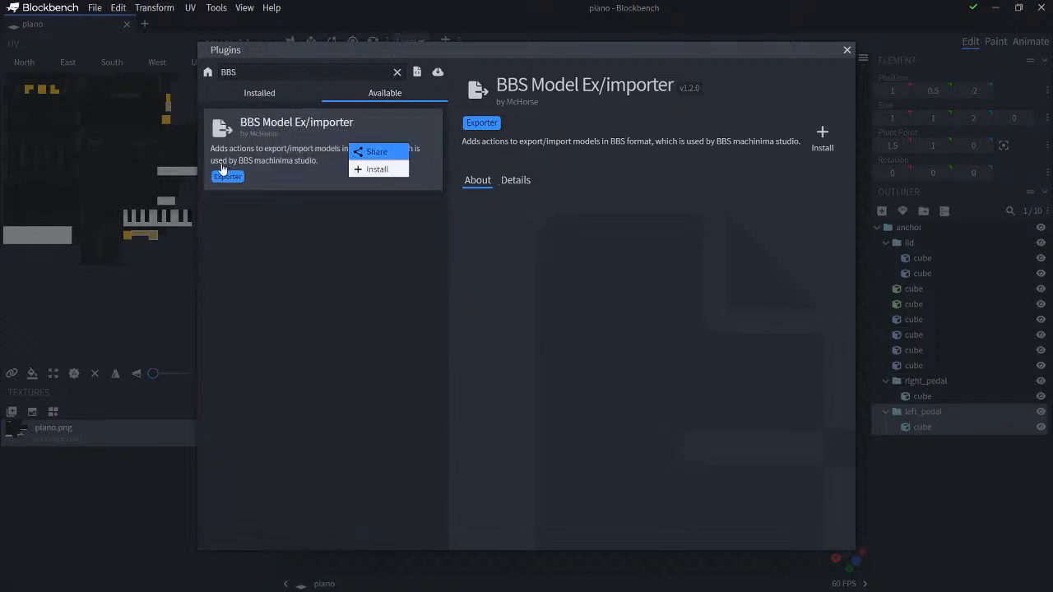
{"action": "left_click", "coordinate": [823, 138]}
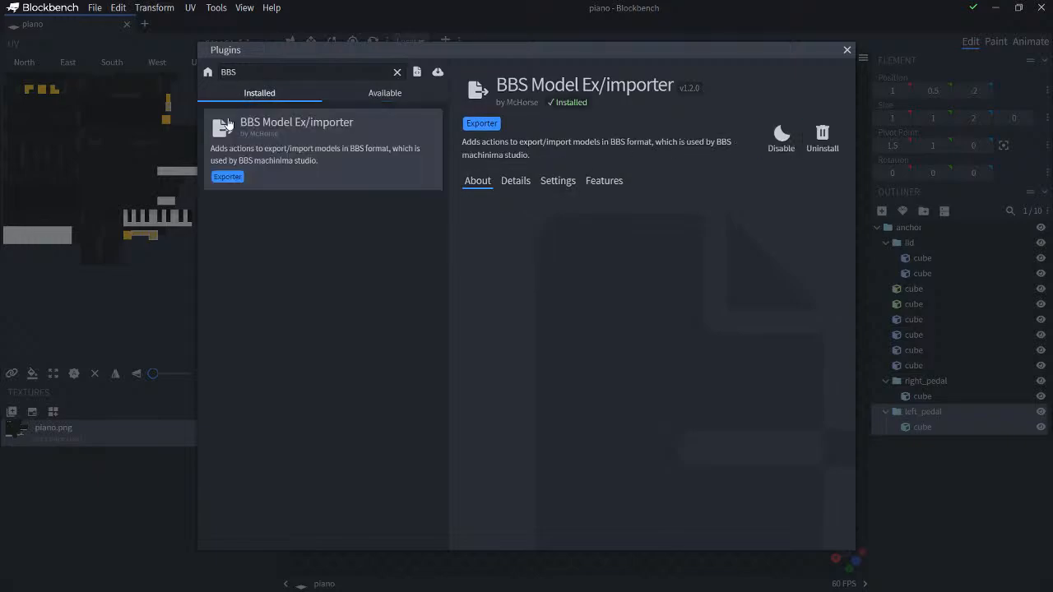
{"action": "left_click", "coordinate": [847, 51]}
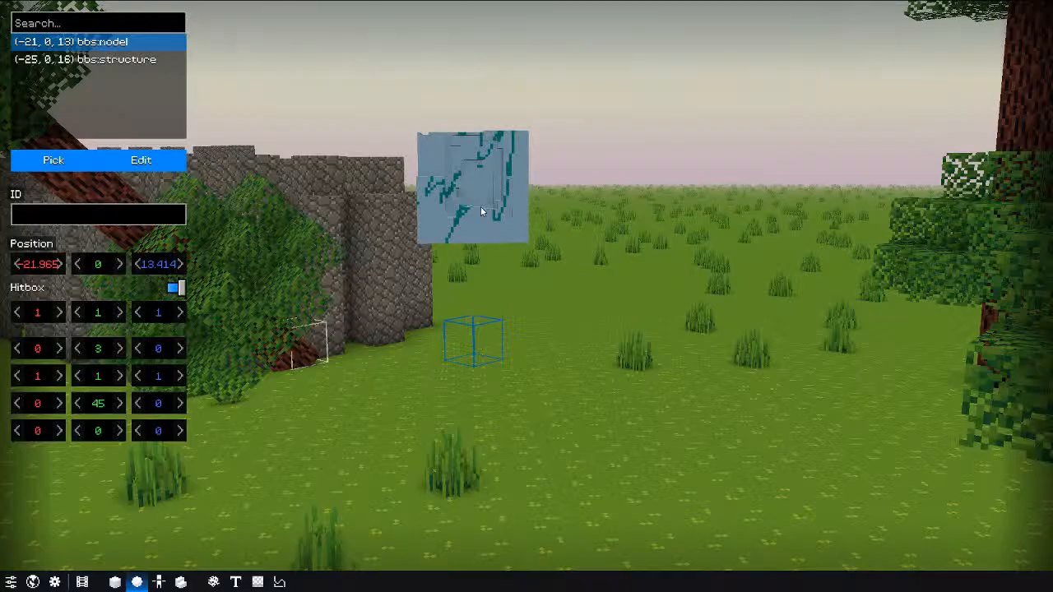
Step: Switch to the game, open its models folder, and create and open a new folder named piano there
{"action": "key", "text": "F6"}
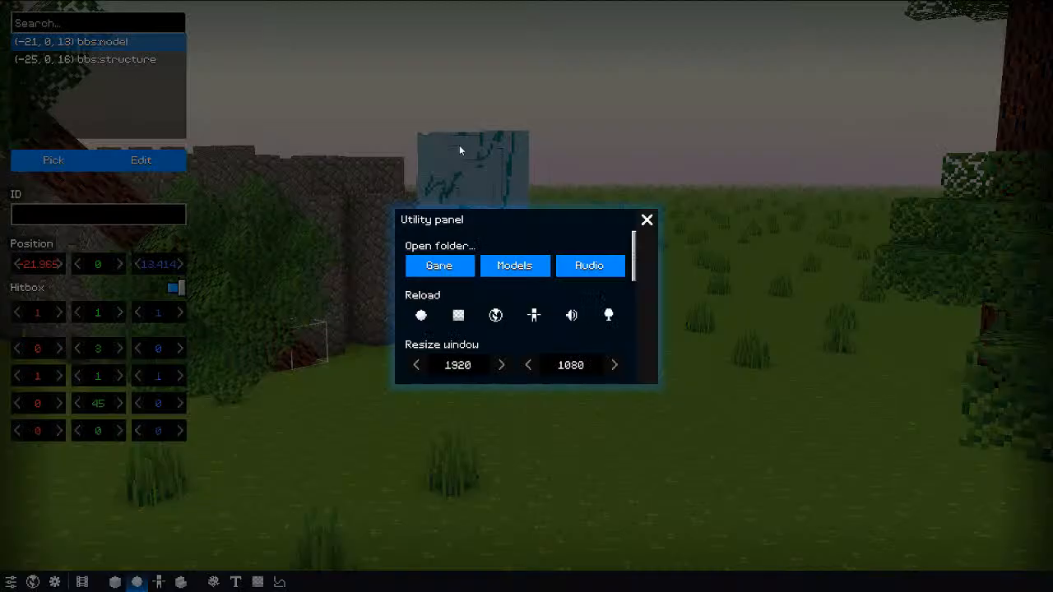
{"action": "left_click", "coordinate": [502, 269]}
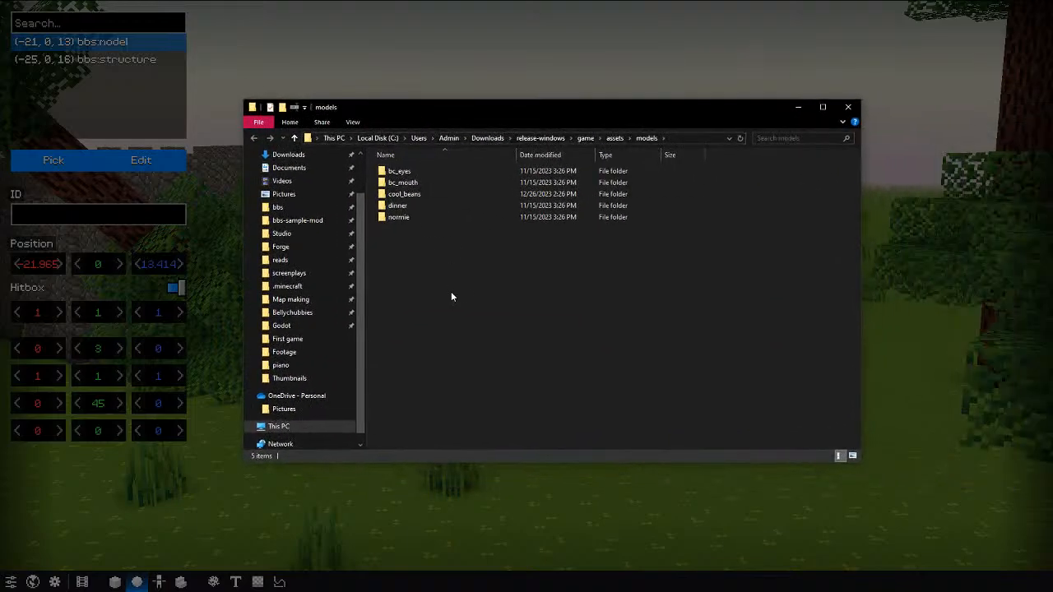
{"action": "key", "text": "ctrl+shift+n"}
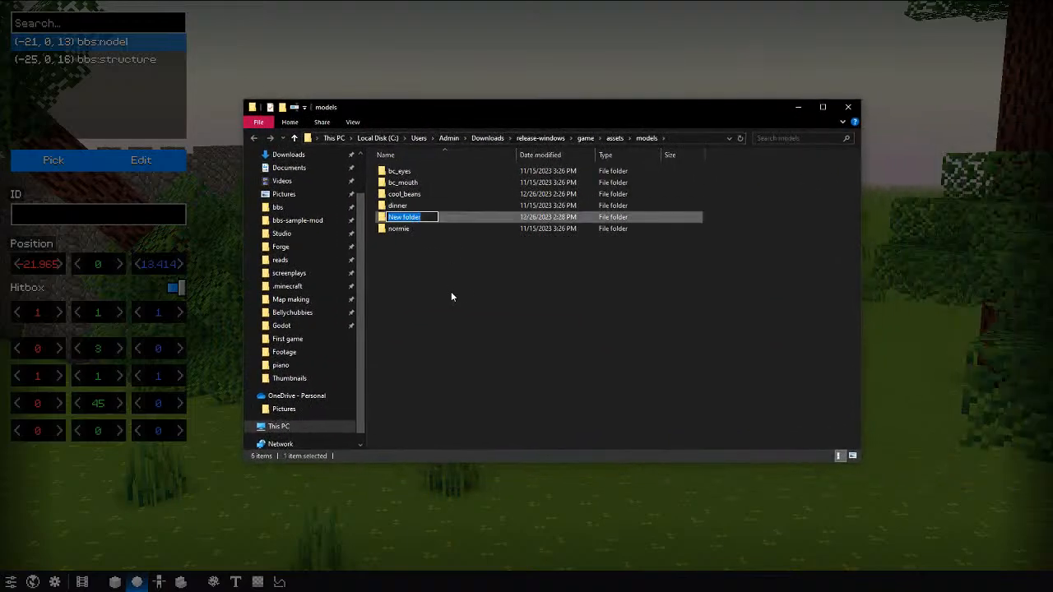
{"action": "type", "text": "piano"}
{"action": "key", "text": "Return"}
{"action": "key", "text": "Return"}
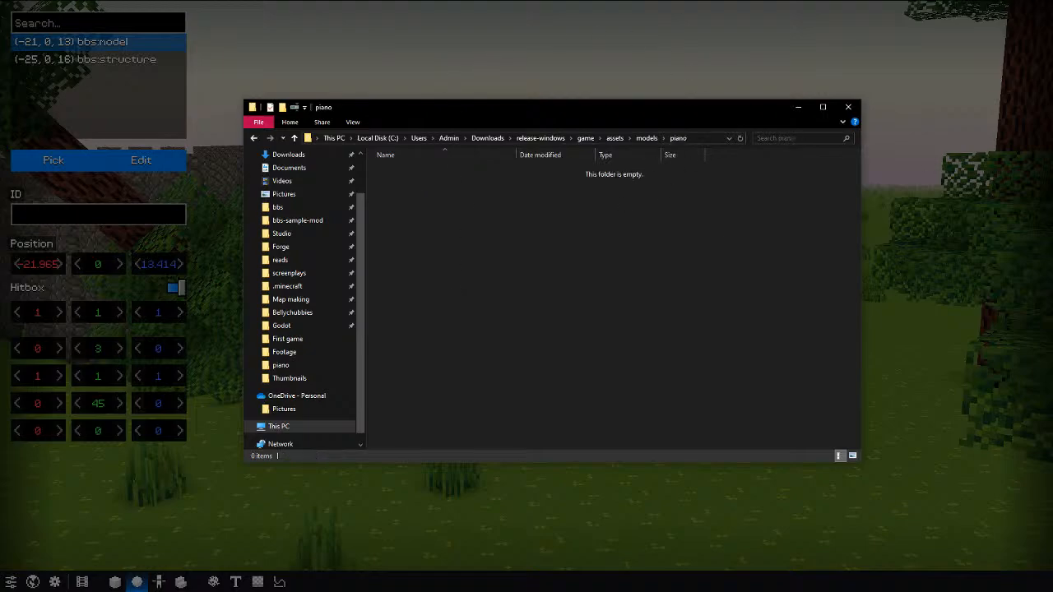
Step: Return to Blockbench and start exporting the piano as a BBS model, accepting the export options
{"action": "key", "text": "alt+Tab"}
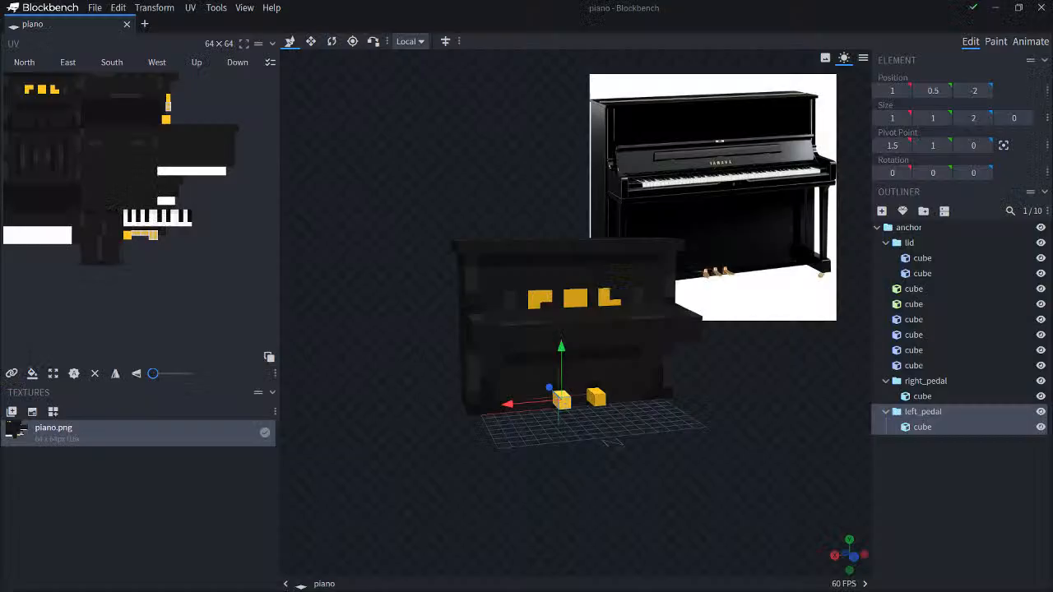
{"action": "left_click_drag", "start_coordinate": [500, 231], "coordinate": [354, 214]}
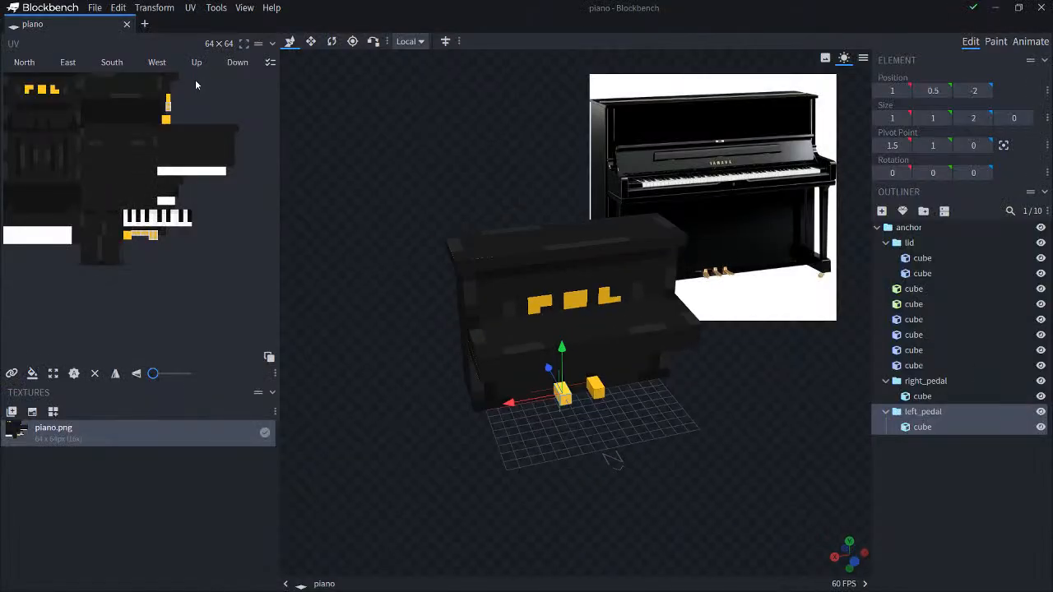
{"action": "left_click", "coordinate": [95, 7]}
{"action": "mouse_move", "coordinate": [157, 206]}
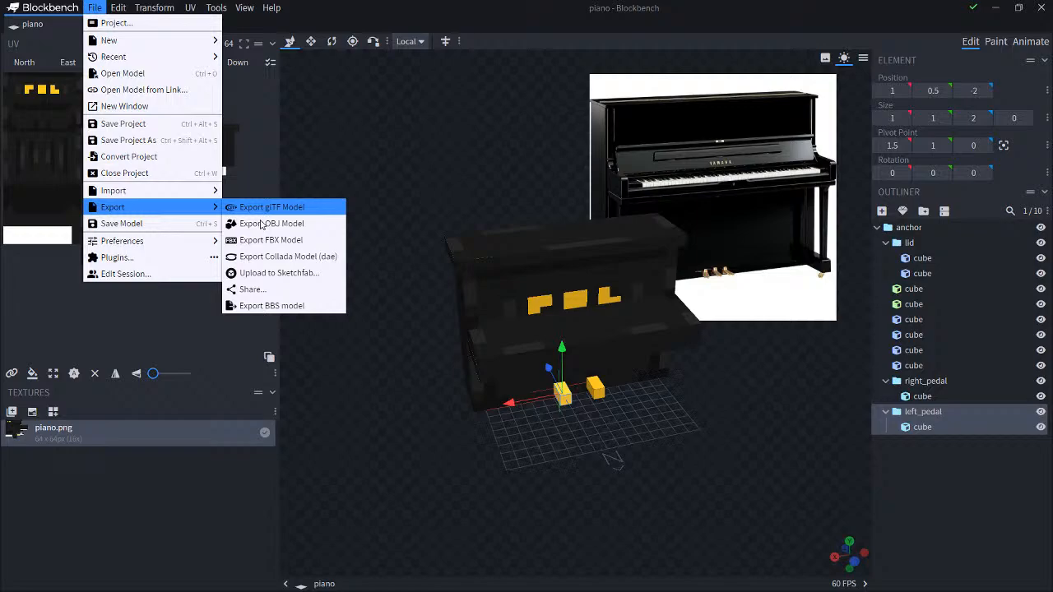
{"action": "left_click", "coordinate": [260, 304]}
{"action": "left_click", "coordinate": [577, 174]}
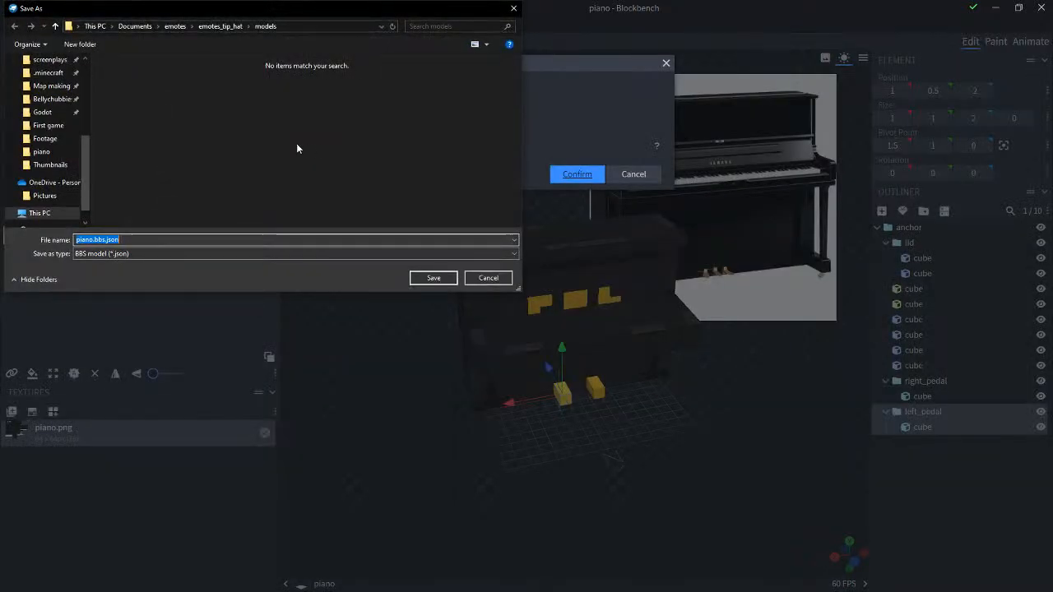
Step: Save the exported model as piano.bbs.json in Downloads/release-windows/game/assets/models/piano
{"action": "left_click", "coordinate": [289, 25]}
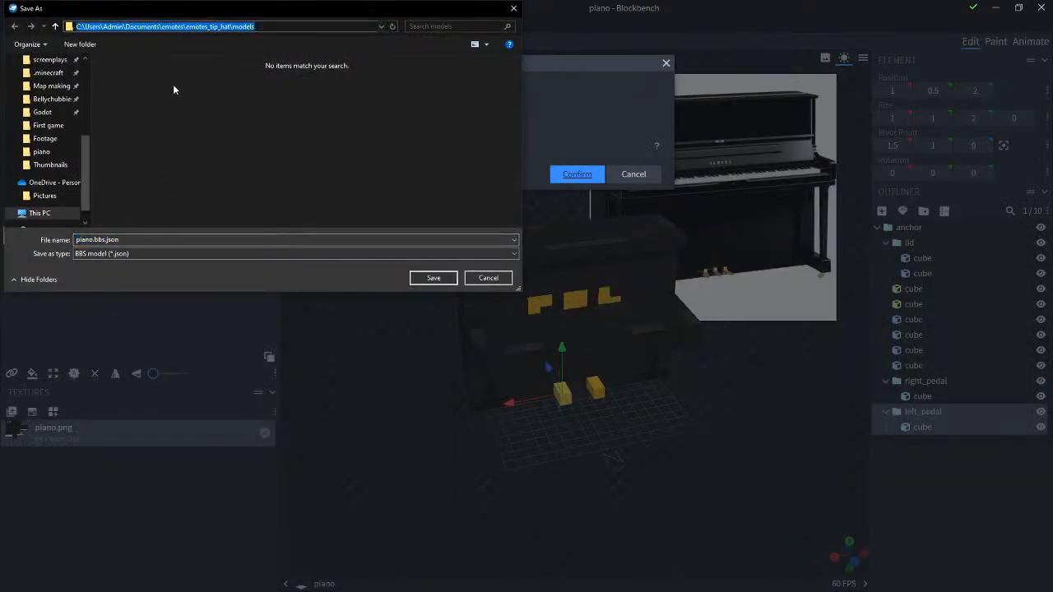
{"action": "scroll", "coordinate": [48, 97], "scroll_direction": "up", "scroll_amount": 5}
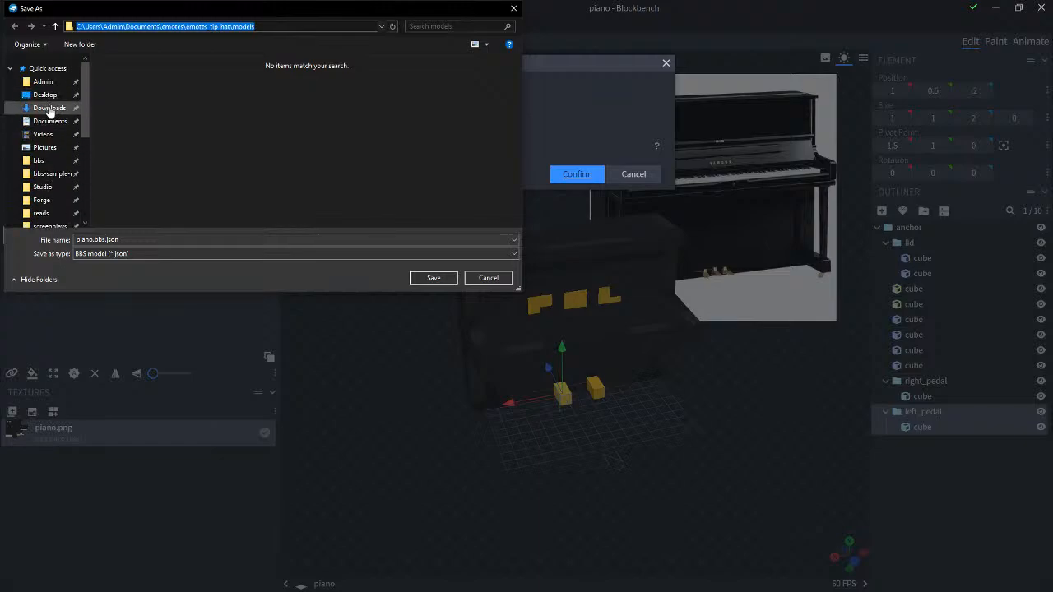
{"action": "left_click", "coordinate": [48, 108]}
{"action": "double_click", "coordinate": [138, 89]}
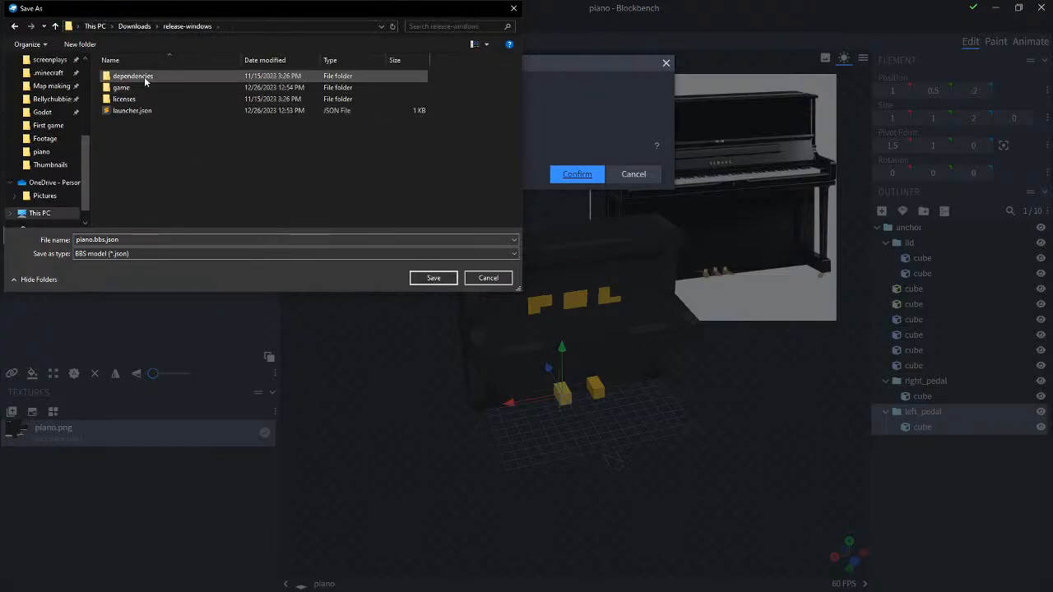
{"action": "double_click", "coordinate": [139, 86]}
{"action": "double_click", "coordinate": [140, 76]}
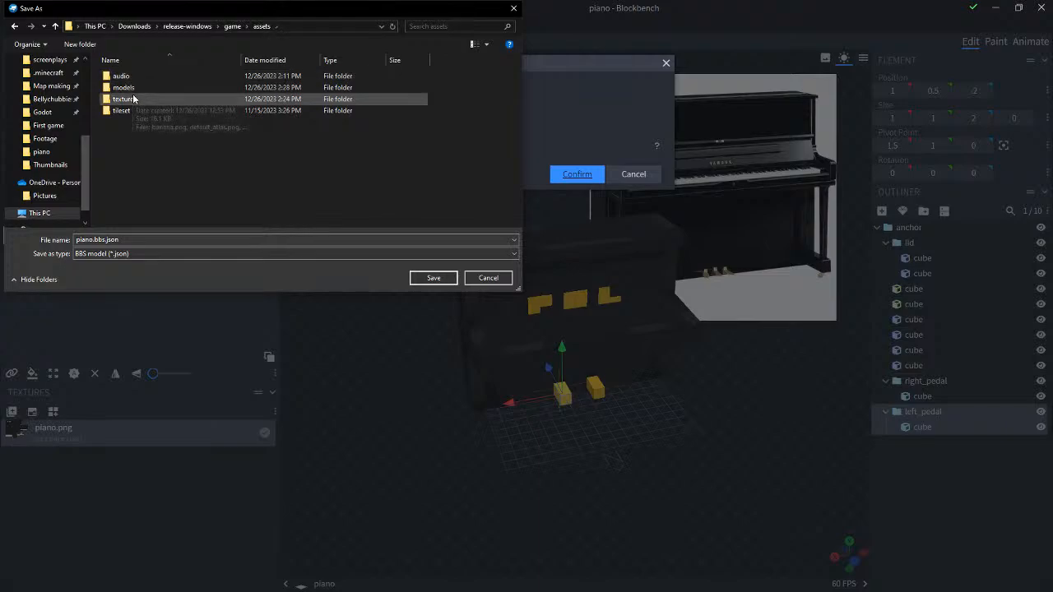
{"action": "double_click", "coordinate": [132, 88]}
{"action": "left_click", "coordinate": [123, 110]}
{"action": "double_click", "coordinate": [122, 134]}
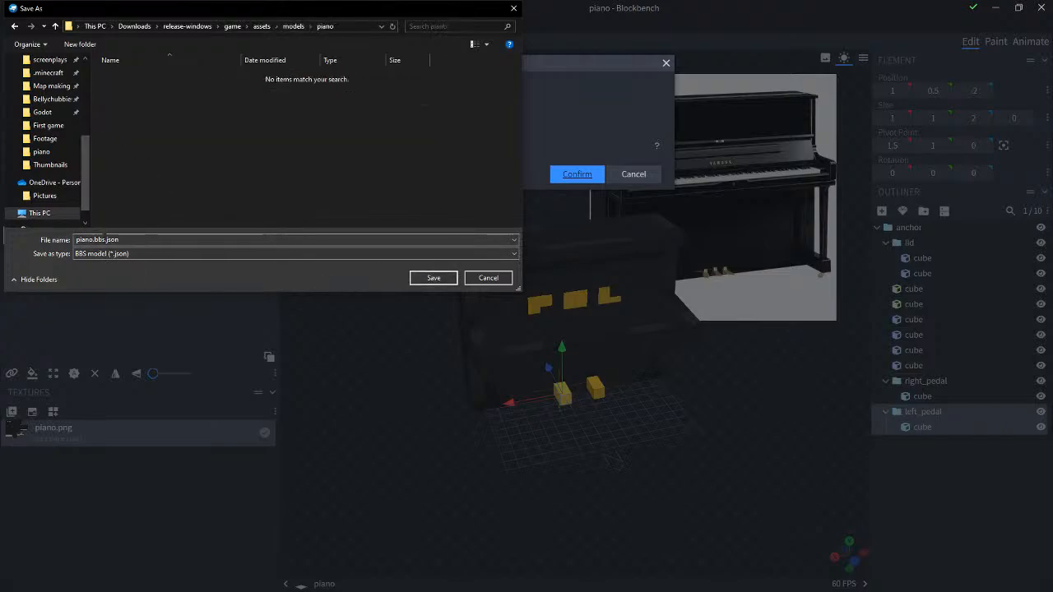
{"action": "left_click", "coordinate": [445, 279]}
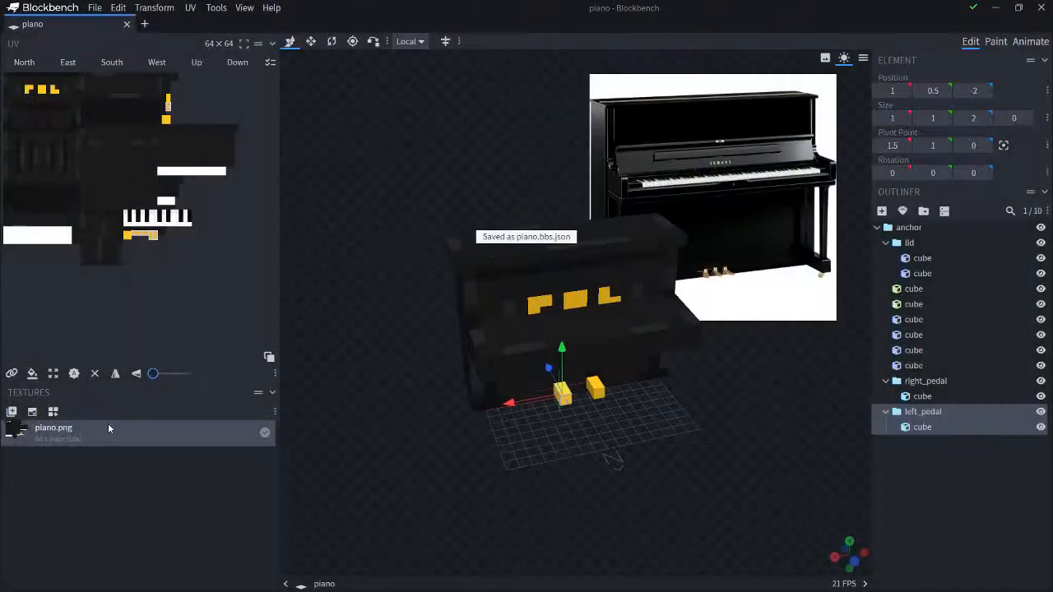
Step: Save the piano texture as piano.png in Downloads/release-windows/game/assets/models/piano, switch to the game and close its utility panel
{"action": "right_click", "coordinate": [108, 425]}
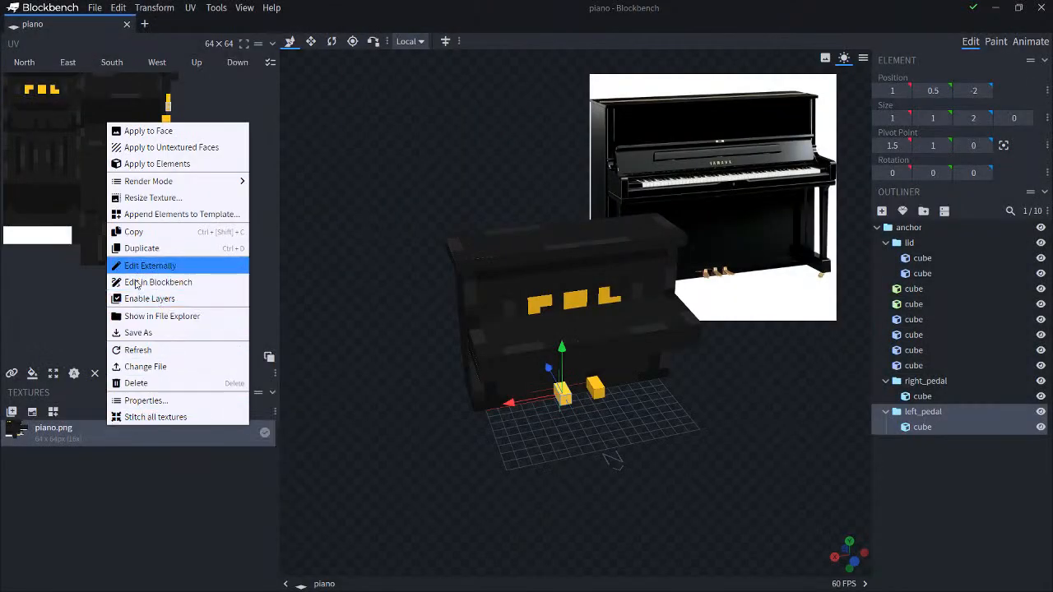
{"action": "left_click", "coordinate": [138, 334]}
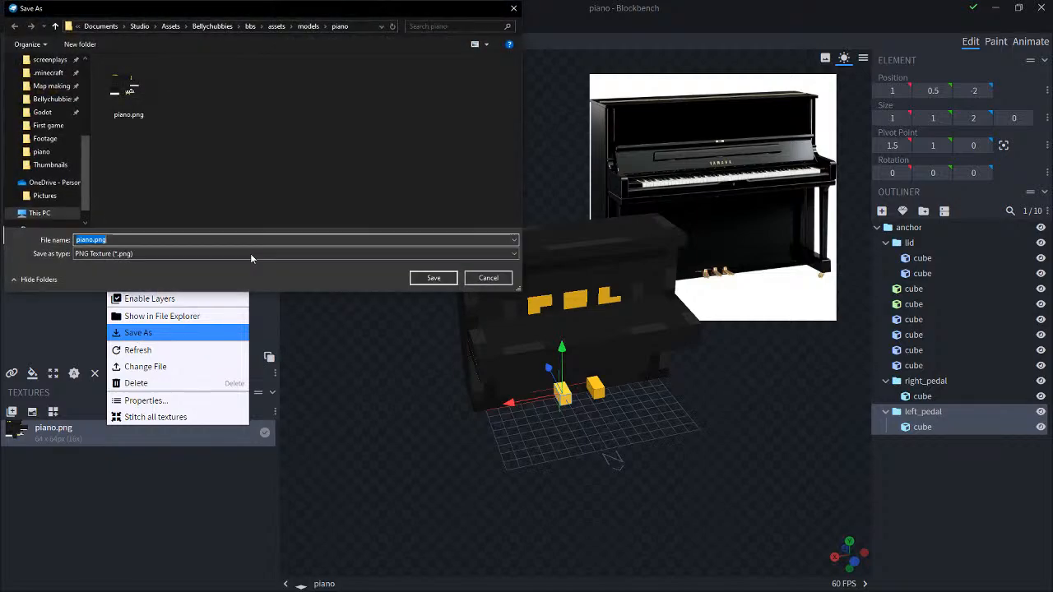
{"action": "scroll", "coordinate": [51, 176], "scroll_direction": "up", "scroll_amount": 3}
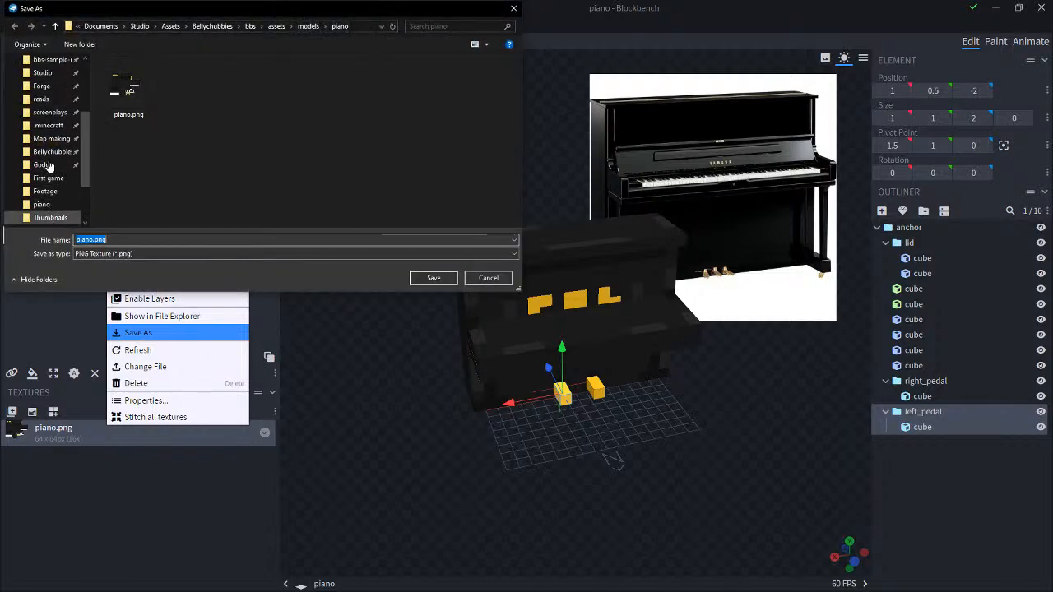
{"action": "scroll", "coordinate": [51, 176], "scroll_direction": "down", "scroll_amount": 3}
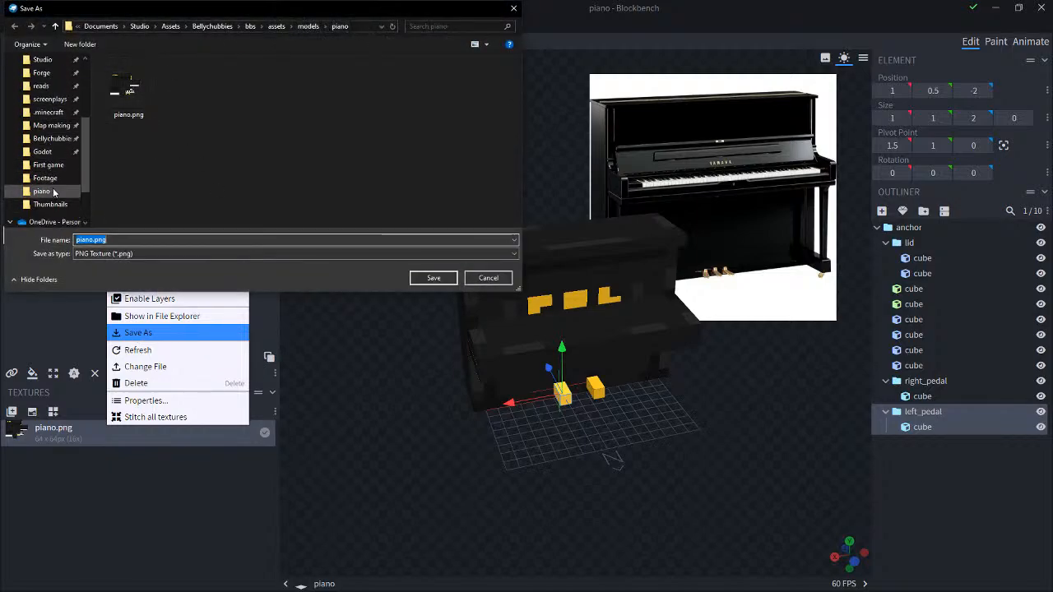
{"action": "left_click", "coordinate": [41, 191]}
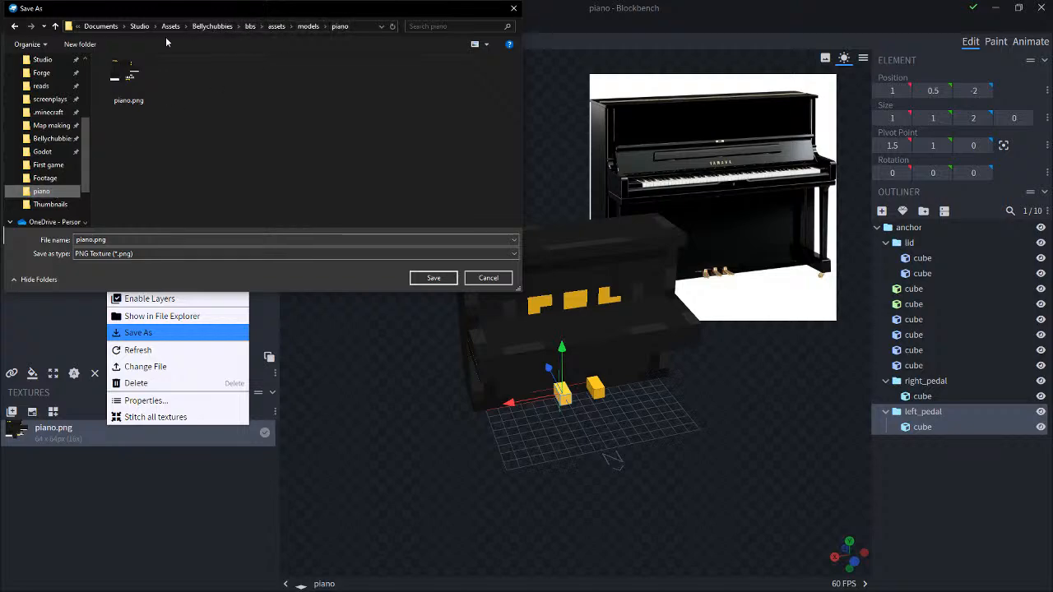
{"action": "scroll", "coordinate": [45, 140], "scroll_direction": "up", "scroll_amount": 5}
{"action": "left_click", "coordinate": [46, 110]}
{"action": "double_click", "coordinate": [136, 91]}
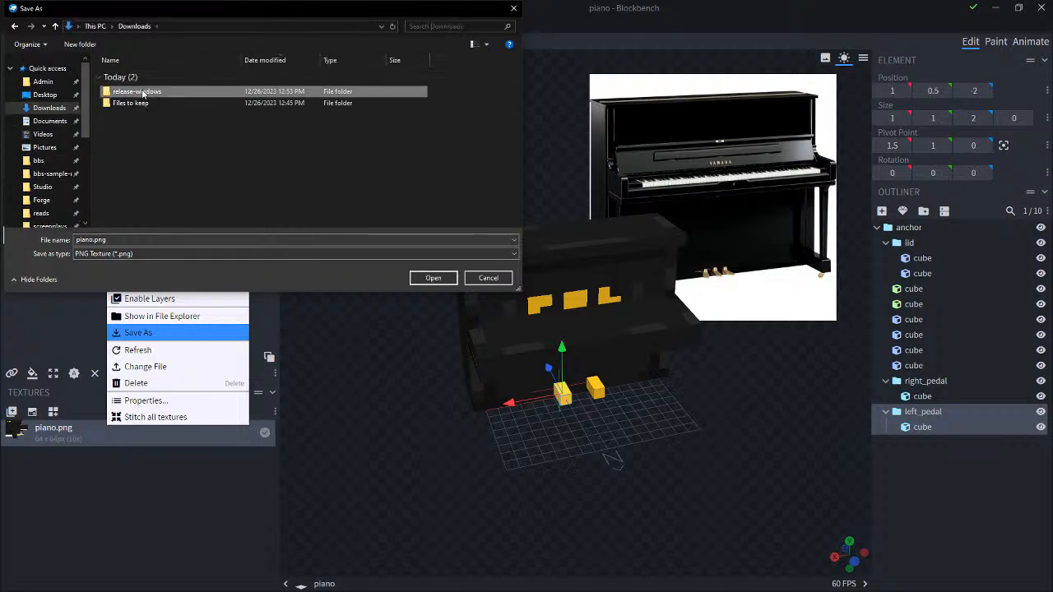
{"action": "double_click", "coordinate": [144, 87]}
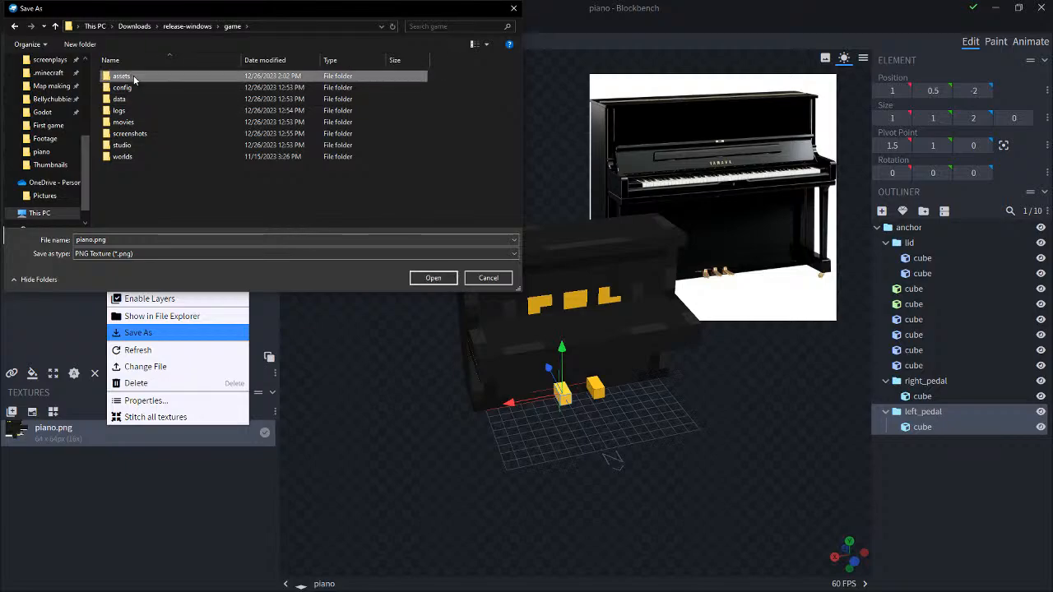
{"action": "double_click", "coordinate": [123, 76]}
{"action": "double_click", "coordinate": [131, 99]}
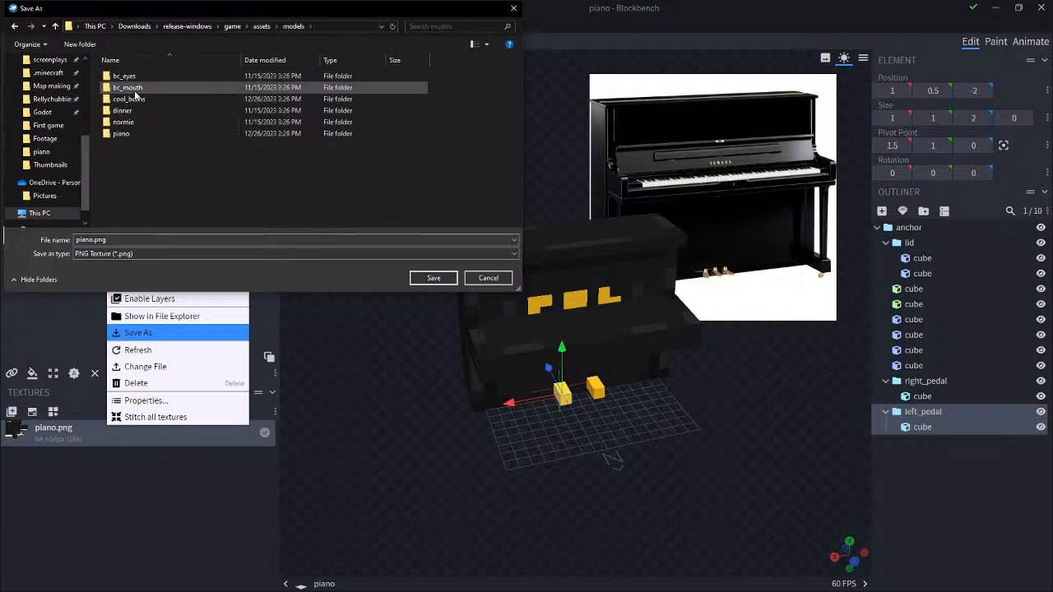
{"action": "double_click", "coordinate": [123, 133]}
{"action": "left_click", "coordinate": [434, 277]}
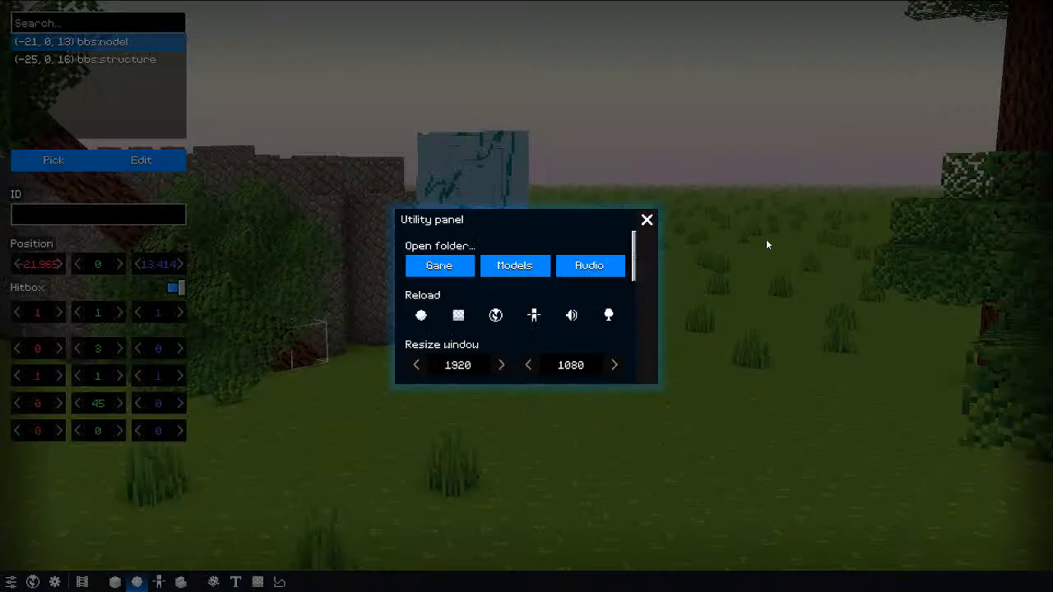
{"action": "left_click", "coordinate": [652, 222]}
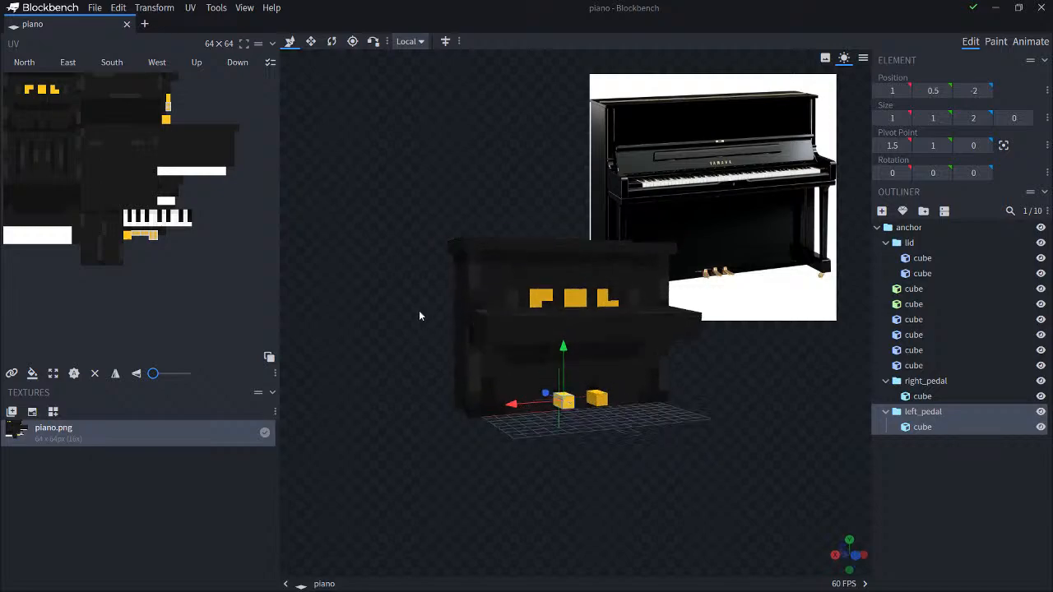
Step: Return to Blockbench and look at the texture list's options, including Stitch all textures, without applying any
{"action": "right_click", "coordinate": [169, 476]}
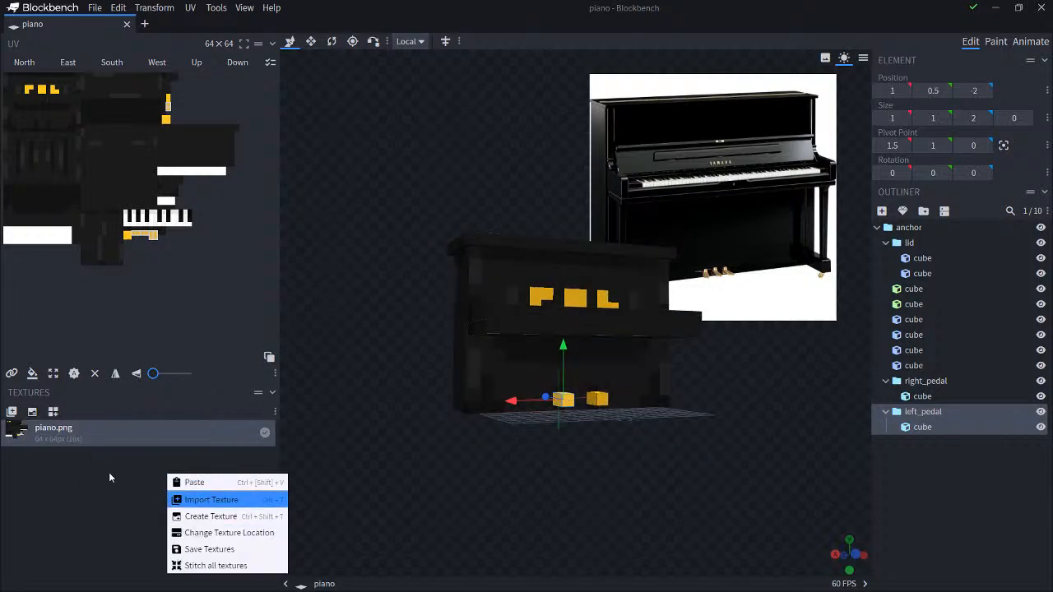
{"action": "left_click_drag", "start_coordinate": [337, 469], "coordinate": [306, 487]}
{"action": "right_click", "coordinate": [180, 473]}
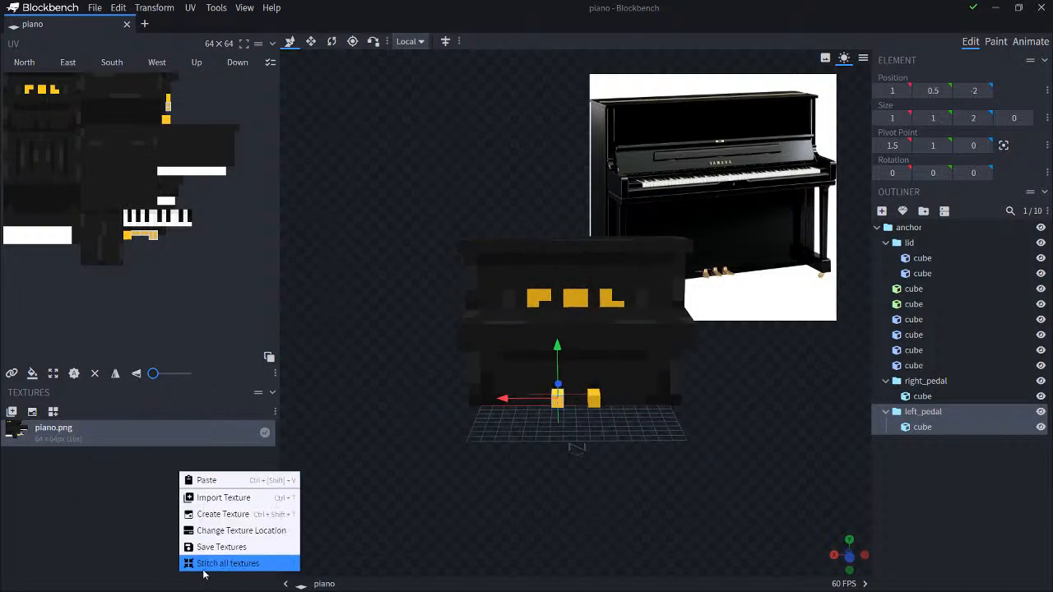
{"action": "left_click", "coordinate": [422, 460]}
Step: Search the installed plugins for "Textur", look at Texture Stitcher and close the plugin manager
{"action": "left_click", "coordinate": [95, 8]}
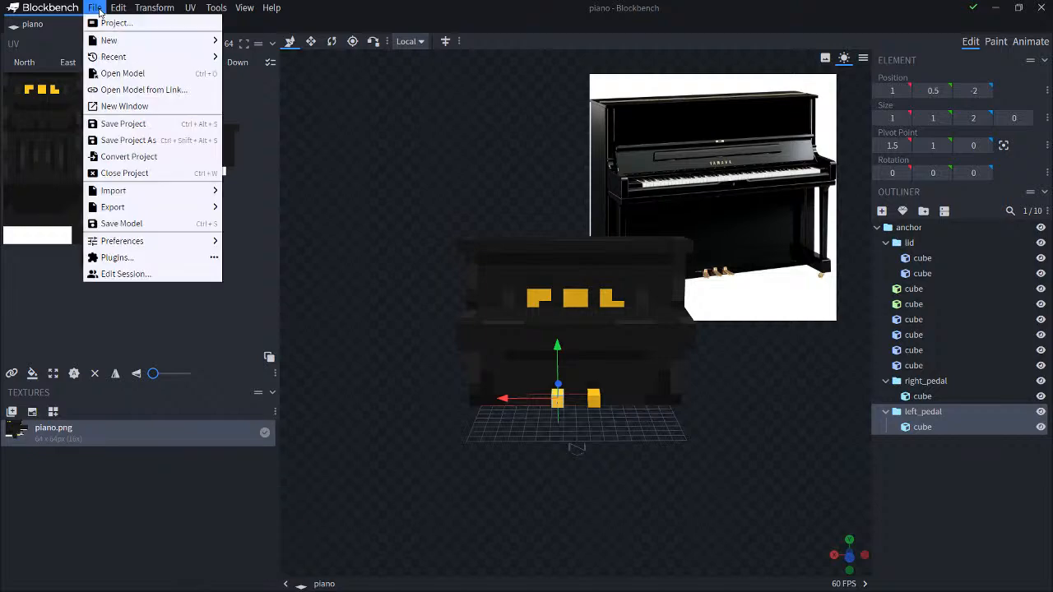
{"action": "left_click", "coordinate": [117, 257]}
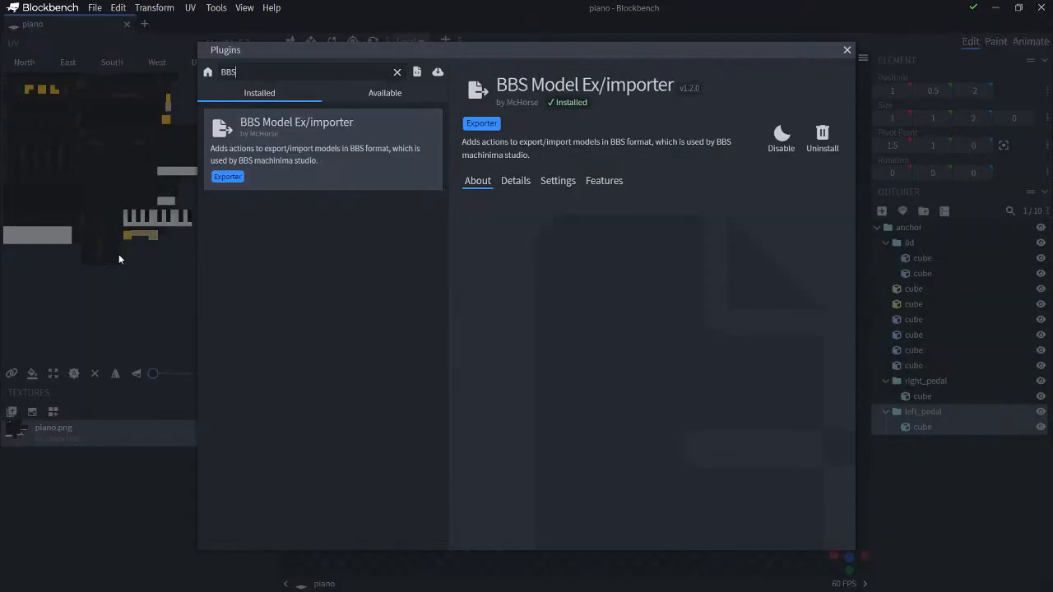
{"action": "double_click", "coordinate": [297, 73]}
{"action": "type", "text": "Textur"}
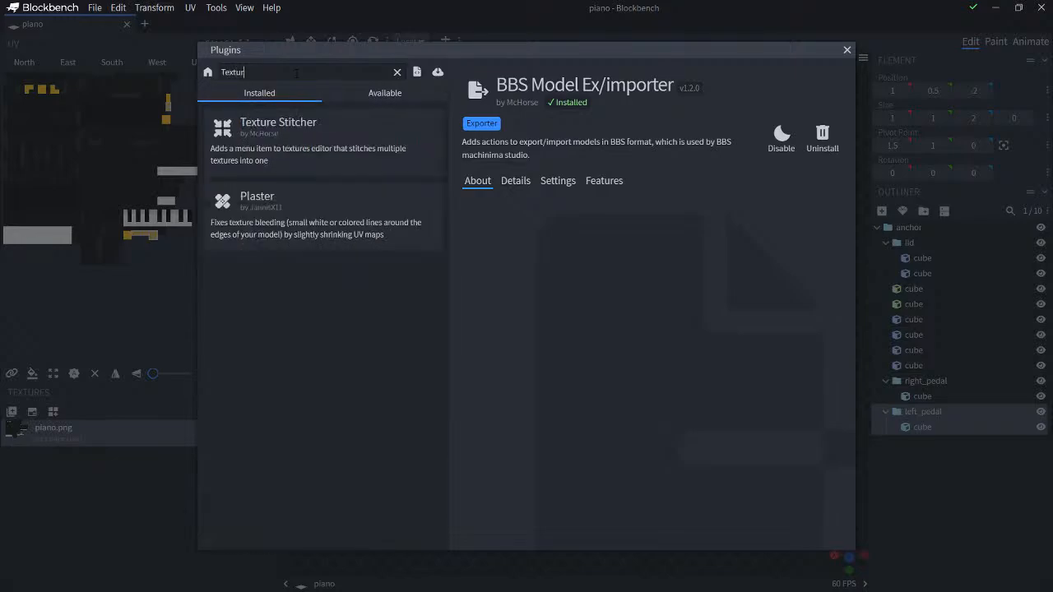
{"action": "left_click", "coordinate": [290, 145]}
{"action": "left_click", "coordinate": [847, 52]}
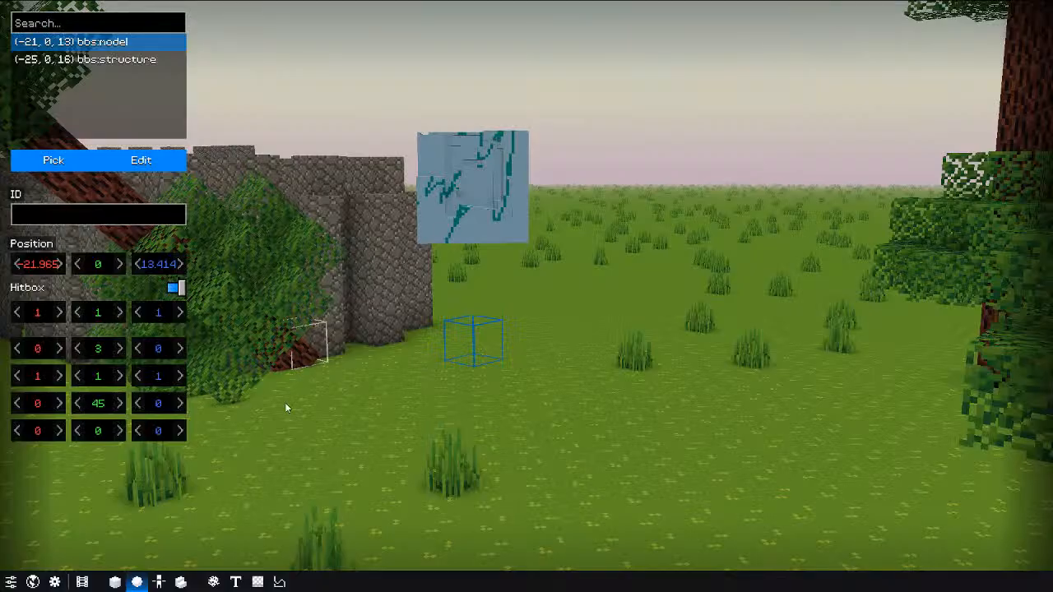
Step: Switch to the game and assign the piano model as the form of the selected bbs:model block
{"action": "left_click", "coordinate": [114, 582]}
{"action": "left_click", "coordinate": [137, 582]}
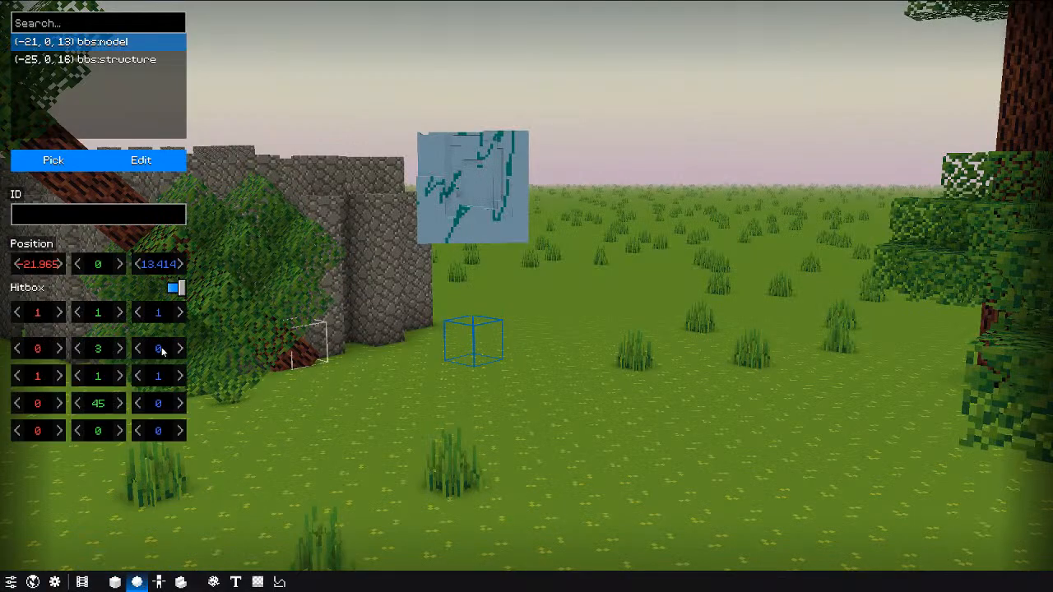
{"action": "left_click", "coordinate": [50, 162]}
{"action": "left_click", "coordinate": [354, 292]}
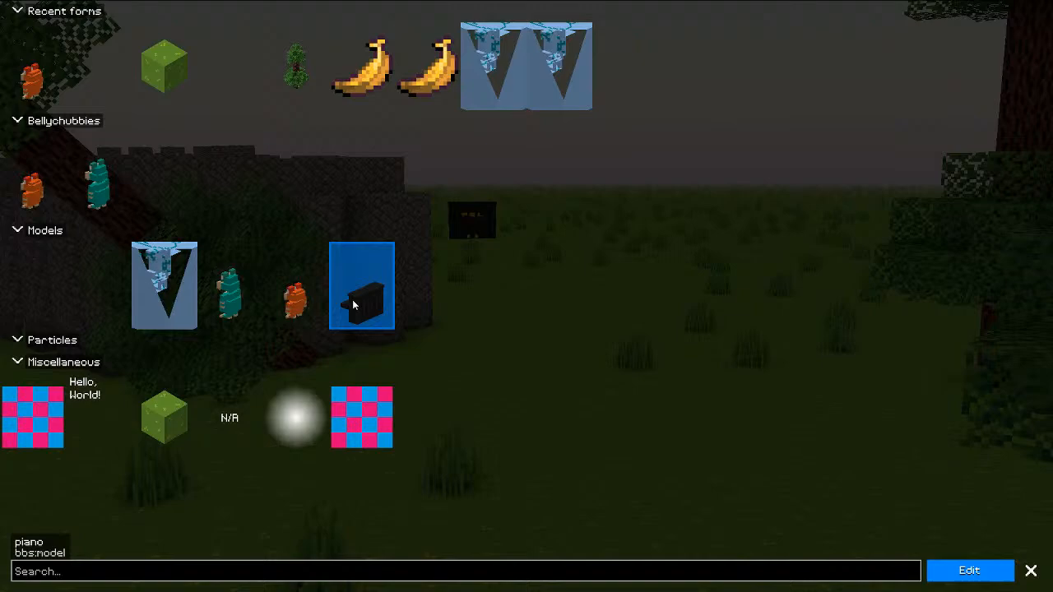
Step: Edit the piano form, try rotating its lid, left_pedal and right_pedal bones about X, and leave the editor
{"action": "left_click", "coordinate": [970, 570]}
{"action": "left_click_drag", "start_coordinate": [617, 294], "coordinate": [576, 285]}
{"action": "left_click", "coordinate": [576, 422]}
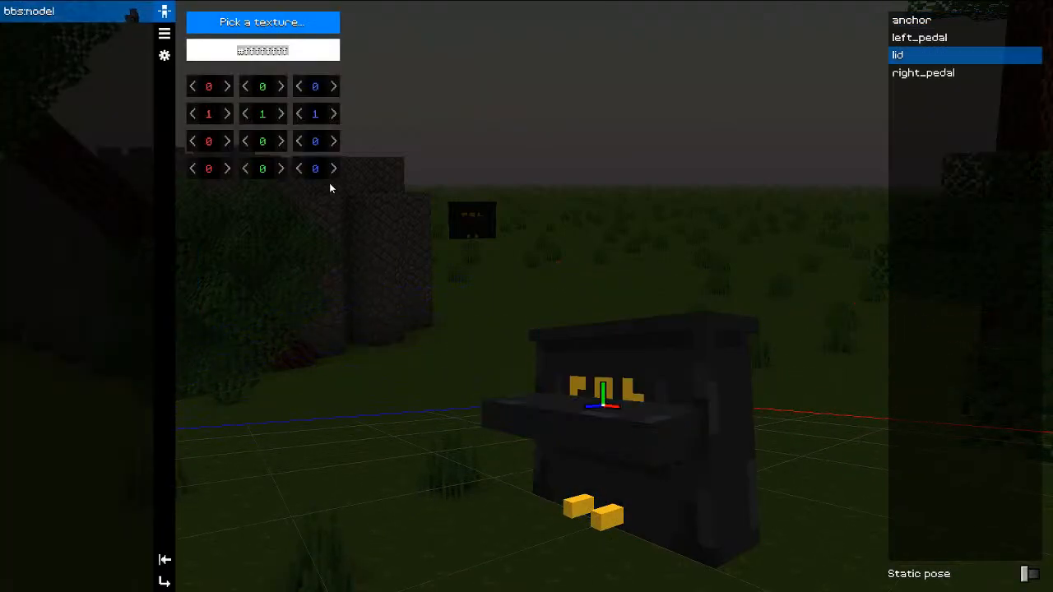
{"action": "mouse_move", "coordinate": [205, 165]}
{"action": "left_mouse_down"}
{"action": "mouse_move", "coordinate": [183, 172]}
{"action": "mouse_move", "coordinate": [265, 172]}
{"action": "mouse_move", "coordinate": [206, 167]}
{"action": "left_mouse_up"}
{"action": "left_click", "coordinate": [581, 505]}
{"action": "left_click", "coordinate": [209, 169]}
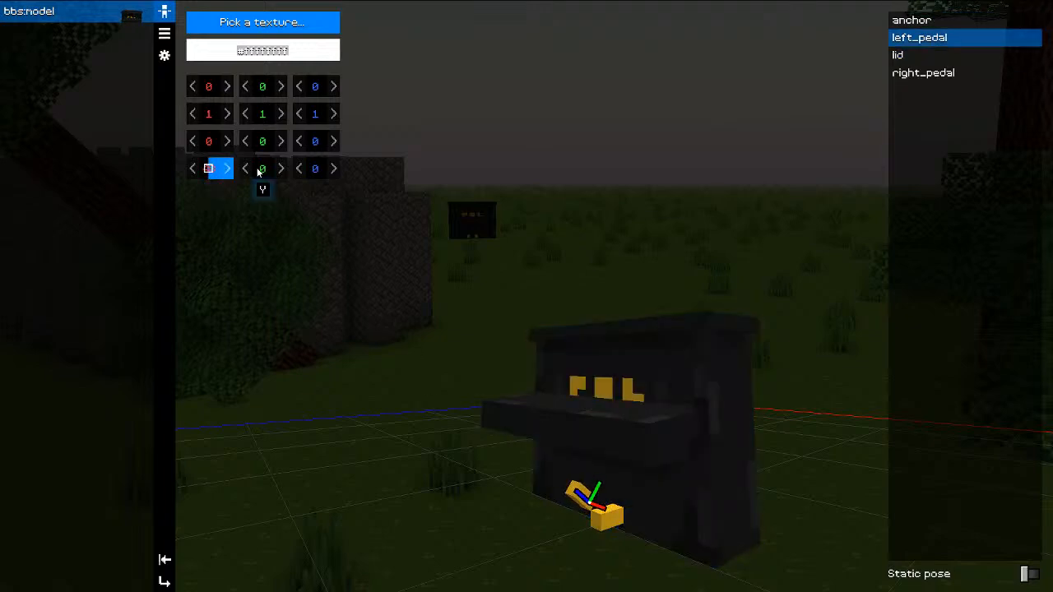
{"action": "left_click", "coordinate": [608, 515]}
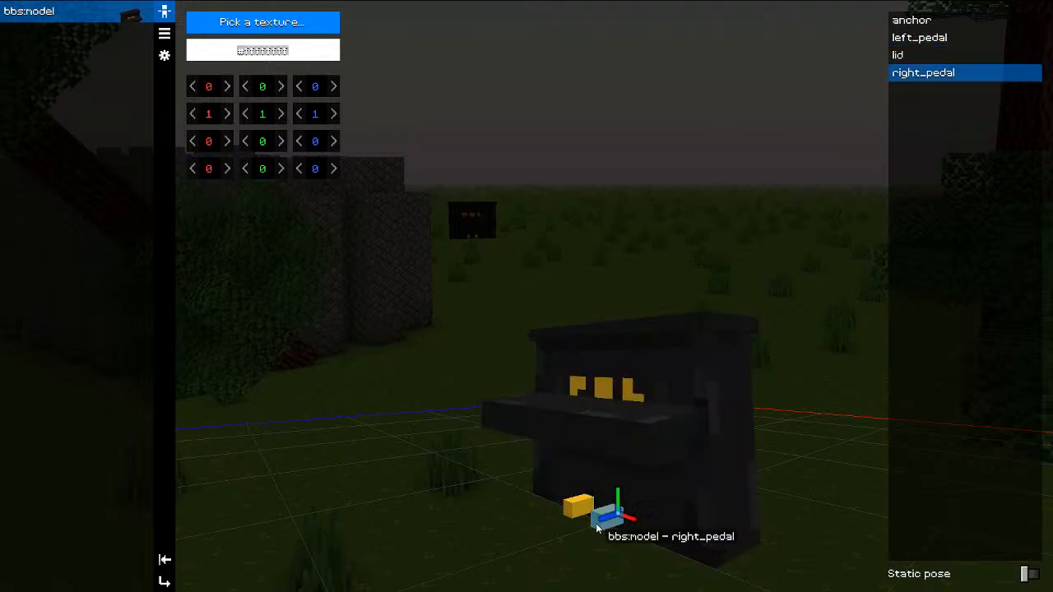
{"action": "mouse_move", "coordinate": [214, 168]}
{"action": "left_mouse_down"}
{"action": "mouse_move", "coordinate": [286, 167]}
{"action": "mouse_move", "coordinate": [205, 167]}
{"action": "left_mouse_up"}
{"action": "key", "text": "Escape"}
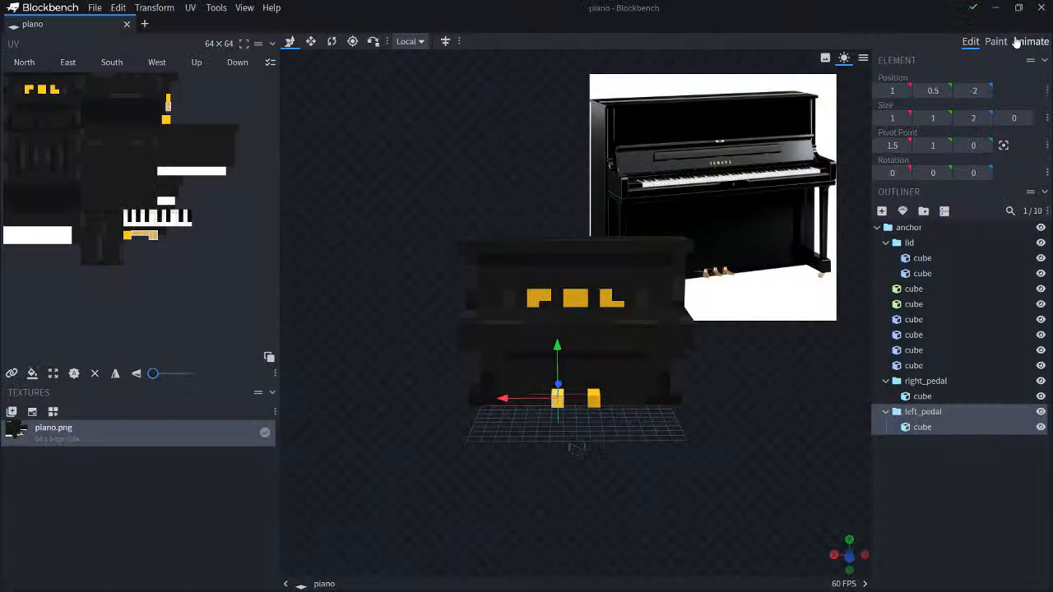
Step: Check Animate mode in Blockbench, return to the game and open the piano form's actions for editing
{"action": "left_click", "coordinate": [1031, 42]}
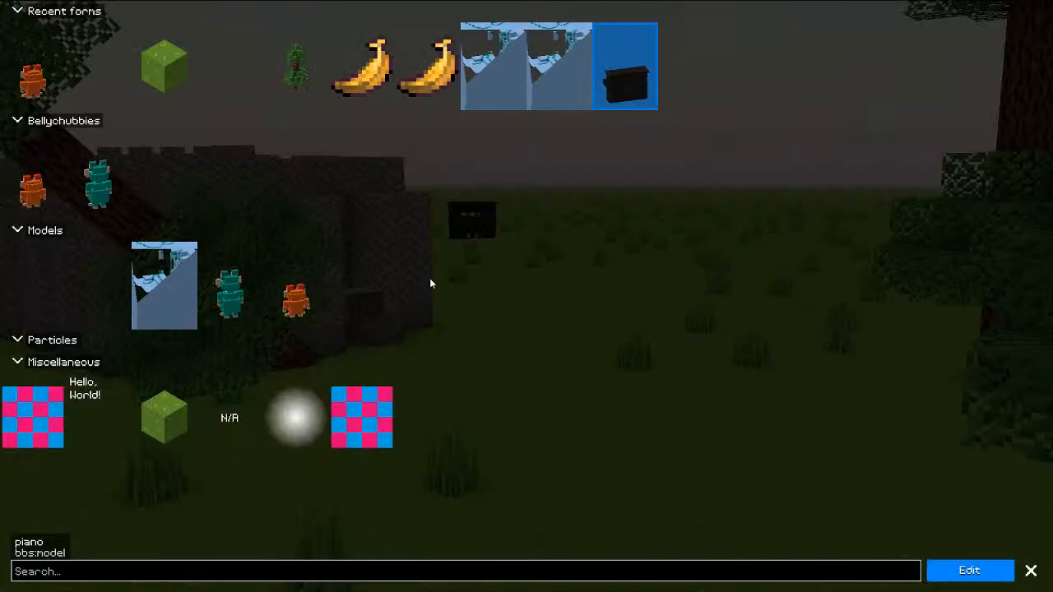
{"action": "left_click", "coordinate": [952, 572]}
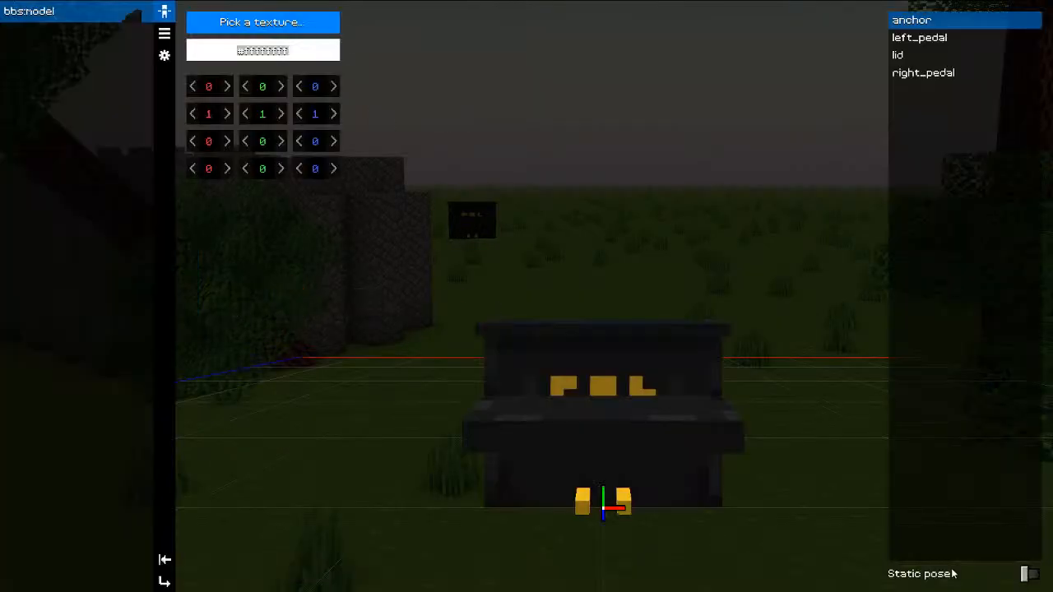
{"action": "left_click", "coordinate": [165, 33]}
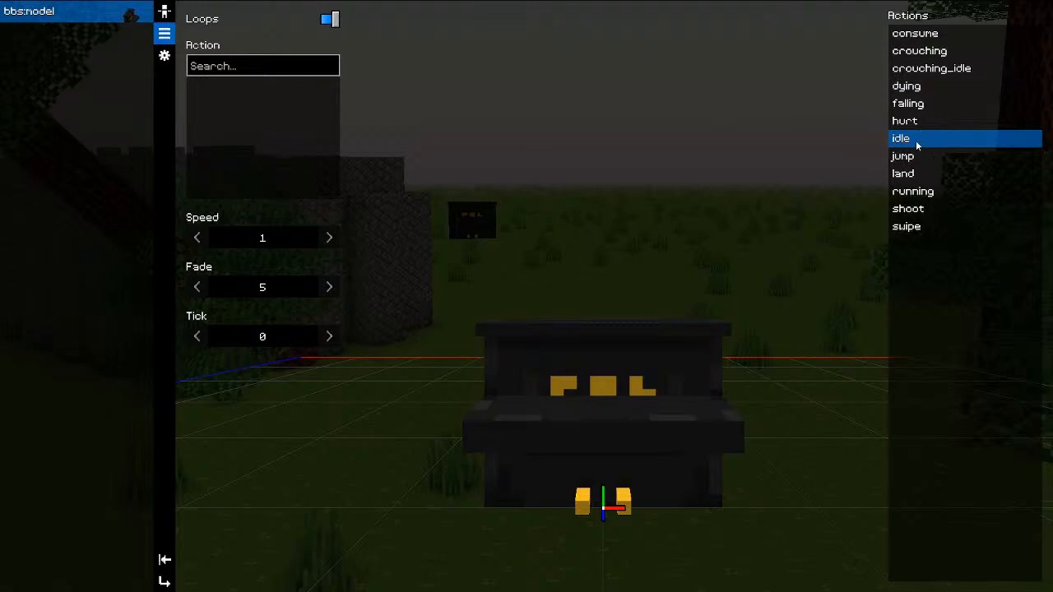
Step: Examine the piano's running, crouching, crouching_idle, dying, falling, jump and land actions, view the model from several angles and leave the editor
{"action": "left_click", "coordinate": [917, 190]}
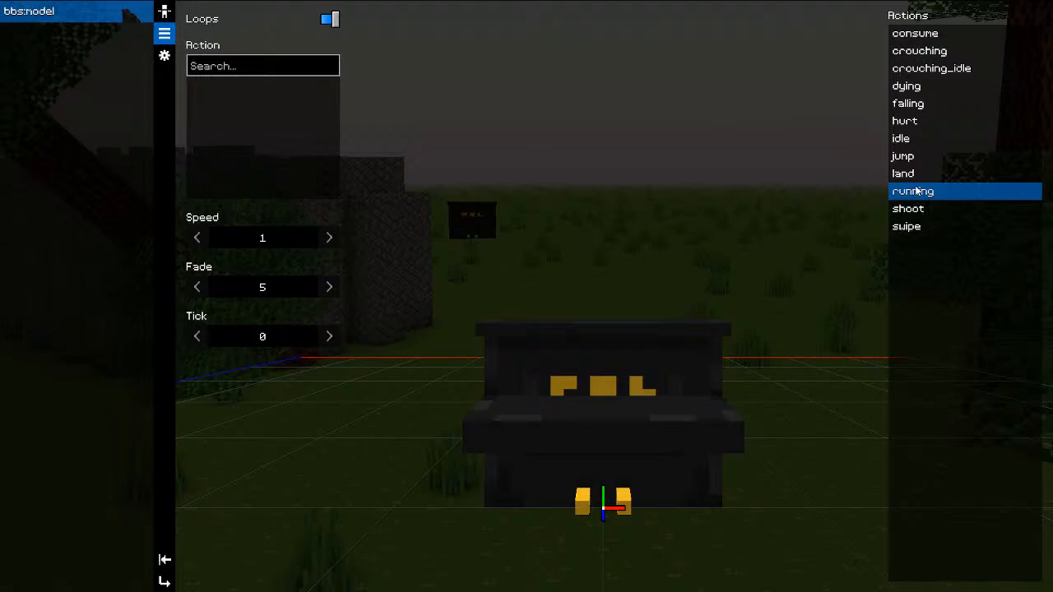
{"action": "left_click", "coordinate": [924, 56]}
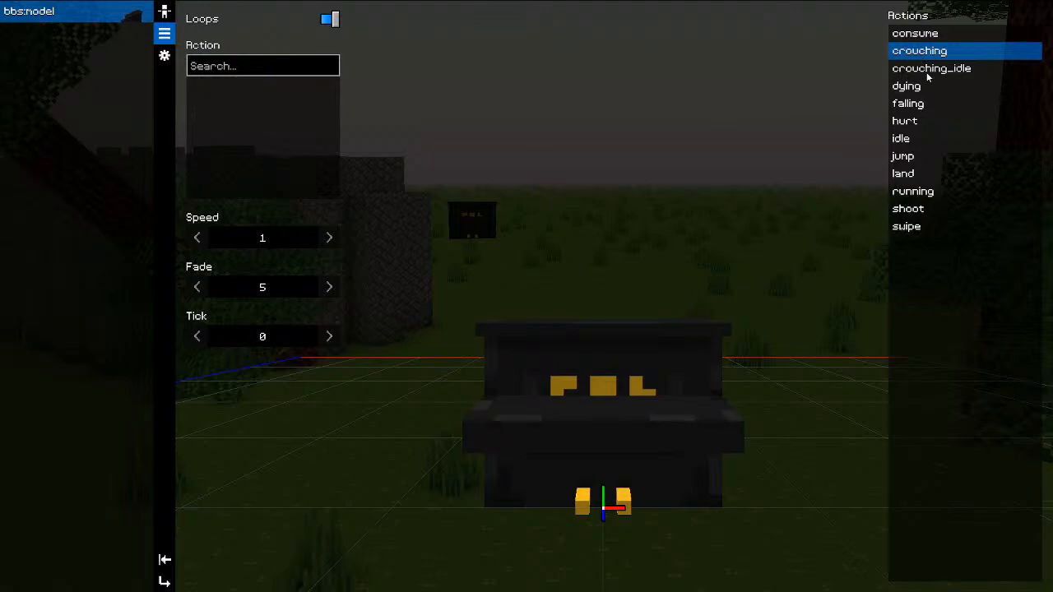
{"action": "left_click", "coordinate": [926, 71]}
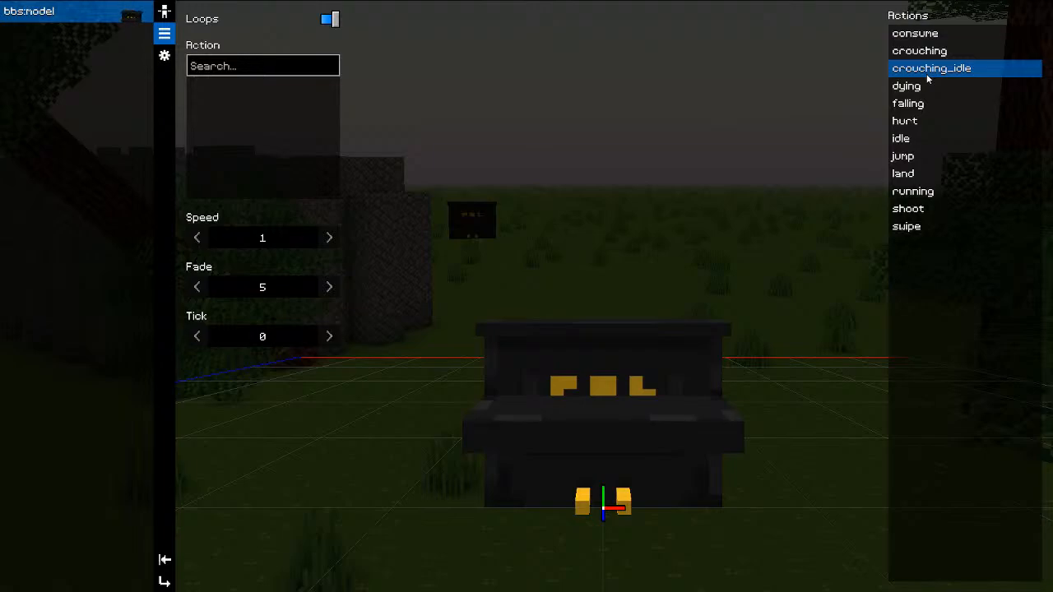
{"action": "left_click", "coordinate": [916, 87]}
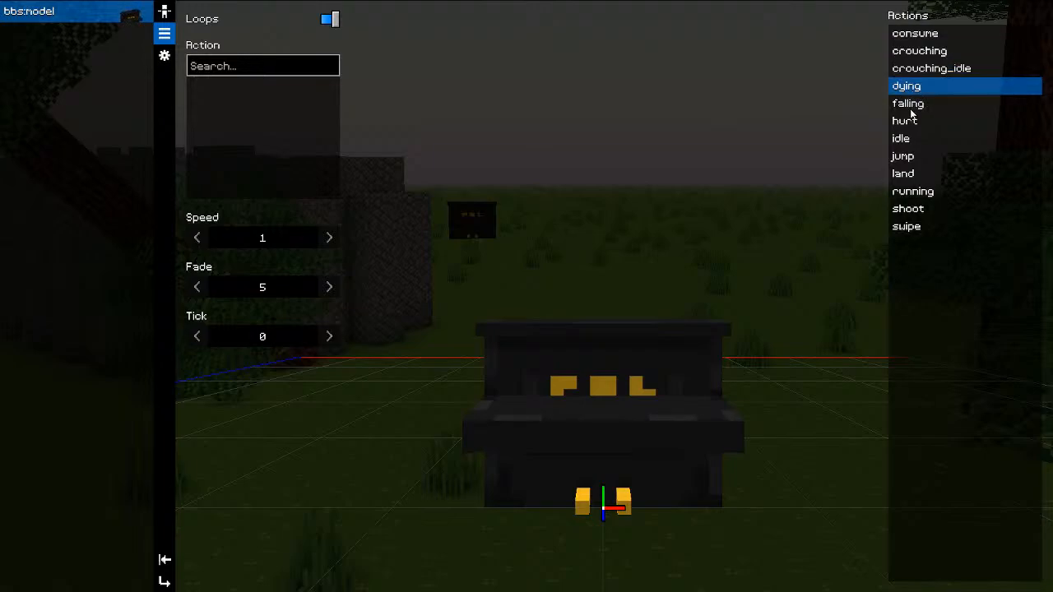
{"action": "left_click", "coordinate": [912, 107]}
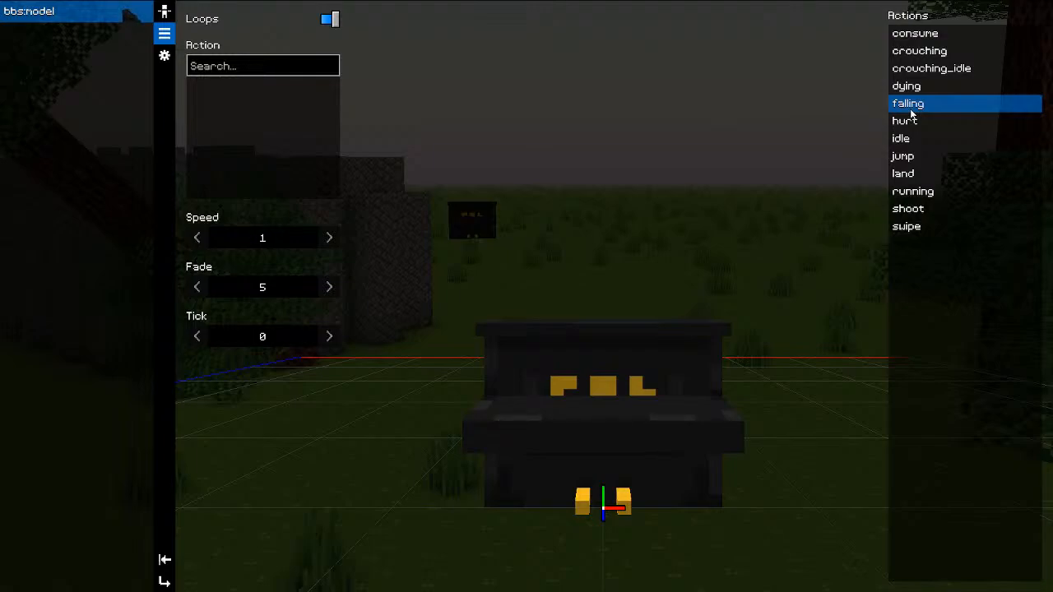
{"action": "left_click", "coordinate": [911, 158]}
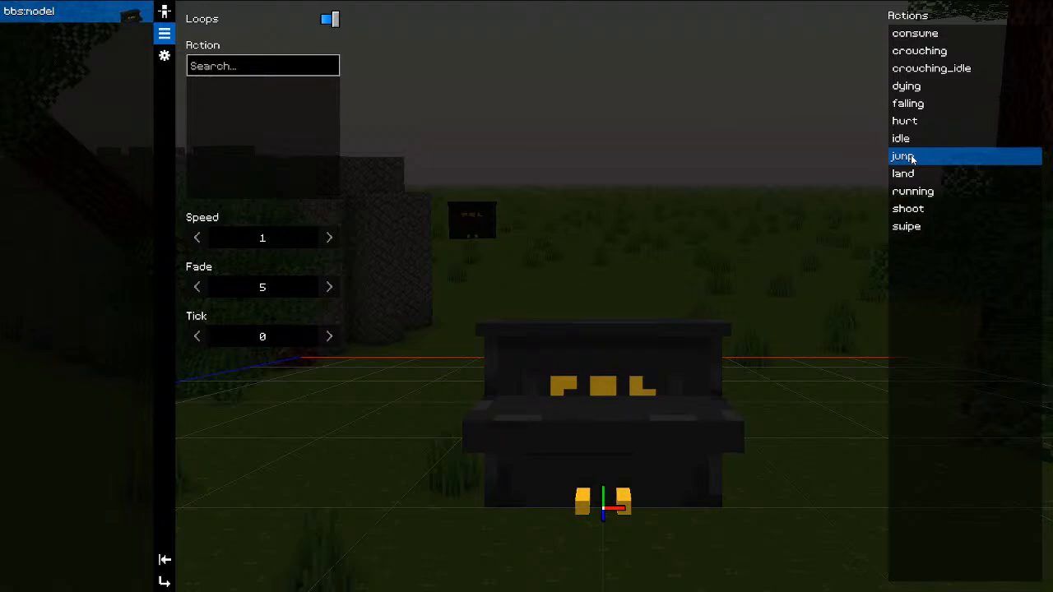
{"action": "left_click", "coordinate": [917, 171]}
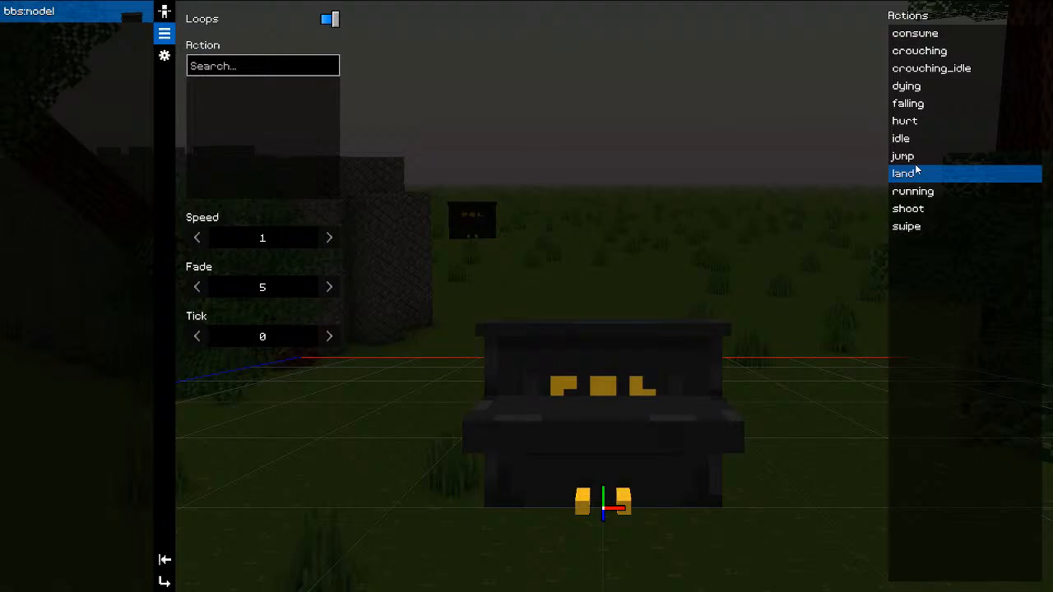
{"action": "left_click_drag", "start_coordinate": [659, 202], "coordinate": [663, 223]}
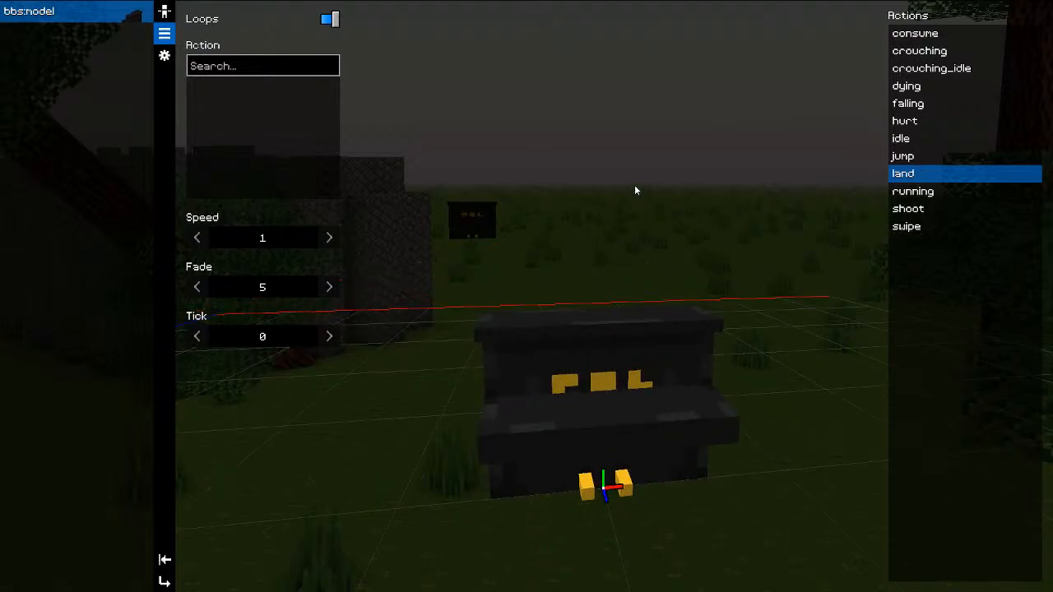
{"action": "left_click_drag", "start_coordinate": [635, 186], "coordinate": [577, 183]}
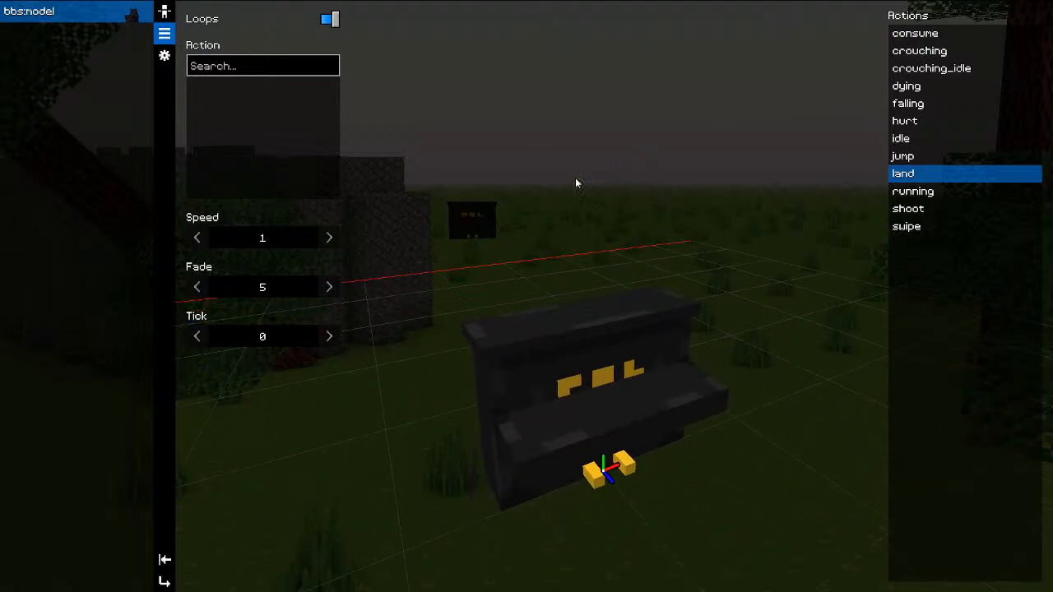
{"action": "key", "text": "Escape"}
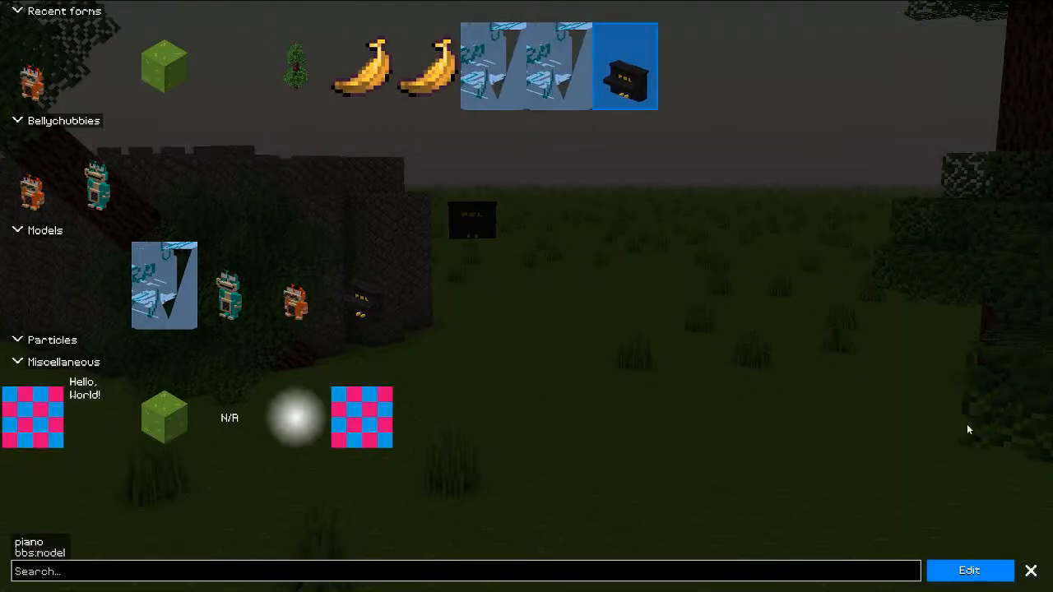
Step: Close the form picker, switch to Blockbench and add an animation named idle with its loop mode set to Loop
{"action": "key", "text": "Escape"}
{"action": "key", "text": "Escape"}
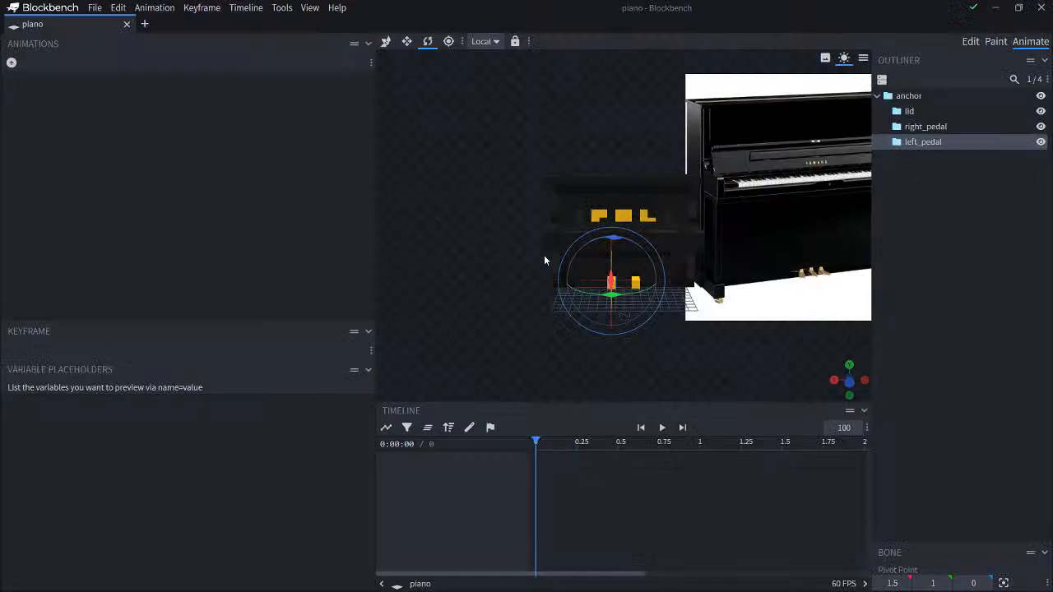
{"action": "left_click_drag", "start_coordinate": [544, 260], "coordinate": [765, 298]}
{"action": "scroll", "coordinate": [725, 329], "scroll_direction": "up", "scroll_amount": 5}
{"action": "right_click", "coordinate": [13, 165]}
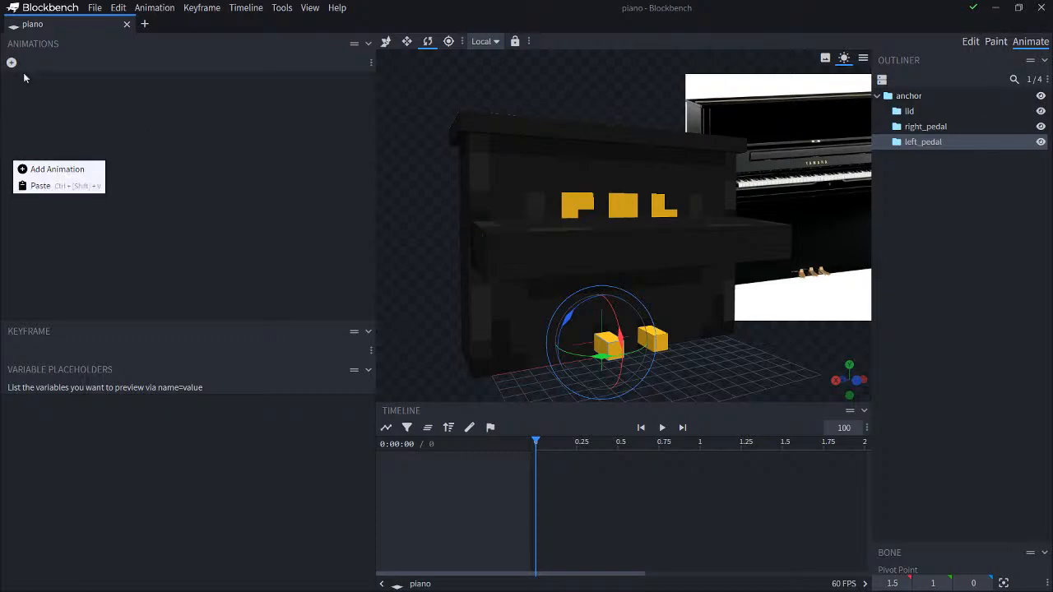
{"action": "left_click", "coordinate": [12, 62]}
{"action": "double_click", "coordinate": [462, 92]}
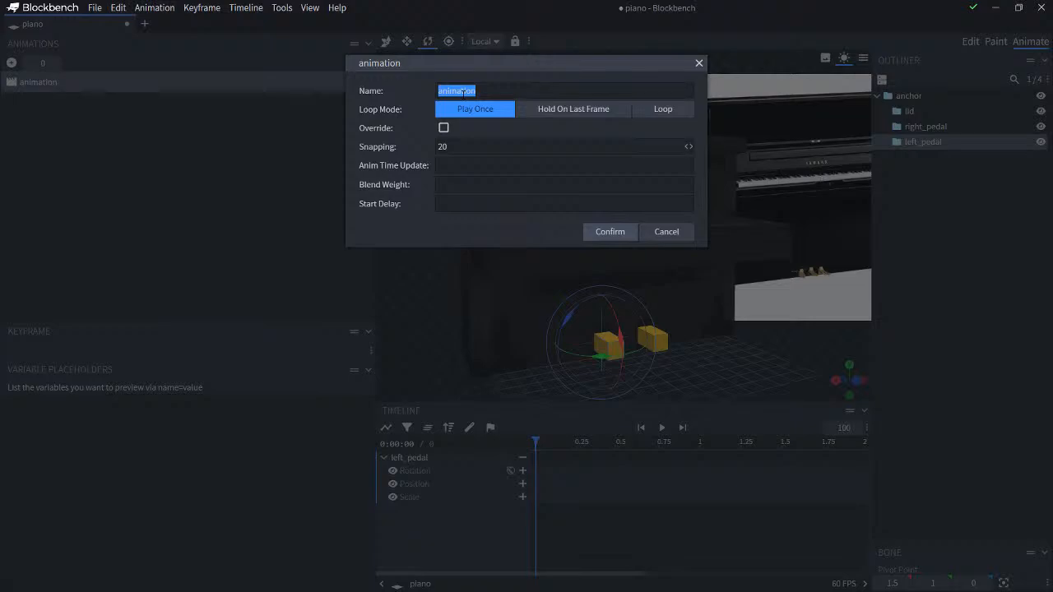
{"action": "type", "text": "idle"}
{"action": "left_click", "coordinate": [671, 108]}
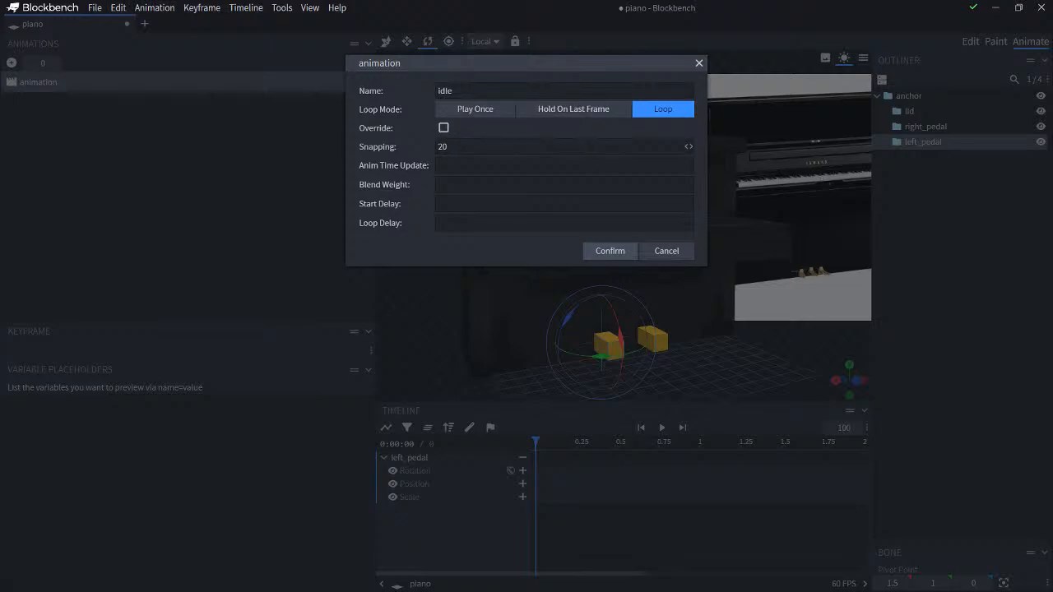
{"action": "left_click", "coordinate": [604, 252]}
Step: Add a rotation keyframe for the anchor bone at time 0 with X joystick.r_x * 45 and Y joystick.r_y * 45
{"action": "left_click_drag", "start_coordinate": [385, 337], "coordinate": [411, 337]}
{"action": "scroll", "coordinate": [411, 314], "scroll_direction": "up", "scroll_amount": 3}
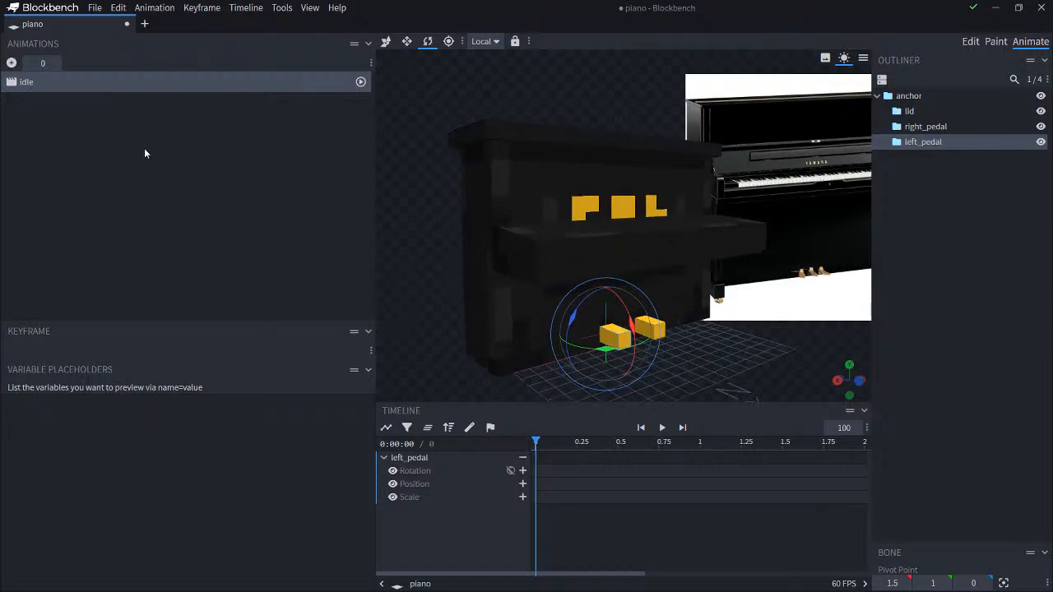
{"action": "left_click", "coordinate": [910, 95], "text": "ctrl"}
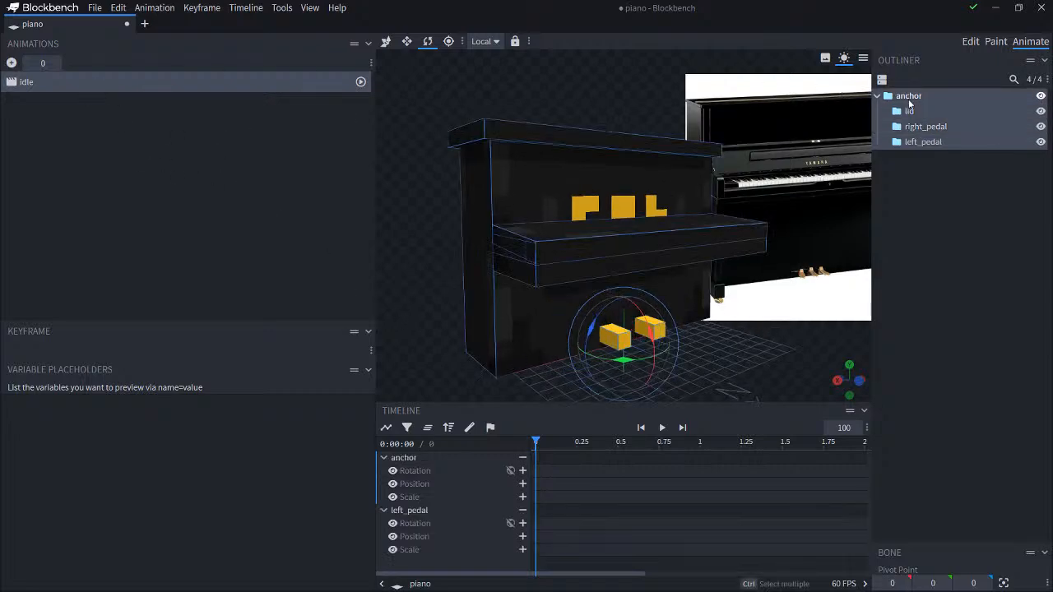
{"action": "left_click", "coordinate": [909, 98]}
{"action": "left_click", "coordinate": [523, 470]}
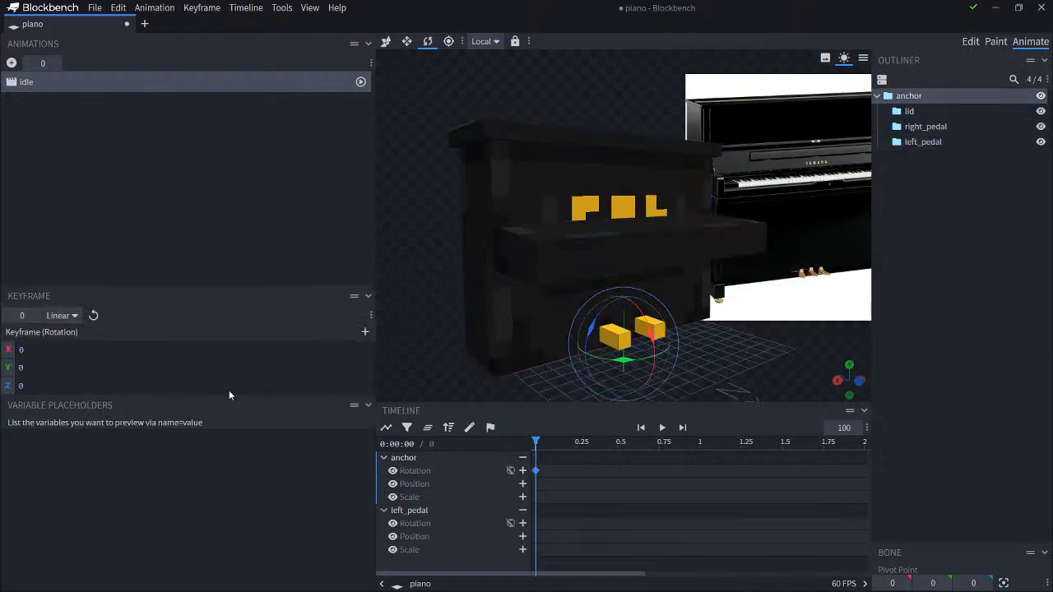
{"action": "type", "text": "joystick.r_x * 45"}
{"action": "key", "text": "Tab"}
{"action": "type", "text": "joystick.r_y * 42"}
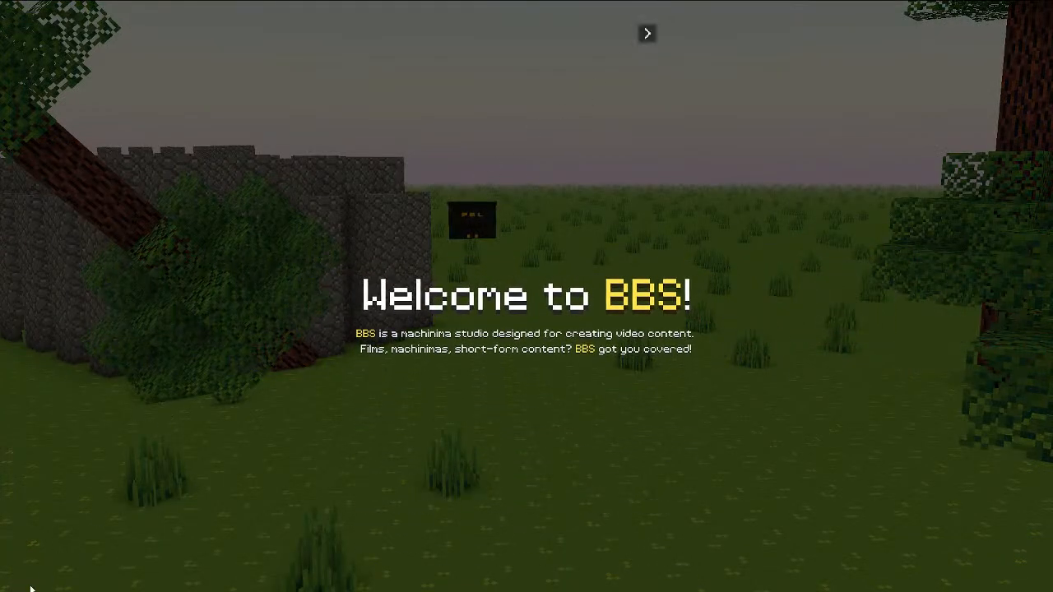
Step: Switch to the game, page through the welcome screen to the external resources and open the BBS wiki
{"action": "left_click", "coordinate": [646, 32]}
{"action": "left_click", "coordinate": [647, 33]}
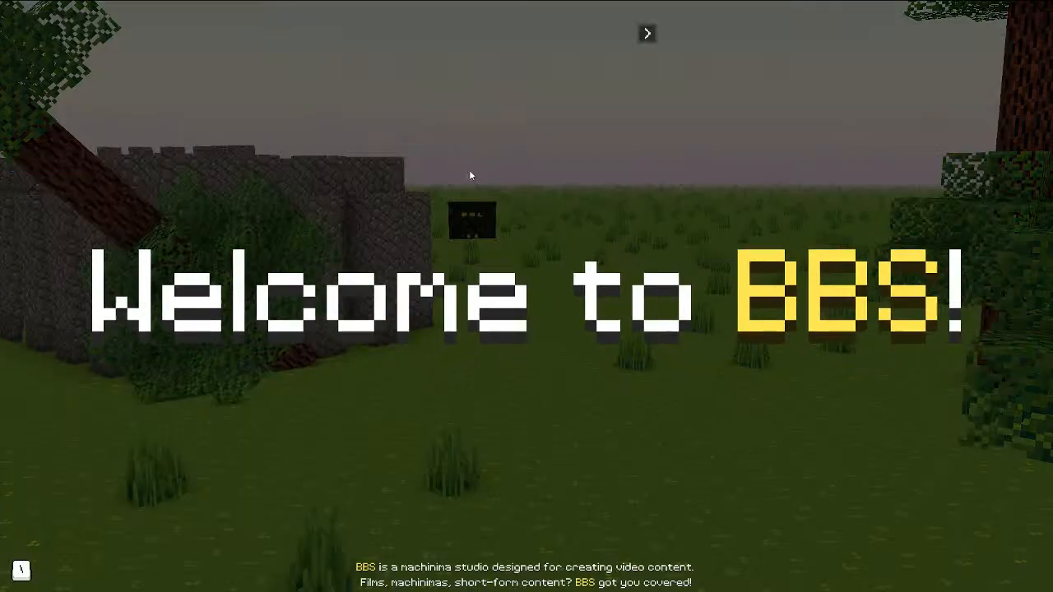
{"action": "left_click", "coordinate": [648, 33]}
{"action": "left_click", "coordinate": [649, 33]}
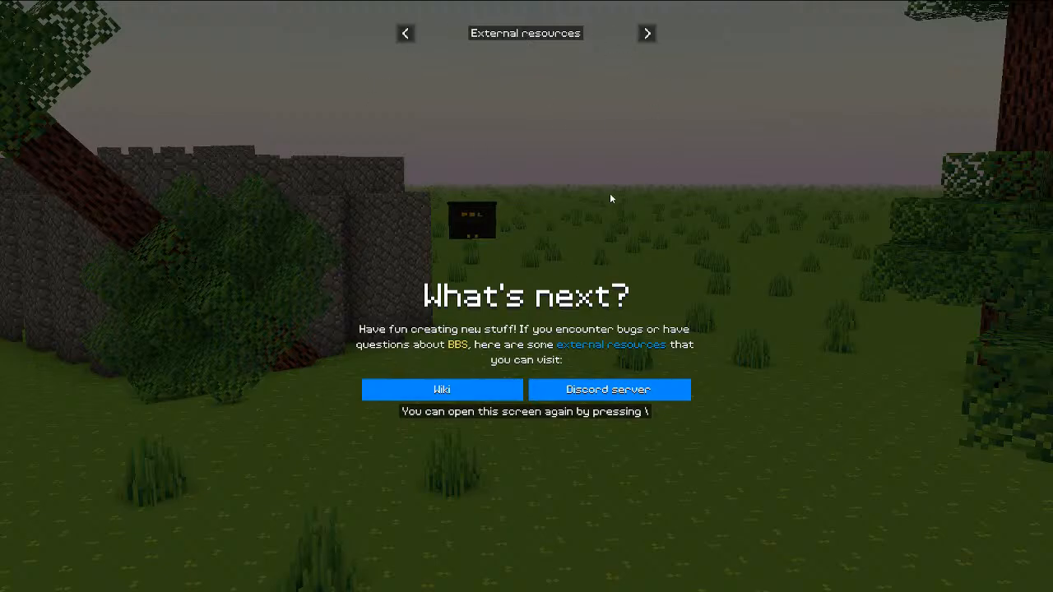
{"action": "left_click_drag", "start_coordinate": [1052, 8], "coordinate": [581, 4]}
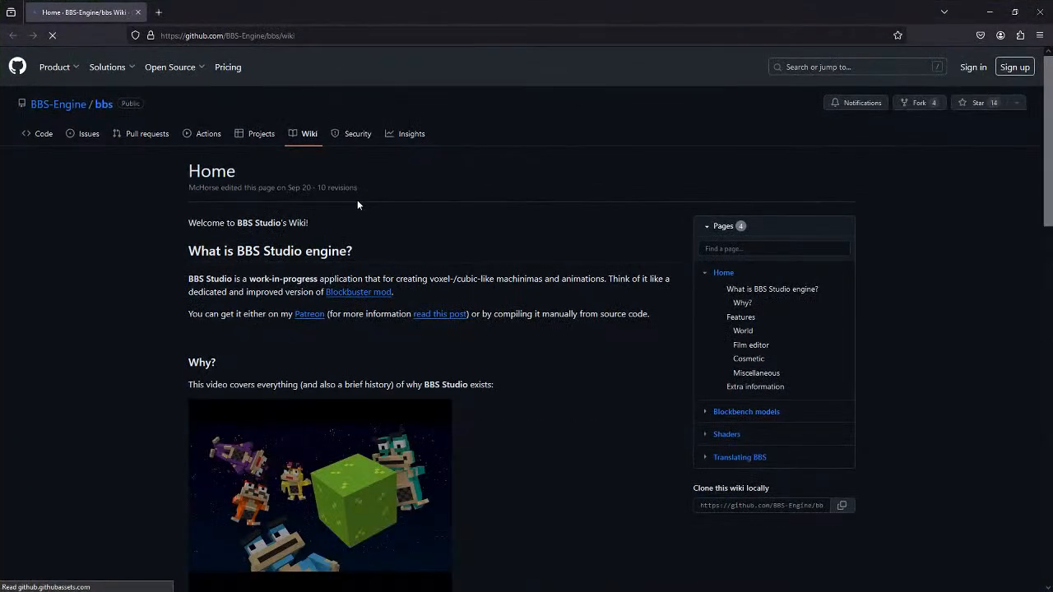
Step: Examine the Available variables table on the wiki's Blockbench models page, especially the joystick variables
{"action": "scroll", "coordinate": [326, 217], "scroll_direction": "down", "scroll_amount": 1}
{"action": "scroll", "coordinate": [326, 216], "scroll_direction": "down", "scroll_amount": 3}
{"action": "scroll", "coordinate": [325, 216], "scroll_direction": "up", "scroll_amount": 4}
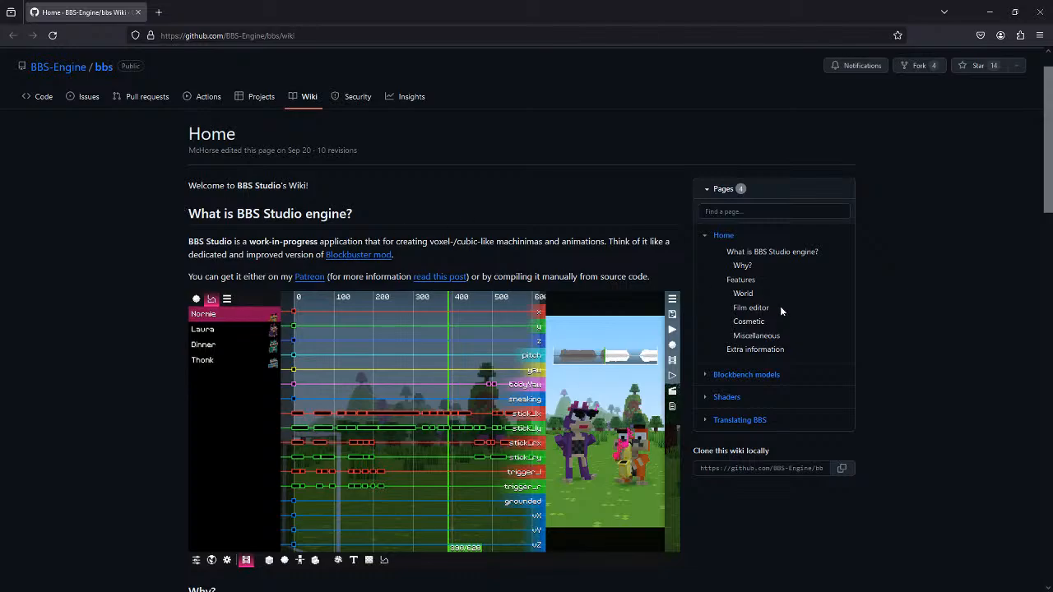
{"action": "scroll", "coordinate": [782, 310], "scroll_direction": "down", "scroll_amount": 1}
{"action": "left_click", "coordinate": [745, 338]}
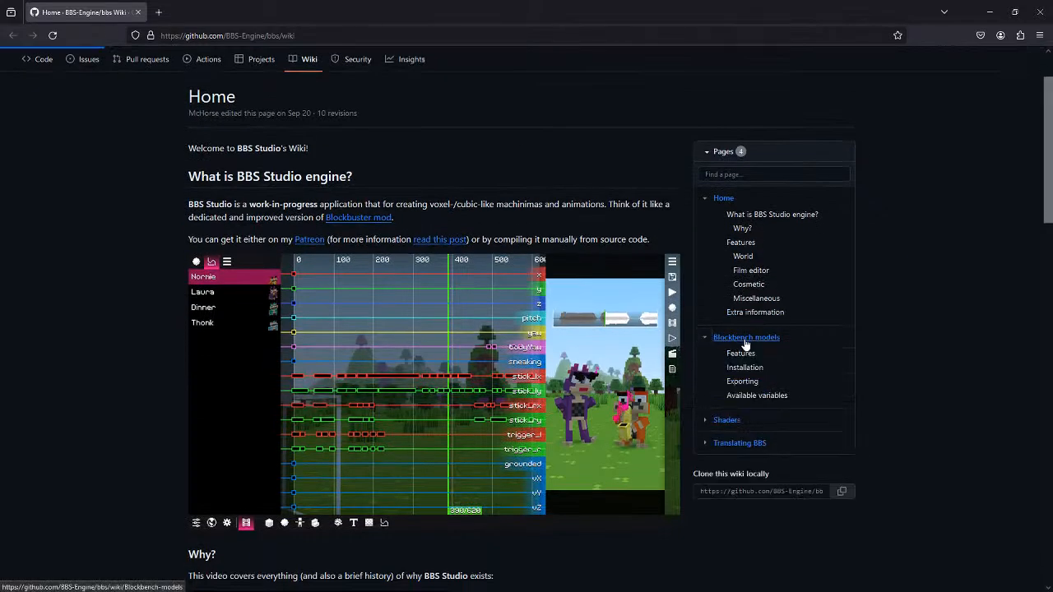
{"action": "scroll", "coordinate": [746, 344], "scroll_direction": "down", "scroll_amount": 12}
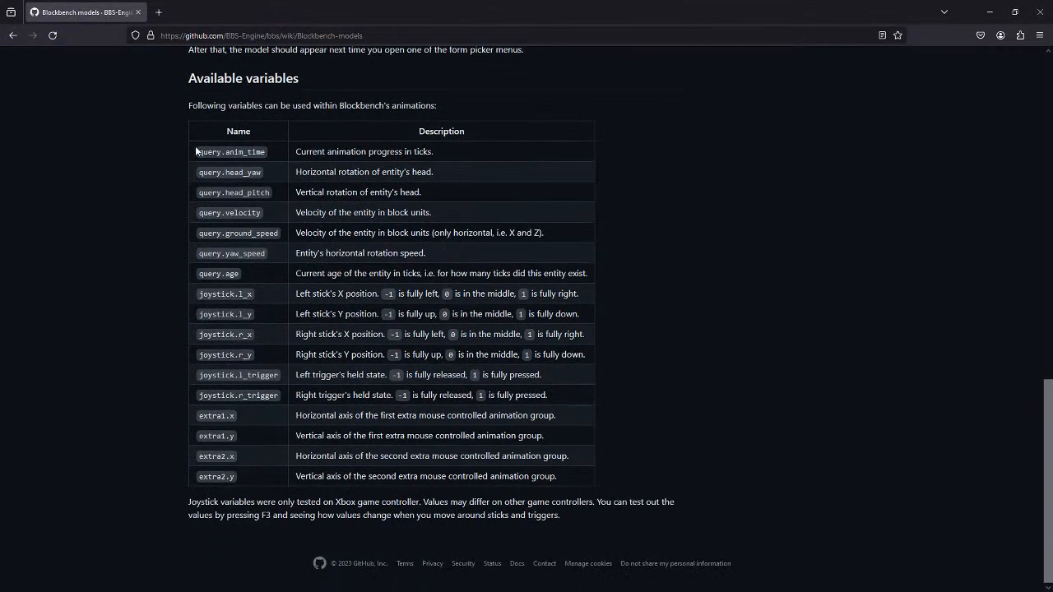
{"action": "left_click_drag", "start_coordinate": [196, 151], "coordinate": [247, 470]}
{"action": "left_click", "coordinate": [247, 471]}
{"action": "left_click_drag", "start_coordinate": [196, 294], "coordinate": [237, 301]}
{"action": "left_click", "coordinate": [260, 327]}
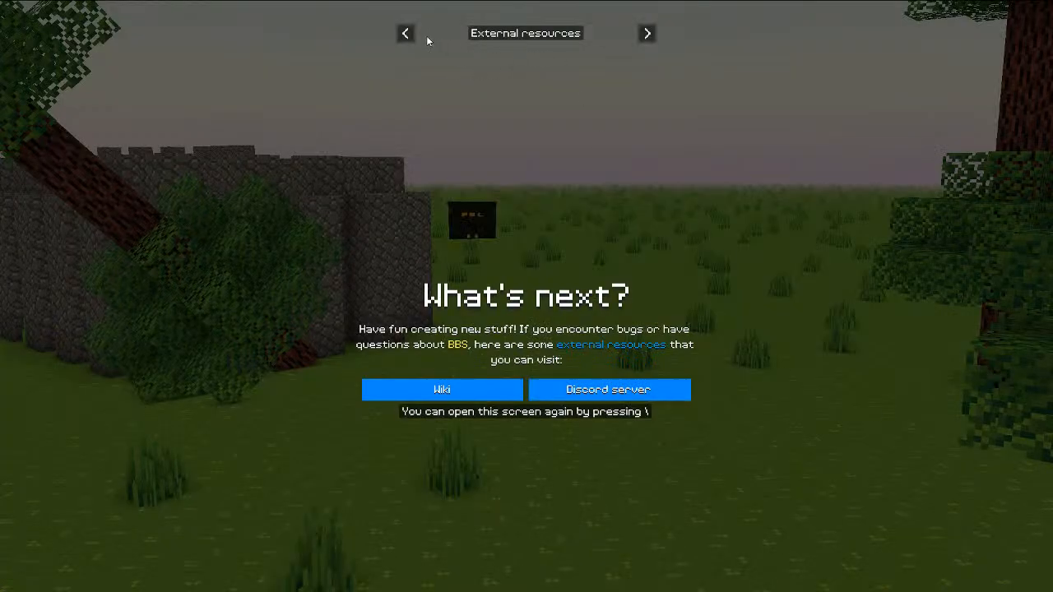
{"action": "left_click", "coordinate": [405, 33]}
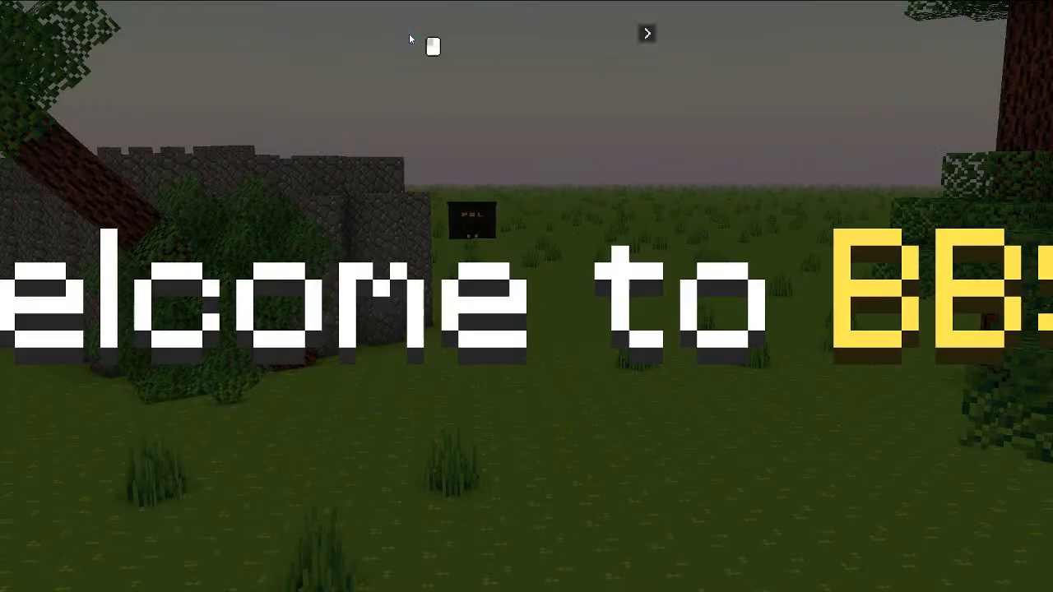
{"action": "left_click", "coordinate": [647, 33]}
{"action": "left_click", "coordinate": [646, 35]}
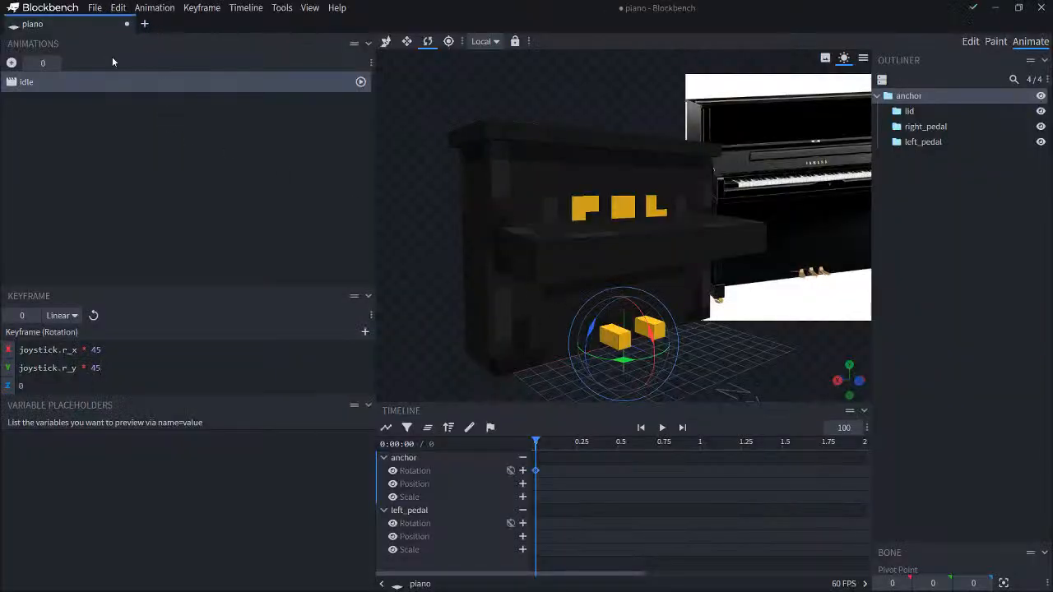
Step: Switch to Blockbench and export the piano as a BBS model with model data and animations, replacing piano.bbs.json
{"action": "left_click", "coordinate": [94, 8]}
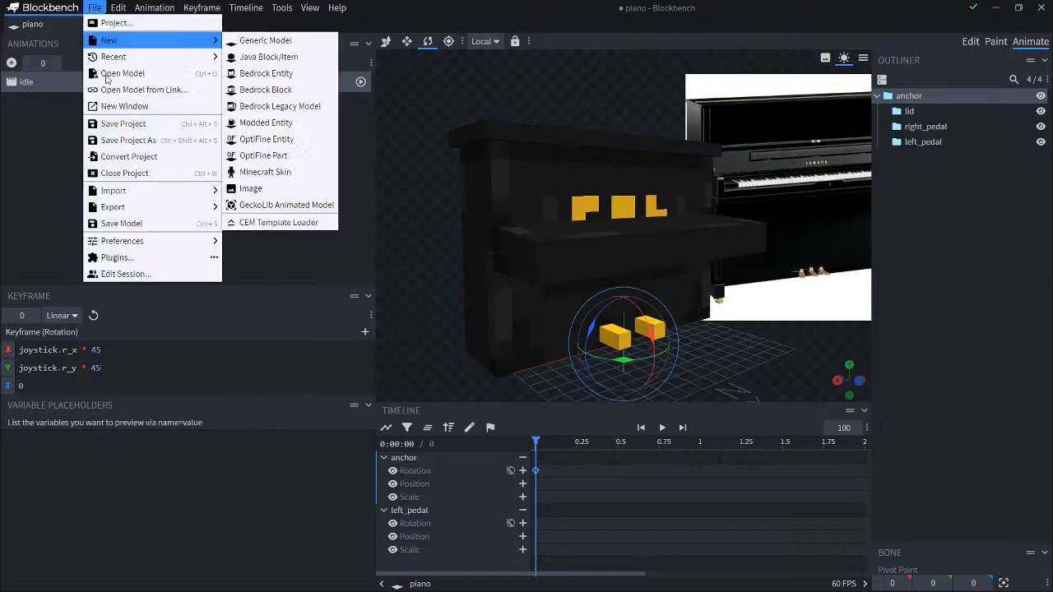
{"action": "mouse_move", "coordinate": [148, 215]}
{"action": "left_click", "coordinate": [272, 305]}
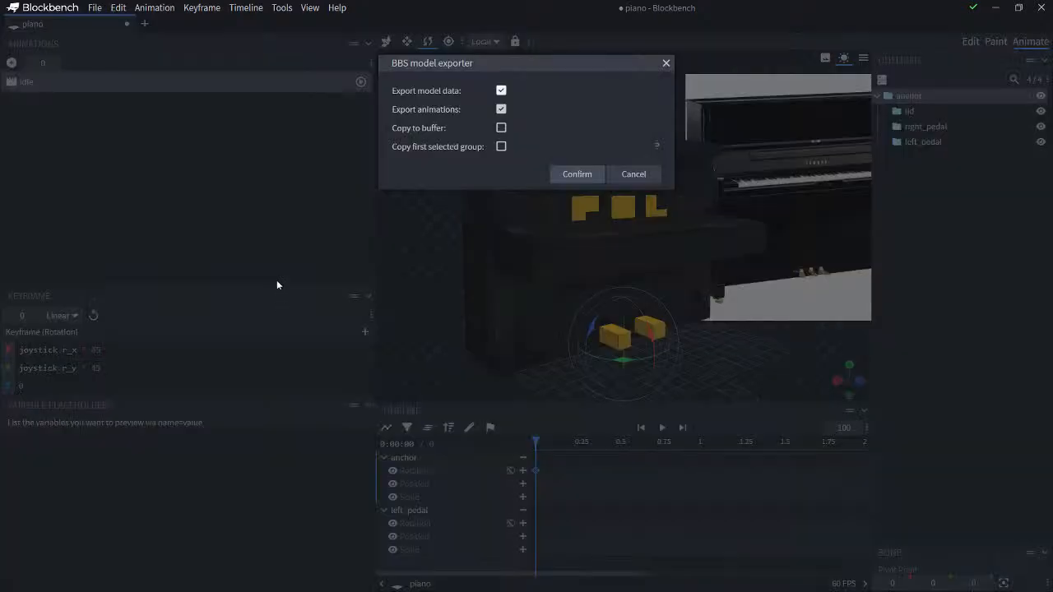
{"action": "left_click", "coordinate": [601, 174]}
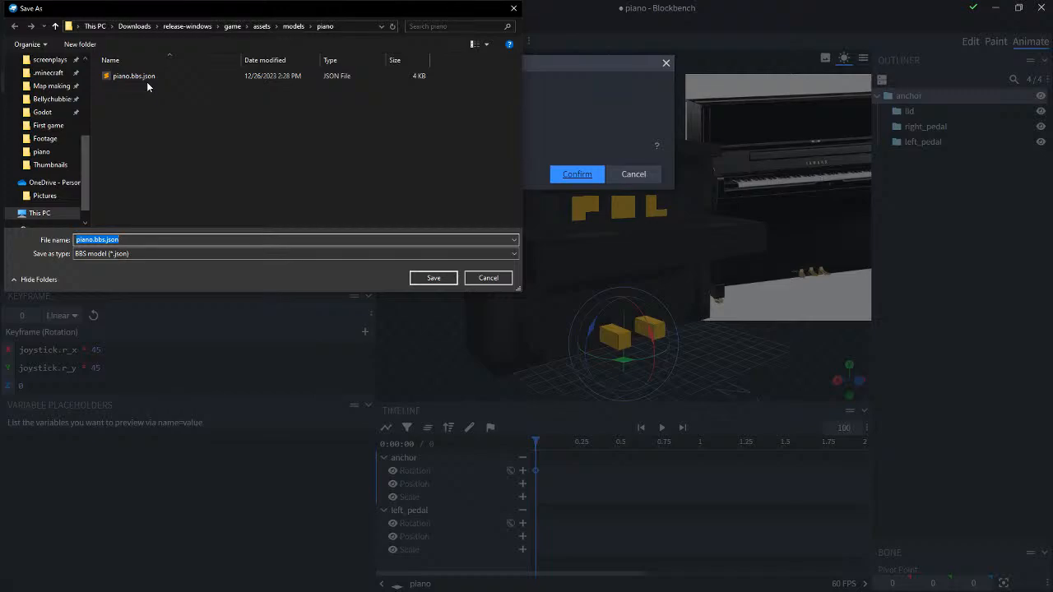
{"action": "double_click", "coordinate": [145, 77]}
{"action": "left_click", "coordinate": [550, 303]}
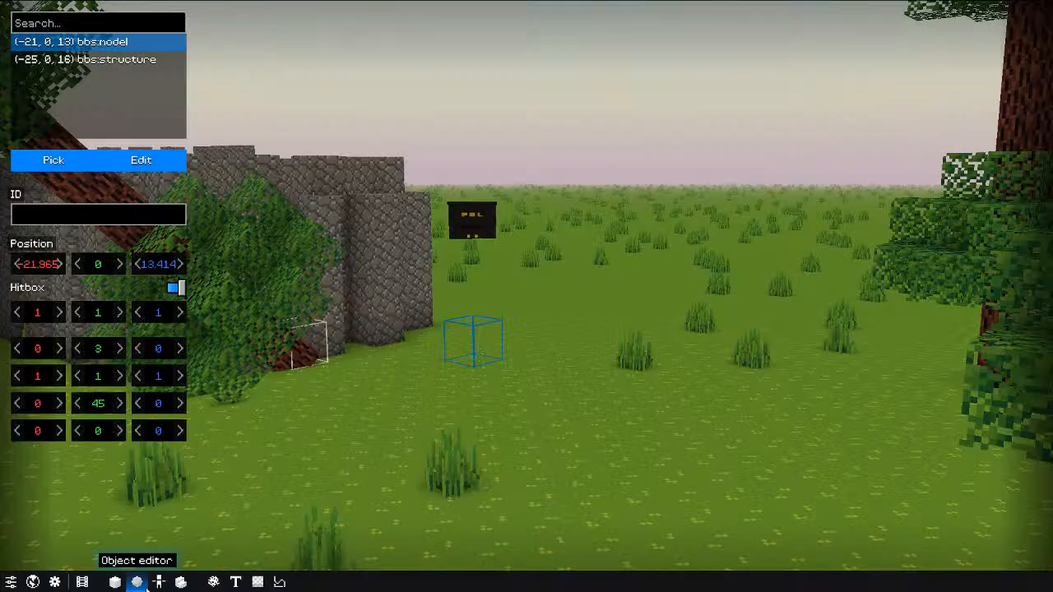
Step: In the game's film editor, add a new replay with the piano form and try controlling it with the right stick
{"action": "left_click", "coordinate": [80, 583]}
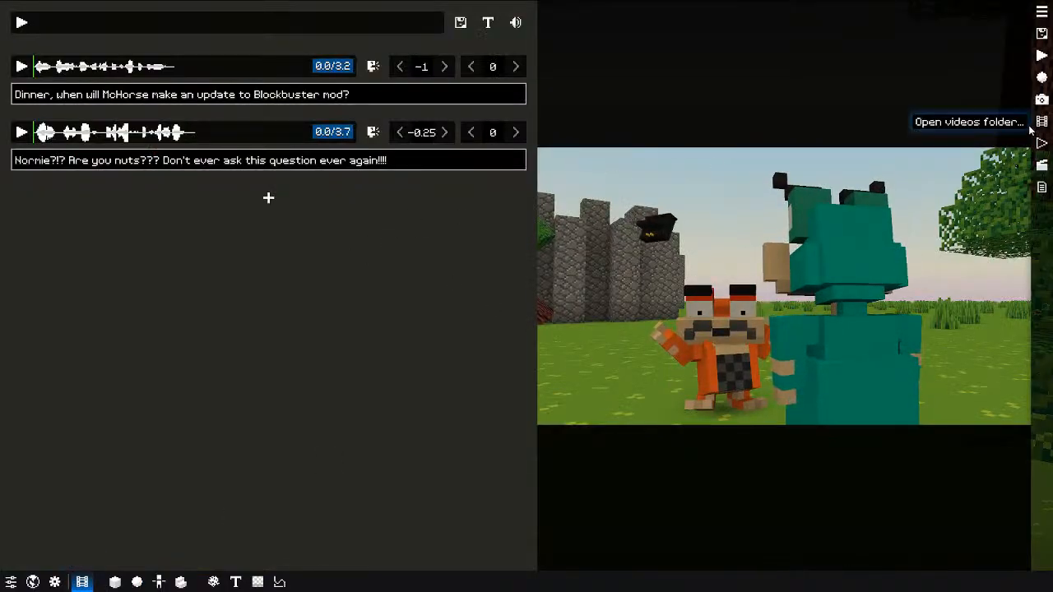
{"action": "left_click", "coordinate": [1042, 165]}
{"action": "right_click", "coordinate": [582, 361]}
{"action": "left_click", "coordinate": [614, 376]}
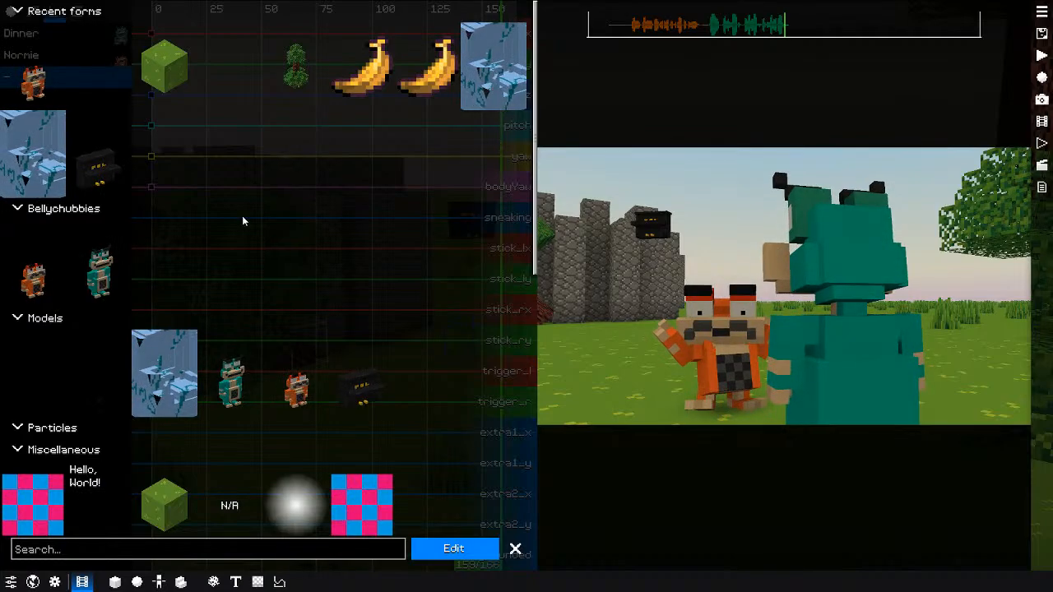
{"action": "left_click", "coordinate": [105, 158]}
{"action": "key", "text": "h"}
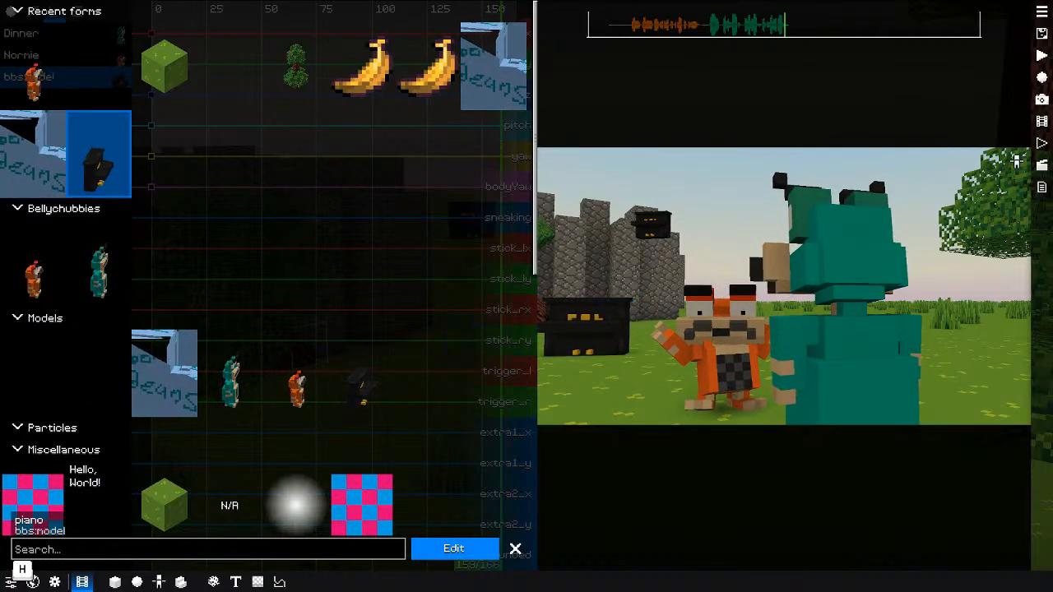
{"action": "key", "text": "3"}
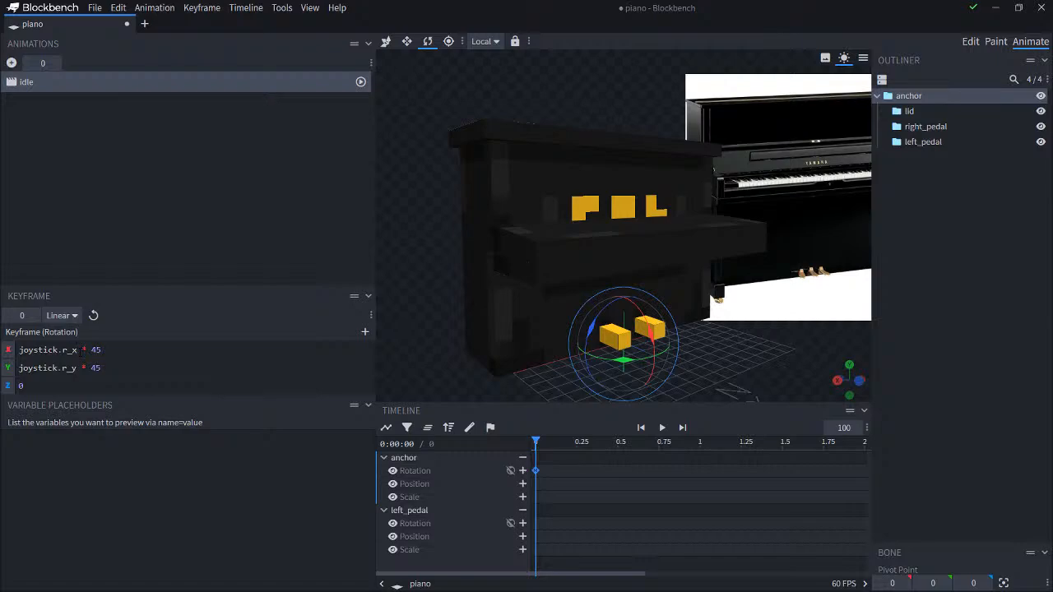
Step: In Blockbench, swap the keyframe's stick axes so X is joystick.r_y * 45 and Y is joystick.r_x * 45
{"action": "key", "text": "BackSpace"}
{"action": "type", "text": "y"}
{"action": "left_click", "coordinate": [78, 365]}
{"action": "key", "text": "BackSpace"}
{"action": "type", "text": "x"}
Step: Export the piano with the swapped axes as a BBS model, overwriting piano.bbs.json in the piano folder
{"action": "left_click", "coordinate": [96, 10]}
{"action": "mouse_move", "coordinate": [135, 206]}
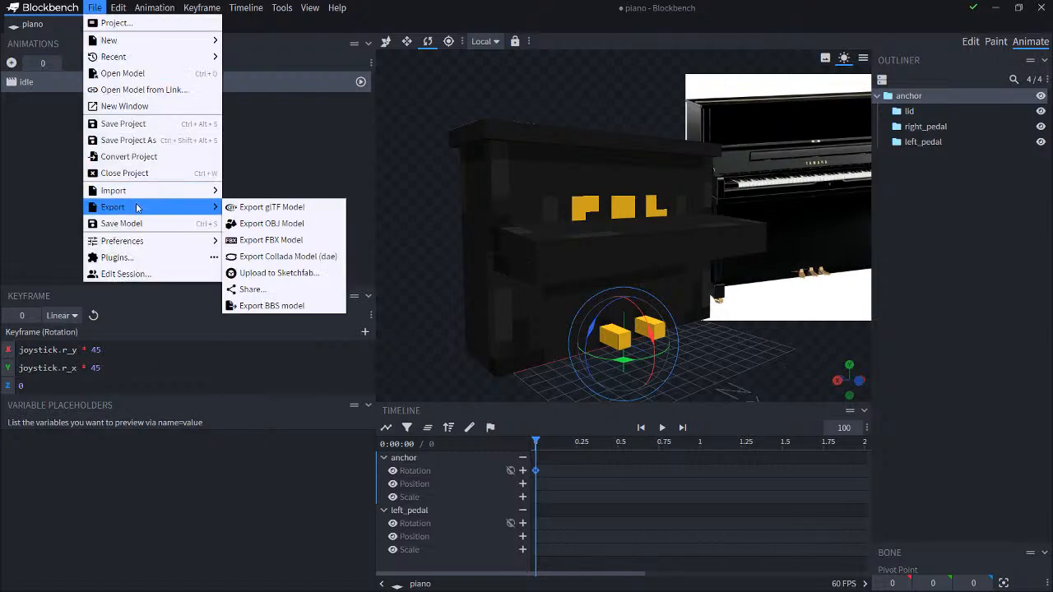
{"action": "left_click", "coordinate": [263, 305]}
{"action": "left_click", "coordinate": [577, 173]}
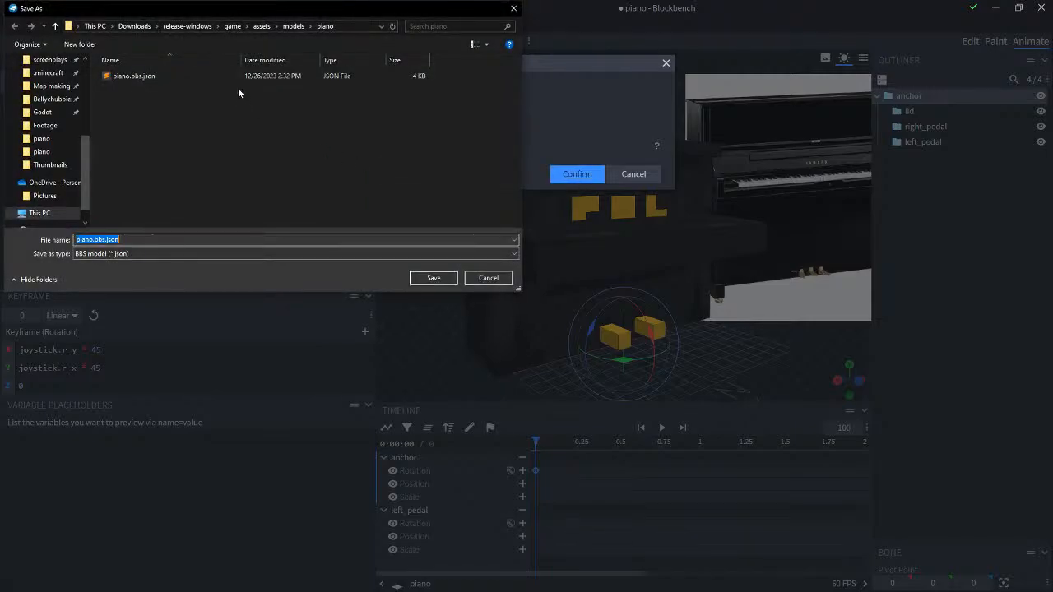
{"action": "key", "text": "Return"}
{"action": "left_click", "coordinate": [552, 301]}
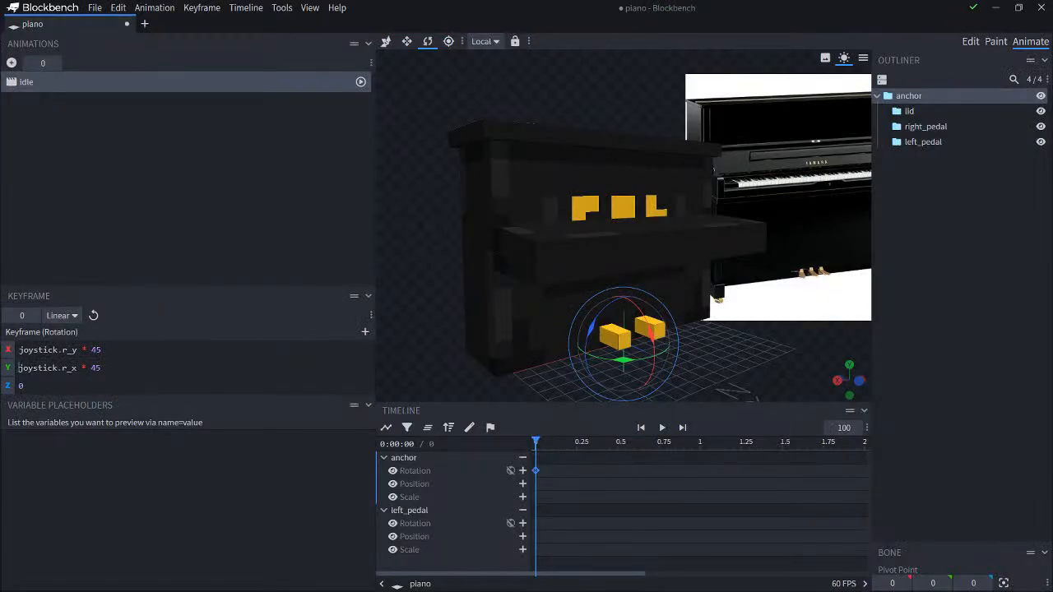
Step: Negate the keyframe's Y rotation expression to -joystick.r_x * 45
{"action": "type", "text": "-"}
{"action": "left_click_drag", "start_coordinate": [611, 361], "coordinate": [578, 356]}
{"action": "key", "text": "ctrl+z"}
Step: Export the piano with the negated Y rotation as a BBS model, replacing the existing piano.bbs.json
{"action": "left_click", "coordinate": [95, 7]}
{"action": "mouse_move", "coordinate": [119, 204]}
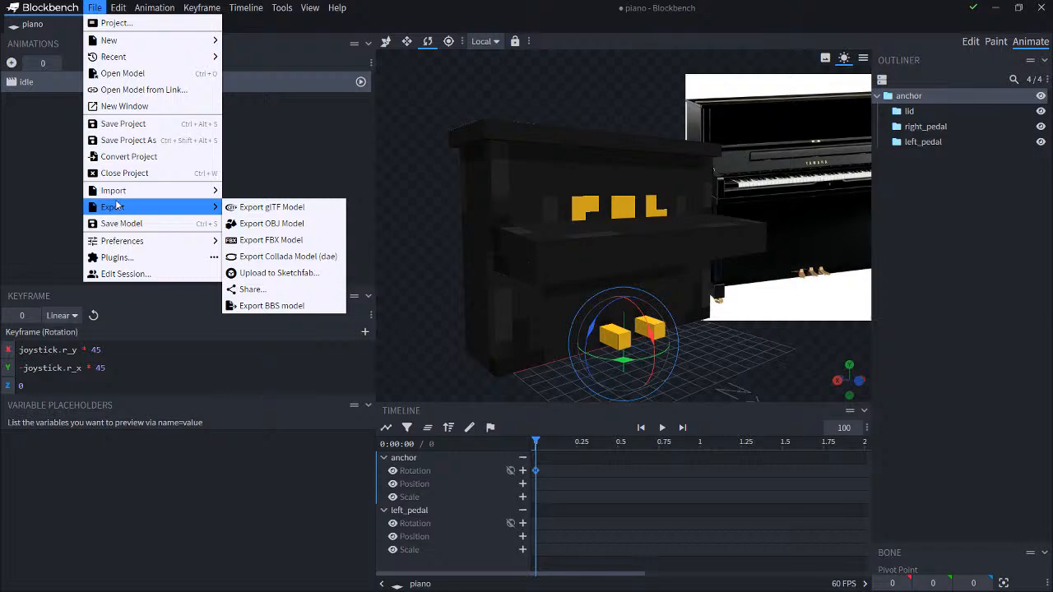
{"action": "left_click", "coordinate": [267, 303]}
{"action": "left_click", "coordinate": [577, 175]}
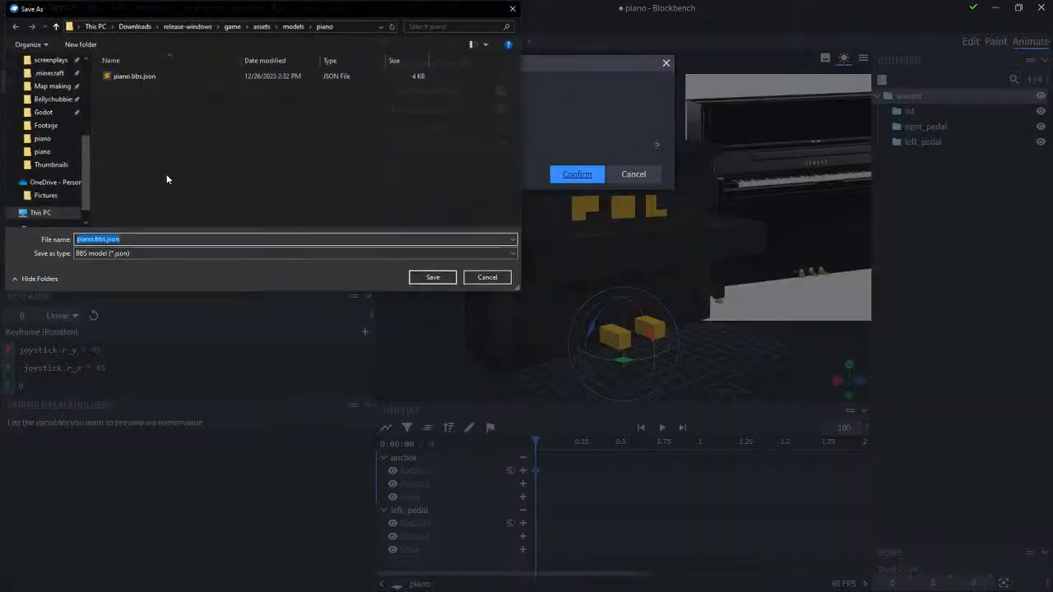
{"action": "double_click", "coordinate": [124, 76]}
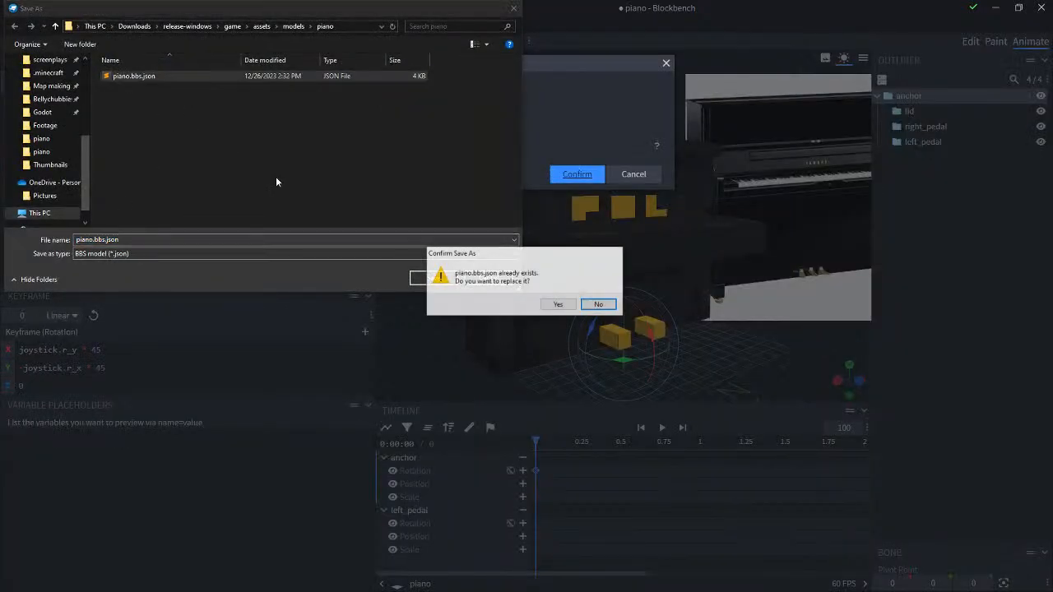
{"action": "left_click", "coordinate": [558, 305]}
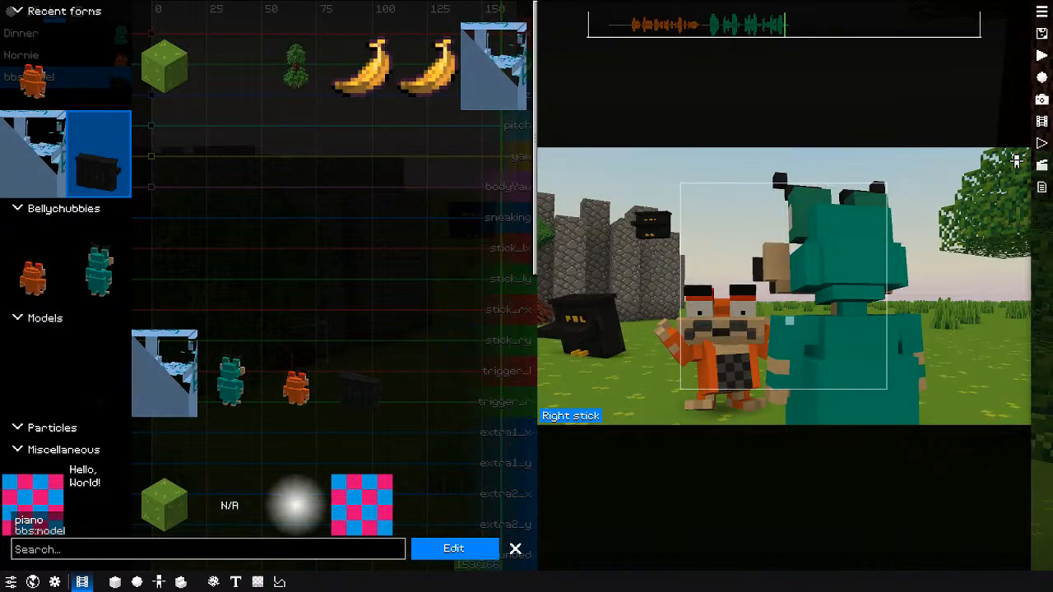
Step: Switch to the game and test the piano replay's tilting with the right stick in the film editor
{"action": "key", "text": "h"}
{"action": "key", "text": "h"}
{"action": "key", "text": "3"}
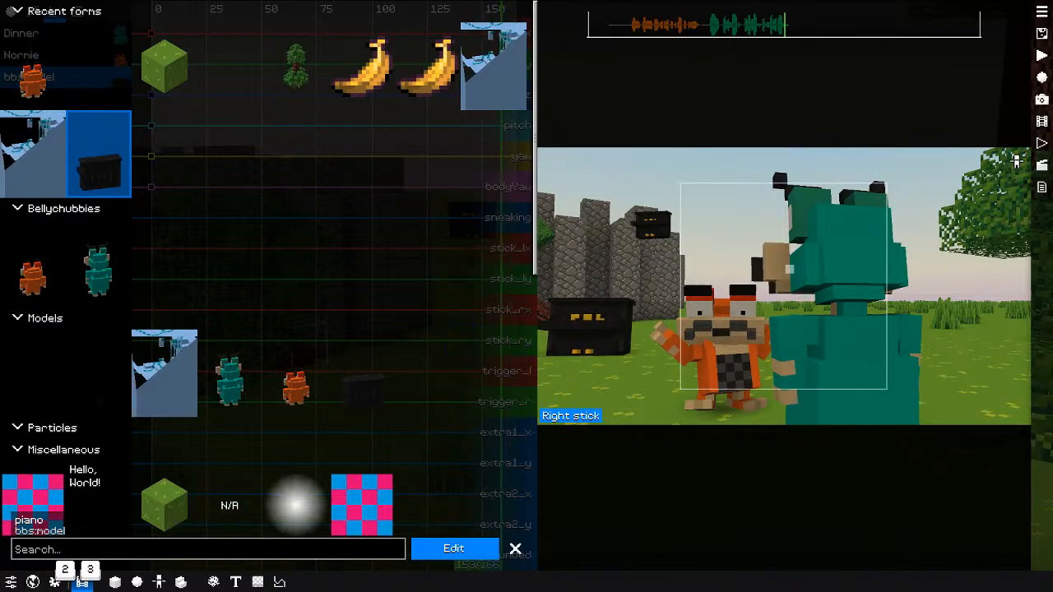
{"action": "key", "text": "3"}
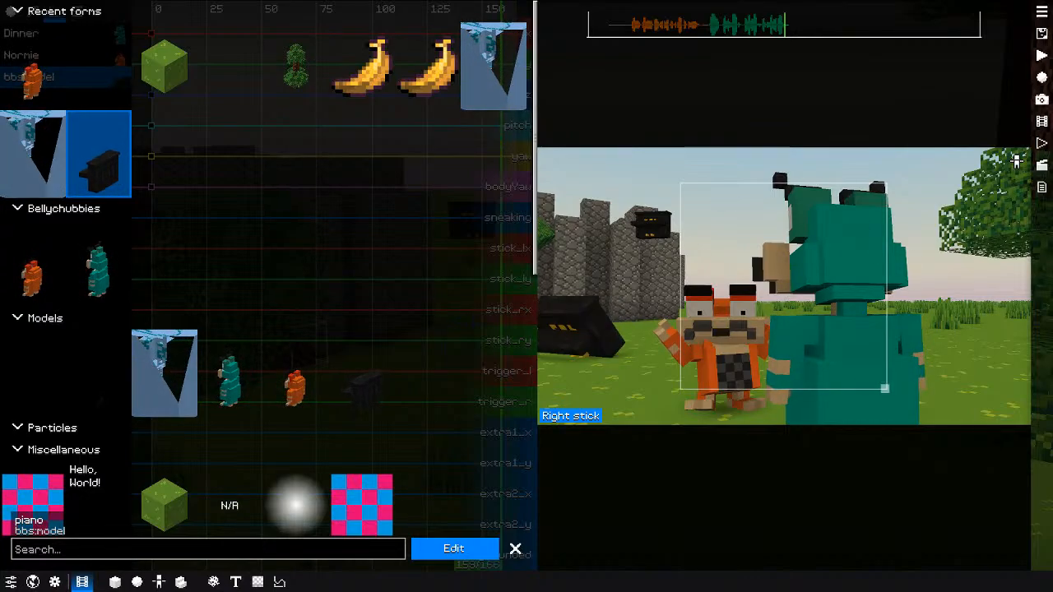
{"action": "key", "text": "h"}
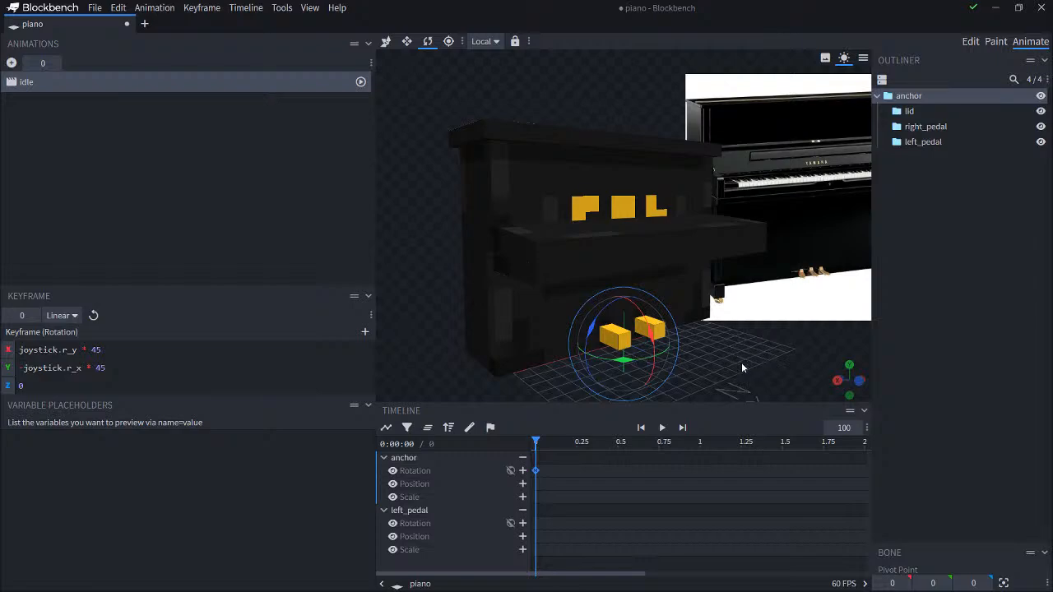
Step: Switch back to the game and remove the piano replay from the film's replay list
{"action": "left_click_drag", "start_coordinate": [741, 362], "coordinate": [714, 360]}
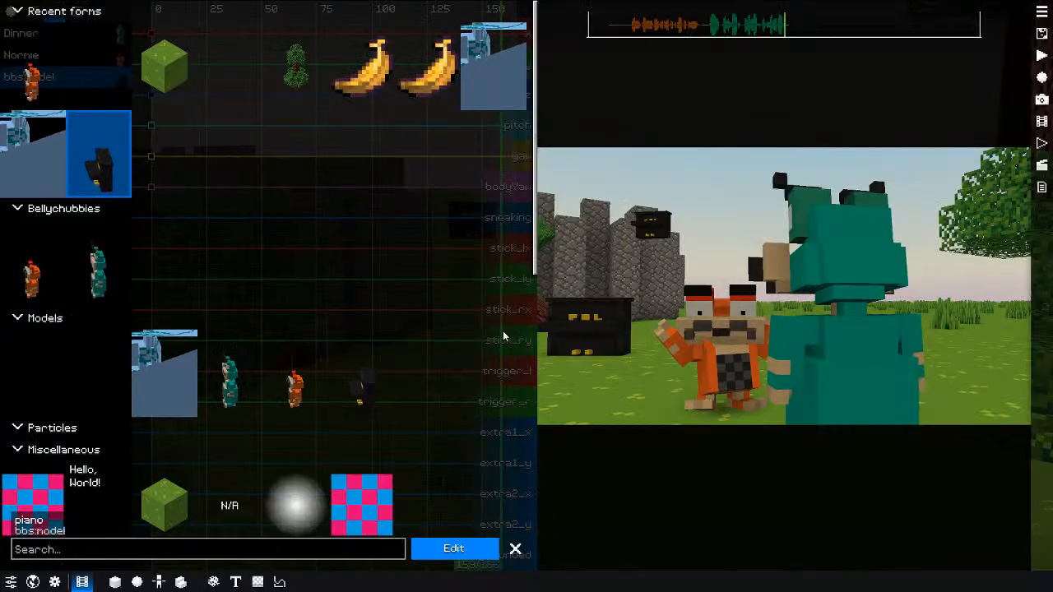
{"action": "left_click", "coordinate": [465, 549]}
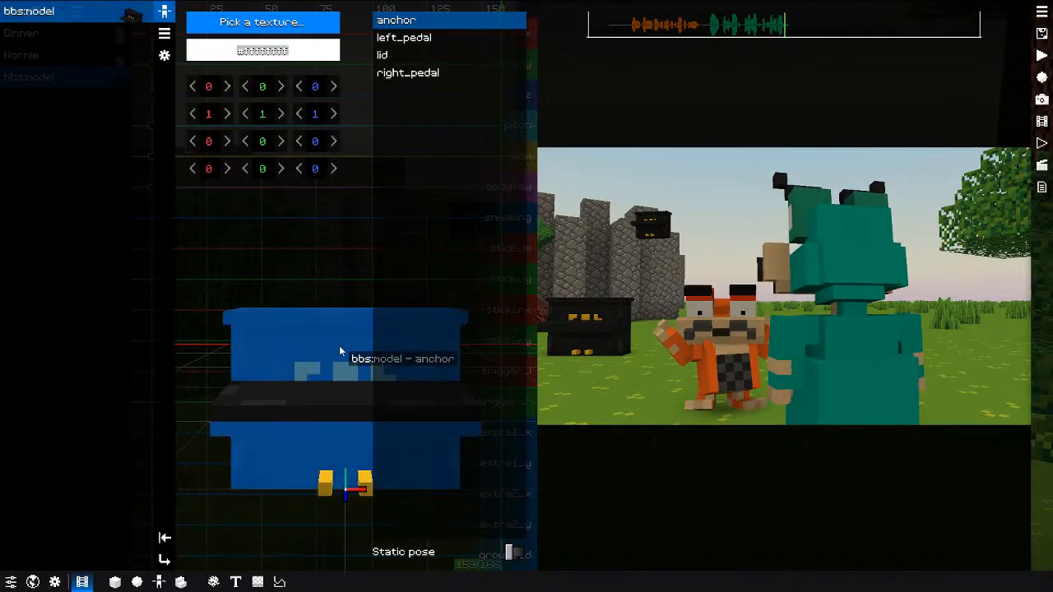
{"action": "key", "text": "Escape"}
{"action": "key", "text": "Escape"}
{"action": "right_click", "coordinate": [70, 179]}
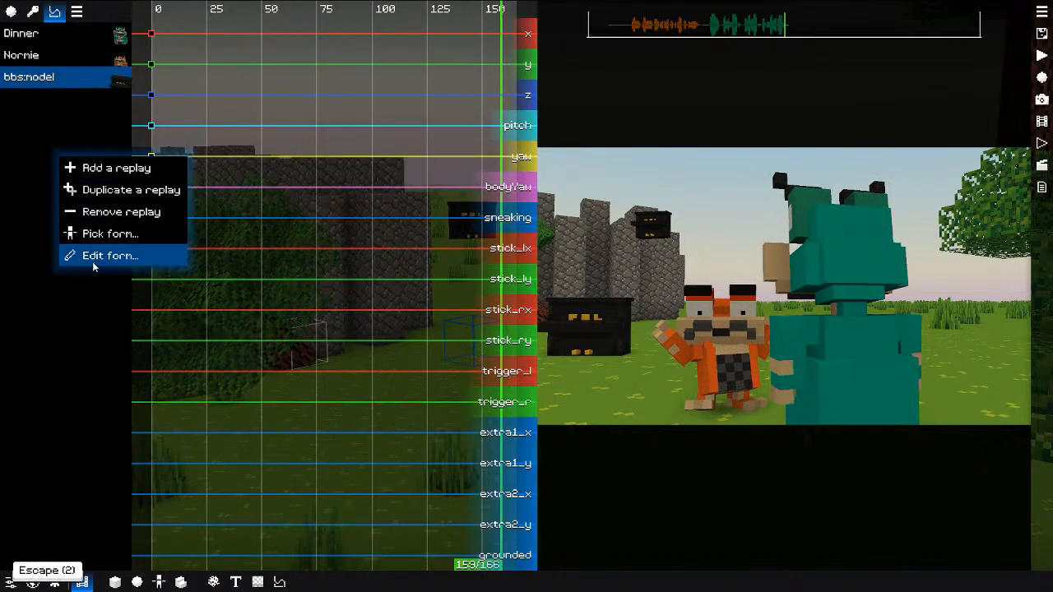
{"action": "left_click", "coordinate": [92, 210]}
Step: Open the piano model block's form for editing, select the lid bone and examine its transform and color options
{"action": "left_click", "coordinate": [136, 582]}
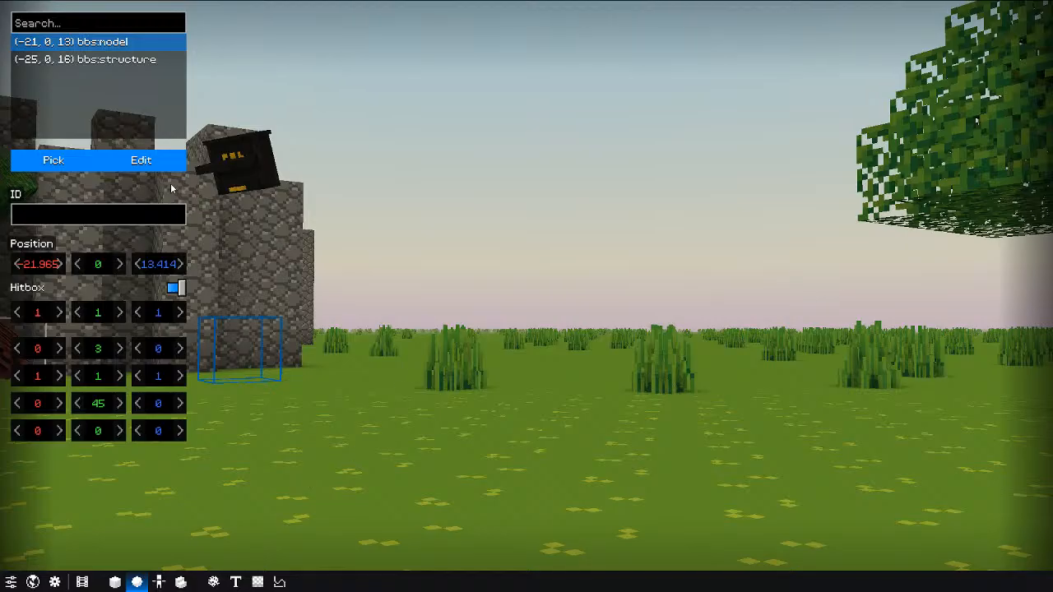
{"action": "left_click", "coordinate": [134, 160]}
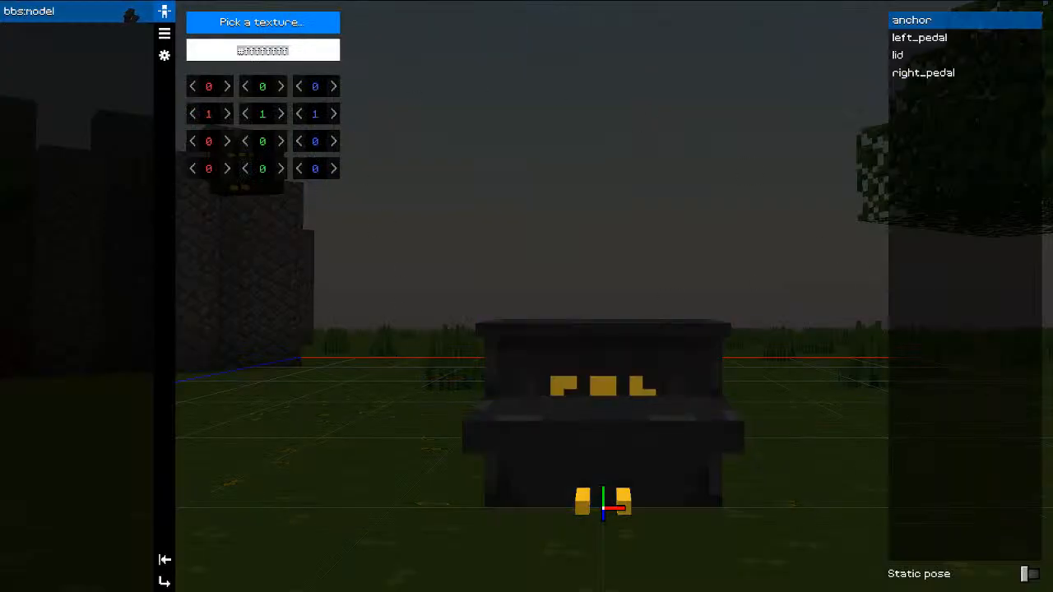
{"action": "left_click", "coordinate": [585, 408]}
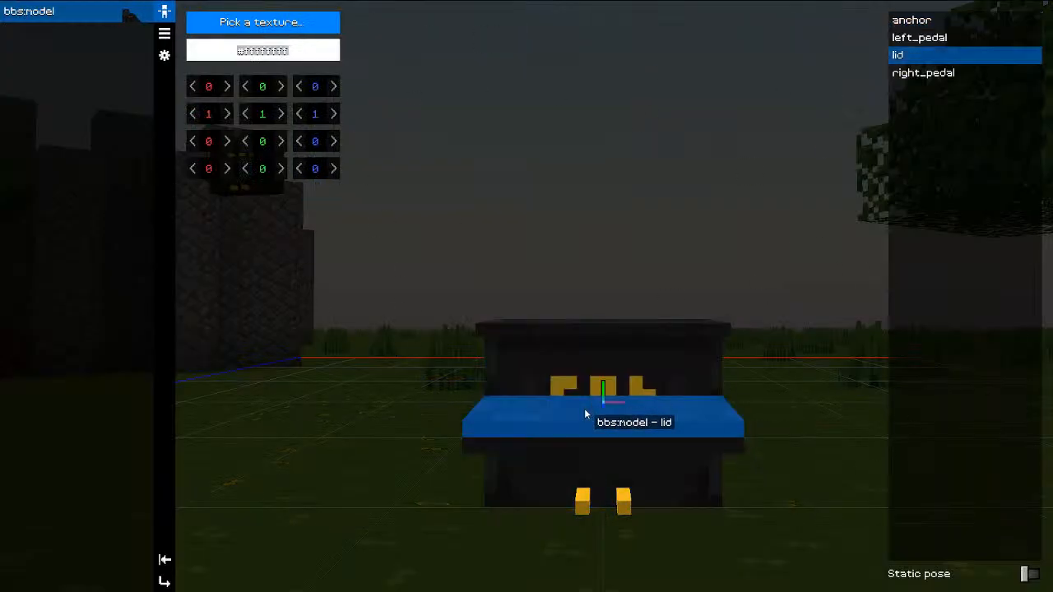
{"action": "left_click", "coordinate": [590, 372]}
{"action": "left_click", "coordinate": [576, 412]}
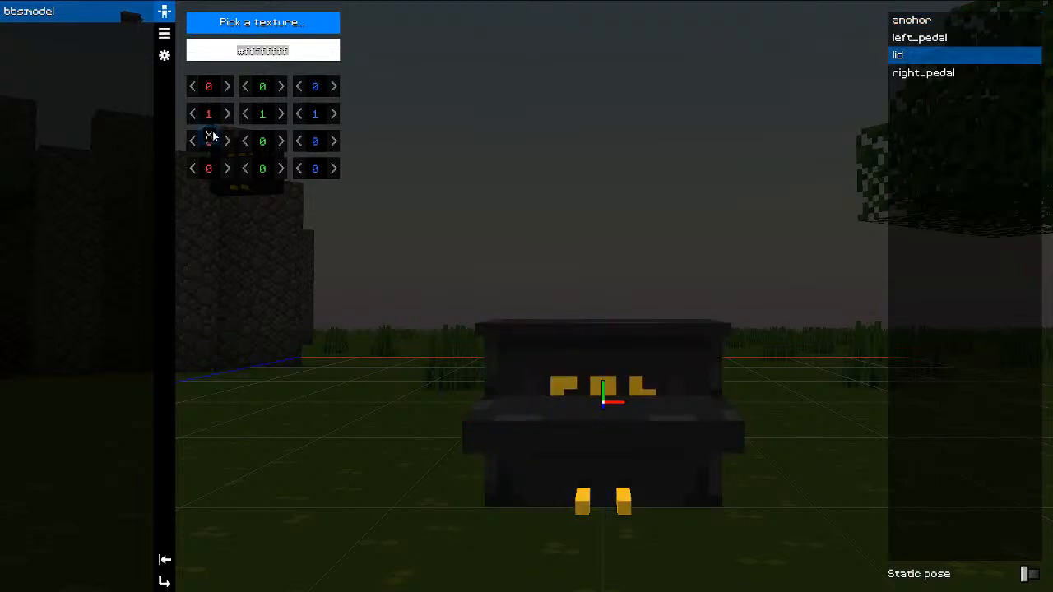
{"action": "mouse_move", "coordinate": [207, 138]}
{"action": "left_mouse_down"}
{"action": "mouse_move", "coordinate": [278, 141]}
{"action": "mouse_move", "coordinate": [197, 143]}
{"action": "mouse_move", "coordinate": [209, 143]}
{"action": "left_mouse_up"}
{"action": "left_click_drag", "start_coordinate": [463, 216], "coordinate": [376, 160]}
{"action": "left_click", "coordinate": [243, 51]}
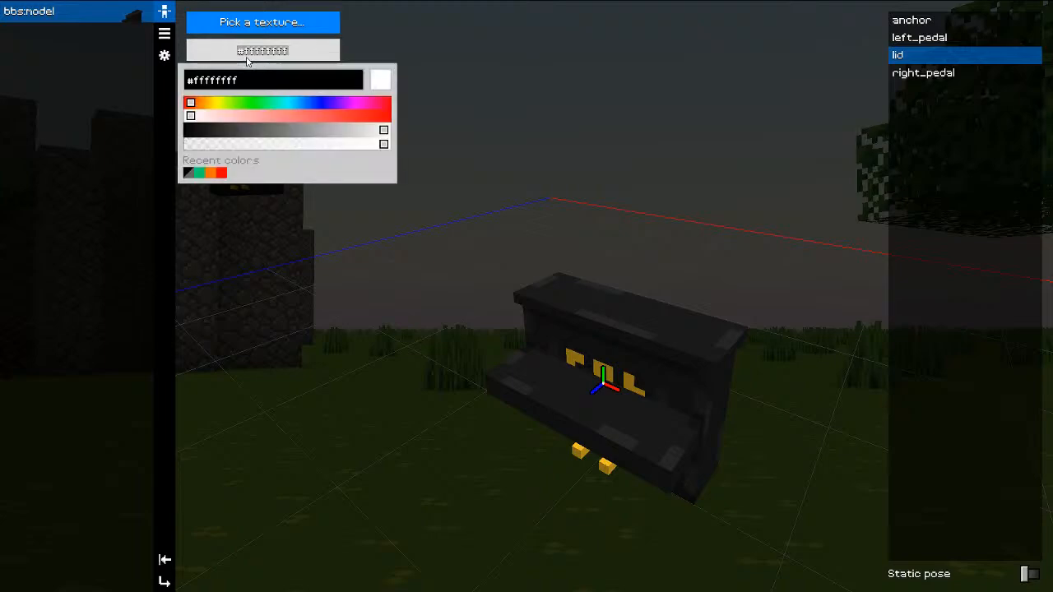
{"action": "left_click", "coordinate": [430, 41]}
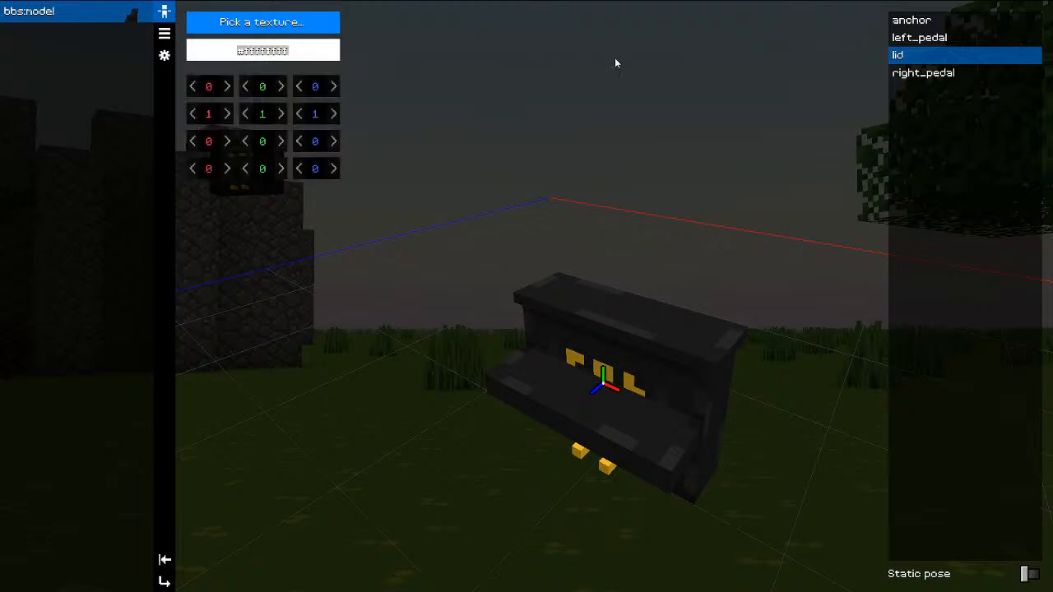
Step: Select the piano's pedal and lid bones in turn to examine their pivot axes and transforms, and close the form editor
{"action": "left_click", "coordinate": [919, 76]}
{"action": "left_click", "coordinate": [917, 55]}
{"action": "left_click", "coordinate": [918, 38]}
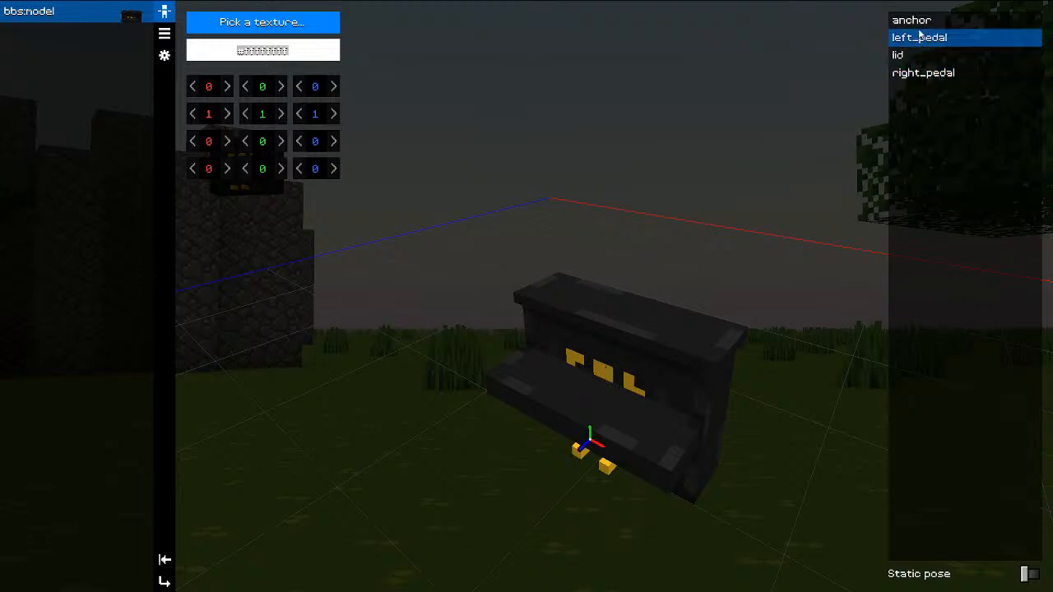
{"action": "left_click_drag", "start_coordinate": [790, 107], "coordinate": [586, 403]}
{"action": "left_click", "coordinate": [656, 326]}
{"action": "left_click", "coordinate": [576, 416]}
{"action": "left_click_drag", "start_coordinate": [202, 169], "coordinate": [213, 142]}
{"action": "key", "text": "Escape"}
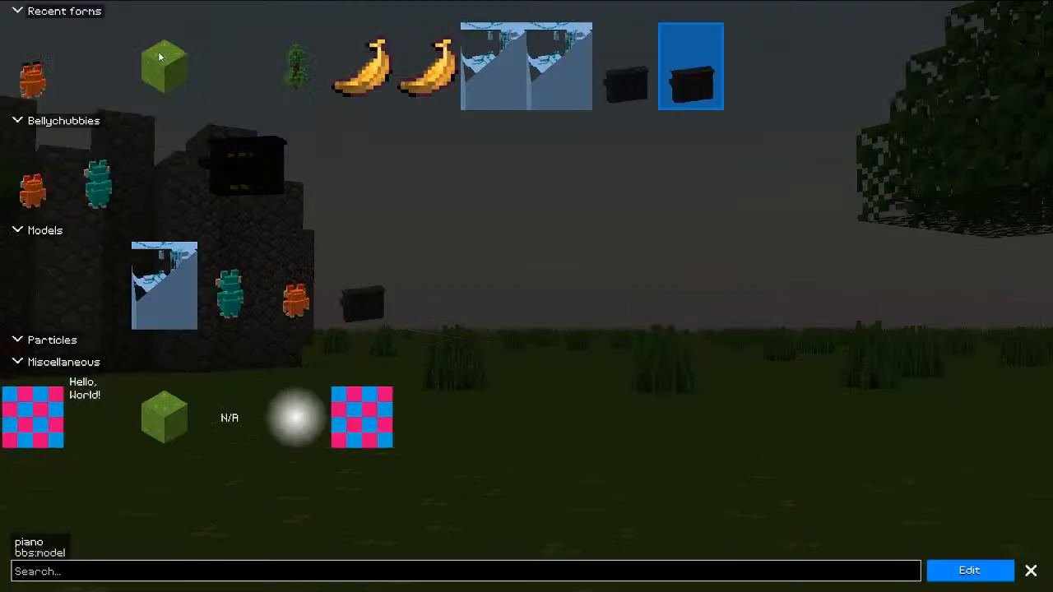
Step: Pick the teal Dinner form for the model block, open it for editing and select its right_arm bone
{"action": "left_click", "coordinate": [108, 181]}
{"action": "double_click", "coordinate": [108, 180]}
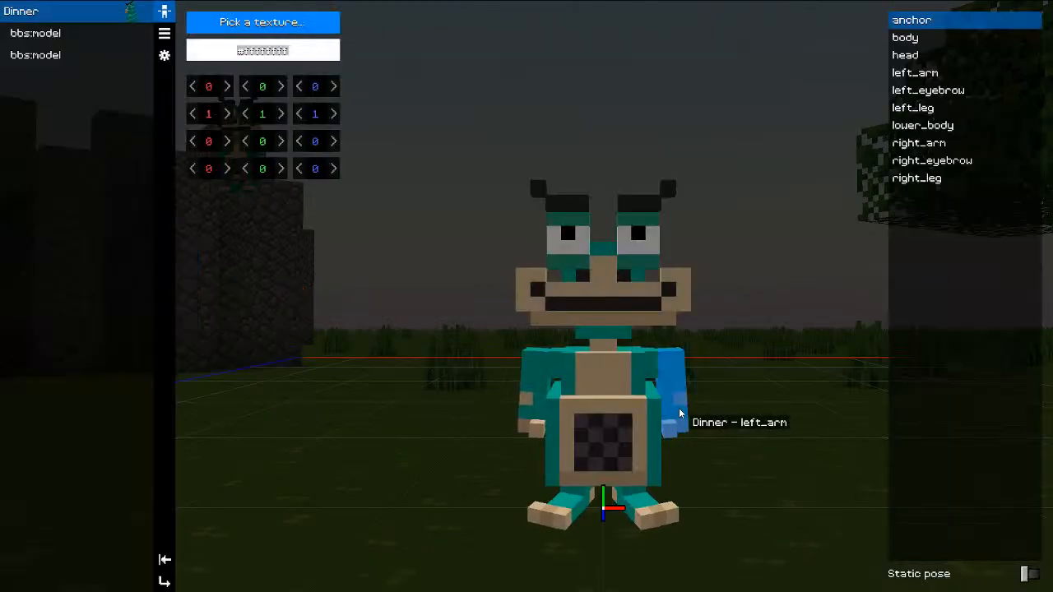
{"action": "left_click", "coordinate": [539, 379]}
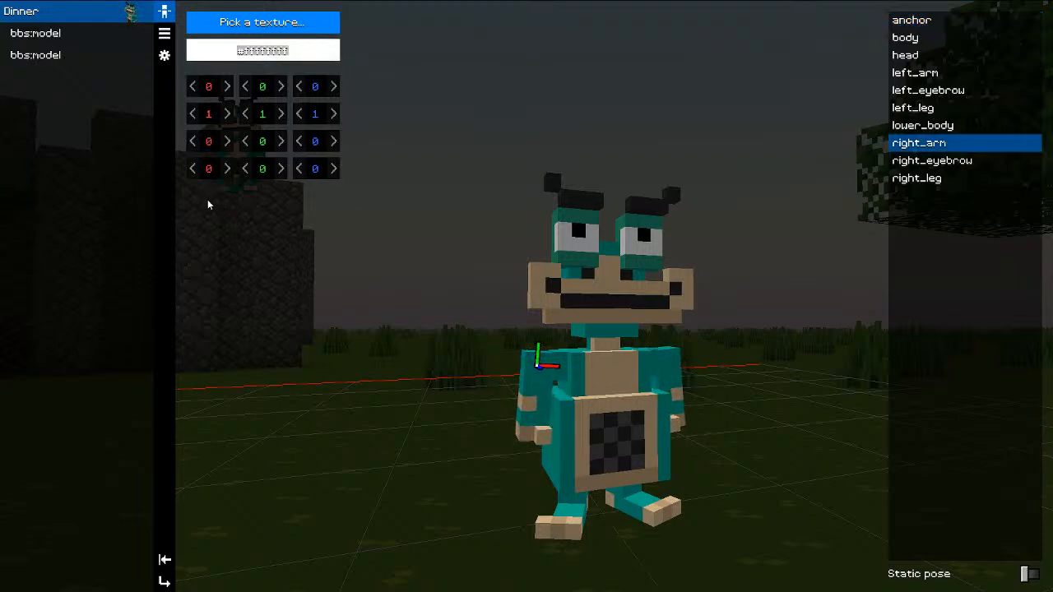
Step: Try translating and scaling Dinner's right arm along the individual axes, and restore the default values
{"action": "mouse_move", "coordinate": [210, 90]}
{"action": "left_mouse_down"}
{"action": "mouse_move", "coordinate": [240, 93]}
{"action": "mouse_move", "coordinate": [137, 96]}
{"action": "mouse_move", "coordinate": [343, 98]}
{"action": "mouse_move", "coordinate": [210, 92]}
{"action": "left_mouse_up"}
{"action": "left_click", "coordinate": [209, 87]}
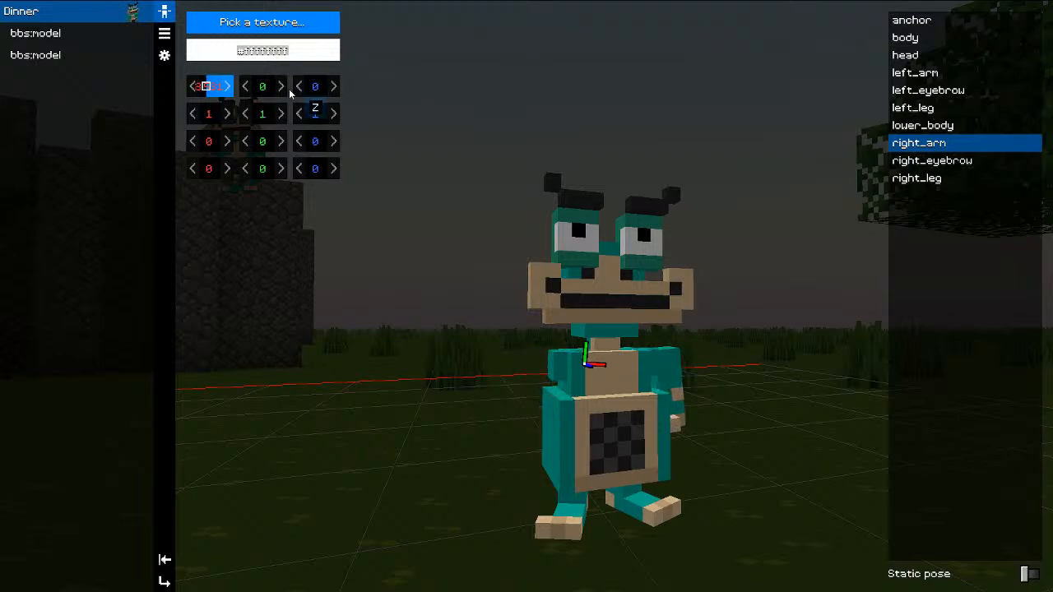
{"action": "left_click_drag", "start_coordinate": [264, 87], "coordinate": [312, 90]}
{"action": "left_click_drag", "start_coordinate": [206, 112], "coordinate": [257, 115]}
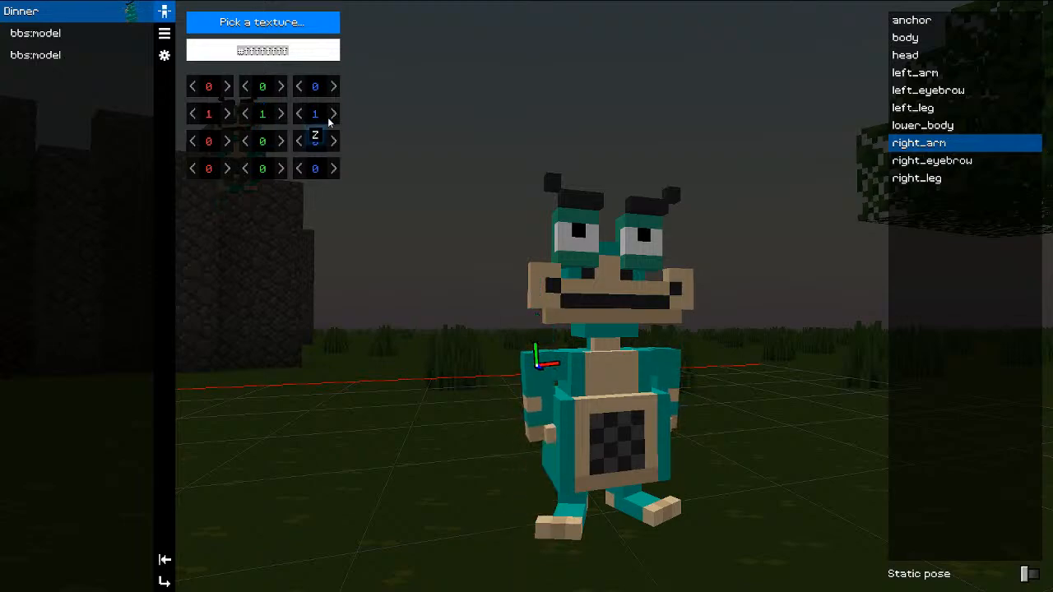
{"action": "mouse_move", "coordinate": [336, 120]}
{"action": "left_mouse_down"}
{"action": "mouse_move", "coordinate": [351, 124]}
{"action": "mouse_move", "coordinate": [334, 122]}
{"action": "left_mouse_up"}
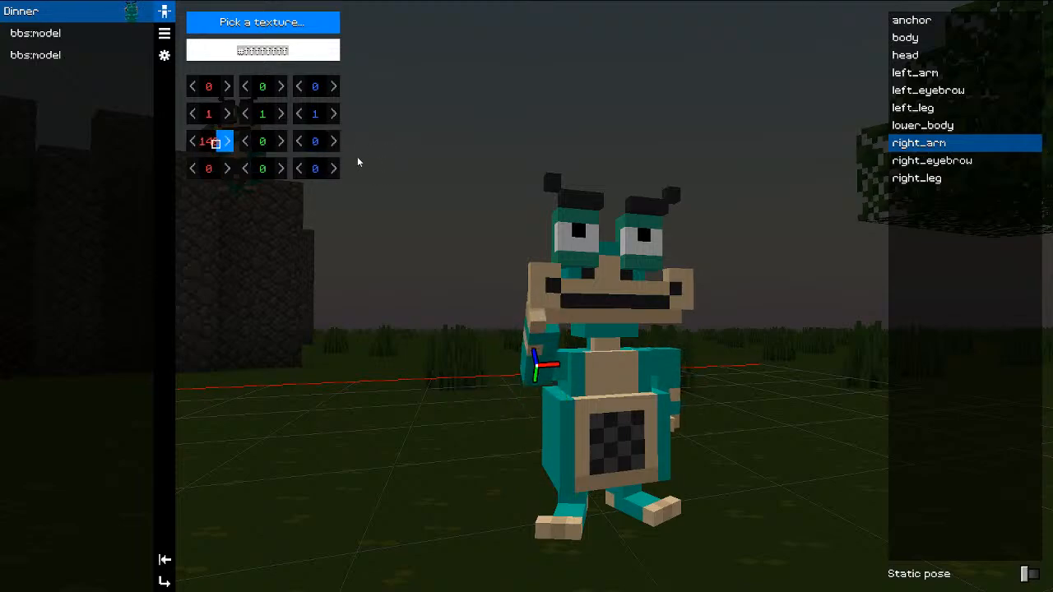
Step: Set the right arm's main rotation to X 99 and Y -90, and try out its Z rotation
{"action": "left_click_drag", "start_coordinate": [265, 143], "coordinate": [178, 140]}
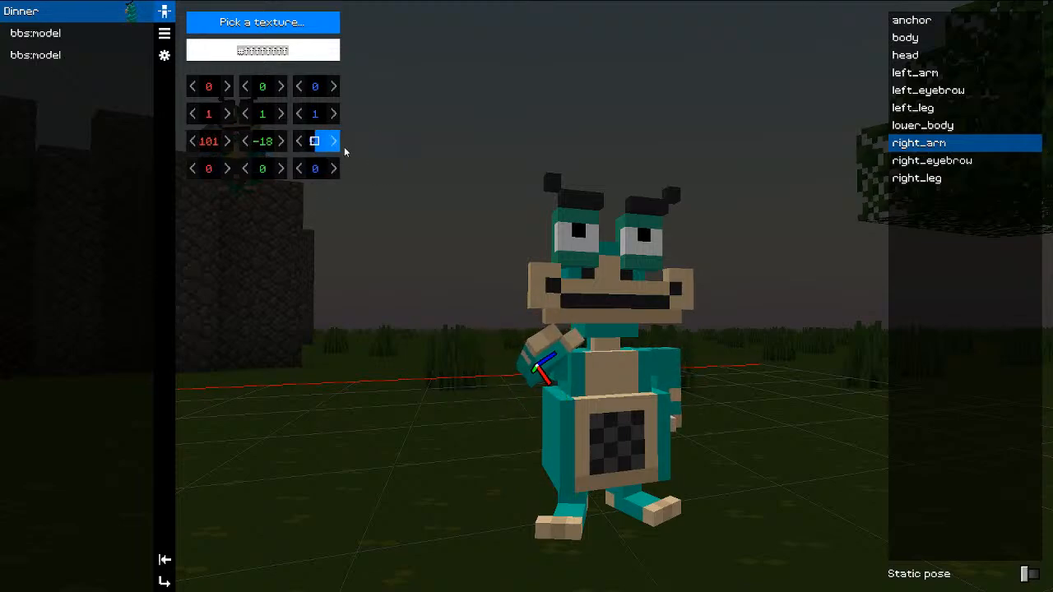
{"action": "left_click_drag", "start_coordinate": [345, 149], "coordinate": [348, 149]}
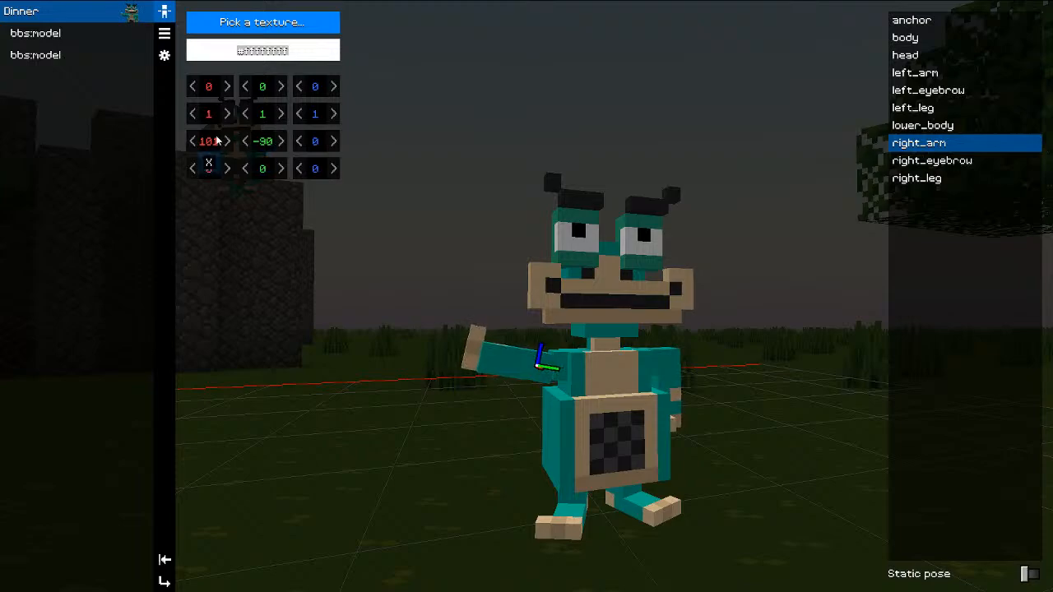
{"action": "left_click_drag", "start_coordinate": [191, 161], "coordinate": [221, 146]}
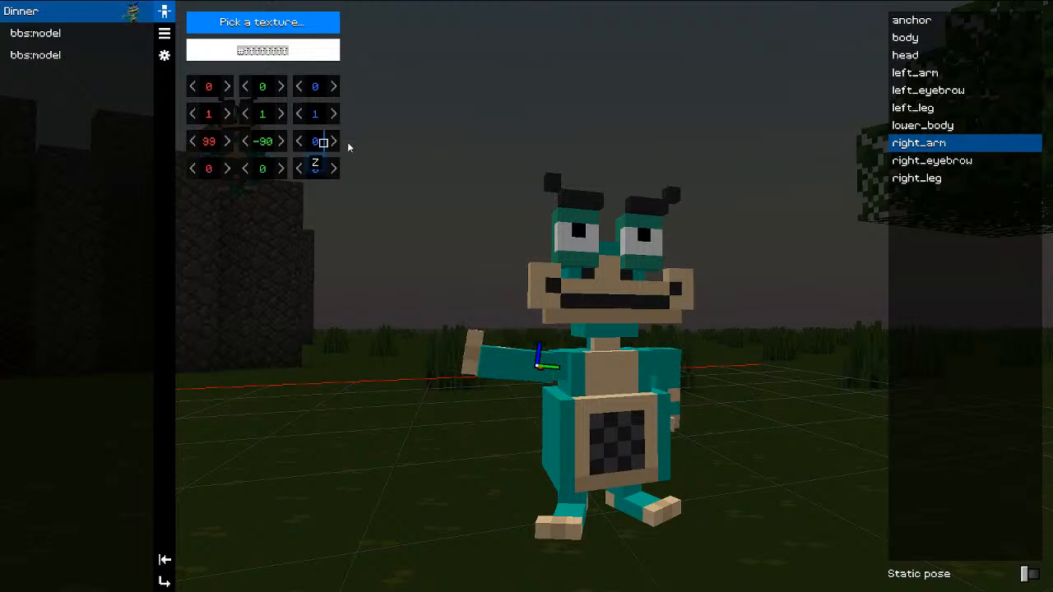
{"action": "left_click_drag", "start_coordinate": [511, 163], "coordinate": [562, 170]}
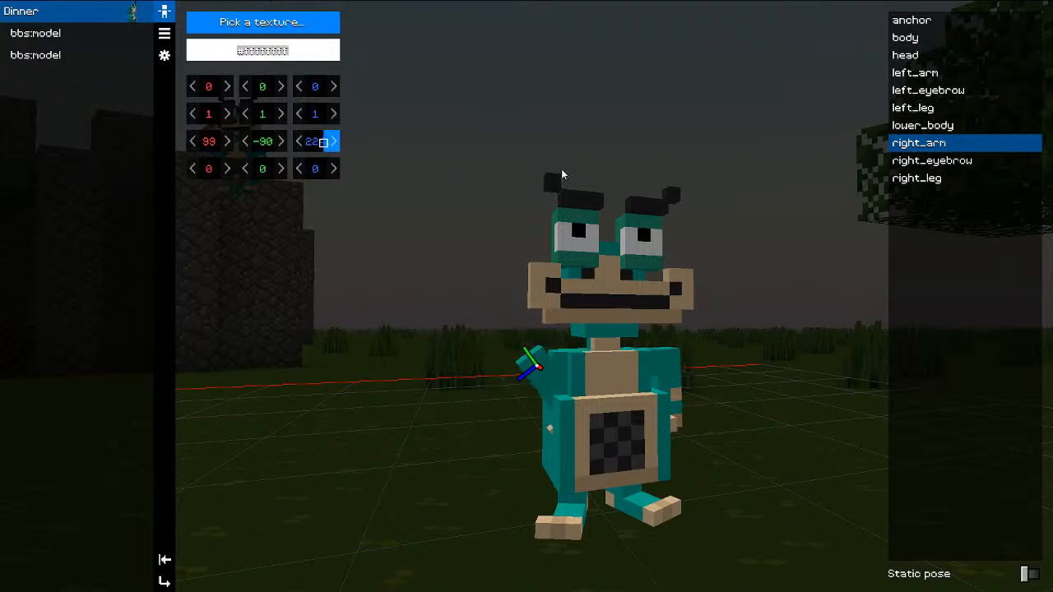
{"action": "left_click_drag", "start_coordinate": [273, 153], "coordinate": [324, 151]}
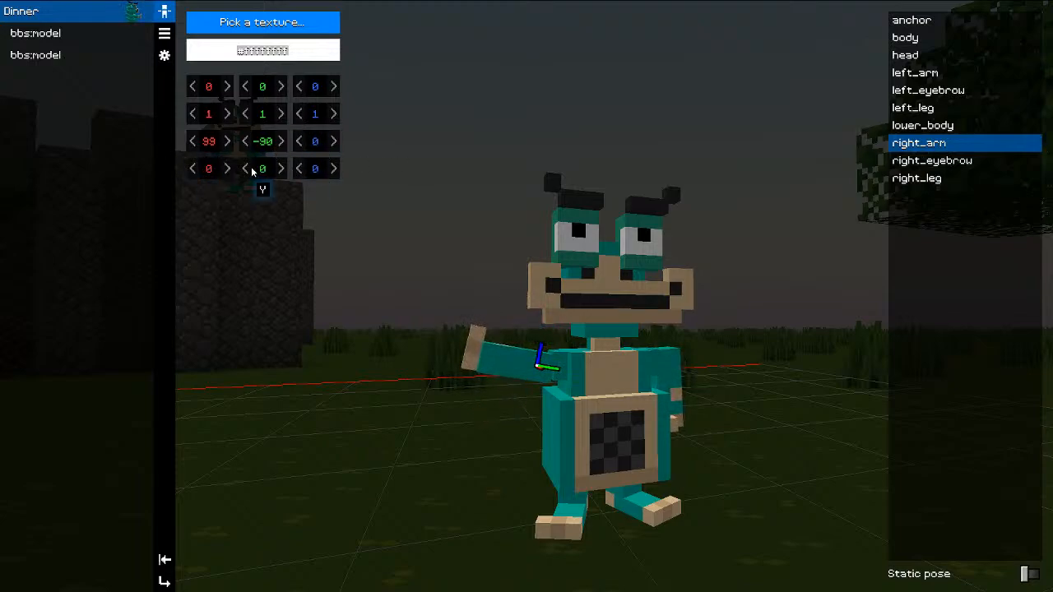
Step: Try rotating the right arm with the second rotation set's Y value, and reset that value to 0
{"action": "mouse_move", "coordinate": [251, 170]}
{"action": "left_mouse_down"}
{"action": "mouse_move", "coordinate": [304, 170]}
{"action": "mouse_move", "coordinate": [172, 170]}
{"action": "mouse_move", "coordinate": [384, 184]}
{"action": "mouse_move", "coordinate": [246, 170]}
{"action": "mouse_move", "coordinate": [288, 175]}
{"action": "mouse_move", "coordinate": [265, 172]}
{"action": "left_mouse_up"}
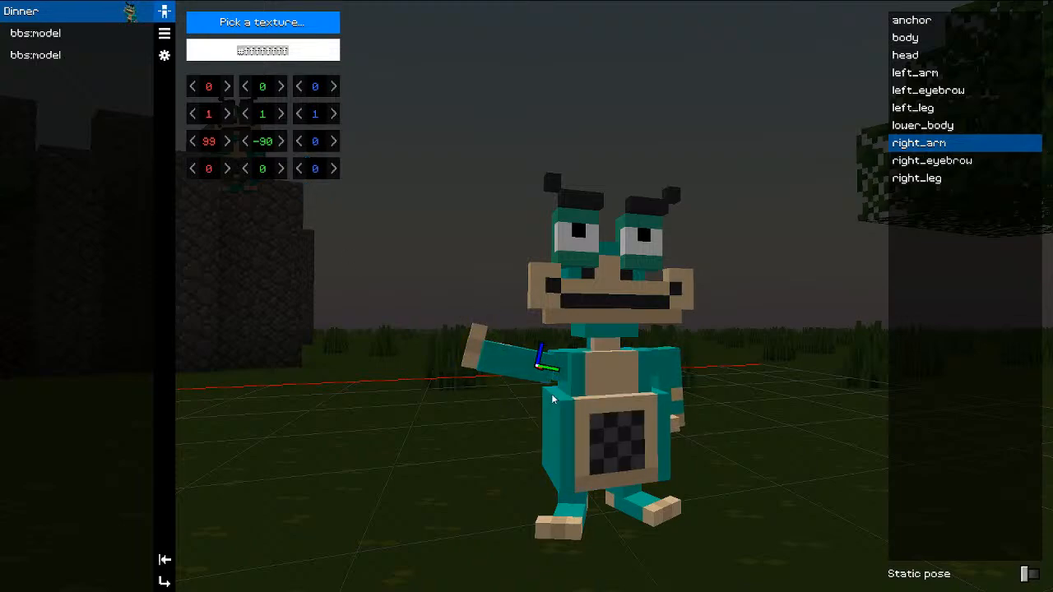
{"action": "mouse_move", "coordinate": [261, 181]}
{"action": "left_mouse_down"}
{"action": "mouse_move", "coordinate": [372, 181]}
{"action": "mouse_move", "coordinate": [179, 175]}
{"action": "mouse_move", "coordinate": [258, 174]}
{"action": "mouse_move", "coordinate": [264, 150]}
{"action": "mouse_move", "coordinate": [344, 176]}
{"action": "mouse_move", "coordinate": [246, 172]}
{"action": "left_mouse_up"}
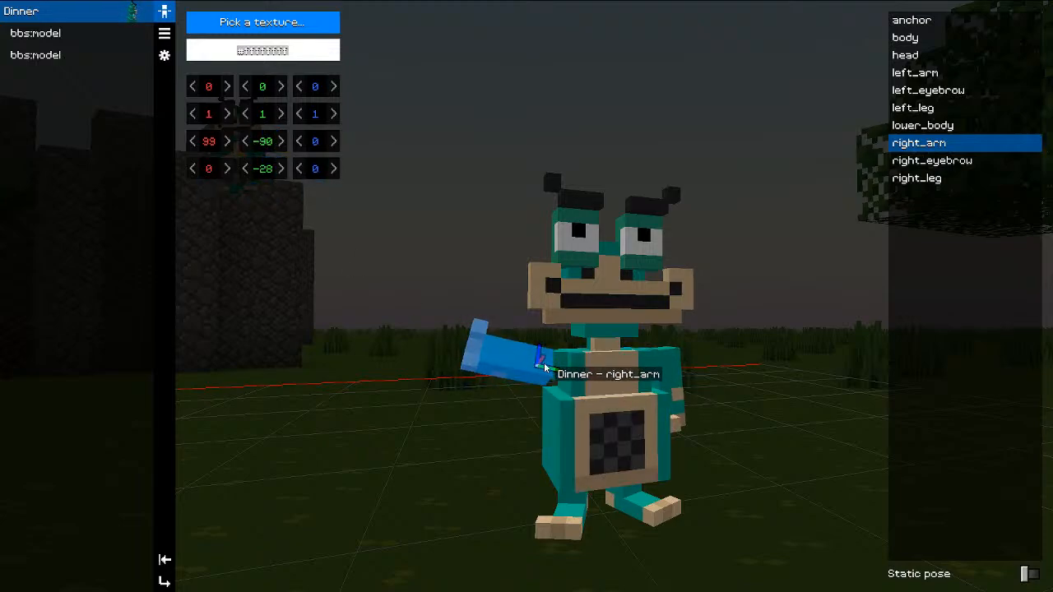
{"action": "type", "text": "0"}
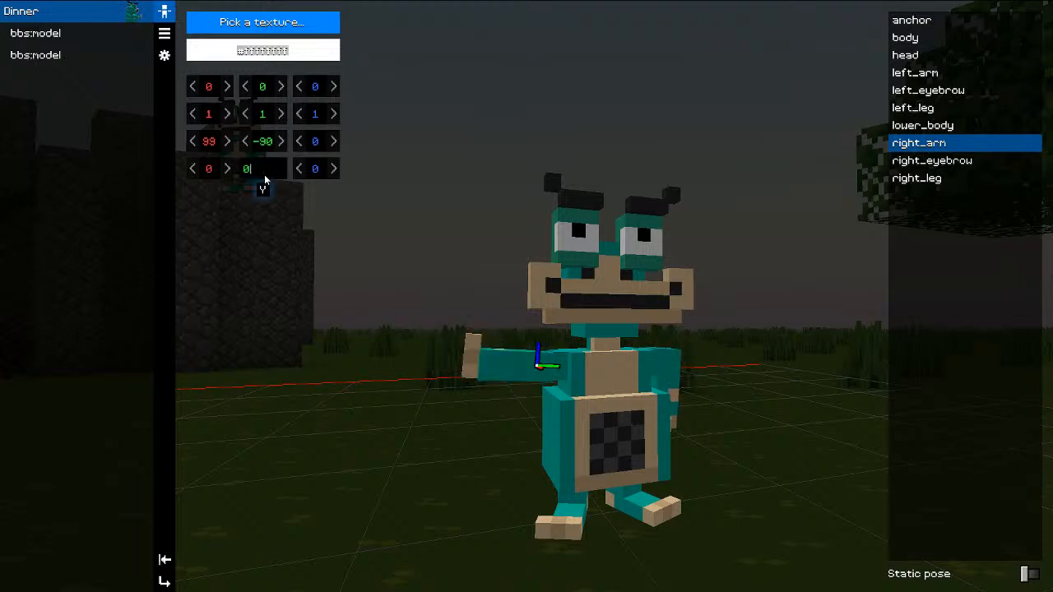
Step: Test the right arm's main X and Z rotation while checking its local axes from the character's side
{"action": "left_click_drag", "start_coordinate": [467, 432], "coordinate": [579, 404]}
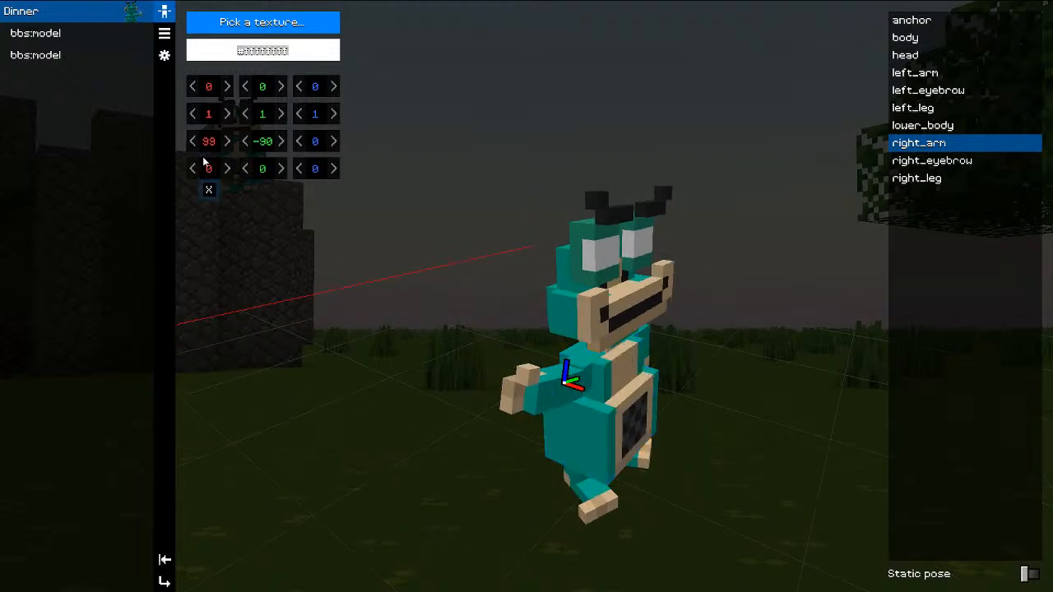
{"action": "left_click_drag", "start_coordinate": [203, 145], "coordinate": [209, 166]}
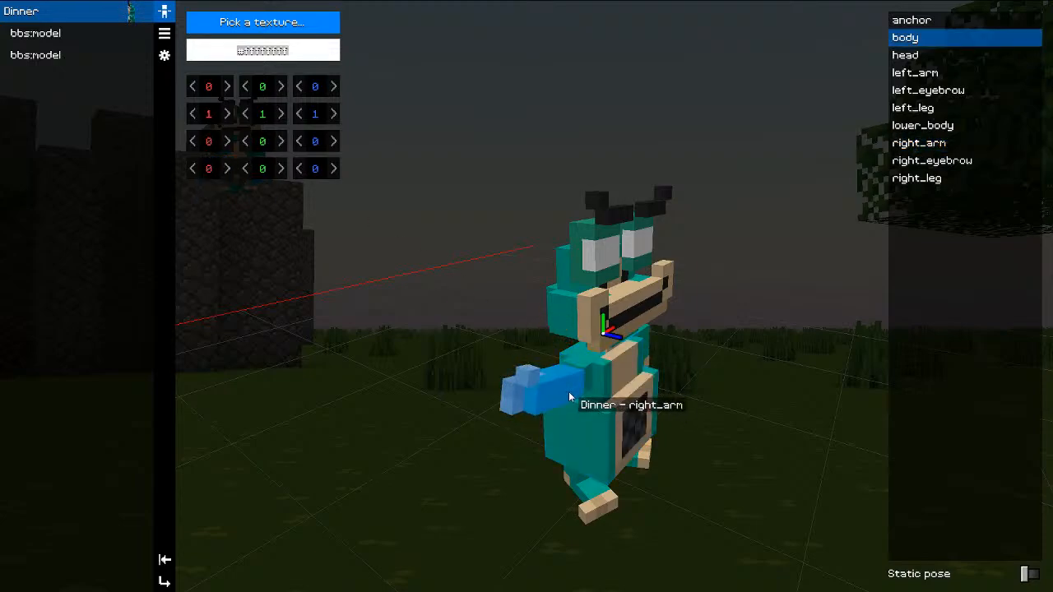
{"action": "left_click_drag", "start_coordinate": [313, 164], "coordinate": [316, 142]}
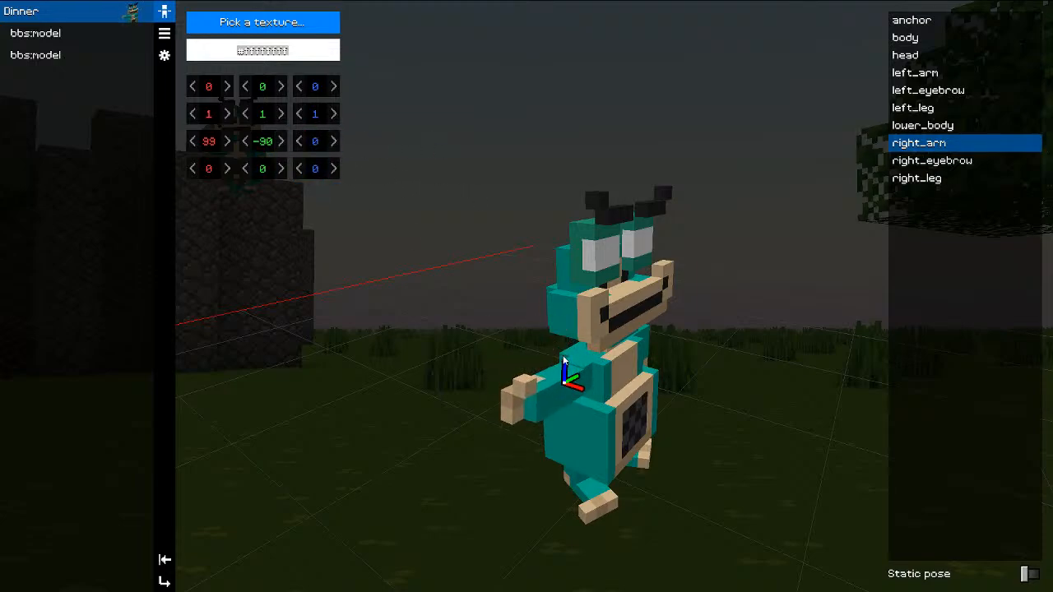
{"action": "mouse_move", "coordinate": [564, 362]}
{"action": "left_mouse_down"}
{"action": "mouse_move", "coordinate": [708, 415]}
{"action": "mouse_move", "coordinate": [679, 395]}
{"action": "mouse_move", "coordinate": [581, 388]}
{"action": "mouse_move", "coordinate": [554, 361]}
{"action": "left_mouse_up"}
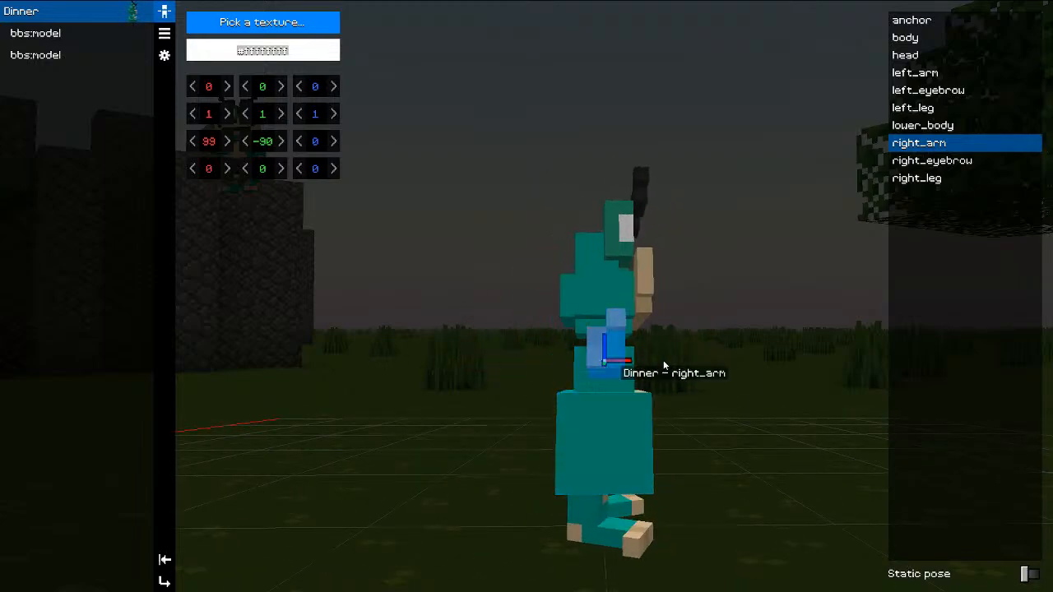
Step: Reset the right arm's main rotation to 0 on every axis and test its Z rotation from the side
{"action": "type", "text": "0"}
{"action": "key", "text": "Tab"}
{"action": "type", "text": "0"}
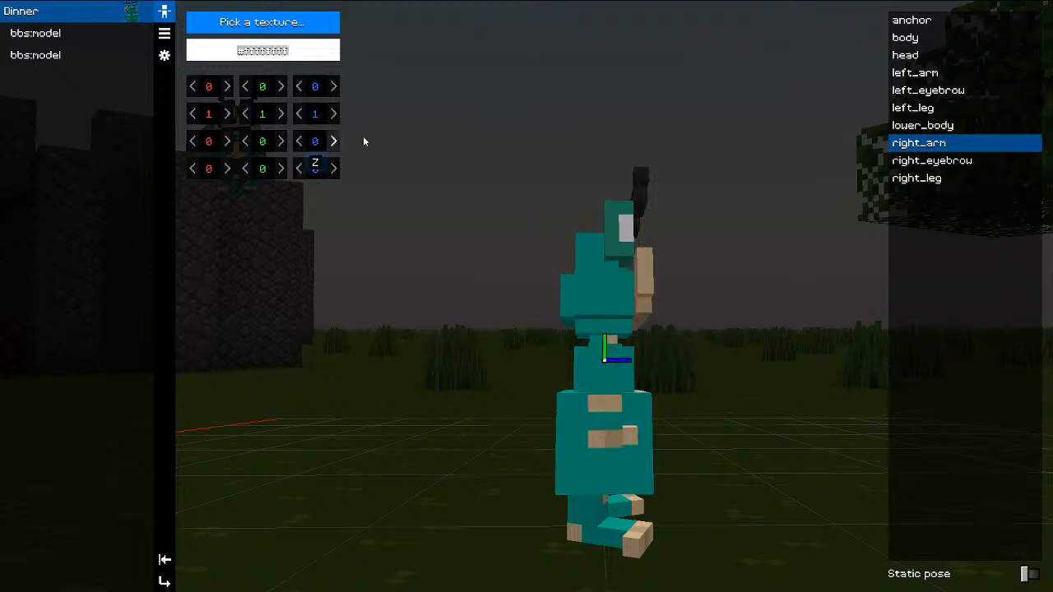
{"action": "mouse_move", "coordinate": [323, 138]}
{"action": "left_mouse_down"}
{"action": "mouse_move", "coordinate": [487, 142]}
{"action": "mouse_move", "coordinate": [321, 140]}
{"action": "left_mouse_up"}
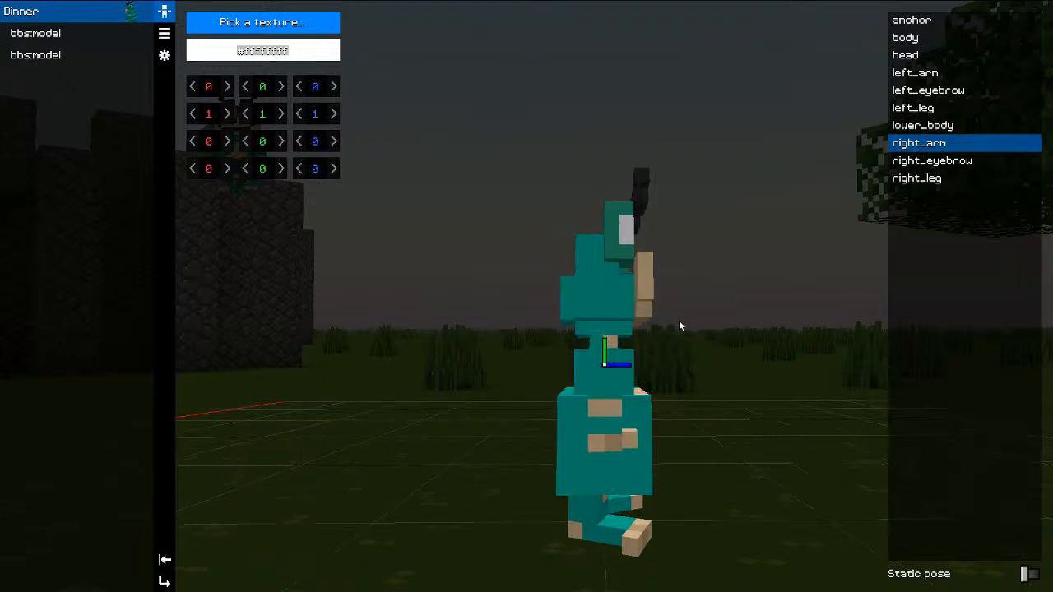
Step: View Dinner from the front and set the right arm's main rotation to X 90 and Y -90
{"action": "left_click_drag", "start_coordinate": [679, 320], "coordinate": [567, 341]}
{"action": "left_click_drag", "start_coordinate": [210, 142], "coordinate": [174, 144]}
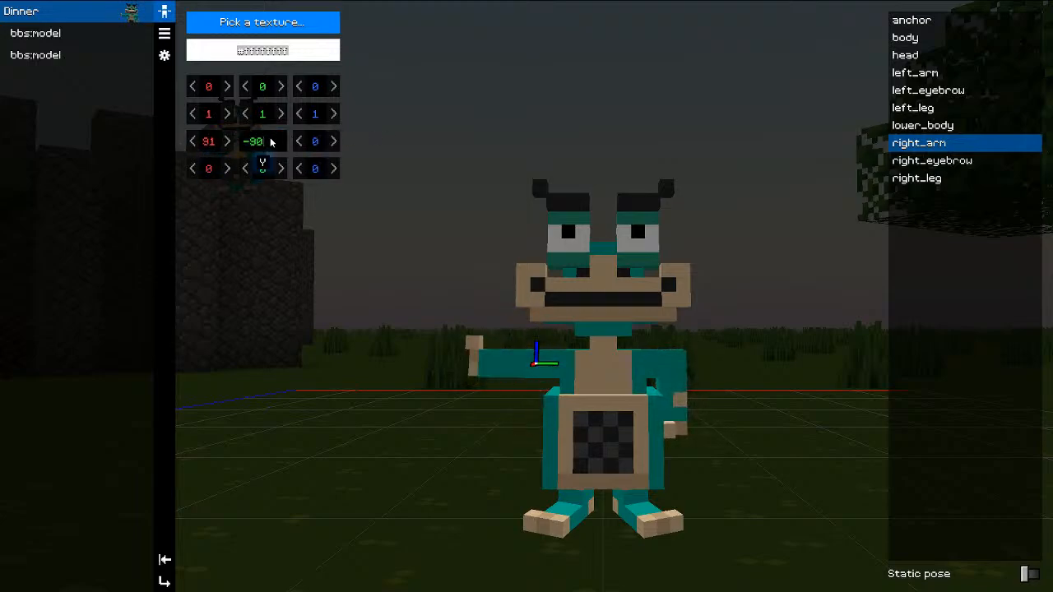
{"action": "left_click_drag", "start_coordinate": [214, 144], "coordinate": [257, 145]}
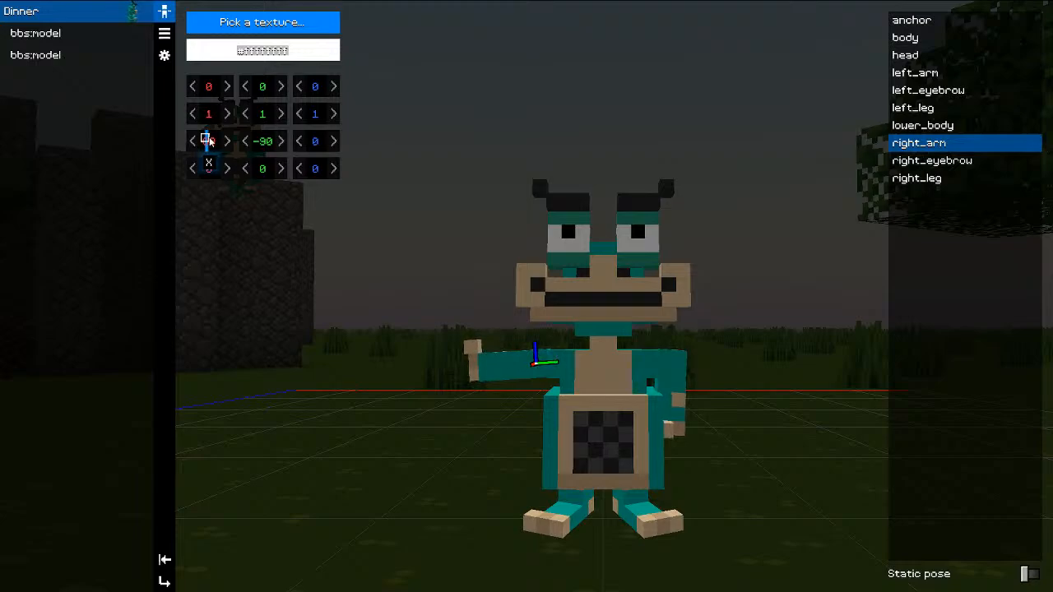
{"action": "left_click_drag", "start_coordinate": [210, 144], "coordinate": [207, 146]}
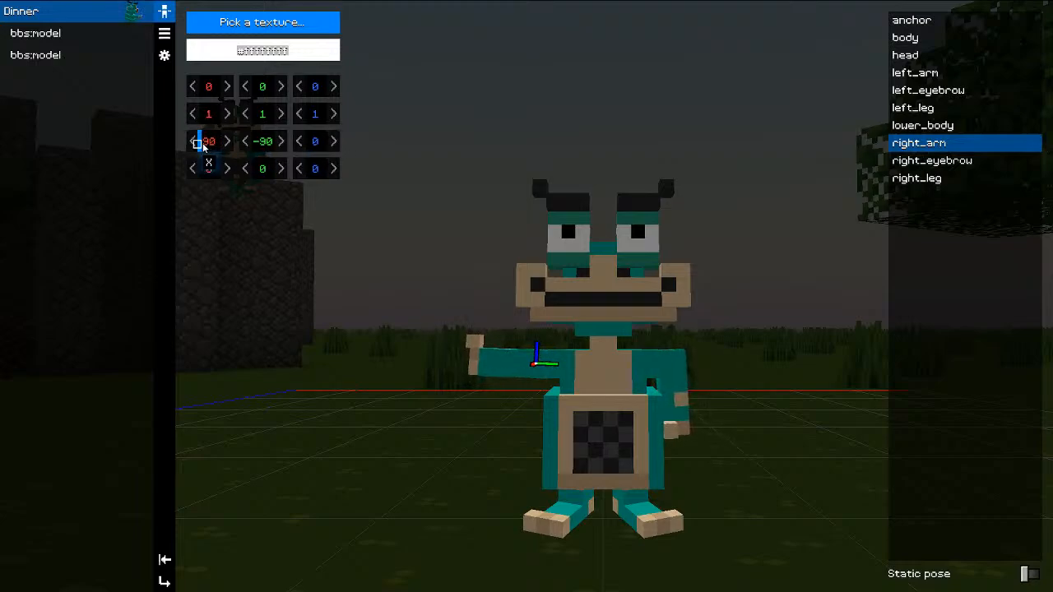
Step: Test the right arm's second rotation on the Y and X axes, and return its values to 0
{"action": "mouse_move", "coordinate": [333, 148]}
{"action": "left_mouse_down"}
{"action": "mouse_move", "coordinate": [129, 124]}
{"action": "mouse_move", "coordinate": [508, 146]}
{"action": "mouse_move", "coordinate": [322, 148]}
{"action": "left_mouse_up"}
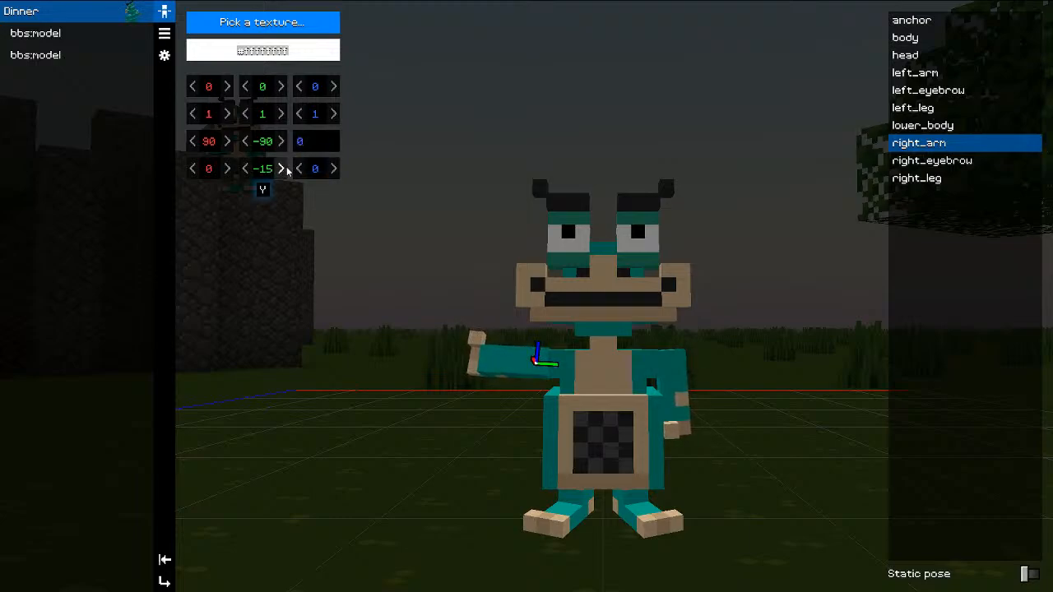
{"action": "left_click_drag", "start_coordinate": [264, 169], "coordinate": [410, 171]}
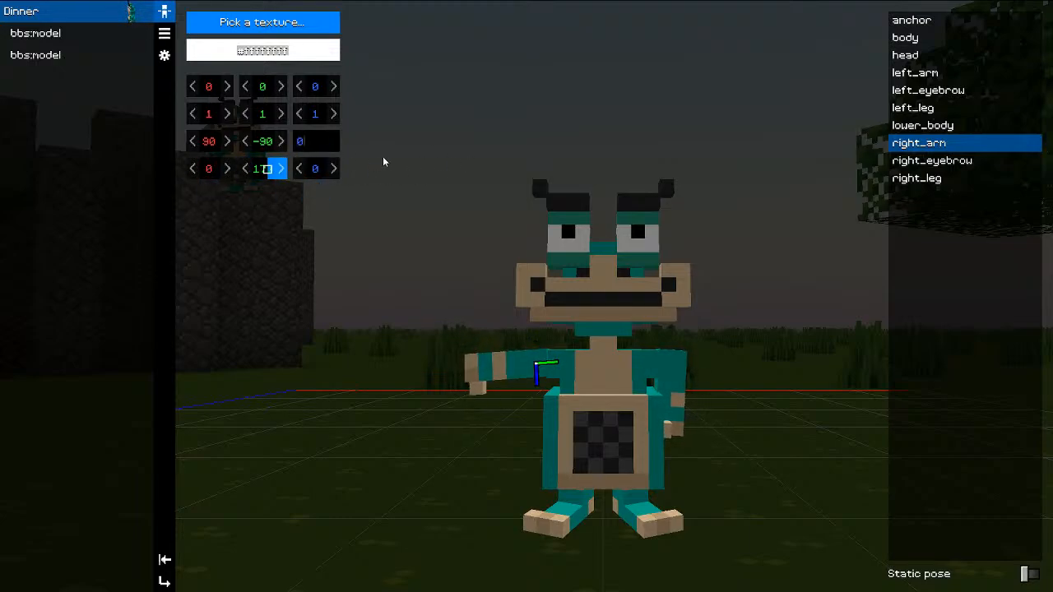
{"action": "left_click_drag", "start_coordinate": [202, 177], "coordinate": [371, 173]}
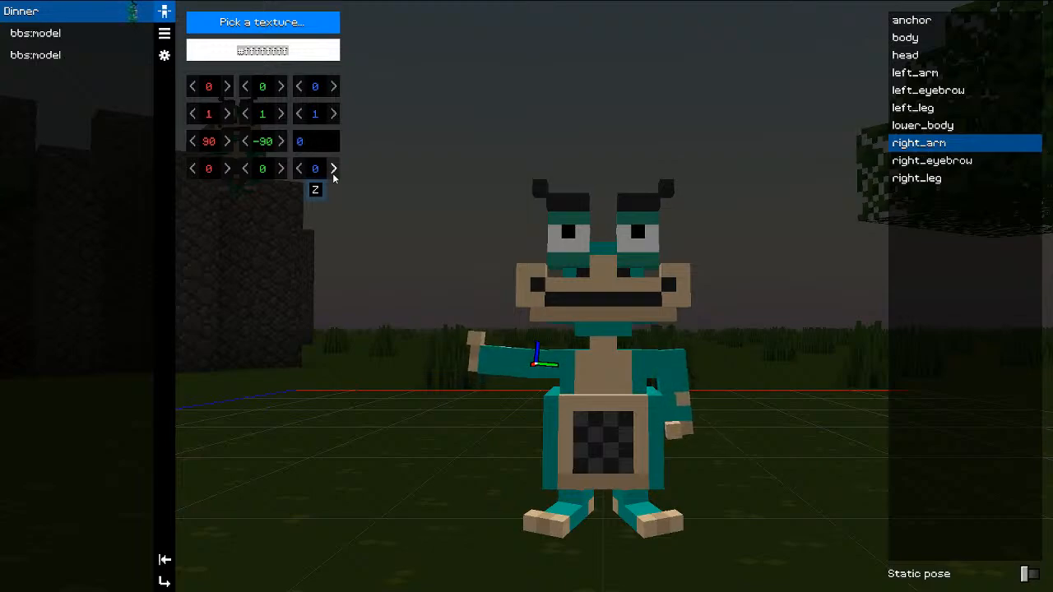
Step: Assign the emote_dab animation to Dinner's idle action
{"action": "left_click_drag", "start_coordinate": [354, 115], "coordinate": [438, 136]}
{"action": "left_click", "coordinate": [165, 34]}
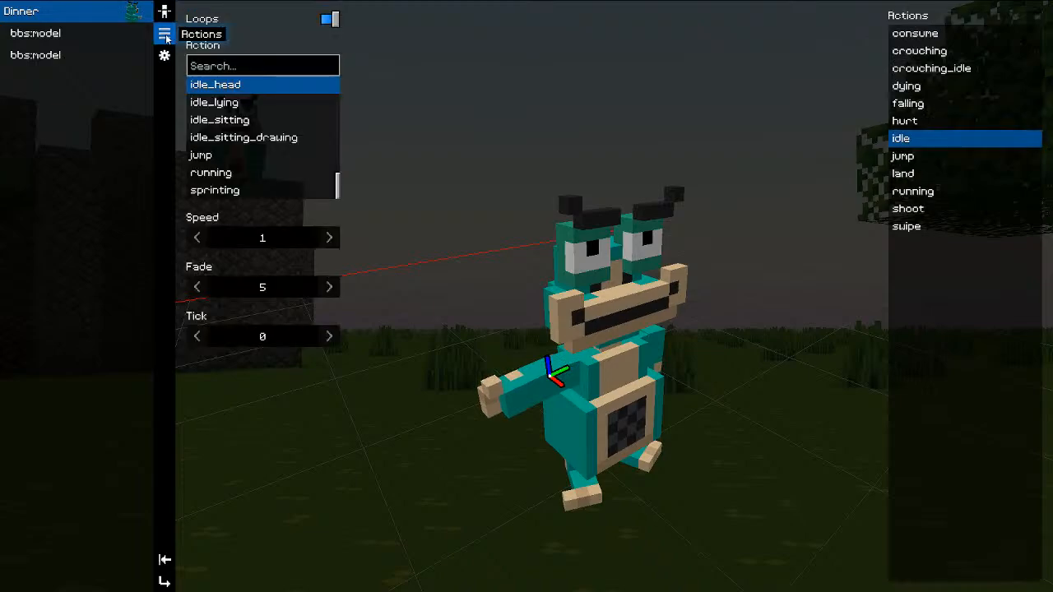
{"action": "scroll", "coordinate": [265, 164], "scroll_direction": "up", "scroll_amount": 1}
{"action": "scroll", "coordinate": [267, 193], "scroll_direction": "down", "scroll_amount": 1}
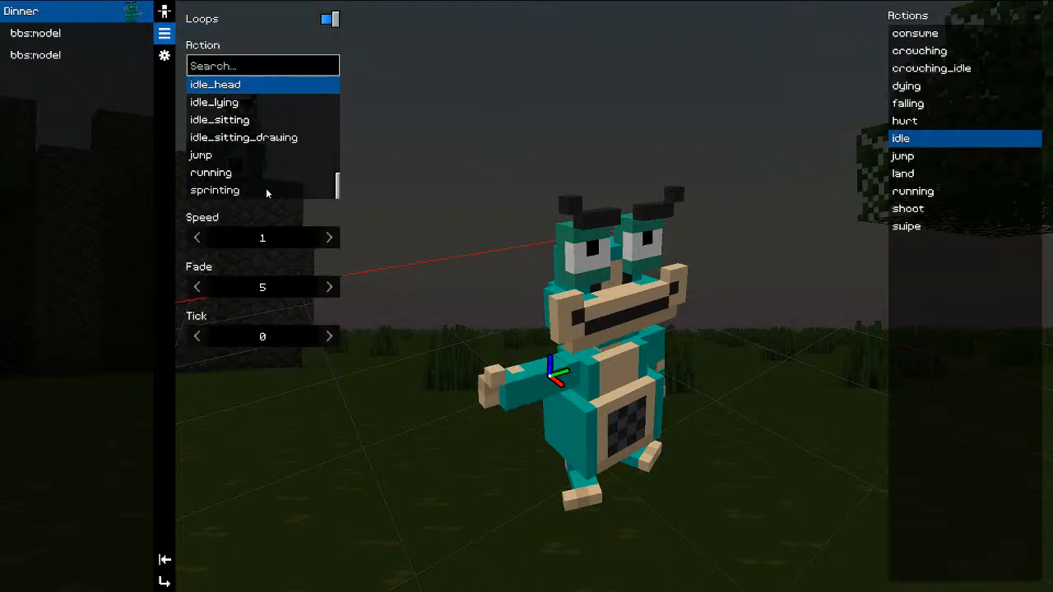
{"action": "scroll", "coordinate": [270, 189], "scroll_direction": "up", "scroll_amount": 5}
{"action": "left_click", "coordinate": [926, 140]}
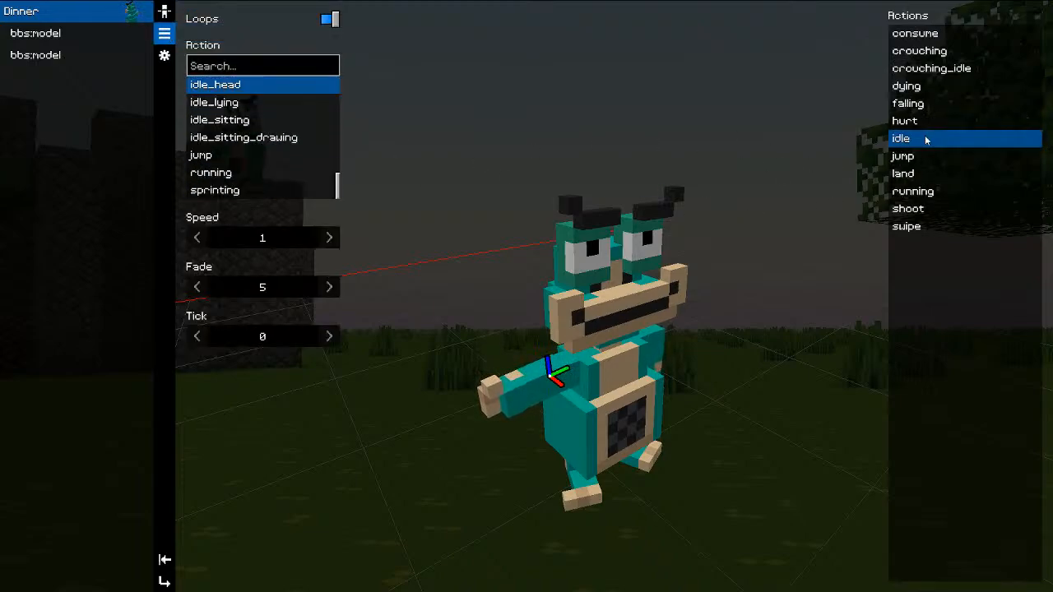
{"action": "scroll", "coordinate": [227, 140], "scroll_direction": "up", "scroll_amount": 5}
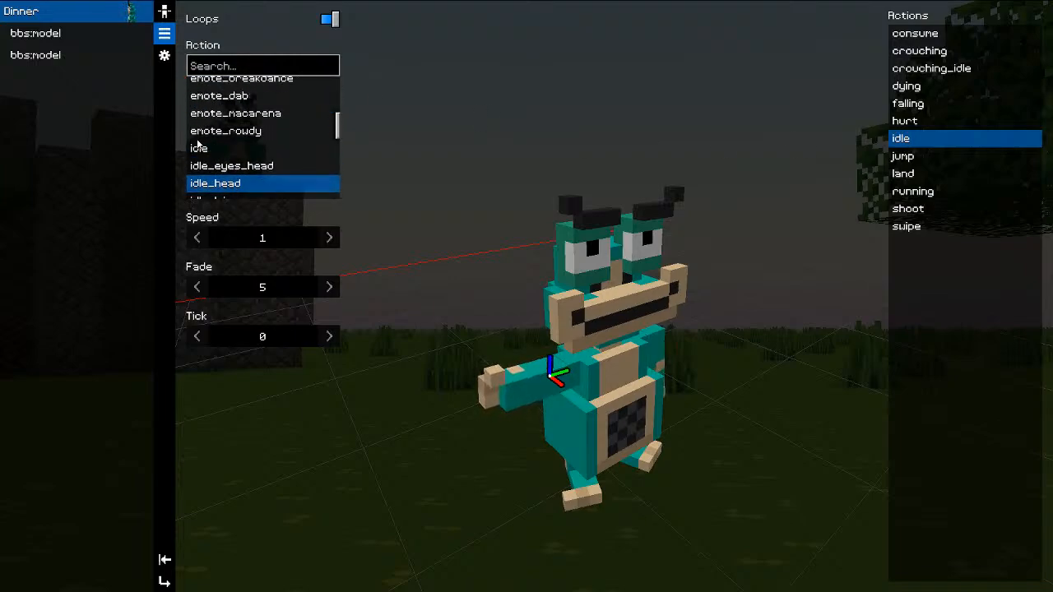
{"action": "scroll", "coordinate": [227, 140], "scroll_direction": "down", "scroll_amount": 2}
{"action": "left_click", "coordinate": [221, 121]}
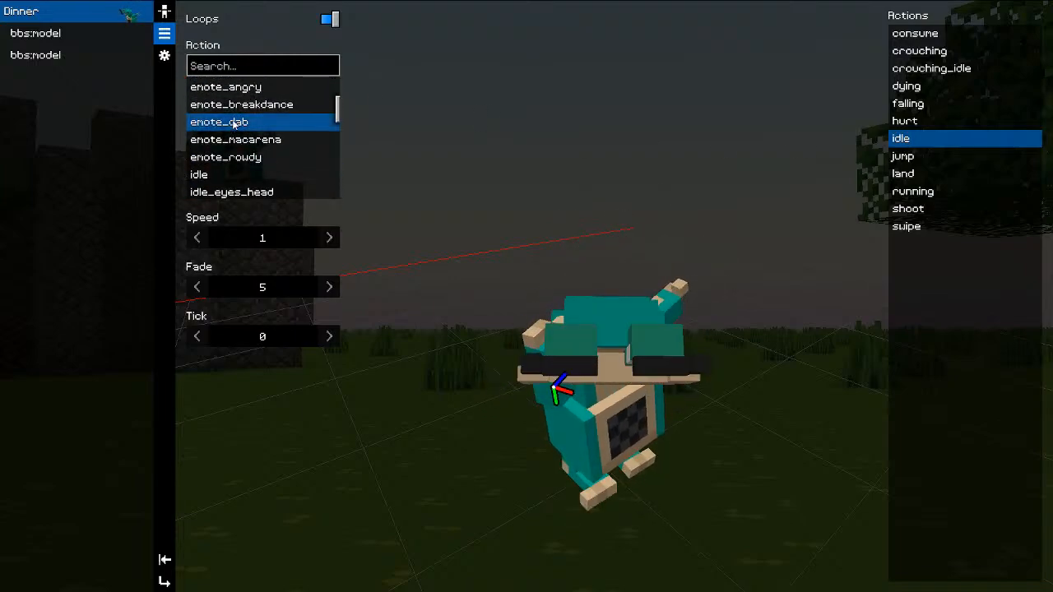
Step: Reset Dinner's pose, leave the form editor, and view the model from the front in the world
{"action": "left_click", "coordinate": [164, 13]}
{"action": "right_click", "coordinate": [936, 139]}
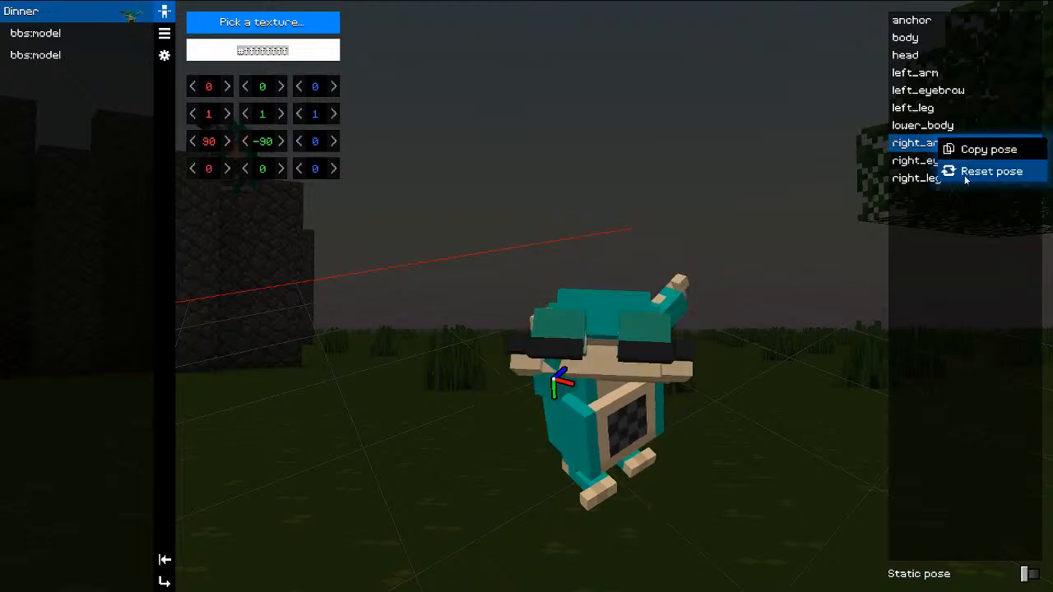
{"action": "left_click", "coordinate": [962, 174]}
{"action": "key", "text": "Escape"}
{"action": "key", "text": "Escape"}
{"action": "key", "text": "a"}
{"action": "middle_click_drag", "start_coordinate": [701, 175], "coordinate": [677, 173]}
{"action": "key", "text": "e"}
{"action": "key", "text": "alt+w"}
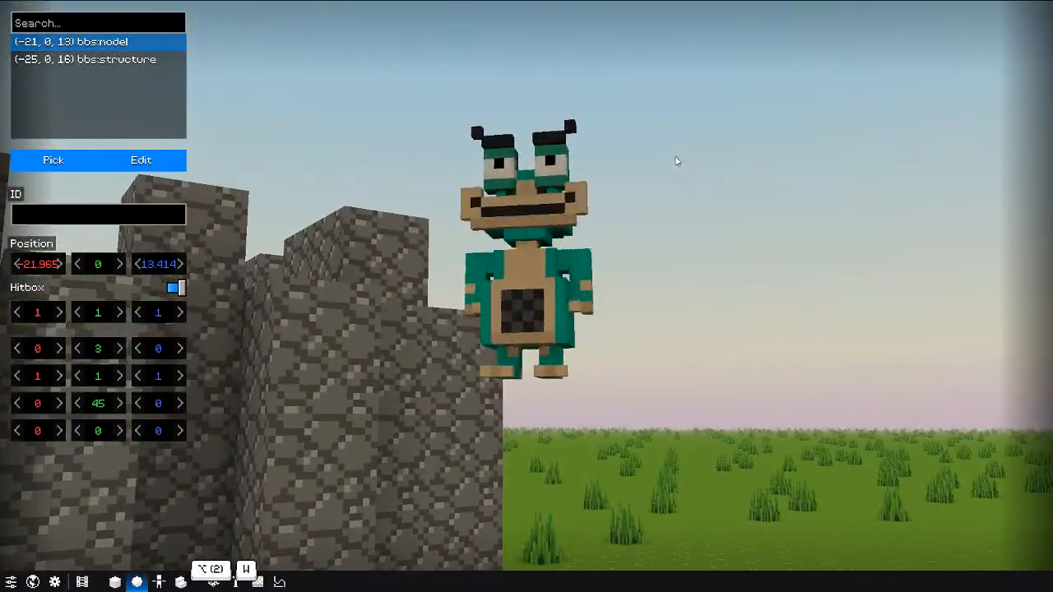
Step: Edit Dinner's form again, preview emote_macarena for the idle action, and assign emote_breakdance to it
{"action": "left_click", "coordinate": [120, 167]}
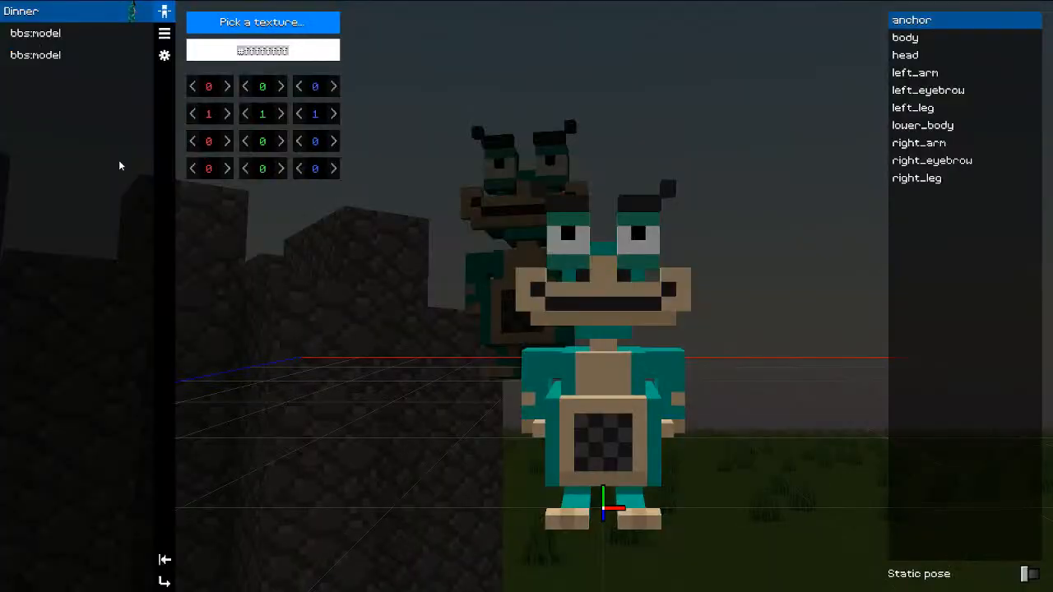
{"action": "left_click", "coordinate": [164, 33]}
{"action": "left_click", "coordinate": [262, 64]}
{"action": "left_click", "coordinate": [263, 102]}
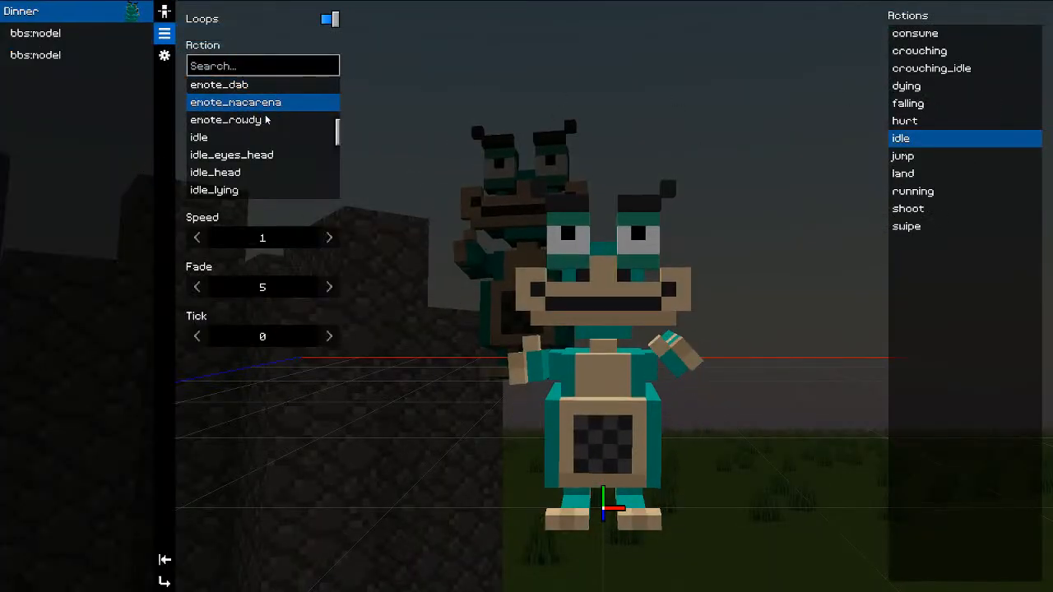
{"action": "scroll", "coordinate": [260, 119], "scroll_direction": "up", "scroll_amount": 2}
{"action": "left_click", "coordinate": [259, 137]}
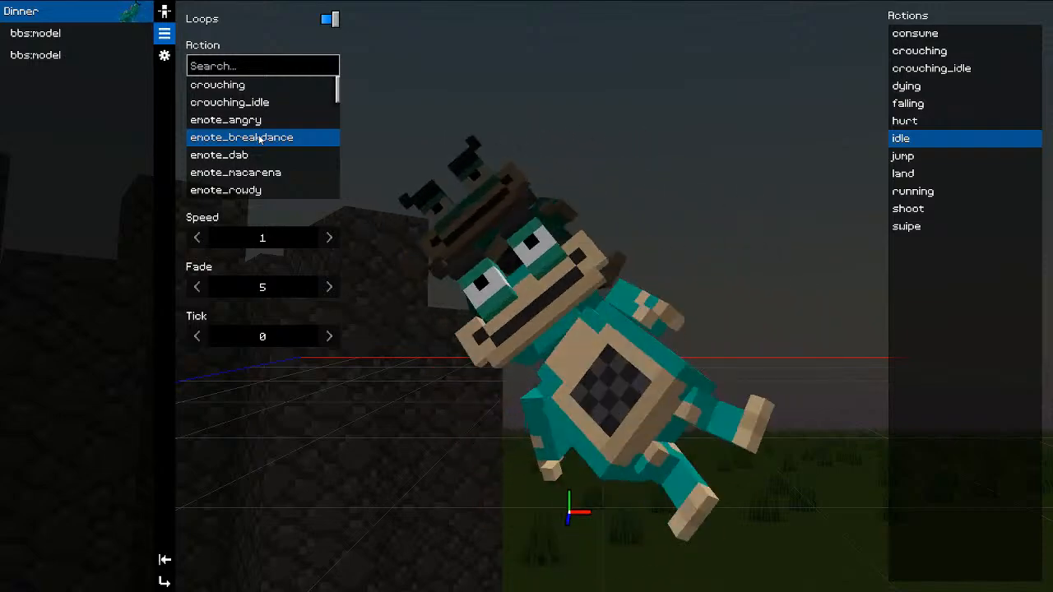
Step: Move the Dinner model block onto the open grass and set its vertical translation to -0.203
{"action": "key", "text": "Escape"}
{"action": "key", "text": "Escape"}
{"action": "left_click_drag", "start_coordinate": [543, 164], "coordinate": [684, 341]}
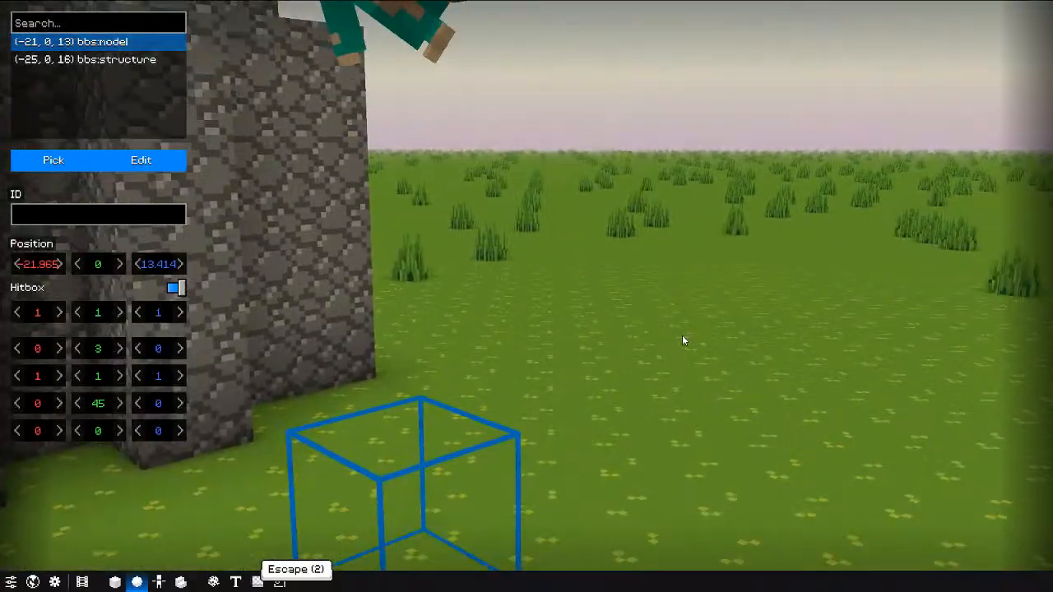
{"action": "key", "text": "ctrl+g"}
{"action": "left_click", "coordinate": [104, 350]}
{"action": "key", "text": "BackSpace"}
{"action": "type", "text": "0"}
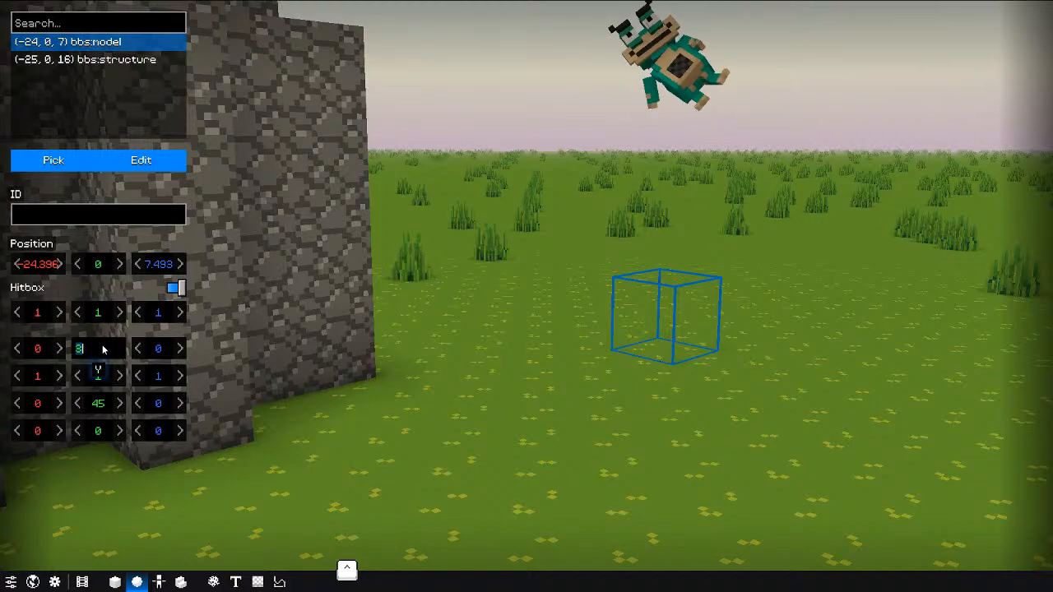
{"action": "key", "text": "Return"}
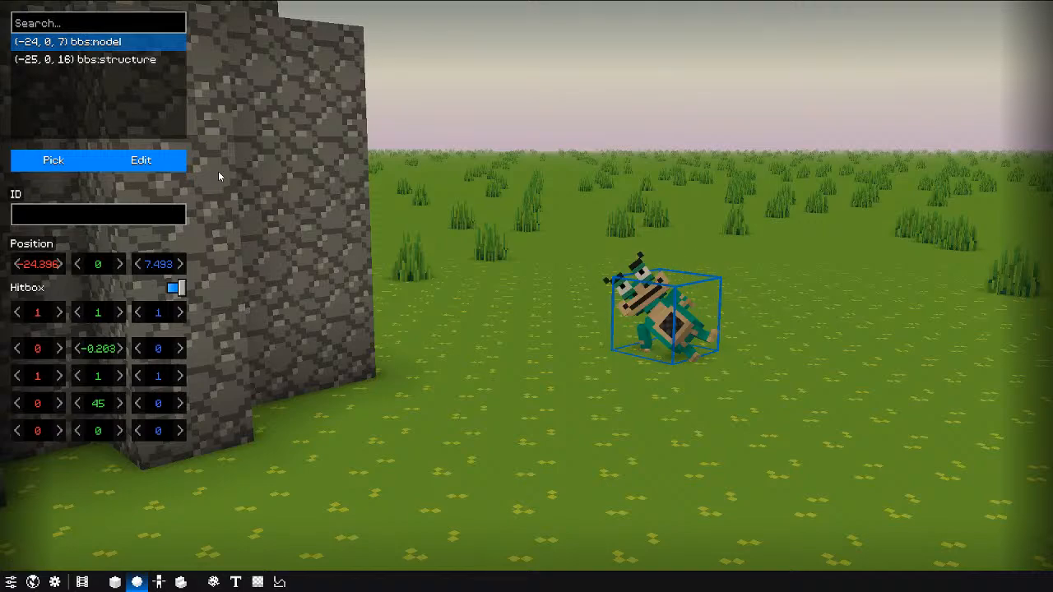
Step: Examine the transform and hitbox options in the general settings of Dinner's form
{"action": "left_click", "coordinate": [136, 164]}
{"action": "left_click", "coordinate": [165, 32]}
{"action": "left_click", "coordinate": [165, 55]}
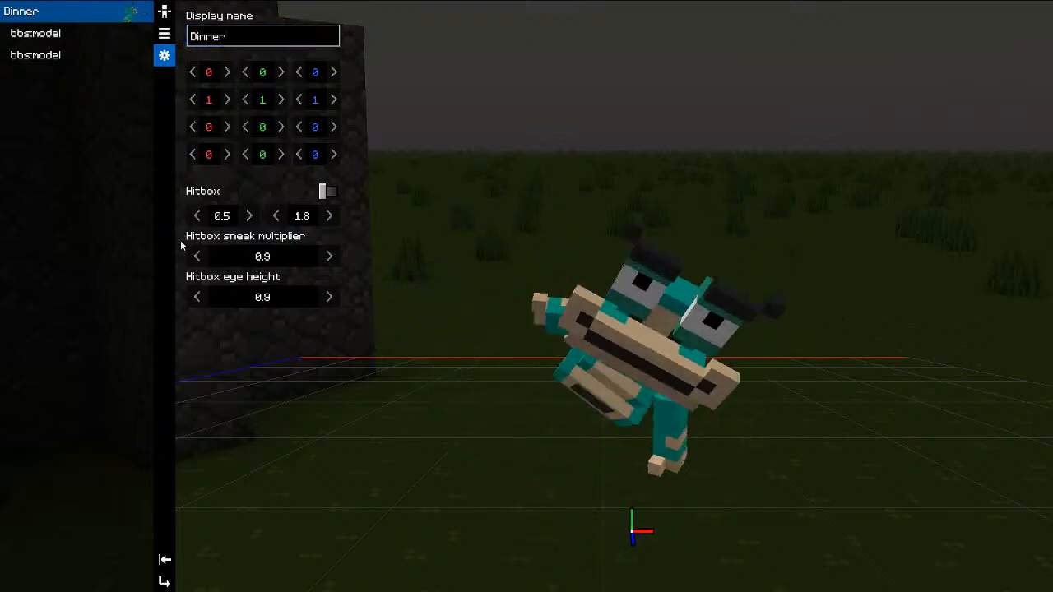
{"action": "key", "text": "Escape"}
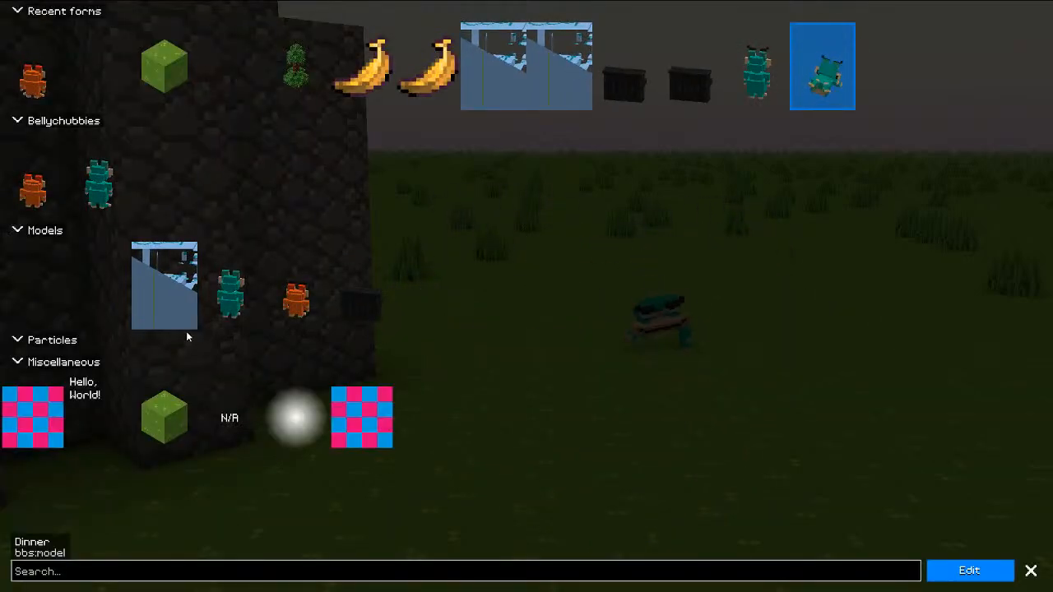
{"action": "left_click", "coordinate": [969, 570]}
{"action": "left_click", "coordinate": [165, 55]}
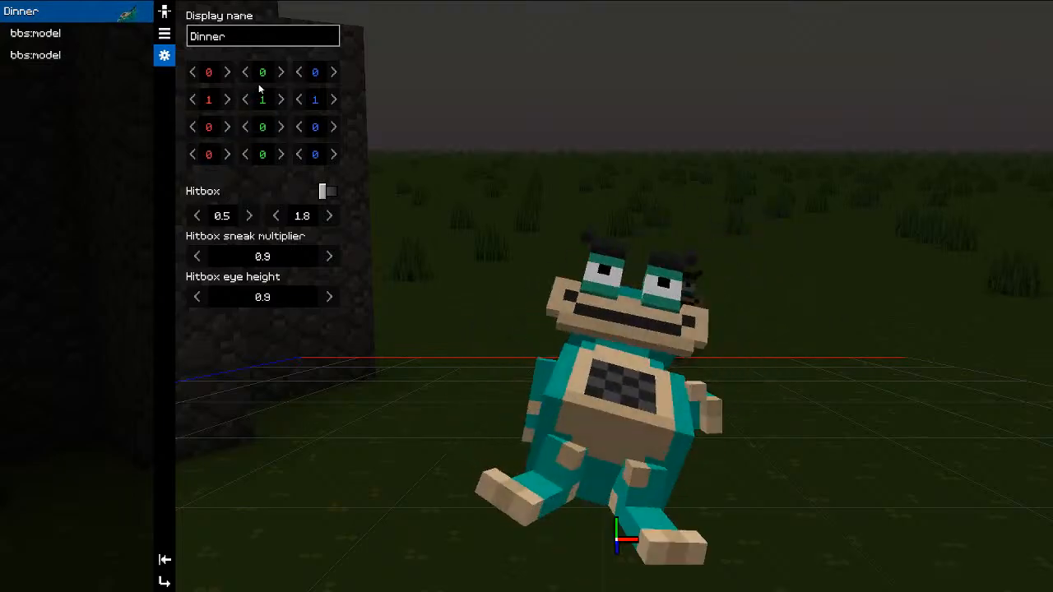
{"action": "mouse_move", "coordinate": [264, 99]}
{"action": "left_mouse_down"}
{"action": "mouse_move", "coordinate": [280, 99]}
{"action": "mouse_move", "coordinate": [244, 102]}
{"action": "mouse_move", "coordinate": [263, 101]}
{"action": "left_mouse_up"}
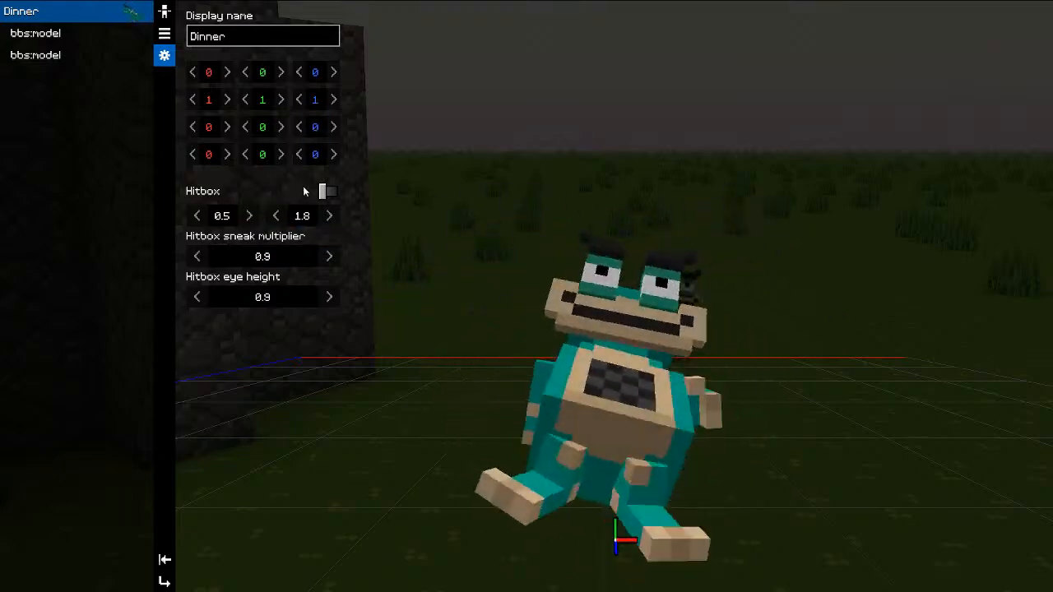
{"action": "key", "text": "Escape"}
{"action": "key", "text": "Escape"}
{"action": "key", "text": "Escape"}
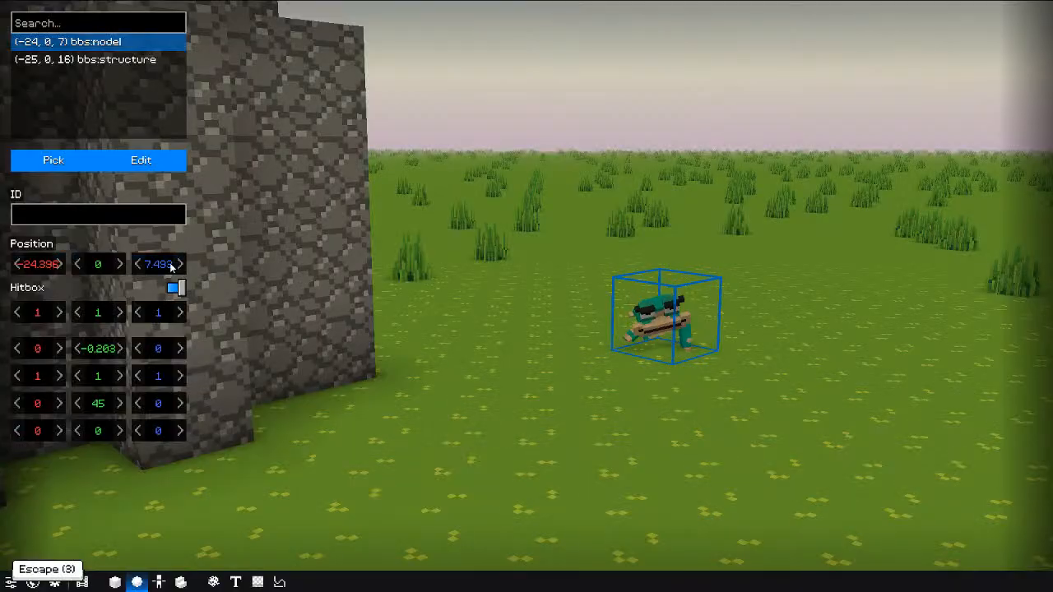
{"action": "left_click", "coordinate": [116, 581]}
{"action": "left_click", "coordinate": [136, 581]}
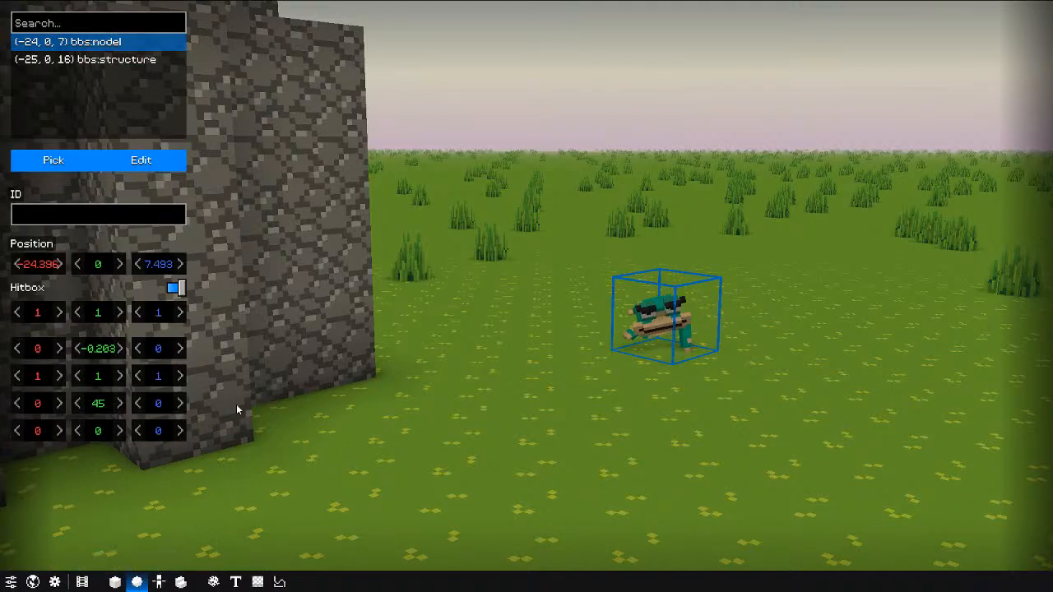
{"action": "left_click", "coordinate": [154, 176]}
{"action": "left_click", "coordinate": [150, 165]}
{"action": "key", "text": "Escape"}
{"action": "key", "text": "Escape"}
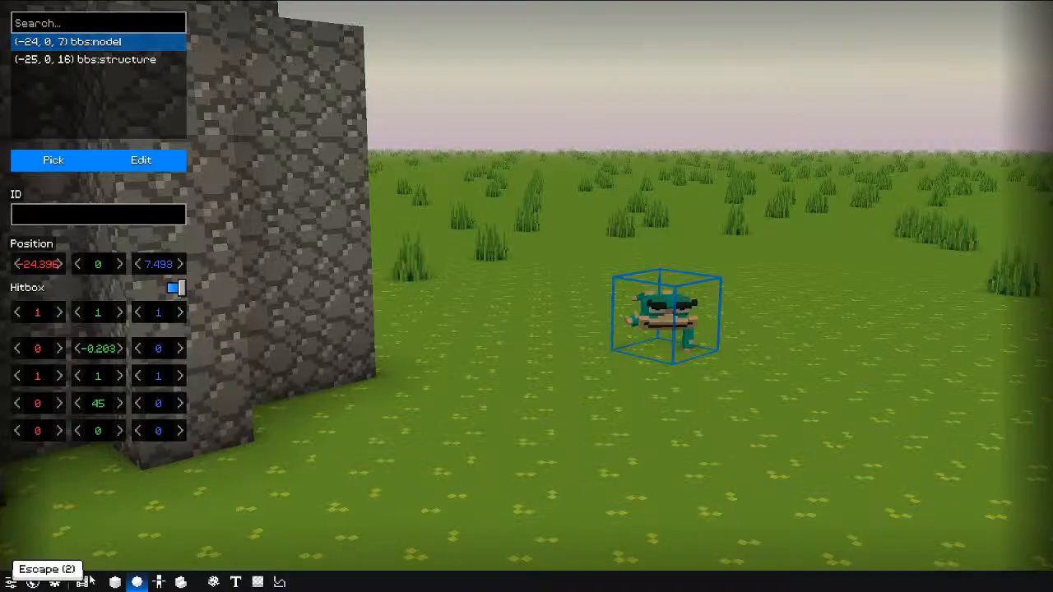
Step: Switch to the film editor, toggle the preview's viewing mode around Dinner, and return the film to tick 0
{"action": "left_click", "coordinate": [81, 581]}
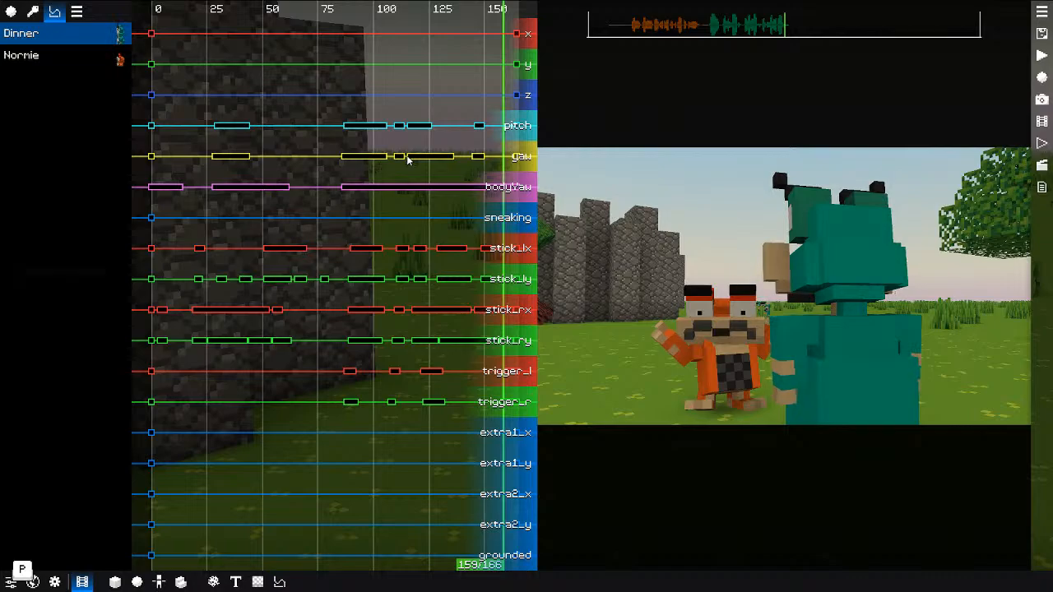
{"action": "key", "text": "o"}
{"action": "key", "text": "p"}
{"action": "key", "text": "p"}
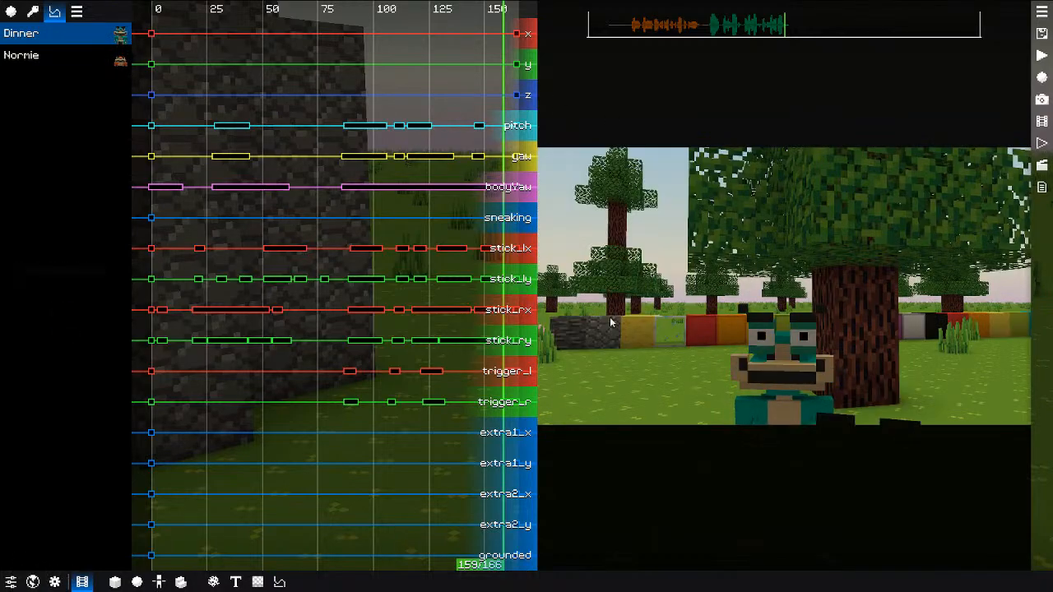
{"action": "left_click", "coordinate": [145, 66]}
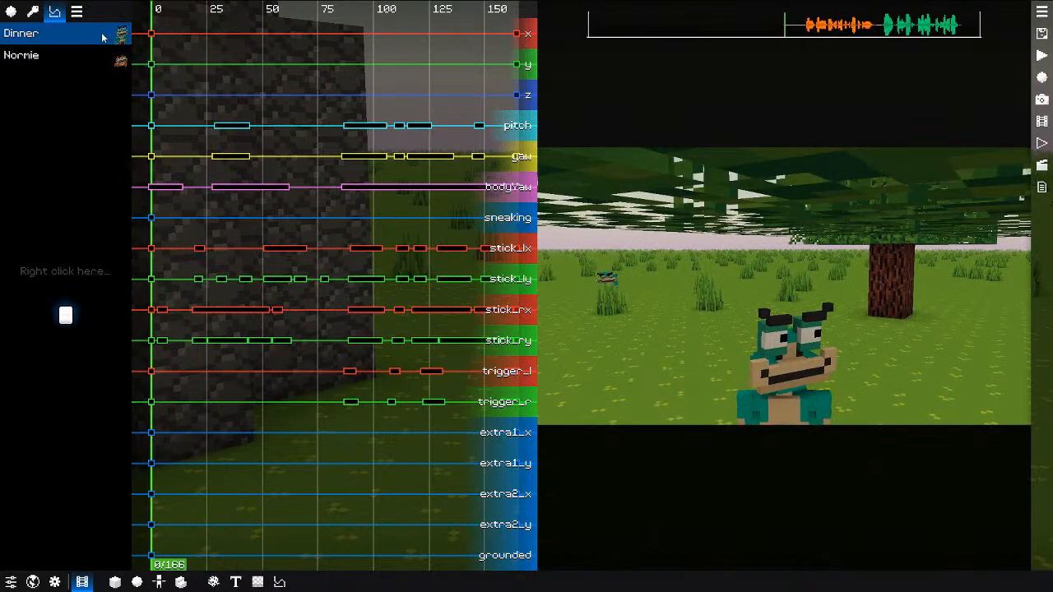
Step: Edit Dinner's form in the film, enable the second body part's hitbox, and set its height to about 1.25
{"action": "right_click", "coordinate": [102, 38]}
{"action": "left_click", "coordinate": [140, 133]}
{"action": "left_click", "coordinate": [151, 55]}
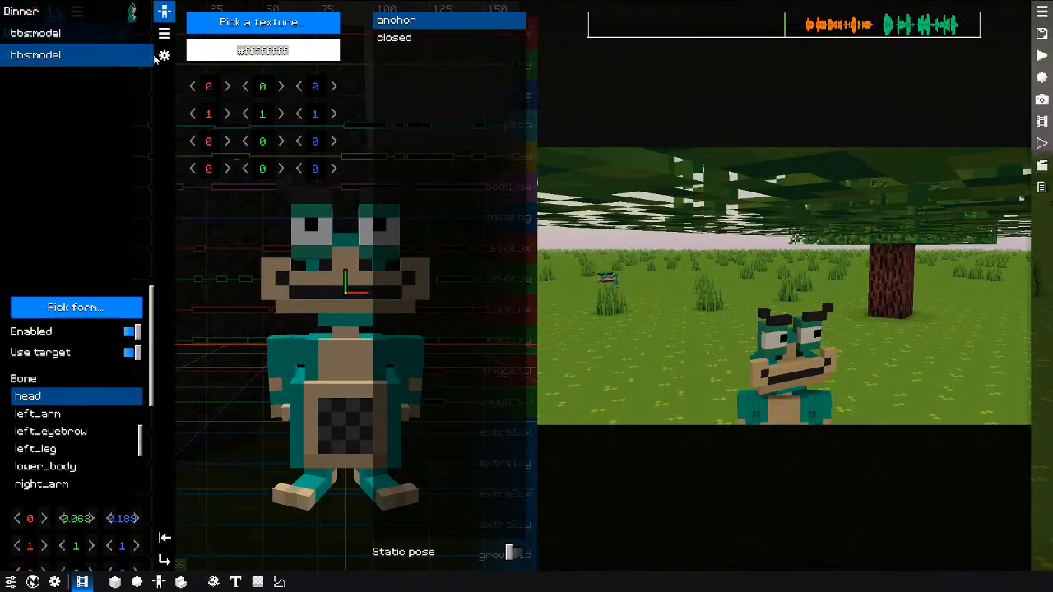
{"action": "left_click", "coordinate": [162, 55]}
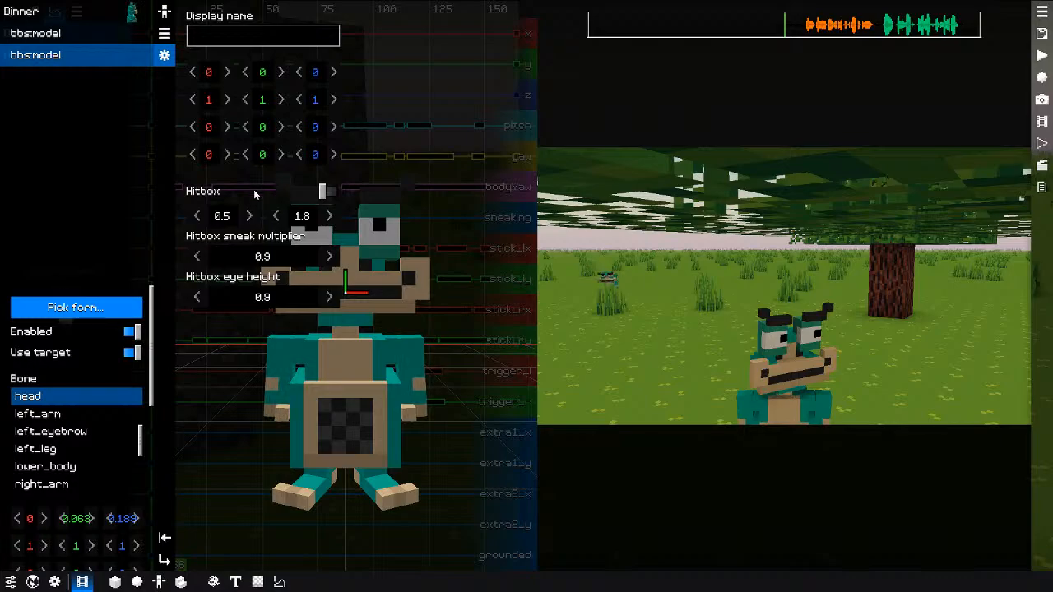
{"action": "left_click_drag", "start_coordinate": [451, 215], "coordinate": [423, 268]}
{"action": "scroll", "coordinate": [356, 195], "scroll_direction": "up", "scroll_amount": 1}
{"action": "left_click_drag", "start_coordinate": [355, 195], "coordinate": [395, 184]}
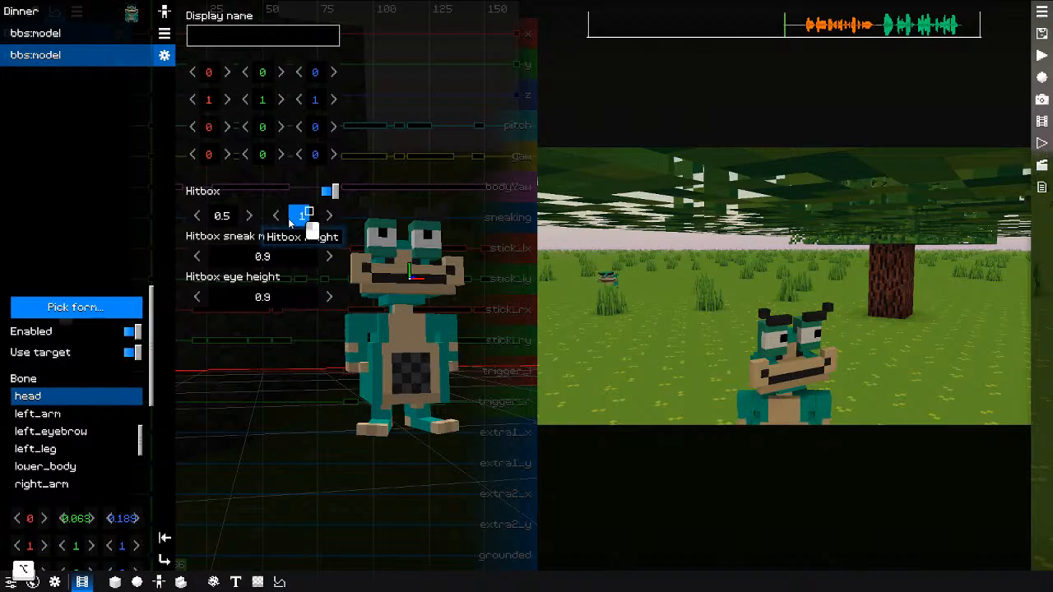
{"action": "left_click_drag", "start_coordinate": [289, 220], "coordinate": [301, 220], "text": "alt"}
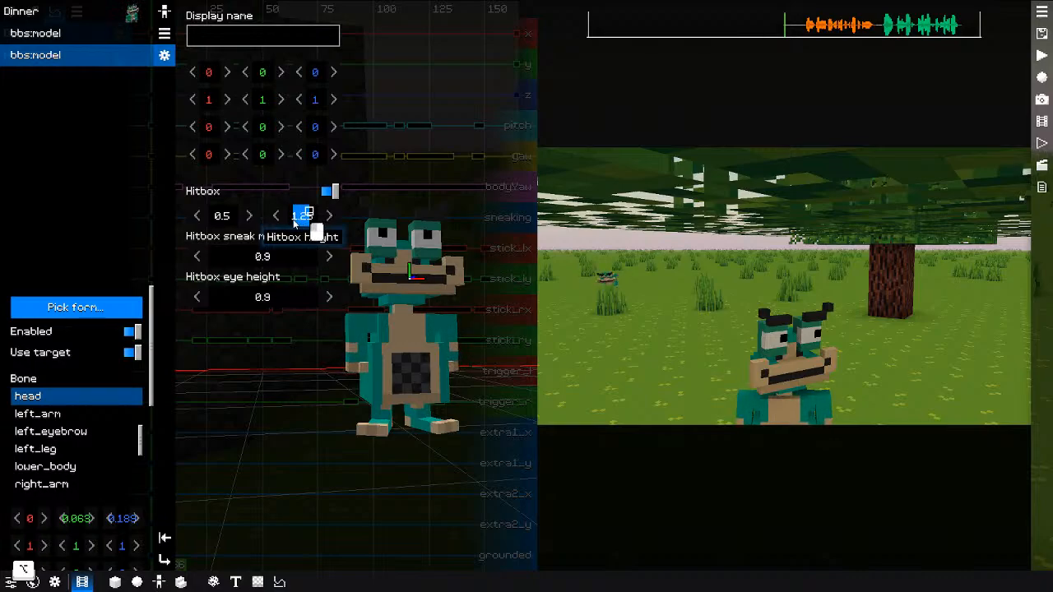
{"action": "key", "text": "Escape"}
{"action": "key", "text": "Escape"}
{"action": "key", "text": "Escape"}
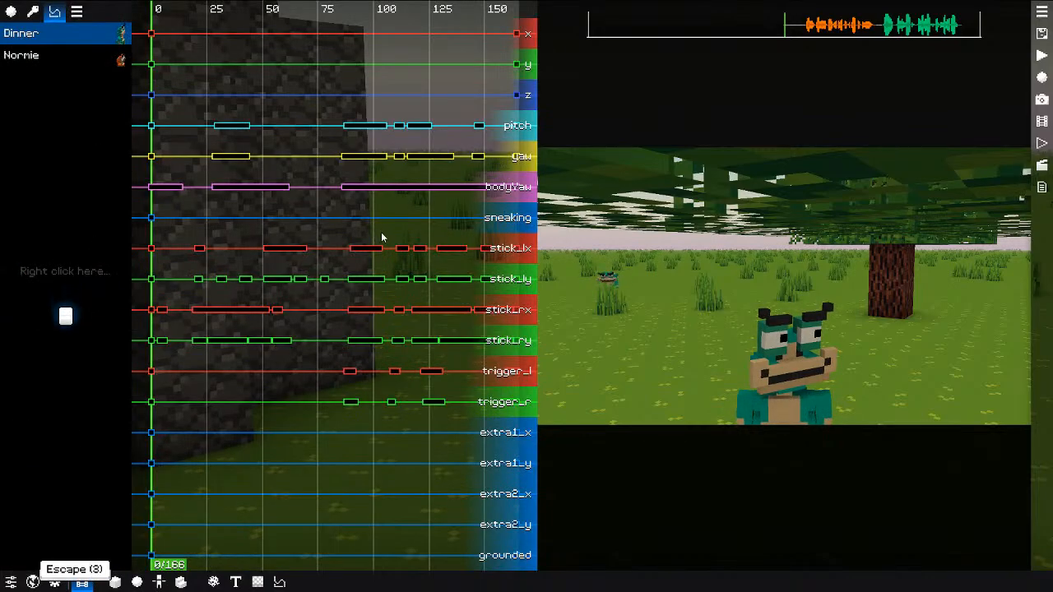
Step: Move the film to tick 10, then enable the hitbox on Dinner's form and set its height to 1.3
{"action": "left_click", "coordinate": [172, 62]}
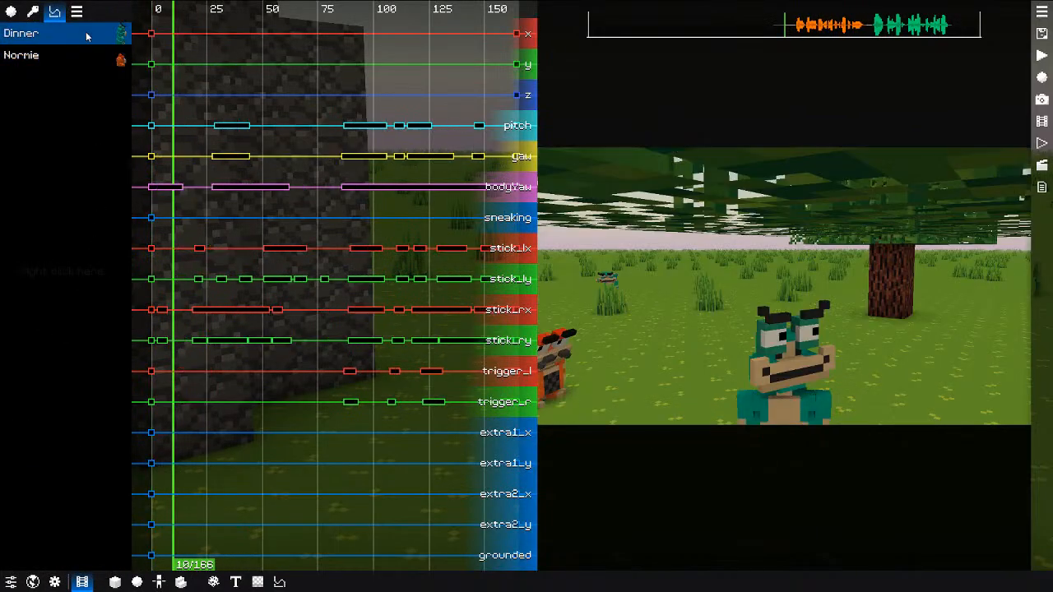
{"action": "left_click", "coordinate": [1041, 12]}
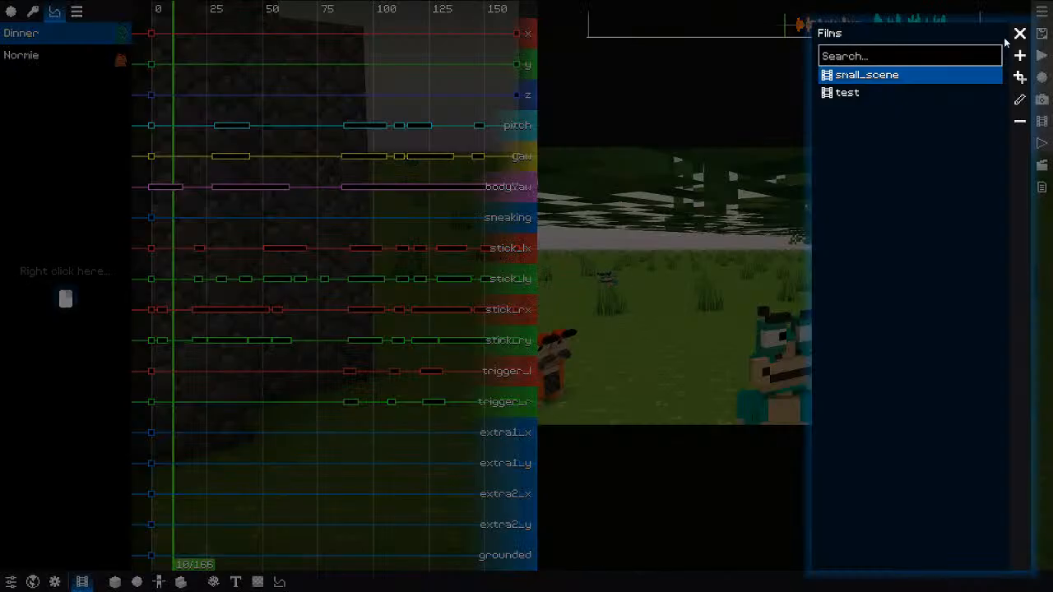
{"action": "left_click", "coordinate": [738, 150]}
{"action": "right_click", "coordinate": [92, 33]}
{"action": "left_click", "coordinate": [123, 110]}
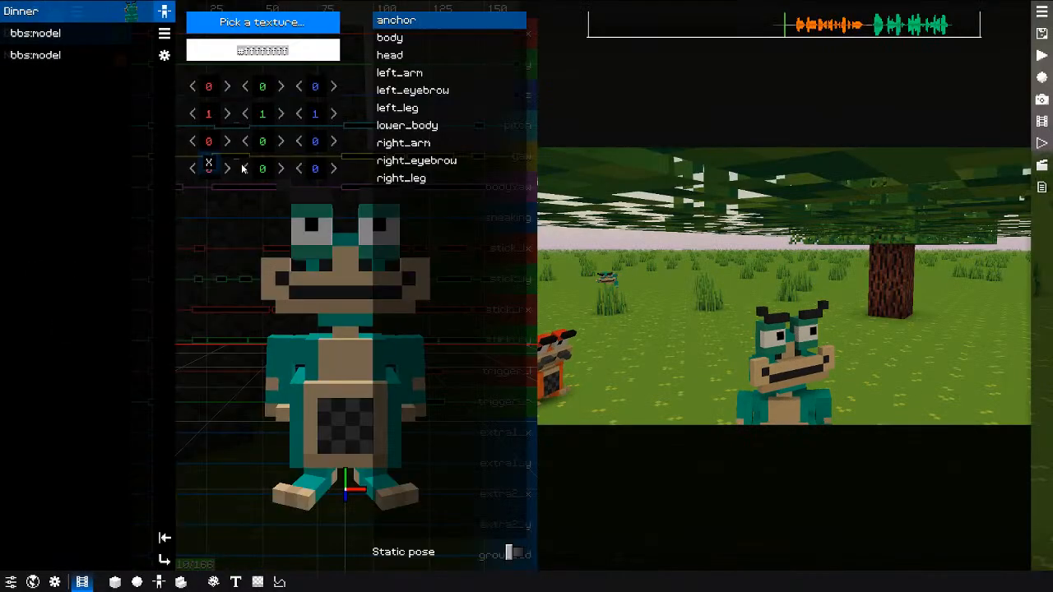
{"action": "left_click", "coordinate": [244, 190]}
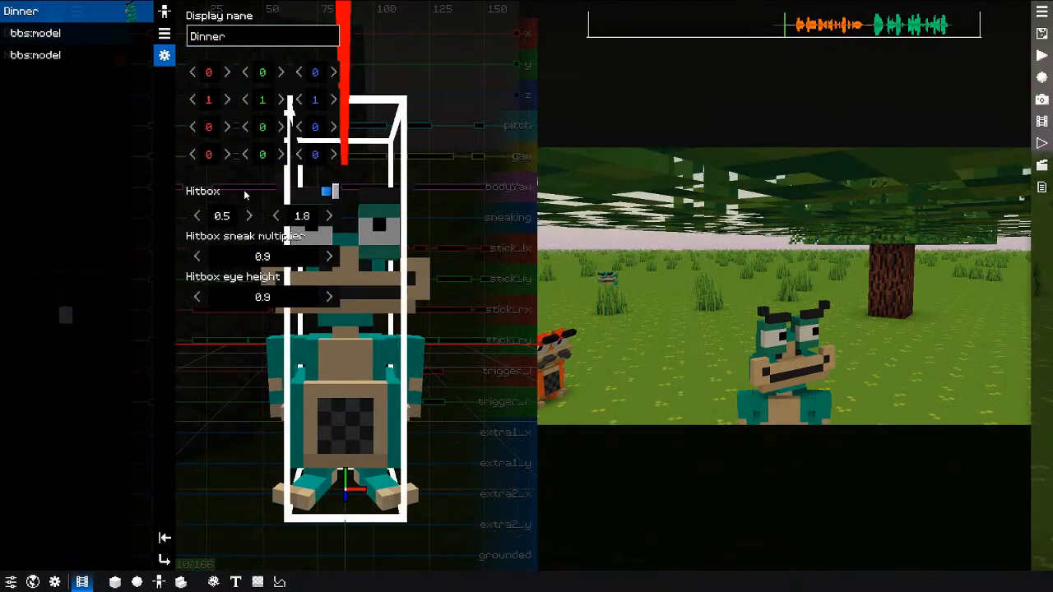
{"action": "left_click_drag", "start_coordinate": [308, 219], "coordinate": [298, 219]}
{"action": "key", "text": "Escape"}
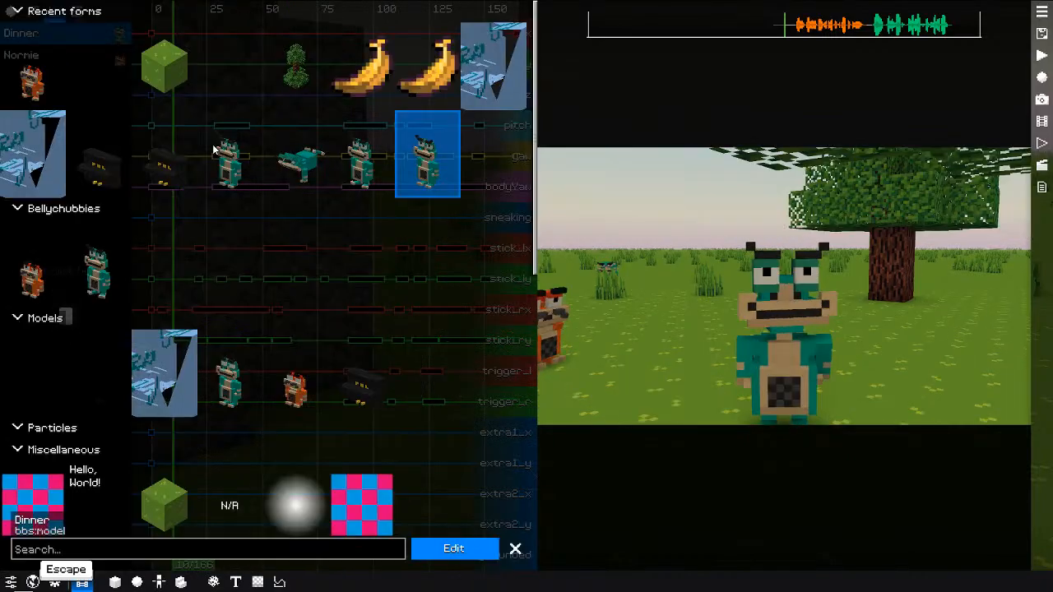
{"action": "key", "text": "Escape"}
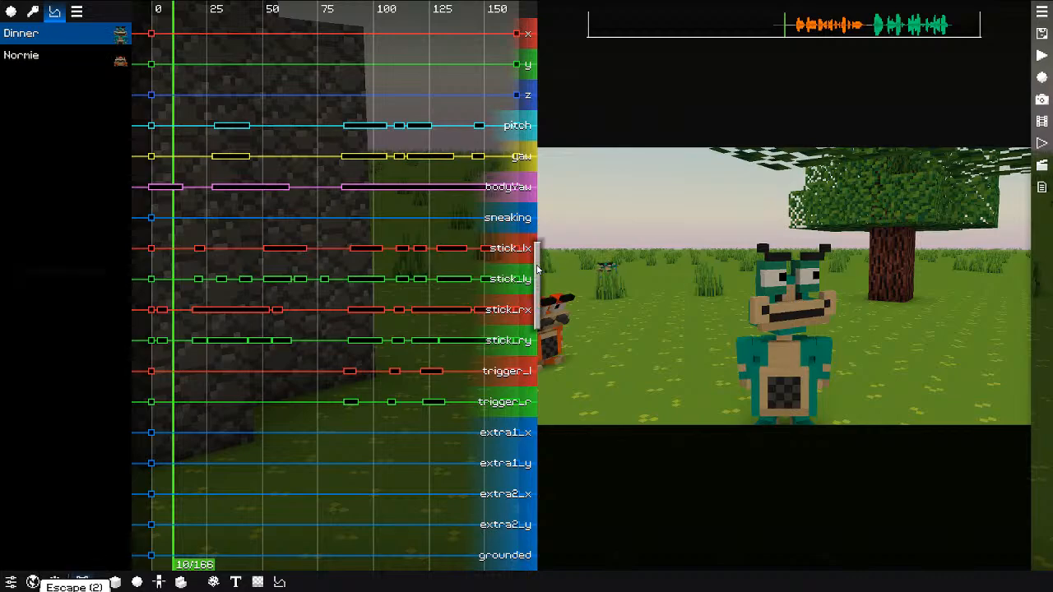
Step: Show the debug overlay with hitbox outlines and turn off the hitbox on Dinner's form
{"action": "key", "text": "F3"}
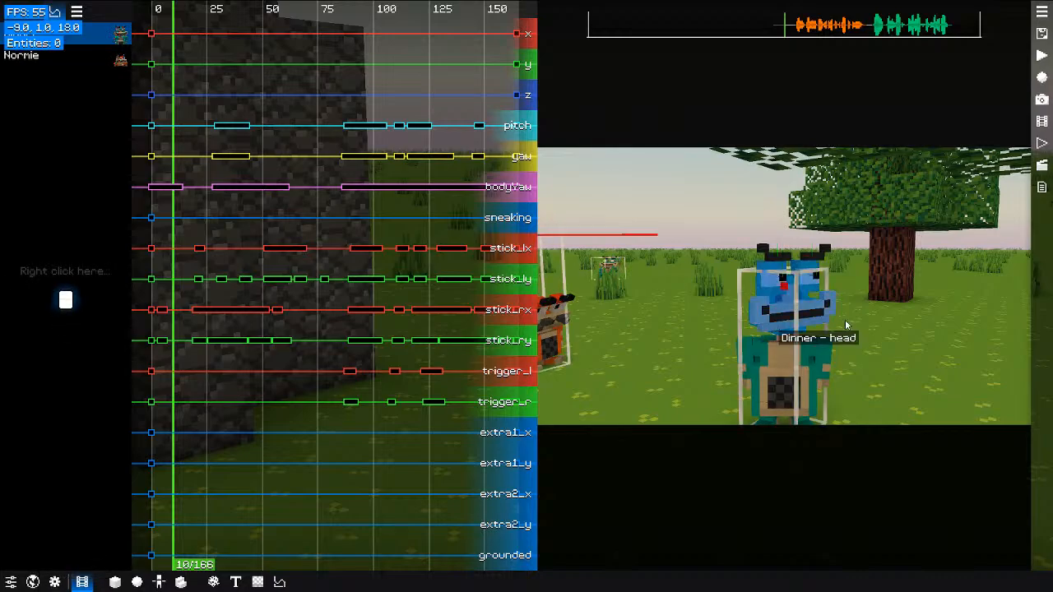
{"action": "right_click", "coordinate": [97, 47]}
{"action": "left_click", "coordinate": [132, 136]}
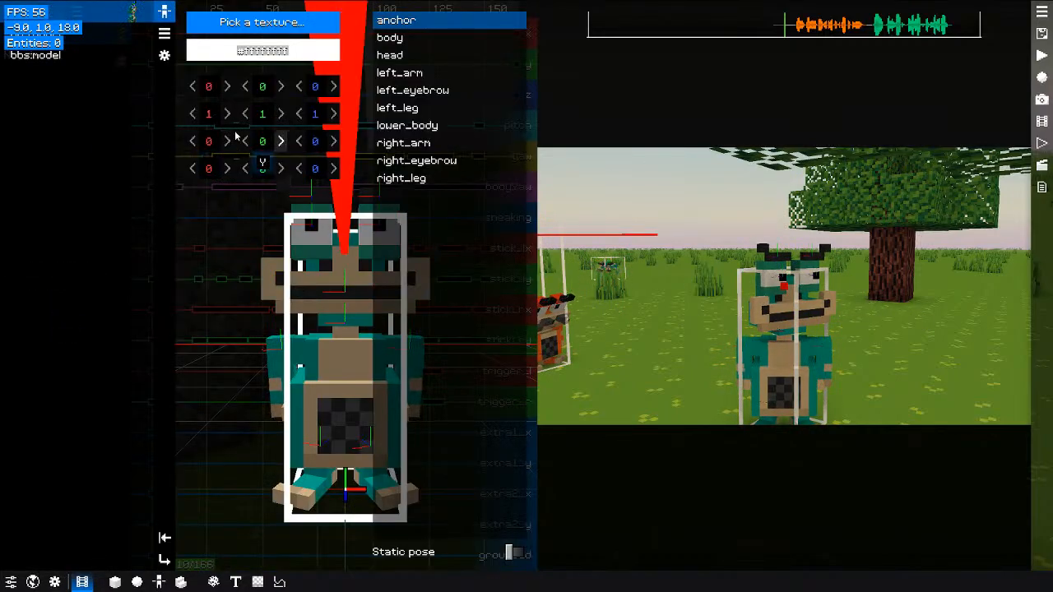
{"action": "left_click", "coordinate": [164, 55]}
{"action": "left_click", "coordinate": [268, 197]}
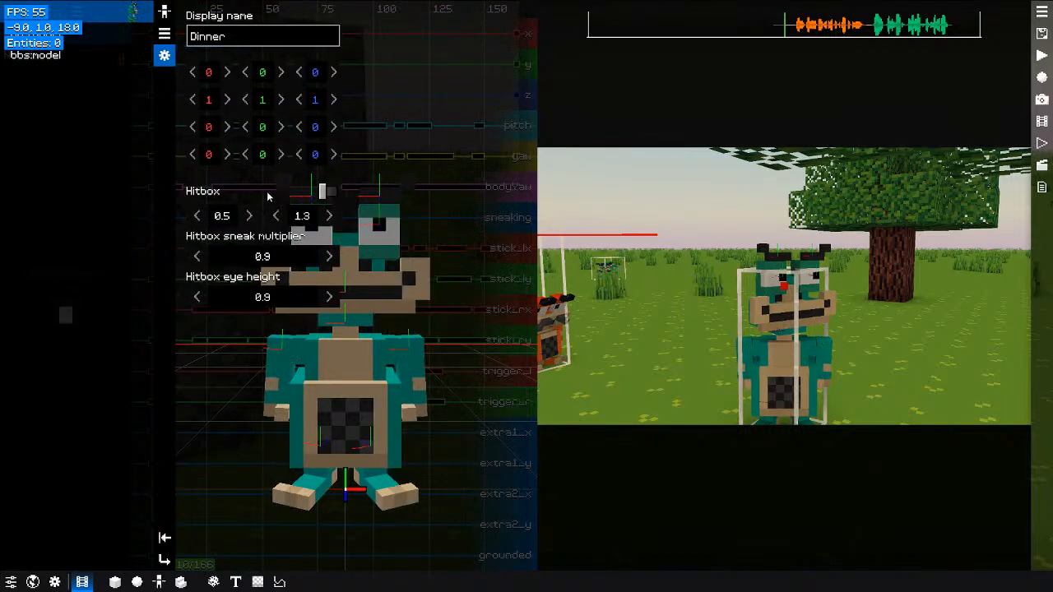
{"action": "key", "text": "Escape"}
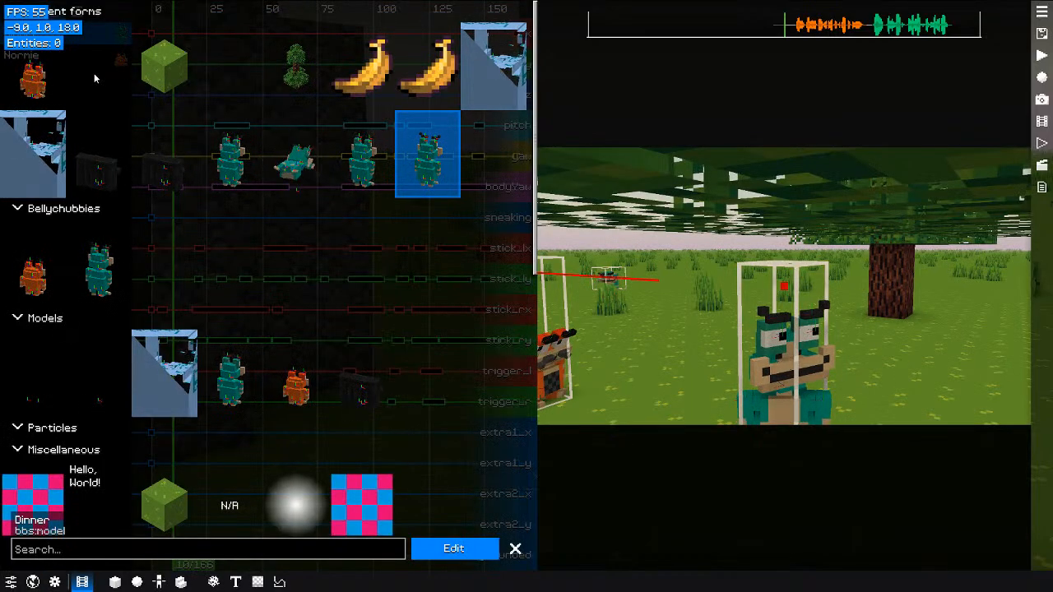
Step: Turn the hitbox on Dinner's form back on and hide the debug overlay
{"action": "left_click", "coordinate": [471, 545]}
{"action": "left_click", "coordinate": [164, 55]}
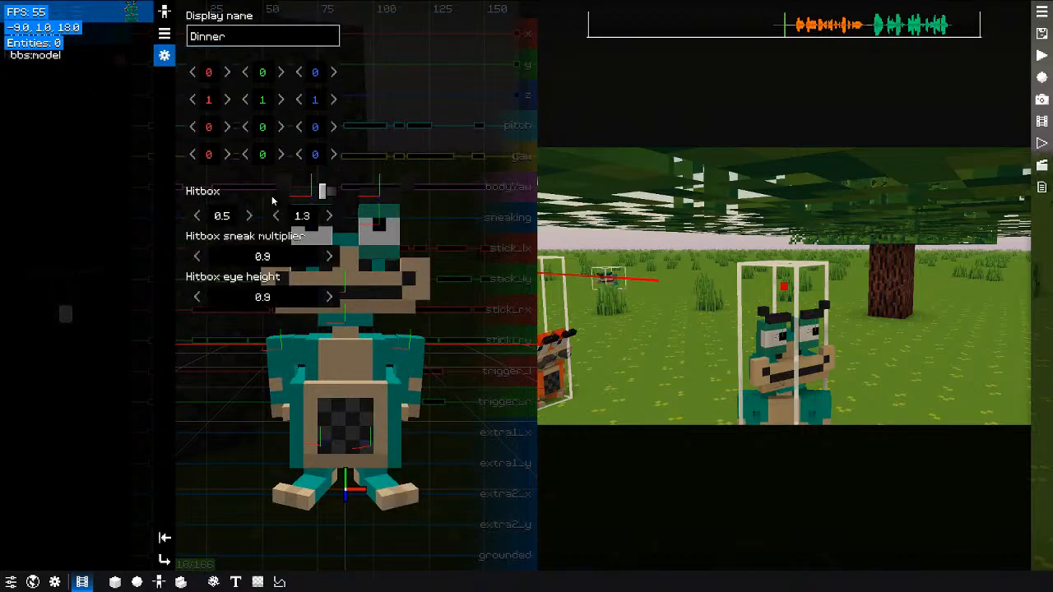
{"action": "left_click", "coordinate": [272, 200]}
{"action": "key", "text": "Escape"}
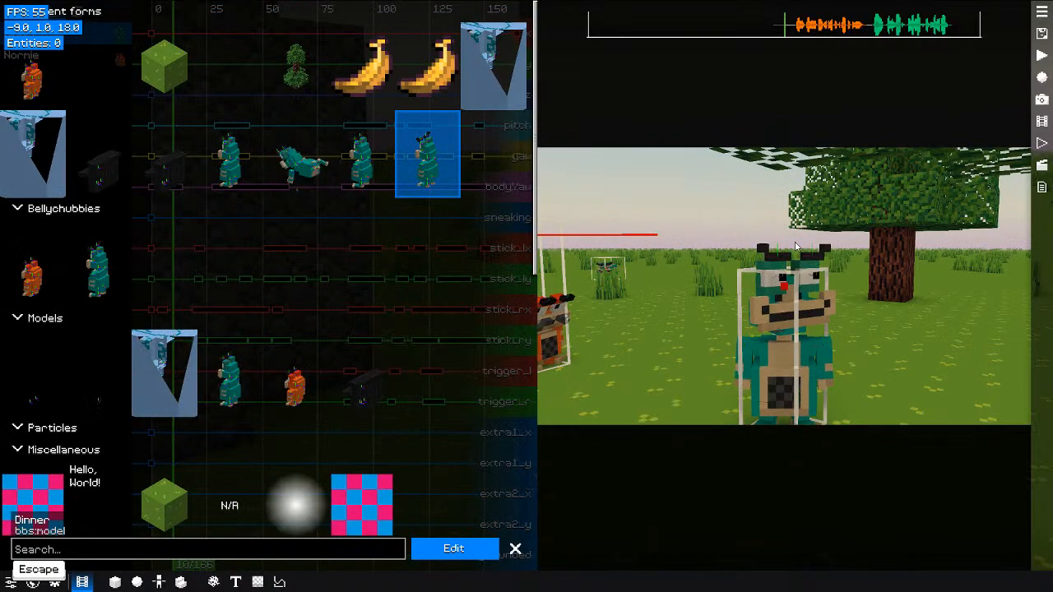
{"action": "key", "text": "Escape"}
{"action": "key", "text": "F3"}
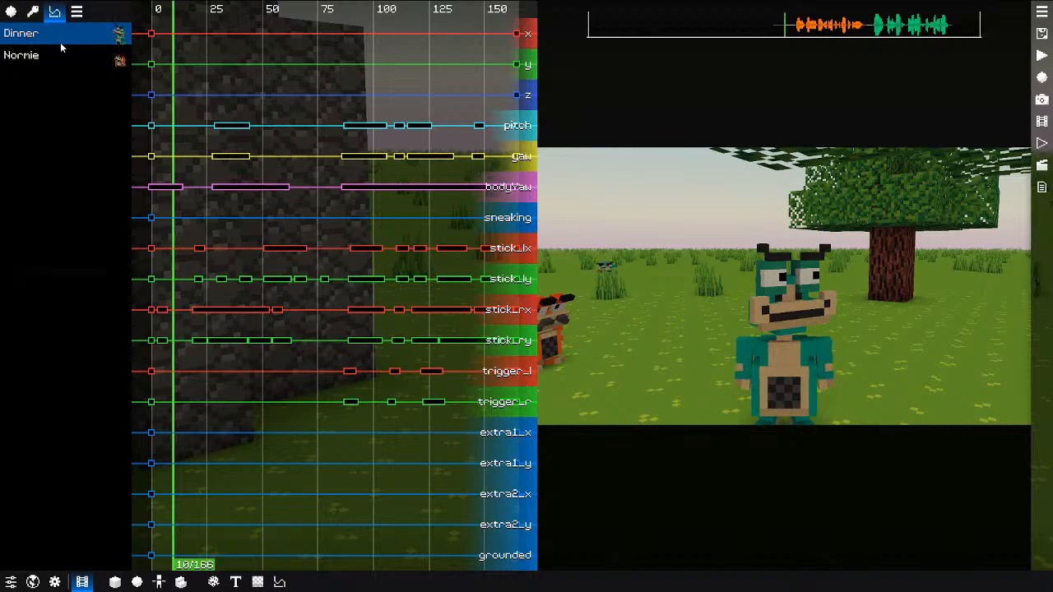
Step: Switch from the film to the world editor, fly back until Dinner's model block is in view, and open the object editor
{"action": "left_click", "coordinate": [76, 12]}
{"action": "left_click", "coordinate": [58, 13]}
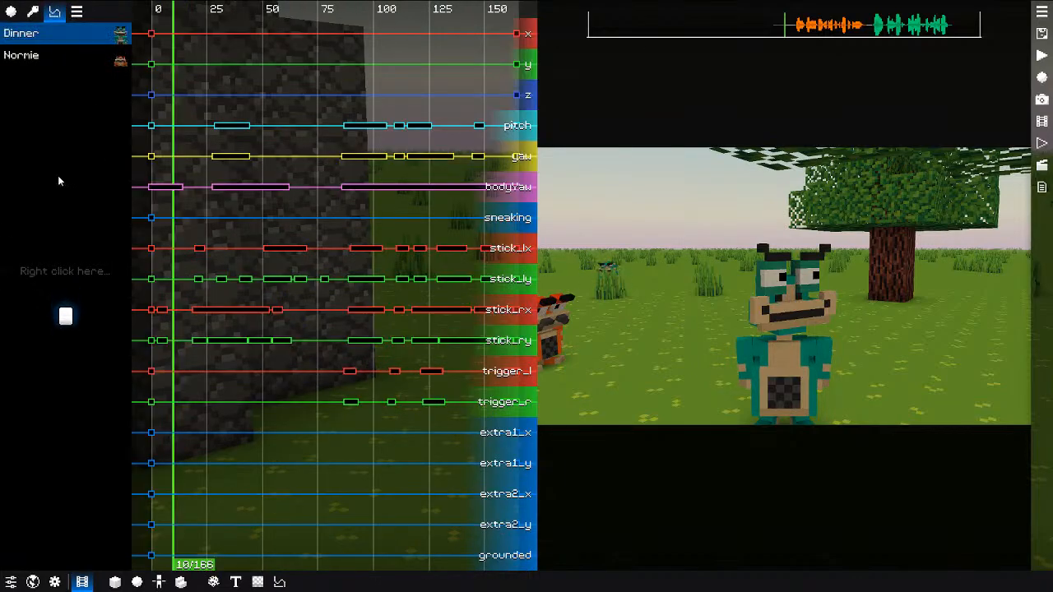
{"action": "left_click", "coordinate": [132, 581]}
{"action": "left_click", "coordinate": [115, 581]}
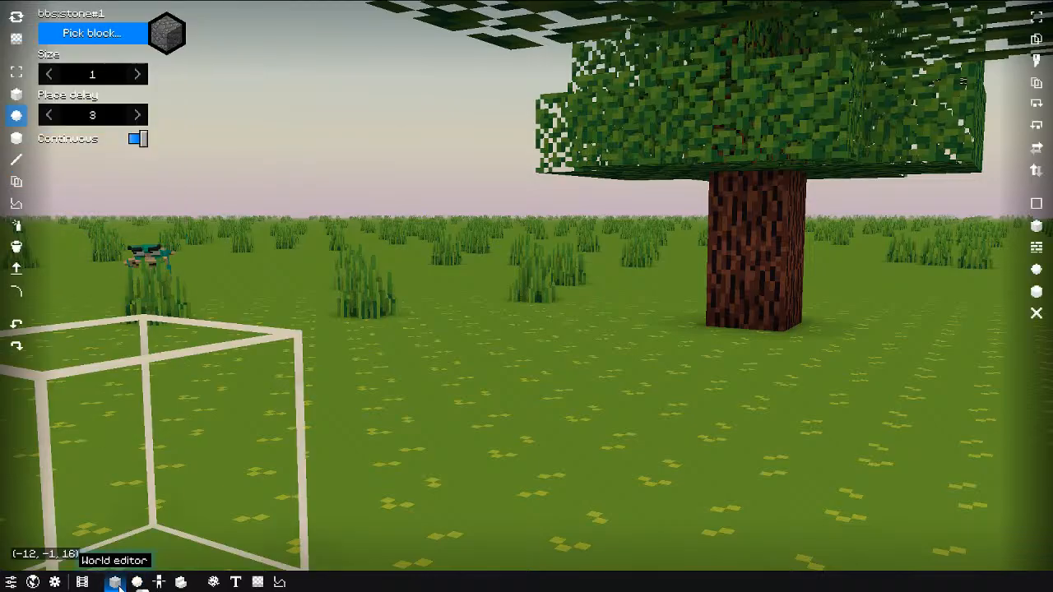
{"action": "key", "text": "e"}
{"action": "key", "text": "a"}
{"action": "middle_click_drag", "start_coordinate": [329, 411], "coordinate": [375, 476]}
{"action": "key", "text": "s"}
{"action": "key", "text": "a"}
{"action": "key", "text": "q"}
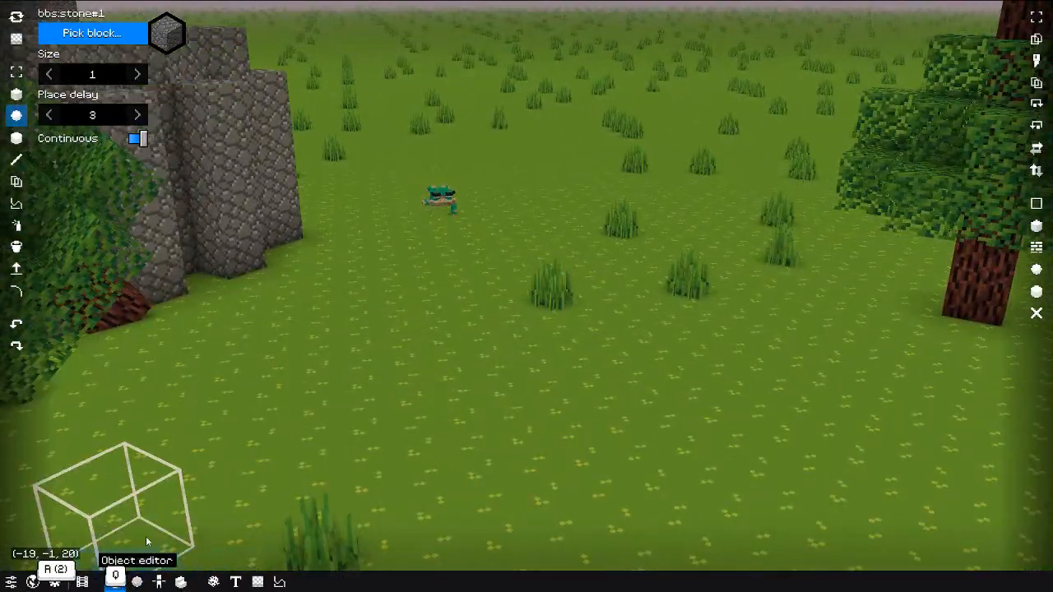
{"action": "left_click", "coordinate": [137, 582]}
Step: Replace the model block's form with the checkered billboard and open the billboard for editing
{"action": "left_click", "coordinate": [56, 157]}
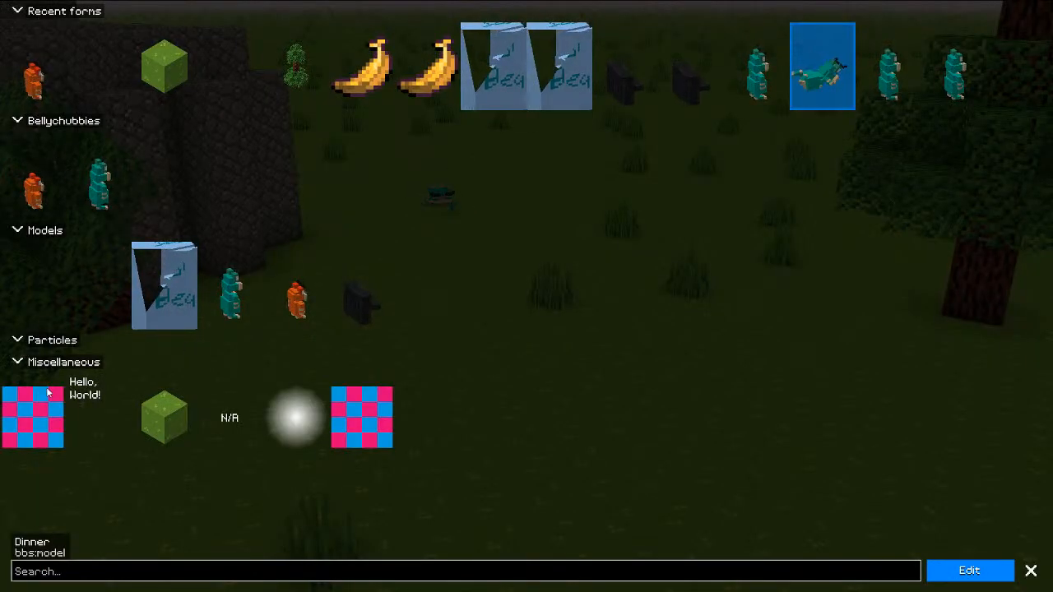
{"action": "left_click", "coordinate": [33, 418]}
{"action": "left_click", "coordinate": [961, 579]}
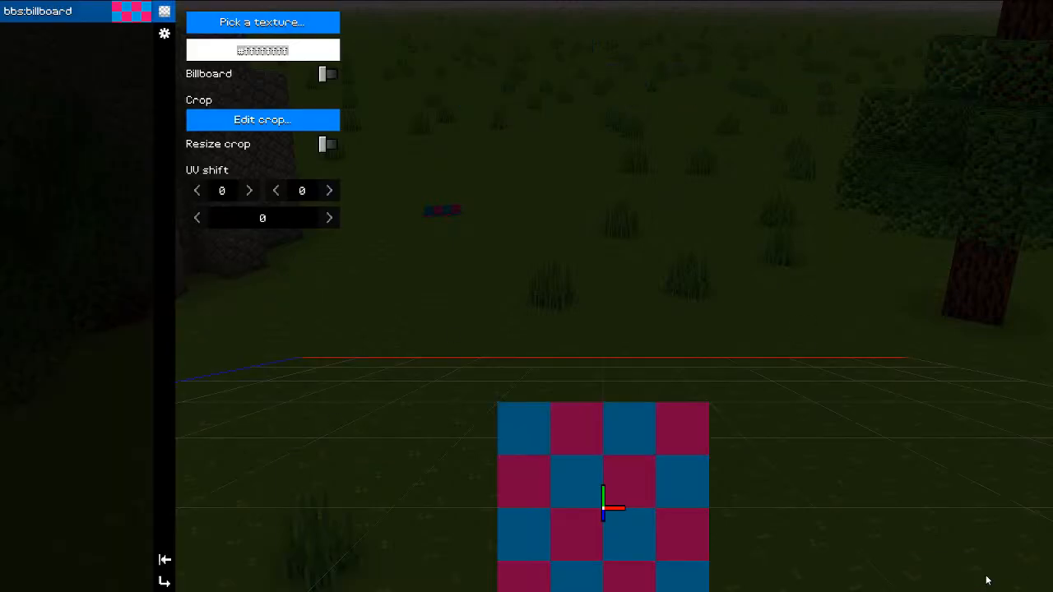
Step: Crop the billboard's texture by 8 pixels horizontally and vertically to its lower-right quarter, and switch Resize crop on and off
{"action": "left_click_drag", "start_coordinate": [987, 578], "coordinate": [395, 212]}
{"action": "left_click", "coordinate": [281, 125]}
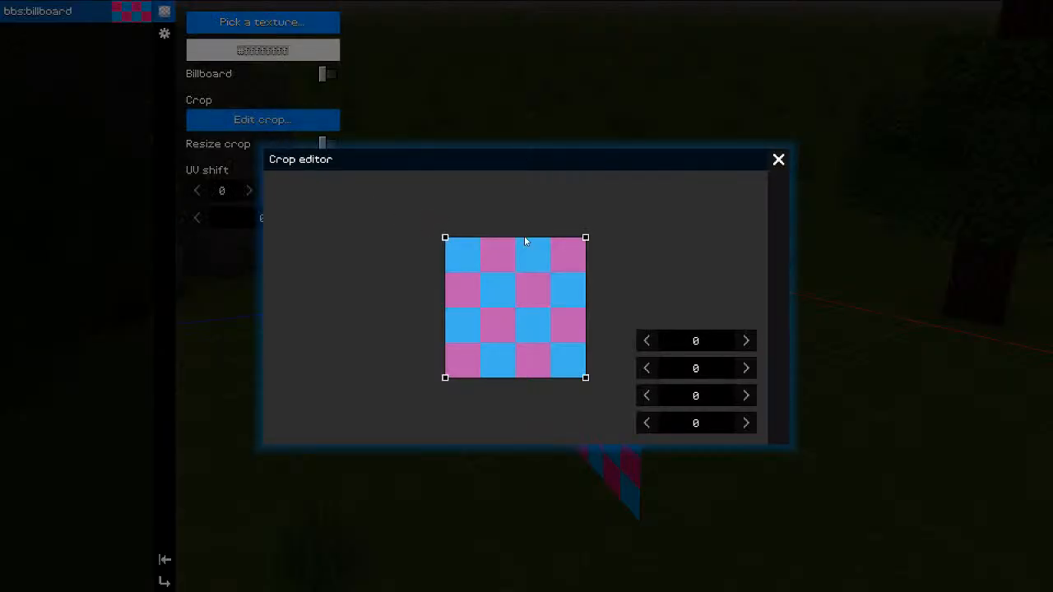
{"action": "left_click_drag", "start_coordinate": [445, 239], "coordinate": [514, 303]}
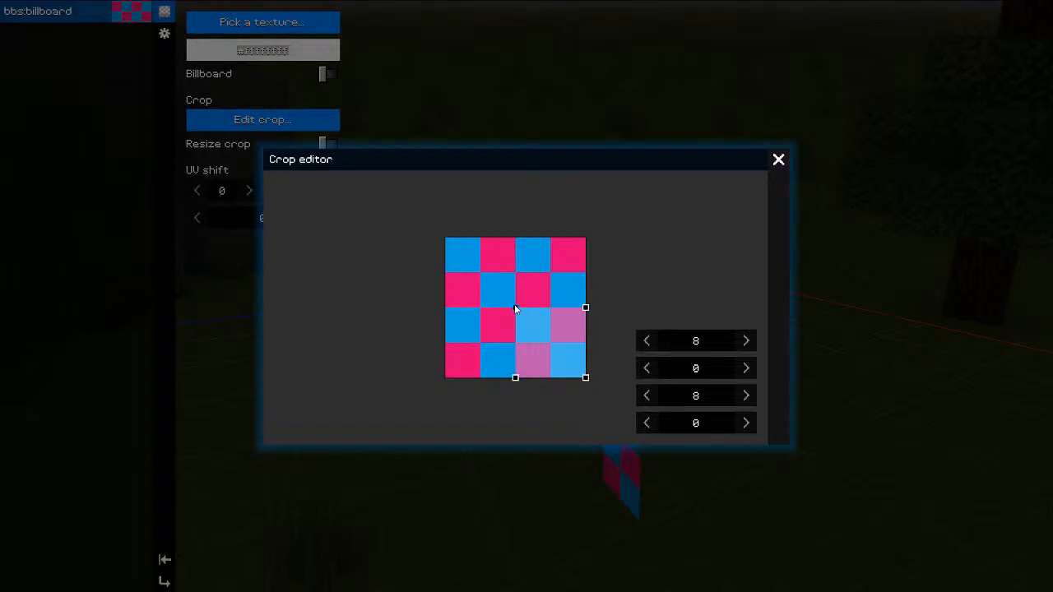
{"action": "left_click", "coordinate": [778, 160]}
{"action": "left_click", "coordinate": [333, 143]}
{"action": "left_click_drag", "start_coordinate": [468, 176], "coordinate": [583, 206]}
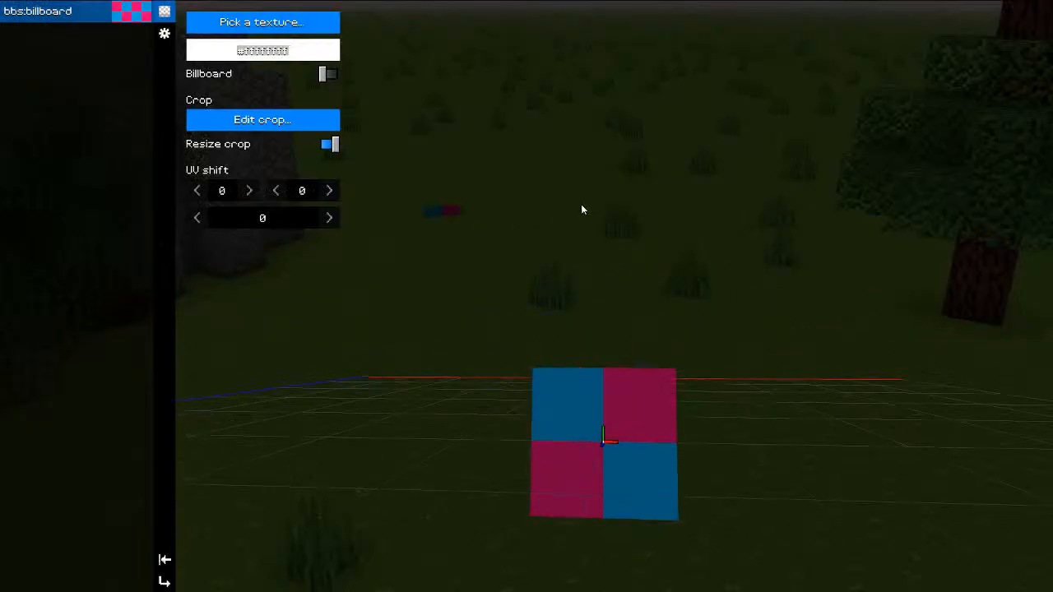
{"action": "left_click", "coordinate": [333, 146]}
Step: Set the billboard's texture to banana.png and extend the crop to cover the whole image
{"action": "left_click", "coordinate": [274, 30]}
{"action": "left_click", "coordinate": [247, 130]}
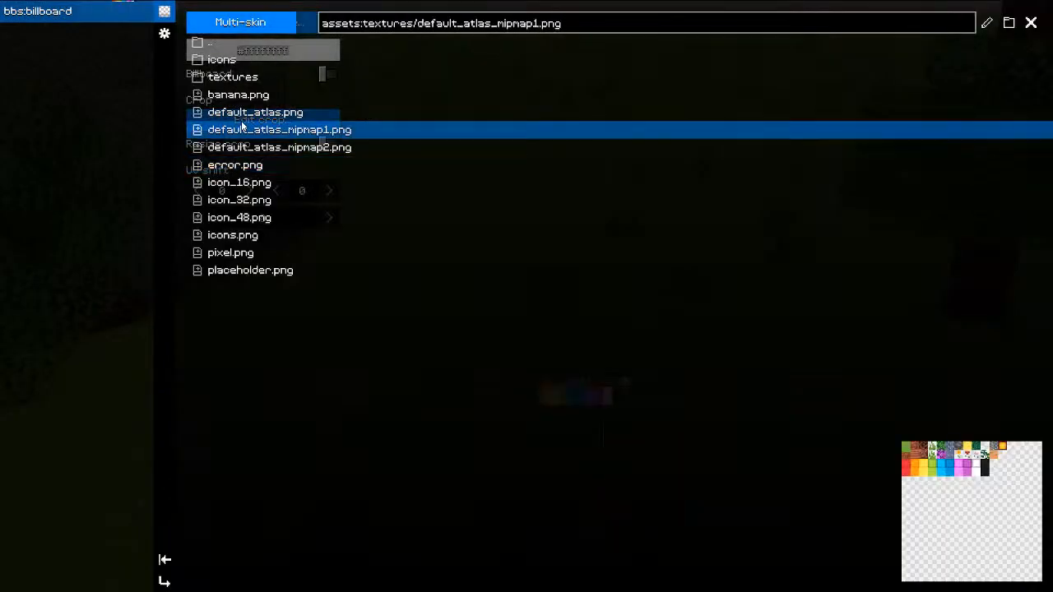
{"action": "left_click", "coordinate": [242, 114]}
{"action": "left_click", "coordinate": [244, 96]}
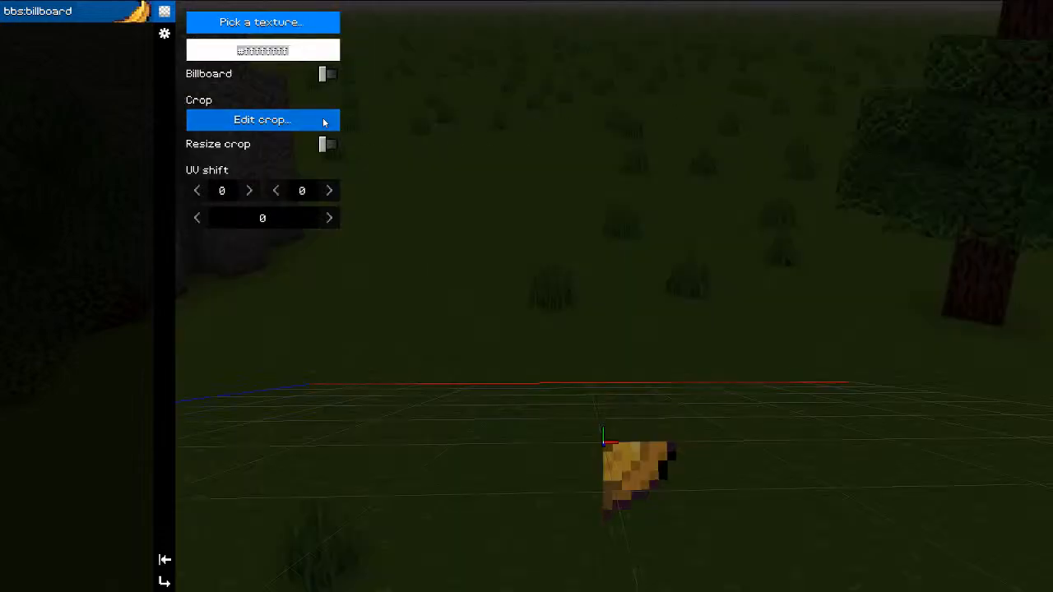
{"action": "left_click", "coordinate": [323, 118]}
{"action": "left_click_drag", "start_coordinate": [516, 310], "coordinate": [449, 246]}
{"action": "left_click", "coordinate": [778, 160]}
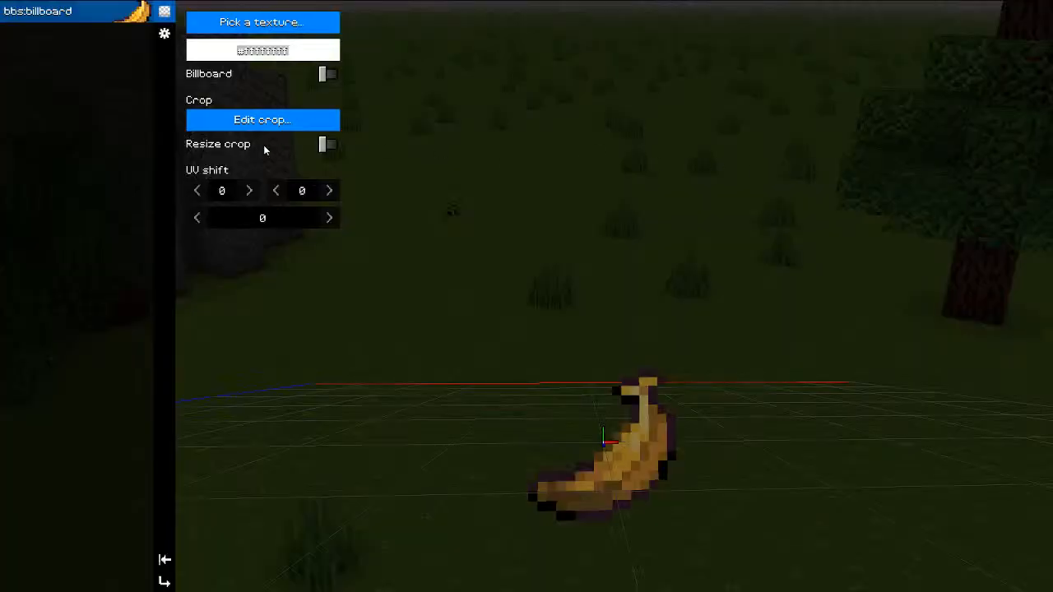
Step: Try out the banana's UV shift, with X offset up to about 3, then the rotation and Y offset, and return all to 0
{"action": "left_click", "coordinate": [250, 191]}
{"action": "left_click", "coordinate": [249, 191]}
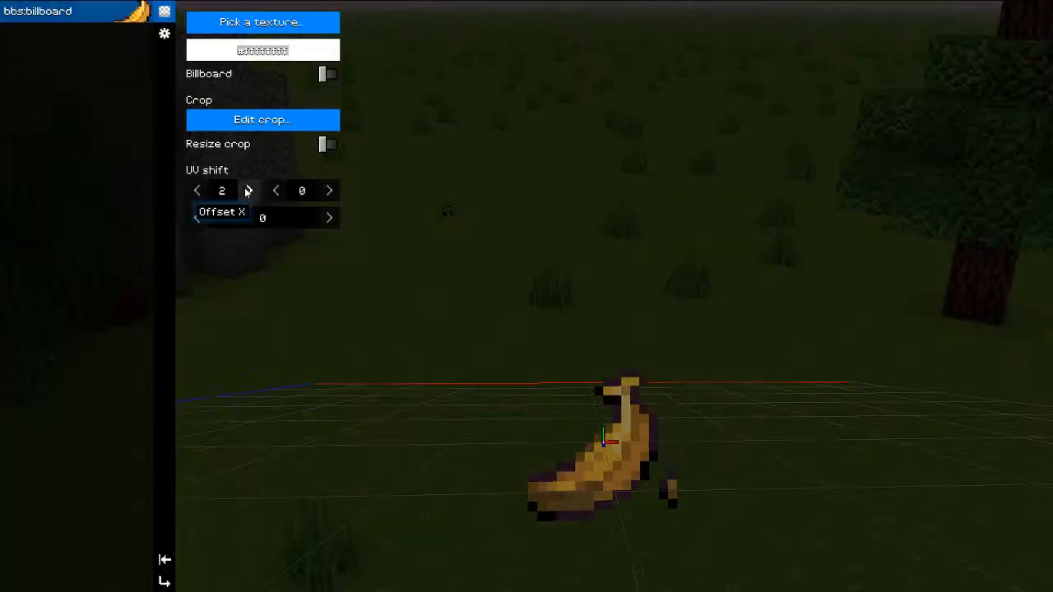
{"action": "left_click", "coordinate": [249, 190]}
{"action": "mouse_move", "coordinate": [228, 194]}
{"action": "left_mouse_down"}
{"action": "mouse_move", "coordinate": [698, 230]}
{"action": "mouse_move", "coordinate": [263, 220]}
{"action": "mouse_move", "coordinate": [222, 193]}
{"action": "left_mouse_up"}
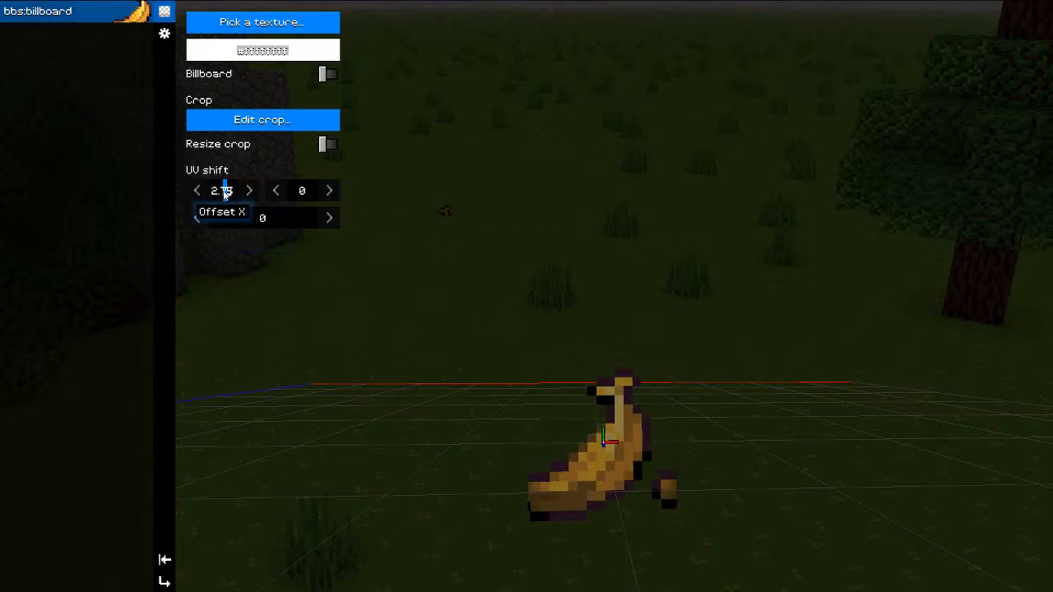
{"action": "type", "text": "0"}
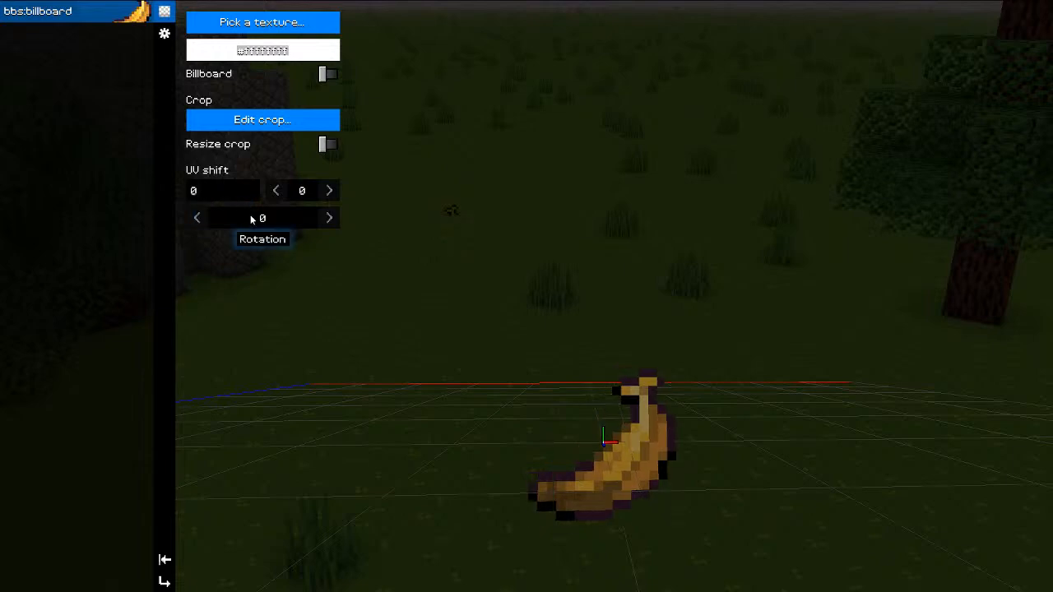
{"action": "mouse_move", "coordinate": [250, 217]}
{"action": "left_mouse_down"}
{"action": "mouse_move", "coordinate": [758, 252]}
{"action": "mouse_move", "coordinate": [135, 211]}
{"action": "mouse_move", "coordinate": [844, 261]}
{"action": "mouse_move", "coordinate": [298, 229]}
{"action": "mouse_move", "coordinate": [251, 216]}
{"action": "mouse_move", "coordinate": [856, 252]}
{"action": "mouse_move", "coordinate": [900, 203]}
{"action": "mouse_move", "coordinate": [451, 242]}
{"action": "mouse_move", "coordinate": [245, 221]}
{"action": "left_mouse_up"}
{"action": "mouse_move", "coordinate": [317, 192]}
{"action": "left_mouse_down"}
{"action": "mouse_move", "coordinate": [433, 200]}
{"action": "mouse_move", "coordinate": [261, 199]}
{"action": "mouse_move", "coordinate": [332, 195]}
{"action": "mouse_move", "coordinate": [318, 194]}
{"action": "left_mouse_up"}
{"action": "left_click_drag", "start_coordinate": [491, 238], "coordinate": [491, 242]}
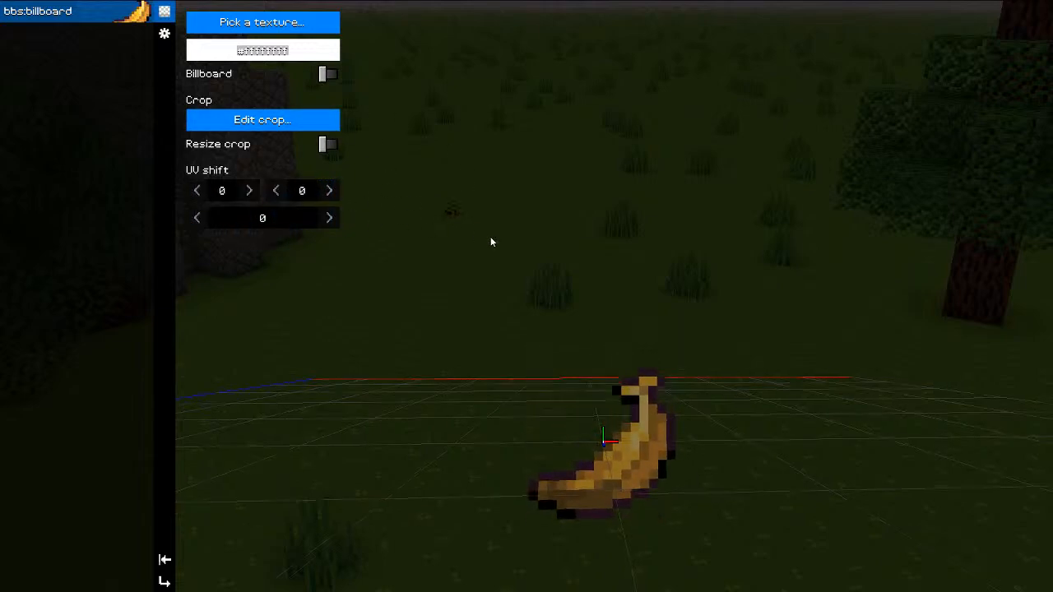
Step: Enable the Billboard option, orbit around the banana to check its facing, and disable the option again
{"action": "left_click", "coordinate": [235, 74]}
{"action": "left_click_drag", "start_coordinate": [494, 148], "coordinate": [458, 153]}
{"action": "left_click", "coordinate": [250, 75]}
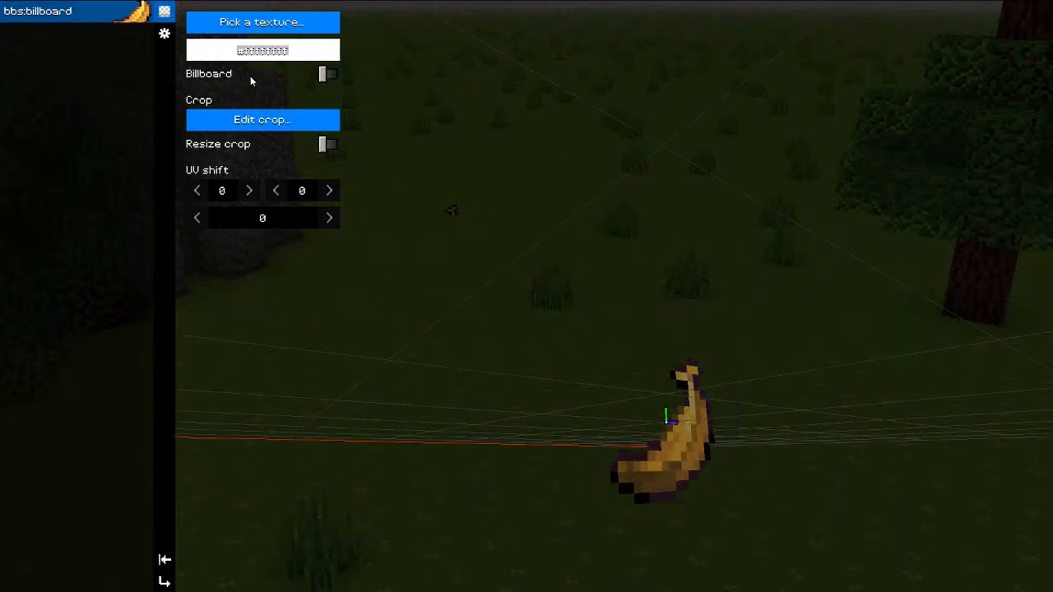
Step: Tint the banana red with #ffff4c4c and return its color to white
{"action": "left_click", "coordinate": [262, 50]}
{"action": "left_click", "coordinate": [323, 55]}
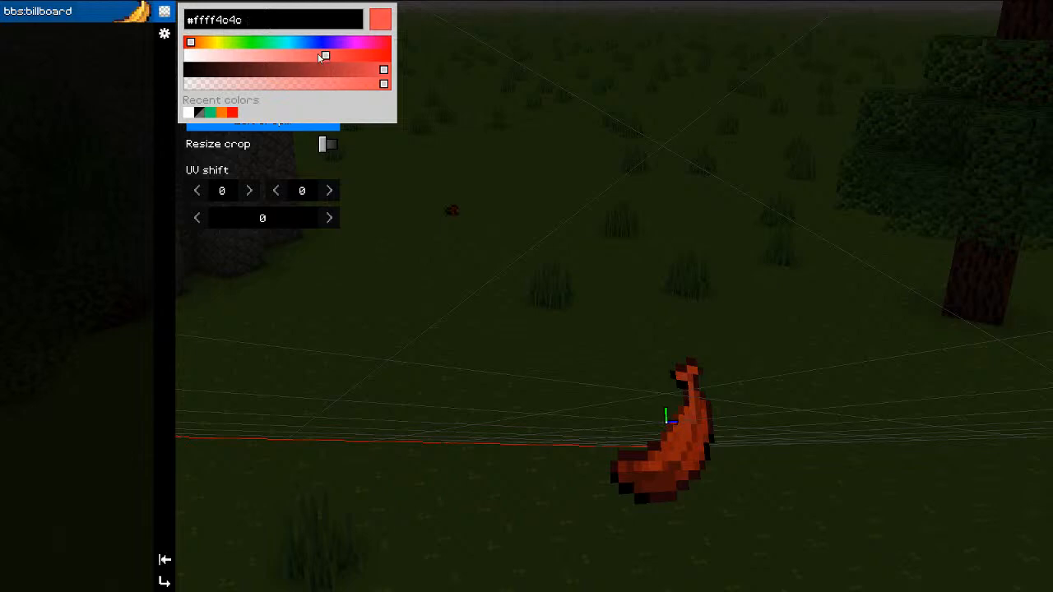
{"action": "left_click_drag", "start_coordinate": [318, 55], "coordinate": [153, 52]}
{"action": "left_click", "coordinate": [590, 150]}
{"action": "left_click_drag", "start_coordinate": [590, 151], "coordinate": [444, 164]}
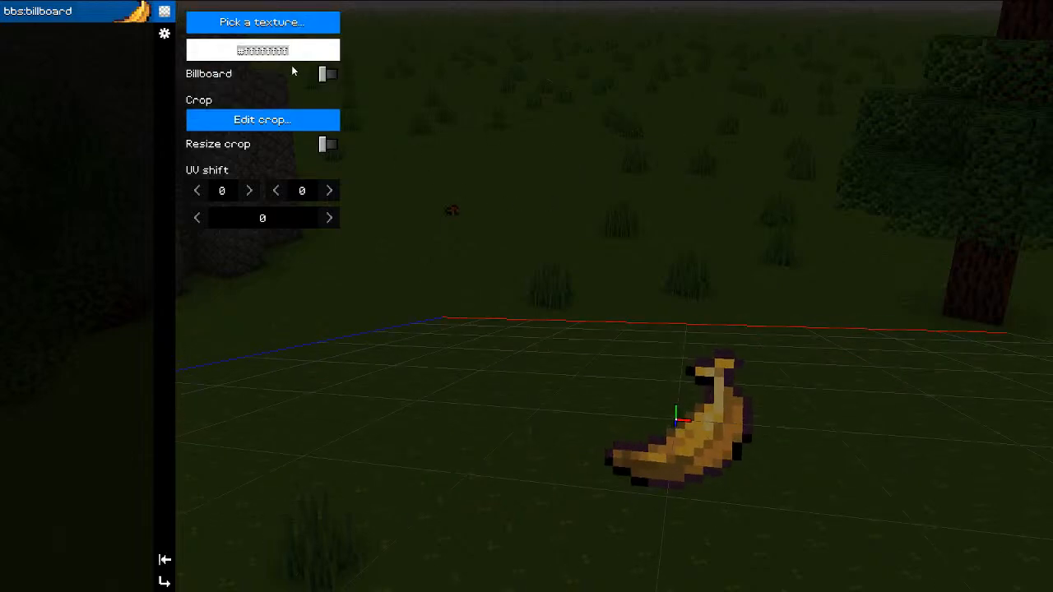
Step: Set the billboard's texture to pixel.png, try different tint colors on it, and return the color to white
{"action": "left_click", "coordinate": [276, 29]}
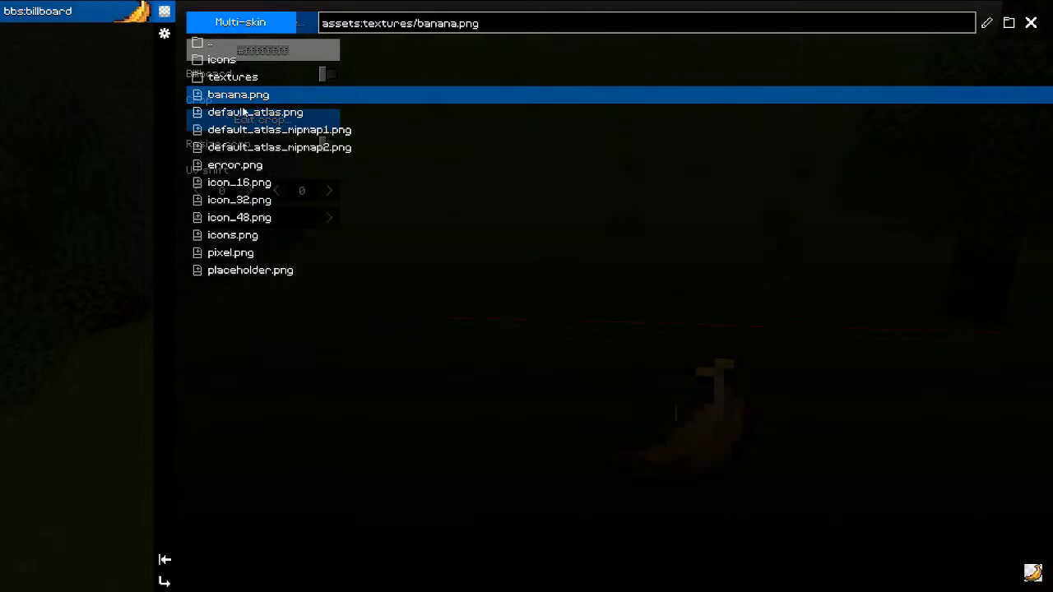
{"action": "left_click", "coordinate": [237, 254]}
{"action": "left_click", "coordinate": [1031, 23]}
{"action": "left_click", "coordinate": [263, 50]}
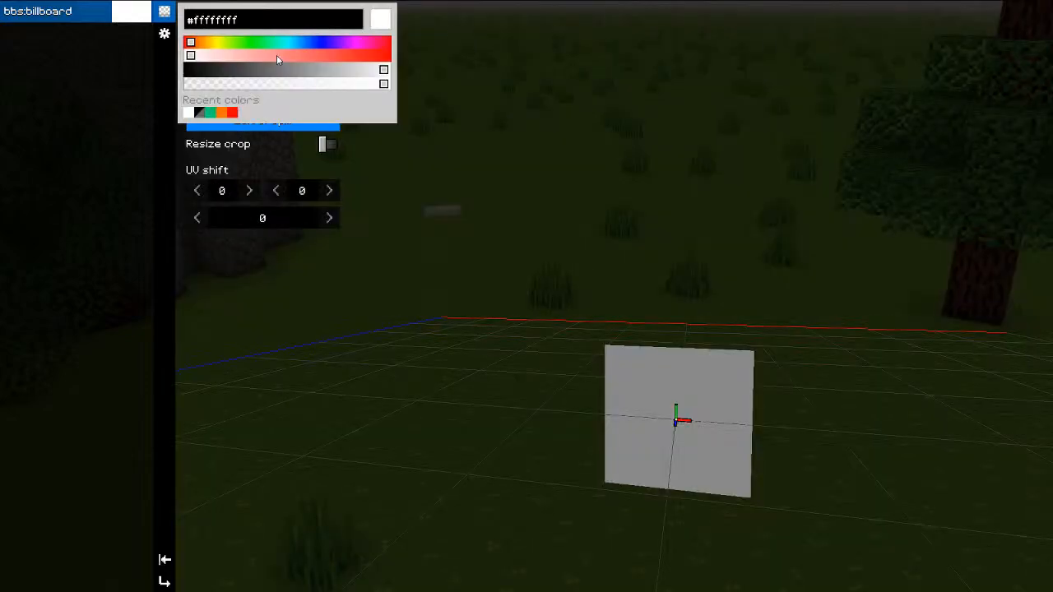
{"action": "left_click", "coordinate": [301, 69]}
{"action": "left_click_drag", "start_coordinate": [301, 55], "coordinate": [84, 55]}
{"action": "left_click", "coordinate": [390, 69]}
{"action": "left_click", "coordinate": [476, 64]}
Step: Set the billboard's texture back to banana.png and leave the form's editor
{"action": "left_click", "coordinate": [232, 24]}
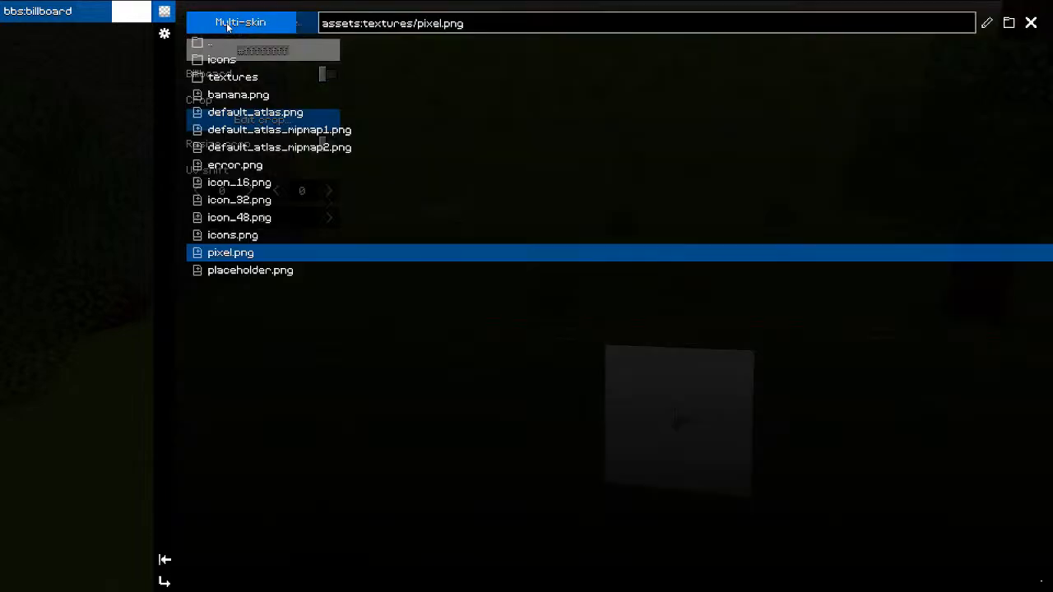
{"action": "left_click", "coordinate": [243, 98]}
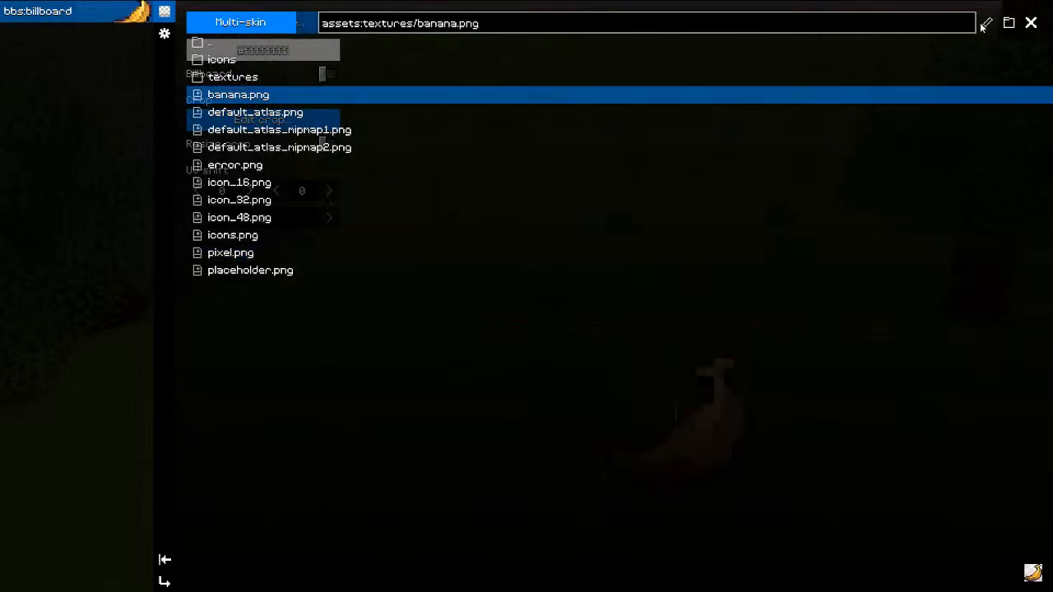
{"action": "left_click", "coordinate": [1030, 23]}
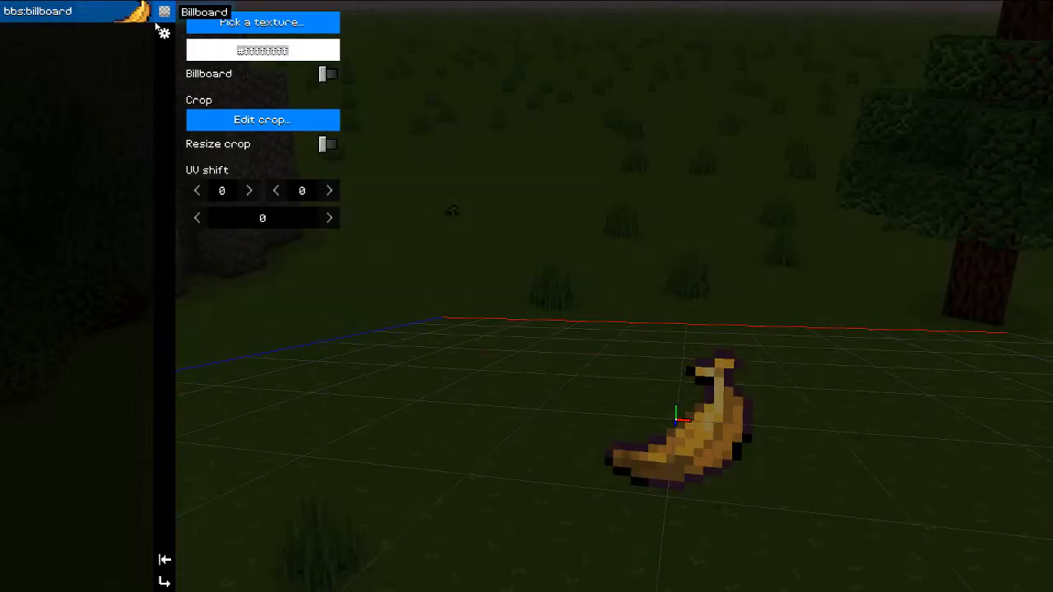
{"action": "key", "text": "Escape"}
Step: Replace the model block's form with the block form and set its block to the light blue bordered one
{"action": "left_click", "coordinate": [165, 417]}
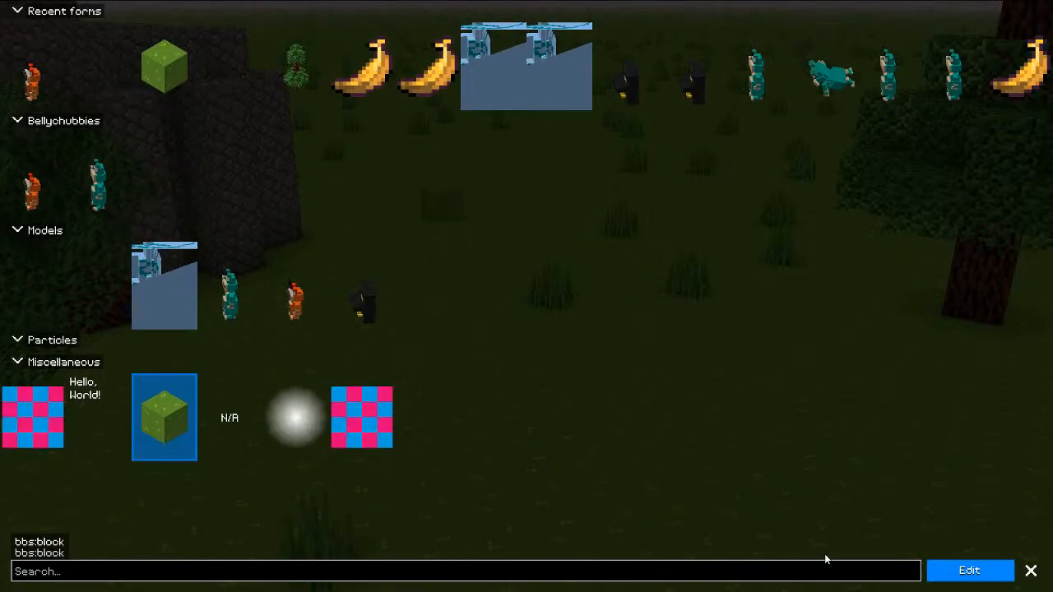
{"action": "left_click", "coordinate": [970, 571]}
{"action": "left_click", "coordinate": [614, 569]}
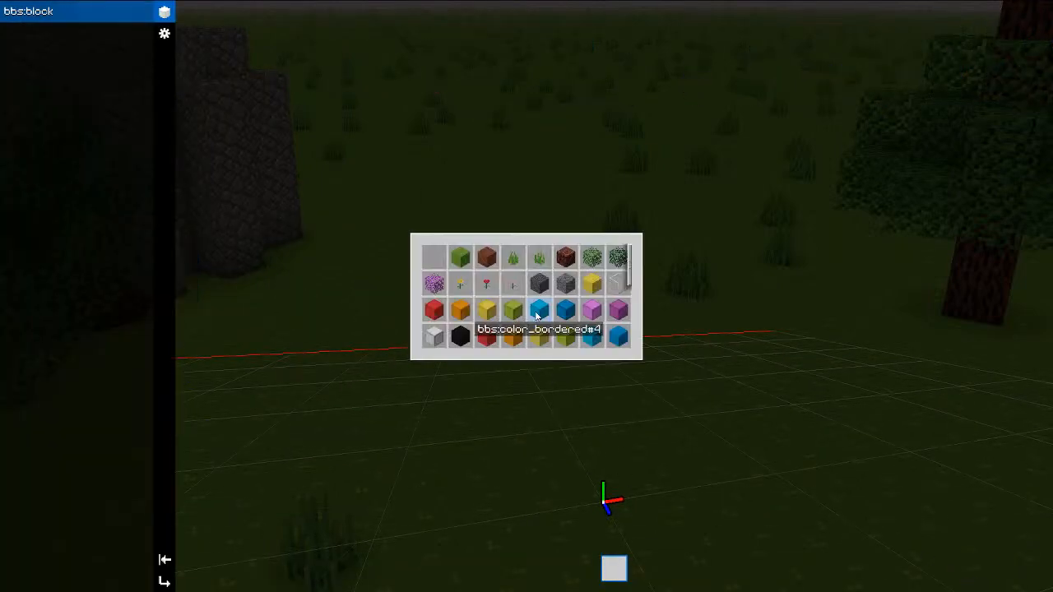
{"action": "left_click", "coordinate": [609, 337]}
{"action": "left_click_drag", "start_coordinate": [772, 385], "coordinate": [742, 426]}
{"action": "scroll", "coordinate": [742, 425], "scroll_direction": "down", "scroll_amount": 5}
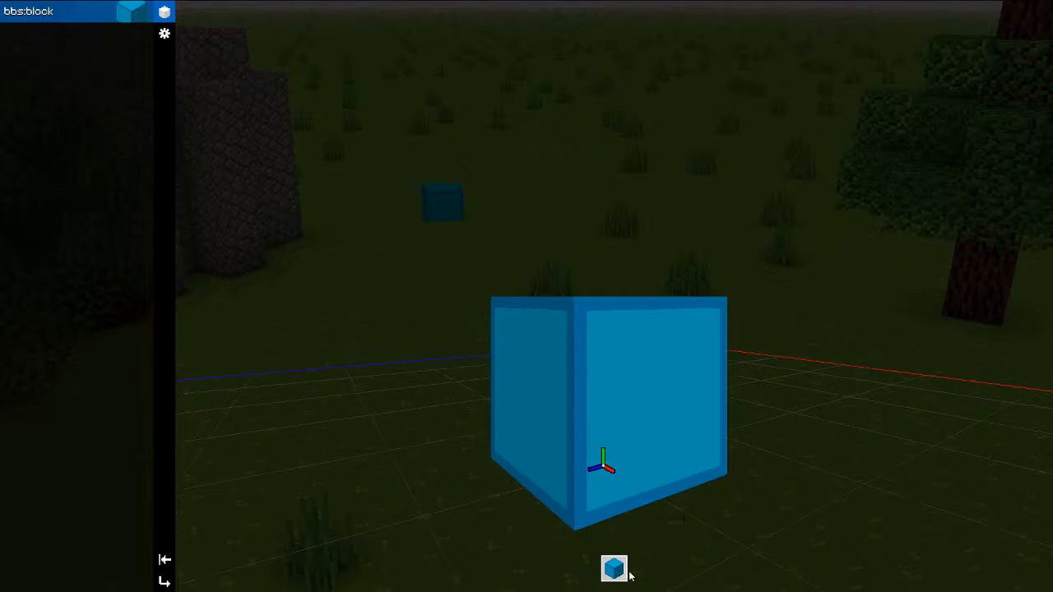
Step: Switch the object's form to a structure and try the small_oak_tree and bigger_tree structures
{"action": "key", "text": "Escape"}
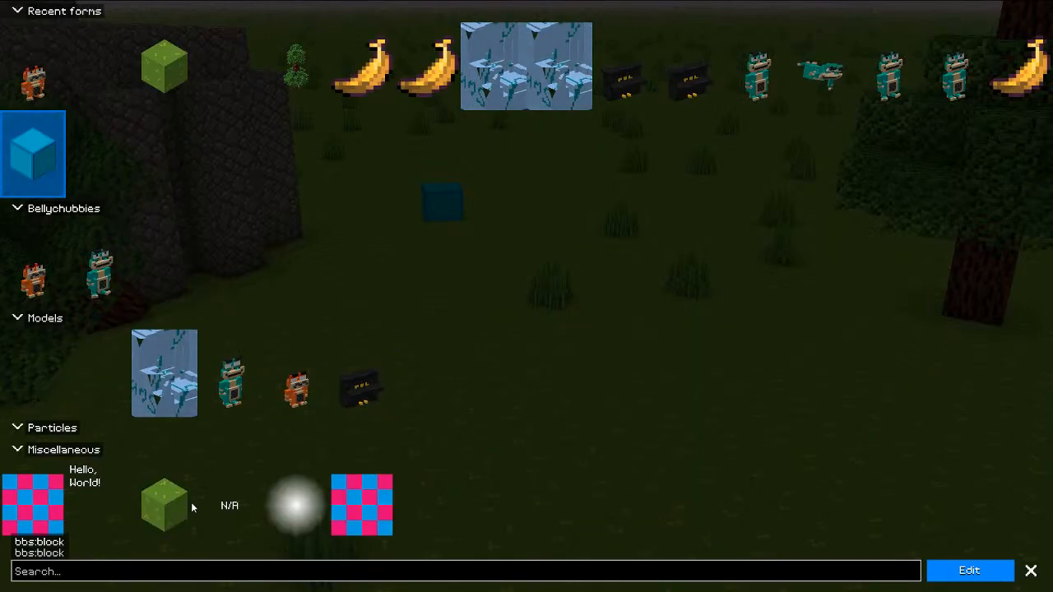
{"action": "left_click", "coordinate": [223, 509]}
{"action": "left_click", "coordinate": [970, 574]}
{"action": "left_click", "coordinate": [264, 50]}
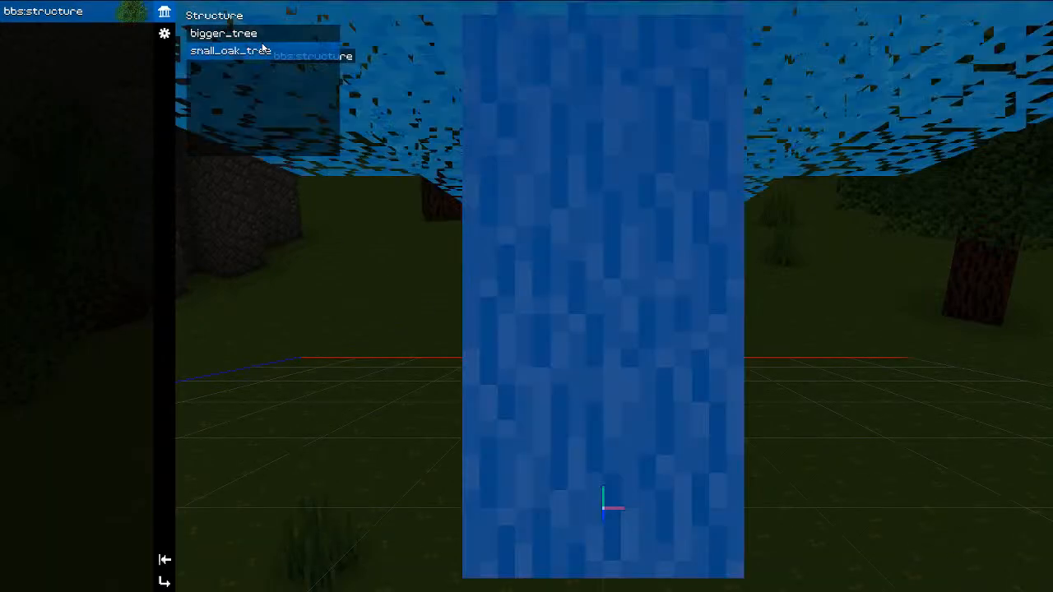
{"action": "left_click", "coordinate": [260, 39]}
{"action": "left_click", "coordinate": [258, 51]}
{"action": "key", "text": "Escape"}
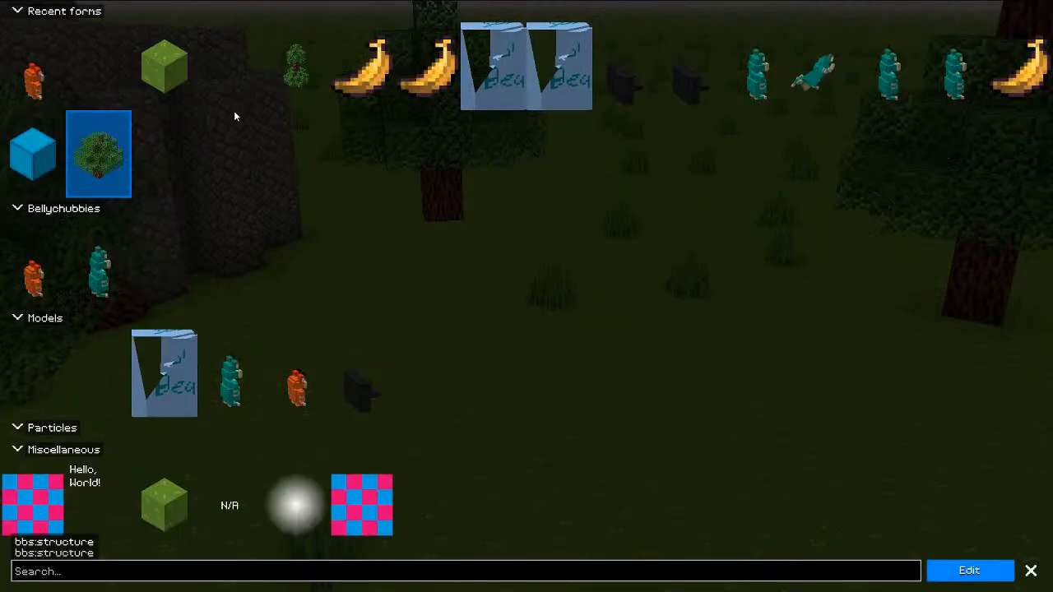
Step: Change the object's form to a light and raise its distance to 25.25
{"action": "left_click", "coordinate": [286, 498]}
{"action": "left_click", "coordinate": [967, 570]}
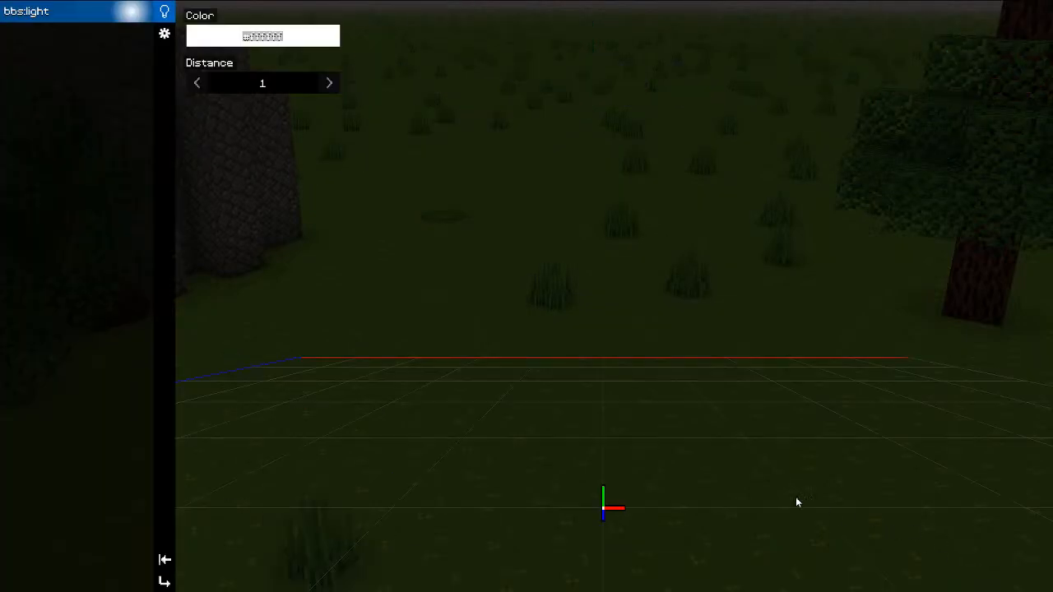
{"action": "mouse_move", "coordinate": [271, 83]}
{"action": "left_mouse_down"}
{"action": "mouse_move", "coordinate": [382, 83]}
{"action": "mouse_move", "coordinate": [378, 90]}
{"action": "left_mouse_up"}
Step: Set the light's color to magenta #ff00f3 and return to the object editor
{"action": "left_click", "coordinate": [262, 36]}
{"action": "left_click", "coordinate": [353, 90]}
{"action": "left_click", "coordinate": [387, 108]}
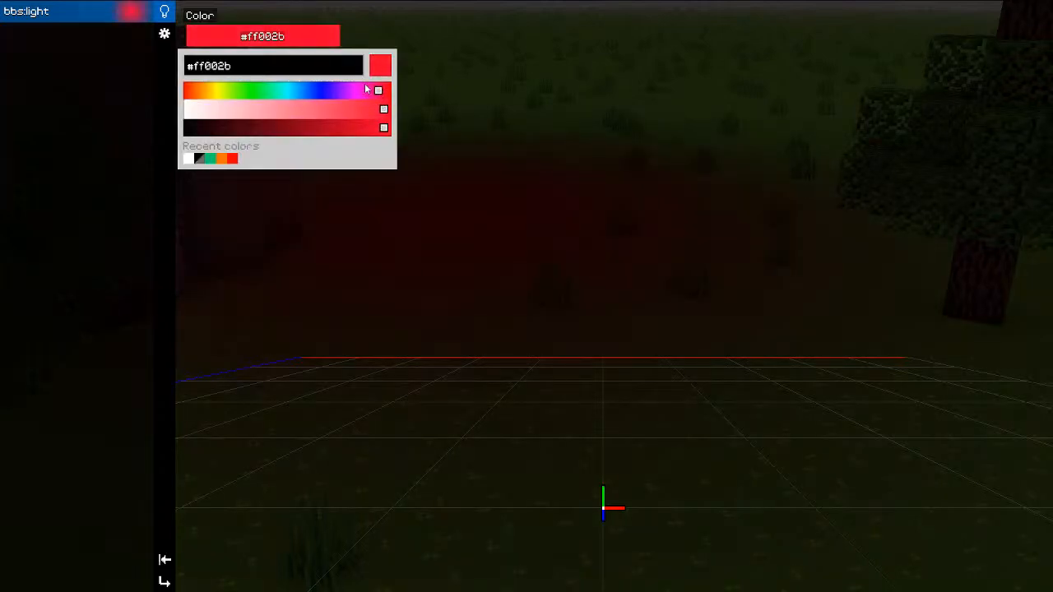
{"action": "left_click", "coordinate": [367, 89]}
{"action": "key", "text": "Escape"}
{"action": "key", "text": "Escape"}
{"action": "key", "text": "Escape"}
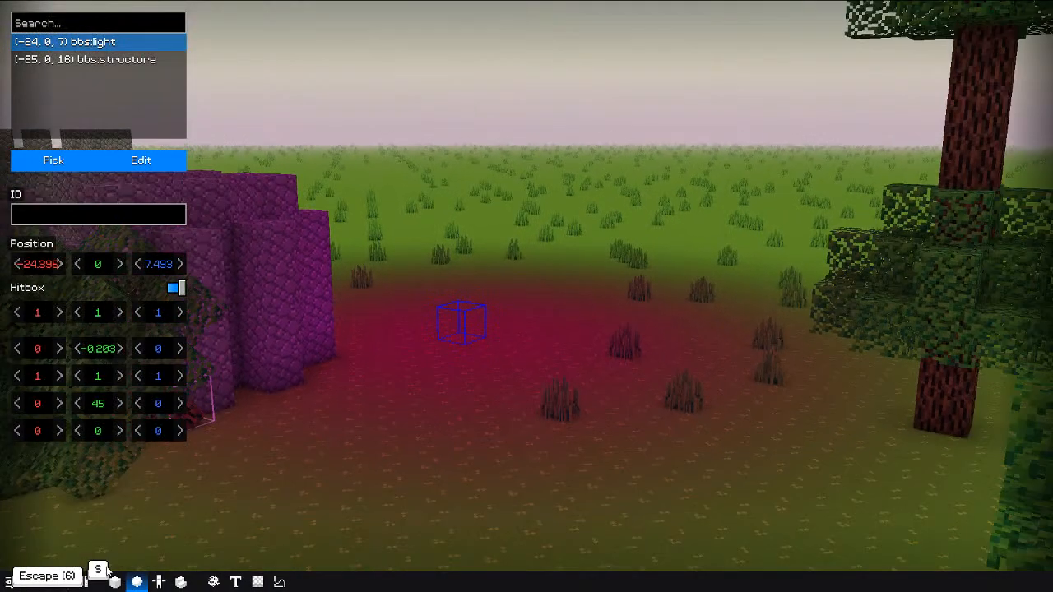
Step: Switch to the film editor and set the world's day cycle to 13.65 for night
{"action": "key", "text": "e"}
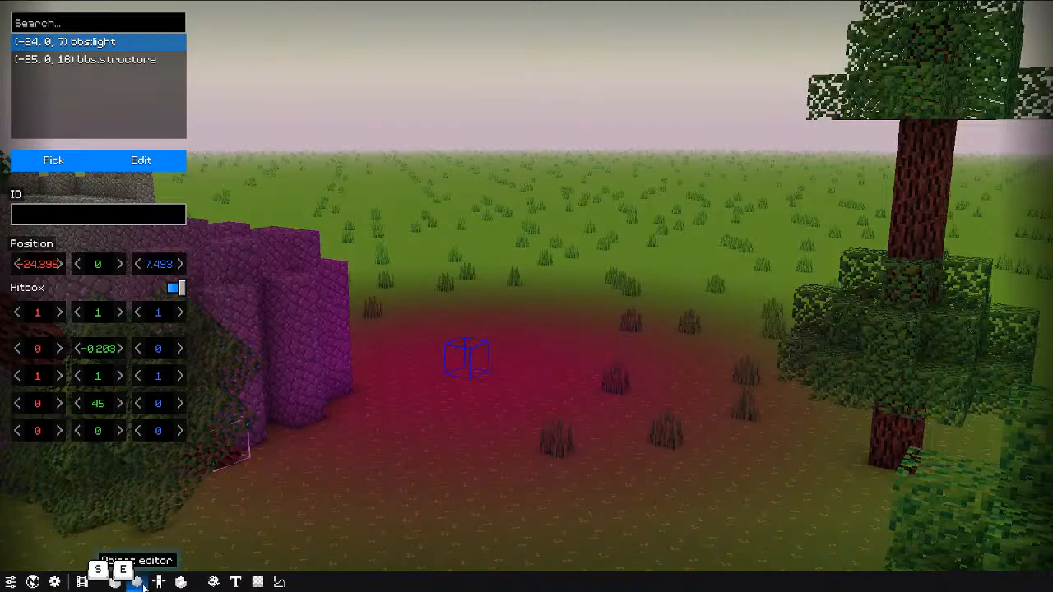
{"action": "left_click", "coordinate": [83, 582]}
{"action": "left_click", "coordinate": [59, 584]}
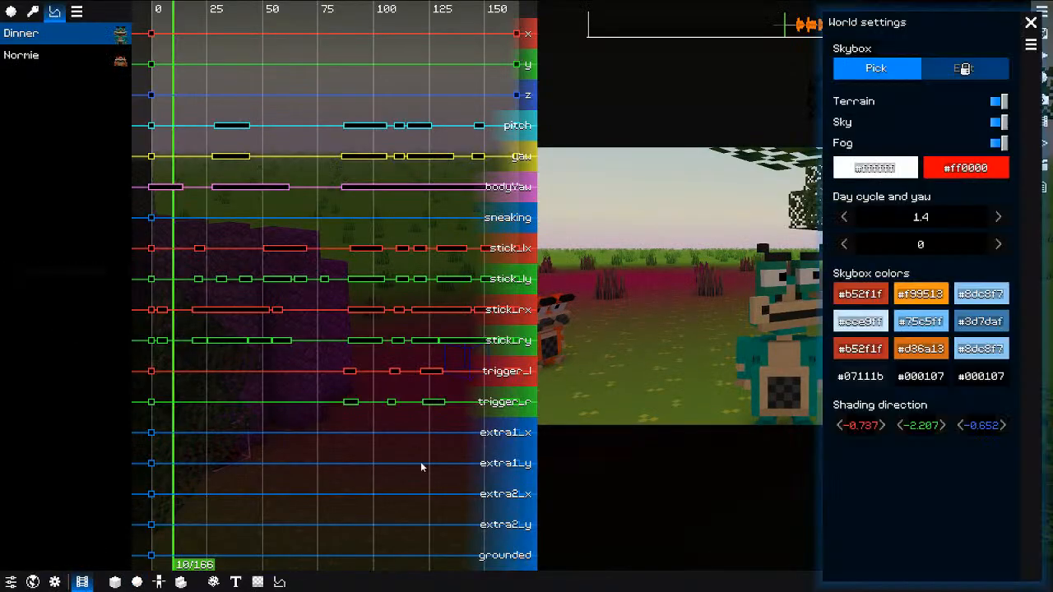
{"action": "left_click_drag", "start_coordinate": [887, 222], "coordinate": [943, 220]}
{"action": "left_click", "coordinate": [713, 262]}
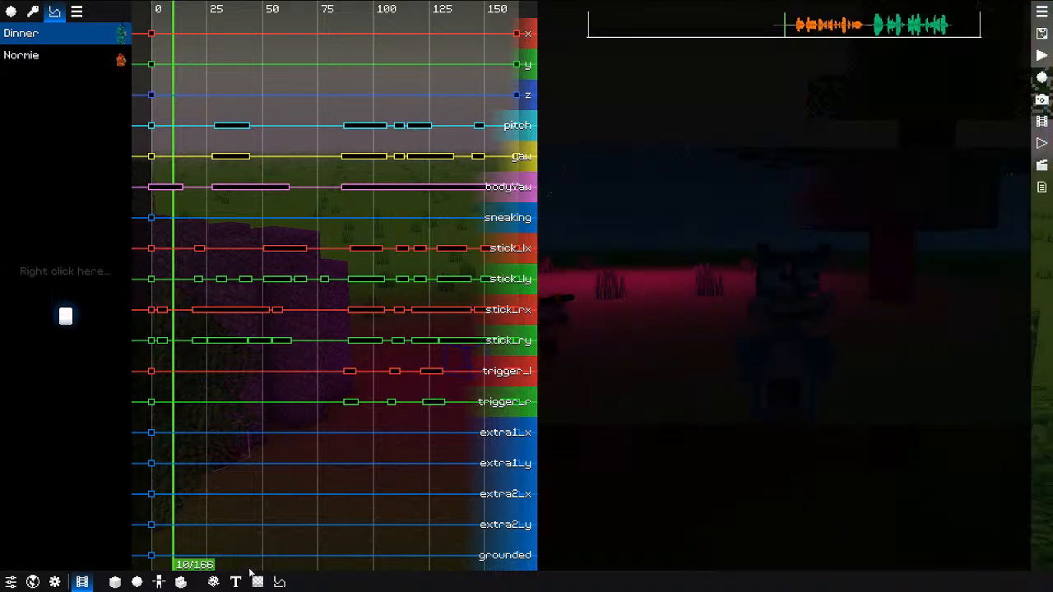
Step: Return to the object editor and duplicate the light object
{"action": "left_click", "coordinate": [114, 582]}
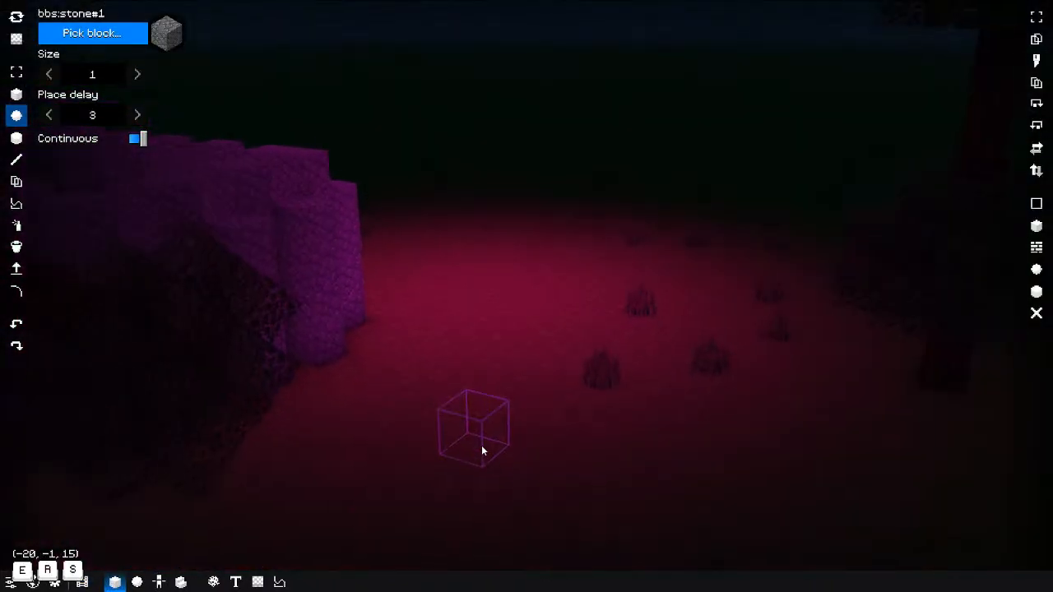
{"action": "left_click", "coordinate": [137, 582]}
{"action": "right_click", "coordinate": [118, 92]}
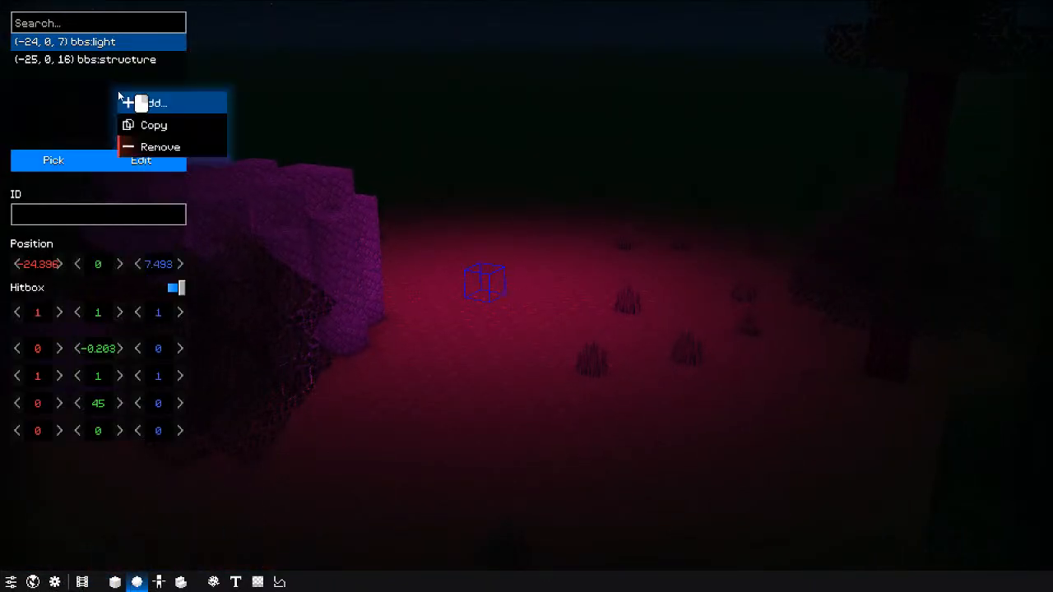
{"action": "left_click", "coordinate": [136, 125]}
{"action": "right_click", "coordinate": [105, 104]}
{"action": "left_click", "coordinate": [155, 153]}
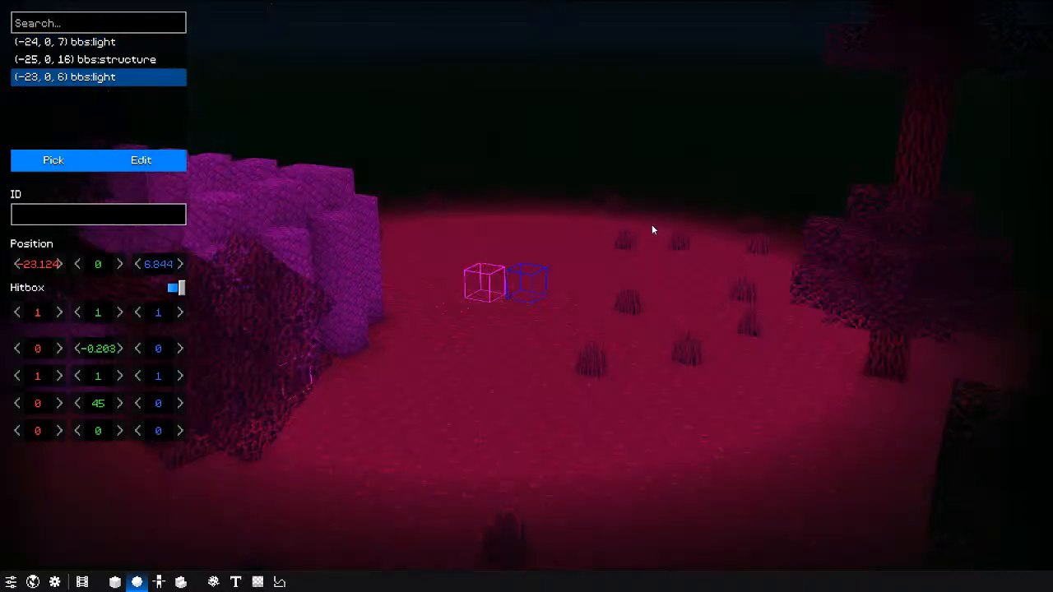
Step: Move the duplicated light across the field to about X -20.731, Y 0.224, Z -17
{"action": "key", "text": "g"}
{"action": "key", "text": "g"}
{"action": "key", "text": "g"}
{"action": "key", "text": "g"}
{"action": "key", "text": "g"}
{"action": "key", "text": "g"}
{"action": "key", "text": "g"}
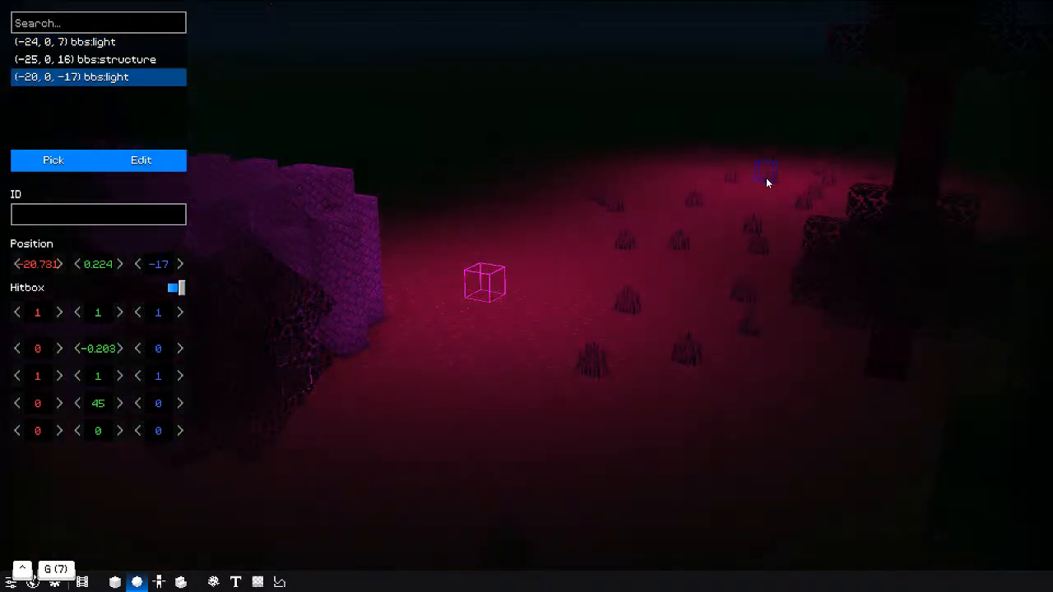
Step: Try a taller scale and hitbox on the duplicated light, and set its position to Y -0.526, Z -14
{"action": "mouse_move", "coordinate": [91, 348]}
{"action": "left_mouse_down"}
{"action": "mouse_move", "coordinate": [104, 349]}
{"action": "mouse_move", "coordinate": [91, 349]}
{"action": "left_mouse_up"}
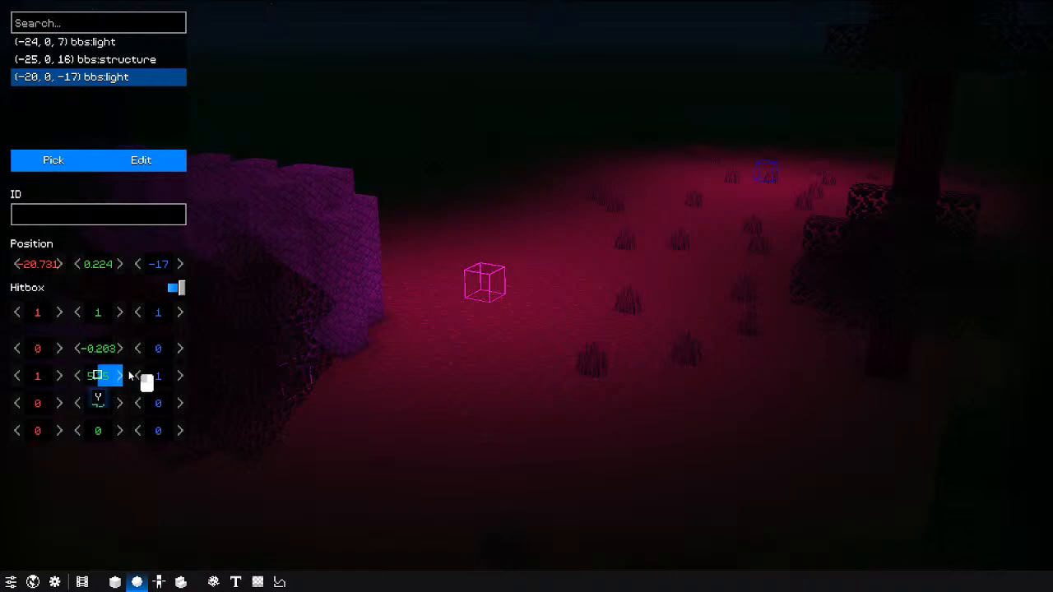
{"action": "left_click_drag", "start_coordinate": [118, 310], "coordinate": [103, 314]}
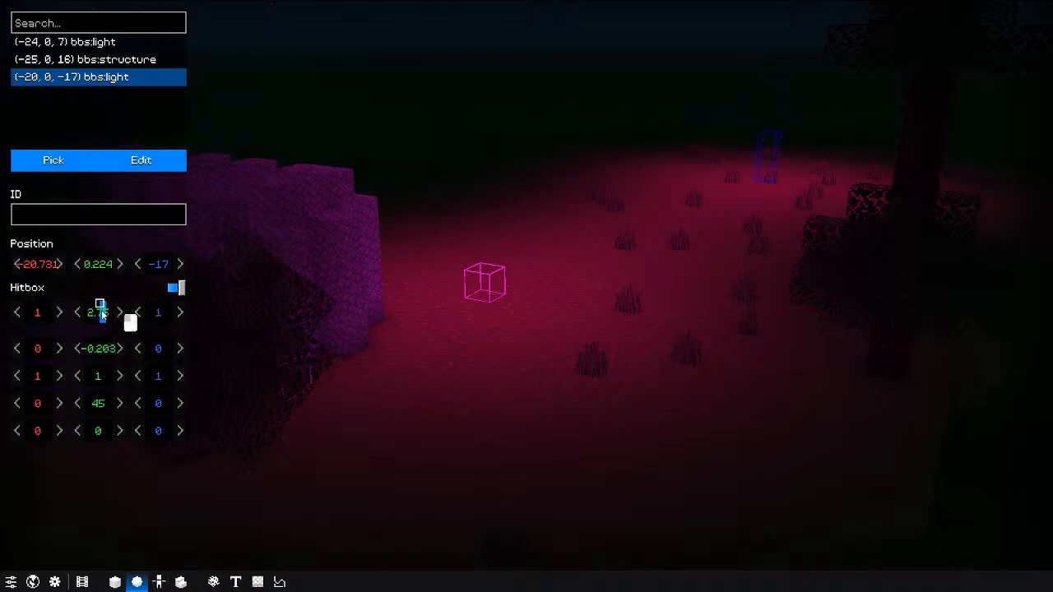
{"action": "mouse_move", "coordinate": [101, 267]}
{"action": "left_mouse_down"}
{"action": "mouse_move", "coordinate": [113, 266]}
{"action": "mouse_move", "coordinate": [93, 281]}
{"action": "mouse_move", "coordinate": [217, 269]}
{"action": "mouse_move", "coordinate": [200, 284]}
{"action": "left_mouse_up"}
Step: Change the duplicated light's color to yellow-green and return to the object editor
{"action": "left_click", "coordinate": [141, 161]}
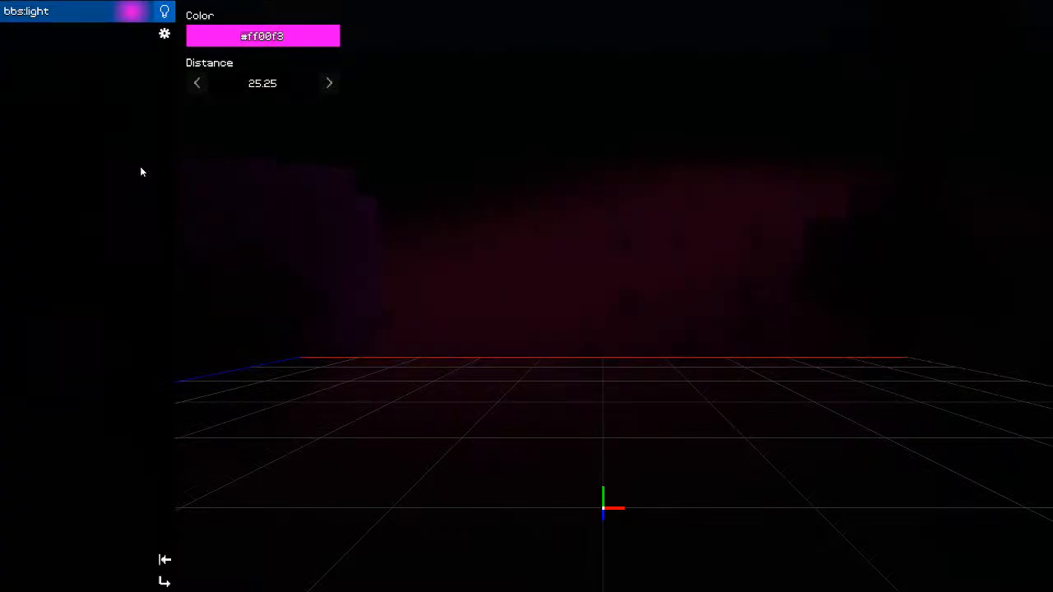
{"action": "left_click", "coordinate": [255, 39]}
{"action": "left_click_drag", "start_coordinate": [369, 92], "coordinate": [387, 92]}
{"action": "left_click_drag", "start_coordinate": [287, 93], "coordinate": [231, 92]}
{"action": "left_click", "coordinate": [659, 216]}
{"action": "key", "text": "Escape"}
{"action": "key", "text": "Escape"}
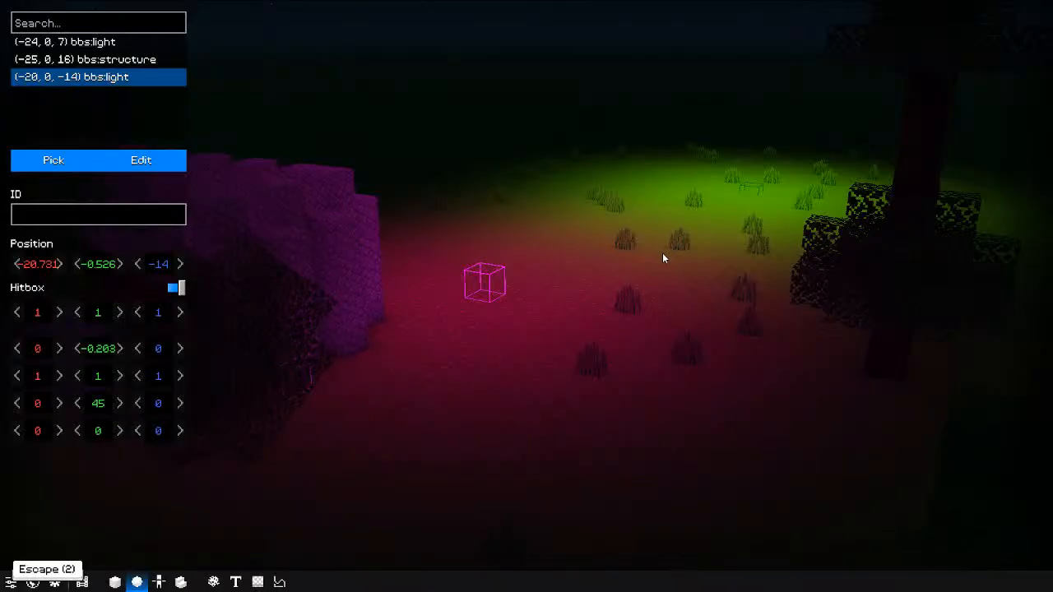
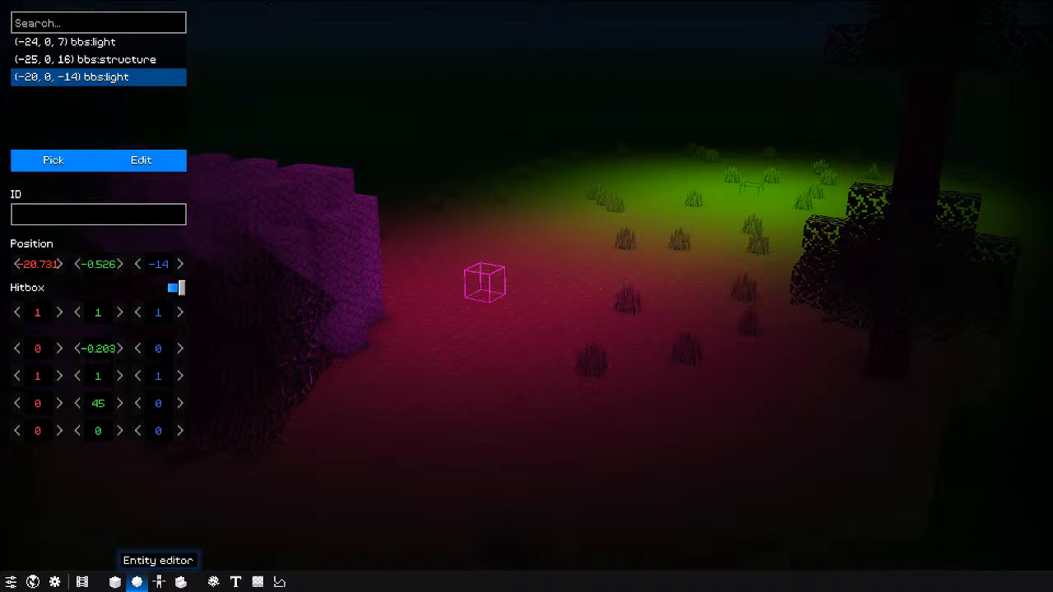
Step: Remove the duplicated green light and the original magenta light from the object list
{"action": "right_click", "coordinate": [127, 102]}
{"action": "left_click", "coordinate": [164, 178]}
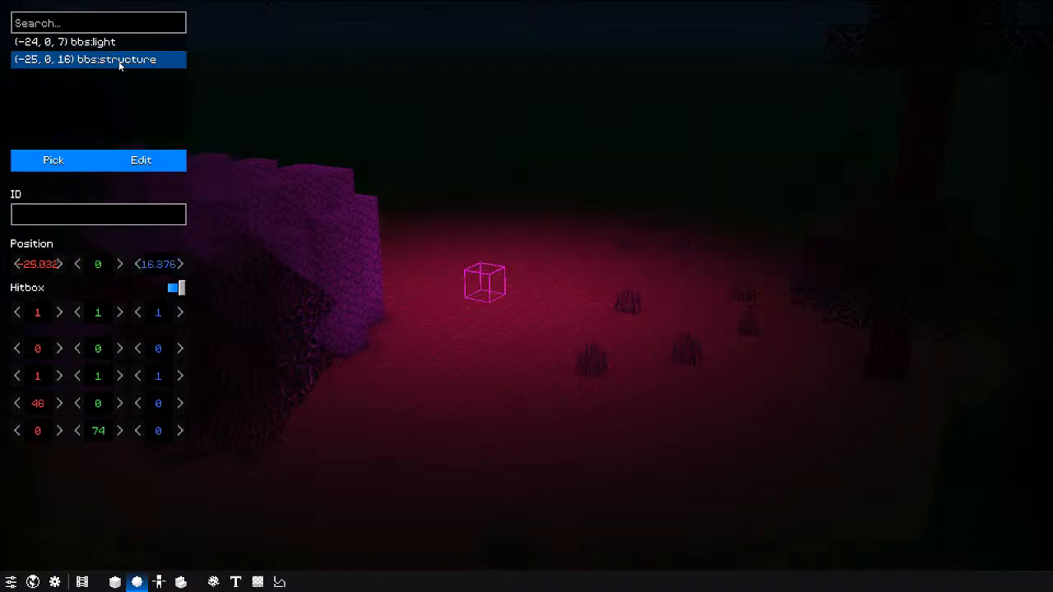
{"action": "left_click", "coordinate": [99, 41]}
{"action": "right_click", "coordinate": [122, 94]}
{"action": "left_click", "coordinate": [171, 170]}
Step: Switch to the film editor and set the world's day cycle to 5 for daylight
{"action": "left_click", "coordinate": [82, 585]}
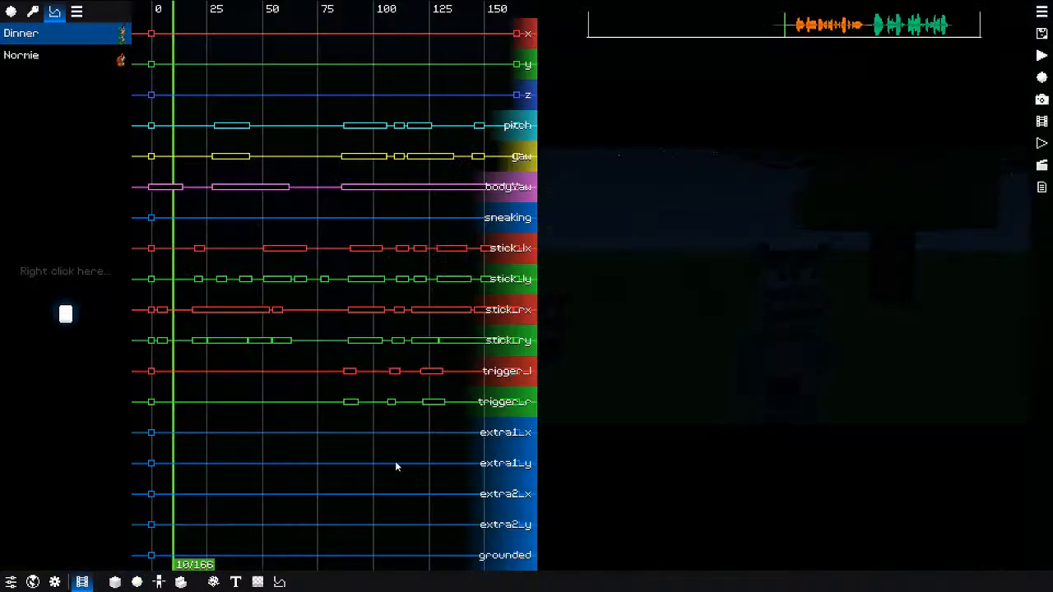
{"action": "left_click", "coordinate": [33, 582]}
{"action": "left_click", "coordinate": [924, 218]}
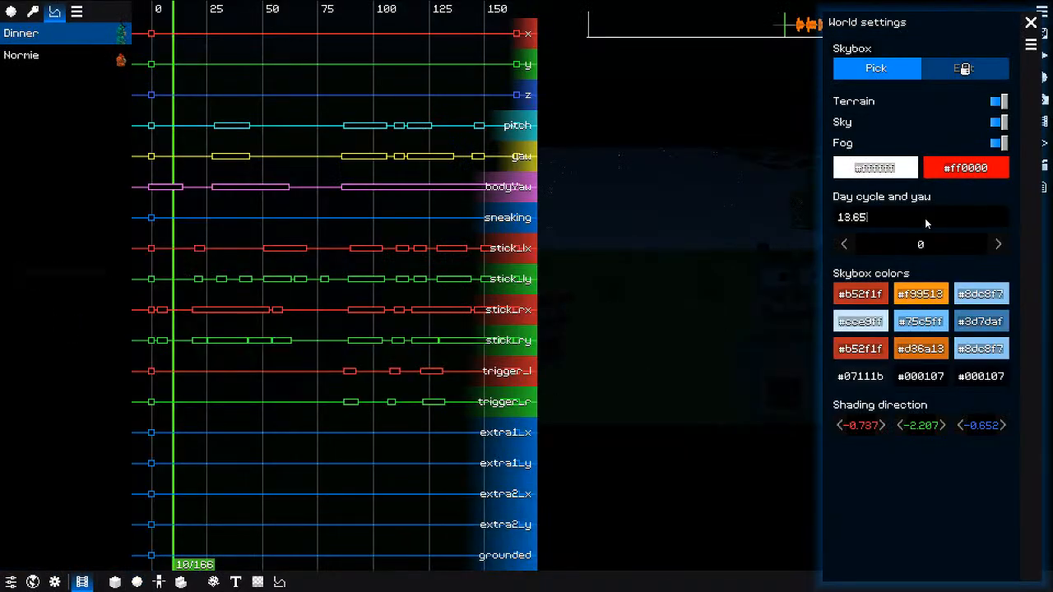
{"action": "key", "text": "ctrl+a"}
{"action": "type", "text": "5"}
{"action": "key", "text": "Return"}
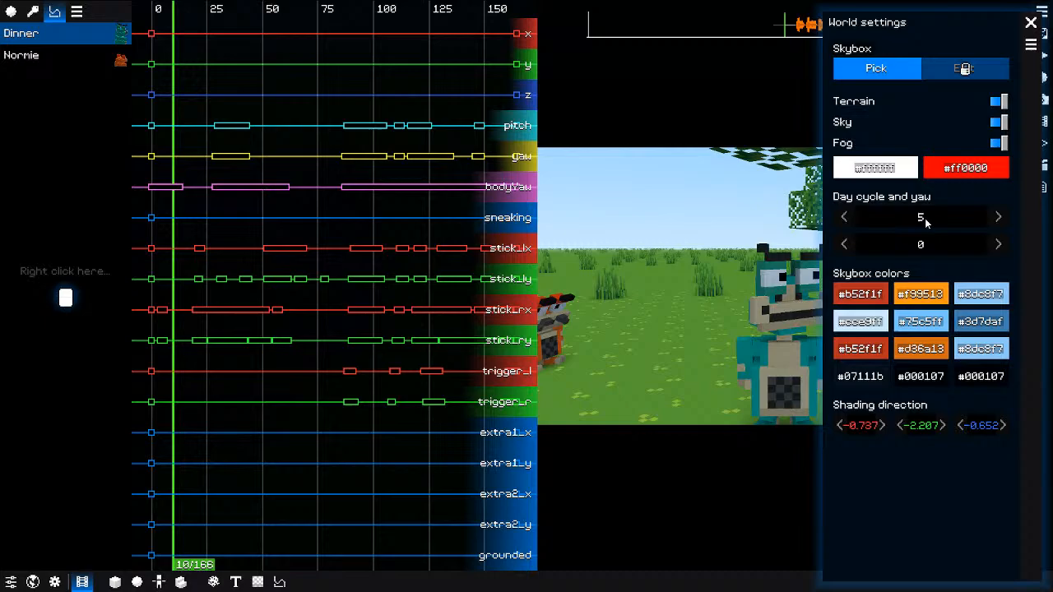
{"action": "left_click", "coordinate": [679, 296]}
{"action": "left_click", "coordinate": [53, 581]}
{"action": "left_click", "coordinate": [54, 582]}
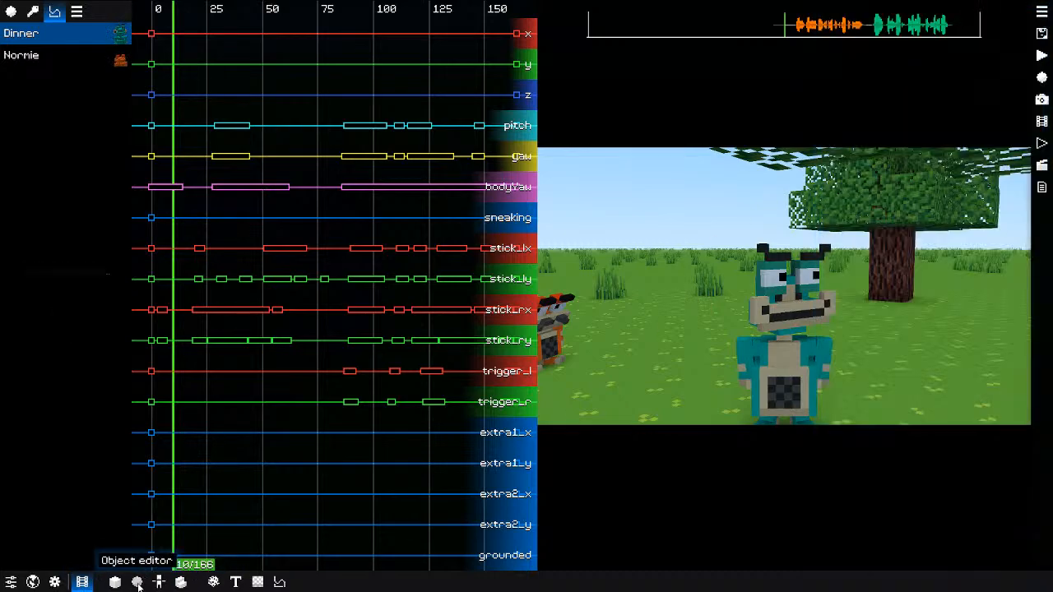
Step: In the object editor, change the remaining structure object's form to a label and open it for editing
{"action": "left_click", "coordinate": [136, 582]}
{"action": "left_click", "coordinate": [52, 161]}
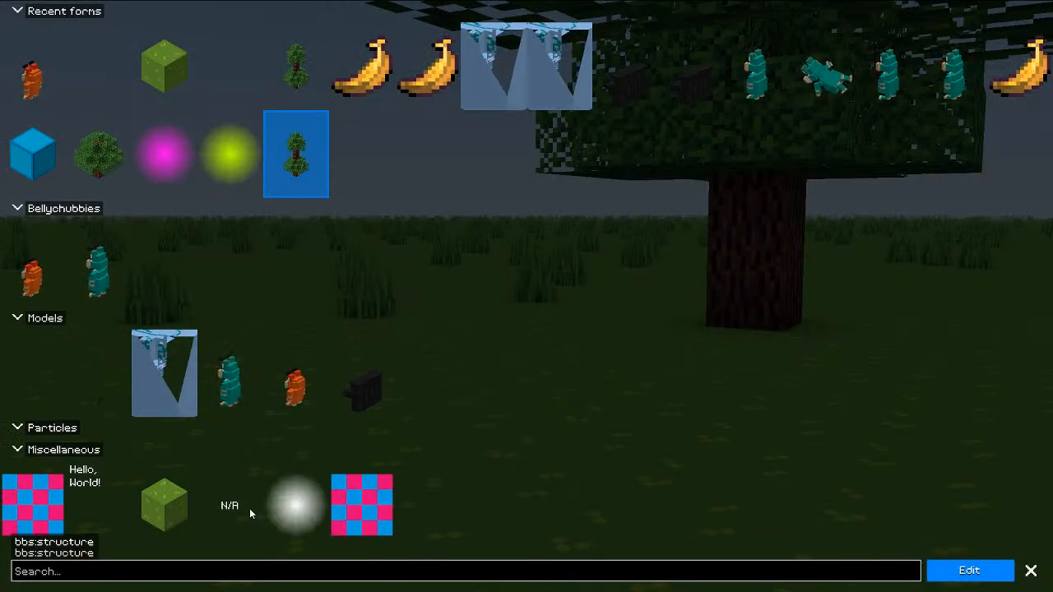
{"action": "left_click", "coordinate": [90, 502]}
{"action": "left_click", "coordinate": [968, 569]}
{"action": "left_click_drag", "start_coordinate": [697, 421], "coordinate": [653, 413]}
{"action": "scroll", "coordinate": [654, 414], "scroll_direction": "down", "scroll_amount": 5}
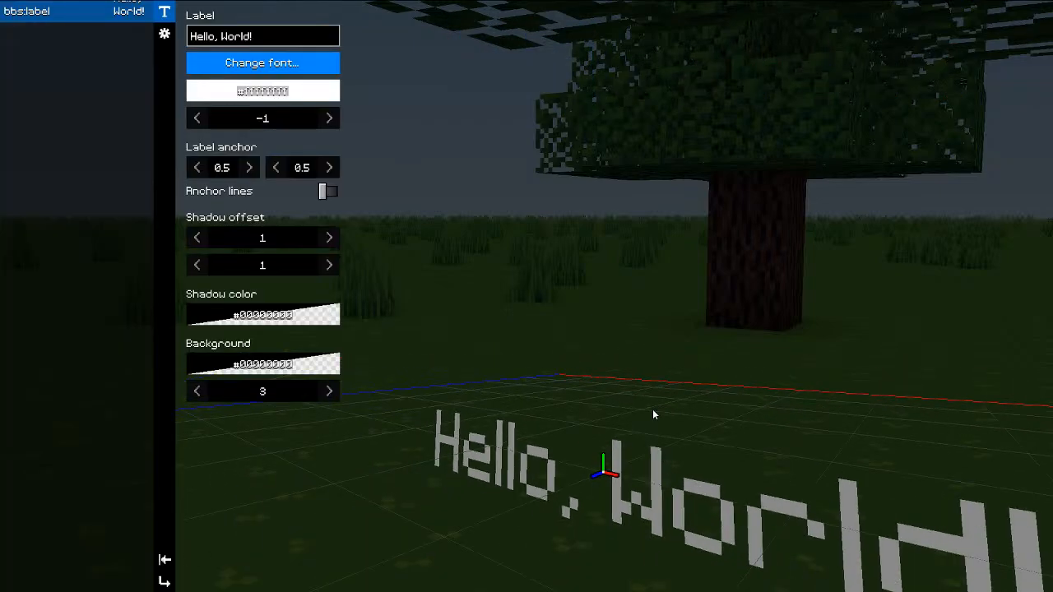
Step: Replace the label's text with "I'm so aweseomer!"
{"action": "left_click", "coordinate": [276, 34]}
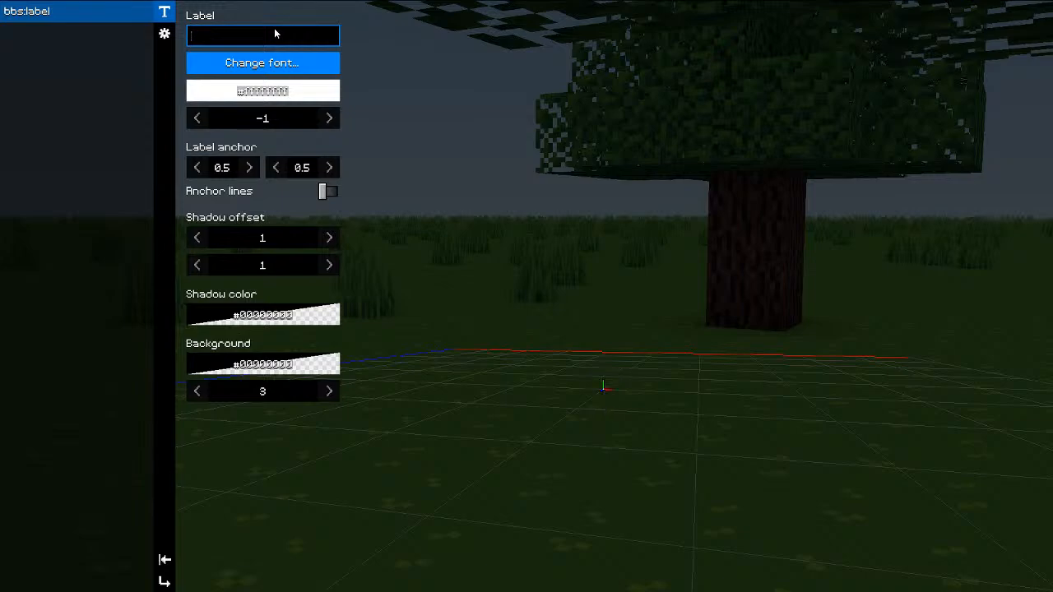
{"action": "type", "text": "s"}
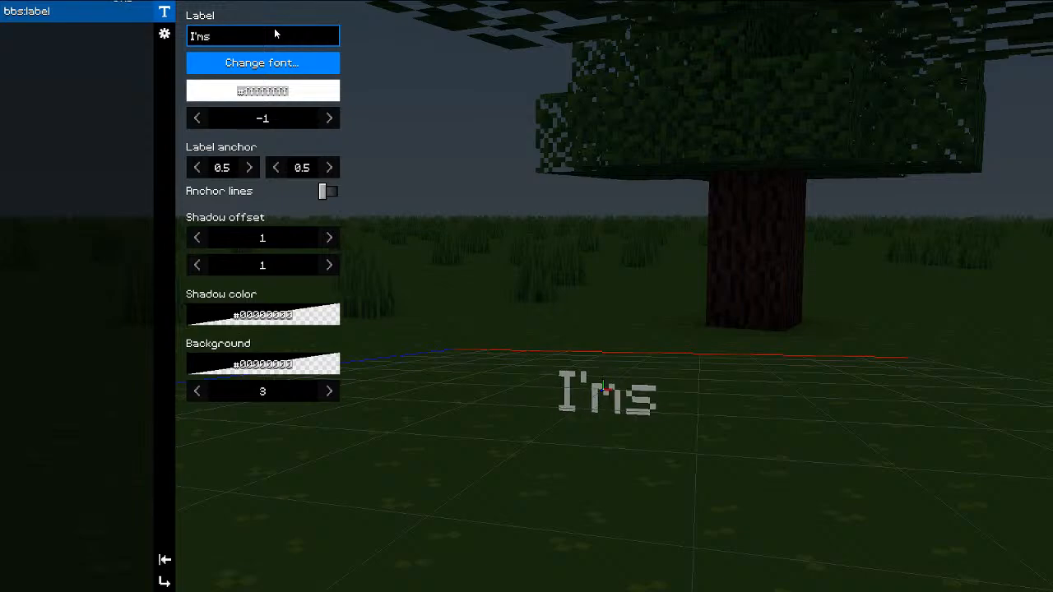
{"action": "type", "text": "o aweseomer!"}
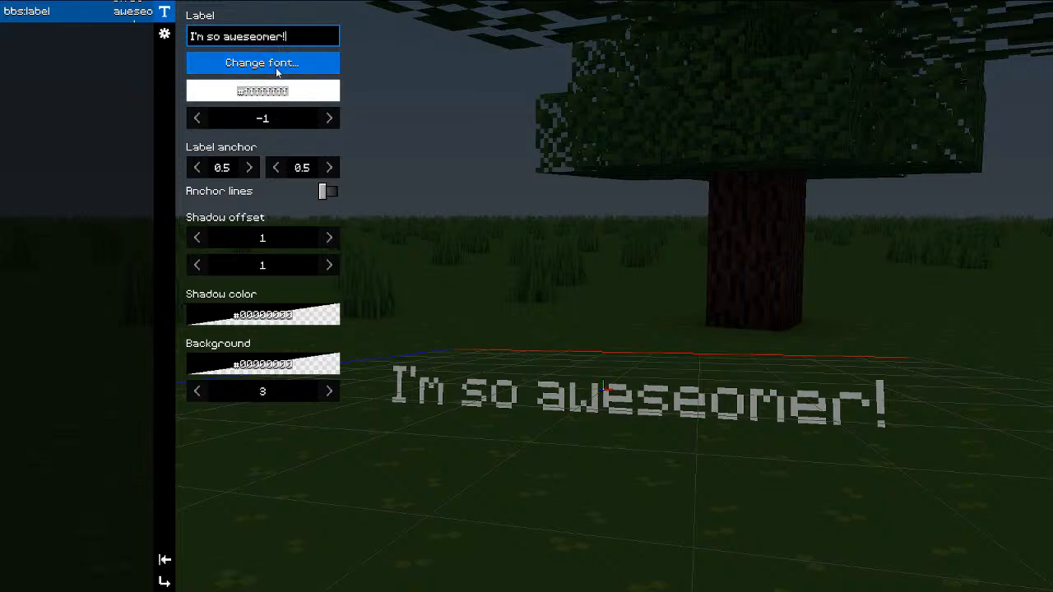
Step: Try the bbs_round, bbs_round_mono and bbs_square fonts on the label
{"action": "left_click", "coordinate": [280, 64]}
{"action": "left_click", "coordinate": [442, 218]}
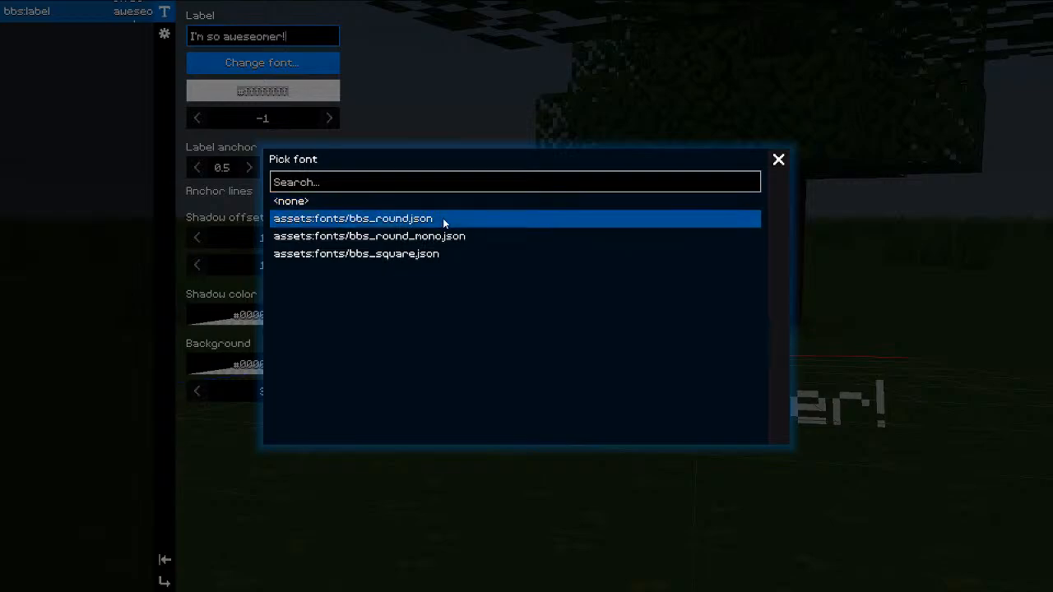
{"action": "left_click", "coordinate": [437, 236]}
{"action": "left_click", "coordinate": [778, 160]}
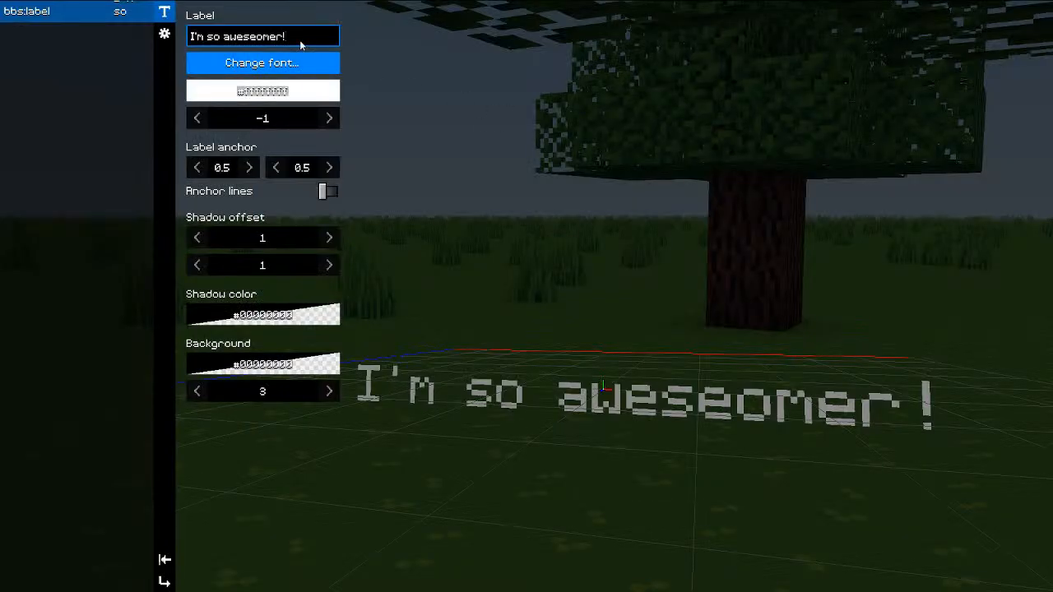
{"action": "left_click", "coordinate": [290, 63]}
{"action": "left_click", "coordinate": [347, 253]}
{"action": "left_click", "coordinate": [777, 161]}
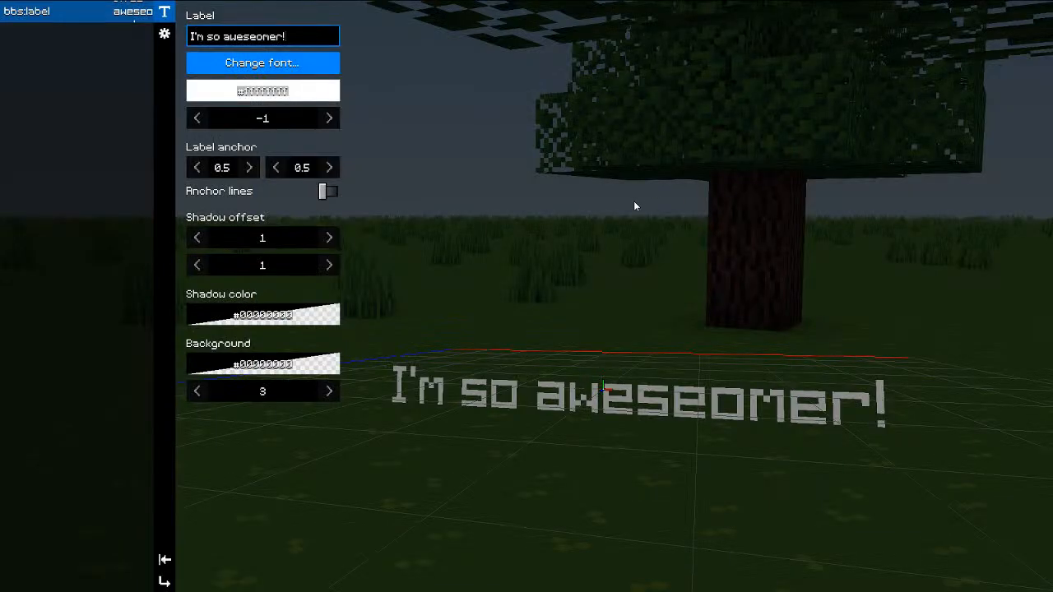
Step: Set the label's font to bbs_round.json
{"action": "left_click", "coordinate": [290, 58]}
{"action": "left_click", "coordinate": [379, 220]}
{"action": "left_click", "coordinate": [779, 160]}
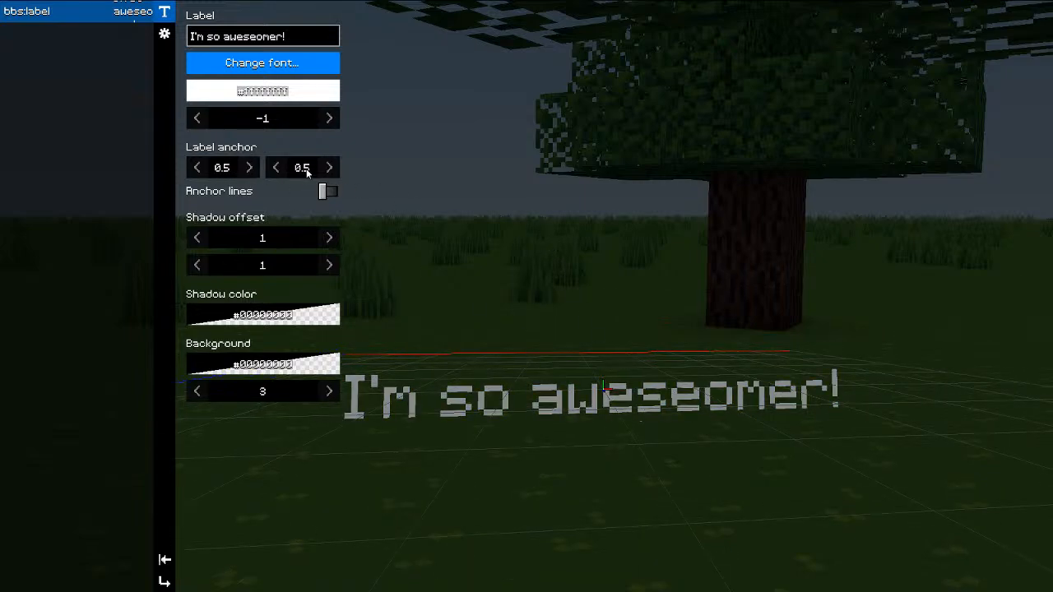
Step: Set the label's vertical anchor to 1
{"action": "left_click_drag", "start_coordinate": [322, 169], "coordinate": [337, 172]}
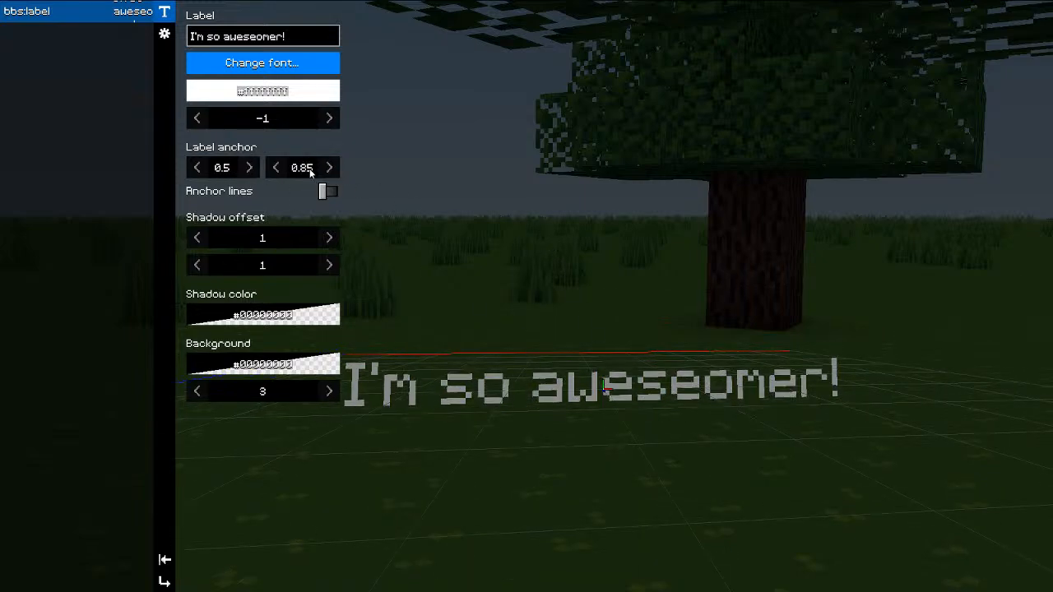
{"action": "type", "text": "0"}
{"action": "key", "text": "BackSpace"}
{"action": "type", "text": "1"}
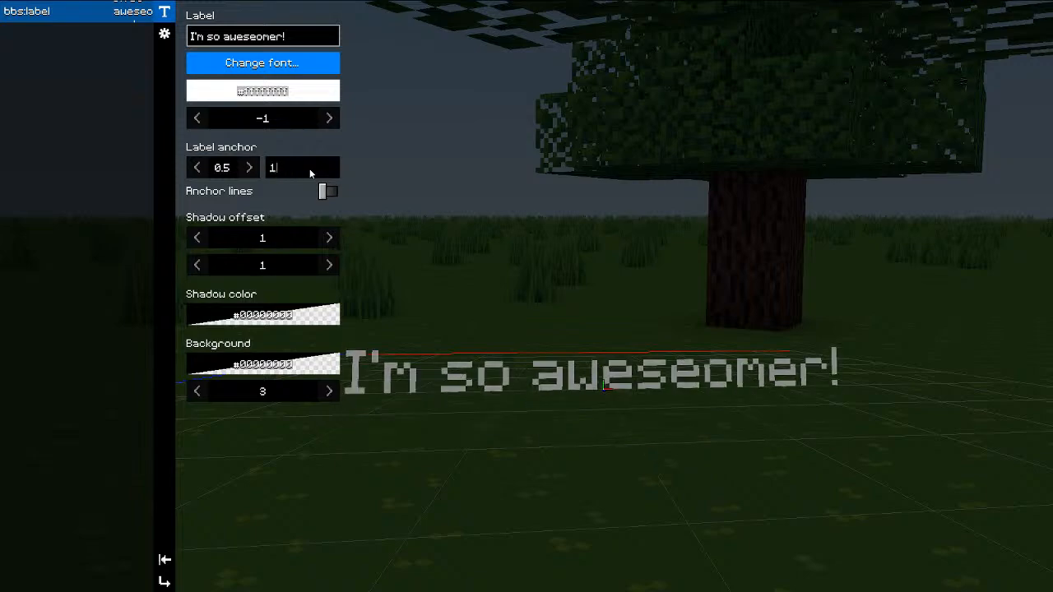
{"action": "key", "text": "Return"}
{"action": "scroll", "coordinate": [630, 470], "scroll_direction": "up", "scroll_amount": 5}
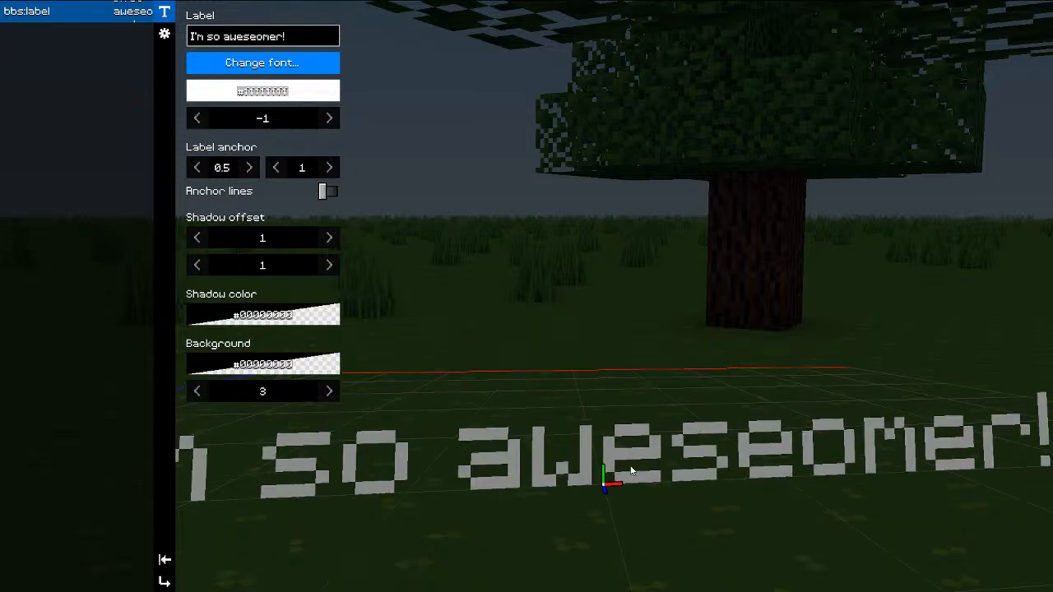
Step: Try label anchor values of 0 on both axes, and set both the horizontal and vertical anchors to 0.5
{"action": "left_click_drag", "start_coordinate": [630, 470], "coordinate": [609, 472]}
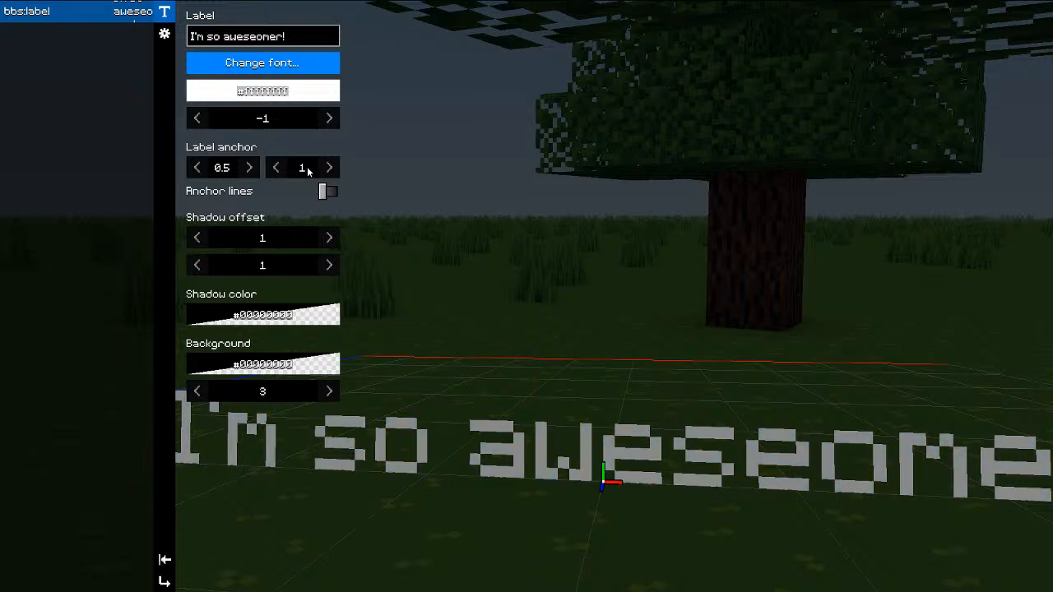
{"action": "type", "text": "0"}
{"action": "key", "text": "Return"}
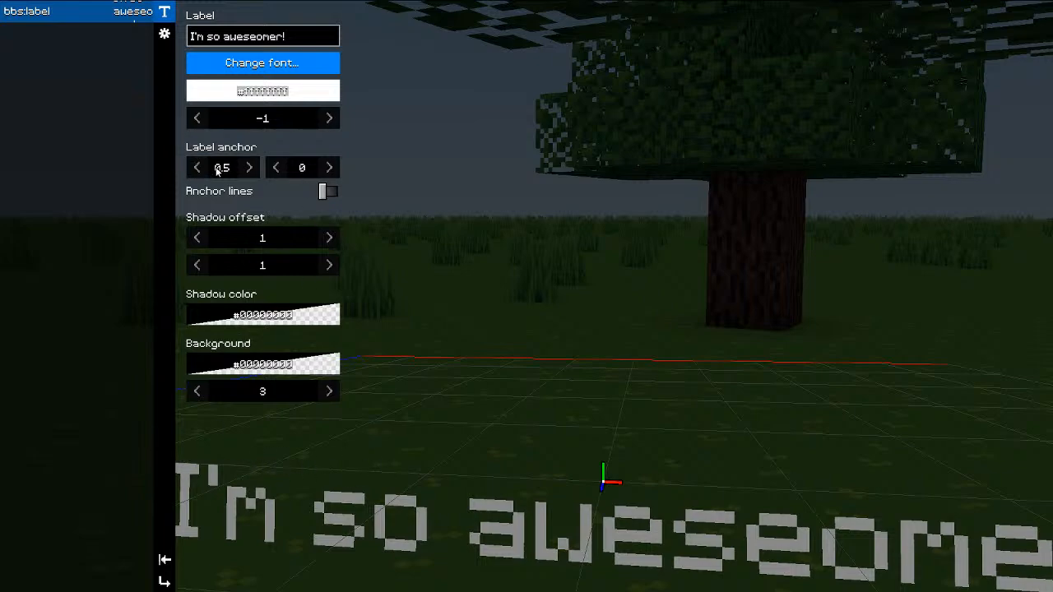
{"action": "key", "text": "BackSpace"}
{"action": "key", "text": "BackSpace"}
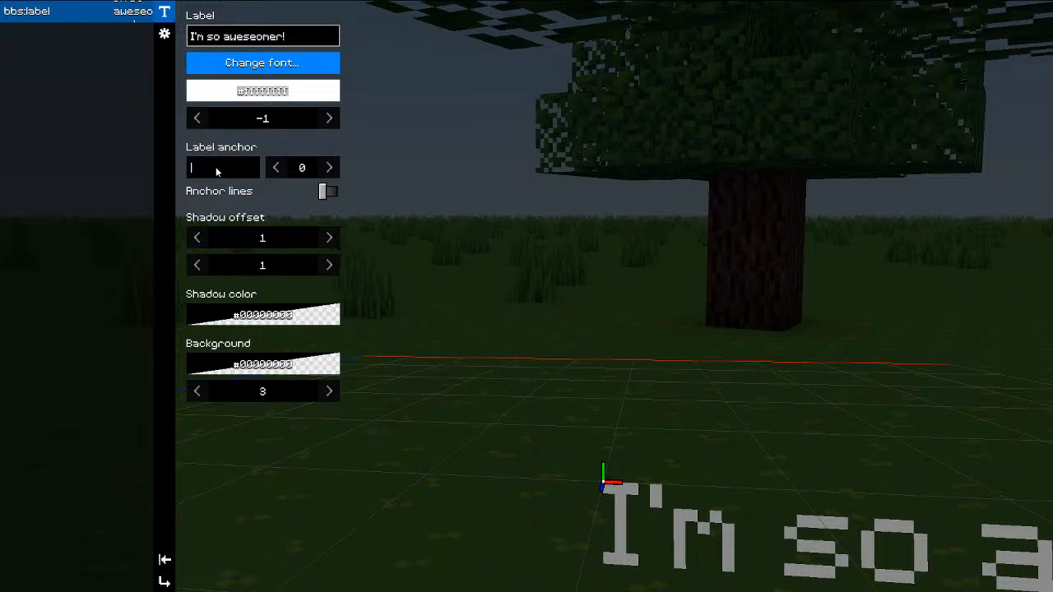
{"action": "type", "text": ".5"}
{"action": "key", "text": "Return"}
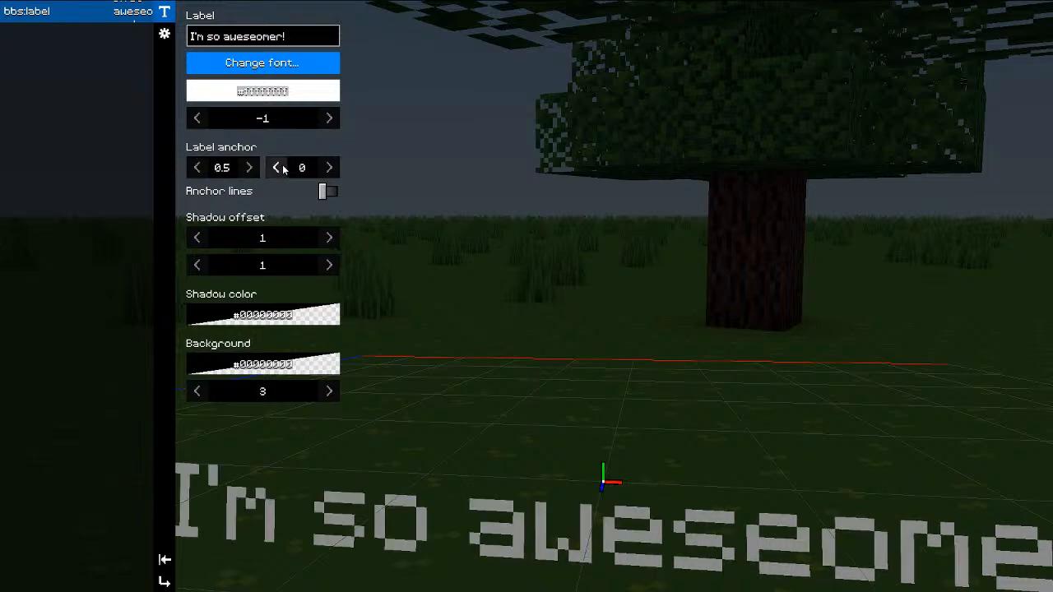
{"action": "type", "text": ".5"}
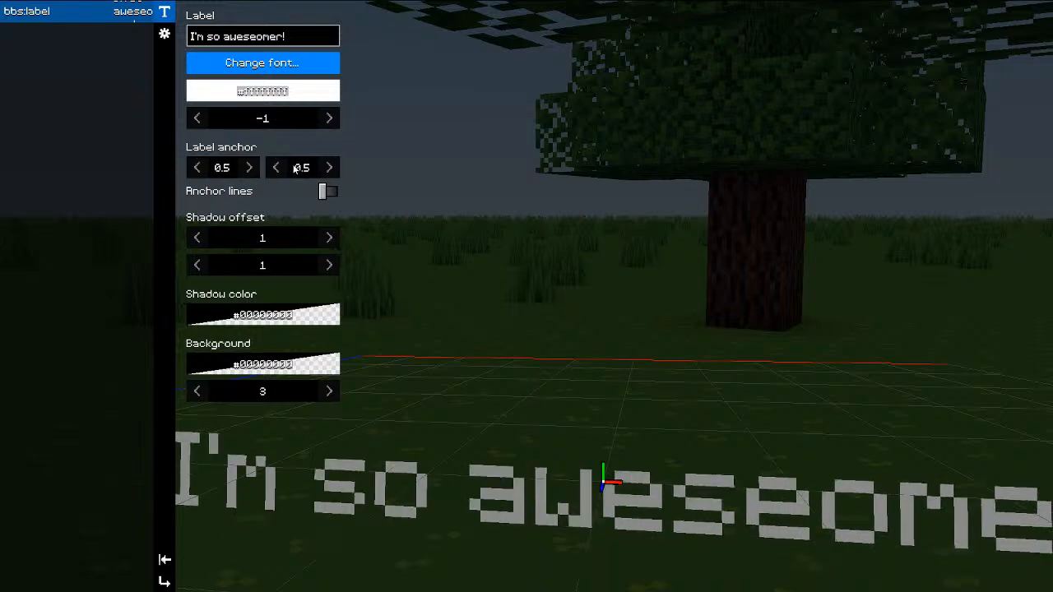
Step: Set the label's maximum line width to 67 so the text wraps
{"action": "left_click_drag", "start_coordinate": [273, 123], "coordinate": [567, 155]}
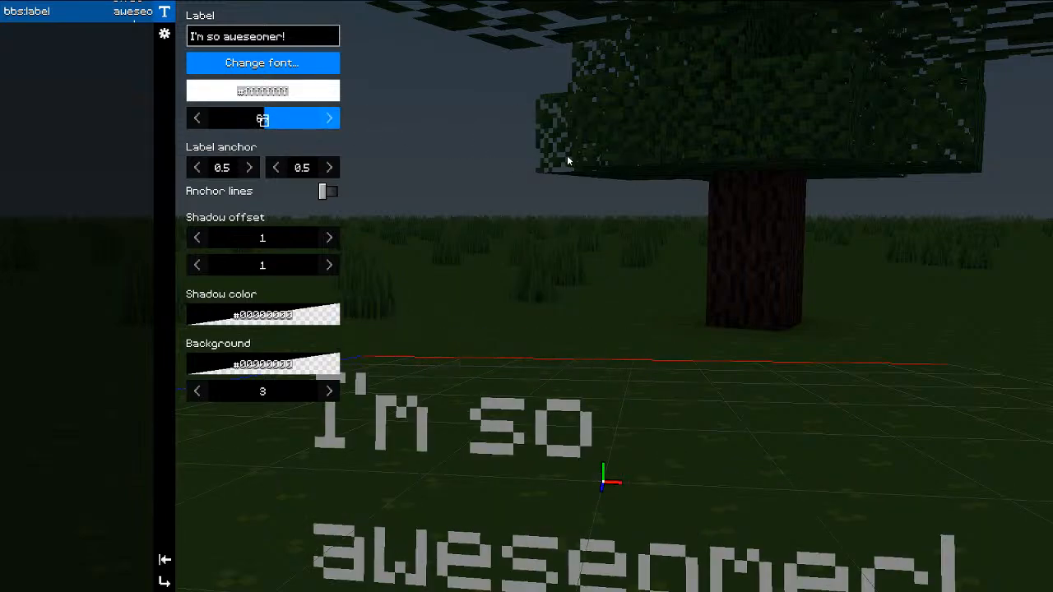
{"action": "left_click_drag", "start_coordinate": [503, 166], "coordinate": [496, 164]}
{"action": "left_click_drag", "start_coordinate": [262, 117], "coordinate": [344, 134]}
Step: Replace the label's text with "If I have here a very long wall of text, that option will be responsible for breaking the line" and set its maximum width to 120
{"action": "double_click", "coordinate": [272, 41]}
{"action": "type", "text": "If y"}
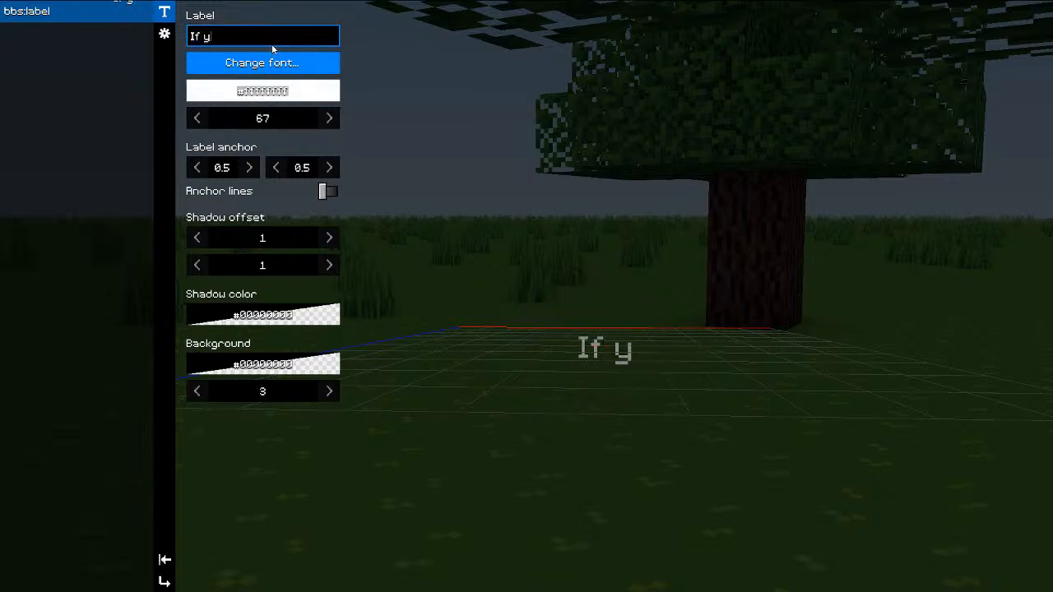
{"action": "key", "text": "BackSpace"}
{"action": "type", "text": "I have here a v"}
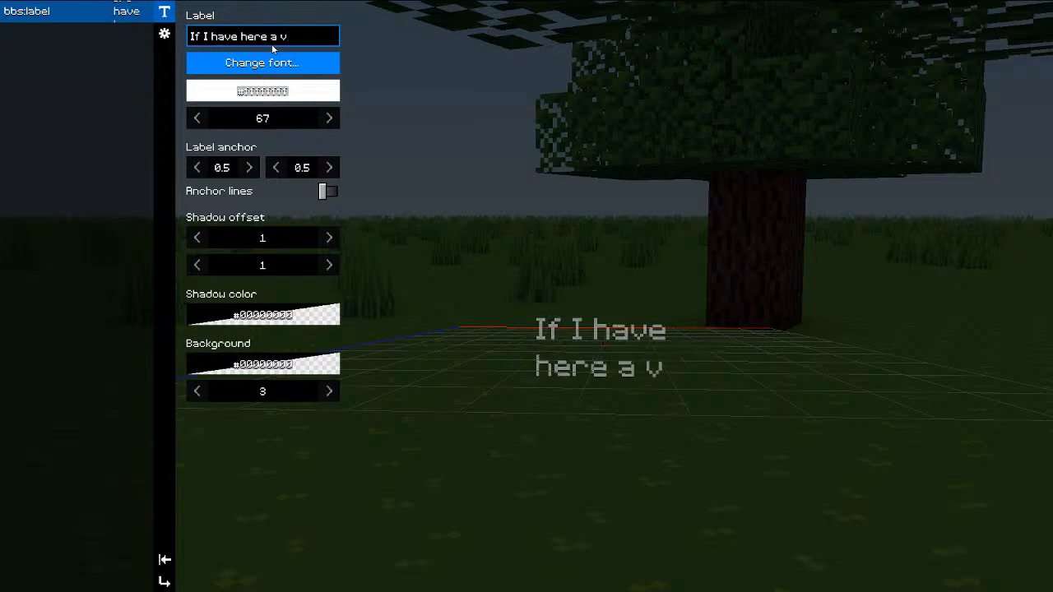
{"action": "type", "text": "ery long w"}
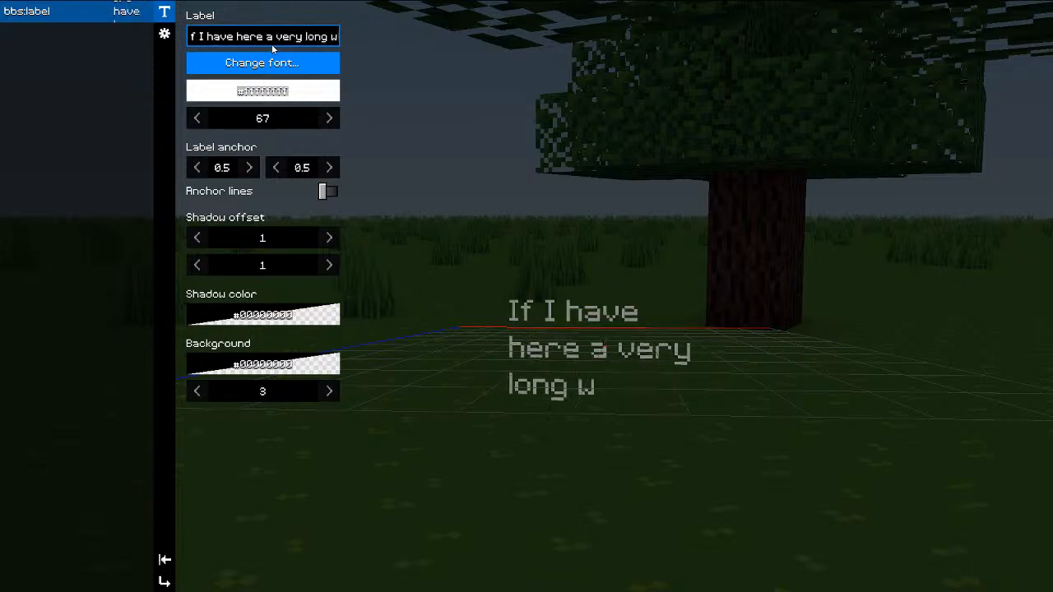
{"action": "type", "text": "all of text, th"}
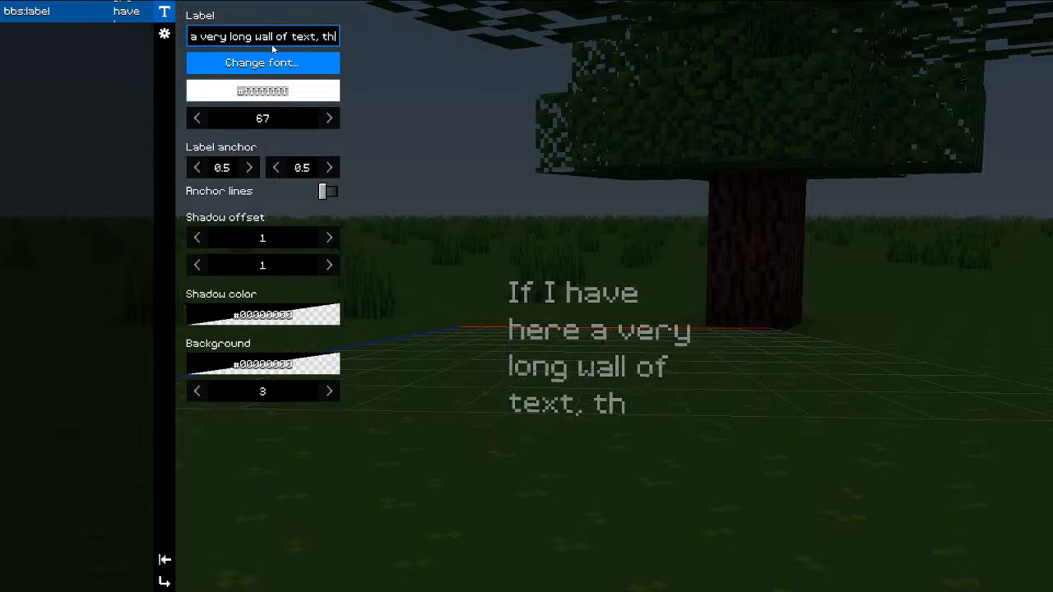
{"action": "type", "text": "at option will be"}
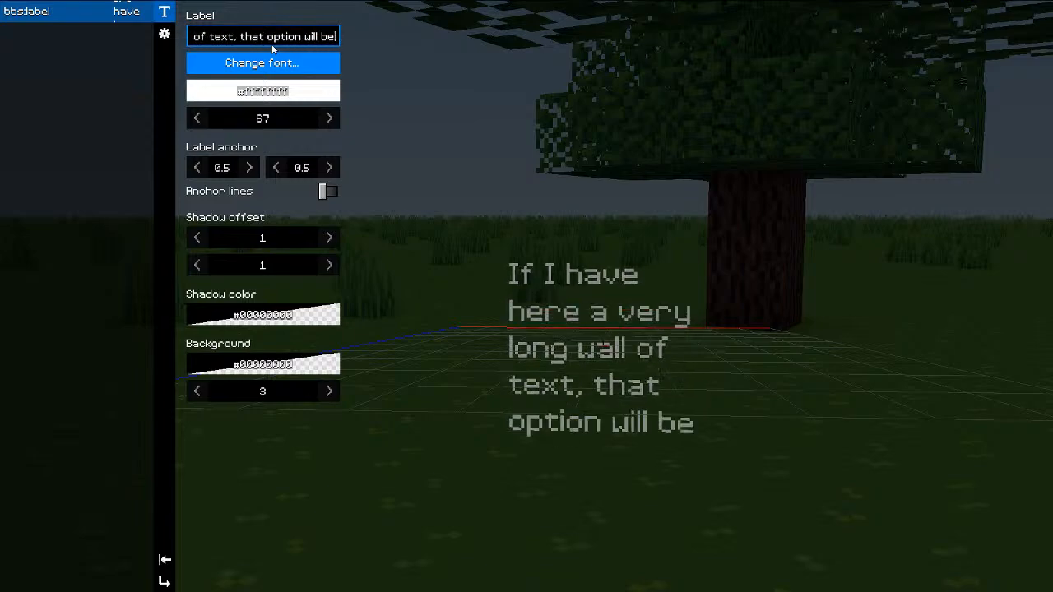
{"action": "type", "text": " responsi"}
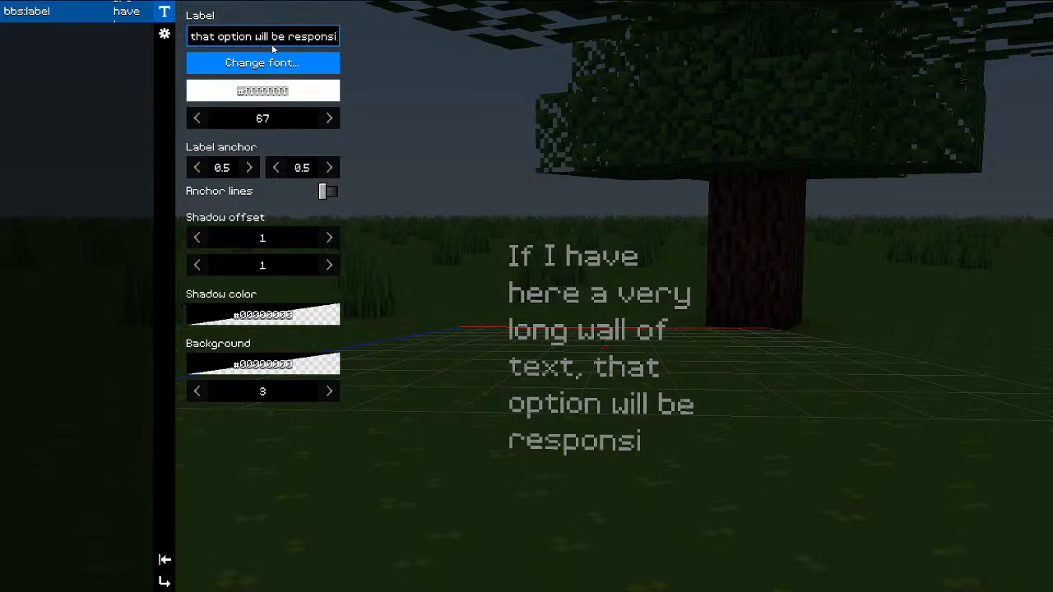
{"action": "type", "text": "ble for br"}
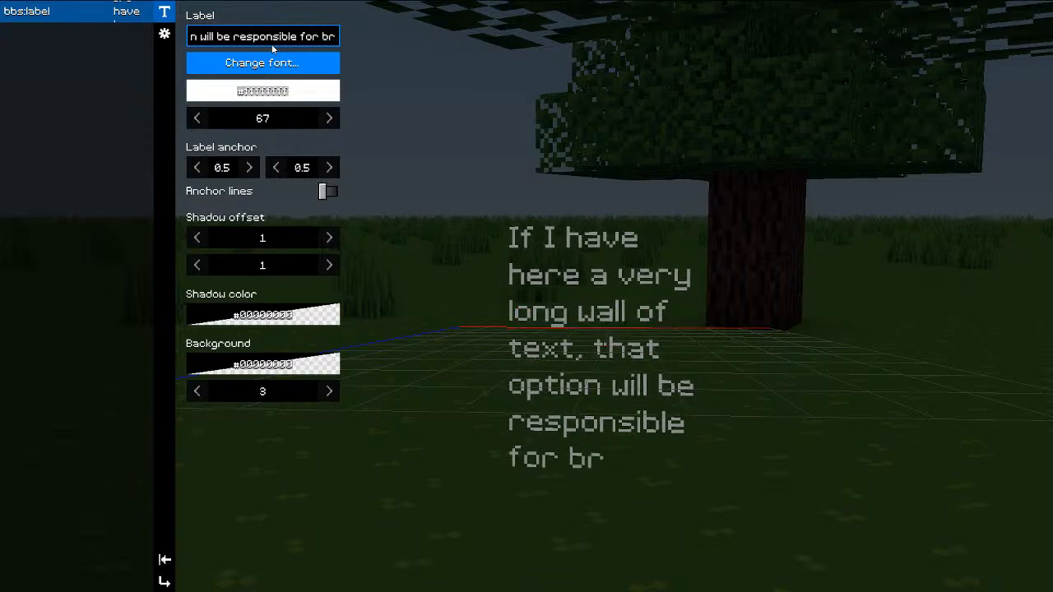
{"action": "type", "text": "eaking the line"}
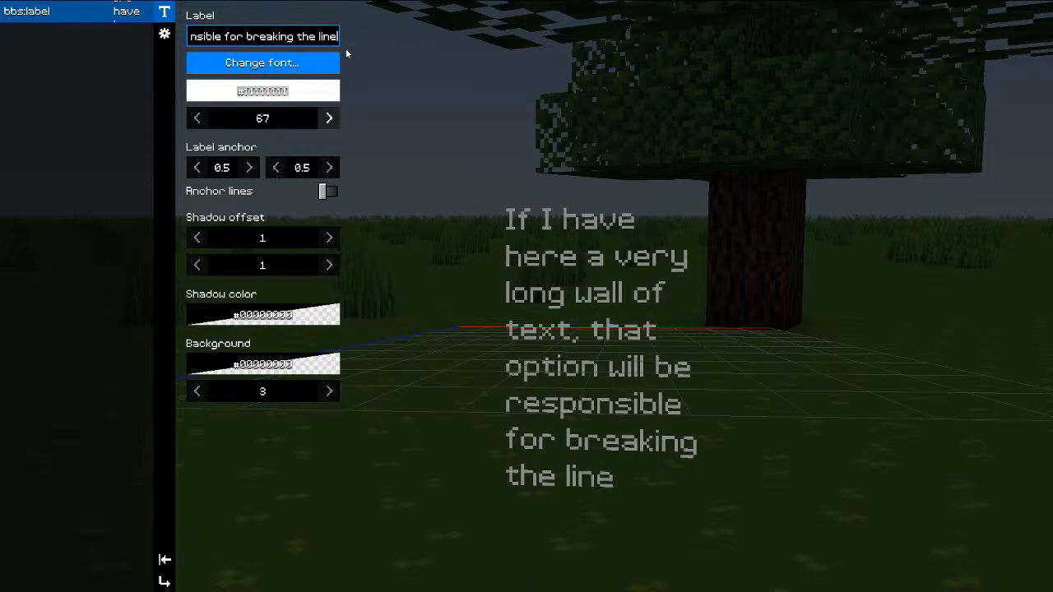
{"action": "left_click_drag", "start_coordinate": [268, 118], "coordinate": [508, 163]}
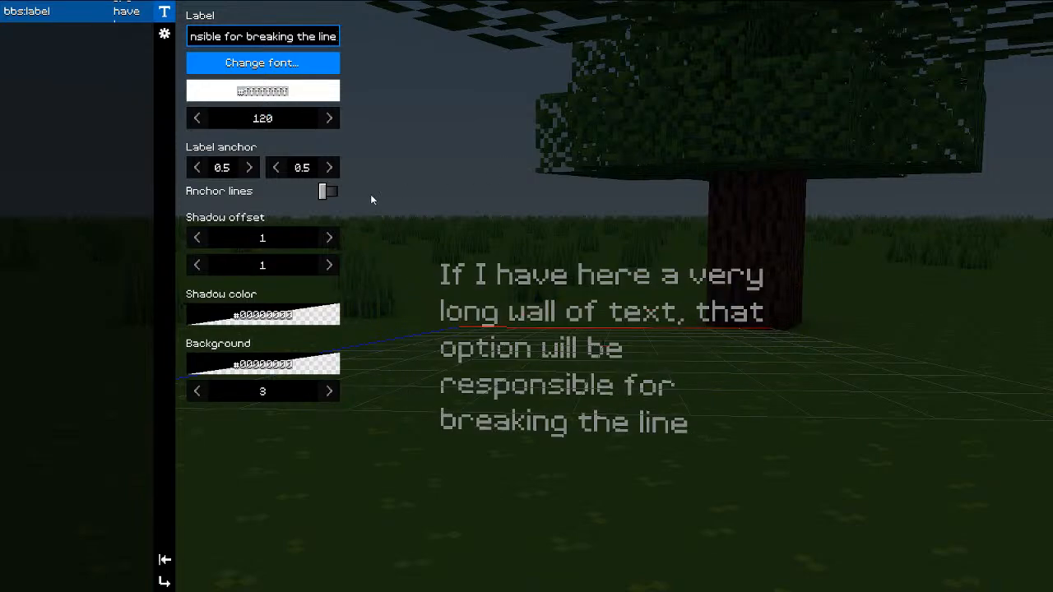
Step: Enable Anchor lines and try the label's horizontal anchor at 0 and 1
{"action": "left_click", "coordinate": [289, 190]}
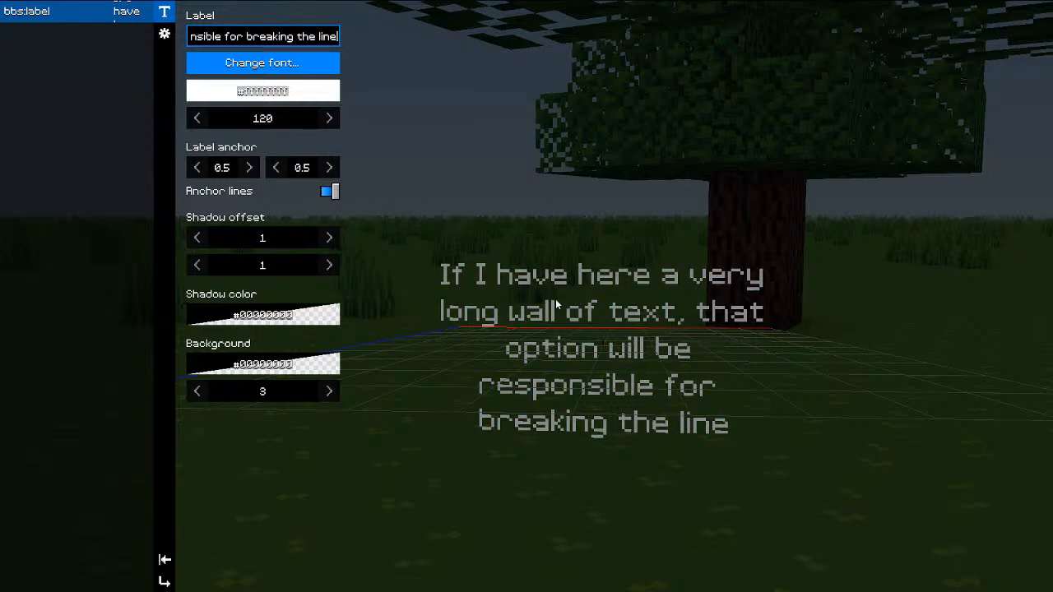
{"action": "left_click_drag", "start_coordinate": [219, 167], "coordinate": [276, 174]}
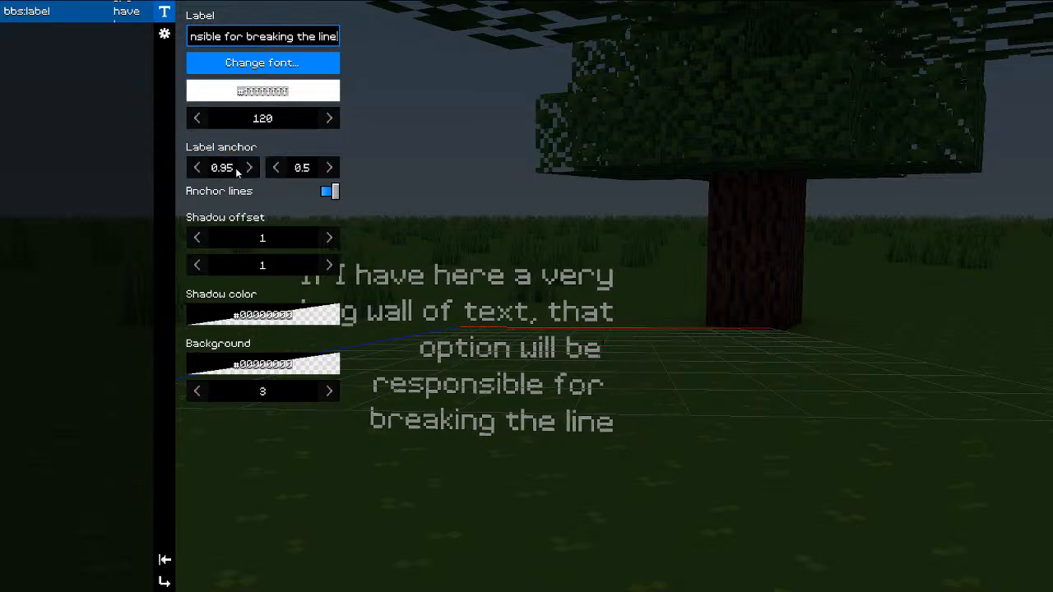
{"action": "left_click", "coordinate": [235, 171]}
{"action": "type", "text": "1"}
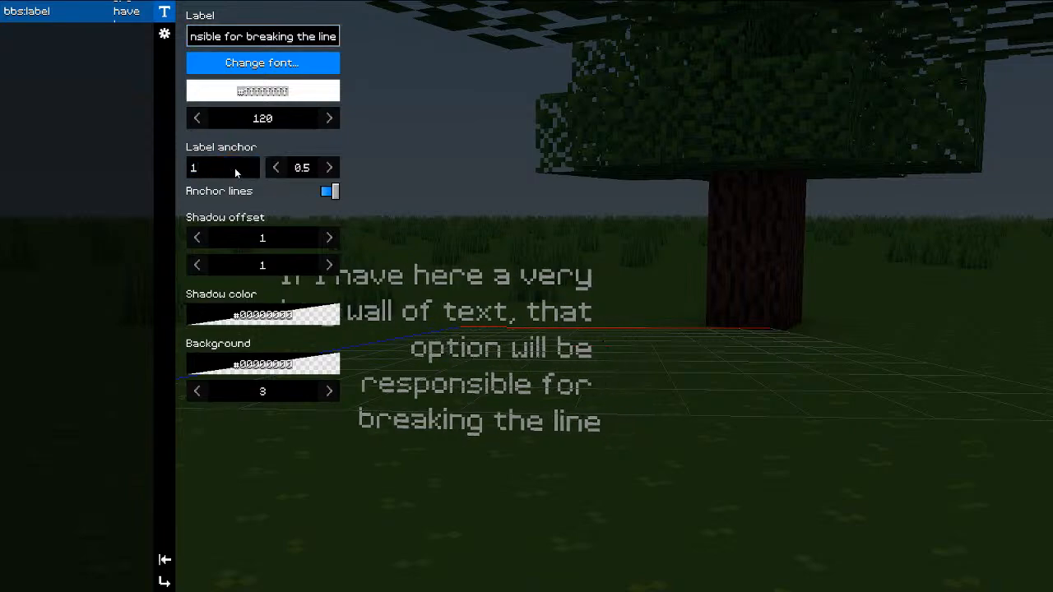
{"action": "type", "text": "20"}
{"action": "key", "text": "ctrl+a"}
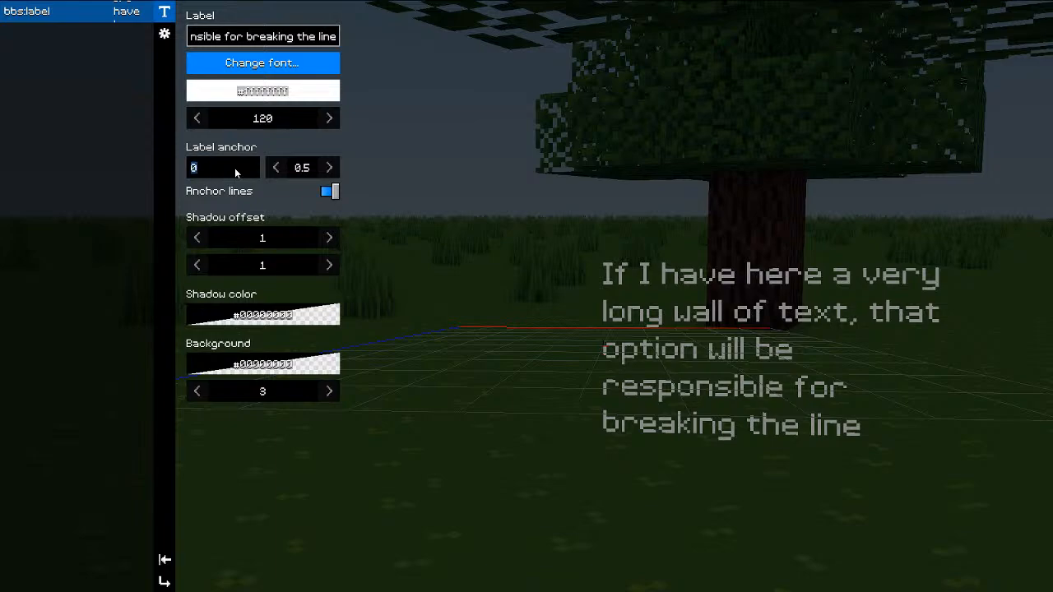
{"action": "type", "text": "1"}
{"action": "scroll", "coordinate": [613, 419], "scroll_direction": "up", "scroll_amount": 5}
{"action": "left_click_drag", "start_coordinate": [600, 443], "coordinate": [573, 435]}
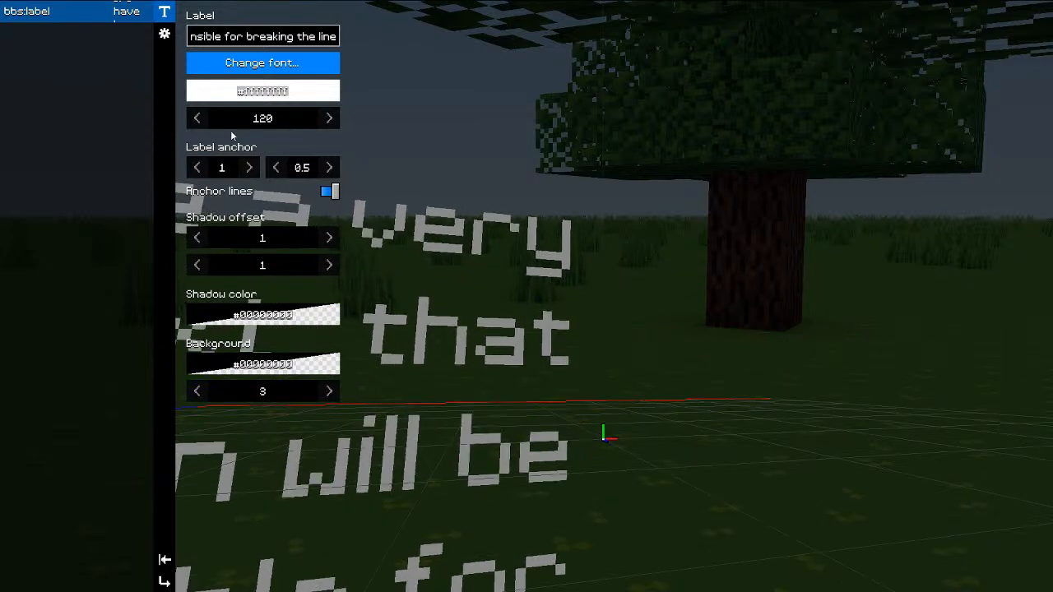
Step: Return the label's horizontal anchor to 0.5 and turn off Anchor lines
{"action": "type", "text": "0"}
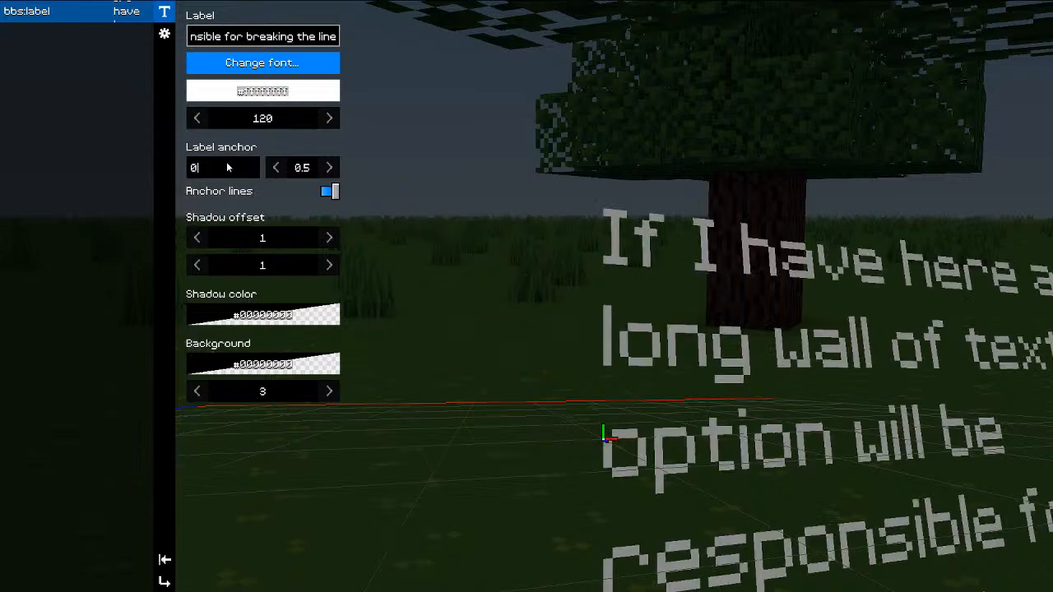
{"action": "type", "text": ".5"}
{"action": "left_click", "coordinate": [328, 191]}
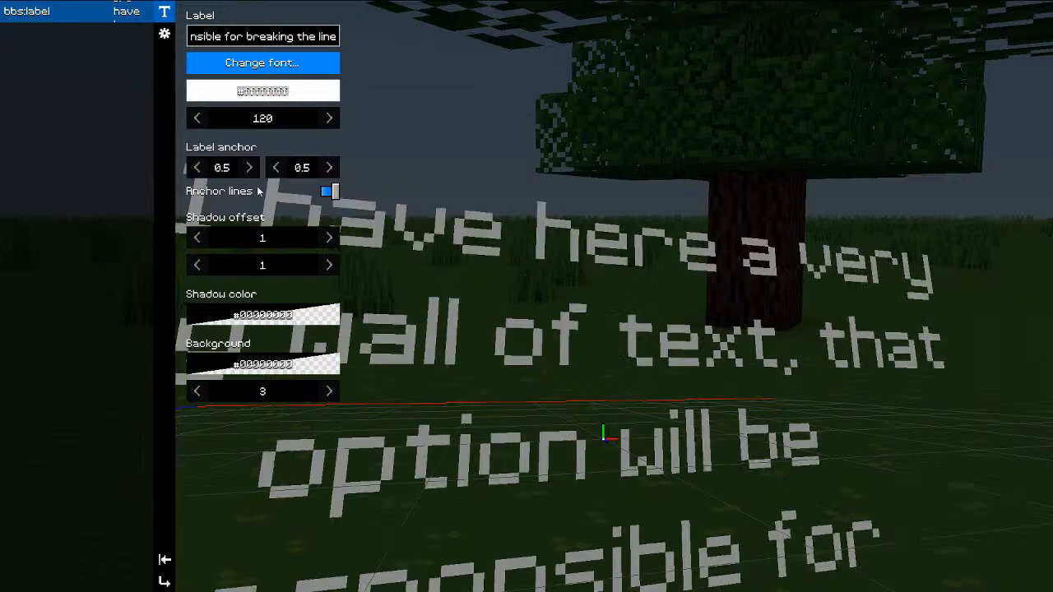
{"action": "scroll", "coordinate": [450, 380], "scroll_direction": "down", "scroll_amount": 3}
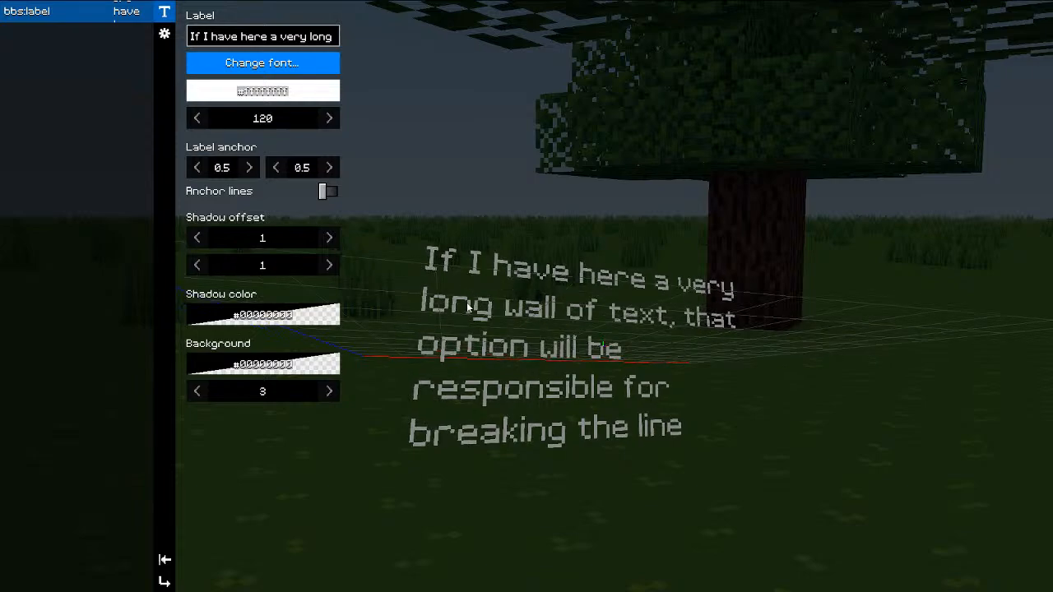
Step: Set the label's shadow color to #66000000 and its shadow offsets to 0.48 and 0.52
{"action": "left_click", "coordinate": [263, 315]}
{"action": "mouse_move", "coordinate": [280, 409]}
{"action": "left_mouse_down"}
{"action": "mouse_move", "coordinate": [327, 411]}
{"action": "mouse_move", "coordinate": [268, 414]}
{"action": "left_mouse_up"}
{"action": "left_click_drag", "start_coordinate": [710, 418], "coordinate": [676, 338]}
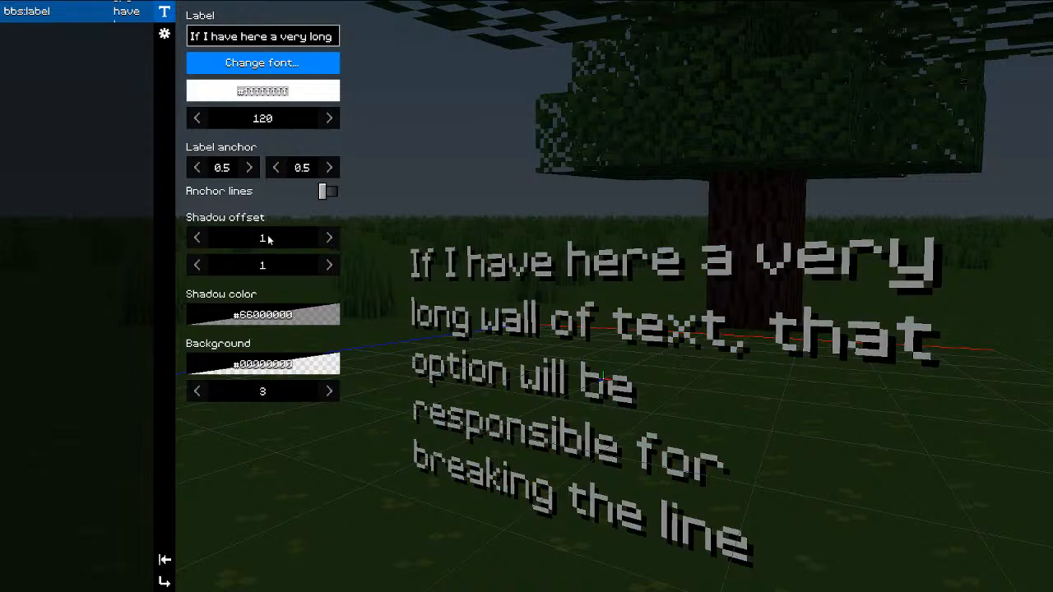
{"action": "left_click_drag", "start_coordinate": [280, 239], "coordinate": [251, 258]}
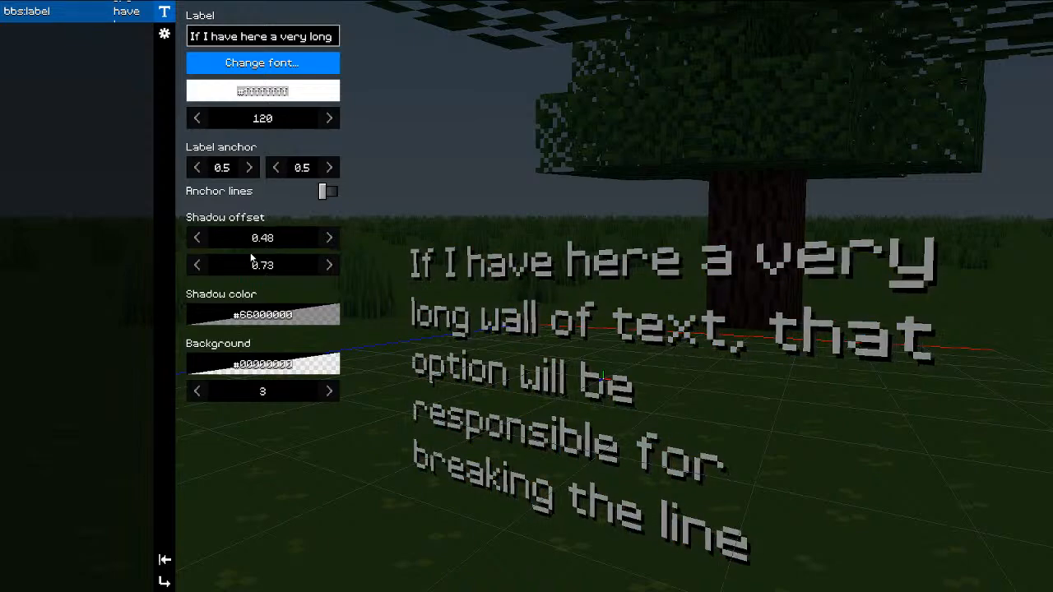
Step: Set the label's background color to #73000000 and its background padding to 5.5
{"action": "left_click", "coordinate": [263, 364]}
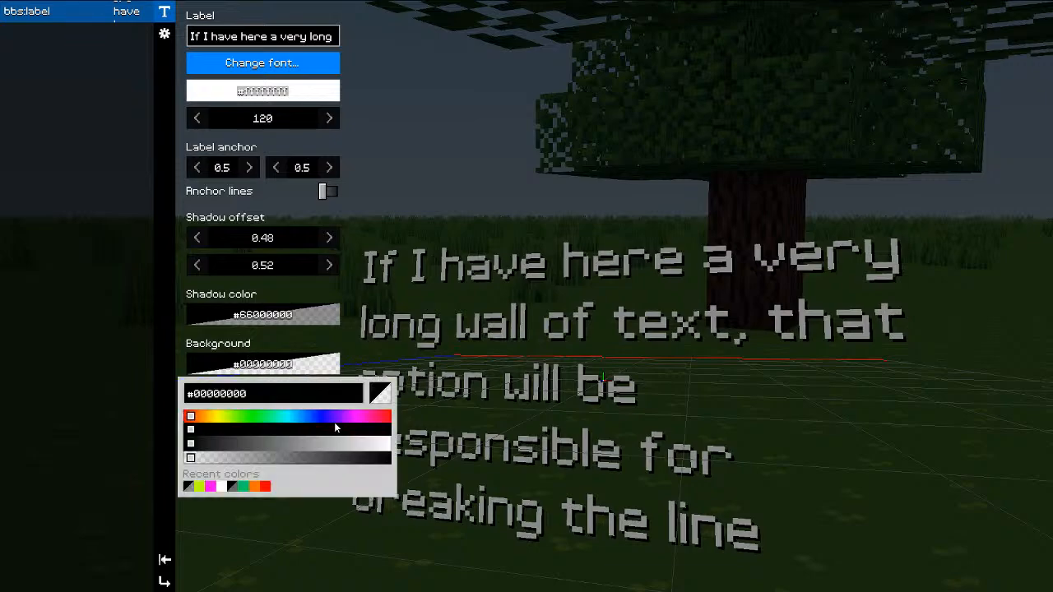
{"action": "left_click_drag", "start_coordinate": [331, 458], "coordinate": [282, 469]}
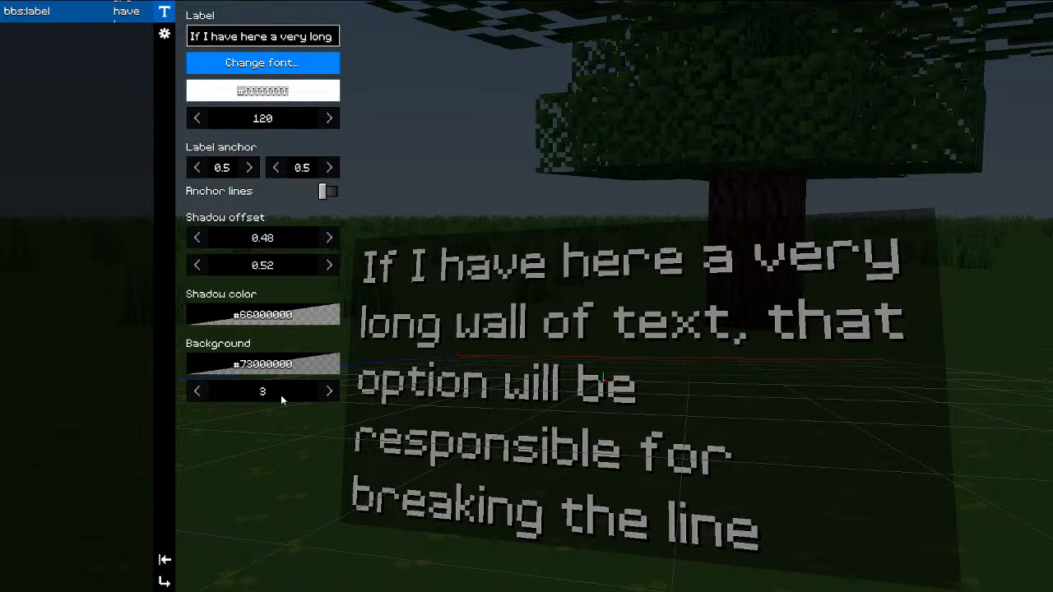
{"action": "mouse_move", "coordinate": [280, 395]}
{"action": "left_mouse_down"}
{"action": "mouse_move", "coordinate": [222, 394]}
{"action": "mouse_move", "coordinate": [305, 398]}
{"action": "mouse_move", "coordinate": [294, 400]}
{"action": "left_mouse_up"}
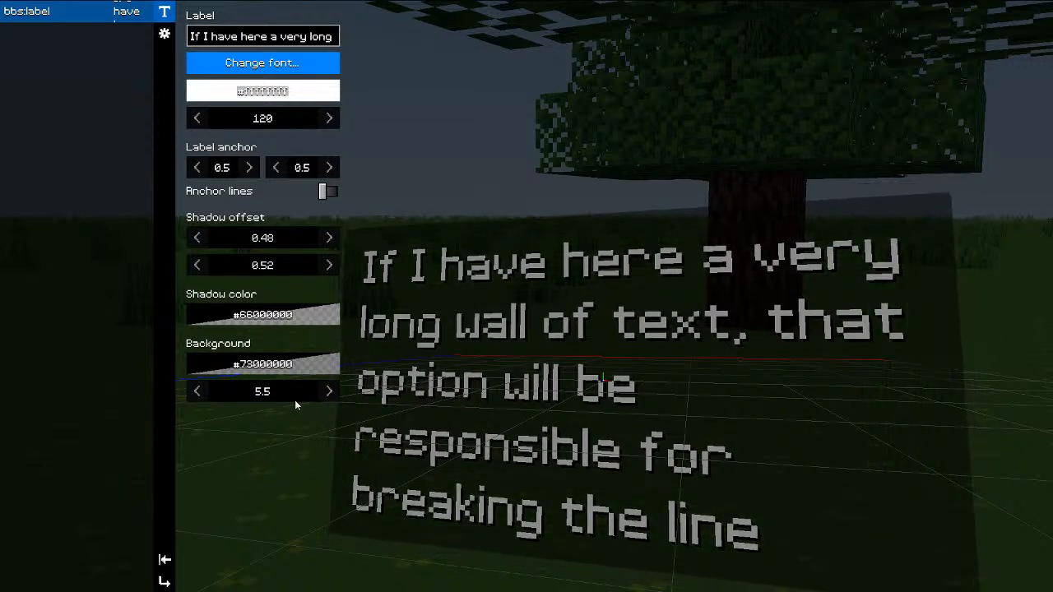
Step: Leave the form editor and reset the label object's transformation in the world
{"action": "key", "text": "Escape"}
{"action": "key", "text": "Escape"}
{"action": "left_click_drag", "start_coordinate": [455, 356], "coordinate": [278, 317]}
{"action": "key", "text": "w"}
{"action": "left_click_drag", "start_coordinate": [389, 332], "coordinate": [426, 348]}
{"action": "left_click_drag", "start_coordinate": [519, 371], "coordinate": [565, 399]}
{"action": "key", "text": "g"}
{"action": "key", "text": "g"}
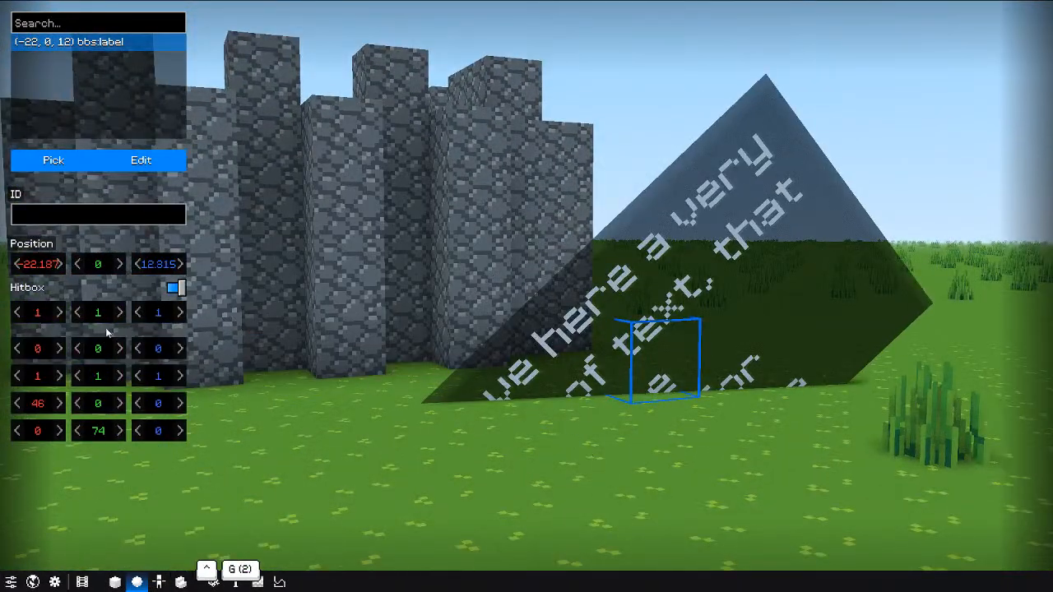
{"action": "right_click", "coordinate": [105, 427]}
{"action": "left_click", "coordinate": [156, 461]}
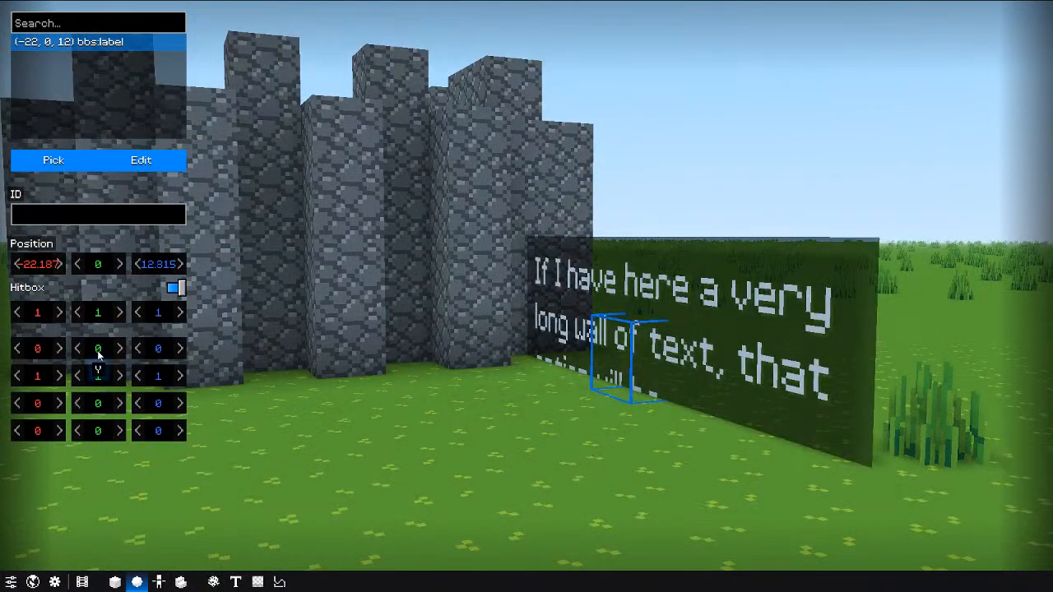
Step: Raise the label to 2.281 on Y and turn it about its Y axis, and open its form picker
{"action": "left_click_drag", "start_coordinate": [98, 353], "coordinate": [126, 387]}
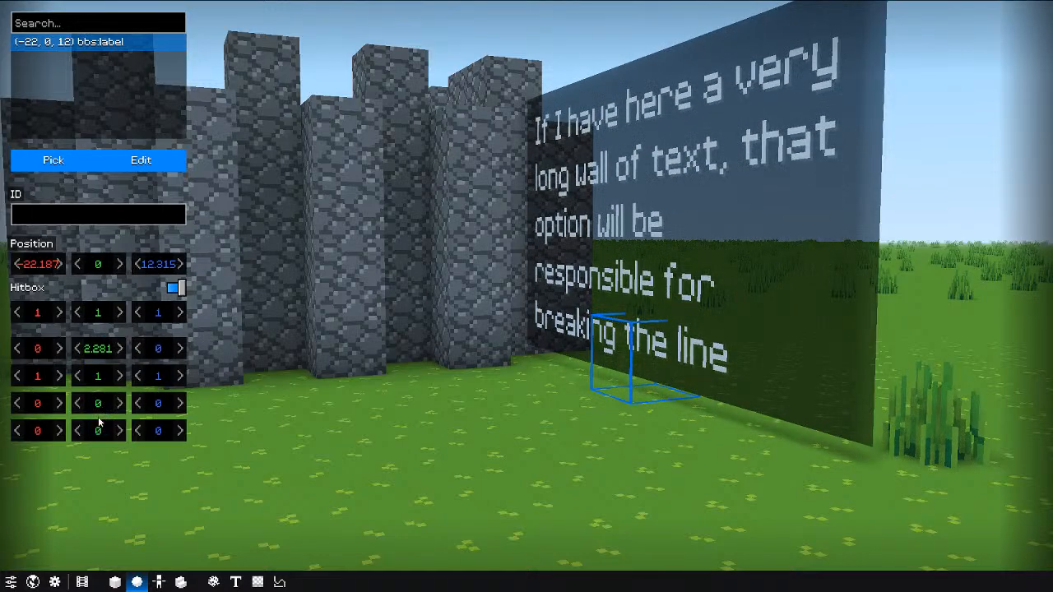
{"action": "left_click_drag", "start_coordinate": [98, 430], "coordinate": [177, 436]}
{"action": "left_click", "coordinate": [95, 165]}
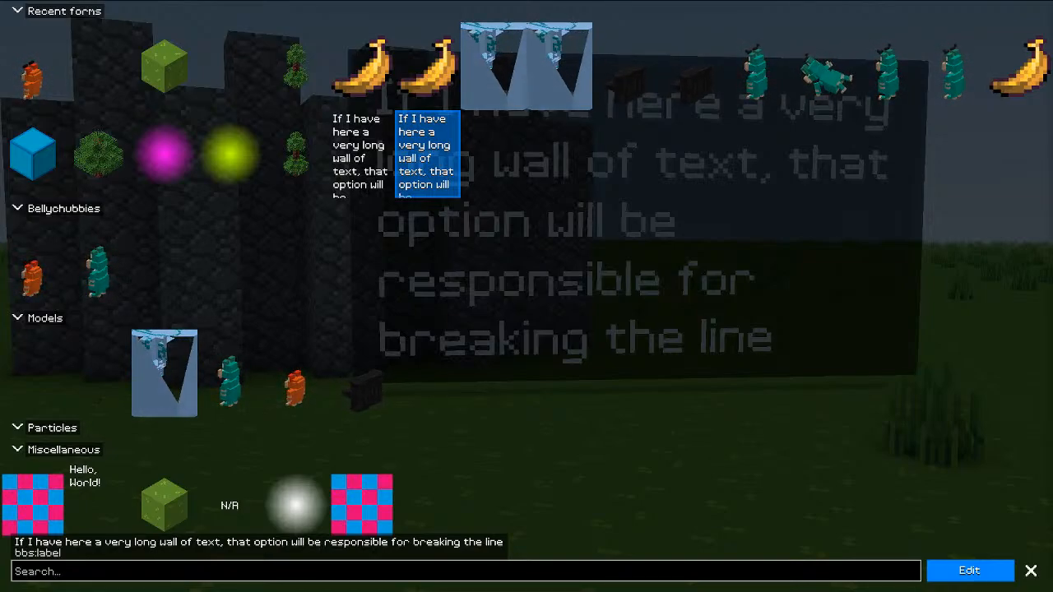
Step: Switch to the Snowstorm web app and load the Rainbow example effect
{"action": "left_click_drag", "start_coordinate": [1052, 16], "coordinate": [636, 6]}
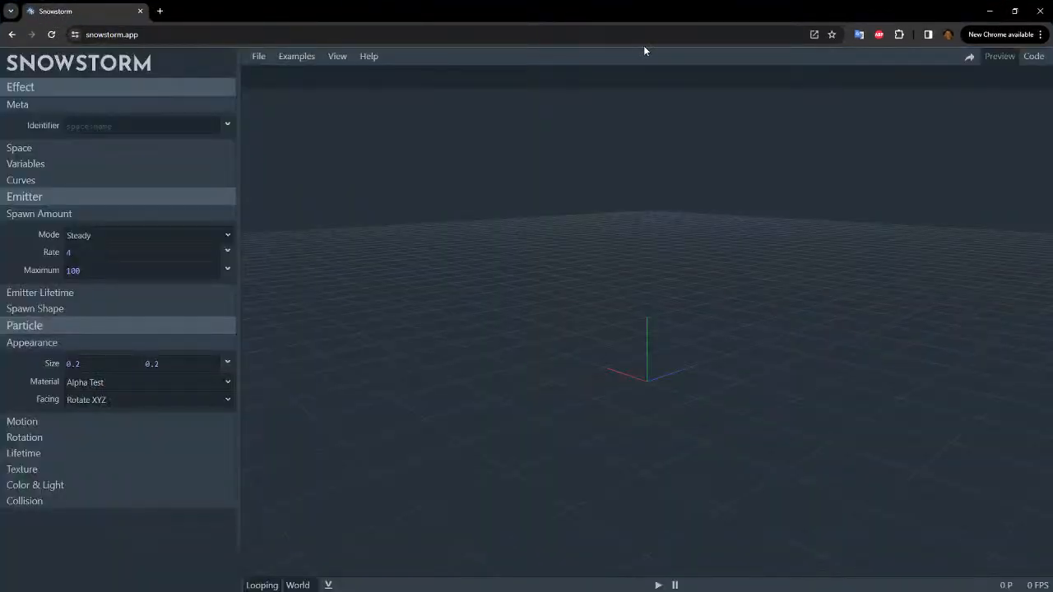
{"action": "left_click", "coordinate": [297, 56]}
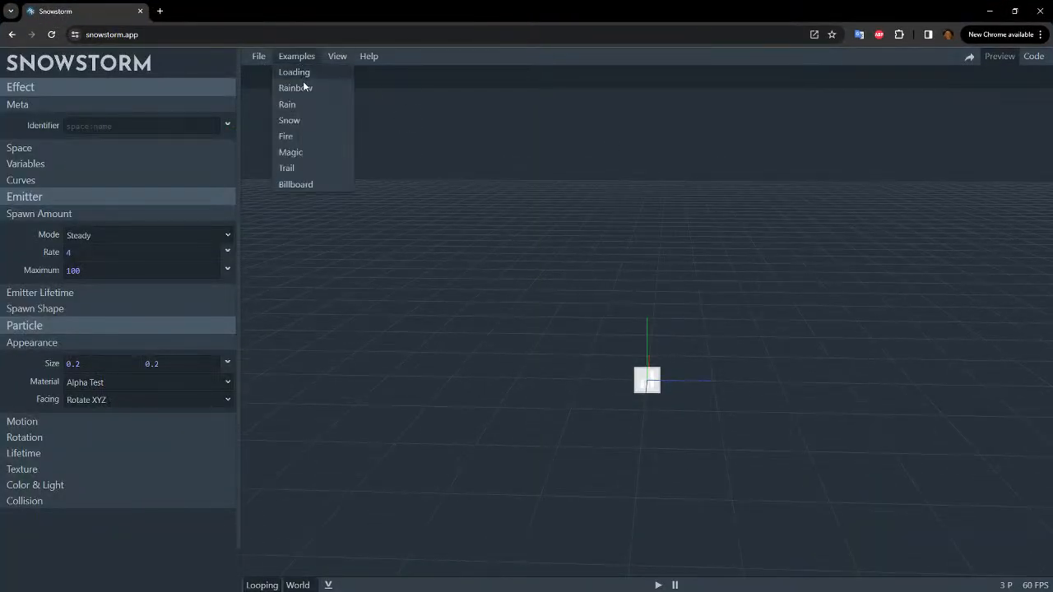
{"action": "left_click", "coordinate": [302, 87]}
{"action": "left_click", "coordinate": [573, 113]}
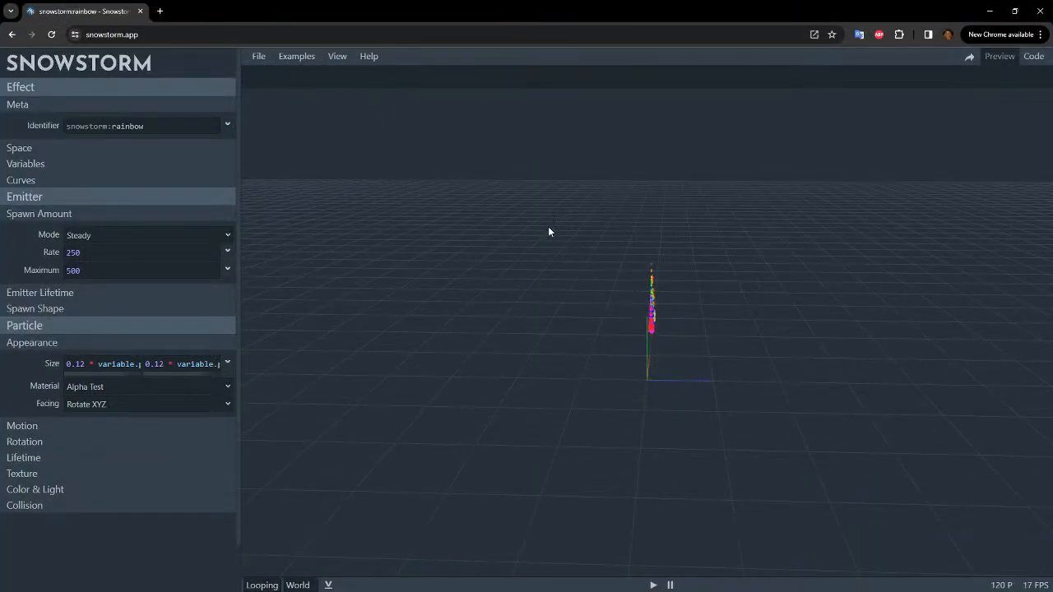
Step: Export the Rainbow effect from Snowstorm as a particle JSON file
{"action": "left_click_drag", "start_coordinate": [695, 218], "coordinate": [931, 238]}
{"action": "scroll", "coordinate": [758, 317], "scroll_direction": "up", "scroll_amount": 5}
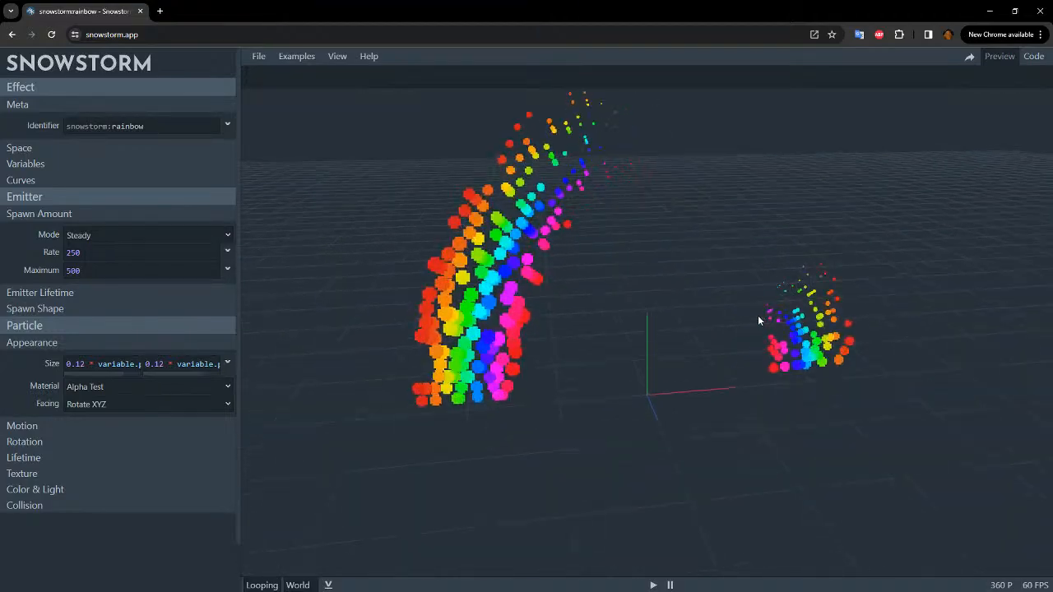
{"action": "left_click_drag", "start_coordinate": [758, 316], "coordinate": [765, 299]}
{"action": "left_click", "coordinate": [258, 56]}
{"action": "left_click", "coordinate": [272, 103]}
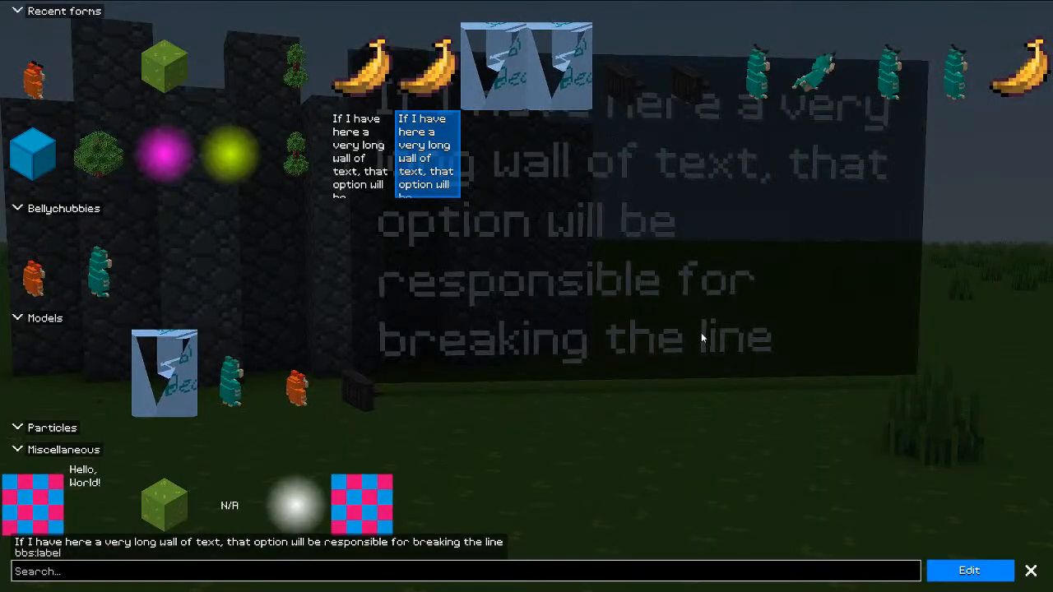
Step: Switch back to BBS, leave the form picker, and browse from the models folder to the game's data/particles folder
{"action": "key", "text": "Escape"}
{"action": "key", "text": "Escape"}
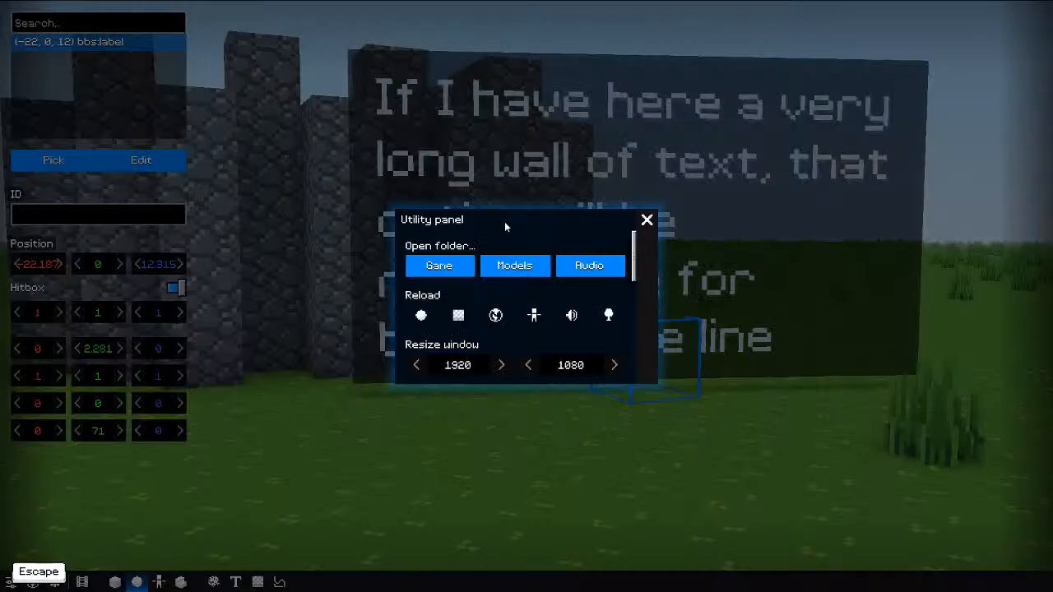
{"action": "left_click", "coordinate": [503, 268]}
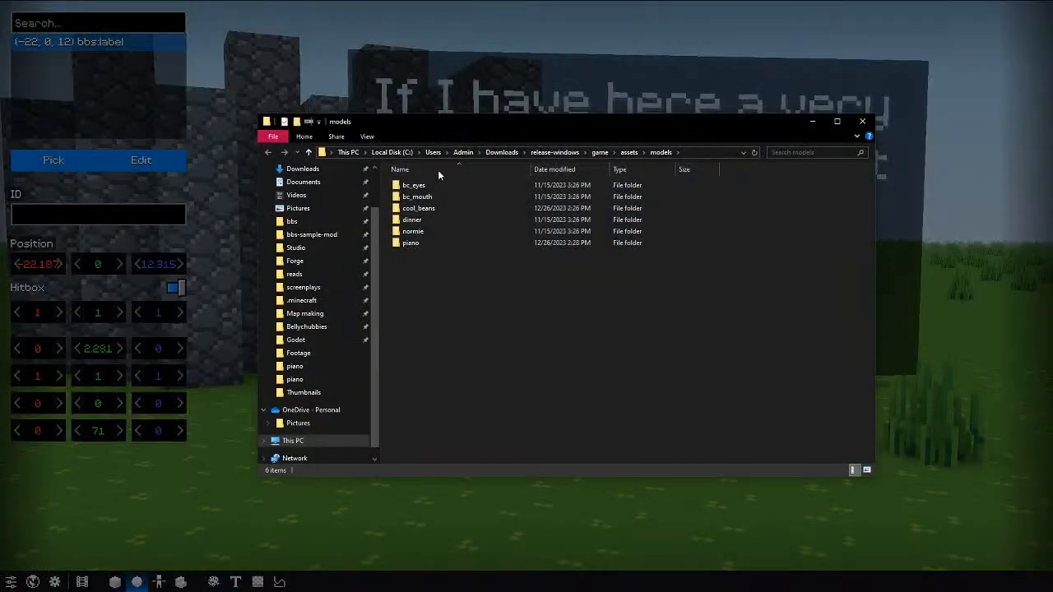
{"action": "left_click", "coordinate": [629, 153]}
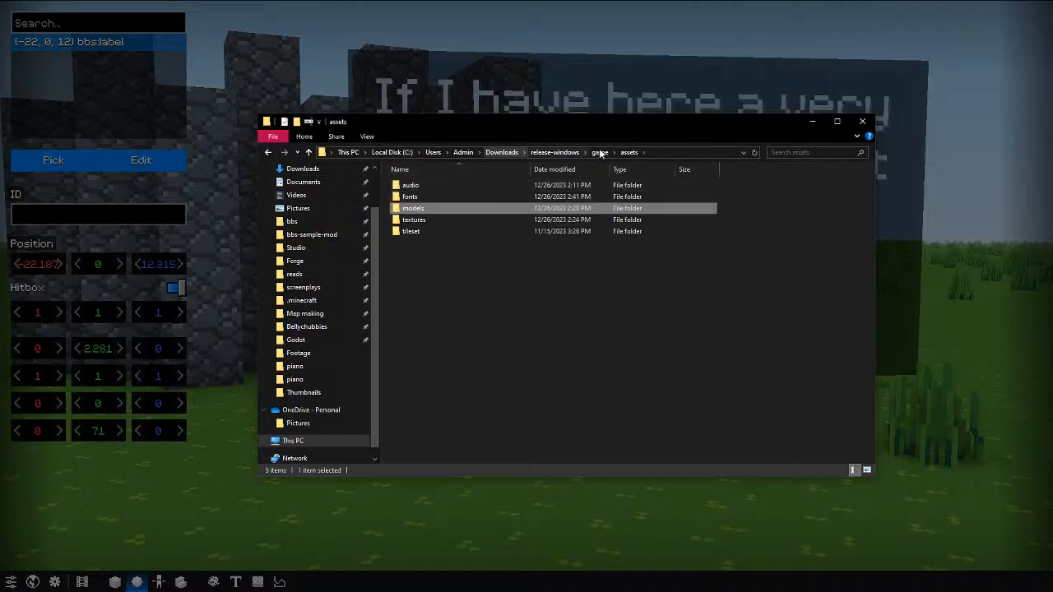
{"action": "left_click", "coordinate": [600, 152]}
{"action": "double_click", "coordinate": [419, 208]}
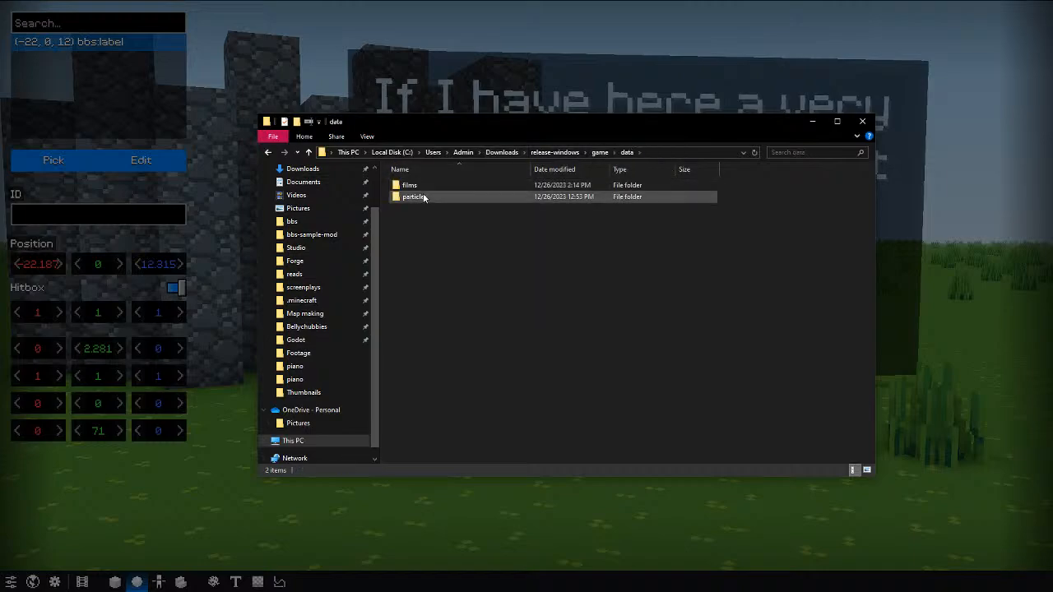
{"action": "double_click", "coordinate": [423, 196]}
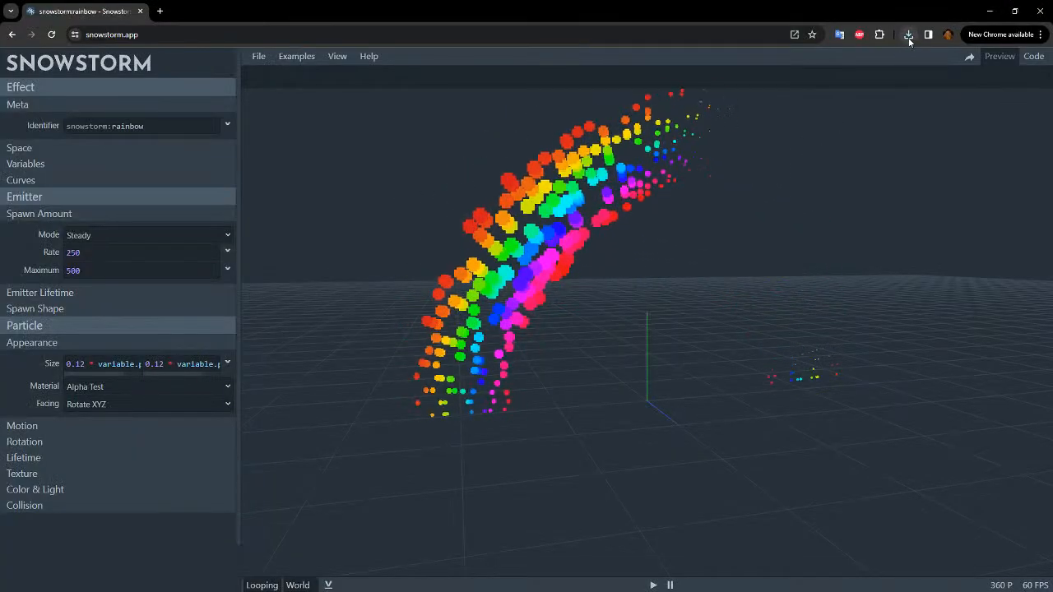
Step: Move the downloaded rainbow.particle.json from the browser's recent downloads into the particles folder
{"action": "left_click", "coordinate": [910, 38]}
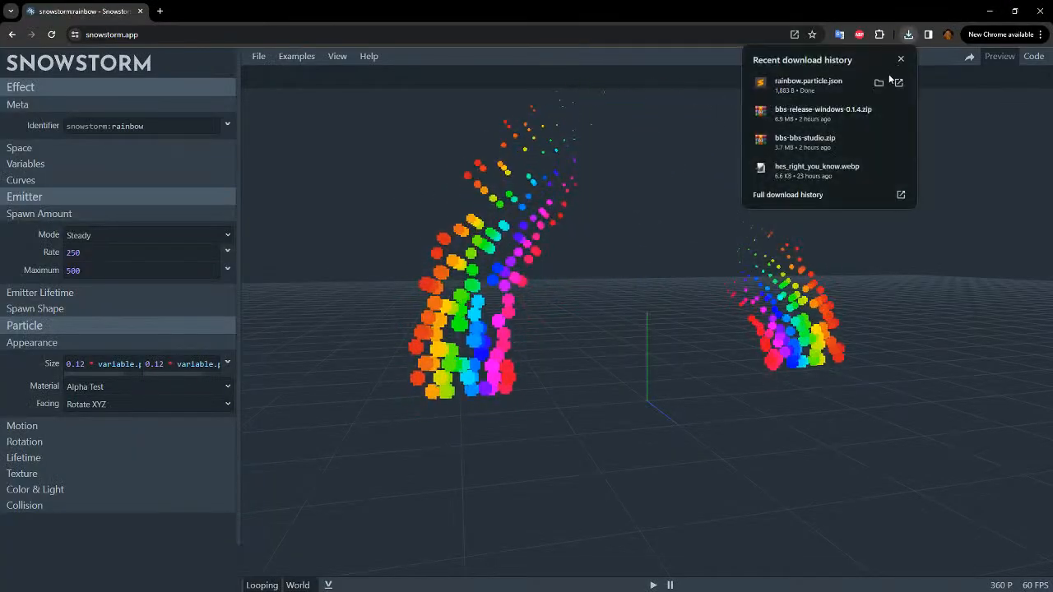
{"action": "left_click", "coordinate": [533, 148]}
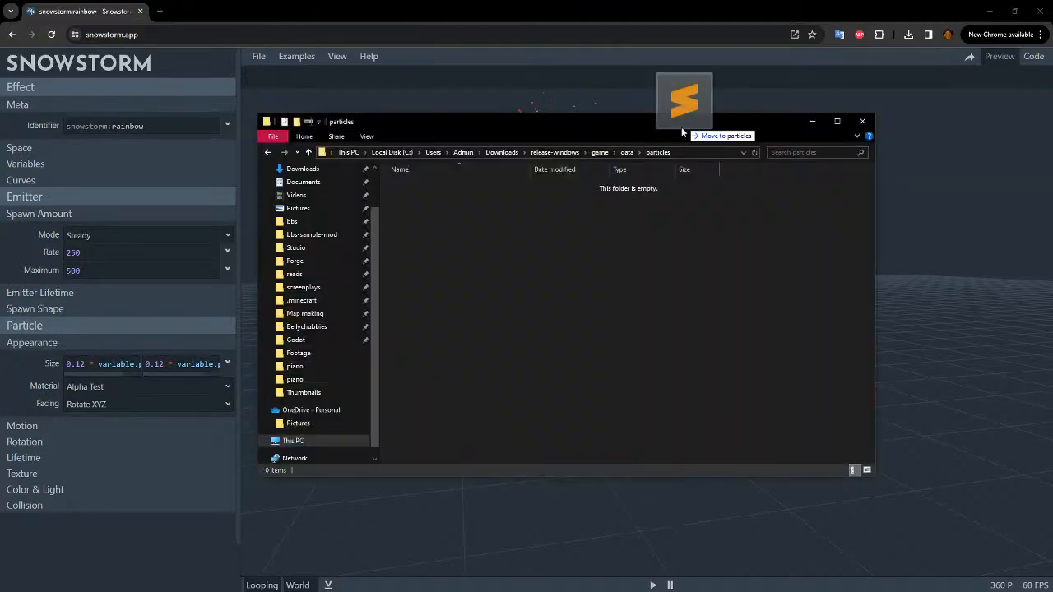
{"action": "left_click_drag", "start_coordinate": [682, 132], "coordinate": [623, 240]}
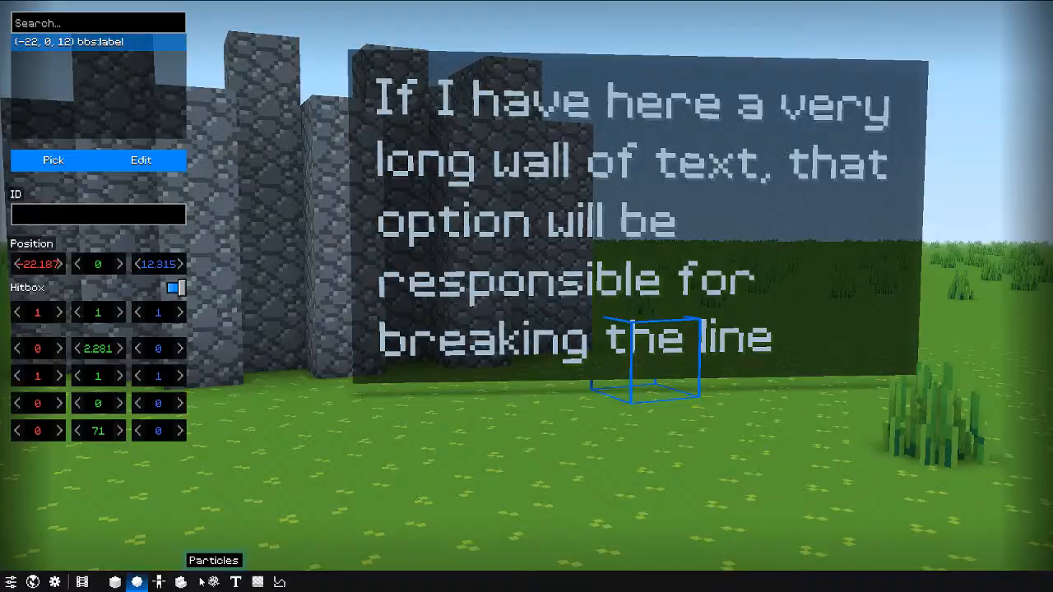
Step: Load the imported rainbow effect in the particle editor and look over its settings and preview
{"action": "left_click", "coordinate": [214, 582]}
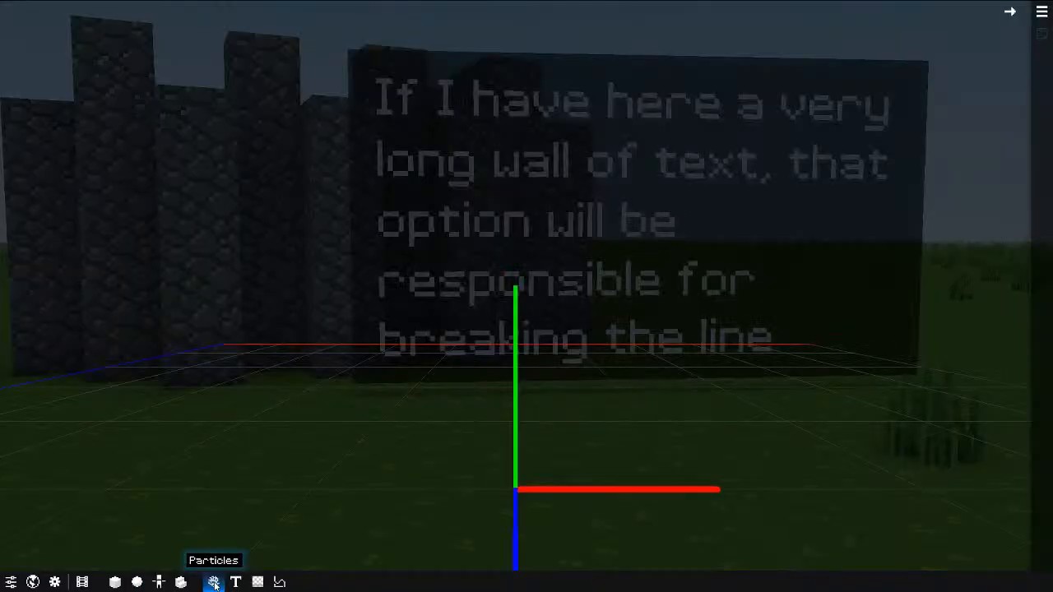
{"action": "left_click", "coordinate": [1041, 39]}
{"action": "left_click", "coordinate": [839, 73]}
{"action": "left_click", "coordinate": [578, 236]}
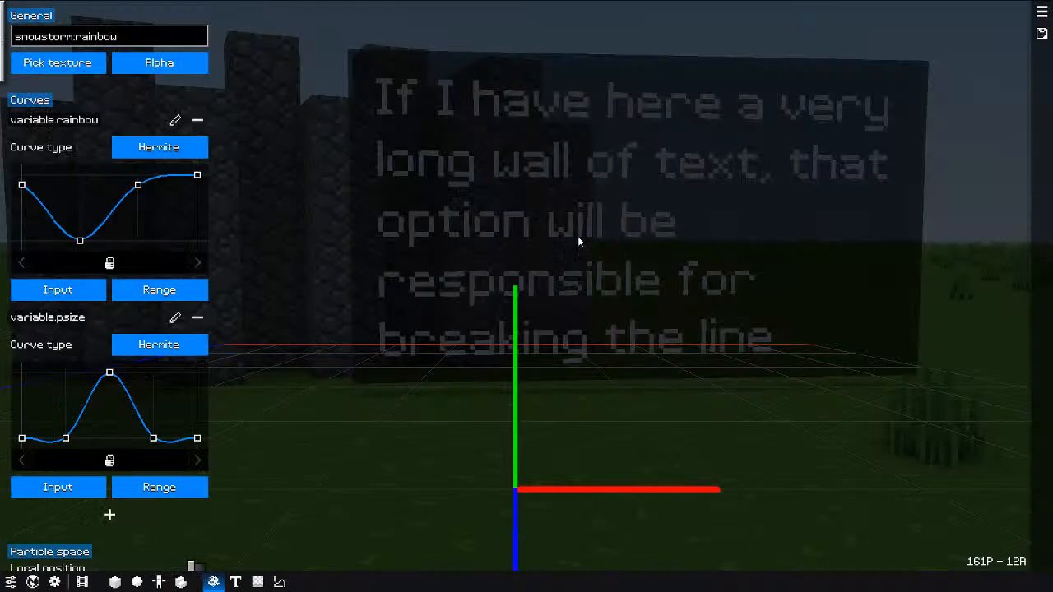
{"action": "left_click_drag", "start_coordinate": [577, 236], "coordinate": [519, 260]}
{"action": "scroll", "coordinate": [574, 257], "scroll_direction": "down", "scroll_amount": 6}
{"action": "scroll", "coordinate": [574, 257], "scroll_direction": "up", "scroll_amount": 3}
Step: Set the rainbow effect's texture to pixel.png and inspect its preview
{"action": "left_click", "coordinate": [79, 66]}
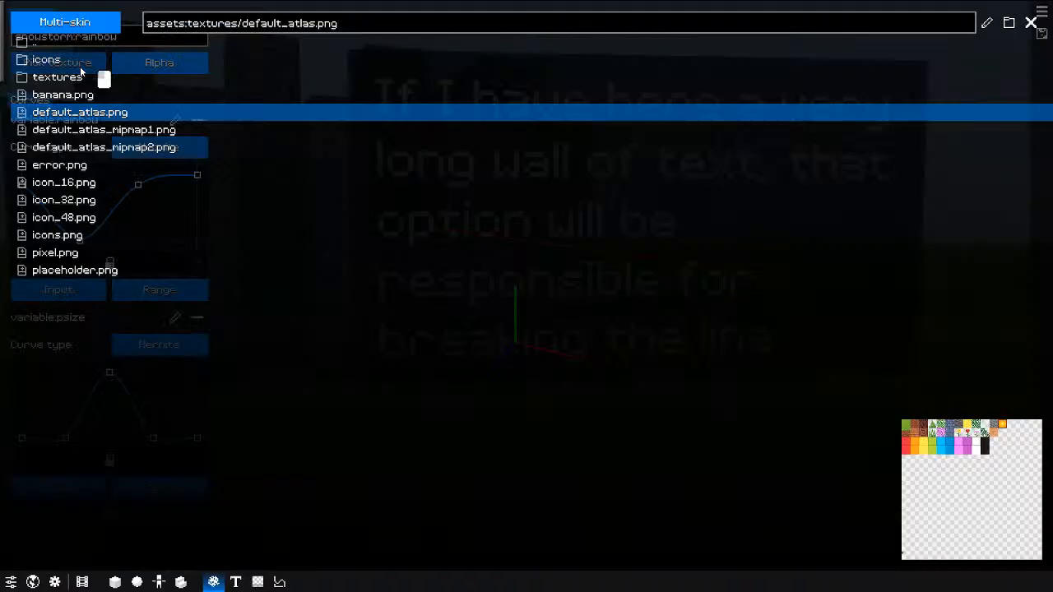
{"action": "left_click", "coordinate": [55, 253]}
{"action": "key", "text": "Escape"}
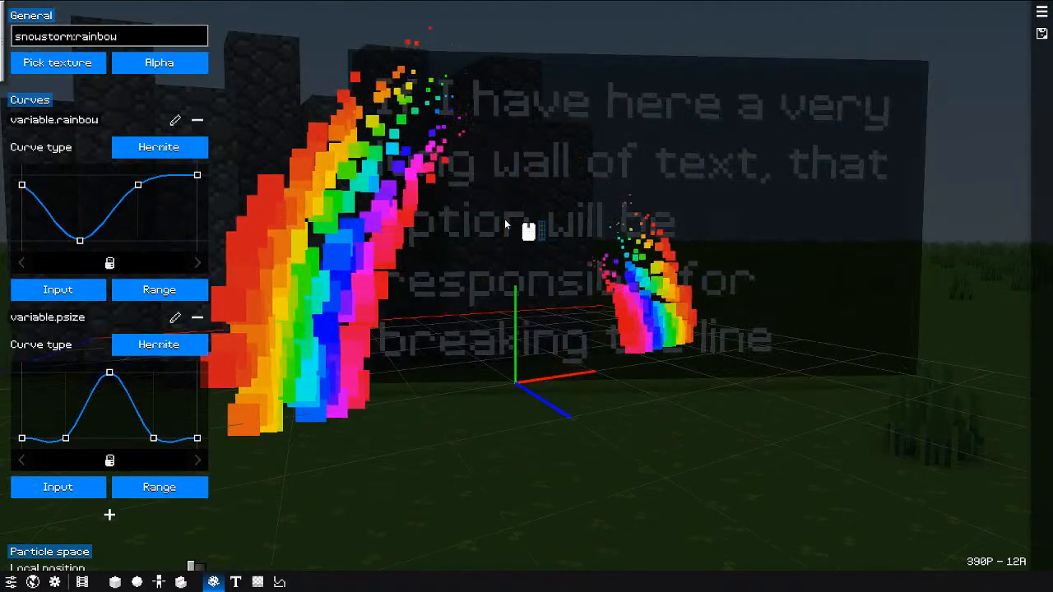
{"action": "left_click_drag", "start_coordinate": [504, 219], "coordinate": [448, 267]}
{"action": "key", "text": "Escape"}
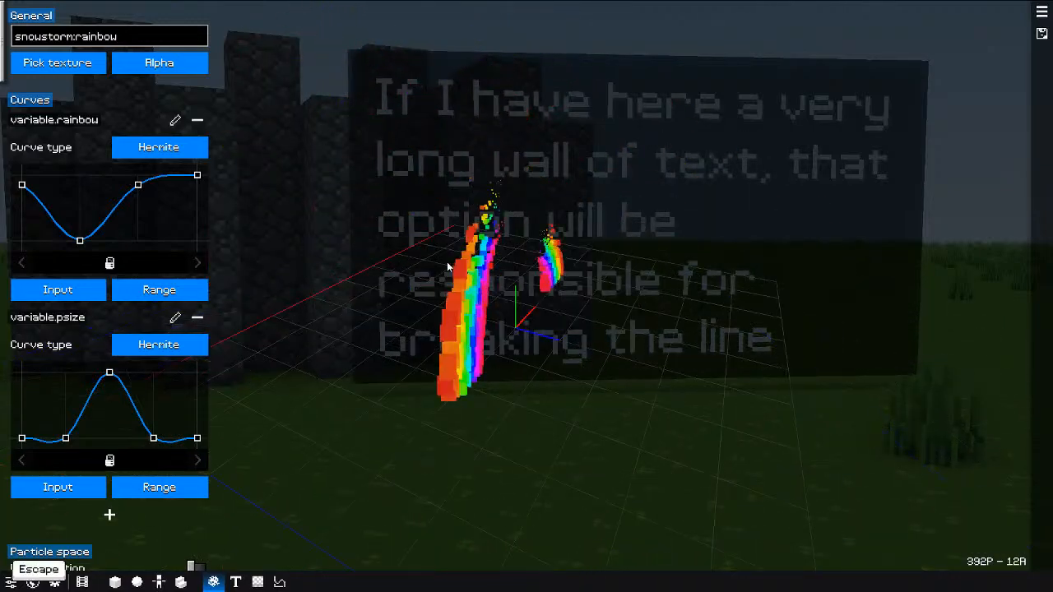
{"action": "key", "text": "Escape"}
{"action": "key", "text": "Escape"}
Step: Replace the world object's label with the rainbow particle form and move the object to X -20.293, Z 12.671
{"action": "left_click", "coordinate": [115, 581]}
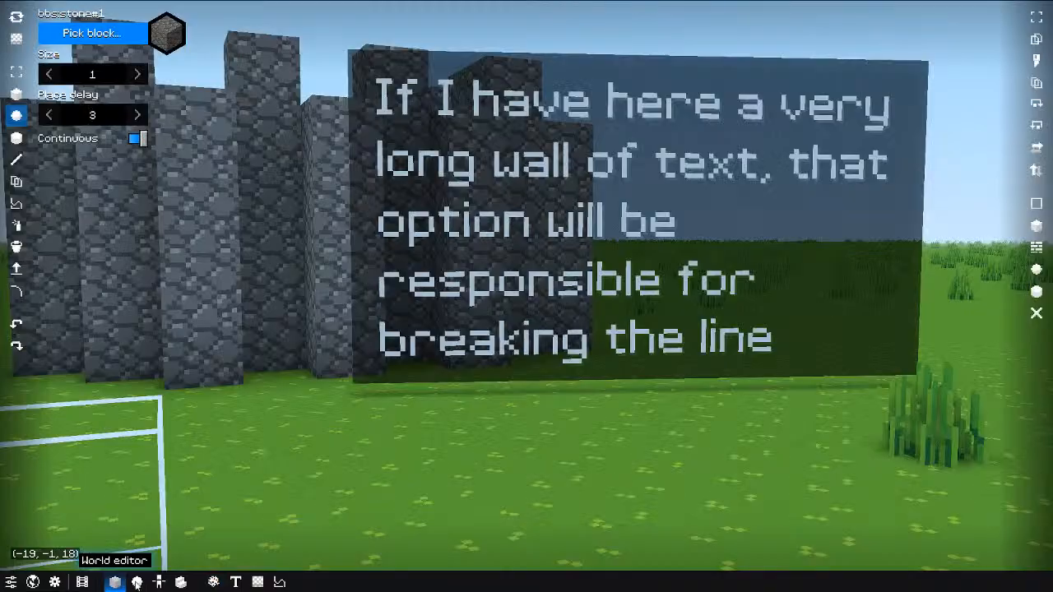
{"action": "left_click", "coordinate": [136, 581]}
{"action": "left_click", "coordinate": [33, 161]}
{"action": "left_click", "coordinate": [30, 465]}
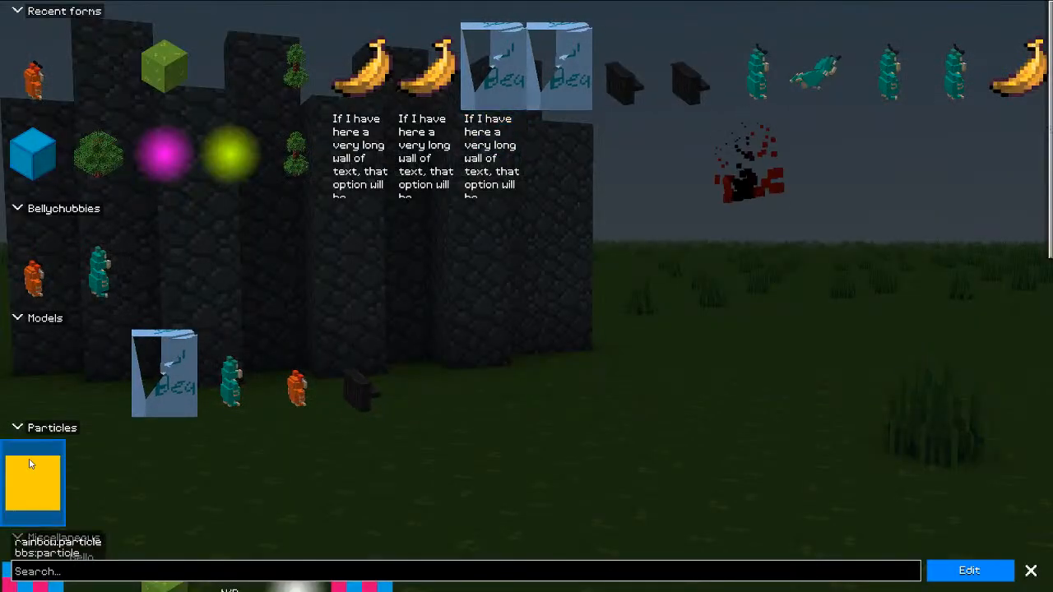
{"action": "key", "text": "Escape"}
{"action": "key", "text": "ctrl+g"}
{"action": "key", "text": "ctrl+g"}
{"action": "key", "text": "ctrl+g"}
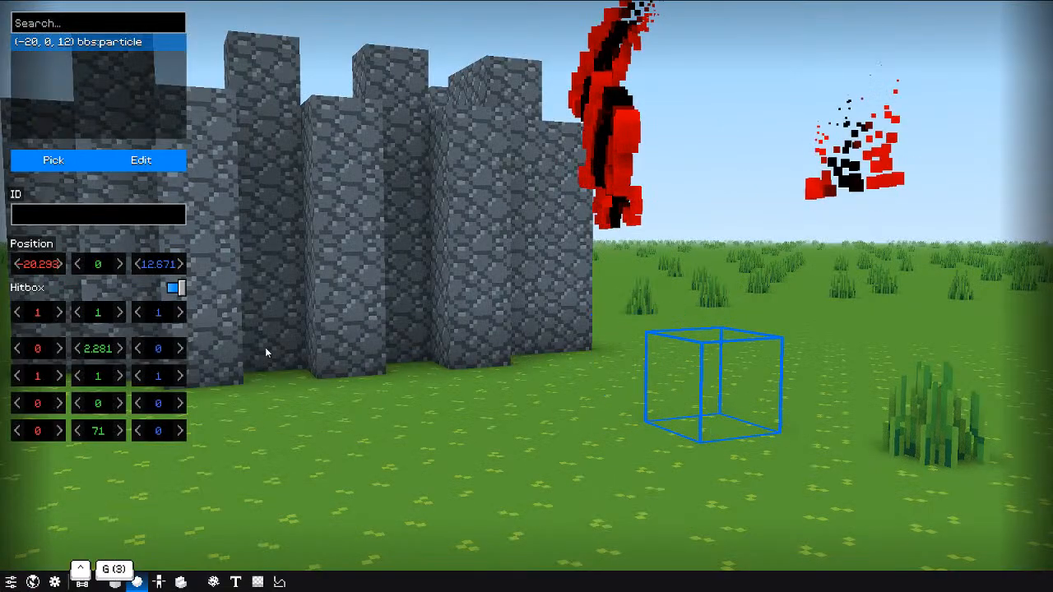
Step: Look through the particle form's editing options, then examine the effect in the world from farther away
{"action": "left_click", "coordinate": [136, 162]}
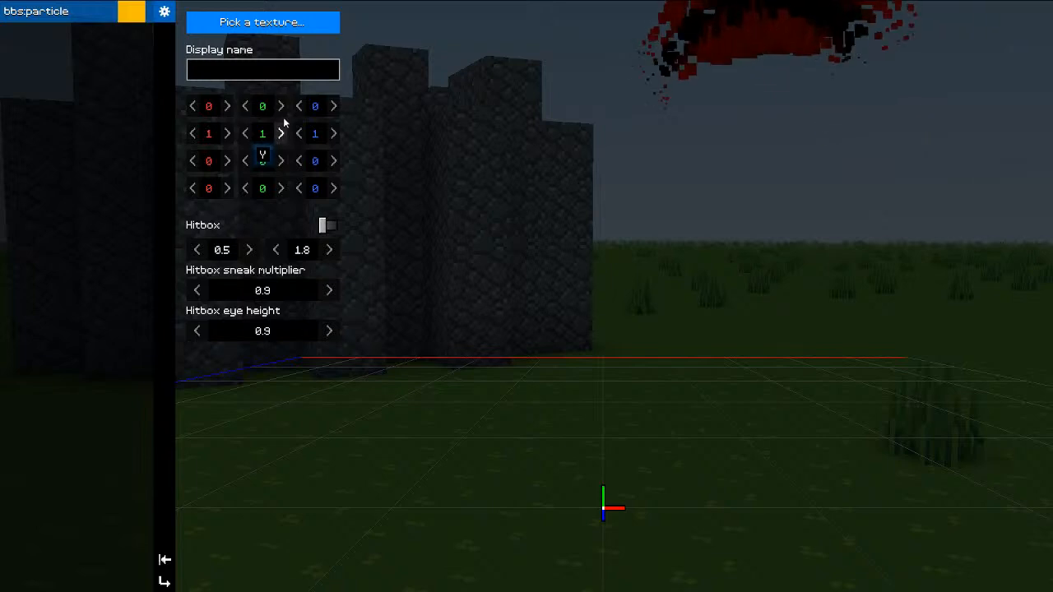
{"action": "left_click", "coordinate": [255, 25]}
{"action": "key", "text": "Escape"}
{"action": "key", "text": "Escape"}
{"action": "key", "text": "e"}
{"action": "key", "text": "s"}
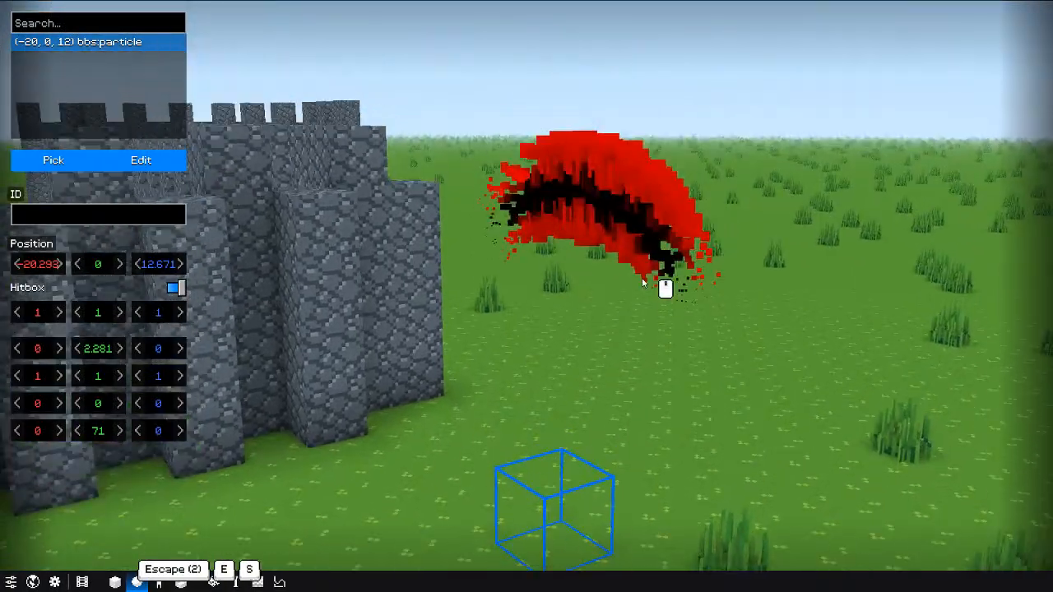
{"action": "key", "text": "s"}
{"action": "middle_click_drag", "start_coordinate": [643, 282], "coordinate": [696, 307]}
{"action": "key", "text": "a"}
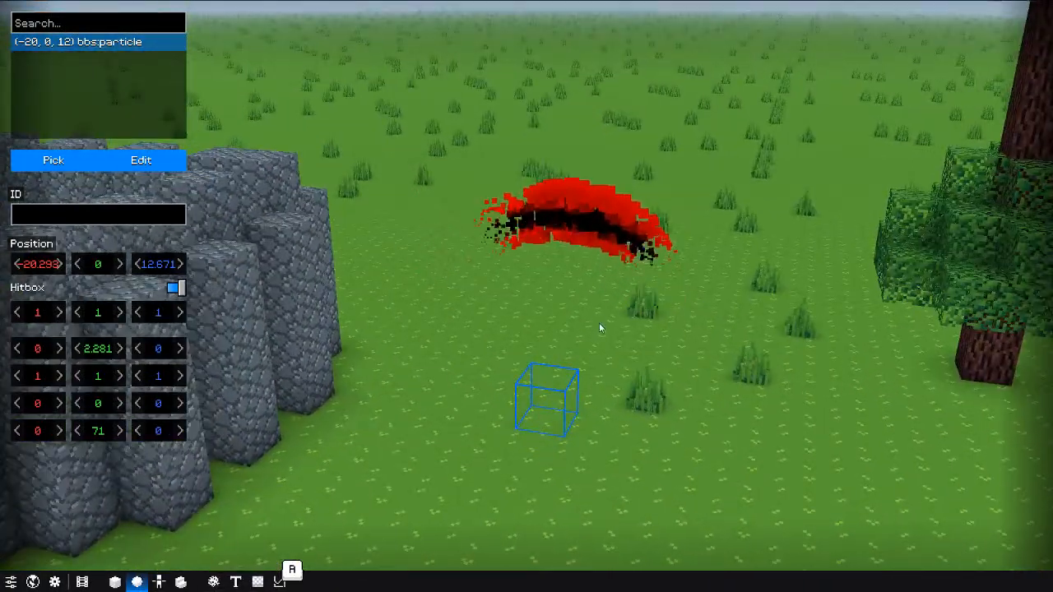
{"action": "left_click", "coordinate": [82, 582]}
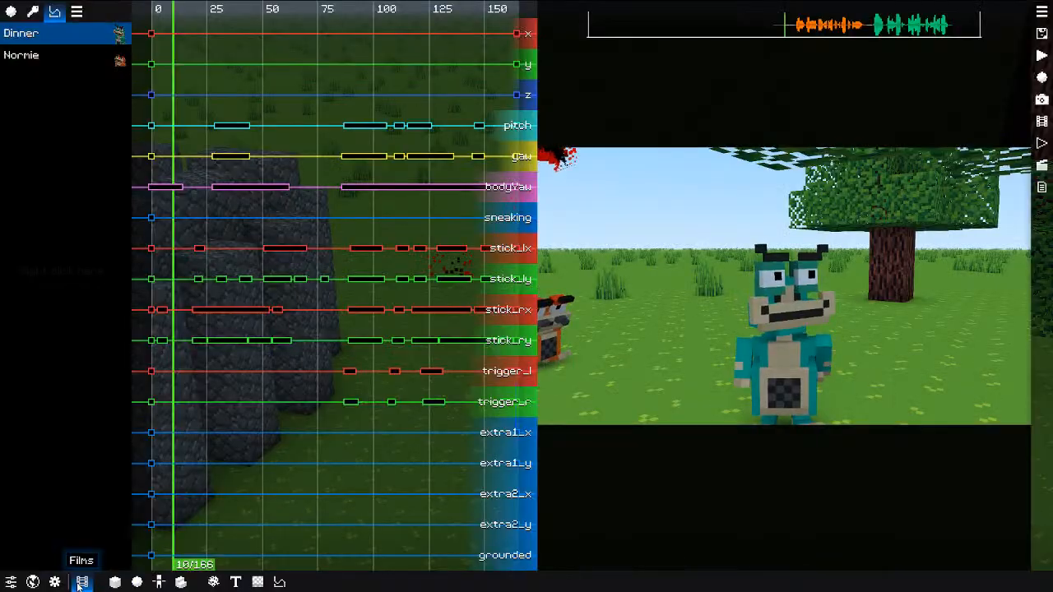
{"action": "left_click", "coordinate": [159, 582]}
{"action": "left_click", "coordinate": [214, 582]}
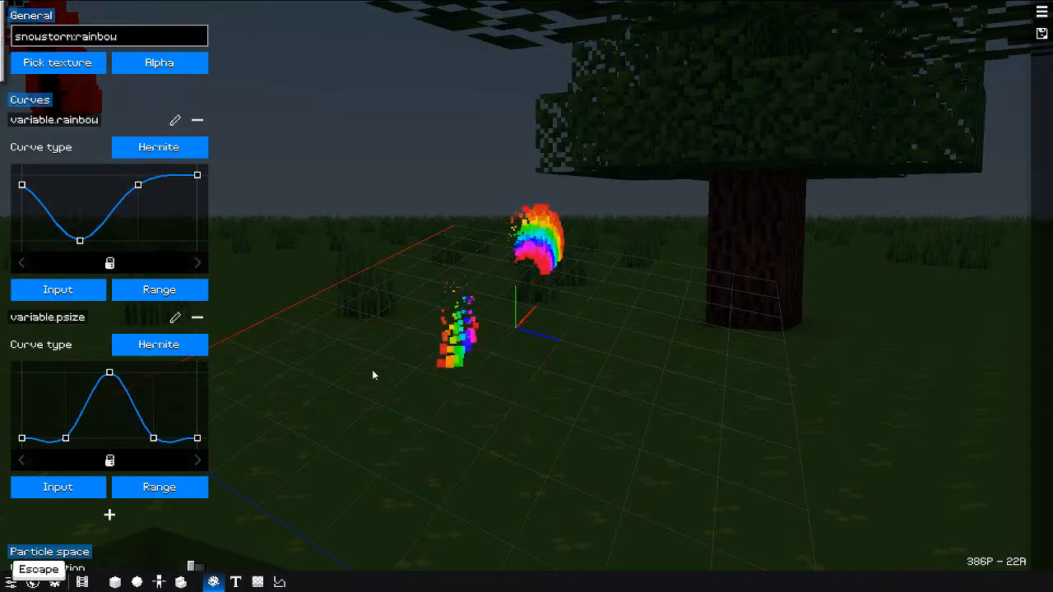
{"action": "left_click", "coordinate": [115, 582]}
{"action": "key", "text": "s"}
{"action": "middle_click_drag", "start_coordinate": [352, 452], "coordinate": [534, 490]}
{"action": "key", "text": "w"}
{"action": "key", "text": "a"}
{"action": "key", "text": "e"}
{"action": "key", "text": "r"}
{"action": "key", "text": "a"}
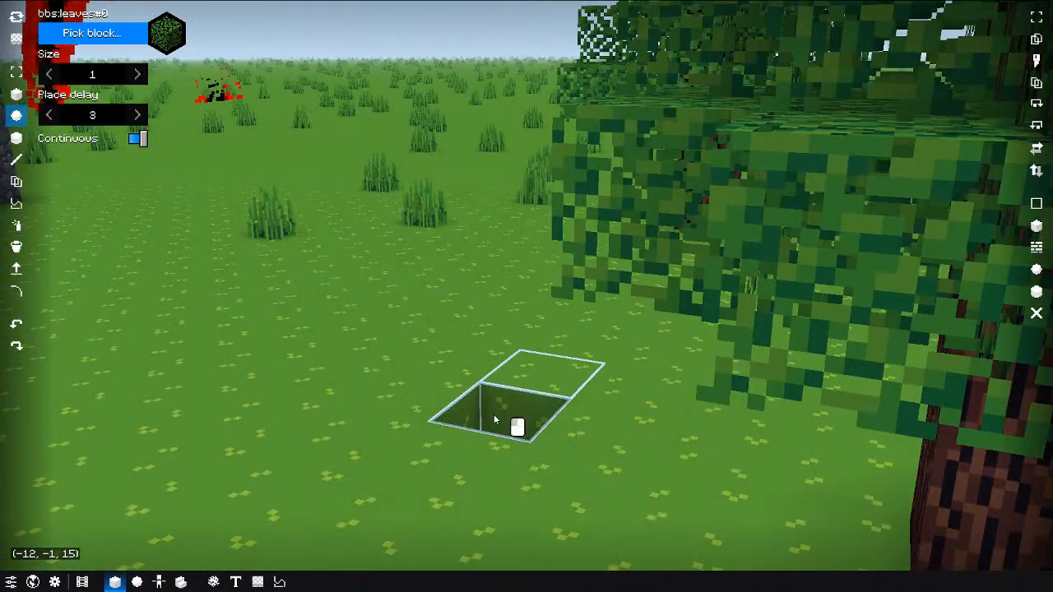
{"action": "key", "text": "s"}
{"action": "key", "text": "a"}
{"action": "key", "text": "e"}
Step: Pick the rainbow particle form again for the existing world object to refresh its effect
{"action": "left_click", "coordinate": [137, 583]}
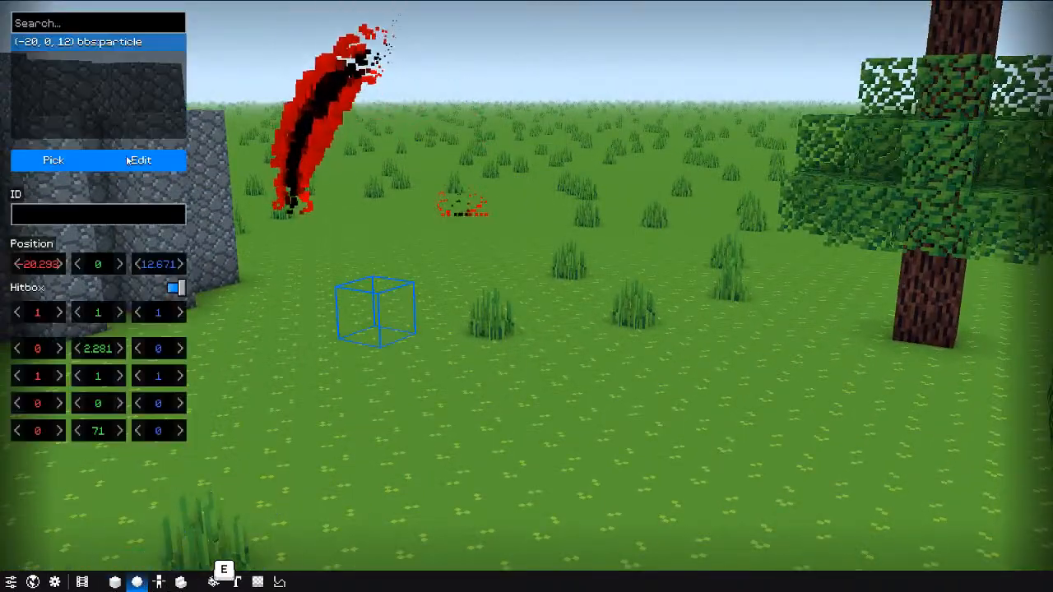
{"action": "left_click", "coordinate": [64, 163]}
{"action": "left_click", "coordinate": [54, 487]}
{"action": "key", "text": "Escape"}
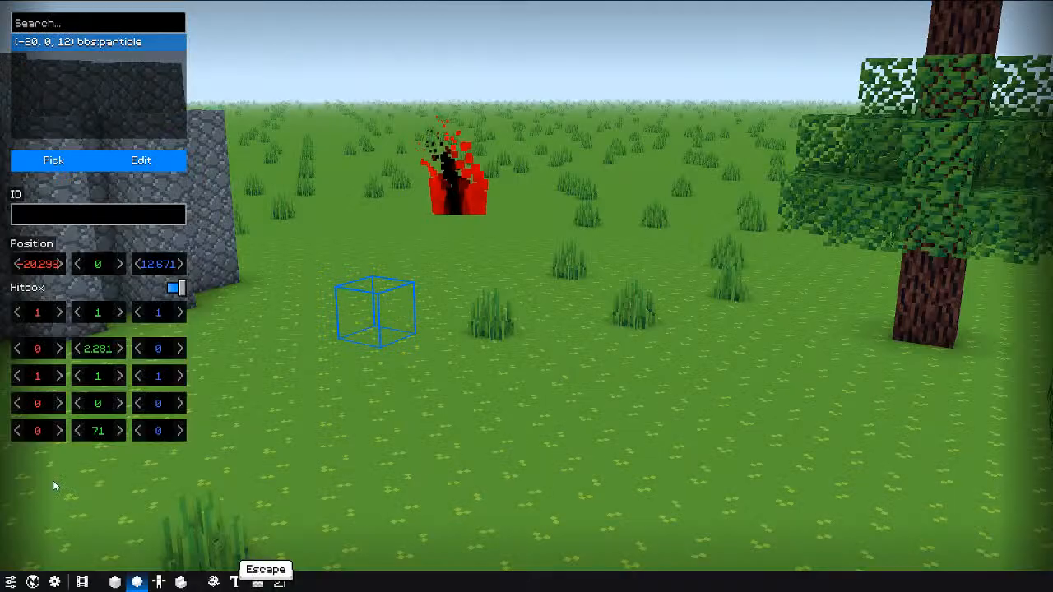
{"action": "left_click", "coordinate": [55, 168]}
{"action": "left_click", "coordinate": [26, 476]}
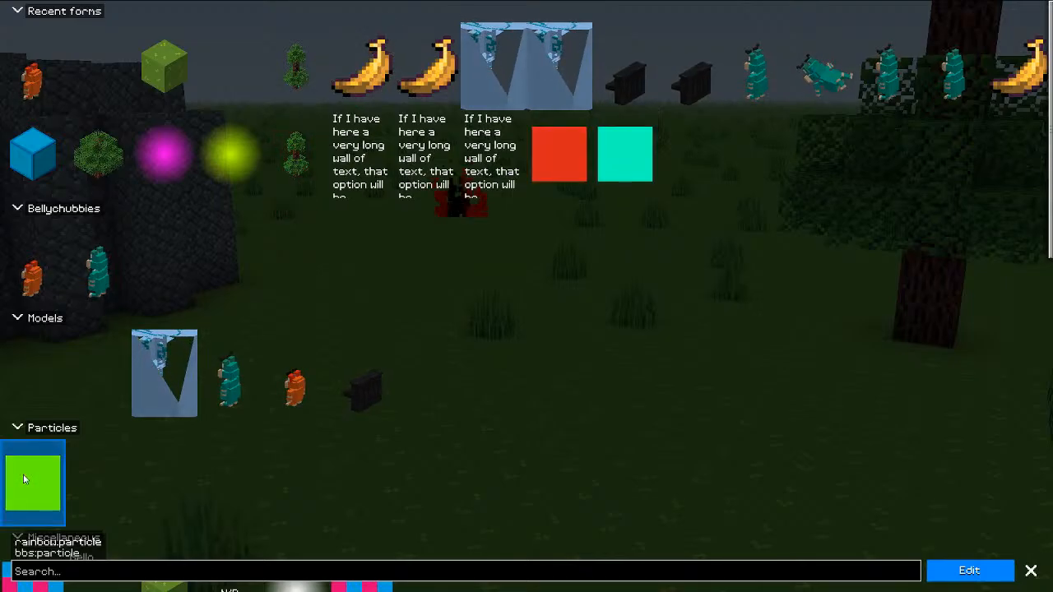
{"action": "key", "text": "Escape"}
Step: Examine the particle effect in the world from a higher viewpoint
{"action": "key", "text": "w"}
{"action": "key", "text": "a"}
{"action": "left_click_drag", "start_coordinate": [336, 311], "coordinate": [368, 342]}
{"action": "key", "text": "e"}
{"action": "key", "text": "s"}
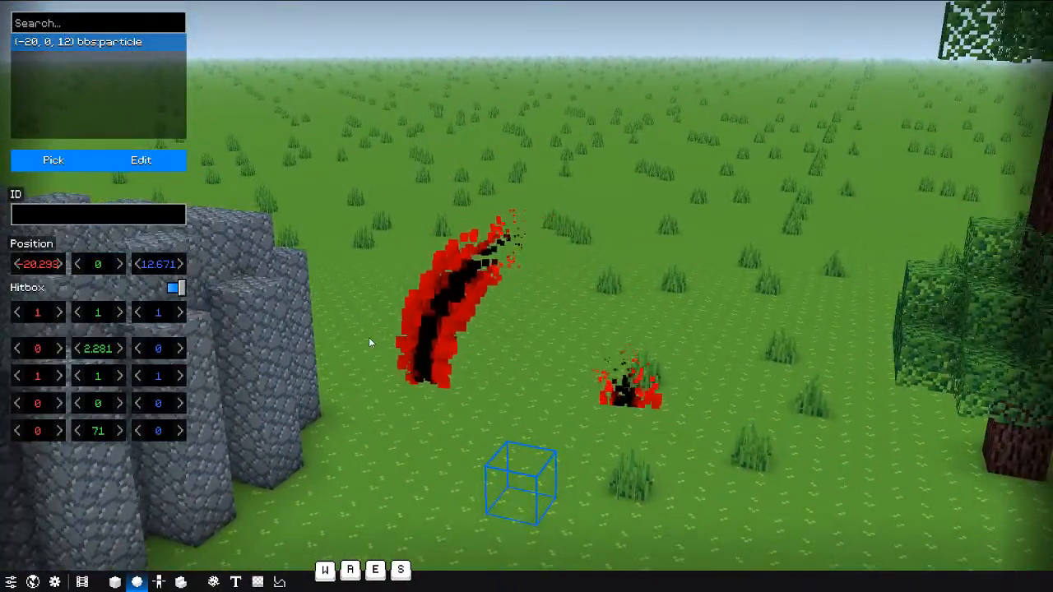
{"action": "key", "text": "w"}
{"action": "key", "text": "alt"}
{"action": "key", "text": "q"}
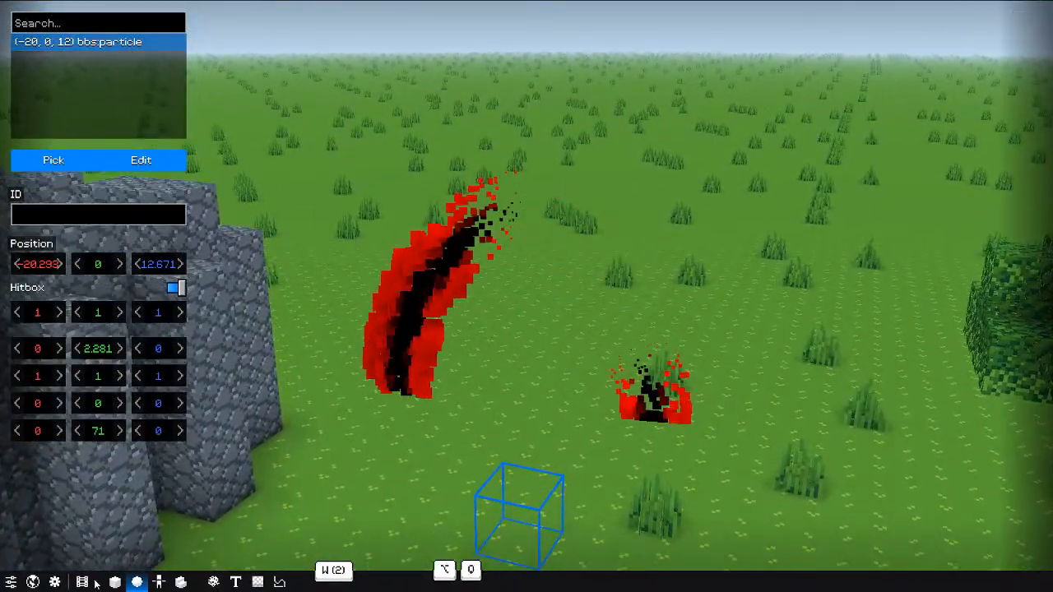
Step: Return to the particle editor and reload the rainbow effect
{"action": "left_click", "coordinate": [254, 583]}
{"action": "left_click", "coordinate": [236, 582]}
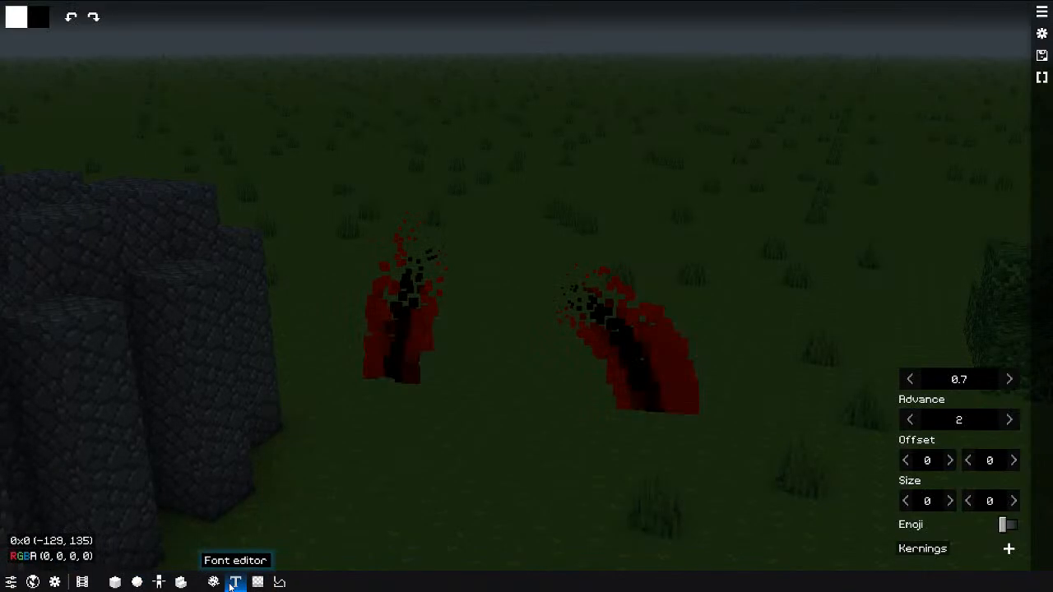
{"action": "left_click", "coordinate": [213, 582]}
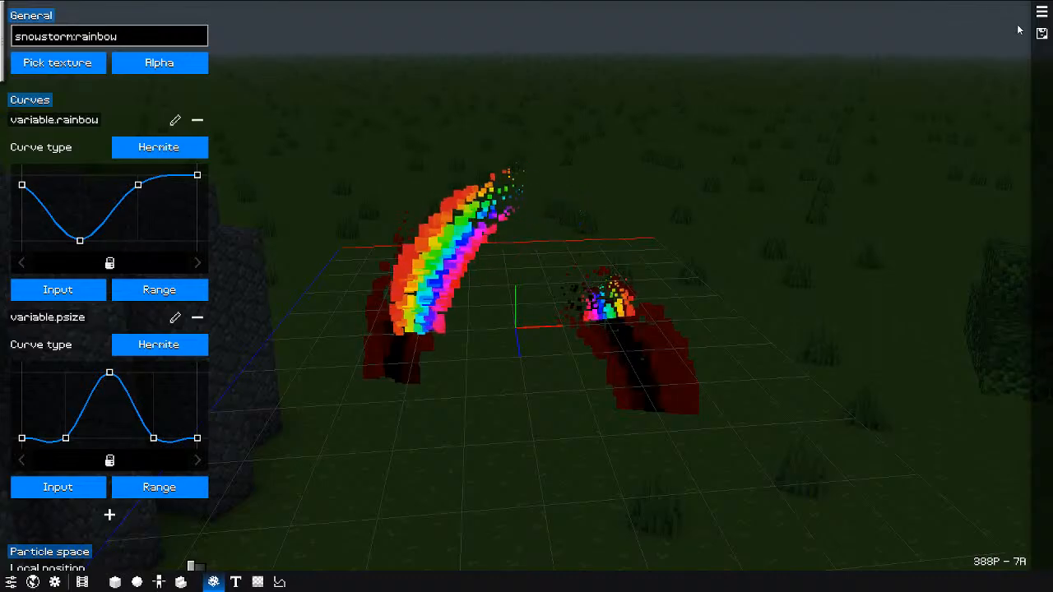
{"action": "left_click", "coordinate": [1041, 13]}
{"action": "left_click", "coordinate": [659, 121]}
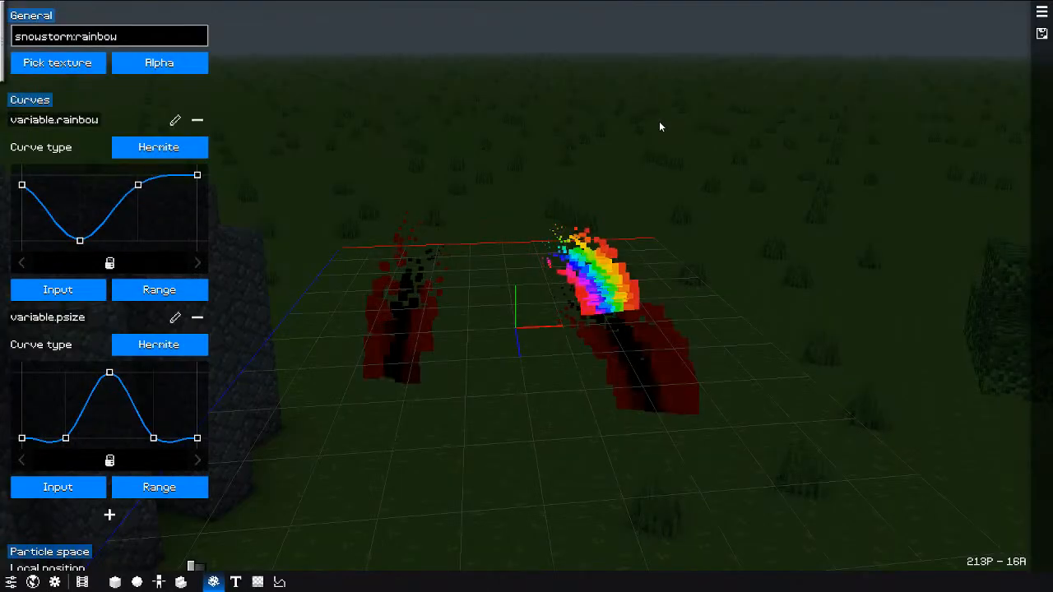
{"action": "key", "text": "Escape"}
{"action": "key", "text": "Escape"}
Step: Remove the particle object from the world, add a new object, and give it the rainbow particle form
{"action": "left_click", "coordinate": [137, 582]}
{"action": "right_click", "coordinate": [78, 78]}
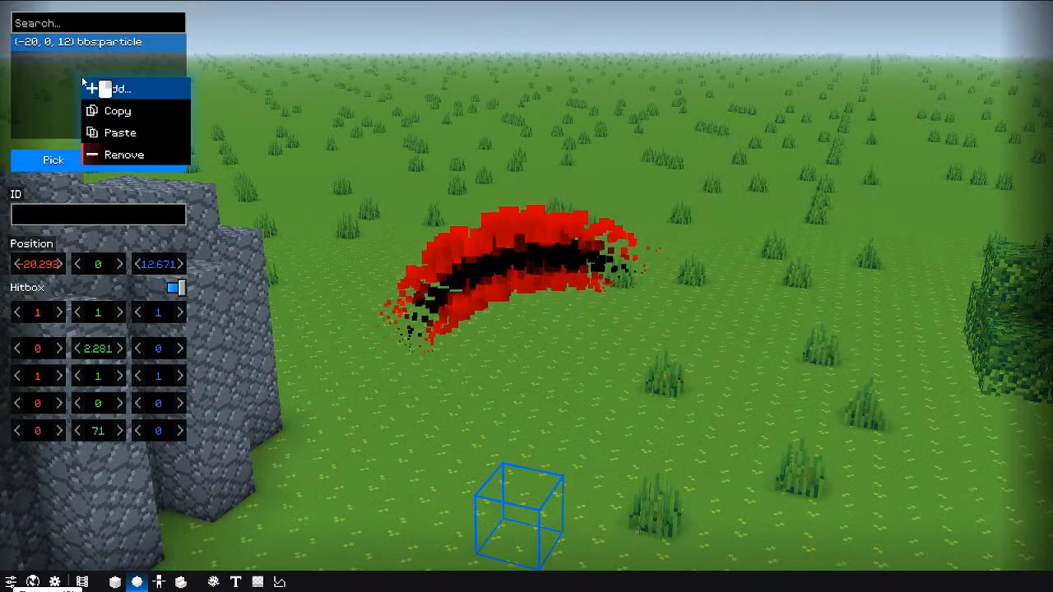
{"action": "left_click", "coordinate": [127, 156]}
{"action": "left_click", "coordinate": [119, 114]}
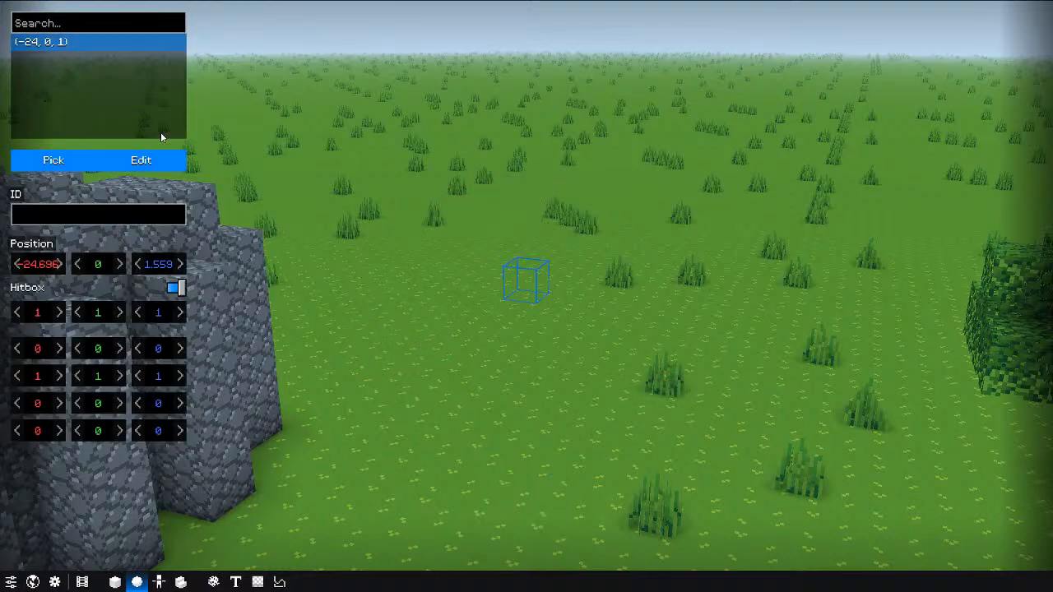
{"action": "left_click", "coordinate": [78, 162]}
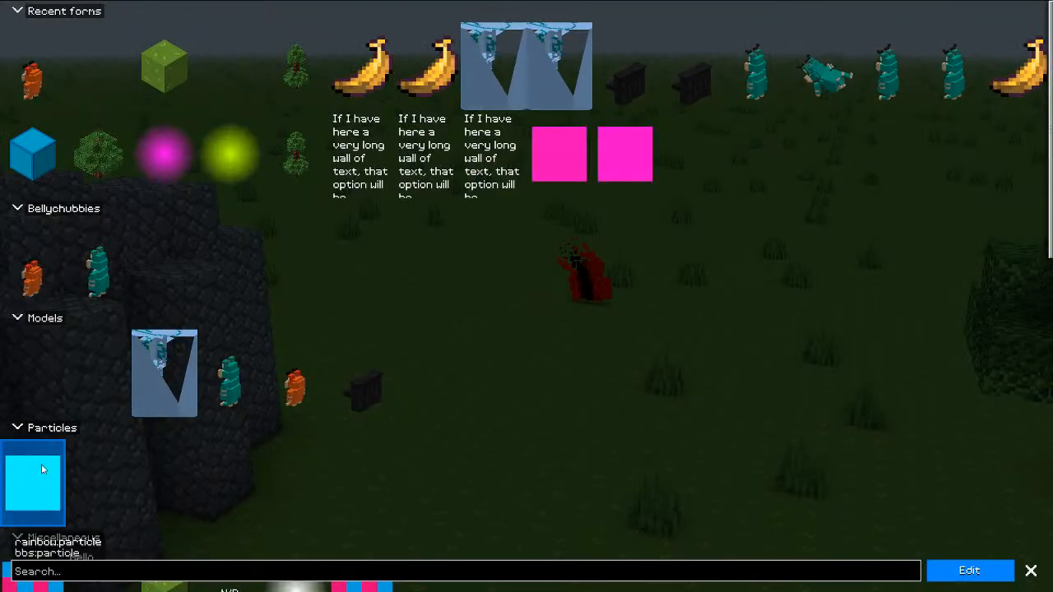
Step: Leave the form picker and examine the world object's rainbow particle effect from several viewpoints
{"action": "key", "text": "Escape"}
{"action": "key", "text": "w"}
{"action": "key", "text": "alt"}
{"action": "mouse_move", "coordinate": [433, 345]}
{"action": "middle_mouse_down"}
{"action": "mouse_move", "coordinate": [432, 319]}
{"action": "mouse_move", "coordinate": [431, 333]}
{"action": "middle_mouse_up"}
{"action": "key", "text": "q"}
{"action": "key", "text": "q"}
{"action": "key", "text": "alt"}
{"action": "key", "text": "s"}
Step: Exit fullscreen, close BBS, and relaunch it from its game folder inside release-windows
{"action": "key", "text": "F11"}
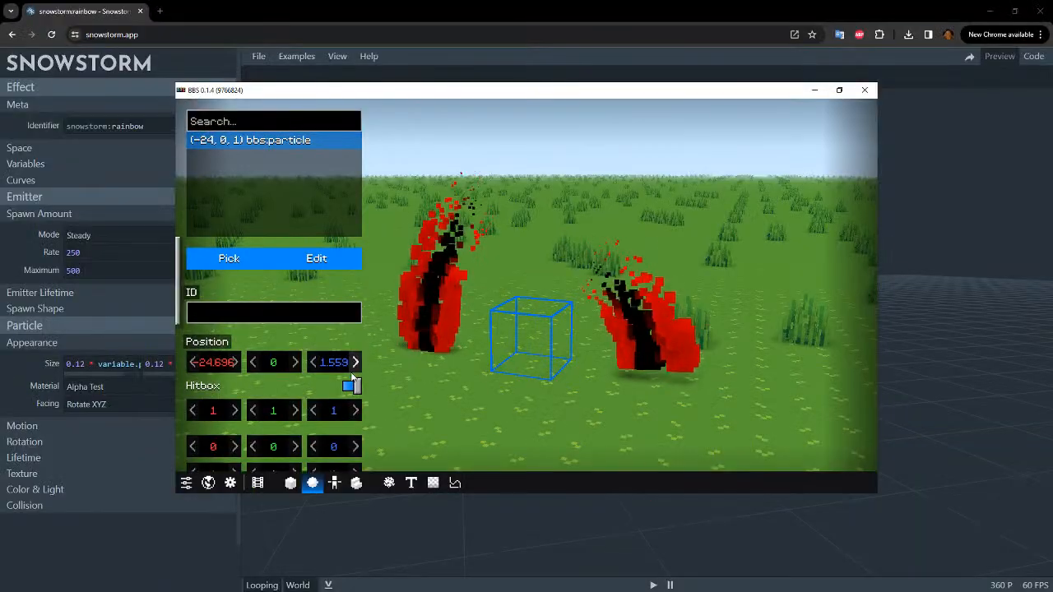
{"action": "left_click", "coordinate": [875, 91]}
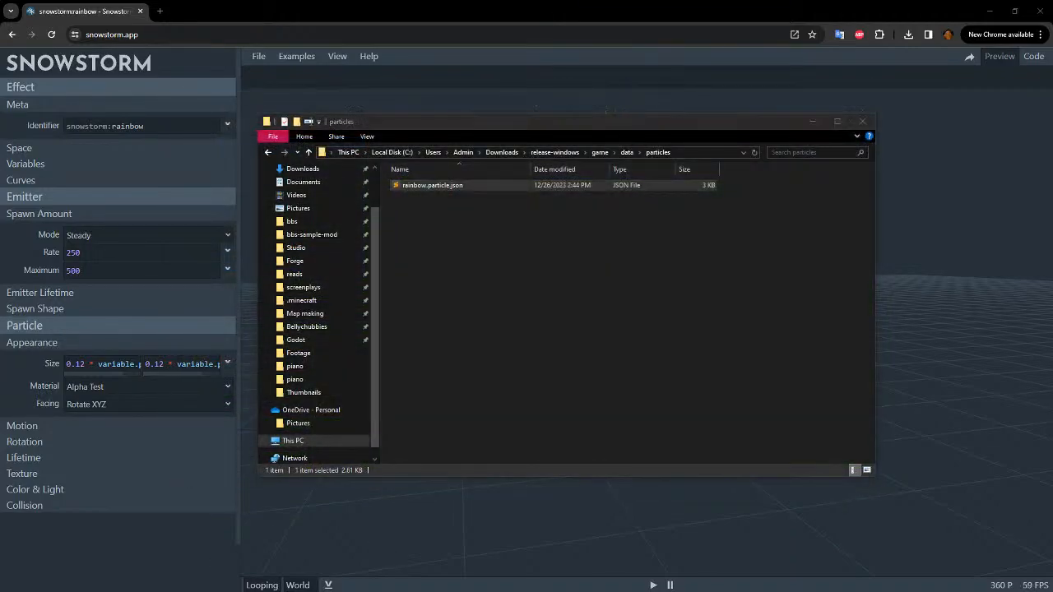
{"action": "left_click", "coordinate": [601, 153]}
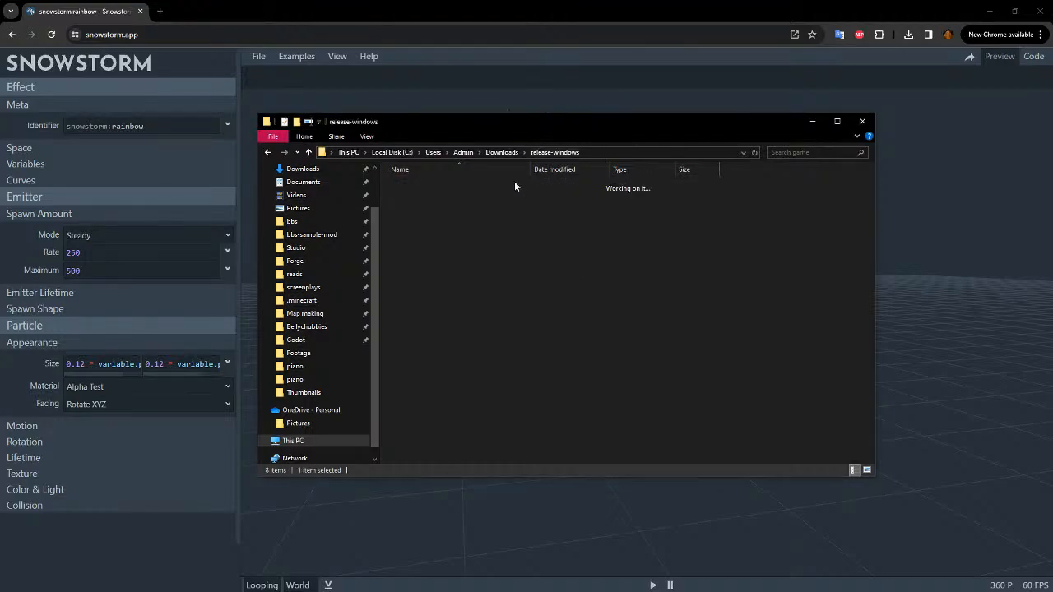
{"action": "double_click", "coordinate": [421, 231]}
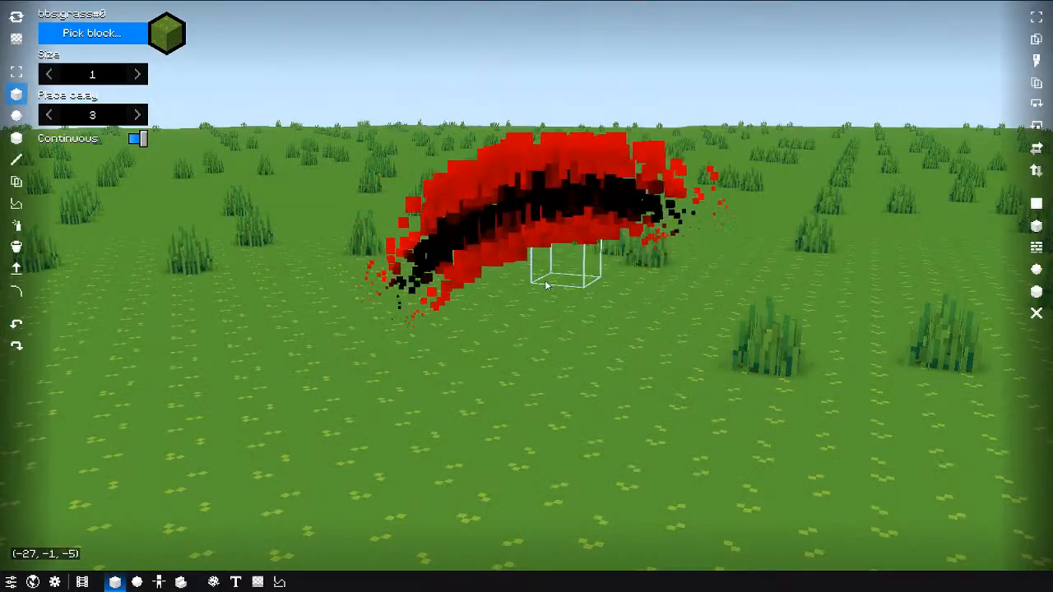
Step: View the effect in the reloaded world, and open assets:textures/pixel.png in the texture manager
{"action": "key", "text": "a"}
{"action": "key", "text": "s"}
{"action": "key", "text": "w"}
{"action": "key", "text": "alt"}
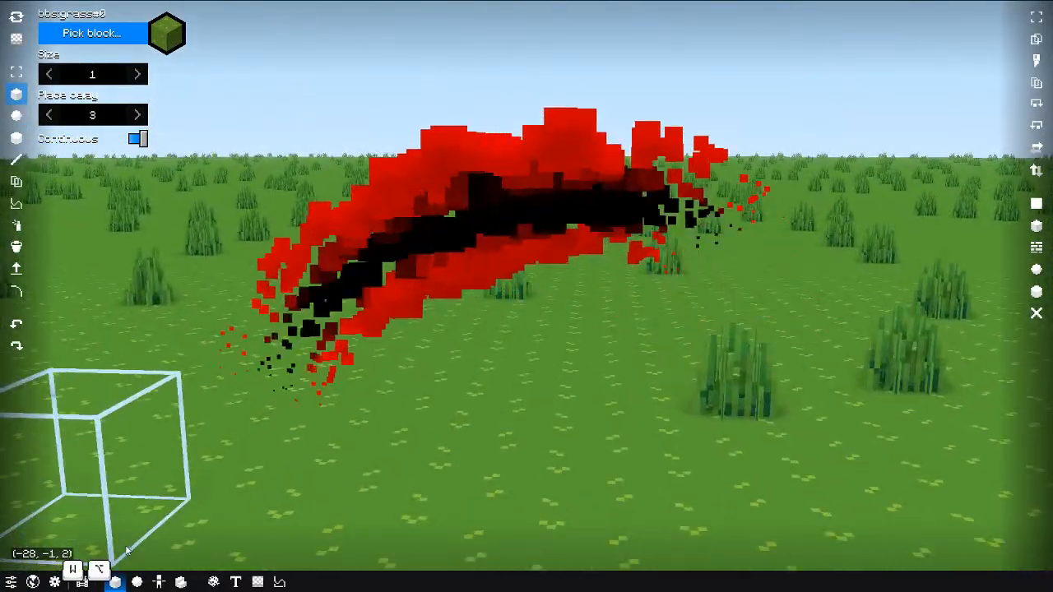
{"action": "key", "text": "w"}
{"action": "left_click", "coordinate": [258, 582]}
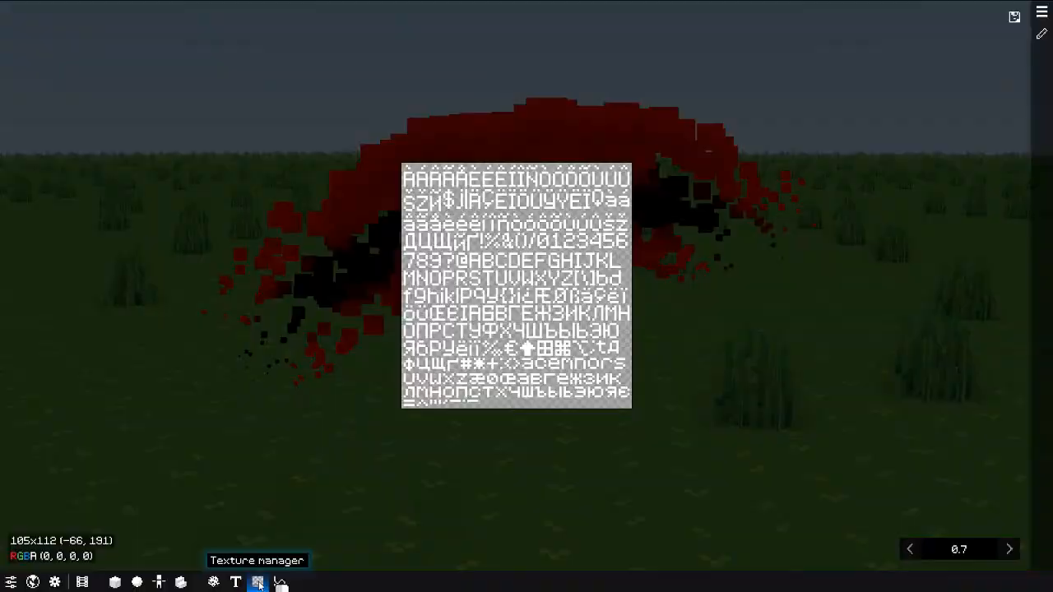
{"action": "left_click", "coordinate": [1042, 11]}
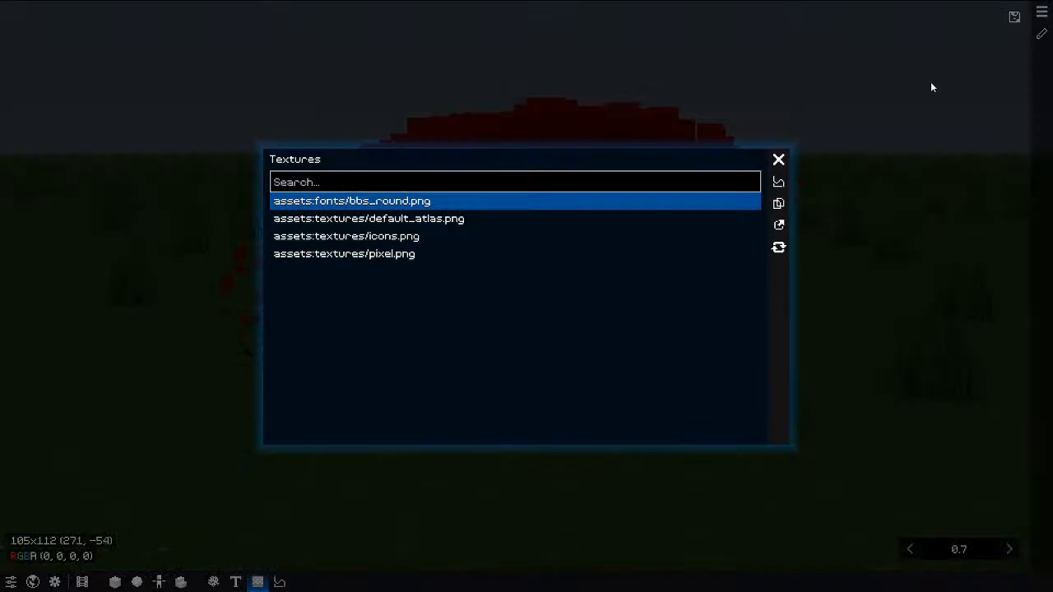
{"action": "left_click", "coordinate": [346, 236]}
{"action": "left_click", "coordinate": [344, 253]}
{"action": "left_click", "coordinate": [346, 236]}
{"action": "double_click", "coordinate": [344, 253]}
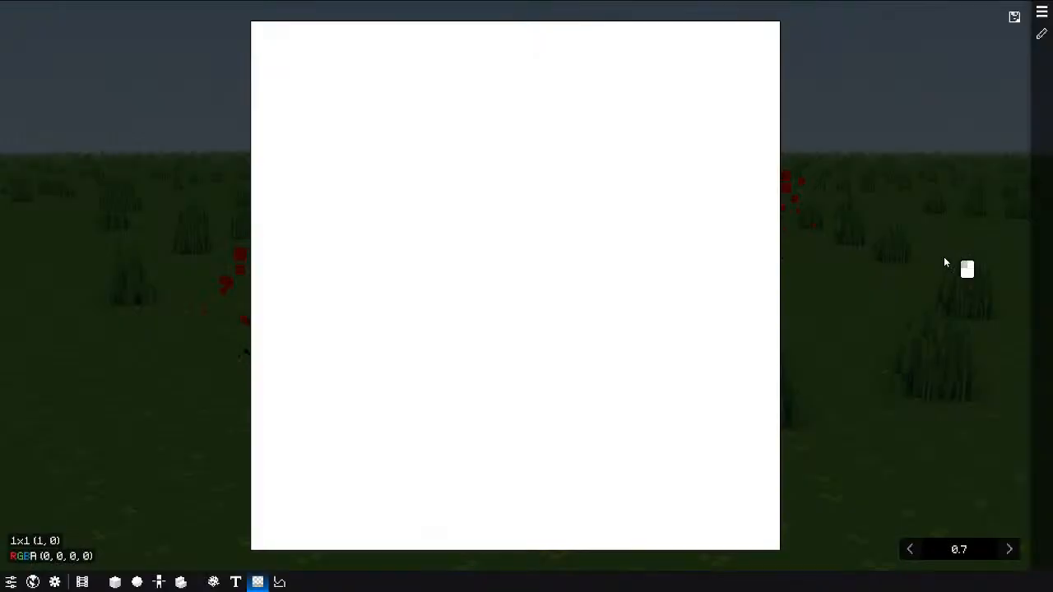
Step: Load the rainbow particle effect in the particle editor and view its preview at an angle
{"action": "left_click", "coordinate": [120, 583]}
{"action": "left_click", "coordinate": [260, 582]}
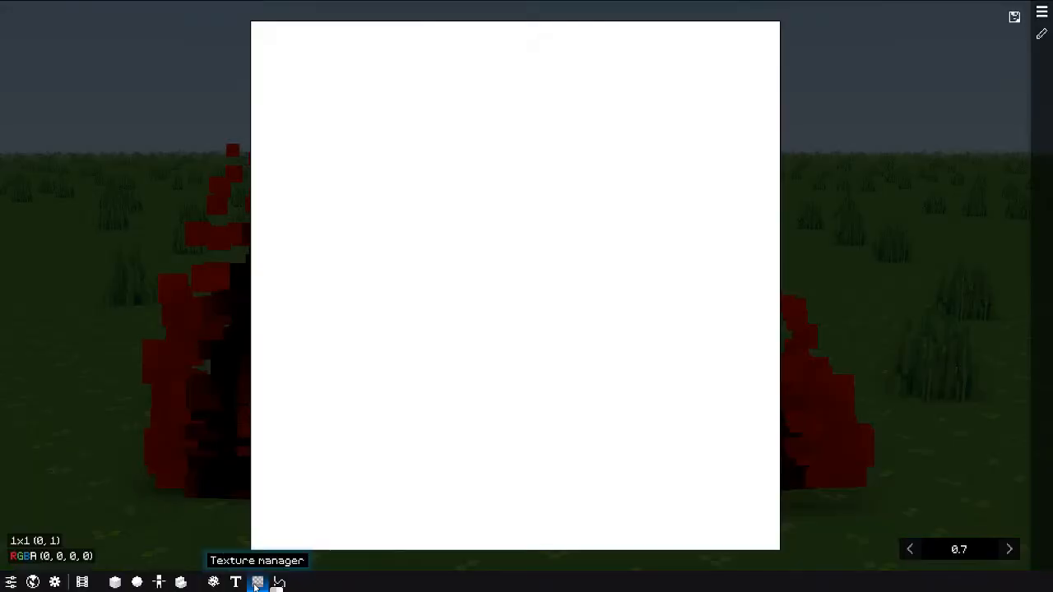
{"action": "left_click", "coordinate": [214, 583]}
{"action": "scroll", "coordinate": [651, 369], "scroll_direction": "down", "scroll_amount": 3}
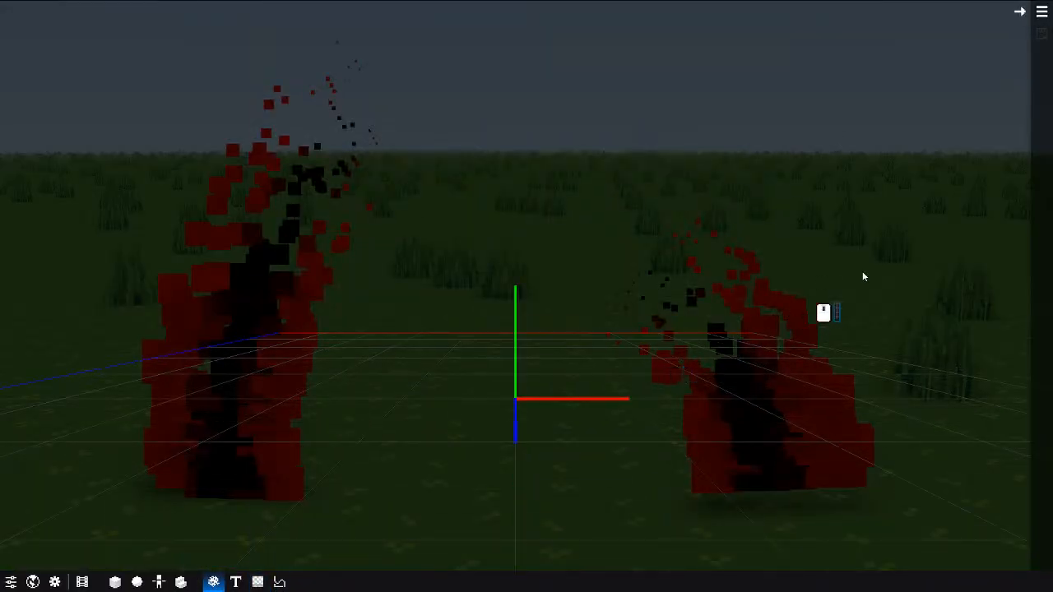
{"action": "left_click", "coordinate": [1039, 12]}
{"action": "left_click", "coordinate": [930, 70]}
{"action": "left_click_drag", "start_coordinate": [661, 153], "coordinate": [397, 90]}
Step: Change the rainbow effect's texture to icon_16.png after trying icon_32.png
{"action": "left_click", "coordinate": [83, 59]}
{"action": "left_click", "coordinate": [105, 204]}
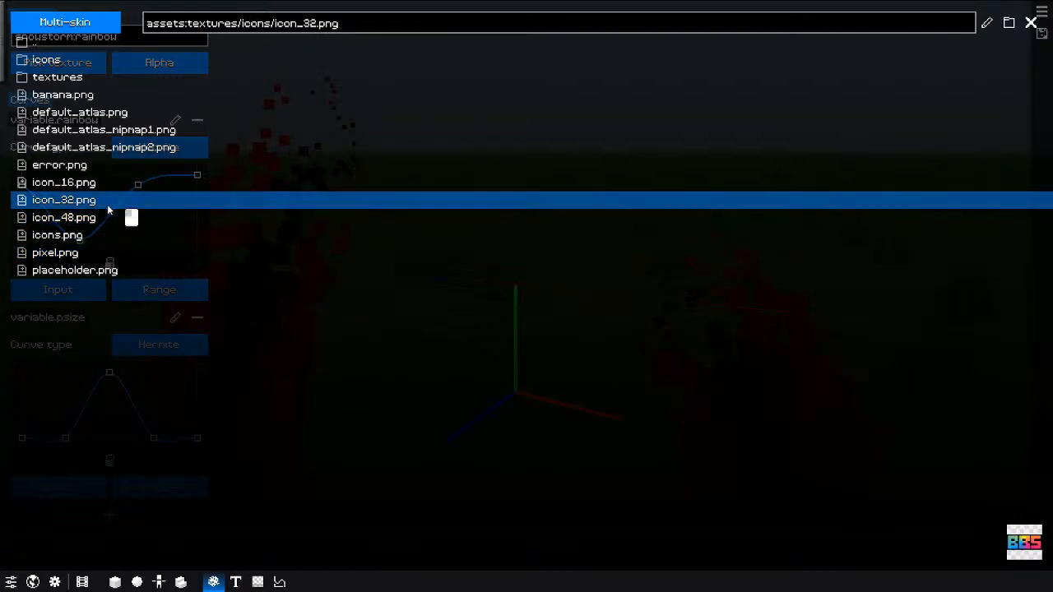
{"action": "left_click", "coordinate": [123, 184]}
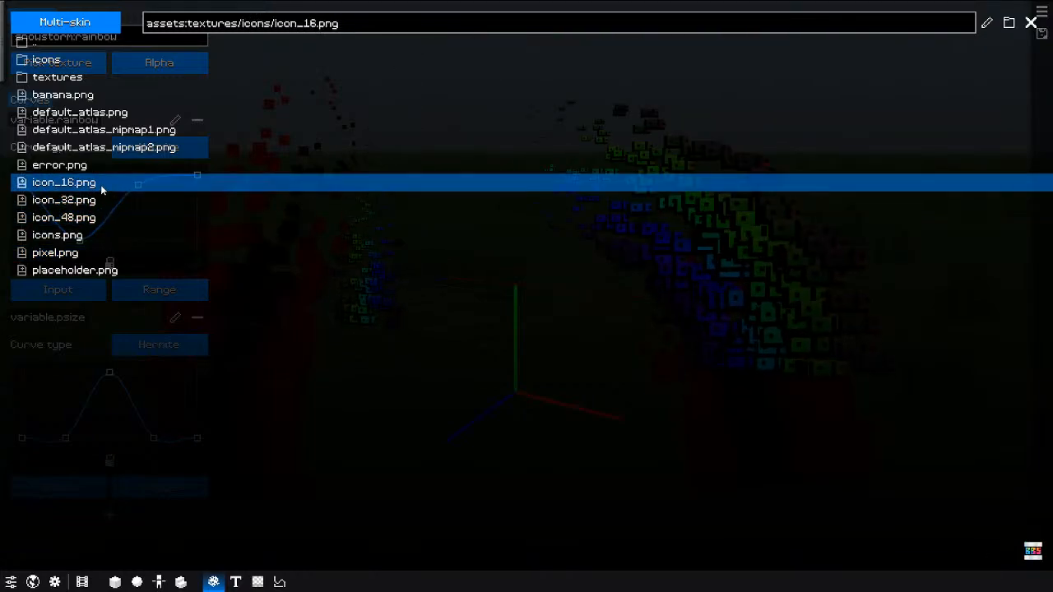
{"action": "key", "text": "Up"}
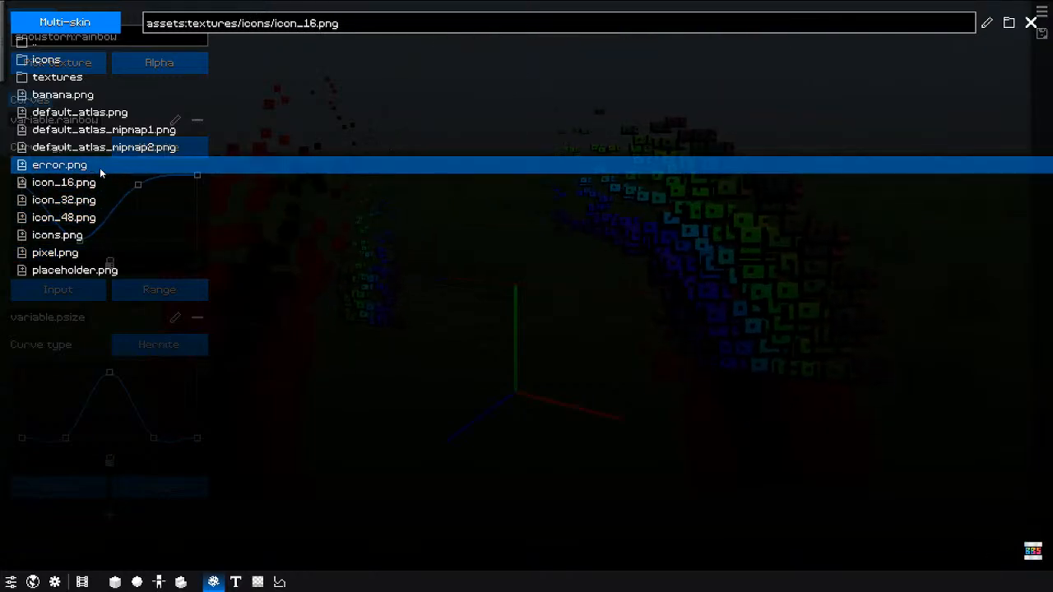
{"action": "key", "text": "Down"}
{"action": "left_click", "coordinate": [1032, 26]}
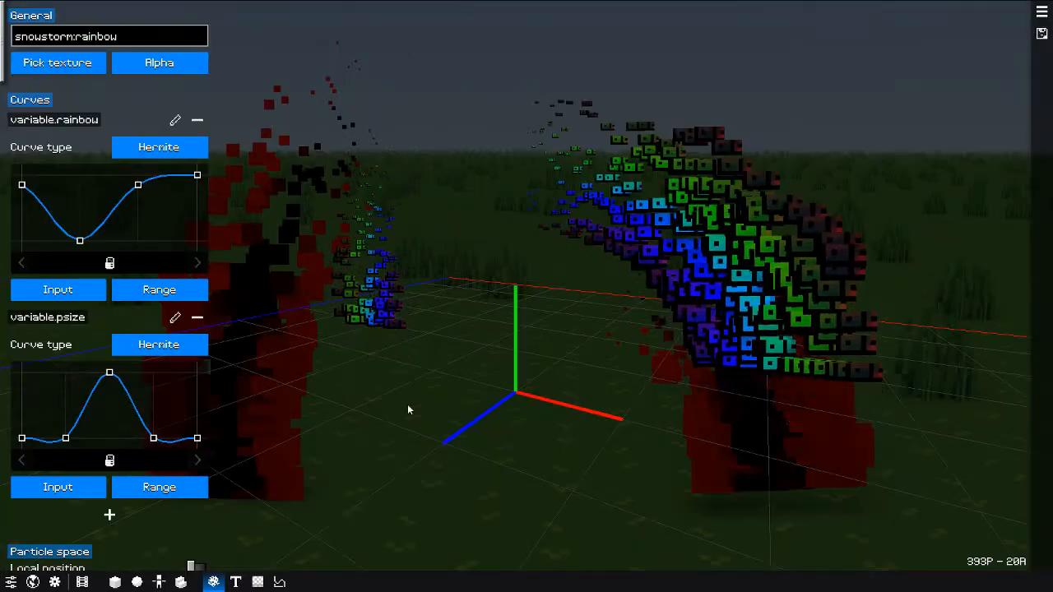
Step: Pick the rainbow particle form for the selected world object and examine the retextured effect up close
{"action": "left_click", "coordinate": [137, 581]}
{"action": "key", "text": "s"}
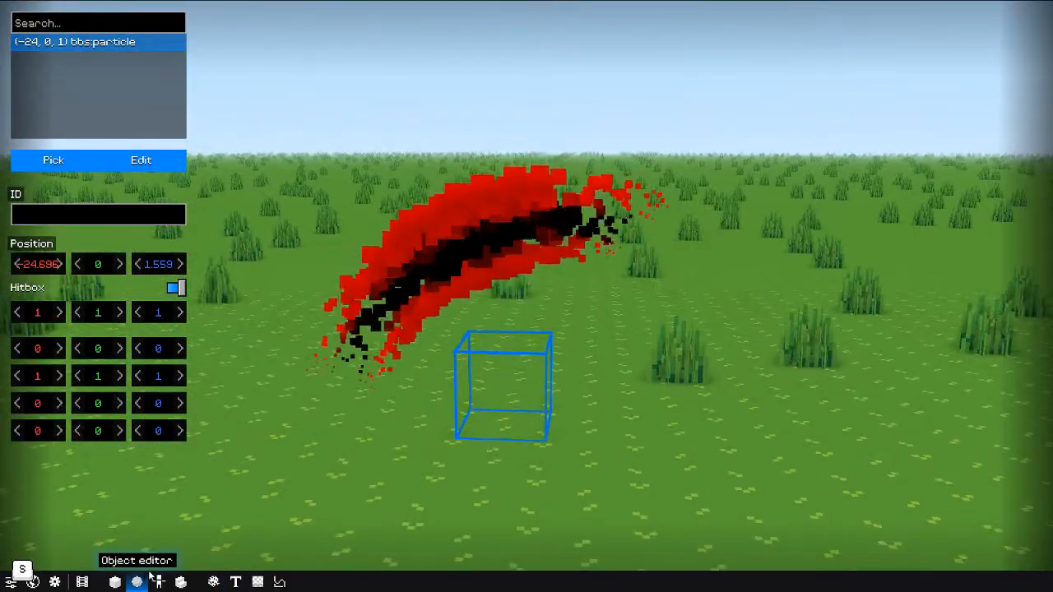
{"action": "left_click", "coordinate": [59, 161]}
{"action": "left_click", "coordinate": [51, 399]}
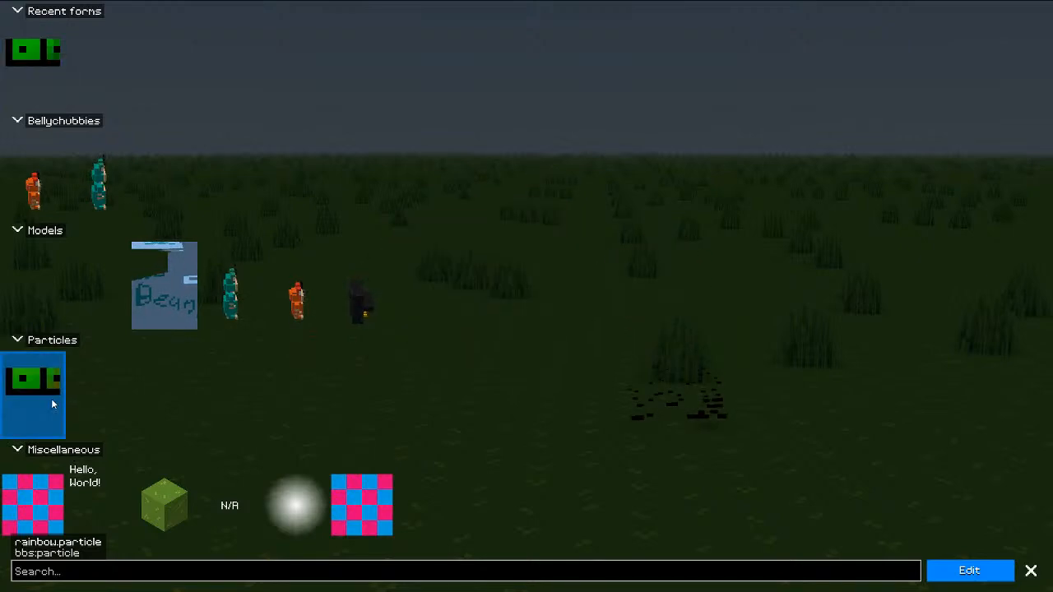
{"action": "key", "text": "Escape"}
{"action": "key", "text": "w"}
{"action": "key", "text": "w"}
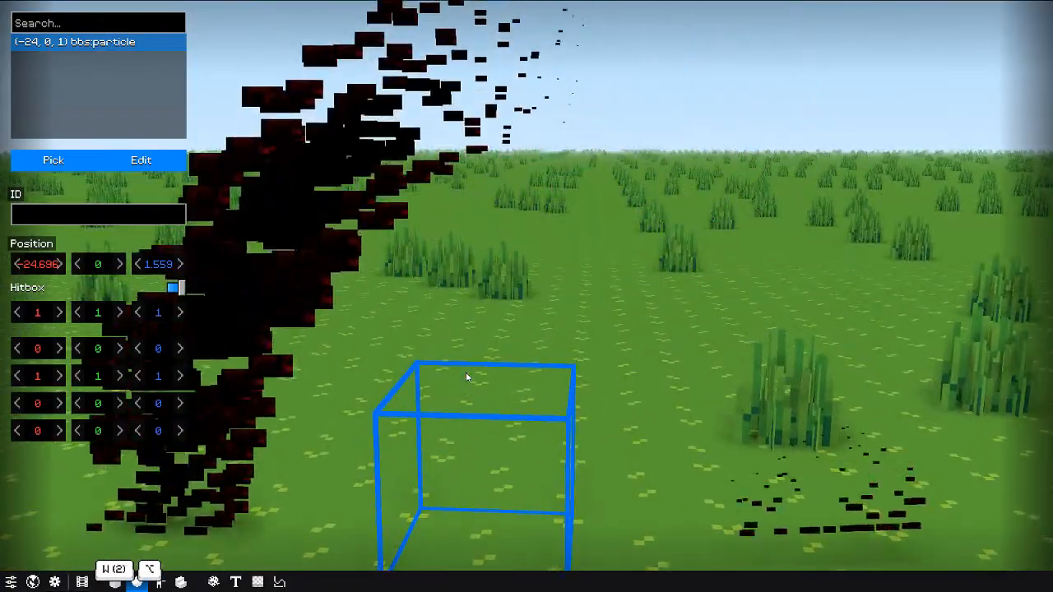
{"action": "left_click_drag", "start_coordinate": [377, 359], "coordinate": [669, 345]}
{"action": "key", "text": "a"}
{"action": "key", "text": "a"}
{"action": "key", "text": "alt+s"}
{"action": "left_click_drag", "start_coordinate": [553, 362], "coordinate": [683, 385]}
Step: Return to the particle editor and turn on lighting in the rainbow effect's color and lighting settings
{"action": "left_click", "coordinate": [257, 582]}
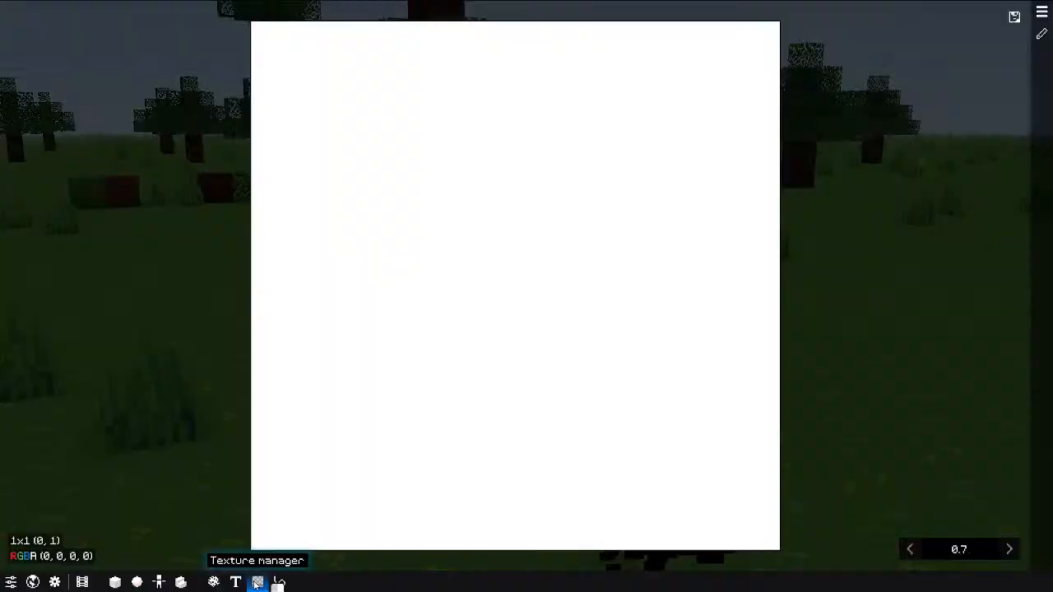
{"action": "left_click", "coordinate": [213, 581]}
{"action": "scroll", "coordinate": [116, 494], "scroll_direction": "down", "scroll_amount": 15}
{"action": "scroll", "coordinate": [116, 507], "scroll_direction": "down", "scroll_amount": 4}
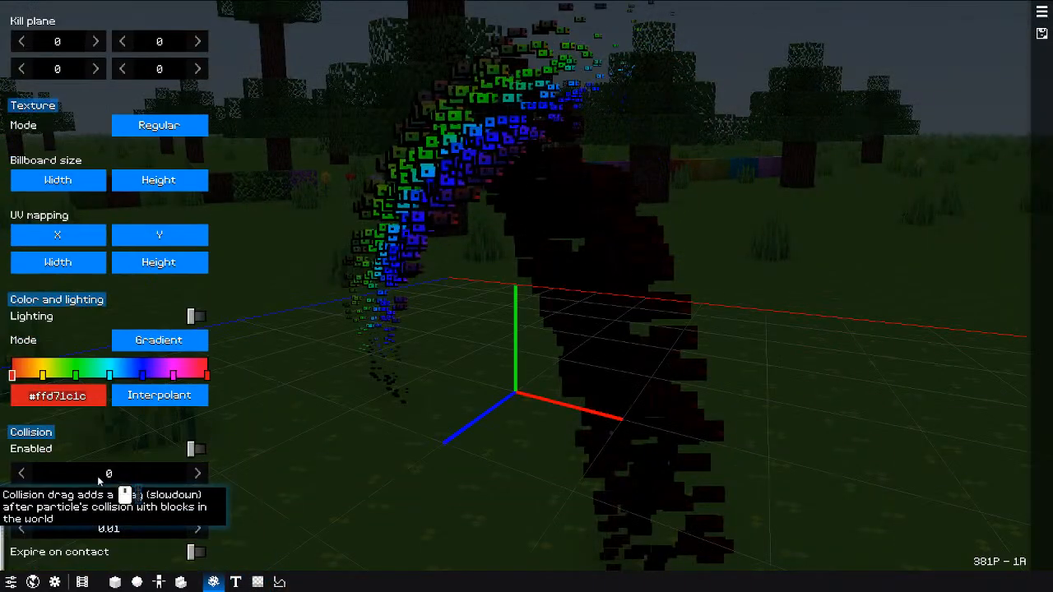
{"action": "left_click", "coordinate": [198, 316]}
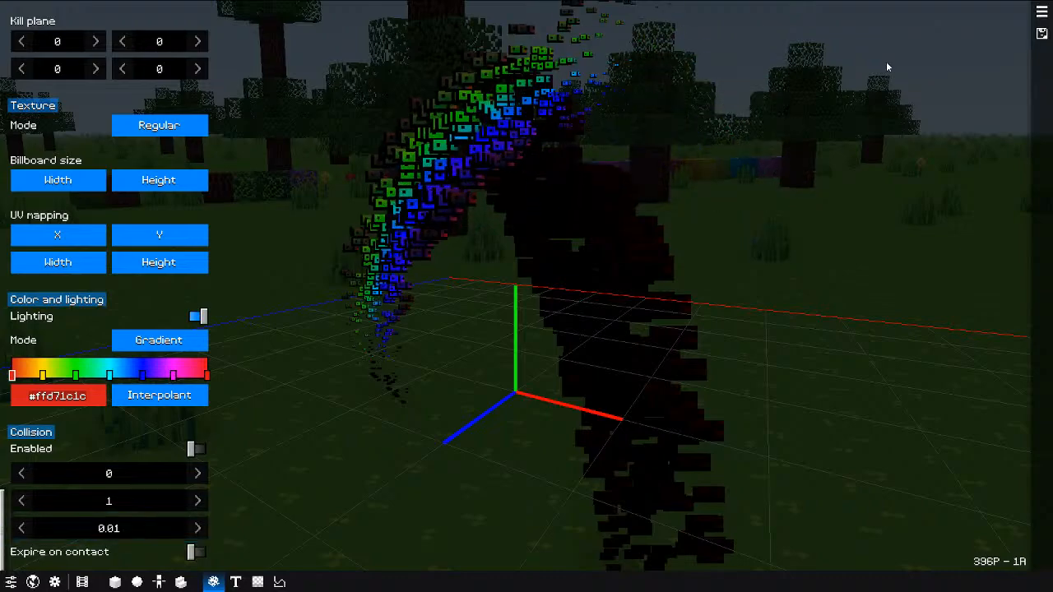
Step: Reapply the rainbow particle form to the world object and inspect the effect from the opposite side
{"action": "left_click", "coordinate": [115, 582]}
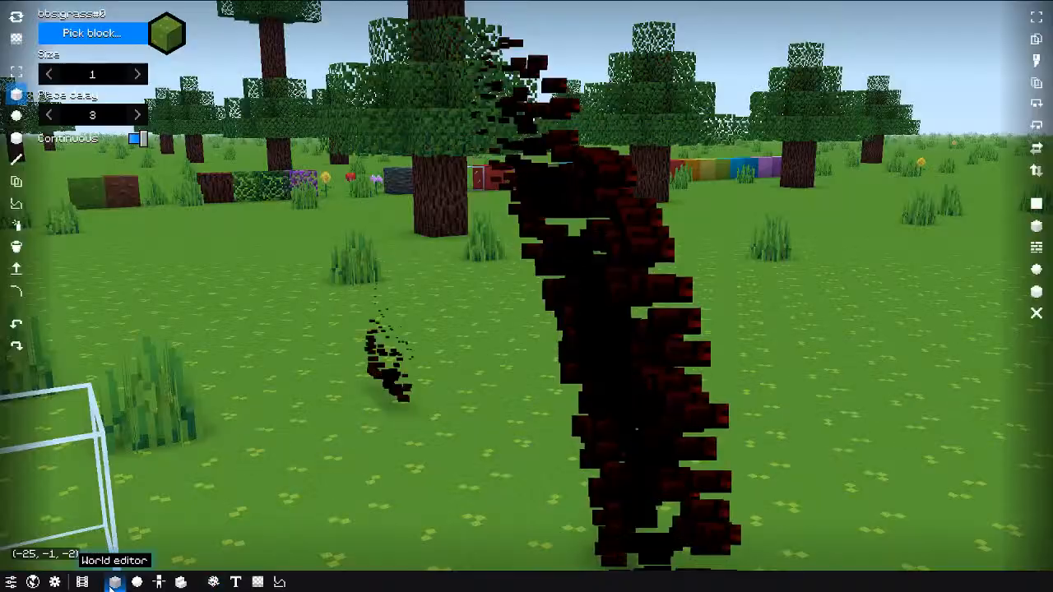
{"action": "left_click", "coordinate": [137, 582]}
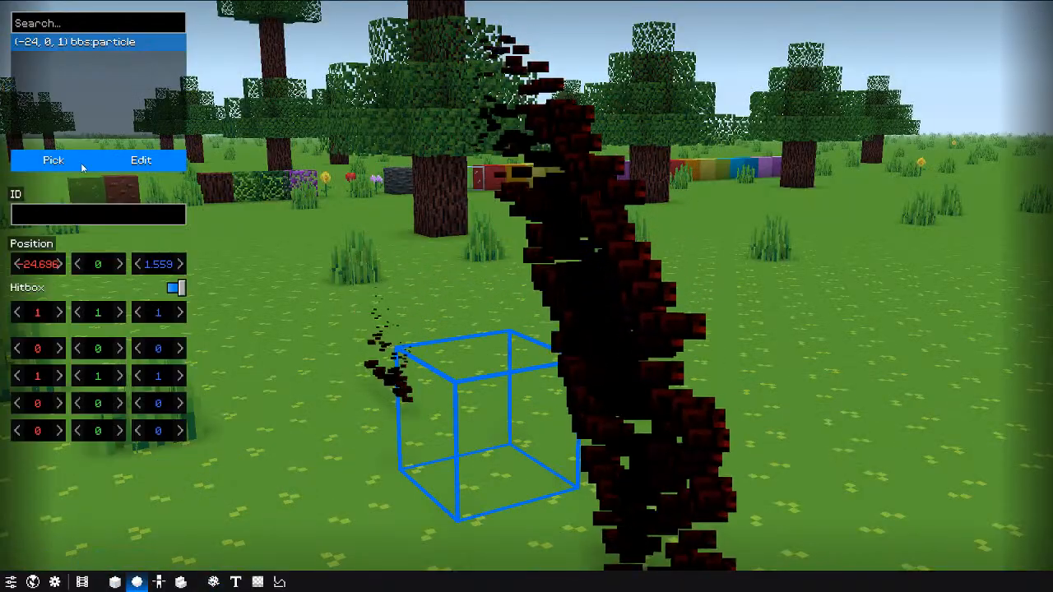
{"action": "left_click", "coordinate": [52, 157]}
{"action": "left_click", "coordinate": [52, 394]}
{"action": "key", "text": "Escape"}
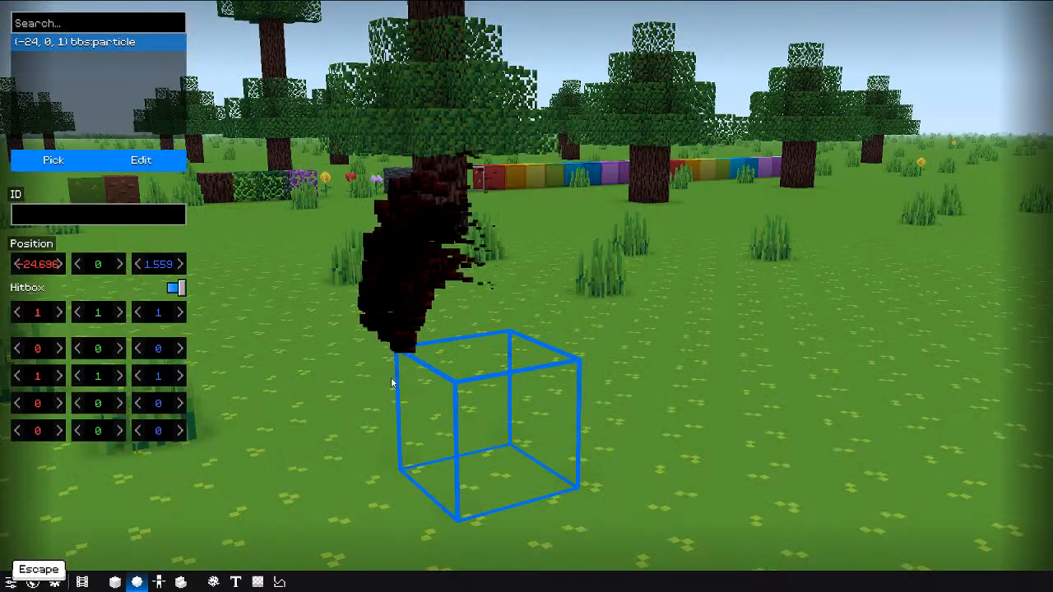
{"action": "key", "text": "d"}
{"action": "left_click_drag", "start_coordinate": [399, 382], "coordinate": [302, 362]}
{"action": "left_click_drag", "start_coordinate": [451, 369], "coordinate": [388, 373]}
{"action": "key", "text": "s"}
{"action": "key", "text": "alt"}
{"action": "key", "text": "alt"}
{"action": "key", "text": "q"}
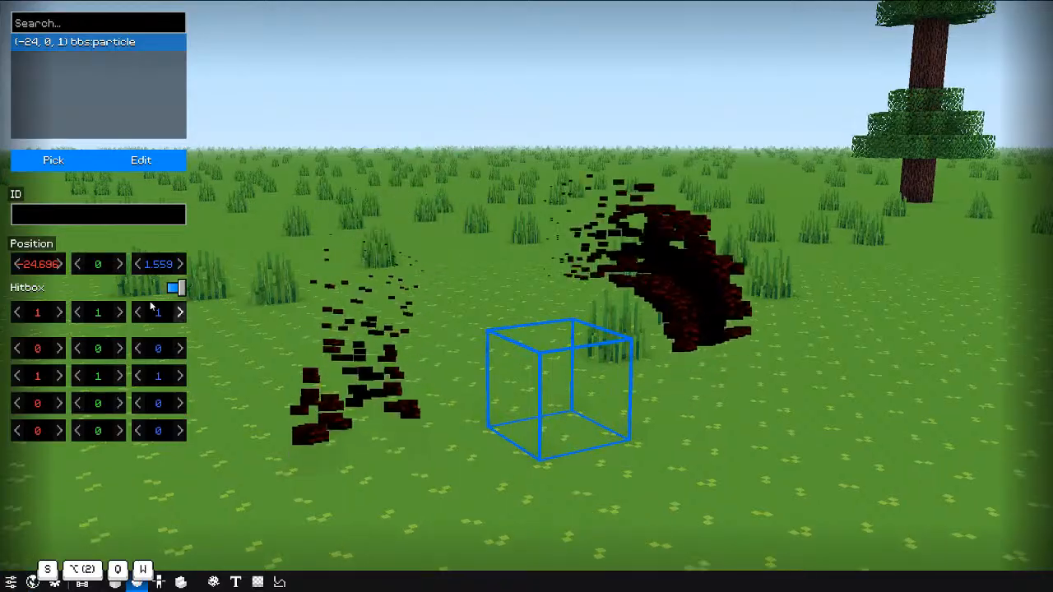
Step: Edit the object's particle form and set its texture to pixel.png, trying icon_32.png, icon_48.png and icons.png first
{"action": "left_click", "coordinate": [144, 162]}
{"action": "left_click", "coordinate": [265, 20]}
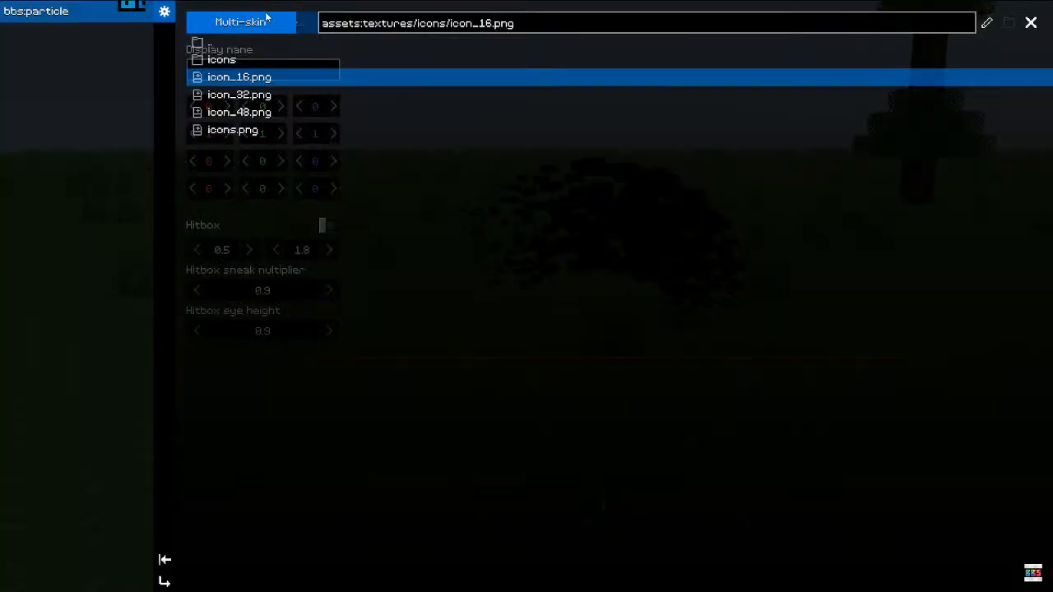
{"action": "left_click", "coordinate": [239, 94]}
{"action": "left_click", "coordinate": [242, 112]}
{"action": "left_click", "coordinate": [233, 130]}
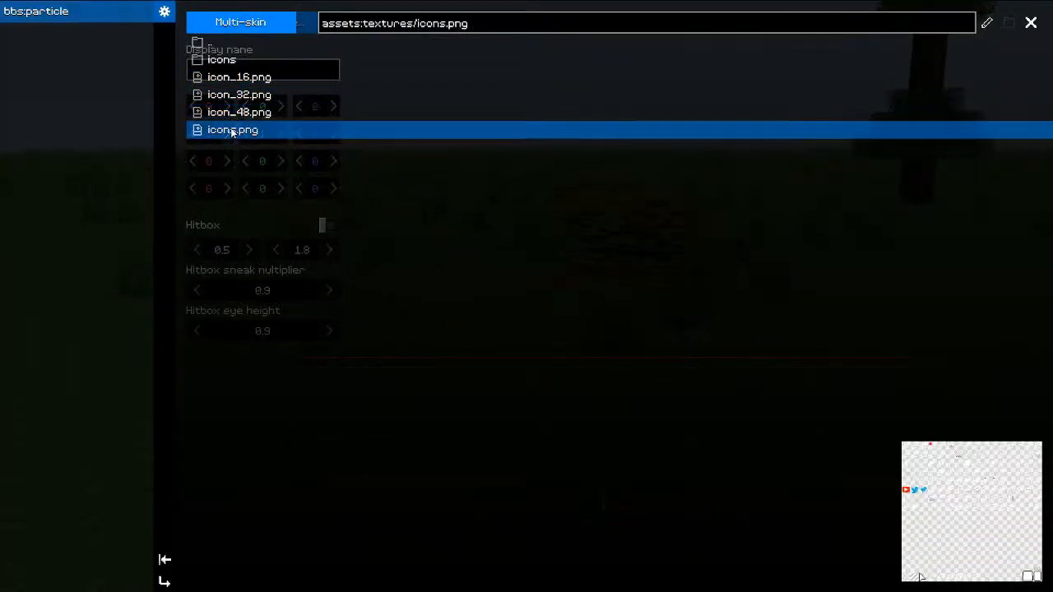
{"action": "left_click", "coordinate": [232, 46]}
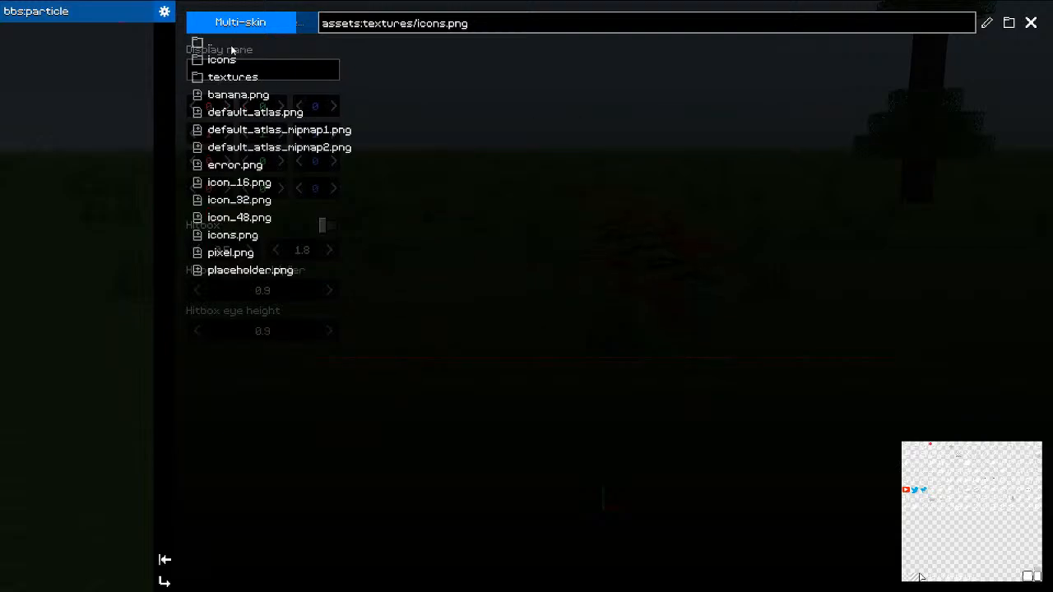
{"action": "left_click", "coordinate": [224, 254]}
{"action": "key", "text": "Escape"}
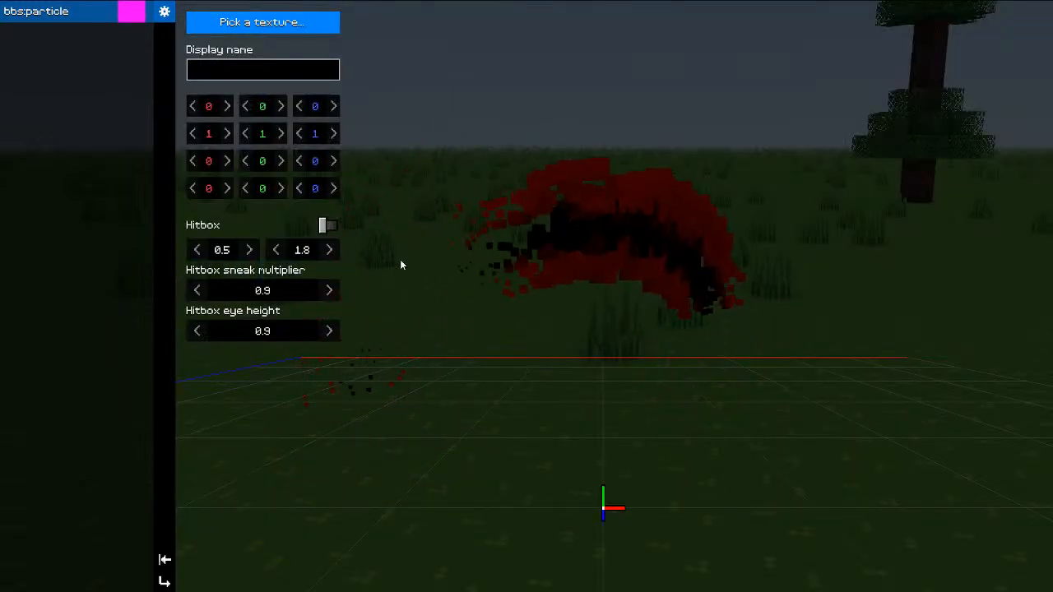
{"action": "key", "text": "Escape"}
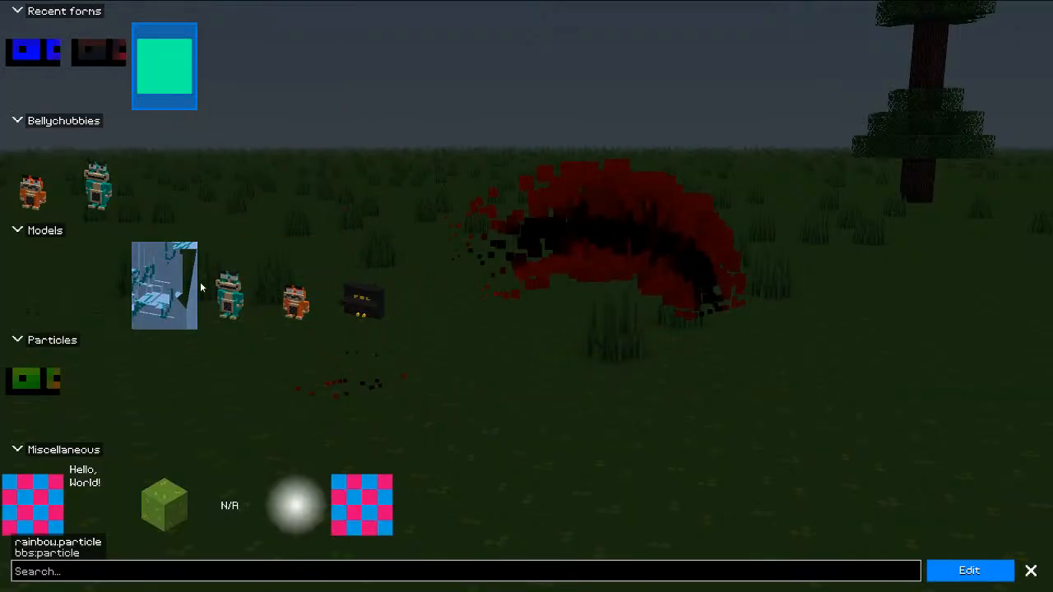
{"action": "key", "text": "Escape"}
Step: Raise the particle object to a Y position of 1.8 and view it from farther away
{"action": "left_click_drag", "start_coordinate": [100, 344], "coordinate": [103, 316]}
{"action": "left_click_drag", "start_coordinate": [97, 264], "coordinate": [152, 264]}
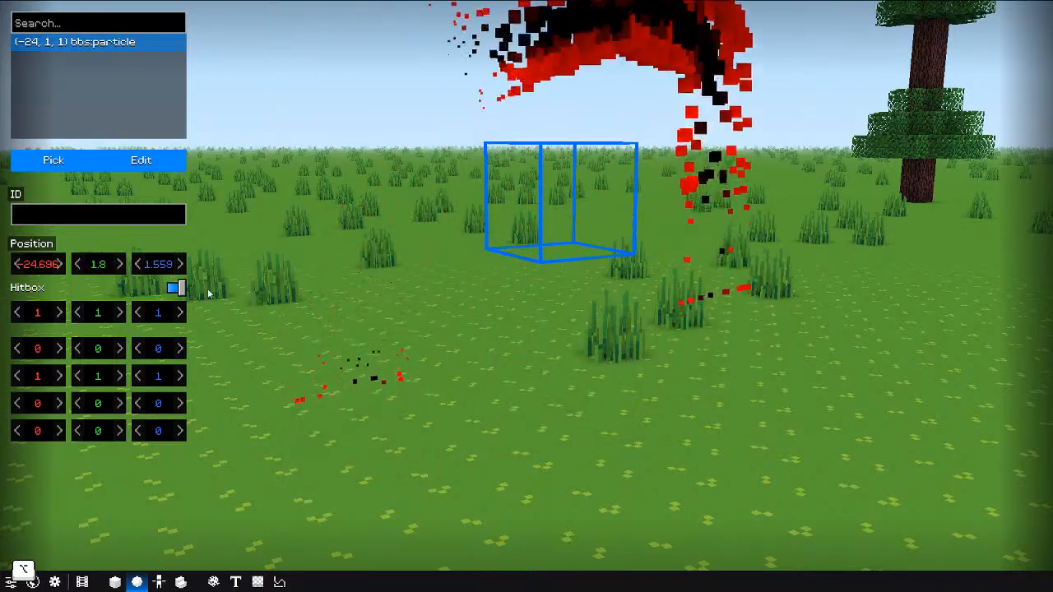
{"action": "key", "text": "s"}
{"action": "key", "text": "a"}
{"action": "key", "text": "e"}
{"action": "left_click_drag", "start_coordinate": [604, 288], "coordinate": [637, 297]}
{"action": "key", "text": "s"}
{"action": "key", "text": "a"}
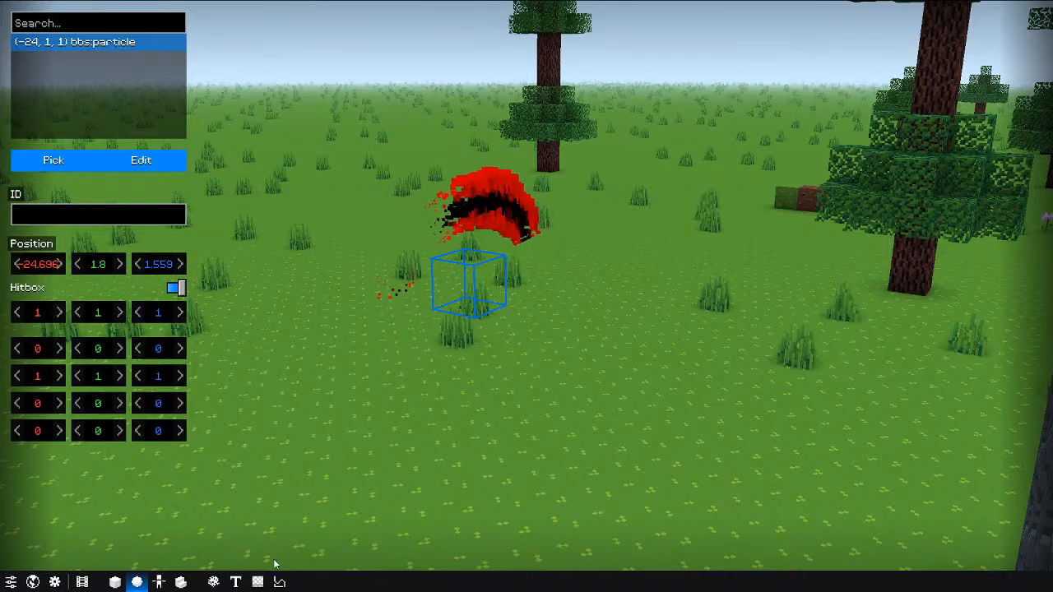
Step: Look over the textures listed in the texture manager
{"action": "left_click", "coordinate": [258, 581]}
{"action": "left_click", "coordinate": [1041, 16]}
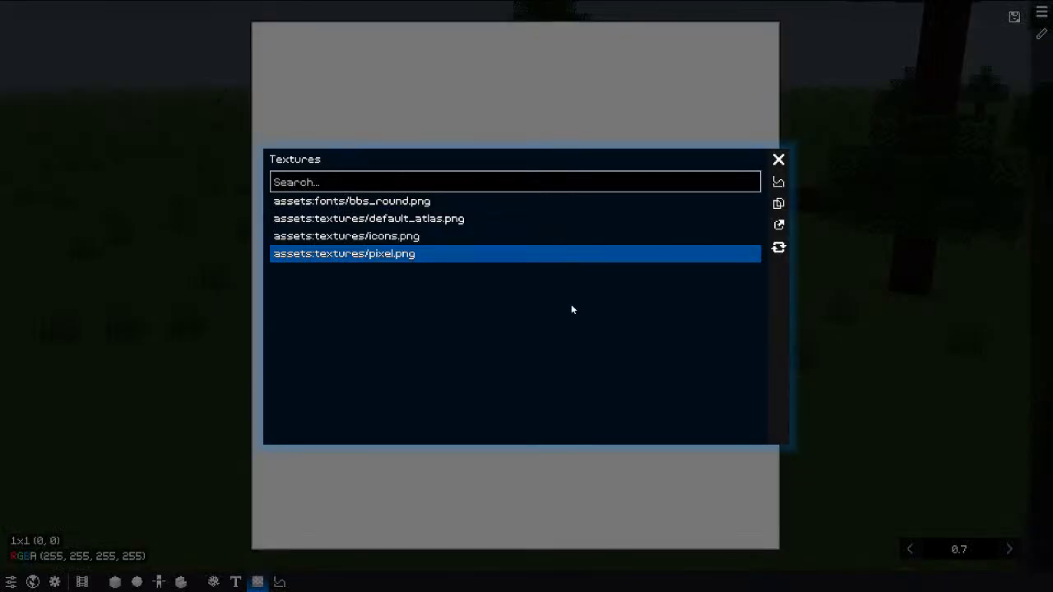
{"action": "key", "text": "Escape"}
Step: Open the particle effects' data folder from the particle list and add egg.json to it
{"action": "left_click", "coordinate": [214, 582]}
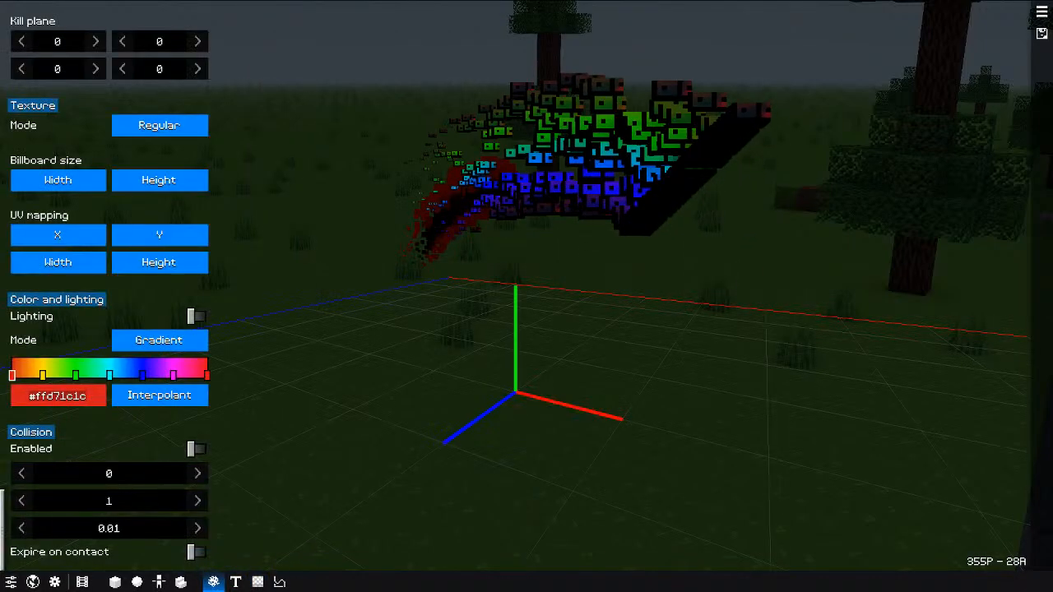
{"action": "left_click", "coordinate": [1038, 12]}
{"action": "right_click", "coordinate": [813, 142]}
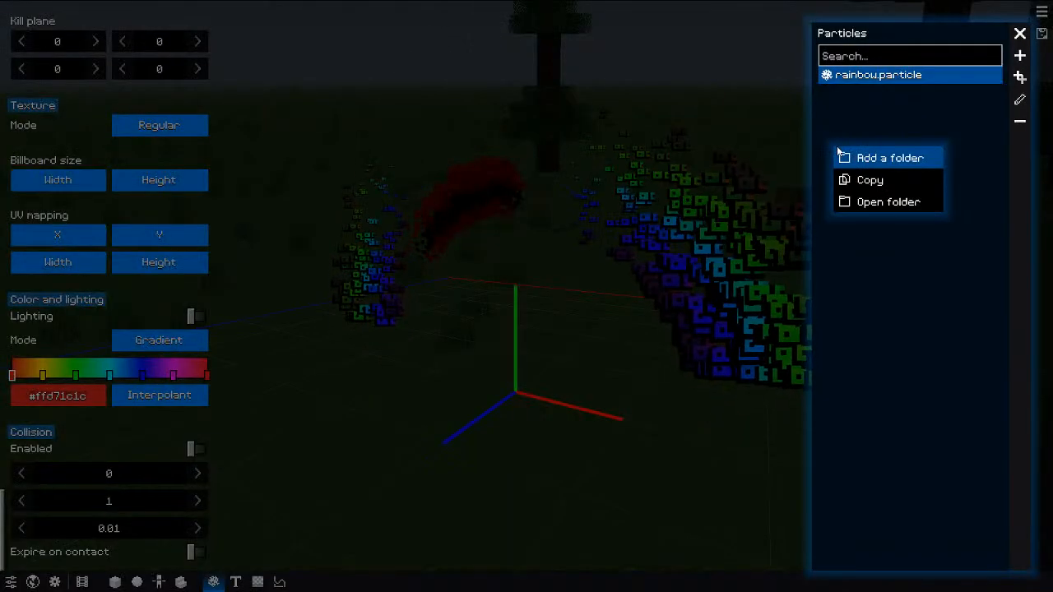
{"action": "left_click", "coordinate": [866, 182]}
{"action": "right_click", "coordinate": [871, 178]}
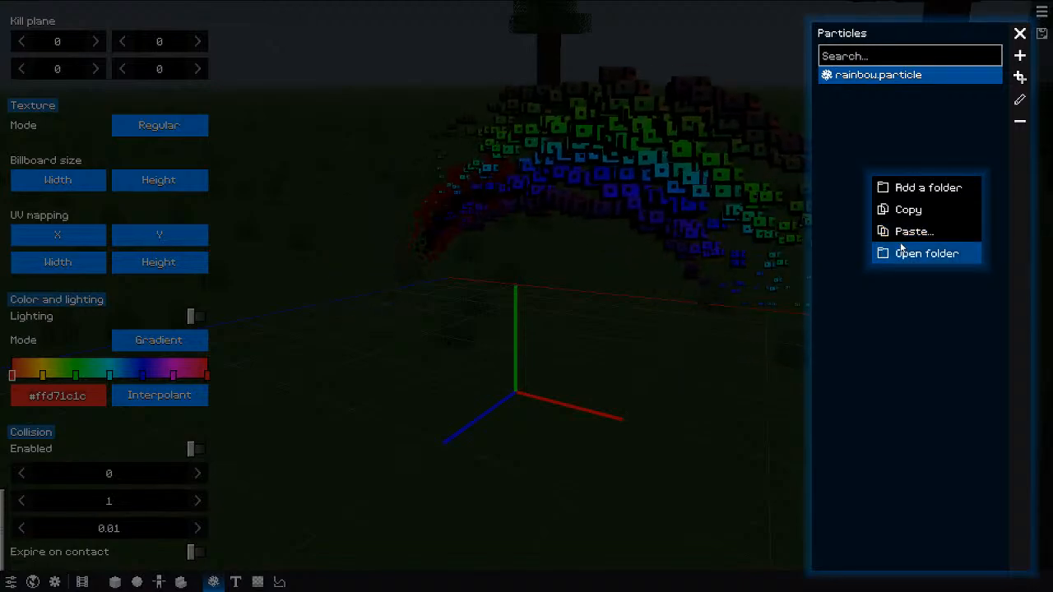
{"action": "left_click", "coordinate": [923, 255]}
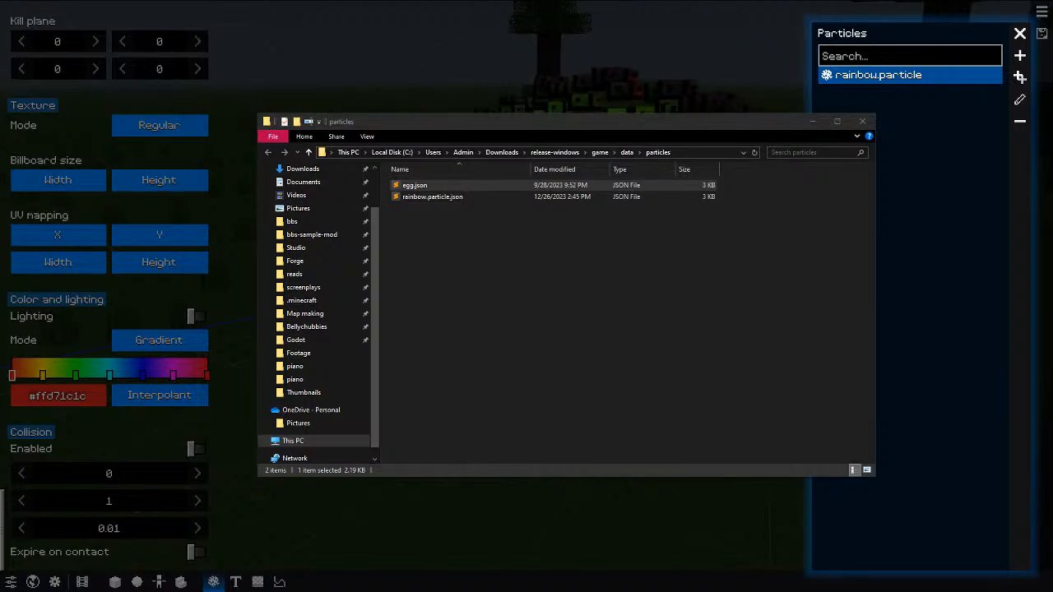
Step: Go to the game's assets/textures/particles folder and paste the copied texture file there
{"action": "left_click", "coordinate": [626, 153]}
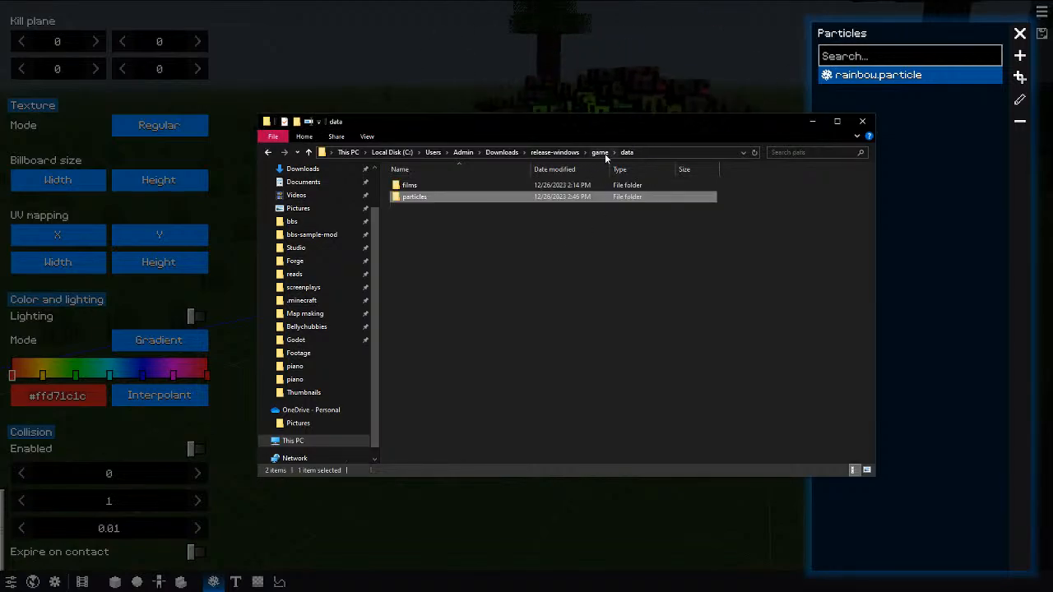
{"action": "left_click", "coordinate": [600, 153]}
{"action": "left_click", "coordinate": [410, 187]}
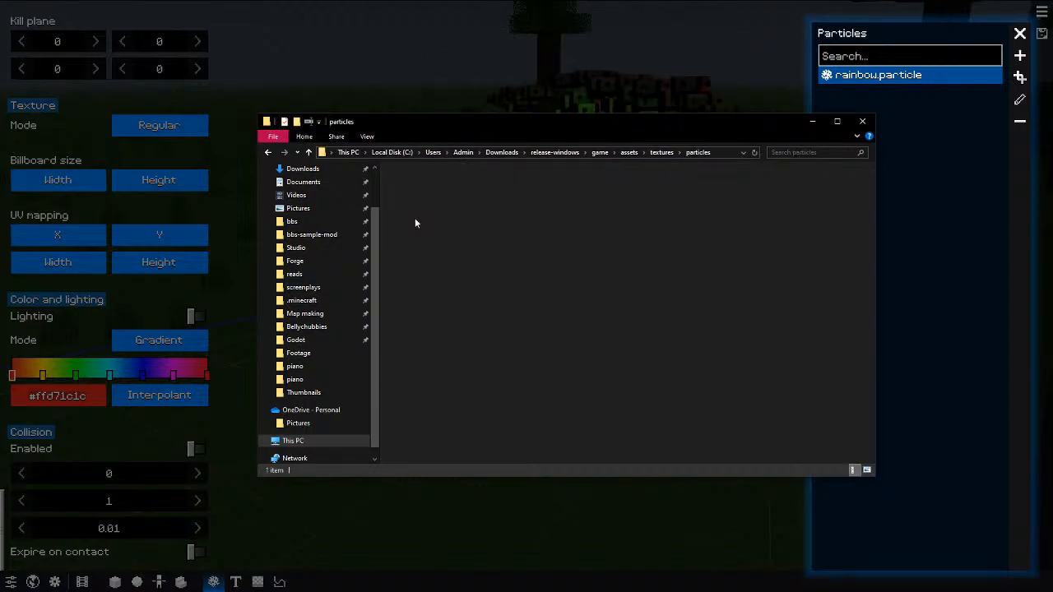
{"action": "key", "text": "ctrl+v"}
{"action": "left_click", "coordinate": [435, 50]}
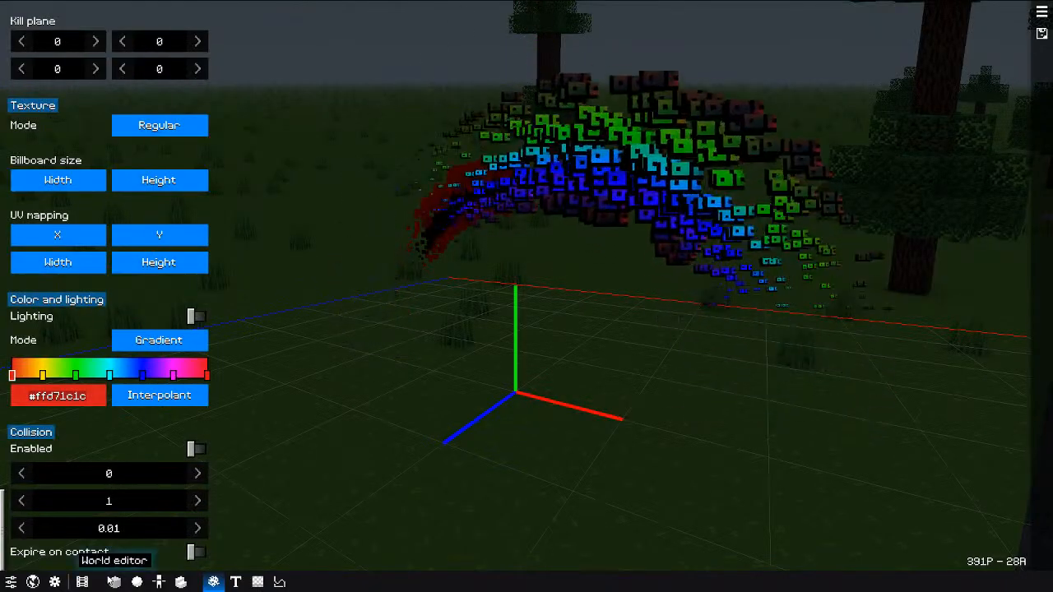
Step: Change the world particle object's form to the egg particle and view it up close
{"action": "left_click", "coordinate": [116, 582]}
{"action": "left_click", "coordinate": [137, 582]}
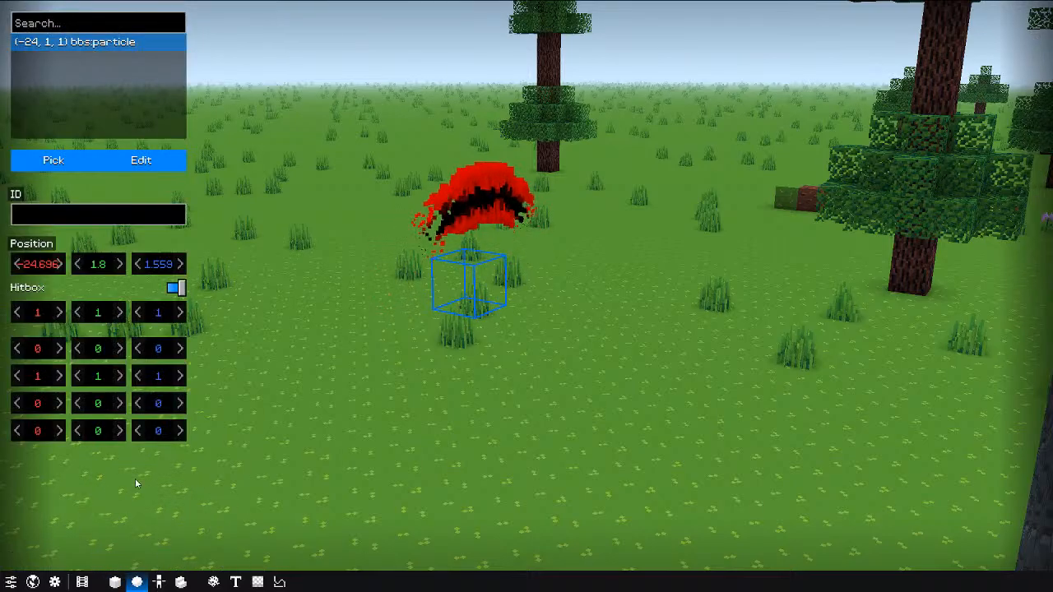
{"action": "left_click", "coordinate": [63, 169]}
{"action": "left_click", "coordinate": [33, 395]}
{"action": "key", "text": "Escape"}
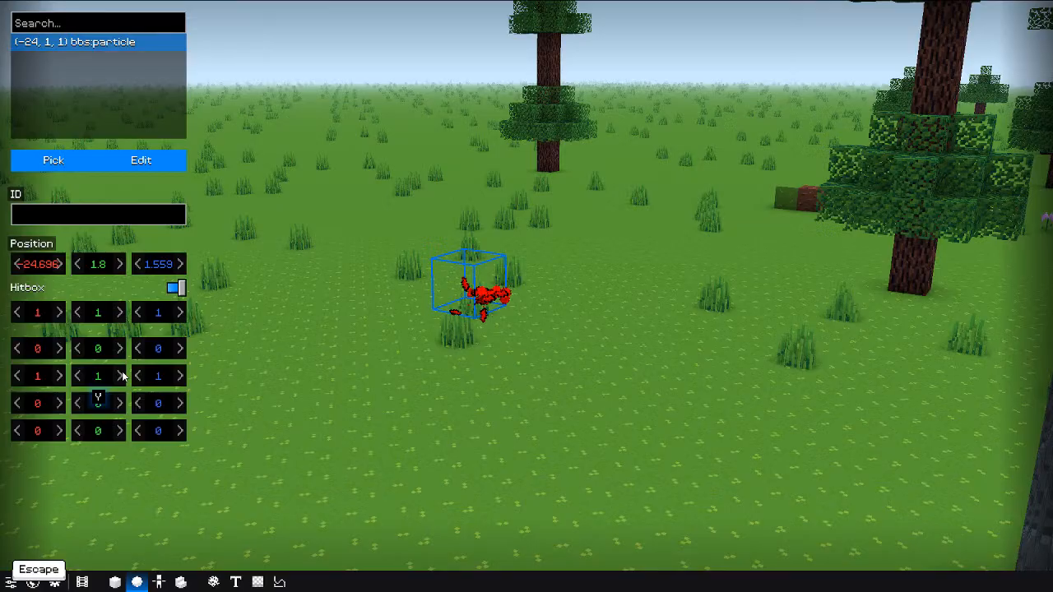
{"action": "key", "text": "w"}
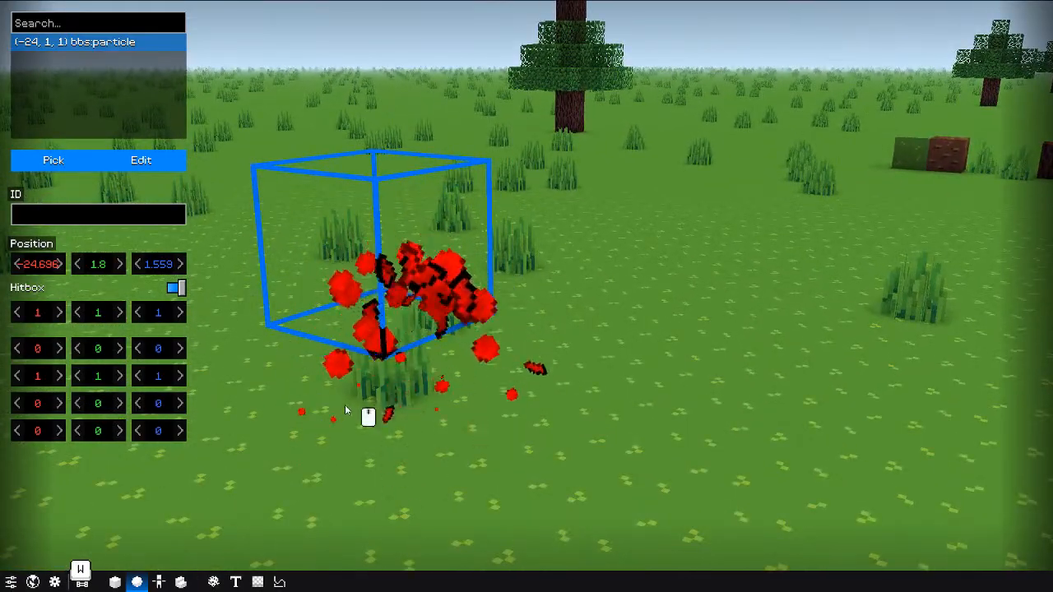
{"action": "key", "text": "s"}
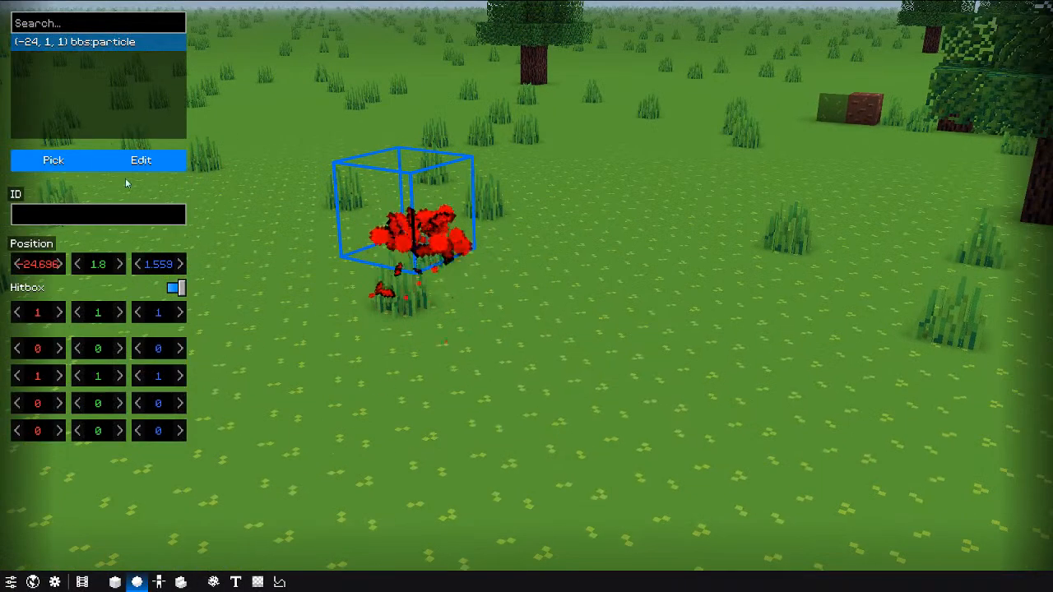
Step: Add a prop object to the world and give it the teal Bellychubbies character model form
{"action": "right_click", "coordinate": [100, 117]}
{"action": "left_click", "coordinate": [123, 129]}
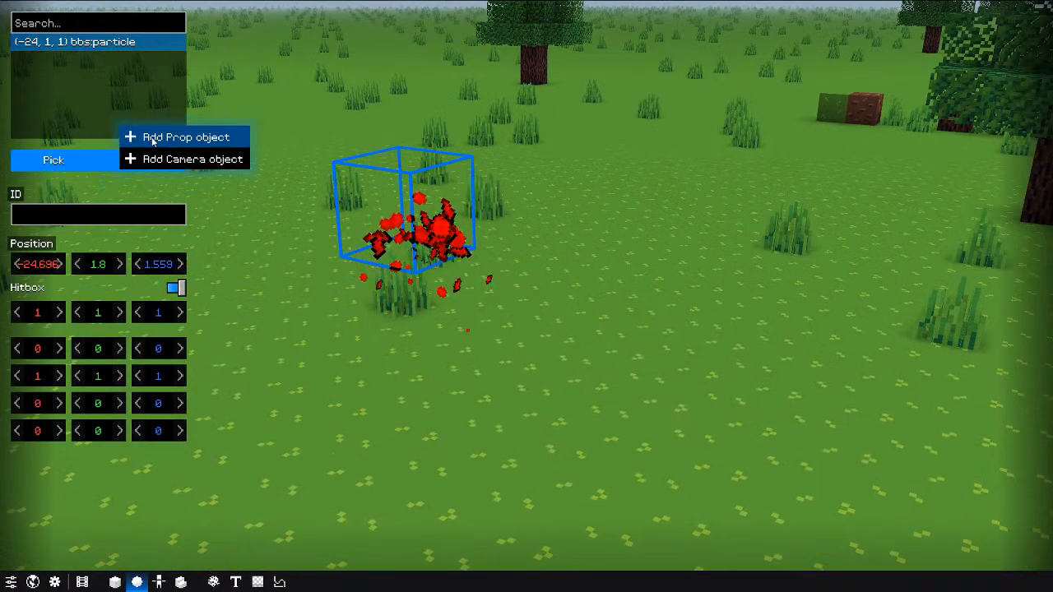
{"action": "left_click", "coordinate": [156, 136]}
{"action": "left_click", "coordinate": [41, 165]}
{"action": "left_click", "coordinate": [98, 177]}
{"action": "left_click", "coordinate": [34, 181]}
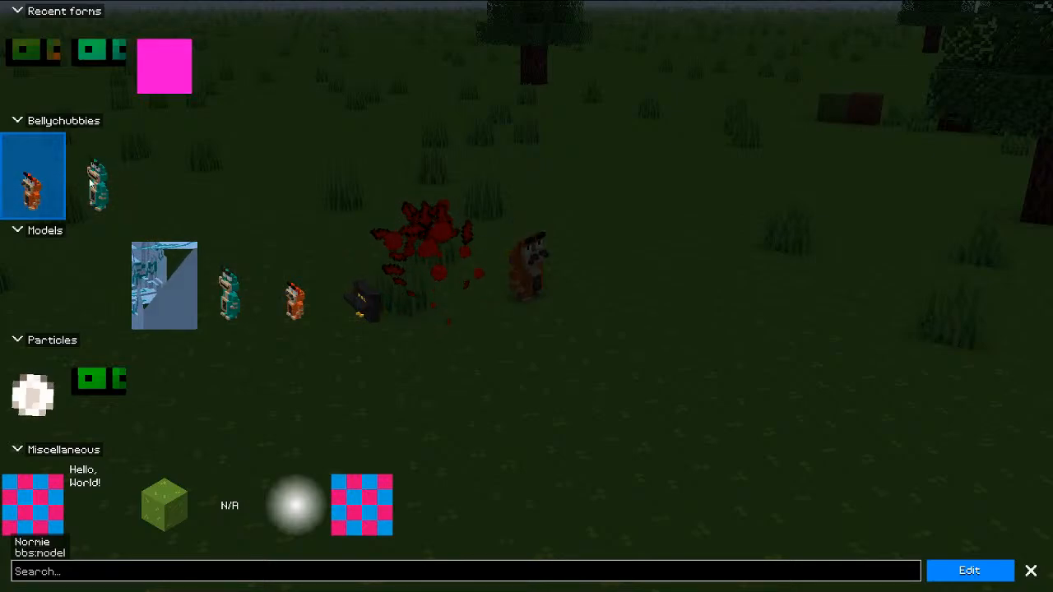
{"action": "left_click", "coordinate": [98, 180]}
Step: Look over the teal character's form in the form editor and return to the world objects
{"action": "left_click", "coordinate": [985, 576]}
{"action": "left_click", "coordinate": [294, 52]}
{"action": "left_click_drag", "start_coordinate": [296, 115], "coordinate": [153, 117]}
{"action": "left_click_drag", "start_coordinate": [352, 120], "coordinate": [132, 115]}
{"action": "left_click", "coordinate": [316, 212]}
{"action": "left_click", "coordinate": [164, 581]}
{"action": "key", "text": "Escape"}
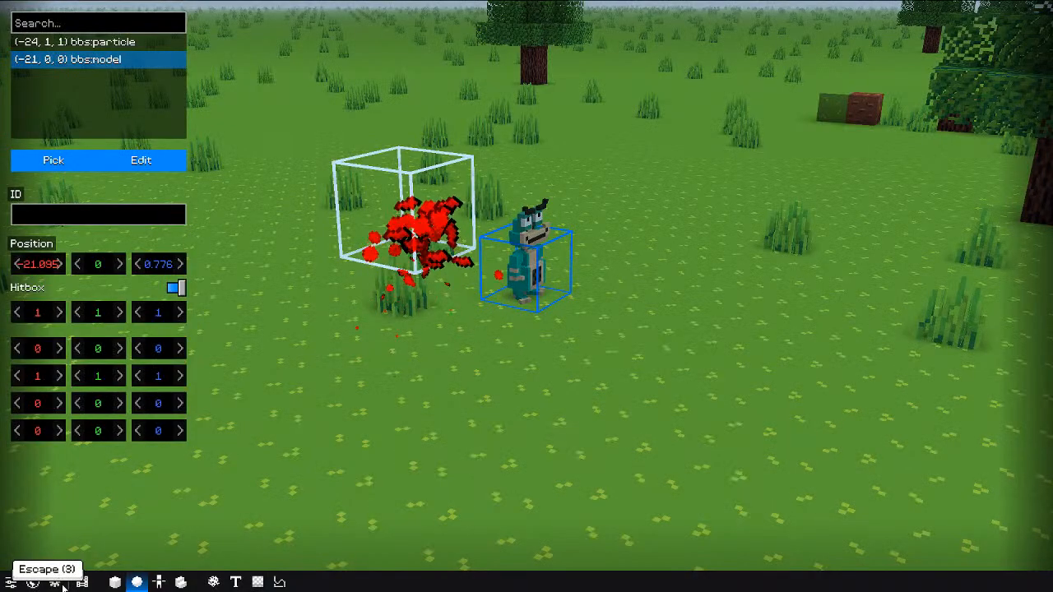
Step: Set the red color under Fog in the world settings to #ffffff
{"action": "left_click", "coordinate": [55, 584]}
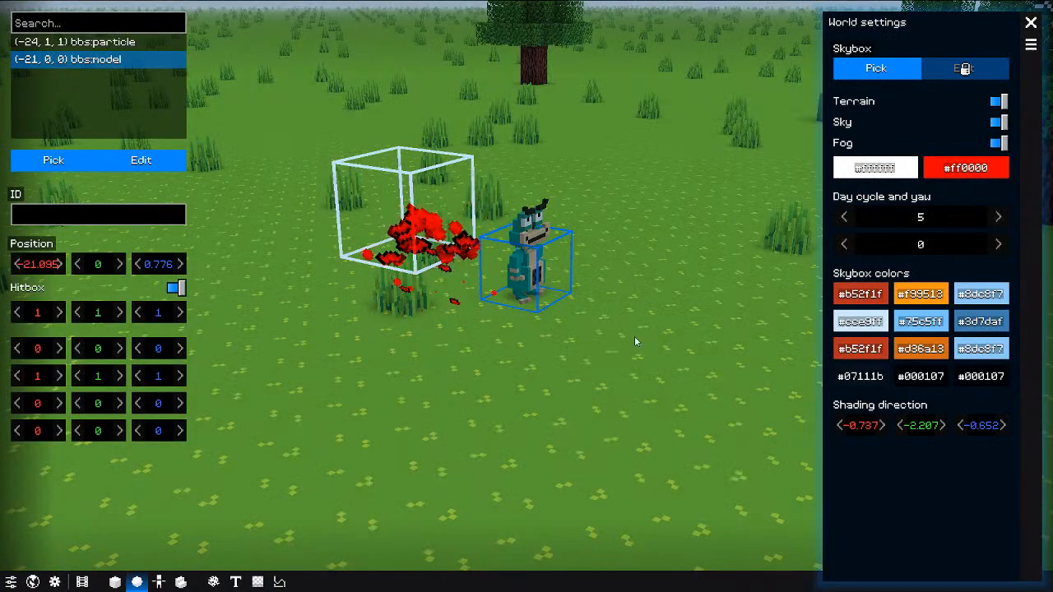
{"action": "left_click", "coordinate": [953, 173]}
{"action": "left_click_drag", "start_coordinate": [864, 244], "coordinate": [730, 251]}
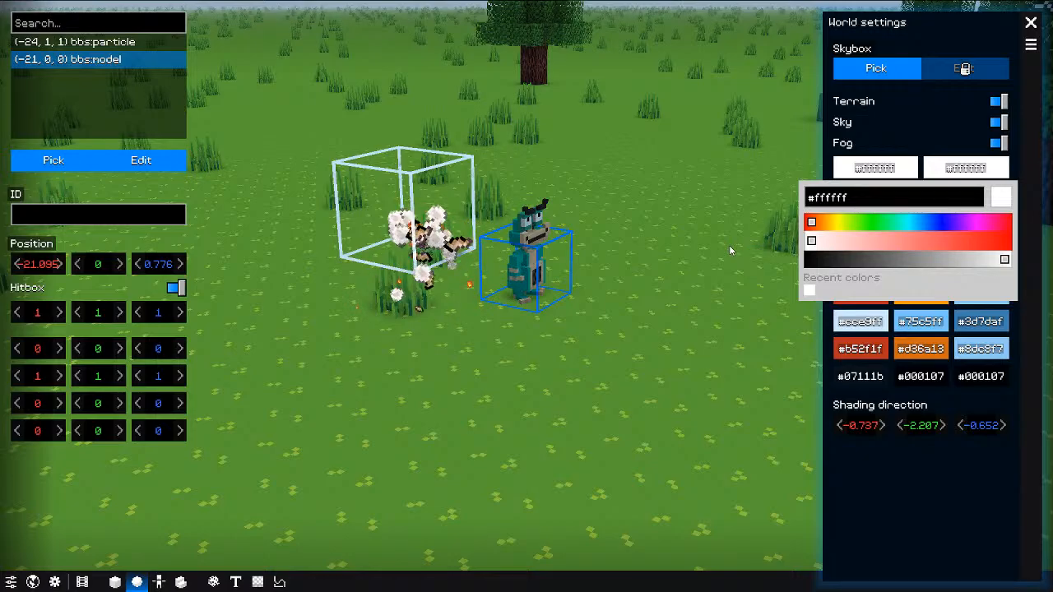
{"action": "left_click", "coordinate": [729, 245]}
Step: Examine the egg particle effect and the teal character model from several angles and distances
{"action": "key", "text": "s"}
{"action": "middle_click_drag", "start_coordinate": [470, 279], "coordinate": [560, 335]}
{"action": "key", "text": "d"}
{"action": "key", "text": "w"}
{"action": "key", "text": "d"}
{"action": "key", "text": "w"}
{"action": "key", "text": "e"}
{"action": "key", "text": "alt"}
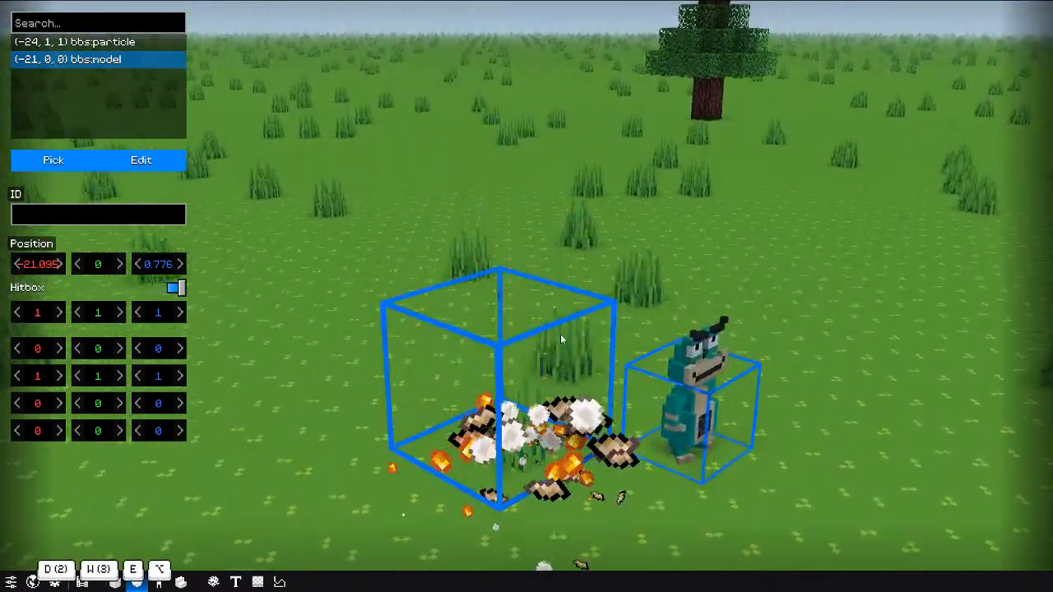
{"action": "key", "text": "w"}
{"action": "key", "text": "q"}
{"action": "key", "text": "s"}
{"action": "key", "text": "s"}
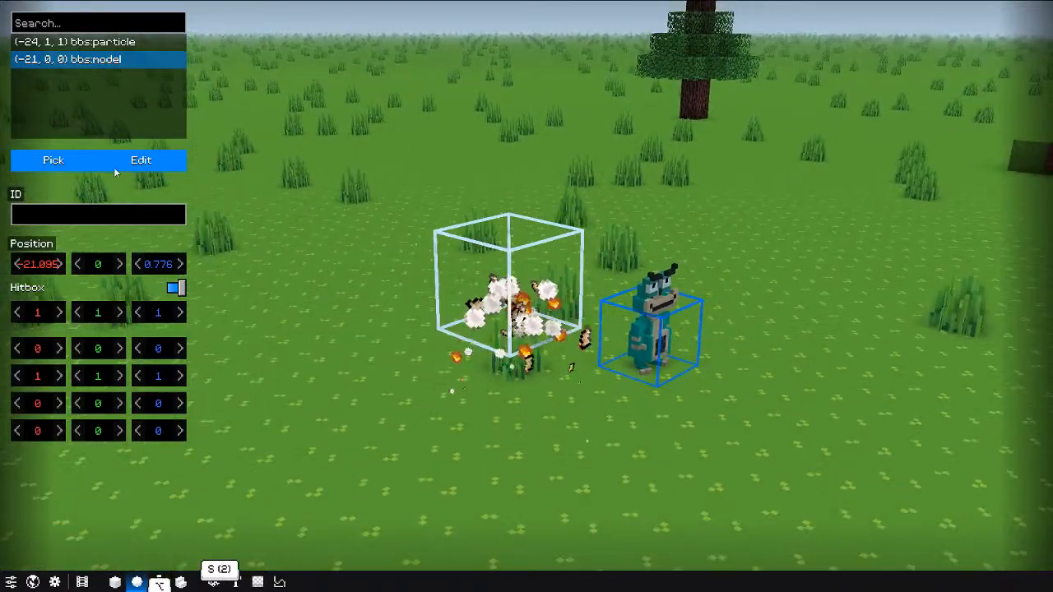
Step: Replace the teal character model on the new object with the rainbow.particle form
{"action": "left_click", "coordinate": [78, 163]}
{"action": "left_click", "coordinate": [99, 379]}
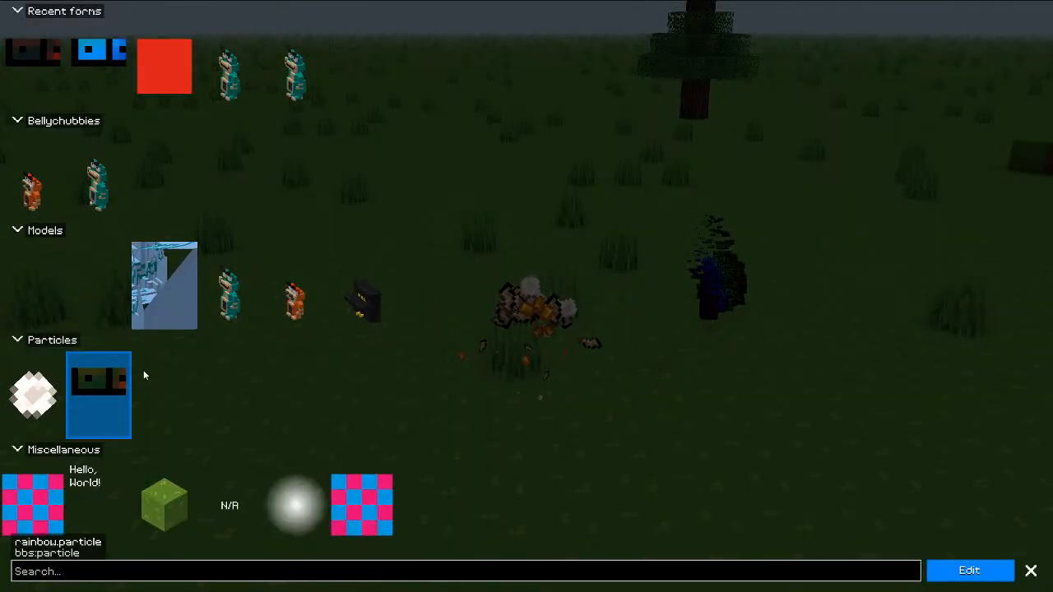
{"action": "key", "text": "Escape"}
Step: Set the rainbow particle effect's own texture to assets:textures/pixel.png and save the effect
{"action": "left_click", "coordinate": [215, 582]}
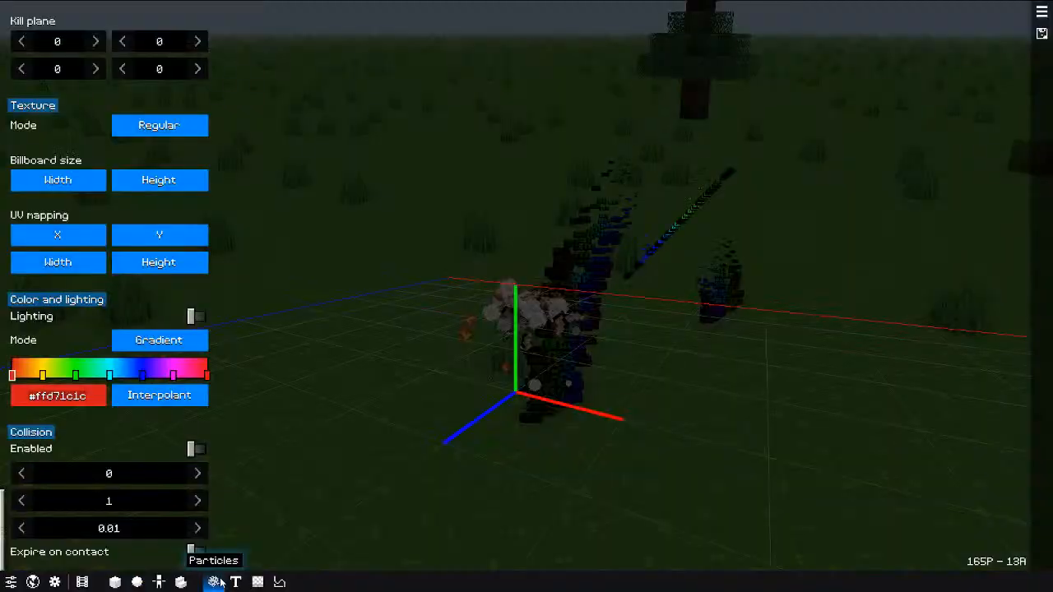
{"action": "left_click", "coordinate": [1042, 12]}
{"action": "left_click", "coordinate": [216, 316]}
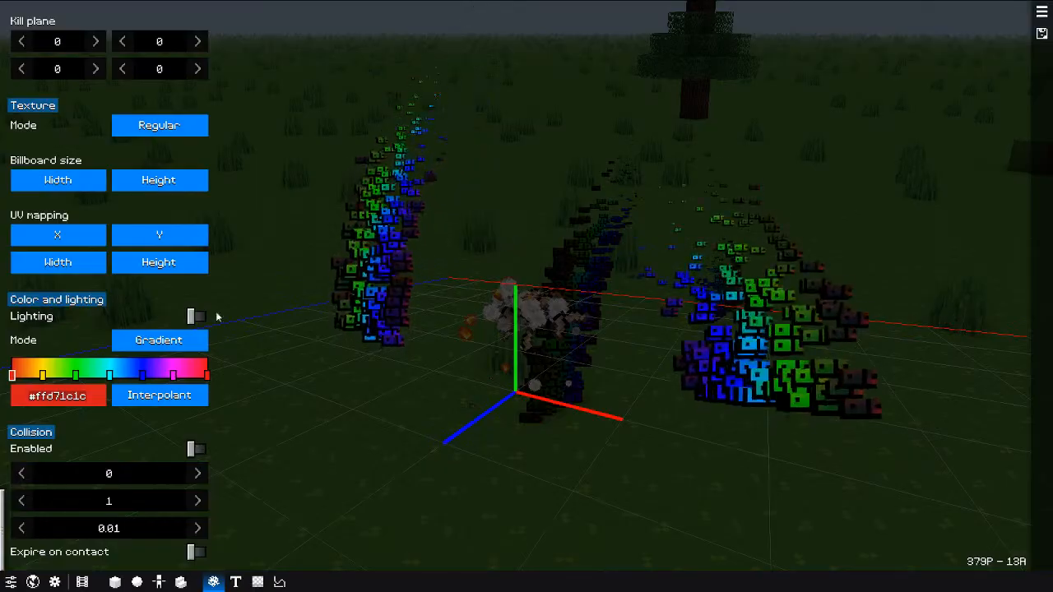
{"action": "scroll", "coordinate": [93, 288], "scroll_direction": "up", "scroll_amount": 15}
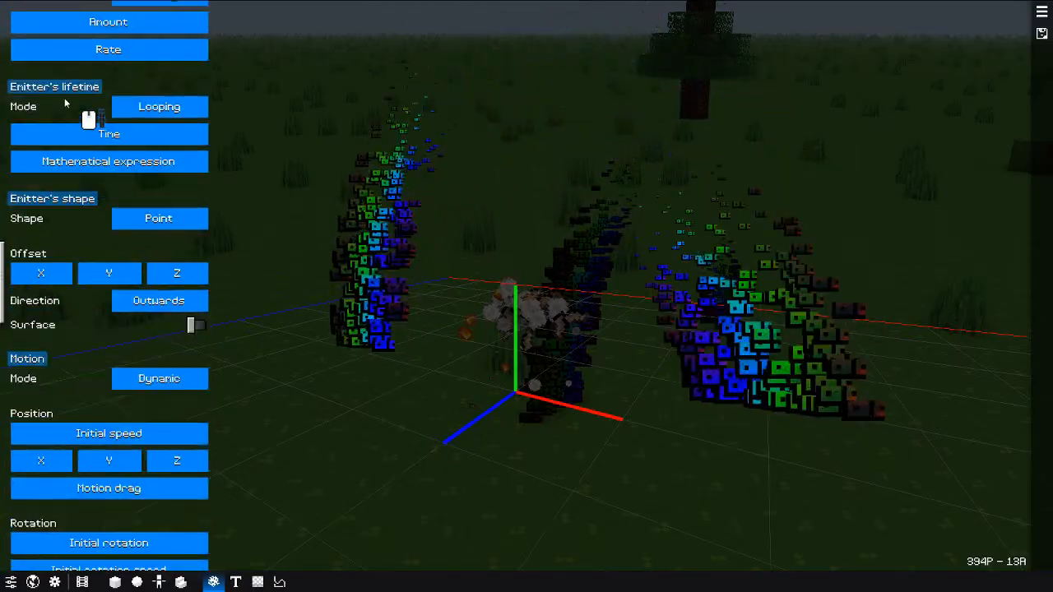
{"action": "scroll", "coordinate": [68, 80], "scroll_direction": "up", "scroll_amount": 5}
{"action": "left_click", "coordinate": [57, 62]}
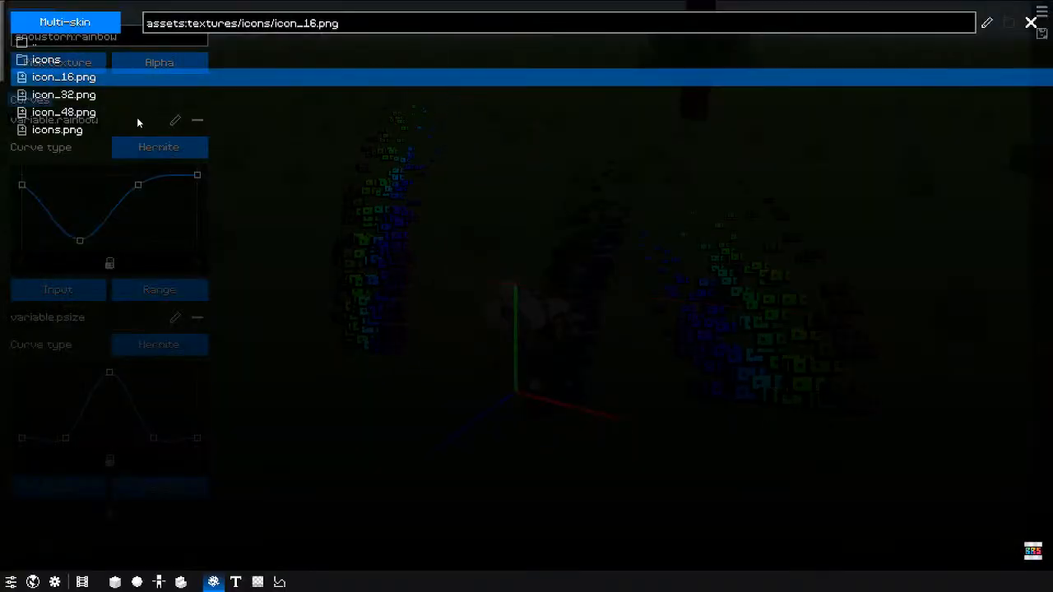
{"action": "left_click", "coordinate": [55, 61]}
{"action": "left_click", "coordinate": [74, 271]}
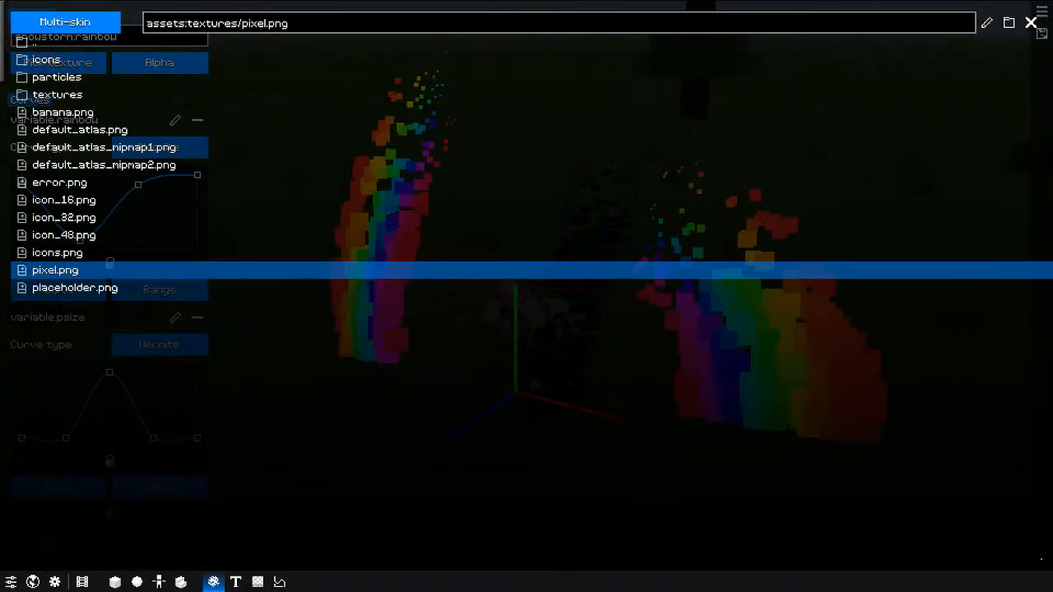
{"action": "left_click", "coordinate": [1031, 23]}
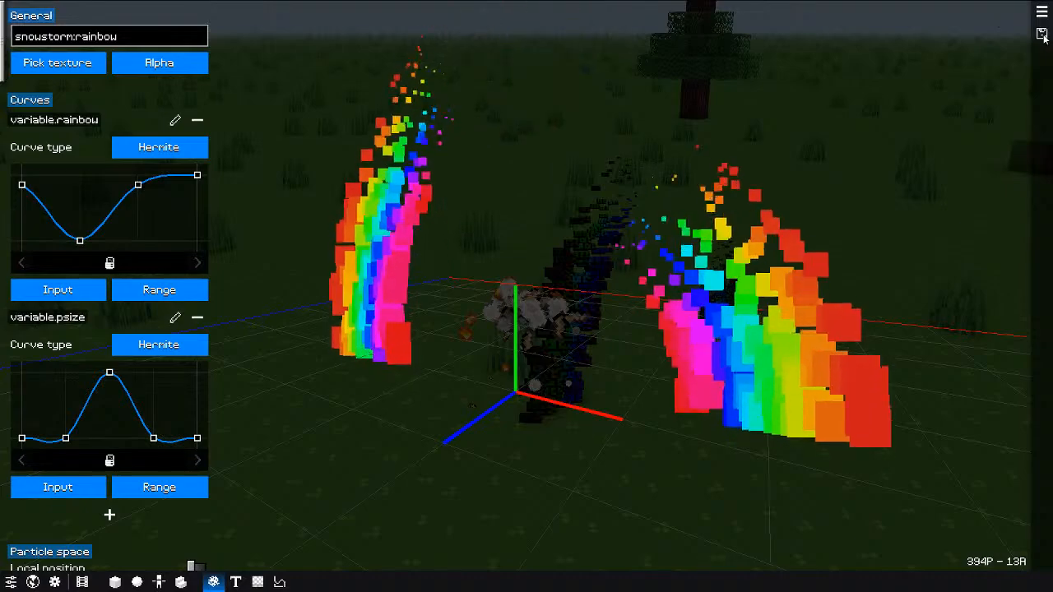
{"action": "key", "text": "Escape"}
{"action": "key", "text": "Escape"}
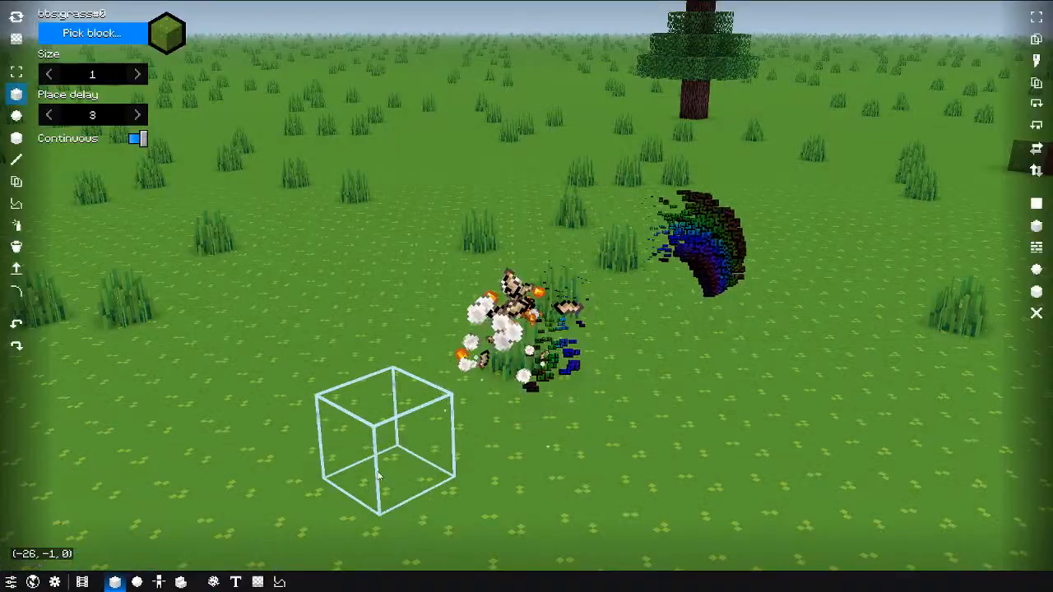
Step: Reapply the rainbow.particle form to the second world object and view the rainbow from a different angle
{"action": "left_click", "coordinate": [96, 580]}
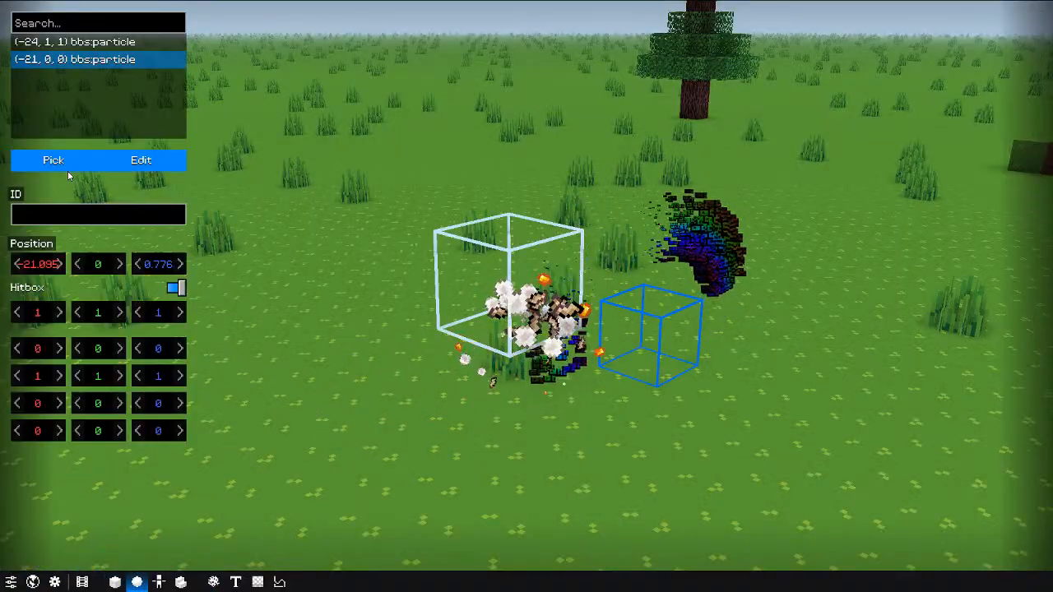
{"action": "left_click", "coordinate": [69, 162]}
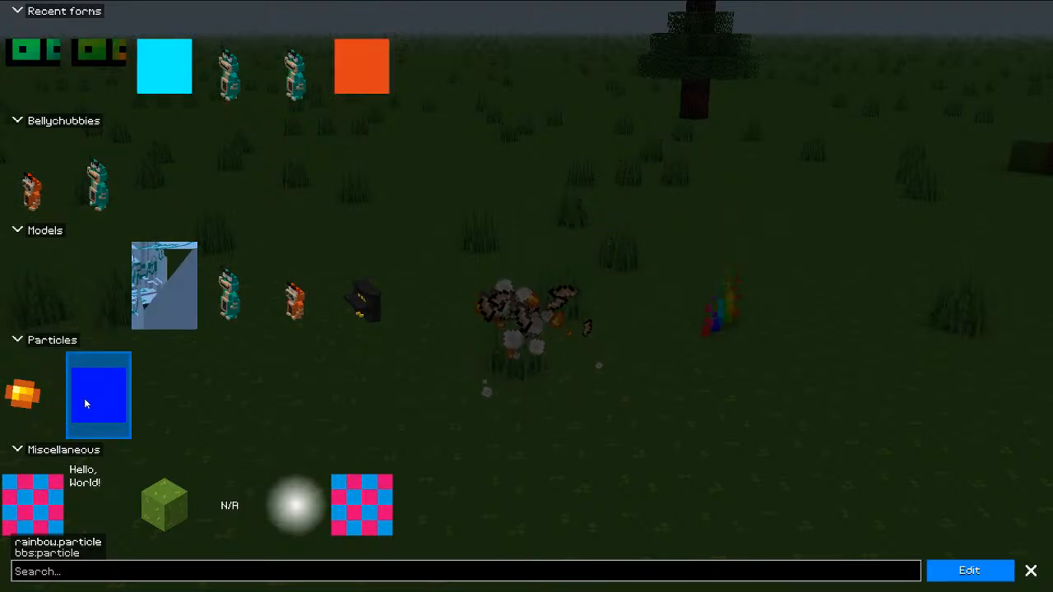
{"action": "key", "text": "Escape"}
{"action": "key", "text": "Escape"}
{"action": "key", "text": "s"}
{"action": "key", "text": "d"}
{"action": "key", "text": "alt"}
{"action": "key", "text": "w"}
{"action": "middle_click_drag", "start_coordinate": [599, 315], "coordinate": [634, 345]}
{"action": "key", "text": "q"}
Step: Review the rainbow effect's texture selection and its remaining particle settings down to Collision
{"action": "left_click", "coordinate": [213, 582]}
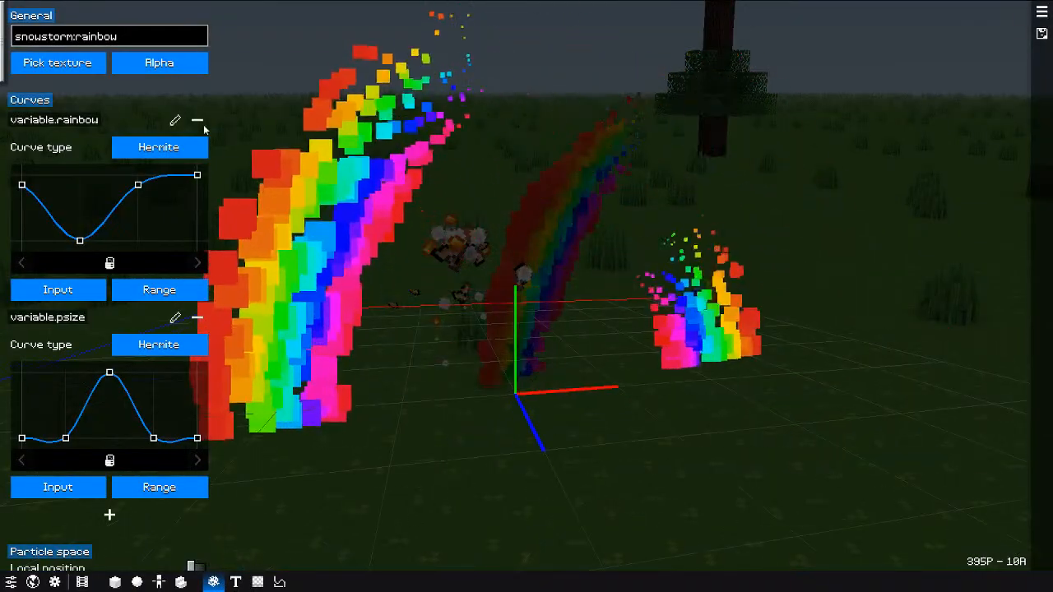
{"action": "left_click", "coordinate": [85, 63]}
{"action": "left_click", "coordinate": [1029, 22]}
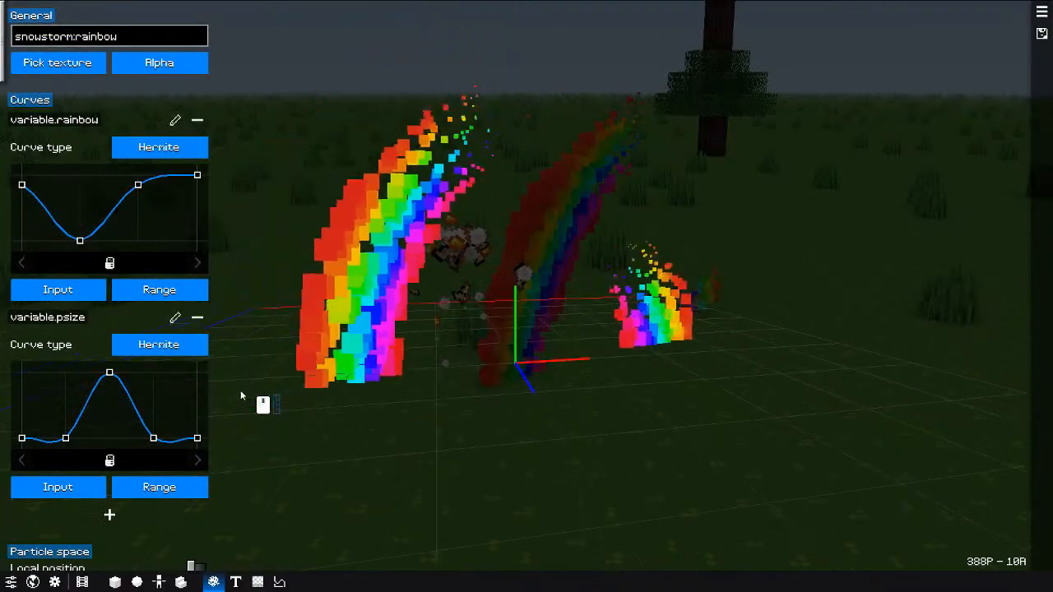
{"action": "scroll", "coordinate": [136, 426], "scroll_direction": "down", "scroll_amount": 5}
{"action": "scroll", "coordinate": [136, 426], "scroll_direction": "down", "scroll_amount": 12}
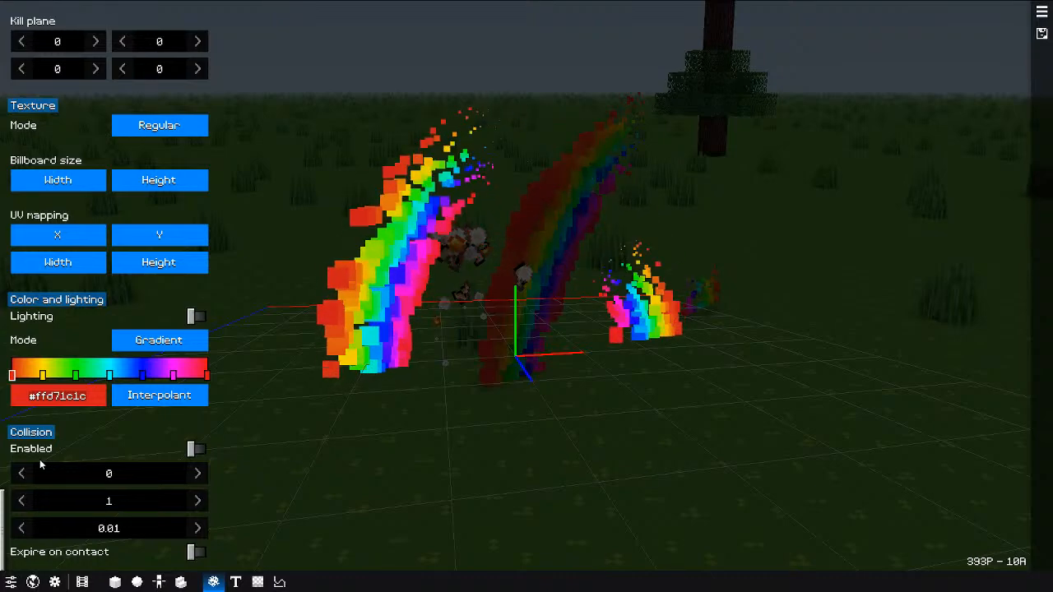
Step: Compare the rainbow in the world with its particle editor preview and take BBS out of full screen
{"action": "left_click", "coordinate": [115, 582]}
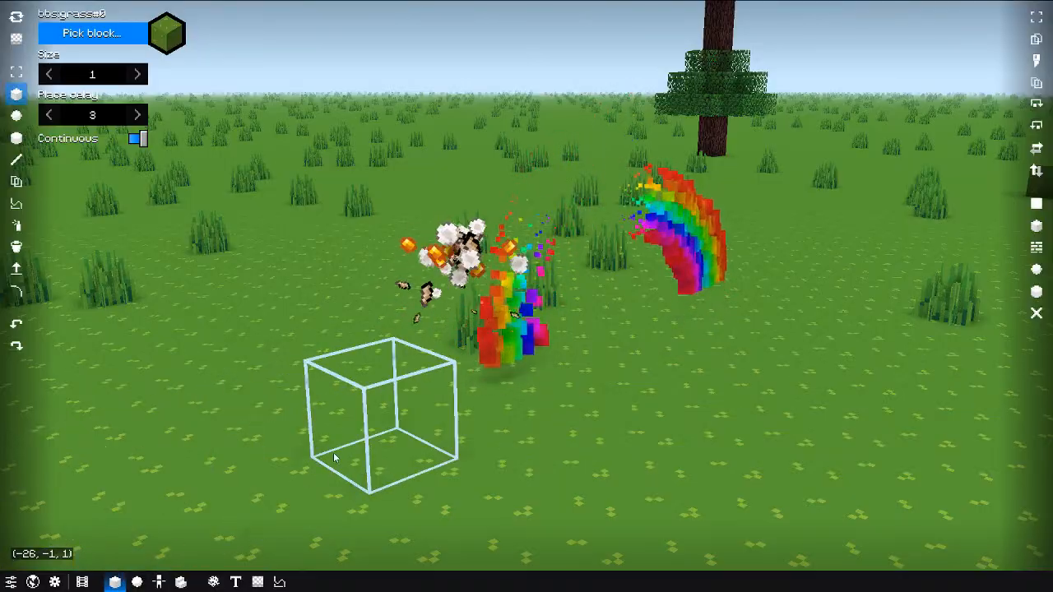
{"action": "left_click", "coordinate": [213, 582]}
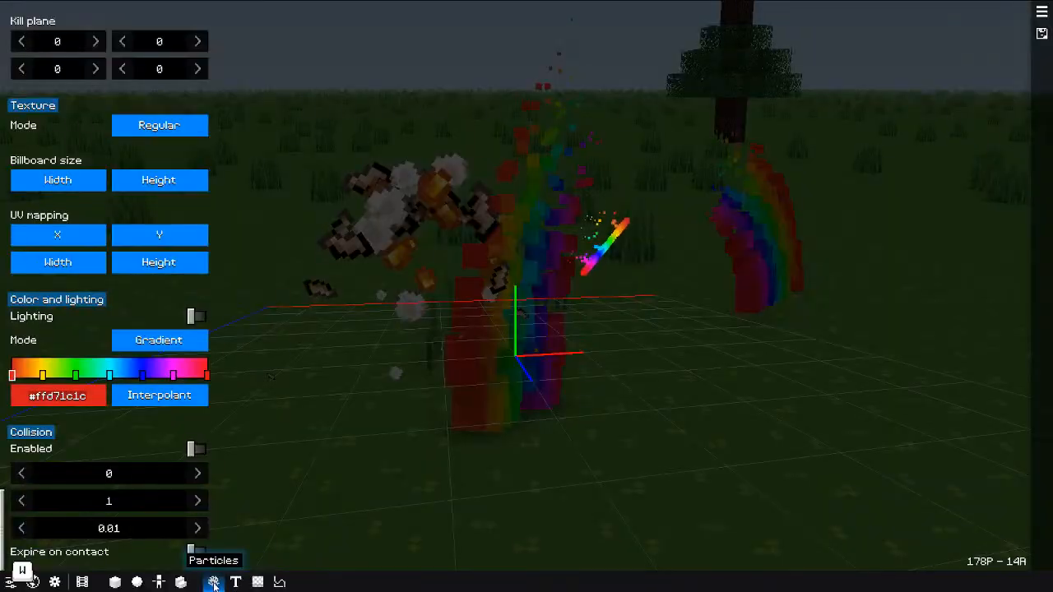
{"action": "left_click", "coordinate": [1042, 12]}
{"action": "left_click", "coordinate": [762, 134]}
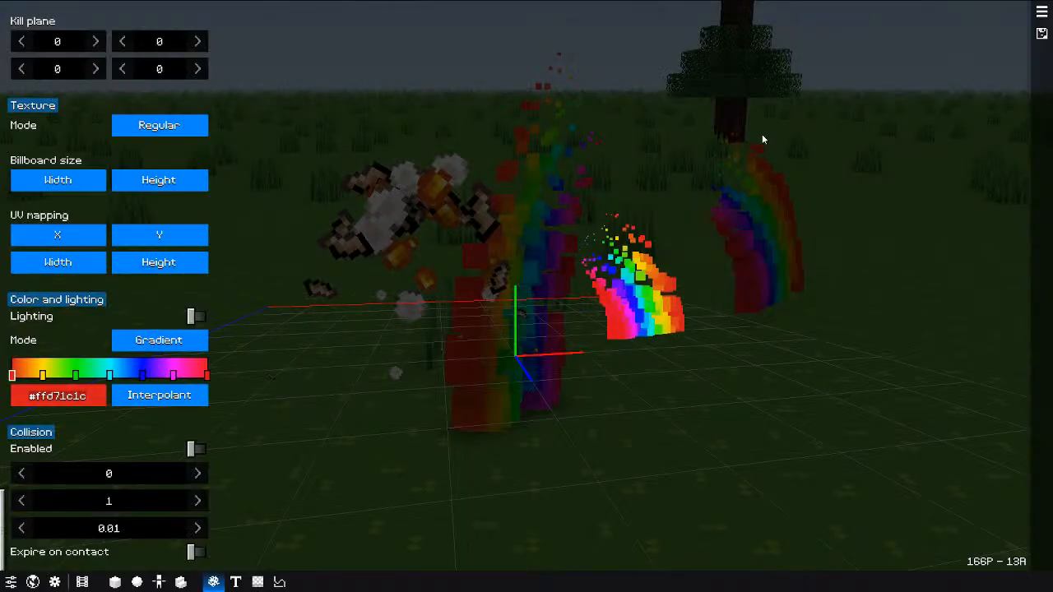
{"action": "key", "text": "F11"}
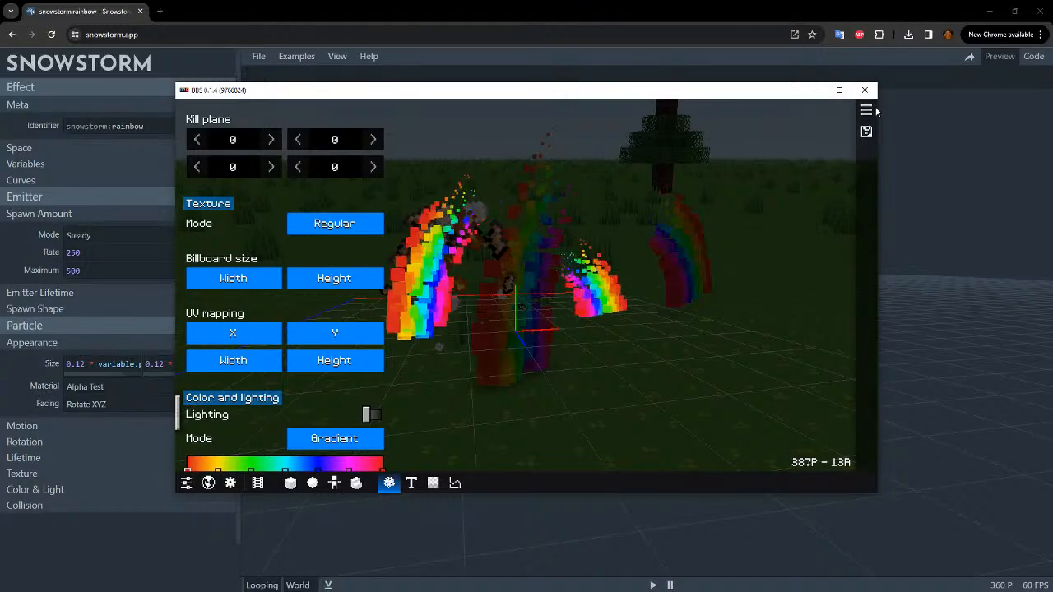
Step: Close BBS, relaunch it from the release-windows folder and switch it to full screen
{"action": "left_click", "coordinate": [865, 90]}
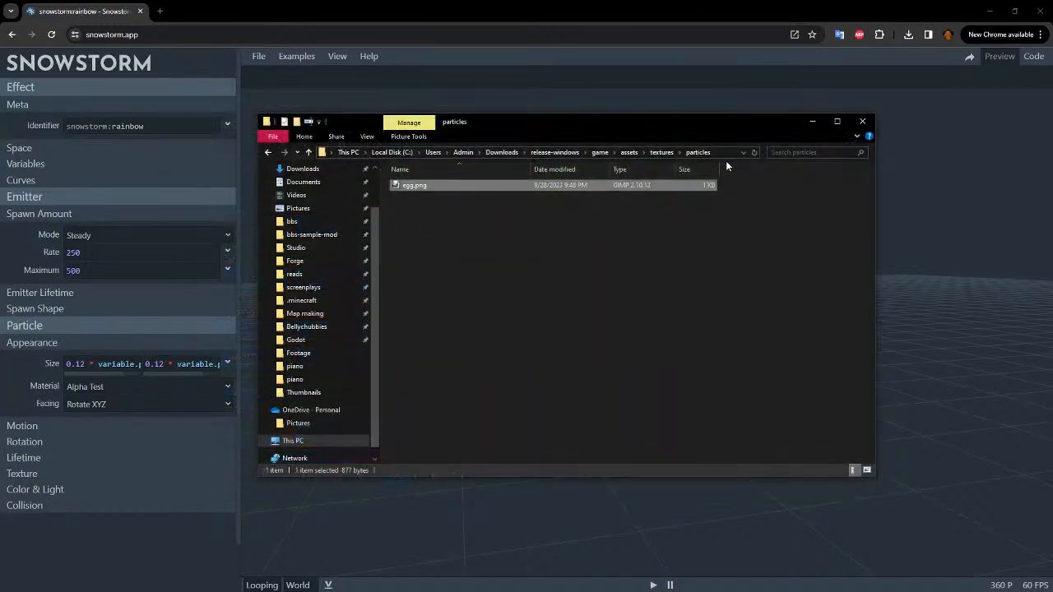
{"action": "left_click", "coordinate": [572, 152]}
{"action": "left_click", "coordinate": [423, 233]}
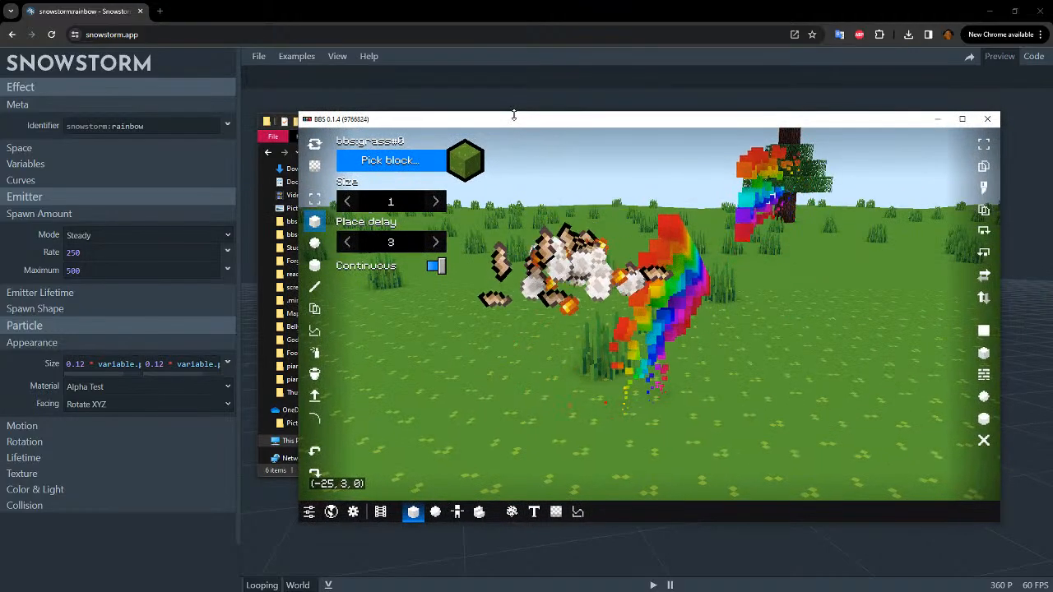
{"action": "key", "text": "F11"}
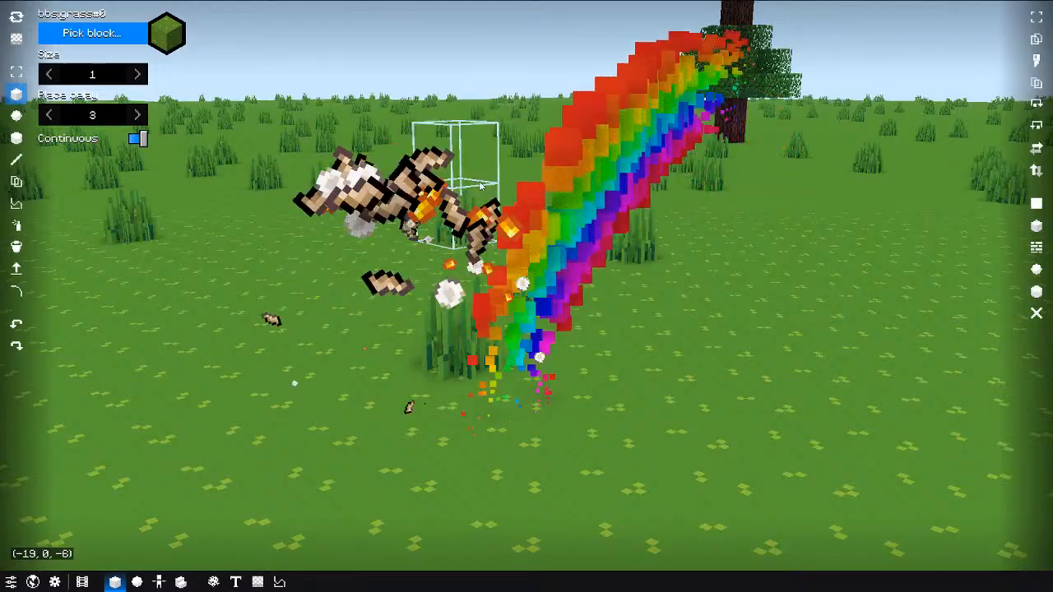
Step: Open the egg particle effect in the particle editor and view its preview from another angle
{"action": "left_click", "coordinate": [213, 582]}
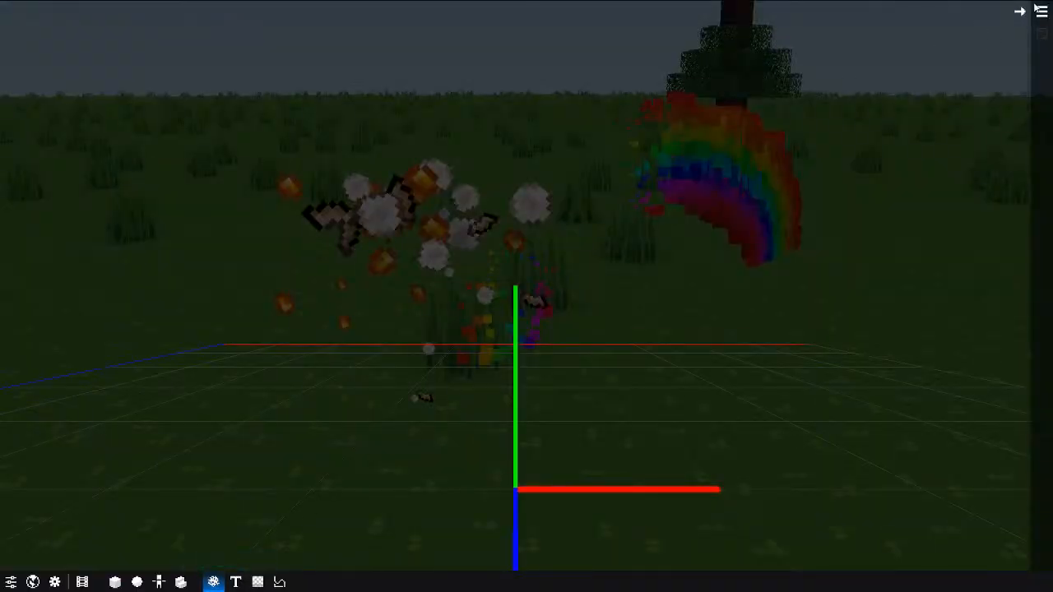
{"action": "left_click", "coordinate": [1041, 11]}
{"action": "left_click", "coordinate": [856, 79]}
{"action": "left_click", "coordinate": [526, 176]}
{"action": "left_click_drag", "start_coordinate": [518, 293], "coordinate": [577, 299]}
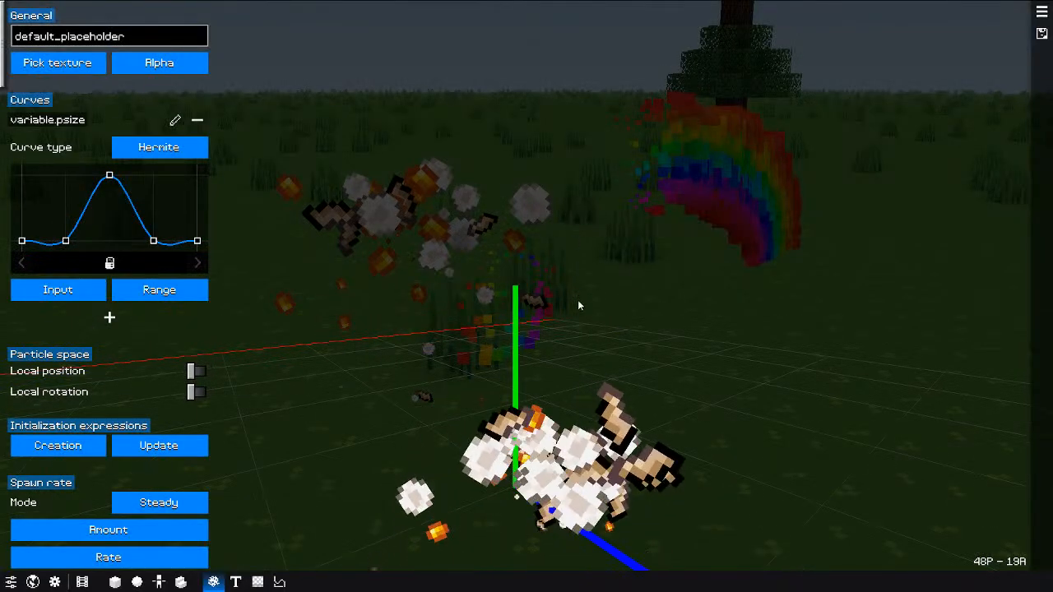
{"action": "middle_click_drag", "start_coordinate": [577, 299], "coordinate": [593, 196]}
Step: Review the egg effect's settings down to Color and lighting, and check which texture file it uses
{"action": "scroll", "coordinate": [592, 195], "scroll_direction": "down", "scroll_amount": 3}
{"action": "scroll", "coordinate": [158, 237], "scroll_direction": "down", "scroll_amount": 5}
{"action": "scroll", "coordinate": [108, 305], "scroll_direction": "up", "scroll_amount": 5}
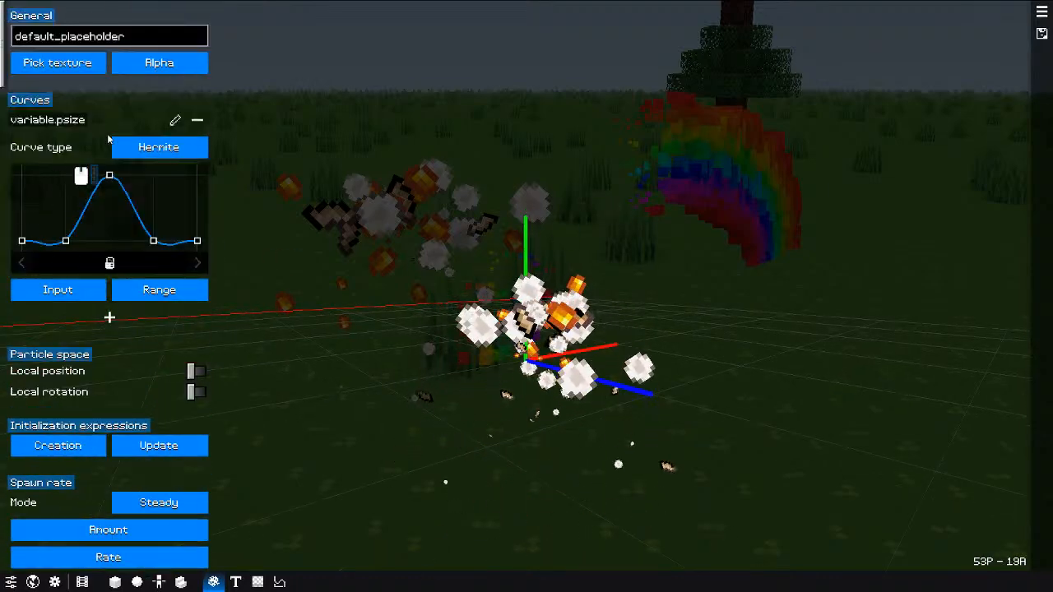
{"action": "scroll", "coordinate": [22, 146], "scroll_direction": "down", "scroll_amount": 5}
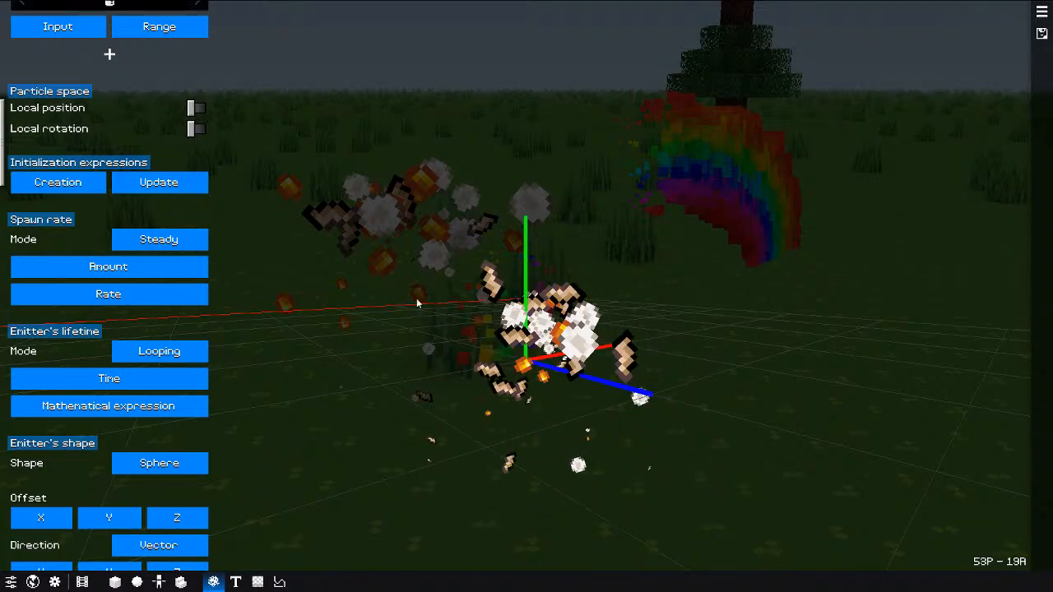
{"action": "left_click_drag", "start_coordinate": [496, 342], "coordinate": [458, 382]}
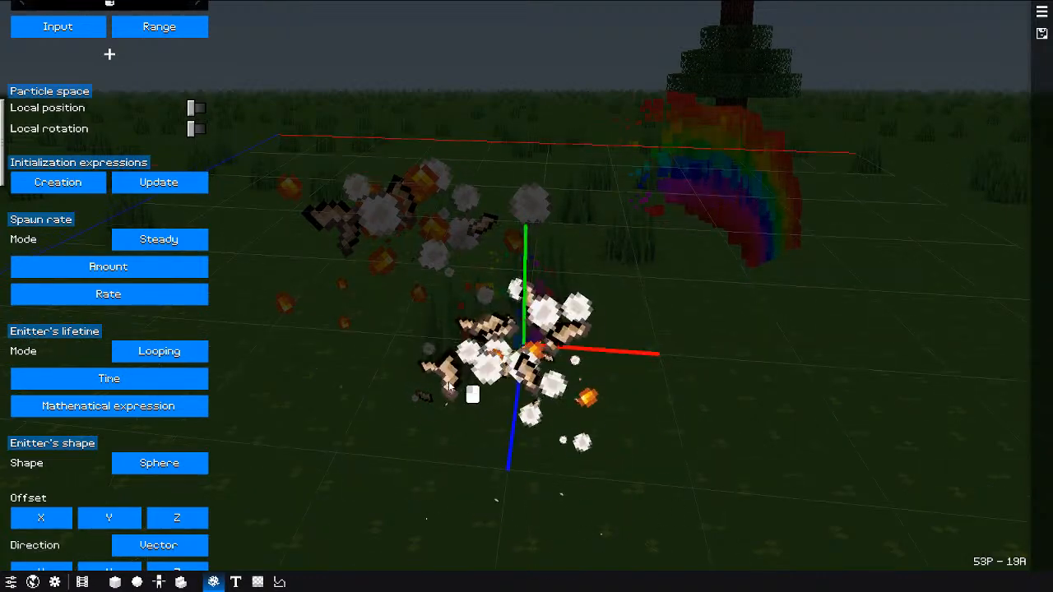
{"action": "scroll", "coordinate": [126, 434], "scroll_direction": "down", "scroll_amount": 12}
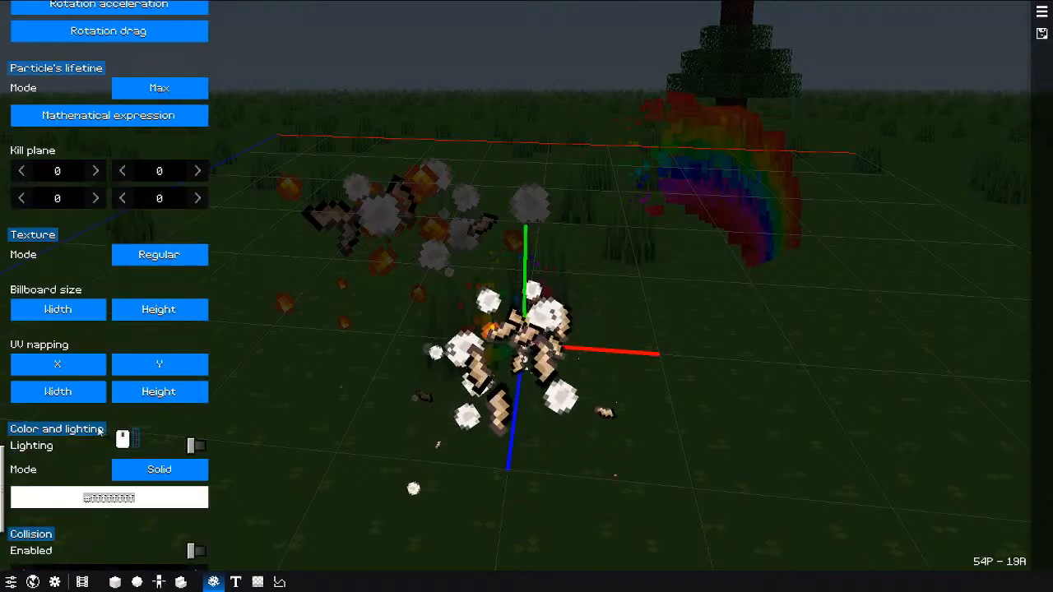
{"action": "scroll", "coordinate": [117, 414], "scroll_direction": "up", "scroll_amount": 12}
{"action": "scroll", "coordinate": [73, 186], "scroll_direction": "up", "scroll_amount": 6}
{"action": "left_click", "coordinate": [70, 68]}
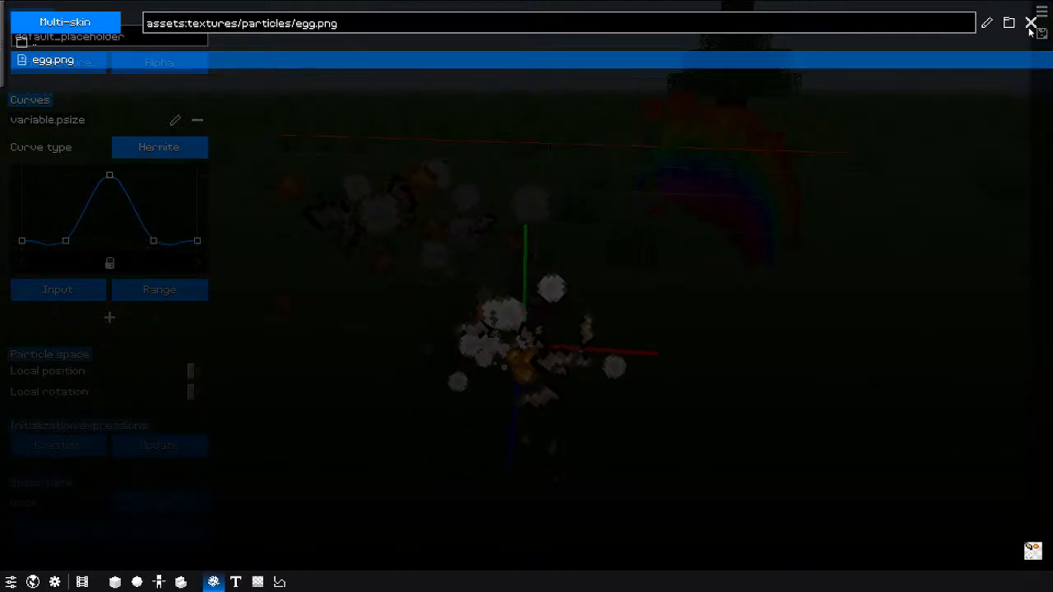
{"action": "left_click", "coordinate": [1004, 85]}
Step: Inspect assets:textures/icons.png and assets:textures/particles/egg.png in the texture editor
{"action": "left_click", "coordinate": [257, 581]}
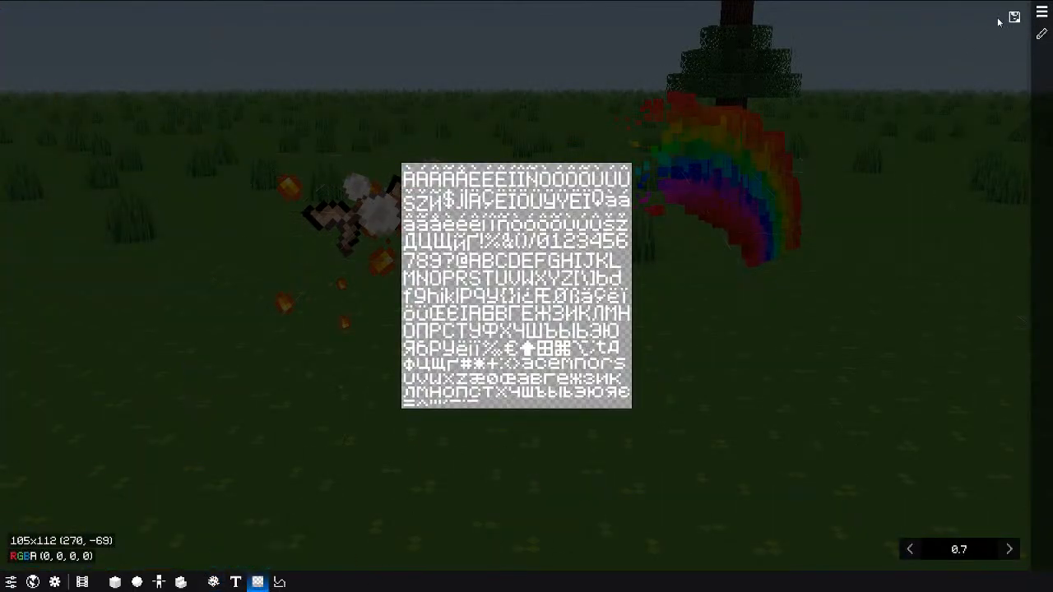
{"action": "left_click", "coordinate": [1034, 17]}
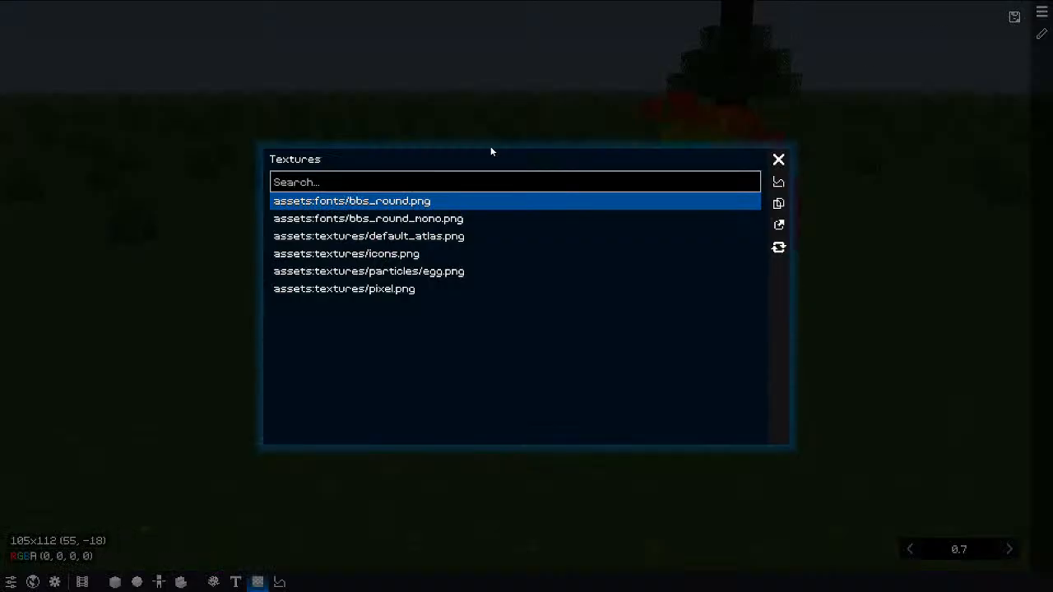
{"action": "left_click", "coordinate": [402, 252]}
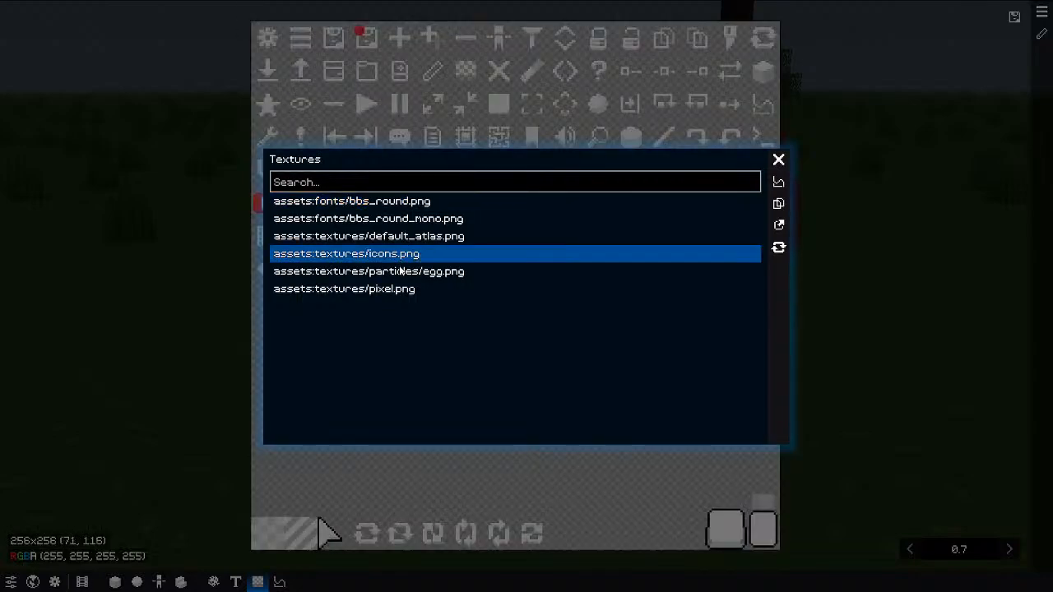
{"action": "left_click", "coordinate": [400, 271]}
{"action": "left_click", "coordinate": [602, 112]}
{"action": "scroll", "coordinate": [591, 193], "scroll_direction": "up", "scroll_amount": 3}
{"action": "middle_click_drag", "start_coordinate": [527, 177], "coordinate": [586, 180]}
{"action": "scroll", "coordinate": [586, 180], "scroll_direction": "down", "scroll_amount": 3}
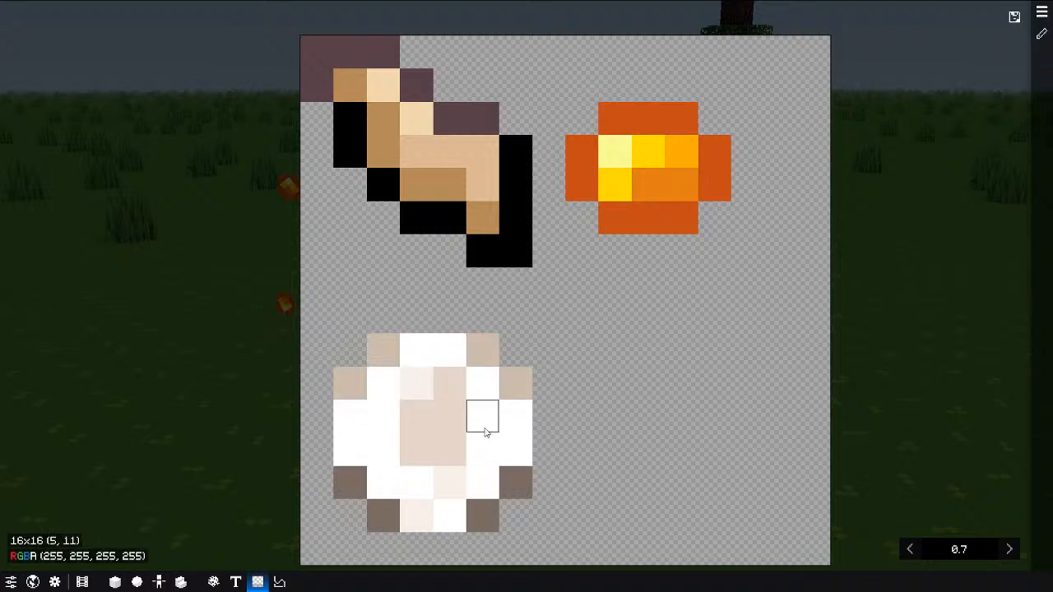
Step: View the egg and rainbow effects in the world from several angles and compare them with the egg effect's editor preview
{"action": "left_click", "coordinate": [114, 581]}
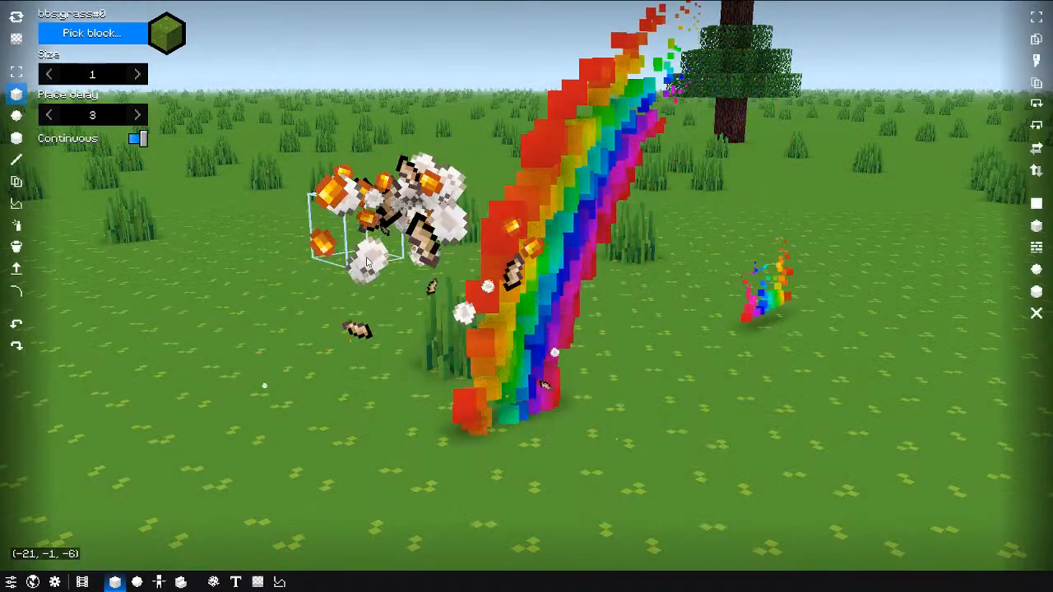
{"action": "key", "text": "a"}
{"action": "key", "text": "alt"}
{"action": "middle_click_drag", "start_coordinate": [351, 363], "coordinate": [626, 346]}
{"action": "key", "text": "w"}
{"action": "key", "text": "d"}
{"action": "key", "text": "s"}
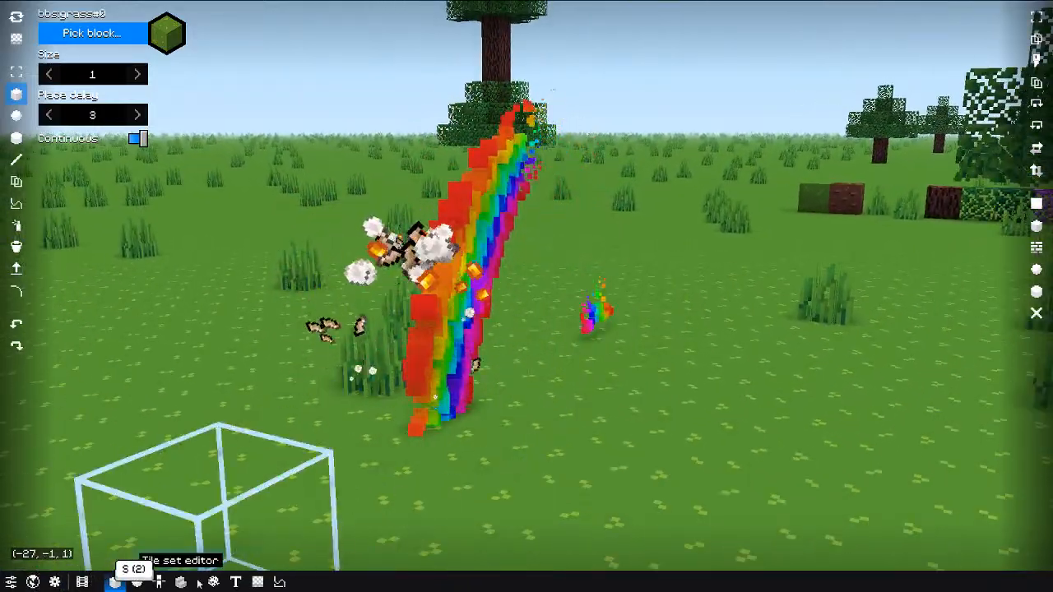
{"action": "left_click", "coordinate": [215, 581]}
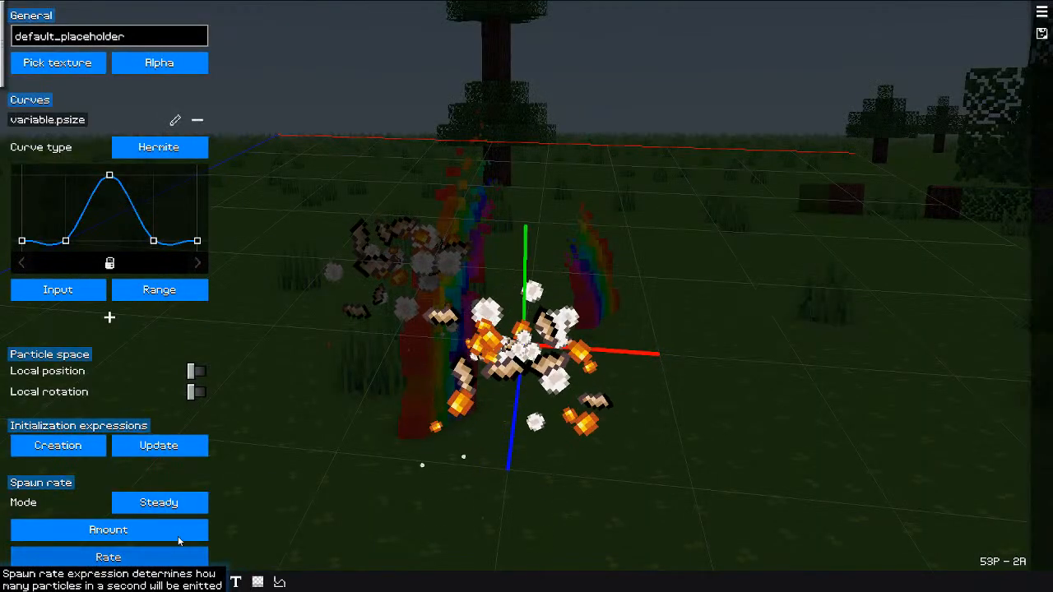
{"action": "left_click", "coordinate": [116, 581]}
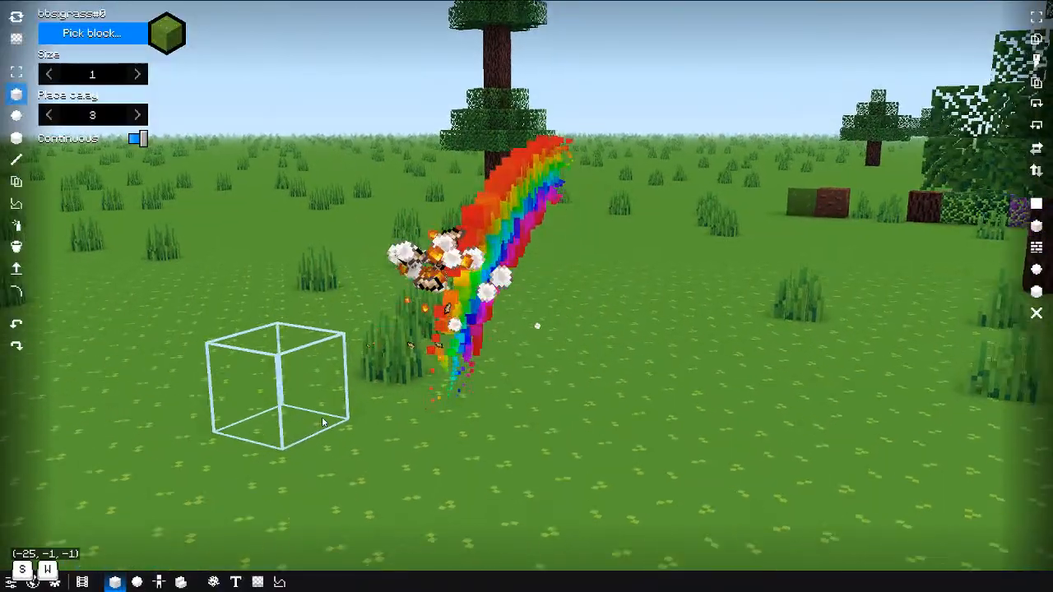
{"action": "key", "text": "w"}
Step: Try a #ff0000 color for the world's lightmap with lighting in the world settings
{"action": "left_click", "coordinate": [55, 583]}
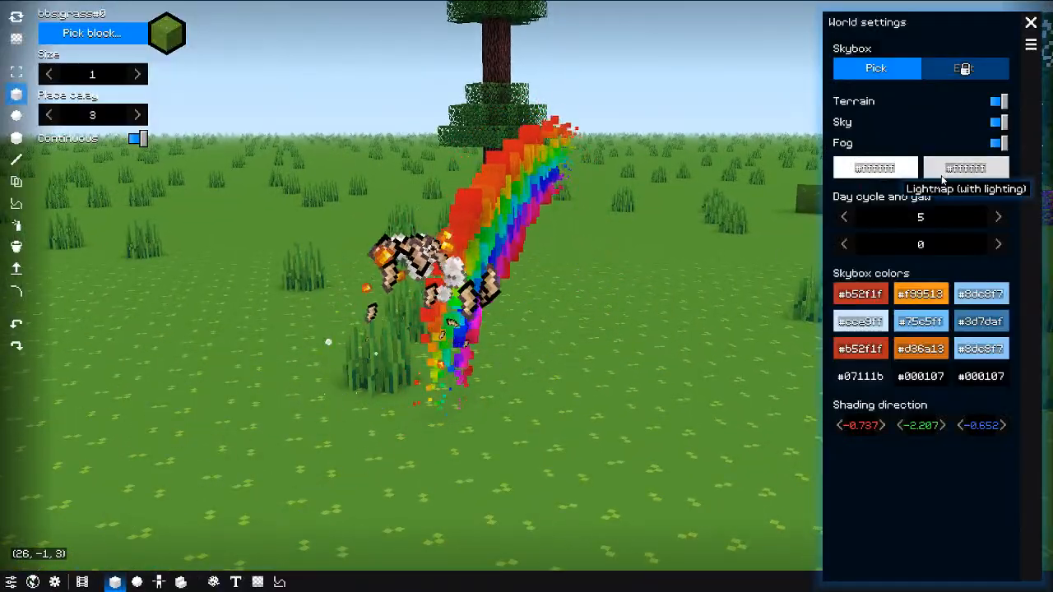
{"action": "left_click", "coordinate": [901, 169]}
{"action": "left_click", "coordinate": [957, 241]}
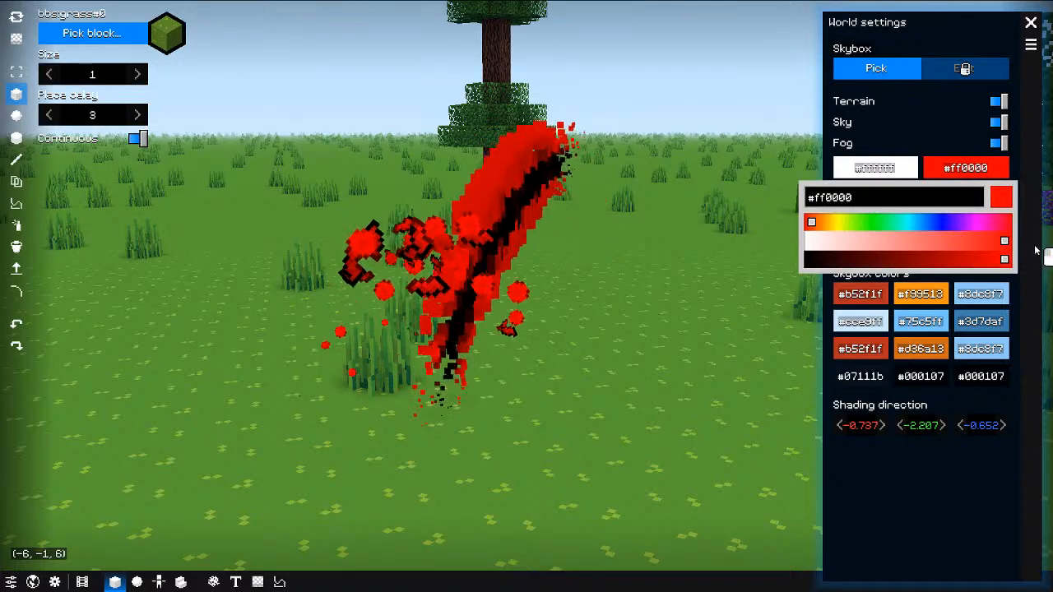
{"action": "key", "text": "Escape"}
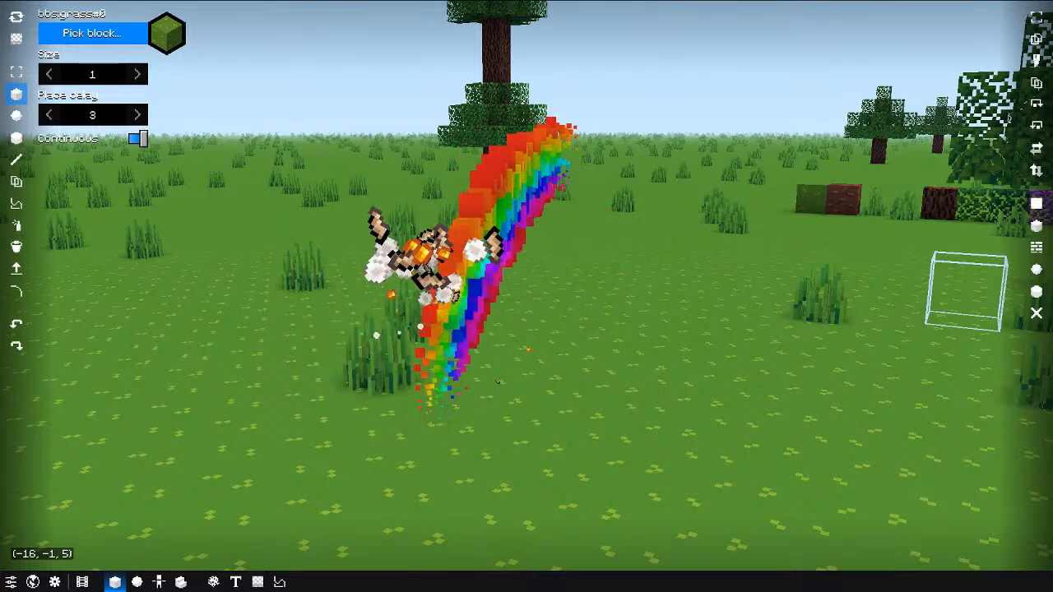
Step: Add a new Full block model to the tile set in the tile set editor
{"action": "left_click", "coordinate": [181, 581]}
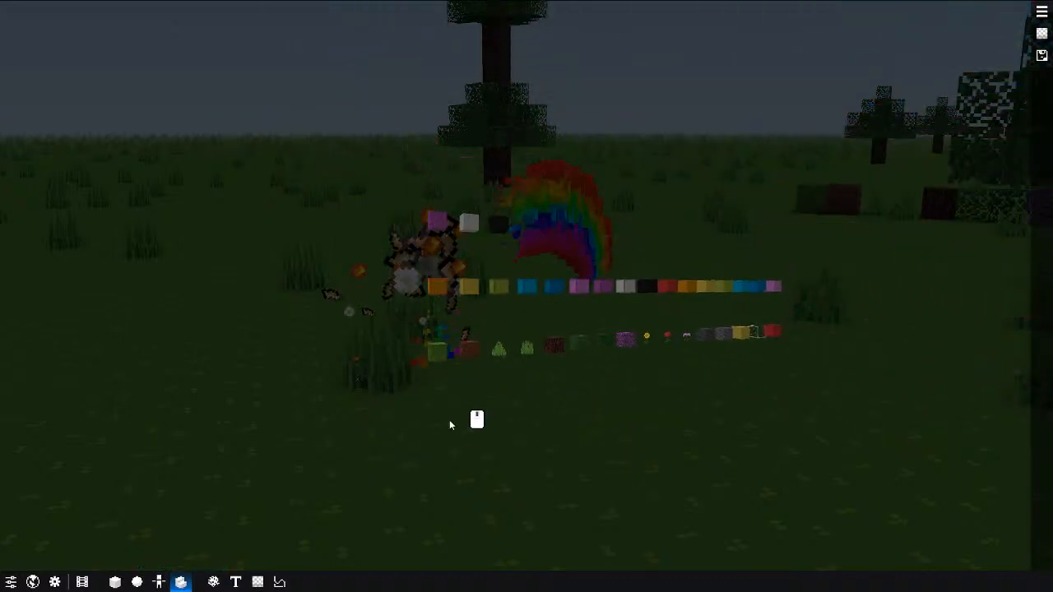
{"action": "scroll", "coordinate": [450, 431], "scroll_direction": "up", "scroll_amount": 5}
{"action": "left_click_drag", "start_coordinate": [450, 432], "coordinate": [422, 450]}
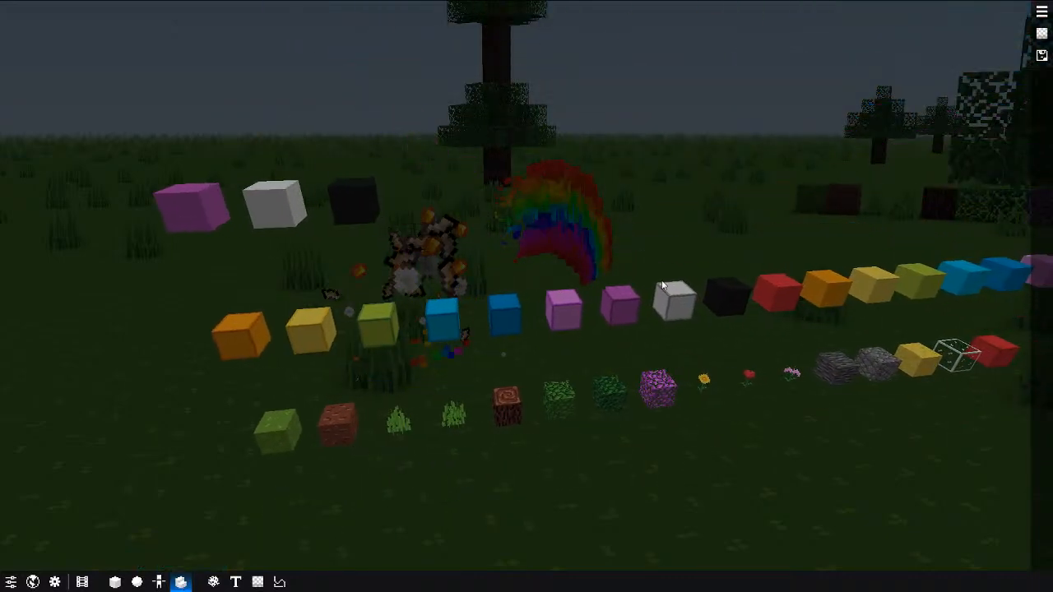
{"action": "left_click", "coordinate": [1041, 31]}
{"action": "scroll", "coordinate": [404, 297], "scroll_direction": "down", "scroll_amount": 10}
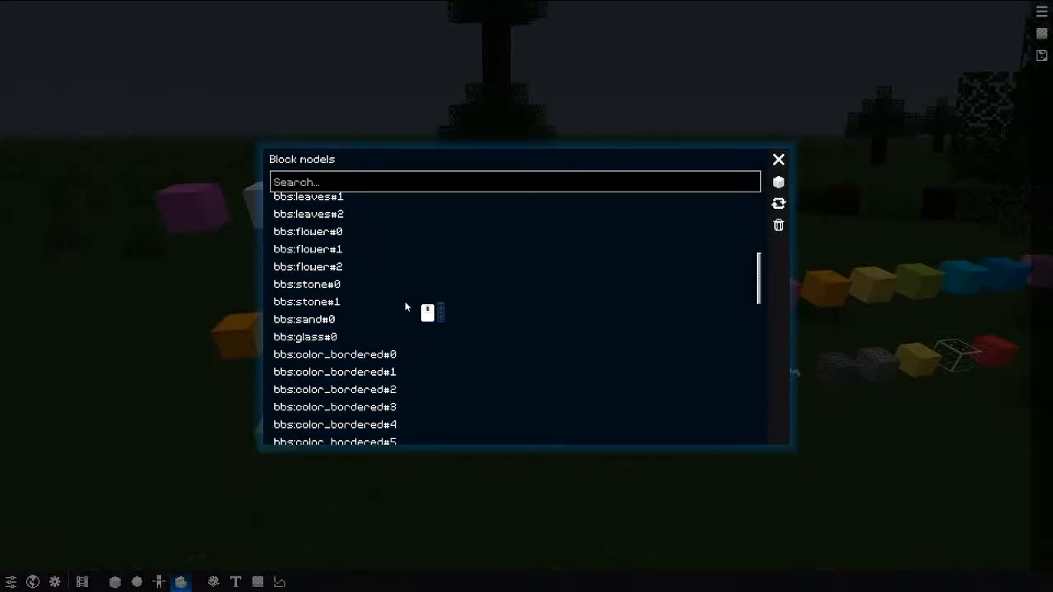
{"action": "left_click", "coordinate": [779, 183]}
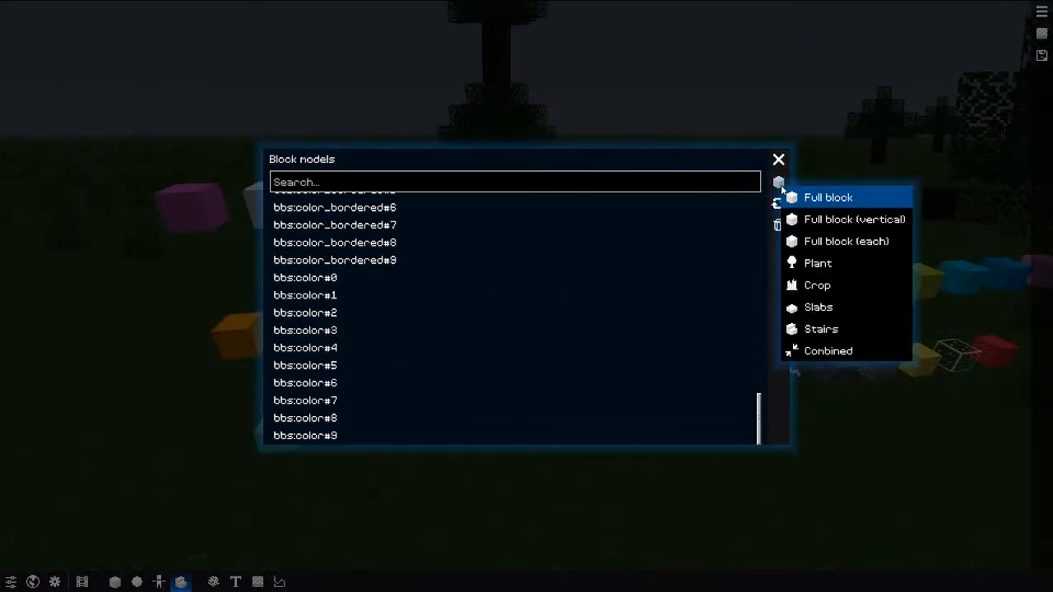
{"action": "left_click", "coordinate": [834, 199]}
{"action": "left_click", "coordinate": [581, 135]}
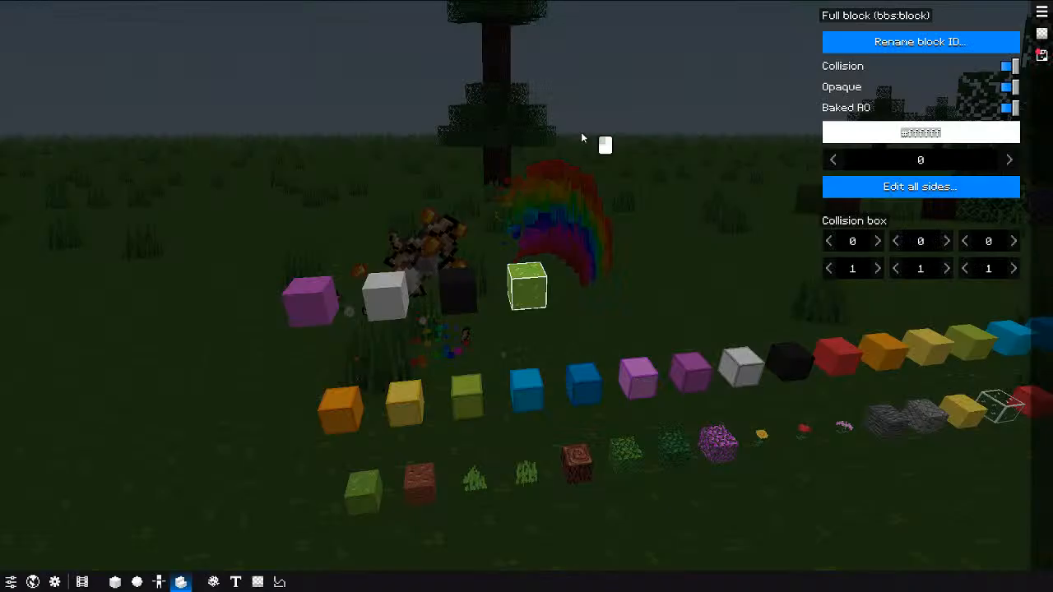
Step: Examine the new block's ID renaming option and the texture atlas available for all its sides
{"action": "left_click", "coordinate": [887, 49]}
{"action": "left_click", "coordinate": [778, 159]}
{"action": "left_click", "coordinate": [901, 190]}
{"action": "scroll", "coordinate": [576, 325], "scroll_direction": "down", "scroll_amount": 3}
{"action": "scroll", "coordinate": [506, 298], "scroll_direction": "up", "scroll_amount": 1}
{"action": "middle_click_drag", "start_coordinate": [506, 299], "coordinate": [488, 276]}
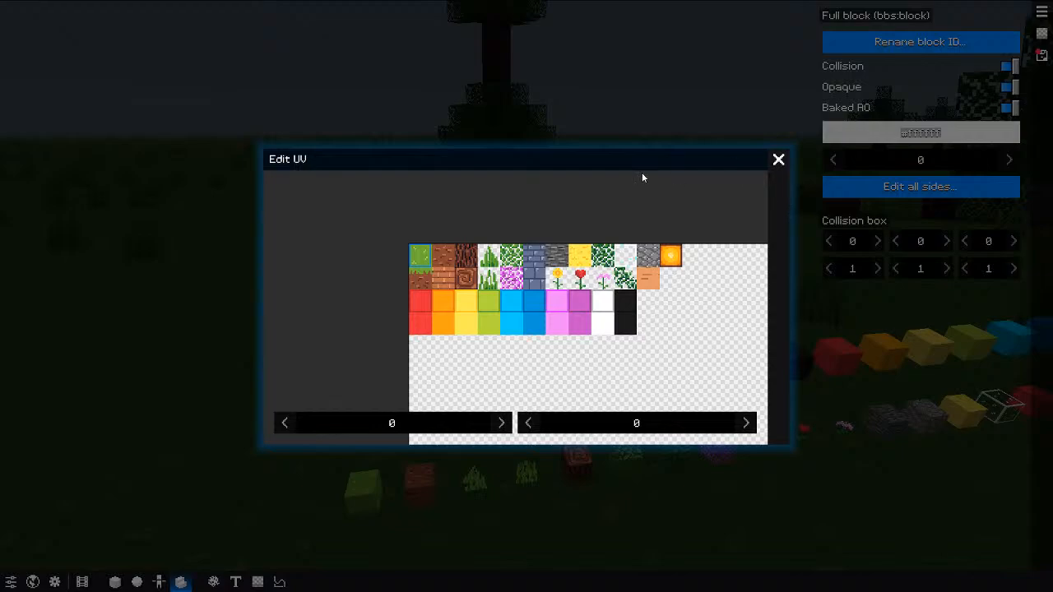
{"action": "left_click", "coordinate": [513, 126]}
Step: Open default_atlas.png from the game's assets folder in GIMP
{"action": "key", "text": "F6"}
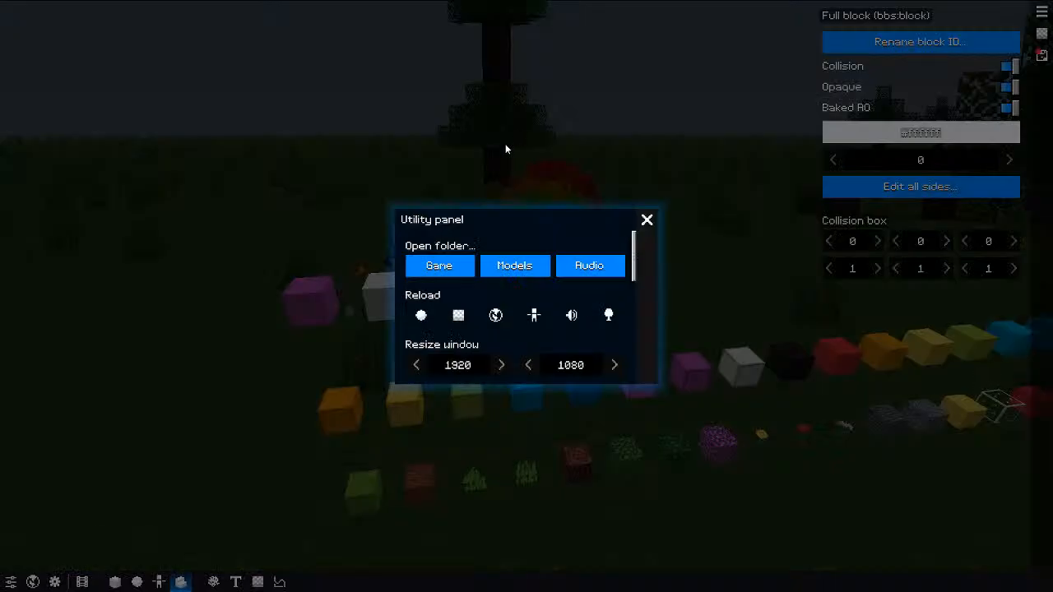
{"action": "left_click", "coordinate": [461, 267]}
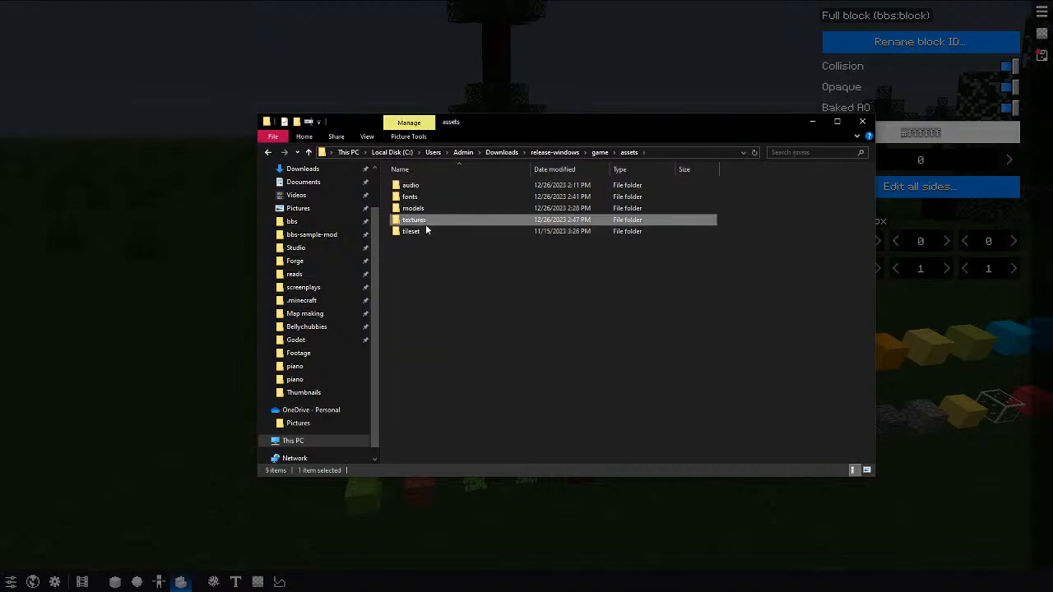
{"action": "double_click", "coordinate": [420, 220]}
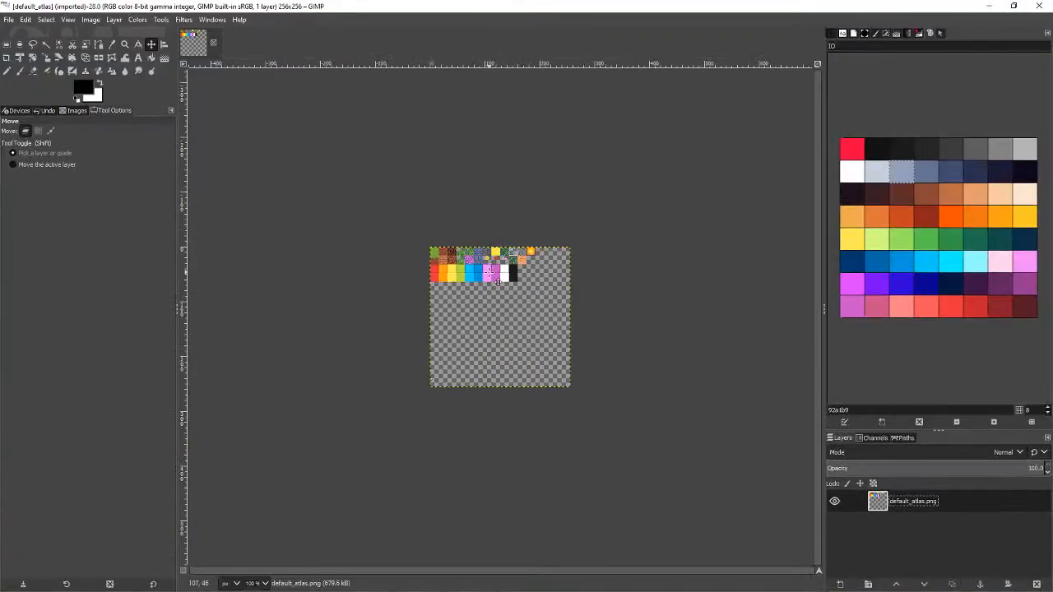
Step: Examine the block tiles and the empty space in the default_atlas.png image at higher magnification
{"action": "key", "text": "z"}
{"action": "left_click", "coordinate": [480, 272]}
{"action": "left_click", "coordinate": [480, 272]}
{"action": "left_click", "coordinate": [480, 272]}
{"action": "left_click", "coordinate": [480, 273]}
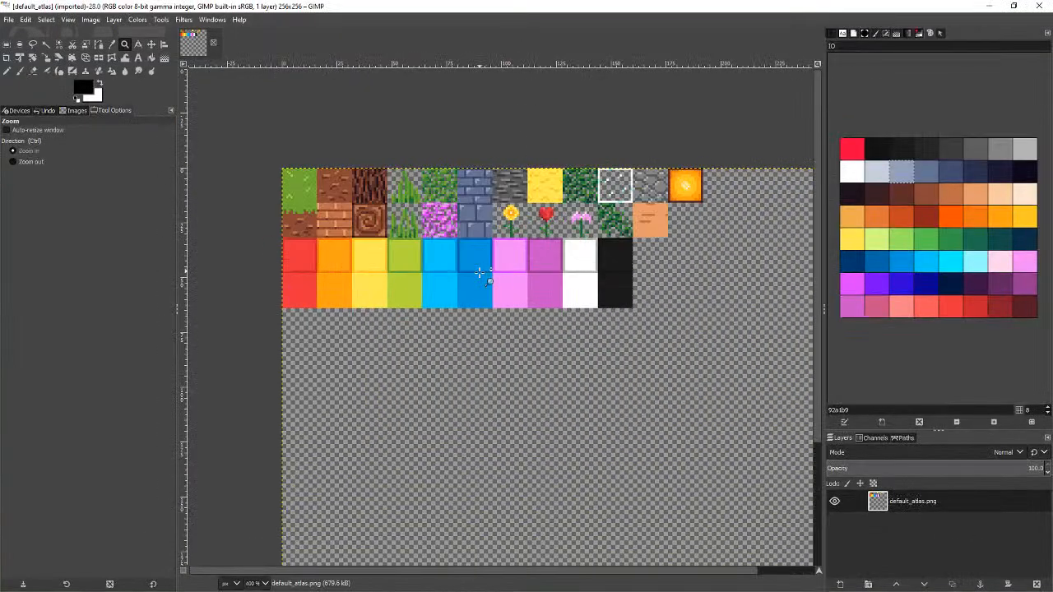
{"action": "left_click", "coordinate": [480, 272]}
{"action": "left_click", "coordinate": [536, 294], "text": "ctrl"}
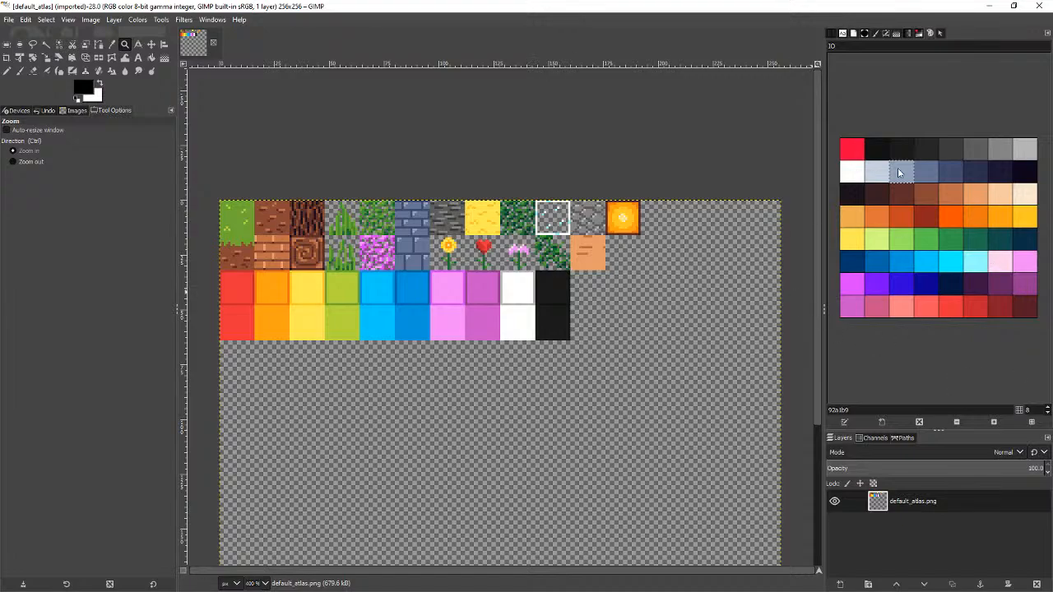
{"action": "middle_click_drag", "start_coordinate": [776, 251], "coordinate": [811, 245]}
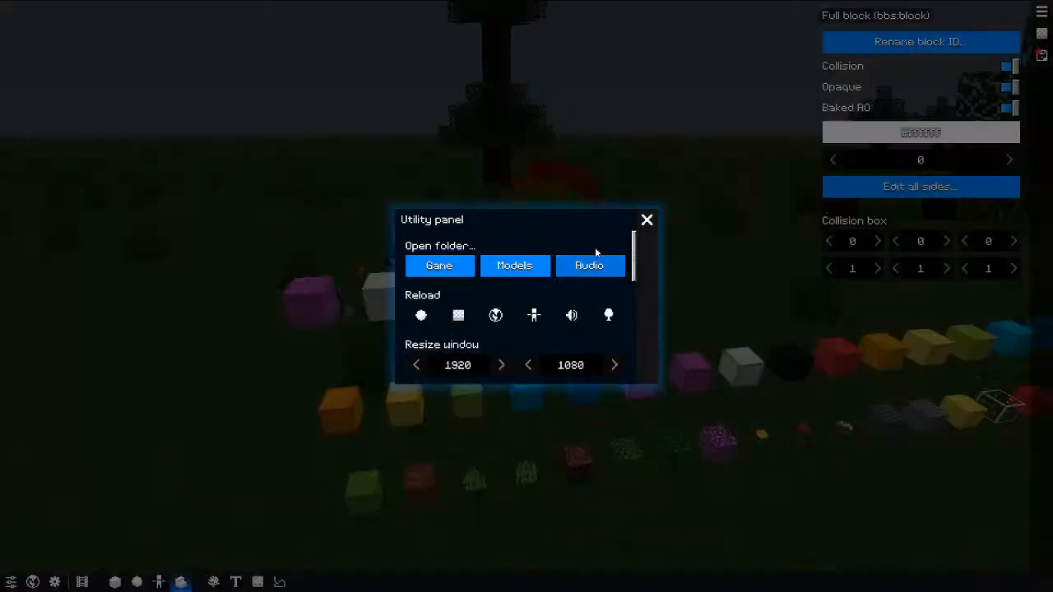
Step: Back in BBS, assign the brick tile from the atlas to all sides of the new full block
{"action": "left_click", "coordinate": [649, 218]}
{"action": "left_click", "coordinate": [882, 187]}
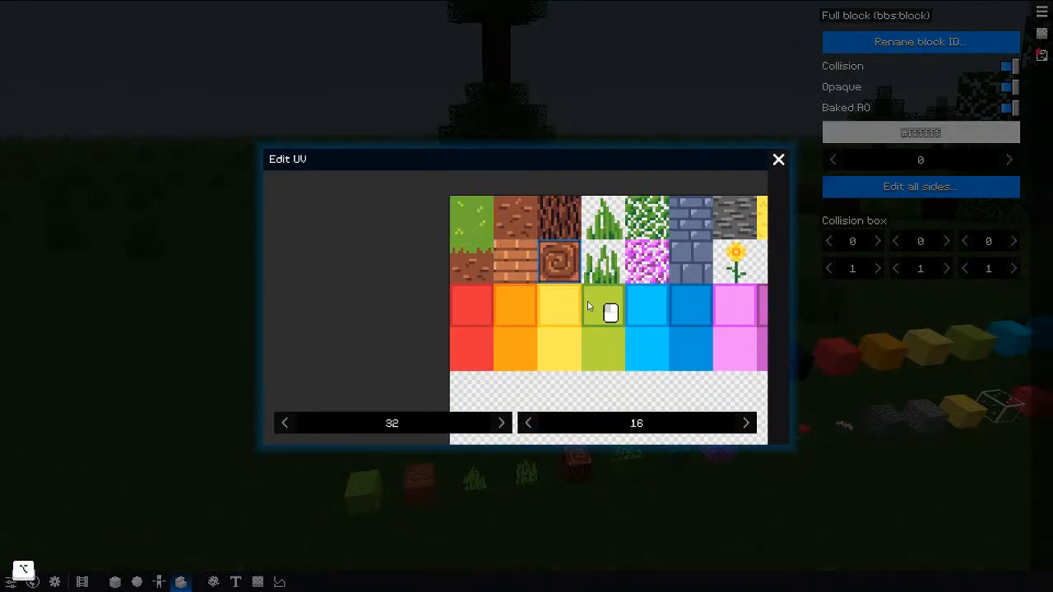
{"action": "left_click", "coordinate": [773, 167]}
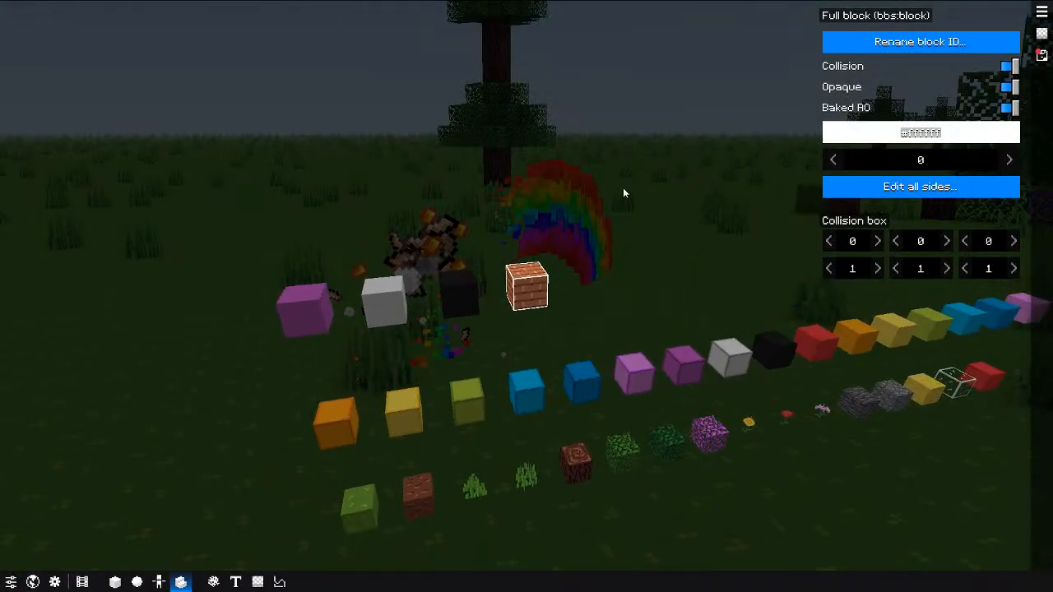
Step: Rename the new brick-textured full block's ID to bbs:planks
{"action": "scroll", "coordinate": [609, 202], "scroll_direction": "up", "scroll_amount": 6}
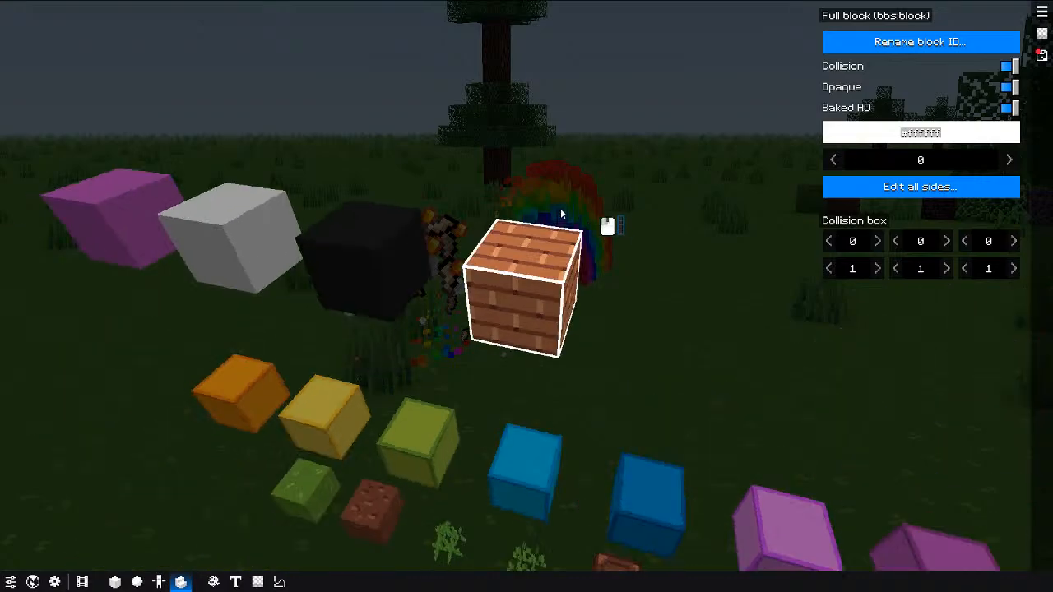
{"action": "left_click_drag", "start_coordinate": [560, 214], "coordinate": [561, 193]}
{"action": "left_click", "coordinate": [1003, 42]}
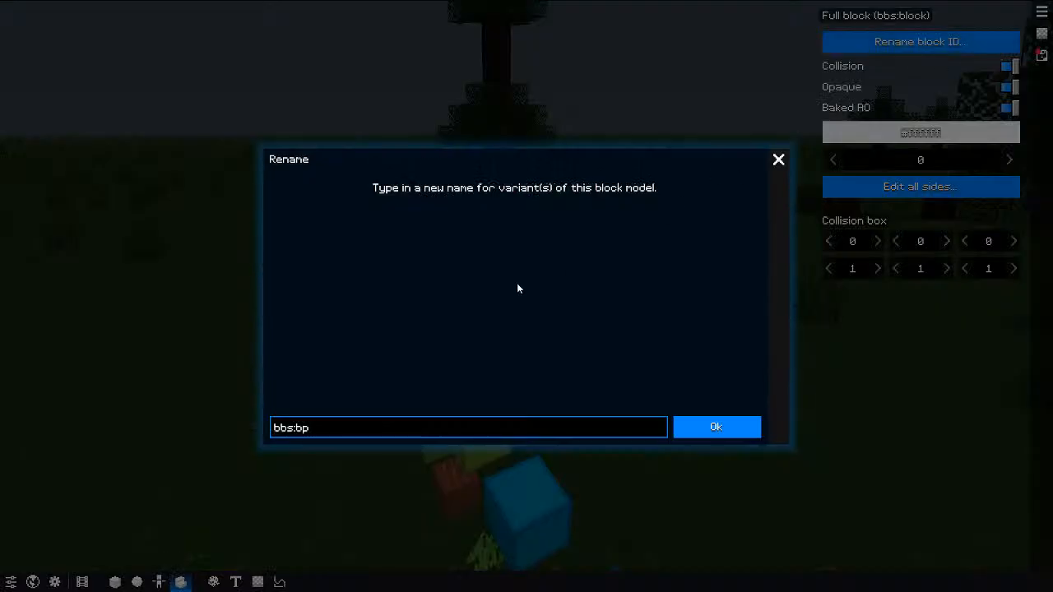
{"action": "key", "text": "BackSpace"}
{"action": "key", "text": "BackSpace"}
{"action": "type", "text": "planks"}
{"action": "left_click", "coordinate": [716, 426]}
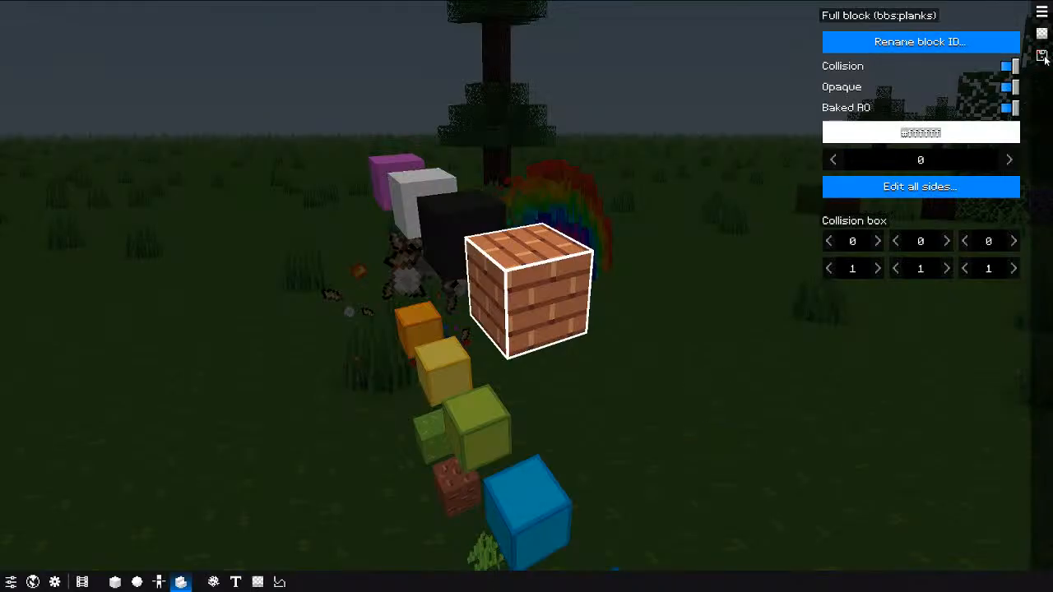
Step: In the world editor, choose the bbs:planks block for placement
{"action": "left_click", "coordinate": [115, 581]}
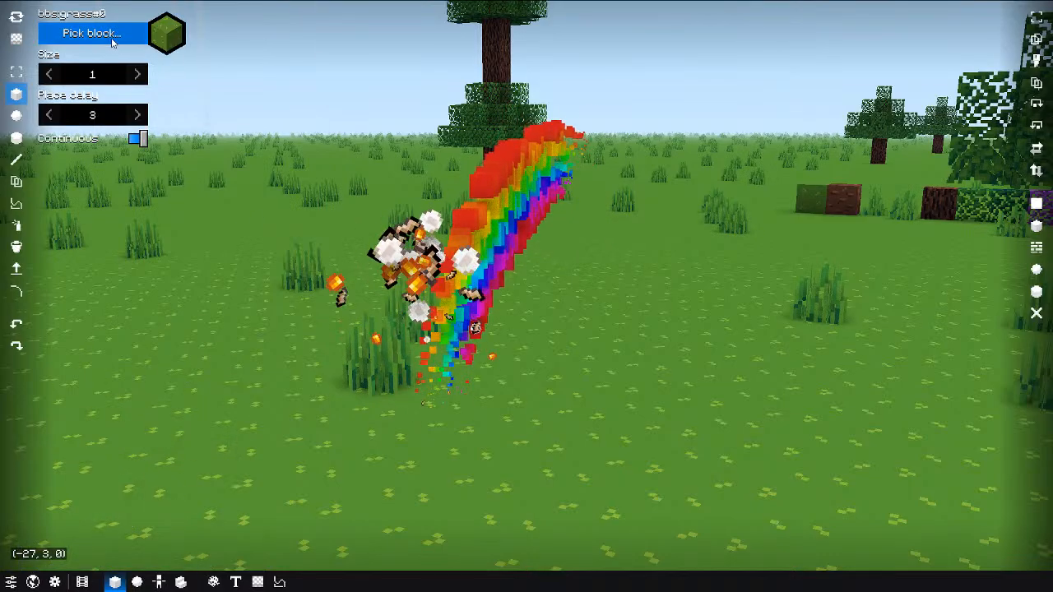
{"action": "left_click", "coordinate": [111, 39]}
{"action": "scroll", "coordinate": [496, 275], "scroll_direction": "down", "scroll_amount": 5}
{"action": "left_click", "coordinate": [548, 329]}
Step: Build an upright rectangular frame of planks blocks with a tall opening in the middle, on the grass beside the rainbow particles
{"action": "right_click", "coordinate": [598, 344]}
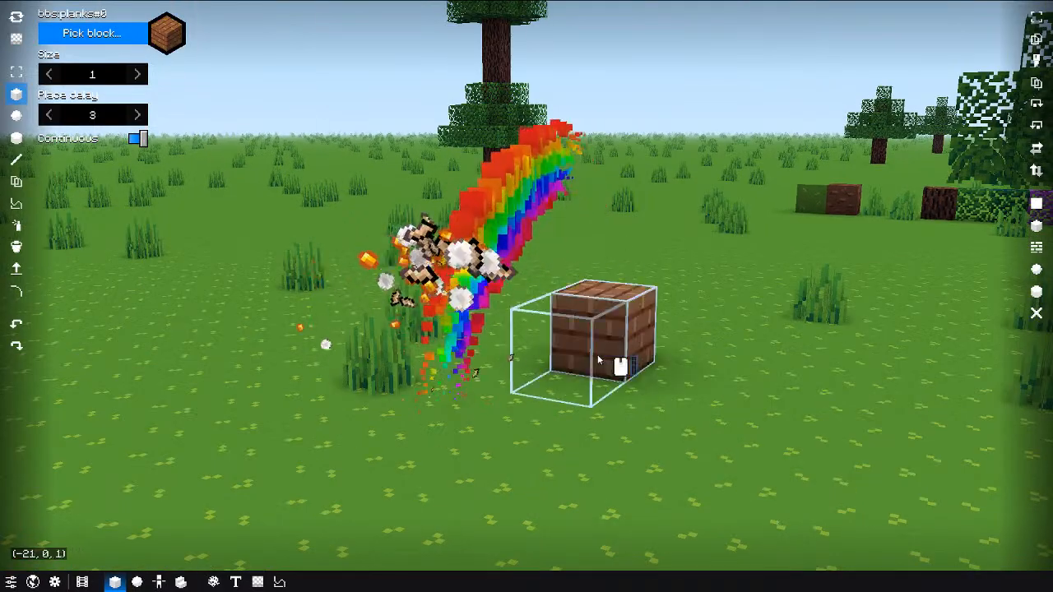
{"action": "right_click_drag", "start_coordinate": [613, 306], "coordinate": [597, 105], "text": "shift"}
{"action": "key", "text": "s"}
{"action": "key", "text": "e"}
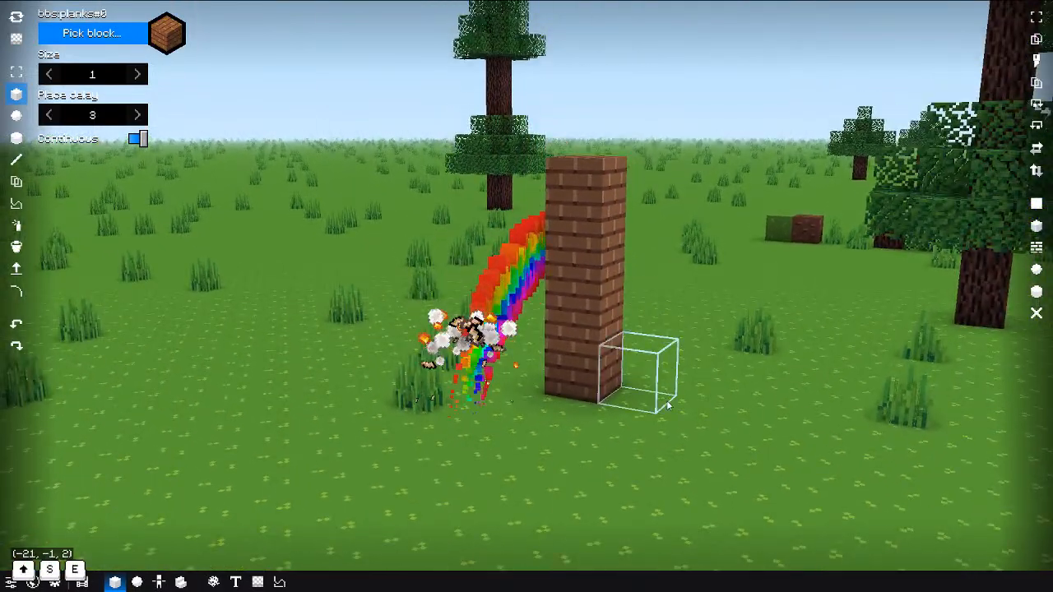
{"action": "right_click_drag", "start_coordinate": [693, 394], "coordinate": [665, 181], "text": "shift"}
{"action": "right_click", "coordinate": [619, 194]}
{"action": "right_click", "coordinate": [610, 358]}
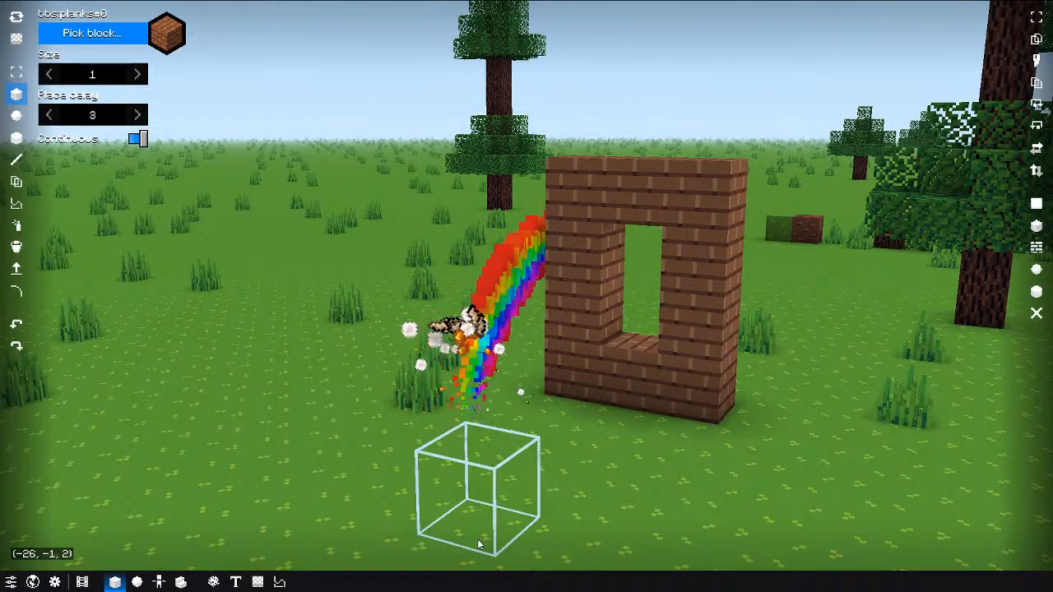
Step: Add a new Full block (vertical) model to the tile set
{"action": "left_click", "coordinate": [181, 582]}
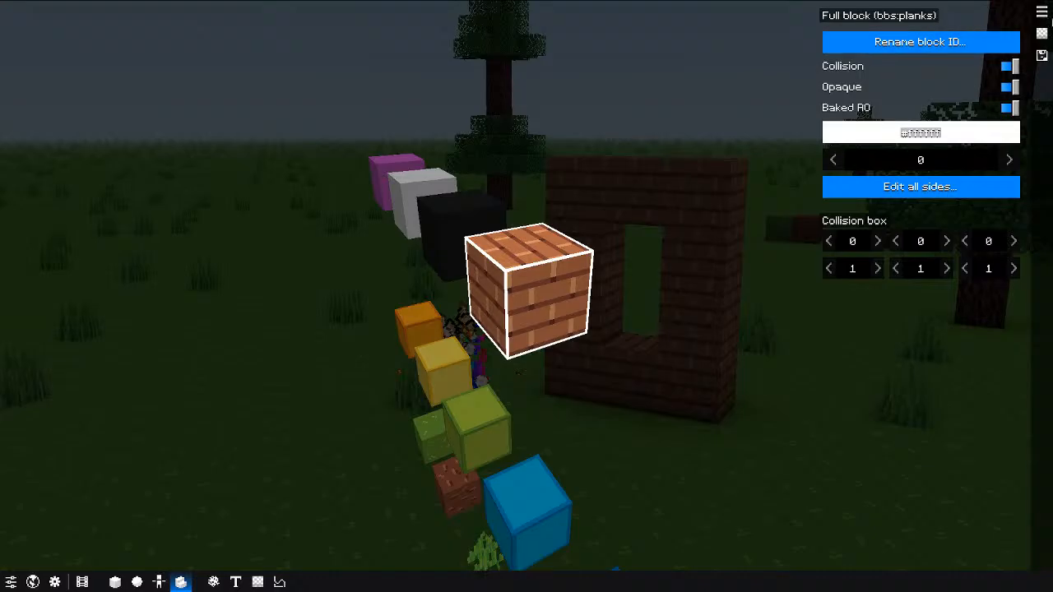
{"action": "left_click", "coordinate": [1043, 14]}
{"action": "left_click", "coordinate": [779, 182]}
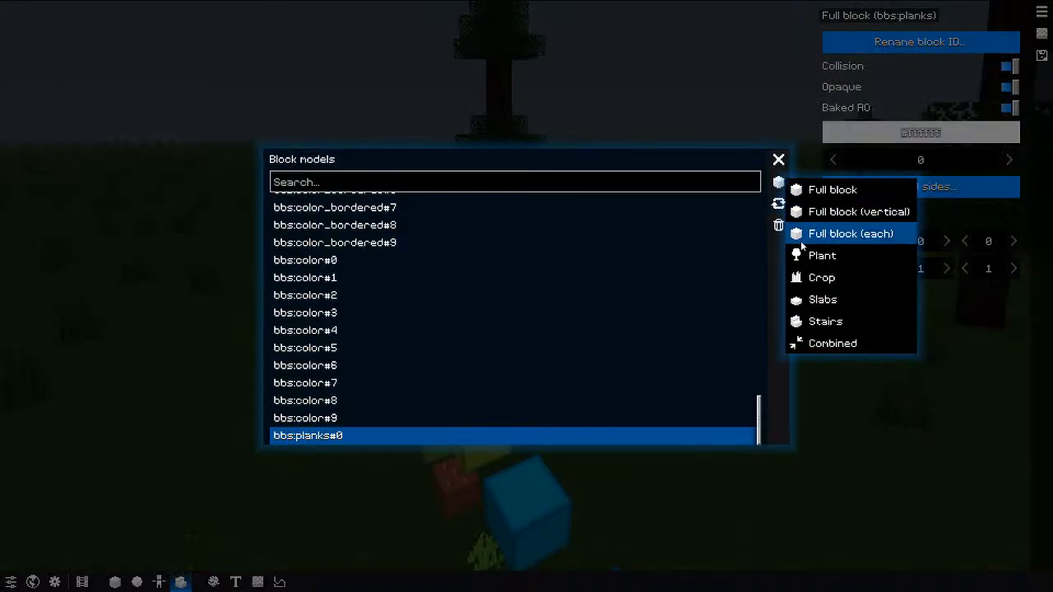
{"action": "left_click", "coordinate": [837, 212]}
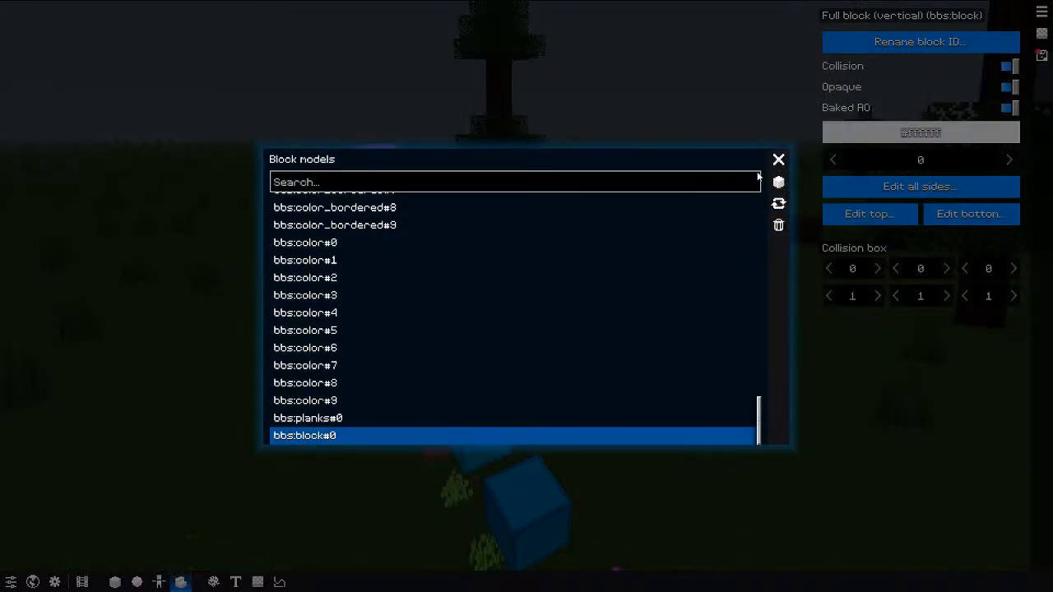
{"action": "left_click", "coordinate": [779, 159]}
Step: Assign the dark bark tile from the atlas to all sides of the new vertical block
{"action": "left_click", "coordinate": [893, 189]}
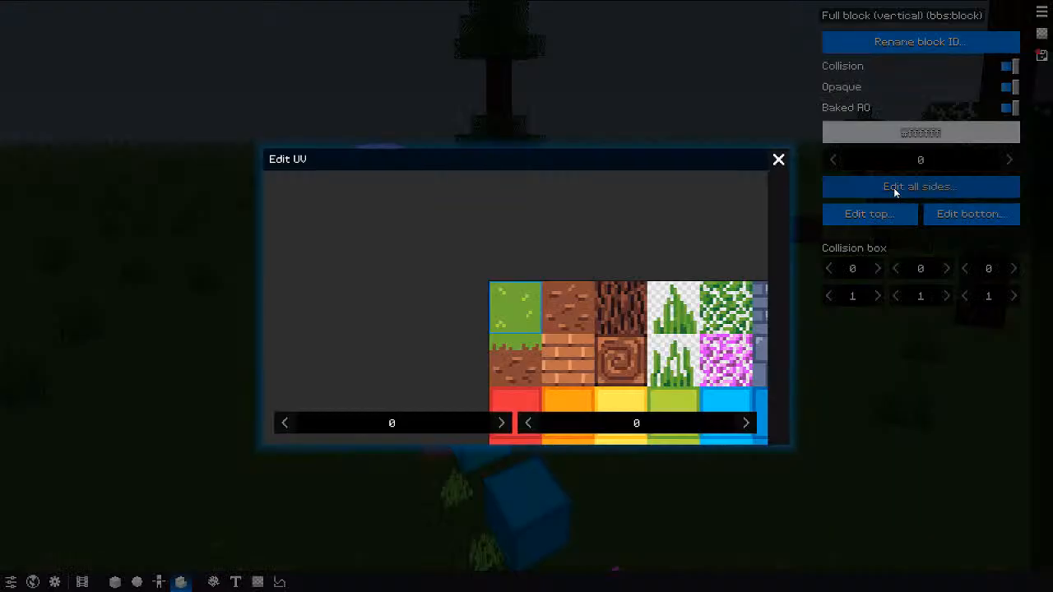
{"action": "left_click_drag", "start_coordinate": [555, 306], "coordinate": [685, 346]}
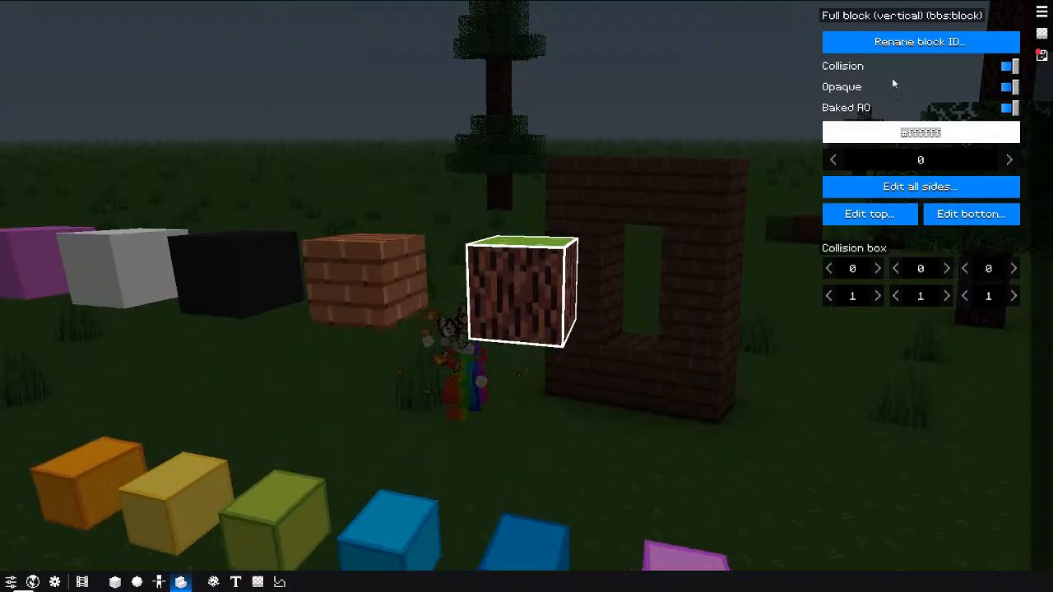
{"action": "left_click", "coordinate": [890, 43]}
{"action": "left_click", "coordinate": [778, 160]}
Step: Set the vertical block's bottom to the log-ring tile at 32, 16 and its top to the bark tile at 32, 0
{"action": "left_click", "coordinate": [957, 218]}
{"action": "left_click_drag", "start_coordinate": [577, 346], "coordinate": [676, 399], "text": "alt"}
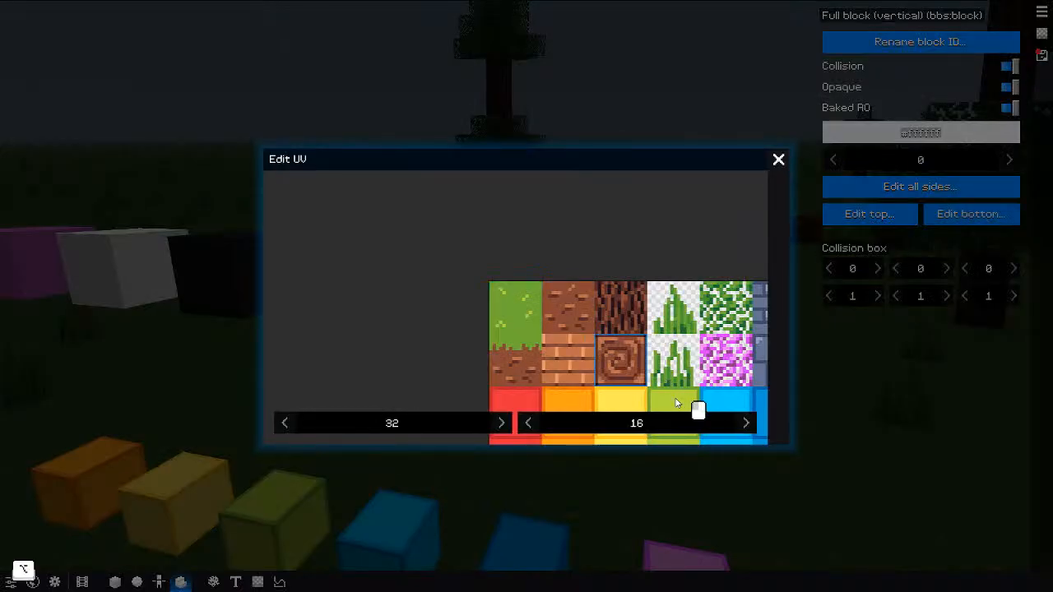
{"action": "left_click", "coordinate": [655, 107]}
{"action": "left_click", "coordinate": [851, 219]}
{"action": "key", "text": "alt"}
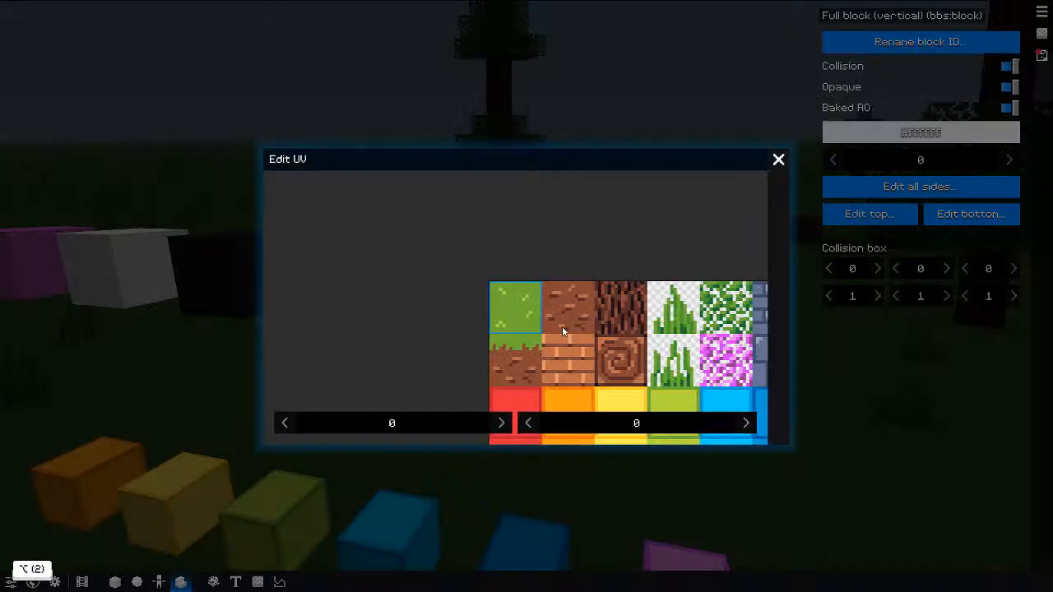
{"action": "left_click_drag", "start_coordinate": [562, 326], "coordinate": [673, 332], "text": "alt"}
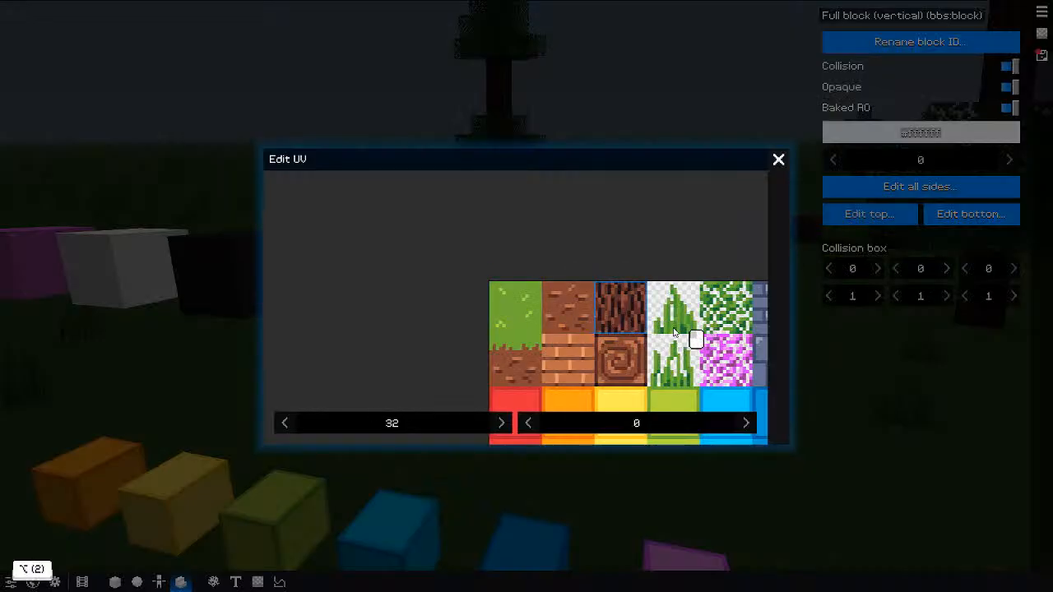
{"action": "left_click", "coordinate": [779, 159]}
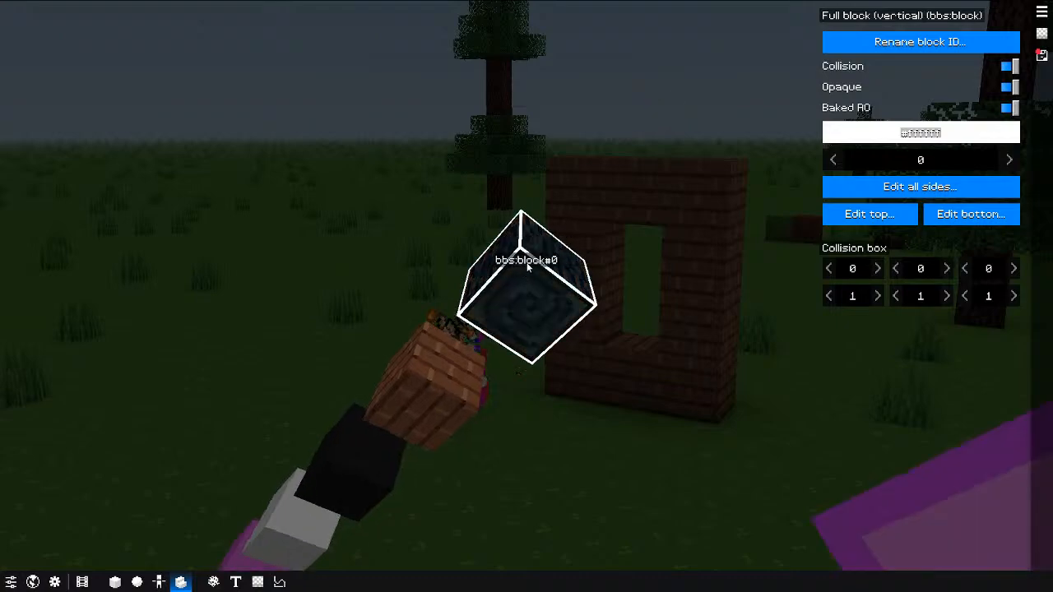
{"action": "left_click_drag", "start_coordinate": [528, 268], "coordinate": [617, 234]}
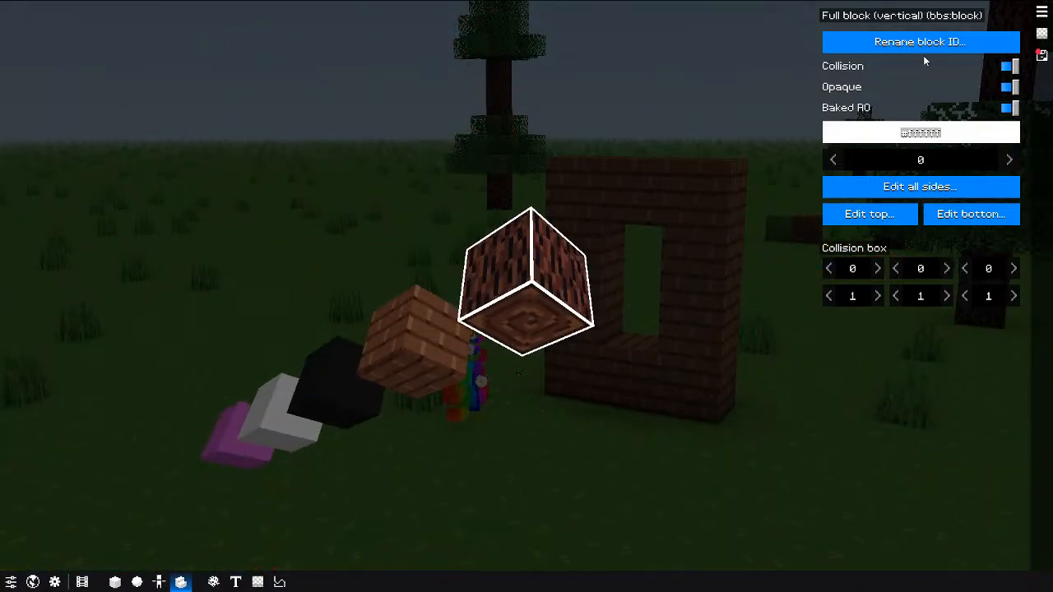
Step: Rename the vertical bark block's ID to bbs:stump
{"action": "left_click", "coordinate": [923, 50]}
{"action": "key", "text": "BackSpace"}
{"action": "key", "text": "BackSpace"}
{"action": "key", "text": "BackSpace"}
{"action": "key", "text": "BackSpace"}
{"action": "key", "text": "BackSpace"}
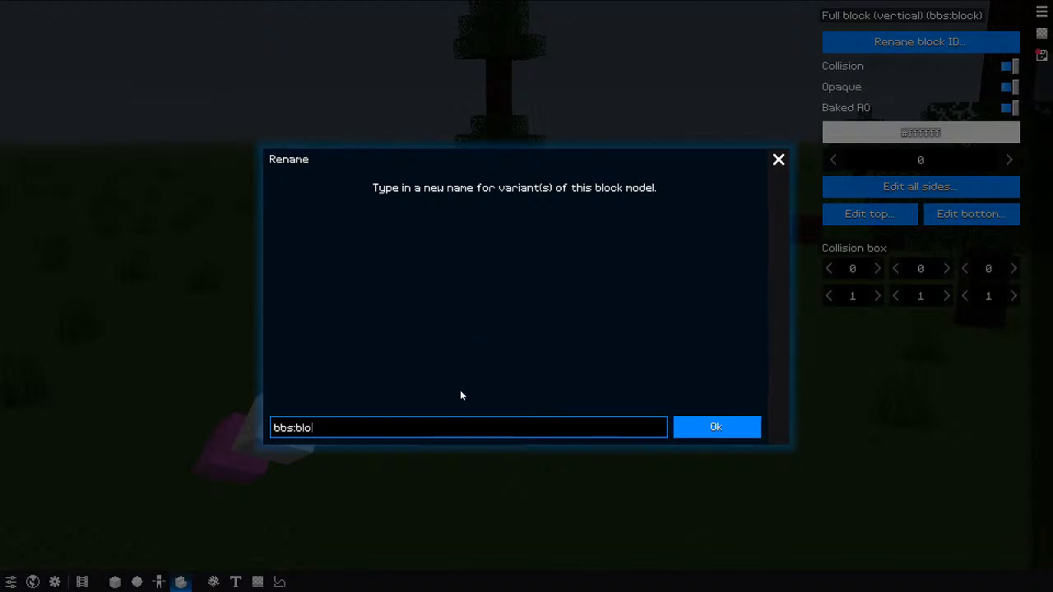
{"action": "type", "text": "stump"}
{"action": "left_click", "coordinate": [688, 424]}
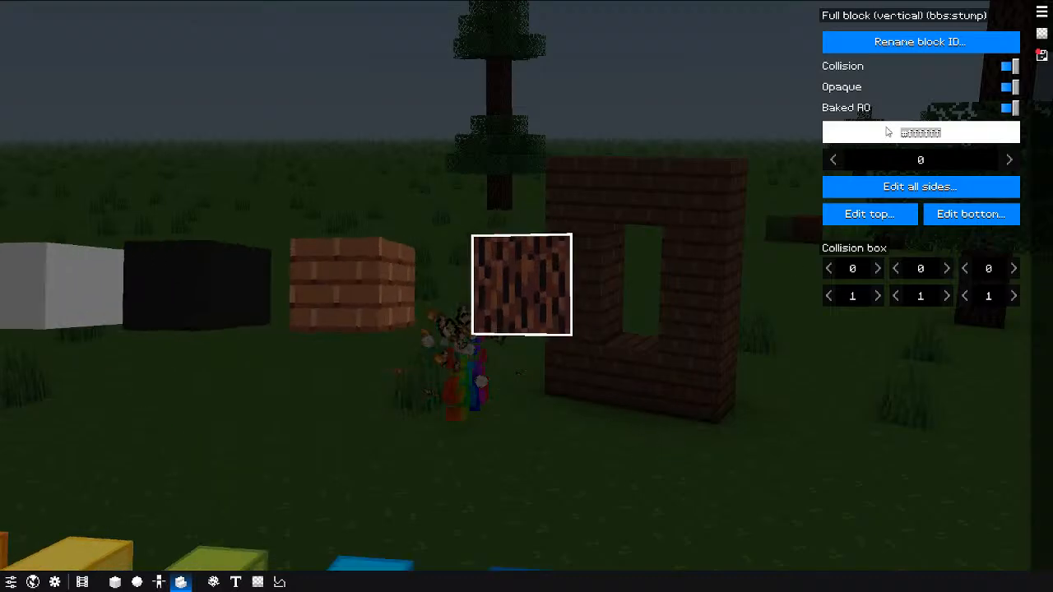
Step: Add a new Full block (each) model to the tile set and view it from above
{"action": "left_click", "coordinate": [1041, 13]}
{"action": "left_click", "coordinate": [779, 182]}
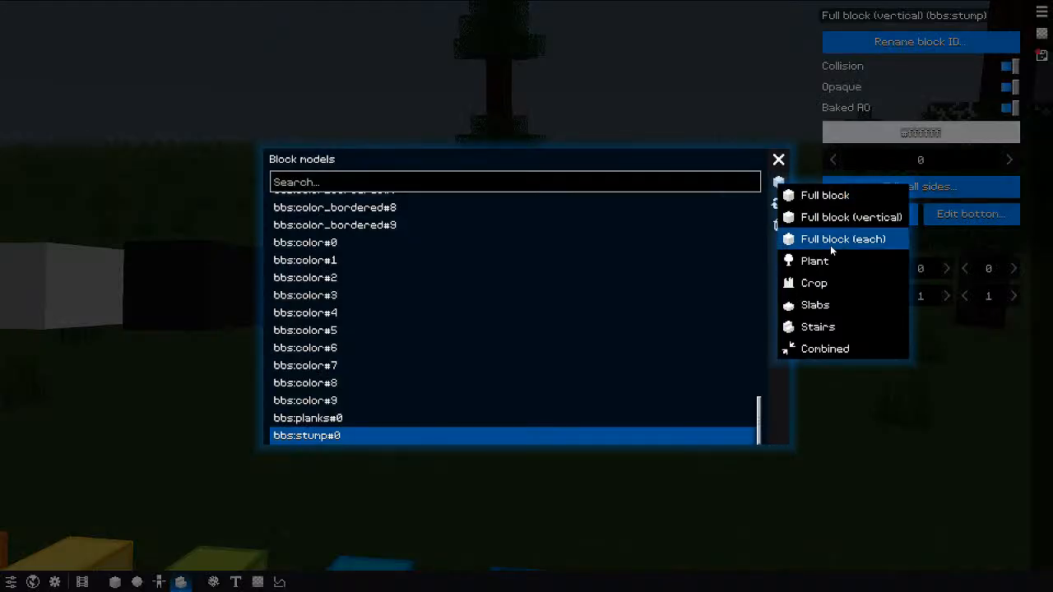
{"action": "left_click", "coordinate": [822, 241]}
{"action": "left_click", "coordinate": [780, 159]}
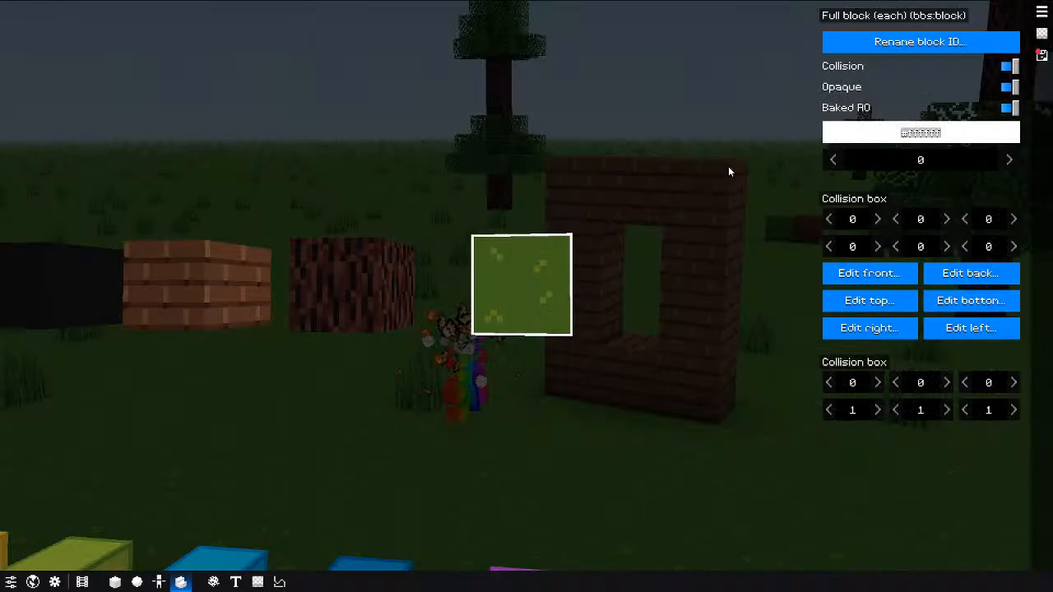
{"action": "left_click_drag", "start_coordinate": [729, 166], "coordinate": [823, 190]}
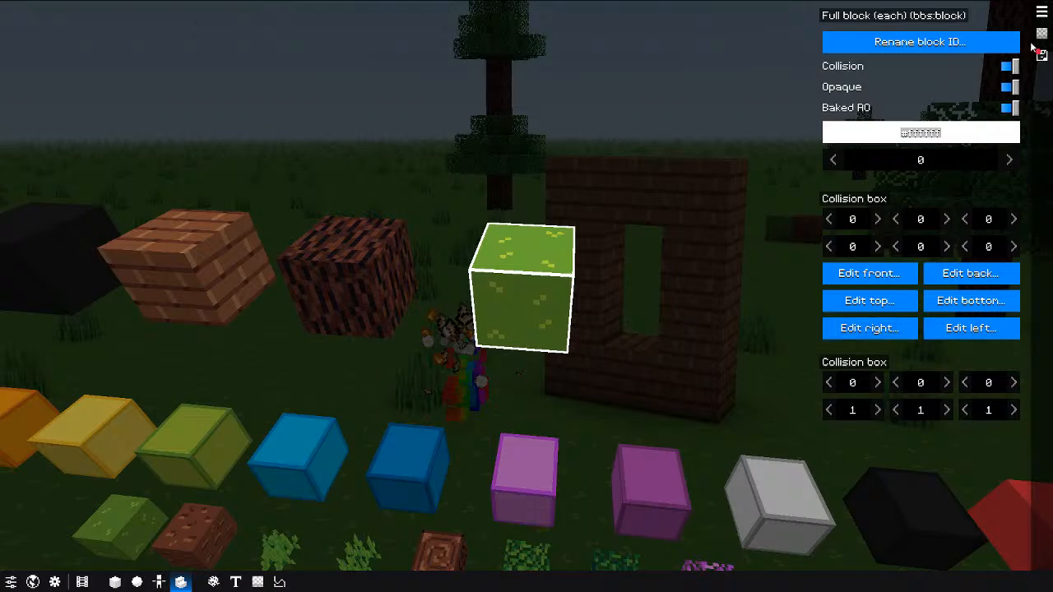
Step: Try the dirt tile at 16, 0 on the new block's top face and put the grass tile back
{"action": "left_click", "coordinate": [872, 301]}
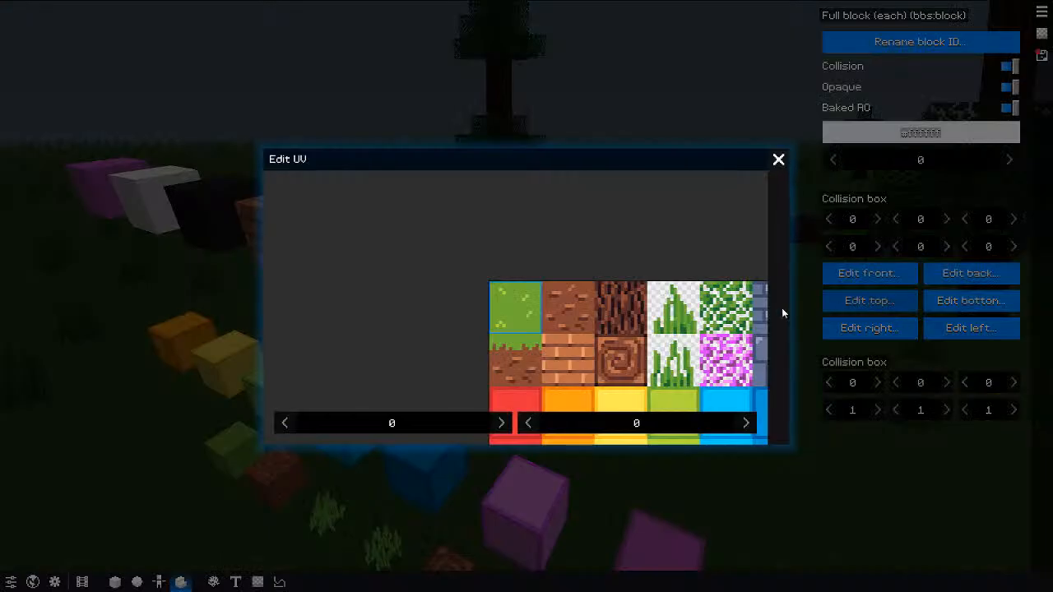
{"action": "left_click", "coordinate": [569, 317]}
{"action": "left_click", "coordinate": [773, 159]}
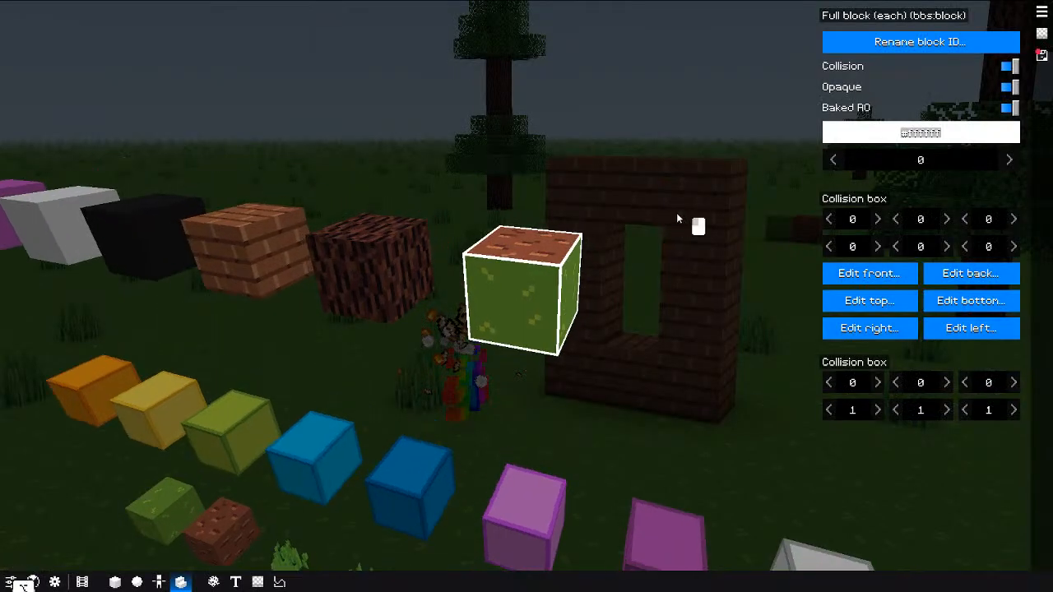
{"action": "left_click", "coordinate": [876, 293]}
{"action": "left_click", "coordinate": [825, 296]}
{"action": "left_click", "coordinate": [881, 298]}
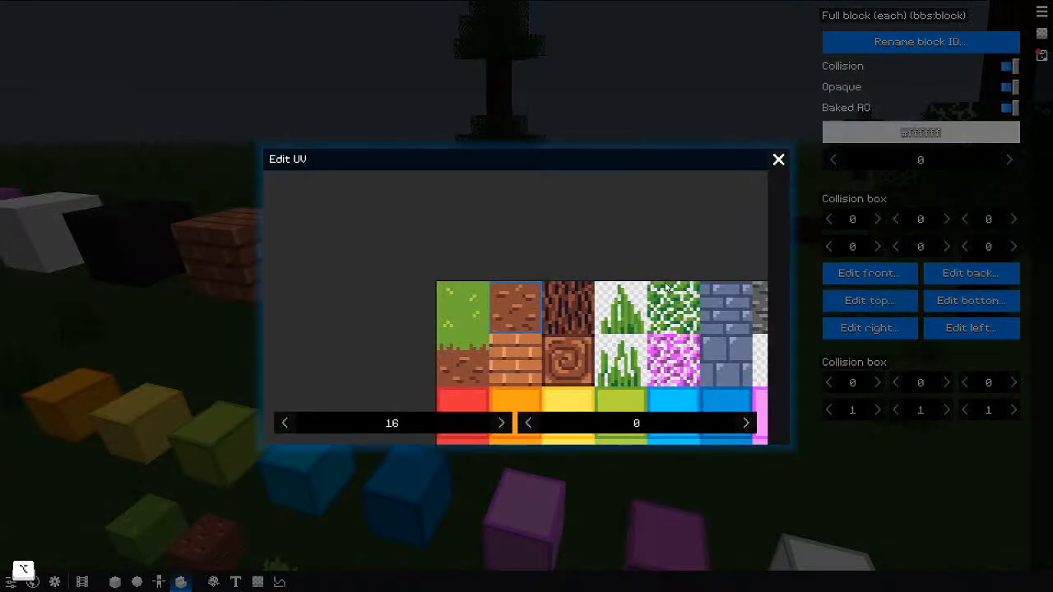
{"action": "left_click", "coordinate": [511, 312]}
{"action": "left_click_drag", "start_coordinate": [605, 332], "coordinate": [651, 313]}
{"action": "left_click", "coordinate": [811, 166]}
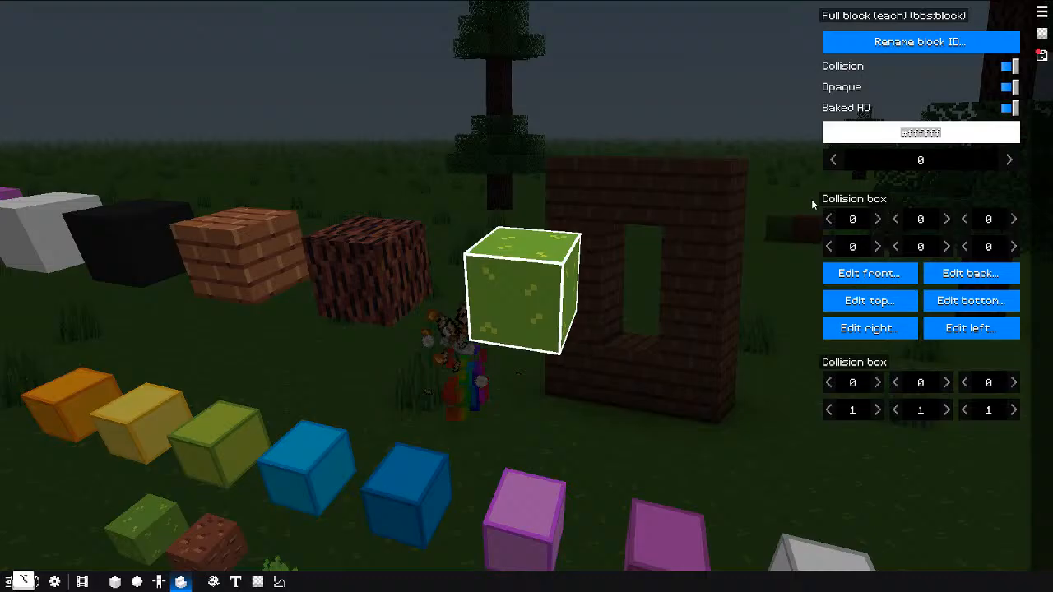
Step: Assign the grass-edged dirt tile from the atlas to the back face of the new block
{"action": "left_click", "coordinate": [971, 273]}
{"action": "left_click_drag", "start_coordinate": [574, 325], "coordinate": [488, 289]}
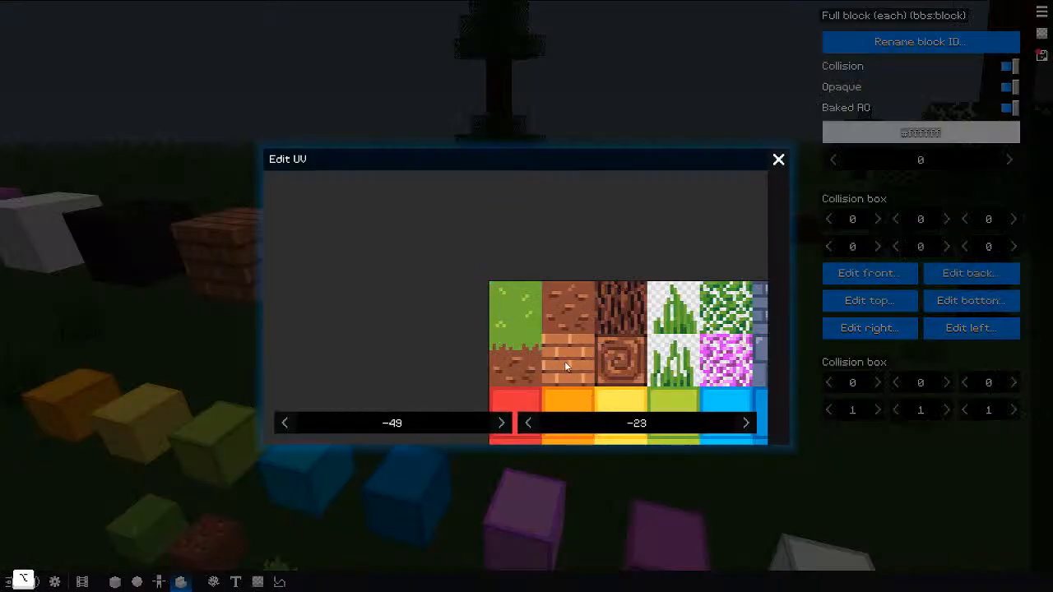
{"action": "scroll", "coordinate": [565, 361], "scroll_direction": "down", "scroll_amount": 5}
{"action": "left_click_drag", "start_coordinate": [534, 321], "coordinate": [557, 341]}
{"action": "left_click", "coordinate": [779, 160]}
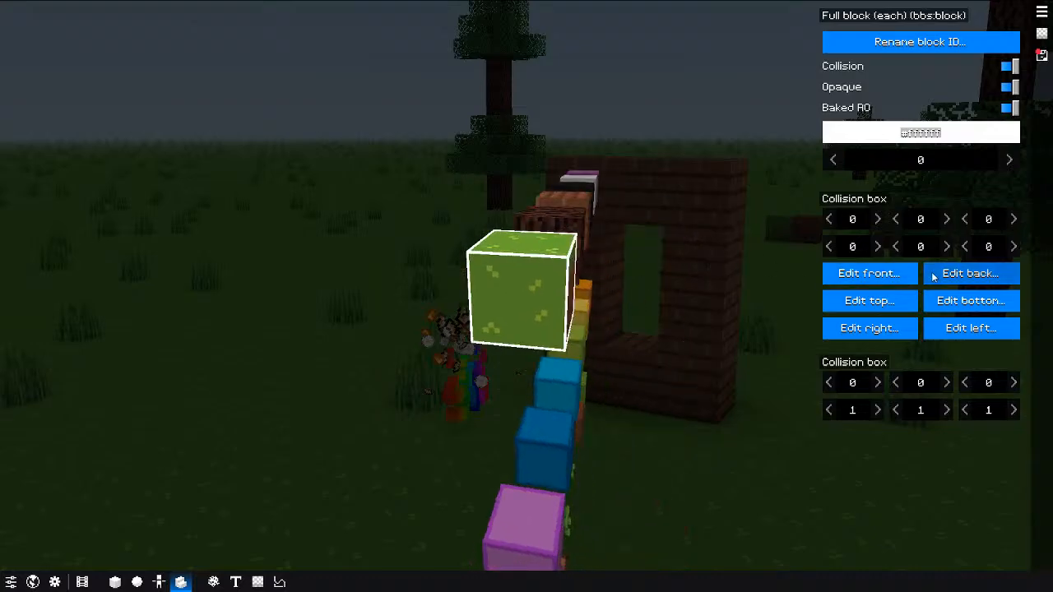
Step: Apply the grass-edged dirt tile at 0, 16 to further faces of the block, including the bottom, and check them from below
{"action": "left_click", "coordinate": [898, 301]}
{"action": "key", "text": "Escape"}
{"action": "left_click", "coordinate": [967, 301]}
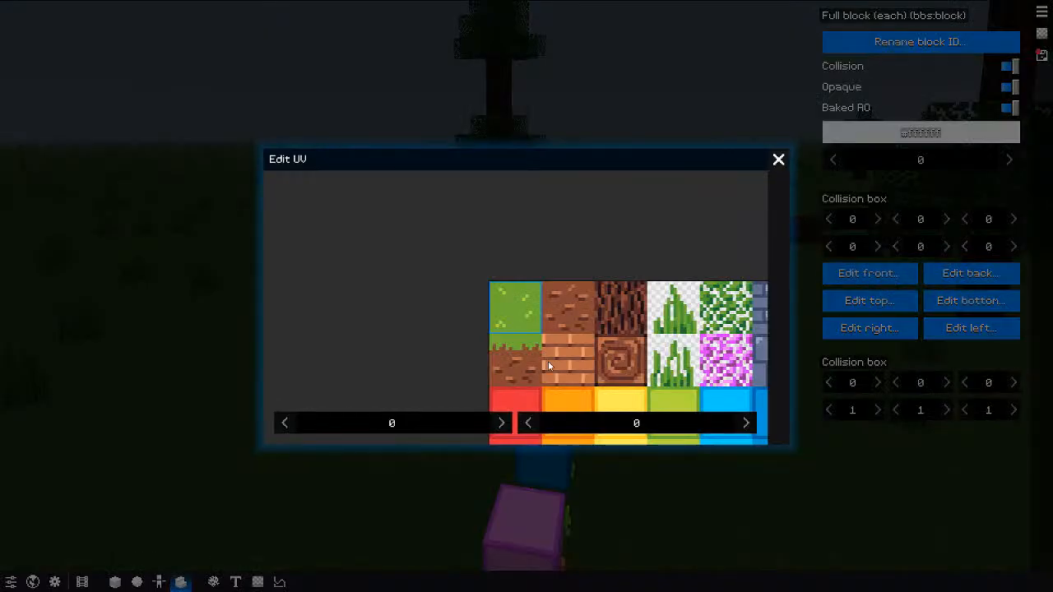
{"action": "left_click_drag", "start_coordinate": [539, 395], "coordinate": [555, 404]}
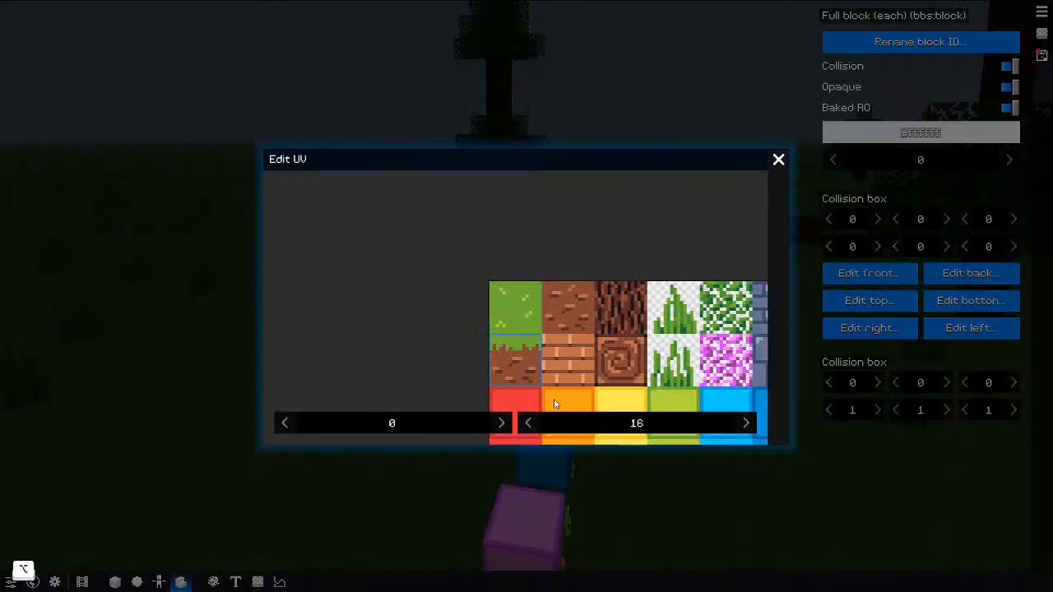
{"action": "key", "text": "Escape"}
{"action": "left_click_drag", "start_coordinate": [648, 288], "coordinate": [683, 288]}
{"action": "left_click", "coordinate": [946, 300]}
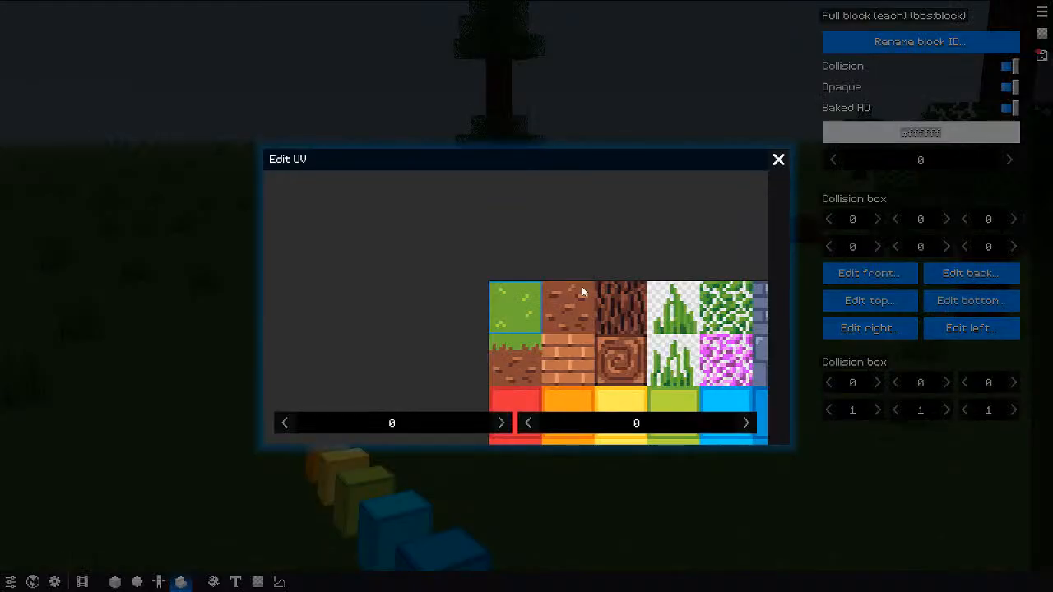
{"action": "left_click_drag", "start_coordinate": [582, 288], "coordinate": [566, 358], "text": "shift"}
{"action": "left_click", "coordinate": [776, 161]}
{"action": "left_click_drag", "start_coordinate": [746, 201], "coordinate": [685, 234]}
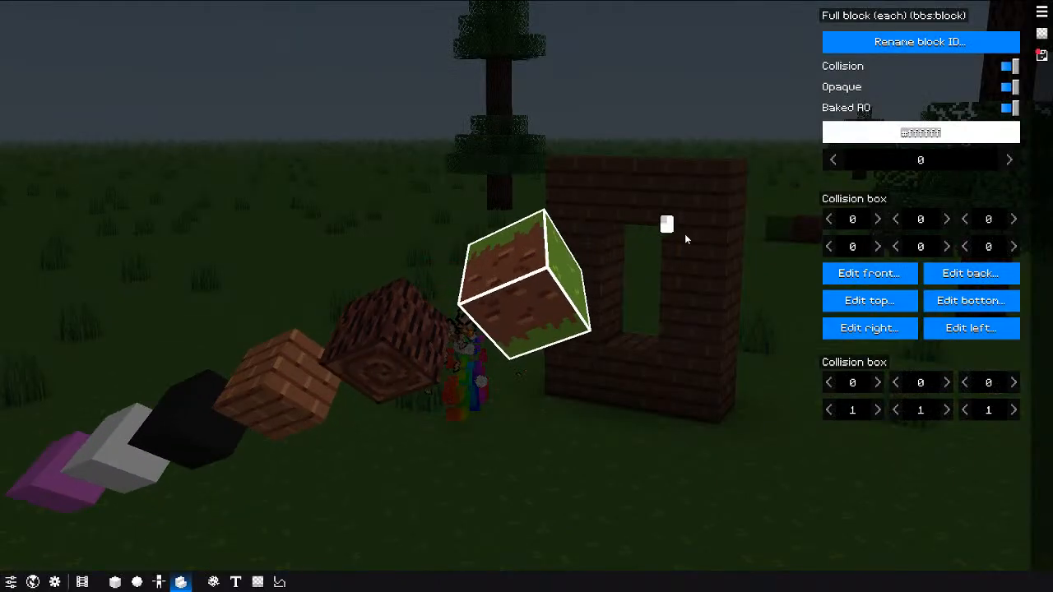
Step: Set the block's bottom face to the plain dirt tile at 16, 0
{"action": "left_click", "coordinate": [932, 302]}
{"action": "left_click_drag", "start_coordinate": [569, 308], "coordinate": [598, 259], "text": "alt"}
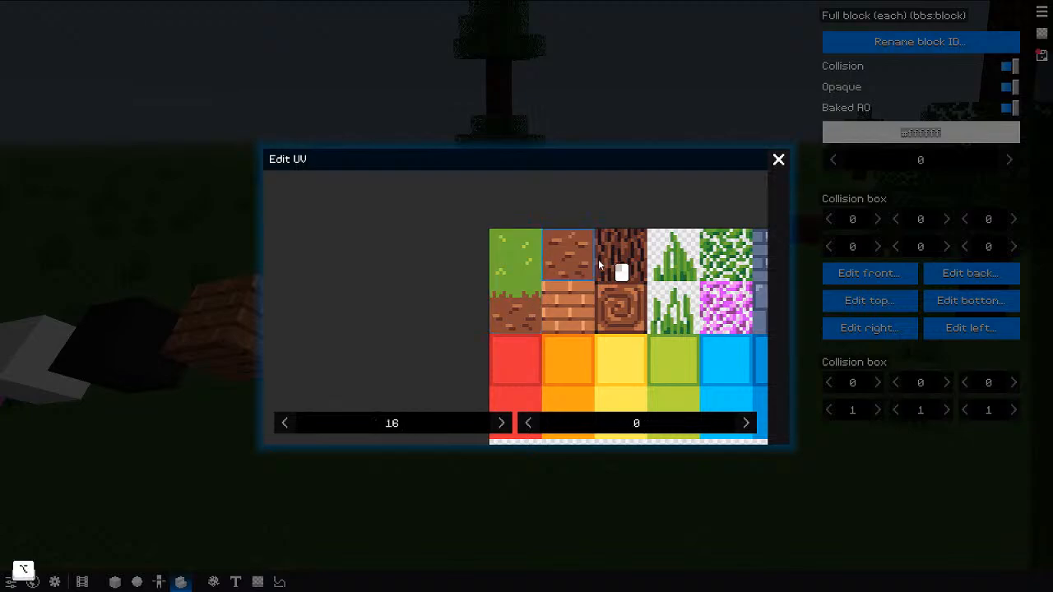
{"action": "left_click", "coordinate": [777, 159]}
Step: Assign the grass-edged dirt tile at 0, 16 to the block's right and left faces
{"action": "left_click", "coordinate": [874, 327]}
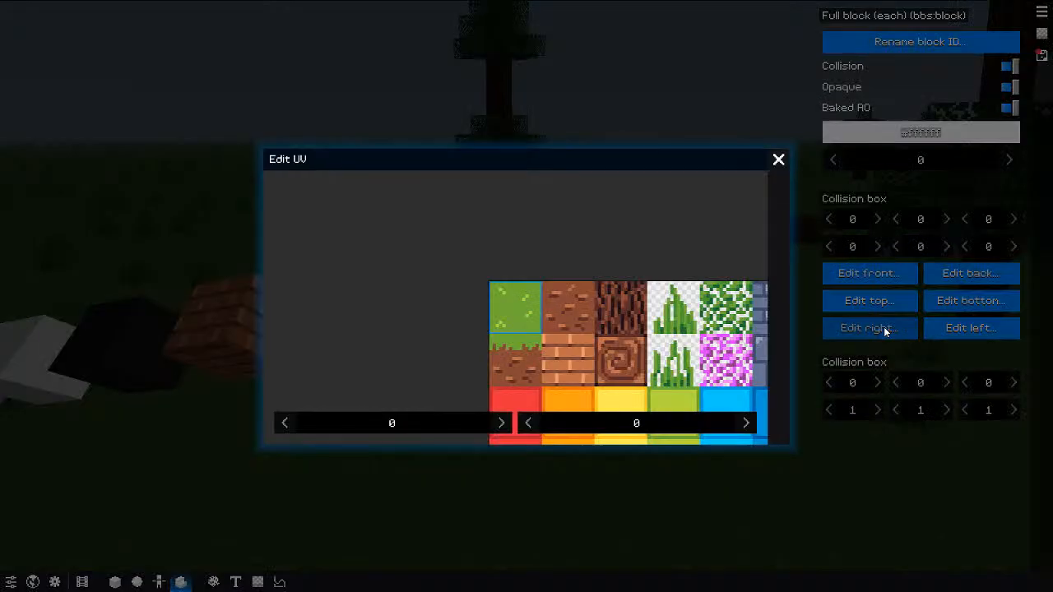
{"action": "left_click_drag", "start_coordinate": [585, 362], "coordinate": [582, 378], "text": "alt"}
{"action": "left_click", "coordinate": [950, 326]}
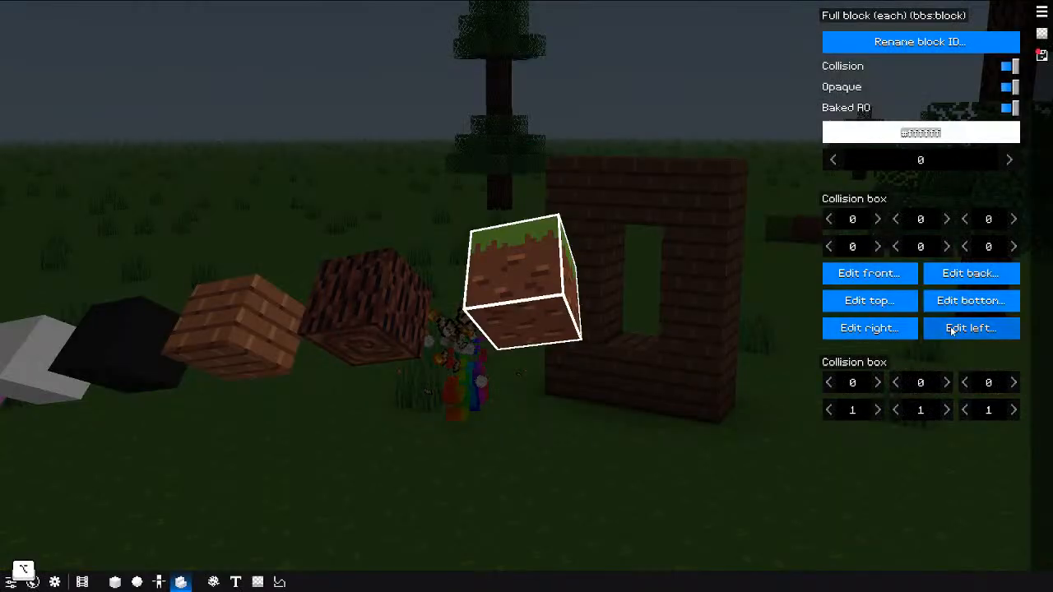
{"action": "left_click", "coordinate": [950, 326]}
{"action": "left_click_drag", "start_coordinate": [586, 328], "coordinate": [597, 348], "text": "alt"}
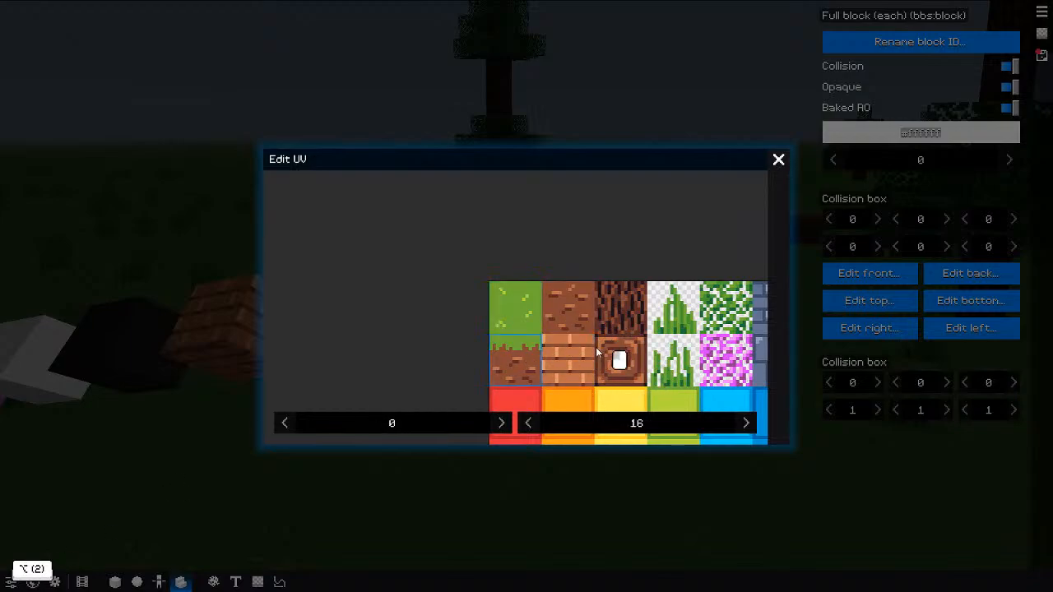
{"action": "left_click", "coordinate": [779, 159]}
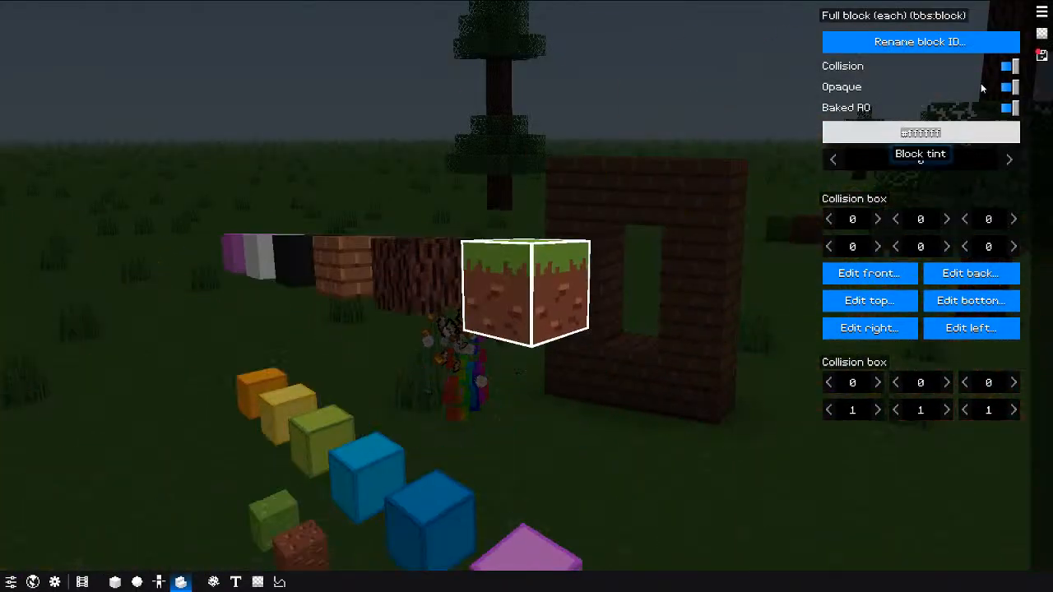
Step: Rename the new block to bbs:grass and check its entry in the block models list
{"action": "left_click_drag", "start_coordinate": [614, 199], "coordinate": [607, 207]}
{"action": "left_click", "coordinate": [886, 50]}
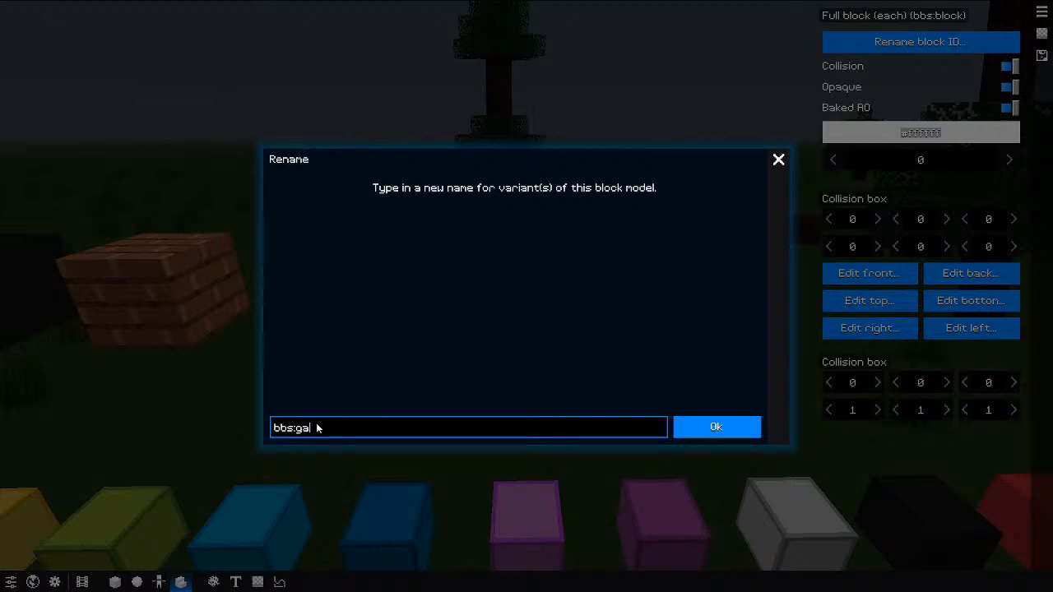
{"action": "left_click", "coordinate": [714, 437]}
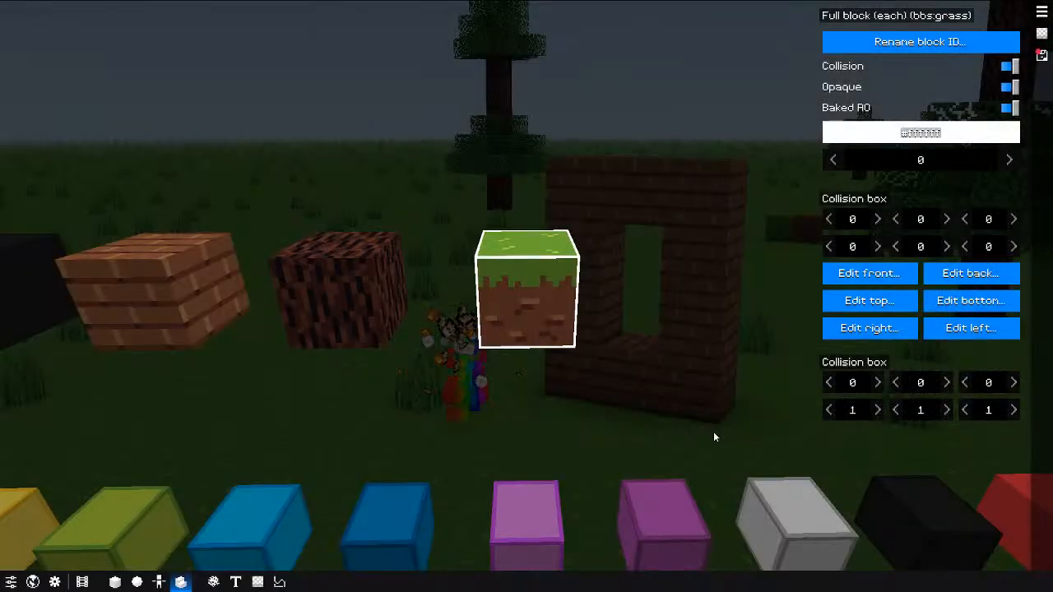
{"action": "left_click", "coordinate": [1042, 13]}
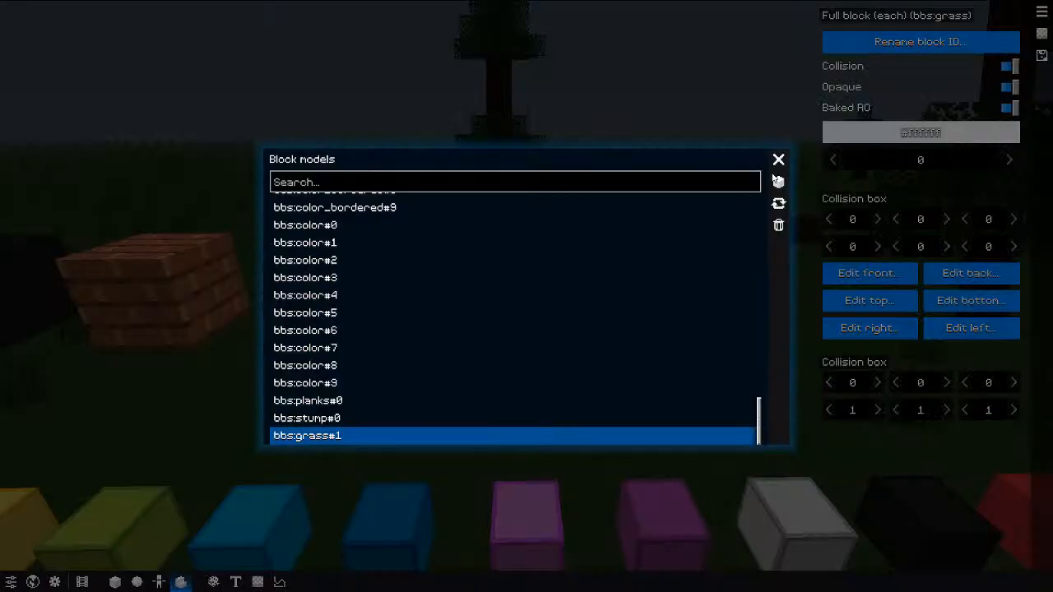
{"action": "left_click", "coordinate": [779, 160]}
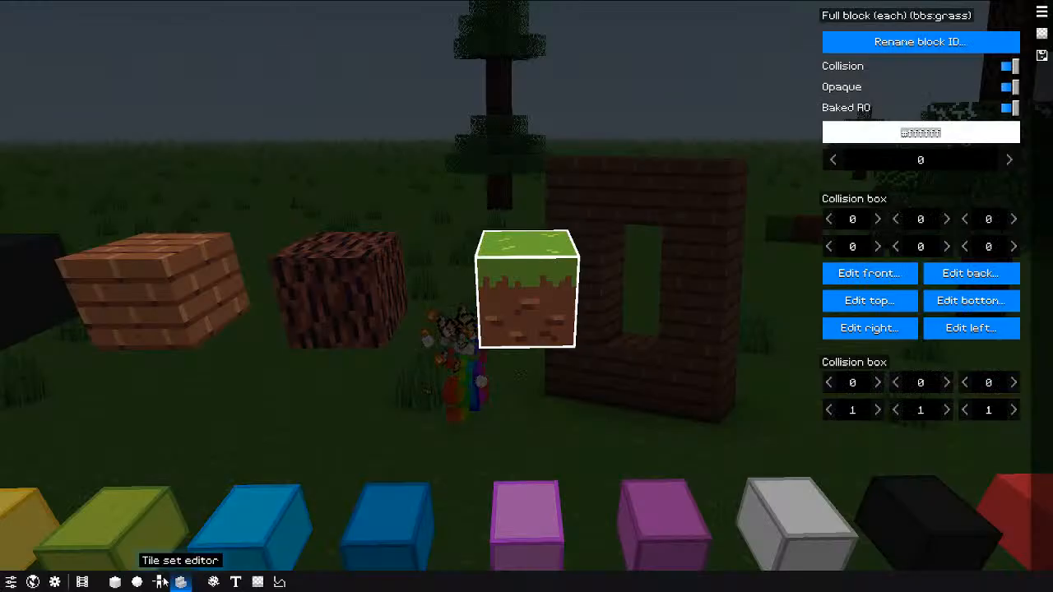
Step: Return to the world's block building mode and place two bbs:stump blocks on the grass
{"action": "left_click", "coordinate": [114, 582]}
{"action": "left_click", "coordinate": [239, 407]}
{"action": "key", "text": "ctrl+z"}
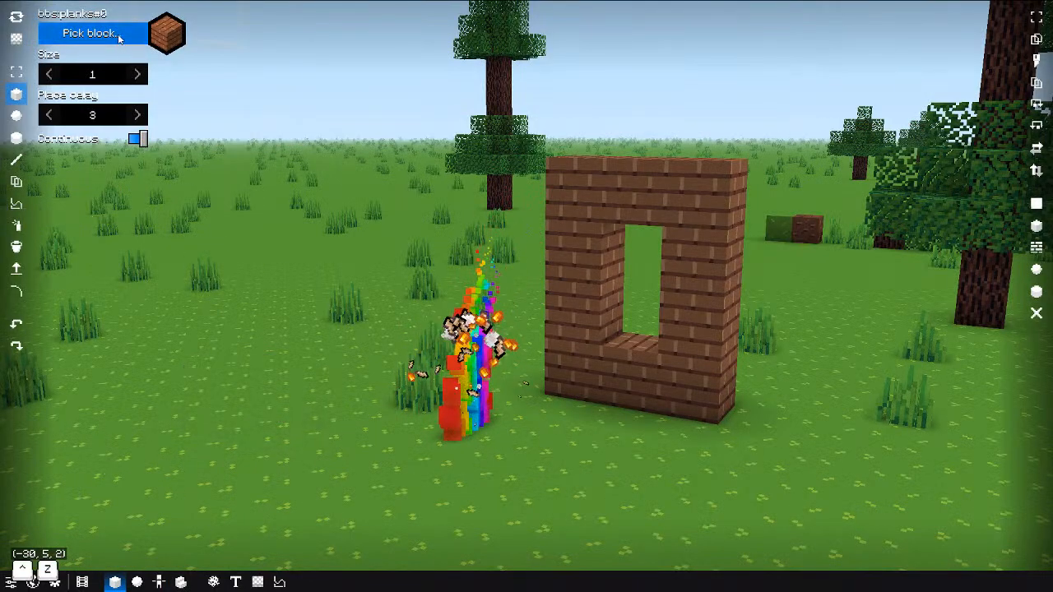
{"action": "left_click", "coordinate": [117, 38]}
{"action": "left_click", "coordinate": [571, 327]}
{"action": "left_click", "coordinate": [148, 374]}
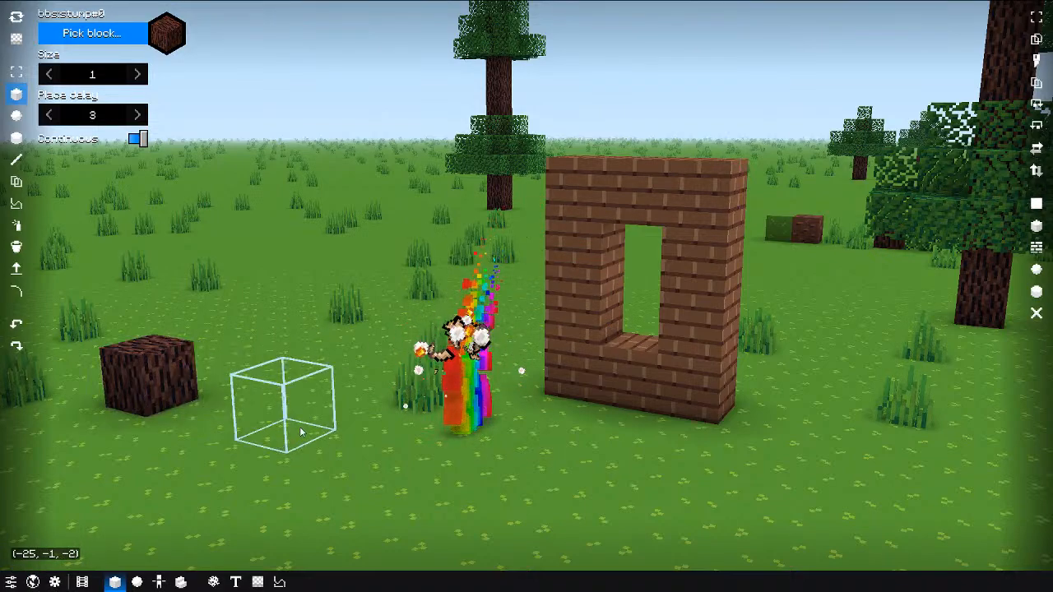
{"action": "left_click", "coordinate": [244, 347]}
Step: Pick the new bbs:grass block and build a small one-block-high, stepped platform in front of the plank wall
{"action": "left_click", "coordinate": [131, 37]}
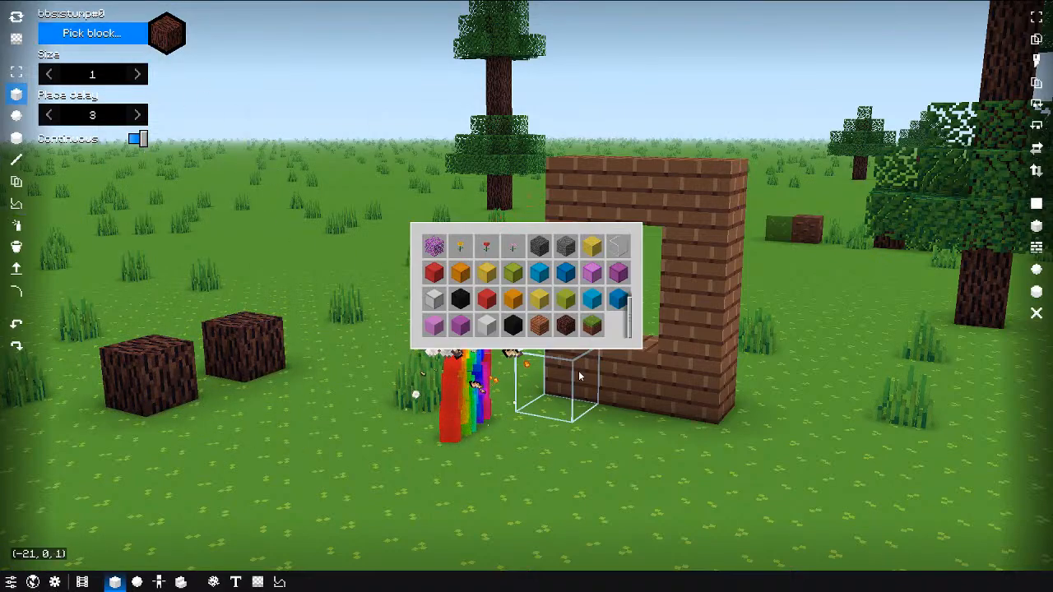
{"action": "left_click", "coordinate": [527, 356]}
{"action": "left_click", "coordinate": [716, 440]}
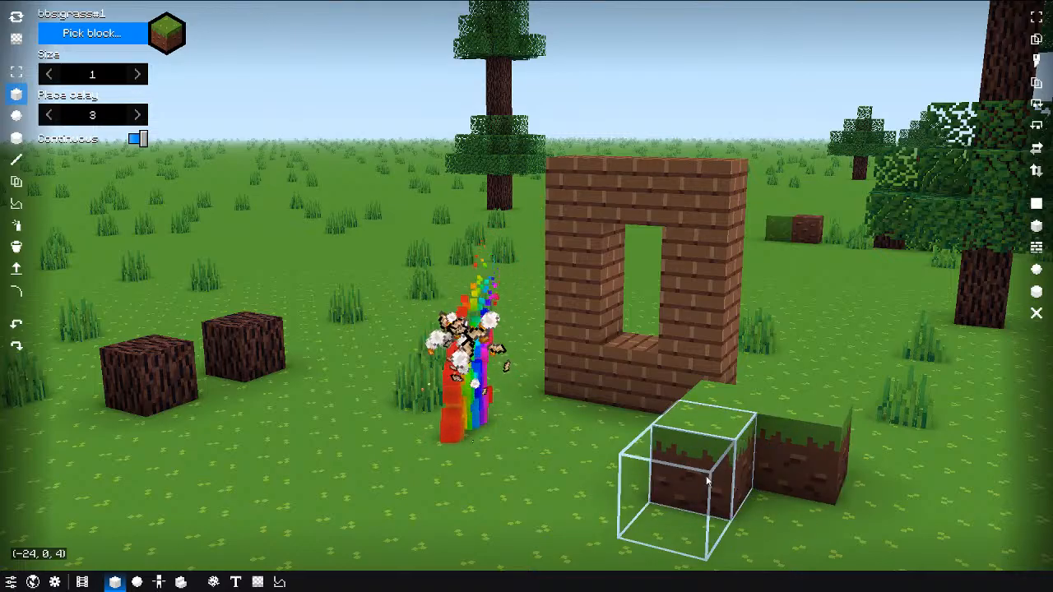
{"action": "key", "text": "s"}
{"action": "right_click", "coordinate": [657, 347]}
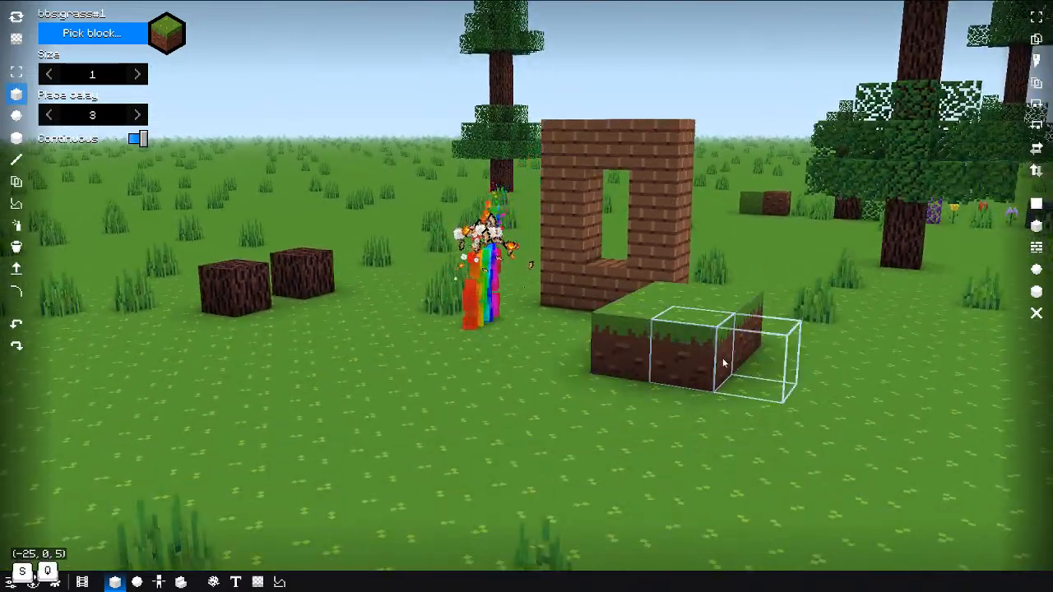
{"action": "right_click", "coordinate": [722, 362]}
{"action": "right_click", "coordinate": [686, 377]}
{"action": "right_click", "coordinate": [722, 402]}
{"action": "right_click", "coordinate": [733, 397]}
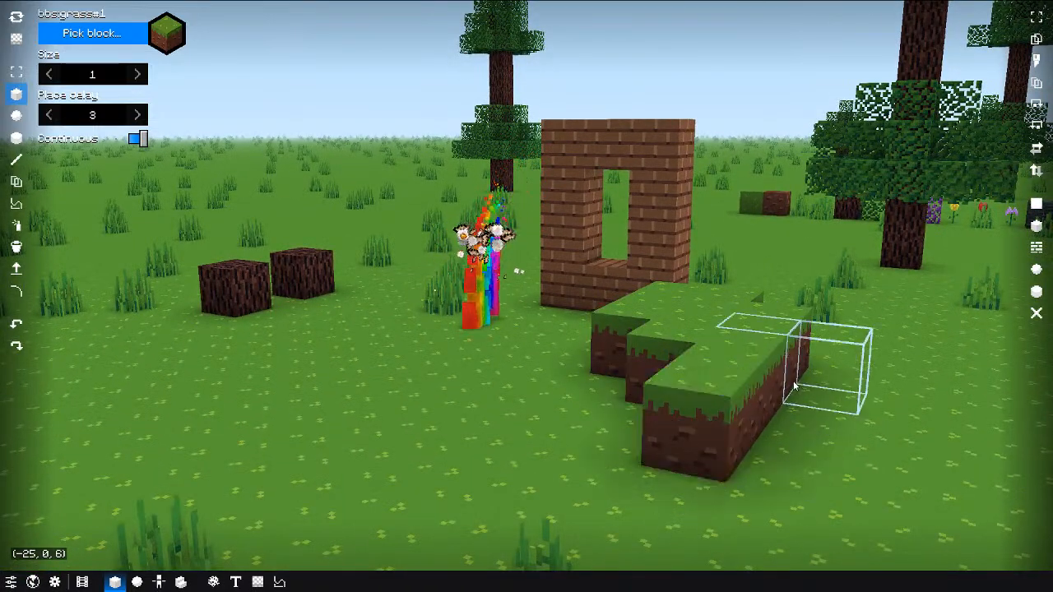
{"action": "right_click", "coordinate": [799, 407]}
{"action": "key", "text": "d"}
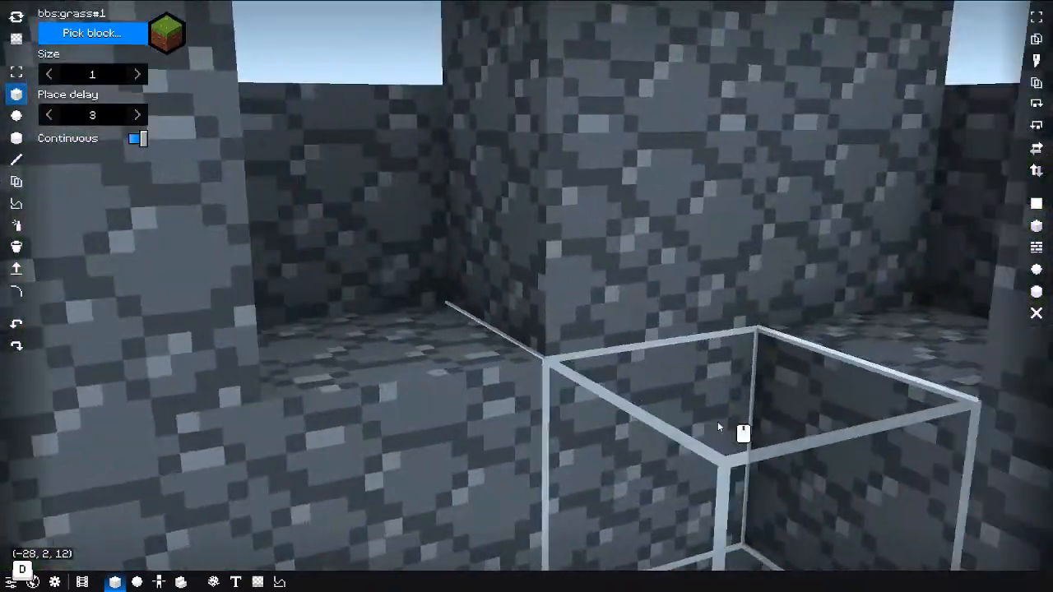
{"action": "key", "text": "s"}
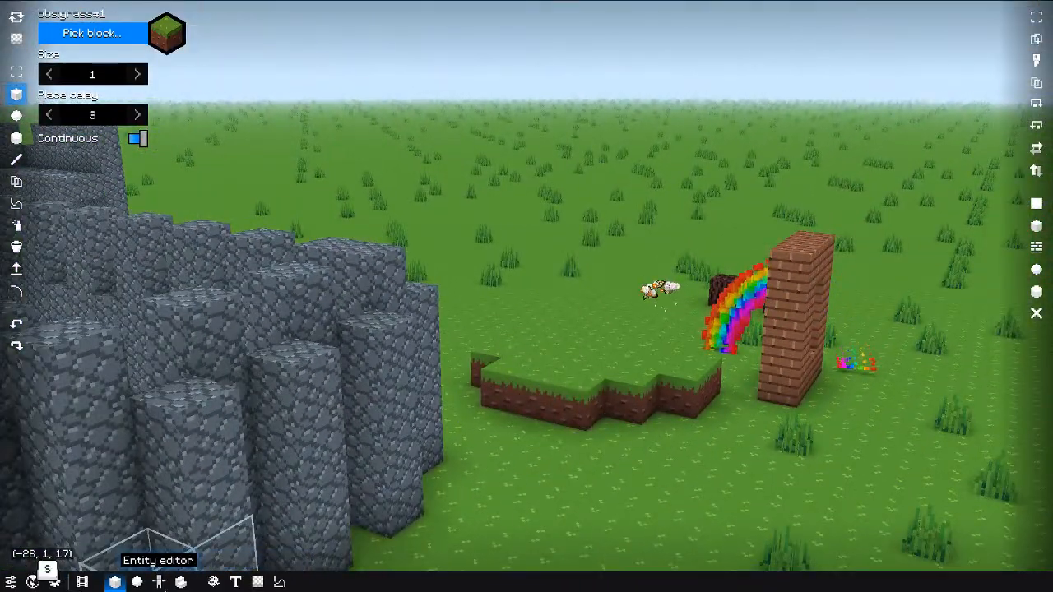
Step: Return to the tile set editor and add a Plant block model
{"action": "left_click", "coordinate": [181, 582]}
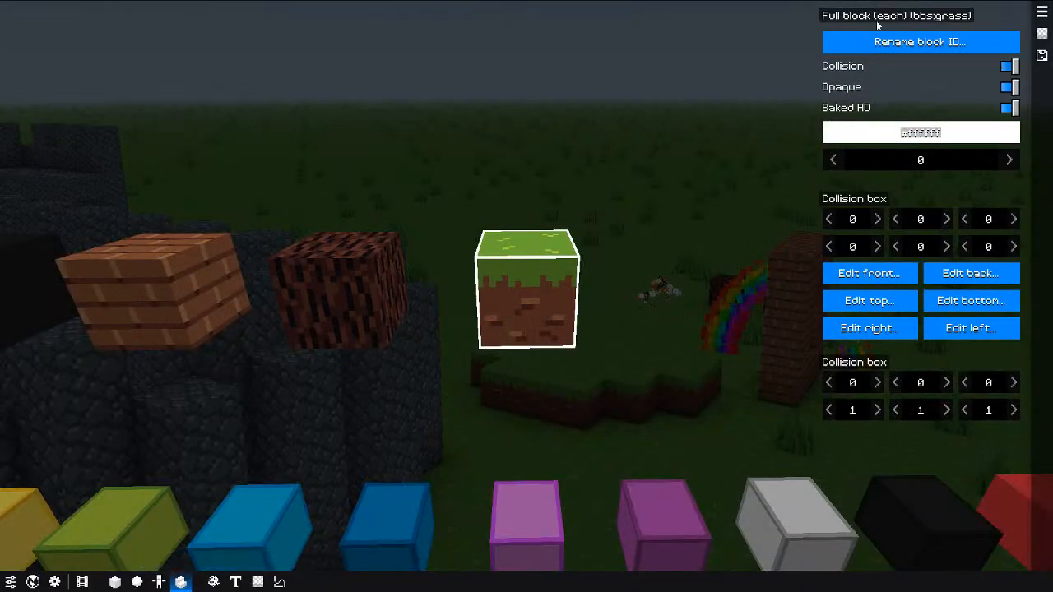
{"action": "left_click", "coordinate": [877, 14]}
{"action": "left_click", "coordinate": [778, 183]}
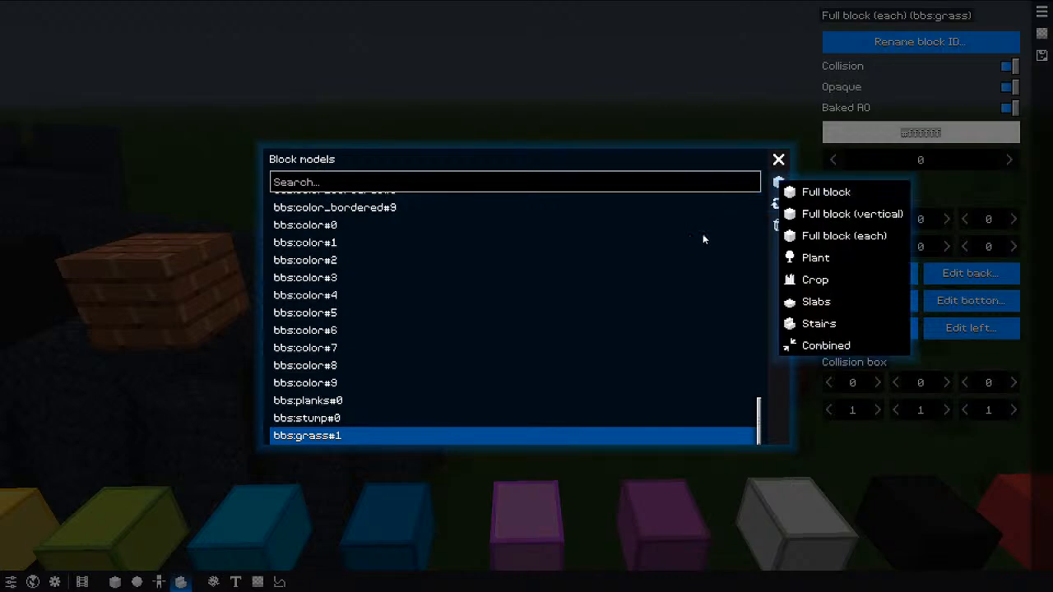
{"action": "left_click", "coordinate": [821, 263]}
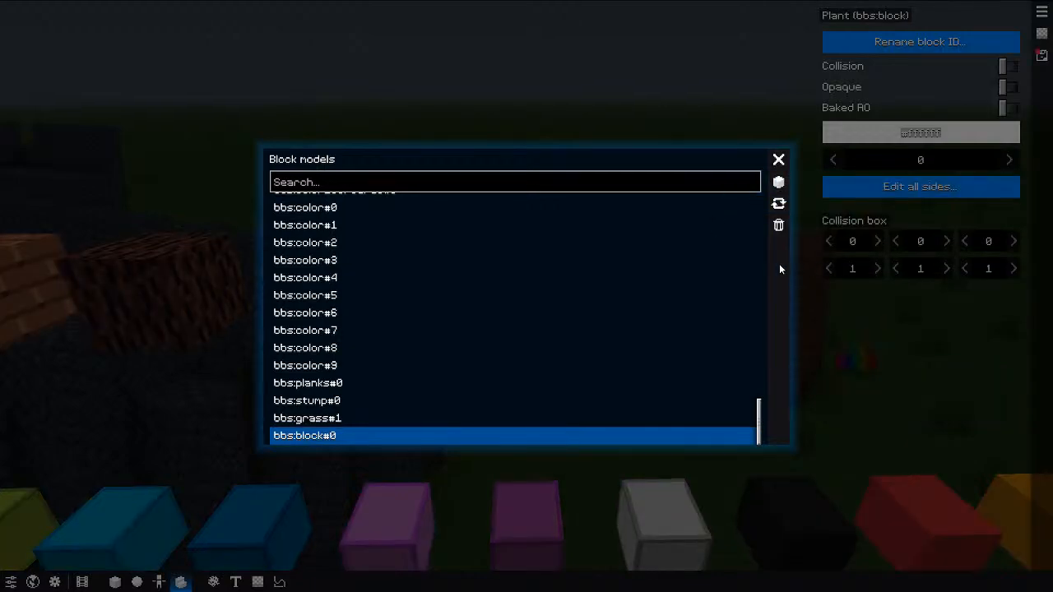
{"action": "left_click", "coordinate": [779, 203]}
{"action": "left_click", "coordinate": [825, 187]}
{"action": "scroll", "coordinate": [560, 314], "scroll_direction": "up", "scroll_amount": 3}
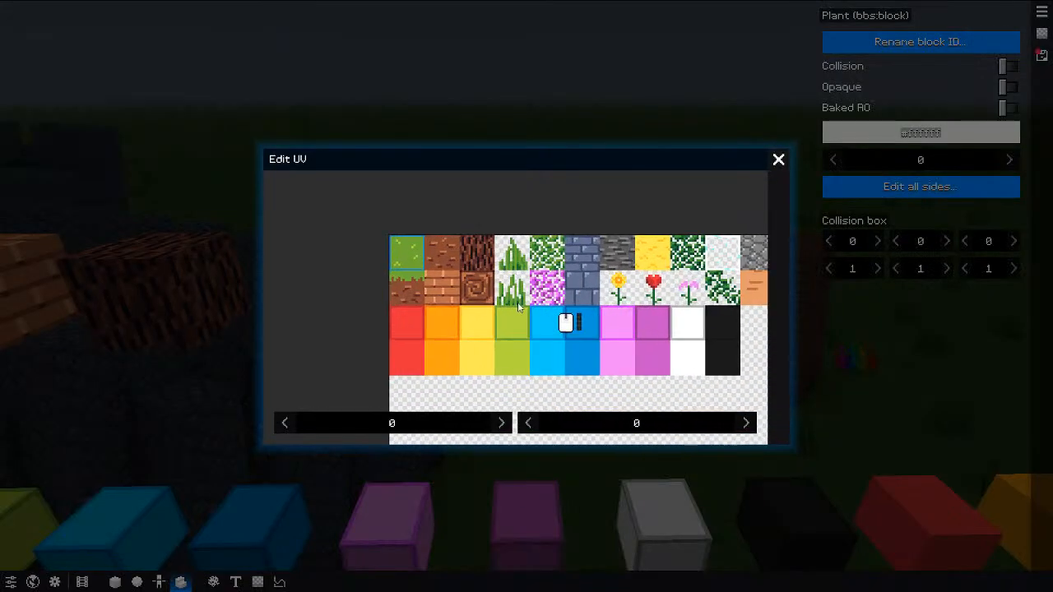
{"action": "left_click", "coordinate": [778, 160]}
{"action": "mouse_move", "coordinate": [641, 158]}
{"action": "left_mouse_down"}
{"action": "mouse_move", "coordinate": [691, 196]}
{"action": "mouse_move", "coordinate": [707, 261]}
{"action": "mouse_move", "coordinate": [637, 155]}
{"action": "mouse_move", "coordinate": [647, 147]}
{"action": "left_mouse_up"}
{"action": "left_click", "coordinate": [951, 38]}
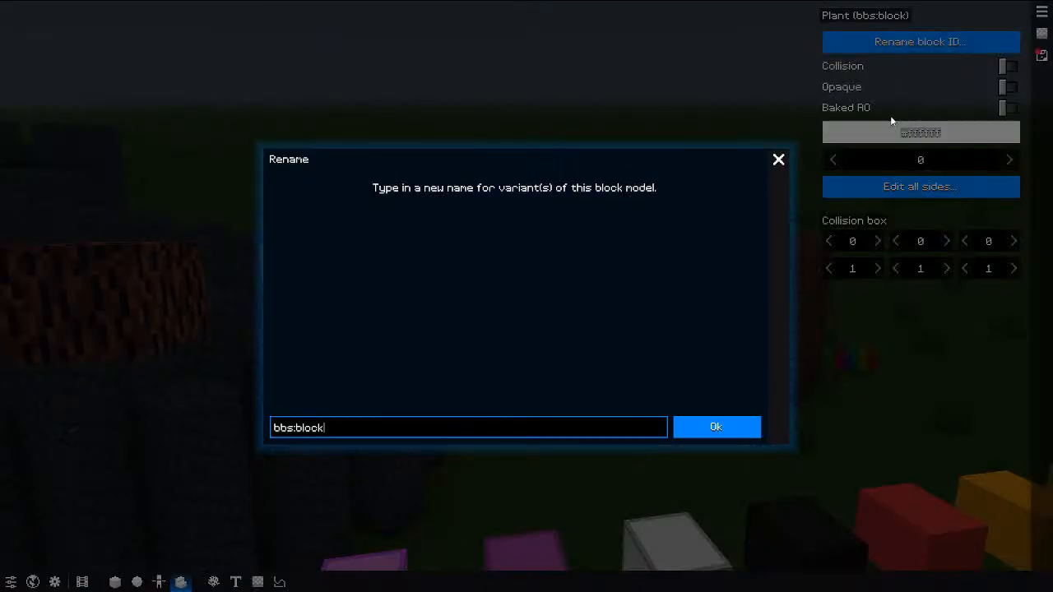
{"action": "left_click", "coordinate": [777, 159]}
Step: Texture all sides of the plant block with the glass tile from the atlas
{"action": "left_click", "coordinate": [868, 187]}
{"action": "scroll", "coordinate": [544, 264], "scroll_direction": "up", "scroll_amount": 2}
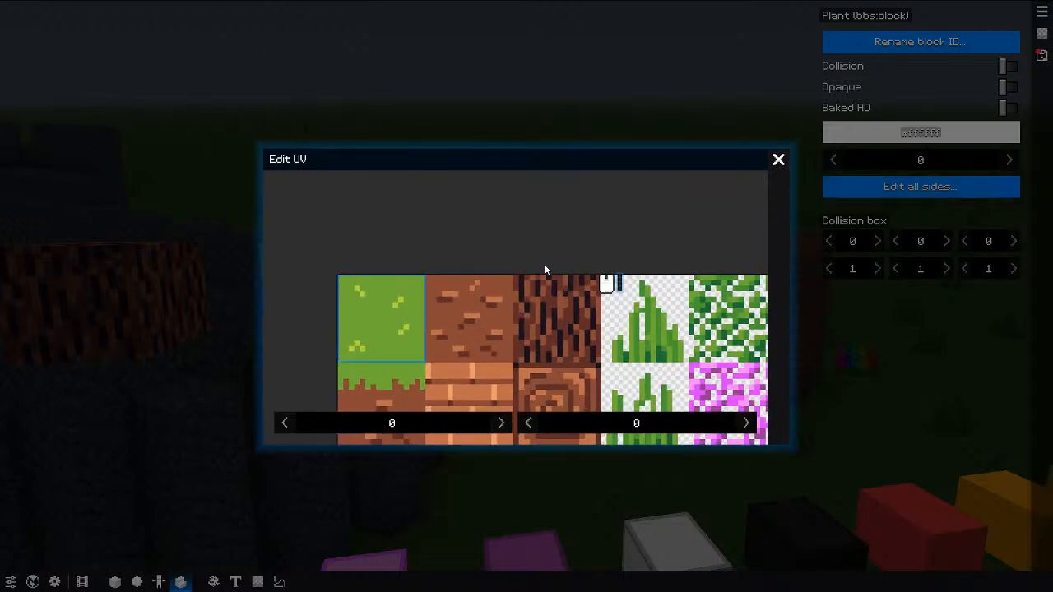
{"action": "scroll", "coordinate": [544, 264], "scroll_direction": "down", "scroll_amount": 4}
{"action": "scroll", "coordinate": [545, 265], "scroll_direction": "up", "scroll_amount": 1}
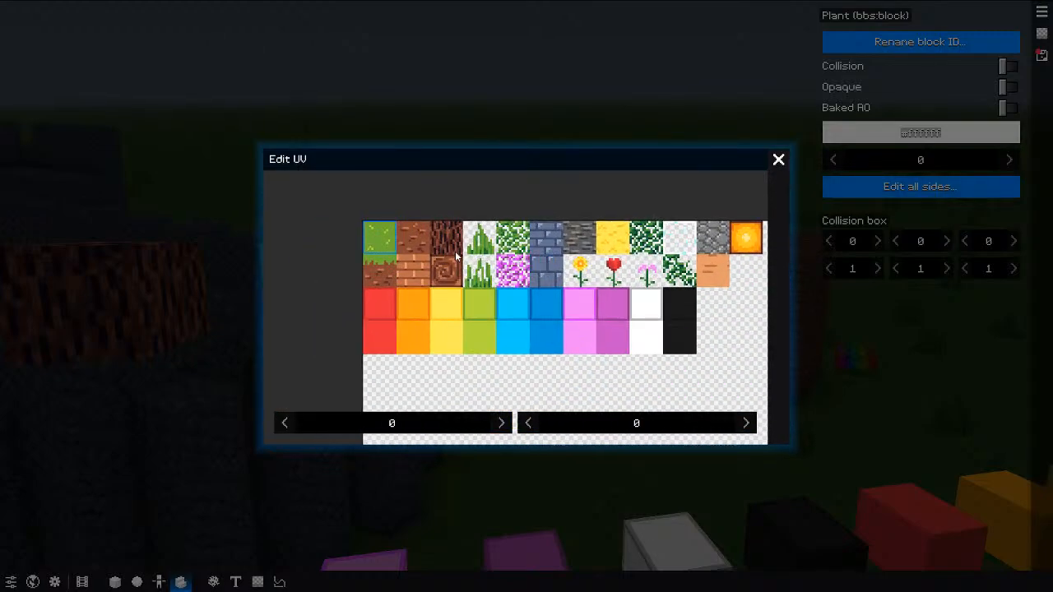
{"action": "left_click", "coordinate": [614, 271]}
{"action": "left_click_drag", "start_coordinate": [712, 299], "coordinate": [779, 257], "text": "alt"}
{"action": "left_click", "coordinate": [779, 159]}
{"action": "left_click_drag", "start_coordinate": [677, 203], "coordinate": [658, 220]}
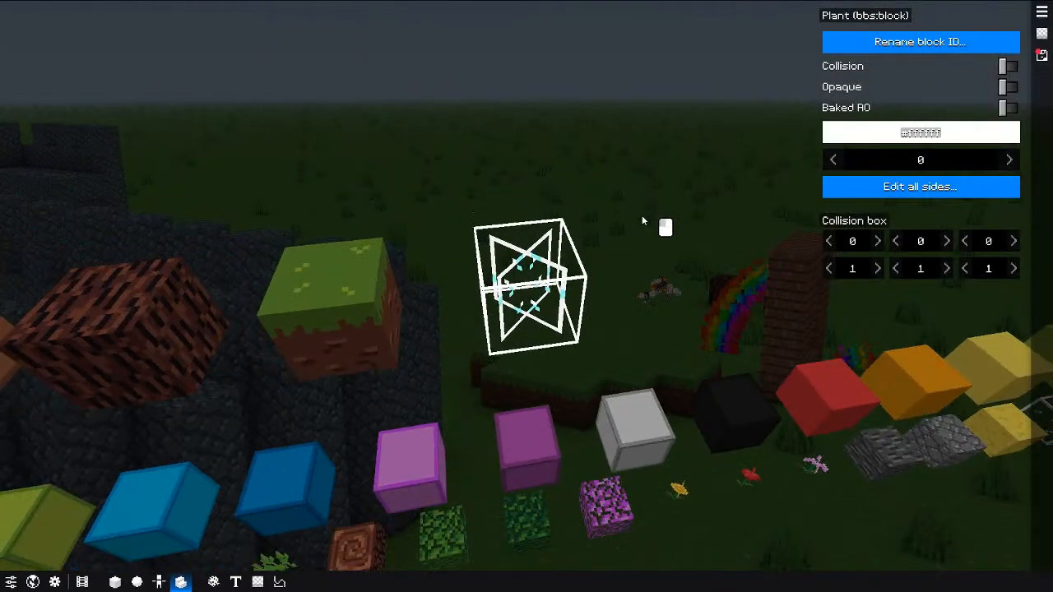
Step: Rename the plant block to bbs:glass_grass
{"action": "left_click", "coordinate": [902, 43]}
{"action": "key", "text": "BackSpace"}
{"action": "key", "text": "BackSpace"}
{"action": "key", "text": "BackSpace"}
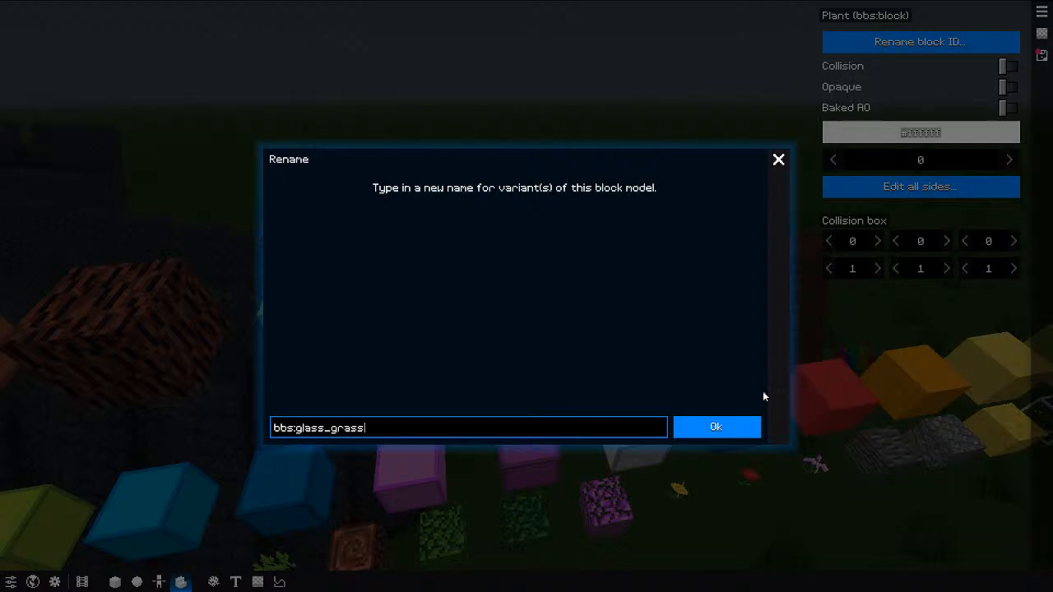
{"action": "left_click", "coordinate": [712, 424]}
{"action": "left_click_drag", "start_coordinate": [676, 408], "coordinate": [700, 280]}
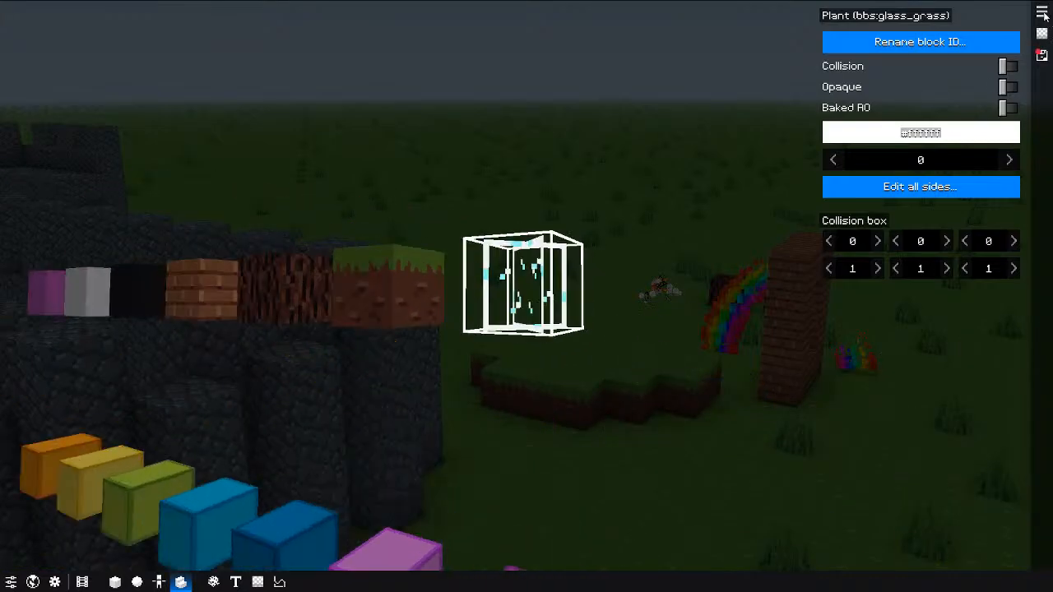
Step: Add a Slabs block model and inspect its variants in the preview
{"action": "left_click", "coordinate": [1043, 15]}
{"action": "left_click", "coordinate": [779, 182]}
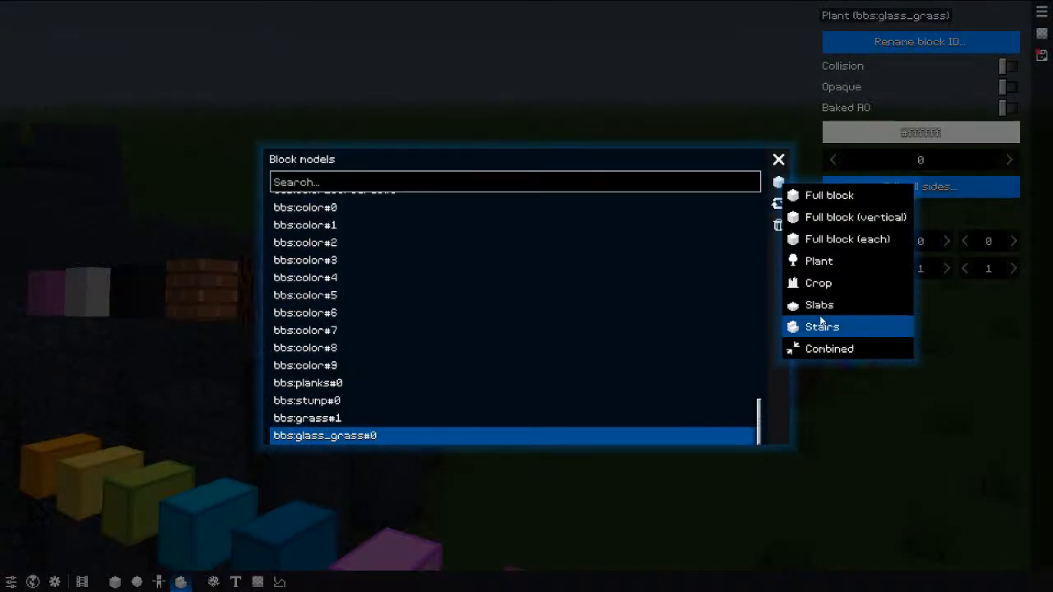
{"action": "left_click", "coordinate": [827, 306]}
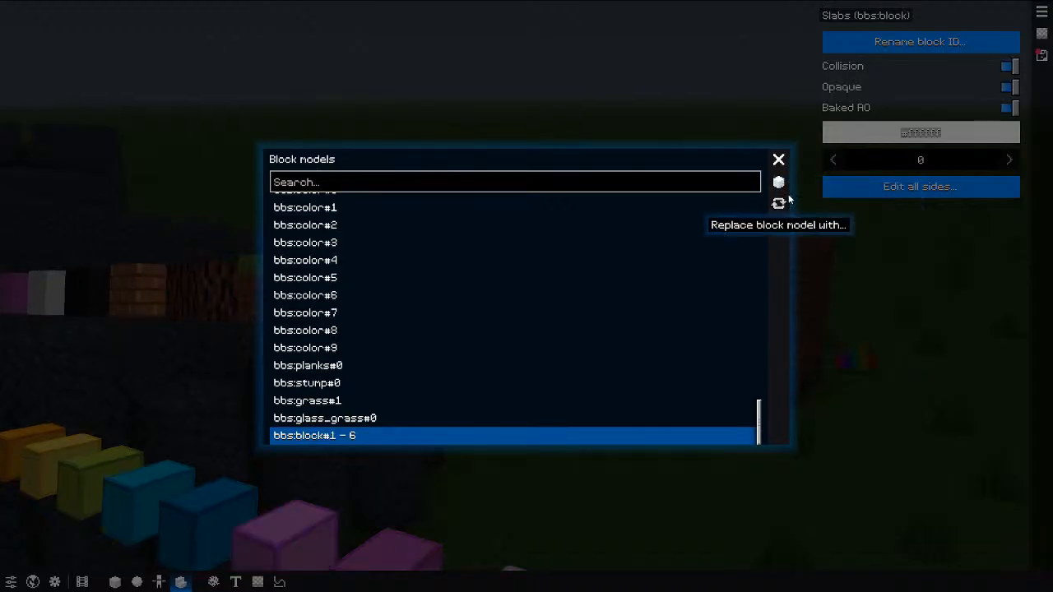
{"action": "left_click", "coordinate": [779, 161]}
{"action": "left_click_drag", "start_coordinate": [773, 174], "coordinate": [682, 231]}
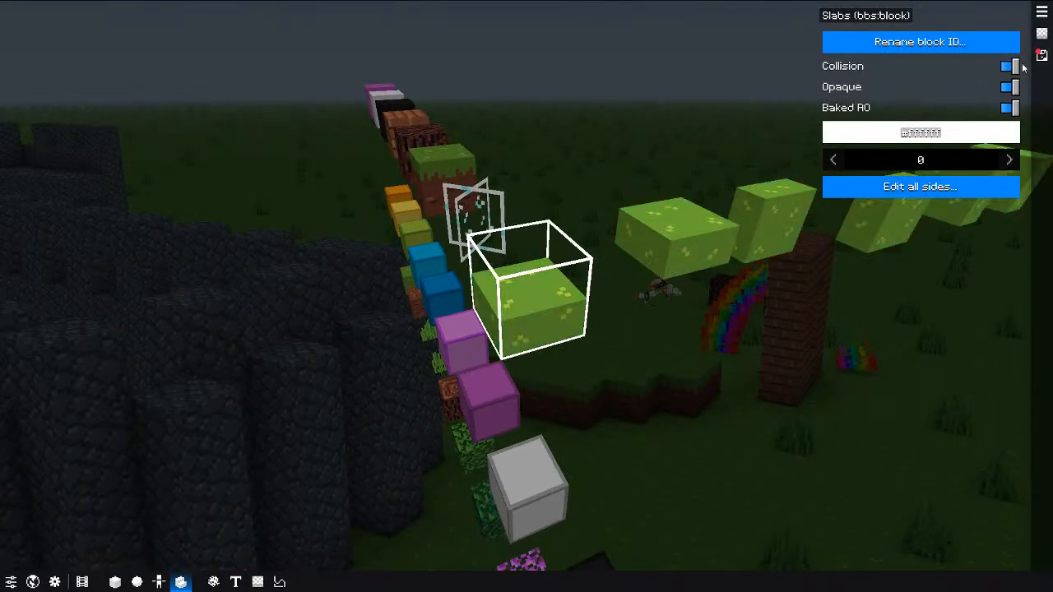
Step: Add a Stairs block model and inspect its variants in the preview
{"action": "left_click", "coordinate": [1042, 13]}
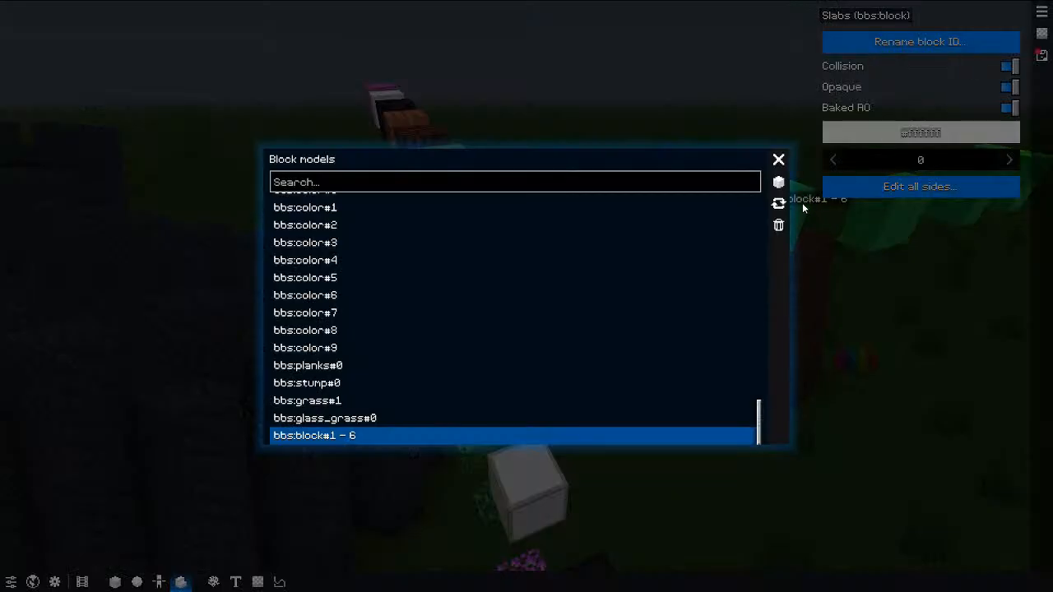
{"action": "left_click", "coordinate": [779, 182]}
{"action": "left_click", "coordinate": [859, 322]}
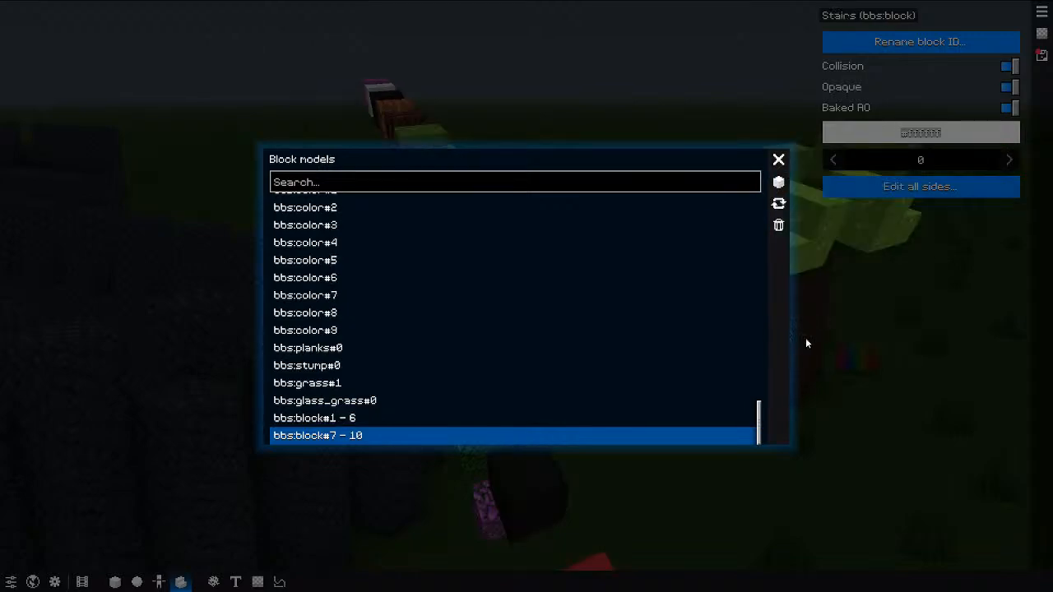
{"action": "key", "text": "Escape"}
{"action": "left_click_drag", "start_coordinate": [595, 272], "coordinate": [975, 89]}
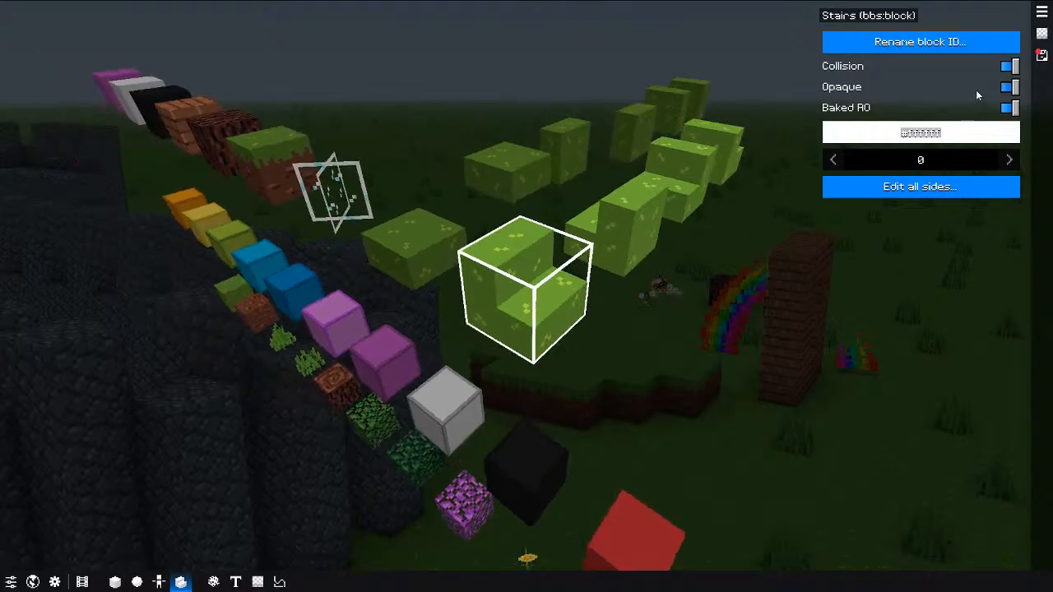
Step: Add a Combined block model and show it in the preview
{"action": "left_click", "coordinate": [1042, 13]}
{"action": "left_click", "coordinate": [779, 182]}
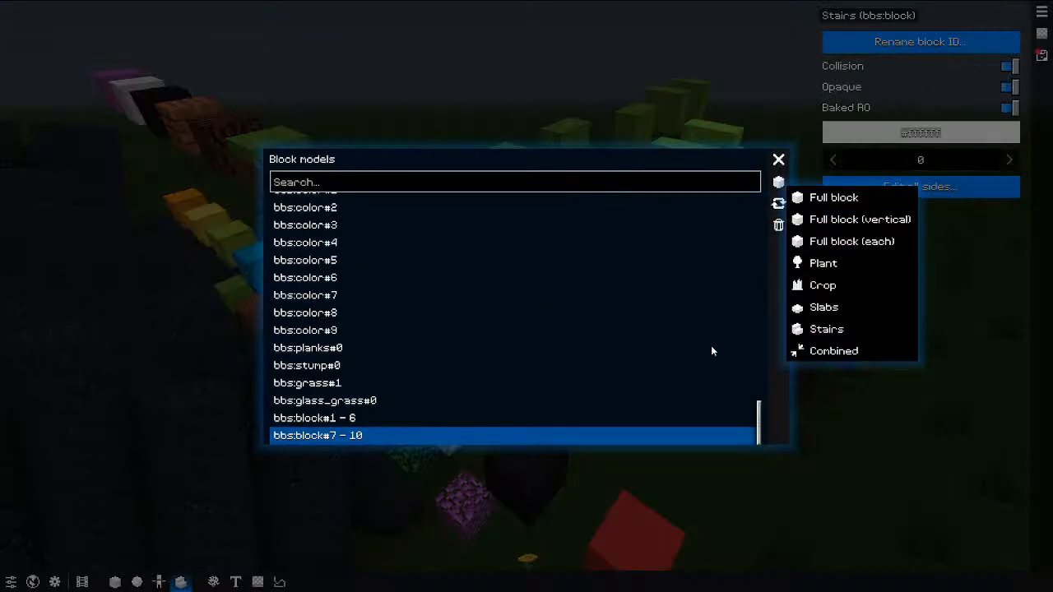
{"action": "left_click", "coordinate": [811, 353]}
{"action": "key", "text": "Escape"}
{"action": "left_click_drag", "start_coordinate": [736, 434], "coordinate": [771, 416]}
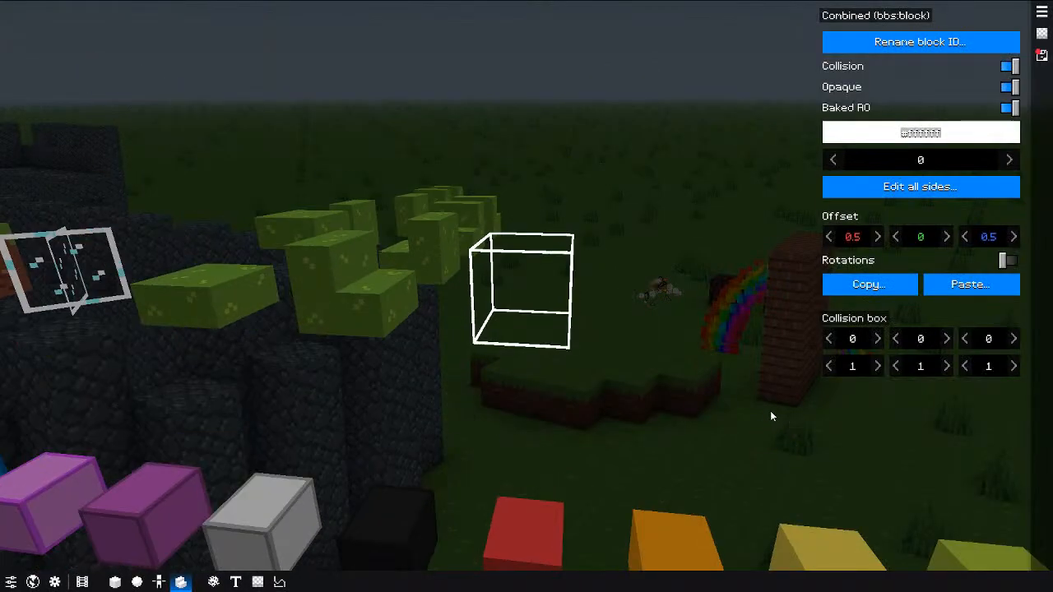
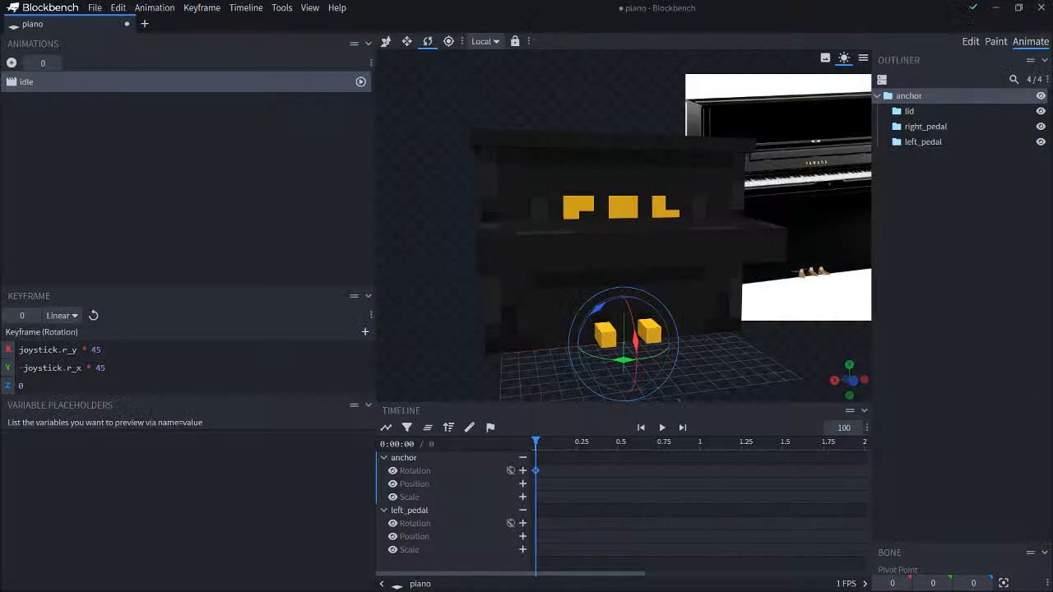
Step: Create a new Generic Model project with a 16 × 16 texture size and add a cube
{"action": "left_click", "coordinate": [94, 11]}
{"action": "left_click", "coordinate": [144, 23]}
{"action": "left_click", "coordinate": [337, 353]}
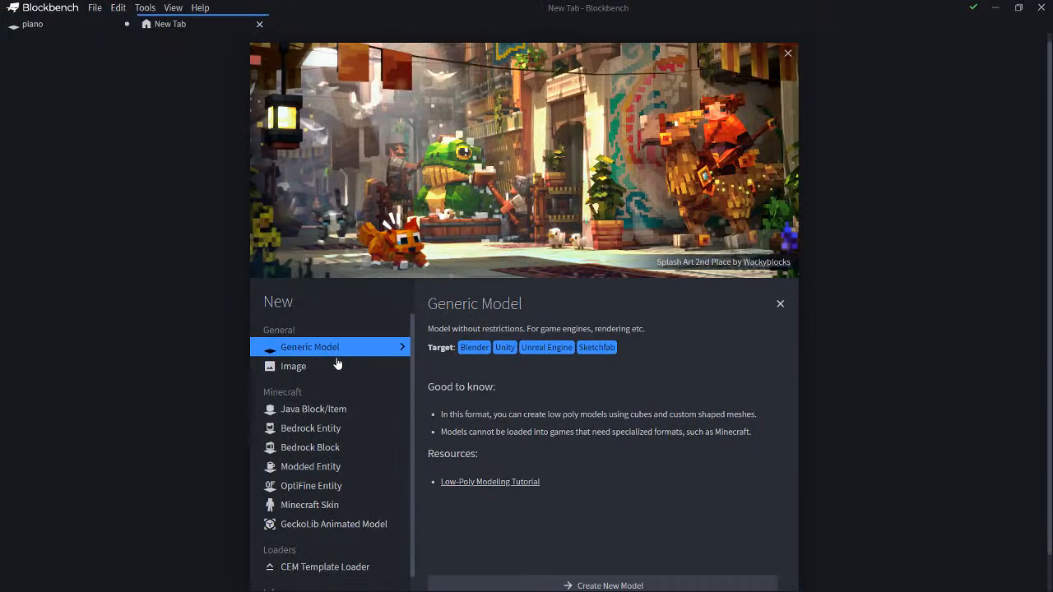
{"action": "left_click", "coordinate": [595, 567]}
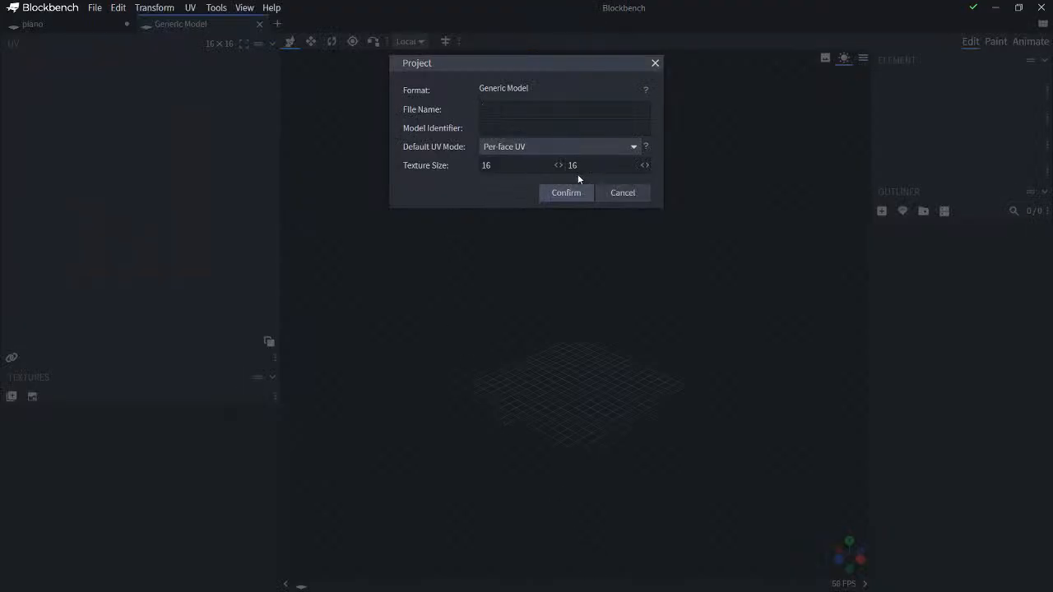
{"action": "left_click", "coordinate": [559, 192]}
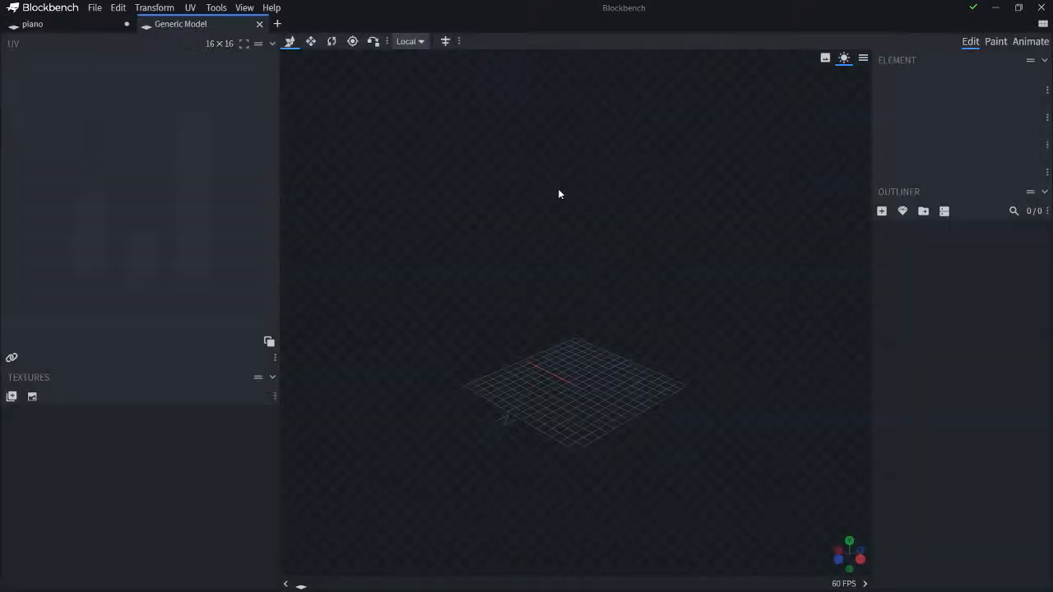
{"action": "key", "text": "ctrl+n"}
{"action": "scroll", "coordinate": [537, 383], "scroll_direction": "up", "scroll_amount": 3}
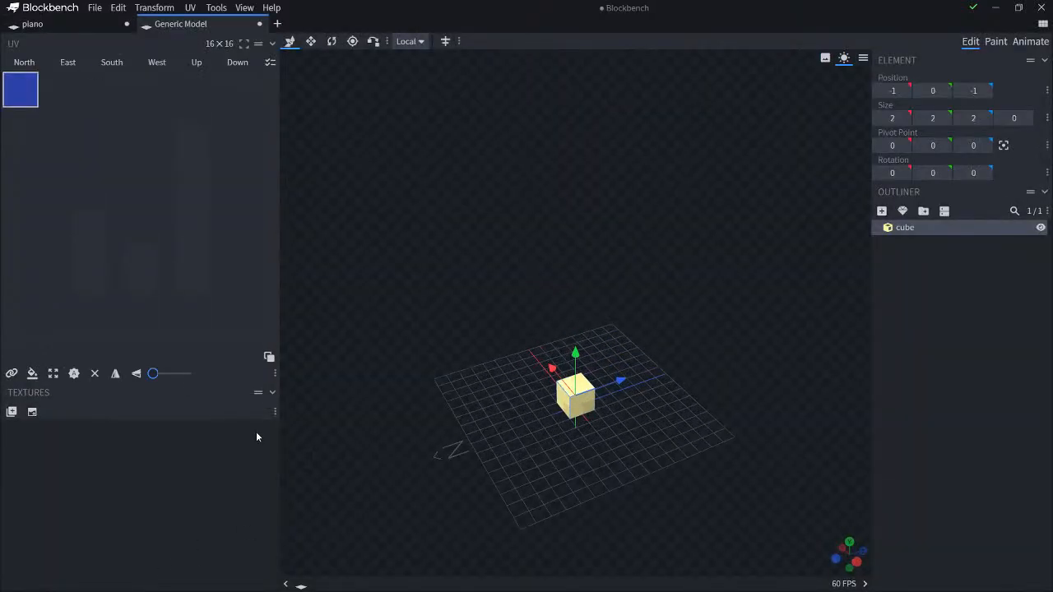
Step: Import default_atlas.png from the game's assets/textures folder as a texture of the new model
{"action": "key", "text": "alt+Tab"}
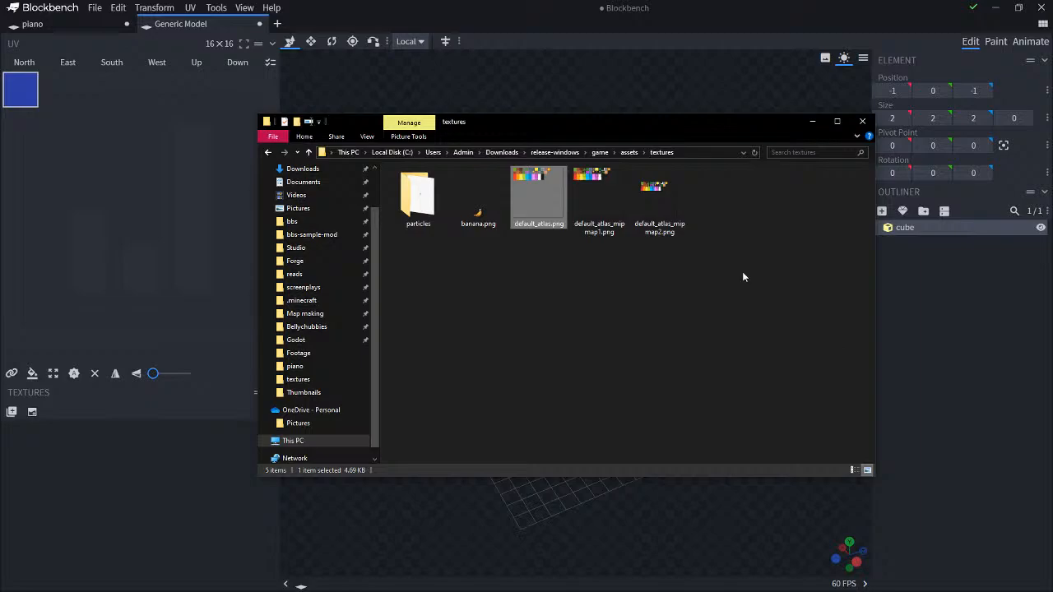
{"action": "left_click_drag", "start_coordinate": [539, 197], "coordinate": [127, 436]}
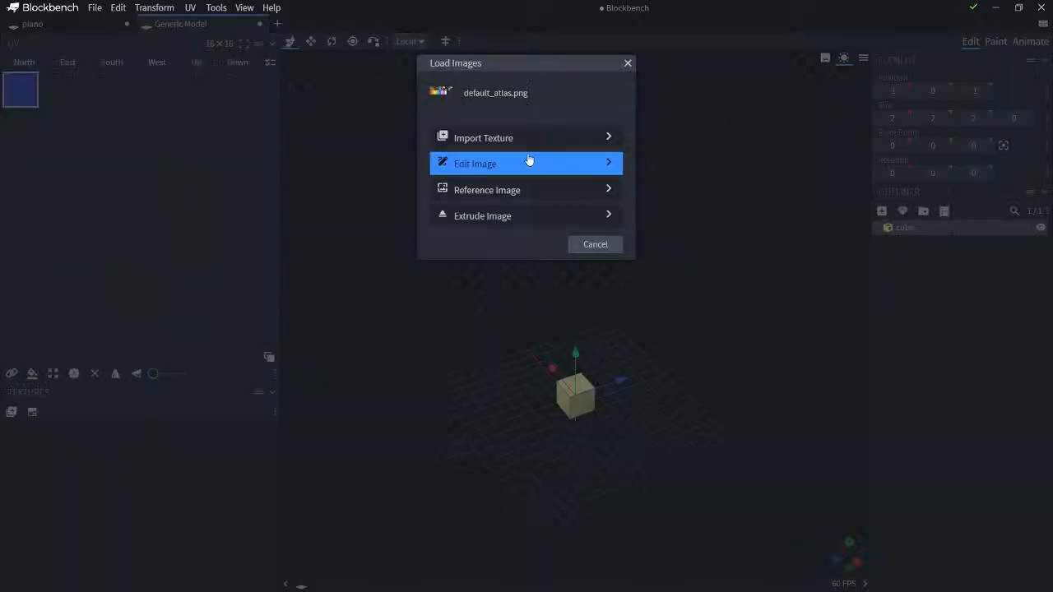
{"action": "left_click", "coordinate": [520, 140]}
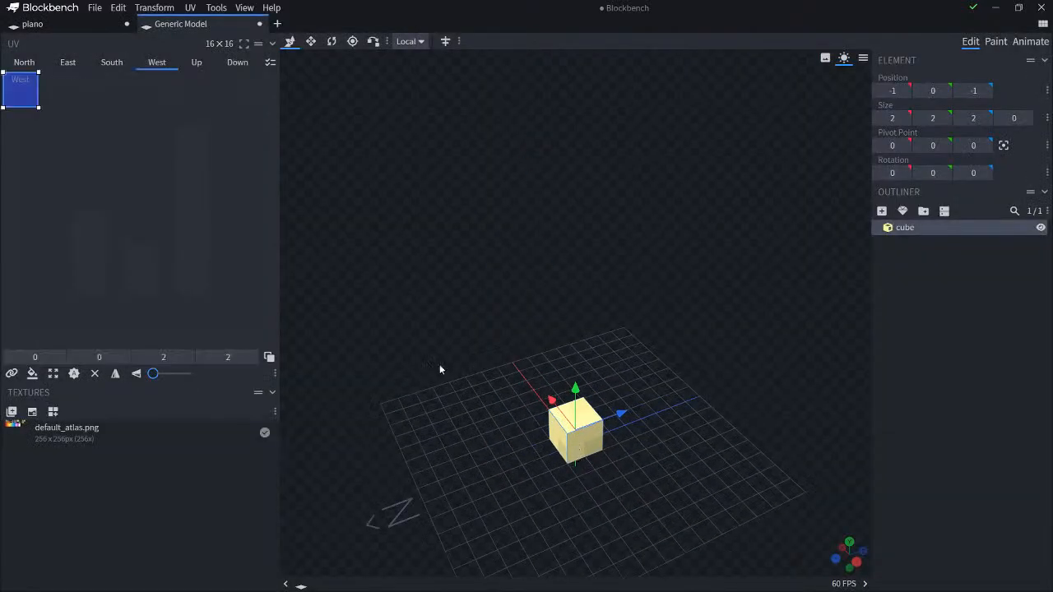
Step: Stretch the cube upward to a height of 16, keeping its base 2 × 2
{"action": "key", "text": "s"}
{"action": "left_click_drag", "start_coordinate": [581, 402], "coordinate": [588, 112]}
{"action": "left_click_drag", "start_coordinate": [685, 268], "coordinate": [638, 230]}
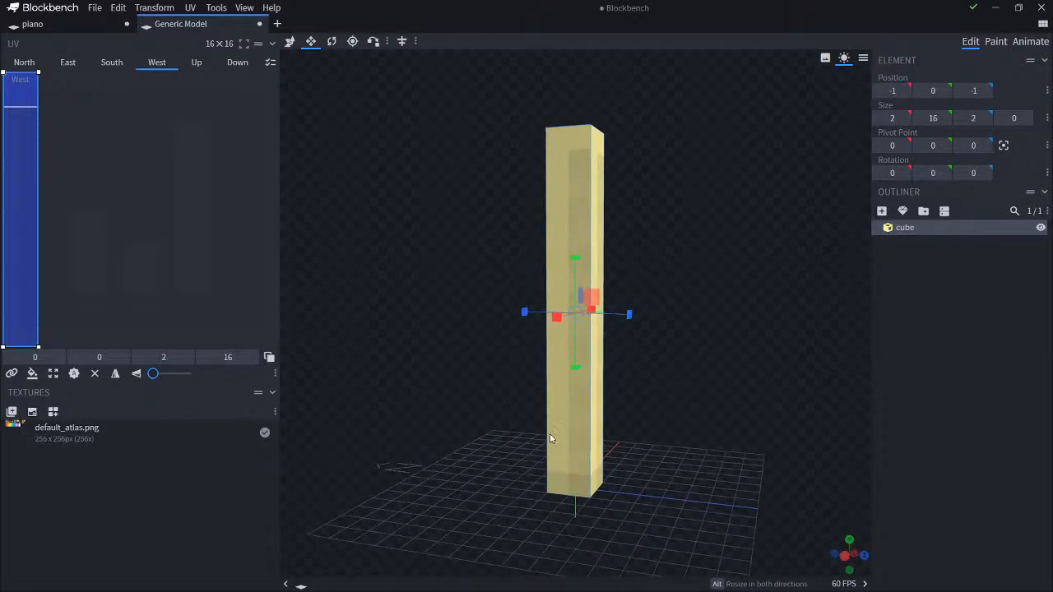
Step: Move the pillar so its corner sits at position 0, 0, 0
{"action": "key", "text": "v"}
{"action": "left_click_drag", "start_coordinate": [708, 374], "coordinate": [670, 372]}
{"action": "left_click_drag", "start_coordinate": [607, 310], "coordinate": [647, 318]}
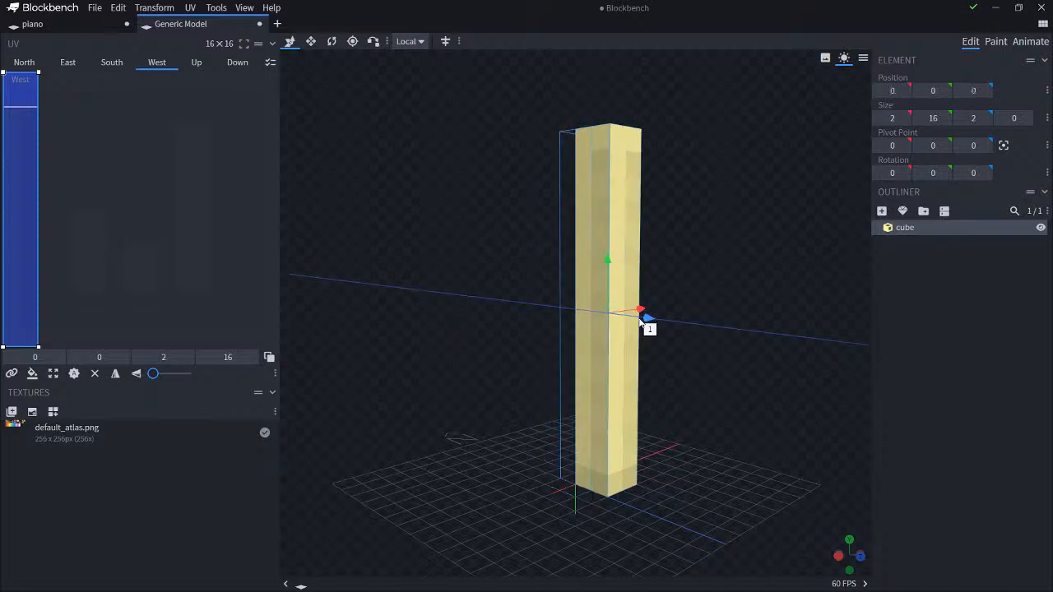
{"action": "left_click_drag", "start_coordinate": [724, 376], "coordinate": [646, 328]}
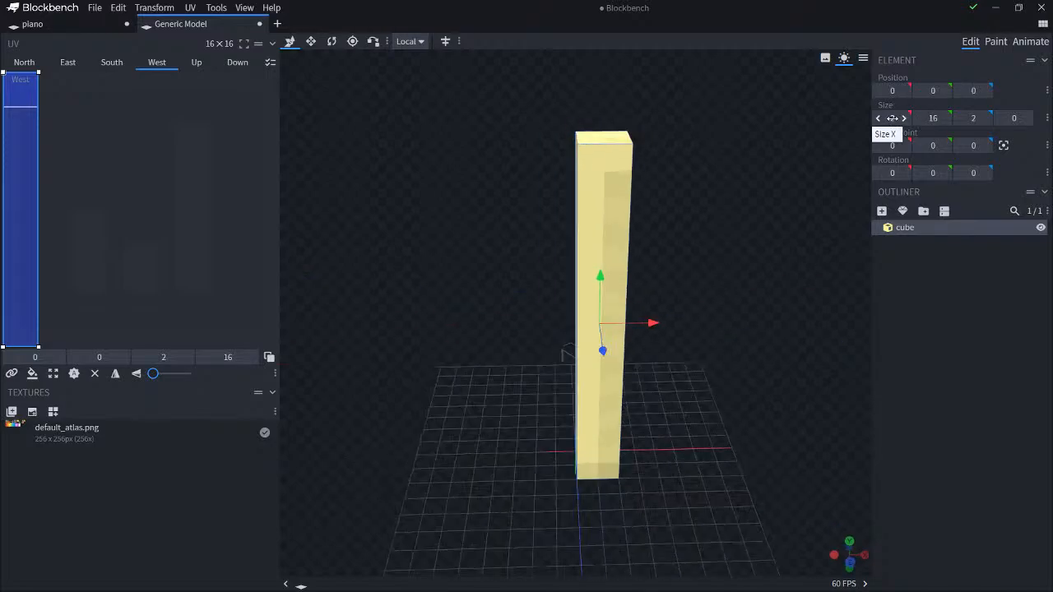
Step: Set the pillar's X and Z positions to 8 and shift it back one unit on both axes to 7, 0, 7
{"action": "left_click", "coordinate": [894, 91]}
{"action": "type", "text": "8"}
{"action": "key", "text": "Return"}
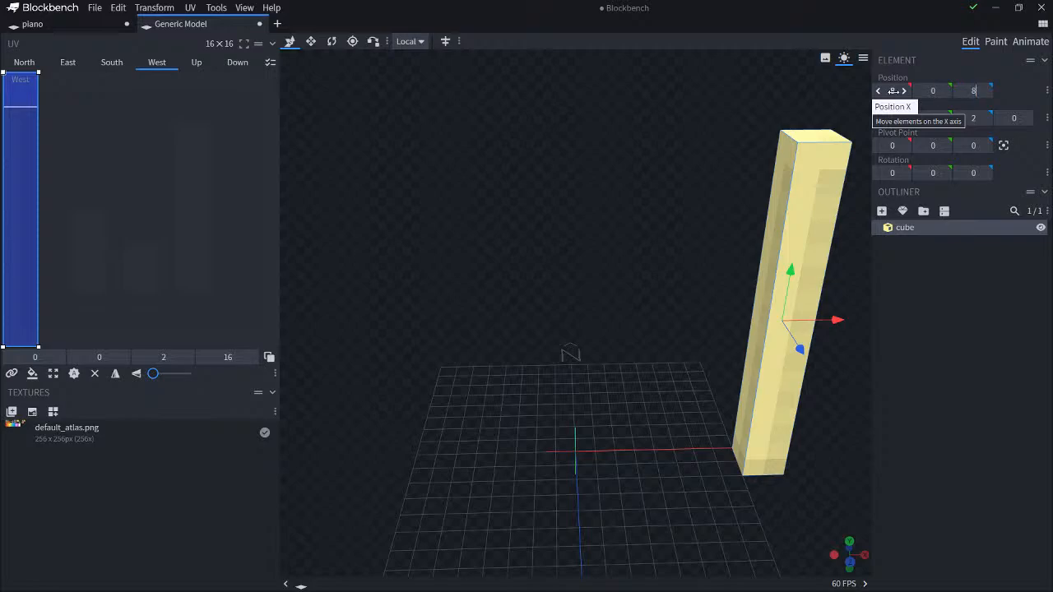
{"action": "scroll", "coordinate": [710, 330], "scroll_direction": "down", "scroll_amount": 3}
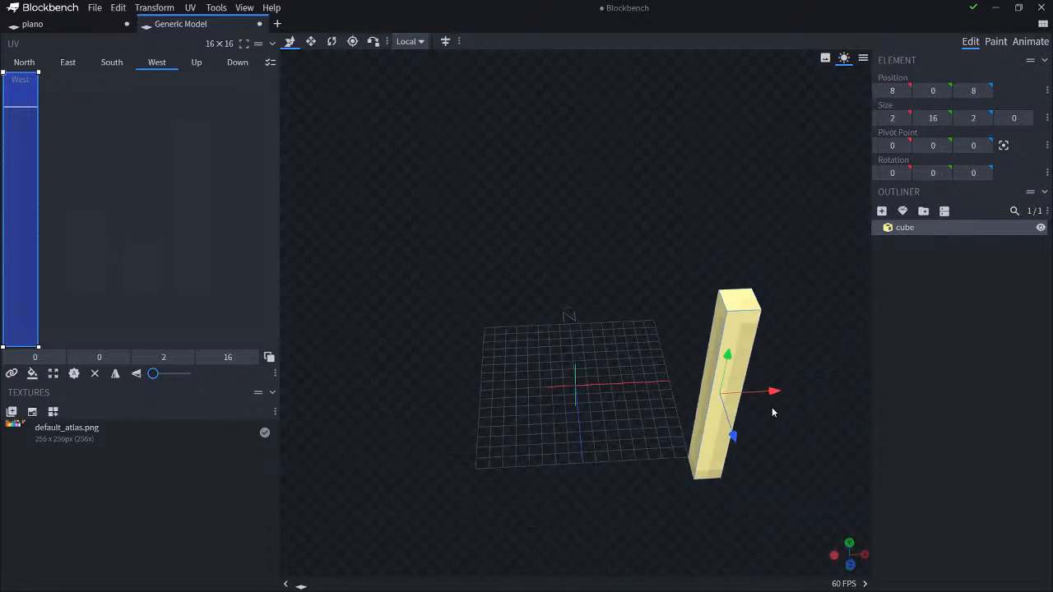
{"action": "left_click_drag", "start_coordinate": [774, 392], "coordinate": [756, 397]}
{"action": "left_click_drag", "start_coordinate": [720, 436], "coordinate": [713, 422]}
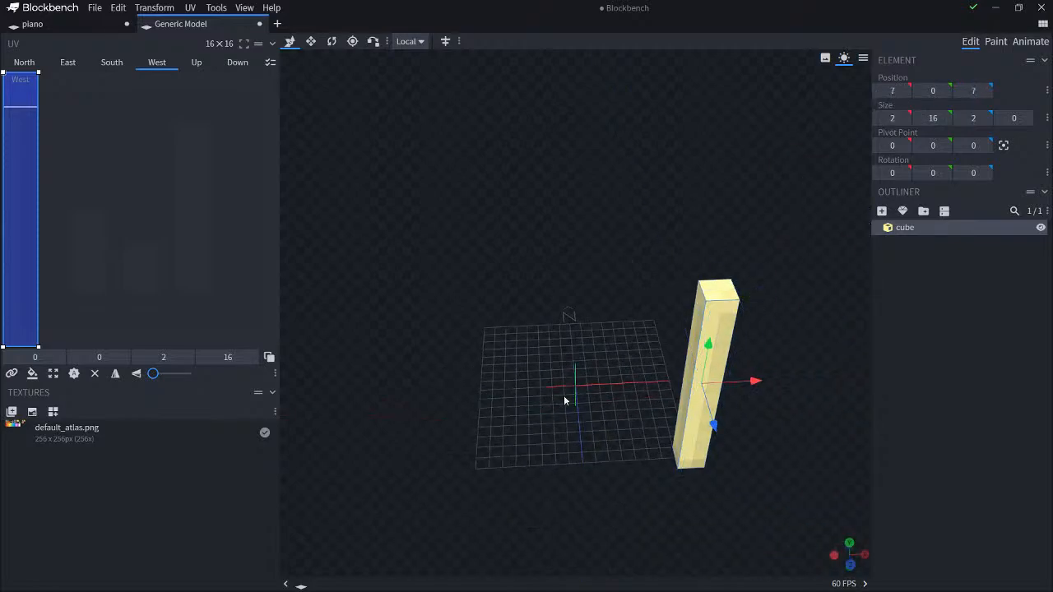
Step: Apply the default_atlas.png texture to all faces of the pillar
{"action": "left_click_drag", "start_coordinate": [564, 397], "coordinate": [477, 353]}
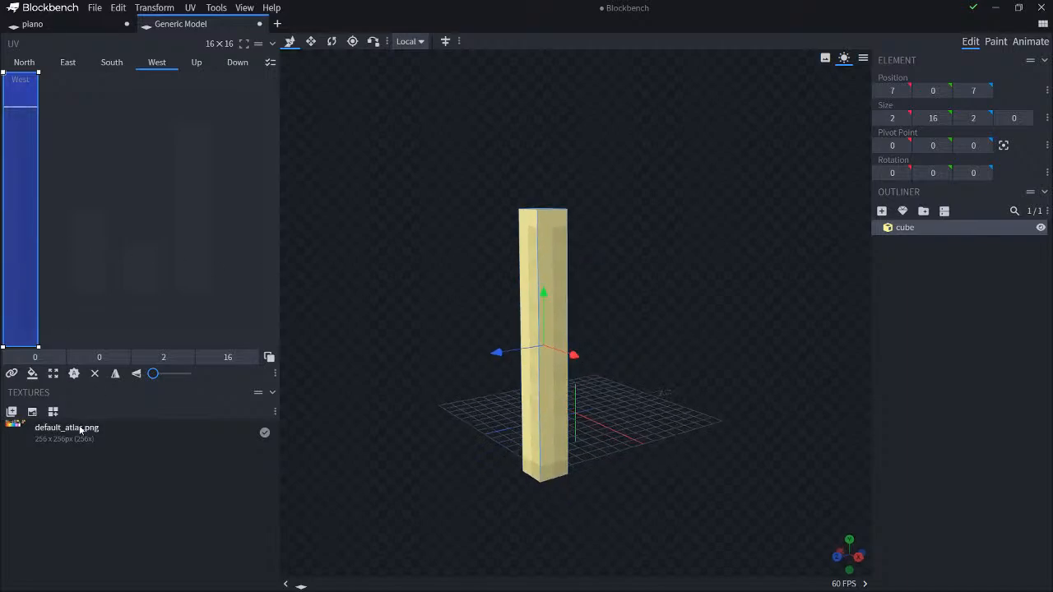
{"action": "left_click_drag", "start_coordinate": [83, 431], "coordinate": [552, 341]}
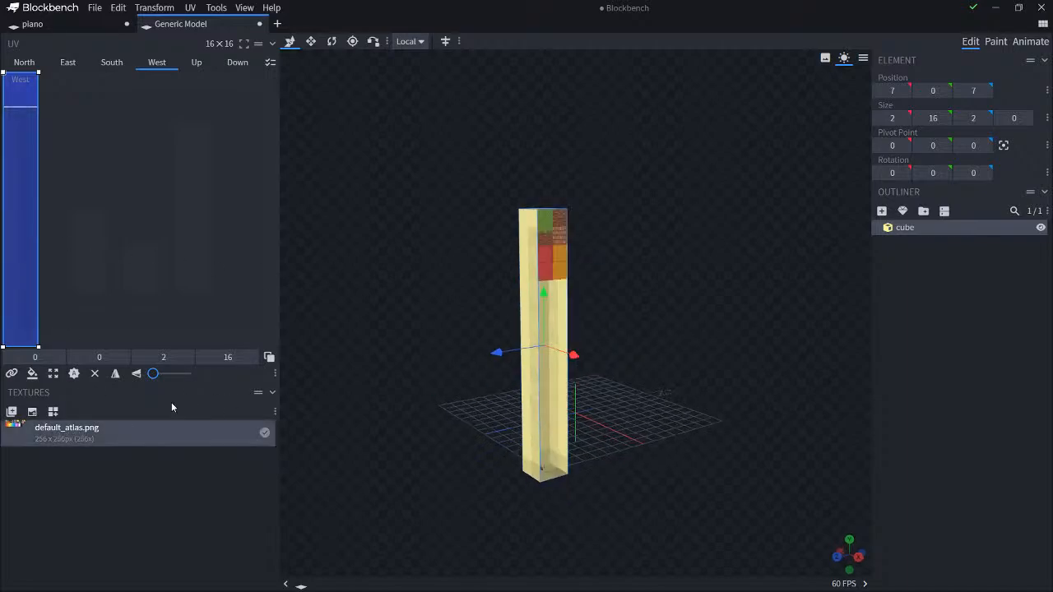
{"action": "right_click", "coordinate": [107, 434]}
{"action": "left_click", "coordinate": [173, 149]}
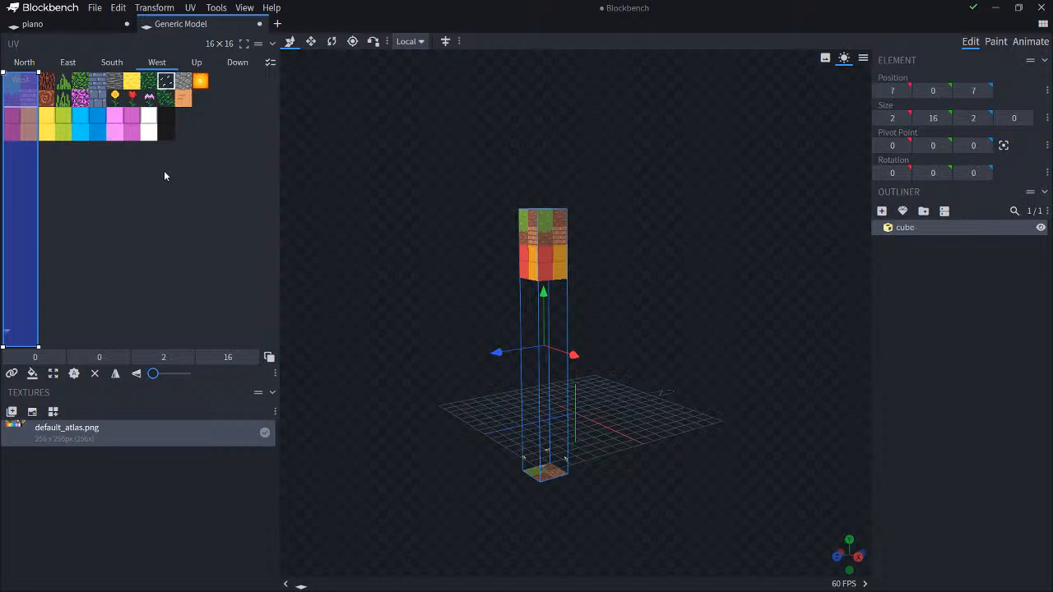
Step: Set the UV size of the default_atlas.png texture to 256 × 256
{"action": "scroll", "coordinate": [538, 280], "scroll_direction": "up", "scroll_amount": 15}
{"action": "scroll", "coordinate": [542, 302], "scroll_direction": "down", "scroll_amount": 10}
{"action": "right_click_drag", "start_coordinate": [341, 101], "coordinate": [467, 199]}
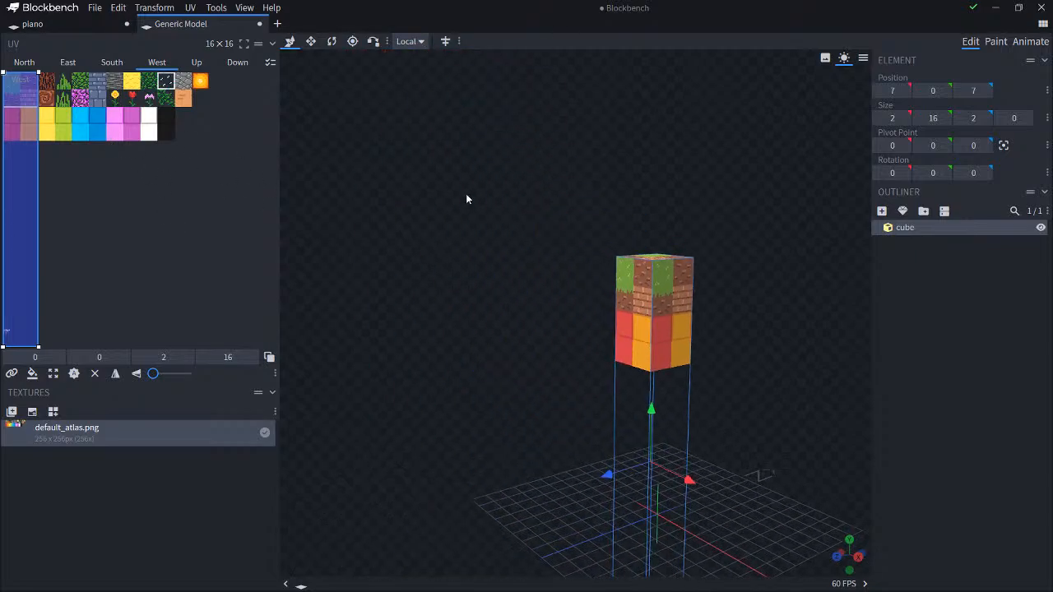
{"action": "left_click", "coordinate": [220, 39]}
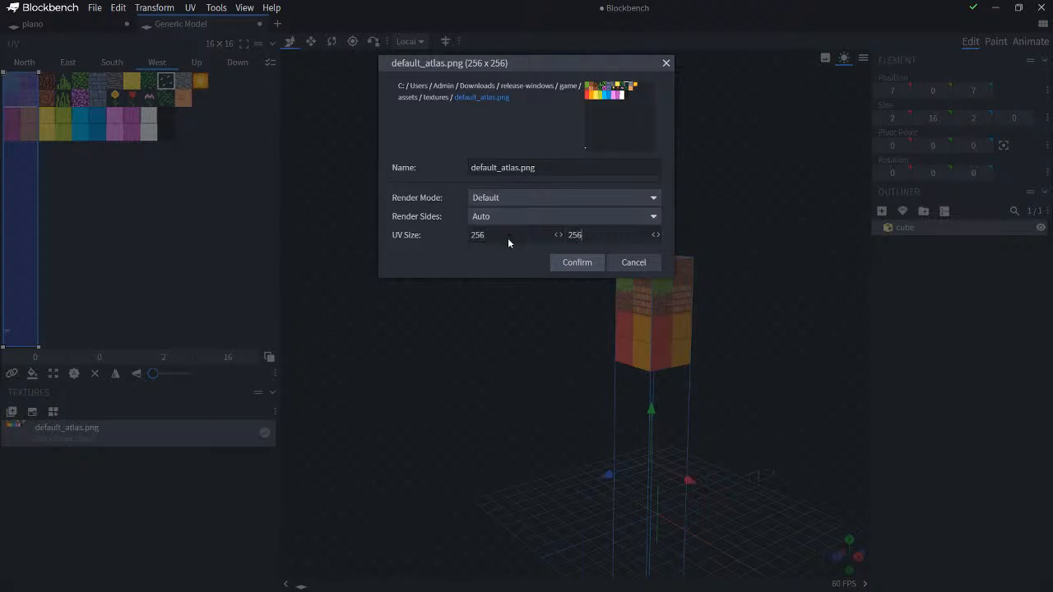
{"action": "key", "text": "Return"}
{"action": "scroll", "coordinate": [703, 328], "scroll_direction": "up", "scroll_amount": 10}
{"action": "scroll", "coordinate": [691, 332], "scroll_direction": "down", "scroll_amount": 5}
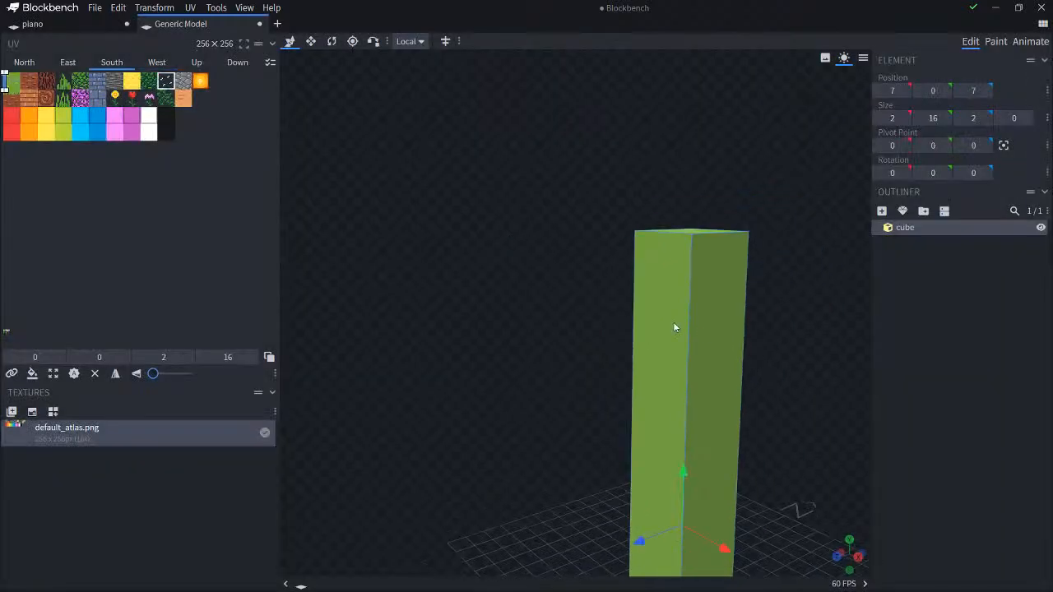
Step: Move the UVs of the pillar's side faces onto the bordered red tile of the atlas, at about 8, 32
{"action": "scroll", "coordinate": [8, 92], "scroll_direction": "up", "scroll_amount": 2}
{"action": "scroll", "coordinate": [47, 97], "scroll_direction": "up", "scroll_amount": 5}
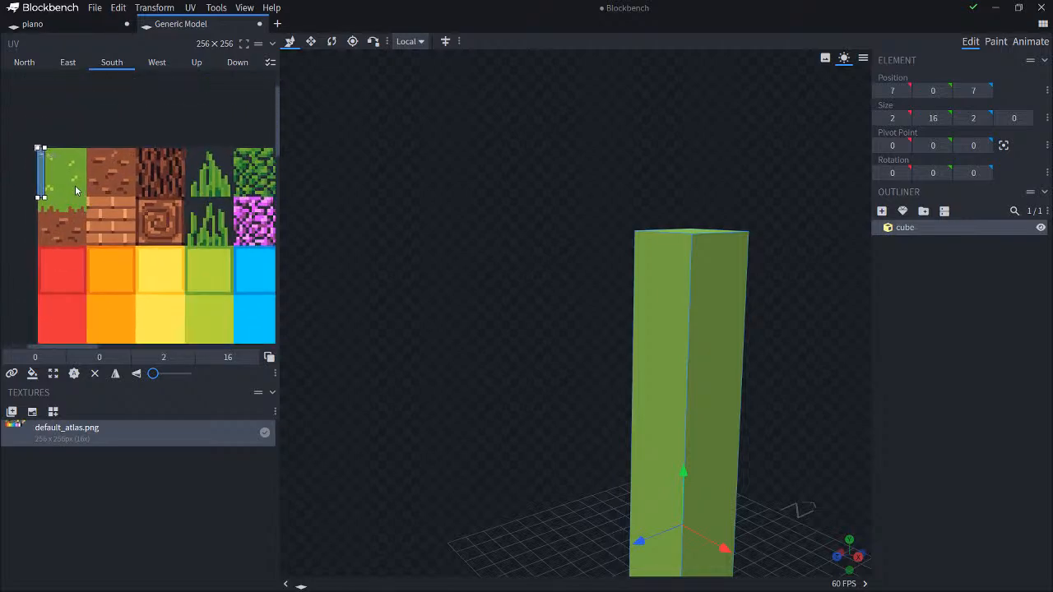
{"action": "middle_click_drag", "start_coordinate": [98, 178], "coordinate": [209, 163]}
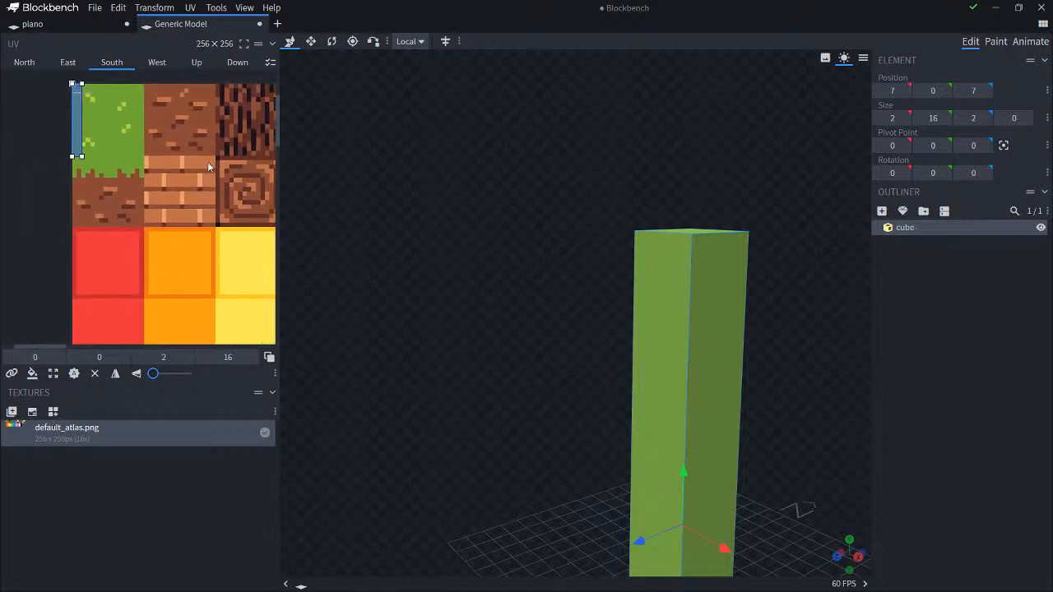
{"action": "left_click_drag", "start_coordinate": [86, 129], "coordinate": [111, 275]}
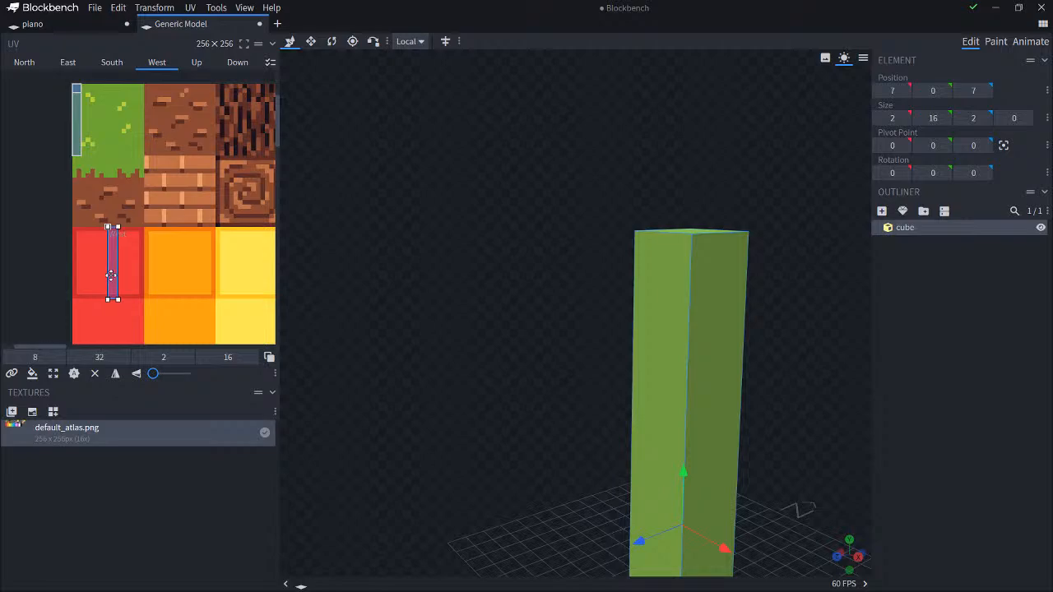
{"action": "left_click_drag", "start_coordinate": [73, 130], "coordinate": [113, 271]}
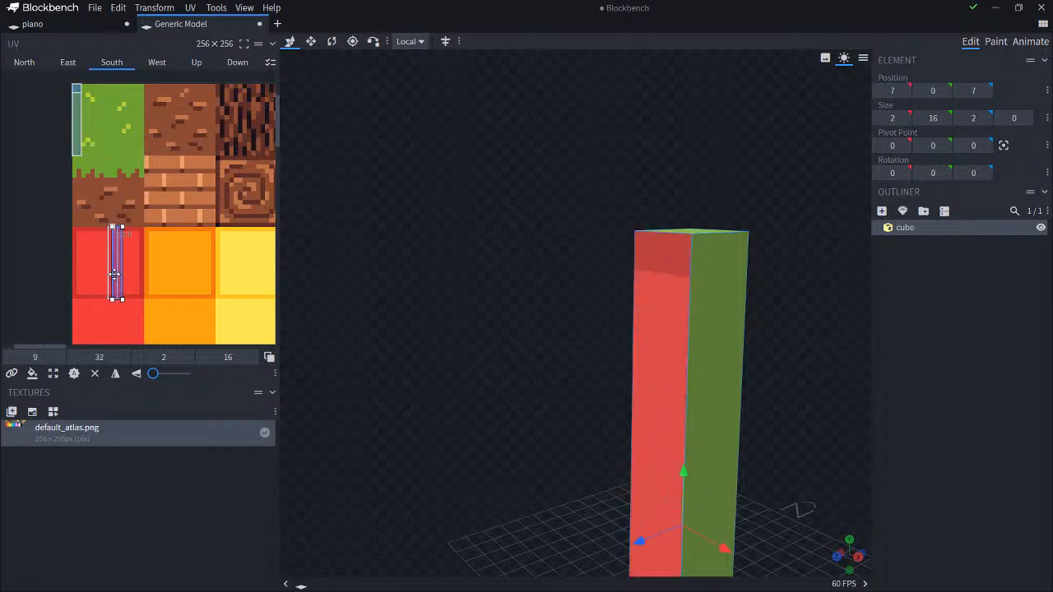
{"action": "left_click_drag", "start_coordinate": [78, 127], "coordinate": [109, 263]}
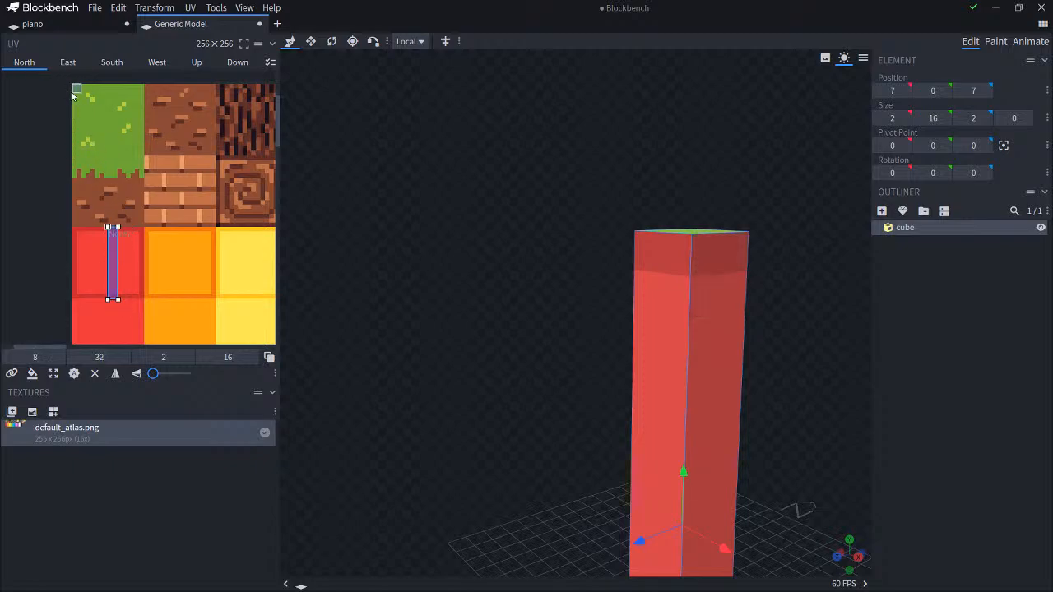
Step: Move the two end-face UVs onto opposite corners of the bordered red tile, with the top face at 14, 46
{"action": "left_click_drag", "start_coordinate": [75, 89], "coordinate": [80, 228]}
{"action": "left_click_drag", "start_coordinate": [76, 89], "coordinate": [139, 294]}
{"action": "left_click_drag", "start_coordinate": [535, 218], "coordinate": [535, 282]}
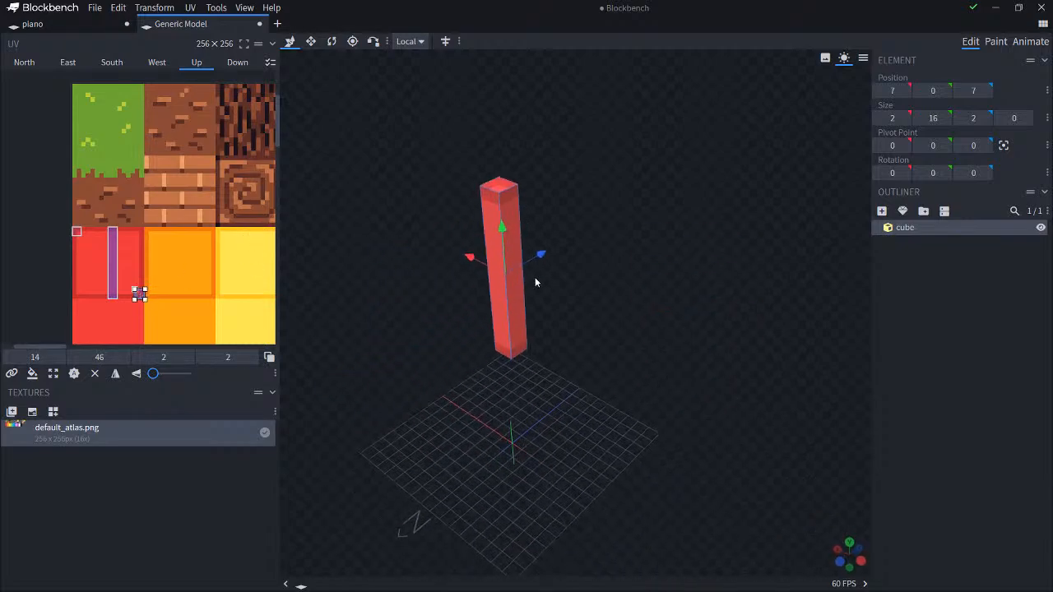
Step: Add an outliner group named group and place the cube inside it
{"action": "left_click", "coordinate": [95, 8]}
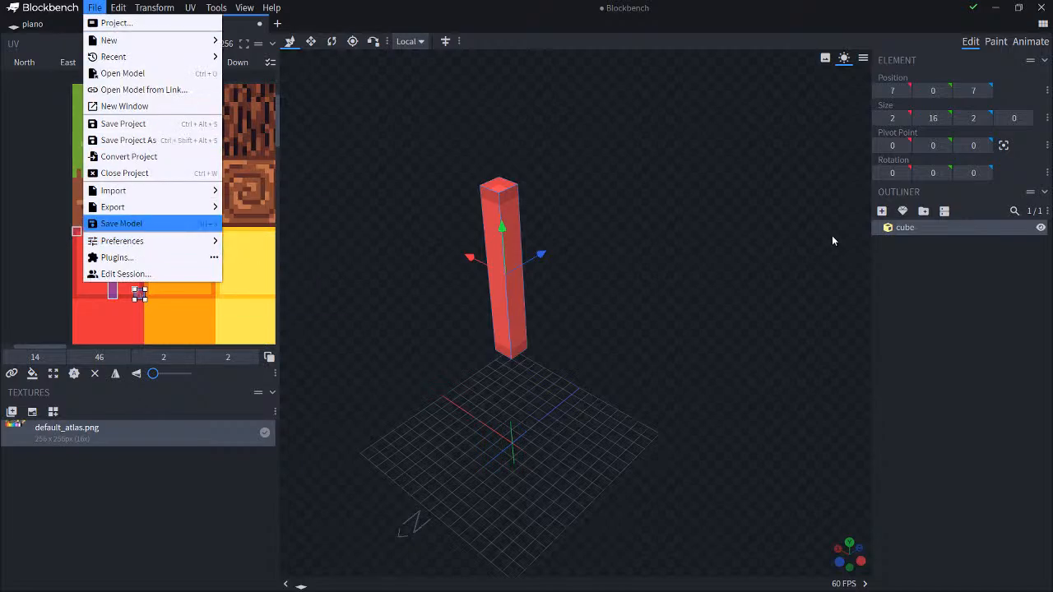
{"action": "left_click", "coordinate": [924, 210]}
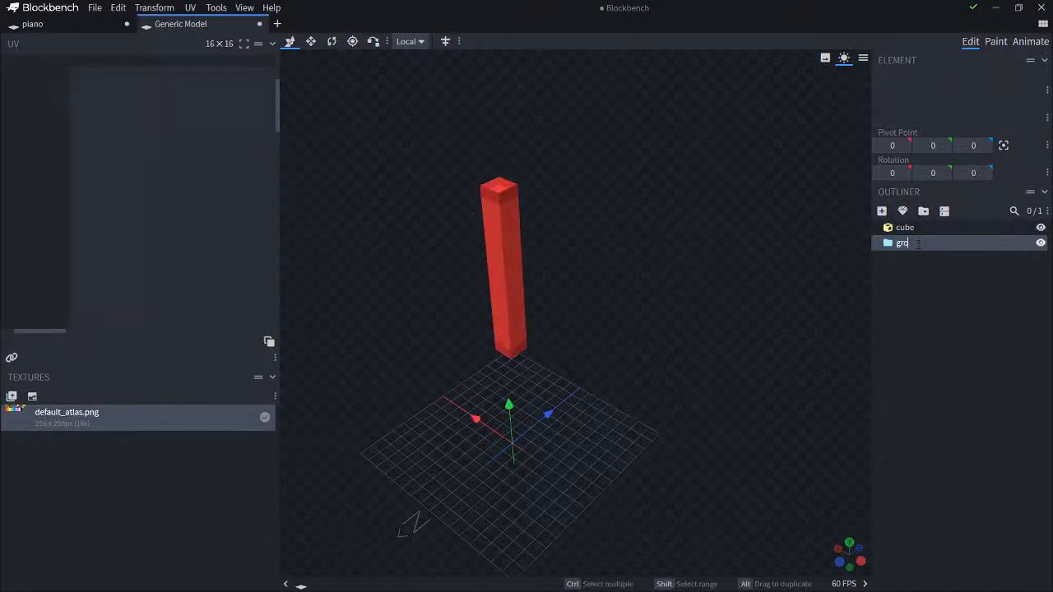
{"action": "mouse_move", "coordinate": [909, 247]}
{"action": "left_mouse_down"}
{"action": "mouse_move", "coordinate": [905, 231]}
{"action": "mouse_move", "coordinate": [913, 244]}
{"action": "left_mouse_up"}
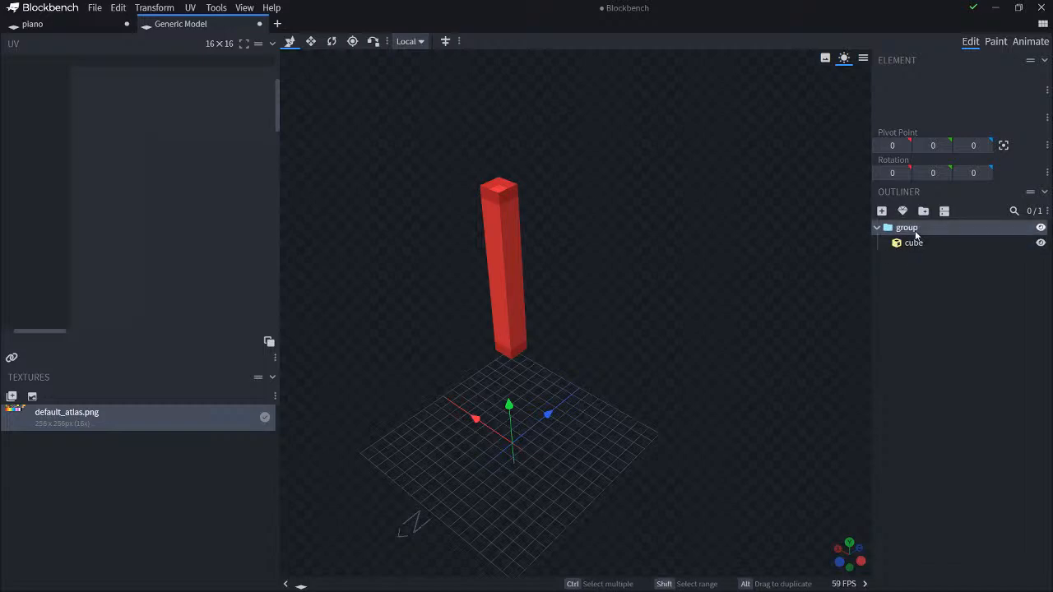
Step: Export the group as a BBS model, copying the first selected group's model data to the buffer without animations
{"action": "left_click", "coordinate": [95, 8]}
{"action": "mouse_move", "coordinate": [130, 209]}
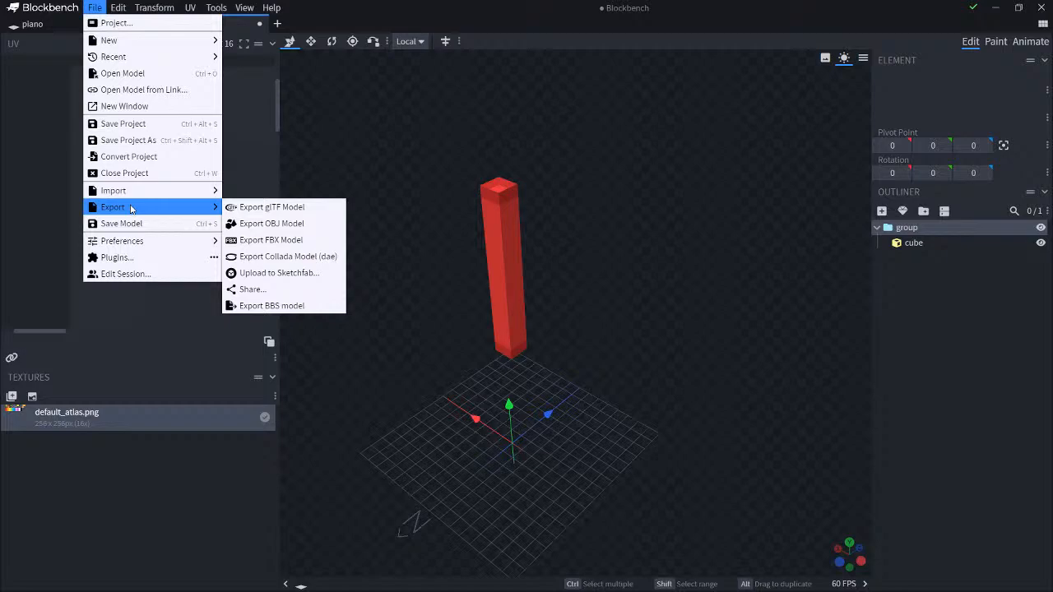
{"action": "left_click", "coordinate": [295, 305]}
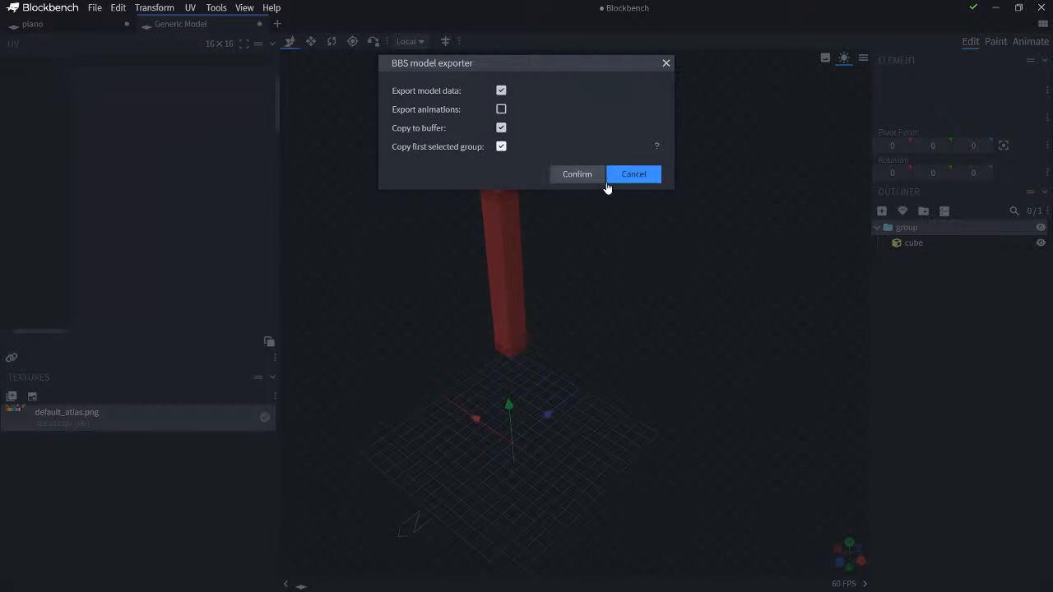
{"action": "left_click", "coordinate": [577, 177]}
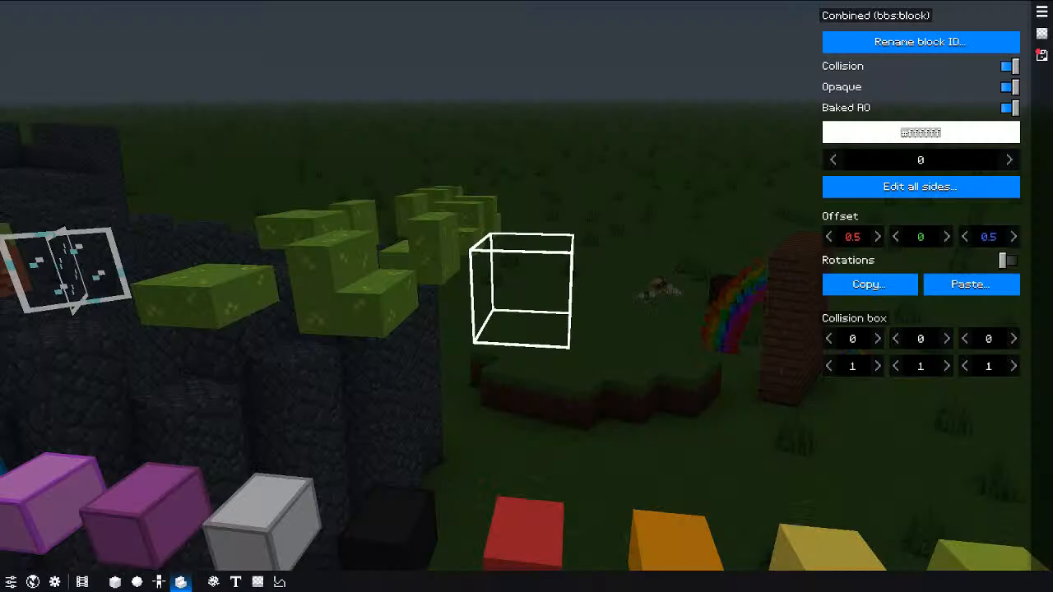
Step: Import the copied JSON as the Combined block's model in BBS, check its placement from several angles and return to Blockbench
{"action": "left_click", "coordinate": [960, 286]}
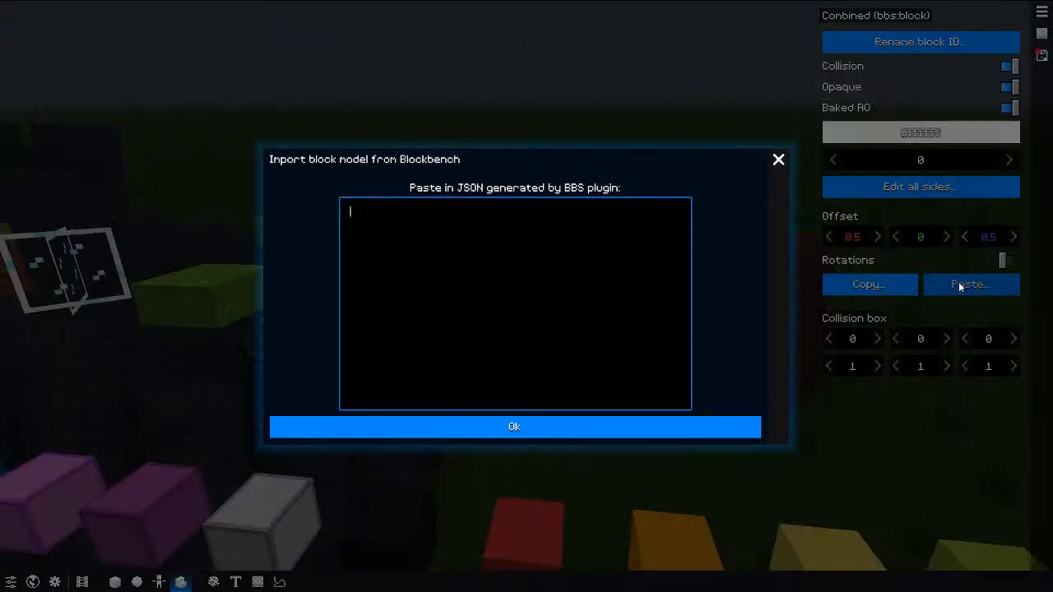
{"action": "key", "text": "ctrl+v"}
{"action": "left_click", "coordinate": [487, 429]}
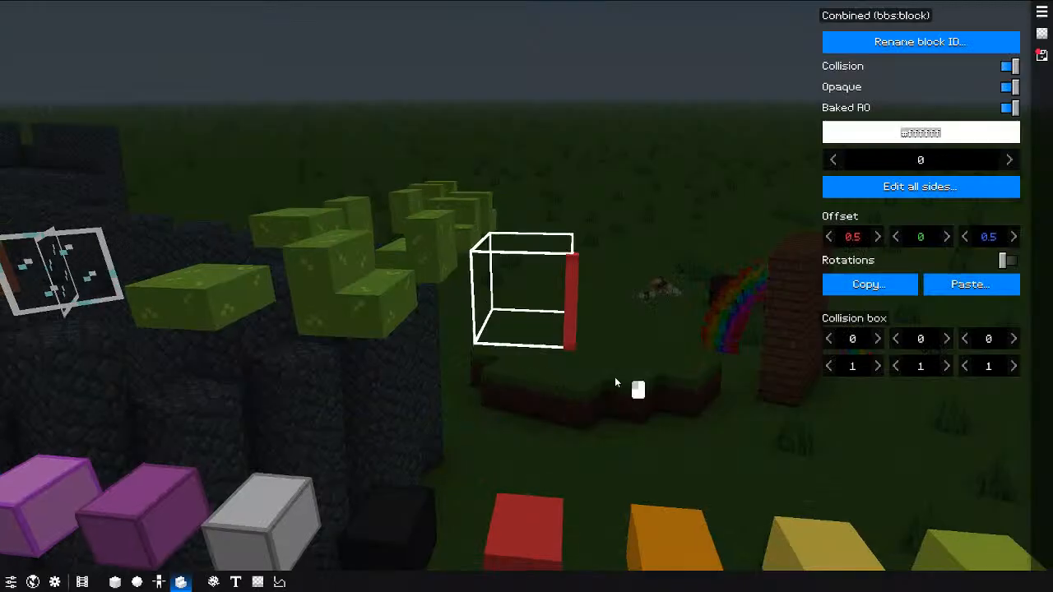
{"action": "scroll", "coordinate": [528, 393], "scroll_direction": "up", "scroll_amount": 4}
{"action": "left_click_drag", "start_coordinate": [536, 400], "coordinate": [493, 437]}
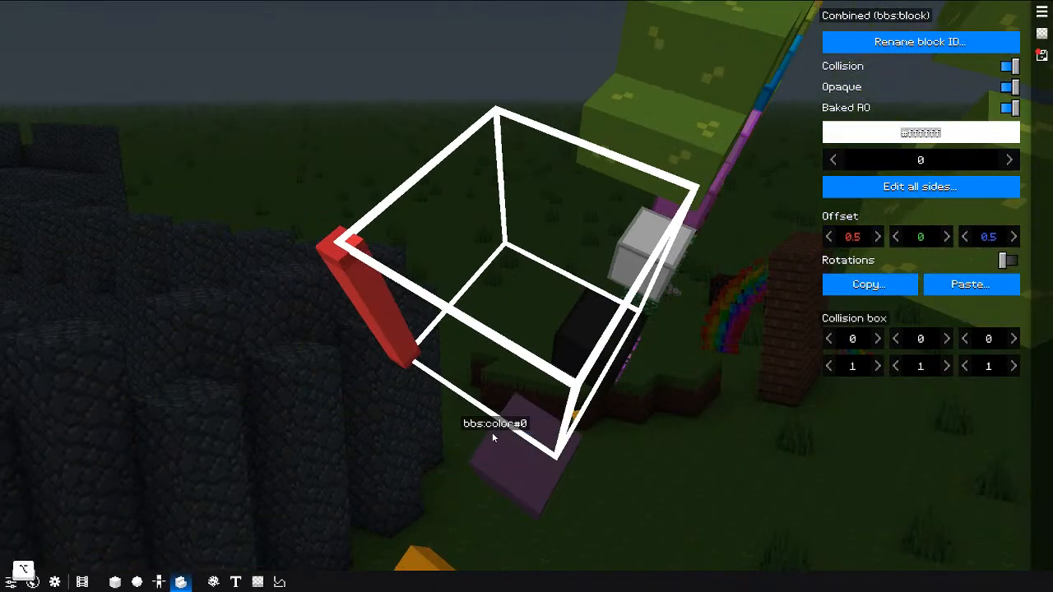
{"action": "key", "text": "alt+Tab"}
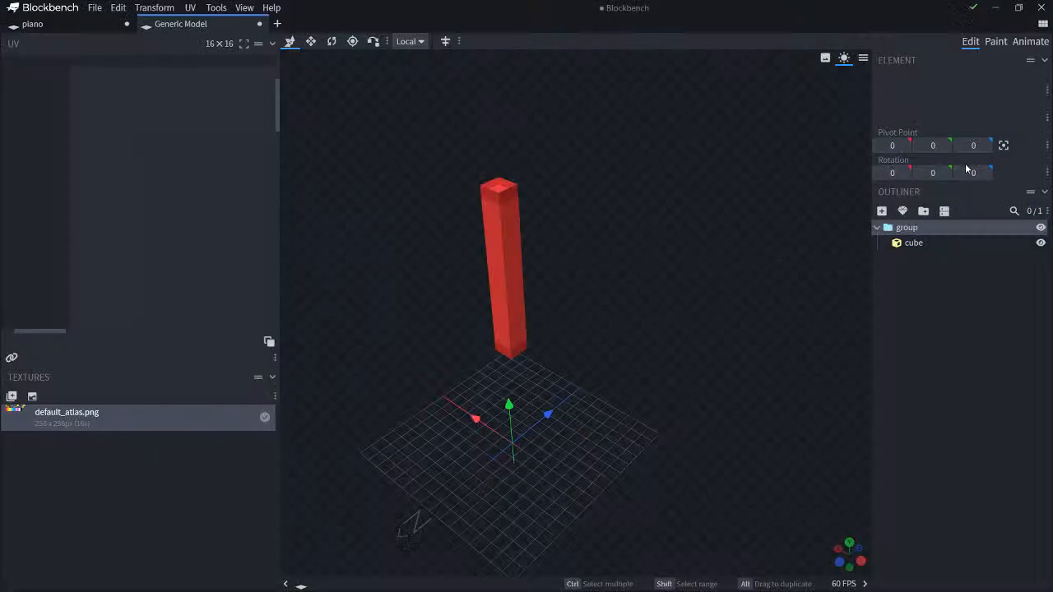
Step: Centre the cube on the origin by moving it to position -1, 0, -1
{"action": "left_click", "coordinate": [520, 291]}
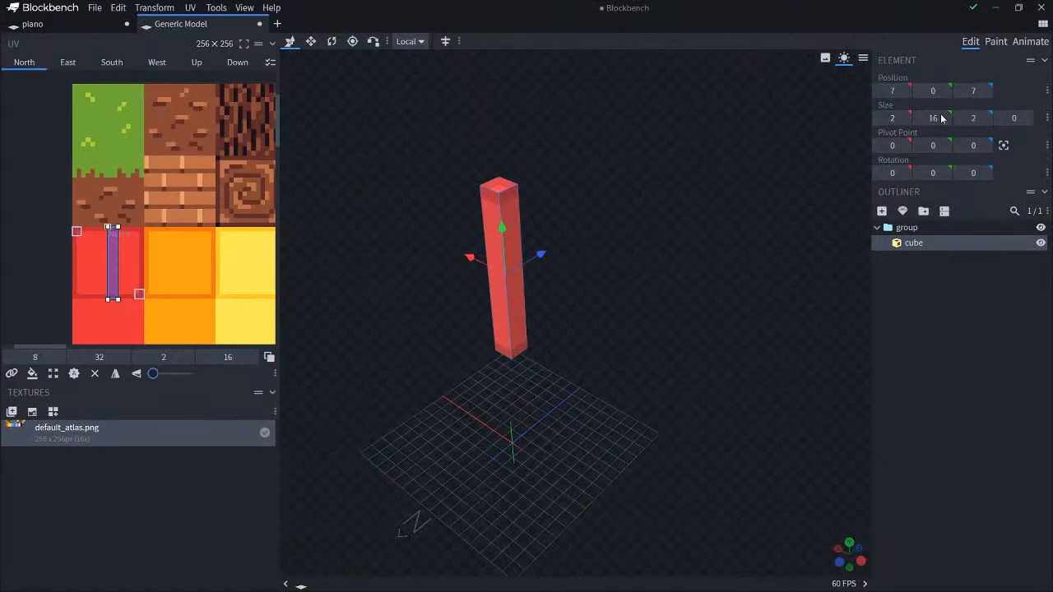
{"action": "left_click", "coordinate": [893, 92]}
{"action": "type", "text": "0"}
{"action": "key", "text": "Tab"}
{"action": "key", "text": "Tab"}
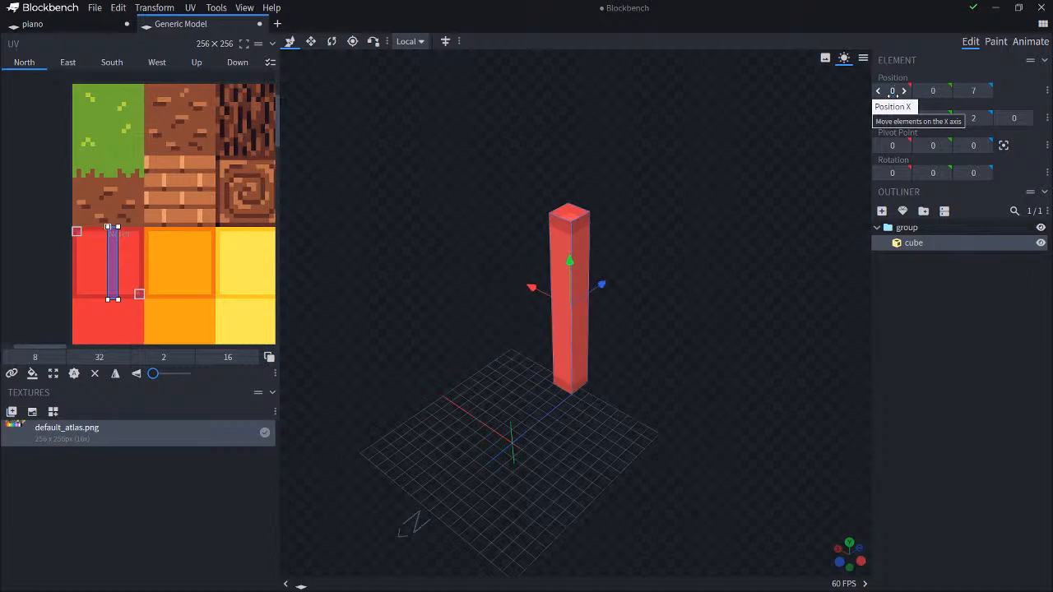
{"action": "type", "text": "0"}
{"action": "key", "text": "Return"}
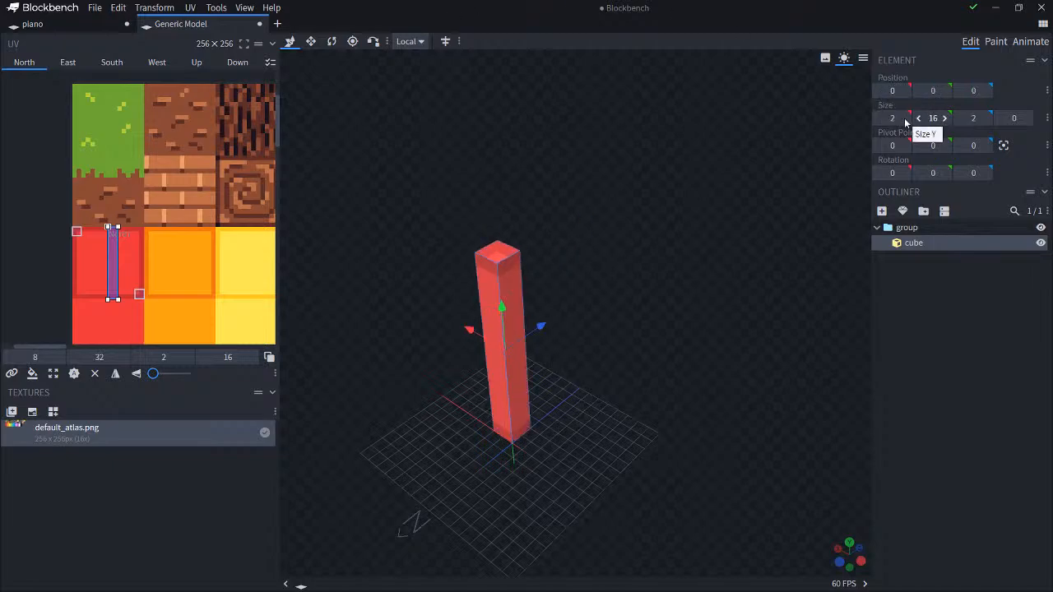
{"action": "left_click_drag", "start_coordinate": [541, 326], "coordinate": [540, 332]}
{"action": "left_click_drag", "start_coordinate": [459, 336], "coordinate": [477, 346]}
Step: Try to export the selected cube as a BBS model, copying the first selected group's data to the buffer
{"action": "left_click", "coordinate": [95, 7]}
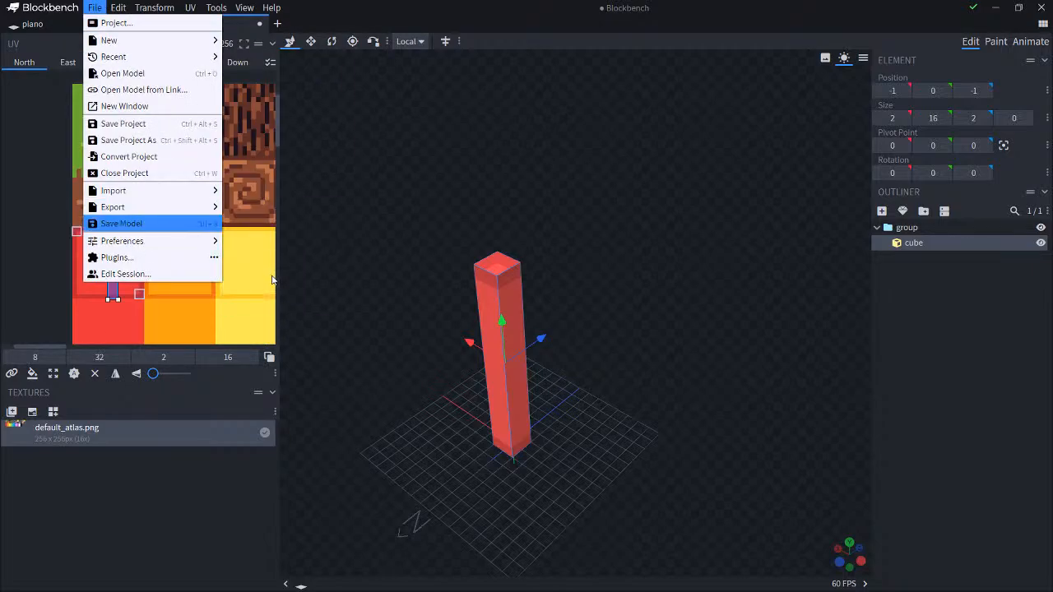
{"action": "mouse_move", "coordinate": [165, 207]}
{"action": "left_click", "coordinate": [263, 238]}
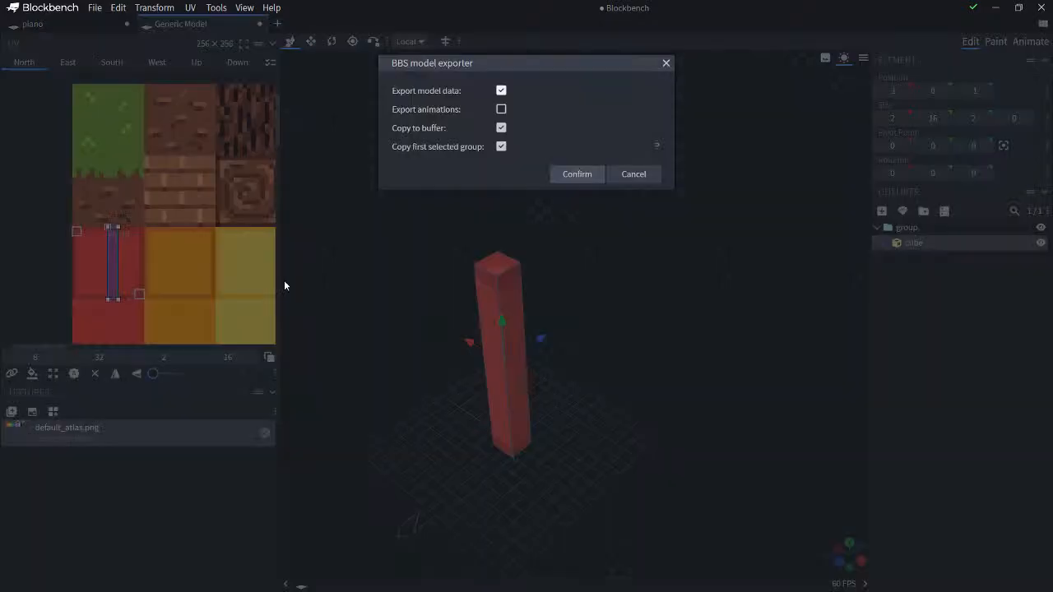
{"action": "left_click", "coordinate": [574, 175]}
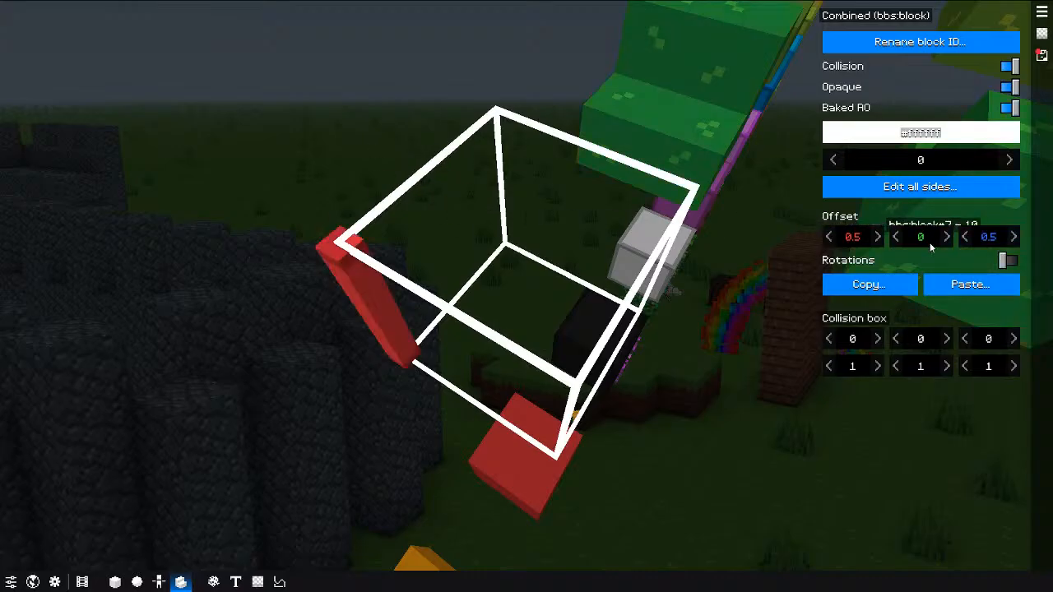
Step: Open the Combined block's JSON import in BBS, and export the whole group from Blockbench with the first selected group's model data copied to the buffer
{"action": "left_click", "coordinate": [969, 283]}
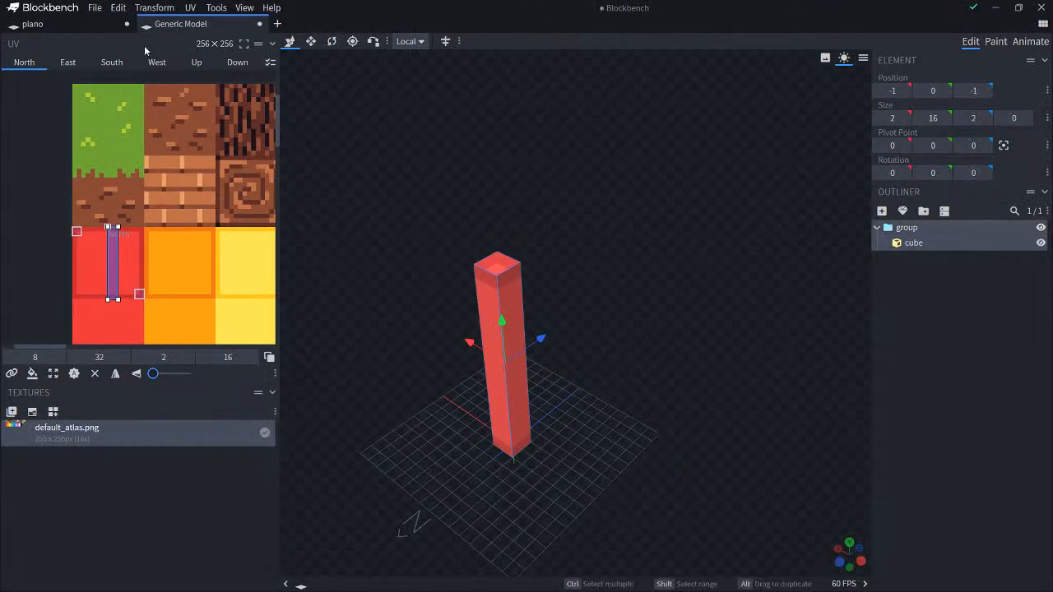
{"action": "left_click", "coordinate": [95, 8]}
{"action": "mouse_move", "coordinate": [123, 206]}
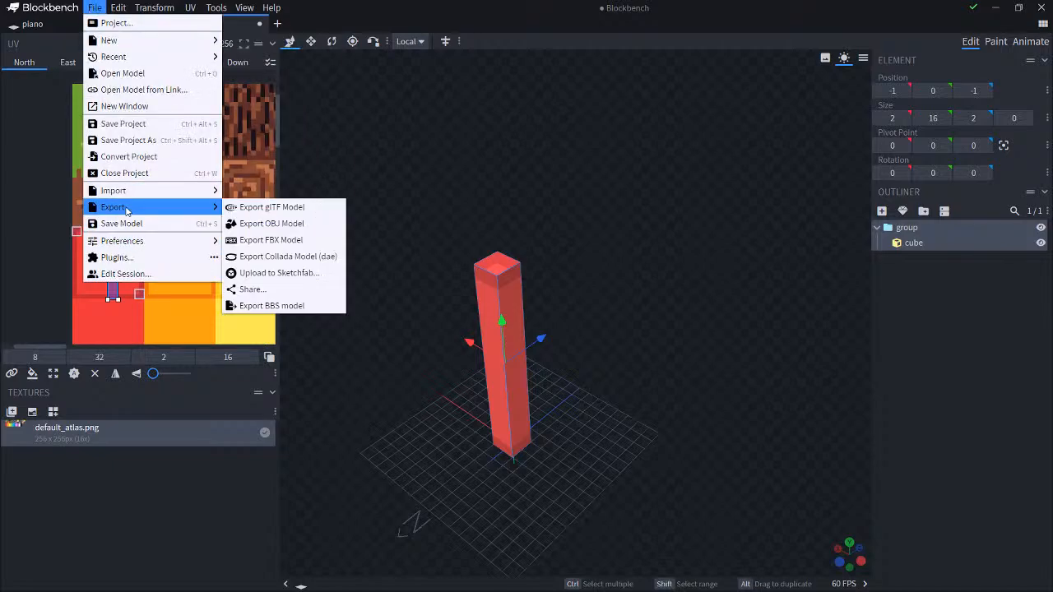
{"action": "left_click", "coordinate": [274, 306]}
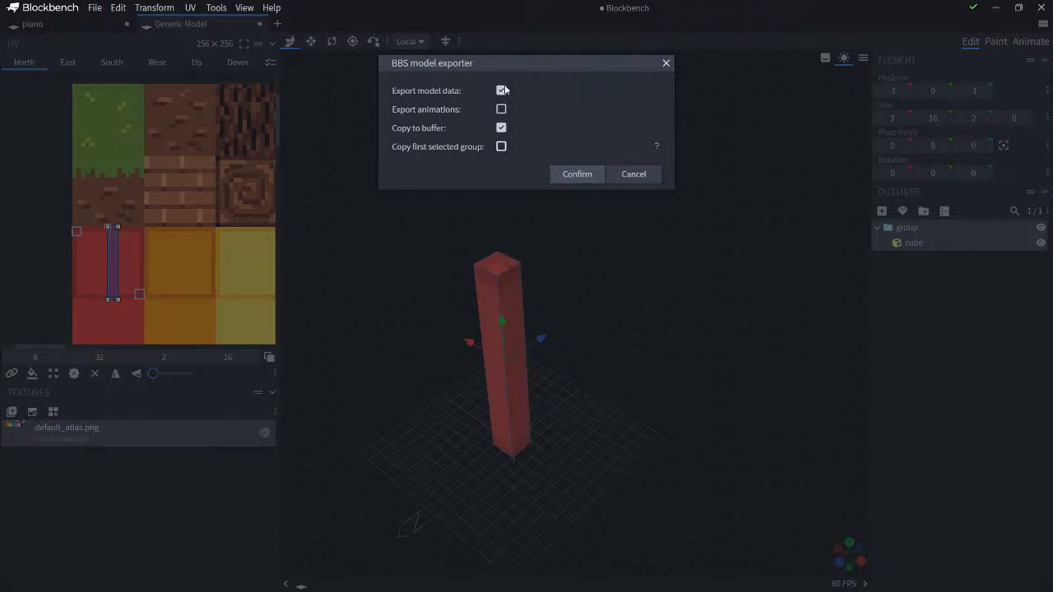
{"action": "left_click", "coordinate": [502, 147]}
{"action": "left_click", "coordinate": [585, 178]}
{"action": "key", "text": "alt+Tab"}
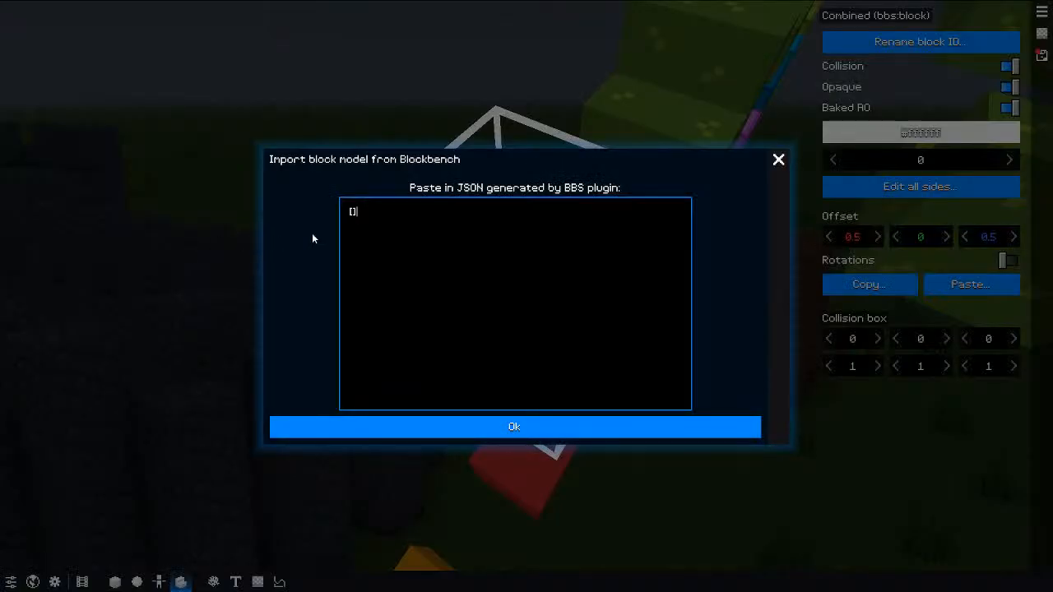
Step: Import the copied JSON as the Combined block's model and check the pillar's placement inside the block outline
{"action": "key", "text": "ctrl+v"}
{"action": "left_click", "coordinate": [460, 423]}
{"action": "left_click_drag", "start_coordinate": [357, 377], "coordinate": [547, 196]}
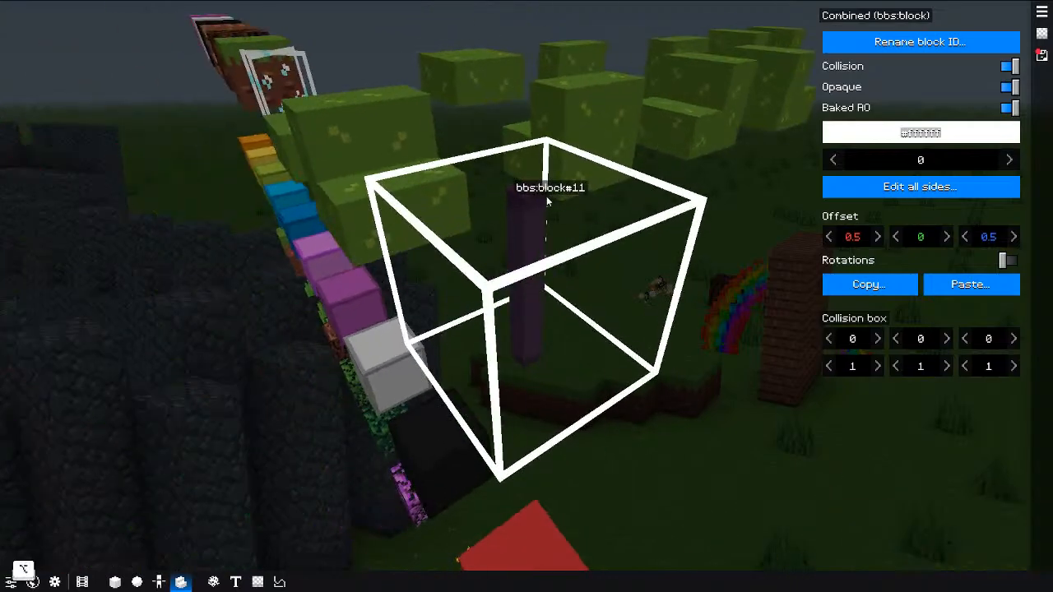
Step: Back in Blockbench, duplicate the pillar group twice and place the copies at X positions -8 and 6
{"action": "key", "text": "alt+Tab"}
{"action": "left_click_drag", "start_coordinate": [551, 315], "coordinate": [716, 434]}
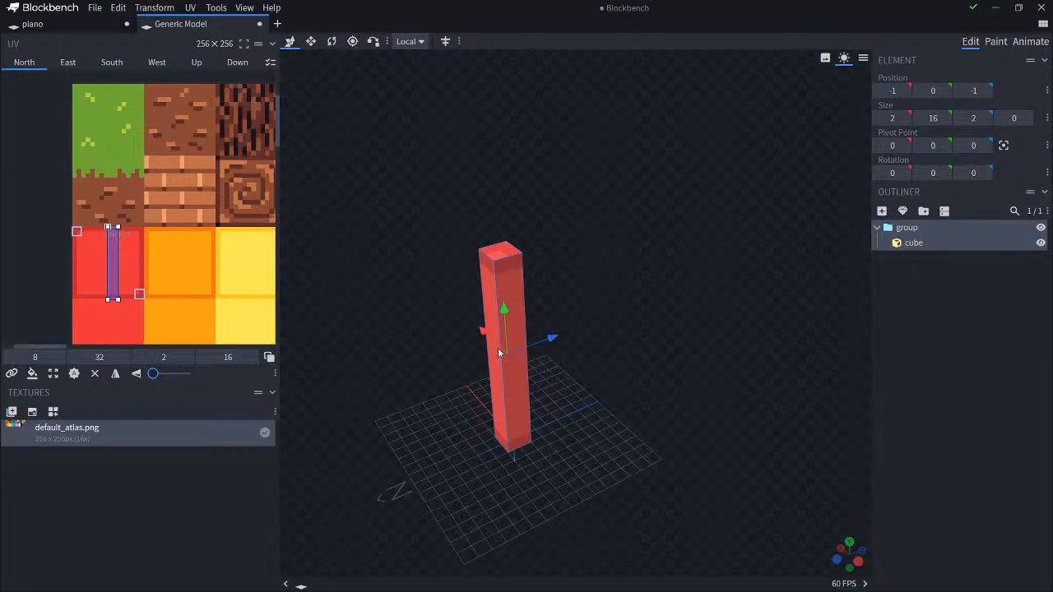
{"action": "key", "text": "ctrl+d"}
{"action": "left_click_drag", "start_coordinate": [483, 332], "coordinate": [412, 378]}
{"action": "key", "text": "ctrl+d"}
{"action": "left_click_drag", "start_coordinate": [582, 390], "coordinate": [357, 379]}
Step: Duplicate the pillar at X 6, rotate the copy 90 degrees about Z and move it to 7, 8, -1 as a crossbar
{"action": "key", "text": "ctrl+d"}
{"action": "key", "text": "r"}
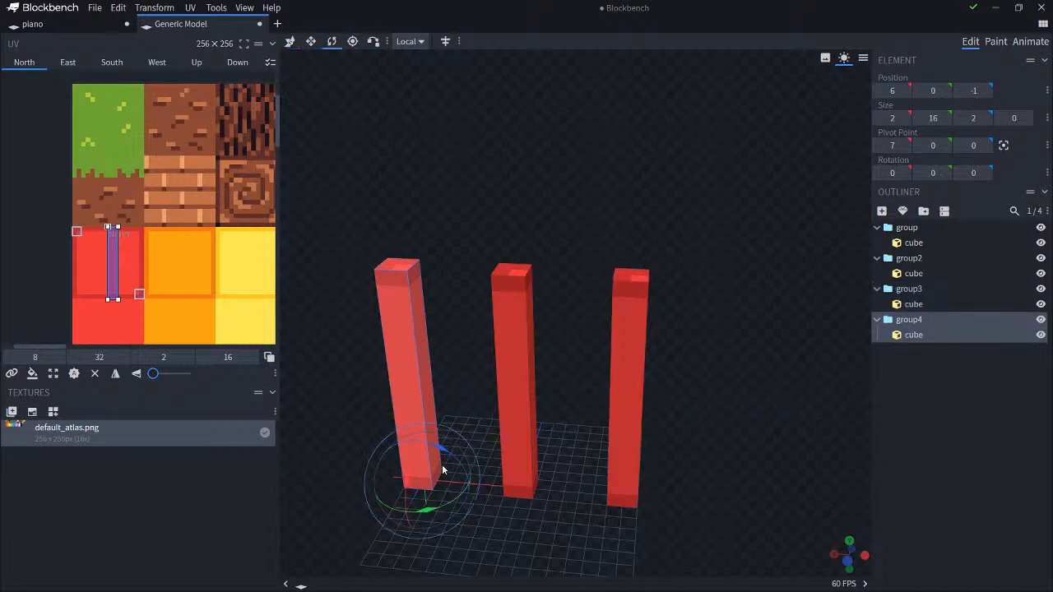
{"action": "left_click_drag", "start_coordinate": [443, 470], "coordinate": [486, 513]}
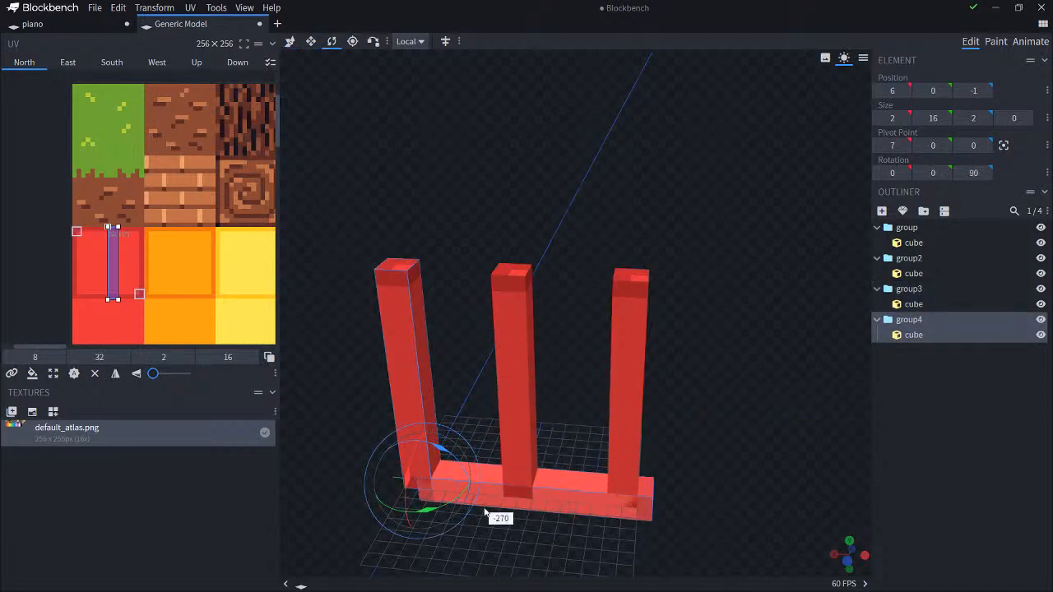
{"action": "key", "text": "v"}
{"action": "left_click_drag", "start_coordinate": [534, 444], "coordinate": [539, 359]}
{"action": "left_click_drag", "start_coordinate": [475, 389], "coordinate": [466, 387]}
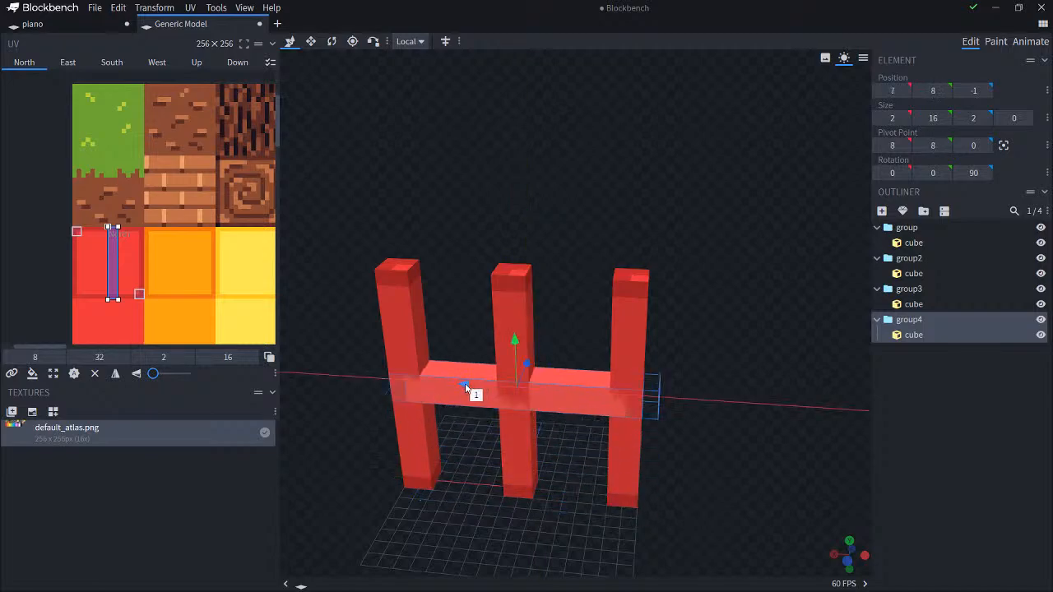
Step: Set the crossbar's inflate to 0.1 and look over the fence from another angle
{"action": "left_click", "coordinate": [1027, 118]}
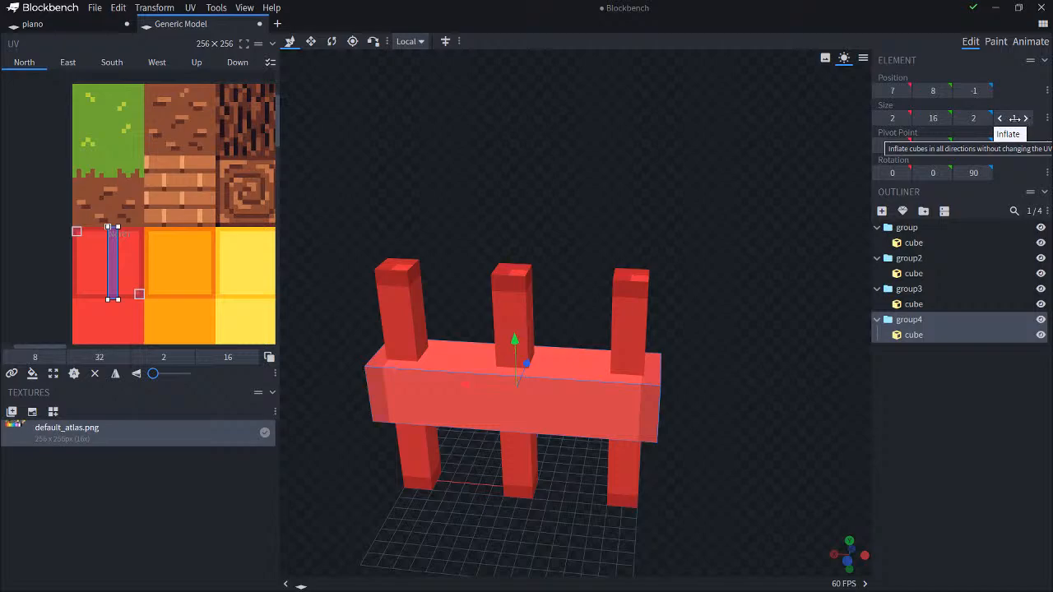
{"action": "left_click", "coordinate": [999, 119]}
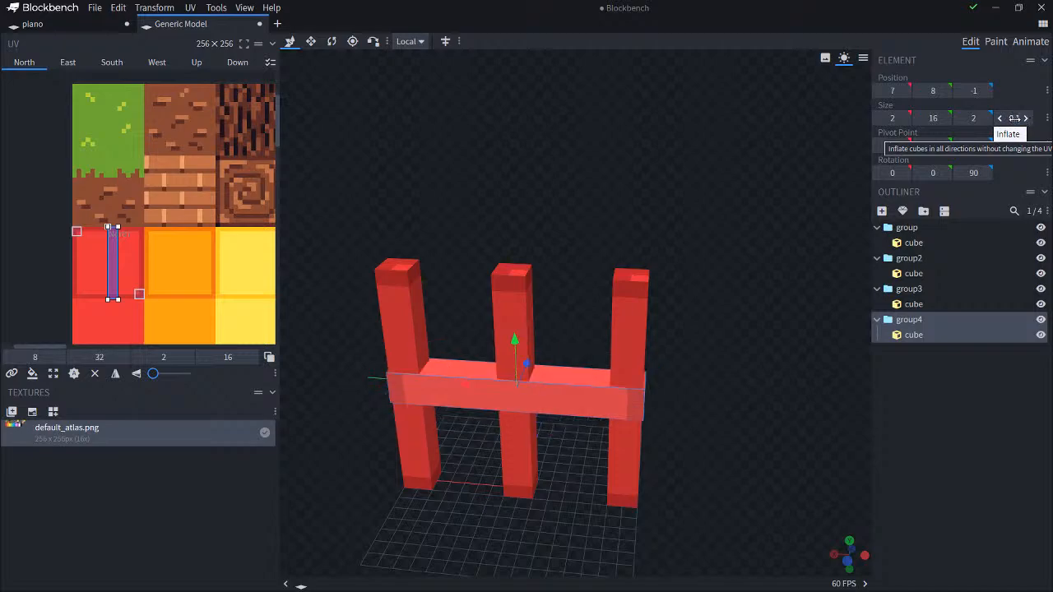
{"action": "left_click", "coordinate": [621, 278]}
{"action": "left_click_drag", "start_coordinate": [557, 263], "coordinate": [547, 223]}
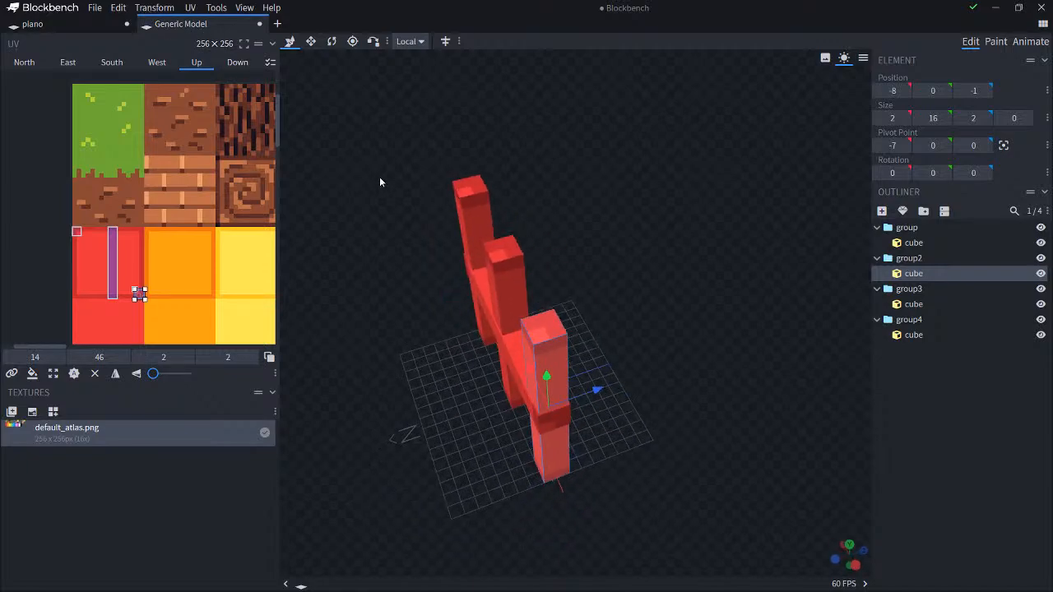
Step: Try to export the fence with only a pillar cube selected, checking the copied data in the Combined block's JSON import
{"action": "left_click", "coordinate": [96, 8]}
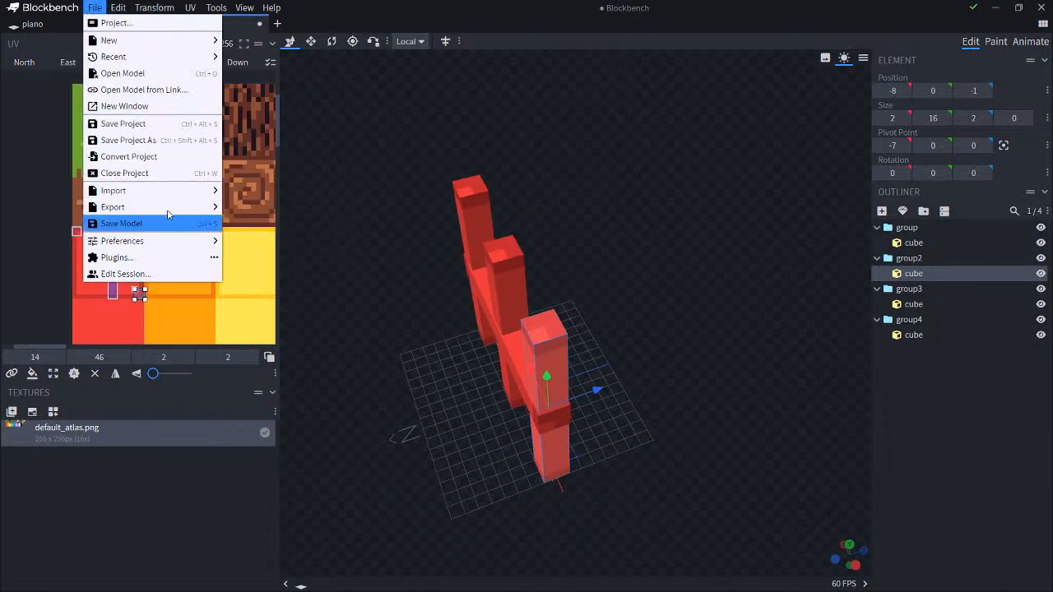
{"action": "mouse_move", "coordinate": [181, 206]}
{"action": "left_click", "coordinate": [284, 303]}
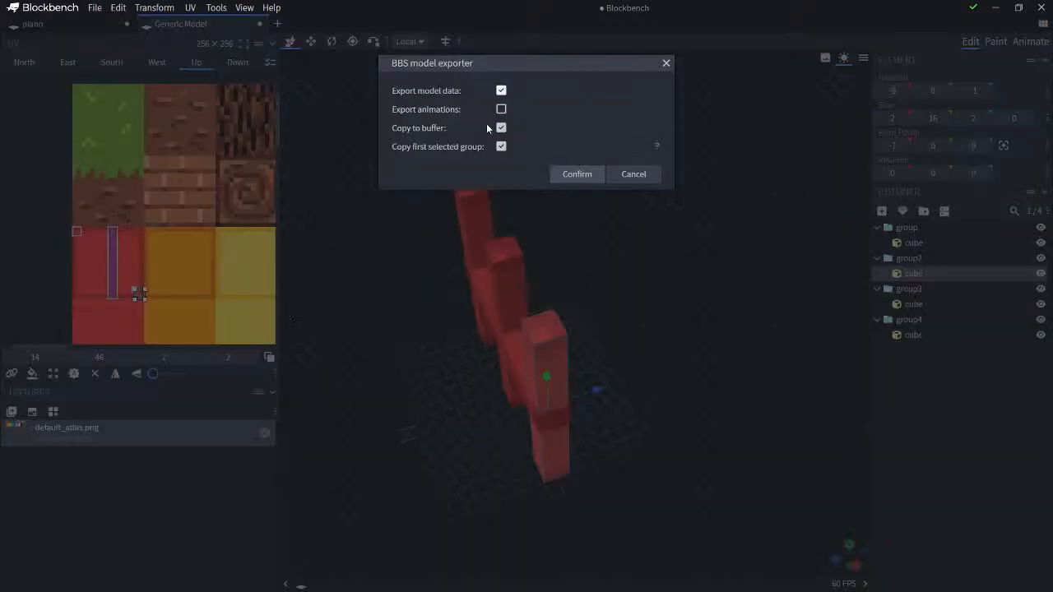
{"action": "left_click", "coordinate": [577, 175]}
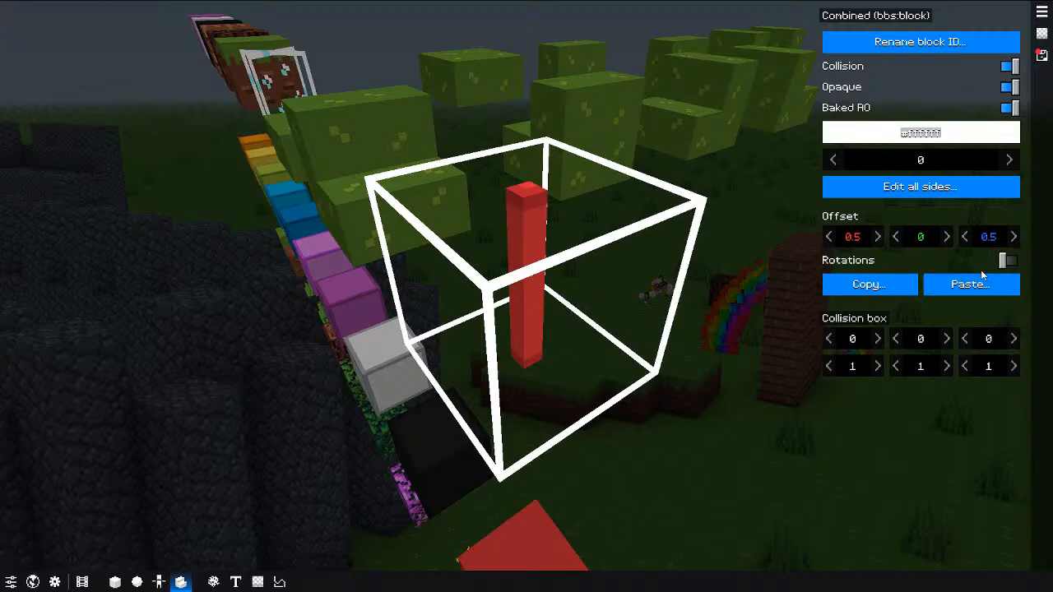
{"action": "left_click", "coordinate": [963, 284]}
{"action": "key", "text": "alt+Tab"}
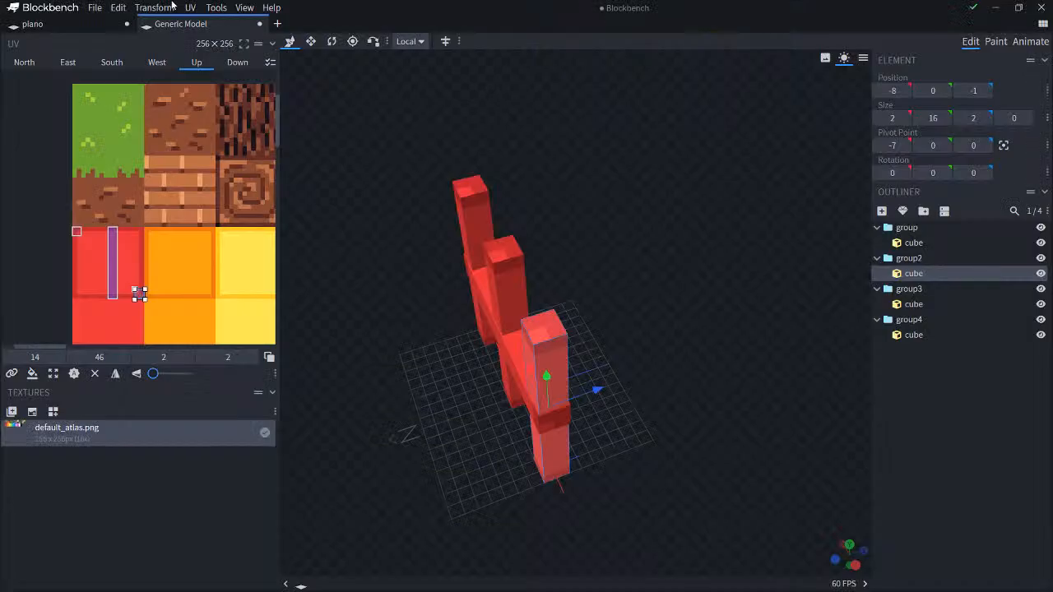
Step: Retry the BBS export to the buffer, check the Combined block's import again and reopen the exporter in Blockbench
{"action": "left_click", "coordinate": [97, 8]}
{"action": "mouse_move", "coordinate": [134, 205]}
{"action": "left_click", "coordinate": [309, 302]}
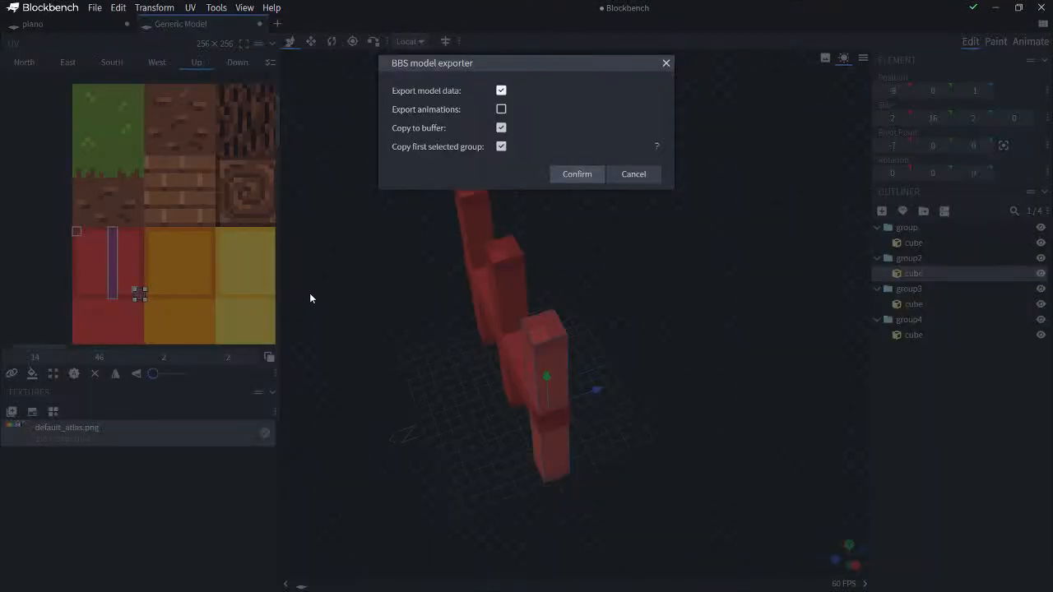
{"action": "left_click", "coordinate": [598, 178]}
{"action": "key", "text": "alt+Tab"}
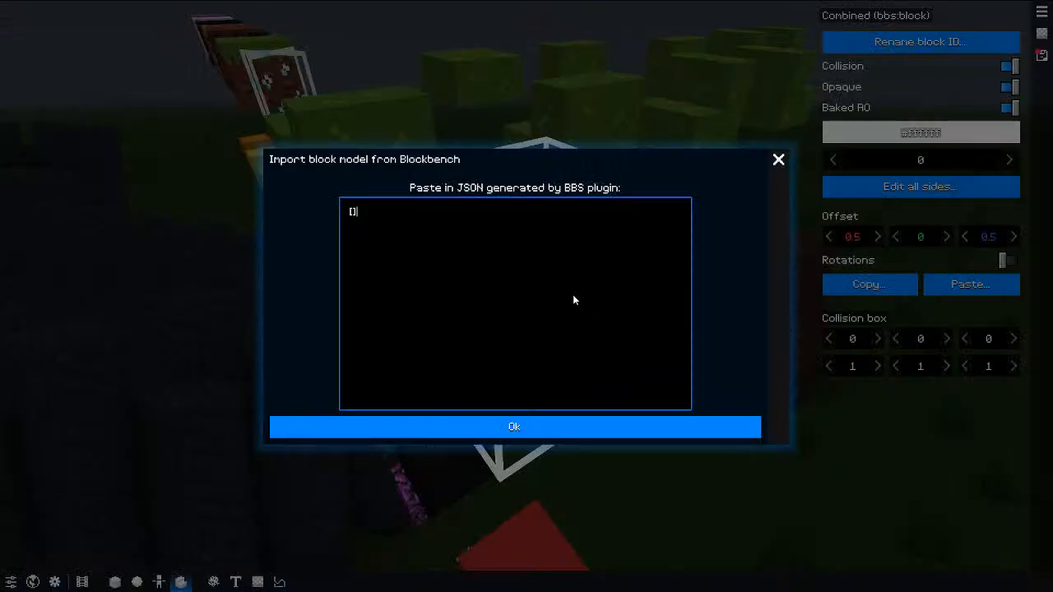
{"action": "key", "text": "alt+Tab"}
{"action": "left_click", "coordinate": [94, 7]}
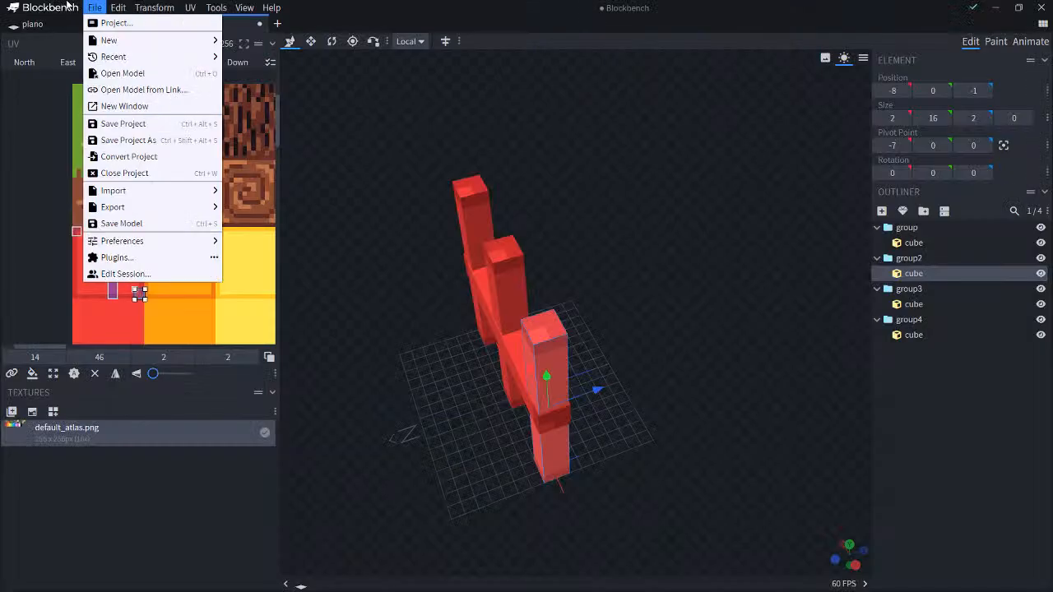
{"action": "mouse_move", "coordinate": [129, 210]}
{"action": "left_click", "coordinate": [278, 305]}
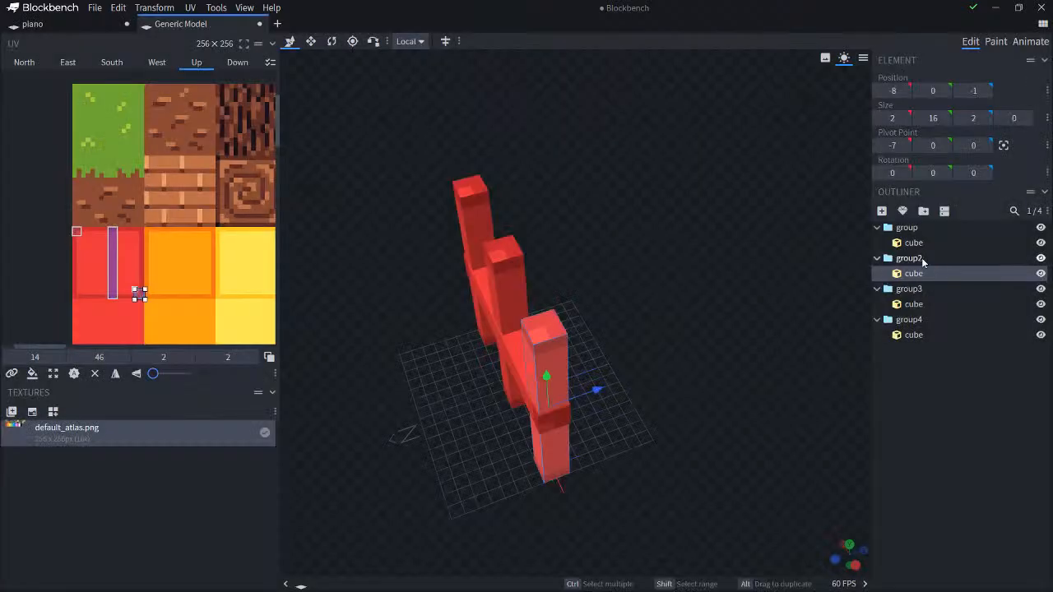
Step: Move the cubes from group2, group3 and group4 into the first group in the outliner
{"action": "left_click", "coordinate": [922, 258]}
{"action": "left_click", "coordinate": [927, 277]}
{"action": "left_click_drag", "start_coordinate": [924, 265], "coordinate": [926, 245]}
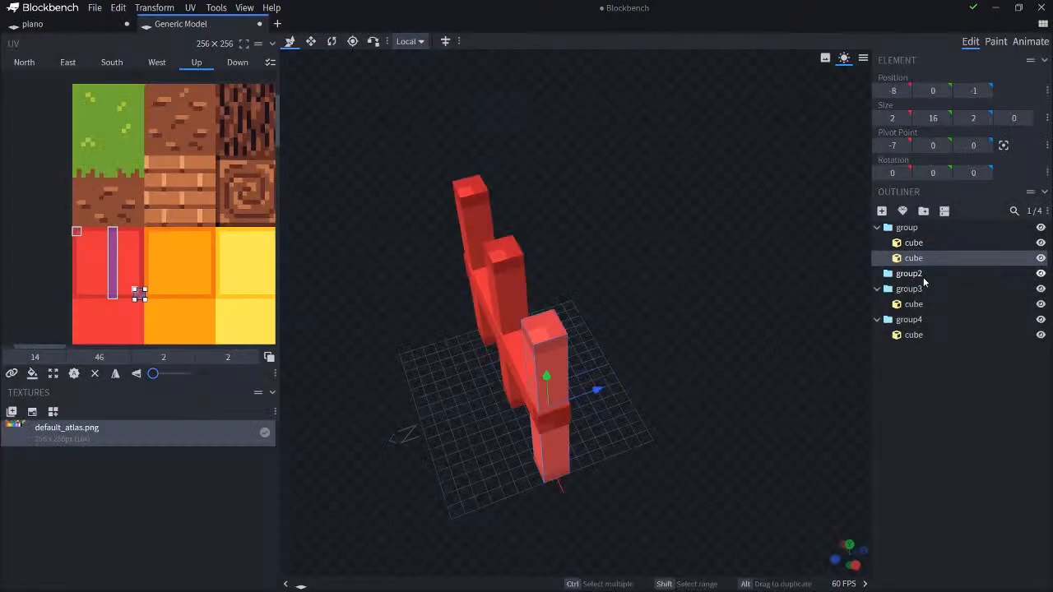
{"action": "mouse_move", "coordinate": [923, 287]}
{"action": "left_mouse_down"}
{"action": "mouse_move", "coordinate": [929, 263]}
{"action": "mouse_move", "coordinate": [928, 273]}
{"action": "left_mouse_up"}
{"action": "left_click_drag", "start_coordinate": [914, 340], "coordinate": [914, 285]}
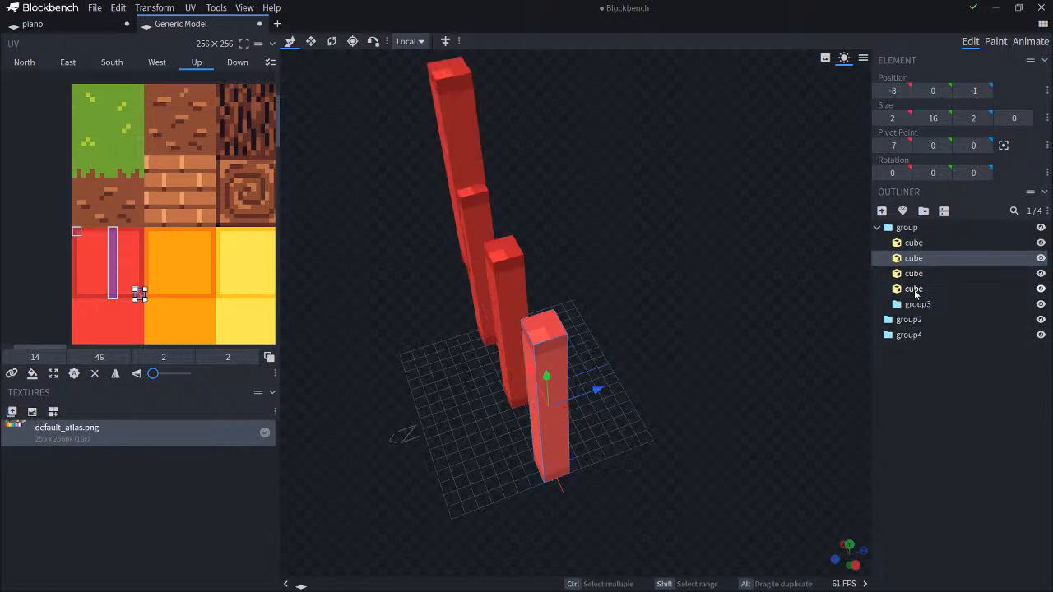
Step: Delete the emptied groups group2, group3 and group4 so that only the first group remains
{"action": "left_click", "coordinate": [919, 306]}
{"action": "key", "text": "Delete"}
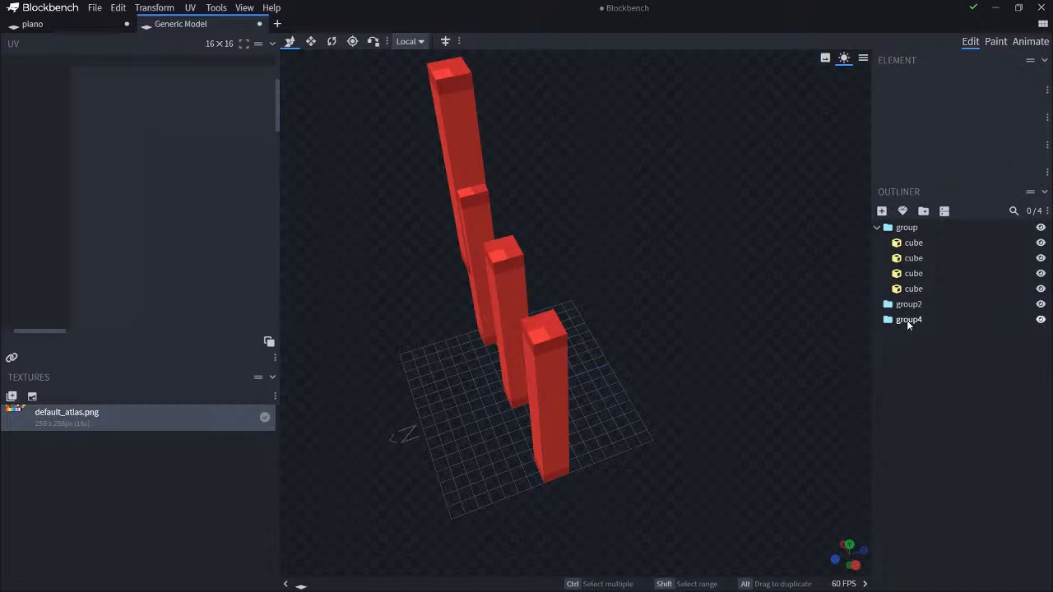
{"action": "left_click", "coordinate": [910, 309]}
{"action": "key", "text": "Delete"}
{"action": "left_click", "coordinate": [911, 307]}
{"action": "key", "text": "Delete"}
Step: Rotate the crossbar cube 90 degrees about Z so it spans the three pillars horizontally
{"action": "left_click_drag", "start_coordinate": [579, 222], "coordinate": [623, 186]}
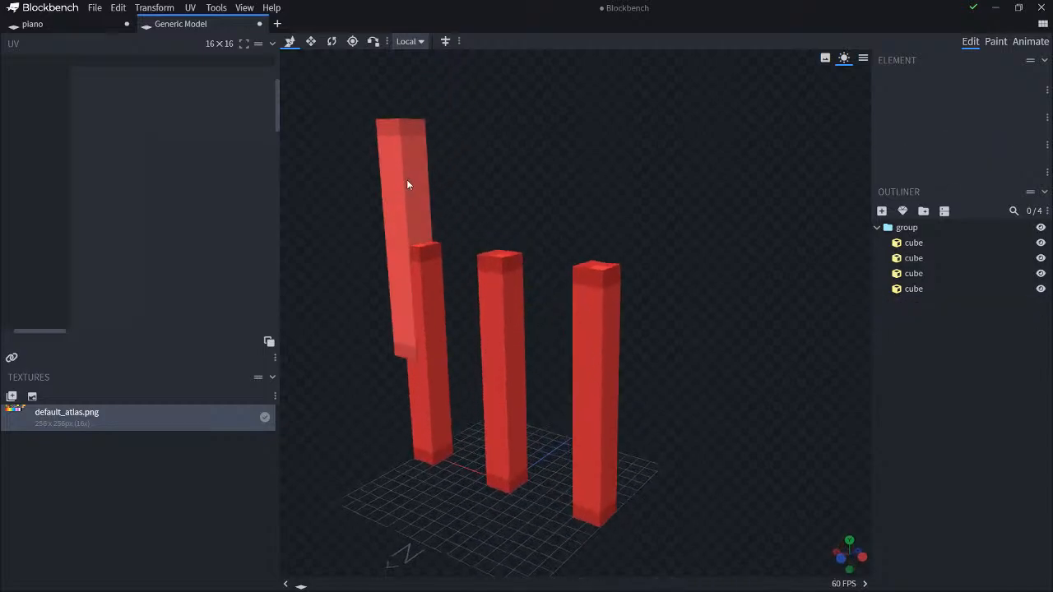
{"action": "left_click", "coordinate": [406, 181]}
{"action": "key", "text": "r"}
{"action": "left_click_drag", "start_coordinate": [444, 341], "coordinate": [697, 363]}
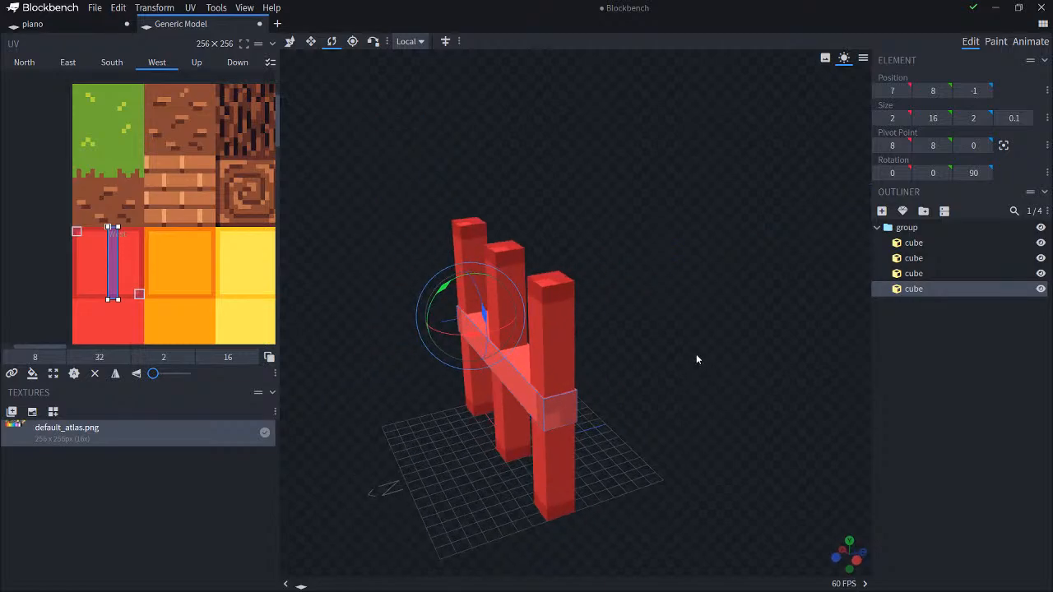
Step: Export the fence as a BBS model, copying the first selected group's model data to the buffer without animations
{"action": "left_click", "coordinate": [118, 7]}
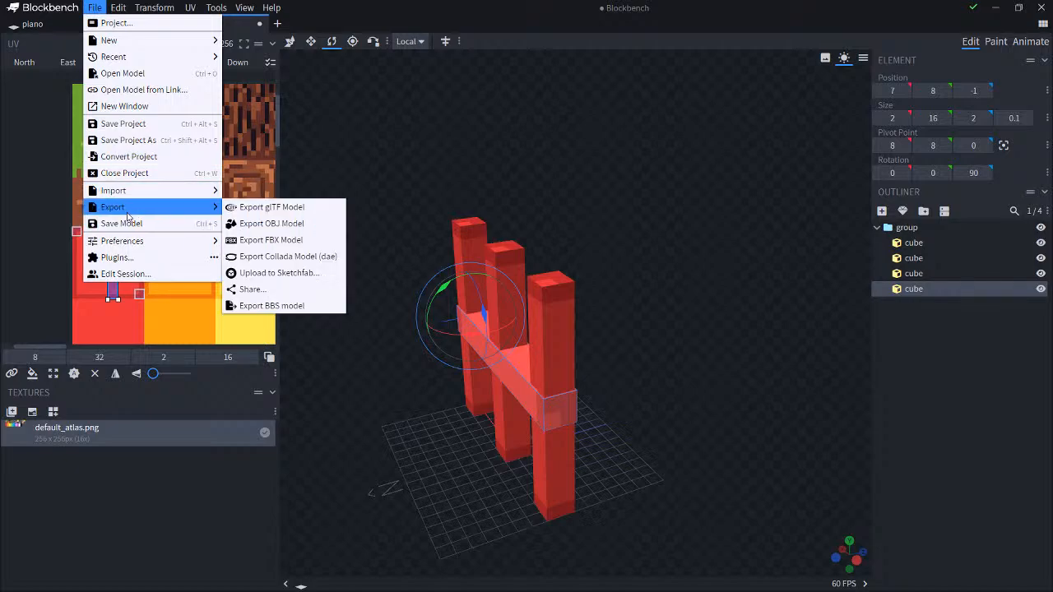
{"action": "mouse_move", "coordinate": [207, 208]}
{"action": "left_click", "coordinate": [274, 304]}
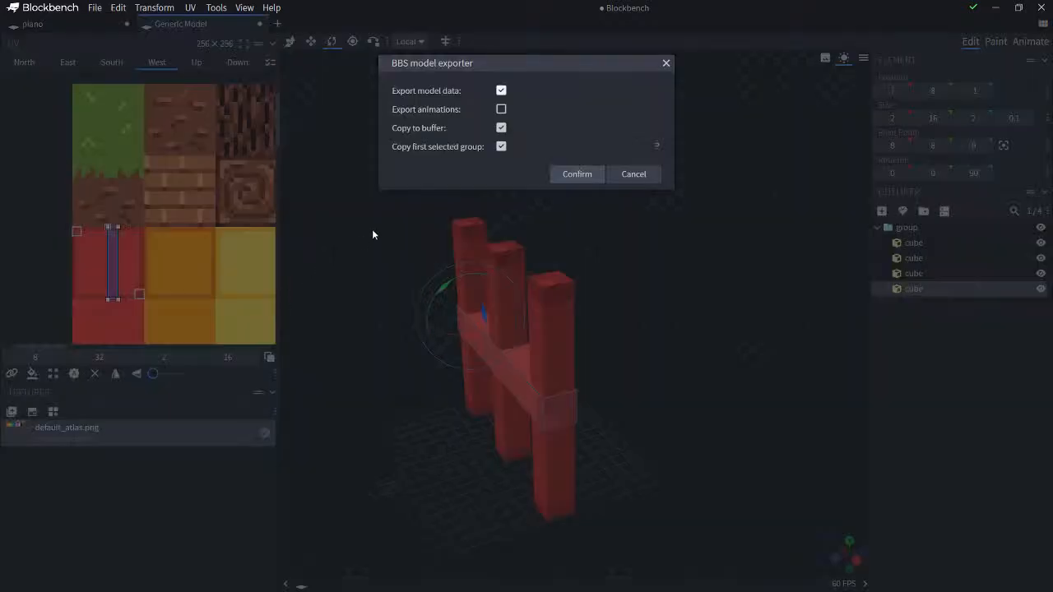
{"action": "left_click", "coordinate": [583, 176]}
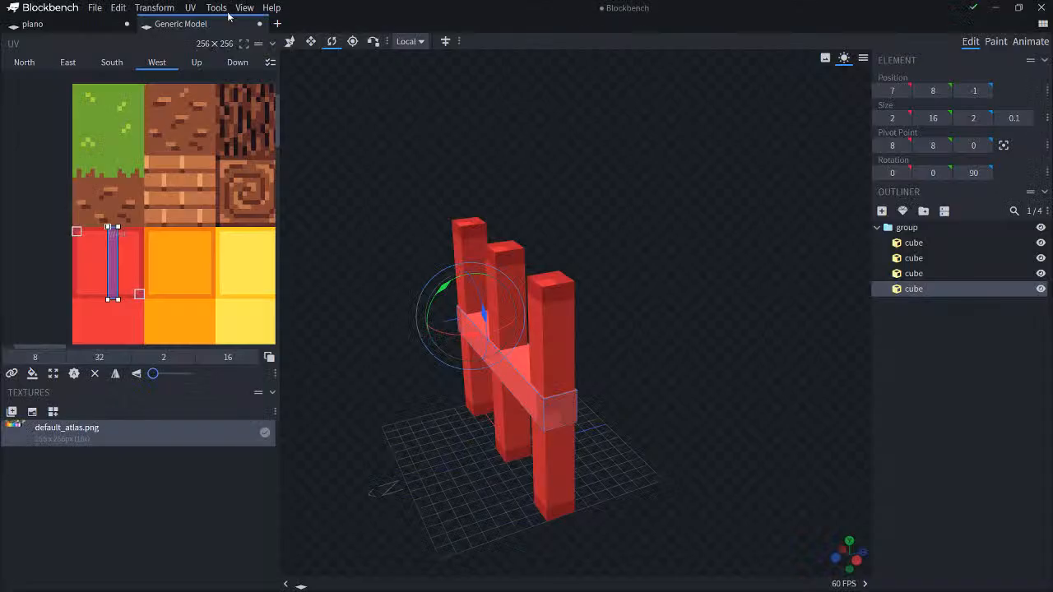
Step: Export the fence group's model data to the copy buffer with the BBS model exporter, limited to the first selected group
{"action": "left_click", "coordinate": [94, 8]}
{"action": "mouse_move", "coordinate": [118, 7]}
{"action": "left_click", "coordinate": [144, 272]}
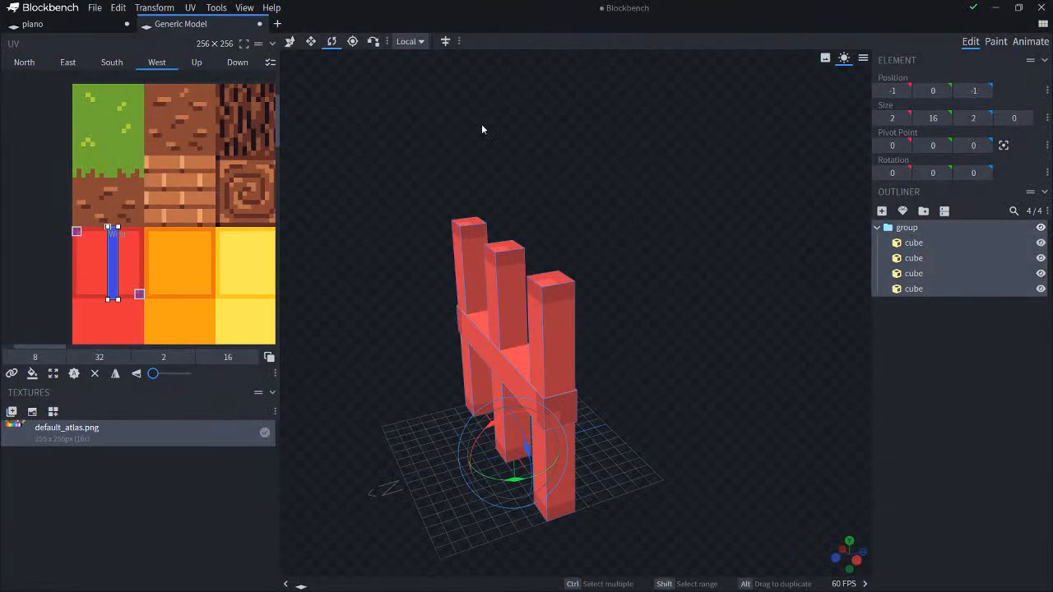
{"action": "left_click", "coordinate": [95, 7]}
{"action": "mouse_move", "coordinate": [118, 205]}
{"action": "left_click", "coordinate": [271, 305]}
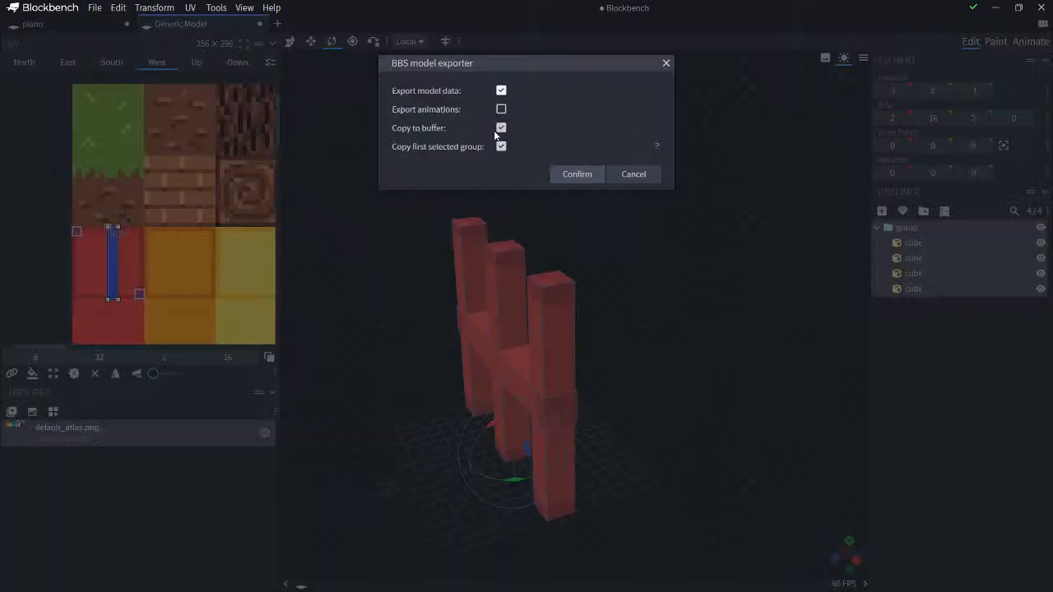
{"action": "left_click", "coordinate": [577, 173]}
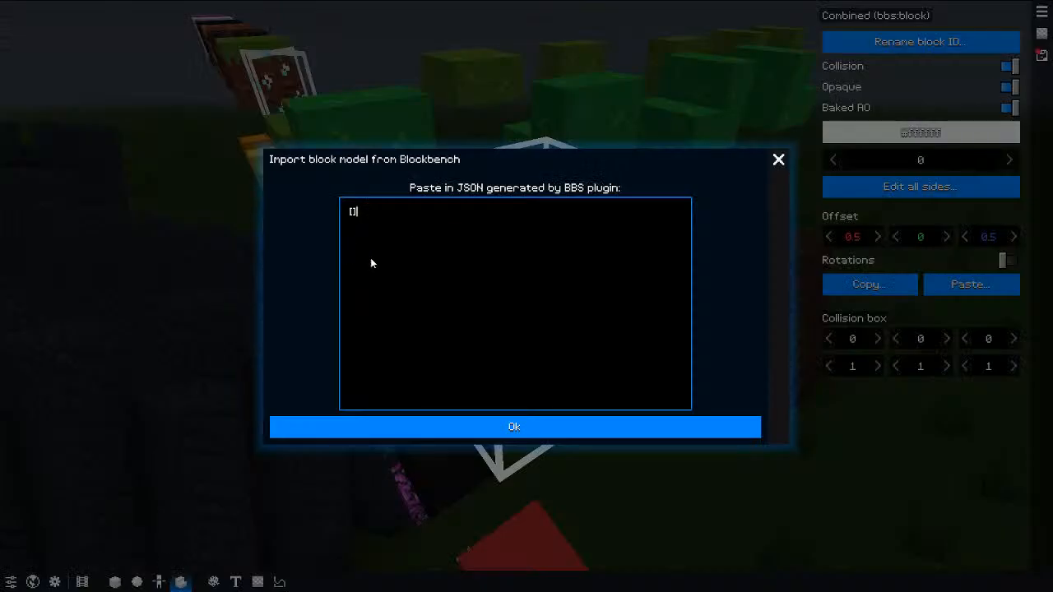
Step: Import the copied Blockbench JSON as the combined block's model in BBS
{"action": "key", "text": "ctrl+v"}
{"action": "left_click", "coordinate": [495, 425]}
{"action": "left_click_drag", "start_coordinate": [650, 362], "coordinate": [560, 329]}
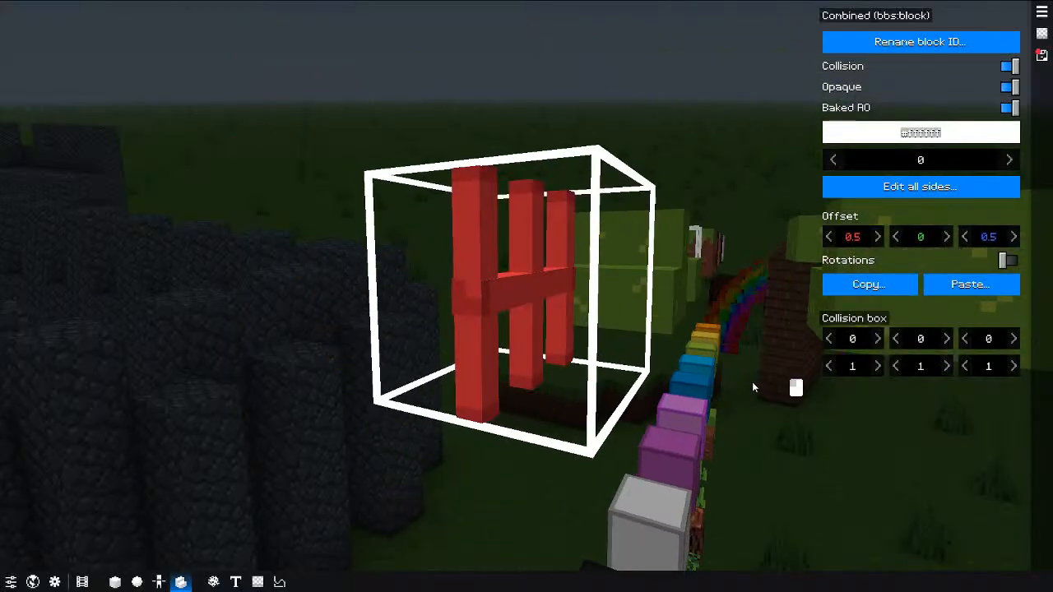
{"action": "left_click_drag", "start_coordinate": [752, 381], "coordinate": [707, 346]}
{"action": "scroll", "coordinate": [569, 391], "scroll_direction": "down", "scroll_amount": 1}
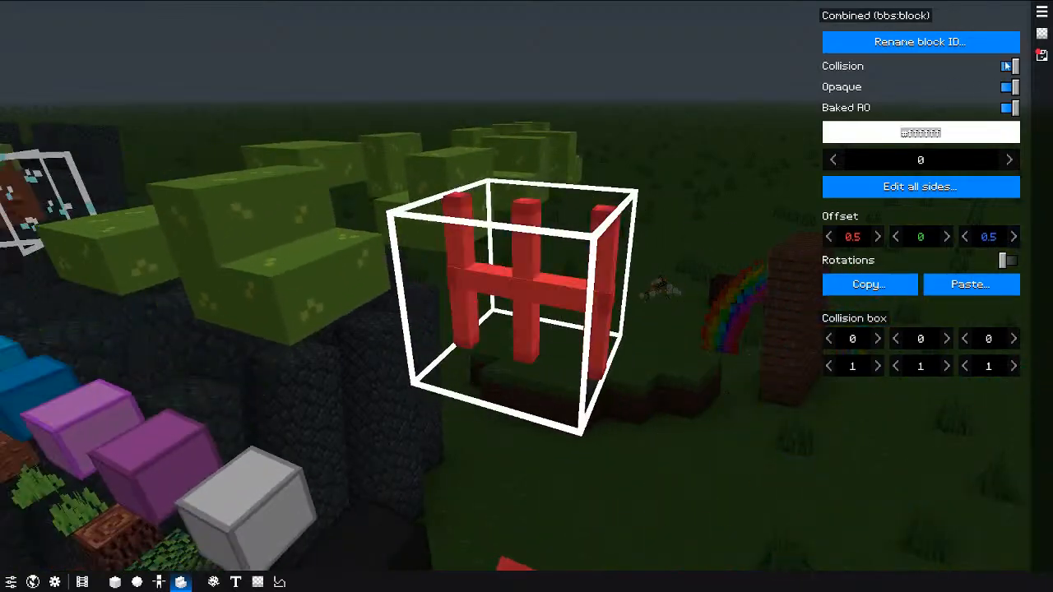
Step: Rename the combined block's ID to bbs:fence
{"action": "left_click", "coordinate": [953, 43]}
{"action": "key", "text": "ctrl+a"}
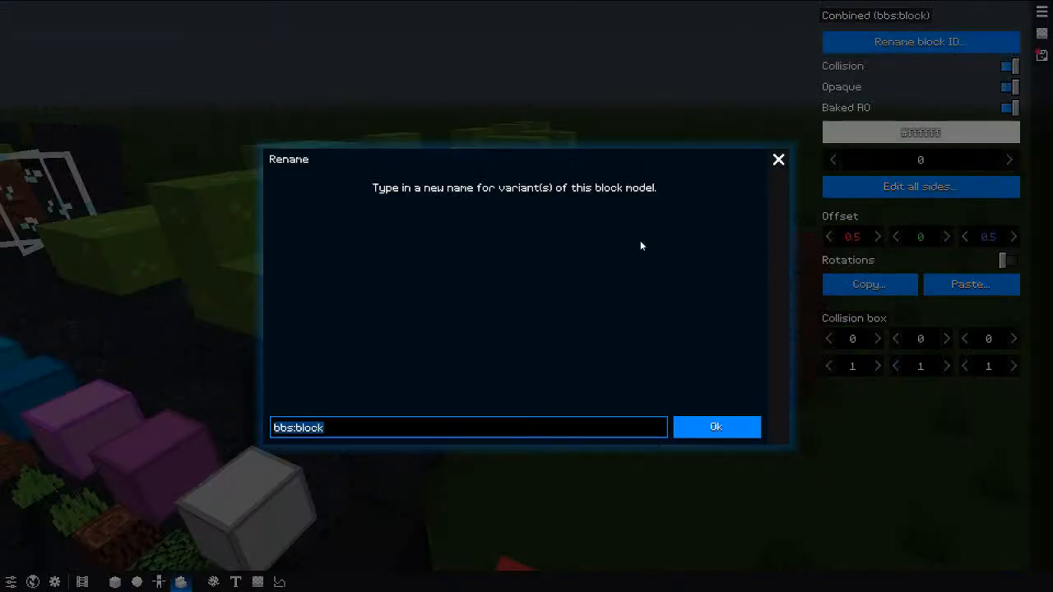
{"action": "key", "text": "Right"}
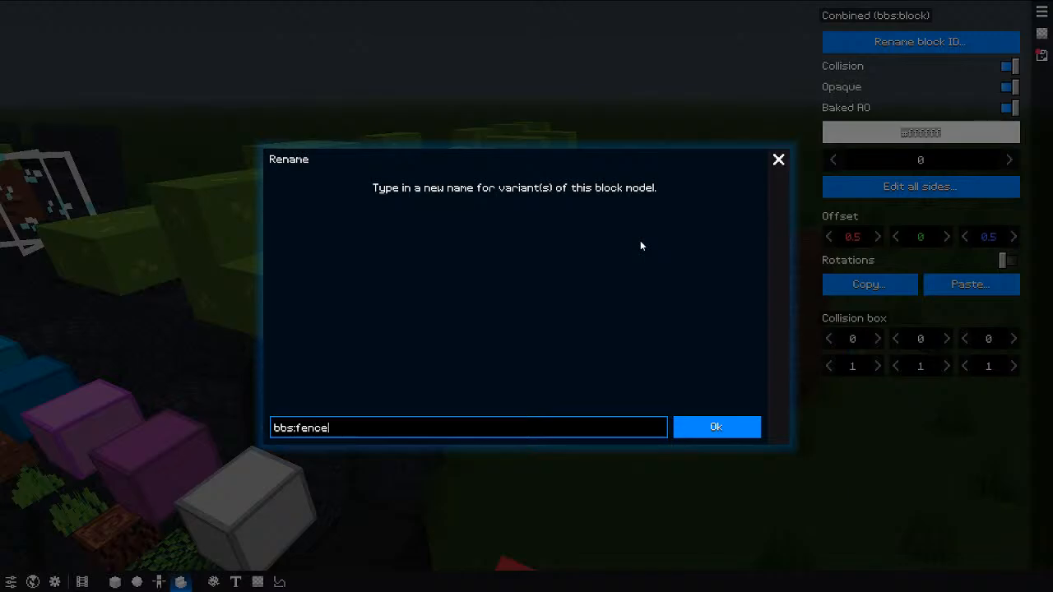
{"action": "left_click", "coordinate": [715, 427]}
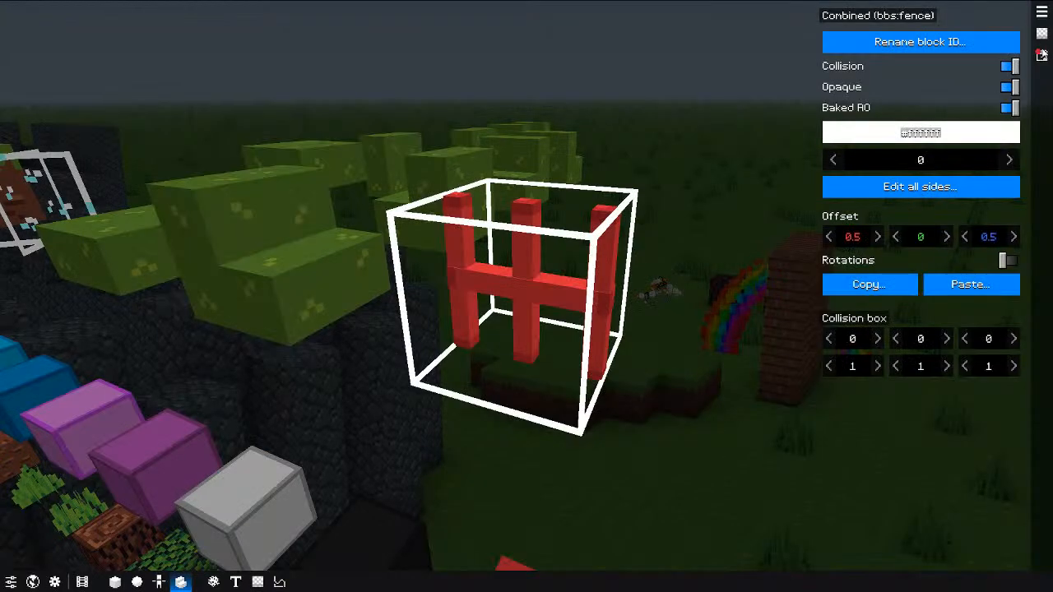
Step: Make the bbs:fence#0 block the active block for building in the world editor
{"action": "left_click", "coordinate": [115, 581]}
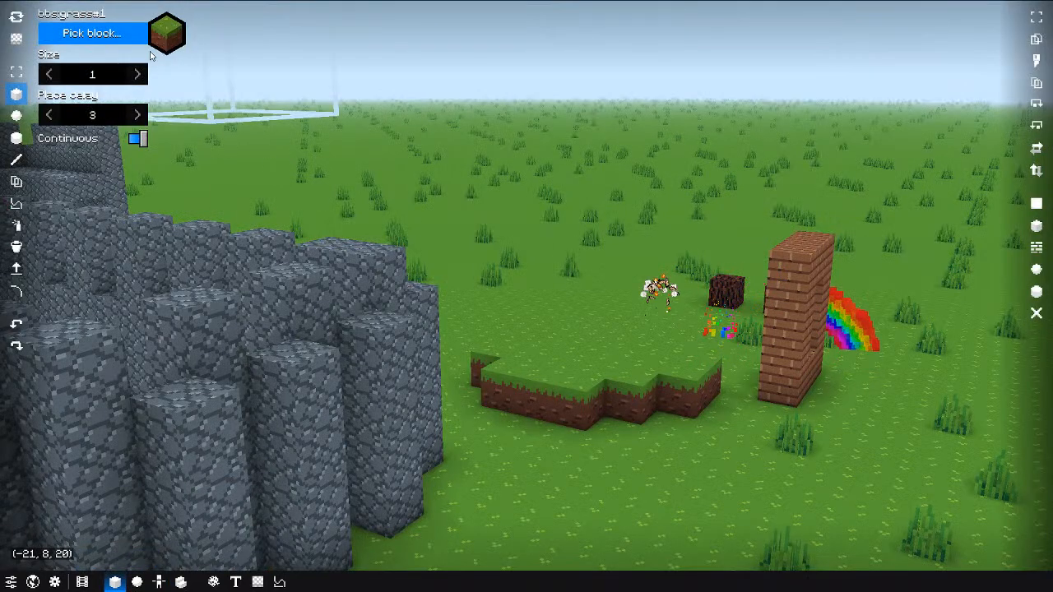
{"action": "left_click", "coordinate": [123, 37]}
{"action": "scroll", "coordinate": [515, 325], "scroll_direction": "down", "scroll_amount": 4}
{"action": "left_click", "coordinate": [485, 325]}
{"action": "left_click", "coordinate": [553, 423]}
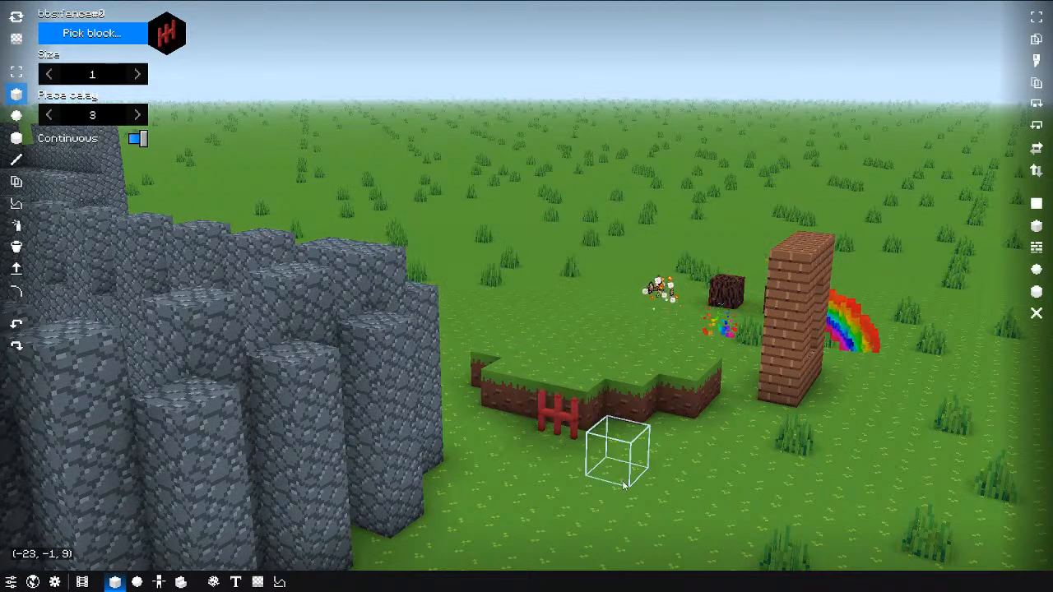
{"action": "left_click", "coordinate": [624, 485]}
{"action": "key", "text": "ctrl+z"}
{"action": "key", "text": "ctrl+z"}
Step: Stack a column of three fence blocks on the grass in front of the raised dirt bank
{"action": "left_click", "coordinate": [647, 492]}
{"action": "left_click", "coordinate": [645, 457]}
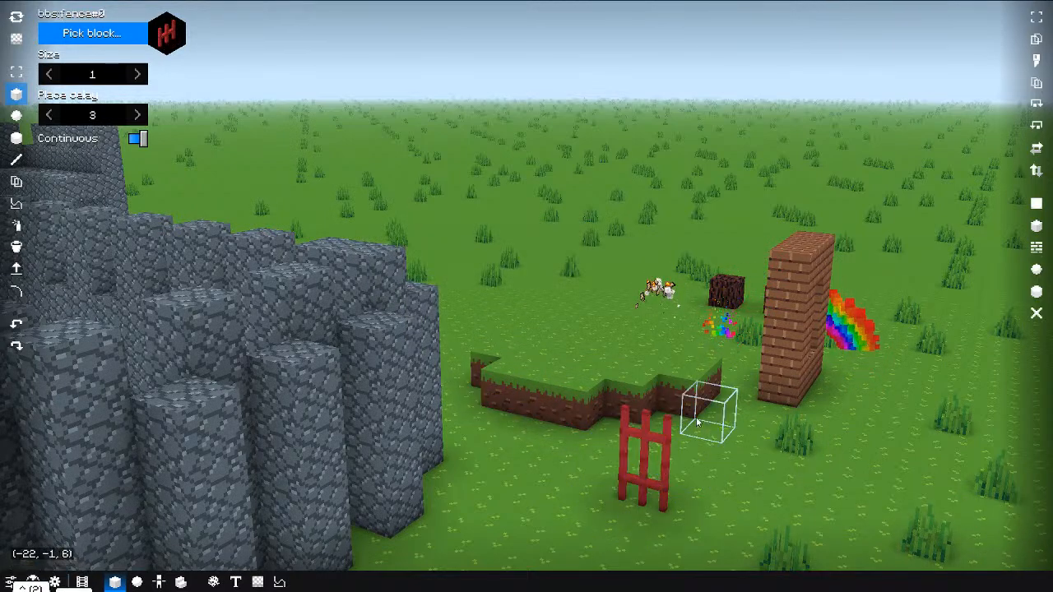
{"action": "left_click", "coordinate": [672, 411]}
Step: Stack a second column of three fence blocks directly beside the first one
{"action": "key", "text": "d"}
{"action": "key", "text": "w"}
{"action": "key", "text": "w"}
{"action": "key", "text": "alt+q"}
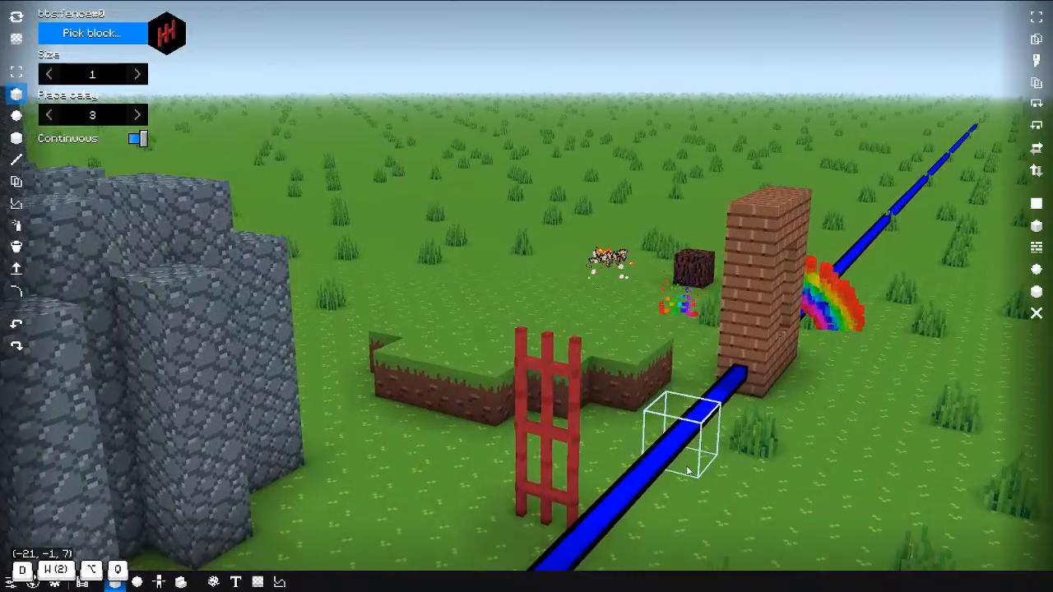
{"action": "key", "text": "w"}
{"action": "key", "text": "d"}
{"action": "middle_click_drag", "start_coordinate": [687, 465], "coordinate": [374, 454]}
{"action": "key", "text": "s"}
{"action": "key", "text": "d"}
{"action": "key", "text": "d"}
{"action": "key", "text": "w"}
{"action": "middle_click_drag", "start_coordinate": [490, 441], "coordinate": [442, 434]}
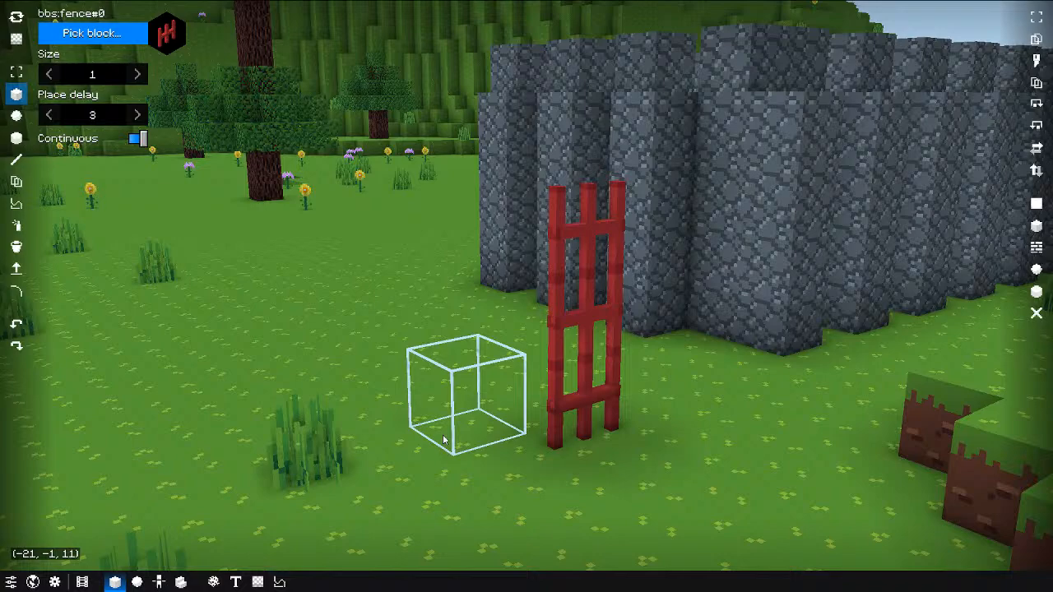
{"action": "left_click", "coordinate": [499, 466]}
{"action": "left_click", "coordinate": [500, 375]}
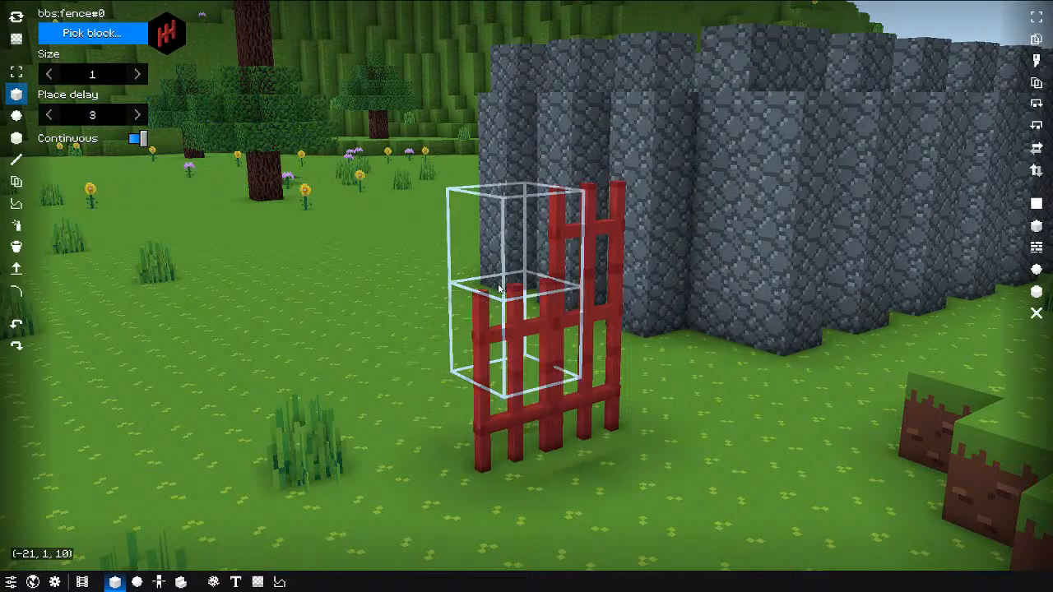
{"action": "left_click", "coordinate": [501, 290]}
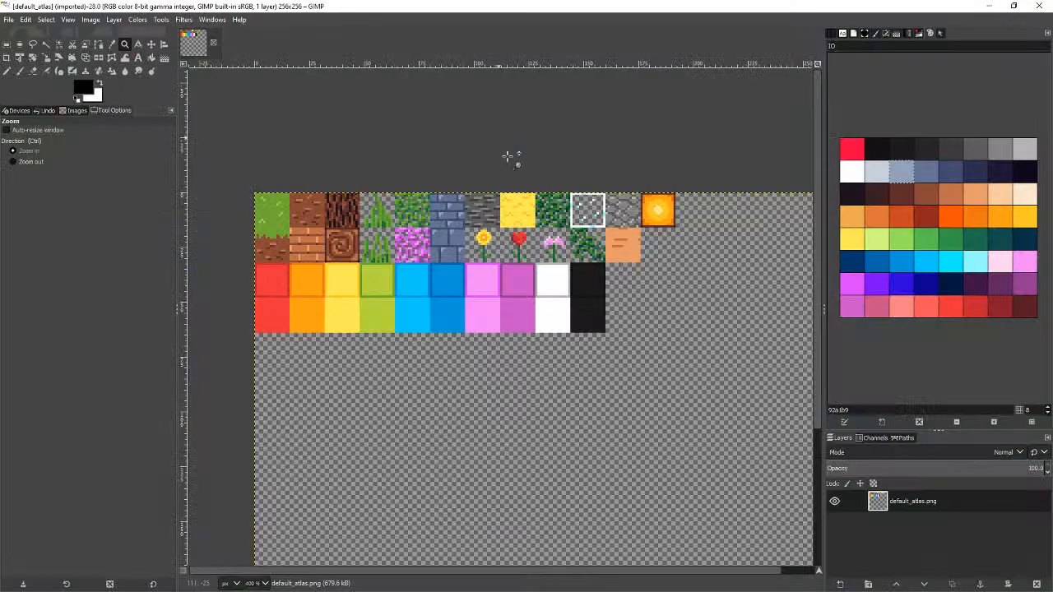
Step: Pencil a light pink 16 by 16 pixel outline beside the black tile, below the tan tile, and bucket-fill it
{"action": "left_click", "coordinate": [499, 246]}
{"action": "left_click", "coordinate": [499, 245]}
{"action": "key", "text": "n"}
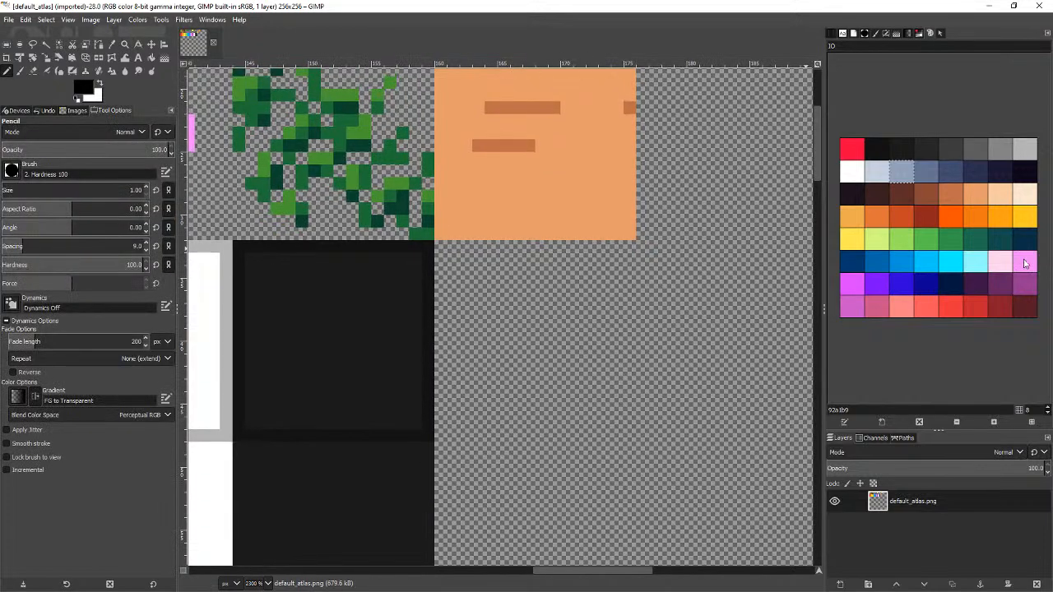
{"action": "left_click", "coordinate": [1025, 263]}
{"action": "left_click", "coordinate": [440, 246]}
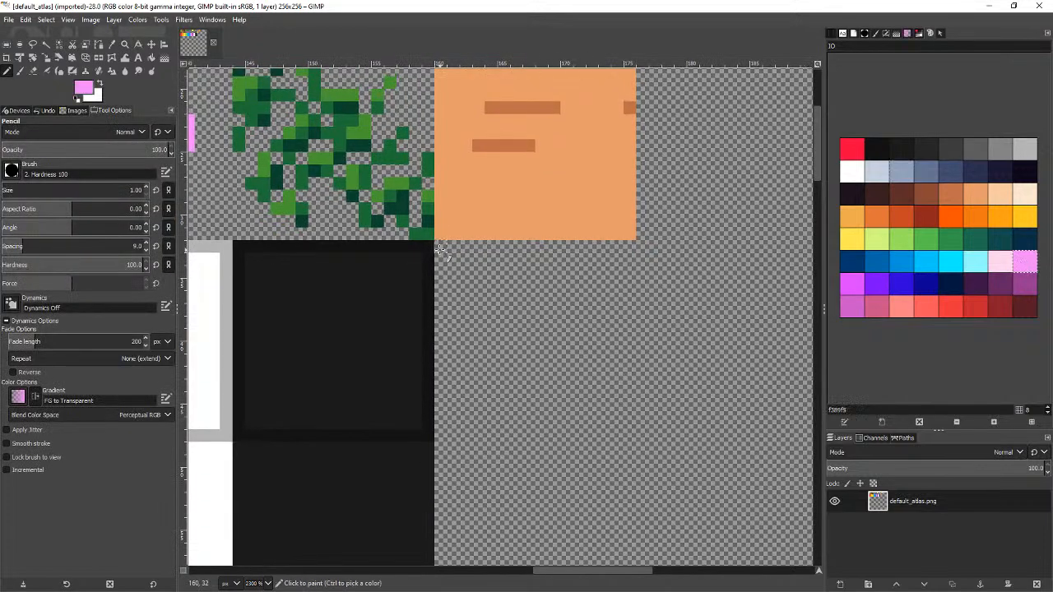
{"action": "left_click", "coordinate": [440, 436], "text": "shift"}
{"action": "left_click", "coordinate": [632, 434], "text": "shift"}
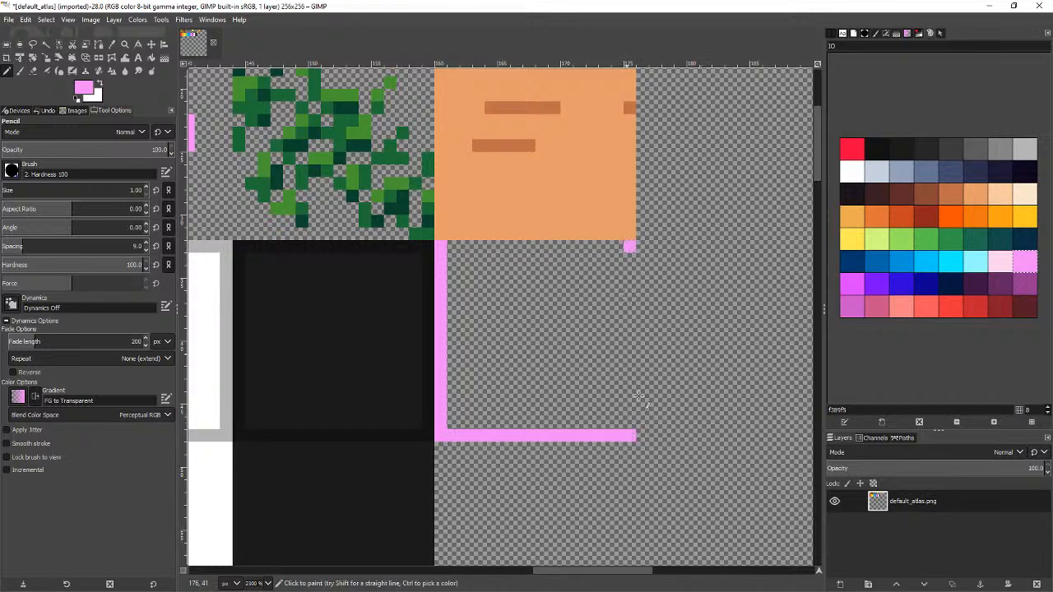
{"action": "left_click", "coordinate": [630, 246], "text": "shift"}
{"action": "key", "text": "shift+b"}
{"action": "left_click", "coordinate": [540, 329]}
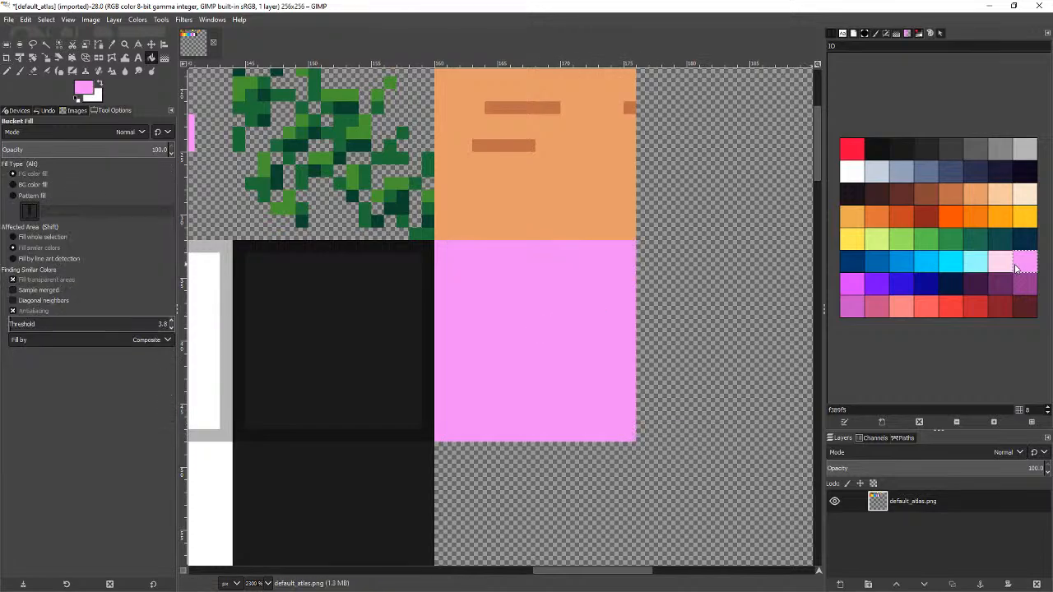
{"action": "left_click", "coordinate": [999, 284]}
{"action": "key", "text": "n"}
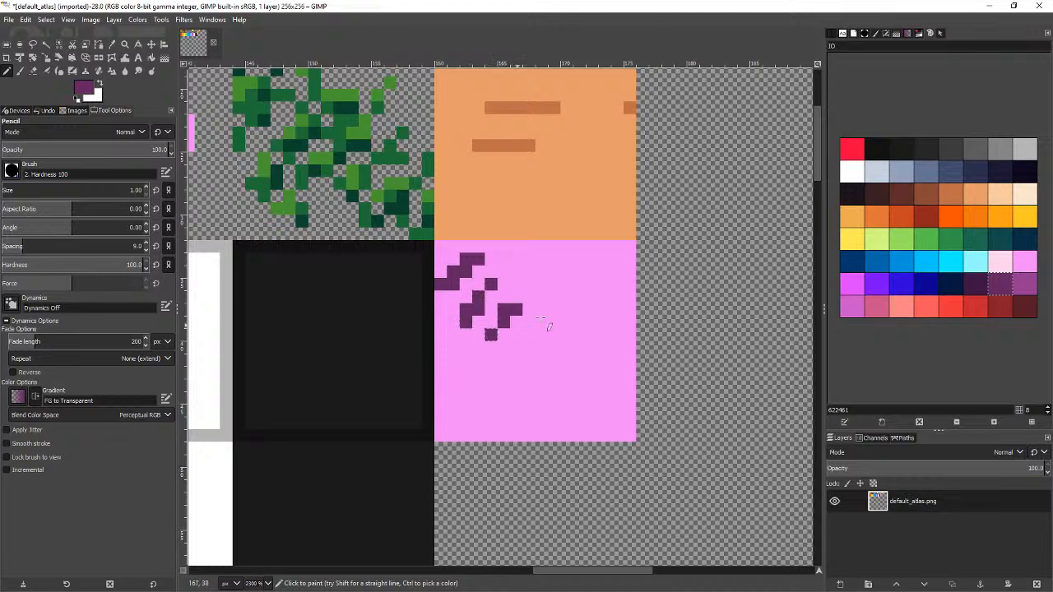
{"action": "key", "text": "ctrl+z"}
{"action": "key", "text": "ctrl+z"}
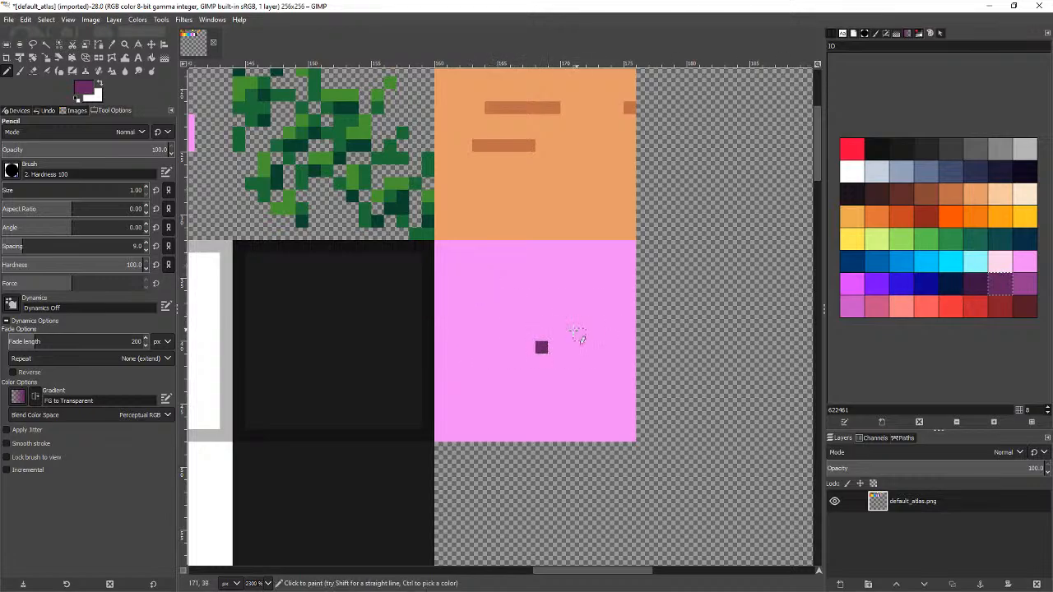
Step: Pencil an irregular magenta (db3ffd) pattern over the pink tile and export the image over default_atlas.png
{"action": "left_click", "coordinate": [539, 335], "text": "ctrl"}
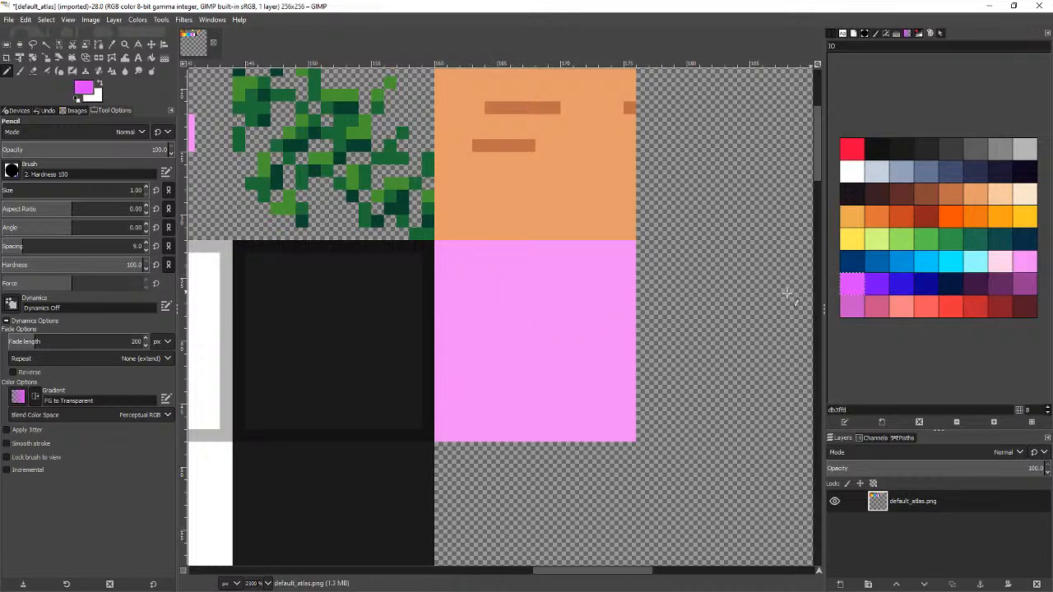
{"action": "left_click_drag", "start_coordinate": [490, 273], "coordinate": [517, 313]}
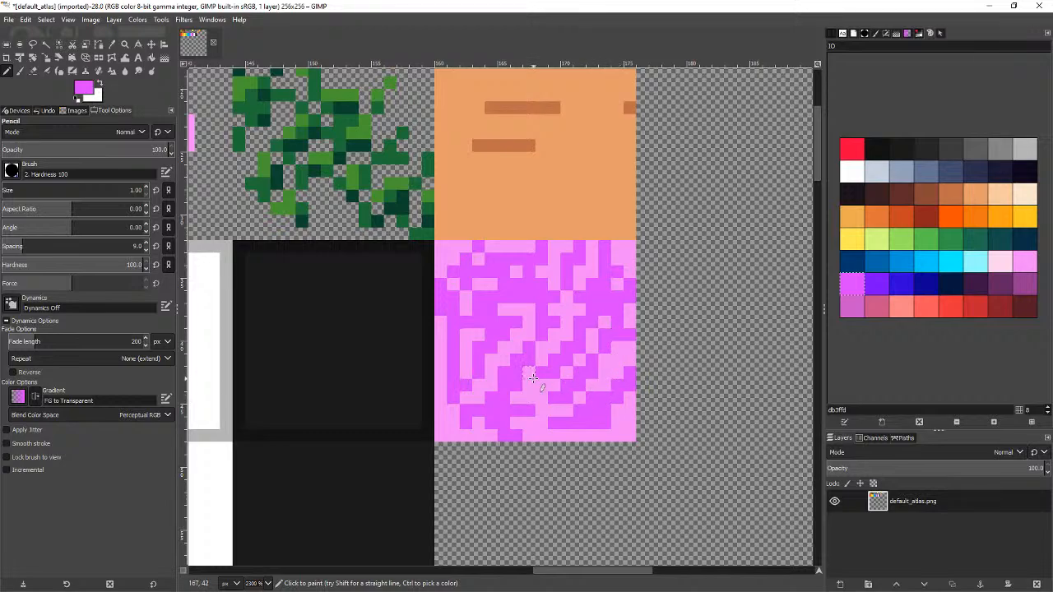
{"action": "key", "text": "shift+ctrl+e"}
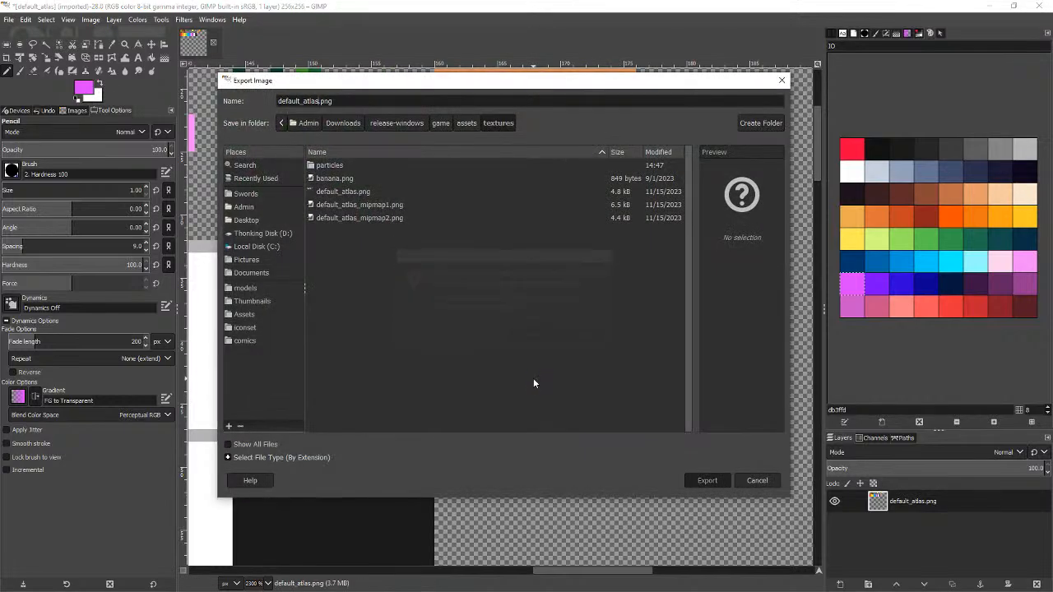
{"action": "key", "text": "Return"}
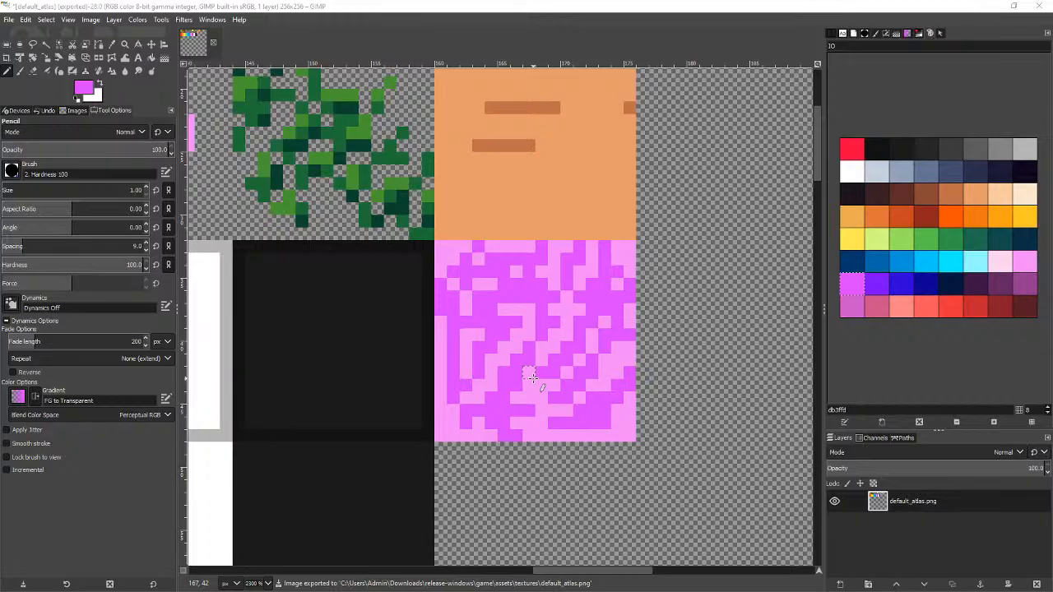
Step: Switch back to BBS and add a new full block model to the block models list
{"action": "key", "text": "alt+Tab"}
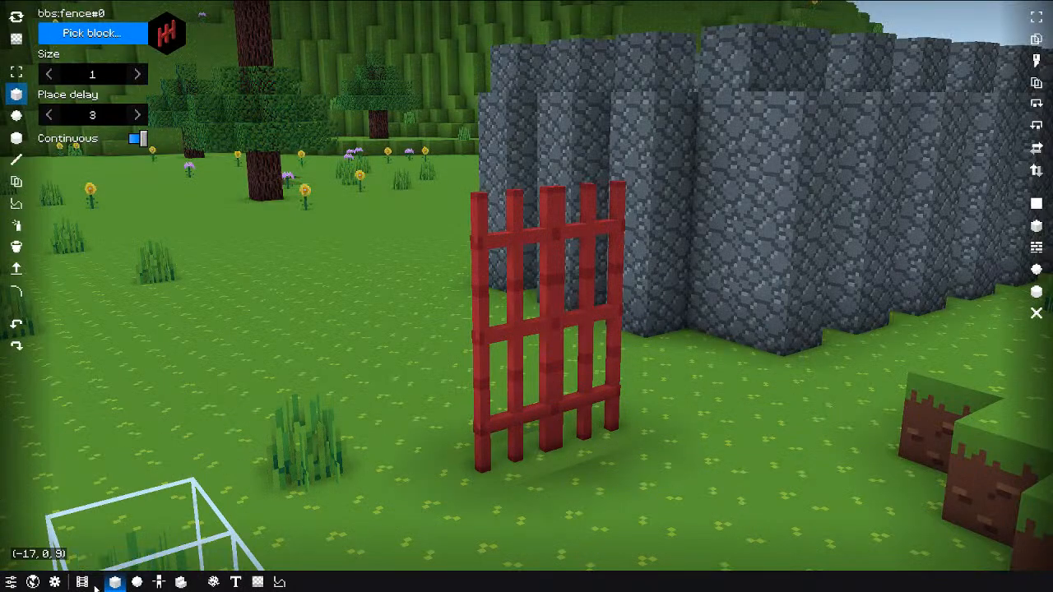
{"action": "left_click", "coordinate": [181, 582]}
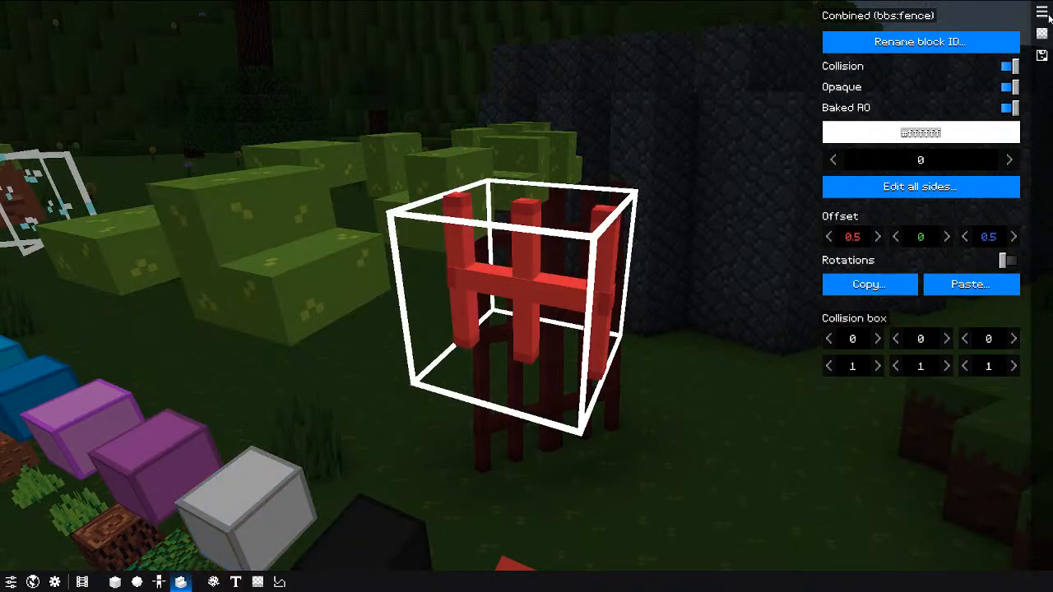
{"action": "left_click", "coordinate": [1047, 14]}
{"action": "left_click", "coordinate": [779, 181]}
{"action": "left_click", "coordinate": [823, 188]}
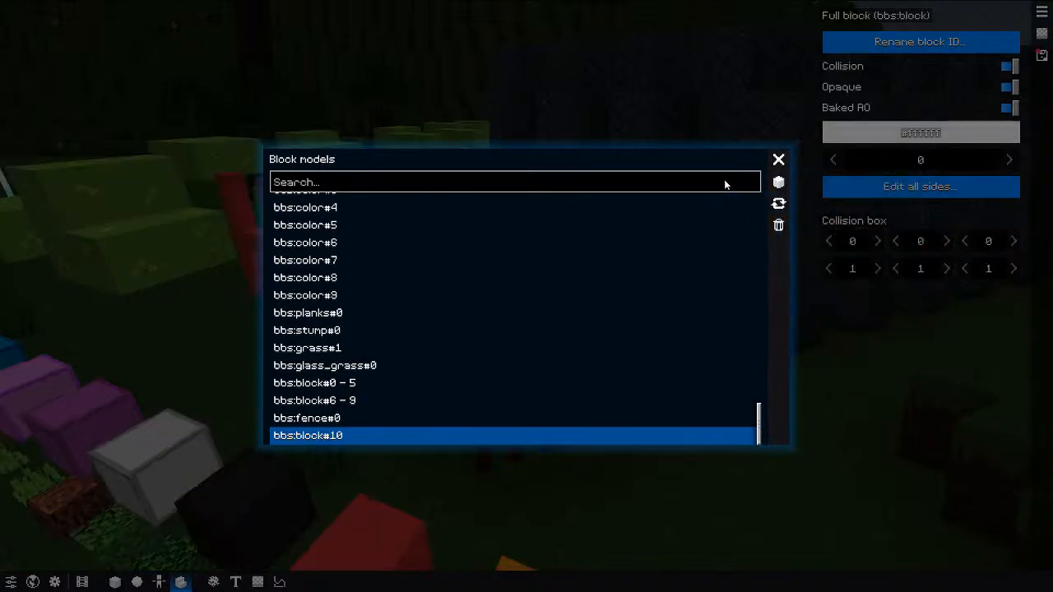
{"action": "left_click", "coordinate": [779, 159]}
Step: Set the texture on all sides of the new full block to the patterned pink and magenta tile
{"action": "left_click", "coordinate": [828, 188]}
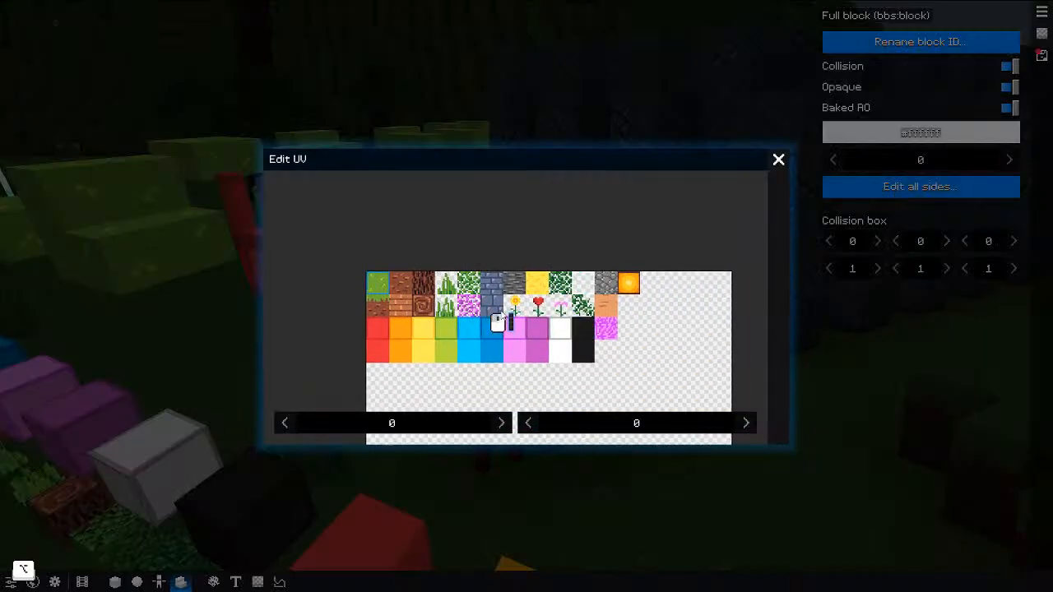
{"action": "left_click", "coordinate": [606, 331]}
{"action": "left_click", "coordinate": [778, 159]}
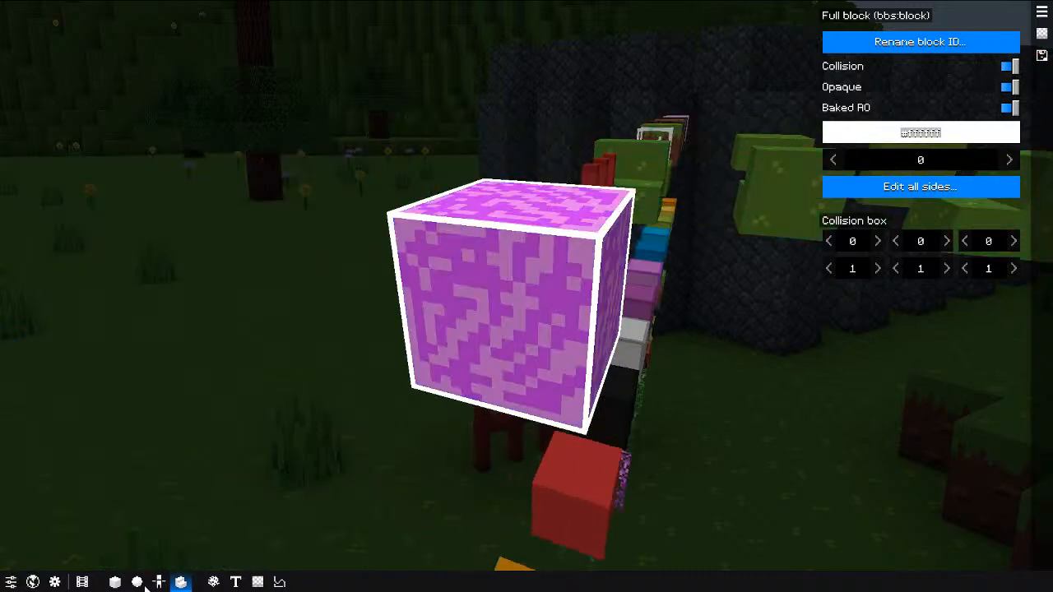
Step: Choose bbs:block#10 as the building block and place one on the open grass
{"action": "left_click", "coordinate": [115, 583]}
{"action": "key", "text": "a"}
{"action": "left_click", "coordinate": [112, 33]}
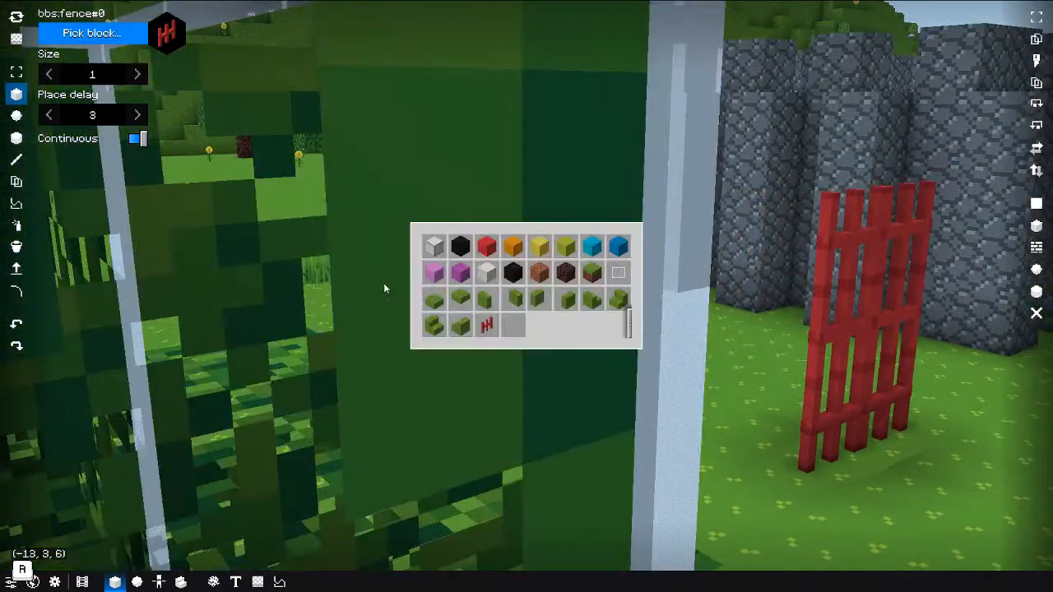
{"action": "left_click", "coordinate": [510, 324]}
{"action": "key", "text": "e"}
{"action": "key", "text": "w"}
{"action": "left_click", "coordinate": [475, 343]}
Step: Examine the placed patterned block up close and then the whole scene from a distance
{"action": "key", "text": "w"}
{"action": "key", "text": "a"}
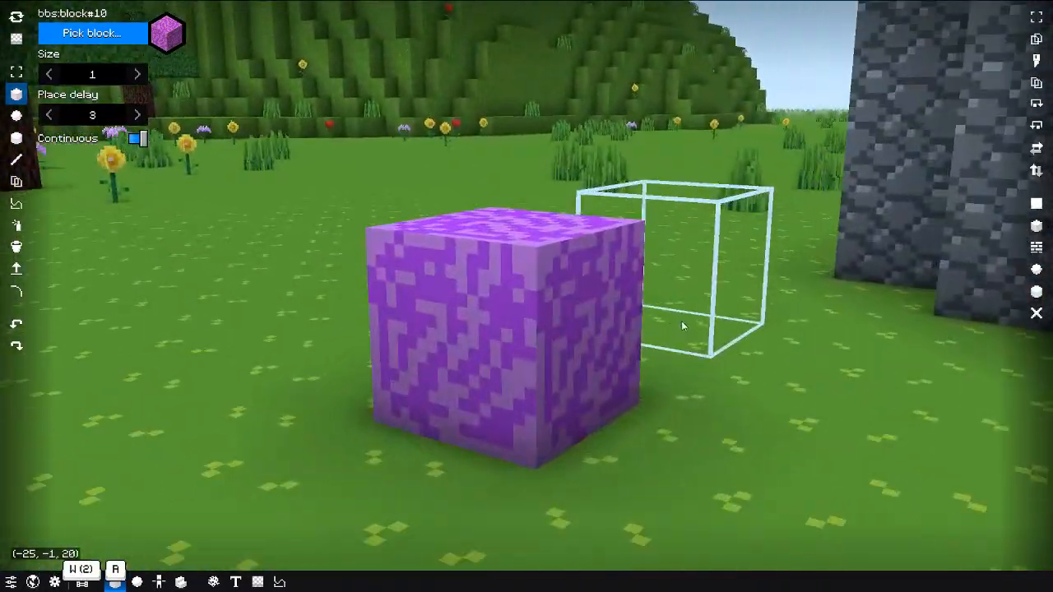
{"action": "key", "text": "a"}
{"action": "middle_click_drag", "start_coordinate": [653, 318], "coordinate": [768, 324]}
{"action": "key", "text": "s"}
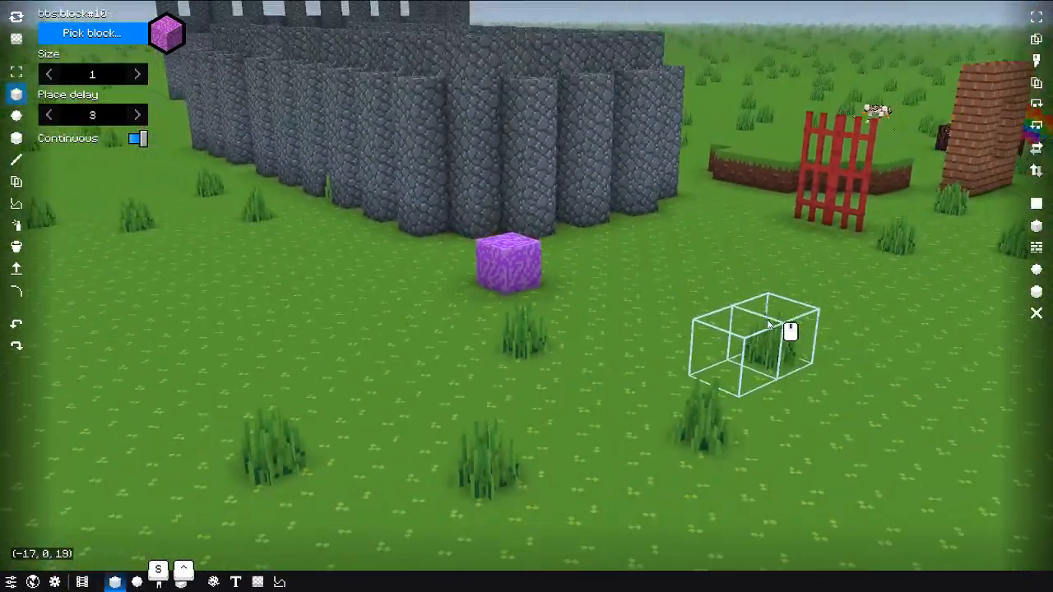
{"action": "key", "text": "s"}
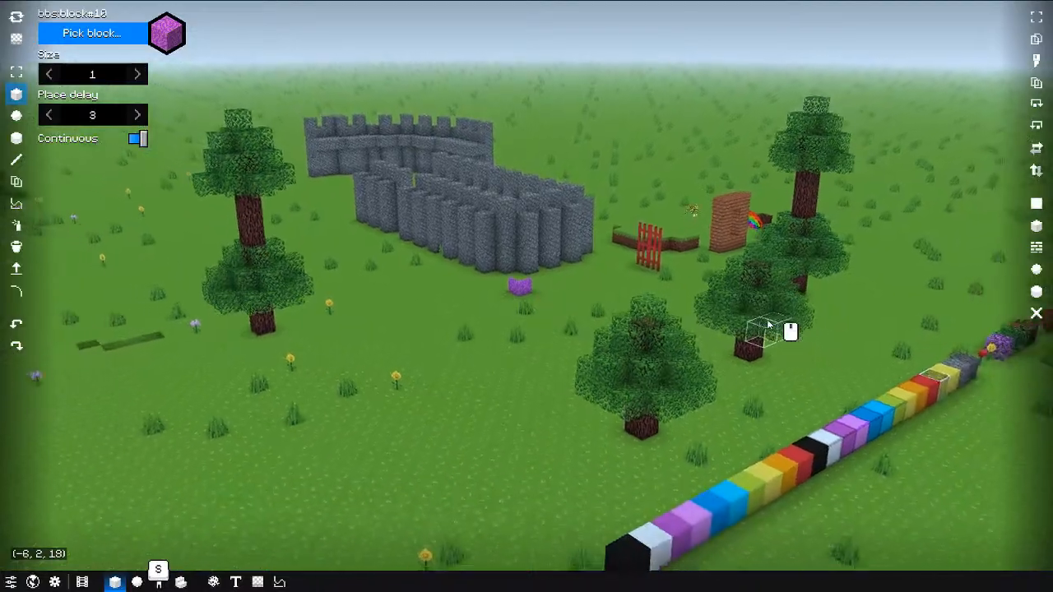
{"action": "key", "text": "s"}
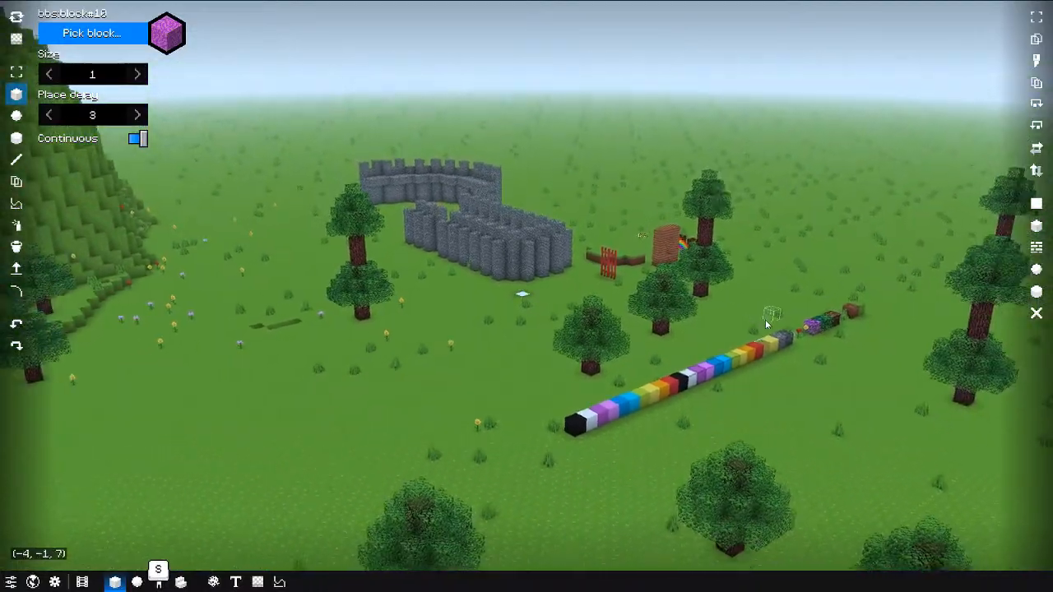
Step: Open default_atlas_mipmap1.png in GIMP and copy the 16 × 16 pink and magenta tile from default_atlas.png
{"action": "key", "text": "alt"}
{"action": "key", "text": "alt+Tab"}
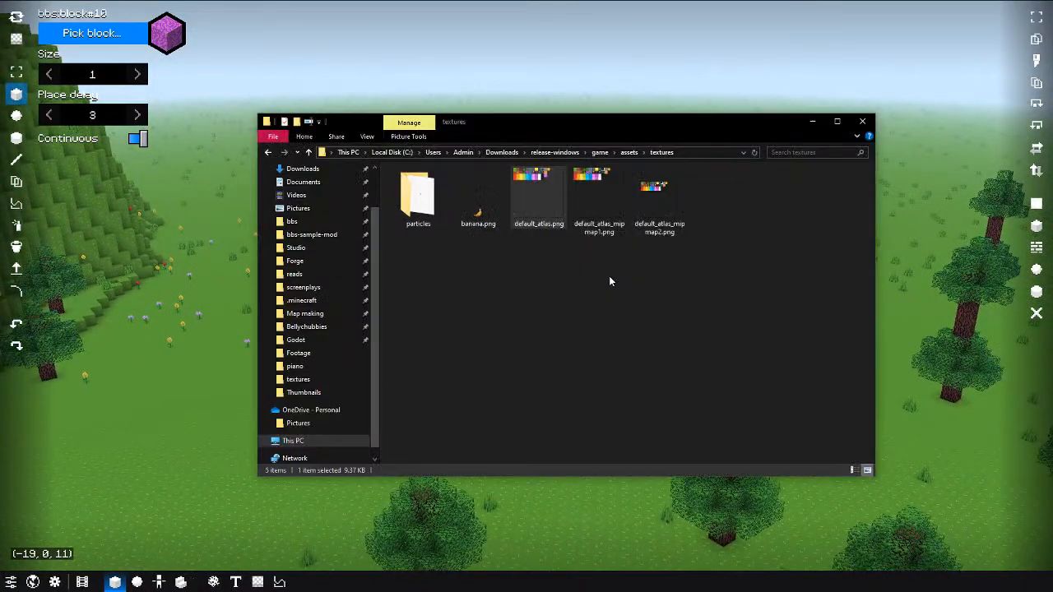
{"action": "left_click", "coordinate": [591, 200]}
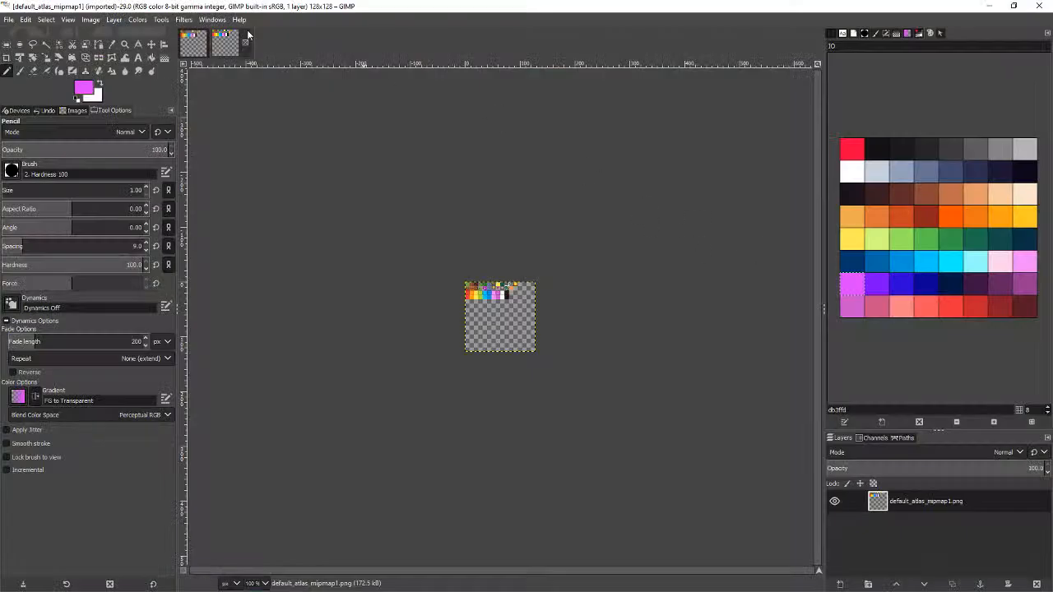
{"action": "left_click", "coordinate": [246, 41]}
{"action": "key", "text": "r"}
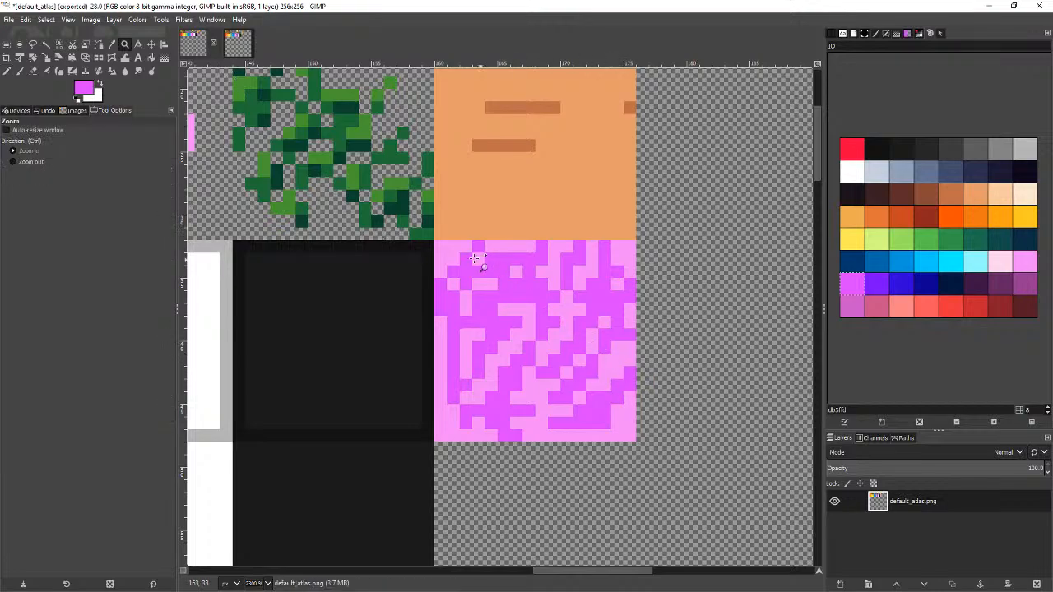
{"action": "left_click_drag", "start_coordinate": [434, 240], "coordinate": [629, 433]}
{"action": "key", "text": "ctrl+c"}
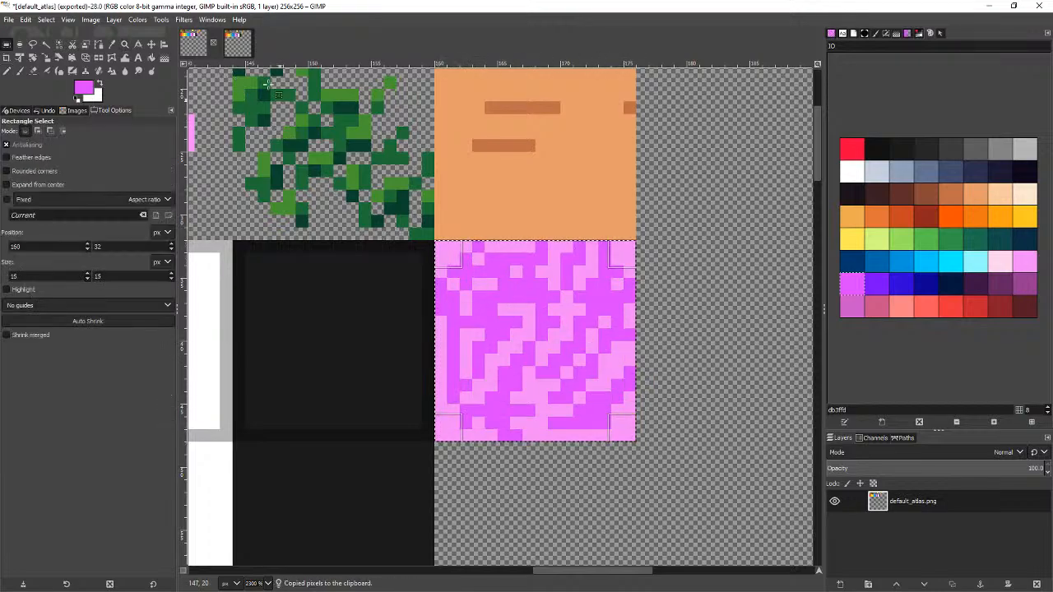
Step: Paste the tile into default_atlas_mipmap1.png as a new layer and scale it to 8 × 8 pixels
{"action": "left_click", "coordinate": [238, 43]}
{"action": "key", "text": "ctrl+v"}
{"action": "key", "text": "z"}
{"action": "scroll", "coordinate": [501, 300], "scroll_direction": "up", "scroll_amount": 5, "text": "ctrl"}
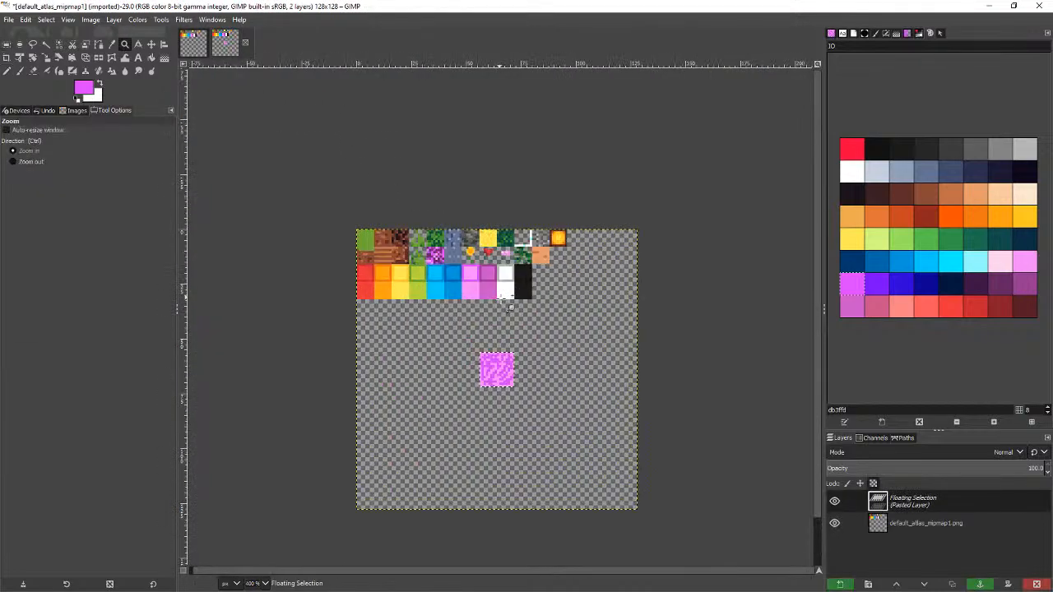
{"action": "key", "text": "ctrl+shift+n"}
{"action": "key", "text": "shift+s"}
{"action": "left_click", "coordinate": [505, 354]}
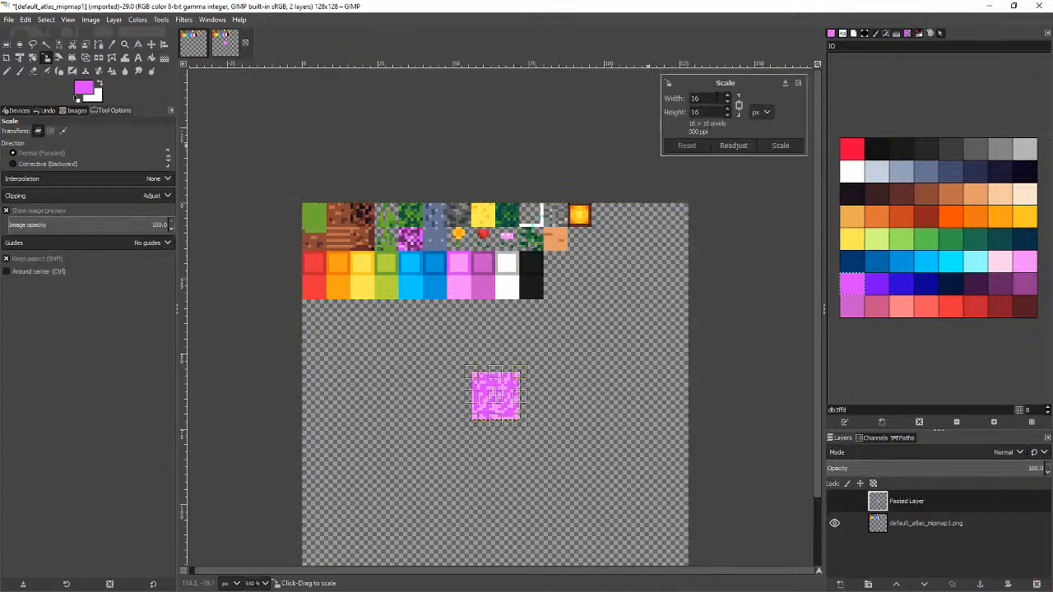
{"action": "left_click", "coordinate": [739, 105]}
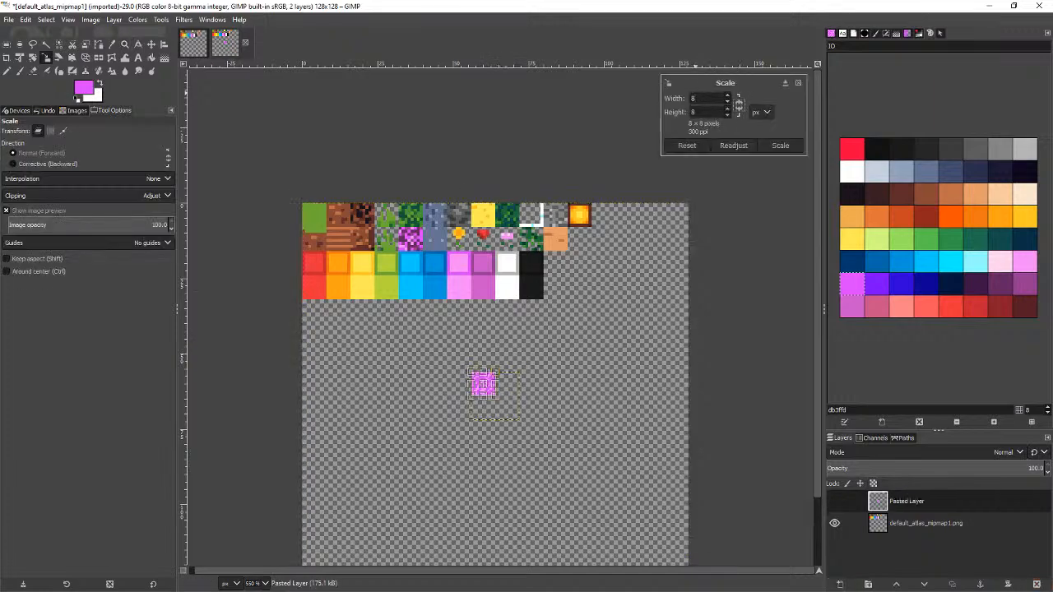
{"action": "left_click", "coordinate": [780, 145]}
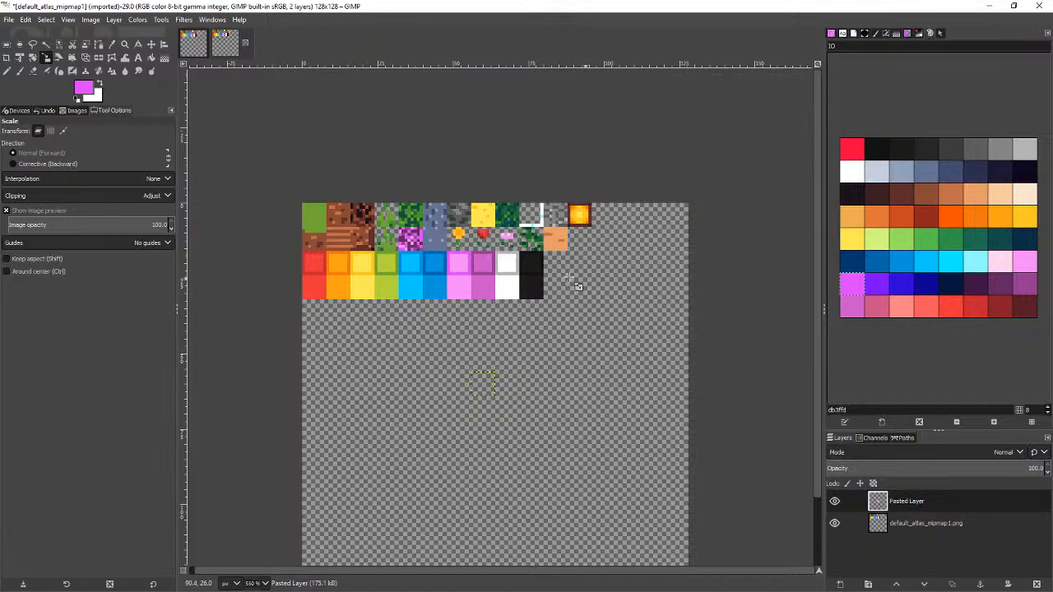
Step: Move the scaled tile into the empty slot beside the upper black tile and export over default_atlas_mipmap1.png
{"action": "key", "text": "m"}
{"action": "left_click_drag", "start_coordinate": [557, 313], "coordinate": [568, 265]}
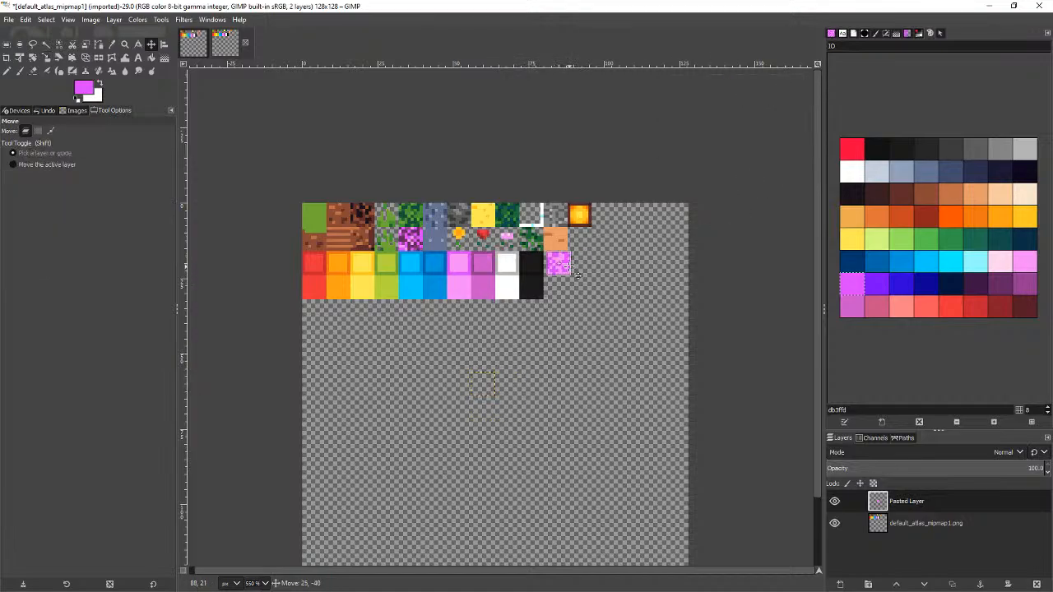
{"action": "key", "text": "shift+ctrl+e"}
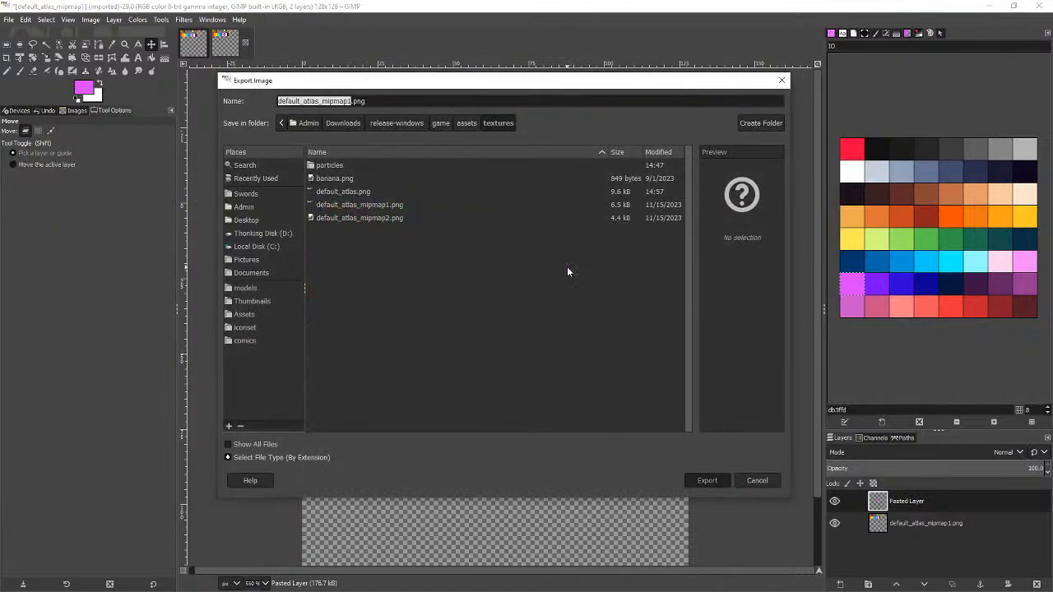
{"action": "key", "text": "Return"}
{"action": "key", "text": "Return"}
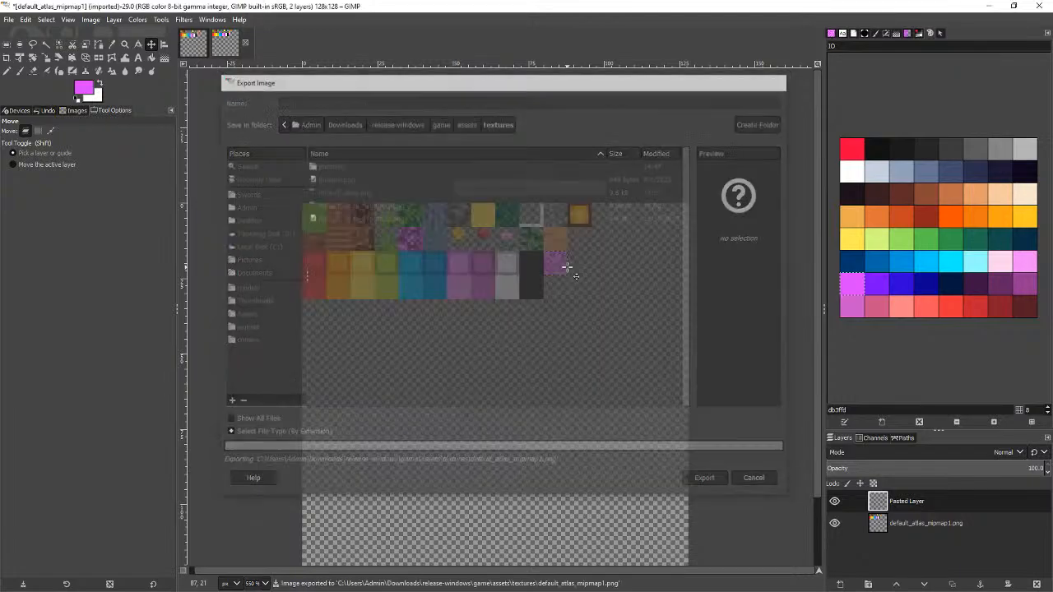
Step: Switch back to BBS and reload the textures
{"action": "key", "text": "alt+Tab"}
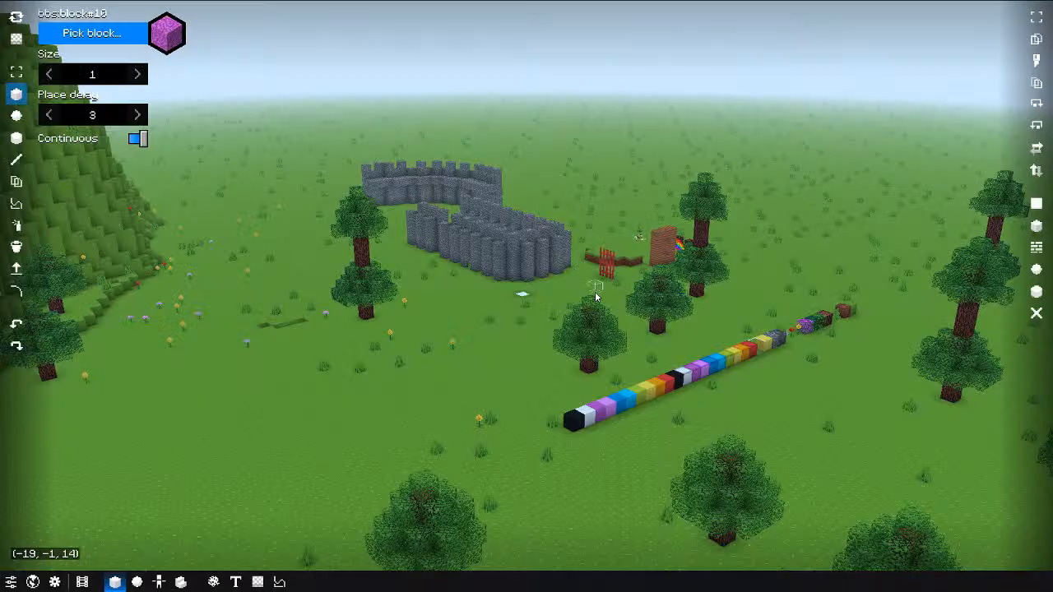
{"action": "key", "text": "w"}
{"action": "key", "text": "6"}
{"action": "key", "text": "F6"}
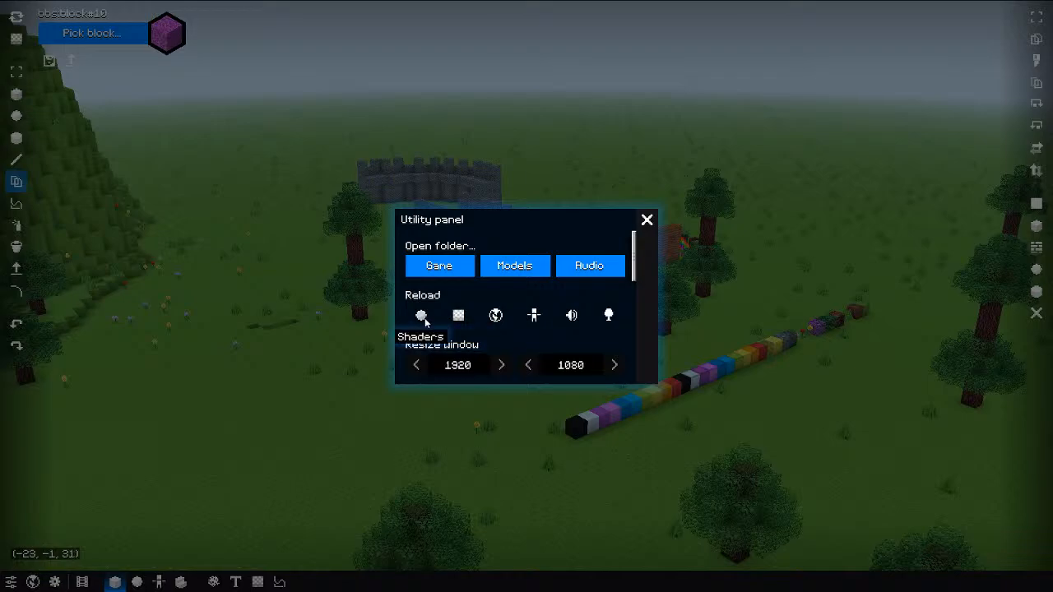
{"action": "left_click", "coordinate": [464, 317]}
Step: Examine how the patterned block and the surrounding scene render from far away
{"action": "key", "text": "s"}
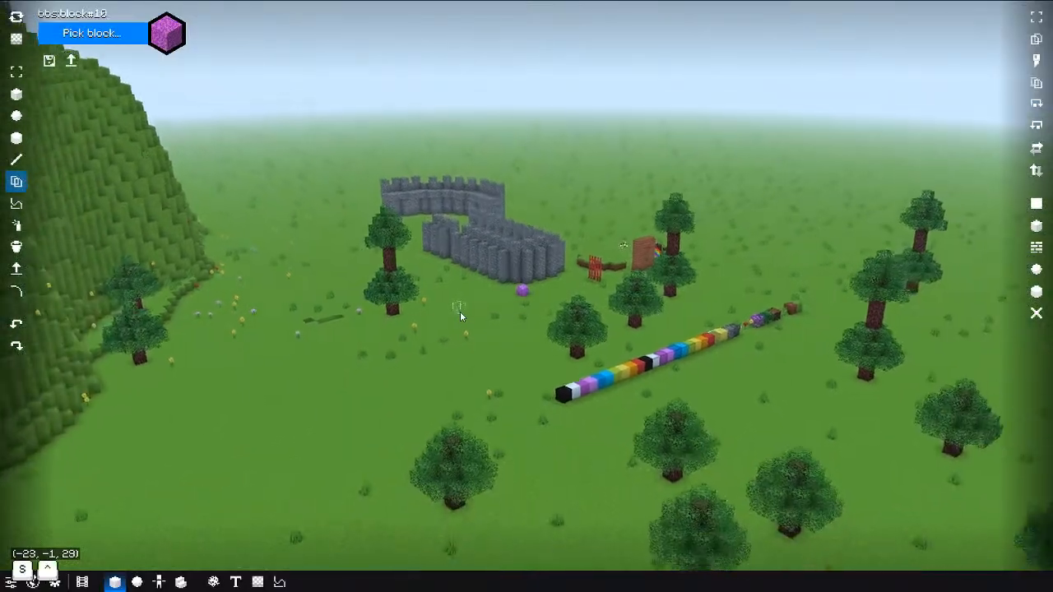
{"action": "key", "text": "ctrl+s"}
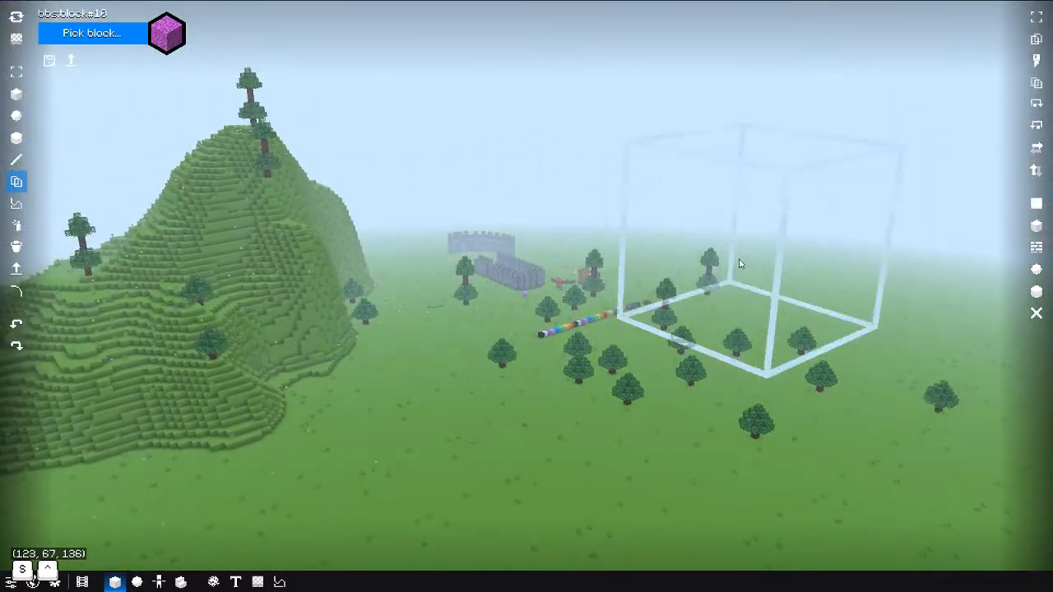
{"action": "key", "text": "s"}
{"action": "key", "text": "w"}
{"action": "key", "text": "s"}
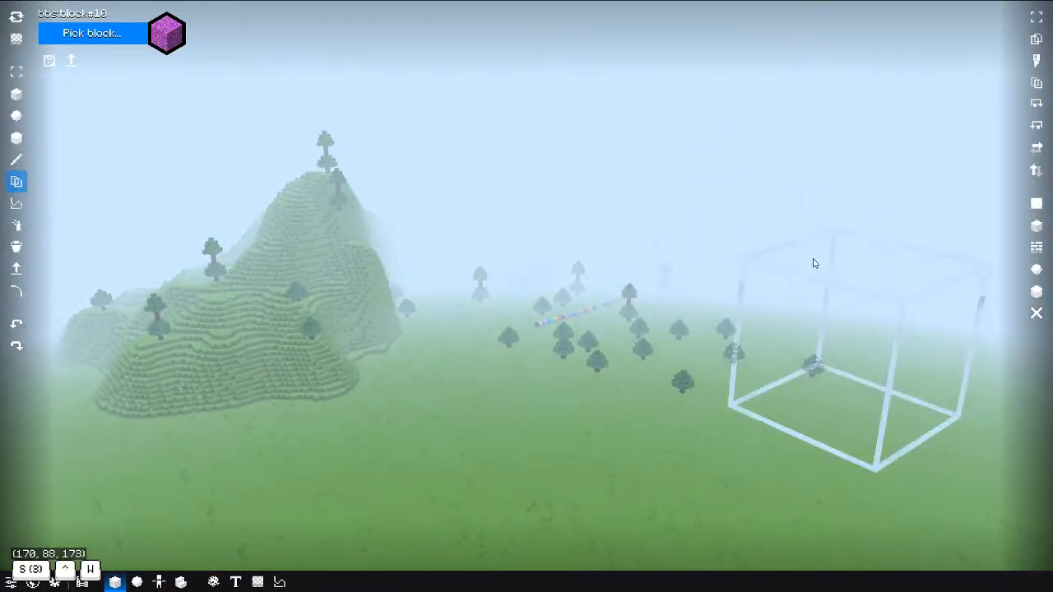
{"action": "key", "text": "w"}
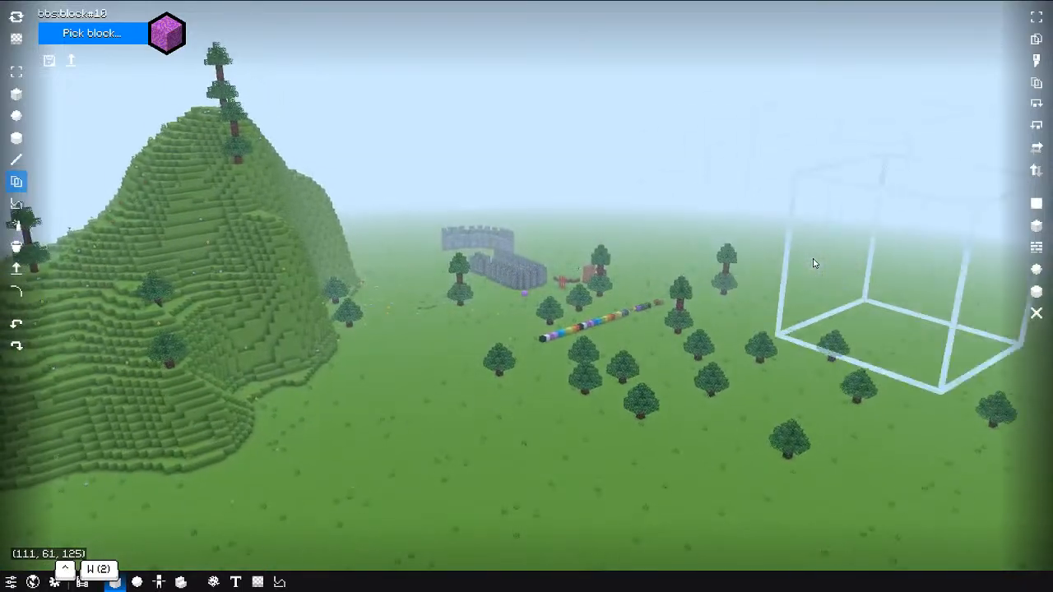
Step: Switch to GIMP with default_atlas_mipmap2.png, paste the pink tile and scale it to 4 × 4 pixels
{"action": "key", "text": "alt"}
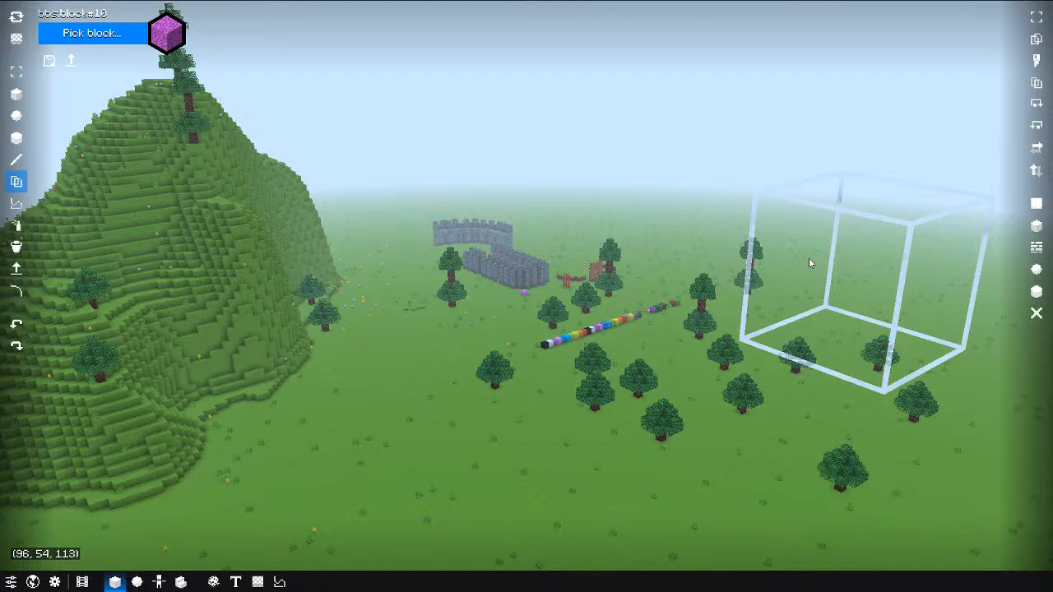
{"action": "key", "text": "alt+Tab"}
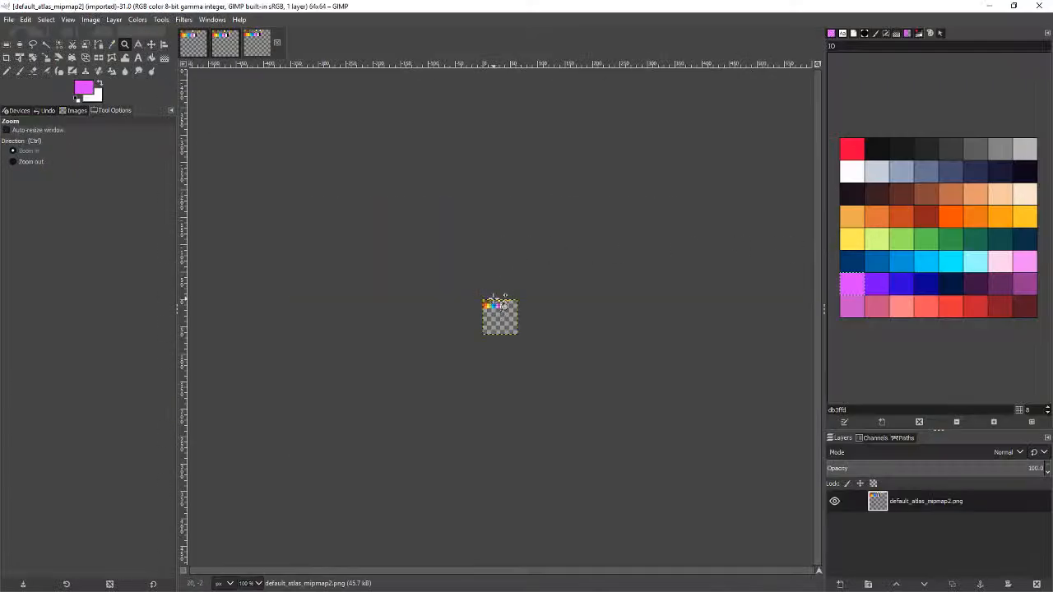
{"action": "left_click", "coordinate": [512, 309]}
{"action": "left_click", "coordinate": [517, 308]}
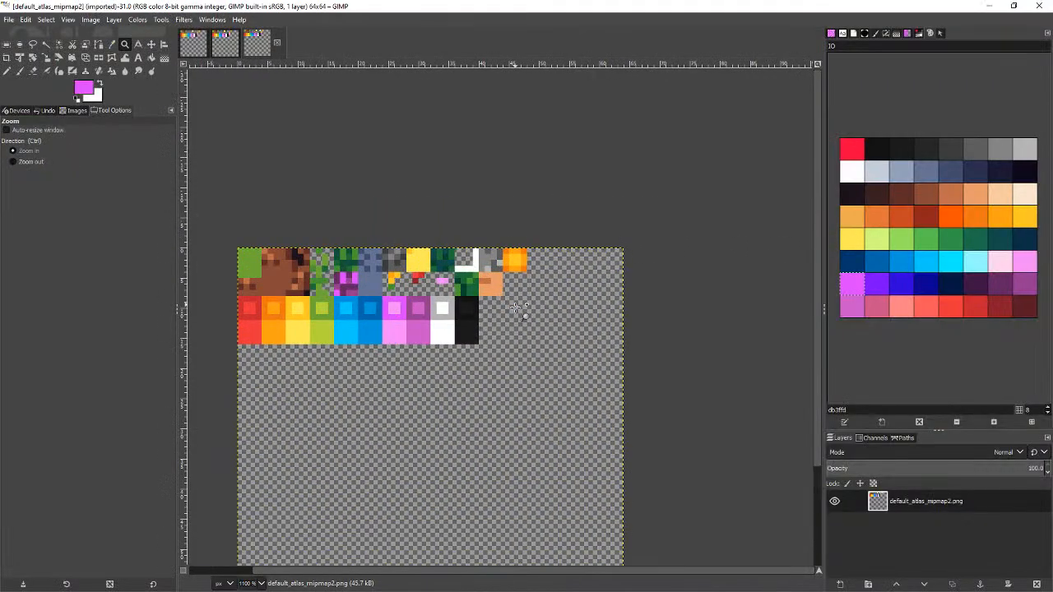
{"action": "left_click", "coordinate": [517, 309]}
{"action": "key", "text": "ctrl+v"}
{"action": "key", "text": "shift+s"}
{"action": "left_click", "coordinate": [460, 339]}
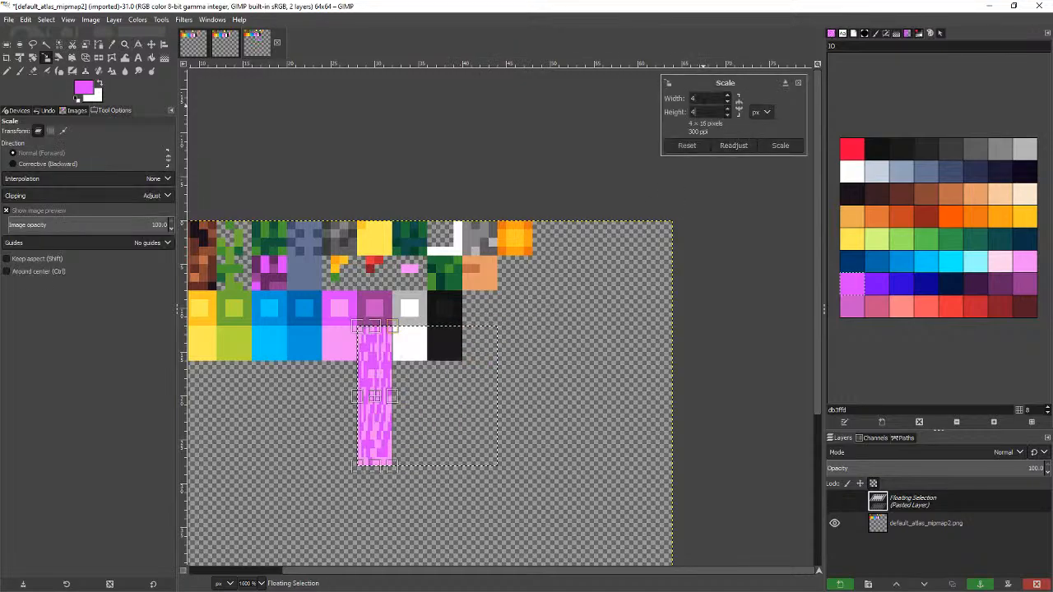
{"action": "left_click", "coordinate": [779, 145]}
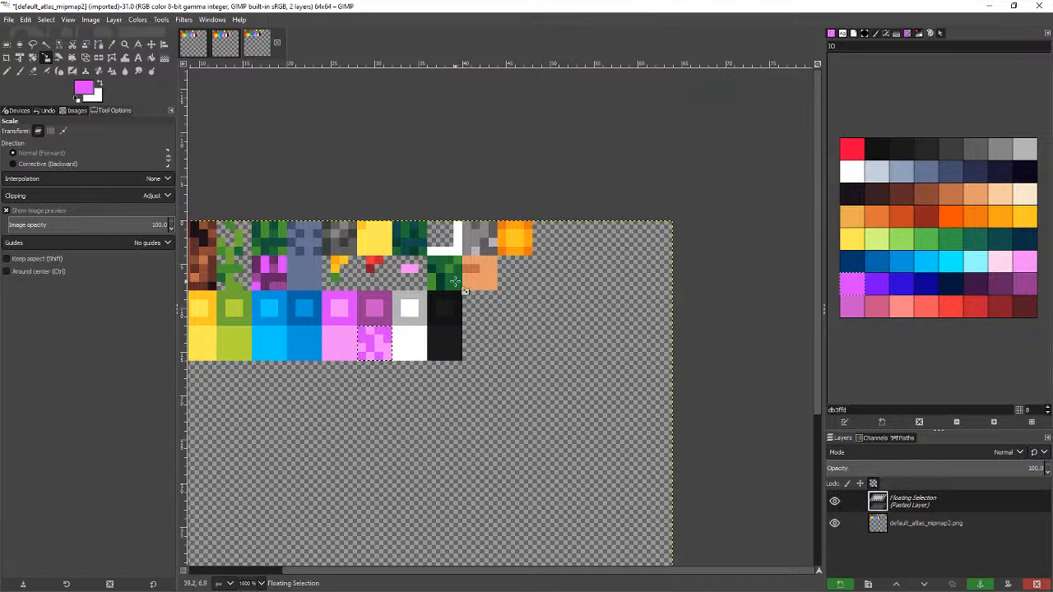
Step: Move the 4 × 4 tile into the empty slot beside the upper black tile and export over default_atlas_mipmap2.png
{"action": "key", "text": "m"}
{"action": "left_click_drag", "start_coordinate": [369, 344], "coordinate": [474, 311]}
{"action": "key", "text": "ctrl+shift+e"}
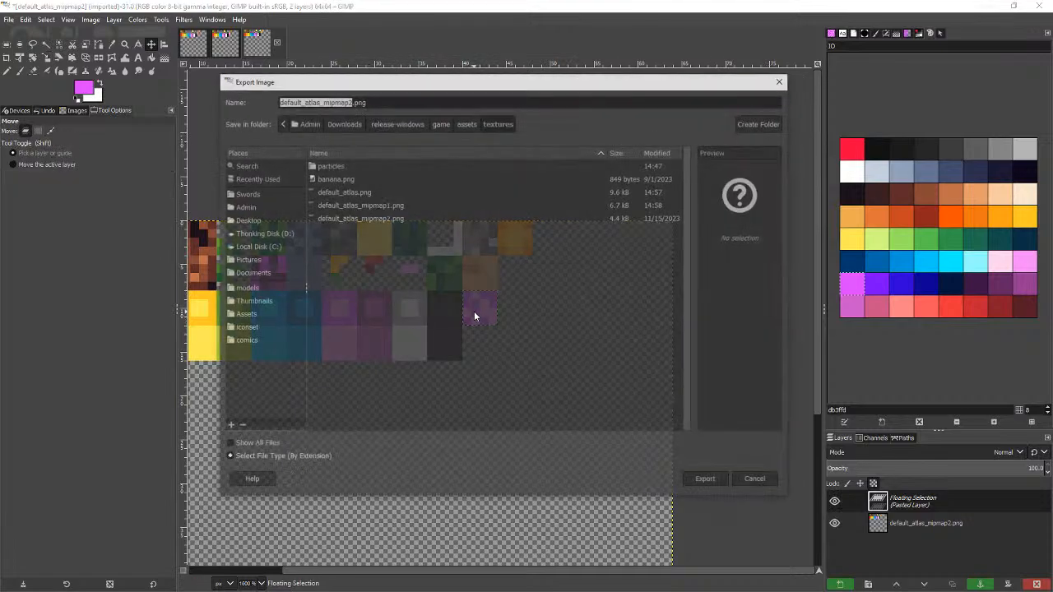
{"action": "left_click", "coordinate": [704, 480]}
{"action": "left_click", "coordinate": [545, 335]}
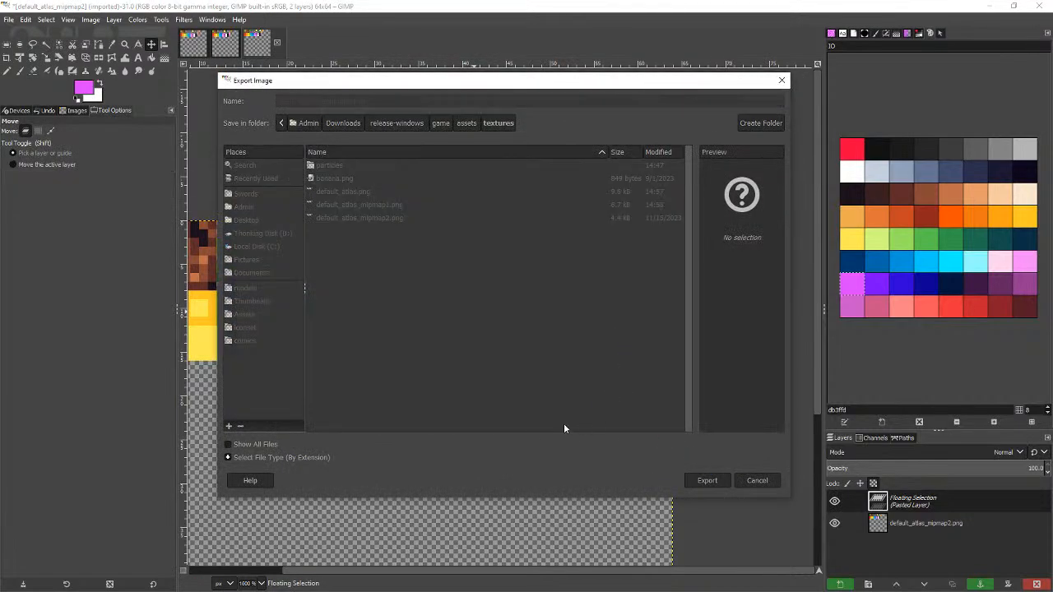
{"action": "left_click", "coordinate": [535, 423]}
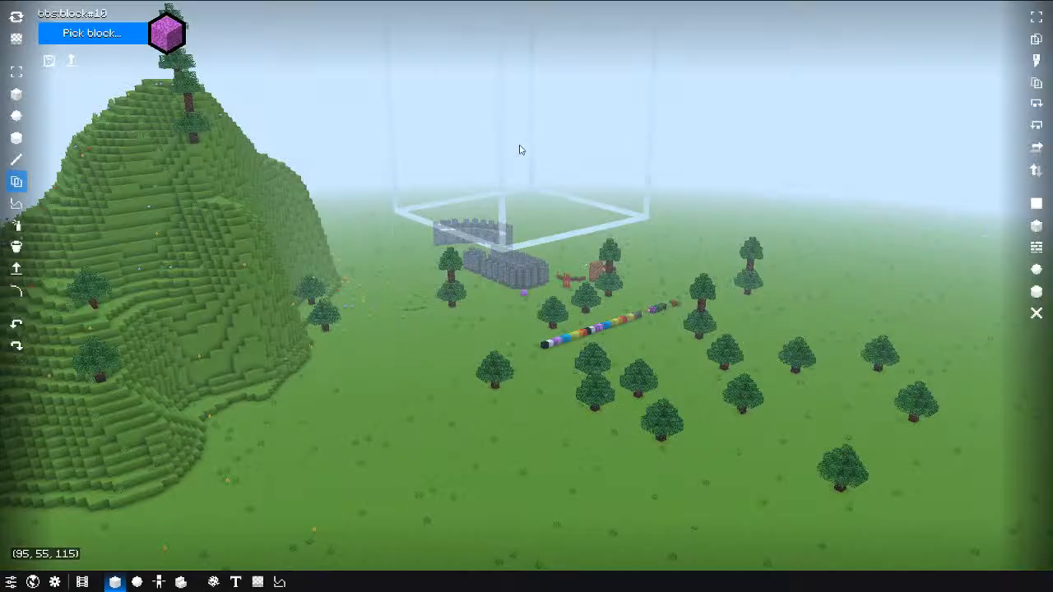
Step: Switch back to BBS and examine the placed patterned block from far away and up close
{"action": "left_click", "coordinate": [121, 37]}
{"action": "left_click", "coordinate": [522, 330]}
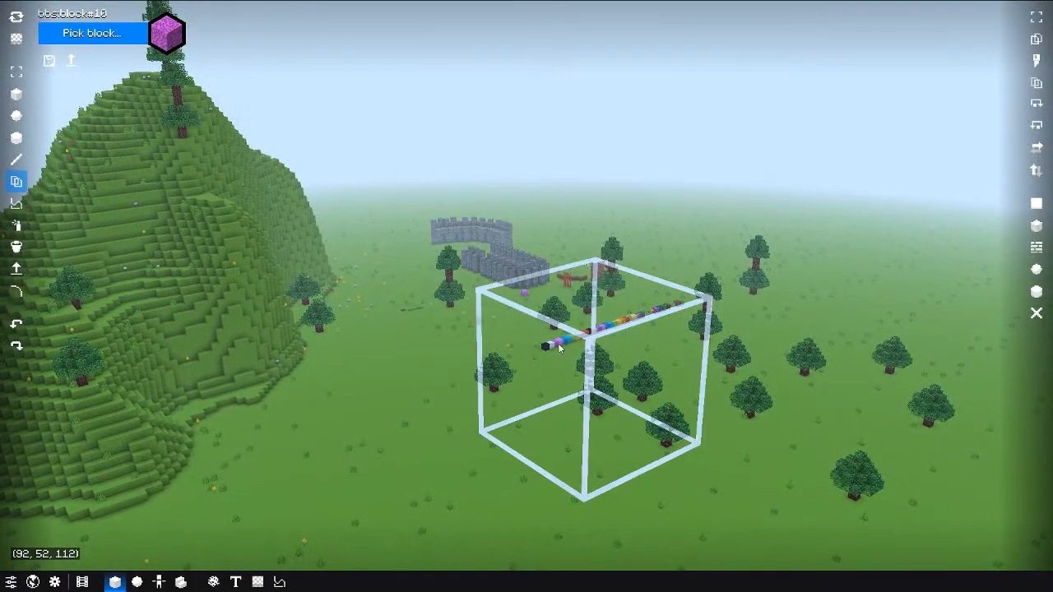
{"action": "key", "text": "w"}
{"action": "key", "text": "w"}
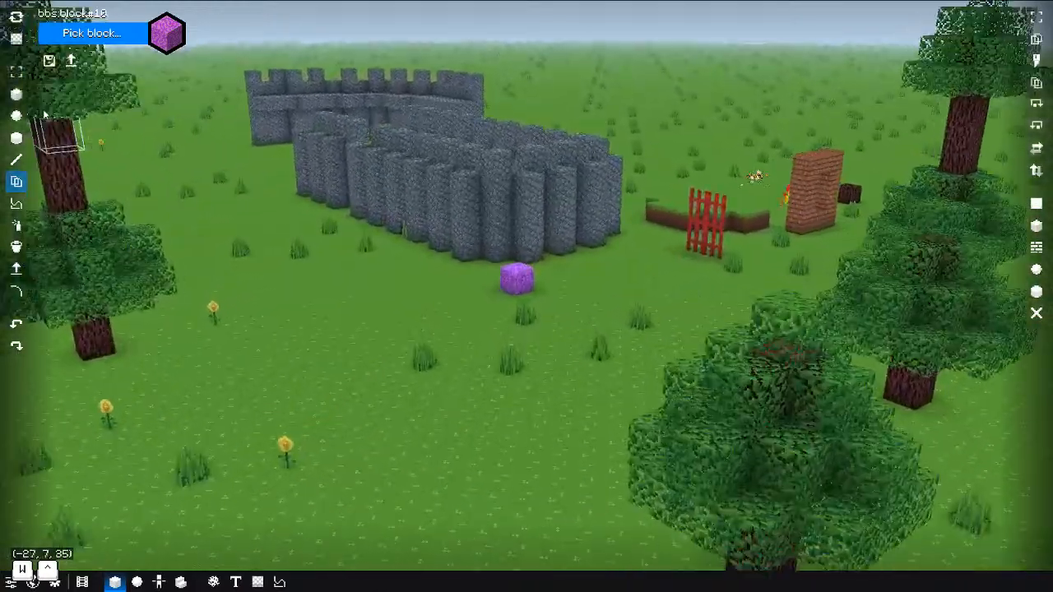
Step: Build three tall vertical columns of bbs:block#10 on the grass beside the placed patterned block
{"action": "left_click", "coordinate": [16, 94]}
{"action": "left_click_drag", "start_coordinate": [574, 292], "coordinate": [568, 144], "text": "shift"}
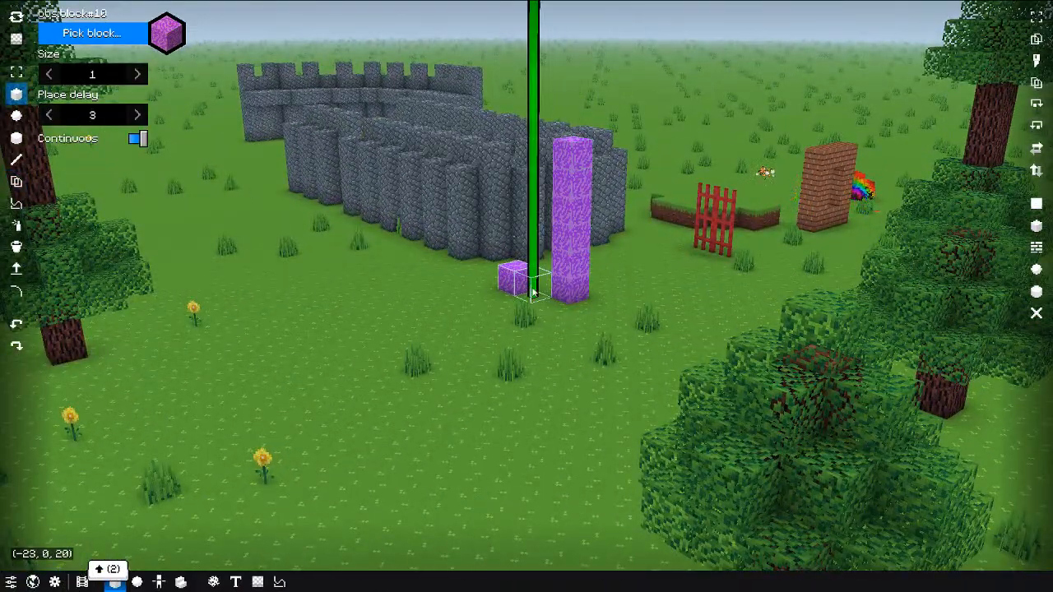
{"action": "left_click_drag", "start_coordinate": [534, 293], "coordinate": [558, 140], "text": "shift"}
{"action": "left_click_drag", "start_coordinate": [562, 283], "coordinate": [565, 169], "text": "shift"}
{"action": "key", "text": "a"}
{"action": "mouse_move", "coordinate": [469, 268]}
{"action": "middle_mouse_down"}
{"action": "mouse_move", "coordinate": [583, 281]}
{"action": "mouse_move", "coordinate": [548, 302]}
{"action": "middle_mouse_up"}
Step: Undo the patterned columns and the single patterned block placed before them
{"action": "key", "text": "ctrl+z"}
{"action": "key", "text": "ctrl+z"}
{"action": "key", "text": "ctrl+z"}
{"action": "key", "text": "ctrl+z"}
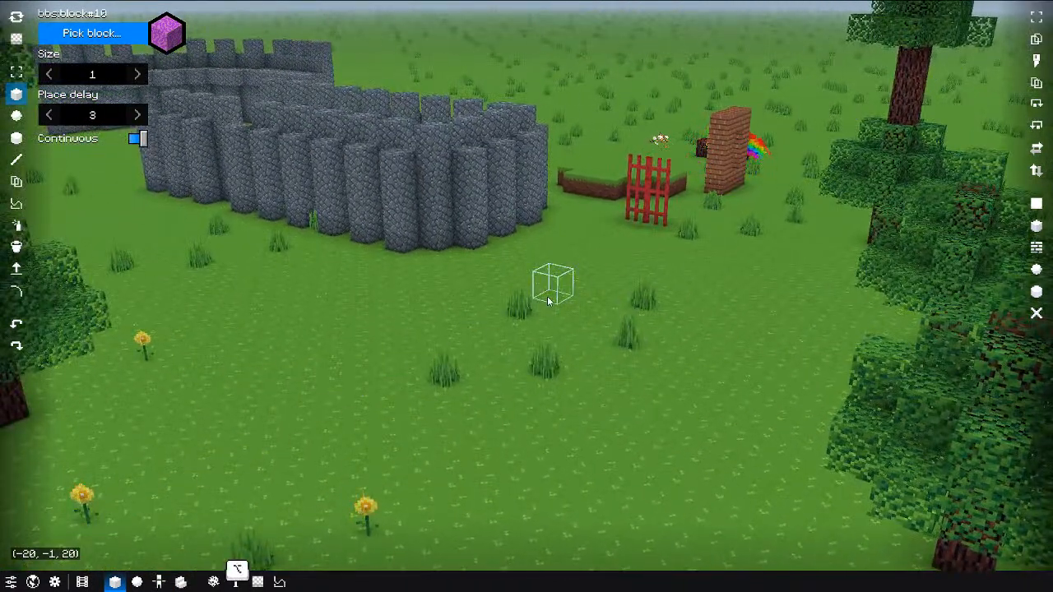
Step: Open the block model editor and examine the rows of available block models
{"action": "left_click", "coordinate": [136, 582]}
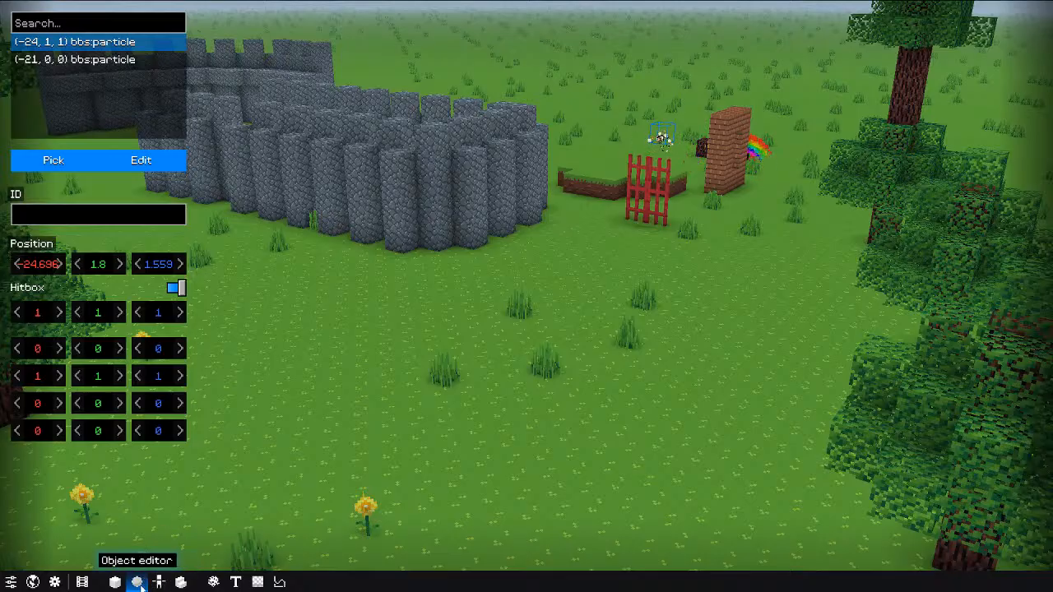
{"action": "left_click", "coordinate": [181, 582]}
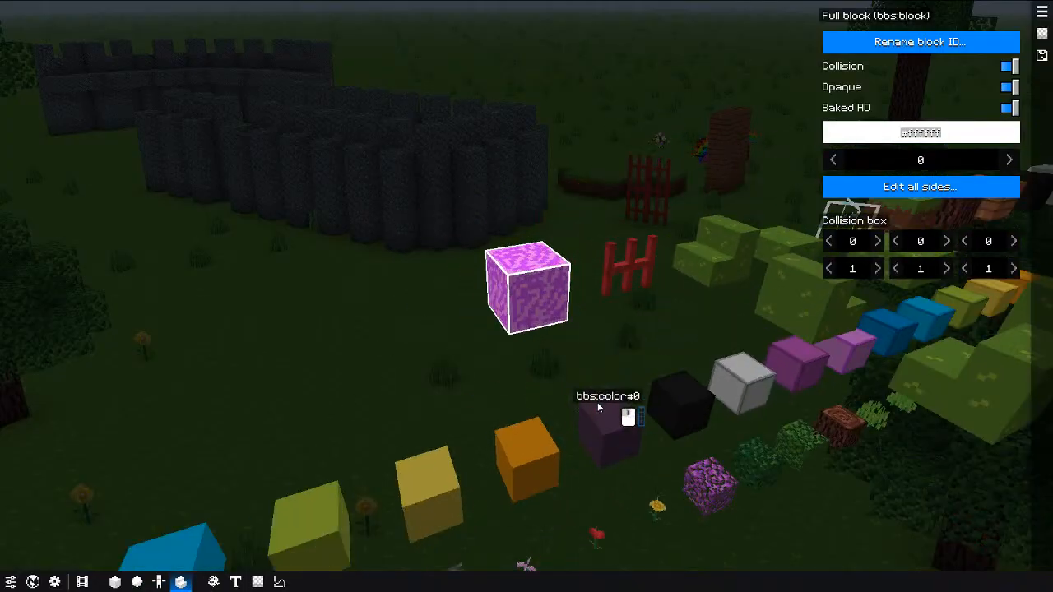
{"action": "scroll", "coordinate": [597, 402], "scroll_direction": "down", "scroll_amount": 3}
{"action": "left_click_drag", "start_coordinate": [423, 386], "coordinate": [555, 418]}
{"action": "left_click", "coordinate": [543, 433]}
{"action": "scroll", "coordinate": [418, 344], "scroll_direction": "down", "scroll_amount": 3}
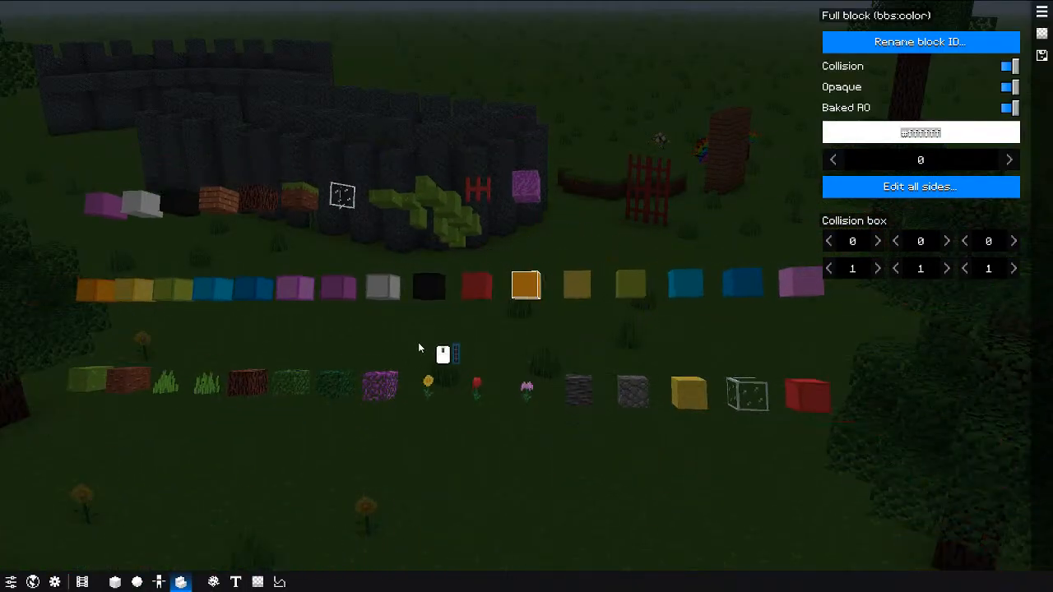
{"action": "left_click_drag", "start_coordinate": [418, 342], "coordinate": [443, 334]}
{"action": "left_click", "coordinate": [481, 283]}
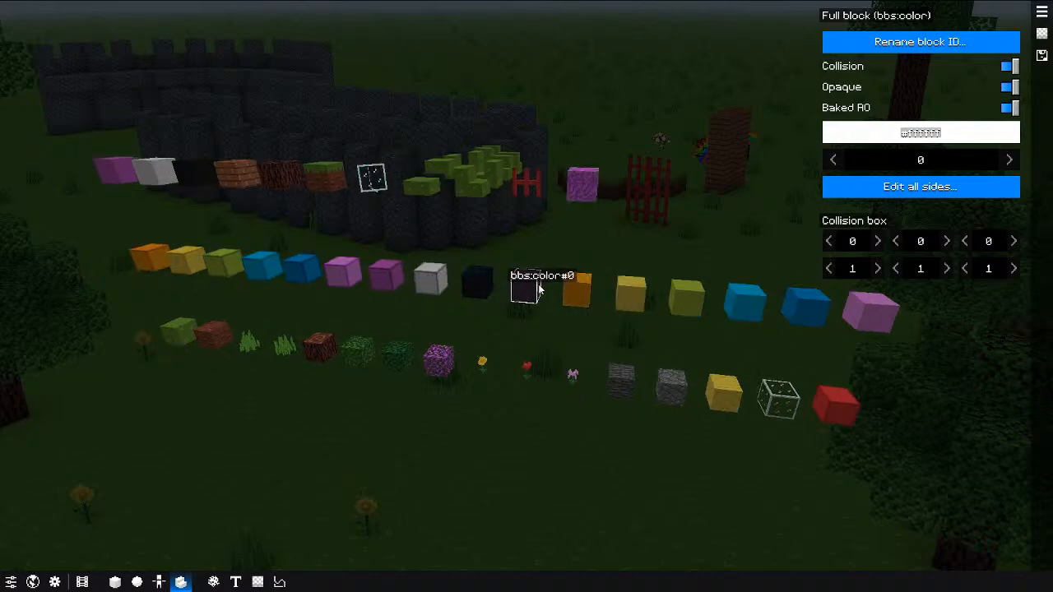
{"action": "left_click", "coordinate": [1038, 14]}
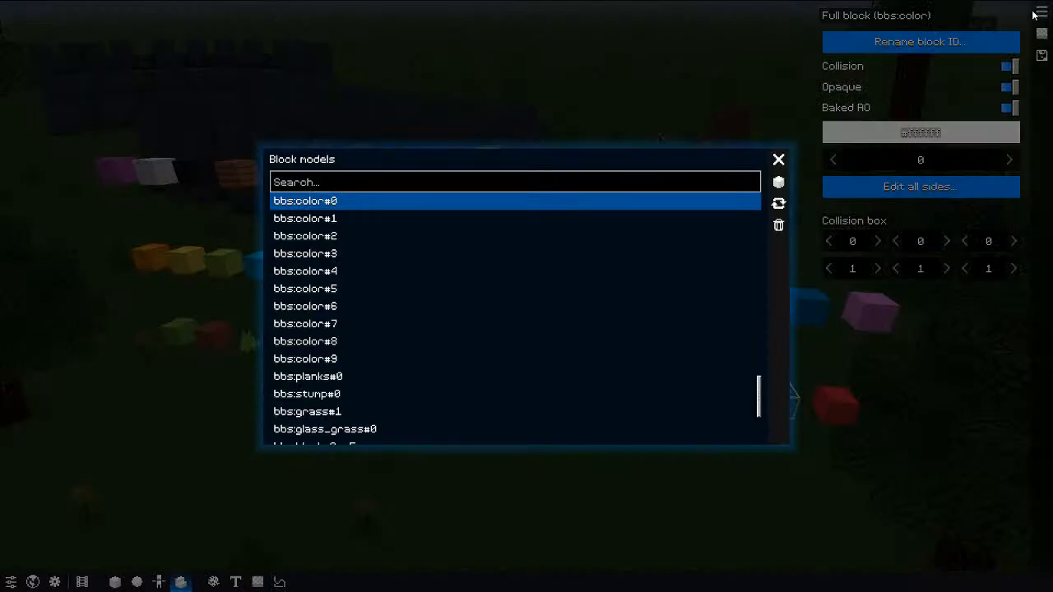
{"action": "left_click", "coordinate": [779, 226]}
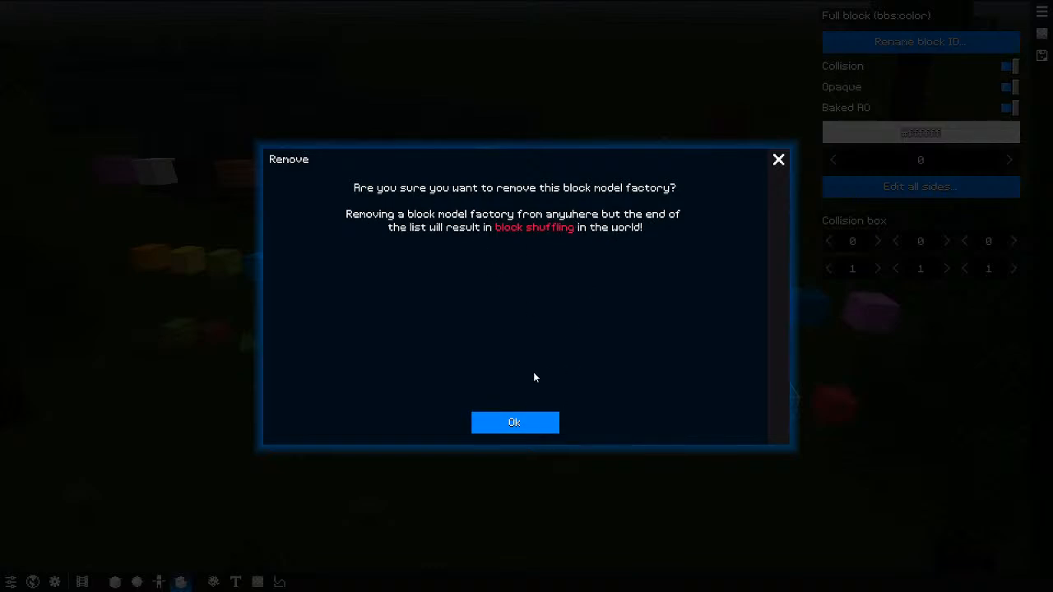
{"action": "left_click", "coordinate": [771, 167]}
{"action": "left_click", "coordinate": [777, 160]}
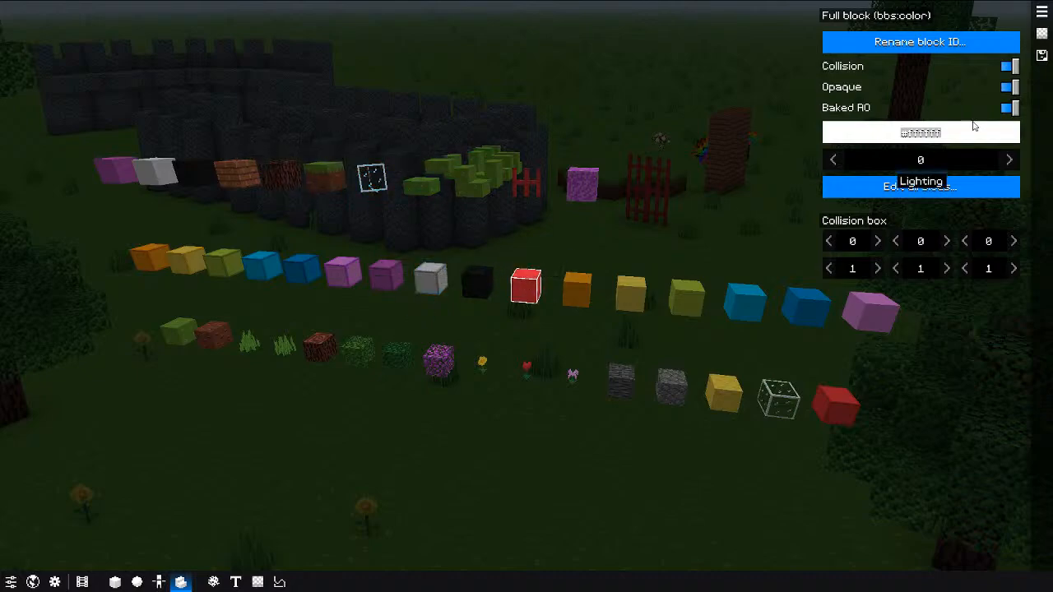
{"action": "left_click", "coordinate": [1043, 13]}
{"action": "left_click", "coordinate": [778, 225]}
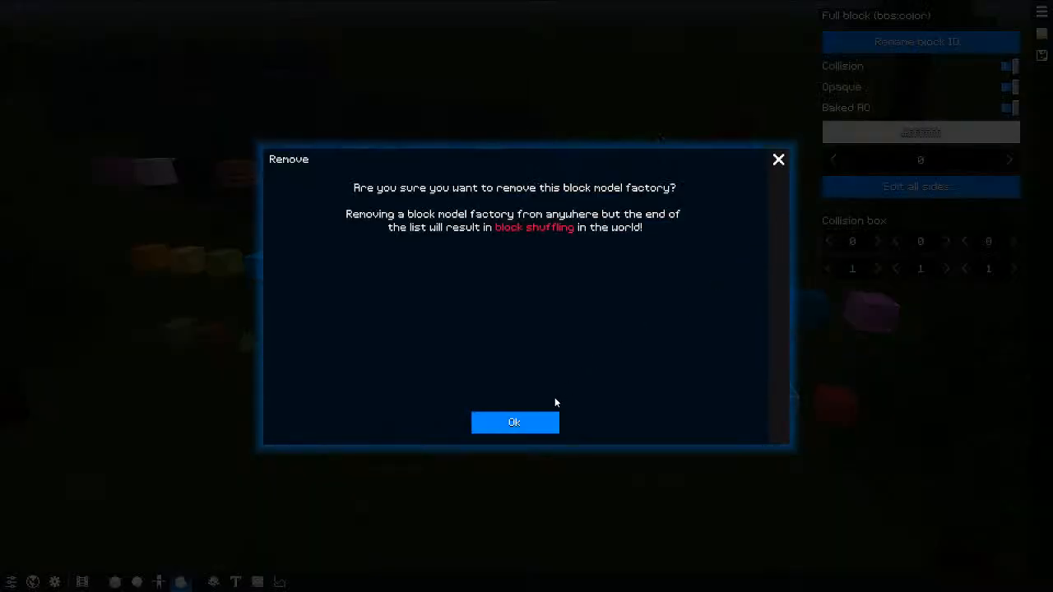
{"action": "left_click", "coordinate": [778, 161]}
{"action": "left_click", "coordinate": [777, 160]}
Step: Remove the bbs:stump#0 model from the block models list and save the block models
{"action": "left_click_drag", "start_coordinate": [599, 270], "coordinate": [480, 274]}
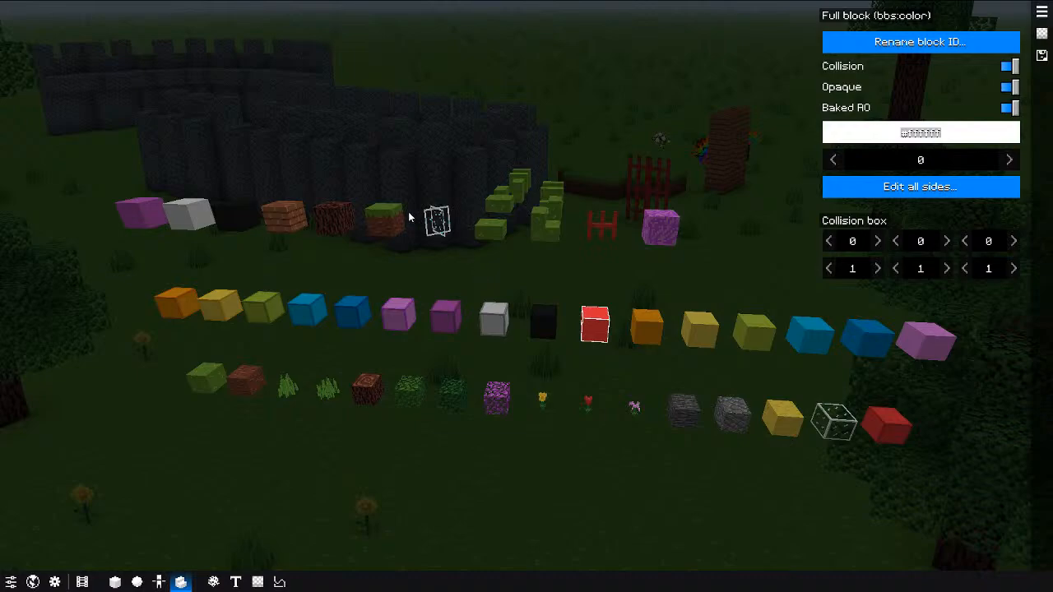
{"action": "left_click", "coordinate": [397, 216]}
{"action": "scroll", "coordinate": [499, 291], "scroll_direction": "up", "scroll_amount": 1}
{"action": "left_click", "coordinate": [486, 288]}
{"action": "scroll", "coordinate": [559, 301], "scroll_direction": "up", "scroll_amount": 2}
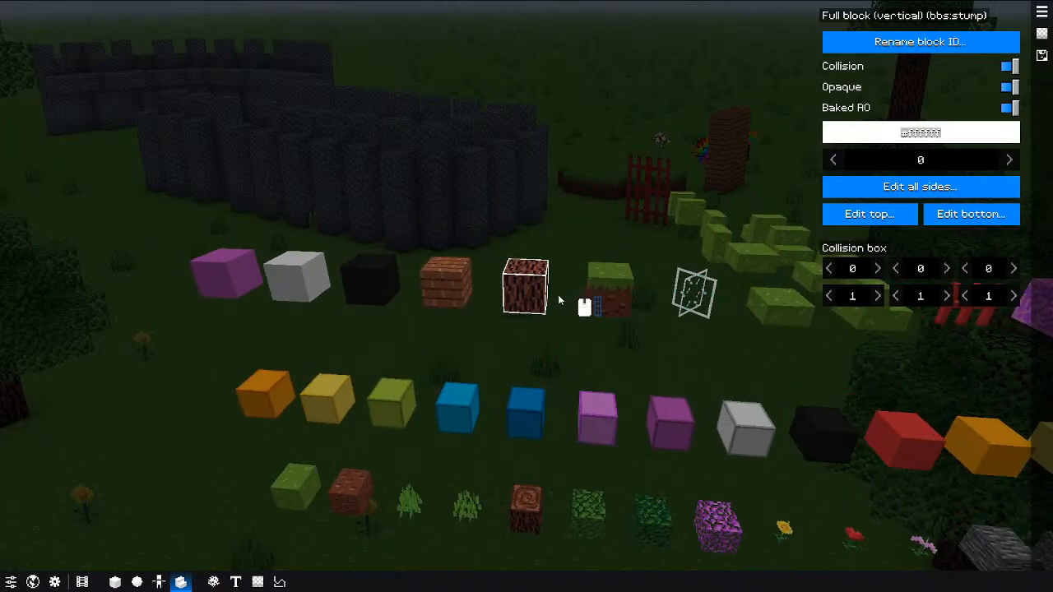
{"action": "left_click_drag", "start_coordinate": [546, 296], "coordinate": [531, 287]}
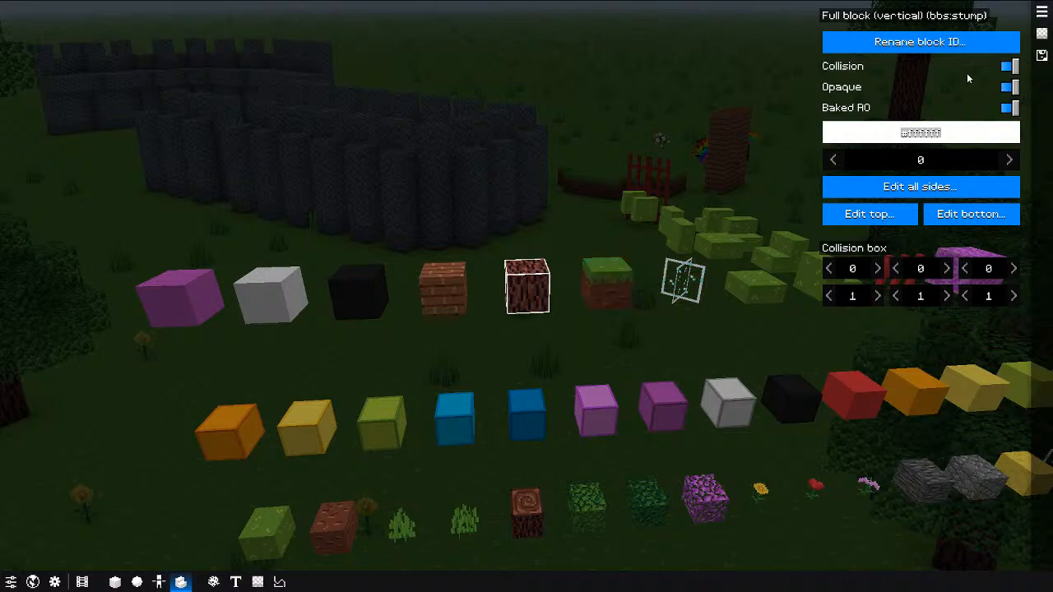
{"action": "left_click", "coordinate": [1041, 20]}
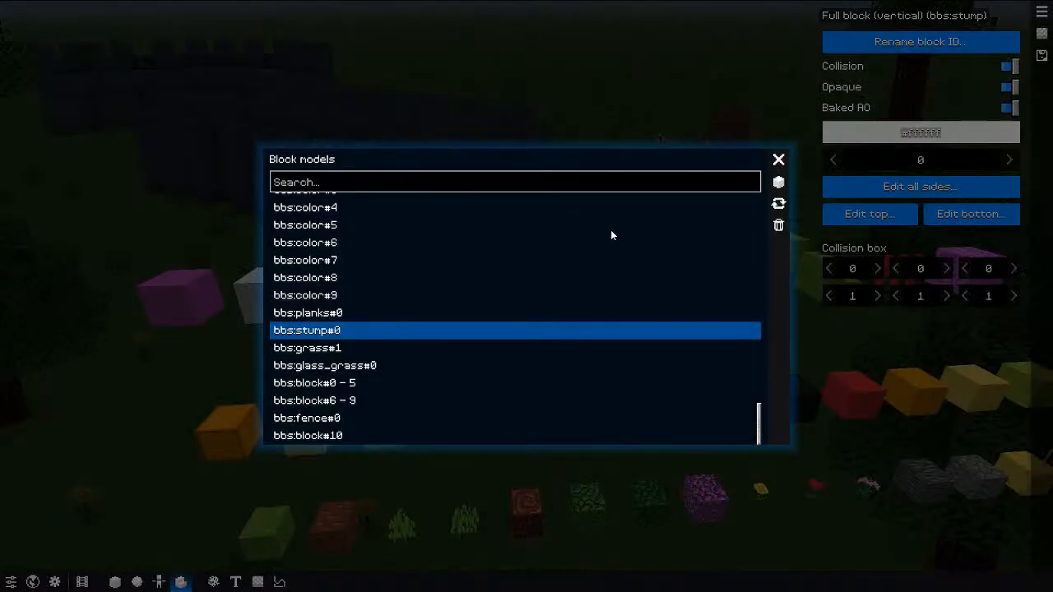
{"action": "left_click", "coordinate": [779, 225]}
{"action": "left_click", "coordinate": [515, 422]}
{"action": "left_click", "coordinate": [778, 160]}
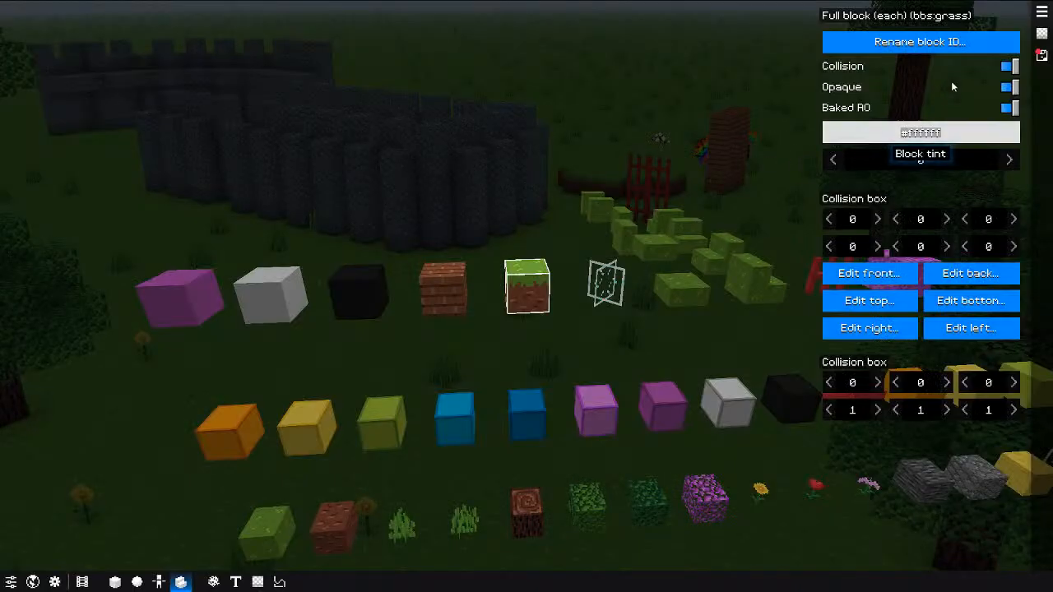
{"action": "left_click", "coordinate": [1040, 55]}
Step: Return to the world editor and examine the existing structures from several angles for shuffled blocks
{"action": "left_click", "coordinate": [115, 581]}
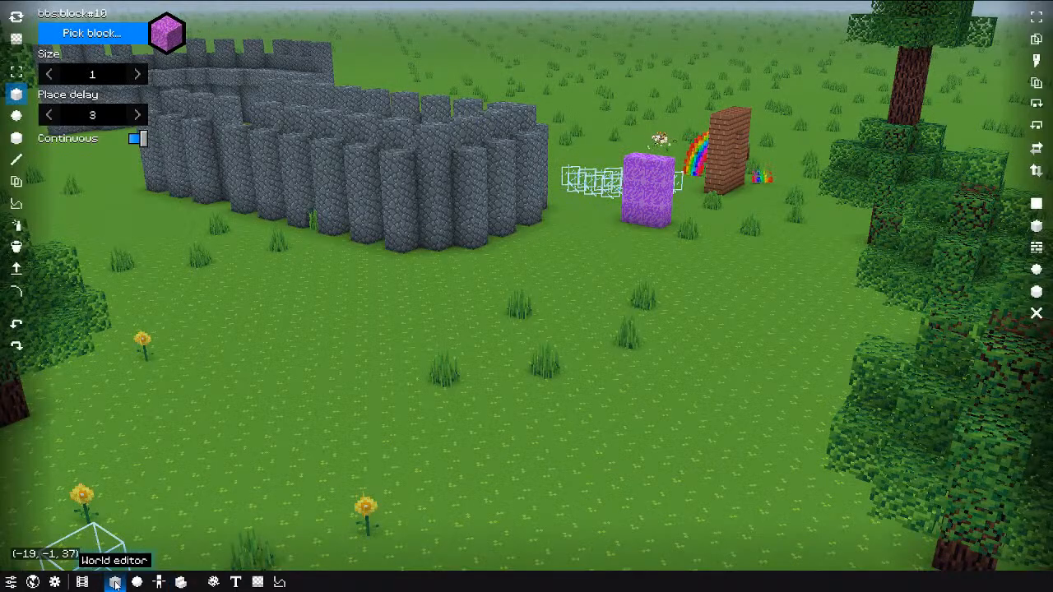
{"action": "key", "text": "w"}
{"action": "key", "text": "s"}
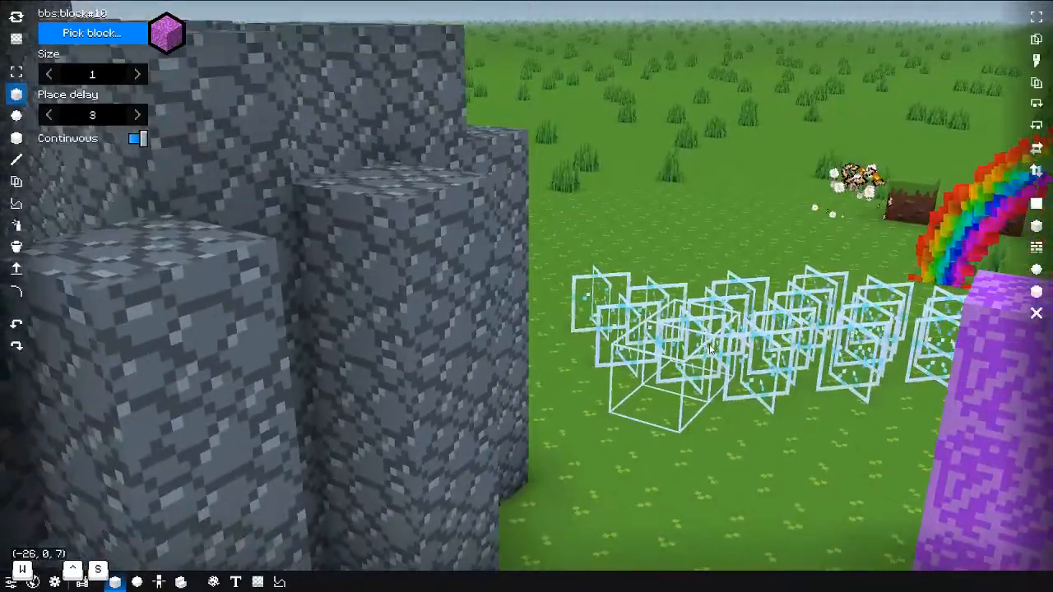
{"action": "key", "text": "e"}
{"action": "key", "text": "w"}
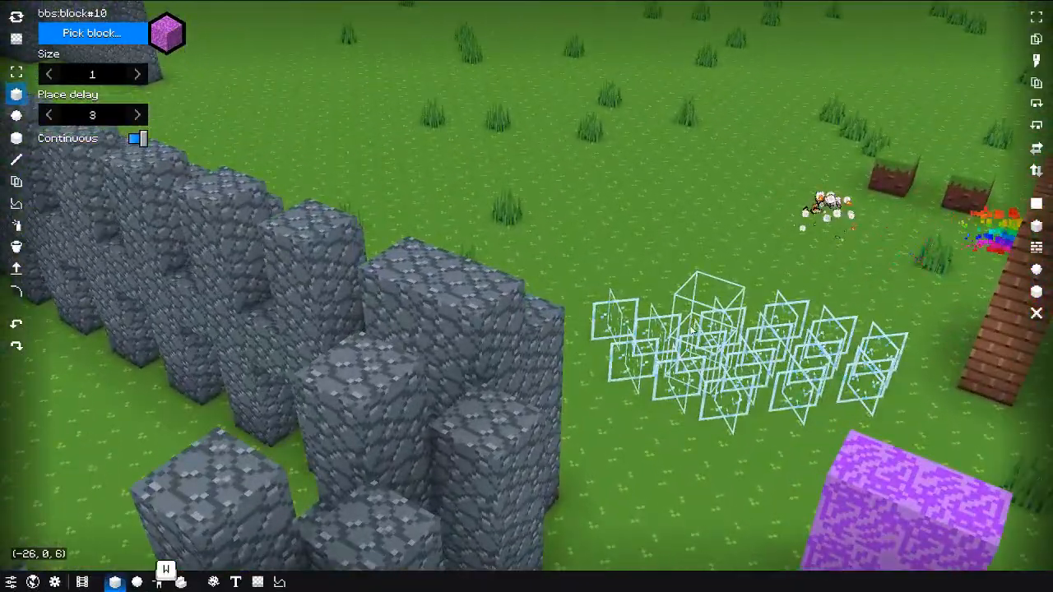
{"action": "key", "text": "s"}
{"action": "key", "text": "q"}
{"action": "middle_click_drag", "start_coordinate": [669, 356], "coordinate": [670, 320]}
{"action": "key", "text": "q"}
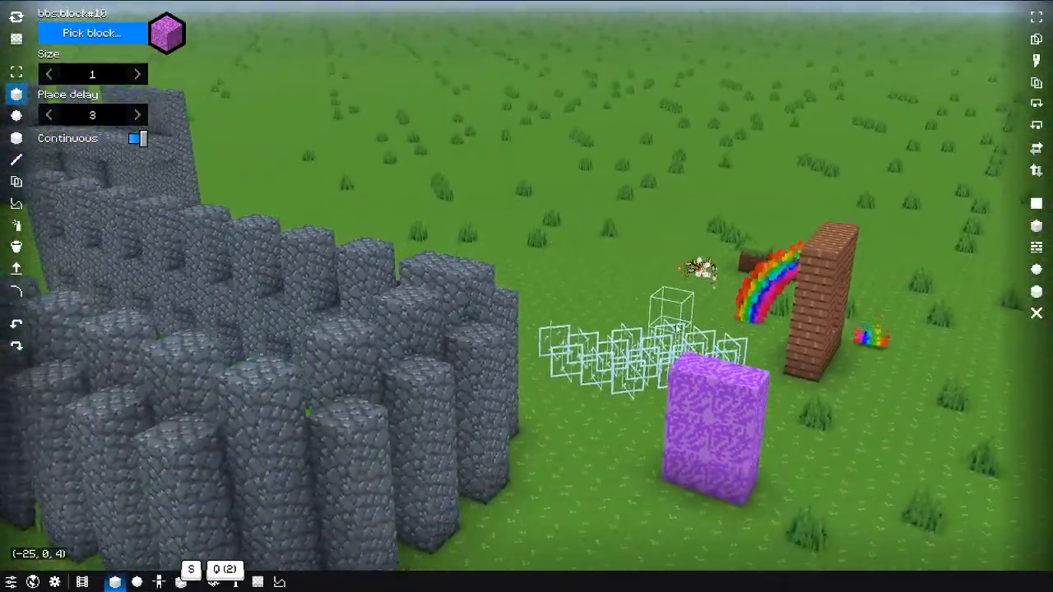
{"action": "key", "text": "d"}
{"action": "key", "text": "q"}
{"action": "key", "text": "w"}
{"action": "middle_click_drag", "start_coordinate": [680, 376], "coordinate": [643, 376]}
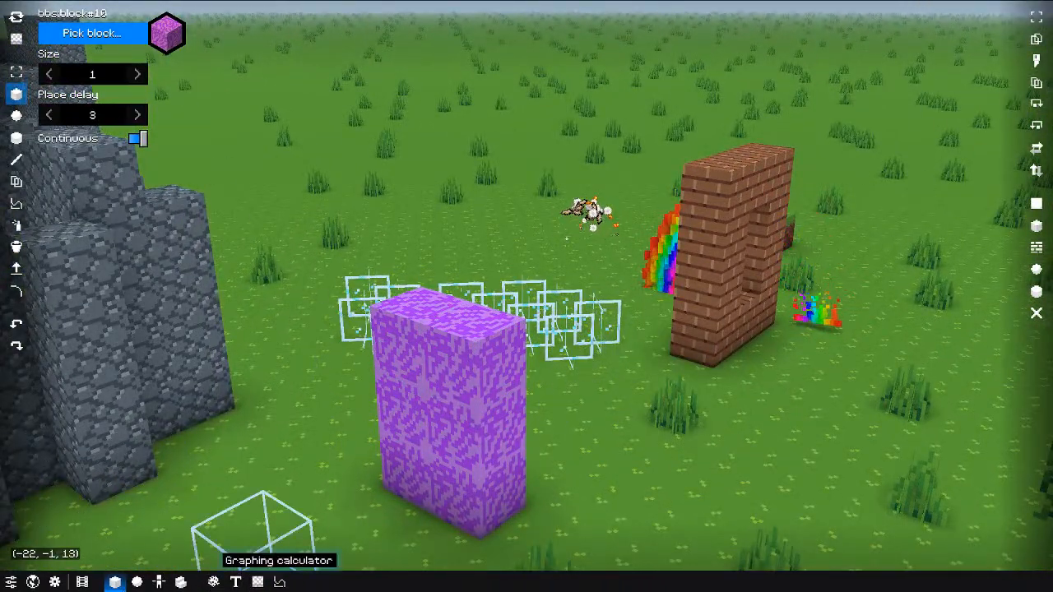
{"action": "key", "text": "s"}
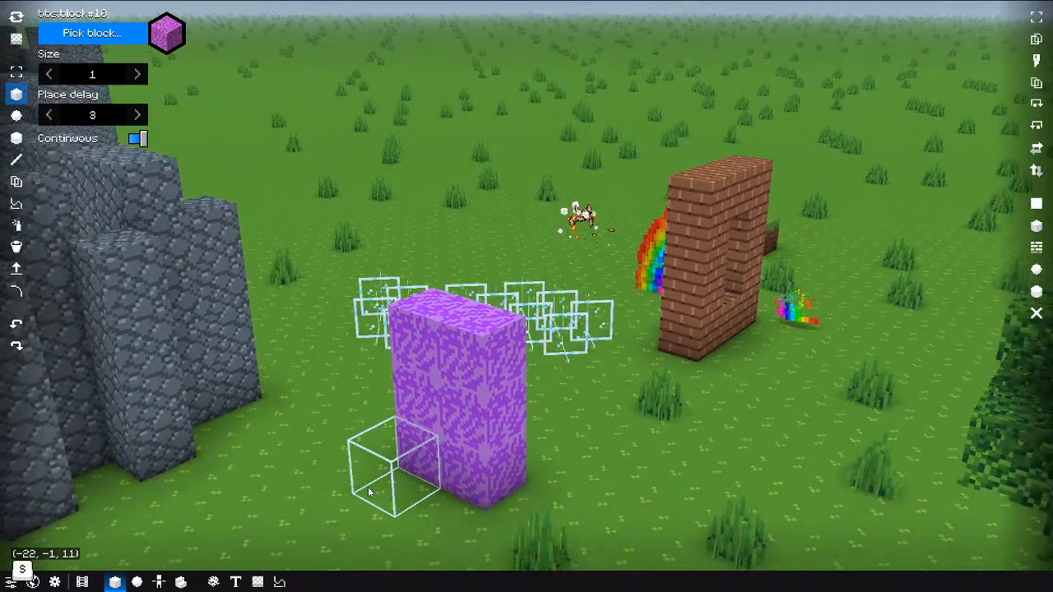
{"action": "key", "text": "r"}
{"action": "key", "text": "r"}
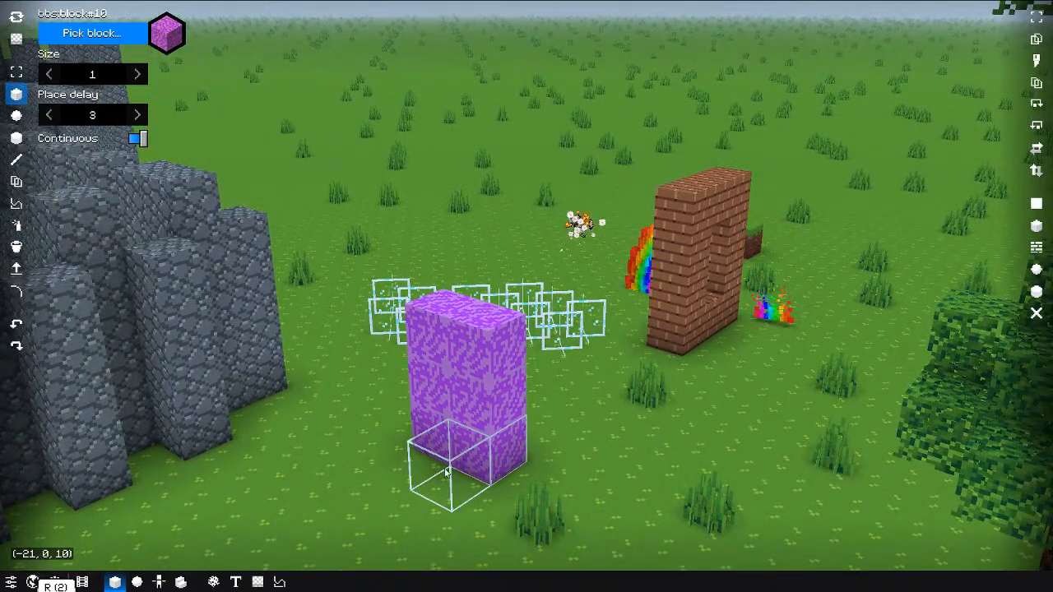
{"action": "middle_click_drag", "start_coordinate": [451, 471], "coordinate": [346, 488]}
{"action": "key", "text": "s"}
Step: Try stepping backward and forward through the recent world edits with undo and redo
{"action": "key", "text": "ctrl+z"}
{"action": "key", "text": "ctrl+y"}
{"action": "key", "text": "ctrl+y"}
{"action": "key", "text": "ctrl+y"}
{"action": "key", "text": "ctrl+y"}
{"action": "key", "text": "ctrl+y"}
{"action": "key", "text": "ctrl+y"}
{"action": "key", "text": "ctrl+y"}
{"action": "key", "text": "ctrl+y"}
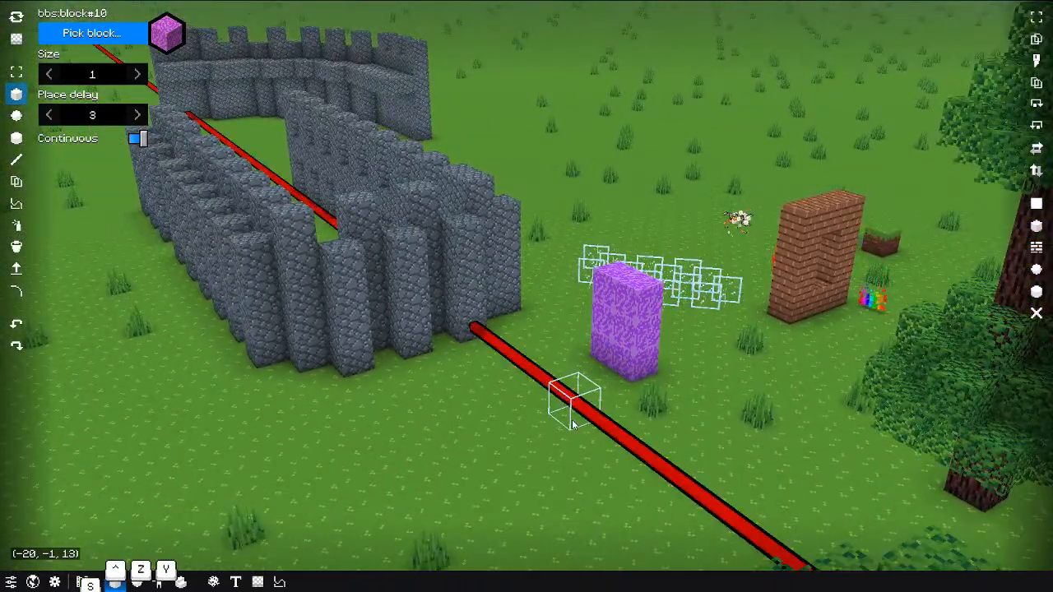
{"action": "key", "text": "ctrl+z"}
{"action": "key", "text": "ctrl+z"}
{"action": "key", "text": "ctrl+z"}
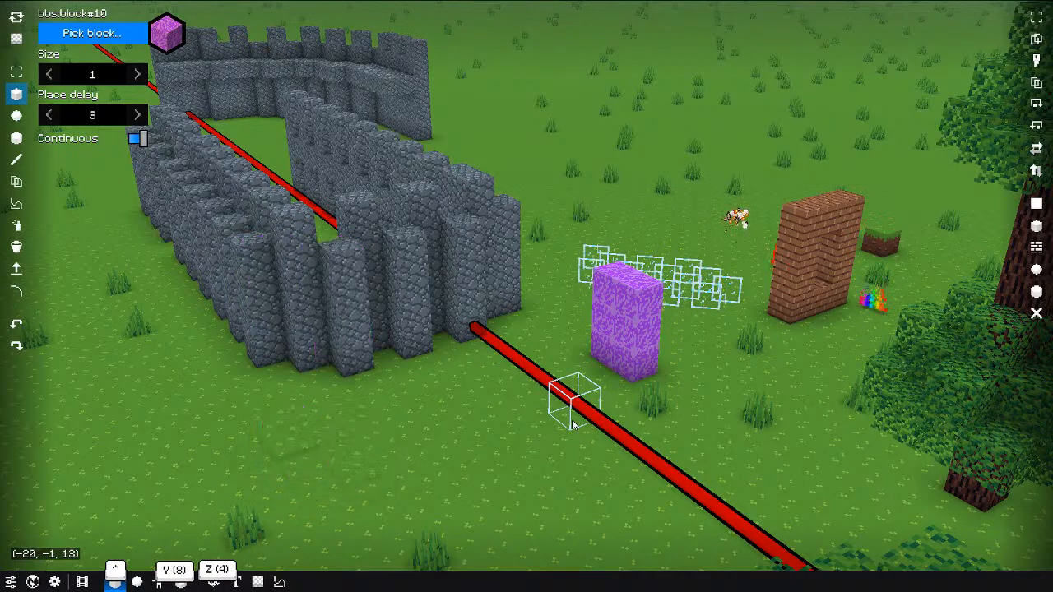
Step: Inspect the purple structure and fence area, and return to the block model editor to view all remaining models
{"action": "key", "text": "a"}
{"action": "key", "text": "w"}
{"action": "middle_click_drag", "start_coordinate": [544, 437], "coordinate": [632, 378]}
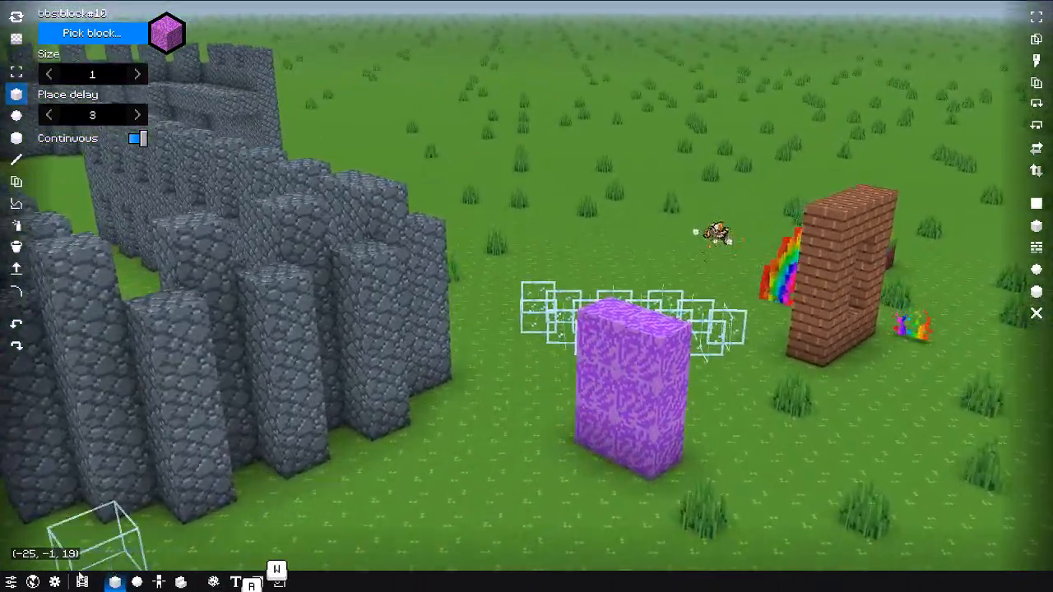
{"action": "left_click", "coordinate": [180, 581]}
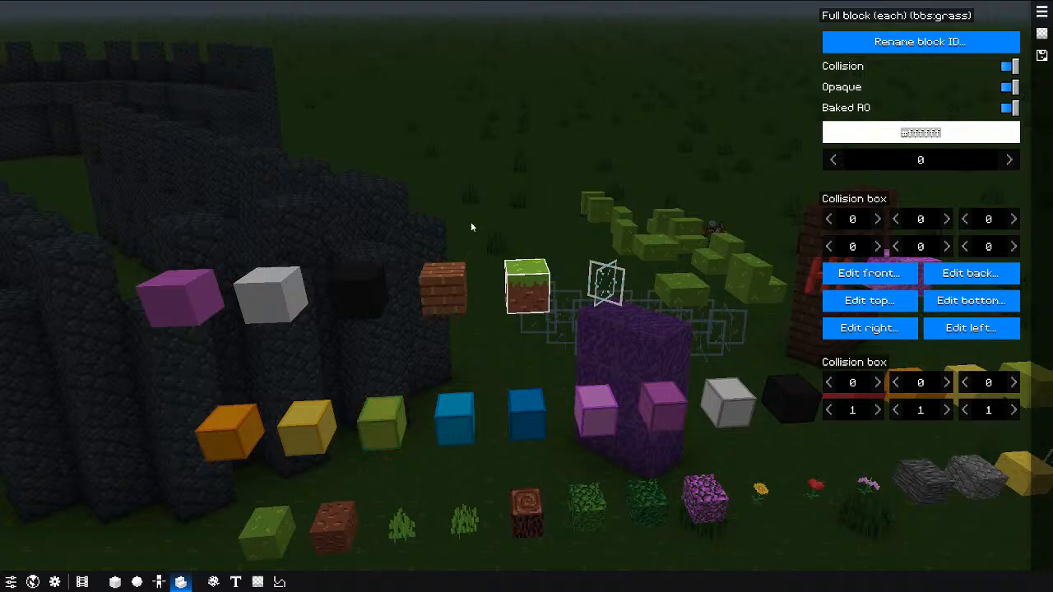
{"action": "key", "text": "s"}
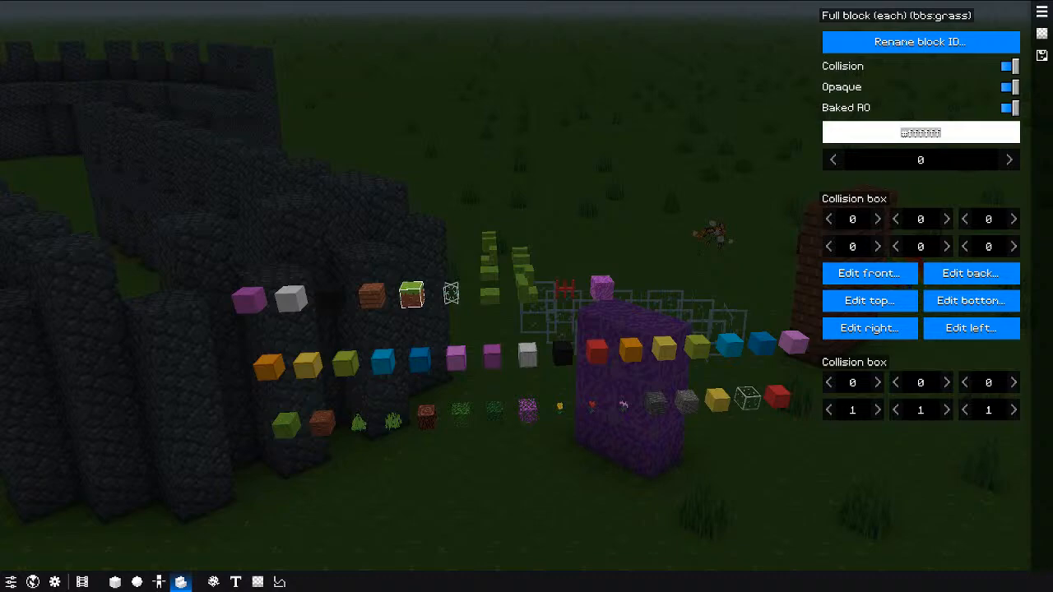
Step: Open the texture manager, browse the available textures, and load assets:textures/particles/egg.png for pixel editing
{"action": "left_click", "coordinate": [257, 583]}
{"action": "scroll", "coordinate": [483, 496], "scroll_direction": "down", "scroll_amount": 2}
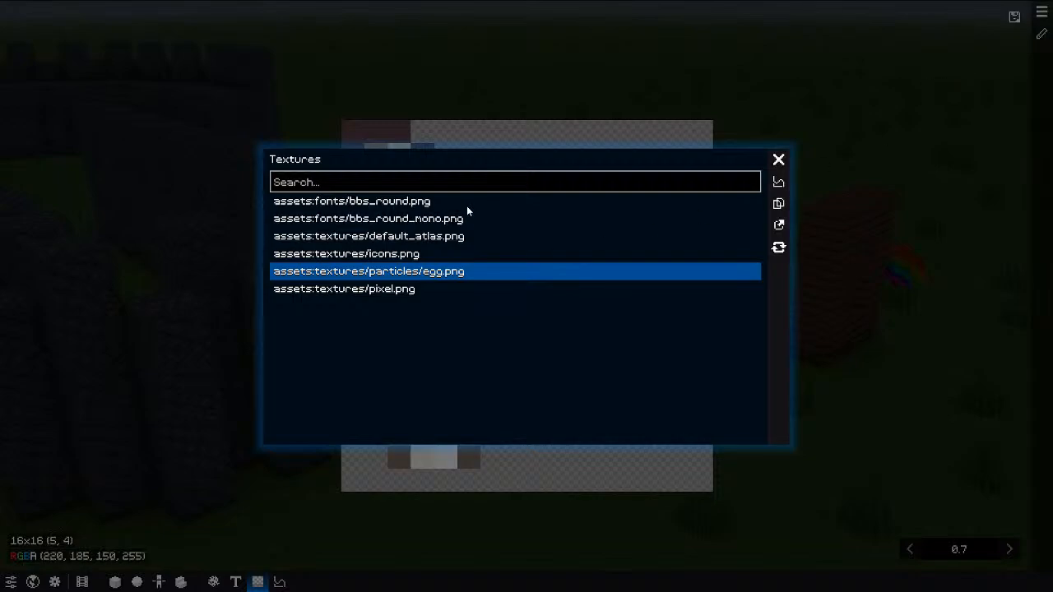
{"action": "left_click", "coordinate": [461, 218]}
{"action": "left_click", "coordinate": [439, 252]}
{"action": "left_click", "coordinate": [429, 270]}
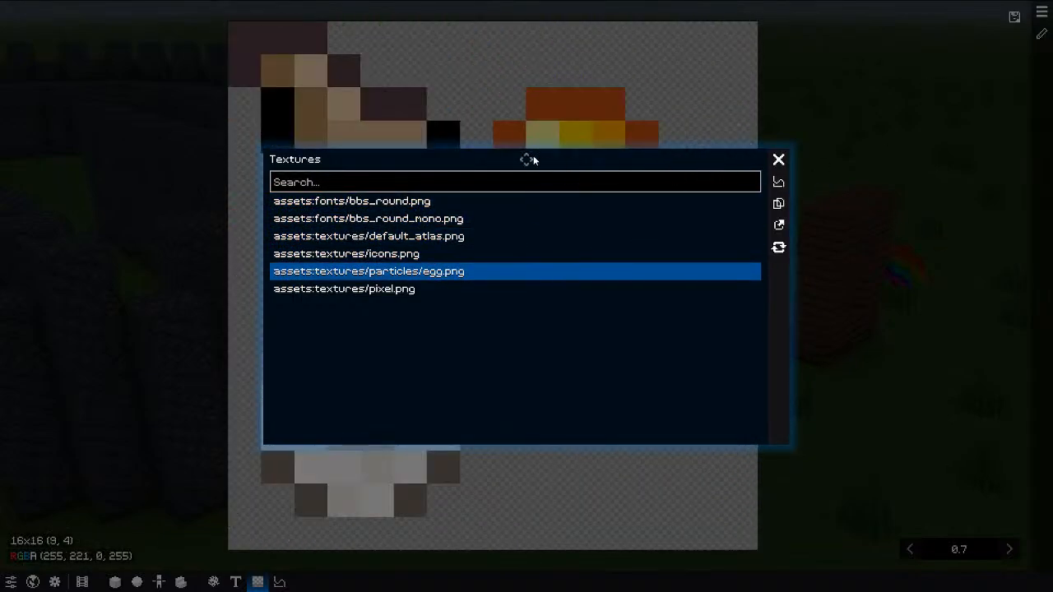
{"action": "left_click_drag", "start_coordinate": [534, 159], "coordinate": [814, 195]}
{"action": "left_click", "coordinate": [629, 326]}
{"action": "left_click", "coordinate": [631, 308]}
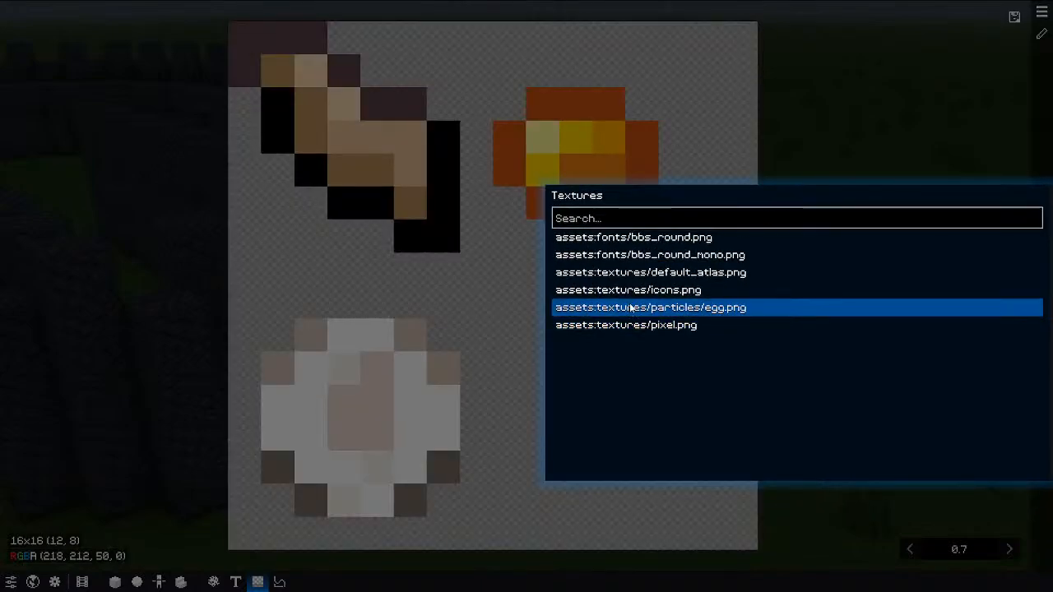
{"action": "left_click", "coordinate": [636, 291]}
{"action": "left_click", "coordinate": [638, 307]}
{"action": "mouse_move", "coordinate": [809, 196]}
{"action": "left_mouse_down"}
{"action": "mouse_move", "coordinate": [515, 197]}
{"action": "mouse_move", "coordinate": [543, 237]}
{"action": "left_mouse_up"}
{"action": "left_click", "coordinate": [781, 195]}
{"action": "left_click", "coordinate": [1042, 33]}
Step: Draw a black freehand stroke across the empty area of the egg texture and undo it
{"action": "mouse_move", "coordinate": [545, 274]}
{"action": "left_mouse_down"}
{"action": "mouse_move", "coordinate": [650, 343]}
{"action": "mouse_move", "coordinate": [690, 353]}
{"action": "left_mouse_up"}
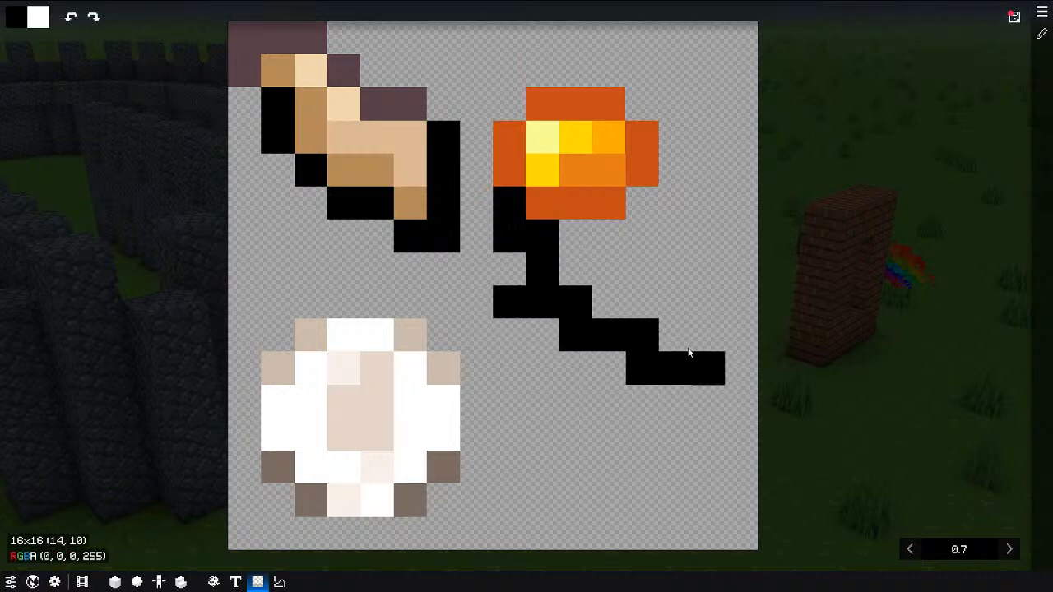
{"action": "key", "text": "ctrl+z"}
Step: Mix a dark red brush colour and paint it over the lower and right edge pixels of the yolk
{"action": "left_click", "coordinate": [20, 20]}
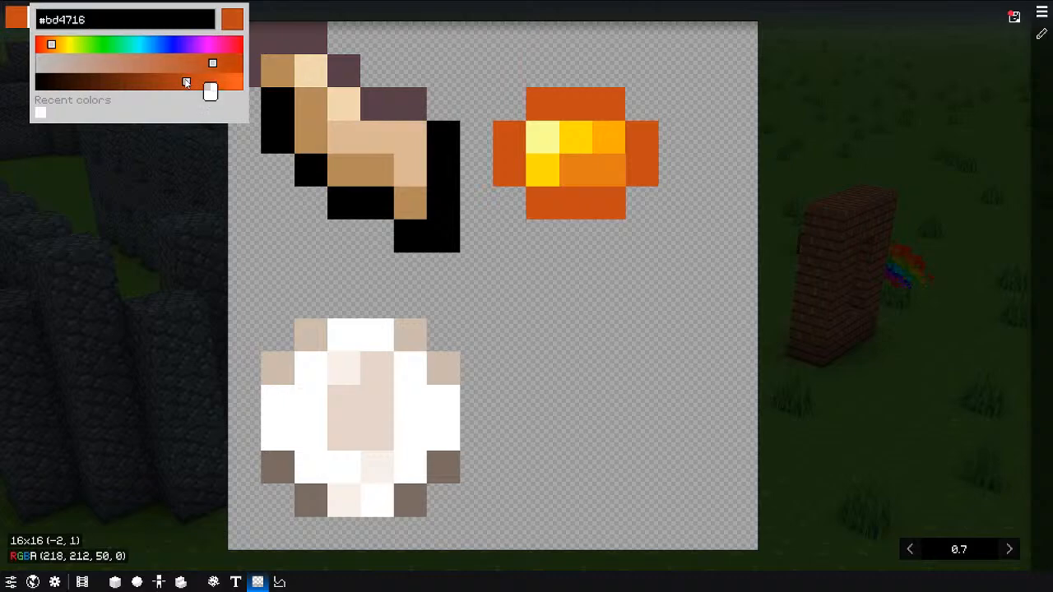
{"action": "left_click_drag", "start_coordinate": [186, 82], "coordinate": [164, 82]}
{"action": "left_click_drag", "start_coordinate": [549, 202], "coordinate": [600, 203]}
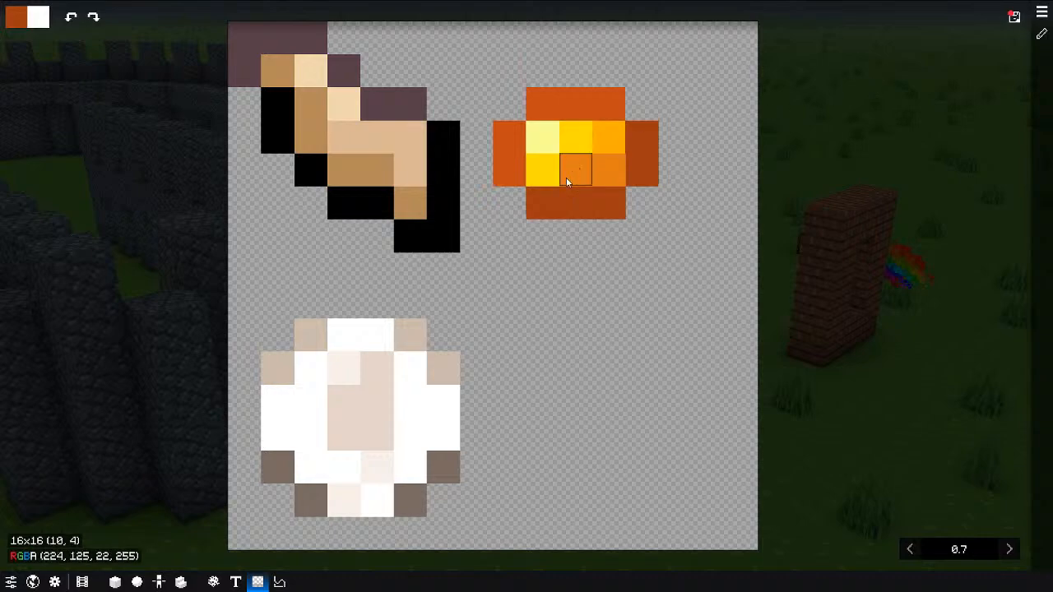
{"action": "left_click", "coordinate": [16, 16]}
{"action": "left_click_drag", "start_coordinate": [51, 45], "coordinate": [37, 45]}
{"action": "mouse_move", "coordinate": [545, 203]}
{"action": "left_mouse_down"}
{"action": "mouse_move", "coordinate": [599, 200]}
{"action": "mouse_move", "coordinate": [649, 136]}
{"action": "left_mouse_up"}
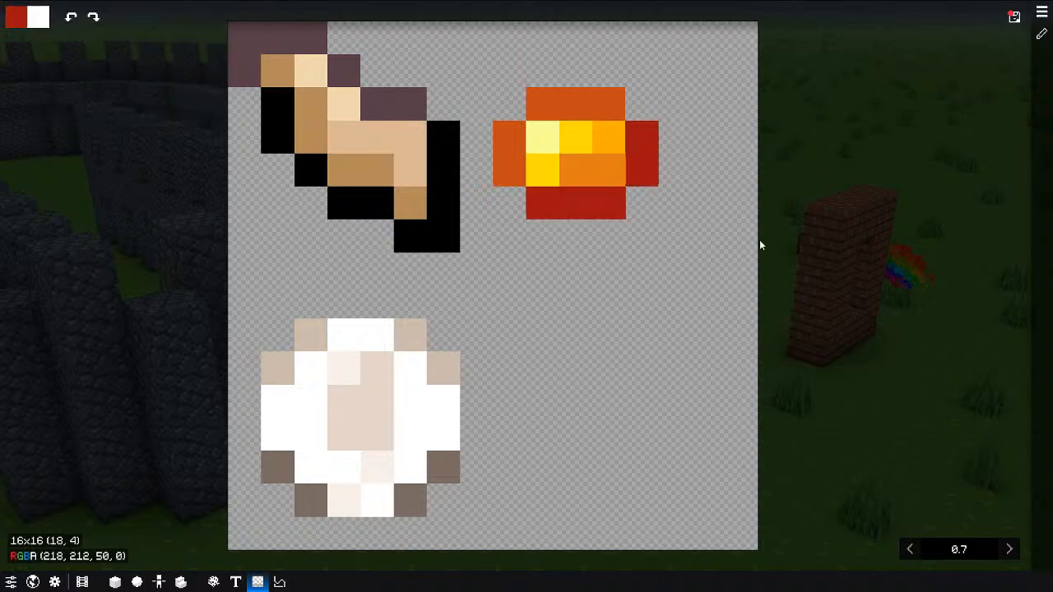
Step: Return to the world editor and examine the egg particle emitter up close
{"action": "left_click", "coordinate": [115, 581]}
{"action": "key", "text": "w"}
{"action": "middle_click_drag", "start_coordinate": [444, 411], "coordinate": [479, 327]}
{"action": "key", "text": "s"}
{"action": "key", "text": "alt"}
{"action": "key", "text": "alt"}
{"action": "key", "text": "w"}
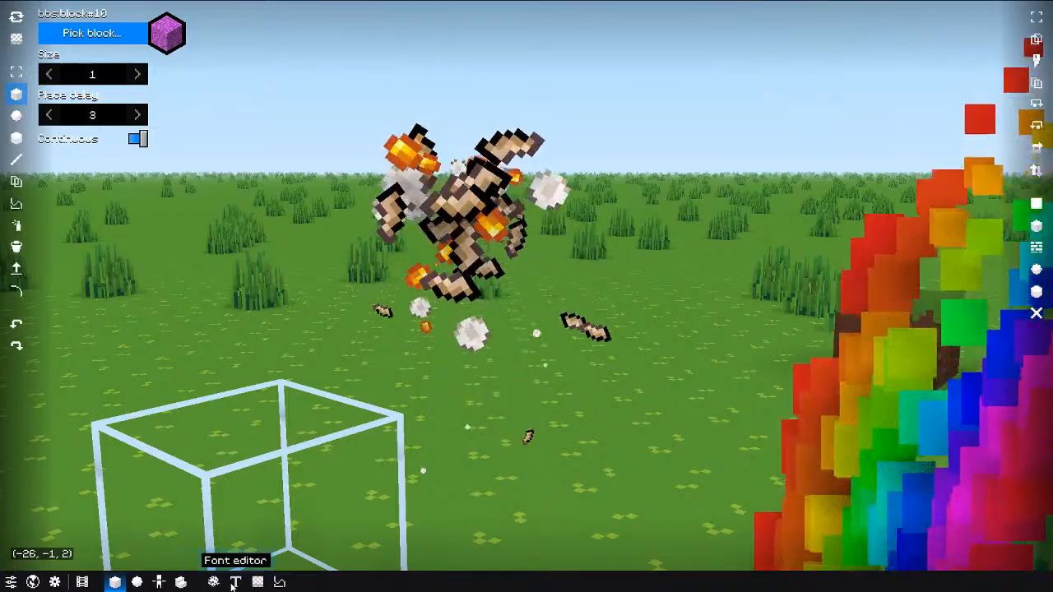
Step: Export the edited texture to assets:textures/particles/egg.png and return to the world to check the particles
{"action": "left_click", "coordinate": [257, 582]}
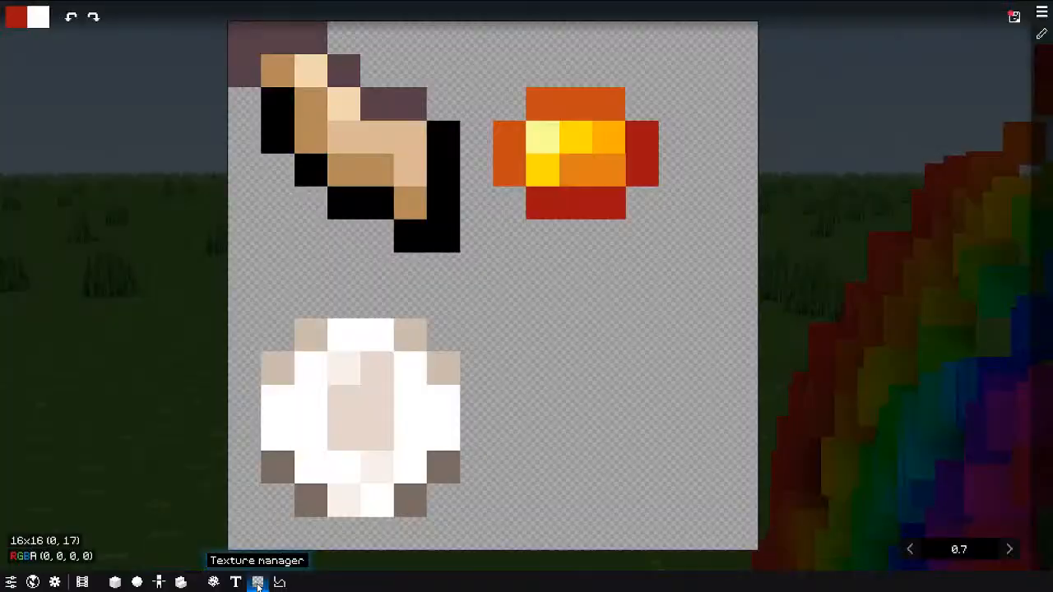
{"action": "left_click", "coordinate": [1015, 19]}
{"action": "left_click", "coordinate": [715, 425]}
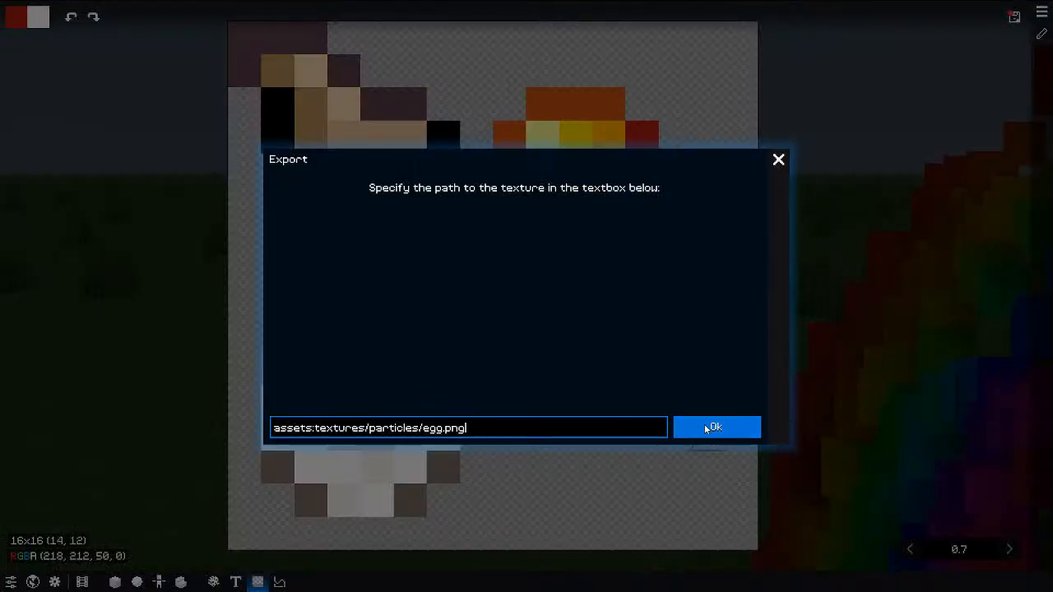
{"action": "left_click", "coordinate": [779, 159]}
{"action": "left_click", "coordinate": [115, 582]}
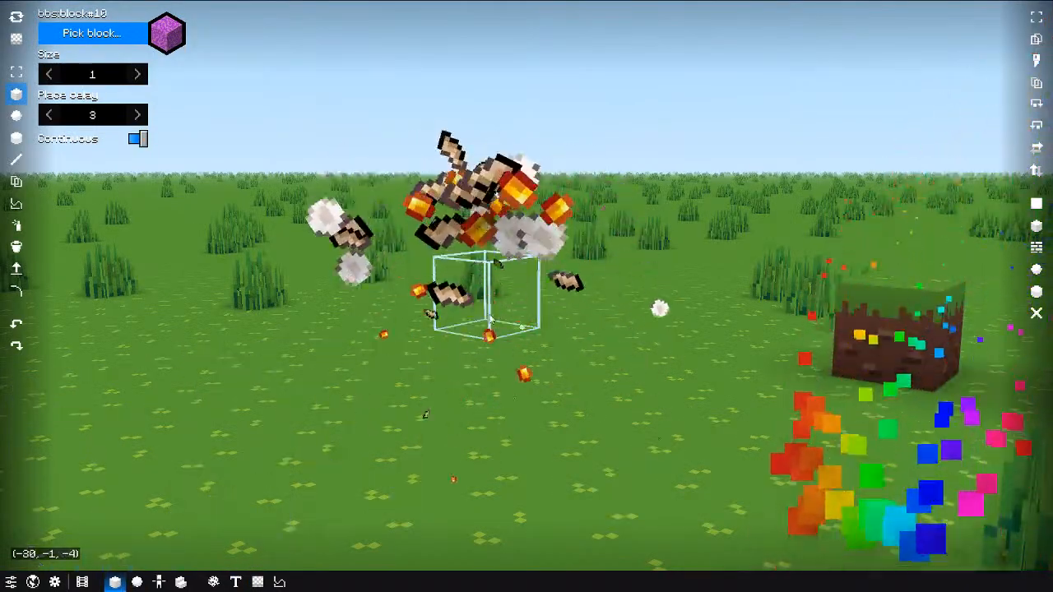
Step: Reopen the egg texture and paint the central pixels of the white shape dark red
{"action": "left_click", "coordinate": [236, 583]}
{"action": "left_click", "coordinate": [216, 583]}
{"action": "left_click", "coordinate": [258, 581]}
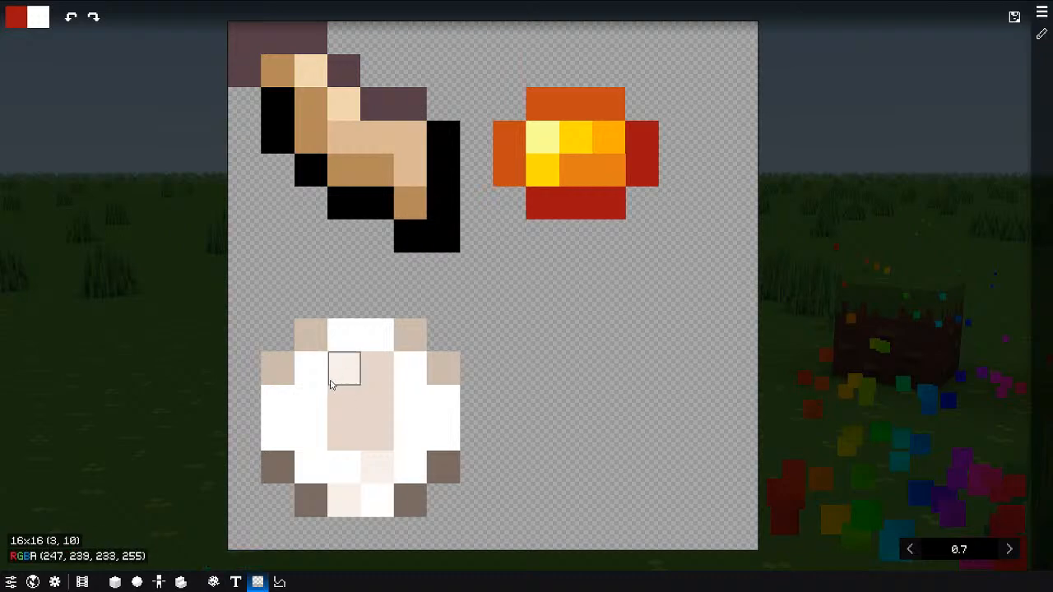
{"action": "left_click_drag", "start_coordinate": [344, 369], "coordinate": [381, 440]}
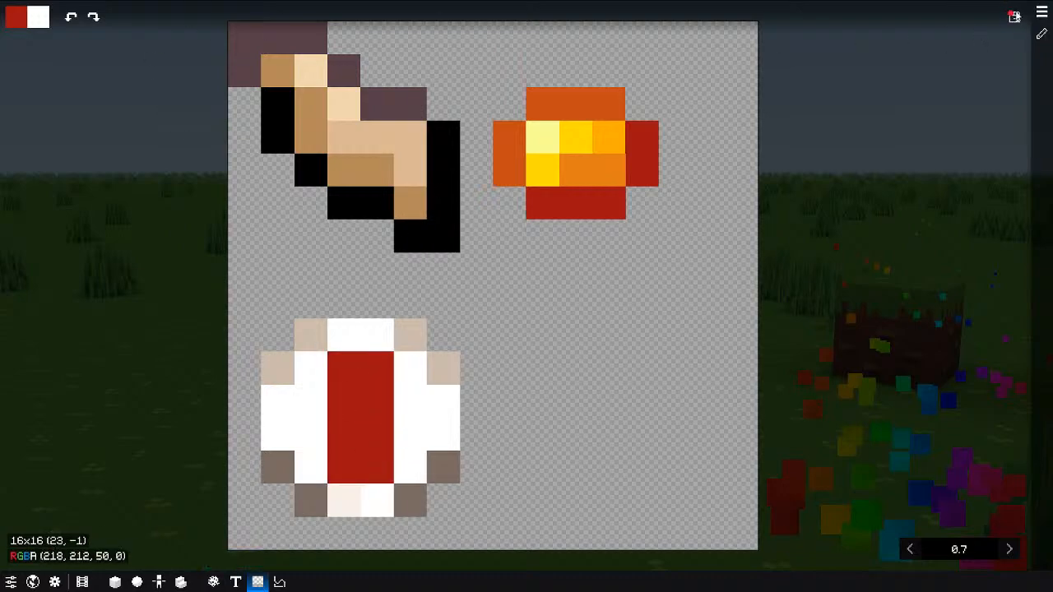
Step: Export the egg texture with the red centre and return to the world editor to check the particles
{"action": "left_click", "coordinate": [1015, 16]}
{"action": "left_click", "coordinate": [716, 428]}
{"action": "left_click", "coordinate": [779, 160]}
{"action": "left_click", "coordinate": [114, 582]}
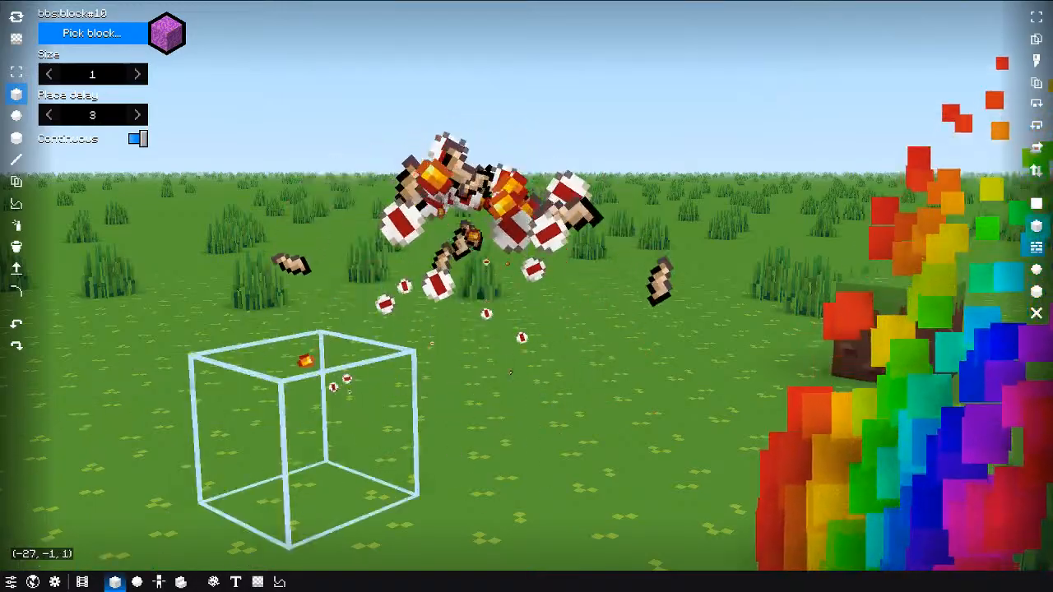
Step: Return to the egg texture and undo the dark red paint on both the white shape and the yolk
{"action": "left_click", "coordinate": [236, 582]}
{"action": "left_click", "coordinate": [258, 582]}
{"action": "key", "text": "ctrl+z"}
{"action": "key", "text": "ctrl+z"}
{"action": "key", "text": "ctrl+z"}
{"action": "key", "text": "ctrl+z"}
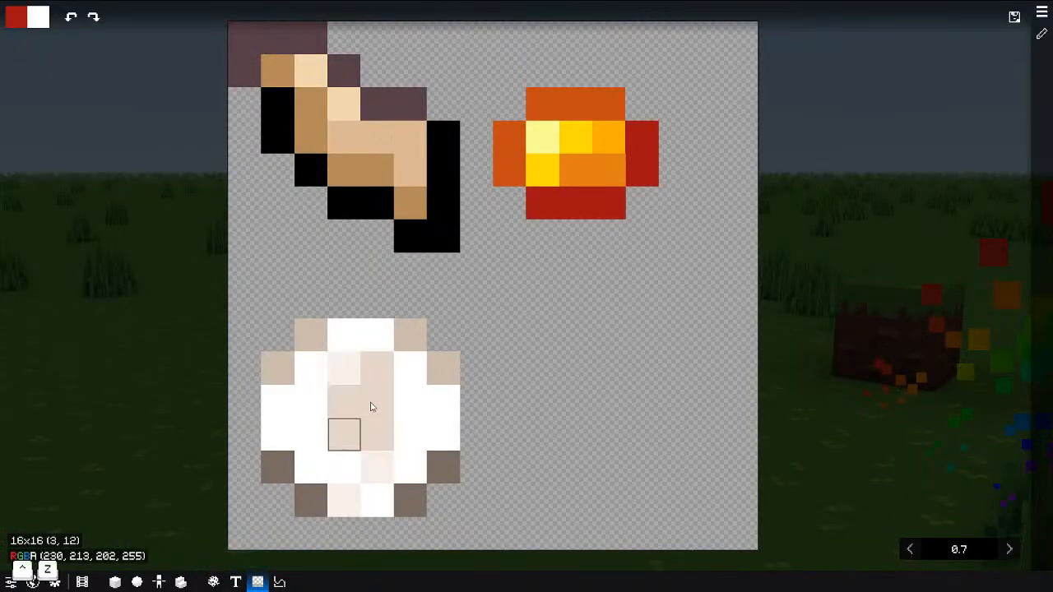
{"action": "key", "text": "ctrl+z"}
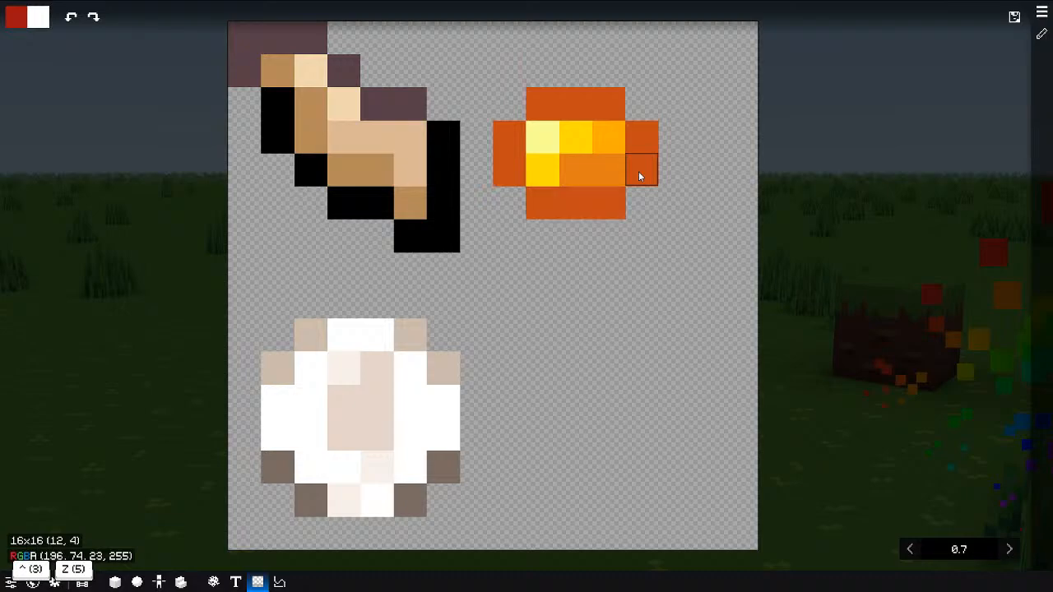
Step: Export the restored egg.png texture over the existing file and dismiss the export confirmation
{"action": "left_click", "coordinate": [1014, 16]}
{"action": "left_click", "coordinate": [702, 431]}
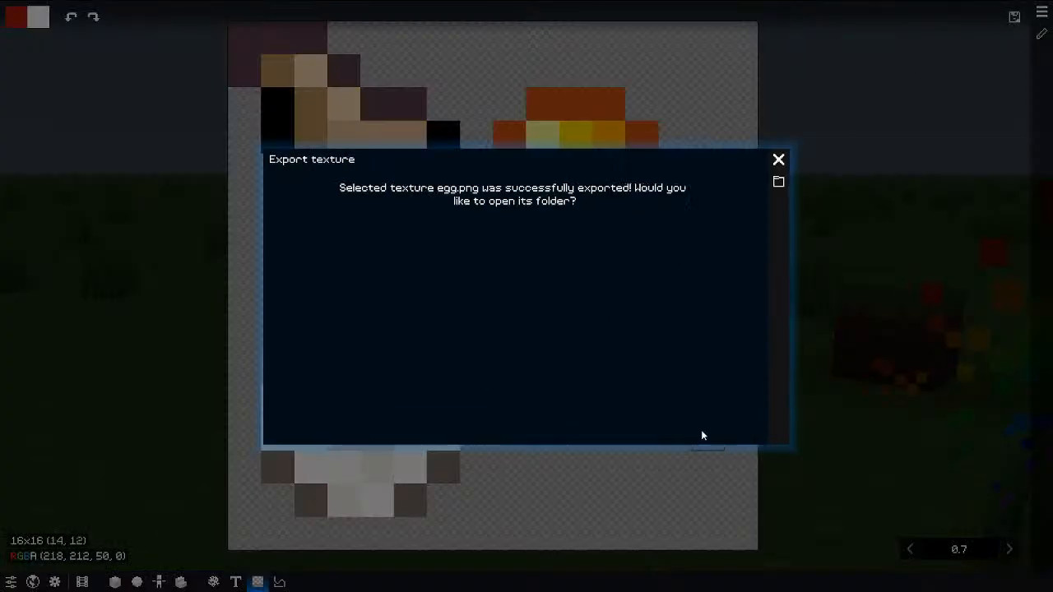
{"action": "left_click", "coordinate": [779, 161]}
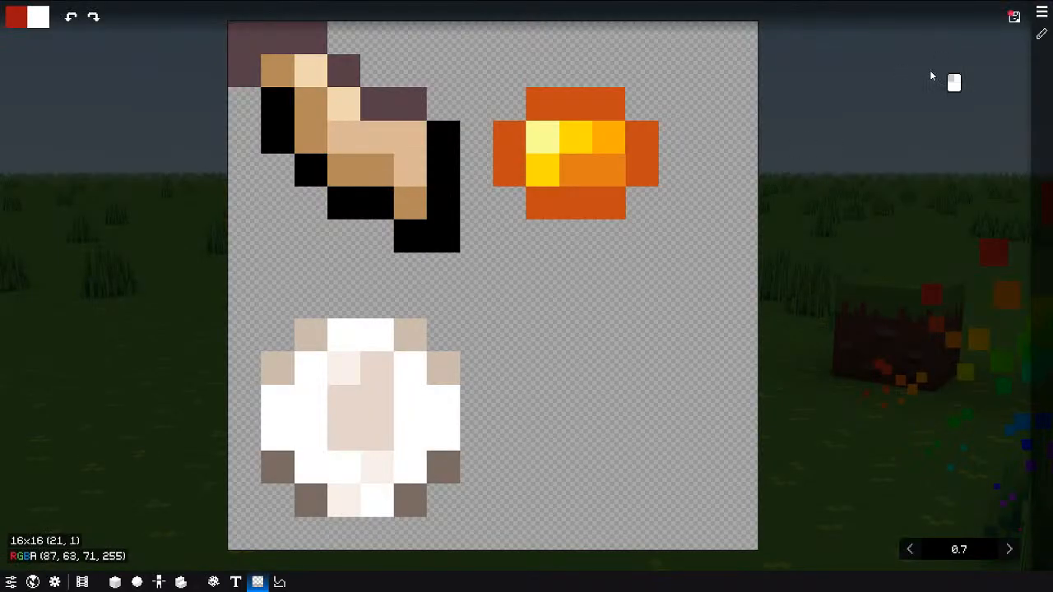
Step: Switch away from the egg texture, discarding its edited state, and look through the font, atlas, icons, egg and pixel textures
{"action": "left_click", "coordinate": [1041, 35]}
{"action": "left_click", "coordinate": [423, 288]}
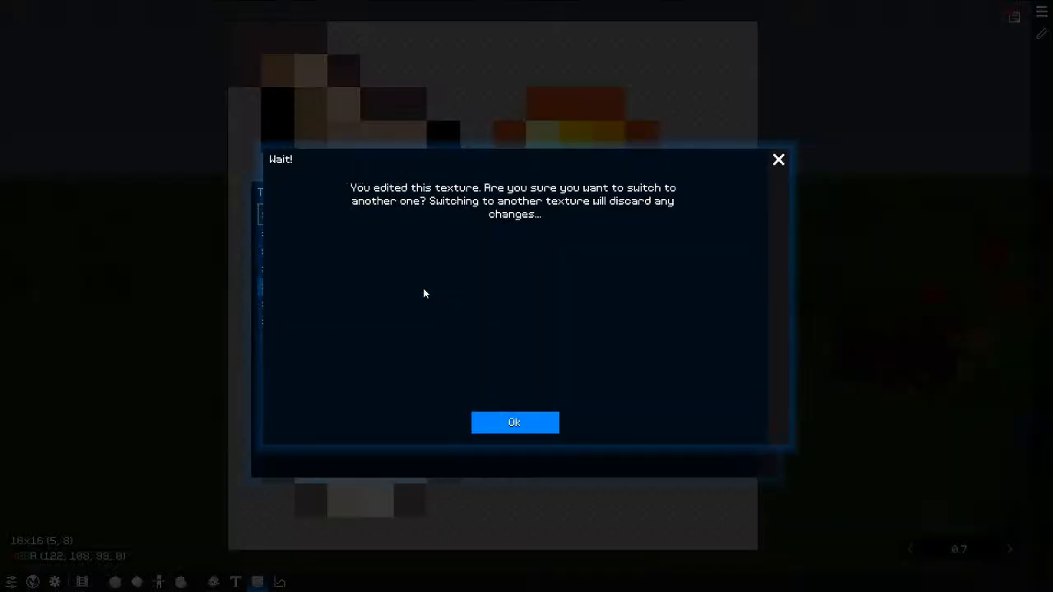
{"action": "left_click", "coordinate": [515, 422]}
{"action": "left_click", "coordinate": [415, 270]}
{"action": "left_click", "coordinate": [412, 235]}
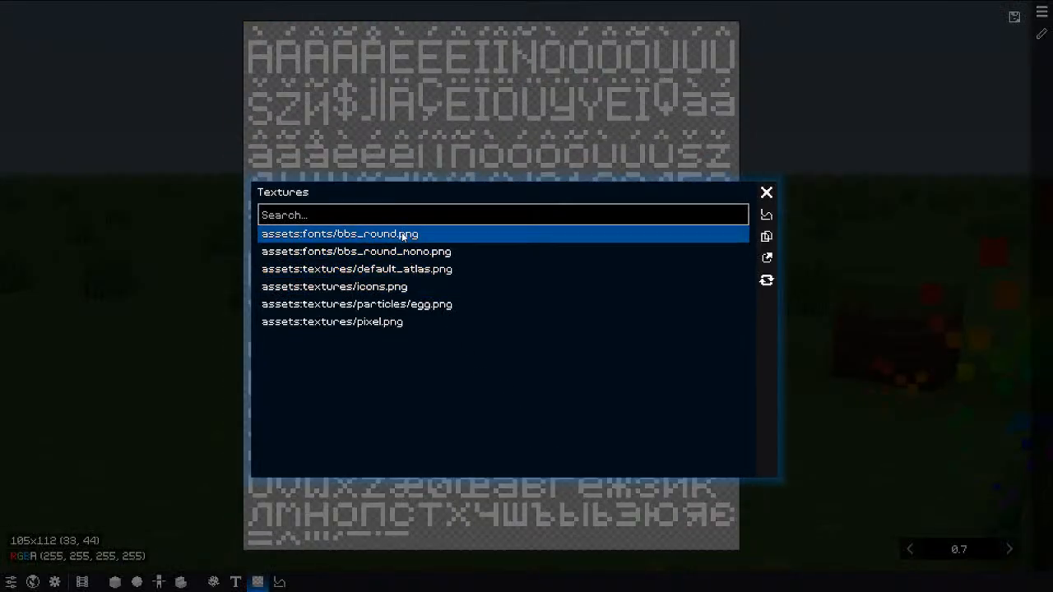
{"action": "left_click", "coordinate": [396, 254]}
{"action": "left_click", "coordinate": [396, 286]}
{"action": "left_click", "coordinate": [418, 305]}
{"action": "left_click", "coordinate": [397, 322]}
{"action": "left_click", "coordinate": [766, 192]}
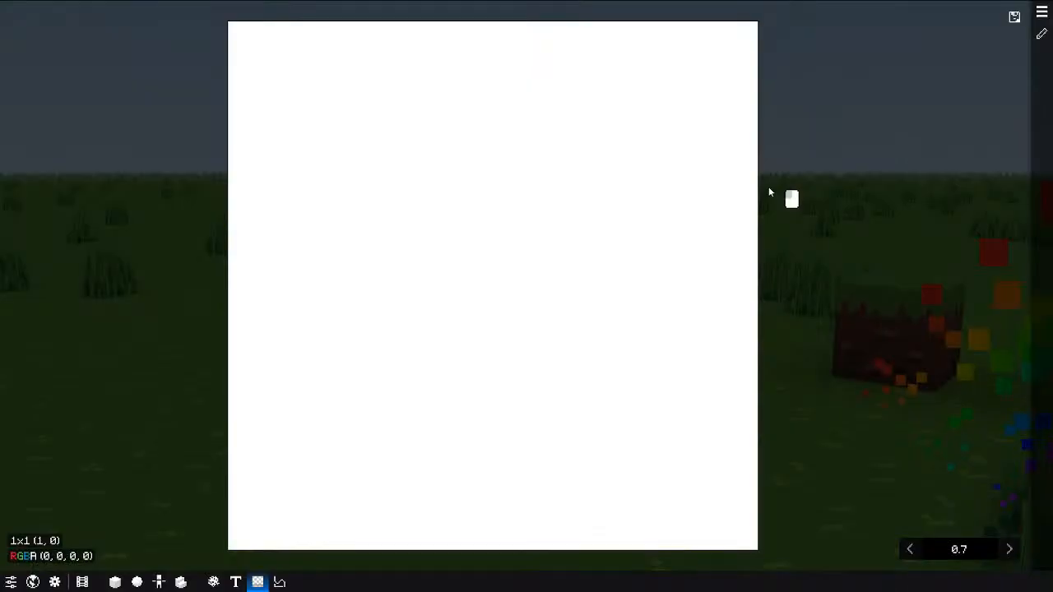
Step: Reopen the texture list, preview a few entries and select assets:textures/icons.png
{"action": "left_click", "coordinate": [1041, 35]}
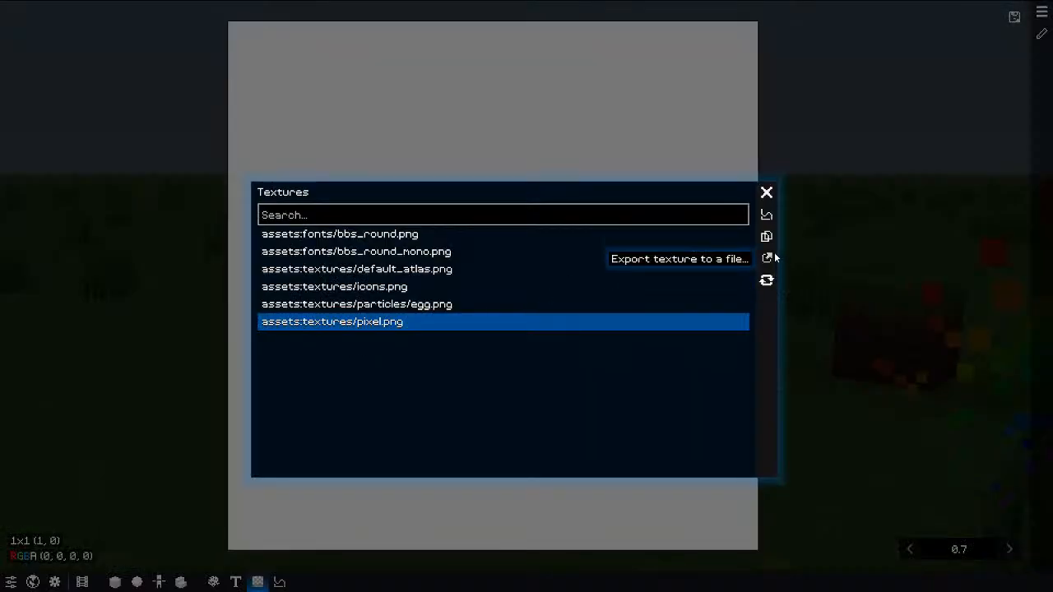
{"action": "left_click", "coordinate": [576, 286]}
{"action": "left_click", "coordinate": [466, 251]}
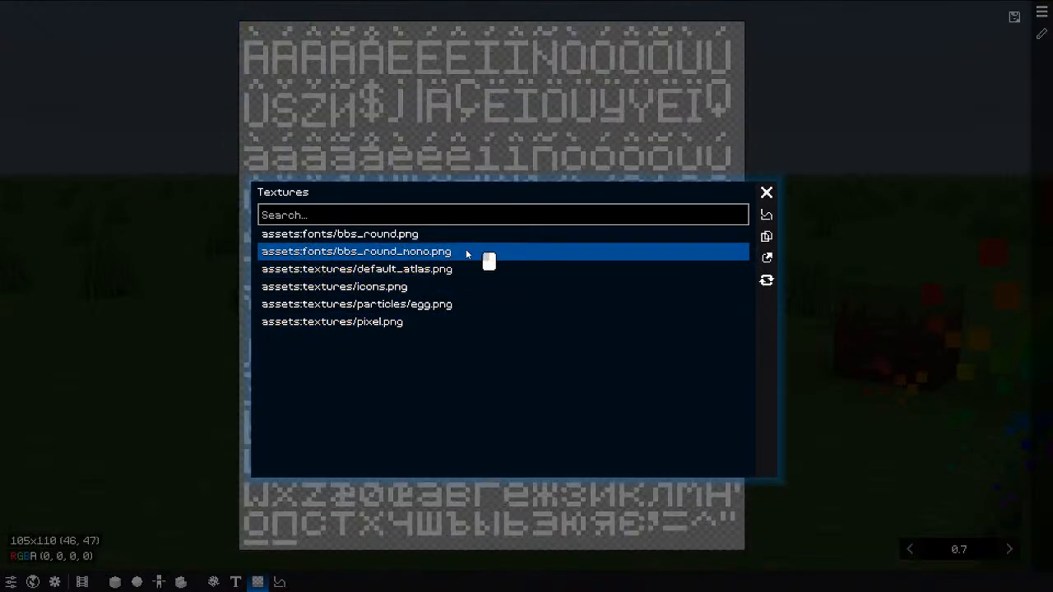
{"action": "left_click", "coordinate": [456, 270]}
{"action": "left_click", "coordinate": [437, 305]}
{"action": "left_click", "coordinate": [430, 287]}
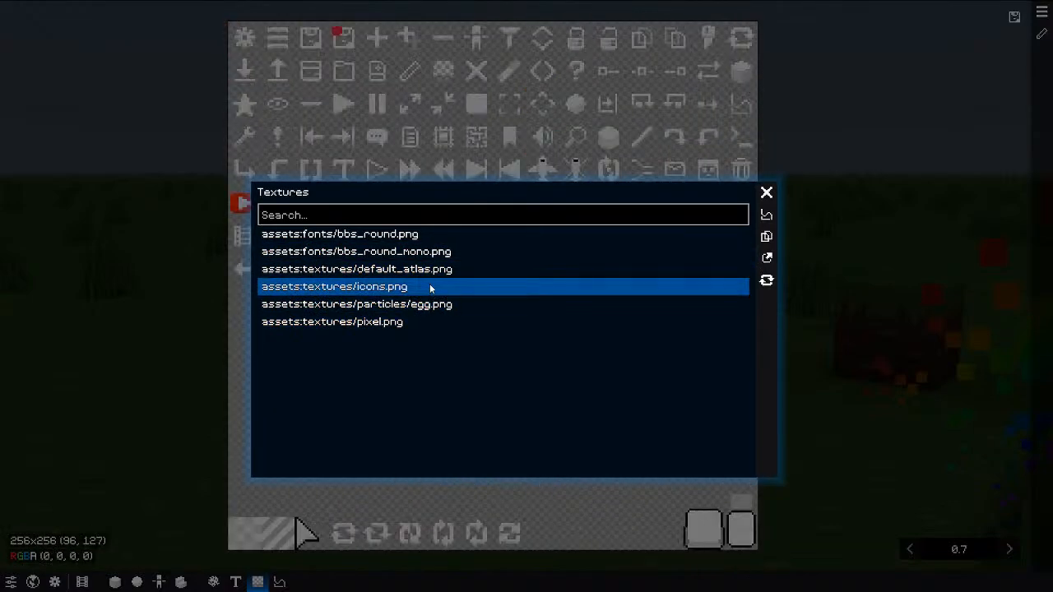
Step: Export icons.png to a file, check it in the export folder and return to the icons texture view
{"action": "left_click", "coordinate": [767, 258]}
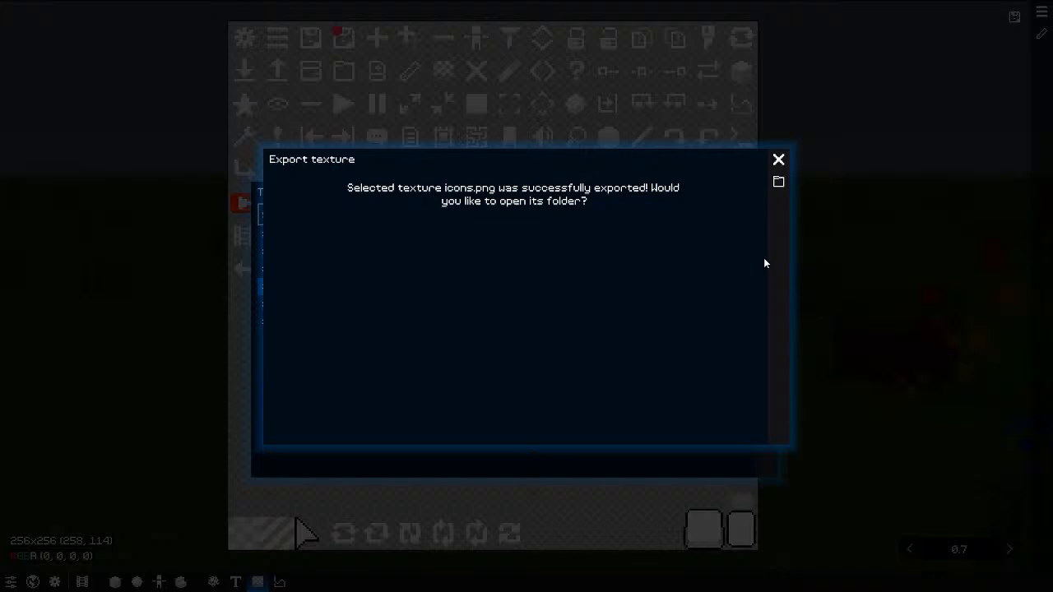
{"action": "left_click", "coordinate": [778, 181]}
{"action": "left_click", "coordinate": [409, 199]}
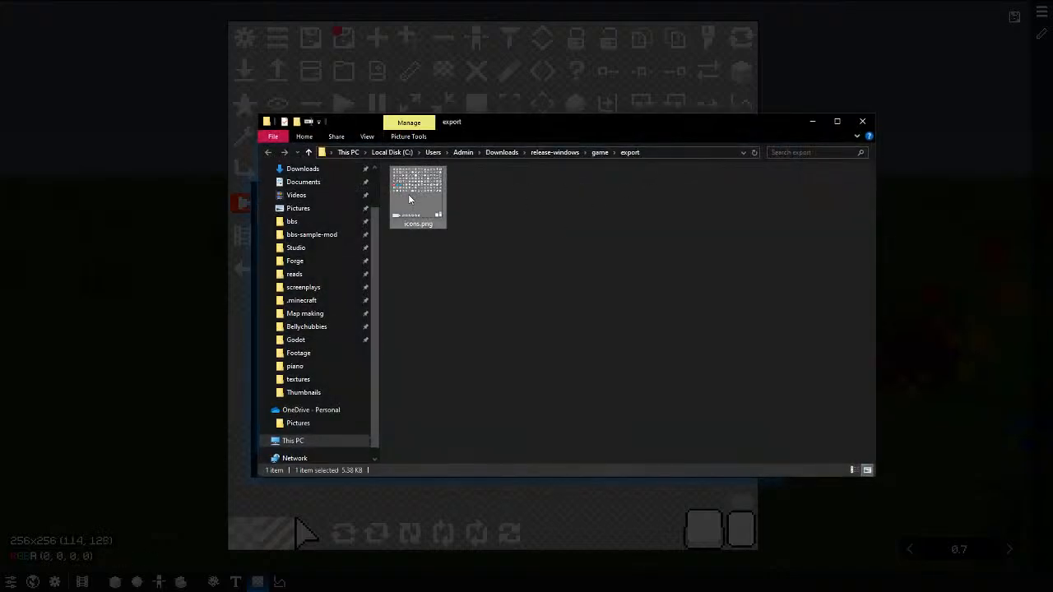
{"action": "left_click", "coordinate": [861, 121]}
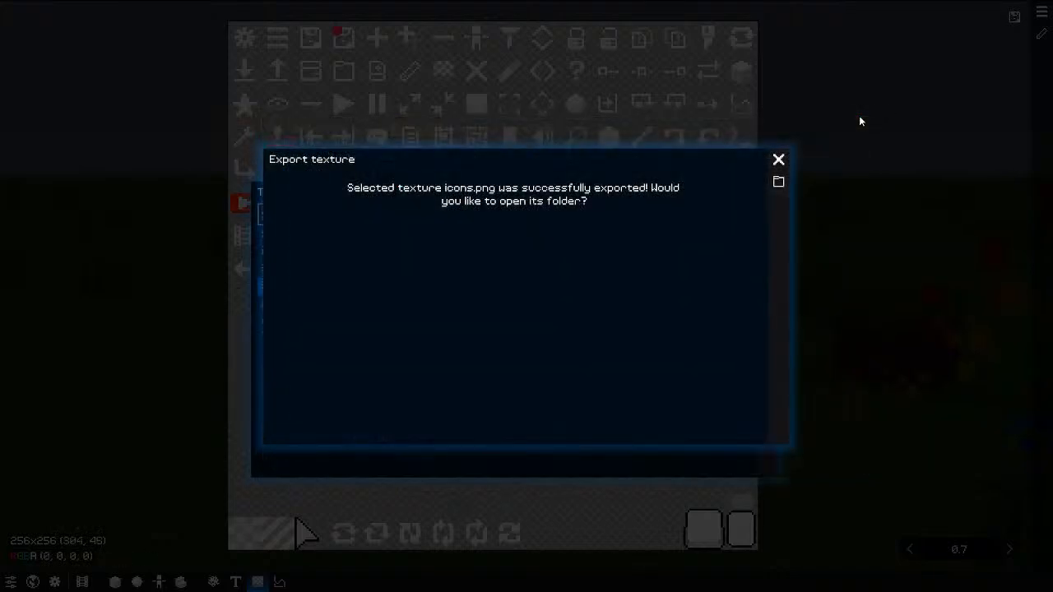
{"action": "left_click", "coordinate": [783, 159]}
{"action": "left_click", "coordinate": [783, 159]}
{"action": "scroll", "coordinate": [690, 281], "scroll_direction": "down", "scroll_amount": 2}
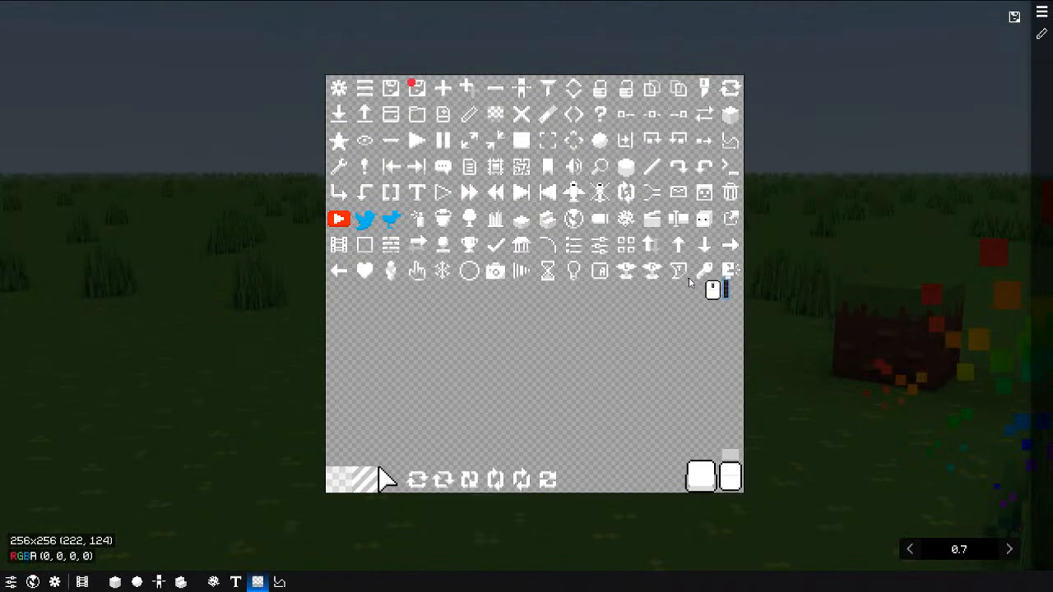
{"action": "scroll", "coordinate": [691, 280], "scroll_direction": "up", "scroll_amount": 2}
{"action": "left_click_drag", "start_coordinate": [690, 279], "coordinate": [691, 281]}
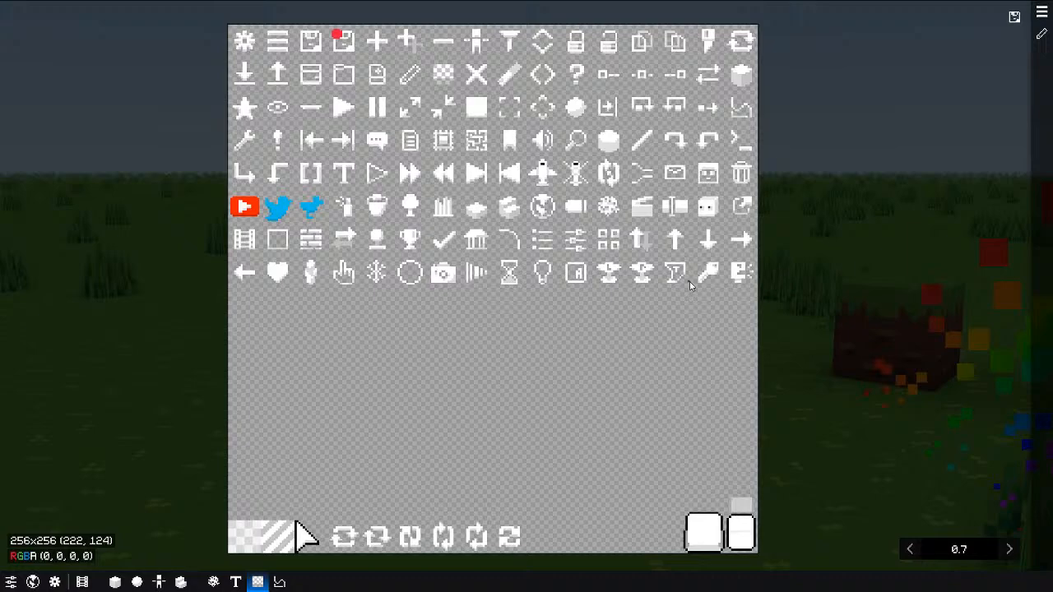
Step: Switch to the graphing calculator and plot the expression sin(x) + cos(x)
{"action": "left_click", "coordinate": [279, 582]}
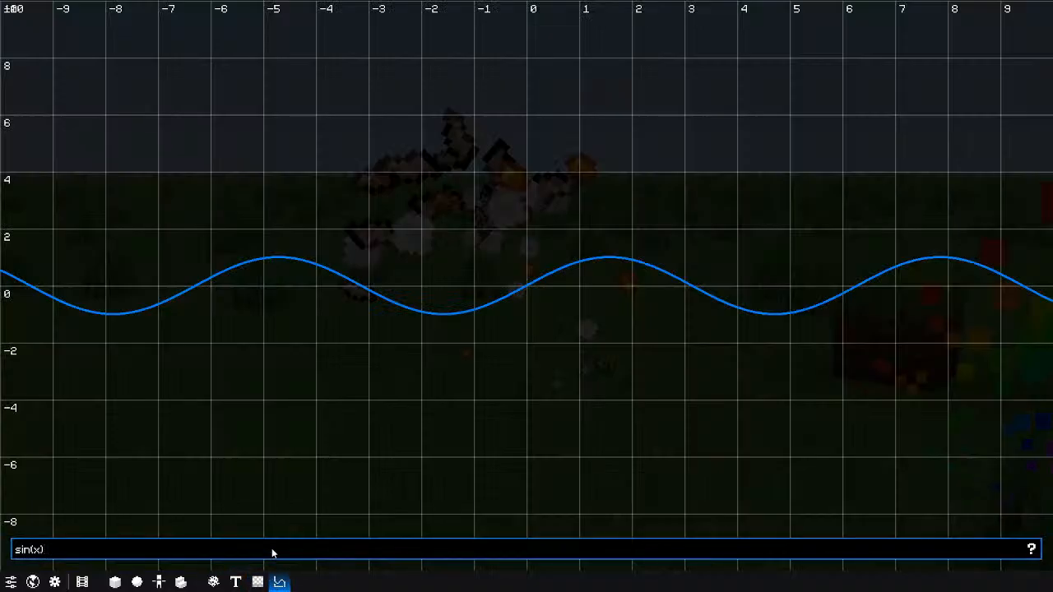
{"action": "type", "text": "+ 1"}
{"action": "key", "text": "BackSpace"}
{"action": "key", "text": "BackSpace"}
{"action": "key", "text": "BackSpace"}
{"action": "key", "text": "BackSpace"}
{"action": "type", "text": "/"}
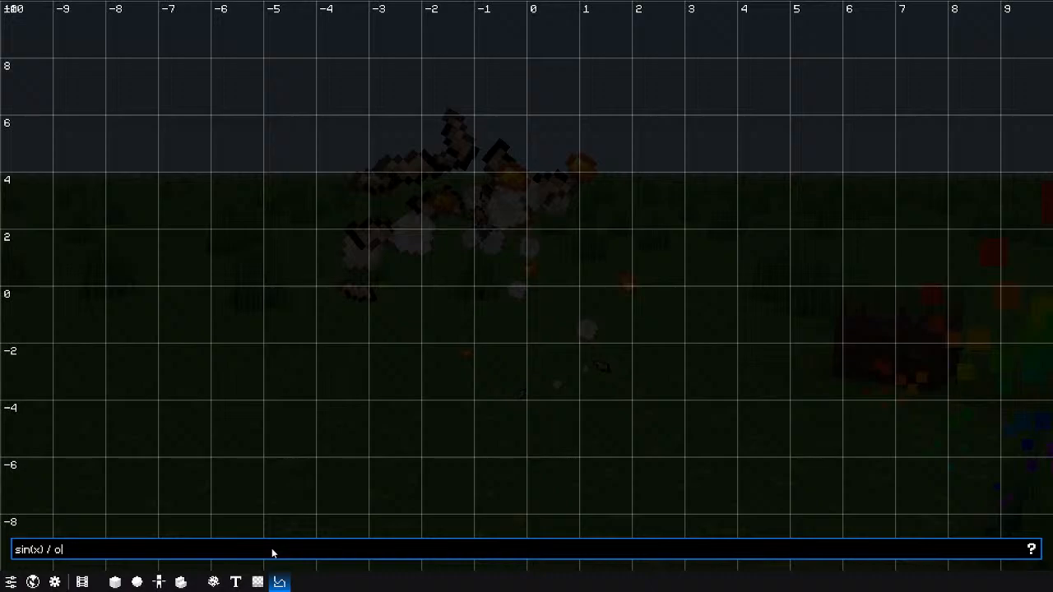
{"action": "key", "text": "BackSpace"}
{"action": "type", "text": "+ cos(x)"}
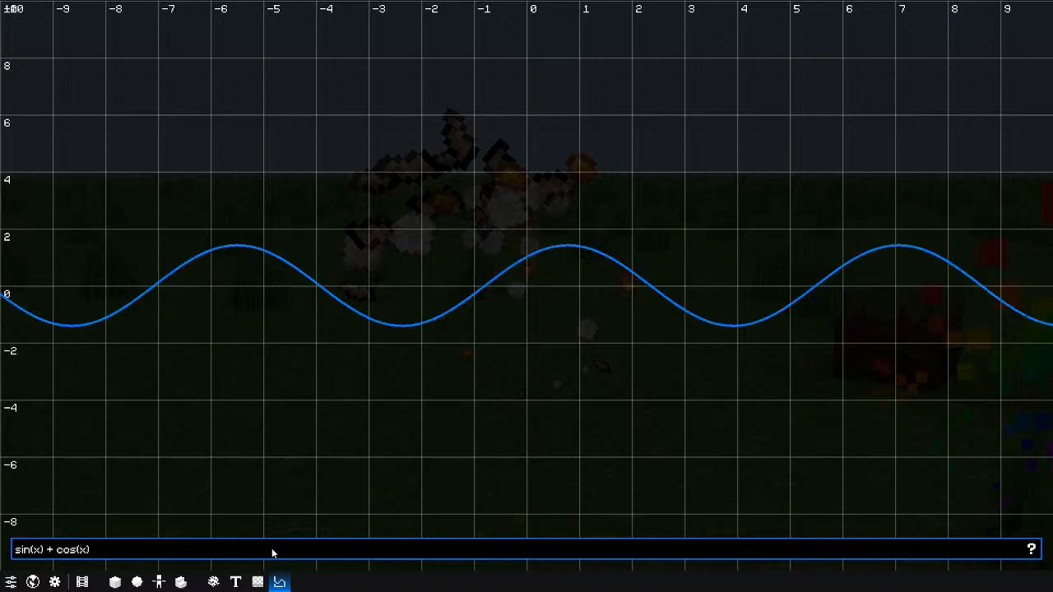
Step: Multiply x inside the cosine term, trying factors such as 2 and 3
{"action": "type", "text": "* 2"}
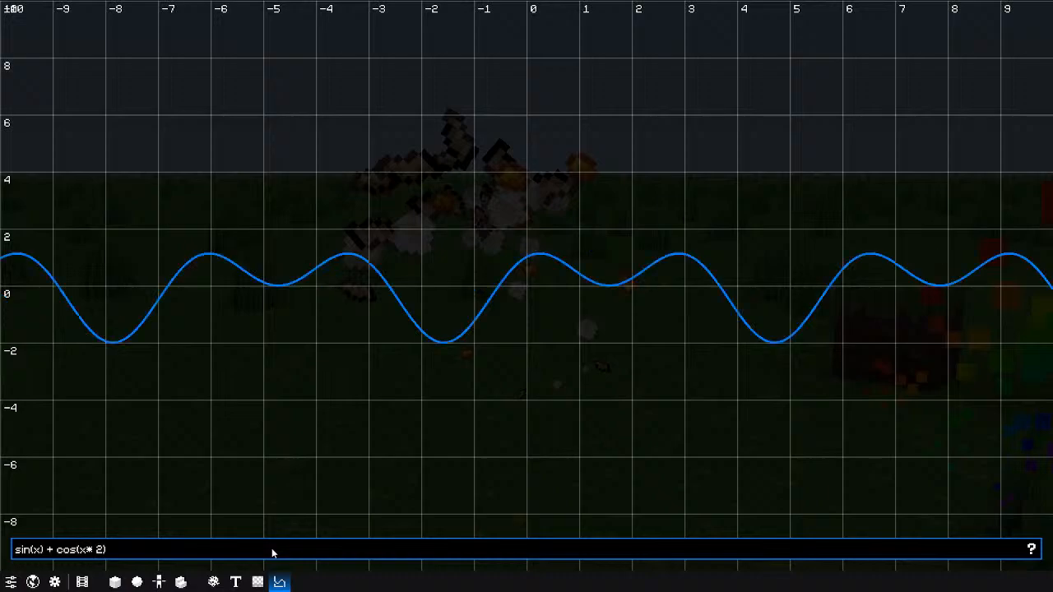
{"action": "type", "text": "4"}
{"action": "key", "text": "shift+Left"}
{"action": "type", "text": "3%"}
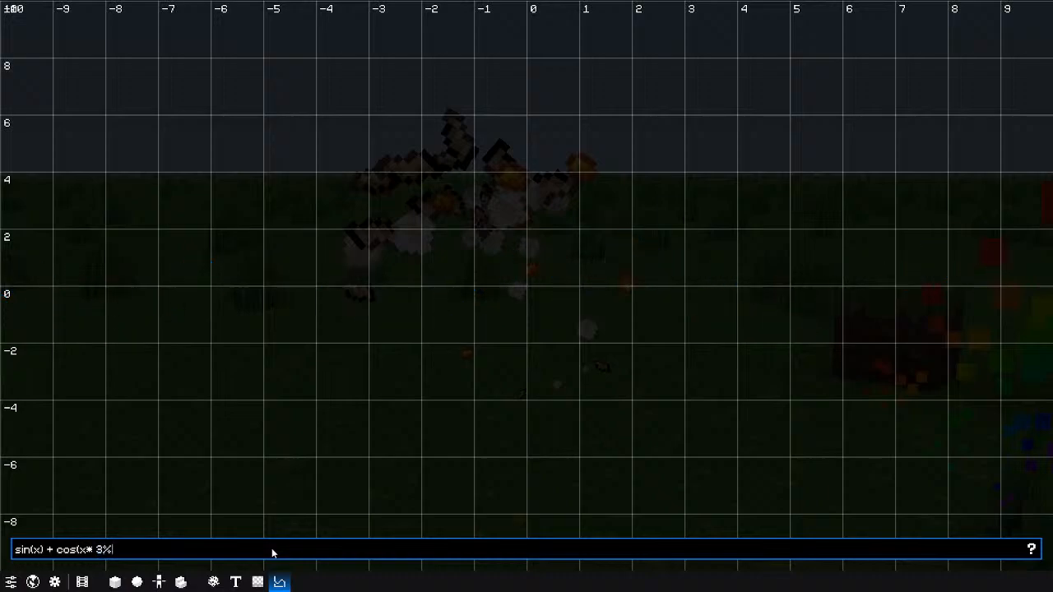
{"action": "key", "text": "BackSpace"}
{"action": "type", "text": ")"}
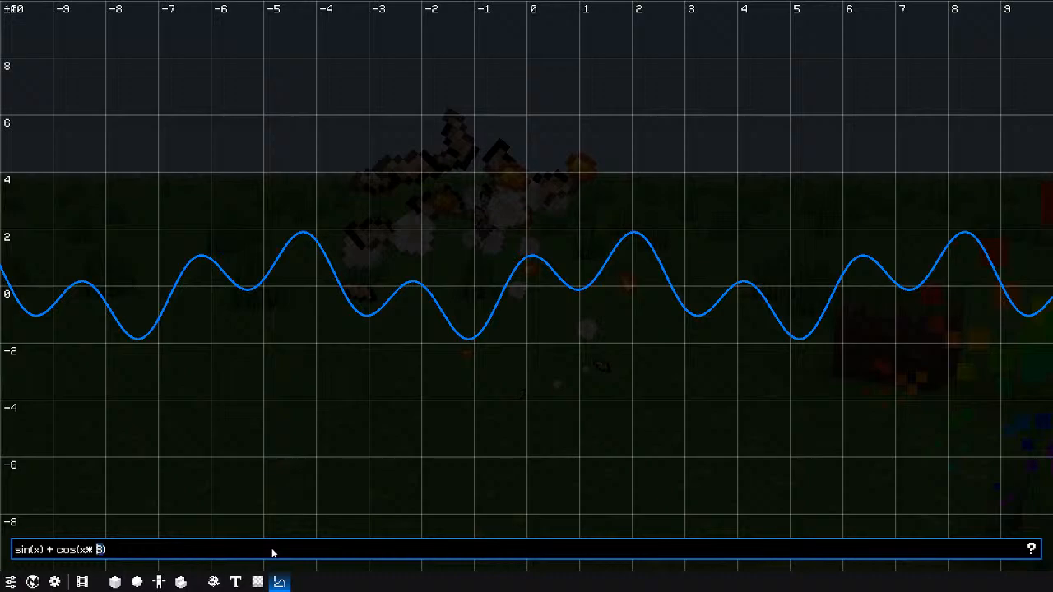
Step: Set the cosine's multiplier to 10 so the expression reads sin(x) + cos(x* 10), and inspect the curve
{"action": "type", "text": "7"}
{"action": "key", "text": "BackSpace"}
{"action": "type", "text": "10"}
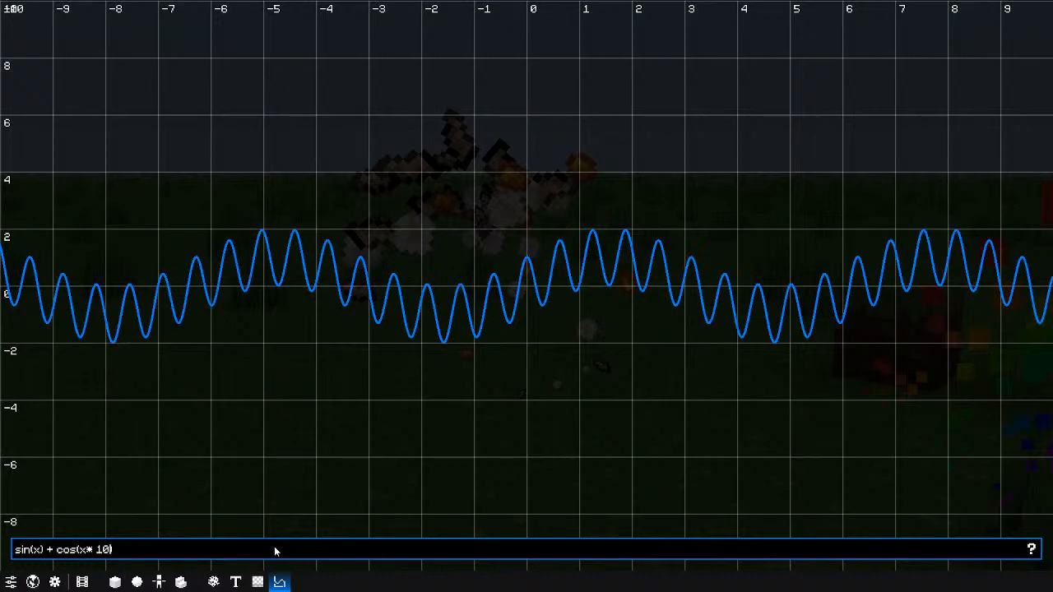
{"action": "scroll", "coordinate": [433, 319], "scroll_direction": "up", "scroll_amount": 2}
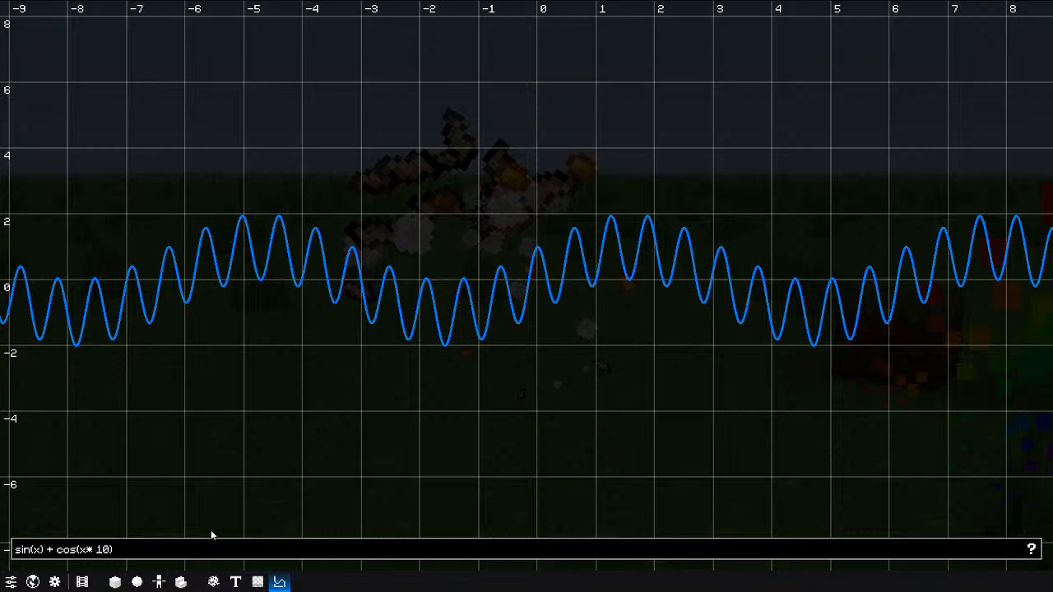
{"action": "left_click", "coordinate": [38, 557]}
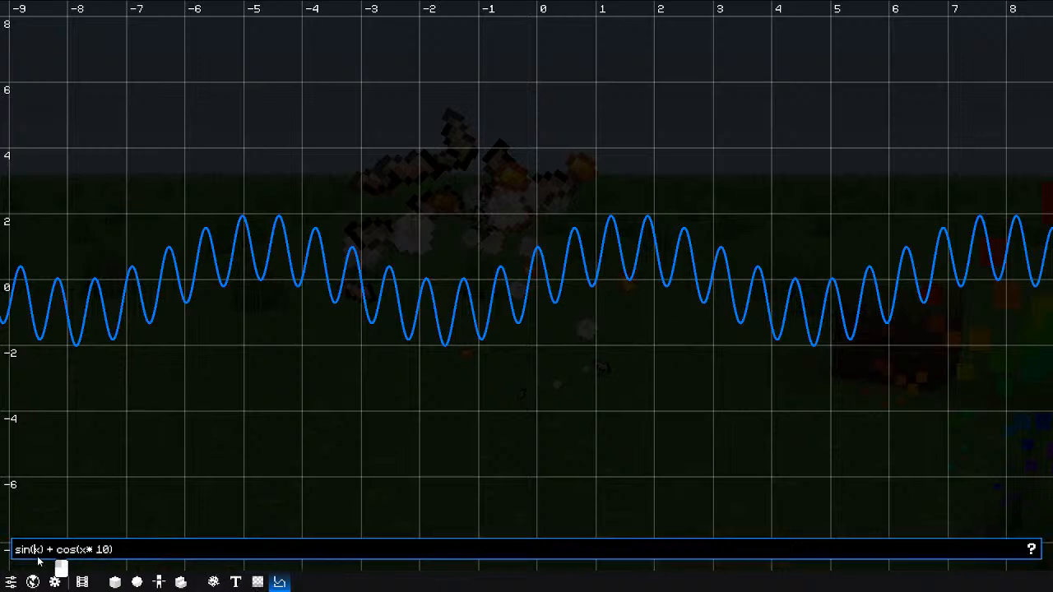
Step: Switch to the font editor and load assets:fonts/bbs_round.json
{"action": "left_click", "coordinate": [235, 582]}
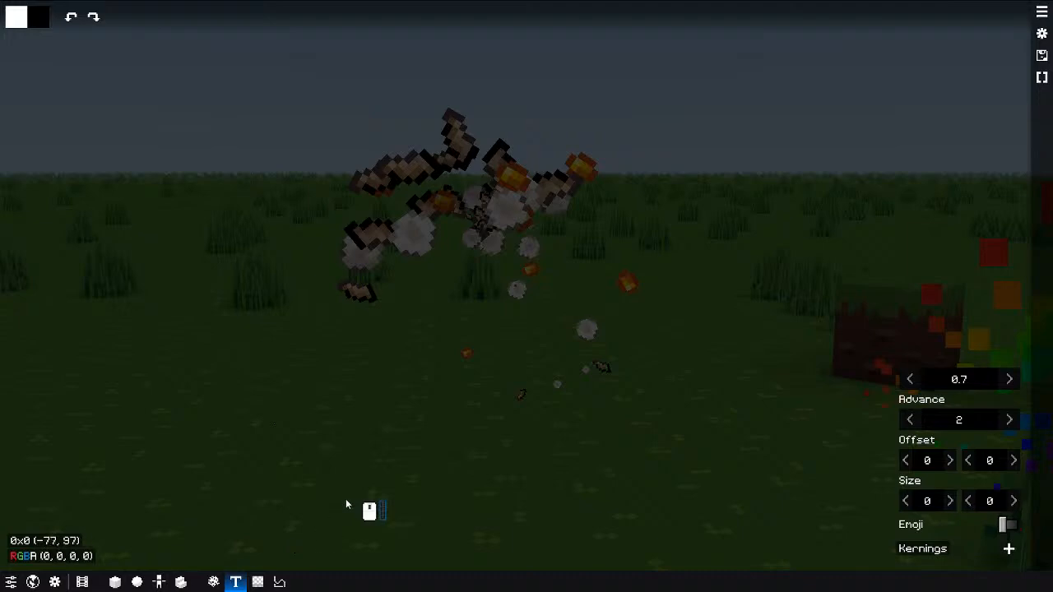
{"action": "left_click", "coordinate": [1041, 12]}
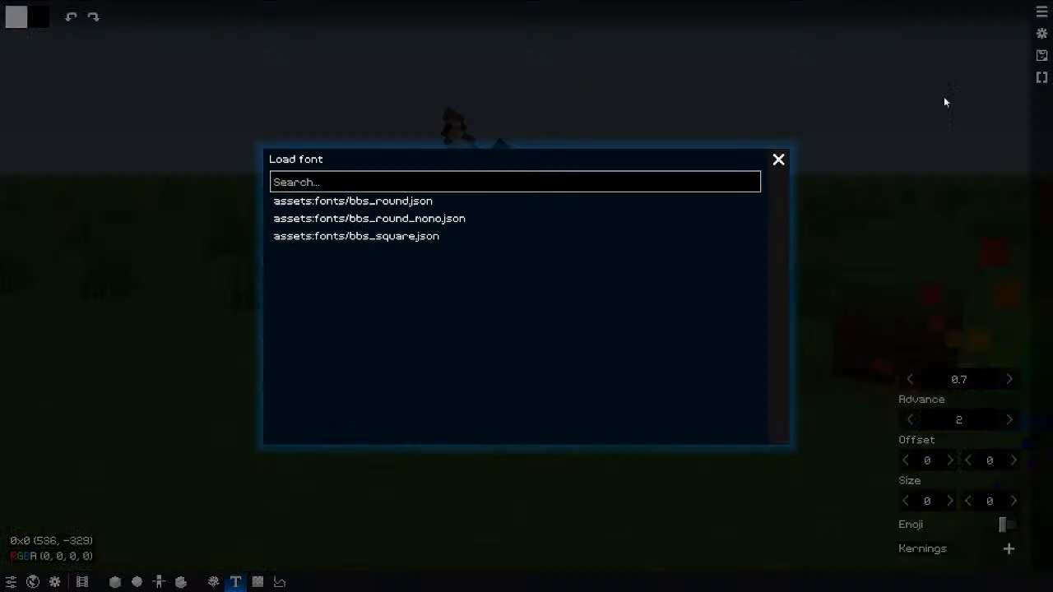
{"action": "left_click", "coordinate": [527, 205]}
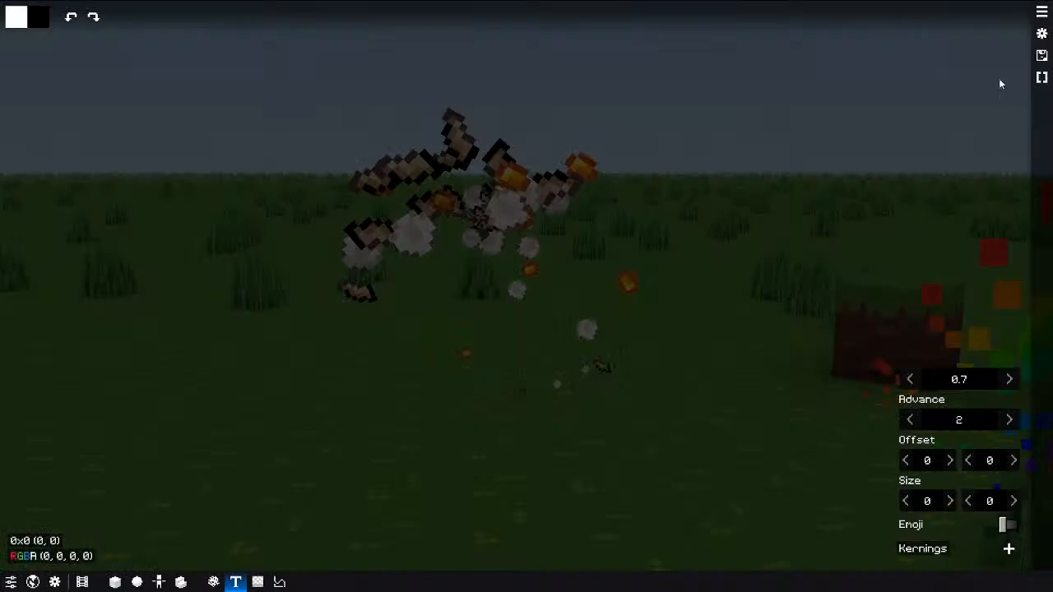
Step: Examine the list of font formatting codes and their colours and text effects
{"action": "left_click", "coordinate": [1042, 78]}
{"action": "scroll", "coordinate": [786, 265], "scroll_direction": "down", "scroll_amount": 3}
{"action": "scroll", "coordinate": [667, 327], "scroll_direction": "up", "scroll_amount": 1}
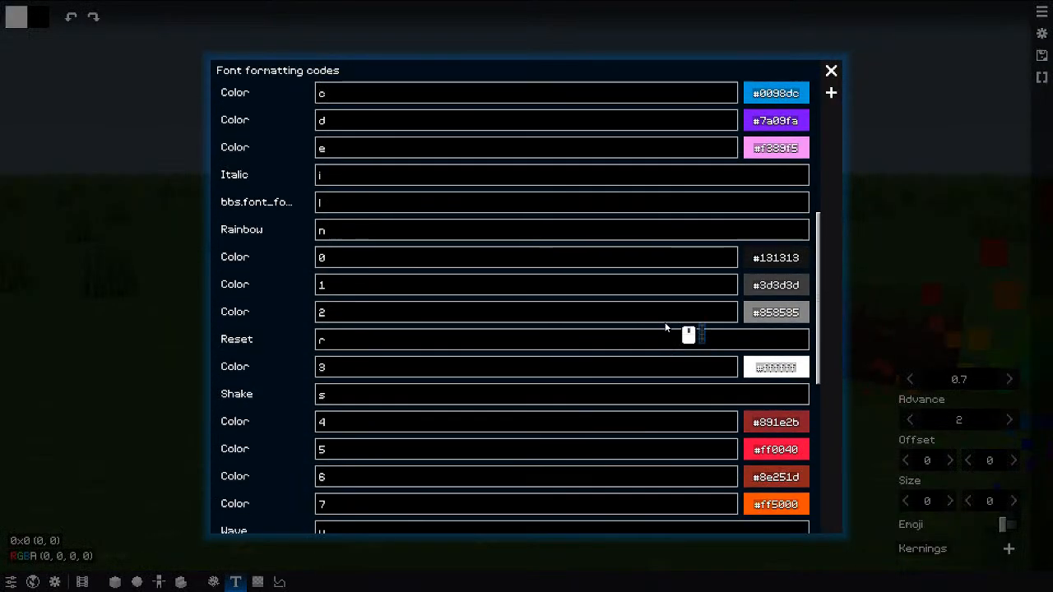
{"action": "scroll", "coordinate": [666, 327], "scroll_direction": "up", "scroll_amount": 2}
{"action": "left_click", "coordinate": [946, 233]}
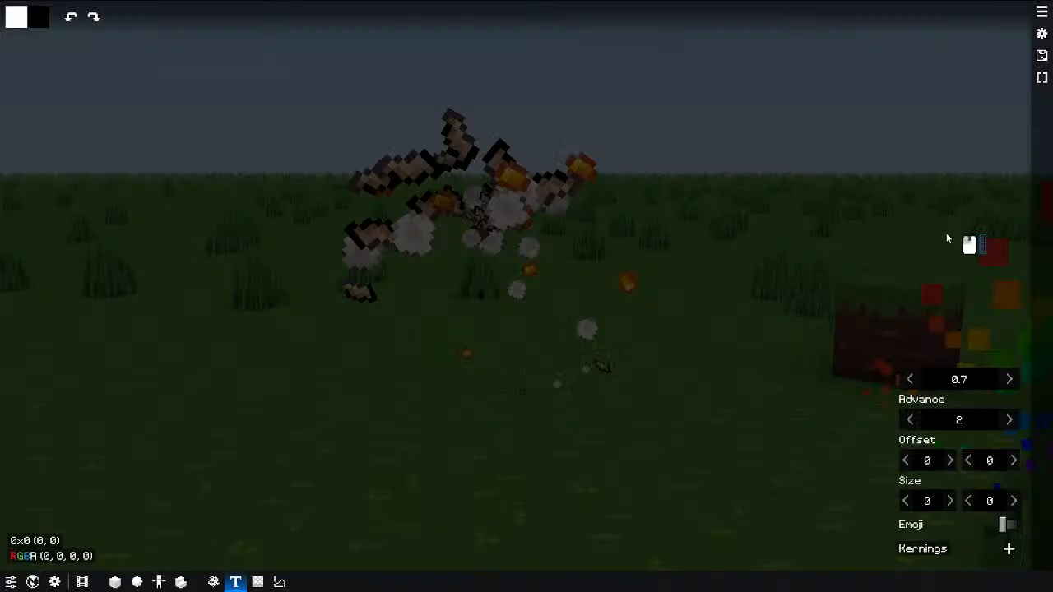
Step: Open the BBS Font (Round) glyph list and preview glyphs such as full stop and digit two
{"action": "left_click", "coordinate": [1041, 34]}
{"action": "scroll", "coordinate": [857, 344], "scroll_direction": "down", "scroll_amount": 3}
{"action": "left_click", "coordinate": [864, 383]}
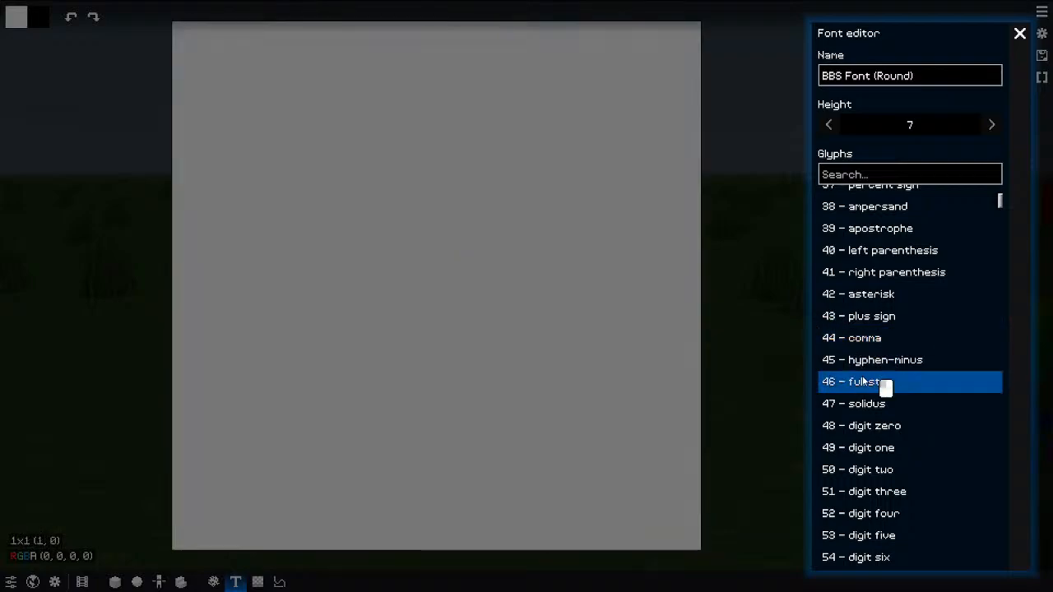
{"action": "scroll", "coordinate": [863, 382], "scroll_direction": "down", "scroll_amount": 2}
{"action": "left_click", "coordinate": [863, 381]}
{"action": "scroll", "coordinate": [864, 374], "scroll_direction": "down", "scroll_amount": 2}
{"action": "left_click", "coordinate": [864, 373]}
{"action": "scroll", "coordinate": [864, 373], "scroll_direction": "down", "scroll_amount": 2}
{"action": "left_click", "coordinate": [863, 316]}
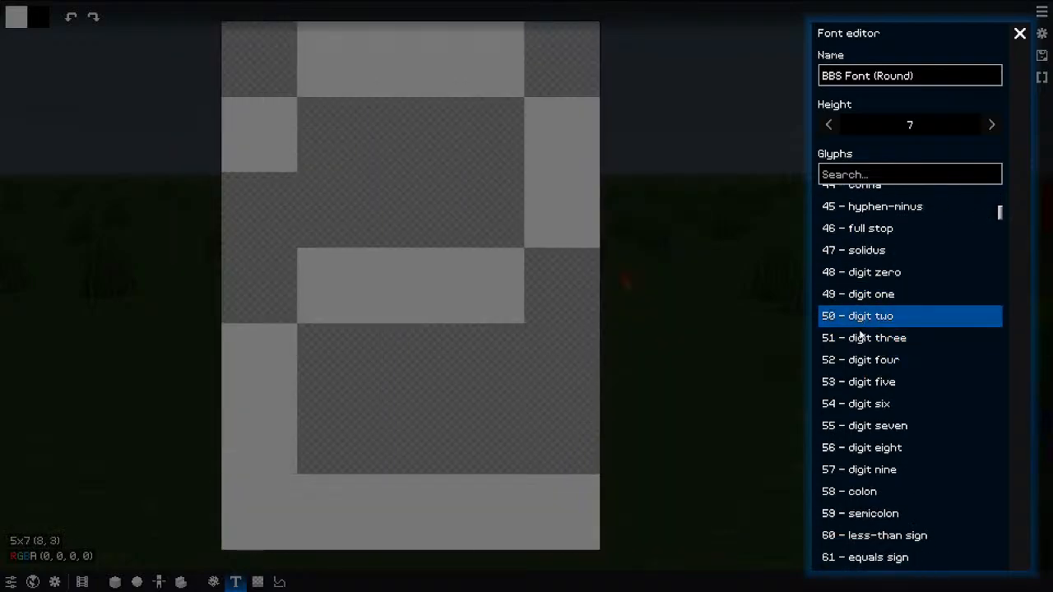
Step: Preview more digit glyphs, select digit six and close the glyph list to show it on the canvas
{"action": "left_click", "coordinate": [860, 404]}
{"action": "left_click", "coordinate": [856, 450]}
{"action": "scroll", "coordinate": [858, 469], "scroll_direction": "up", "scroll_amount": 1}
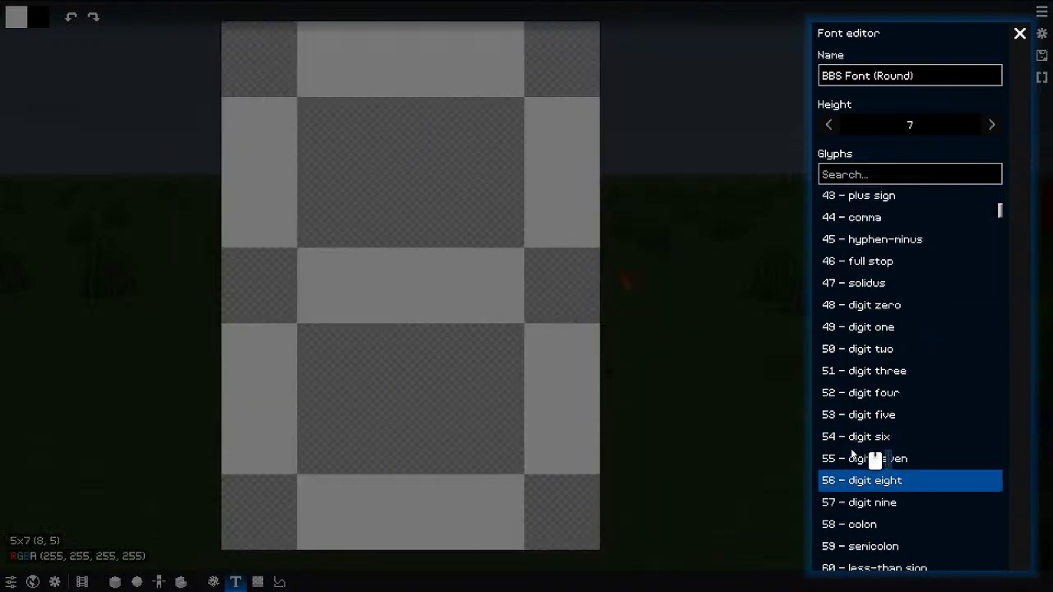
{"action": "left_click", "coordinate": [841, 446]}
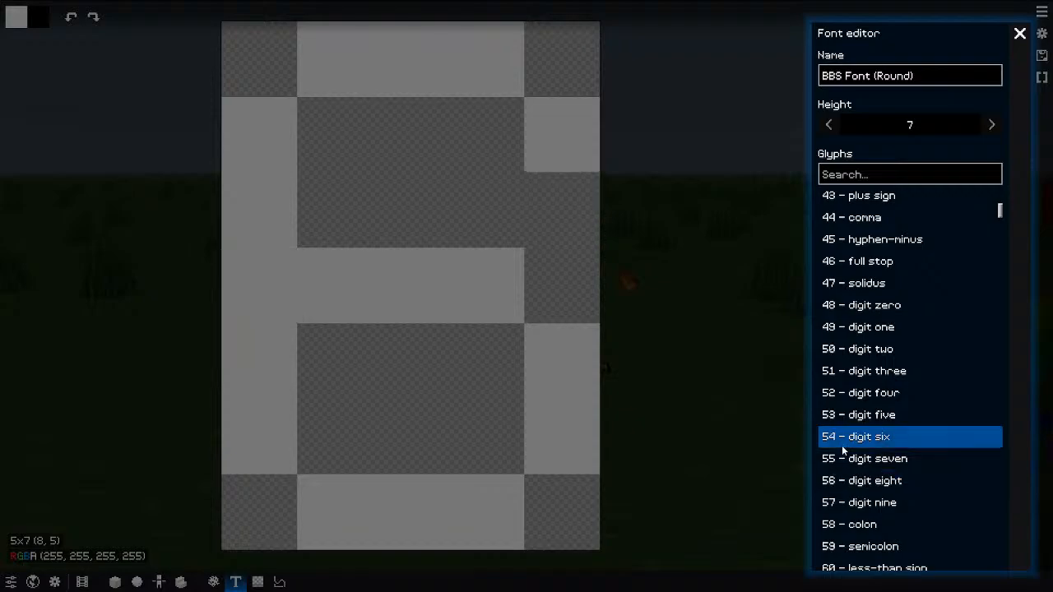
{"action": "left_click", "coordinate": [538, 336]}
{"action": "right_click", "coordinate": [278, 287]}
{"action": "left_click", "coordinate": [278, 290]}
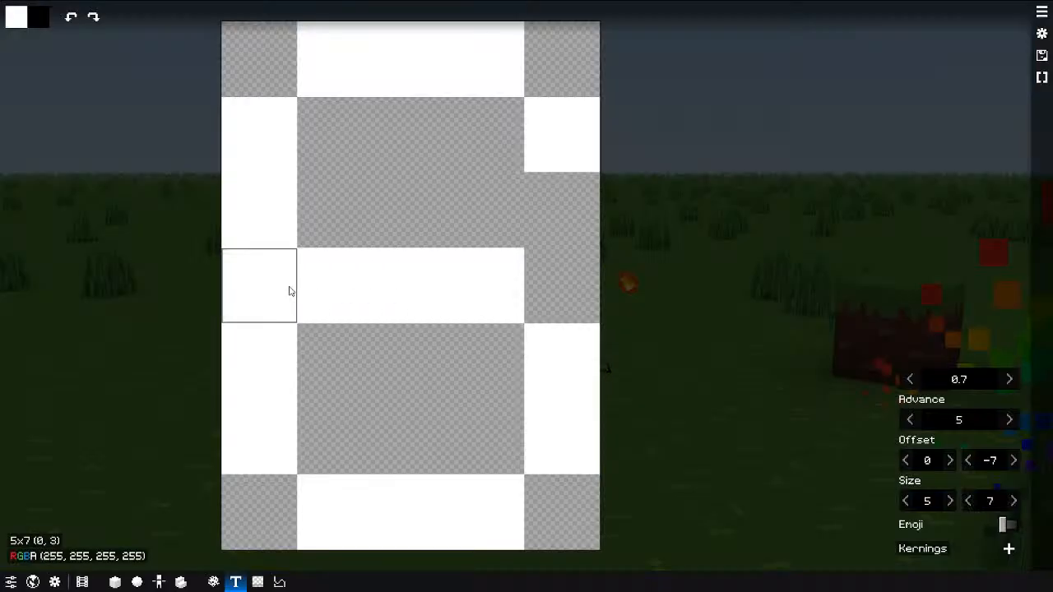
Step: Fill the upper-right and lower-right corner pixels of the digit six glyph with white
{"action": "left_click", "coordinate": [557, 212]}
{"action": "right_click", "coordinate": [559, 211]}
{"action": "left_click", "coordinate": [570, 87]}
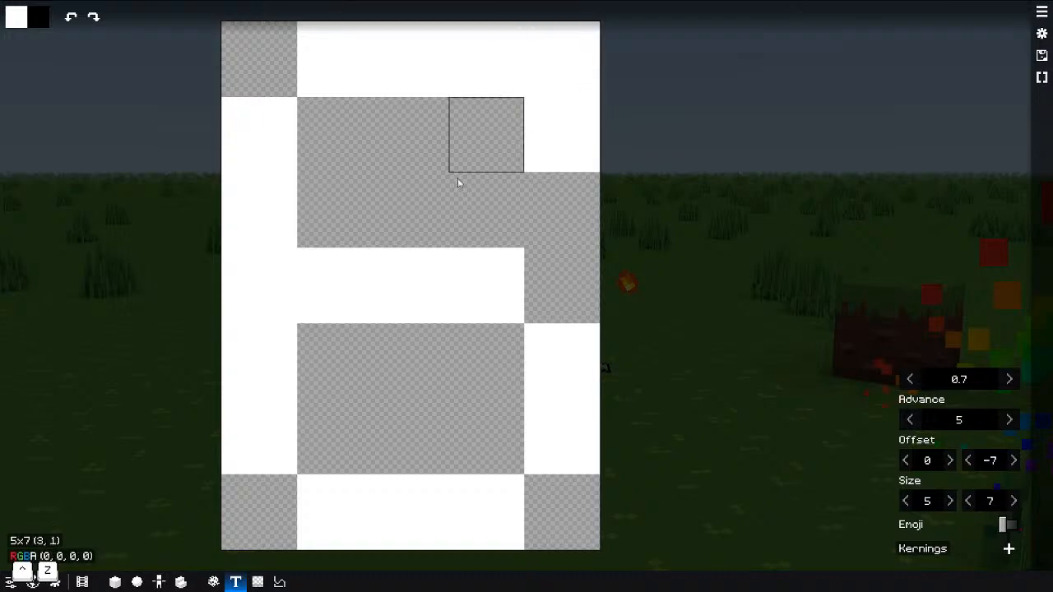
{"action": "scroll", "coordinate": [526, 330], "scroll_direction": "down", "scroll_amount": 2}
{"action": "left_click", "coordinate": [548, 442]}
{"action": "scroll", "coordinate": [547, 442], "scroll_direction": "down", "scroll_amount": 5}
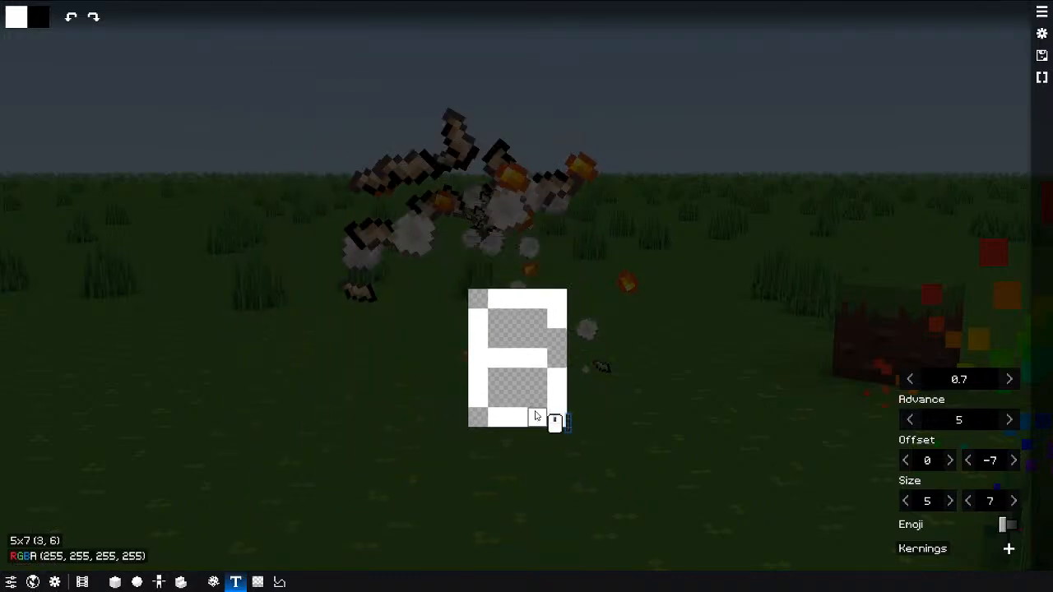
{"action": "scroll", "coordinate": [579, 428], "scroll_direction": "up", "scroll_amount": 6}
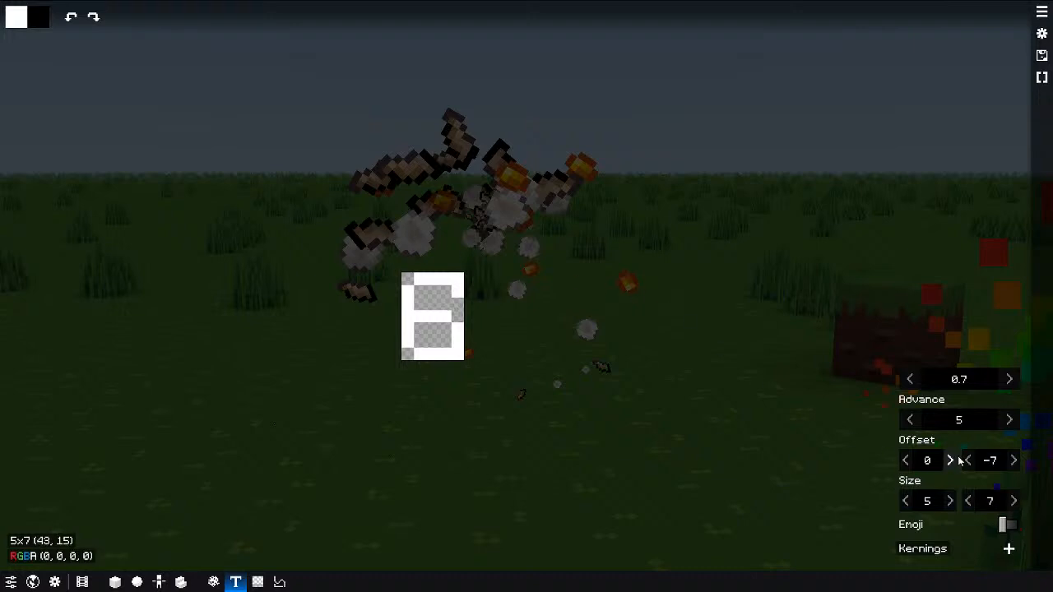
Step: Switch to the world object editor and add a new object to the scene
{"action": "left_click", "coordinate": [137, 582]}
{"action": "key", "text": "e"}
{"action": "key", "text": "s"}
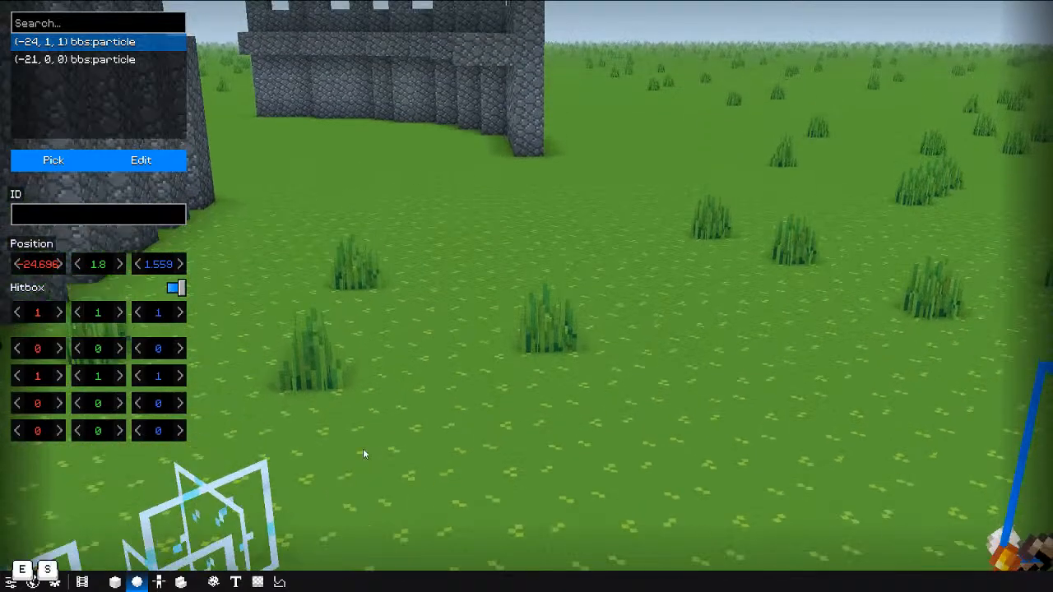
{"action": "key", "text": "w"}
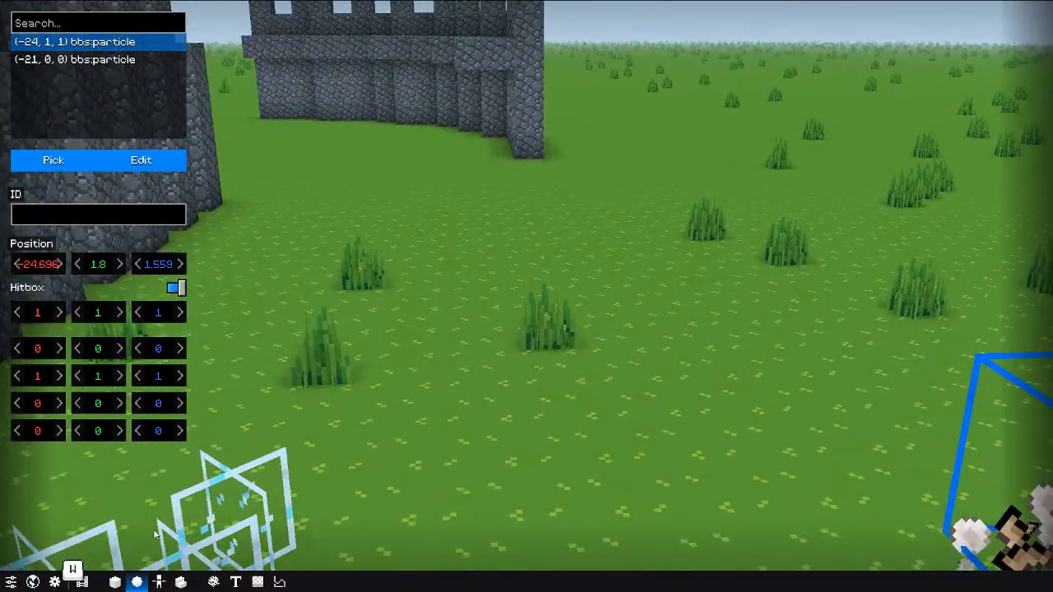
{"action": "right_click", "coordinate": [101, 130]}
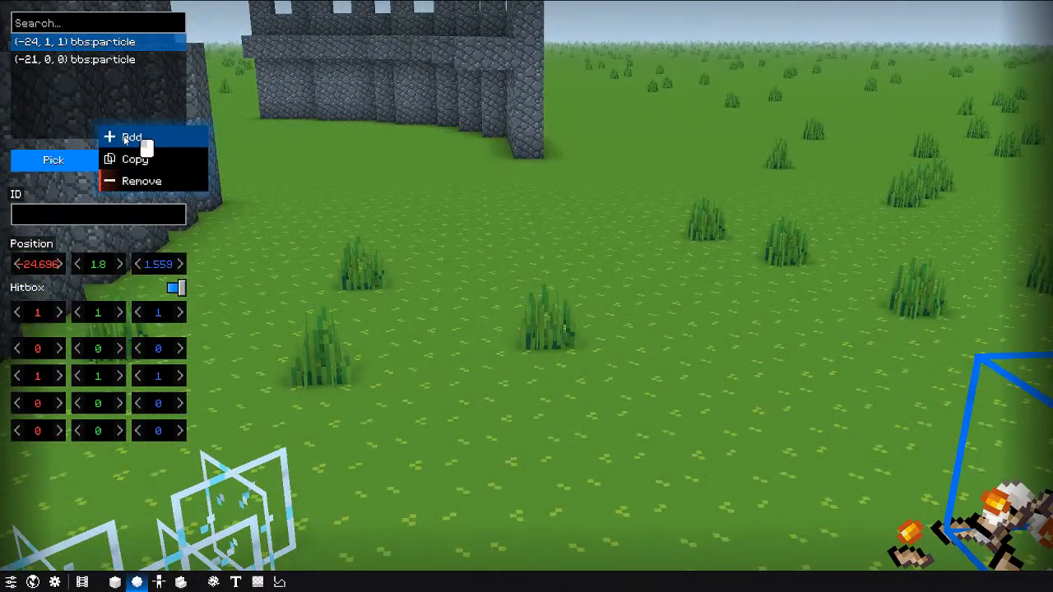
{"action": "left_click", "coordinate": [132, 142]}
Step: Choose the Hello, World! label form for the new object and open that form for editing
{"action": "left_click", "coordinate": [74, 163]}
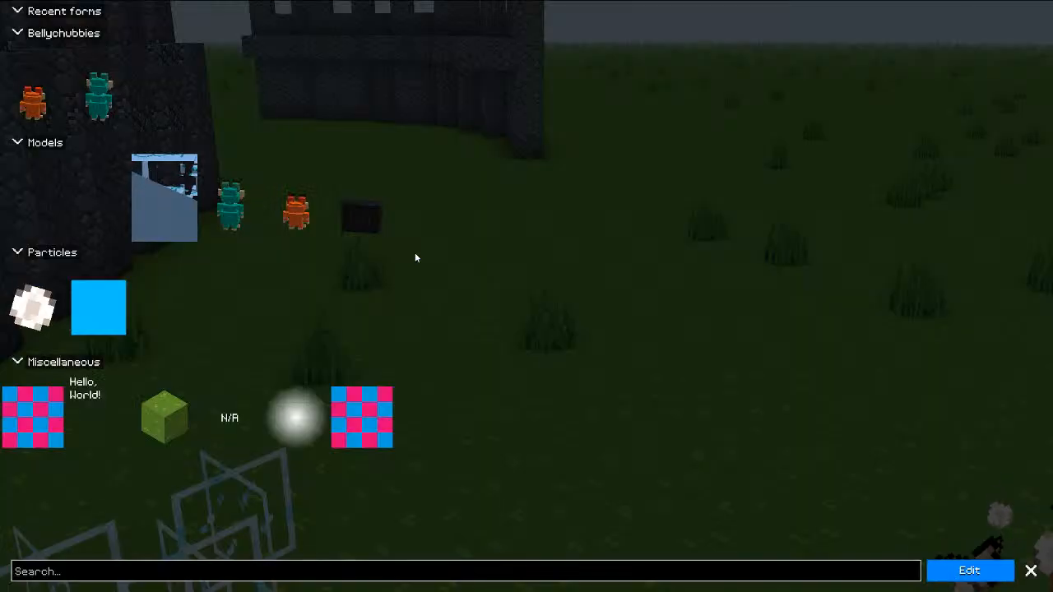
{"action": "left_click", "coordinate": [242, 416]}
{"action": "left_click", "coordinate": [115, 414]}
{"action": "left_click", "coordinate": [953, 569]}
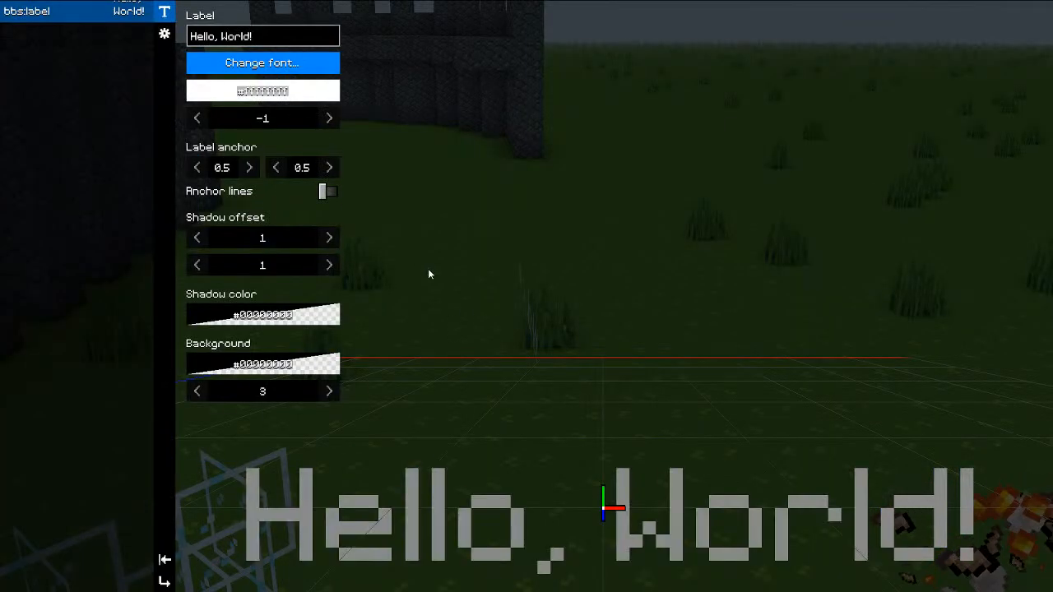
Step: Set the label's text to 6 and close the form picker
{"action": "left_click", "coordinate": [262, 41]}
{"action": "key", "text": "ctrl+a"}
{"action": "type", "text": "5"}
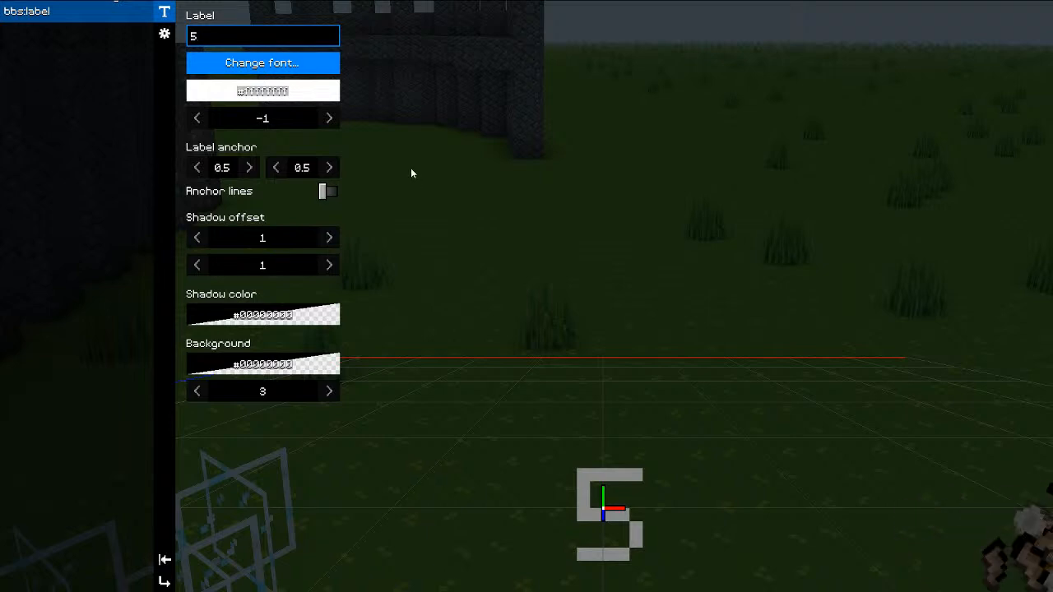
{"action": "key", "text": "BackSpace"}
{"action": "type", "text": "6"}
{"action": "key", "text": "Escape"}
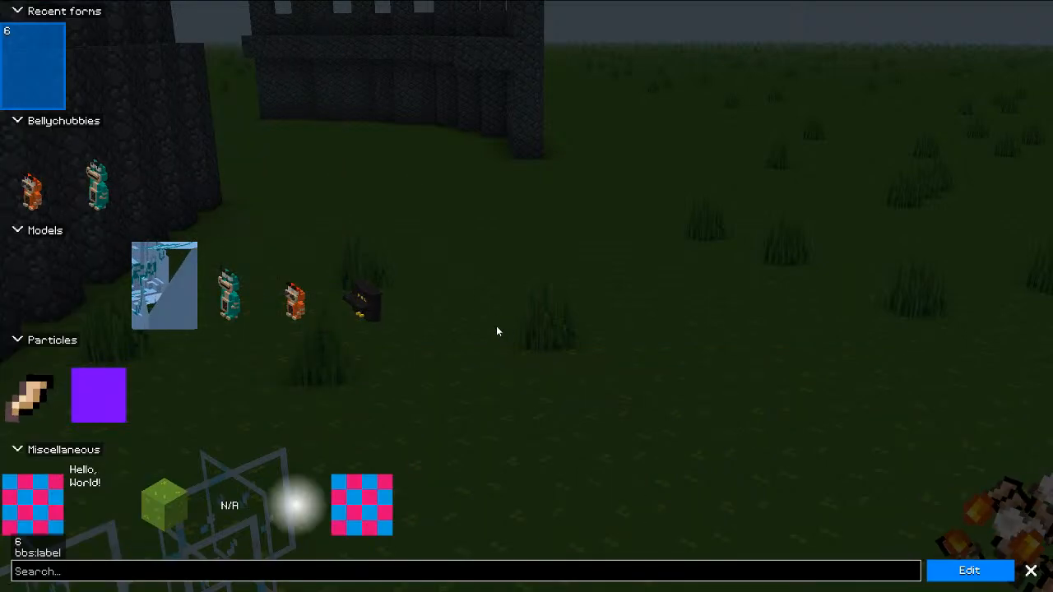
{"action": "key", "text": "Escape"}
Step: Return to the font editor and save the edited font as assets:fonts/bbs_round.json
{"action": "key", "text": "w"}
{"action": "key", "text": "alt"}
{"action": "middle_click_drag", "start_coordinate": [529, 311], "coordinate": [634, 270]}
{"action": "key", "text": "q"}
{"action": "left_click", "coordinate": [236, 581]}
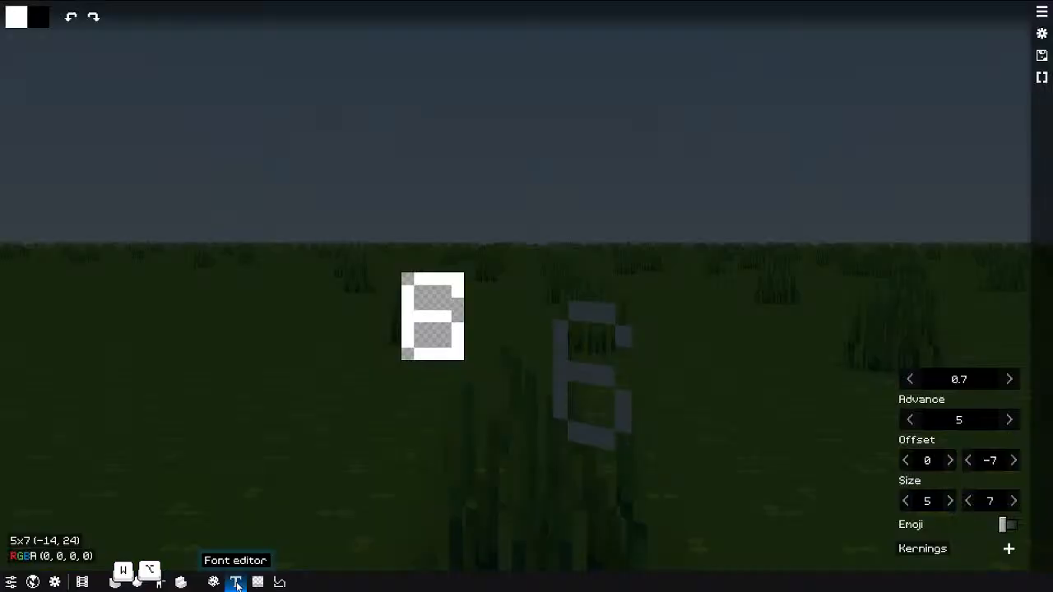
{"action": "left_click", "coordinate": [1042, 54]}
{"action": "left_click", "coordinate": [728, 424]}
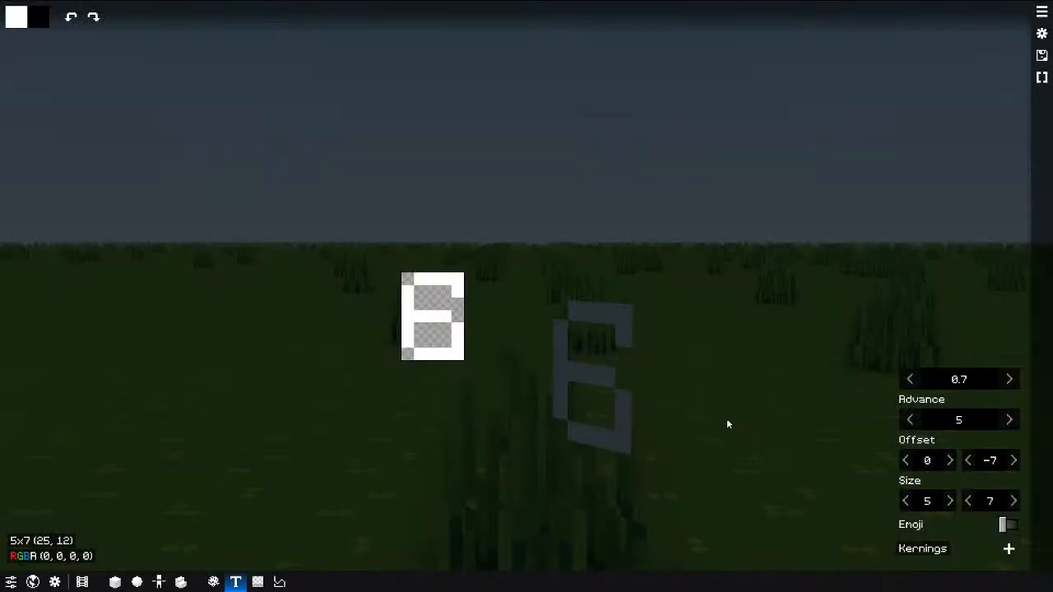
{"action": "left_click", "coordinate": [116, 582]}
{"action": "left_click", "coordinate": [158, 582]}
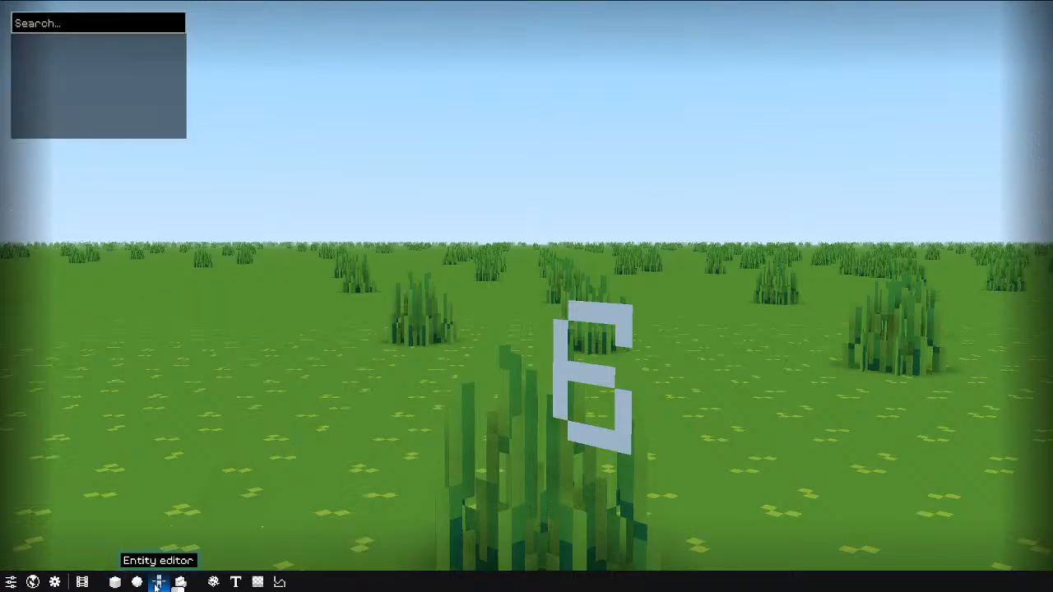
{"action": "left_click", "coordinate": [180, 582]}
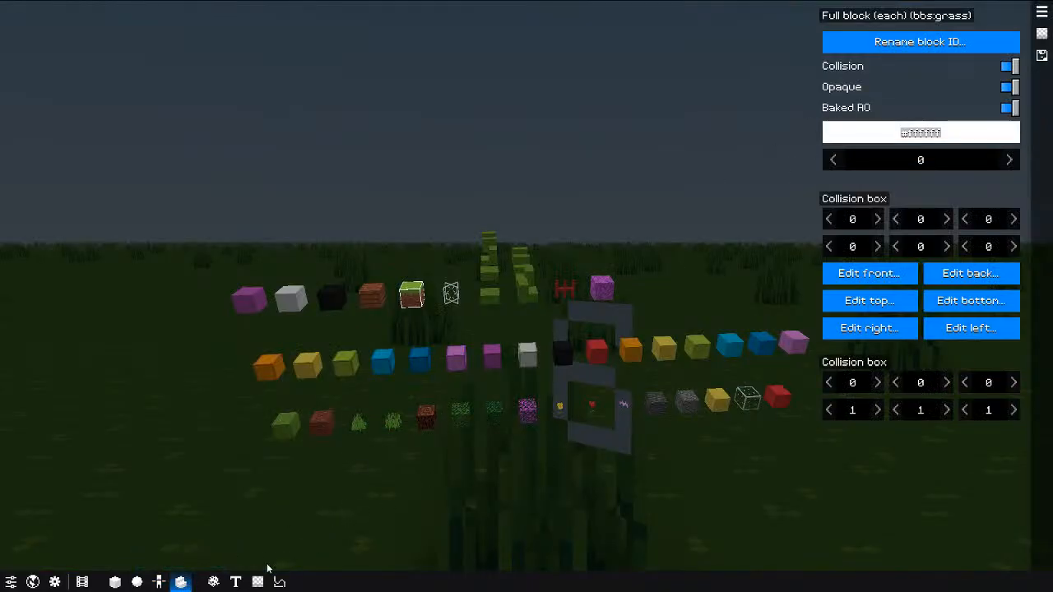
{"action": "left_click", "coordinate": [235, 581]}
Step: Undo both corner pixel edits on the digit six glyph and save the font to assets:fonts/bbs_round.json again
{"action": "key", "text": "ctrl+z"}
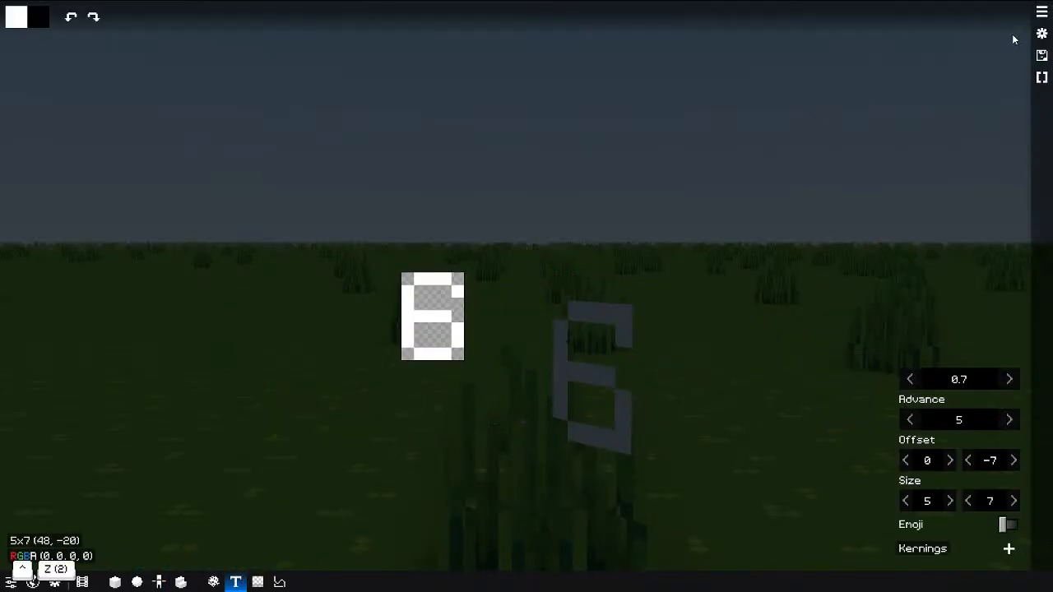
{"action": "left_click", "coordinate": [1042, 55]}
{"action": "left_click", "coordinate": [682, 428]}
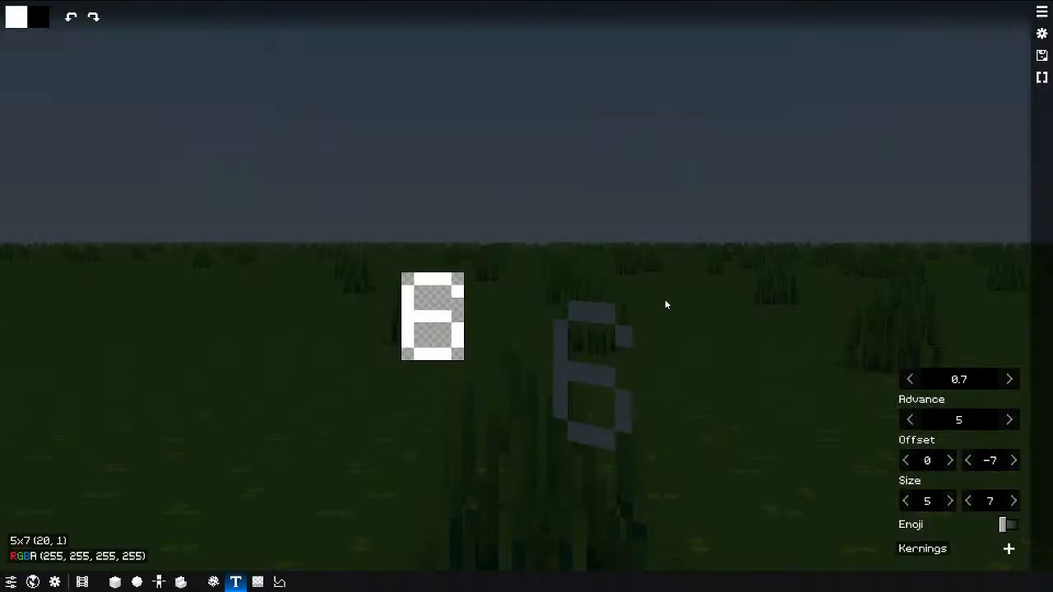
{"action": "left_click", "coordinate": [1041, 55]}
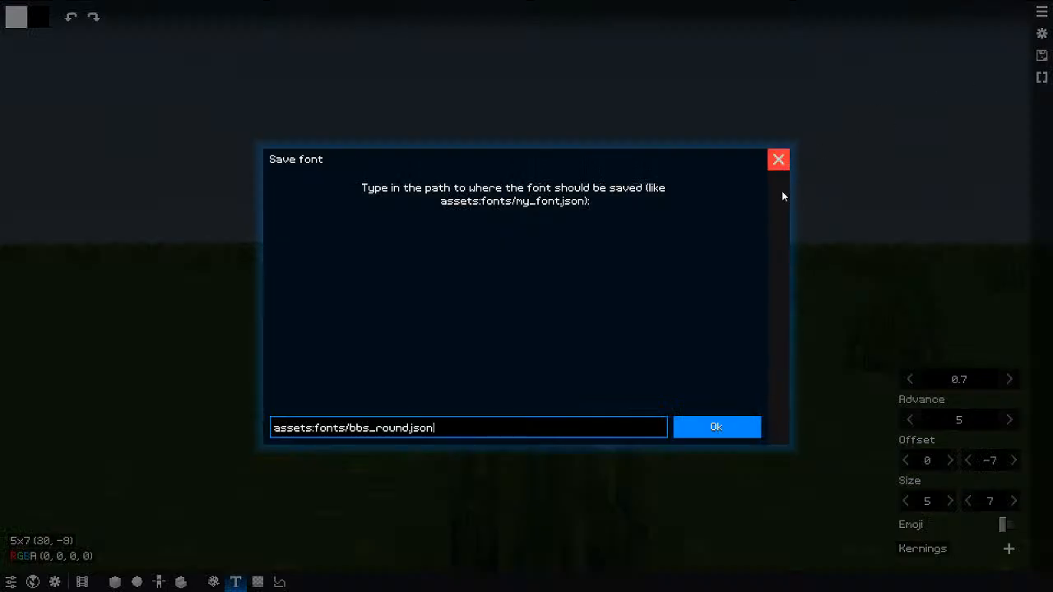
{"action": "left_click", "coordinate": [712, 427]}
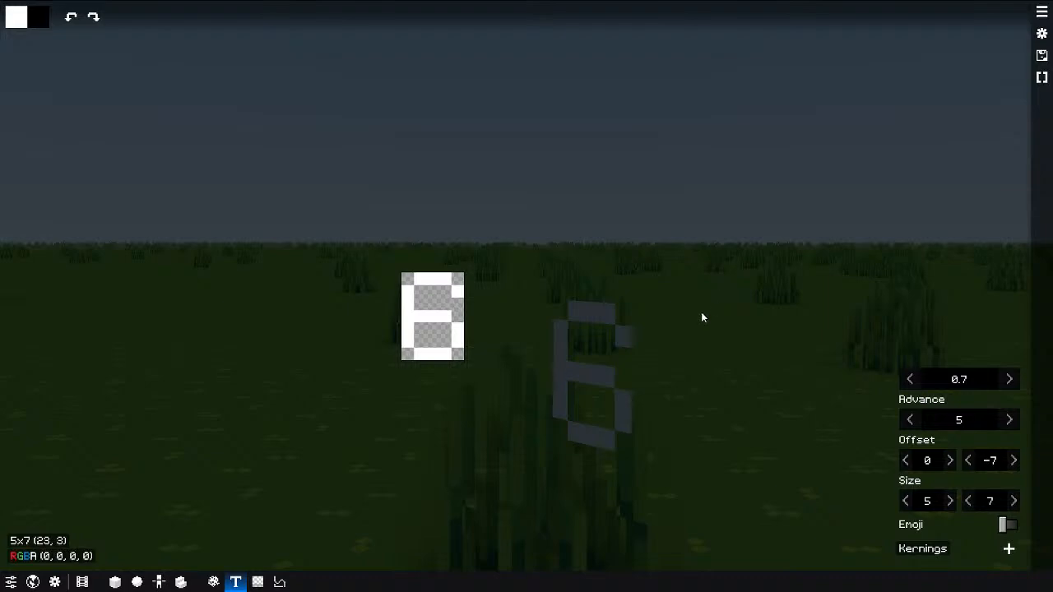
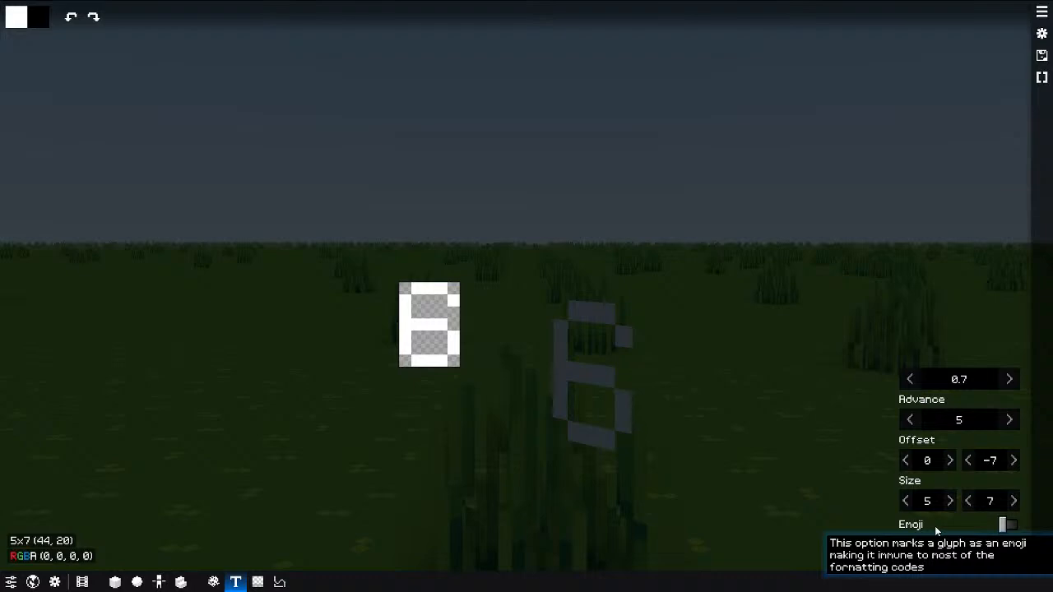
Step: Return to the world object editor, open the label form and set its text to Hello, world!
{"action": "left_click", "coordinate": [115, 582]}
{"action": "left_click", "coordinate": [159, 581]}
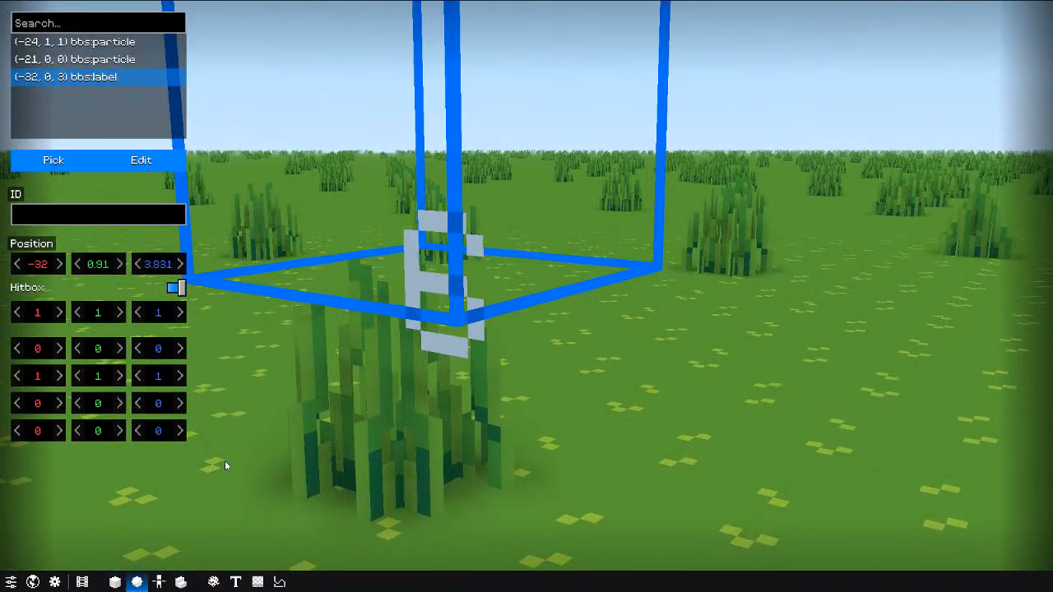
{"action": "left_click", "coordinate": [136, 159]}
{"action": "left_click", "coordinate": [286, 45]}
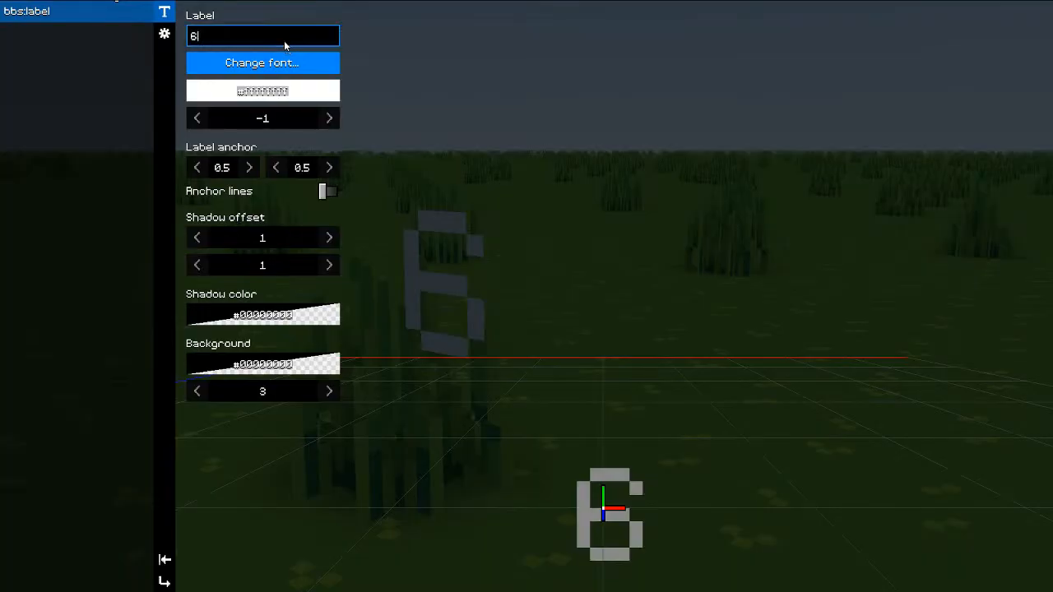
{"action": "key", "text": "ctrl+a"}
{"action": "type", "text": "Hello,"}
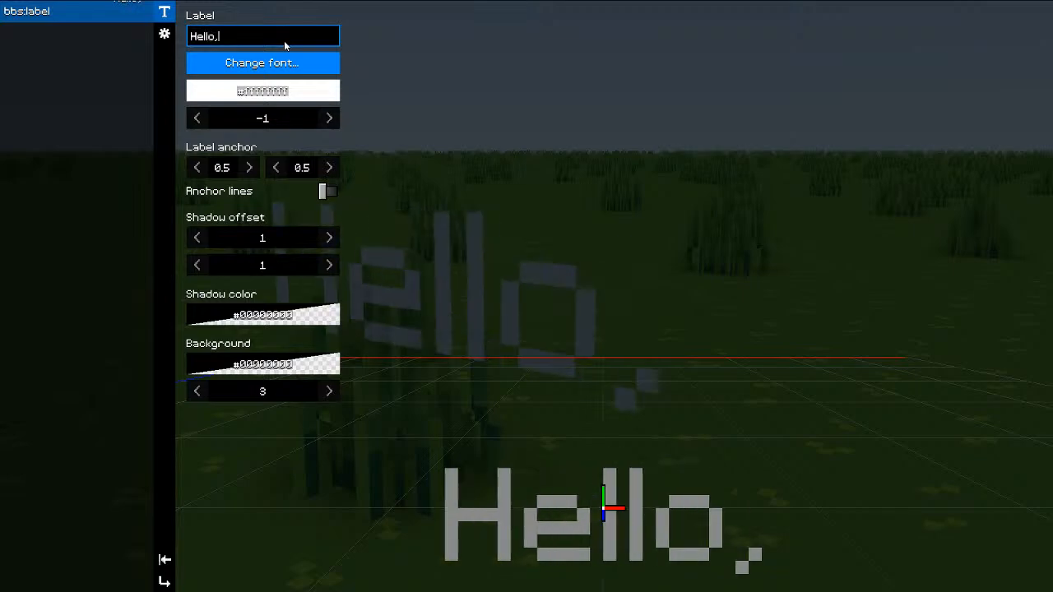
{"action": "type", "text": " world!"}
Step: Try the colour codes [5 and [b at the start of the label text
{"action": "key", "text": "Home"}
{"action": "type", "text": "[5"}
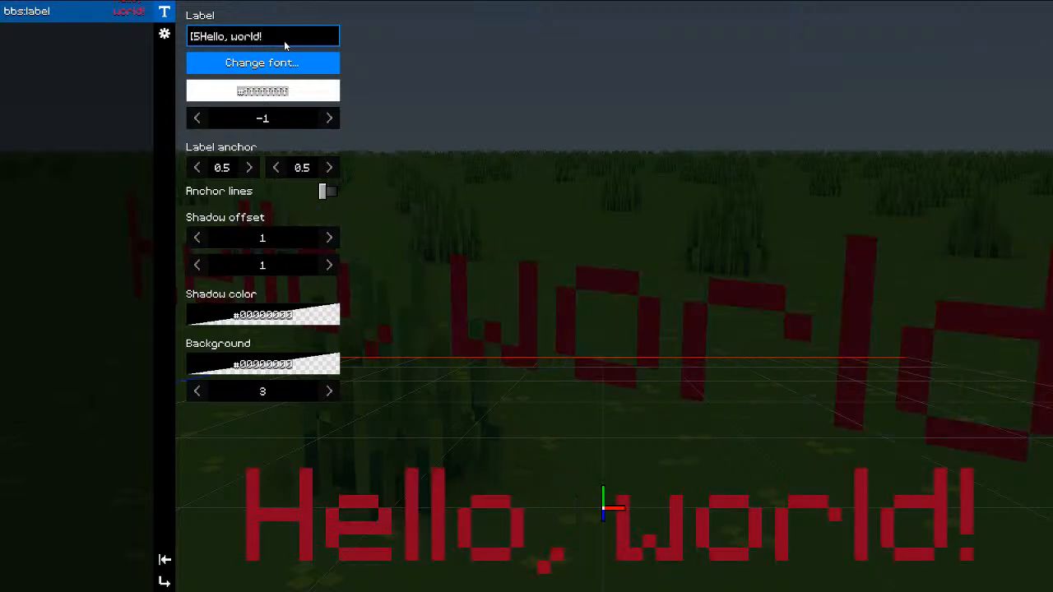
{"action": "key", "text": "BackSpace"}
{"action": "type", "text": "9"}
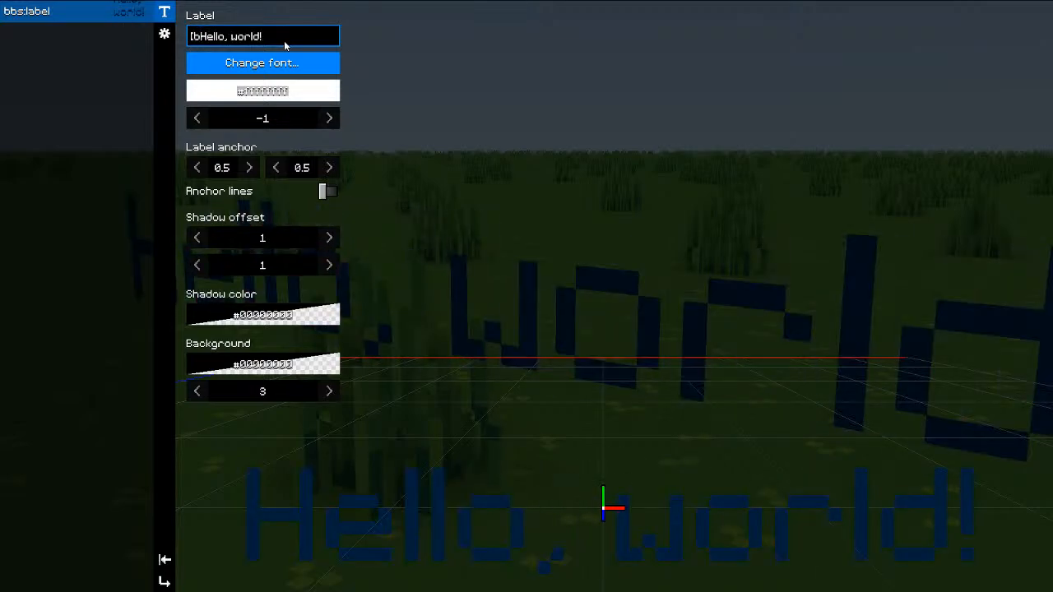
Step: Replace the colour code with the bold code [l and the italic code [i in turn to compare their styles
{"action": "key", "text": "BackSpace"}
{"action": "type", "text": "l"}
{"action": "key", "text": "BackSpace"}
{"action": "type", "text": "i"}
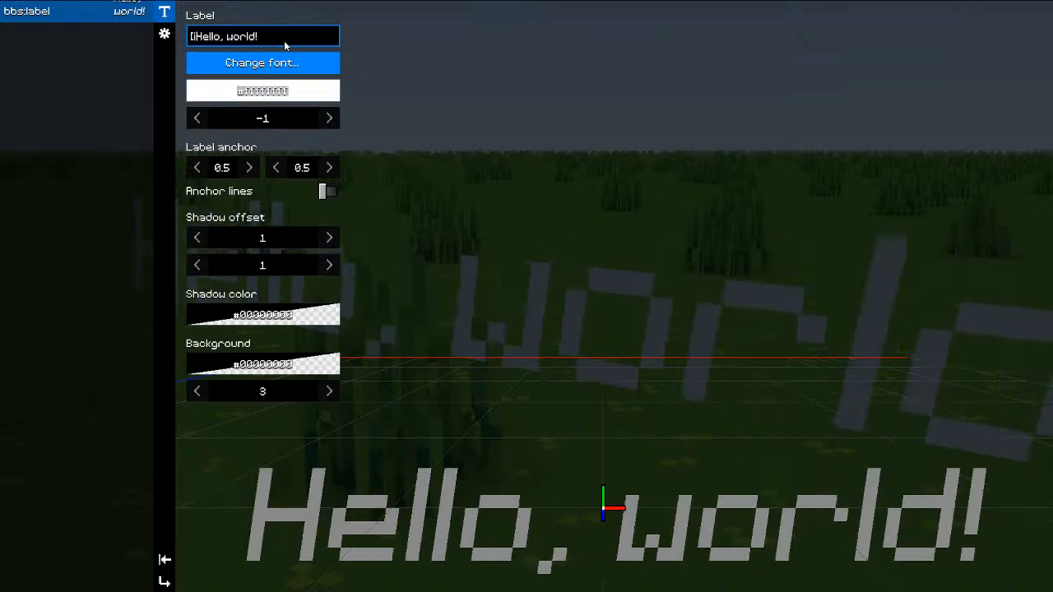
{"action": "key", "text": "BackSpace"}
{"action": "type", "text": "l"}
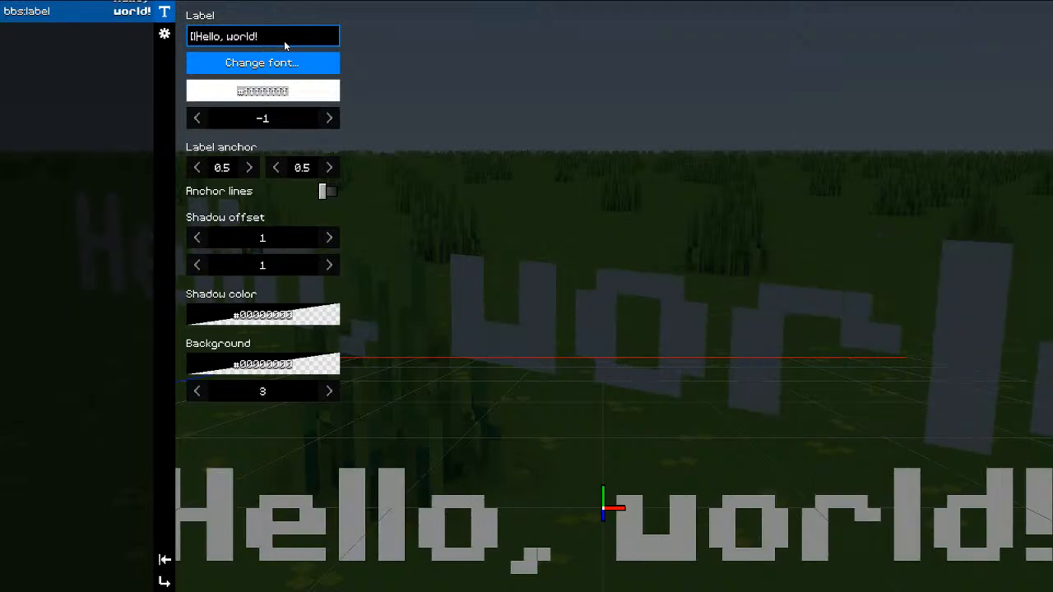
{"action": "key", "text": "BackSpace"}
{"action": "type", "text": "i"}
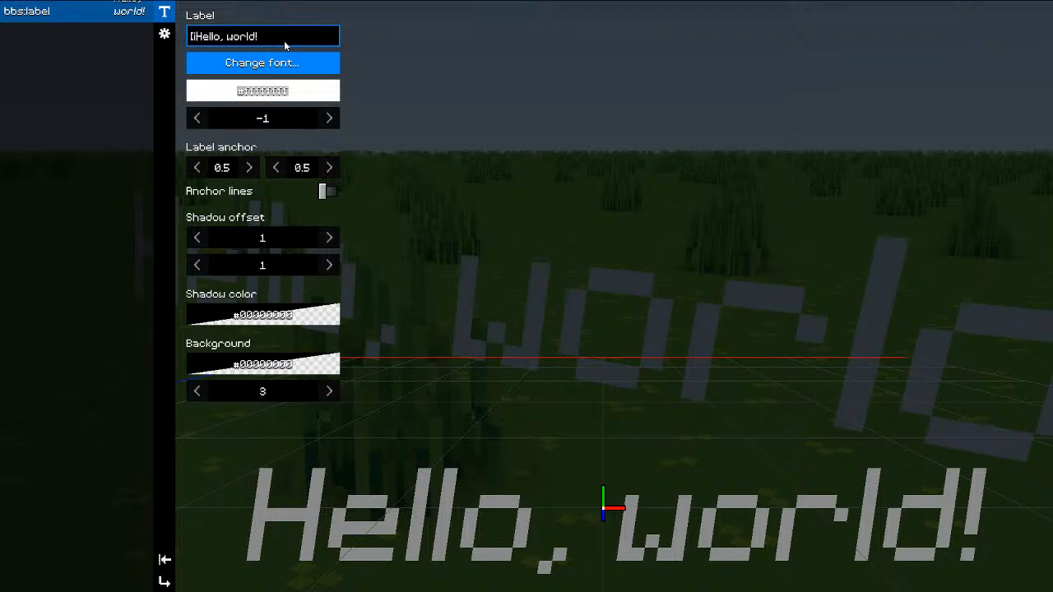
Step: Try the codes [e, [h and [o in place of the italic code, leaving the label without a code letter
{"action": "scroll", "coordinate": [543, 233], "scroll_direction": "down", "scroll_amount": 3}
{"action": "left_click", "coordinate": [201, 45]}
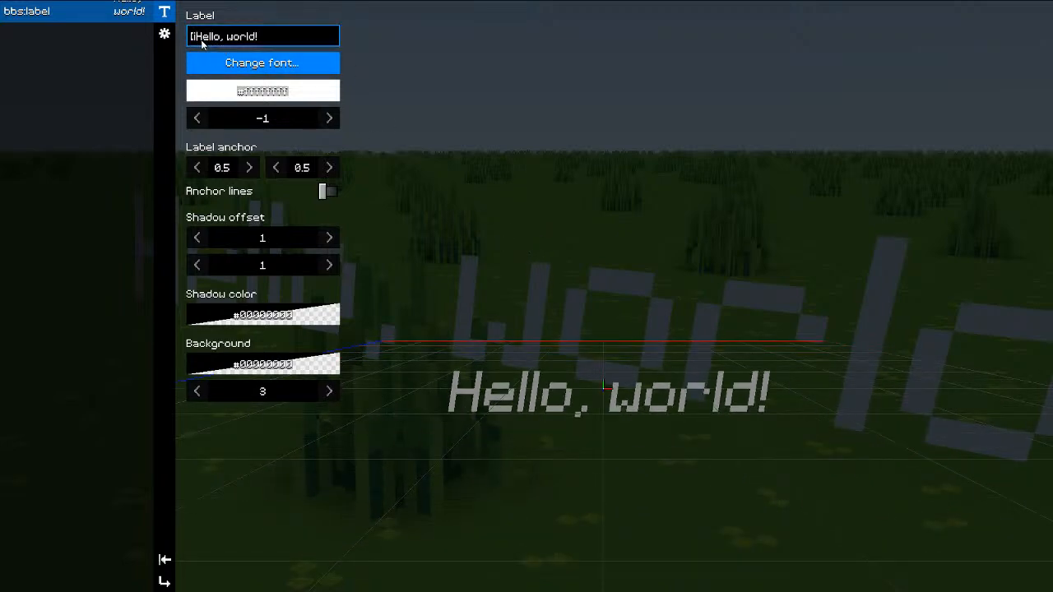
{"action": "key", "text": "BackSpace"}
{"action": "type", "text": "w"}
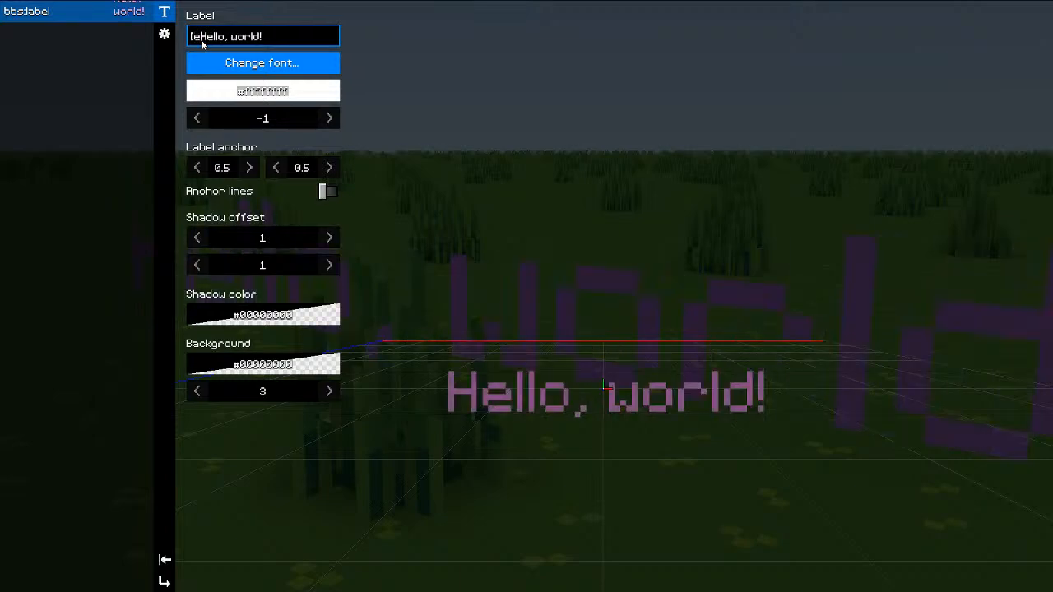
{"action": "key", "text": "BackSpace"}
{"action": "type", "text": "h"}
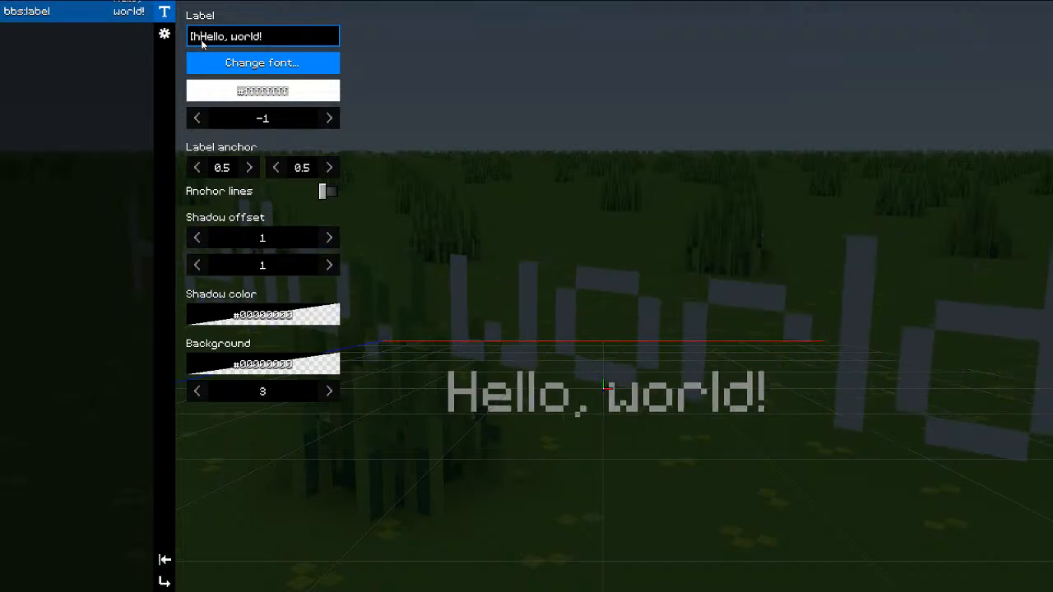
{"action": "key", "text": "BackSpace"}
{"action": "type", "text": "o"}
{"action": "key", "text": "BackSpace"}
{"action": "key", "text": "BackSpace"}
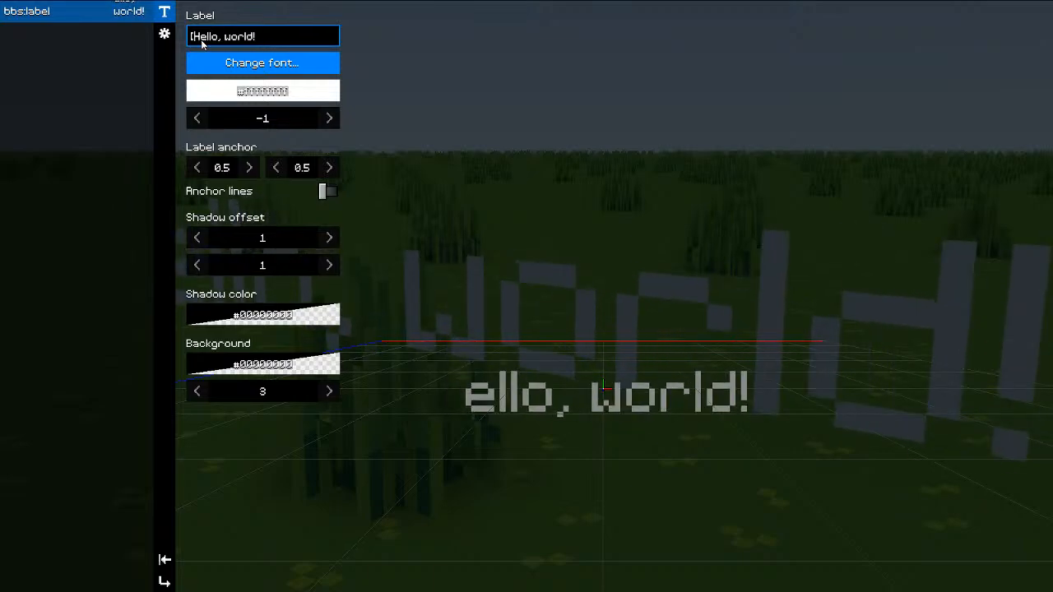
Step: Prefix the label text with [n[n for a rainbow effect, close the form editor and return to the font editor
{"action": "type", "text": "n"}
{"action": "key", "text": "BackSpace"}
{"action": "type", "text": "[n"}
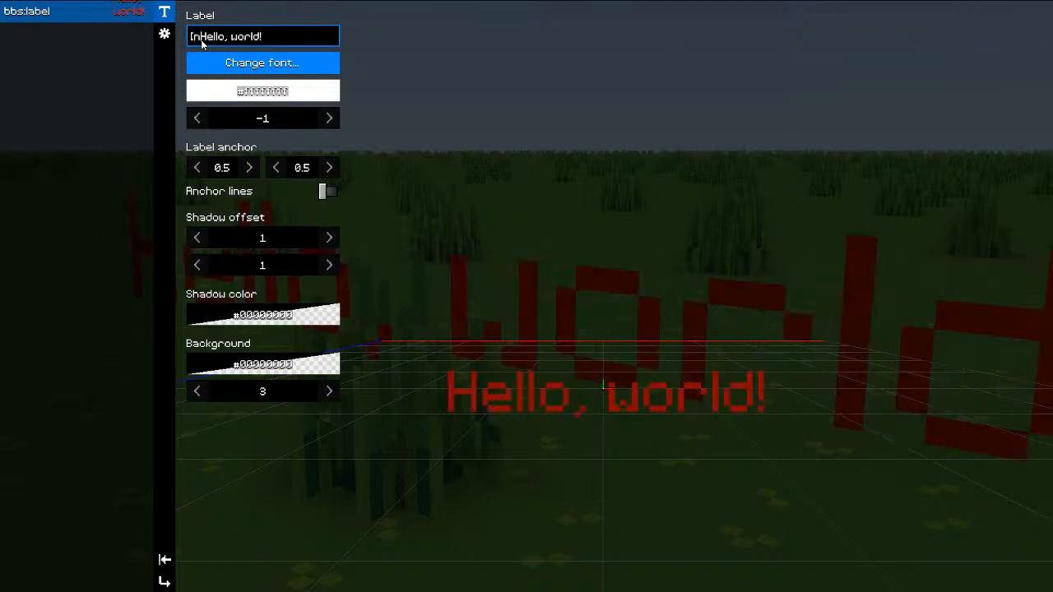
{"action": "type", "text": "[n"}
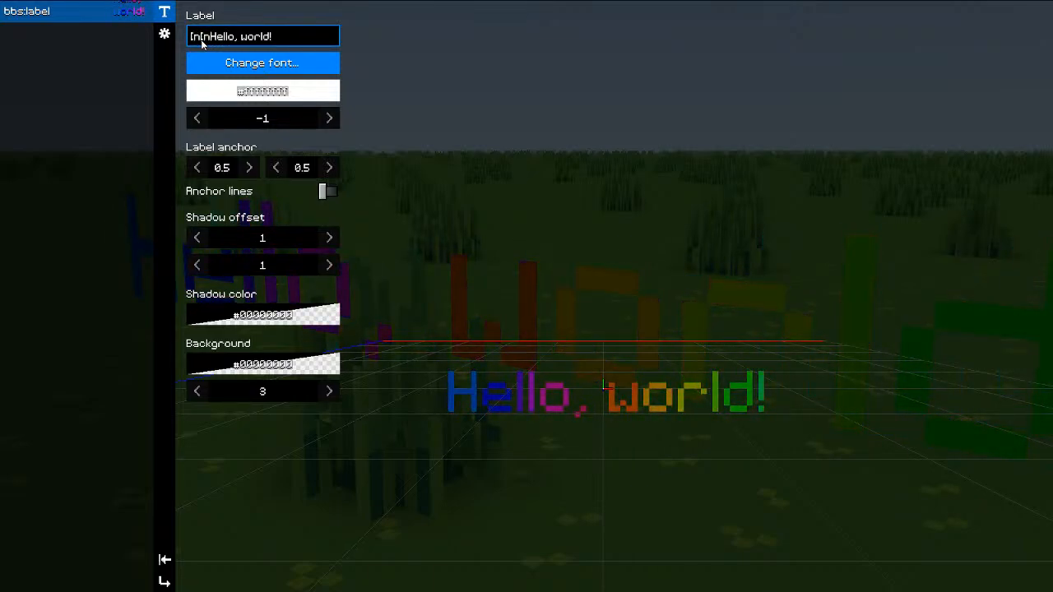
{"action": "key", "text": "Escape"}
{"action": "key", "text": "Escape"}
{"action": "key", "text": "s"}
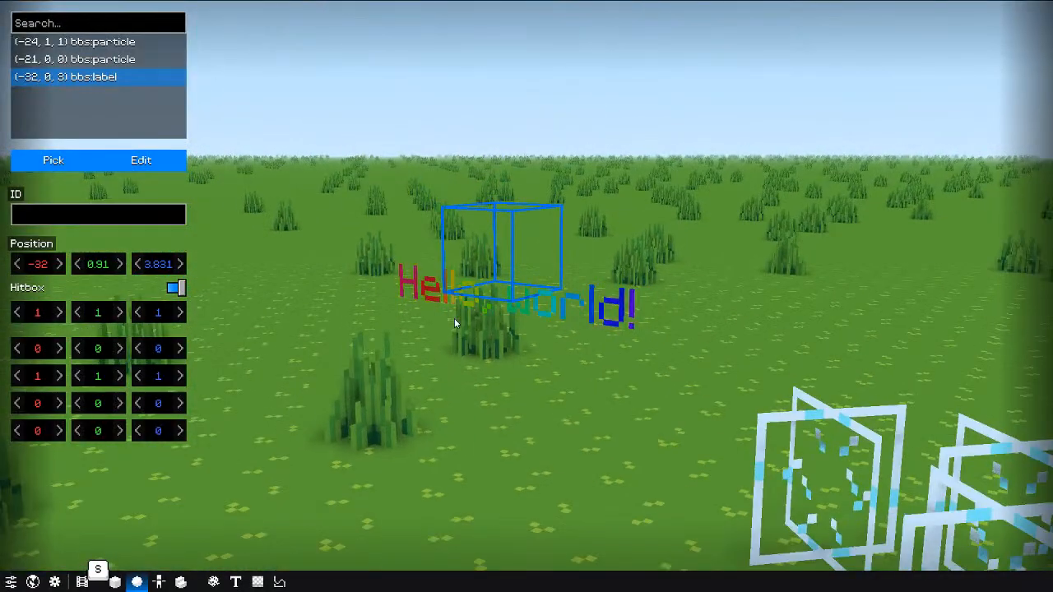
{"action": "key", "text": "w"}
{"action": "left_click", "coordinate": [236, 581]}
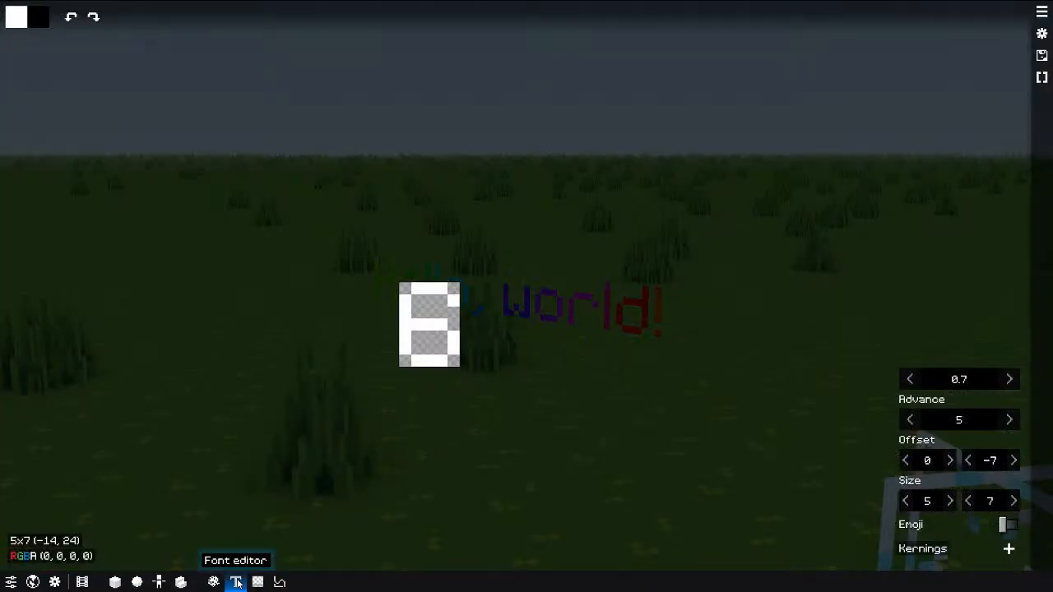
Step: Examine the font formatting codes list for the letters assigned to each colour, style and effect, and close it
{"action": "left_click", "coordinate": [1042, 33]}
{"action": "left_click", "coordinate": [1043, 79]}
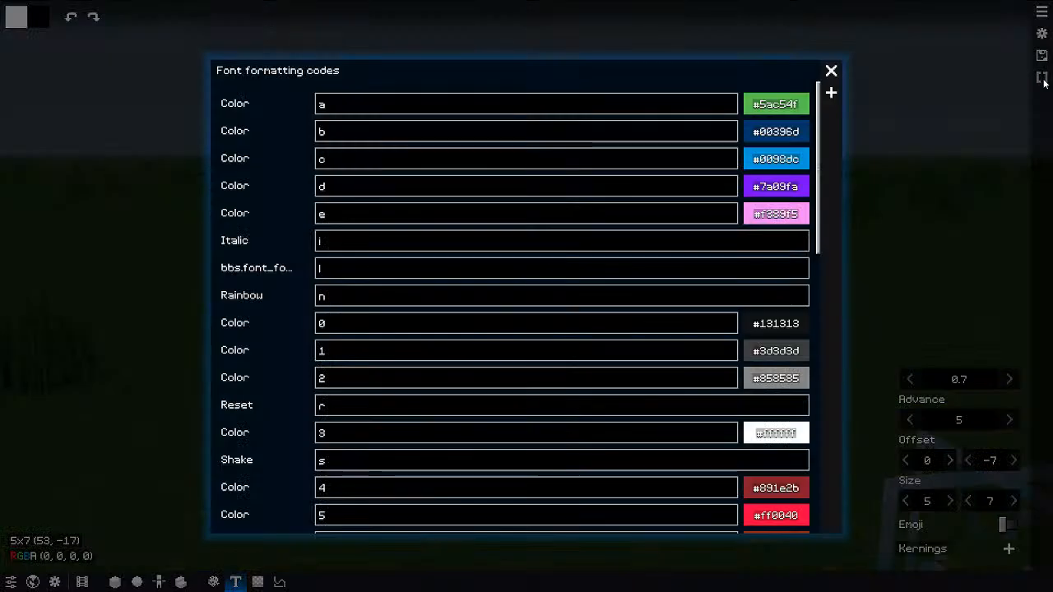
{"action": "scroll", "coordinate": [509, 273], "scroll_direction": "down", "scroll_amount": 5}
{"action": "scroll", "coordinate": [506, 281], "scroll_direction": "up", "scroll_amount": 5}
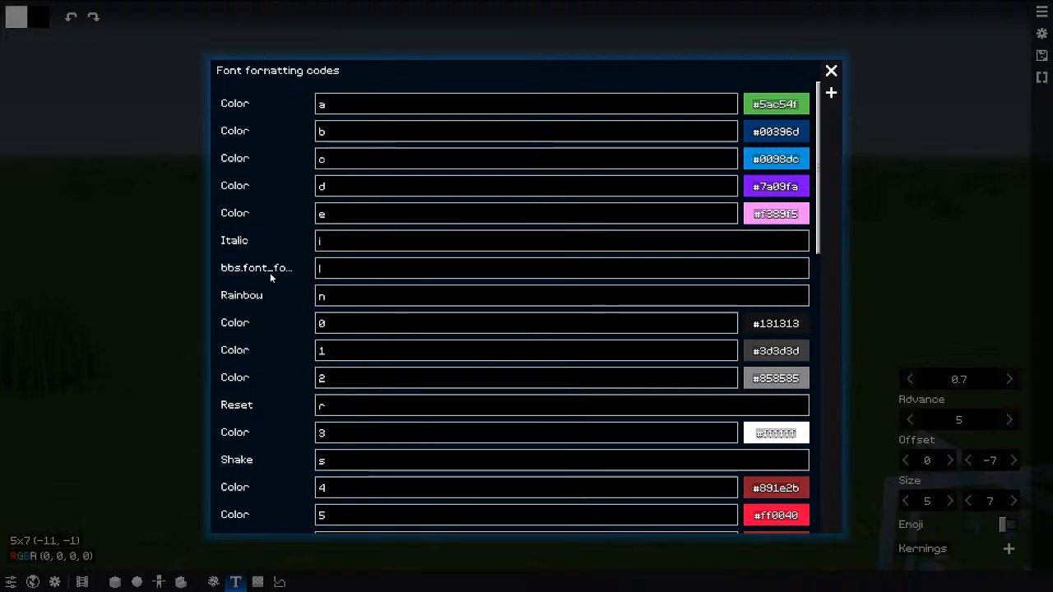
{"action": "scroll", "coordinate": [266, 268], "scroll_direction": "down", "scroll_amount": 2}
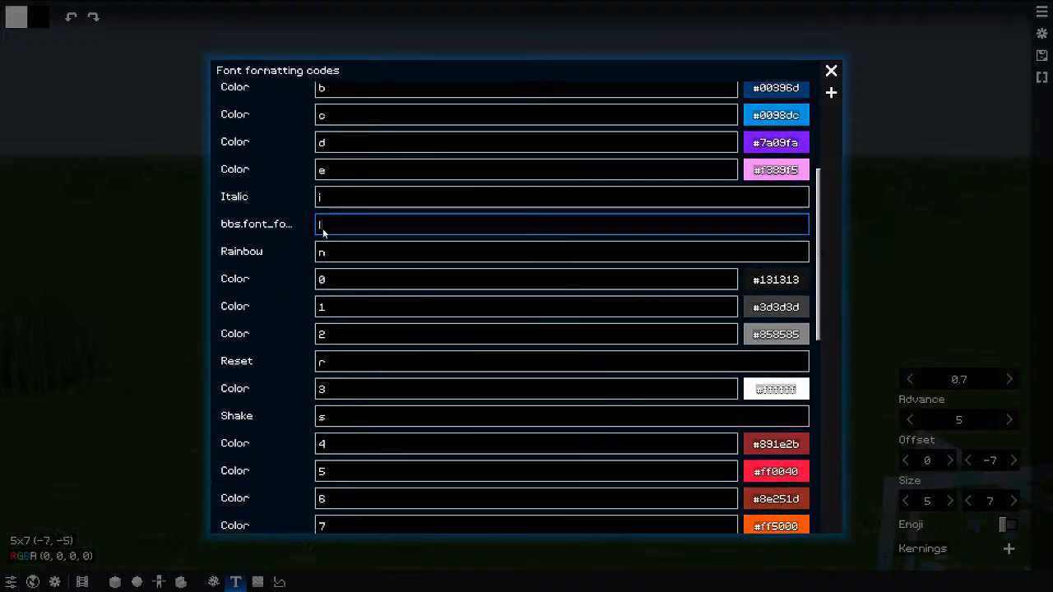
{"action": "scroll", "coordinate": [269, 228], "scroll_direction": "down", "scroll_amount": 4}
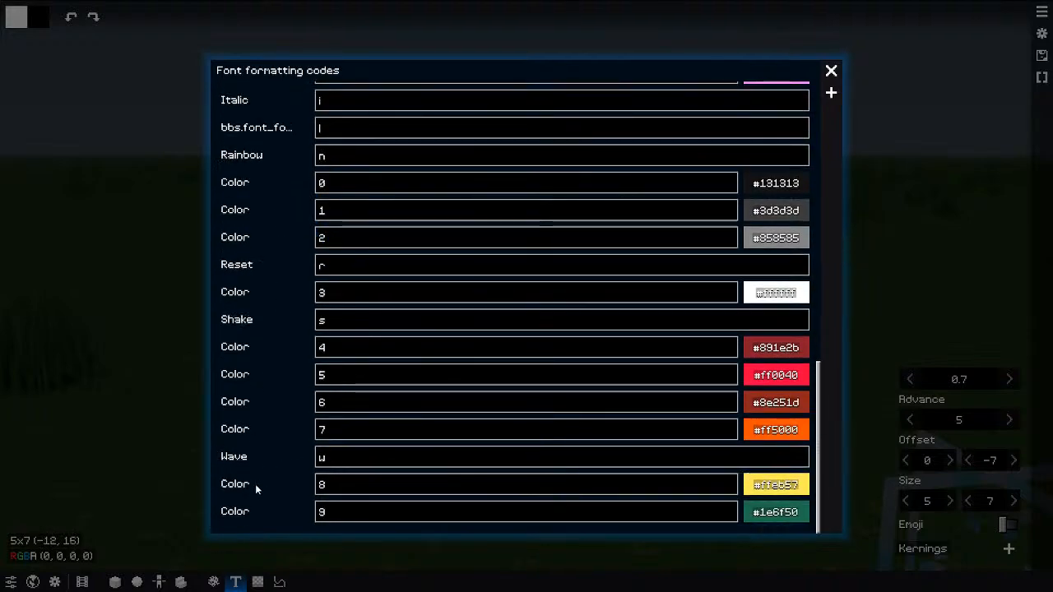
{"action": "scroll", "coordinate": [261, 343], "scroll_direction": "up", "scroll_amount": 6}
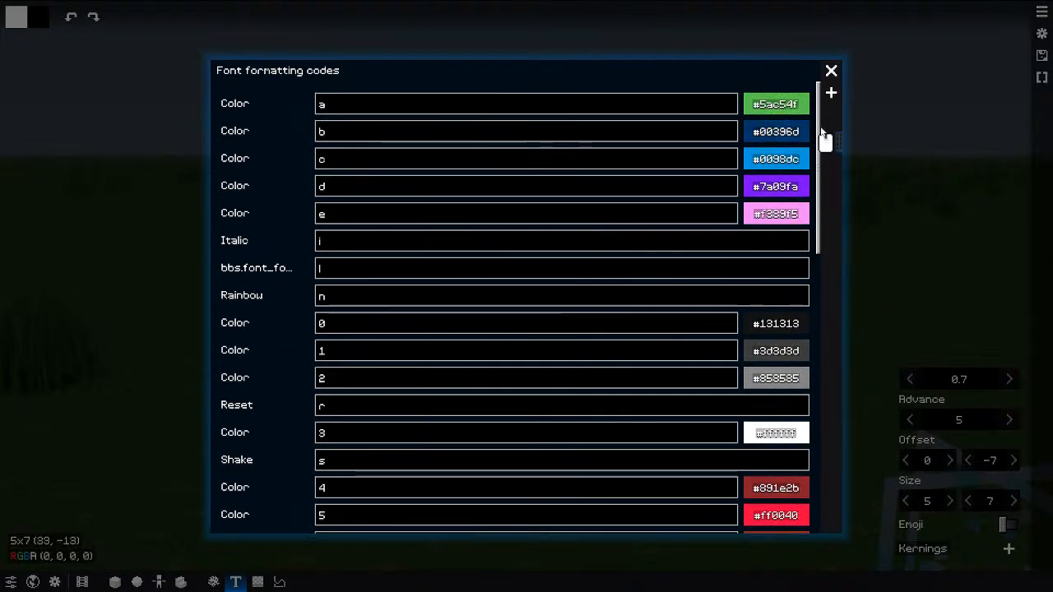
{"action": "left_click", "coordinate": [349, 104]}
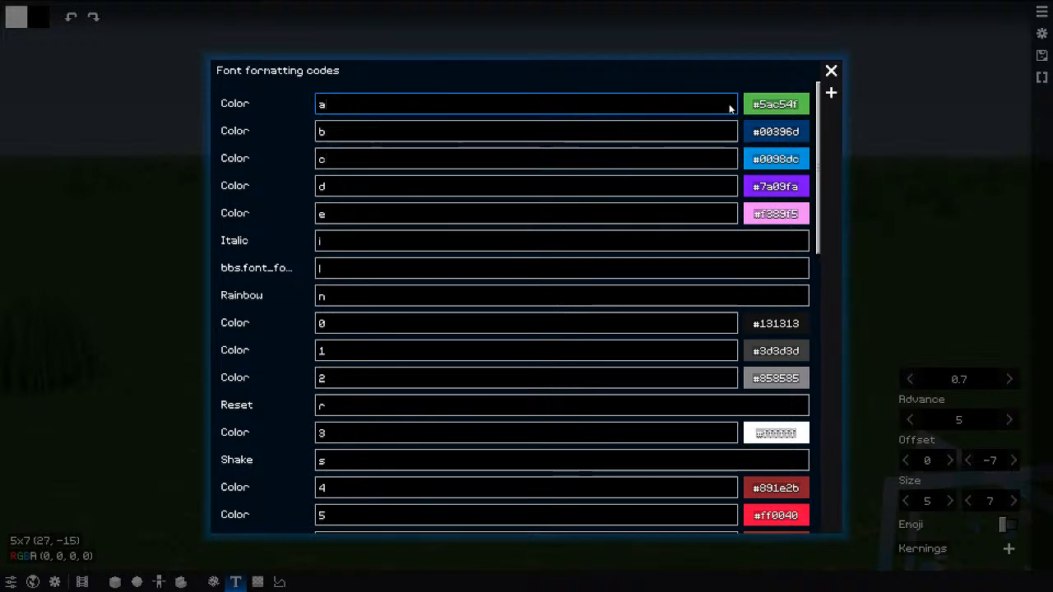
{"action": "left_click", "coordinate": [833, 71]}
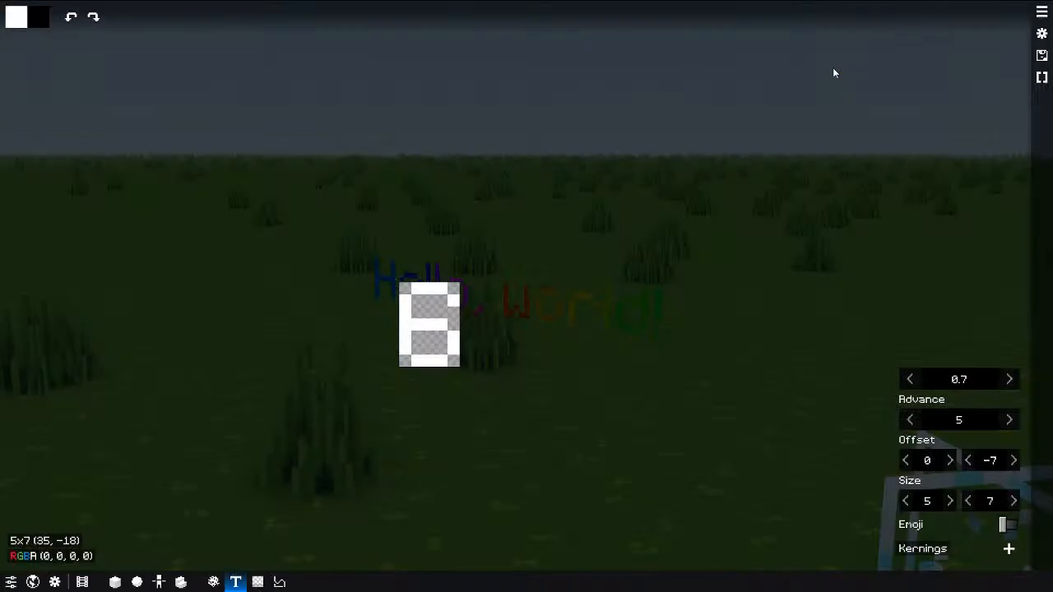
Step: Open the label form for editing and replace its text with "[aHello, world!"
{"action": "left_click", "coordinate": [126, 583]}
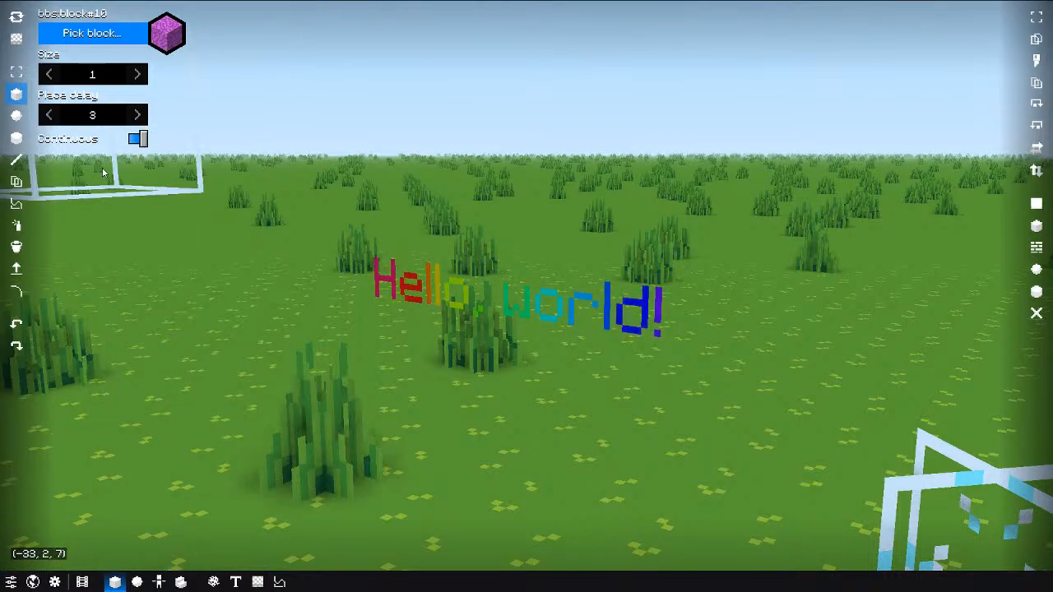
{"action": "left_click", "coordinate": [137, 583]}
{"action": "left_click", "coordinate": [131, 163]}
{"action": "left_click", "coordinate": [316, 44]}
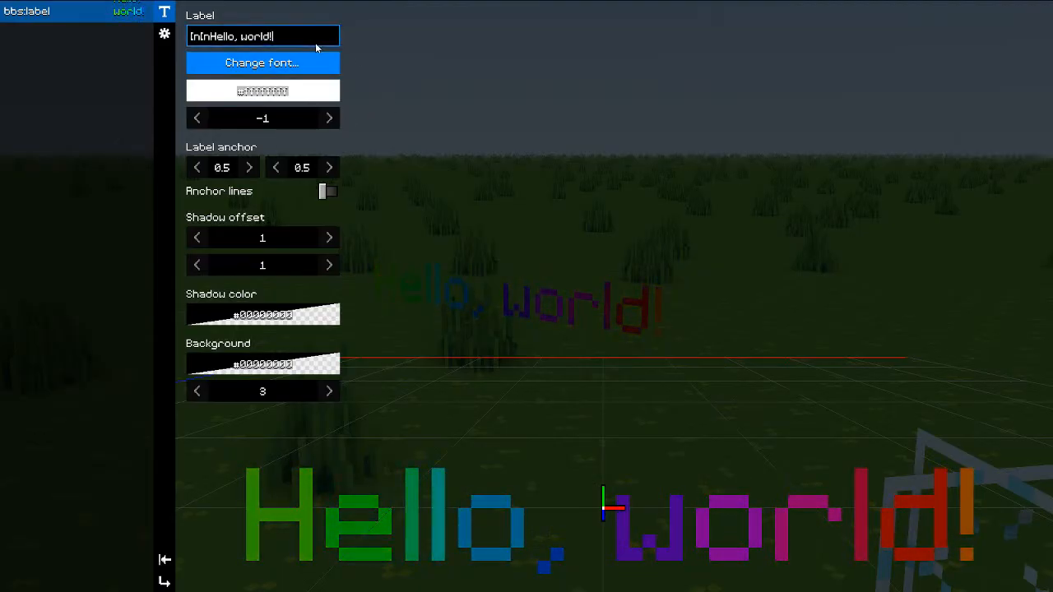
{"action": "key", "text": "ctrl+a"}
{"action": "type", "text": "["}
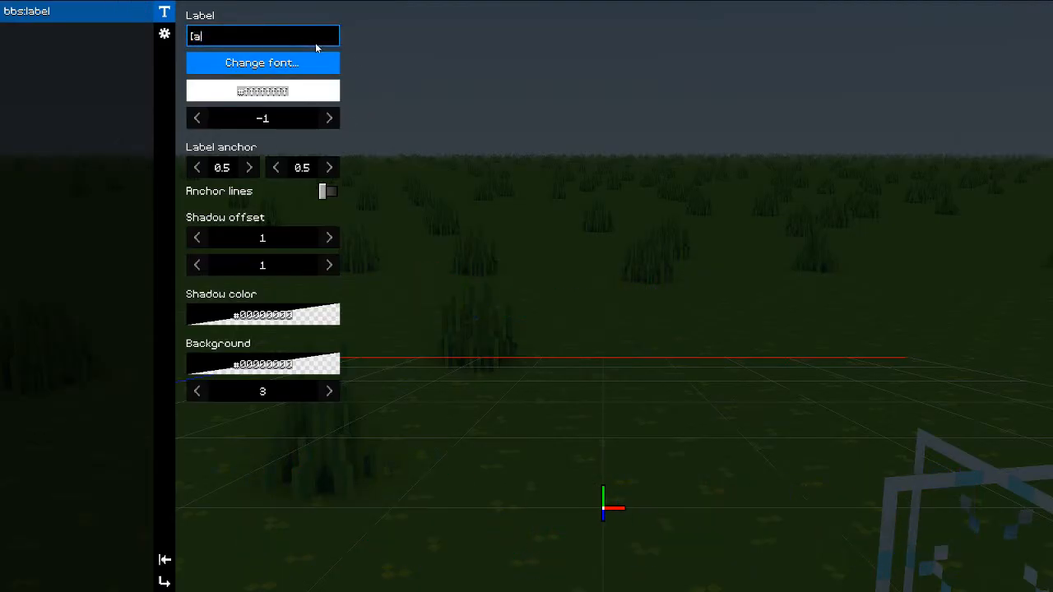
{"action": "type", "text": "aHello, w"}
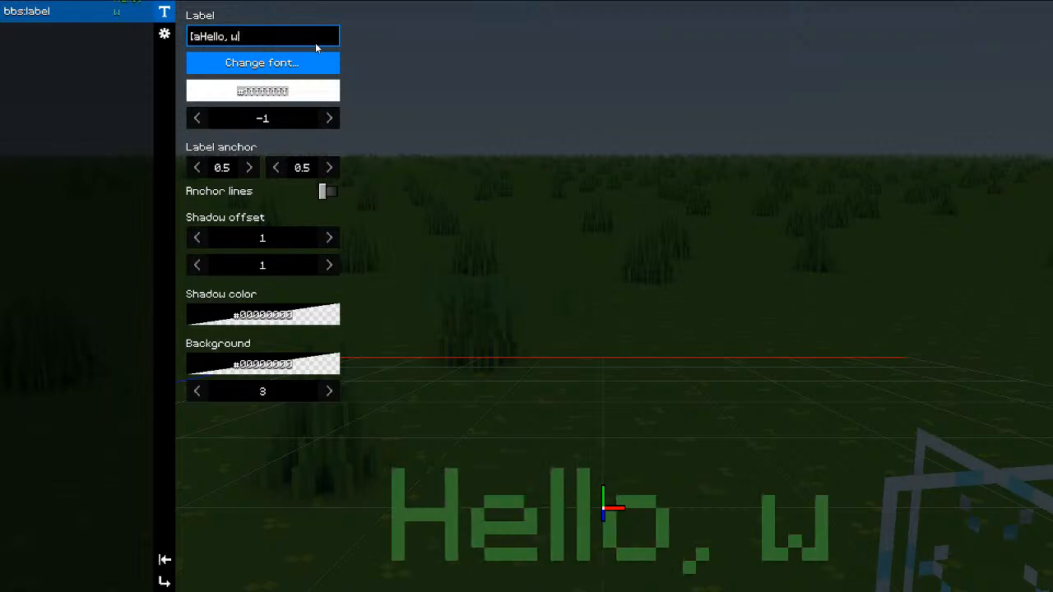
{"action": "key", "text": "BackSpace"}
{"action": "type", "text": "world!"}
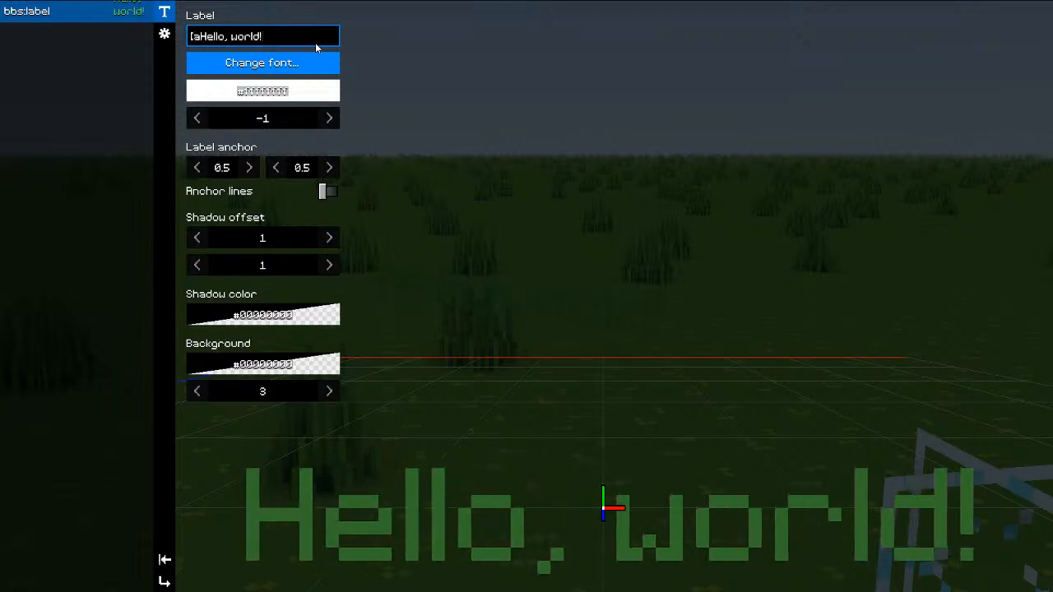
{"action": "key", "text": "Escape"}
{"action": "left_click", "coordinate": [954, 566]}
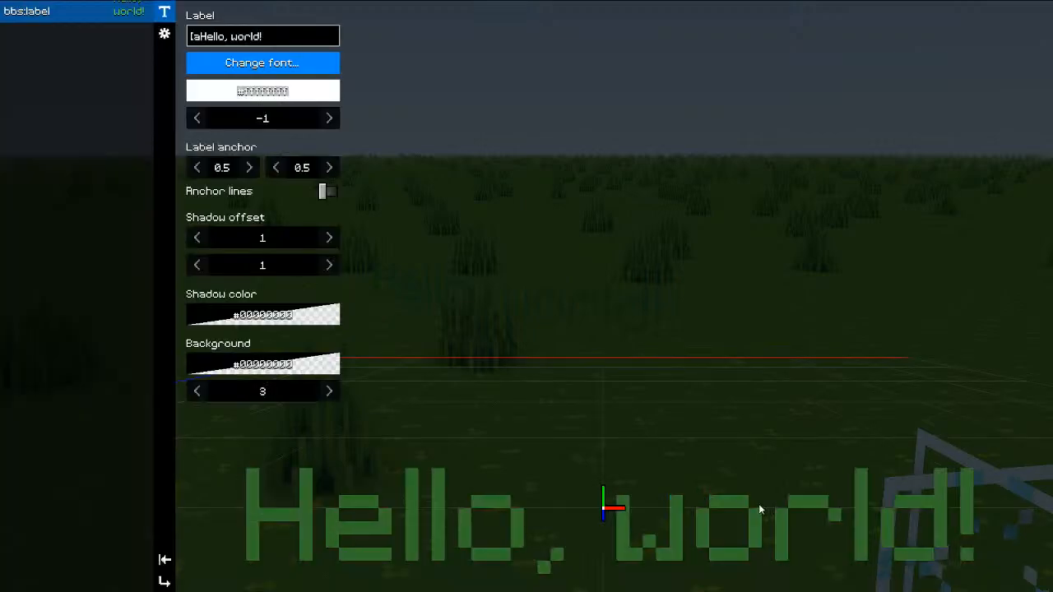
Step: Give the label a semi-transparent black background, #96000000, and close the form editor
{"action": "left_click", "coordinate": [277, 363]}
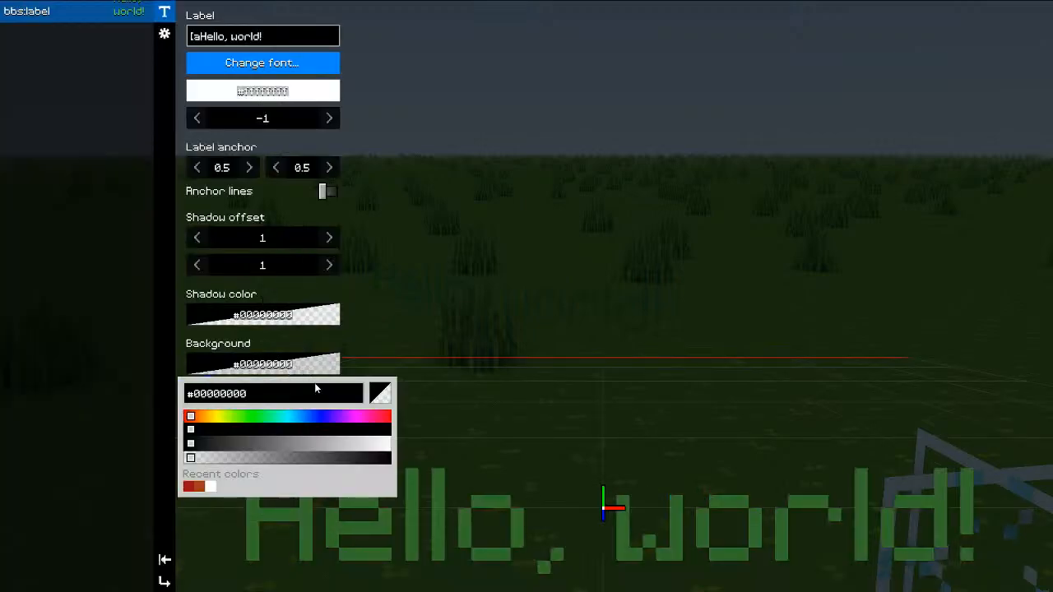
{"action": "left_click", "coordinate": [337, 458]}
{"action": "left_click_drag", "start_coordinate": [329, 466], "coordinate": [304, 466]}
{"action": "left_click", "coordinate": [528, 307]}
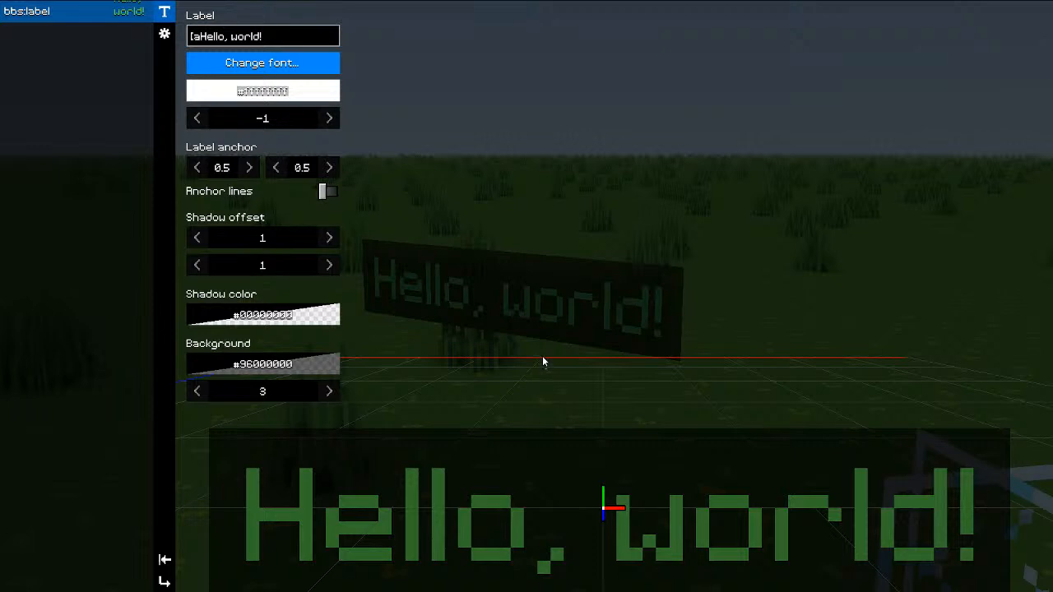
{"action": "key", "text": "Escape"}
{"action": "key", "text": "Escape"}
{"action": "key", "text": "Escape"}
Step: Examine the label with its background from a more distant viewpoint among the other scene objects
{"action": "key", "text": "a"}
{"action": "middle_click_drag", "start_coordinate": [508, 340], "coordinate": [735, 346]}
{"action": "key", "text": "a"}
{"action": "key", "text": "s"}
{"action": "key", "text": "w"}
{"action": "key", "text": "a"}
{"action": "key", "text": "e"}
{"action": "key", "text": "s"}
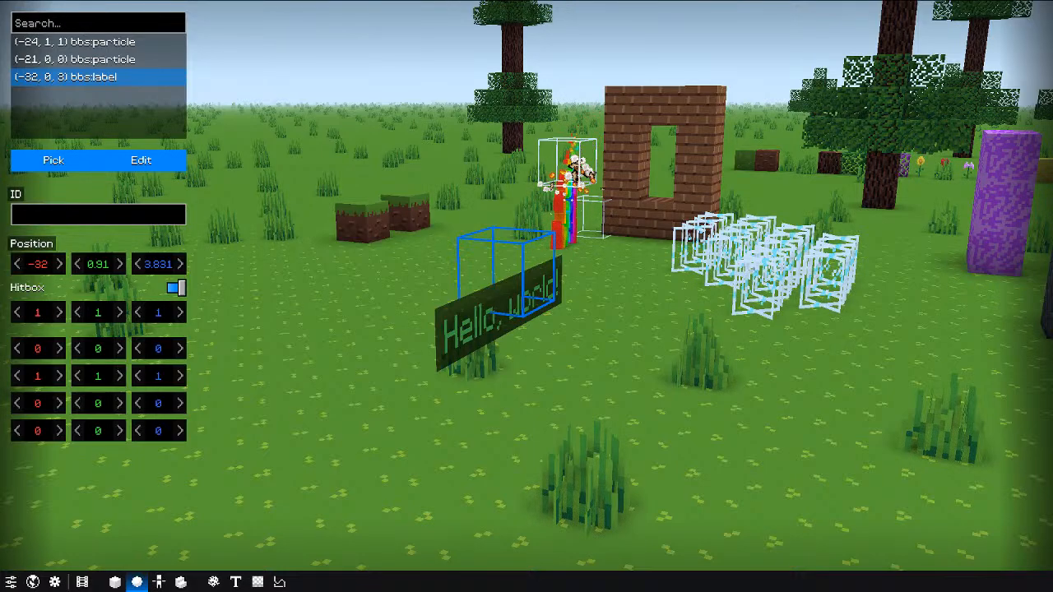
{"action": "middle_click_drag", "start_coordinate": [689, 338], "coordinate": [713, 447]}
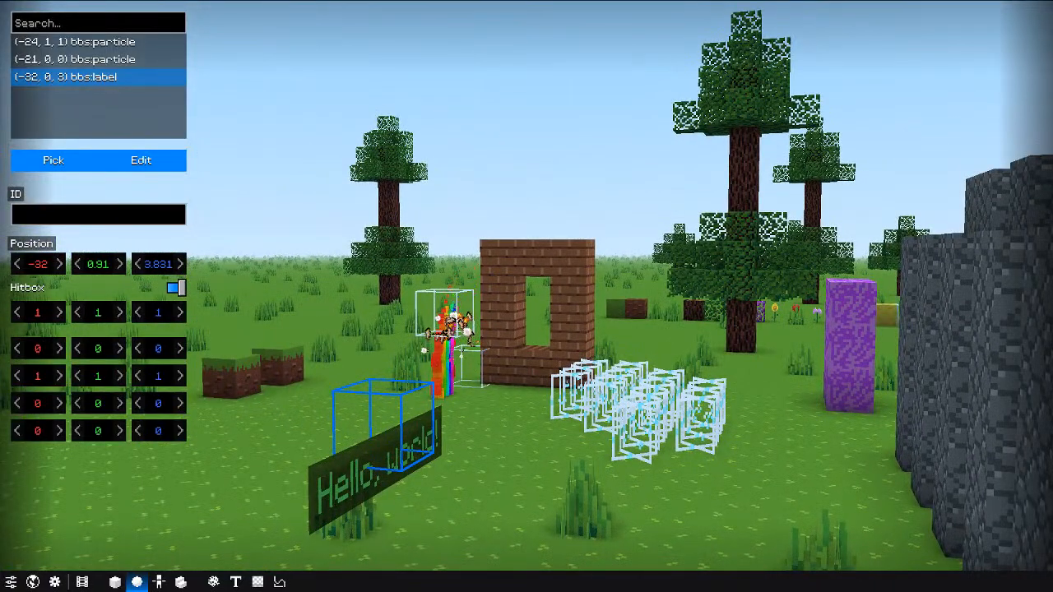
Step: Switch to the block editor, look briefly at the world settings and open the general settings
{"action": "left_click", "coordinate": [115, 582]}
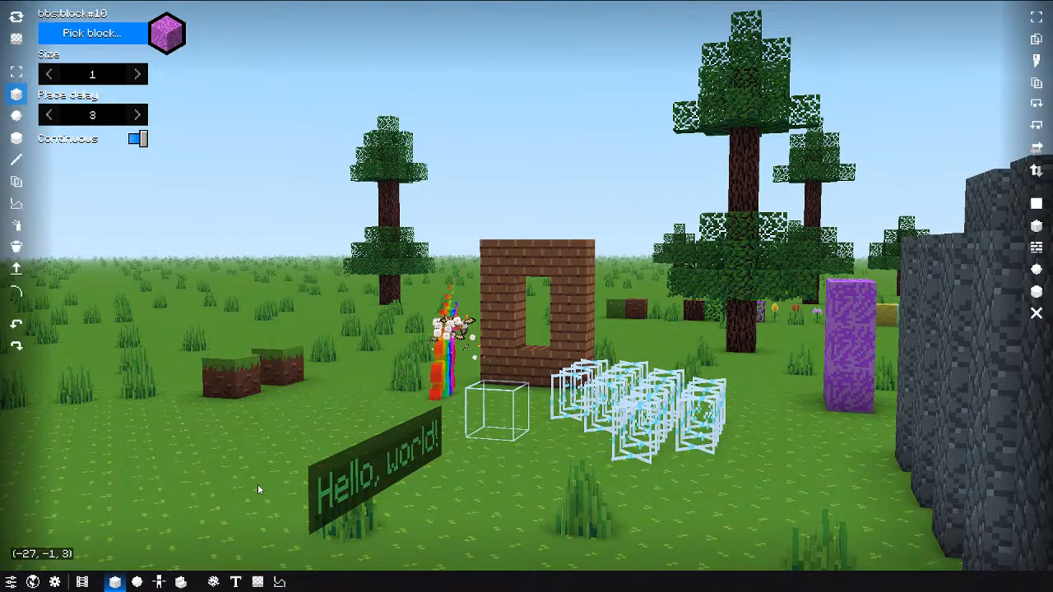
{"action": "left_click", "coordinate": [54, 583]}
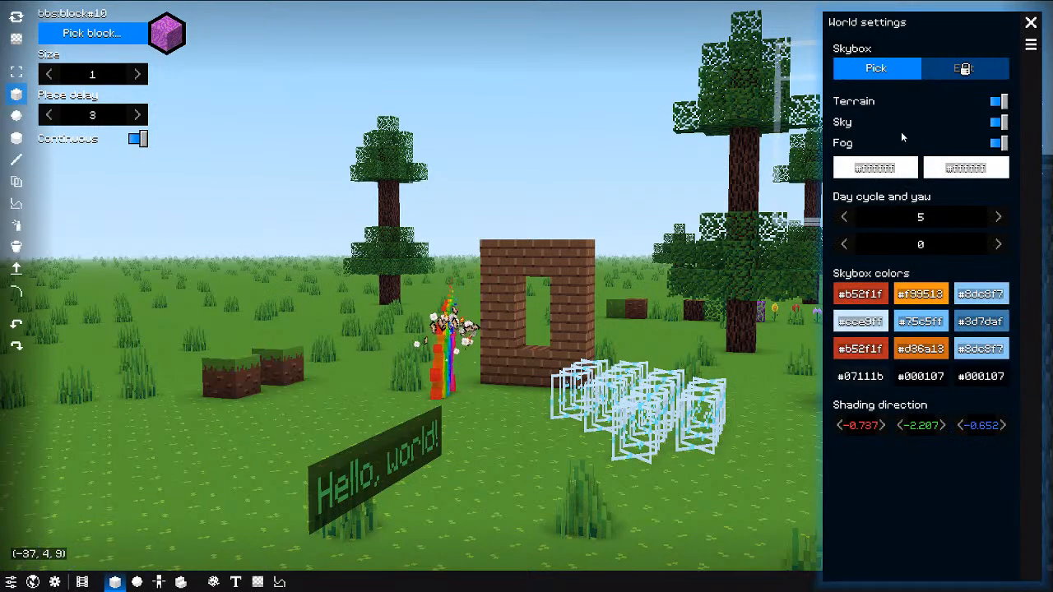
{"action": "left_click", "coordinate": [11, 581]}
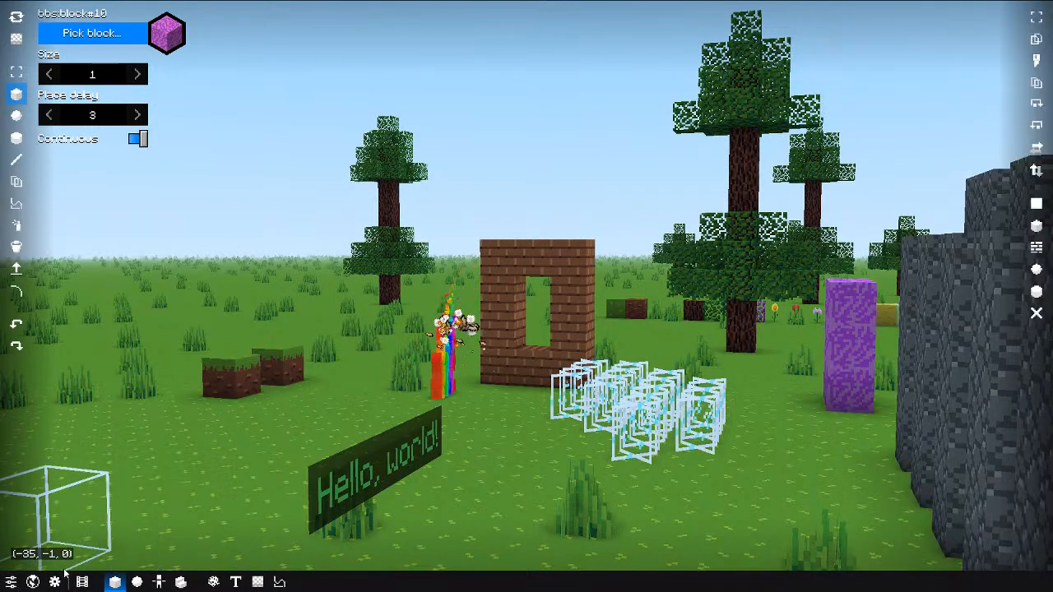
{"action": "left_click", "coordinate": [12, 581]}
Step: Try several primary colours for the interface, ending on the turquoise #32ffce
{"action": "left_click", "coordinate": [962, 69]}
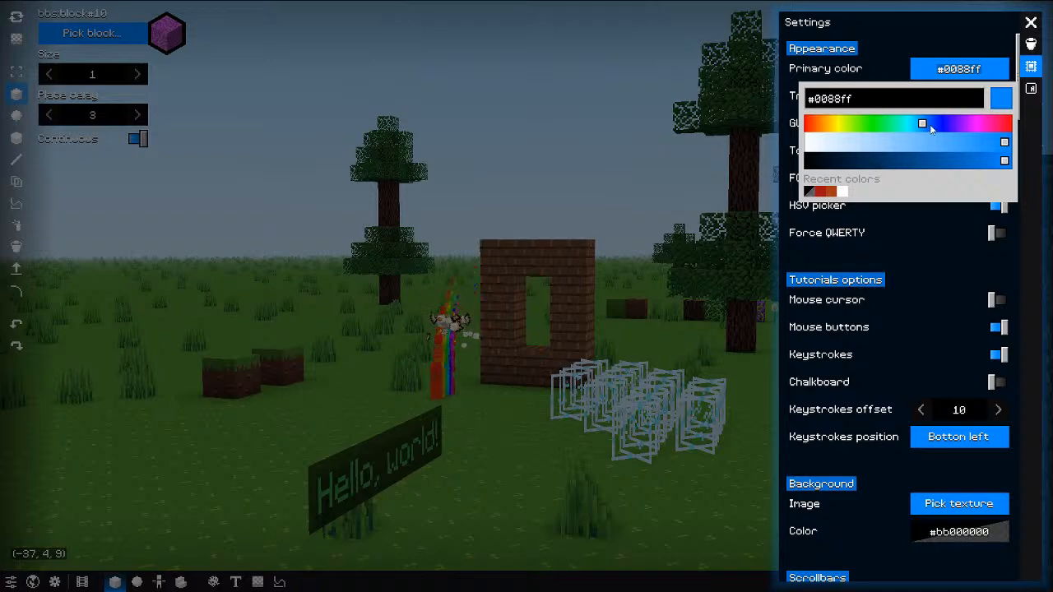
{"action": "left_click_drag", "start_coordinate": [932, 129], "coordinate": [827, 131]}
{"action": "left_click_drag", "start_coordinate": [964, 127], "coordinate": [976, 126]}
{"action": "mouse_move", "coordinate": [976, 143]}
{"action": "left_mouse_down"}
{"action": "mouse_move", "coordinate": [956, 148]}
{"action": "mouse_move", "coordinate": [1003, 126]}
{"action": "left_mouse_up"}
{"action": "mouse_move", "coordinate": [957, 144]}
{"action": "left_mouse_down"}
{"action": "mouse_move", "coordinate": [999, 145]}
{"action": "mouse_move", "coordinate": [968, 144]}
{"action": "left_mouse_up"}
{"action": "left_click_drag", "start_coordinate": [947, 126], "coordinate": [901, 124]}
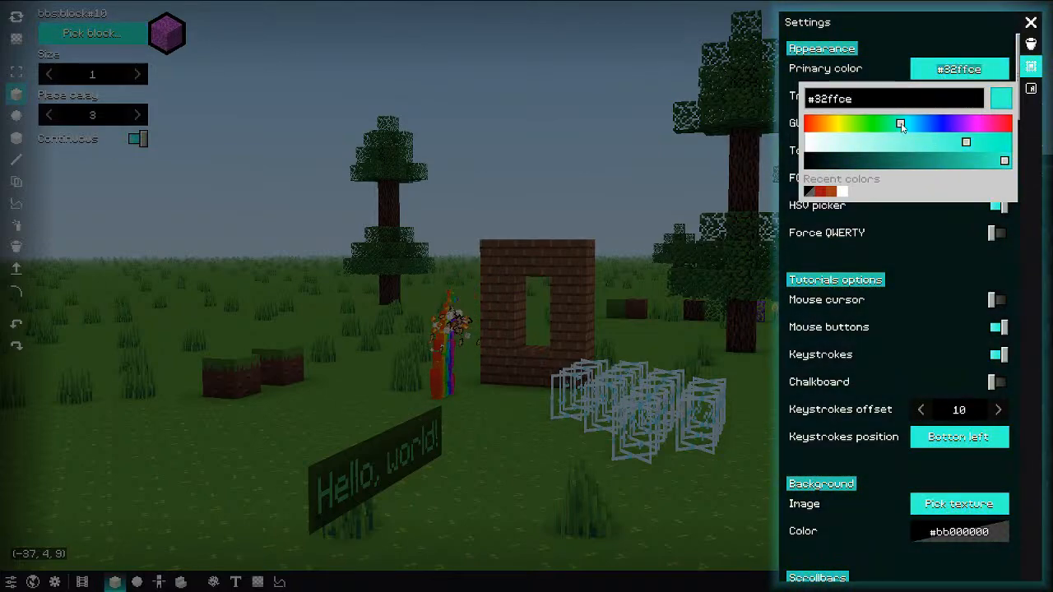
Step: Set the primary interface colour to #0088ff
{"action": "double_click", "coordinate": [911, 97]}
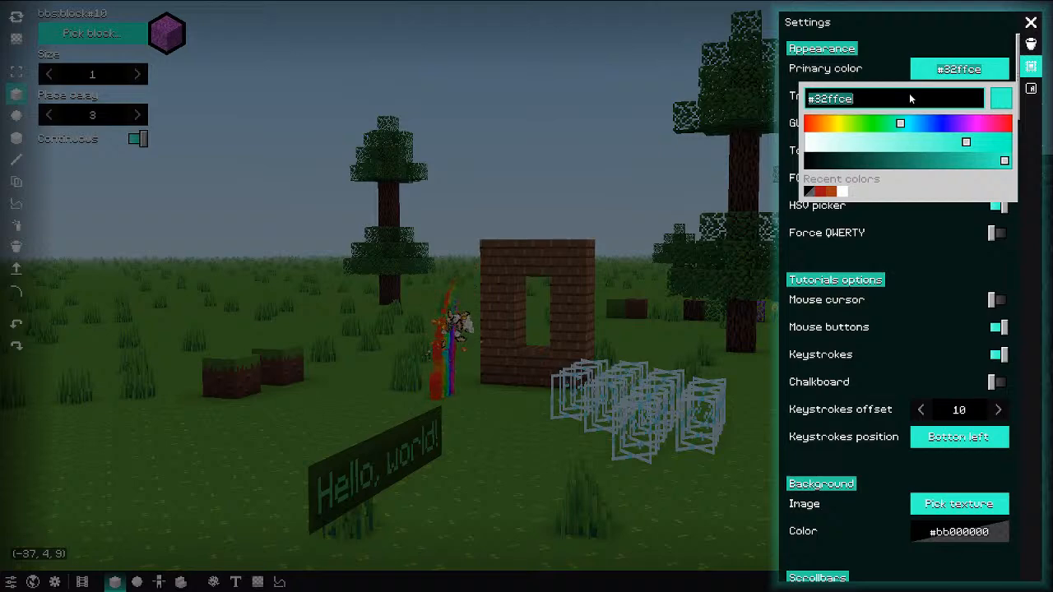
{"action": "type", "text": "08"}
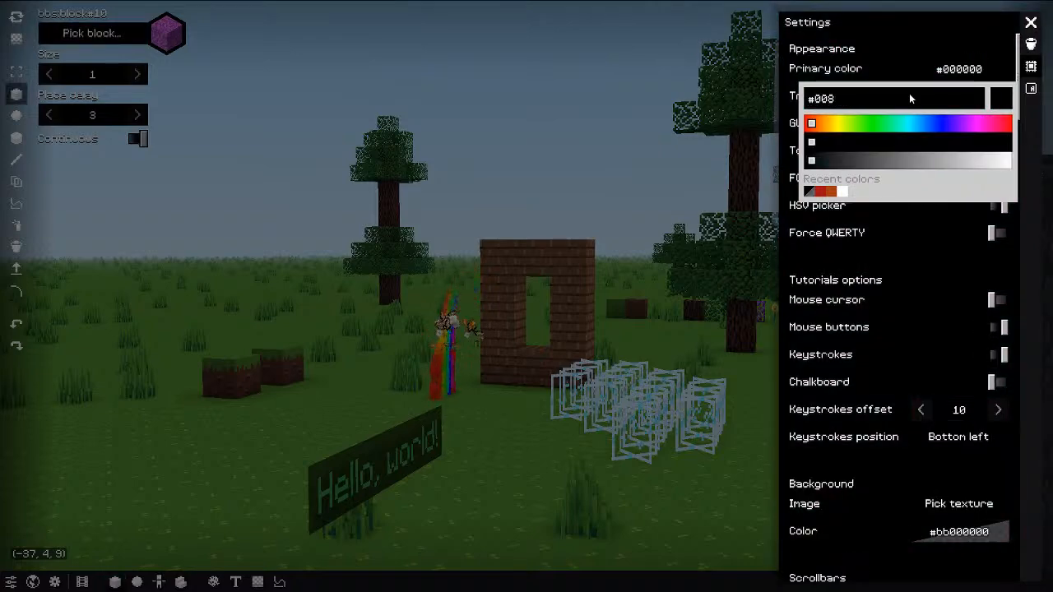
{"action": "type", "text": "8ff"}
{"action": "left_click", "coordinate": [936, 59]}
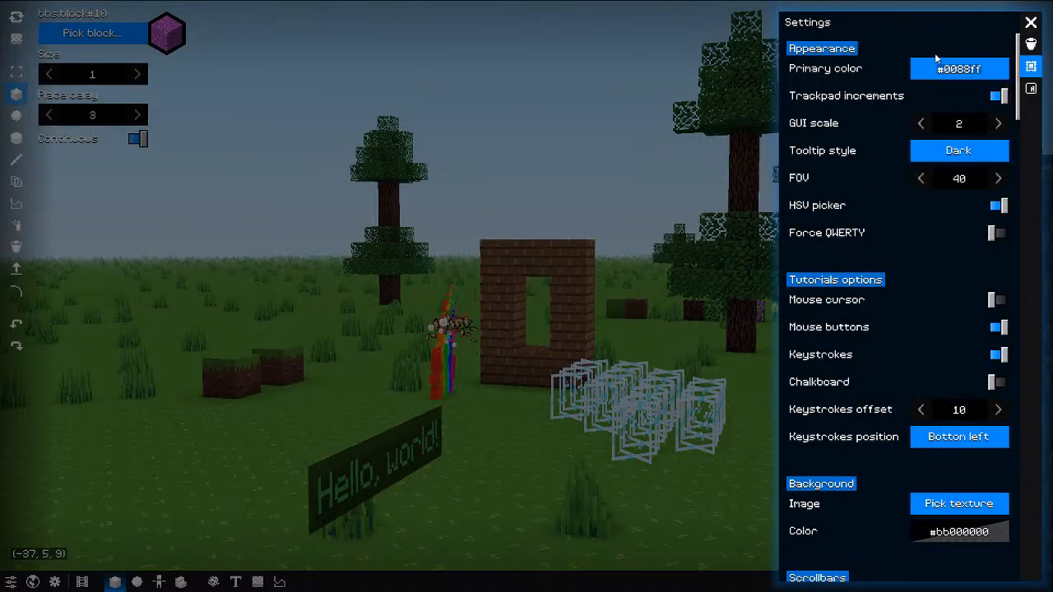
Step: Toggle Trackpad increments off and on, and try other GUI scales including 1 before restoring 2
{"action": "left_click", "coordinate": [873, 98]}
{"action": "left_click", "coordinate": [872, 99]}
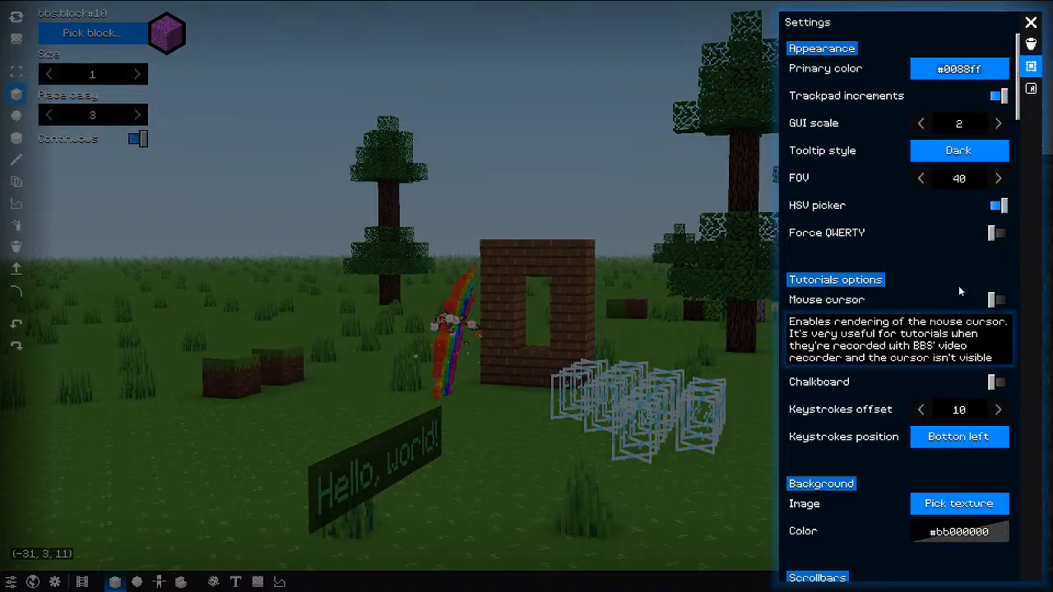
{"action": "left_click", "coordinate": [998, 123]}
{"action": "left_click", "coordinate": [860, 183]}
{"action": "left_click", "coordinate": [920, 123]}
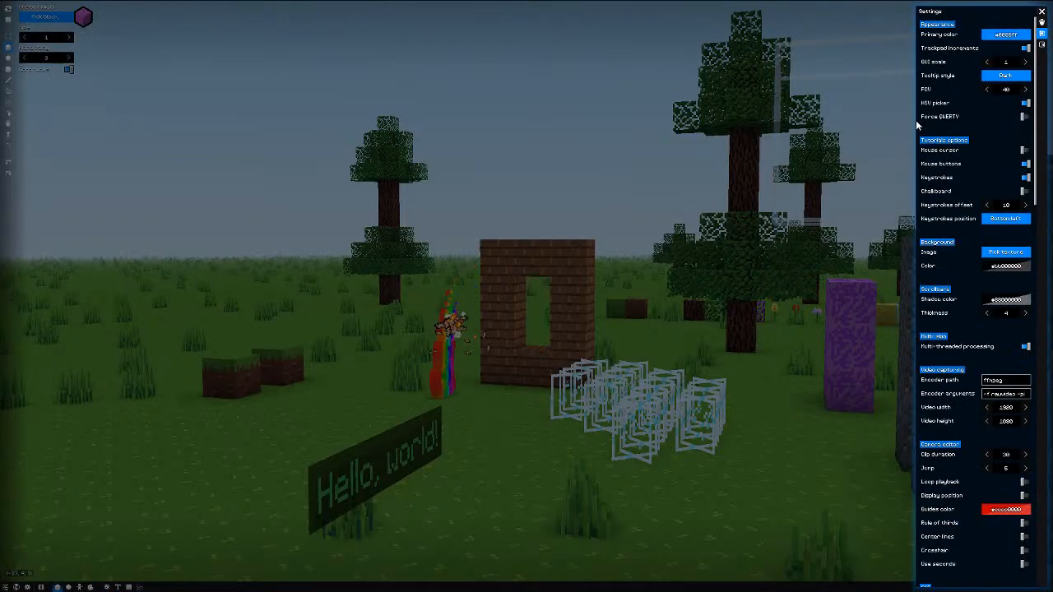
{"action": "left_click", "coordinate": [1025, 63]}
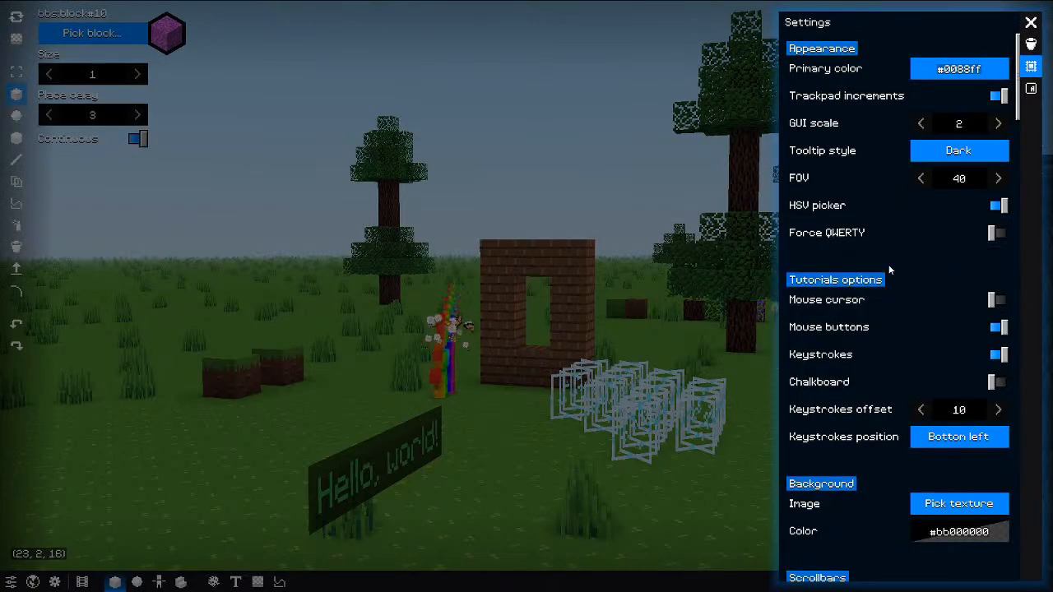
Step: Compare the primary colour picker with the HSV picker option on and off, and re-enable the option
{"action": "left_click", "coordinate": [960, 73]}
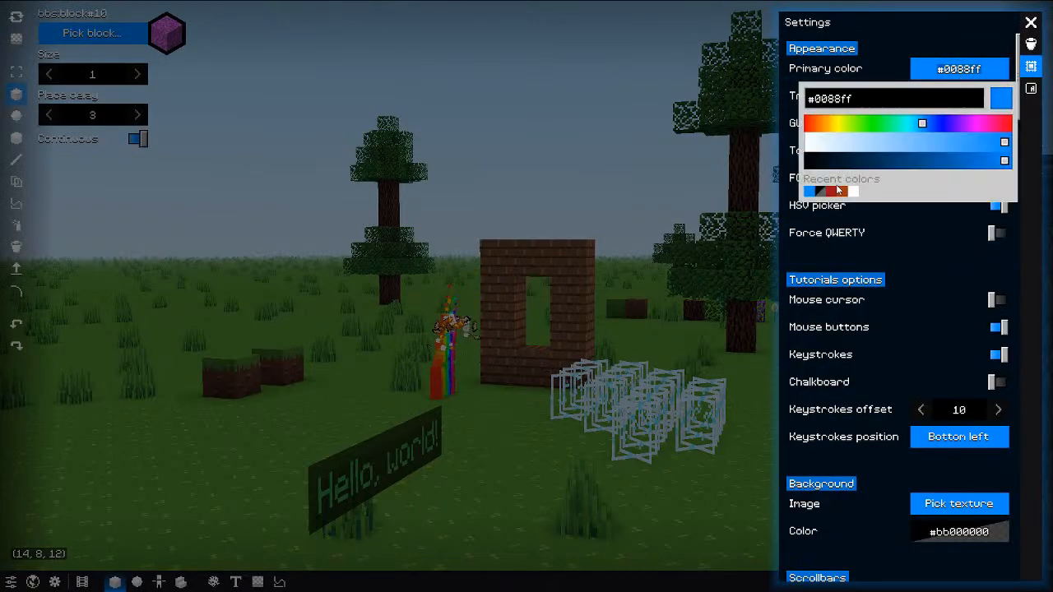
{"action": "left_click", "coordinate": [789, 212]}
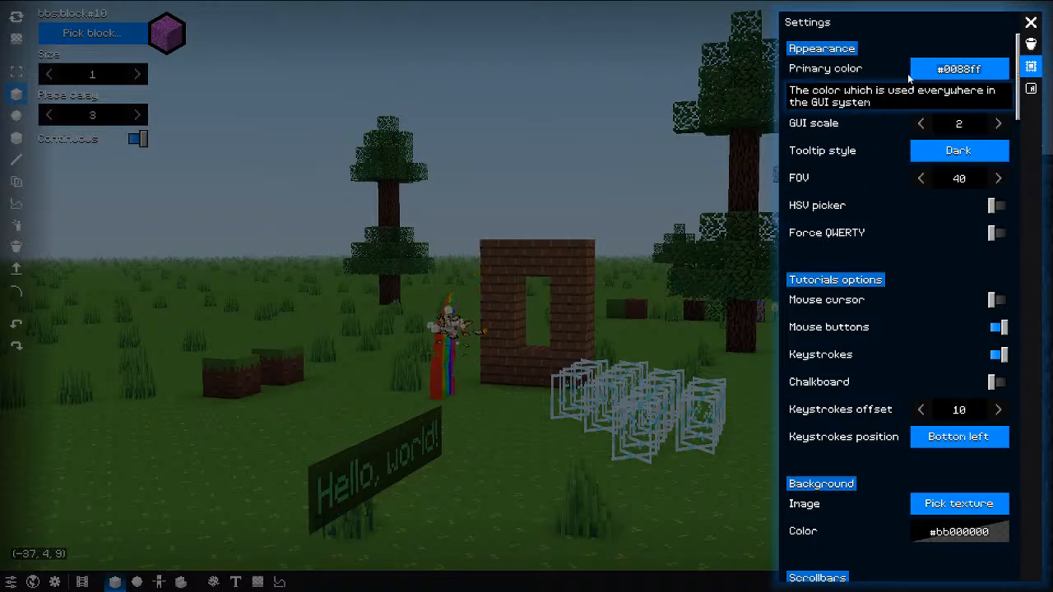
{"action": "left_click", "coordinate": [941, 71]}
{"action": "left_click", "coordinate": [795, 217]}
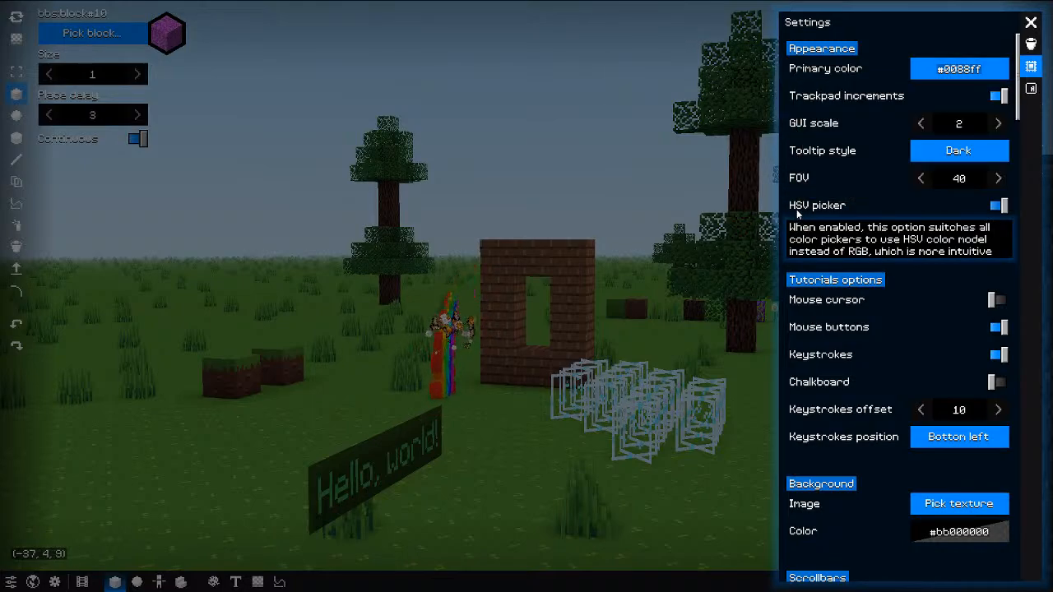
Step: Enable the Chalkboard tutorial option and try it with two freehand strokes over the scene, then turn the drawing overlay off
{"action": "scroll", "coordinate": [792, 212], "scroll_direction": "down", "scroll_amount": 5}
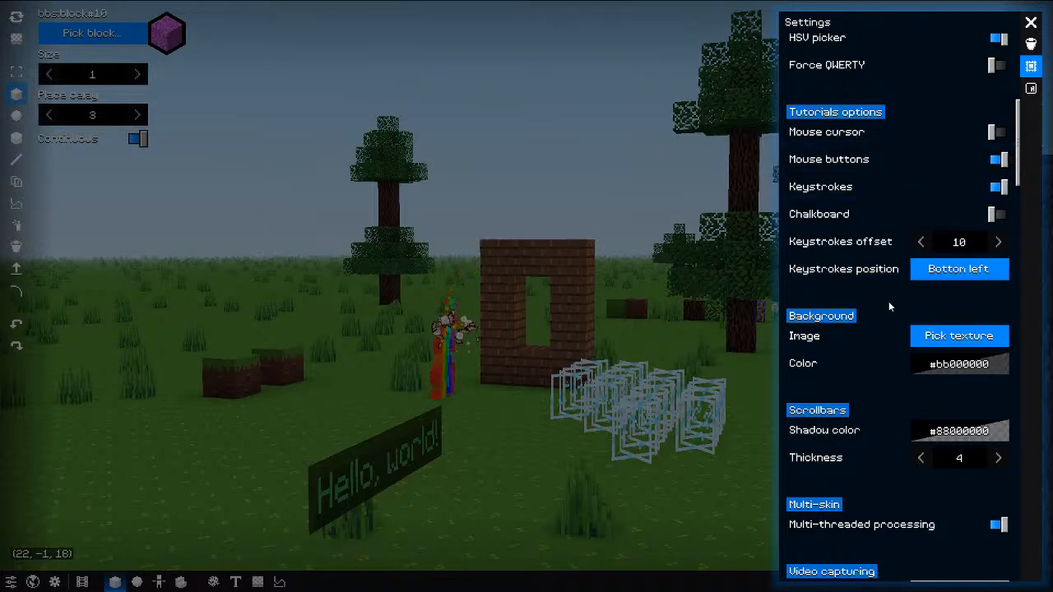
{"action": "left_click", "coordinate": [861, 217]}
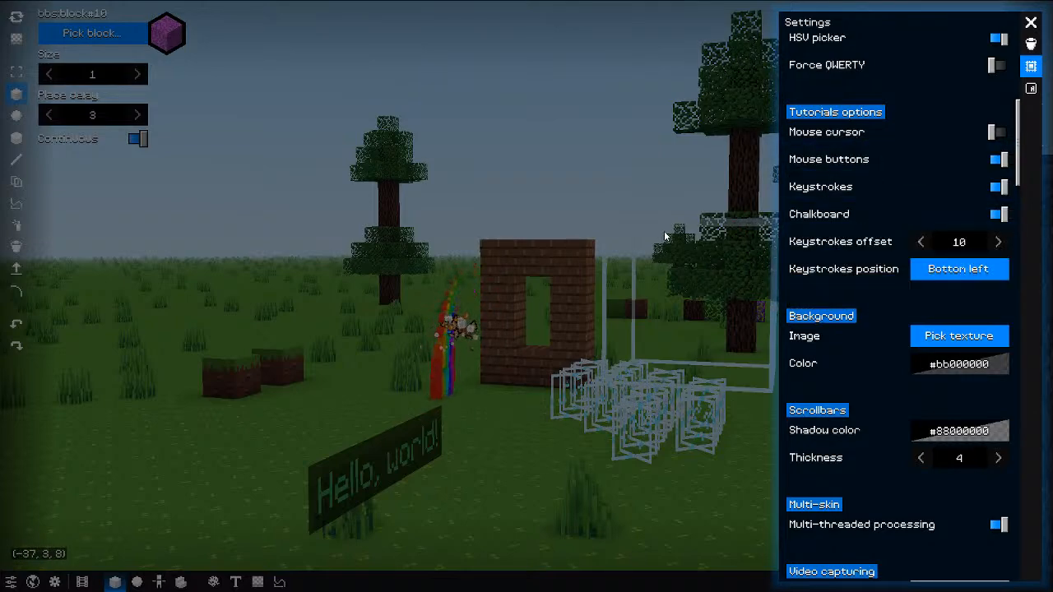
{"action": "key", "text": "F8"}
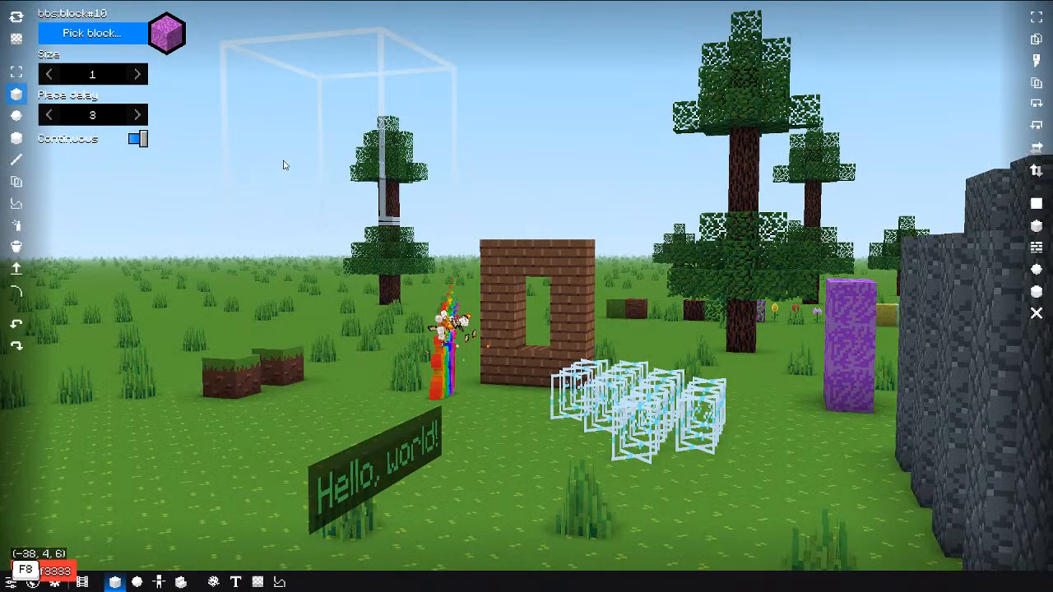
{"action": "mouse_move", "coordinate": [293, 149]}
{"action": "left_mouse_down"}
{"action": "mouse_move", "coordinate": [266, 228]}
{"action": "mouse_move", "coordinate": [491, 255]}
{"action": "left_mouse_up"}
{"action": "mouse_move", "coordinate": [537, 280]}
{"action": "left_mouse_down"}
{"action": "mouse_move", "coordinate": [576, 272]}
{"action": "mouse_move", "coordinate": [669, 123]}
{"action": "mouse_move", "coordinate": [708, 288]}
{"action": "left_mouse_up"}
{"action": "key", "text": "F8"}
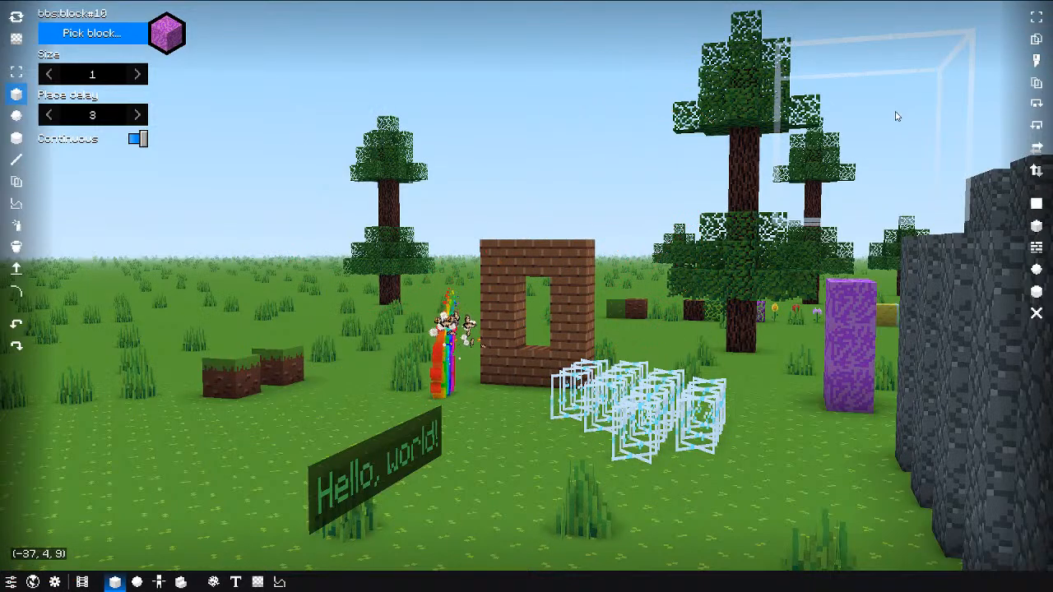
Step: Turn on the Mouse cursor tutorial option to try the rendered cursor, then turn it off again
{"action": "left_click", "coordinate": [54, 582]}
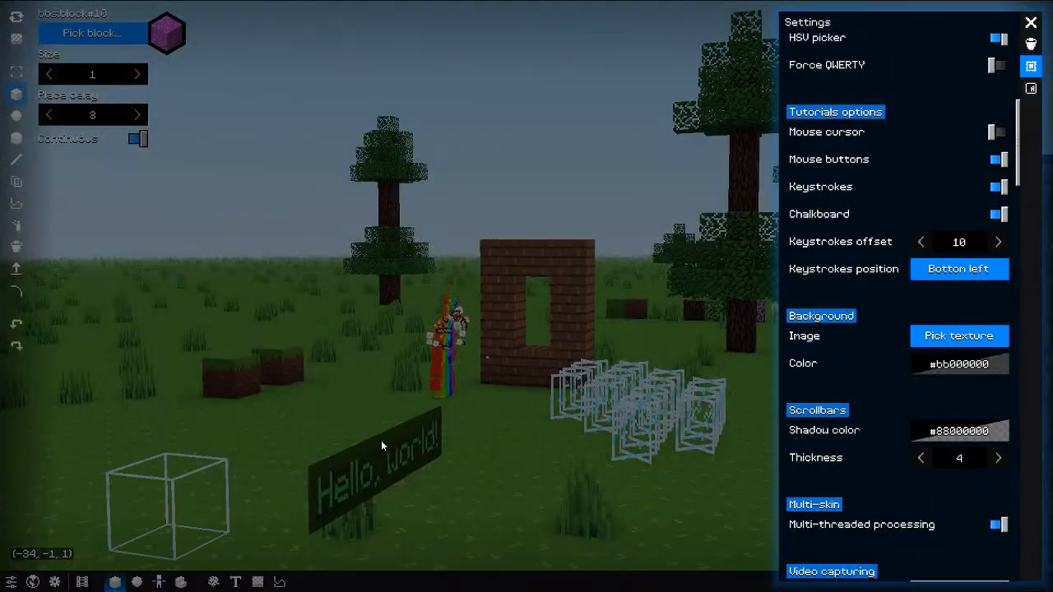
{"action": "scroll", "coordinate": [864, 278], "scroll_direction": "down", "scroll_amount": 2}
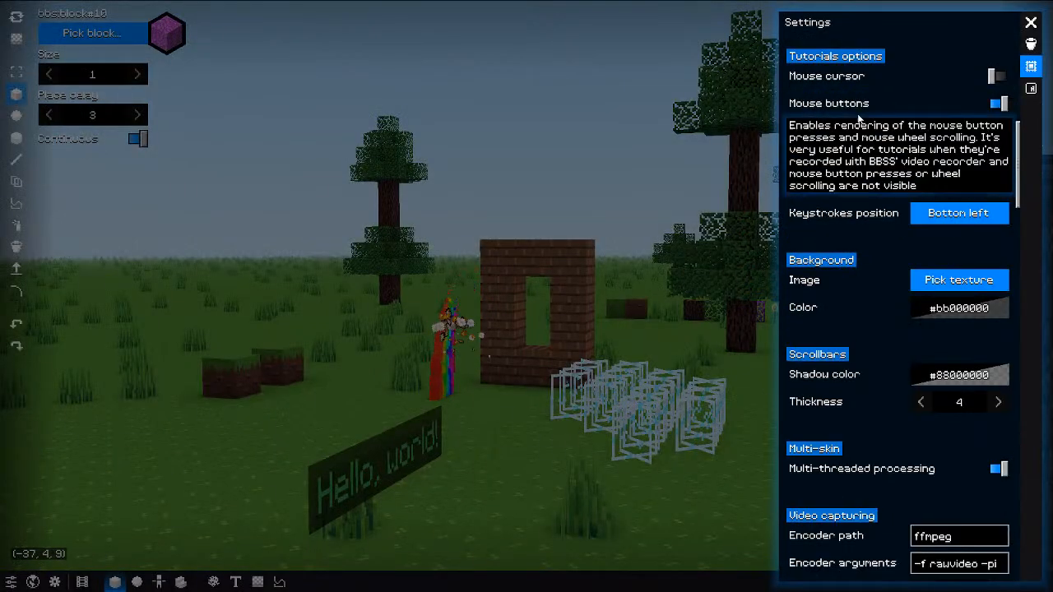
{"action": "left_click", "coordinate": [838, 80]}
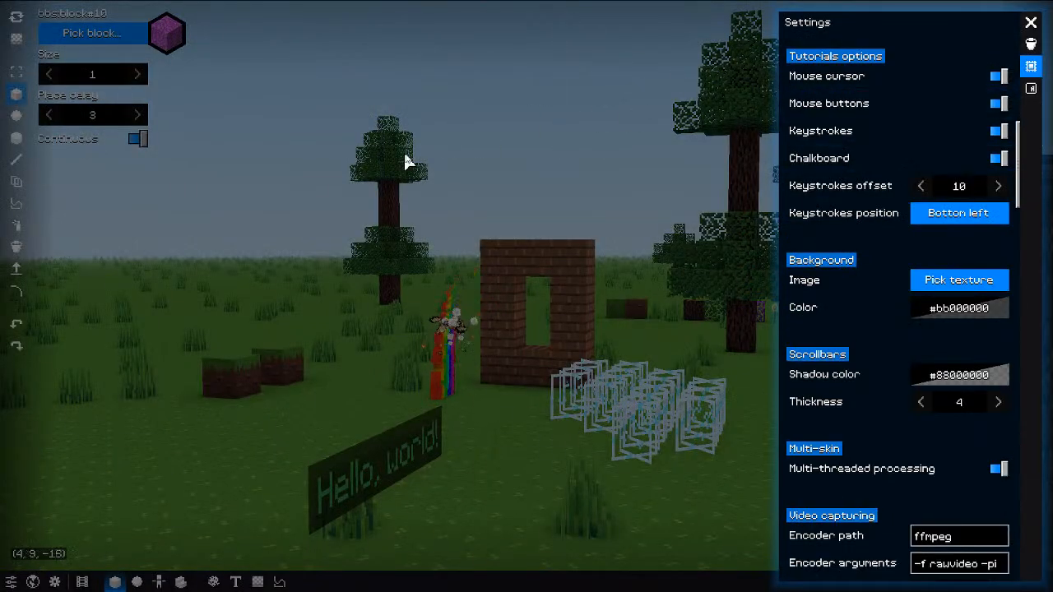
{"action": "left_click", "coordinate": [860, 76]}
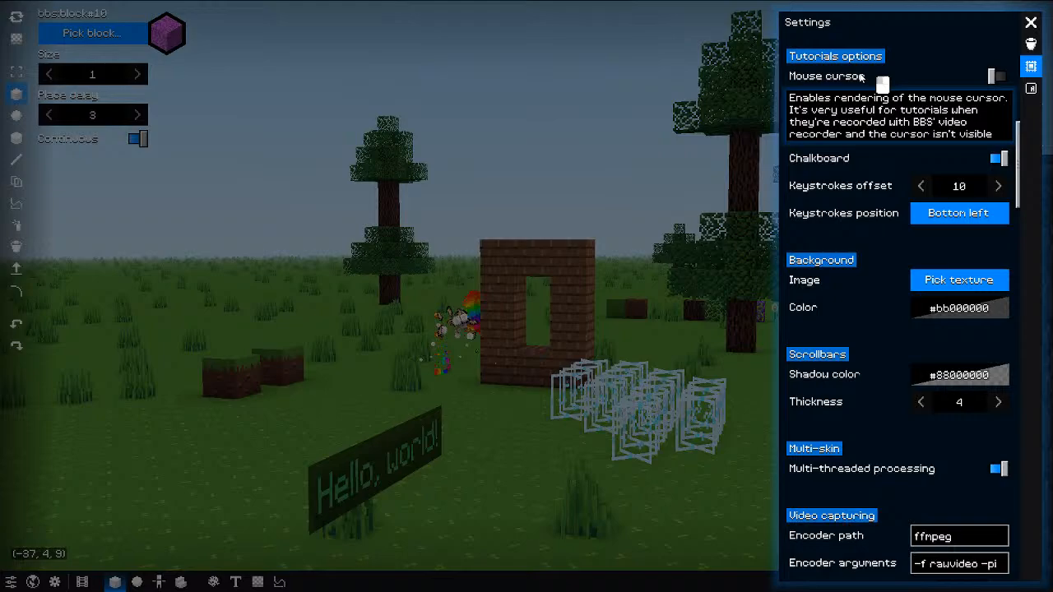
Step: Try the Keystrokes tutorial overlay with an undo in the scene and repeated D, A and W input
{"action": "left_click", "coordinate": [493, 170]}
{"action": "left_click", "coordinate": [493, 170]}
{"action": "key", "text": "ctrl+z"}
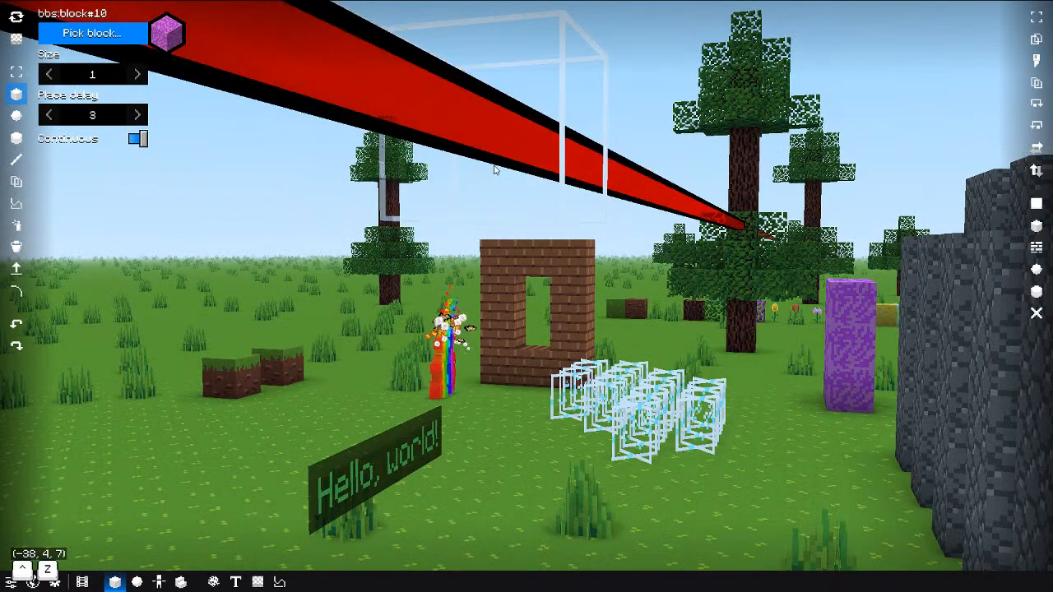
{"action": "left_click", "coordinate": [54, 582]}
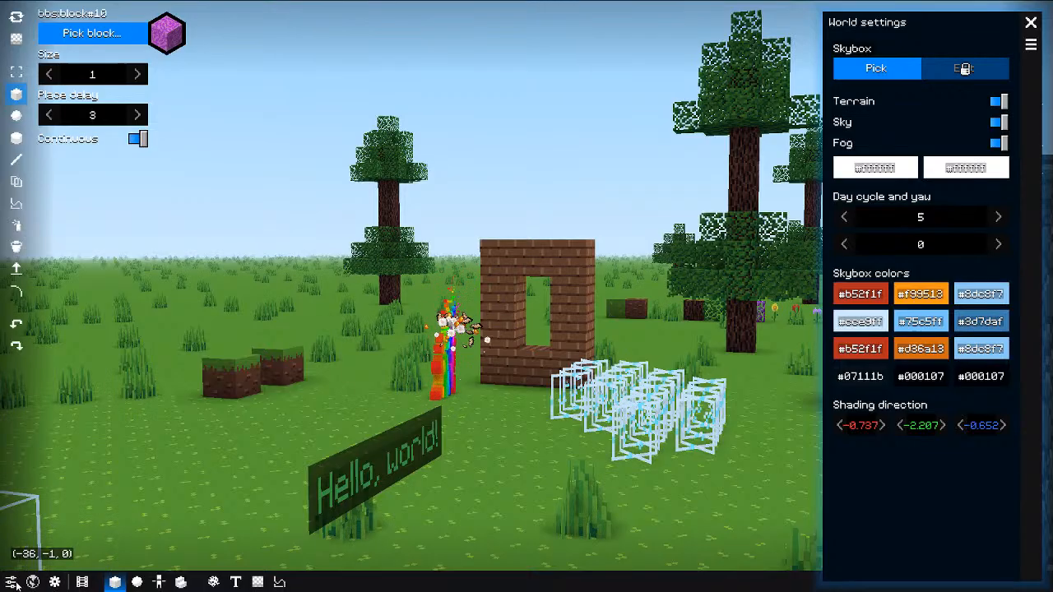
{"action": "left_click", "coordinate": [12, 582]}
{"action": "scroll", "coordinate": [847, 304], "scroll_direction": "down", "scroll_amount": 2}
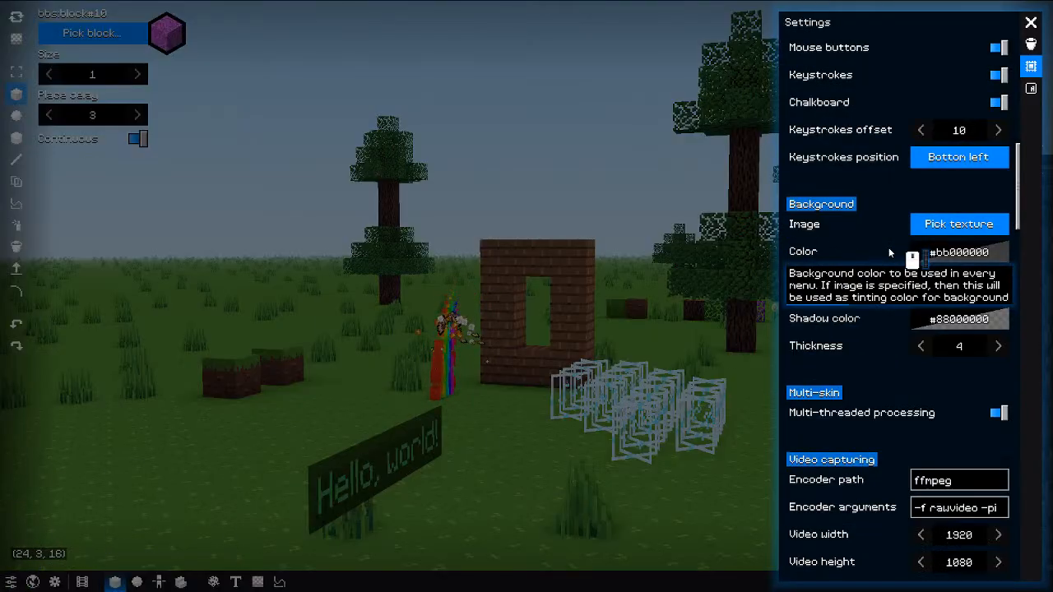
{"action": "scroll", "coordinate": [872, 206], "scroll_direction": "up", "scroll_amount": 4}
{"action": "key", "text": "d"}
{"action": "key", "text": "a"}
{"action": "key", "text": "w"}
{"action": "key", "text": "d"}
{"action": "key", "text": "a"}
{"action": "key", "text": "w"}
{"action": "key", "text": "d"}
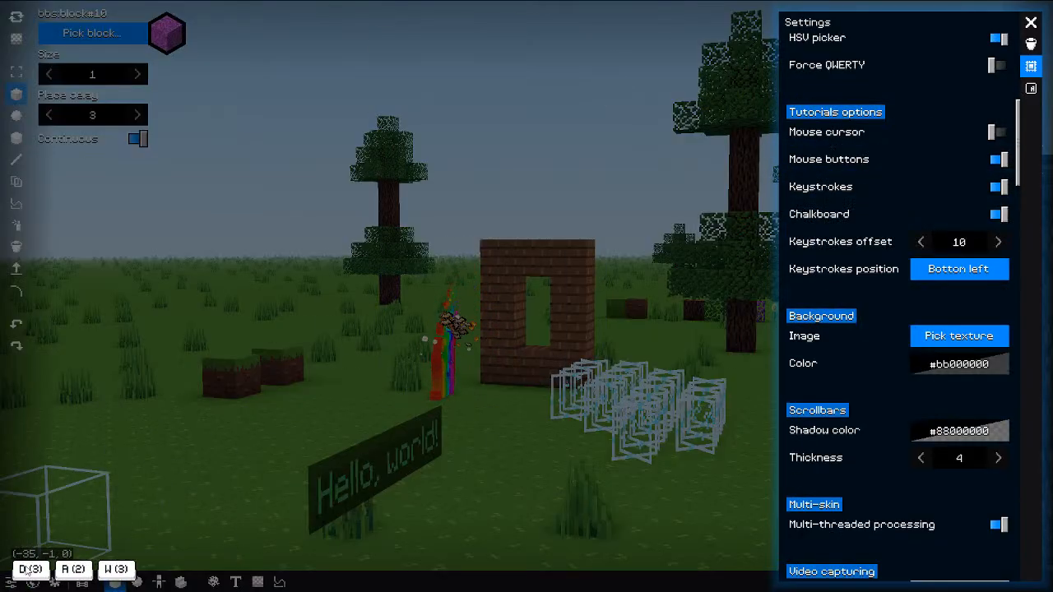
{"action": "key", "text": "a"}
{"action": "key", "text": "w"}
Step: Test the Mouse buttons overlay by editing at the nearest grass block in the scene, then undo the edits
{"action": "left_click", "coordinate": [212, 362]}
{"action": "left_click", "coordinate": [213, 365]}
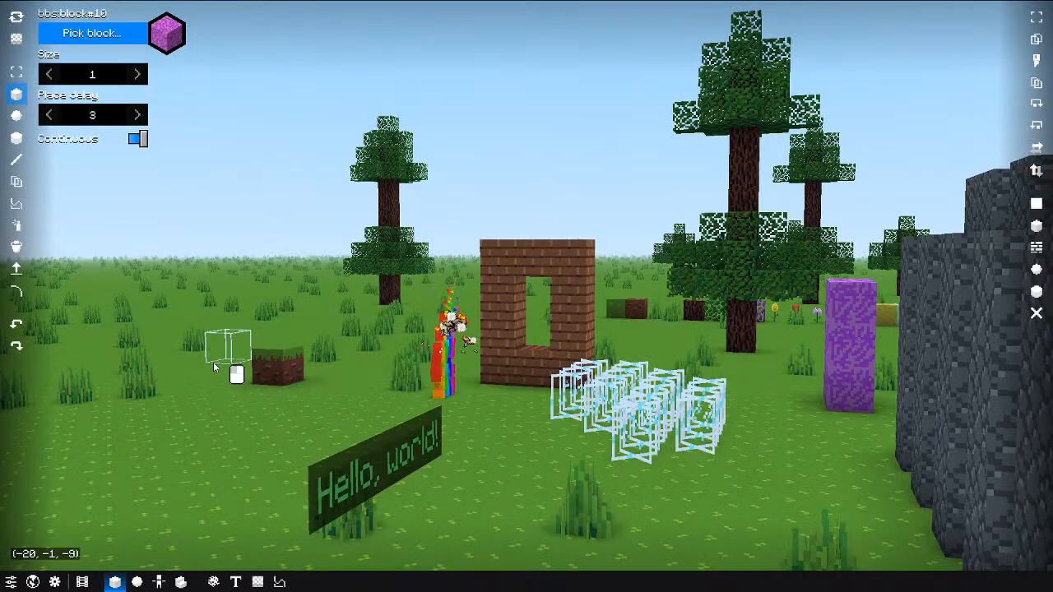
{"action": "right_click", "coordinate": [212, 367]}
{"action": "key", "text": "ctrl+z"}
{"action": "key", "text": "ctrl+z"}
{"action": "mouse_move", "coordinate": [135, 457]}
{"action": "middle_mouse_down"}
{"action": "mouse_move", "coordinate": [152, 450]}
{"action": "mouse_move", "coordinate": [144, 457]}
{"action": "middle_mouse_up"}
Step: Set the menu background image to banana.png from the textures folder in assets
{"action": "left_click", "coordinate": [10, 582]}
{"action": "scroll", "coordinate": [873, 321], "scroll_direction": "down", "scroll_amount": 3}
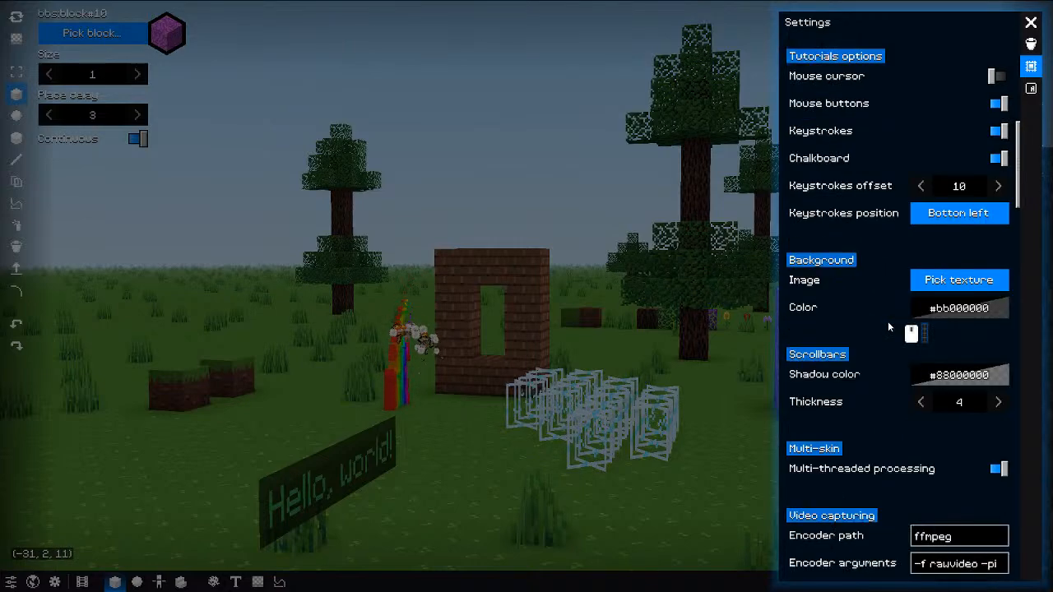
{"action": "scroll", "coordinate": [857, 298], "scroll_direction": "down", "scroll_amount": 2}
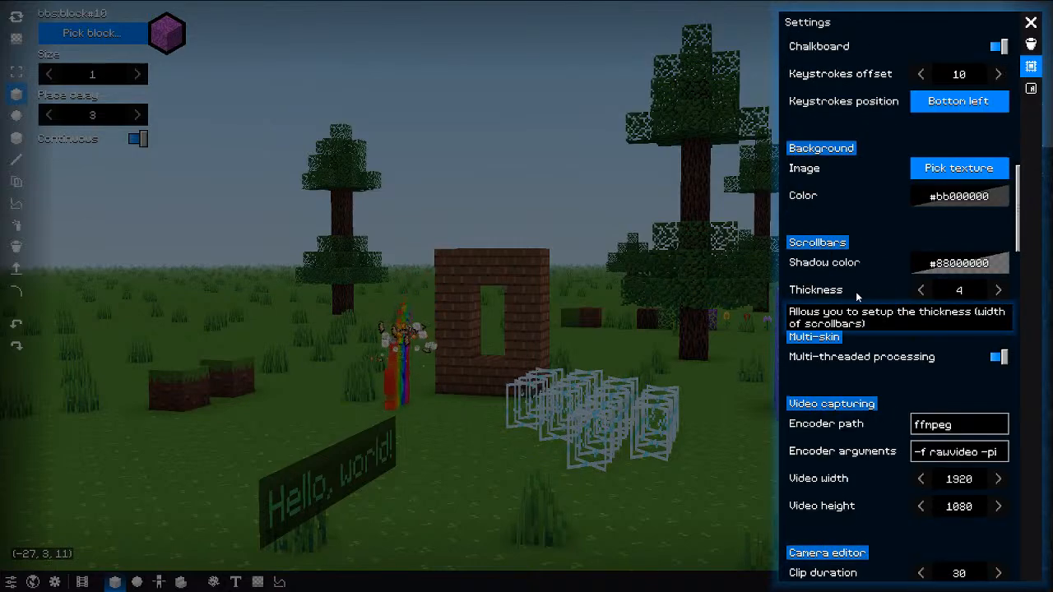
{"action": "left_click", "coordinate": [924, 167]}
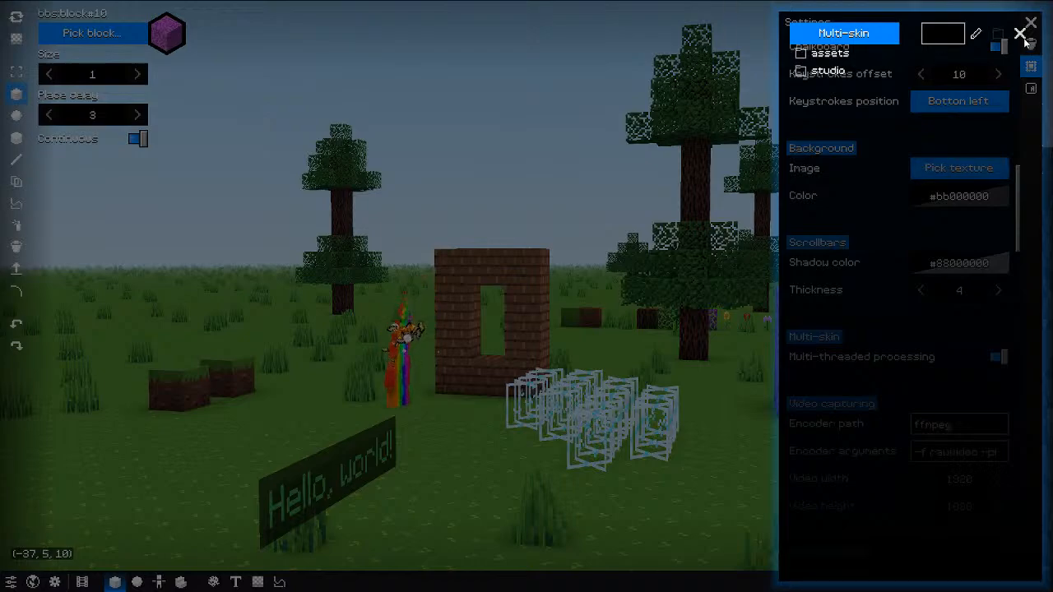
{"action": "left_click", "coordinate": [1022, 36]}
{"action": "left_click", "coordinate": [938, 170]}
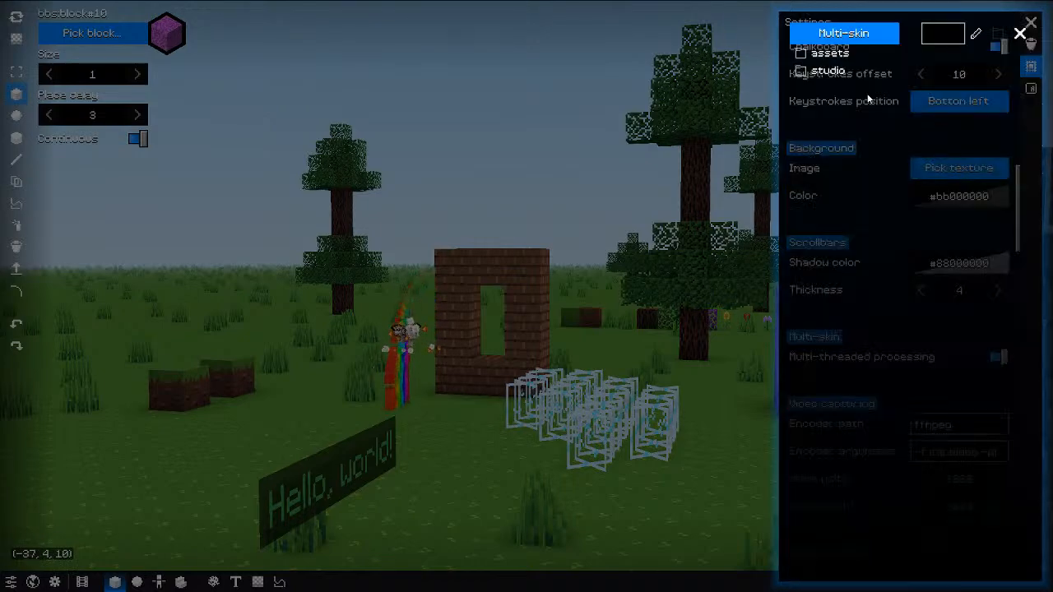
{"action": "double_click", "coordinate": [820, 71]}
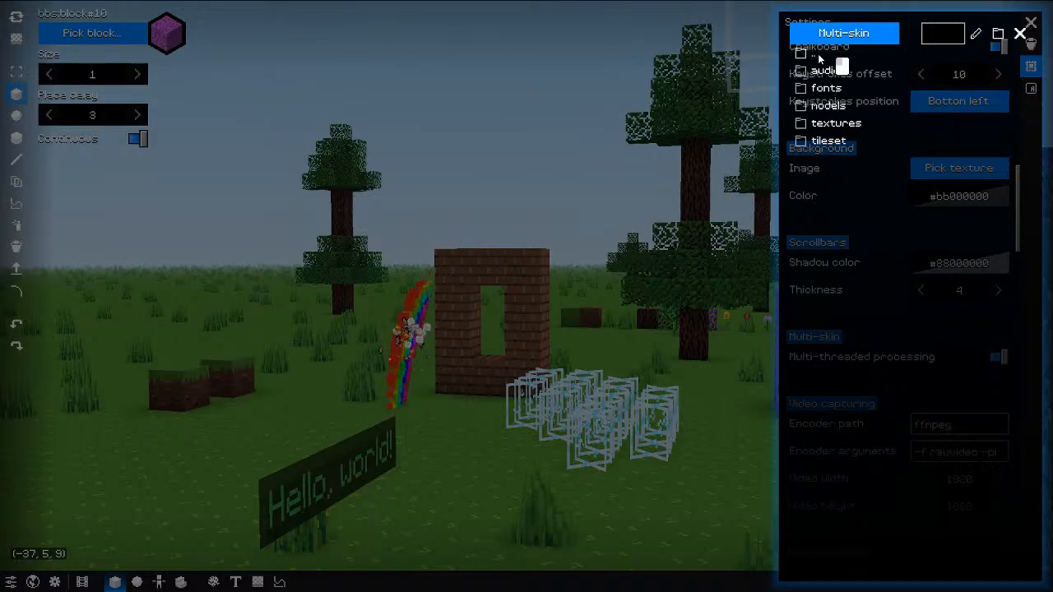
{"action": "double_click", "coordinate": [835, 123]}
{"action": "left_click", "coordinate": [835, 123]}
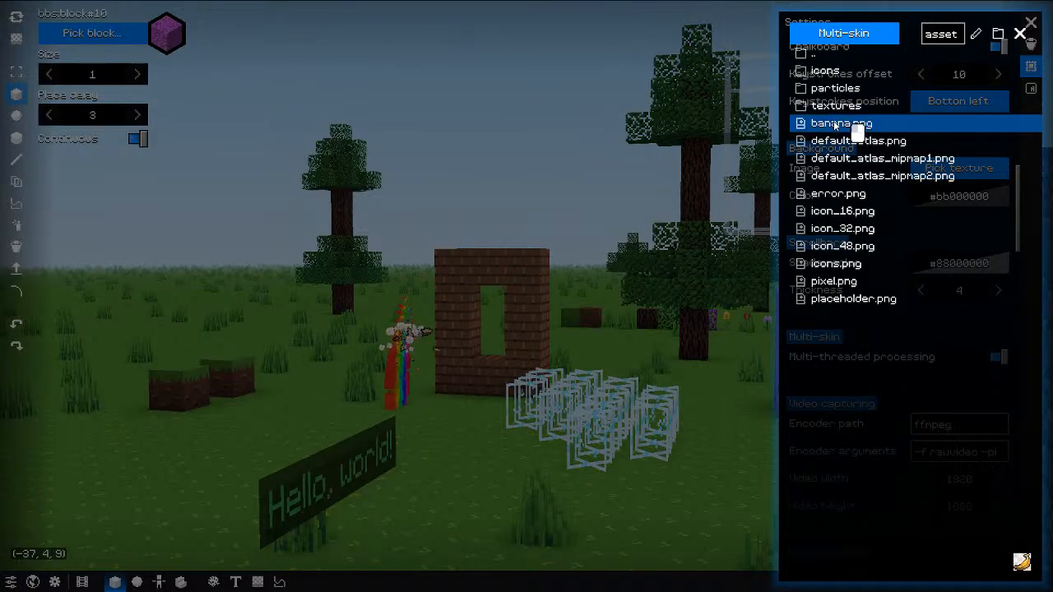
{"action": "left_click", "coordinate": [1021, 33]}
{"action": "left_click", "coordinate": [1032, 20]}
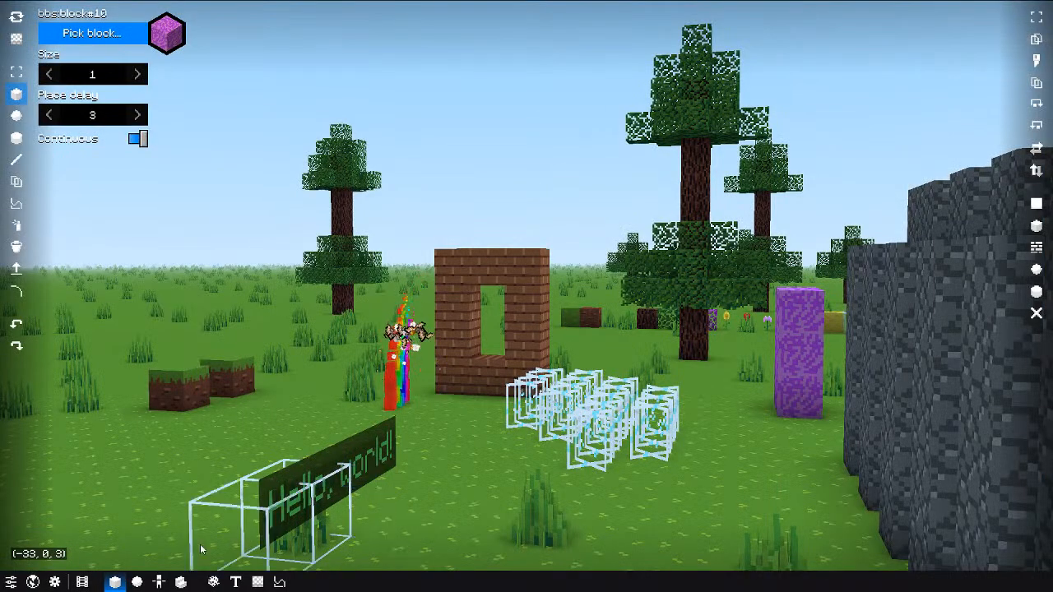
Step: Check how the background image shows in the block editor and with the world settings open
{"action": "left_click", "coordinate": [137, 582]}
{"action": "left_click", "coordinate": [159, 582]}
{"action": "left_click", "coordinate": [181, 581]}
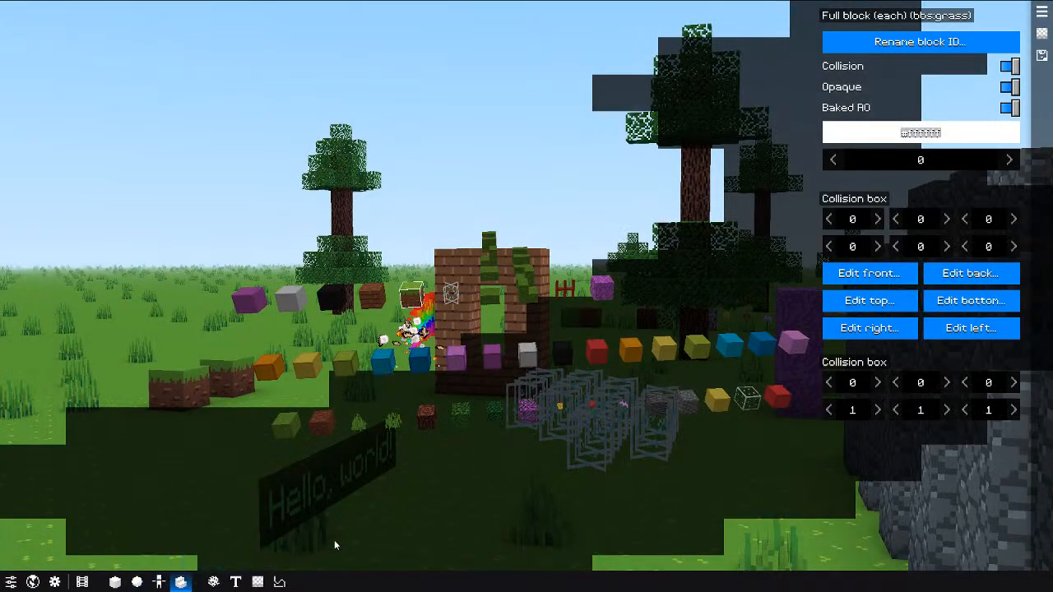
{"action": "left_click", "coordinate": [58, 584]}
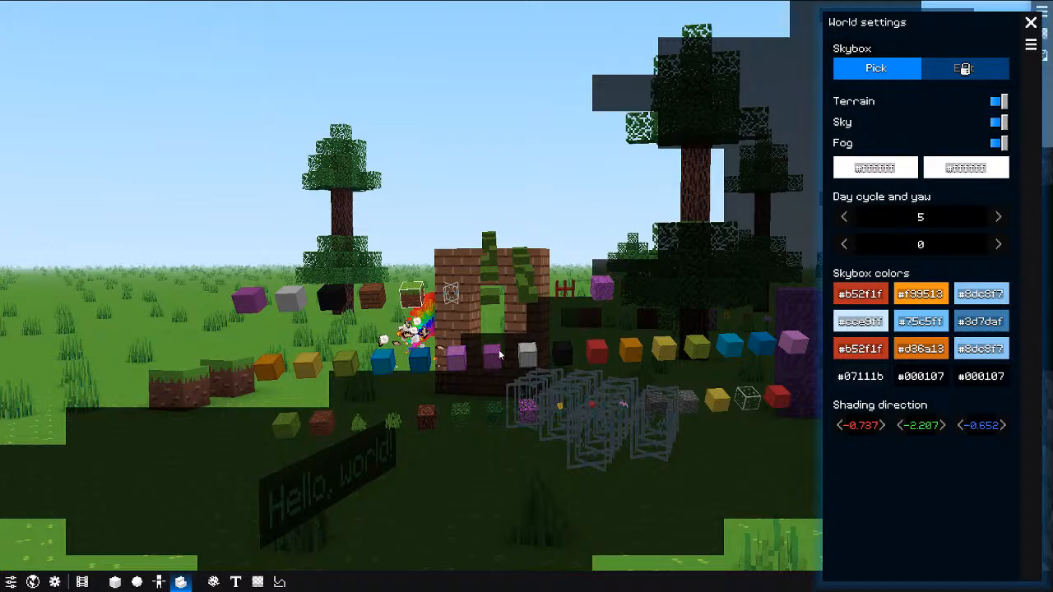
{"action": "left_click", "coordinate": [54, 583]}
{"action": "left_click", "coordinate": [32, 583]}
Step: Set the menu background colour to opaque white, #ffffffff
{"action": "left_click", "coordinate": [13, 585]}
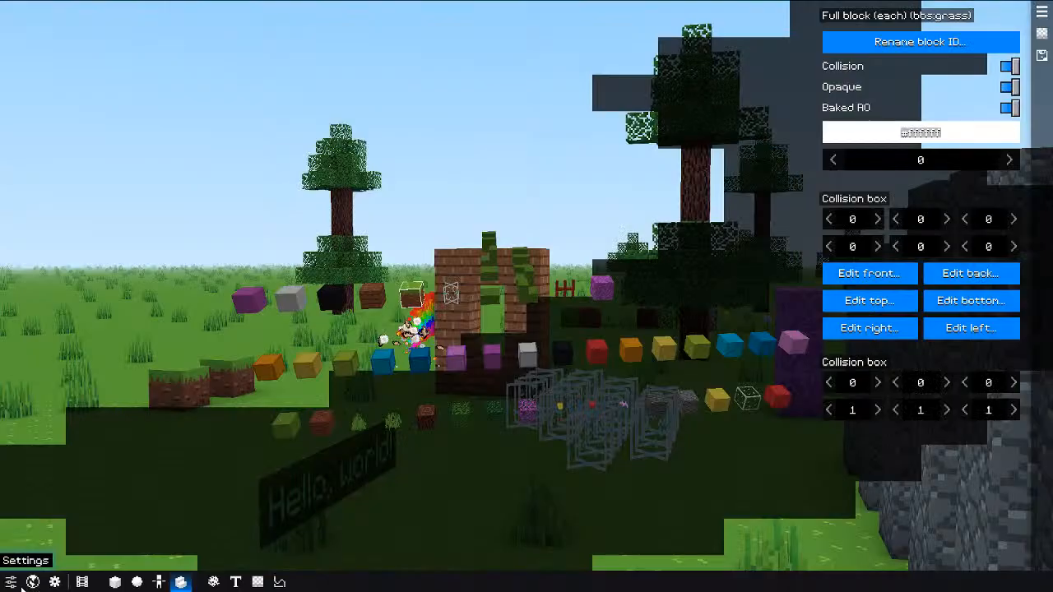
{"action": "left_click", "coordinate": [10, 586]}
{"action": "left_click", "coordinate": [8, 586]}
{"action": "left_click", "coordinate": [8, 586]}
{"action": "left_click", "coordinate": [944, 195]}
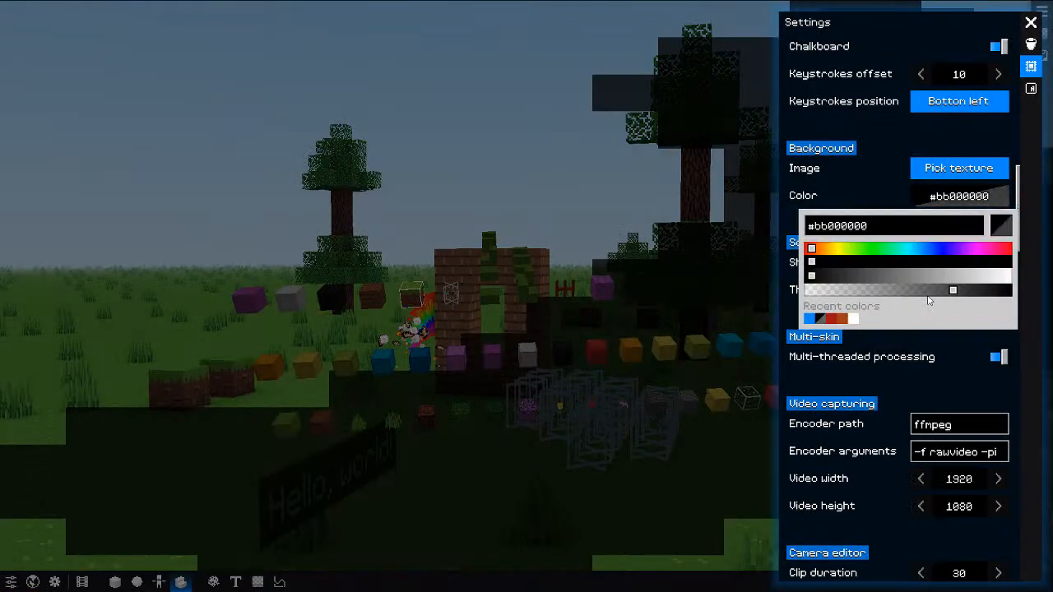
{"action": "left_click_drag", "start_coordinate": [902, 277], "coordinate": [1045, 280]}
{"action": "left_click_drag", "start_coordinate": [966, 290], "coordinate": [1044, 285]}
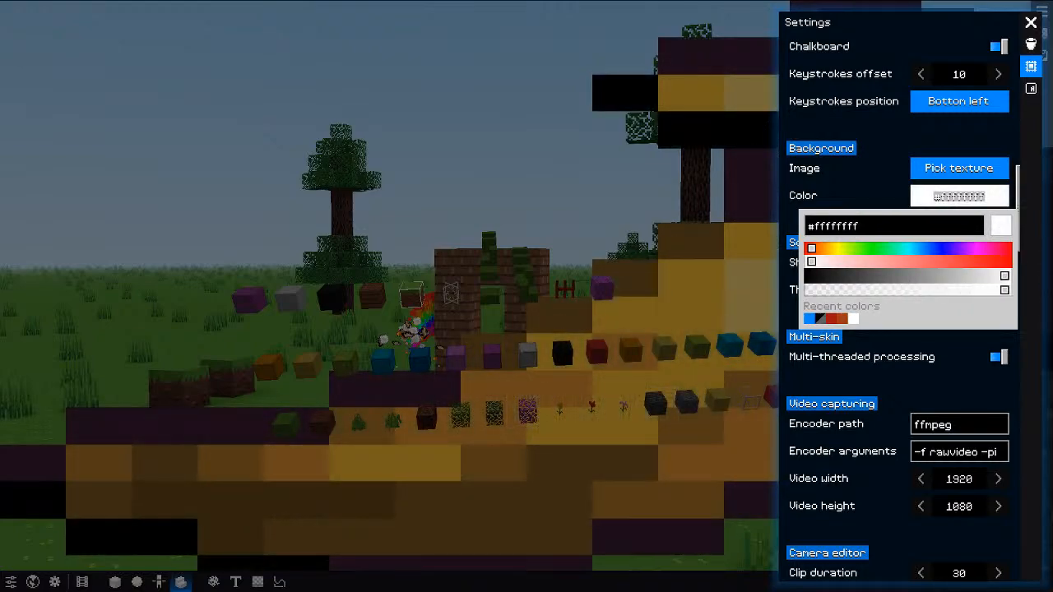
Step: Open an existing film in the film editor and examine its timeline against the menu background
{"action": "left_click", "coordinate": [656, 245]}
{"action": "mouse_move", "coordinate": [654, 261]}
{"action": "left_mouse_down"}
{"action": "mouse_move", "coordinate": [554, 254]}
{"action": "mouse_move", "coordinate": [617, 216]}
{"action": "mouse_move", "coordinate": [619, 244]}
{"action": "mouse_move", "coordinate": [665, 263]}
{"action": "left_mouse_up"}
{"action": "left_click", "coordinate": [141, 584]}
{"action": "left_click", "coordinate": [159, 584]}
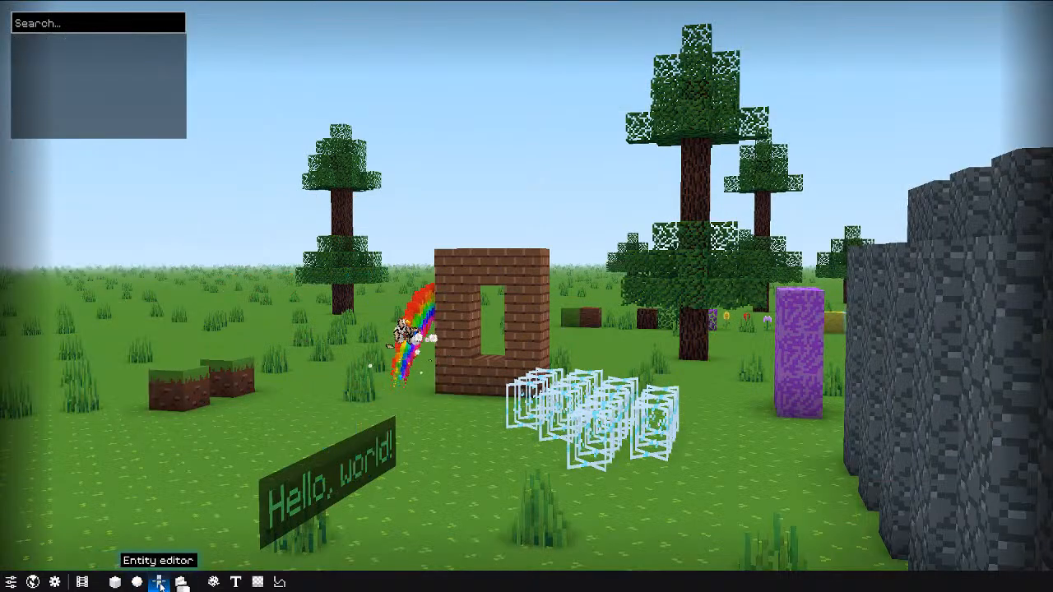
{"action": "left_click", "coordinate": [116, 583]}
{"action": "left_click", "coordinate": [84, 583]}
{"action": "left_click", "coordinate": [61, 585]}
{"action": "left_click", "coordinate": [81, 583]}
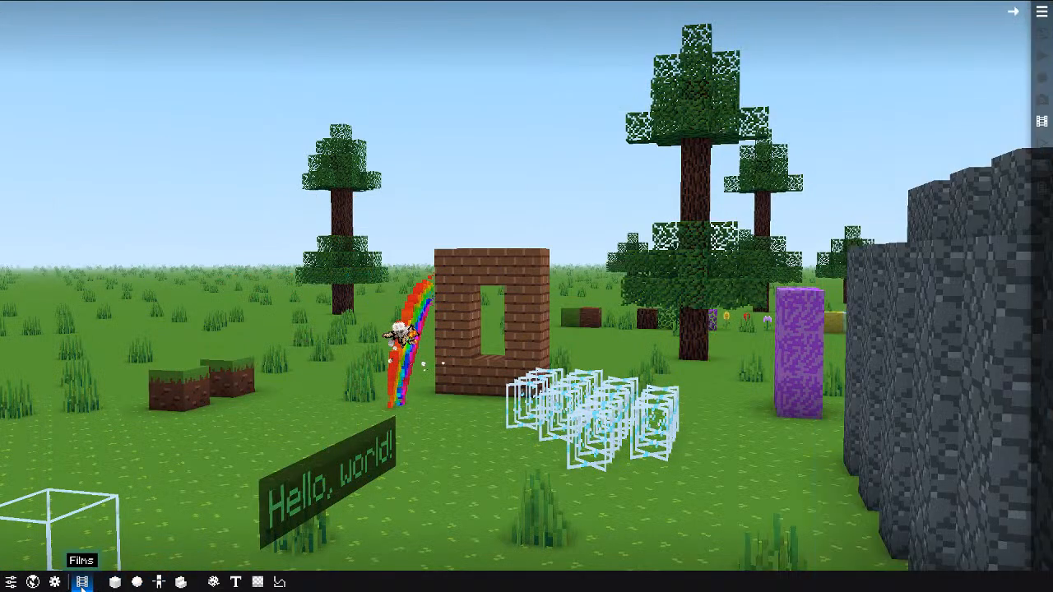
{"action": "left_click", "coordinate": [1039, 18]}
{"action": "left_click", "coordinate": [860, 90]}
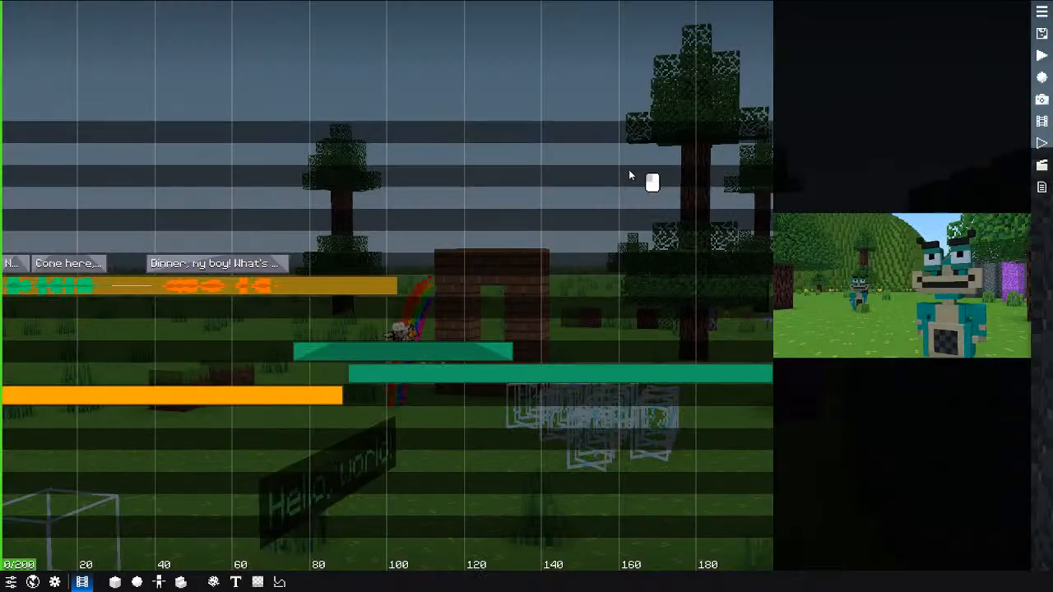
{"action": "scroll", "coordinate": [602, 244], "scroll_direction": "down", "scroll_amount": 3}
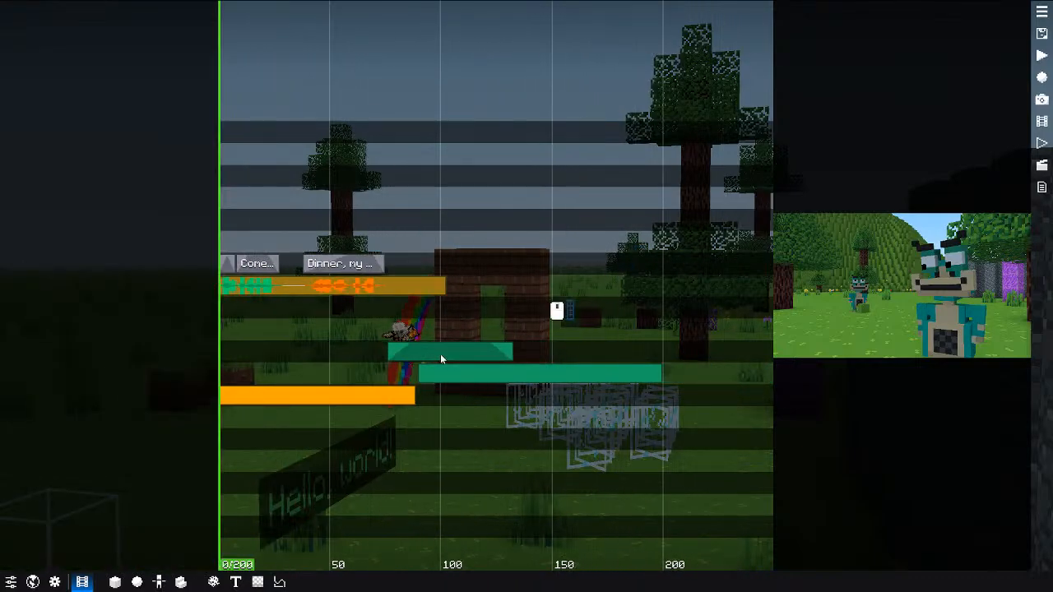
Step: View the banana background in the particle editor, orbiting the default_placeholder particle preview
{"action": "left_click", "coordinate": [137, 583]}
{"action": "left_click", "coordinate": [114, 583]}
{"action": "left_click", "coordinate": [159, 583]}
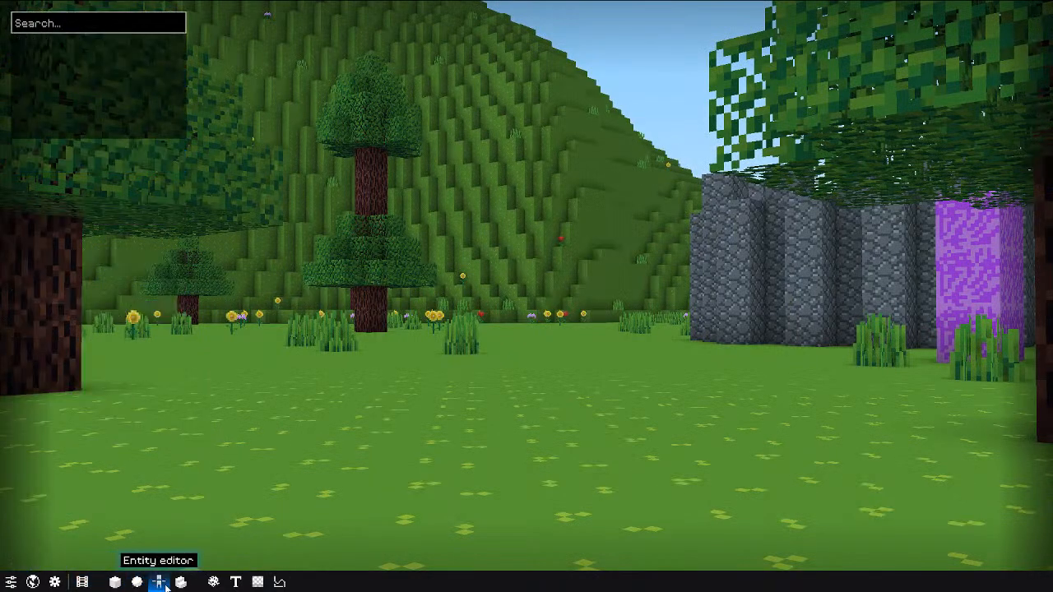
{"action": "left_click", "coordinate": [181, 582]}
{"action": "left_click", "coordinate": [213, 583]}
{"action": "left_click", "coordinate": [235, 583]}
{"action": "left_click", "coordinate": [214, 583]}
{"action": "scroll", "coordinate": [452, 423], "scroll_direction": "down", "scroll_amount": 5}
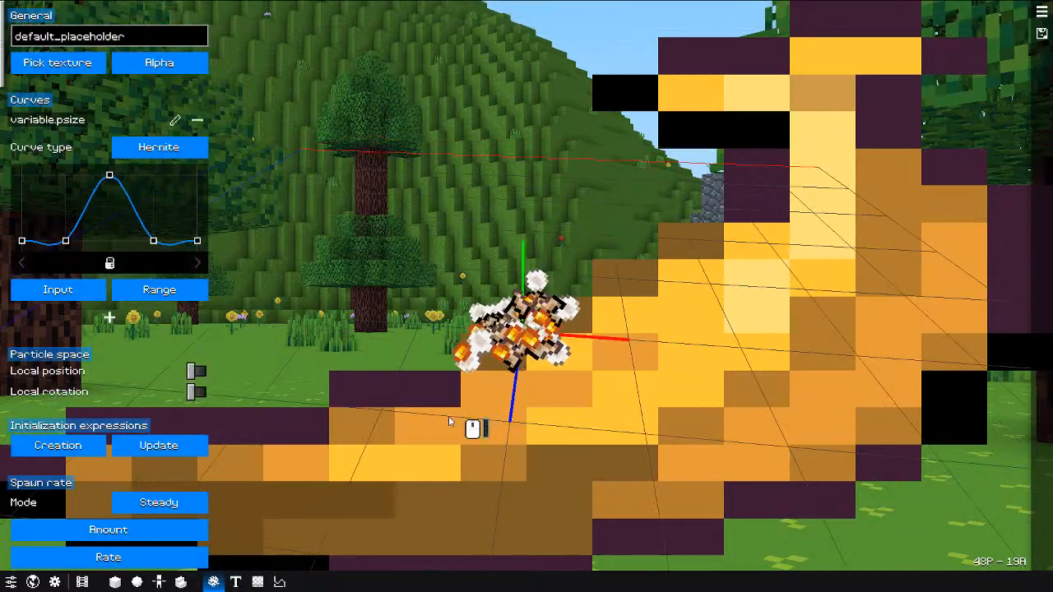
{"action": "left_click_drag", "start_coordinate": [441, 428], "coordinate": [708, 143]}
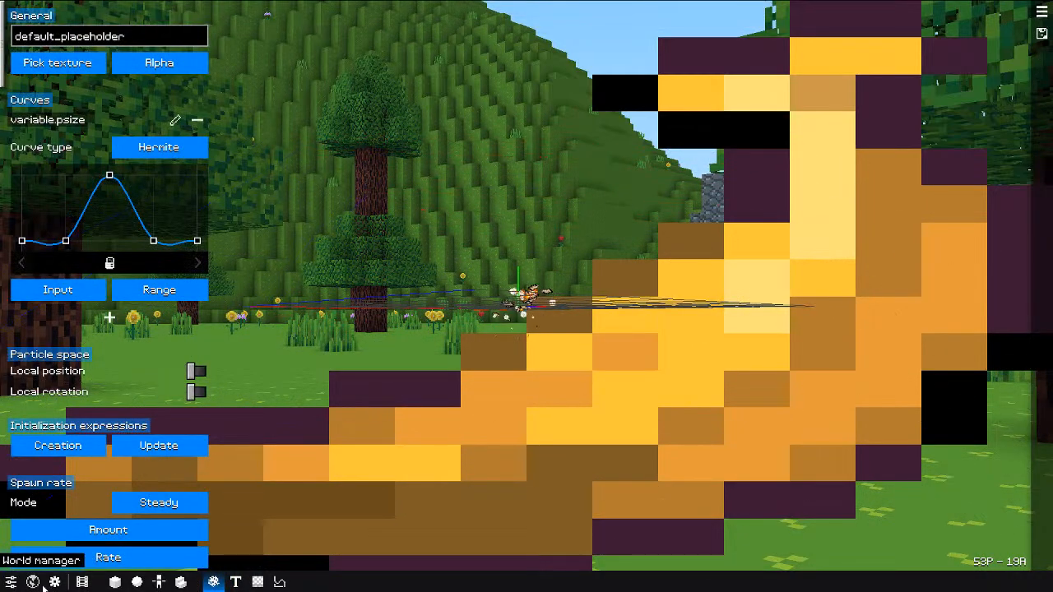
Step: Clear the texture path of the menu background image
{"action": "left_click", "coordinate": [11, 583]}
{"action": "left_click", "coordinate": [923, 169]}
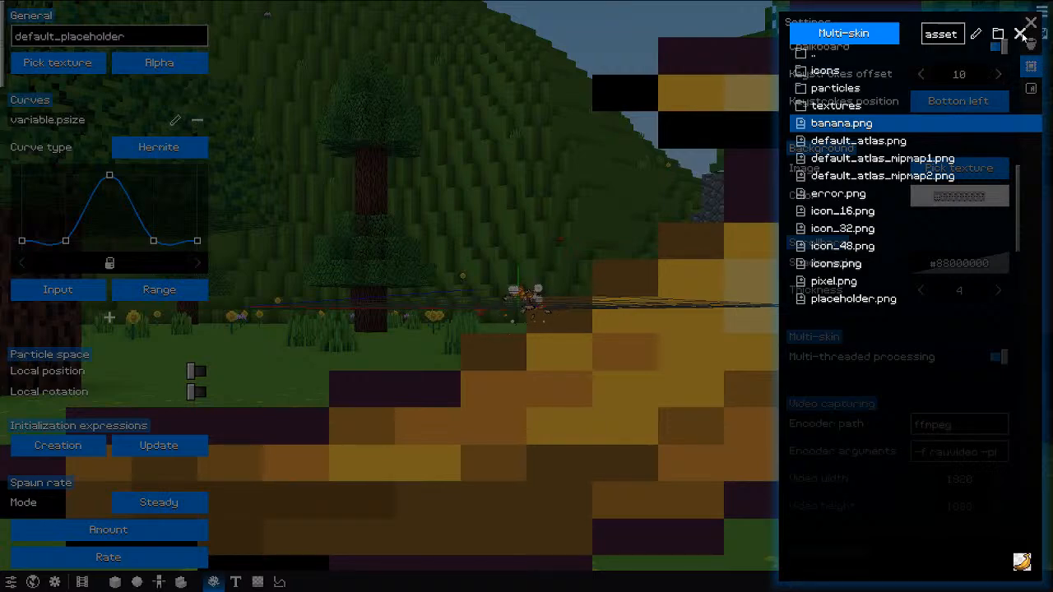
{"action": "key", "text": "ctrl+a"}
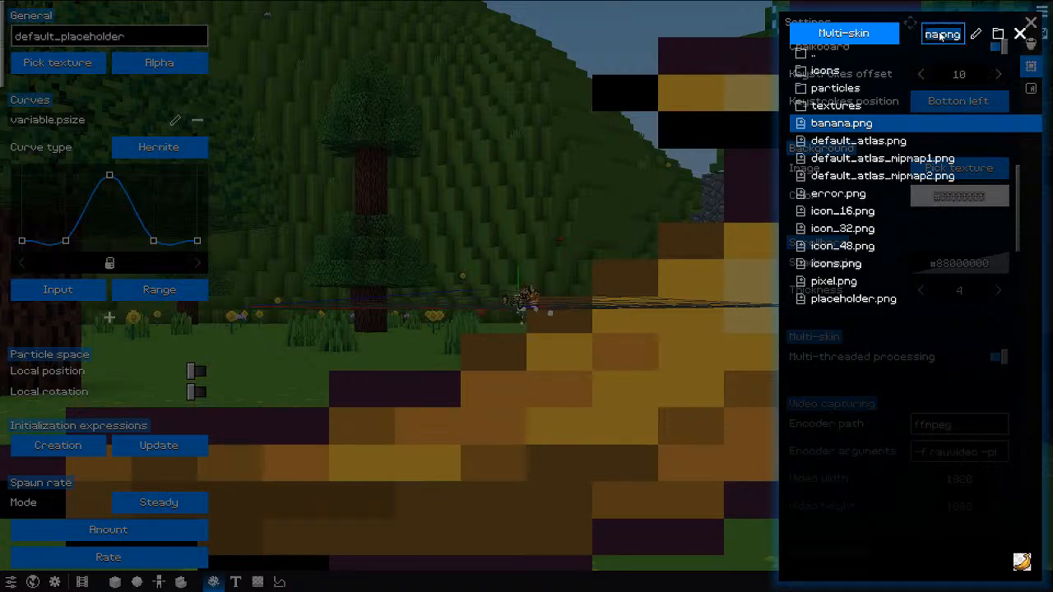
{"action": "key", "text": "BackSpace"}
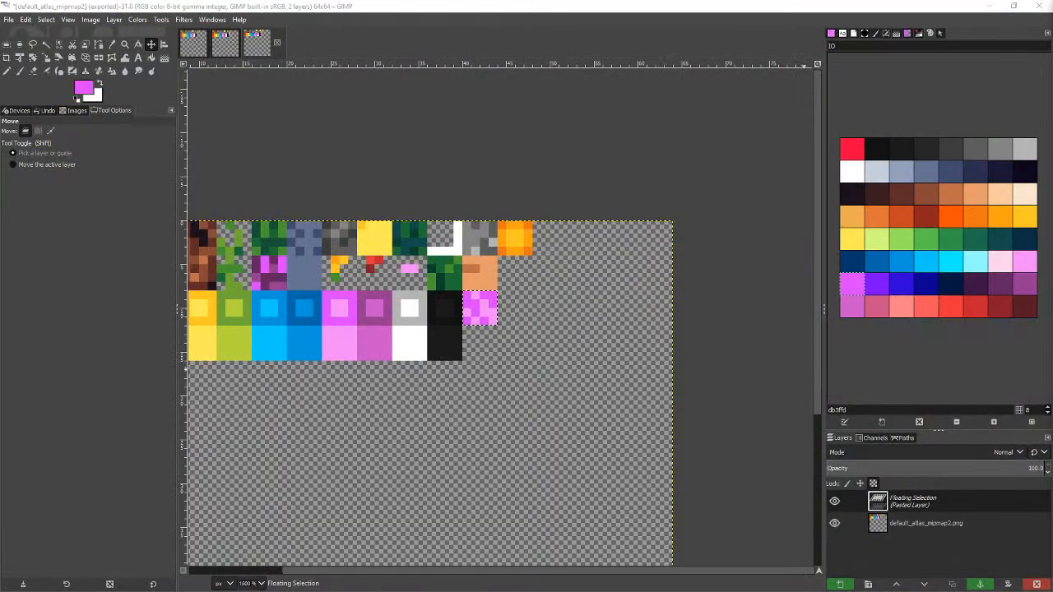
Step: Switch to File Explorer and relaunch BBS with launcher.jar from the release-windows folder
{"action": "key", "text": "alt+Tab"}
{"action": "left_click", "coordinate": [547, 153]}
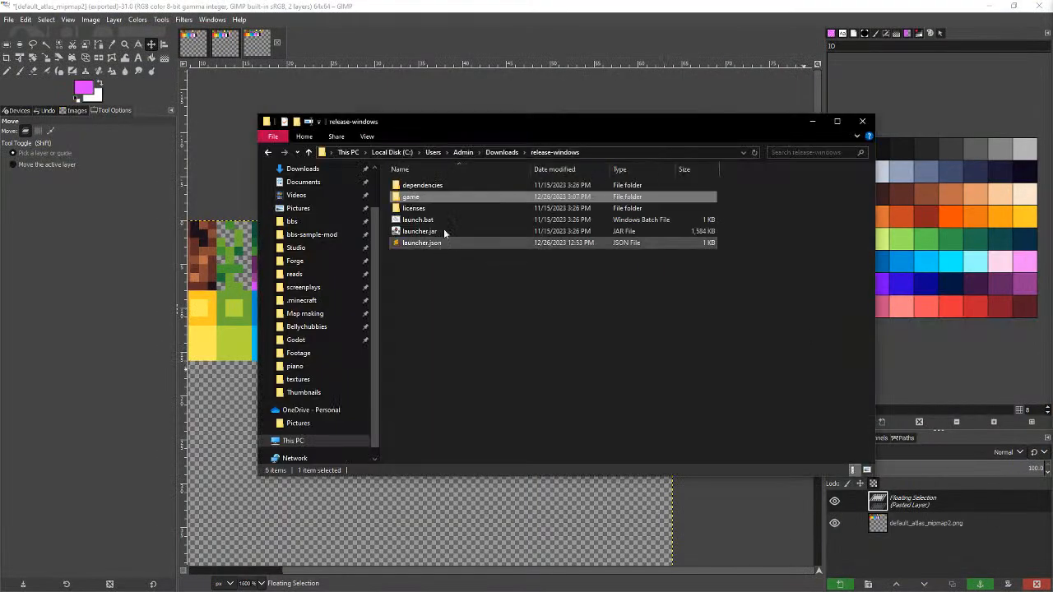
{"action": "left_click", "coordinate": [424, 235]}
{"action": "double_click", "coordinate": [424, 235]}
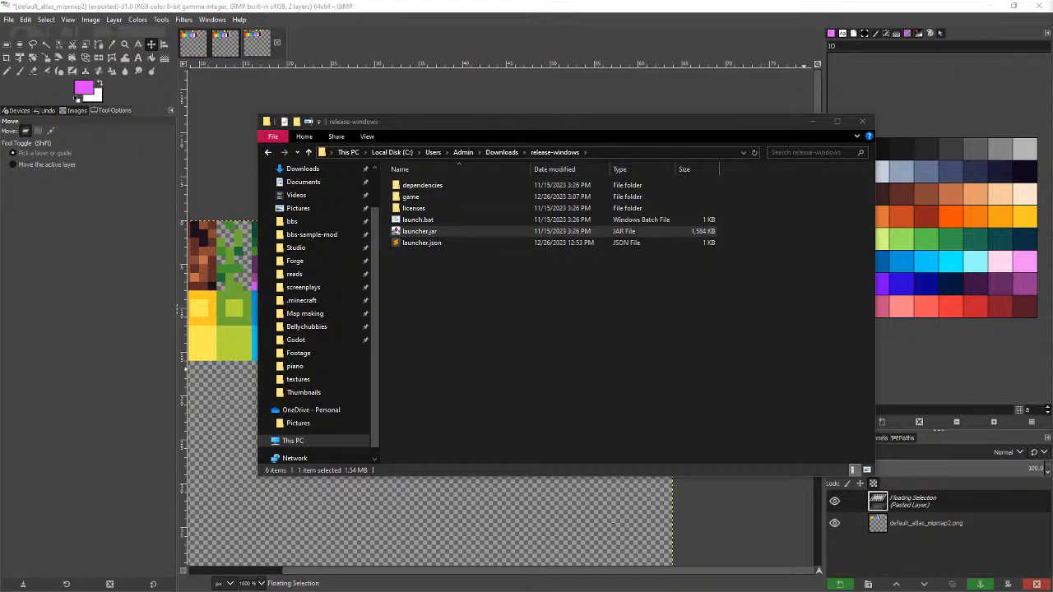
Step: Bring the relaunched BBS window into view over GIMP and stop the film playback
{"action": "left_click_drag", "start_coordinate": [1052, 97], "coordinate": [496, 94]}
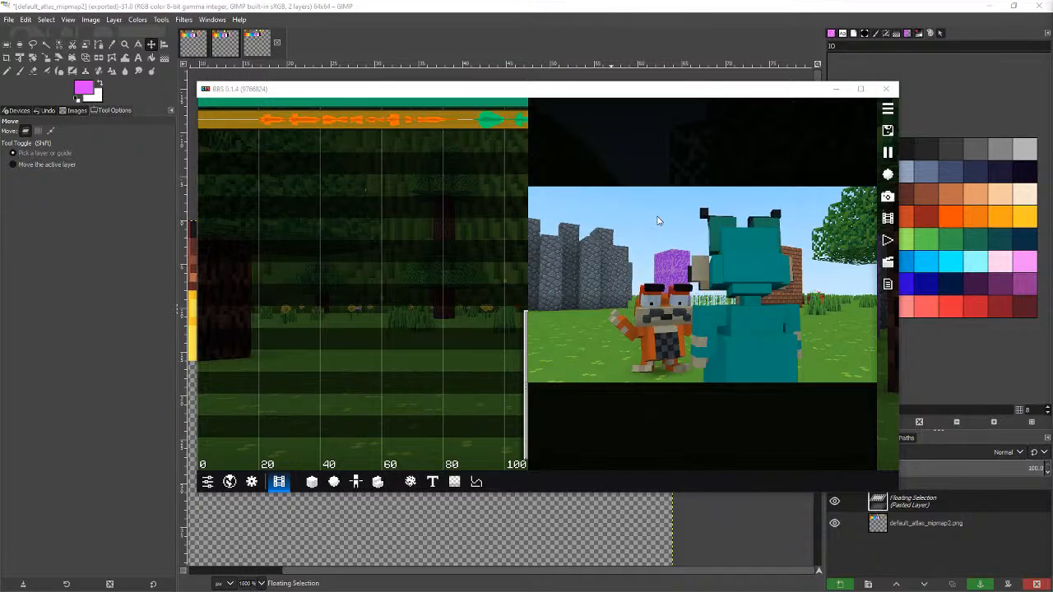
{"action": "key", "text": "space"}
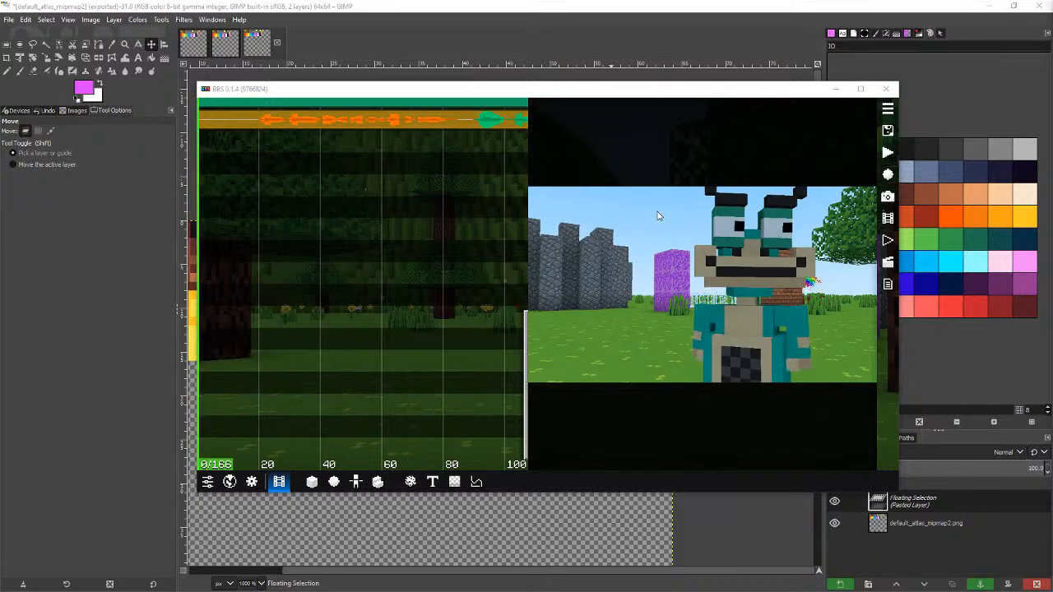
Step: Play the exported video 2023-12-26_15-08-36 from the movies folder, and return to BBS in a maximized window
{"action": "left_click", "coordinate": [888, 218]}
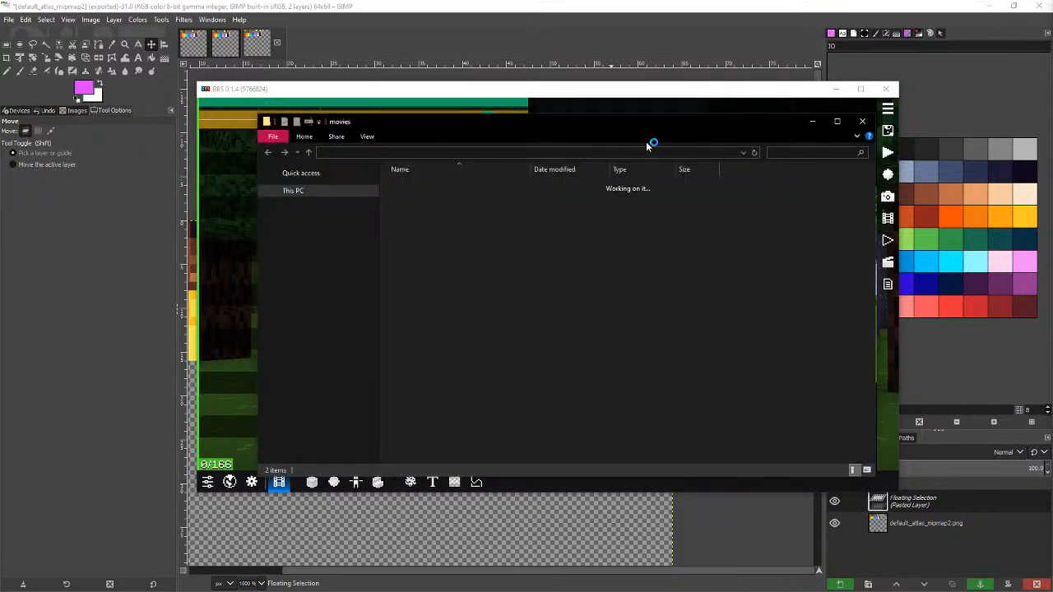
{"action": "double_click", "coordinate": [478, 205]}
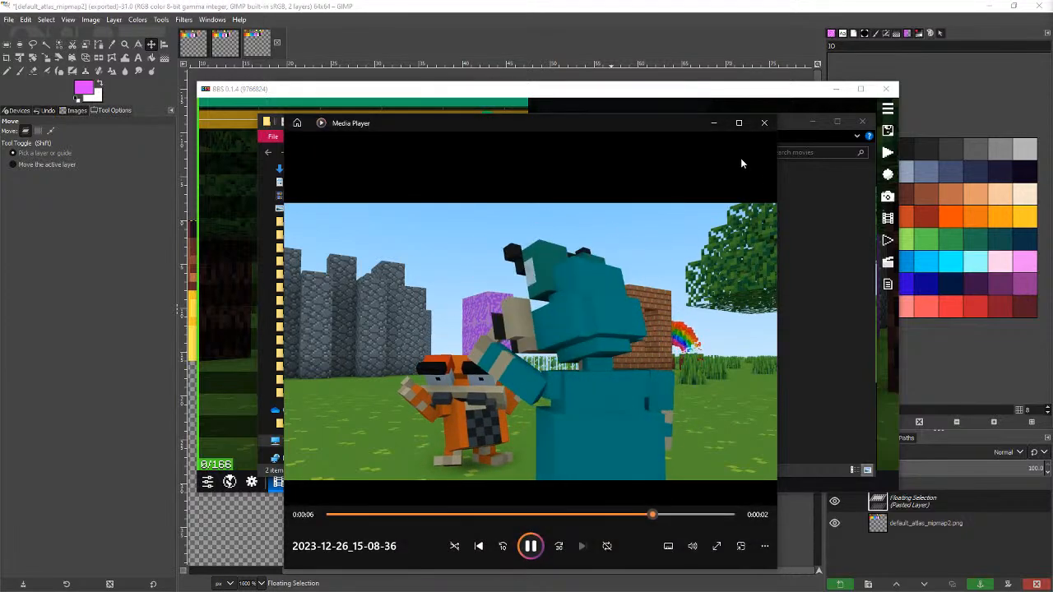
{"action": "left_click", "coordinate": [757, 124]}
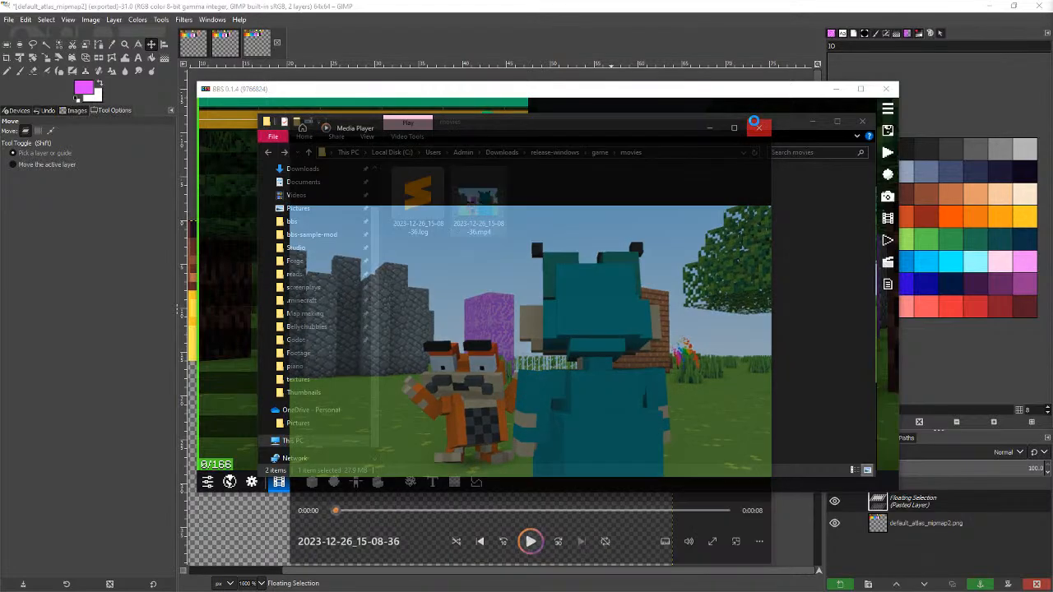
{"action": "left_click", "coordinate": [861, 124]}
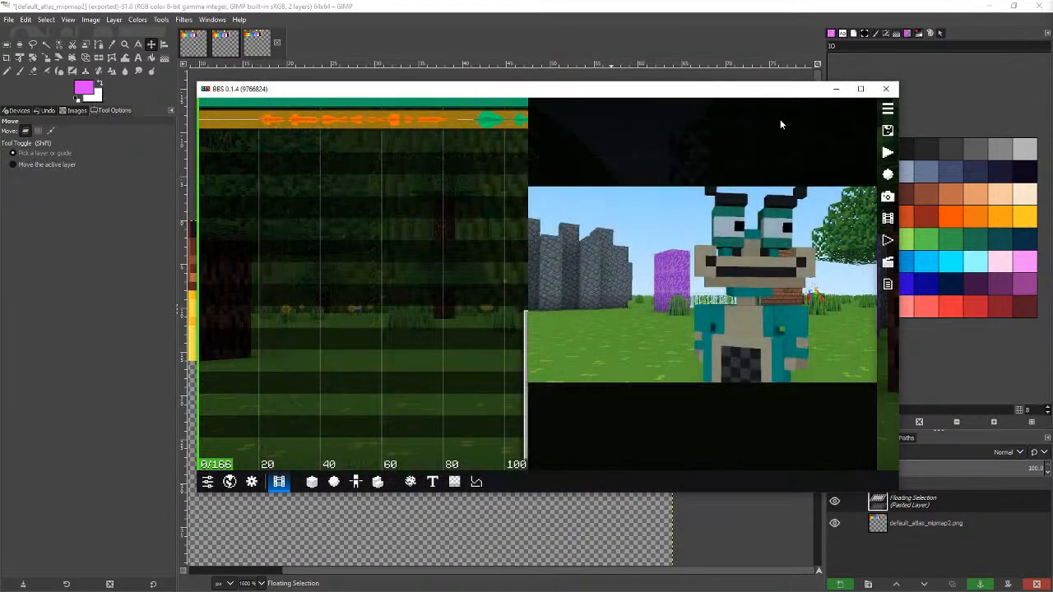
{"action": "double_click", "coordinate": [735, 97]}
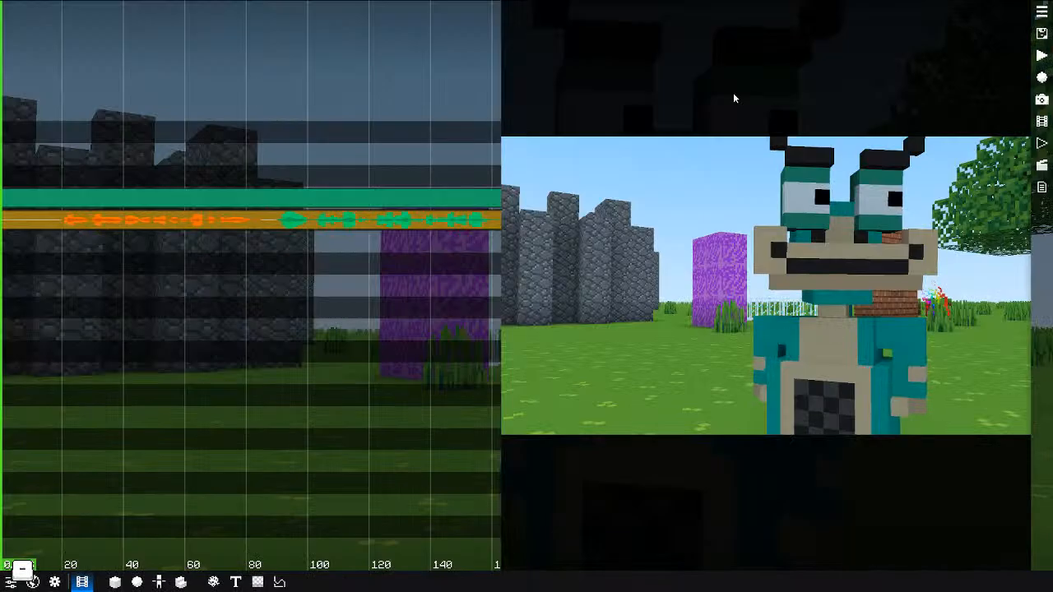
Step: Examine the camera editor, GUI, damage control, recording and audio settings
{"action": "left_click", "coordinate": [12, 581]}
{"action": "scroll", "coordinate": [941, 313], "scroll_direction": "down", "scroll_amount": 4}
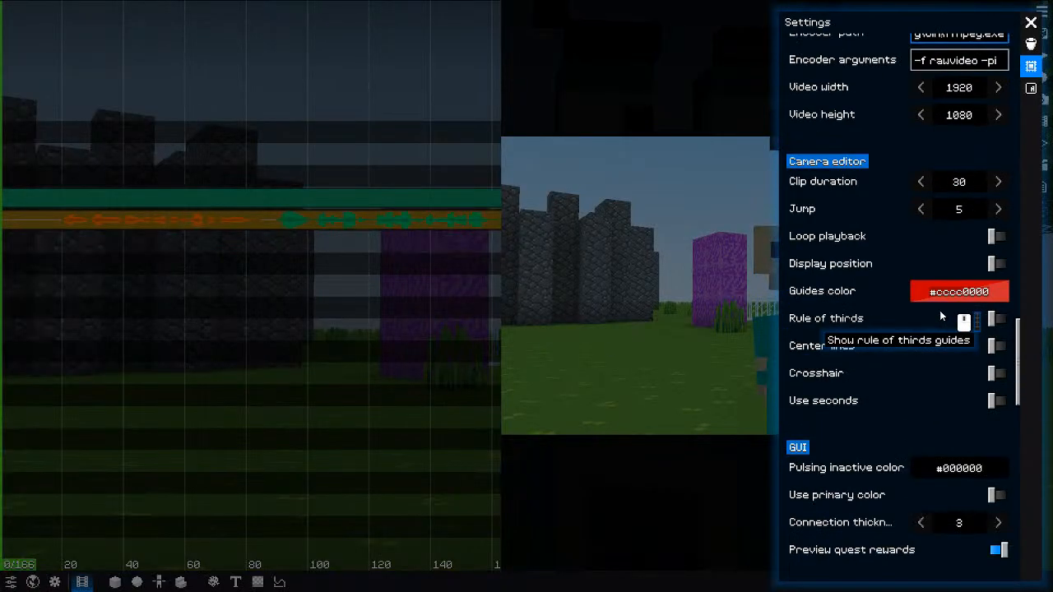
{"action": "scroll", "coordinate": [941, 312], "scroll_direction": "up", "scroll_amount": 2}
{"action": "scroll", "coordinate": [914, 279], "scroll_direction": "down", "scroll_amount": 3}
{"action": "scroll", "coordinate": [881, 165], "scroll_direction": "up", "scroll_amount": 1}
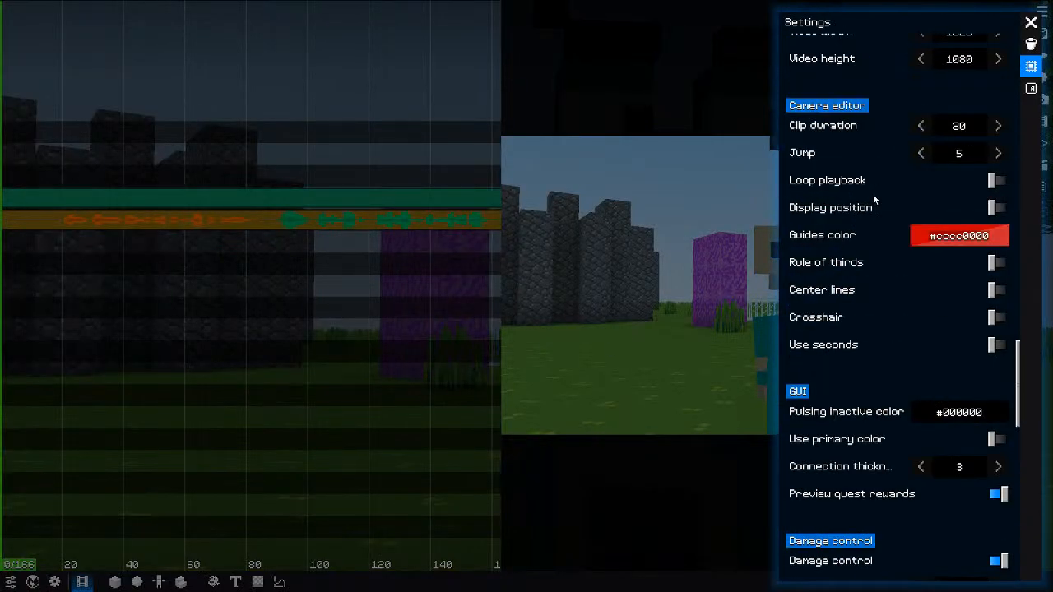
{"action": "scroll", "coordinate": [864, 246], "scroll_direction": "down", "scroll_amount": 3}
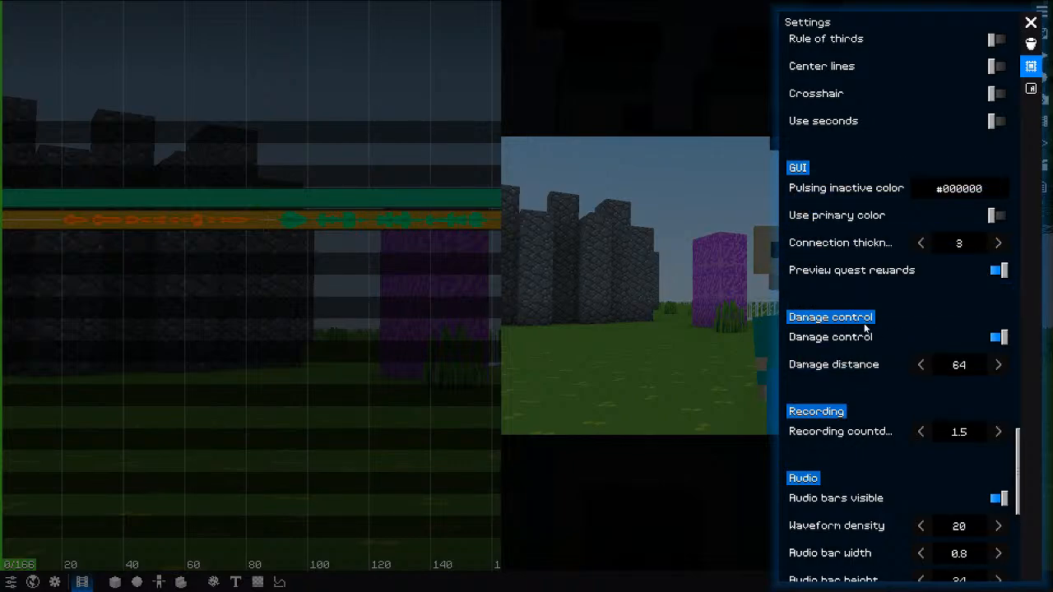
{"action": "scroll", "coordinate": [872, 272], "scroll_direction": "down", "scroll_amount": 2}
{"action": "scroll", "coordinate": [879, 298], "scroll_direction": "down", "scroll_amount": 2}
{"action": "scroll", "coordinate": [864, 298], "scroll_direction": "up", "scroll_amount": 1}
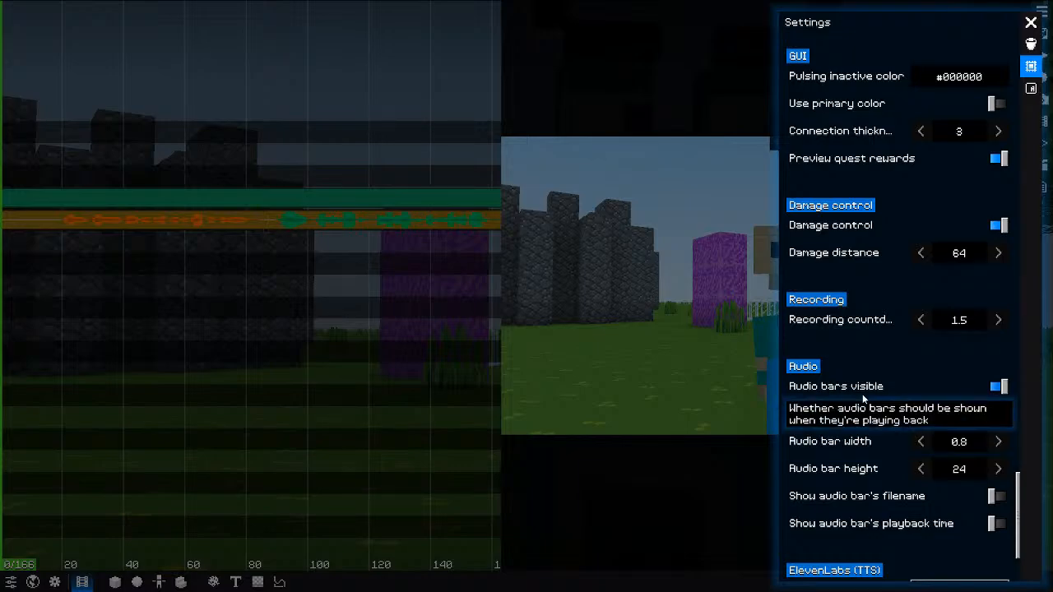
{"action": "left_click", "coordinate": [150, 517]}
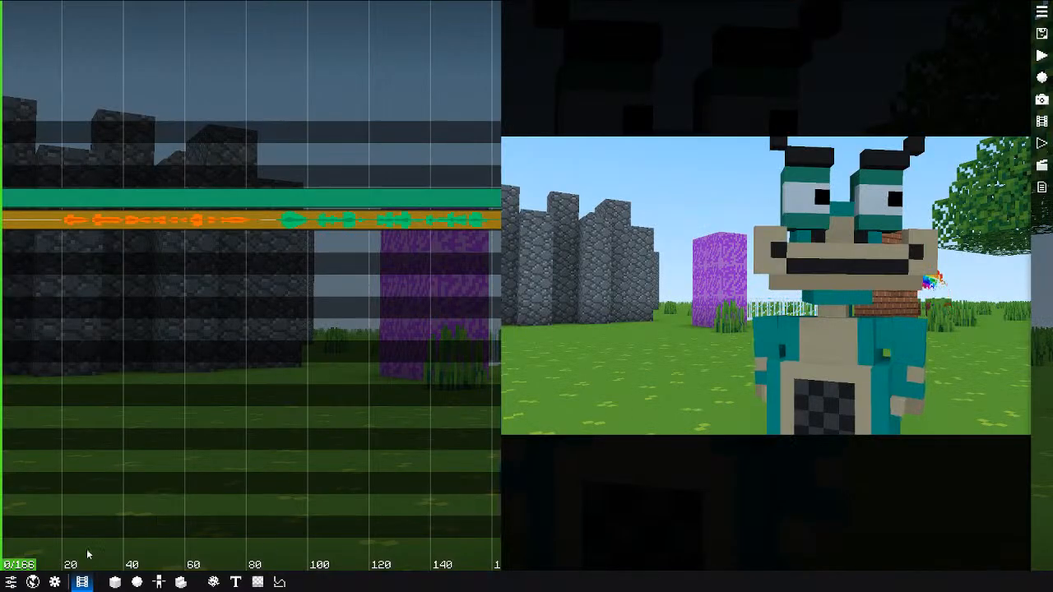
Step: Switch to the replay editor and reposition the settings window so the audio bar above the preview is uncovered
{"action": "left_click", "coordinate": [1047, 168]}
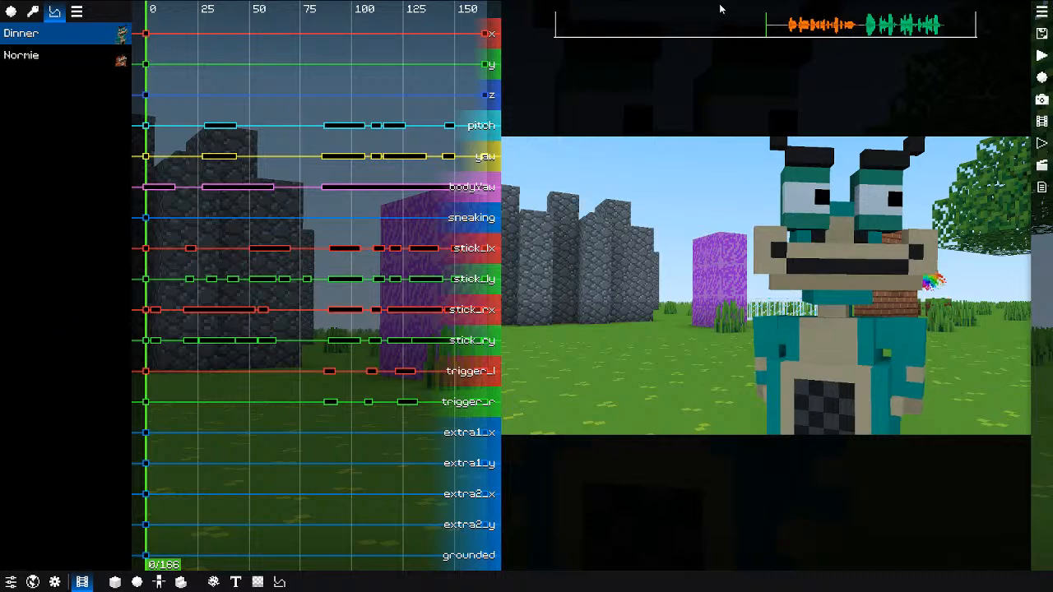
{"action": "left_click", "coordinate": [1040, 14]}
{"action": "left_click_drag", "start_coordinate": [925, 31], "coordinate": [847, 43]}
{"action": "left_click", "coordinate": [645, 52]}
{"action": "left_click", "coordinate": [11, 582]}
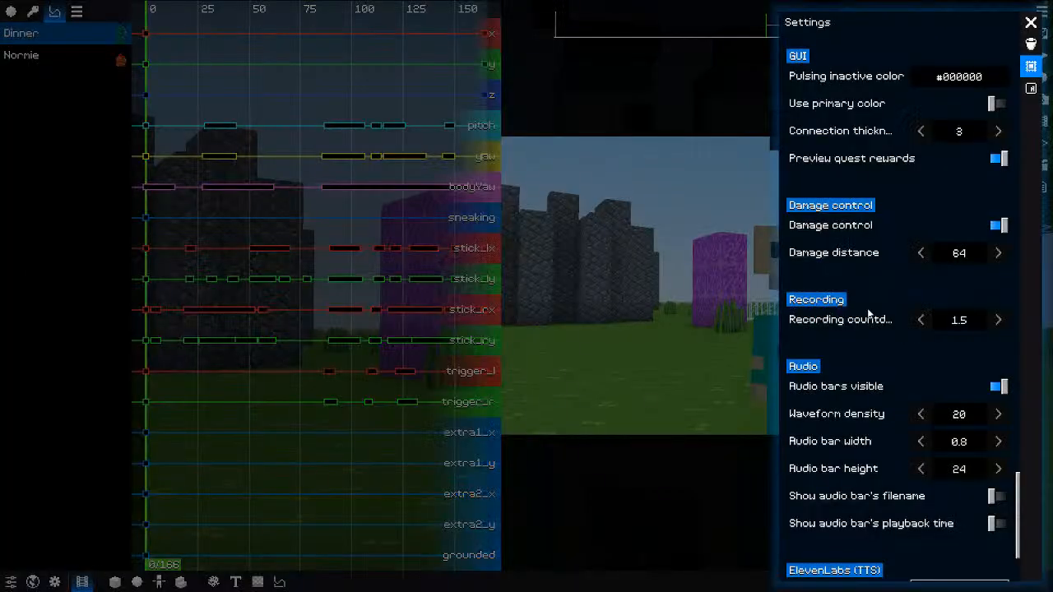
{"action": "left_click_drag", "start_coordinate": [911, 18], "coordinate": [413, 15]}
Step: Demonstrate the audio bar's filename and playback time options by enabling each and disabling it again
{"action": "scroll", "coordinate": [362, 478], "scroll_direction": "down", "scroll_amount": 2}
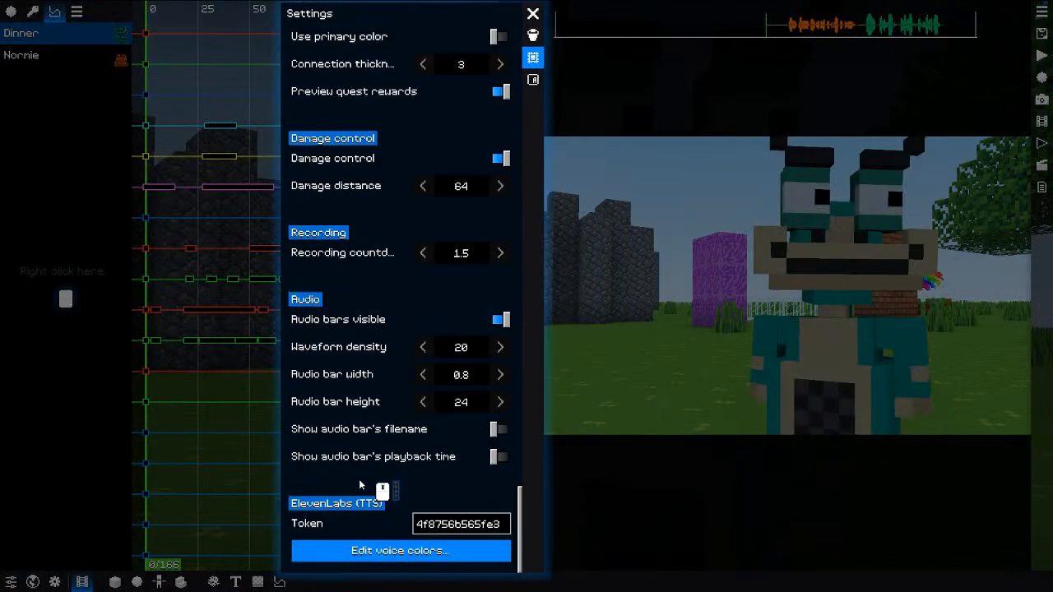
{"action": "scroll", "coordinate": [469, 473], "scroll_direction": "up", "scroll_amount": 3}
{"action": "scroll", "coordinate": [464, 493], "scroll_direction": "down", "scroll_amount": 2}
{"action": "left_click", "coordinate": [499, 485]}
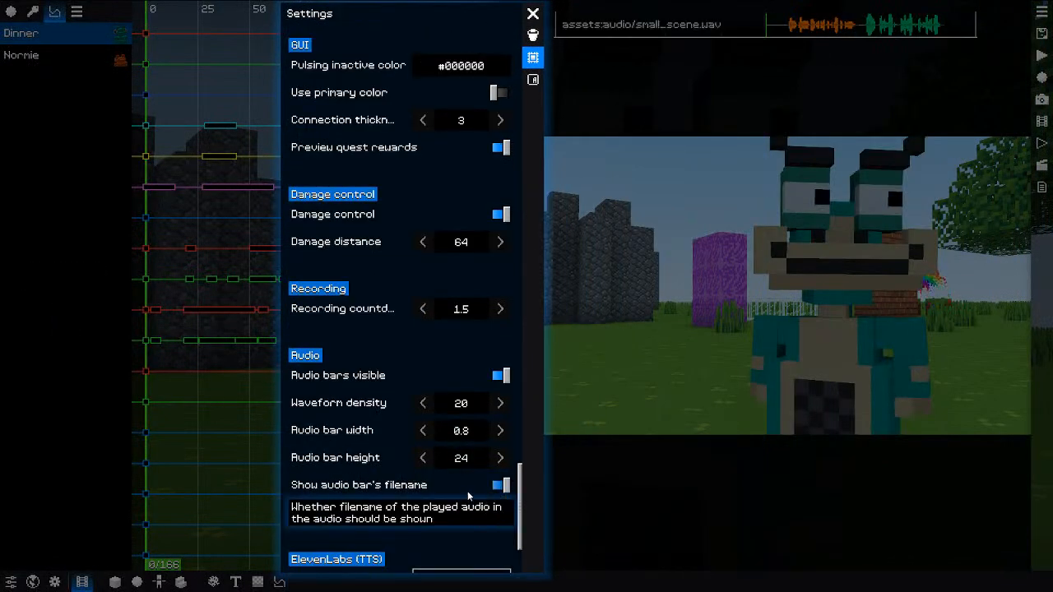
{"action": "left_click", "coordinate": [499, 513]}
{"action": "left_click", "coordinate": [445, 490]}
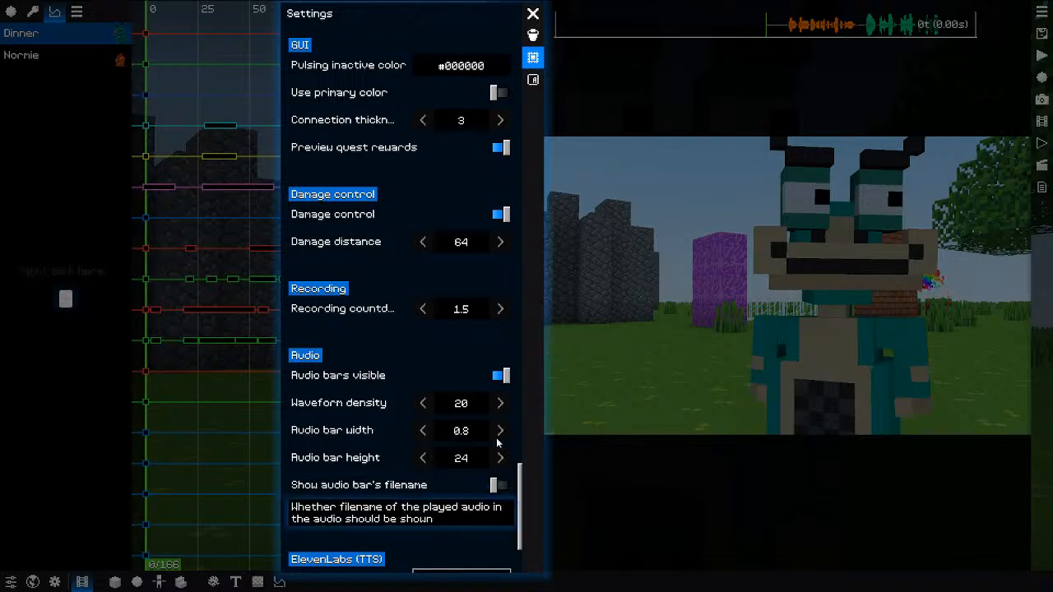
{"action": "left_click", "coordinate": [487, 507]}
{"action": "left_click", "coordinate": [482, 489]}
{"action": "left_click", "coordinate": [482, 489]}
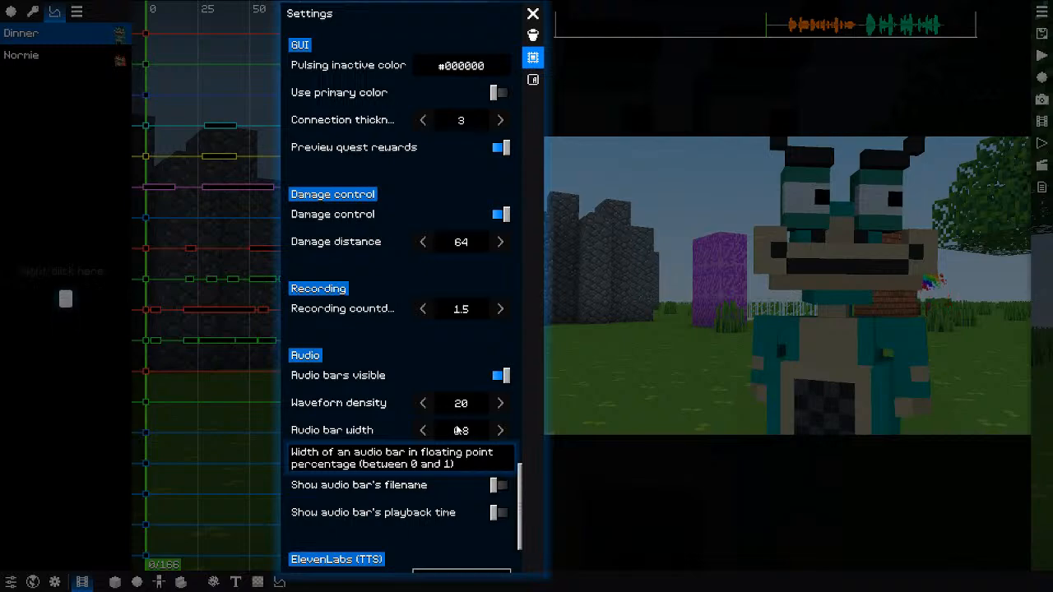
Step: Try an audio bar height of 33 pixels, restore it to 24 and close the settings
{"action": "mouse_move", "coordinate": [457, 430]}
{"action": "left_mouse_down", "text": "alt"}
{"action": "mouse_move", "coordinate": [478, 430]}
{"action": "mouse_move", "coordinate": [458, 433]}
{"action": "left_mouse_up", "text": "alt"}
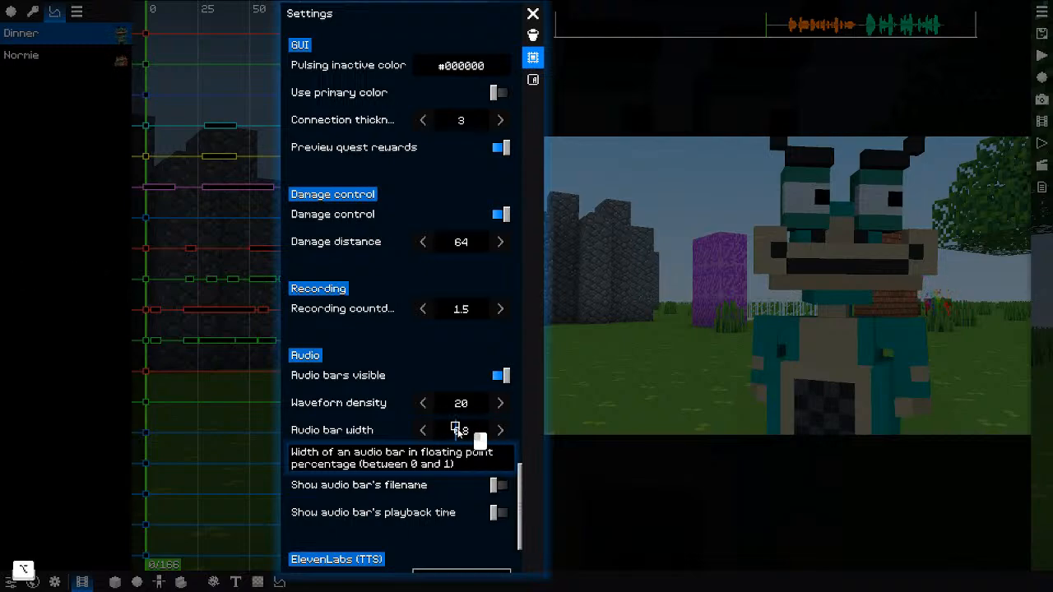
{"action": "left_click", "coordinate": [501, 403]}
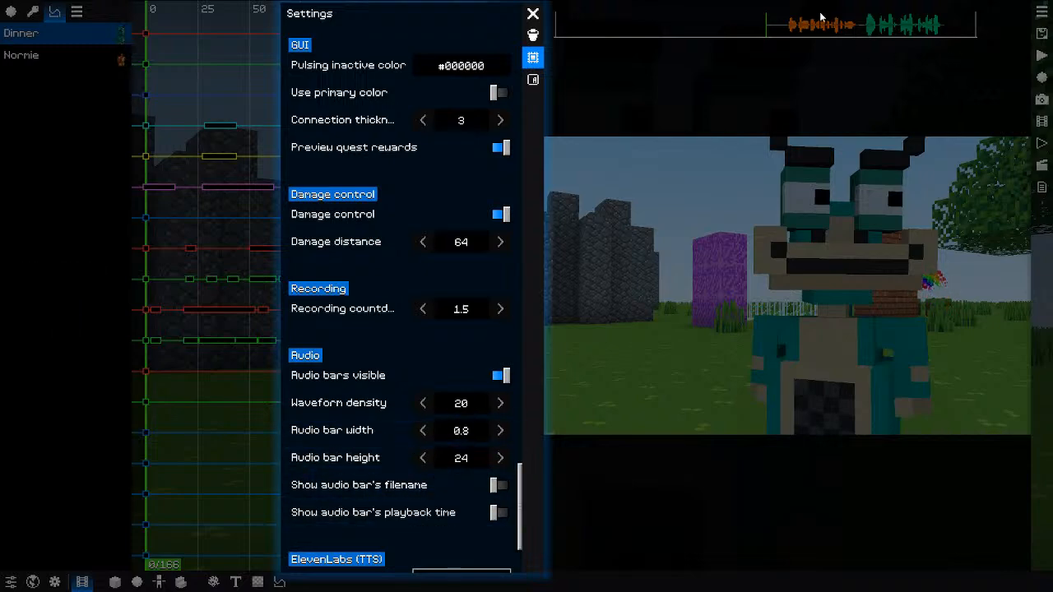
{"action": "left_click", "coordinate": [494, 460]}
{"action": "left_click", "coordinate": [494, 460]}
{"action": "left_click", "coordinate": [494, 460]}
{"action": "left_click", "coordinate": [494, 460]}
{"action": "left_click", "coordinate": [494, 460]}
{"action": "left_click", "coordinate": [494, 460]}
{"action": "left_click", "coordinate": [493, 460]}
{"action": "double_click", "coordinate": [494, 460]}
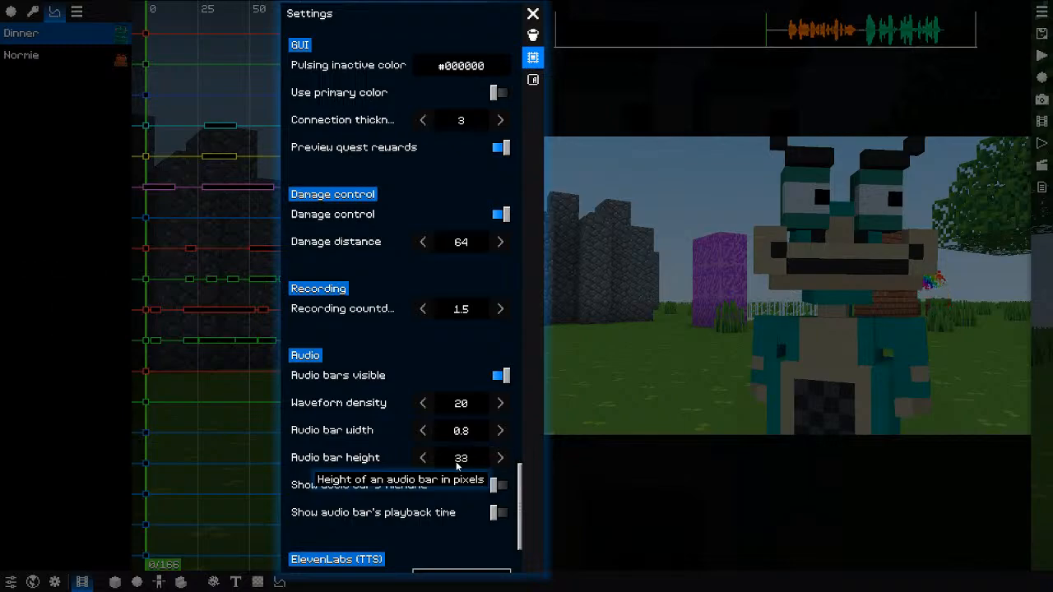
{"action": "left_click", "coordinate": [630, 446]}
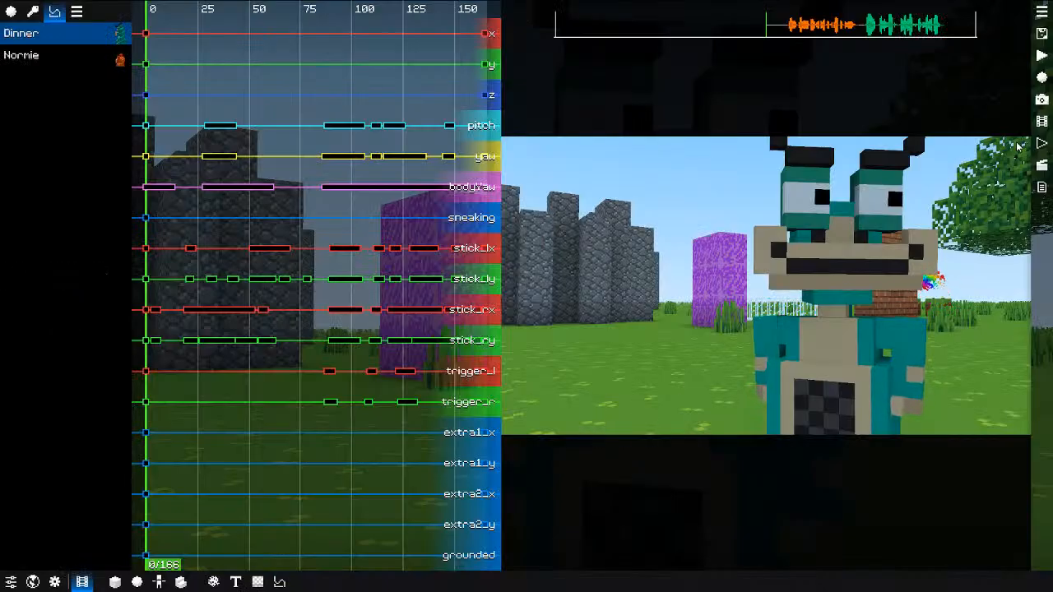
Step: Examine the key binding groups, from the camera editor to the recording groups, and the Studio rendering settings
{"action": "left_click", "coordinate": [11, 581]}
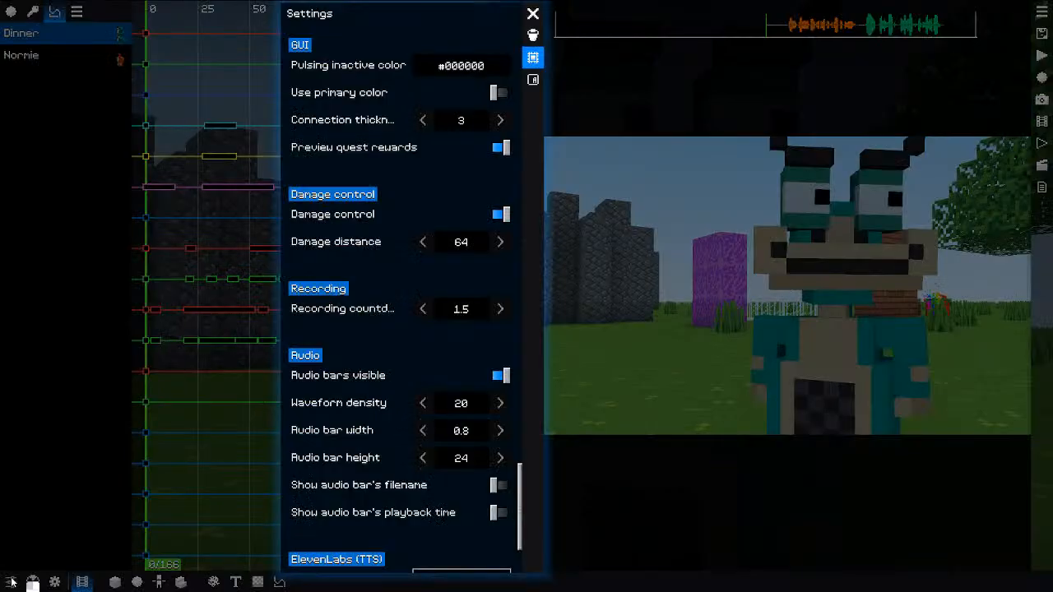
{"action": "left_click", "coordinate": [532, 80]}
{"action": "scroll", "coordinate": [397, 420], "scroll_direction": "up", "scroll_amount": 10}
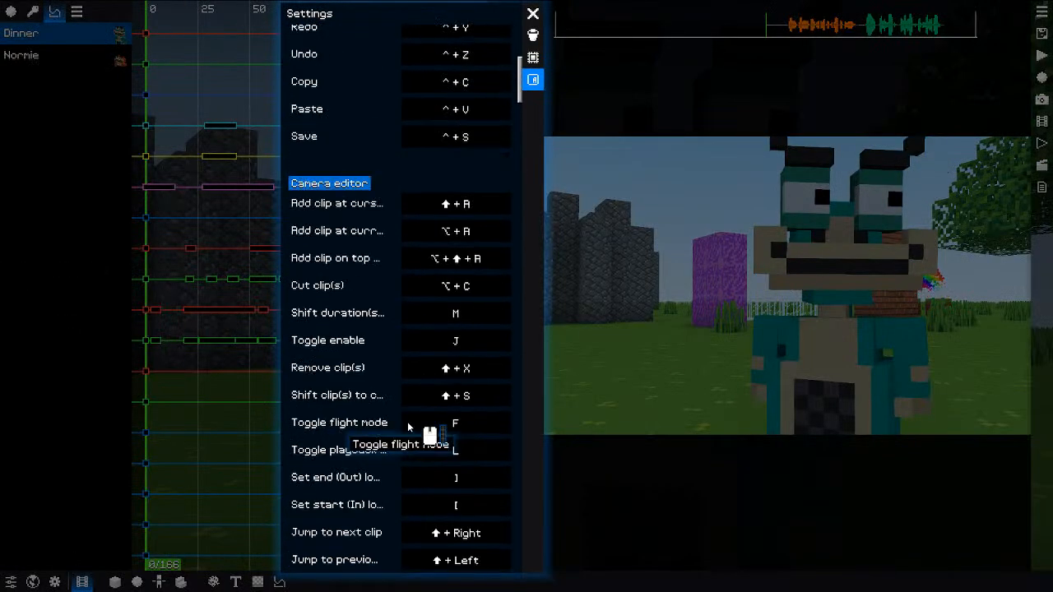
{"action": "scroll", "coordinate": [409, 426], "scroll_direction": "up", "scroll_amount": 2}
{"action": "scroll", "coordinate": [415, 423], "scroll_direction": "down", "scroll_amount": 11}
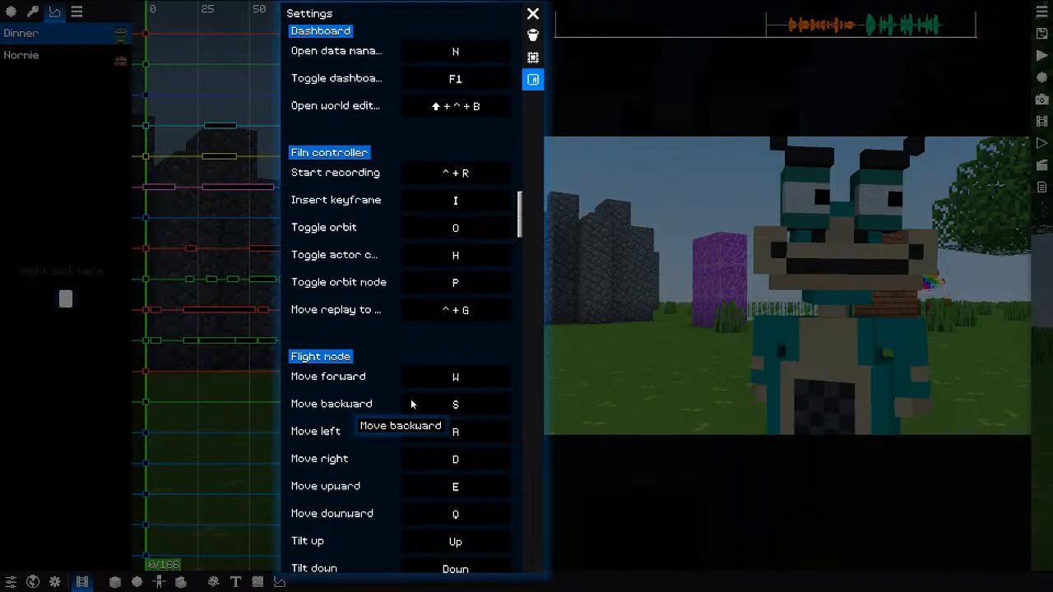
{"action": "scroll", "coordinate": [412, 404], "scroll_direction": "down", "scroll_amount": 10}
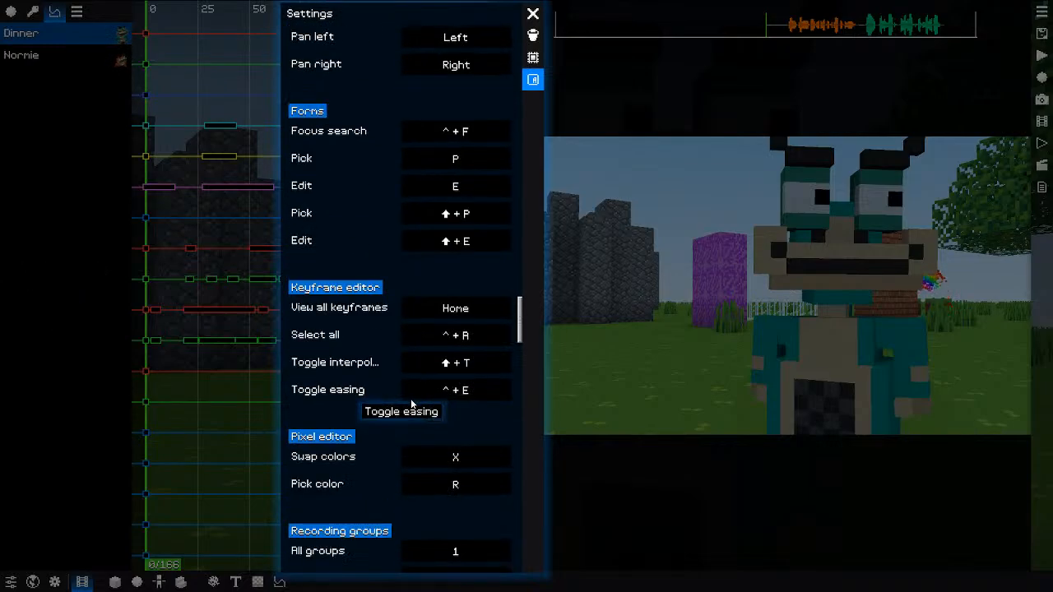
{"action": "scroll", "coordinate": [412, 404], "scroll_direction": "down", "scroll_amount": 2}
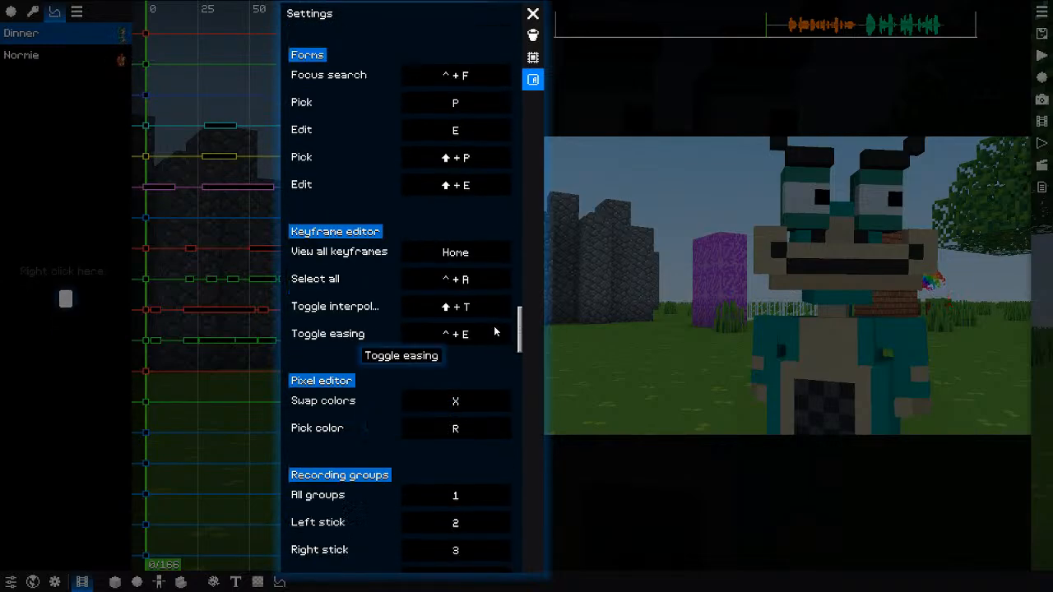
{"action": "left_click_drag", "start_coordinate": [520, 330], "coordinate": [510, 33]}
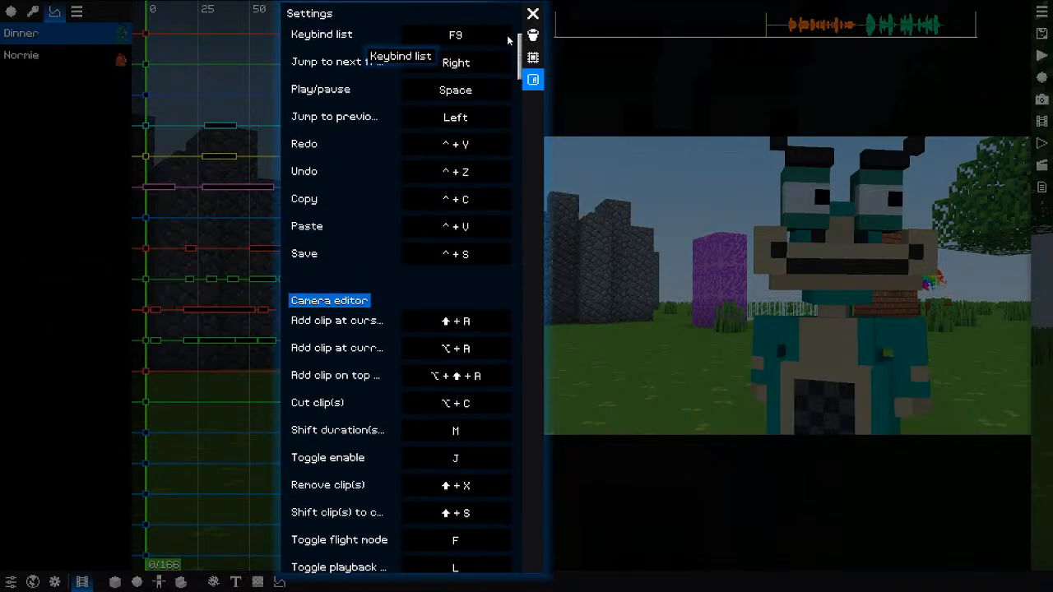
{"action": "left_click", "coordinate": [534, 36]}
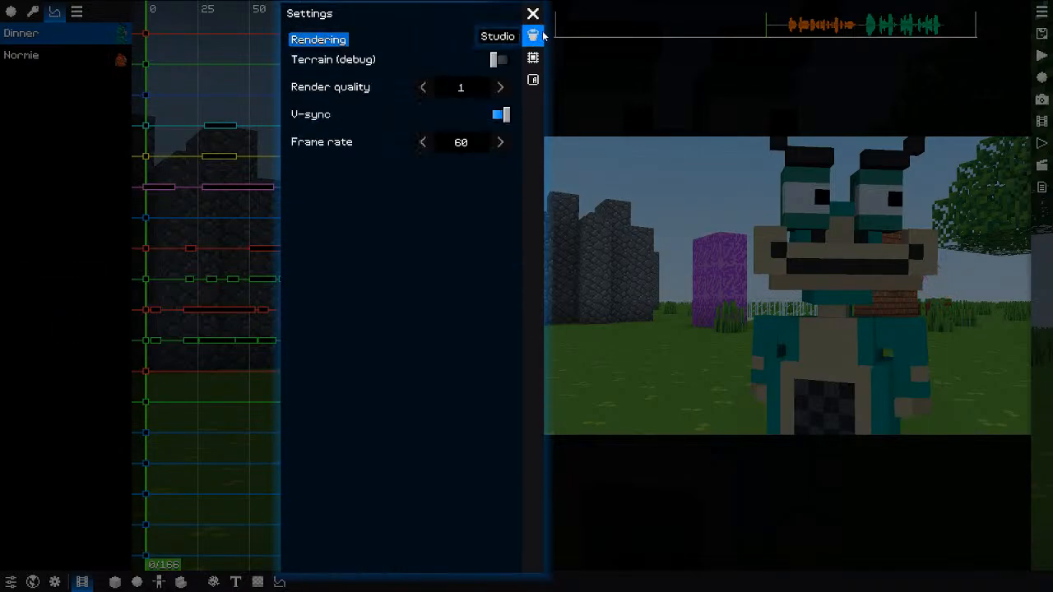
{"action": "left_click", "coordinate": [214, 249]}
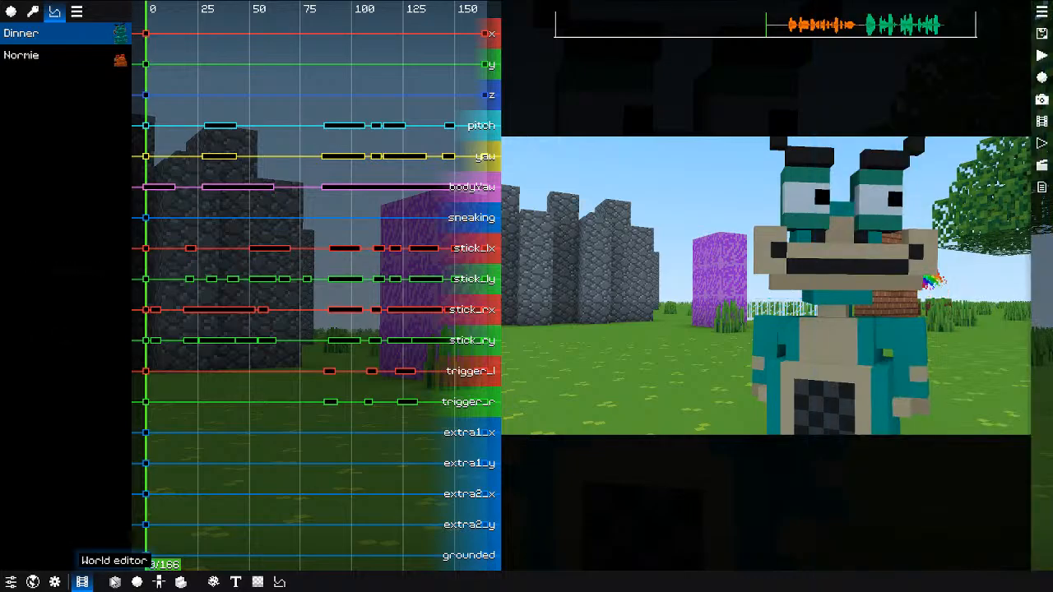
Step: Switch to the world editor and fly the camera out of the tree to overlook the stone castle
{"action": "left_click", "coordinate": [115, 583]}
{"action": "middle_click_drag", "start_coordinate": [427, 451], "coordinate": [419, 463]}
{"action": "key", "text": "e"}
{"action": "key", "text": "s"}
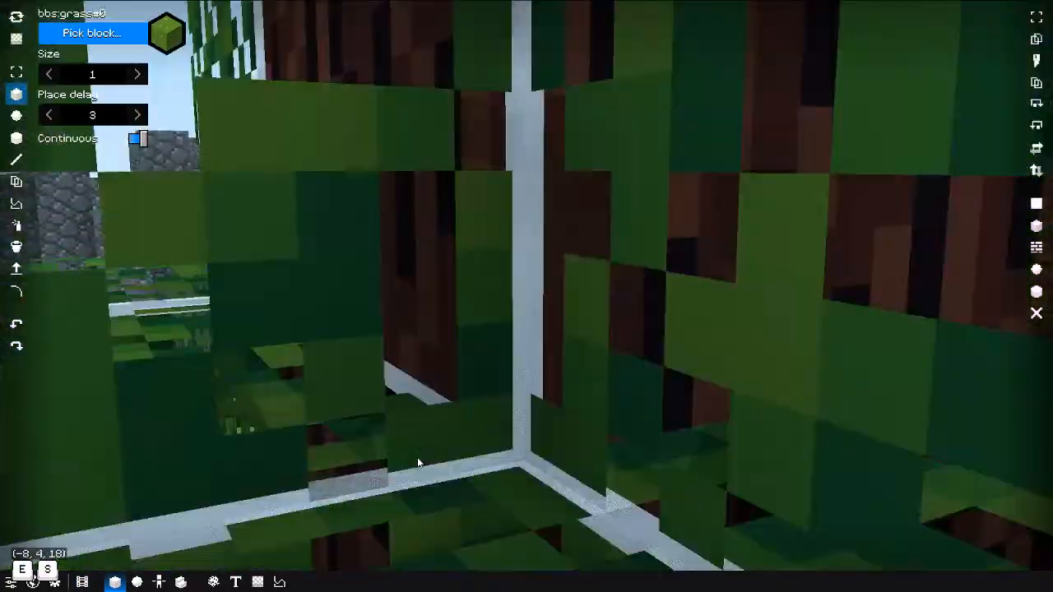
{"action": "key", "text": "s"}
{"action": "key", "text": "a"}
{"action": "key", "text": "e"}
{"action": "key", "text": "q"}
{"action": "key", "text": "w"}
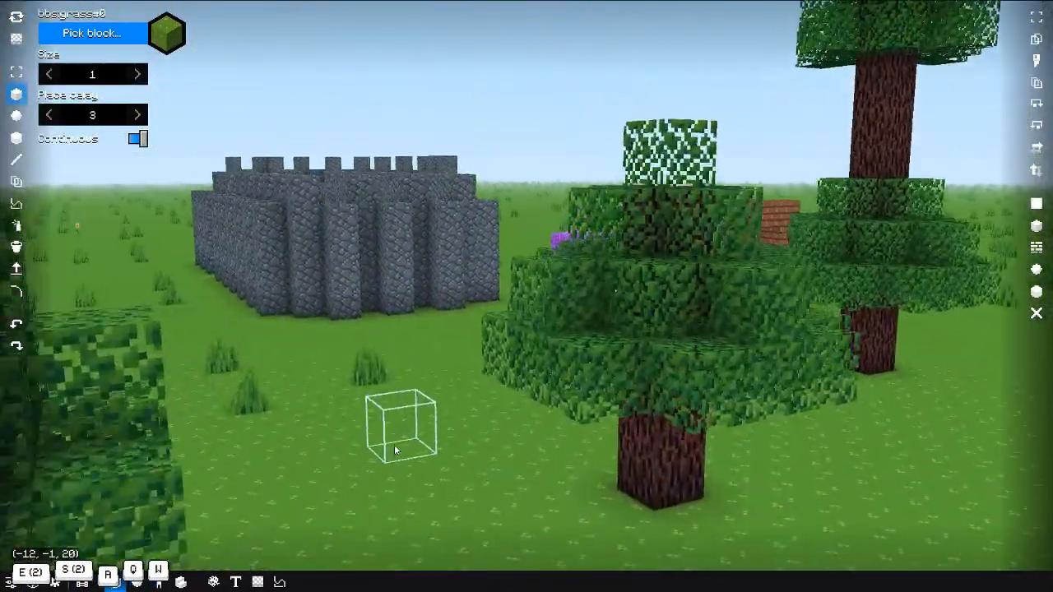
{"action": "key", "text": "w"}
{"action": "key", "text": "e"}
{"action": "key", "text": "alt"}
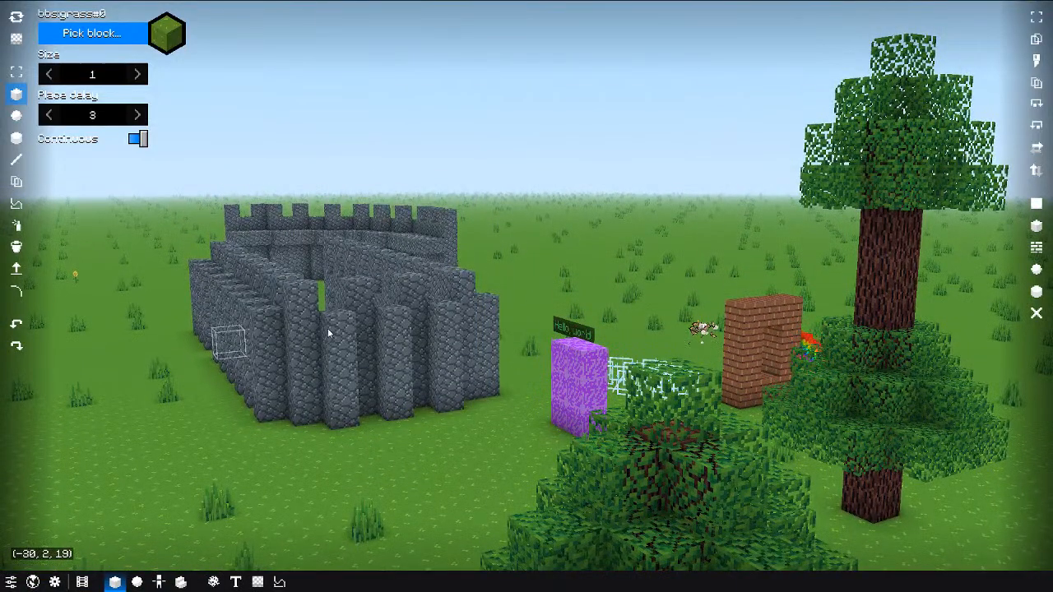
{"action": "key", "text": "Up"}
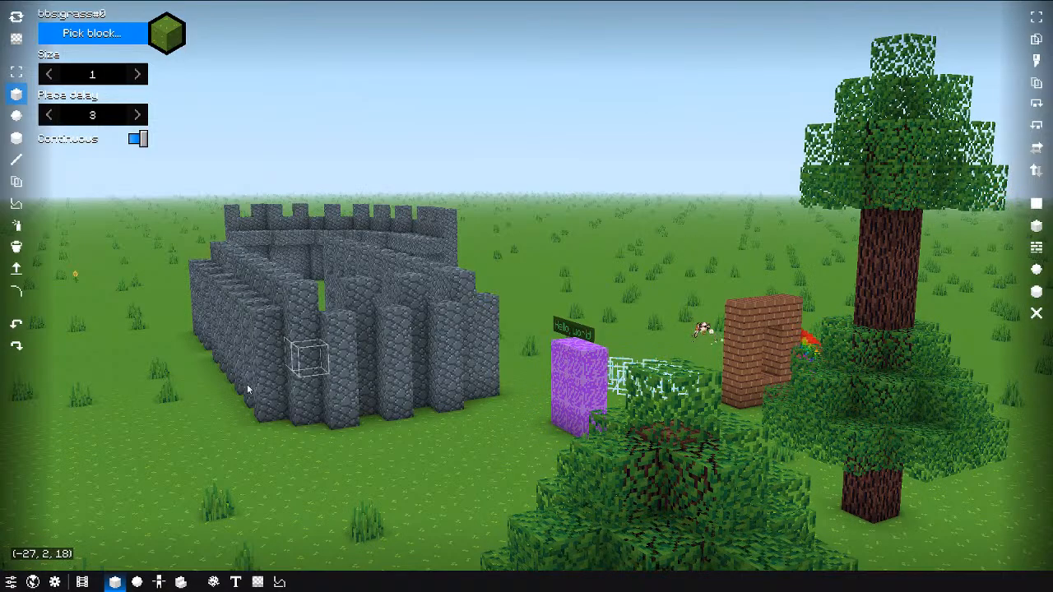
Step: Raise the render quality by one increment in the Studio rendering settings and close the settings
{"action": "left_click", "coordinate": [11, 582]}
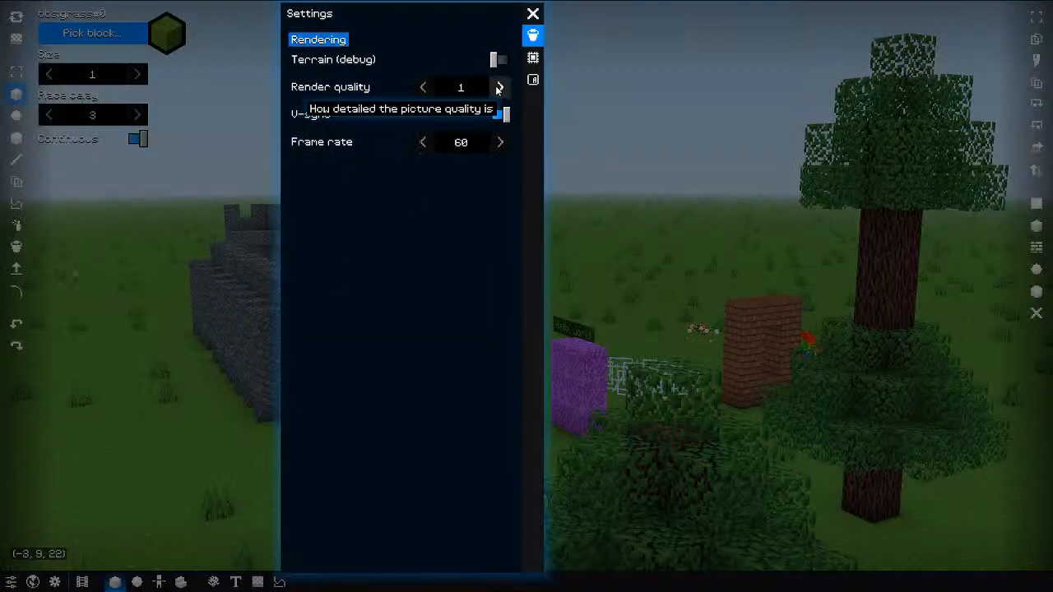
{"action": "left_click", "coordinate": [498, 86]}
{"action": "left_click", "coordinate": [232, 264]}
Step: Fly the camera close to the castle walls to inspect the rendered picture quality
{"action": "middle_click_drag", "start_coordinate": [362, 308], "coordinate": [275, 307]}
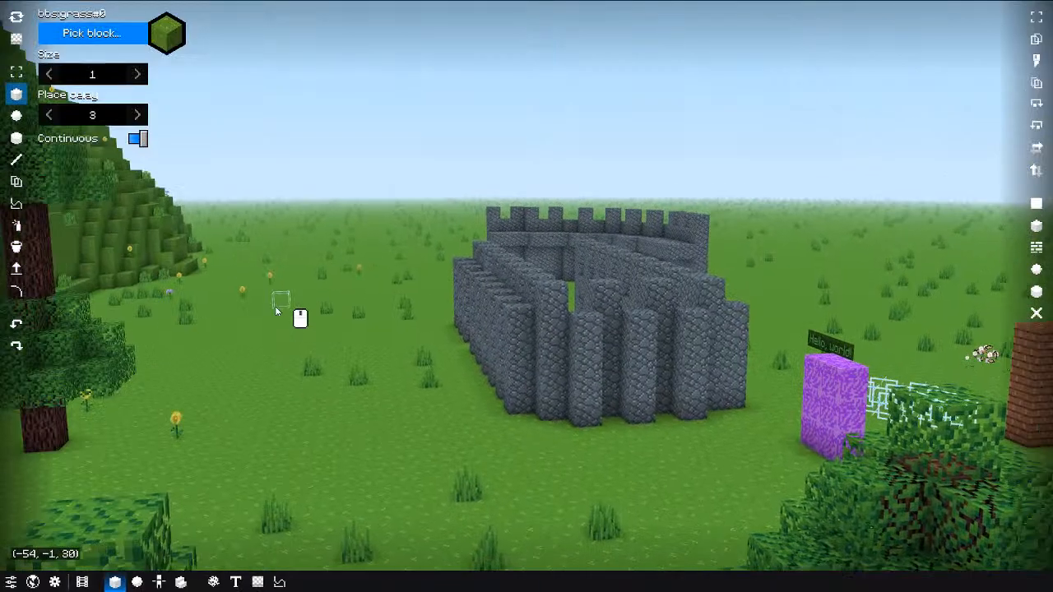
{"action": "key", "text": "w"}
{"action": "middle_click_drag", "start_coordinate": [339, 301], "coordinate": [363, 297]}
{"action": "key", "text": "alt+w"}
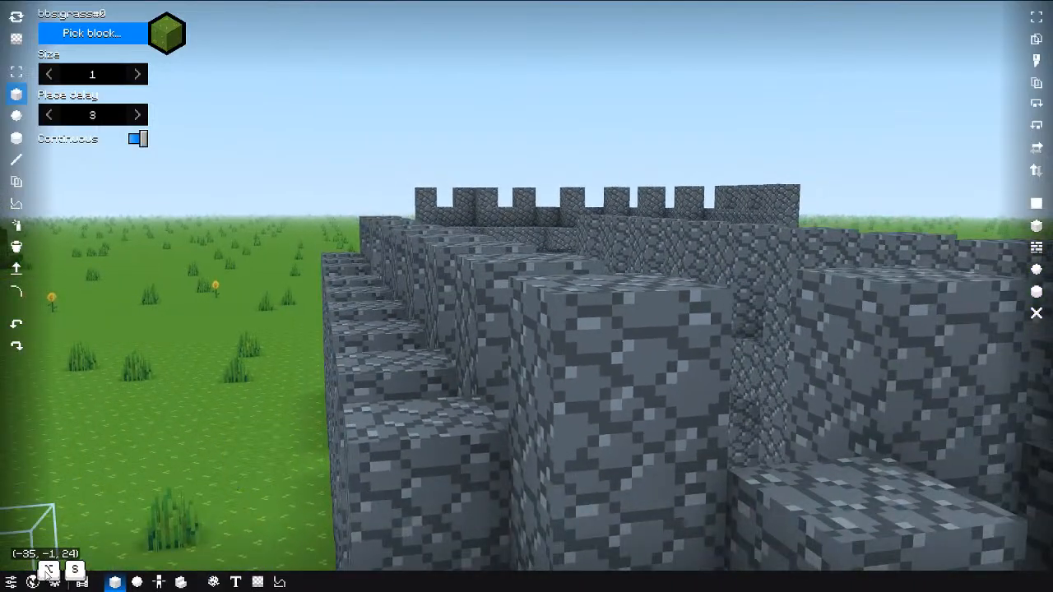
Step: Set the day cycle to 12.95 in the world settings to turn the scene to night
{"action": "left_click", "coordinate": [13, 583]}
{"action": "left_click", "coordinate": [13, 583]}
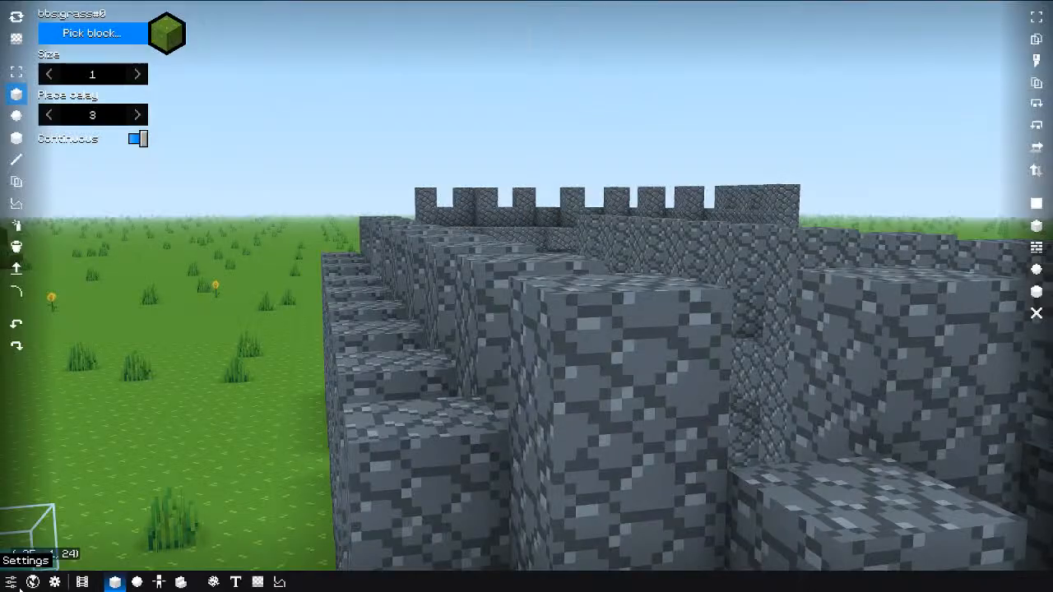
{"action": "left_click", "coordinate": [33, 581]}
{"action": "mouse_move", "coordinate": [906, 214]}
{"action": "left_mouse_down"}
{"action": "mouse_move", "coordinate": [951, 214]}
{"action": "mouse_move", "coordinate": [918, 213]}
{"action": "left_mouse_up"}
{"action": "left_click_drag", "start_coordinate": [35, 209], "coordinate": [39, 209], "text": "alt"}
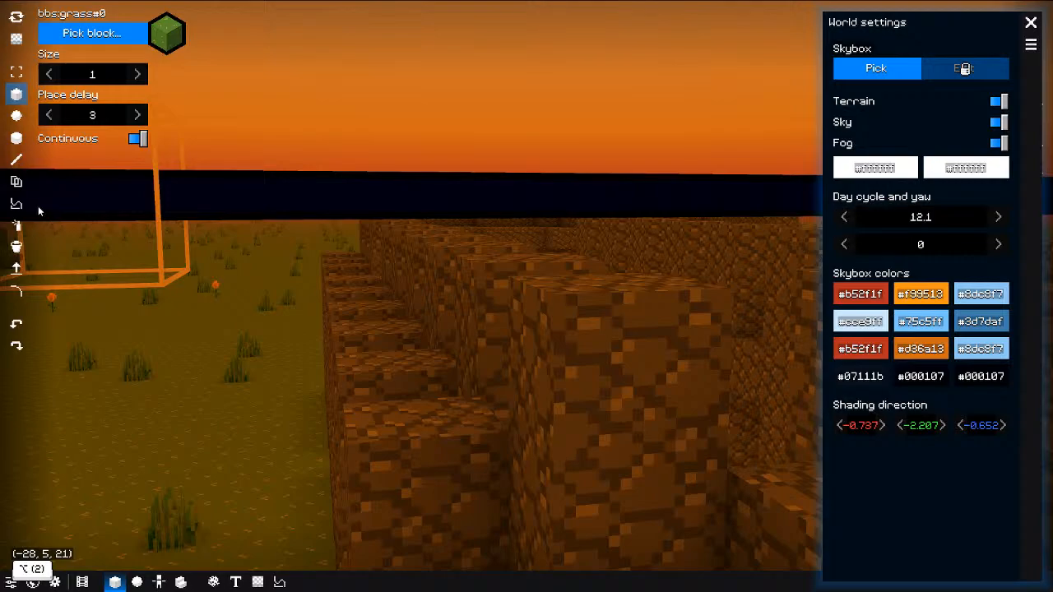
{"action": "left_click_drag", "start_coordinate": [909, 219], "coordinate": [936, 223], "text": "alt"}
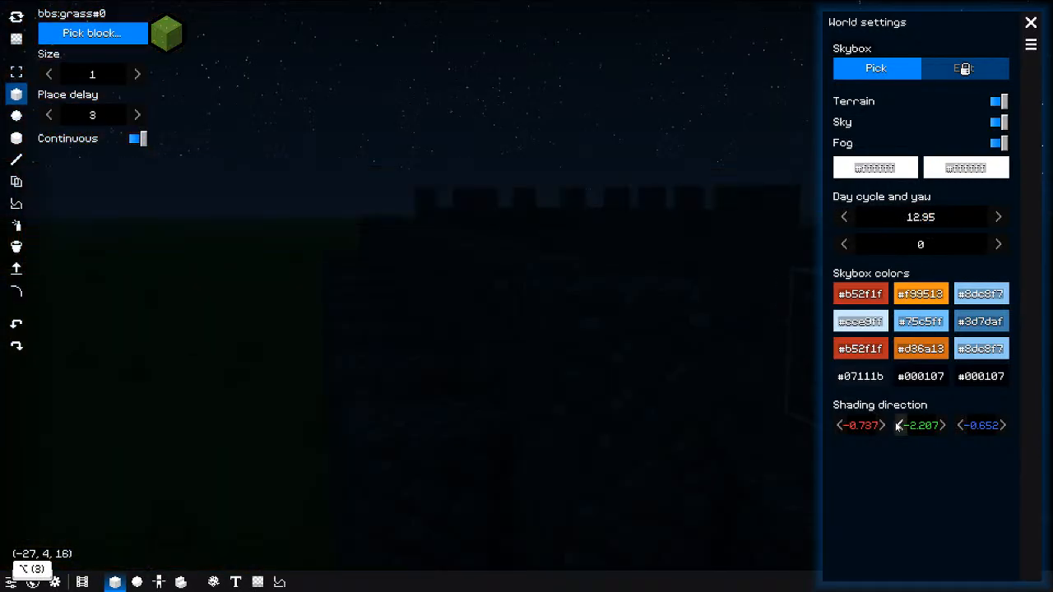
Step: Change the middle night skybox colour to magenta #a22476
{"action": "left_click", "coordinate": [921, 376]}
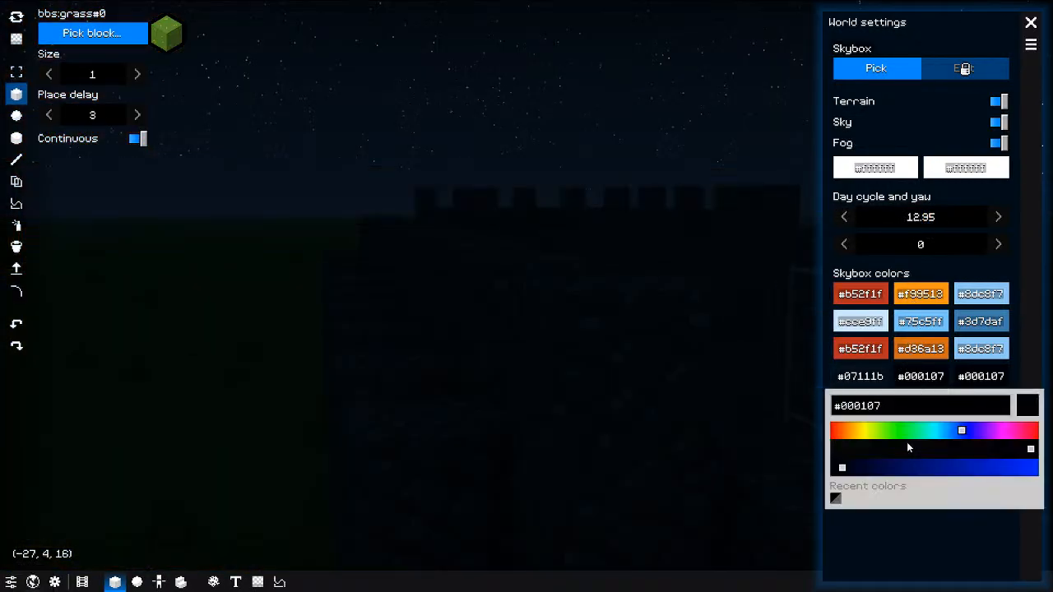
{"action": "left_click", "coordinate": [932, 468]}
{"action": "left_click_drag", "start_coordinate": [931, 471], "coordinate": [959, 469]}
{"action": "left_click", "coordinate": [988, 450]}
{"action": "left_click_drag", "start_coordinate": [966, 432], "coordinate": [1011, 431]}
{"action": "middle_click_drag", "start_coordinate": [679, 315], "coordinate": [793, 304]}
{"action": "key", "text": "s"}
{"action": "key", "text": "e"}
{"action": "key", "text": "e"}
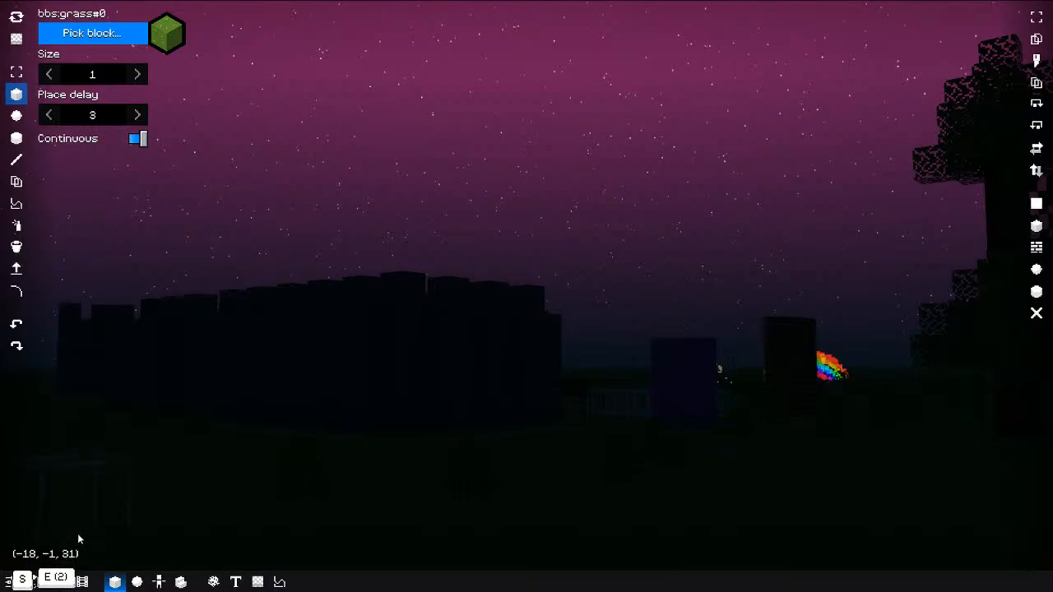
Step: Set the day cycle yaw to 34.75 and shift the middle night skybox colour to blue #233aa2
{"action": "left_click", "coordinate": [58, 582]}
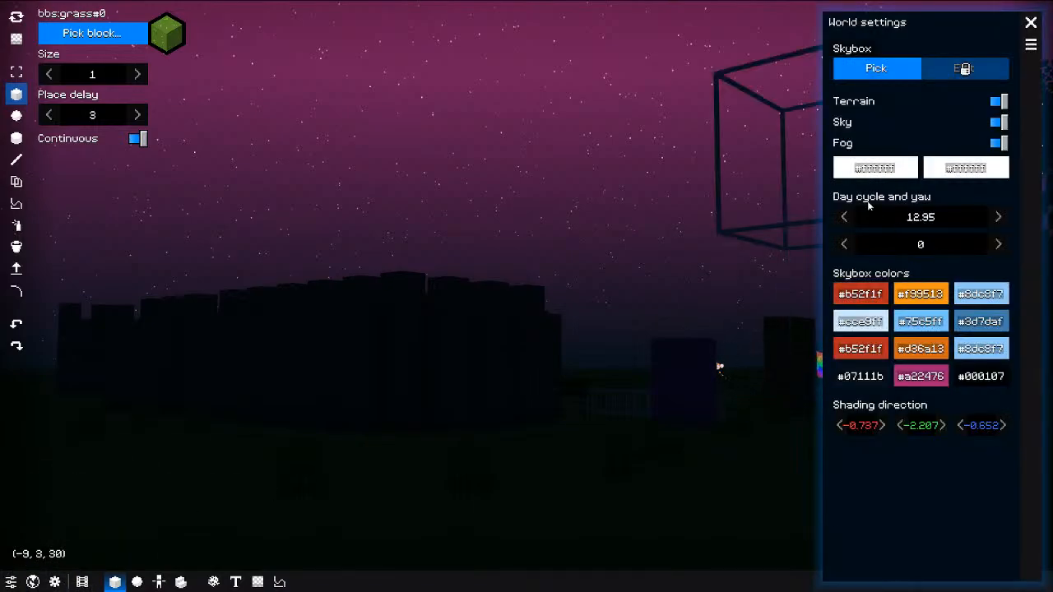
{"action": "left_click_drag", "start_coordinate": [877, 245], "coordinate": [1025, 263]}
{"action": "left_click", "coordinate": [921, 376]}
{"action": "mouse_move", "coordinate": [984, 431]}
{"action": "left_mouse_down"}
{"action": "mouse_move", "coordinate": [927, 438]}
{"action": "mouse_move", "coordinate": [963, 442]}
{"action": "left_mouse_up"}
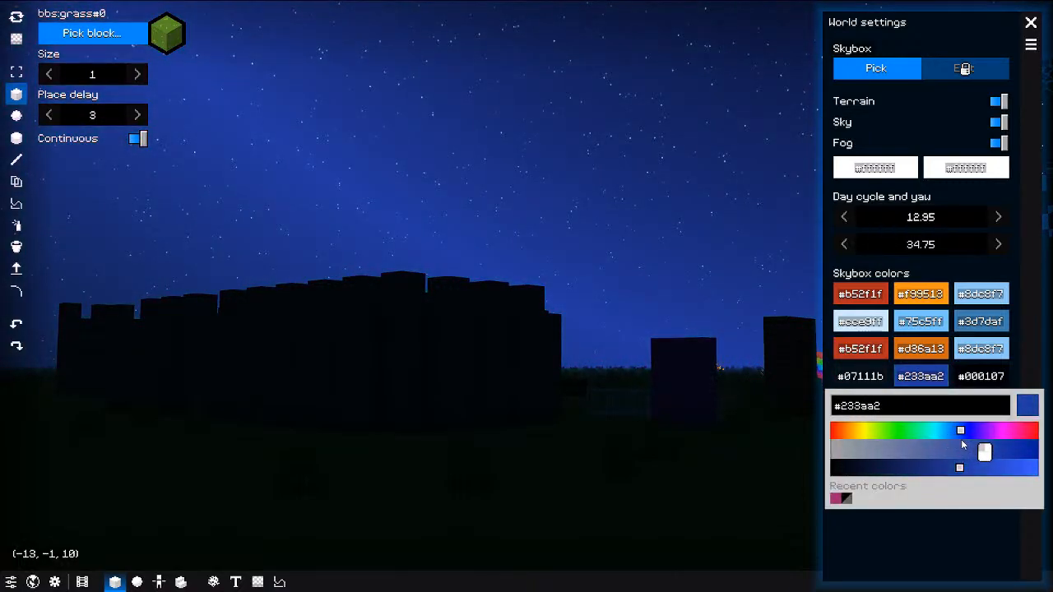
{"action": "left_click", "coordinate": [935, 376]}
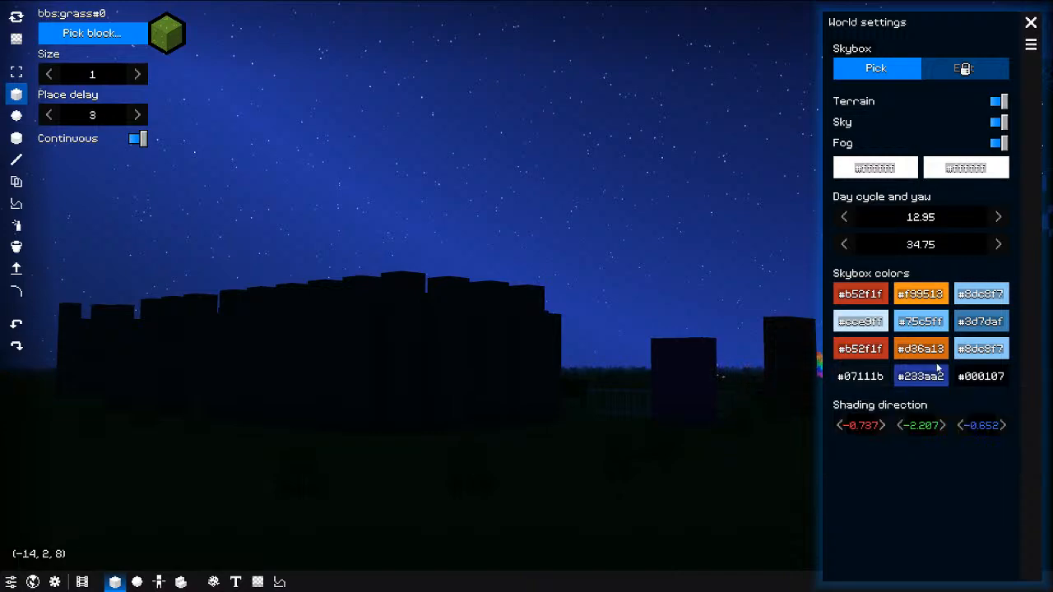
Step: Set the last night skybox colour to black #000000
{"action": "left_click", "coordinate": [988, 381]}
{"action": "left_click_drag", "start_coordinate": [905, 473], "coordinate": [817, 485]}
{"action": "left_click_drag", "start_coordinate": [878, 451], "coordinate": [879, 451]}
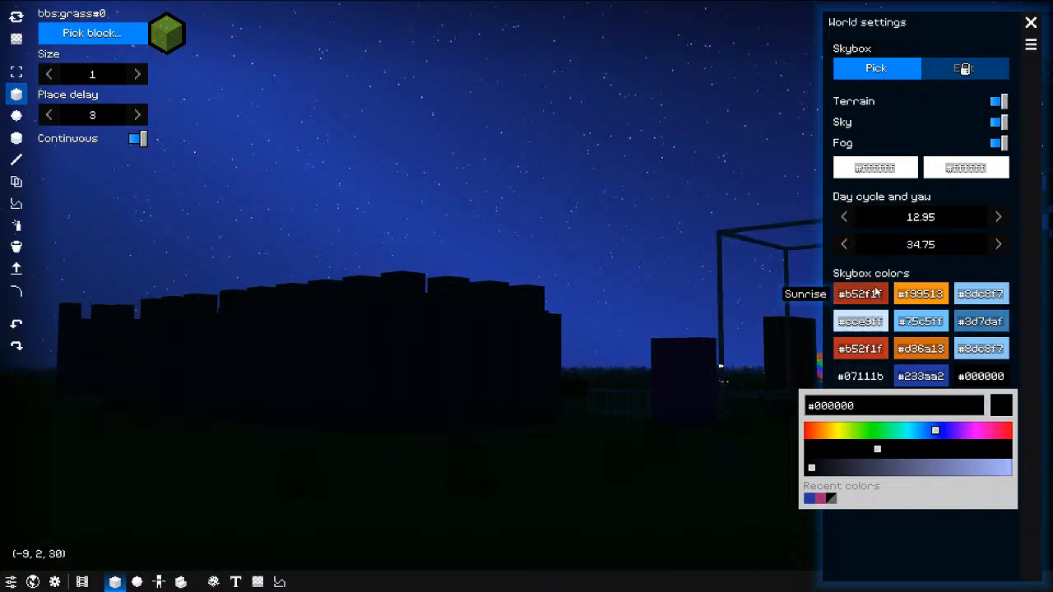
{"action": "left_click", "coordinate": [881, 148]}
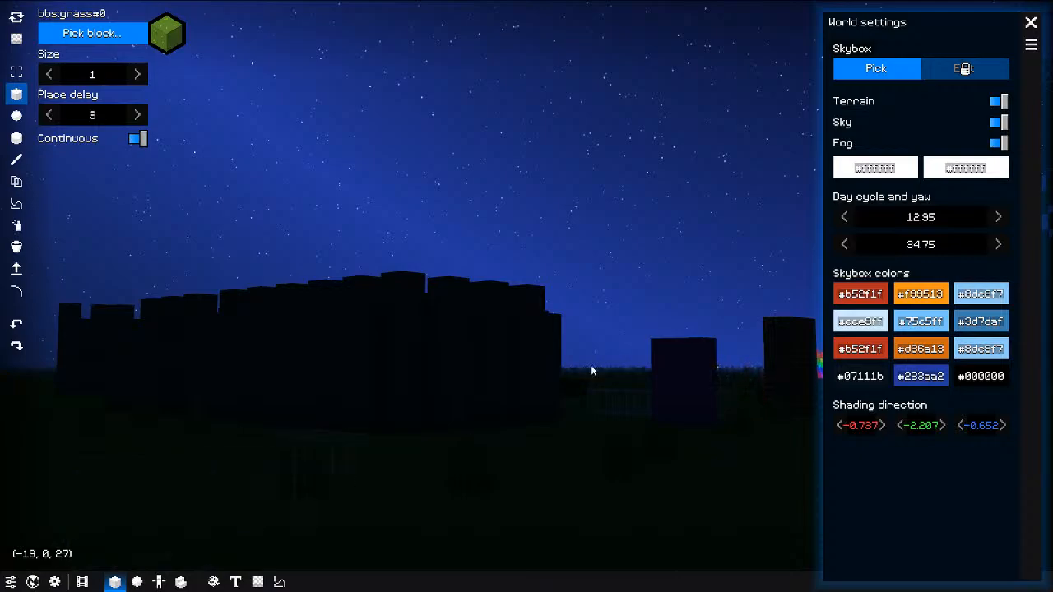
Step: Set the day cycle to 5 and close the world settings
{"action": "left_click", "coordinate": [923, 214]}
{"action": "key", "text": "BackSpace"}
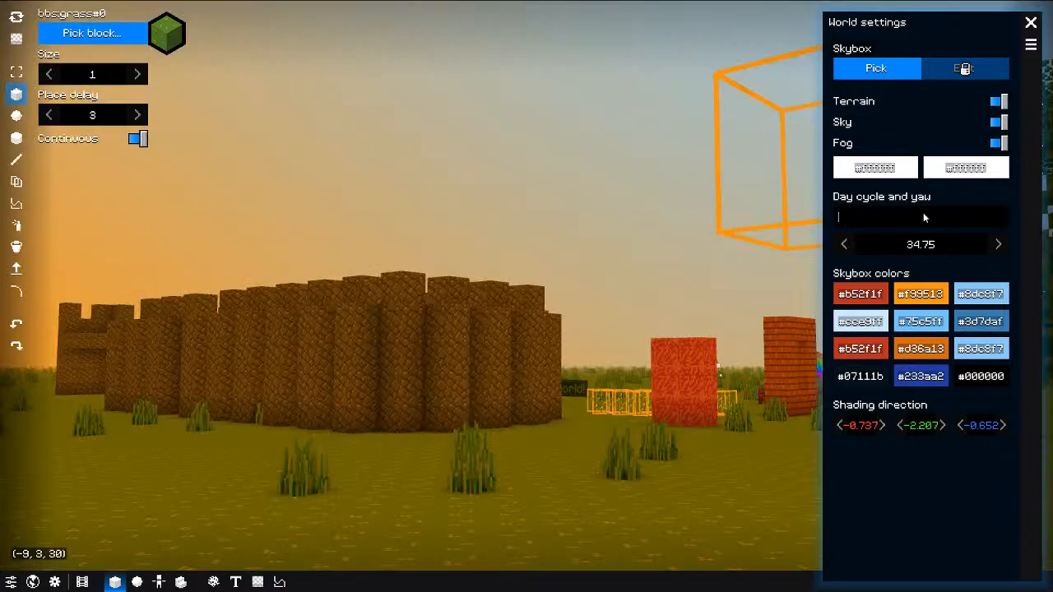
{"action": "type", "text": "5"}
{"action": "key", "text": "Return"}
{"action": "left_click", "coordinate": [645, 195]}
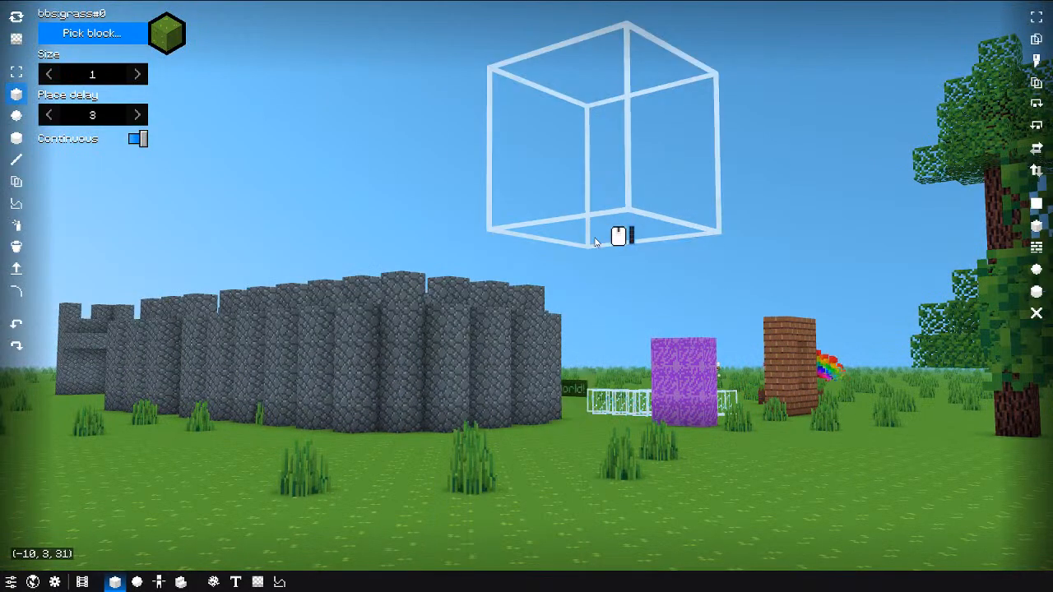
Step: Set the day cycle yaw to 0 in the world settings
{"action": "key", "text": "e"}
{"action": "middle_click_drag", "start_coordinate": [603, 240], "coordinate": [627, 316]}
{"action": "key", "text": "s"}
{"action": "left_click", "coordinate": [33, 582]}
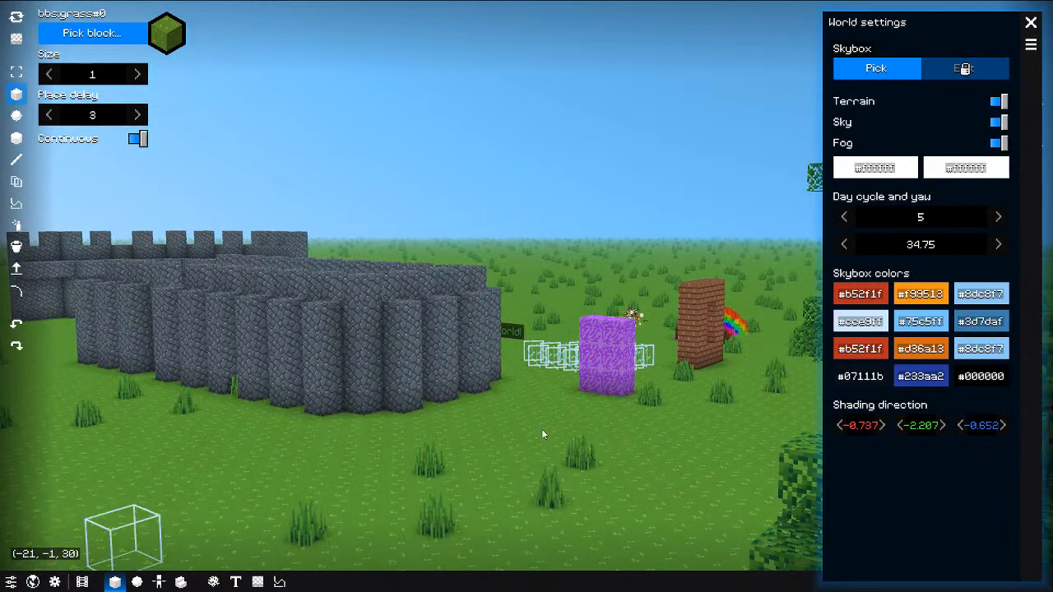
{"action": "left_click", "coordinate": [940, 244]}
{"action": "type", "text": "0"}
{"action": "key", "text": "Return"}
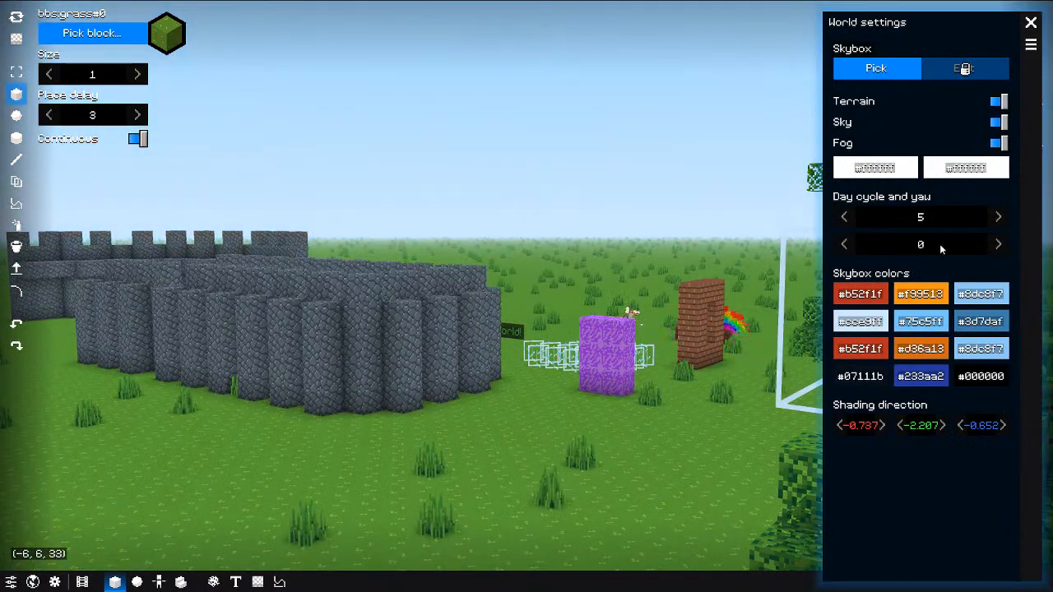
Step: Switch to the world objects editor and add a new object on the grass near the trees
{"action": "left_click", "coordinate": [280, 461]}
{"action": "middle_click_drag", "start_coordinate": [296, 445], "coordinate": [354, 494]}
{"action": "key", "text": "e"}
{"action": "key", "text": "w"}
{"action": "key", "text": "d"}
{"action": "left_click", "coordinate": [137, 582]}
{"action": "middle_click_drag", "start_coordinate": [461, 407], "coordinate": [708, 395]}
{"action": "key", "text": "a"}
{"action": "right_click", "coordinate": [145, 106]}
{"action": "left_click", "coordinate": [165, 120]}
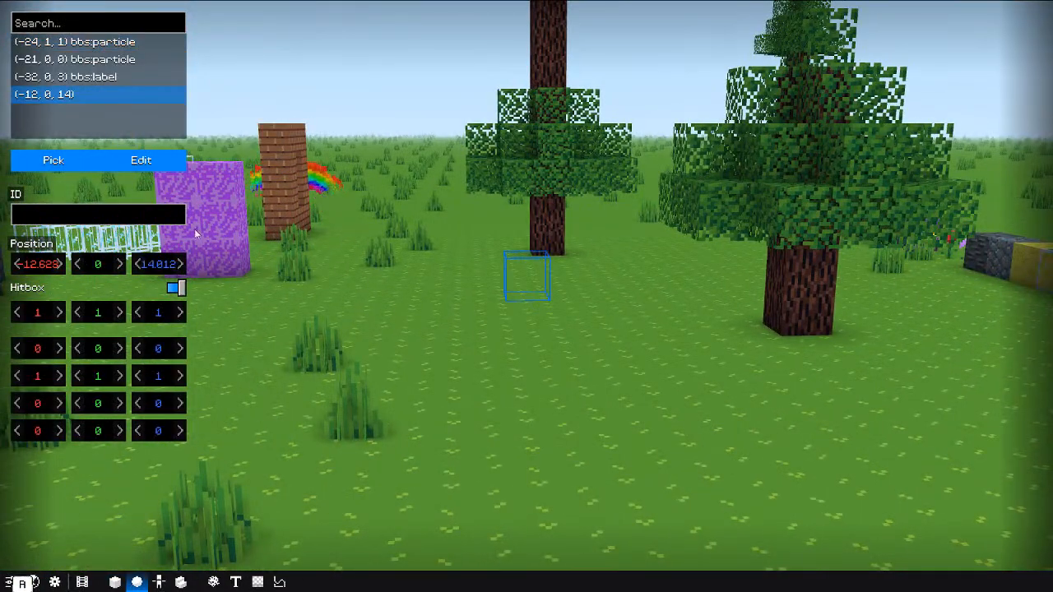
Step: Assign the teal Bellychubbies model as the form of the new world object
{"action": "key", "text": "ctrl+g"}
{"action": "left_click", "coordinate": [82, 161]}
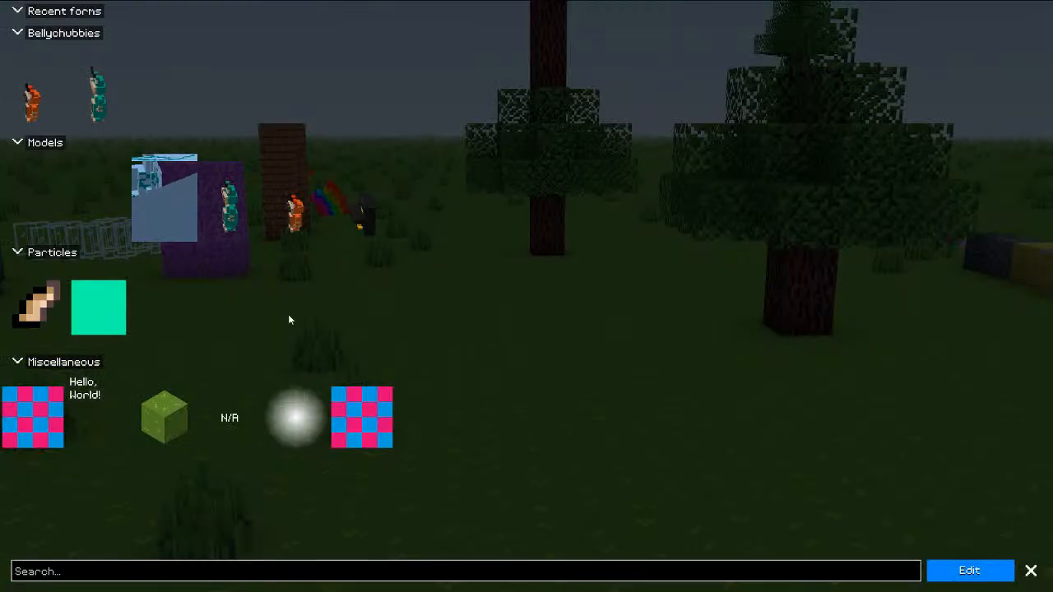
{"action": "left_click", "coordinate": [102, 115]}
{"action": "left_click", "coordinate": [1029, 570]}
Step: Rotate the teal model to -48 about its vertical axis
{"action": "key", "text": "a"}
{"action": "key", "text": "w"}
{"action": "middle_click_drag", "start_coordinate": [594, 446], "coordinate": [614, 334]}
{"action": "key", "text": "shift"}
{"action": "key", "text": "w"}
{"action": "key", "text": "F1"}
{"action": "key", "text": "s"}
{"action": "key", "text": "F1"}
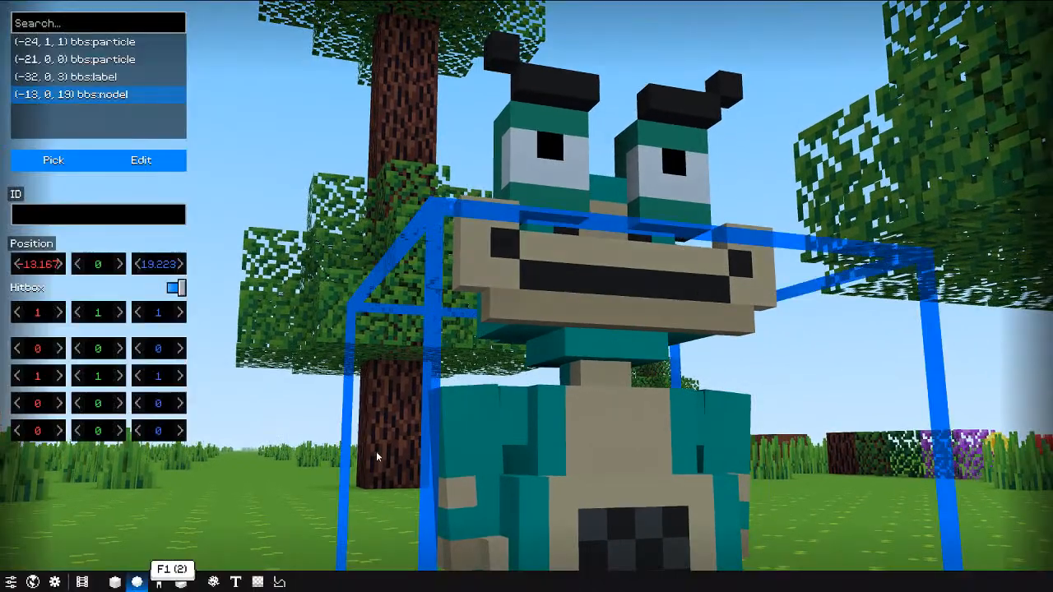
{"action": "left_click_drag", "start_coordinate": [91, 409], "coordinate": [39, 409]}
{"action": "left_click_drag", "start_coordinate": [486, 421], "coordinate": [420, 398]}
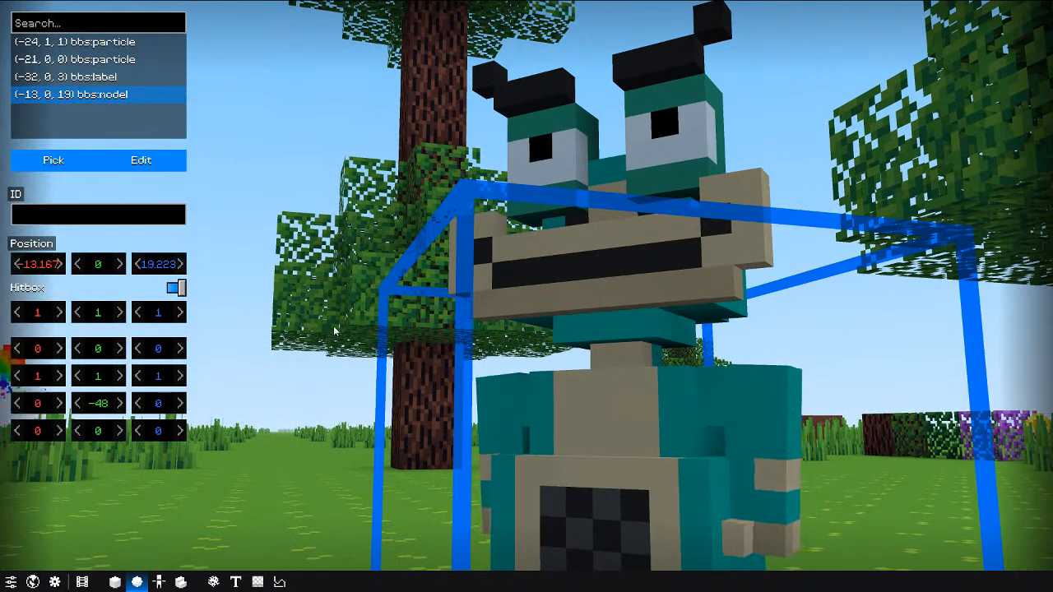
Step: Turn off the world's Terrain and Sky and capture a screenshot of the teal model with the interface hidden
{"action": "left_click", "coordinate": [54, 581]}
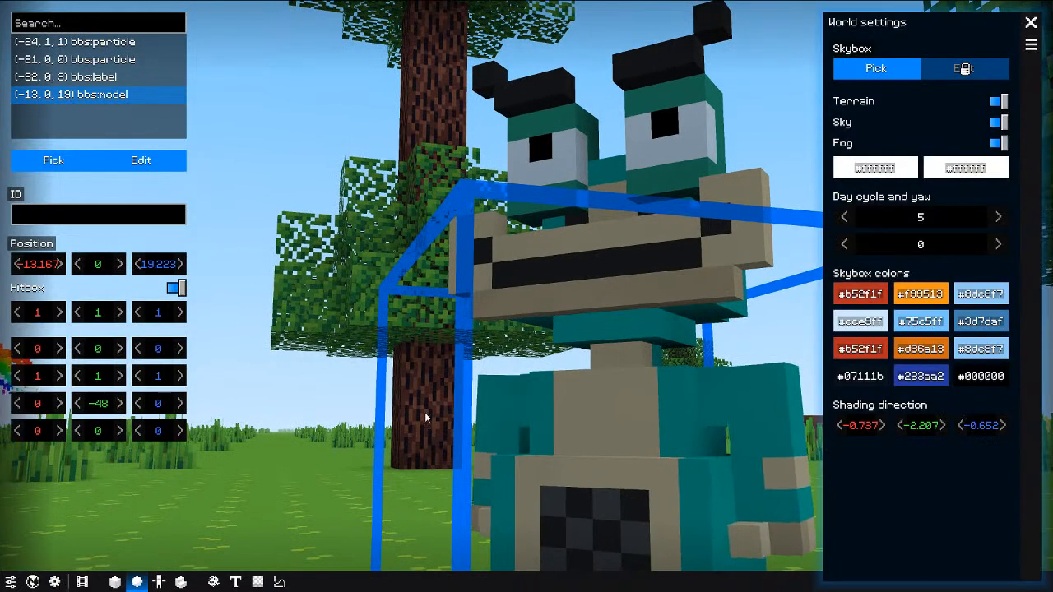
{"action": "left_click", "coordinate": [839, 102]}
{"action": "left_click", "coordinate": [845, 123]}
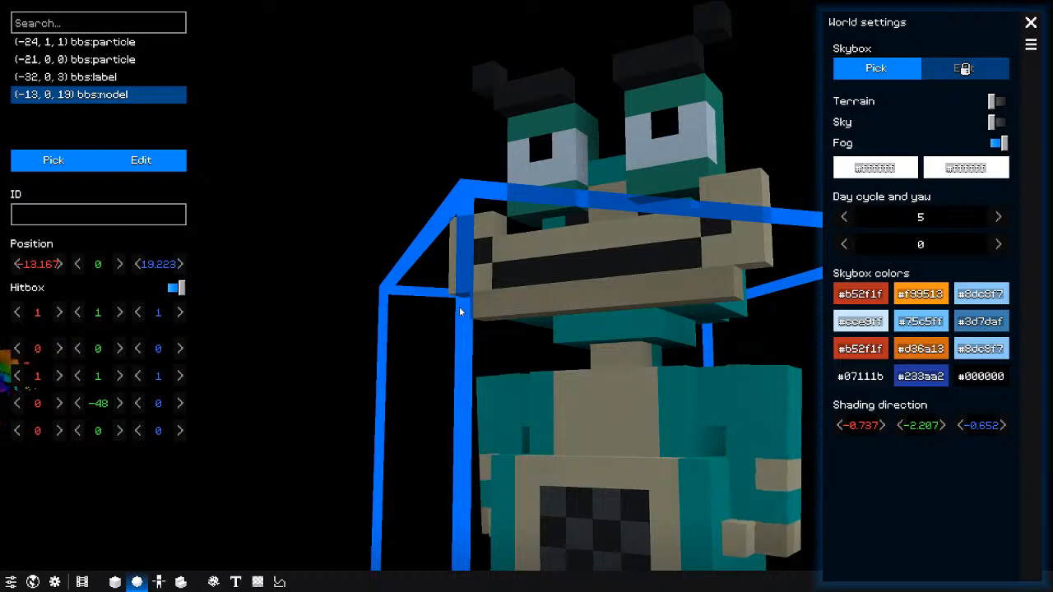
{"action": "key", "text": "F1"}
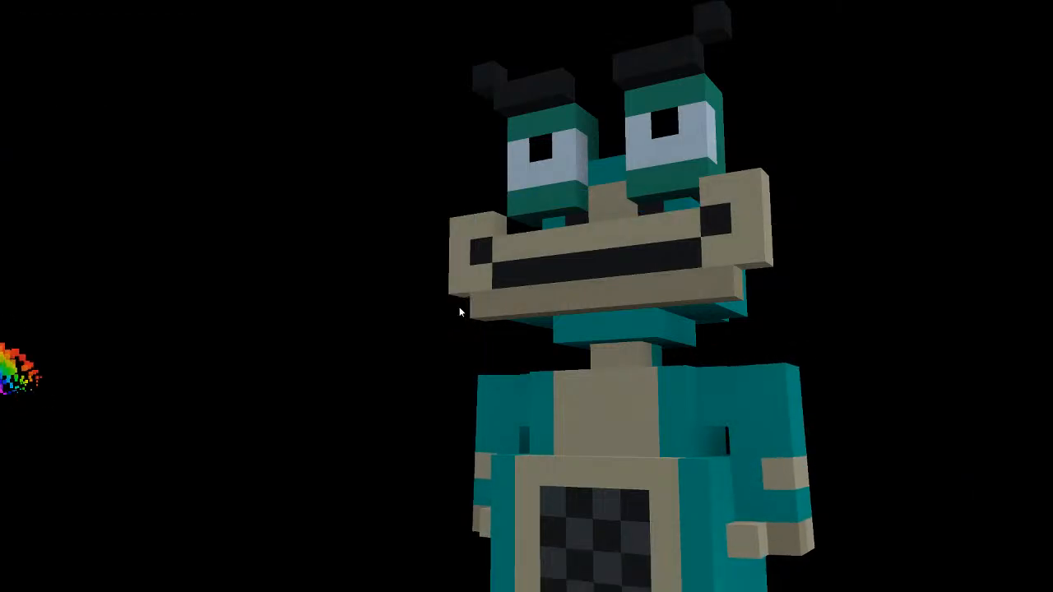
{"action": "key", "text": "F1"}
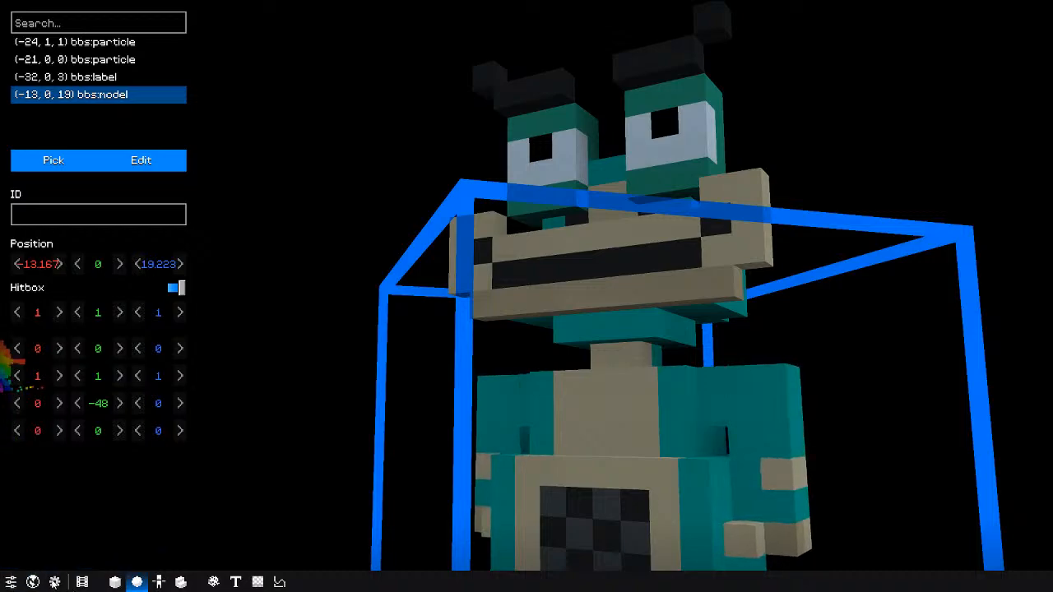
Step: Open the captured screenshot from the game folder in GIMP and examine the model's edges against the background
{"action": "left_click", "coordinate": [54, 581]}
{"action": "left_click", "coordinate": [440, 267]}
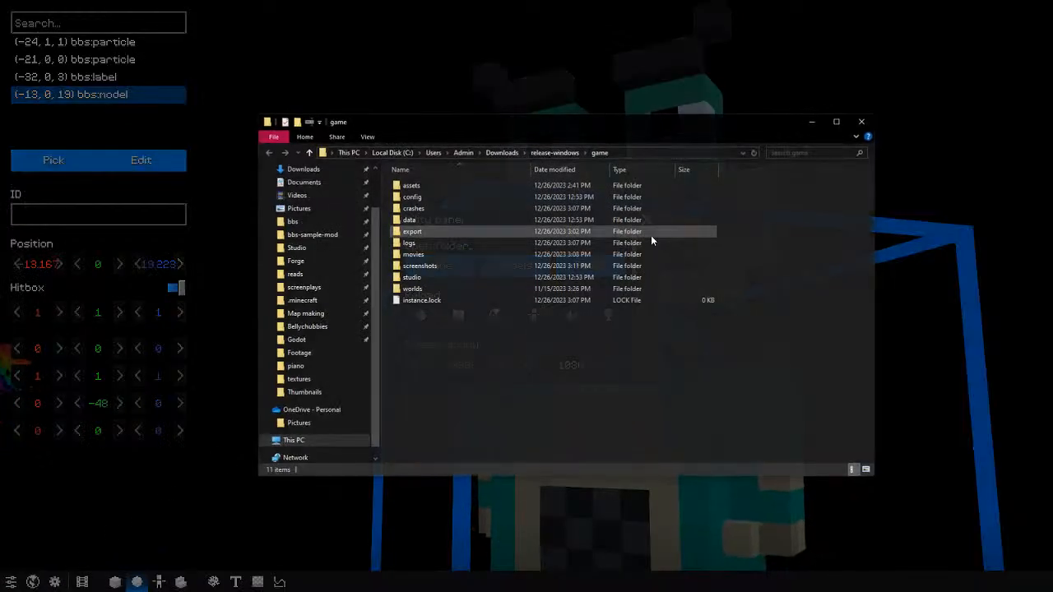
{"action": "left_click", "coordinate": [534, 218]}
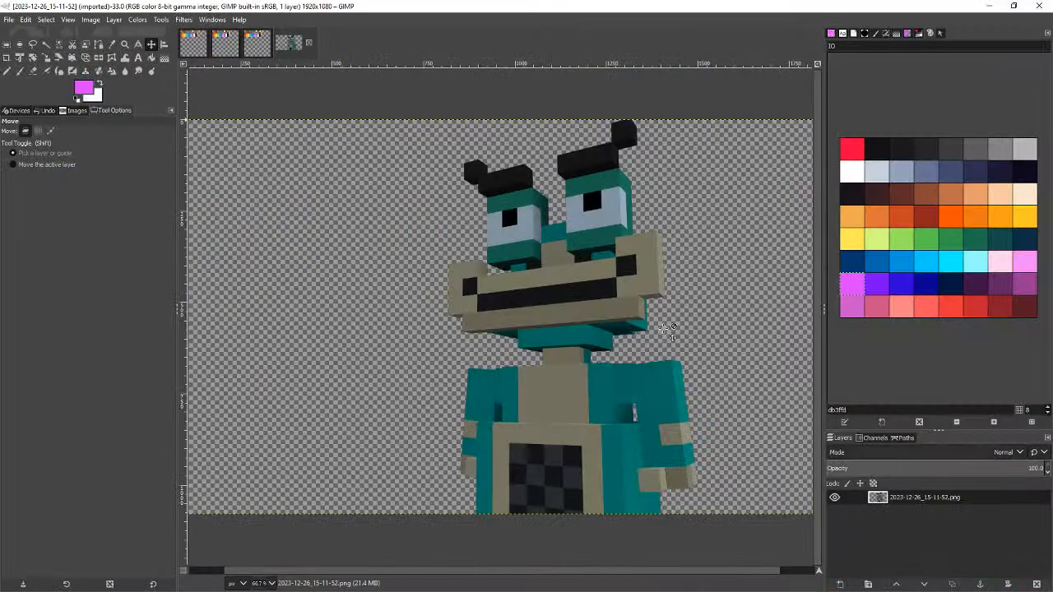
{"action": "middle_click_drag", "start_coordinate": [610, 306], "coordinate": [528, 332]}
{"action": "key", "text": "z"}
{"action": "scroll", "coordinate": [553, 257], "scroll_direction": "up", "scroll_amount": 6, "text": "ctrl"}
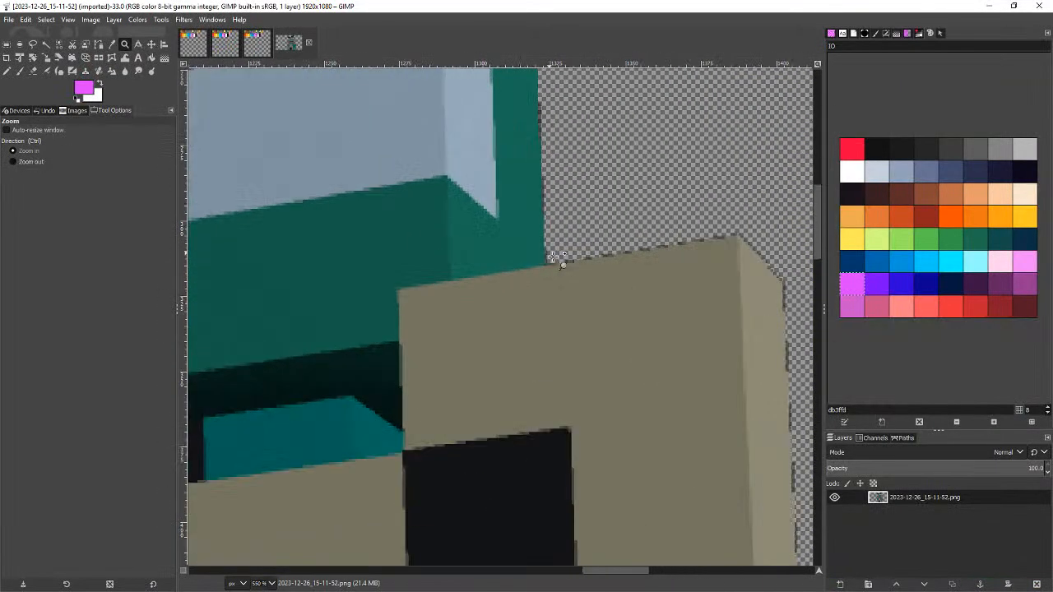
{"action": "scroll", "coordinate": [553, 257], "scroll_direction": "down", "scroll_amount": 5, "text": "ctrl"}
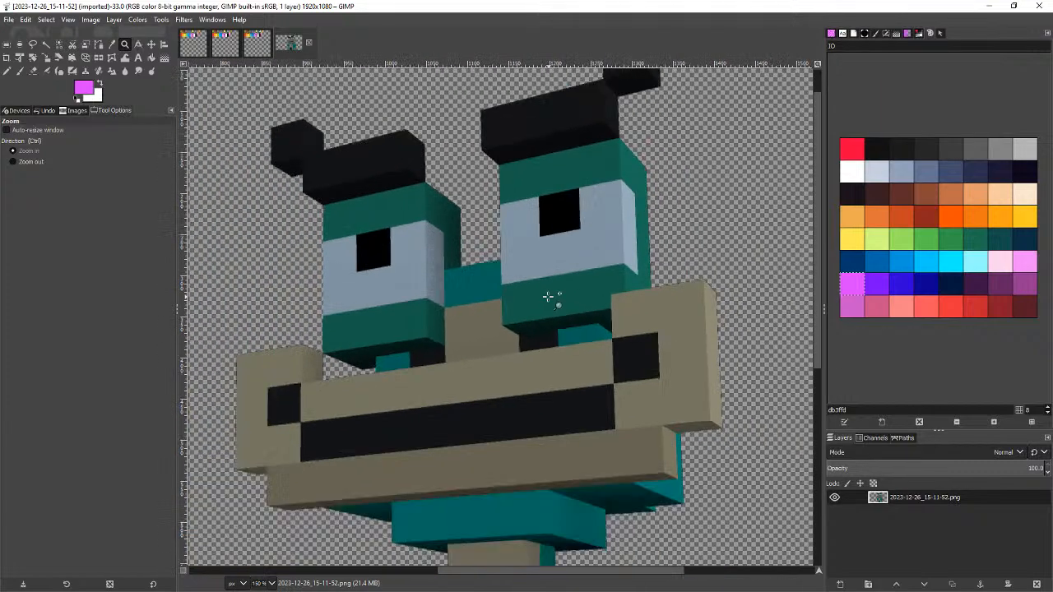
{"action": "scroll", "coordinate": [549, 297], "scroll_direction": "down", "scroll_amount": 4, "text": "ctrl"}
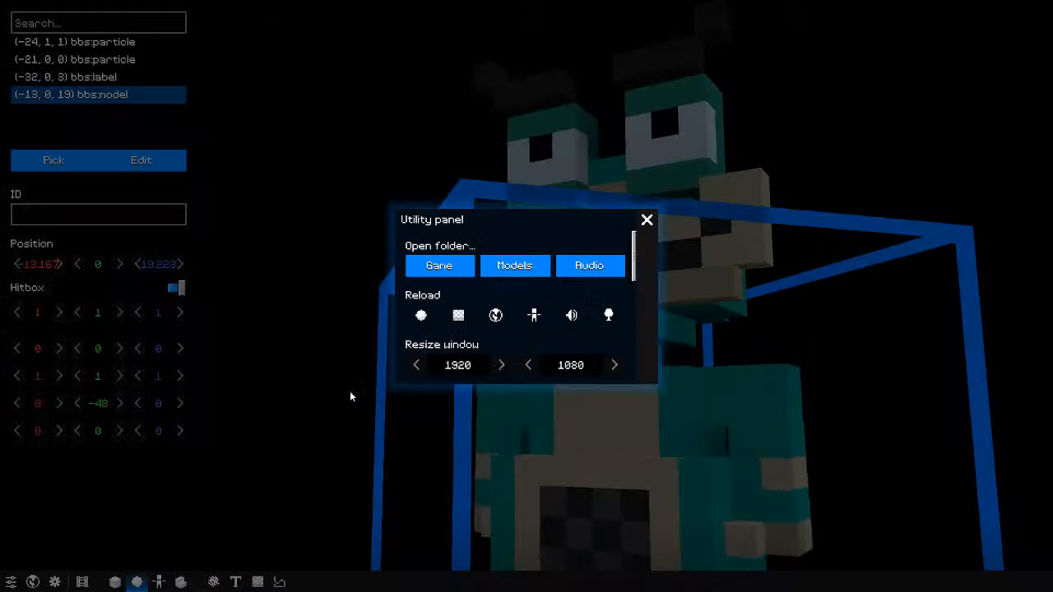
Step: Return to BBS, close the utility panel and turn Terrain and Sky back on in the world settings
{"action": "left_click", "coordinate": [647, 219]}
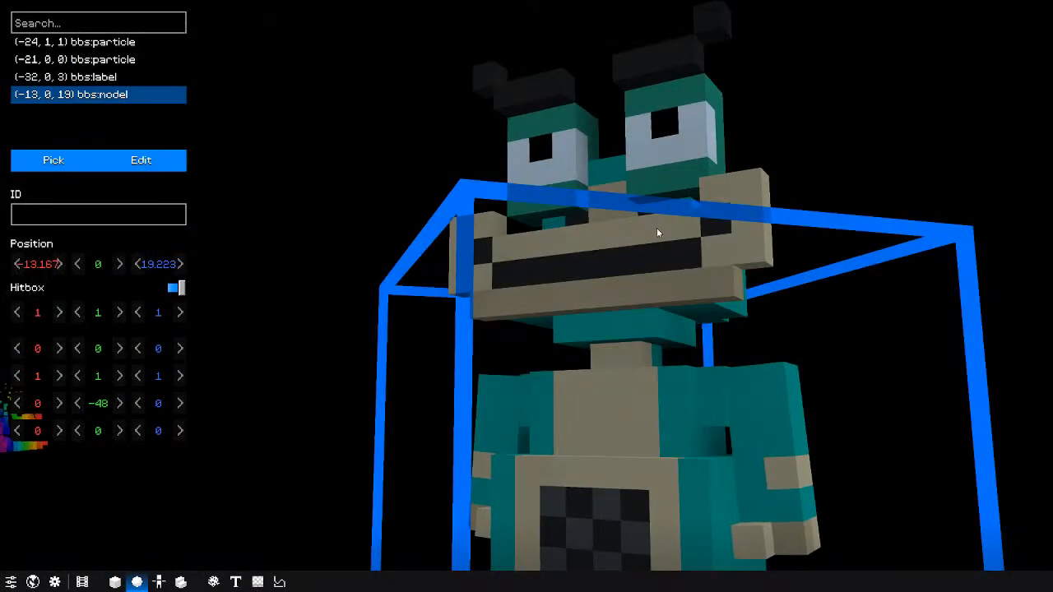
{"action": "left_click", "coordinate": [33, 582]}
{"action": "left_click", "coordinate": [54, 581]}
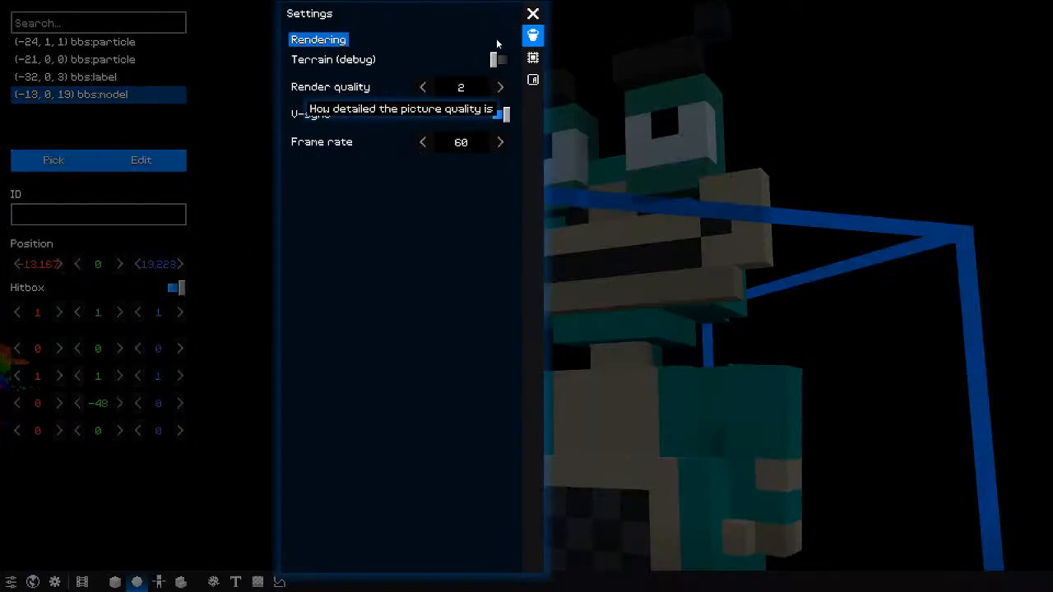
{"action": "left_click", "coordinate": [28, 585]}
{"action": "left_click", "coordinate": [54, 582]}
{"action": "left_click", "coordinate": [866, 103]}
{"action": "left_click", "coordinate": [864, 121]}
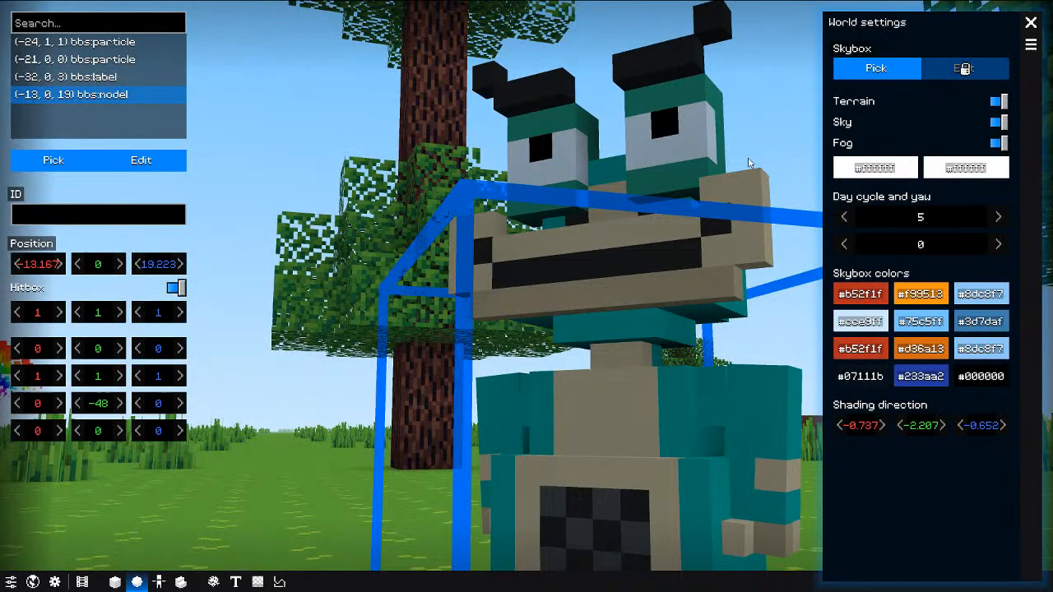
Step: Pick the orange model from the Models category as the world's skybox form and close the world settings
{"action": "left_click", "coordinate": [748, 160]}
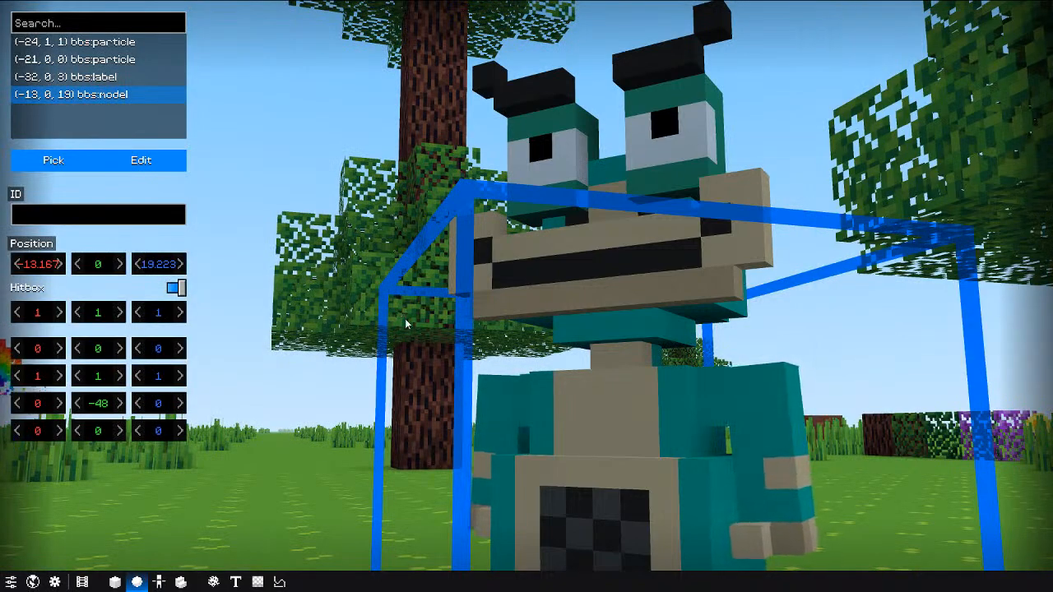
{"action": "left_click", "coordinate": [54, 582]}
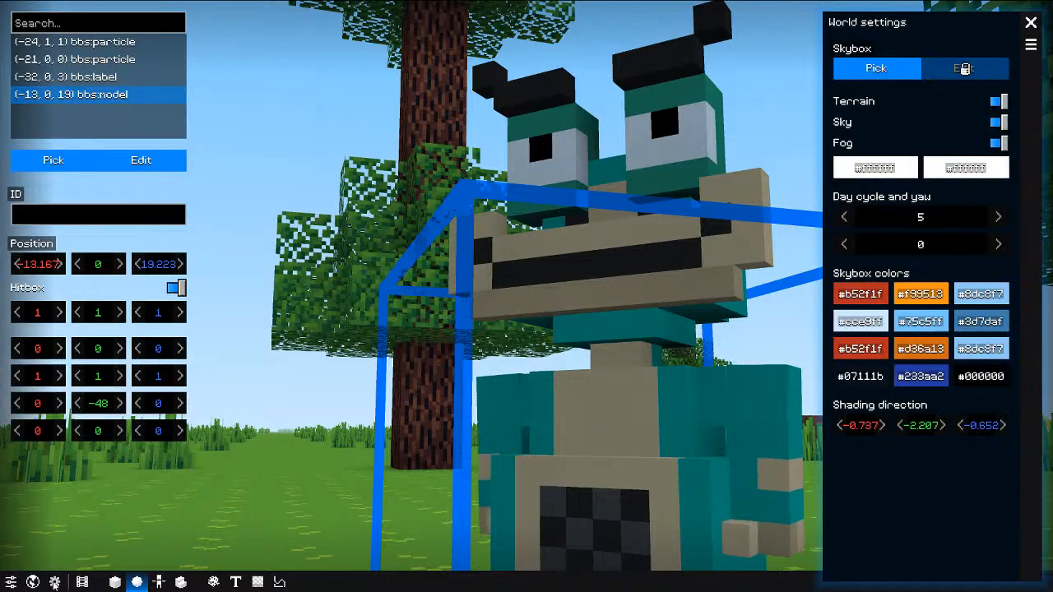
{"action": "left_click", "coordinate": [859, 69]}
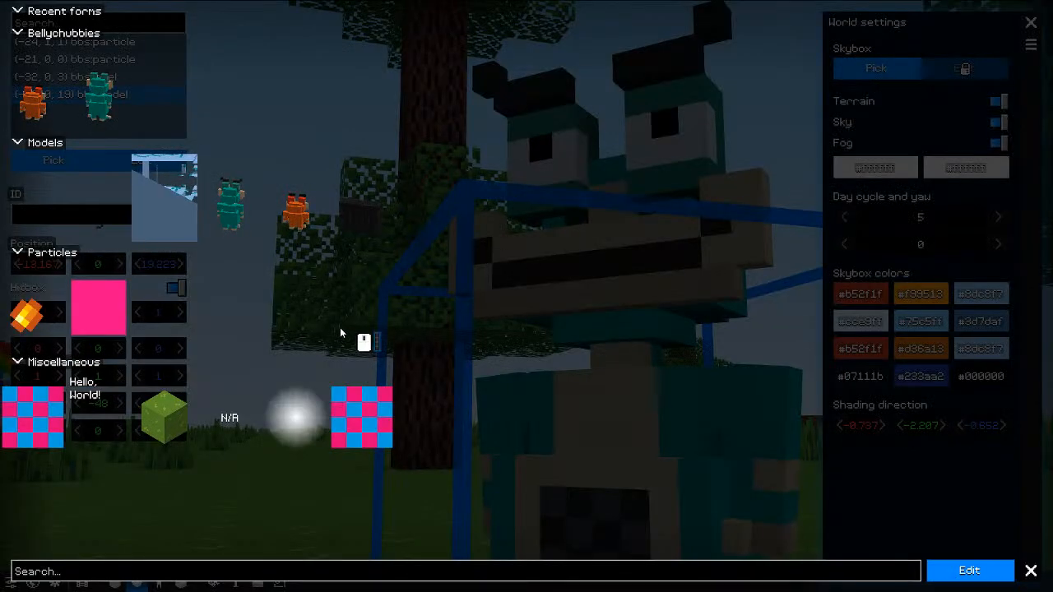
{"action": "left_click", "coordinate": [306, 216]}
{"action": "key", "text": "Escape"}
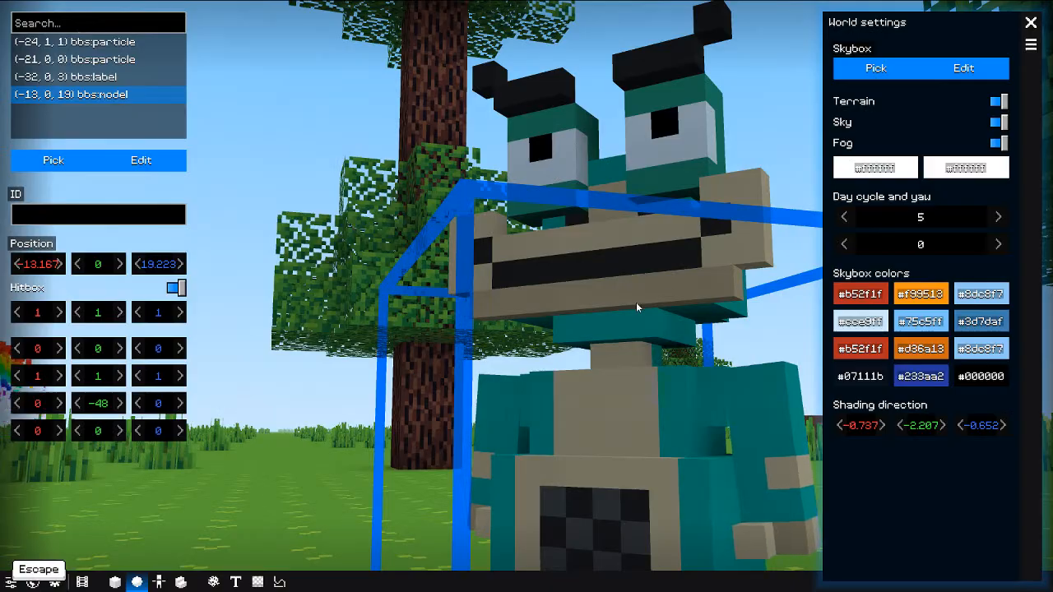
{"action": "key", "text": "Escape"}
{"action": "left_click_drag", "start_coordinate": [637, 303], "coordinate": [460, 289]}
{"action": "key", "text": "e"}
{"action": "key", "text": "s"}
{"action": "key", "text": "e"}
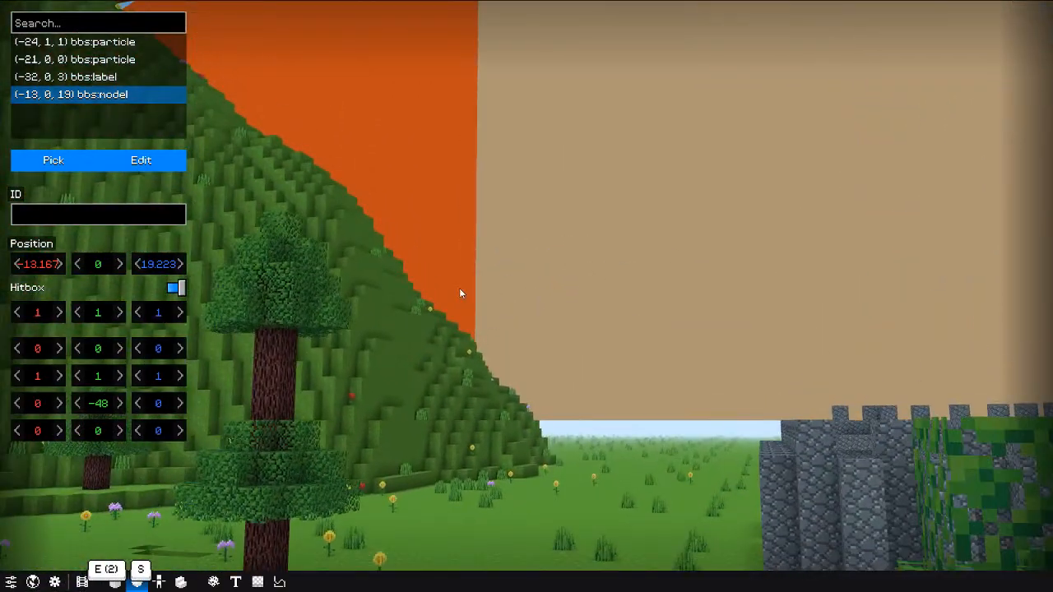
Step: Open the world settings and inspect the orange skybox model in the form editor
{"action": "left_click", "coordinate": [57, 582]}
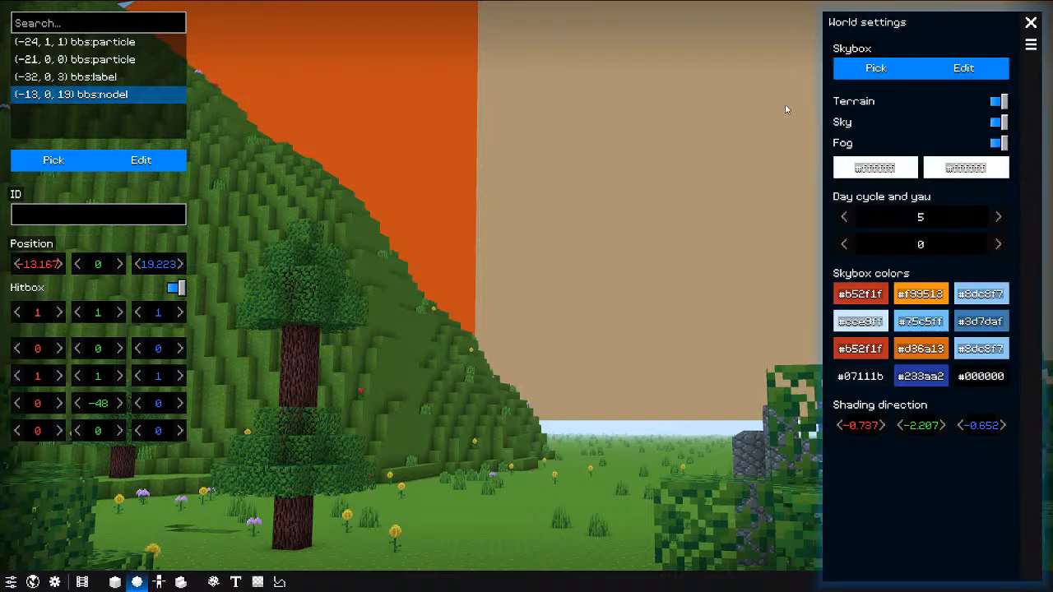
{"action": "left_click", "coordinate": [895, 67]}
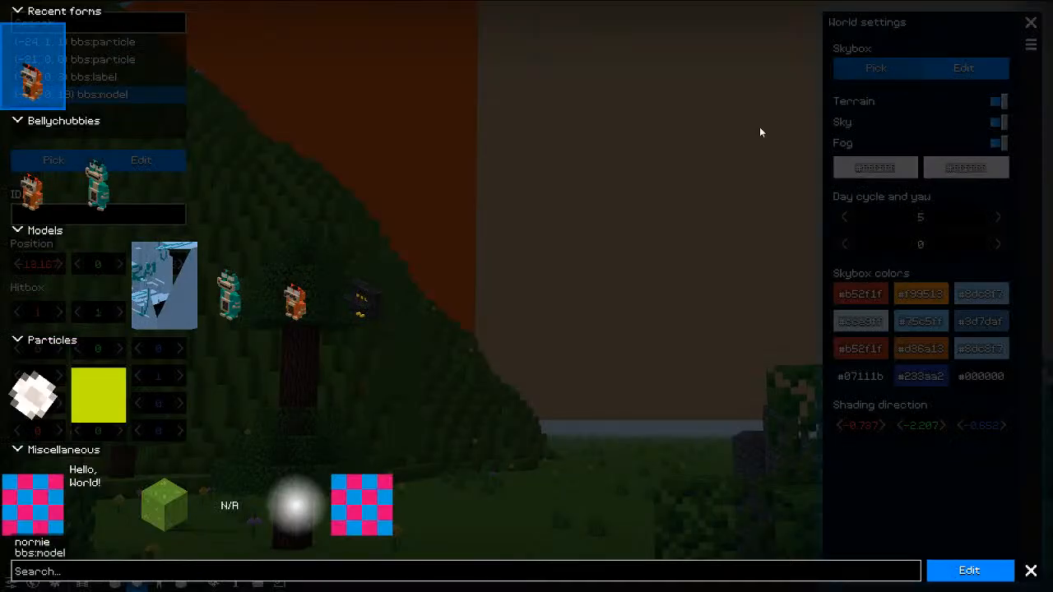
{"action": "left_click", "coordinate": [950, 572]}
{"action": "scroll", "coordinate": [514, 373], "scroll_direction": "down", "scroll_amount": 3}
{"action": "scroll", "coordinate": [514, 377], "scroll_direction": "down", "scroll_amount": 3}
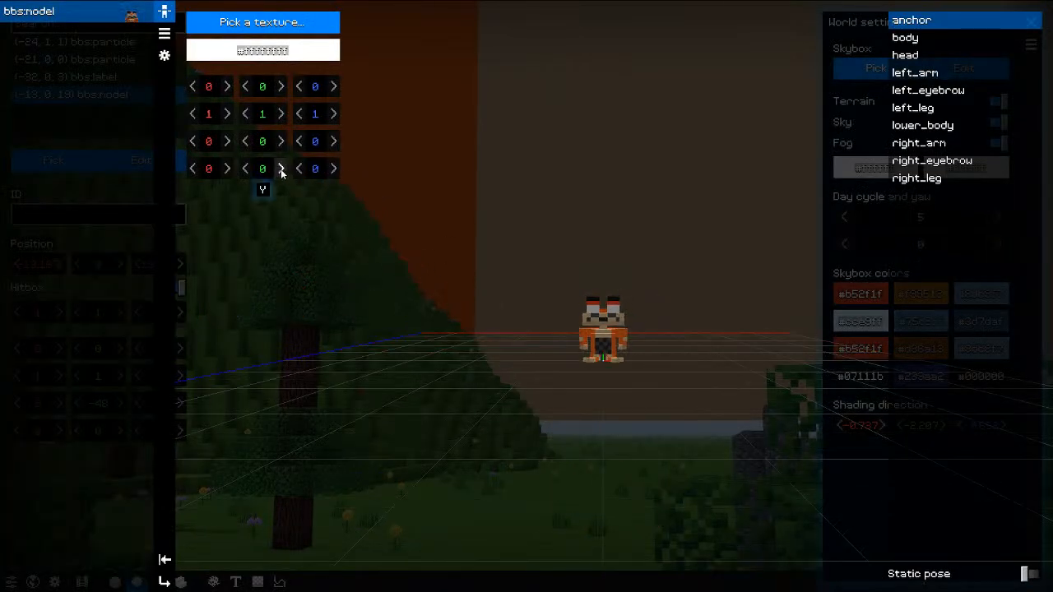
{"action": "key", "text": "Escape"}
{"action": "key", "text": "Escape"}
Step: Try the teal Dinner model as the world's skybox form, replacing it with the rainbow particle
{"action": "left_click", "coordinate": [864, 68]}
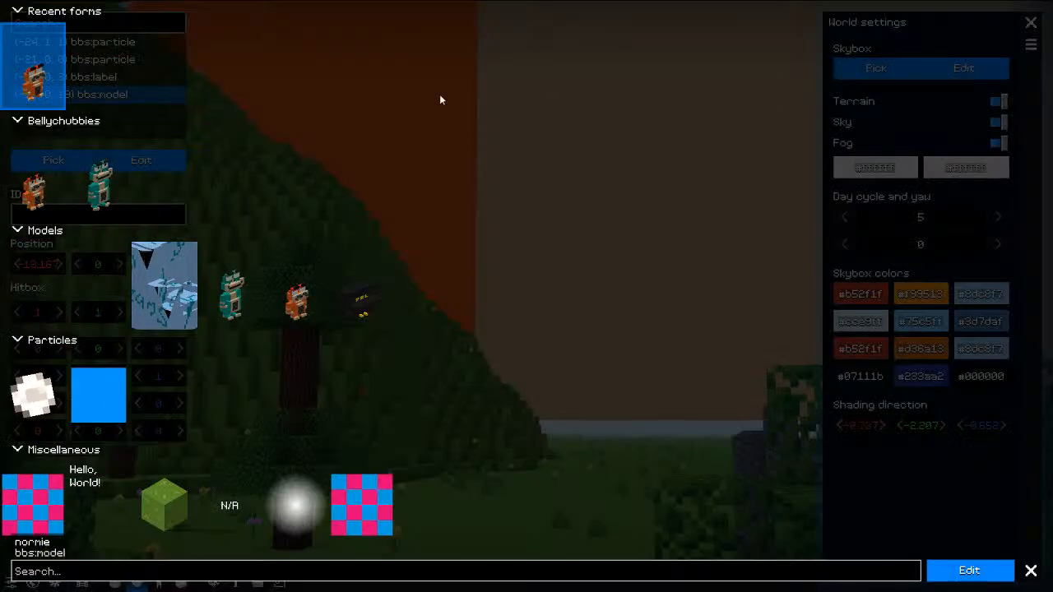
{"action": "left_click", "coordinate": [61, 189]}
{"action": "left_click", "coordinate": [104, 193]}
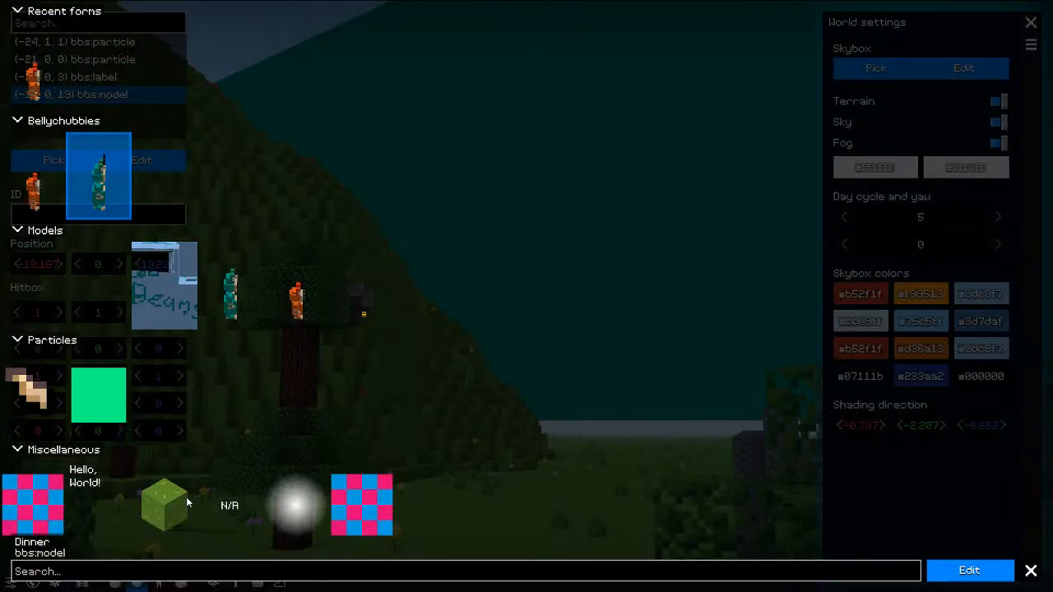
{"action": "key", "text": "Escape"}
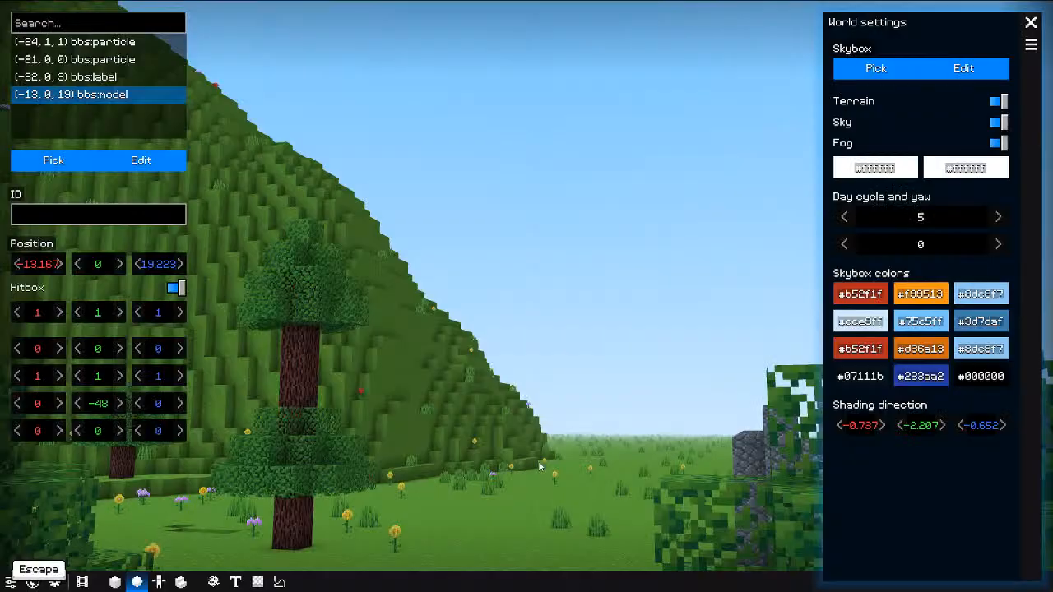
Step: Edit the rainbow particle skybox form to shift it away along Z, and close the world settings
{"action": "left_click", "coordinate": [963, 68]}
{"action": "scroll", "coordinate": [627, 358], "scroll_direction": "down", "scroll_amount": 5}
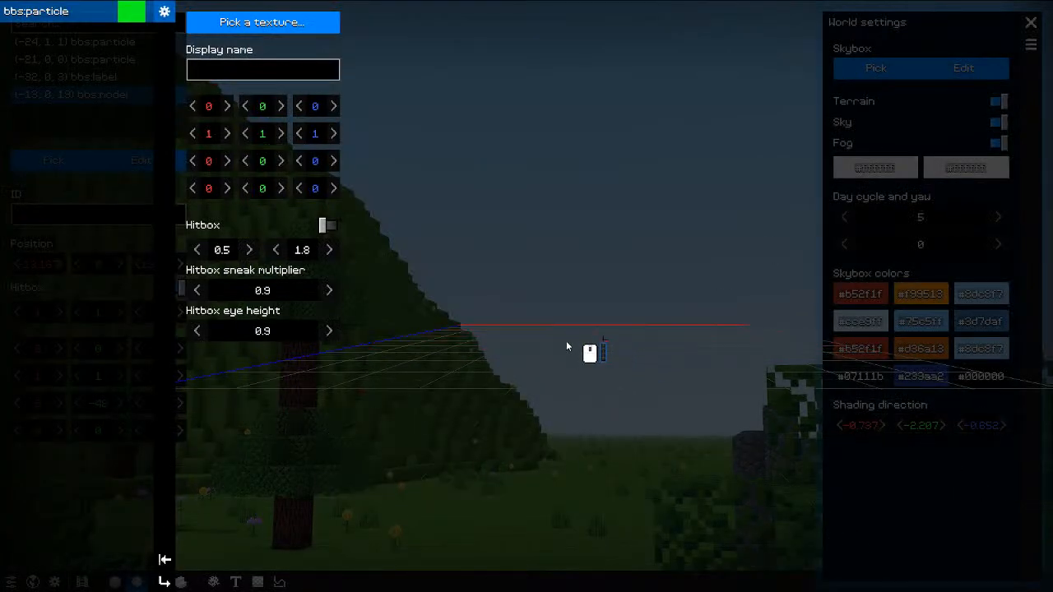
{"action": "left_click_drag", "start_coordinate": [566, 342], "coordinate": [505, 358]}
{"action": "mouse_move", "coordinate": [323, 188]}
{"action": "left_mouse_down"}
{"action": "mouse_move", "coordinate": [258, 192]}
{"action": "mouse_move", "coordinate": [472, 200]}
{"action": "mouse_move", "coordinate": [323, 188]}
{"action": "left_mouse_up"}
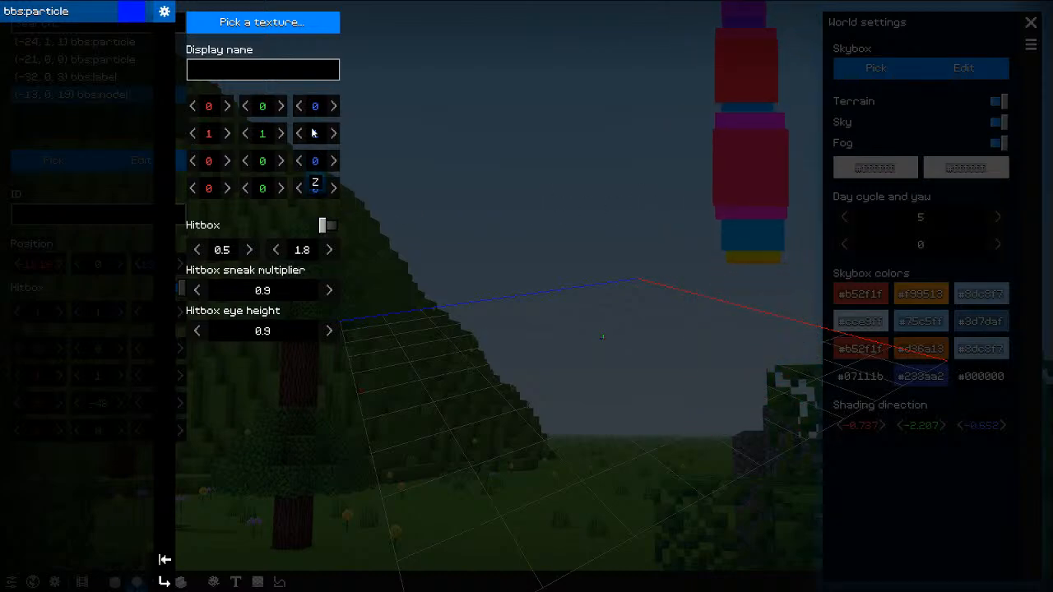
{"action": "left_click_drag", "start_coordinate": [313, 109], "coordinate": [702, 148]}
{"action": "key", "text": "Escape"}
{"action": "key", "text": "Escape"}
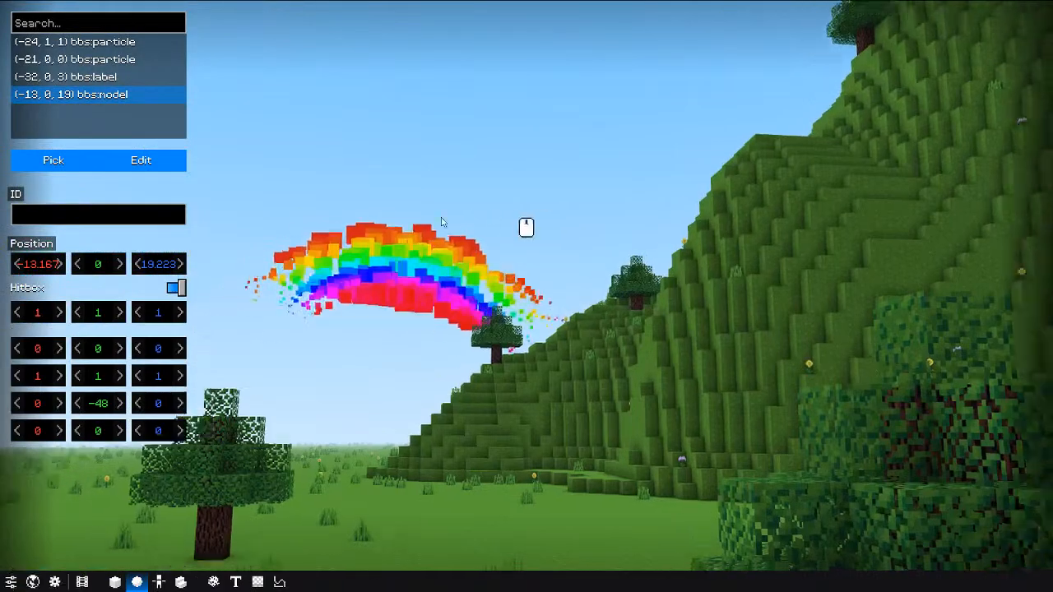
Step: Fly around the scene and examine how the rainbow skybox particle sits in the sky
{"action": "key", "text": "e"}
{"action": "key", "text": "s"}
{"action": "middle_click_drag", "start_coordinate": [441, 221], "coordinate": [522, 255]}
{"action": "key", "text": "e"}
{"action": "key", "text": "a"}
{"action": "key", "text": "a"}
{"action": "key", "text": "d"}
{"action": "key", "text": "s"}
{"action": "key", "text": "q"}
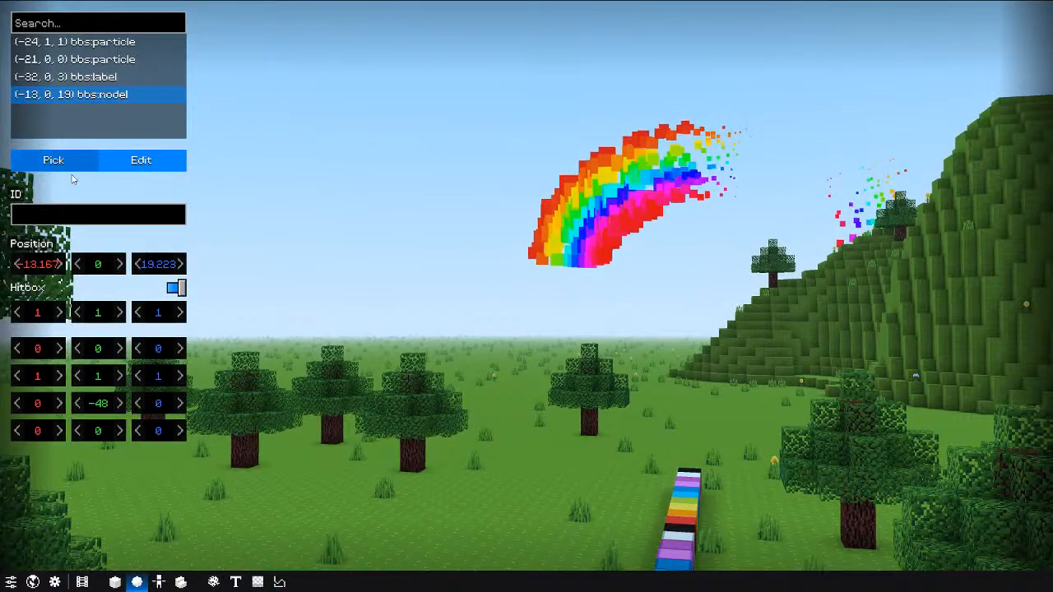
Step: Pick the black piano model from the Models category as the skybox form and close the world settings
{"action": "left_click", "coordinate": [59, 581]}
{"action": "left_click", "coordinate": [872, 68]}
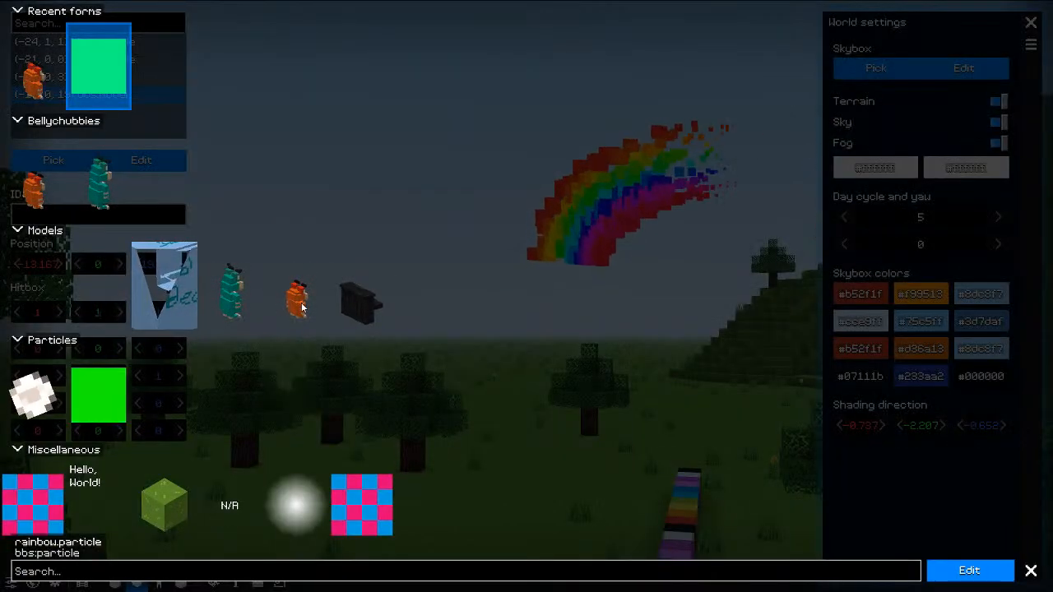
{"action": "left_click", "coordinate": [301, 307]}
{"action": "left_click", "coordinate": [378, 302]}
{"action": "key", "text": "Escape"}
{"action": "key", "text": "Escape"}
{"action": "middle_click_drag", "start_coordinate": [423, 254], "coordinate": [160, 306]}
{"action": "key", "text": "s"}
{"action": "left_click", "coordinate": [147, 162]}
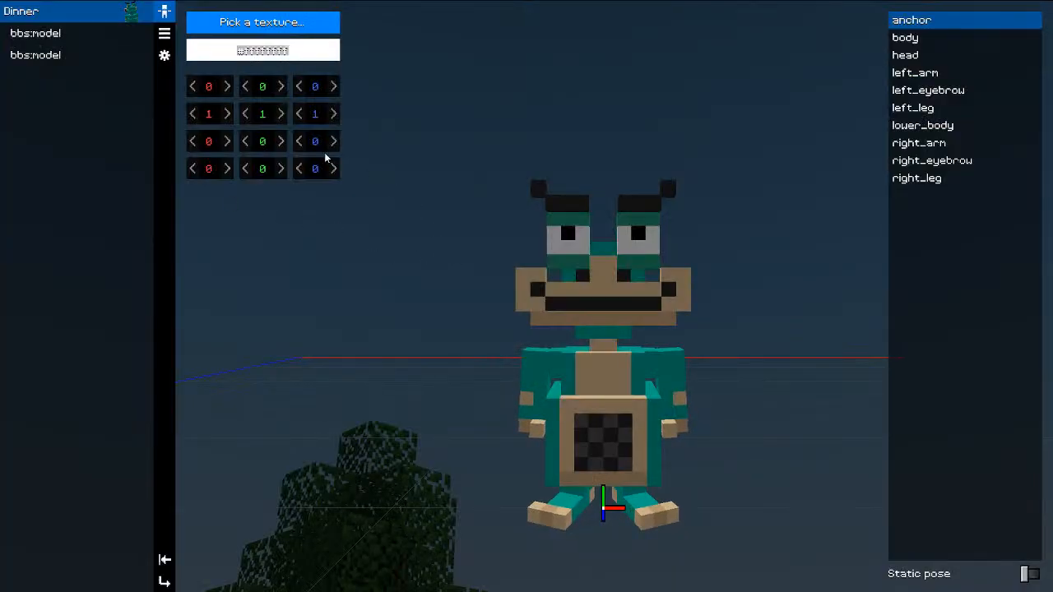
{"action": "key", "text": "Escape"}
{"action": "key", "text": "Escape"}
Step: Edit the piano skybox form to move it farther away along Z, and close the editors
{"action": "left_click", "coordinate": [57, 583]}
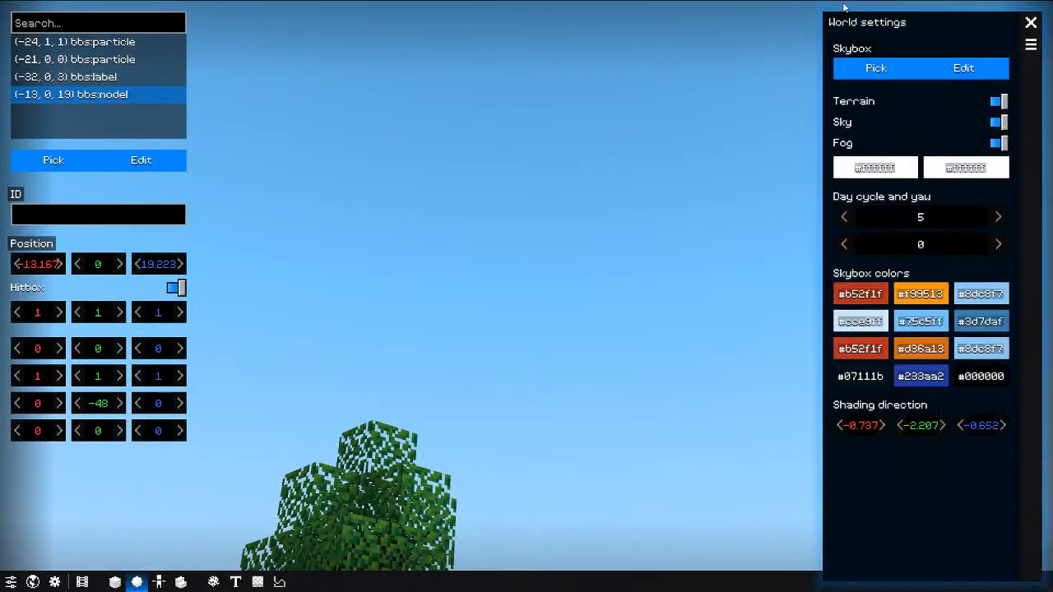
{"action": "left_click", "coordinate": [939, 67]}
{"action": "scroll", "coordinate": [357, 262], "scroll_direction": "down", "scroll_amount": 5}
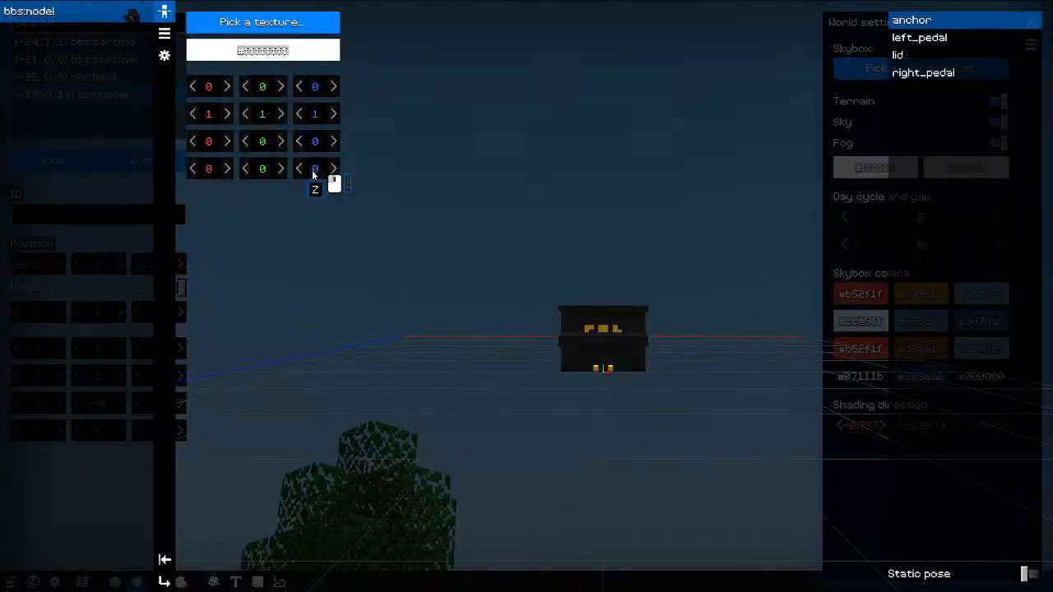
{"action": "mouse_move", "coordinate": [311, 170]}
{"action": "left_mouse_down"}
{"action": "mouse_move", "coordinate": [382, 177]}
{"action": "mouse_move", "coordinate": [313, 165]}
{"action": "left_mouse_up"}
{"action": "left_click_drag", "start_coordinate": [315, 85], "coordinate": [668, 169]}
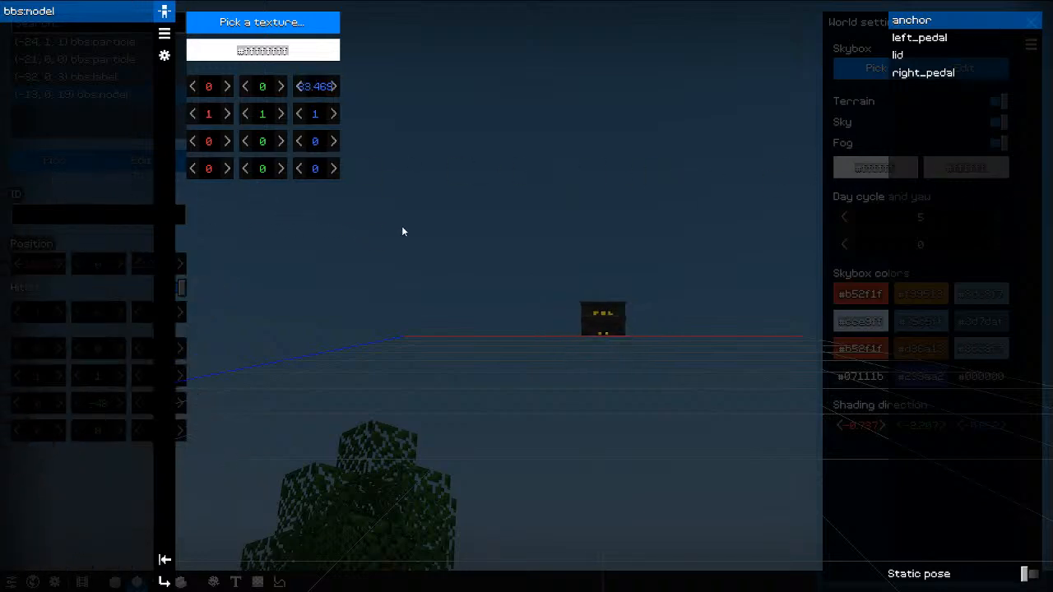
{"action": "key", "text": "Escape"}
{"action": "key", "text": "Escape"}
{"action": "key", "text": "Escape"}
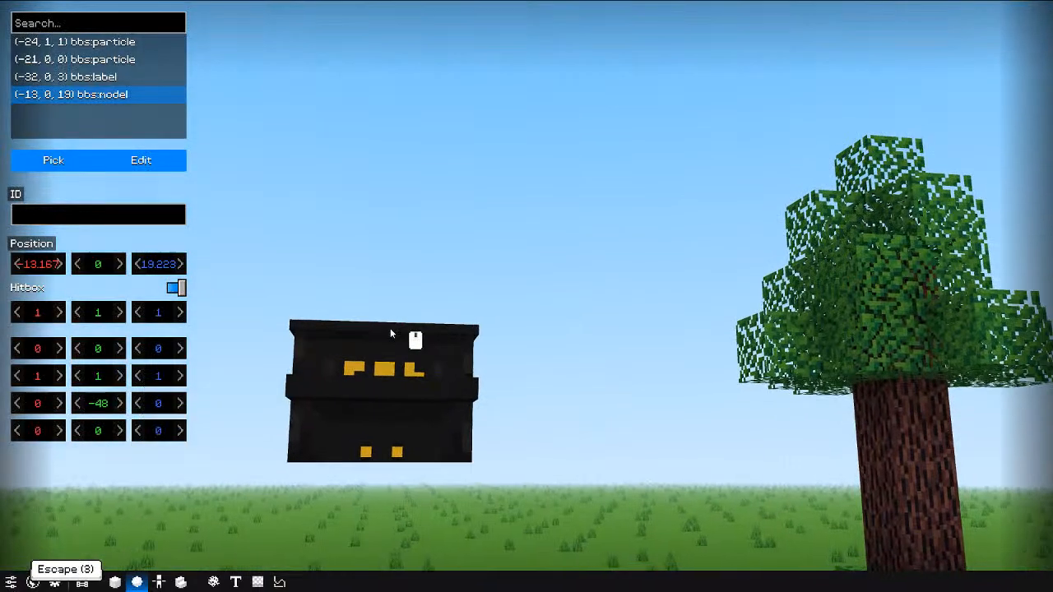
Step: Lower the piano skybox form by setting its Y translation to -8.25
{"action": "middle_click_drag", "start_coordinate": [391, 329], "coordinate": [305, 369]}
{"action": "key", "text": "d"}
{"action": "key", "text": "s"}
{"action": "key", "text": "a"}
{"action": "key", "text": "a"}
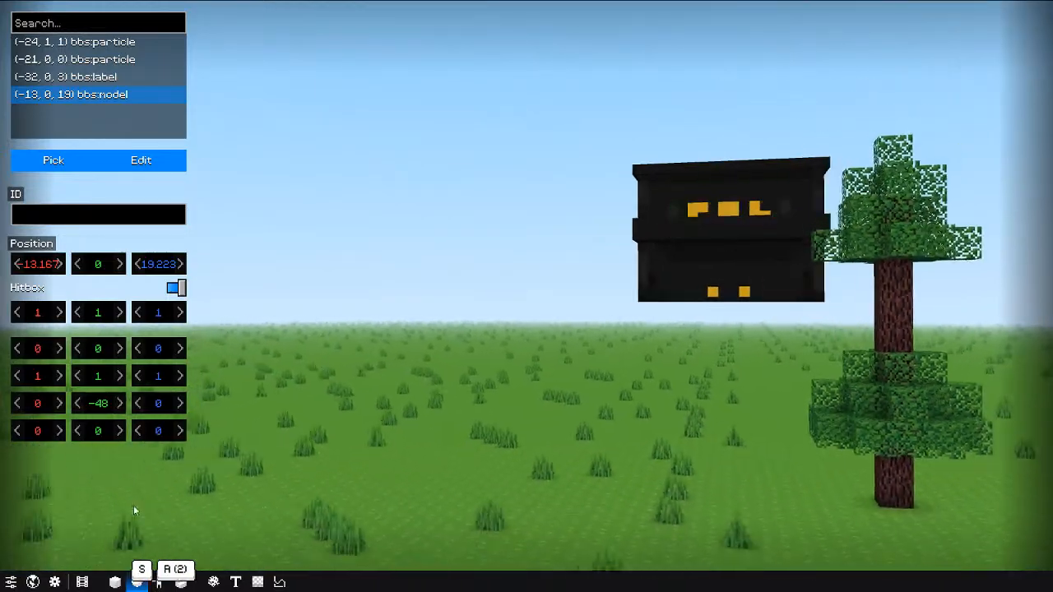
{"action": "left_click", "coordinate": [54, 582]}
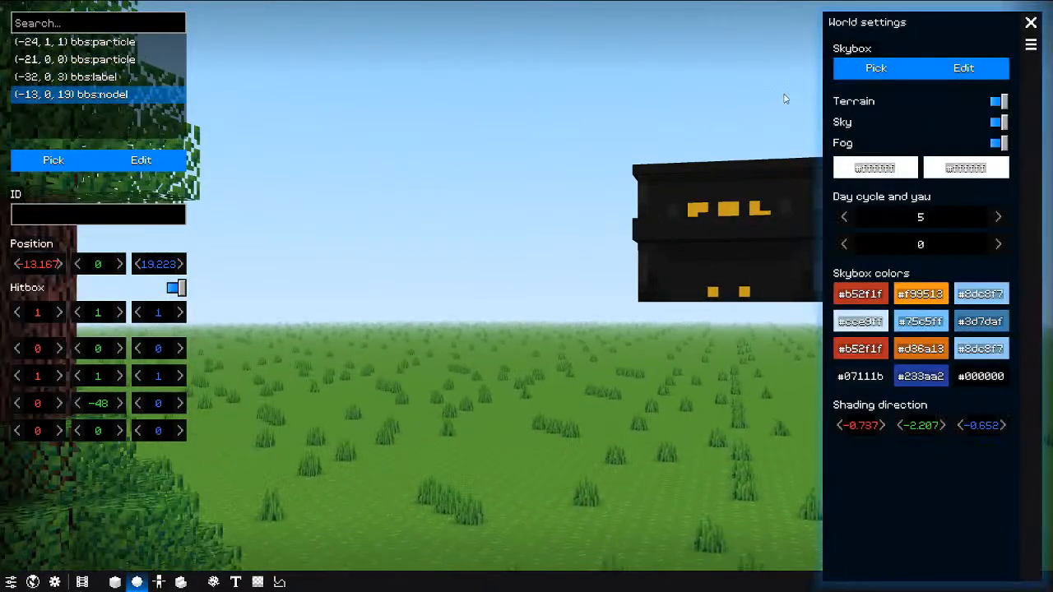
{"action": "left_click", "coordinate": [976, 69]}
{"action": "left_click_drag", "start_coordinate": [254, 93], "coordinate": [852, 196]}
{"action": "mouse_move", "coordinate": [254, 114]}
{"action": "left_mouse_down"}
{"action": "mouse_move", "coordinate": [288, 120]}
{"action": "mouse_move", "coordinate": [255, 124]}
{"action": "left_mouse_up"}
{"action": "key", "text": "space"}
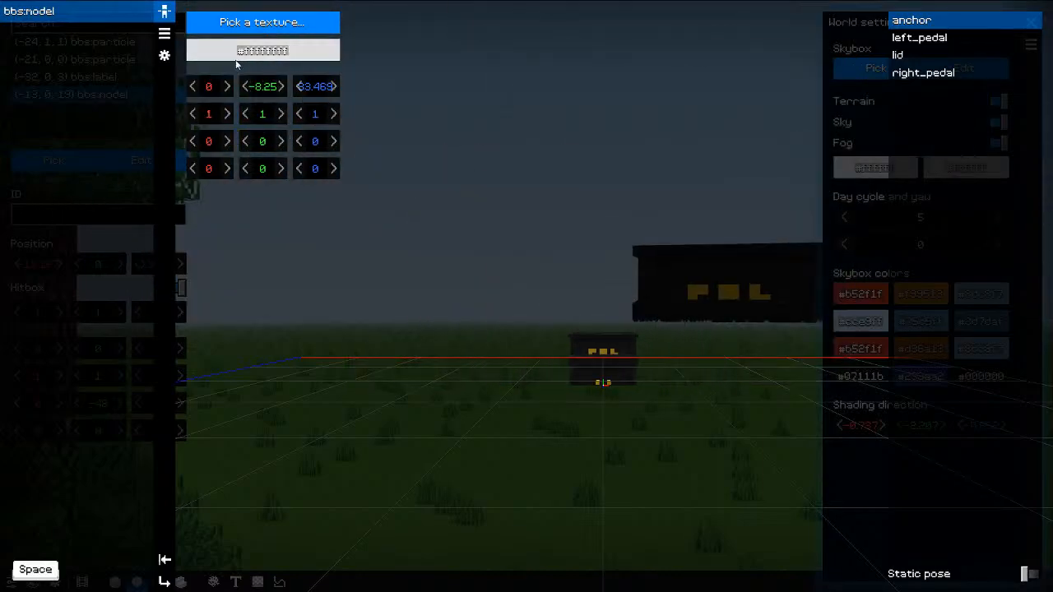
Step: Add a body part to the piano form and pick the teal model from the Models category for it
{"action": "left_click_drag", "start_coordinate": [510, 258], "coordinate": [504, 285]}
{"action": "scroll", "coordinate": [503, 285], "scroll_direction": "down", "scroll_amount": 3}
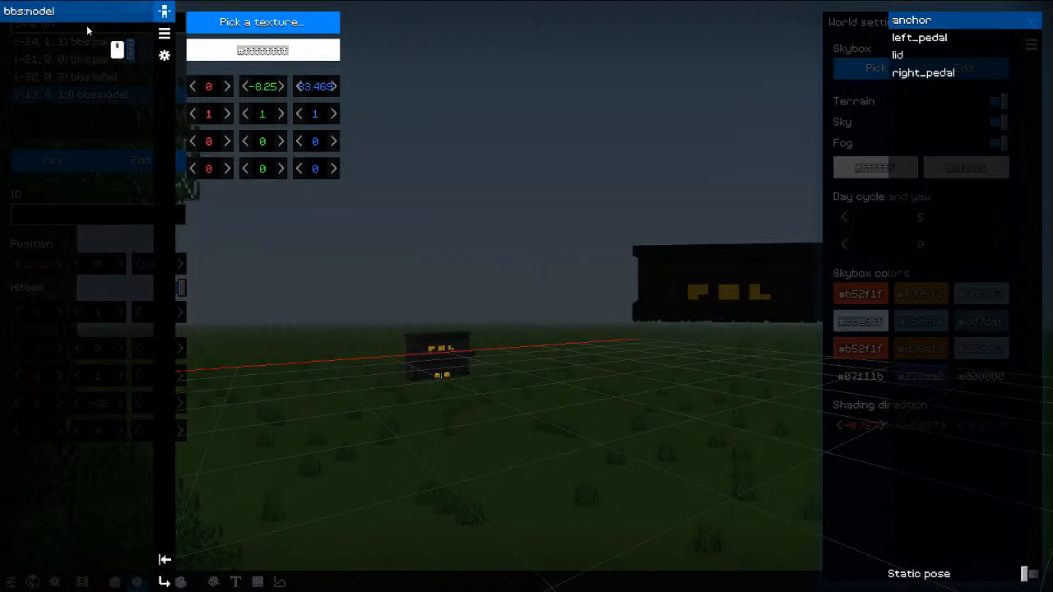
{"action": "left_click", "coordinate": [44, 37]}
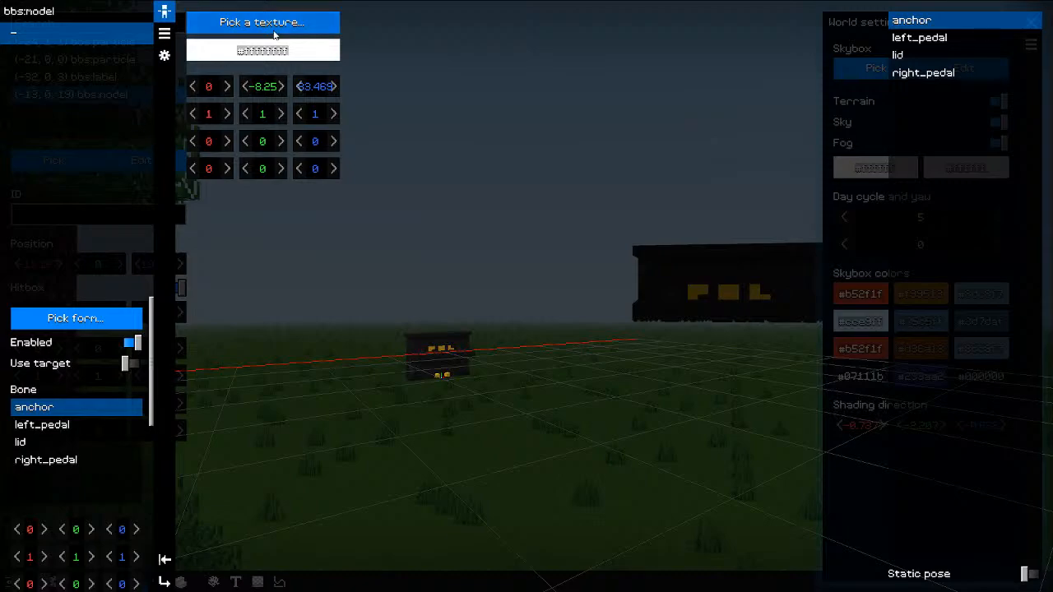
{"action": "left_click", "coordinate": [26, 323]}
{"action": "left_click", "coordinate": [231, 311]}
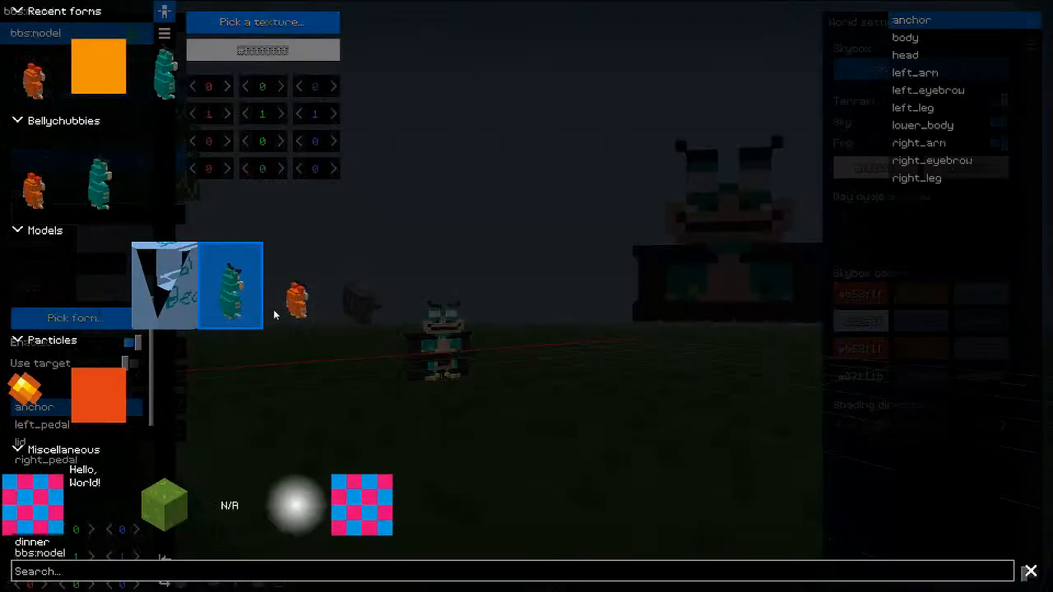
{"action": "key", "text": "Escape"}
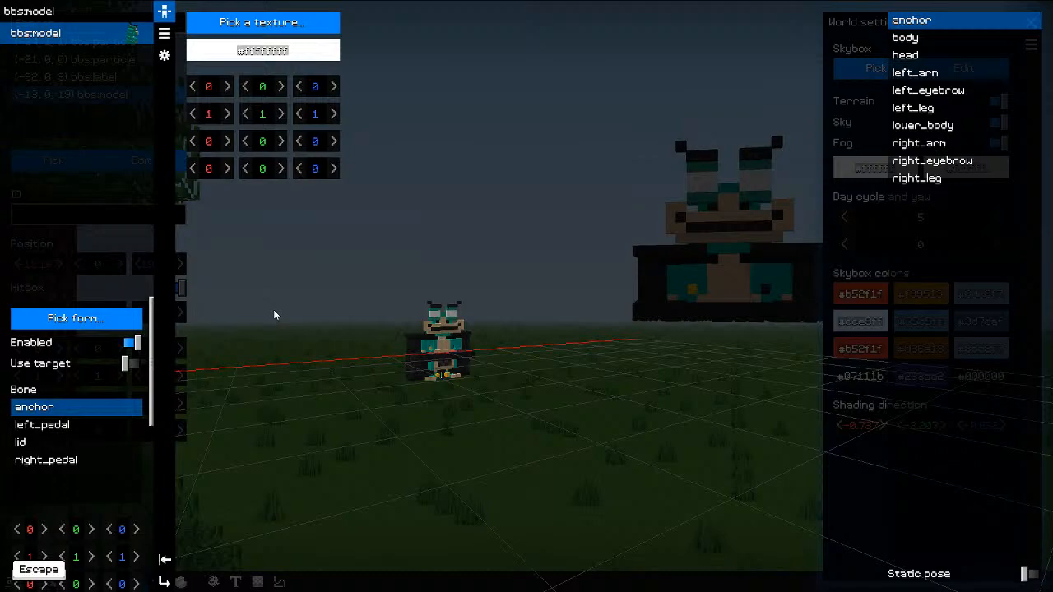
Step: Replace the body part's form with the Dinner model from Bellychubbies, rotating it -183 on Y and offsetting it 1.031 along Z
{"action": "left_click", "coordinate": [83, 321]}
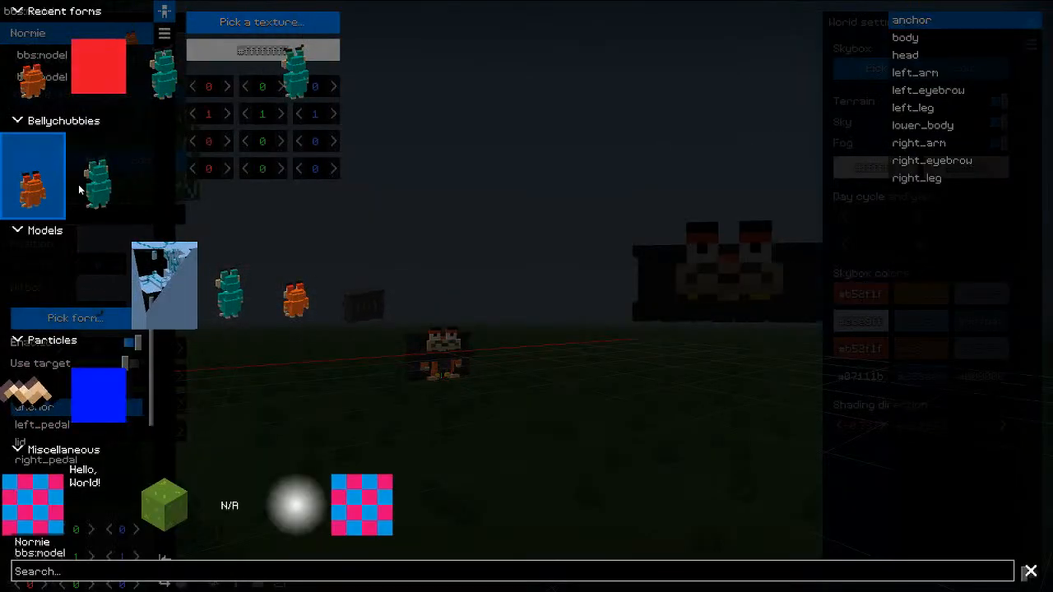
{"action": "key", "text": "Escape"}
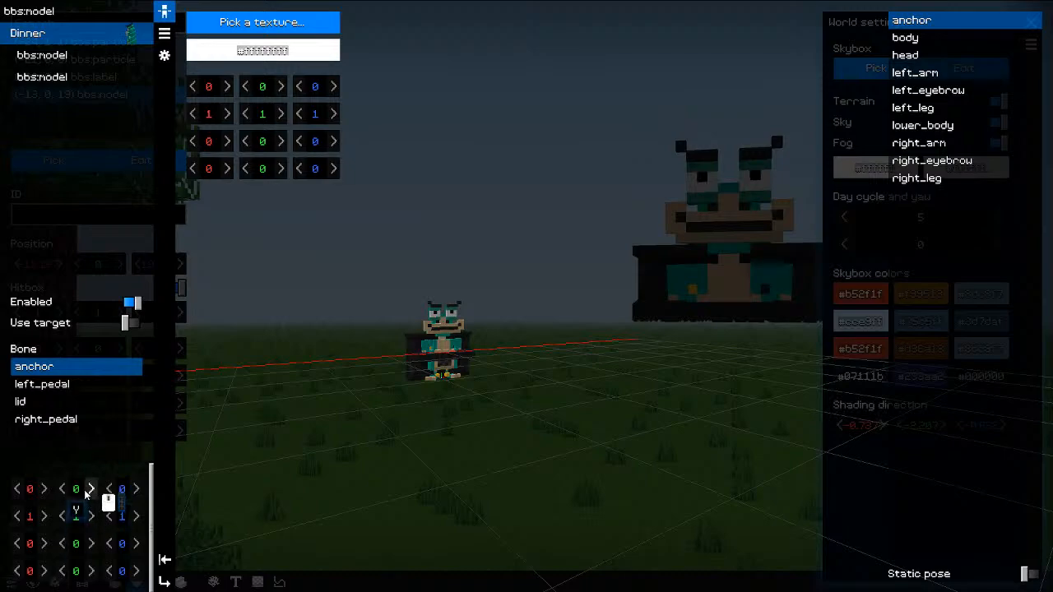
{"action": "left_click_drag", "start_coordinate": [62, 547], "coordinate": [921, 537]}
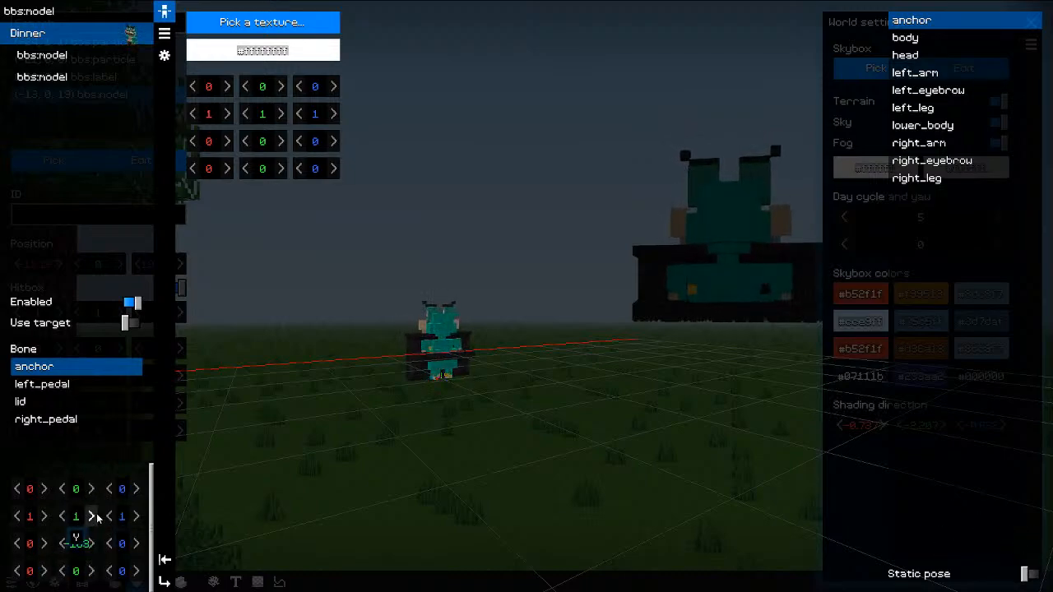
{"action": "left_click_drag", "start_coordinate": [122, 489], "coordinate": [178, 496]}
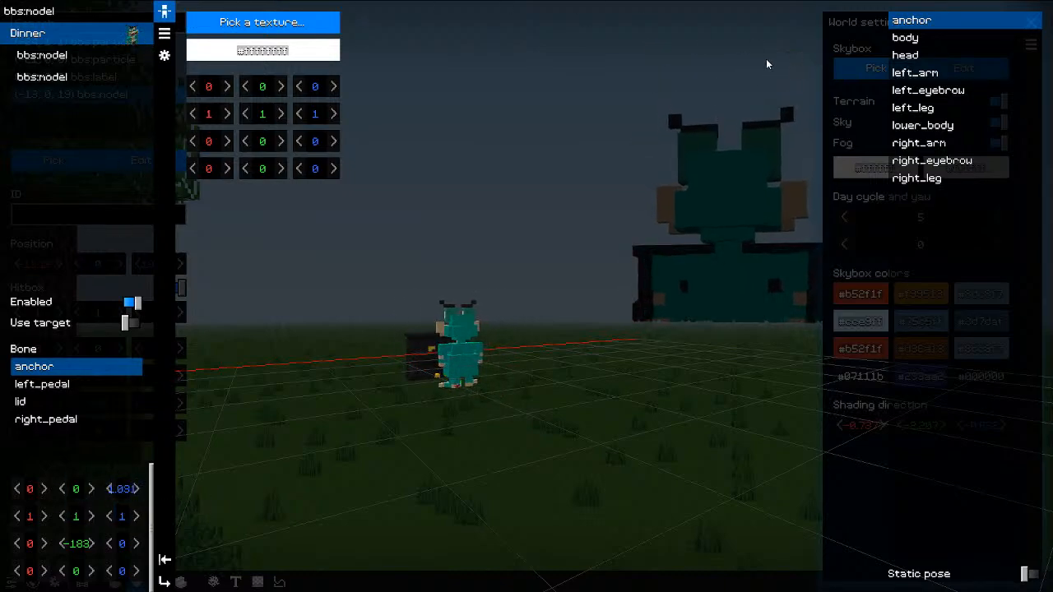
Step: Change the Dinner model's idle action to one of the emote animations, such as emote_dab, and close the editors
{"action": "left_click", "coordinate": [164, 34]}
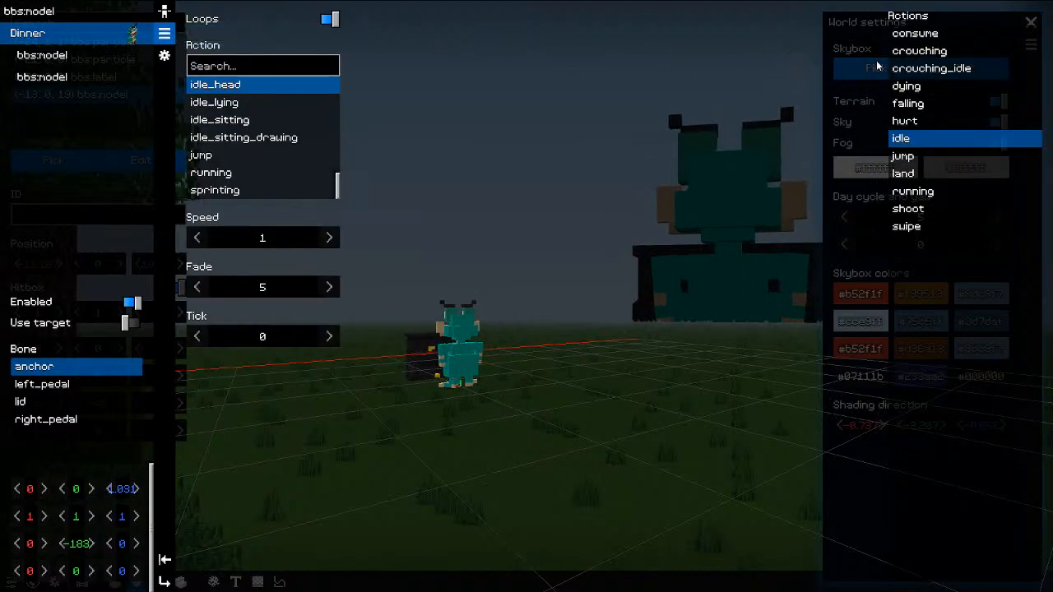
{"action": "scroll", "coordinate": [245, 115], "scroll_direction": "up", "scroll_amount": 4}
{"action": "left_click", "coordinate": [240, 119]}
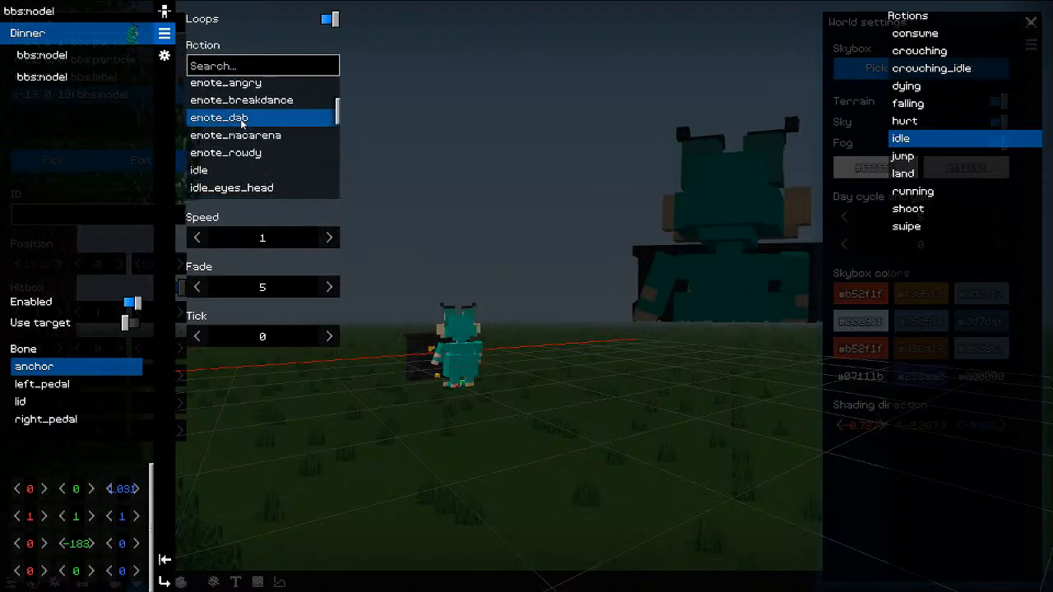
{"action": "key", "text": "Escape"}
{"action": "key", "text": "Escape"}
{"action": "key", "text": "Escape"}
Step: Fly around the world and examine the animated skybox character behind the trees and colored blocks from several distances
{"action": "middle_click_drag", "start_coordinate": [374, 178], "coordinate": [434, 191]}
{"action": "key", "text": "s"}
{"action": "key", "text": "d"}
{"action": "key", "text": "q"}
{"action": "key", "text": "s"}
{"action": "key", "text": "a"}
{"action": "key", "text": "a"}
{"action": "key", "text": "e"}
{"action": "key", "text": "alt+q"}
{"action": "key", "text": "a"}
{"action": "key", "text": "ctrl+b"}
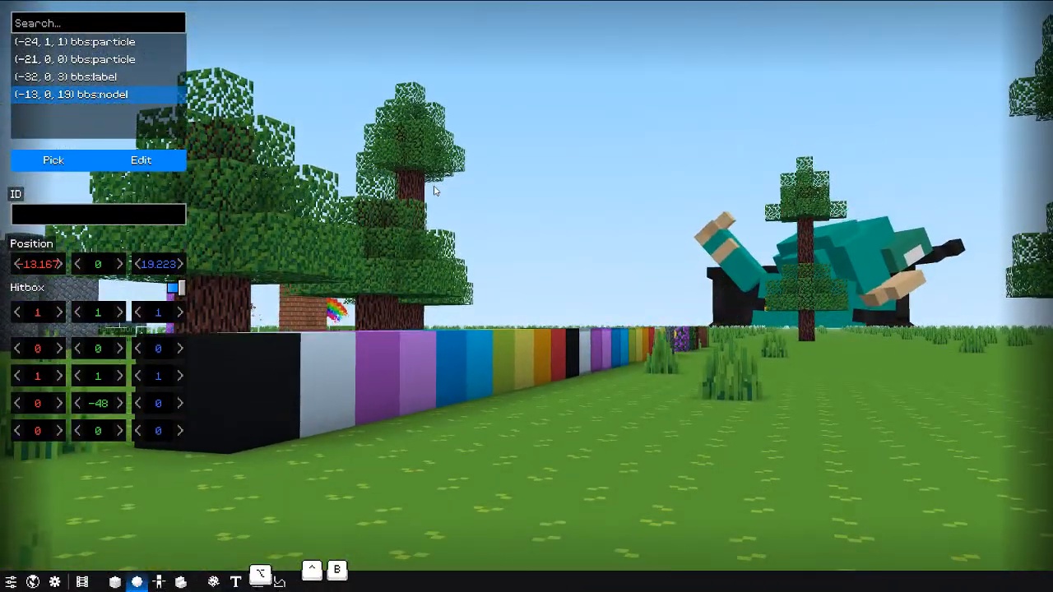
{"action": "key", "text": "s"}
{"action": "key", "text": "s"}
{"action": "key", "text": "s"}
{"action": "key", "text": "d"}
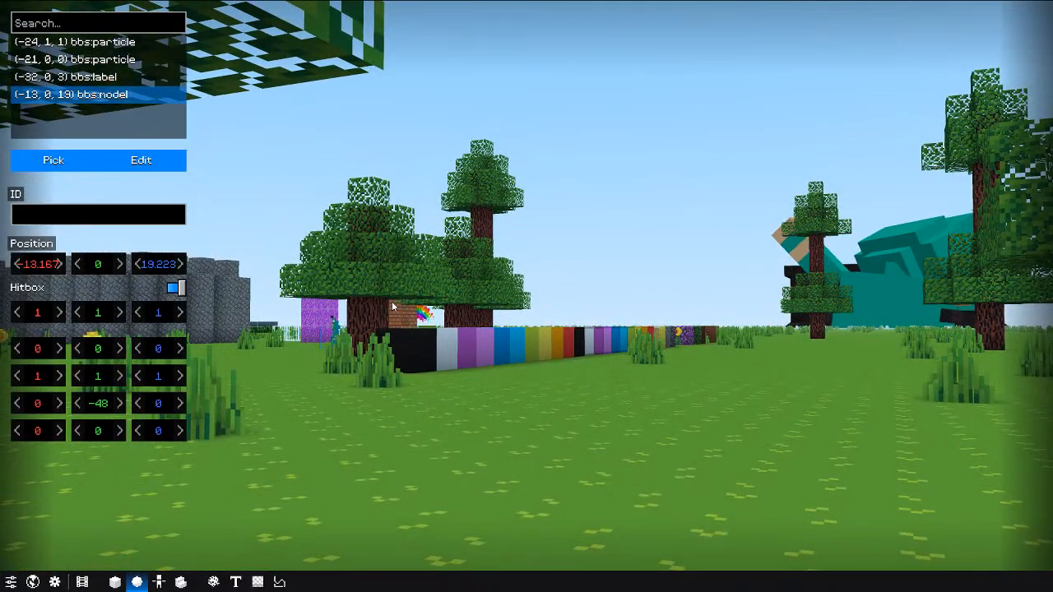
{"action": "key", "text": "w"}
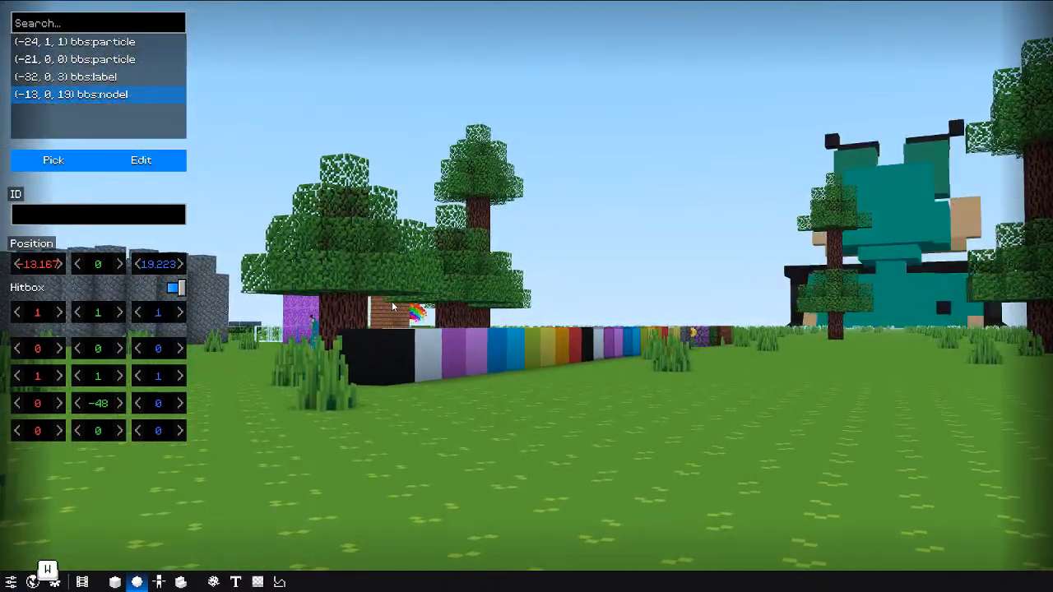